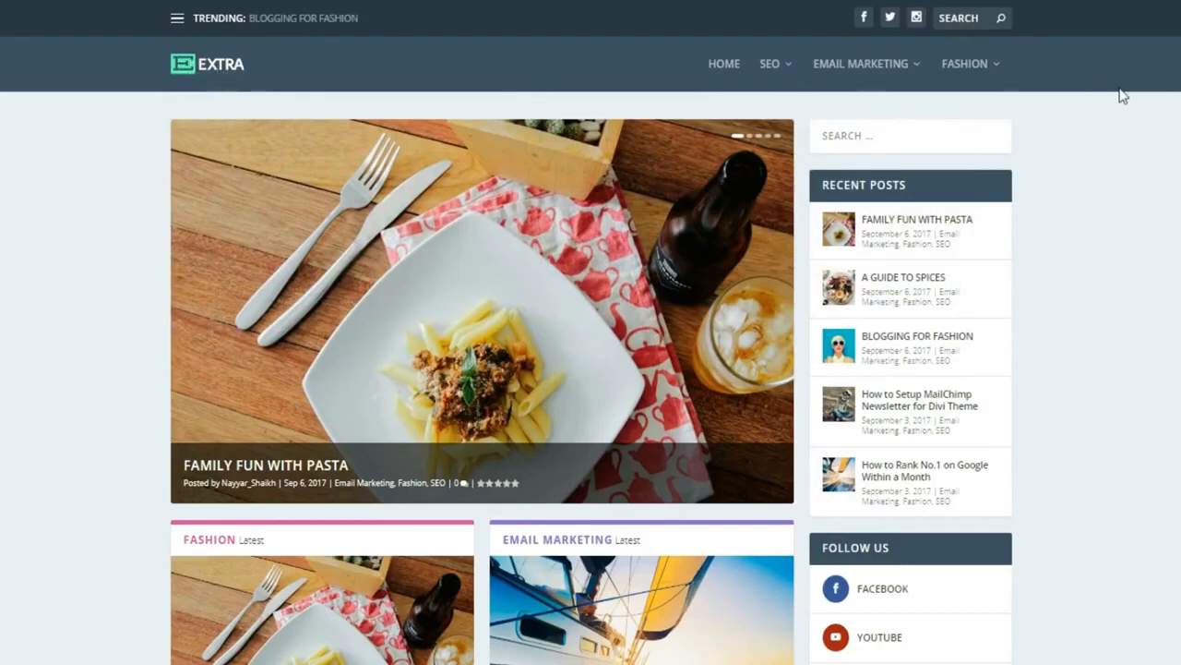
Step: Advance the featured slider twice, from Family Fun with Pasta to Blogging for Fashion
{"action": "mouse_move", "coordinate": [860, 82]}
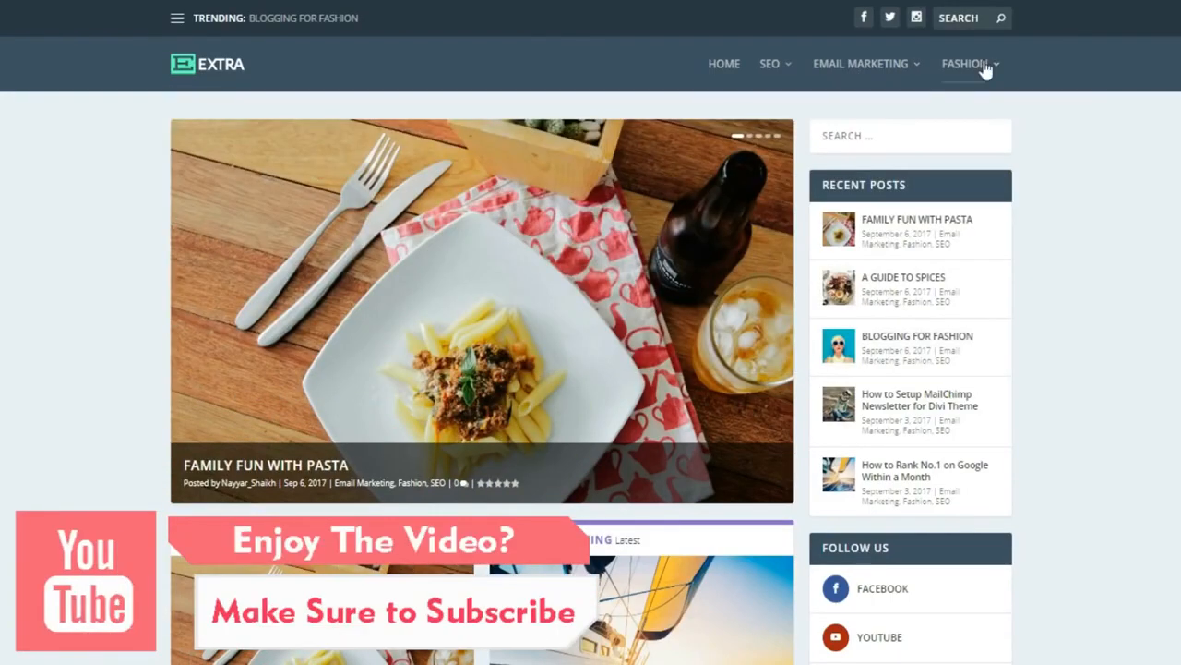
{"action": "mouse_move", "coordinate": [986, 71]}
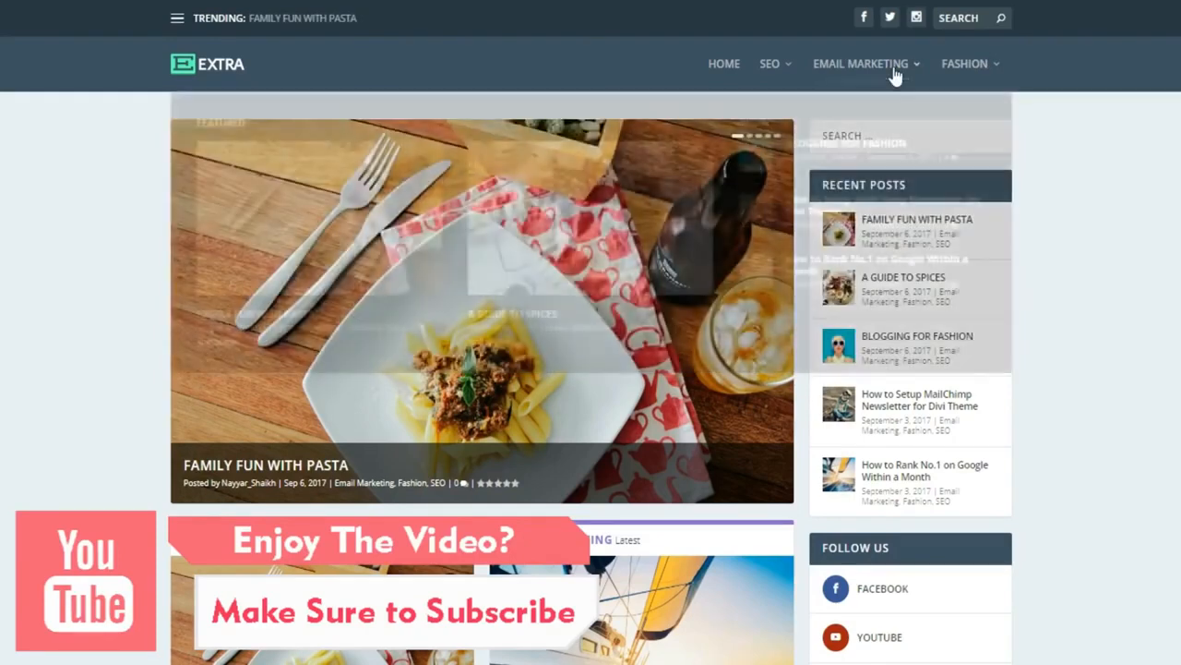
{"action": "mouse_move", "coordinate": [896, 77]}
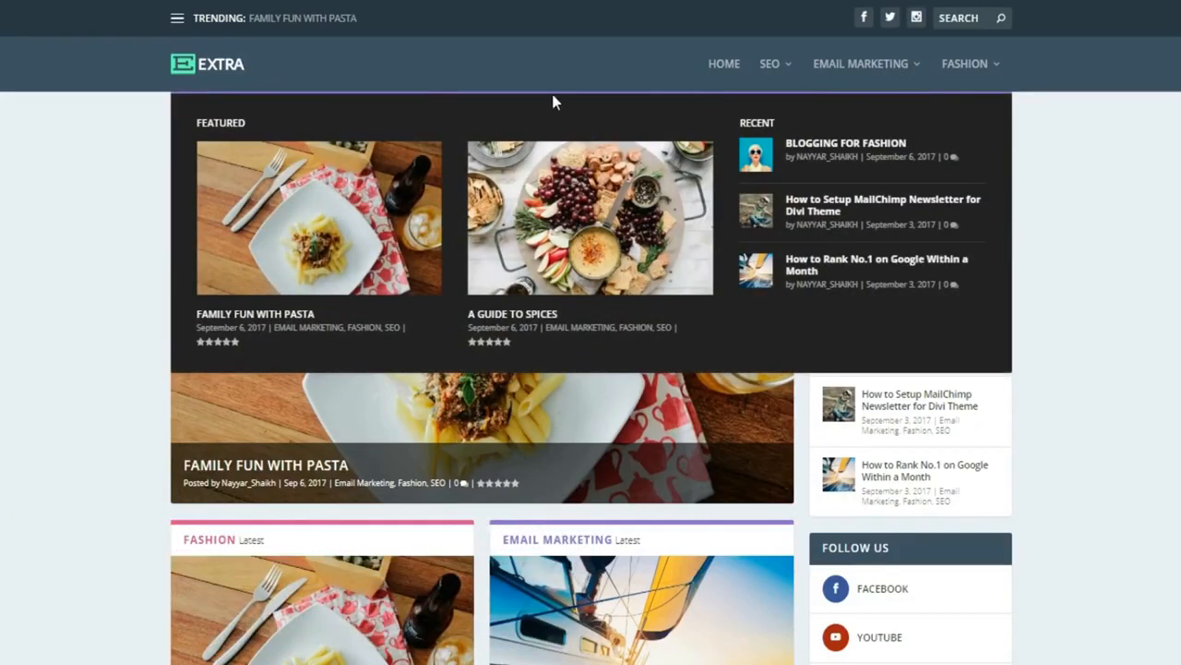
{"action": "mouse_move", "coordinate": [953, 85]}
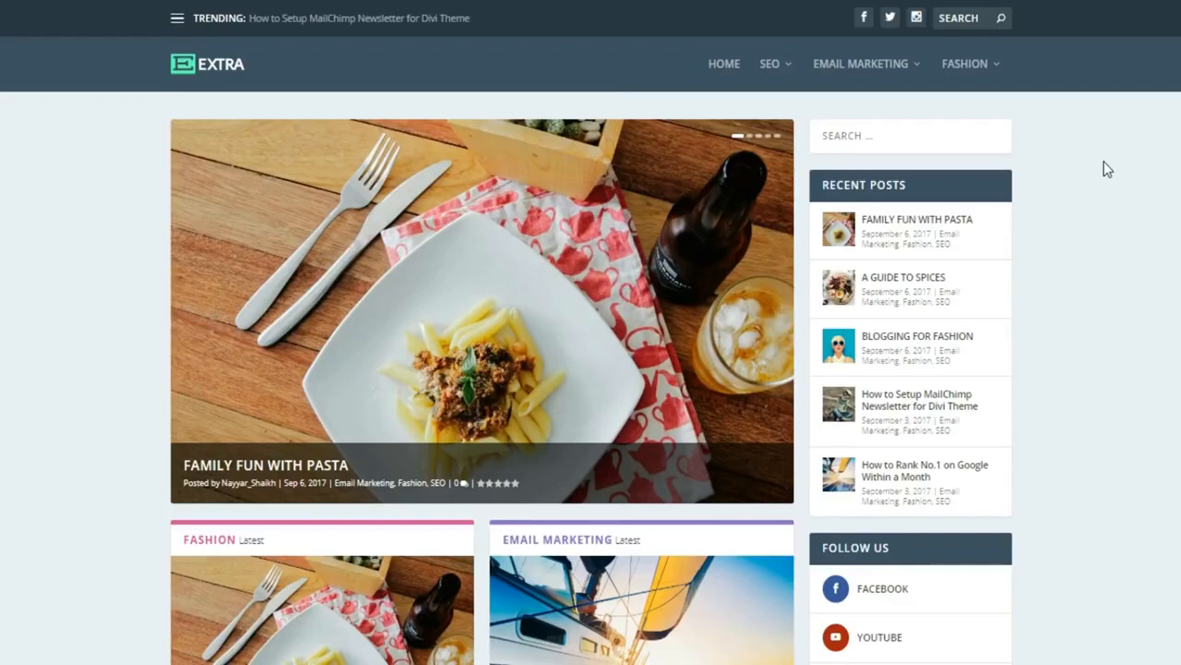
{"action": "mouse_move", "coordinate": [766, 310]}
{"action": "left_click", "coordinate": [767, 315]}
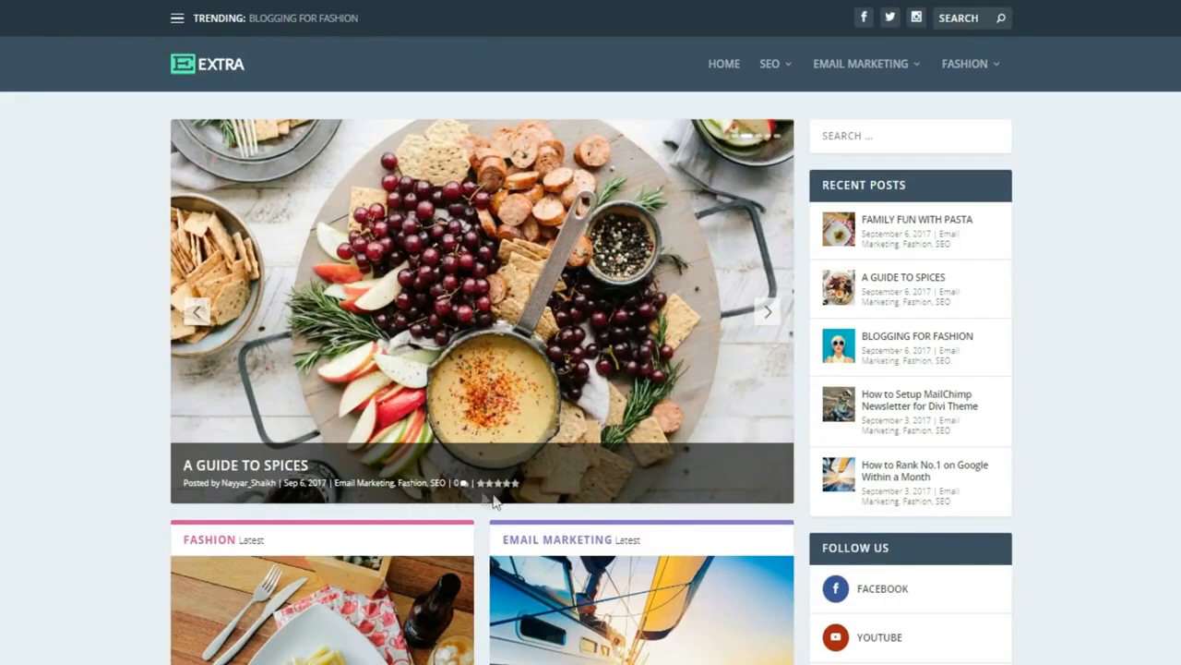
{"action": "left_click", "coordinate": [770, 316]}
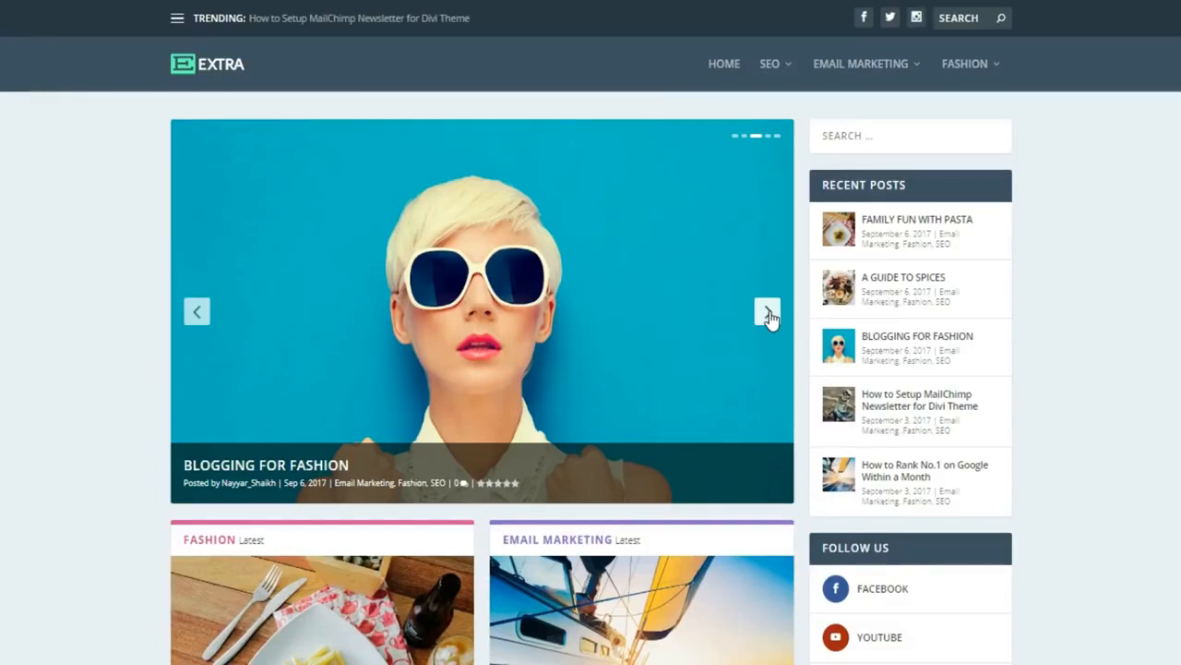
Step: Scroll down the homepage and move the All Latest carousel forward two posts
{"action": "scroll", "coordinate": [769, 317], "scroll_direction": "down", "scroll_amount": 4}
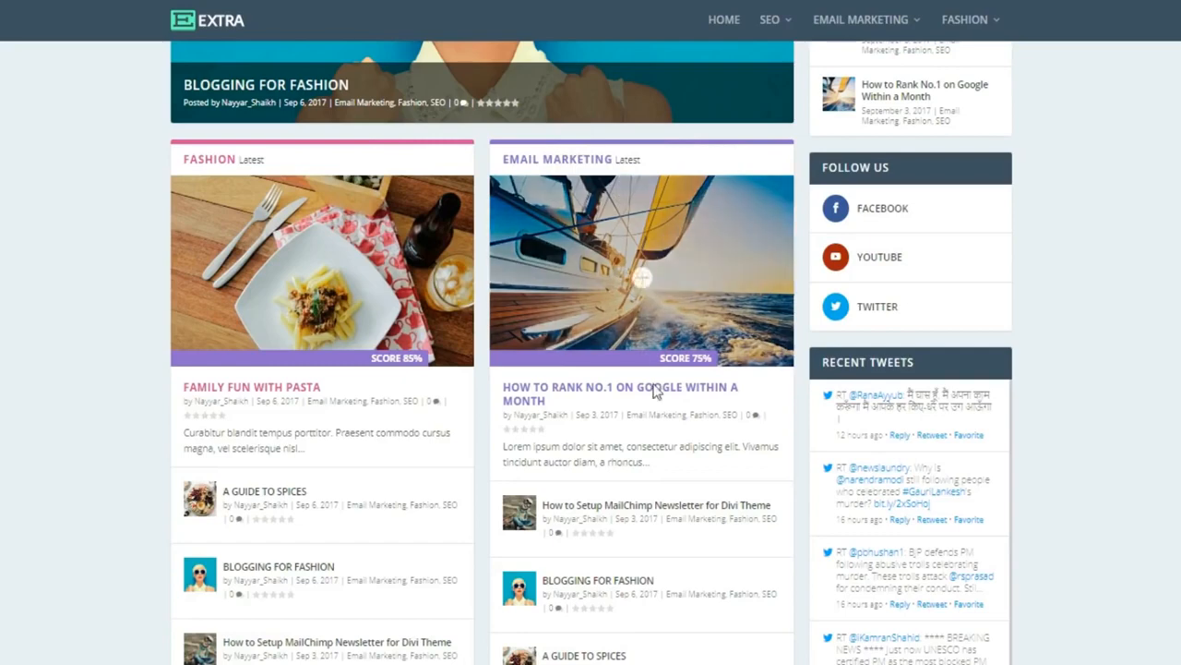
{"action": "scroll", "coordinate": [657, 388], "scroll_direction": "down", "scroll_amount": 2}
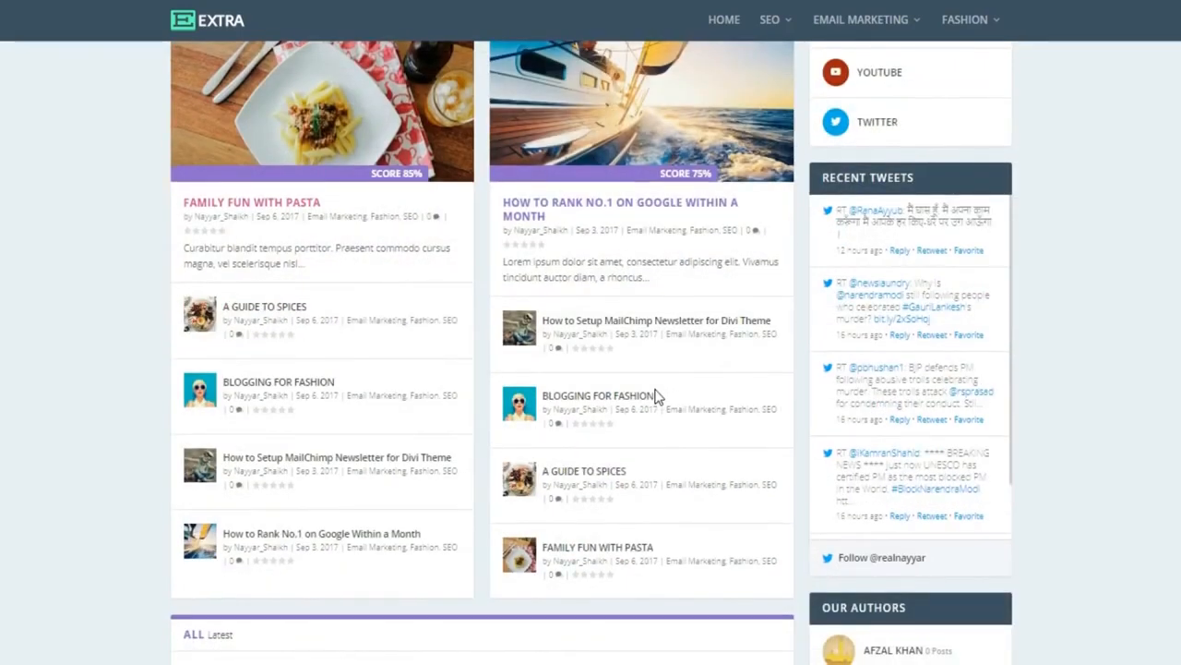
{"action": "scroll", "coordinate": [657, 397], "scroll_direction": "down", "scroll_amount": 2}
{"action": "scroll", "coordinate": [671, 449], "scroll_direction": "down", "scroll_amount": 1}
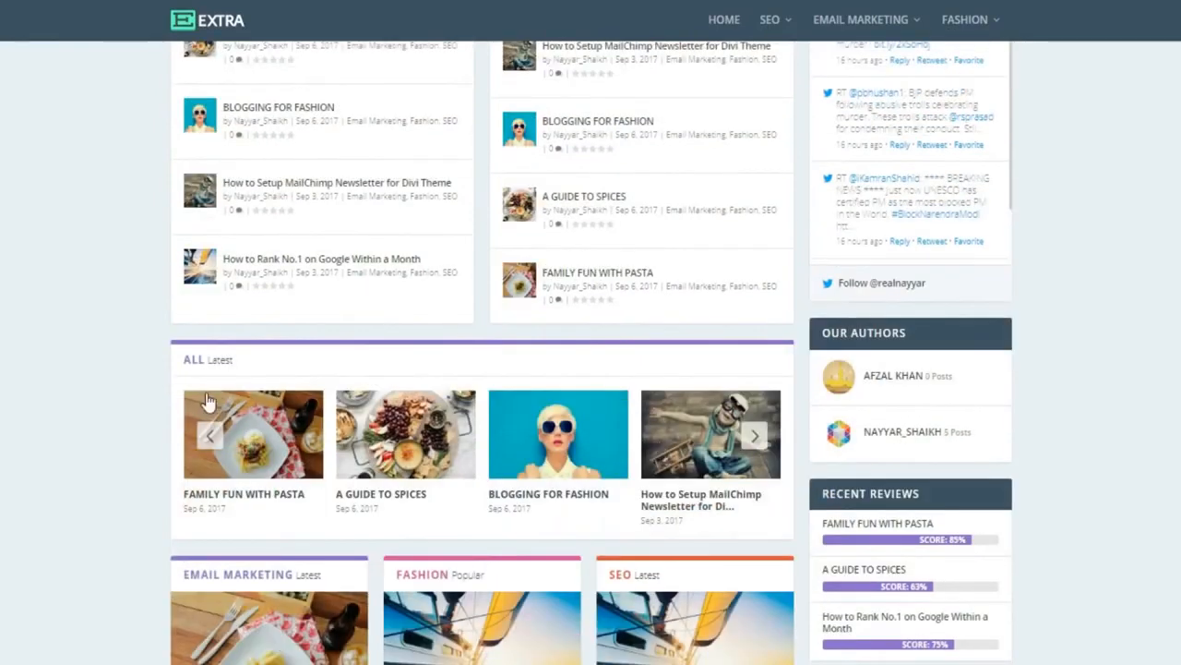
{"action": "left_click", "coordinate": [756, 436]}
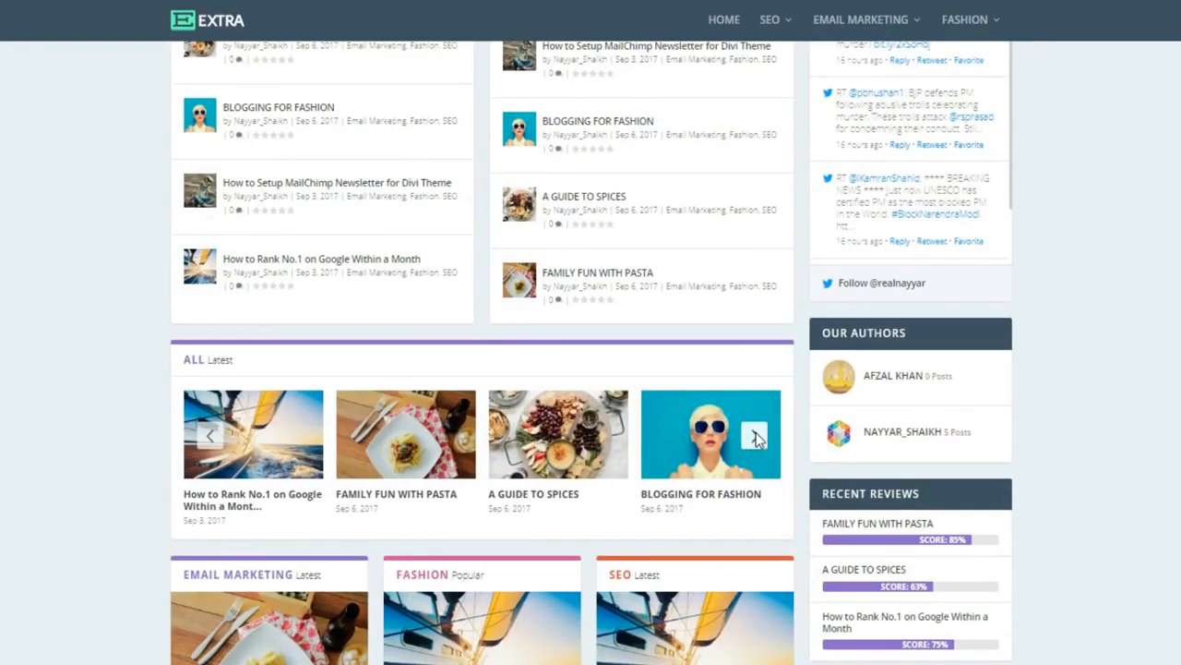
{"action": "left_click", "coordinate": [756, 435]}
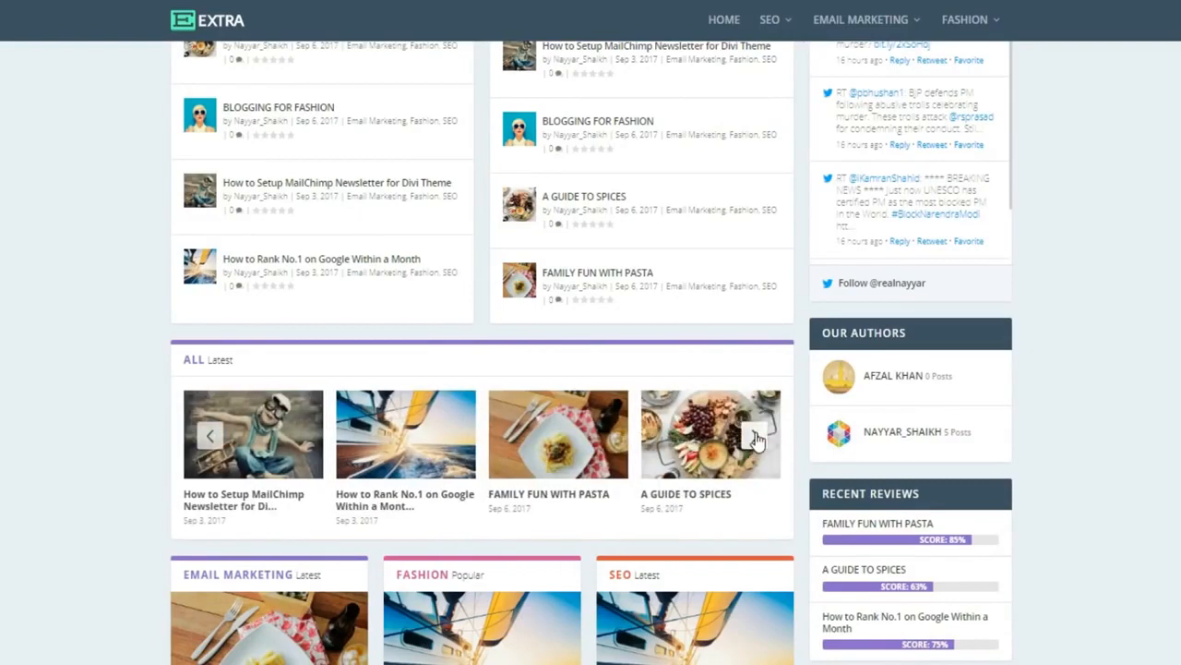
Step: Switch the tabbed category module to Email Marketing, then to the SEO posts
{"action": "scroll", "coordinate": [756, 437], "scroll_direction": "down", "scroll_amount": 4}
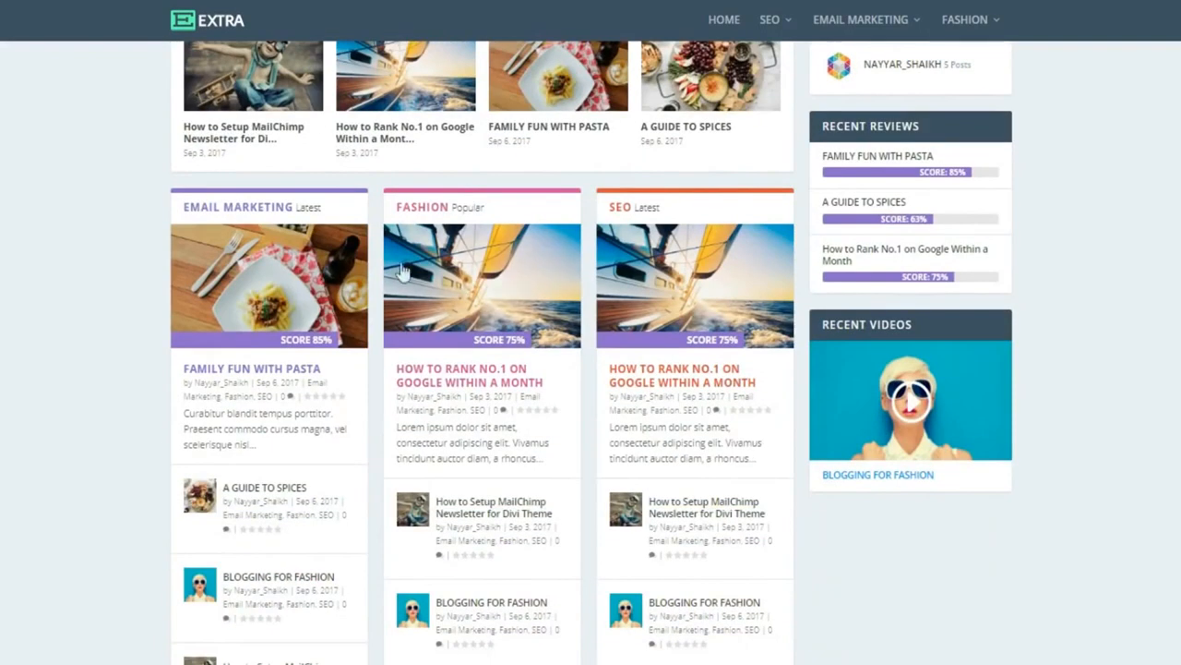
{"action": "scroll", "coordinate": [672, 406], "scroll_direction": "up", "scroll_amount": 3}
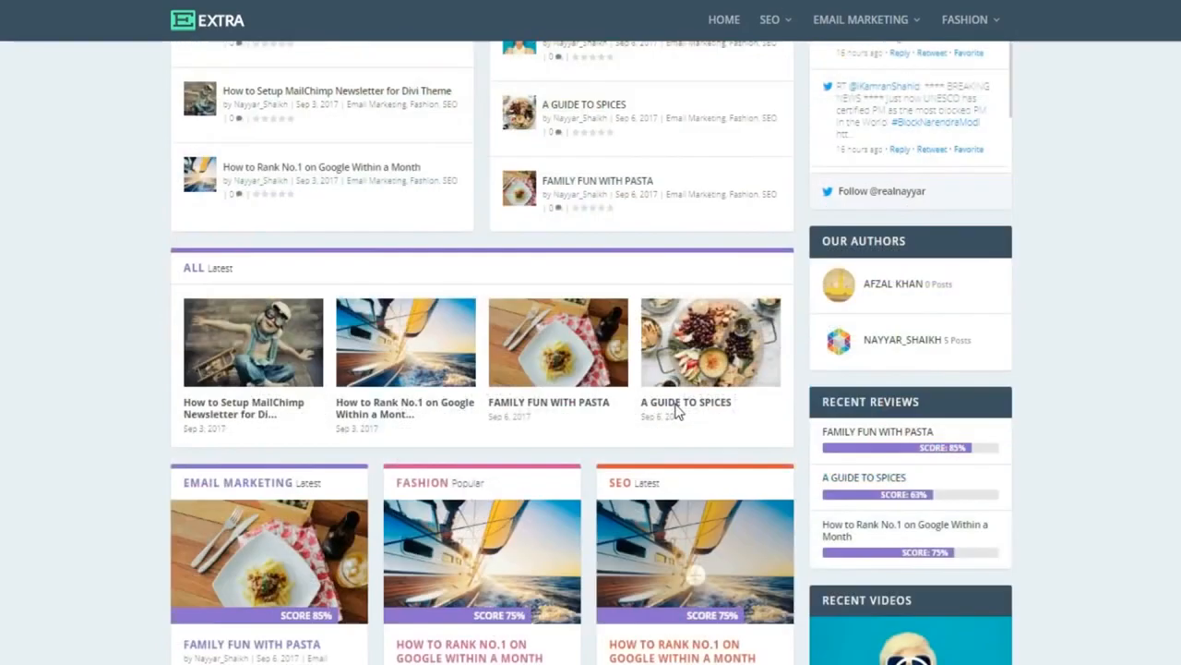
{"action": "scroll", "coordinate": [677, 413], "scroll_direction": "up", "scroll_amount": 5}
{"action": "scroll", "coordinate": [358, 234], "scroll_direction": "up", "scroll_amount": 2}
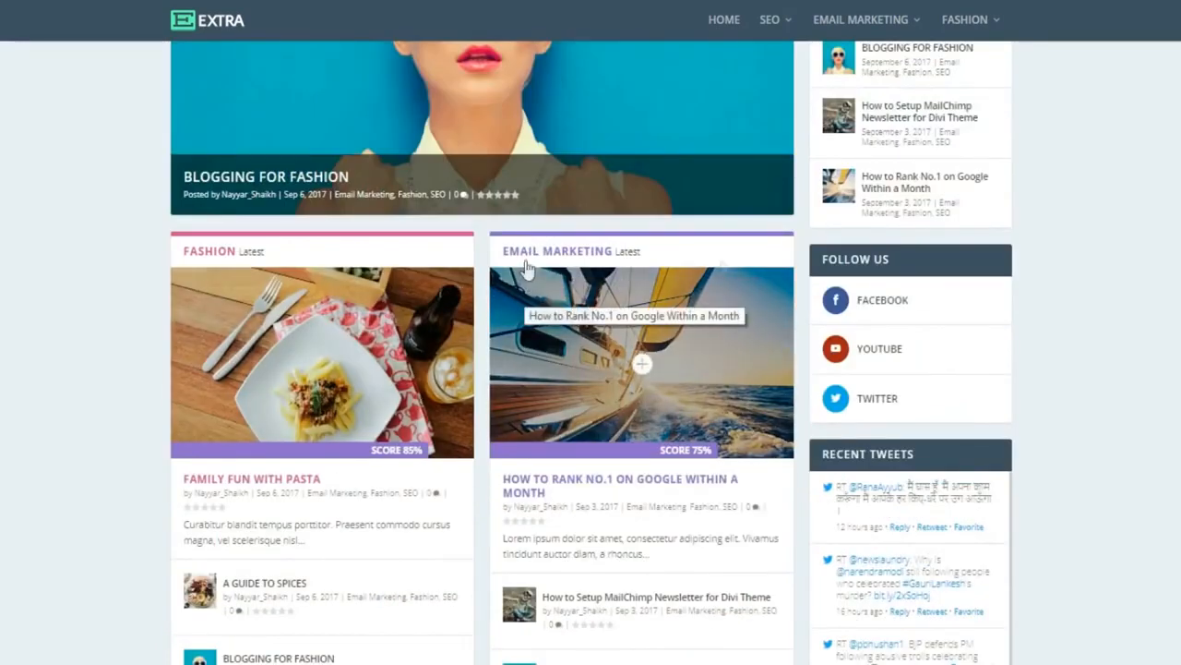
{"action": "scroll", "coordinate": [722, 388], "scroll_direction": "down", "scroll_amount": 6}
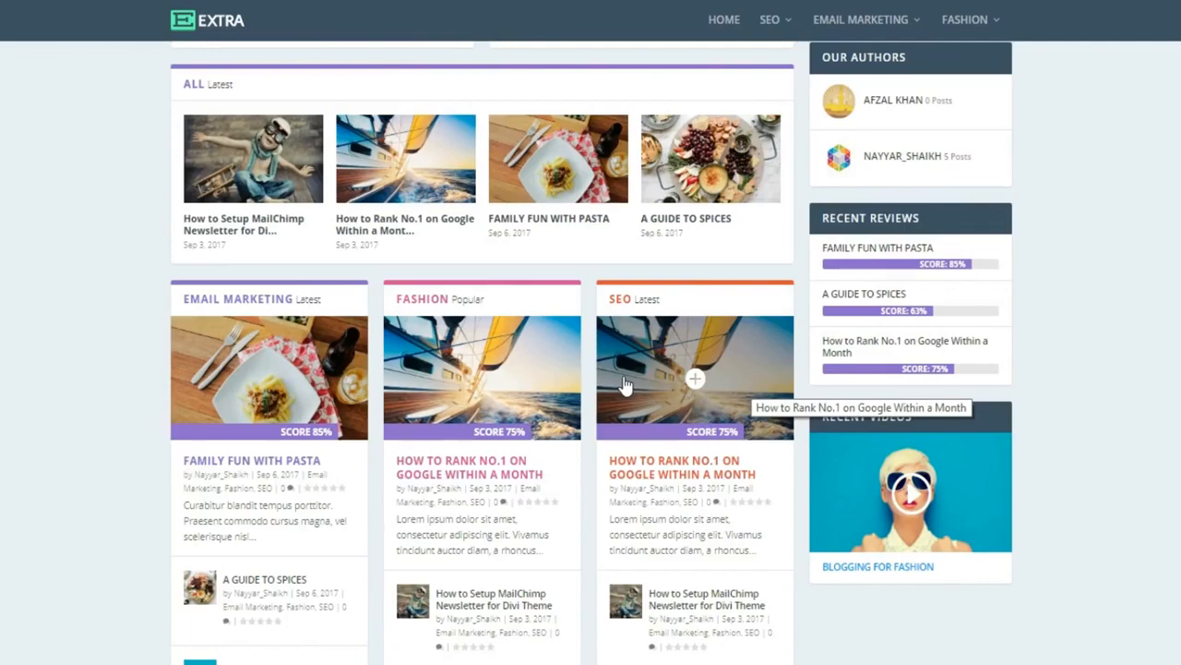
{"action": "scroll", "coordinate": [633, 401], "scroll_direction": "down", "scroll_amount": 5}
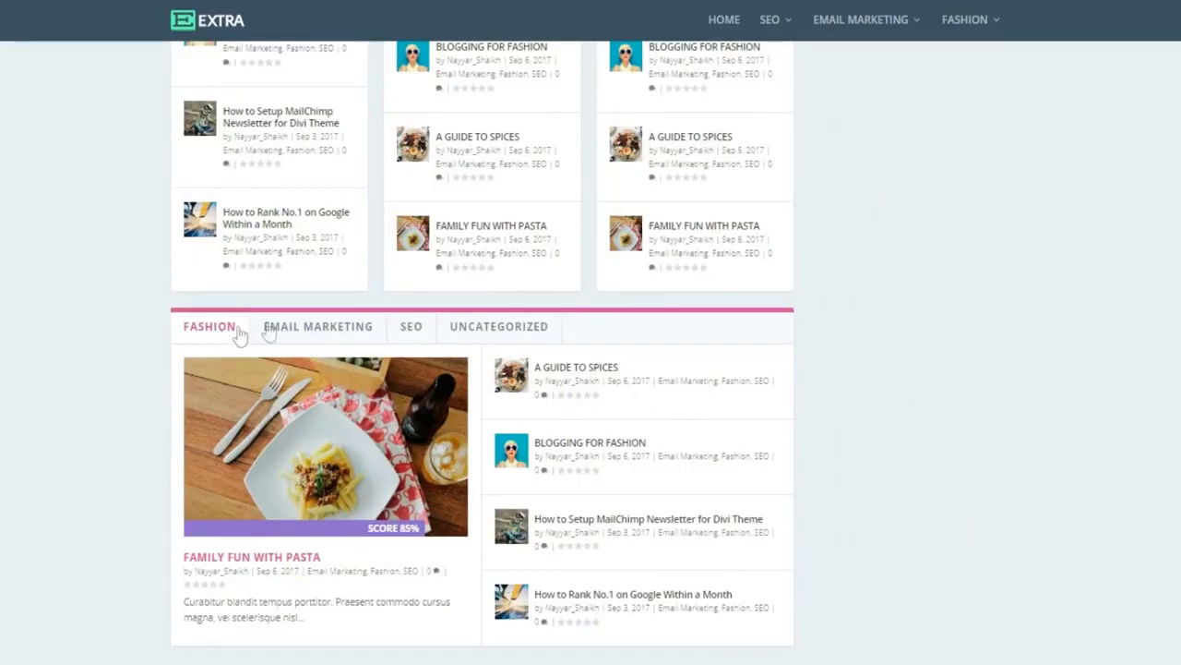
{"action": "left_click", "coordinate": [299, 331]}
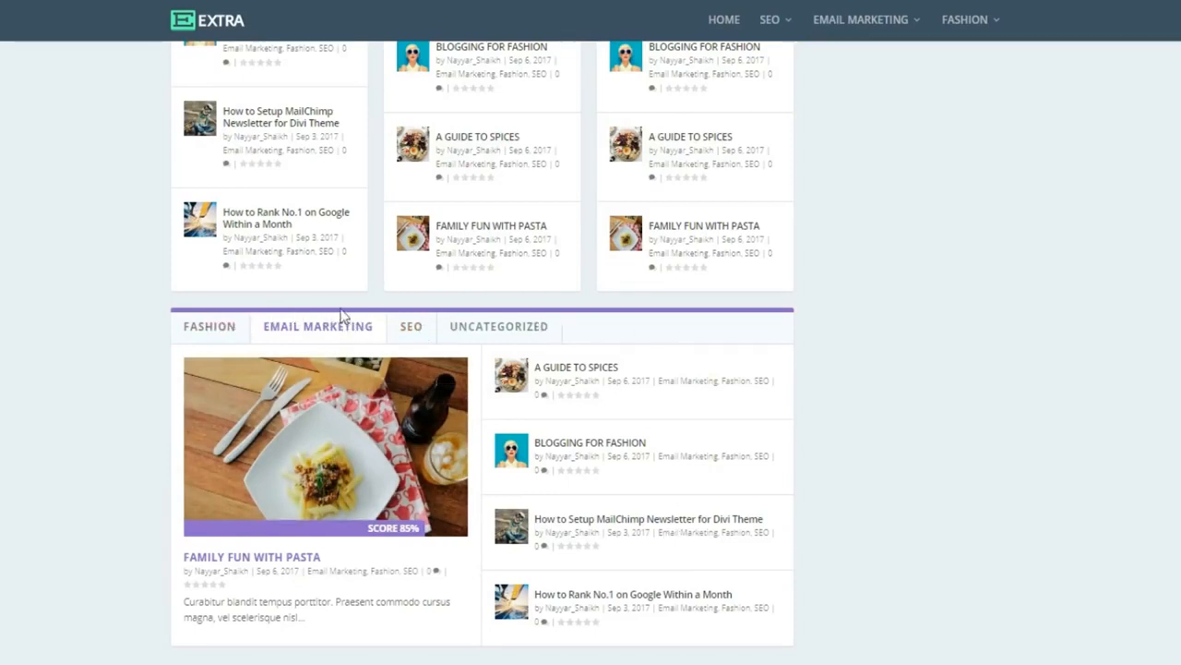
{"action": "left_click", "coordinate": [410, 328]}
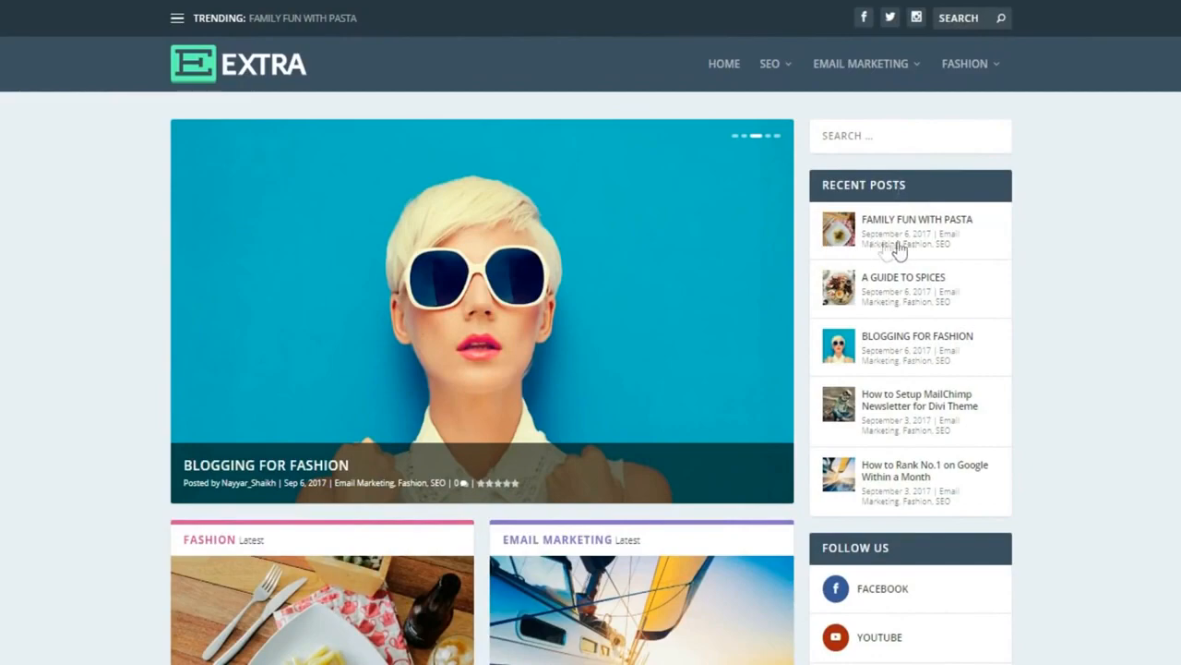
Step: Play the video in the Recent Videos sidebar, then scroll back up the homepage
{"action": "scroll", "coordinate": [1055, 396], "scroll_direction": "down", "scroll_amount": 4}
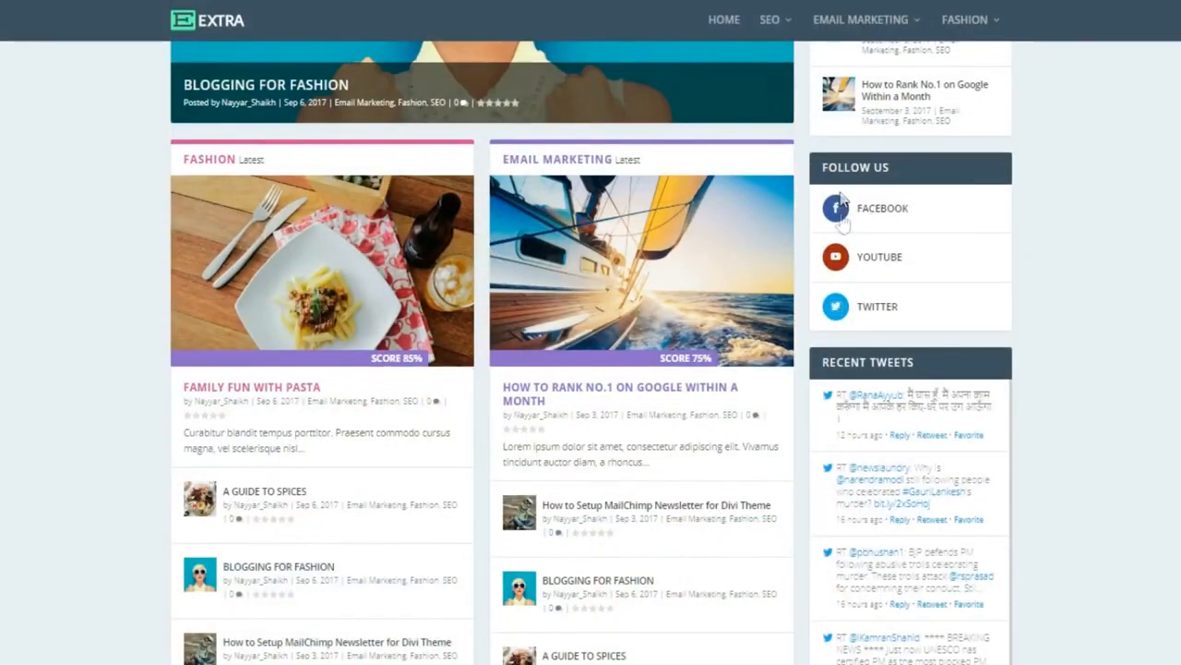
{"action": "scroll", "coordinate": [1124, 310], "scroll_direction": "down", "scroll_amount": 3}
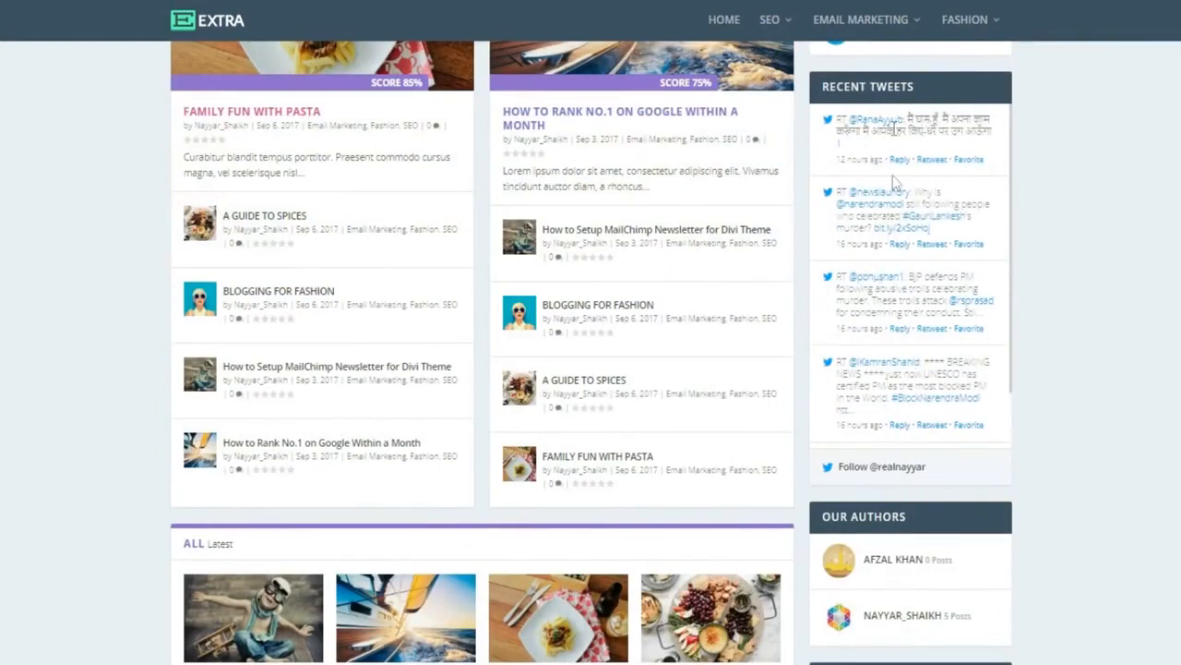
{"action": "scroll", "coordinate": [1042, 477], "scroll_direction": "down", "scroll_amount": 3}
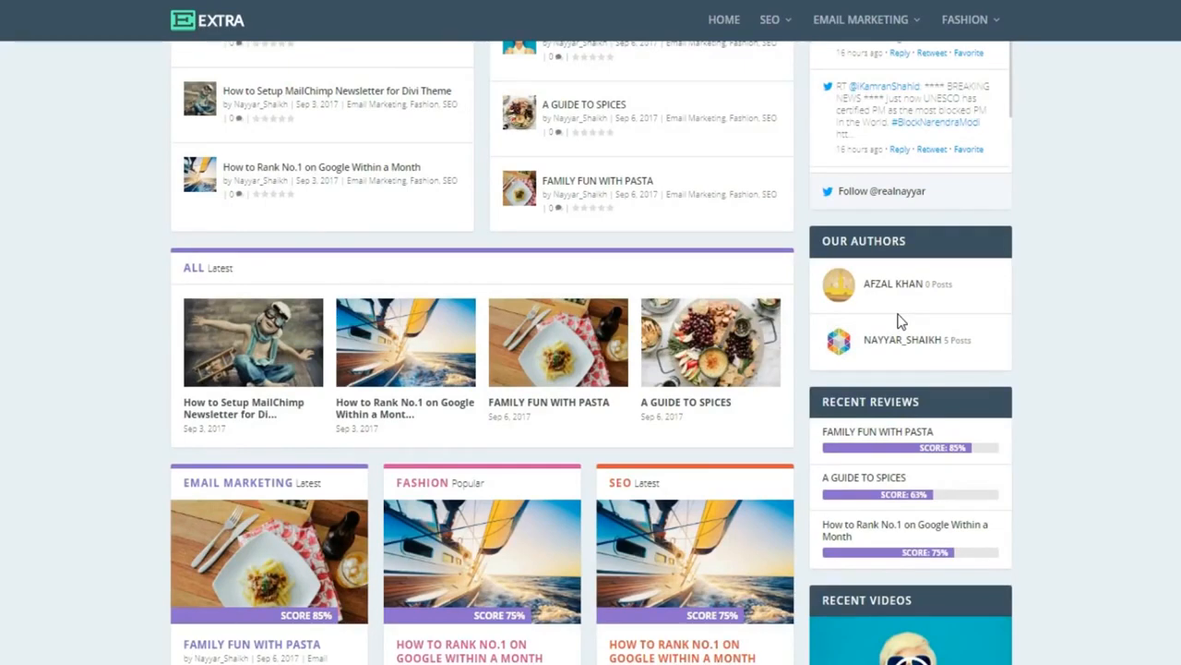
{"action": "scroll", "coordinate": [949, 343], "scroll_direction": "down", "scroll_amount": 1}
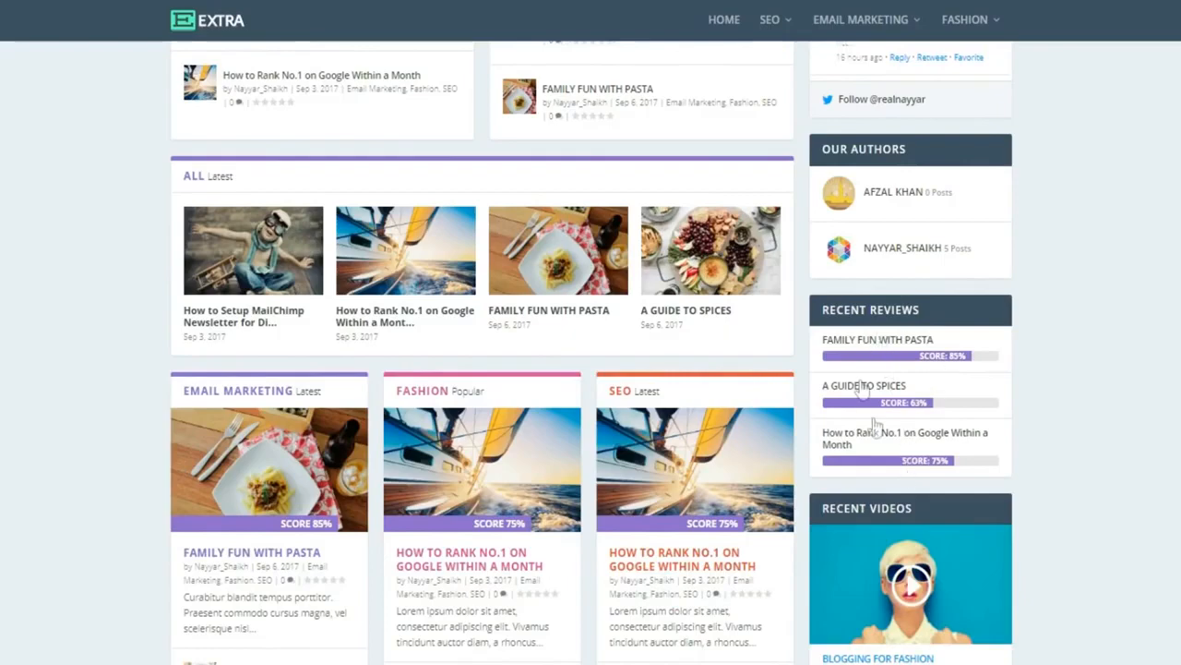
{"action": "scroll", "coordinate": [1084, 404], "scroll_direction": "down", "scroll_amount": 3}
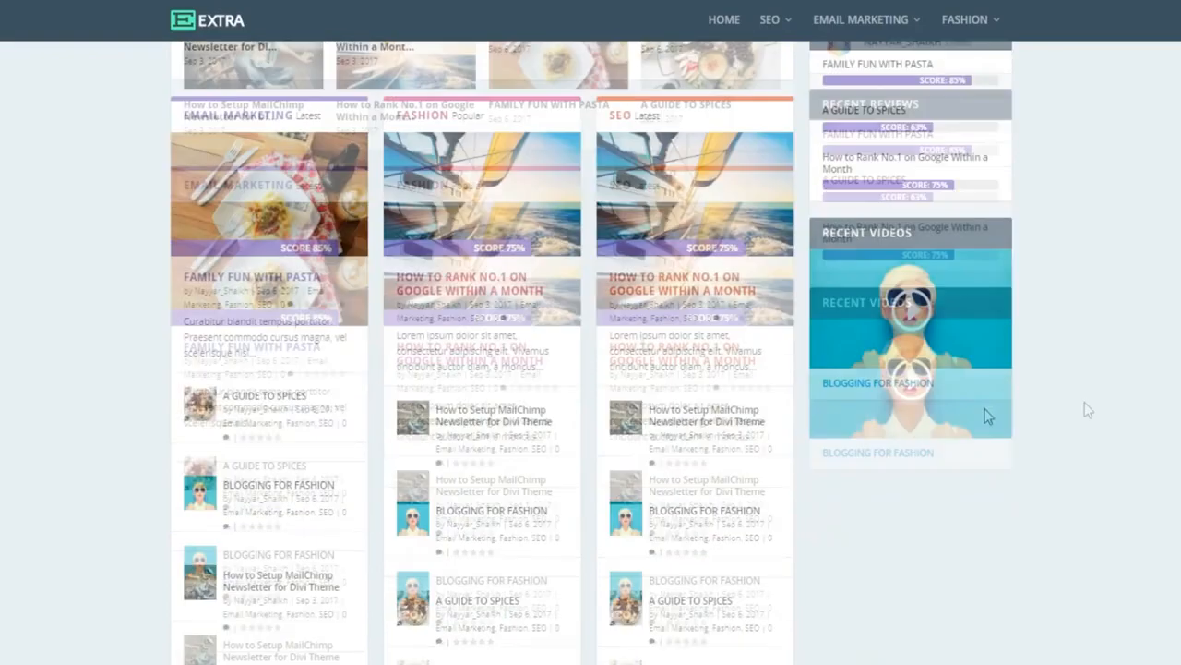
{"action": "left_click", "coordinate": [917, 314]}
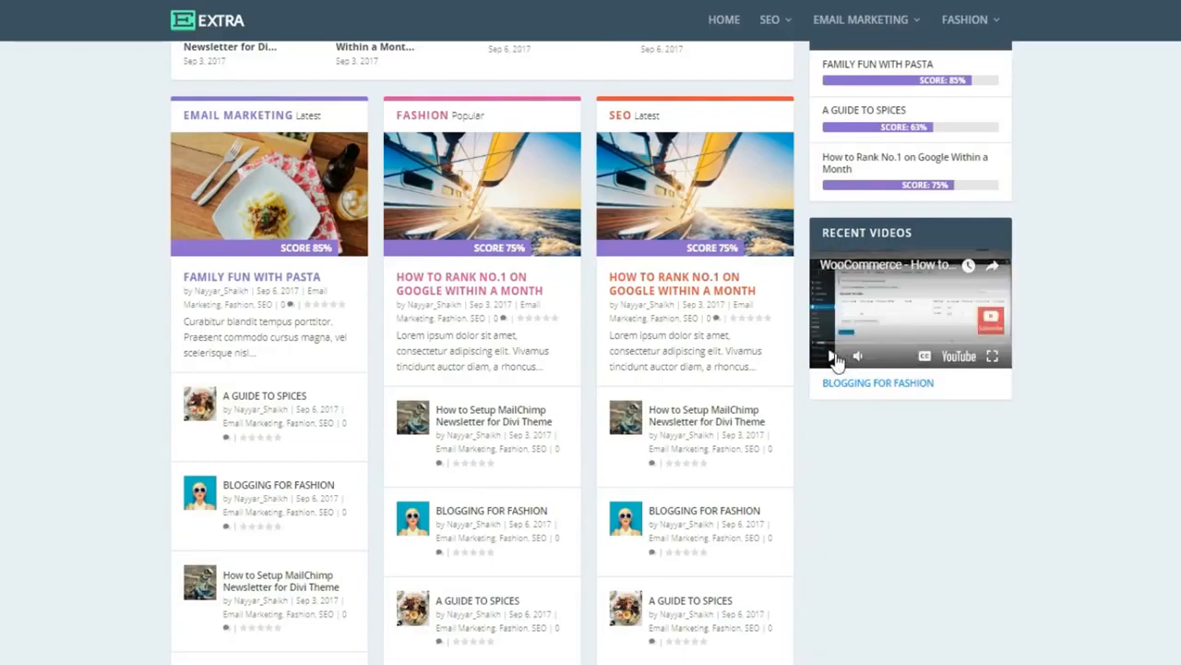
{"action": "scroll", "coordinate": [1039, 435], "scroll_direction": "up", "scroll_amount": 15}
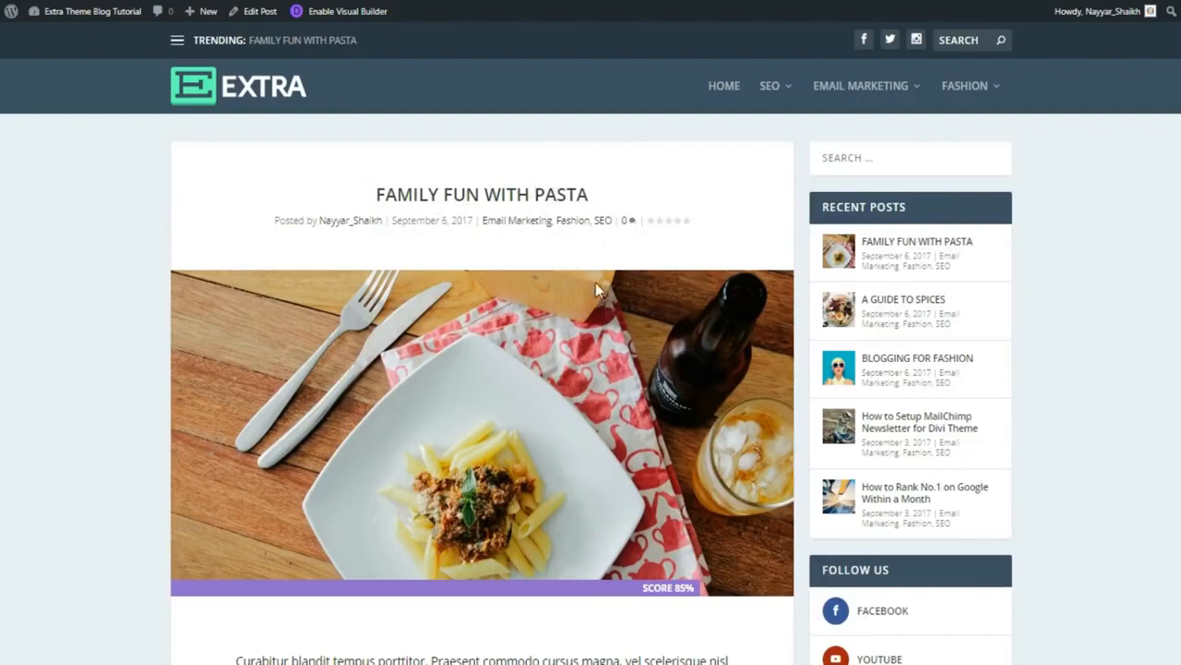
{"action": "scroll", "coordinate": [541, 484], "scroll_direction": "down", "scroll_amount": 5}
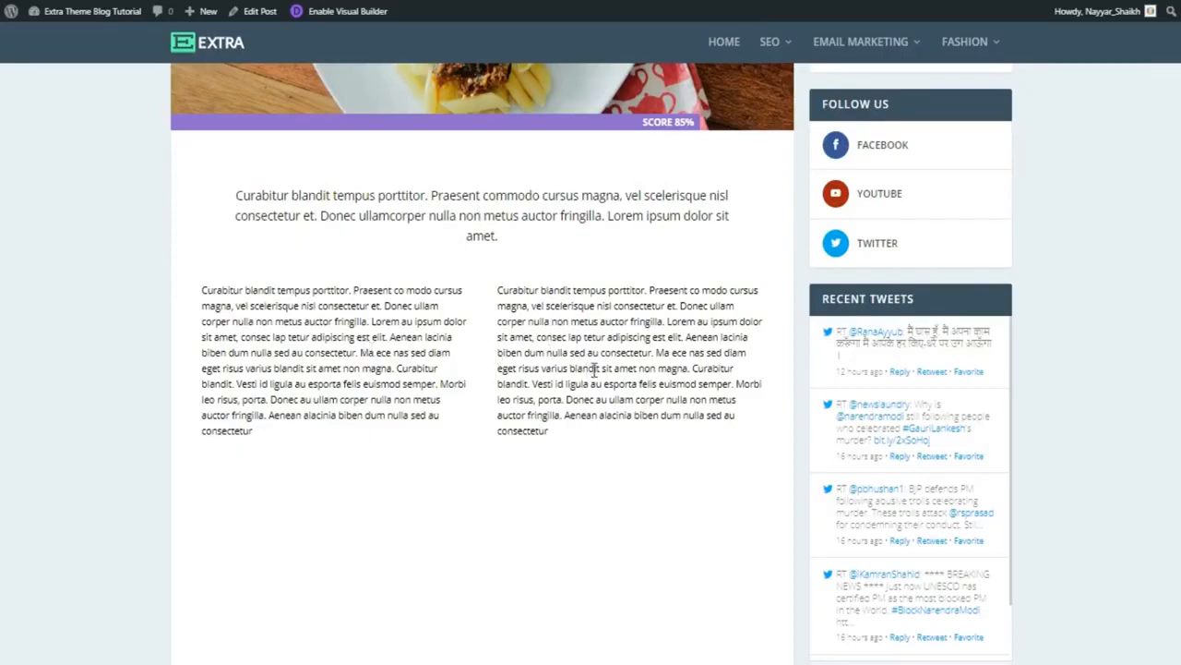
{"action": "scroll", "coordinate": [594, 367], "scroll_direction": "down", "scroll_amount": 3}
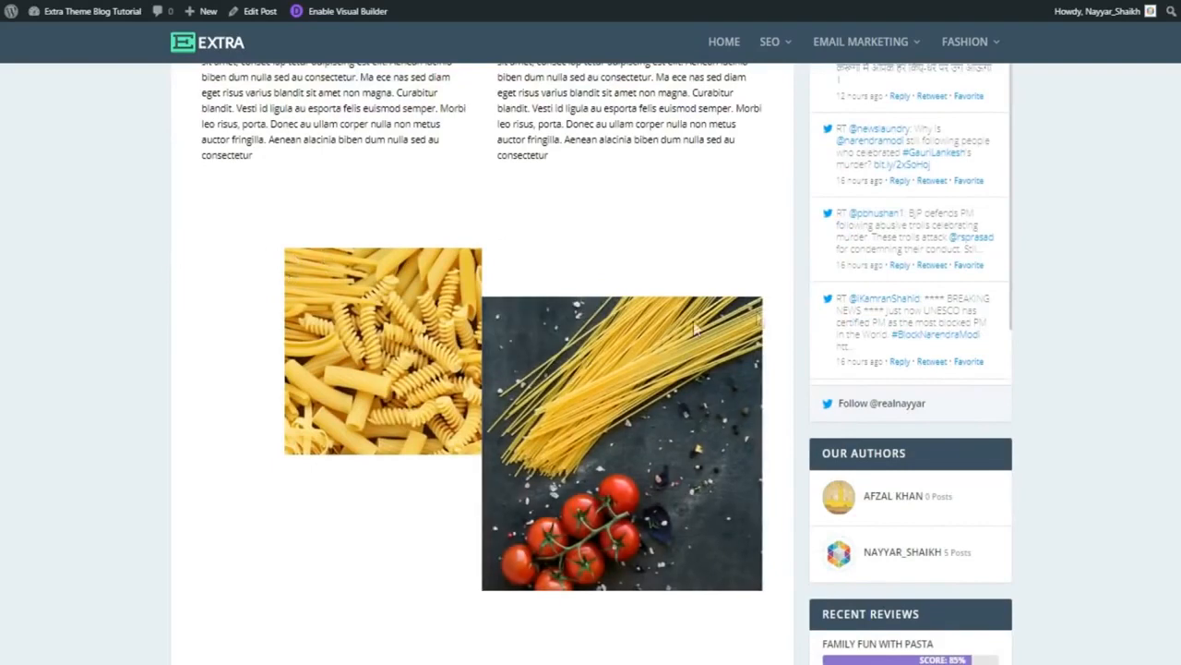
{"action": "scroll", "coordinate": [677, 336], "scroll_direction": "down", "scroll_amount": 2}
{"action": "scroll", "coordinate": [560, 331], "scroll_direction": "up", "scroll_amount": 2}
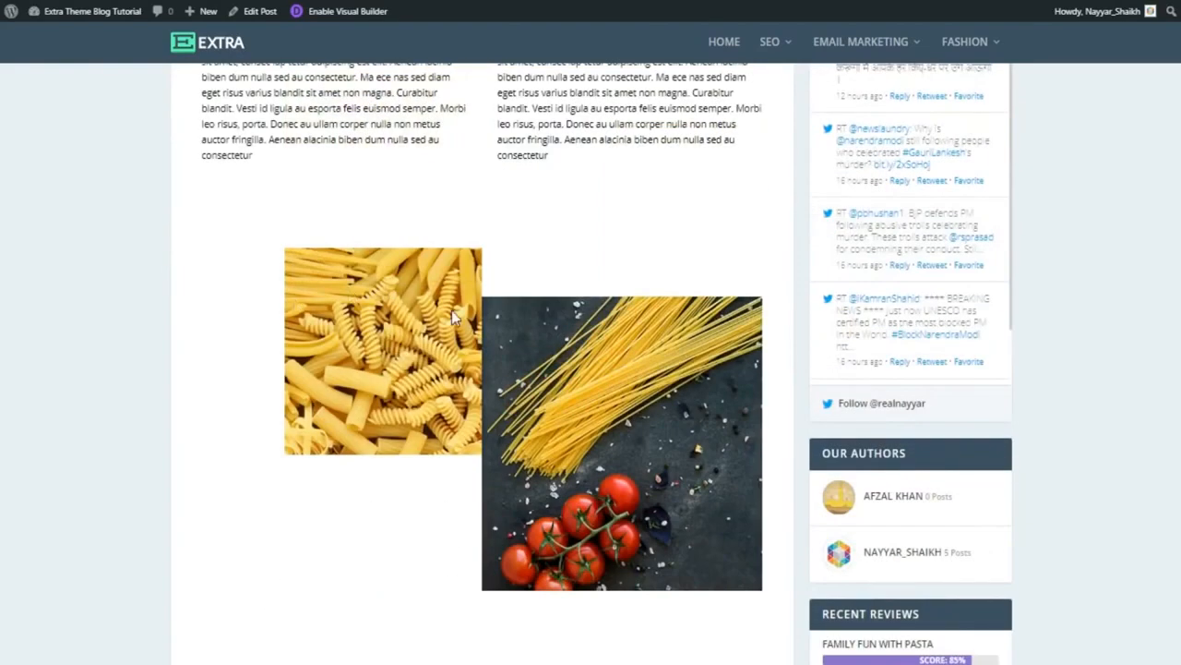
{"action": "scroll", "coordinate": [616, 378], "scroll_direction": "down", "scroll_amount": 5}
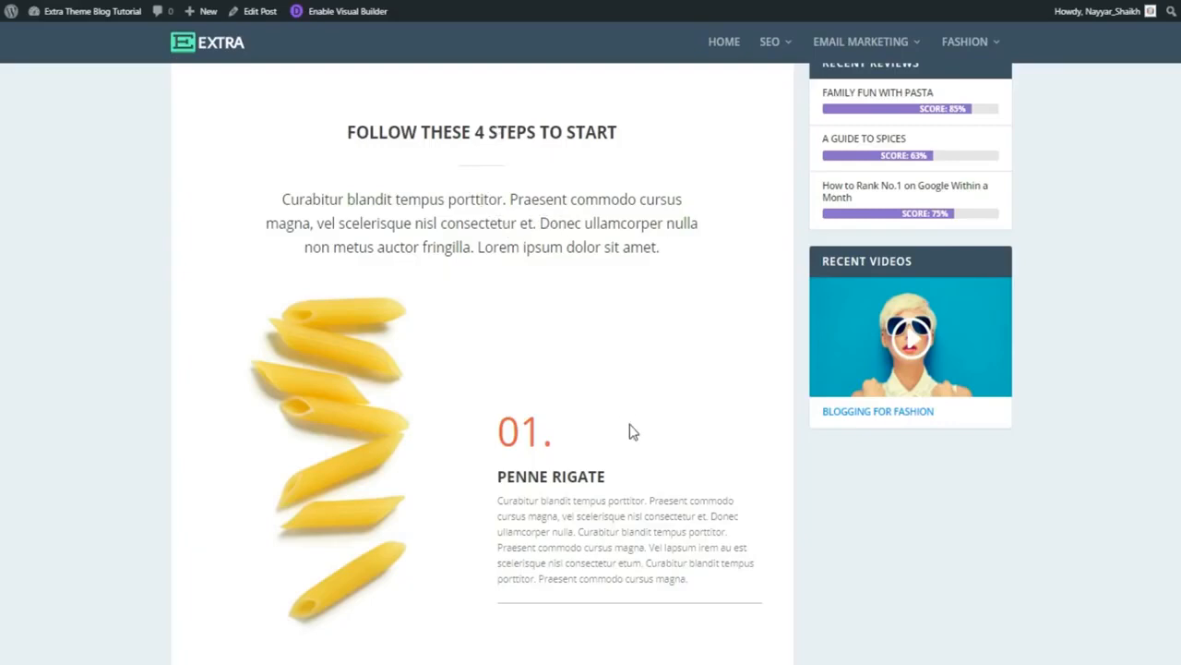
Step: Scroll through the pasta post down to the DONEC LOREM IPSUM accordion
{"action": "scroll", "coordinate": [630, 430], "scroll_direction": "down", "scroll_amount": 6}
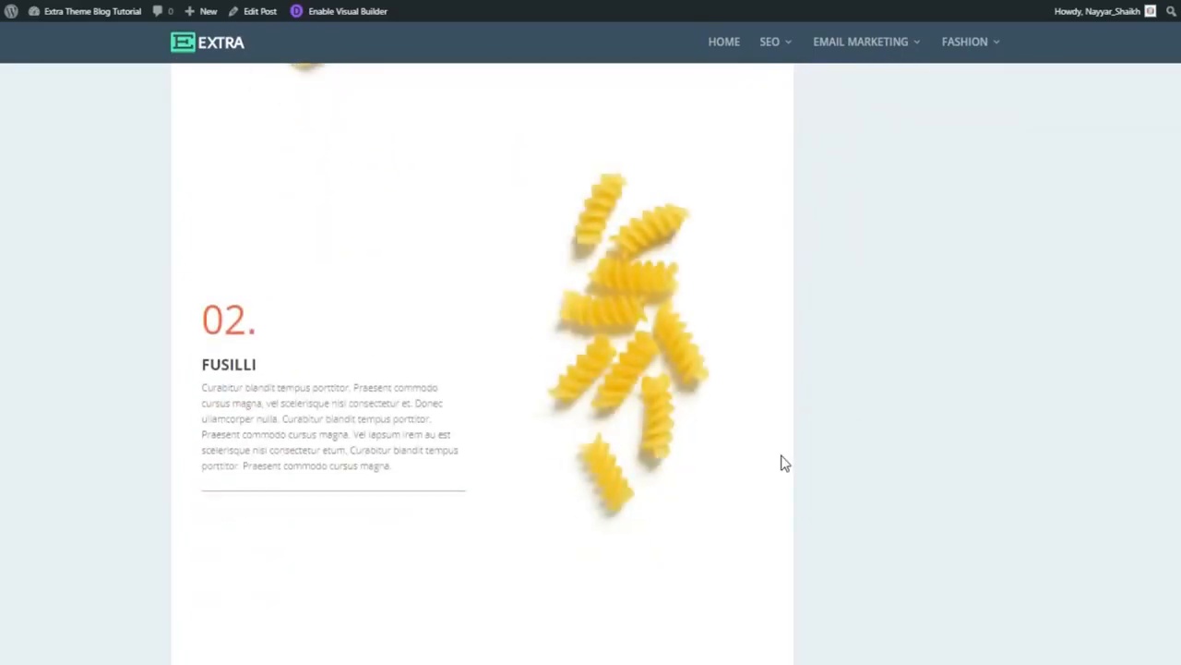
{"action": "scroll", "coordinate": [783, 464], "scroll_direction": "down", "scroll_amount": 1}
{"action": "scroll", "coordinate": [783, 463], "scroll_direction": "down", "scroll_amount": 4}
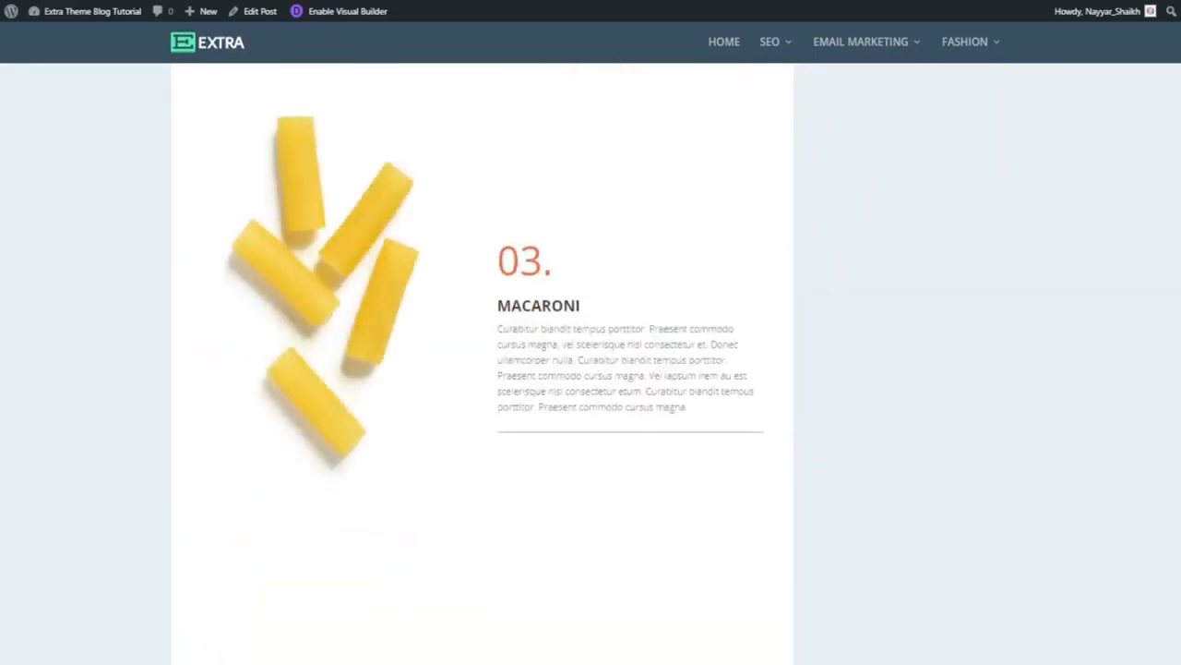
{"action": "scroll", "coordinate": [1172, 406], "scroll_direction": "down", "scroll_amount": 5}
{"action": "scroll", "coordinate": [1110, 450], "scroll_direction": "down", "scroll_amount": 5}
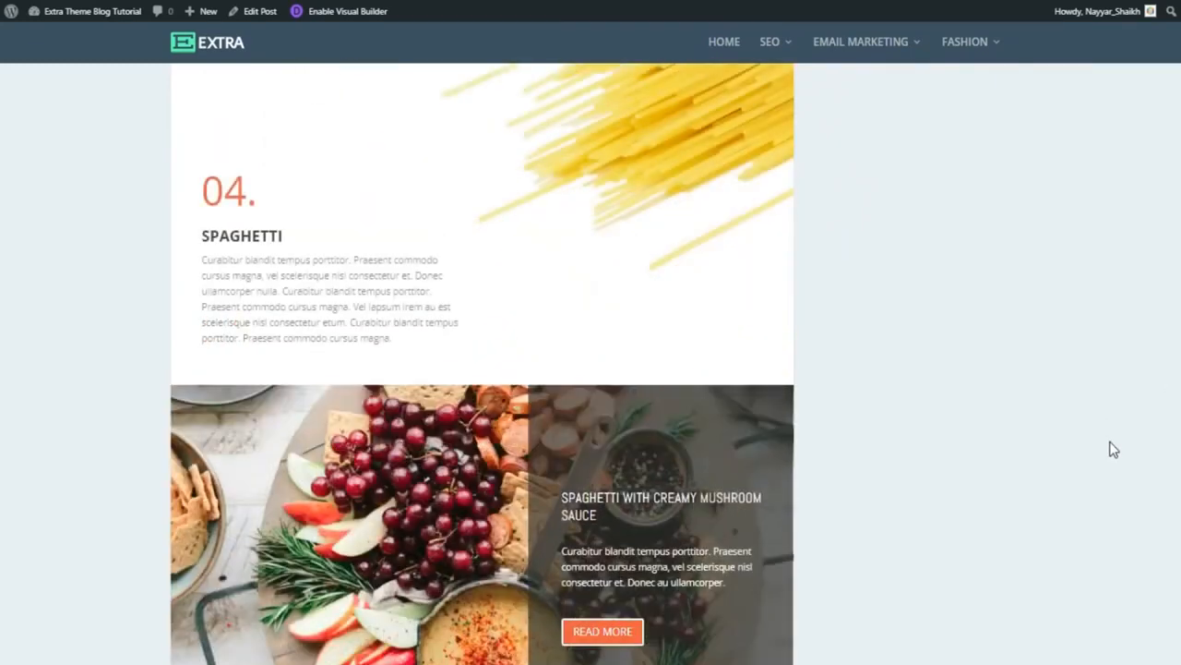
{"action": "scroll", "coordinate": [1022, 445], "scroll_direction": "down", "scroll_amount": 2}
{"action": "scroll", "coordinate": [1023, 446], "scroll_direction": "up", "scroll_amount": 3}
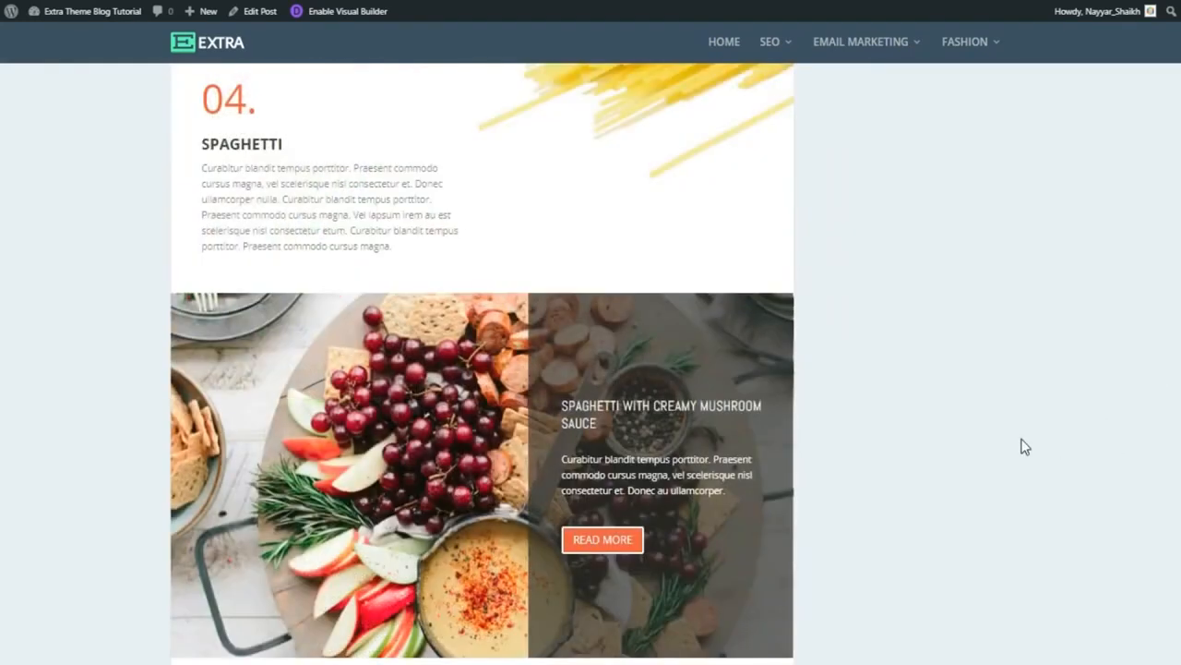
{"action": "scroll", "coordinate": [419, 439], "scroll_direction": "down", "scroll_amount": 2}
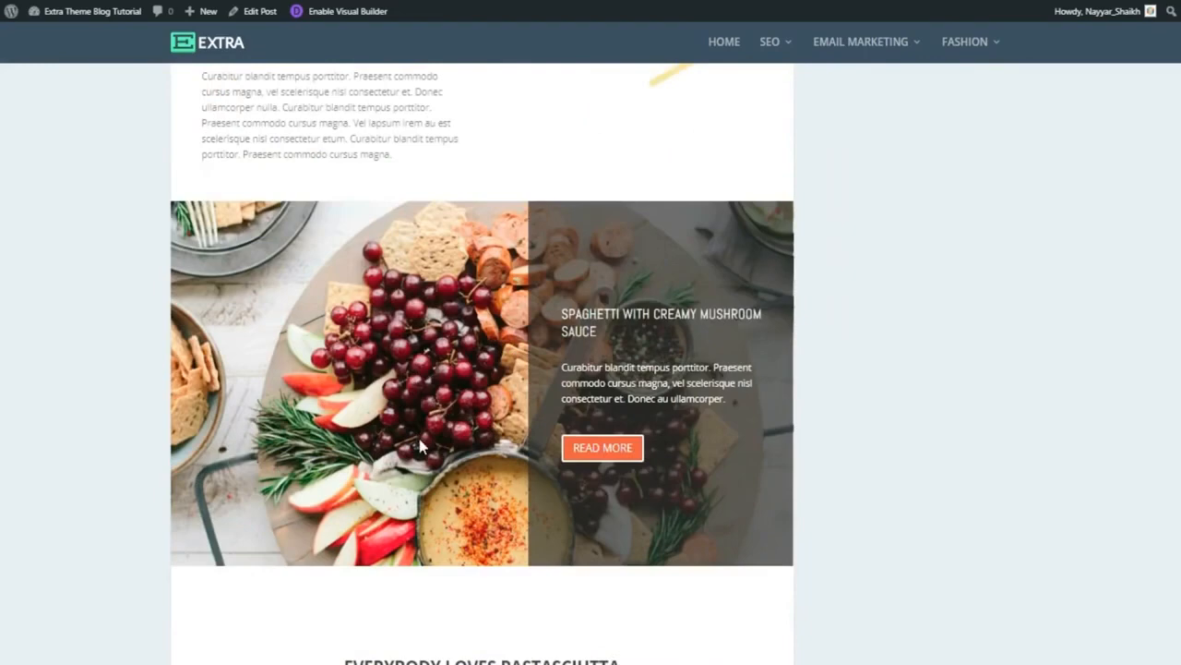
{"action": "scroll", "coordinate": [419, 439], "scroll_direction": "up", "scroll_amount": 2}
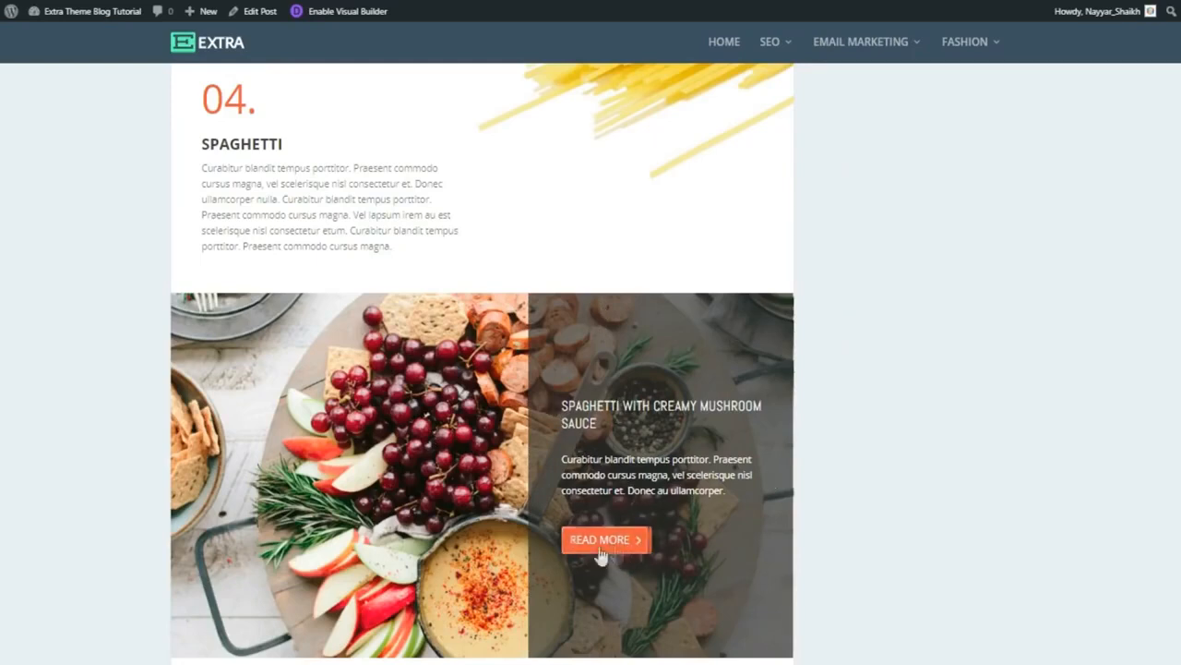
{"action": "scroll", "coordinate": [1022, 477], "scroll_direction": "down", "scroll_amount": 4}
{"action": "scroll", "coordinate": [1021, 477], "scroll_direction": "up", "scroll_amount": 5}
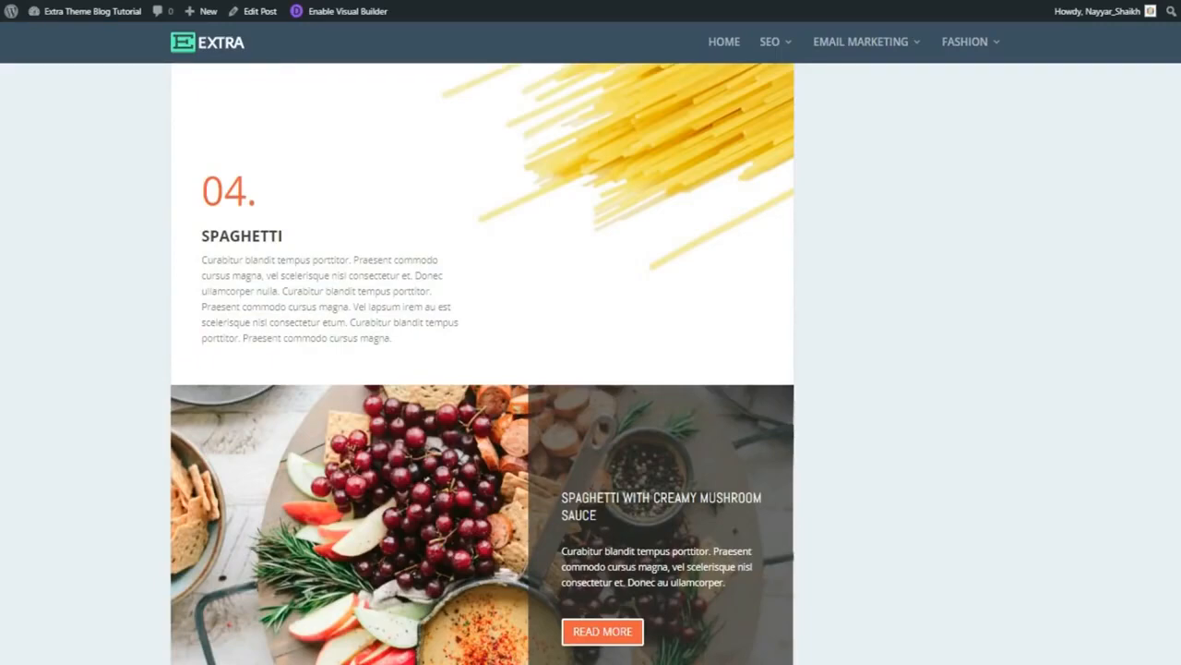
{"action": "scroll", "coordinate": [483, 363], "scroll_direction": "up", "scroll_amount": 4}
{"action": "scroll", "coordinate": [483, 363], "scroll_direction": "down", "scroll_amount": 5}
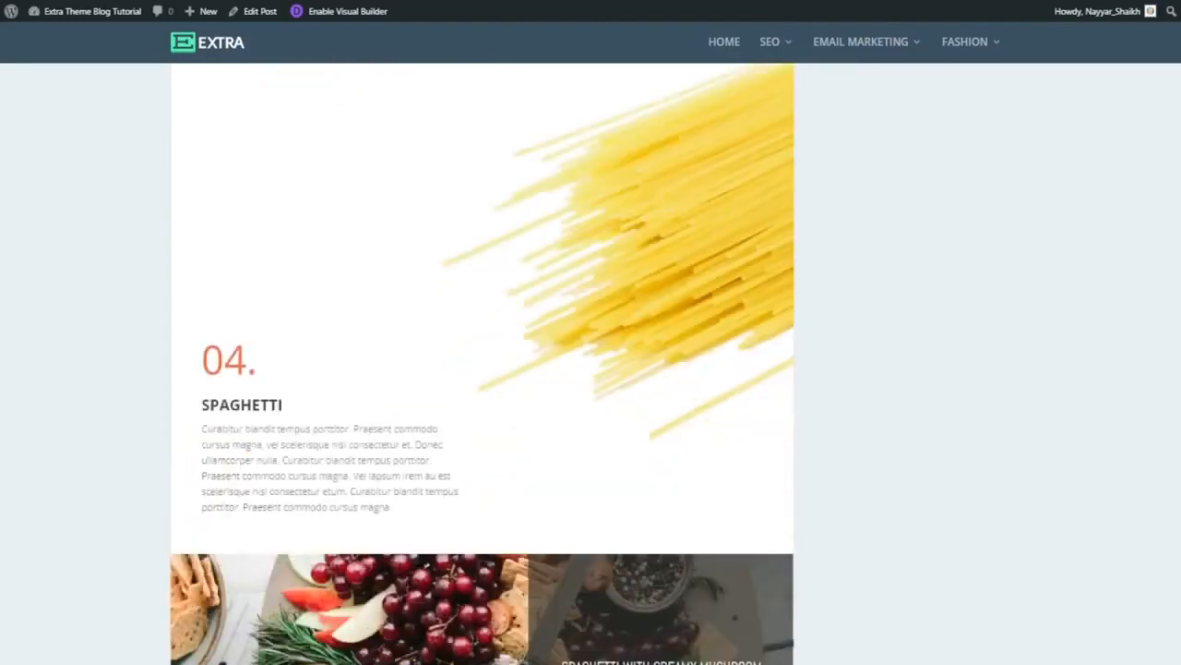
{"action": "scroll", "coordinate": [483, 364], "scroll_direction": "down", "scroll_amount": 8}
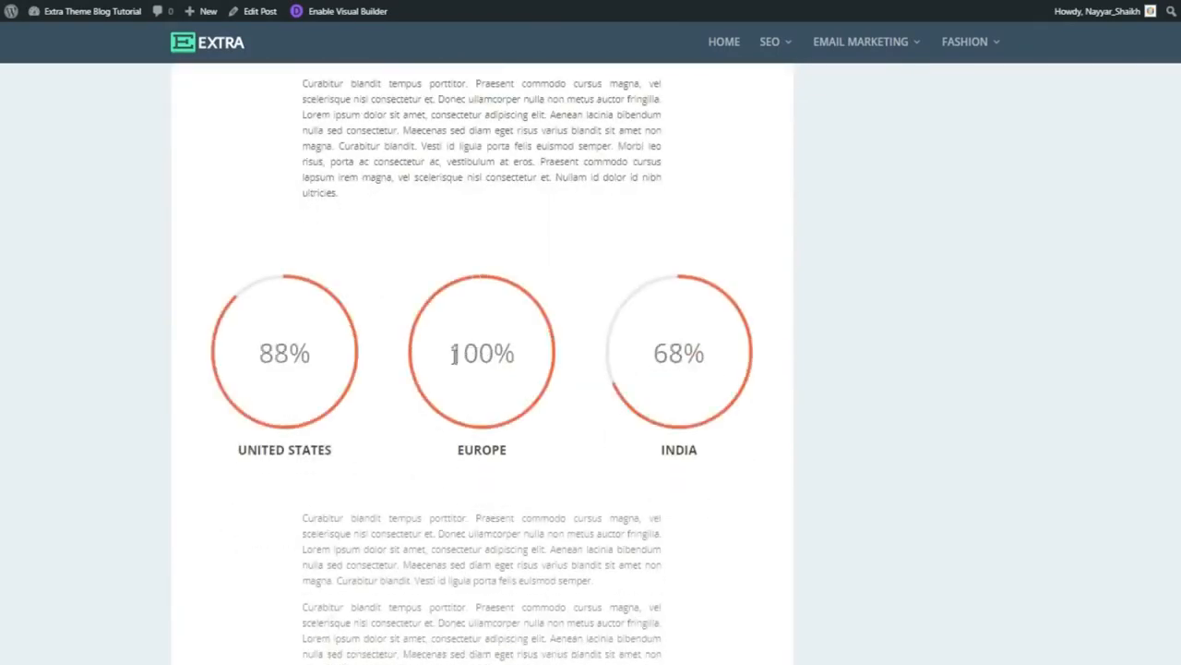
{"action": "scroll", "coordinate": [466, 365], "scroll_direction": "up", "scroll_amount": 2}
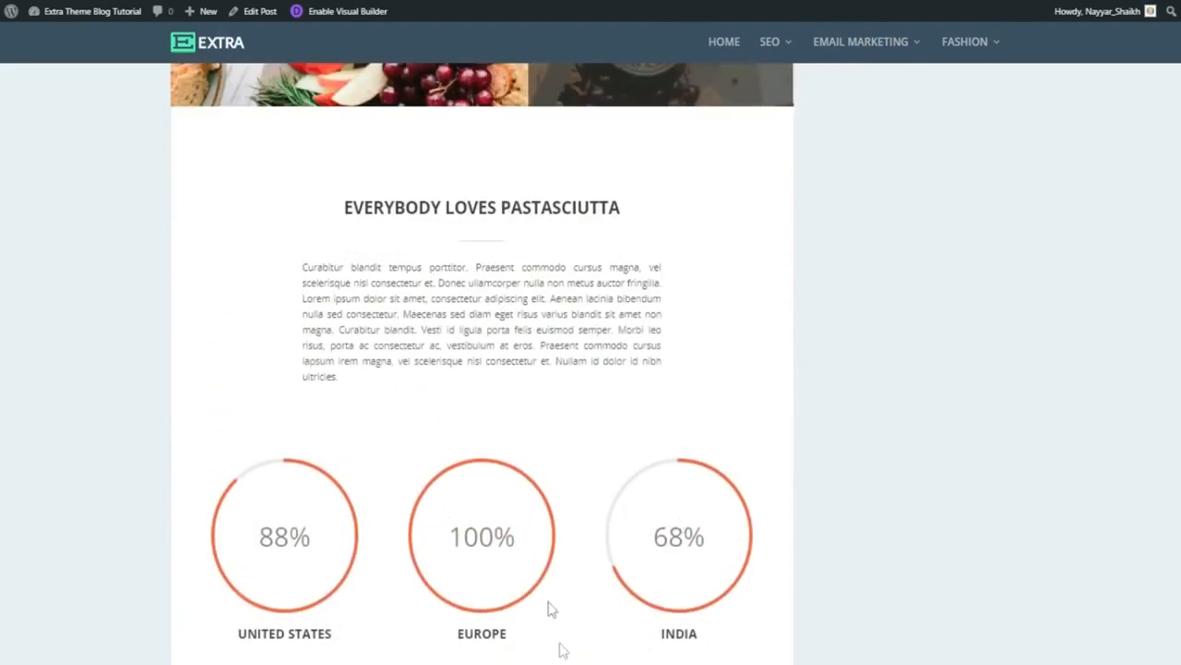
{"action": "scroll", "coordinate": [580, 532], "scroll_direction": "down", "scroll_amount": 1}
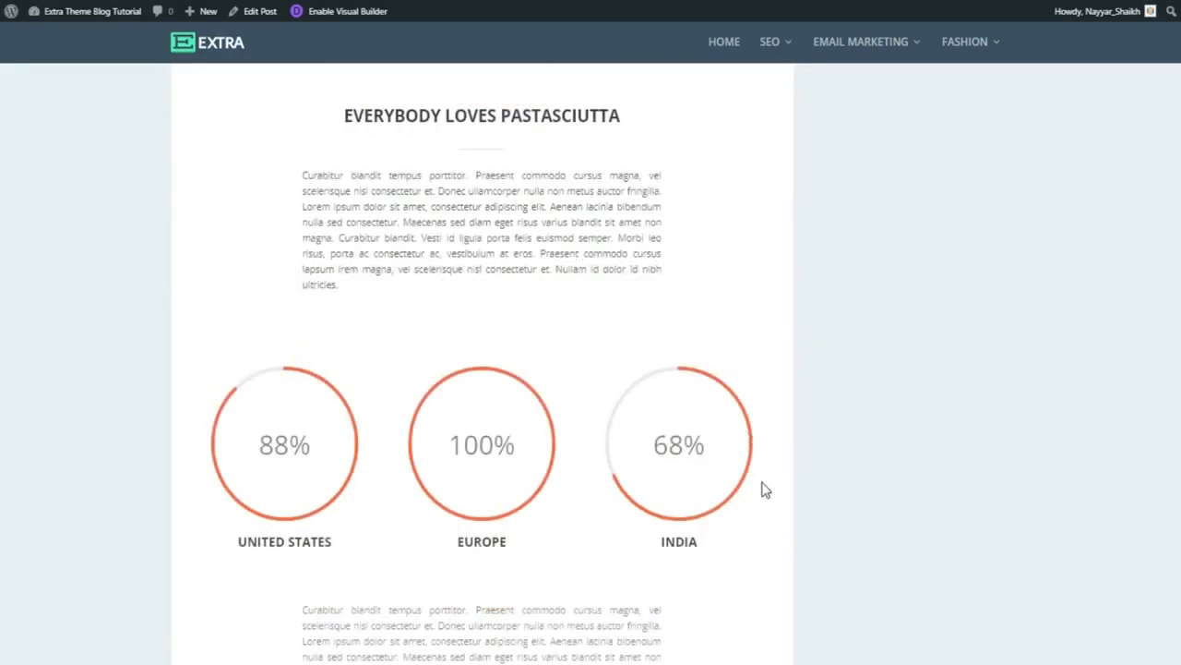
{"action": "scroll", "coordinate": [765, 490], "scroll_direction": "down", "scroll_amount": 3}
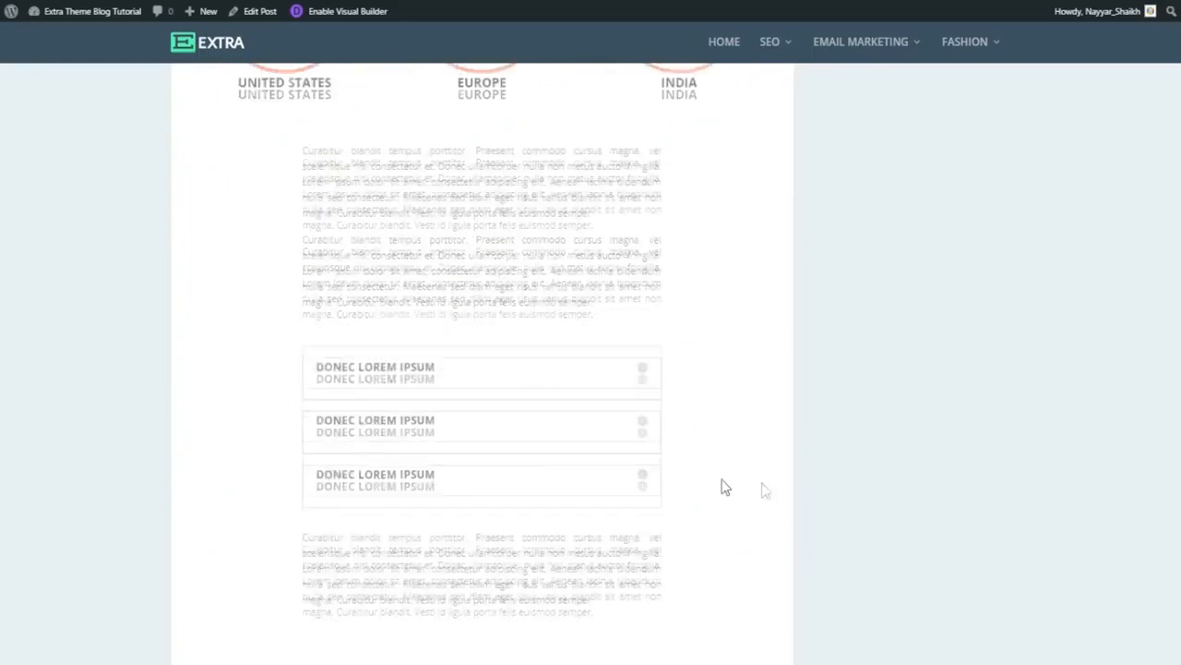
Step: Expand all three DONEC LOREM IPSUM accordion rows and review the rest of the post
{"action": "left_click", "coordinate": [644, 377]}
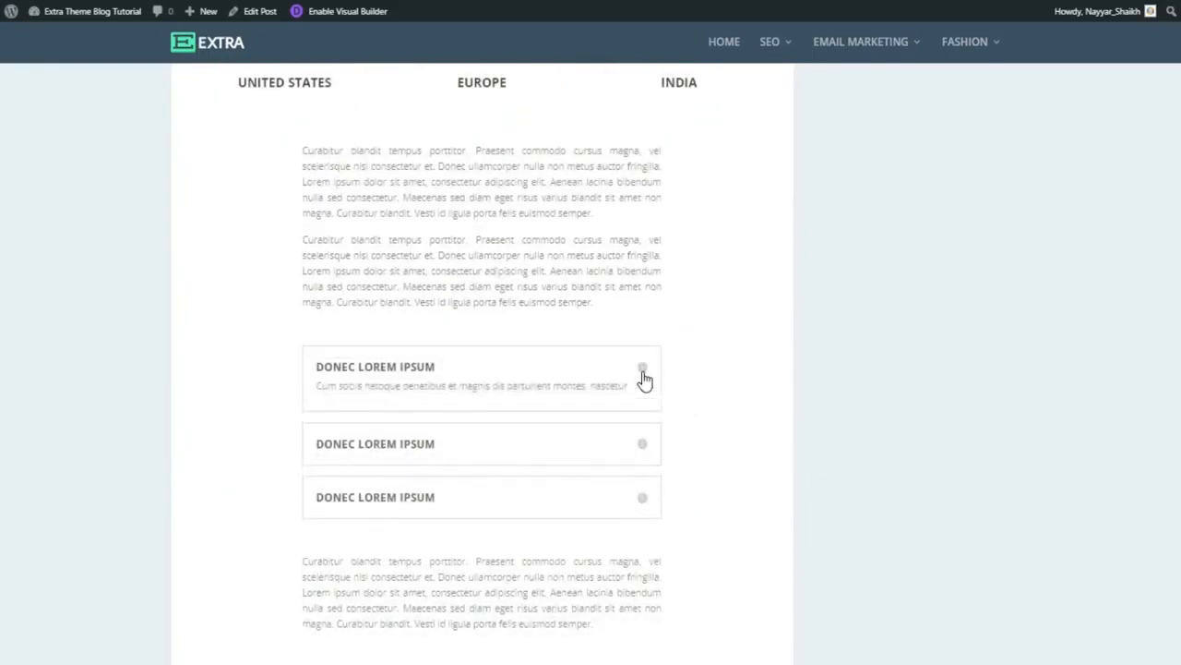
{"action": "scroll", "coordinate": [659, 337], "scroll_direction": "down", "scroll_amount": 2}
{"action": "left_click", "coordinate": [646, 318]}
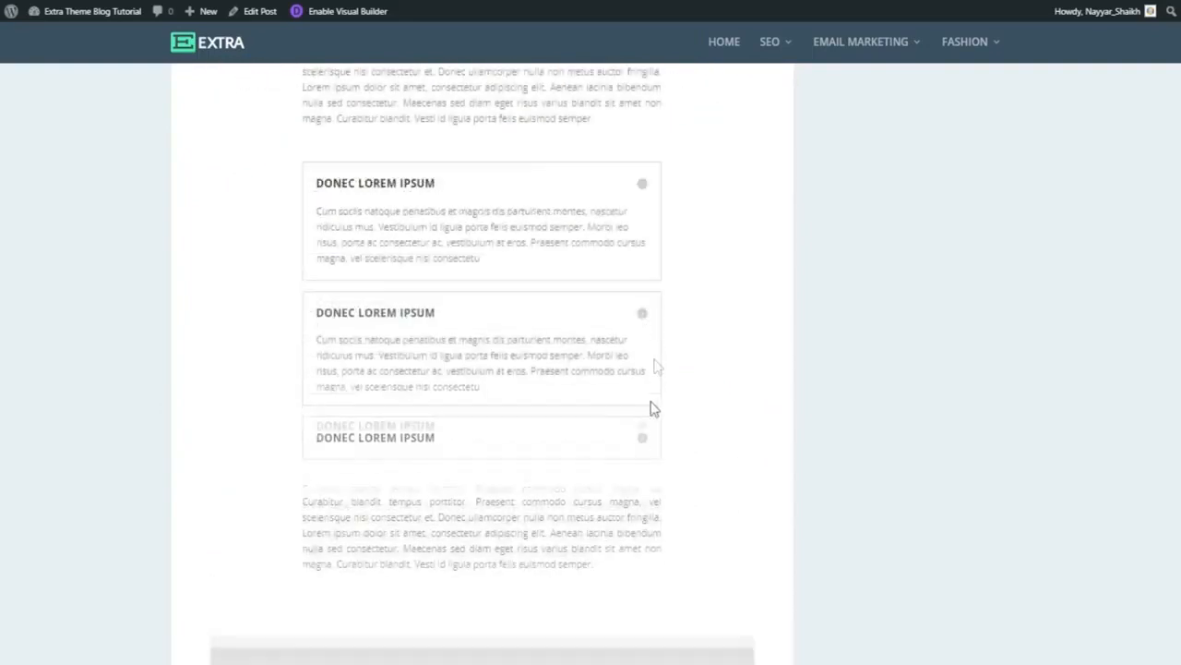
{"action": "left_click", "coordinate": [624, 454]}
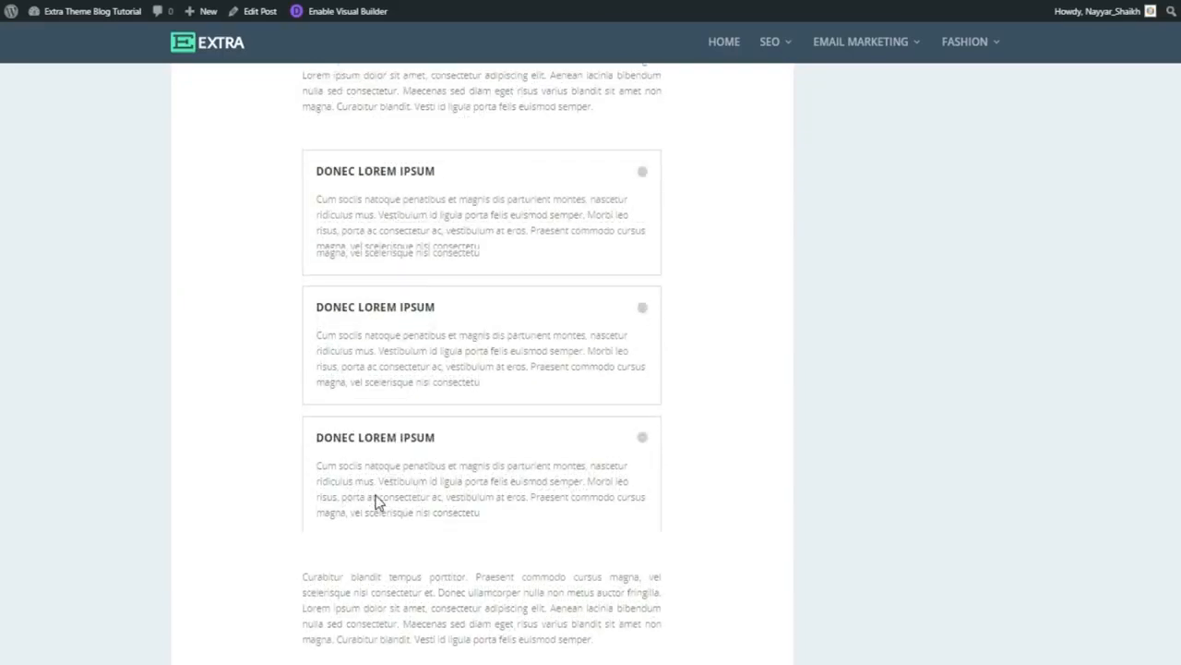
{"action": "scroll", "coordinate": [377, 501], "scroll_direction": "down", "scroll_amount": 4}
{"action": "scroll", "coordinate": [378, 497], "scroll_direction": "down", "scroll_amount": 2}
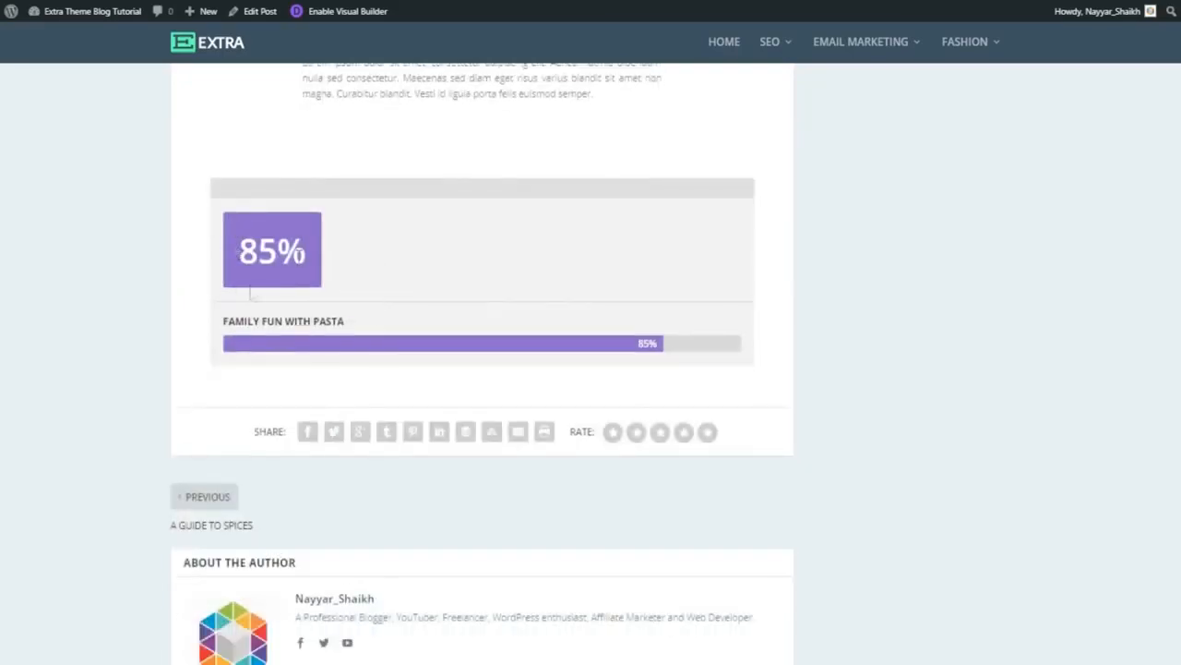
{"action": "scroll", "coordinate": [481, 363], "scroll_direction": "down", "scroll_amount": 6}
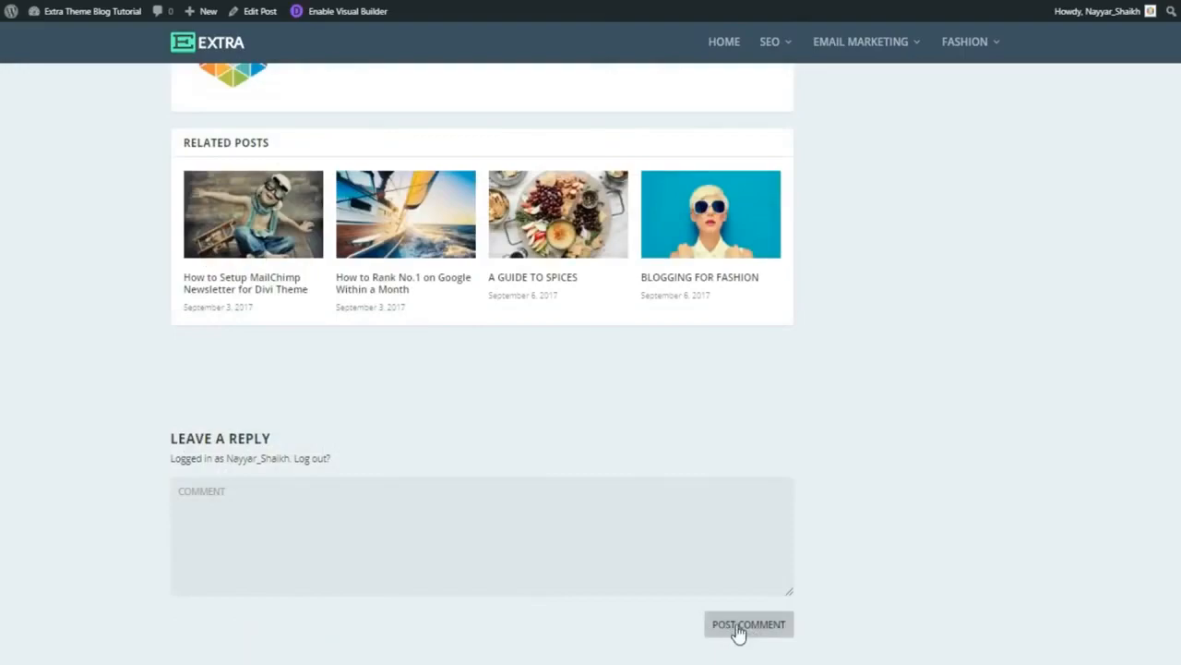
{"action": "scroll", "coordinate": [482, 364], "scroll_direction": "up", "scroll_amount": 20}
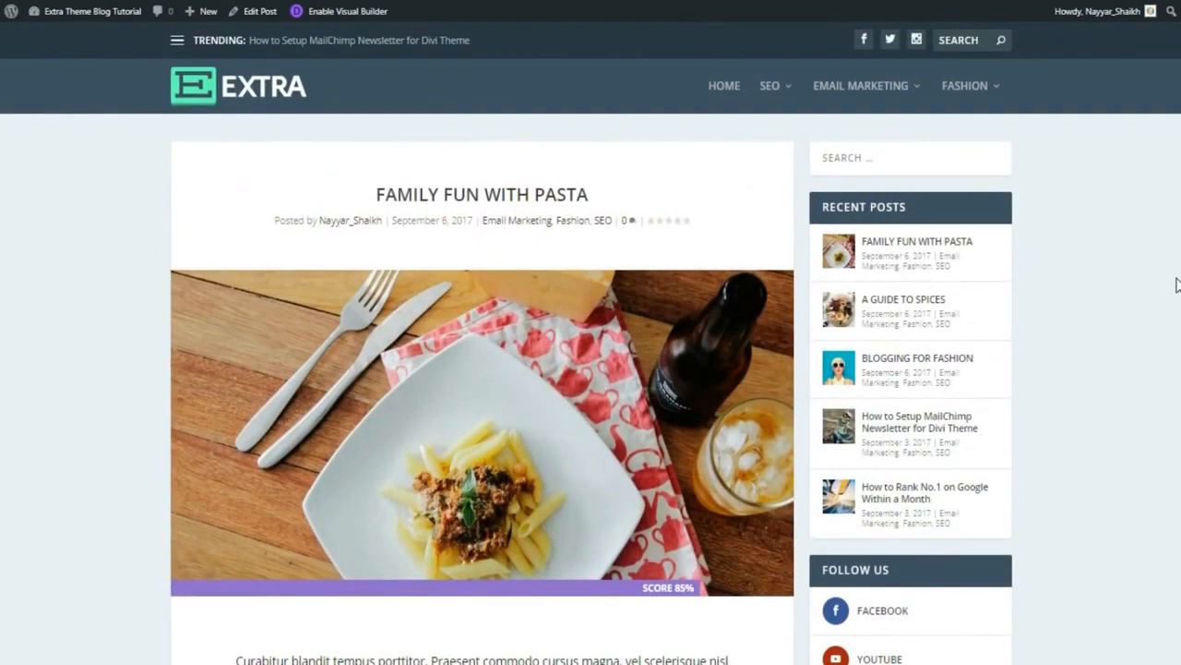
Step: In the Visual Builder, replace the intro's opening sentence with 'MNayuyaanjasn ksmfdaklam'
{"action": "left_click", "coordinate": [331, 12]}
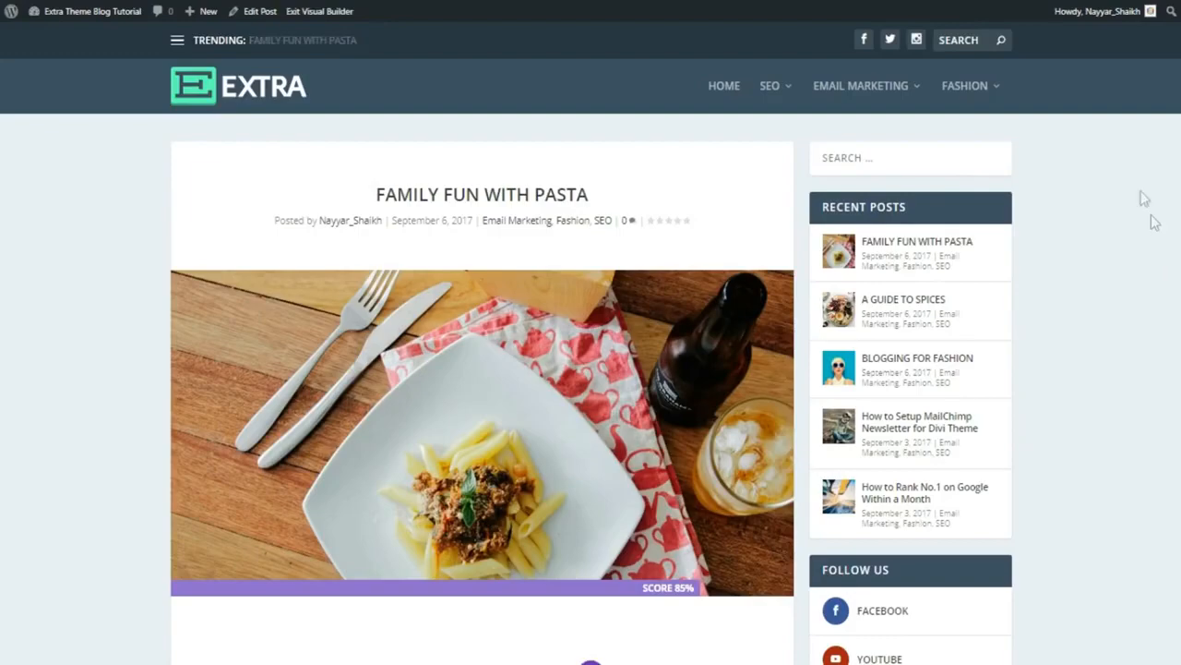
{"action": "scroll", "coordinate": [1152, 226], "scroll_direction": "down", "scroll_amount": 4}
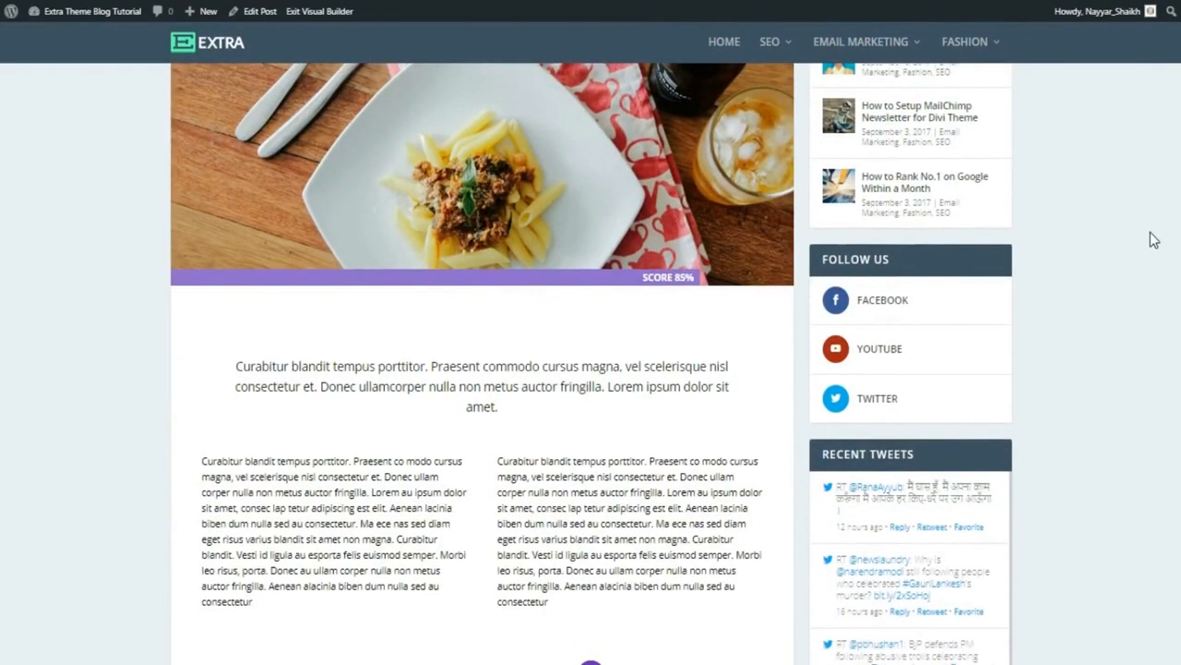
{"action": "scroll", "coordinate": [1152, 240], "scroll_direction": "down", "scroll_amount": 2}
{"action": "mouse_move", "coordinate": [234, 204]}
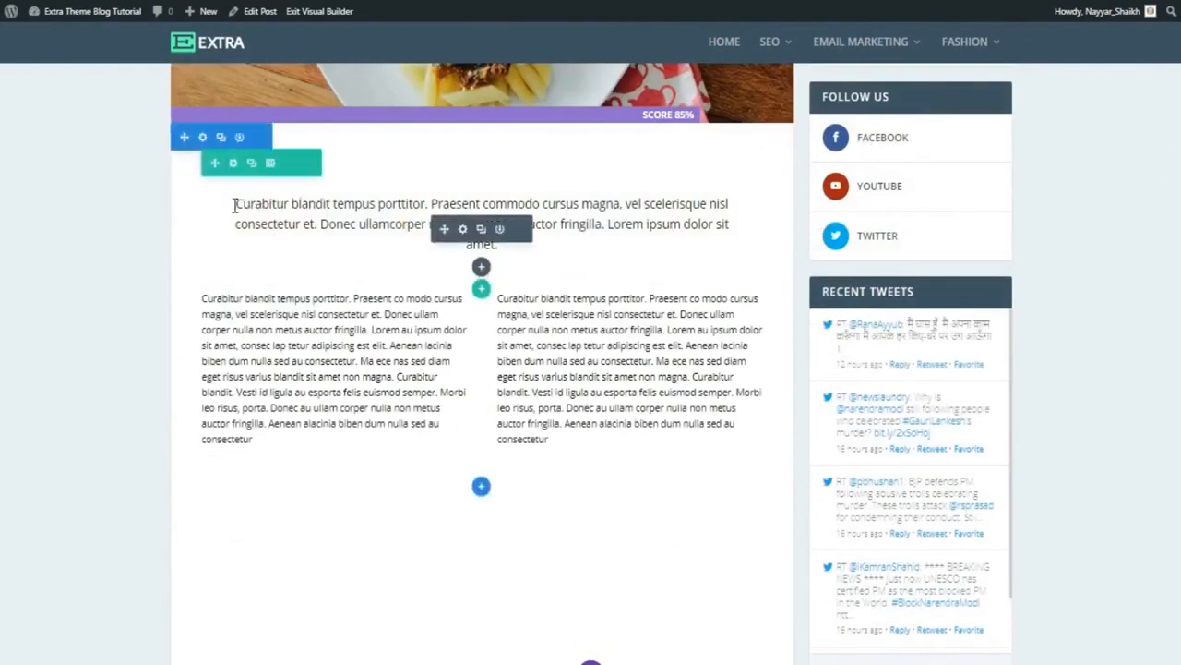
{"action": "left_click", "coordinate": [234, 204]}
{"action": "left_click_drag", "start_coordinate": [234, 205], "coordinate": [425, 201]}
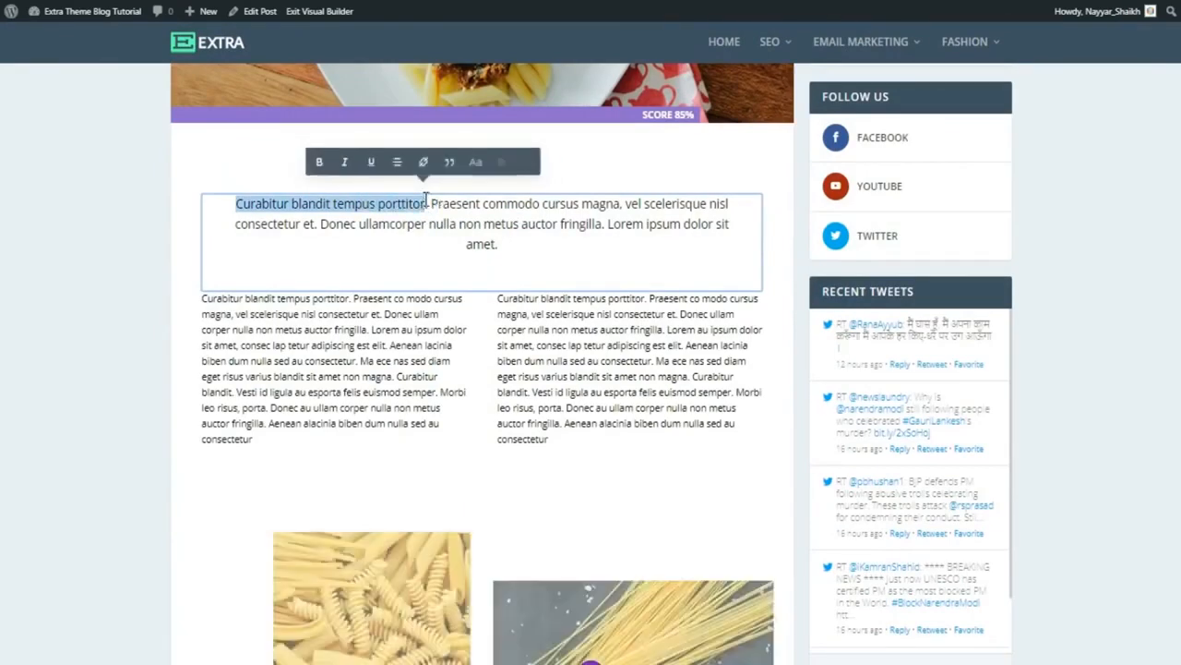
{"action": "type", "text": "MNayuyaanjasn ksmfdaklam"}
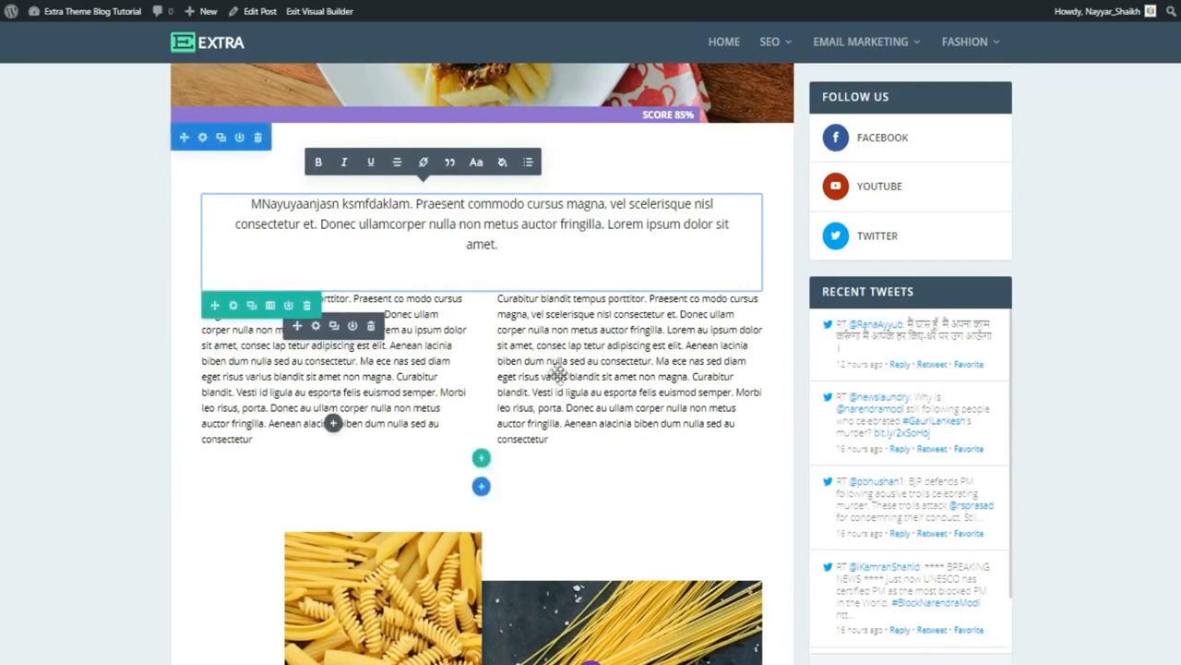
Step: Delete the right column's text from 'Ma ece nas' onward and increase the section's bottom padding
{"action": "left_click_drag", "start_coordinate": [657, 360], "coordinate": [703, 438]}
{"action": "key", "text": "BackSpace"}
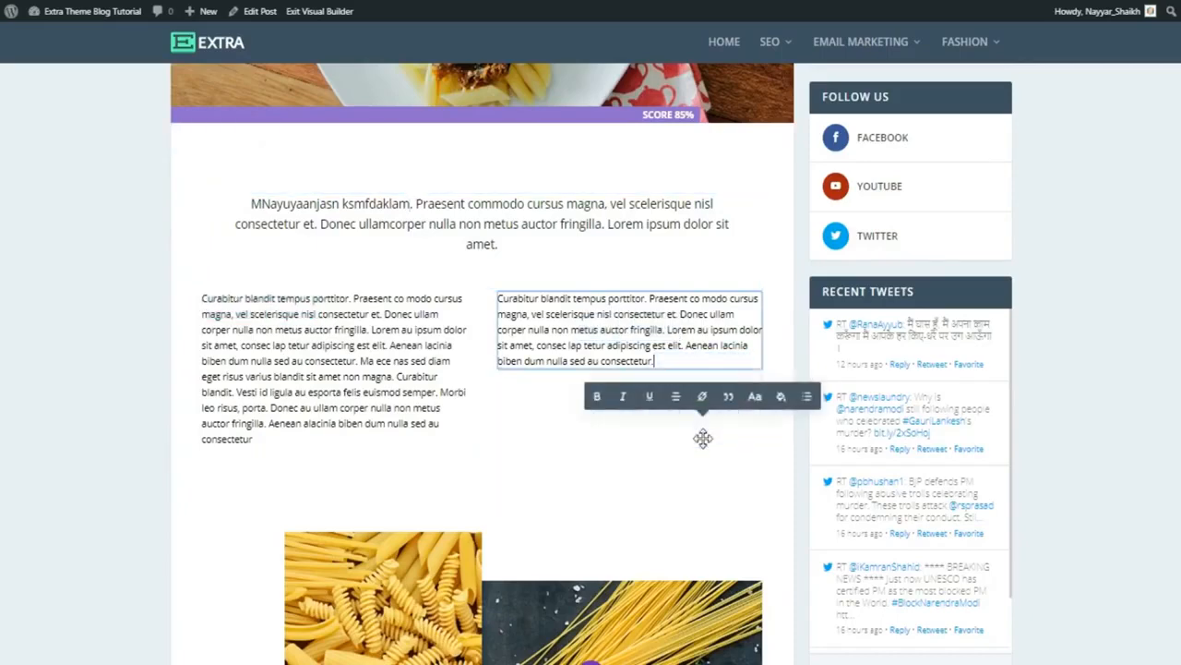
{"action": "scroll", "coordinate": [1107, 424], "scroll_direction": "down", "scroll_amount": 2}
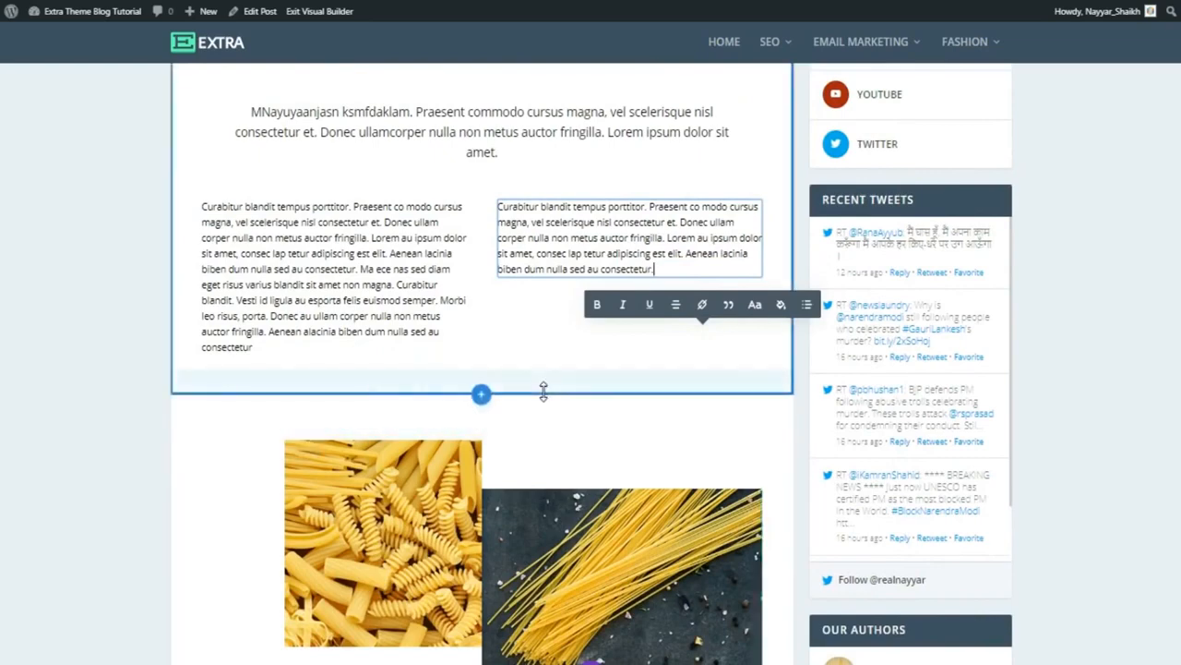
{"action": "left_click_drag", "start_coordinate": [543, 392], "coordinate": [550, 478]}
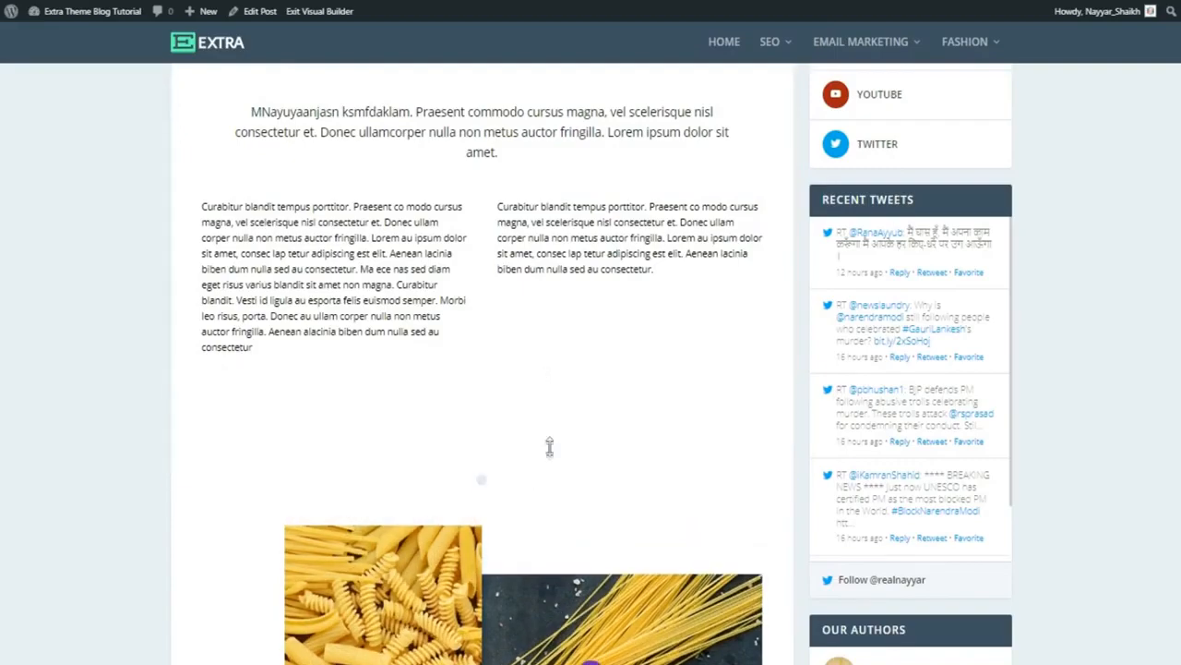
{"action": "scroll", "coordinate": [561, 434], "scroll_direction": "down", "scroll_amount": 3}
{"action": "scroll", "coordinate": [566, 435], "scroll_direction": "down", "scroll_amount": 2}
{"action": "scroll", "coordinate": [569, 428], "scroll_direction": "up", "scroll_amount": 2}
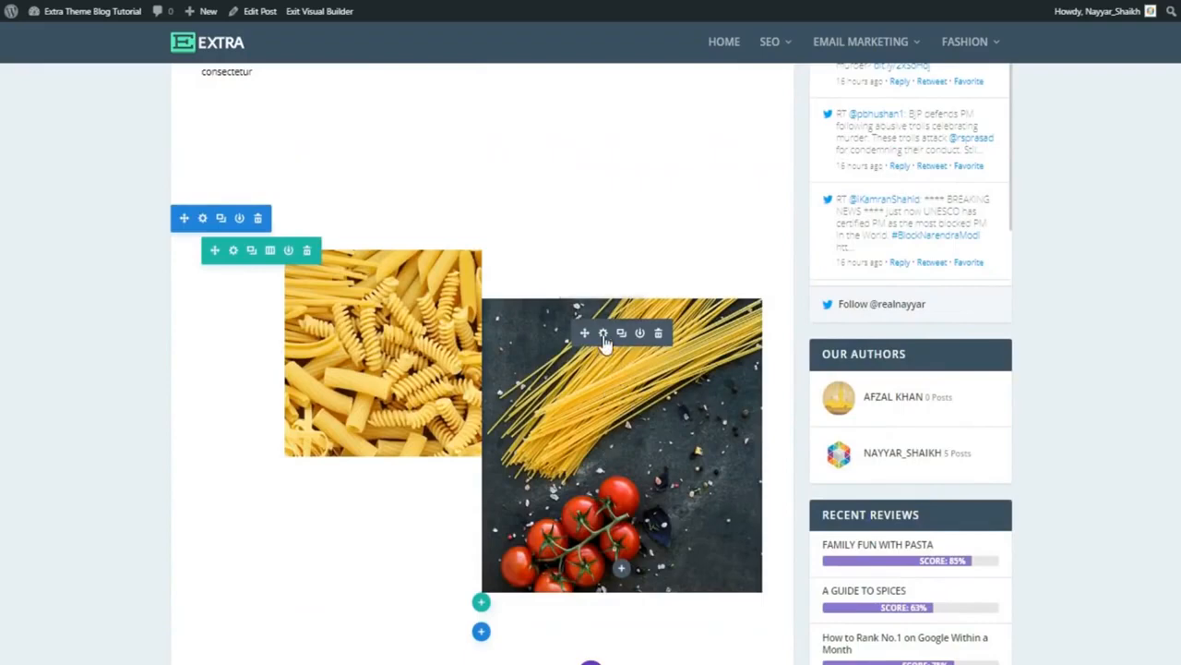
Step: Replace the spaghetti image with the hexagon logo from the Media Library and save
{"action": "left_click", "coordinate": [603, 336]}
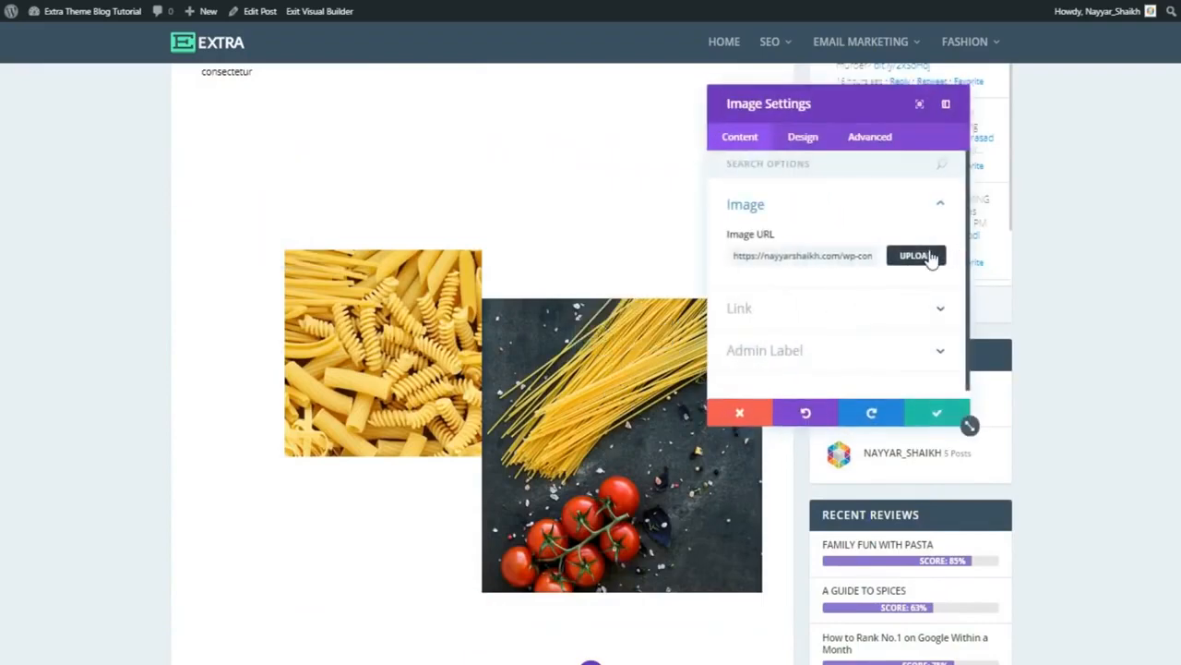
{"action": "left_click", "coordinate": [932, 258]}
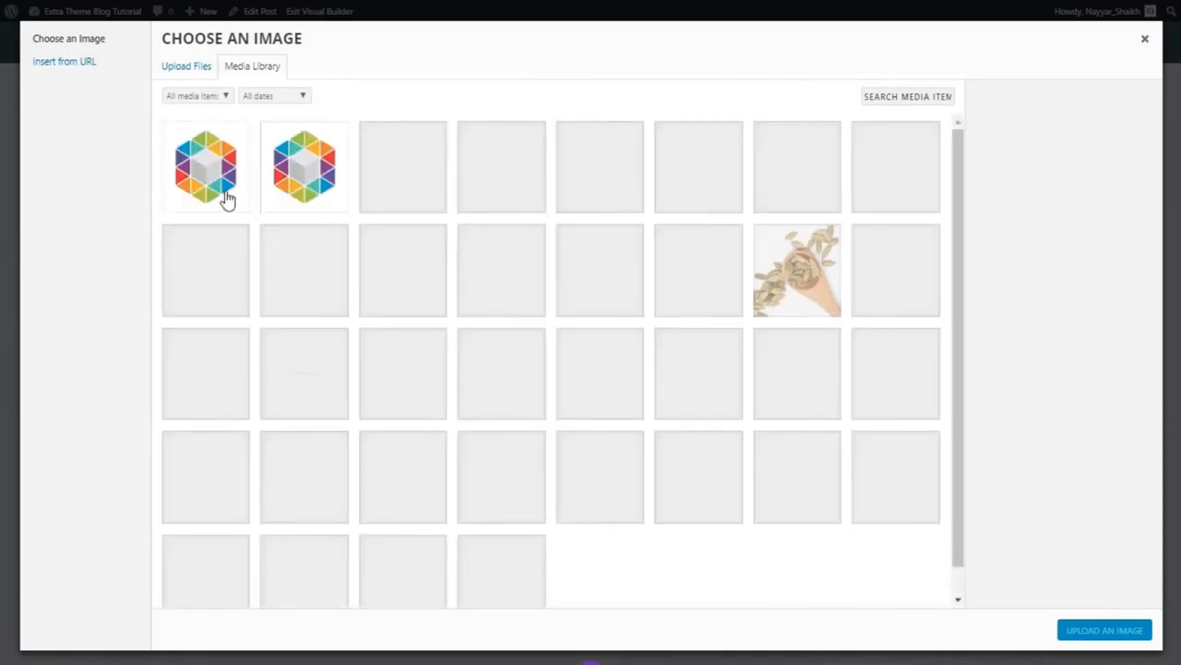
{"action": "left_click", "coordinate": [236, 197]}
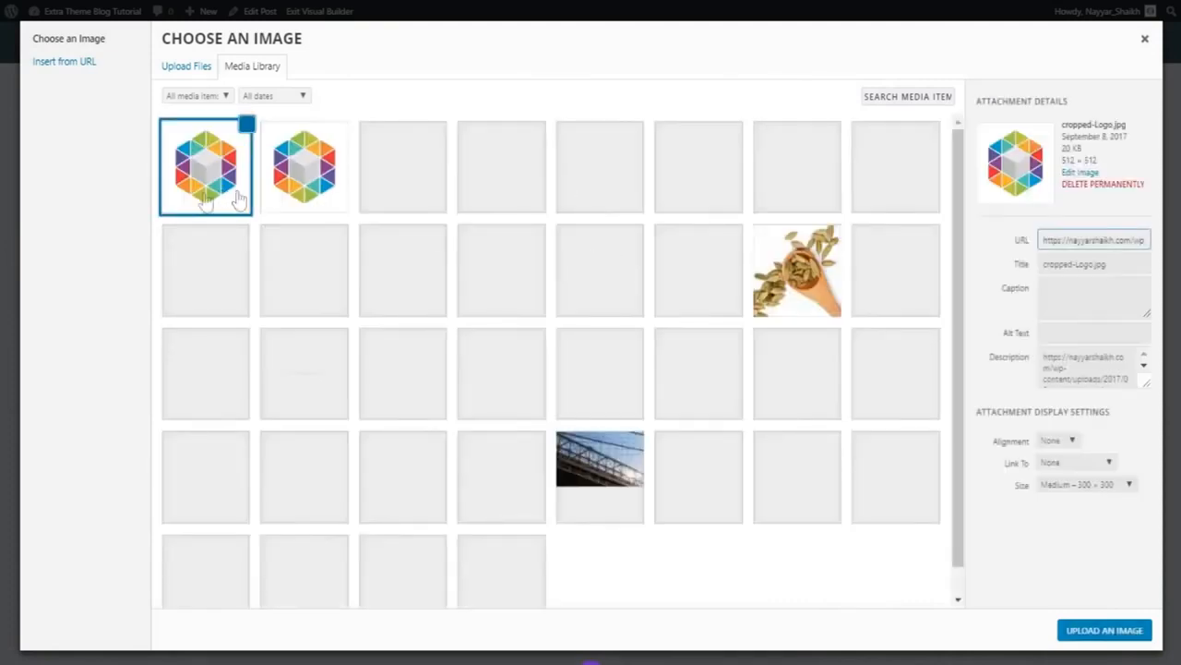
{"action": "left_click", "coordinate": [1099, 635]}
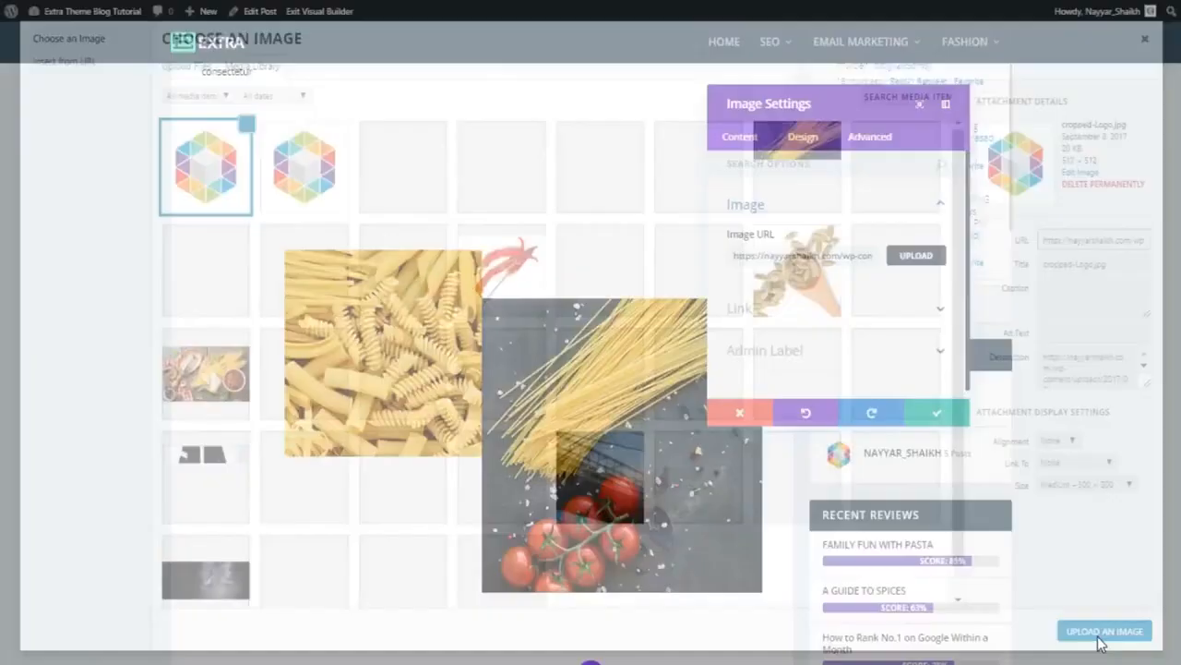
{"action": "left_click", "coordinate": [961, 422]}
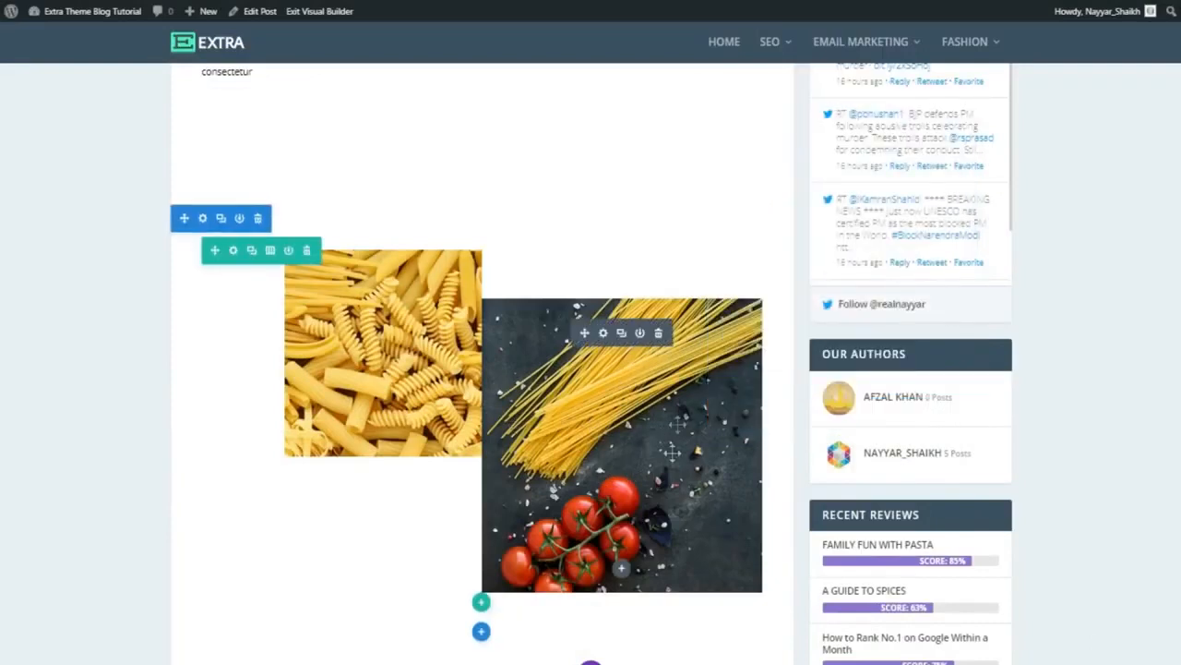
{"action": "key", "text": "ctrl+z"}
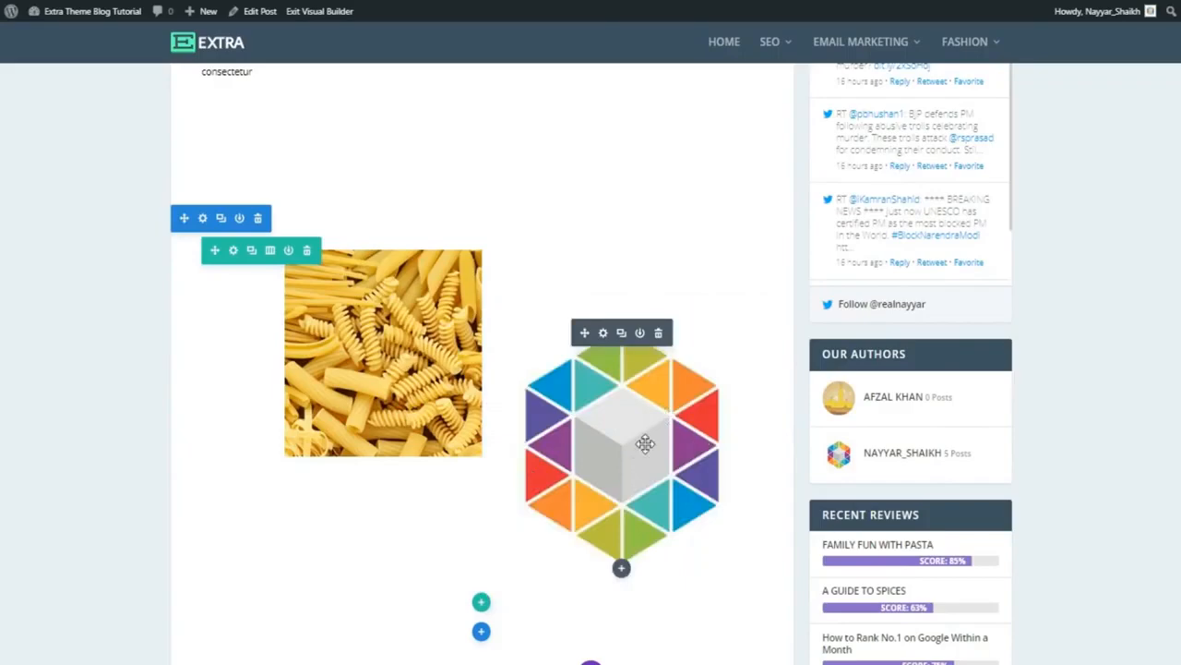
Step: Drag the 01. Penne Rigate row's right padding handle to add wide right padding
{"action": "scroll", "coordinate": [645, 444], "scroll_direction": "down", "scroll_amount": 5}
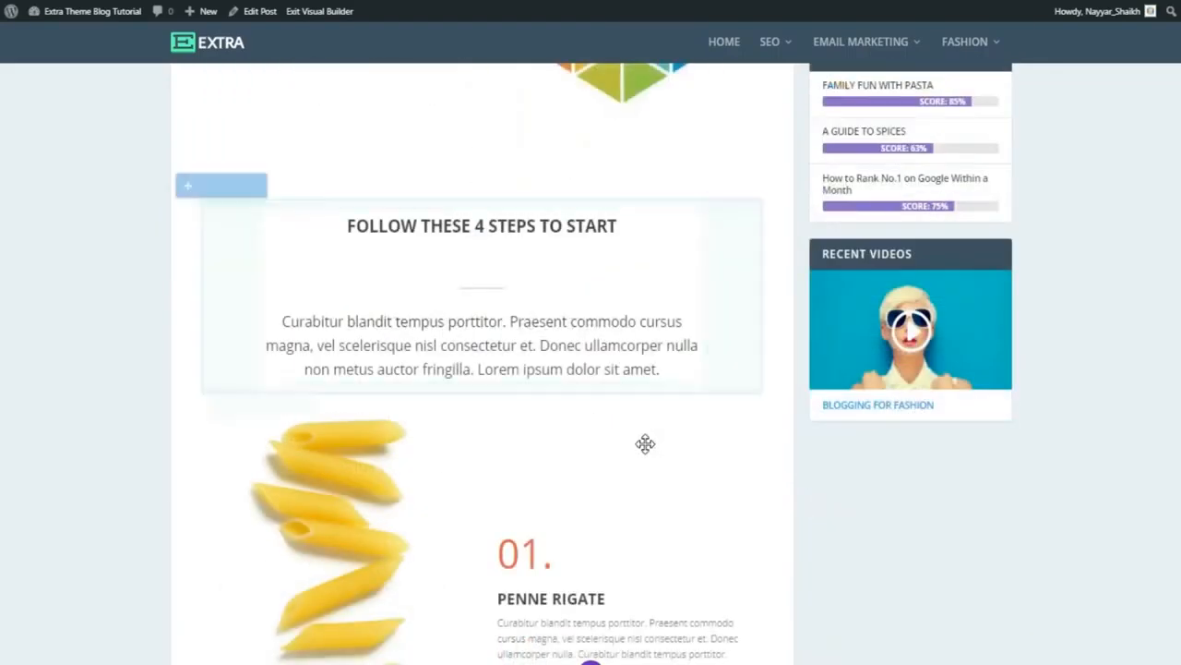
{"action": "scroll", "coordinate": [645, 444], "scroll_direction": "down", "scroll_amount": 1}
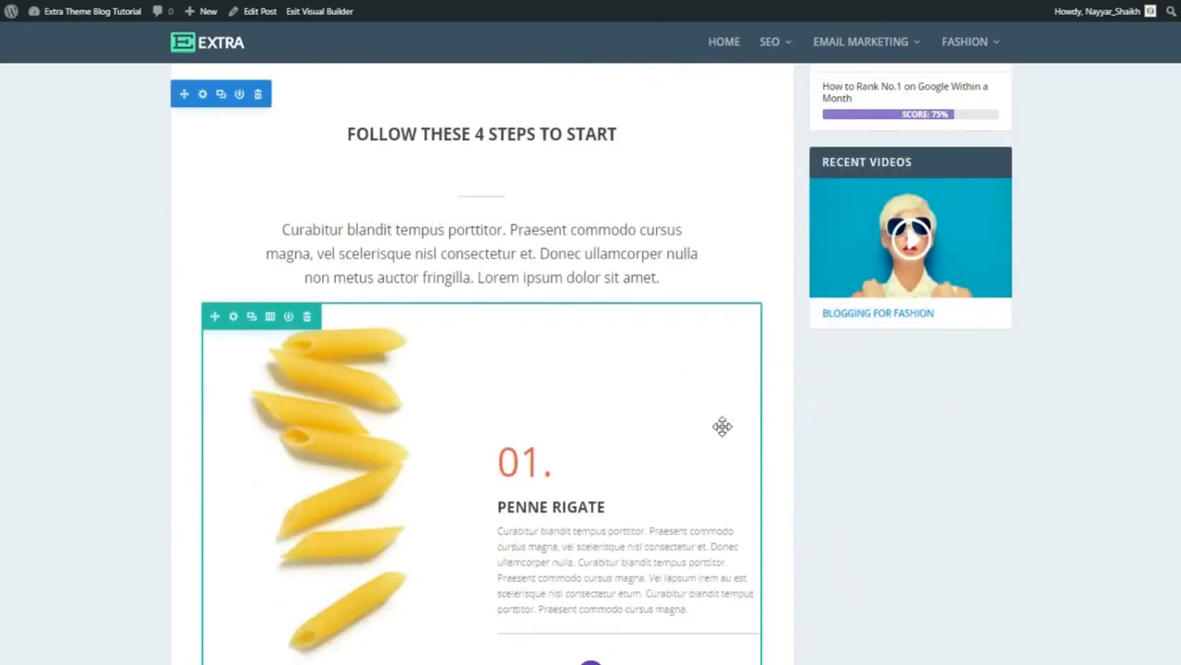
{"action": "scroll", "coordinate": [722, 425], "scroll_direction": "up", "scroll_amount": 3}
{"action": "scroll", "coordinate": [773, 416], "scroll_direction": "down", "scroll_amount": 3}
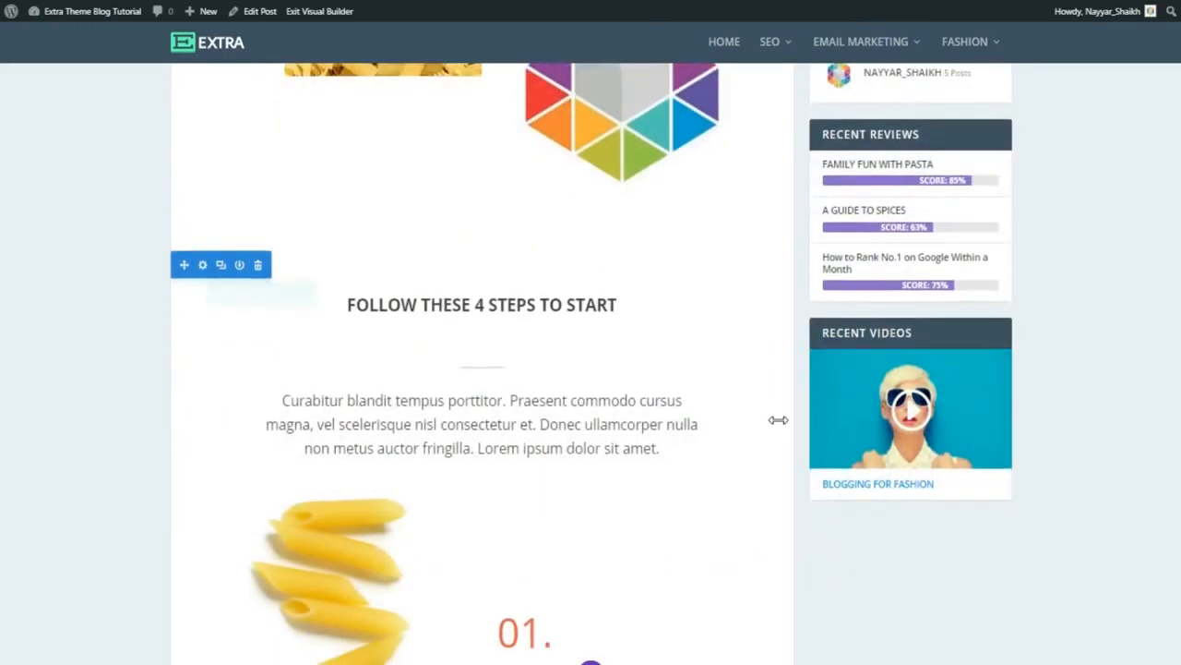
{"action": "scroll", "coordinate": [773, 417], "scroll_direction": "down", "scroll_amount": 1}
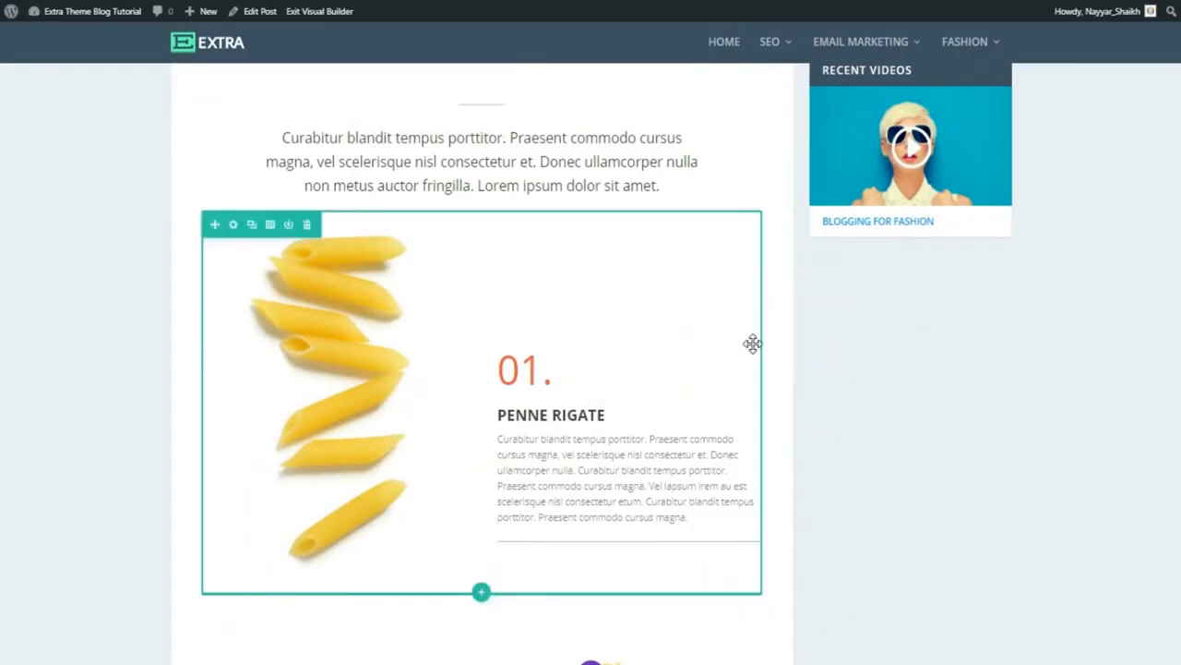
{"action": "left_click_drag", "start_coordinate": [756, 344], "coordinate": [311, 390]}
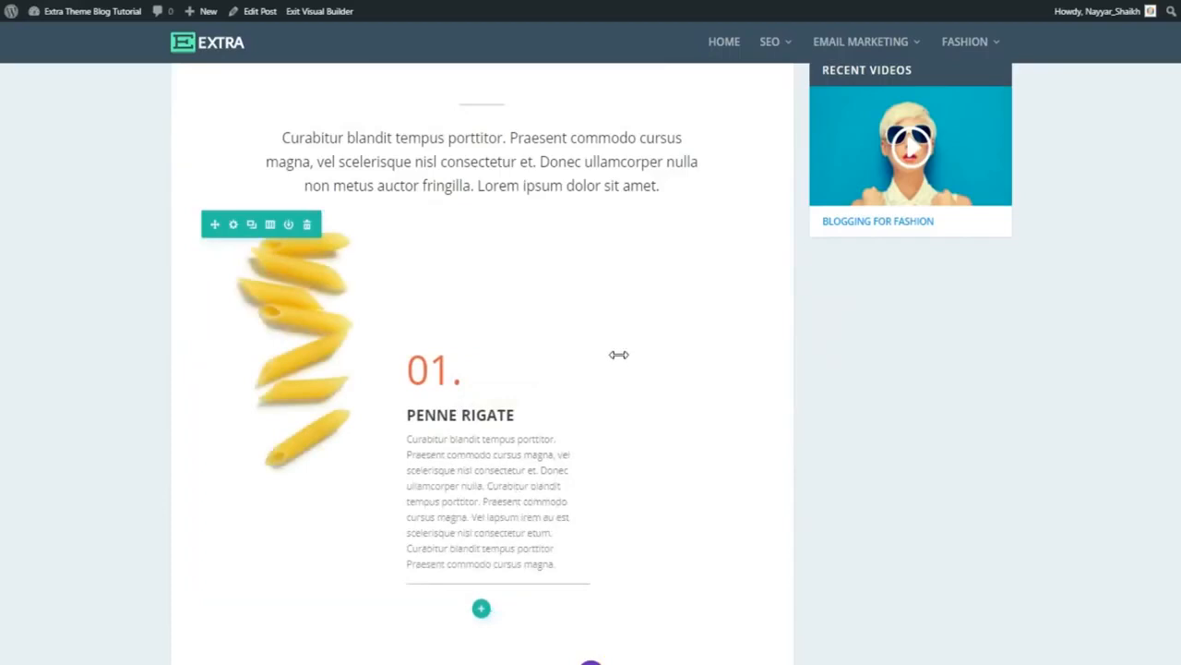
{"action": "scroll", "coordinate": [859, 438], "scroll_direction": "down", "scroll_amount": 4}
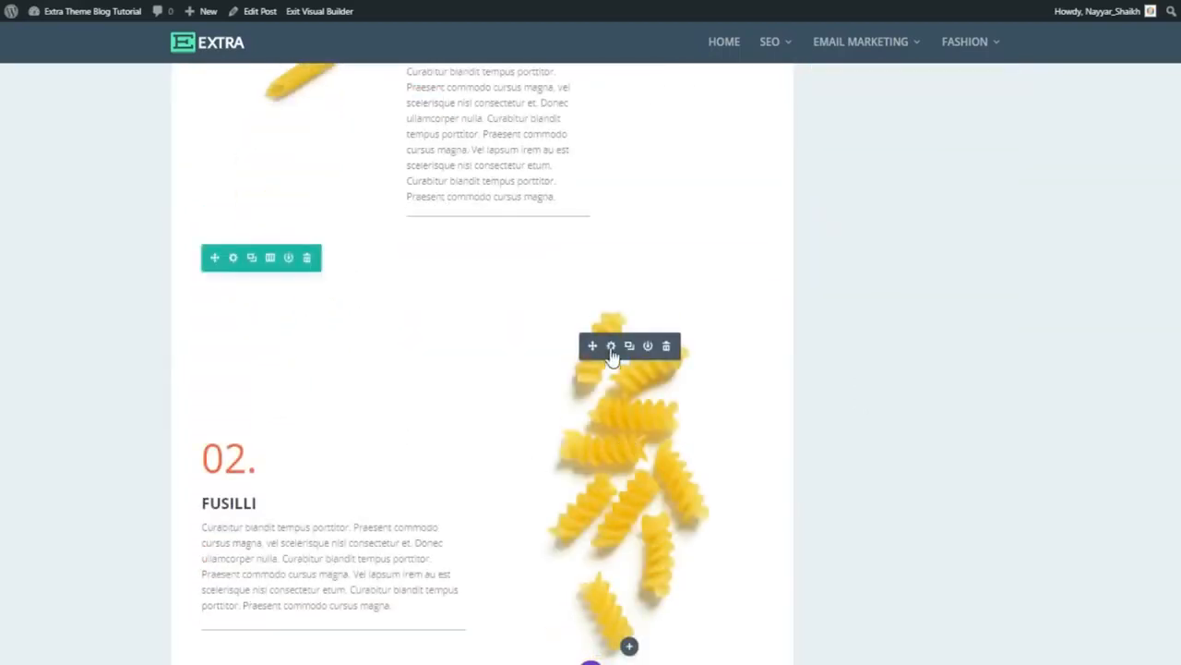
{"action": "scroll", "coordinate": [782, 518], "scroll_direction": "up", "scroll_amount": 8}
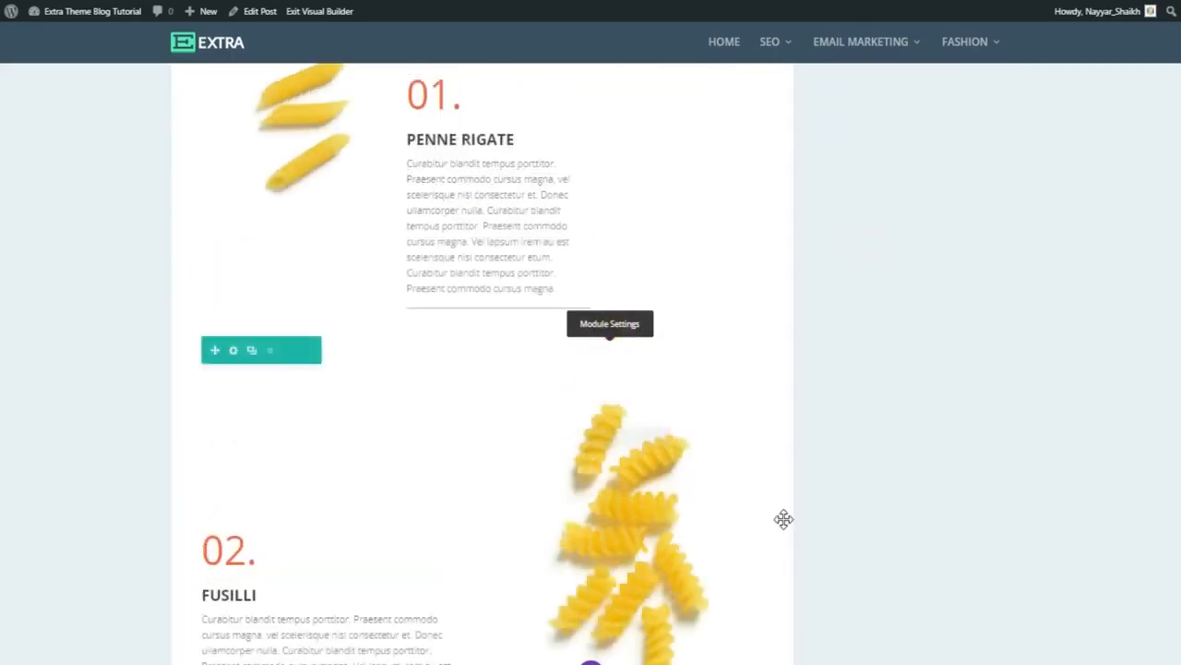
{"action": "scroll", "coordinate": [783, 519], "scroll_direction": "up", "scroll_amount": 10}
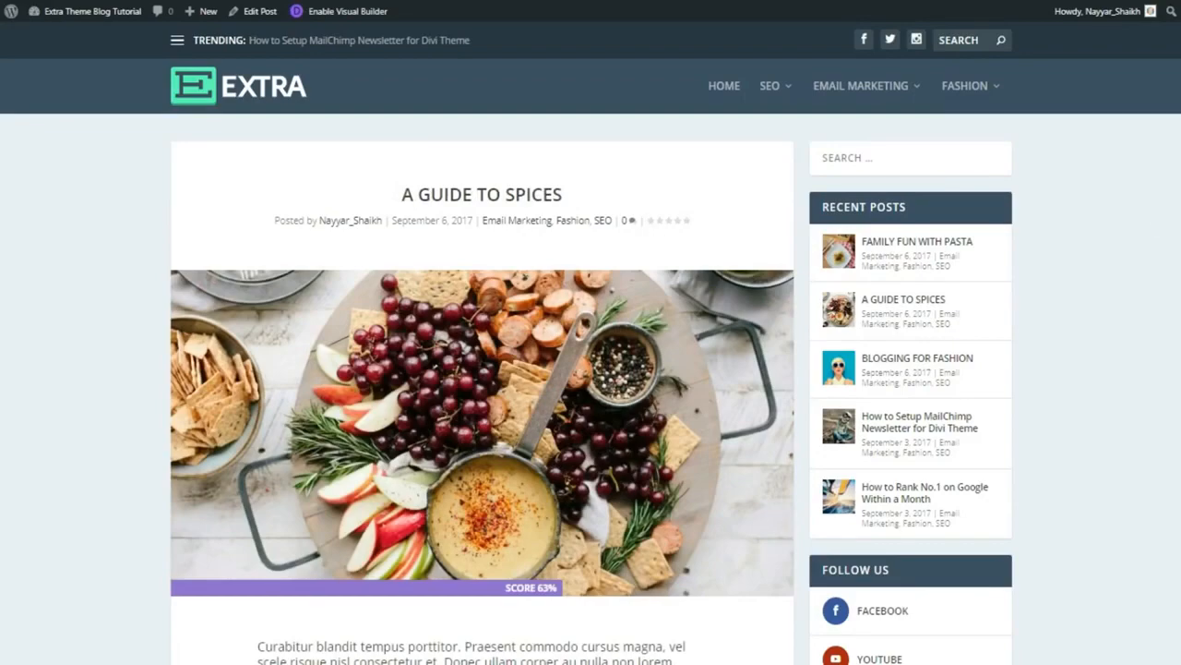
Step: Scroll through the A Guide to Spices post down to the comments and back up
{"action": "scroll", "coordinate": [531, 214], "scroll_direction": "down", "scroll_amount": 3}
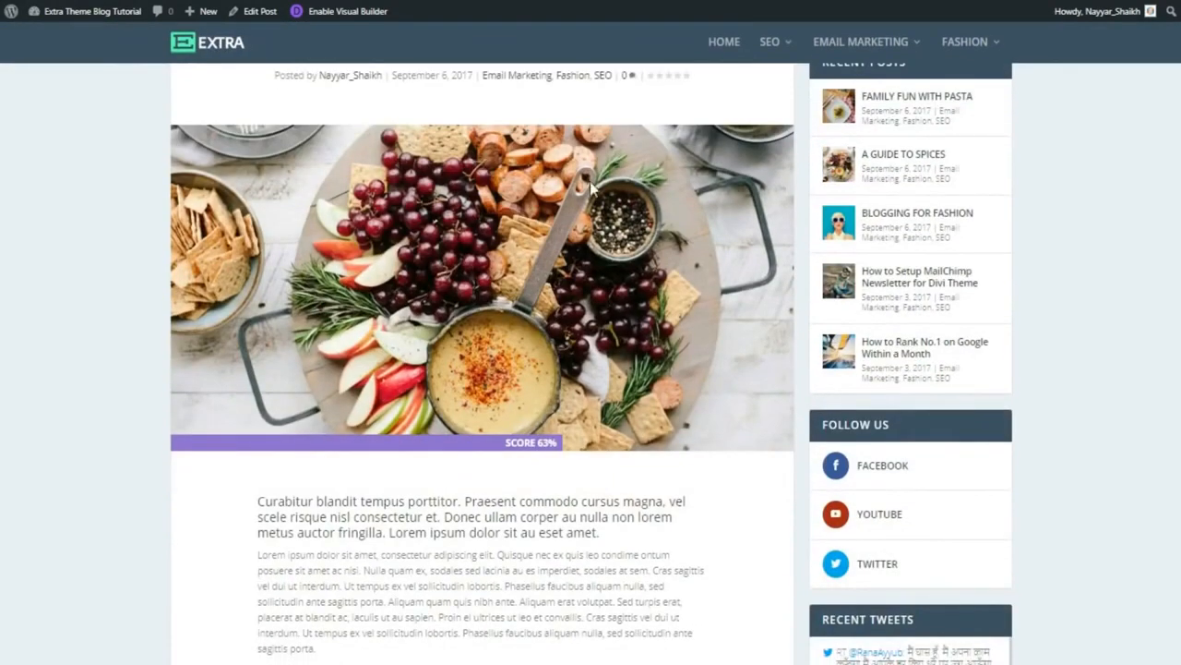
{"action": "scroll", "coordinate": [609, 334], "scroll_direction": "down", "scroll_amount": 7}
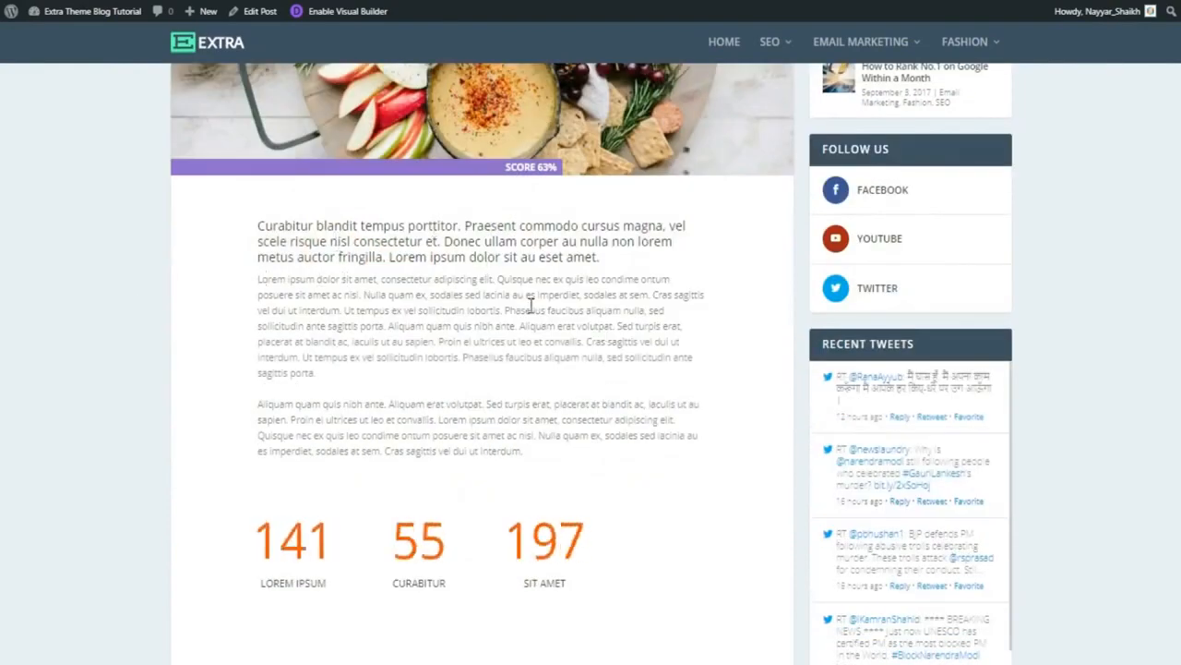
{"action": "scroll", "coordinate": [487, 507], "scroll_direction": "down", "scroll_amount": 7}
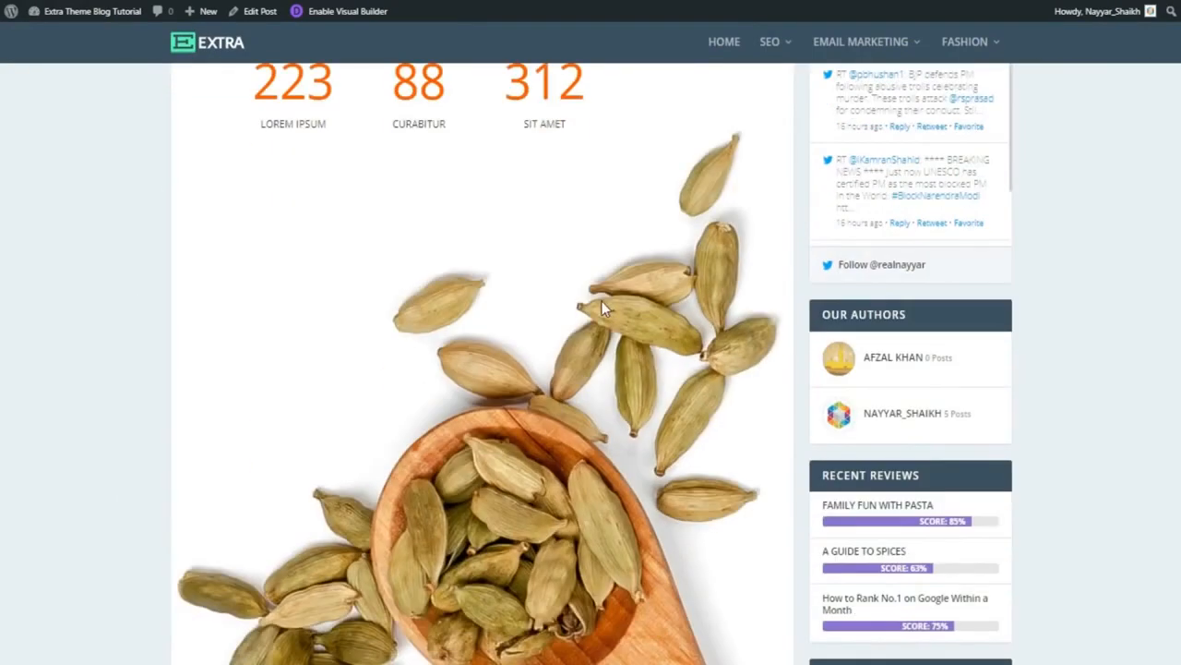
{"action": "scroll", "coordinate": [628, 437], "scroll_direction": "down", "scroll_amount": 10}
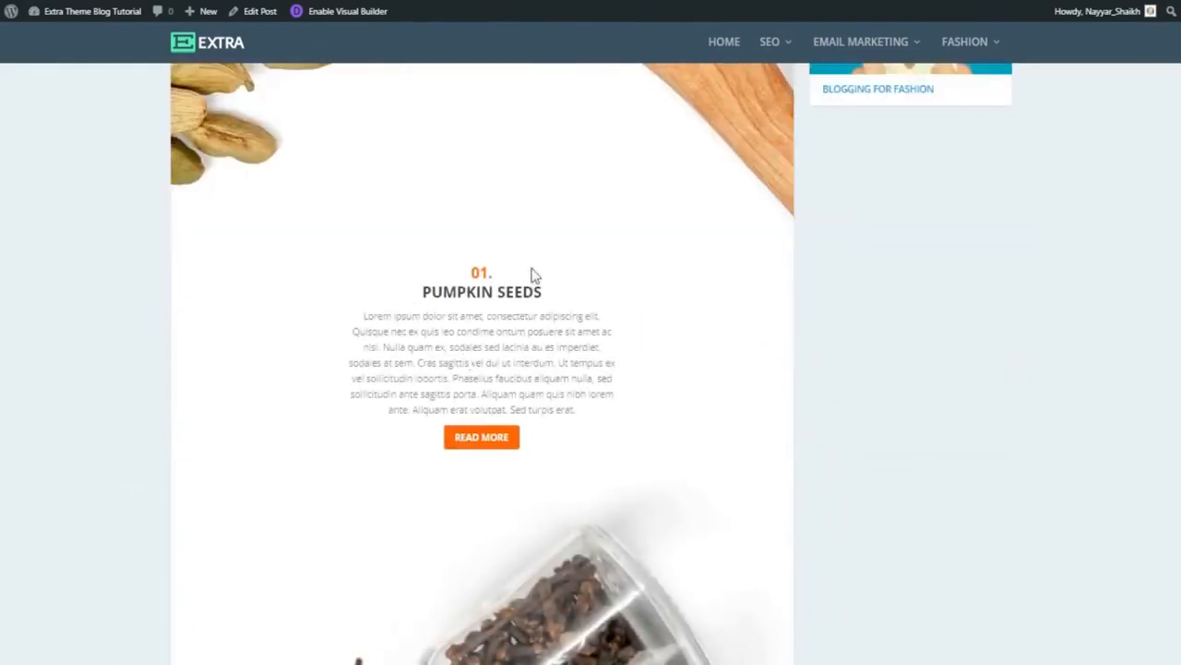
{"action": "scroll", "coordinate": [524, 430], "scroll_direction": "down", "scroll_amount": 10}
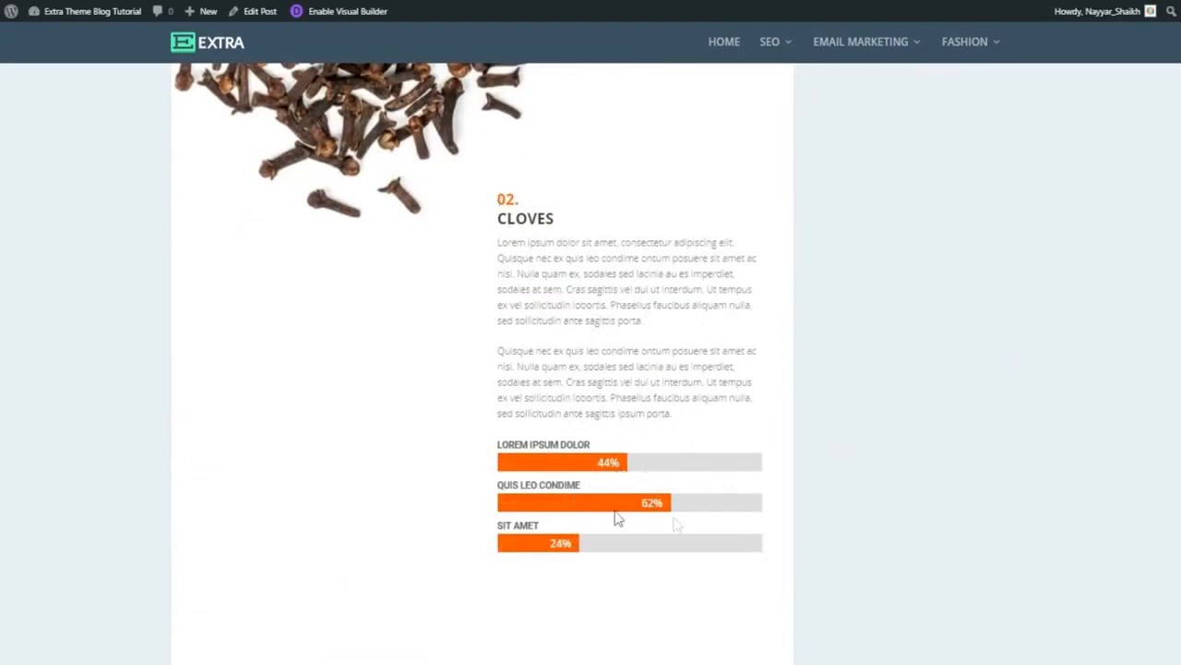
{"action": "scroll", "coordinate": [643, 544], "scroll_direction": "down", "scroll_amount": 12}
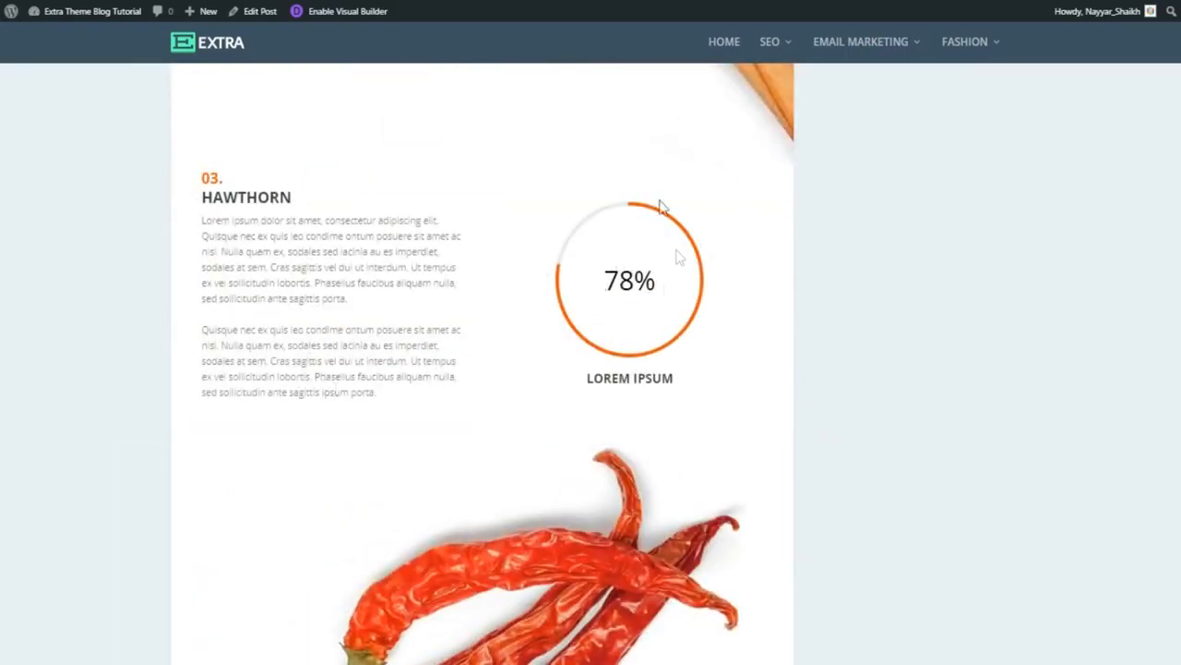
{"action": "scroll", "coordinate": [799, 345], "scroll_direction": "down", "scroll_amount": 4}
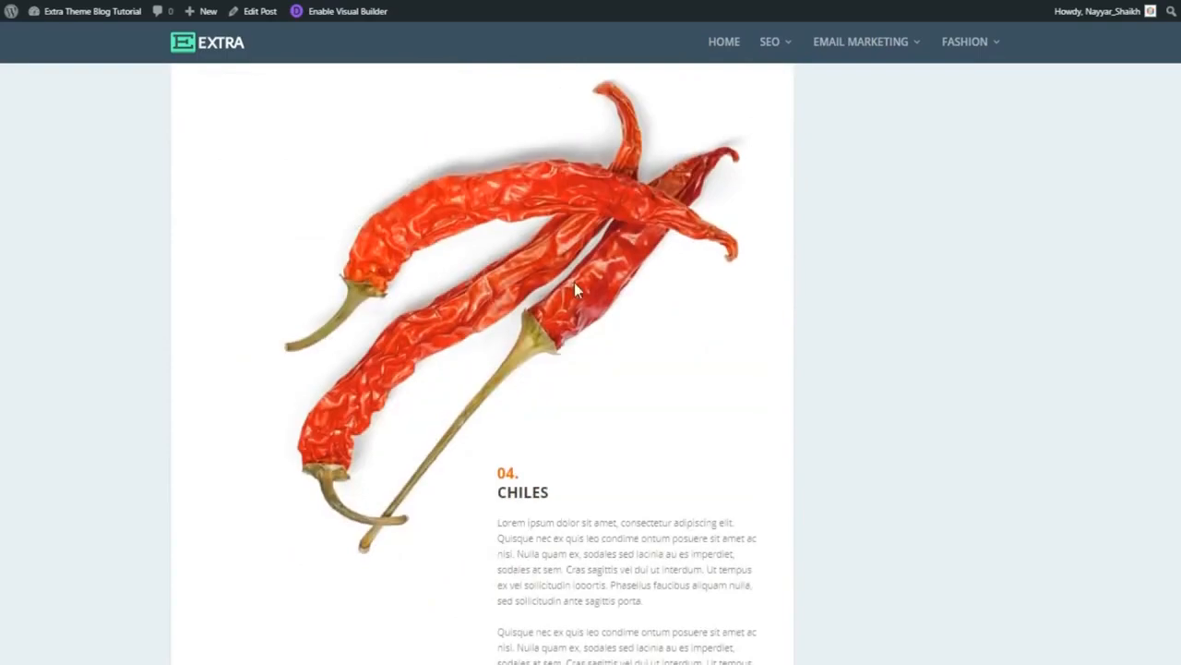
{"action": "scroll", "coordinate": [574, 288], "scroll_direction": "down", "scroll_amount": 7}
{"action": "scroll", "coordinate": [482, 370], "scroll_direction": "down", "scroll_amount": 9}
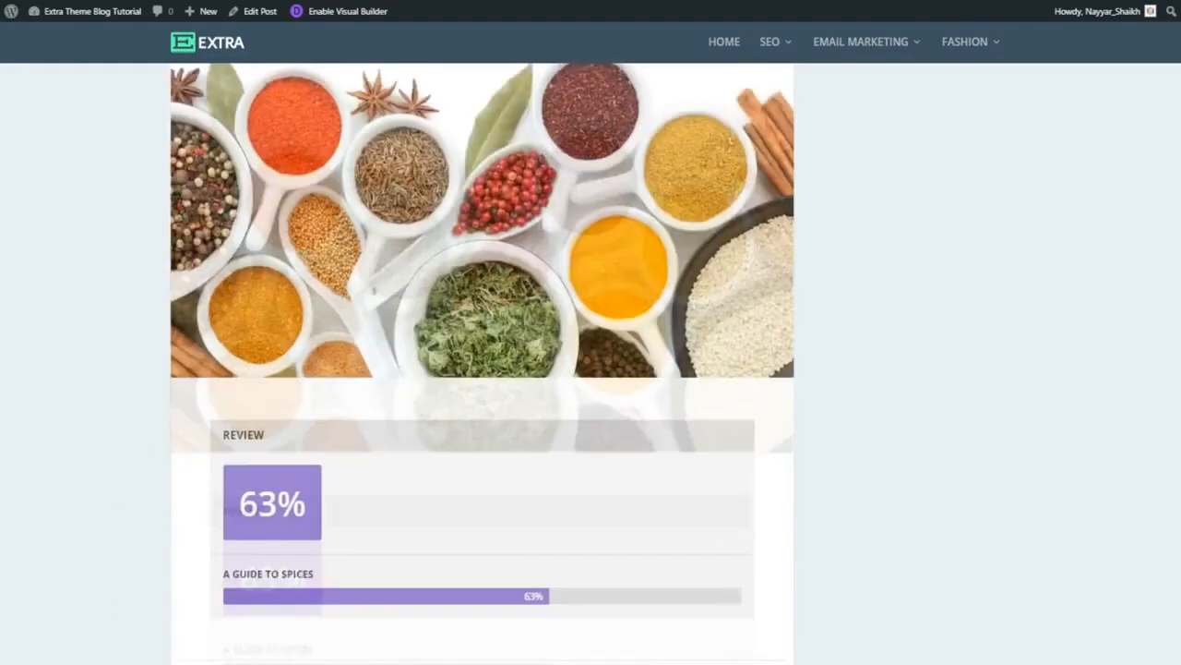
{"action": "scroll", "coordinate": [482, 369], "scroll_direction": "down", "scroll_amount": 9}
{"action": "scroll", "coordinate": [482, 369], "scroll_direction": "up", "scroll_amount": 3}
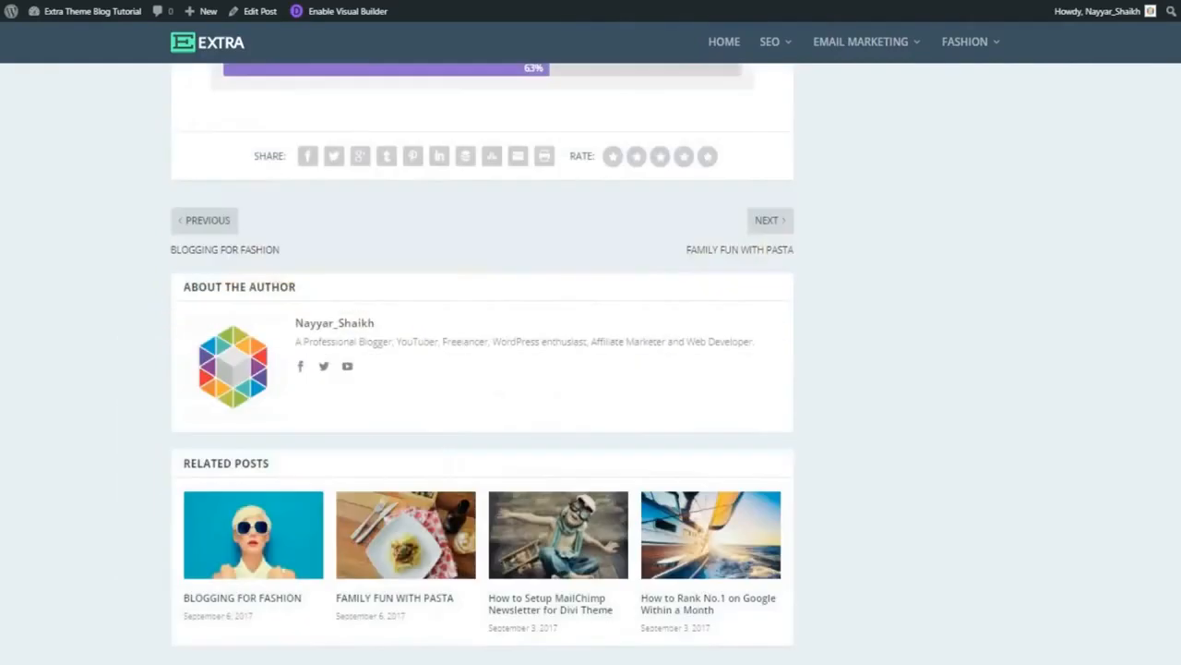
{"action": "scroll", "coordinate": [482, 369], "scroll_direction": "up", "scroll_amount": 20}
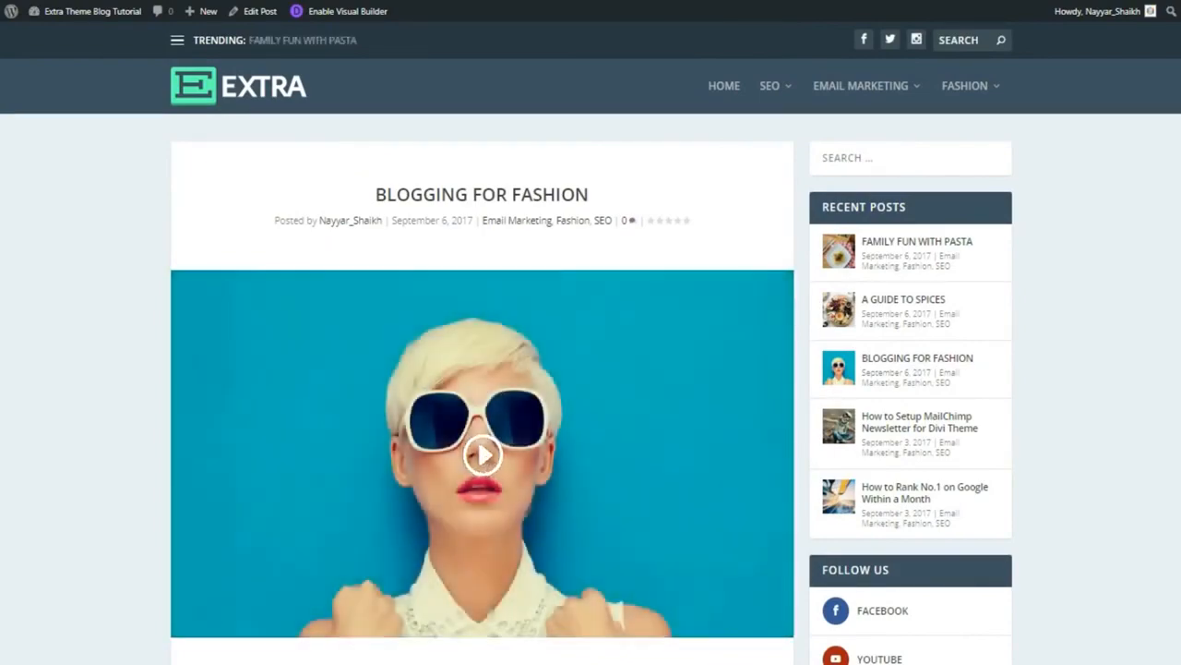
{"action": "scroll", "coordinate": [1129, 206], "scroll_direction": "down", "scroll_amount": 5}
{"action": "scroll", "coordinate": [589, 363], "scroll_direction": "down", "scroll_amount": 4}
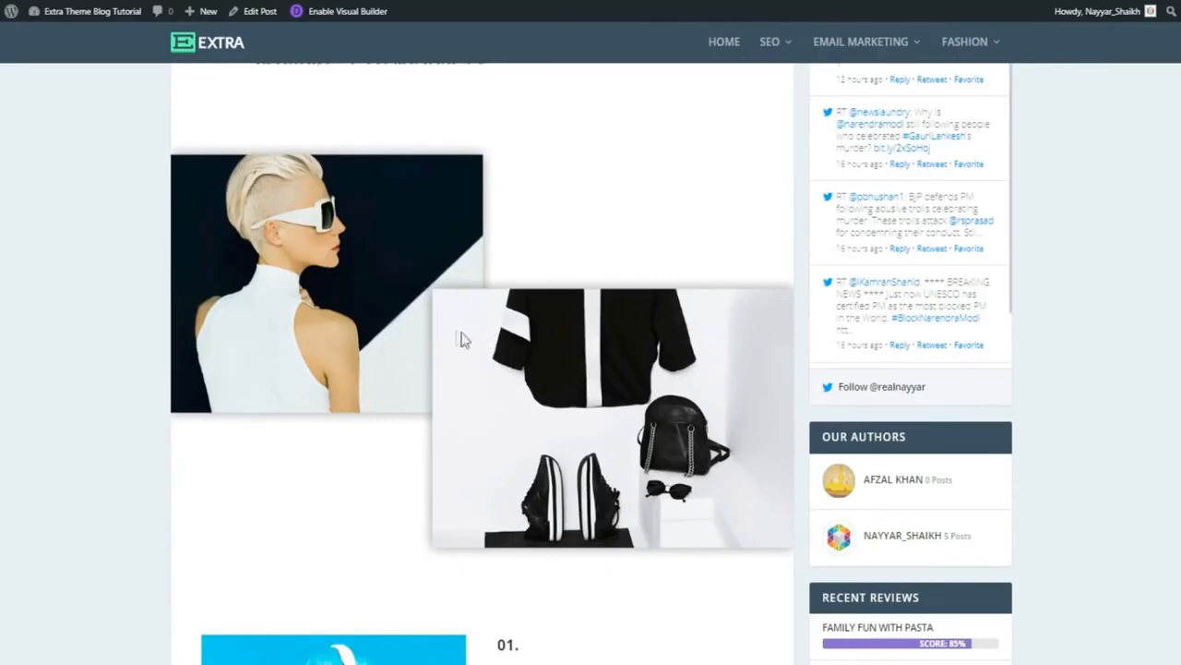
{"action": "scroll", "coordinate": [620, 409], "scroll_direction": "down", "scroll_amount": 5}
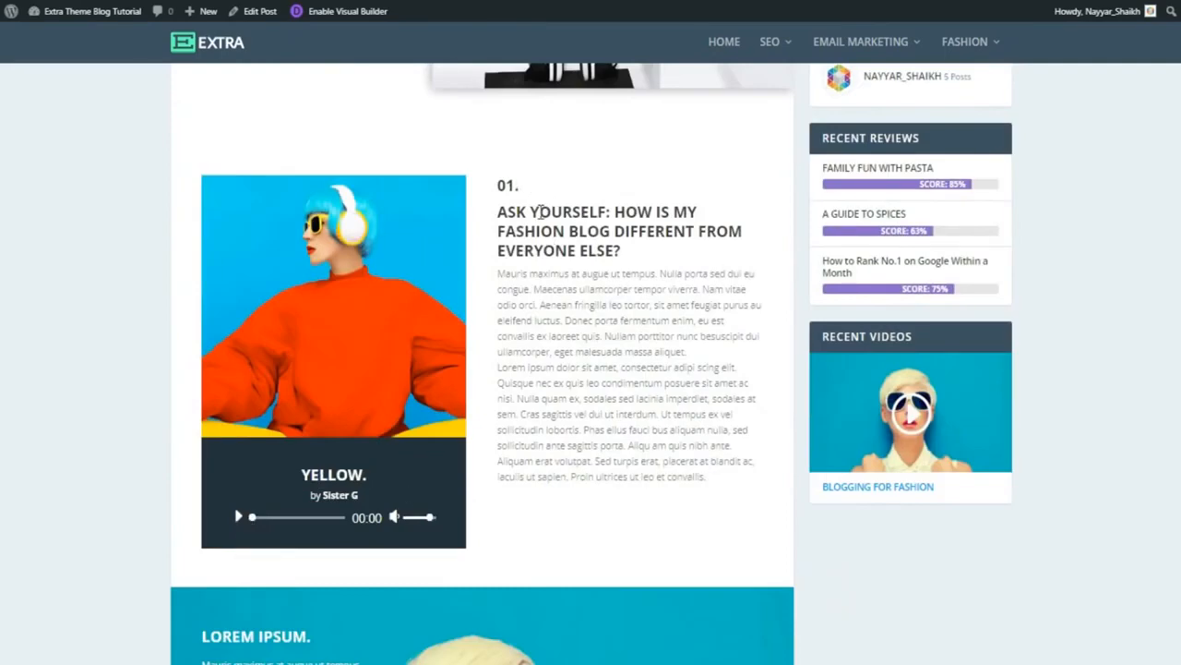
{"action": "scroll", "coordinate": [657, 393], "scroll_direction": "down", "scroll_amount": 5}
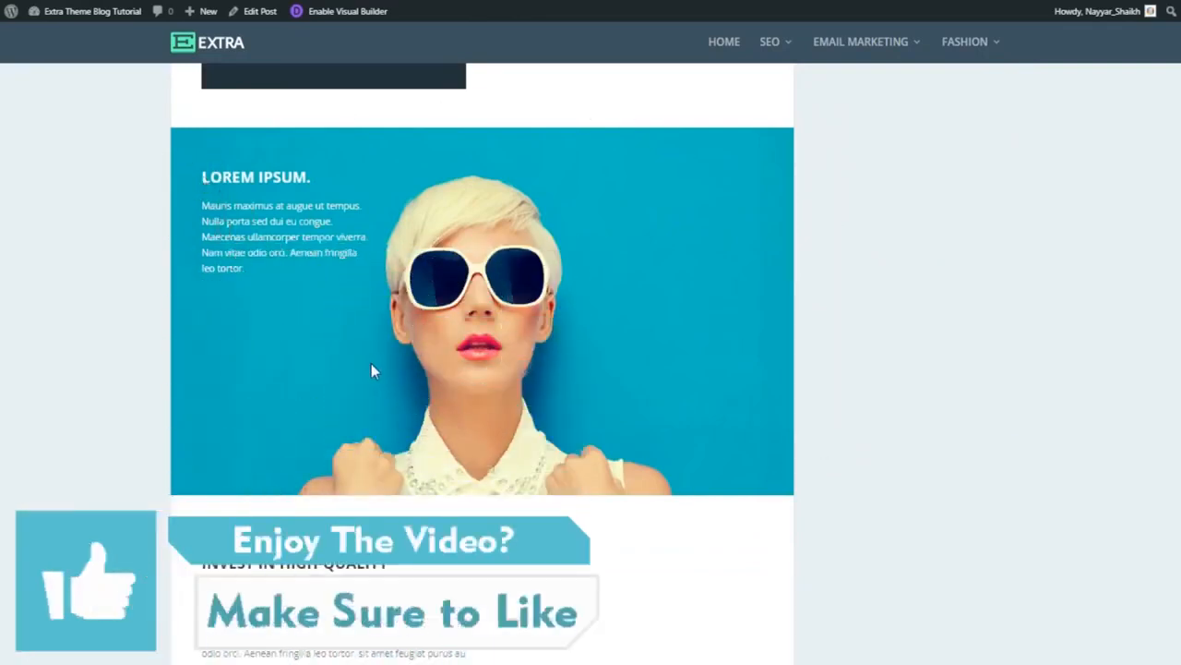
{"action": "scroll", "coordinate": [371, 370], "scroll_direction": "down", "scroll_amount": 4}
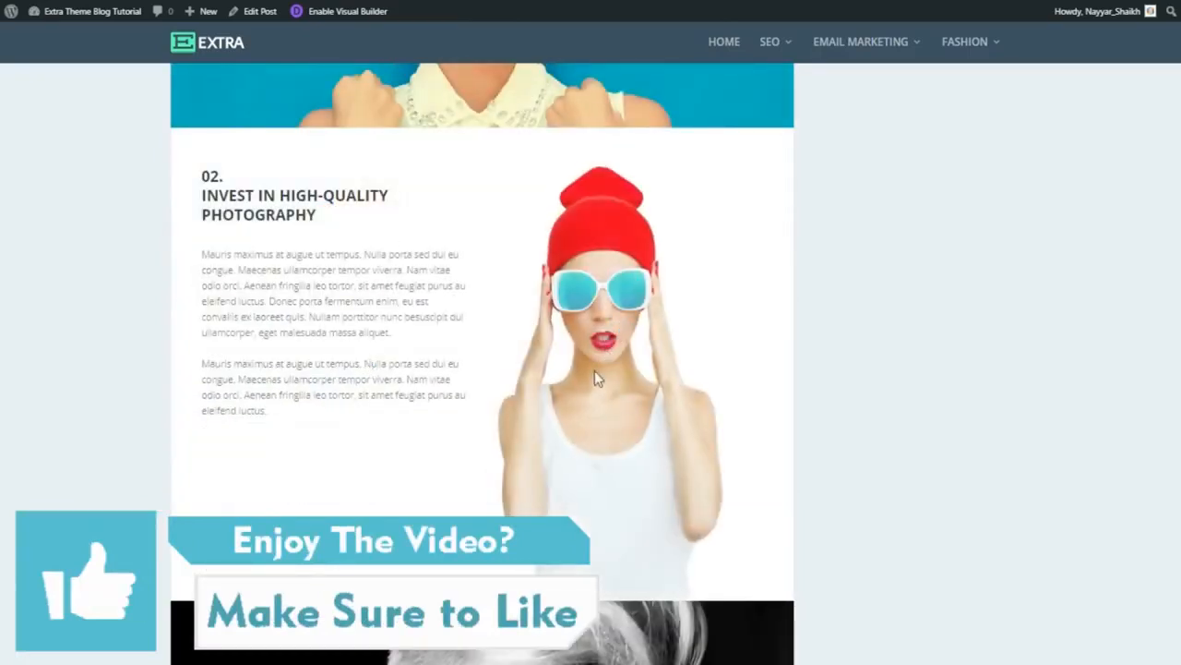
{"action": "scroll", "coordinate": [677, 409], "scroll_direction": "down", "scroll_amount": 5}
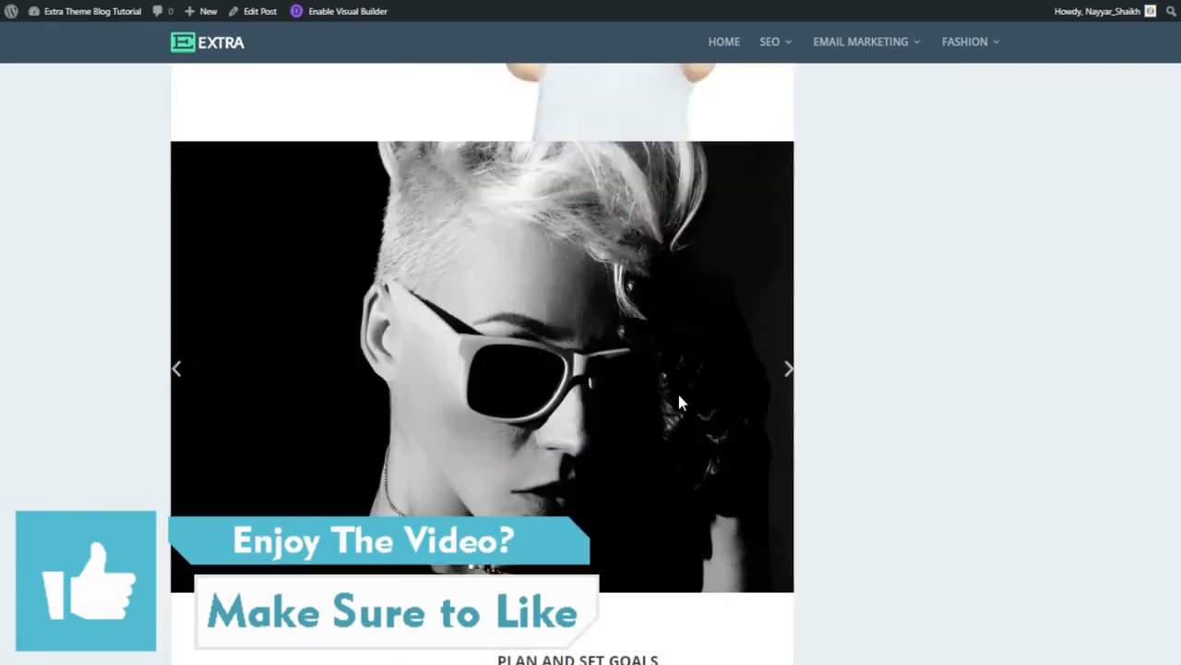
{"action": "left_click", "coordinate": [766, 371]}
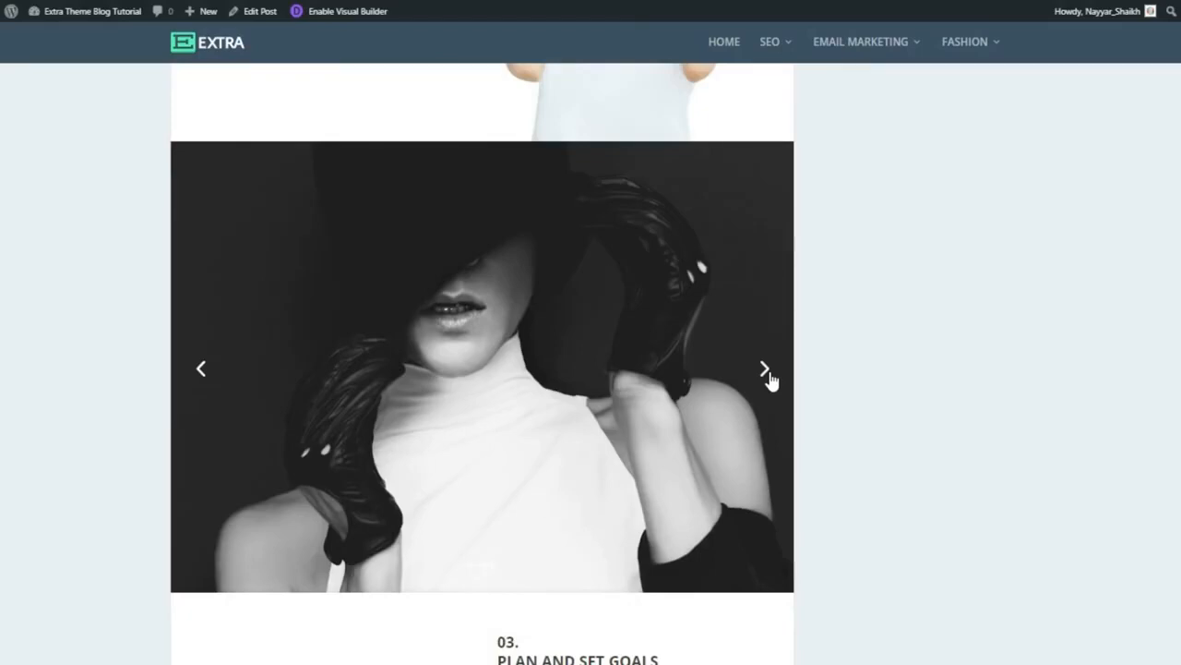
{"action": "left_click", "coordinate": [770, 377]}
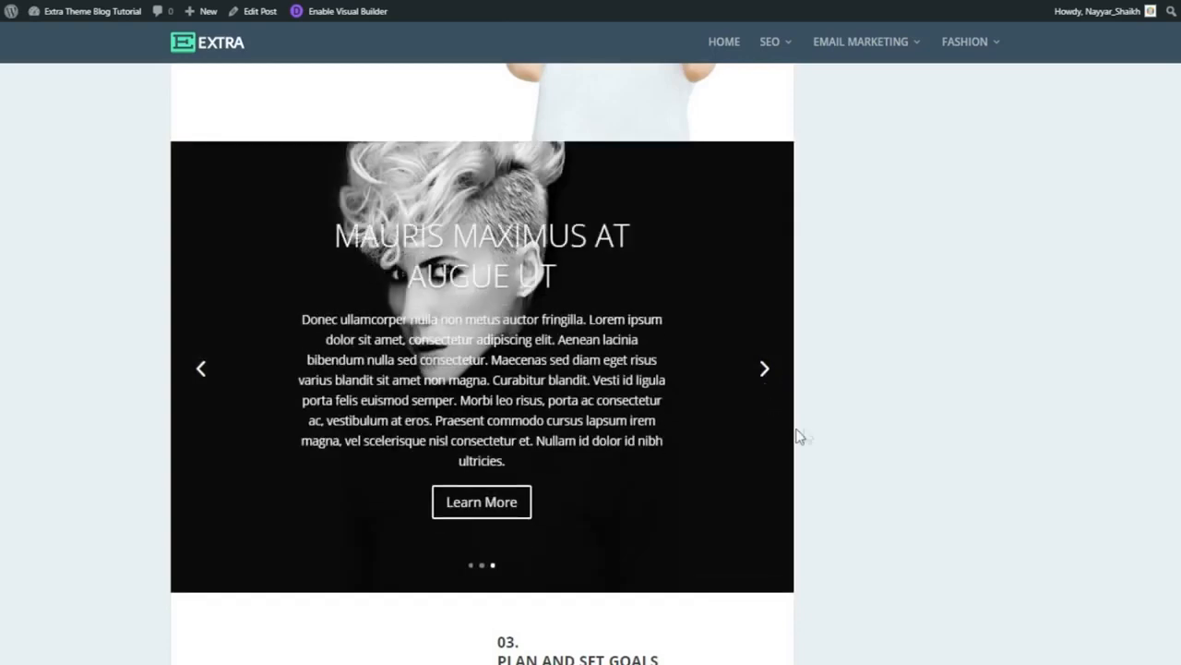
{"action": "scroll", "coordinate": [828, 435], "scroll_direction": "down", "scroll_amount": 4}
{"action": "scroll", "coordinate": [828, 435], "scroll_direction": "down", "scroll_amount": 1}
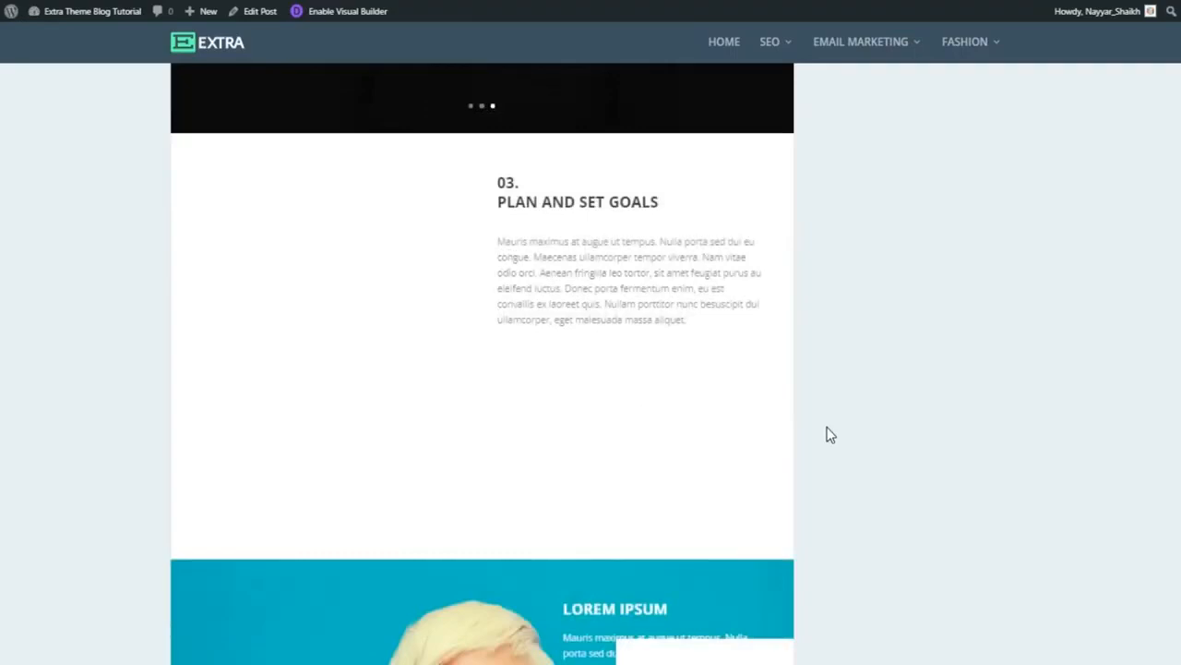
{"action": "scroll", "coordinate": [828, 434], "scroll_direction": "down", "scroll_amount": 4}
{"action": "scroll", "coordinate": [789, 417], "scroll_direction": "down", "scroll_amount": 4}
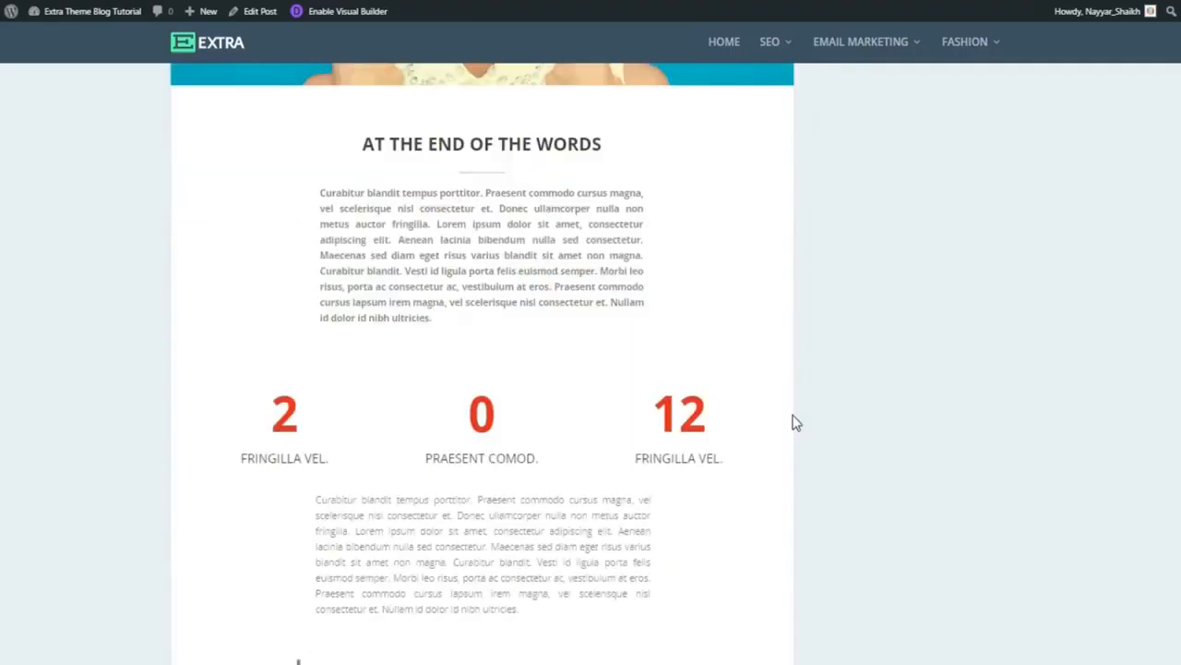
{"action": "scroll", "coordinate": [791, 422], "scroll_direction": "down", "scroll_amount": 3}
{"action": "scroll", "coordinate": [788, 377], "scroll_direction": "down", "scroll_amount": 9}
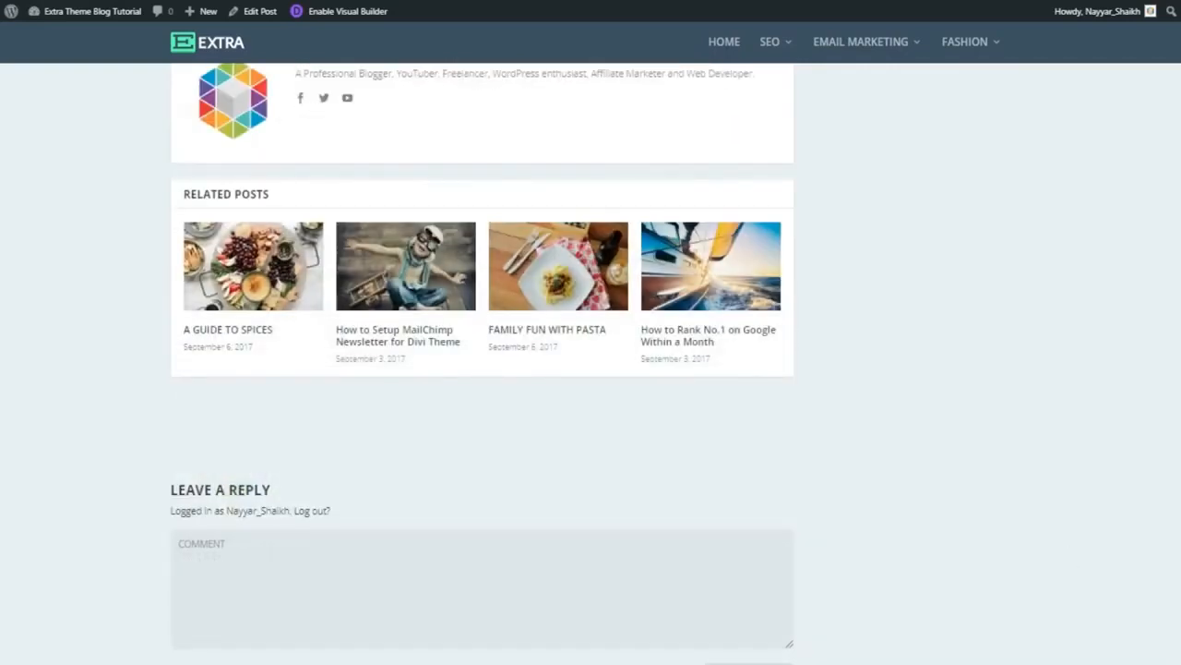
{"action": "scroll", "coordinate": [482, 364], "scroll_direction": "up", "scroll_amount": 20}
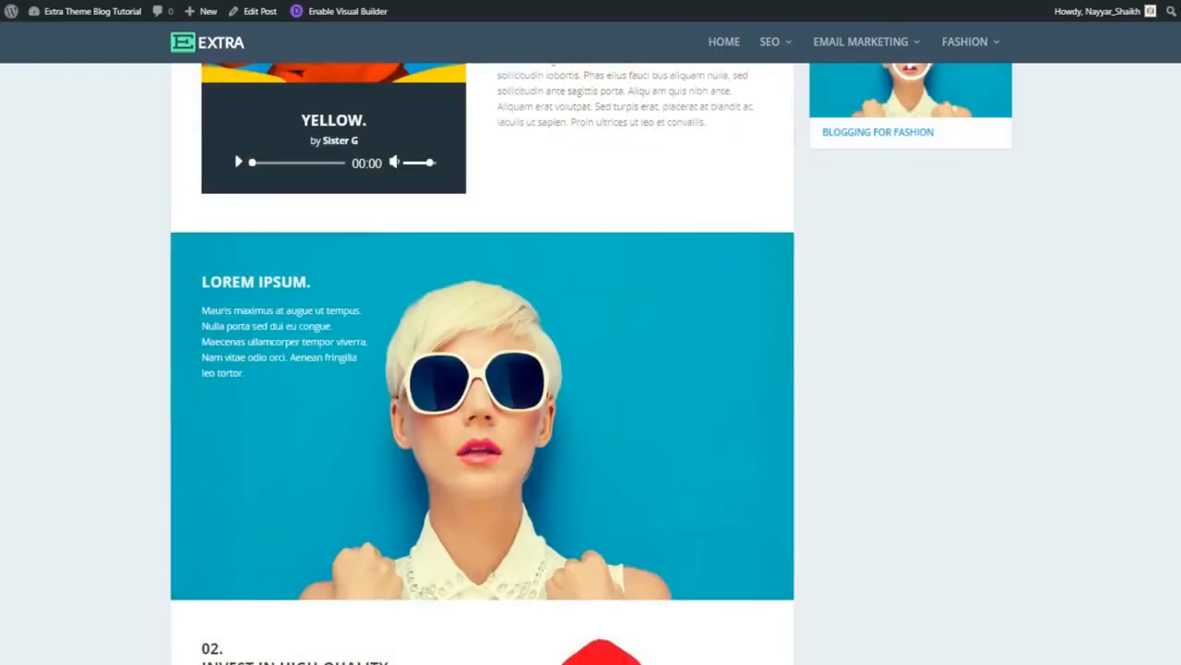
{"action": "scroll", "coordinate": [1147, 192], "scroll_direction": "down", "scroll_amount": 5}
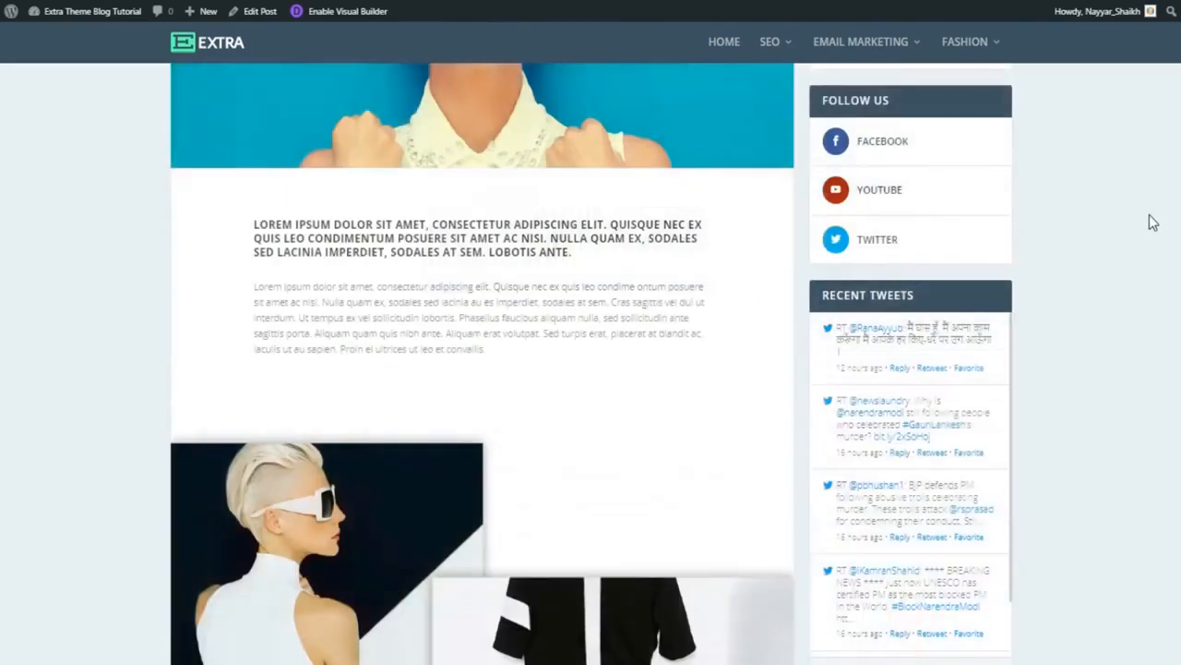
{"action": "scroll", "coordinate": [1151, 222], "scroll_direction": "up", "scroll_amount": 5}
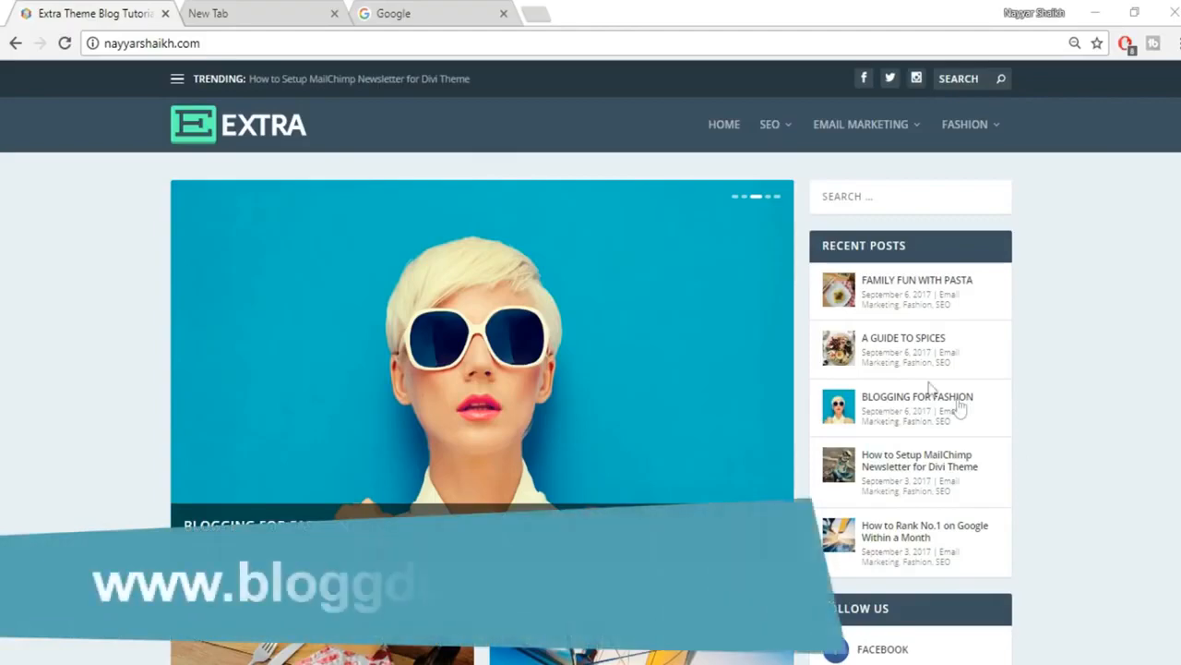
Step: Load bloggdude.com/tmd in the new tab using the address bar suggestion
{"action": "left_click", "coordinate": [249, 14]}
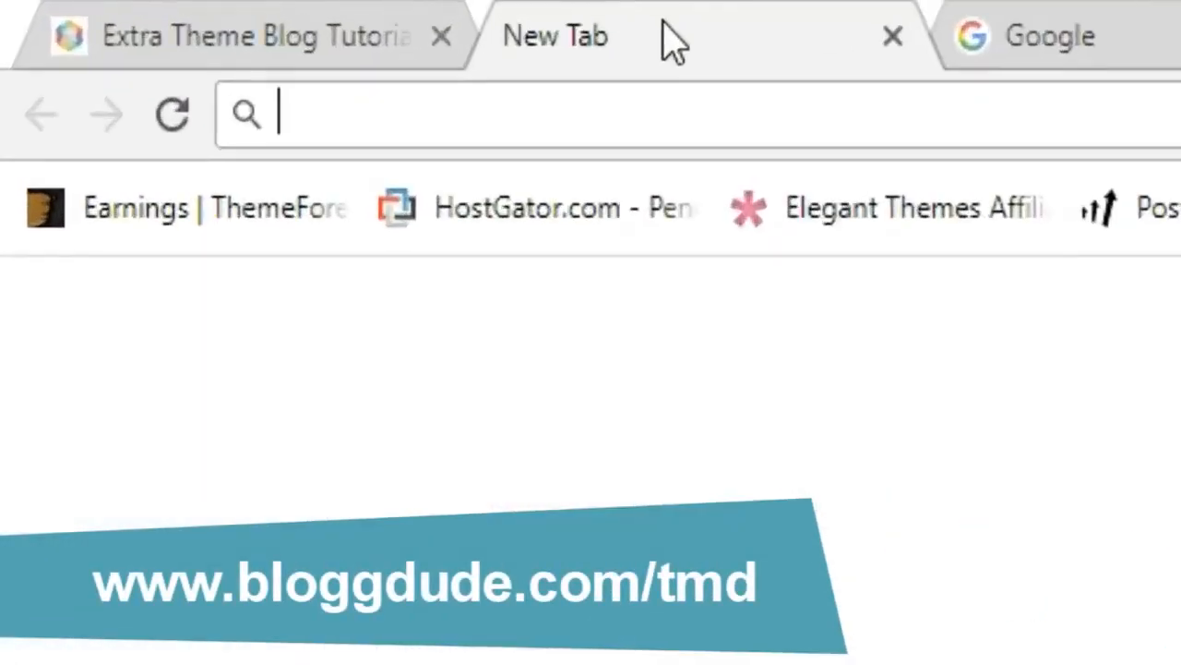
{"action": "type", "text": "bloggdude.com"}
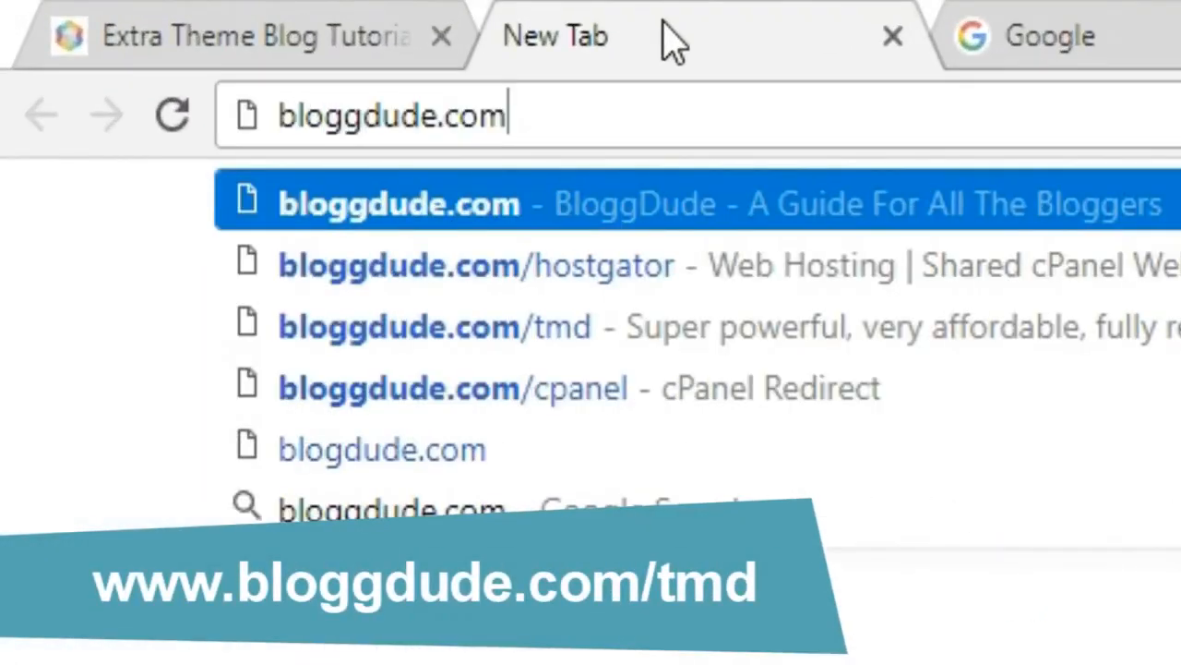
{"action": "key", "text": "Down"}
{"action": "key", "text": "Down"}
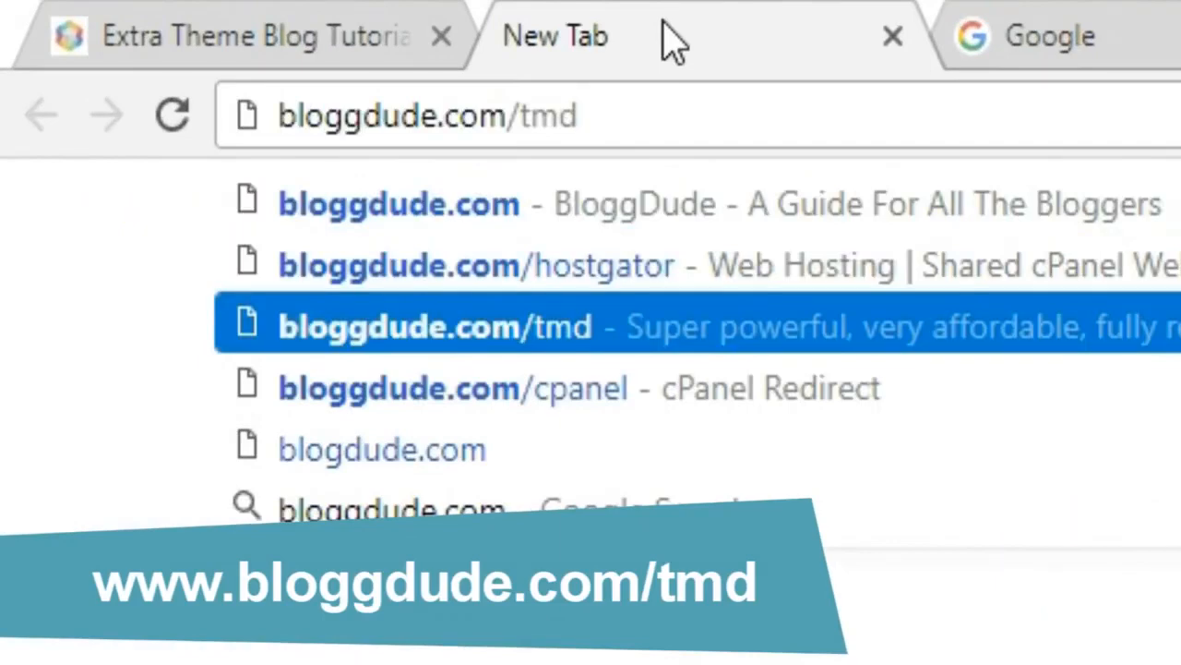
{"action": "key", "text": "Return"}
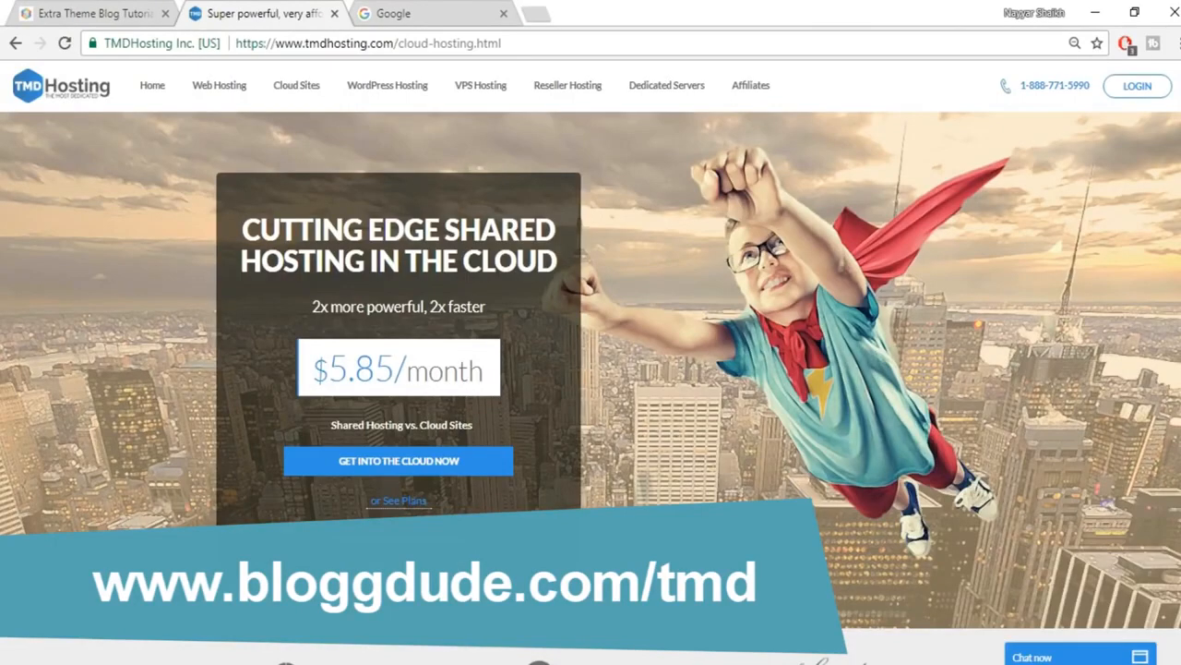
Step: Scroll to the Summer, Rain and Storm Cloud pricing cards and highlight 'SSD' in Storm Cloud
{"action": "scroll", "coordinate": [591, 369], "scroll_direction": "down", "scroll_amount": 15}
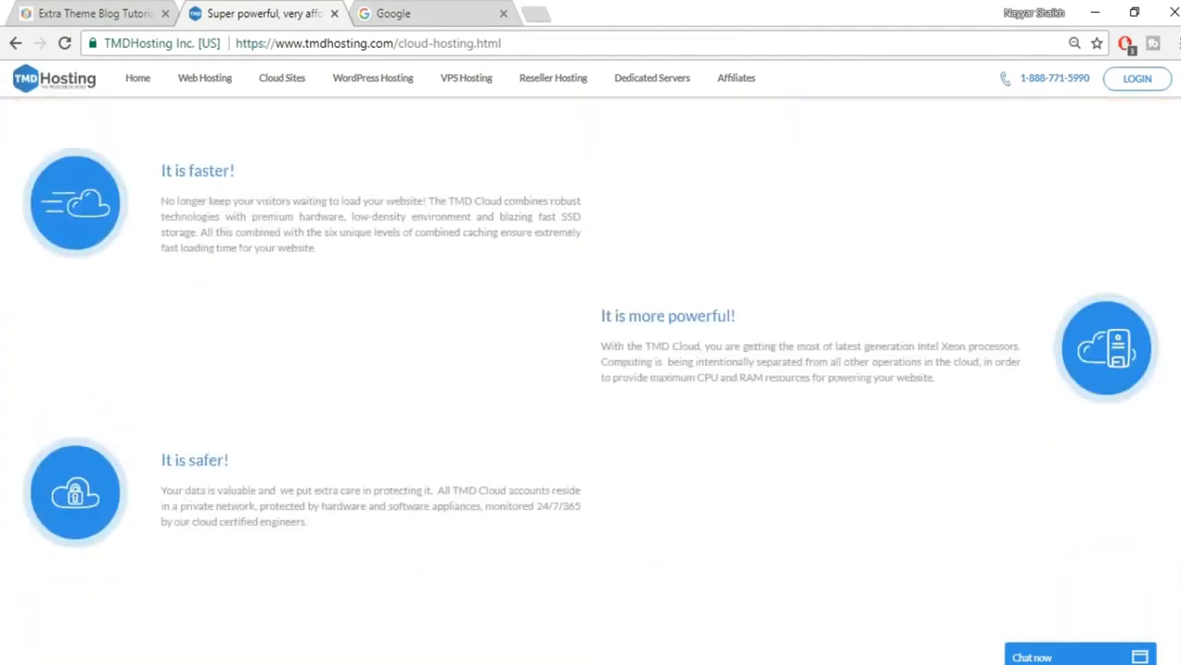
{"action": "scroll", "coordinate": [591, 380], "scroll_direction": "down", "scroll_amount": 10}
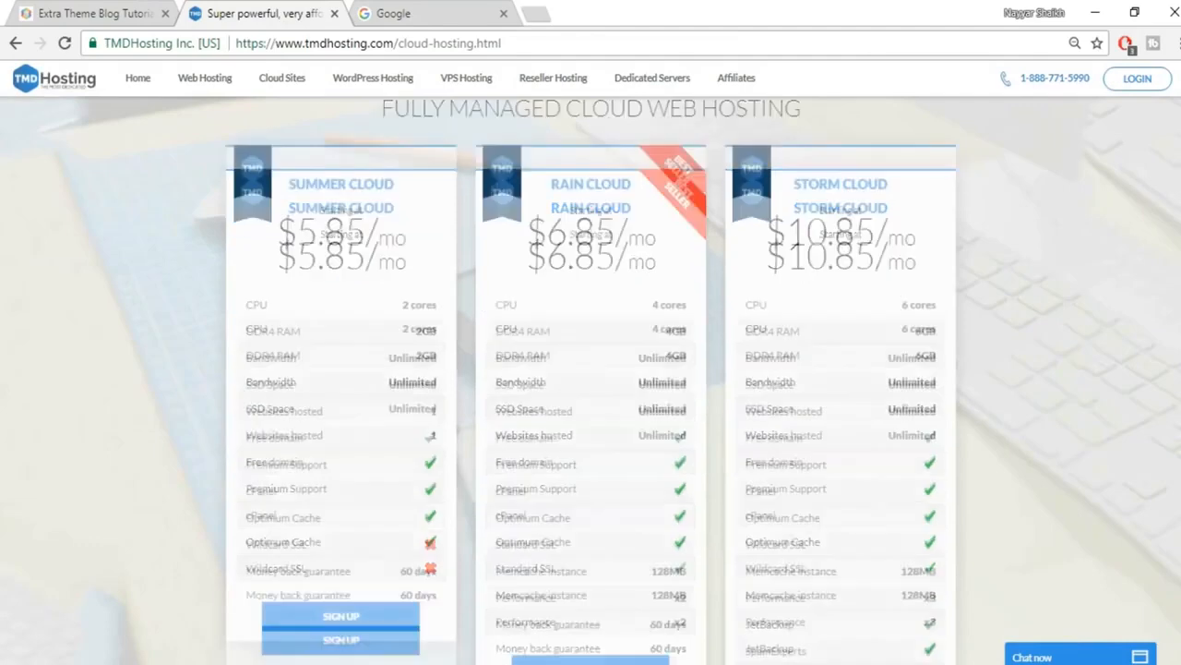
{"action": "scroll", "coordinate": [591, 387], "scroll_direction": "down", "scroll_amount": 1}
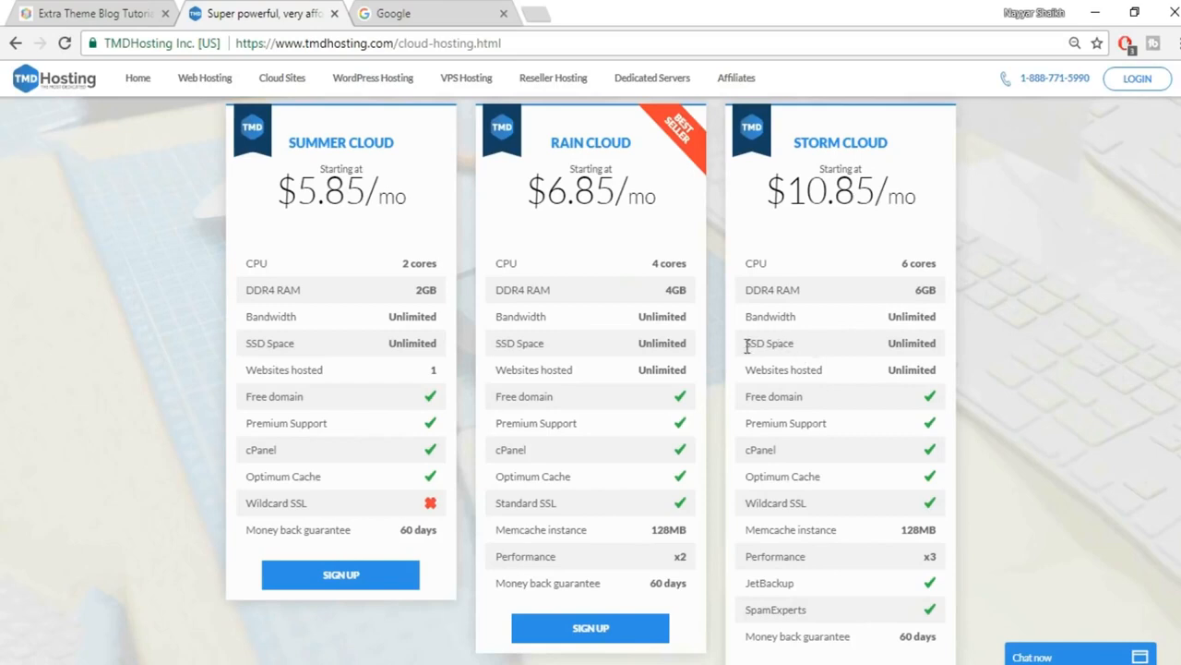
{"action": "left_click_drag", "start_coordinate": [746, 344], "coordinate": [770, 340]}
Step: Search Google Images for 'ssd vs hdd web hosting' and preview the first SSD vs HDD chart
{"action": "left_click", "coordinate": [478, 9]}
{"action": "type", "text": "ssd"}
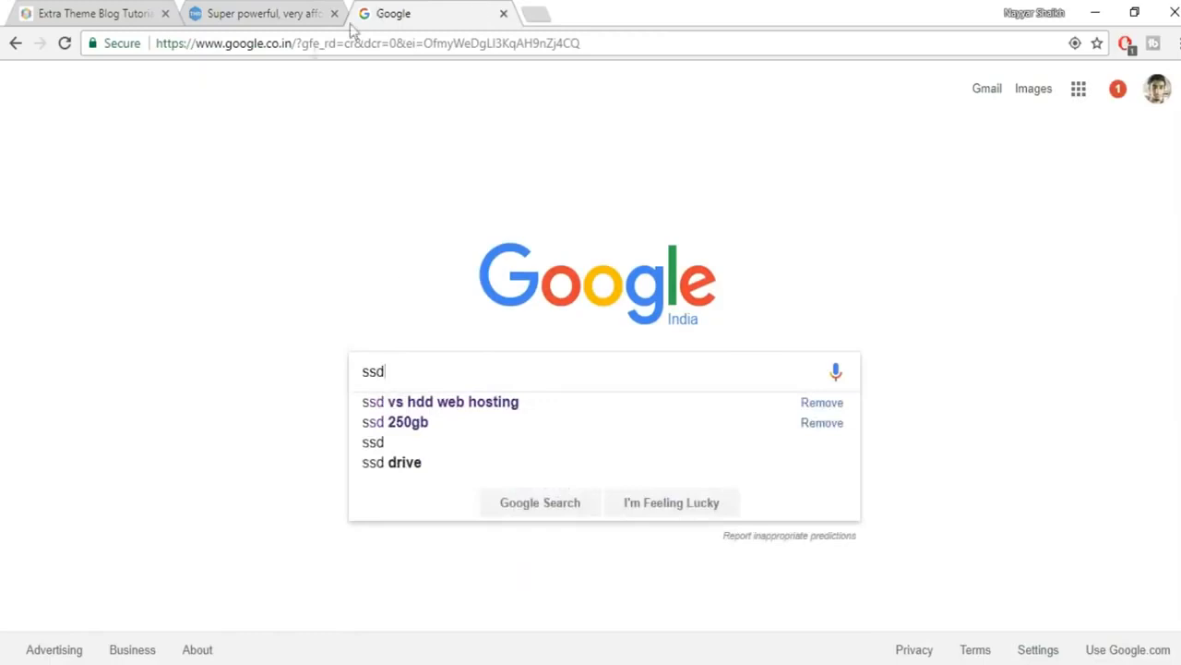
{"action": "left_click", "coordinate": [479, 406]}
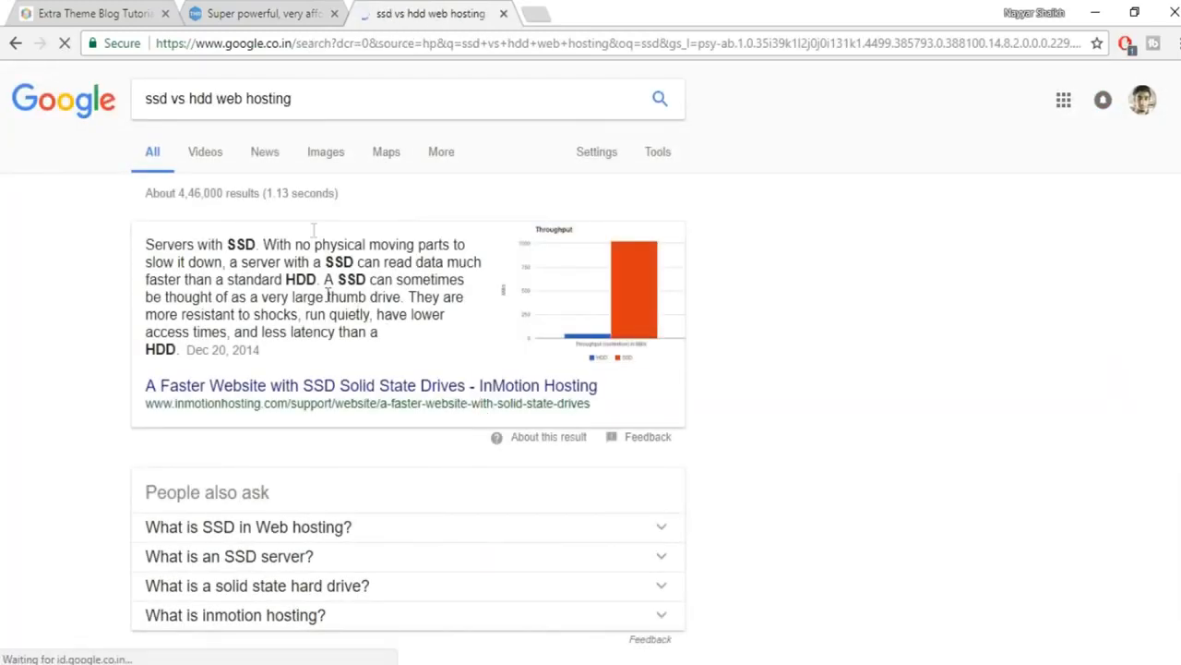
{"action": "left_click", "coordinate": [321, 158]}
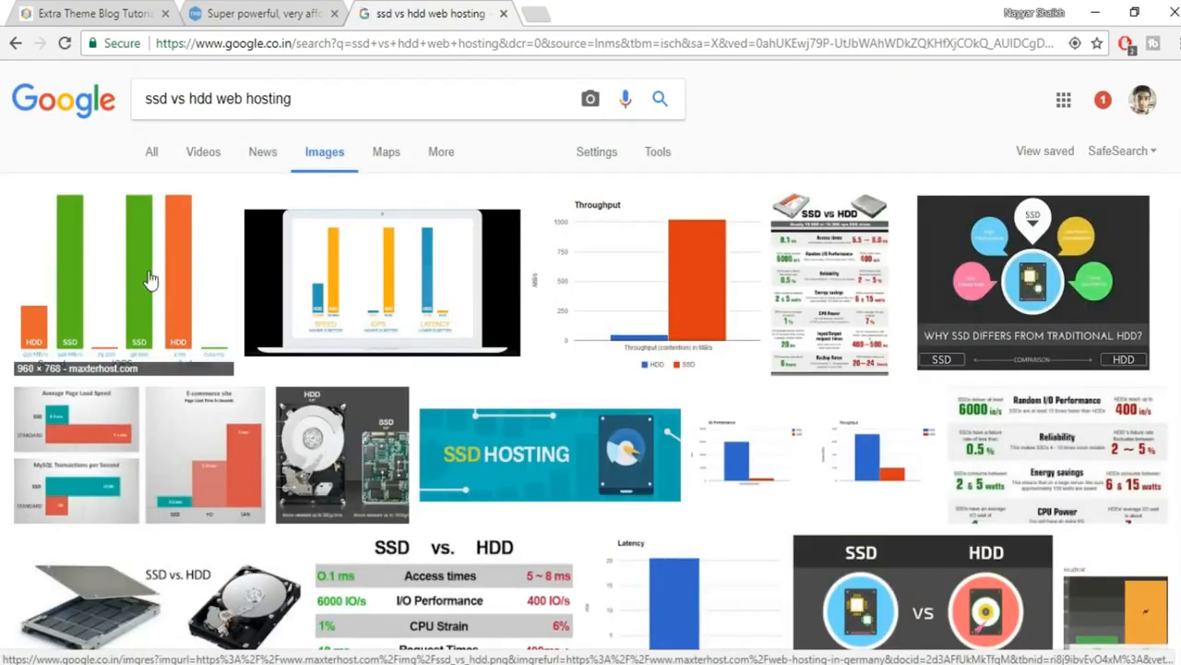
{"action": "left_click", "coordinate": [150, 279]}
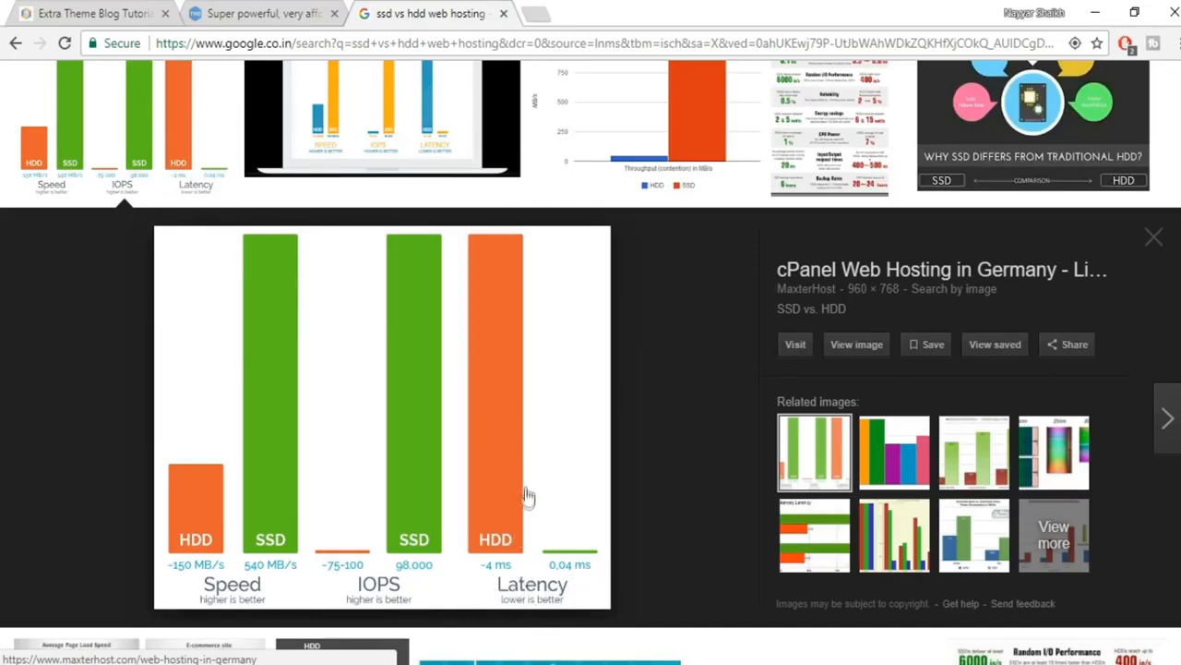
{"action": "scroll", "coordinate": [757, 524], "scroll_direction": "up", "scroll_amount": 2}
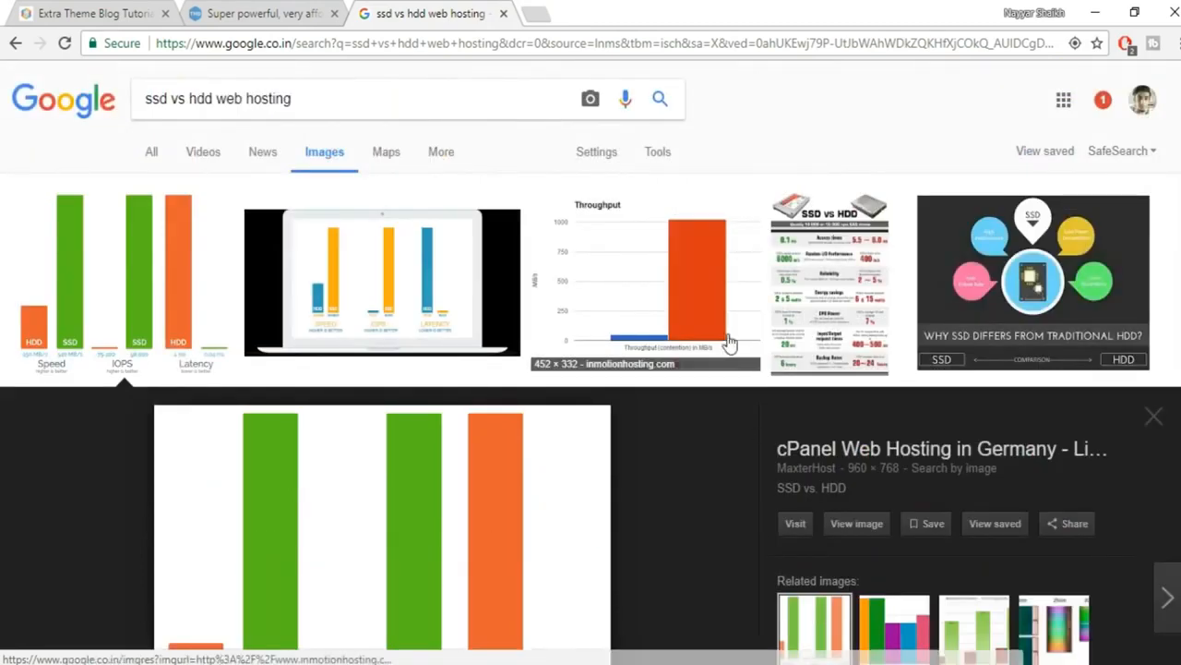
Step: Return to TMDHosting's cloud pricing cards to compare Rain Cloud ($6.85/mo) with Storm Cloud
{"action": "left_click", "coordinate": [312, 11]}
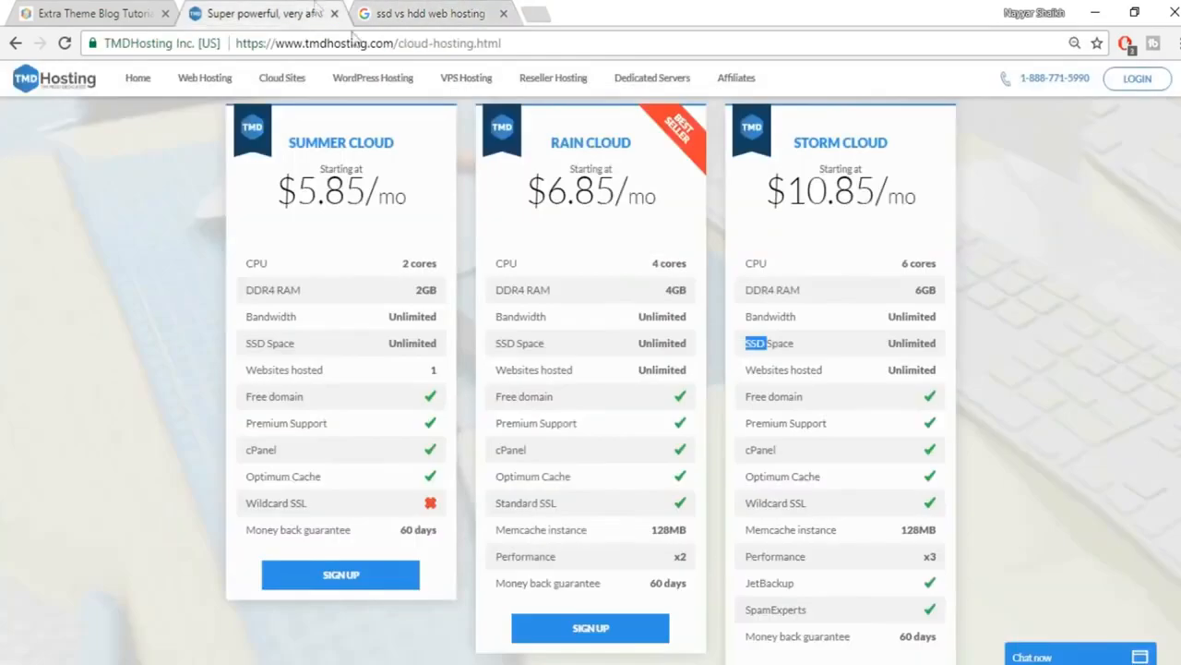
{"action": "left_click_drag", "start_coordinate": [549, 192], "coordinate": [671, 208]}
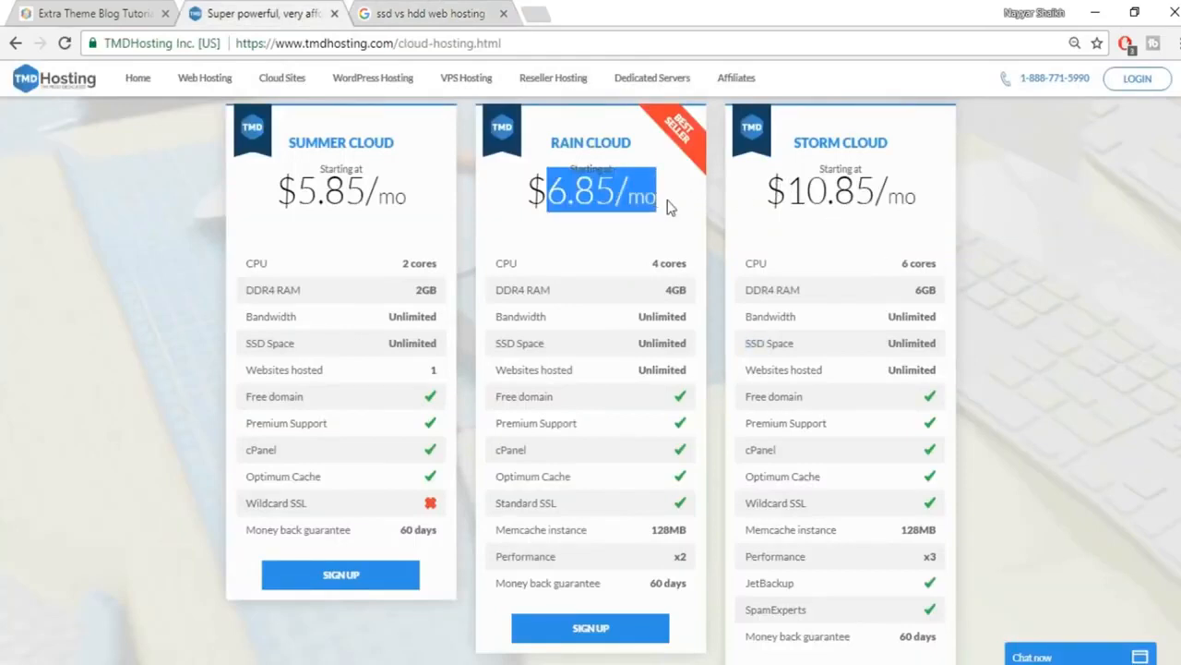
{"action": "left_click", "coordinate": [987, 513]}
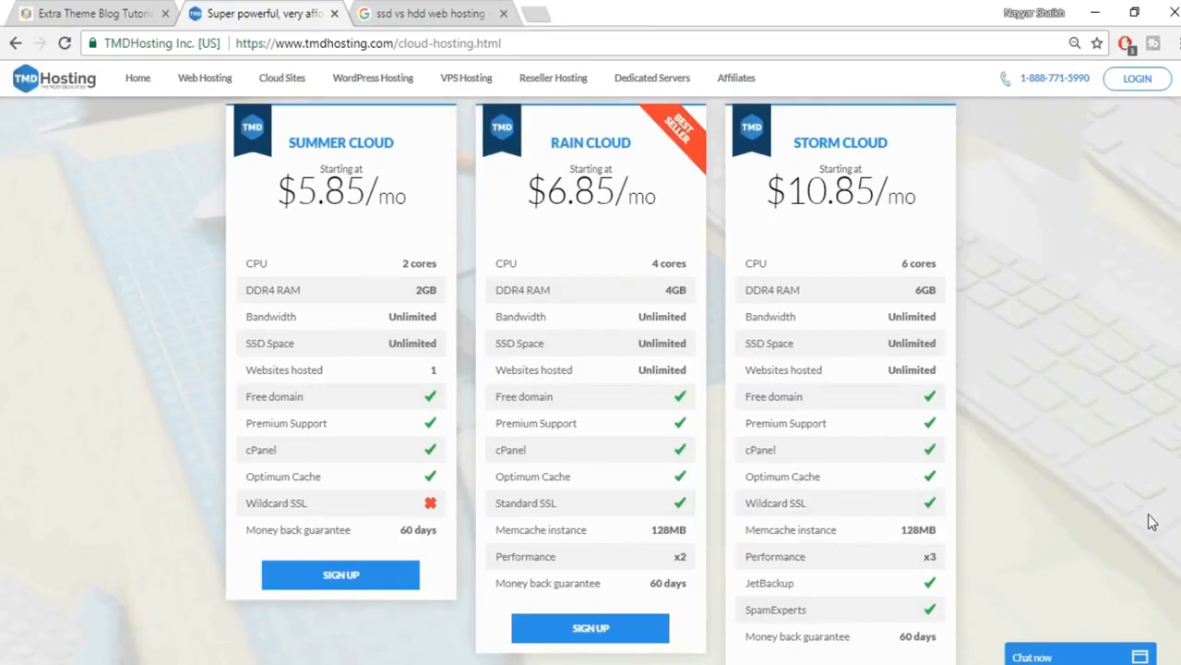
{"action": "scroll", "coordinate": [1150, 519], "scroll_direction": "down", "scroll_amount": 1}
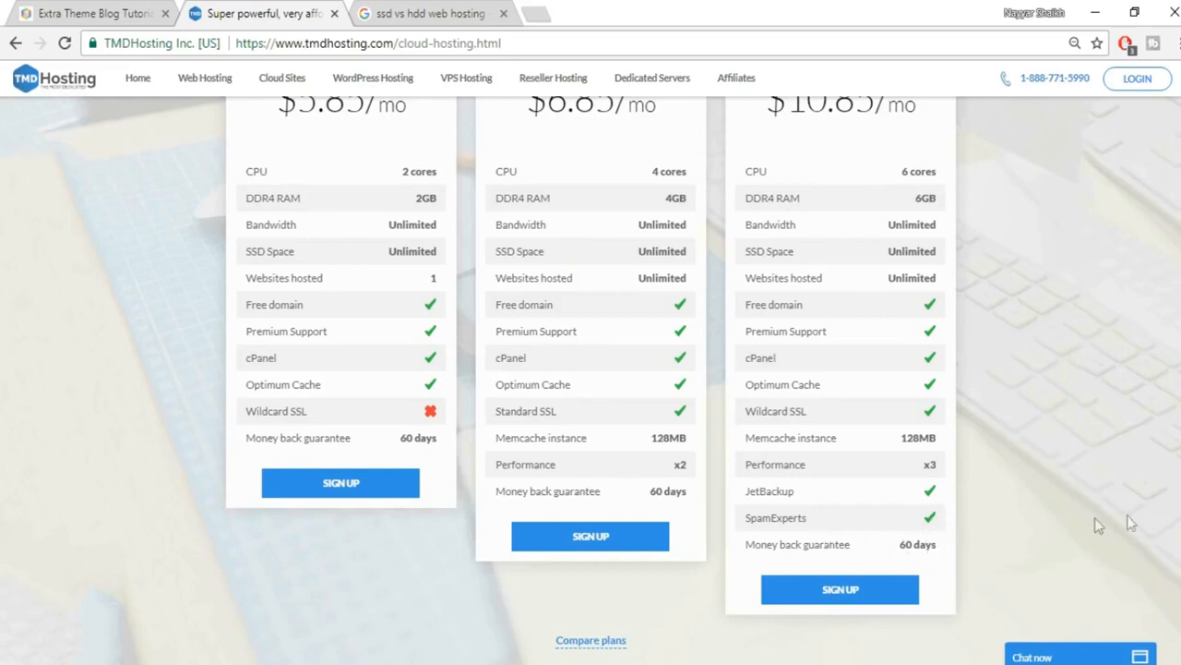
Step: Review the pricing cards and sign up for the Storm Cloud plan
{"action": "scroll", "coordinate": [842, 334], "scroll_direction": "up", "scroll_amount": 2}
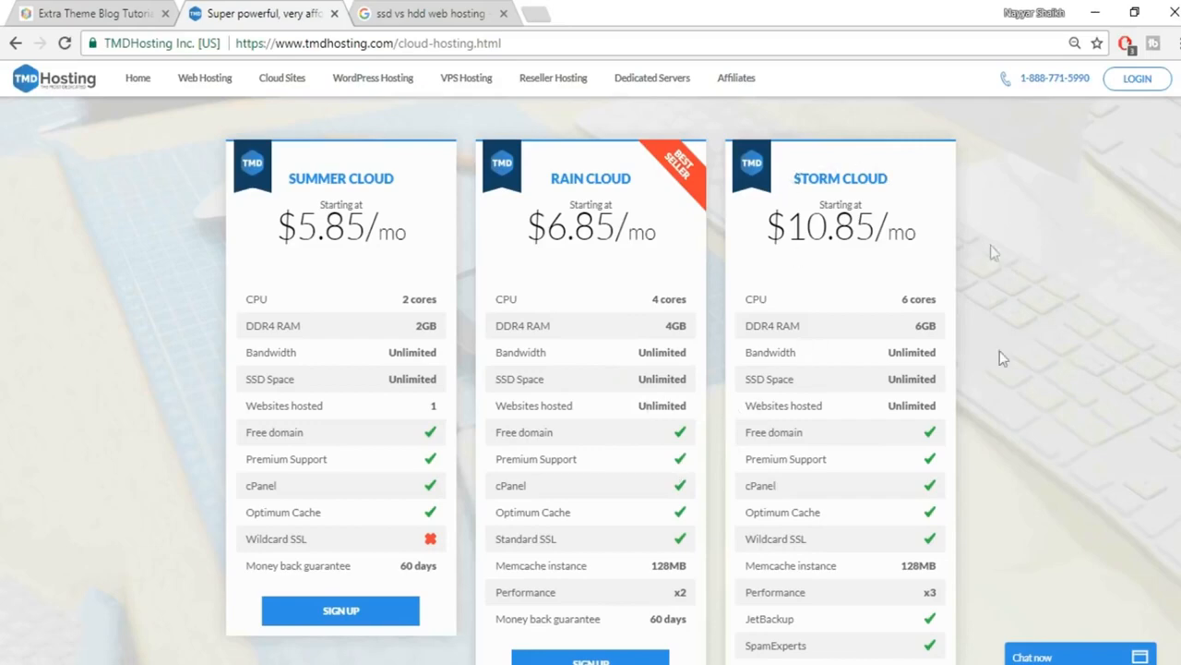
{"action": "scroll", "coordinate": [1003, 382], "scroll_direction": "down", "scroll_amount": 3}
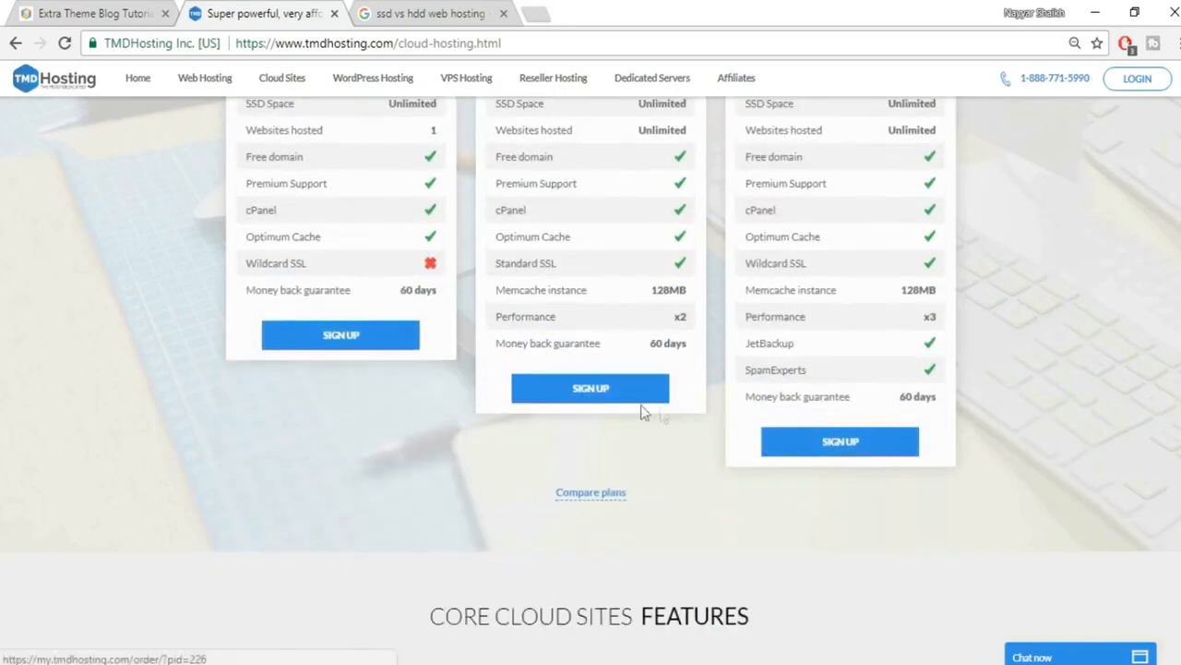
{"action": "scroll", "coordinate": [1004, 487], "scroll_direction": "up", "scroll_amount": 4}
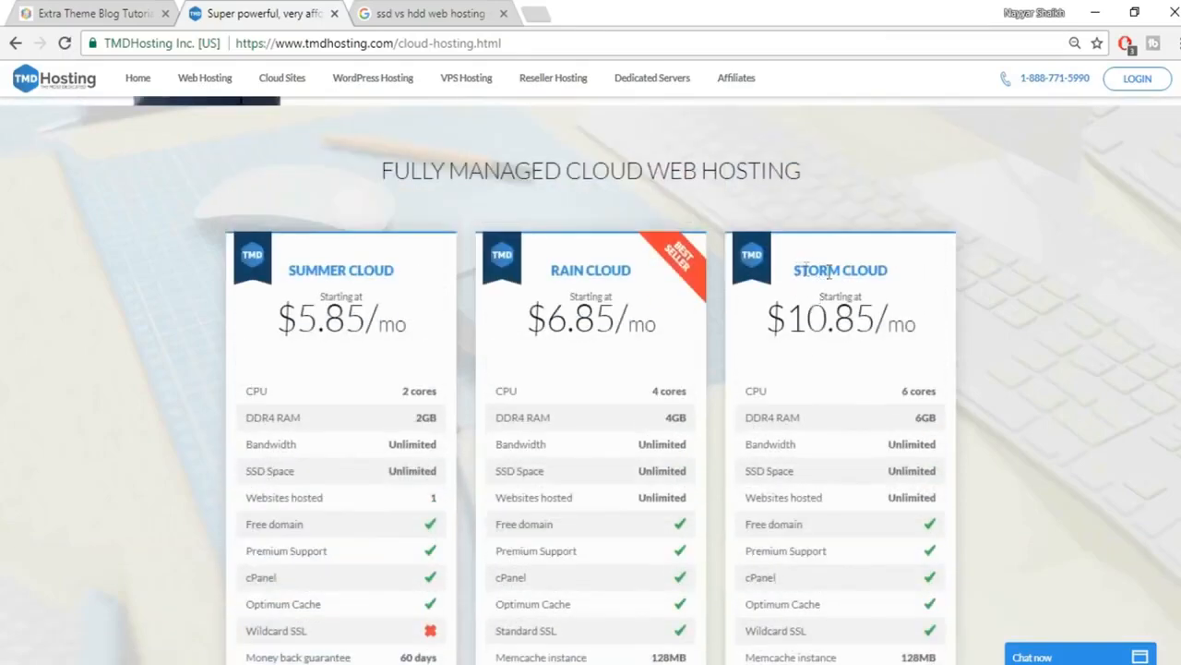
{"action": "scroll", "coordinate": [1000, 432], "scroll_direction": "down", "scroll_amount": 4}
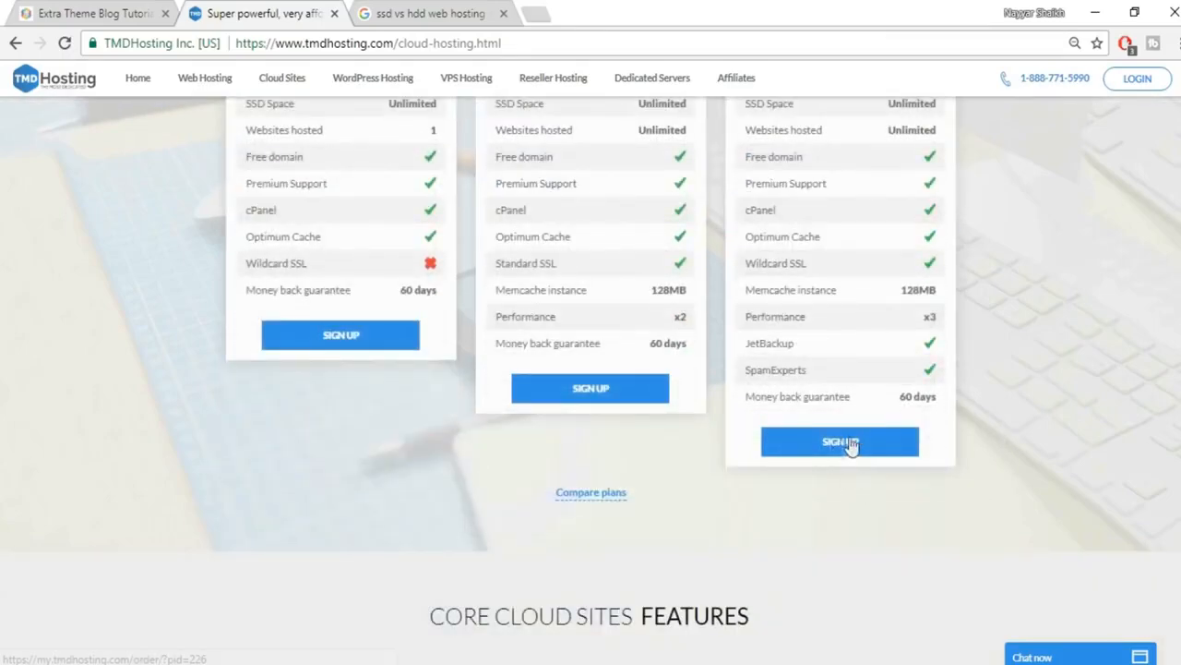
{"action": "left_click", "coordinate": [842, 443]}
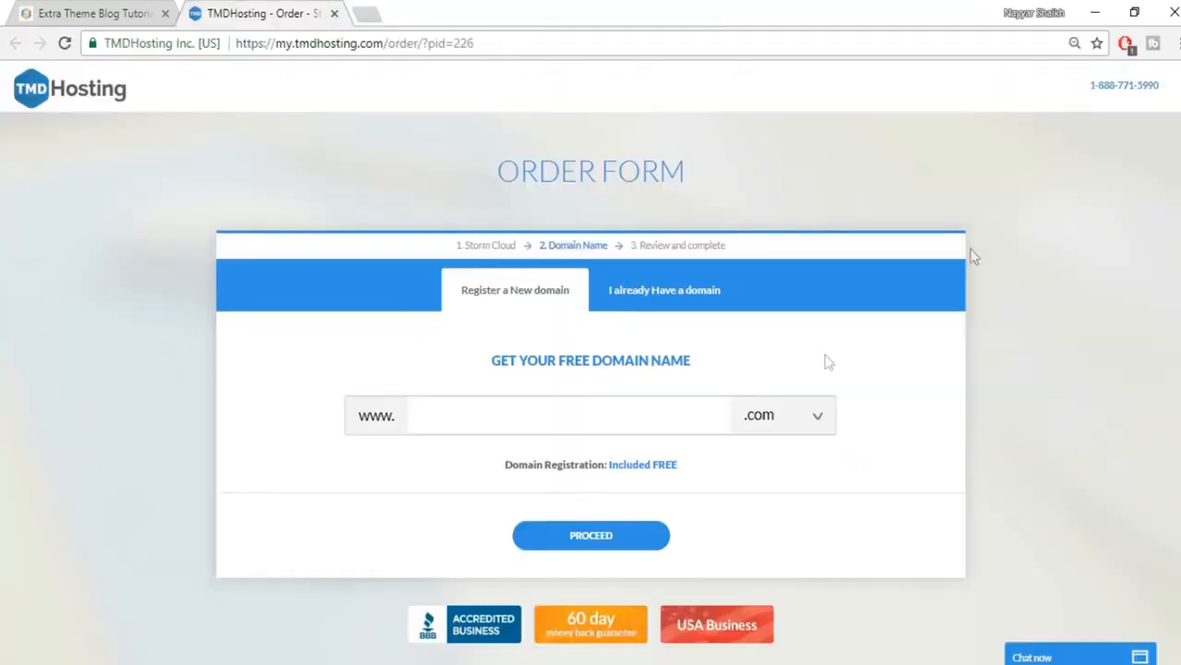
Step: Enter the wanted domain name for the free .com domain and proceed with the order
{"action": "left_click", "coordinate": [647, 419]}
{"action": "type", "text": "nayyarshaikj2"}
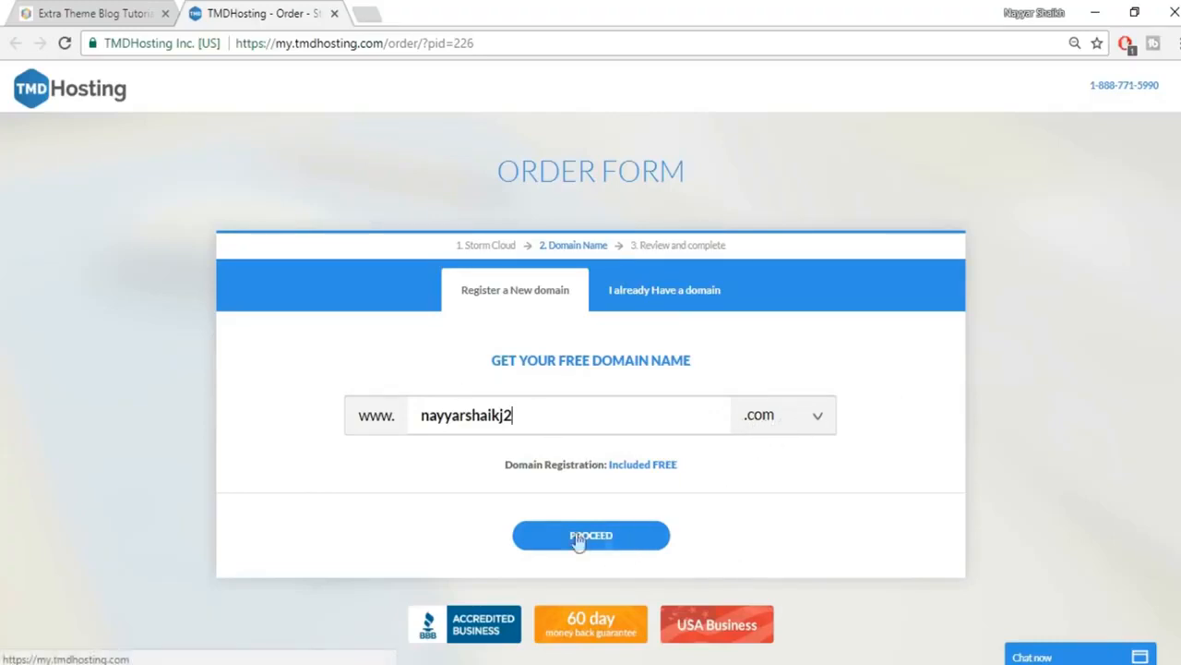
{"action": "left_click", "coordinate": [605, 541]}
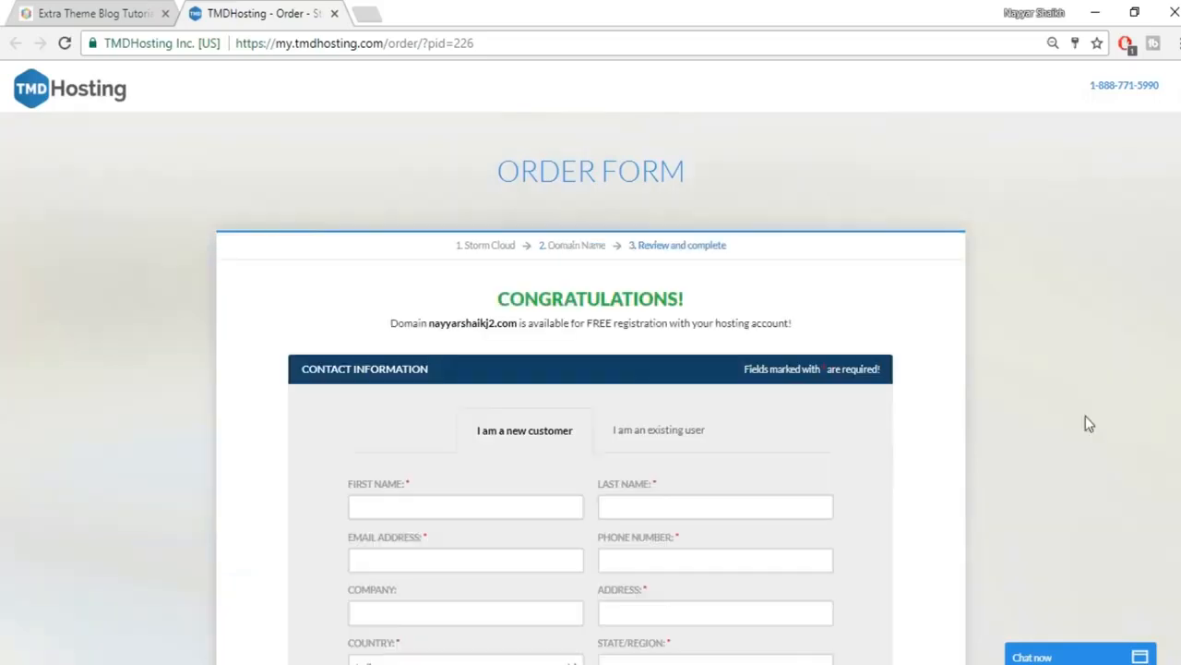
Step: Select PayPal as the payment method on the order form
{"action": "scroll", "coordinate": [1048, 360], "scroll_direction": "down", "scroll_amount": 3}
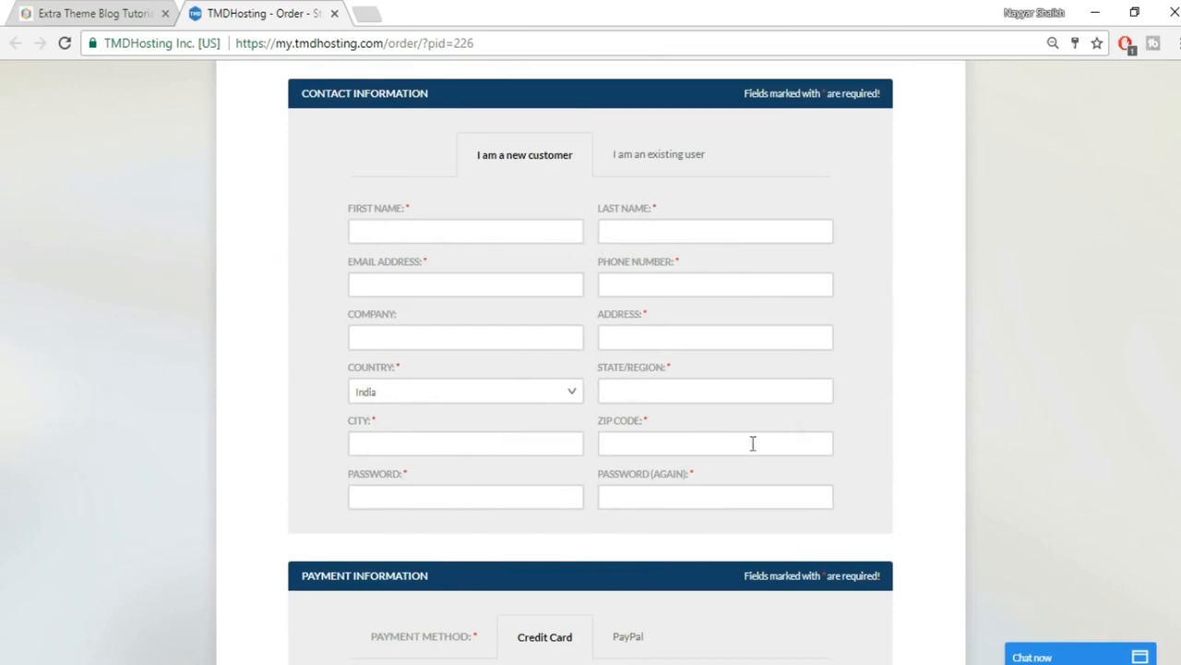
{"action": "scroll", "coordinate": [988, 370], "scroll_direction": "down", "scroll_amount": 2}
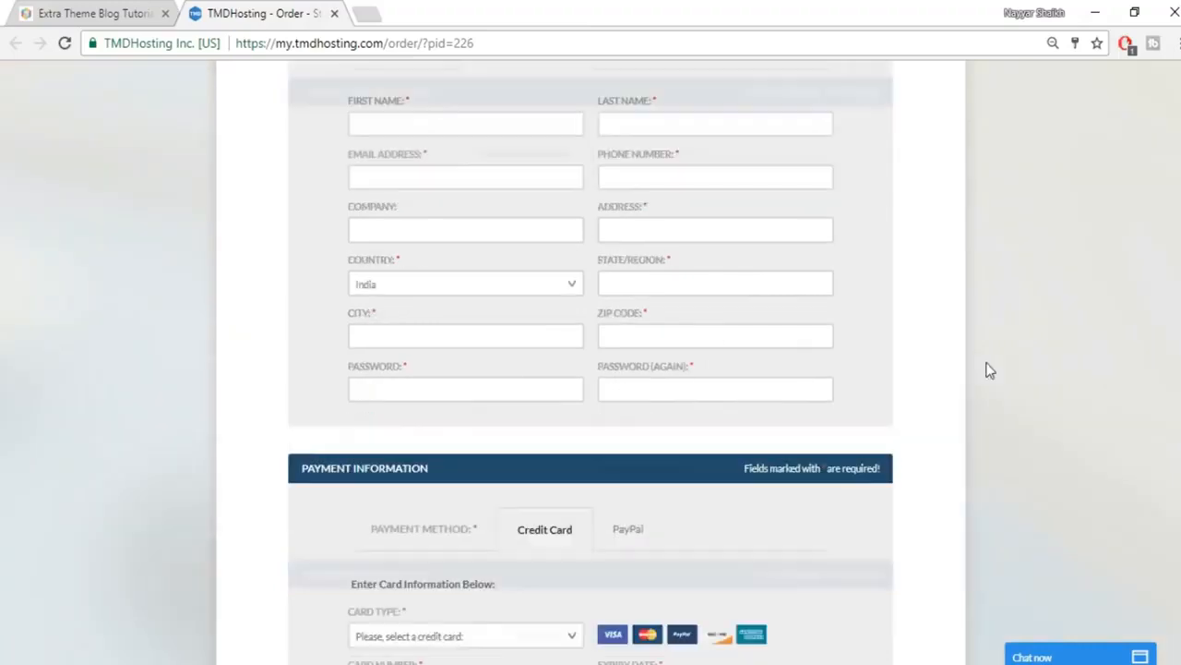
{"action": "scroll", "coordinate": [646, 346], "scroll_direction": "down", "scroll_amount": 3}
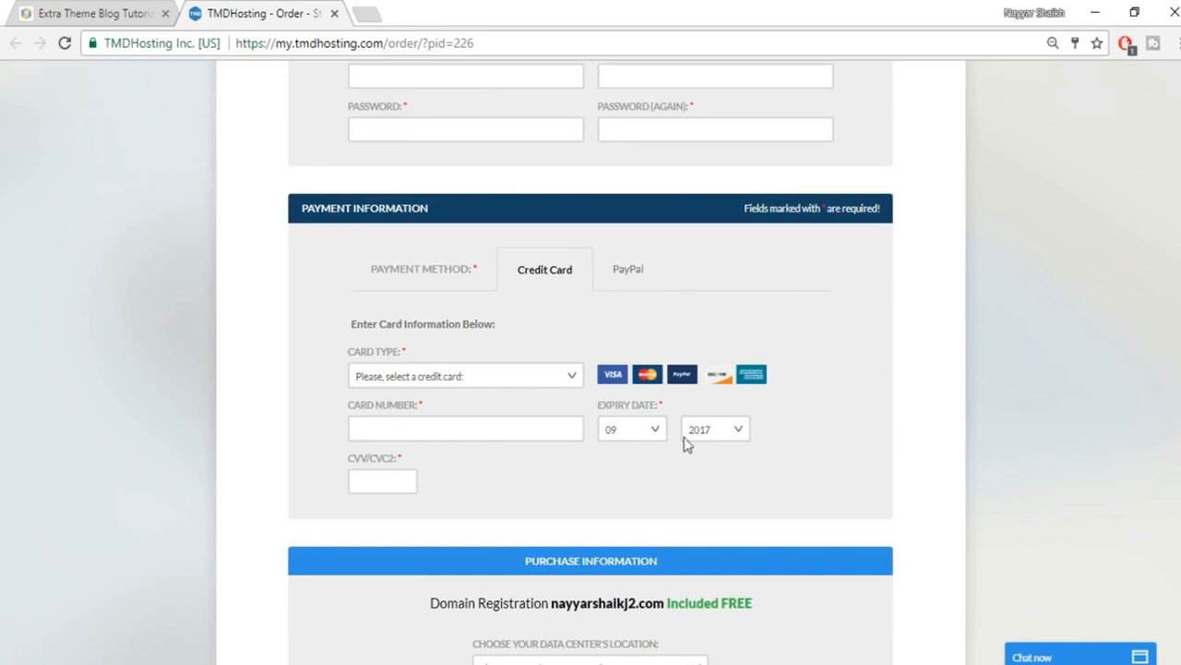
{"action": "left_click", "coordinate": [610, 278]}
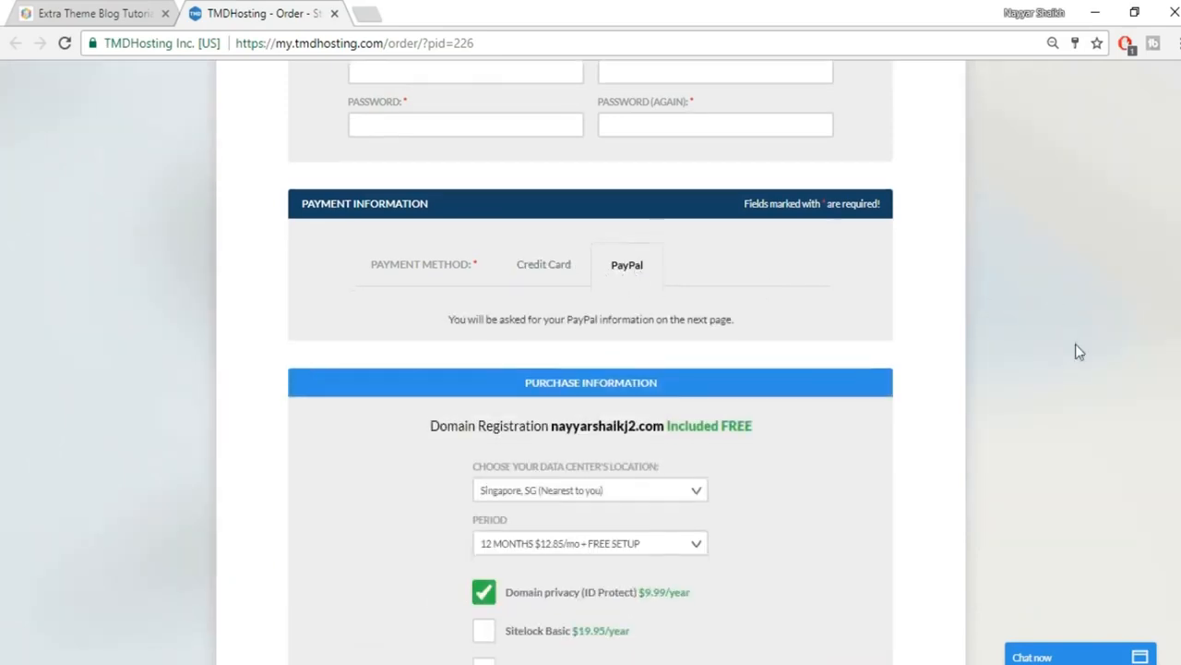
{"action": "scroll", "coordinate": [1074, 349], "scroll_direction": "down", "scroll_amount": 3}
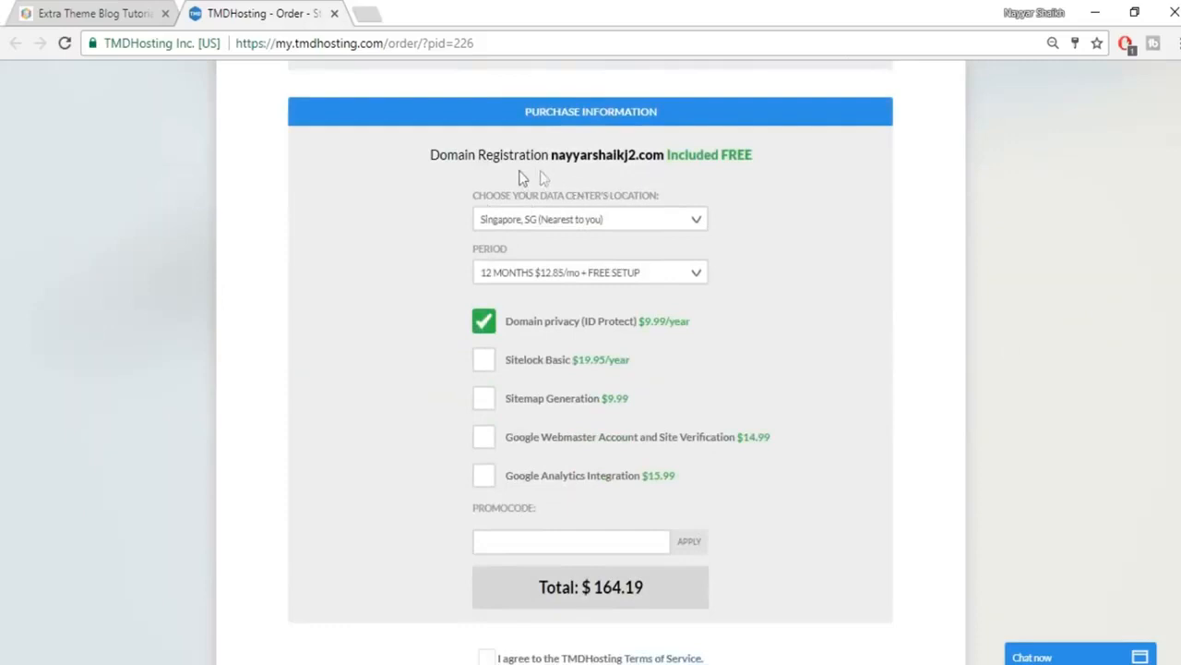
Step: Keep the Singapore data center and the 12-month billing period
{"action": "left_click", "coordinate": [661, 220]}
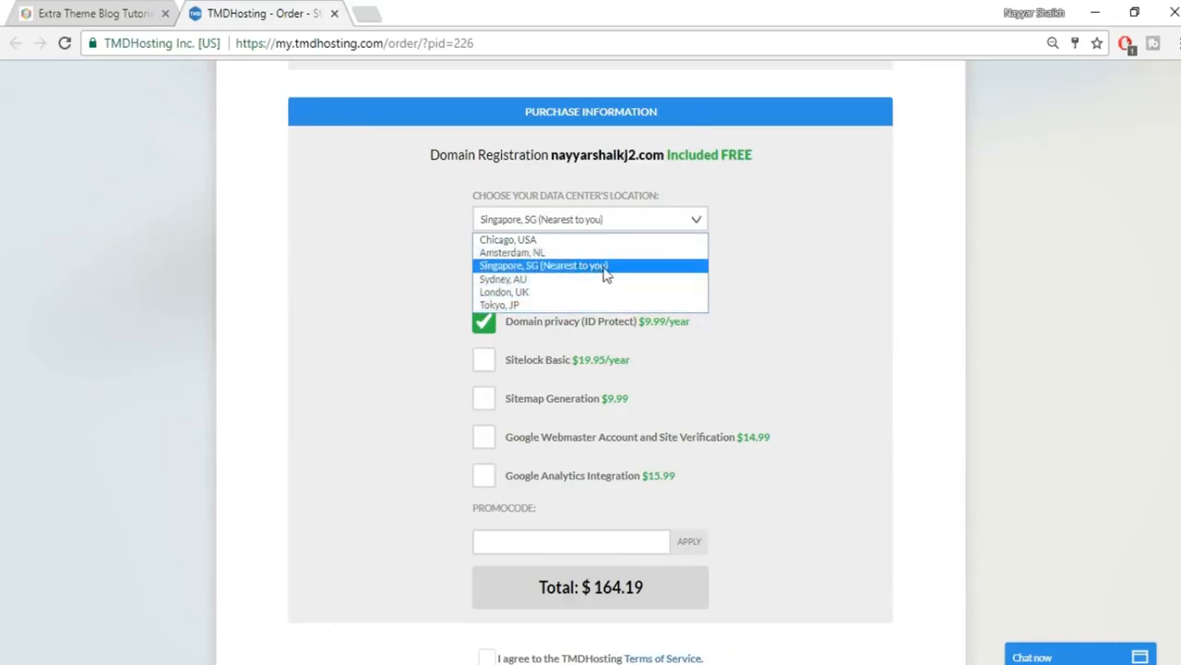
{"action": "left_click", "coordinate": [792, 261]}
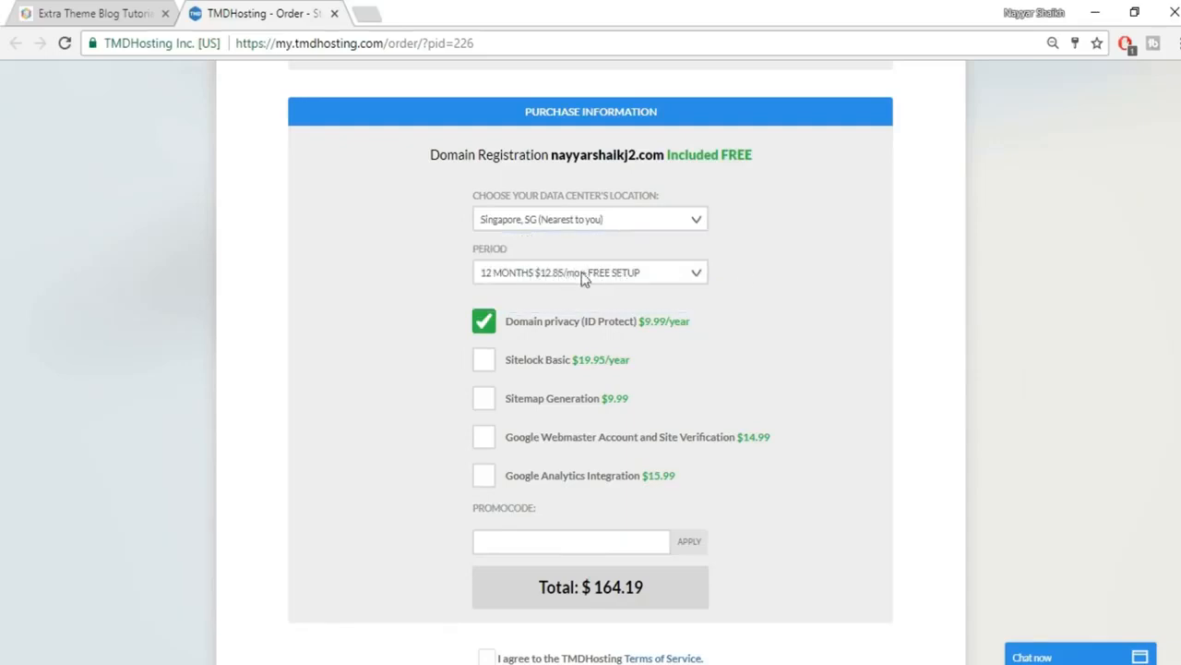
{"action": "left_click", "coordinate": [591, 279]}
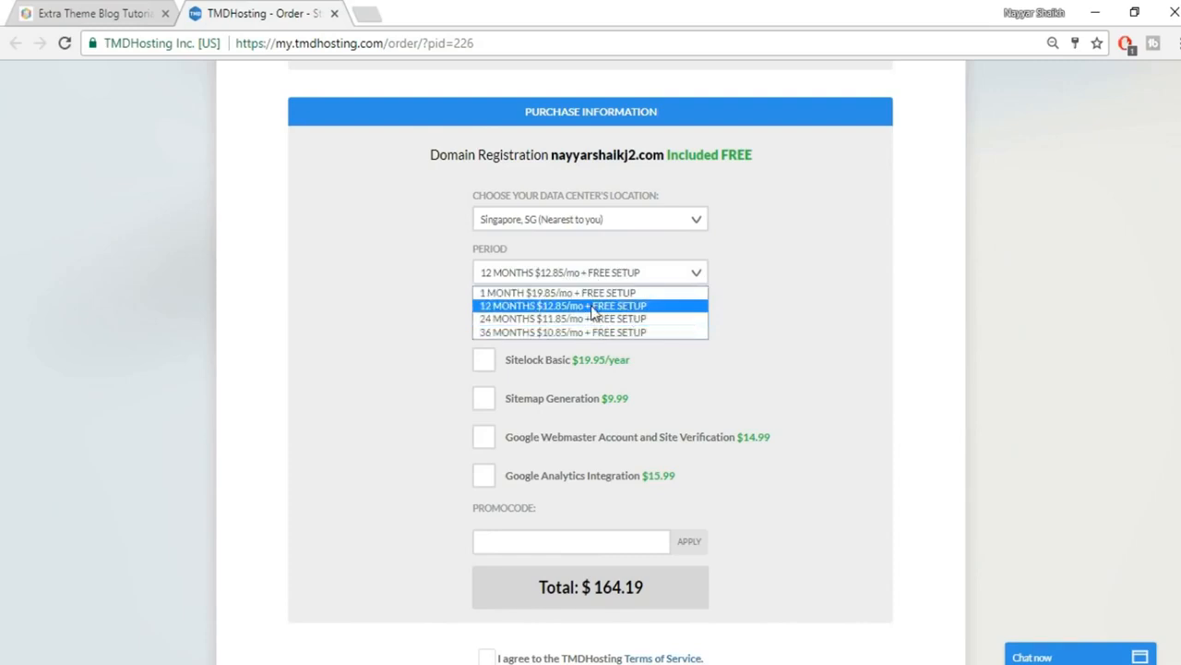
{"action": "left_click", "coordinate": [592, 307]}
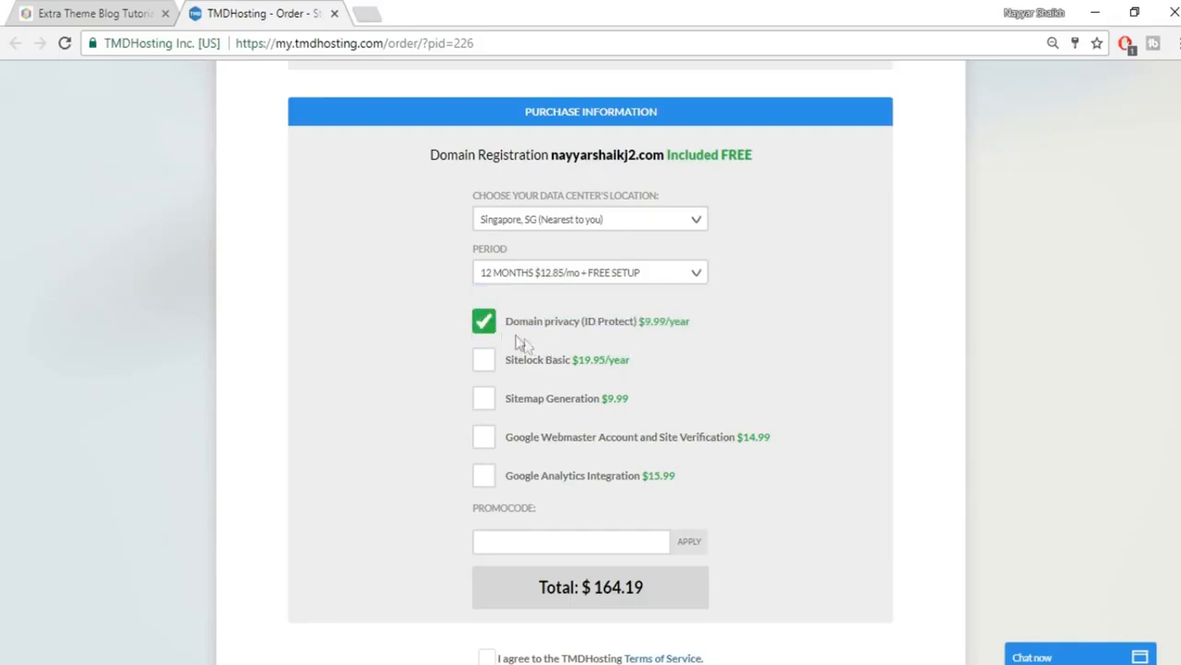
Step: Turn off domain privacy, lowering the total from $164.19 to $154.20
{"action": "left_click", "coordinate": [484, 330]}
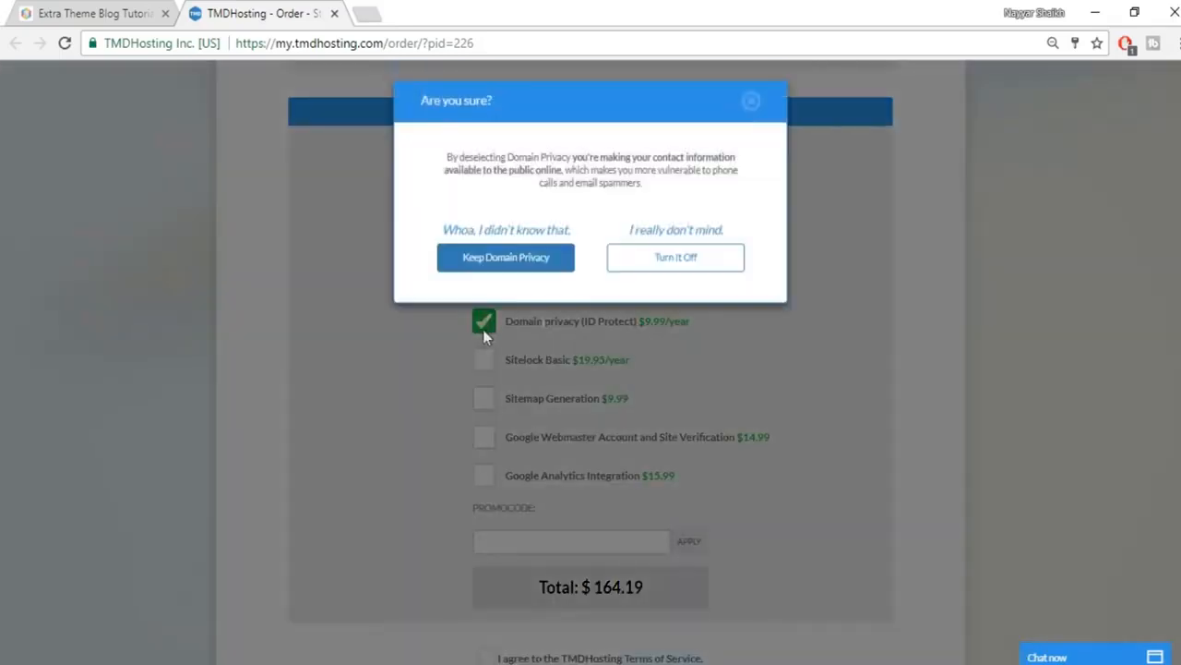
{"action": "left_click", "coordinate": [687, 260]}
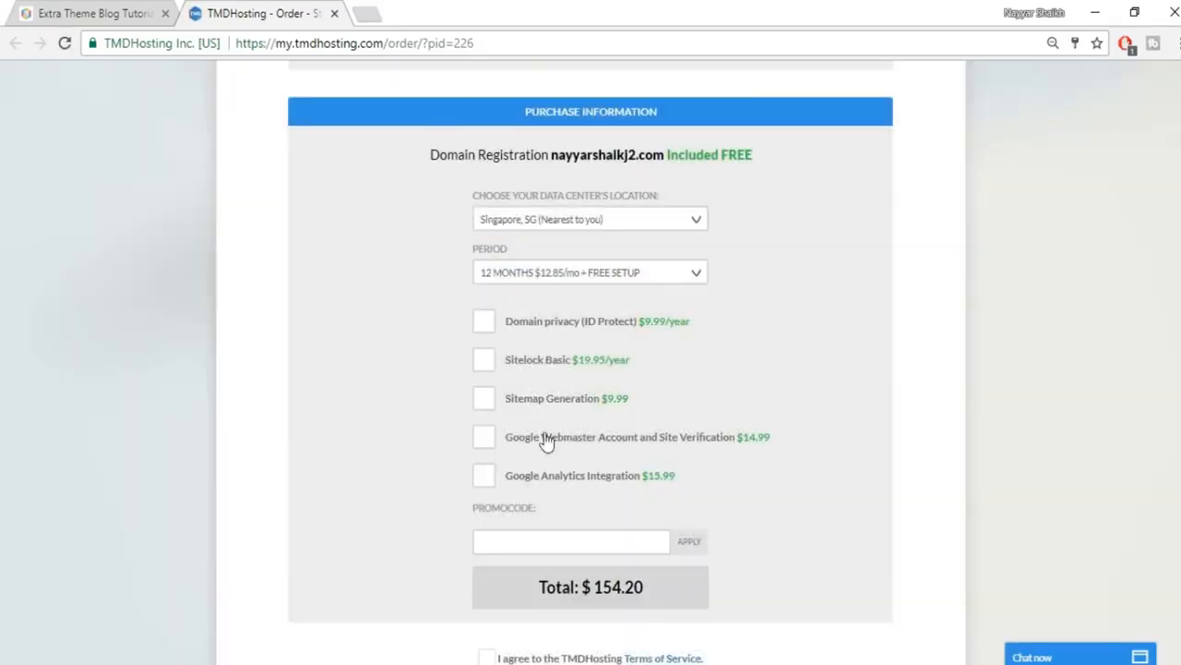
{"action": "scroll", "coordinate": [820, 388], "scroll_direction": "down", "scroll_amount": 3}
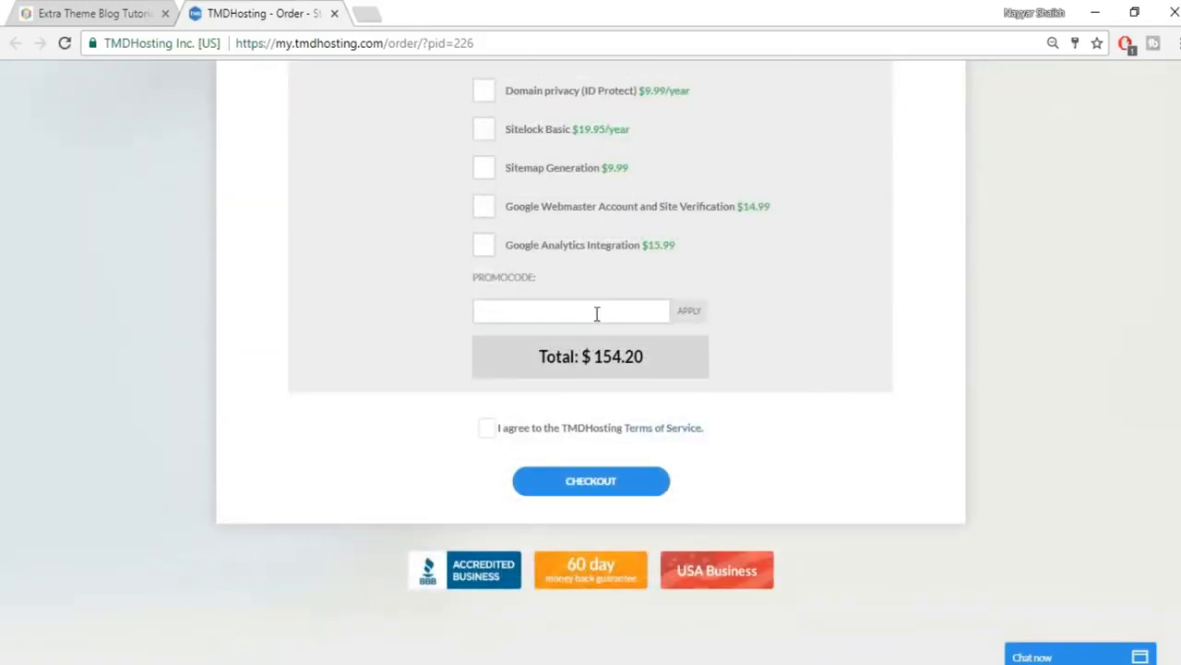
Step: Apply the promo code for 7% off, bringing the total to $143.41
{"action": "left_click", "coordinate": [597, 314]}
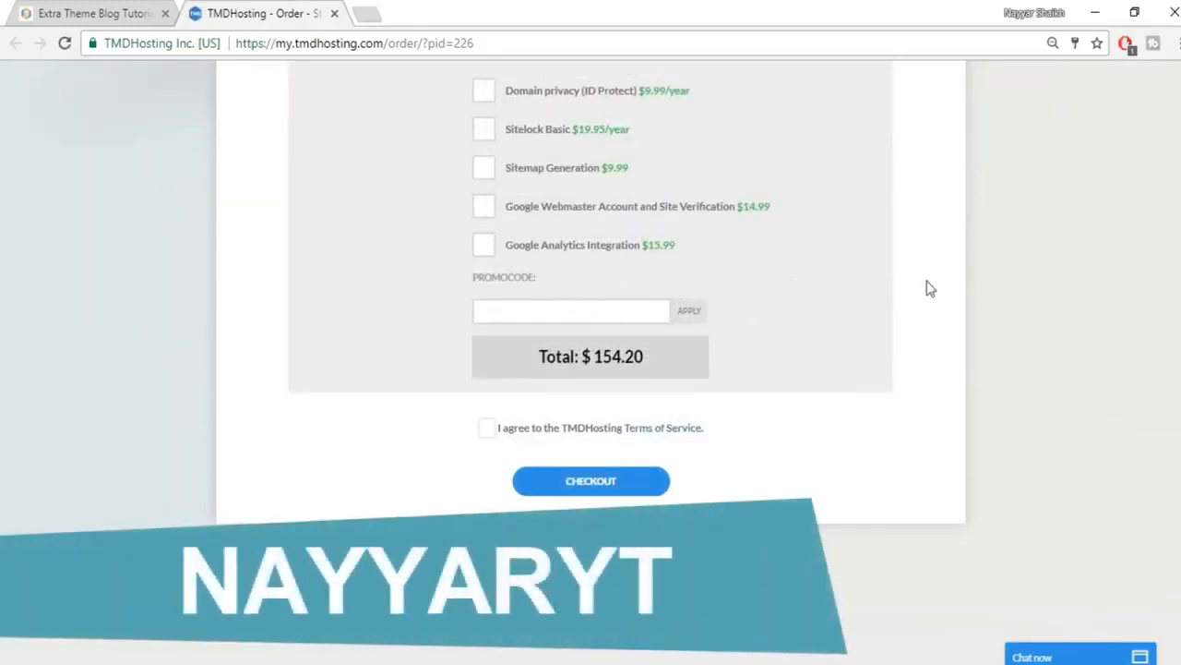
{"action": "type", "text": "nayyaryt"}
{"action": "left_click", "coordinate": [690, 314]}
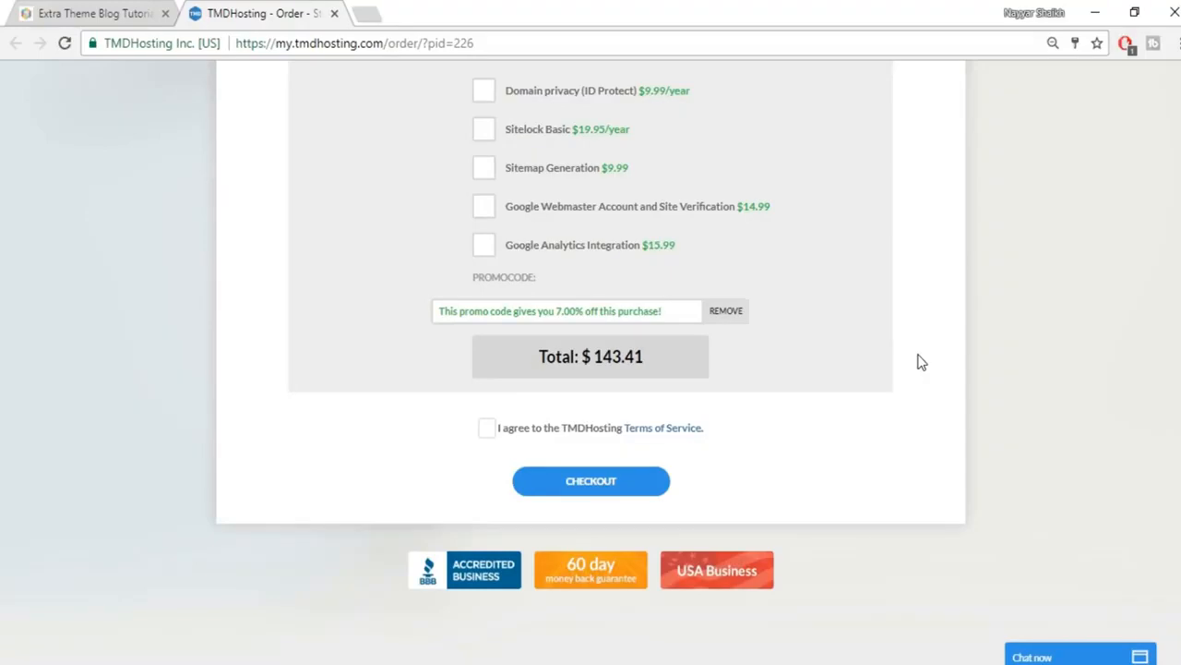
Step: Agree to the TMDHosting Terms of Service
{"action": "left_click", "coordinate": [486, 429]}
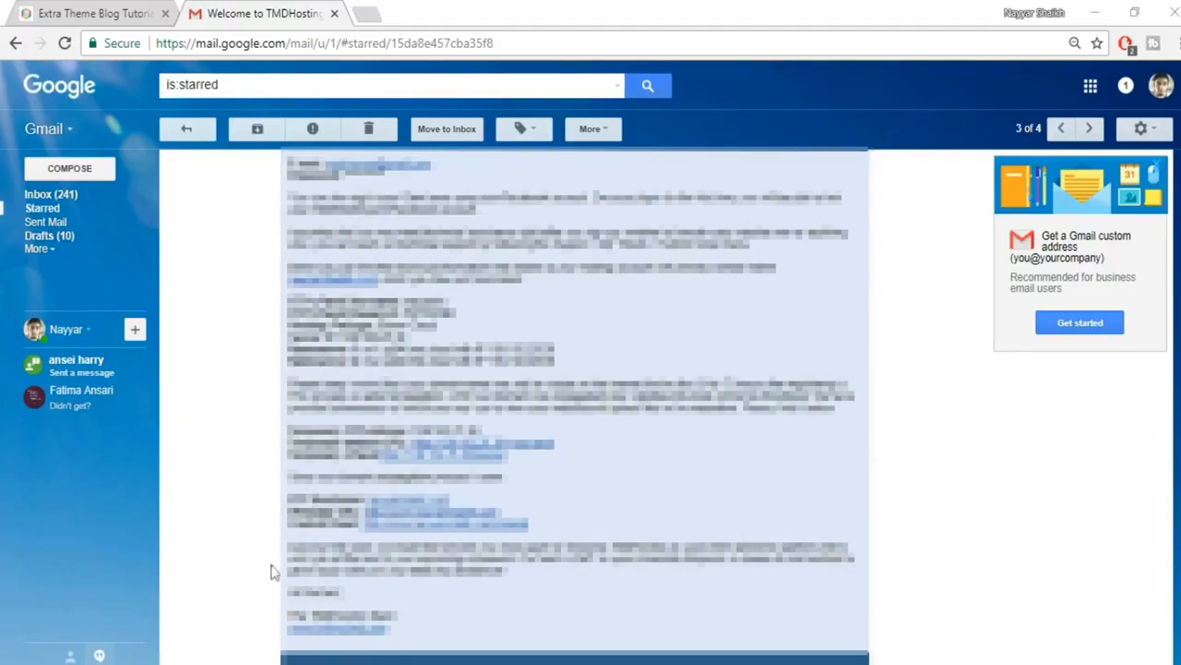
Step: Open the welcome email's cPanel link in a new tab
{"action": "right_click", "coordinate": [417, 531]}
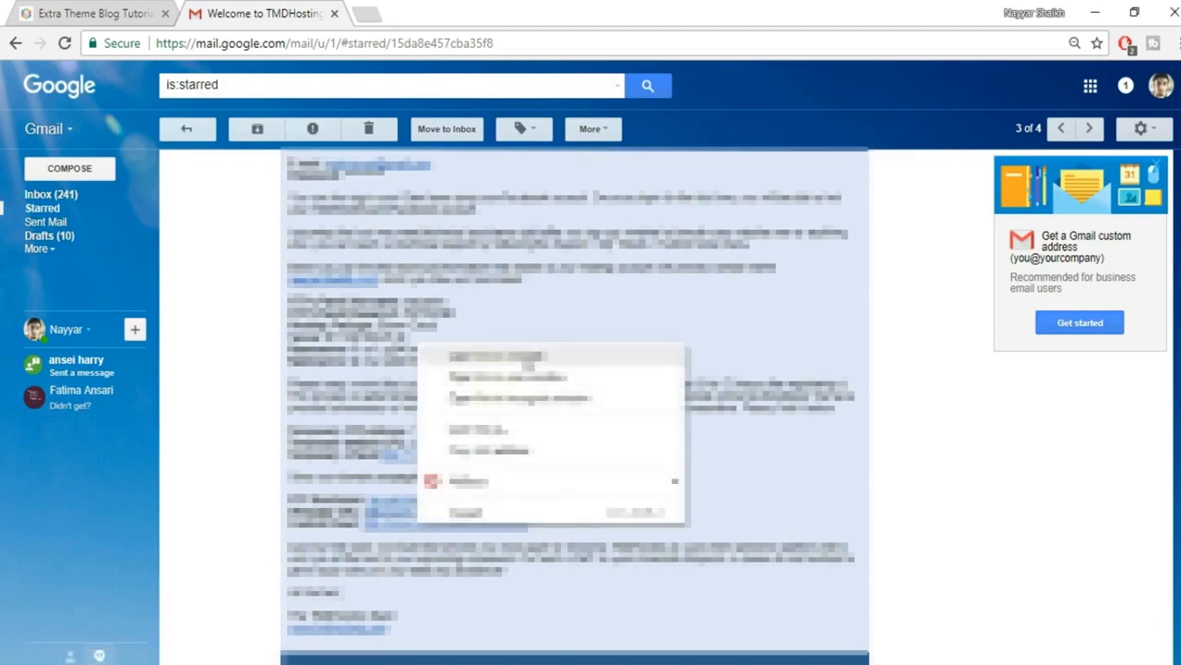
{"action": "left_click", "coordinate": [526, 353]}
{"action": "left_click", "coordinate": [406, 13]}
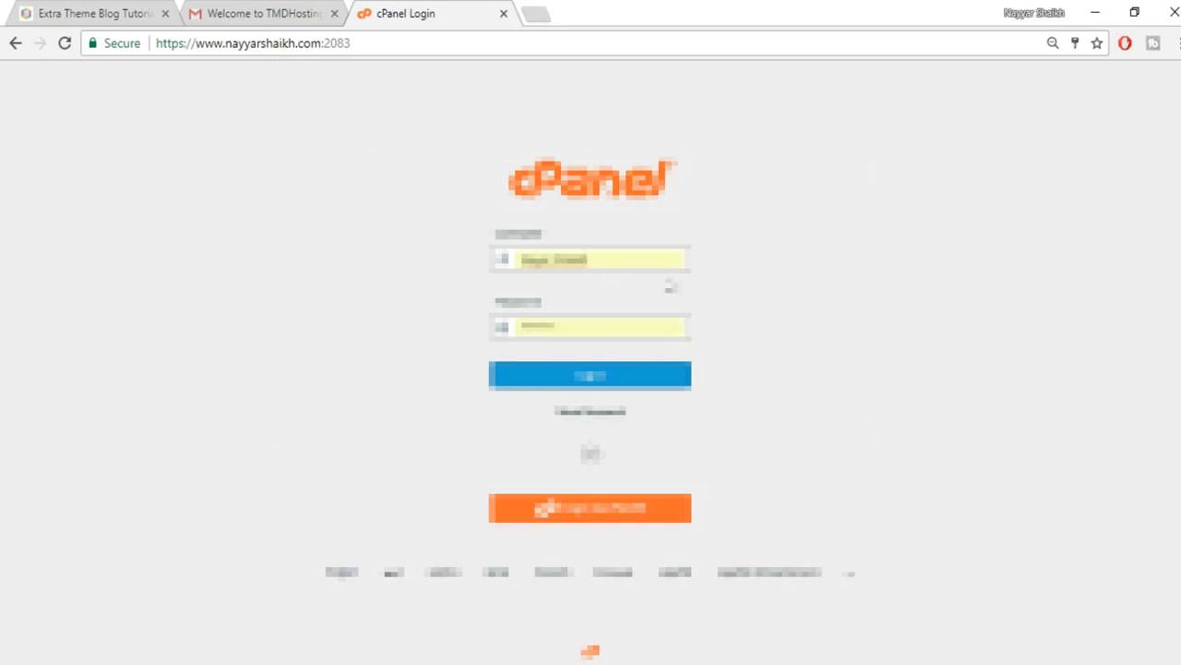
{"action": "left_click", "coordinate": [196, 11]}
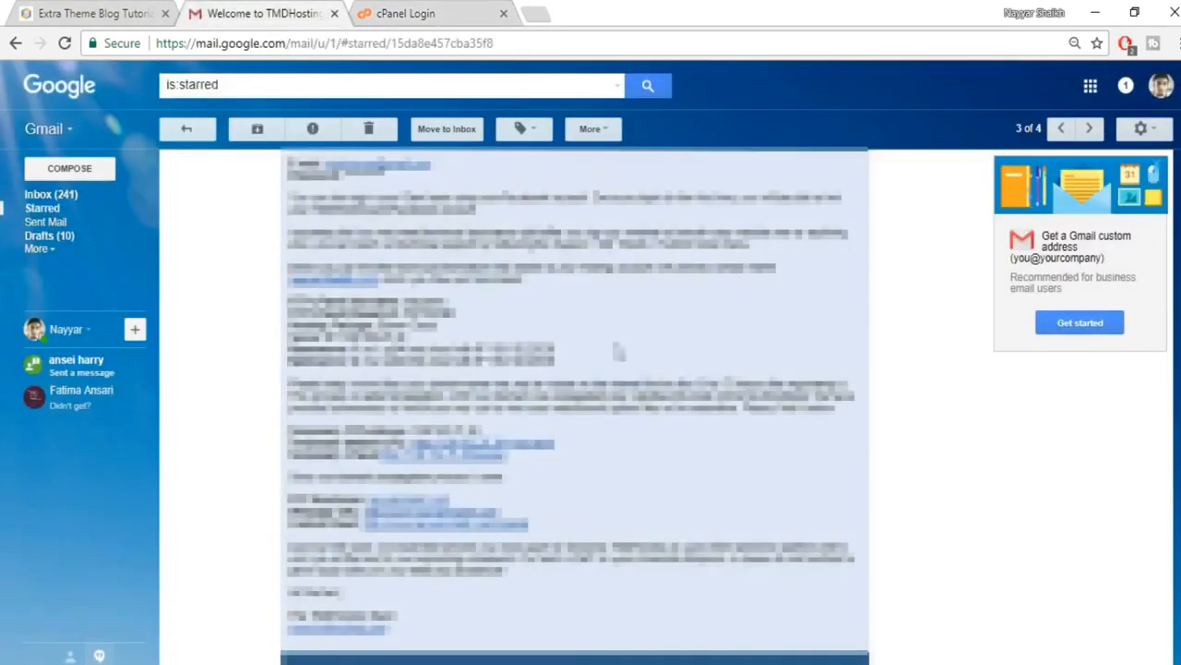
{"action": "left_click", "coordinate": [449, 13]}
Step: Log in to cPanel with the saved autofill credentials
{"action": "double_click", "coordinate": [551, 258]}
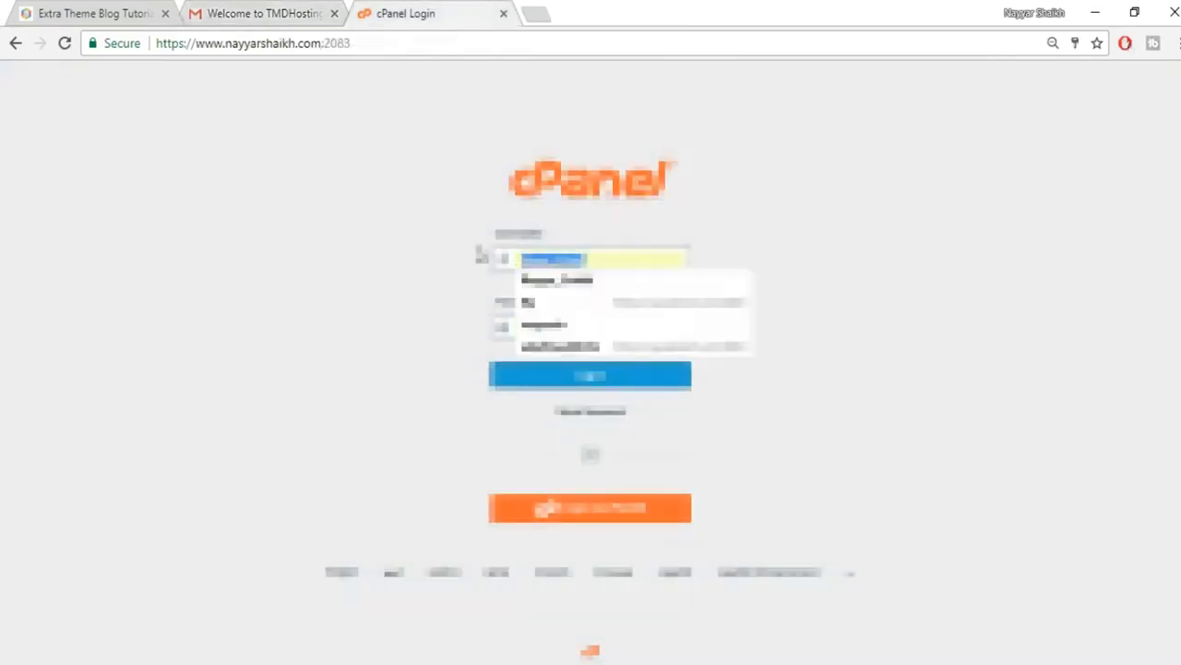
{"action": "left_click", "coordinate": [561, 323]}
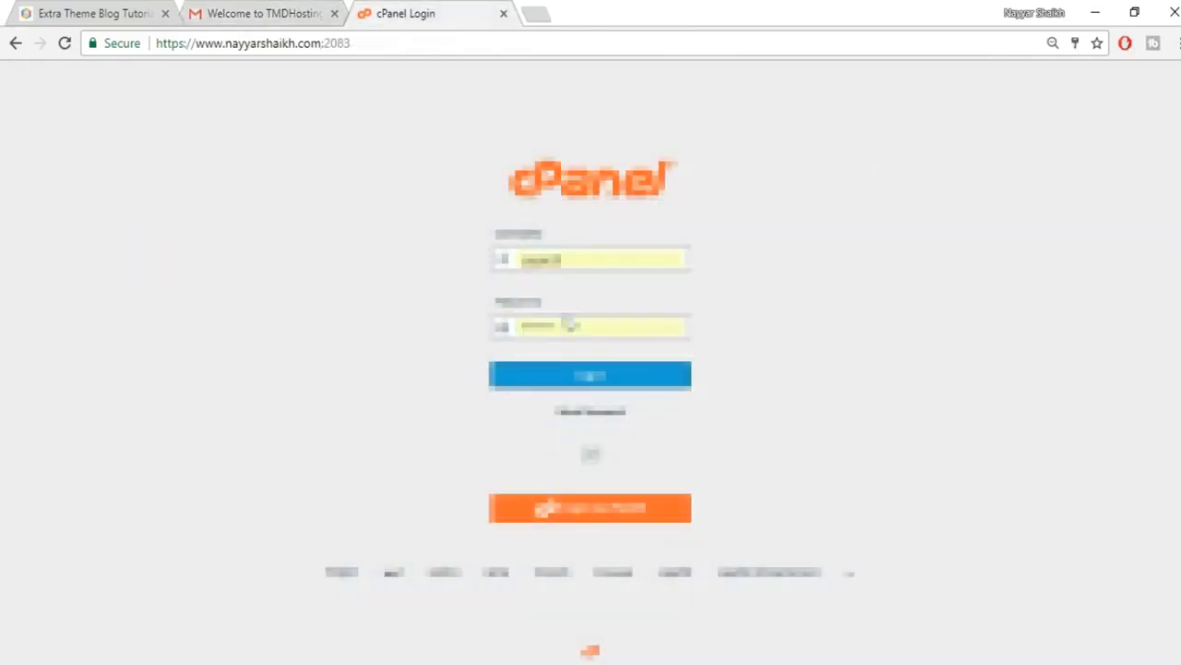
{"action": "left_click", "coordinate": [554, 383]}
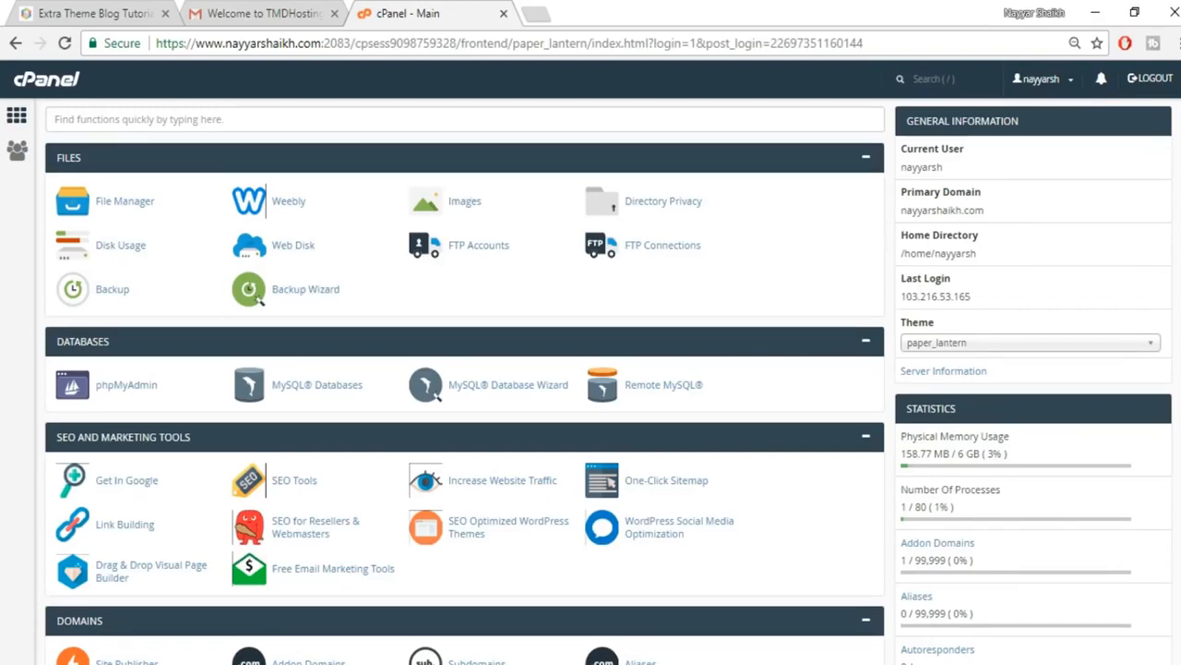
Step: Choose WordPress under Softaculous Apps Installer and start a new installation with Install Now
{"action": "scroll", "coordinate": [462, 369], "scroll_direction": "down", "scroll_amount": 12}
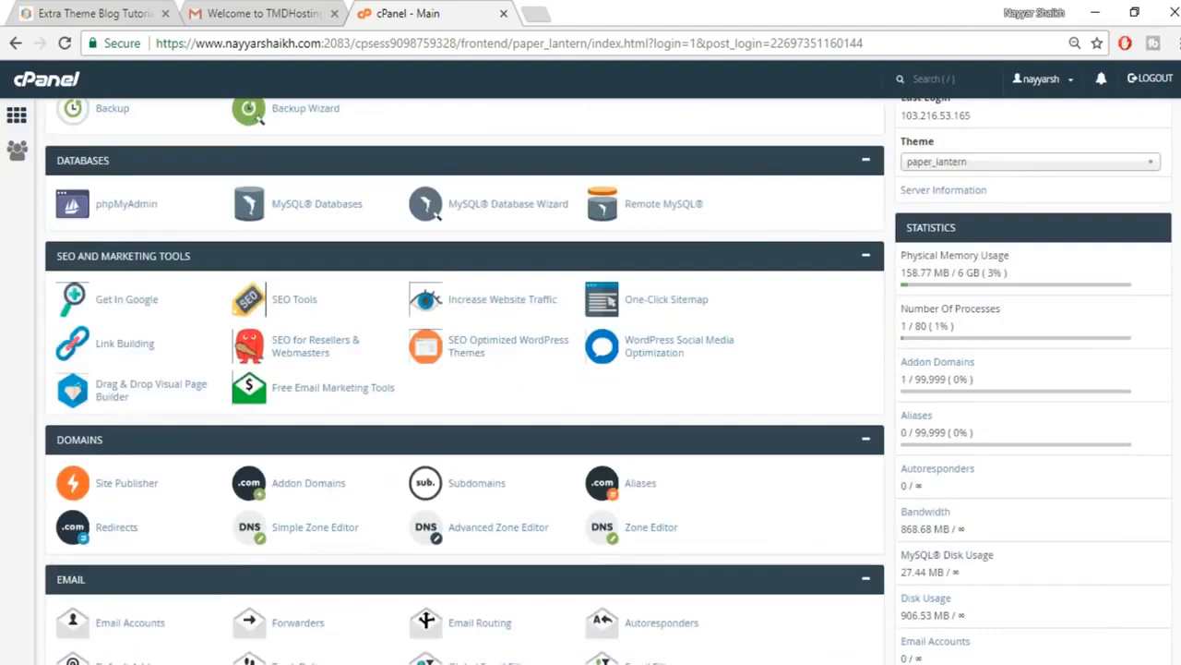
{"action": "scroll", "coordinate": [462, 369], "scroll_direction": "down", "scroll_amount": 4}
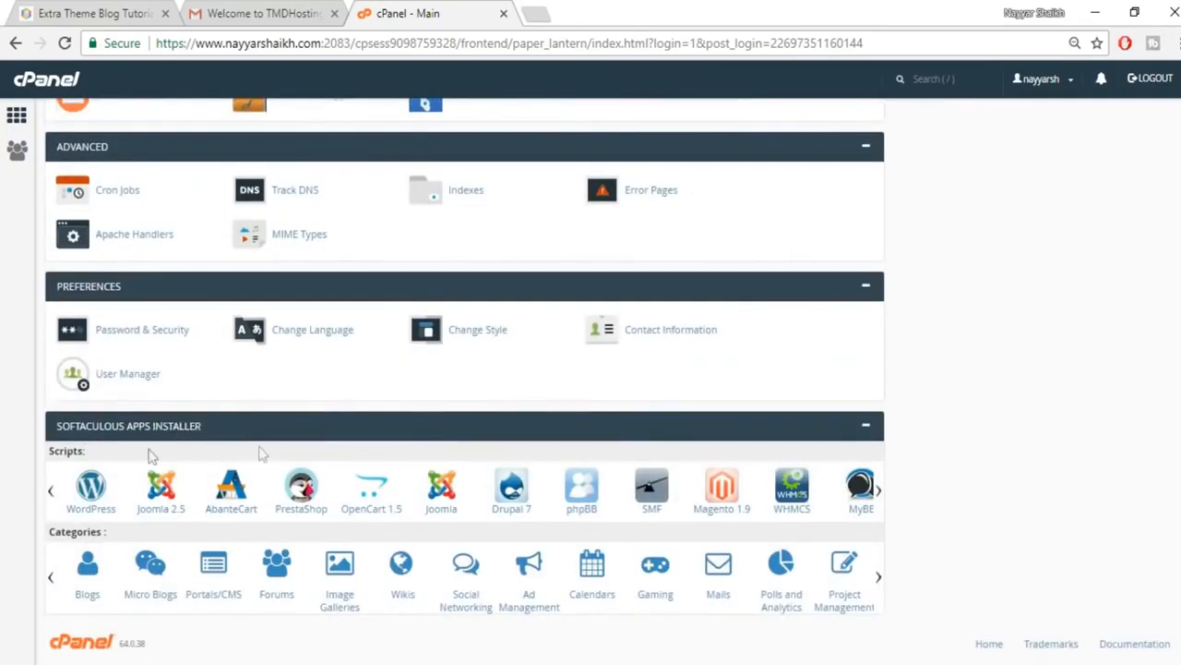
{"action": "left_click", "coordinate": [97, 508]}
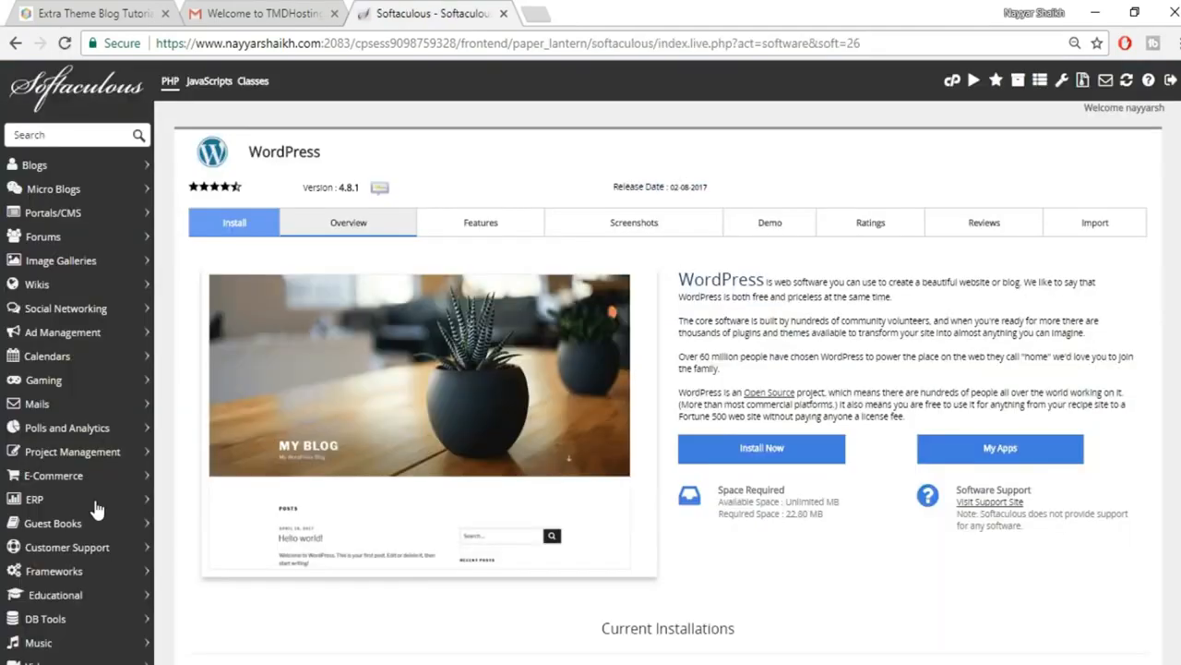
{"action": "scroll", "coordinate": [983, 486], "scroll_direction": "down", "scroll_amount": 3}
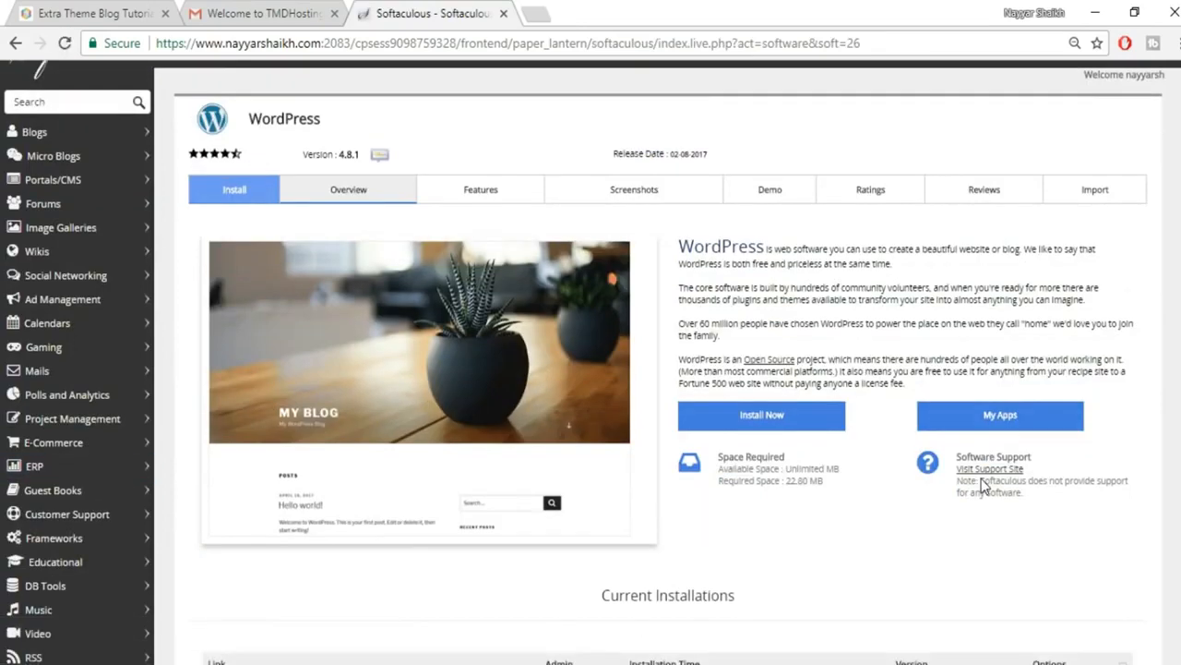
{"action": "scroll", "coordinate": [983, 487], "scroll_direction": "up", "scroll_amount": 3}
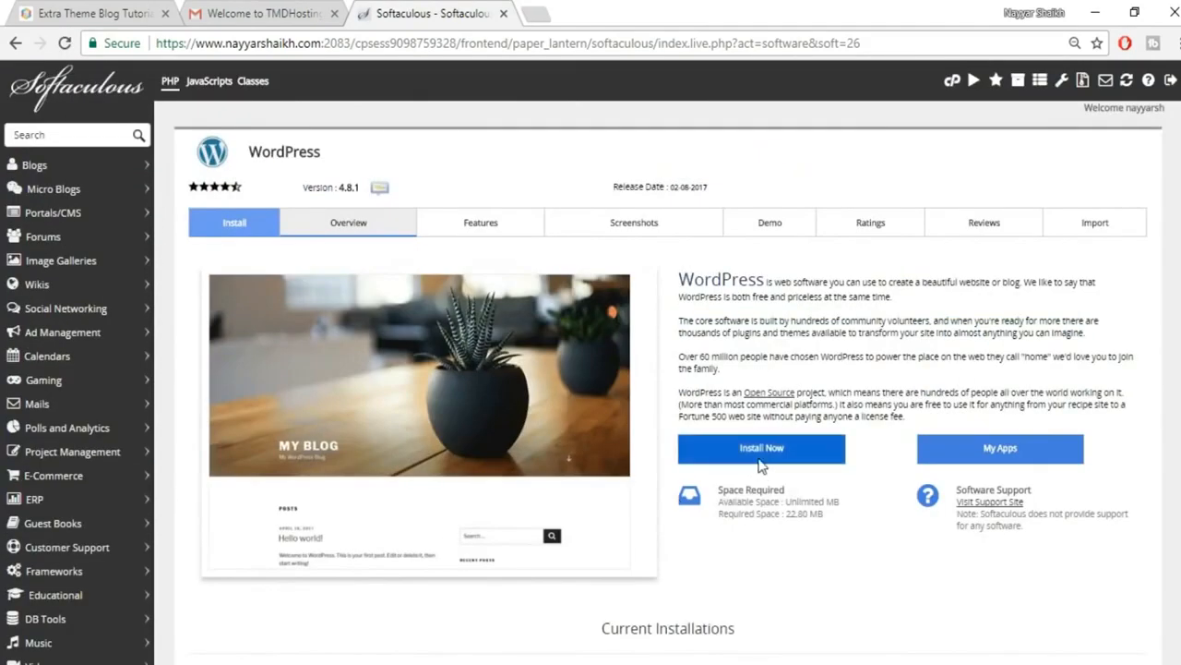
{"action": "left_click", "coordinate": [791, 453]}
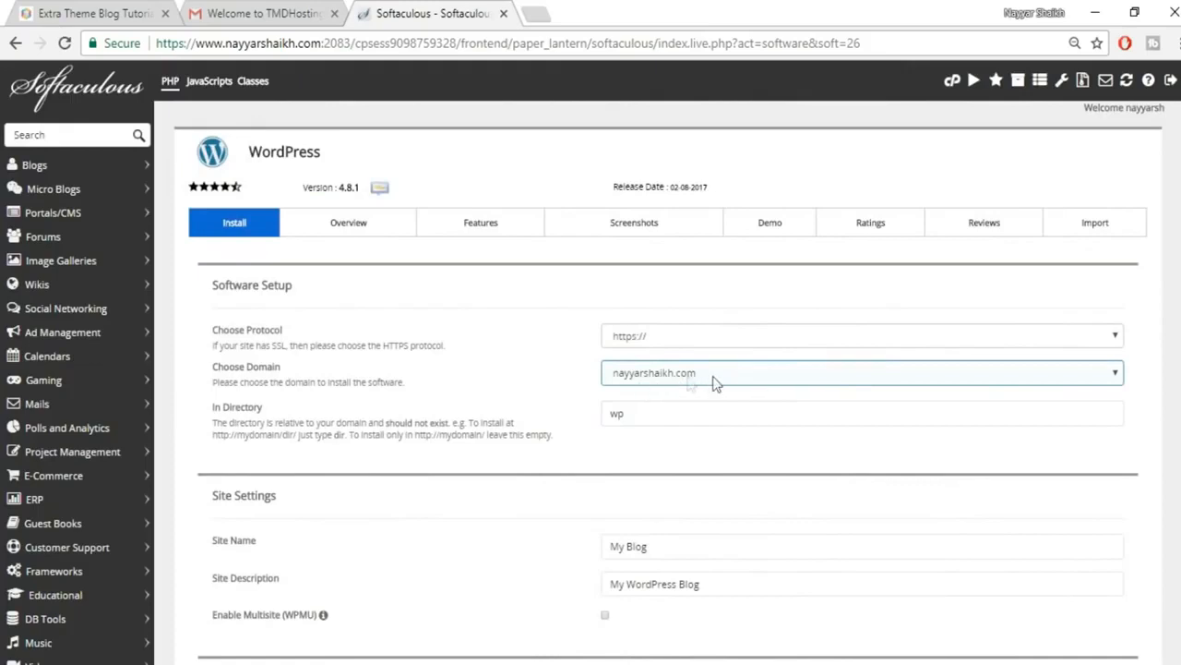
Step: Choose the extra subdomain as the installation domain
{"action": "left_click", "coordinate": [734, 377]}
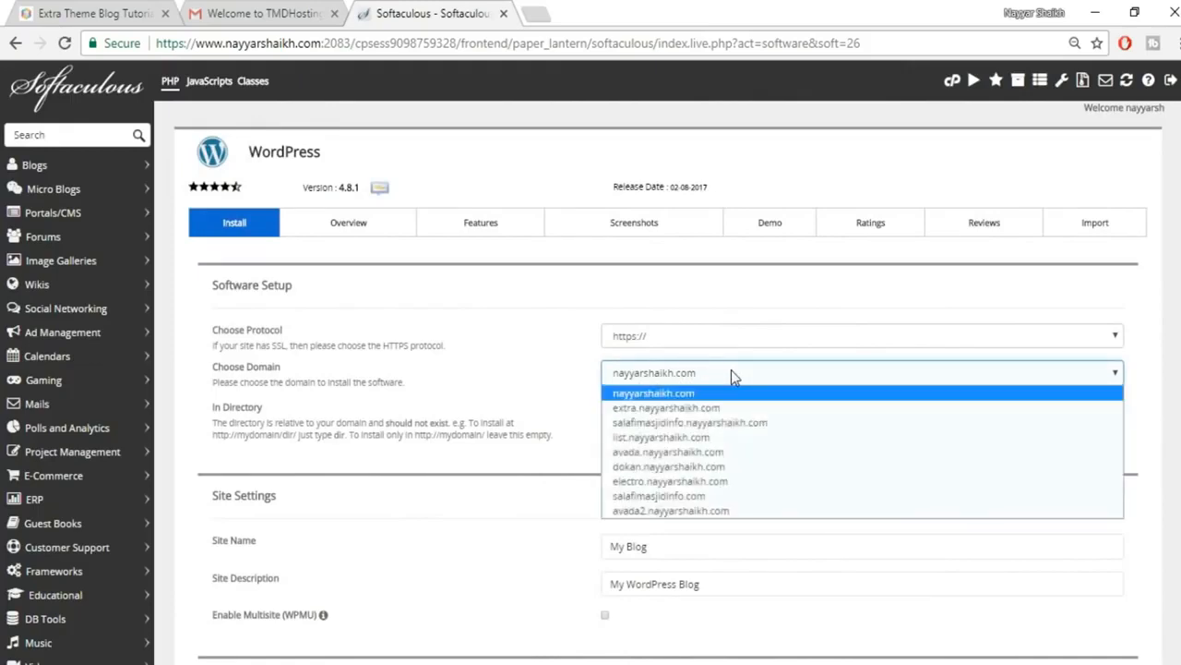
{"action": "left_click", "coordinate": [731, 371]}
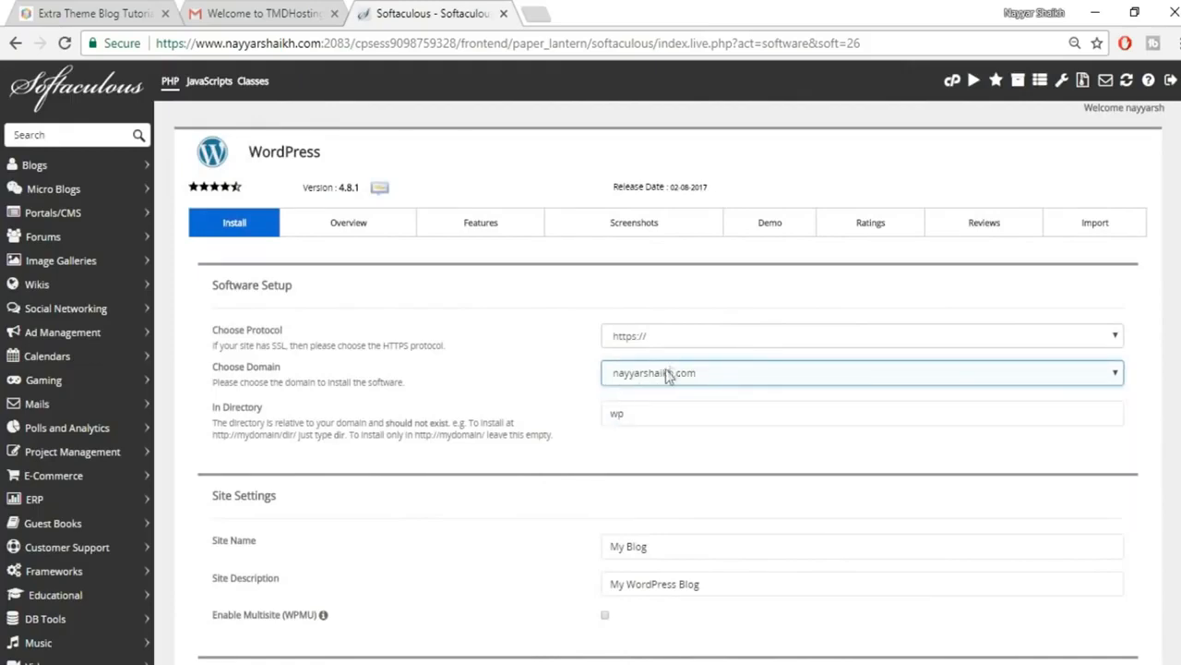
{"action": "left_click", "coordinate": [724, 381]}
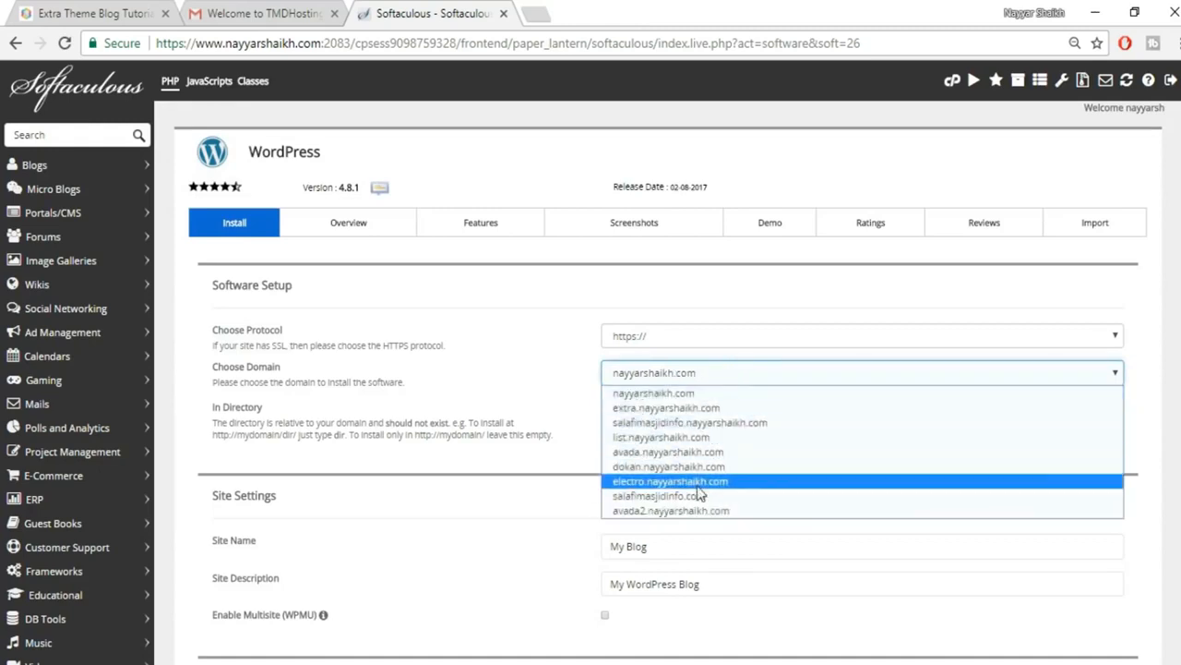
{"action": "left_click", "coordinate": [673, 409]}
Step: Delete the default 'wp' install directory so WordPress installs at the domain root
{"action": "left_click_drag", "start_coordinate": [713, 414], "coordinate": [540, 428]}
{"action": "key", "text": "BackSpace"}
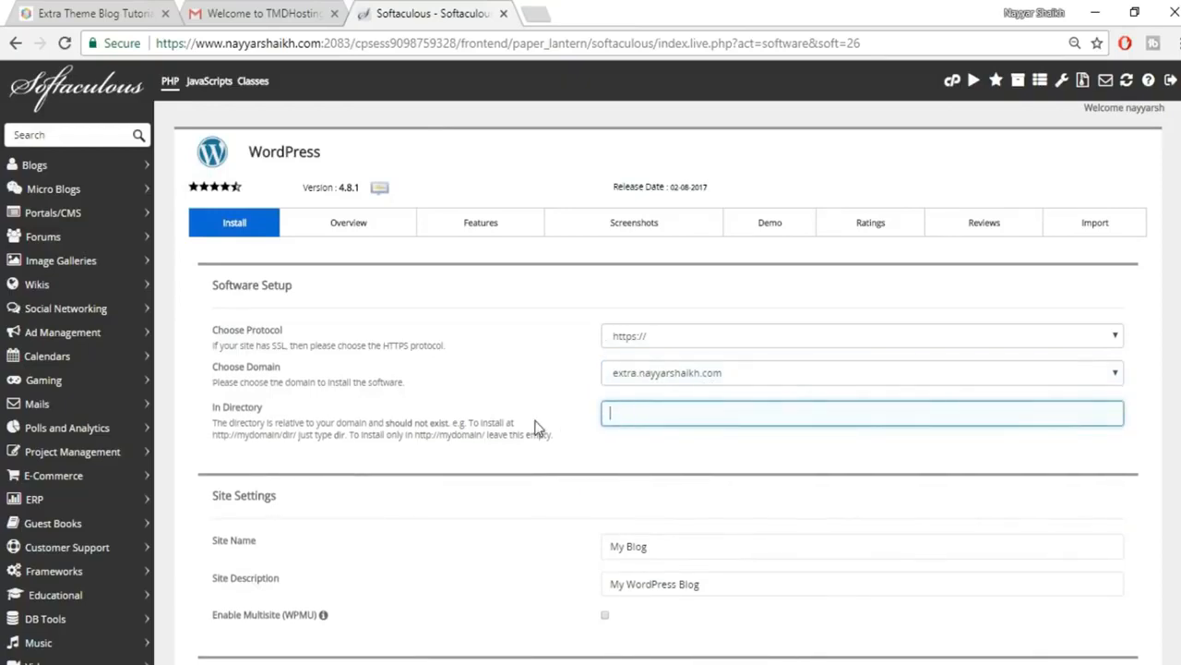
{"action": "left_click", "coordinate": [652, 435]}
{"action": "left_click", "coordinate": [673, 414]}
{"action": "left_click", "coordinate": [649, 453]}
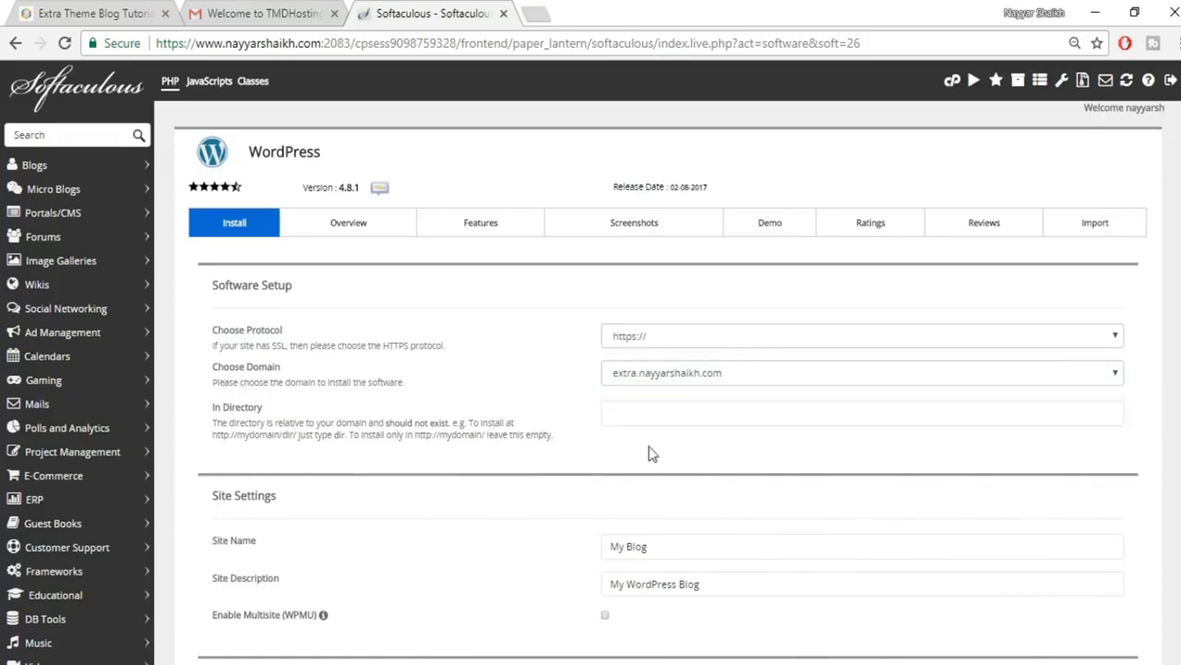
{"action": "scroll", "coordinate": [825, 480], "scroll_direction": "down", "scroll_amount": 3}
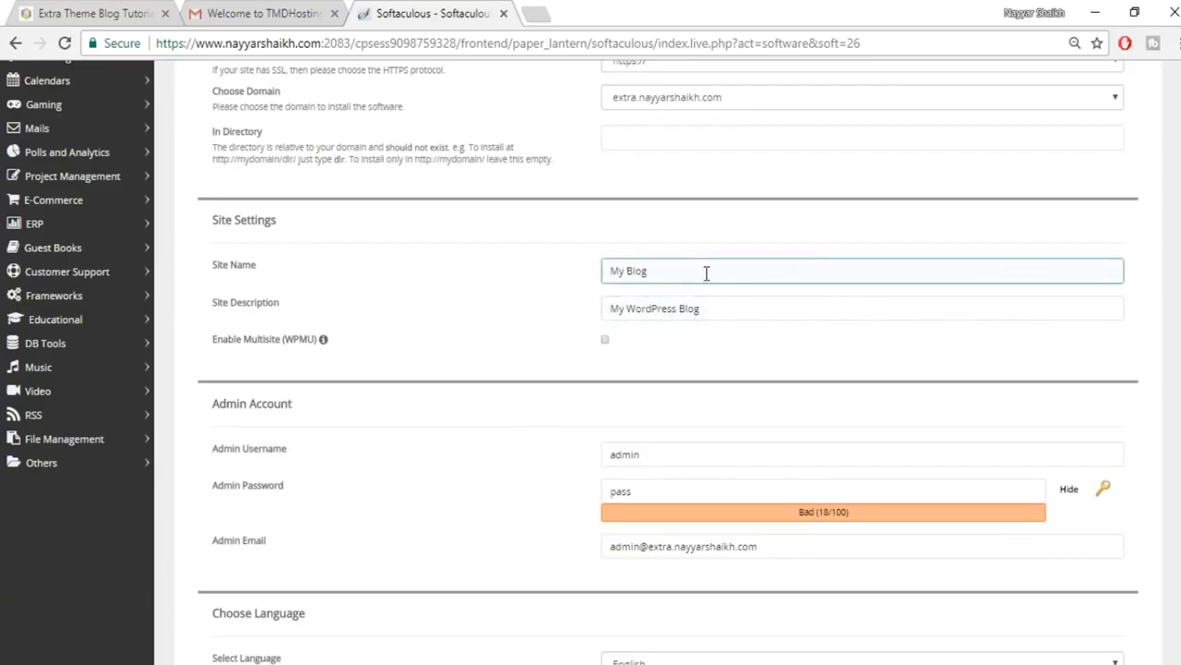
Step: Glance at the Extra demo blog, then return to the Softaculous install form
{"action": "left_click", "coordinate": [55, 13]}
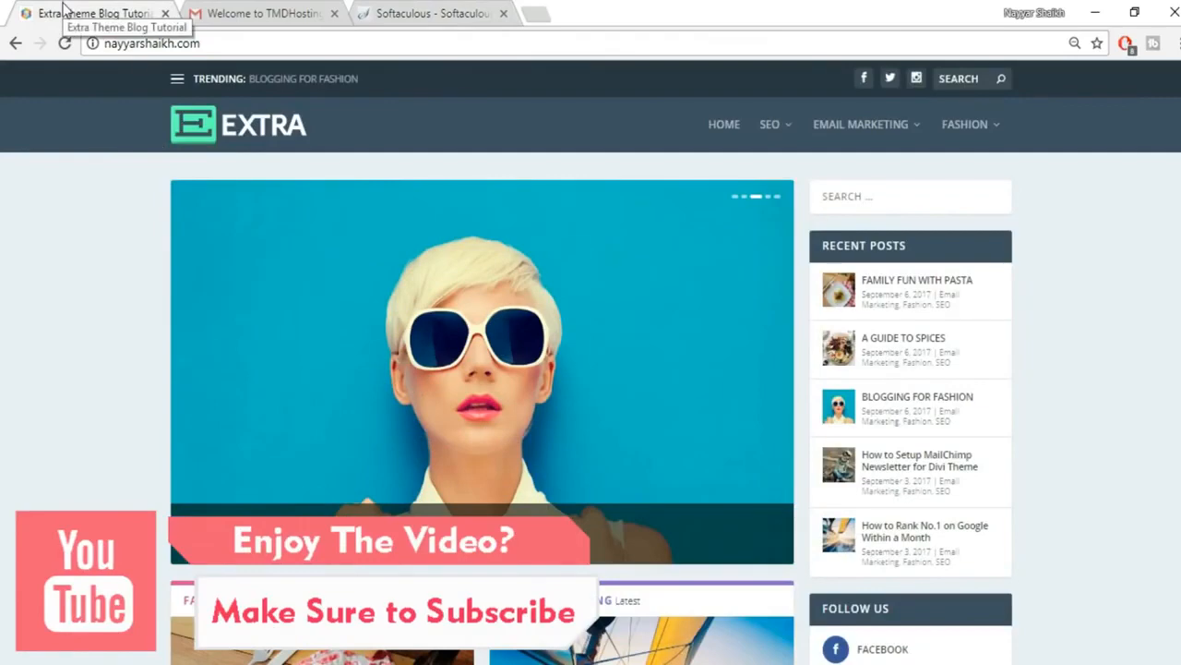
{"action": "left_click", "coordinate": [420, 11]}
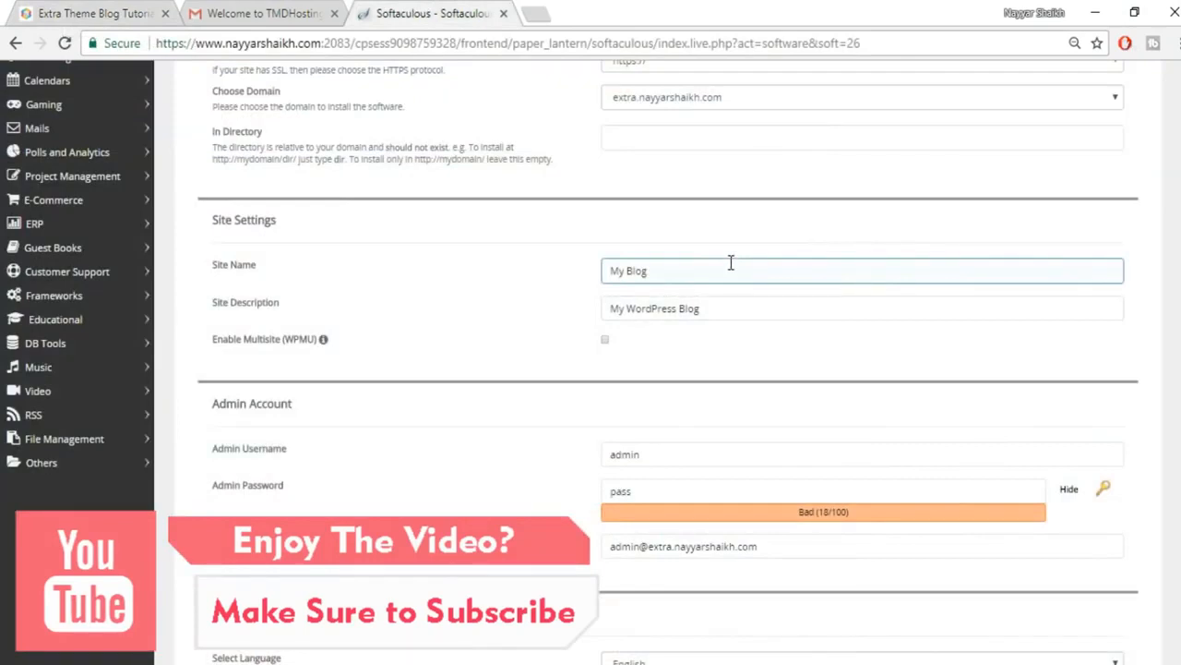
{"action": "left_click", "coordinate": [738, 308]}
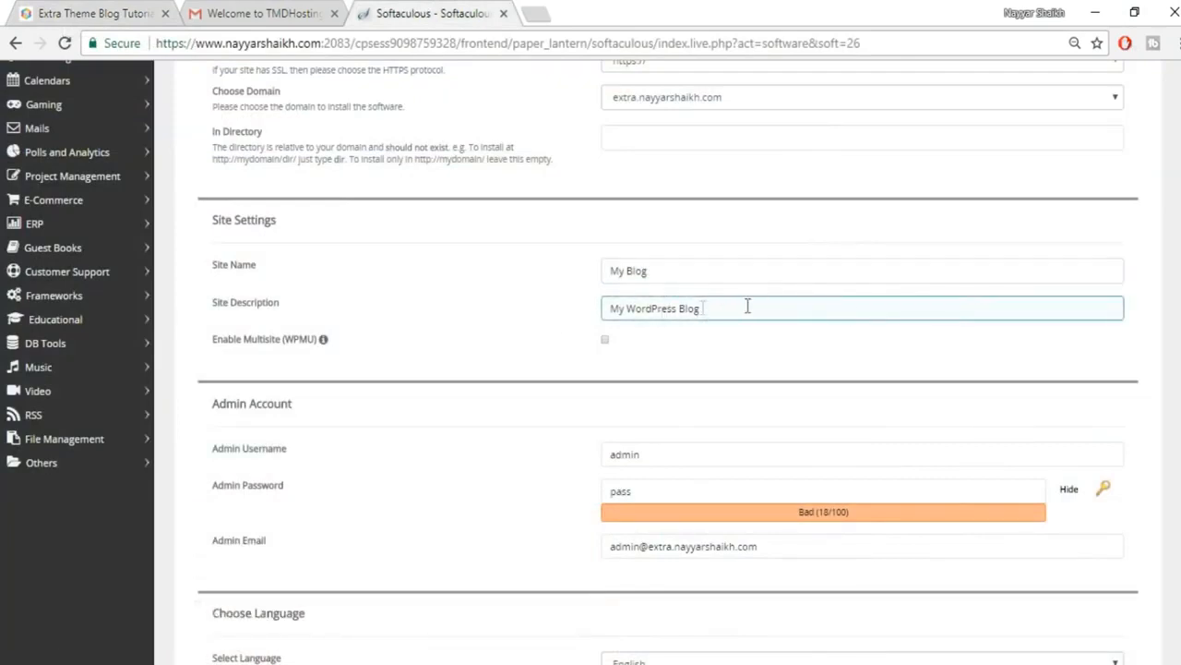
{"action": "scroll", "coordinate": [923, 351], "scroll_direction": "down", "scroll_amount": 2}
Step: Replace the default admin username with the owner's saved username from autofill
{"action": "left_click", "coordinate": [681, 271]}
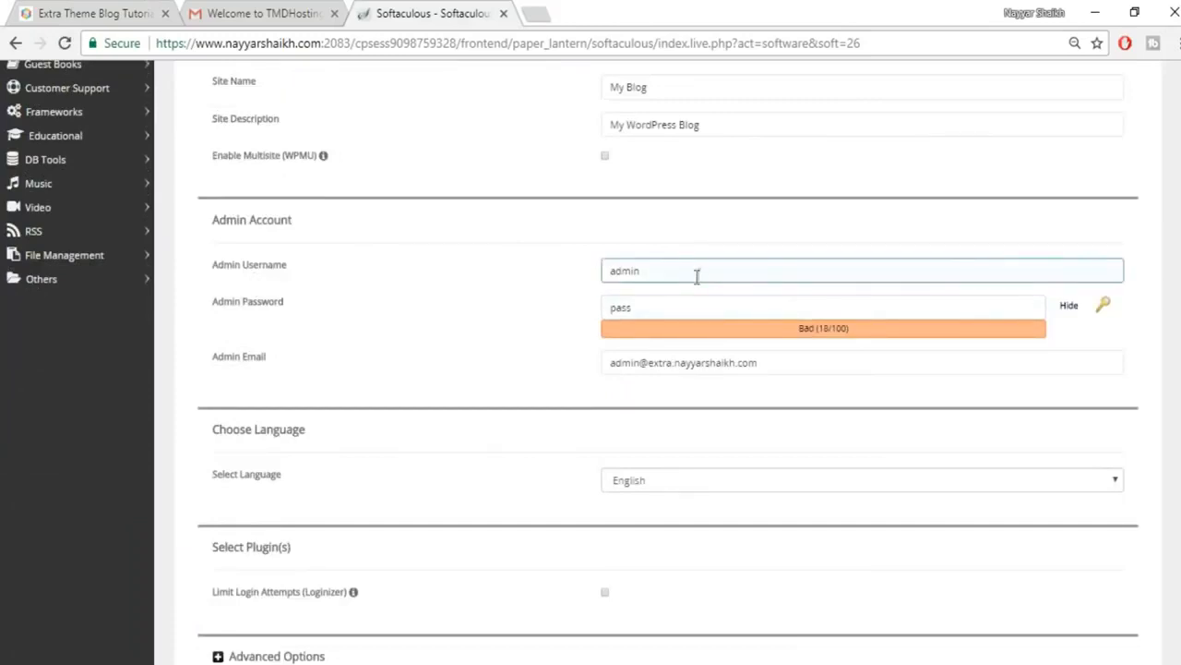
{"action": "left_click_drag", "start_coordinate": [699, 270], "coordinate": [588, 280]}
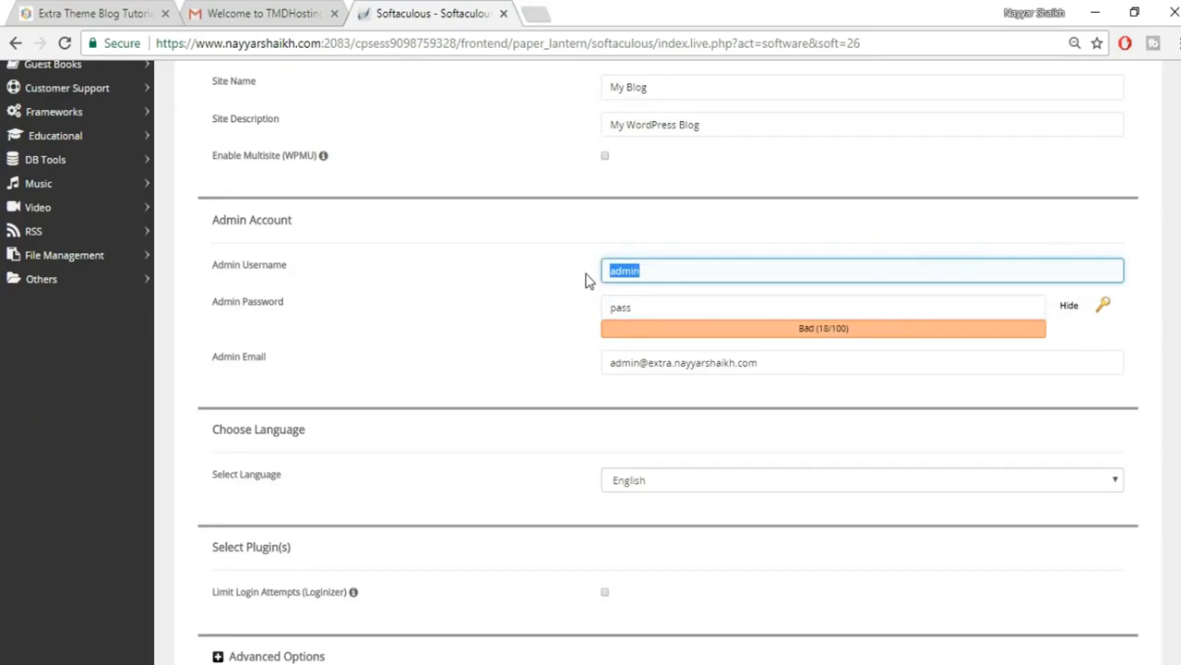
{"action": "key", "text": "BackSpace"}
{"action": "type", "text": "N"}
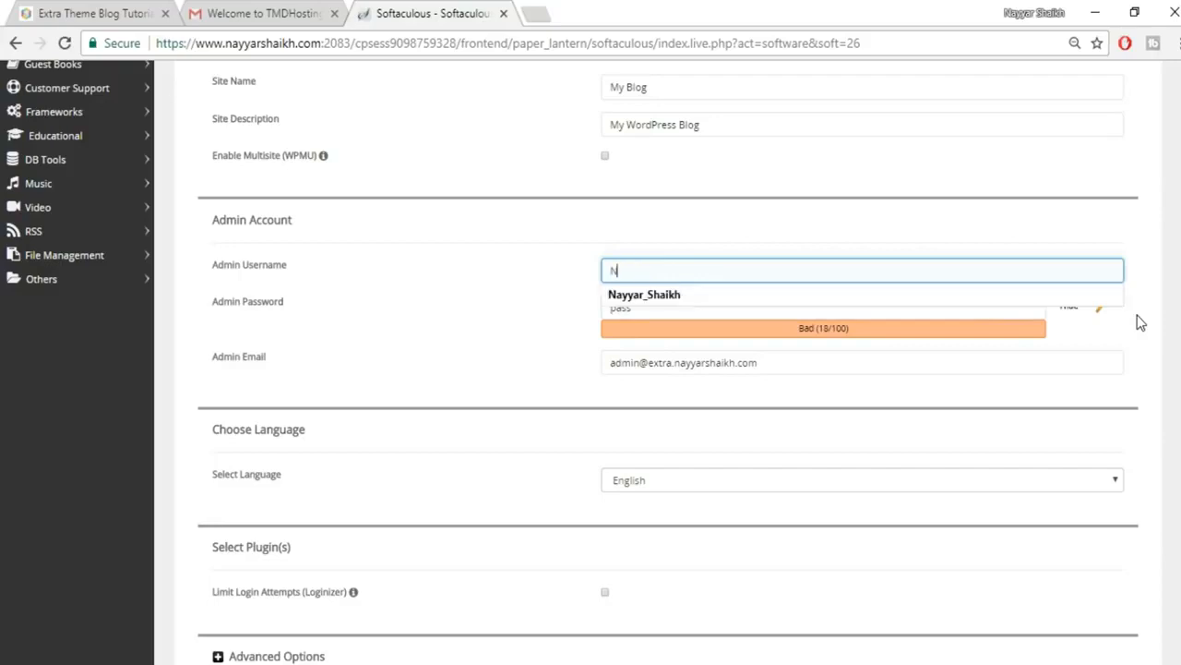
{"action": "left_click", "coordinate": [915, 302]}
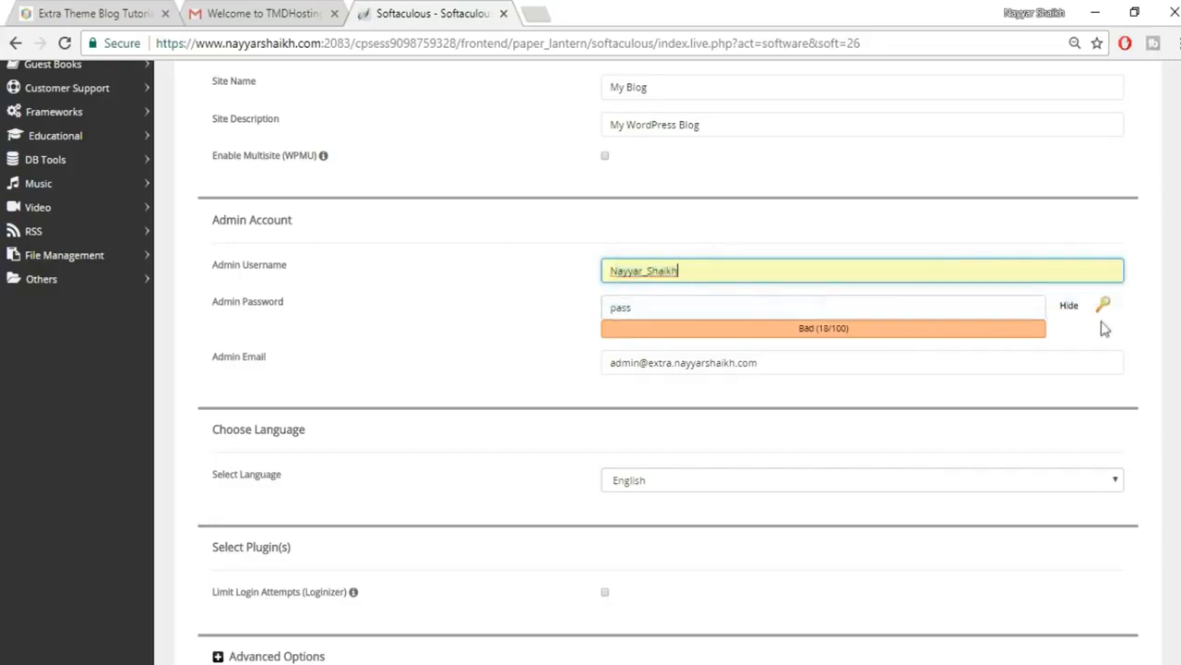
Step: Enter a new hidden admin password and pick the owner's saved e-mail as Admin Email
{"action": "left_click", "coordinate": [1070, 305]}
{"action": "double_click", "coordinate": [791, 312]}
{"action": "type", "text": "••••"}
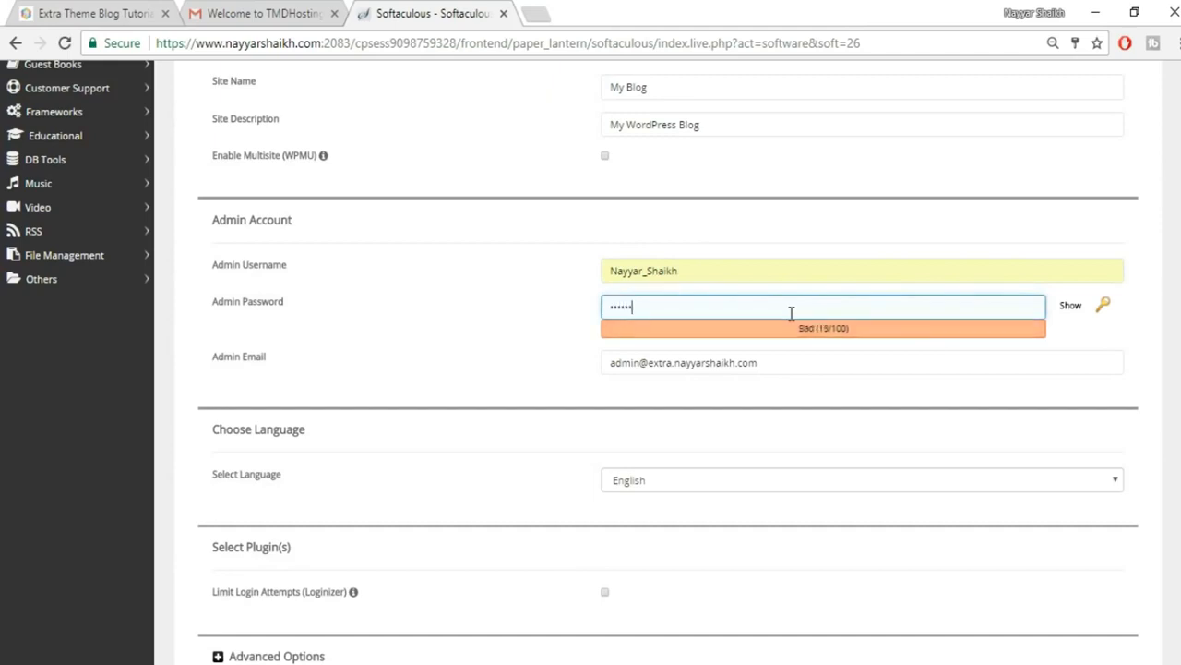
{"action": "left_click_drag", "start_coordinate": [831, 359], "coordinate": [556, 359]}
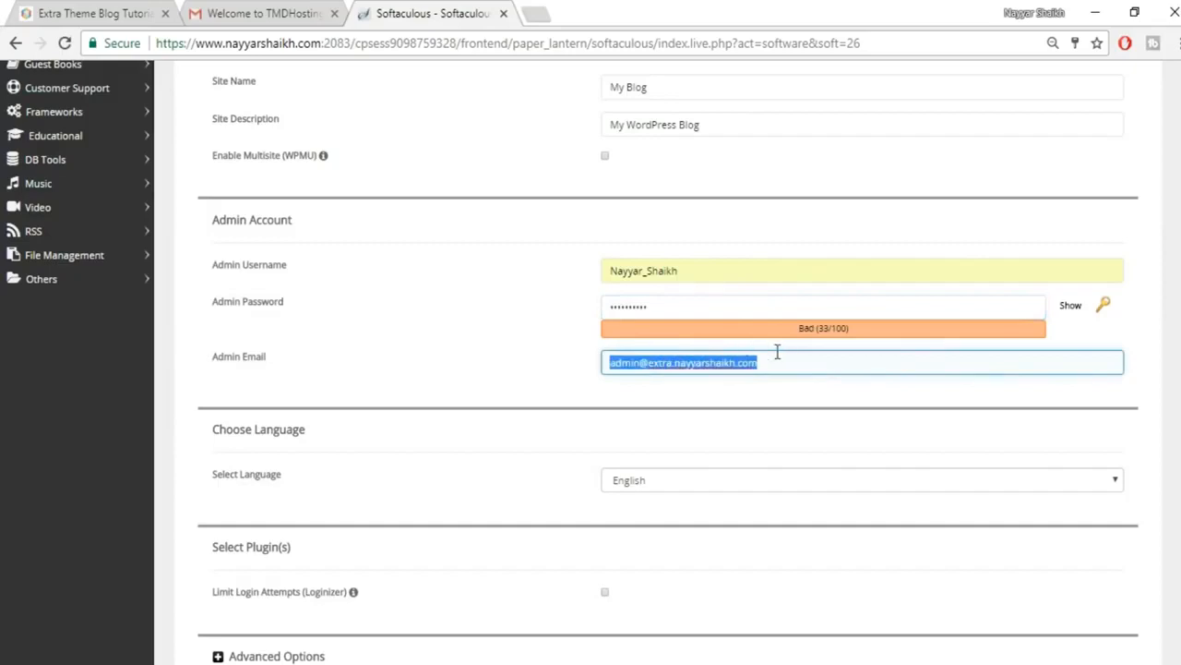
{"action": "type", "text": "r"}
{"action": "left_click", "coordinate": [725, 383]}
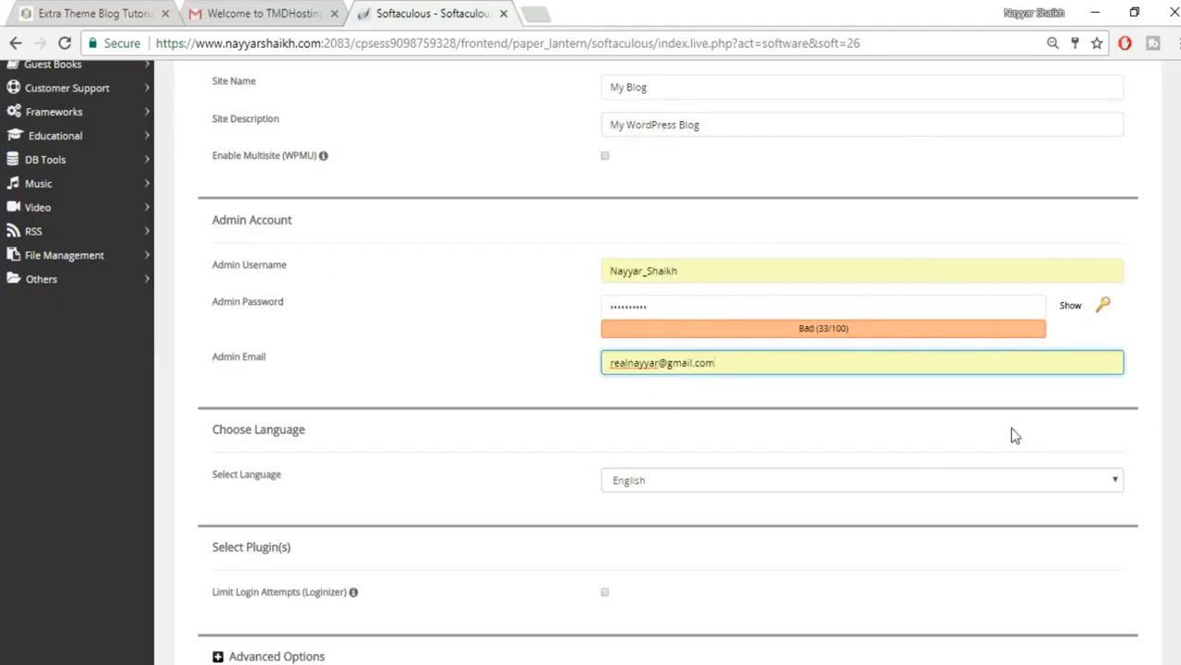
{"action": "scroll", "coordinate": [1012, 427], "scroll_direction": "down", "scroll_amount": 6}
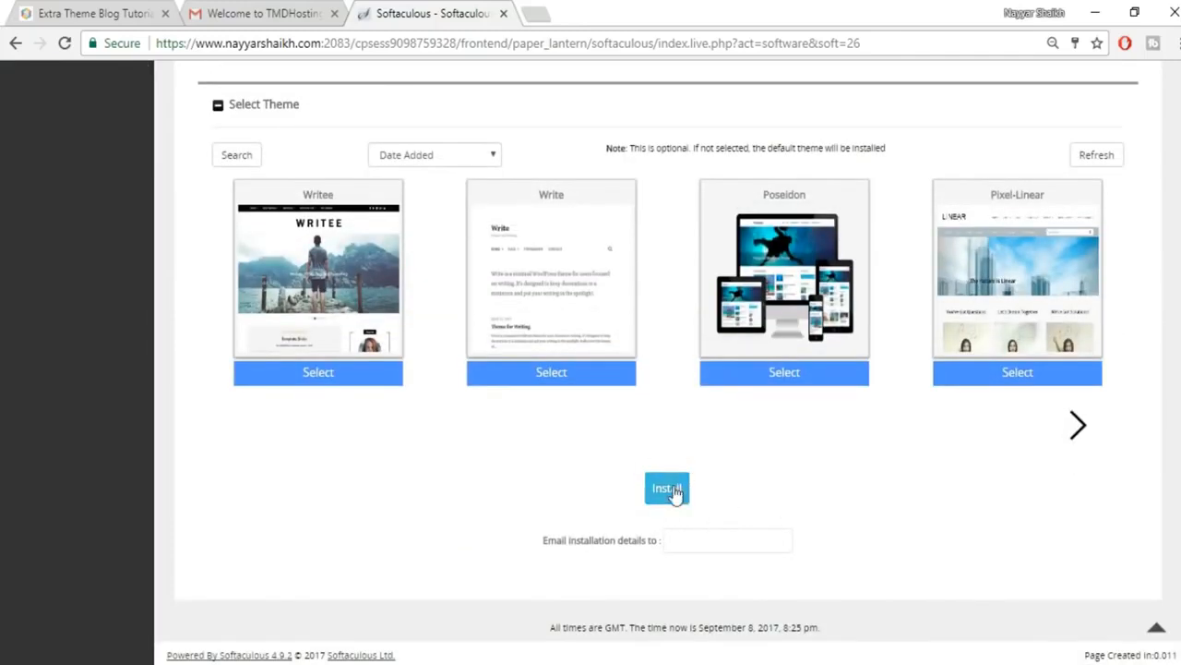
Step: Install WordPress and open the extra.nayyarshaikh.com/wp-admin dashboard in a new tab
{"action": "left_click", "coordinate": [671, 489]}
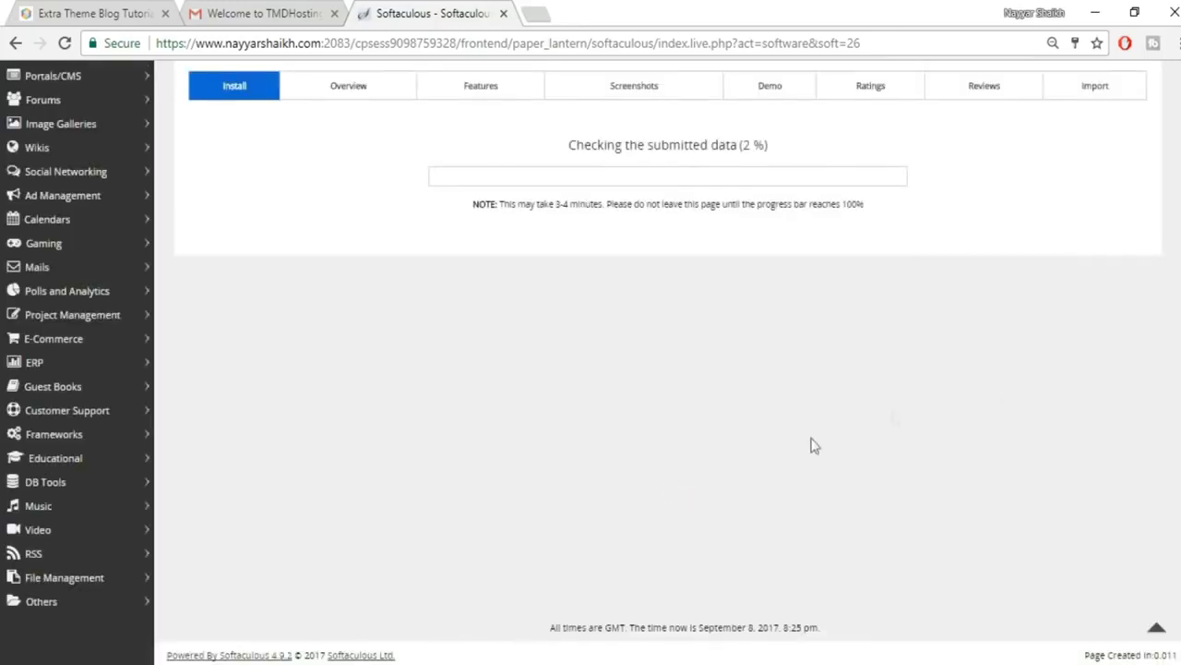
{"action": "scroll", "coordinate": [1045, 390], "scroll_direction": "up", "scroll_amount": 2}
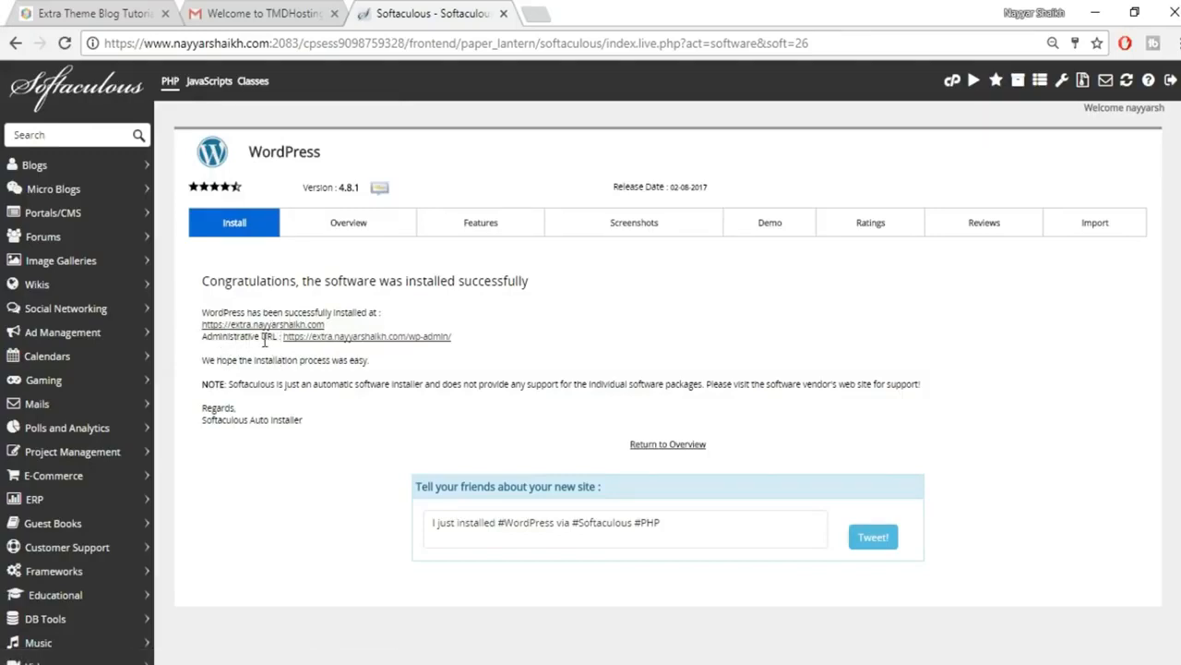
{"action": "right_click", "coordinate": [403, 340]}
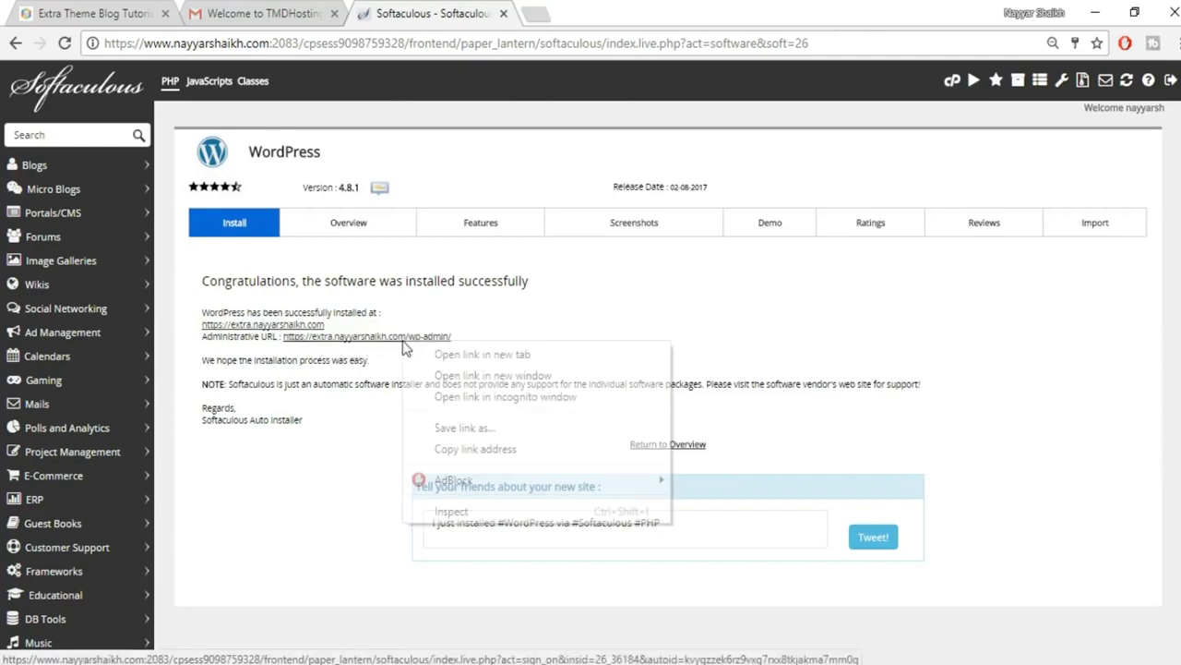
{"action": "left_click", "coordinate": [457, 355]}
{"action": "key", "text": "ctrl+Tab"}
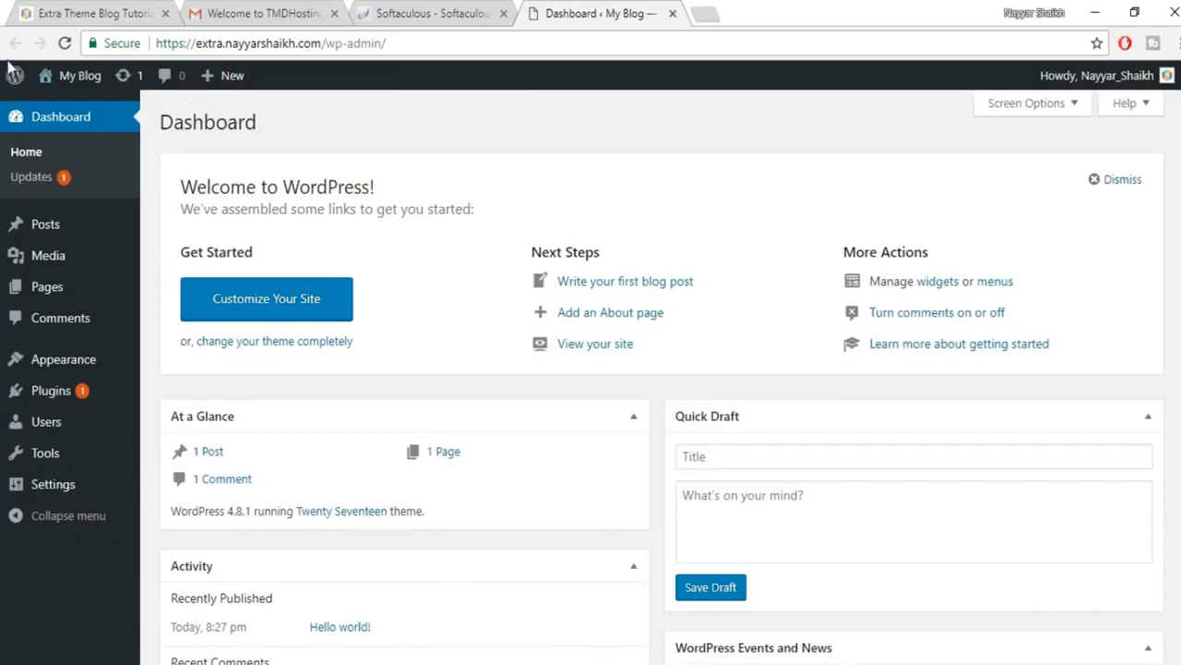
Step: Open the new site's default My Blog front page in its own tab and look it over
{"action": "mouse_move", "coordinate": [82, 85]}
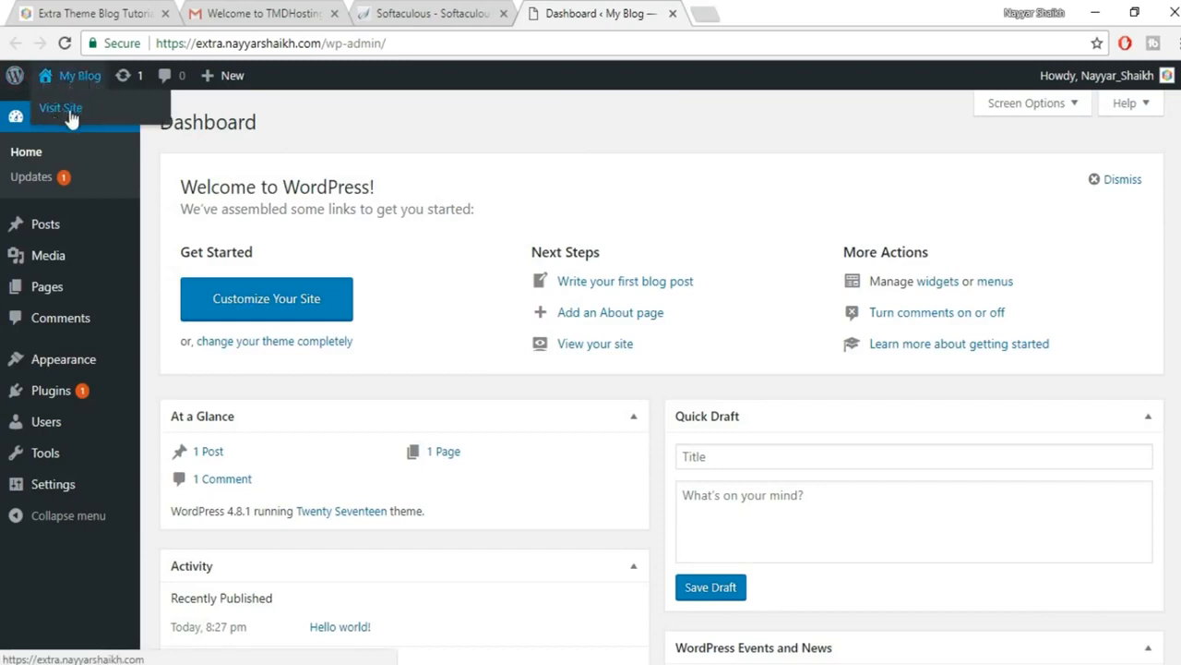
{"action": "right_click", "coordinate": [69, 115]}
{"action": "left_click", "coordinate": [120, 122]}
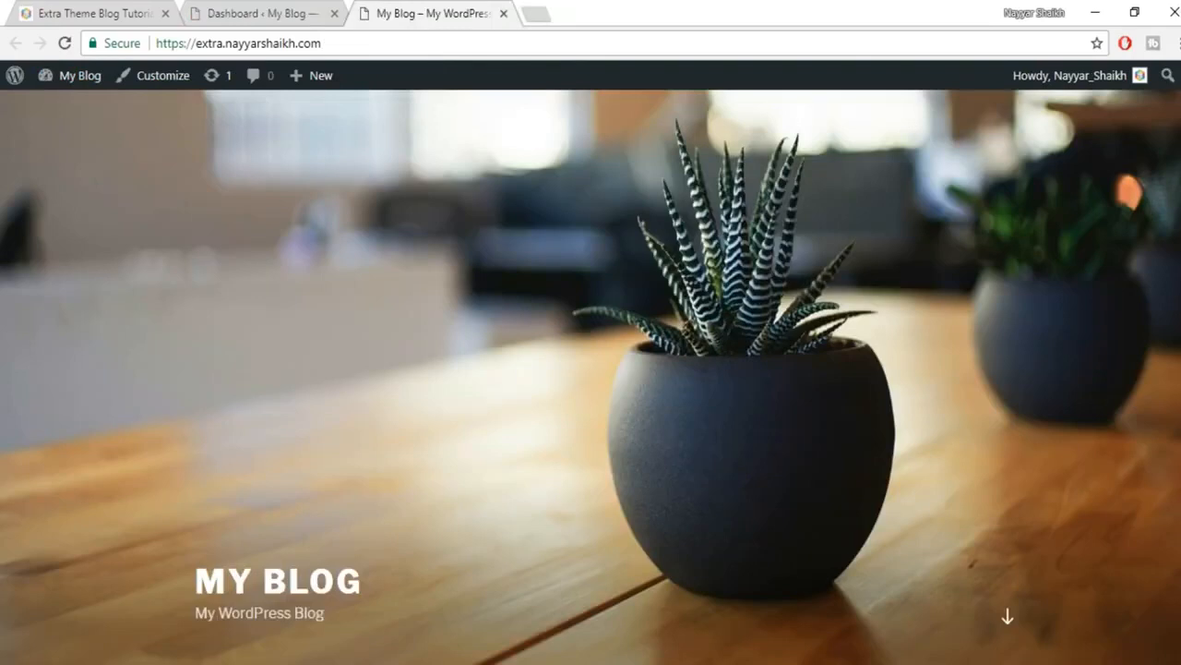
{"action": "scroll", "coordinate": [591, 369], "scroll_direction": "down", "scroll_amount": 15}
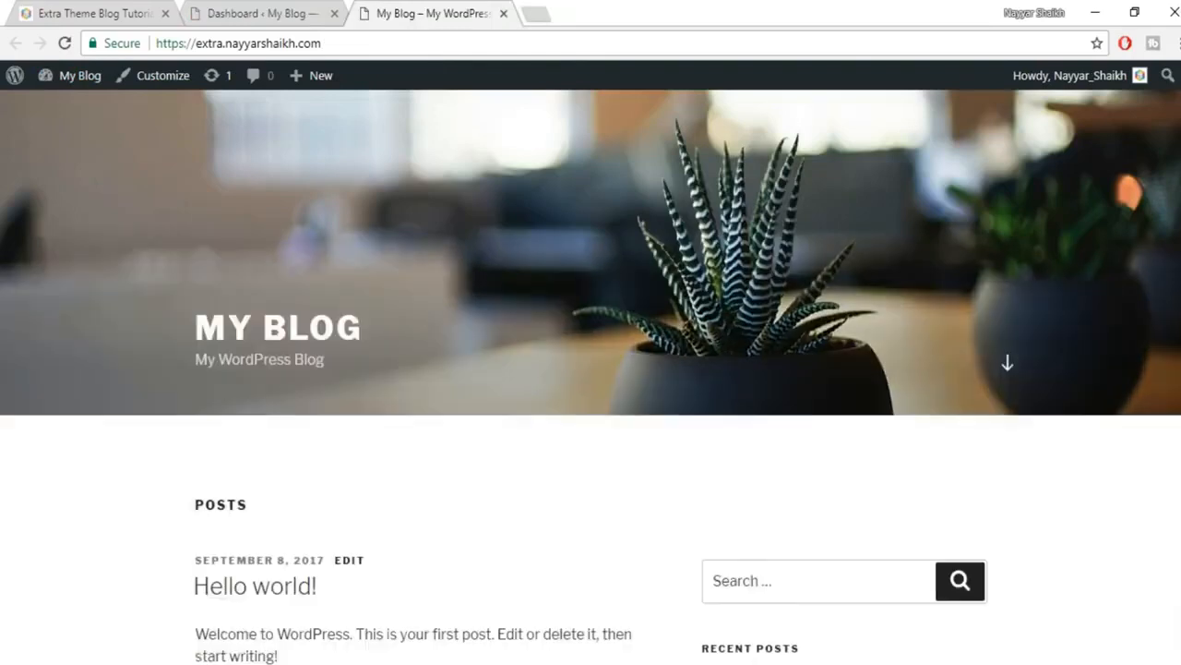
{"action": "scroll", "coordinate": [985, 168], "scroll_direction": "up", "scroll_amount": 15}
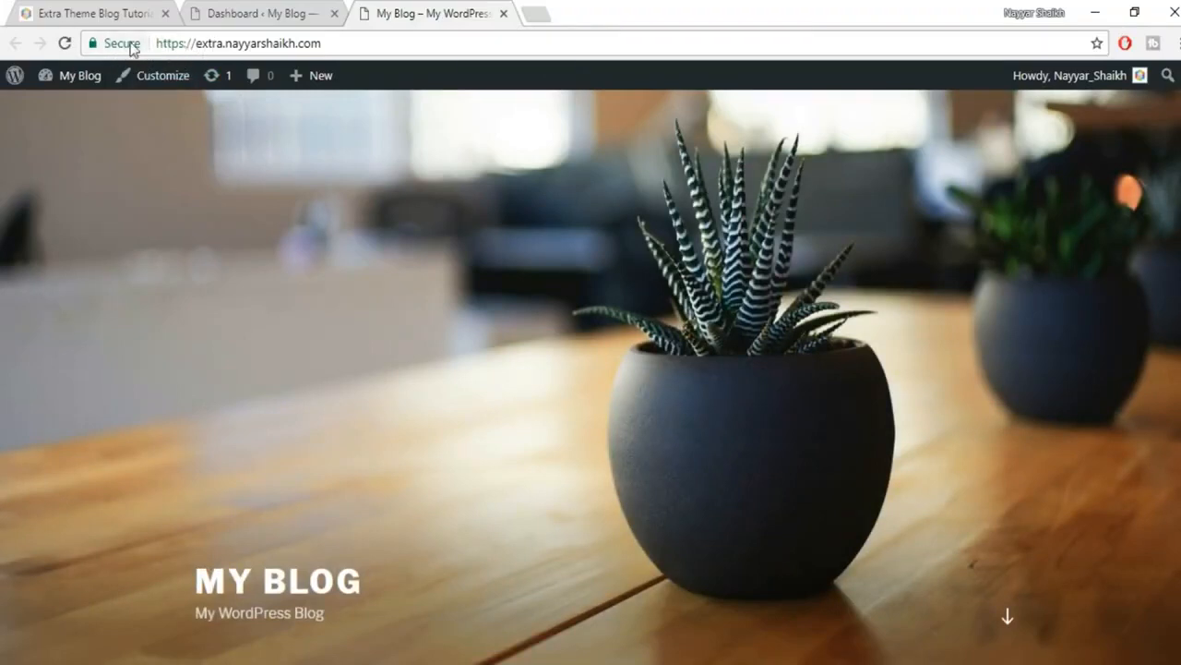
{"action": "left_click", "coordinate": [261, 10]}
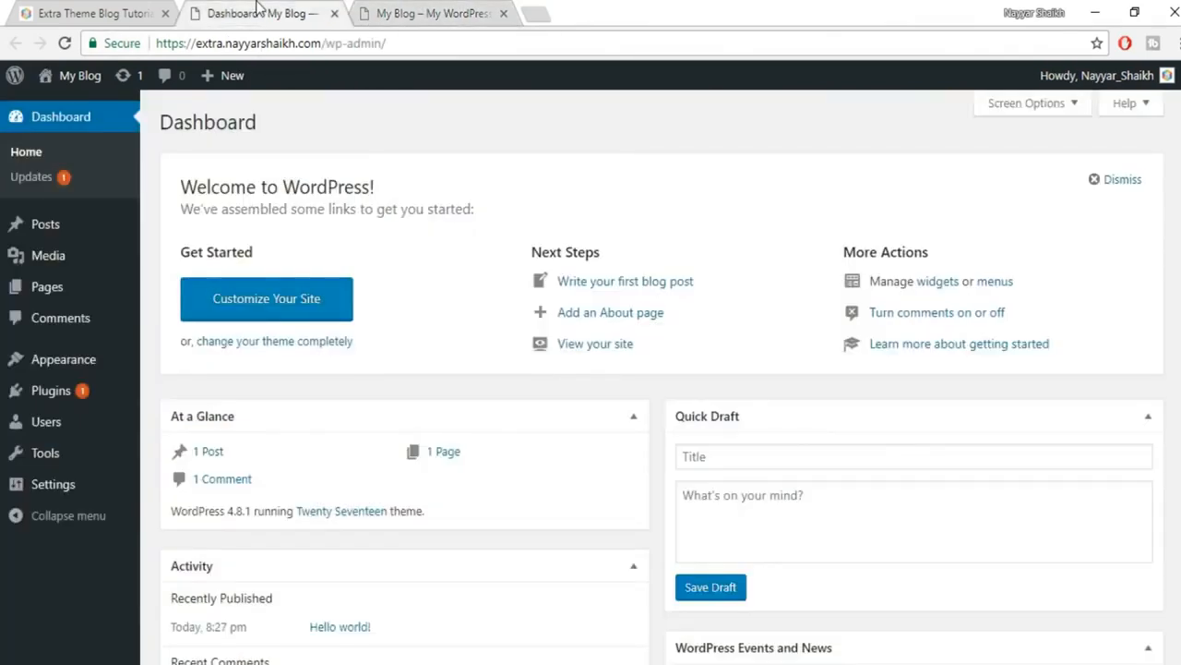
{"action": "left_click", "coordinate": [397, 12]}
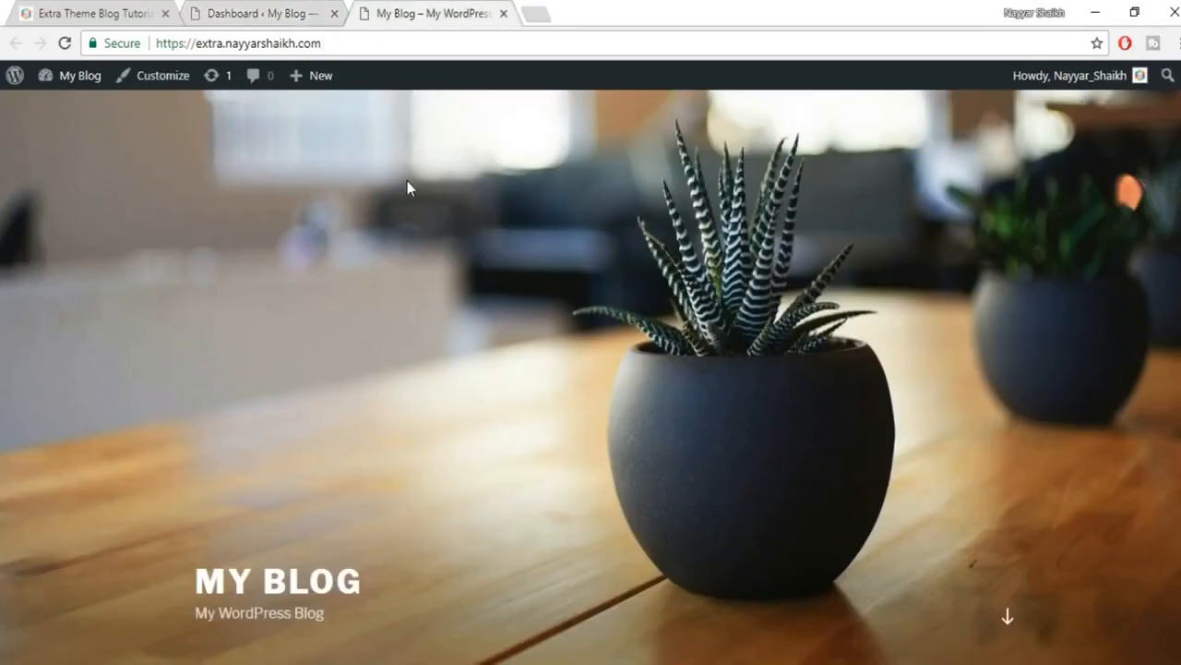
Step: Compare it with the Extra demo site, then start a new tab with bloggdude.com/divi10
{"action": "left_click", "coordinate": [111, 11]}
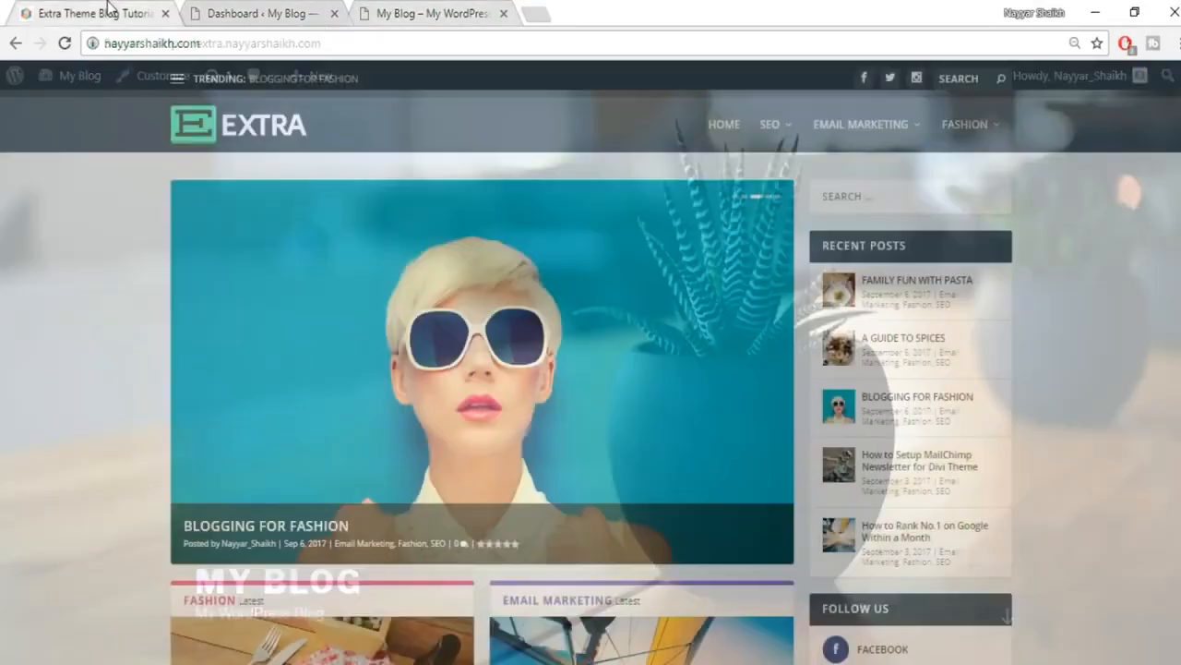
{"action": "scroll", "coordinate": [751, 283], "scroll_direction": "down", "scroll_amount": 5}
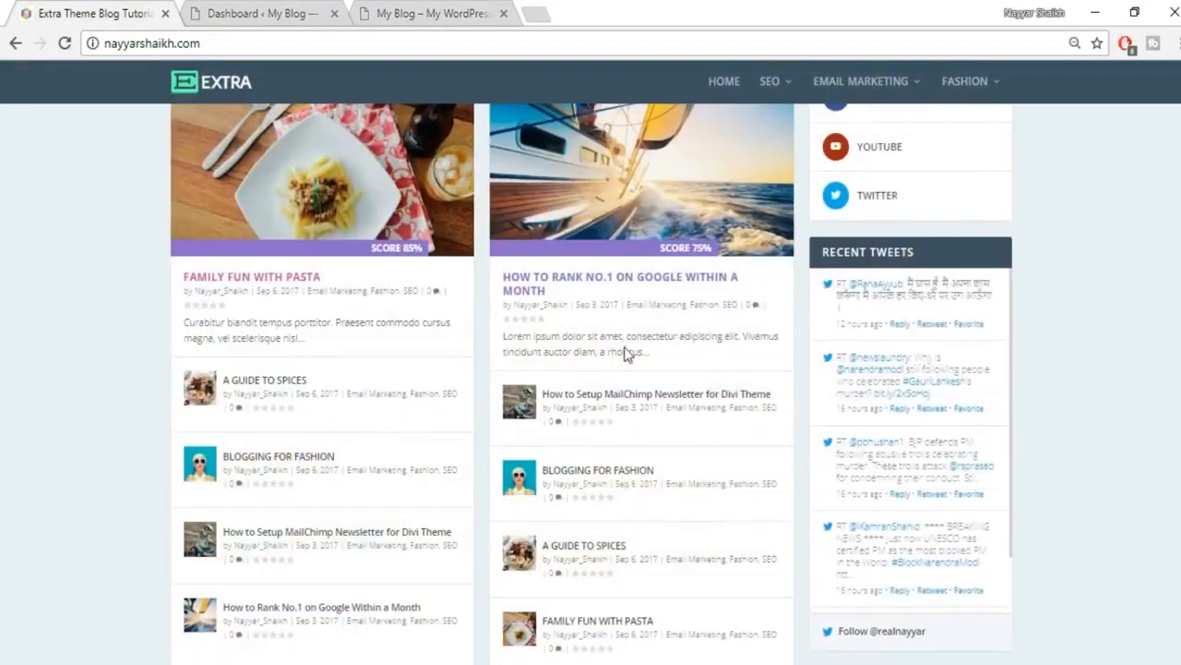
{"action": "scroll", "coordinate": [647, 393], "scroll_direction": "down", "scroll_amount": 4}
{"action": "scroll", "coordinate": [670, 439], "scroll_direction": "up", "scroll_amount": 10}
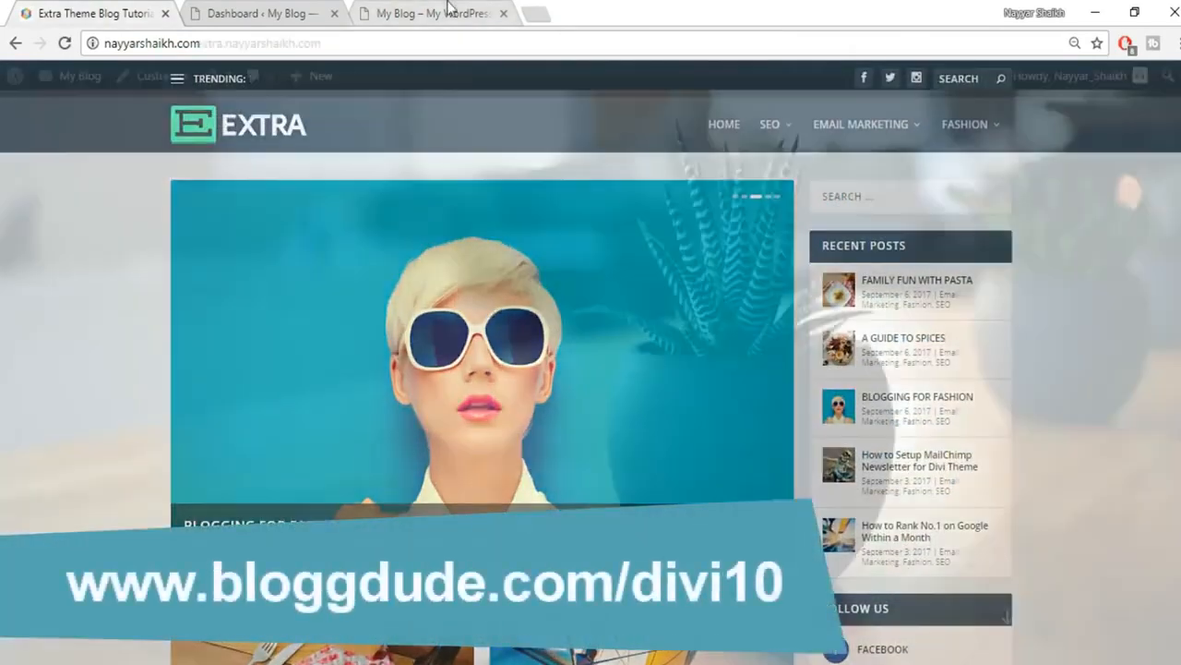
{"action": "left_click", "coordinate": [426, 13]}
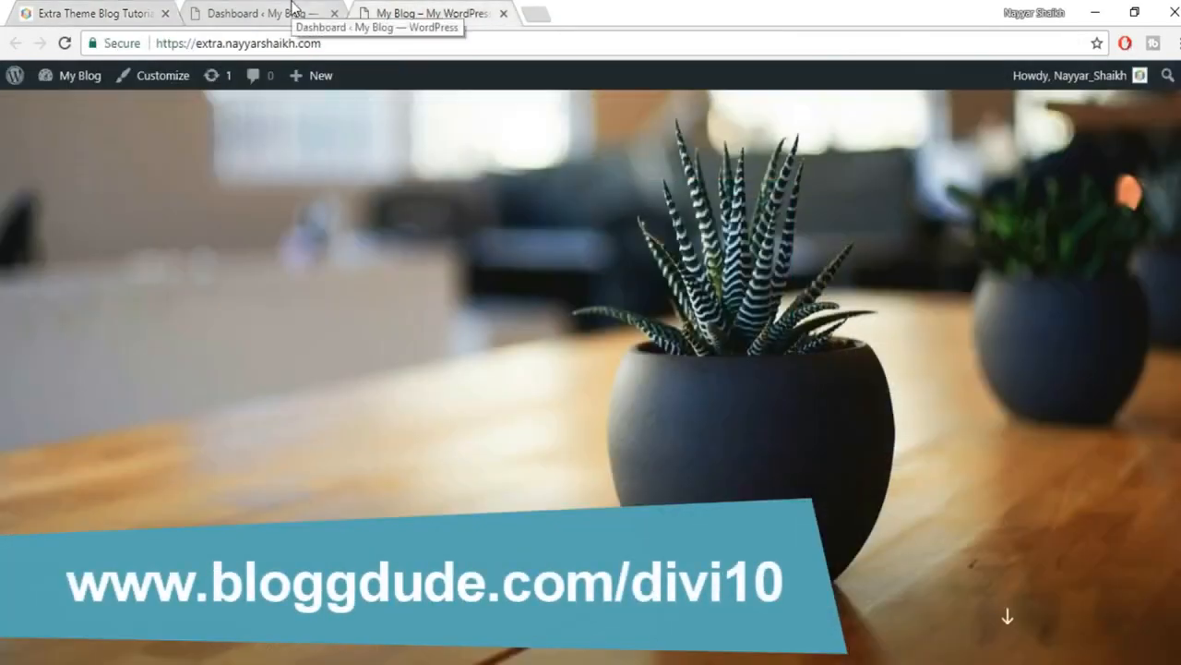
{"action": "left_click", "coordinate": [538, 16]}
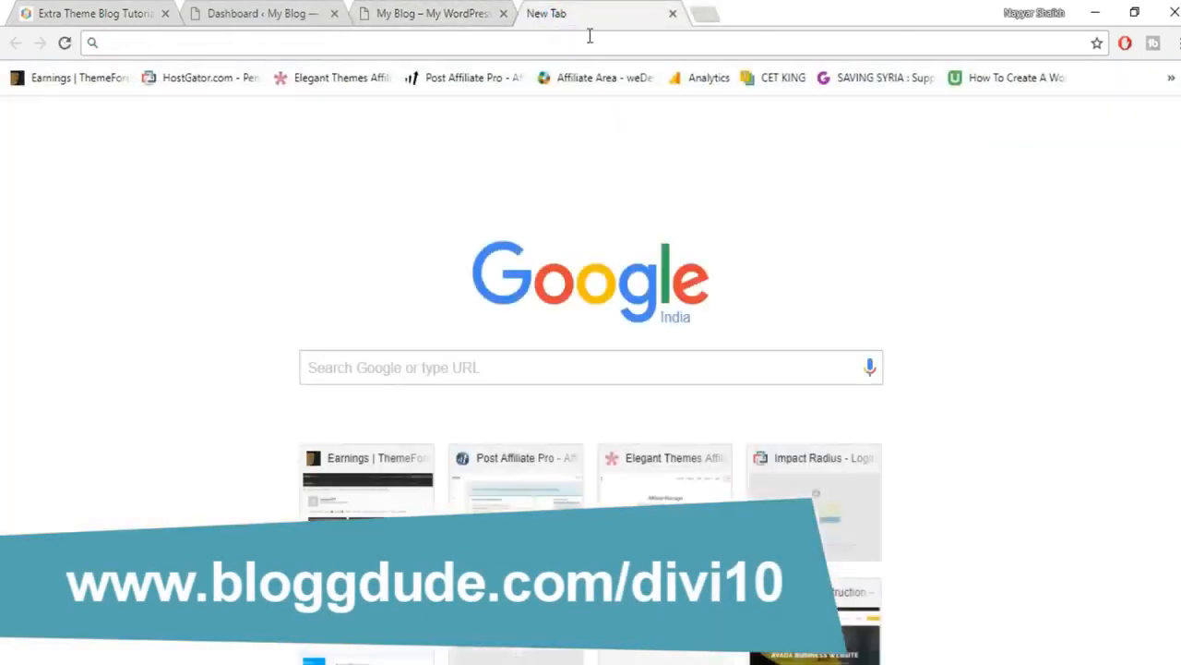
{"action": "type", "text": "bloggdude.com/divi"}
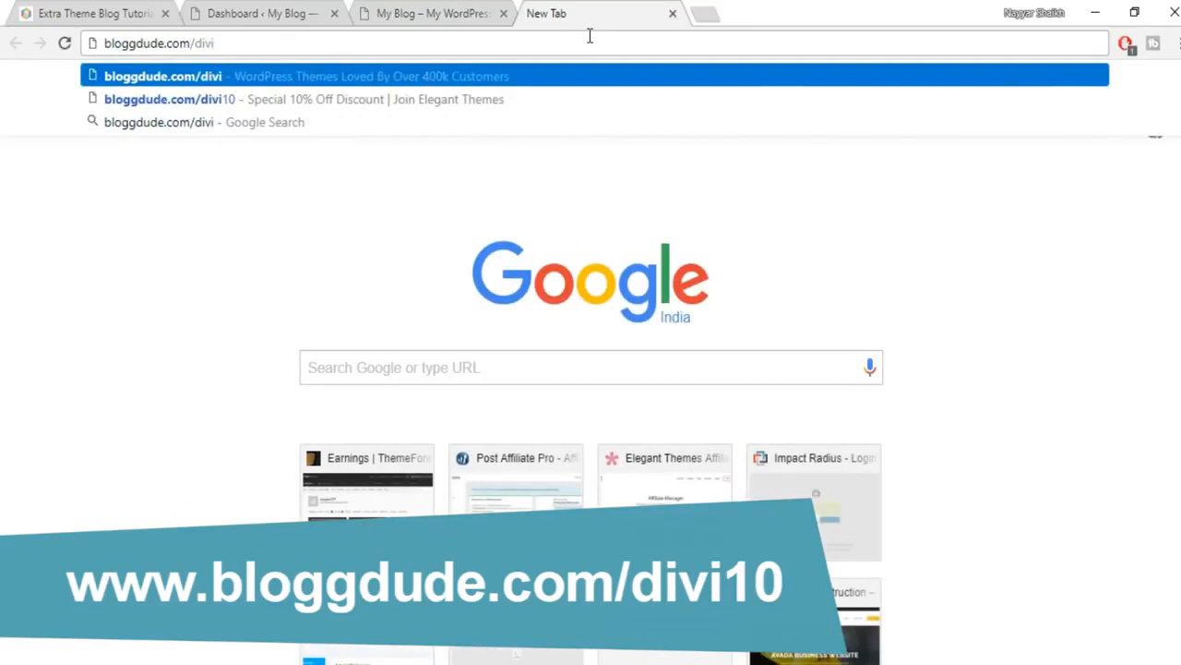
{"action": "type", "text": "10"}
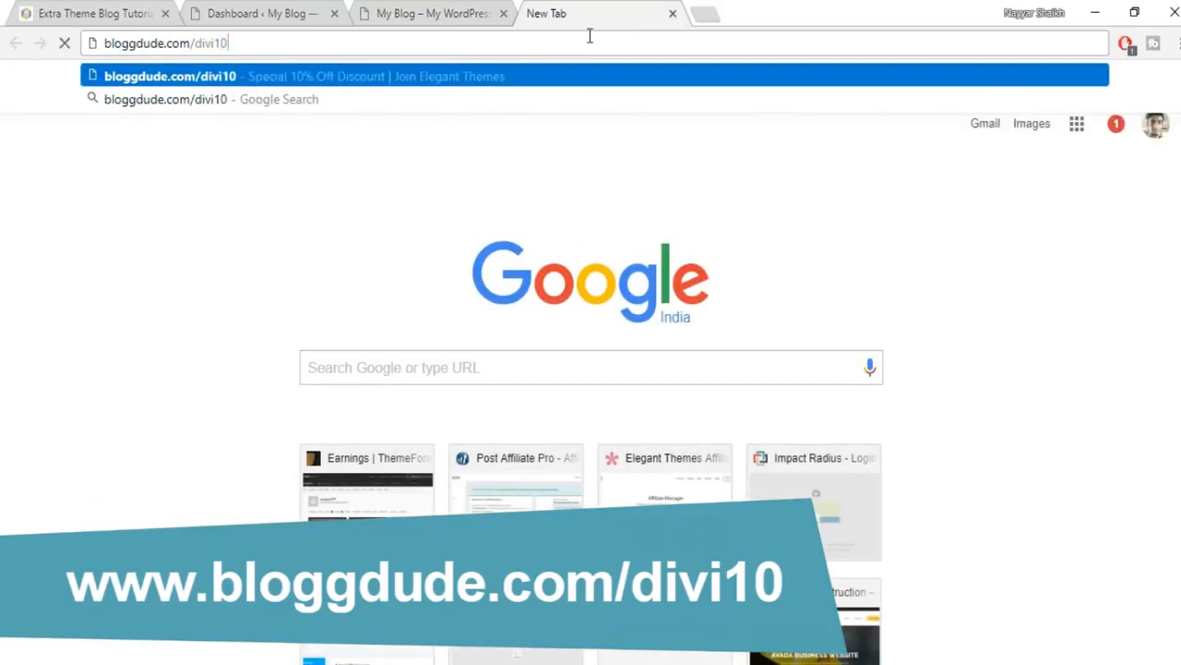
Step: Load the bloggdude.com/divi10 discount link and review the Elegant Themes plans
{"action": "key", "text": "Return"}
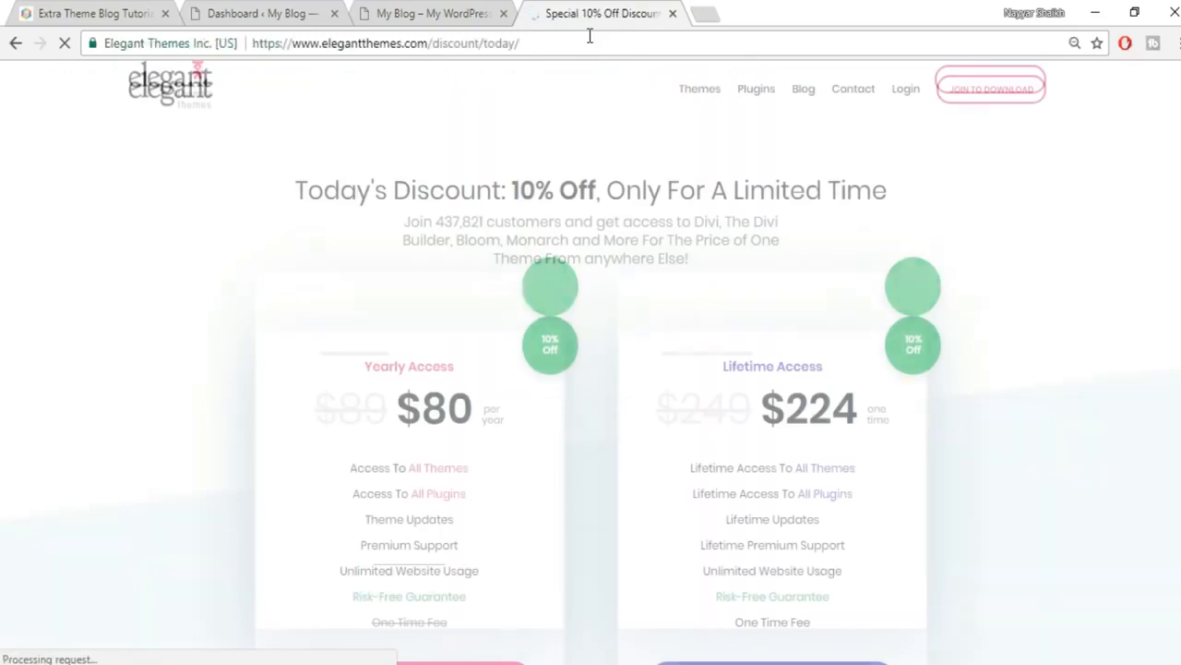
{"action": "scroll", "coordinate": [851, 251], "scroll_direction": "down", "scroll_amount": 3}
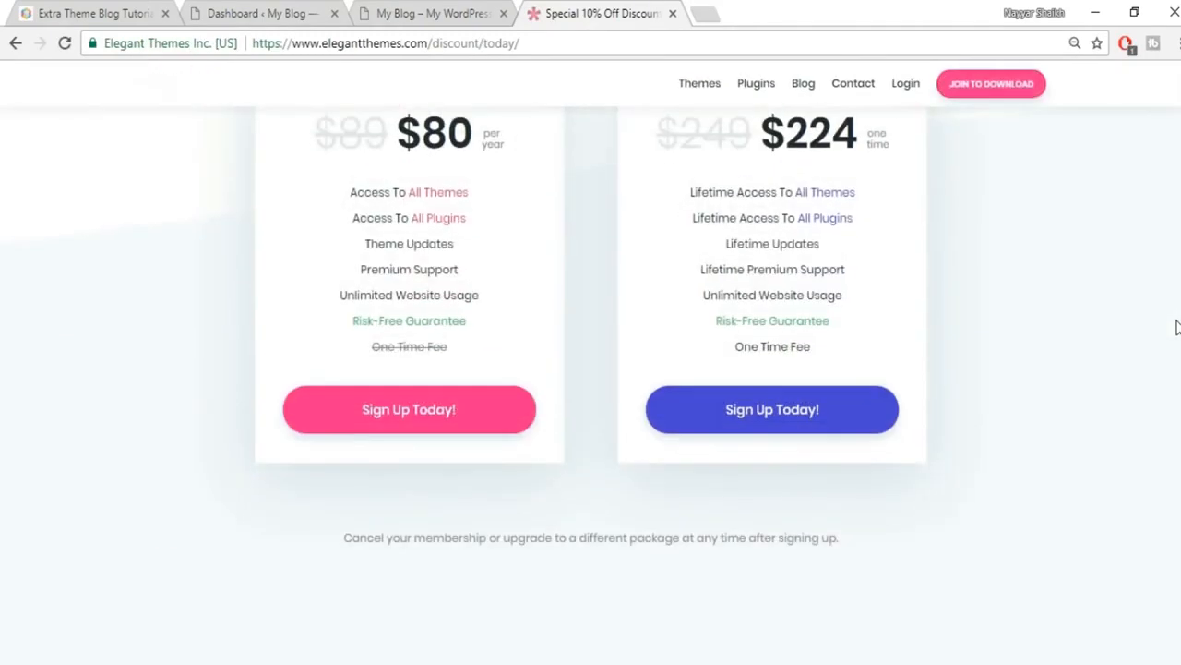
{"action": "scroll", "coordinate": [851, 251], "scroll_direction": "up", "scroll_amount": 1}
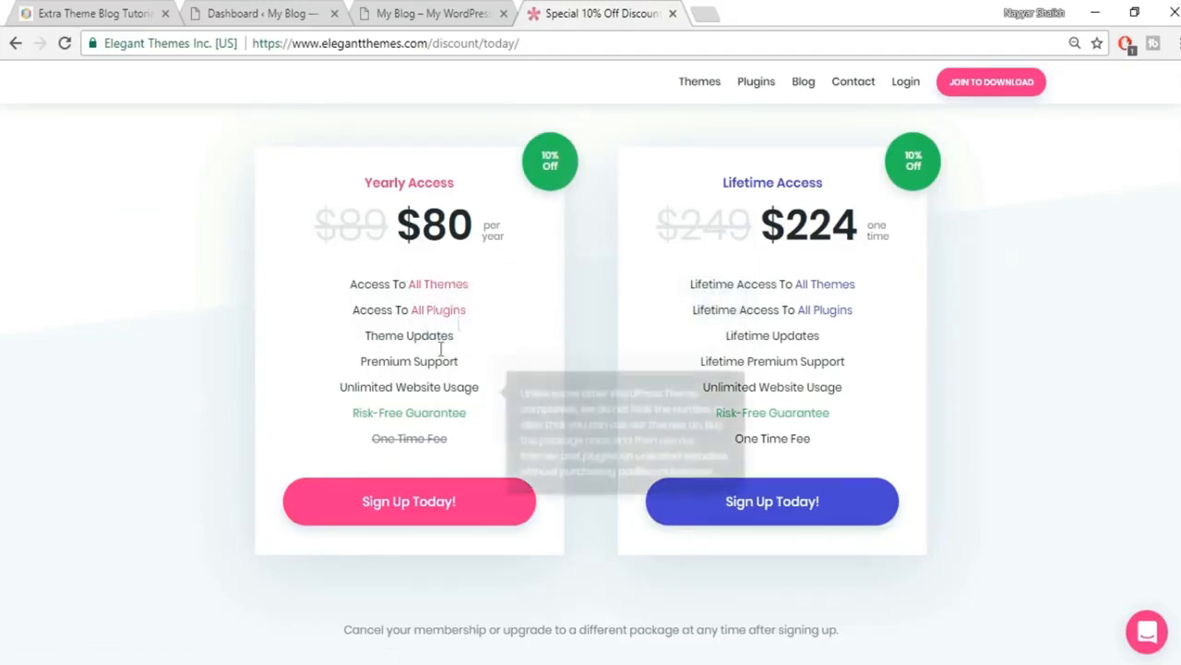
{"action": "mouse_move", "coordinate": [445, 294]}
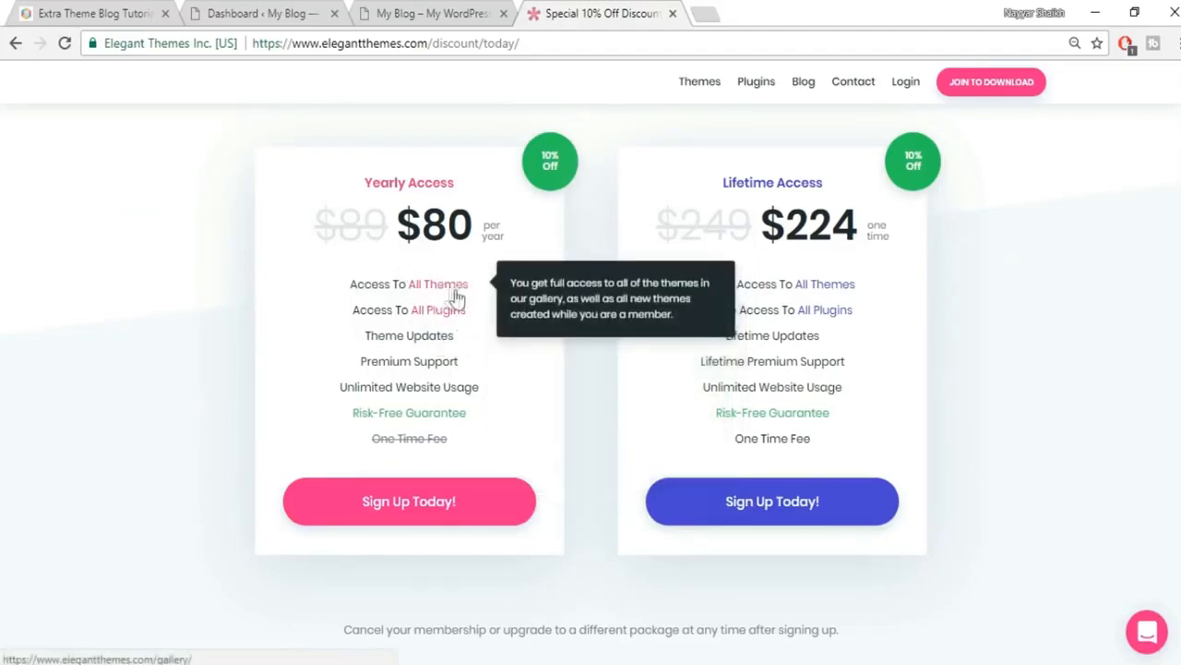
{"action": "mouse_move", "coordinate": [450, 316]}
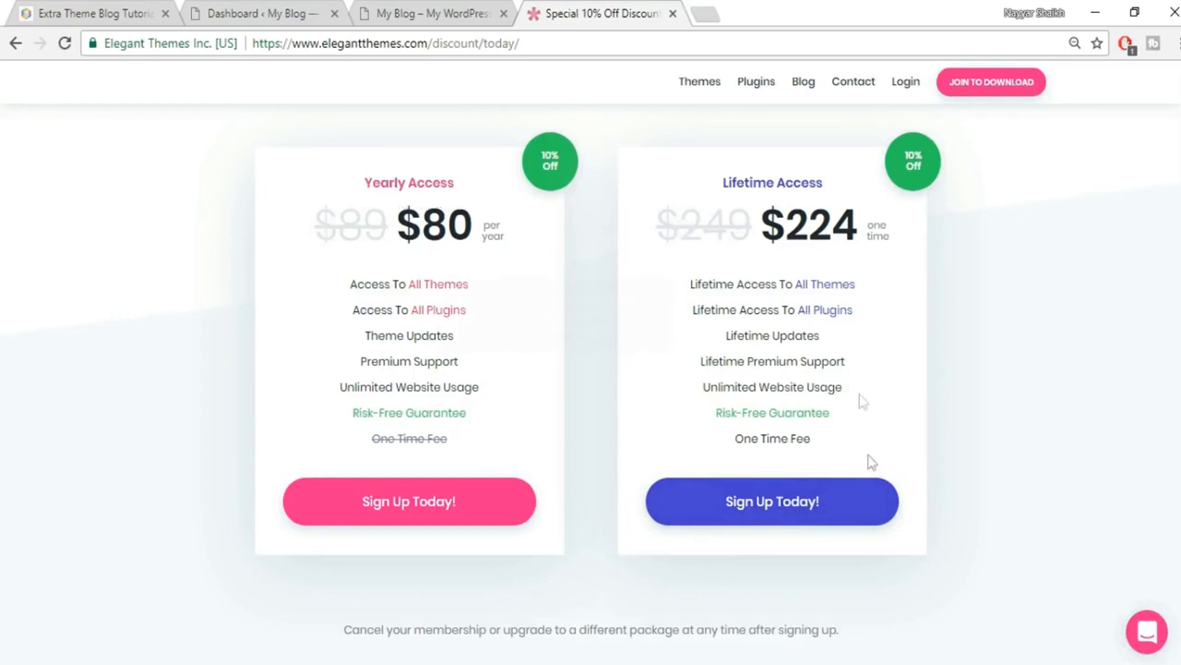
Step: Start registering for the $224.00 Lifetime Access plan, then go back to the Extra demo tab
{"action": "left_click", "coordinate": [786, 504]}
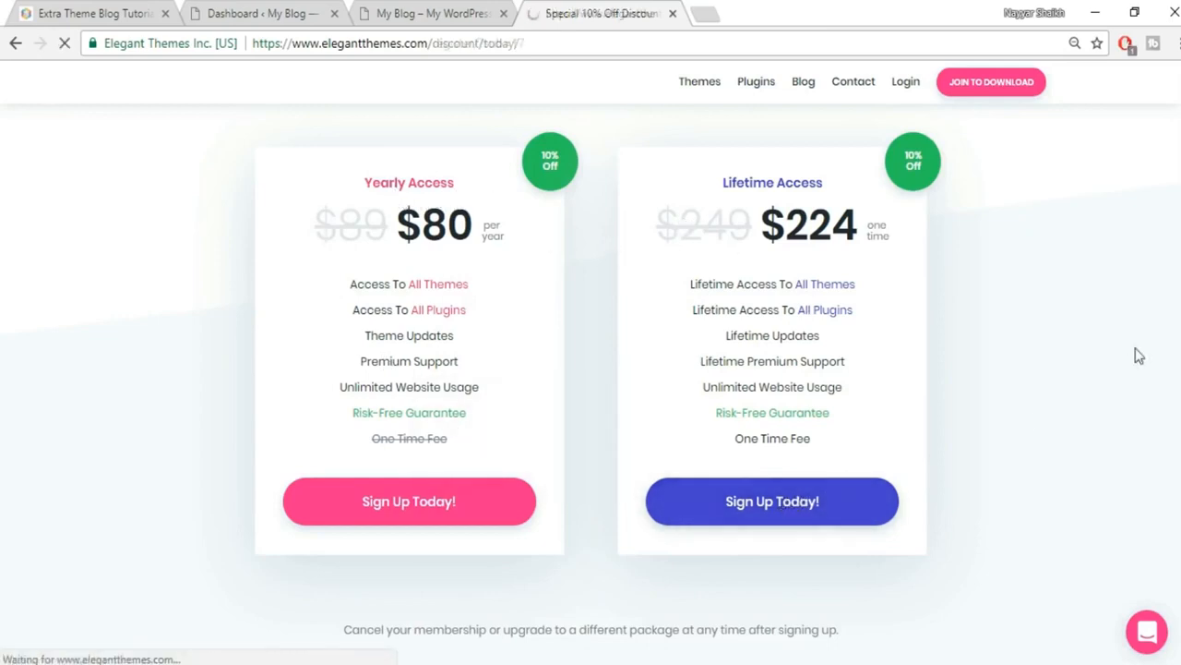
{"action": "left_click", "coordinate": [535, 300]}
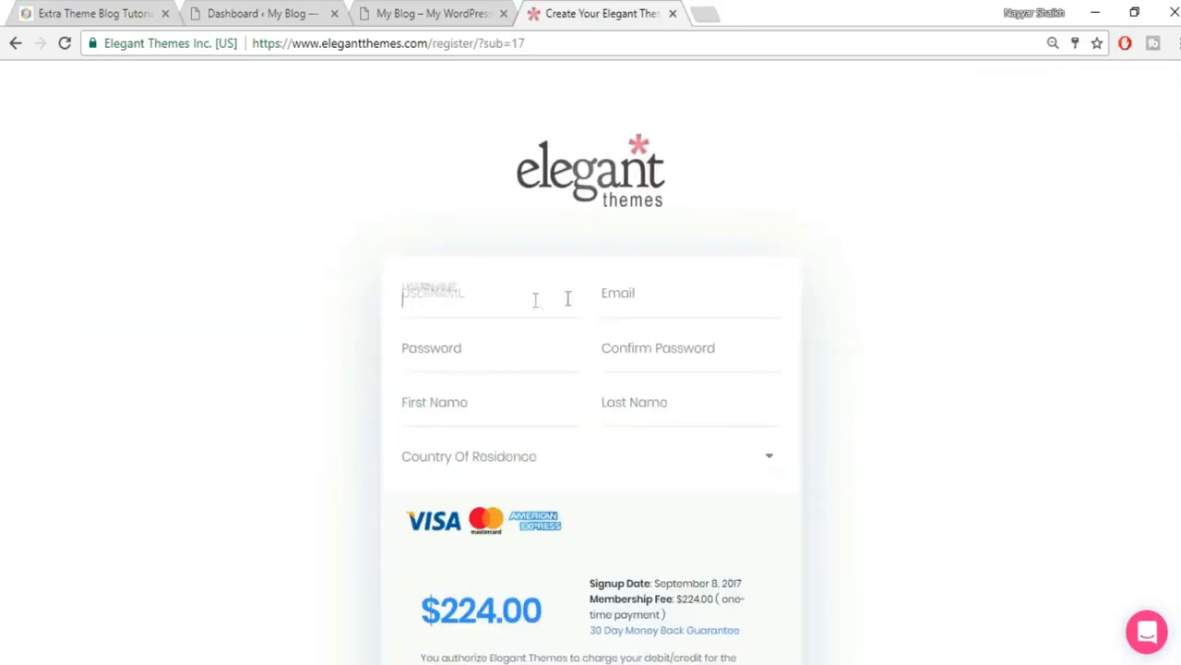
{"action": "scroll", "coordinate": [592, 277], "scroll_direction": "down", "scroll_amount": 1}
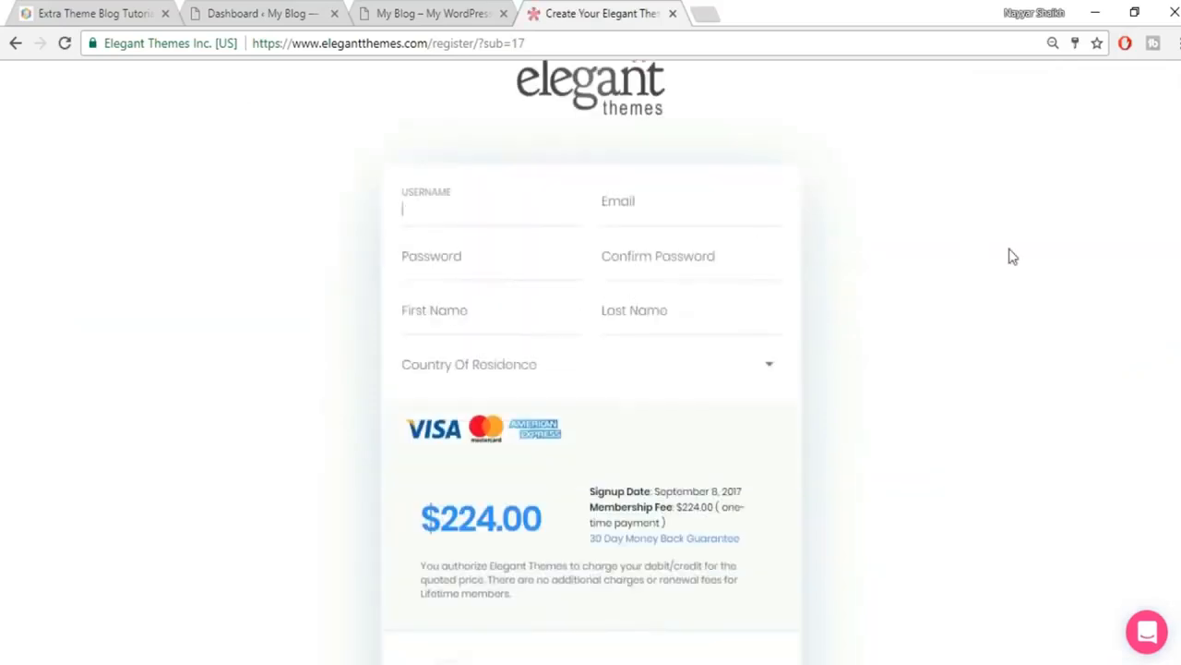
{"action": "scroll", "coordinate": [1008, 249], "scroll_direction": "down", "scroll_amount": 2}
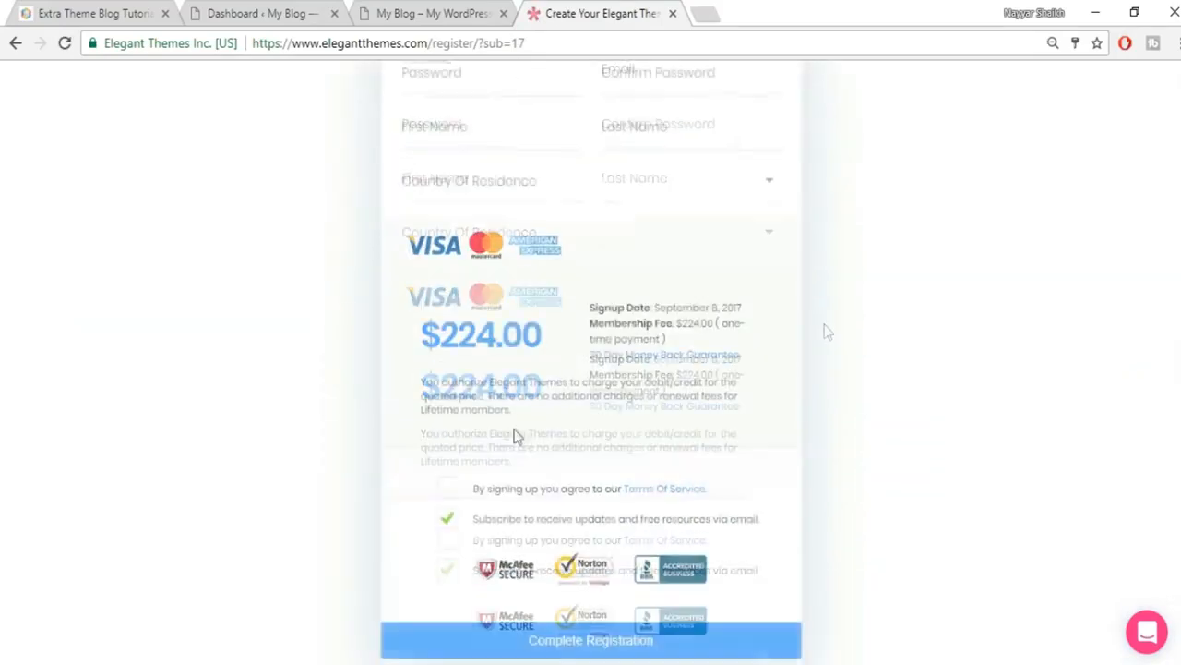
{"action": "scroll", "coordinate": [965, 470], "scroll_direction": "up", "scroll_amount": 3}
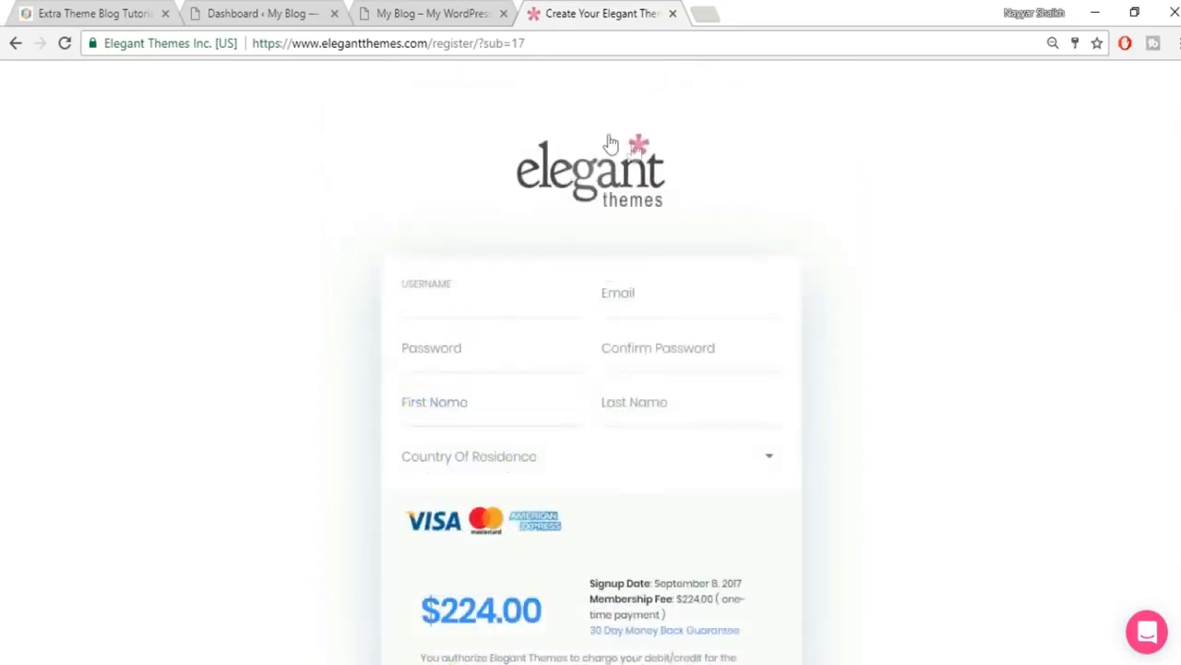
{"action": "left_click", "coordinate": [123, 11]}
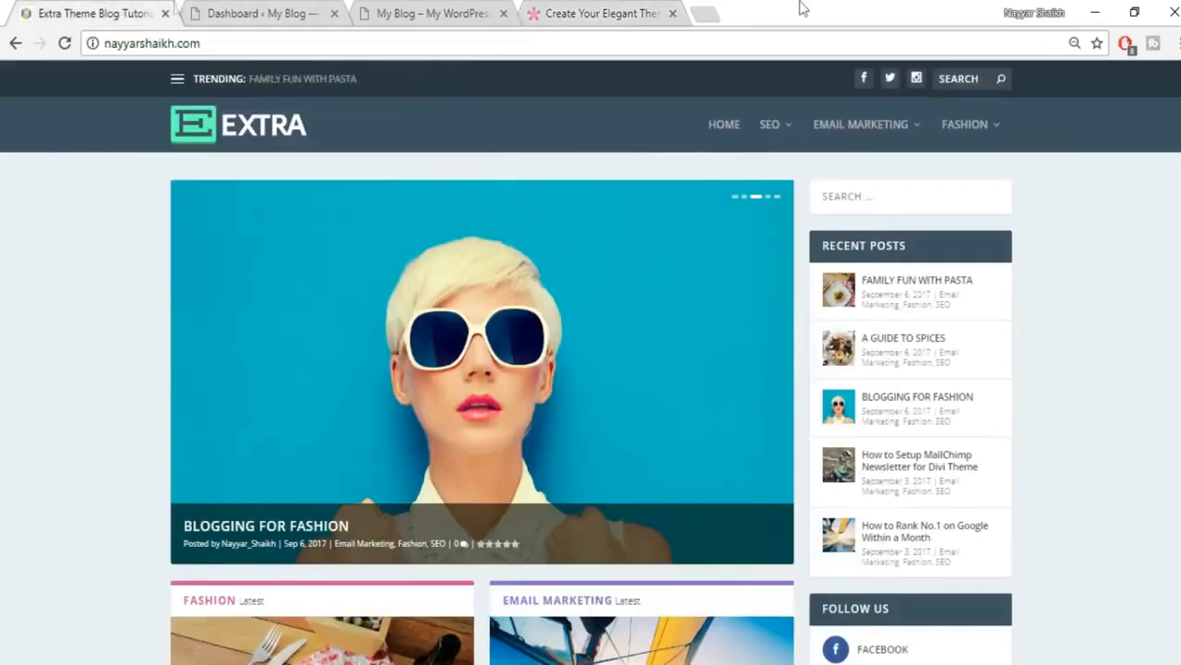
Step: Close the registration tab and open the Upload Theme form under Appearance > Themes > Add New
{"action": "left_click", "coordinate": [673, 15]}
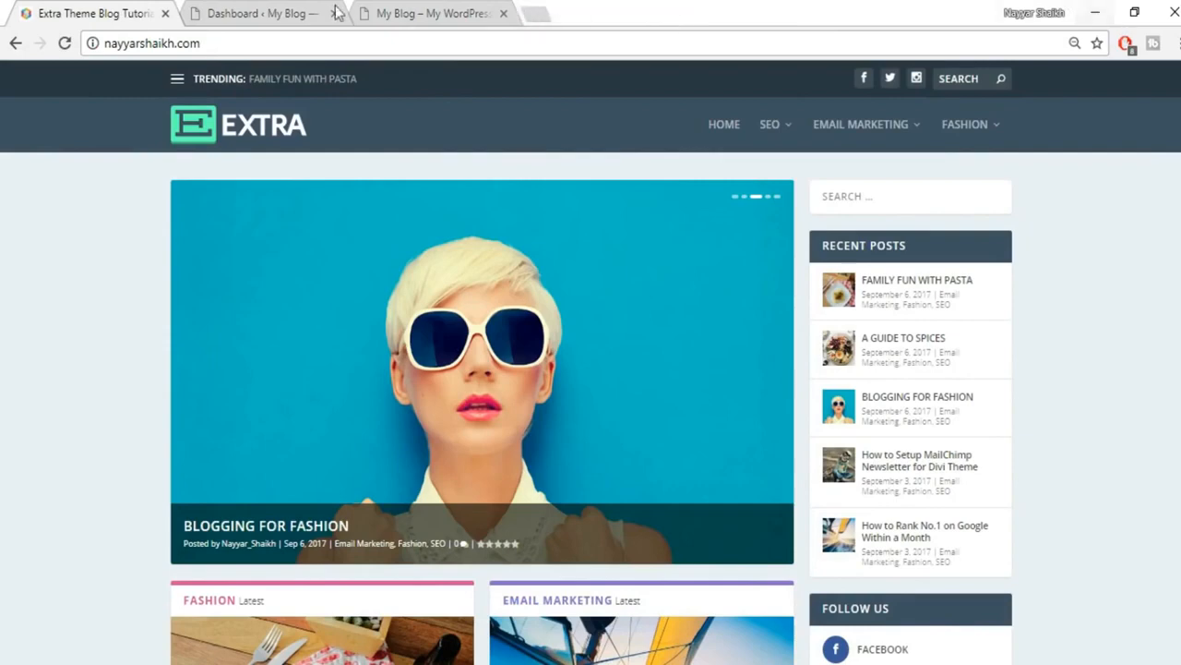
{"action": "left_click", "coordinate": [282, 11]}
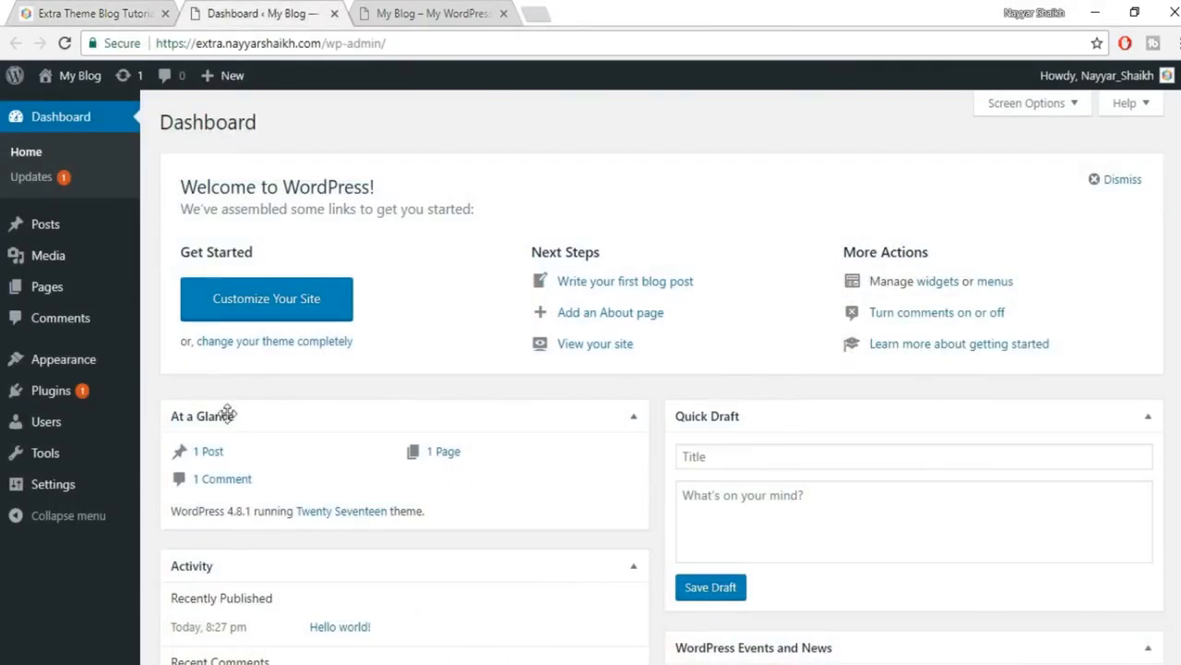
{"action": "mouse_move", "coordinate": [85, 360]}
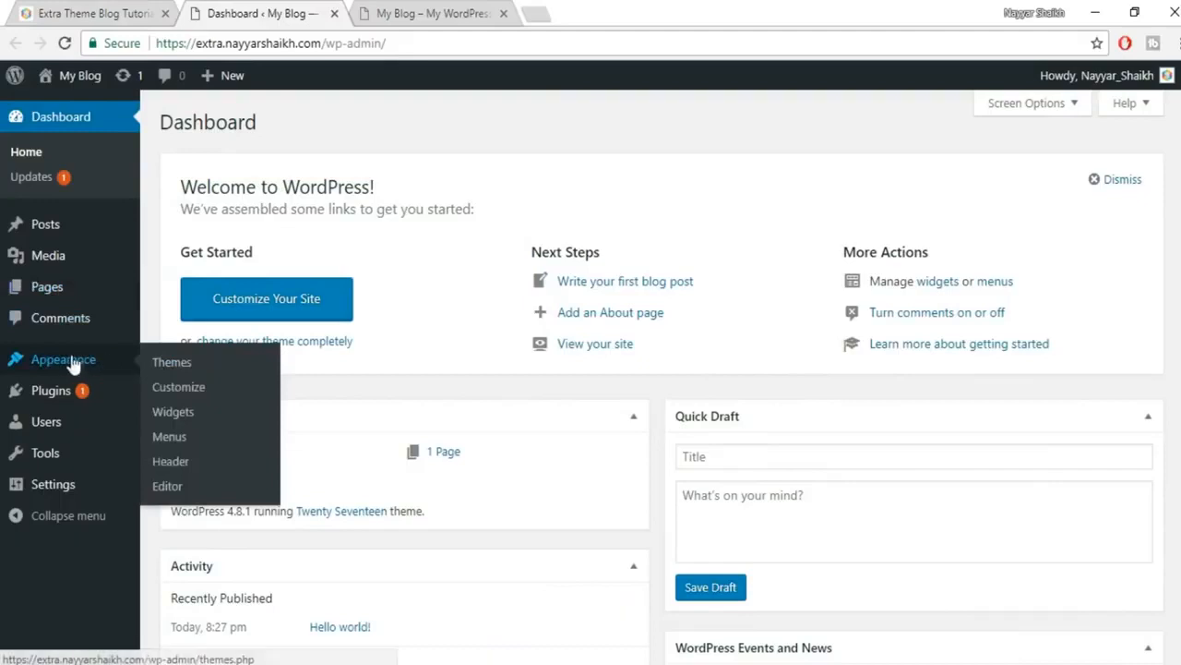
{"action": "left_click", "coordinate": [196, 365]}
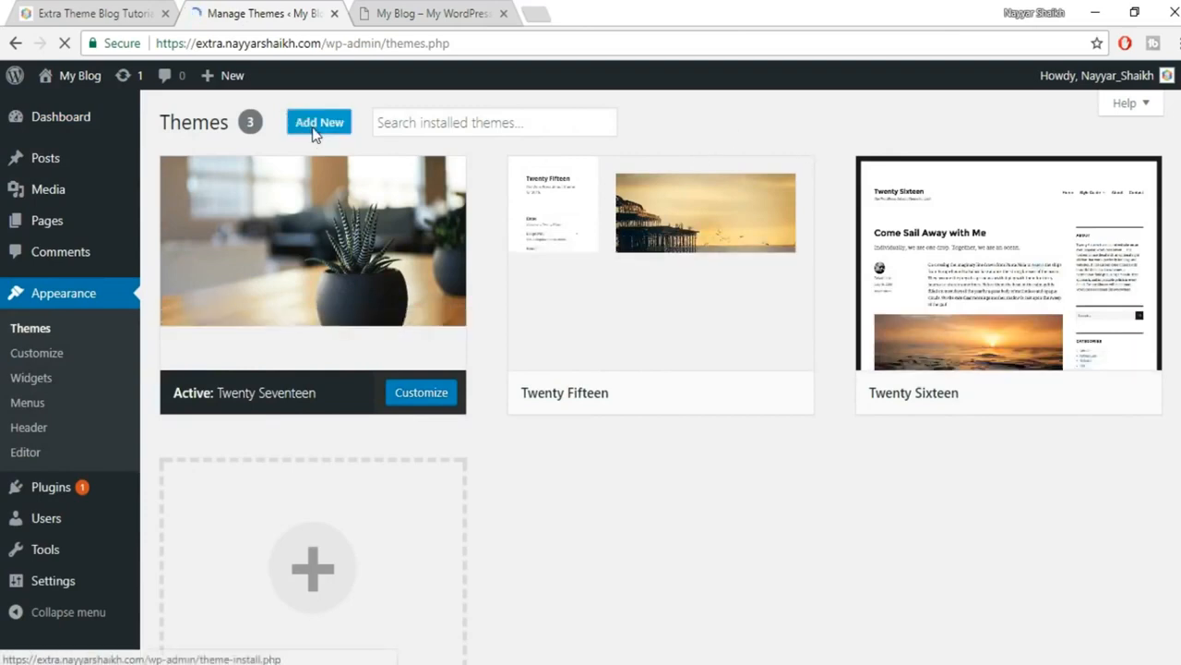
{"action": "left_click", "coordinate": [314, 129]}
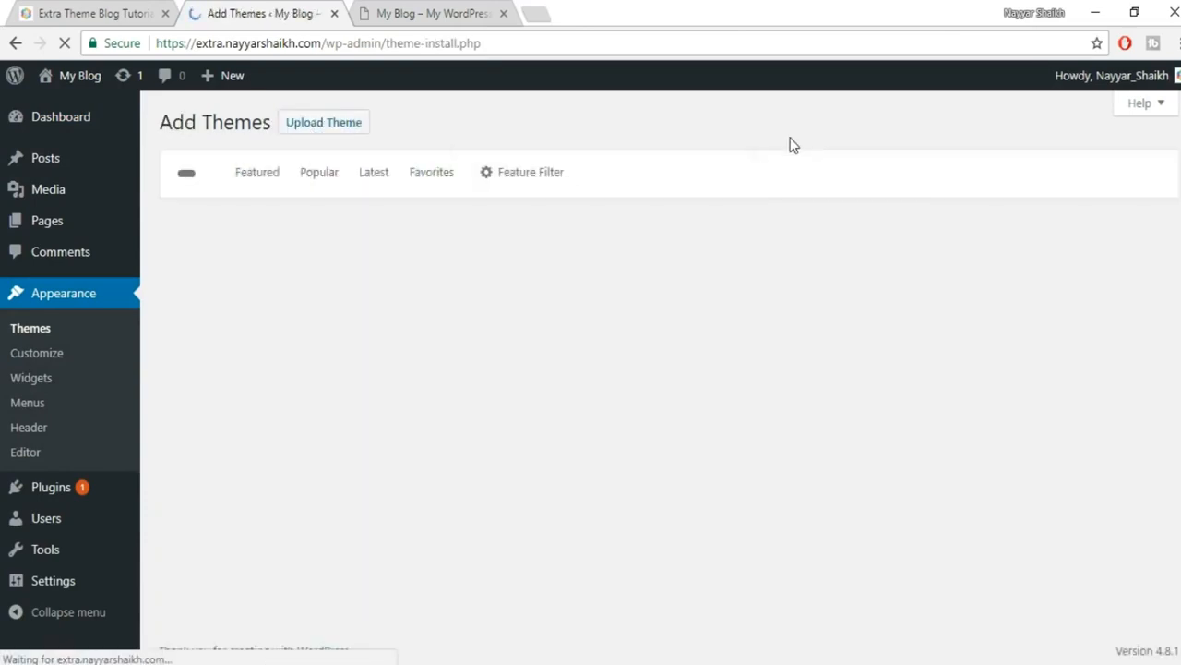
{"action": "left_click", "coordinate": [342, 129]}
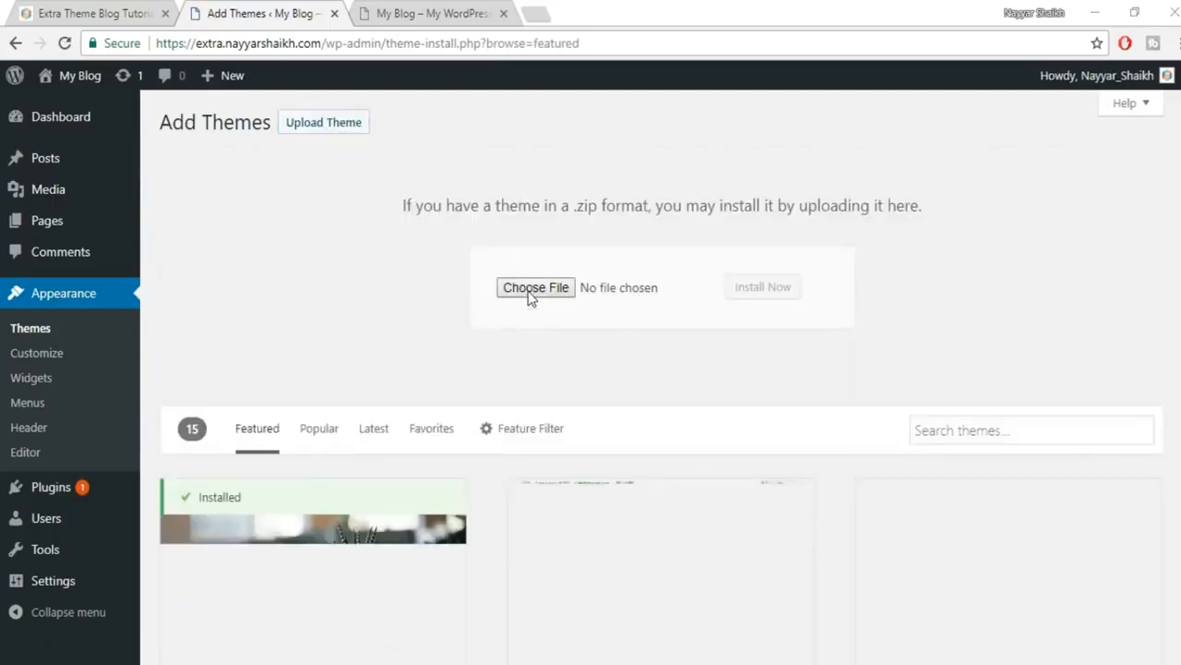
Step: Upload Extra.zip from the Extra folder, install it, and activate the Extra theme
{"action": "left_click", "coordinate": [533, 288]}
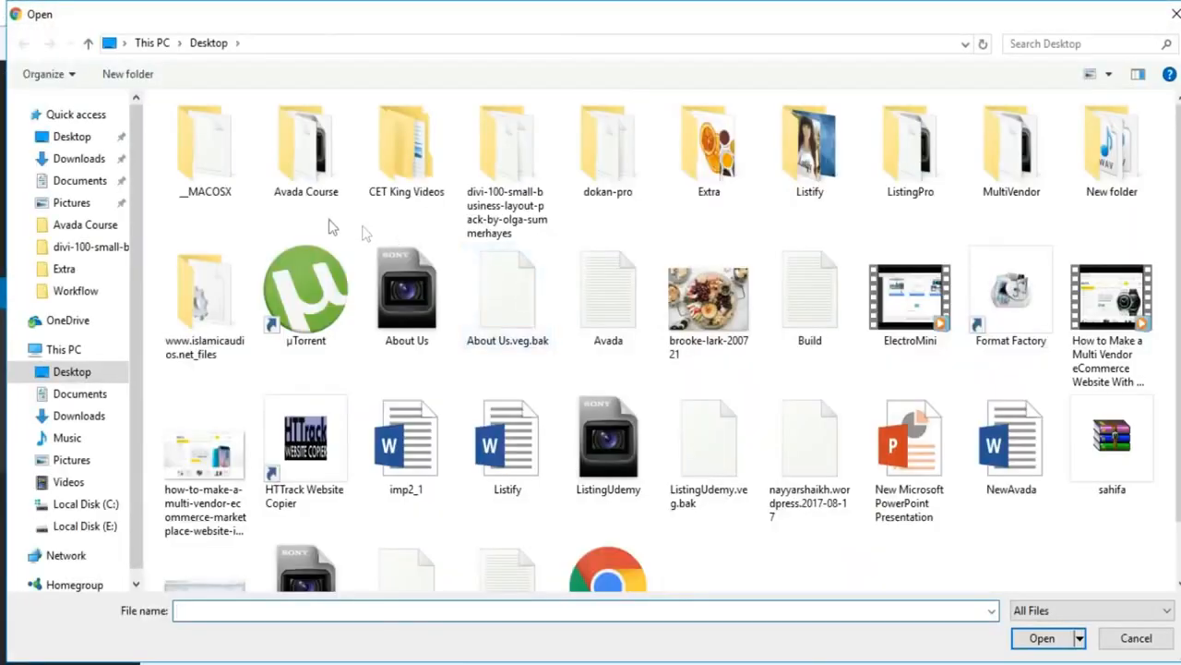
{"action": "double_click", "coordinate": [739, 186]}
{"action": "scroll", "coordinate": [1099, 443], "scroll_direction": "down", "scroll_amount": 2}
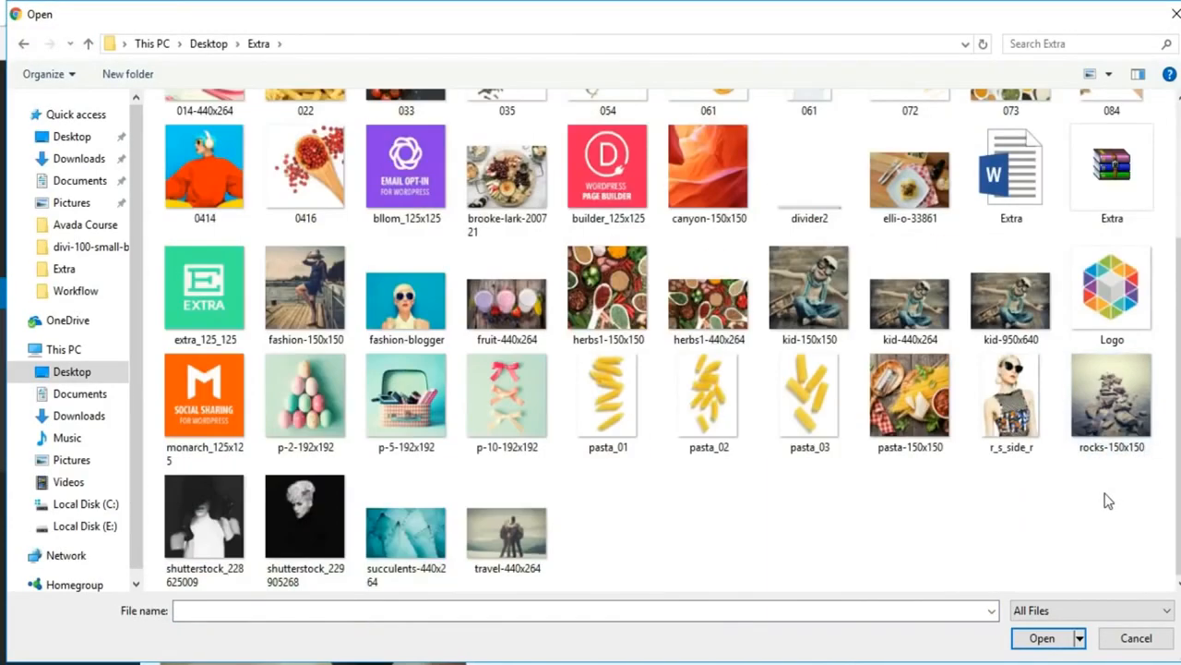
{"action": "left_click", "coordinate": [1121, 196]}
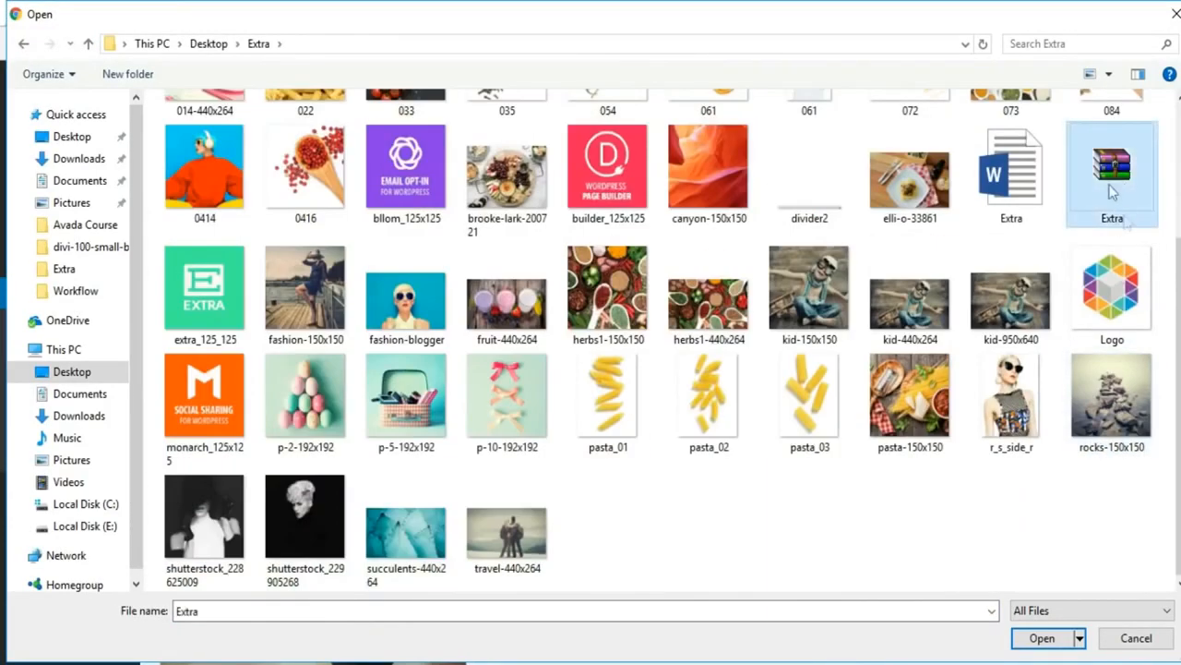
{"action": "left_click", "coordinate": [1037, 638]}
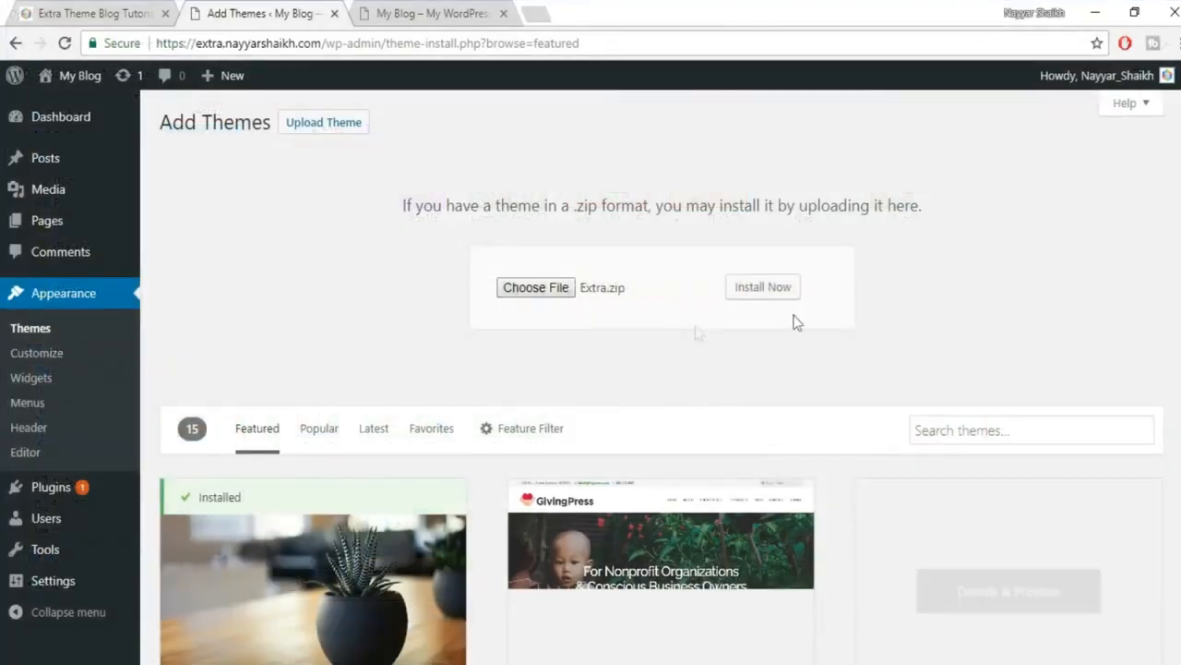
{"action": "left_click", "coordinate": [772, 292]}
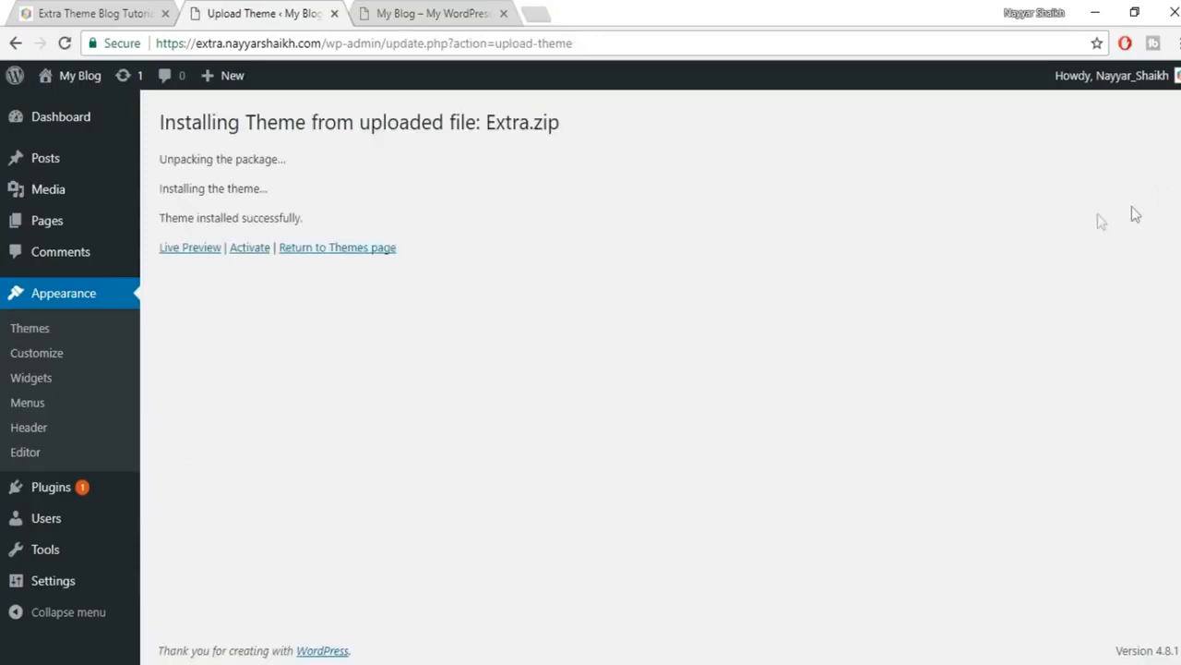
{"action": "left_click", "coordinate": [251, 257]}
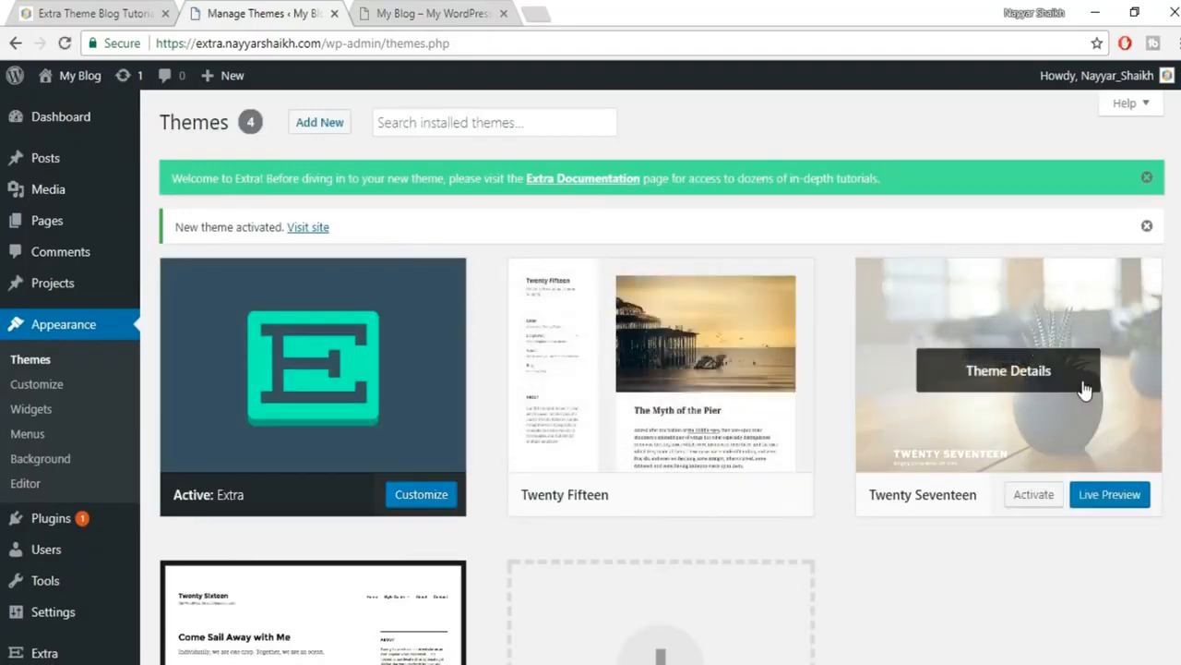
Step: Delete the Twenty Fifteen, Twenty Seventeen and Twenty Sixteen themes, confirming each deletion
{"action": "scroll", "coordinate": [905, 370], "scroll_direction": "down", "scroll_amount": 1}
{"action": "left_click", "coordinate": [692, 314]}
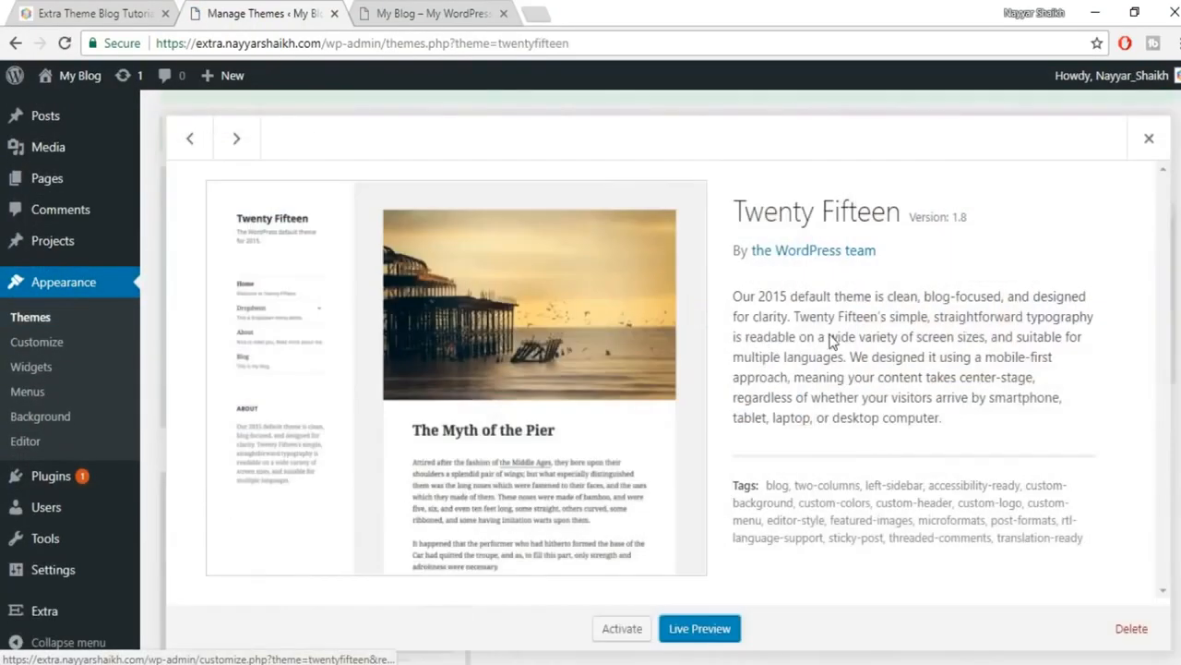
{"action": "left_click", "coordinate": [1134, 631]}
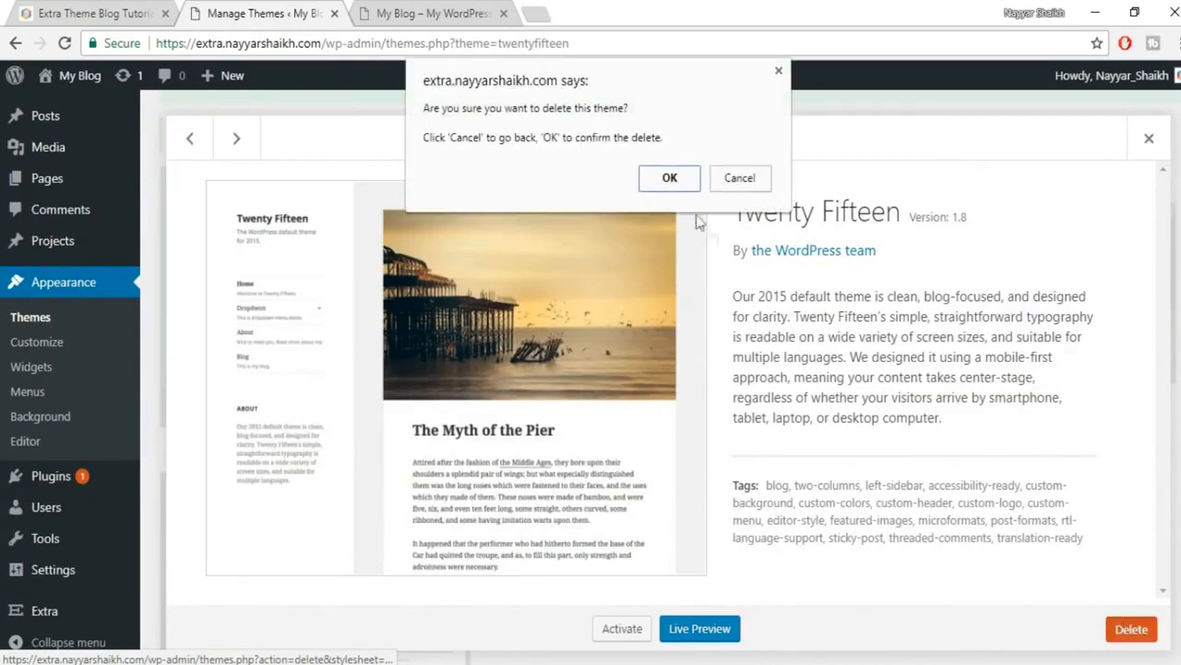
{"action": "left_click", "coordinate": [670, 181]}
{"action": "left_click", "coordinate": [654, 296]}
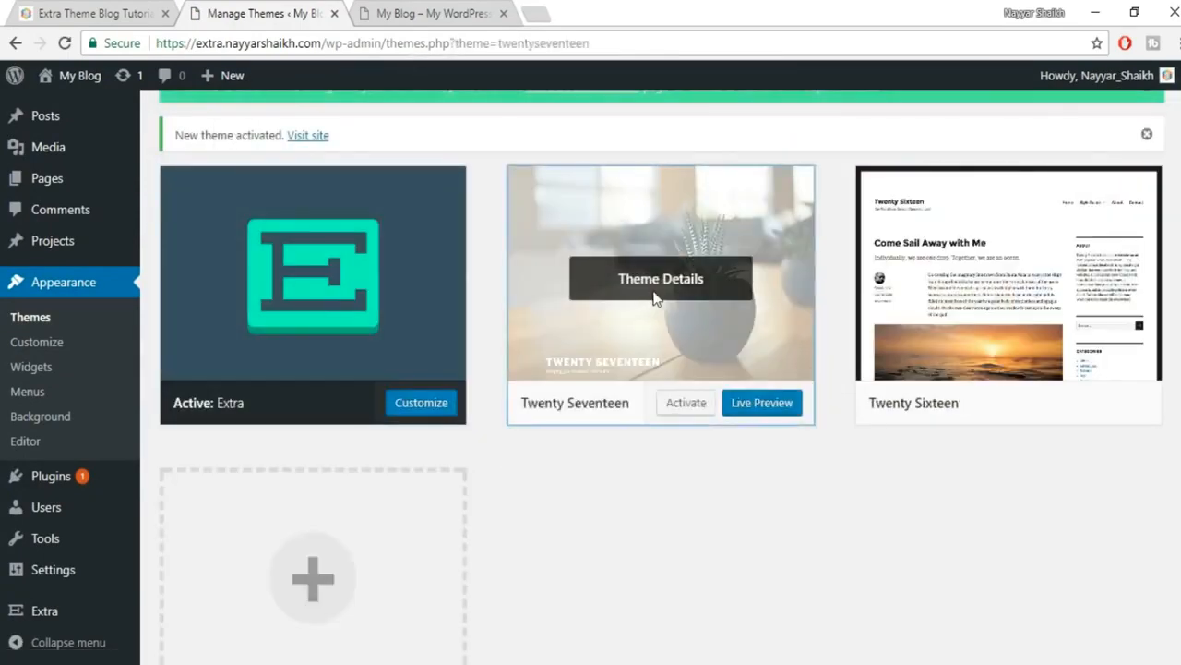
{"action": "left_click", "coordinate": [1131, 632]}
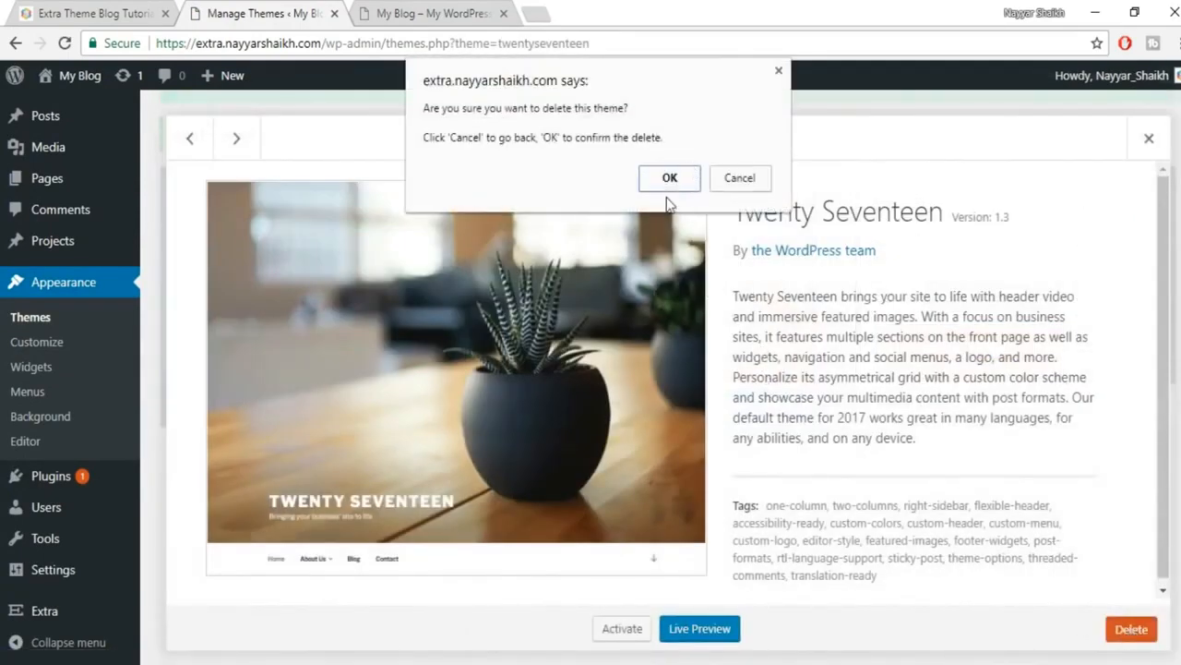
{"action": "left_click", "coordinate": [670, 174]}
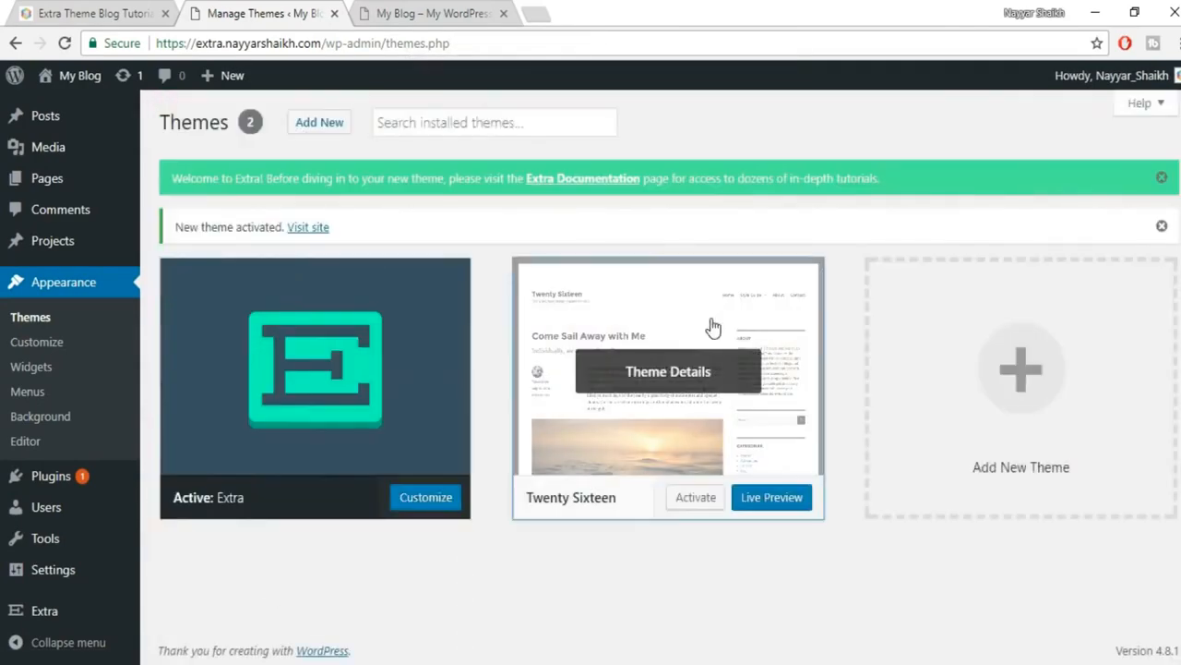
{"action": "left_click", "coordinate": [713, 327]}
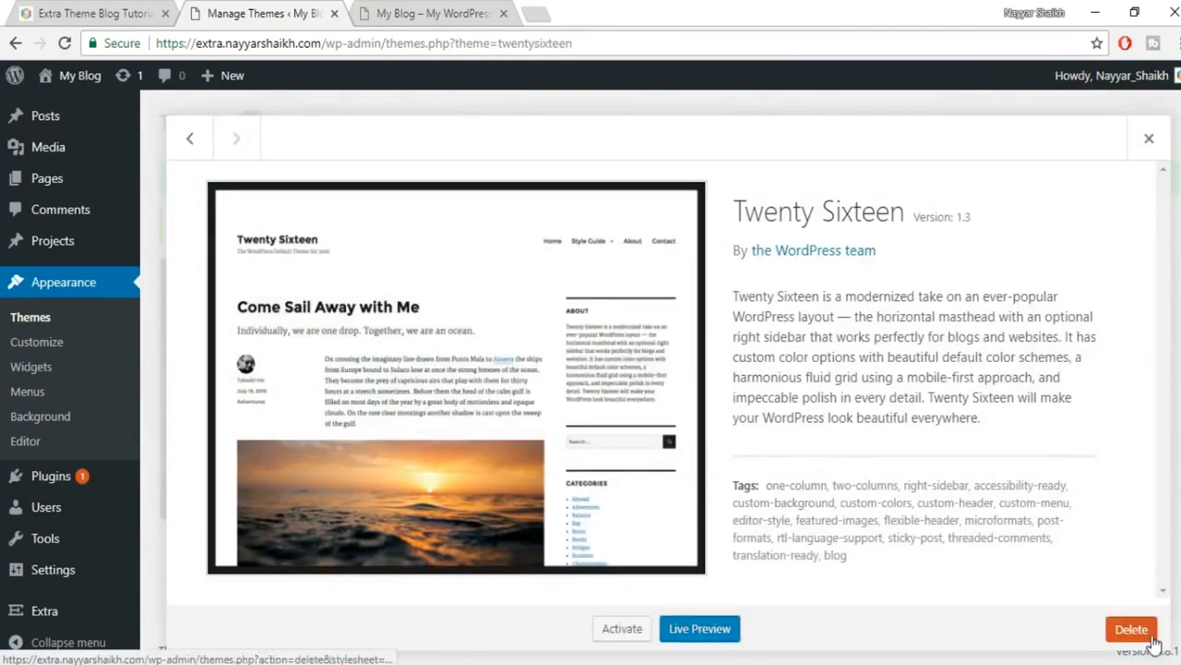
{"action": "left_click", "coordinate": [1132, 630]}
{"action": "left_click", "coordinate": [669, 177]}
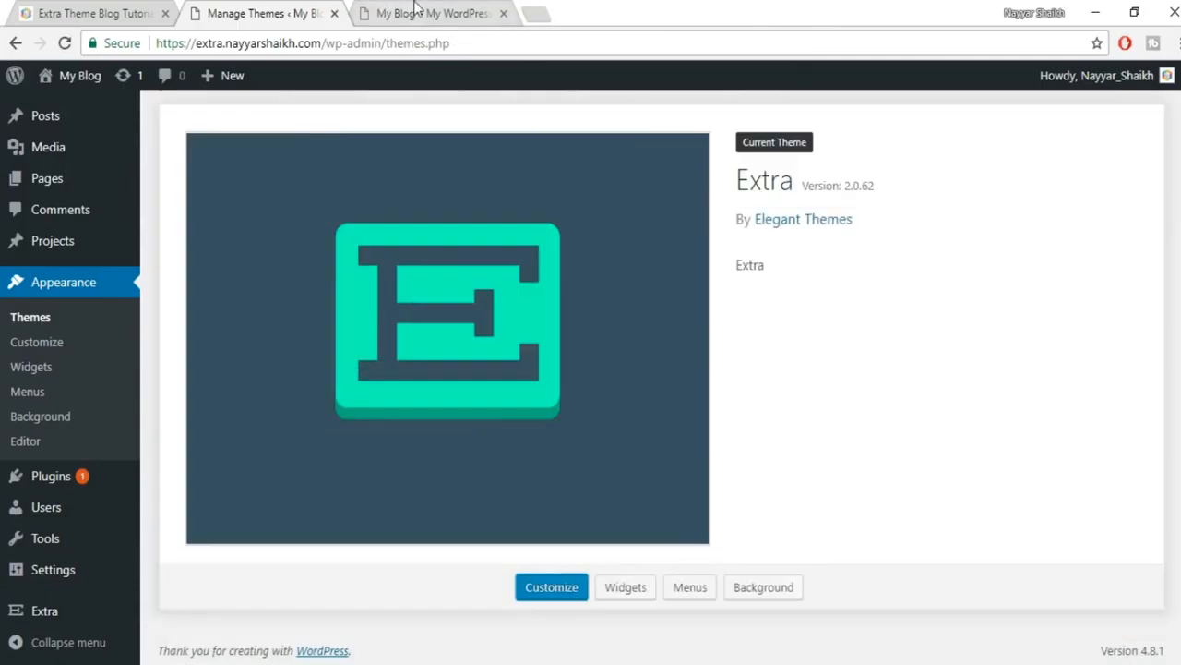
{"action": "left_click", "coordinate": [414, 11]}
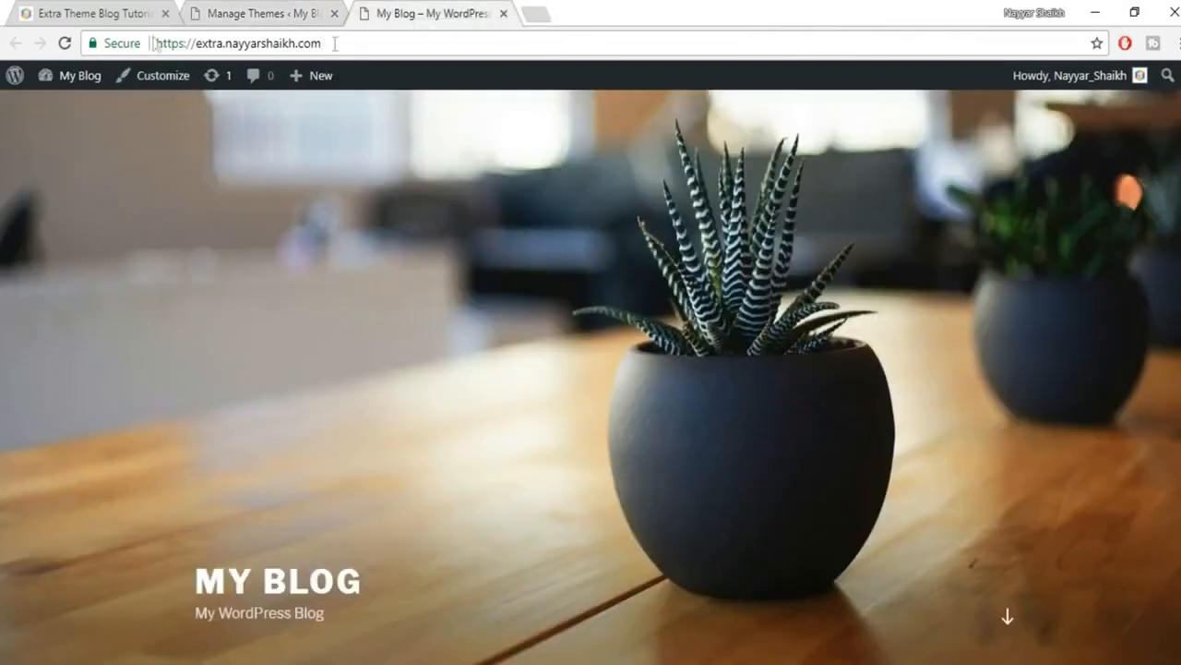
Step: Reload the blog's front page and zoom out to view its new Extra layout
{"action": "left_click", "coordinate": [65, 44]}
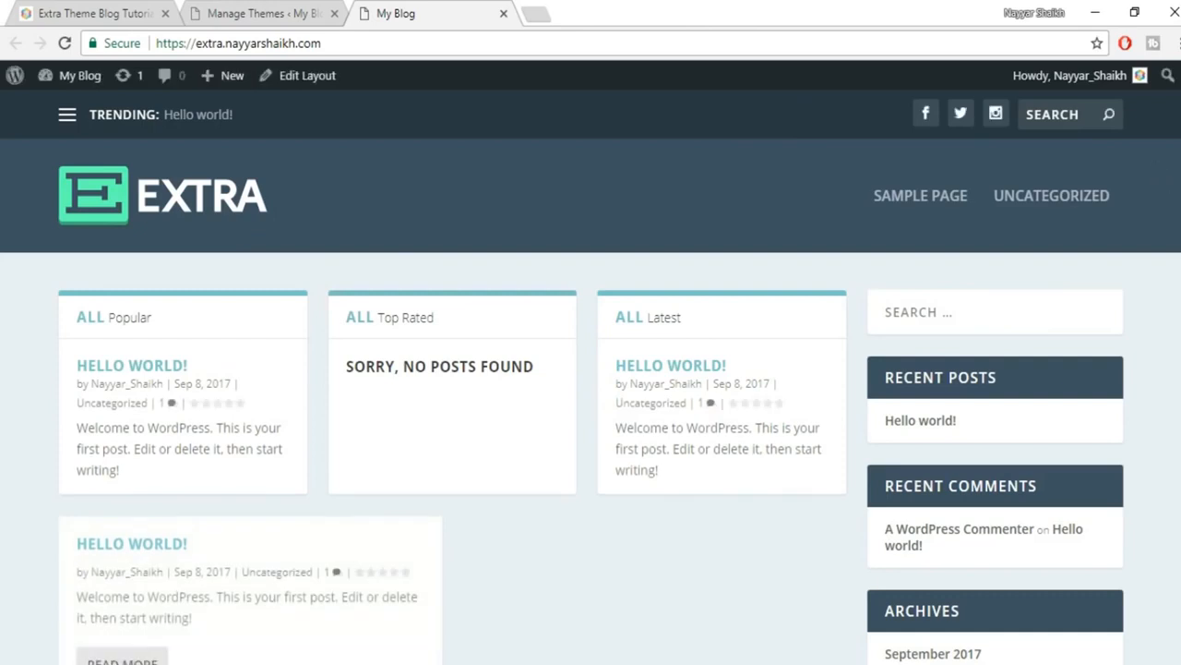
{"action": "key", "text": "ctrl+minus"}
{"action": "key", "text": "ctrl+minus"}
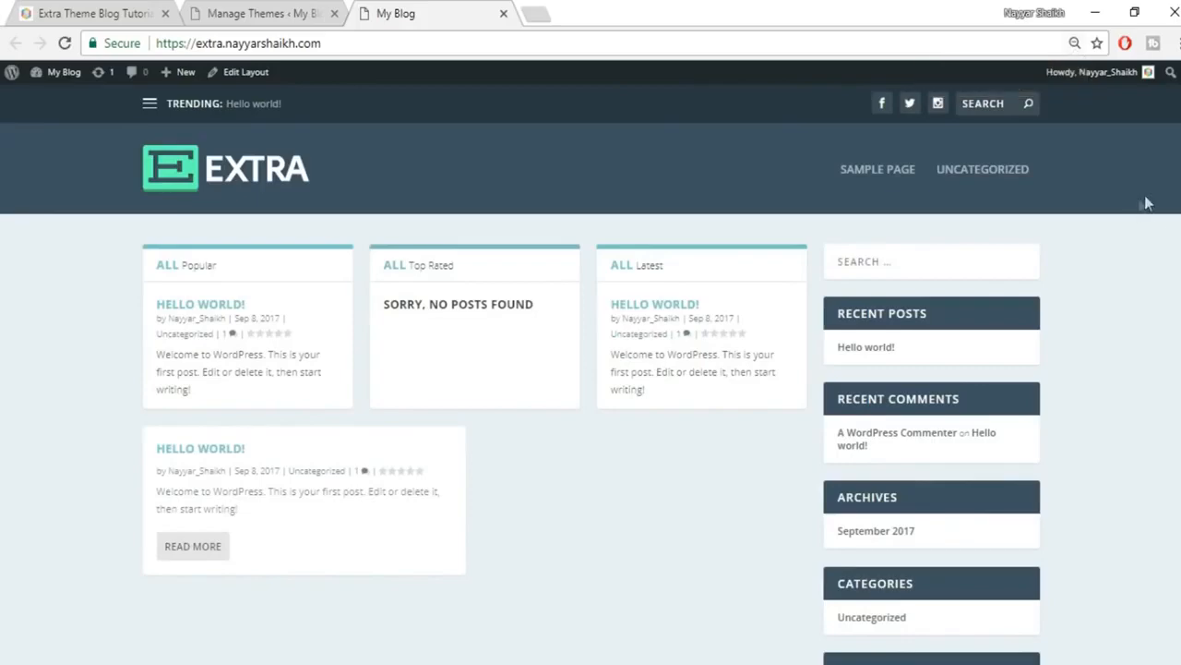
{"action": "scroll", "coordinate": [591, 369], "scroll_direction": "down", "scroll_amount": 3}
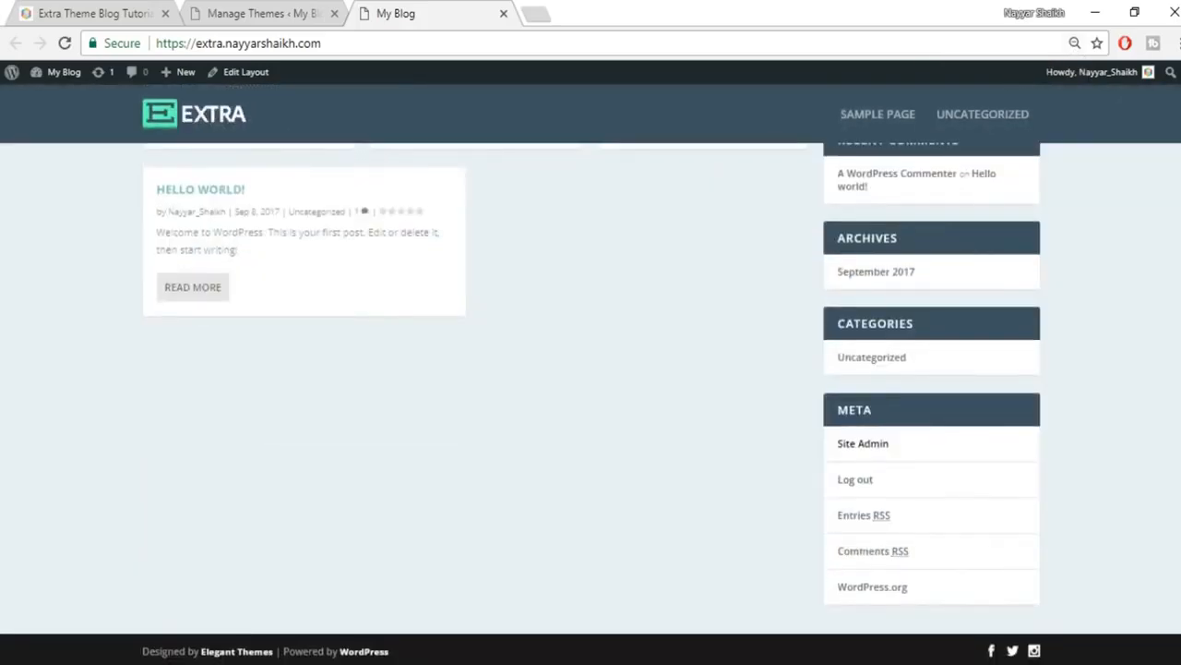
{"action": "scroll", "coordinate": [1137, 158], "scroll_direction": "up", "scroll_amount": 5}
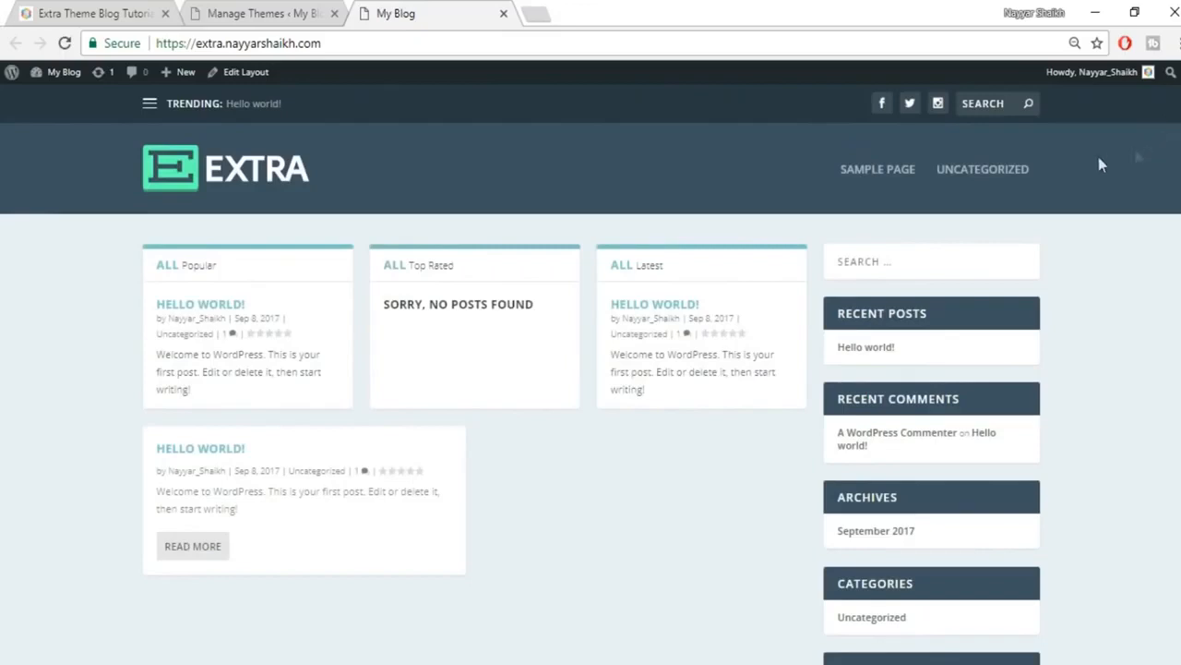
Step: Compare the blog with the Extra demo site, then return to the Themes admin page
{"action": "left_click", "coordinate": [260, 13]}
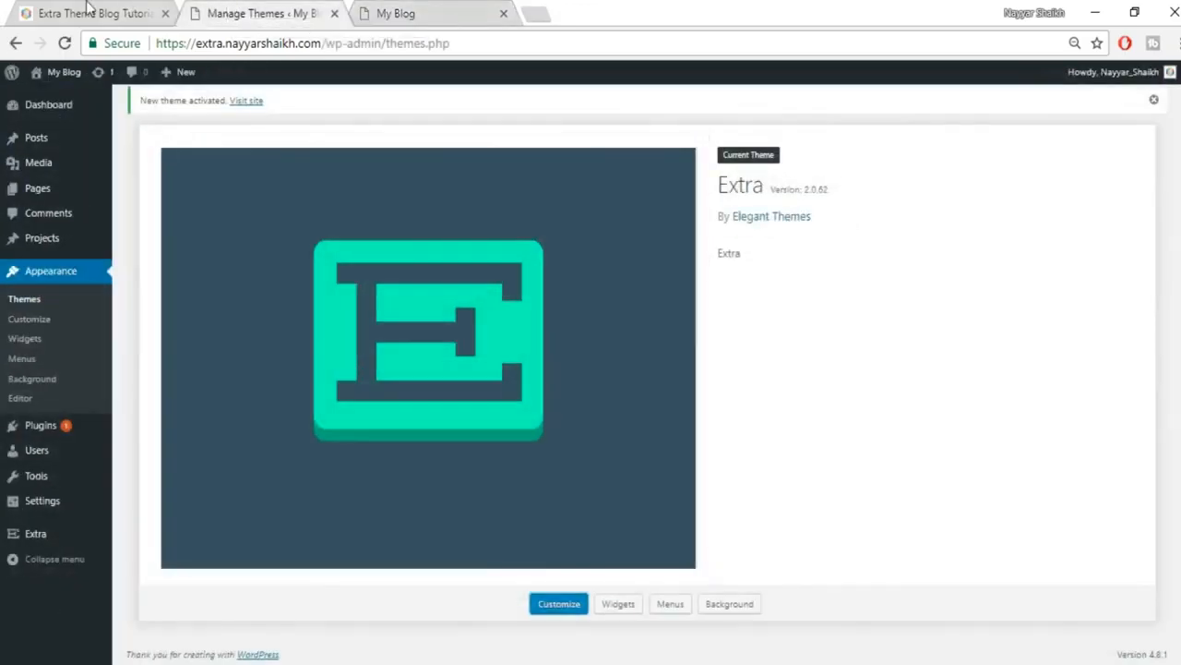
{"action": "left_click", "coordinate": [397, 13]}
{"action": "left_click", "coordinate": [87, 13]}
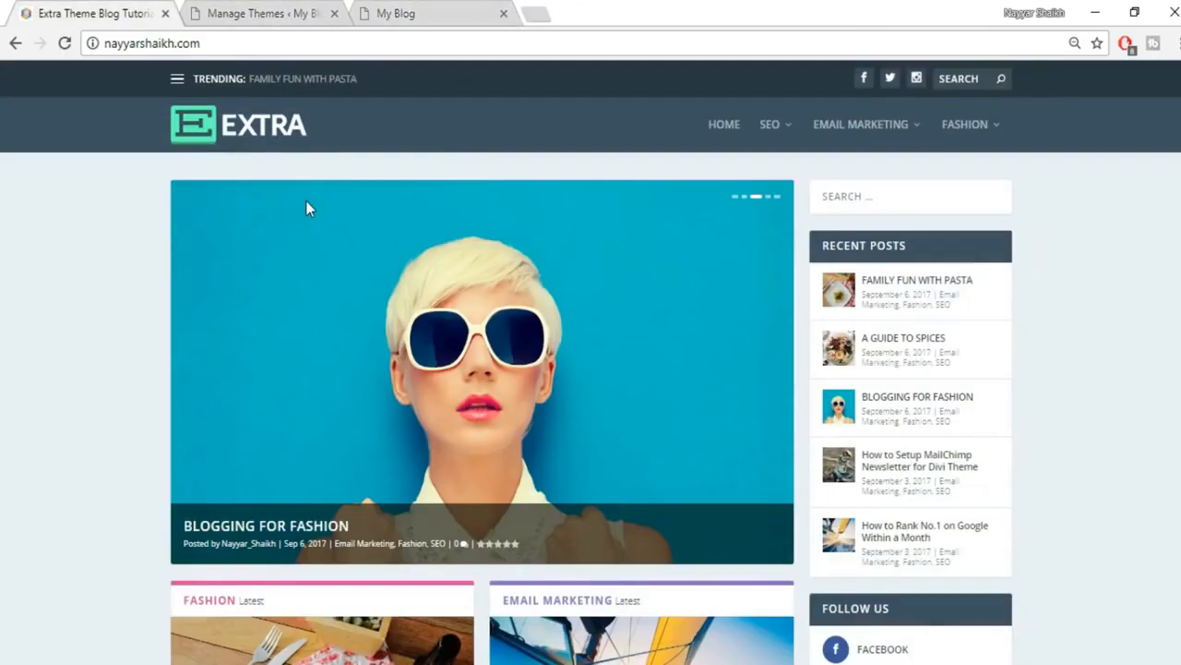
{"action": "left_click", "coordinate": [248, 9]}
{"action": "scroll", "coordinate": [1133, 340], "scroll_direction": "up", "scroll_amount": 2}
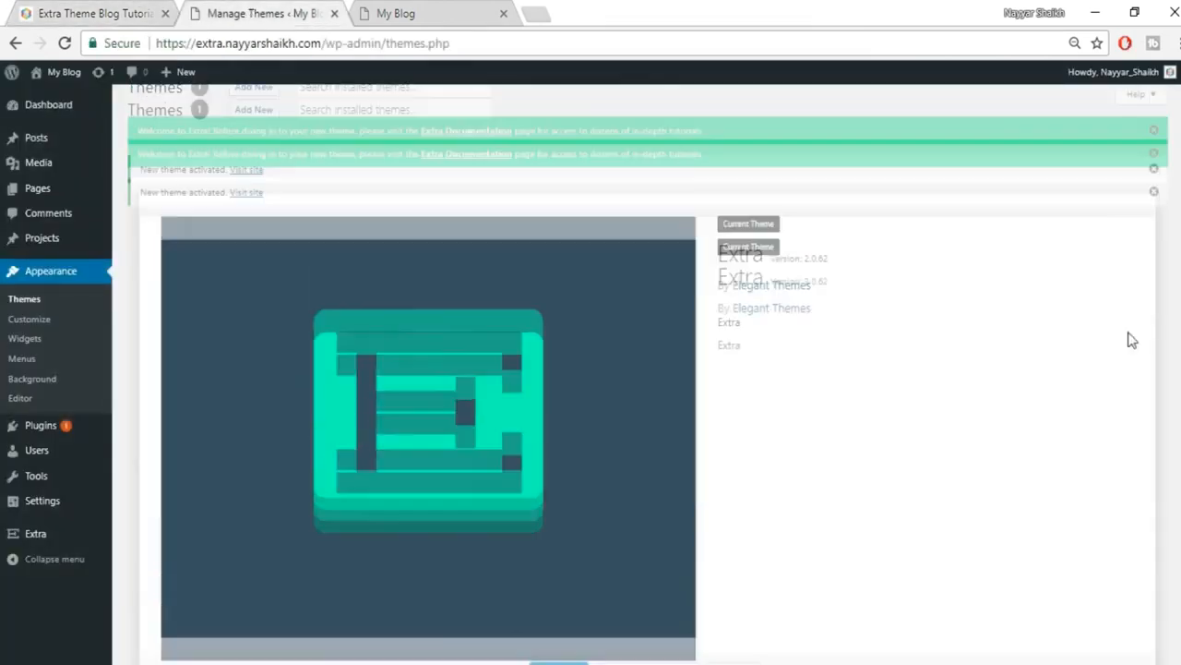
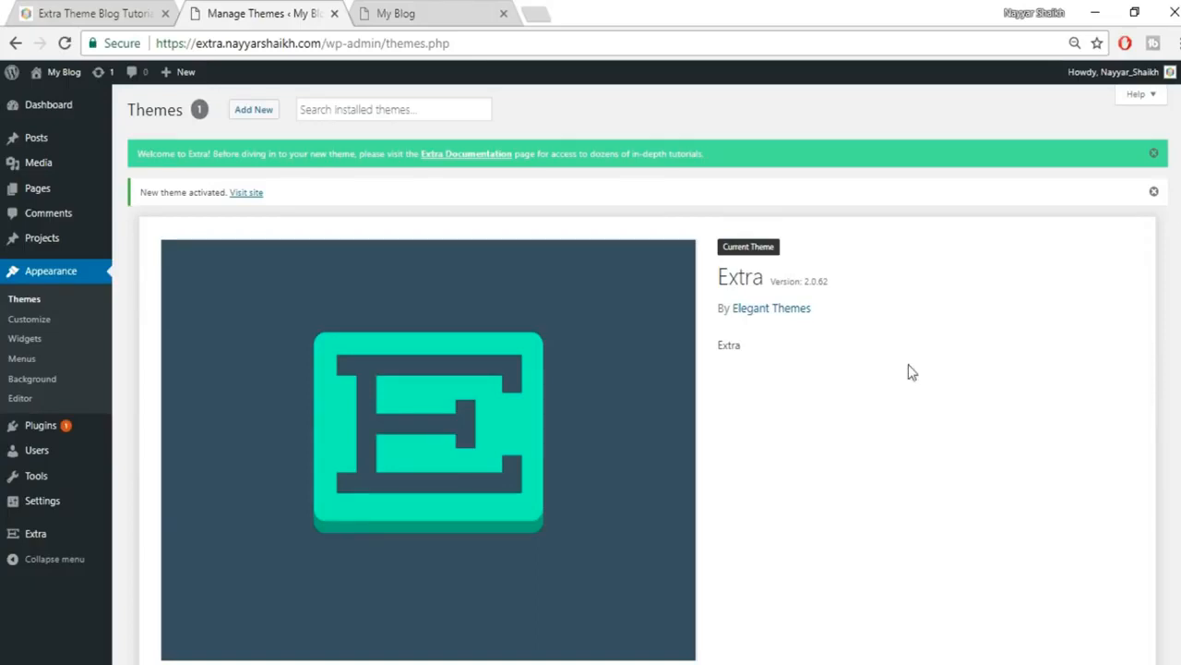
Step: Start a new post from the Posts menu, then return to the blog's home page tab
{"action": "mouse_move", "coordinate": [27, 138]}
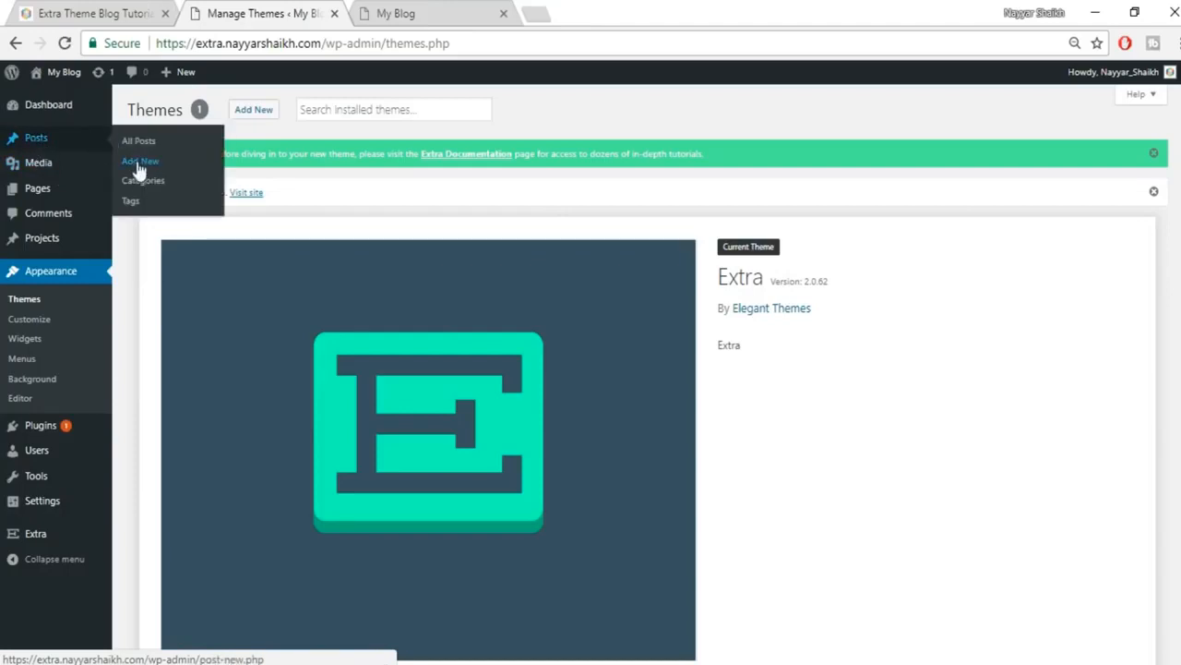
{"action": "left_click", "coordinate": [141, 162]}
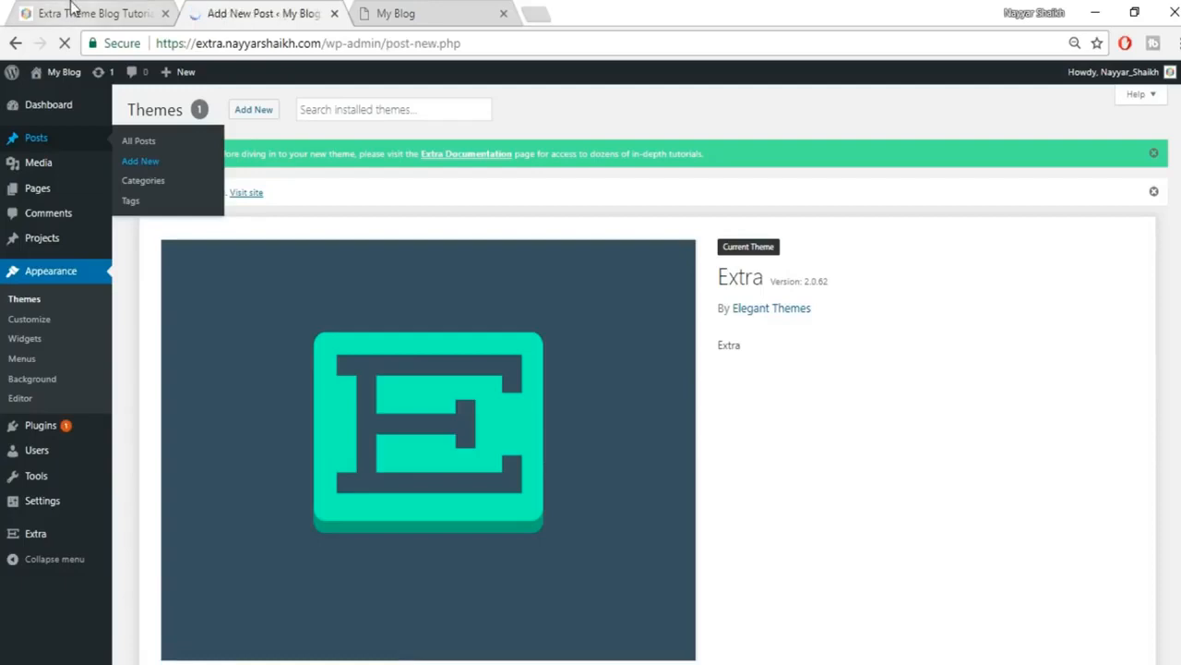
{"action": "left_click", "coordinate": [42, 13]}
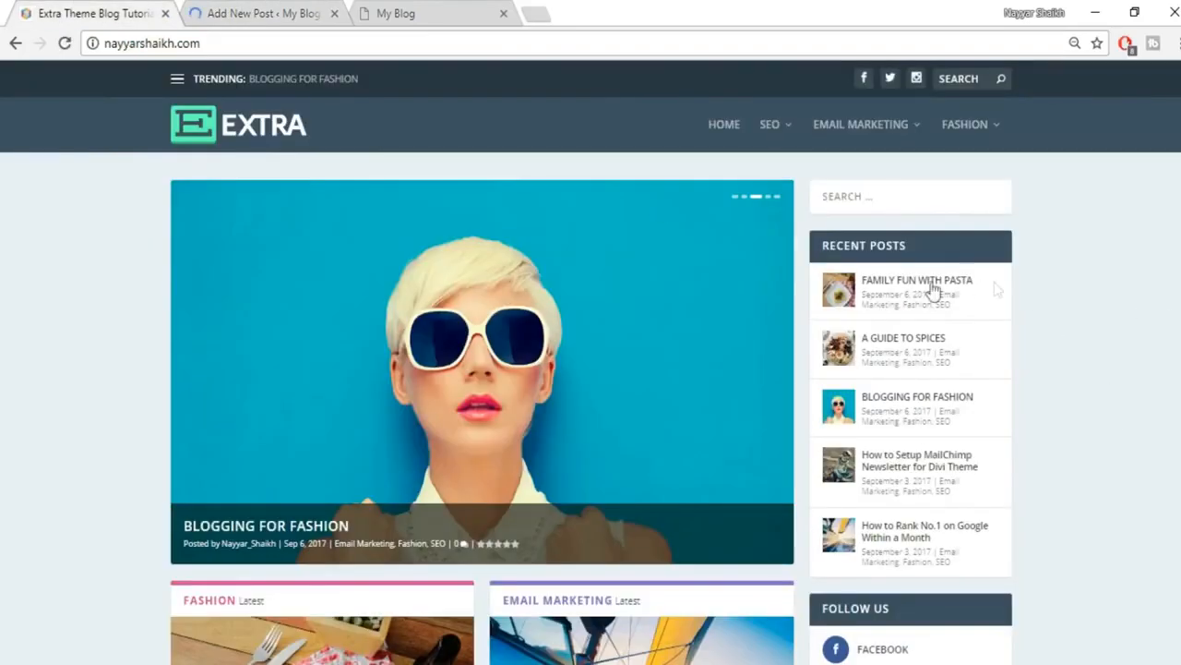
Step: Open the published Family Fun With Pasta post and scroll through its content
{"action": "left_click", "coordinate": [926, 284]}
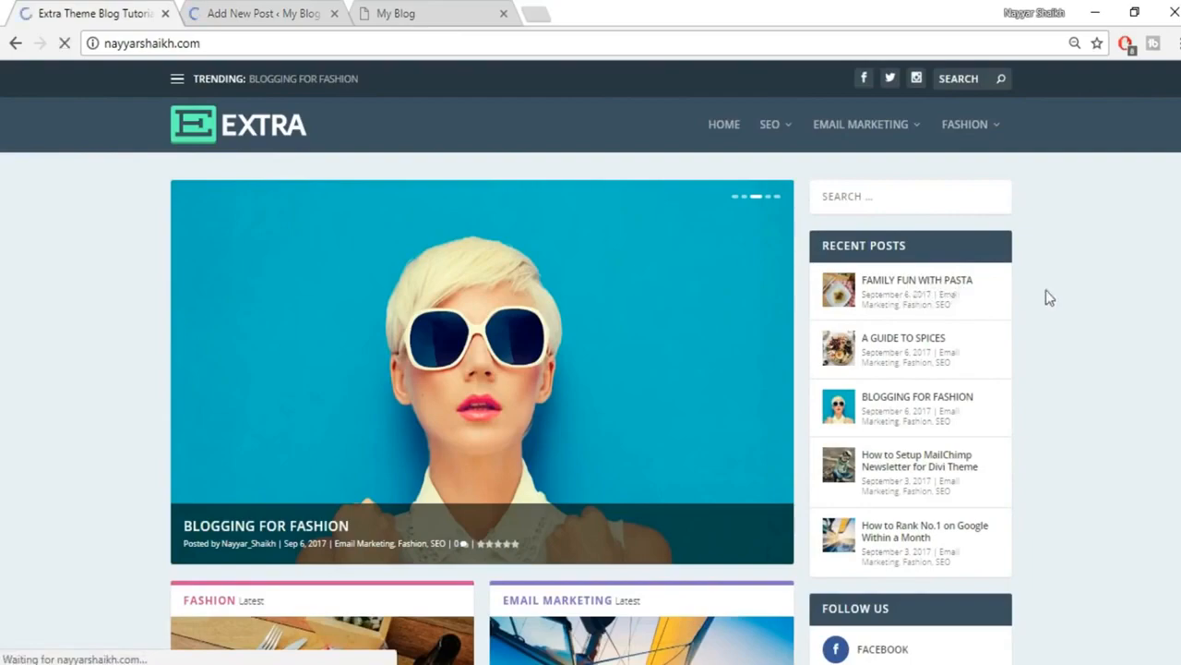
{"action": "scroll", "coordinate": [591, 388], "scroll_direction": "down", "scroll_amount": 15}
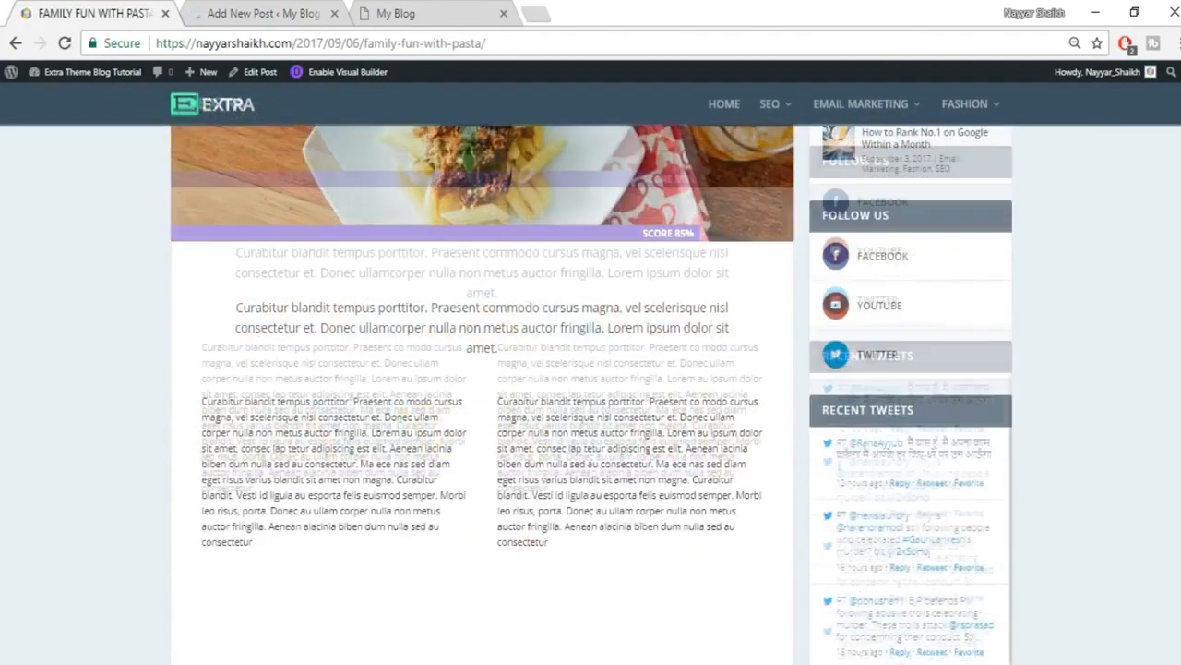
{"action": "scroll", "coordinate": [591, 388], "scroll_direction": "down", "scroll_amount": 15}
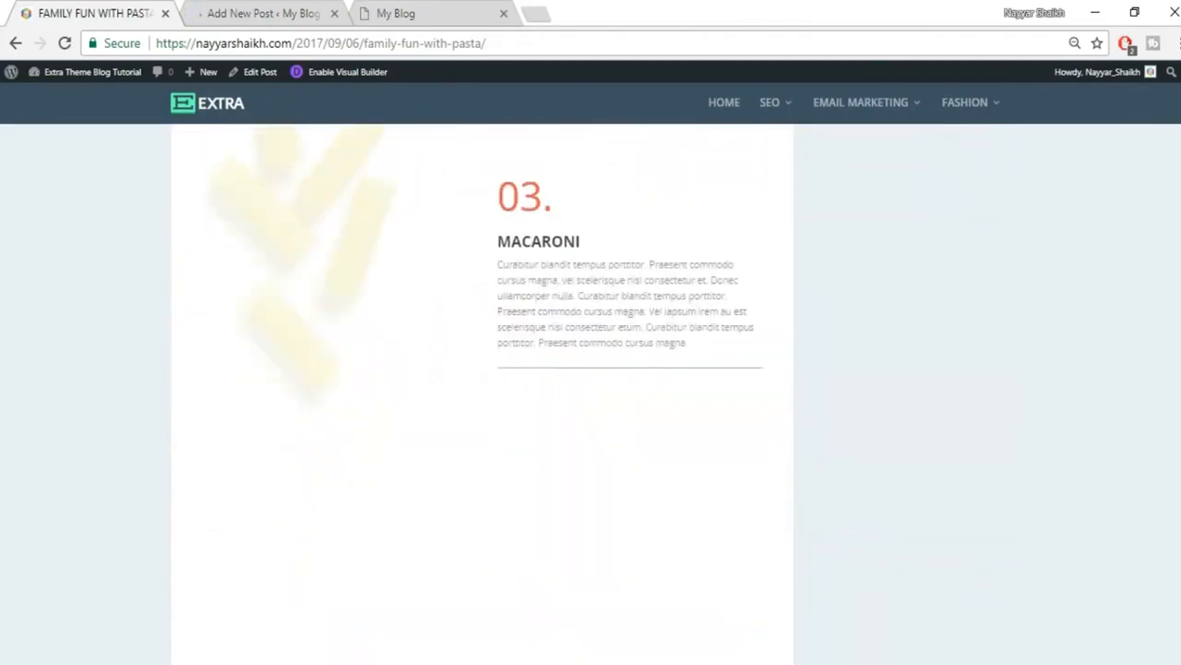
{"action": "scroll", "coordinate": [482, 394], "scroll_direction": "down", "scroll_amount": 4}
{"action": "scroll", "coordinate": [1173, 406], "scroll_direction": "down", "scroll_amount": 5}
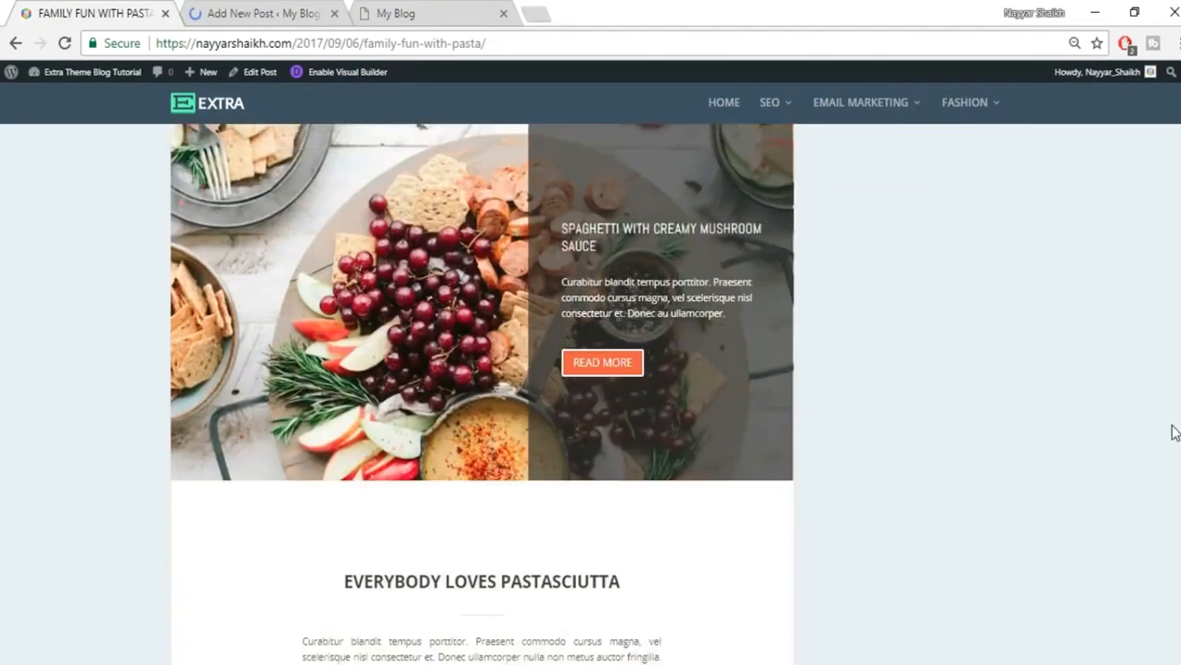
{"action": "scroll", "coordinate": [1173, 425], "scroll_direction": "up", "scroll_amount": 20}
{"action": "scroll", "coordinate": [1173, 425], "scroll_direction": "up", "scroll_amount": 5}
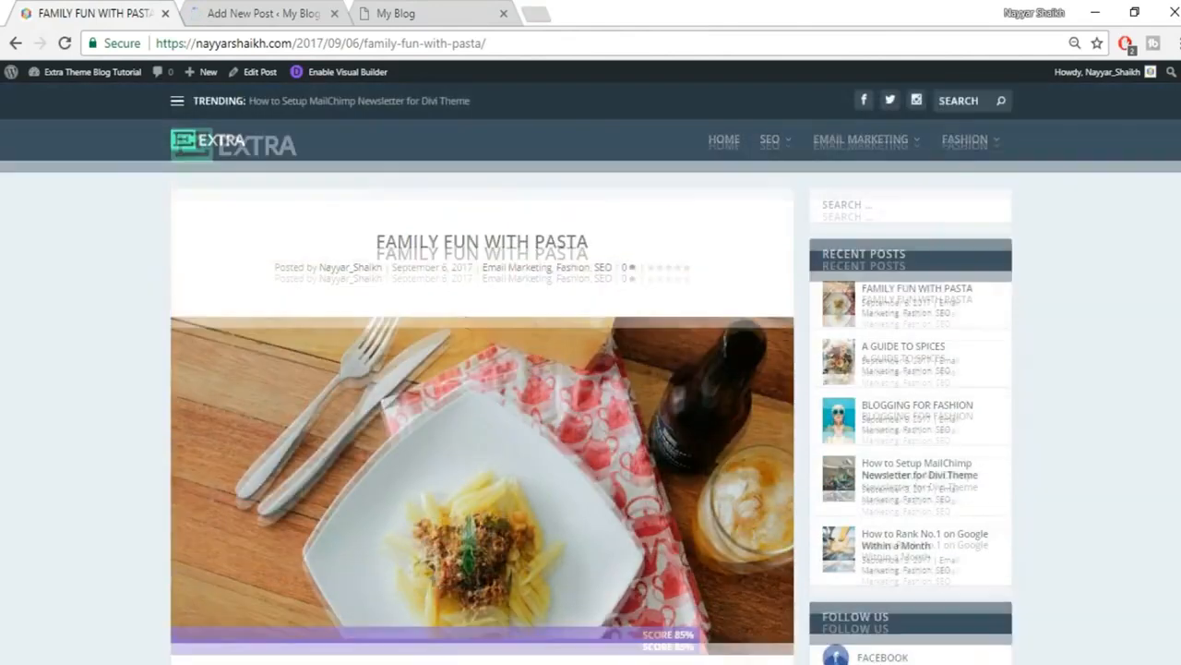
Step: Title the new post 'Family Fun With Pasta'
{"action": "left_click", "coordinate": [247, 12]}
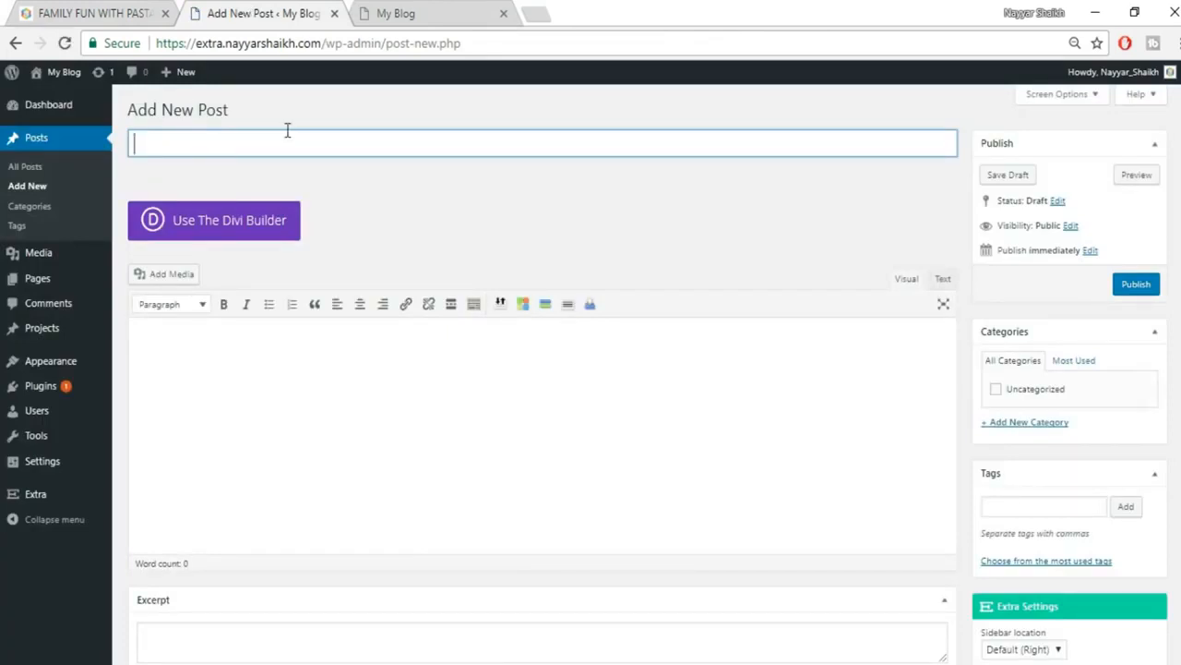
{"action": "type", "text": "amily Fun With Pasta"}
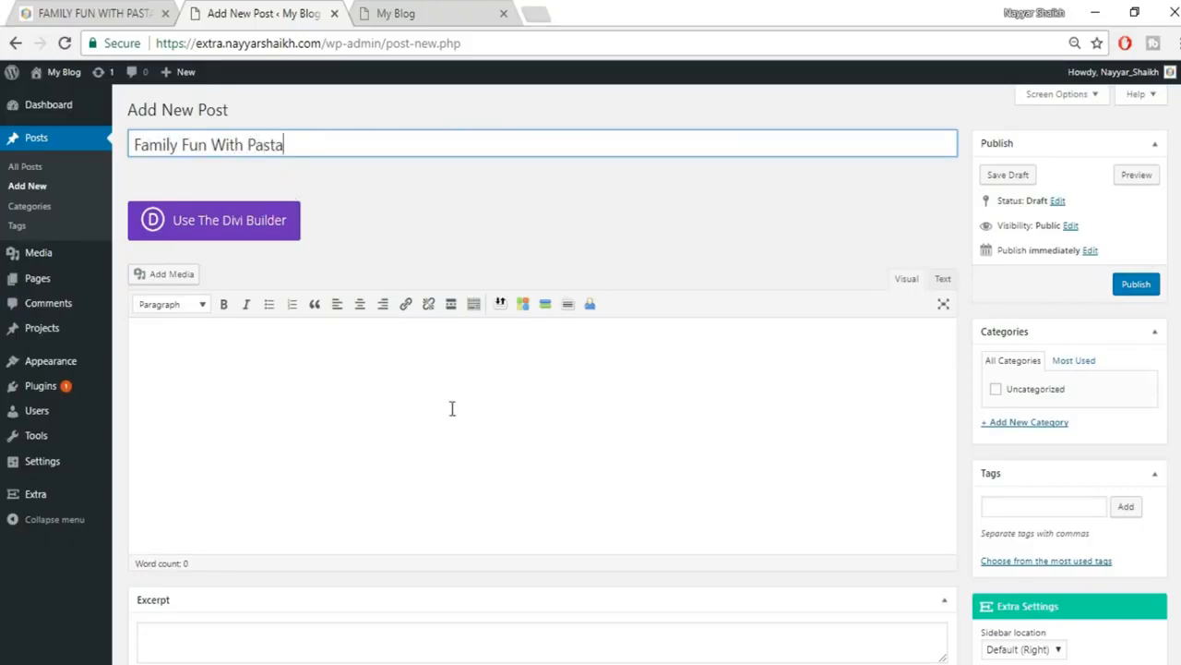
{"action": "left_click", "coordinate": [322, 379]}
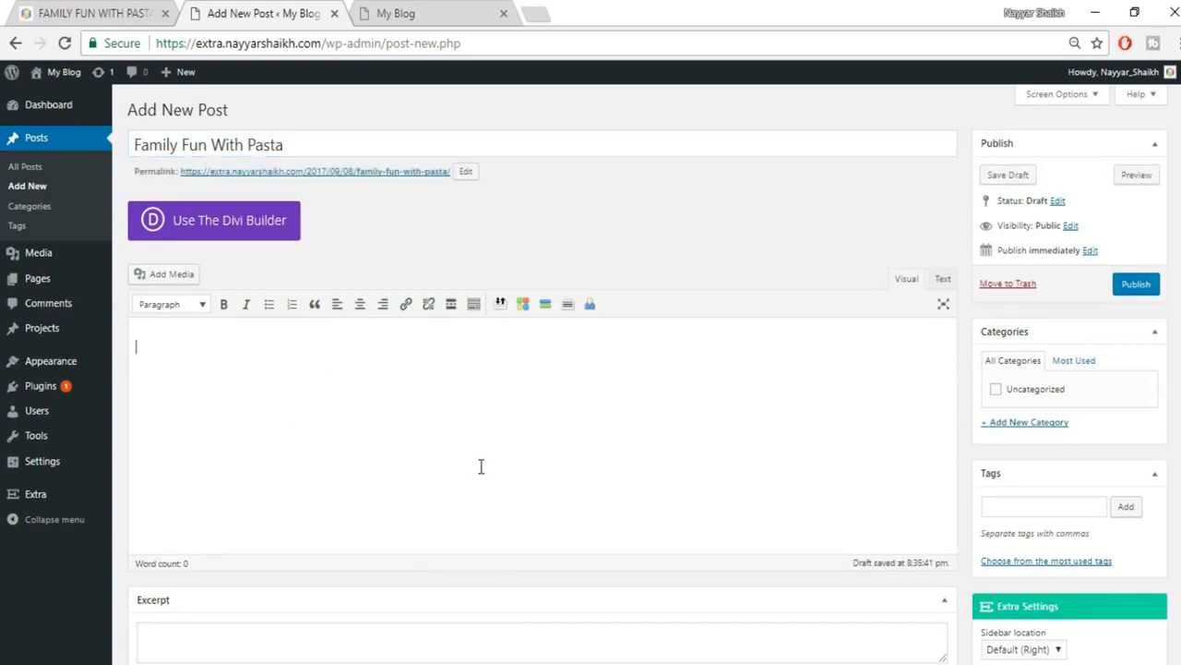
Step: Copy the reference post's left-column paragraph and paste it twice into the post body
{"action": "left_click", "coordinate": [78, 11]}
{"action": "scroll", "coordinate": [399, 423], "scroll_direction": "down", "scroll_amount": 3}
{"action": "scroll", "coordinate": [399, 424], "scroll_direction": "down", "scroll_amount": 1}
{"action": "left_click_drag", "start_coordinate": [202, 351], "coordinate": [315, 515]}
{"action": "key", "text": "ctrl+c"}
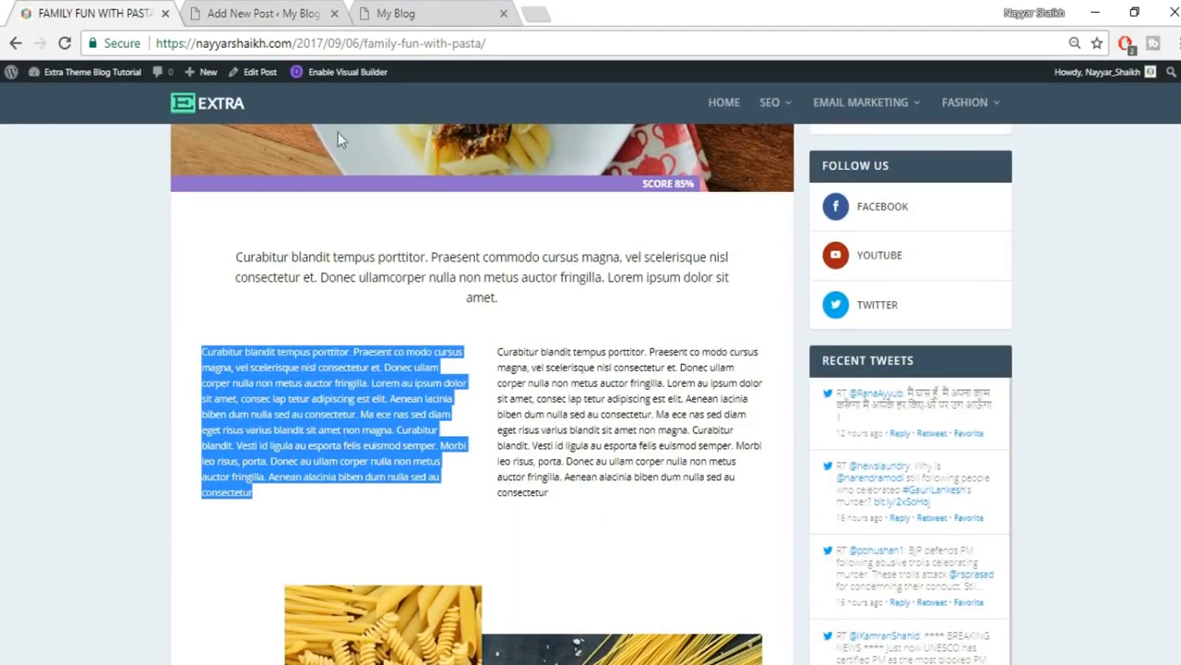
{"action": "left_click", "coordinate": [267, 13]}
{"action": "left_click", "coordinate": [945, 279]}
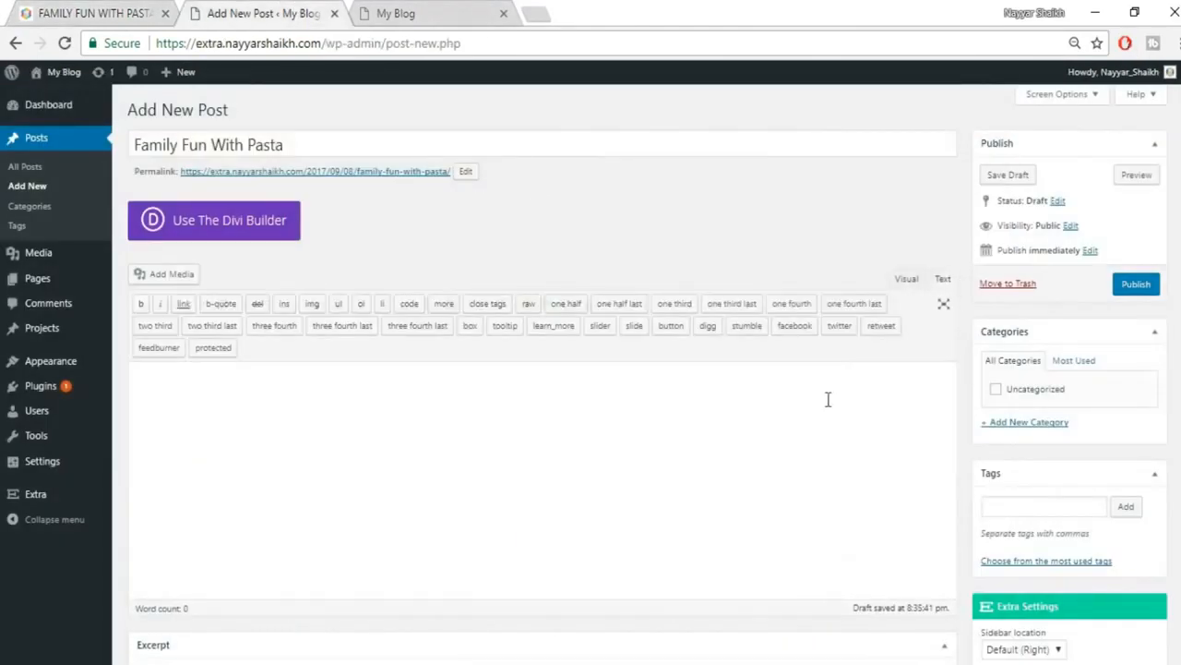
{"action": "key", "text": "ctrl+v"}
{"action": "left_click", "coordinate": [906, 279]}
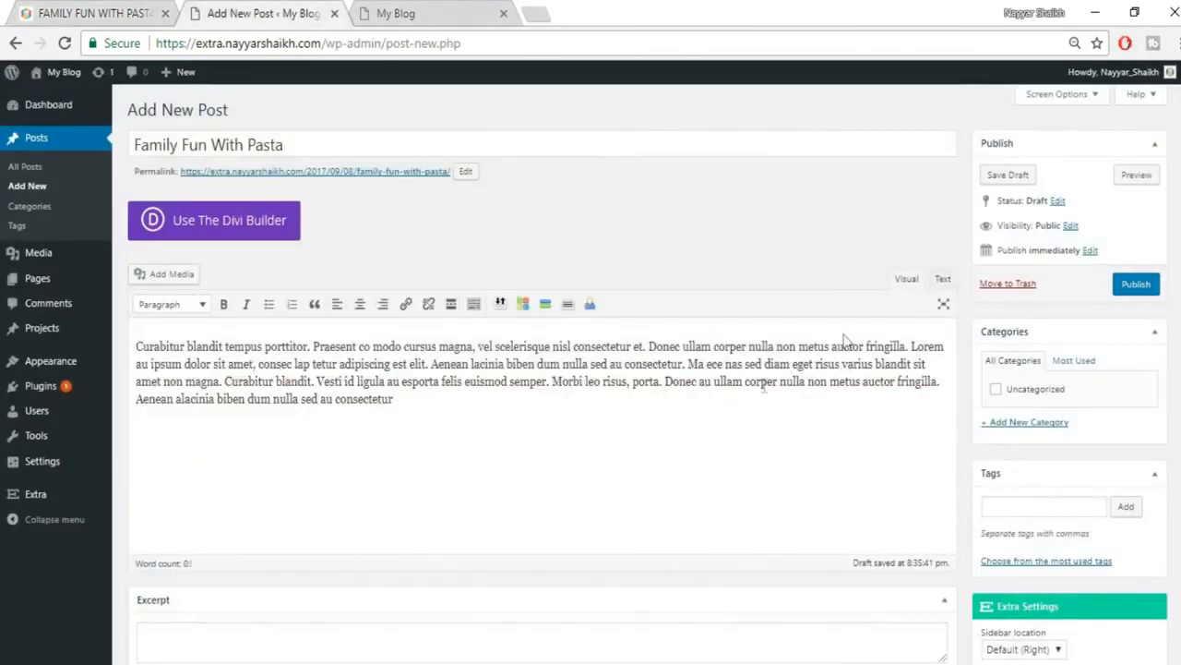
{"action": "key", "text": "ctrl+v"}
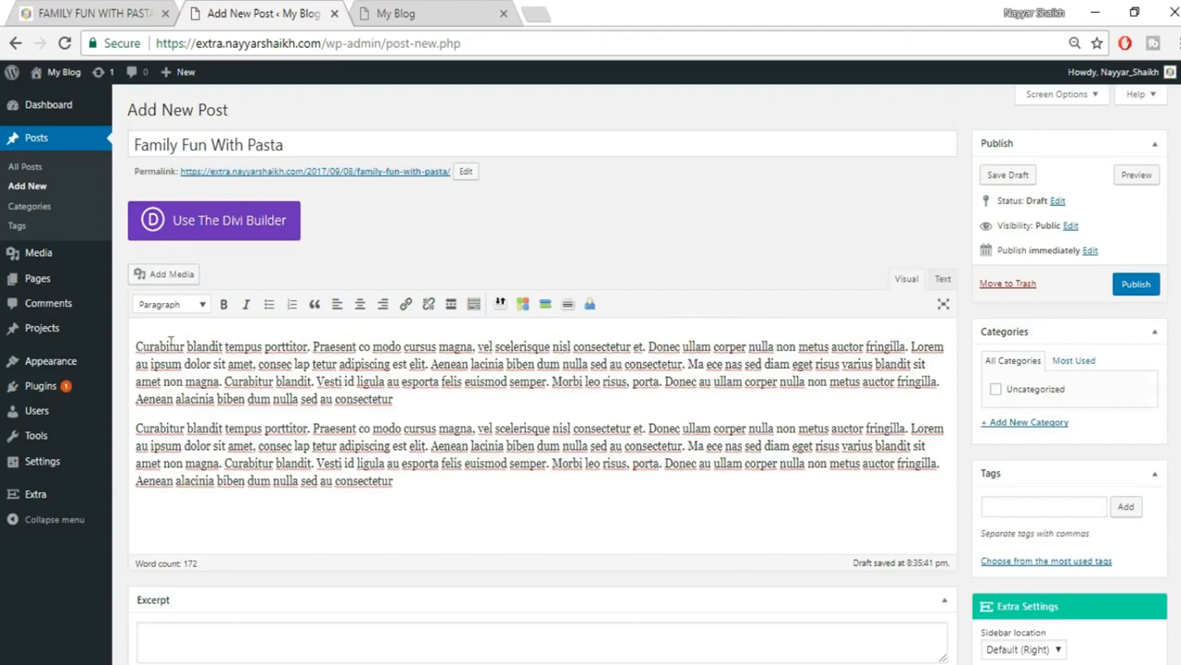
{"action": "left_click_drag", "start_coordinate": [309, 346], "coordinate": [134, 347]}
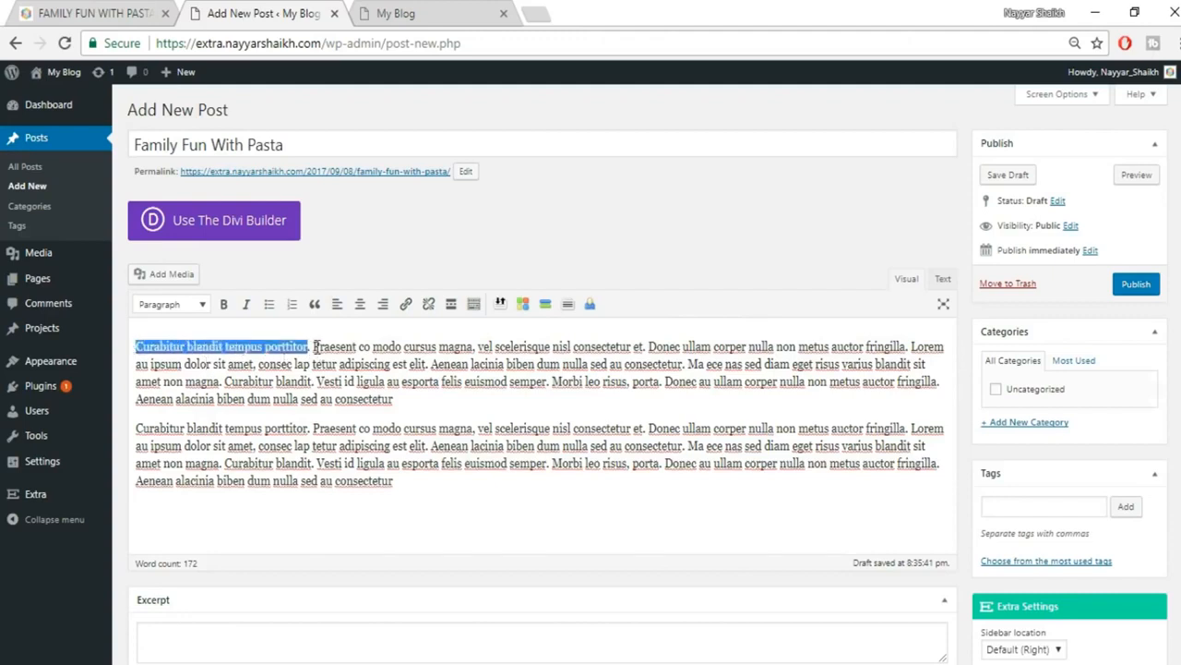
Step: Make 'Curabitur blandit tempus porttitor.' a Heading 2, with the rest as a normal paragraph
{"action": "left_click", "coordinate": [180, 305]}
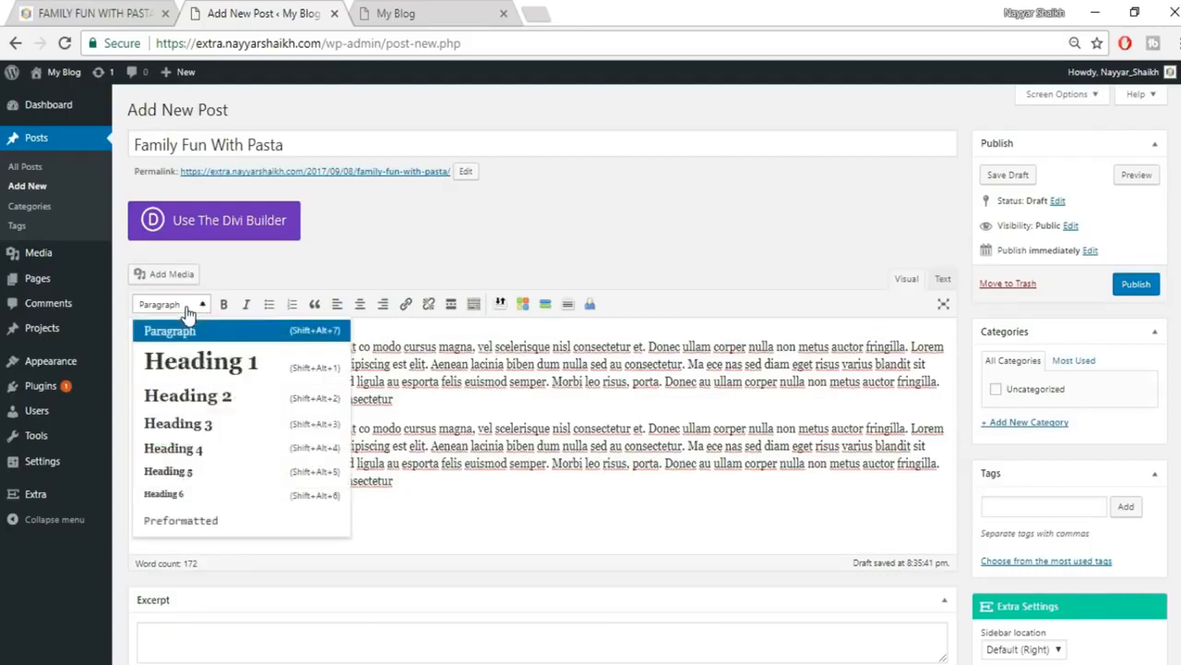
{"action": "left_click", "coordinate": [201, 397]}
{"action": "left_click", "coordinate": [448, 358]}
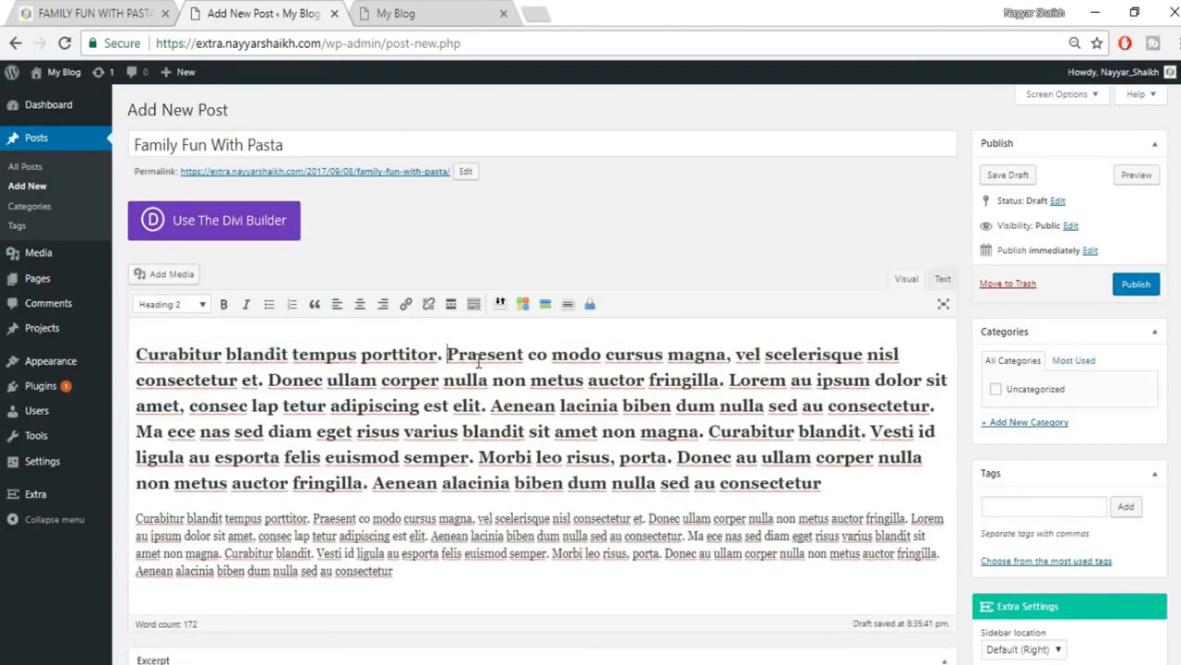
{"action": "key", "text": "Return"}
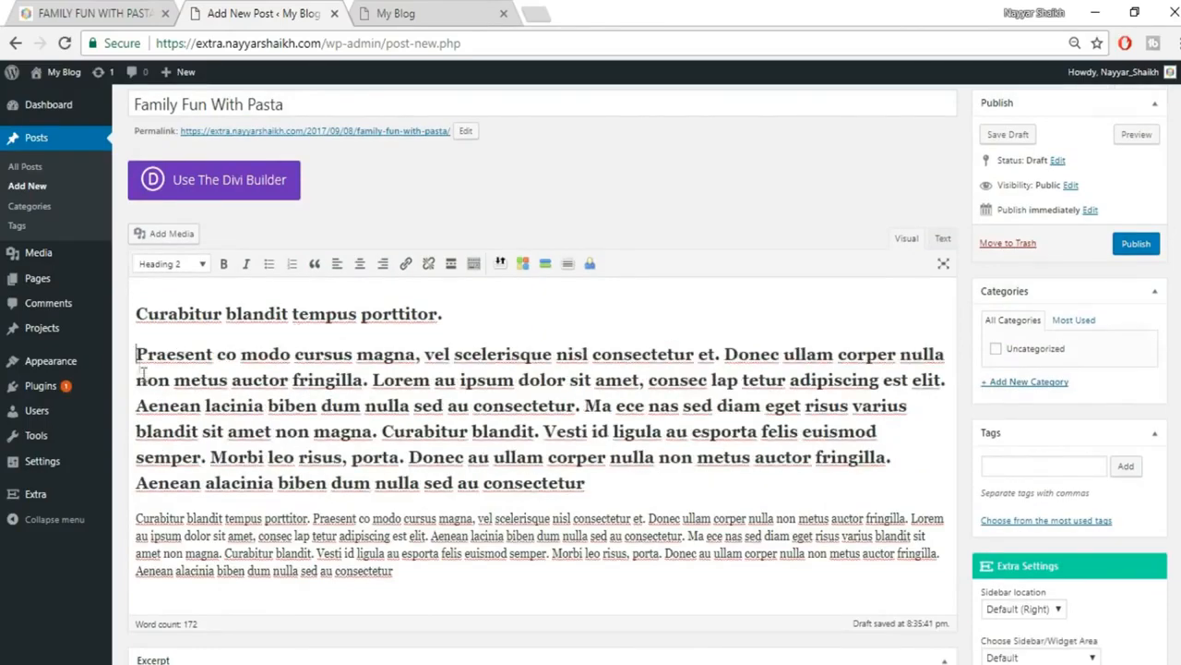
{"action": "left_click_drag", "start_coordinate": [137, 356], "coordinate": [659, 475]}
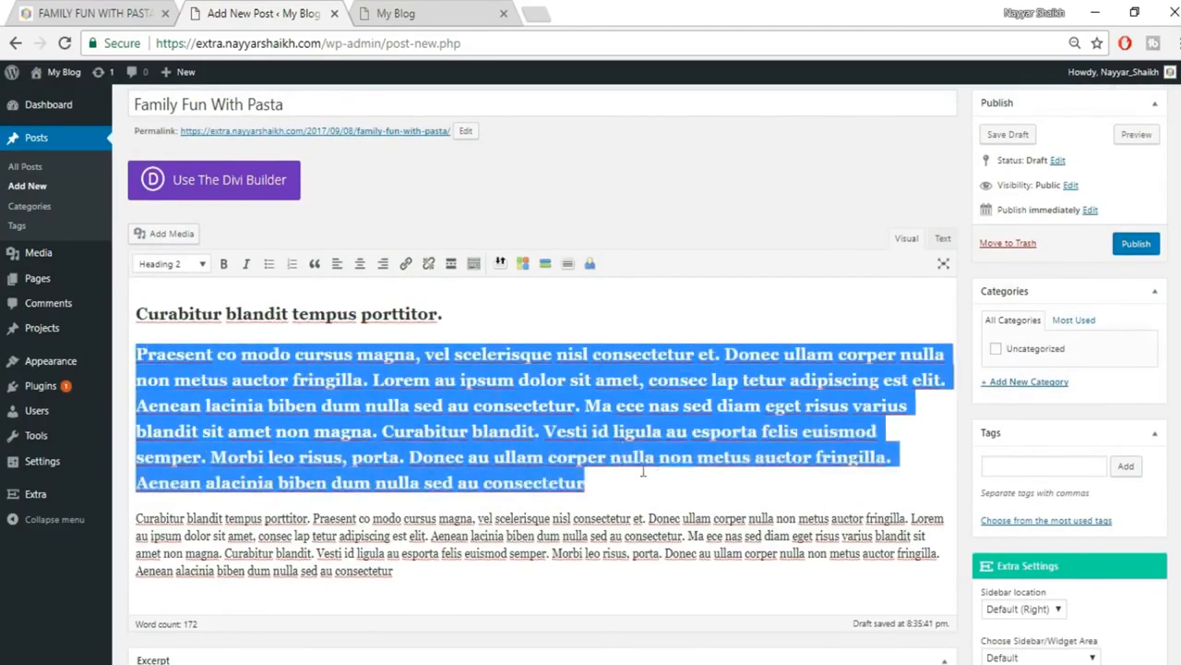
{"action": "left_click", "coordinate": [192, 265]}
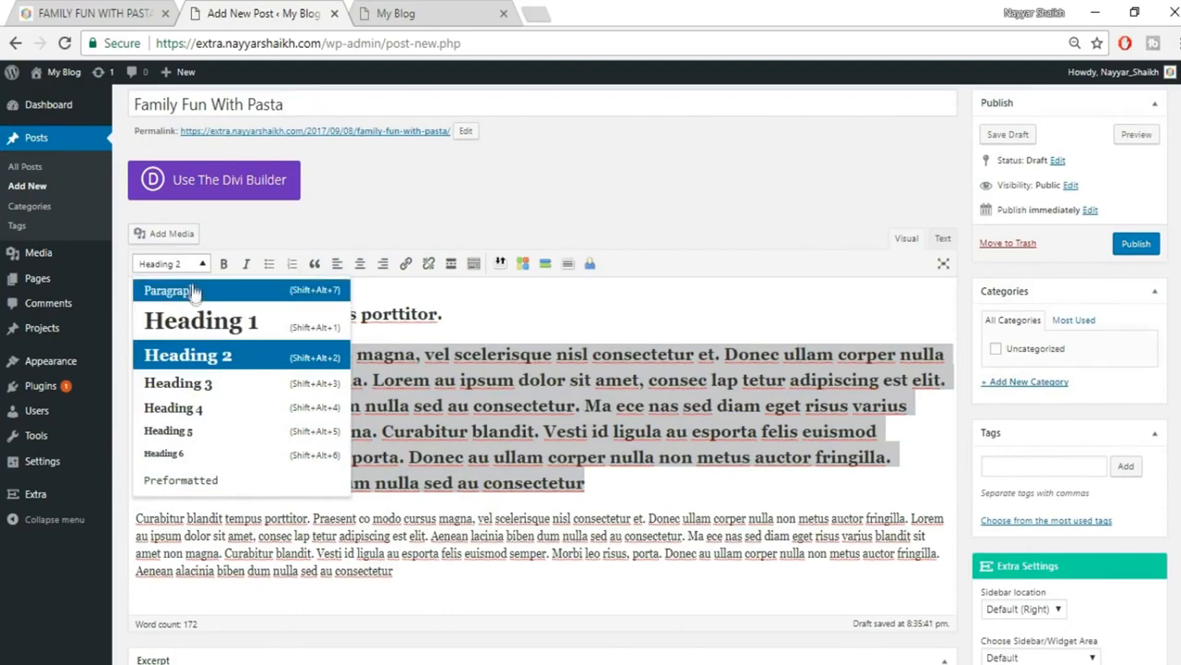
{"action": "left_click", "coordinate": [196, 291]}
{"action": "left_click", "coordinate": [430, 384]}
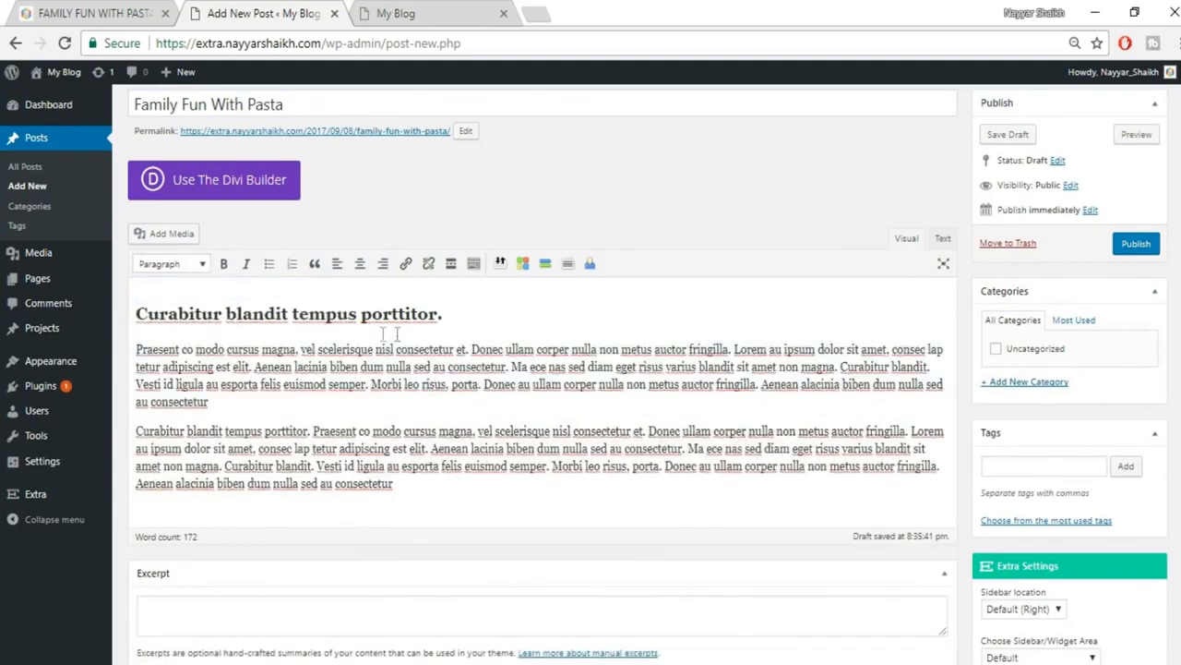
Step: Make the word Praesent bold and italic
{"action": "double_click", "coordinate": [154, 349]}
{"action": "left_click", "coordinate": [223, 265]}
{"action": "left_click", "coordinate": [245, 263]}
{"action": "left_click", "coordinate": [384, 386]}
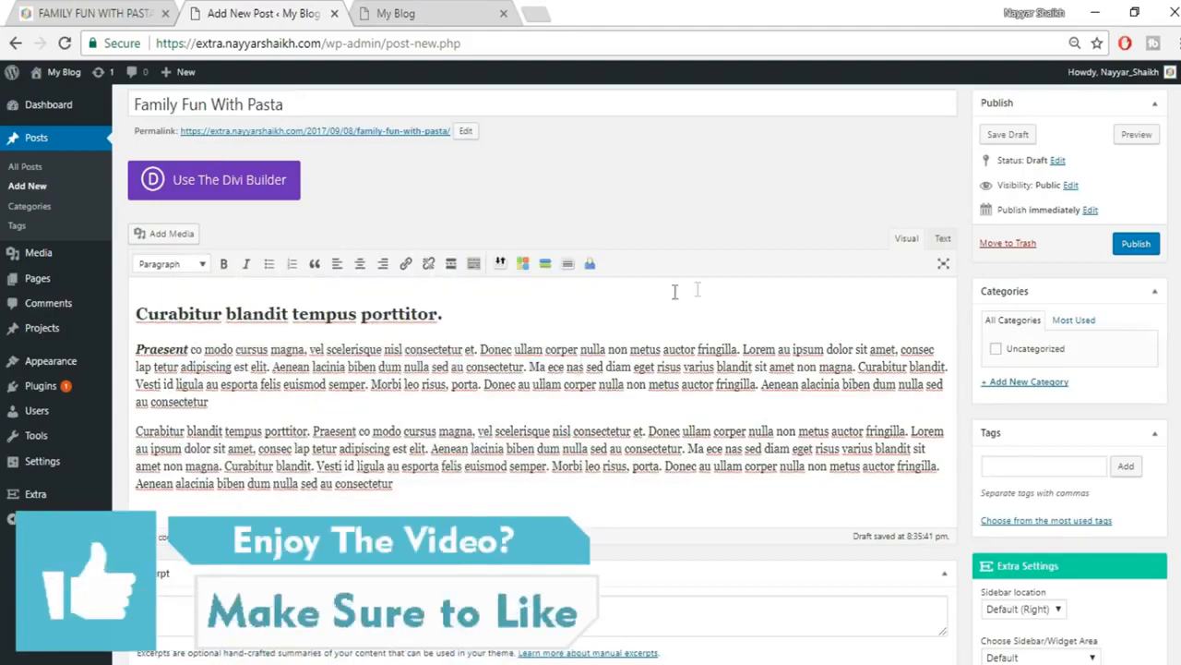
Step: Strike through Curabitur in the second paragraph and add a horizontal line below the text
{"action": "left_click", "coordinate": [473, 265]}
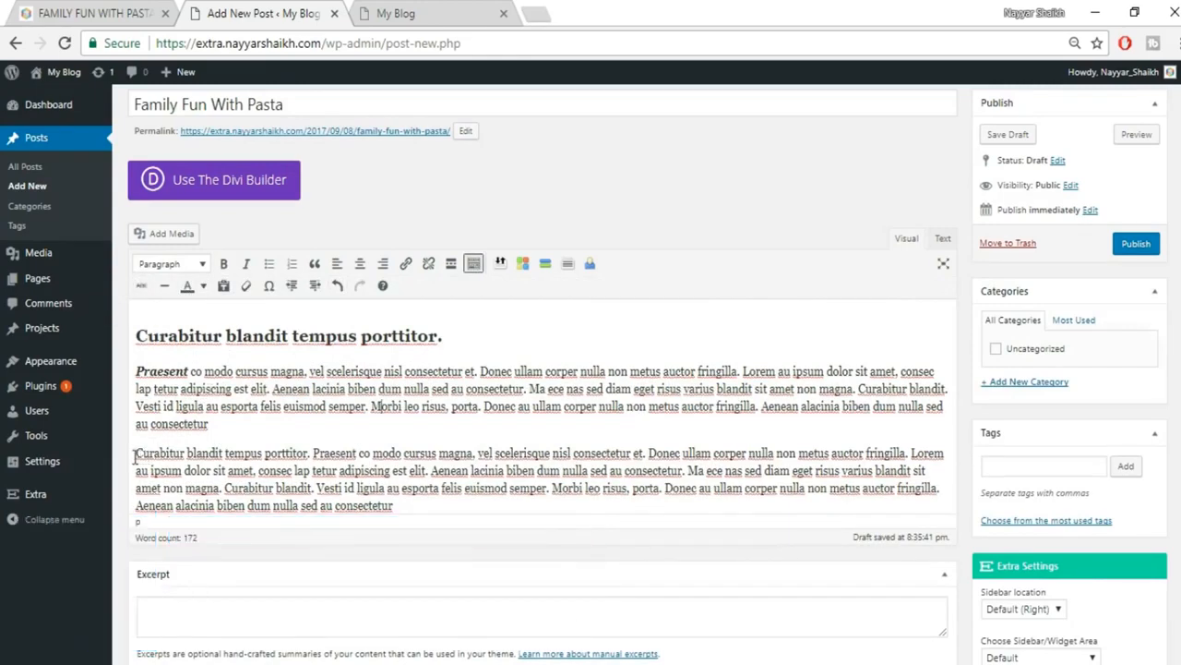
{"action": "left_click_drag", "start_coordinate": [186, 452], "coordinate": [135, 453]}
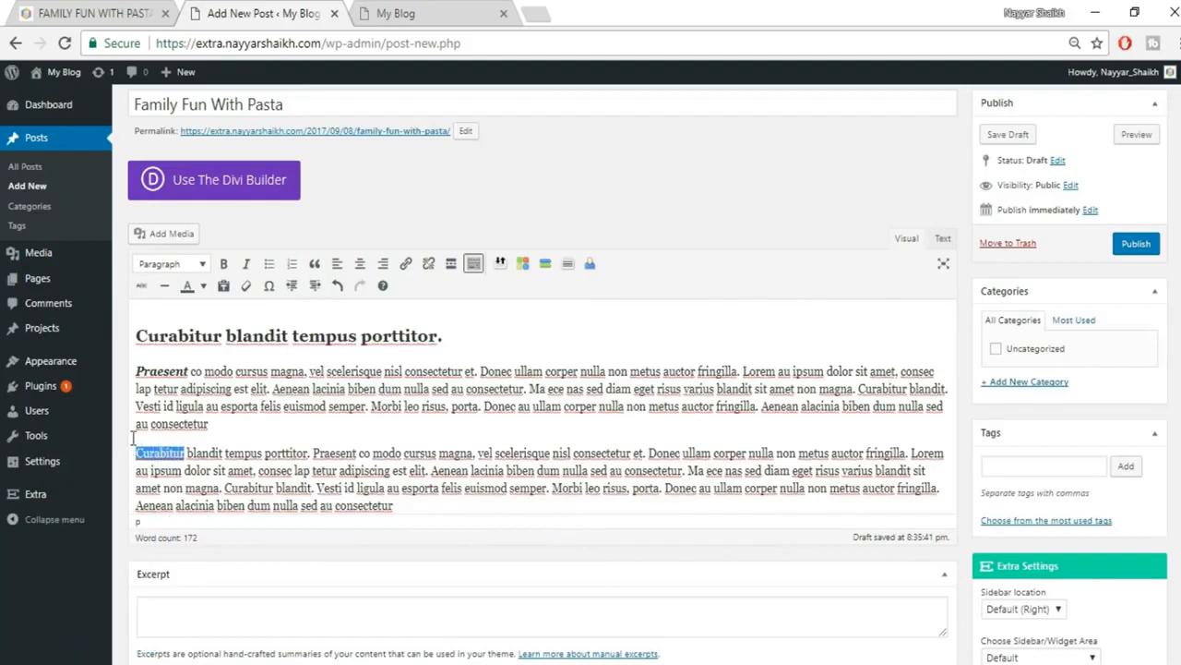
{"action": "left_click", "coordinate": [143, 287]}
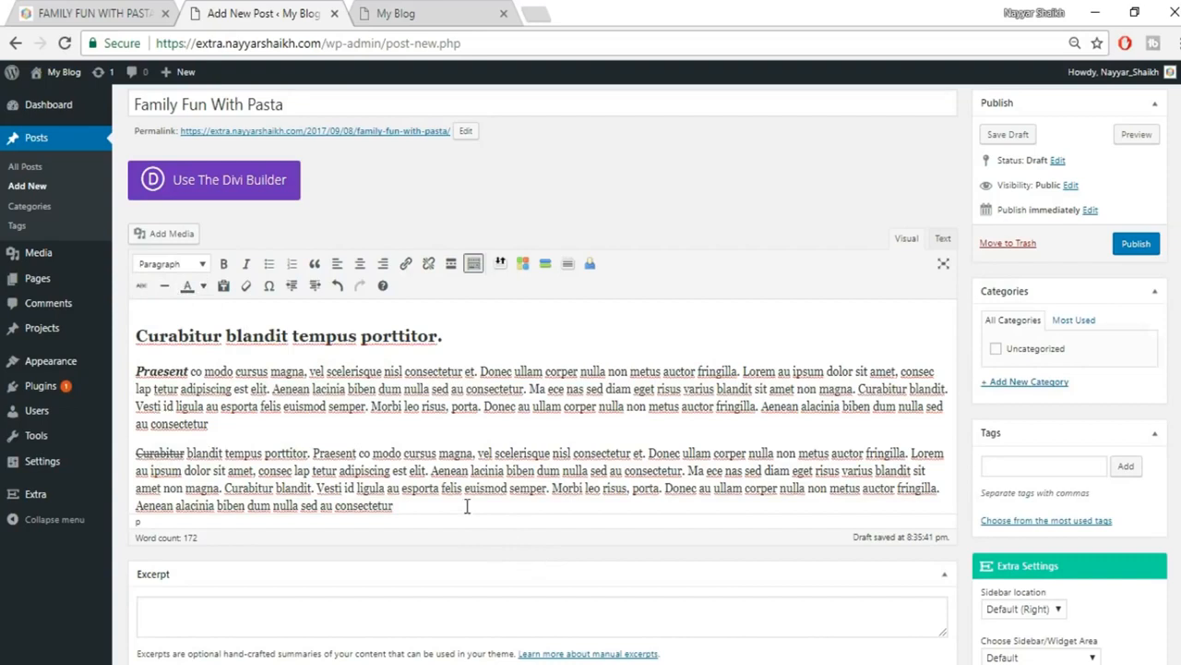
{"action": "key", "text": "Return"}
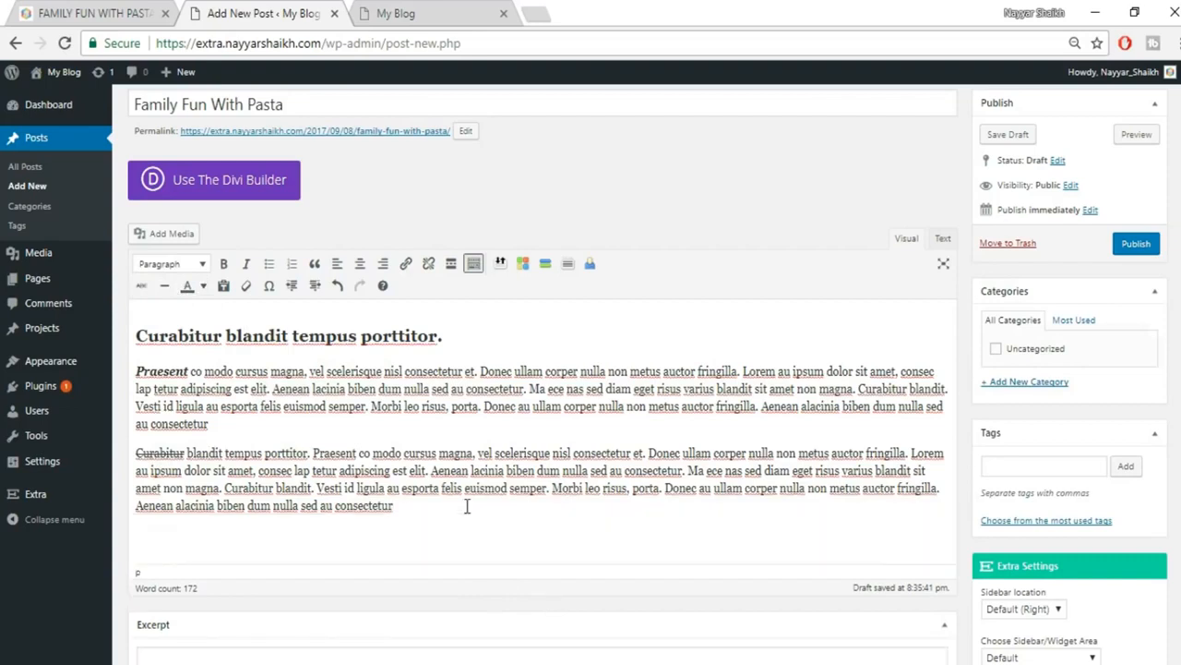
{"action": "left_click", "coordinate": [165, 285]}
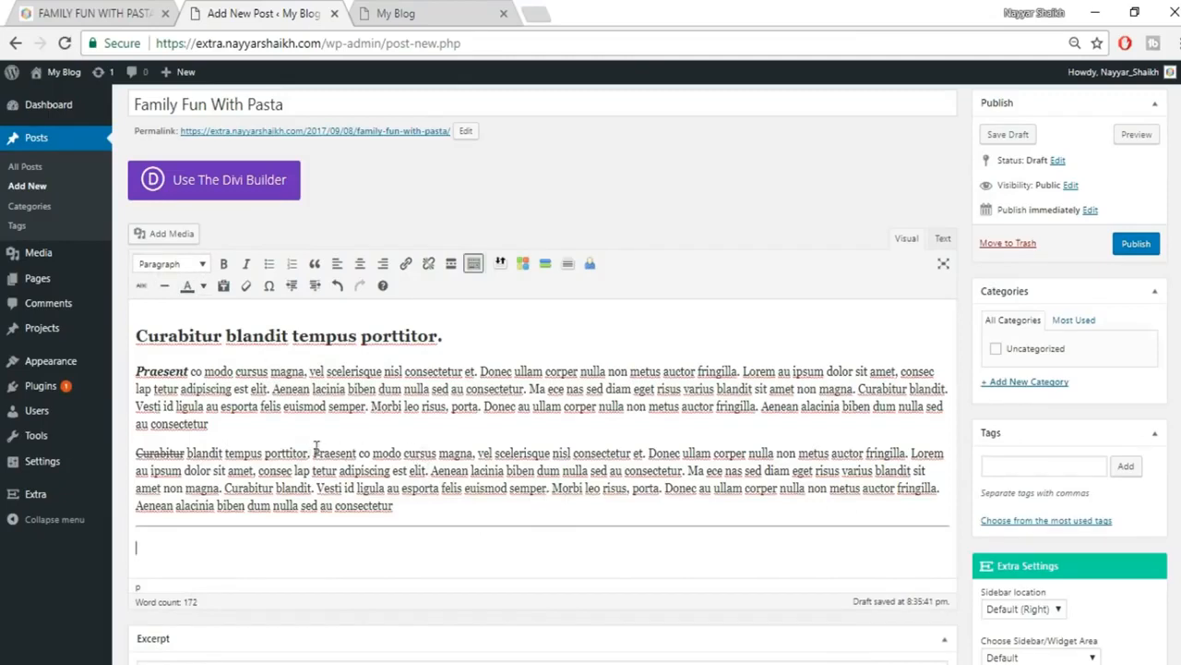
Step: Colour the word Praesent in the second paragraph red
{"action": "left_click_drag", "start_coordinate": [317, 449], "coordinate": [366, 450]}
{"action": "left_click", "coordinate": [202, 291]}
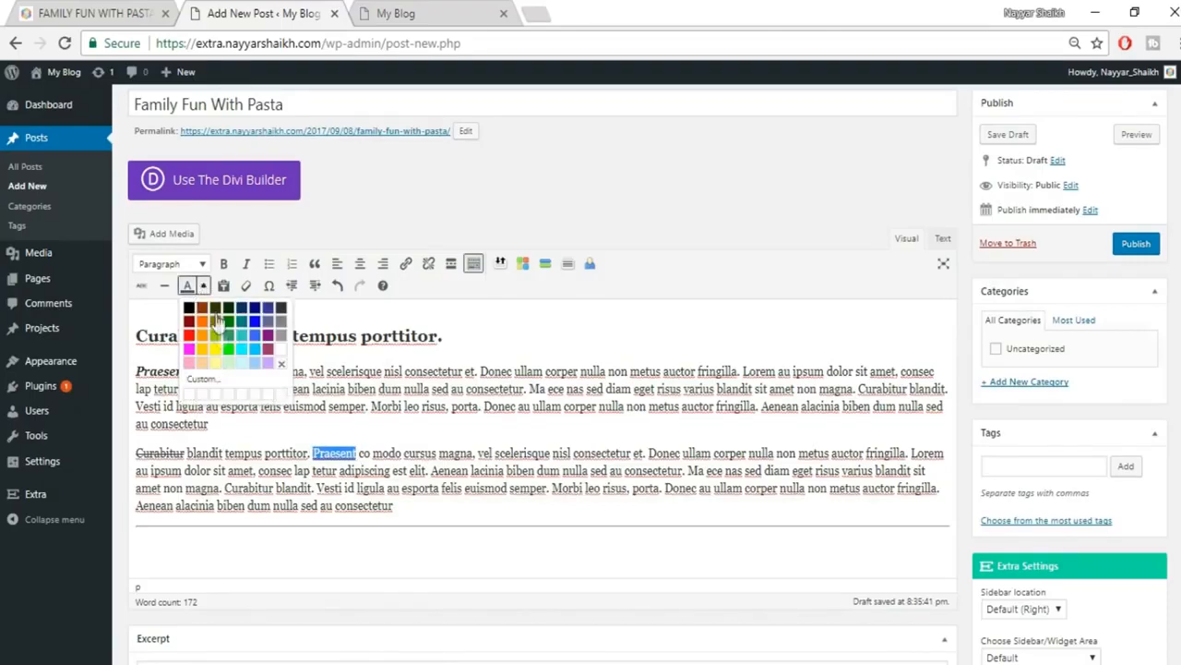
{"action": "left_click", "coordinate": [189, 338]}
{"action": "left_click", "coordinate": [497, 489]}
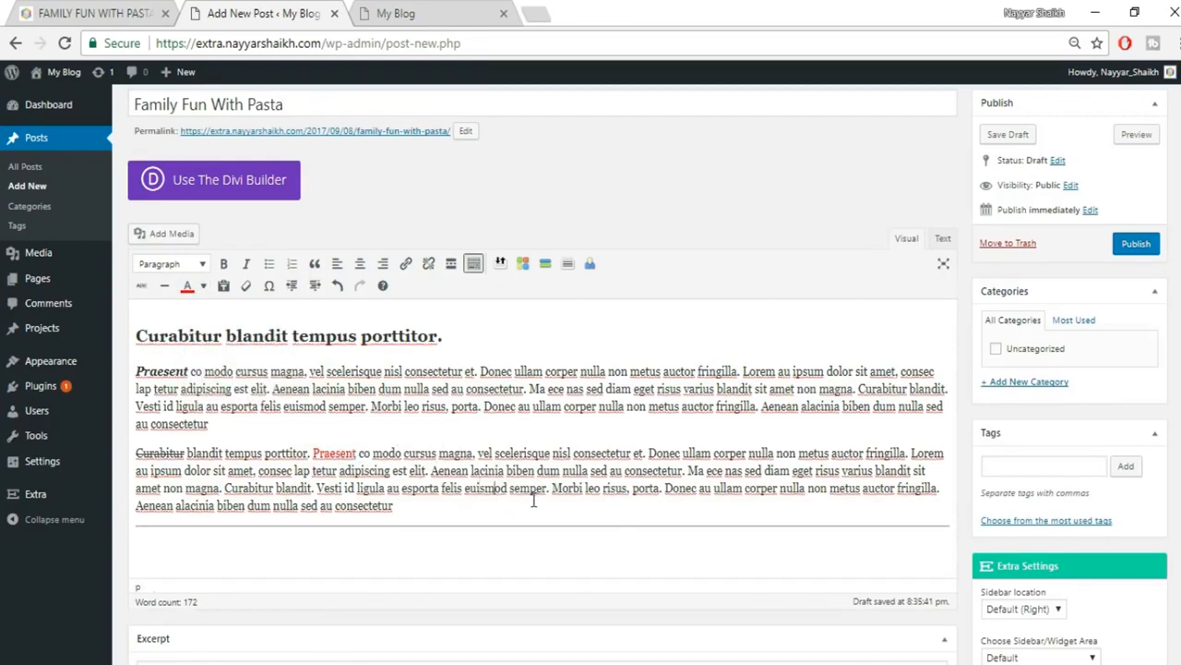
Step: Browse the special characters picker, close it, and scroll back up to the post title
{"action": "left_click", "coordinate": [270, 292]}
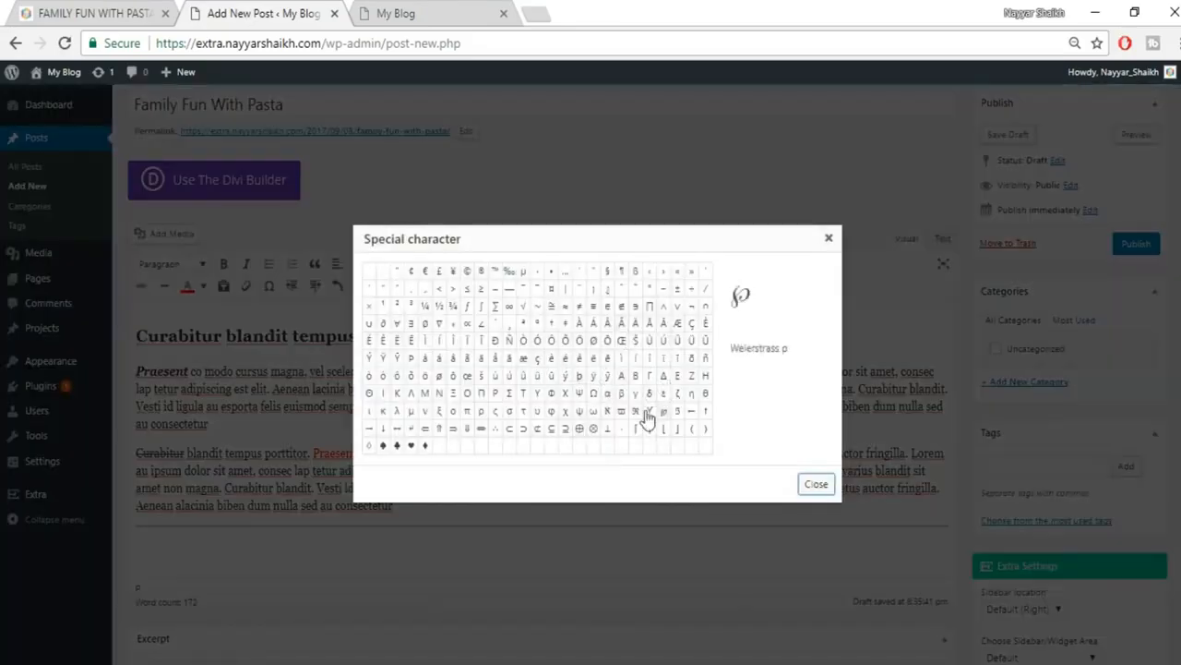
{"action": "scroll", "coordinate": [345, 474], "scroll_direction": "down", "scroll_amount": 1}
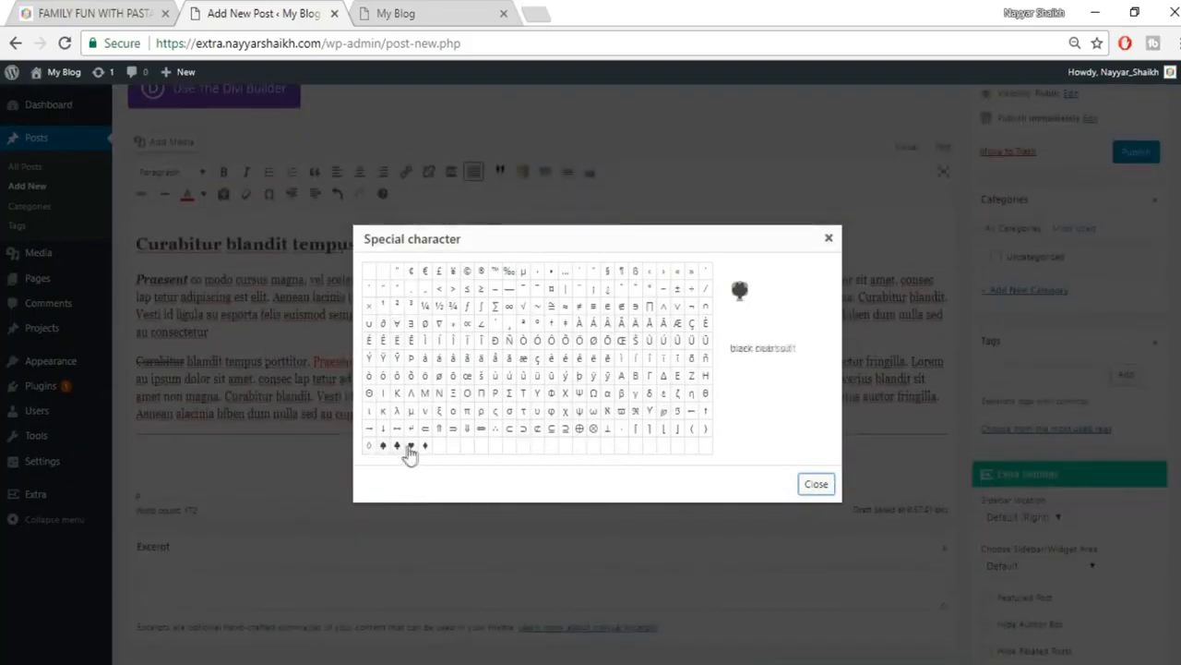
{"action": "left_click", "coordinate": [828, 241]}
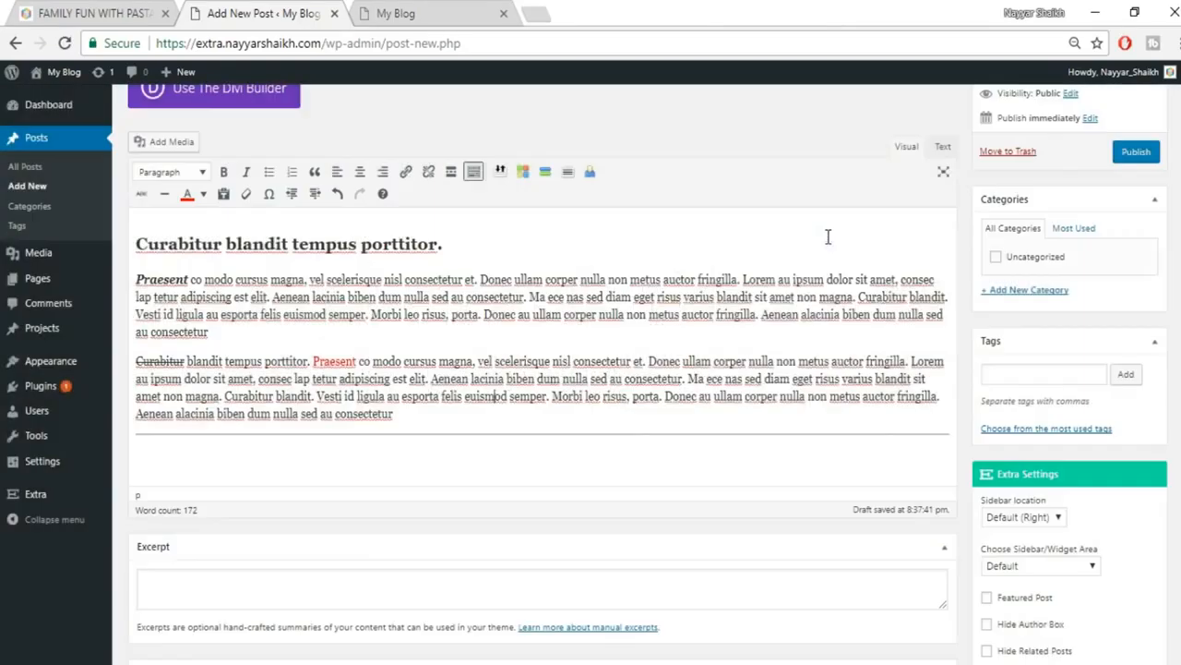
{"action": "scroll", "coordinate": [849, 415], "scroll_direction": "up", "scroll_amount": 1}
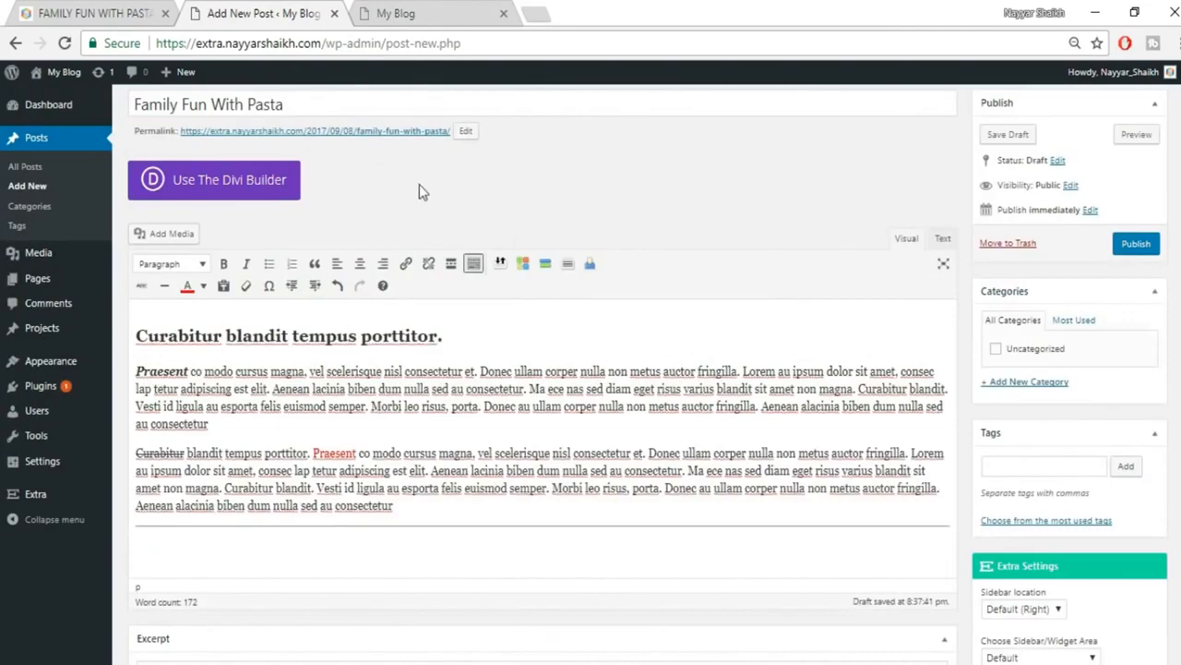
{"action": "scroll", "coordinate": [422, 190], "scroll_direction": "up", "scroll_amount": 1}
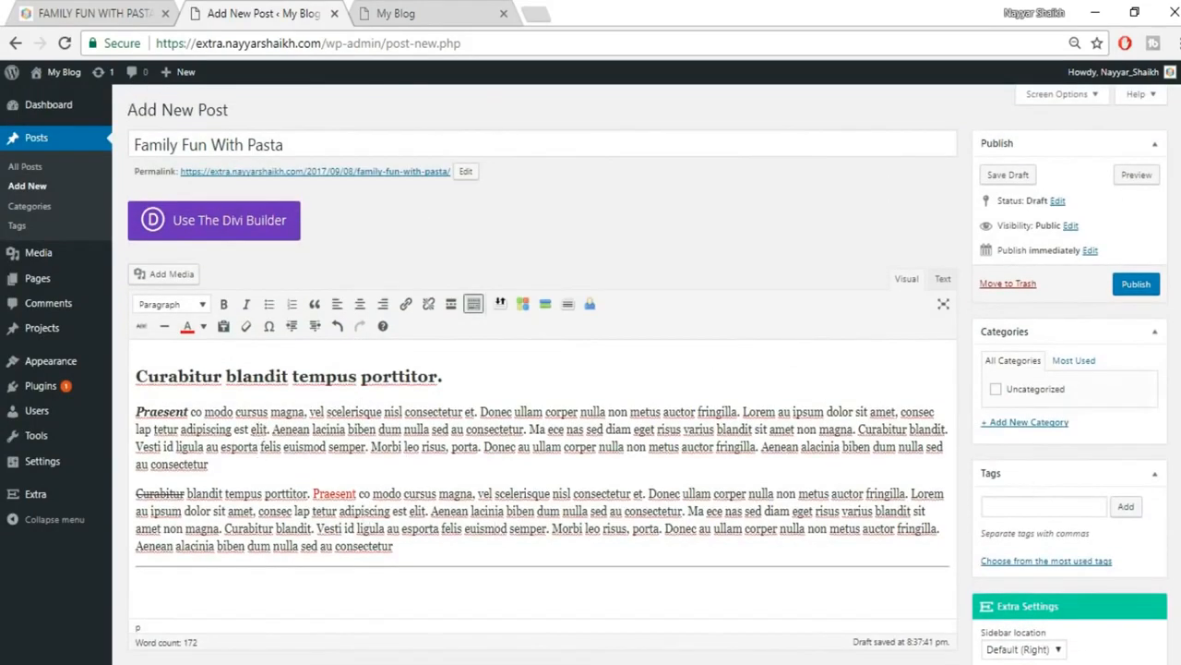
Step: Create a category named Famous and file the post under it
{"action": "left_click", "coordinate": [1011, 424]}
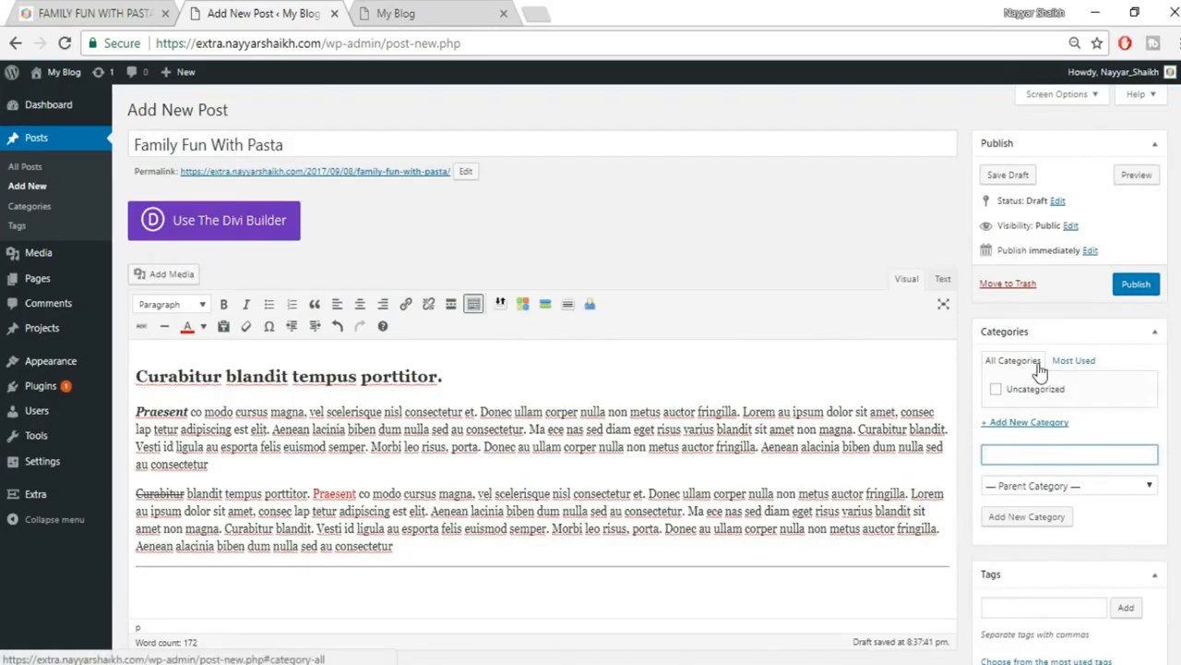
{"action": "type", "text": "us"}
{"action": "left_click", "coordinate": [1054, 519]}
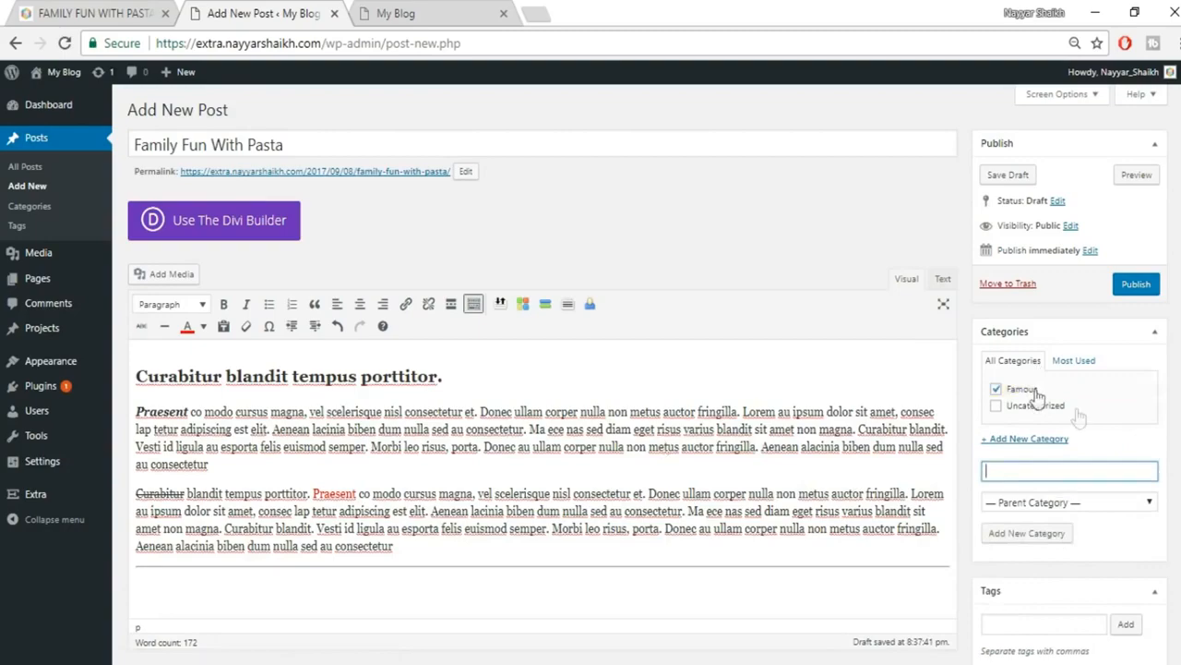
{"action": "scroll", "coordinate": [1025, 360], "scroll_direction": "down", "scroll_amount": 3}
{"action": "left_click", "coordinate": [1025, 349]}
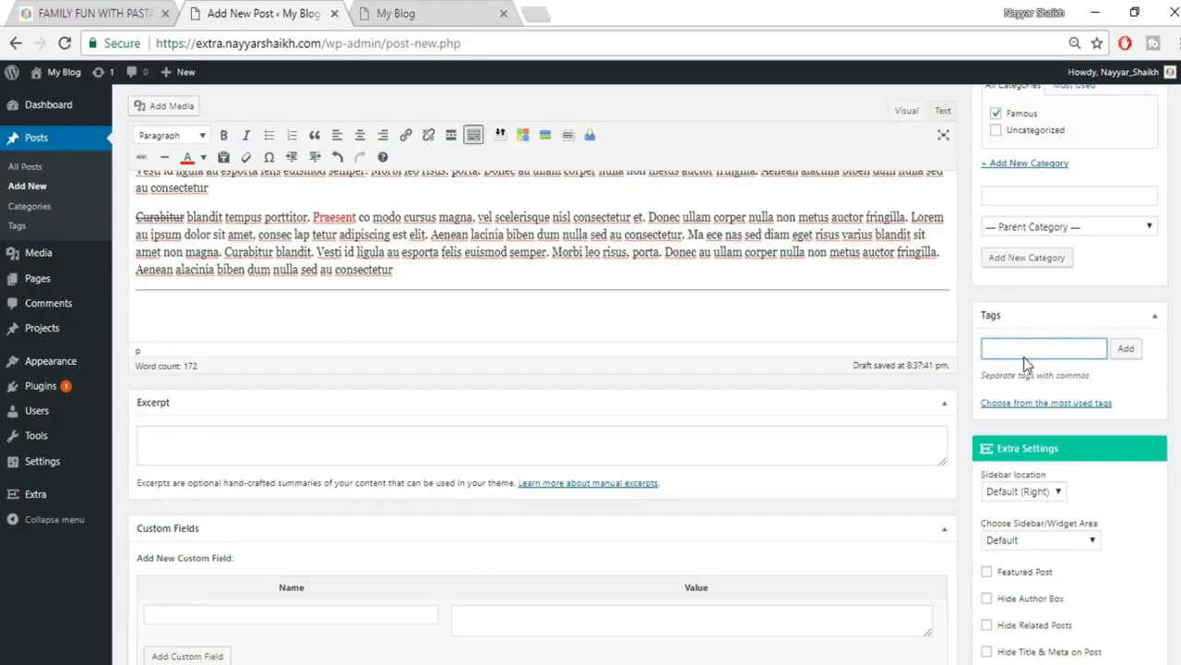
Step: Tag the post with SEO and Website
{"action": "type", "text": "SEO, Website"}
{"action": "left_click", "coordinate": [1126, 349]}
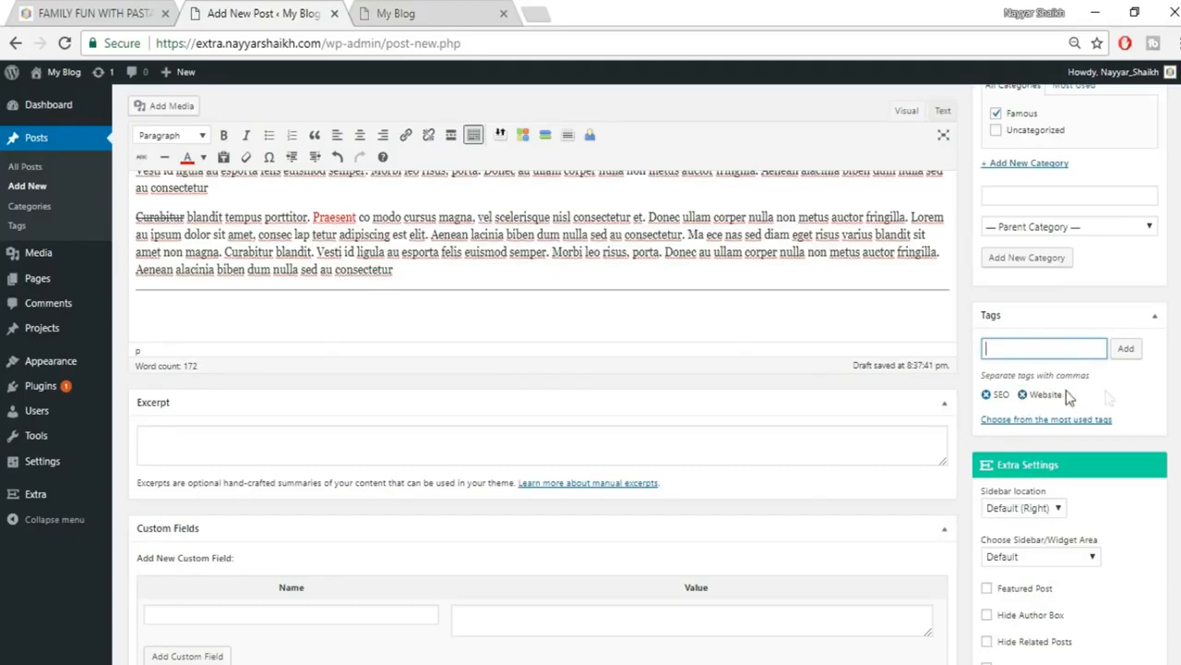
Step: Keep the Sidebar location at Default (Right), then switch to the published pasta post
{"action": "scroll", "coordinate": [1168, 342], "scroll_direction": "down", "scroll_amount": 3}
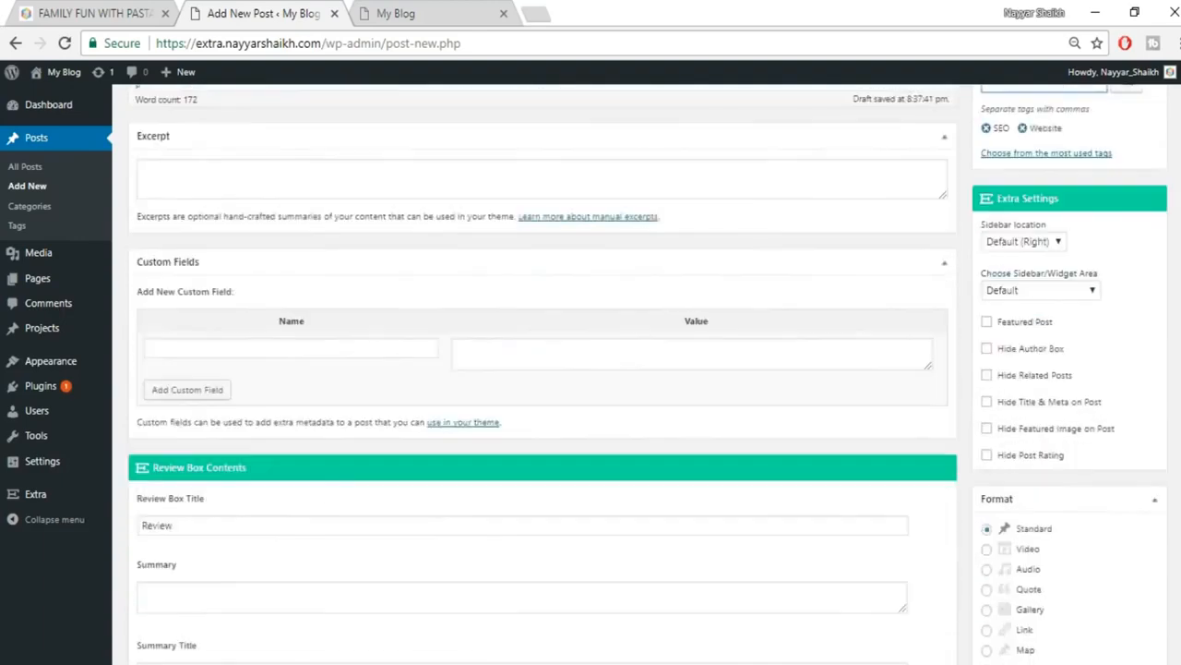
{"action": "left_click", "coordinate": [1057, 238]}
{"action": "left_click", "coordinate": [1041, 249]}
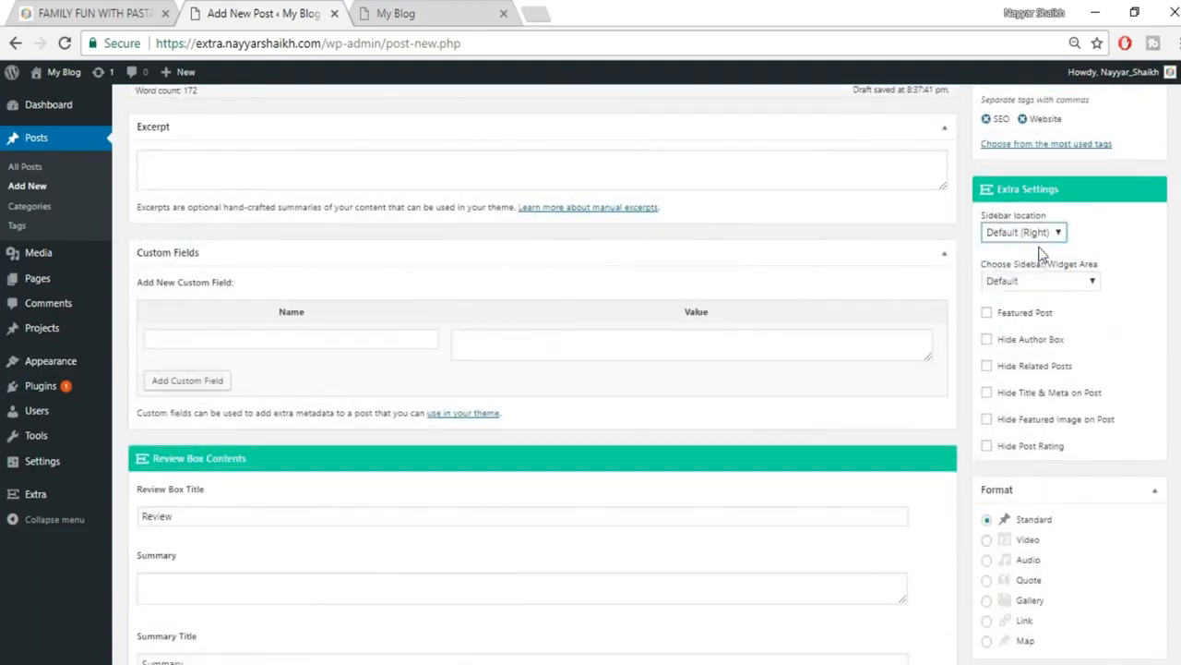
{"action": "left_click", "coordinate": [1029, 237]}
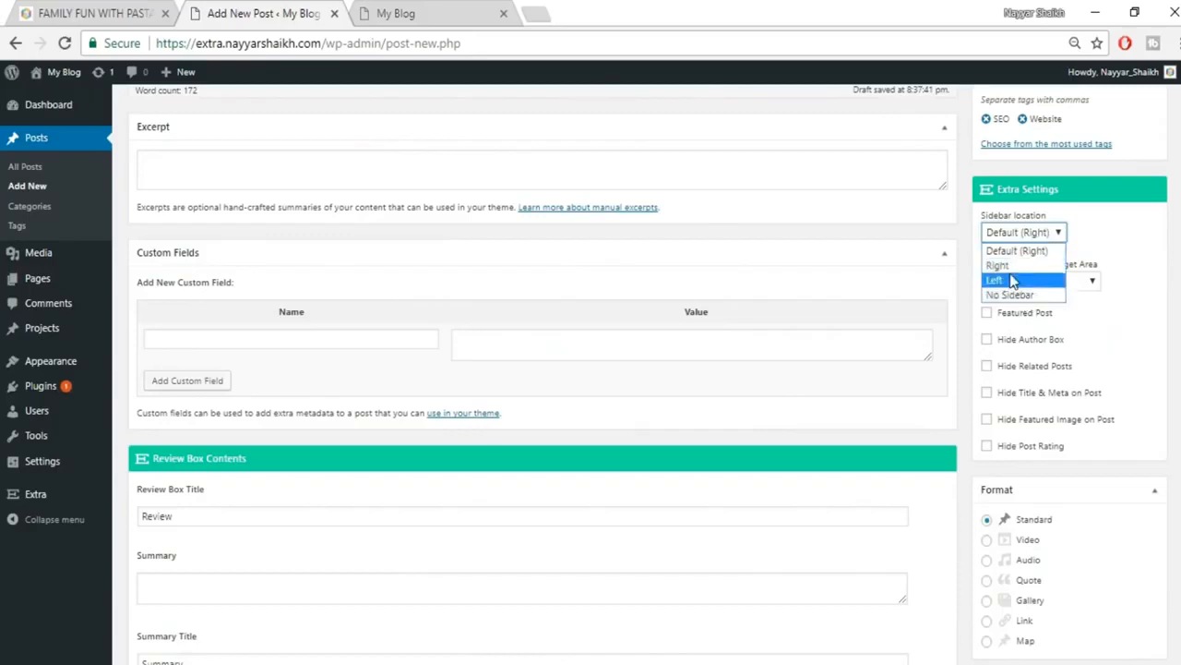
{"action": "left_click", "coordinate": [1095, 243]}
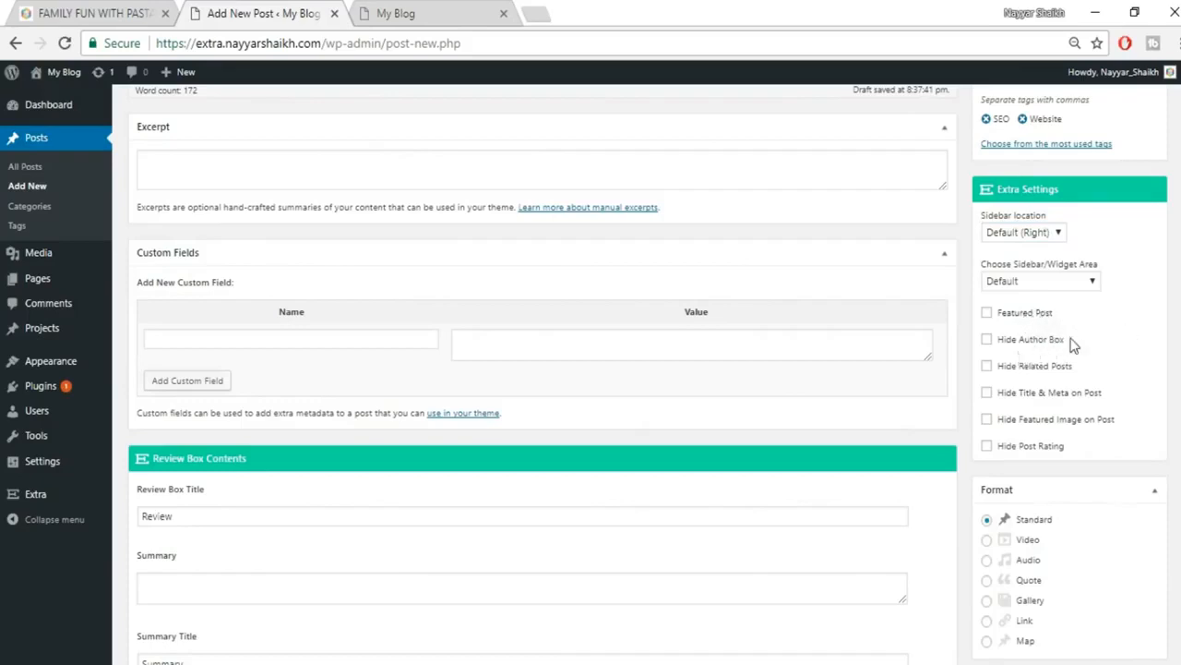
{"action": "left_click", "coordinate": [138, 12]}
Step: Check the reference post's 85% review score, then bring up the editor's Review Box Contents
{"action": "scroll", "coordinate": [481, 397], "scroll_direction": "down", "scroll_amount": 12}
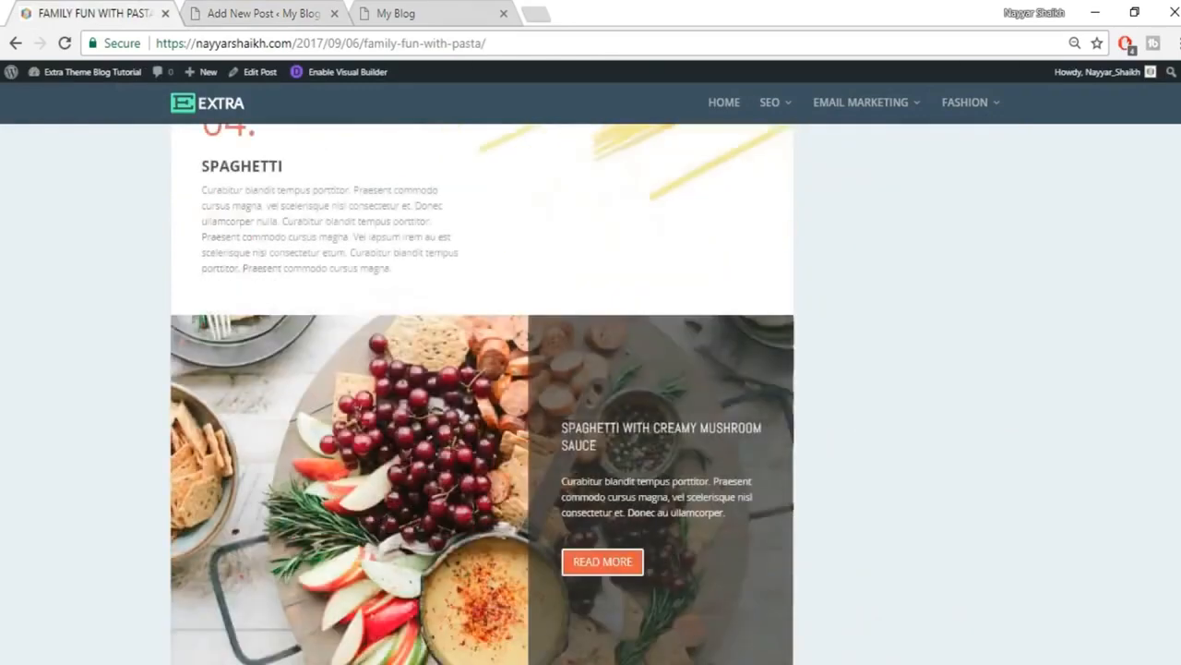
{"action": "scroll", "coordinate": [1130, 569], "scroll_direction": "down", "scroll_amount": 15}
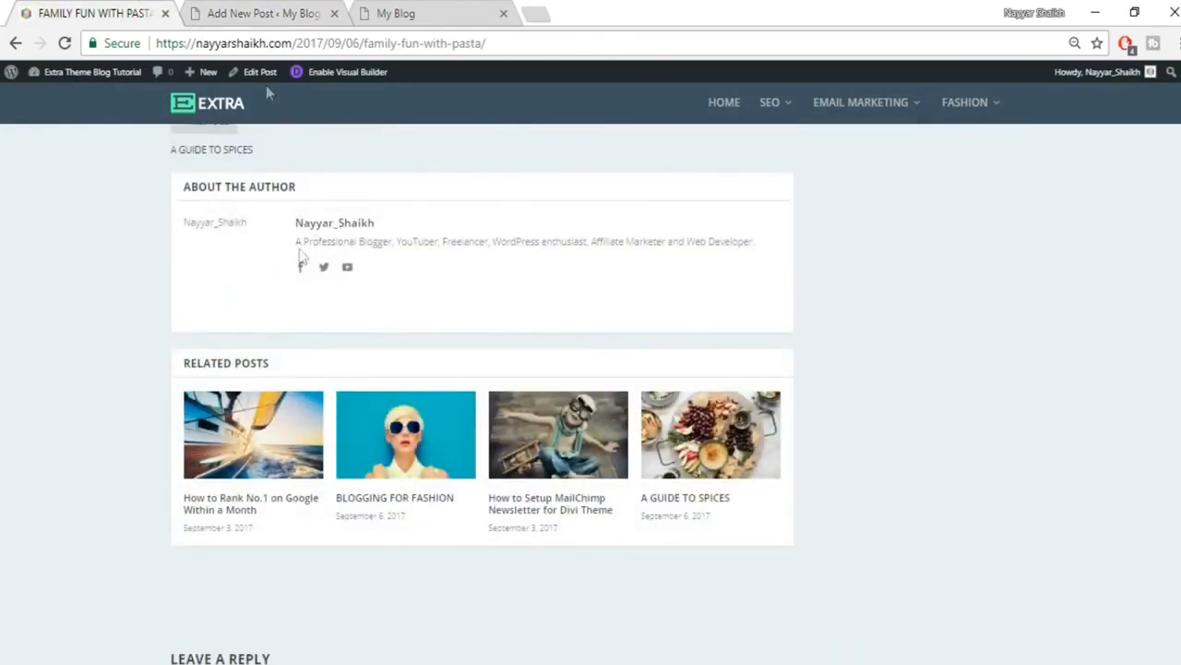
{"action": "left_click", "coordinate": [244, 13]}
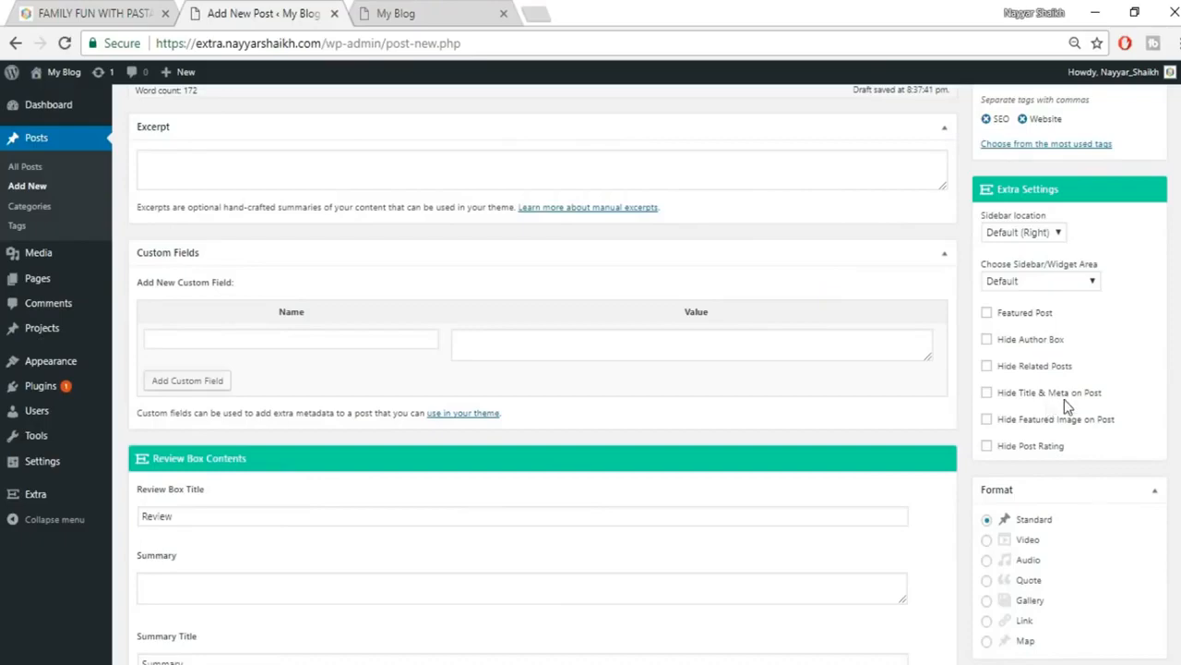
{"action": "left_click", "coordinate": [127, 9]}
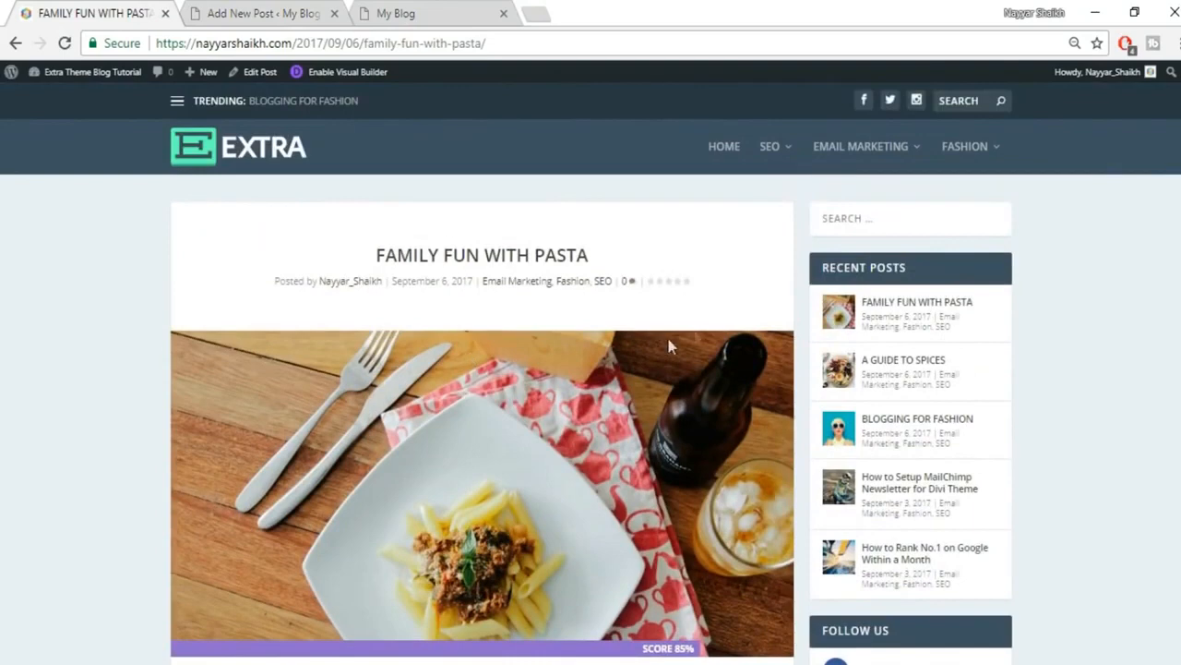
{"action": "left_click", "coordinate": [296, 11]}
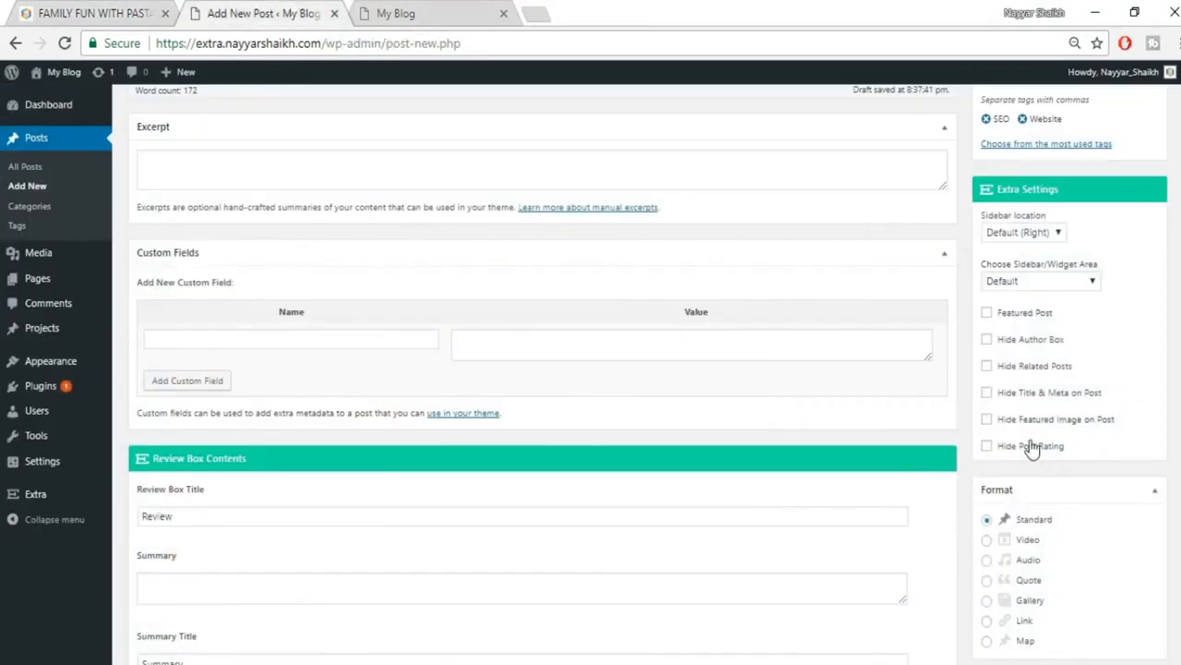
{"action": "left_click", "coordinate": [31, 9]}
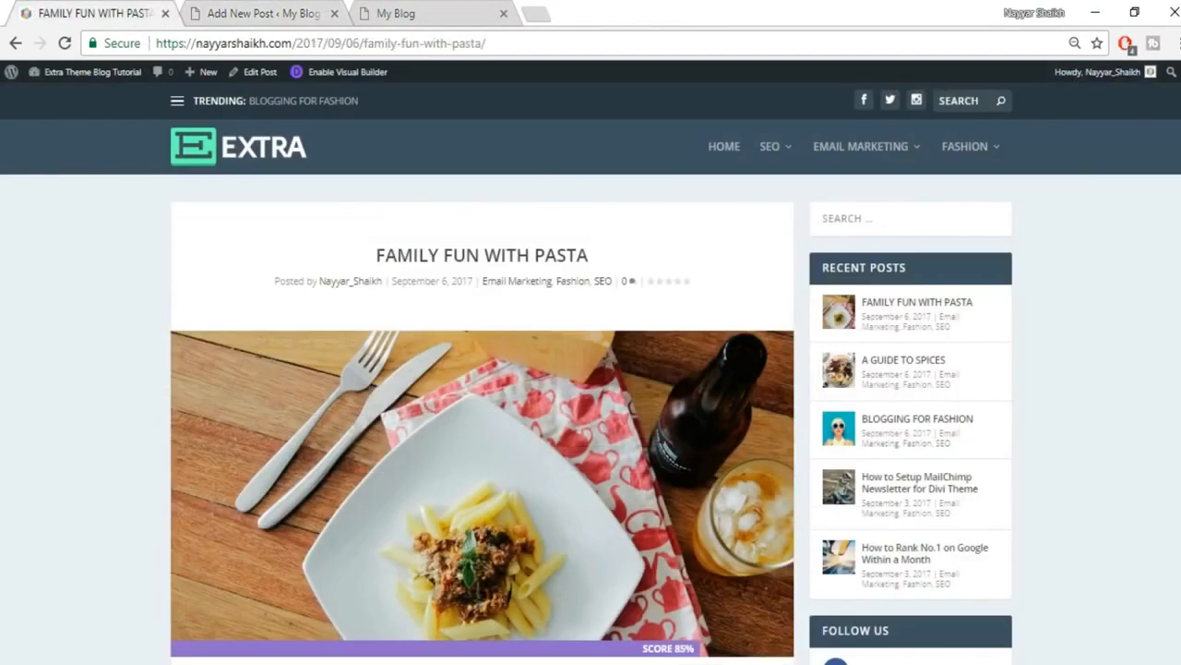
{"action": "scroll", "coordinate": [591, 369], "scroll_direction": "down", "scroll_amount": 2}
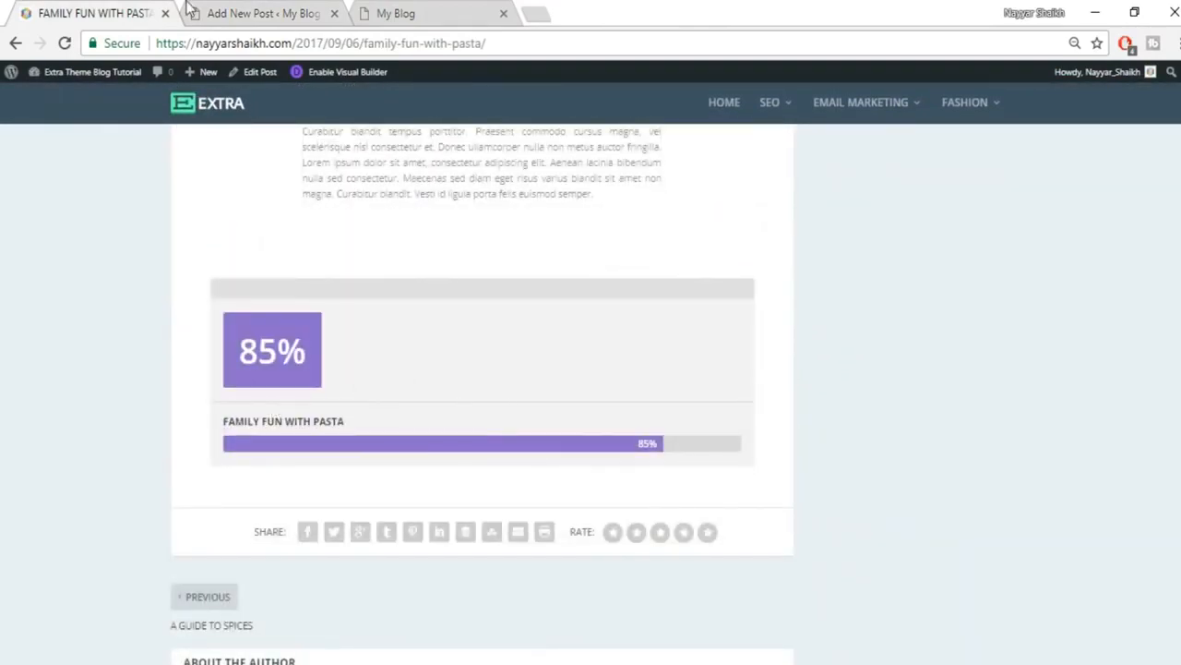
{"action": "left_click", "coordinate": [192, 11]}
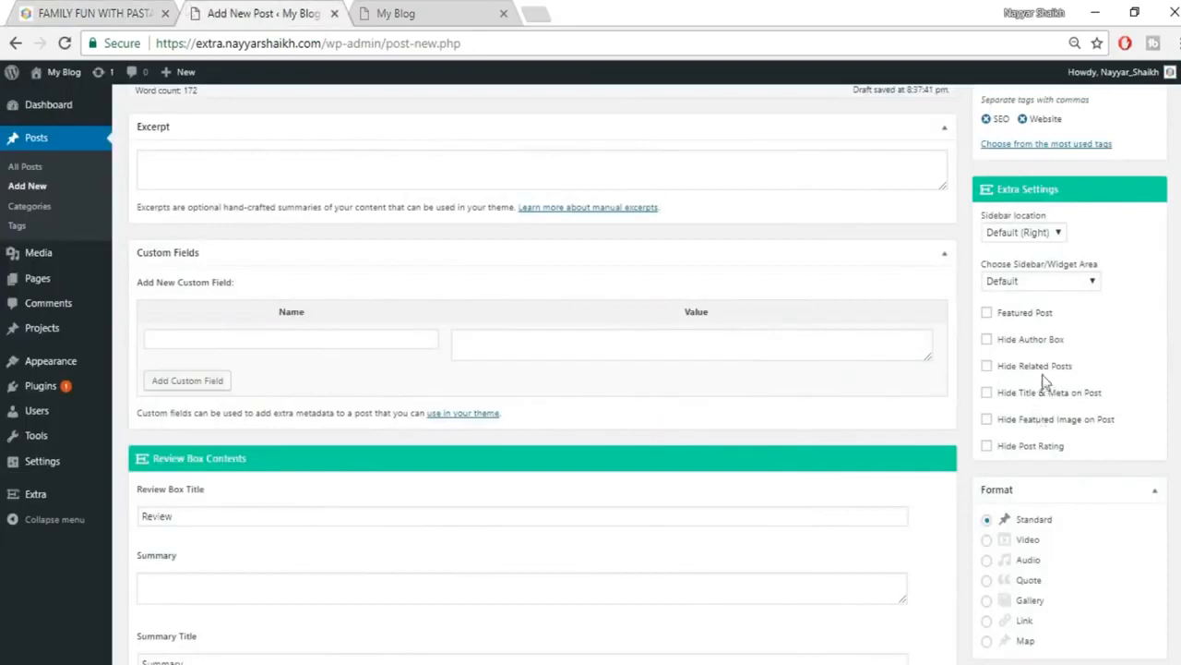
{"action": "scroll", "coordinate": [1052, 420], "scroll_direction": "down", "scroll_amount": 1}
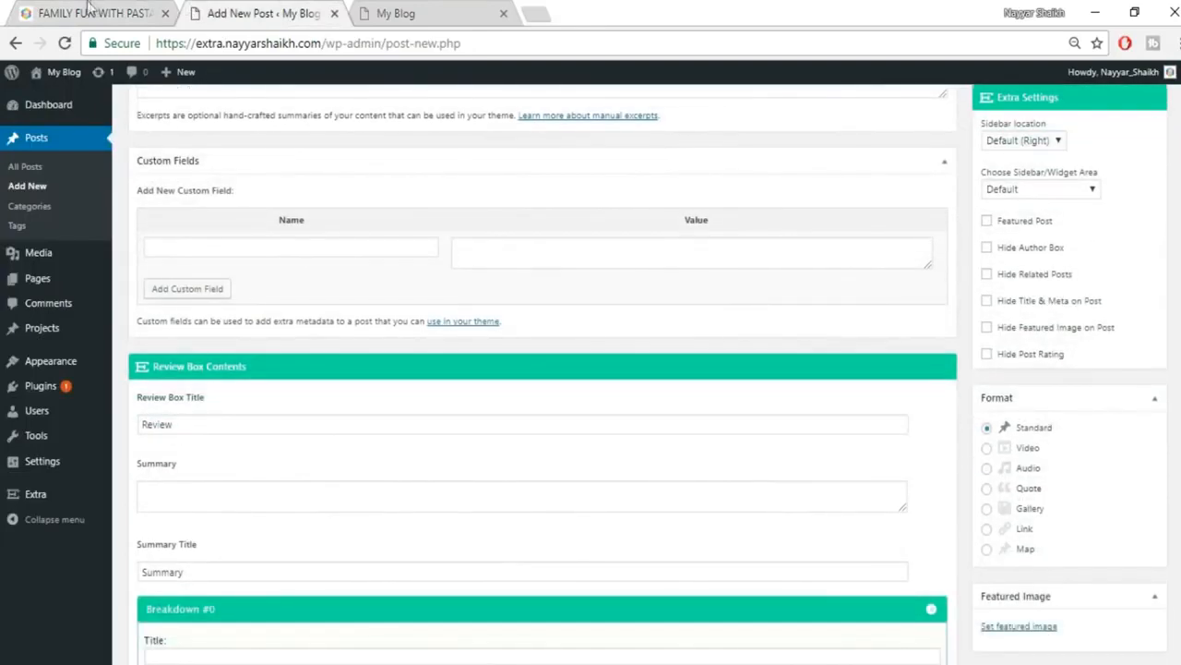
{"action": "left_click", "coordinate": [88, 9]}
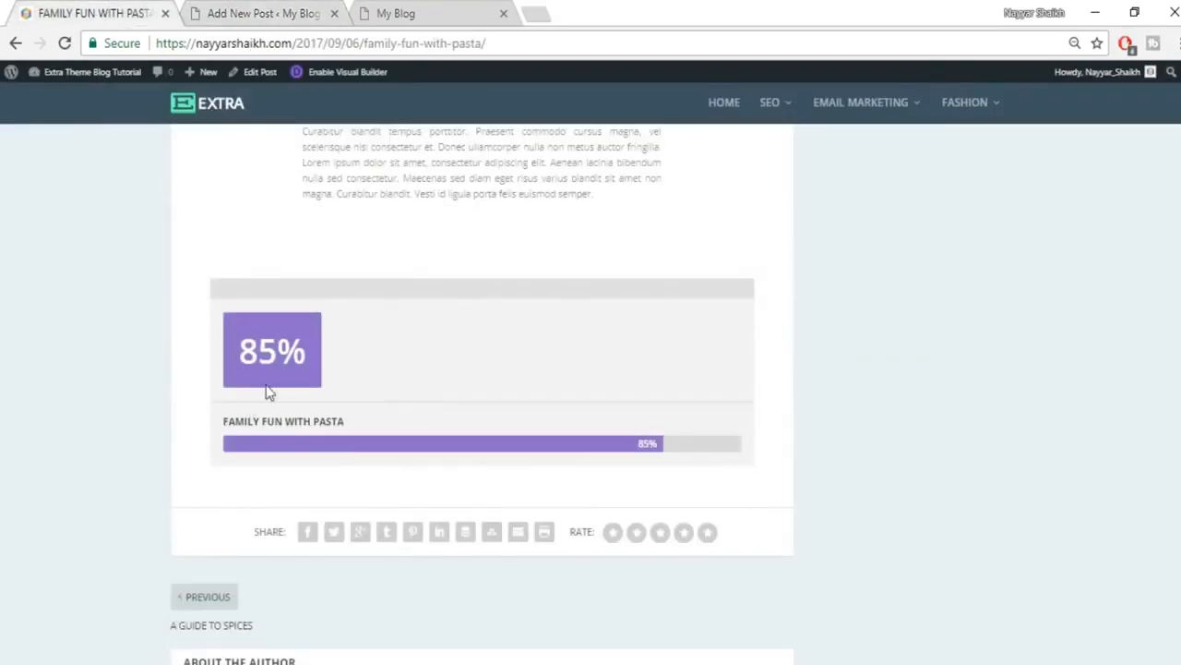
{"action": "left_click", "coordinate": [270, 11]}
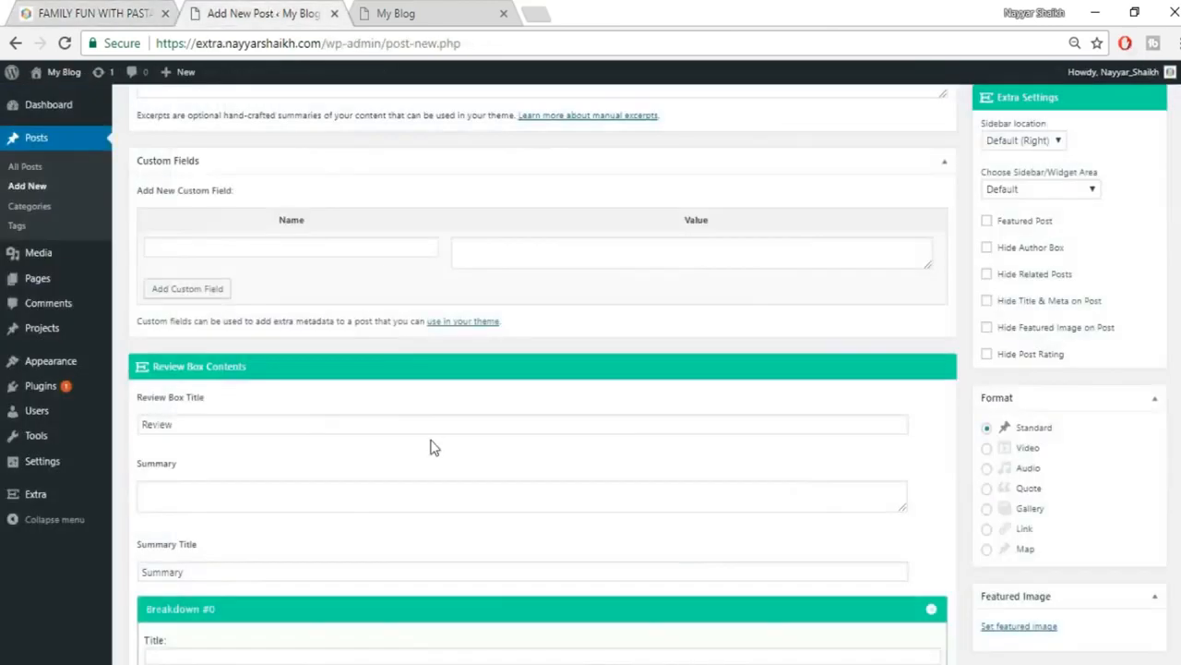
{"action": "scroll", "coordinate": [430, 445], "scroll_direction": "down", "scroll_amount": 2}
Step: Title the first review breakdown Design with a 90% rating
{"action": "left_click", "coordinate": [195, 512]}
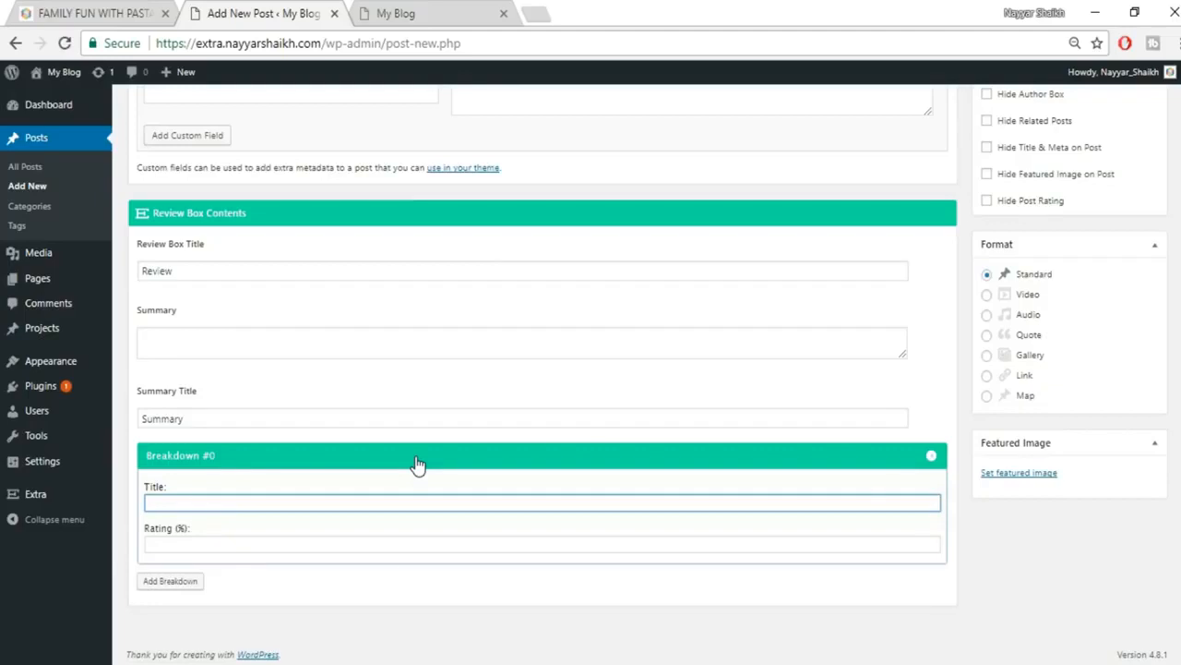
{"action": "type", "text": "Design"}
{"action": "left_click", "coordinate": [361, 560]}
{"action": "left_click", "coordinate": [370, 543]}
{"action": "type", "text": "90"}
{"action": "key", "text": "Return"}
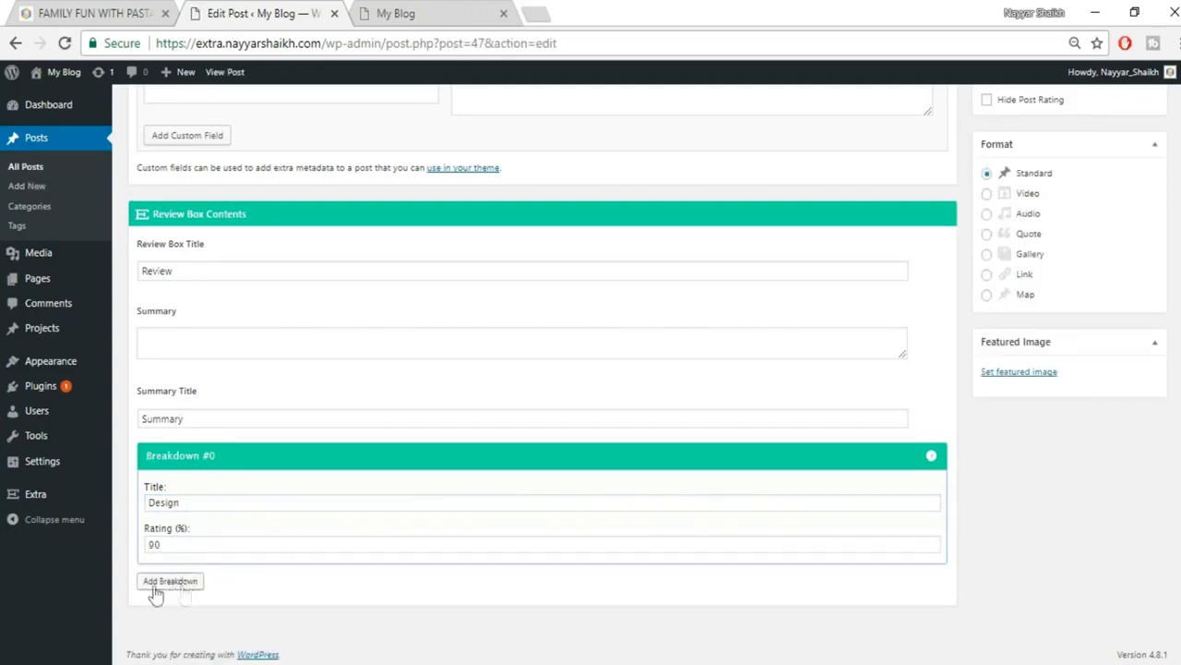
Step: Add a second breakdown titled Easy, rated 80%
{"action": "left_click", "coordinate": [187, 589]}
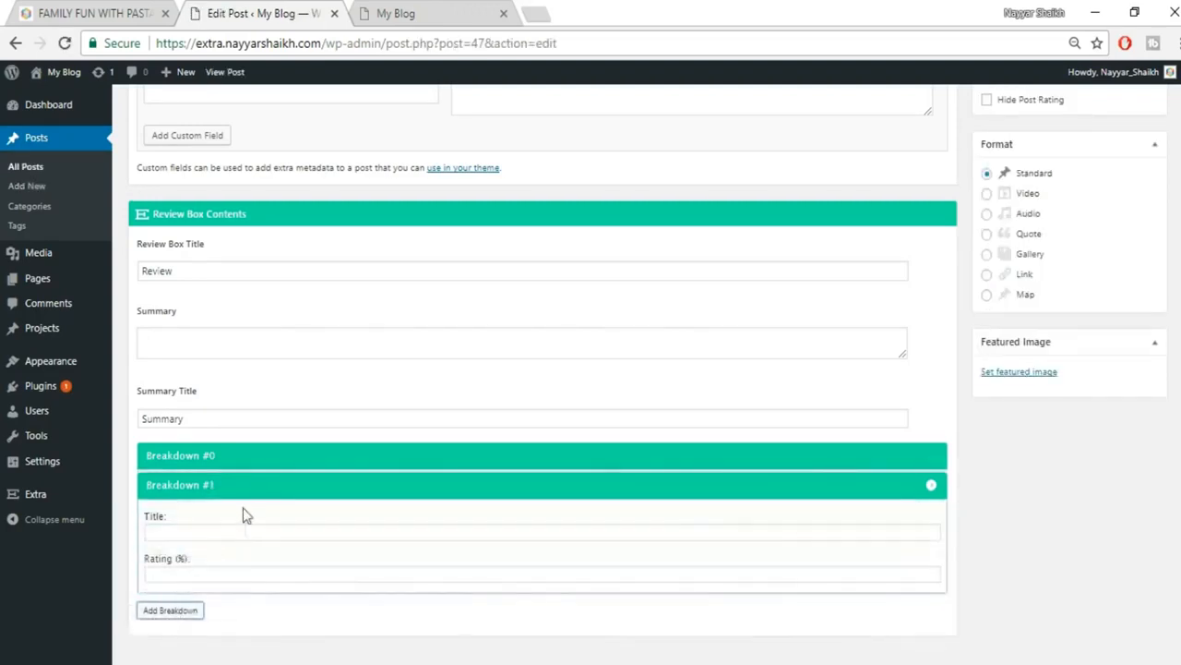
{"action": "left_click", "coordinate": [231, 531]}
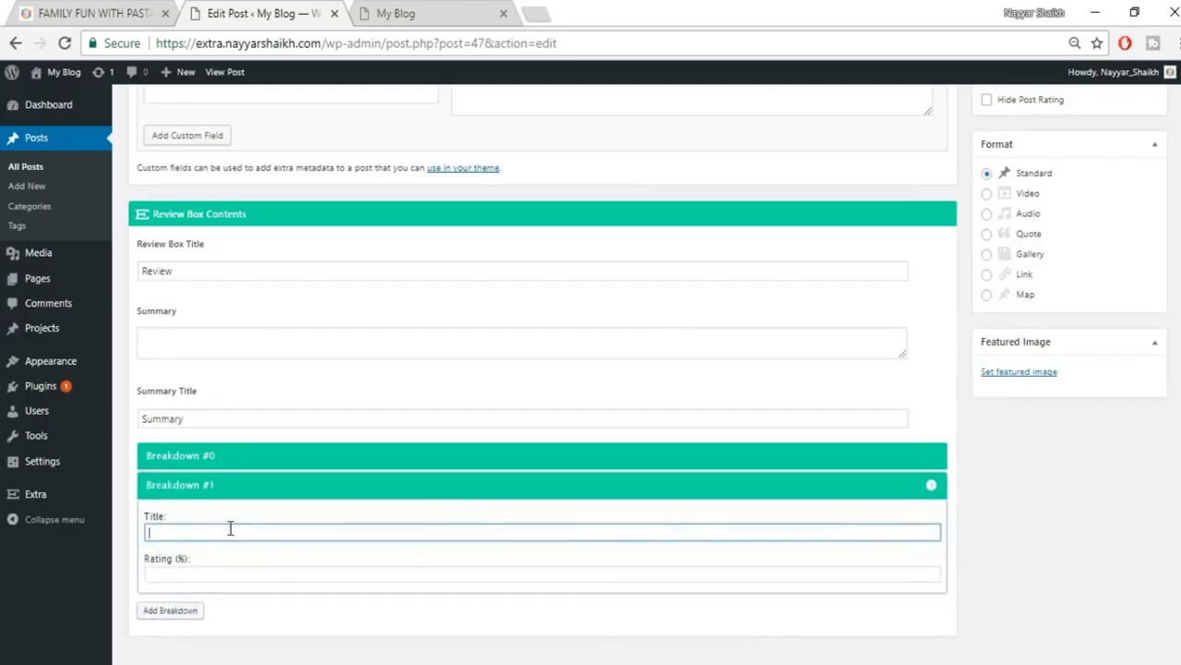
{"action": "type", "text": "Easy"}
{"action": "key", "text": "Tab"}
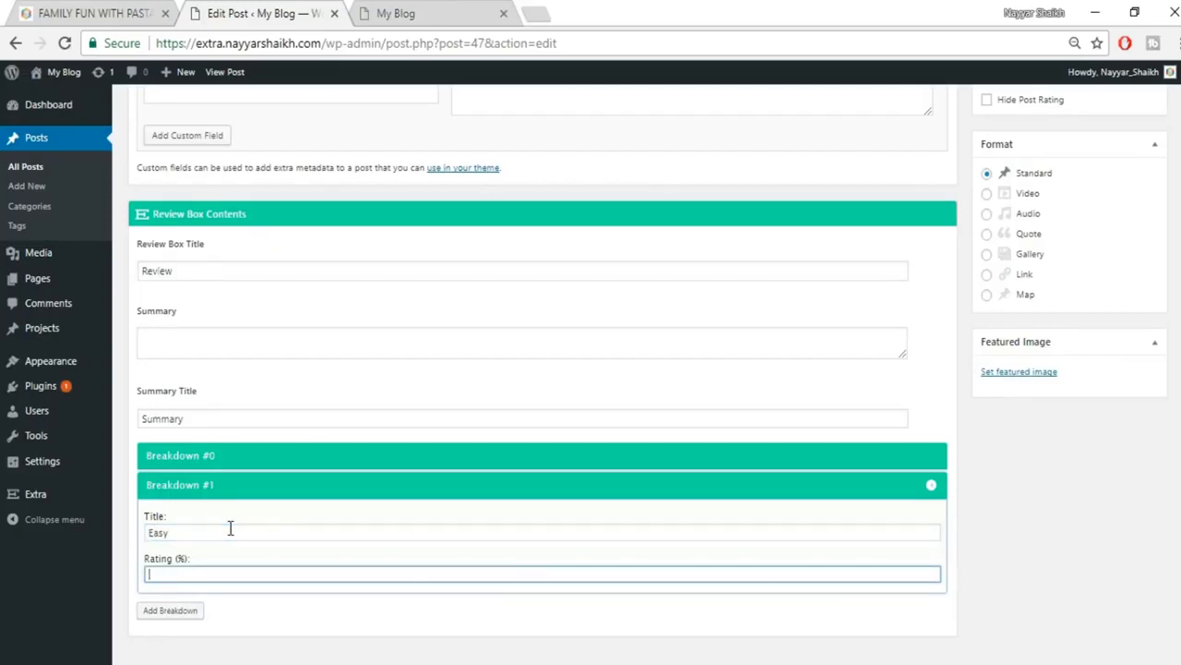
{"action": "type", "text": "80"}
Step: Add a third breakdown, Mobile Friendly at 70%, plus a fourth empty breakdown
{"action": "left_click", "coordinate": [170, 610]}
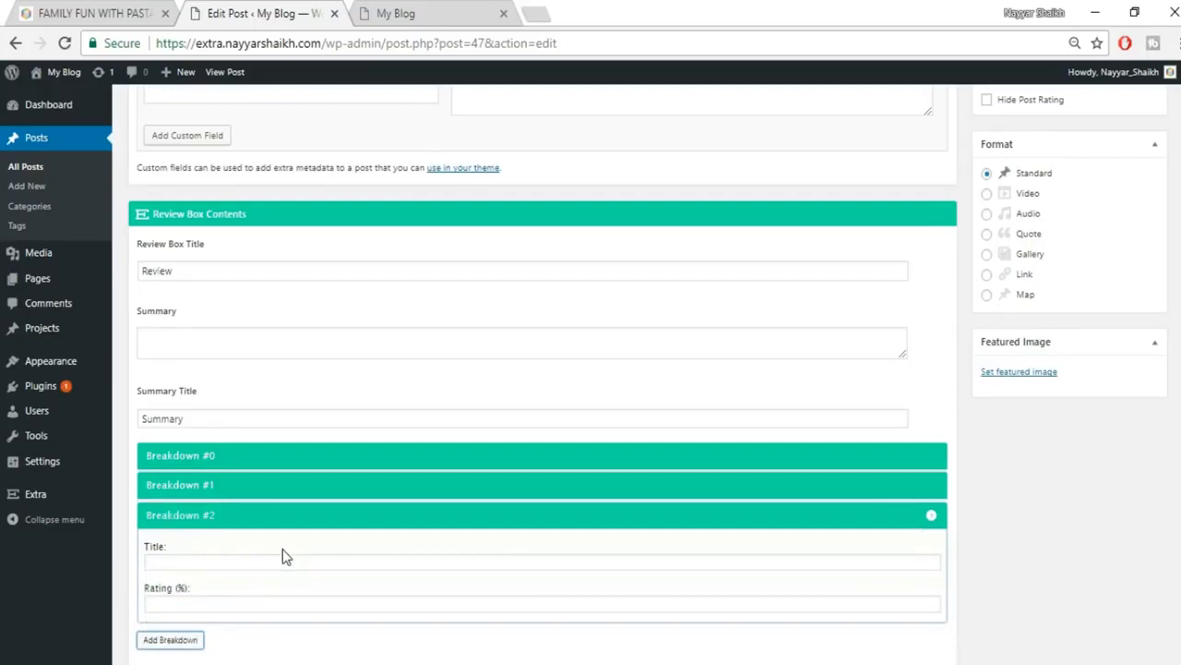
{"action": "left_click", "coordinate": [375, 561]}
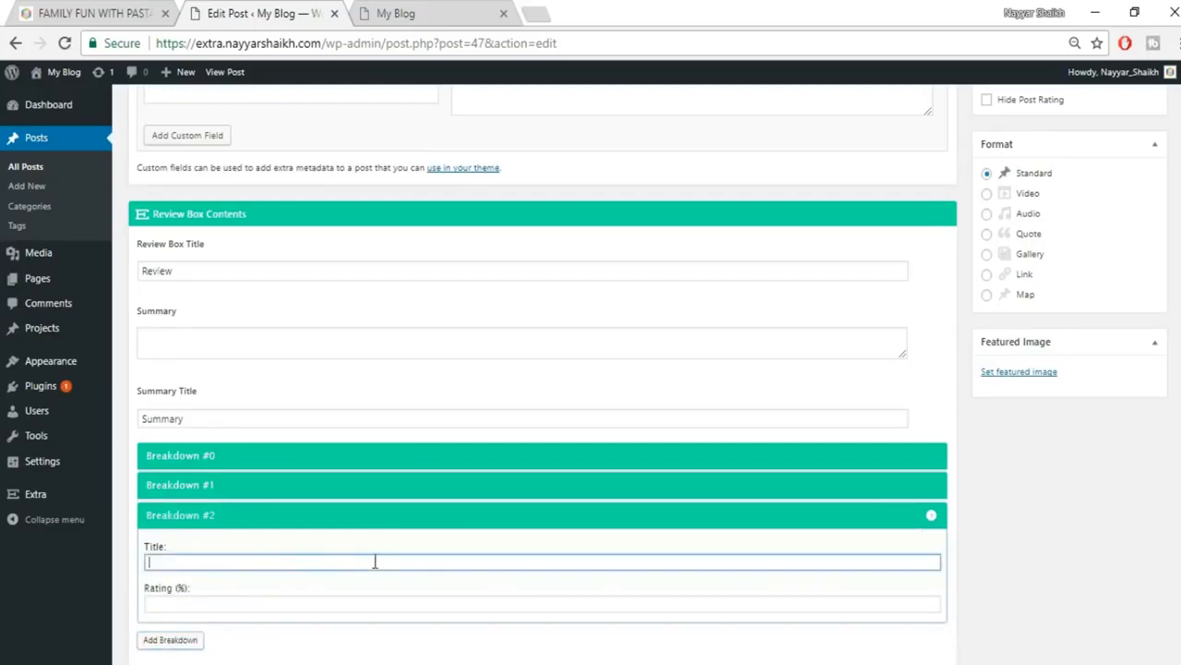
{"action": "type", "text": "Mobile Friendly"}
{"action": "left_click", "coordinate": [332, 604]}
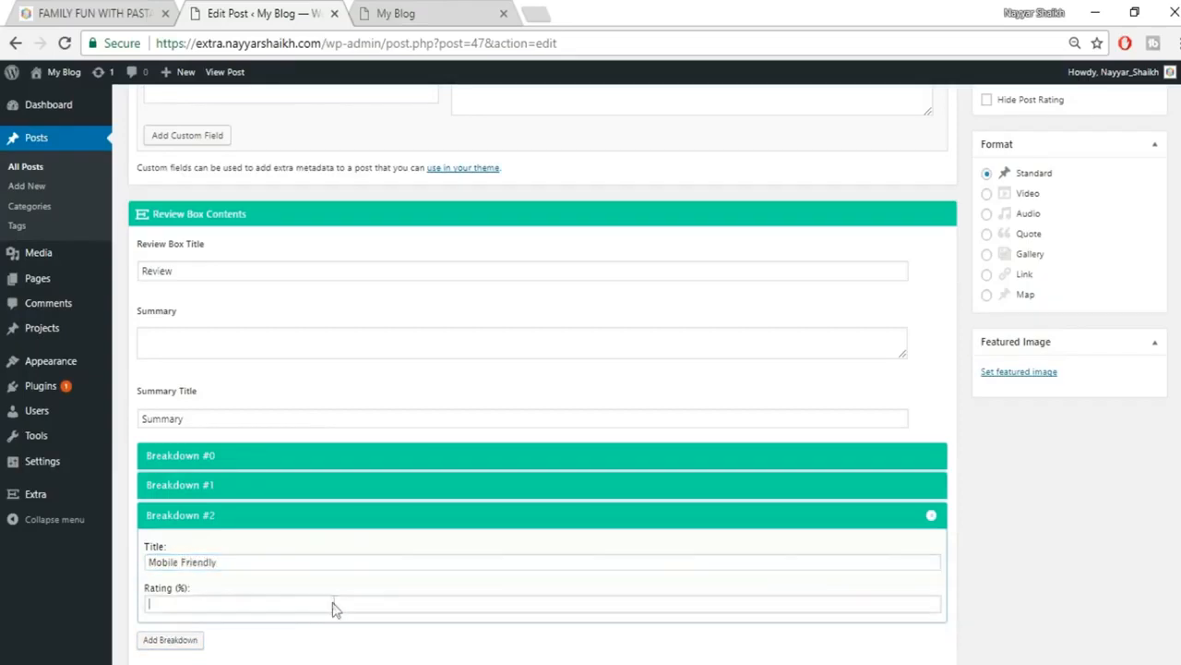
{"action": "type", "text": "70"}
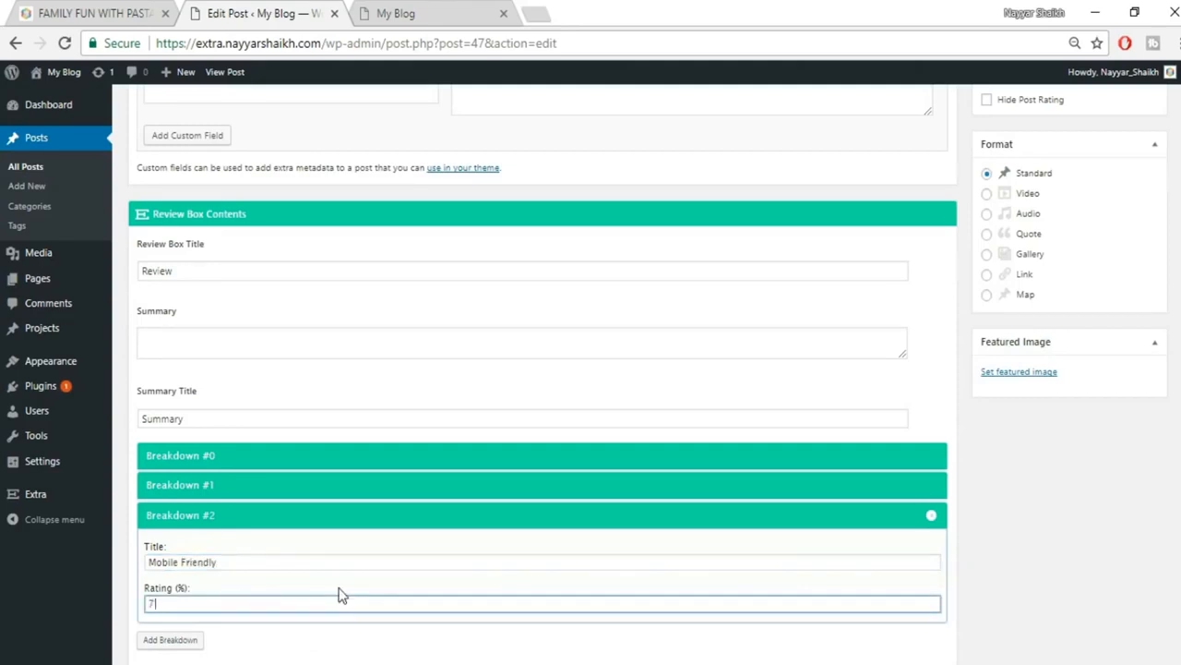
{"action": "left_click", "coordinate": [171, 640]}
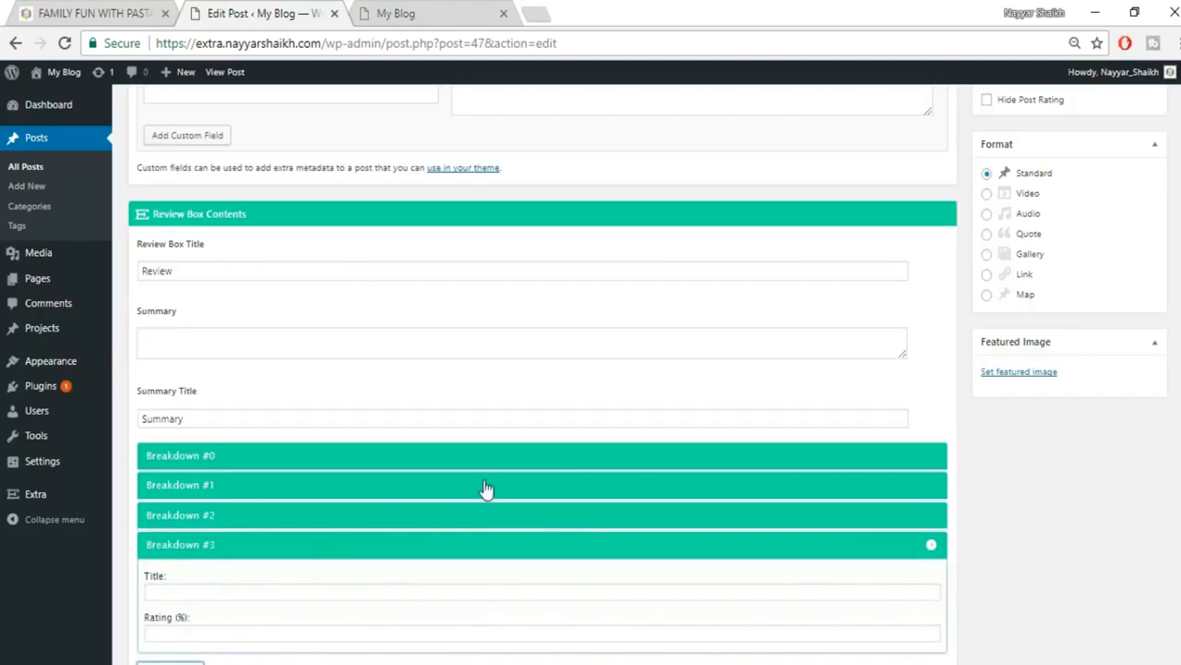
Step: Enter 'This theme is just Amazing!' as the review summary
{"action": "scroll", "coordinate": [443, 461], "scroll_direction": "up", "scroll_amount": 1}
{"action": "left_click", "coordinate": [245, 360]}
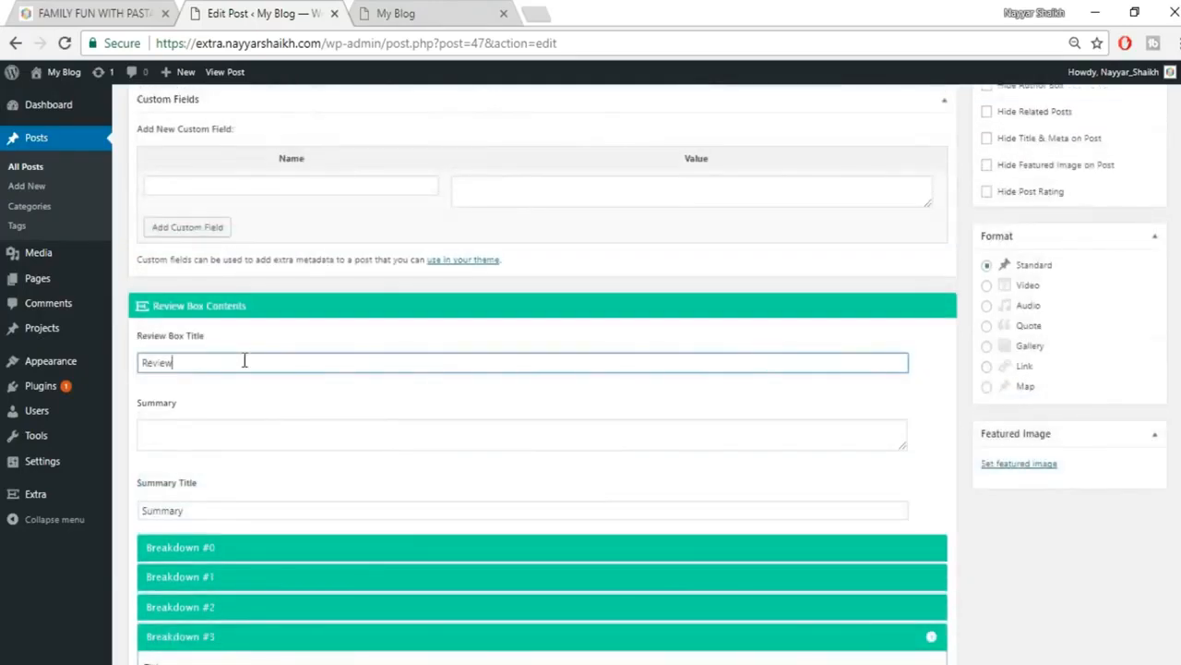
{"action": "left_click", "coordinate": [203, 436]}
{"action": "type", "text": "Th"}
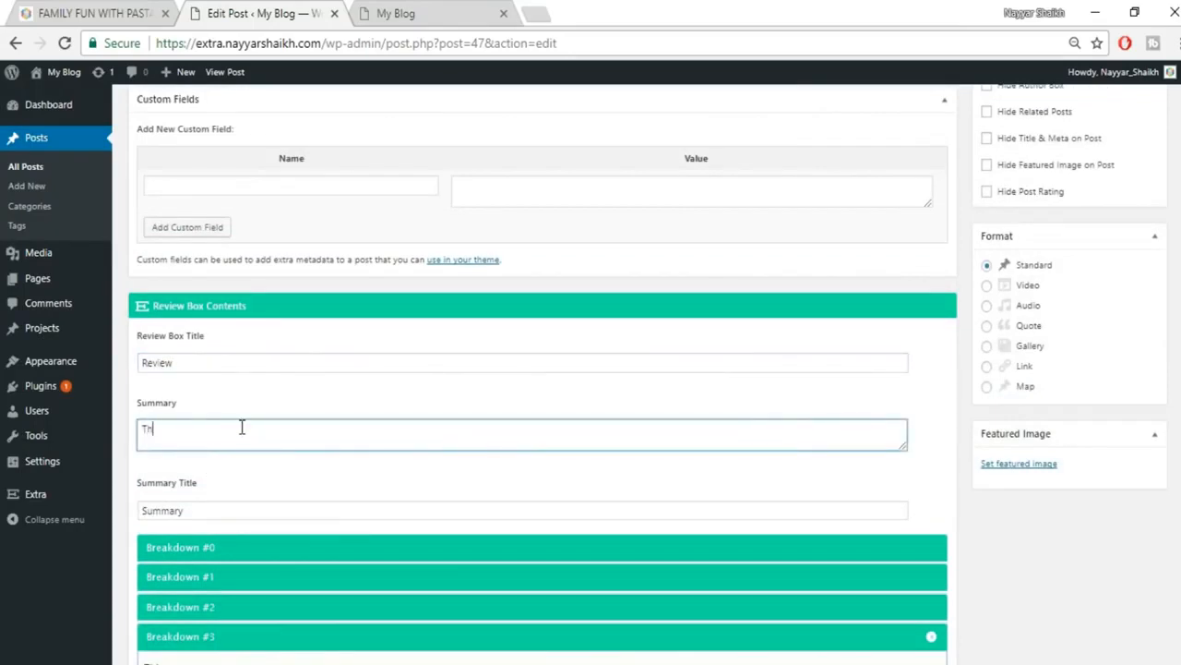
{"action": "type", "text": "is theme is just Amazing!"}
Step: Scroll through the reference Family Fun With Pasta post to compare its 85% review
{"action": "scroll", "coordinate": [1035, 587], "scroll_direction": "down", "scroll_amount": 2}
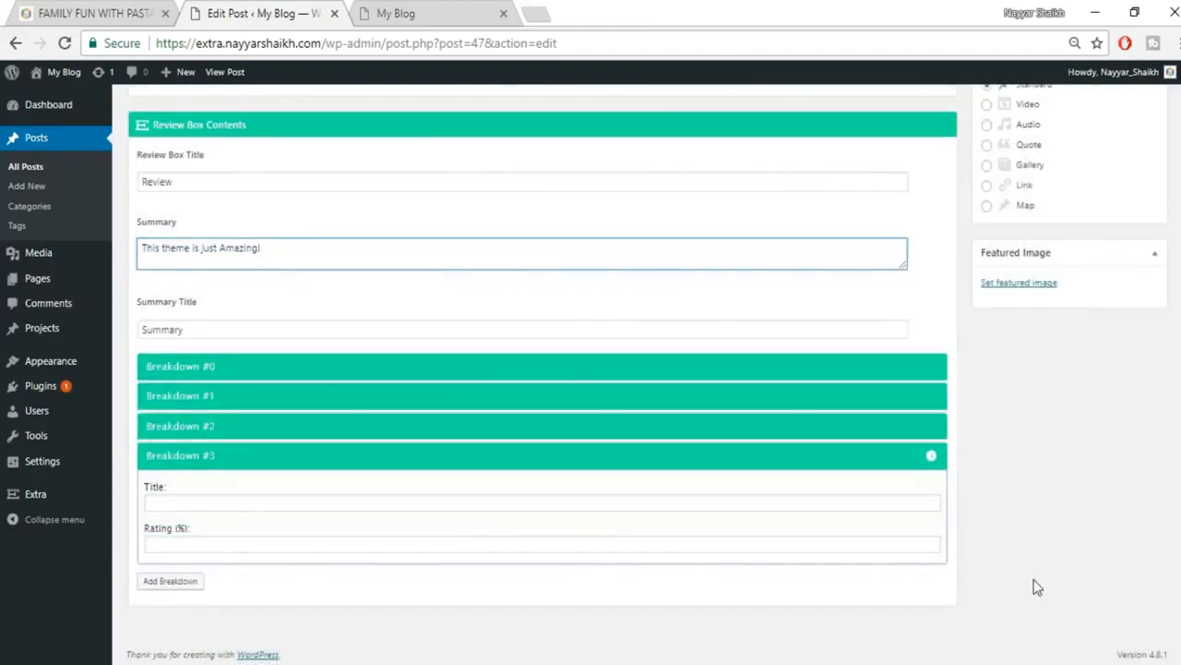
{"action": "scroll", "coordinate": [1037, 587], "scroll_direction": "up", "scroll_amount": 5}
{"action": "scroll", "coordinate": [1046, 339], "scroll_direction": "down", "scroll_amount": 3}
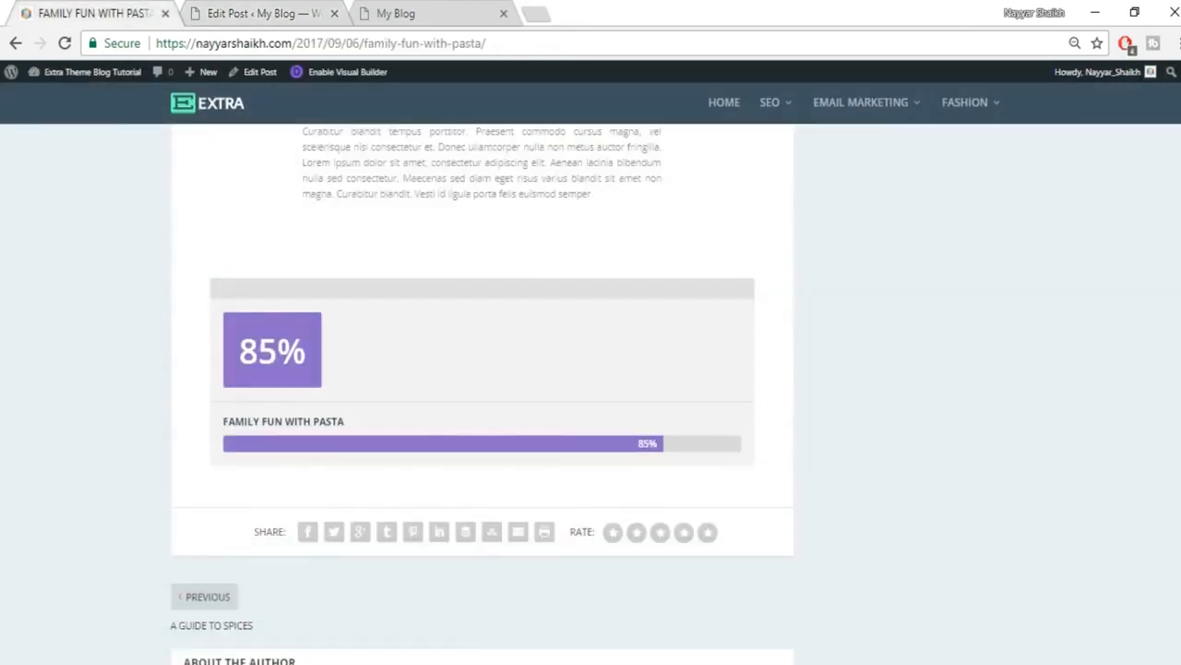
{"action": "scroll", "coordinate": [688, 424], "scroll_direction": "up", "scroll_amount": 15}
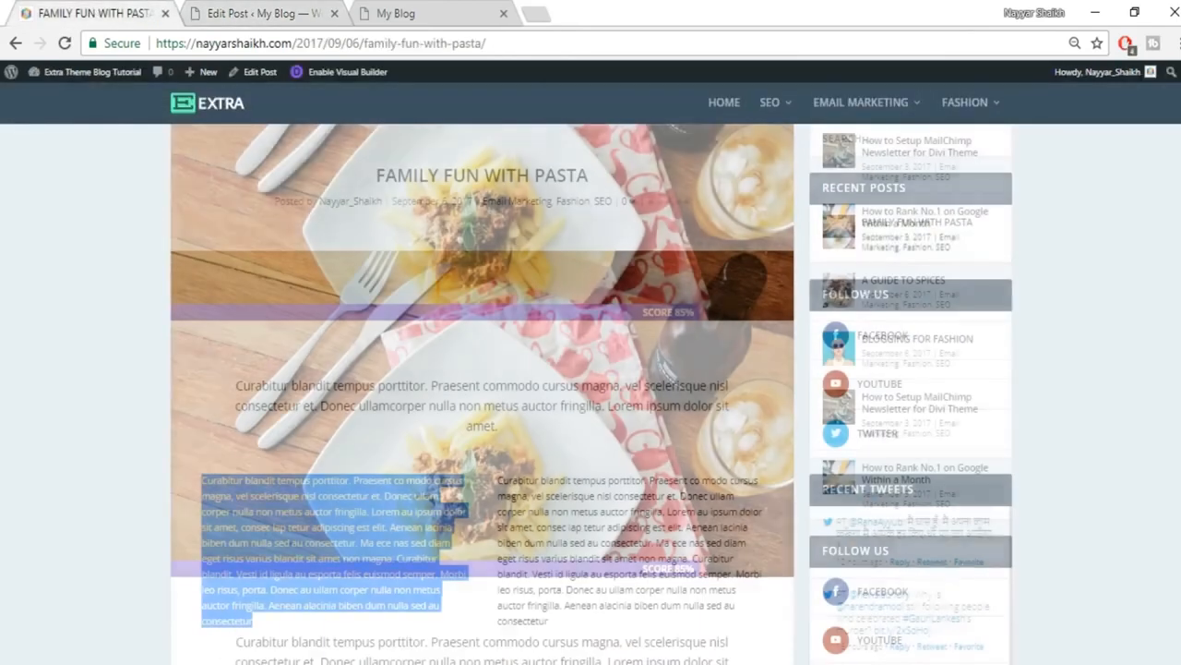
{"action": "scroll", "coordinate": [690, 430], "scroll_direction": "down", "scroll_amount": 2}
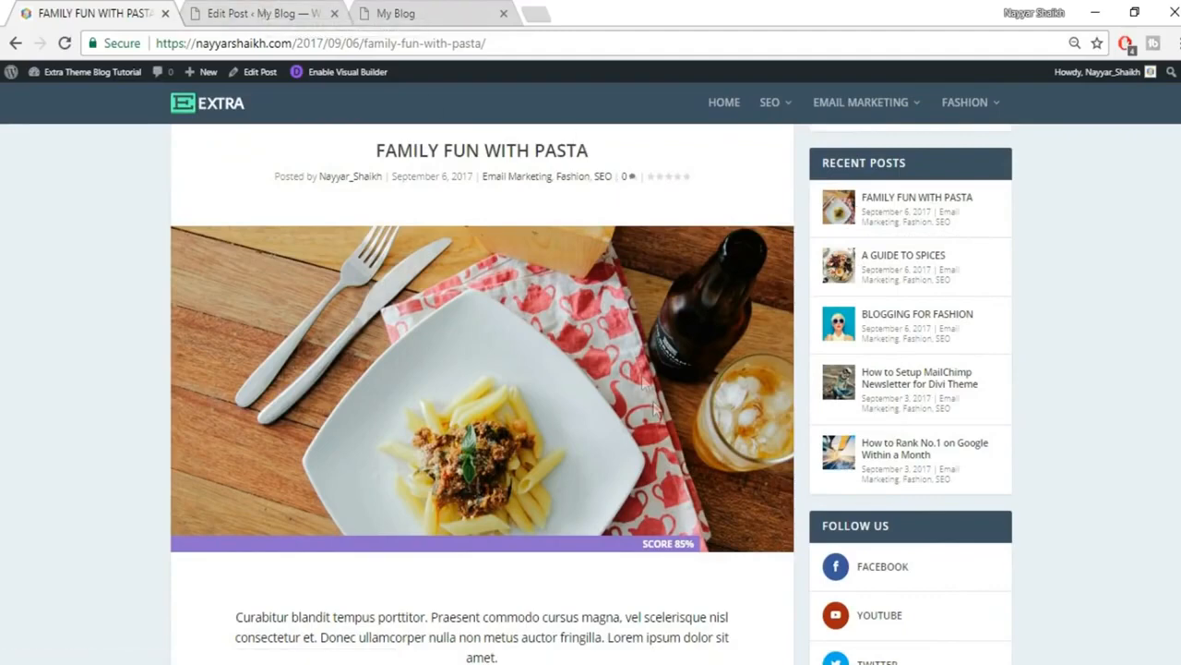
{"action": "scroll", "coordinate": [654, 409], "scroll_direction": "up", "scroll_amount": 2}
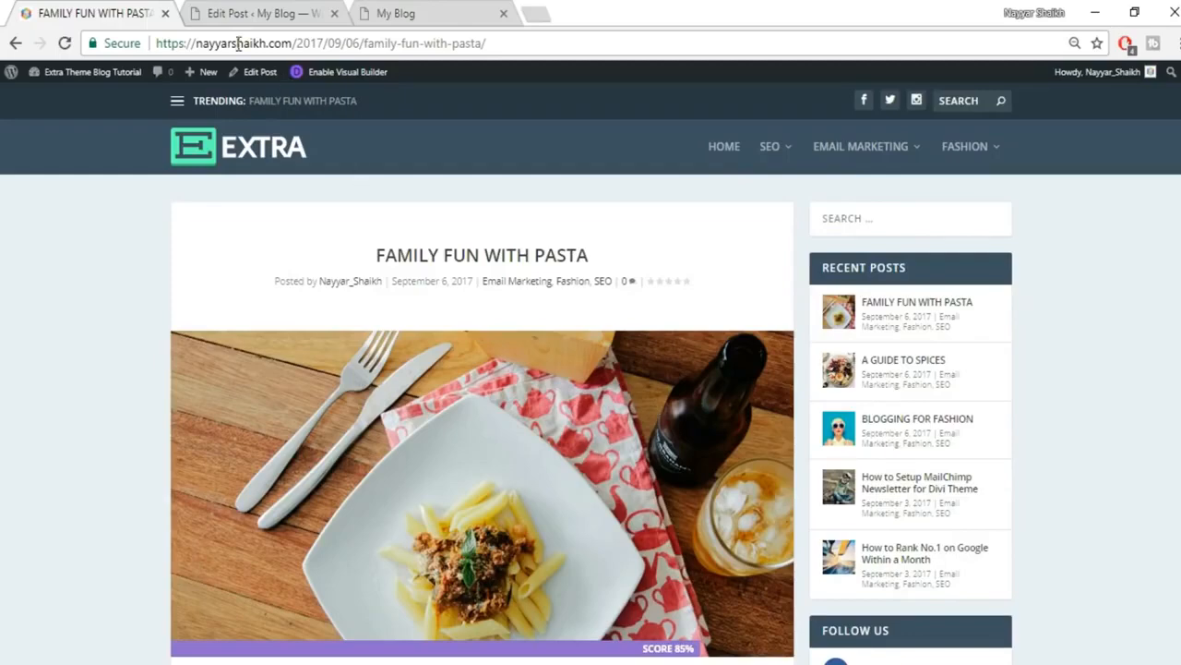
Step: Upload kid-950x640.jpg from the computer and set it as the post's featured image
{"action": "left_click", "coordinate": [293, 16]}
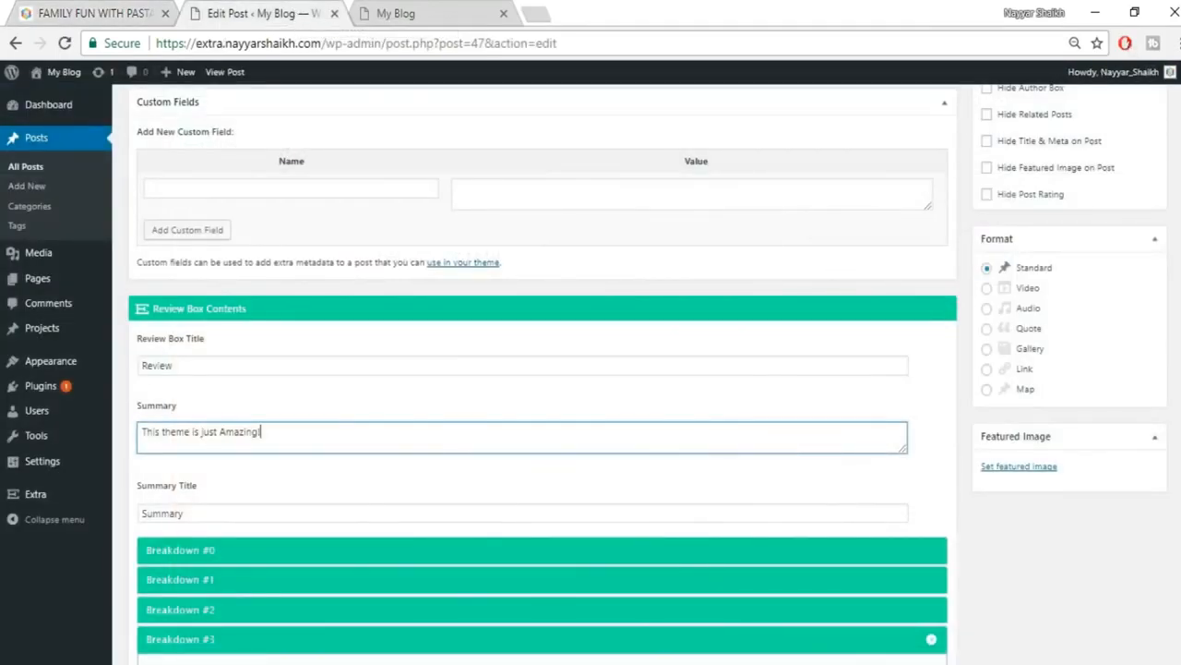
{"action": "left_click", "coordinate": [1018, 467]}
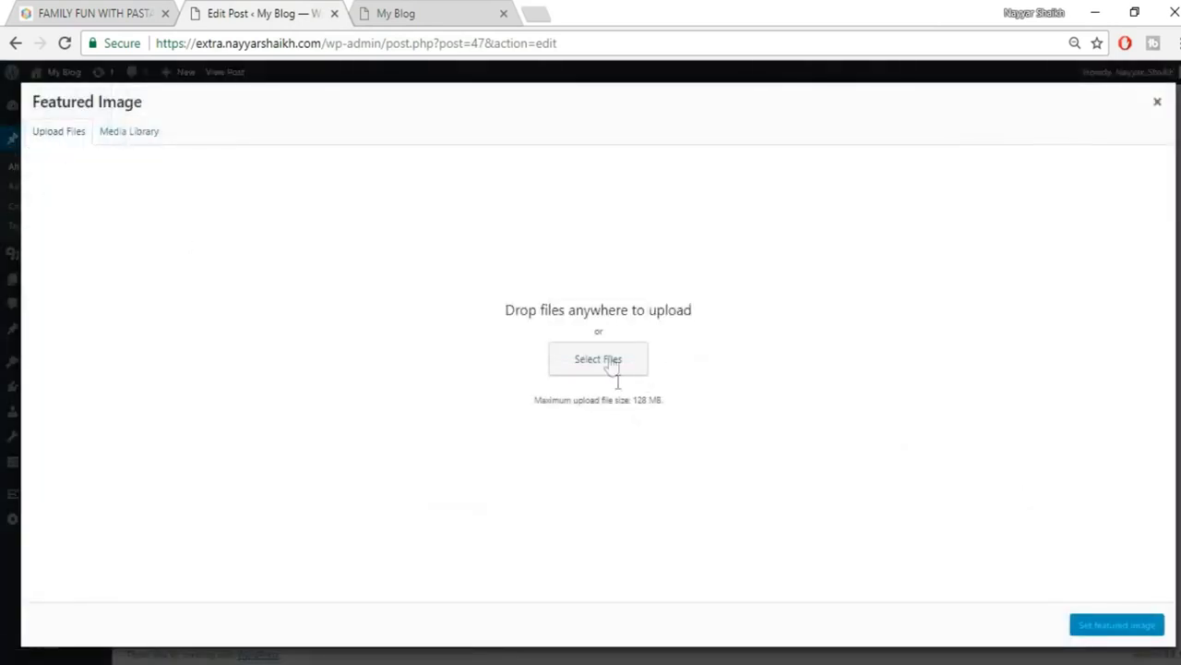
{"action": "left_click", "coordinate": [612, 363]}
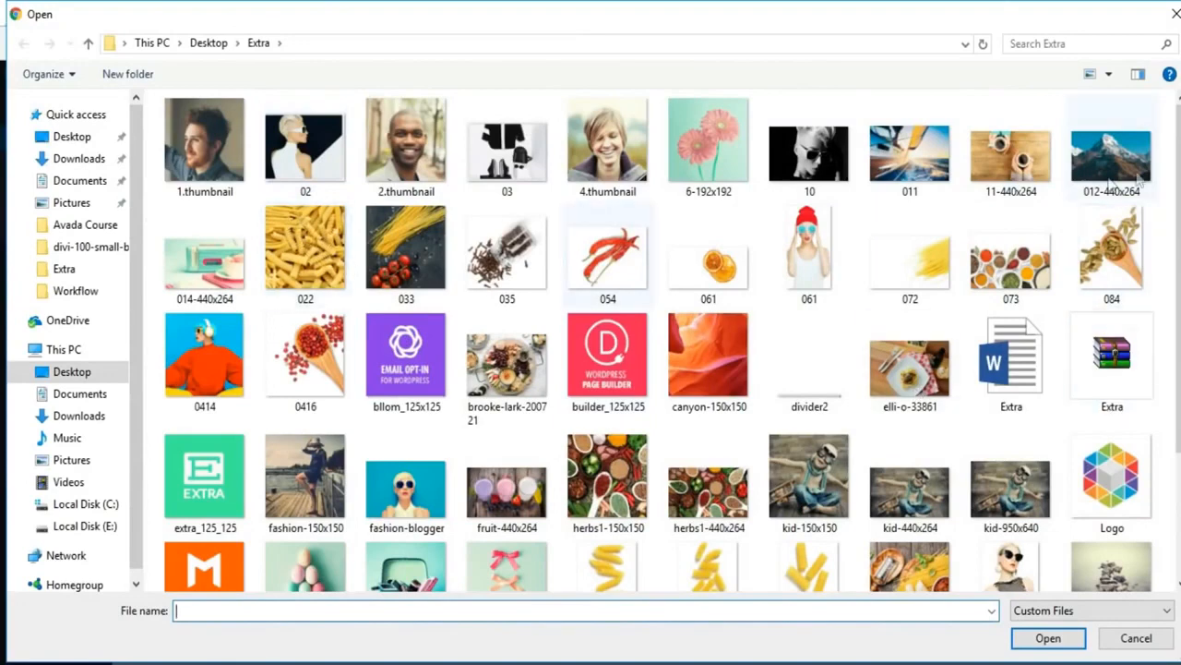
{"action": "scroll", "coordinate": [734, 267], "scroll_direction": "down", "scroll_amount": 2}
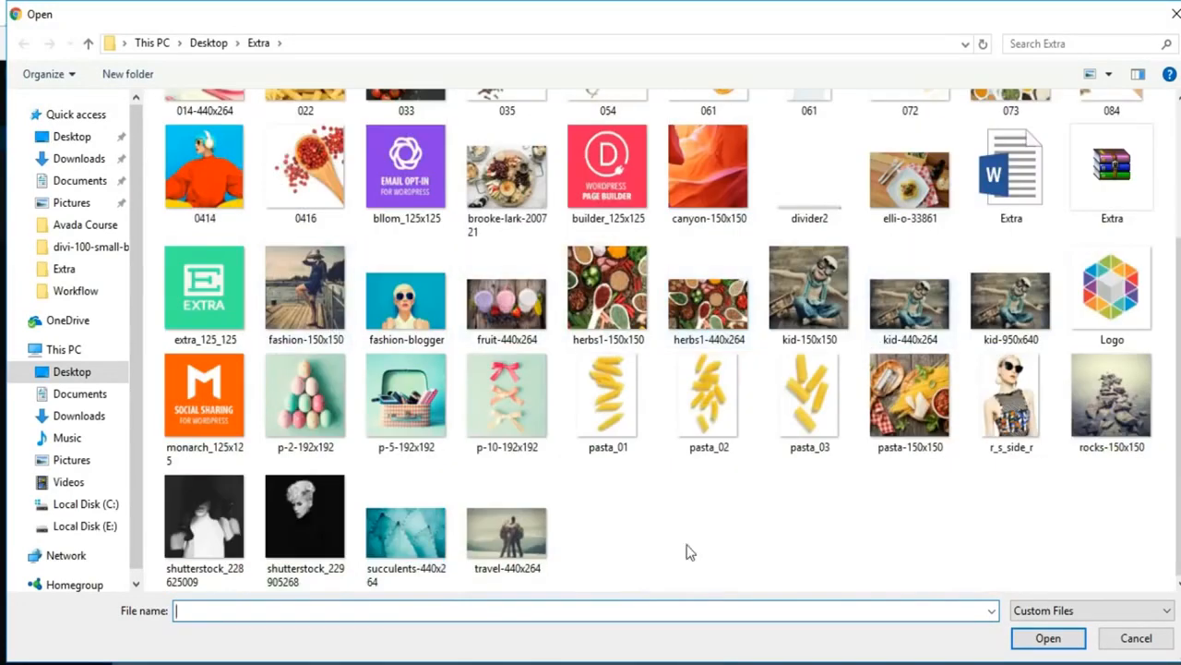
{"action": "scroll", "coordinate": [685, 552], "scroll_direction": "up", "scroll_amount": 2}
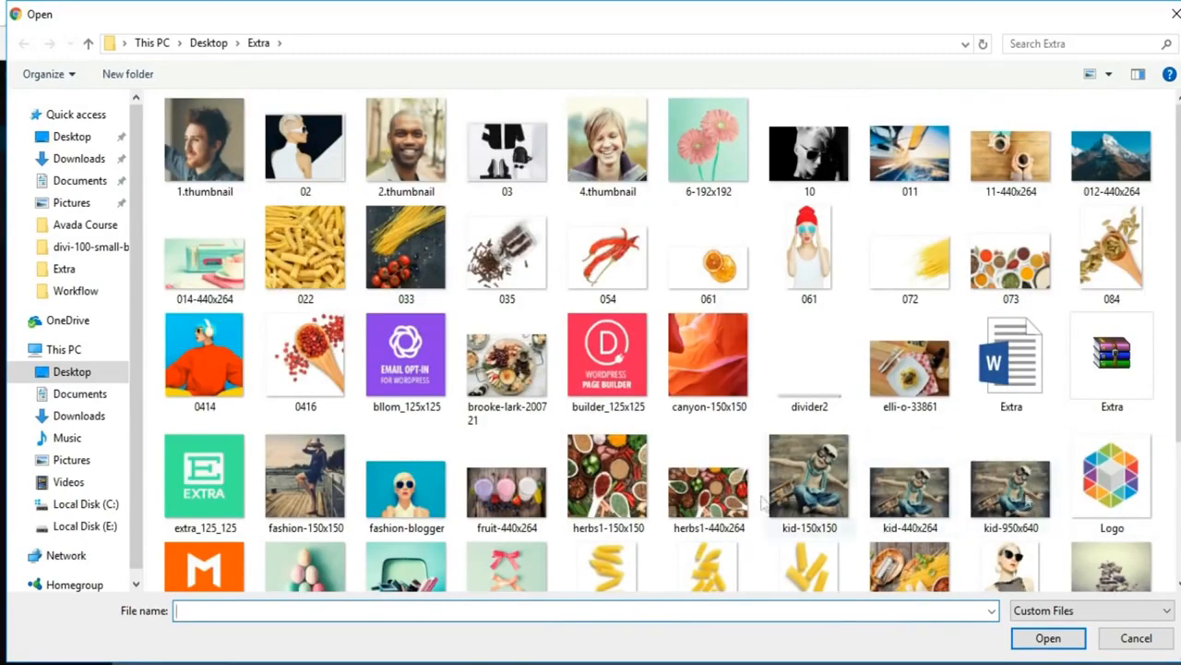
{"action": "scroll", "coordinate": [1160, 499], "scroll_direction": "down", "scroll_amount": 2}
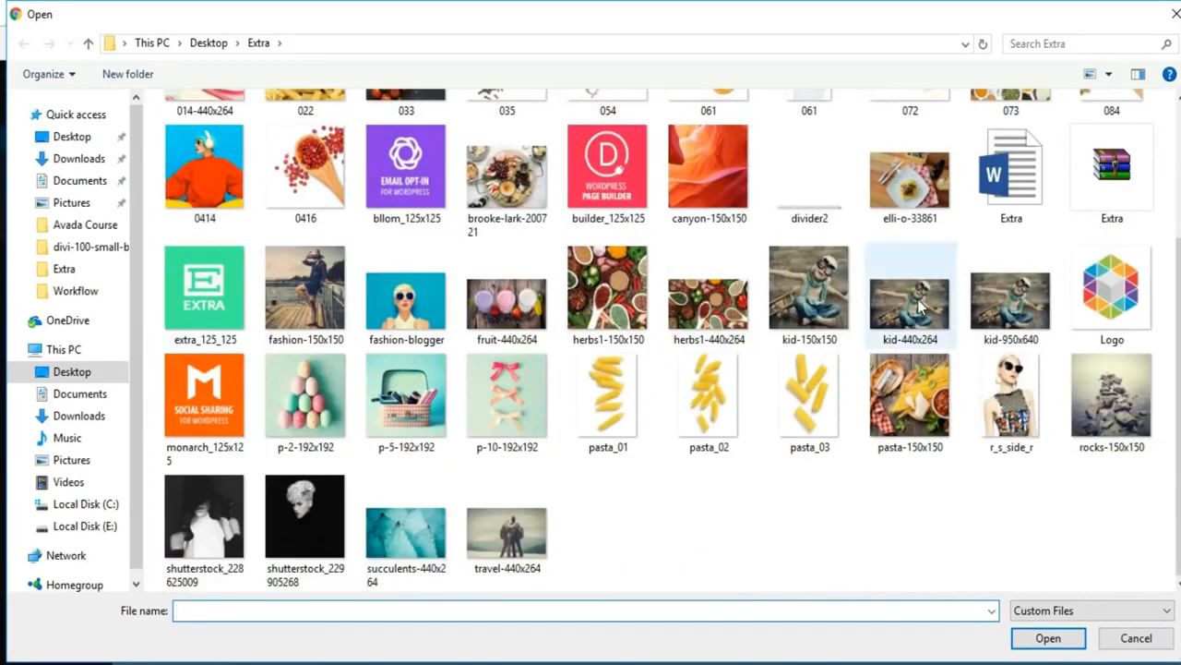
{"action": "left_click", "coordinate": [1011, 300]}
{"action": "left_click", "coordinate": [1048, 637]}
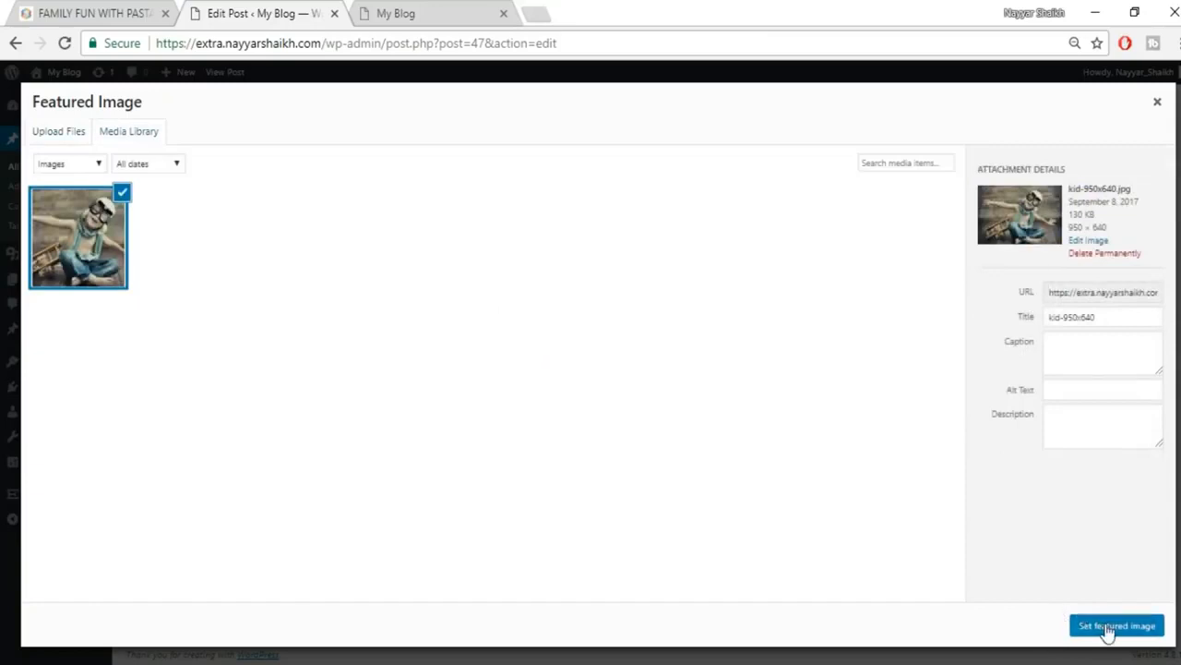
{"action": "left_click", "coordinate": [1108, 628]}
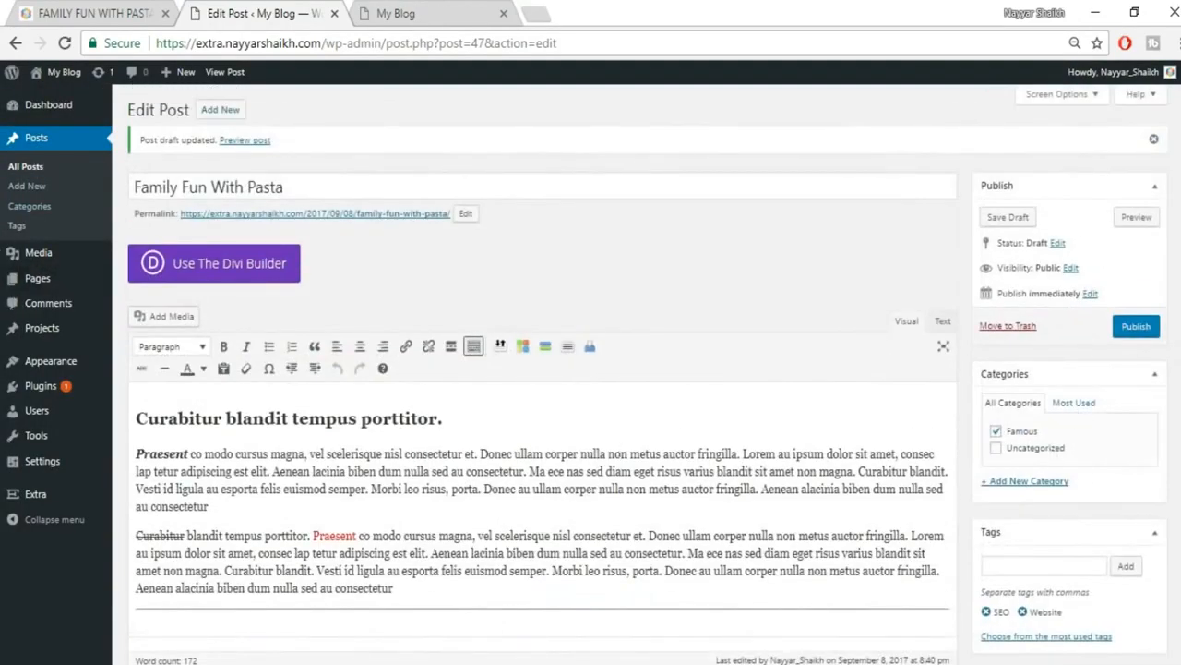
Step: Publish the post and open the live post in a new tab
{"action": "left_click", "coordinate": [1131, 334]}
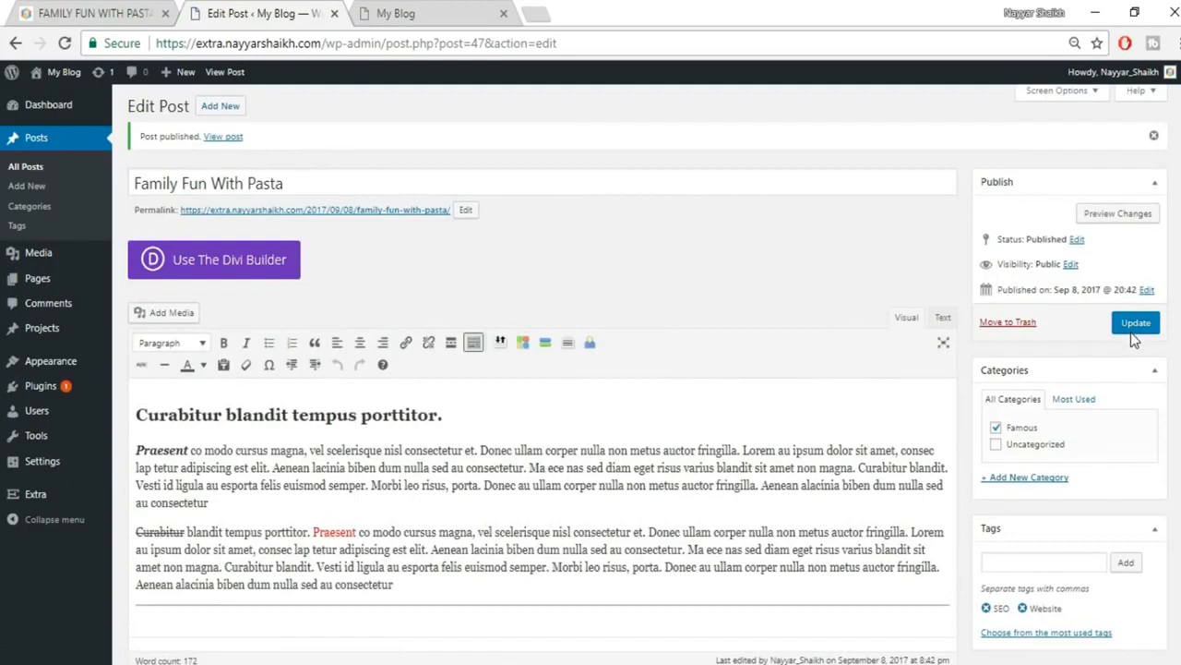
{"action": "right_click", "coordinate": [222, 138]}
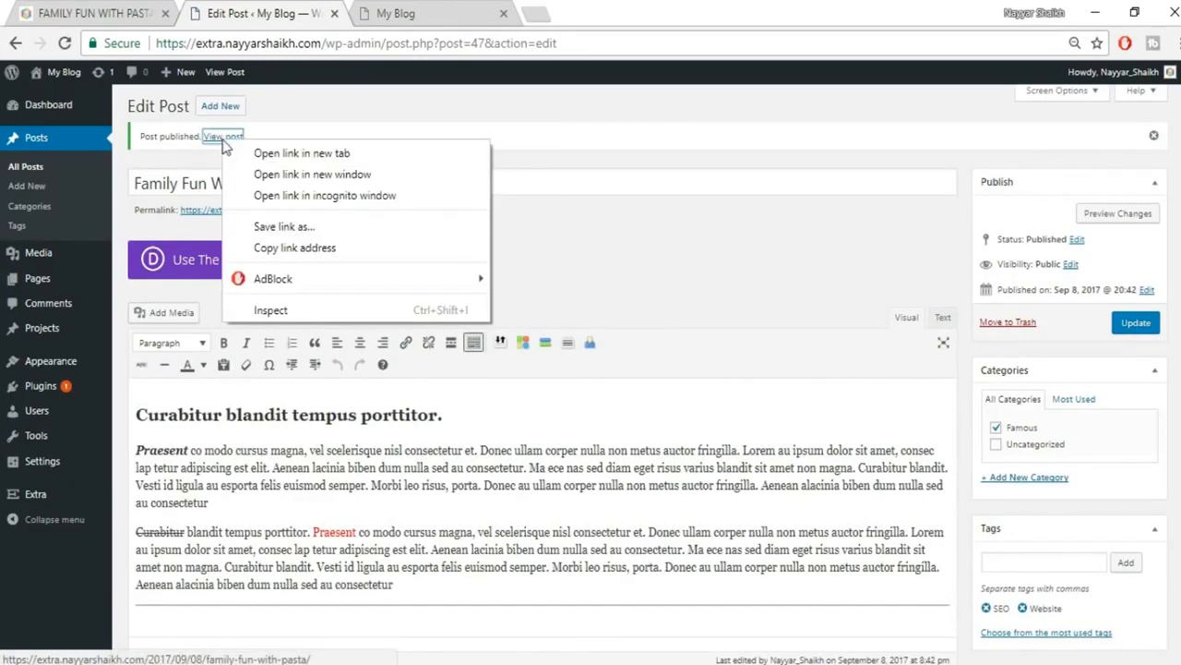
{"action": "left_click", "coordinate": [238, 153]}
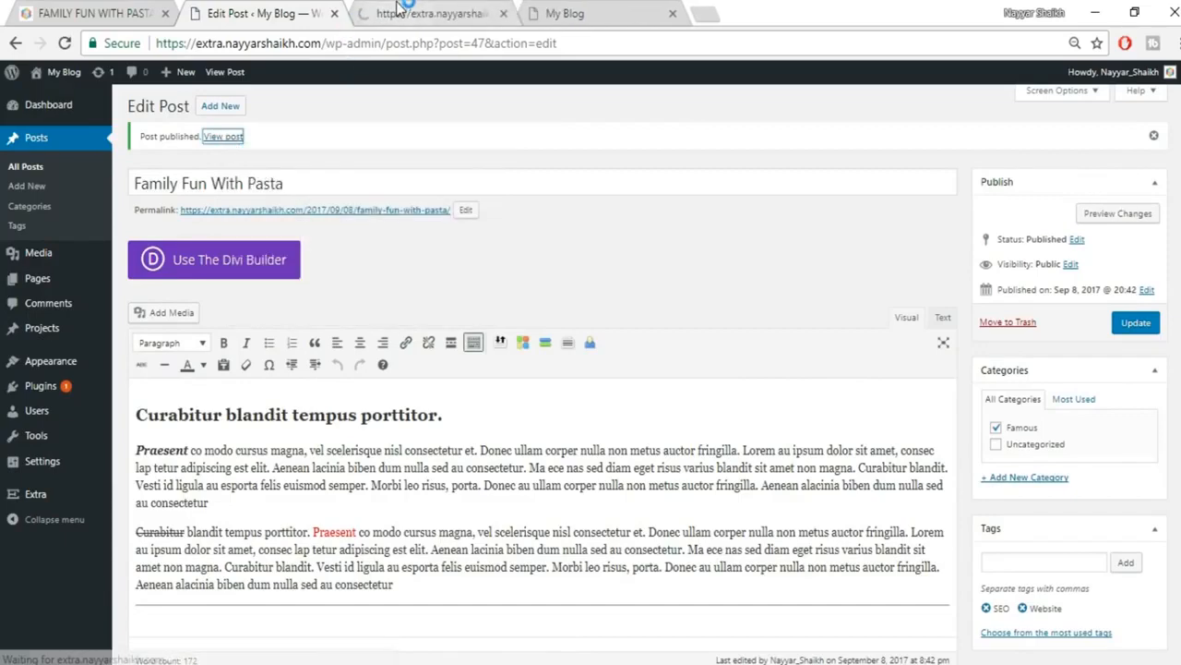
{"action": "left_click", "coordinate": [398, 11]}
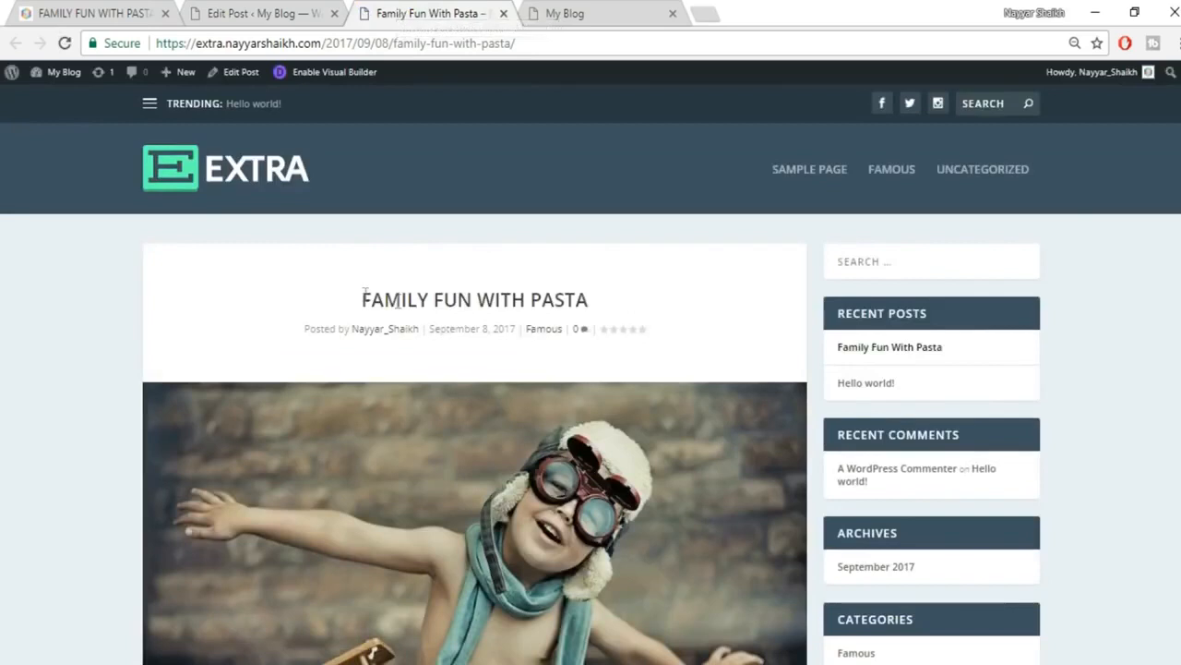
Step: Check the live post's FAMILY FUN WITH PASTA title, heading and opening paragraphs
{"action": "left_click_drag", "start_coordinate": [360, 307], "coordinate": [646, 312]}
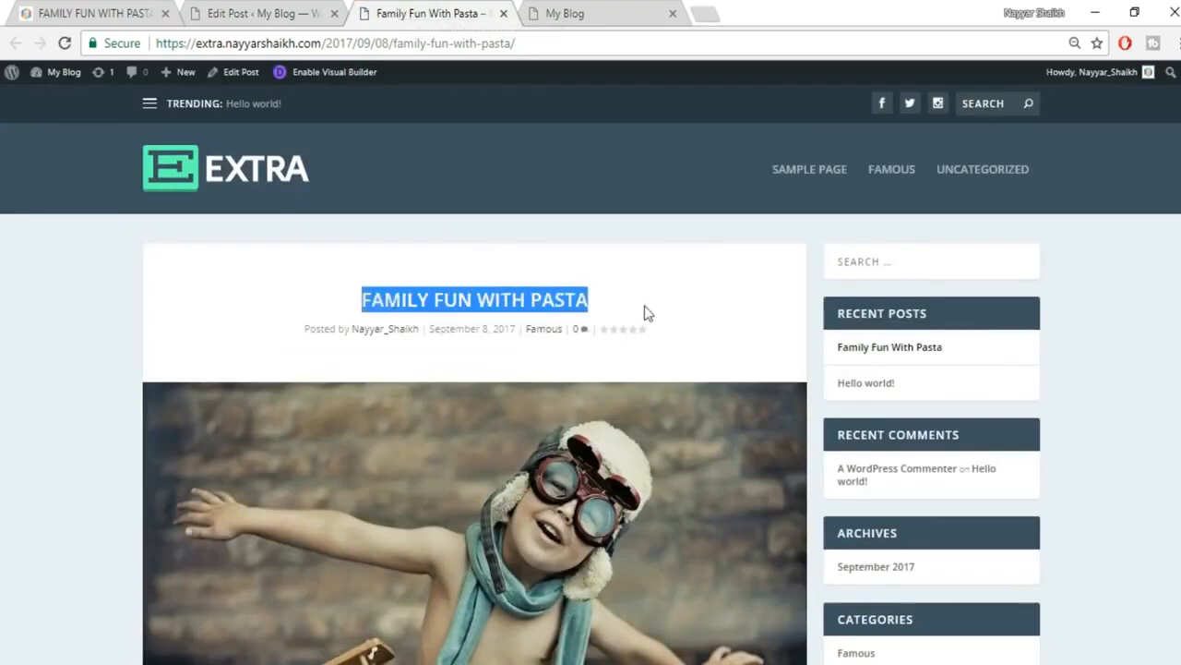
{"action": "left_click", "coordinate": [646, 311]}
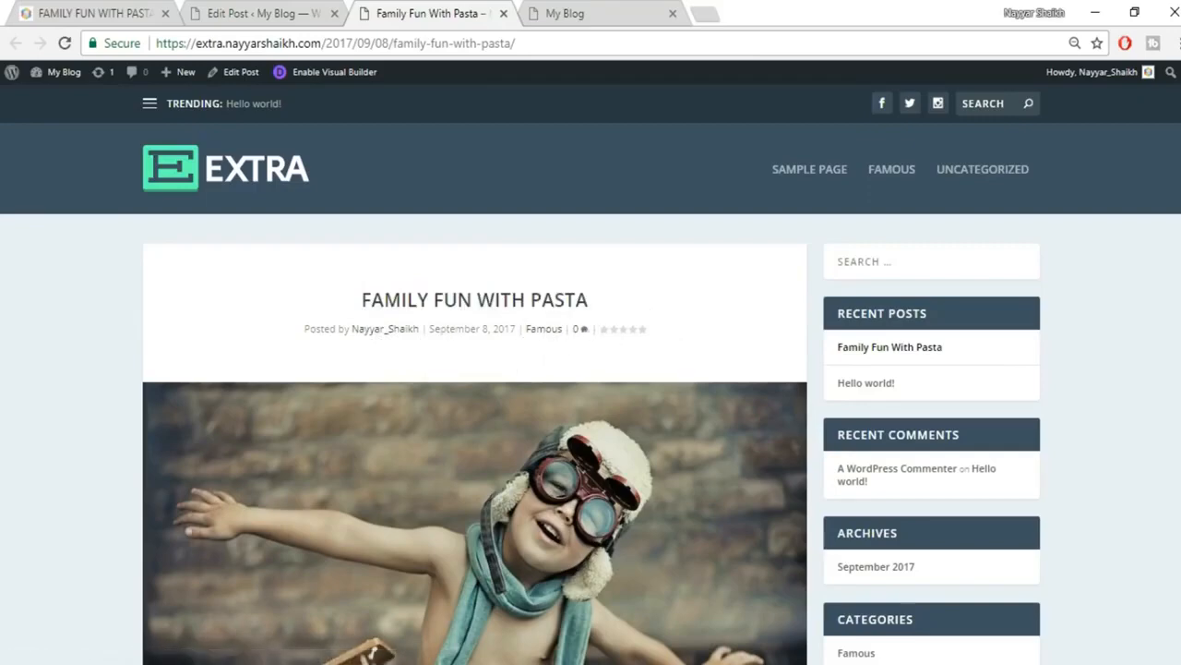
{"action": "scroll", "coordinate": [364, 290], "scroll_direction": "down", "scroll_amount": 3}
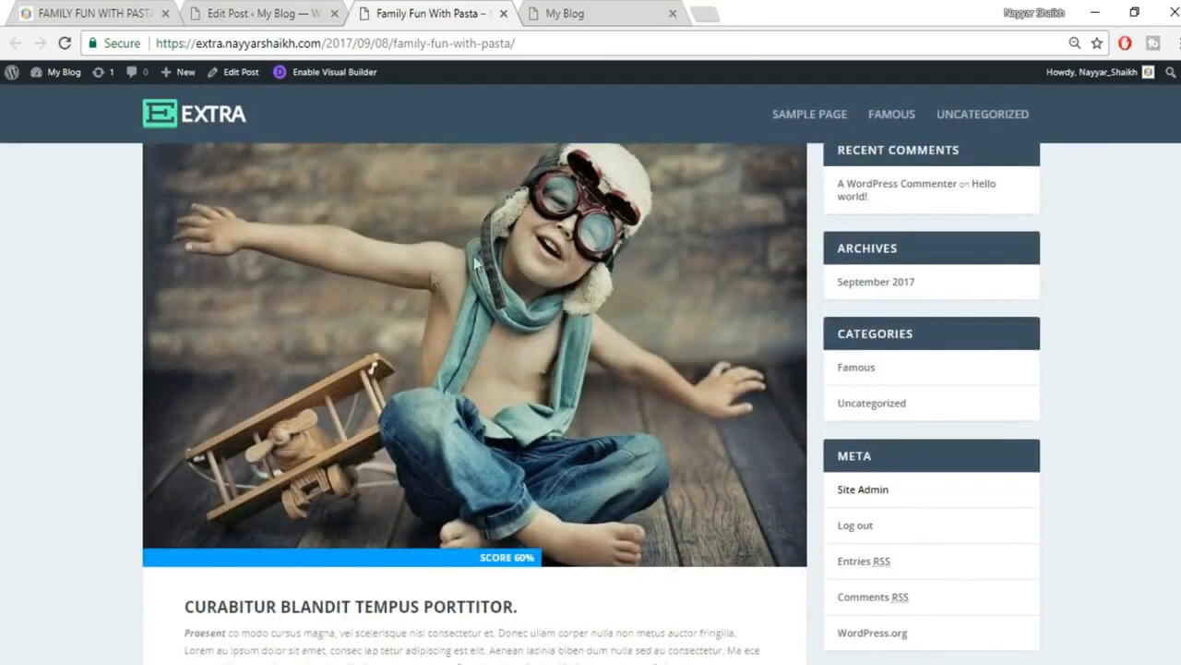
{"action": "scroll", "coordinate": [582, 353], "scroll_direction": "down", "scroll_amount": 1}
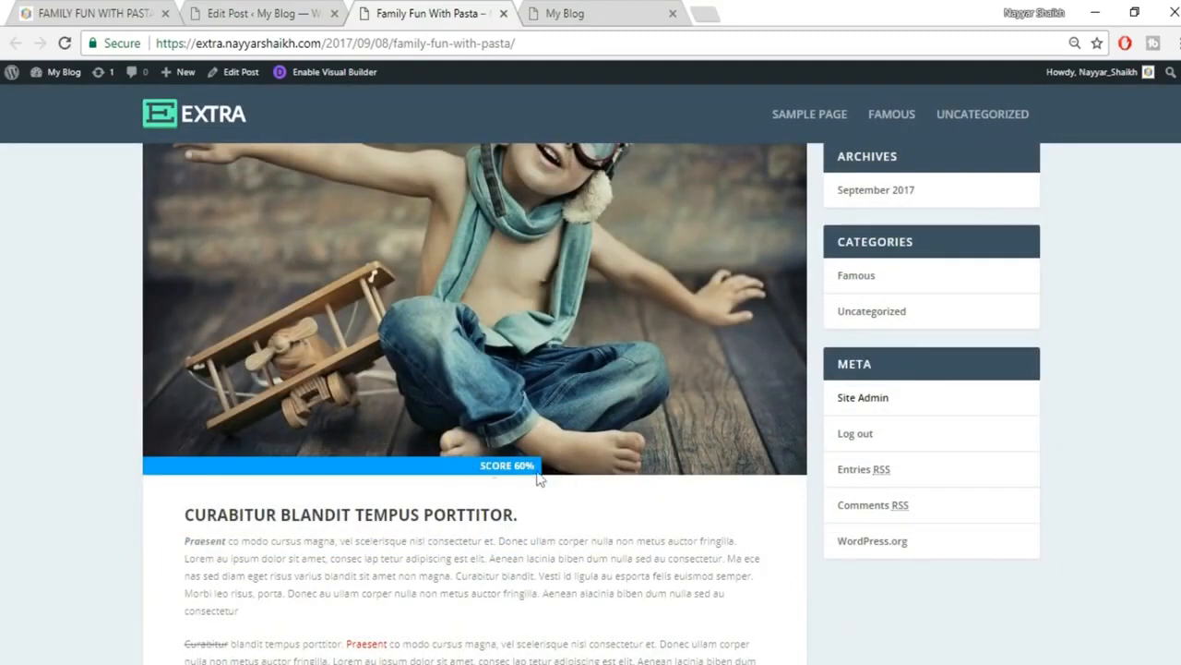
{"action": "scroll", "coordinate": [387, 439], "scroll_direction": "down", "scroll_amount": 3}
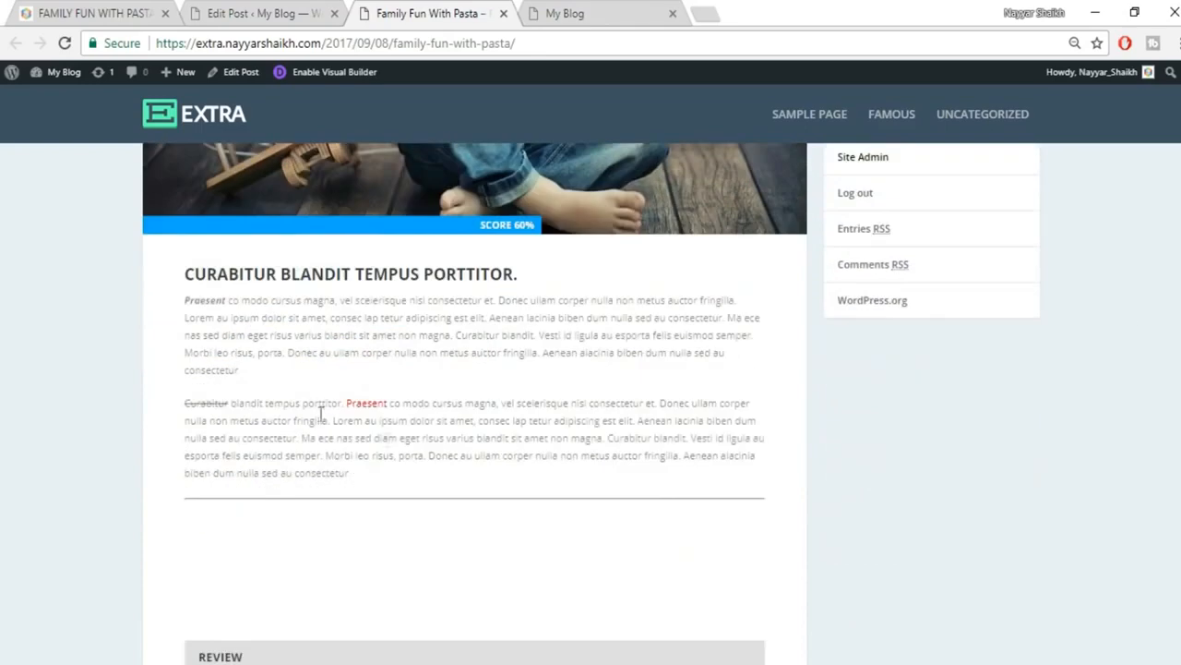
{"action": "left_click_drag", "start_coordinate": [178, 283], "coordinate": [575, 496]}
{"action": "left_click", "coordinate": [575, 495]}
Step: Inspect words like Curabitur and Praesent, then scroll through the rest of the live post
{"action": "left_click", "coordinate": [259, 13]}
{"action": "left_click", "coordinate": [378, 11]}
{"action": "left_click_drag", "start_coordinate": [184, 402], "coordinate": [434, 402]}
{"action": "double_click", "coordinate": [367, 404]}
{"action": "left_click", "coordinate": [452, 328]}
{"action": "left_click_drag", "start_coordinate": [522, 277], "coordinate": [219, 299]}
{"action": "left_click", "coordinate": [185, 315]}
{"action": "left_click", "coordinate": [218, 301]}
{"action": "scroll", "coordinate": [475, 404], "scroll_direction": "down", "scroll_amount": 5}
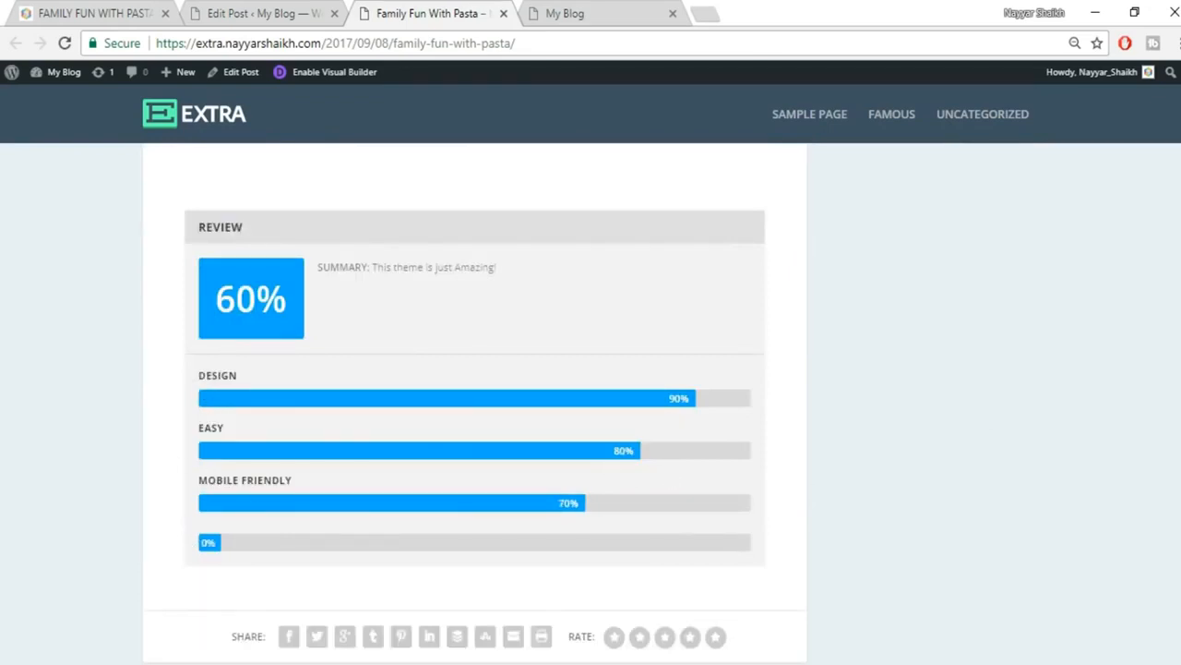
{"action": "scroll", "coordinate": [475, 403], "scroll_direction": "down", "scroll_amount": 5}
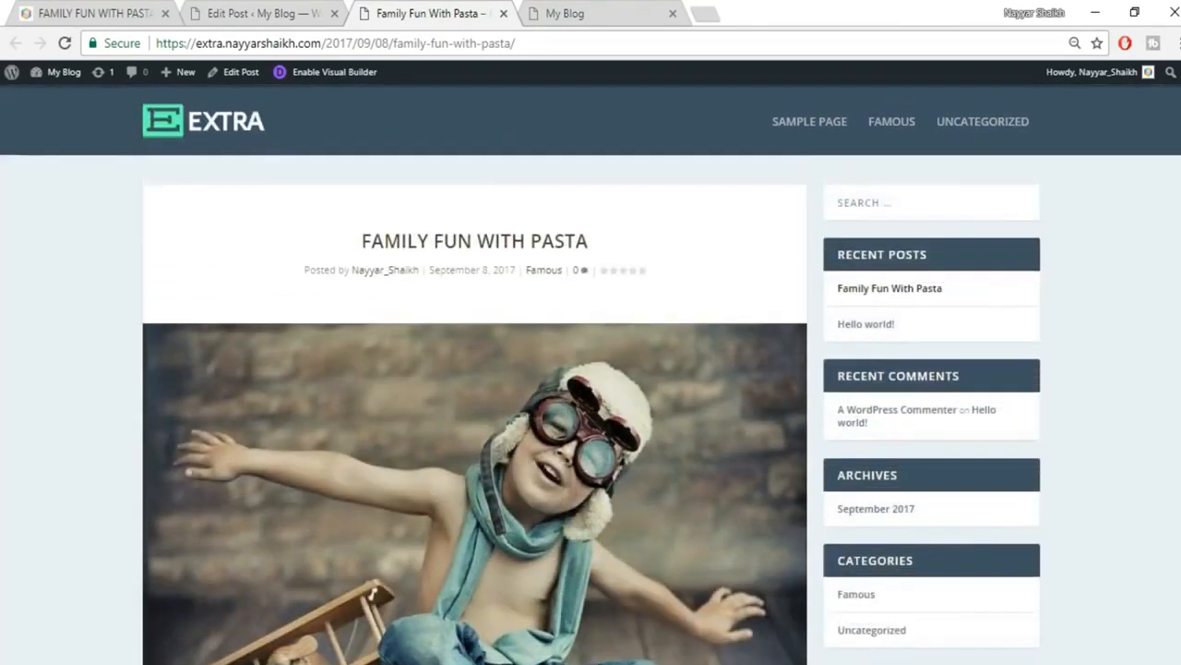
{"action": "scroll", "coordinate": [1163, 356], "scroll_direction": "up", "scroll_amount": 1}
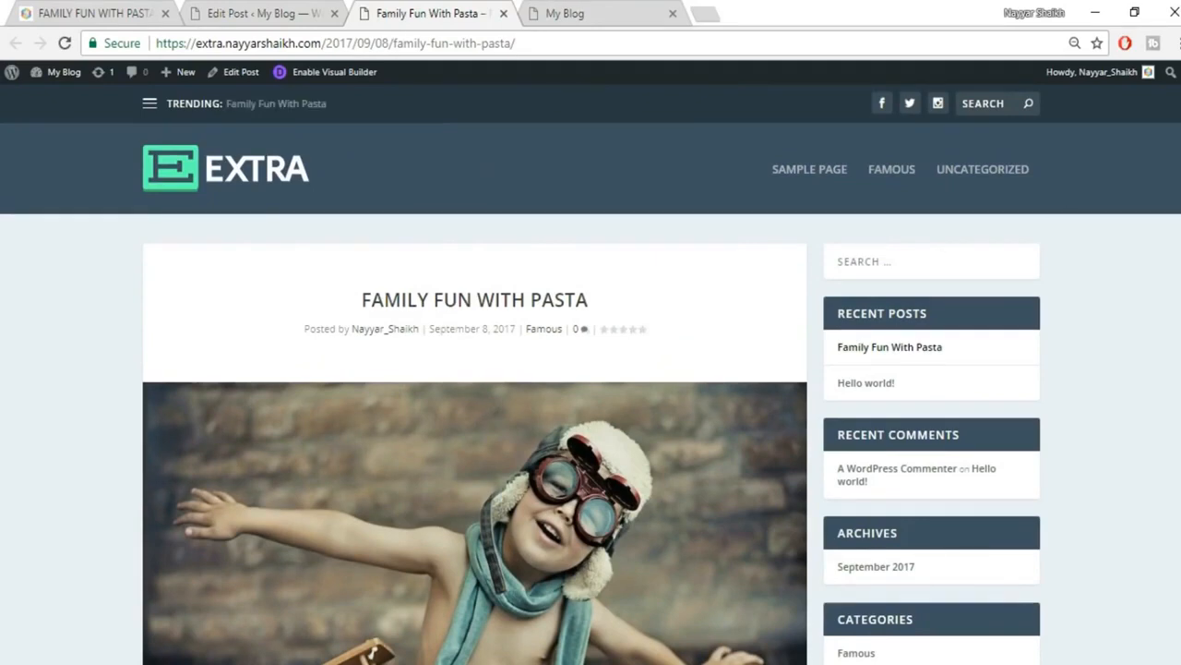
{"action": "scroll", "coordinate": [702, 334], "scroll_direction": "down", "scroll_amount": 15}
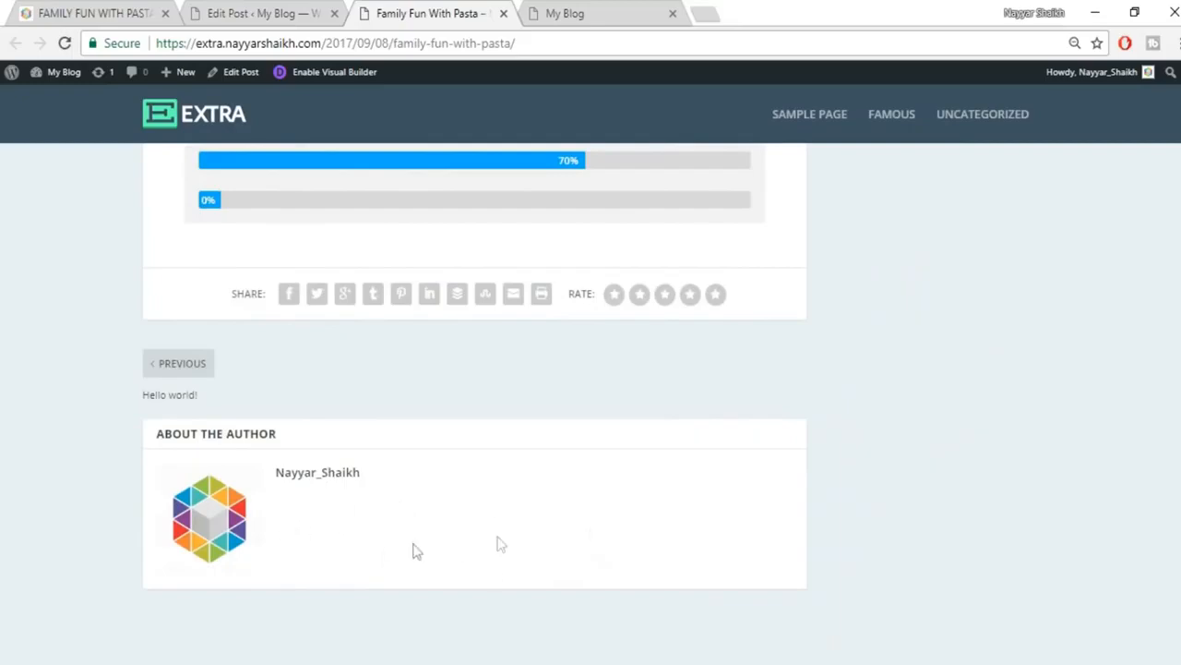
Step: Select the author bio line on the reference pasta post
{"action": "left_click", "coordinate": [92, 13]}
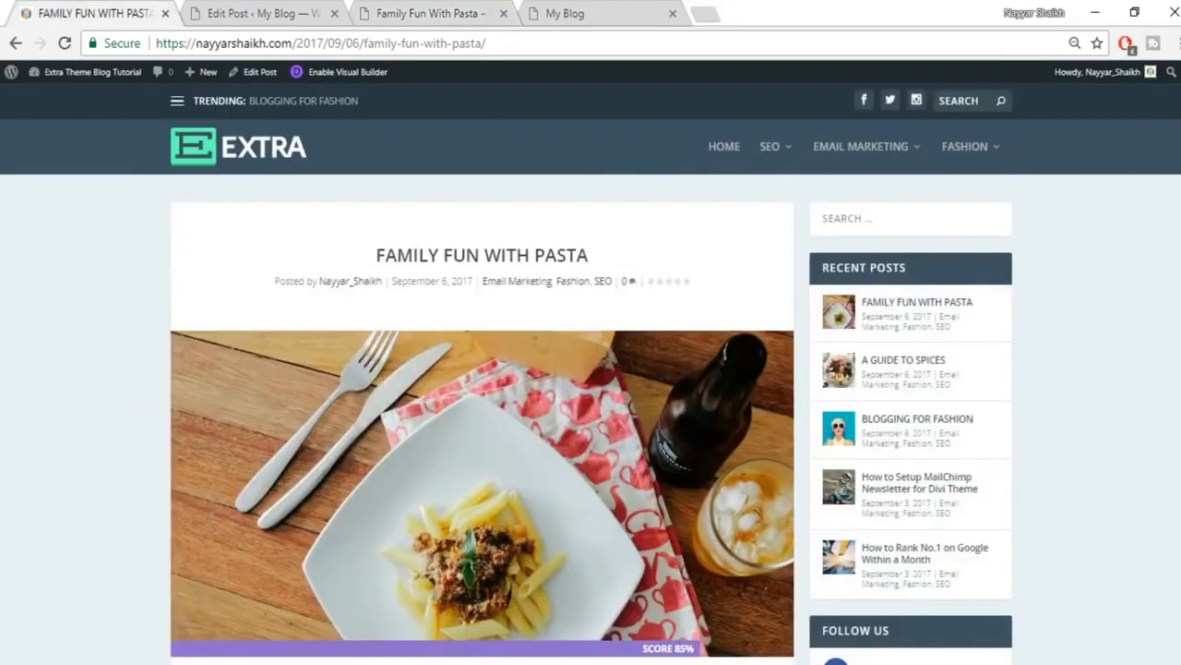
{"action": "scroll", "coordinate": [591, 369], "scroll_direction": "down", "scroll_amount": 20}
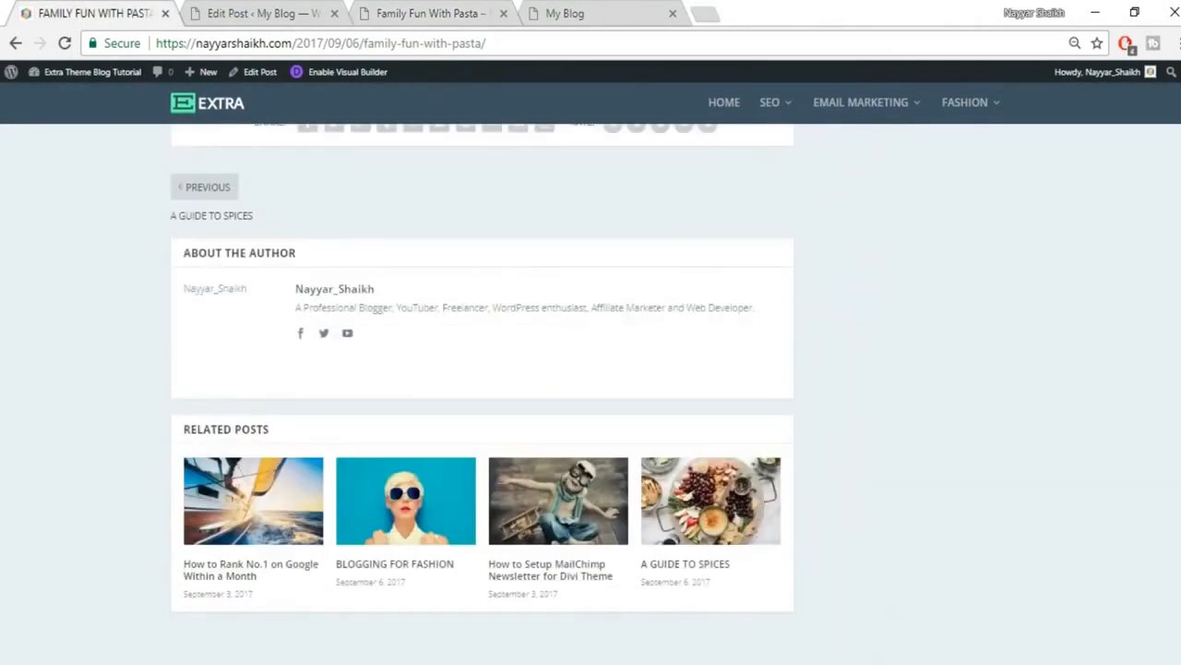
{"action": "triple_click", "coordinate": [337, 298]}
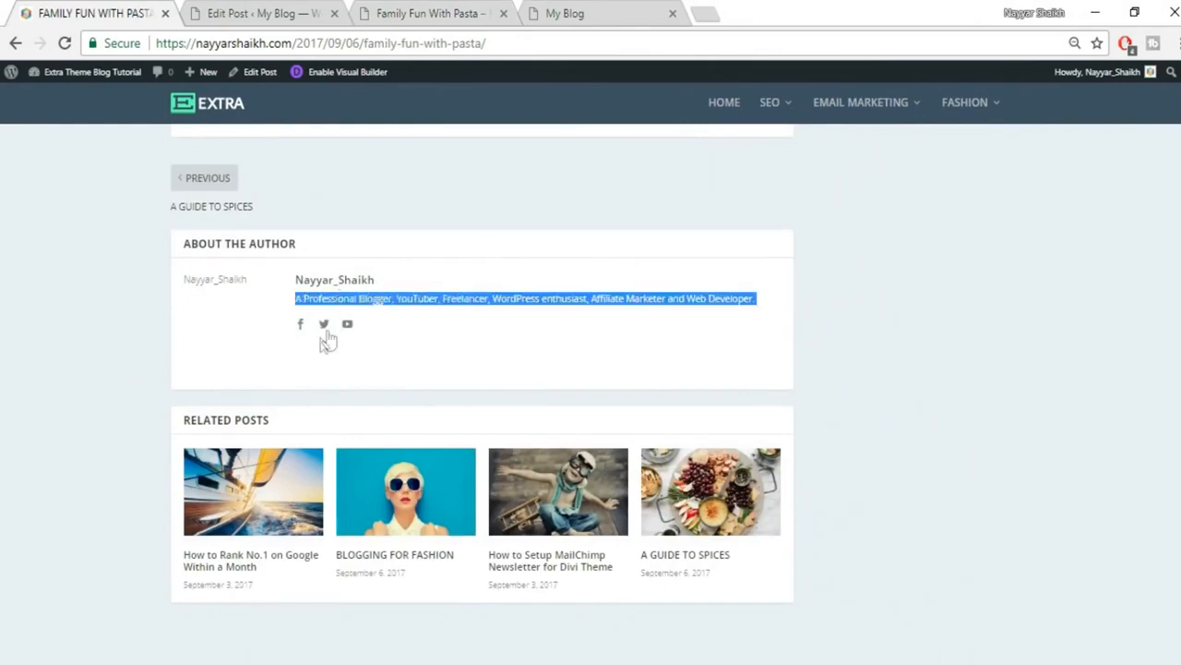
Step: Go to Users > All Users in the admin sidebar
{"action": "left_click", "coordinate": [238, 11]}
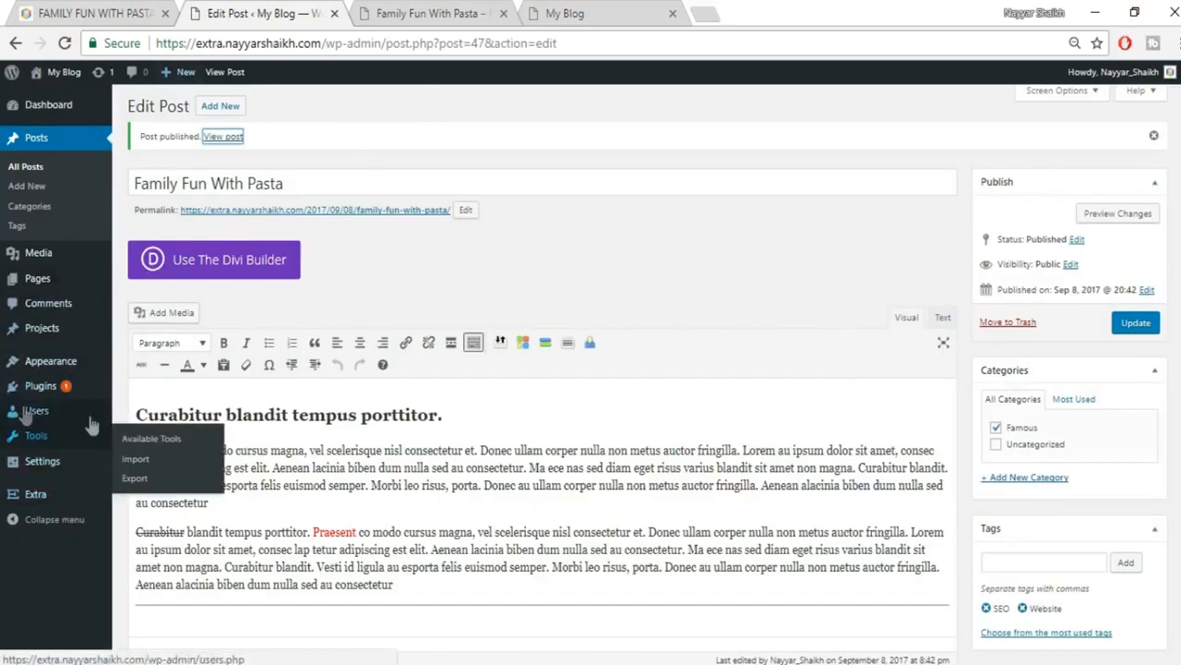
{"action": "mouse_move", "coordinate": [66, 421]}
{"action": "left_click", "coordinate": [56, 411]}
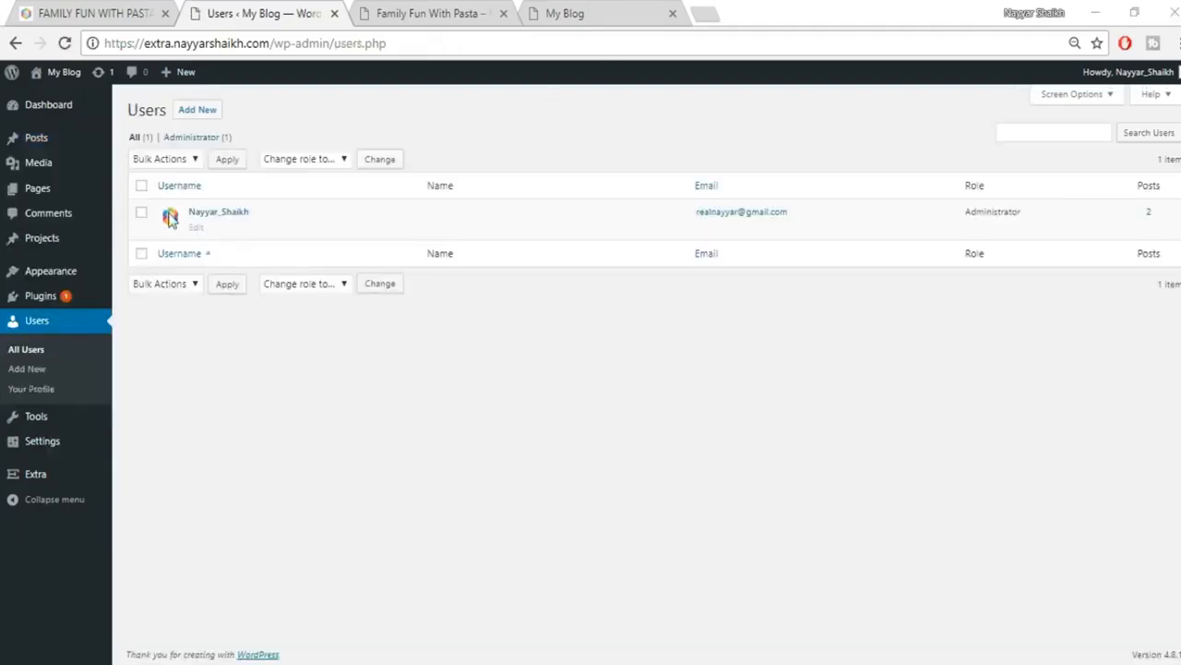
{"action": "mouse_move", "coordinate": [219, 222]}
Step: Preview the Coffee, Ectoplasm and Sunrise admin colour schemes on the administrator's profile
{"action": "left_click", "coordinate": [196, 228]}
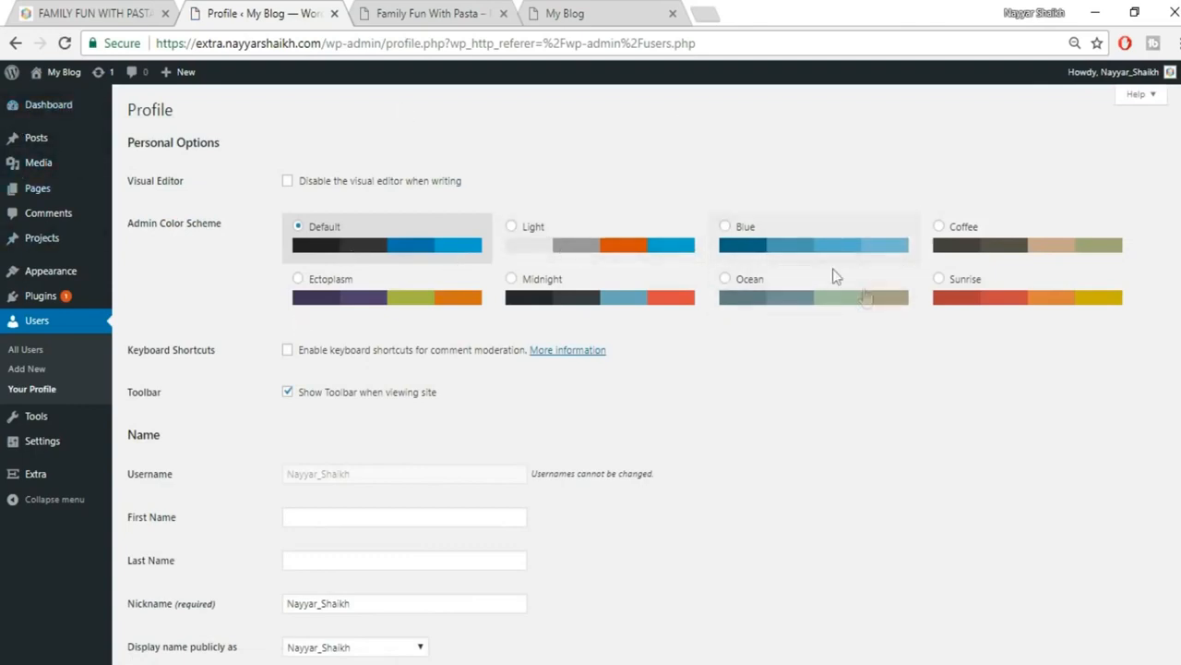
{"action": "left_click", "coordinate": [976, 251]}
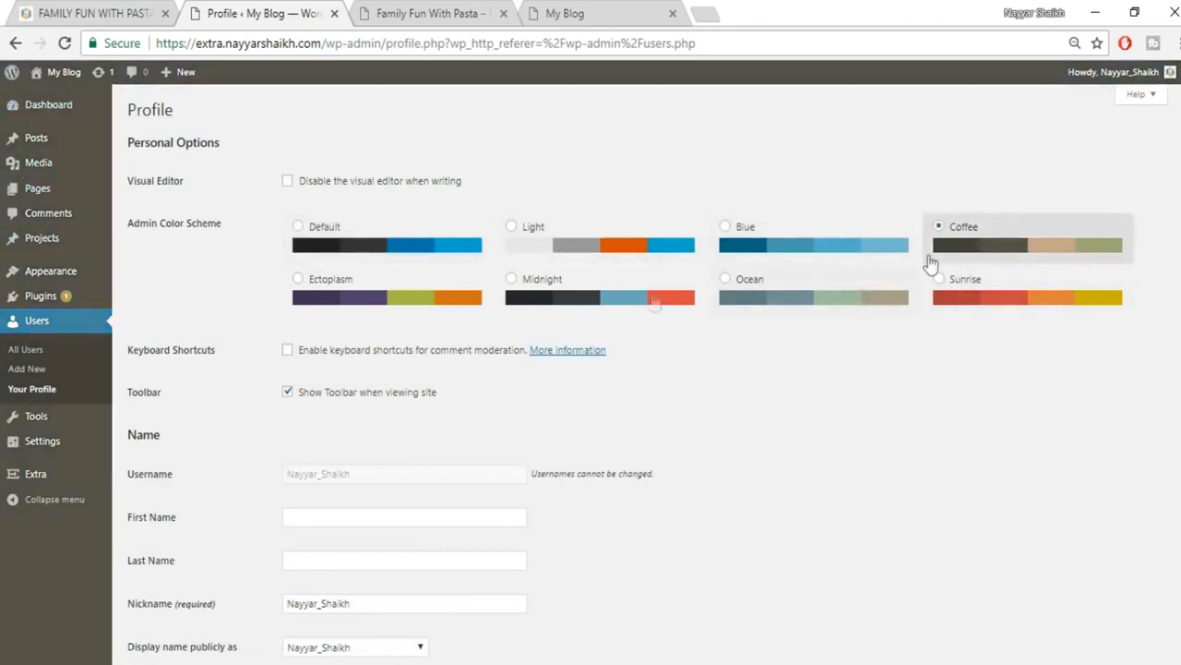
{"action": "left_click", "coordinate": [395, 312]}
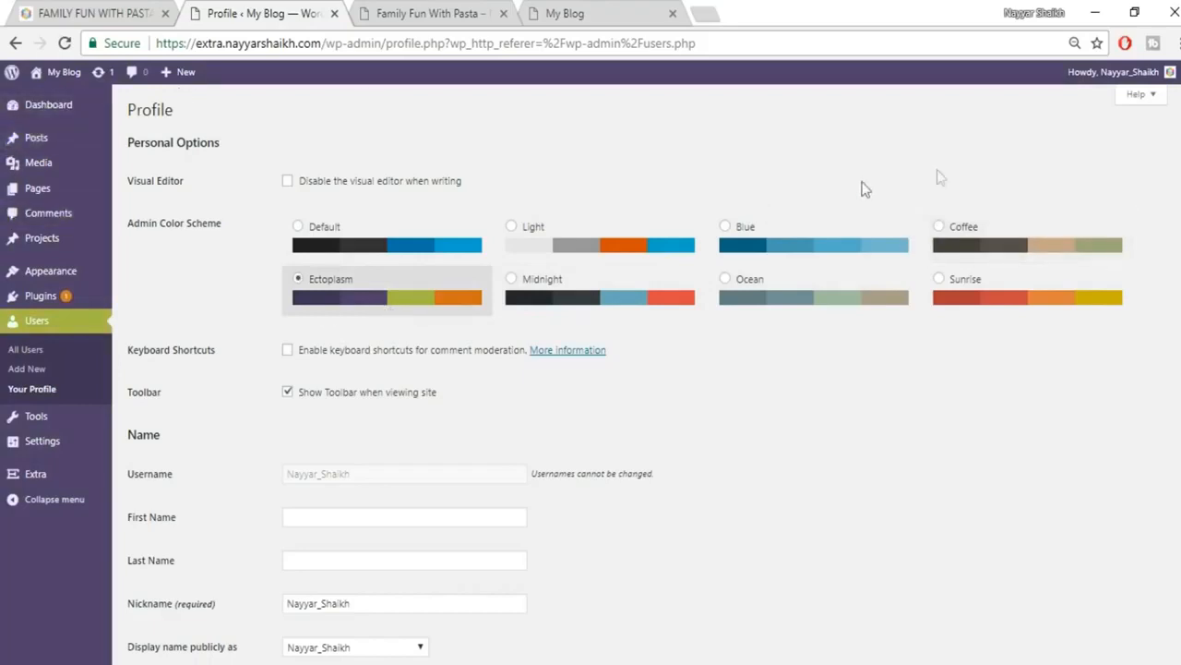
{"action": "left_click", "coordinate": [1031, 297]}
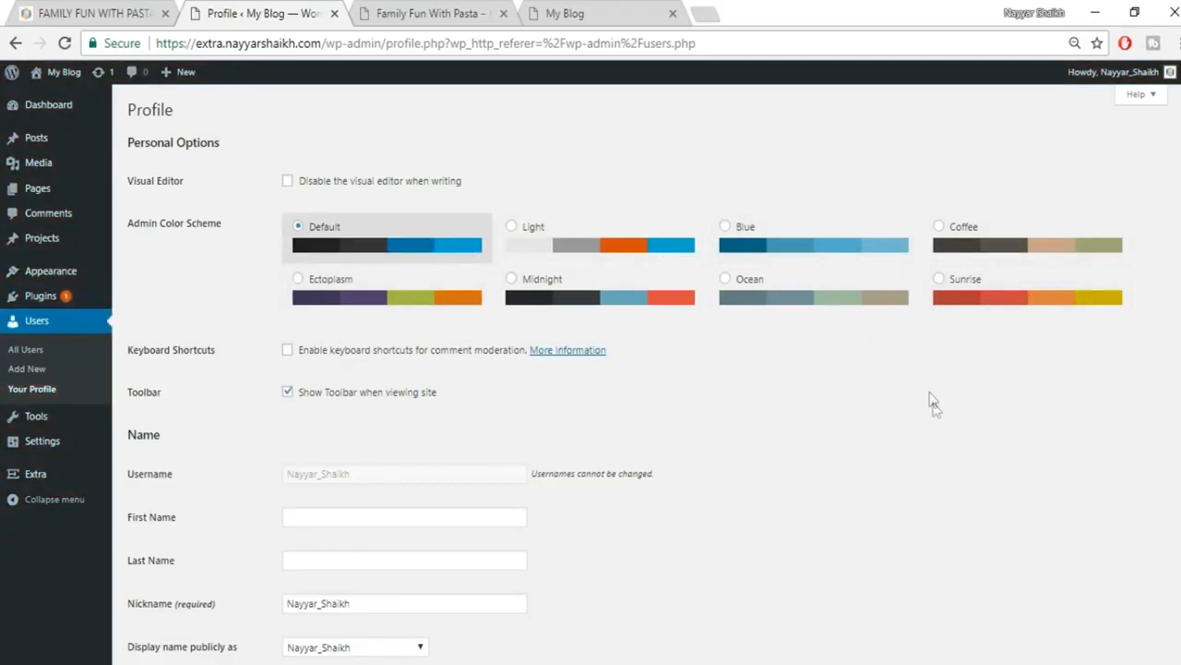
{"action": "scroll", "coordinate": [933, 412], "scroll_direction": "down", "scroll_amount": 1}
Step: Enter the first and last name and display the full name publicly
{"action": "scroll", "coordinate": [933, 416], "scroll_direction": "down", "scroll_amount": 2}
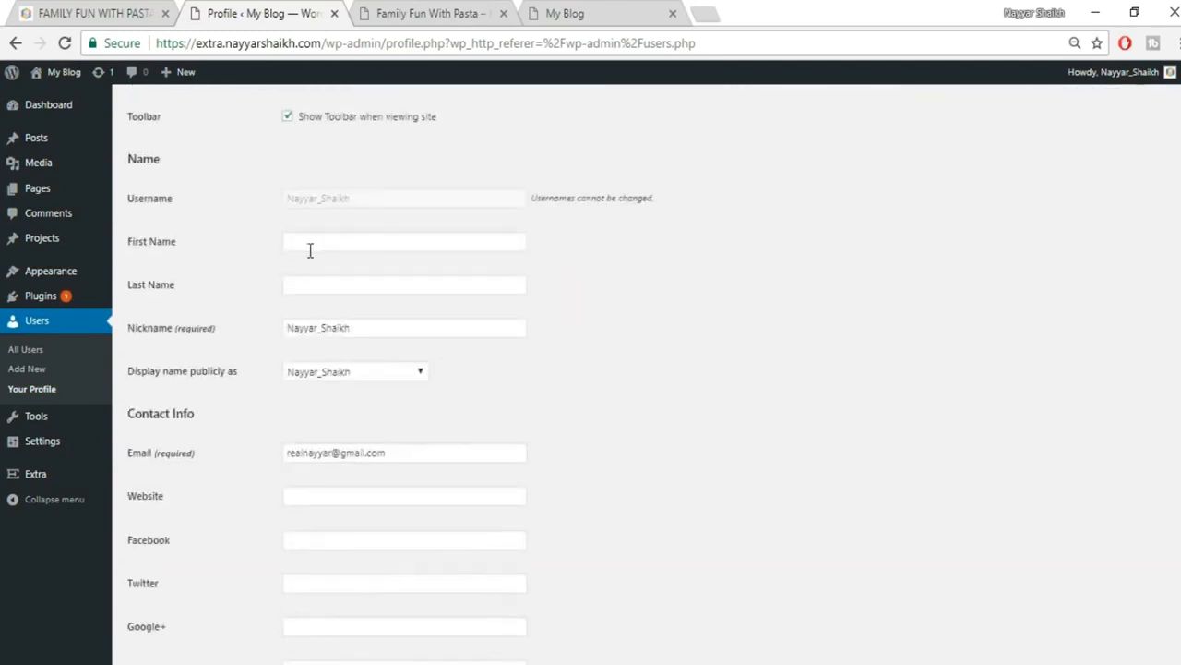
{"action": "left_click", "coordinate": [375, 242]}
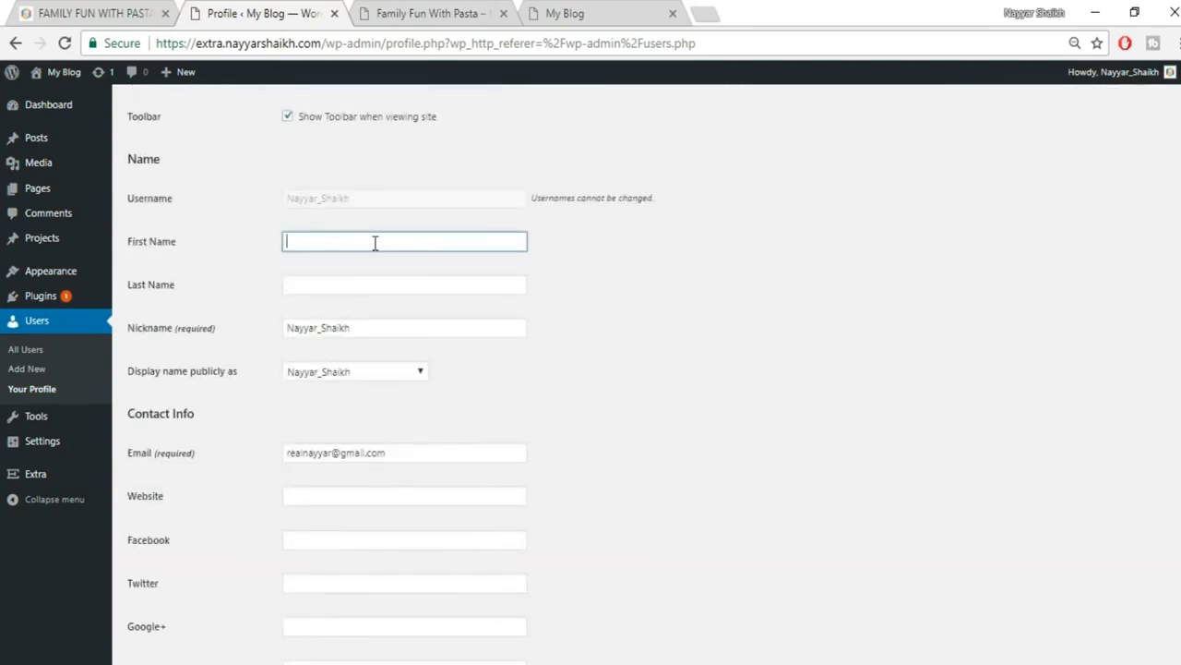
{"action": "type", "text": "Nayyar"}
{"action": "key", "text": "Tab"}
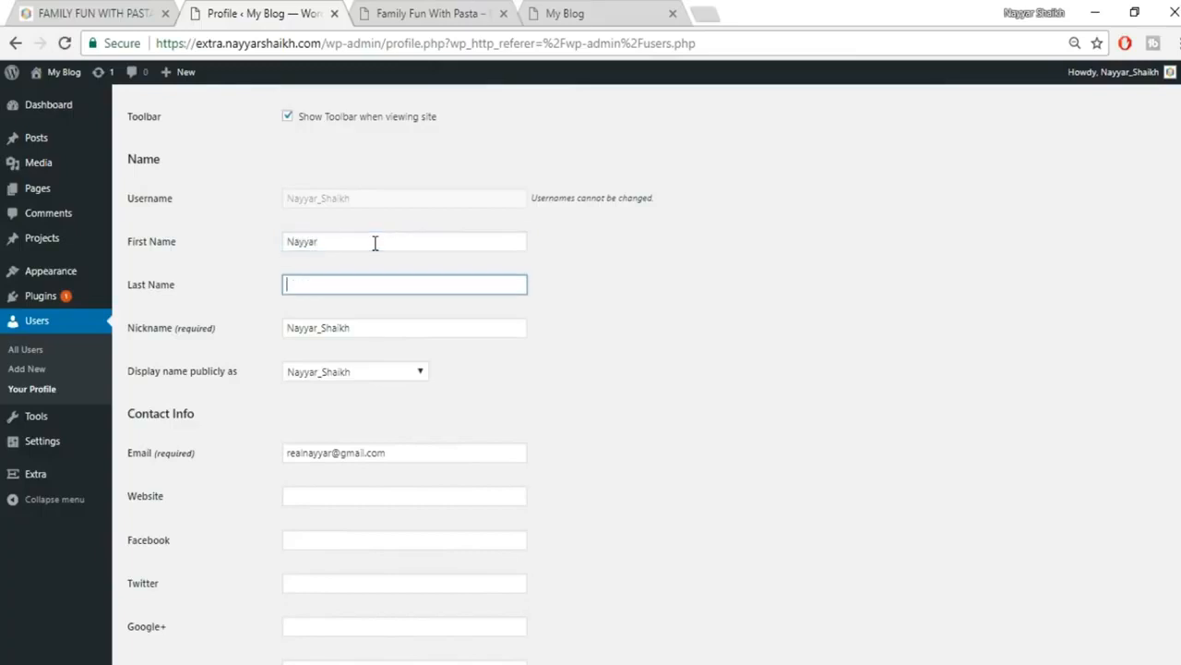
{"action": "type", "text": "S"}
{"action": "key", "text": "Down"}
{"action": "key", "text": "Return"}
{"action": "key", "text": "Tab"}
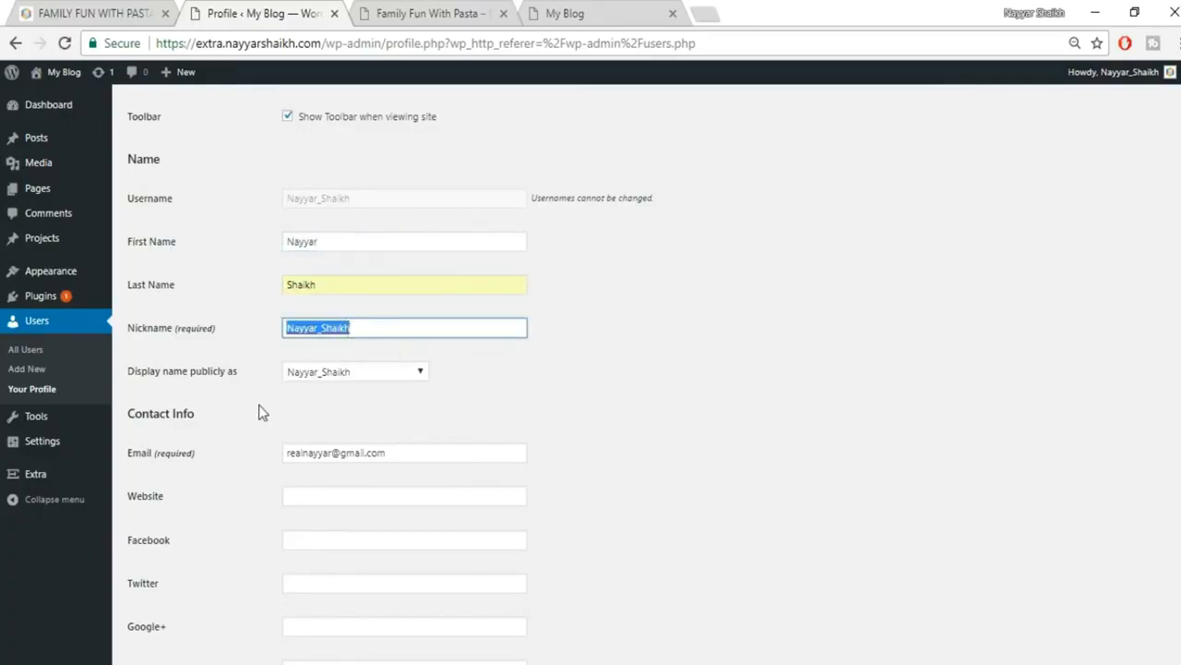
{"action": "left_click", "coordinate": [346, 373]}
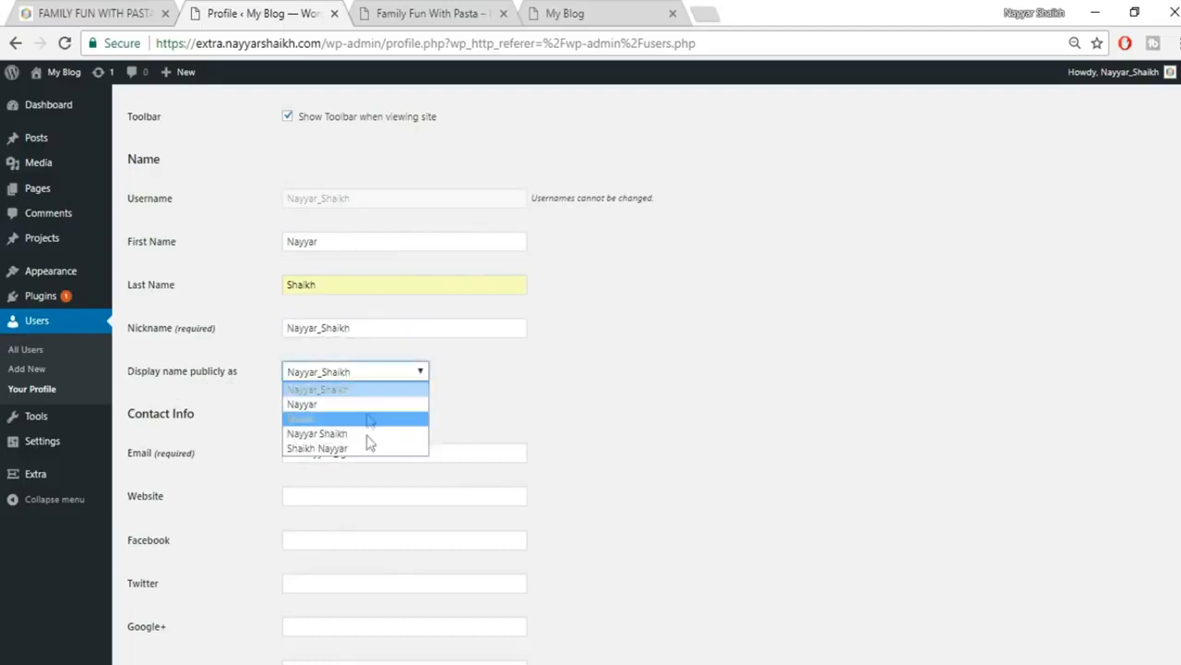
{"action": "left_click", "coordinate": [370, 439]}
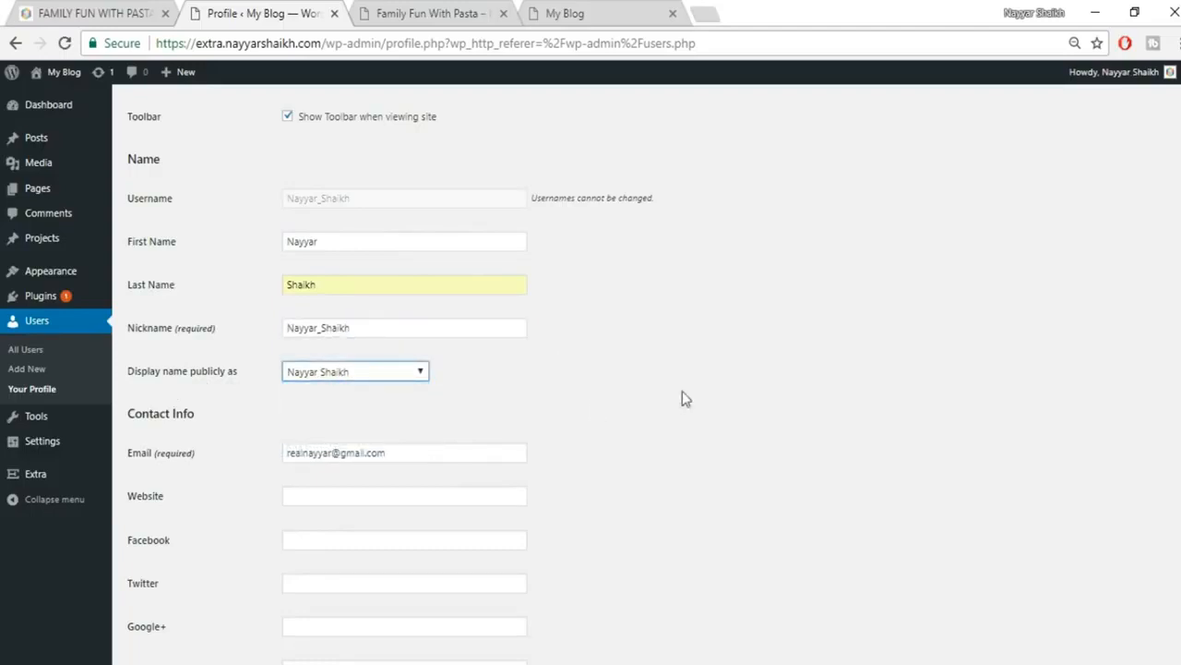
Step: Fill in the website, Facebook (adding .com) and Twitter addresses from saved suggestions
{"action": "scroll", "coordinate": [647, 383], "scroll_direction": "down", "scroll_amount": 2}
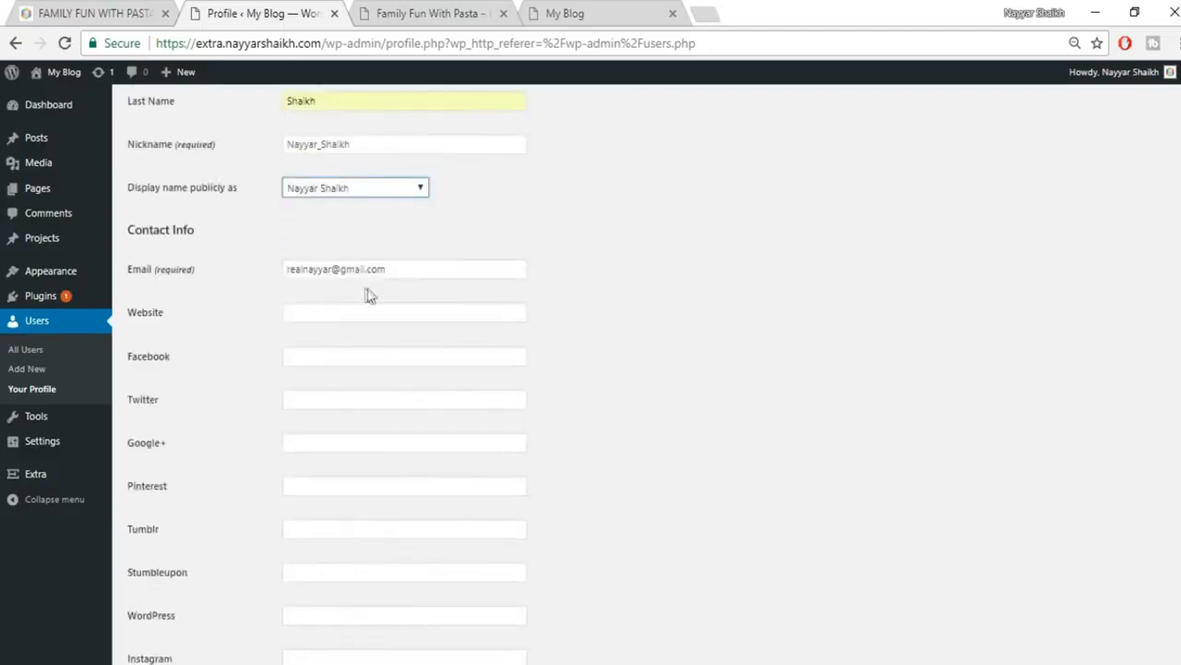
{"action": "left_click", "coordinate": [392, 319]}
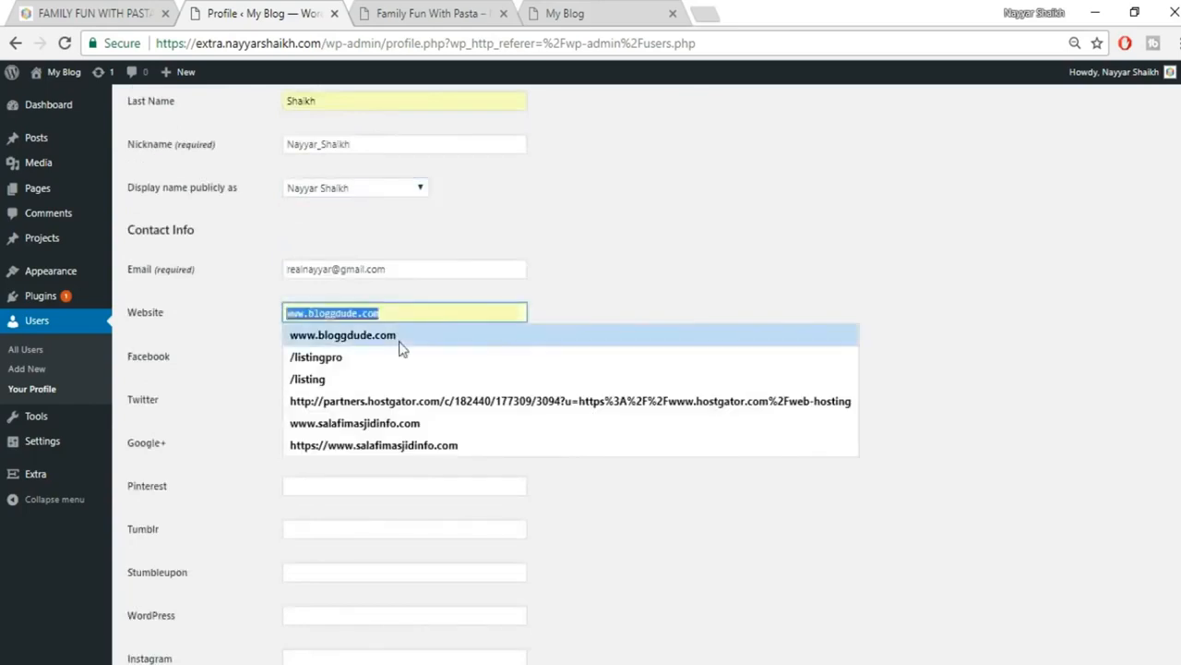
{"action": "left_click", "coordinate": [399, 346]}
{"action": "left_click", "coordinate": [433, 358]}
{"action": "left_click", "coordinate": [417, 386]}
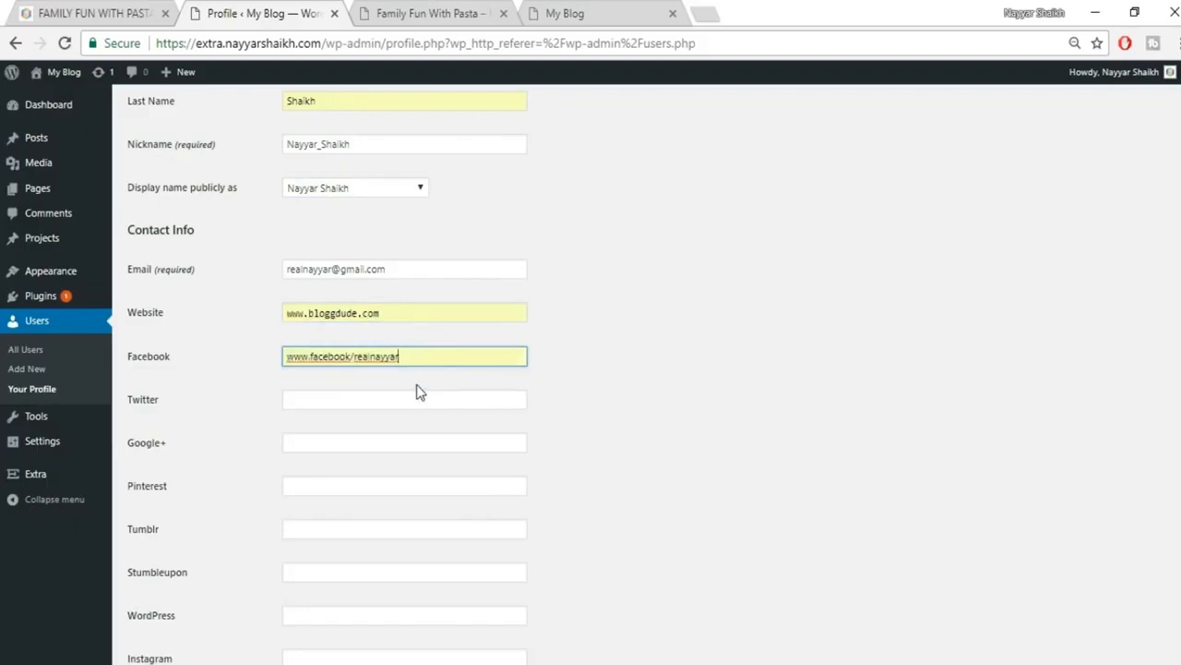
{"action": "left_click", "coordinate": [351, 357]}
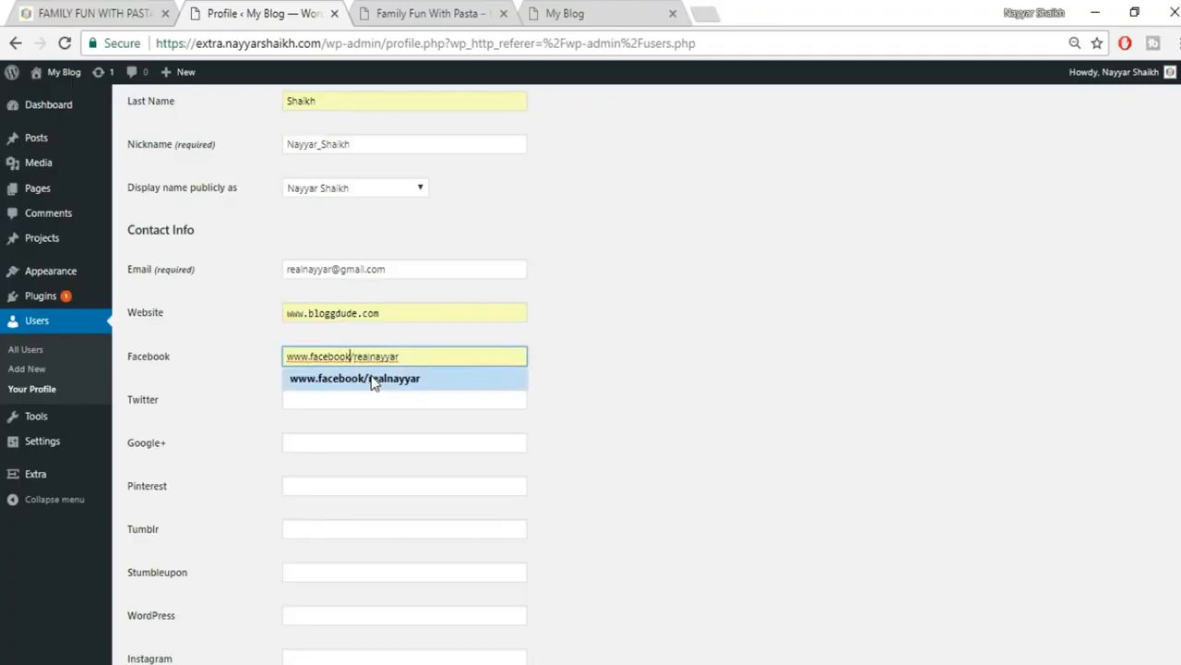
{"action": "type", "text": ".com"}
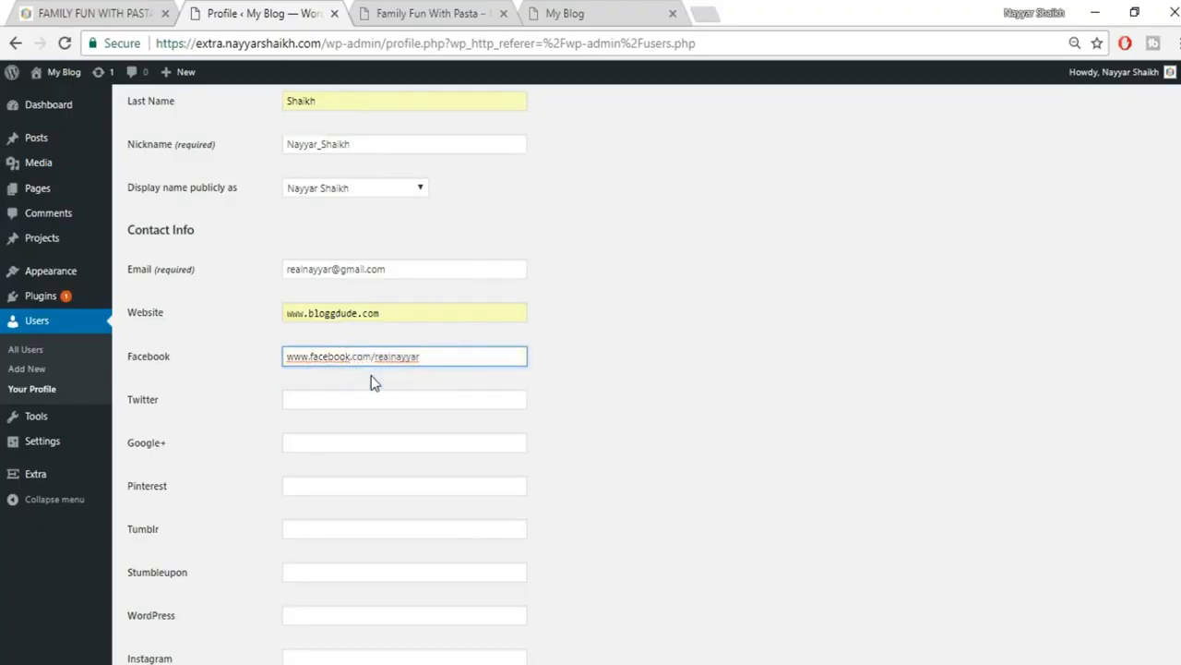
{"action": "left_click", "coordinate": [376, 394]}
{"action": "key", "text": "Down"}
{"action": "key", "text": "Return"}
{"action": "key", "text": "Tab"}
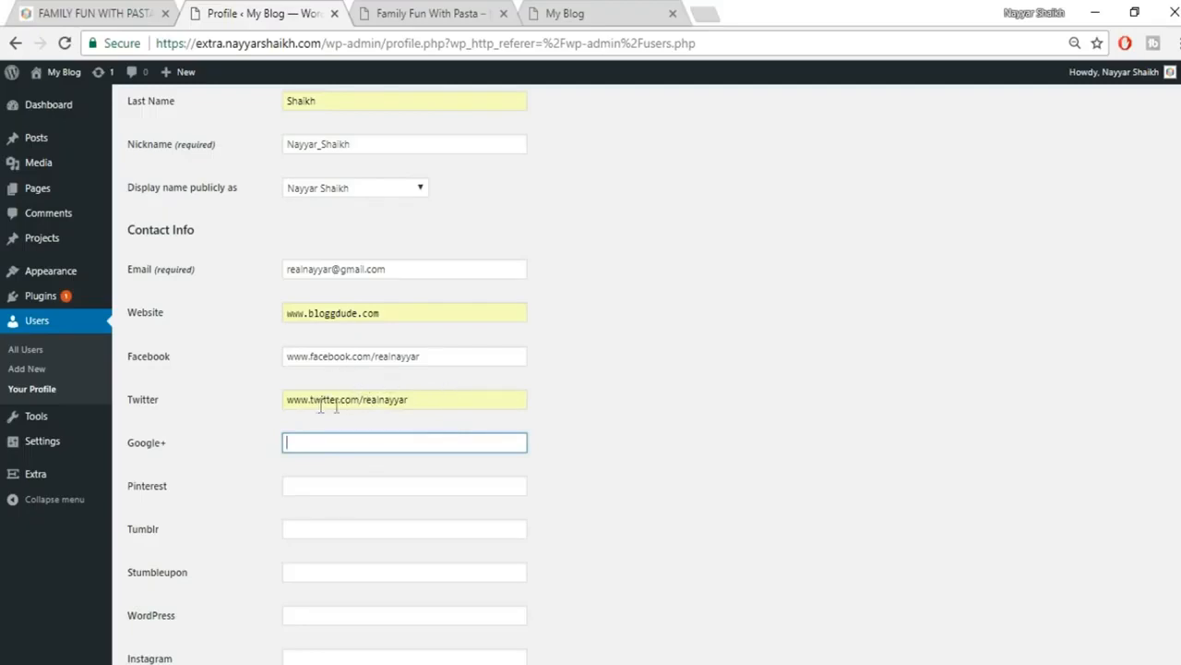
Step: Find and select the author bio line on the reference pasta post
{"action": "scroll", "coordinate": [377, 527], "scroll_direction": "down", "scroll_amount": 10}
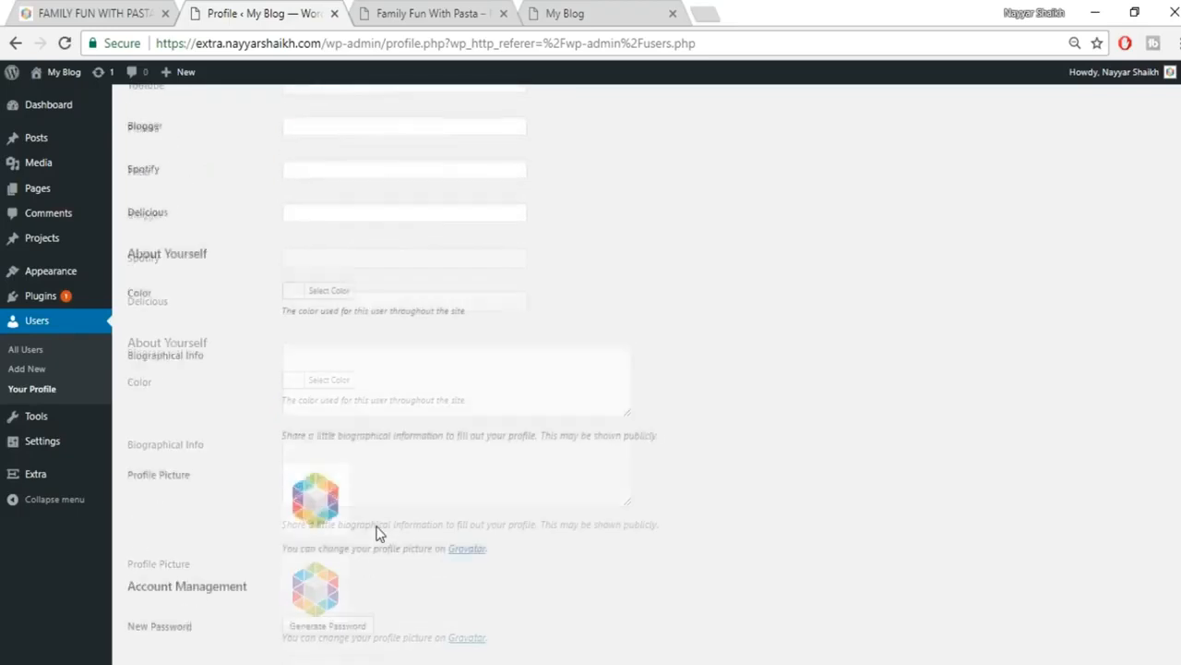
{"action": "scroll", "coordinate": [322, 514], "scroll_direction": "down", "scroll_amount": 1}
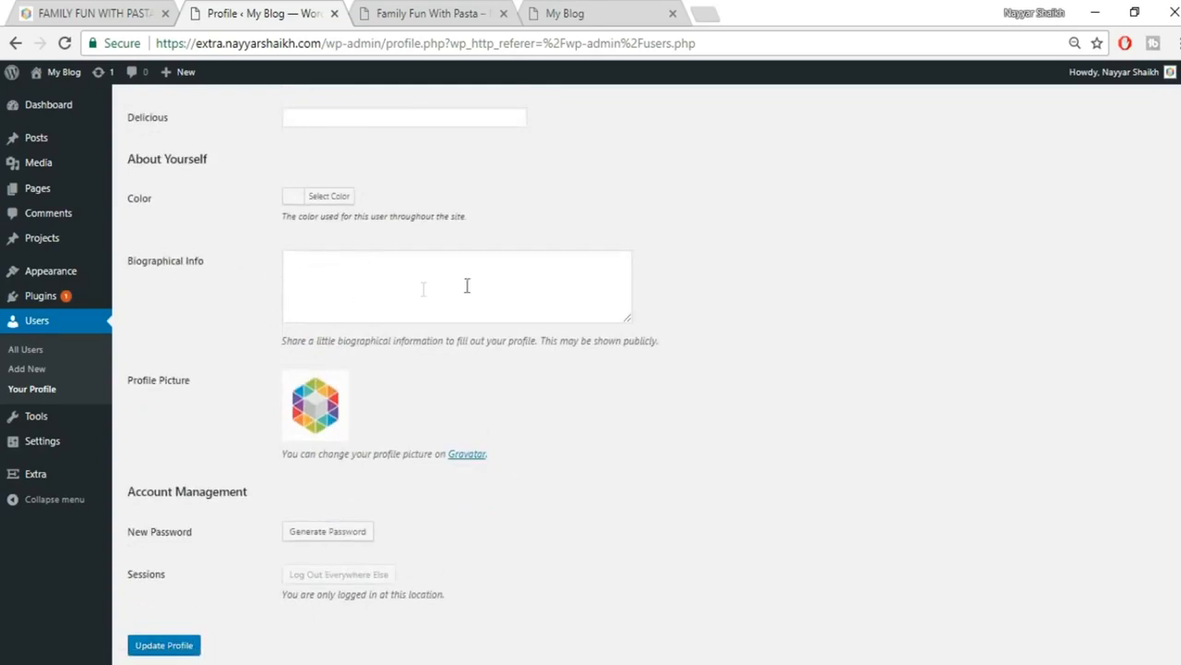
{"action": "left_click", "coordinate": [409, 11]}
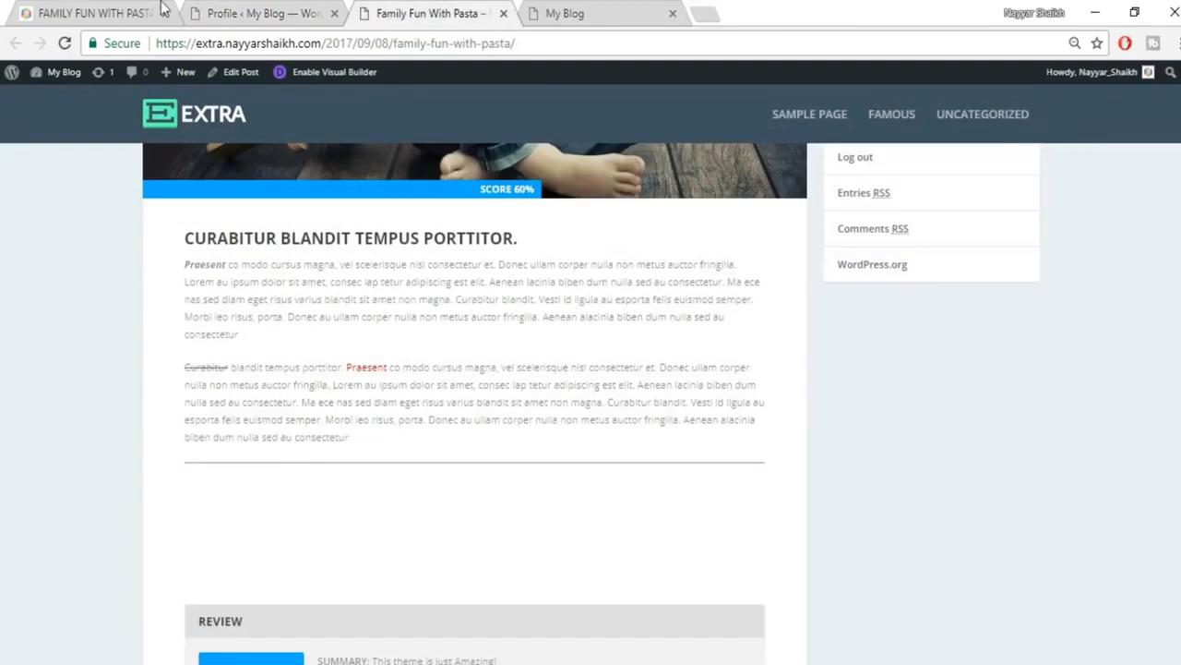
{"action": "left_click", "coordinate": [200, 8]}
{"action": "left_click", "coordinate": [79, 19]}
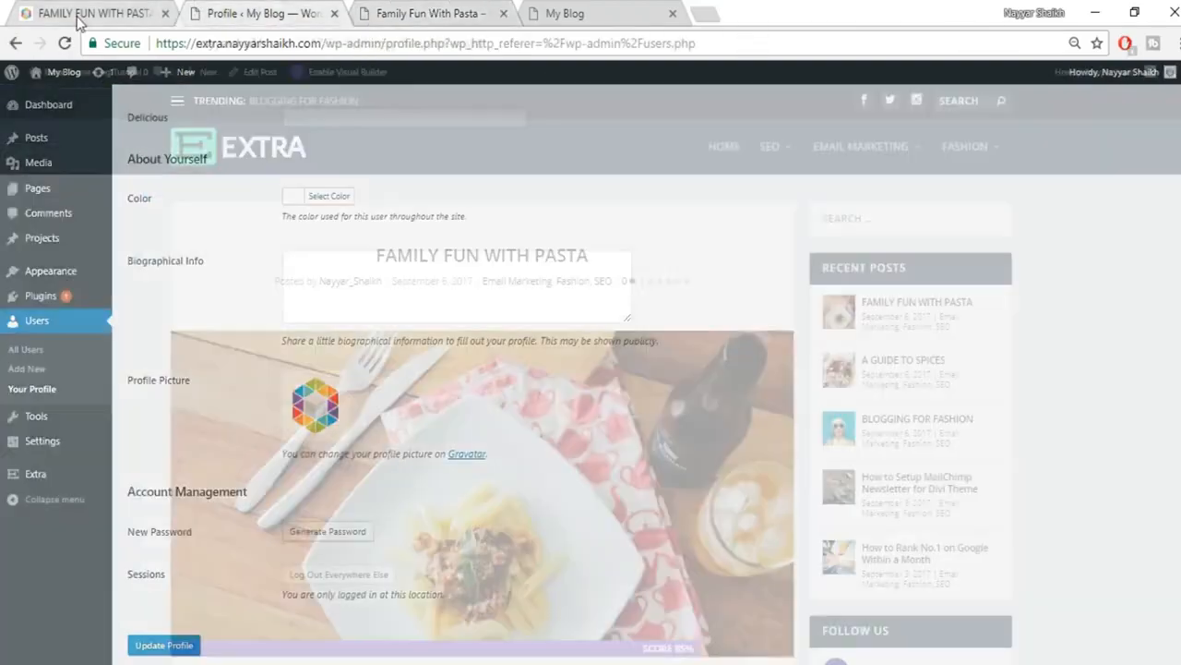
{"action": "scroll", "coordinate": [1176, 117], "scroll_direction": "down", "scroll_amount": 20}
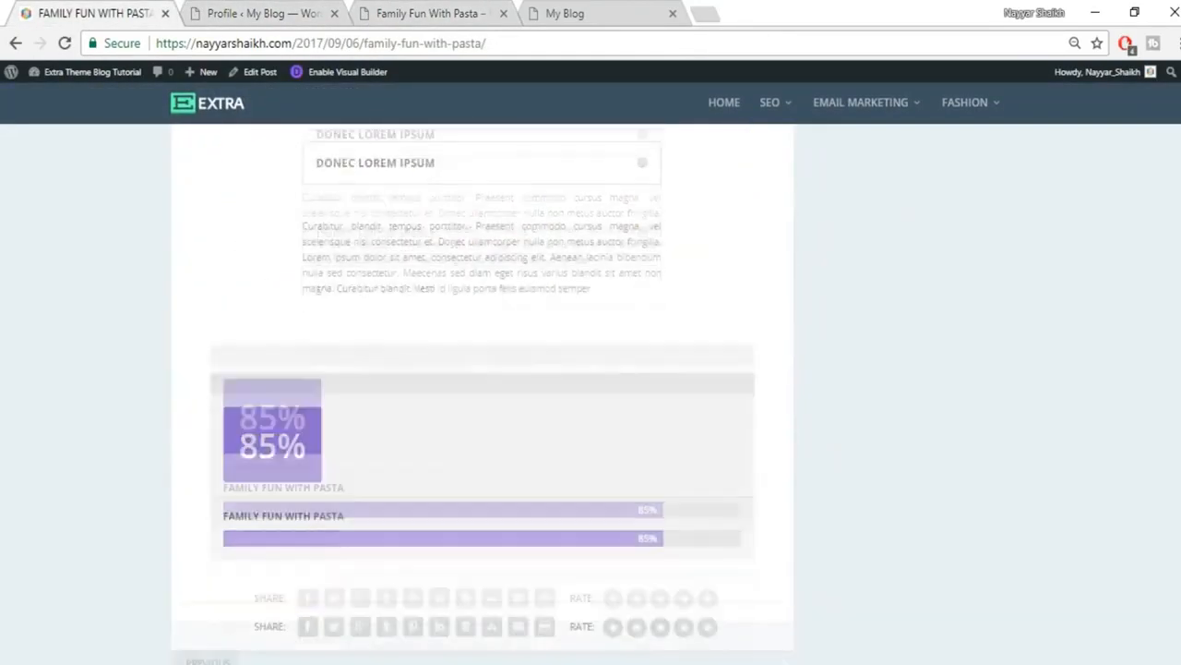
{"action": "left_click_drag", "start_coordinate": [1179, 539], "coordinate": [1176, 583]}
{"action": "left_click_drag", "start_coordinate": [295, 350], "coordinate": [791, 359]}
{"action": "key", "text": "ctrl+c"}
Step: Paste the bio into Biographical Info and update the profile
{"action": "left_click", "coordinate": [311, 11]}
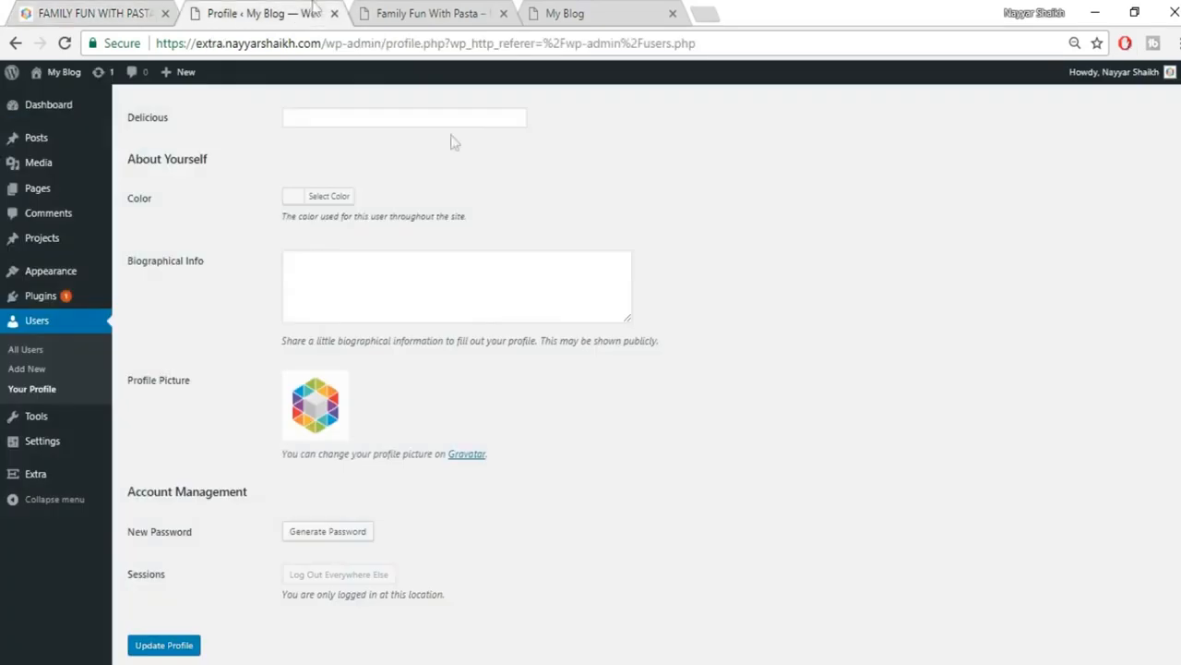
{"action": "left_click", "coordinate": [461, 307]}
{"action": "key", "text": "ctrl+v"}
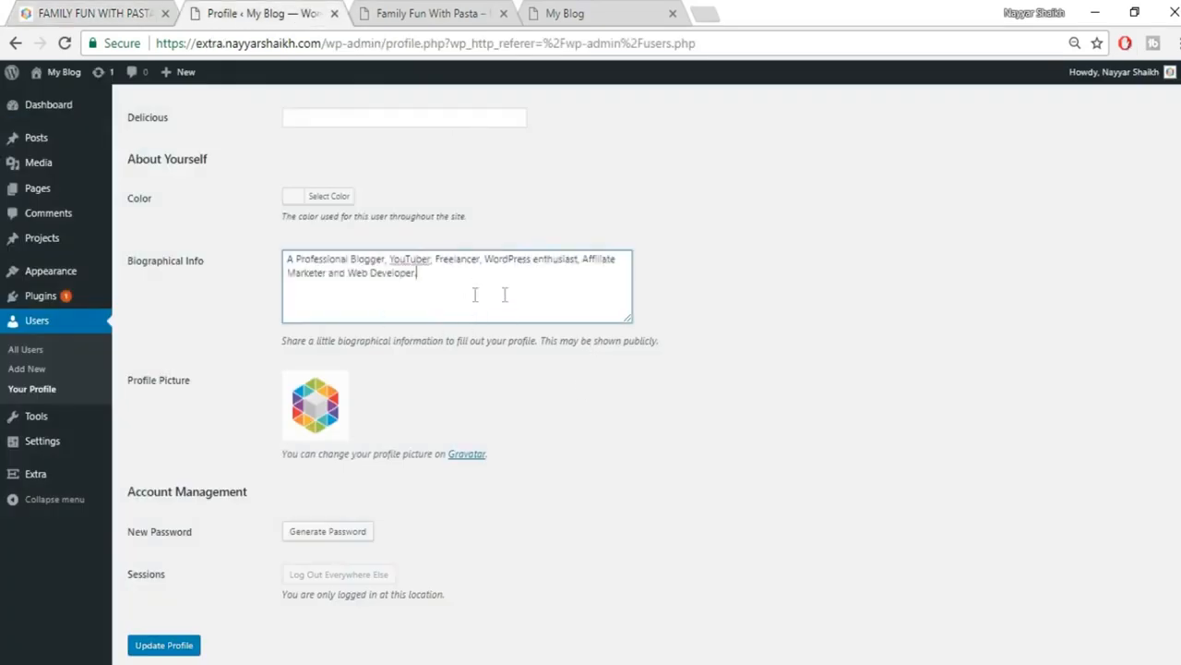
{"action": "scroll", "coordinate": [776, 458], "scroll_direction": "down", "scroll_amount": 2}
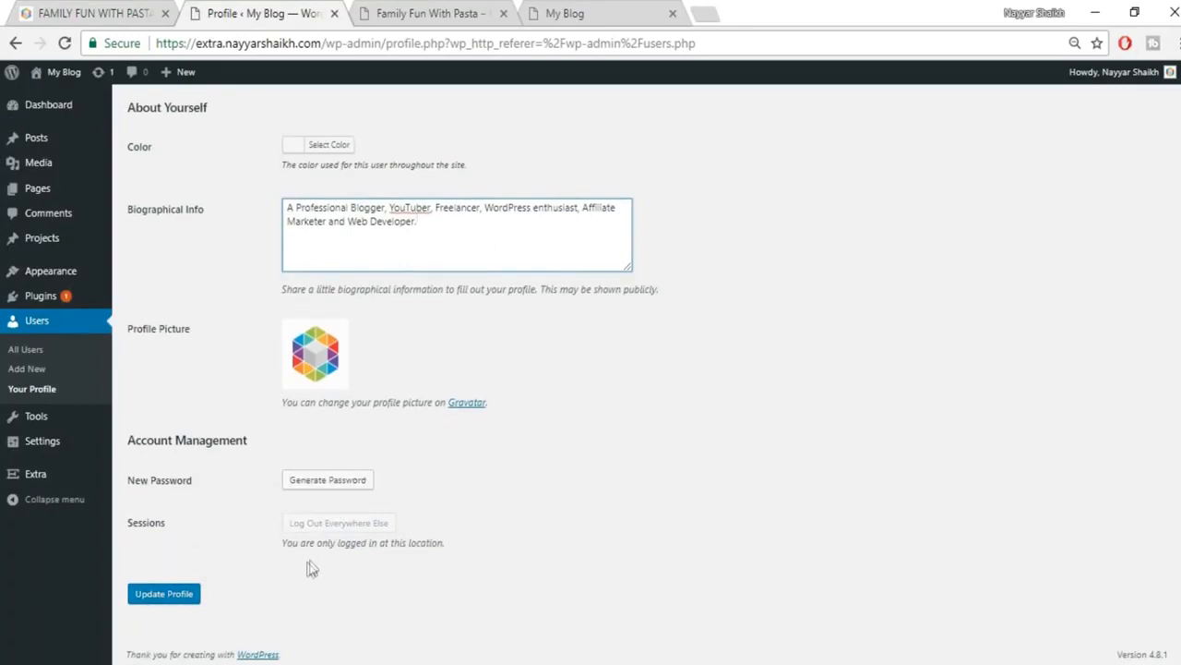
{"action": "left_click", "coordinate": [185, 602]}
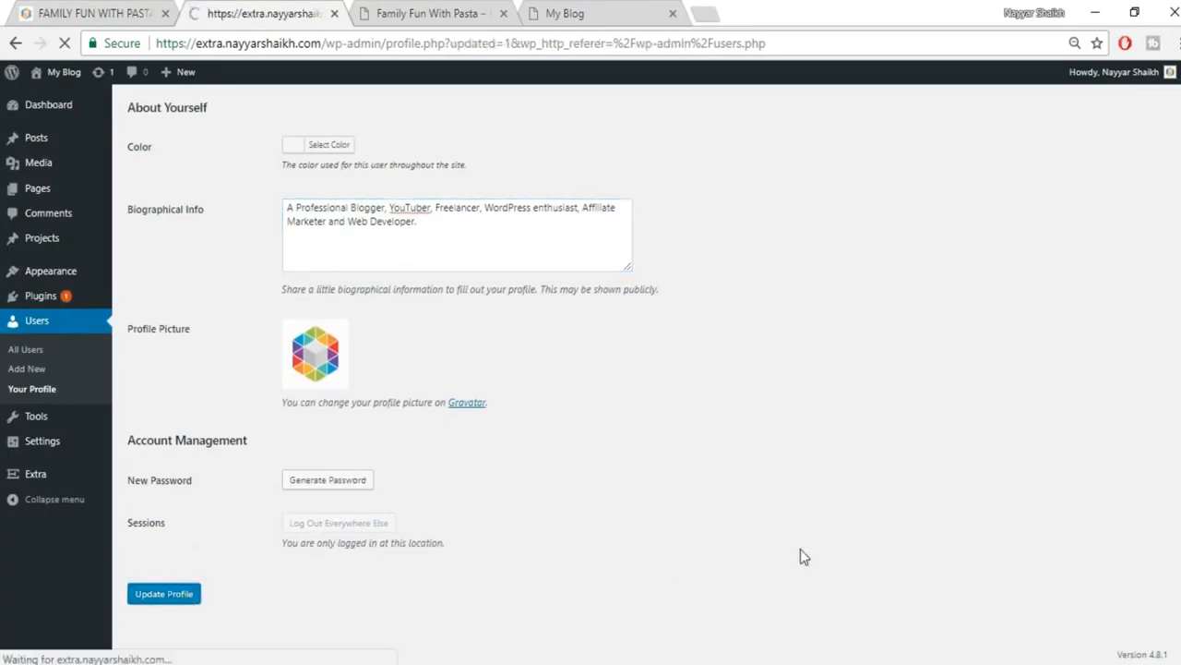
Step: Reload the live pasta post to check the new author bio, then return to Profile
{"action": "left_click", "coordinate": [430, 13]}
{"action": "left_click", "coordinate": [65, 43]}
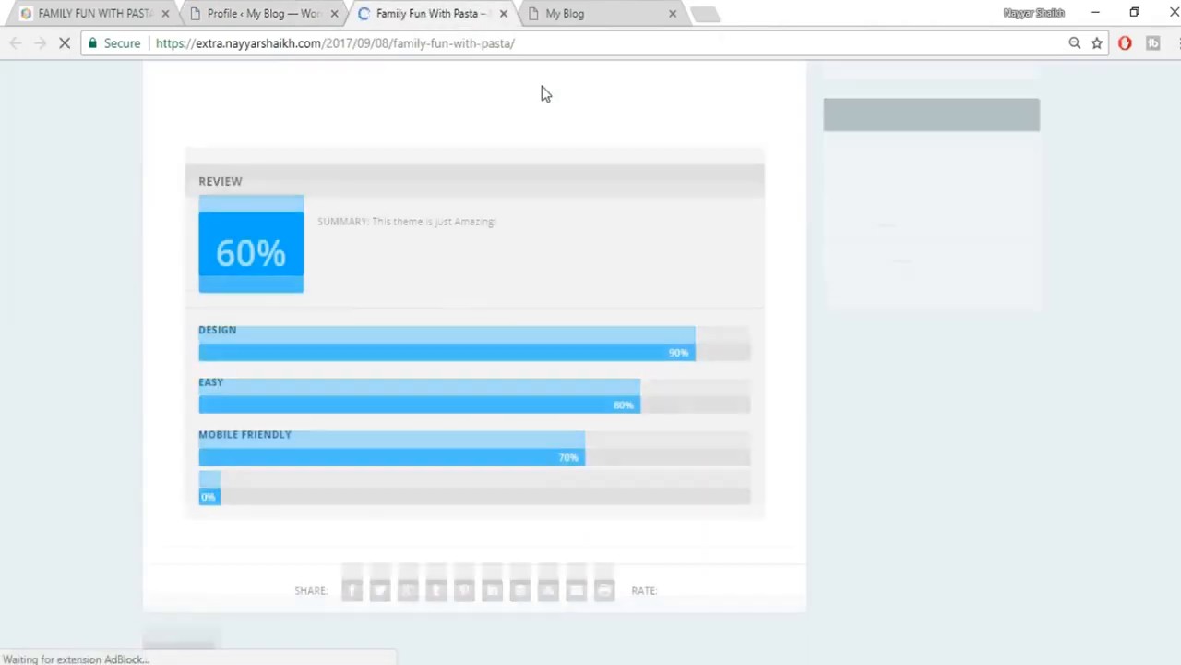
{"action": "scroll", "coordinate": [720, 336], "scroll_direction": "down", "scroll_amount": 10}
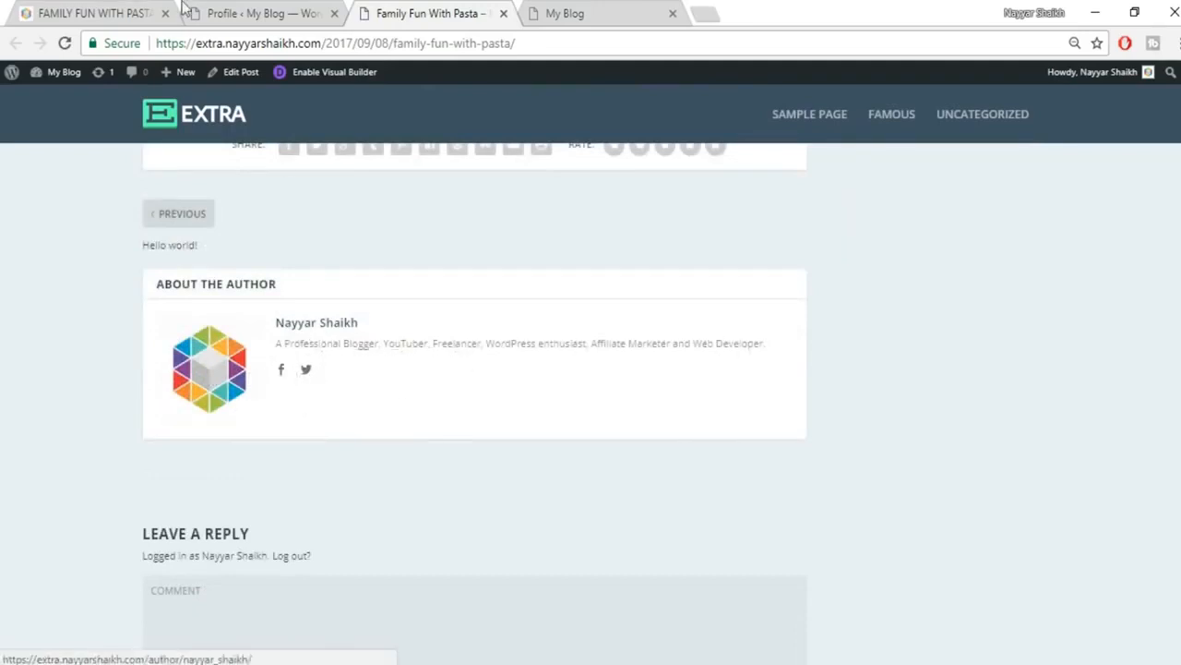
{"action": "left_click", "coordinate": [240, 13]}
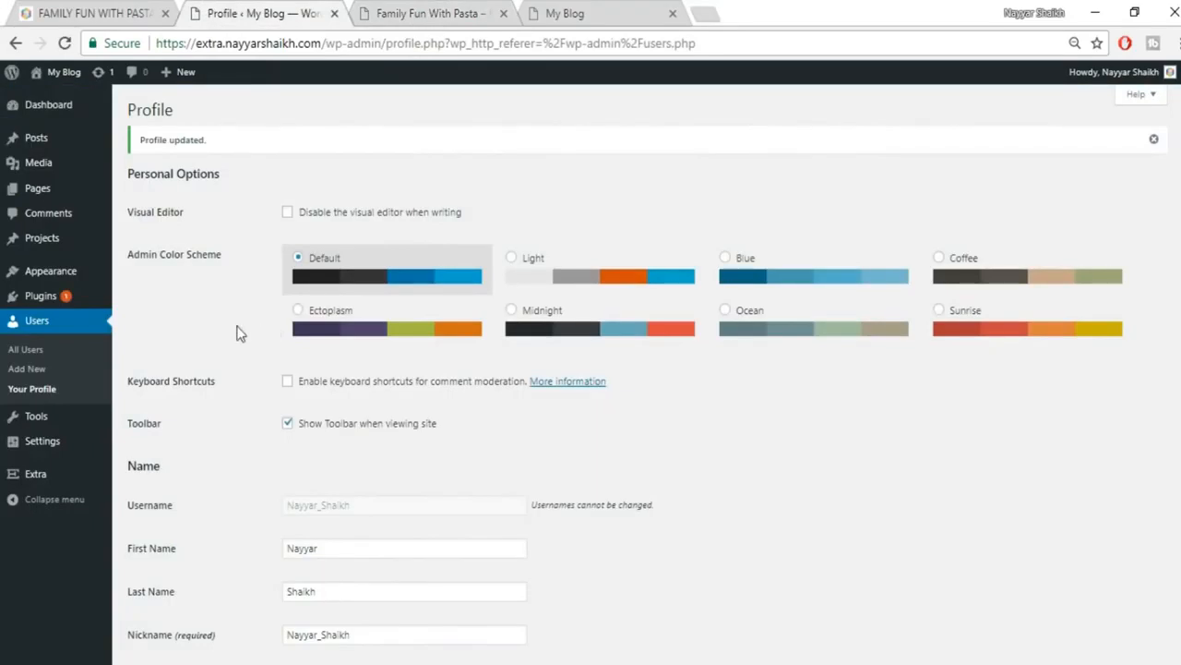
{"action": "left_click", "coordinate": [23, 372]}
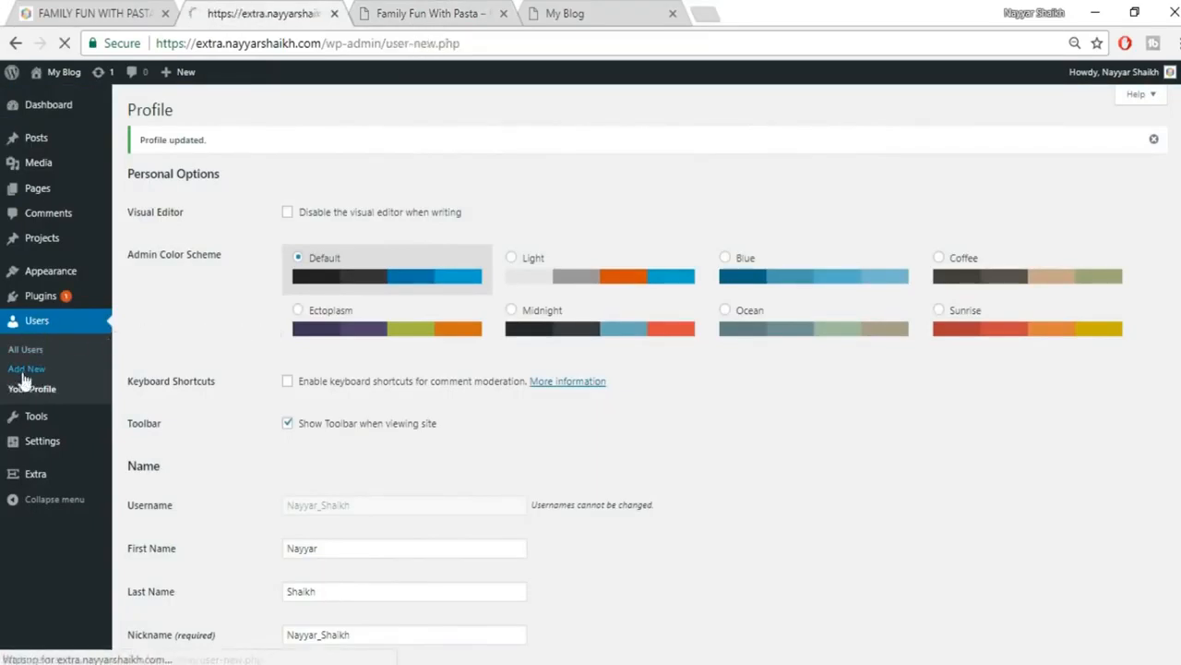
{"action": "left_click", "coordinate": [329, 179]}
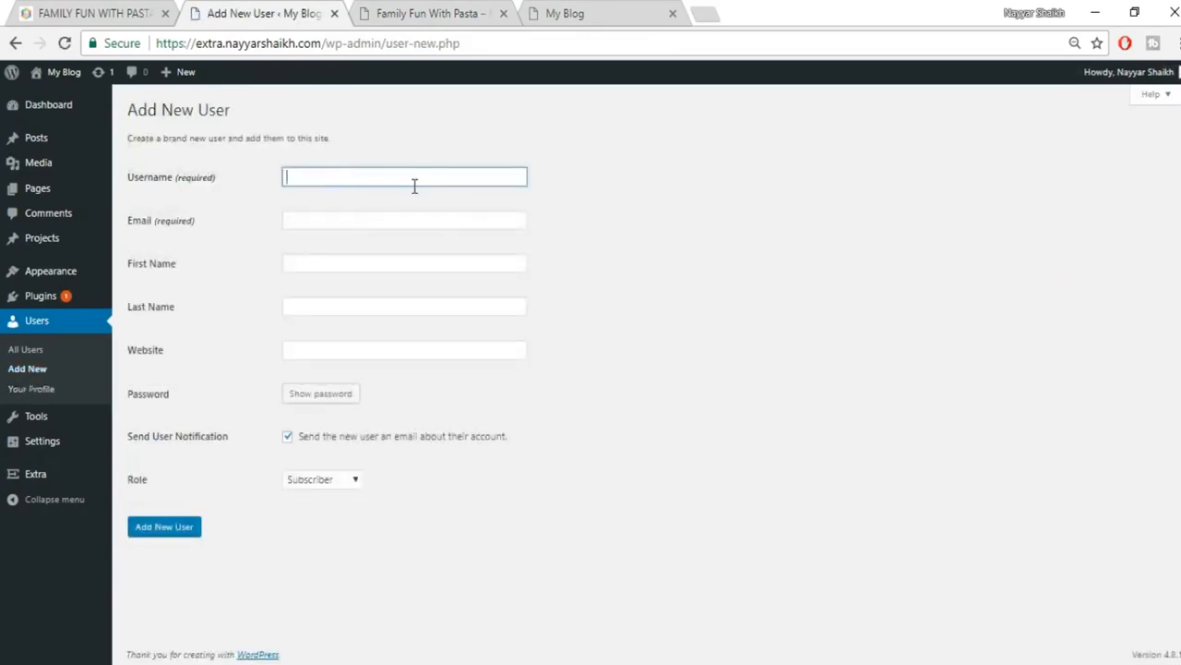
{"action": "type", "text": "nayyars777"}
{"action": "key", "text": "Tab"}
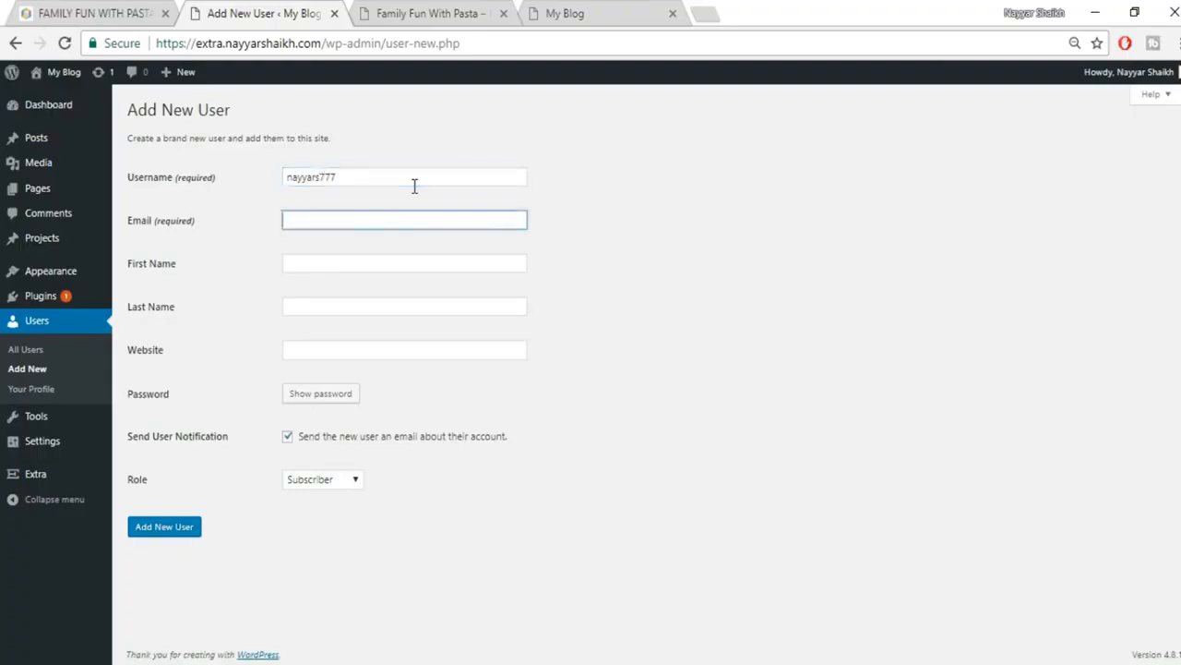
{"action": "type", "text": "na"}
{"action": "key", "text": "Down"}
{"action": "key", "text": "Return"}
{"action": "key", "text": "Tab"}
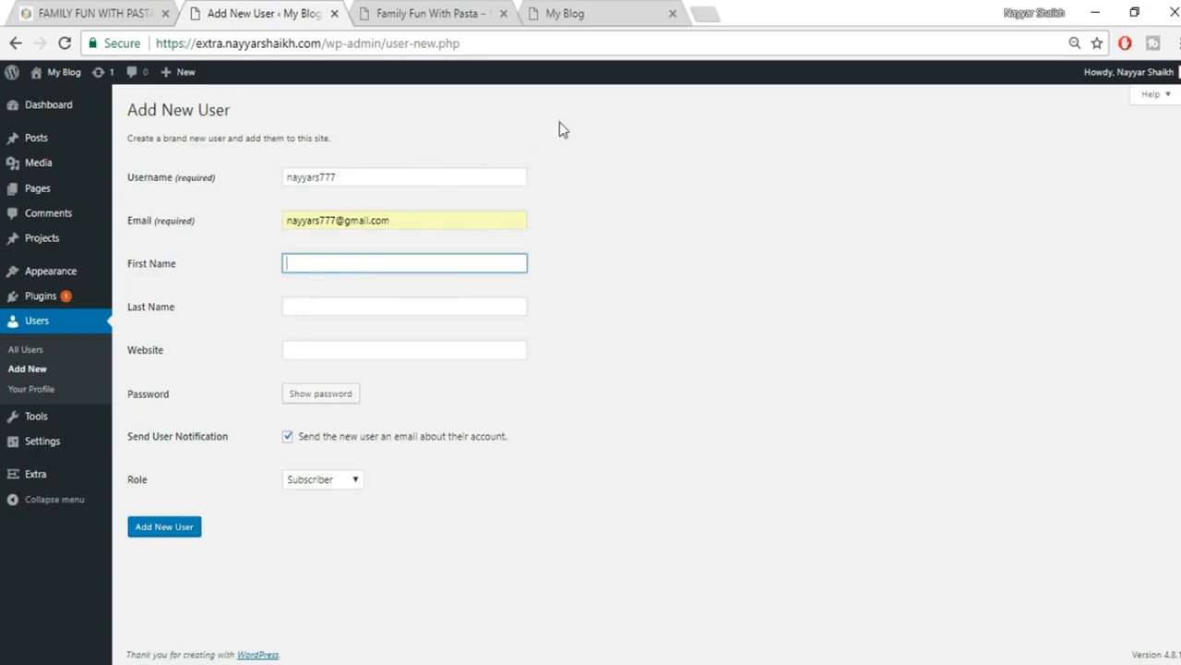
{"action": "type", "text": "Nayya"}
{"action": "key", "text": "BackSpace"}
{"action": "key", "text": "BackSpace"}
{"action": "key", "text": "BackSpace"}
{"action": "key", "text": "BackSpace"}
{"action": "key", "text": "BackSpace"}
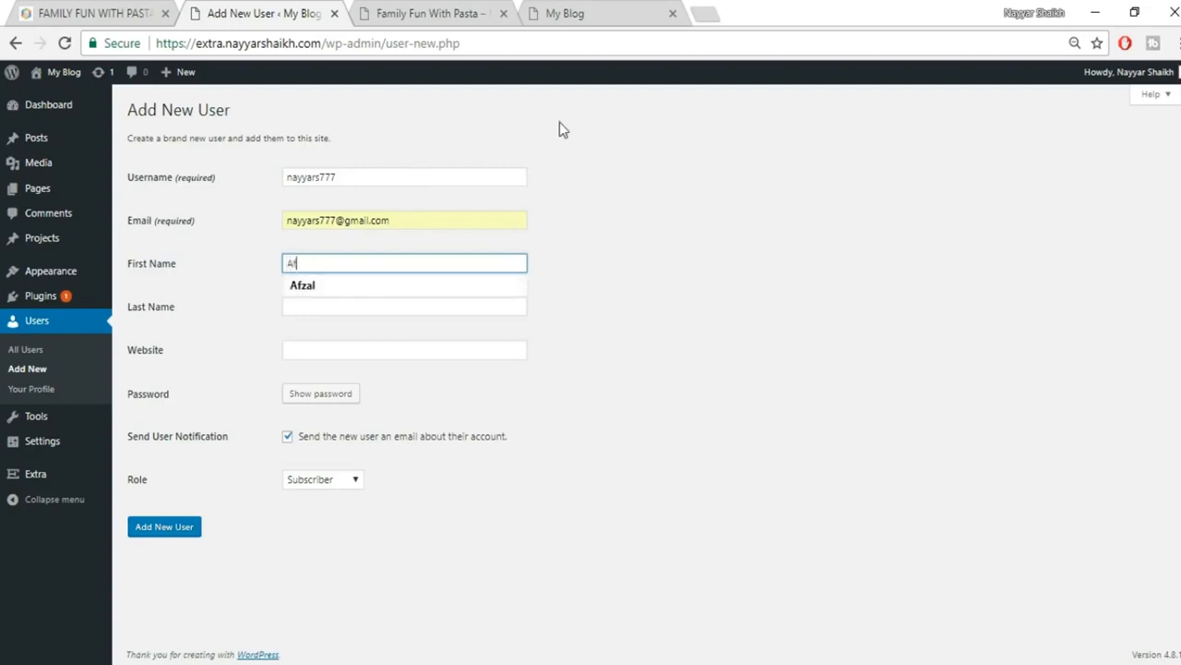
{"action": "key", "text": "Tab"}
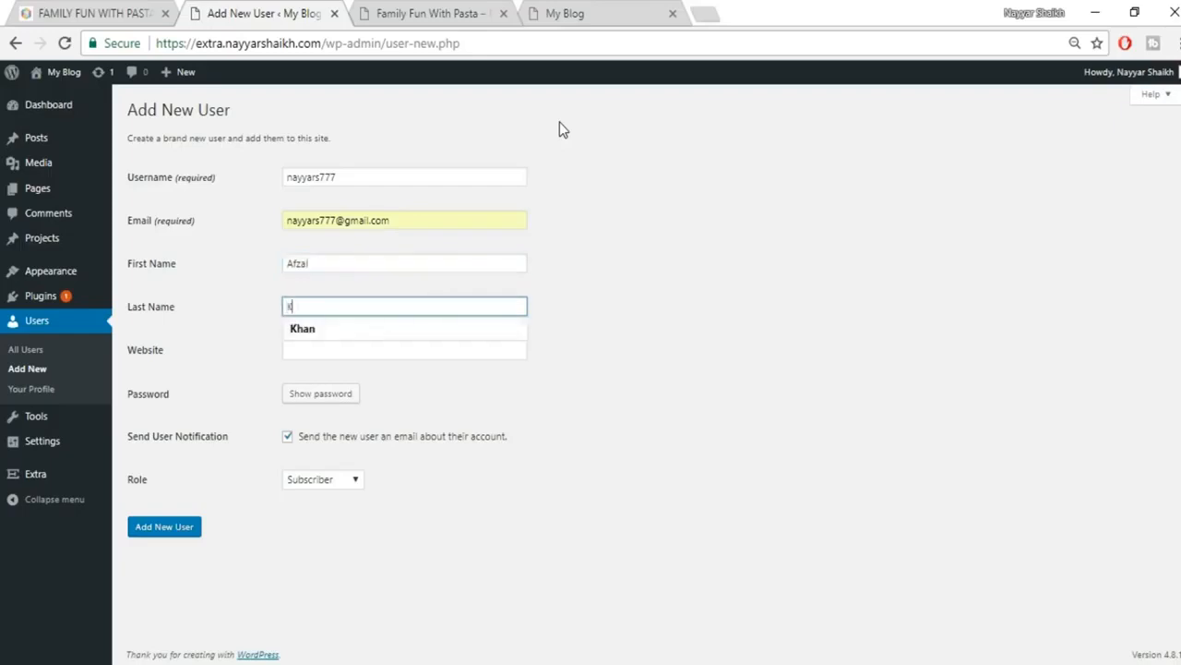
{"action": "key", "text": "Tab"}
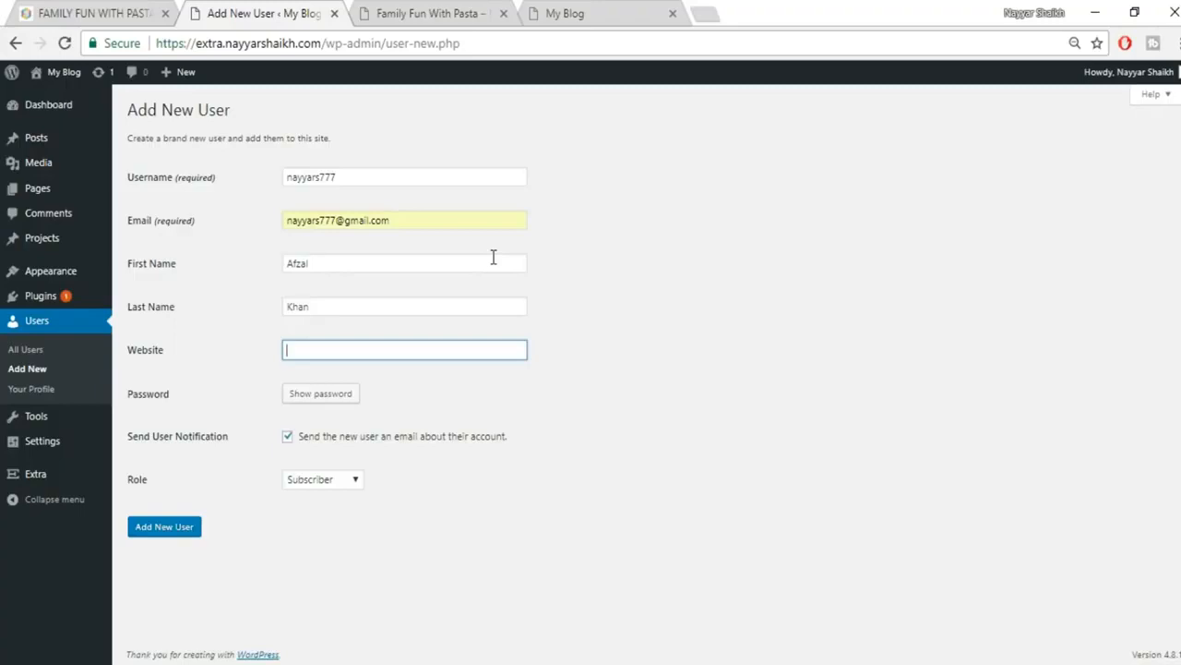
{"action": "type", "text": "www."}
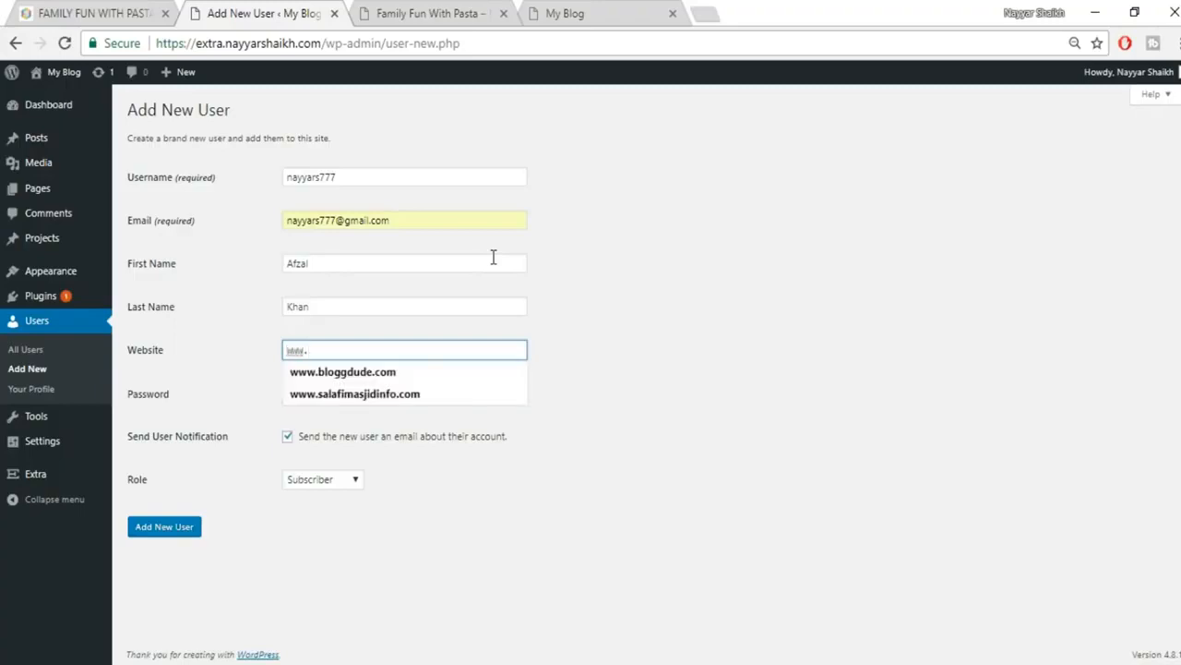
{"action": "type", "text": "google.com"}
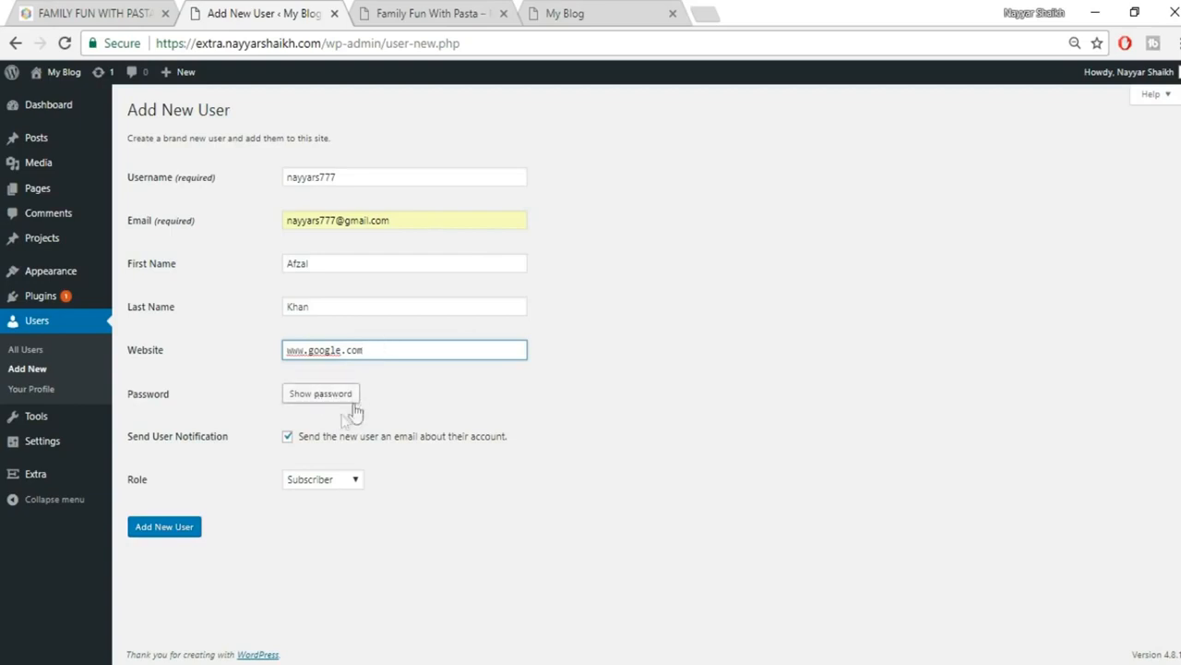
Step: Set the user's password, choose the Author role and create the account
{"action": "left_click", "coordinate": [321, 394]}
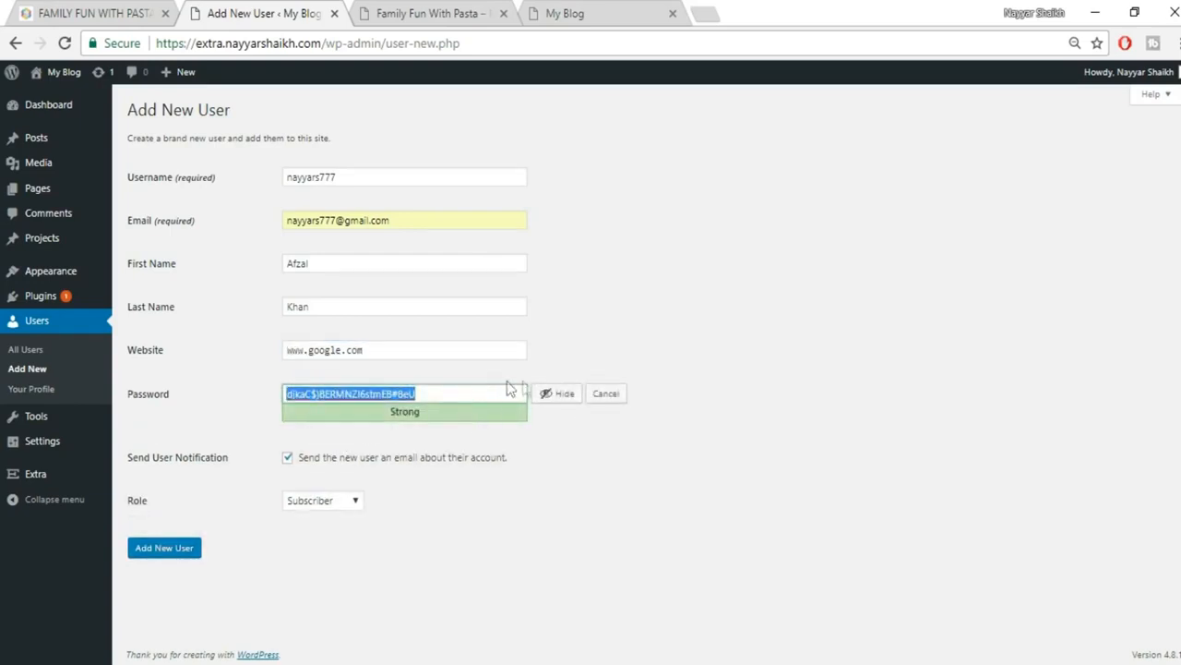
{"action": "left_click", "coordinate": [559, 395]}
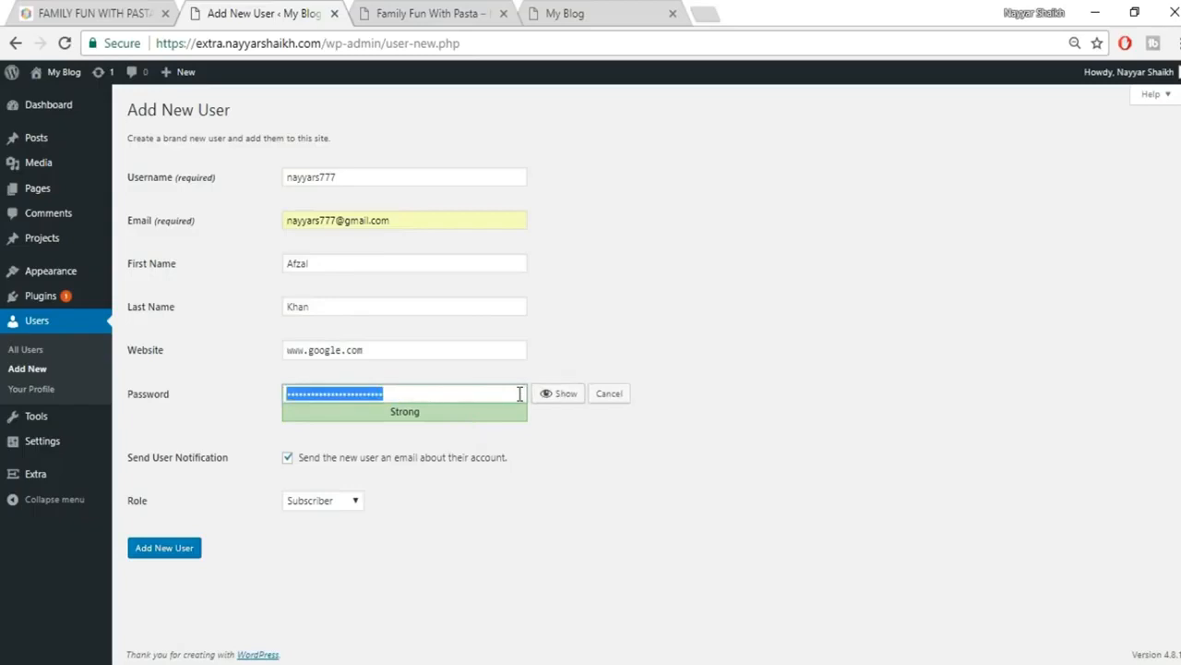
{"action": "type", "text": "1"}
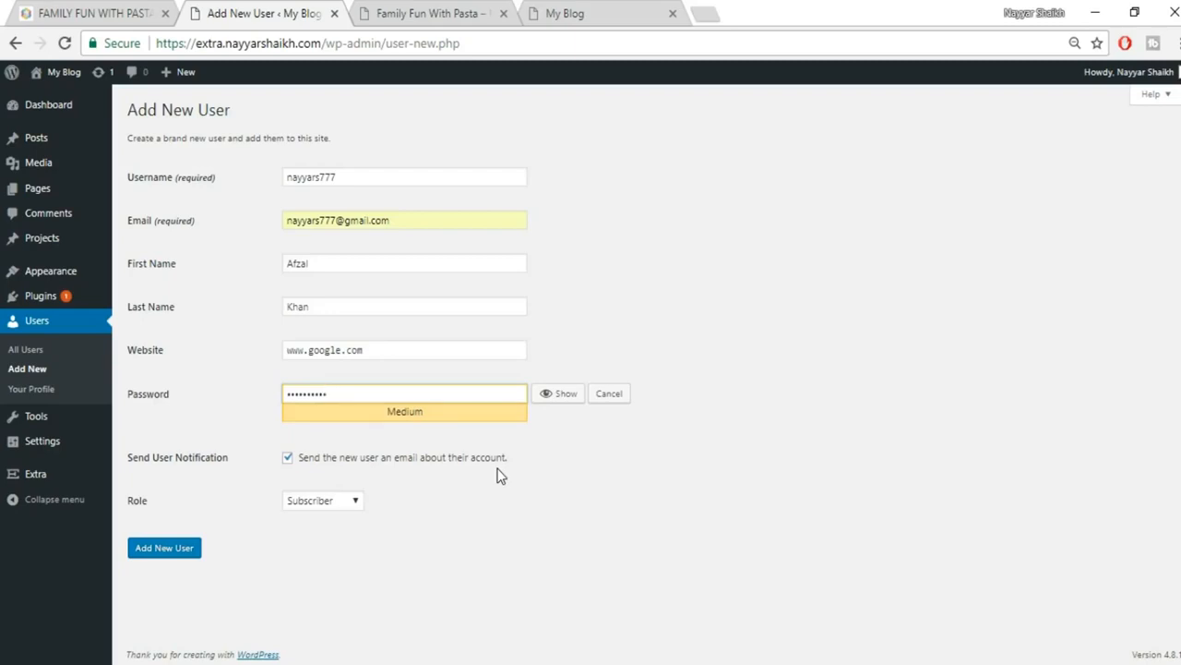
{"action": "left_click", "coordinate": [314, 503]}
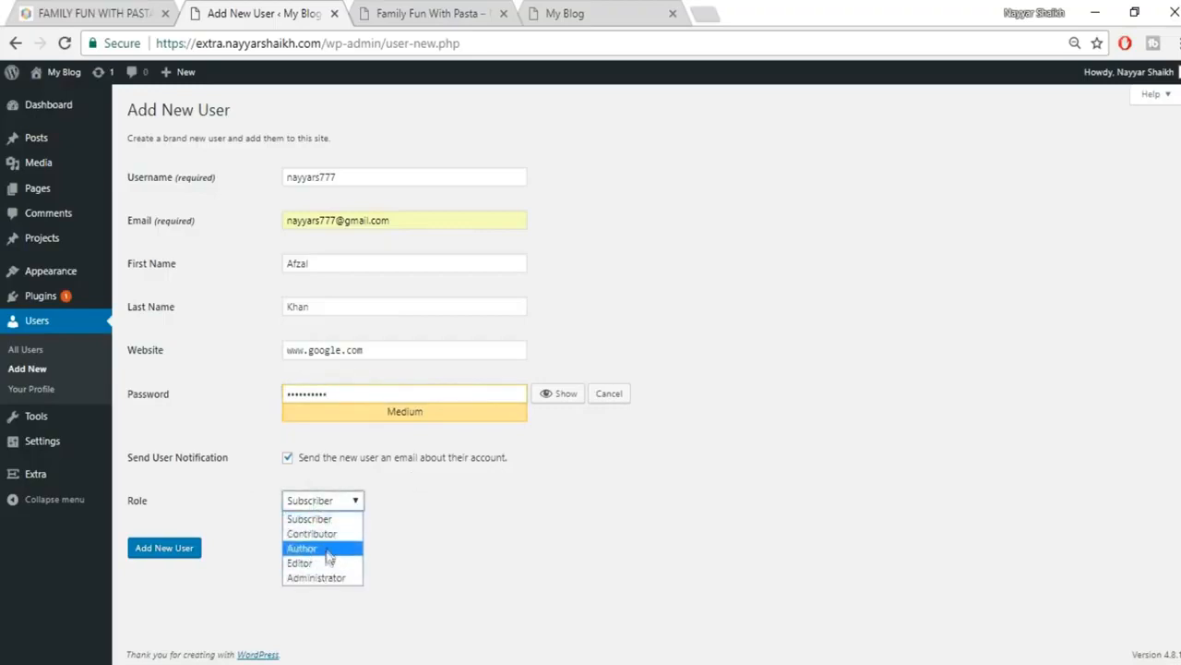
{"action": "left_click", "coordinate": [321, 548]}
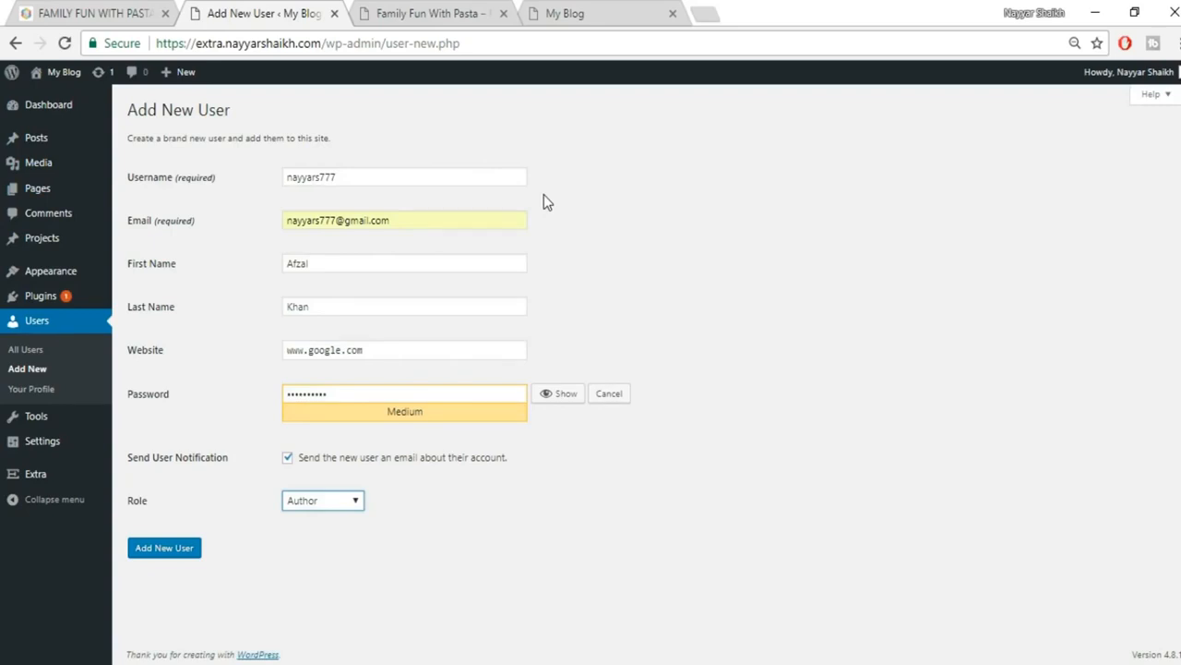
{"action": "left_click", "coordinate": [330, 498]}
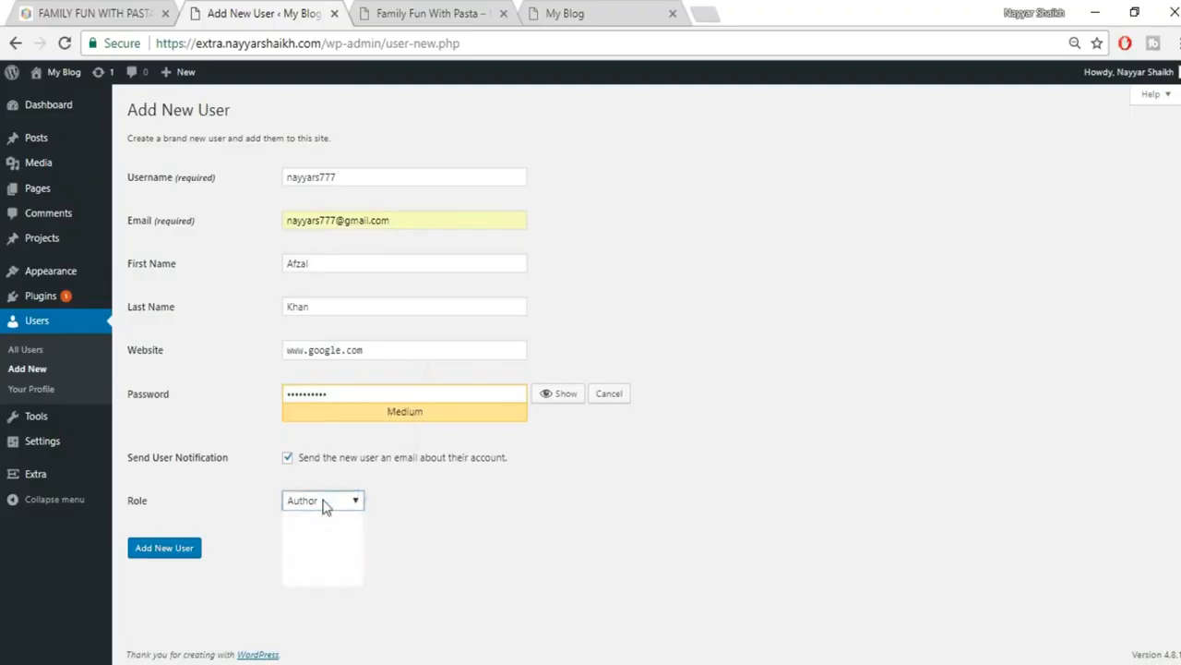
{"action": "left_click", "coordinate": [432, 533]}
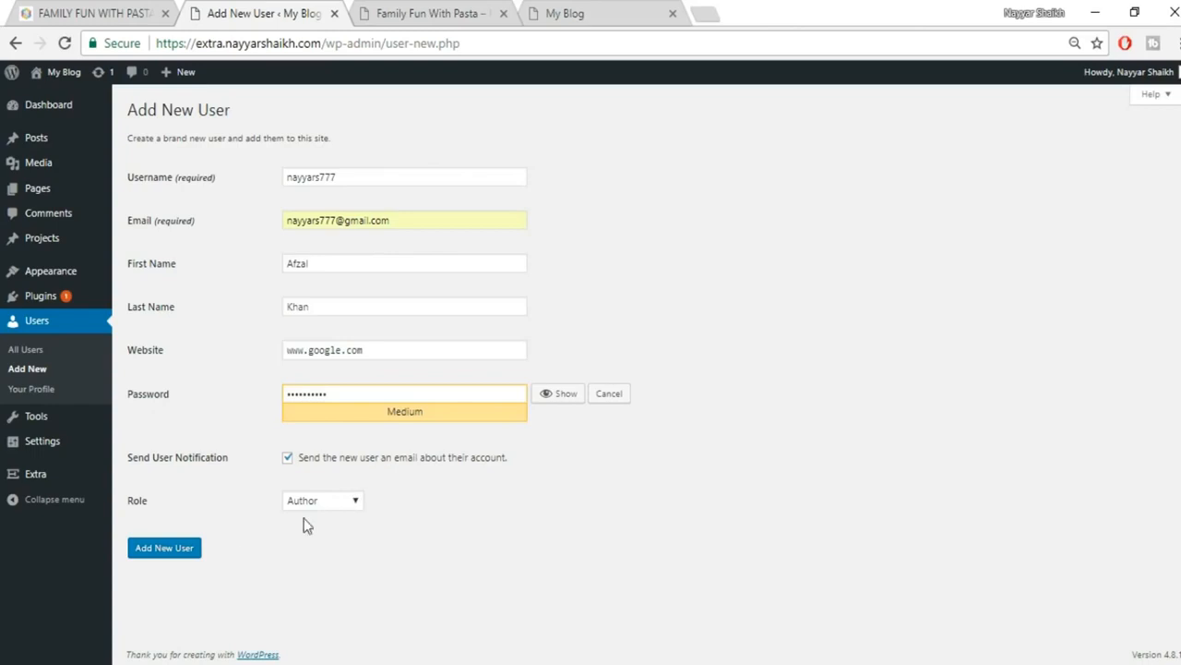
{"action": "left_click", "coordinate": [166, 550]}
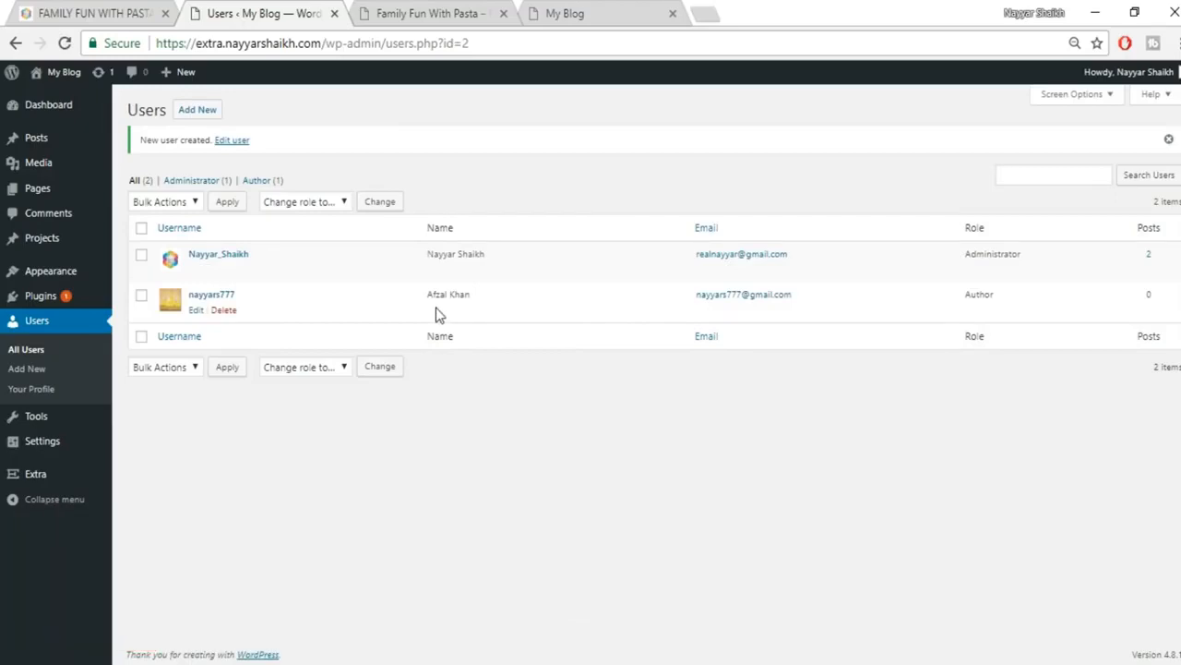
Step: Scroll through the pasta post published on this blog
{"action": "left_click", "coordinate": [423, 12]}
{"action": "scroll", "coordinate": [501, 443], "scroll_direction": "up", "scroll_amount": 5}
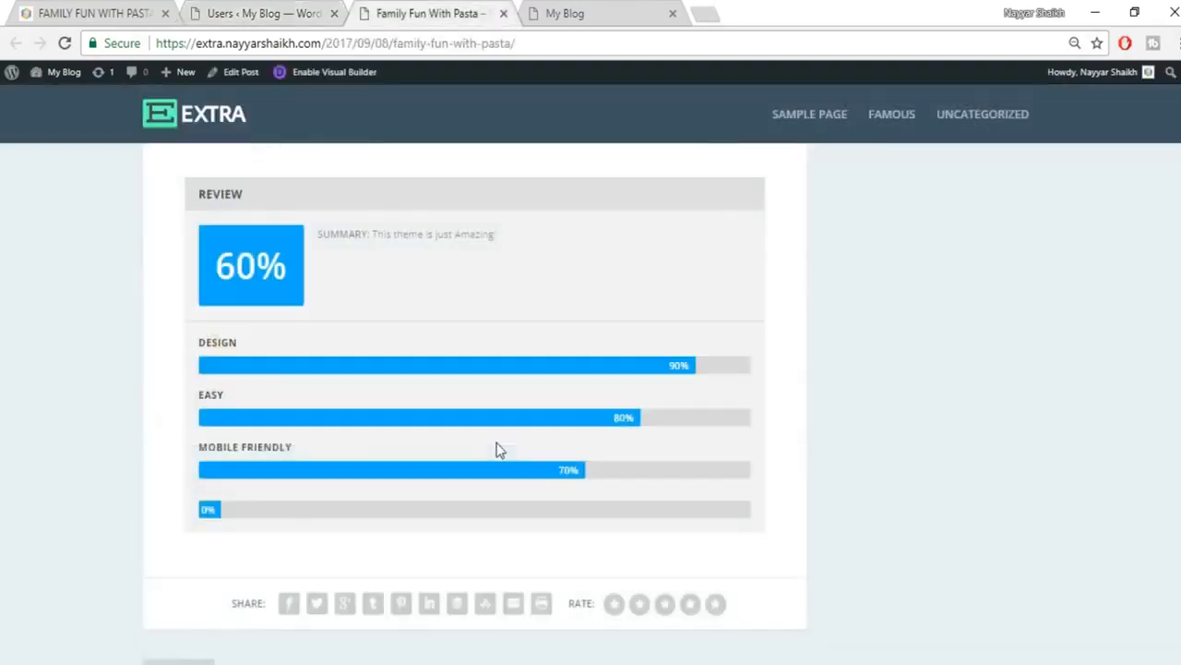
{"action": "scroll", "coordinate": [495, 449], "scroll_direction": "up", "scroll_amount": 10}
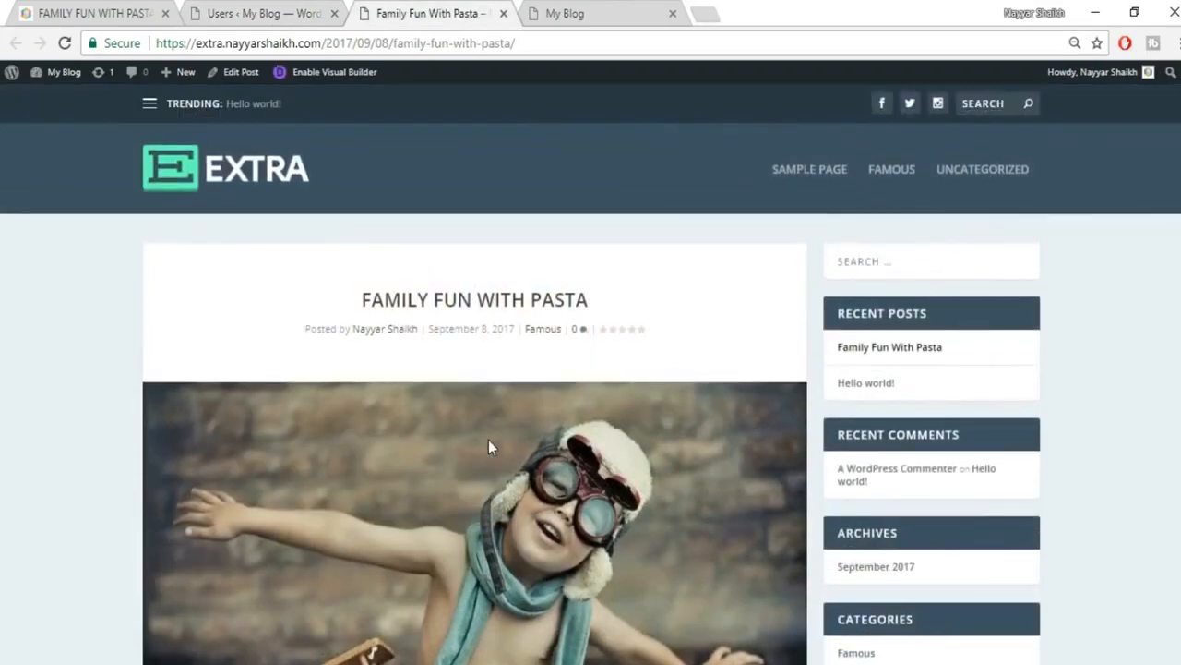
{"action": "scroll", "coordinate": [559, 388], "scroll_direction": "down", "scroll_amount": 3}
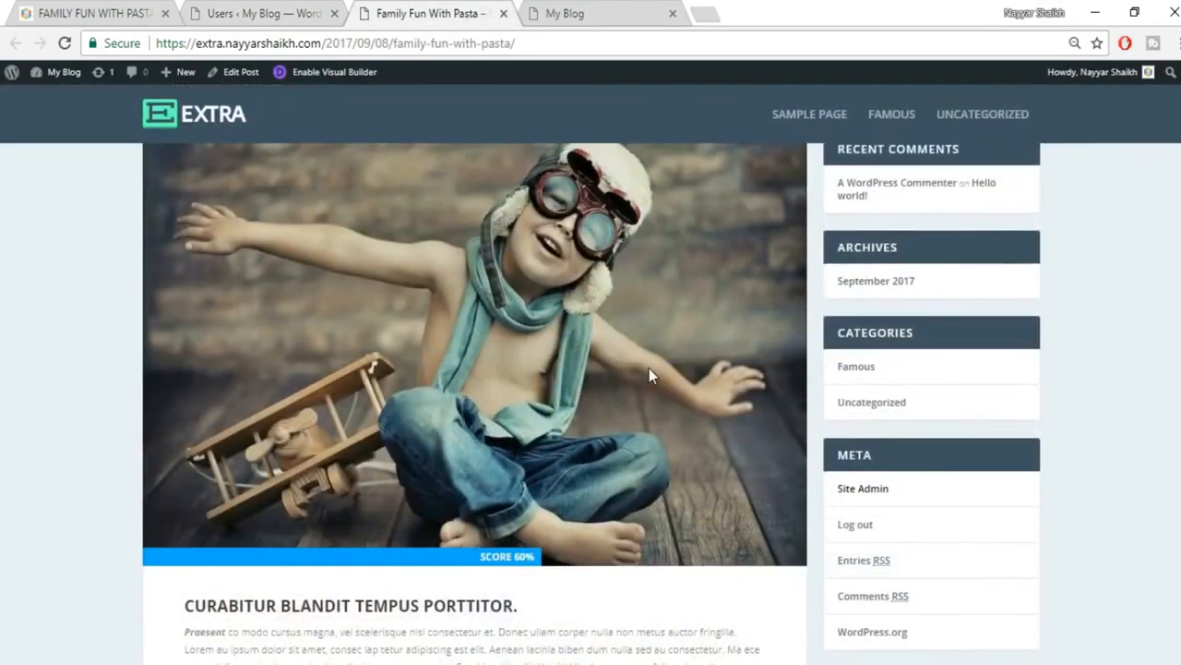
{"action": "scroll", "coordinate": [649, 368], "scroll_direction": "down", "scroll_amount": 4}
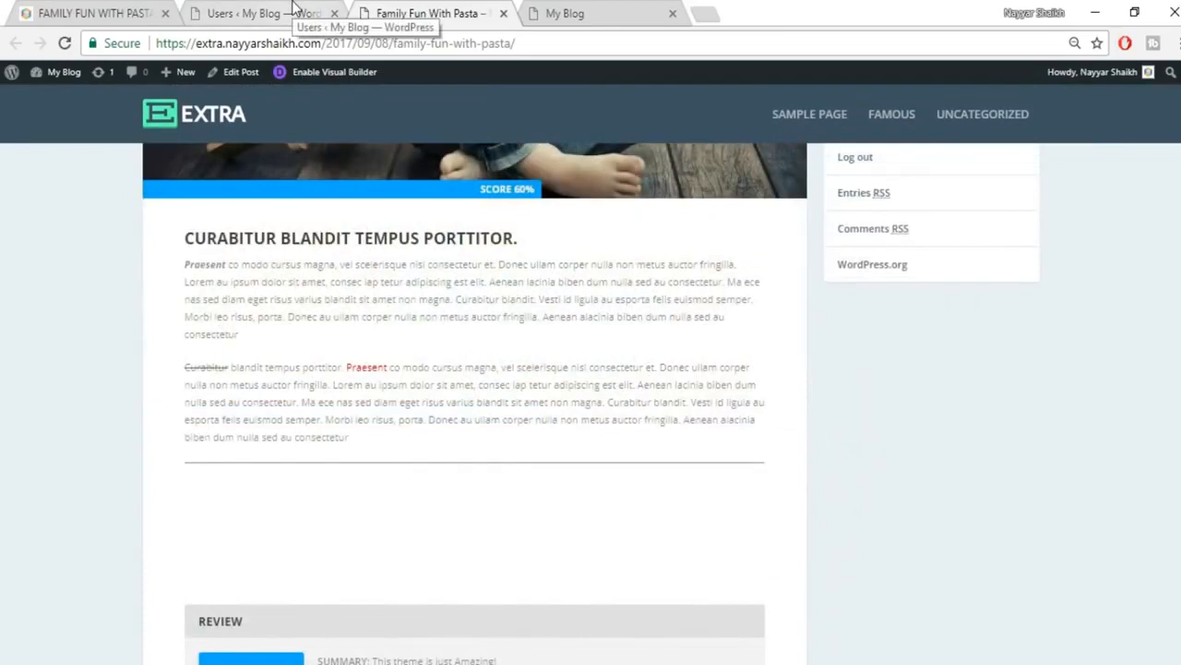
Step: Review the reference pasta post, then return to the Users list showing the new Author
{"action": "left_click", "coordinate": [294, 11]}
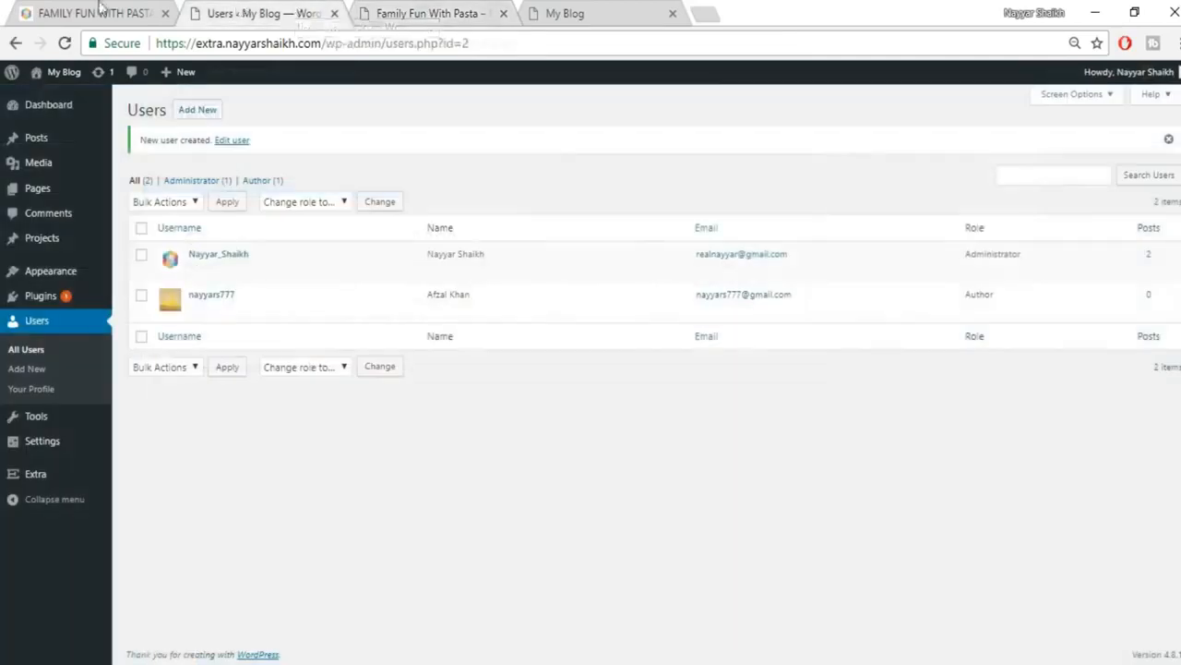
{"action": "left_click", "coordinate": [96, 12]}
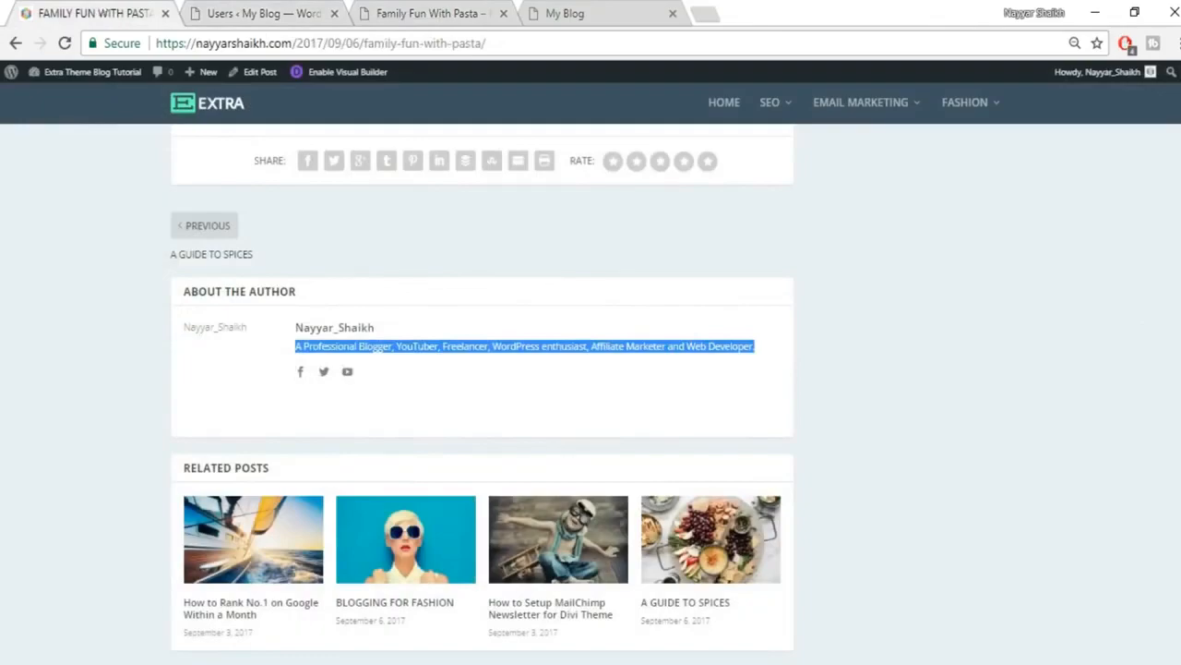
{"action": "scroll", "coordinate": [482, 393], "scroll_direction": "up", "scroll_amount": 15}
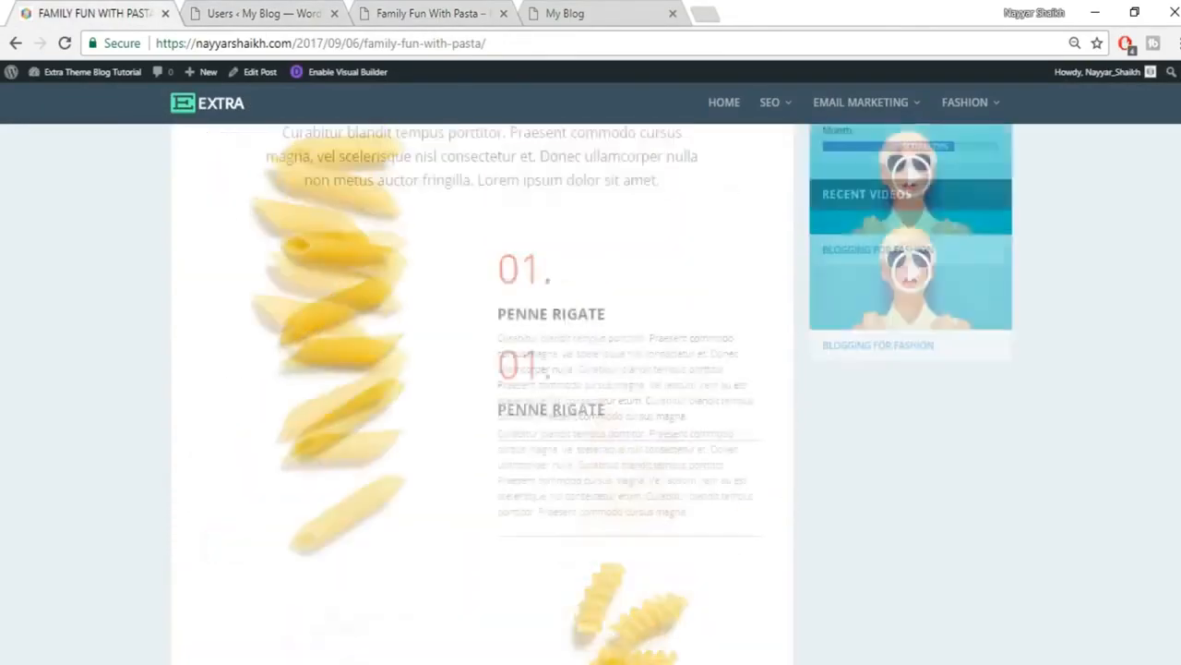
{"action": "scroll", "coordinate": [481, 393], "scroll_direction": "up", "scroll_amount": 15}
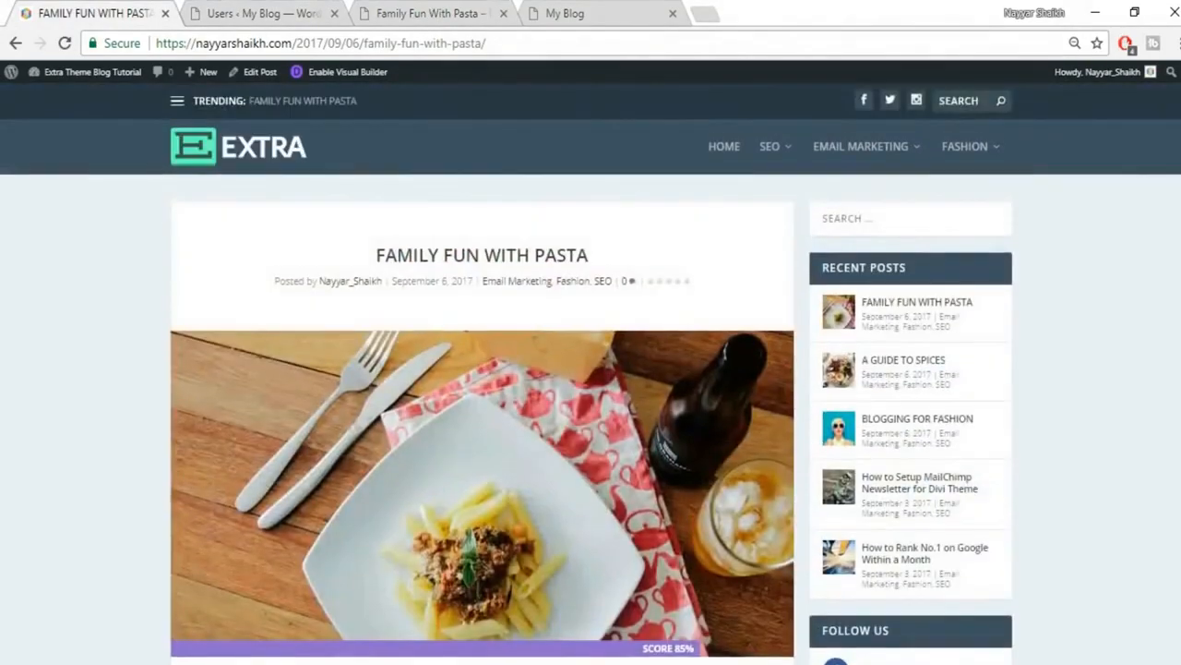
{"action": "scroll", "coordinate": [482, 393], "scroll_direction": "down", "scroll_amount": 3}
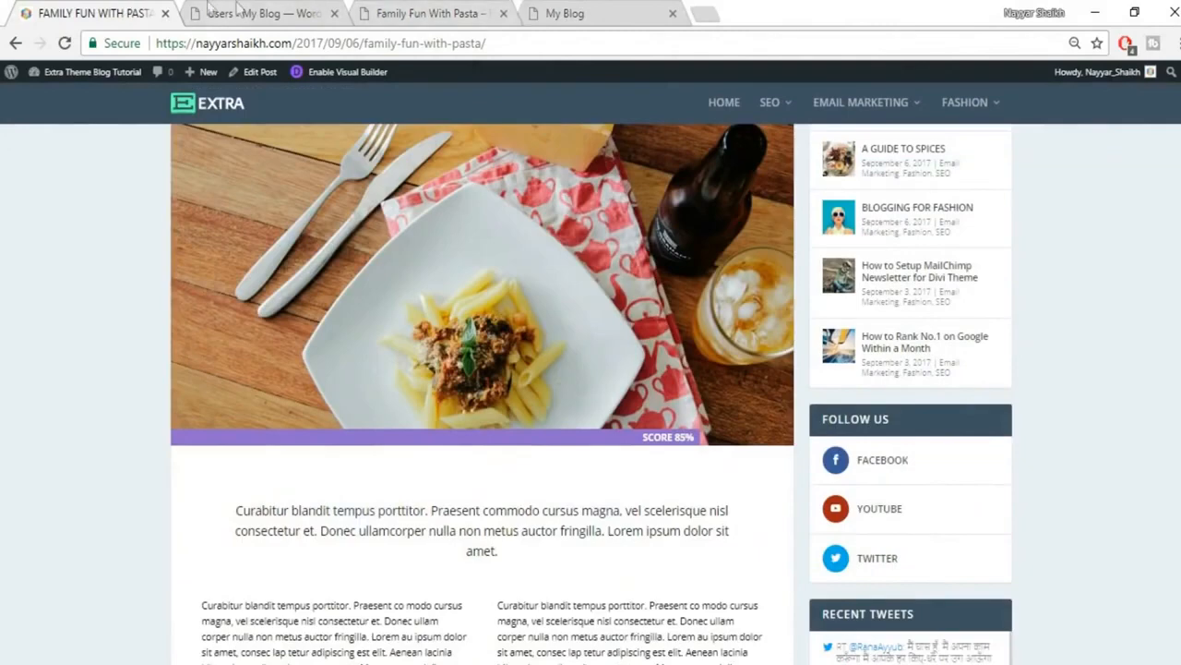
{"action": "left_click", "coordinate": [238, 11]}
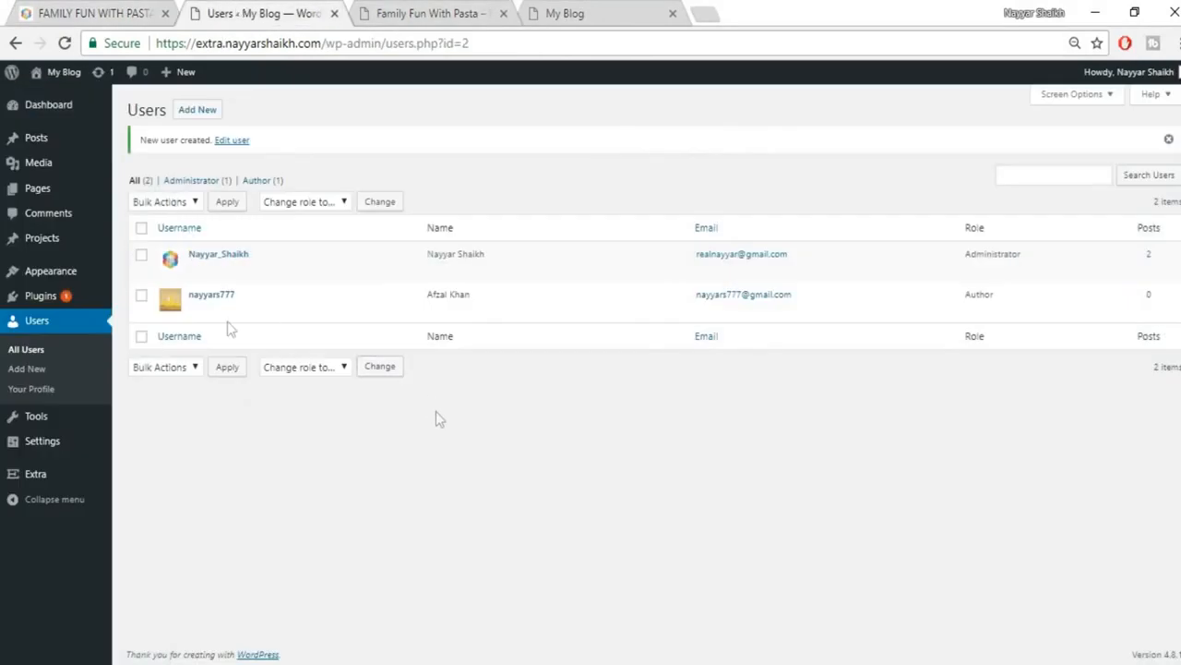
{"action": "mouse_move", "coordinate": [23, 138]}
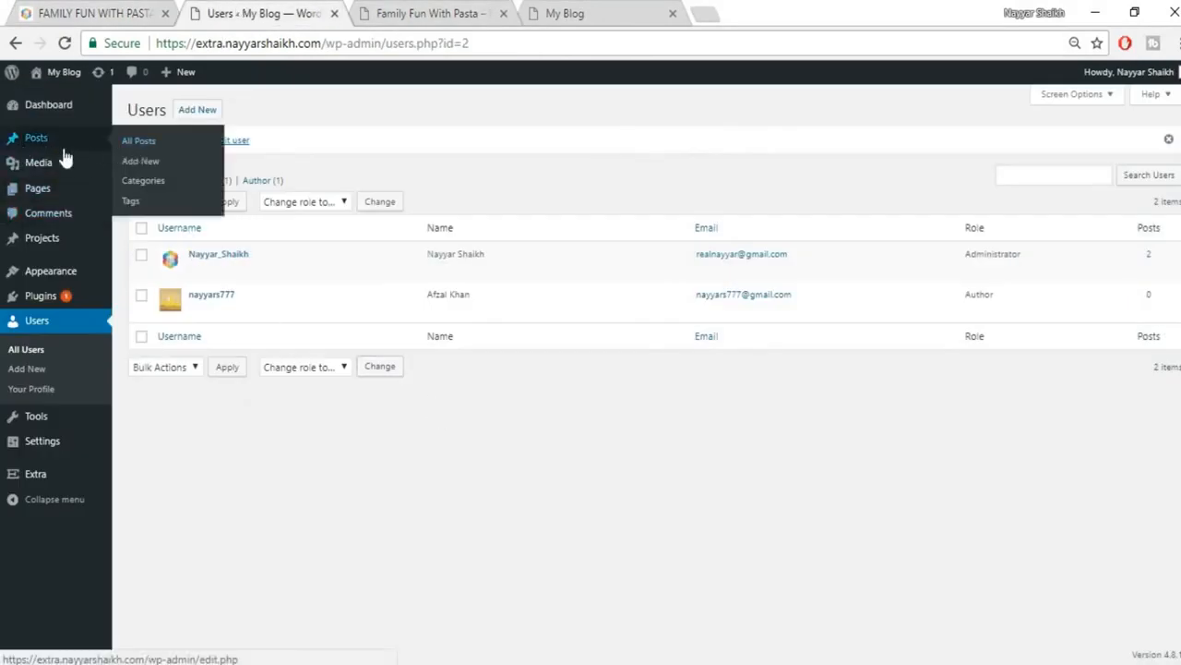
Step: Start a new post titled FAMILY FUN WITH PASTA, copied from the reference, in the Famous category
{"action": "left_click", "coordinate": [157, 159]}
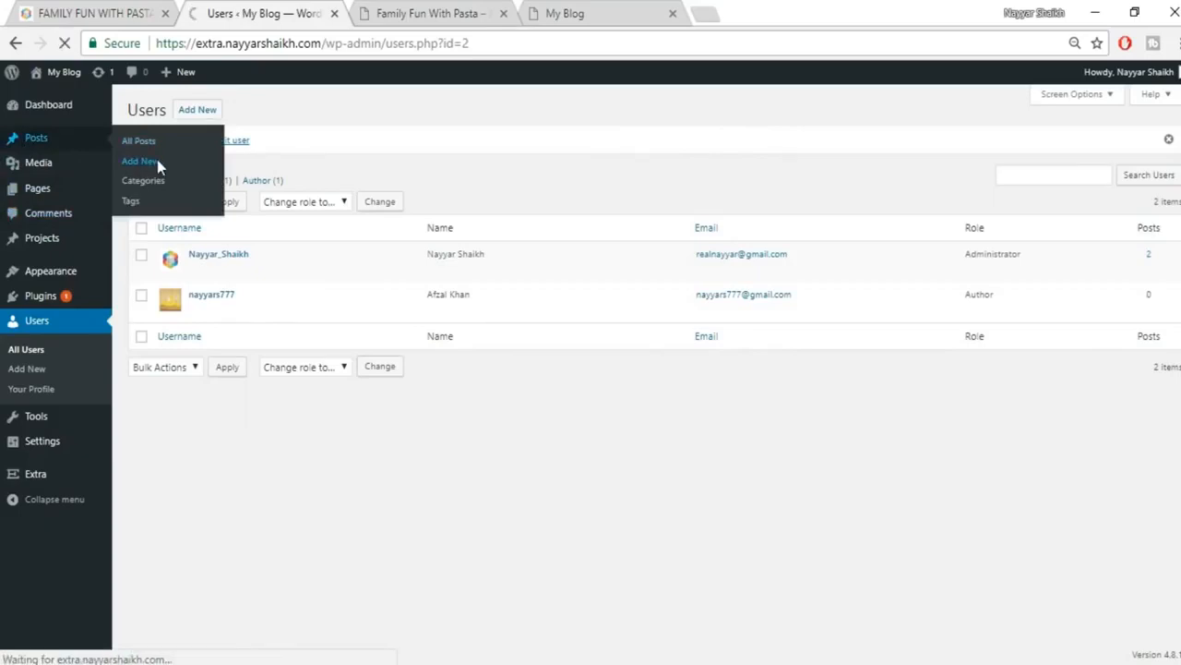
{"action": "left_click", "coordinate": [92, 13]}
{"action": "scroll", "coordinate": [268, 262], "scroll_direction": "up", "scroll_amount": 5}
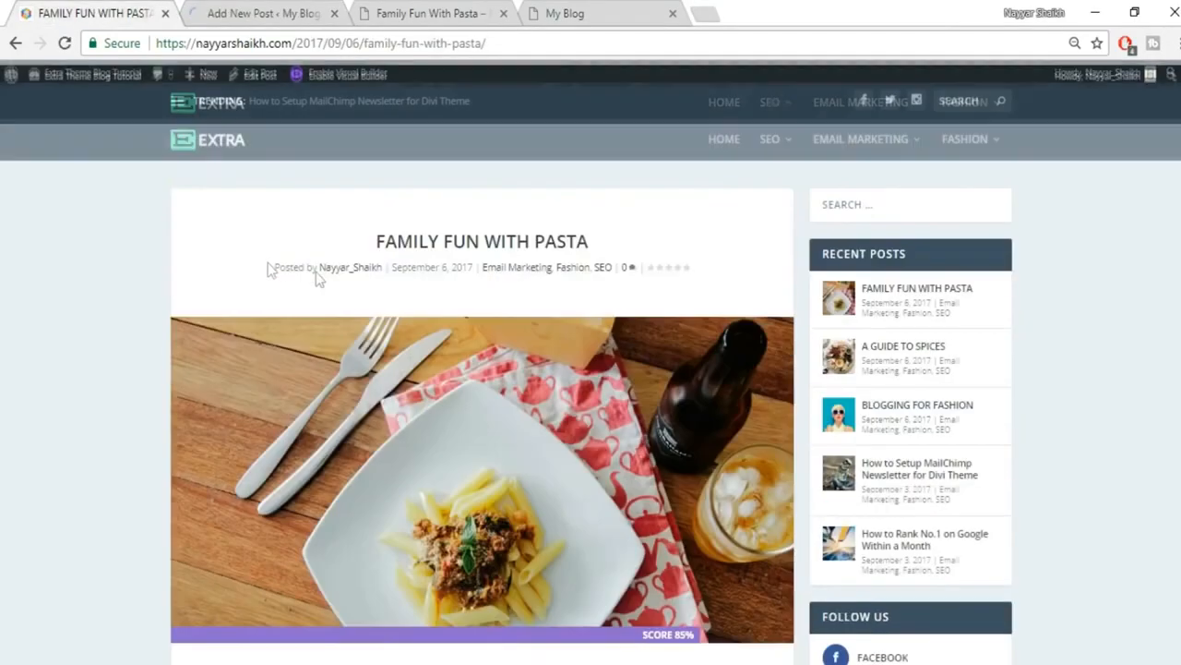
{"action": "left_click_drag", "start_coordinate": [376, 253], "coordinate": [659, 251]}
{"action": "key", "text": "ctrl+c"}
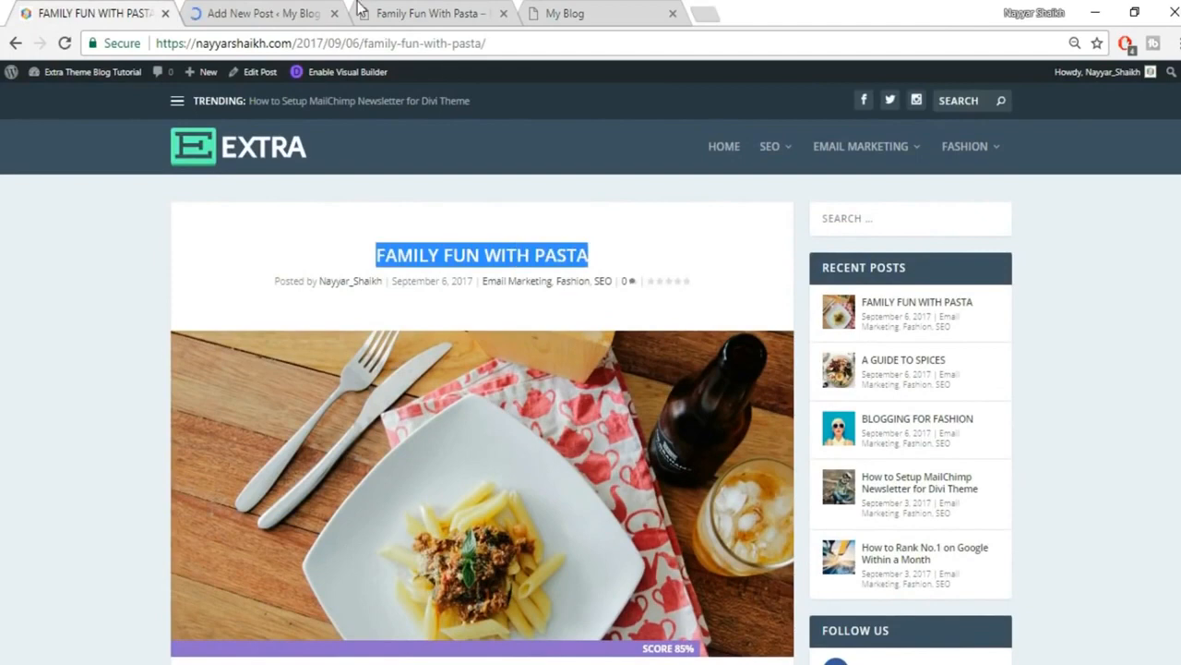
{"action": "left_click", "coordinate": [304, 7]}
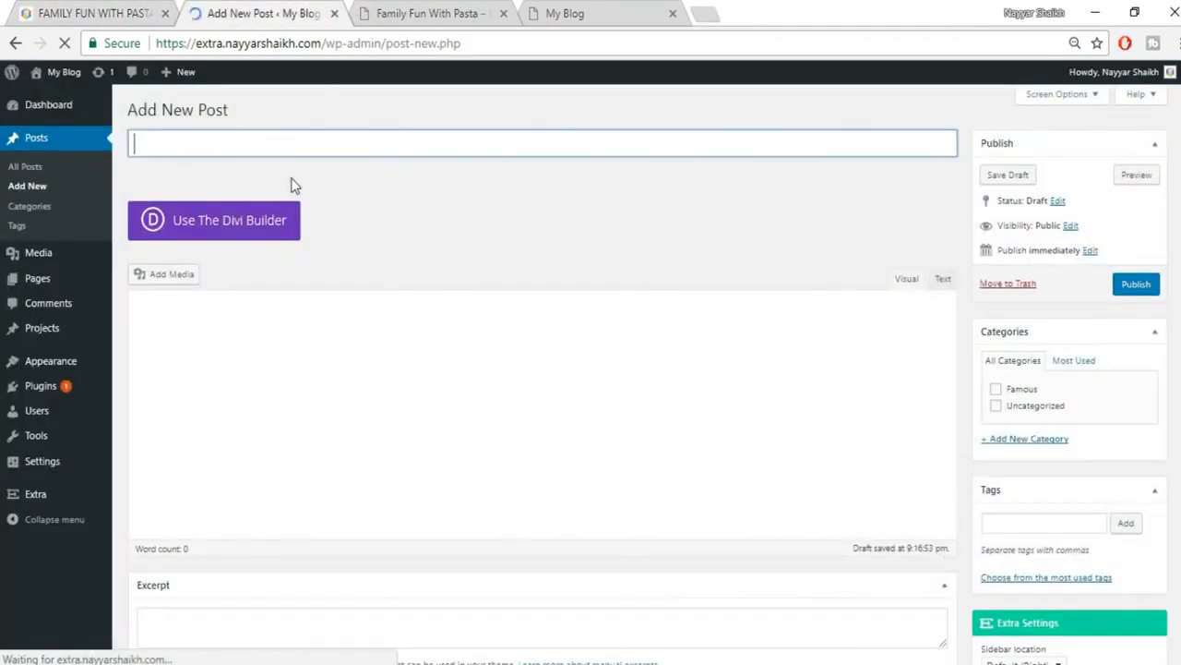
{"action": "key", "text": "ctrl+v"}
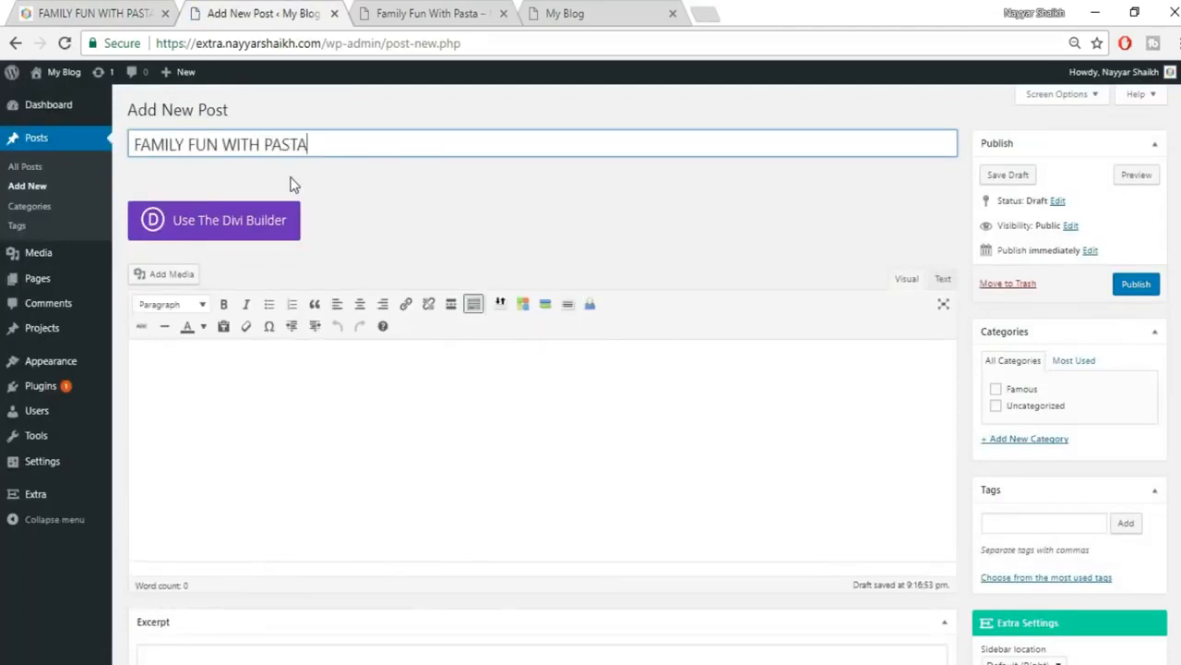
{"action": "left_click", "coordinate": [1027, 392]}
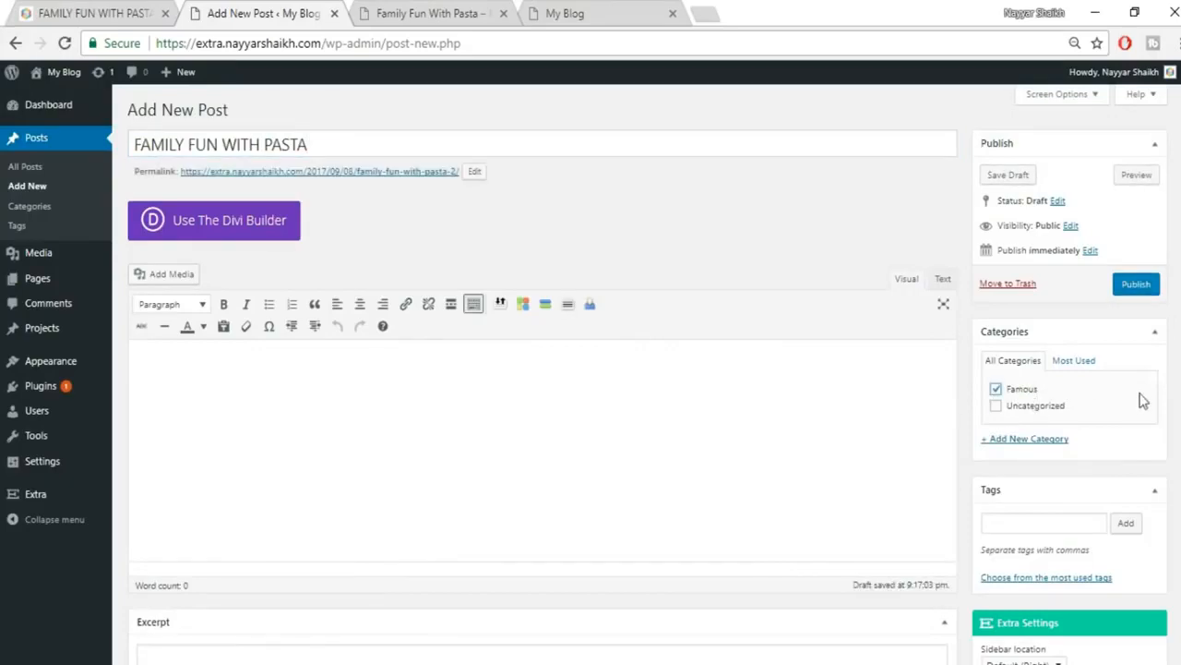
{"action": "scroll", "coordinate": [1142, 403], "scroll_direction": "down", "scroll_amount": 4}
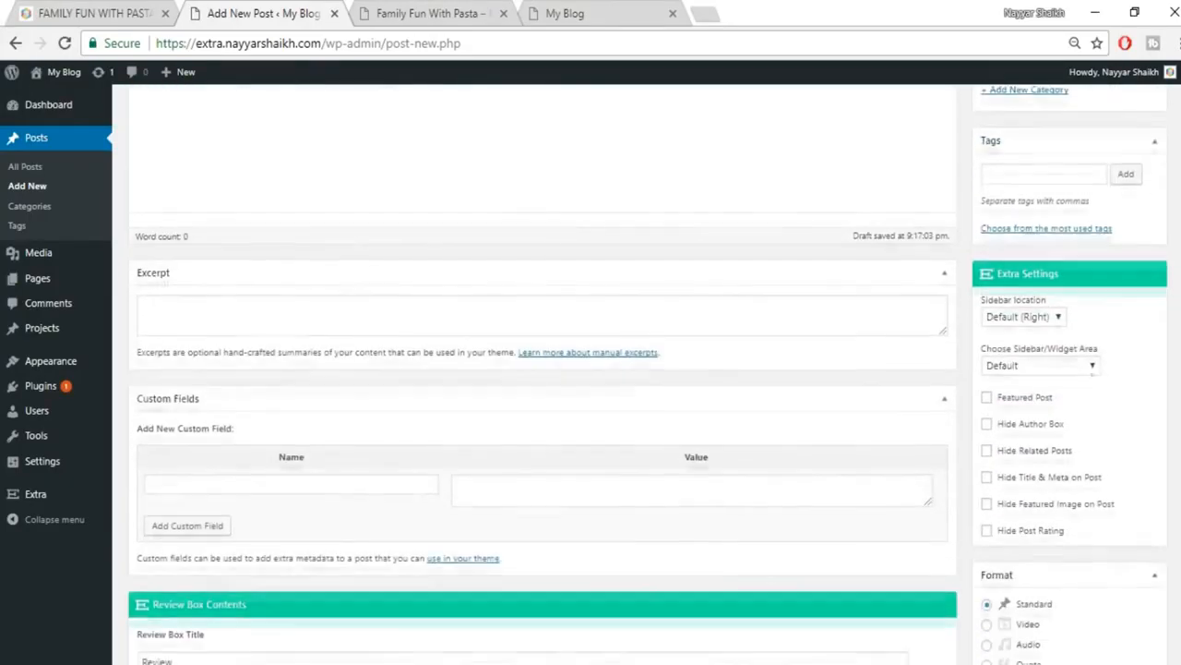
{"action": "scroll", "coordinate": [1061, 416], "scroll_direction": "down", "scroll_amount": 4}
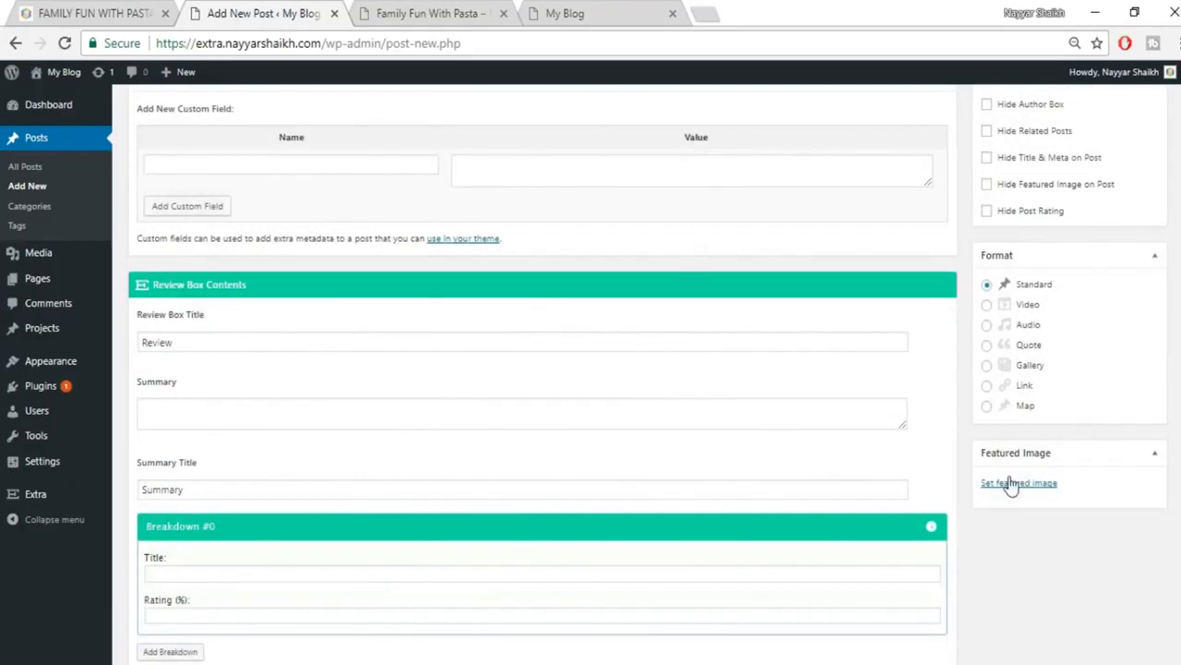
Step: Upload elli-o-33861.jpg and set it as the post's featured image
{"action": "left_click", "coordinate": [126, 11]}
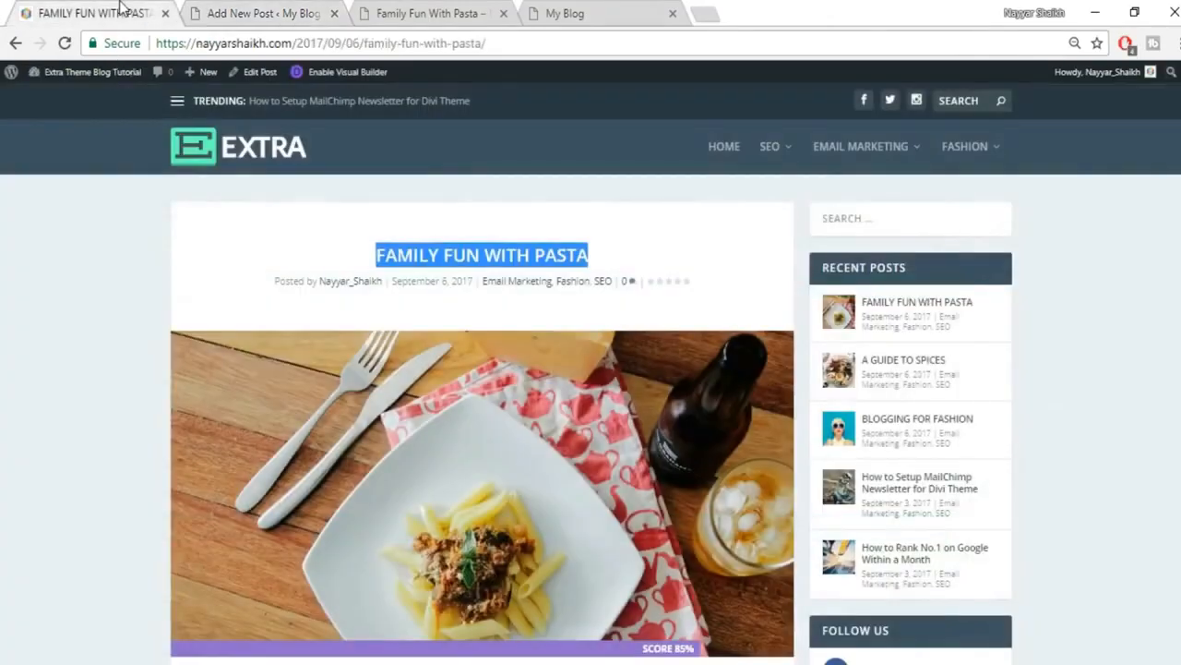
{"action": "left_click", "coordinate": [209, 11]}
{"action": "left_click", "coordinate": [1044, 486]}
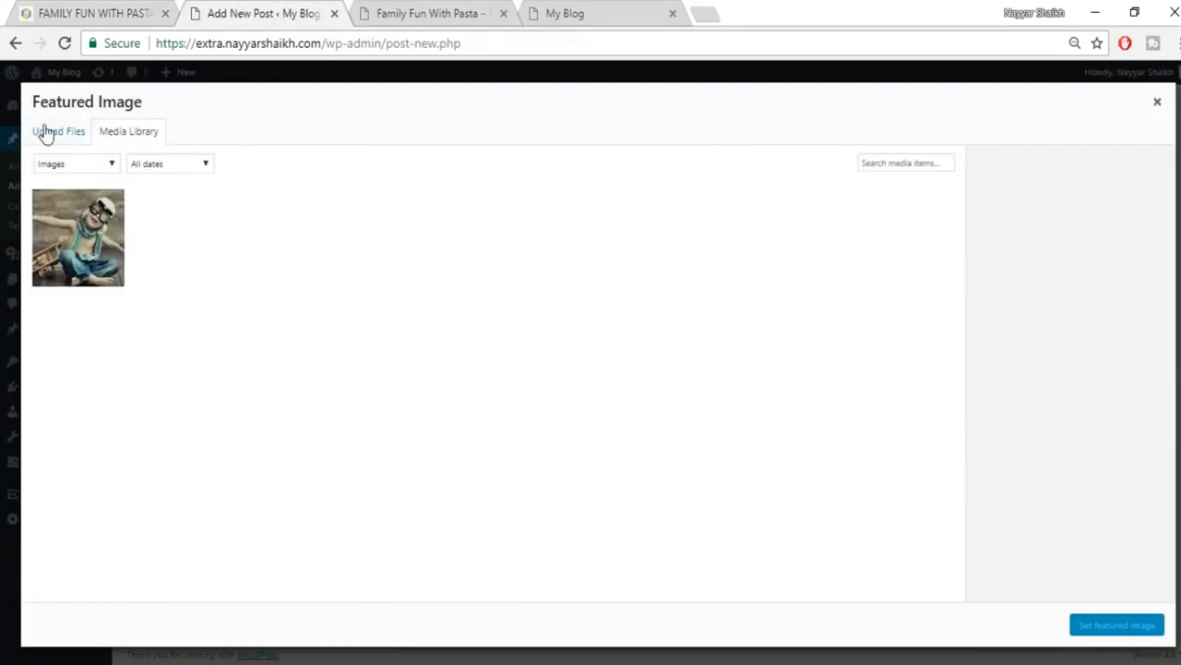
{"action": "left_click", "coordinate": [47, 132]}
{"action": "left_click", "coordinate": [600, 362]}
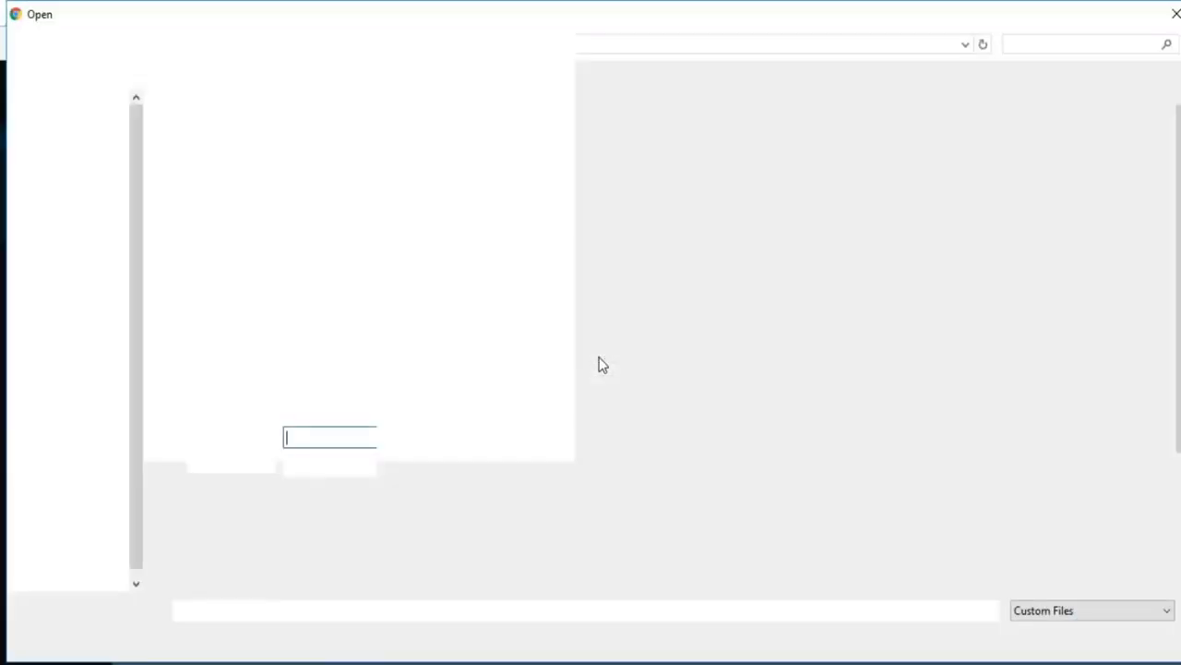
{"action": "left_click", "coordinate": [927, 388]}
{"action": "left_click", "coordinate": [1035, 634]}
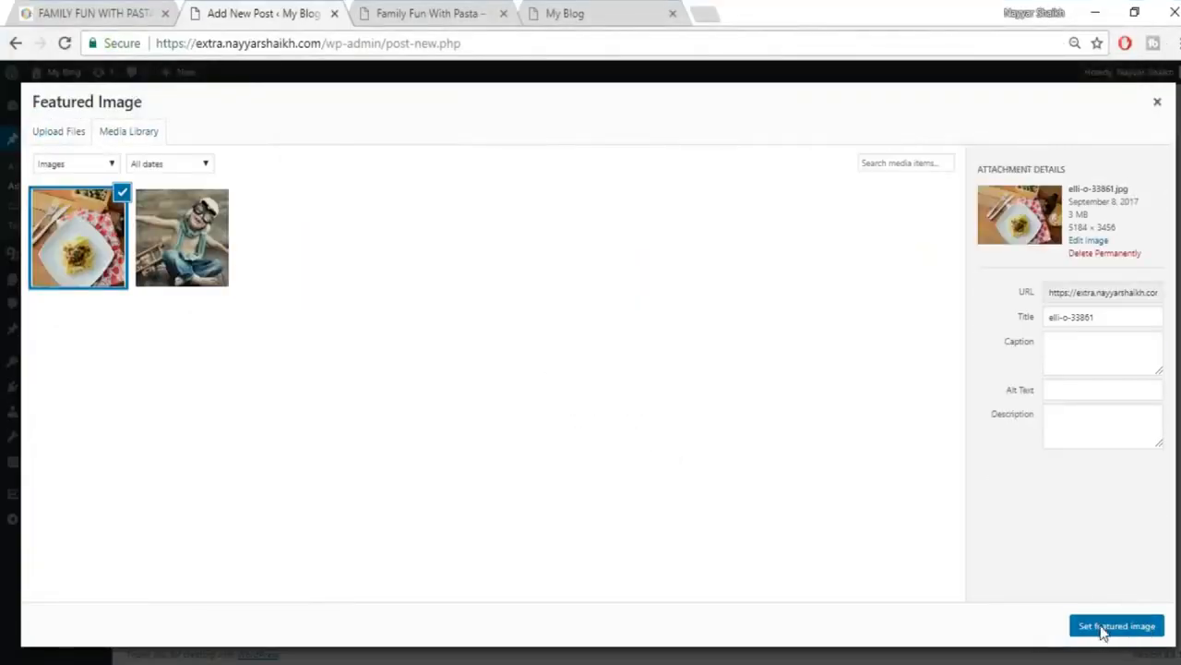
{"action": "left_click", "coordinate": [1099, 627]}
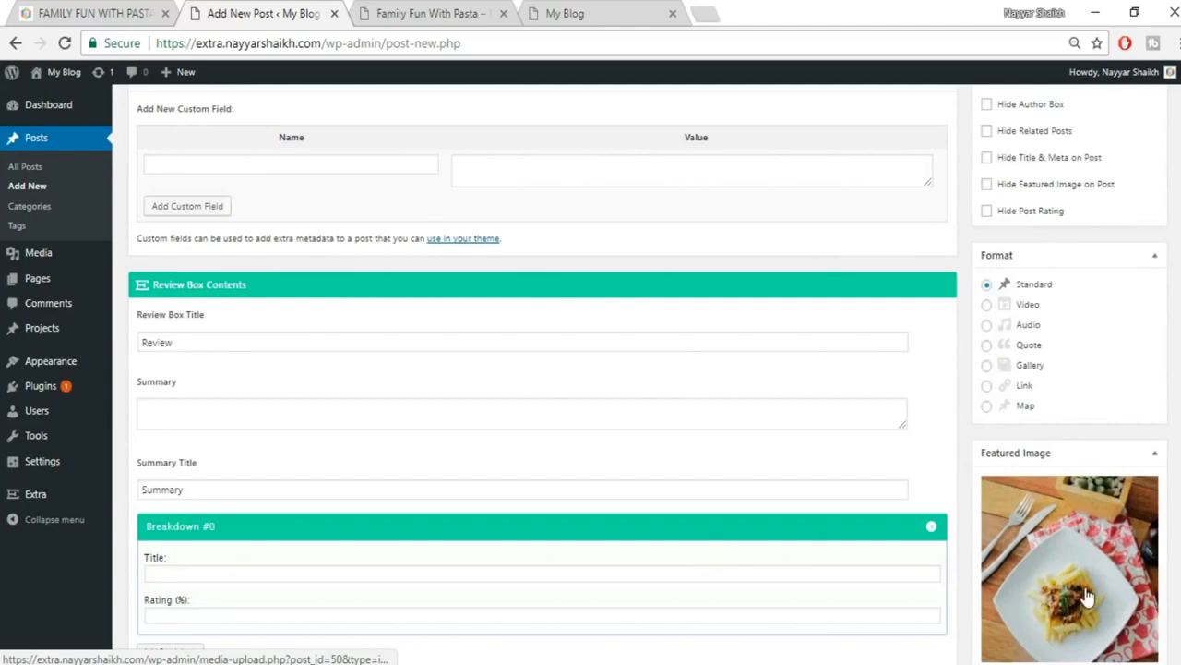
{"action": "scroll", "coordinate": [1088, 605], "scroll_direction": "down", "scroll_amount": 1}
{"action": "scroll", "coordinate": [1084, 596], "scroll_direction": "down", "scroll_amount": 1}
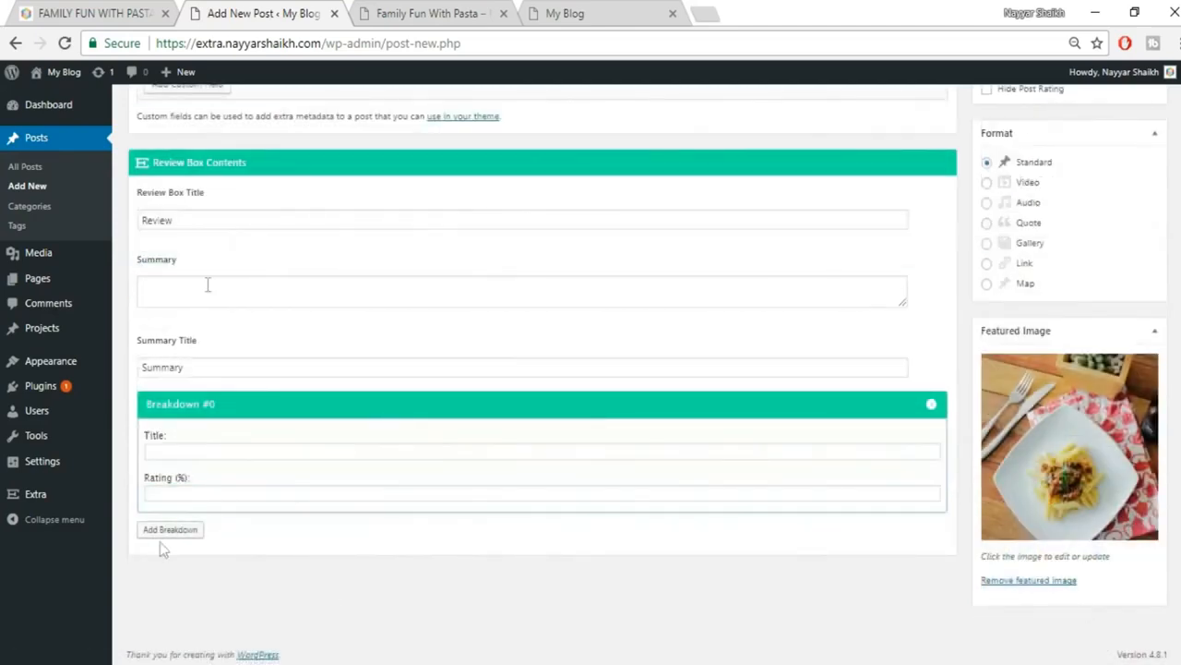
{"action": "scroll", "coordinate": [345, 430], "scroll_direction": "up", "scroll_amount": 2}
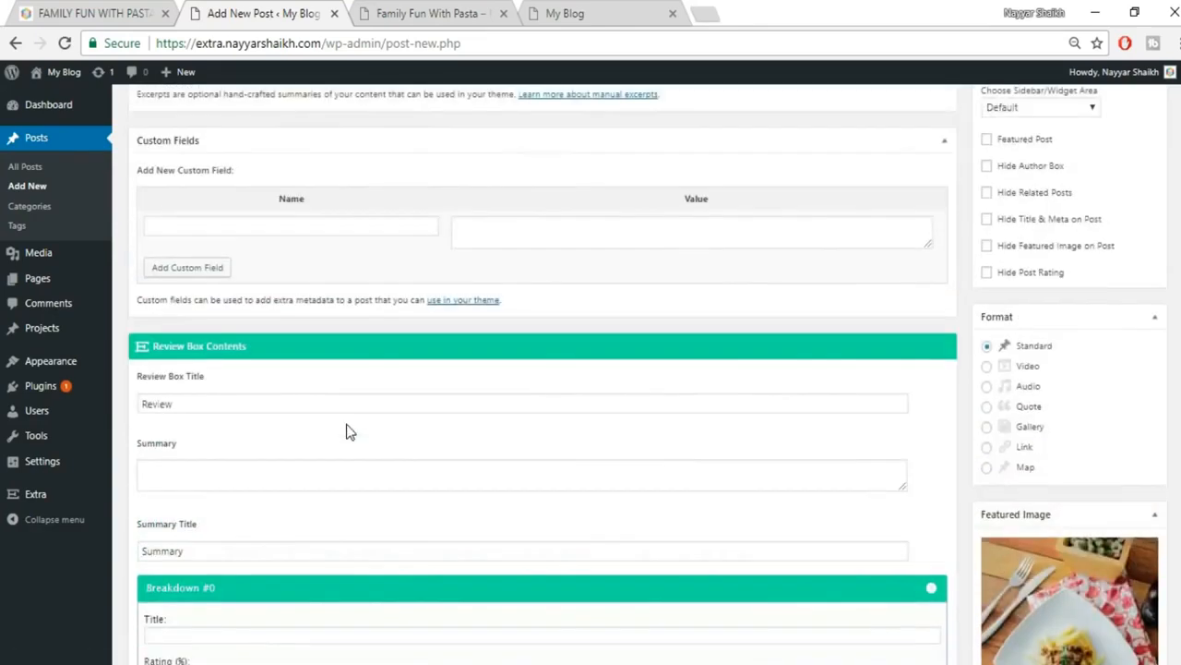
{"action": "scroll", "coordinate": [542, 375], "scroll_direction": "up", "scroll_amount": 6}
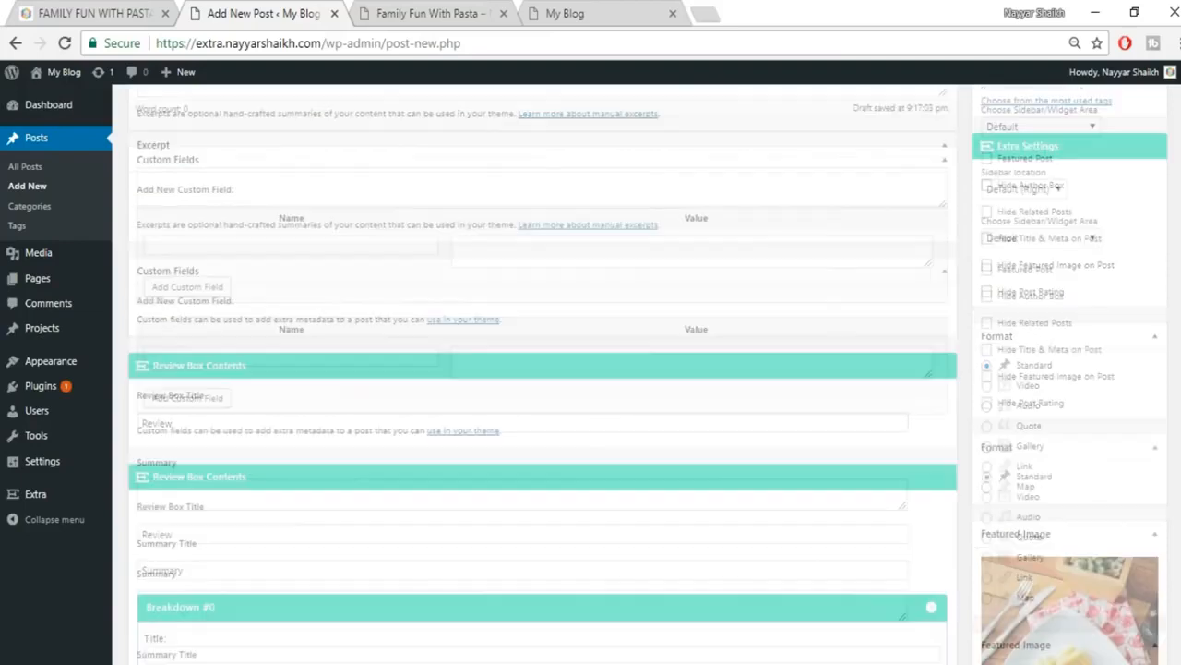
Step: Publish the post and open it with the Divi Visual Builder
{"action": "left_click", "coordinate": [1136, 290]}
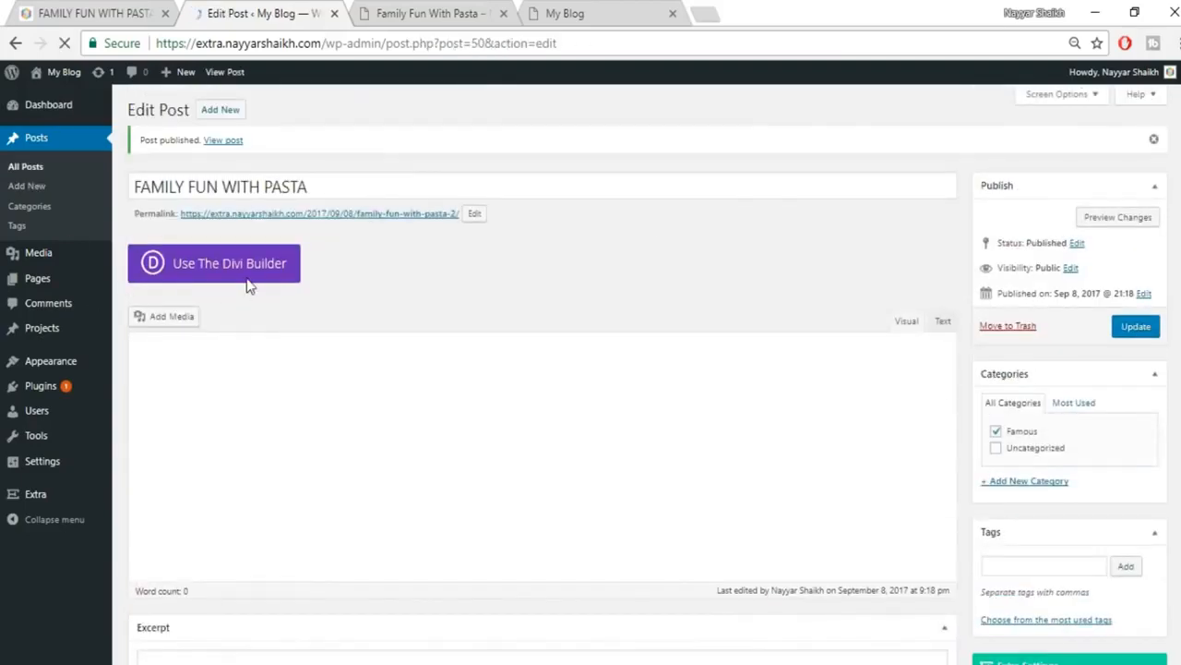
{"action": "left_click", "coordinate": [251, 282]}
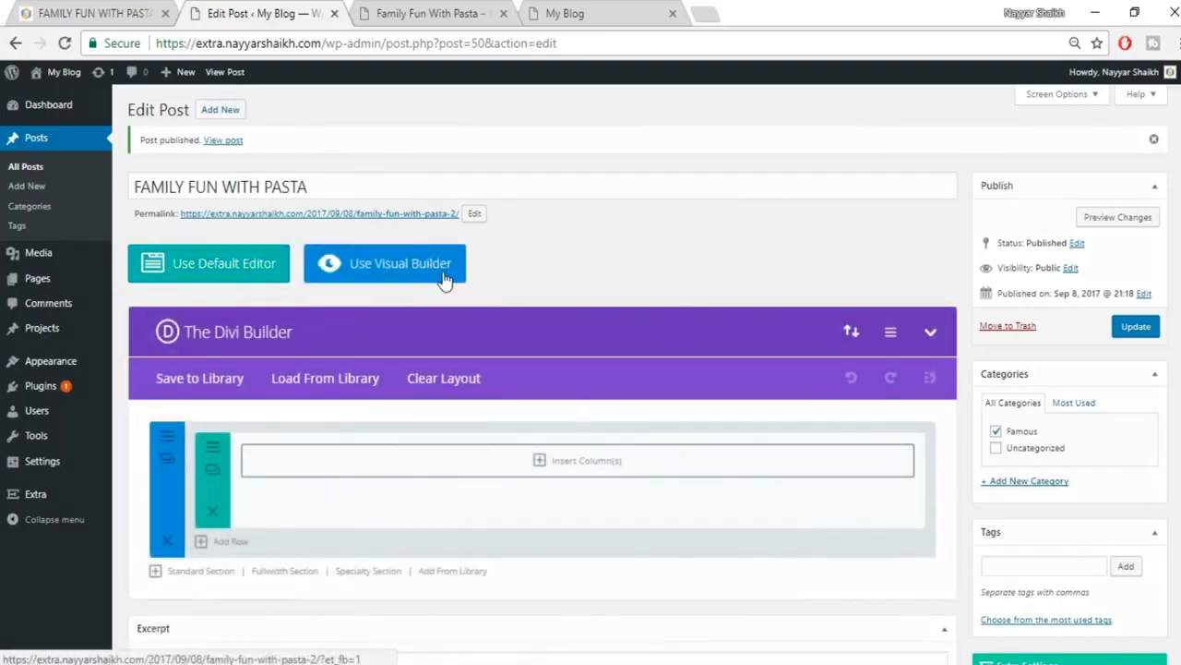
{"action": "left_click", "coordinate": [445, 280]}
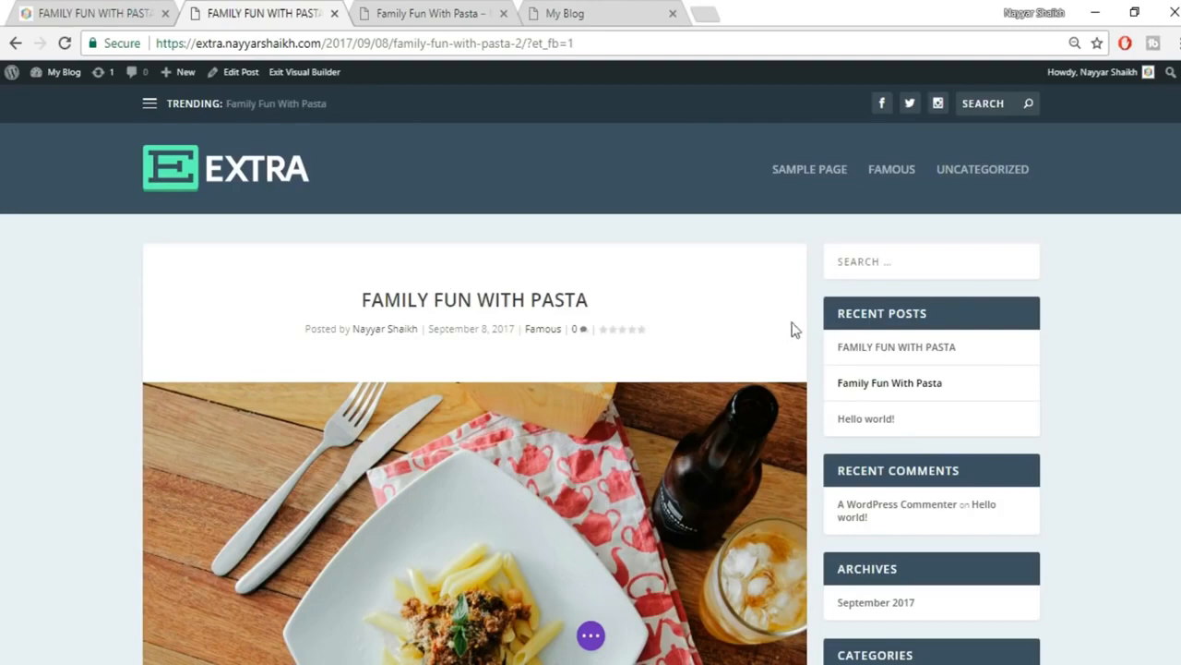
Step: Go back to the reference post and scroll to its centred intro paragraph
{"action": "scroll", "coordinate": [886, 379], "scroll_direction": "down", "scroll_amount": 5}
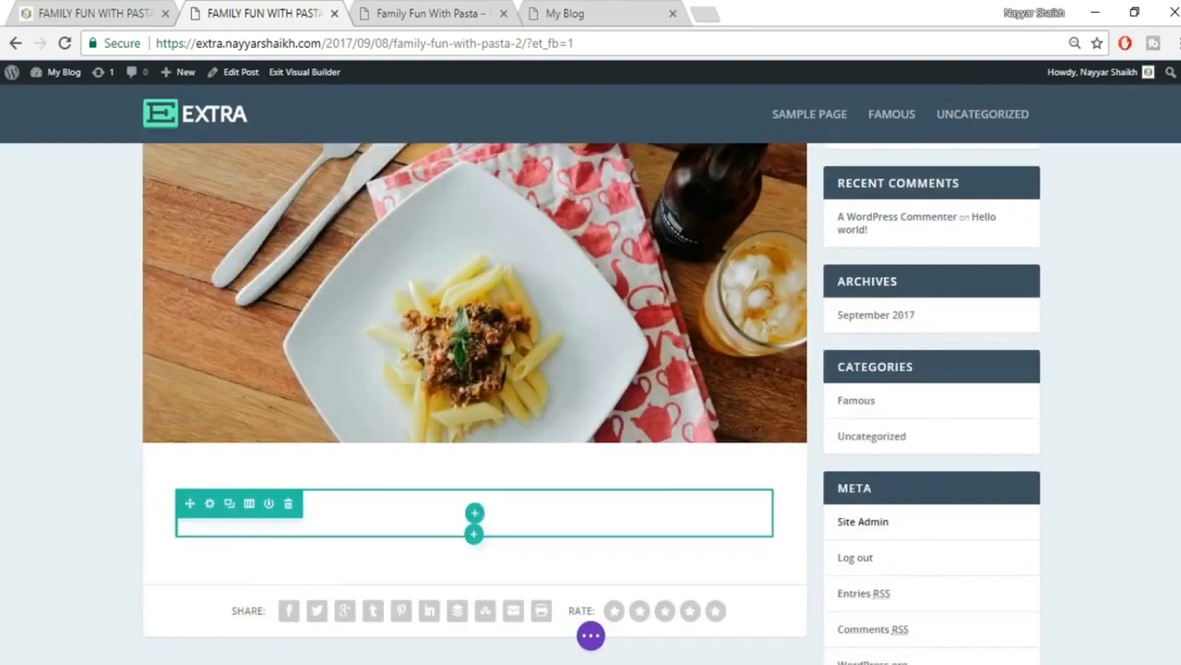
{"action": "scroll", "coordinate": [1076, 378], "scroll_direction": "up", "scroll_amount": 5}
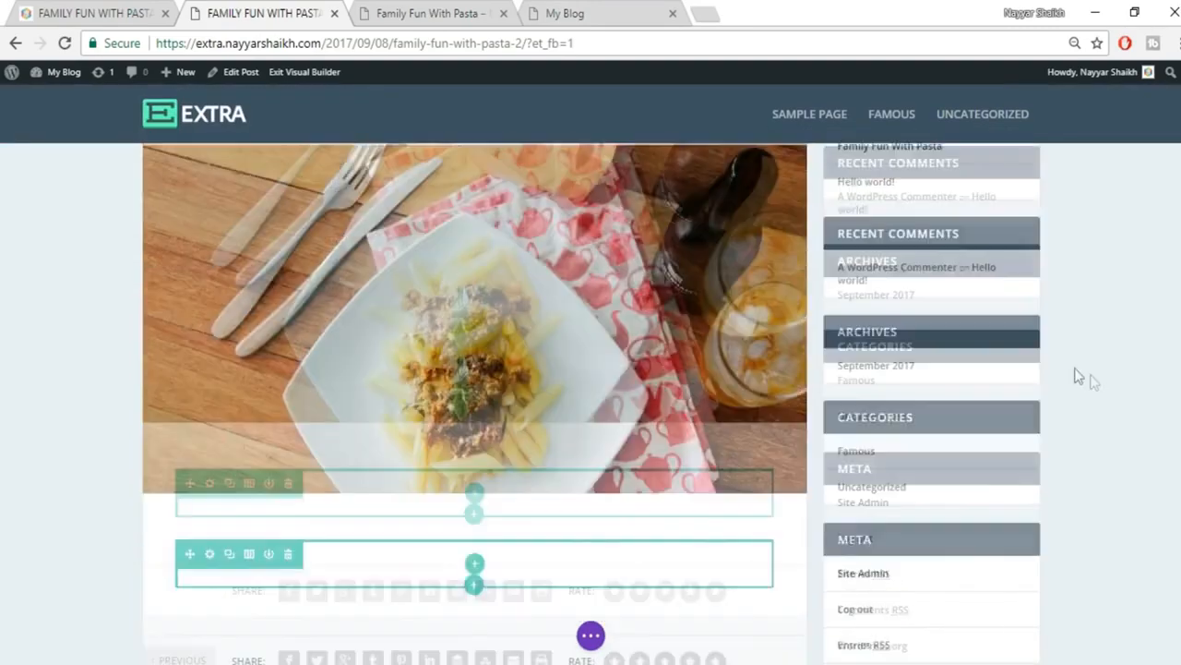
{"action": "left_click", "coordinate": [103, 11]}
{"action": "scroll", "coordinate": [495, 286], "scroll_direction": "down", "scroll_amount": 4}
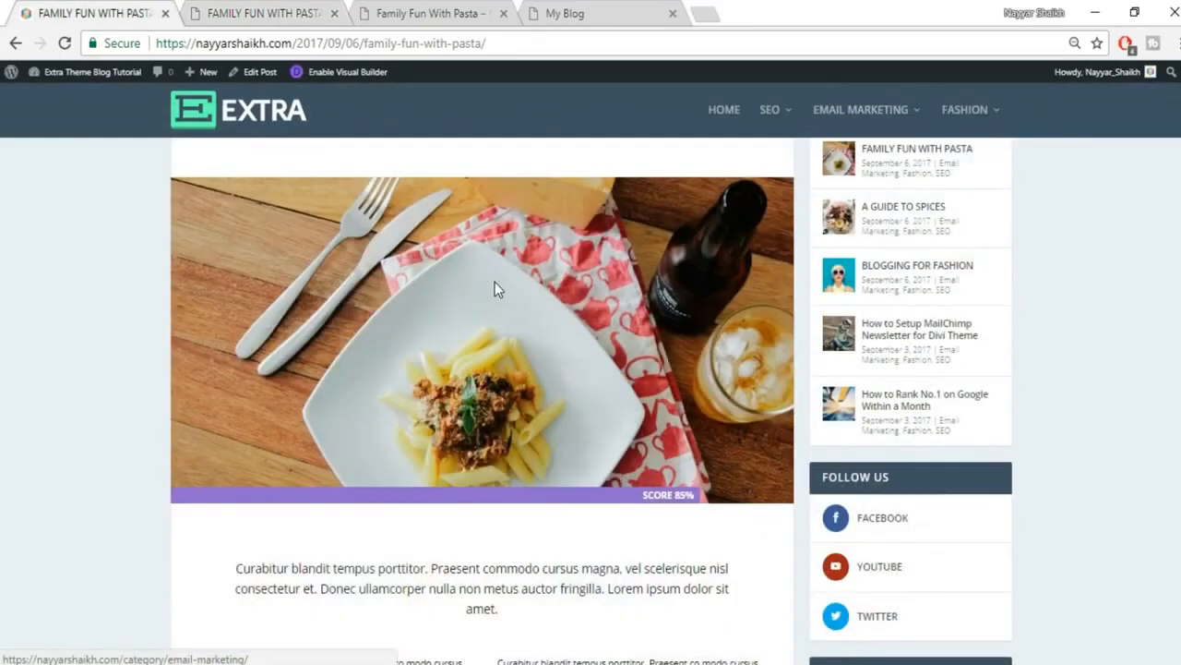
Step: Select the reference intro paragraph, then replace the pasta post's empty row with a one-column row
{"action": "left_click_drag", "start_coordinate": [233, 352], "coordinate": [587, 403]}
{"action": "key", "text": "ctrl+c"}
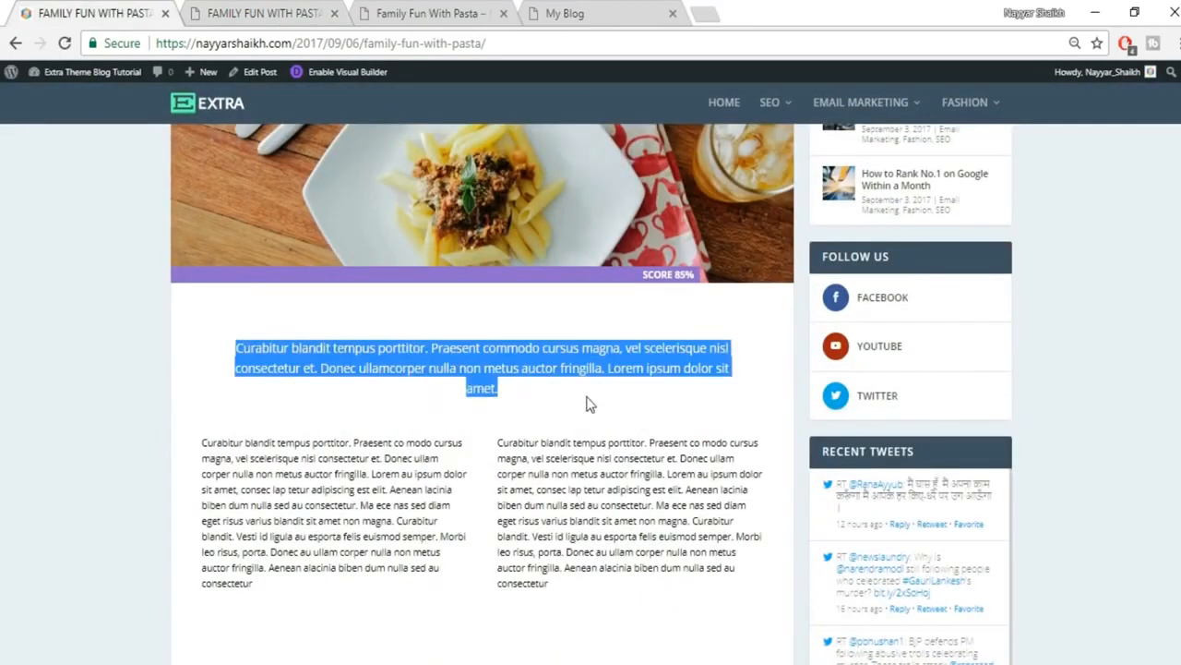
{"action": "left_click", "coordinate": [277, 11]}
{"action": "scroll", "coordinate": [427, 201], "scroll_direction": "down", "scroll_amount": 2}
{"action": "mouse_move", "coordinate": [455, 415]}
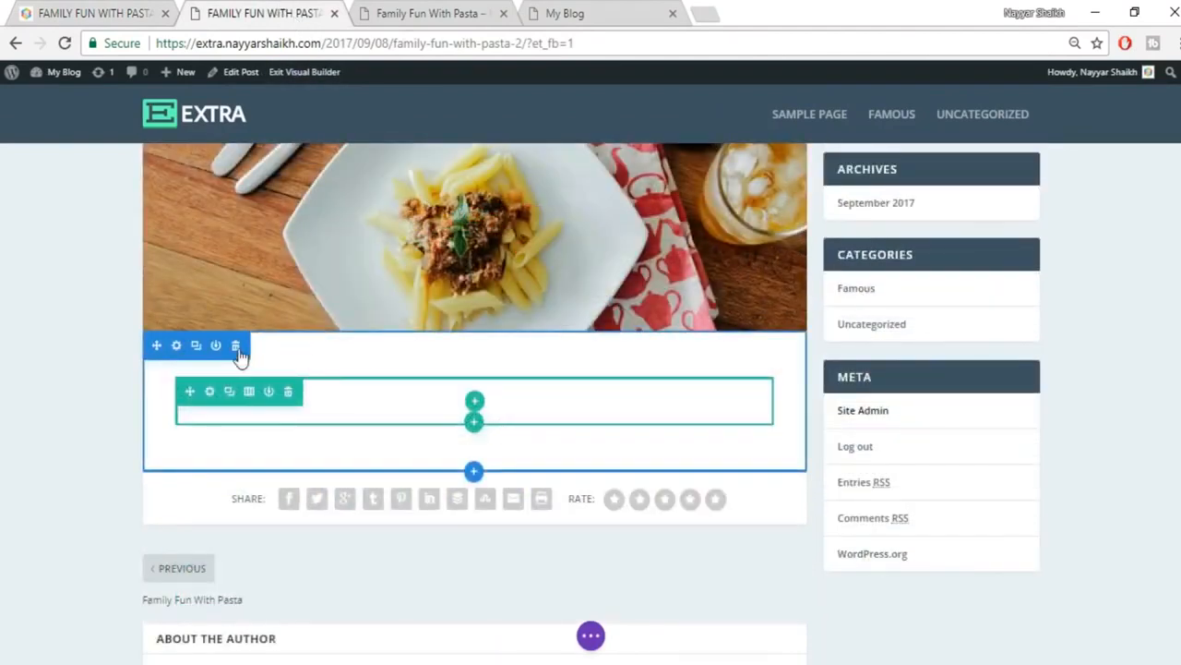
{"action": "left_click", "coordinate": [237, 349]}
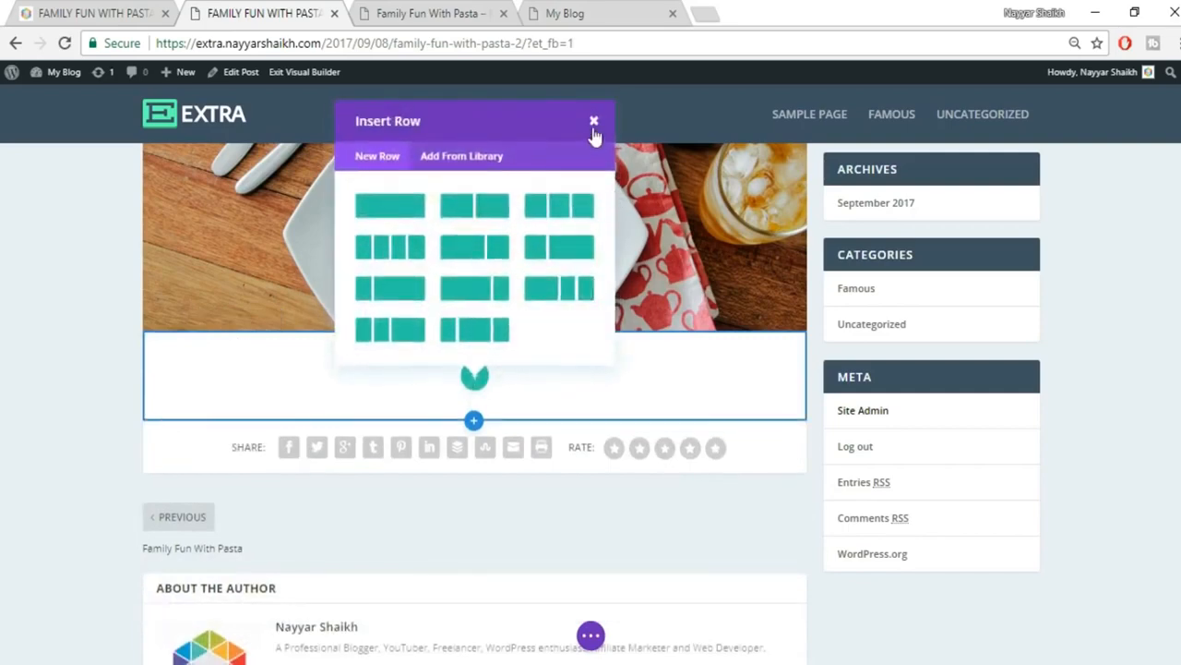
{"action": "left_click", "coordinate": [401, 205]}
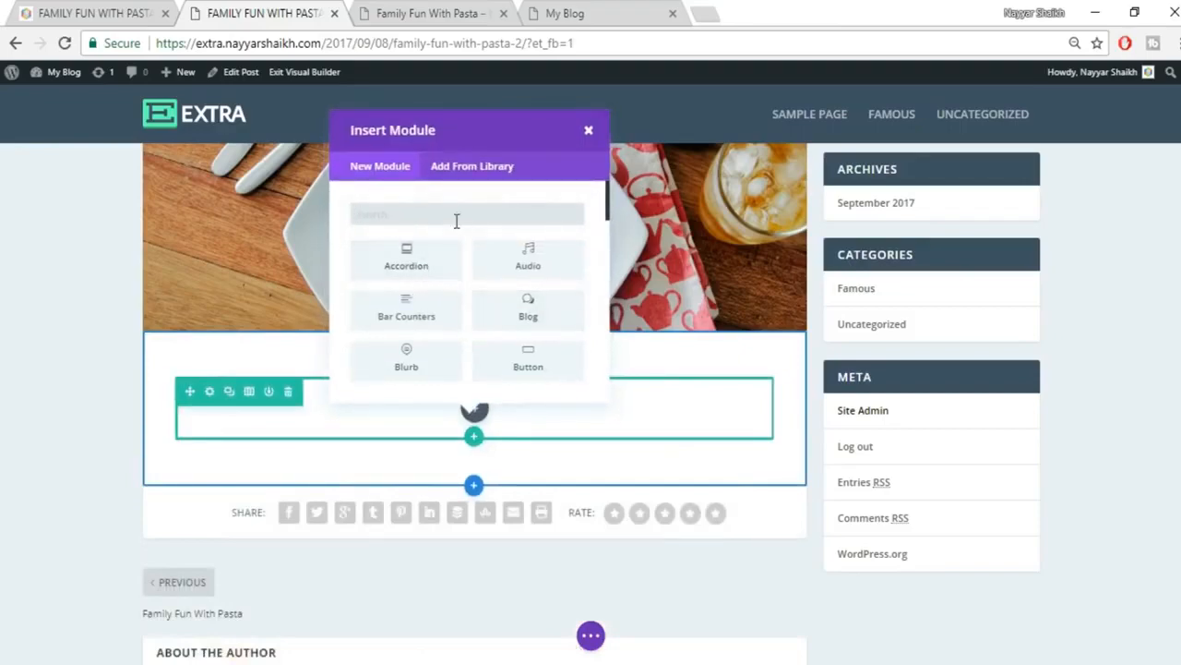
Step: Search the module list for 'tex' to find the Text module
{"action": "left_click", "coordinate": [7, 5]}
{"action": "left_click", "coordinate": [50, 11]}
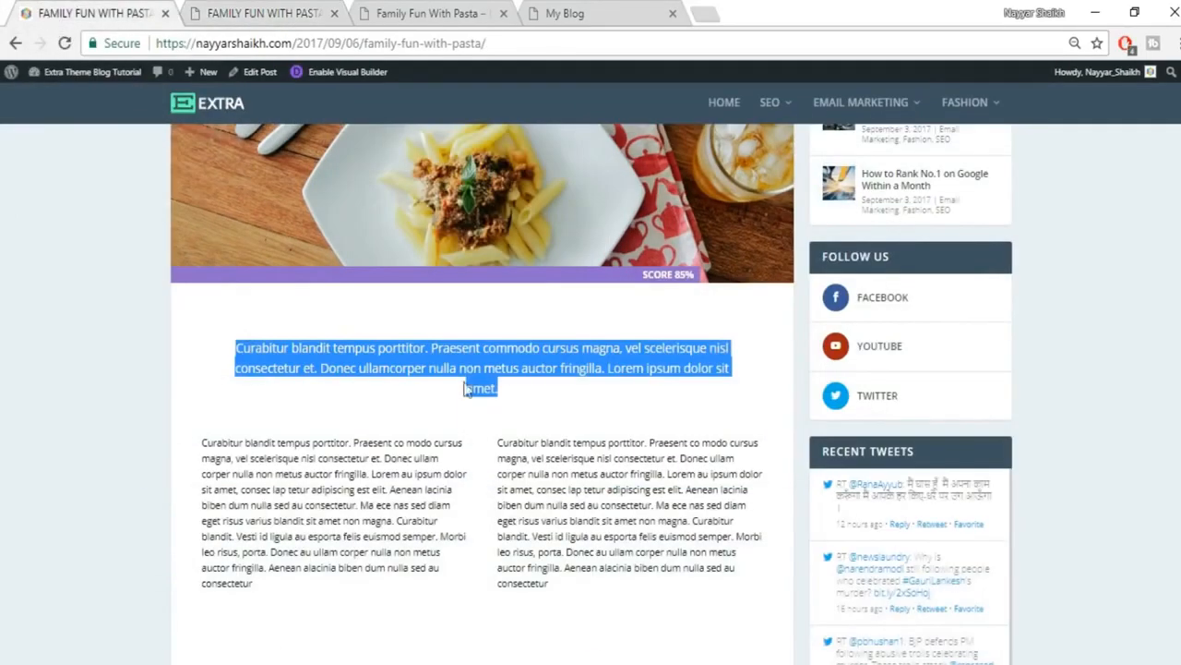
{"action": "left_click", "coordinate": [282, 11]}
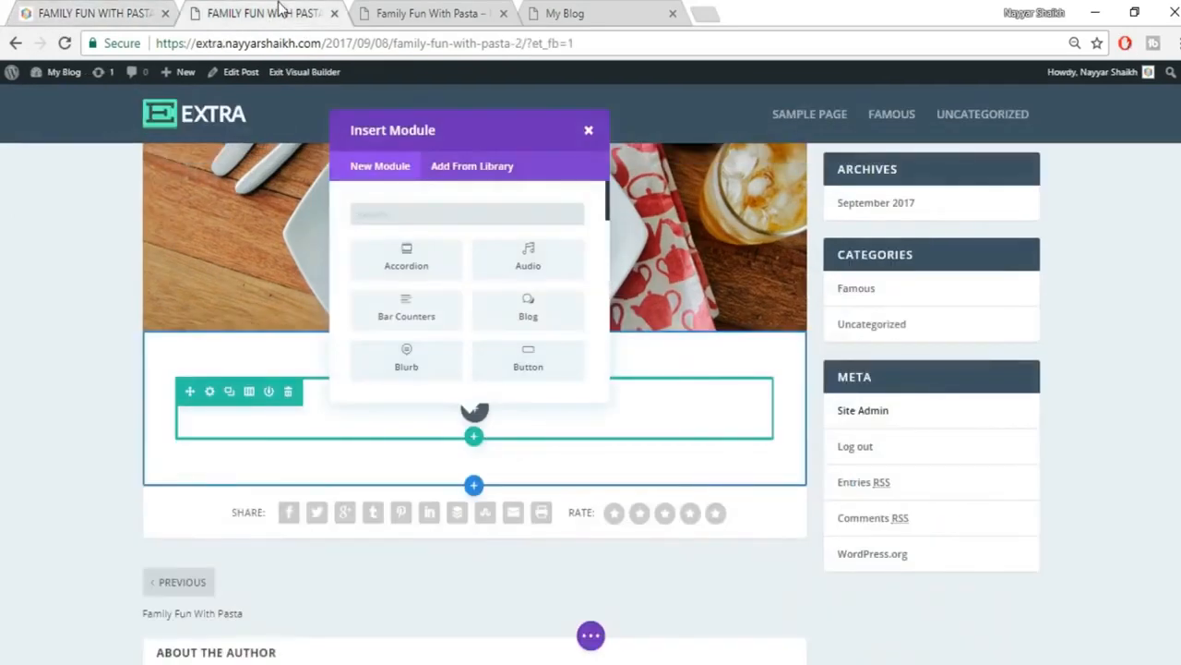
{"action": "type", "text": "tex"}
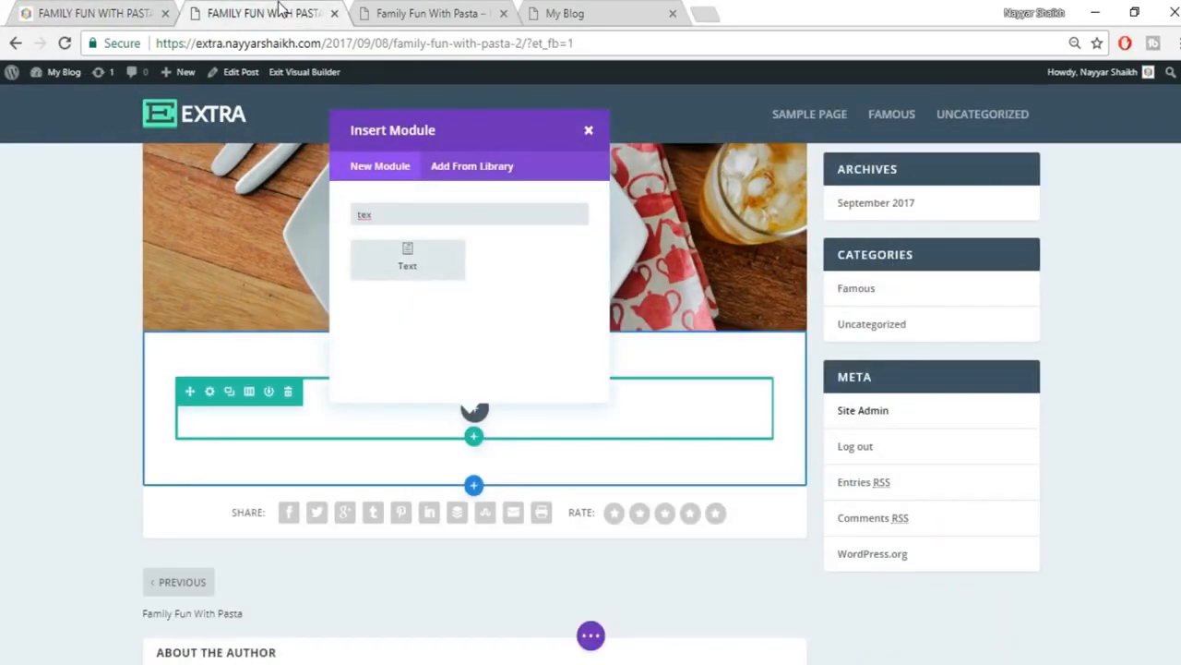
Step: Insert a Text module and paste the copied intro paragraph into it
{"action": "left_click", "coordinate": [416, 279]}
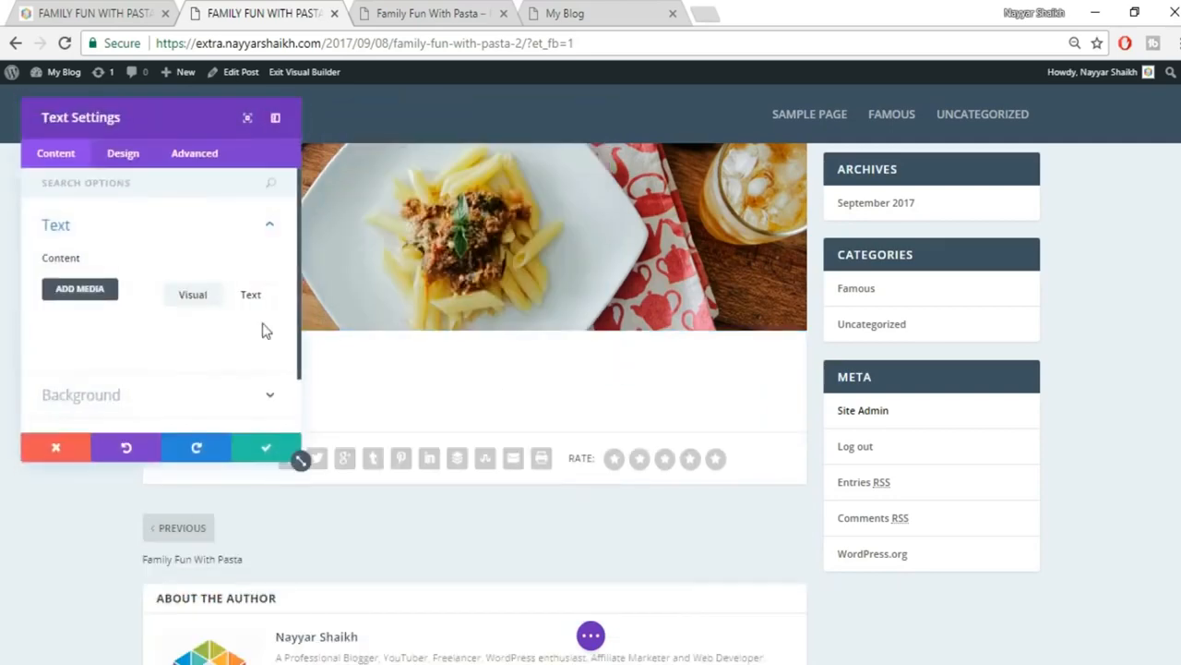
{"action": "scroll", "coordinate": [242, 349], "scroll_direction": "down", "scroll_amount": 1}
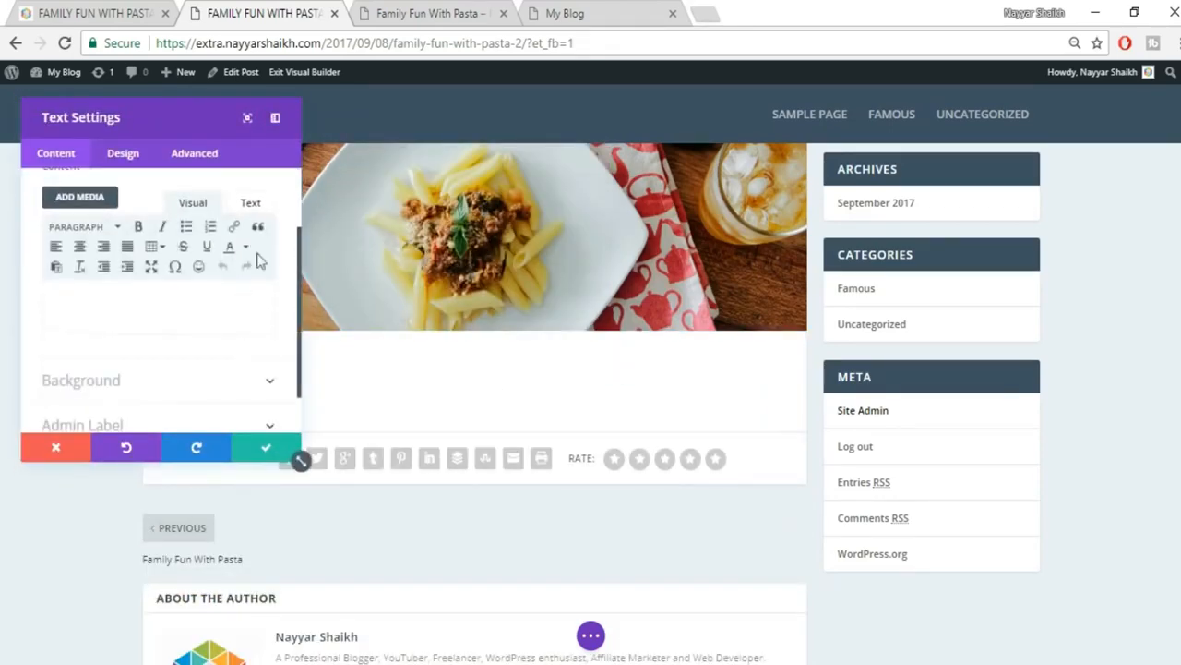
{"action": "left_click", "coordinate": [251, 204]}
{"action": "key", "text": "ctrl+v"}
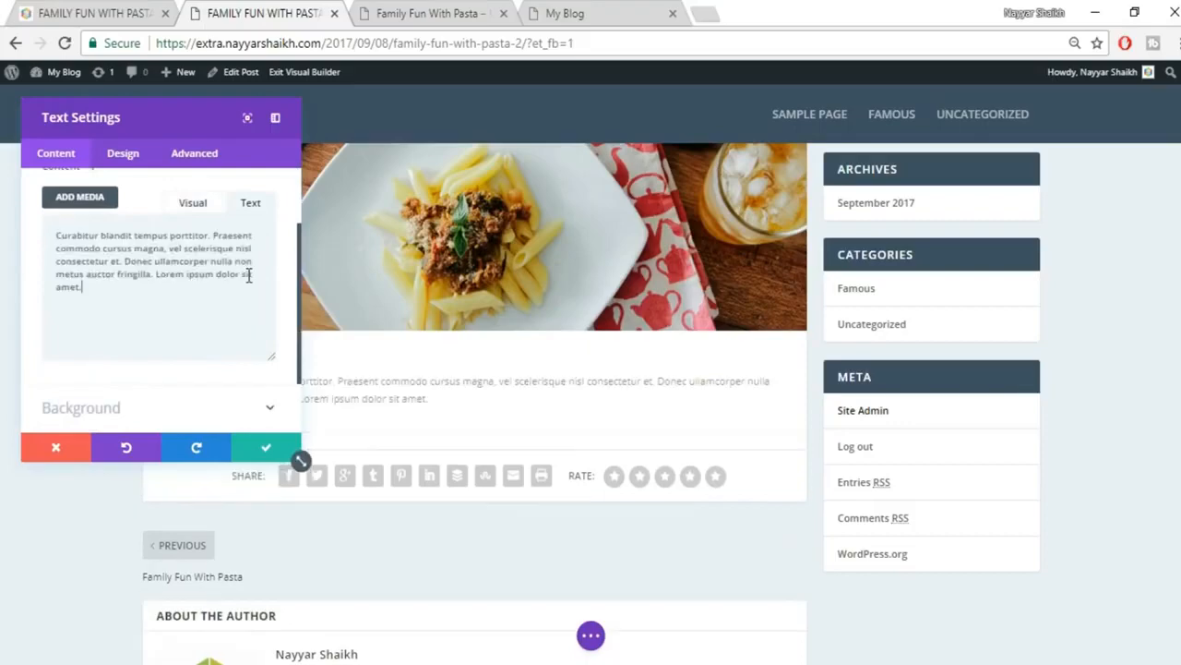
{"action": "left_click_drag", "start_coordinate": [176, 105], "coordinate": [976, 171]}
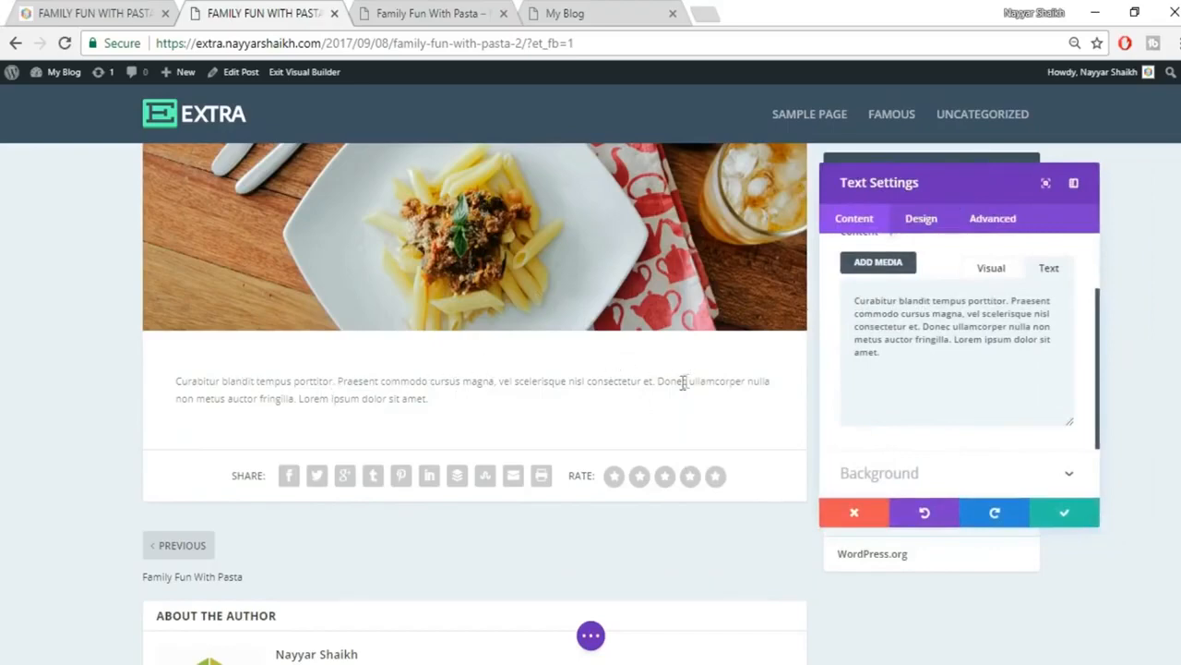
{"action": "left_click", "coordinate": [74, 11]}
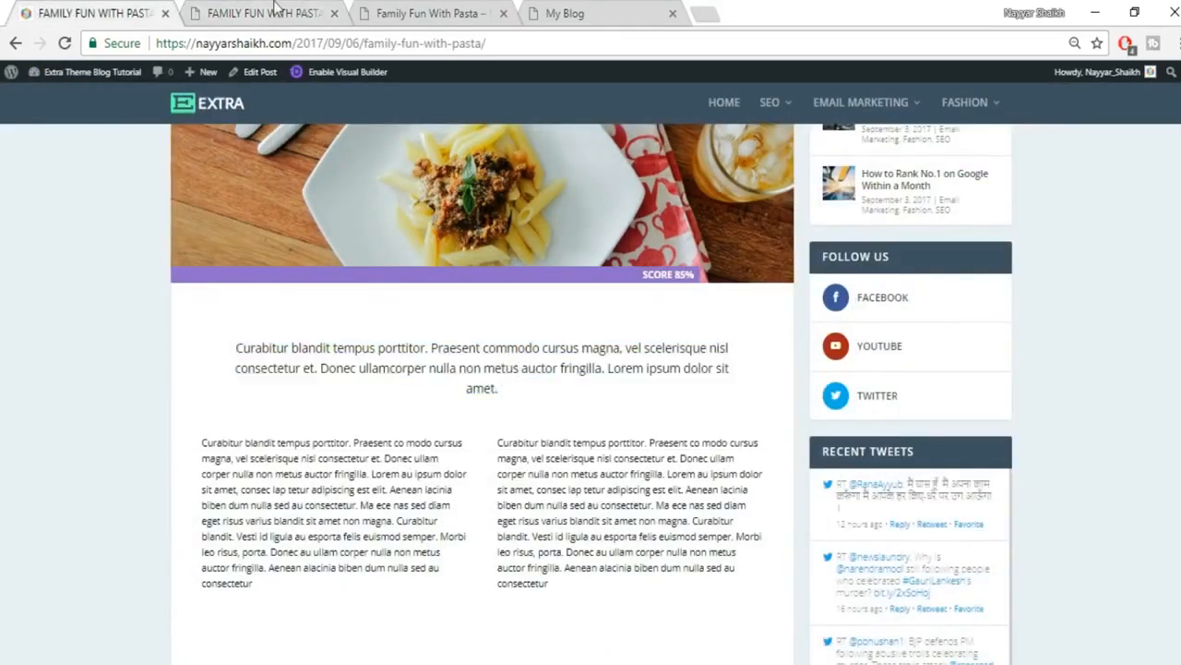
{"action": "left_click", "coordinate": [275, 11]}
Step: Centre the paragraph in the Visual editor and compare it with the reference post
{"action": "left_click", "coordinate": [992, 268]}
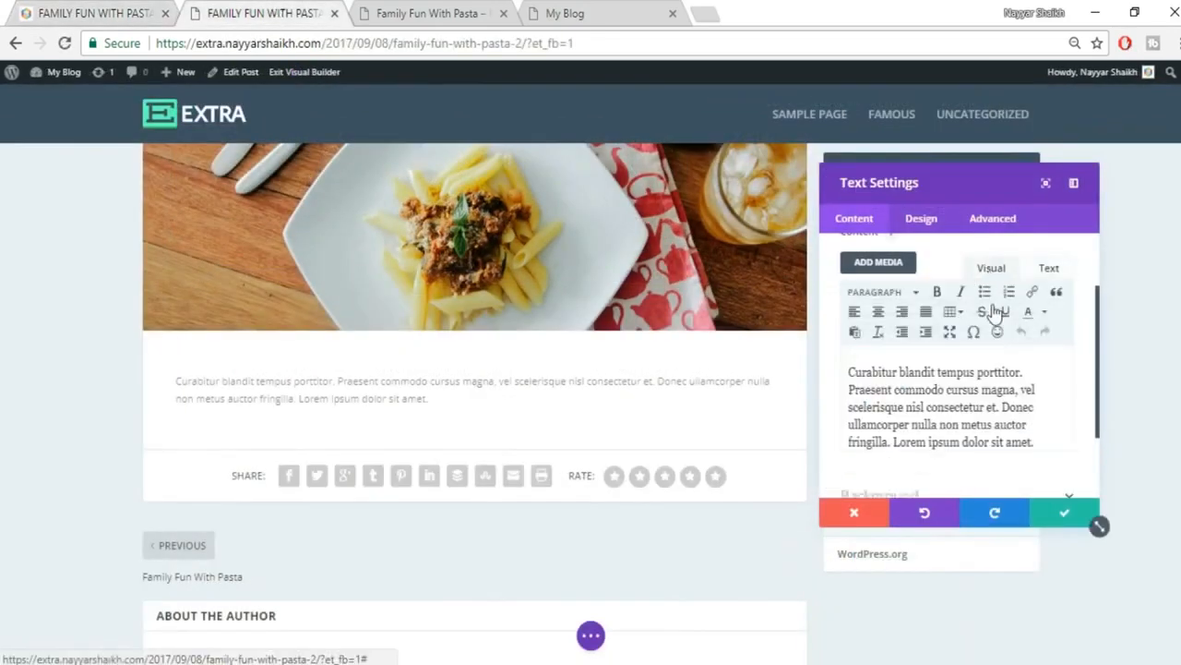
{"action": "left_click", "coordinate": [878, 312]}
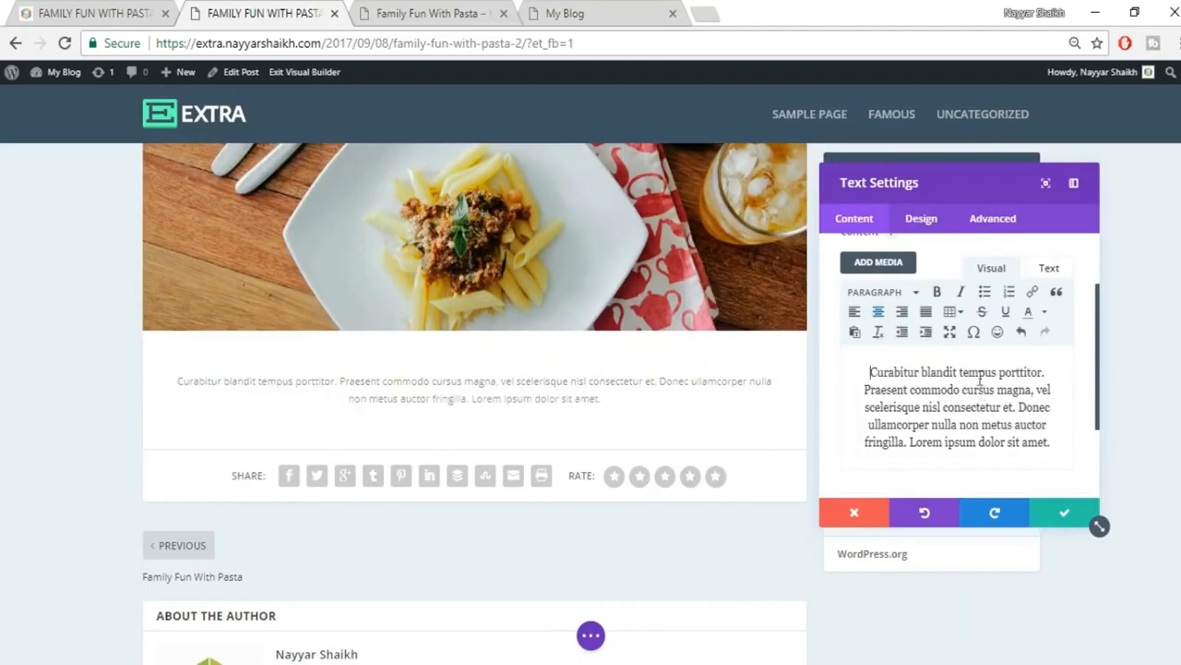
{"action": "left_click", "coordinate": [111, 13]}
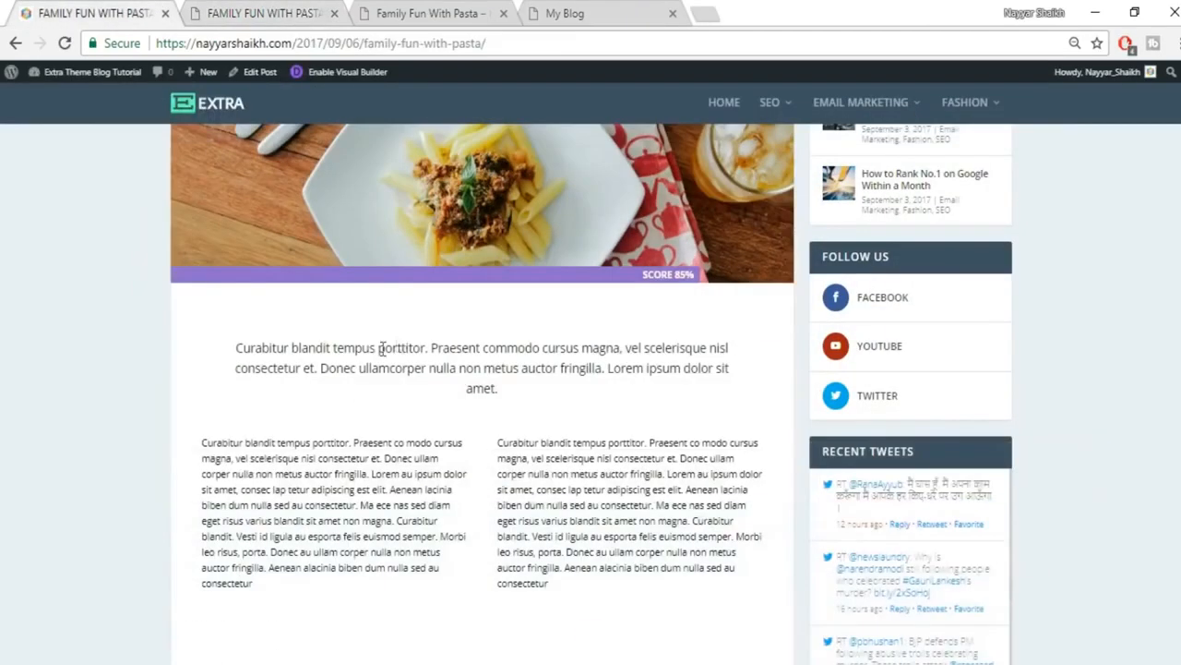
{"action": "left_click", "coordinate": [212, 11]}
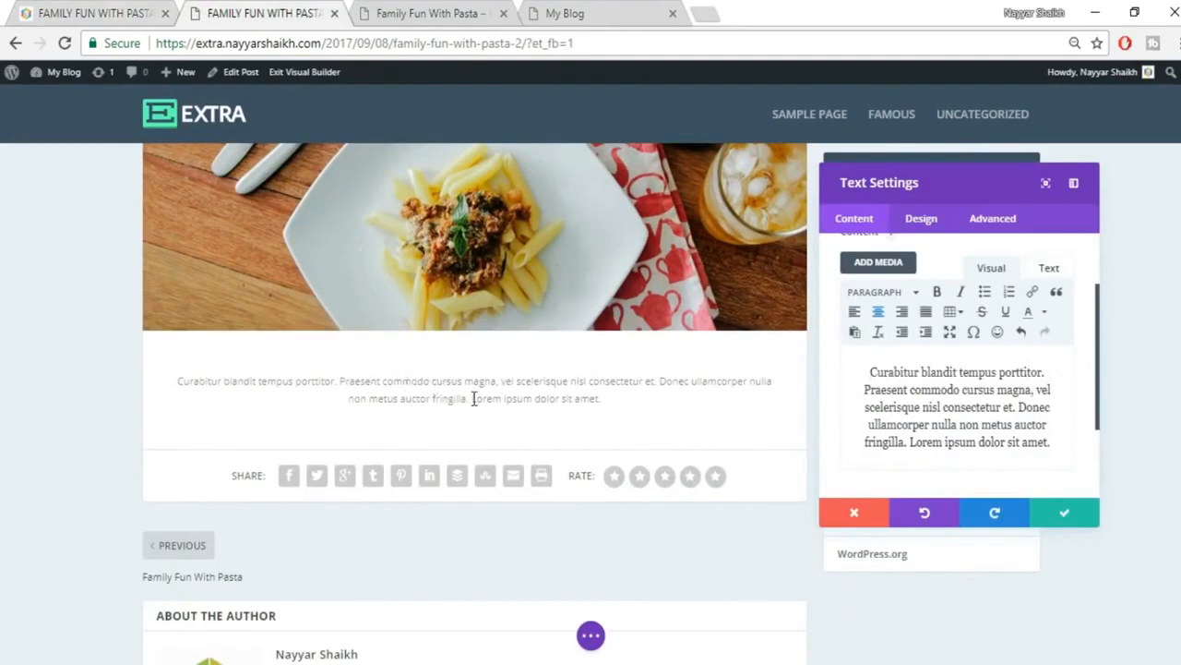
{"action": "left_click", "coordinate": [101, 13]}
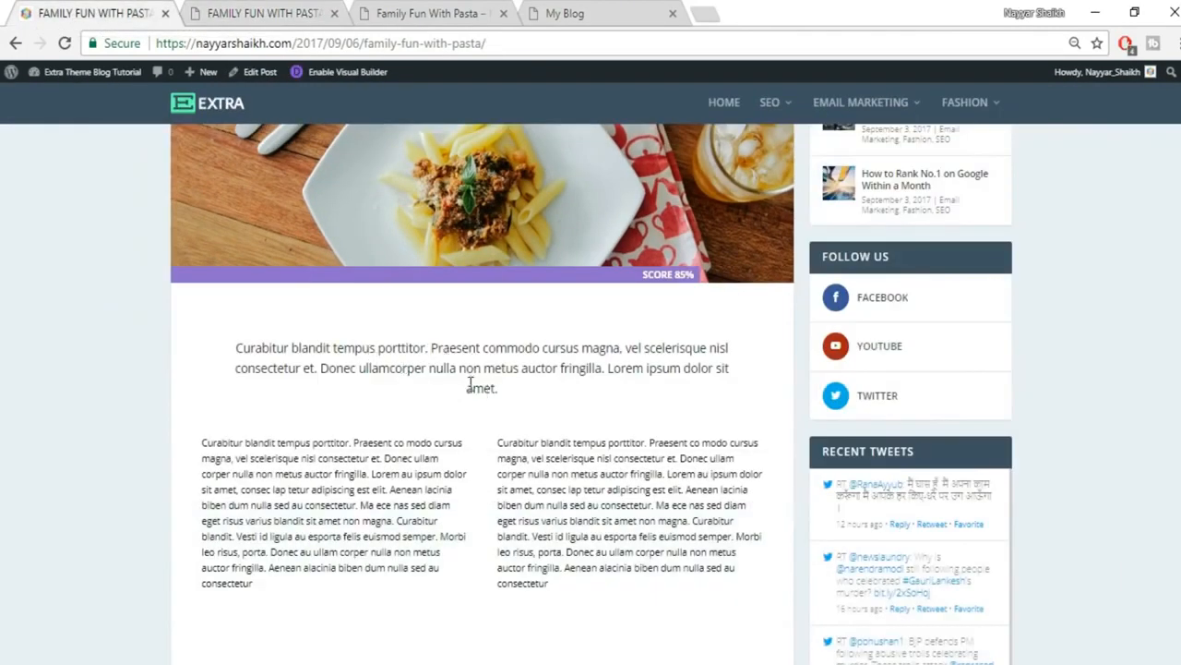
{"action": "left_click", "coordinate": [319, 11]}
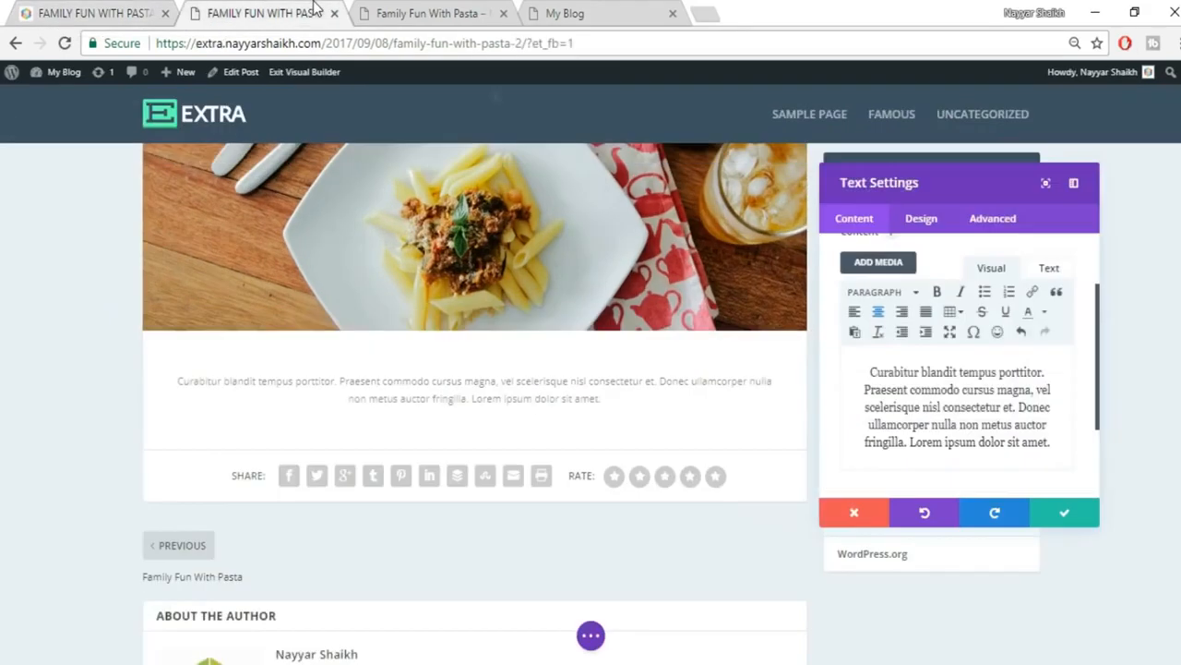
Step: Set the module's Design > Text orientation to Center
{"action": "left_click", "coordinate": [923, 221]}
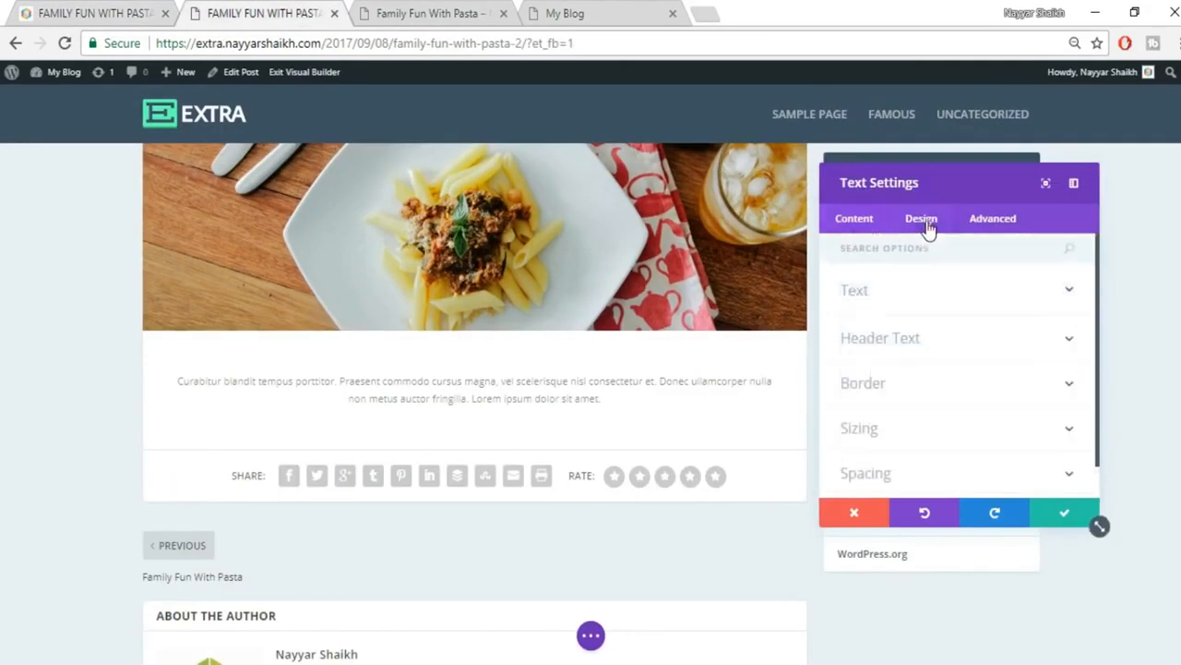
{"action": "left_click", "coordinate": [927, 296]}
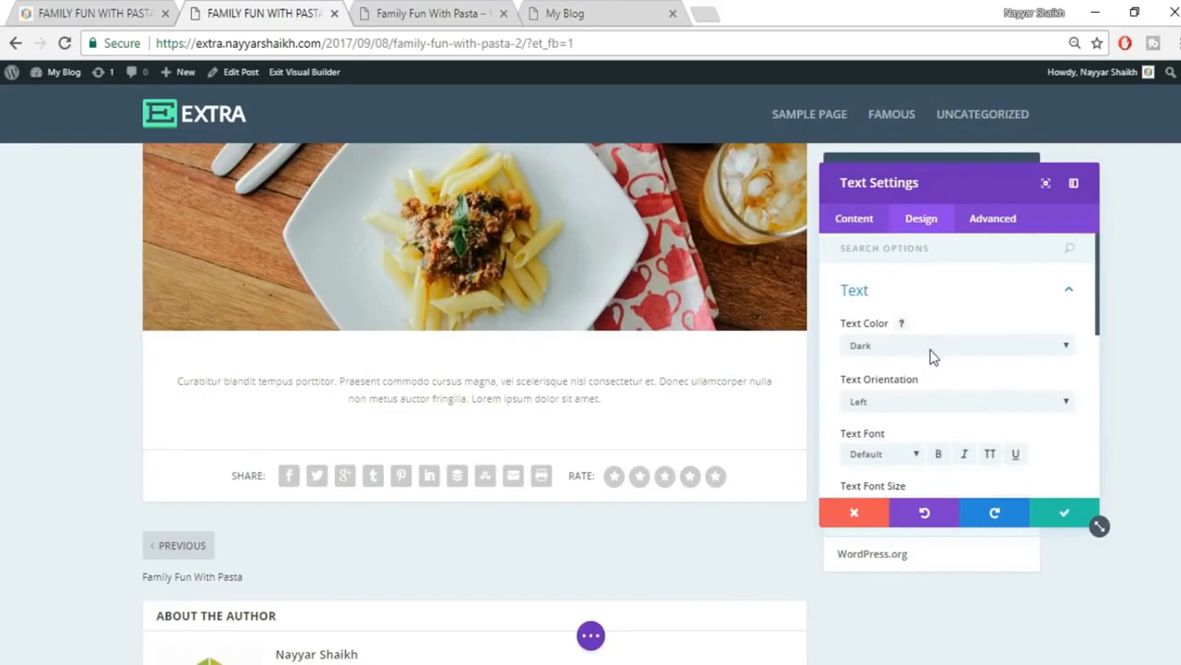
{"action": "left_click", "coordinate": [932, 351]}
{"action": "left_click", "coordinate": [950, 309]}
{"action": "left_click", "coordinate": [954, 295]}
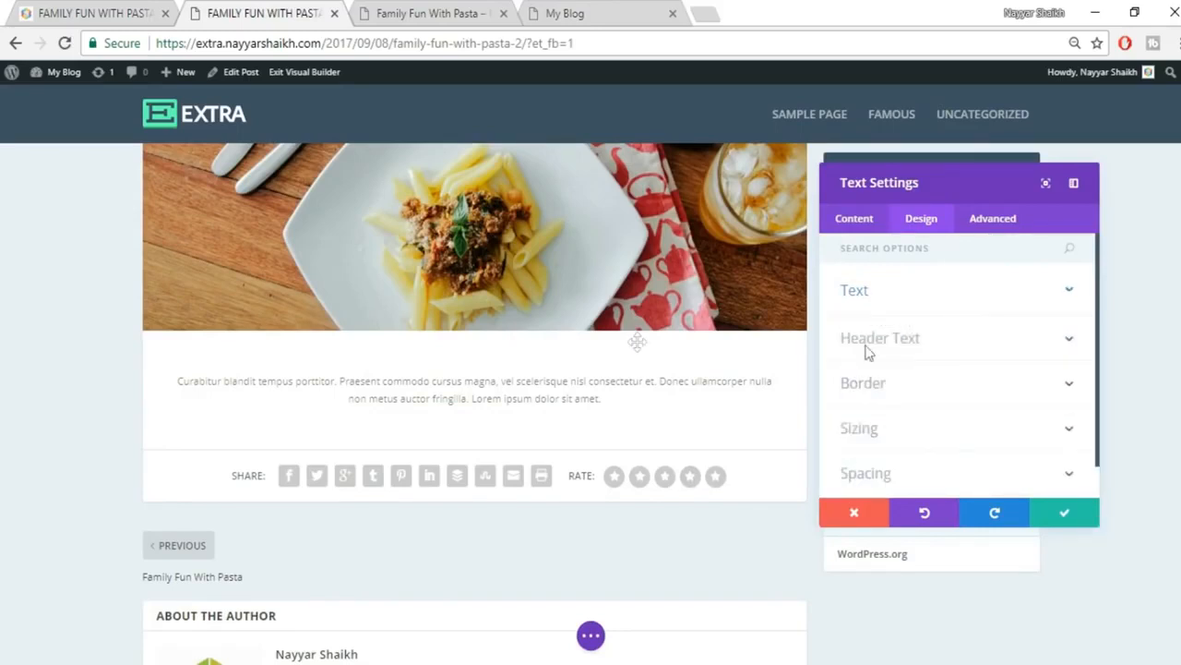
{"action": "left_click", "coordinate": [938, 306]}
{"action": "scroll", "coordinate": [1038, 420], "scroll_direction": "down", "scroll_amount": 3}
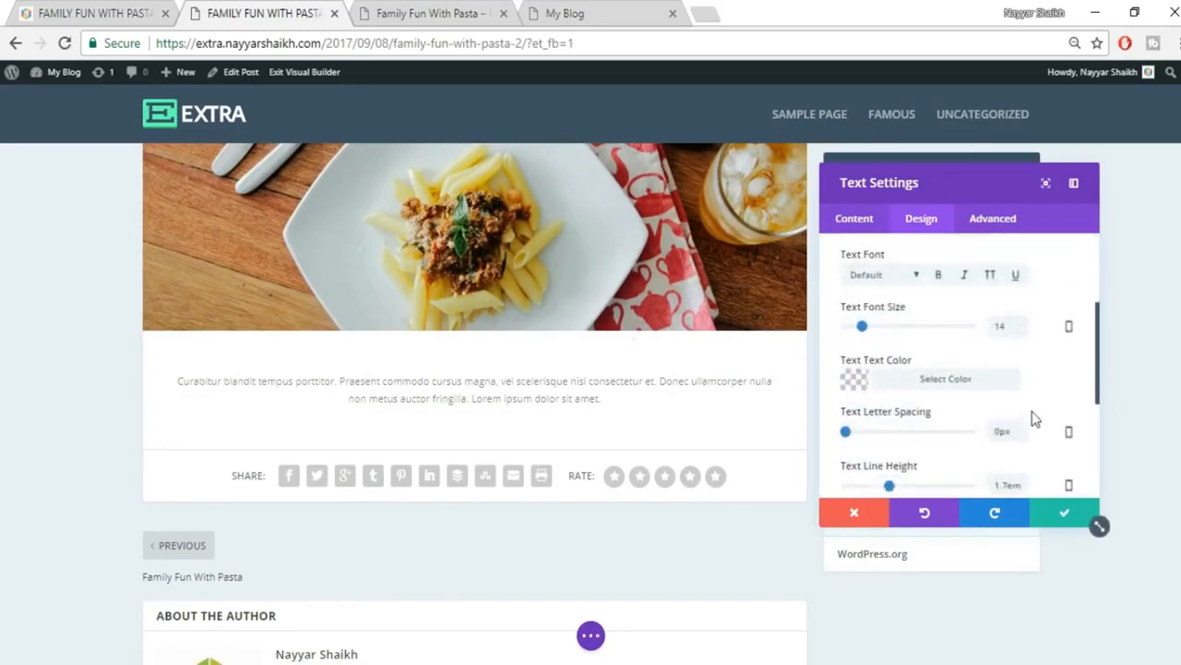
{"action": "scroll", "coordinate": [1003, 390], "scroll_direction": "up", "scroll_amount": 1}
{"action": "left_click", "coordinate": [917, 310]}
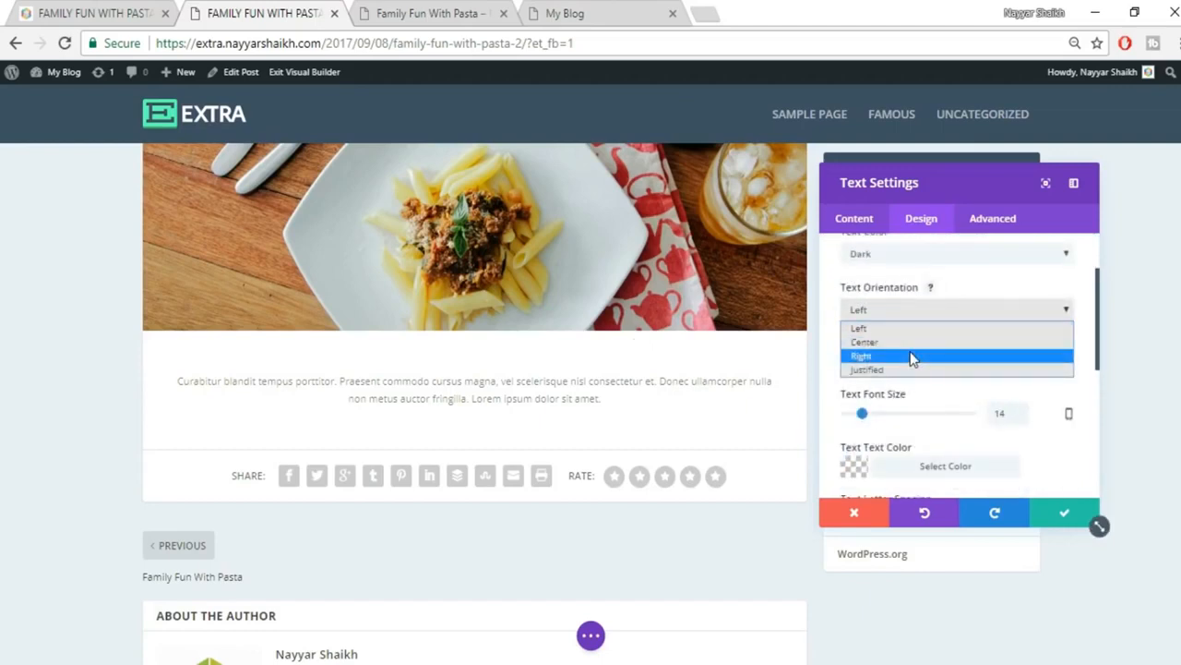
{"action": "left_click", "coordinate": [912, 342]}
{"action": "scroll", "coordinate": [1054, 376], "scroll_direction": "down", "scroll_amount": 2}
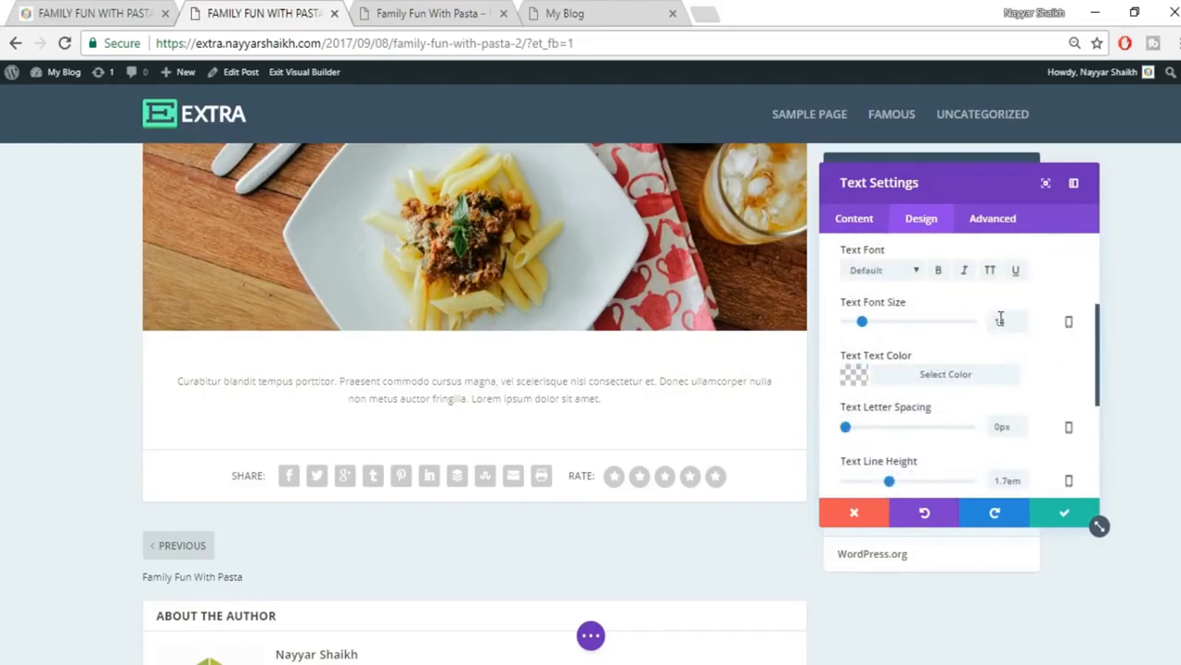
Step: Change the text font size from 14 to 18px and the font to Arvo
{"action": "left_click_drag", "start_coordinate": [1006, 321], "coordinate": [983, 328]}
{"action": "type", "text": "18"}
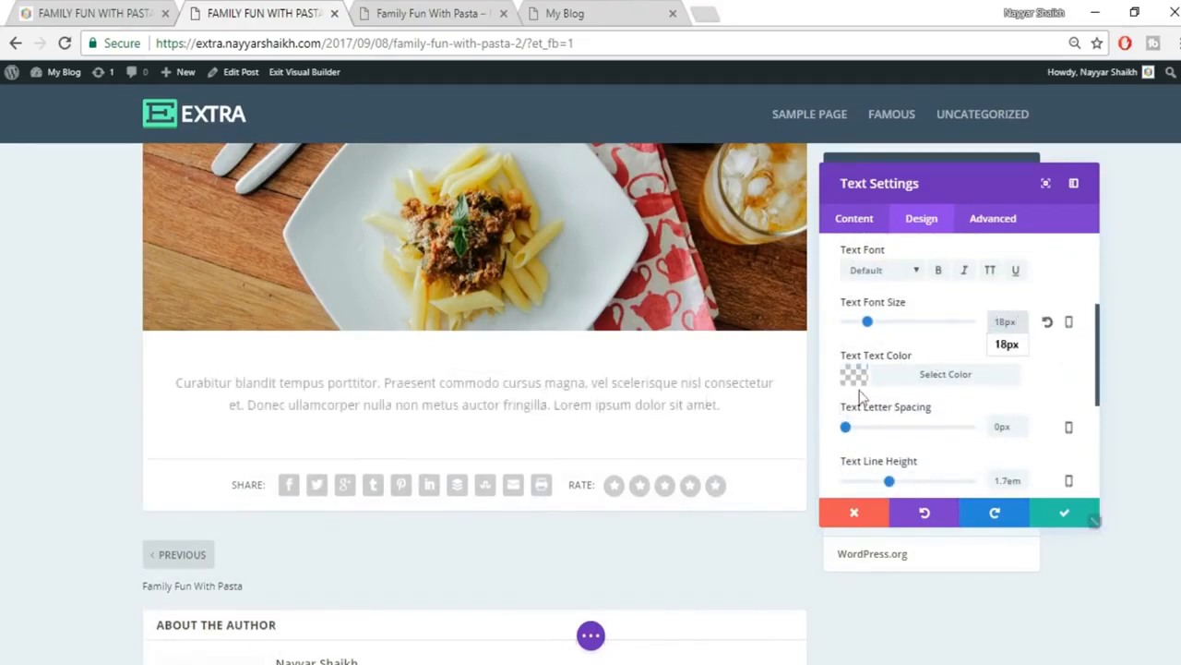
{"action": "left_click", "coordinate": [881, 271]}
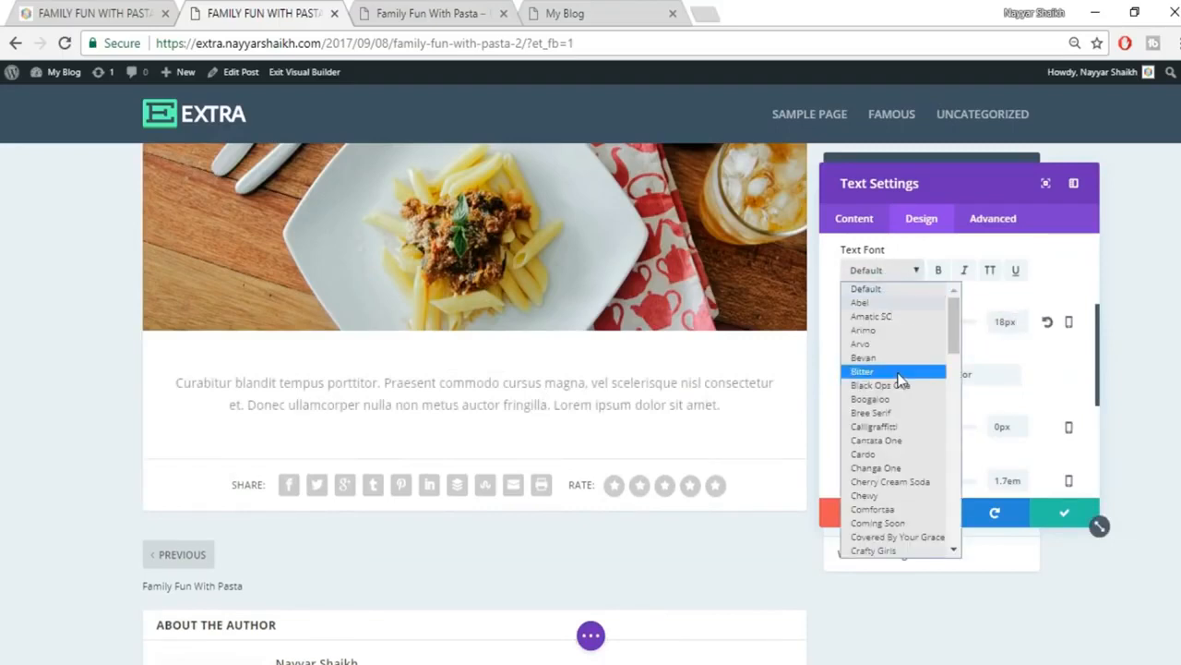
{"action": "left_click", "coordinate": [898, 372]}
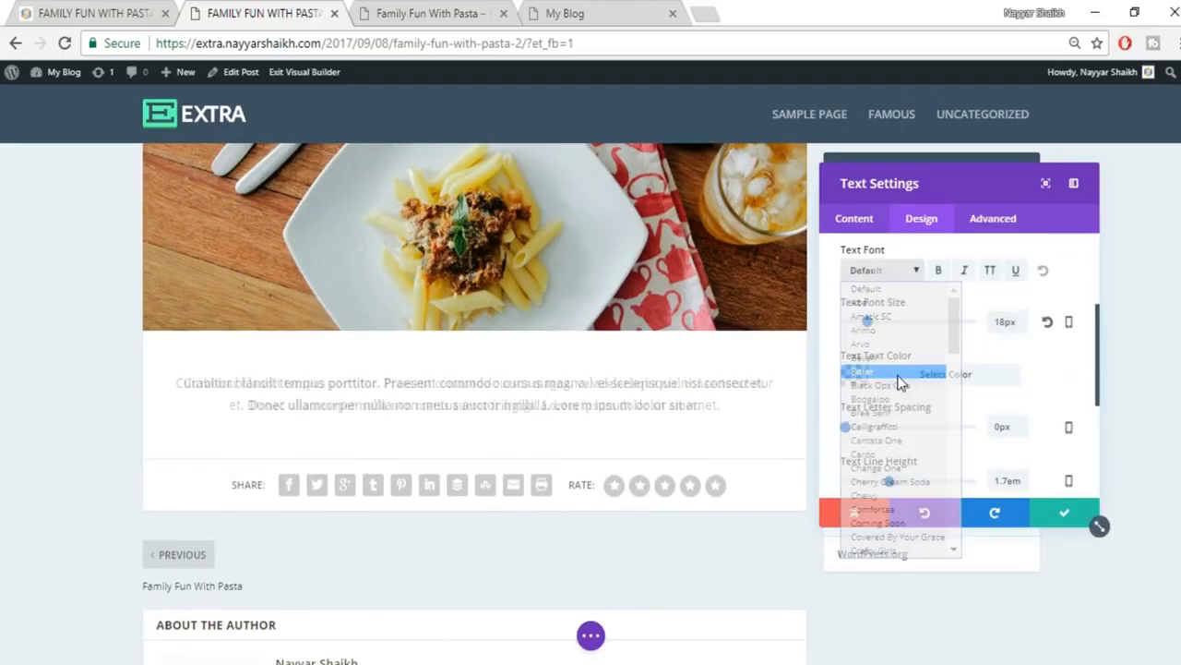
{"action": "left_click", "coordinate": [897, 271]}
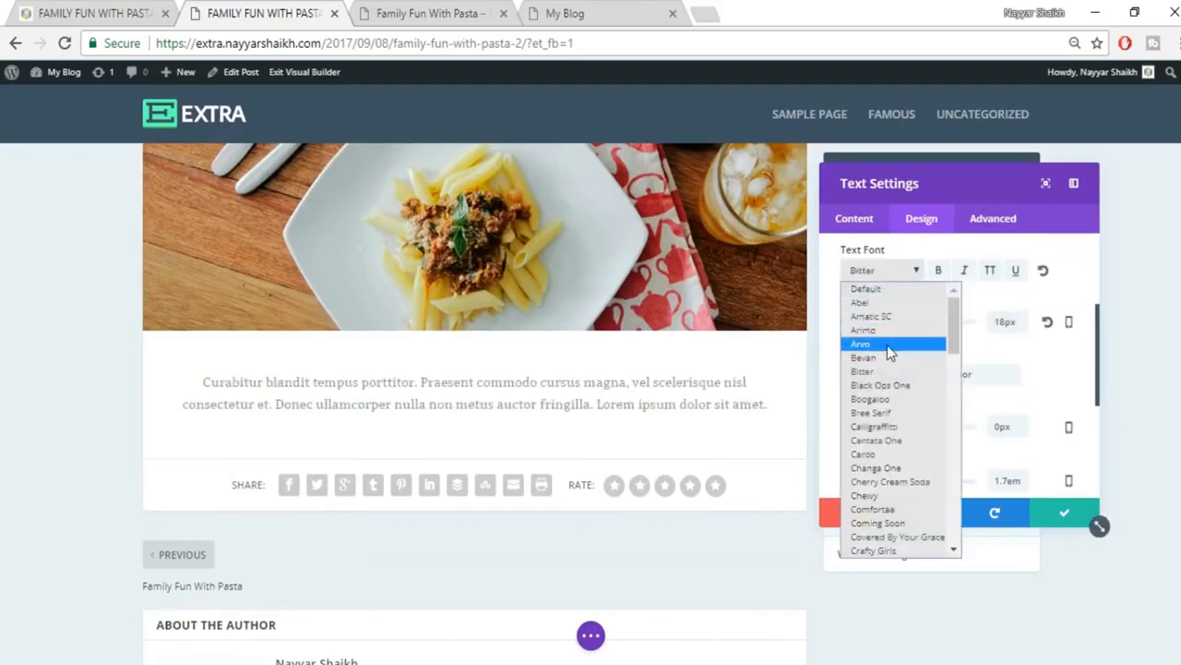
{"action": "left_click", "coordinate": [896, 345]}
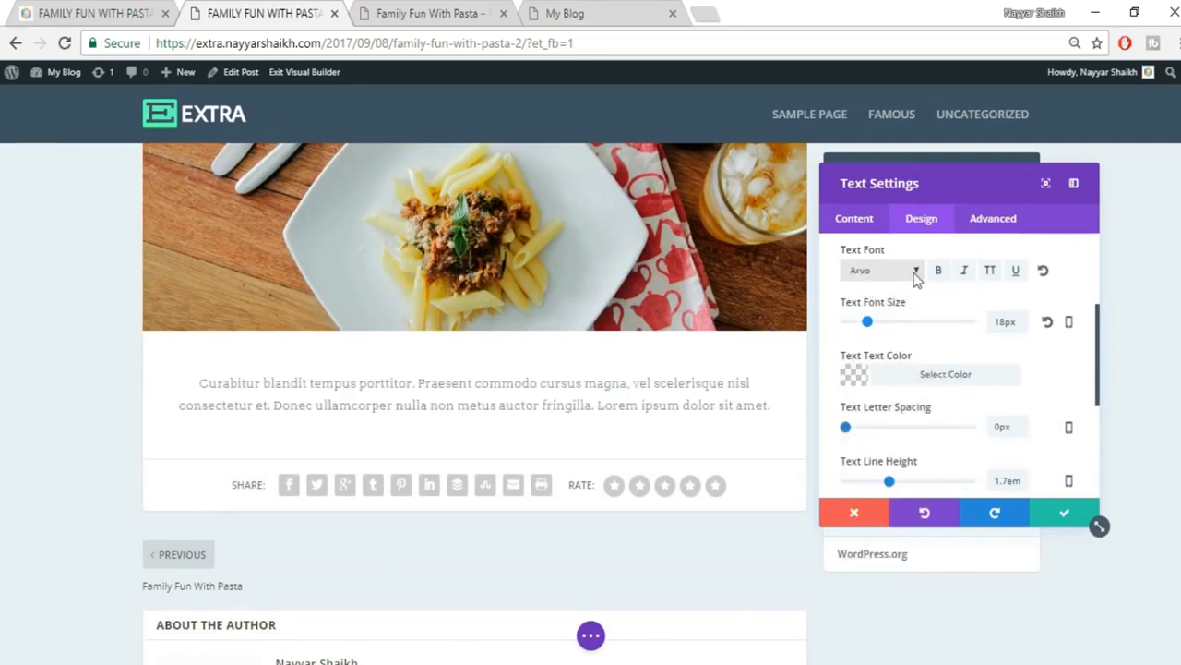
Step: Make the body text colour black at slightly reduced opacity (0,0,0.88)
{"action": "left_click", "coordinate": [936, 376]}
{"action": "left_click_drag", "start_coordinate": [1041, 412], "coordinate": [1041, 397]}
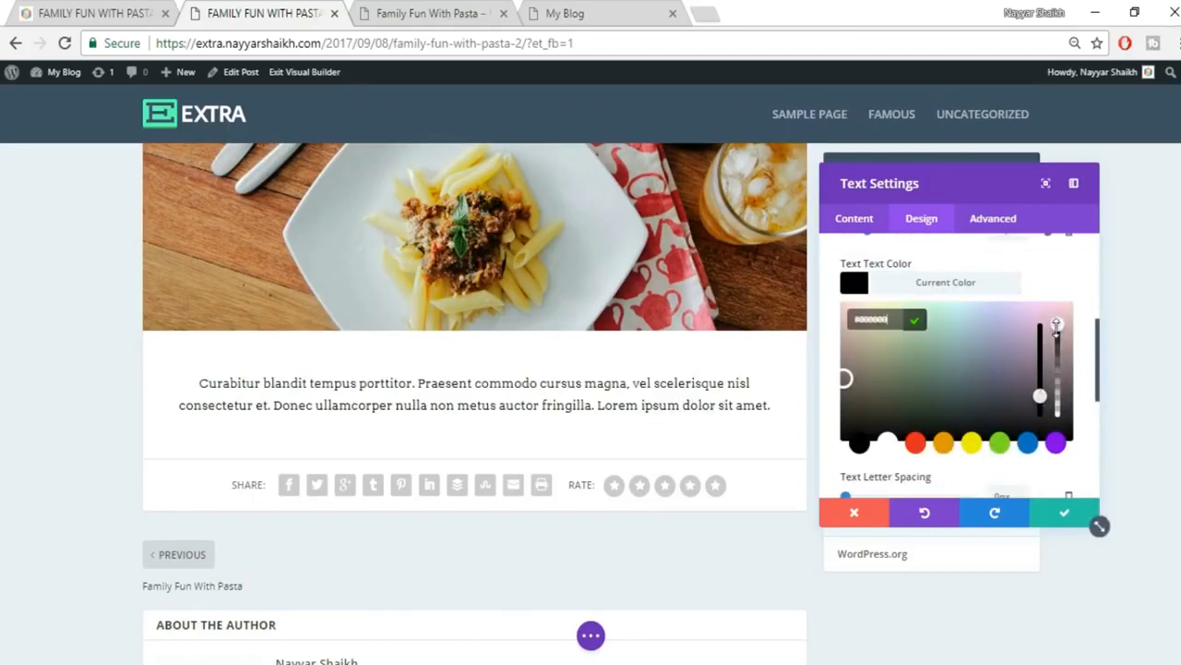
{"action": "left_click_drag", "start_coordinate": [1057, 345], "coordinate": [1060, 351]}
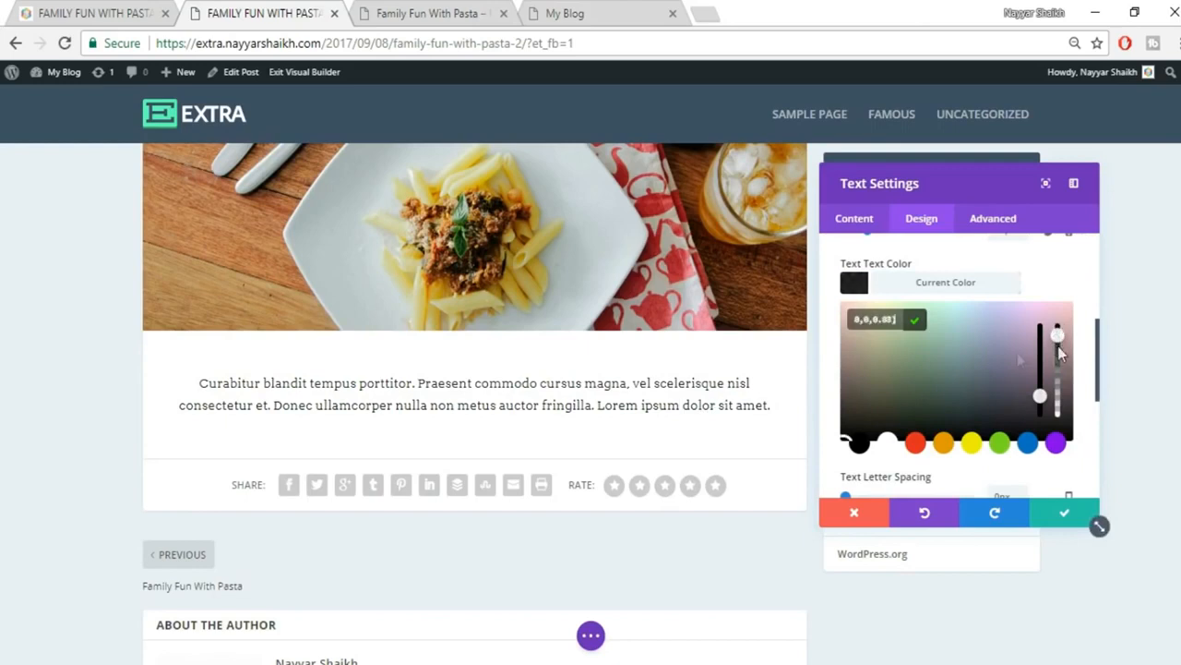
{"action": "left_click", "coordinate": [947, 288]}
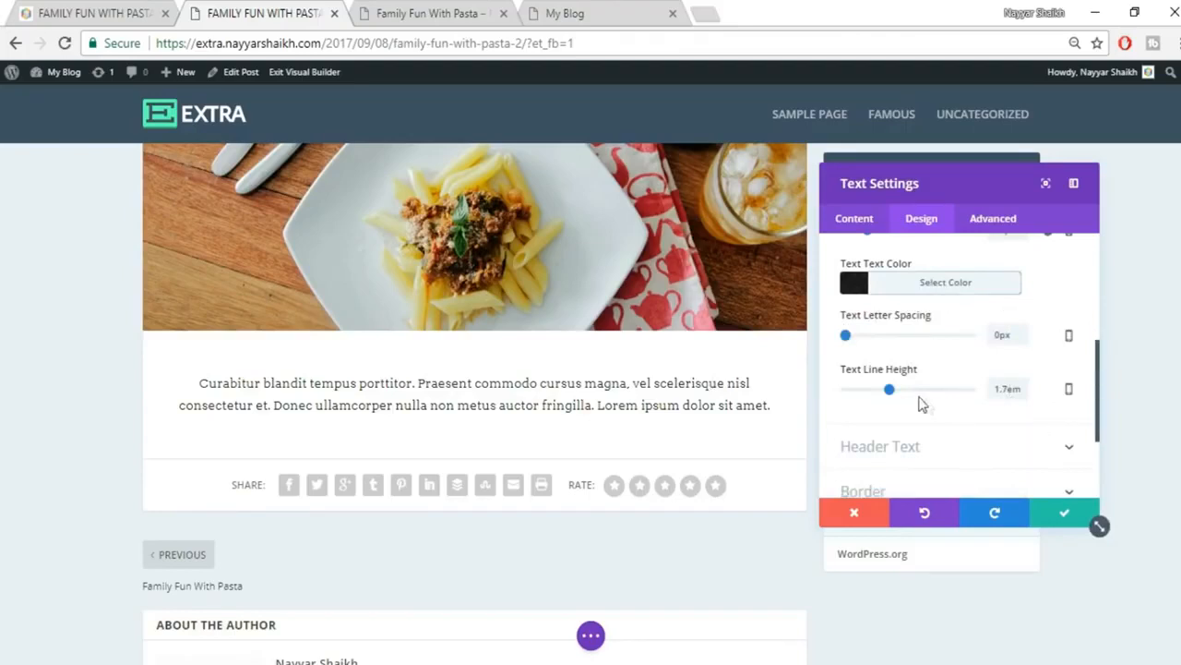
{"action": "scroll", "coordinate": [1031, 330], "scroll_direction": "down", "scroll_amount": 3}
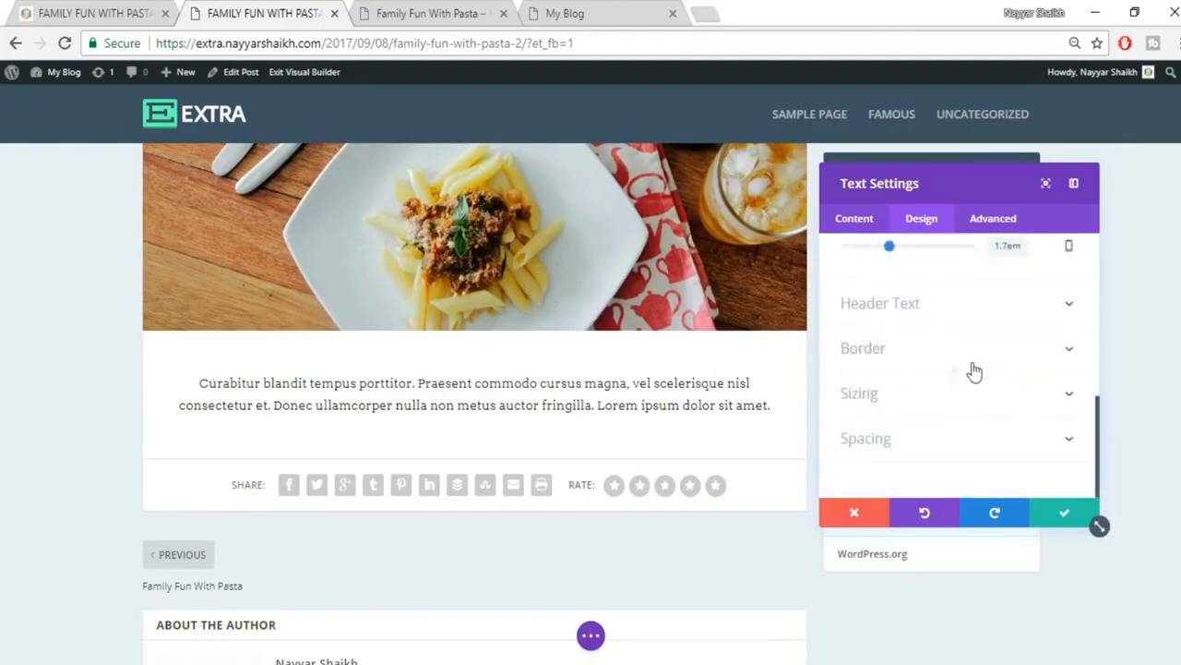
{"action": "left_click", "coordinate": [130, 13]}
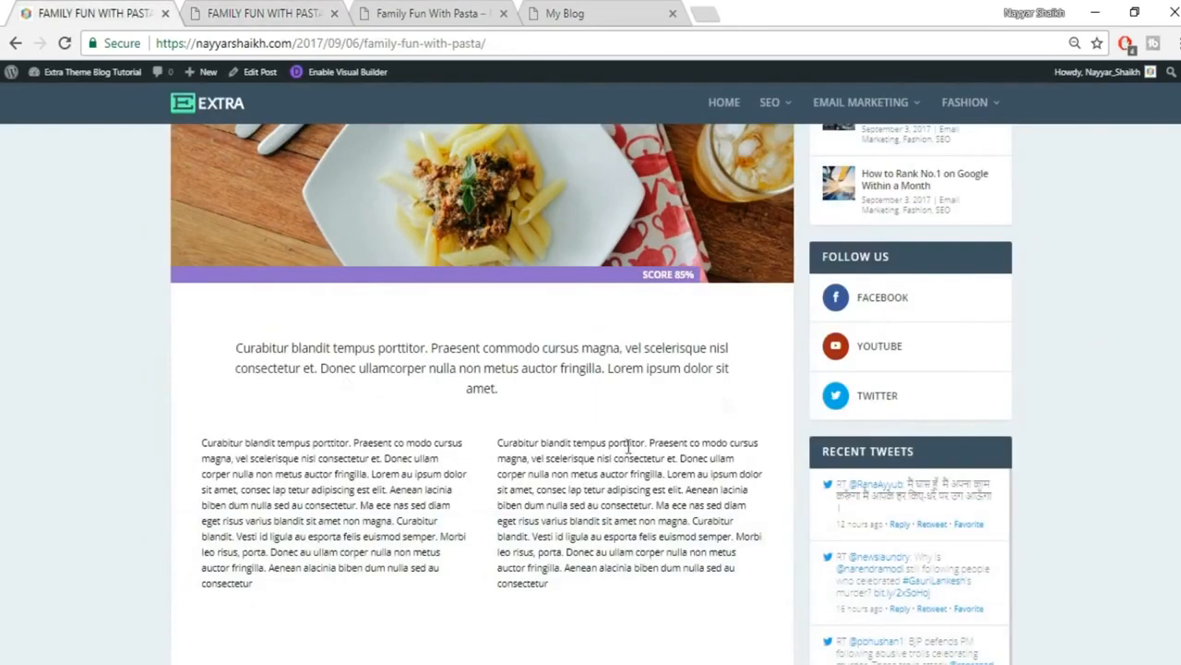
{"action": "left_click", "coordinate": [267, 11]}
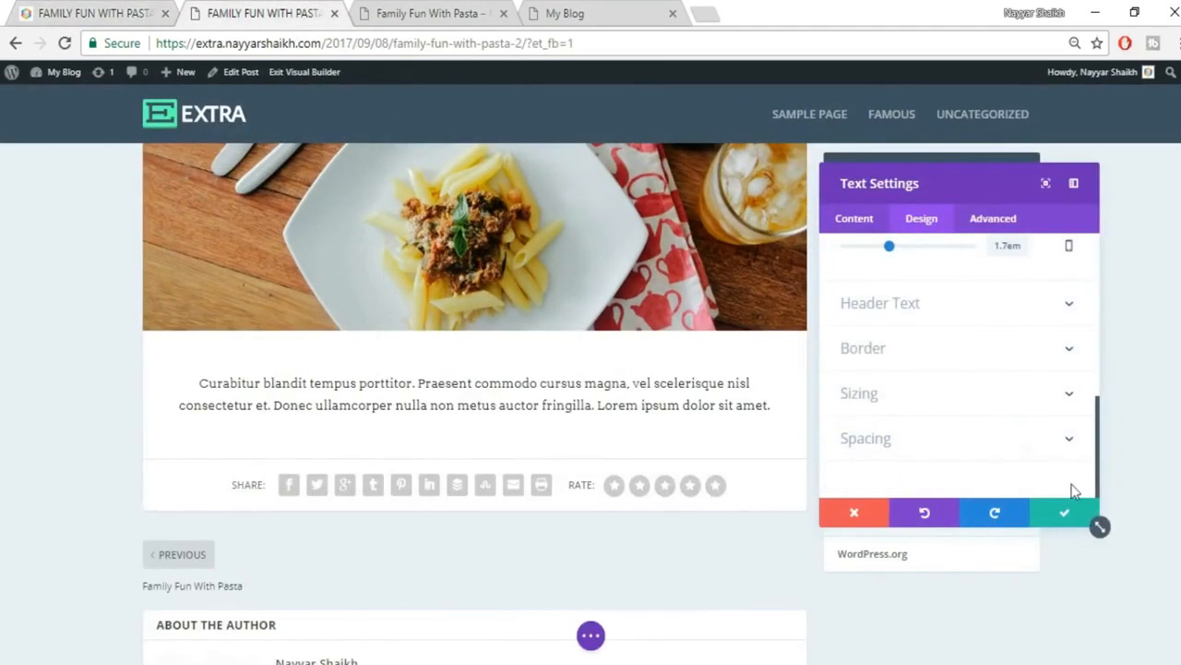
Step: Save the text module settings and drag its left padding out to 50px
{"action": "left_click", "coordinate": [1066, 513]}
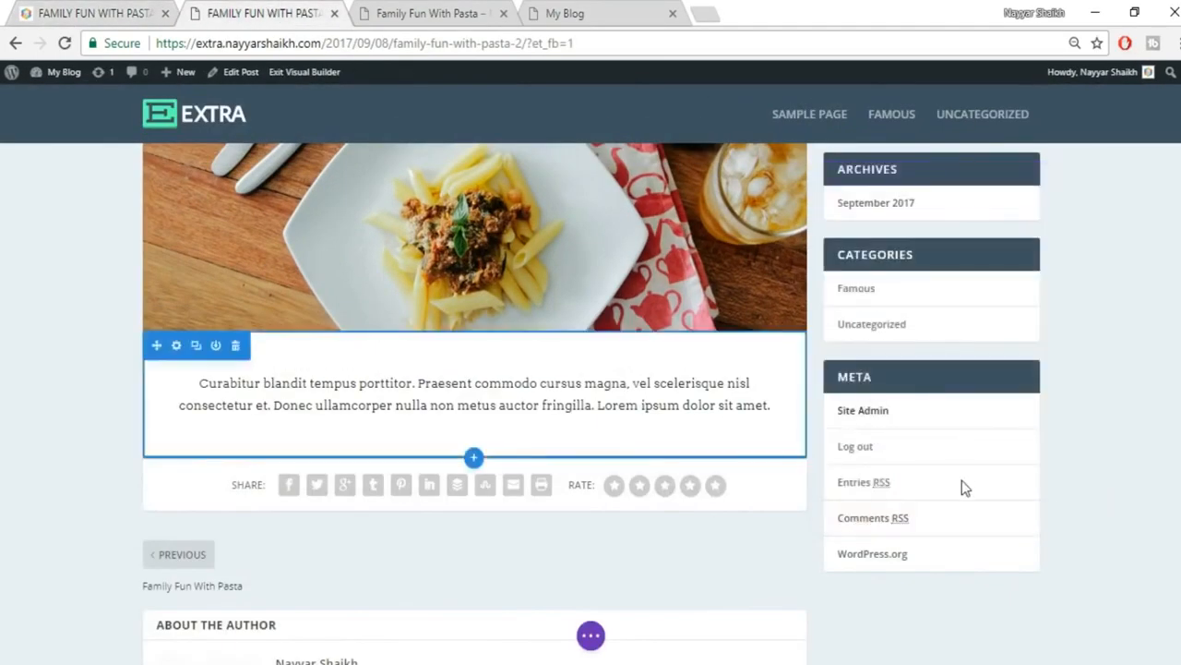
{"action": "mouse_move", "coordinate": [725, 422]}
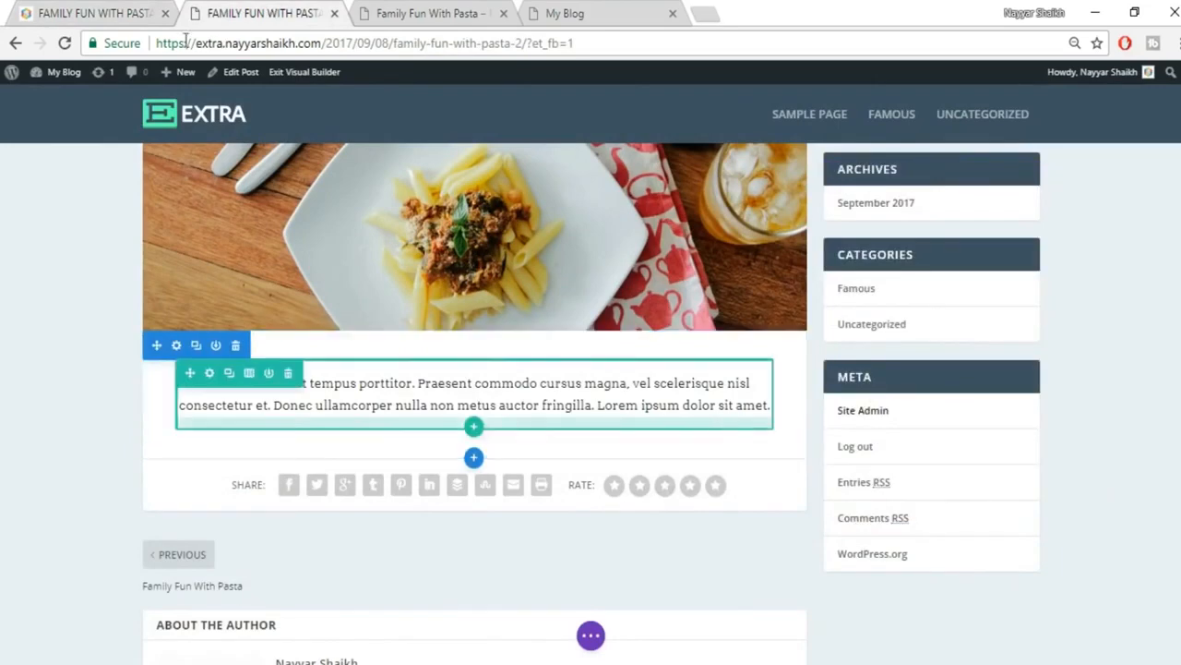
{"action": "left_click", "coordinate": [123, 9]}
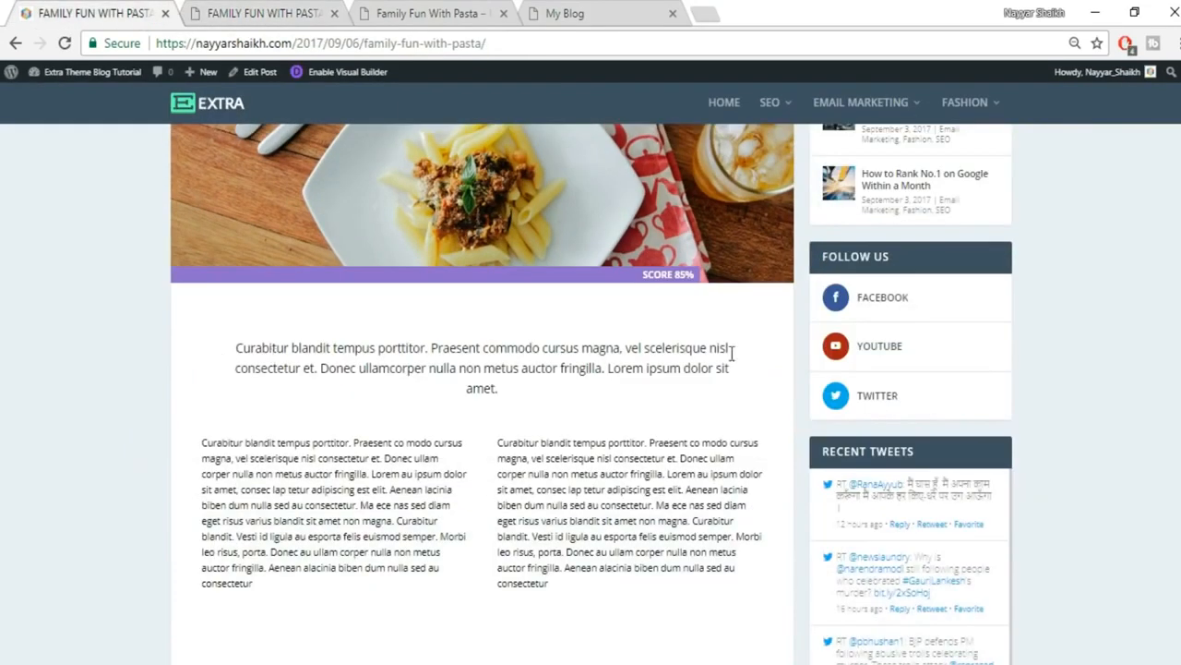
{"action": "left_click", "coordinate": [261, 13]}
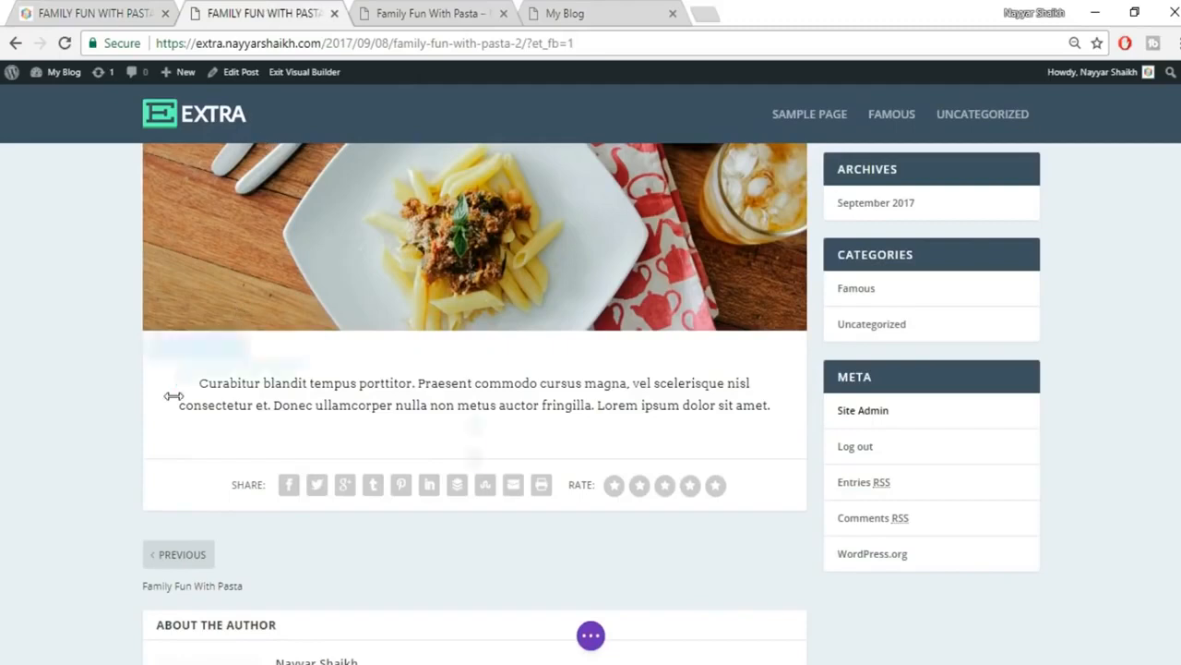
{"action": "mouse_move", "coordinate": [173, 395]}
{"action": "left_click_drag", "start_coordinate": [180, 395], "coordinate": [215, 393]}
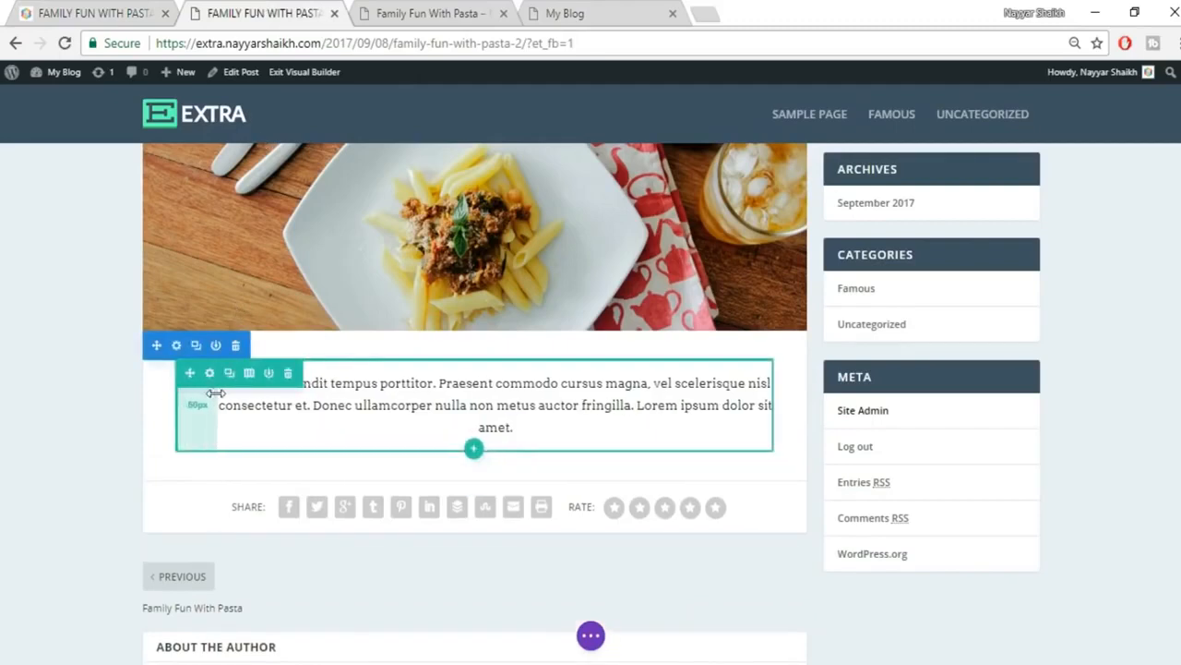
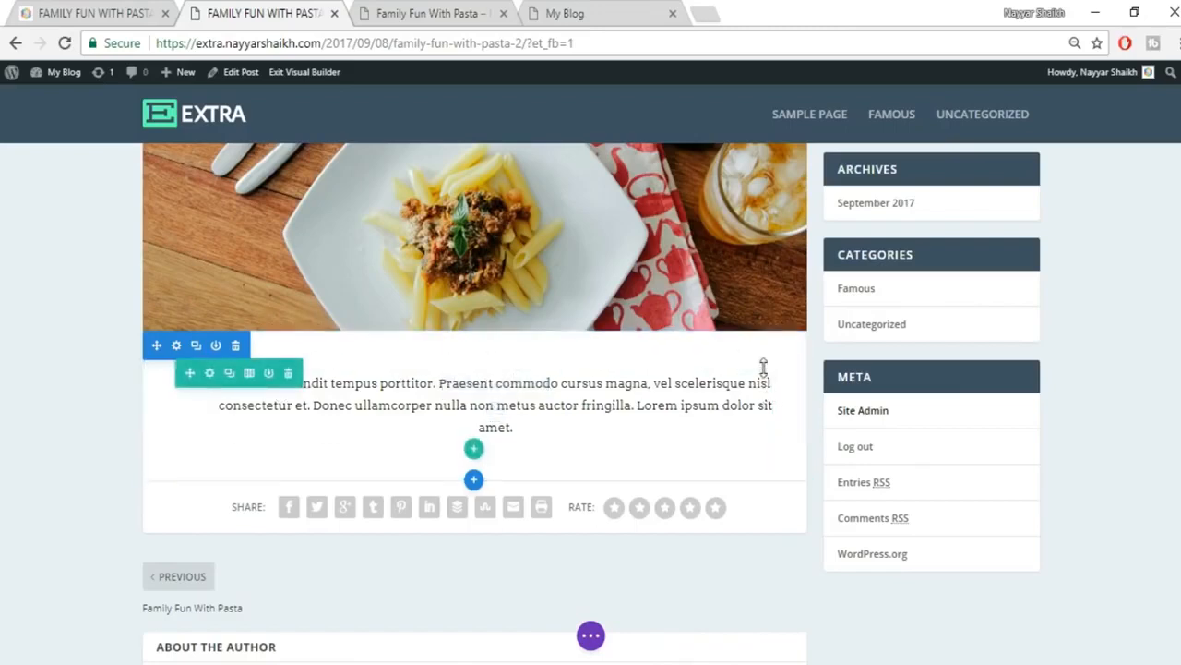
Step: Drag out right padding on the intro paragraph to narrow it, comparing with the reference post
{"action": "left_click_drag", "start_coordinate": [781, 383], "coordinate": [737, 387]}
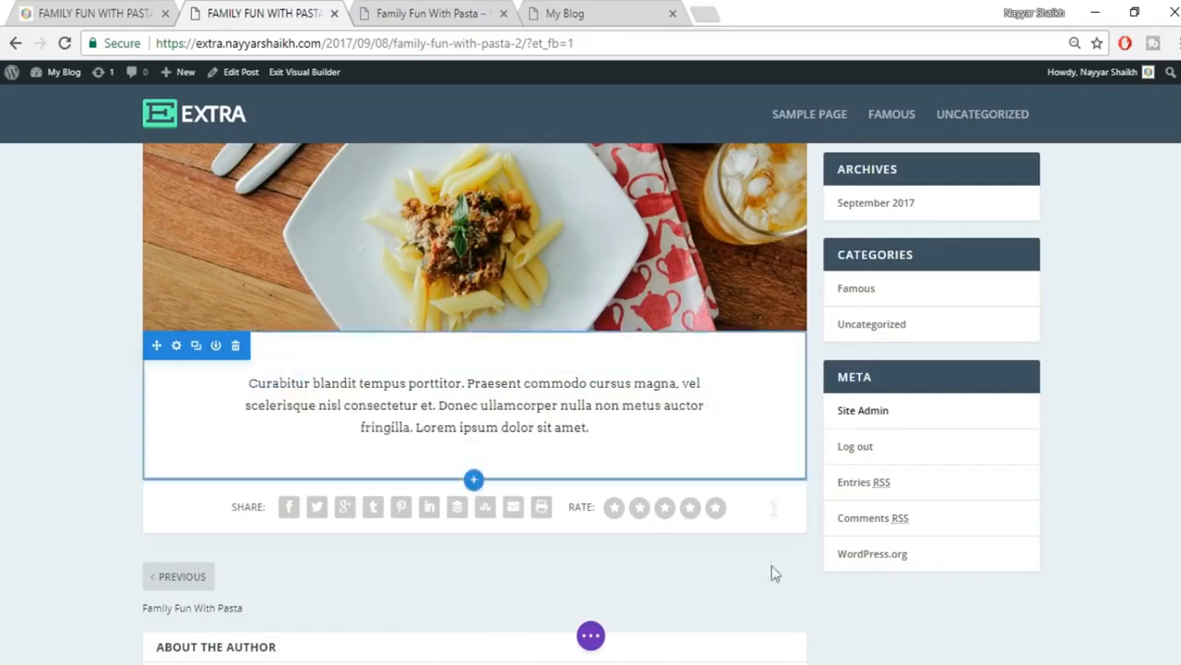
{"action": "scroll", "coordinate": [812, 586], "scroll_direction": "down", "scroll_amount": 1}
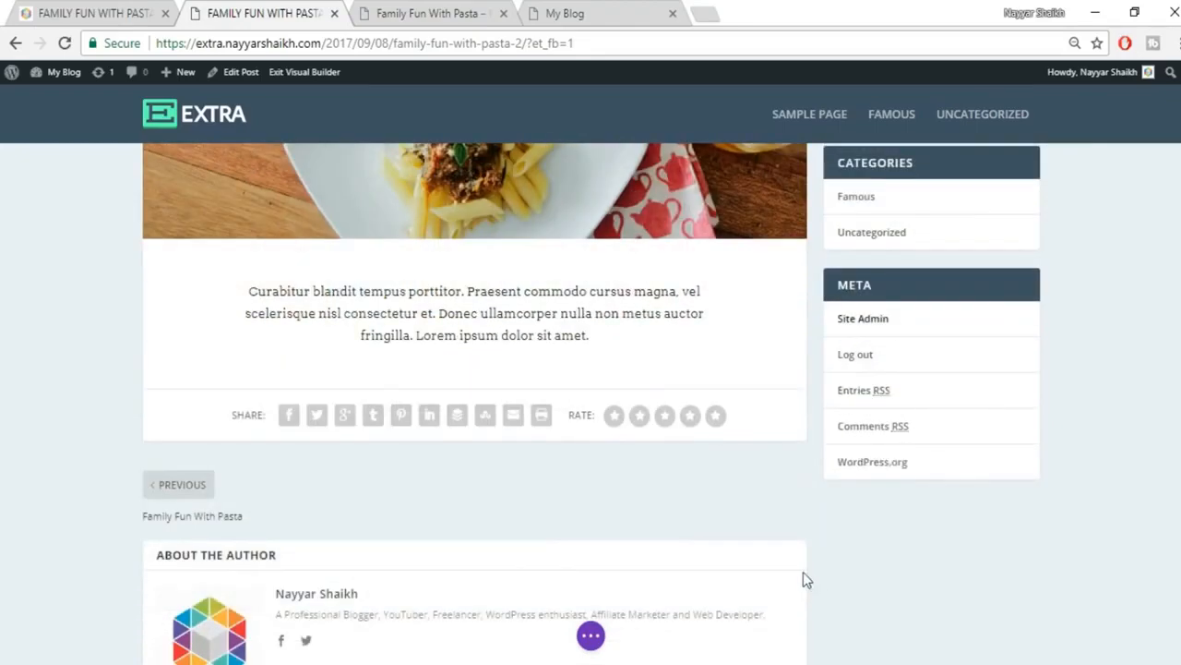
{"action": "left_click", "coordinate": [103, 13]}
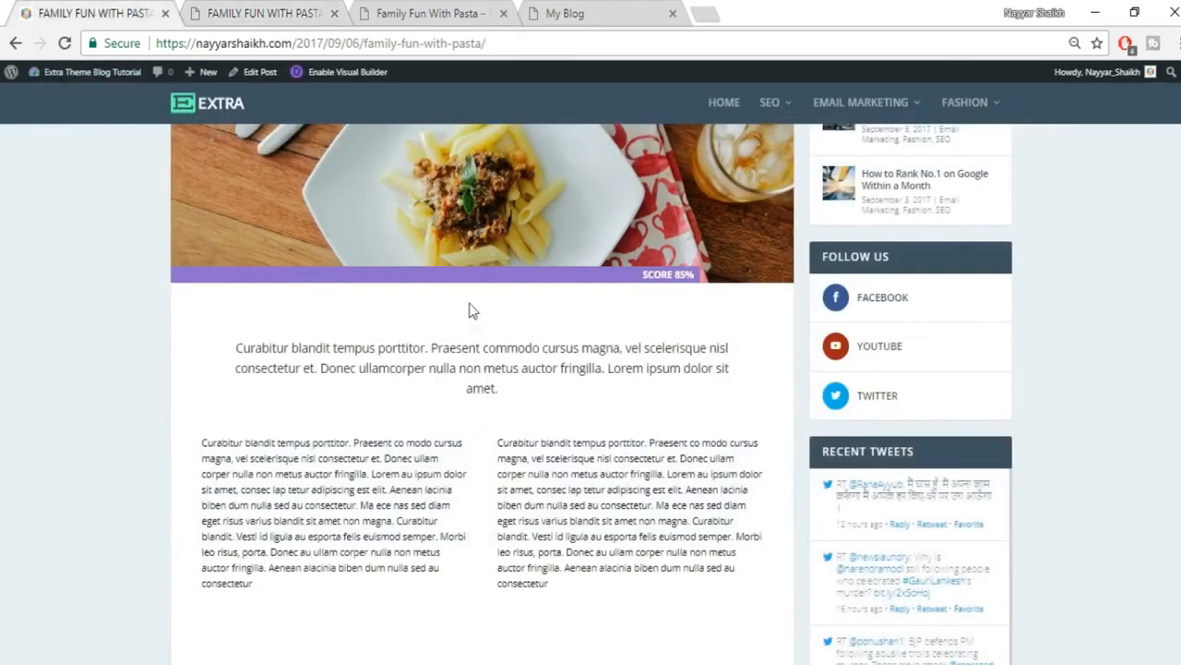
{"action": "key", "text": "ctrl+Tab"}
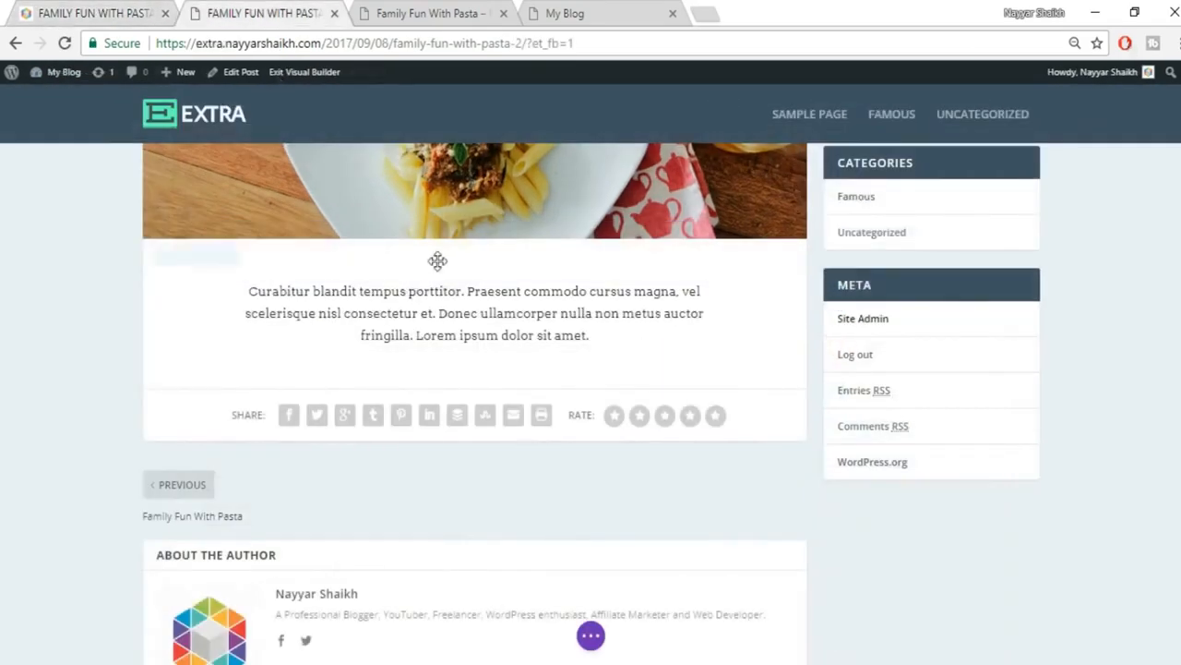
Step: Add top padding to push the intro paragraph lower, rechecking the reference post
{"action": "left_click_drag", "start_coordinate": [469, 242], "coordinate": [468, 262]}
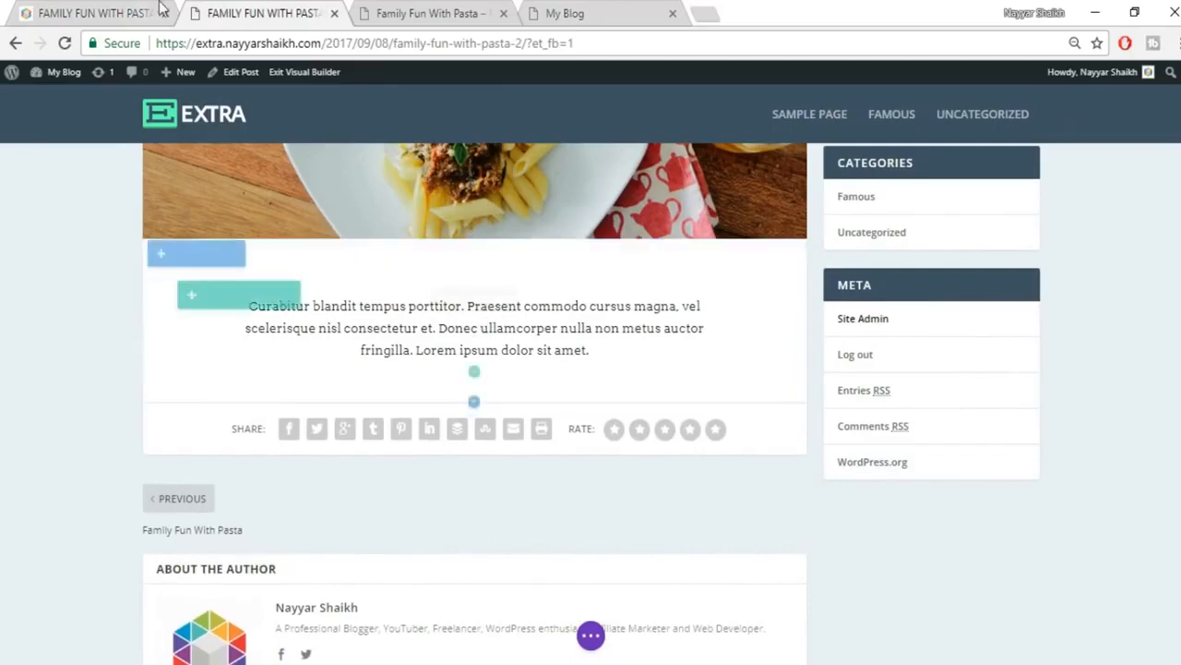
{"action": "left_click", "coordinate": [132, 11]}
{"action": "scroll", "coordinate": [572, 470], "scroll_direction": "down", "scroll_amount": 1}
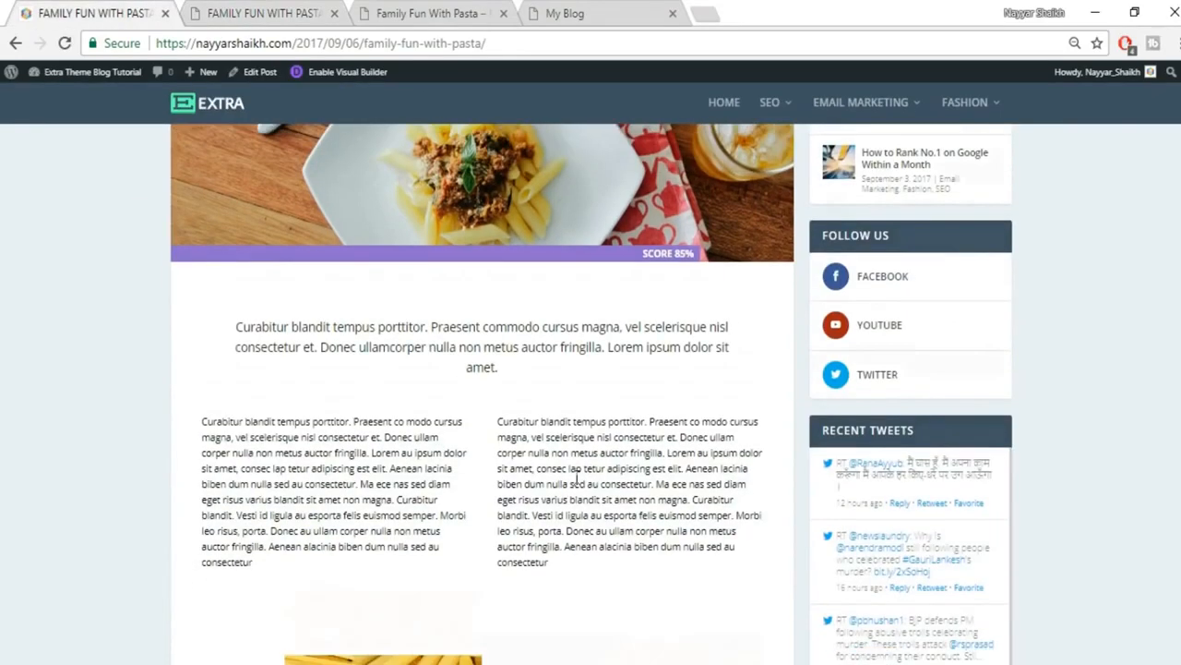
{"action": "left_click", "coordinate": [277, 11]}
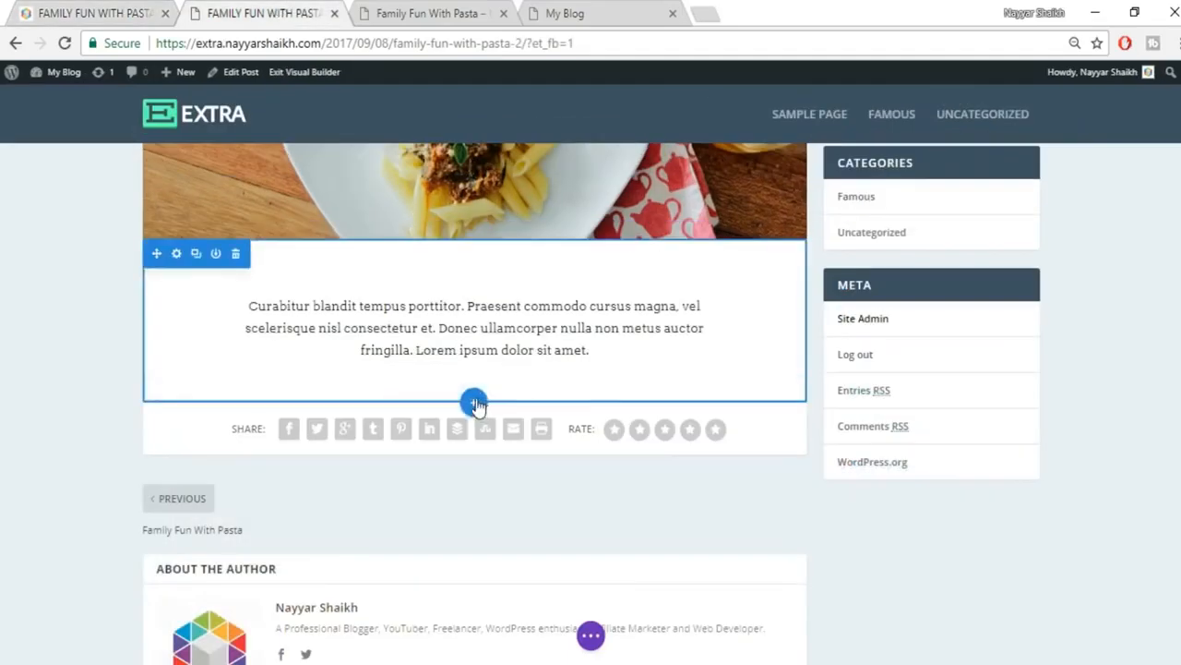
{"action": "left_click", "coordinate": [473, 402]}
Step: Insert a regular section with a two-column row and copy the reference post's left-column paragraph
{"action": "left_click", "coordinate": [386, 355]}
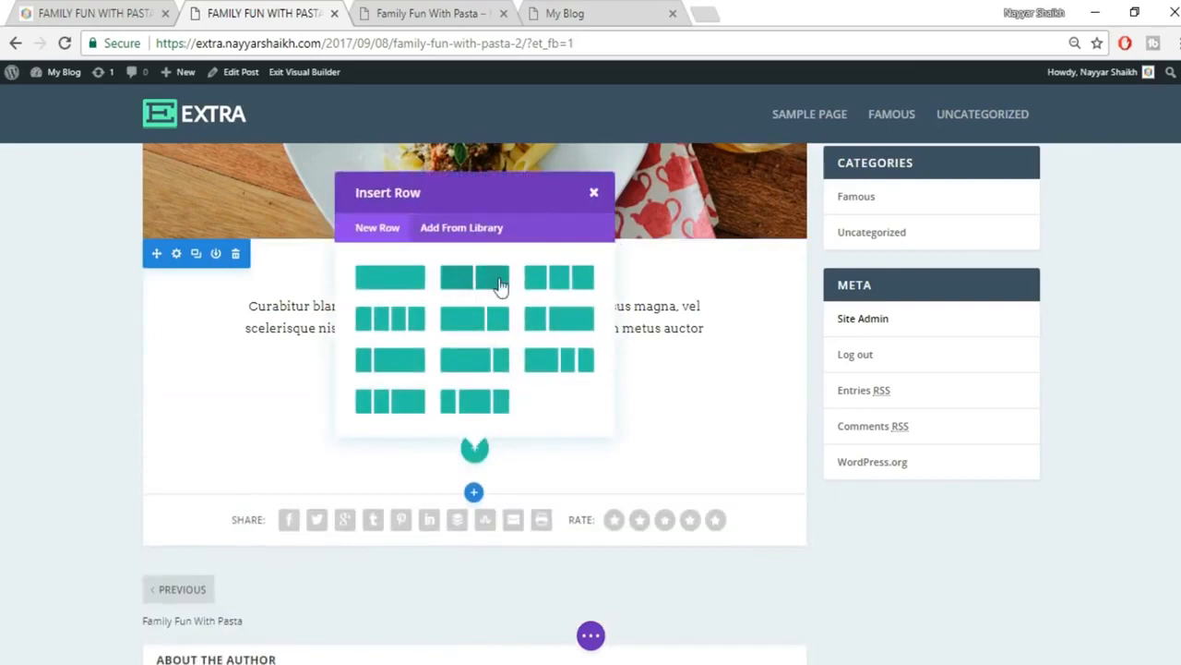
{"action": "left_click", "coordinate": [482, 287]}
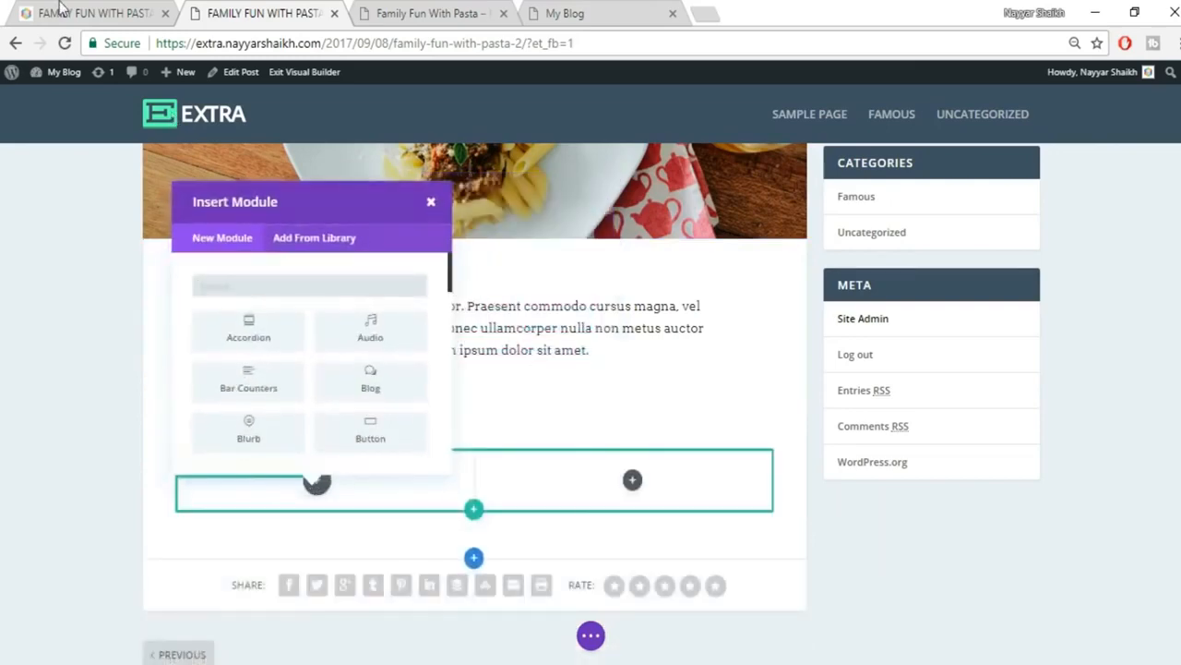
{"action": "left_click", "coordinate": [60, 12]}
{"action": "left_click_drag", "start_coordinate": [199, 358], "coordinate": [343, 501]}
{"action": "key", "text": "ctrl+c"}
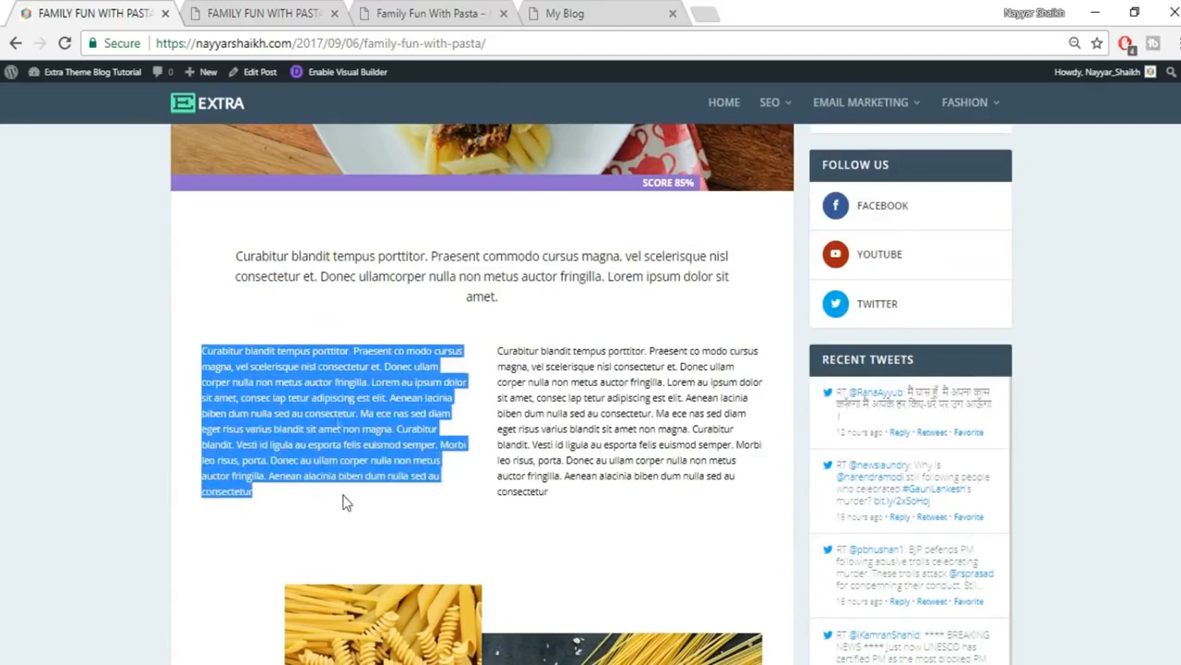
Step: Add a Text module to the new row's left column via the 'text' search
{"action": "left_click", "coordinate": [257, 15]}
{"action": "type", "text": "t"}
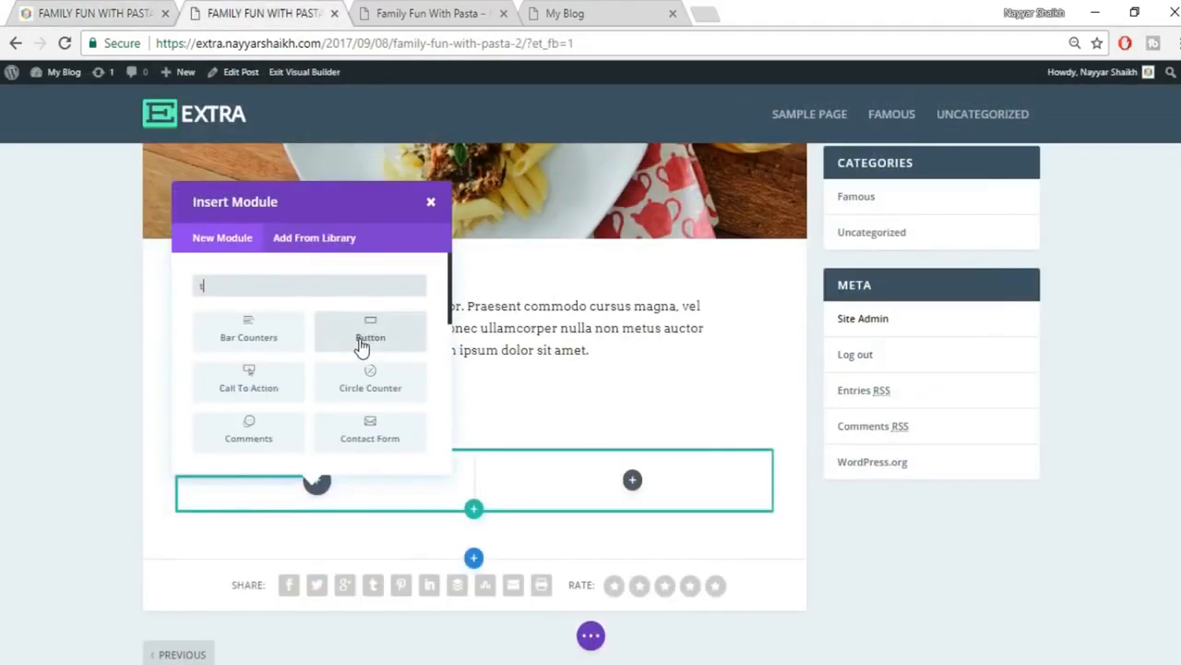
{"action": "type", "text": "ext"}
{"action": "left_click", "coordinate": [225, 343]}
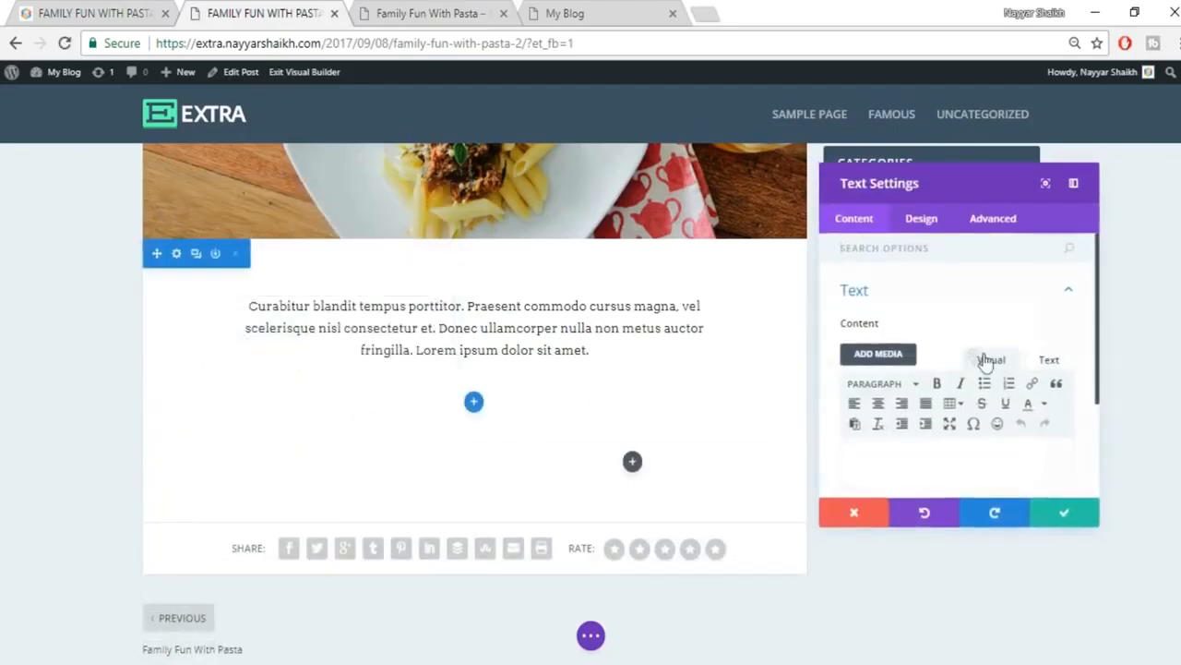
Step: Paste the copied Lorem paragraph into the Text module's content
{"action": "left_click", "coordinate": [1049, 362]}
{"action": "left_click", "coordinate": [1007, 332]}
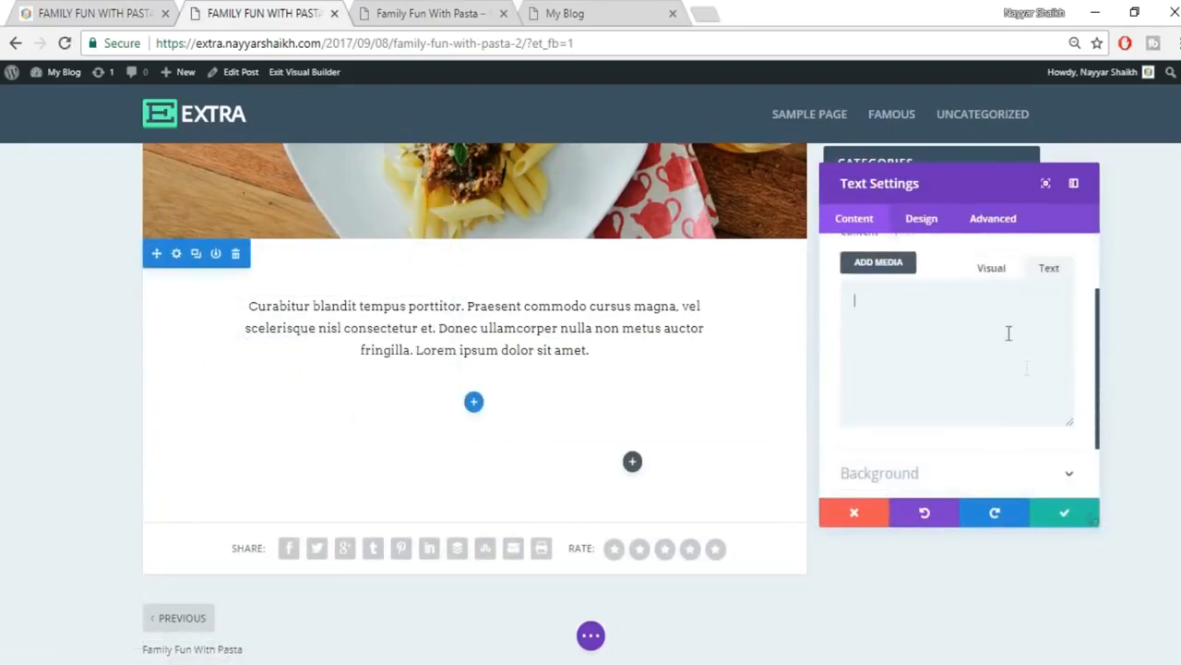
{"action": "key", "text": "ctrl+v"}
{"action": "left_click", "coordinate": [991, 270]}
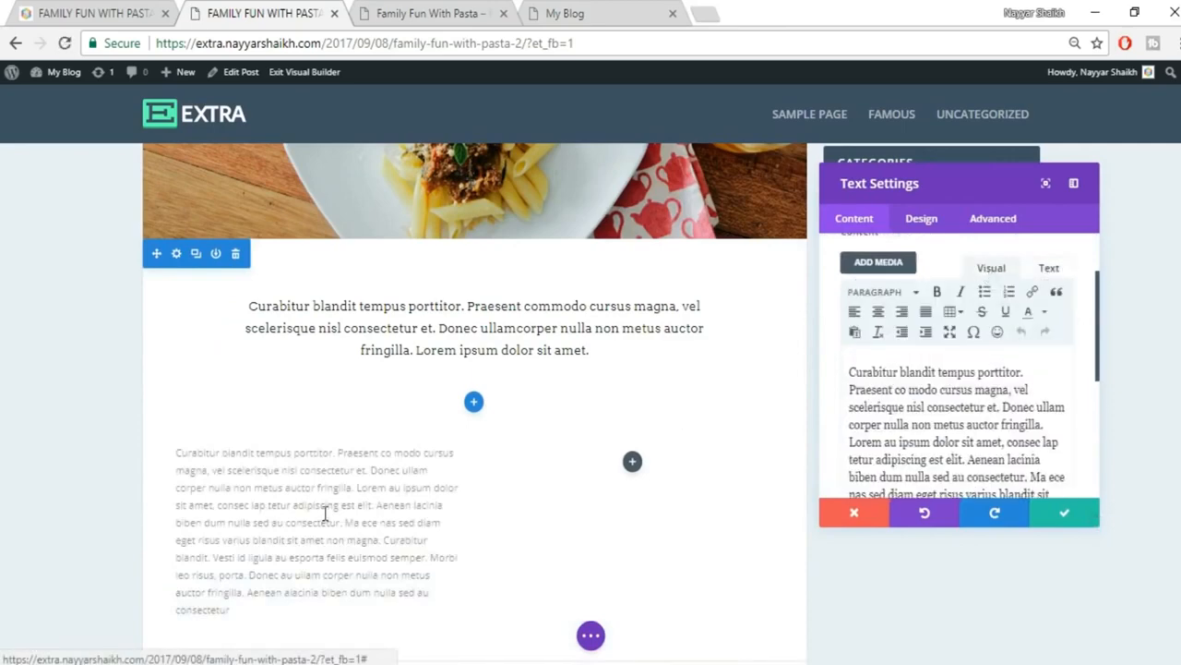
{"action": "scroll", "coordinate": [322, 515], "scroll_direction": "down", "scroll_amount": 2}
{"action": "scroll", "coordinate": [369, 499], "scroll_direction": "up", "scroll_amount": 1}
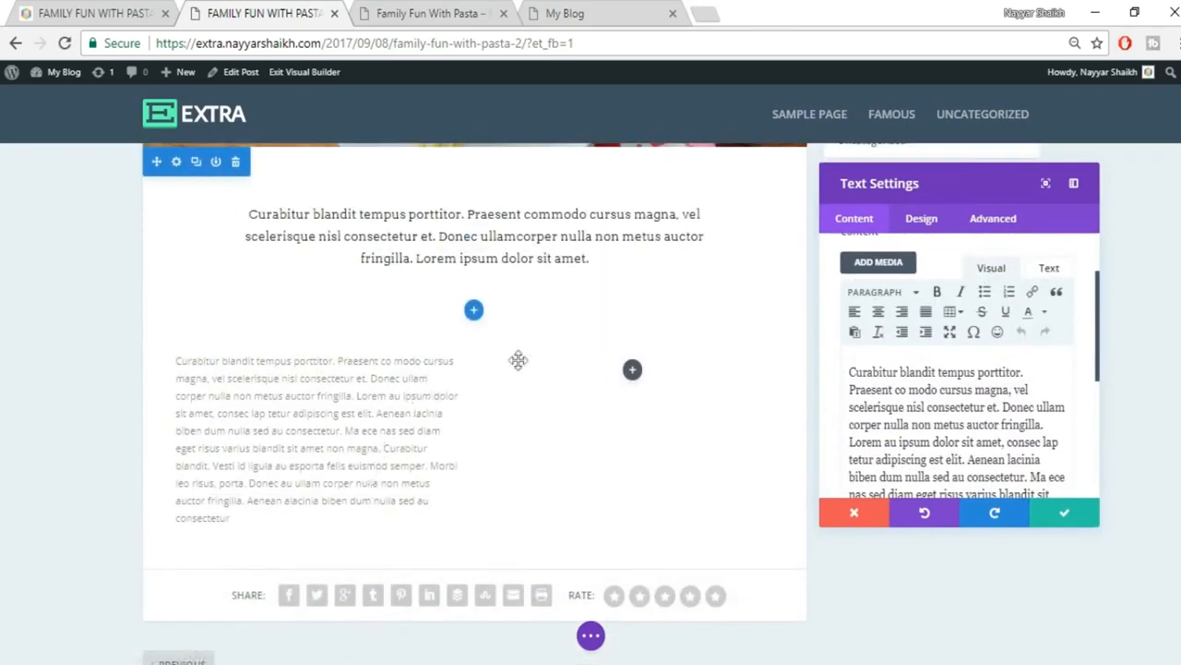
Step: Justify the paragraph and set its font size to 16px
{"action": "left_click", "coordinate": [921, 222]}
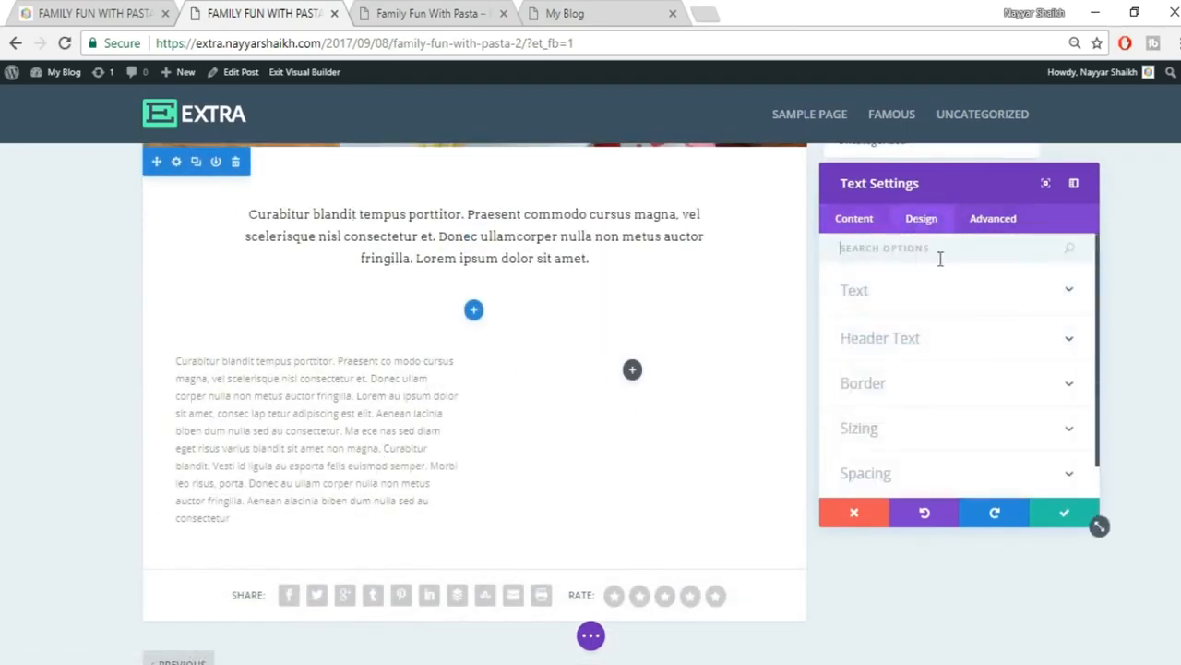
{"action": "left_click", "coordinate": [947, 302]}
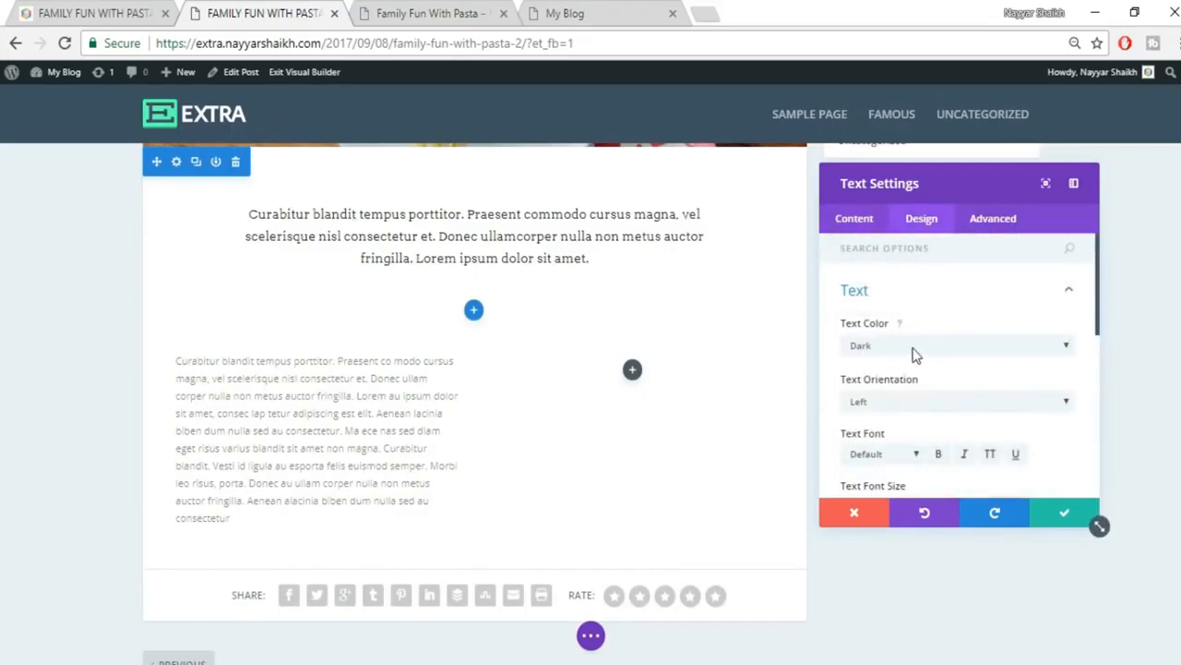
{"action": "scroll", "coordinate": [952, 383], "scroll_direction": "down", "scroll_amount": 1}
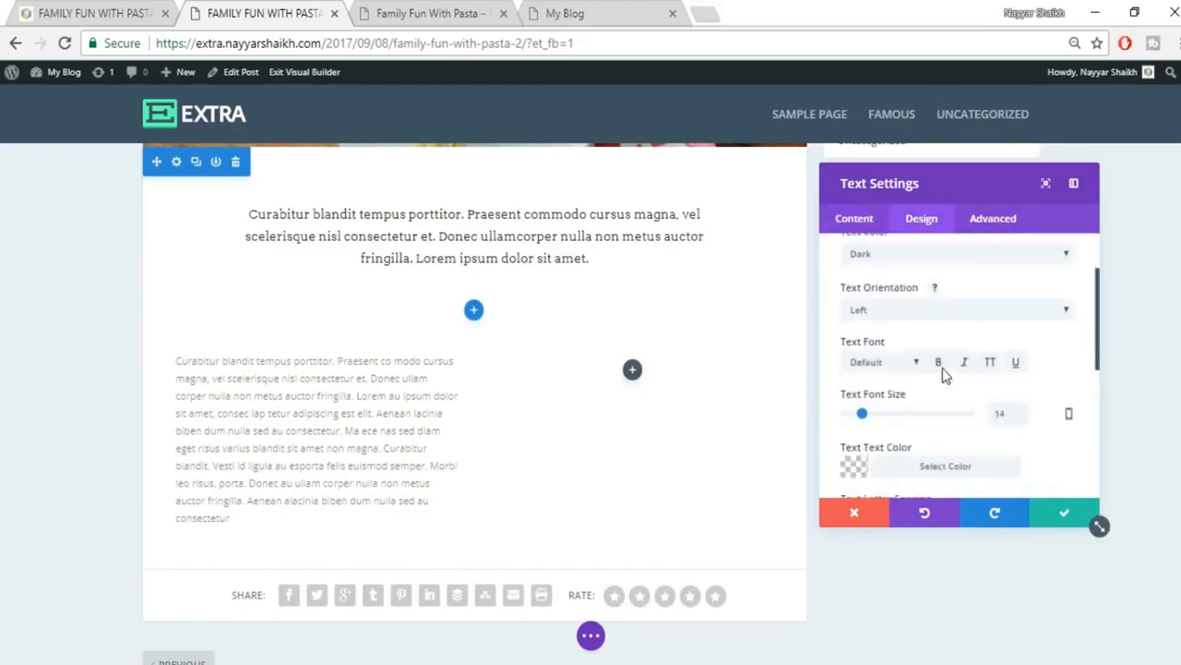
{"action": "left_click", "coordinate": [903, 315]}
{"action": "left_click", "coordinate": [893, 373]}
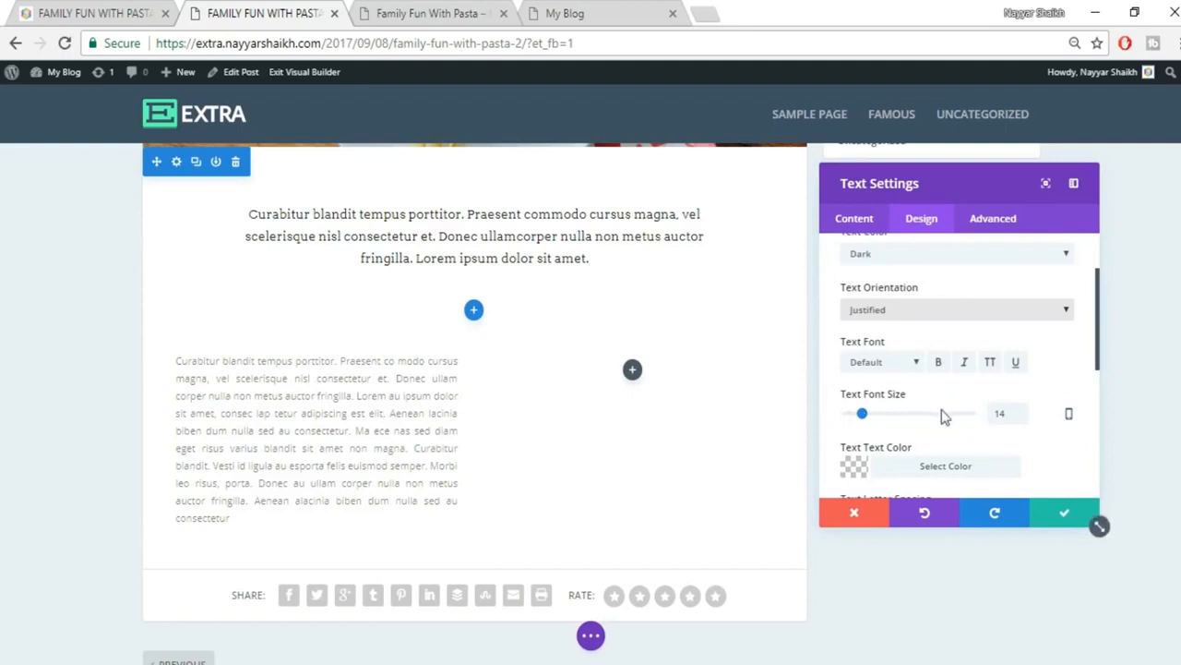
{"action": "left_click_drag", "start_coordinate": [1013, 413], "coordinate": [972, 426]}
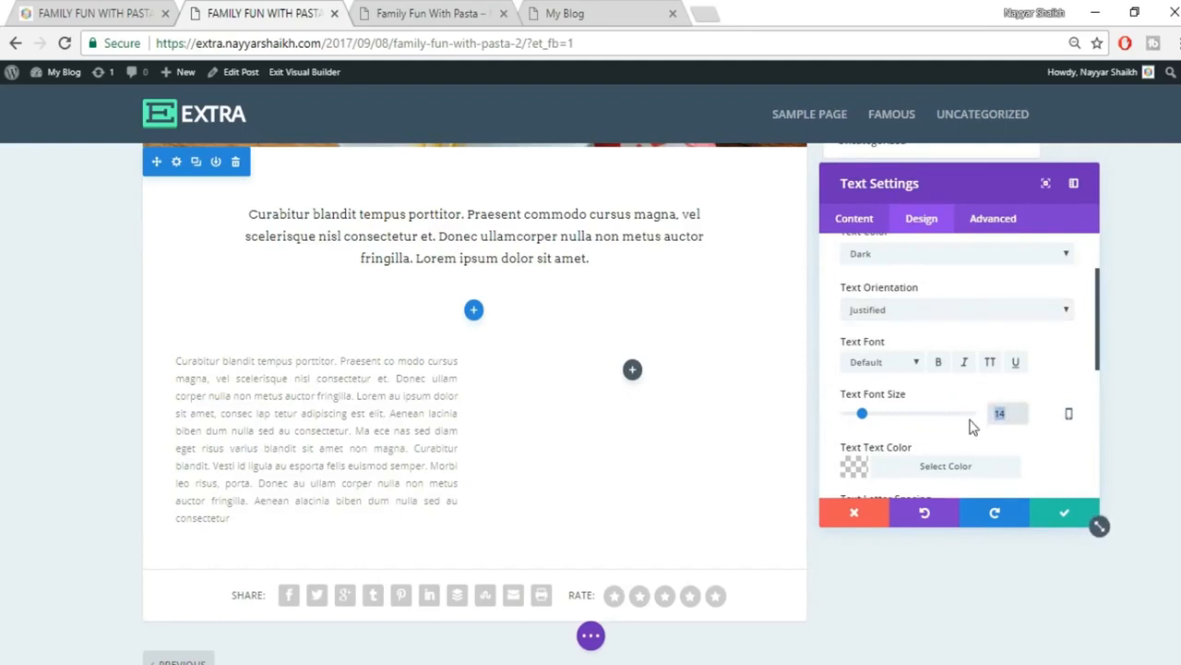
{"action": "type", "text": "15"}
{"action": "left_click_drag", "start_coordinate": [1019, 413], "coordinate": [958, 422]}
{"action": "type", "text": "16"}
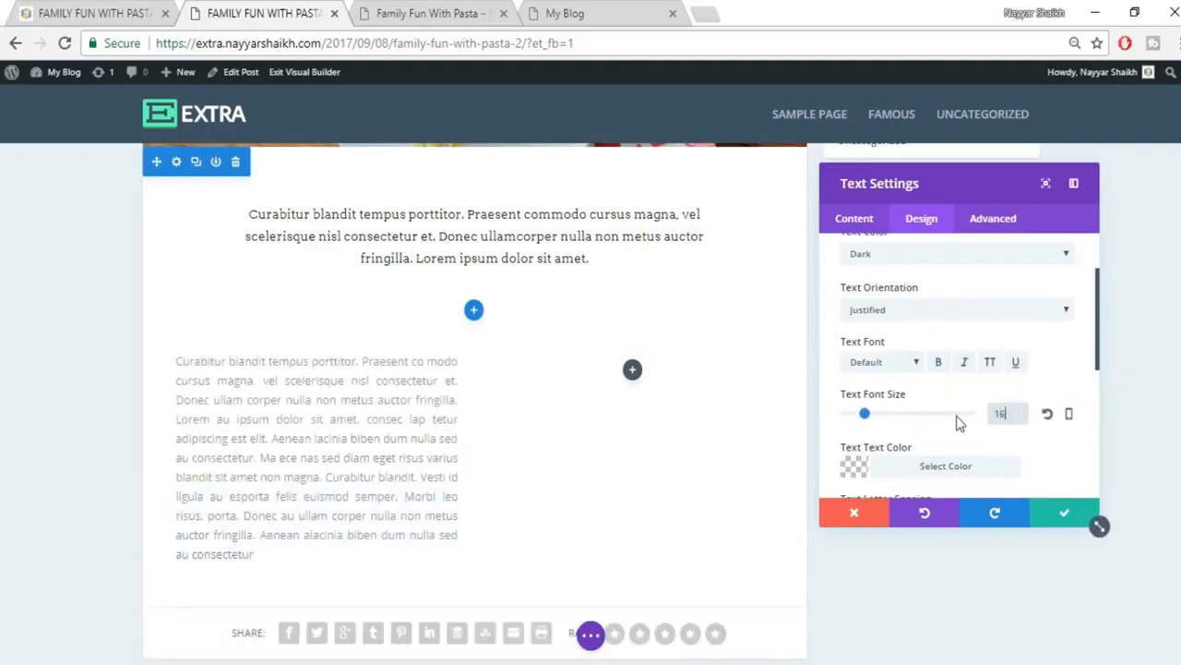
{"action": "left_click", "coordinate": [1047, 363]}
Step: Make the text colour dark, slightly transparent black and save the module settings
{"action": "scroll", "coordinate": [1047, 368], "scroll_direction": "down", "scroll_amount": 1}
{"action": "left_click", "coordinate": [923, 376]}
{"action": "scroll", "coordinate": [1094, 442], "scroll_direction": "down", "scroll_amount": 1}
{"action": "scroll", "coordinate": [1092, 442], "scroll_direction": "down", "scroll_amount": 1}
{"action": "left_click_drag", "start_coordinate": [1040, 319], "coordinate": [1040, 329]}
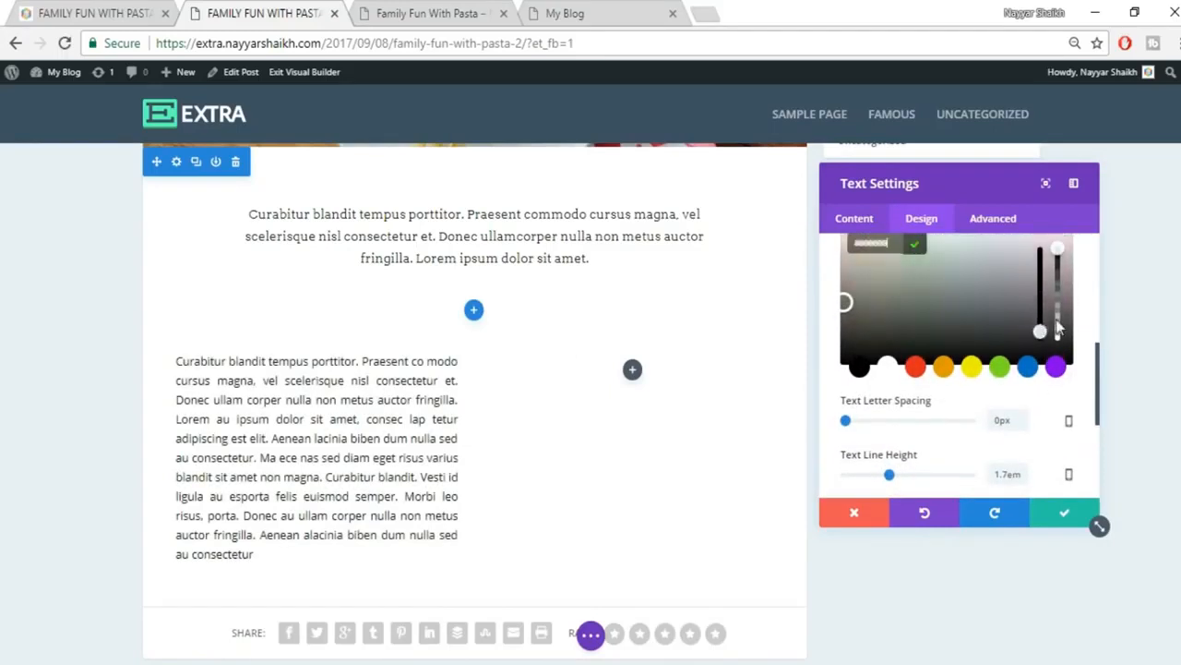
{"action": "scroll", "coordinate": [1061, 337], "scroll_direction": "up", "scroll_amount": 1}
{"action": "mouse_move", "coordinate": [1061, 358]}
{"action": "left_mouse_down"}
{"action": "mouse_move", "coordinate": [1061, 395]}
{"action": "mouse_move", "coordinate": [1059, 365]}
{"action": "left_mouse_up"}
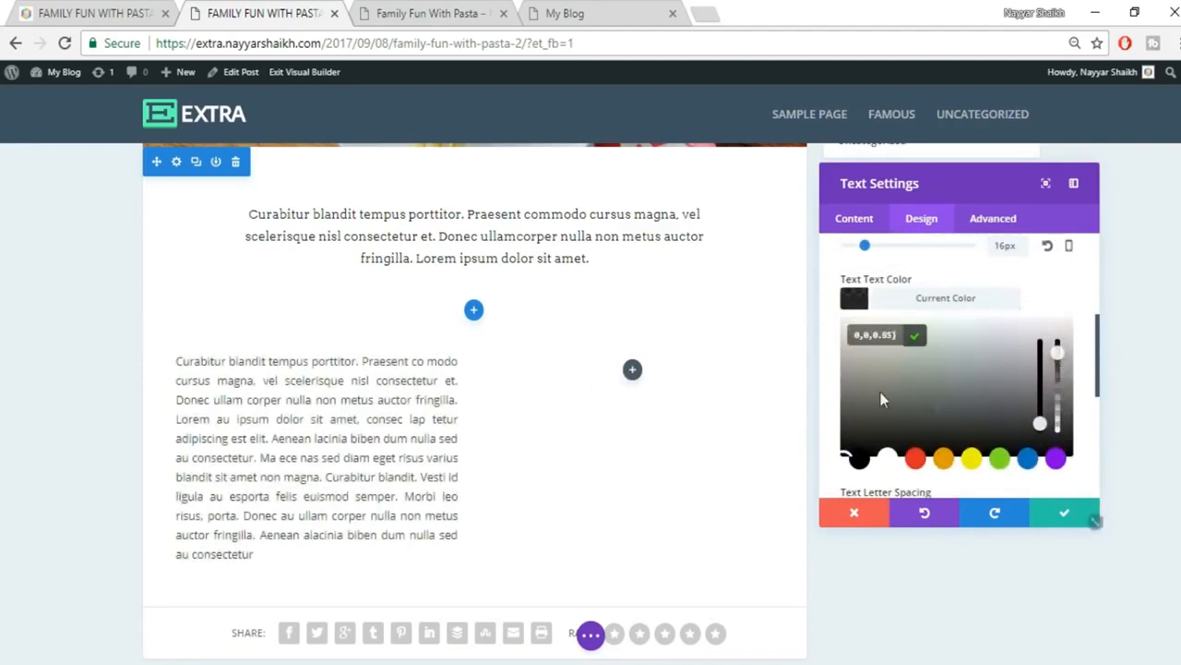
{"action": "left_click", "coordinate": [1062, 516]}
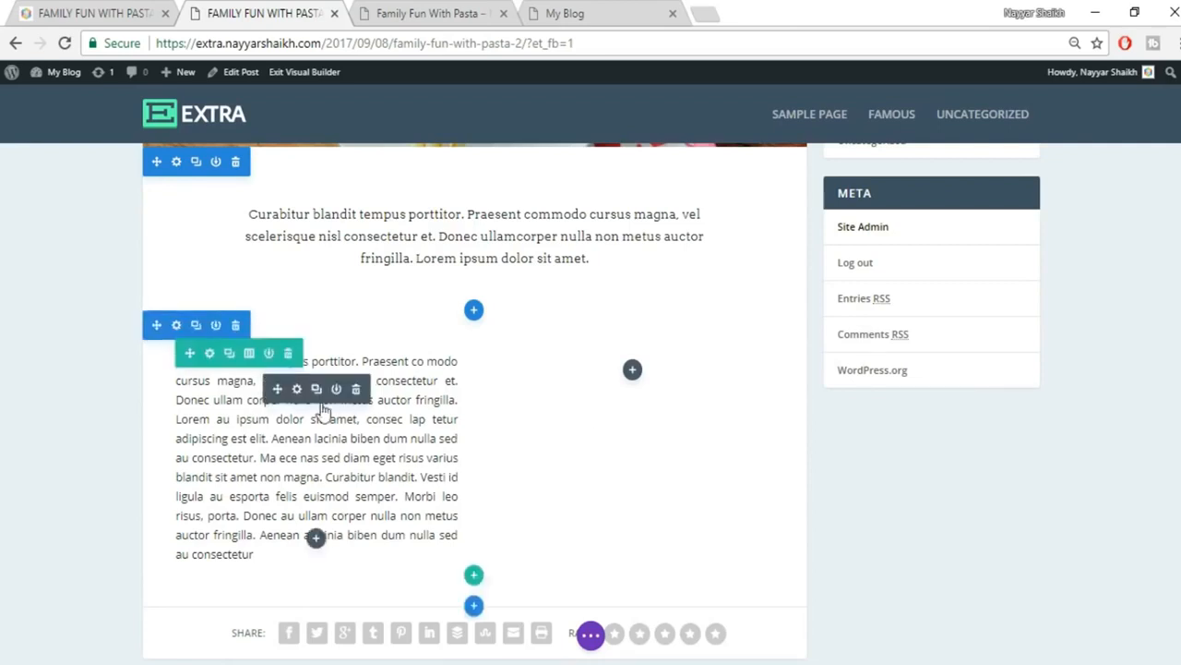
Step: Duplicate the paragraph into the right column and shrink the section and row padding above it
{"action": "left_click", "coordinate": [316, 390]}
{"action": "left_click_drag", "start_coordinate": [275, 390], "coordinate": [668, 393]}
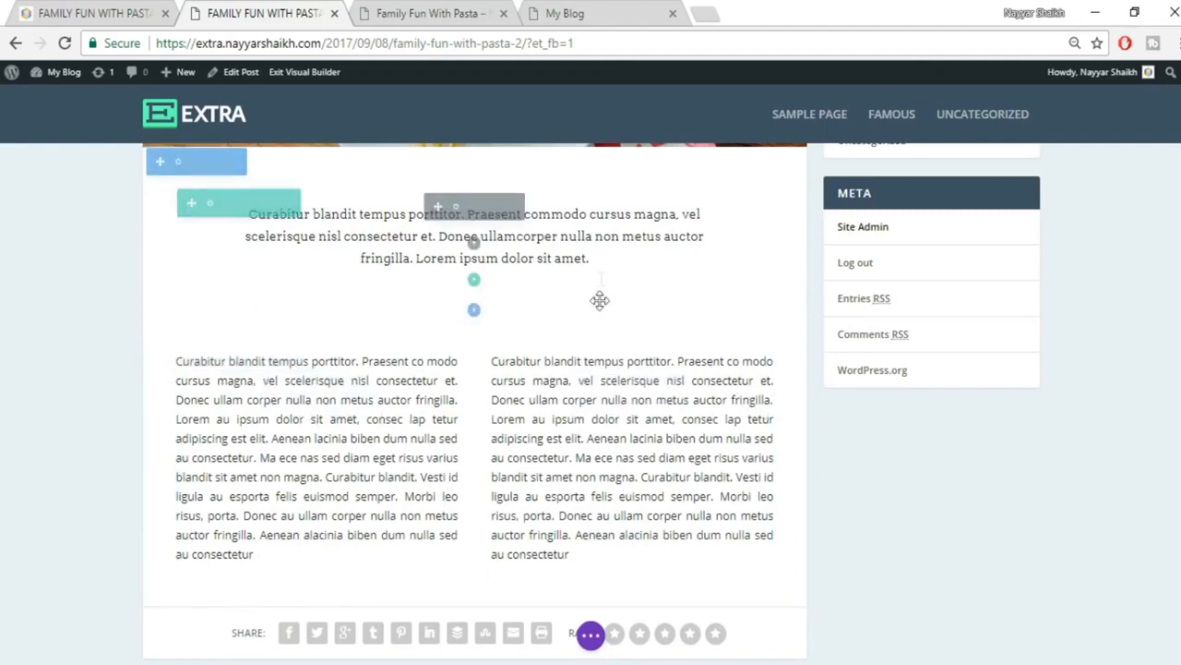
{"action": "left_click_drag", "start_coordinate": [599, 314], "coordinate": [609, 259]}
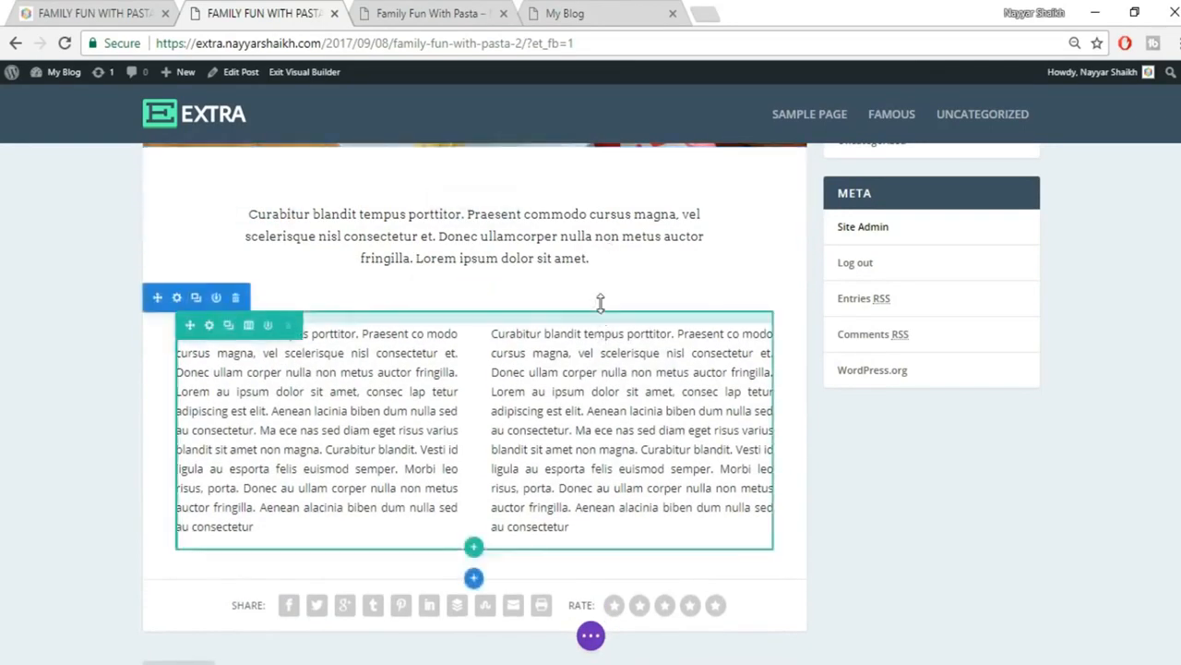
{"action": "left_click_drag", "start_coordinate": [601, 290], "coordinate": [607, 267]}
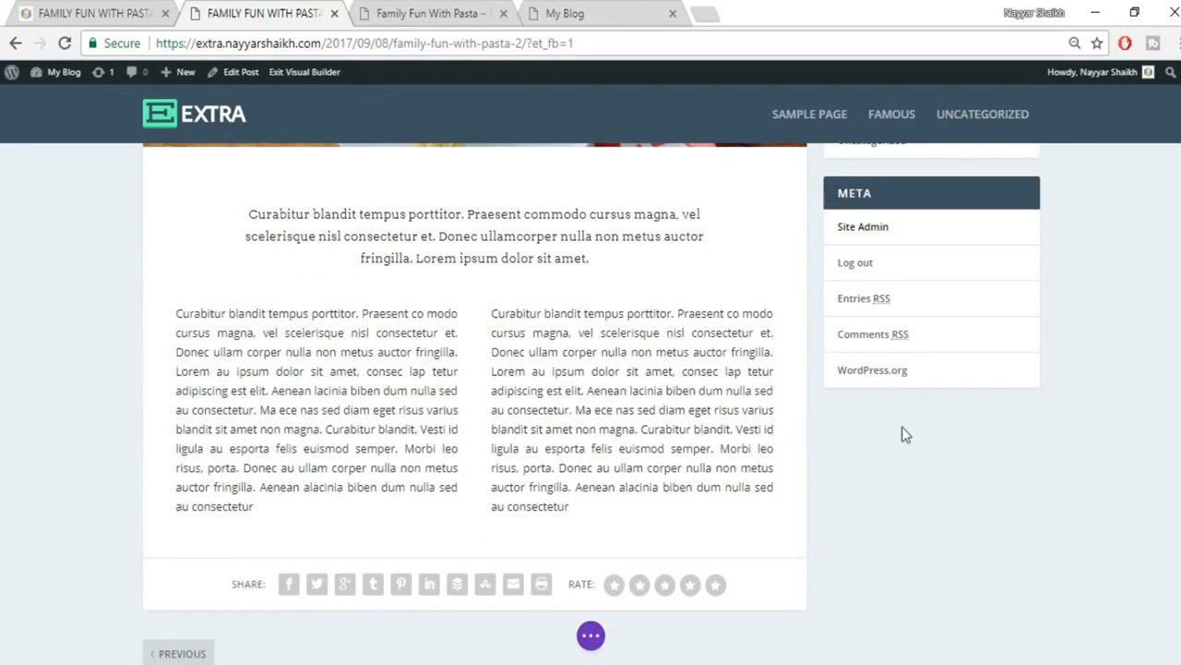
{"action": "scroll", "coordinate": [906, 442], "scroll_direction": "up", "scroll_amount": 2}
{"action": "scroll", "coordinate": [907, 442], "scroll_direction": "down", "scroll_amount": 1}
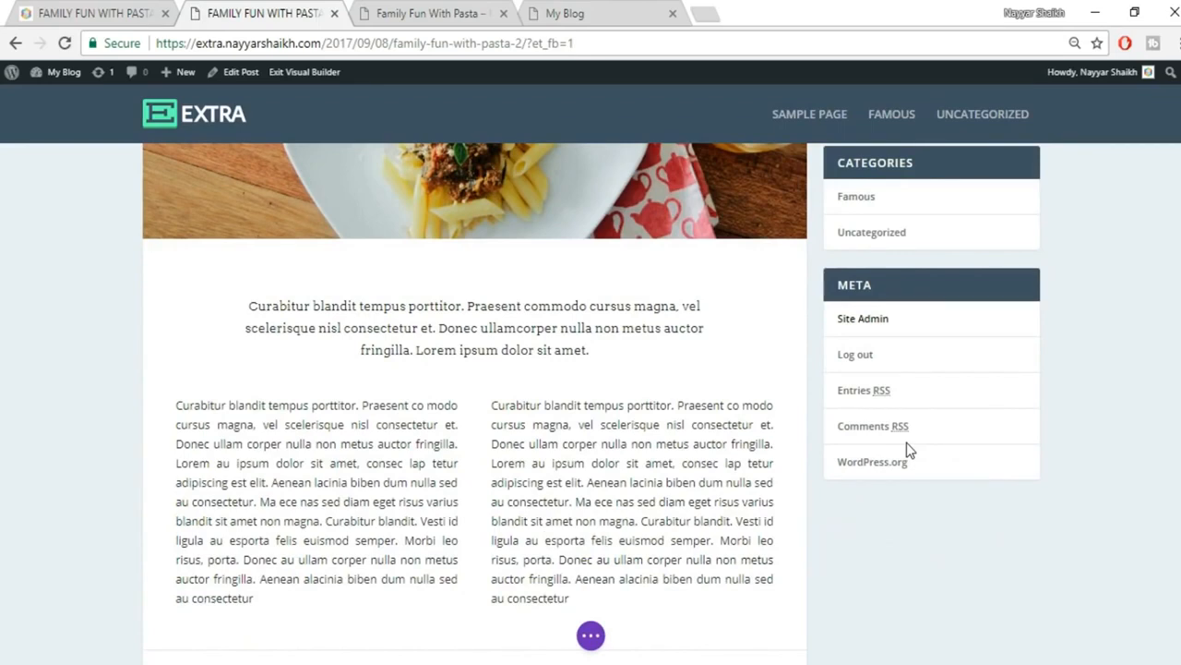
Step: Save the post with the builder's Save button and Ctrl+S, review the live post, then return
{"action": "left_click", "coordinate": [590, 636]}
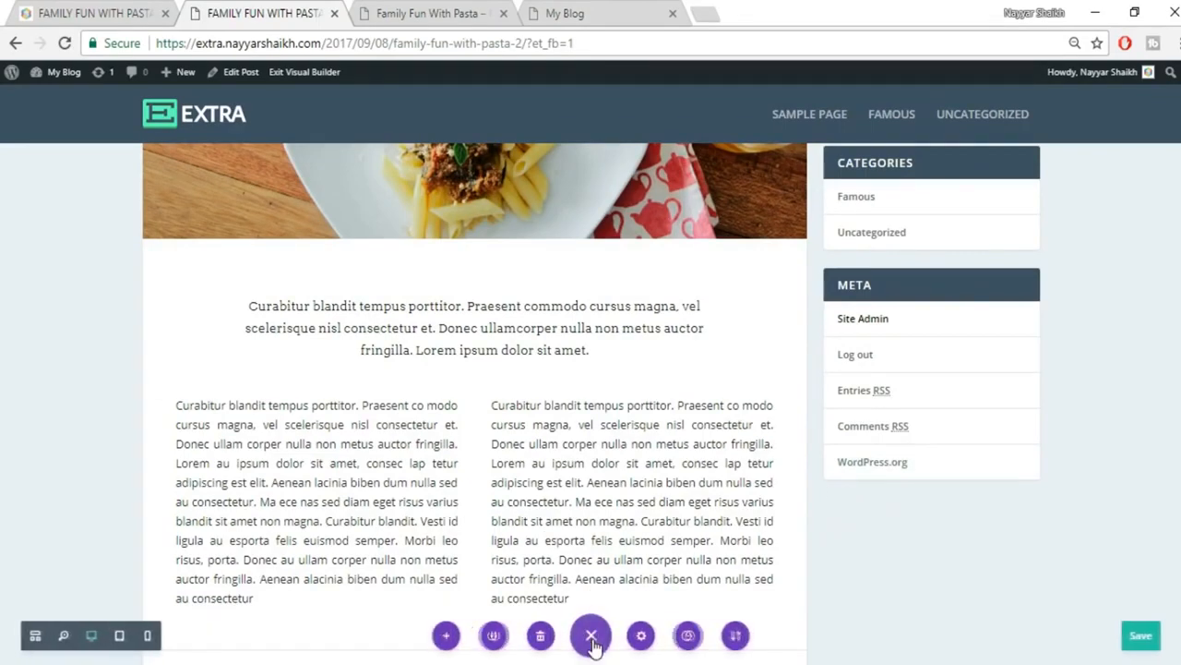
{"action": "left_click", "coordinate": [1141, 639]}
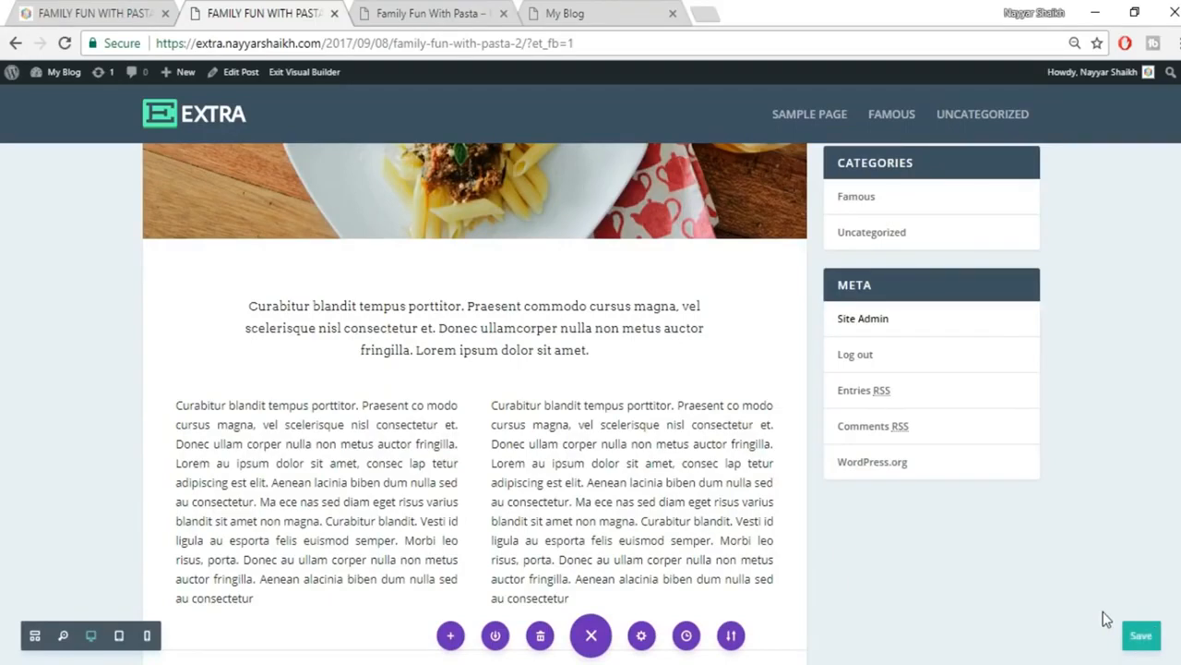
{"action": "key", "text": "ctrl+s"}
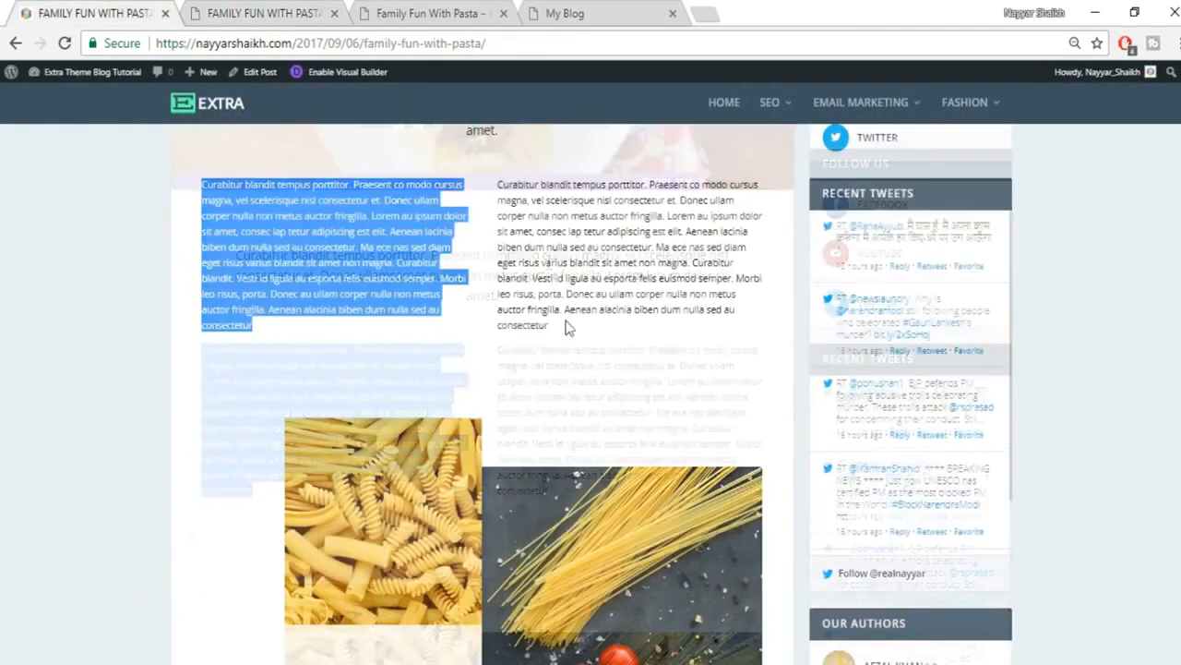
{"action": "scroll", "coordinate": [567, 328], "scroll_direction": "down", "scroll_amount": 2}
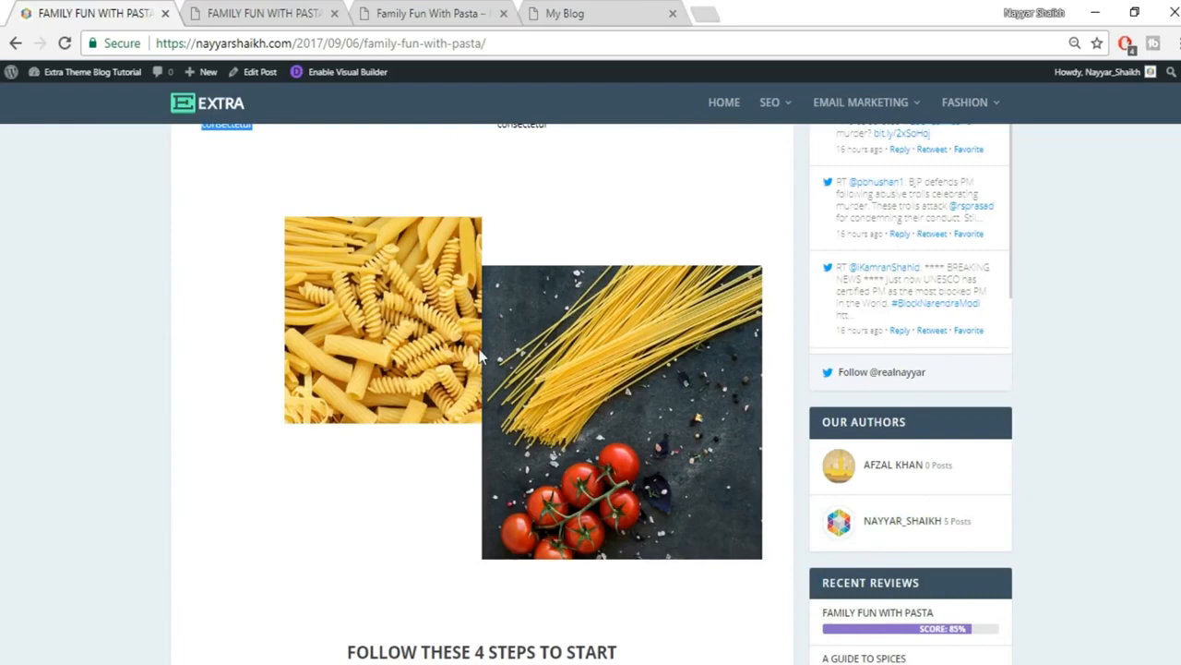
{"action": "left_click", "coordinate": [267, 11]}
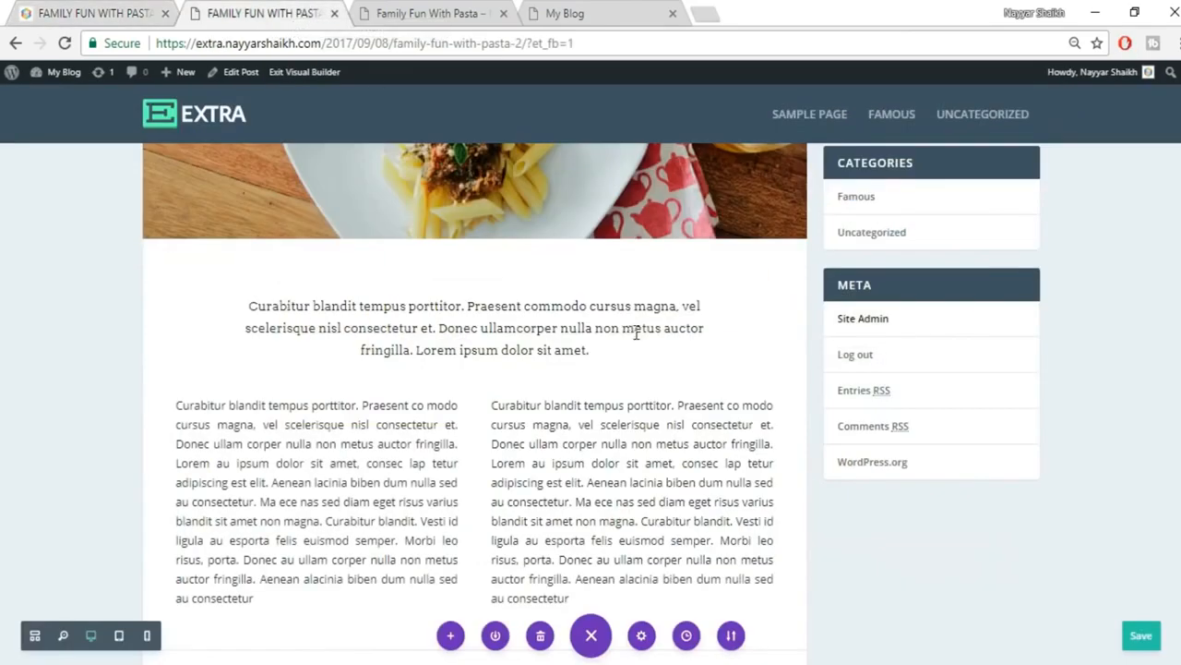
{"action": "scroll", "coordinate": [636, 334], "scroll_direction": "down", "scroll_amount": 4}
{"action": "scroll", "coordinate": [471, 328], "scroll_direction": "up", "scroll_amount": 1}
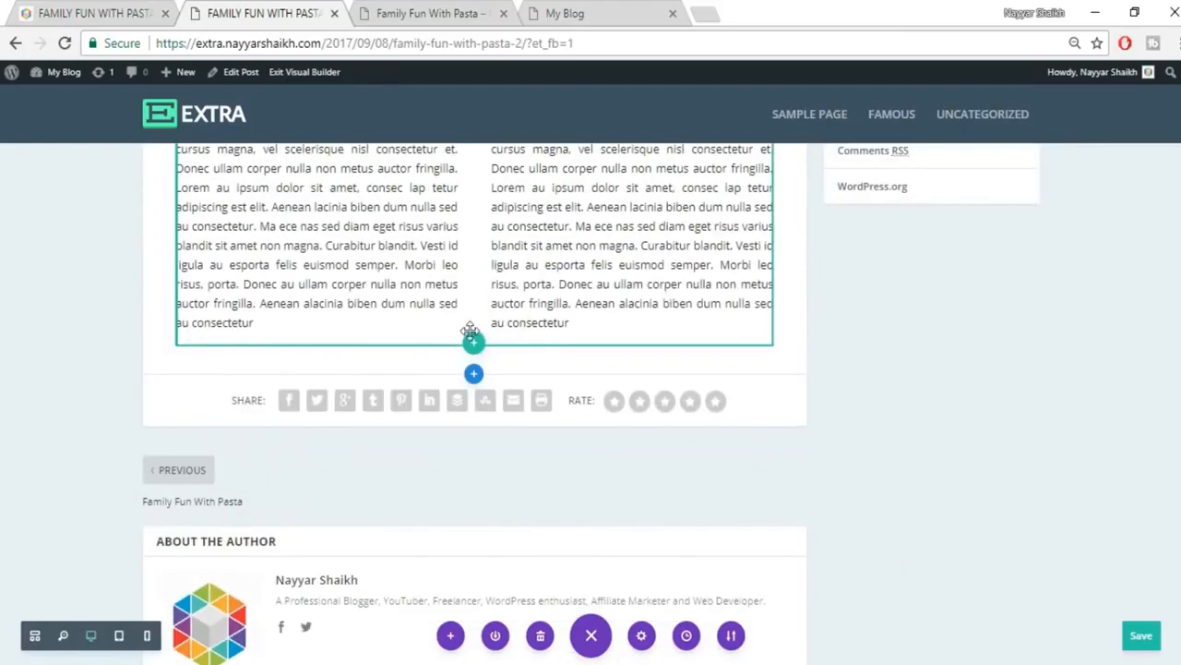
Step: Add a regular section with a two-column row and an Image module in its left column
{"action": "left_click", "coordinate": [474, 373]}
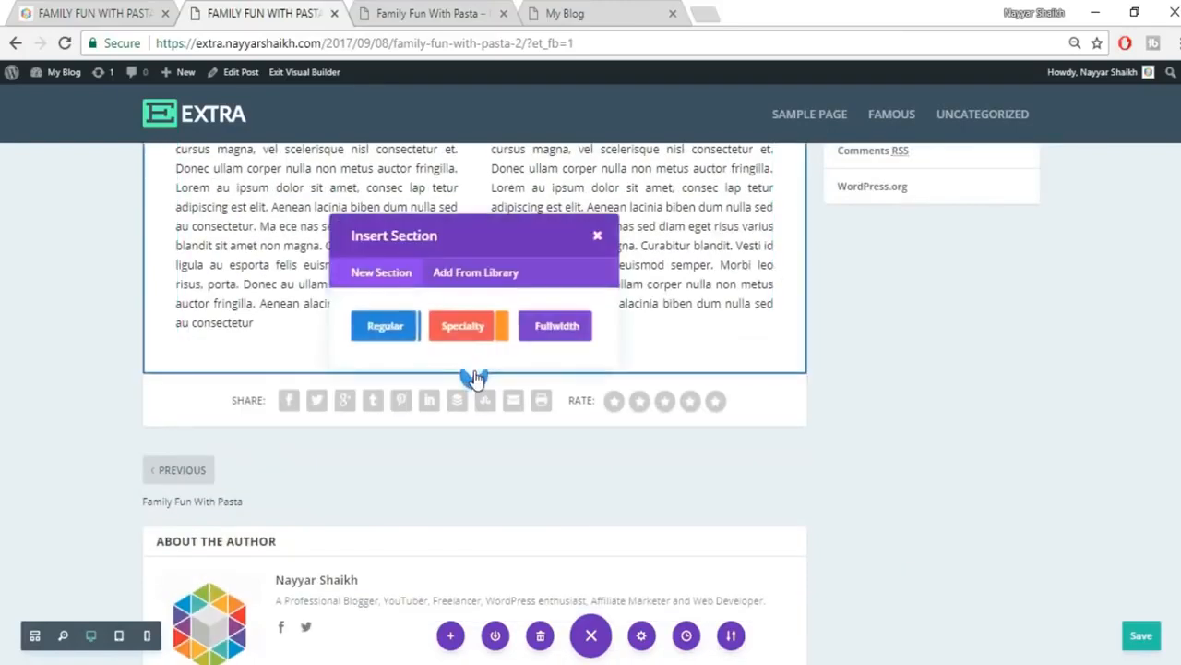
{"action": "left_click", "coordinate": [379, 330]}
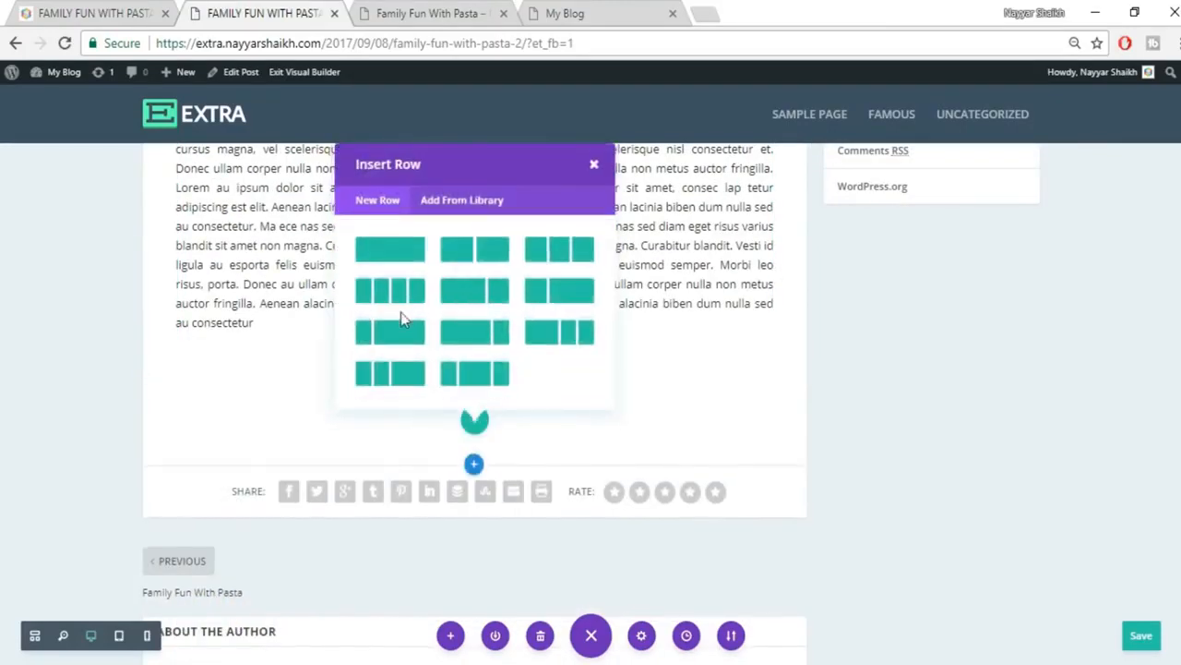
{"action": "left_click", "coordinate": [461, 253]}
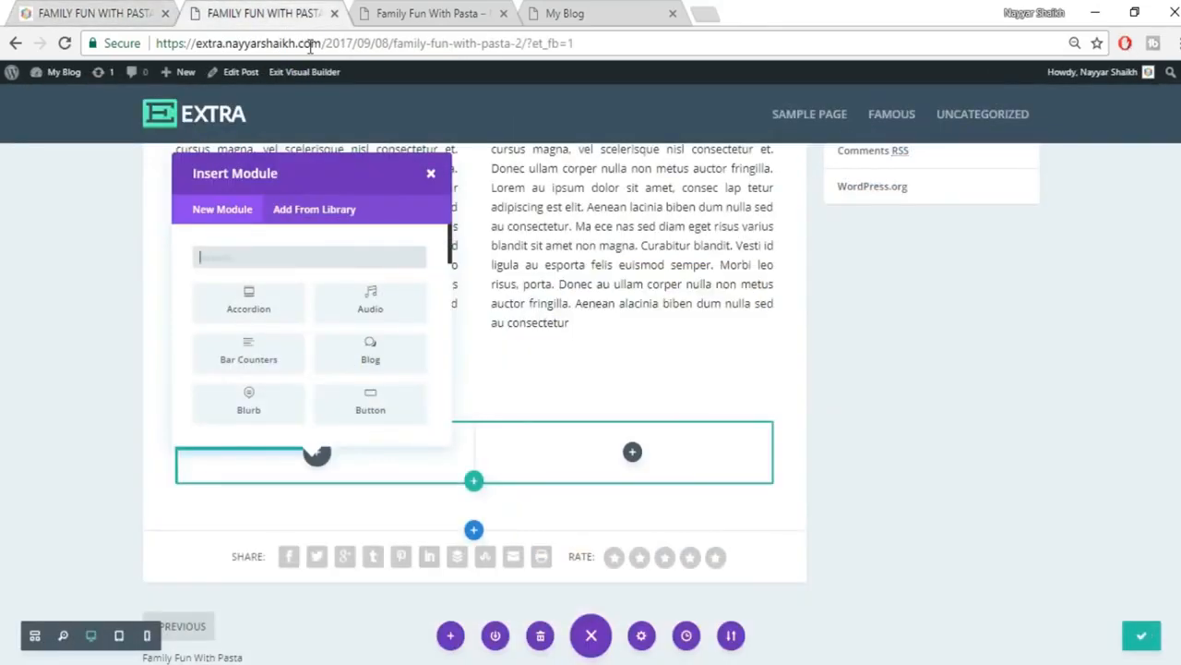
{"action": "type", "text": "ima"}
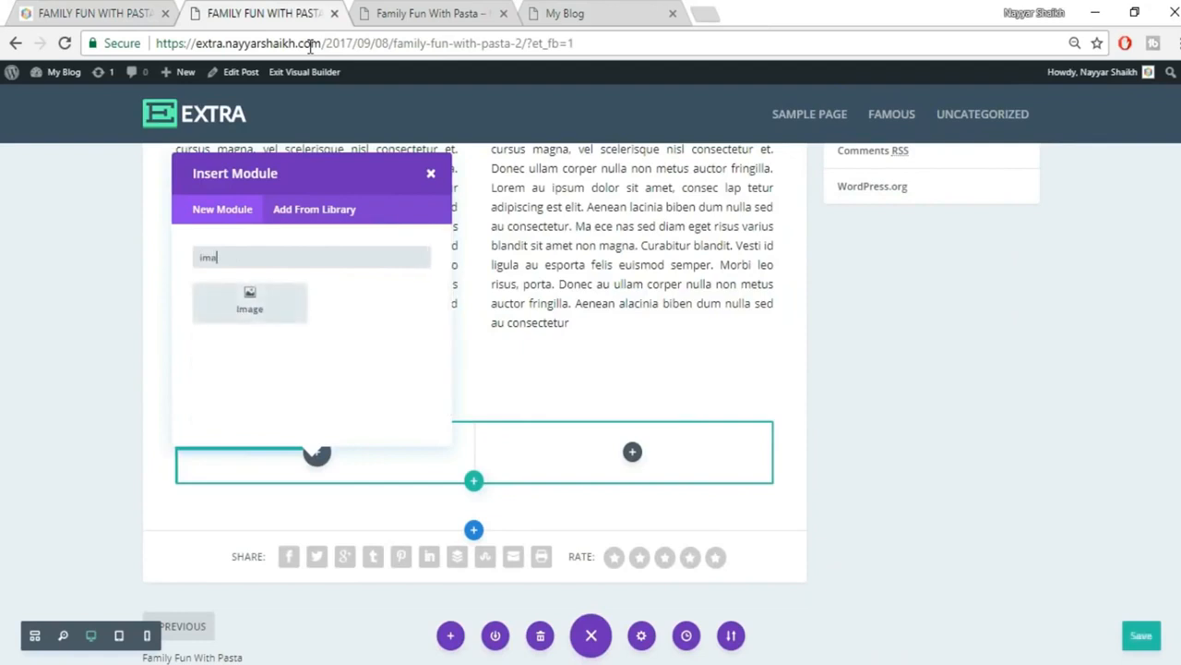
{"action": "left_click", "coordinate": [251, 302]}
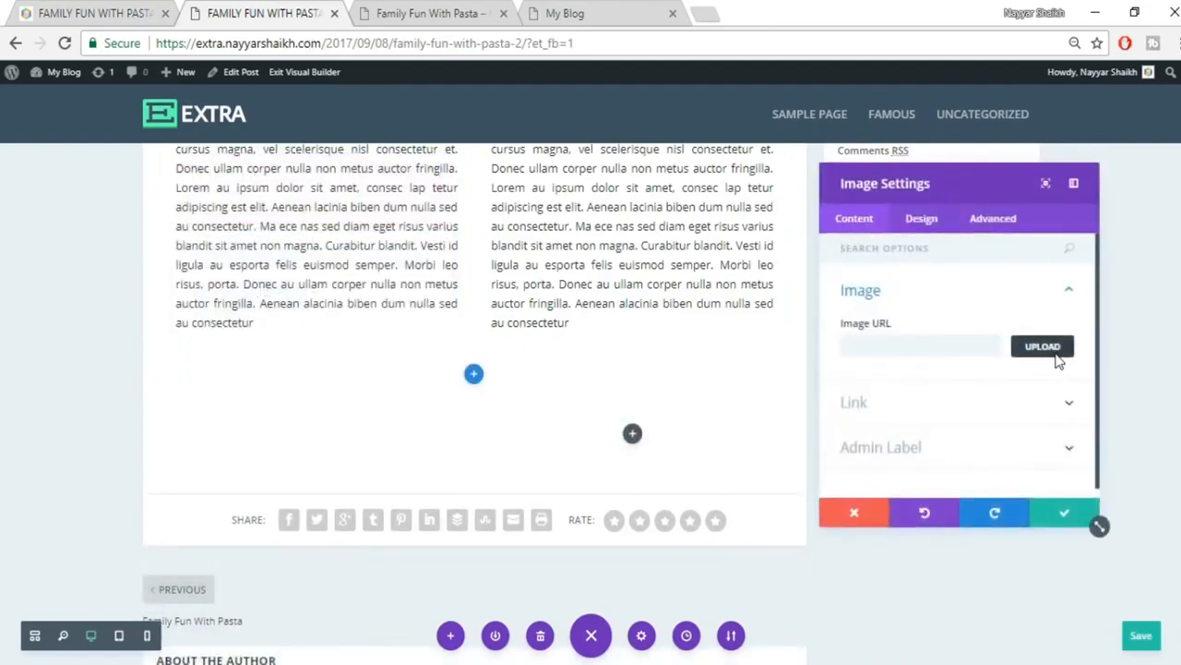
Step: Upload 022.jpg and insert it into the image module
{"action": "left_click", "coordinate": [1042, 347]}
{"action": "left_click", "coordinate": [199, 132]}
{"action": "left_click", "coordinate": [635, 360]}
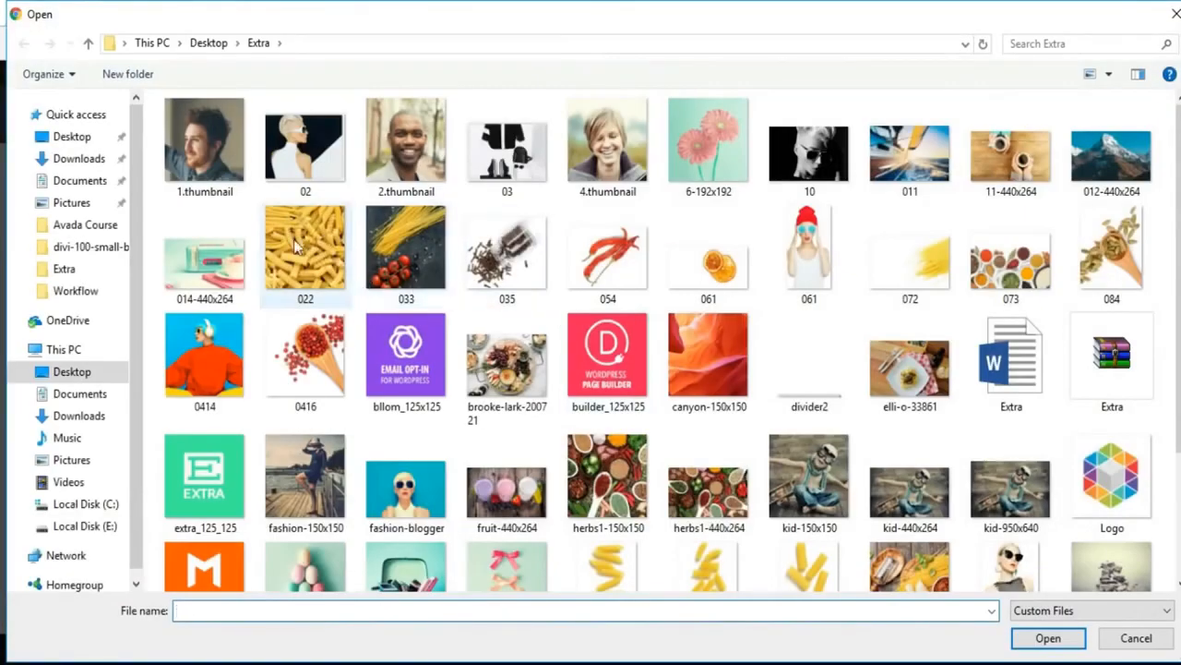
{"action": "left_click", "coordinate": [306, 248]}
{"action": "left_click", "coordinate": [1048, 641]}
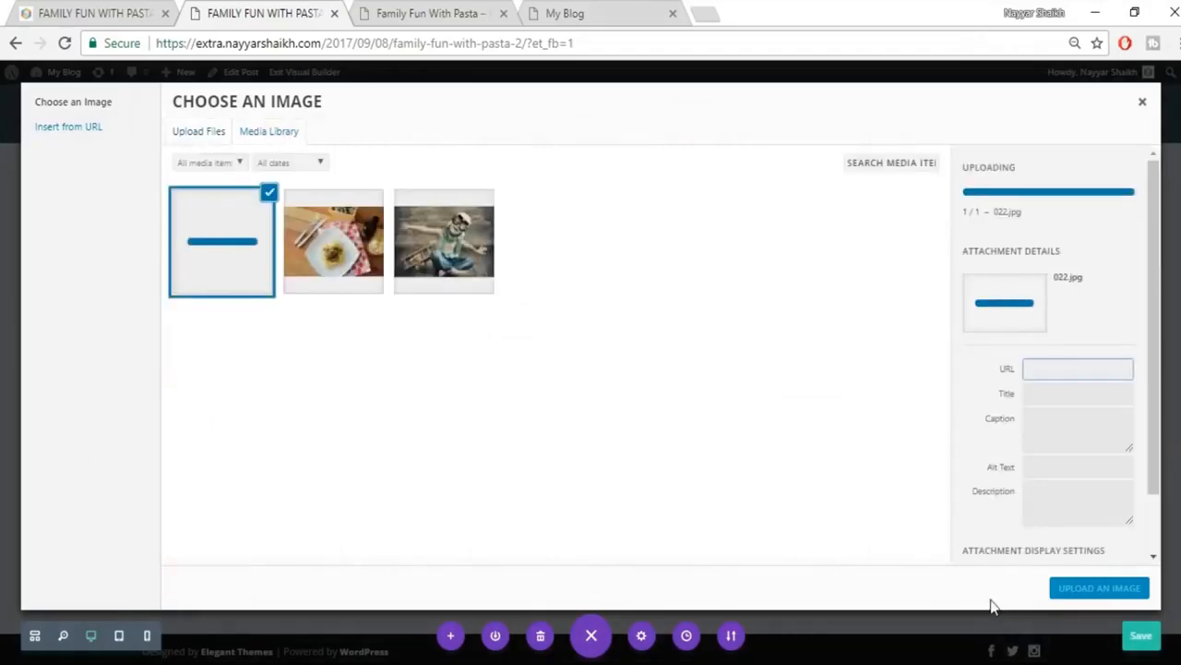
{"action": "left_click", "coordinate": [1112, 593]}
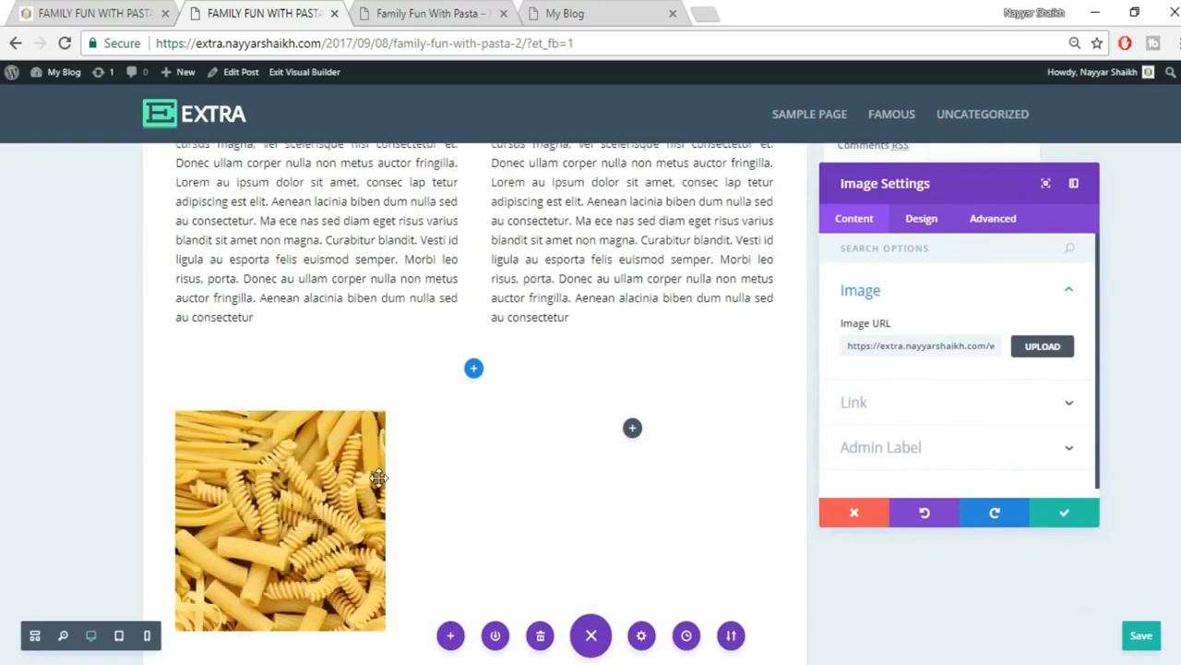
Step: Set the pasta image's alignment to Right, comparing with the reference post, and save
{"action": "scroll", "coordinate": [379, 471], "scroll_direction": "down", "scroll_amount": 1}
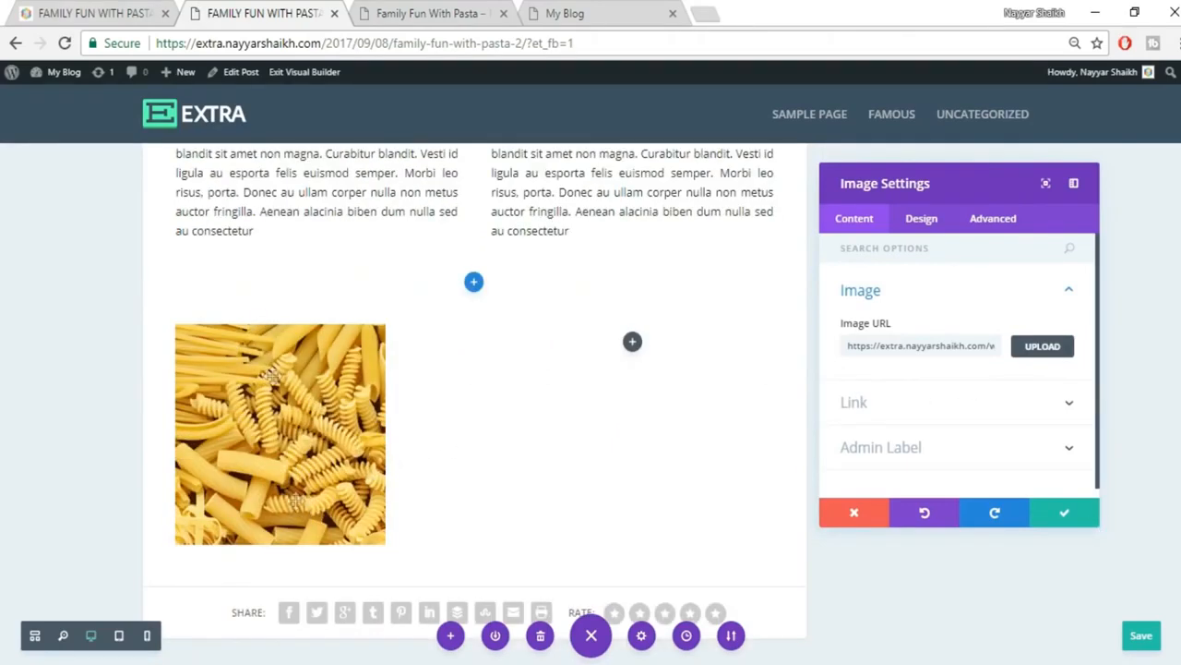
{"action": "left_click", "coordinate": [92, 9]}
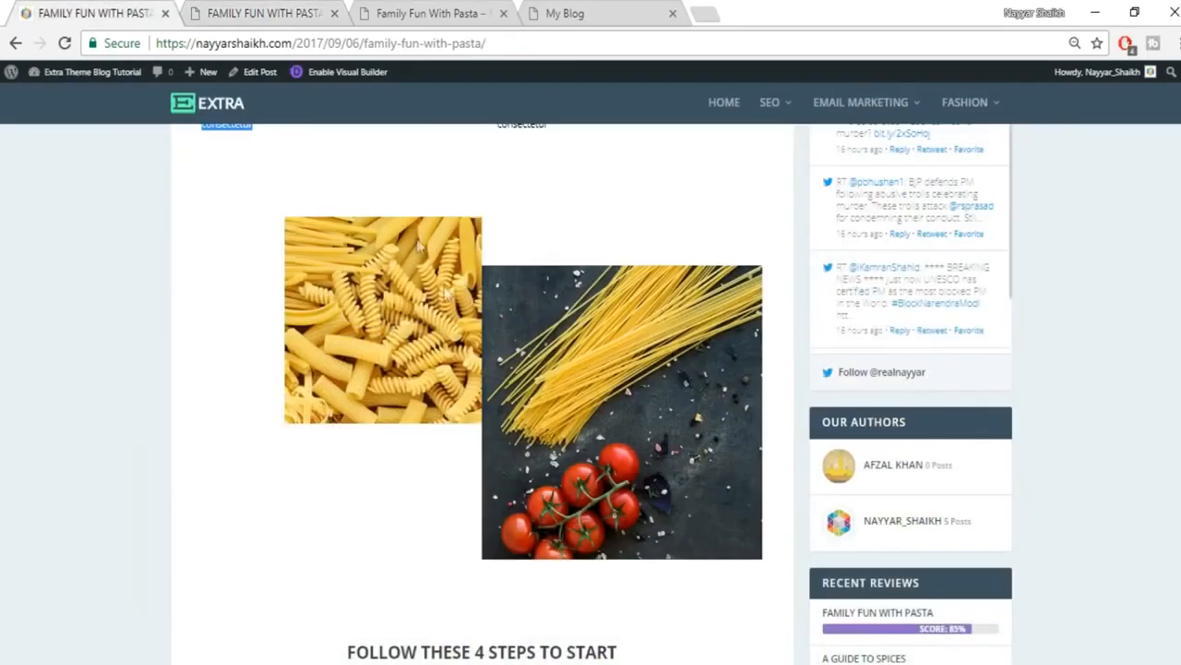
{"action": "scroll", "coordinate": [463, 339], "scroll_direction": "up", "scroll_amount": 2}
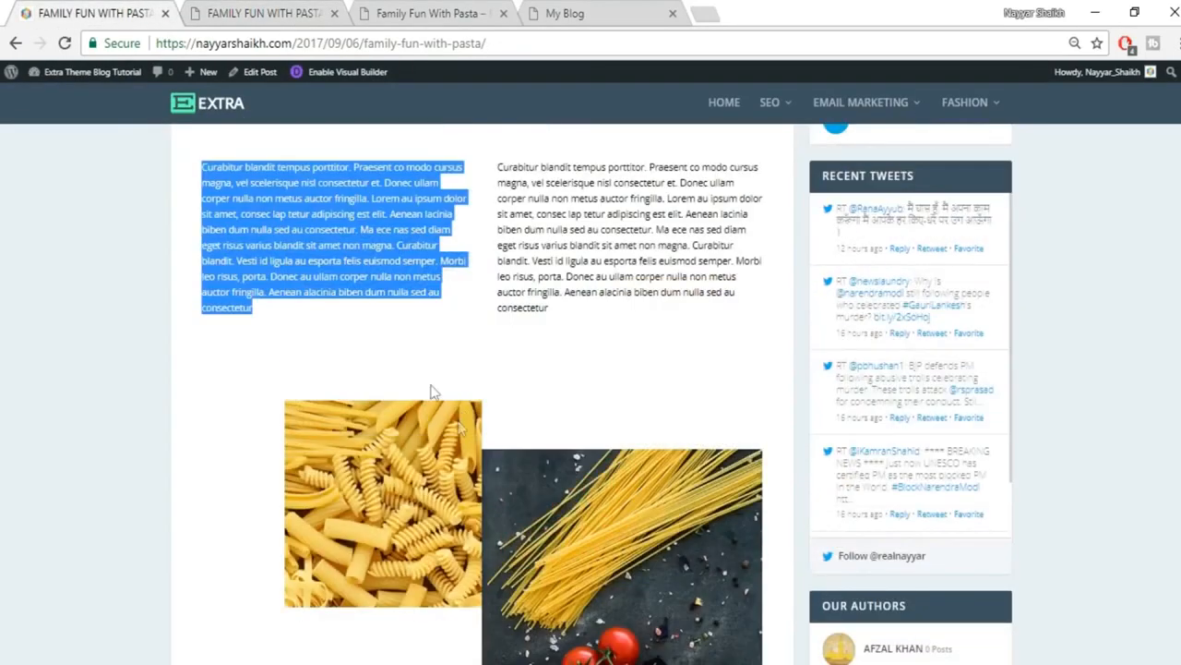
{"action": "left_click", "coordinate": [304, 11]}
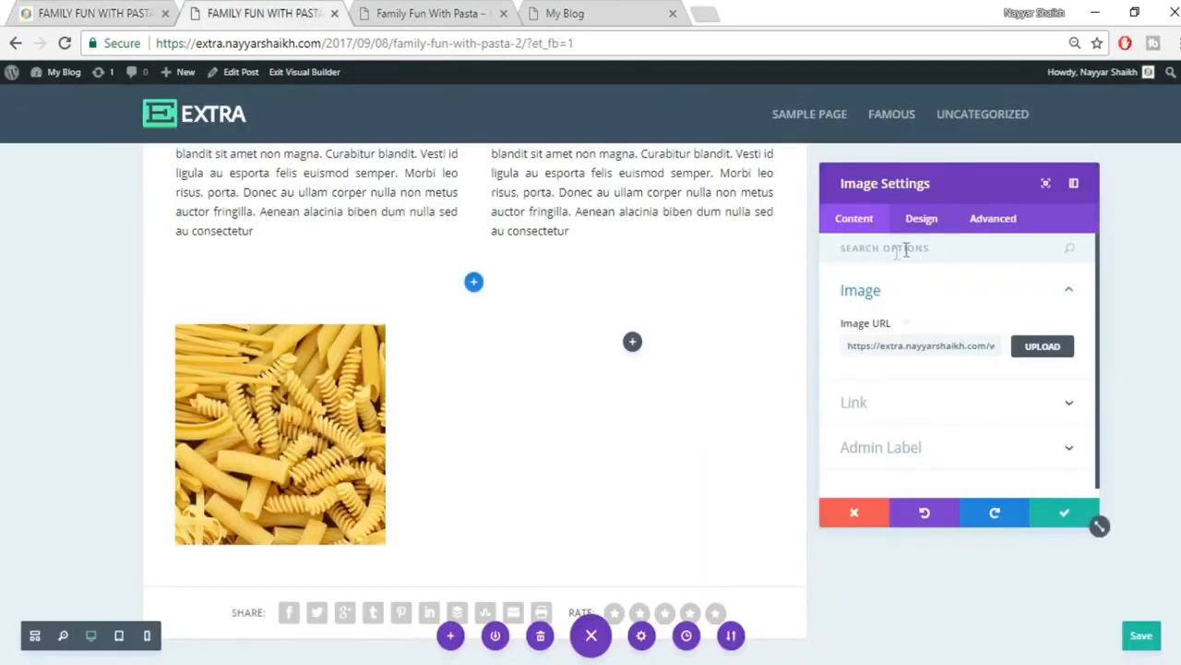
{"action": "left_click", "coordinate": [920, 221]}
{"action": "left_click", "coordinate": [948, 437]}
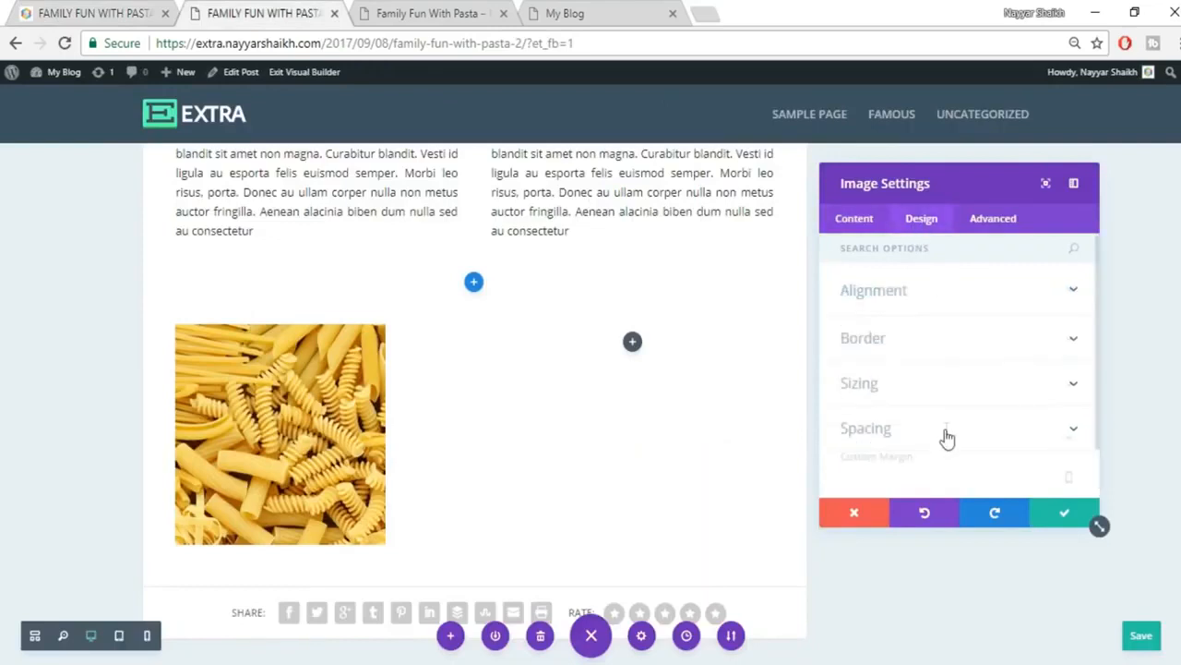
{"action": "scroll", "coordinate": [923, 333], "scroll_direction": "up", "scroll_amount": 2}
{"action": "left_click", "coordinate": [921, 294]}
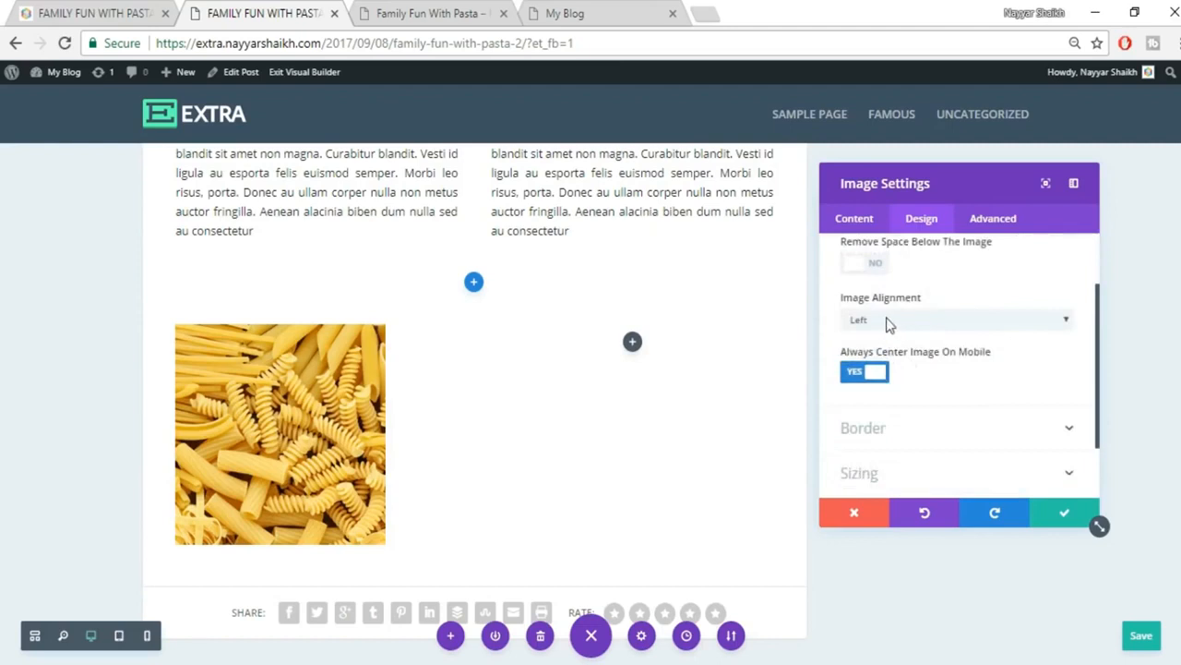
{"action": "left_click", "coordinate": [896, 323]}
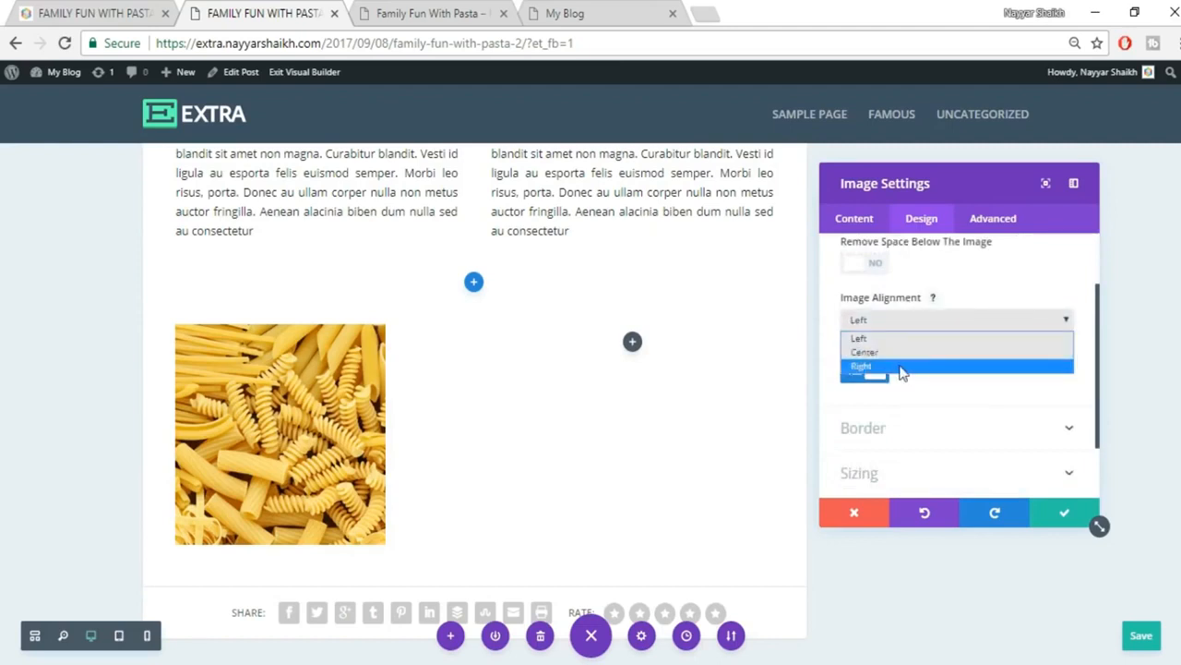
{"action": "left_click", "coordinate": [901, 366]}
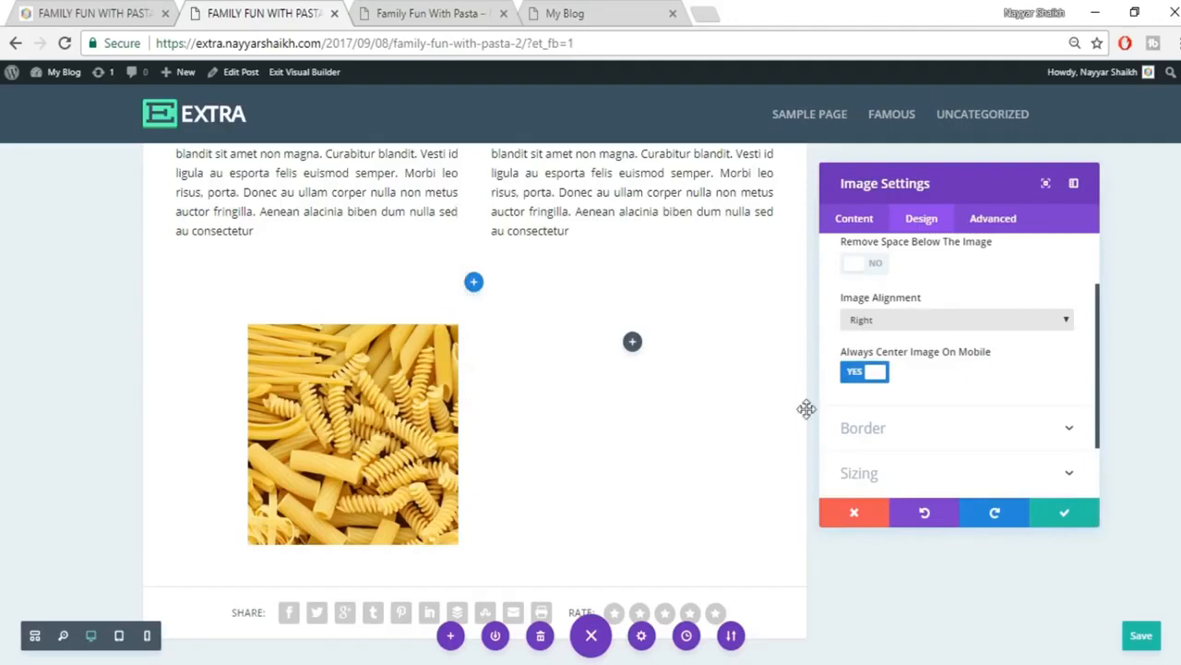
{"action": "scroll", "coordinate": [981, 403], "scroll_direction": "down", "scroll_amount": 2}
{"action": "left_click", "coordinate": [930, 440]}
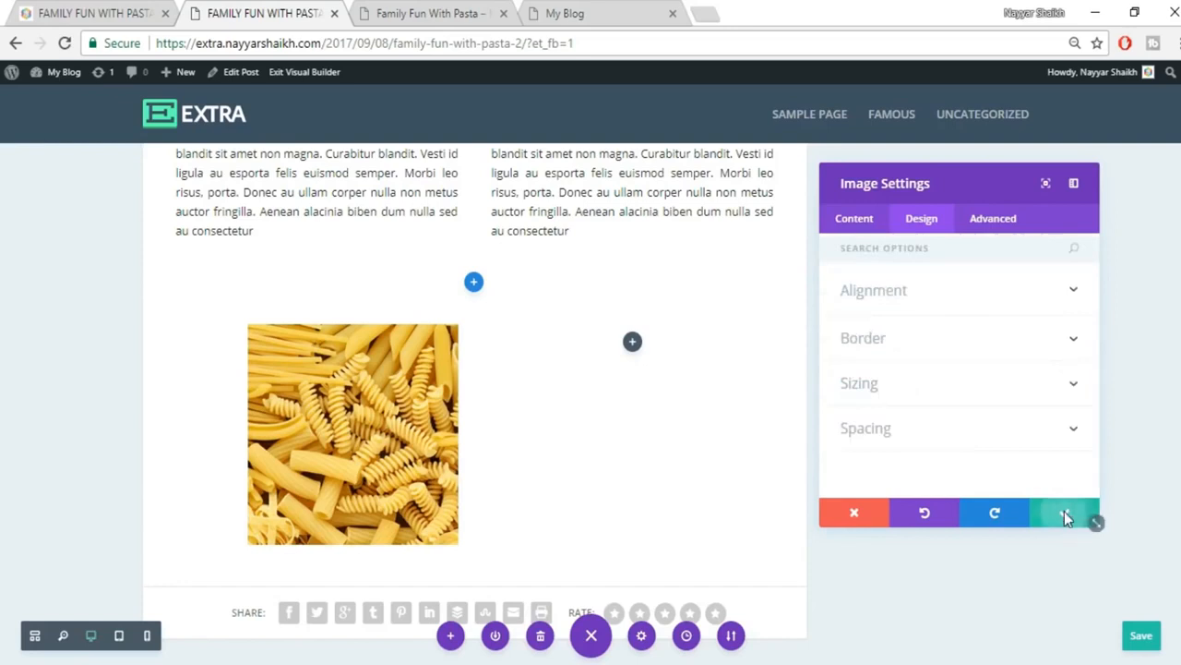
{"action": "left_click", "coordinate": [1064, 515]}
{"action": "mouse_move", "coordinate": [366, 339]}
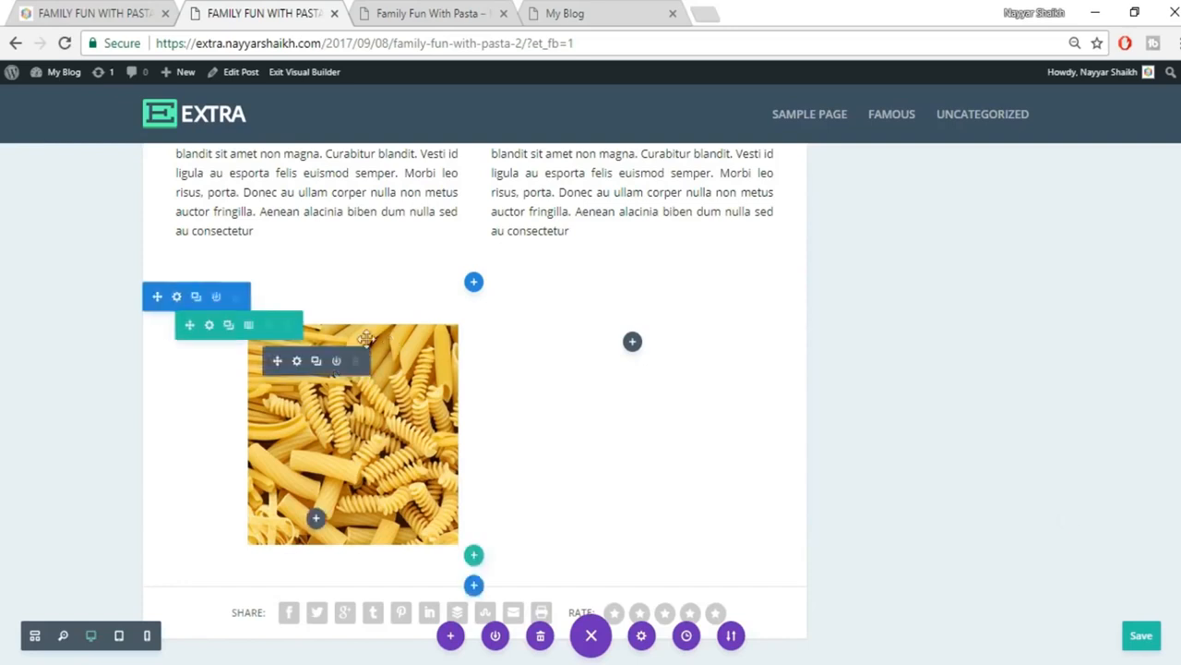
Step: Set column 1 right padding and column 2 left padding to 0 in the row's spacing
{"action": "left_click", "coordinate": [210, 326]}
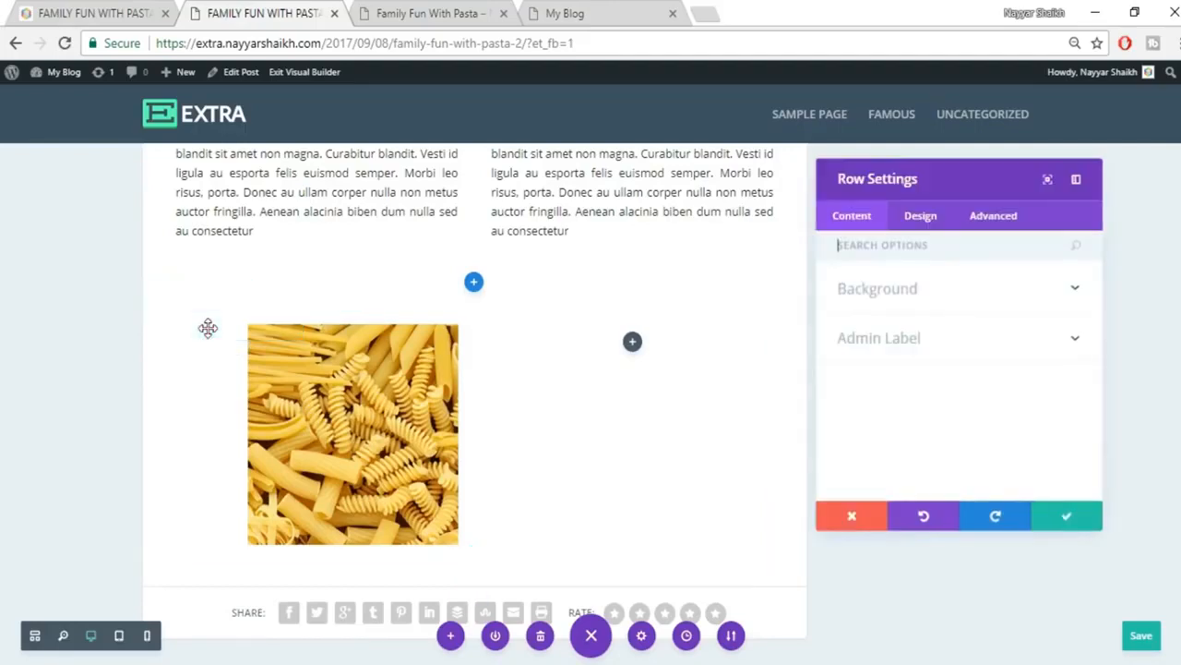
{"action": "left_click", "coordinate": [922, 223]}
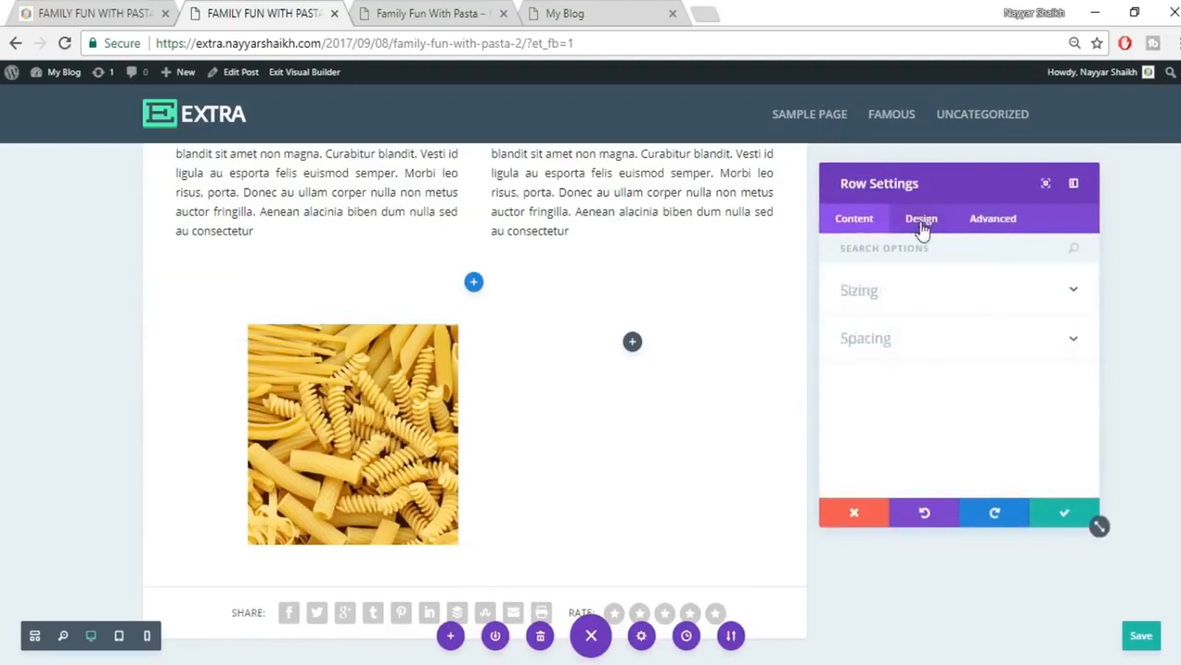
{"action": "left_click", "coordinate": [932, 339]}
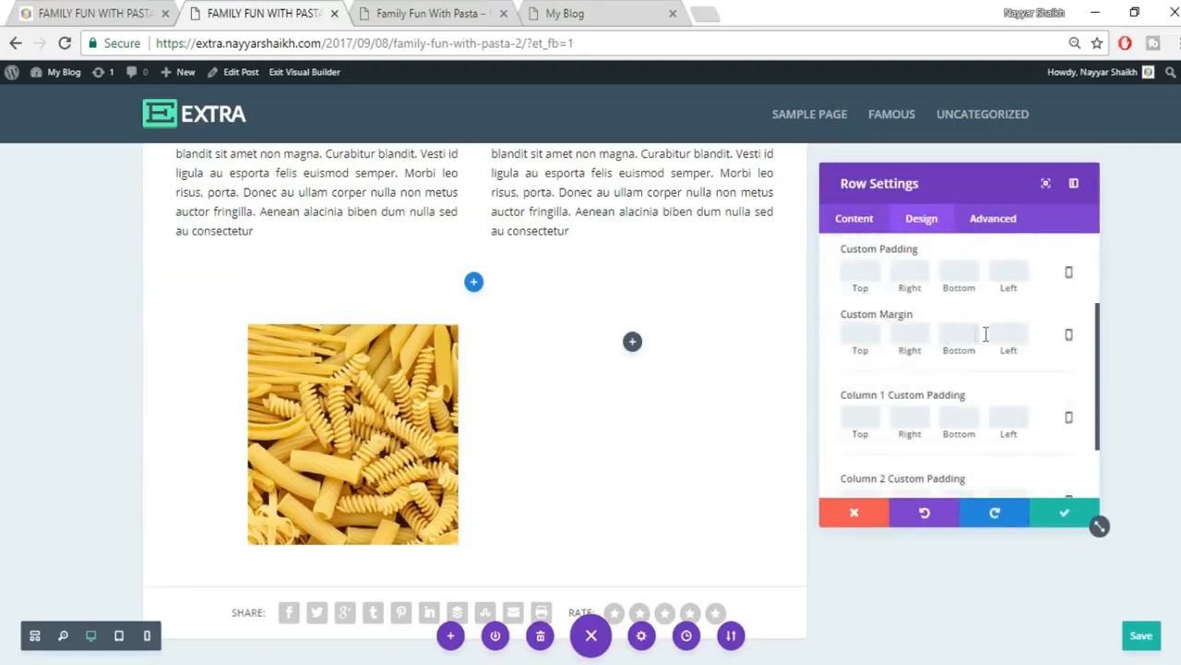
{"action": "scroll", "coordinate": [995, 340], "scroll_direction": "up", "scroll_amount": 2}
{"action": "scroll", "coordinate": [997, 347], "scroll_direction": "down", "scroll_amount": 3}
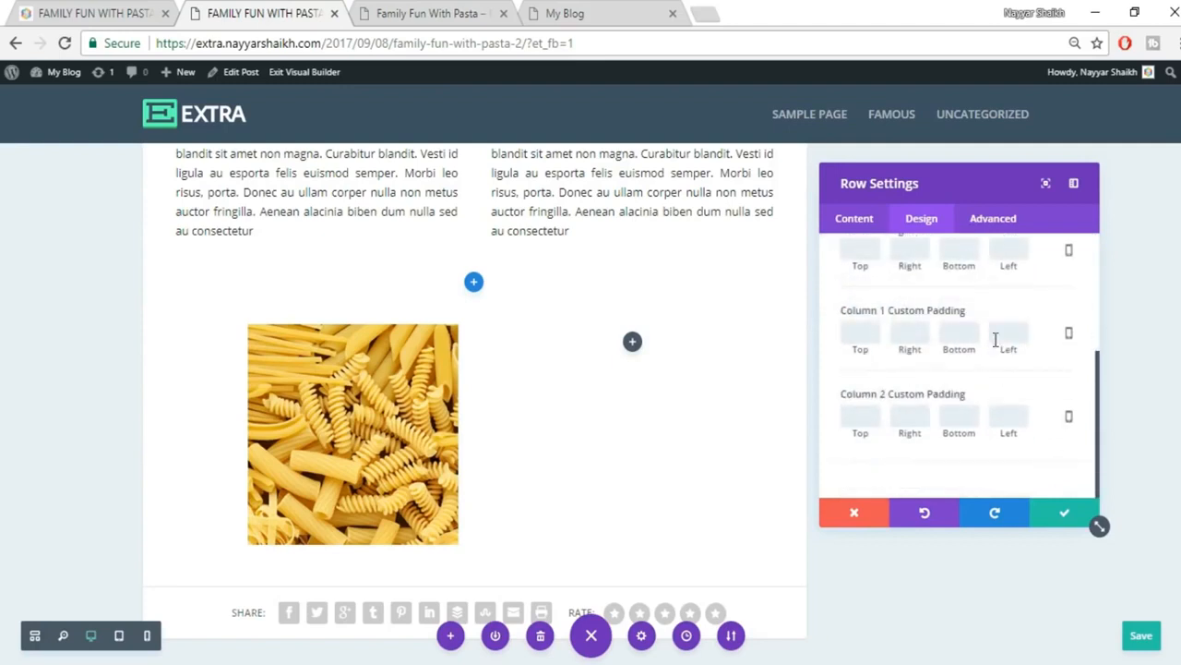
{"action": "left_click", "coordinate": [914, 337]}
{"action": "type", "text": "0"}
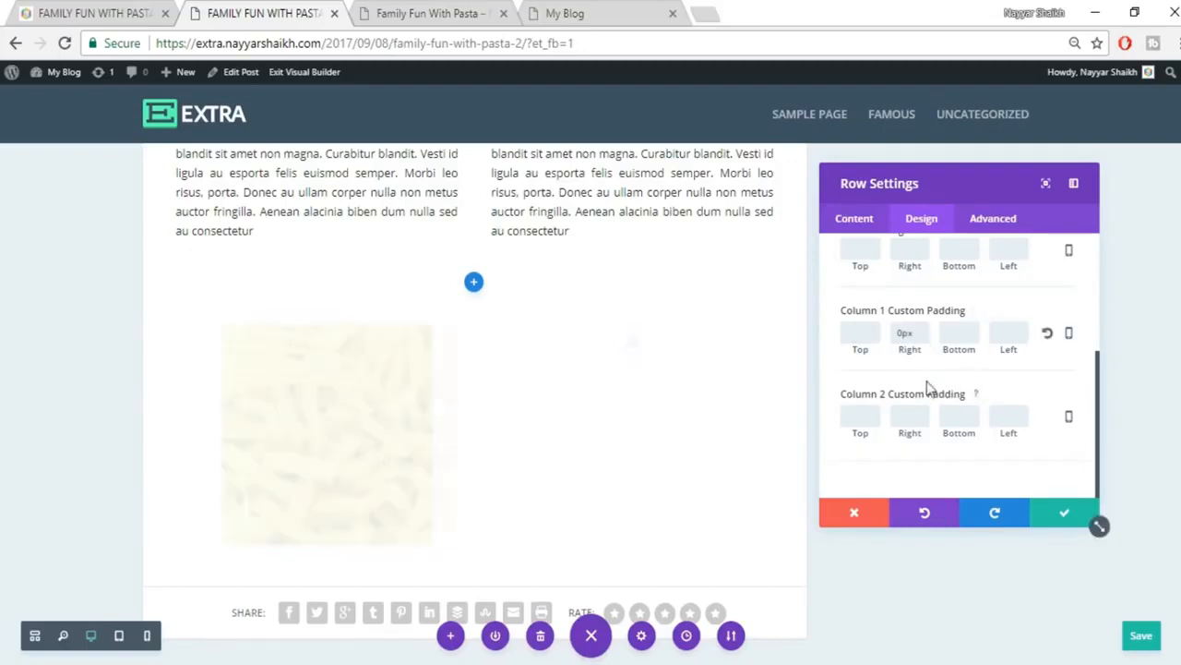
{"action": "scroll", "coordinate": [960, 404], "scroll_direction": "up", "scroll_amount": 2}
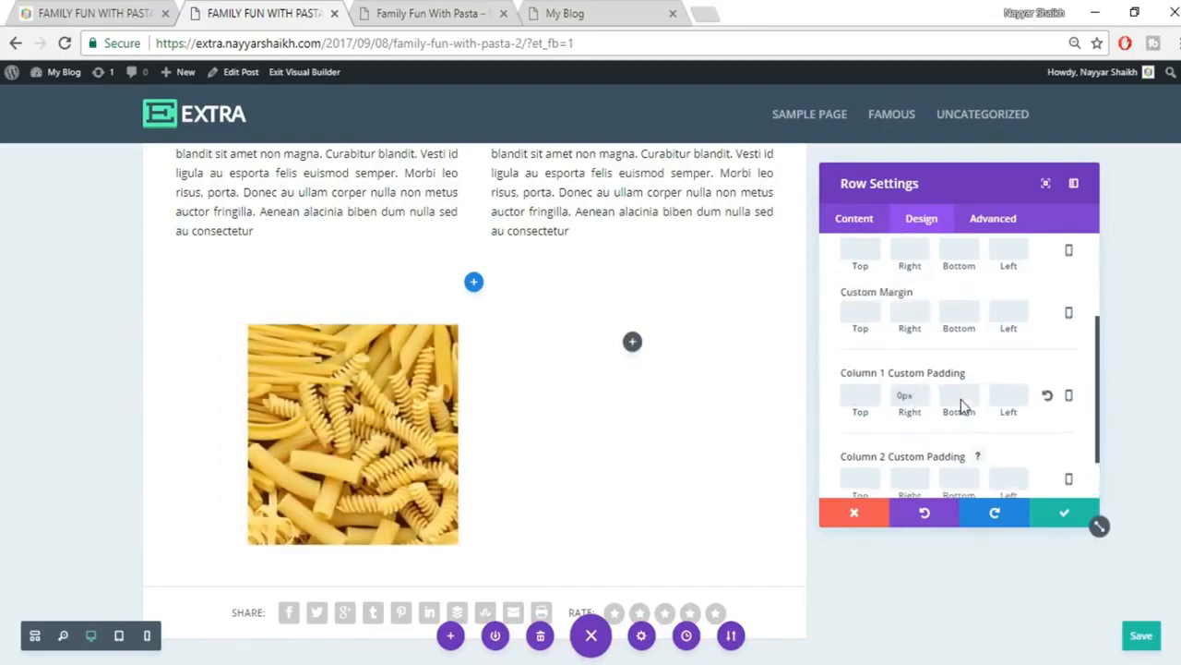
{"action": "scroll", "coordinate": [961, 398], "scroll_direction": "down", "scroll_amount": 2}
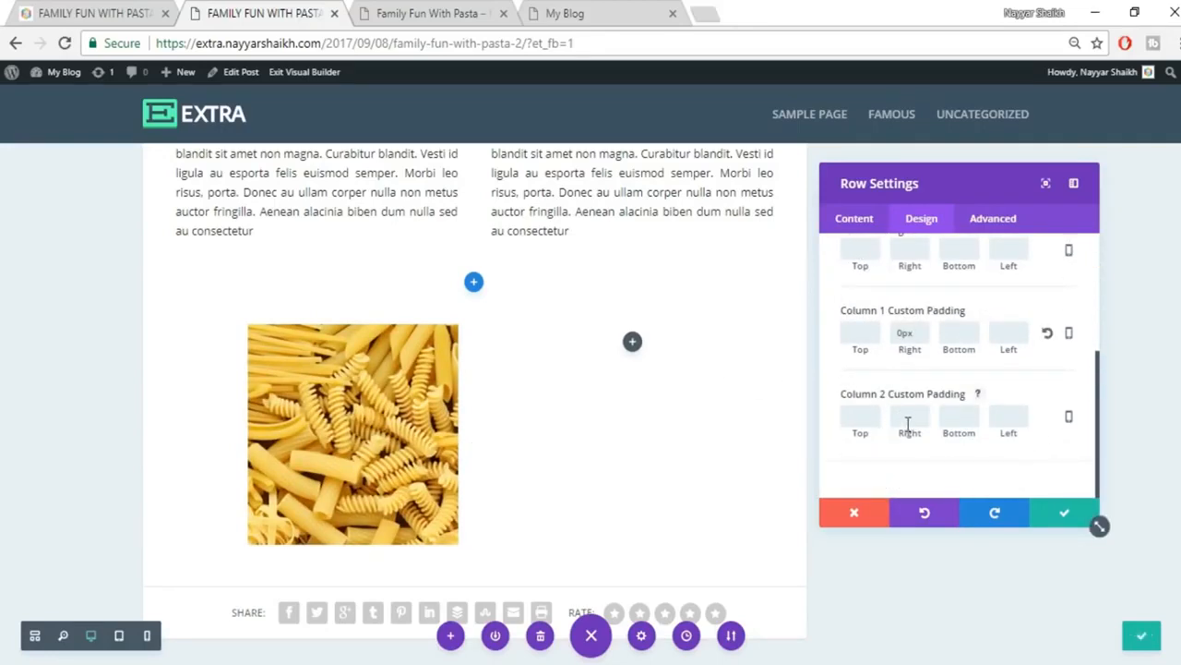
{"action": "left_click", "coordinate": [1022, 420]}
{"action": "type", "text": "0"}
Step: Enable Use Custom Gutter Width at 0, compare with the published post, and save the row
{"action": "scroll", "coordinate": [933, 378], "scroll_direction": "up", "scroll_amount": 2}
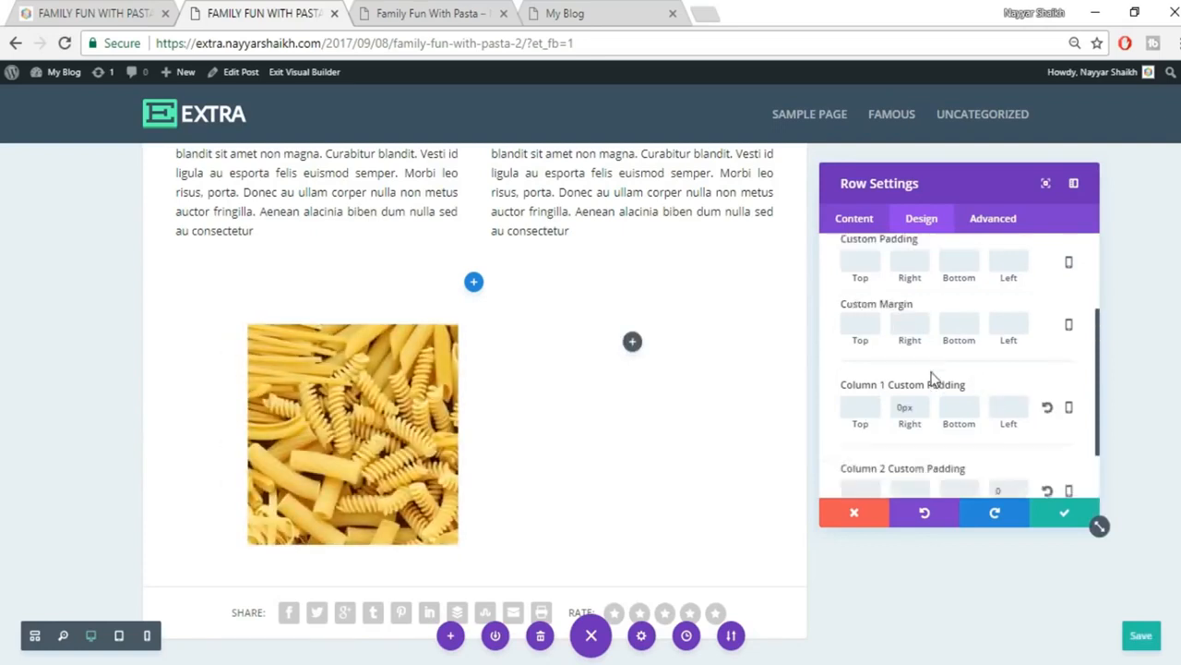
{"action": "scroll", "coordinate": [932, 379], "scroll_direction": "up", "scroll_amount": 2}
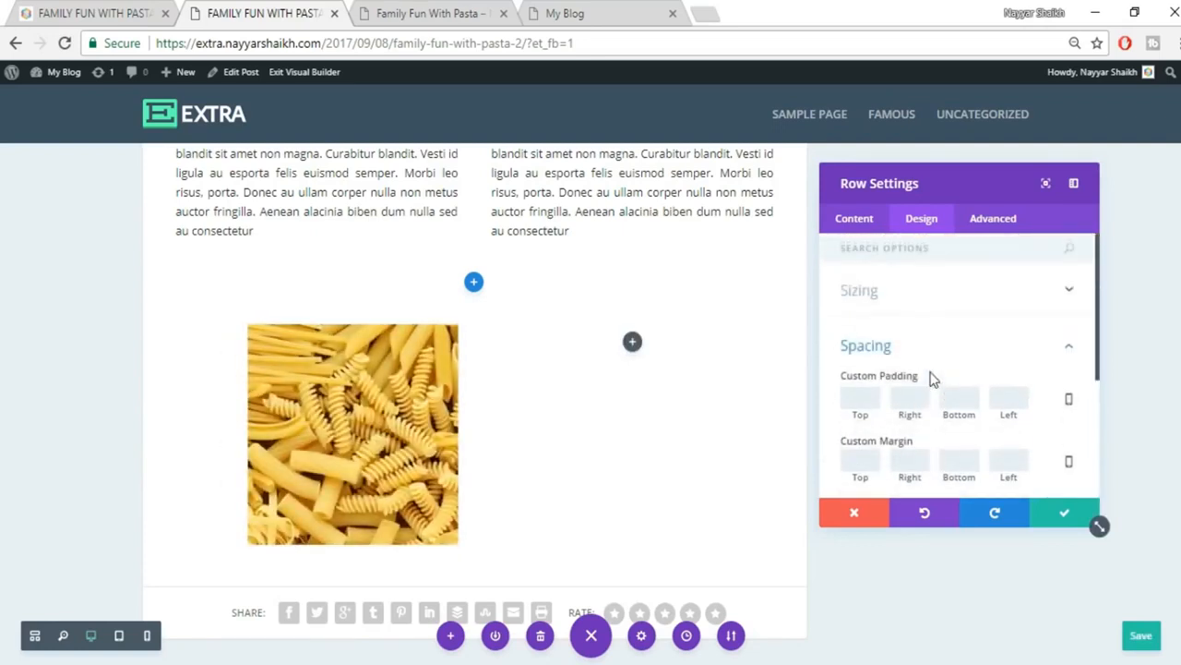
{"action": "left_click", "coordinate": [941, 297]}
{"action": "scroll", "coordinate": [1032, 349], "scroll_direction": "down", "scroll_amount": 2}
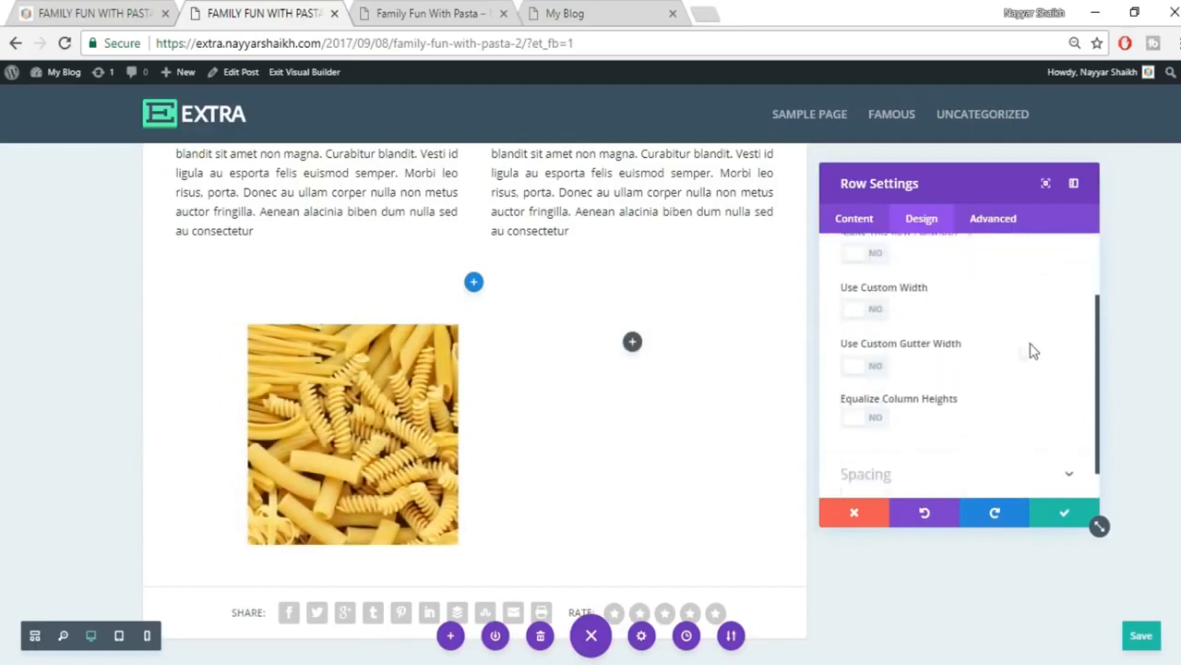
{"action": "left_click", "coordinate": [877, 367]}
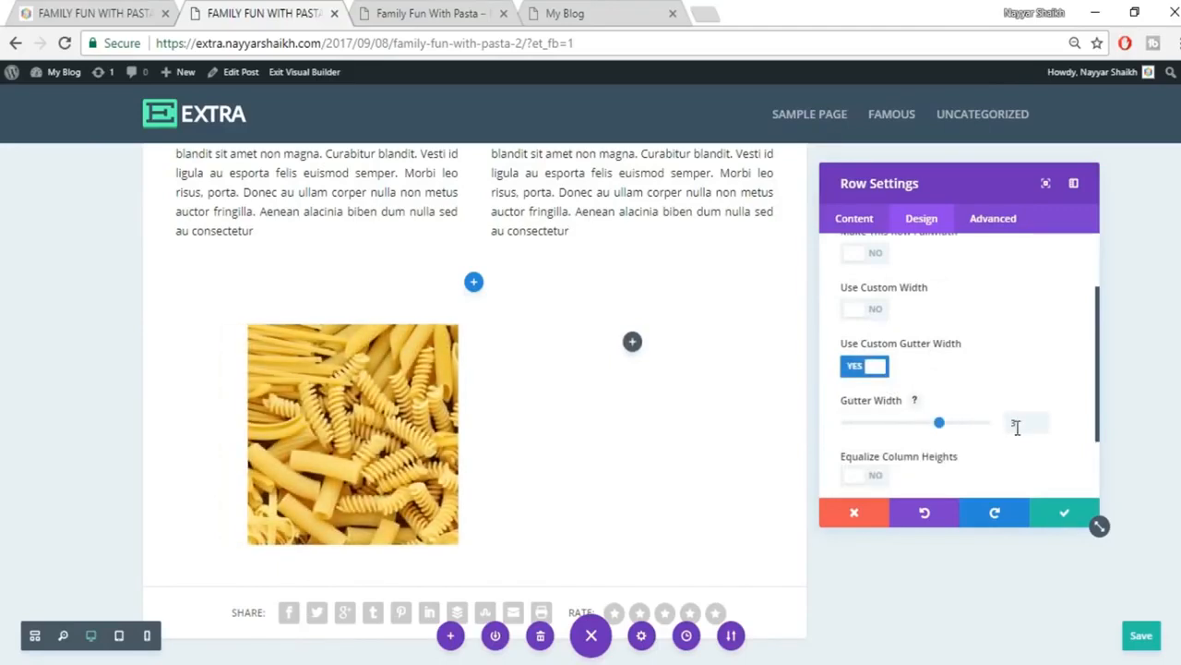
{"action": "left_click", "coordinate": [1019, 423]}
{"action": "type", "text": "0"}
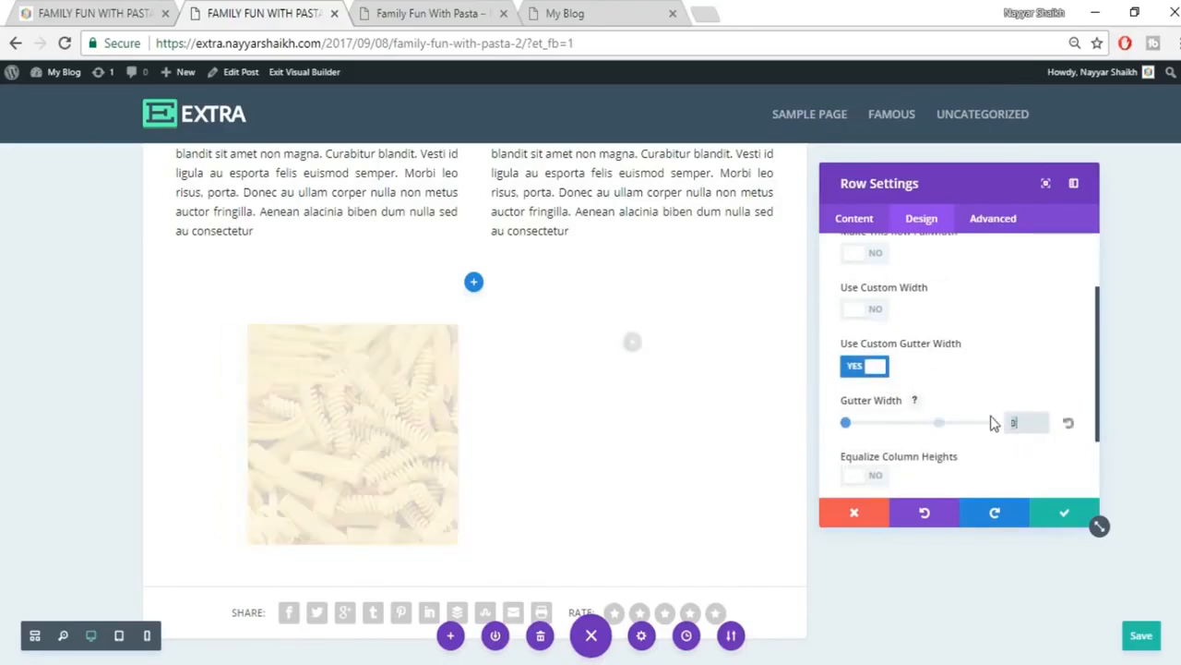
{"action": "left_click", "coordinate": [993, 399]}
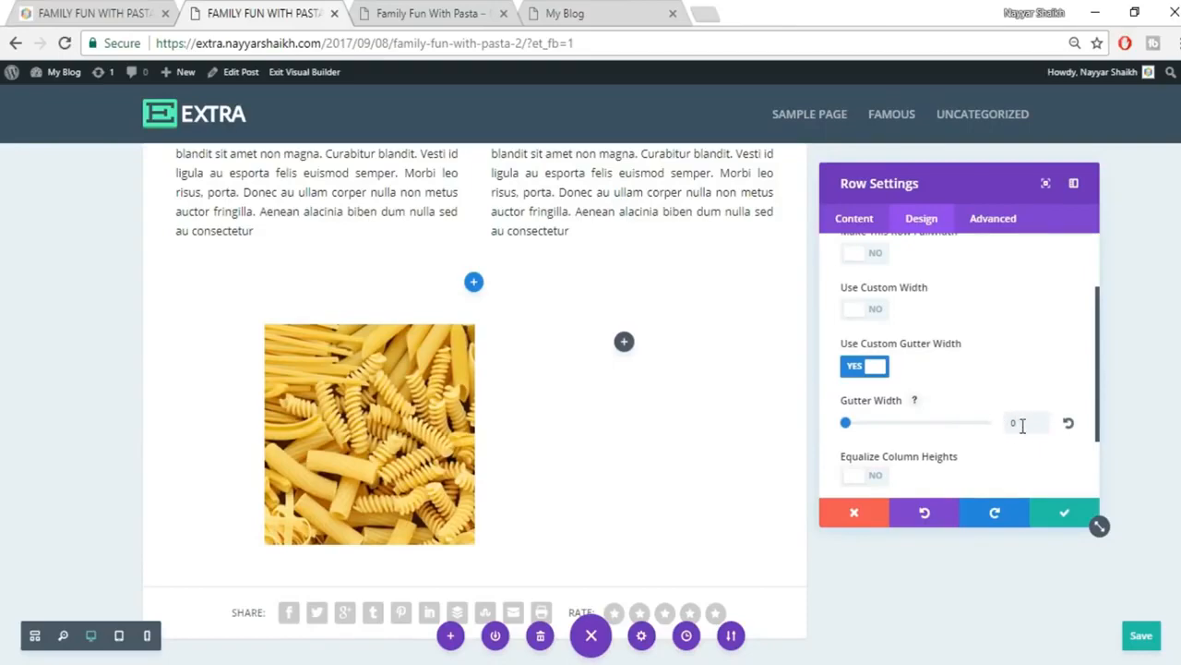
{"action": "left_click", "coordinate": [65, 13]}
{"action": "scroll", "coordinate": [623, 478], "scroll_direction": "down", "scroll_amount": 1}
{"action": "scroll", "coordinate": [613, 484], "scroll_direction": "down", "scroll_amount": 1}
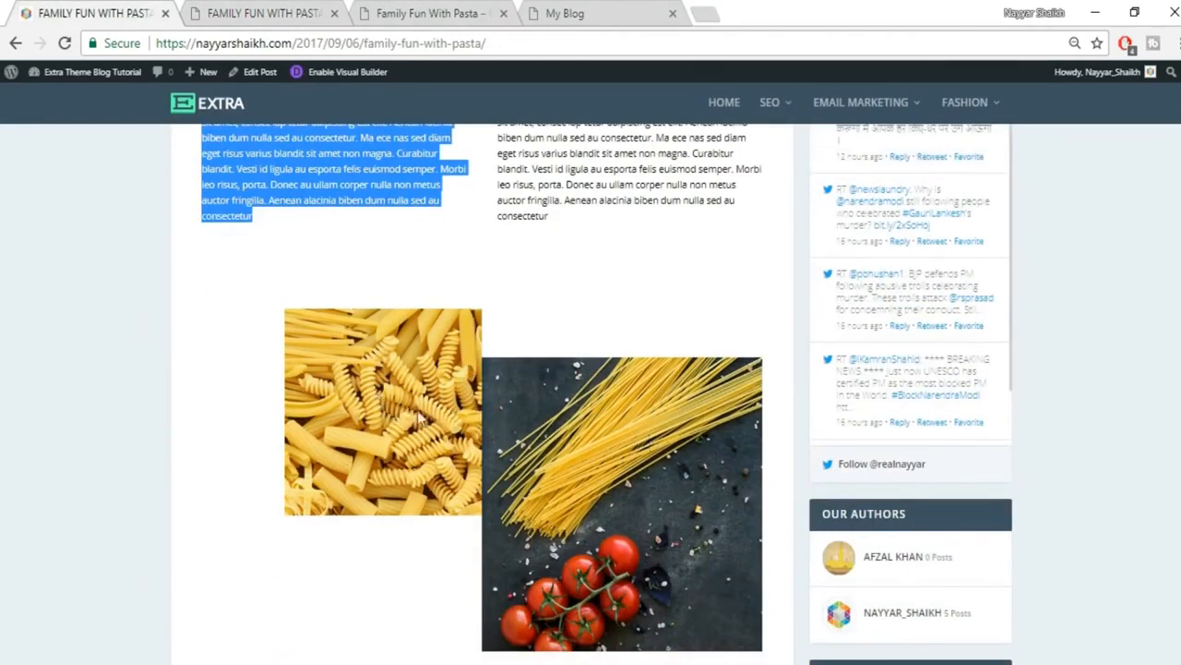
{"action": "left_click", "coordinate": [214, 11]}
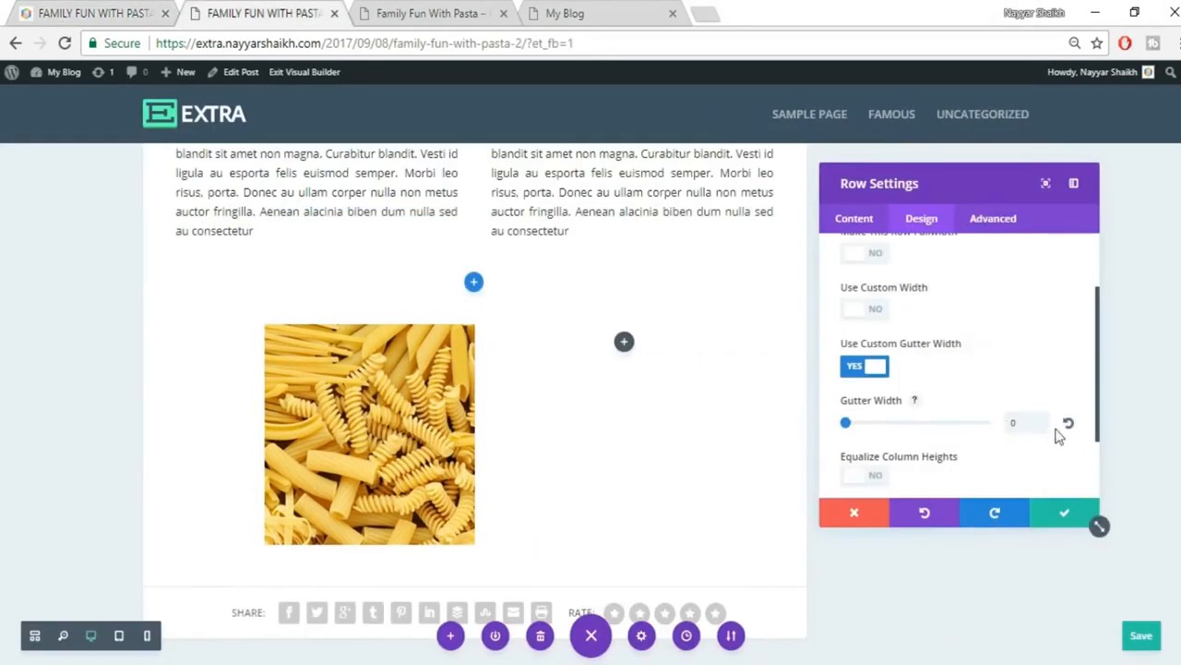
{"action": "left_click", "coordinate": [1059, 515]}
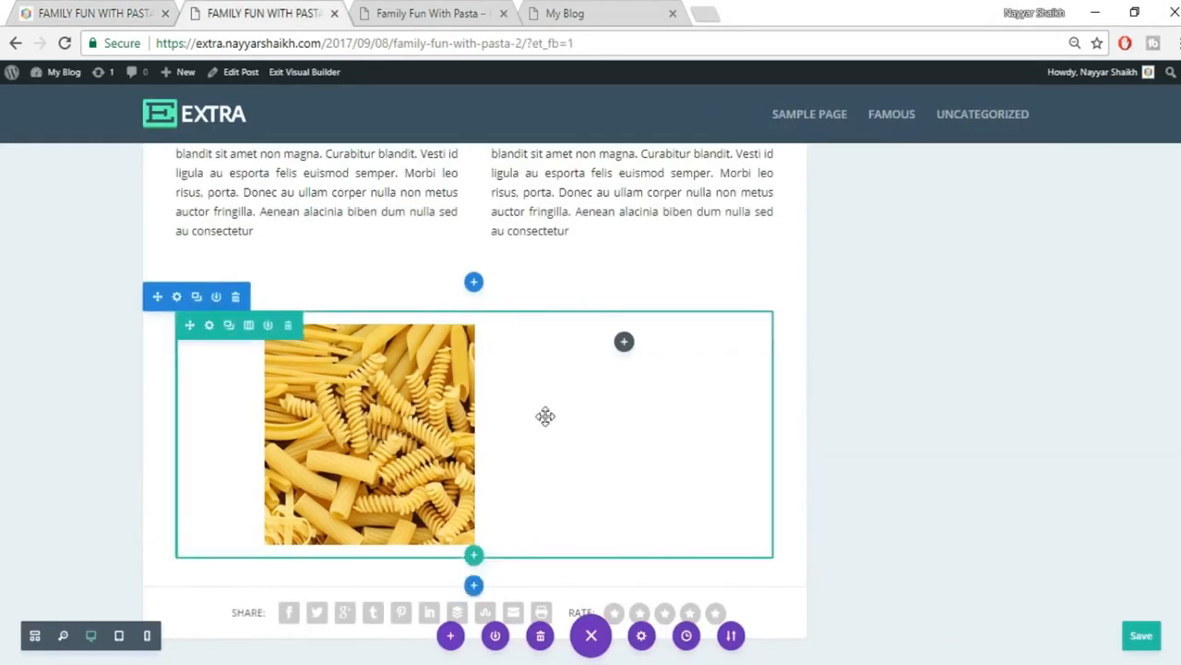
Step: Add an Image module to the empty right column via the 'imag' search
{"action": "left_click", "coordinate": [624, 343]}
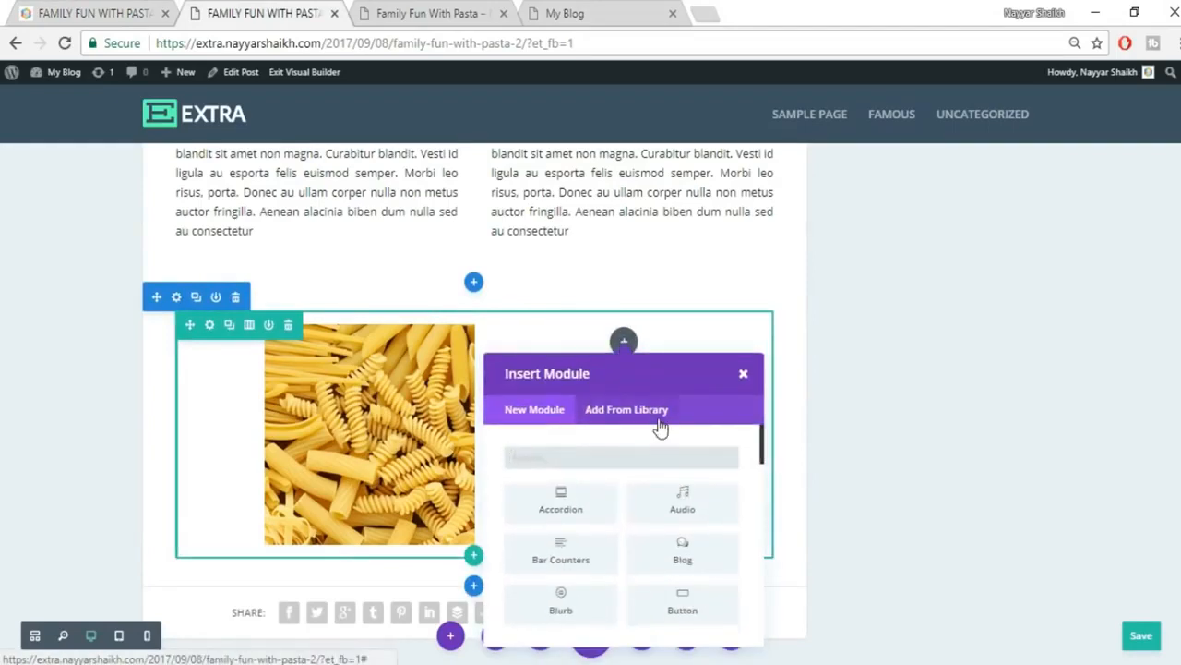
{"action": "type", "text": "imag"}
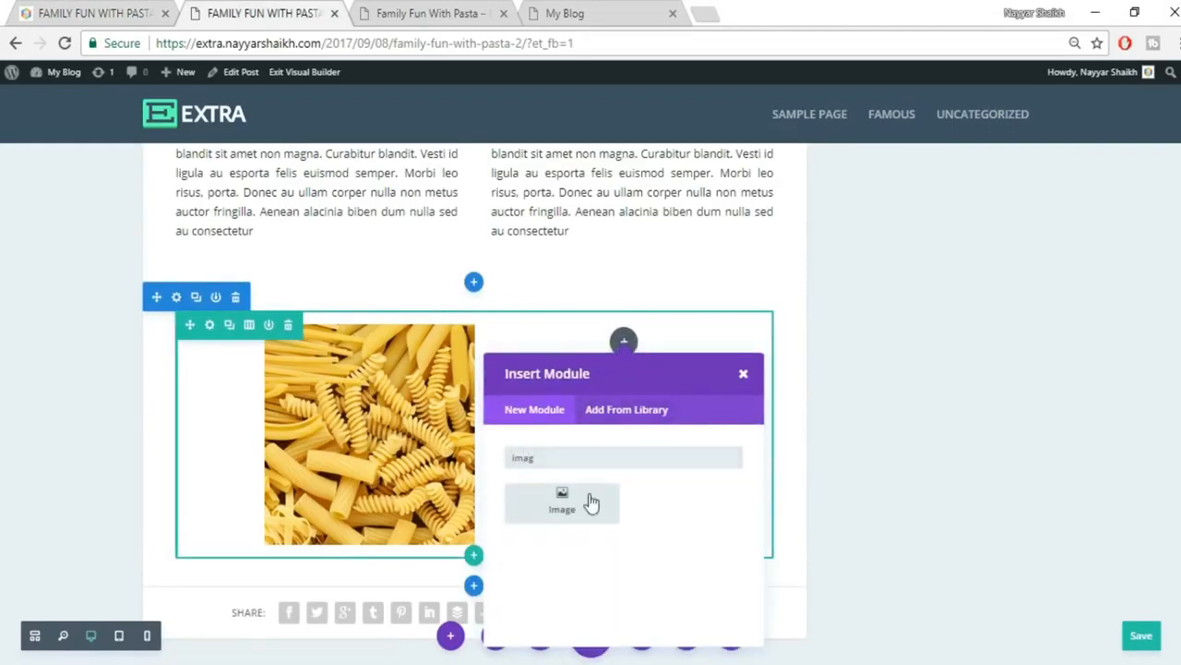
{"action": "left_click", "coordinate": [593, 502]}
Step: Upload photo 033 into the image module, then compare with the published pasta post
{"action": "left_click", "coordinate": [1039, 347]}
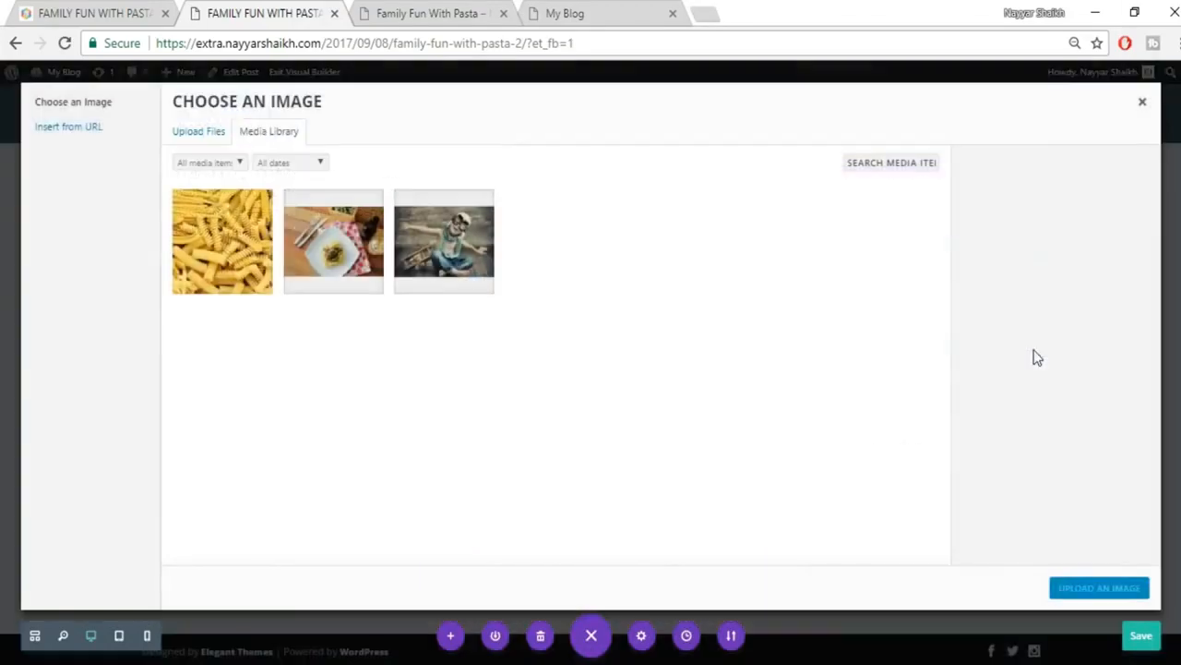
{"action": "left_click", "coordinate": [194, 139]}
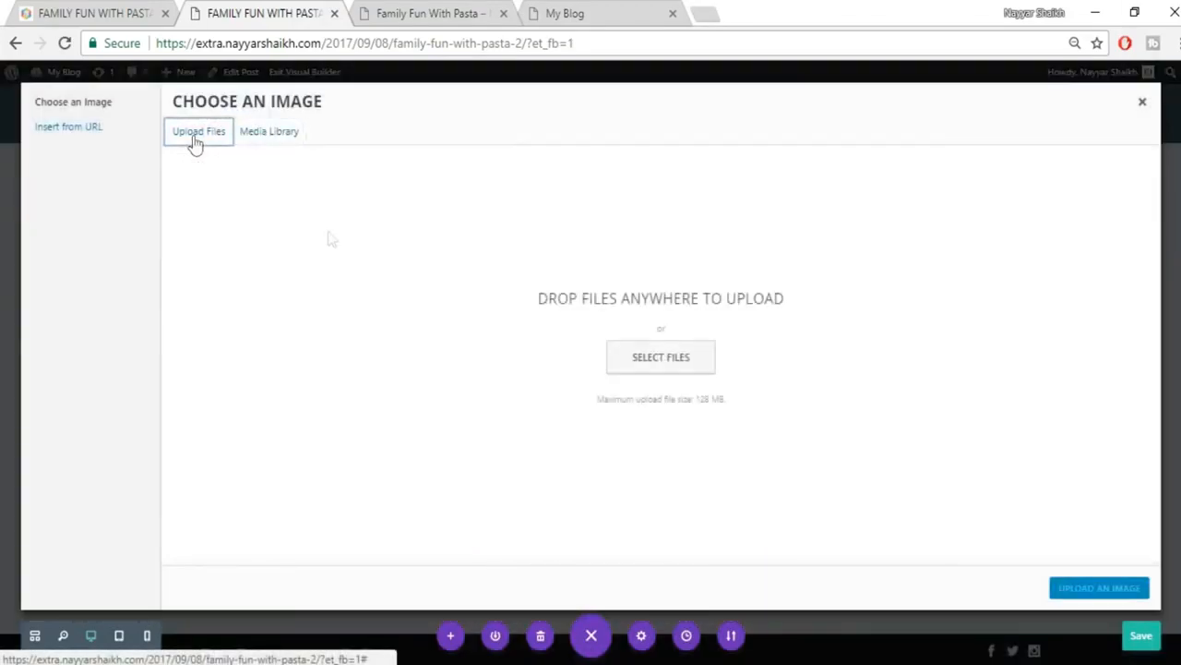
{"action": "left_click", "coordinate": [688, 359]}
{"action": "left_click", "coordinate": [405, 251]}
{"action": "left_click", "coordinate": [1071, 636]}
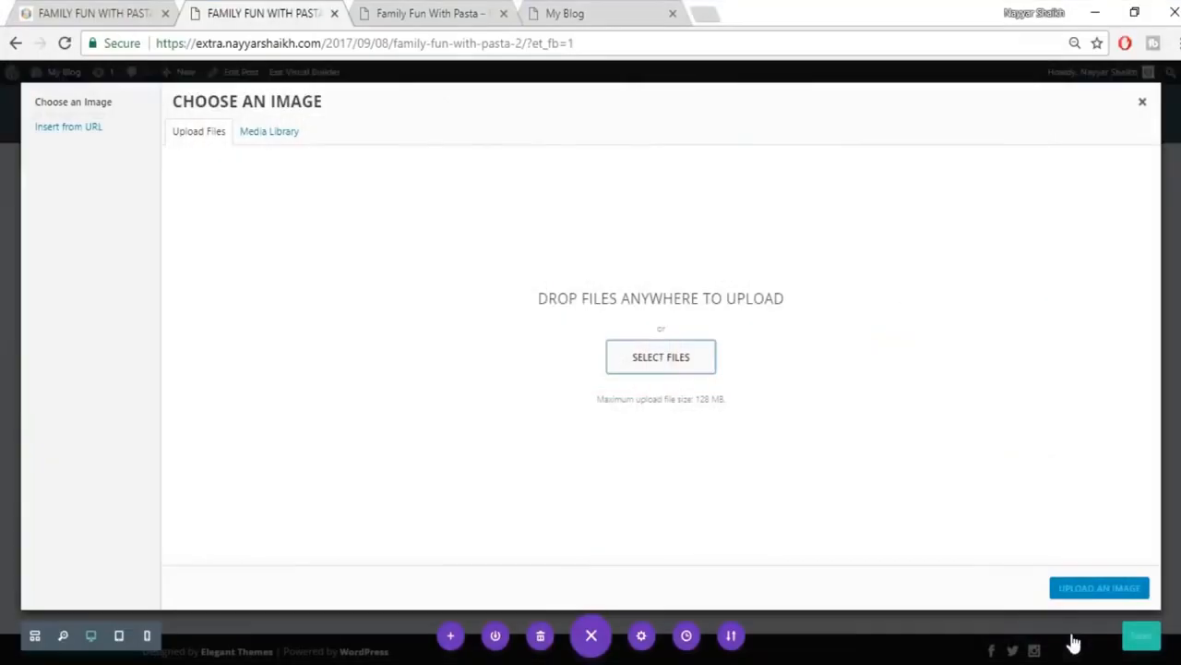
{"action": "left_click", "coordinate": [1089, 589]}
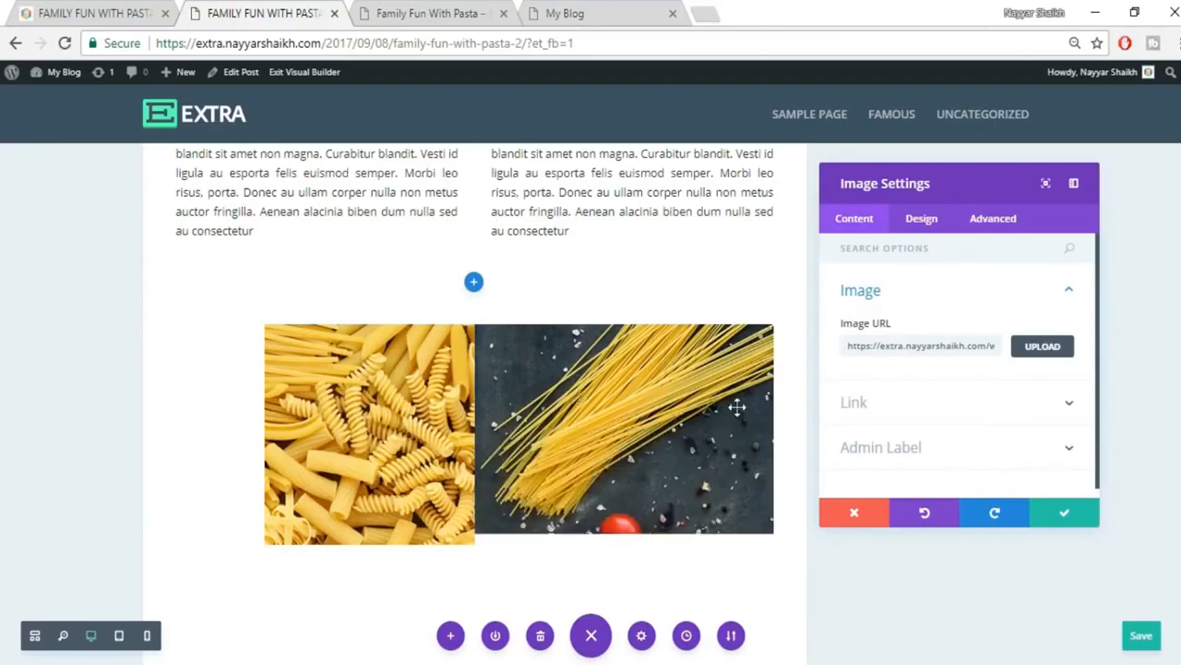
{"action": "scroll", "coordinate": [701, 461], "scroll_direction": "down", "scroll_amount": 1}
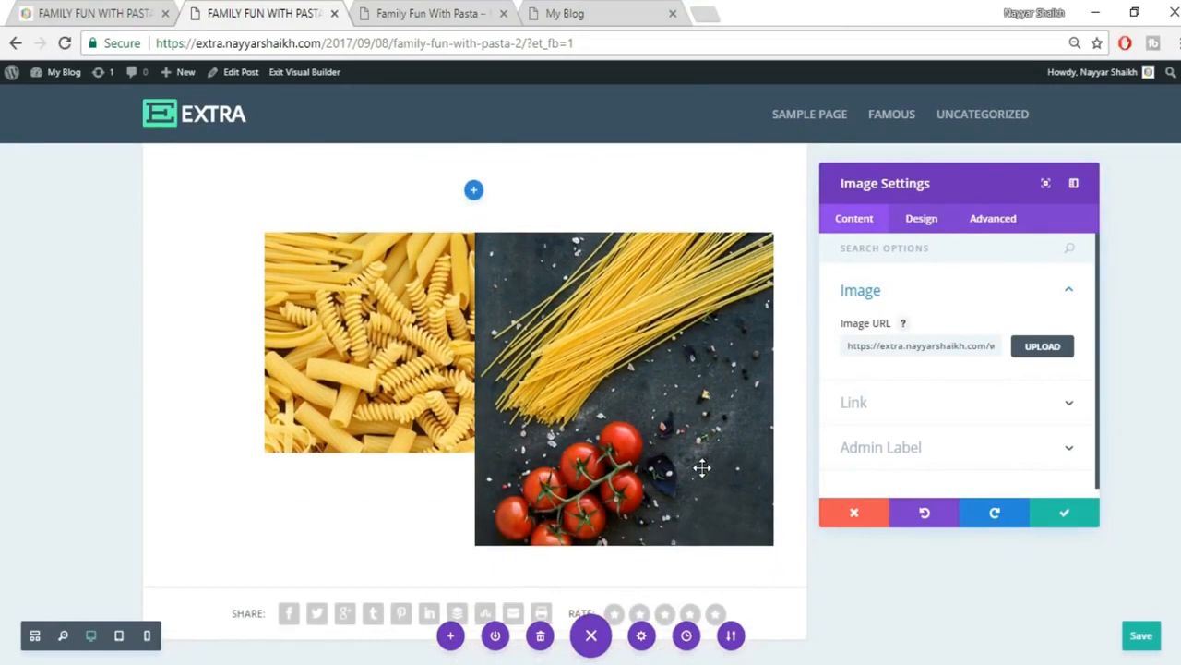
{"action": "left_click", "coordinate": [59, 8]}
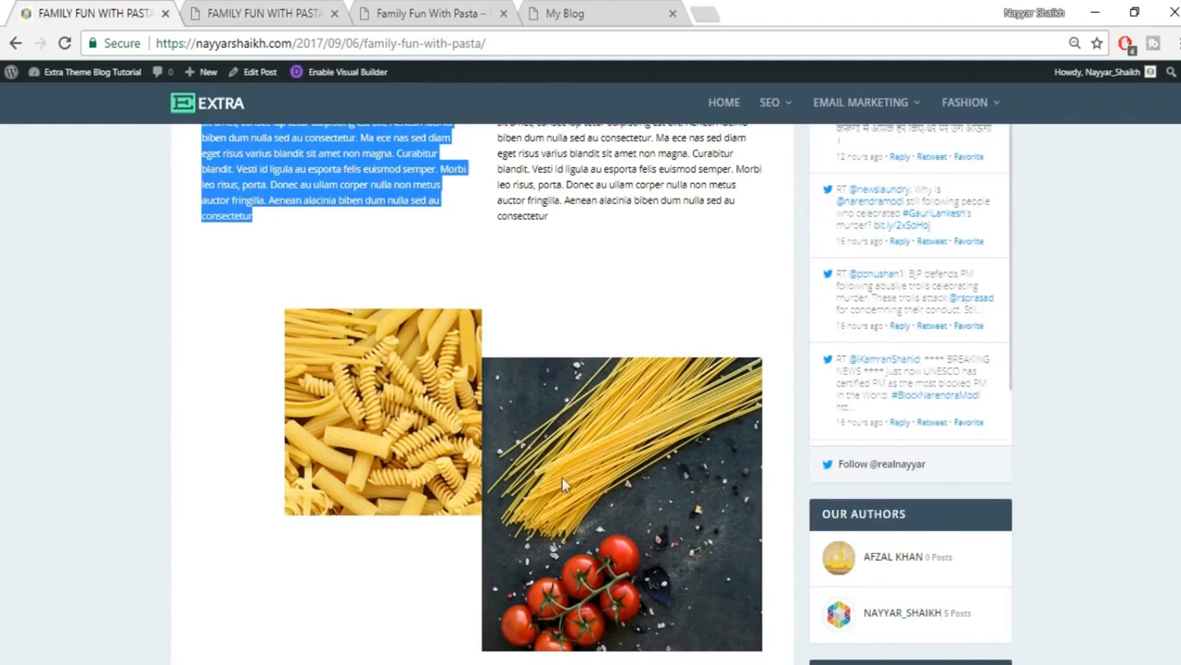
Step: Give the spaghetti image a 60px custom top margin and save its settings
{"action": "left_click", "coordinate": [300, 8]}
{"action": "left_click", "coordinate": [925, 222]}
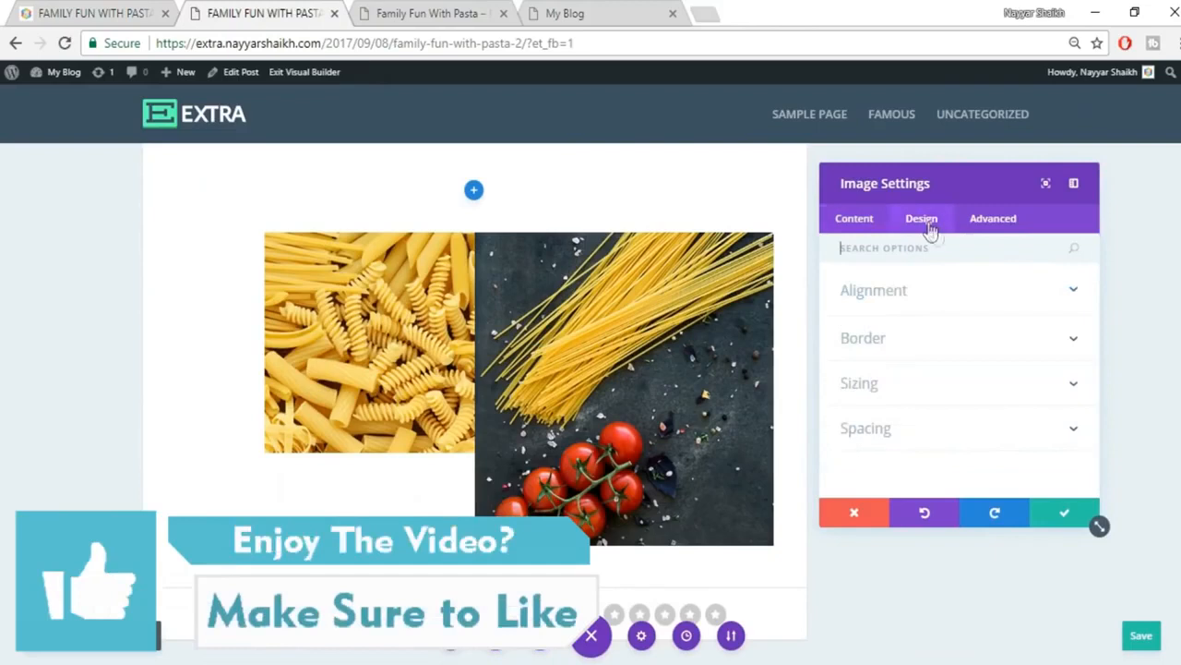
{"action": "left_click", "coordinate": [893, 441]}
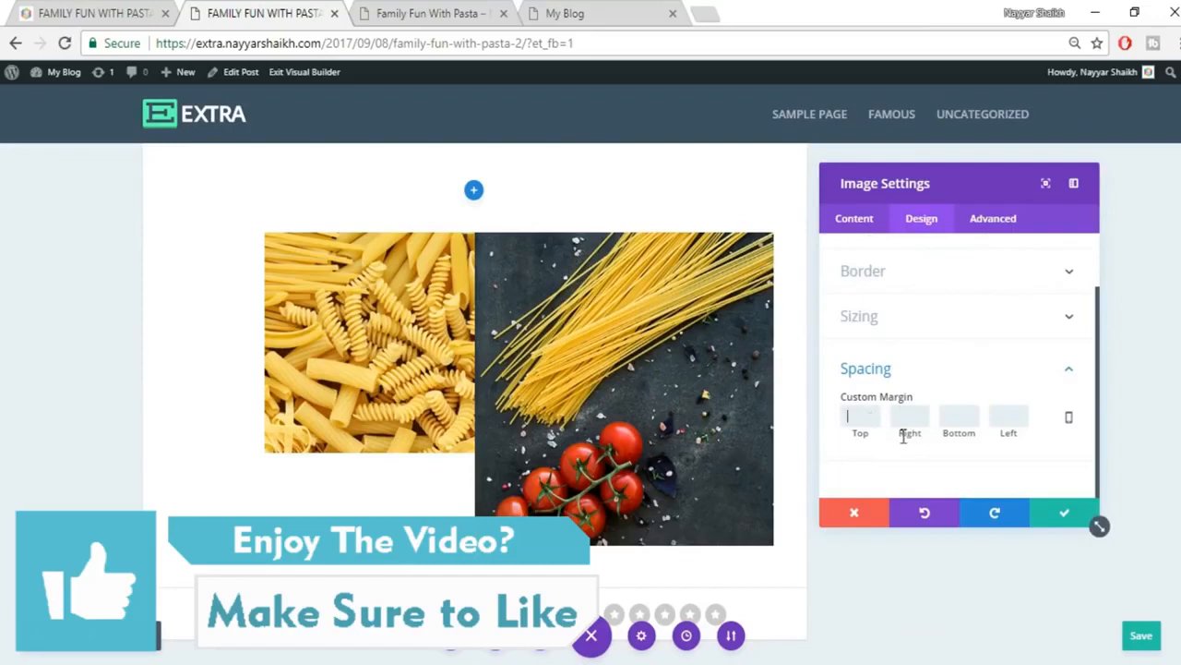
{"action": "type", "text": "30"}
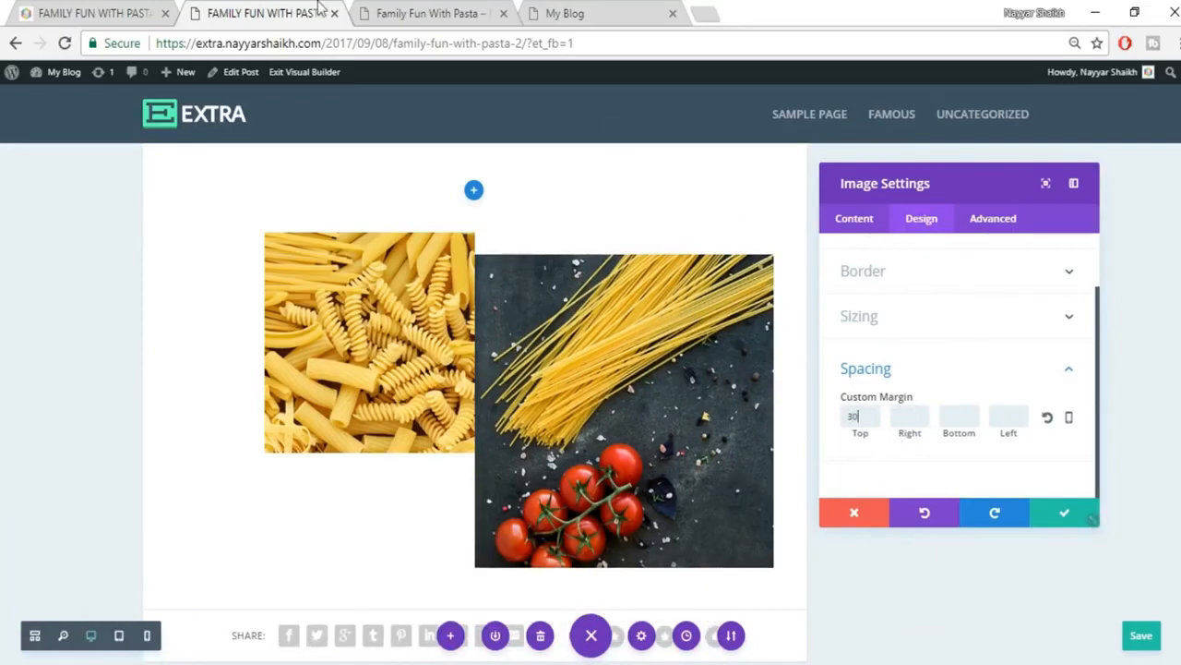
{"action": "left_click", "coordinate": [109, 7]}
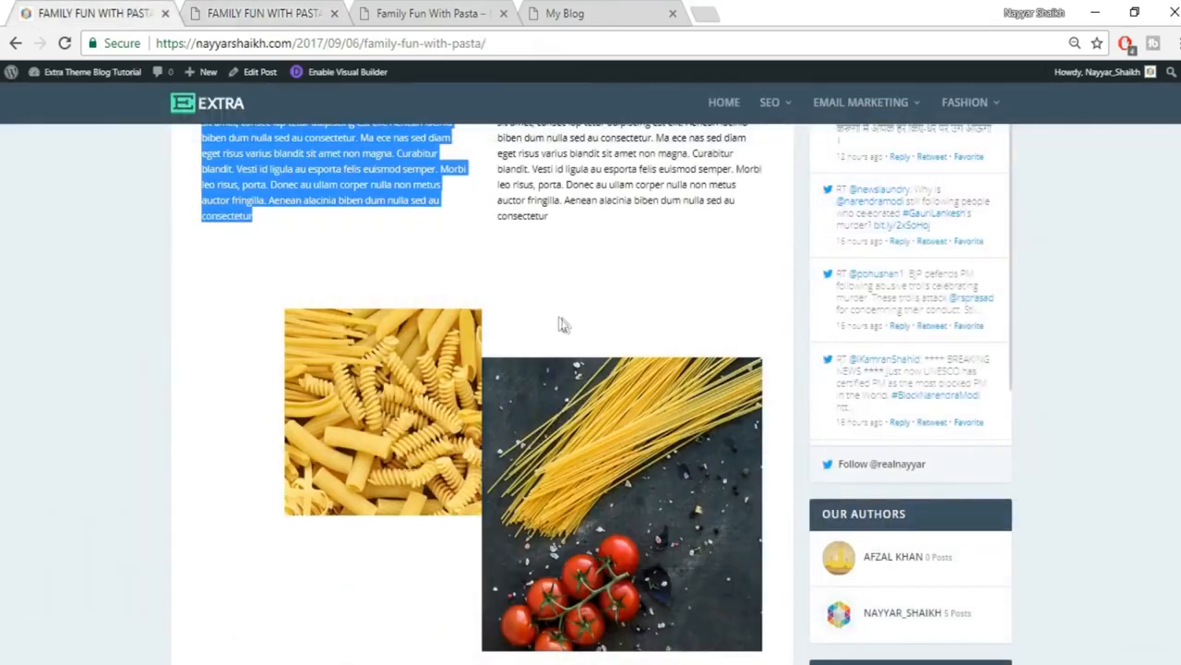
{"action": "left_click", "coordinate": [261, 16]}
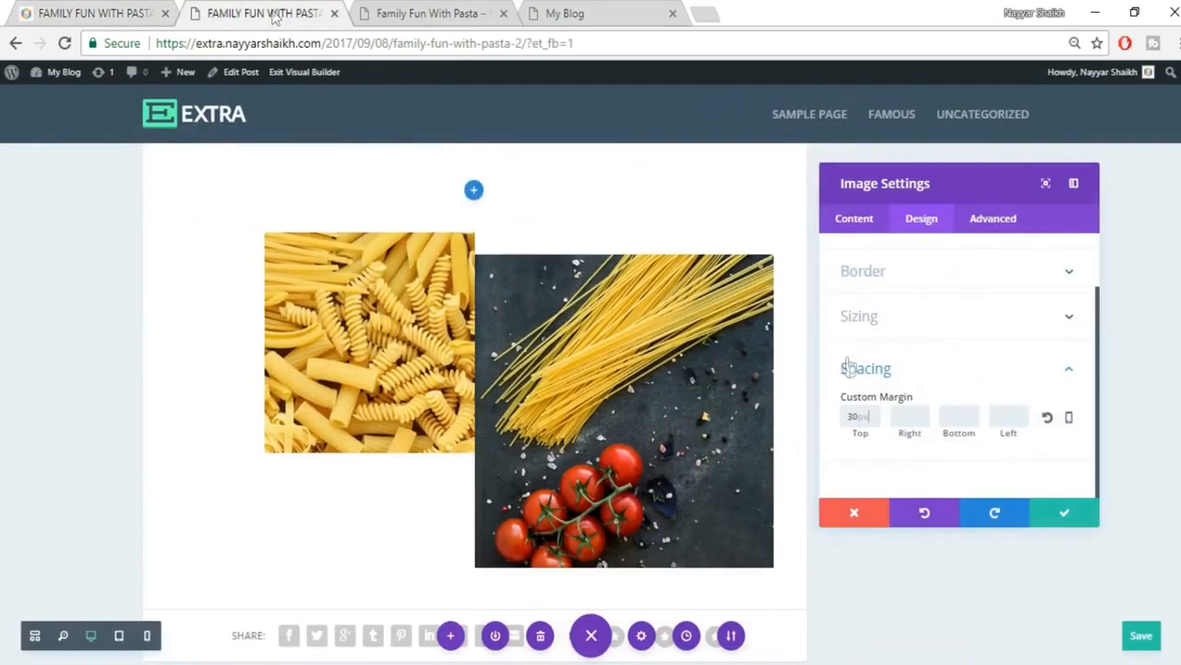
{"action": "left_click_drag", "start_coordinate": [860, 417], "coordinate": [805, 421]}
{"action": "type", "text": "60"}
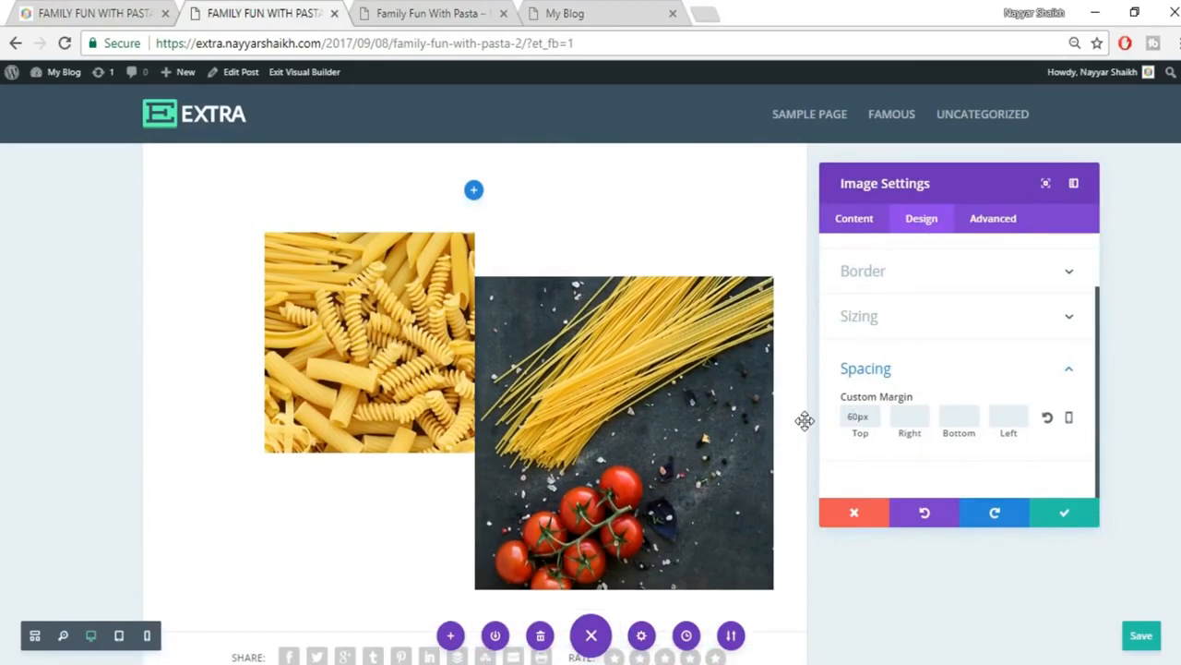
{"action": "left_click", "coordinate": [1061, 515]}
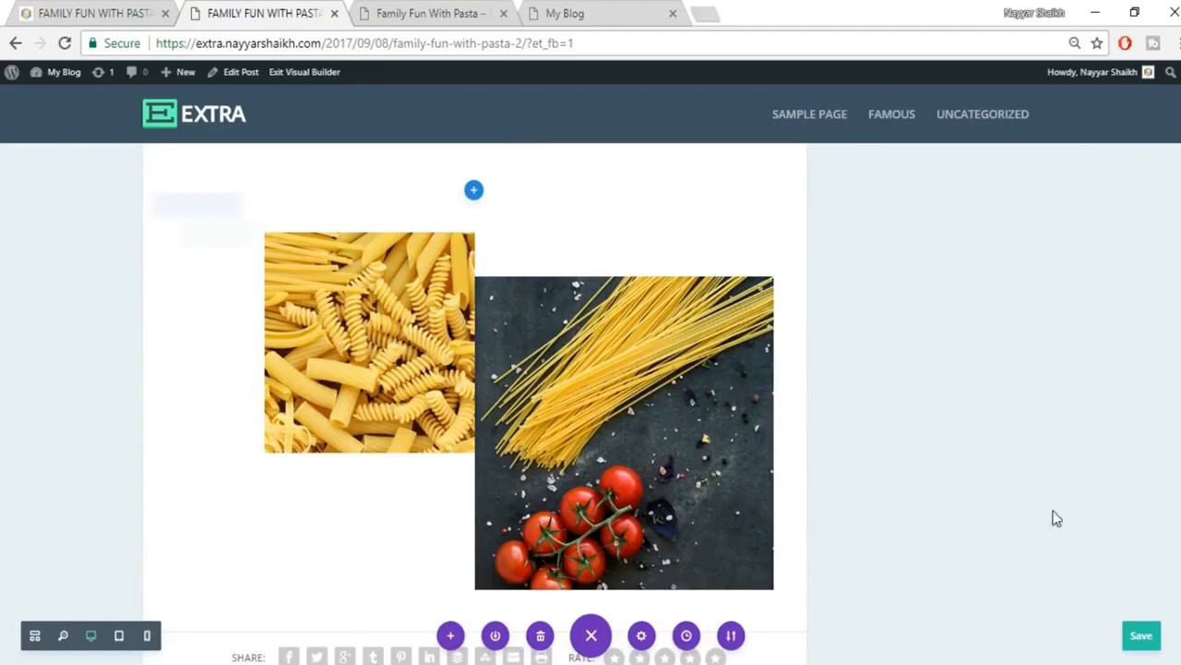
Step: Scroll to the steps section of the published pasta post for reference
{"action": "scroll", "coordinate": [1035, 493], "scroll_direction": "down", "scroll_amount": 2}
{"action": "scroll", "coordinate": [1036, 493], "scroll_direction": "up", "scroll_amount": 3}
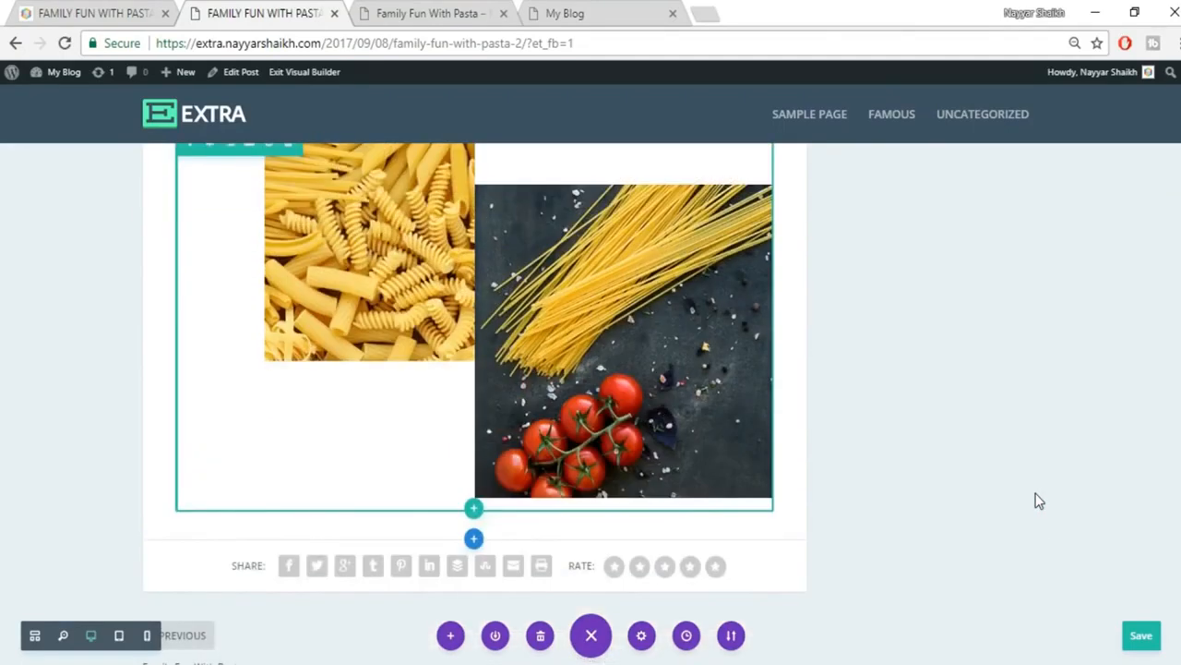
{"action": "scroll", "coordinate": [1037, 460], "scroll_direction": "down", "scroll_amount": 1}
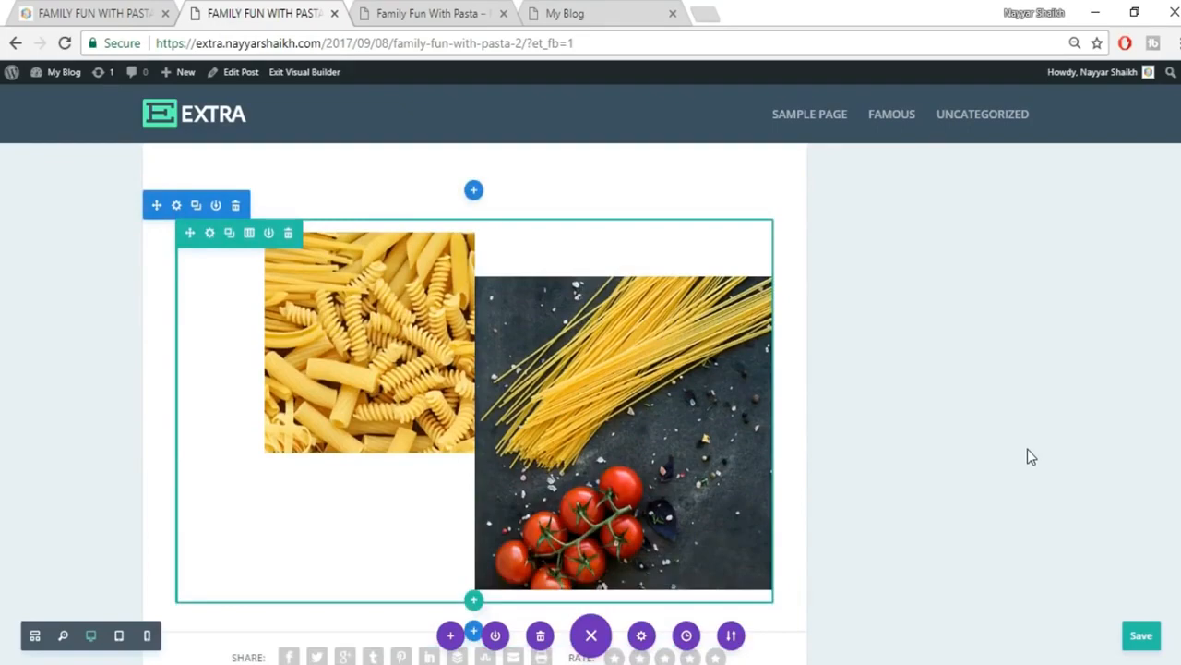
{"action": "scroll", "coordinate": [1027, 448], "scroll_direction": "up", "scroll_amount": 2}
{"action": "left_click", "coordinate": [81, 11]}
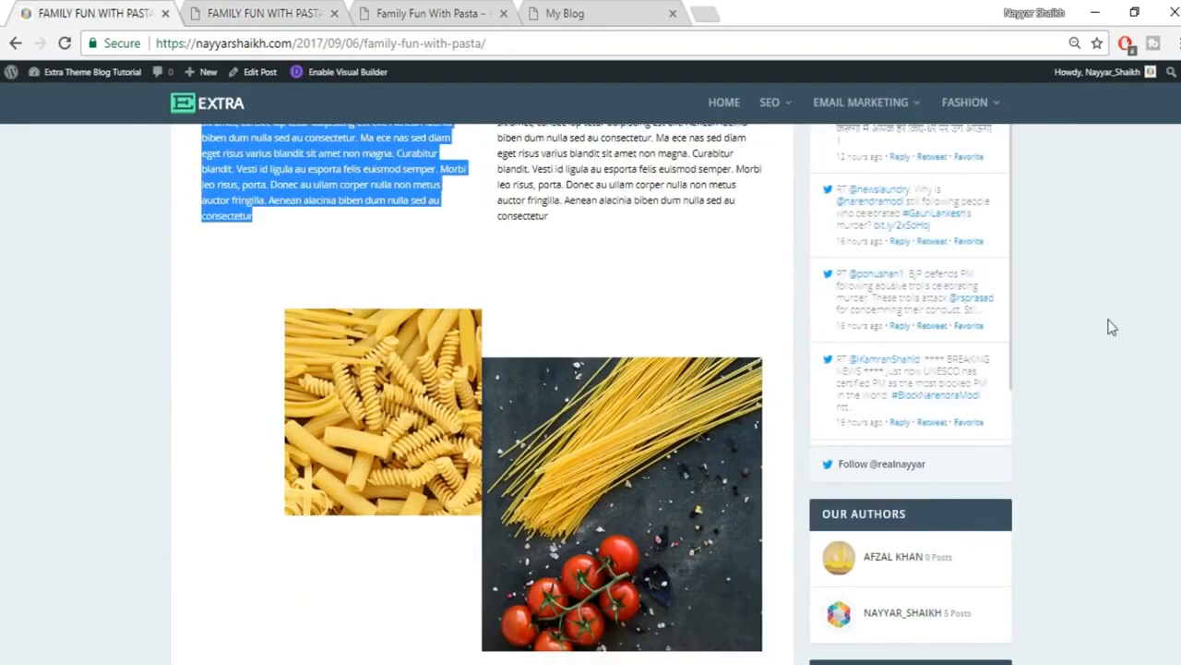
{"action": "scroll", "coordinate": [1112, 328], "scroll_direction": "down", "scroll_amount": 5}
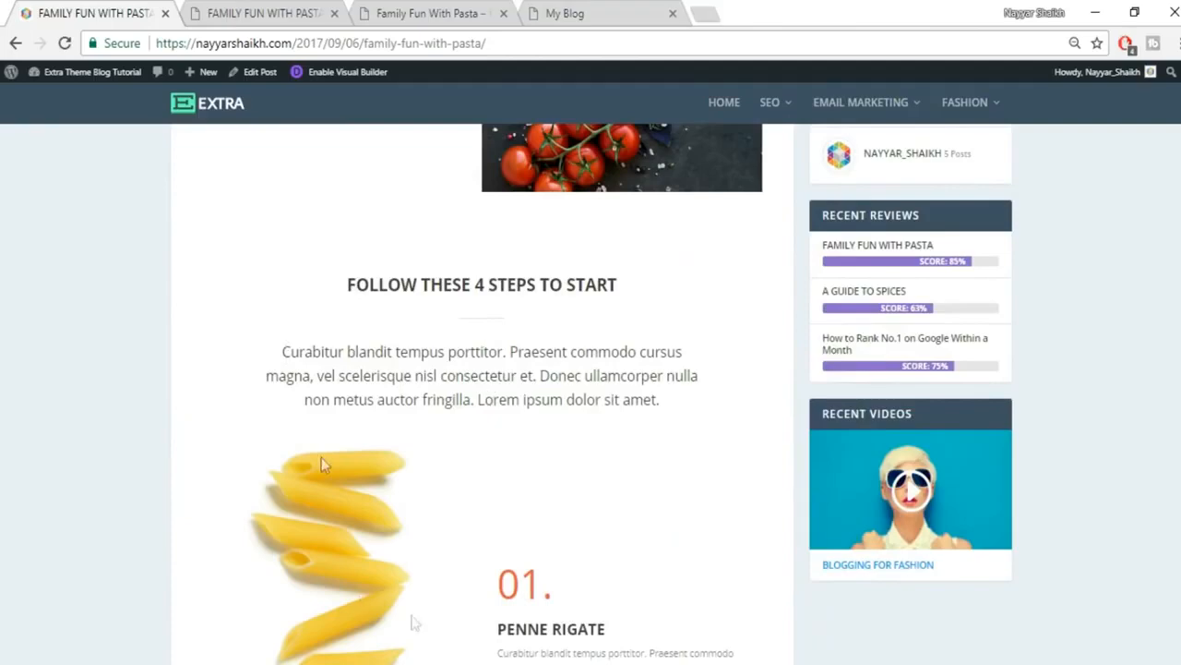
Step: Add a regular section with a one-column row below the images and insert a Text module
{"action": "left_click", "coordinate": [238, 9]}
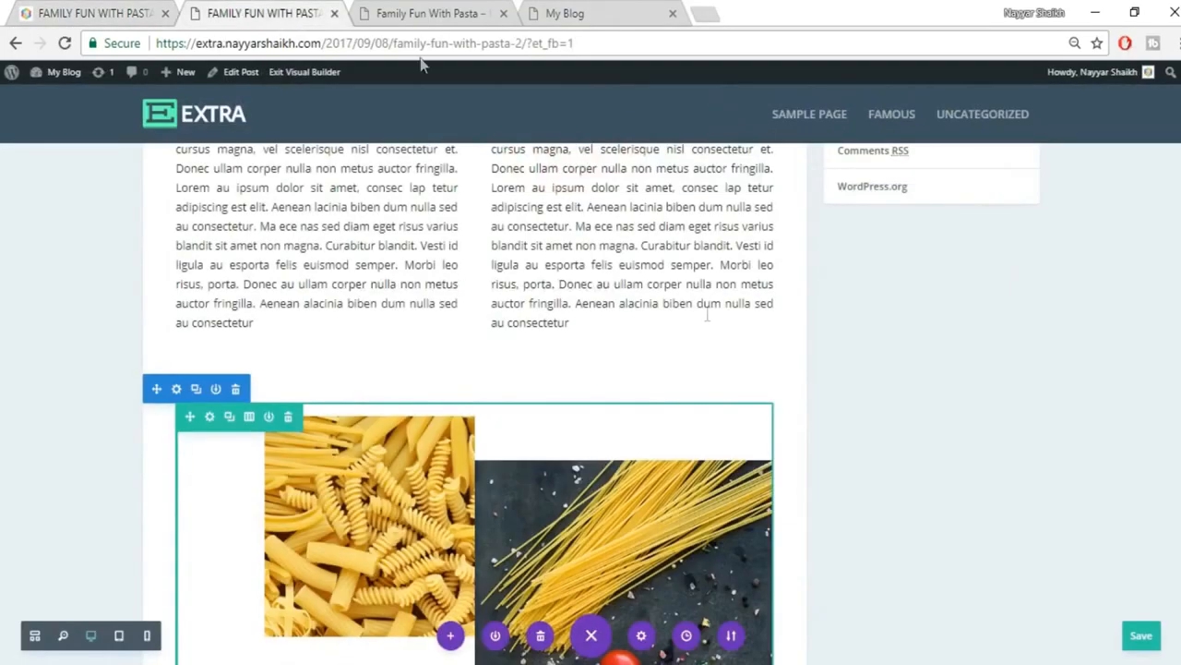
{"action": "scroll", "coordinate": [739, 407], "scroll_direction": "down", "scroll_amount": 5}
{"action": "left_click", "coordinate": [473, 357]}
{"action": "left_click", "coordinate": [391, 305]}
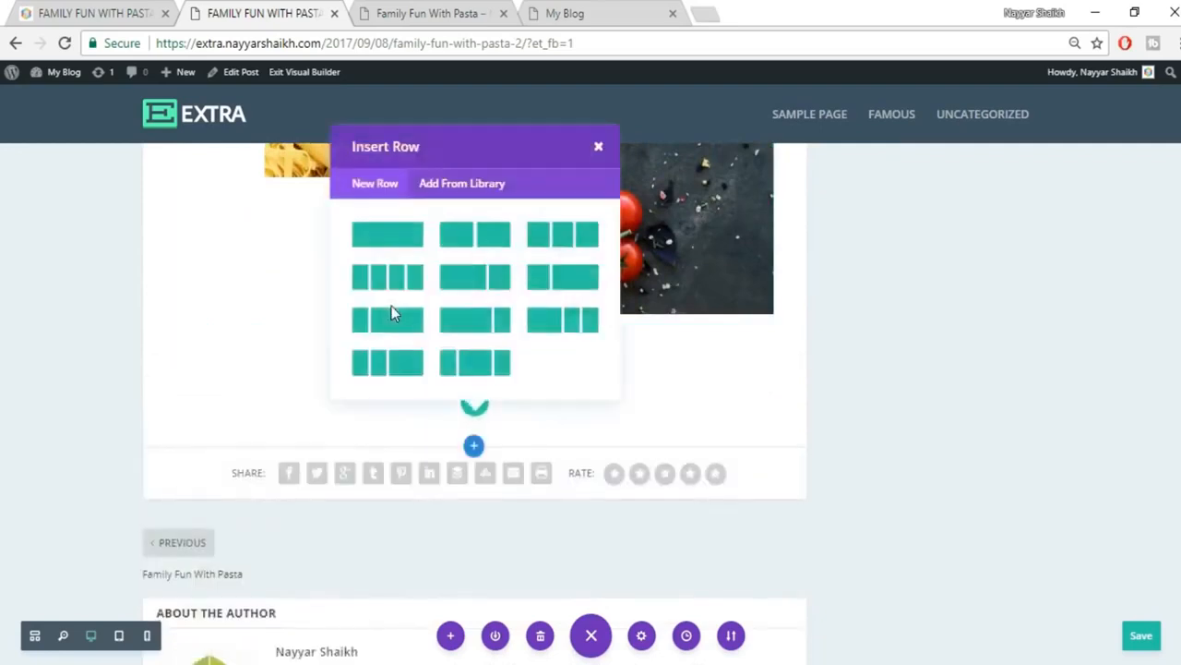
{"action": "left_click", "coordinate": [411, 242]}
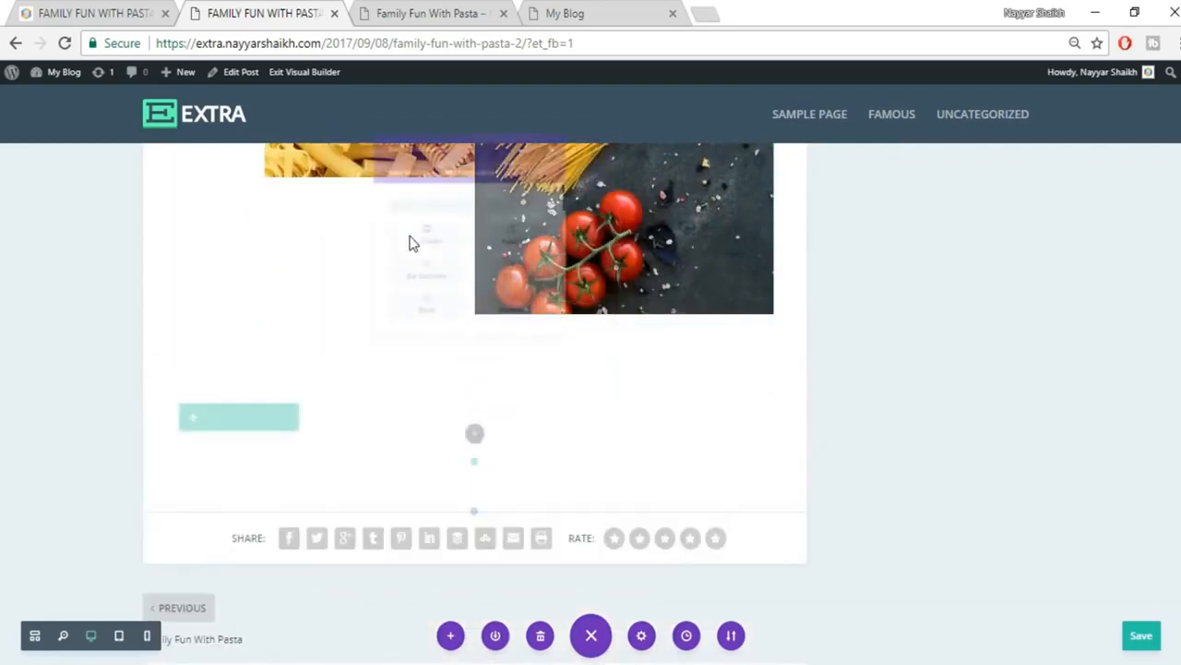
{"action": "type", "text": "tex"}
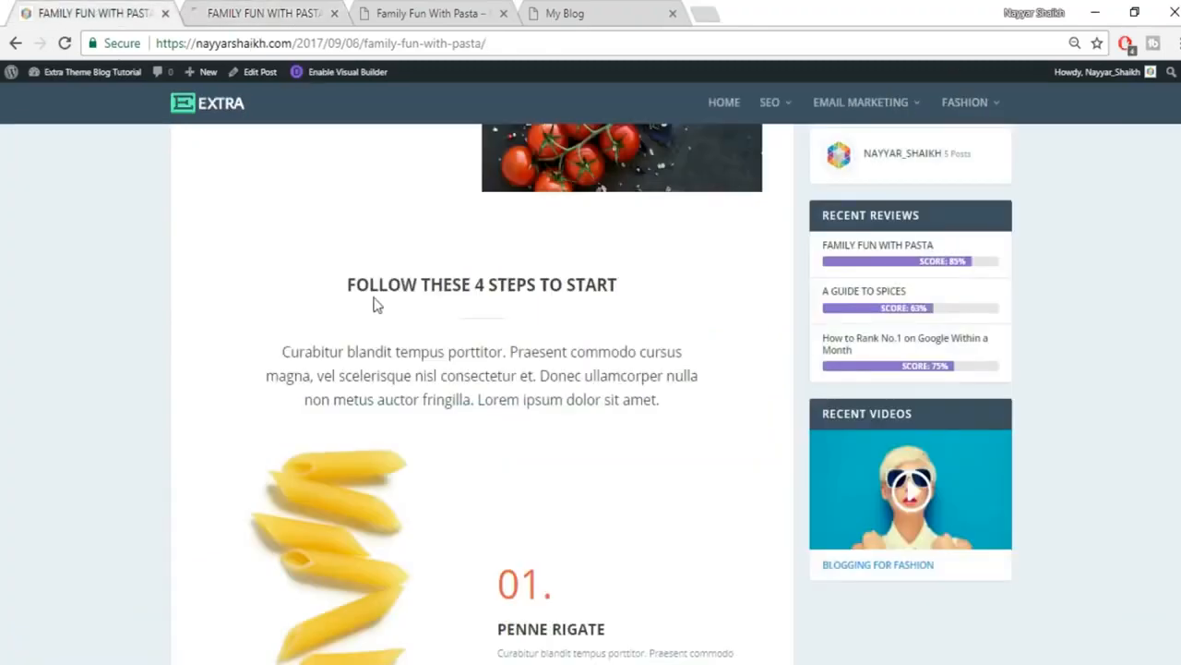
Step: Paste the reference post's 'FOLLOW THESE 4 STEPS TO START' heading into the text block
{"action": "left_click_drag", "start_coordinate": [342, 294], "coordinate": [669, 295]}
{"action": "key", "text": "ctrl+c"}
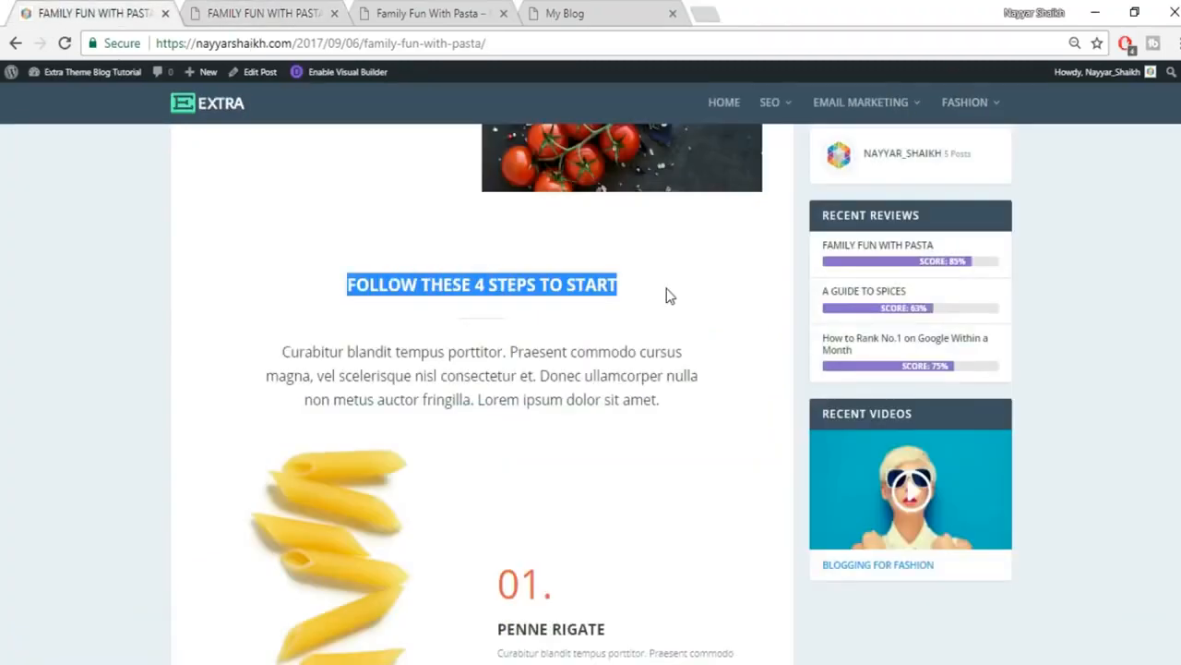
{"action": "left_click", "coordinate": [300, 13]}
{"action": "left_click", "coordinate": [1050, 360]}
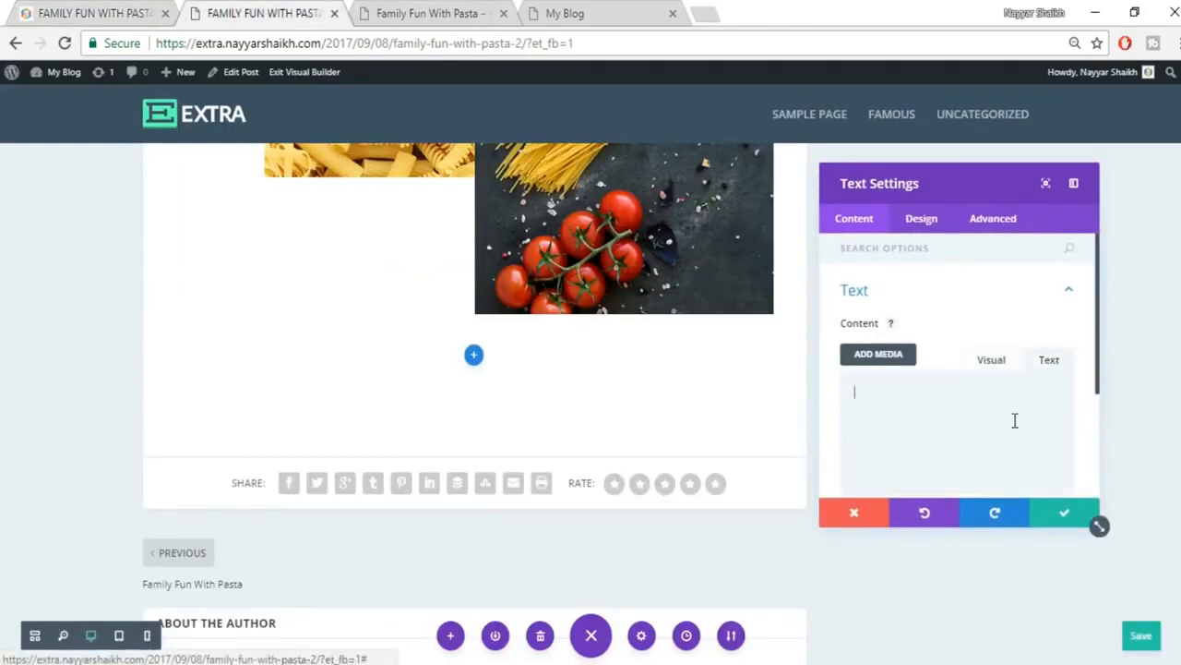
{"action": "key", "text": "ctrl+v"}
{"action": "left_click", "coordinate": [1000, 366]}
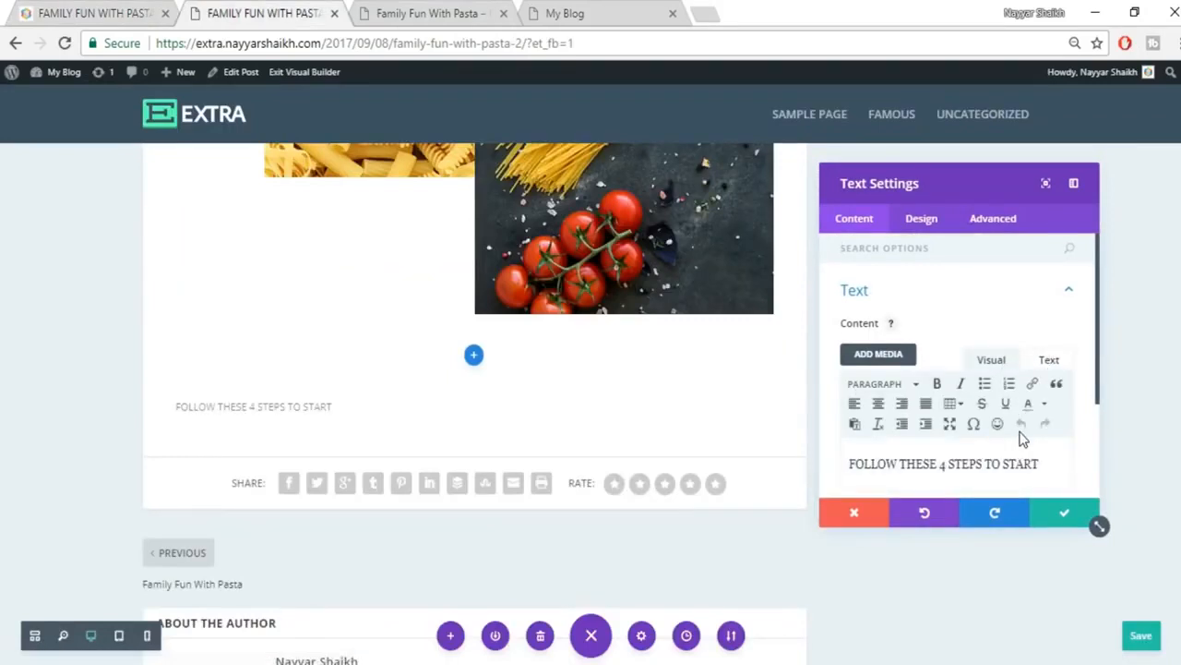
{"action": "scroll", "coordinate": [1021, 438], "scroll_direction": "down", "scroll_amount": 3}
{"action": "left_click", "coordinate": [921, 221]}
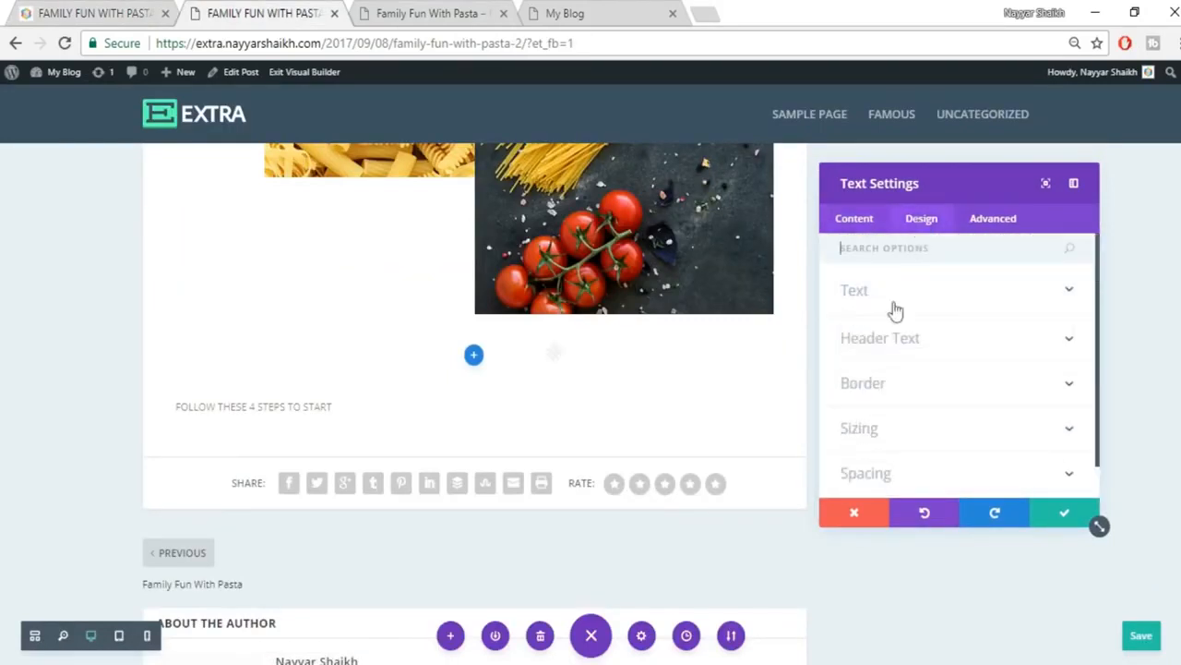
{"action": "left_click", "coordinate": [934, 294]}
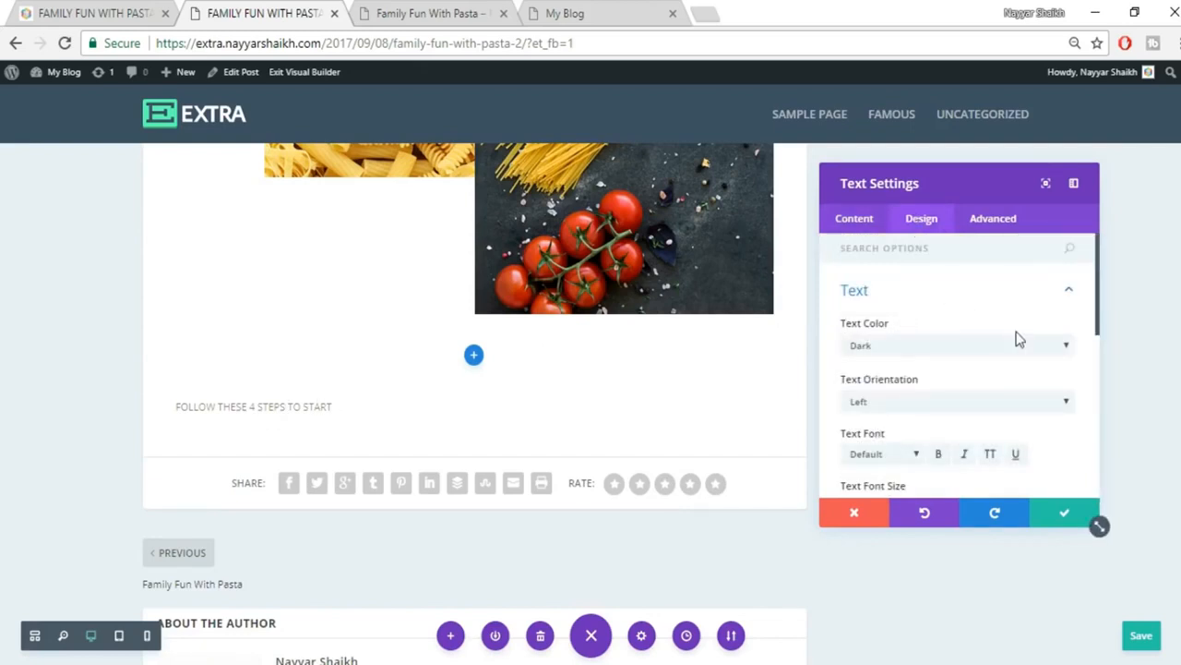
Step: Center the heading text and set its font size to 25px
{"action": "scroll", "coordinate": [1019, 340], "scroll_direction": "down", "scroll_amount": 1}
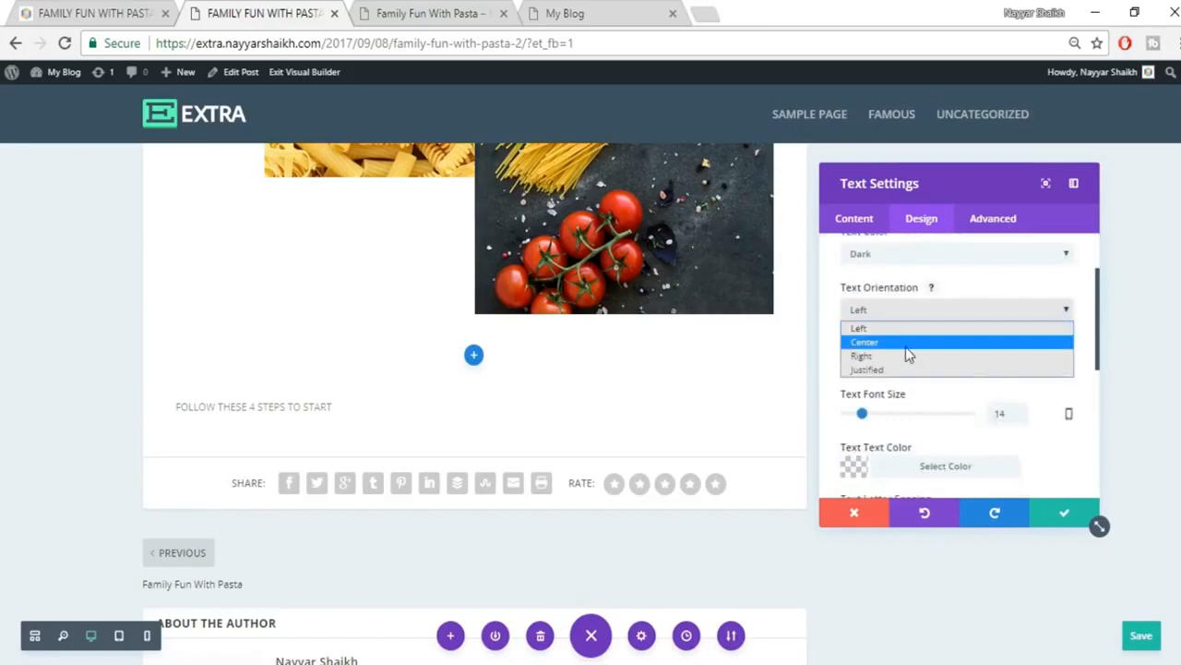
{"action": "left_click", "coordinate": [908, 341]}
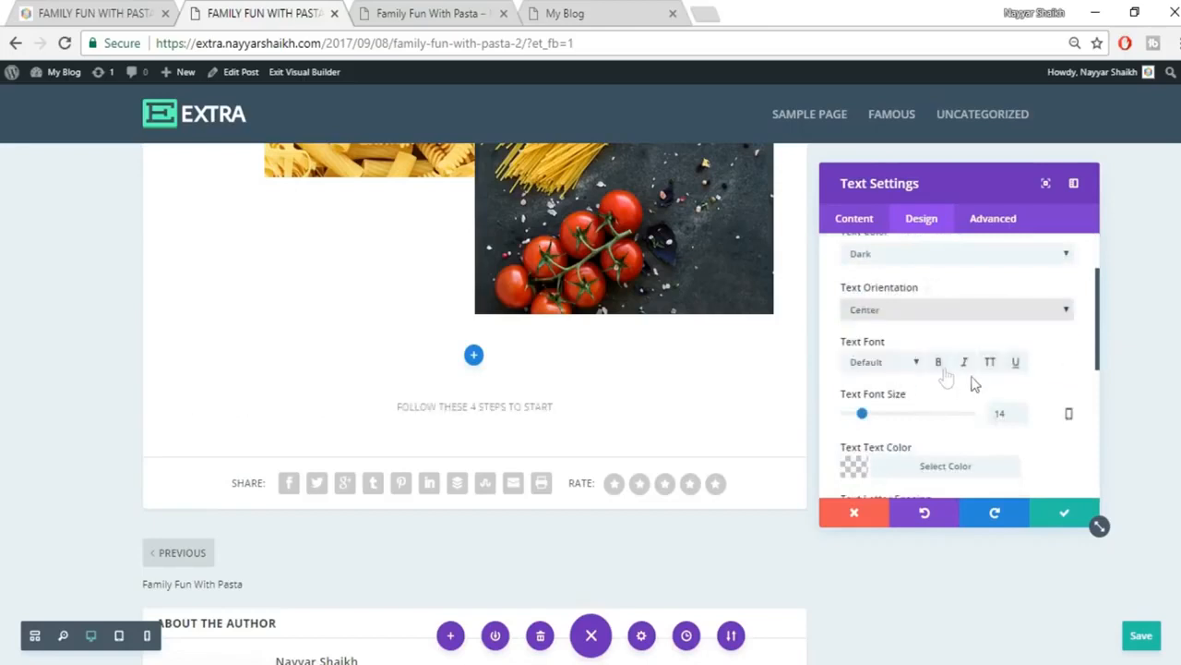
{"action": "scroll", "coordinate": [900, 378], "scroll_direction": "down", "scroll_amount": 2}
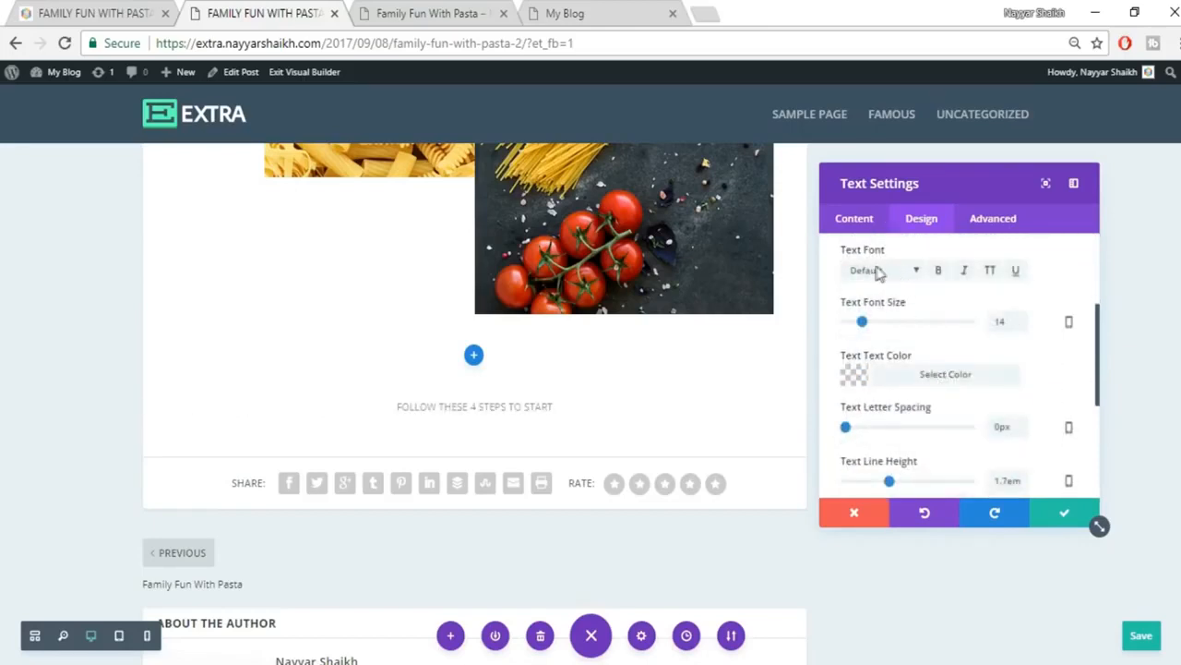
{"action": "left_click_drag", "start_coordinate": [1004, 328], "coordinate": [986, 332]}
{"action": "type", "text": "20"}
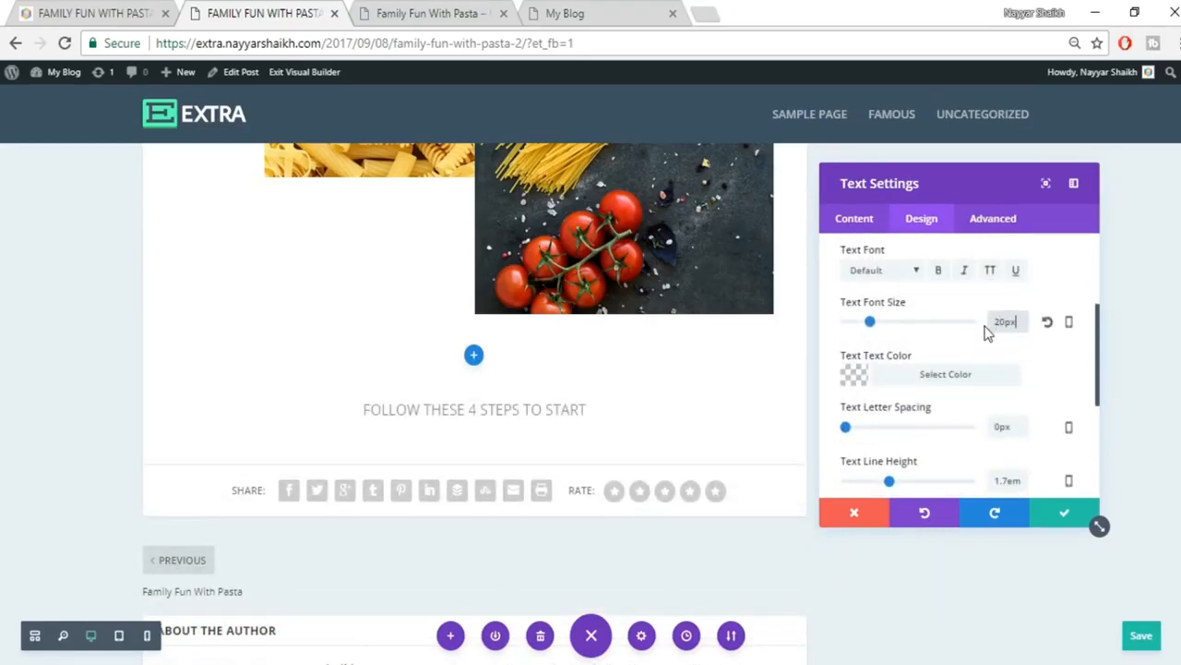
{"action": "left_click_drag", "start_coordinate": [1005, 324], "coordinate": [956, 330]}
{"action": "type", "text": "25"}
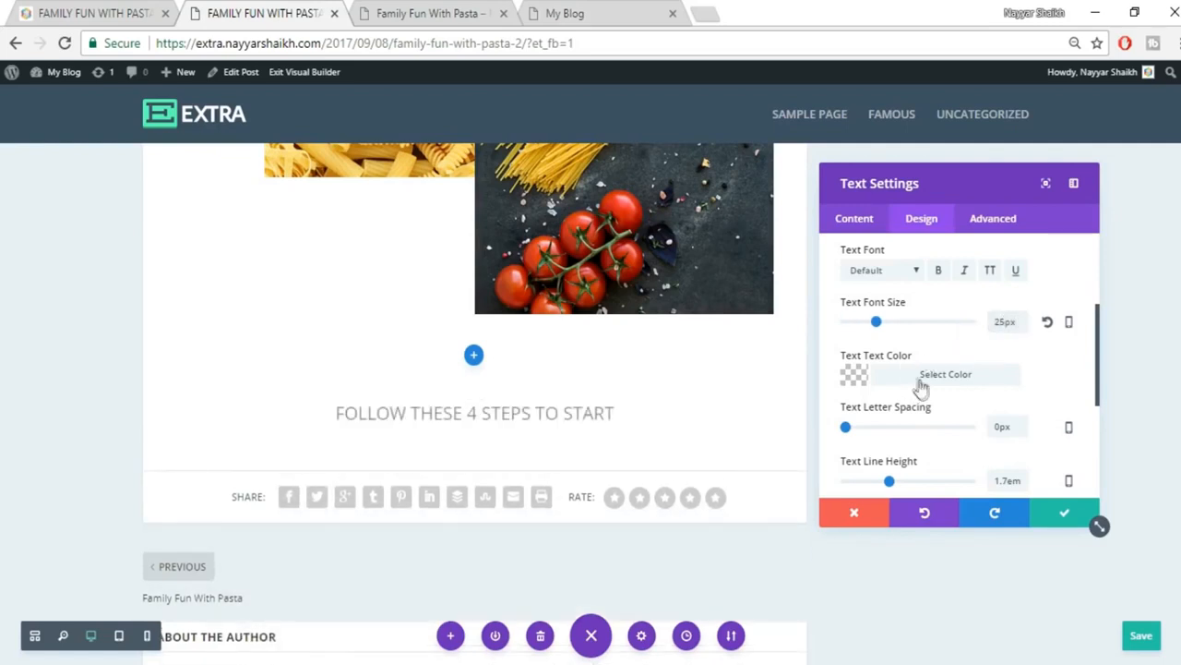
Step: Set the heading text colour to black at 0.85 opacity
{"action": "scroll", "coordinate": [1032, 373], "scroll_direction": "down", "scroll_amount": 2}
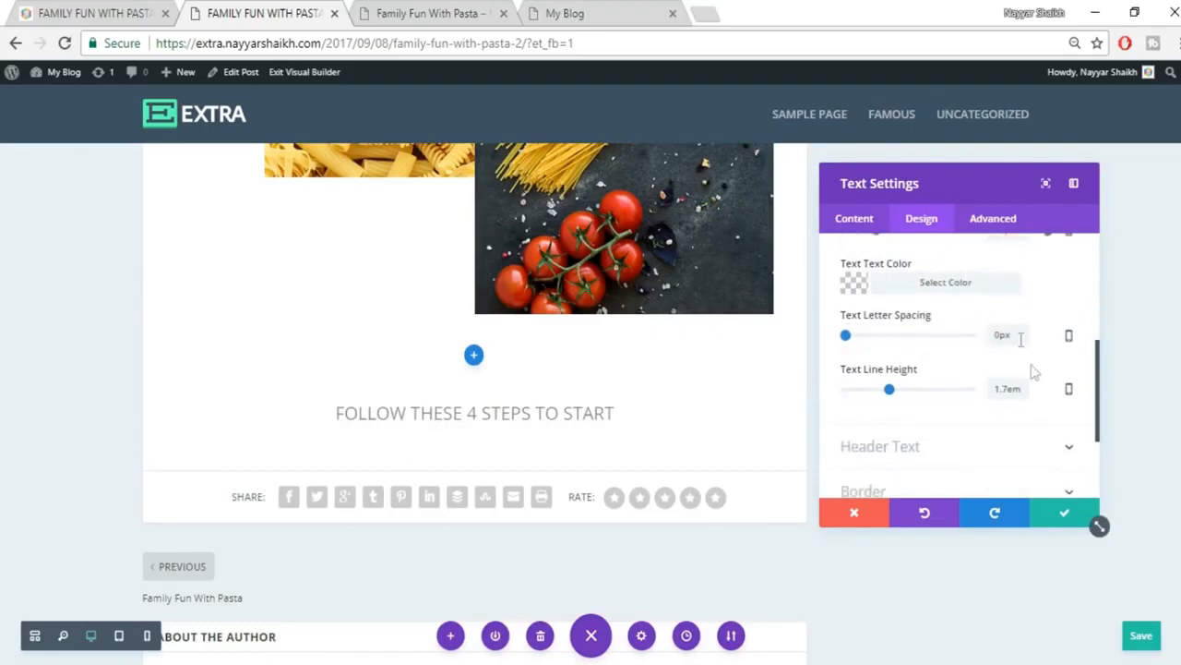
{"action": "left_click", "coordinate": [933, 286]}
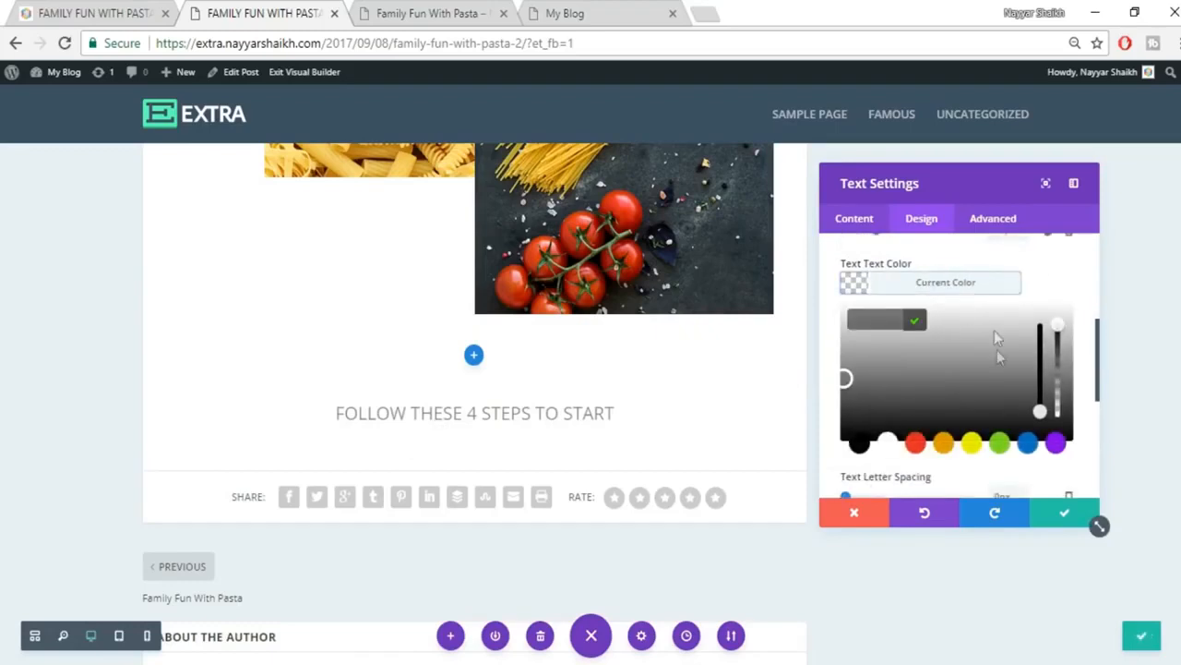
{"action": "left_click", "coordinate": [915, 447]}
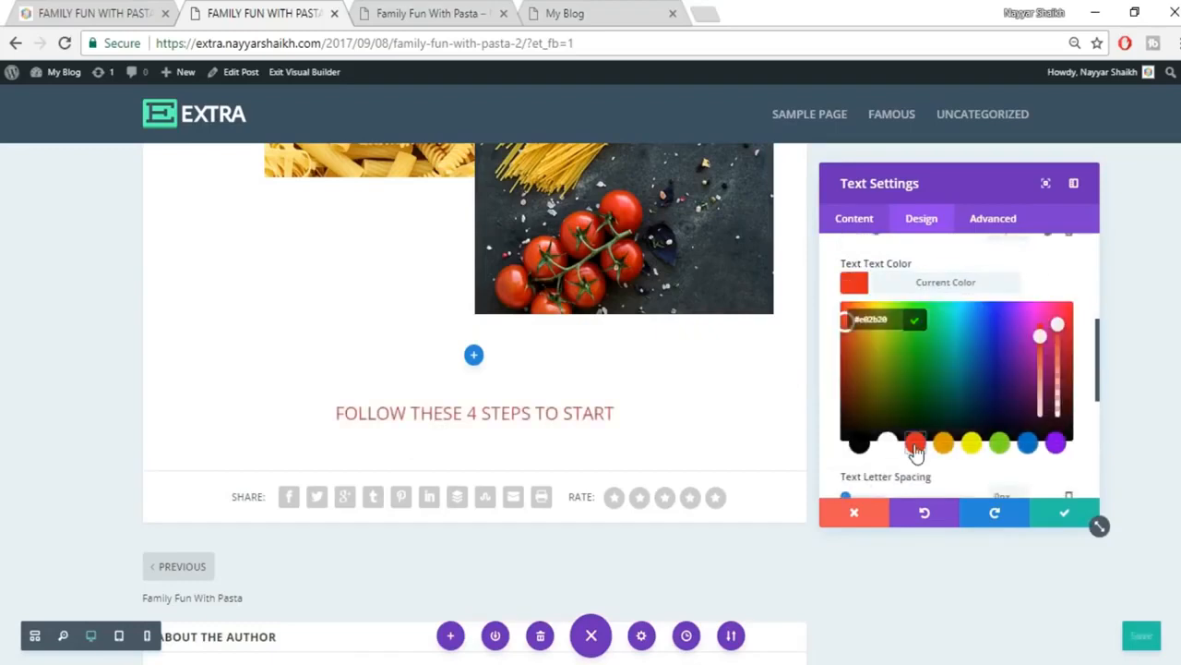
{"action": "left_click", "coordinate": [974, 448]}
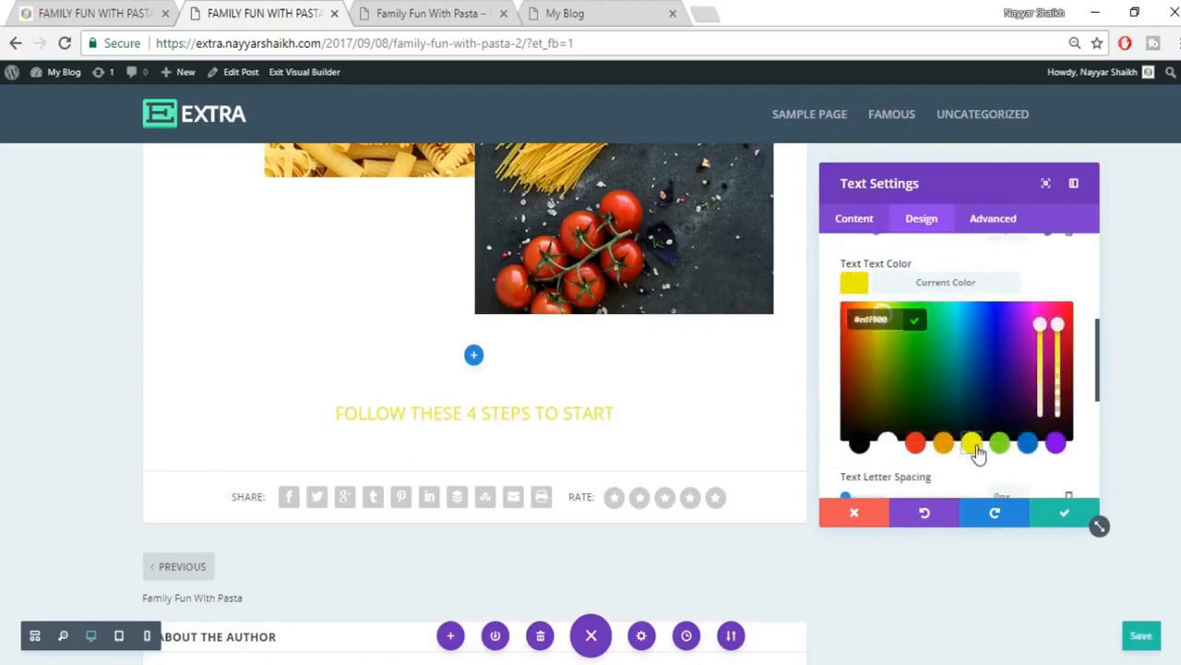
{"action": "left_click", "coordinate": [859, 445]}
{"action": "mouse_move", "coordinate": [1060, 325]}
{"action": "left_mouse_down"}
{"action": "mouse_move", "coordinate": [1057, 355]}
{"action": "mouse_move", "coordinate": [1057, 338]}
{"action": "left_mouse_up"}
Step: Check the reference heading's style and set the heading font to bold
{"action": "left_click", "coordinate": [59, 11]}
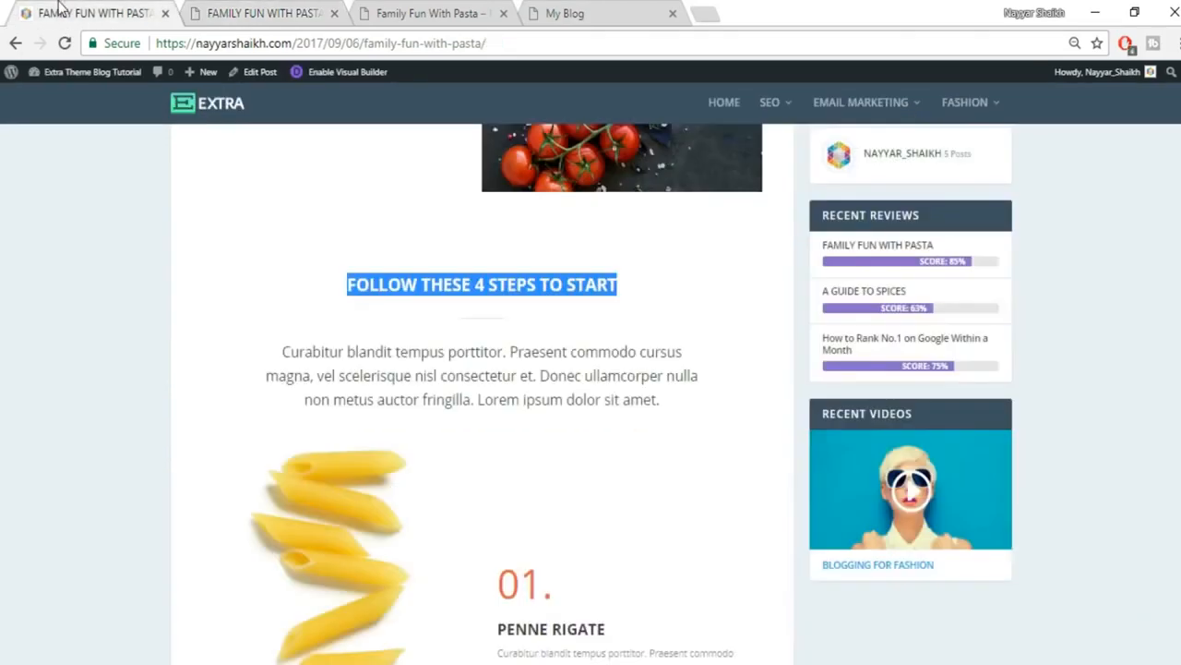
{"action": "left_click", "coordinate": [417, 277]}
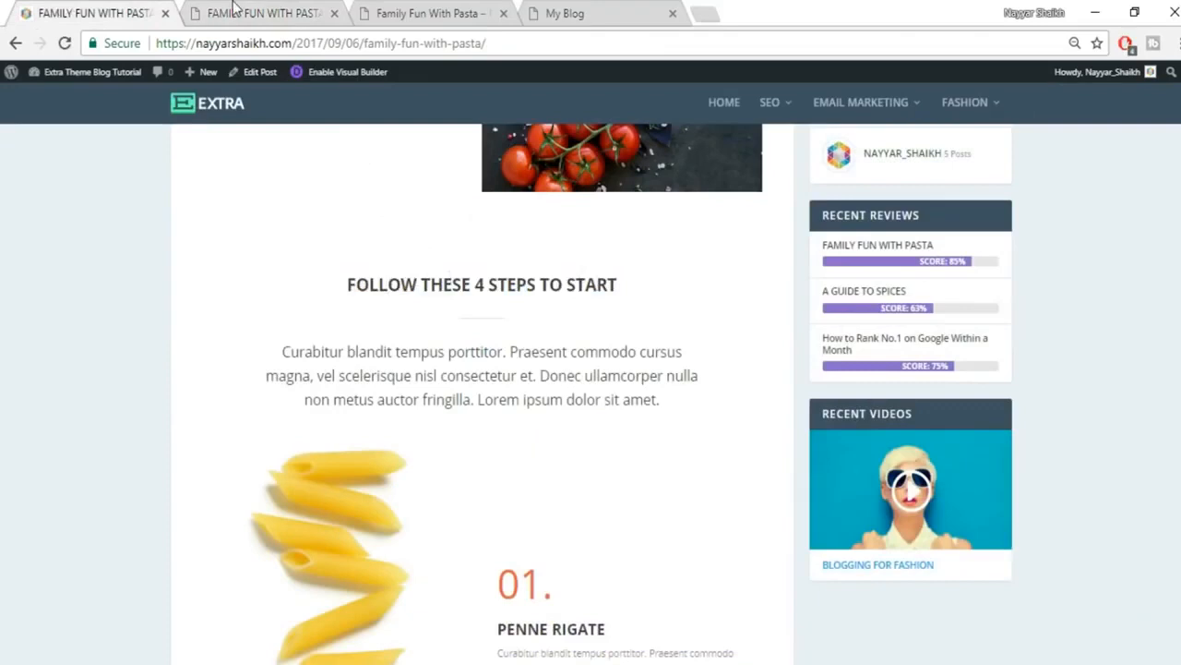
{"action": "left_click", "coordinate": [235, 11]}
{"action": "scroll", "coordinate": [956, 305], "scroll_direction": "up", "scroll_amount": 4}
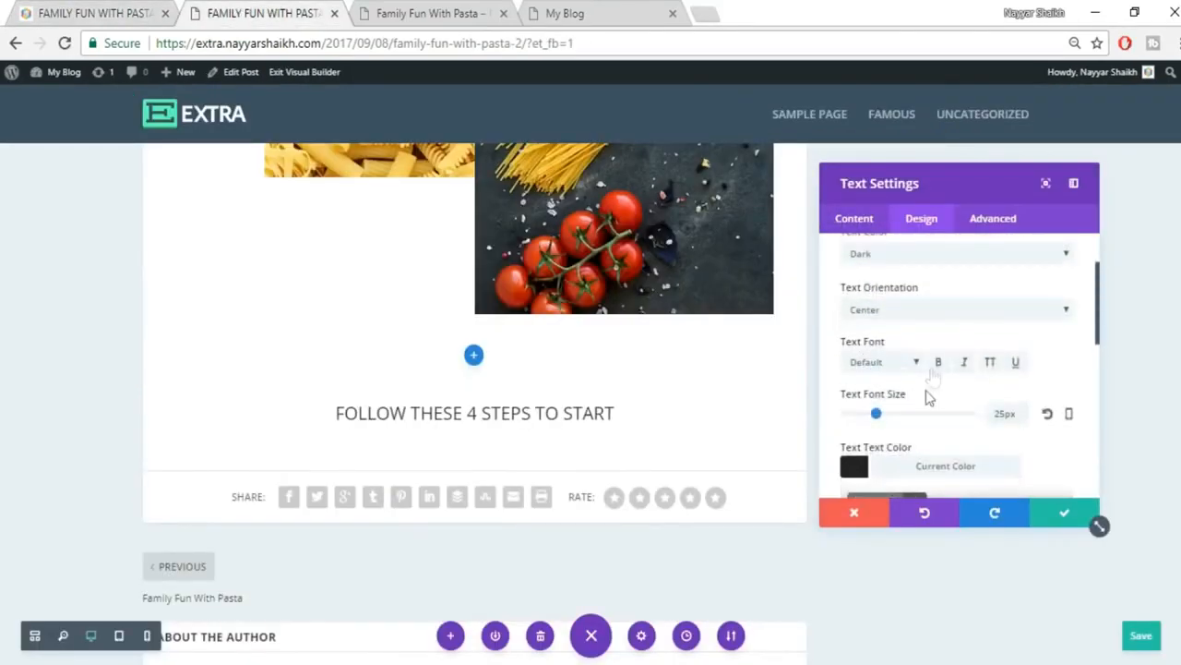
{"action": "left_click", "coordinate": [939, 361]}
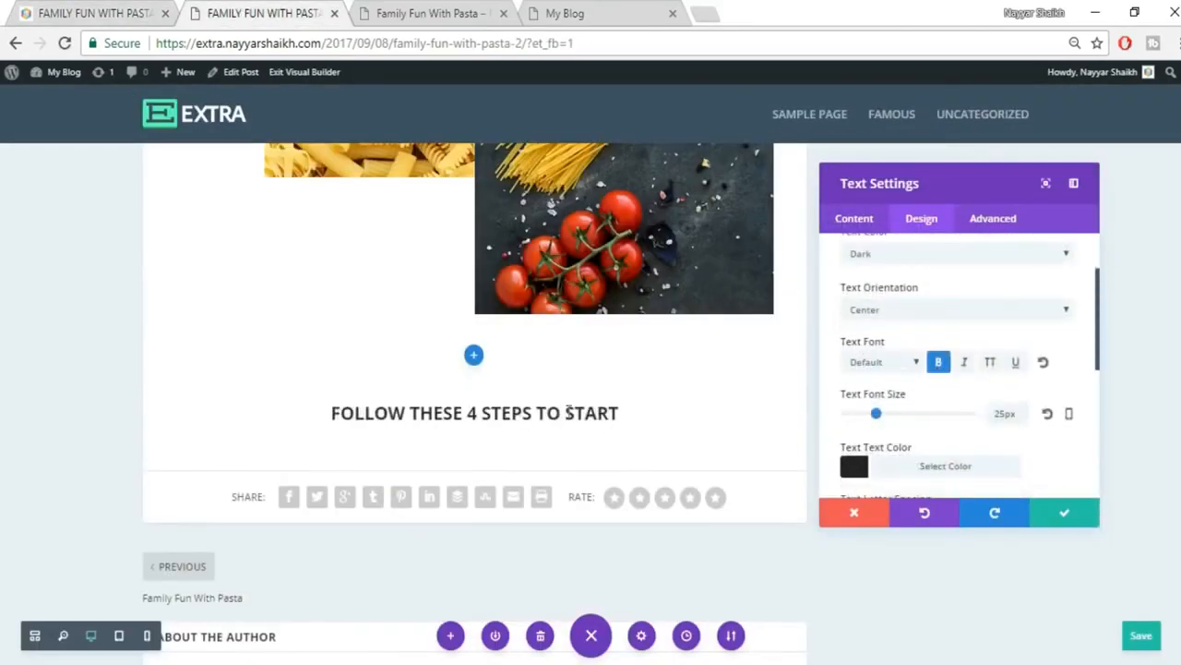
Step: Compare the bold heading with the reference post and return to the text block's content editor
{"action": "left_click", "coordinate": [97, 11]}
{"action": "left_click", "coordinate": [265, 12]}
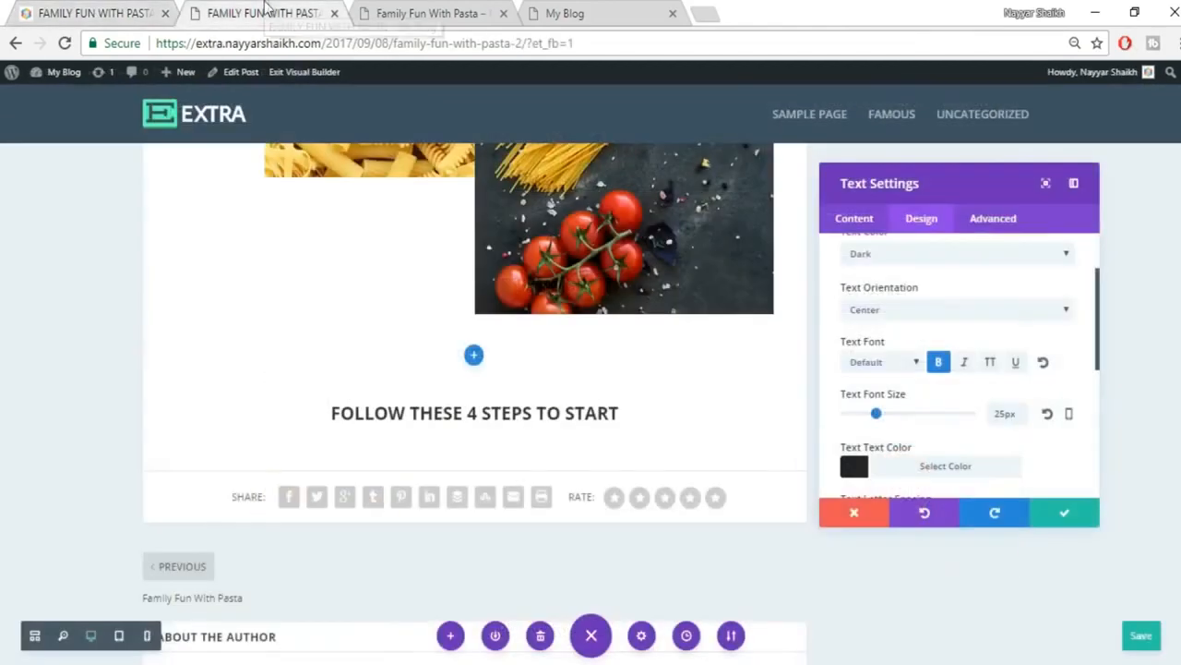
{"action": "scroll", "coordinate": [1049, 465], "scroll_direction": "down", "scroll_amount": 2}
{"action": "scroll", "coordinate": [1049, 465], "scroll_direction": "down", "scroll_amount": 3}
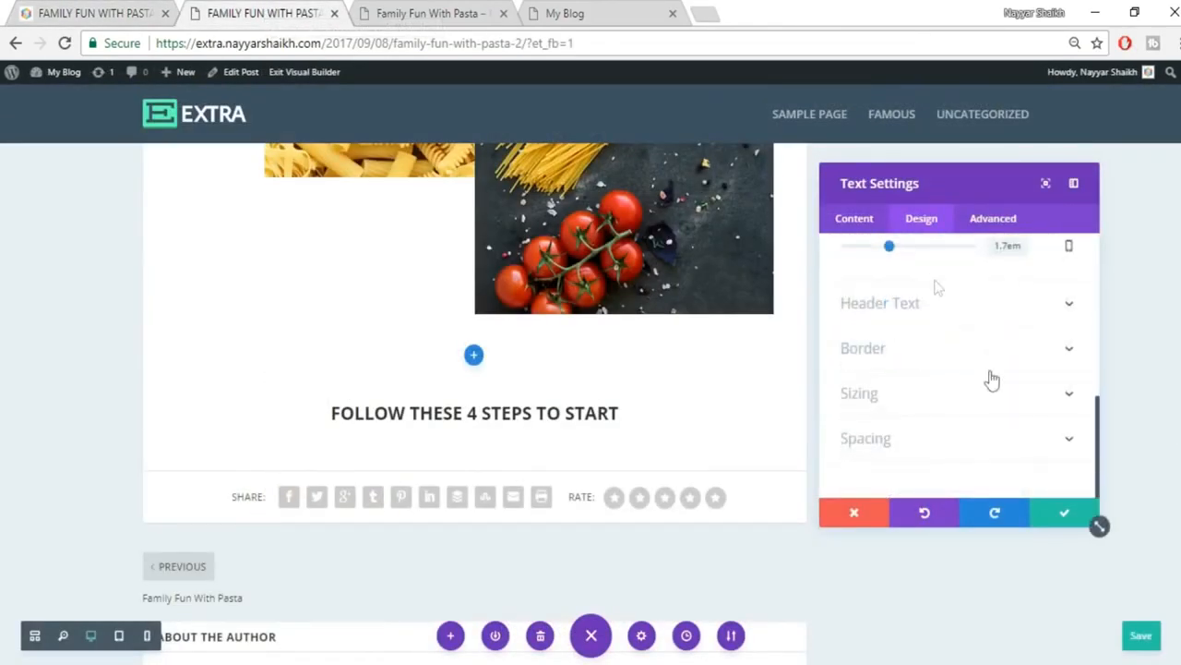
{"action": "left_click", "coordinate": [854, 218]}
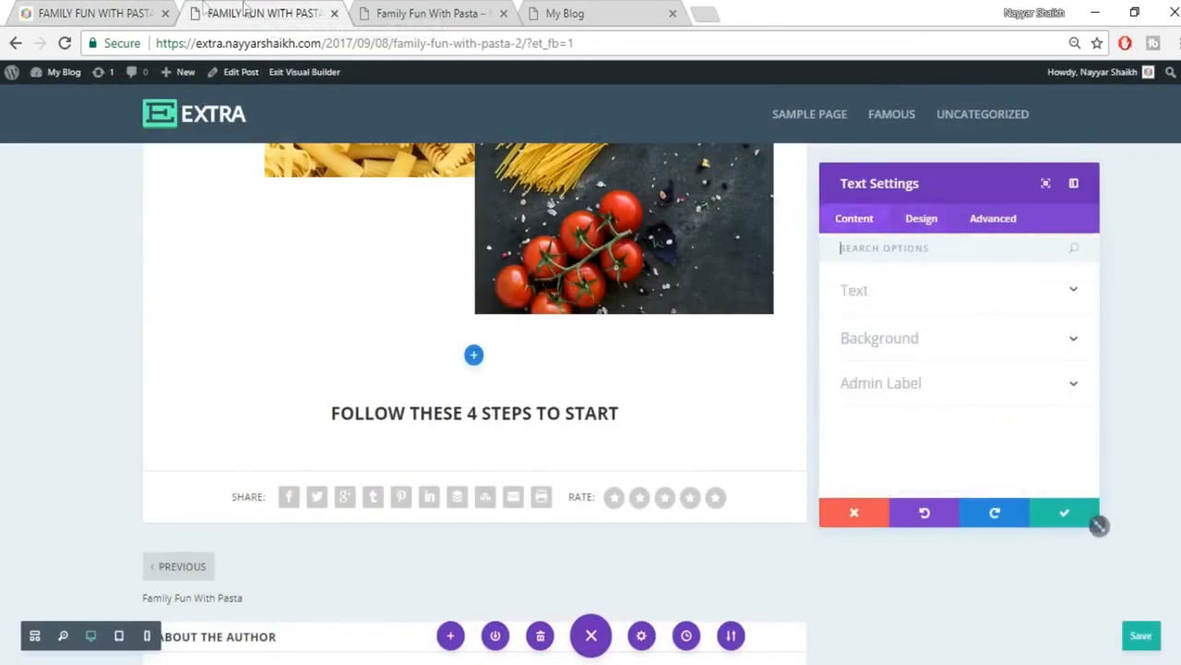
{"action": "left_click", "coordinate": [92, 12]}
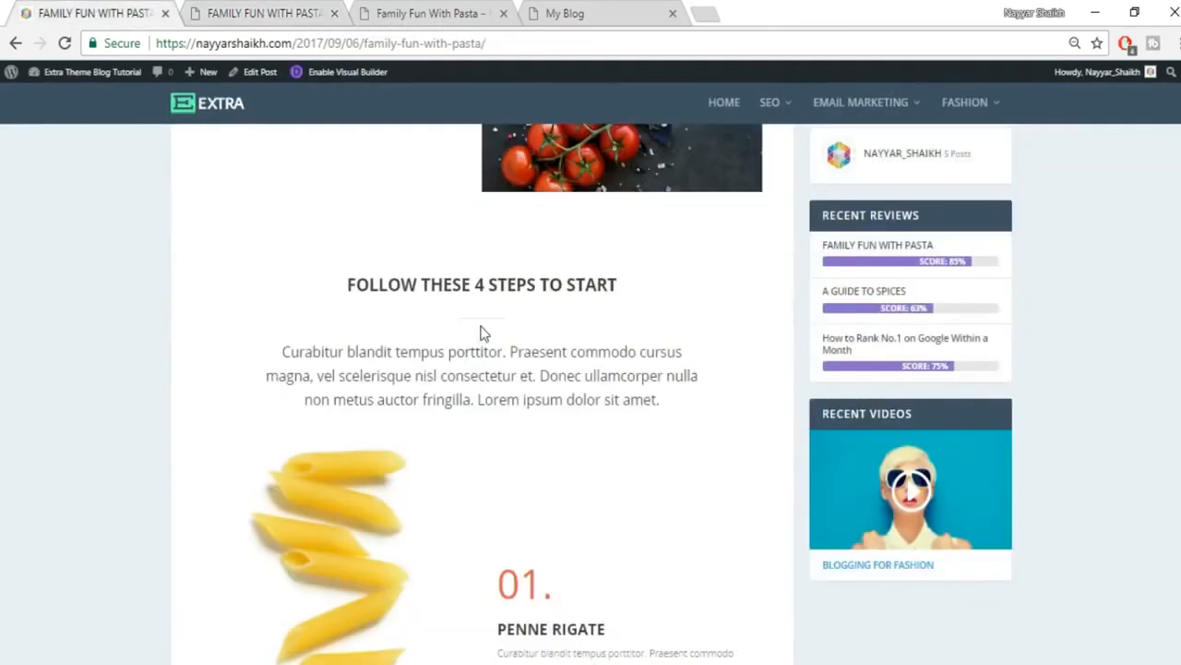
{"action": "left_click", "coordinate": [304, 11]}
{"action": "left_click", "coordinate": [914, 303]}
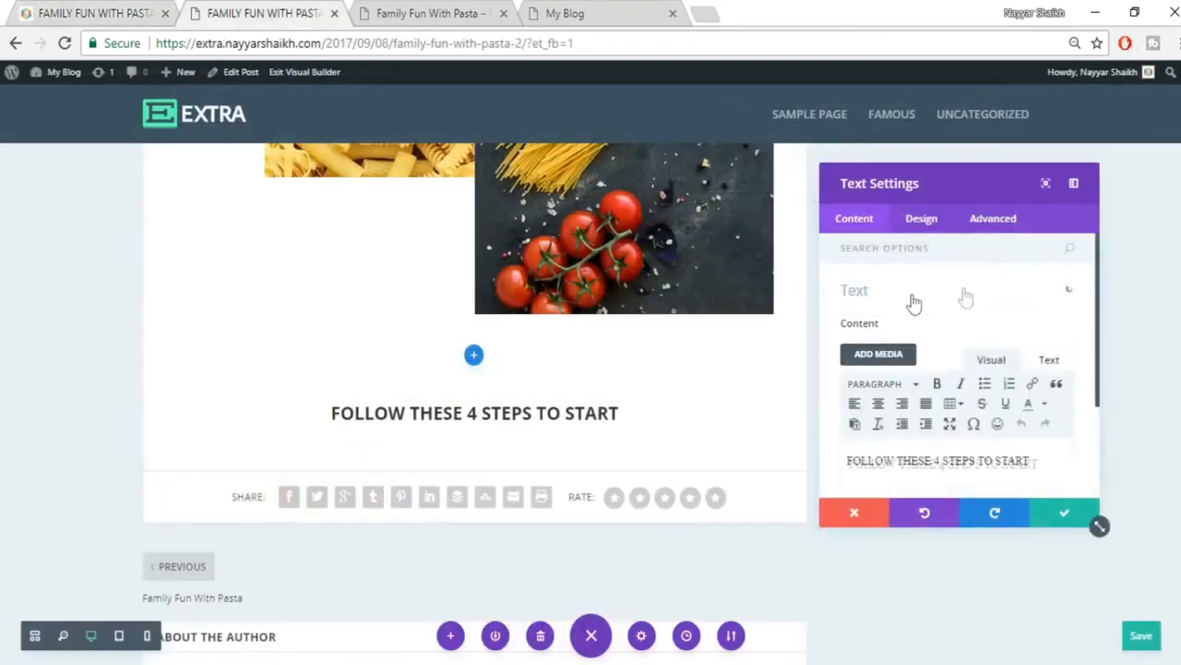
{"action": "scroll", "coordinate": [1016, 410], "scroll_direction": "down", "scroll_amount": 1}
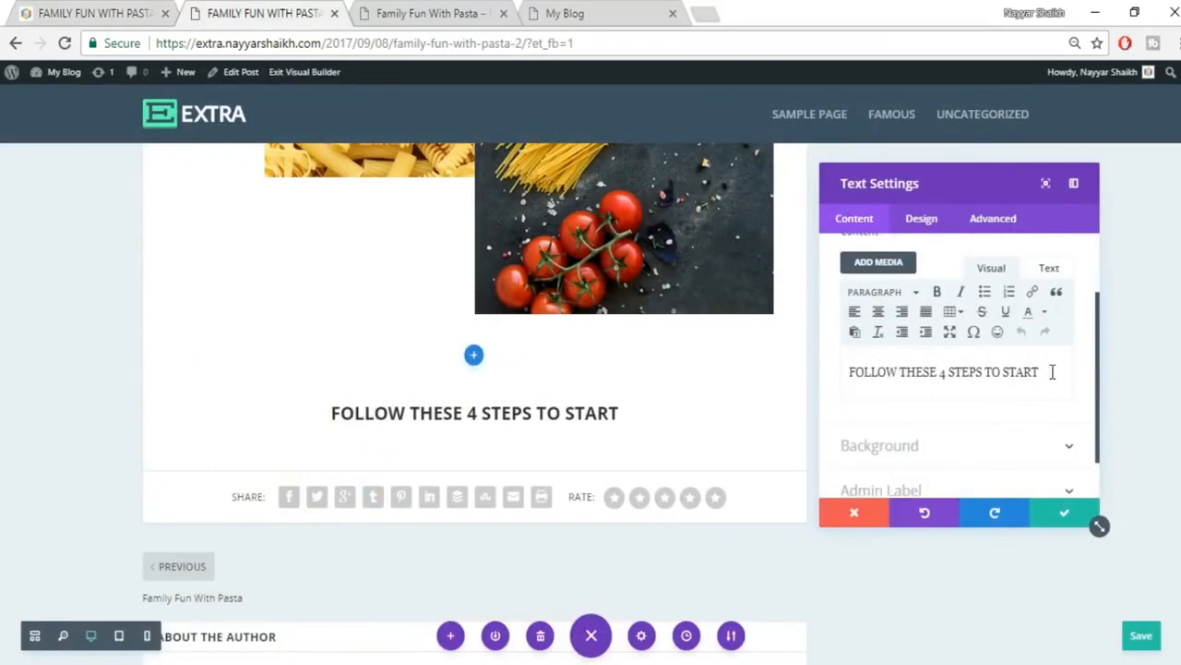
Step: Upload divider2.jpg and insert it into the heading's text block
{"action": "left_click", "coordinate": [886, 266]}
{"action": "left_click", "coordinate": [224, 131]}
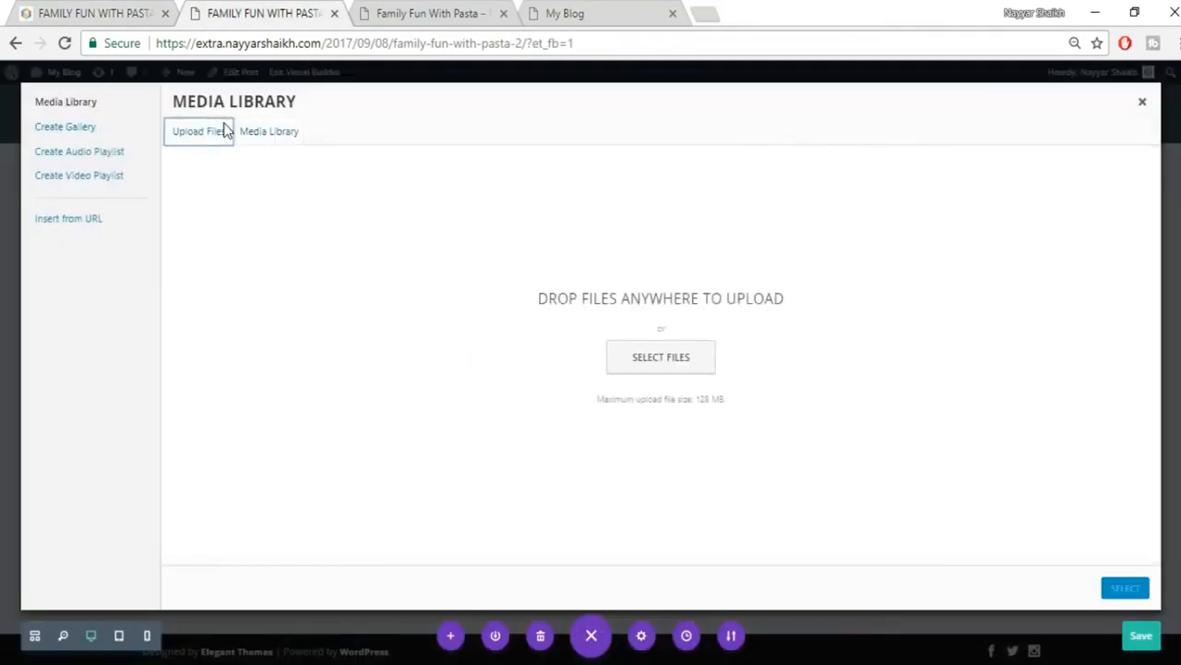
{"action": "left_click", "coordinate": [703, 358]}
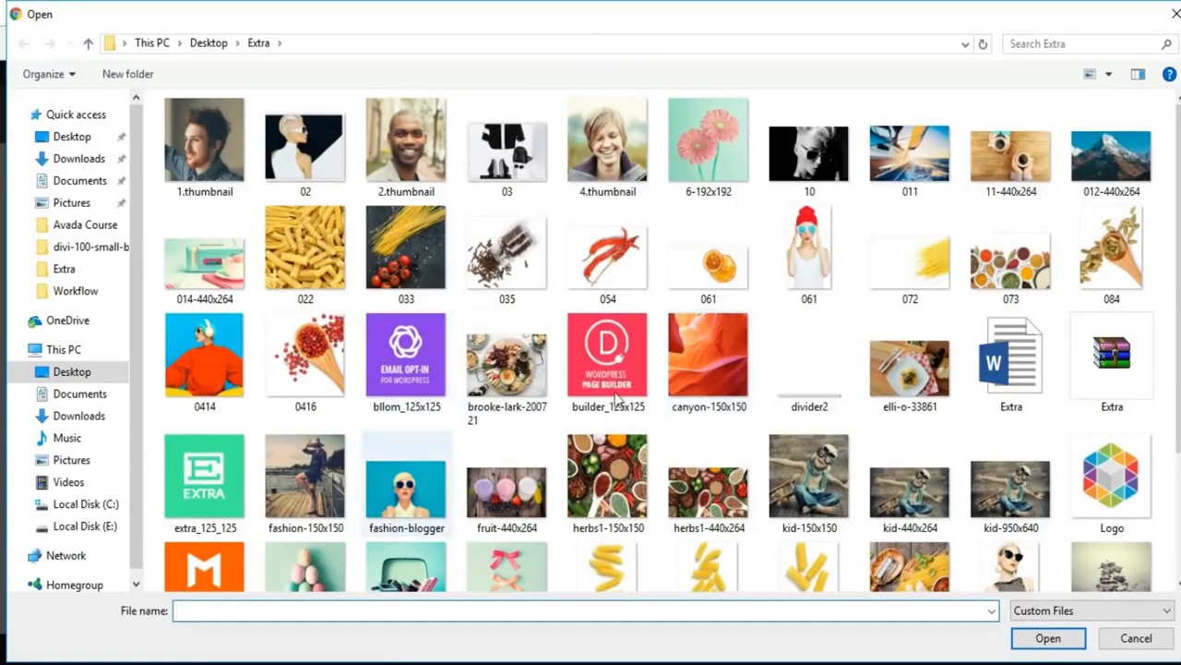
{"action": "left_click", "coordinate": [805, 401]}
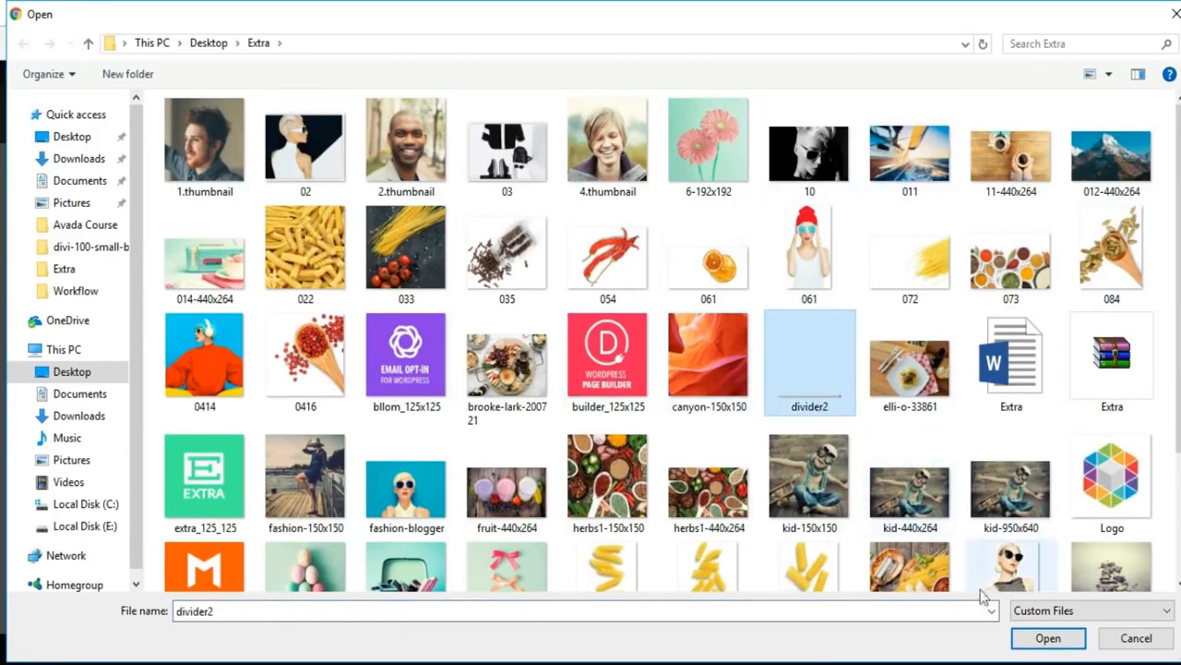
{"action": "left_click", "coordinate": [1048, 637]}
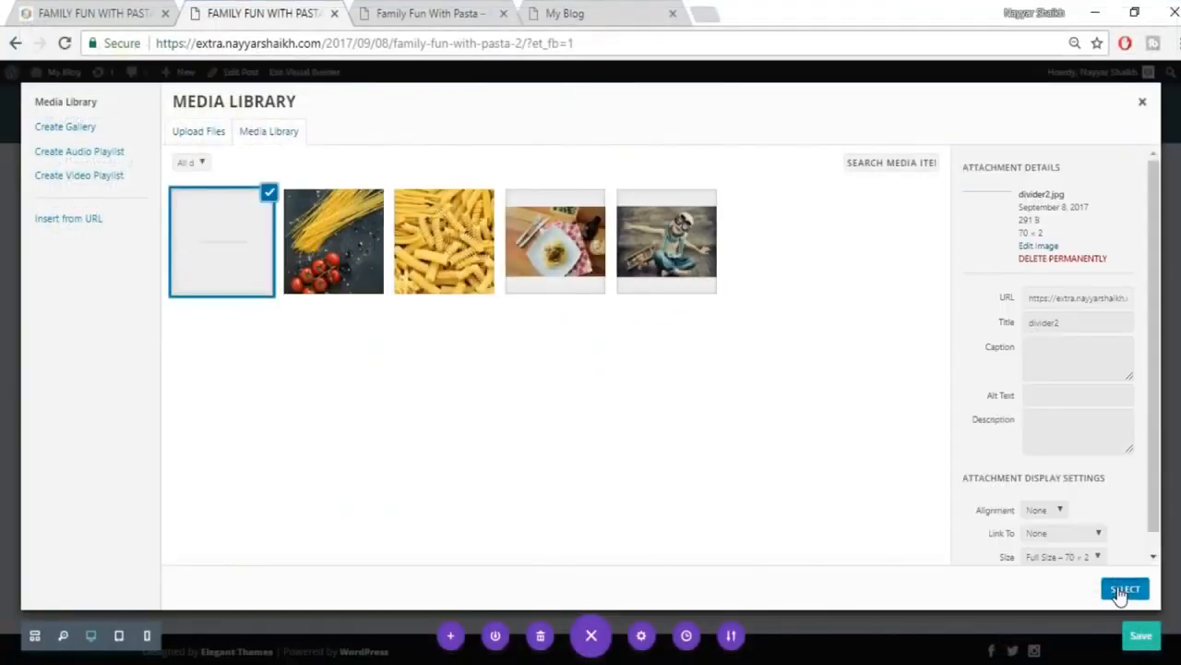
{"action": "left_click", "coordinate": [1125, 588]}
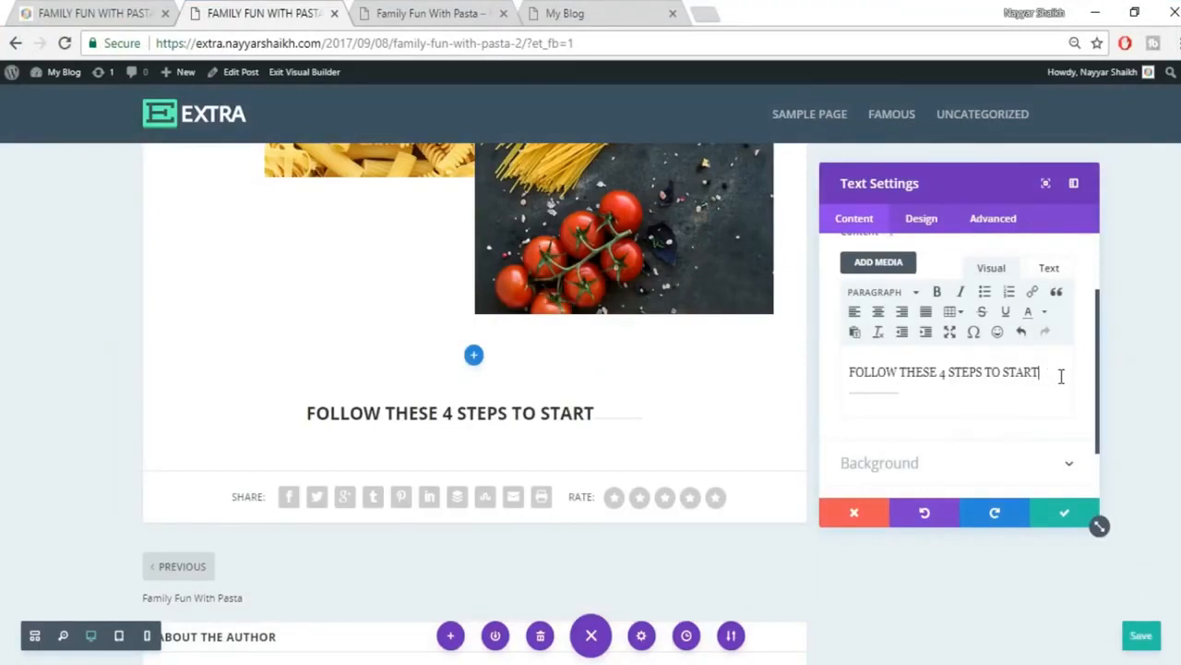
Step: Move the divider onto its own line below the heading and save the module
{"action": "key", "text": "Return"}
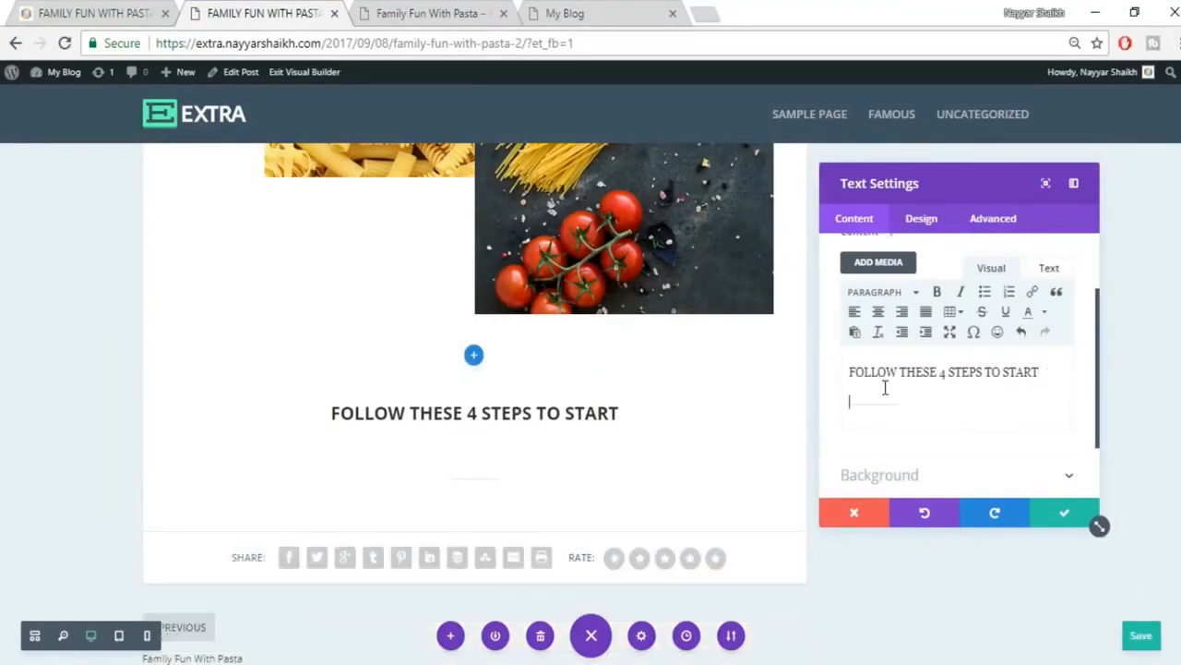
{"action": "key", "text": "BackSpace"}
{"action": "key", "text": "Return"}
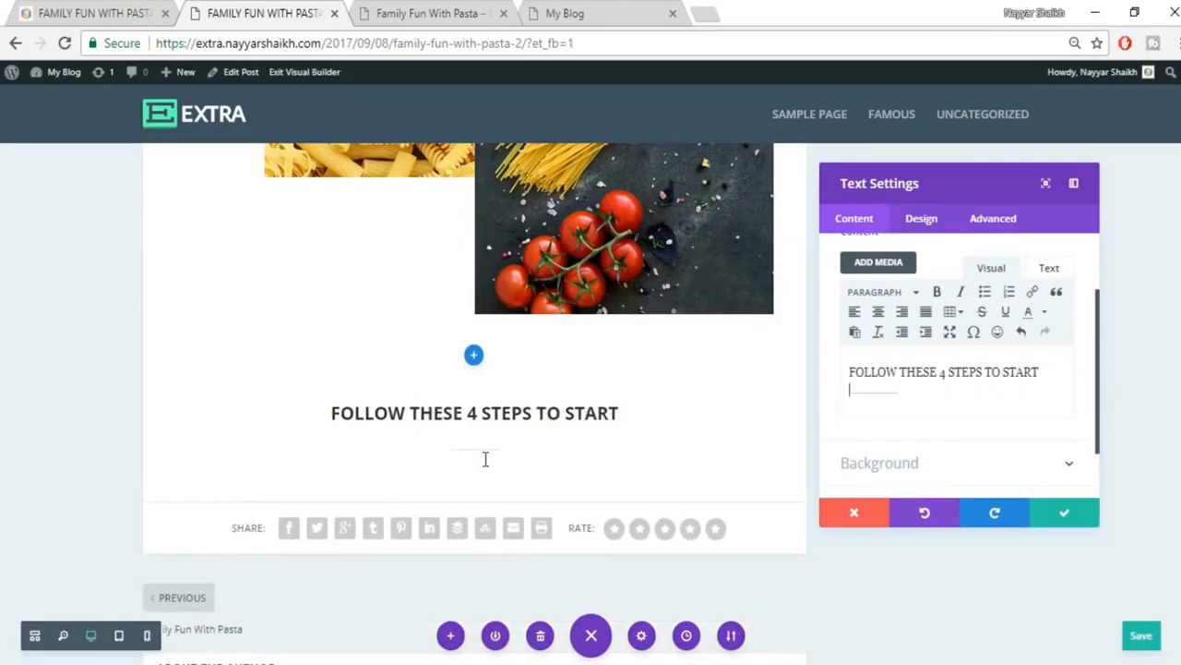
{"action": "left_click", "coordinate": [1066, 517]}
{"action": "scroll", "coordinate": [1057, 486], "scroll_direction": "down", "scroll_amount": 2}
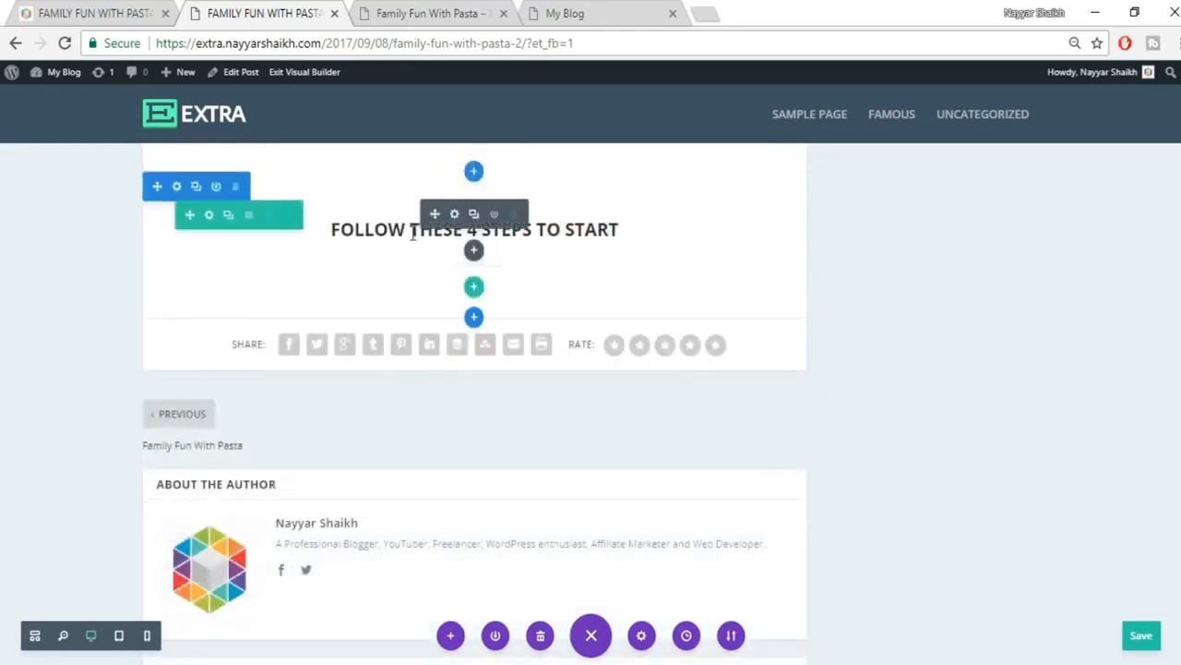
{"action": "left_click", "coordinate": [123, 13]}
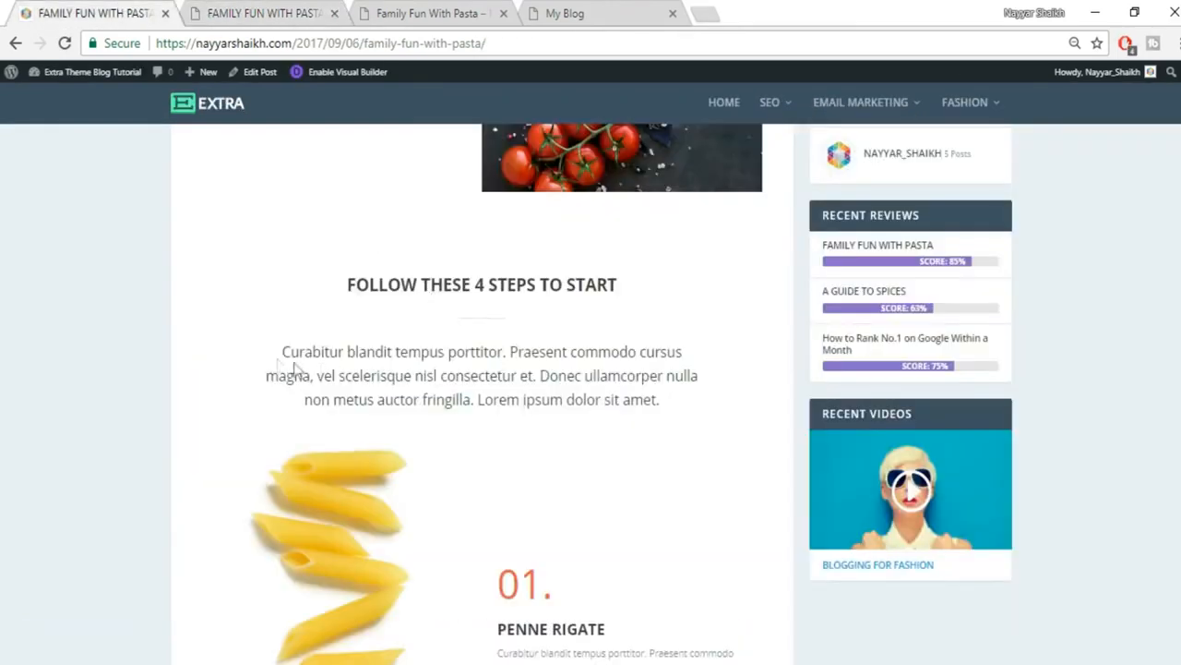
{"action": "left_click_drag", "start_coordinate": [280, 358], "coordinate": [722, 402]}
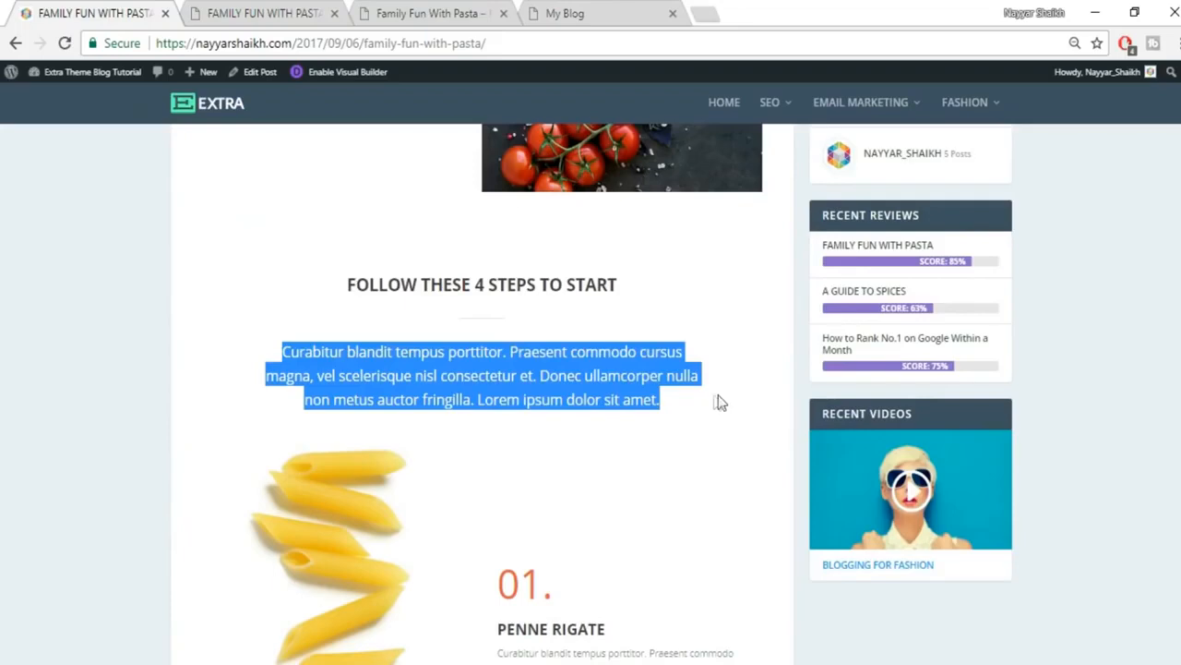
{"action": "left_click", "coordinate": [295, 13]}
{"action": "mouse_move", "coordinate": [476, 255]}
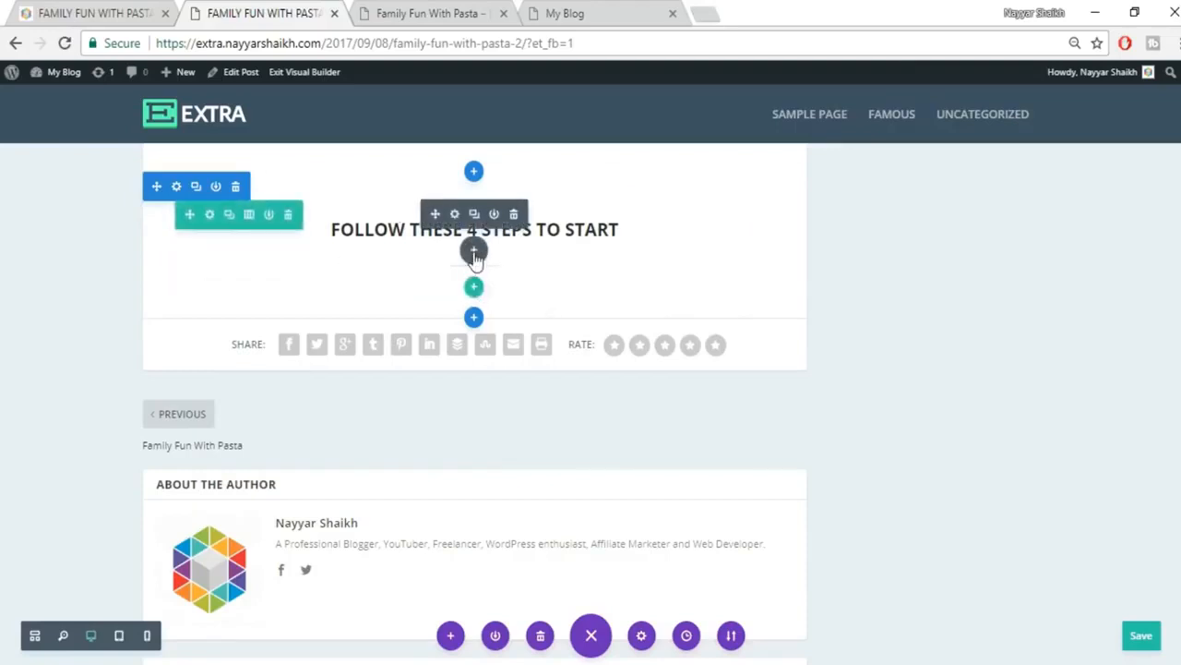
Step: Add a Text module with placeholder text under the steps heading
{"action": "left_click", "coordinate": [473, 253]}
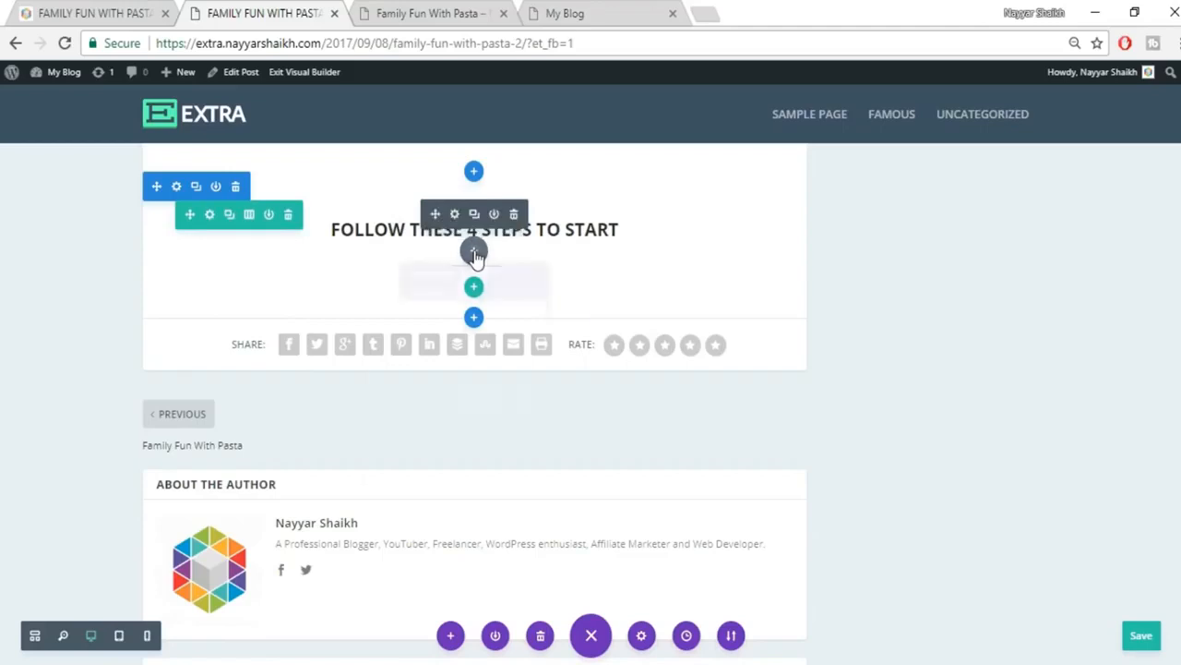
{"action": "type", "text": "tex"}
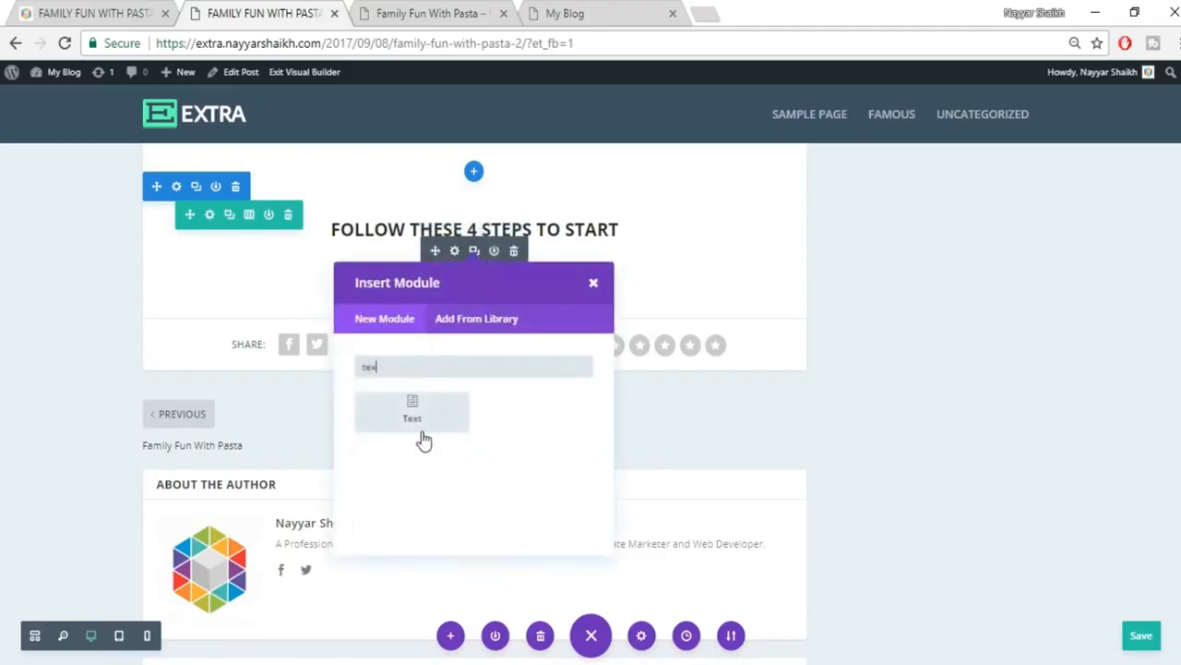
{"action": "left_click", "coordinate": [421, 434]}
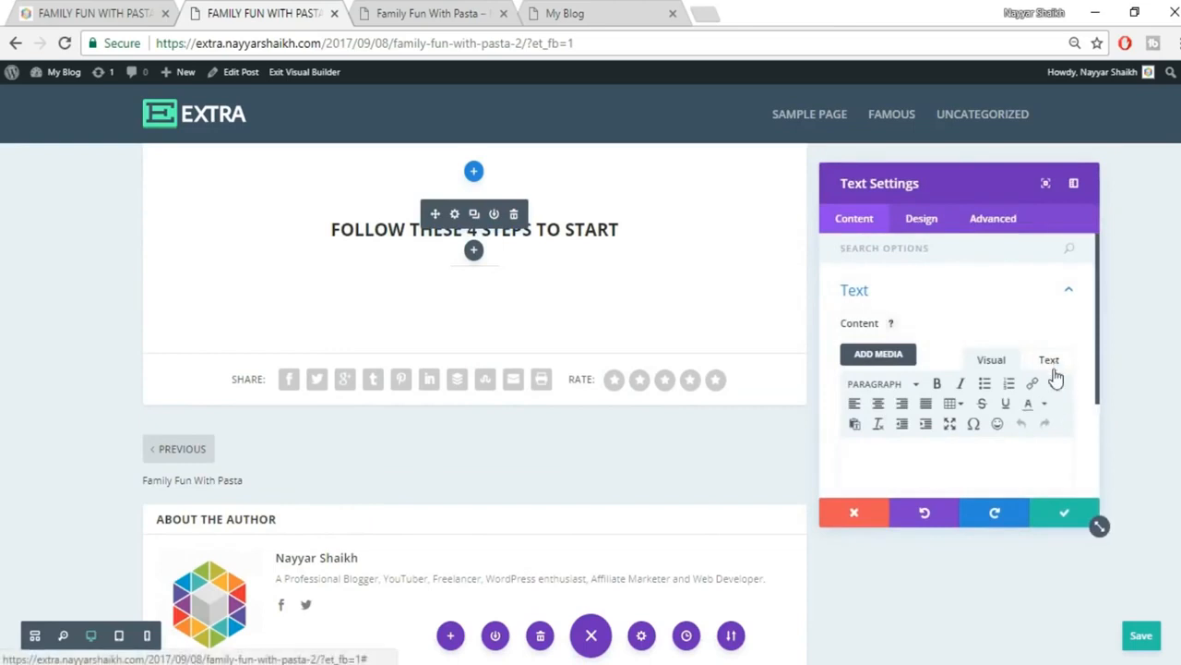
{"action": "left_click", "coordinate": [993, 364]}
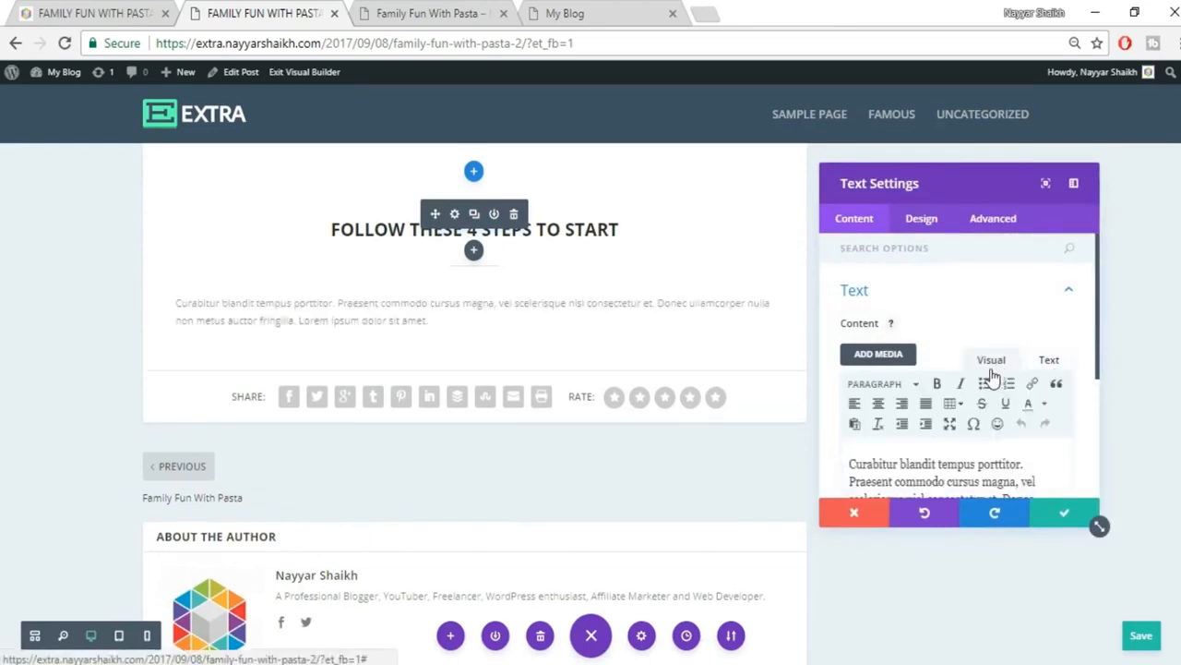
Step: Set the paragraph's font size to 18px and its text colour to black
{"action": "left_click", "coordinate": [921, 219]}
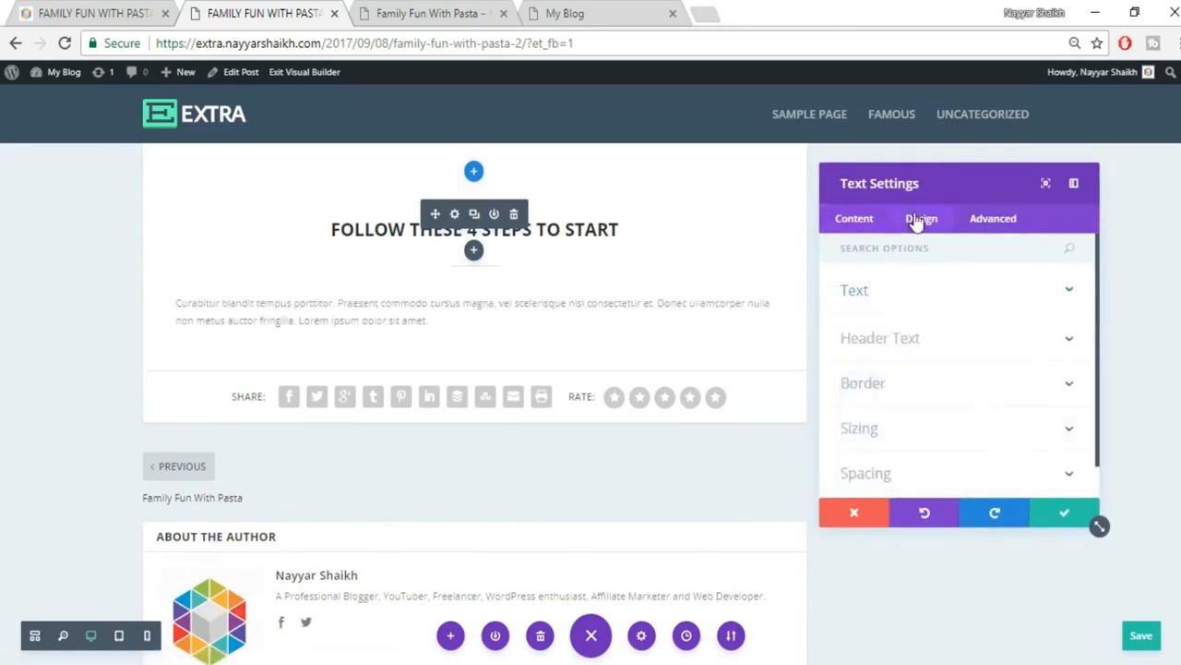
{"action": "left_click", "coordinate": [943, 304]}
{"action": "scroll", "coordinate": [1010, 335], "scroll_direction": "down", "scroll_amount": 3}
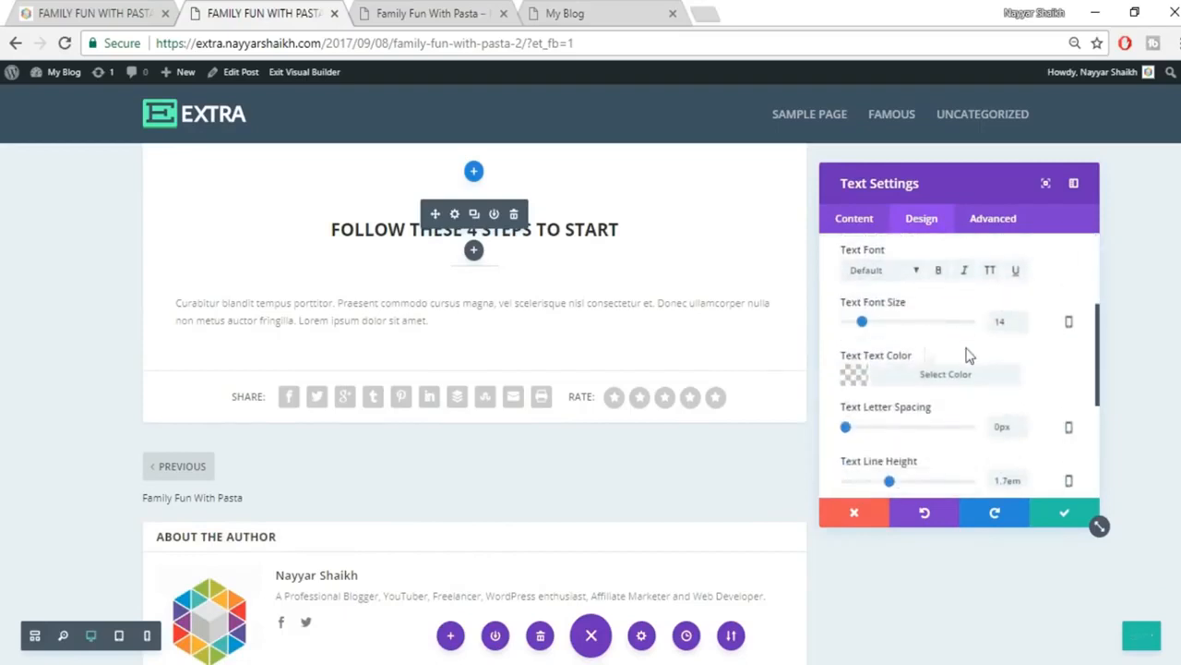
{"action": "left_click_drag", "start_coordinate": [1013, 325], "coordinate": [956, 332]}
{"action": "type", "text": "18"}
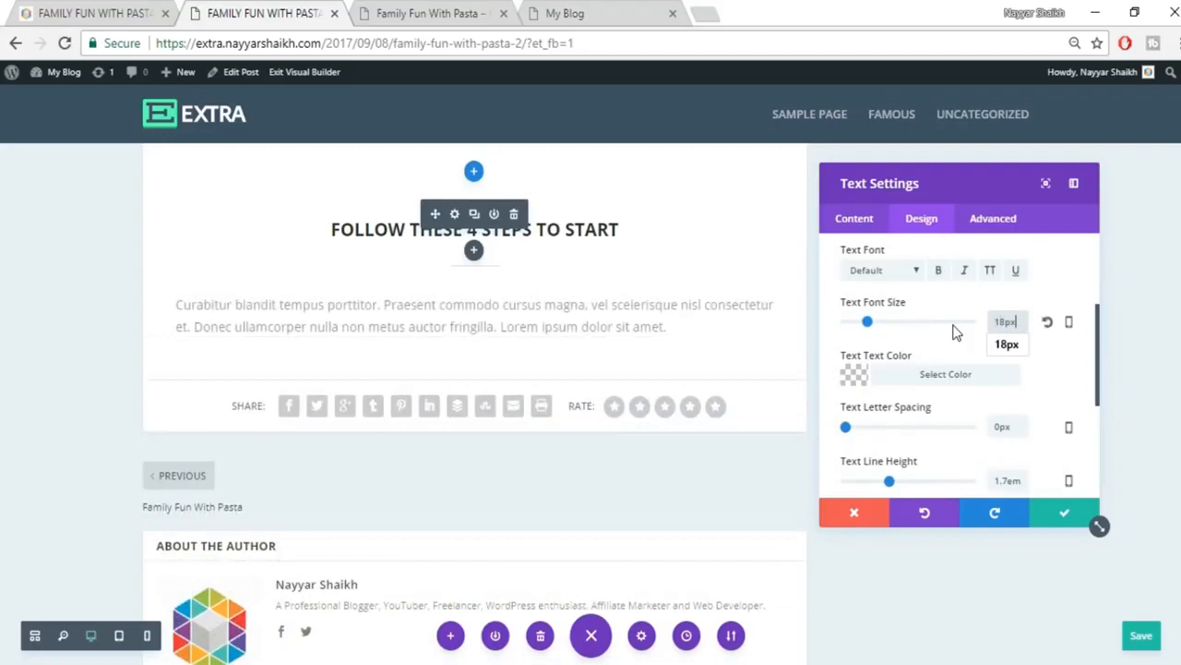
{"action": "left_click", "coordinate": [960, 379]}
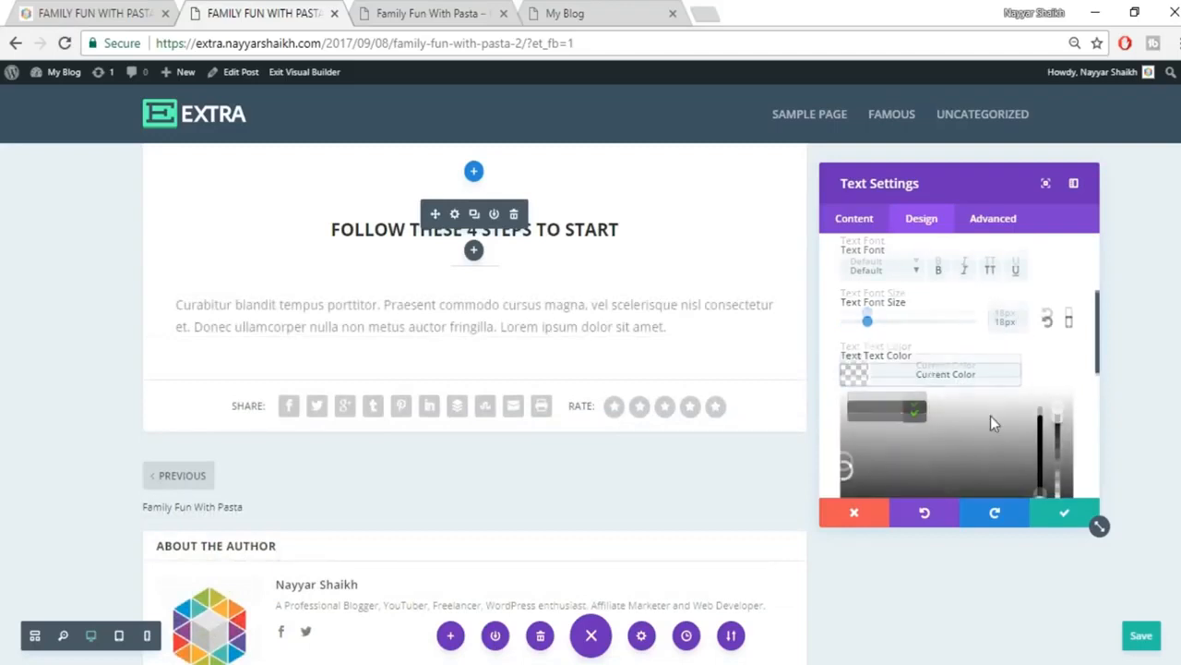
{"action": "scroll", "coordinate": [991, 415], "scroll_direction": "down", "scroll_amount": 2}
{"action": "left_click", "coordinate": [860, 446]}
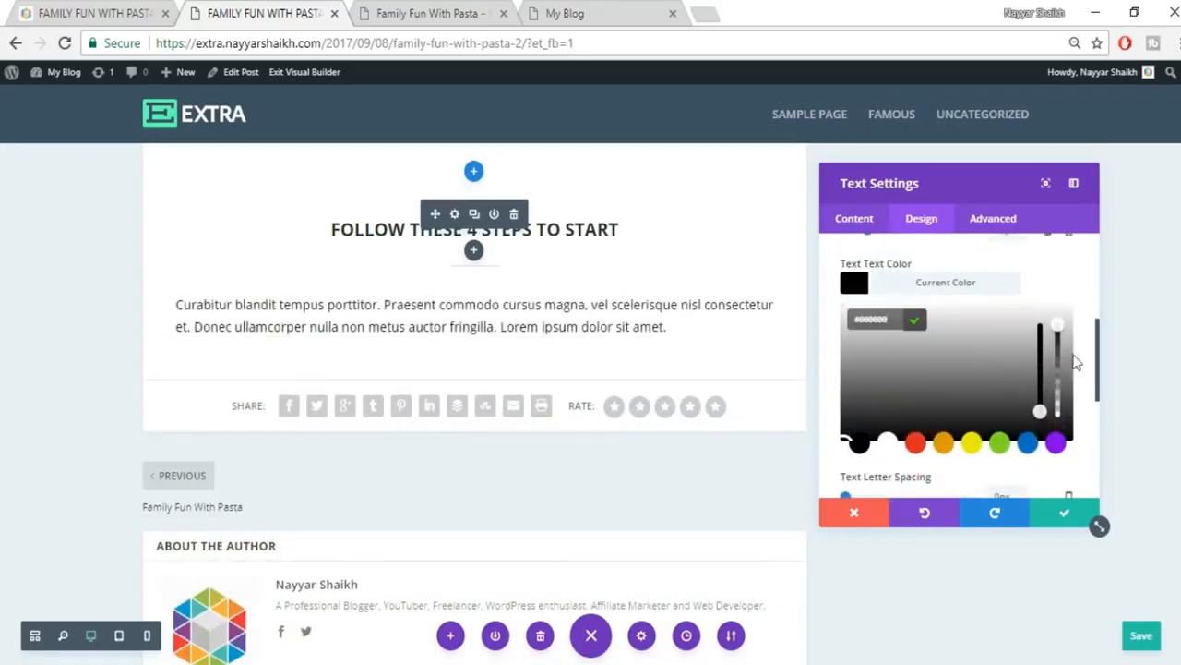
{"action": "left_click", "coordinate": [1015, 282]}
Step: Center-align the paragraph, save the module, and compare with the live post
{"action": "scroll", "coordinate": [1011, 302], "scroll_direction": "up", "scroll_amount": 5}
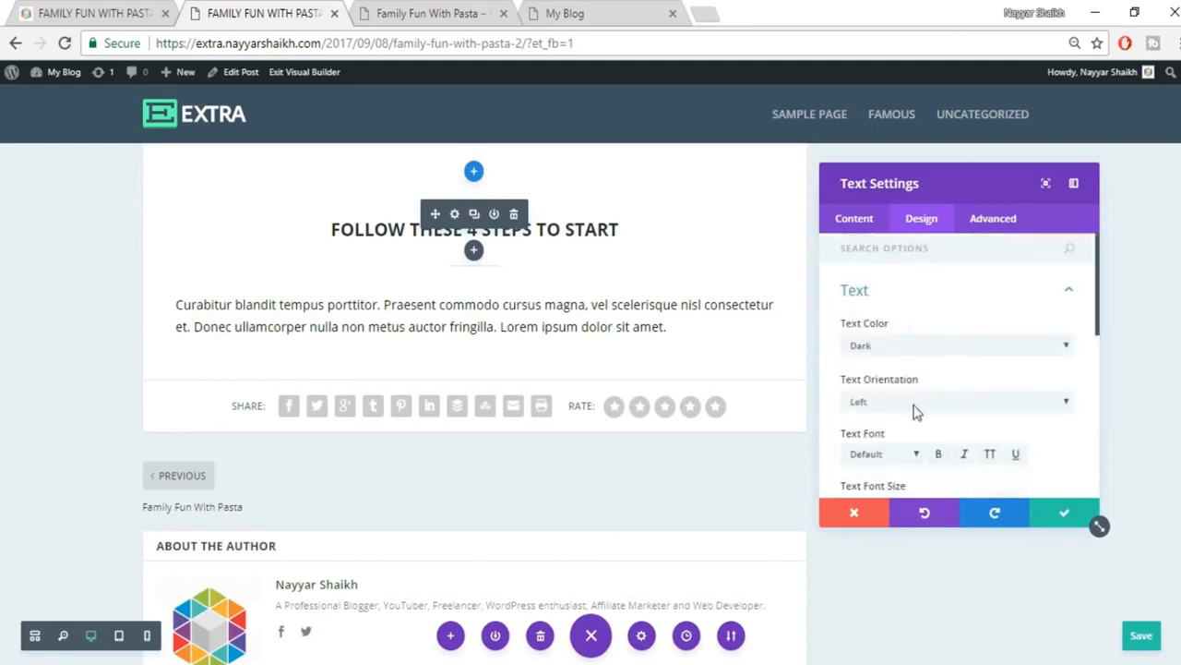
{"action": "left_click", "coordinate": [914, 404]}
{"action": "left_click", "coordinate": [914, 449]}
{"action": "left_click", "coordinate": [910, 401]}
{"action": "left_click", "coordinate": [905, 433]}
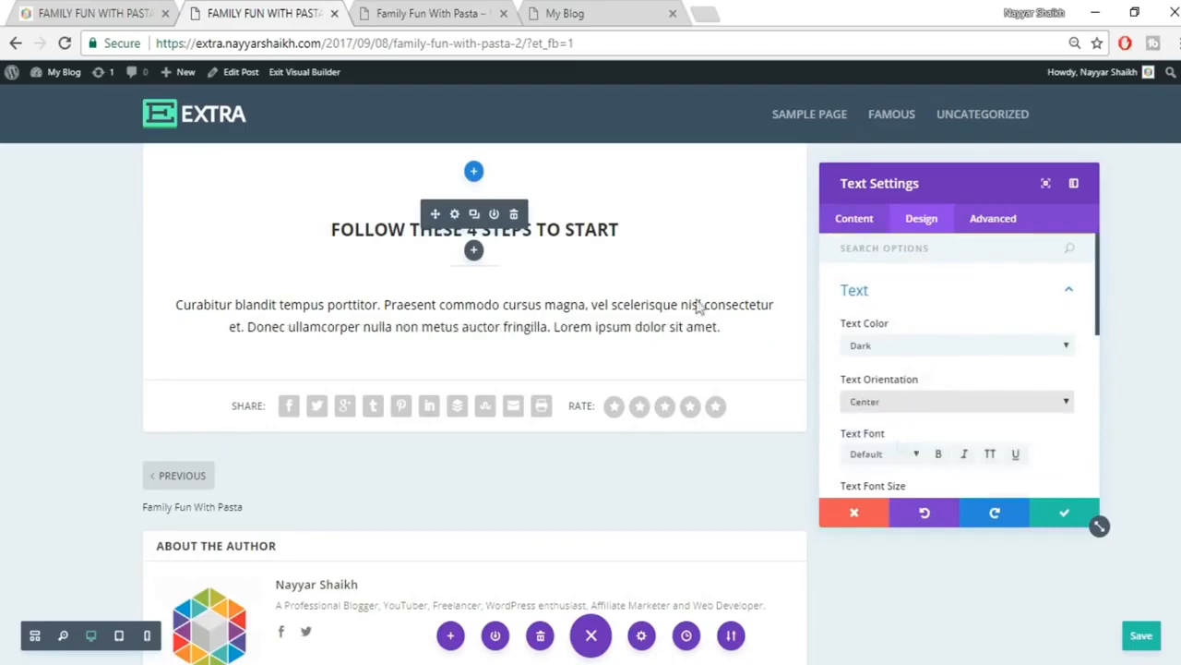
{"action": "left_click", "coordinate": [130, 13]}
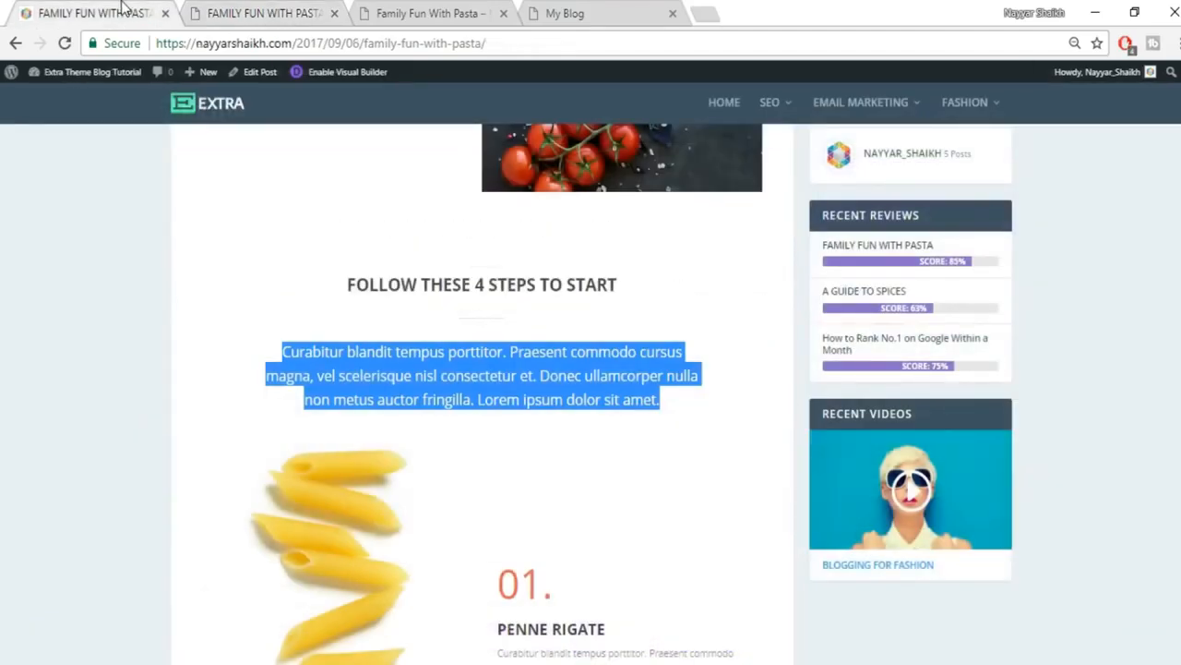
{"action": "left_click", "coordinate": [328, 9]}
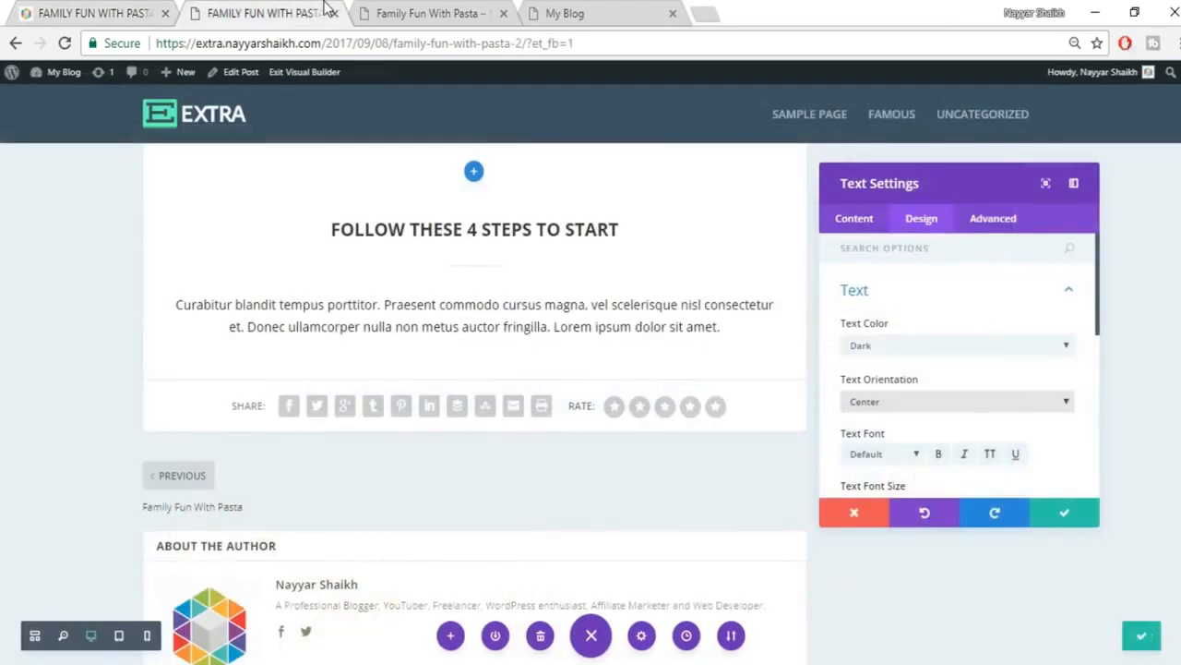
{"action": "left_click", "coordinate": [1064, 515]}
{"action": "left_click", "coordinate": [108, 11]}
{"action": "left_click", "coordinate": [219, 364]}
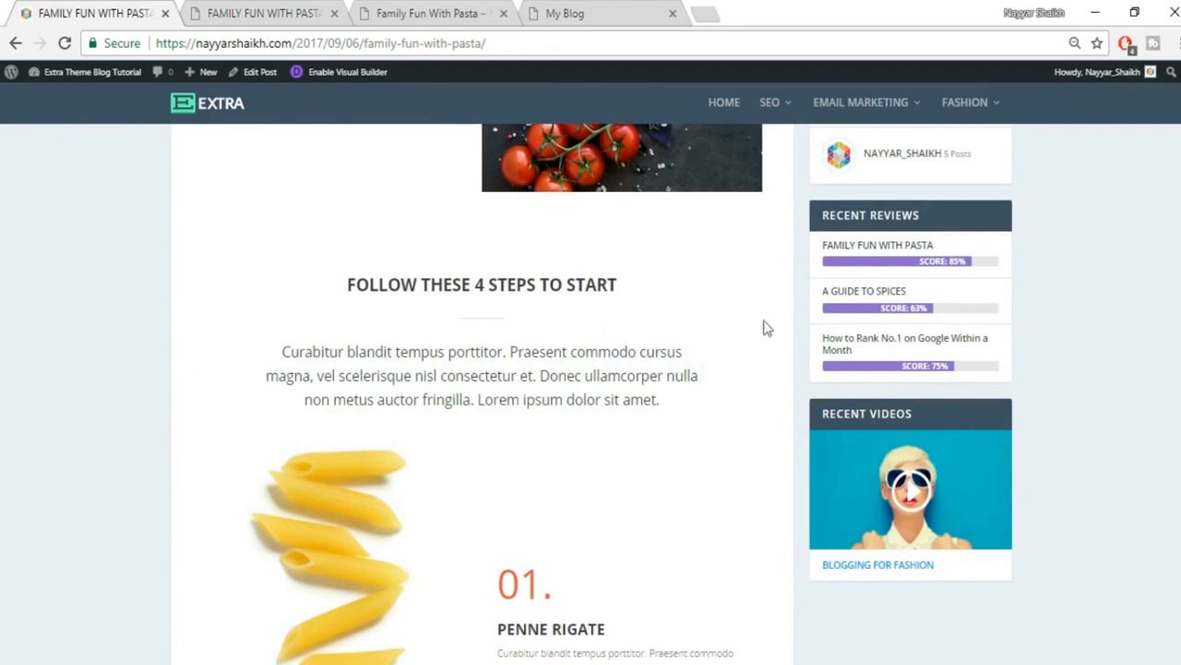
Step: Drag the paragraph's padding to about 96px on the left and 81px on the right
{"action": "left_click", "coordinate": [274, 9]}
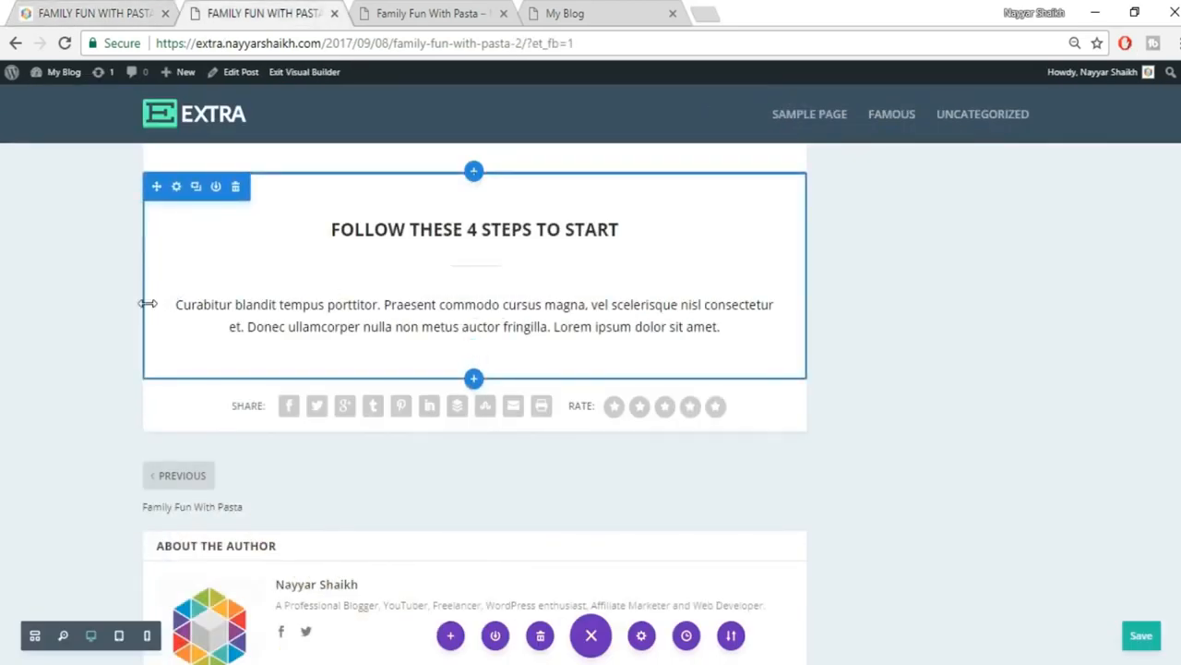
{"action": "left_click_drag", "start_coordinate": [147, 304], "coordinate": [217, 312]}
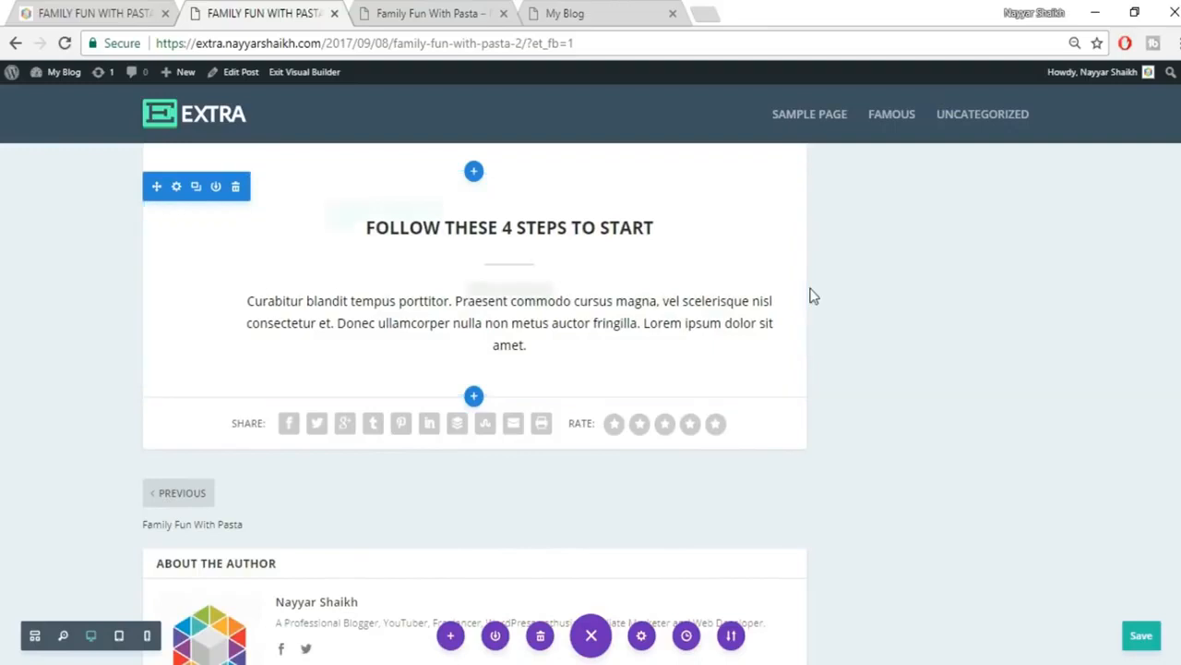
{"action": "left_click_drag", "start_coordinate": [796, 288], "coordinate": [736, 292]}
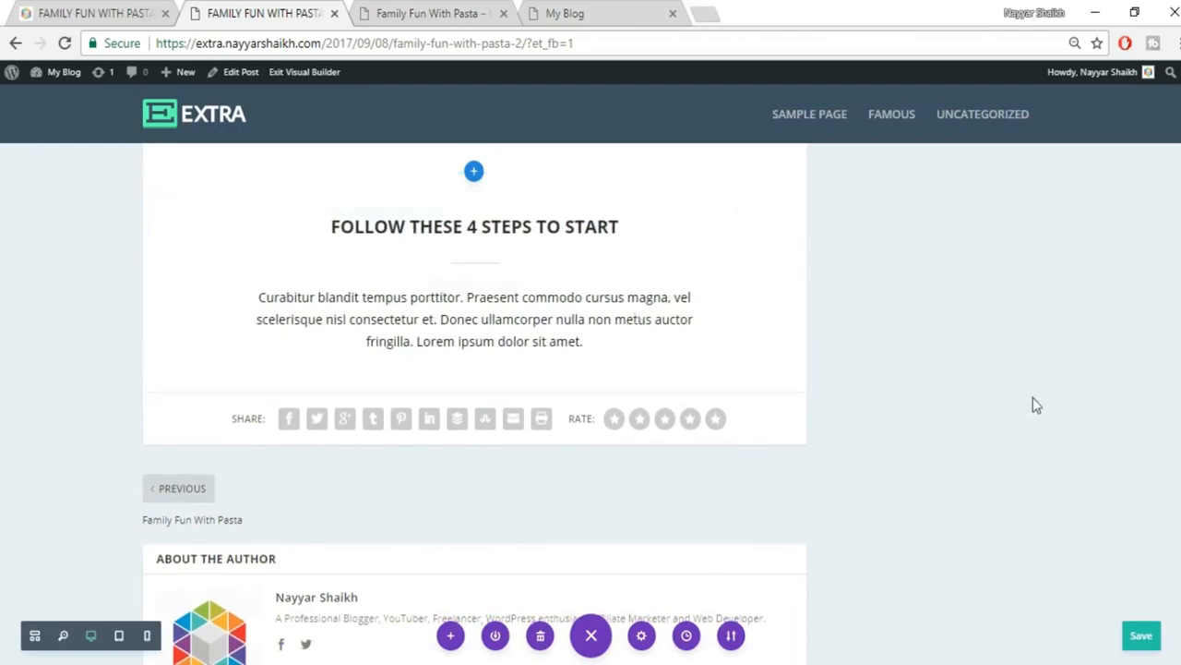
{"action": "scroll", "coordinate": [1034, 404], "scroll_direction": "up", "scroll_amount": 2}
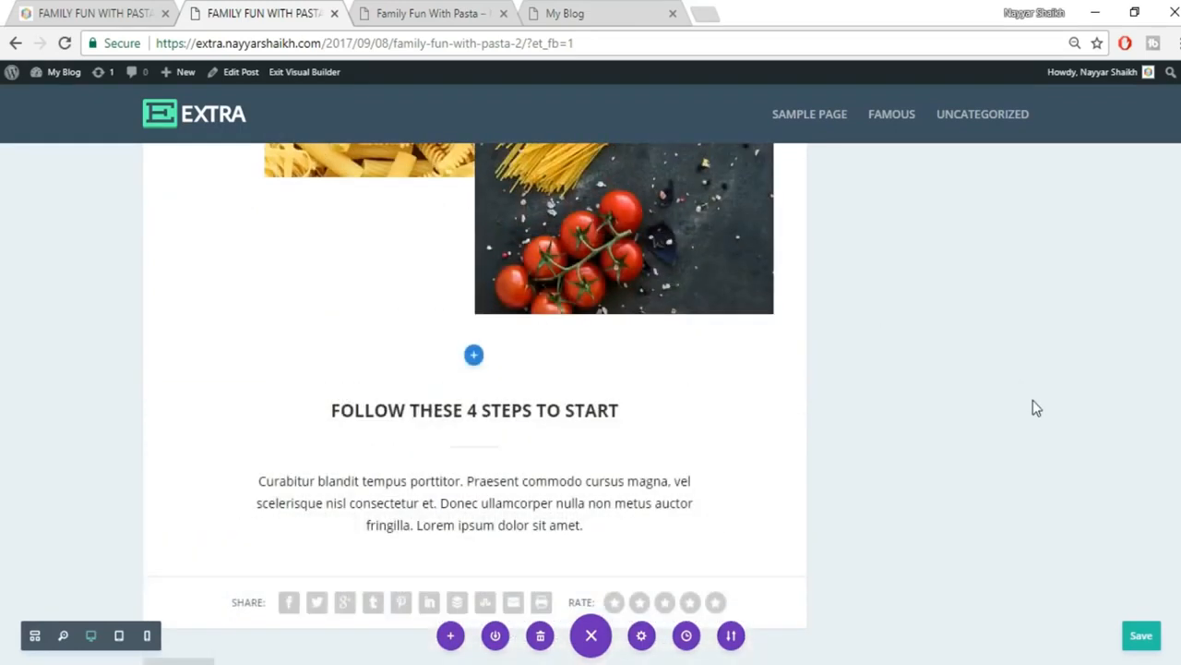
{"action": "scroll", "coordinate": [1034, 411], "scroll_direction": "down", "scroll_amount": 1}
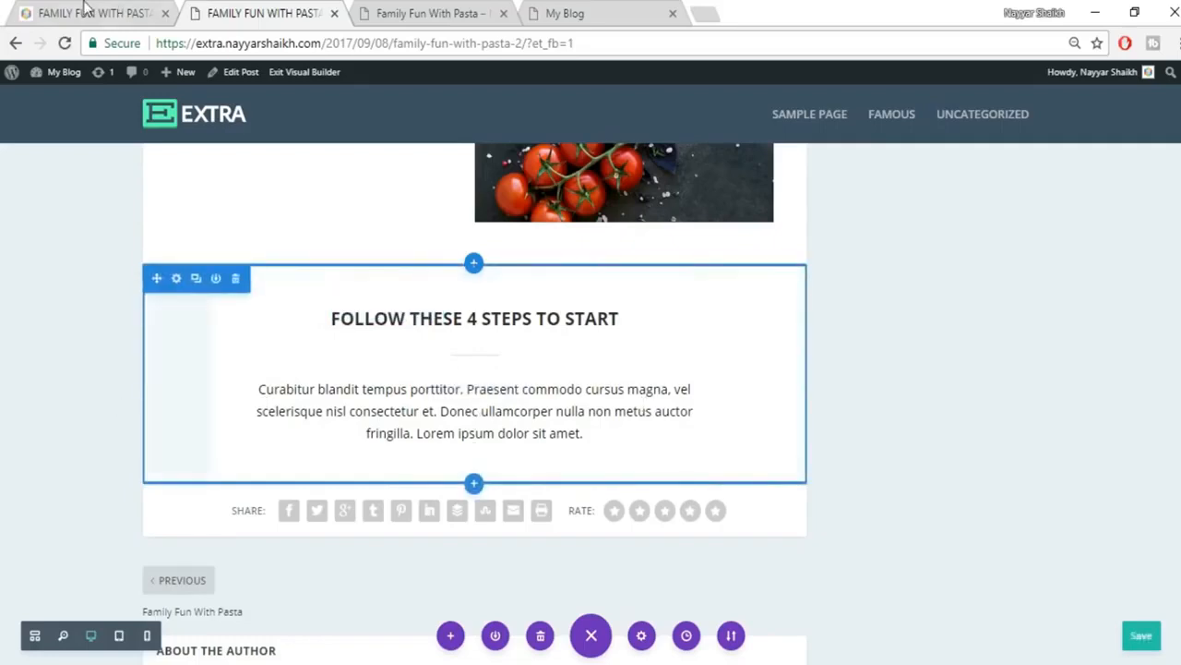
{"action": "left_click", "coordinate": [85, 8]}
{"action": "scroll", "coordinate": [805, 346], "scroll_direction": "down", "scroll_amount": 3}
{"action": "scroll", "coordinate": [521, 259], "scroll_direction": "up", "scroll_amount": 1}
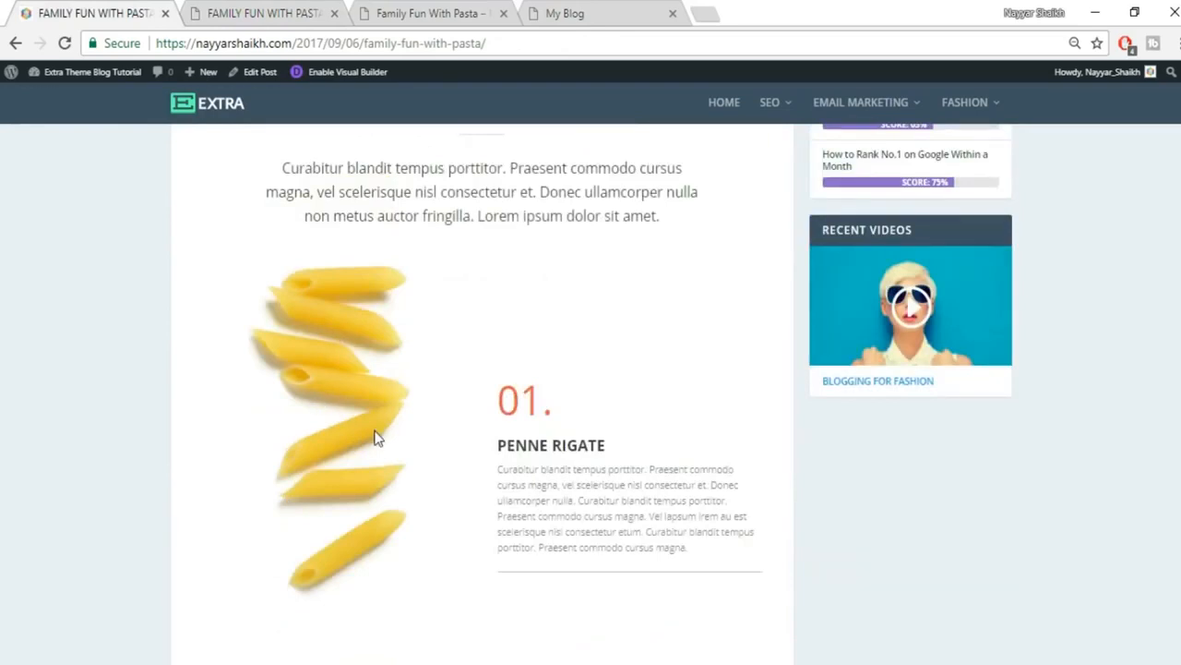
{"action": "left_click", "coordinate": [214, 7]}
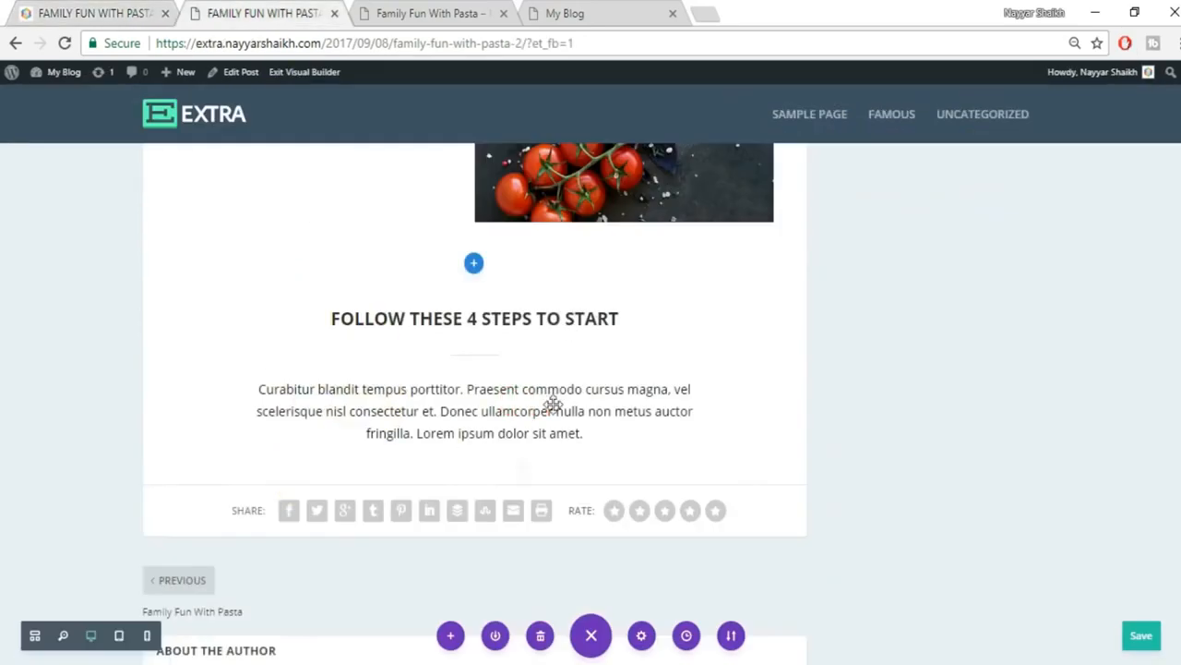
Step: Add a regular section with a two-equal-columns row and an Image module in the left column
{"action": "mouse_move", "coordinate": [494, 482]}
{"action": "left_click", "coordinate": [473, 485]}
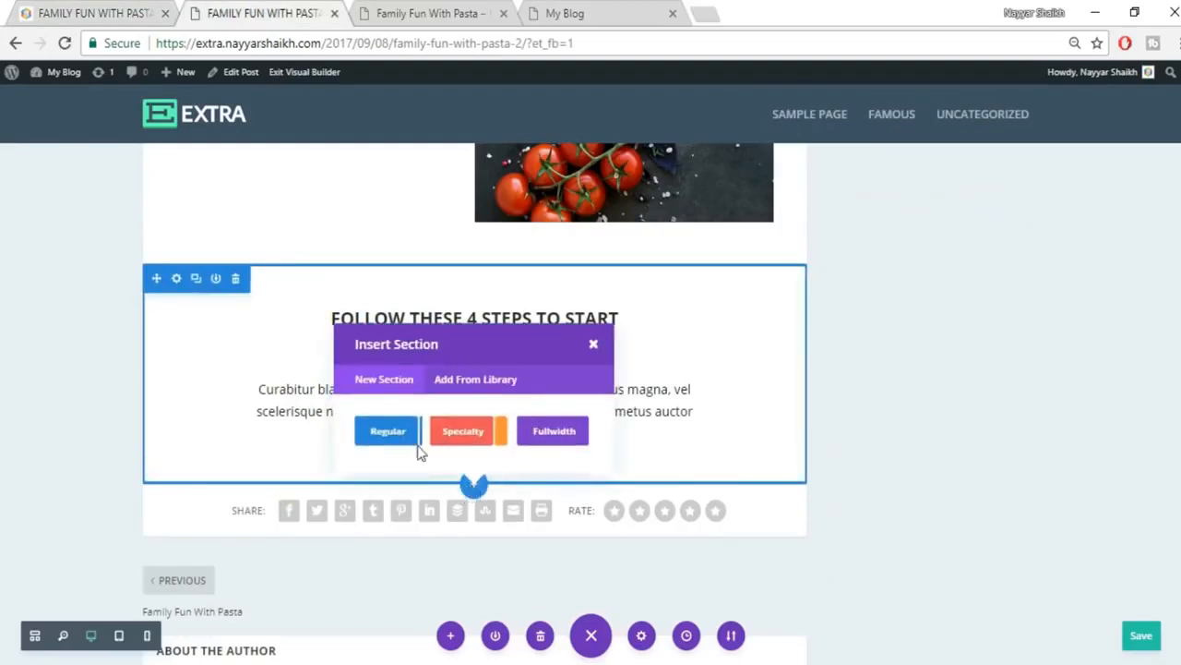
{"action": "left_click", "coordinate": [382, 437]}
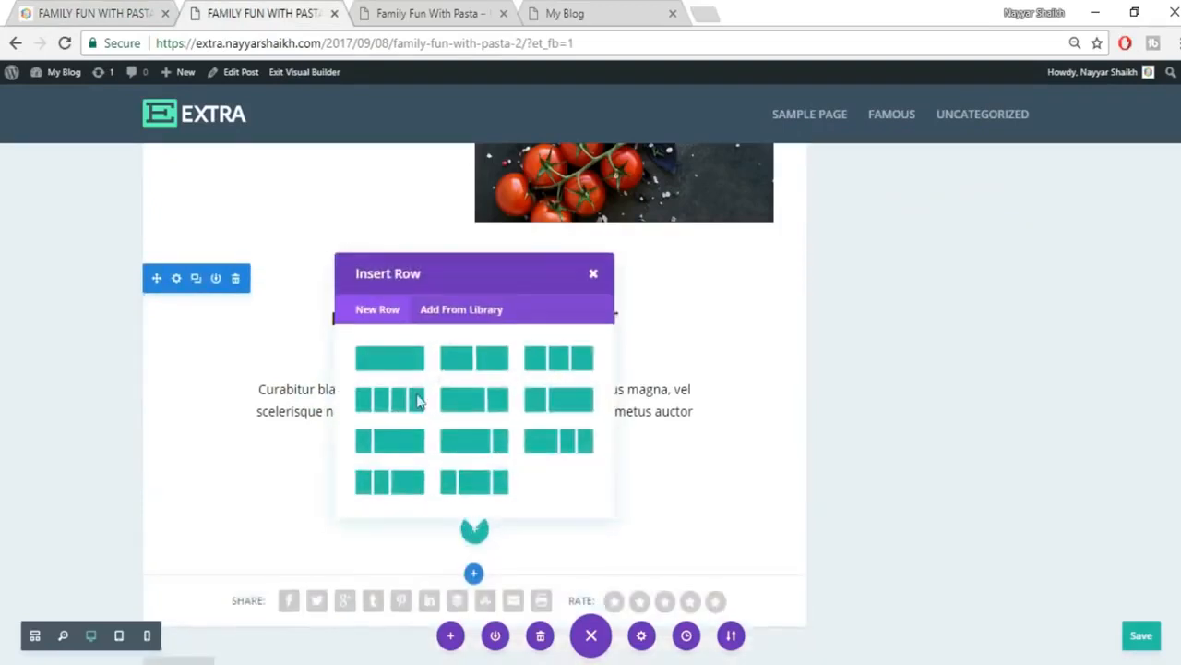
{"action": "left_click", "coordinate": [468, 361]}
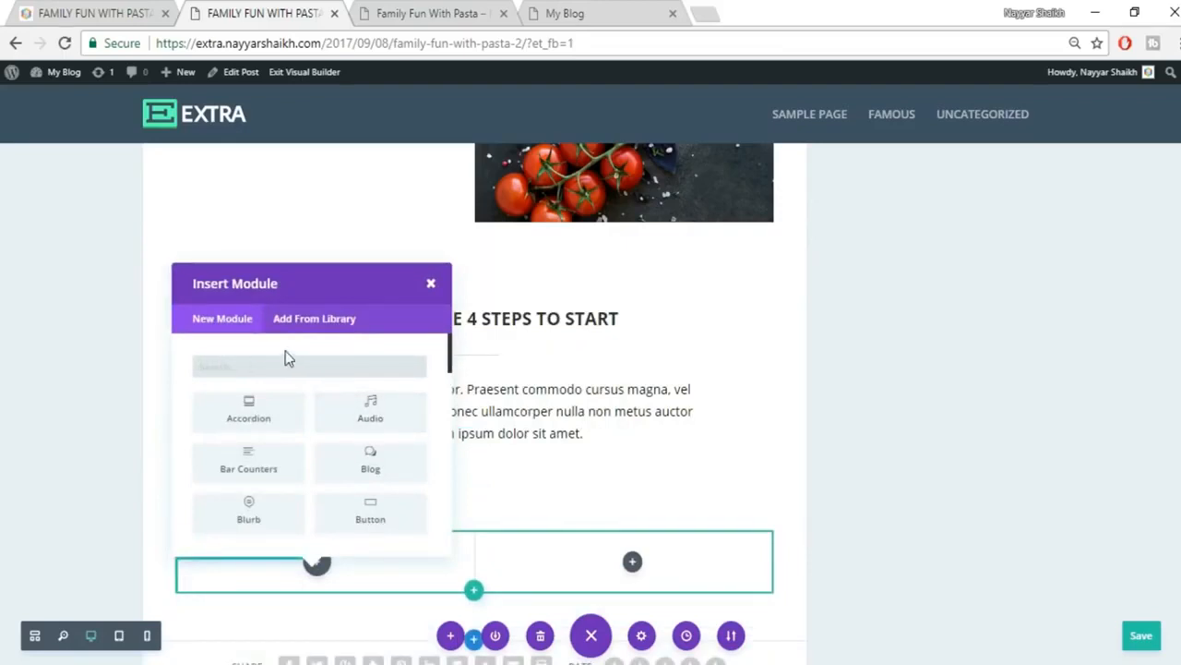
{"action": "type", "text": "imag"}
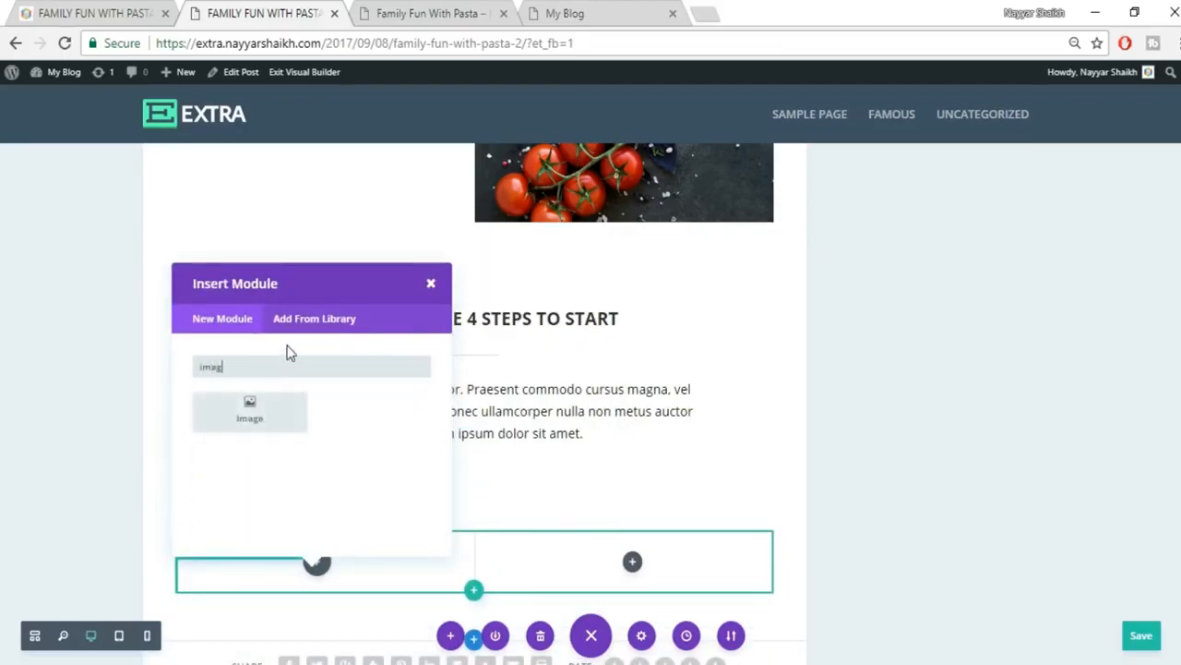
{"action": "left_click", "coordinate": [280, 416]}
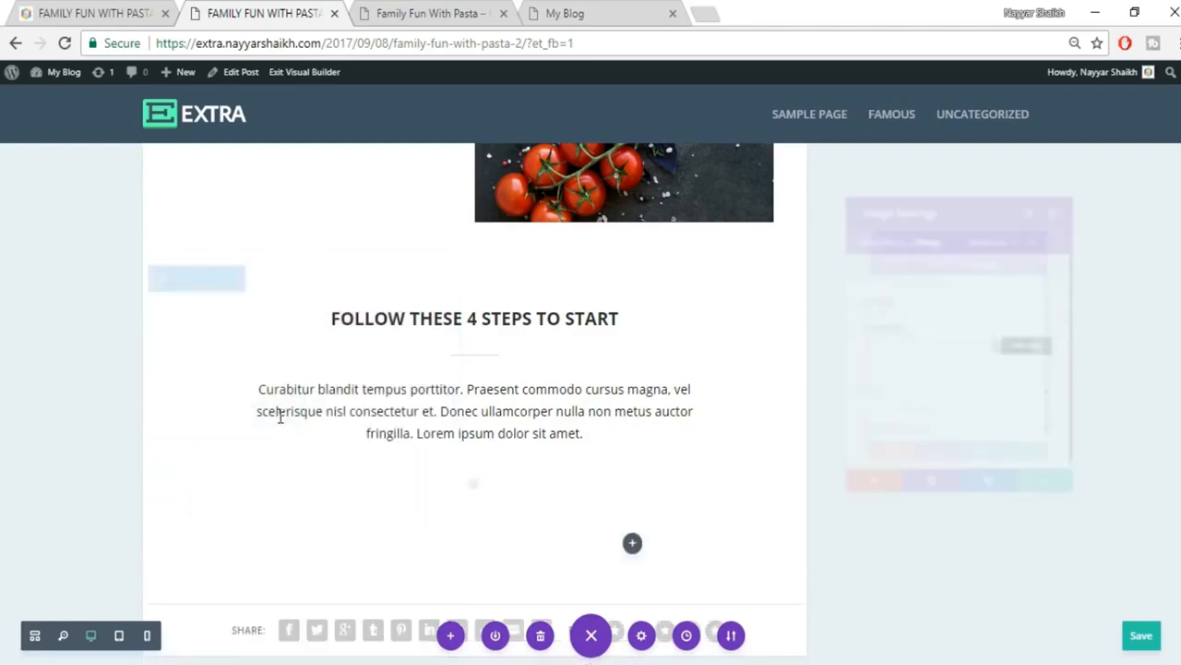
Step: Upload pasta_01.jpg and insert it into the left-column image module
{"action": "left_click", "coordinate": [1042, 347]}
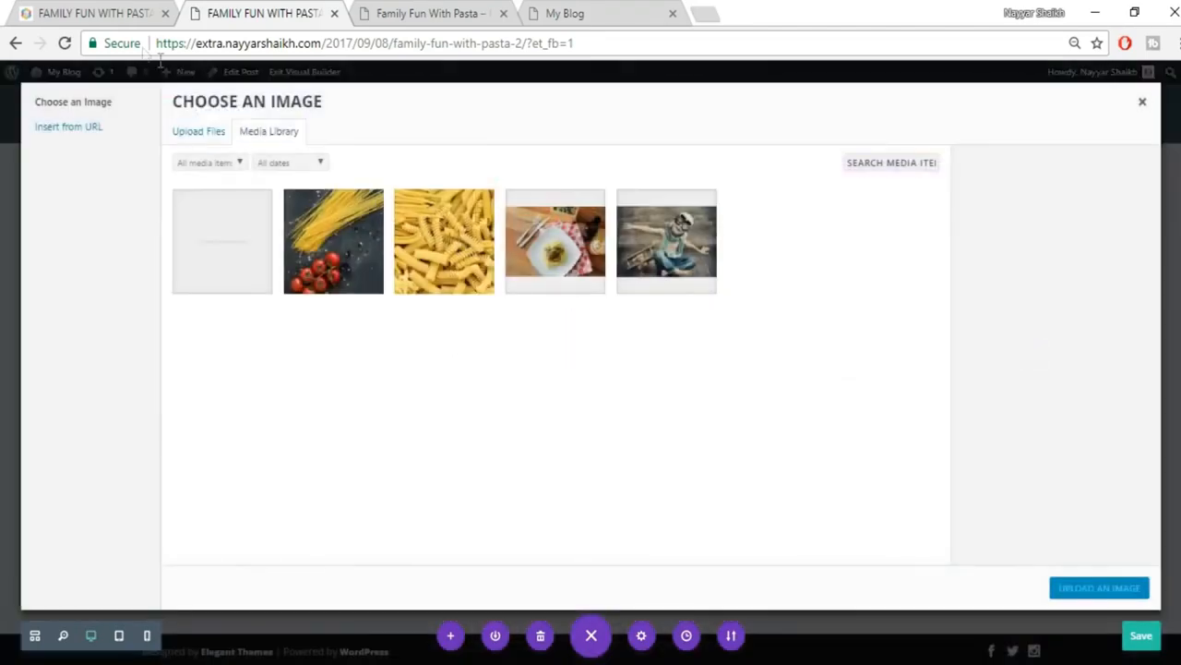
{"action": "left_click", "coordinate": [108, 11]}
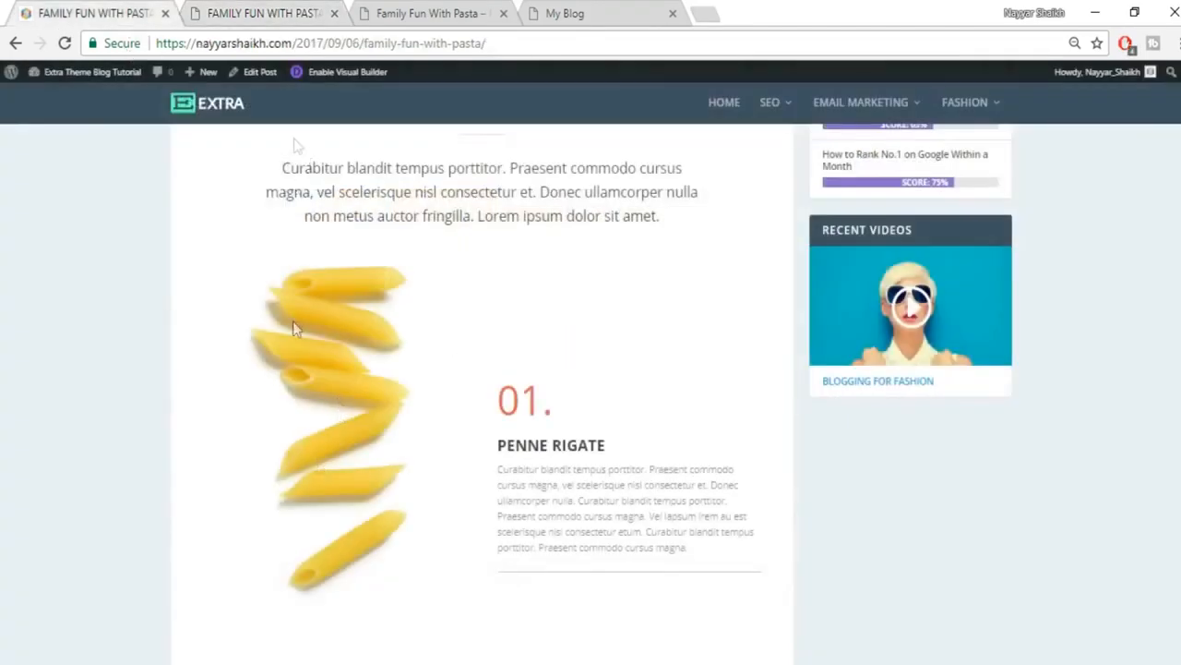
{"action": "left_click", "coordinate": [294, 13]}
{"action": "left_click", "coordinate": [213, 134]}
{"action": "left_click", "coordinate": [662, 364]}
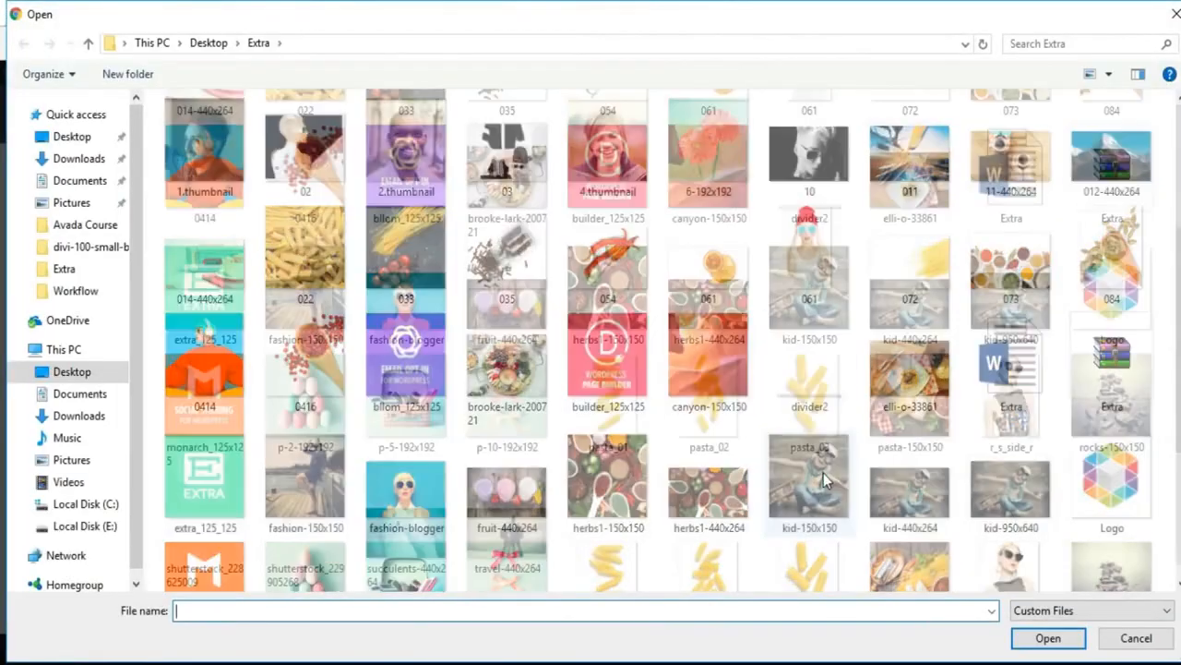
{"action": "scroll", "coordinate": [824, 472], "scroll_direction": "down", "scroll_amount": 2}
{"action": "left_click", "coordinate": [598, 407]}
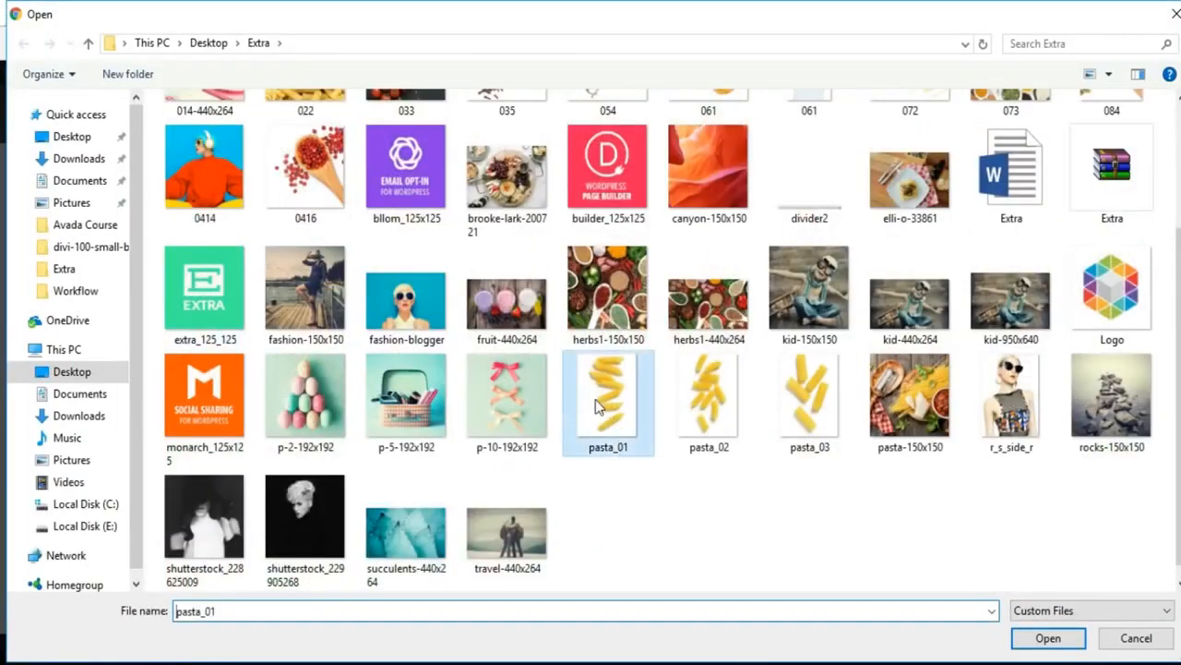
{"action": "left_click", "coordinate": [1057, 644]}
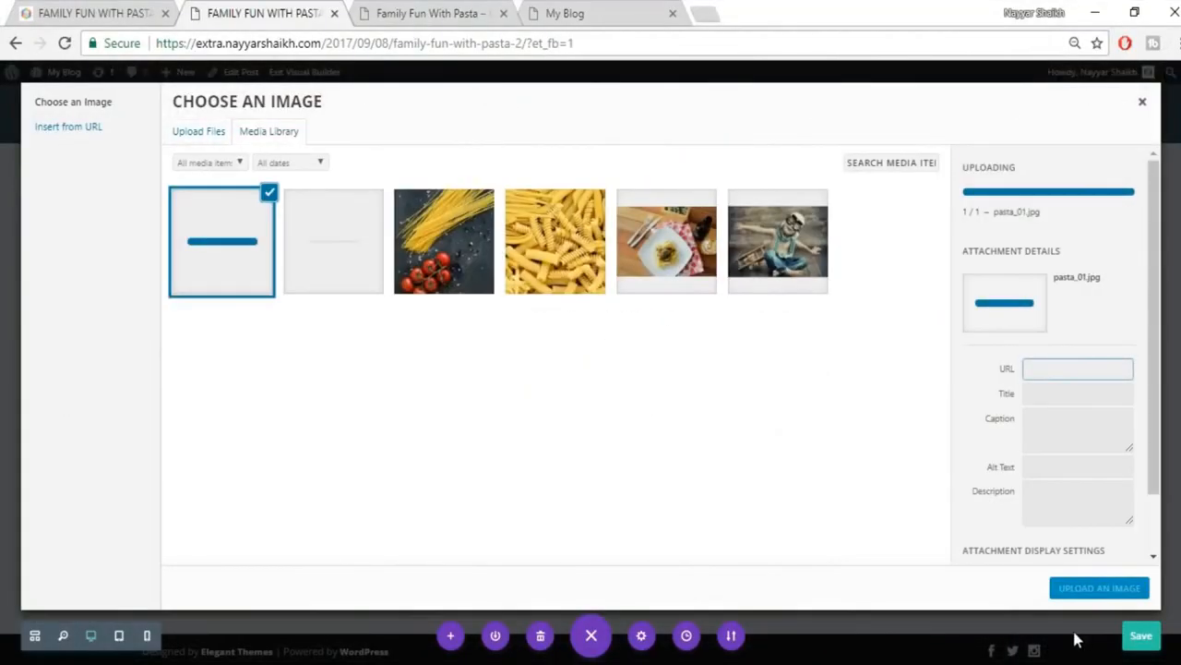
{"action": "left_click", "coordinate": [1098, 588]}
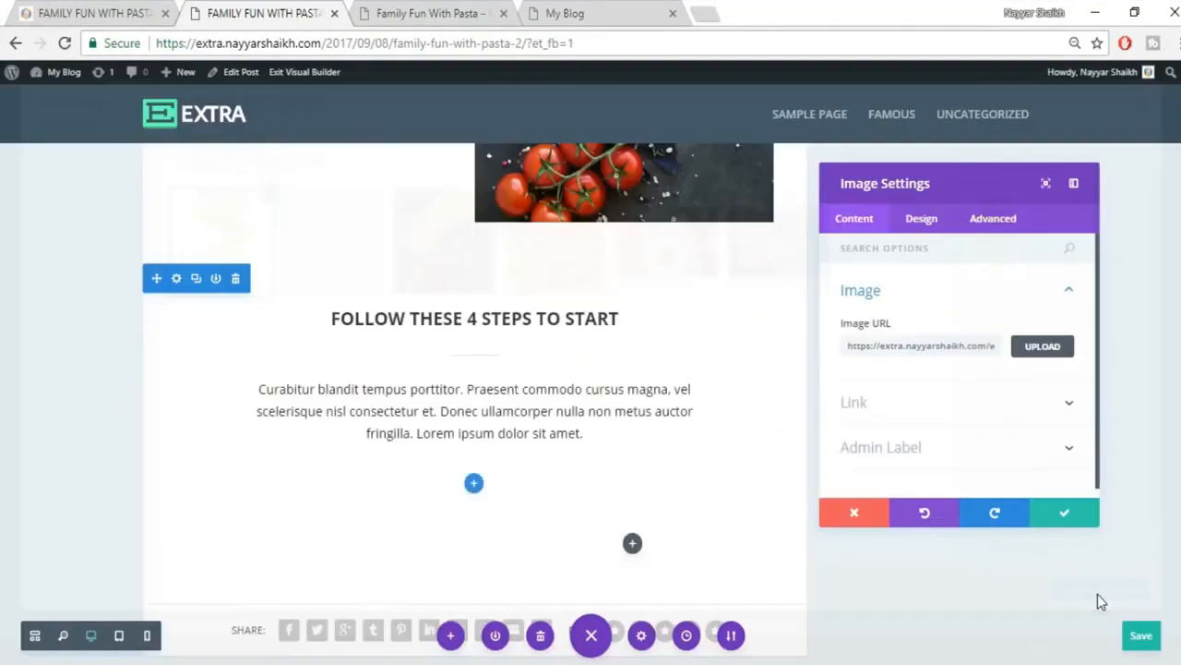
{"action": "scroll", "coordinate": [420, 449], "scroll_direction": "down", "scroll_amount": 3}
{"action": "scroll", "coordinate": [411, 503], "scroll_direction": "down", "scroll_amount": 3}
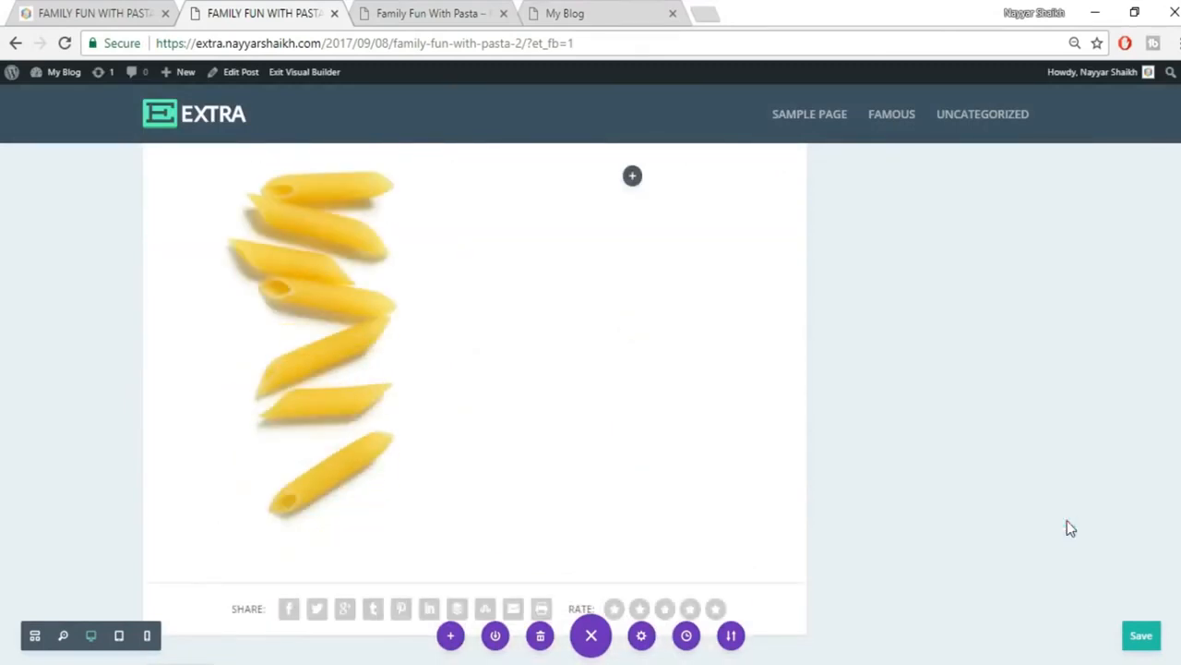
Step: Add a Text module to the empty right column of the penne row
{"action": "scroll", "coordinate": [1067, 528], "scroll_direction": "up", "scroll_amount": 1}
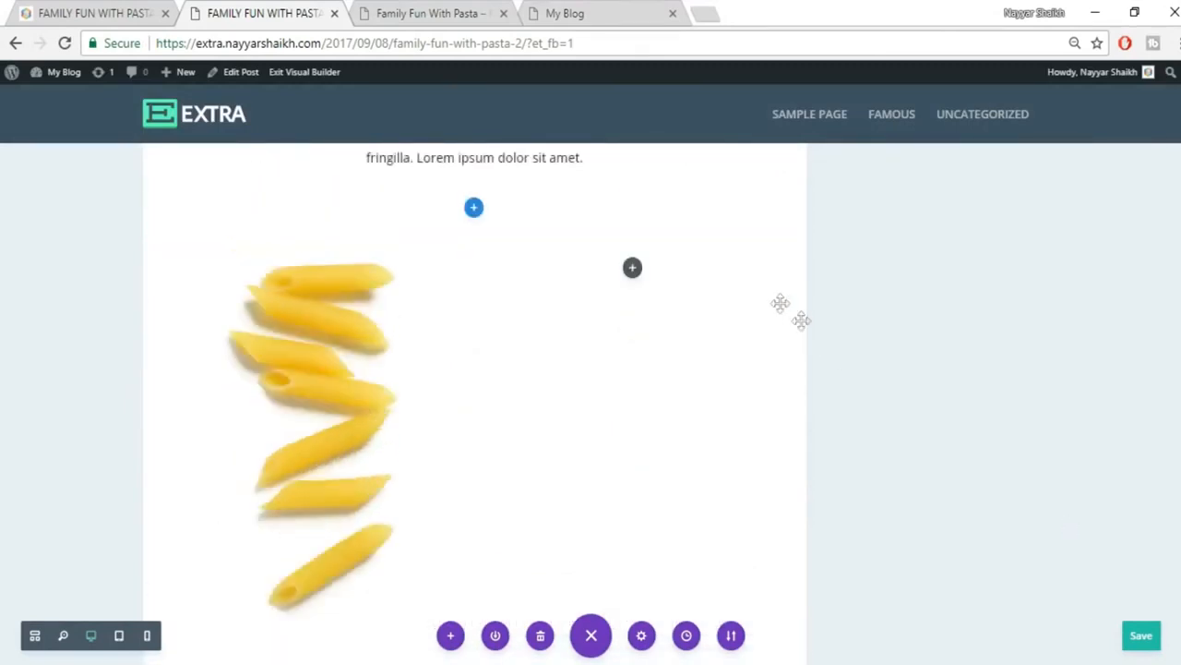
{"action": "left_click", "coordinate": [632, 268]}
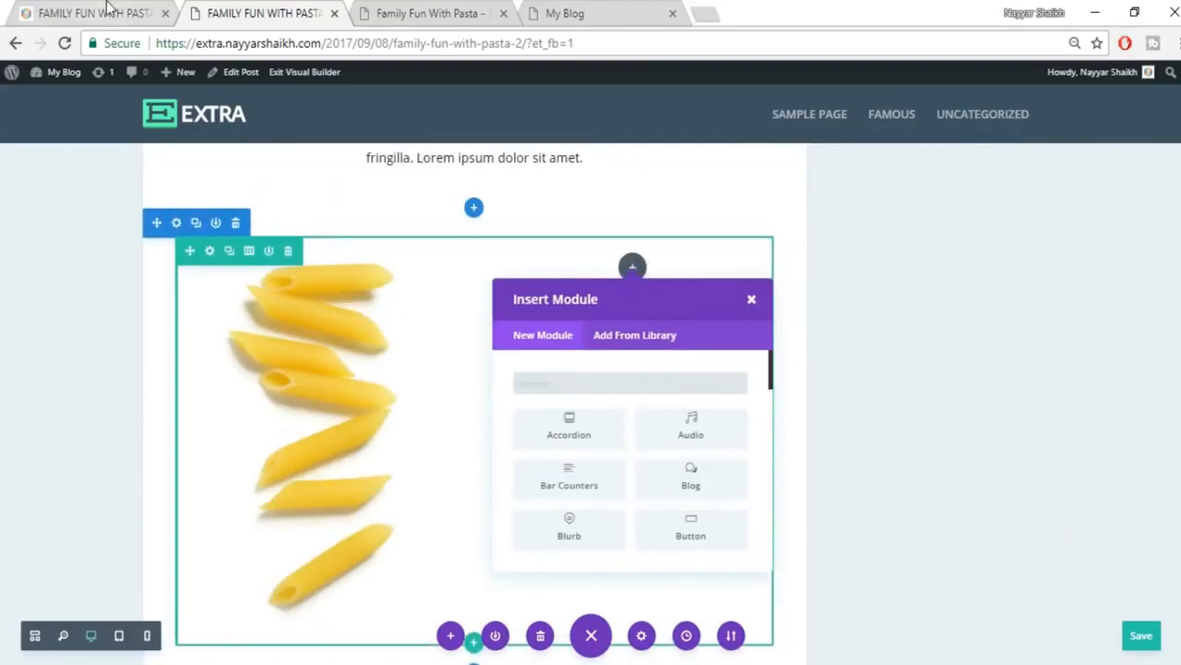
{"action": "type", "text": "tex"}
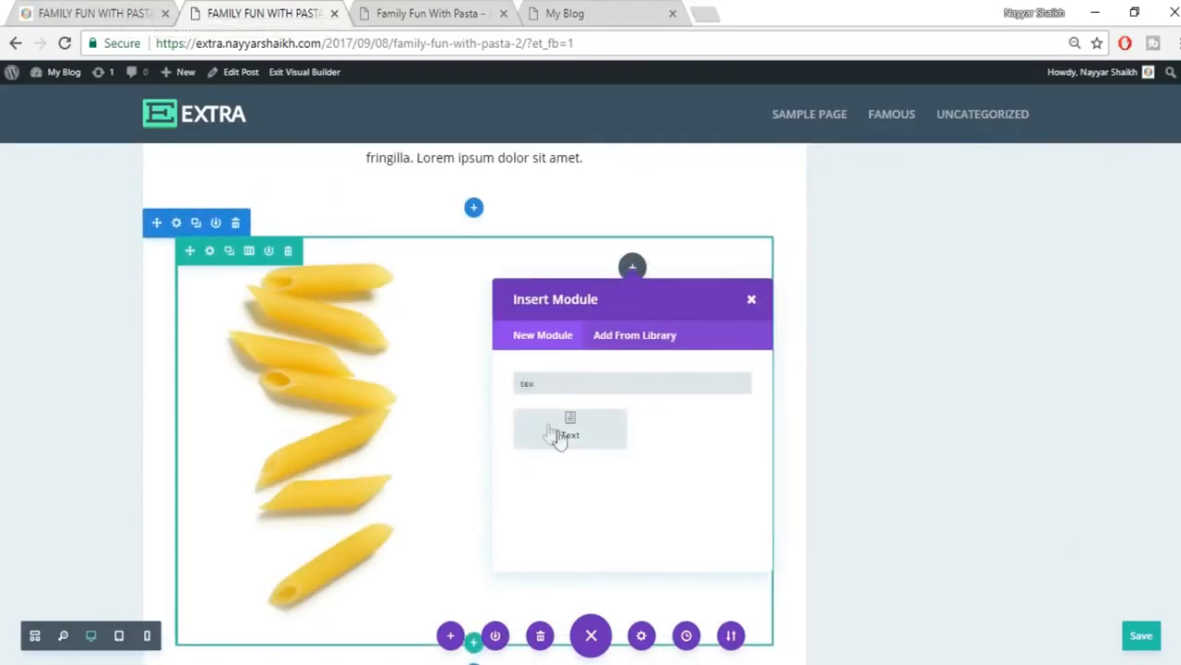
{"action": "left_click", "coordinate": [560, 435]}
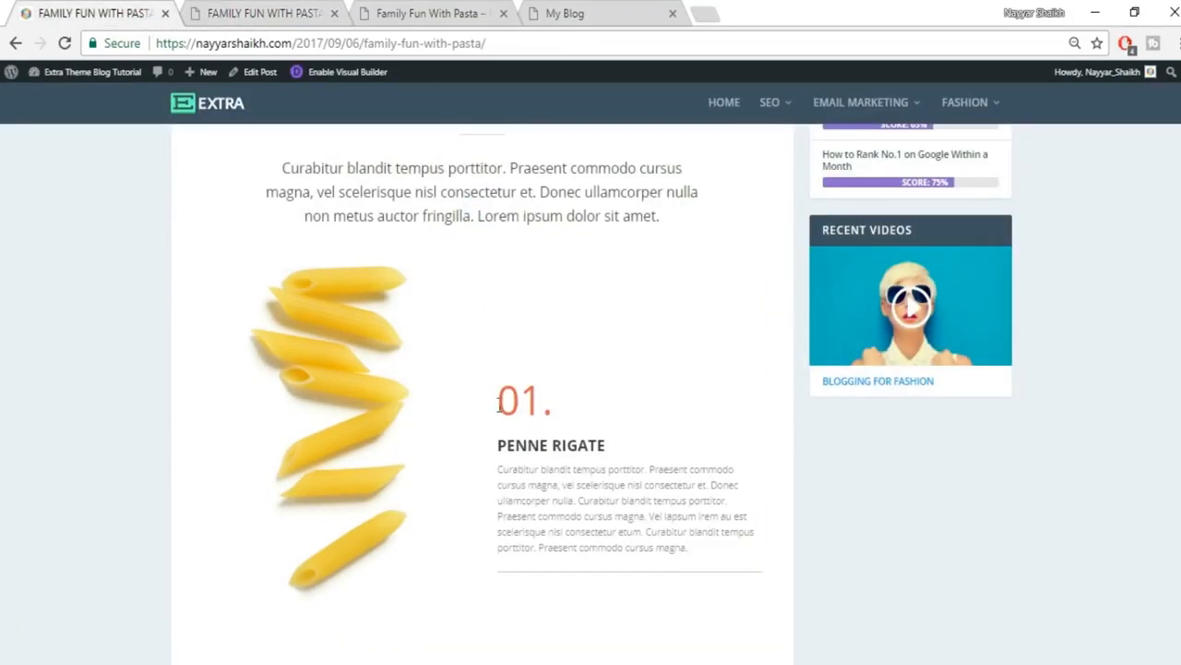
Step: Paste the reference post's 01., PENNE RIGATE and paragraph text into the text module
{"action": "left_click_drag", "start_coordinate": [498, 403], "coordinate": [735, 559]}
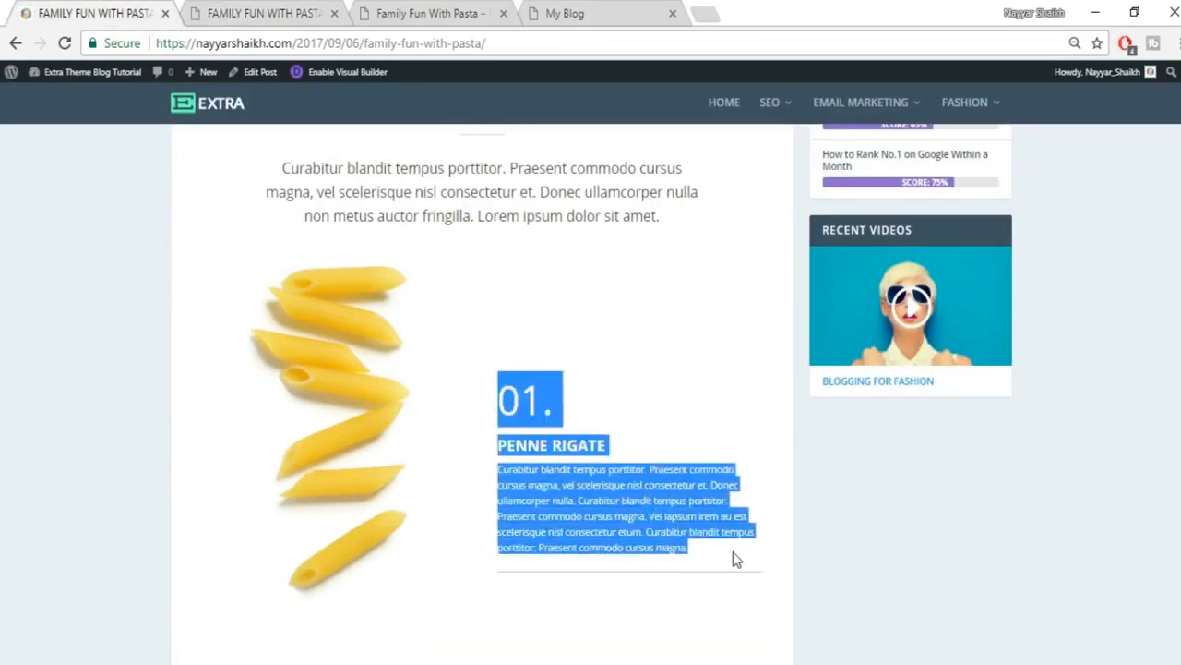
{"action": "left_click", "coordinate": [634, 440]}
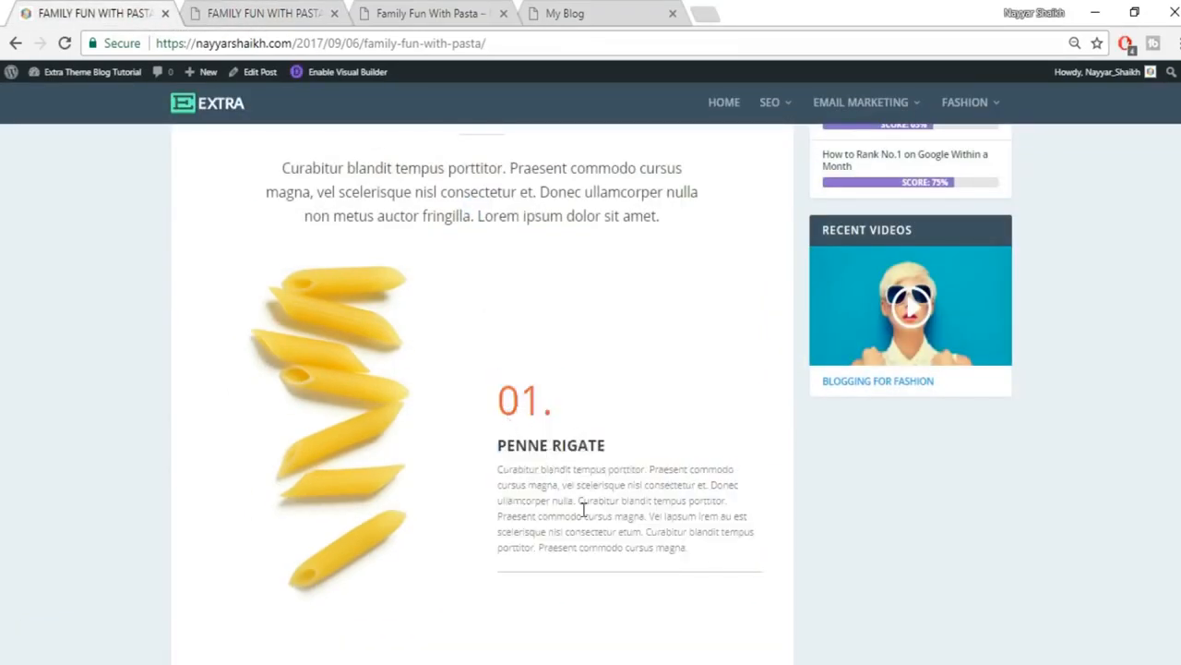
{"action": "left_click", "coordinate": [259, 13]}
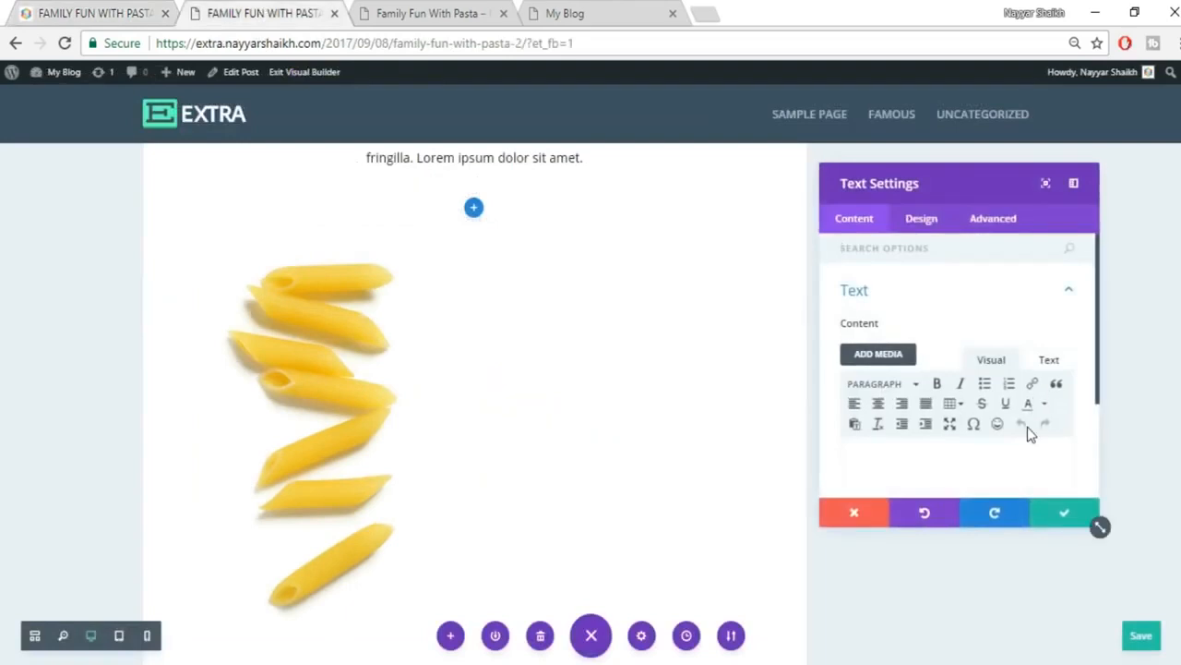
{"action": "scroll", "coordinate": [1024, 423], "scroll_direction": "down", "scroll_amount": 1}
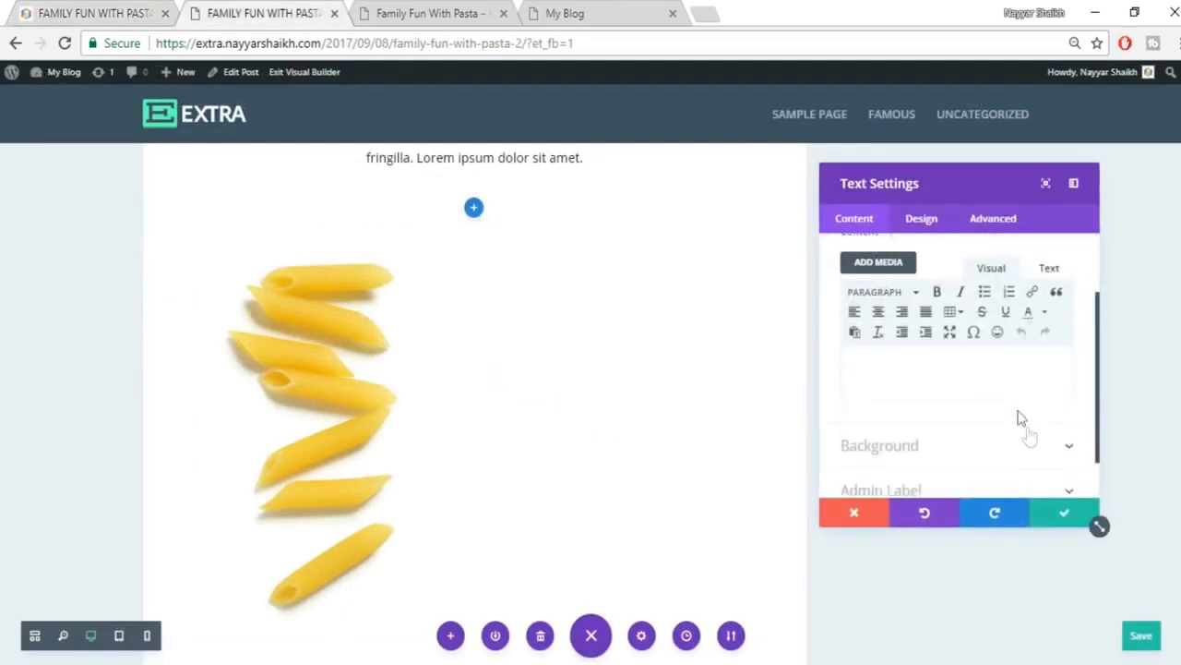
{"action": "left_click", "coordinate": [1051, 269]}
{"action": "key", "text": "ctrl+v"}
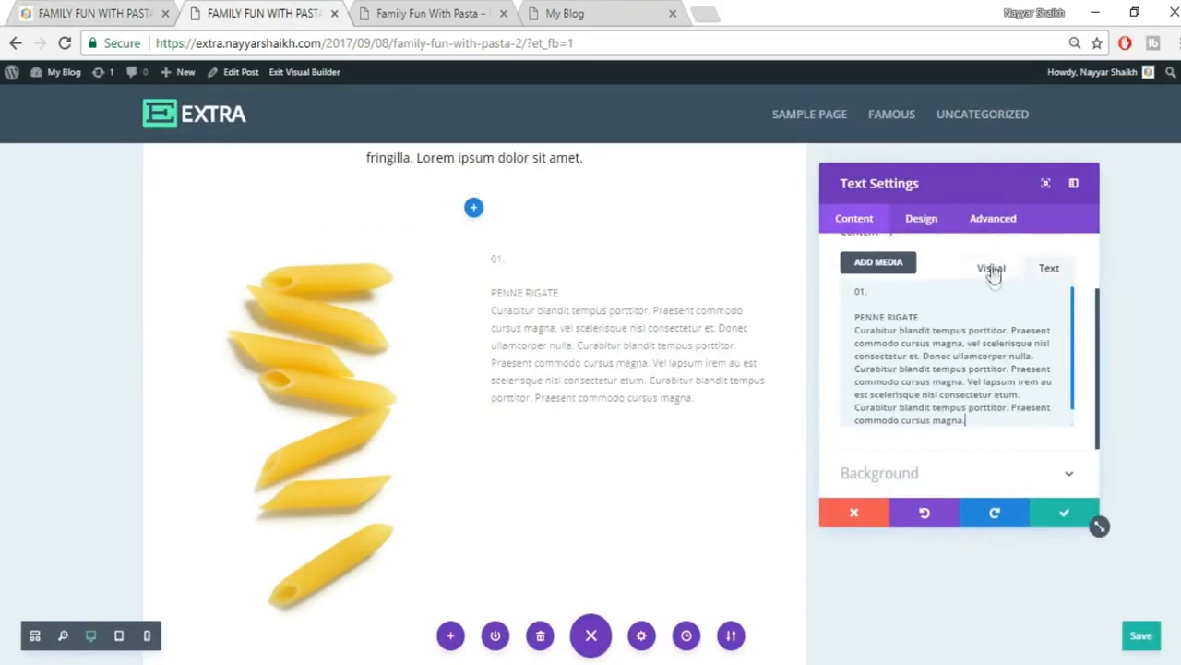
{"action": "left_click", "coordinate": [991, 267]}
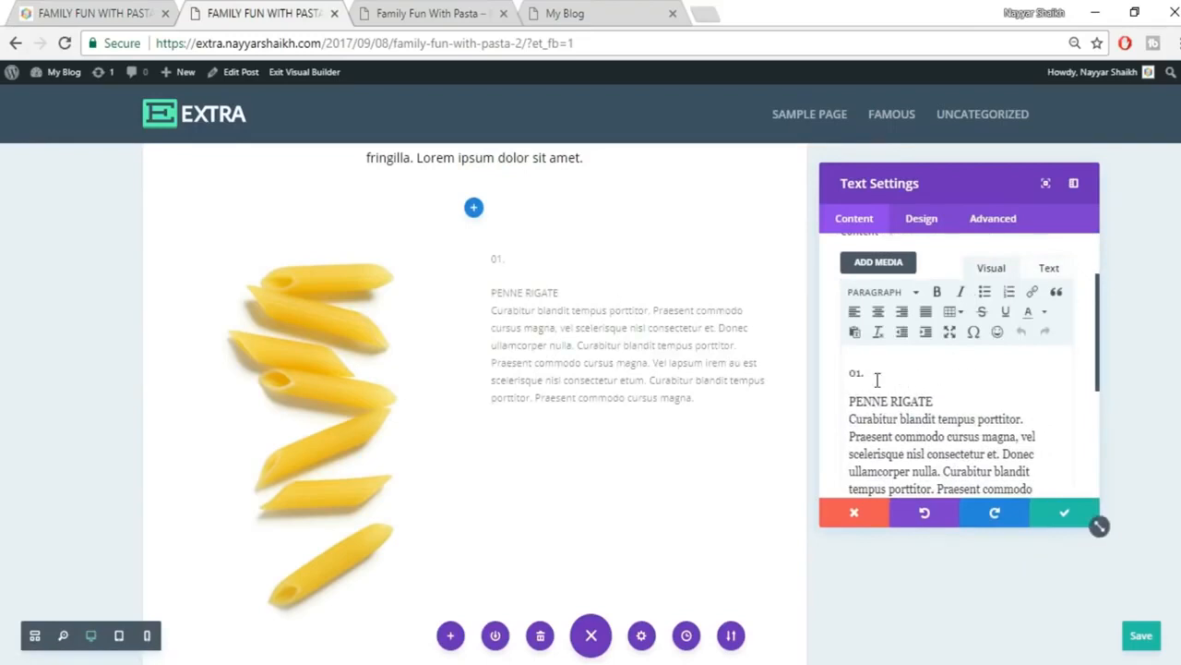
Step: Compare the 01. and PENNE RIGATE text with the reference post and add a line break after PENNE RIGATE
{"action": "left_click", "coordinate": [83, 12]}
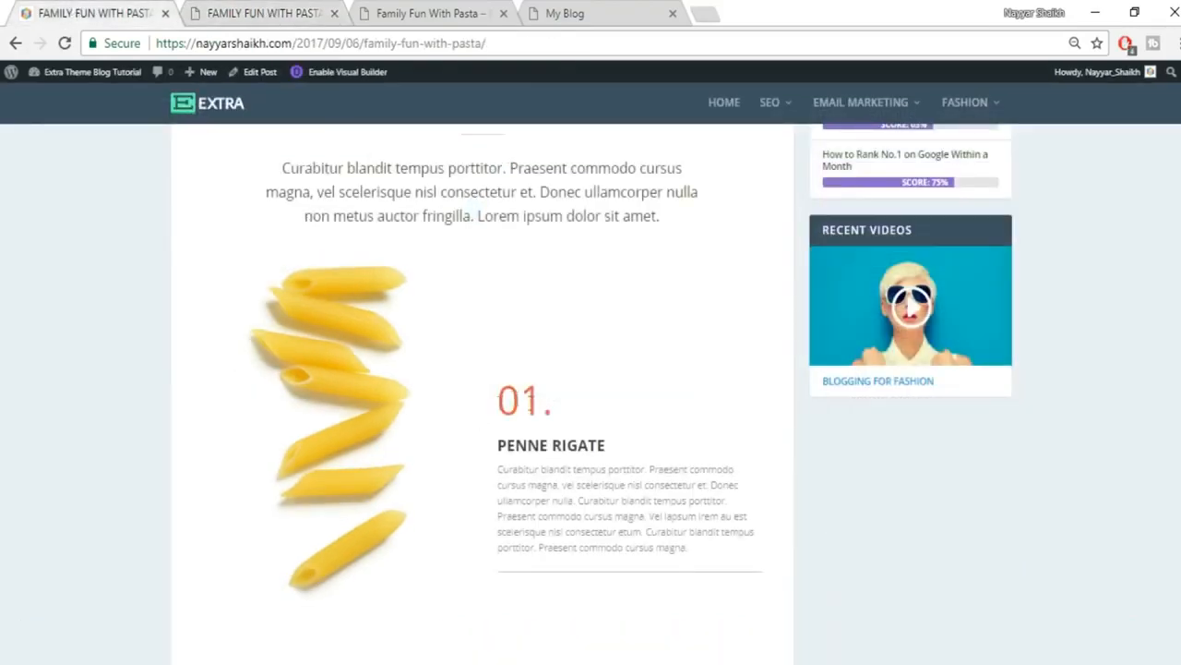
{"action": "left_click_drag", "start_coordinate": [499, 403], "coordinate": [570, 404]}
{"action": "left_click", "coordinate": [568, 405]}
{"action": "left_click_drag", "start_coordinate": [496, 458], "coordinate": [612, 449]}
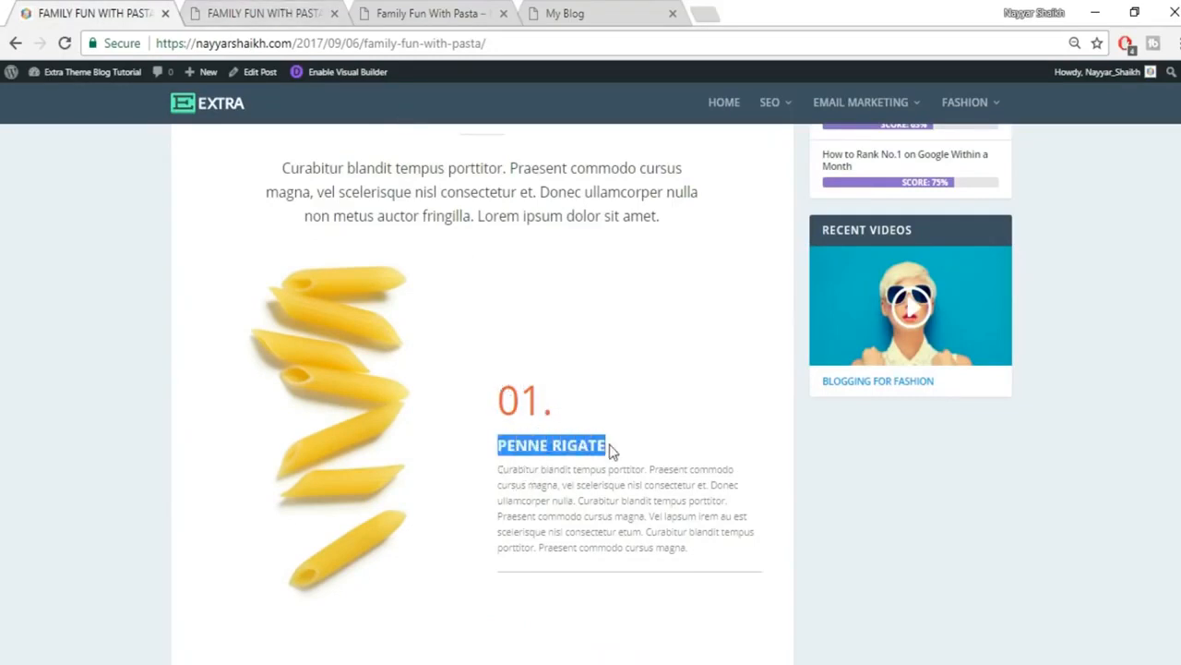
{"action": "left_click", "coordinate": [612, 449]}
{"action": "left_click", "coordinate": [287, 11]}
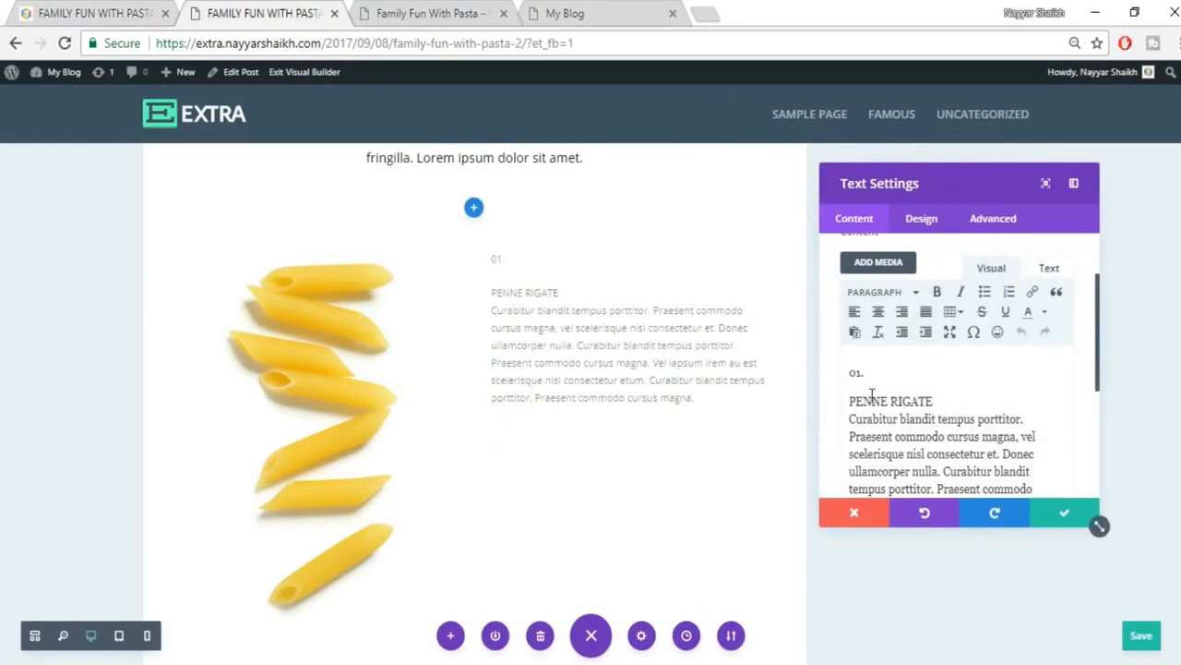
{"action": "key", "text": "Return"}
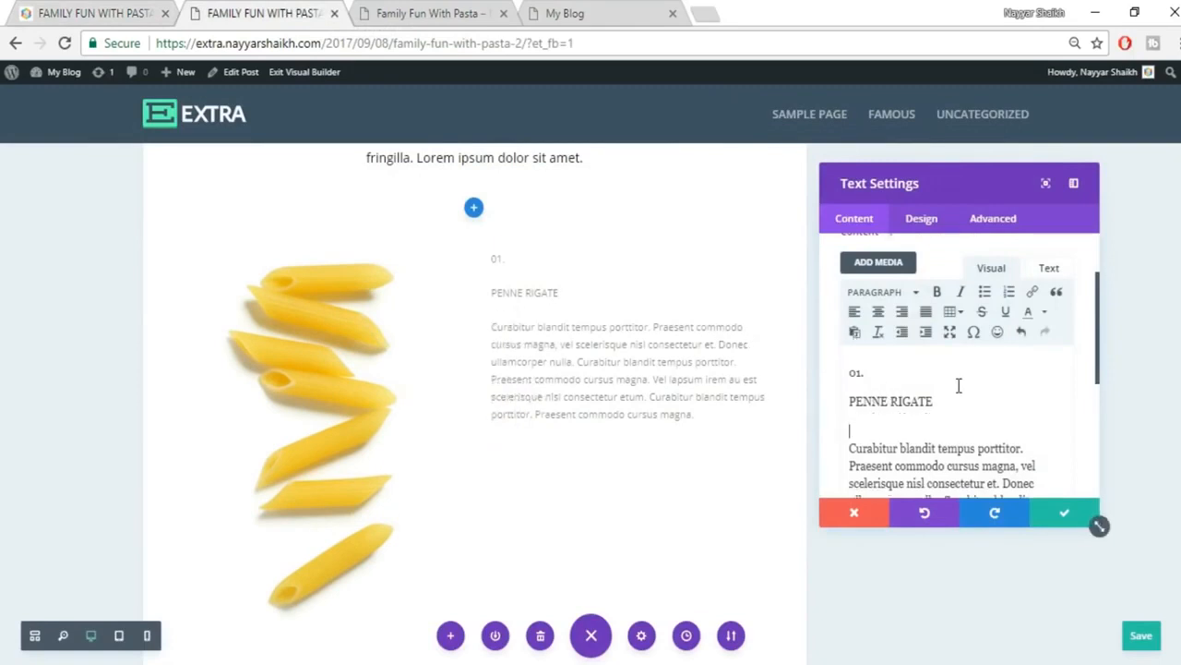
Step: Format PENNE RIGATE as Heading 2 and 01. as Heading 1
{"action": "left_click_drag", "start_coordinate": [851, 402], "coordinate": [934, 400]}
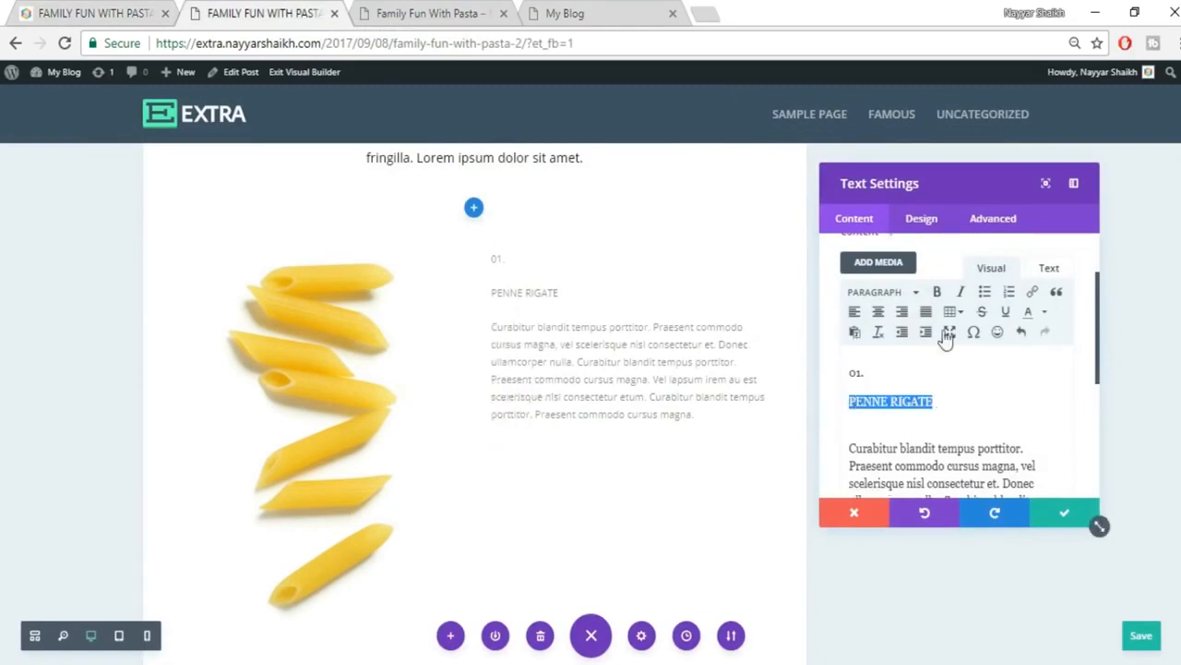
{"action": "left_click", "coordinate": [892, 295]}
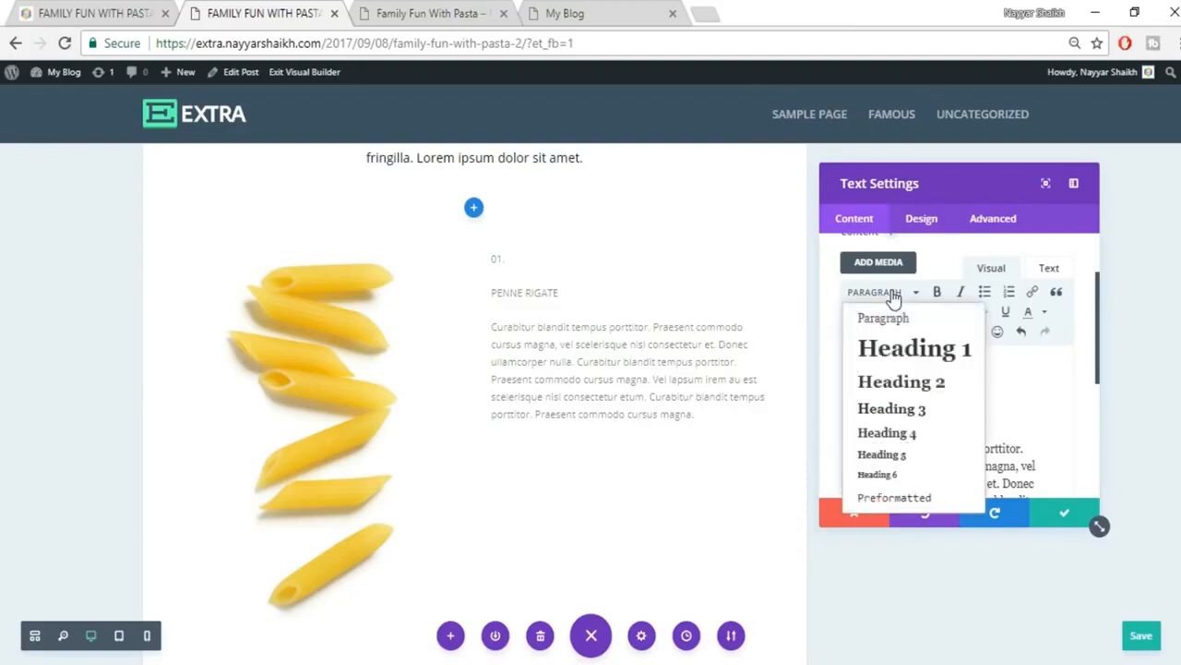
{"action": "left_click", "coordinate": [907, 386]}
{"action": "left_click_drag", "start_coordinate": [866, 372], "coordinate": [835, 384]}
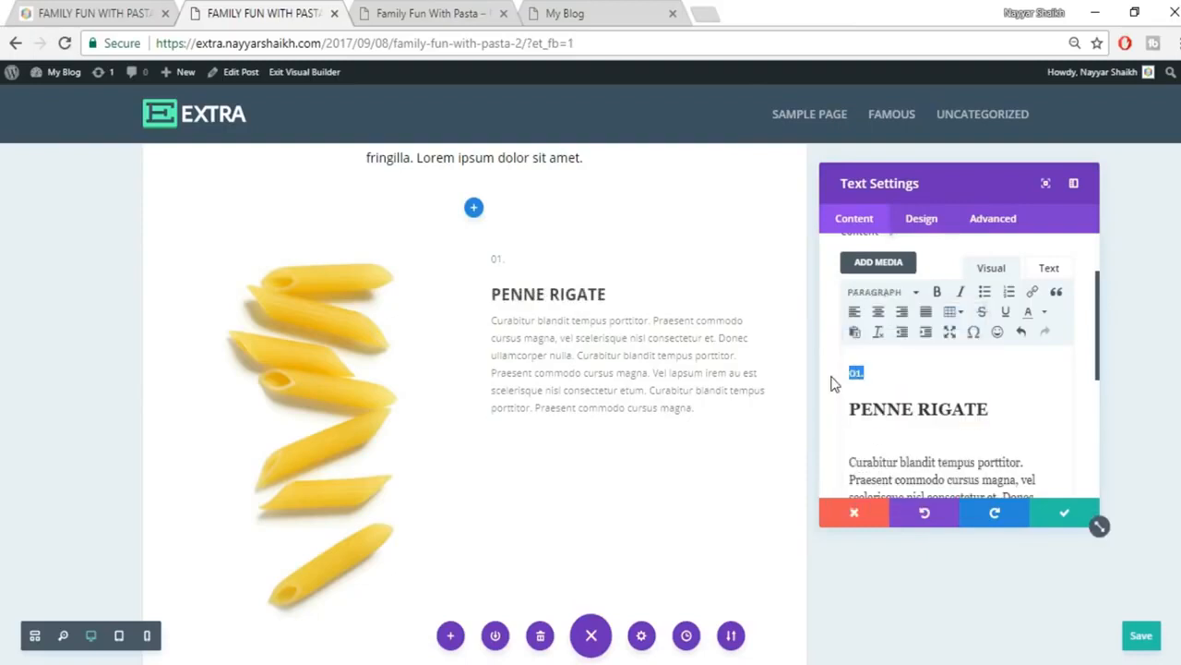
{"action": "left_click", "coordinate": [877, 295]}
{"action": "left_click", "coordinate": [918, 350]}
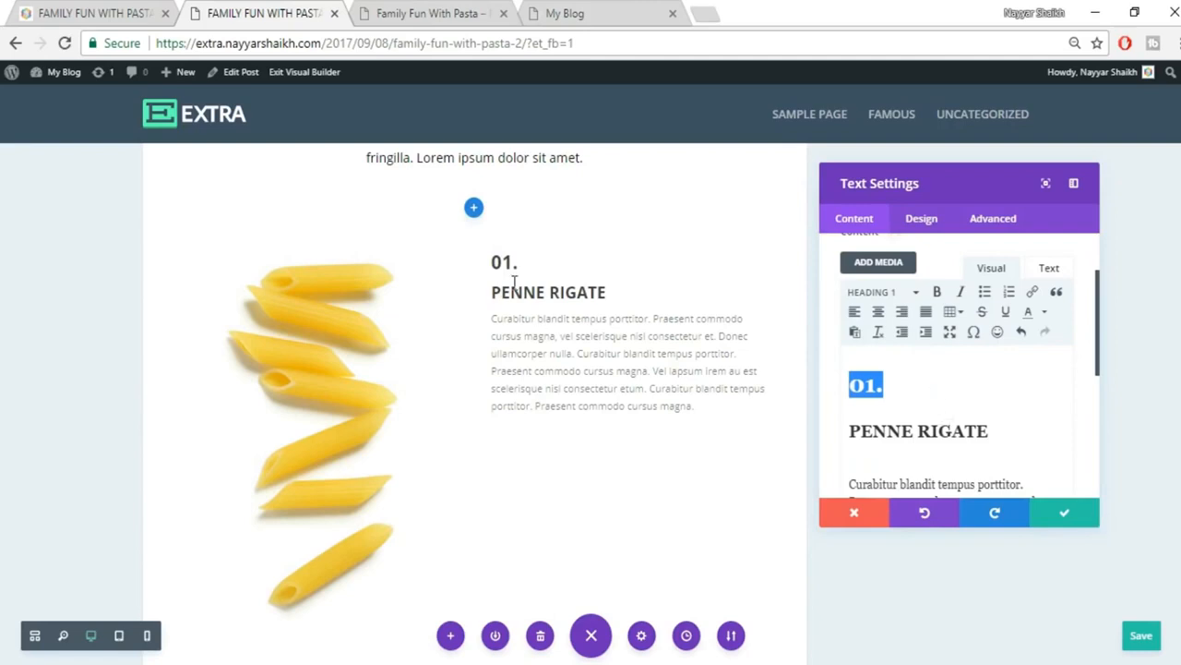
Step: Compare the 01. number with the reference post and reselect the 01. line
{"action": "left_click", "coordinate": [65, 9]}
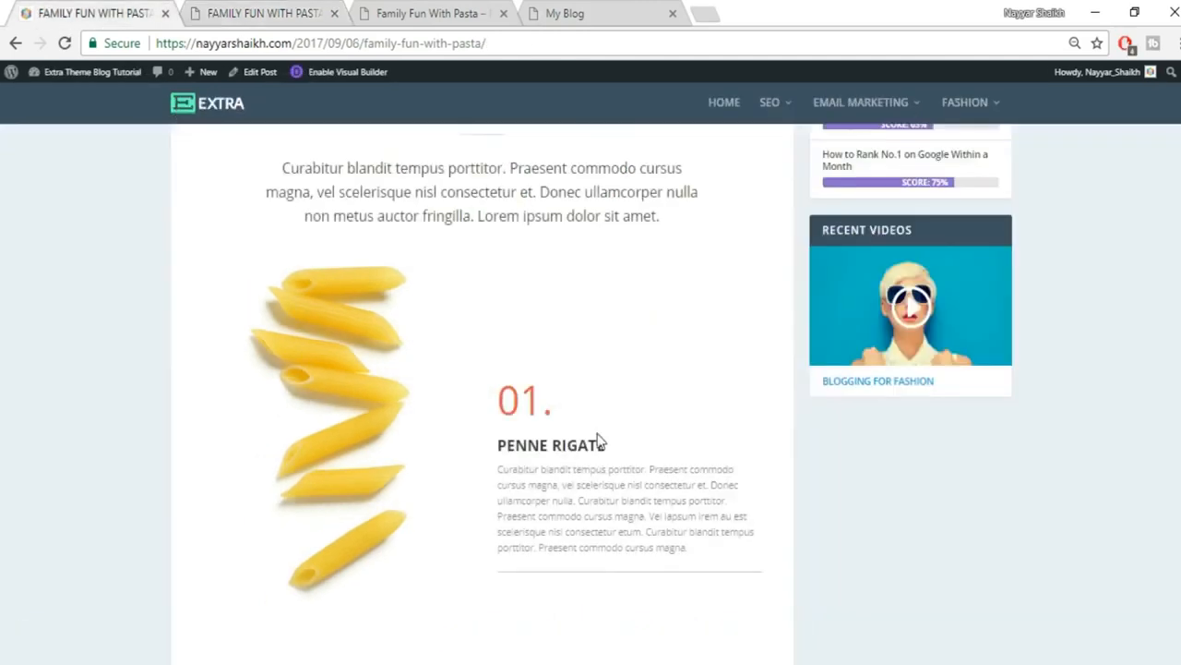
{"action": "left_click_drag", "start_coordinate": [493, 412], "coordinate": [588, 408]}
{"action": "left_click", "coordinate": [587, 412]}
{"action": "left_click", "coordinate": [275, 9]}
{"action": "left_click", "coordinate": [317, 11]}
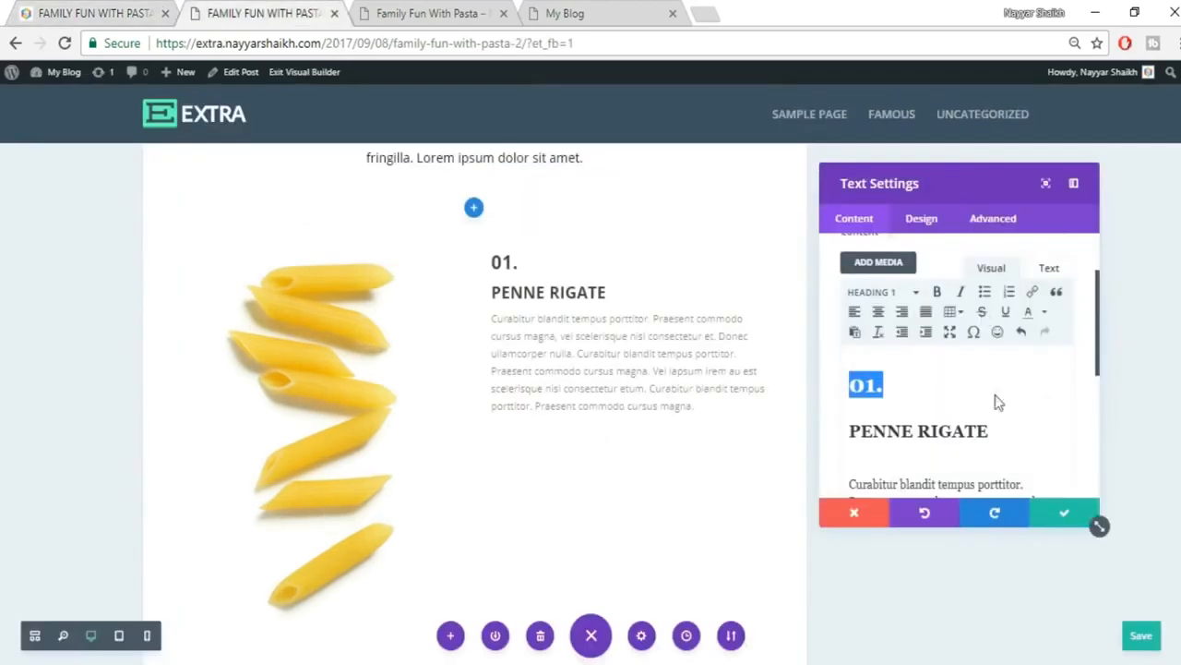
{"action": "left_click", "coordinate": [996, 394]}
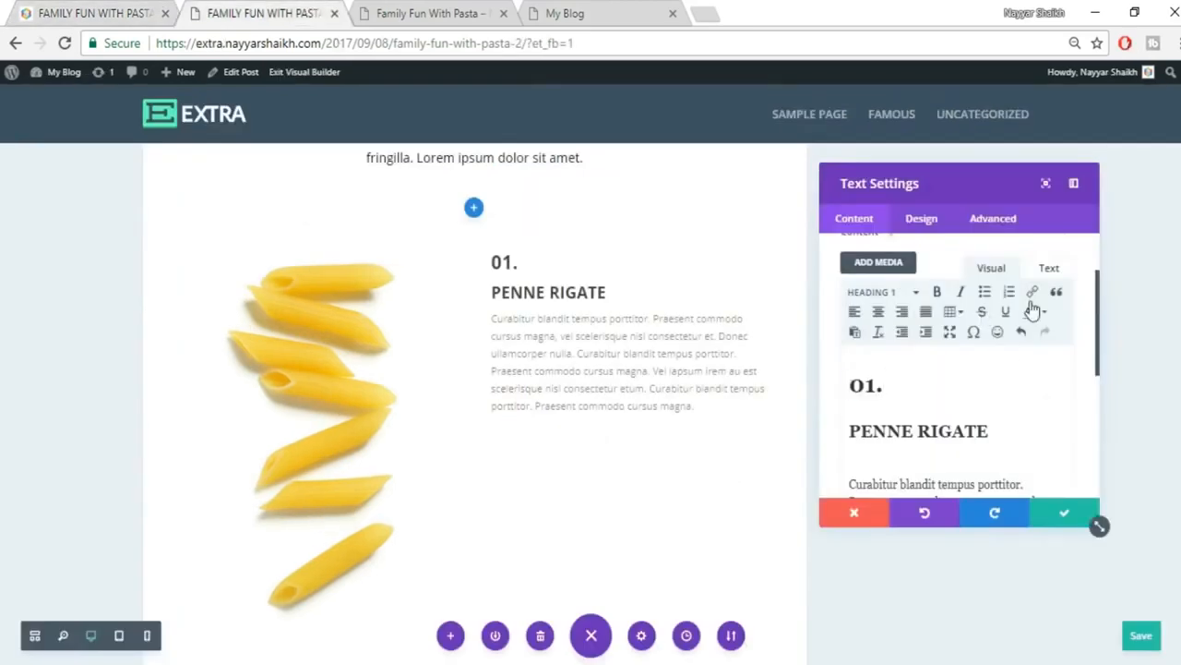
{"action": "left_click_drag", "start_coordinate": [889, 387], "coordinate": [846, 387]}
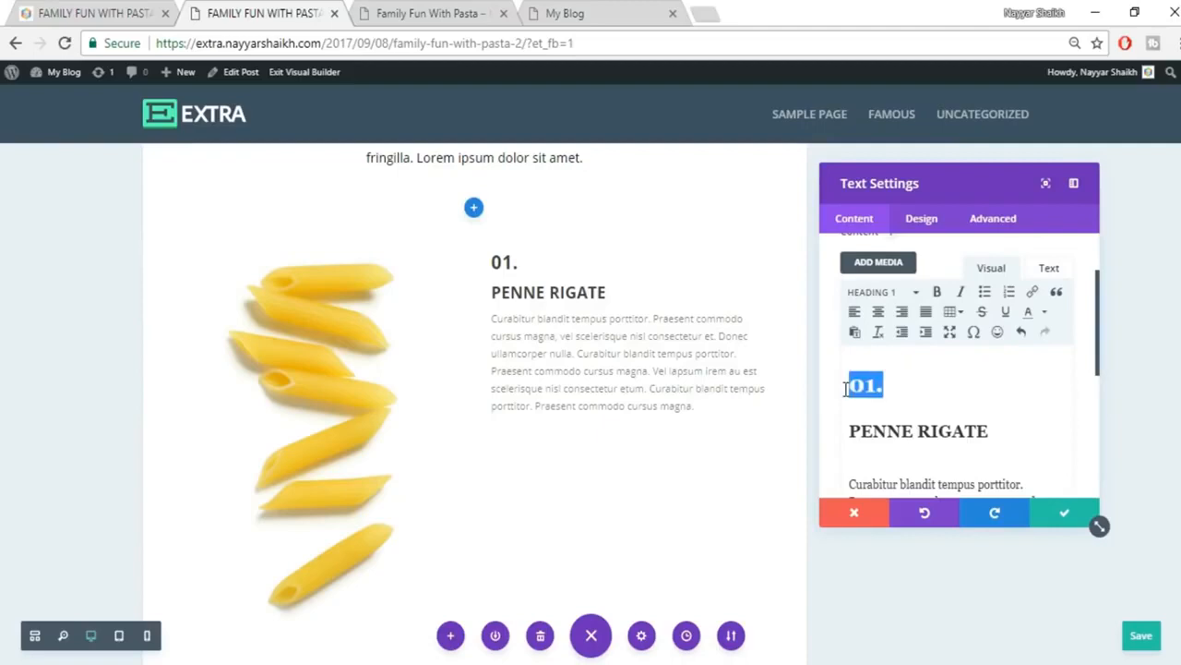
Step: Convert 01. to a plain Paragraph and reselect the 01. text
{"action": "left_click", "coordinate": [875, 294]}
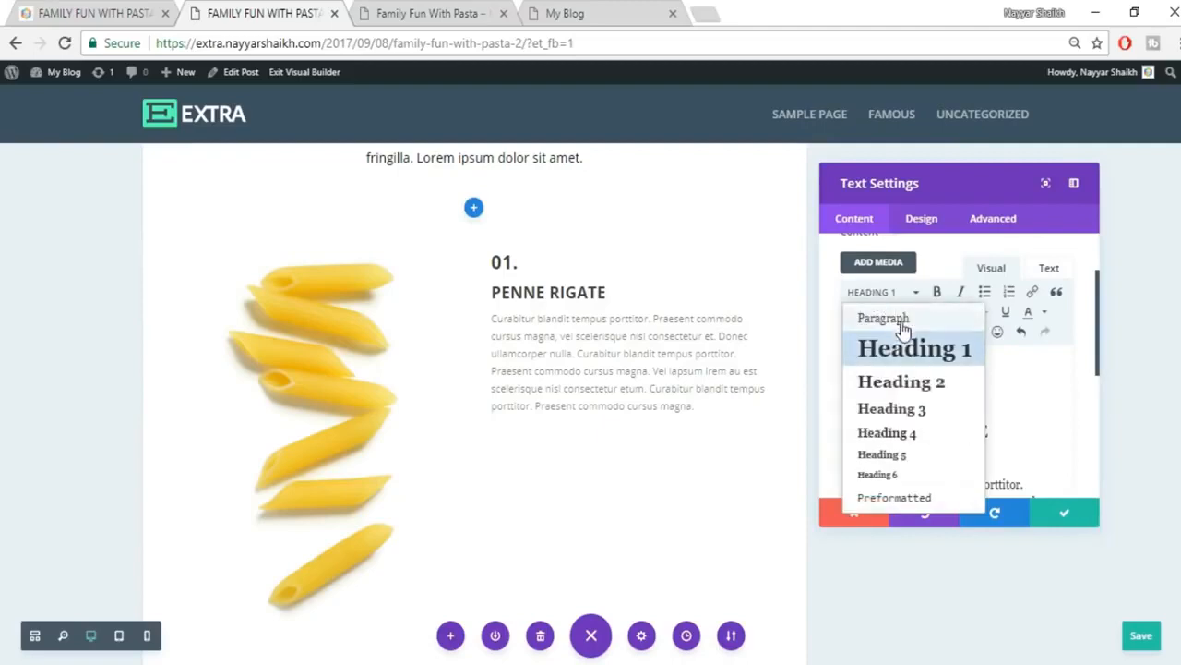
{"action": "left_click", "coordinate": [894, 326]}
{"action": "left_click", "coordinate": [1023, 357]}
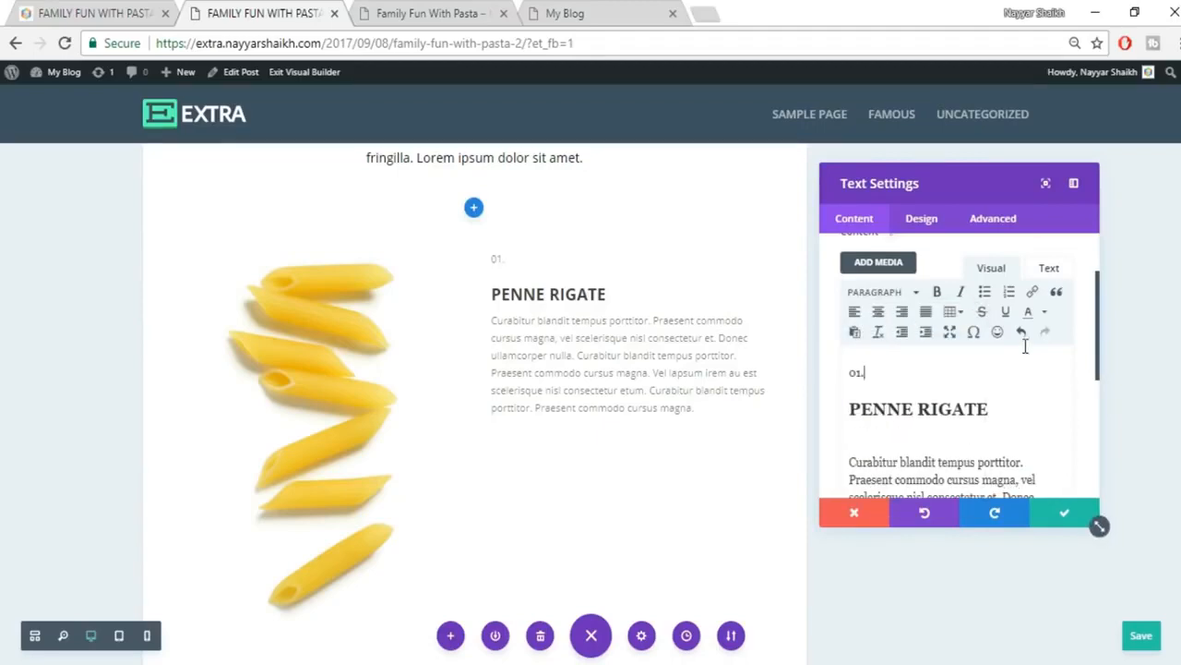
{"action": "left_click", "coordinate": [1049, 270]}
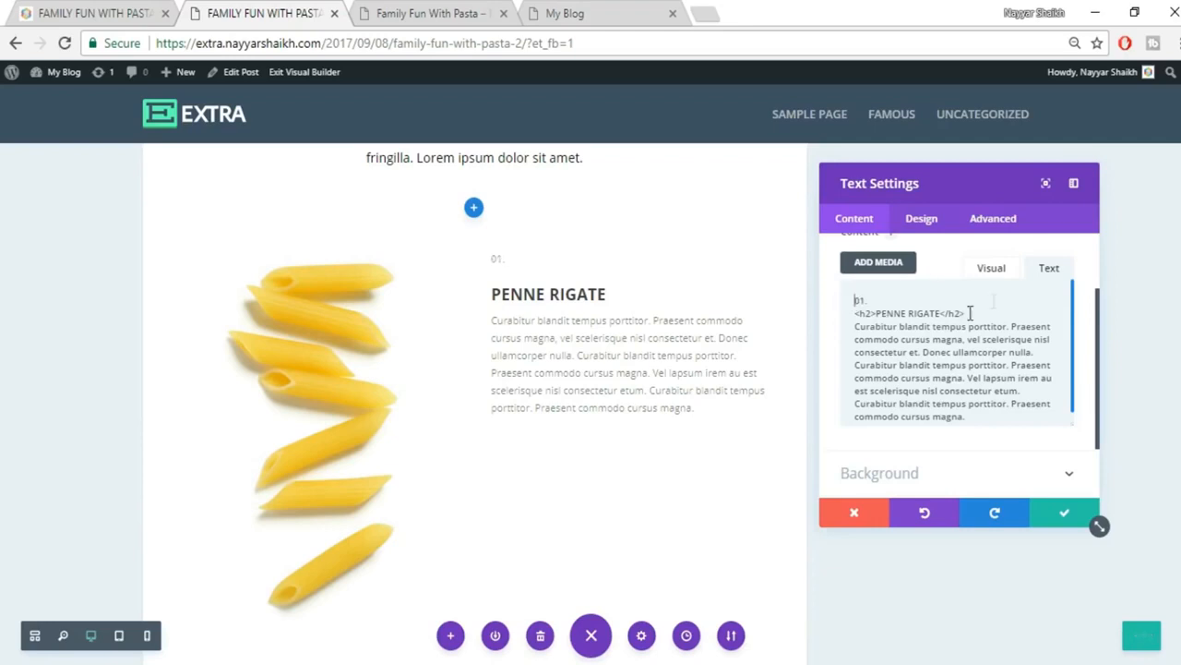
{"action": "left_click", "coordinate": [990, 275]}
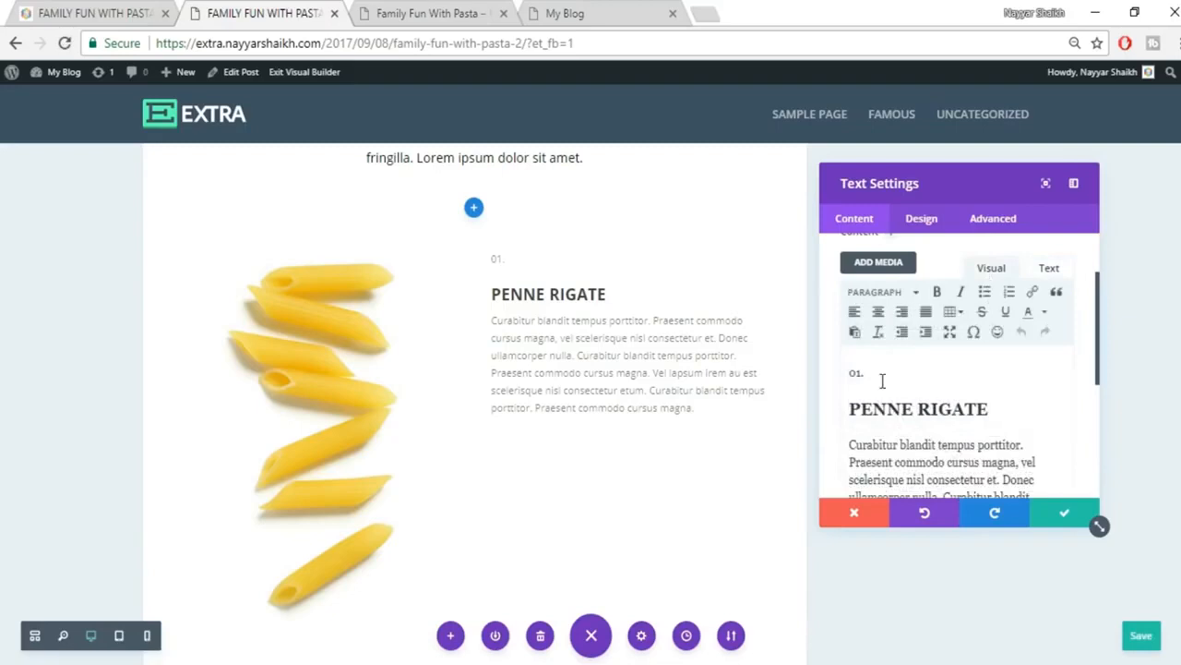
{"action": "left_click_drag", "start_coordinate": [872, 375], "coordinate": [837, 373]}
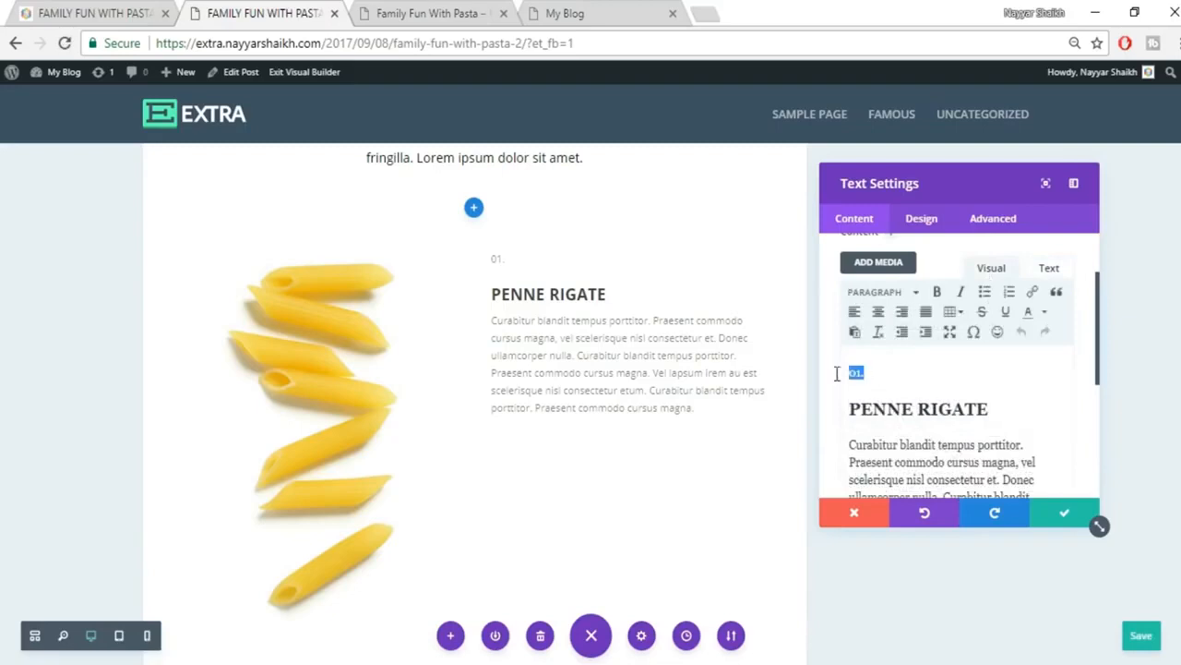
Step: Colour 01. orange (#ff6600) from the text colour palette, matching the reference post
{"action": "left_click", "coordinate": [143, 9]}
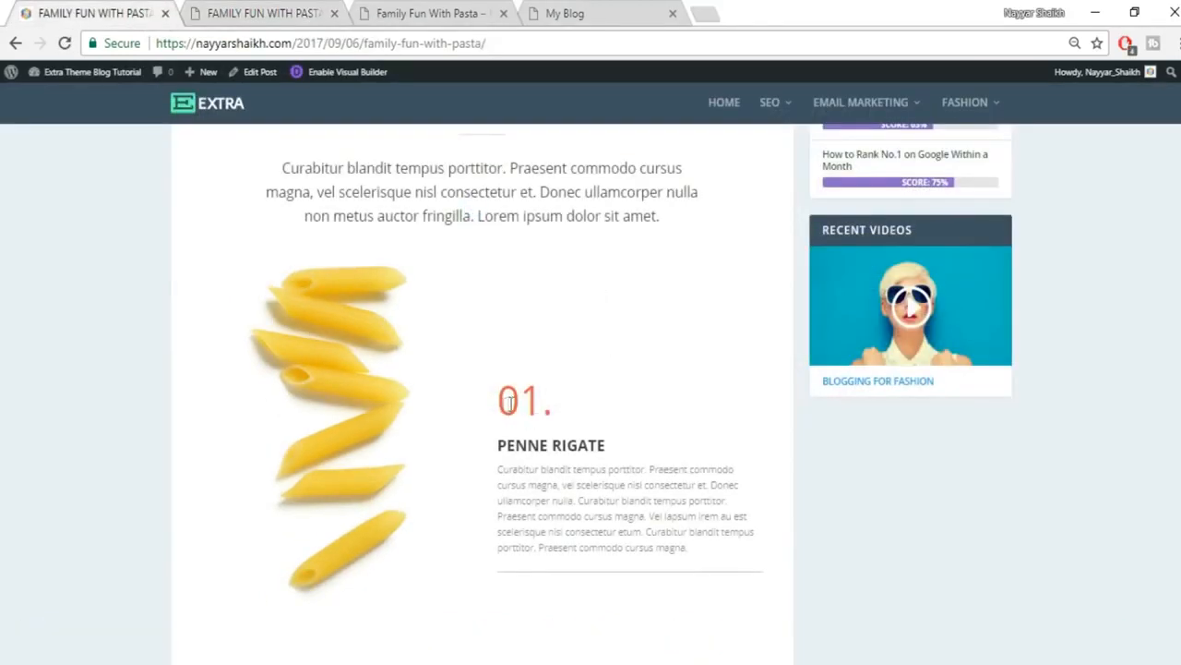
{"action": "left_click", "coordinate": [319, 14]}
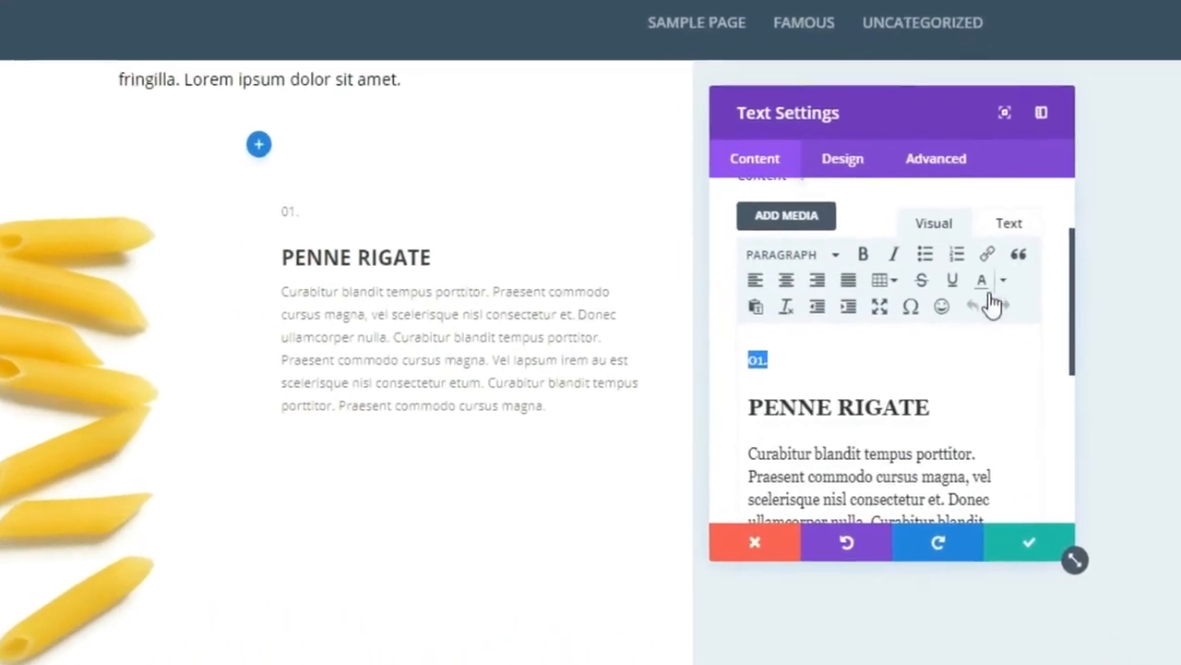
{"action": "left_click", "coordinate": [1003, 279]}
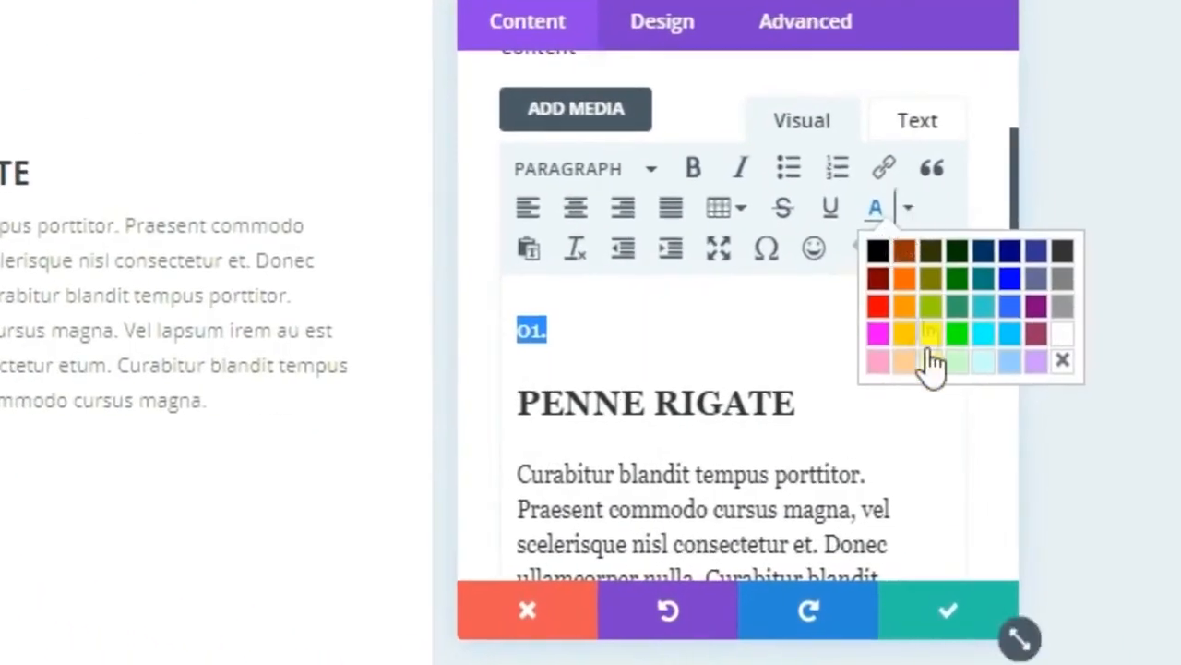
{"action": "left_click", "coordinate": [904, 278]}
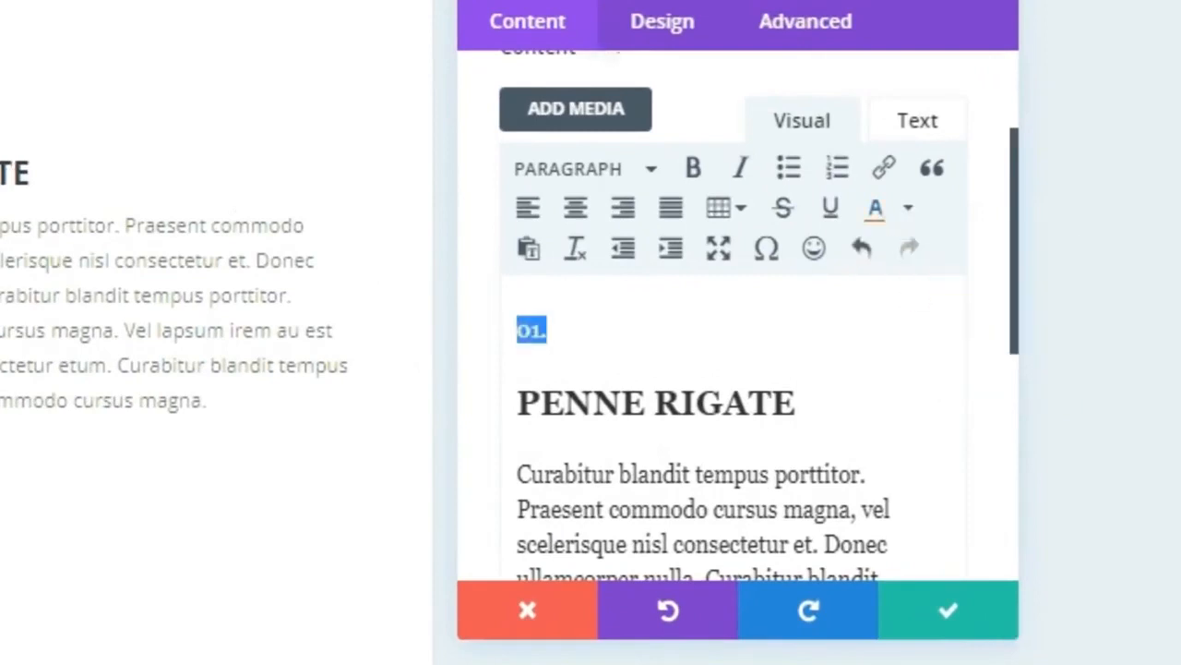
{"action": "left_click", "coordinate": [938, 120]}
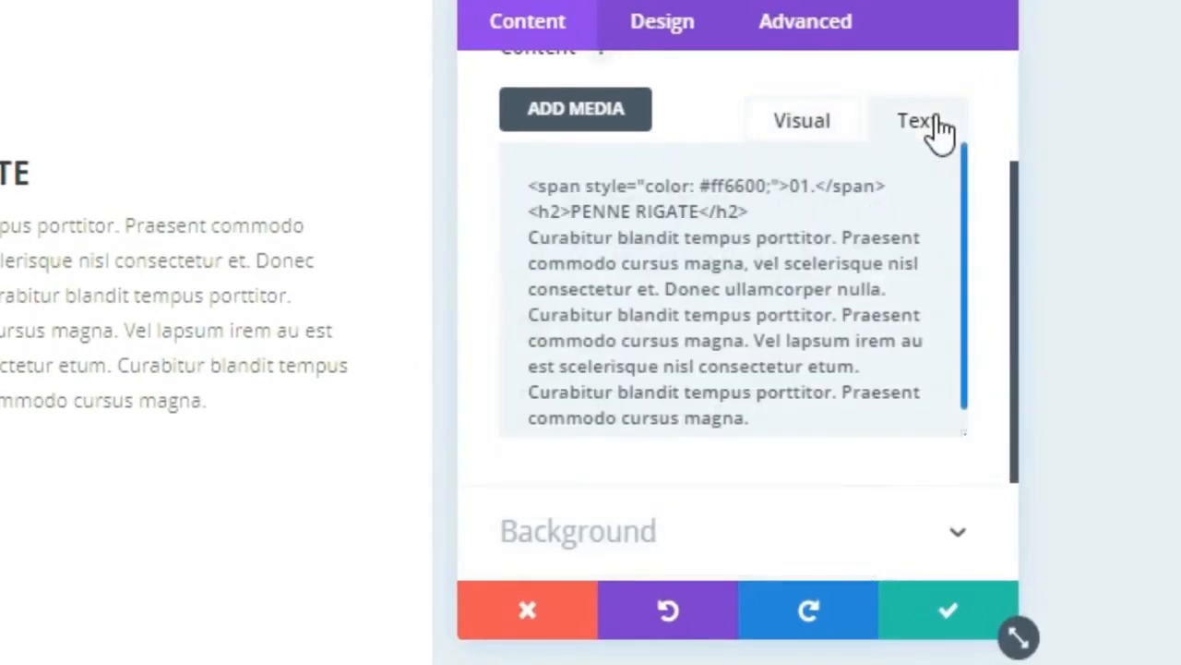
{"action": "scroll", "coordinate": [638, 245], "scroll_direction": "up", "scroll_amount": 3}
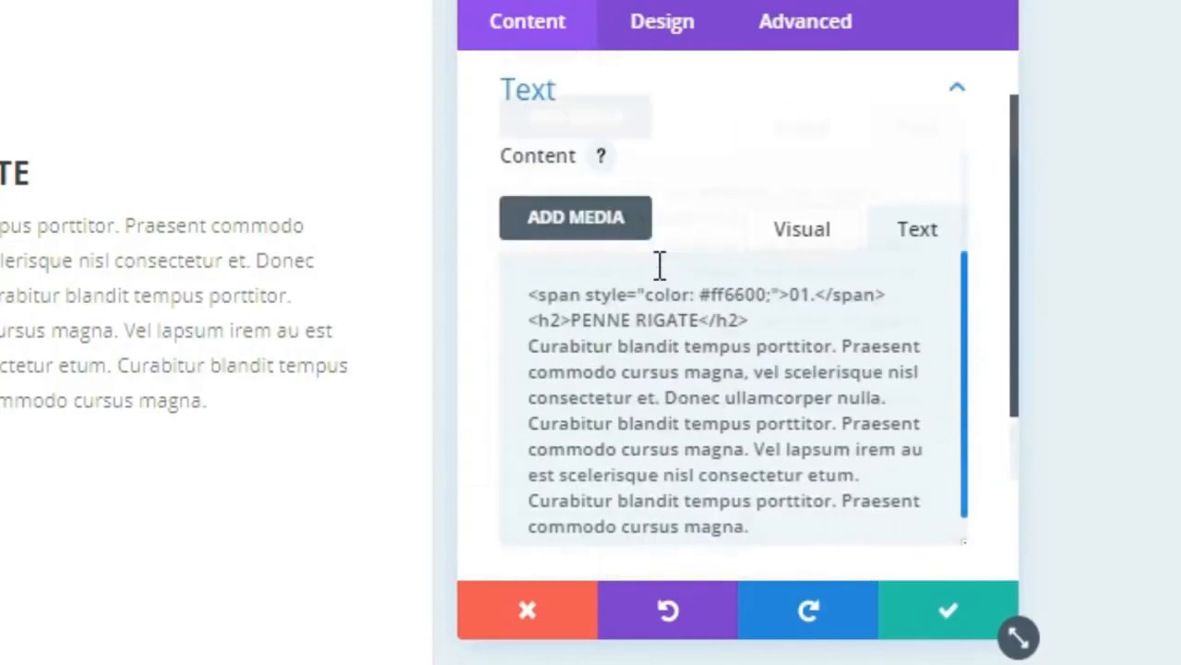
{"action": "scroll", "coordinate": [806, 386], "scroll_direction": "down", "scroll_amount": 1}
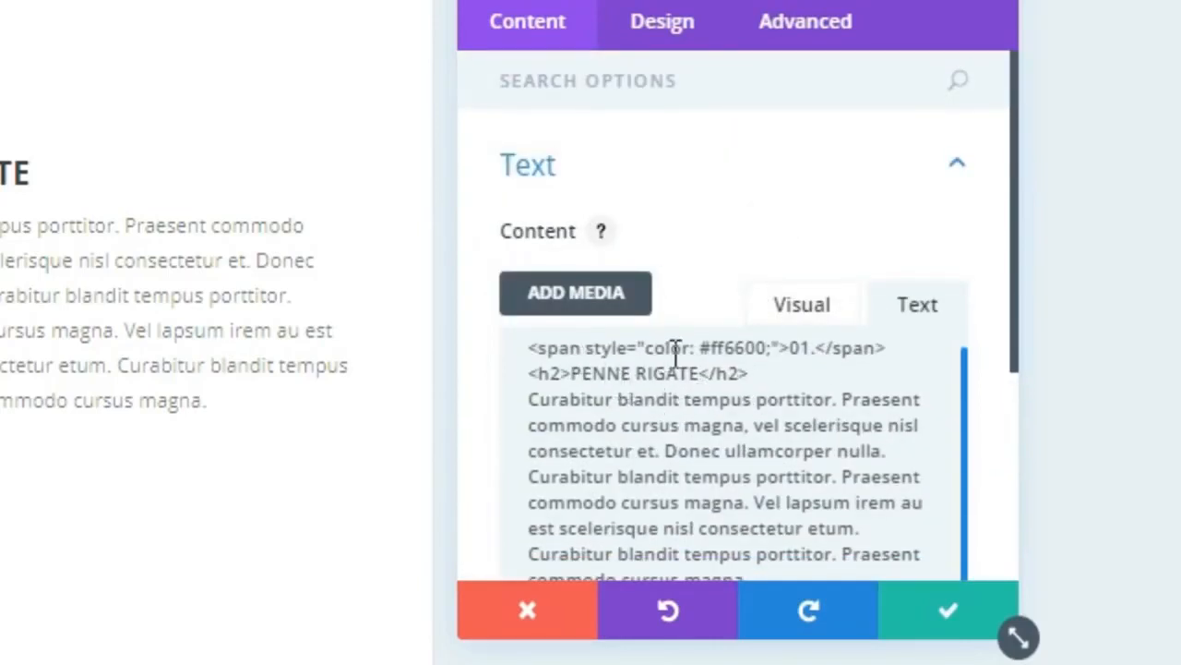
Step: Add font-size: 60px; to the 01. span's inline style in the HTML
{"action": "left_click", "coordinate": [772, 349]}
{"action": "type", "text": "font-size: "}
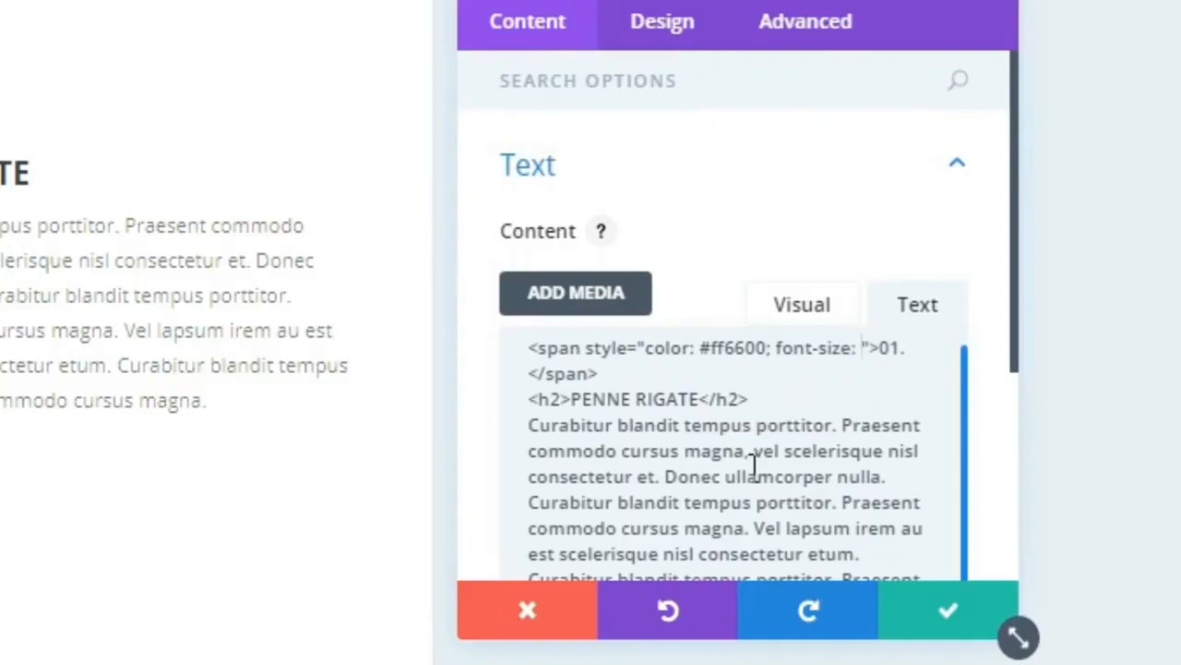
{"action": "type", "text": "30px"}
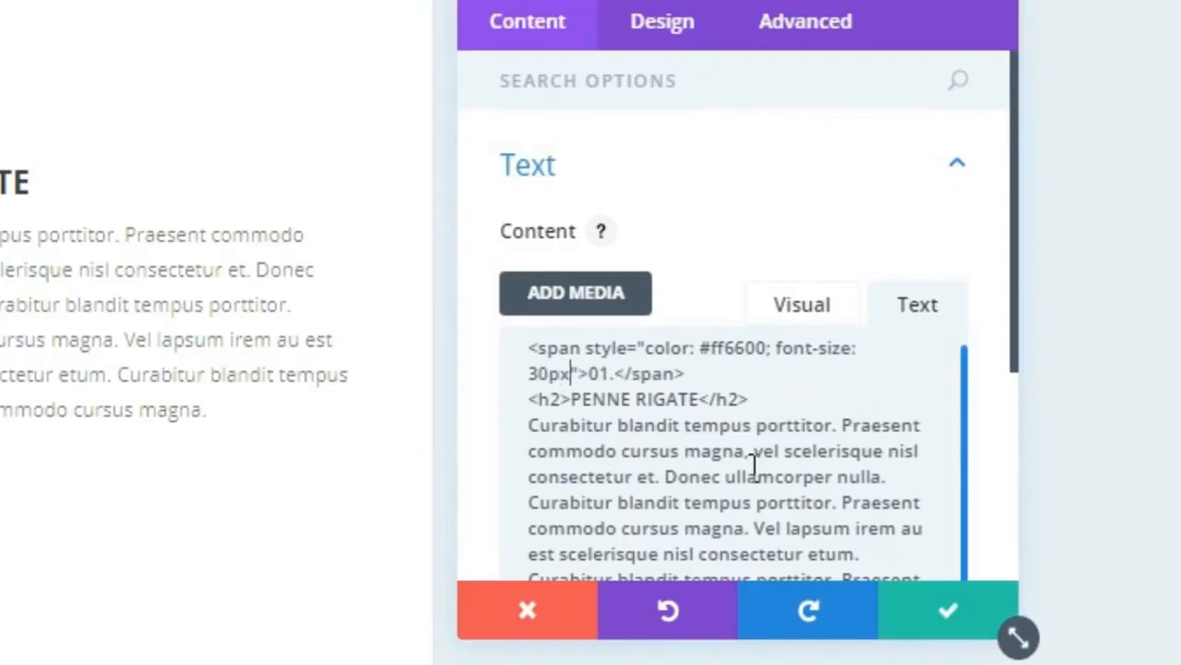
{"action": "type", "text": ";"}
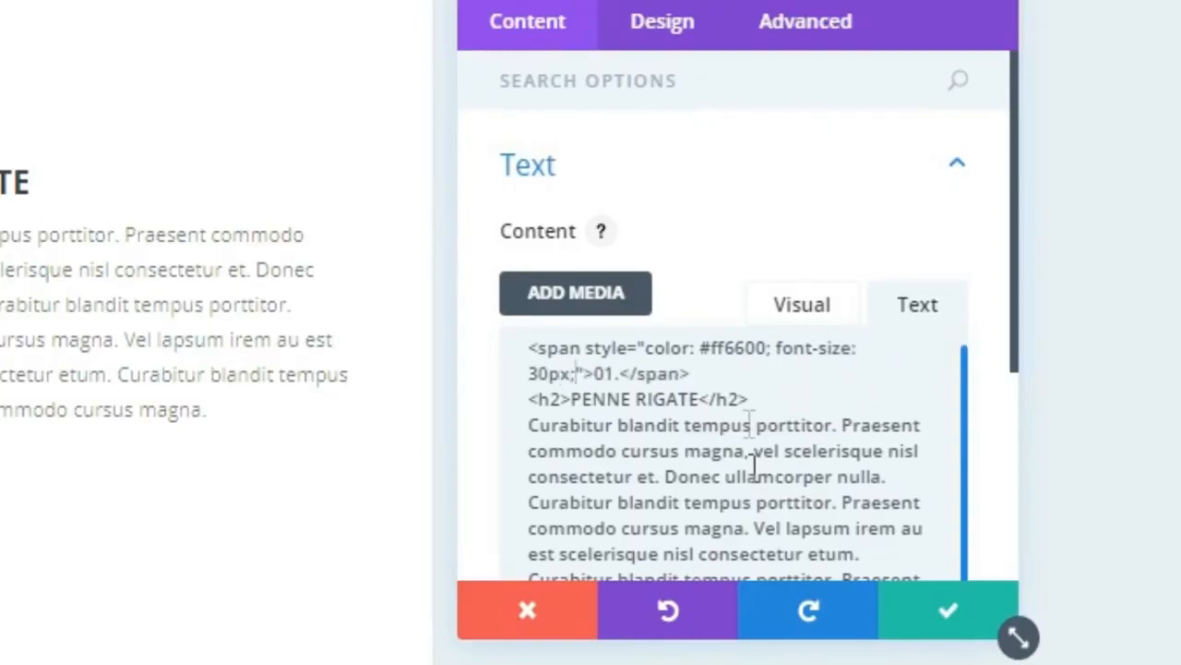
{"action": "key", "text": "Left"}
{"action": "key", "text": "Left"}
{"action": "key", "text": "Left"}
{"action": "key", "text": "BackSpace"}
{"action": "key", "text": "BackSpace"}
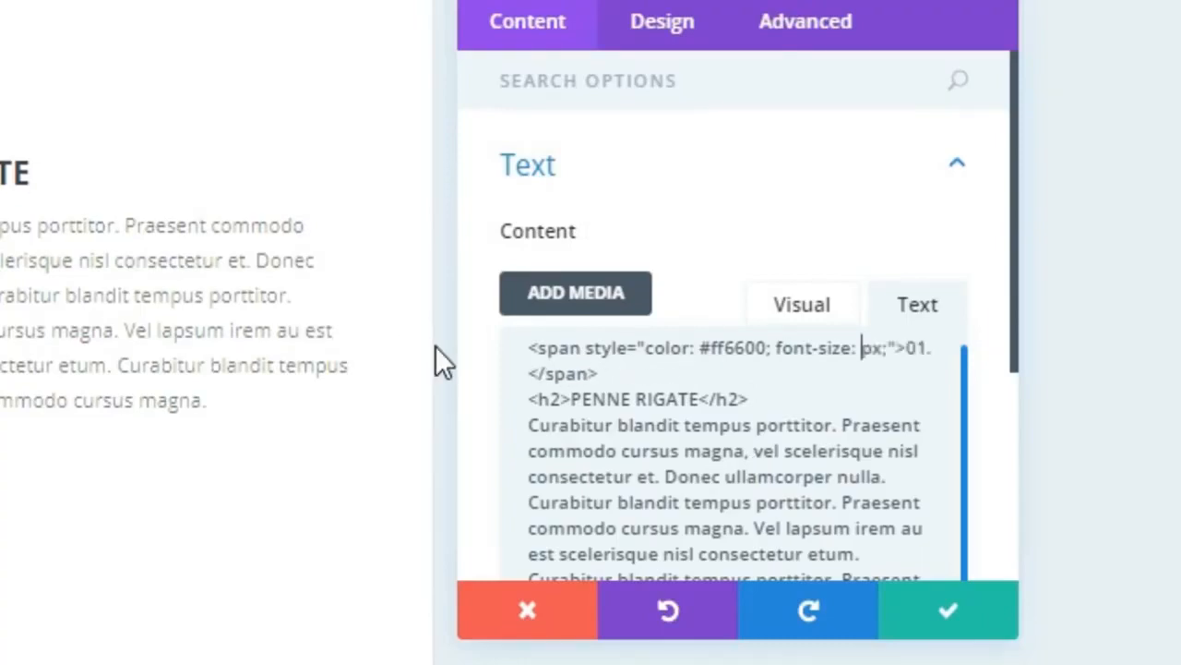
{"action": "type", "text": "60"}
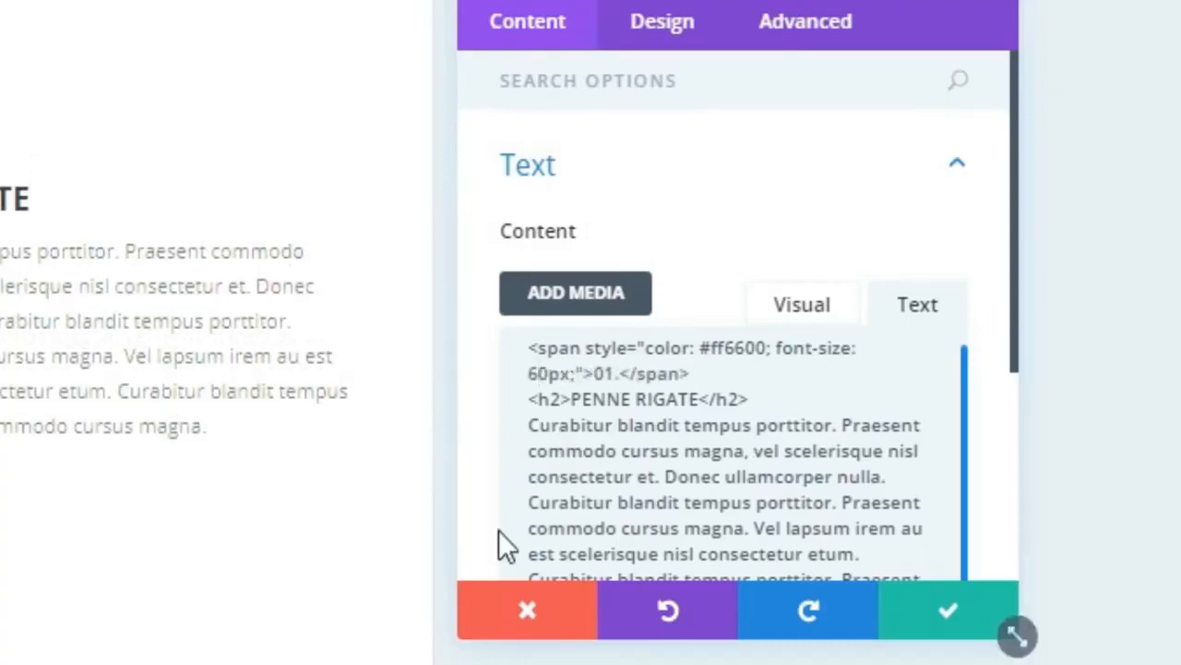
{"action": "scroll", "coordinate": [83, 323], "scroll_direction": "up", "scroll_amount": 4}
{"action": "scroll", "coordinate": [37, 462], "scroll_direction": "down", "scroll_amount": 2}
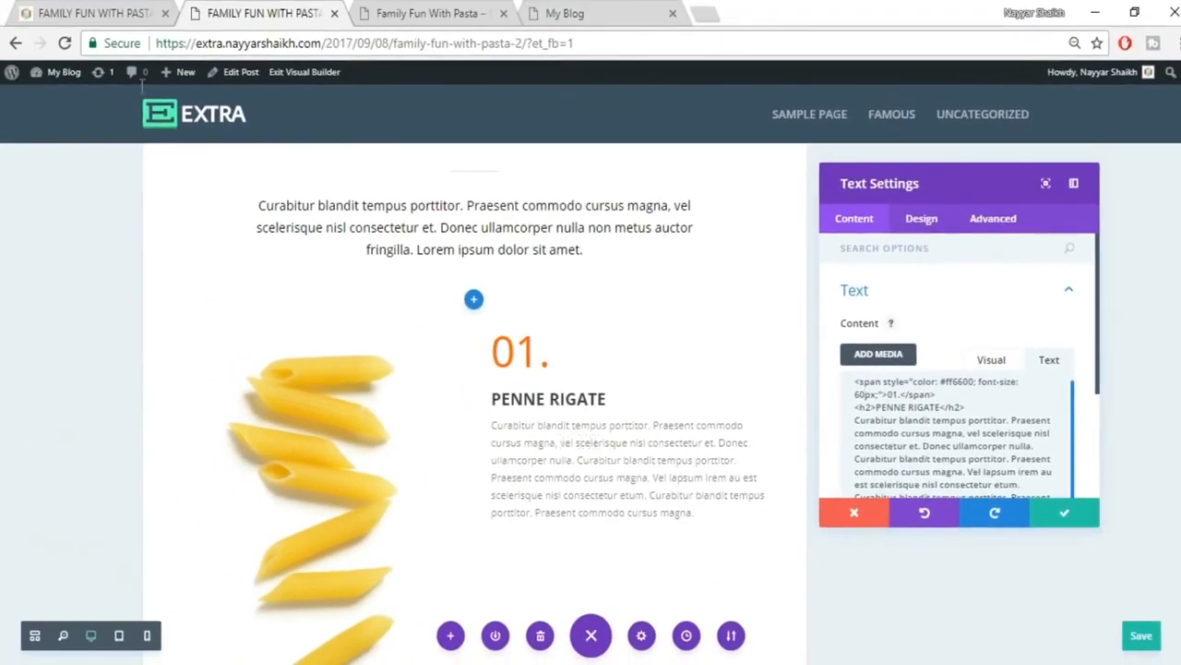
Step: Check the 01. size against the reference post, then save and close the Text Settings
{"action": "left_click", "coordinate": [64, 9]}
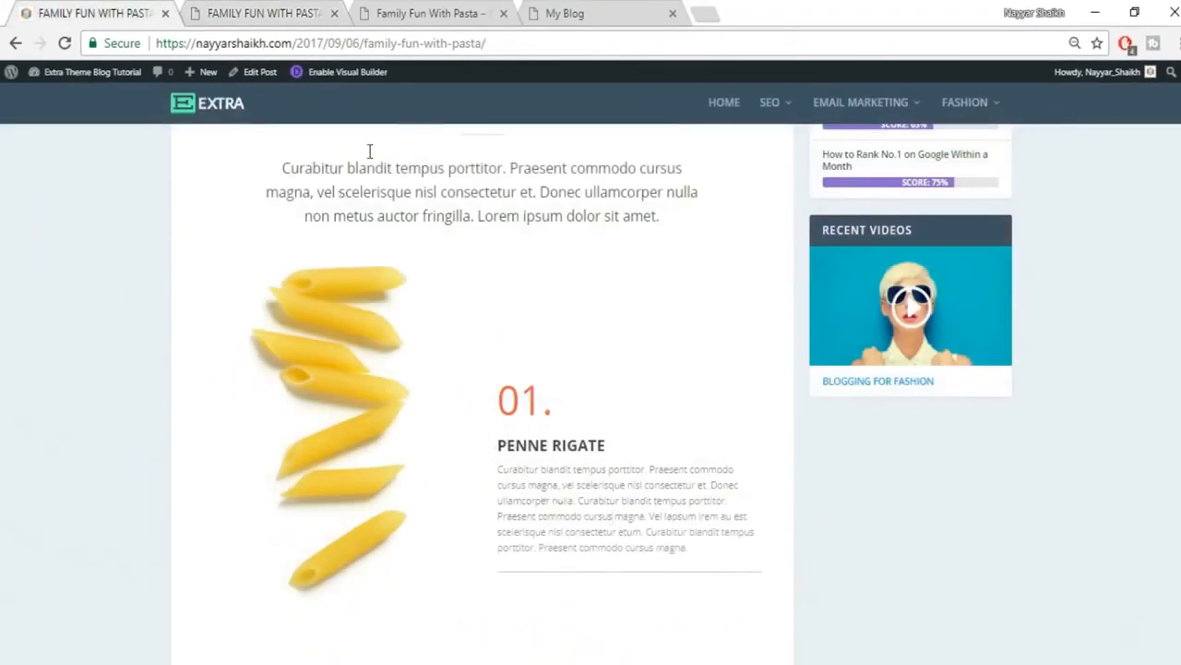
{"action": "left_click", "coordinate": [254, 11]}
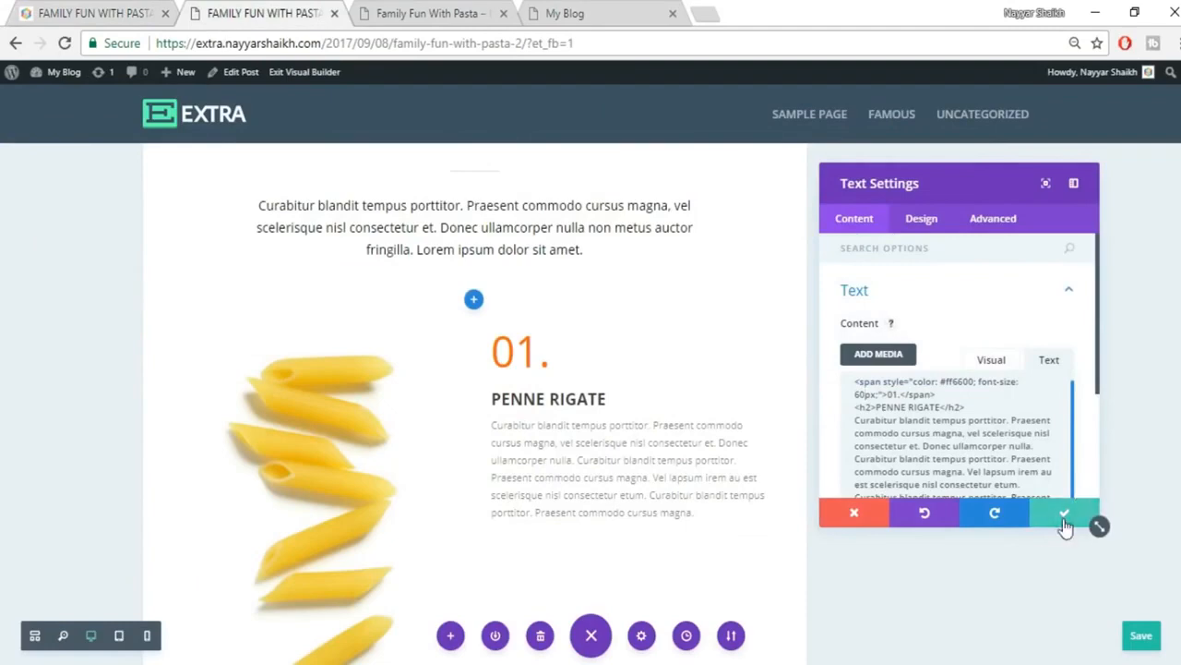
{"action": "left_click", "coordinate": [1064, 512]}
{"action": "left_click", "coordinate": [122, 9]}
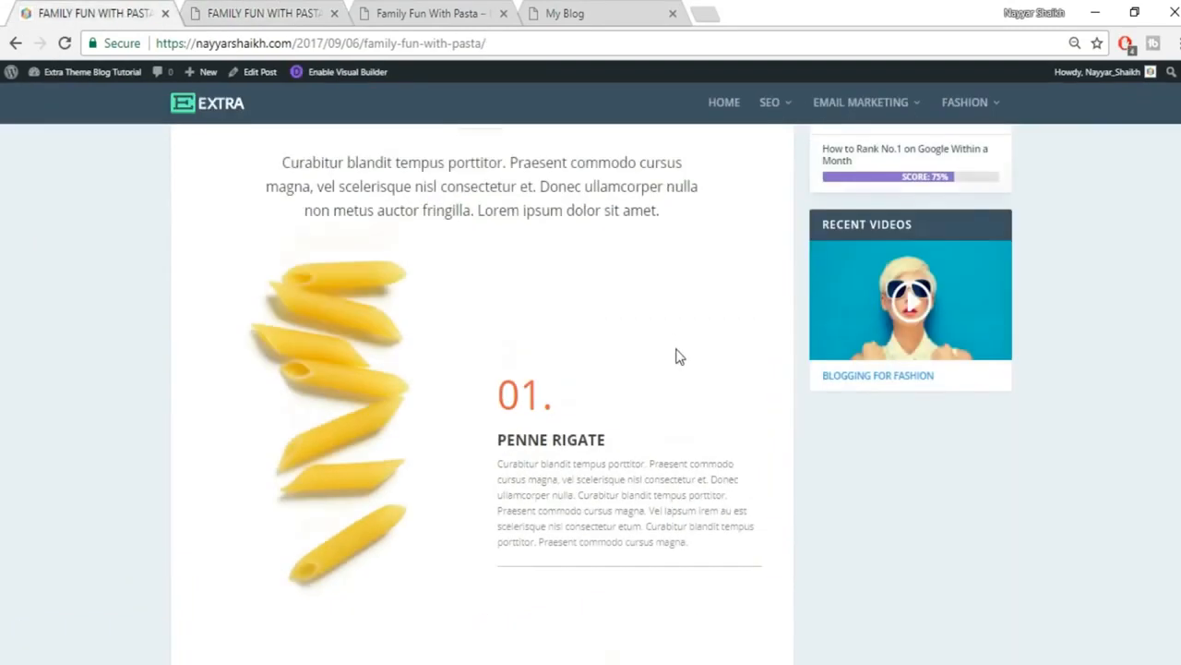
{"action": "scroll", "coordinate": [600, 402], "scroll_direction": "down", "scroll_amount": 2}
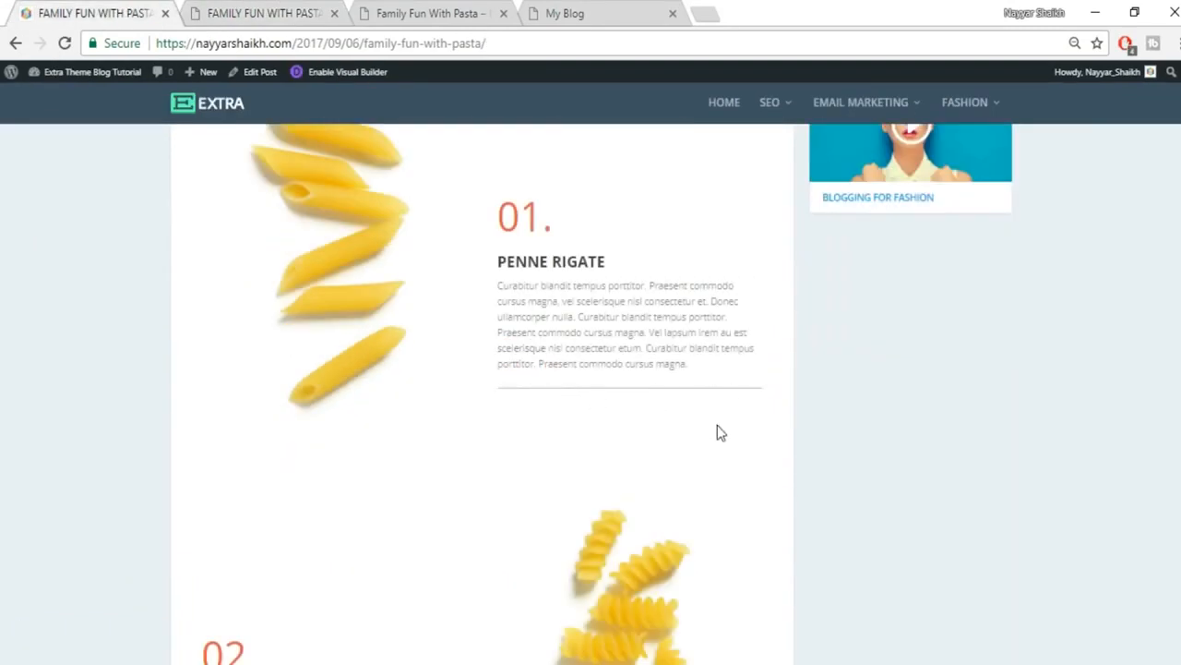
{"action": "scroll", "coordinate": [715, 430], "scroll_direction": "up", "scroll_amount": 1}
{"action": "left_click", "coordinate": [259, 9]}
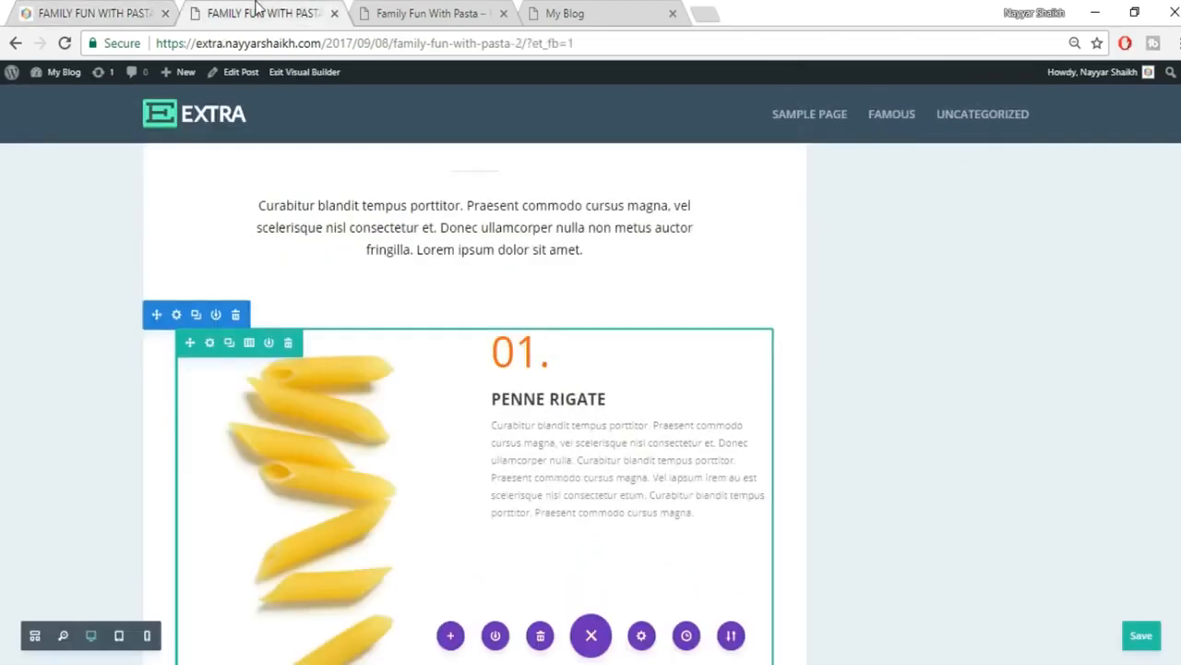
Step: Insert a Divider module beneath the Penne Rigate text
{"action": "scroll", "coordinate": [765, 335], "scroll_direction": "down", "scroll_amount": 2}
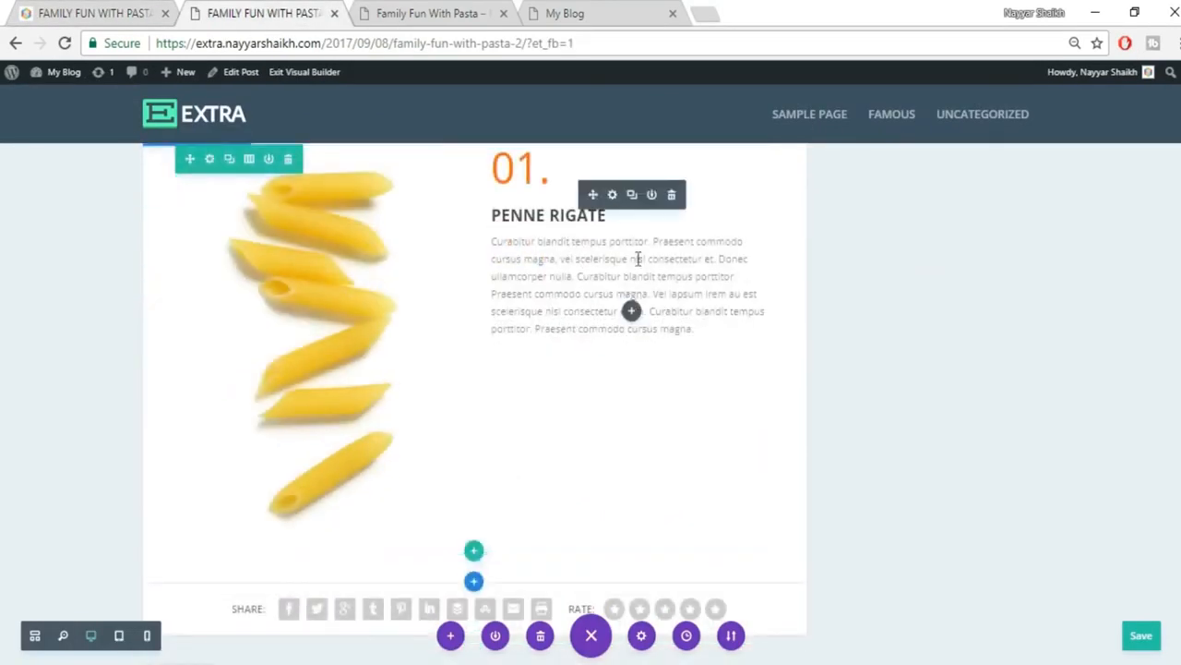
{"action": "left_click", "coordinate": [632, 311]}
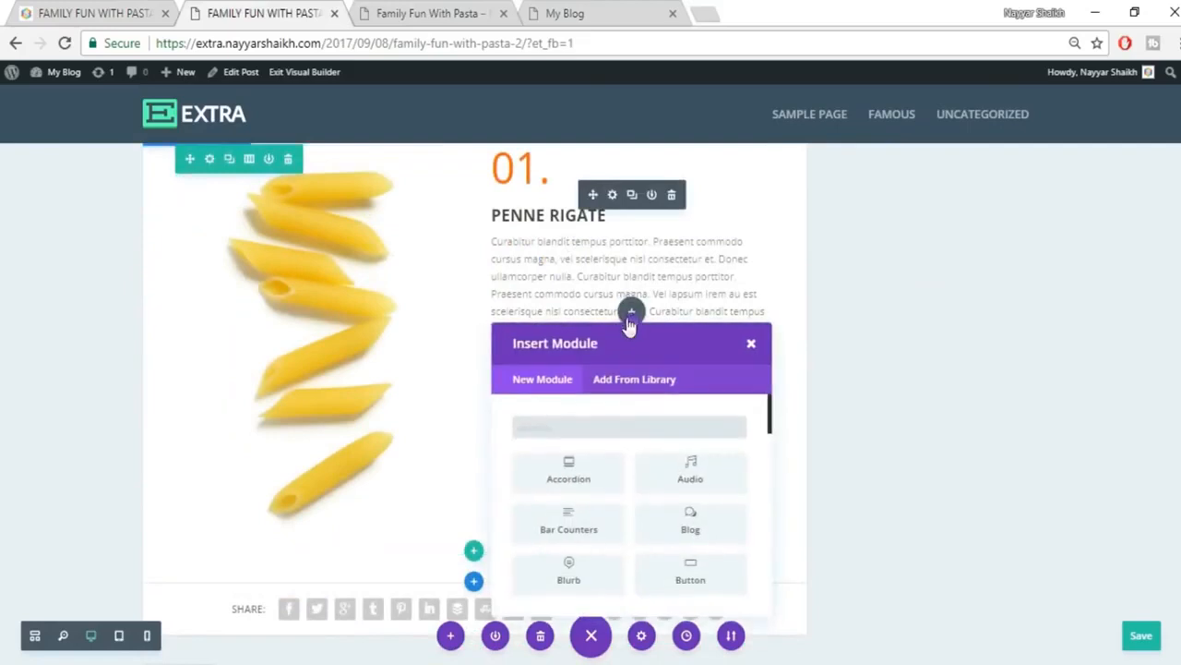
{"action": "type", "text": "di"}
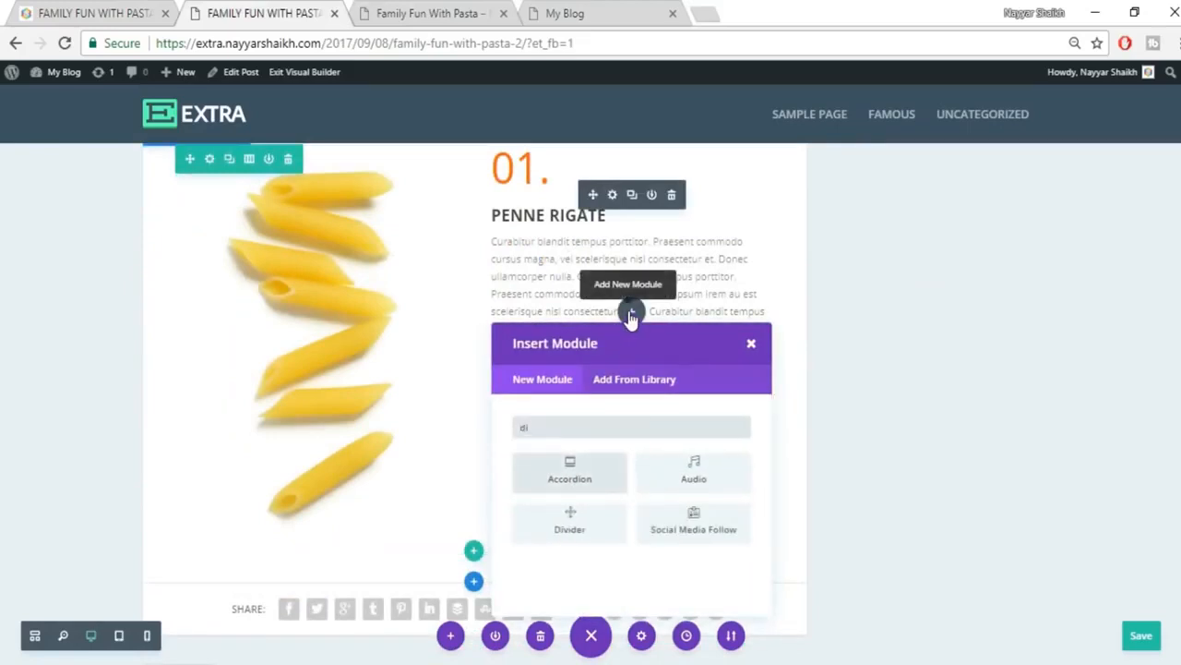
{"action": "left_click", "coordinate": [571, 526]}
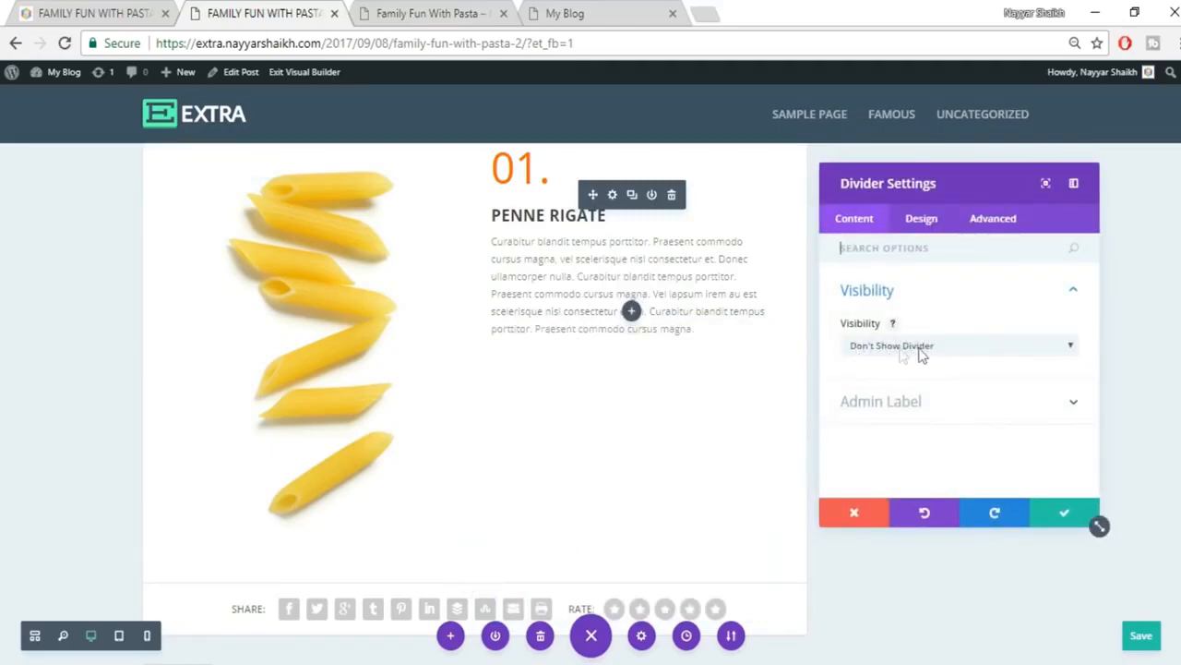
Step: Make the divider line visible in light grey #c4c4c4 and save its settings
{"action": "left_click", "coordinate": [957, 359]}
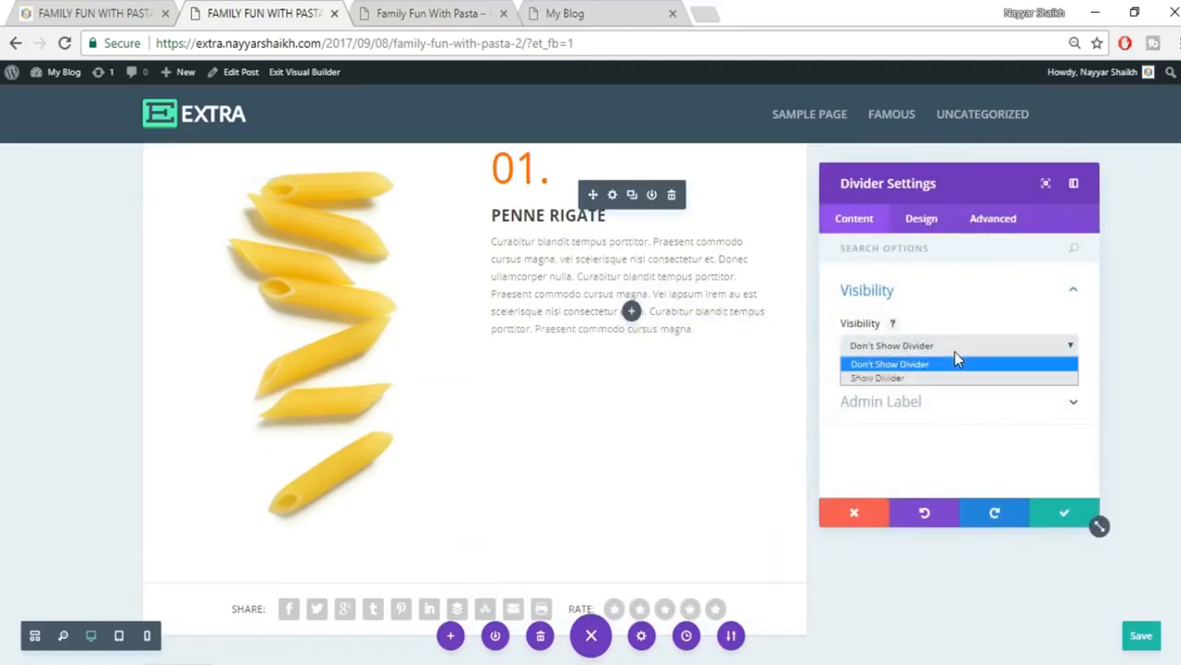
{"action": "left_click", "coordinate": [922, 377]}
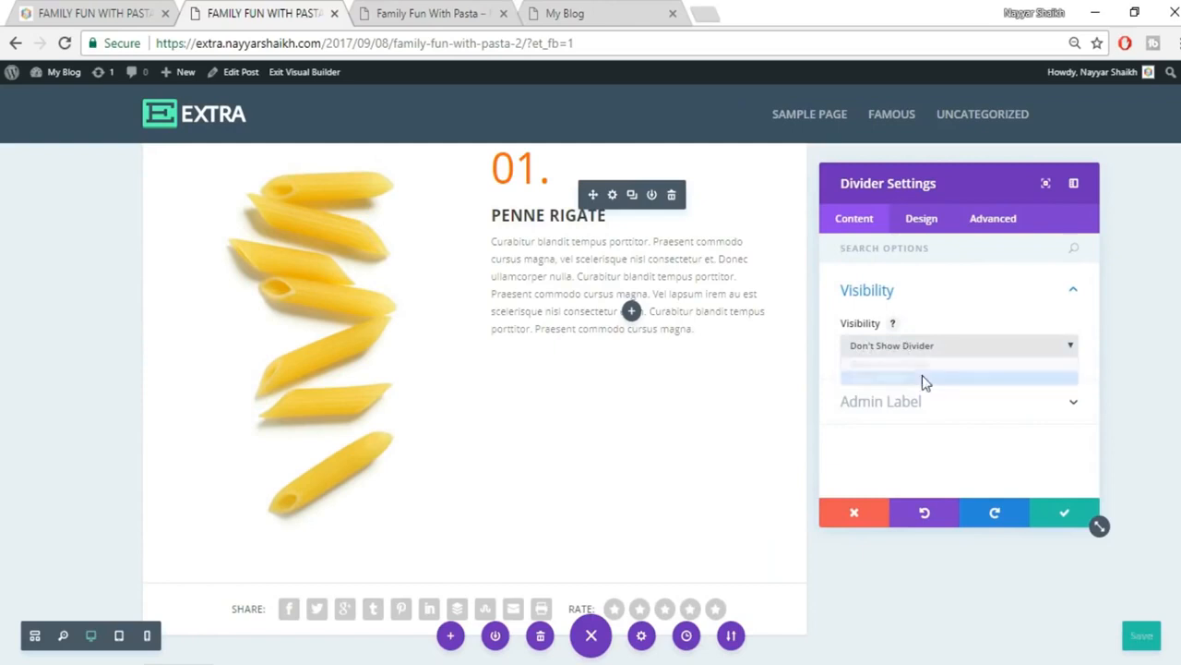
{"action": "left_click", "coordinate": [921, 219]}
{"action": "left_click", "coordinate": [962, 290]}
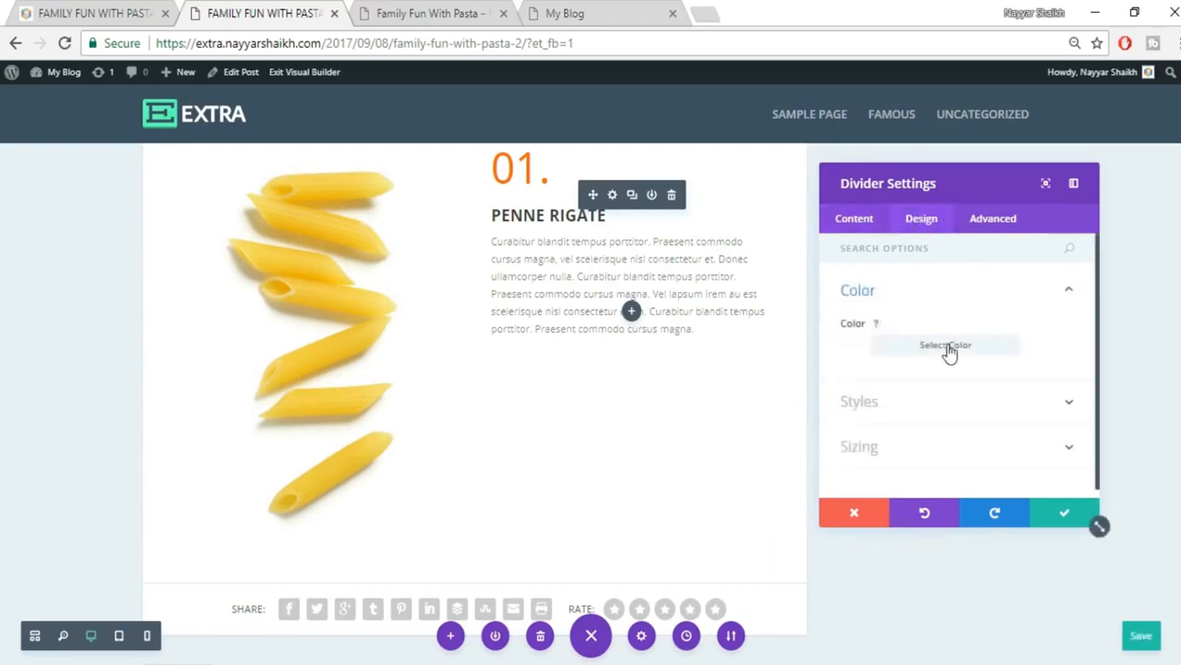
{"action": "left_click", "coordinate": [948, 349]}
{"action": "left_click", "coordinate": [855, 408]}
{"action": "left_click", "coordinate": [857, 398]}
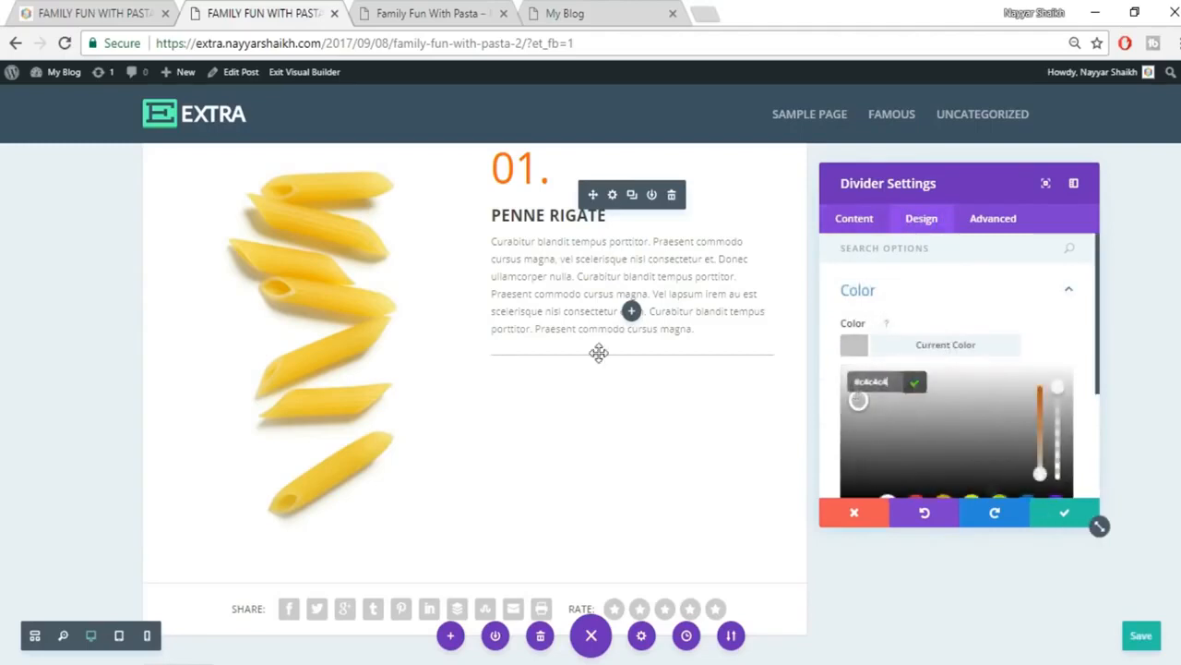
{"action": "left_click", "coordinate": [1062, 517]}
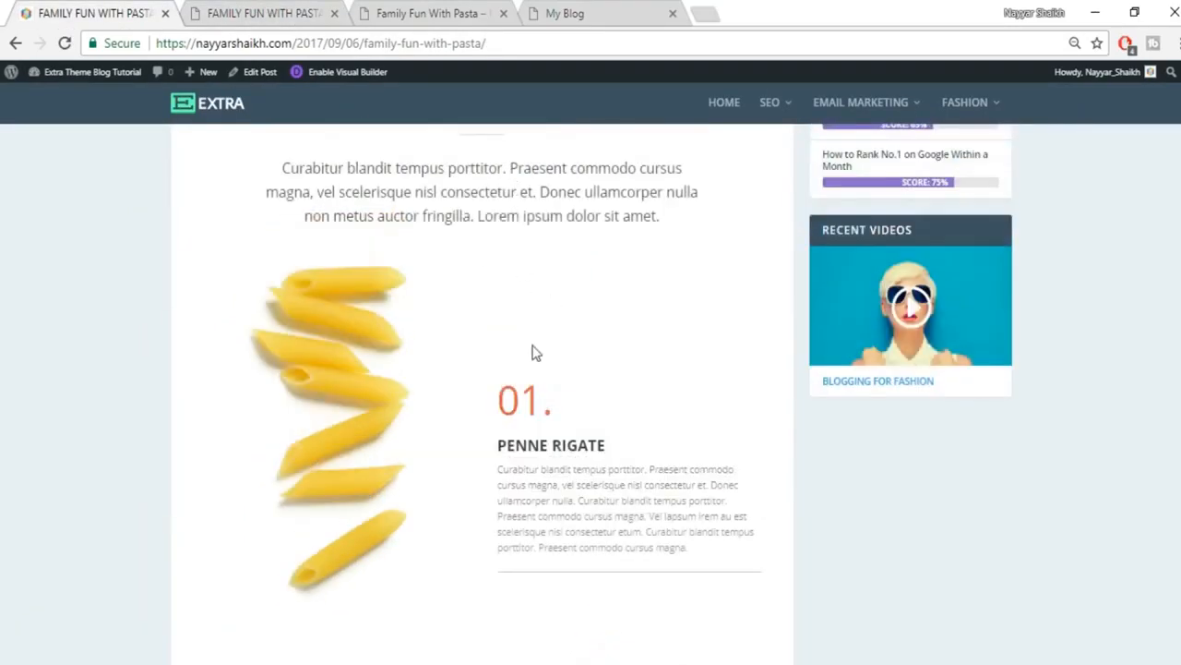
{"action": "left_click", "coordinate": [235, 11]}
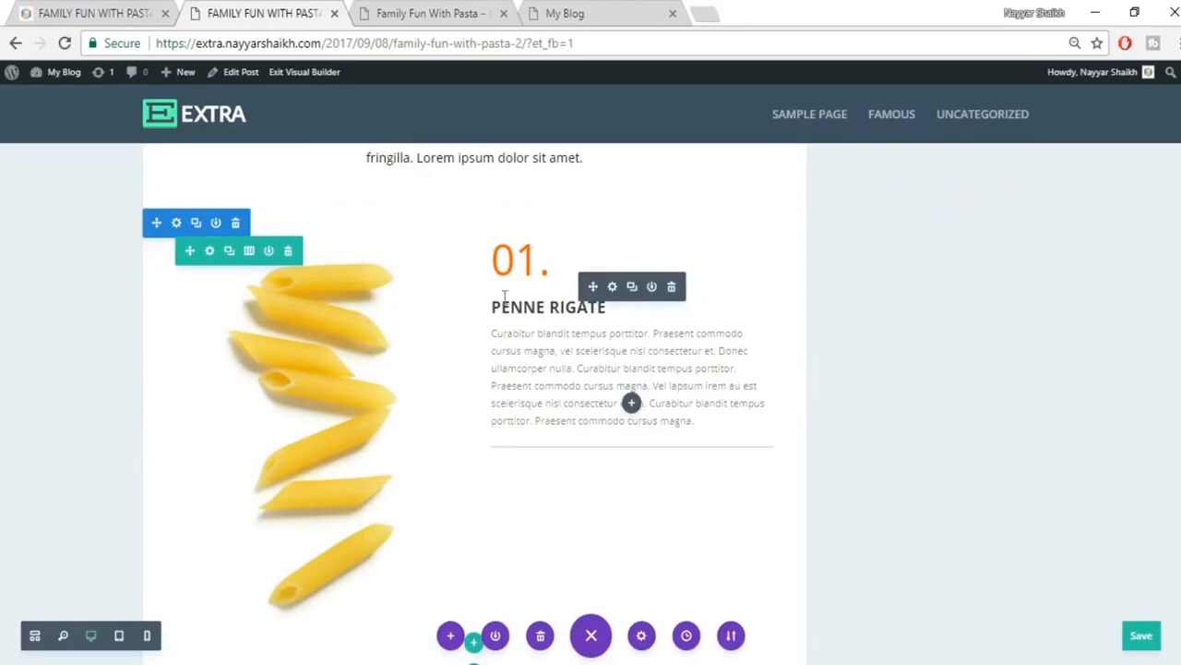
Step: Open the Penne Rigate text block's Spacing settings and enter a 150px top padding
{"action": "left_click", "coordinate": [612, 286]}
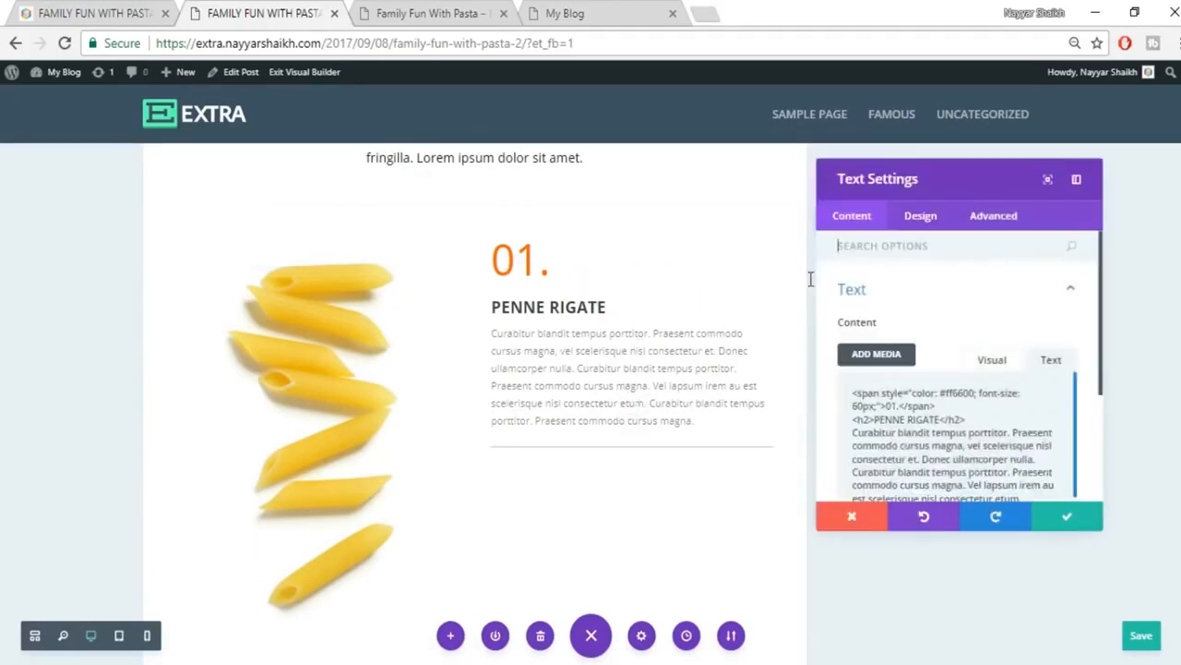
{"action": "left_click", "coordinate": [938, 225]}
{"action": "scroll", "coordinate": [1015, 351], "scroll_direction": "down", "scroll_amount": 1}
{"action": "left_click", "coordinate": [986, 460]}
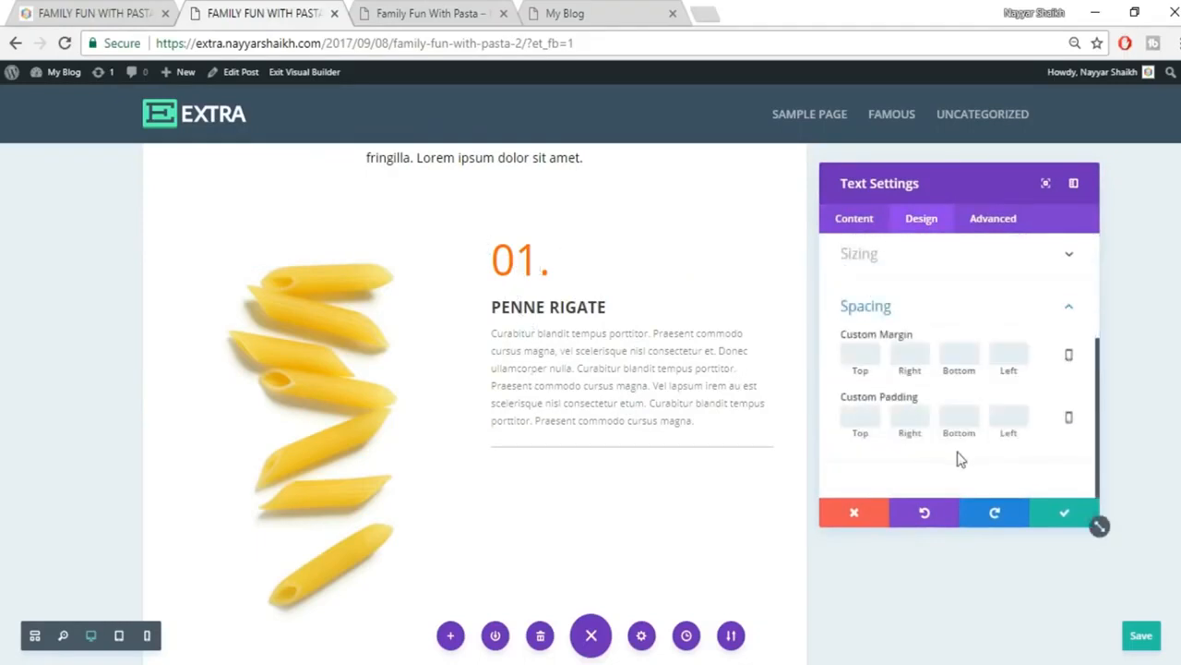
{"action": "left_click", "coordinate": [866, 421]}
{"action": "type", "text": "60"}
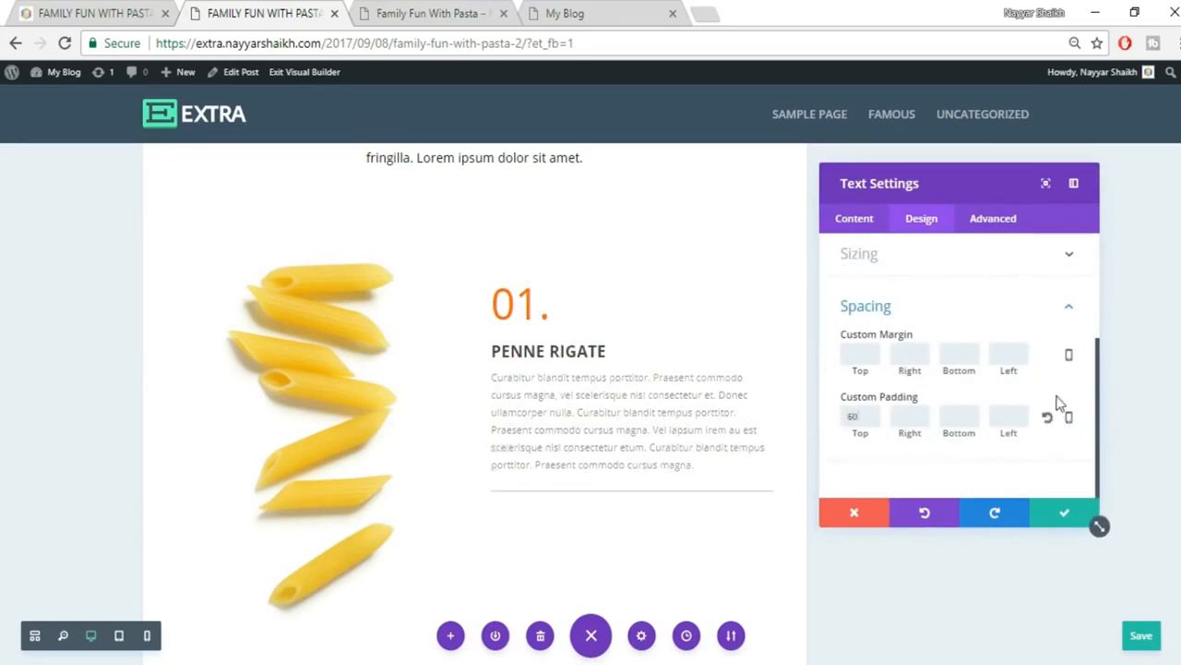
{"action": "key", "text": "BackSpace"}
{"action": "key", "text": "BackSpace"}
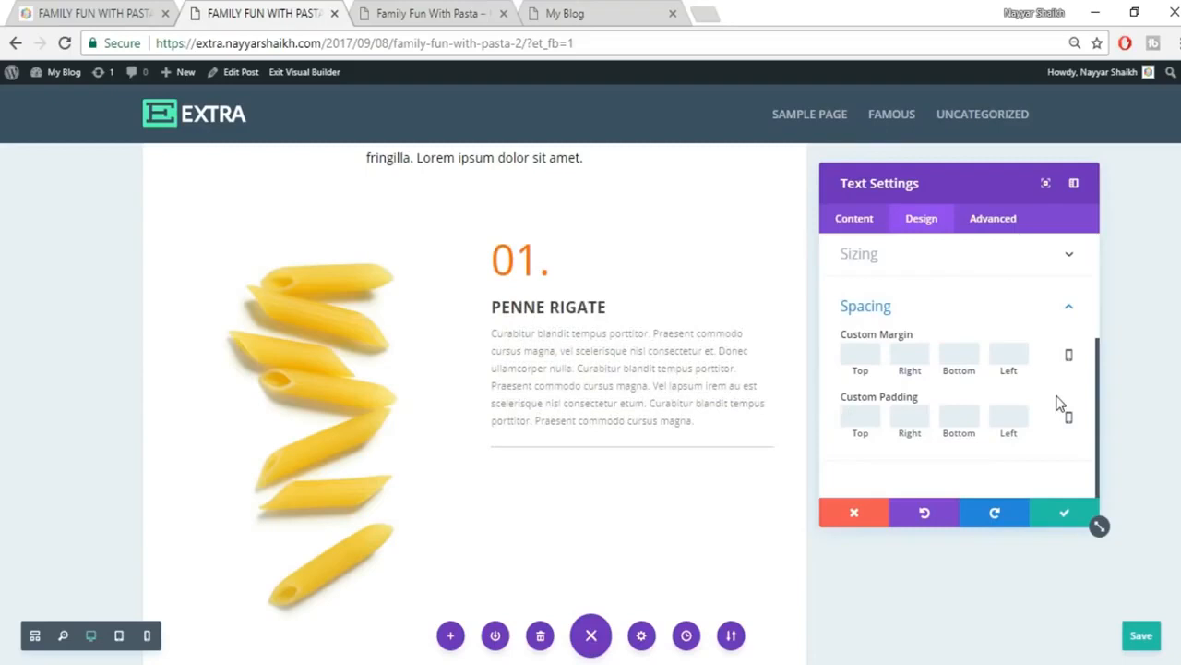
{"action": "type", "text": "150"}
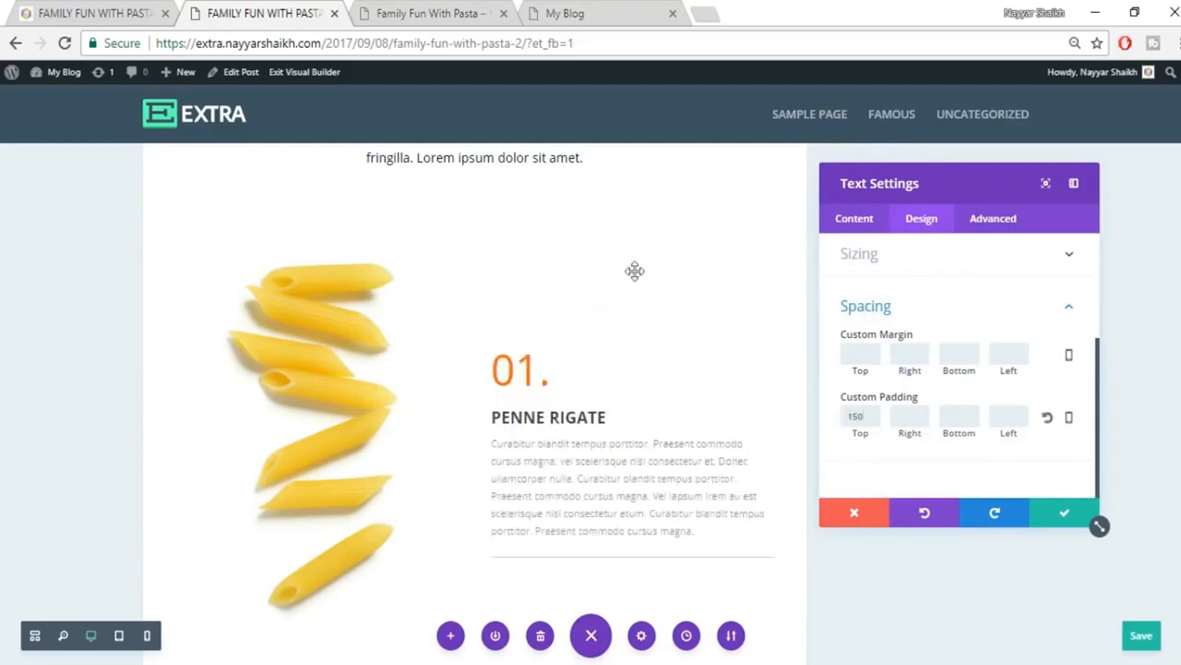
Step: Change the top padding to 200px after comparing with the original post, and save
{"action": "scroll", "coordinate": [627, 272], "scroll_direction": "down", "scroll_amount": 3}
{"action": "scroll", "coordinate": [638, 320], "scroll_direction": "up", "scroll_amount": 3}
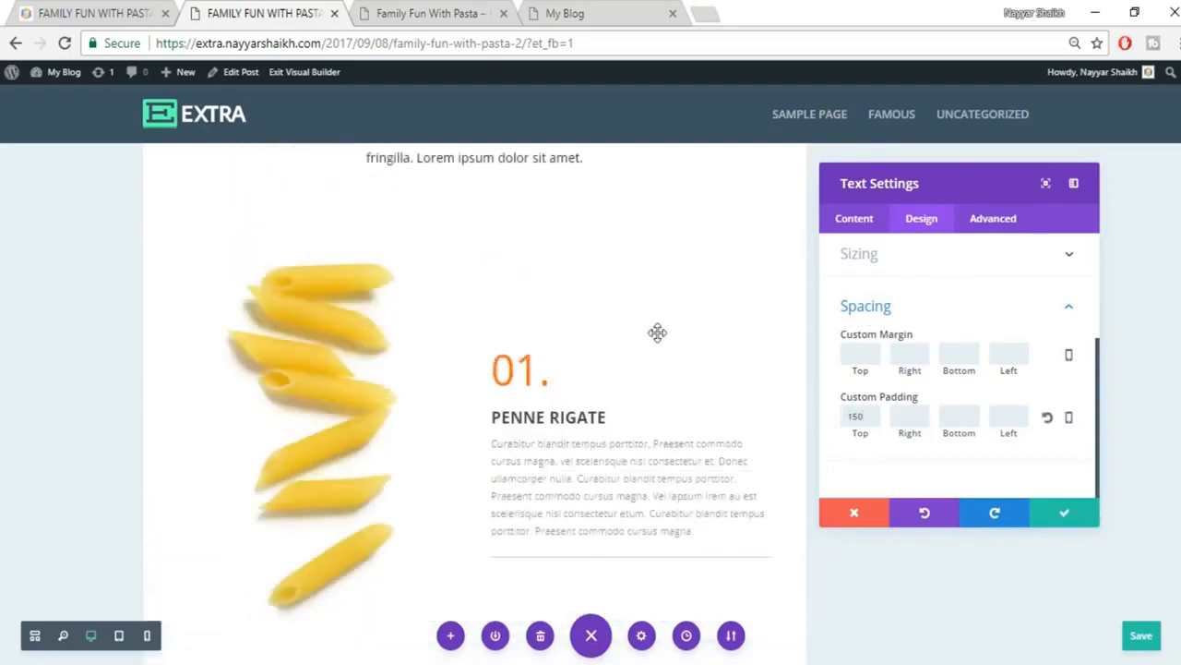
{"action": "left_click", "coordinate": [120, 9]}
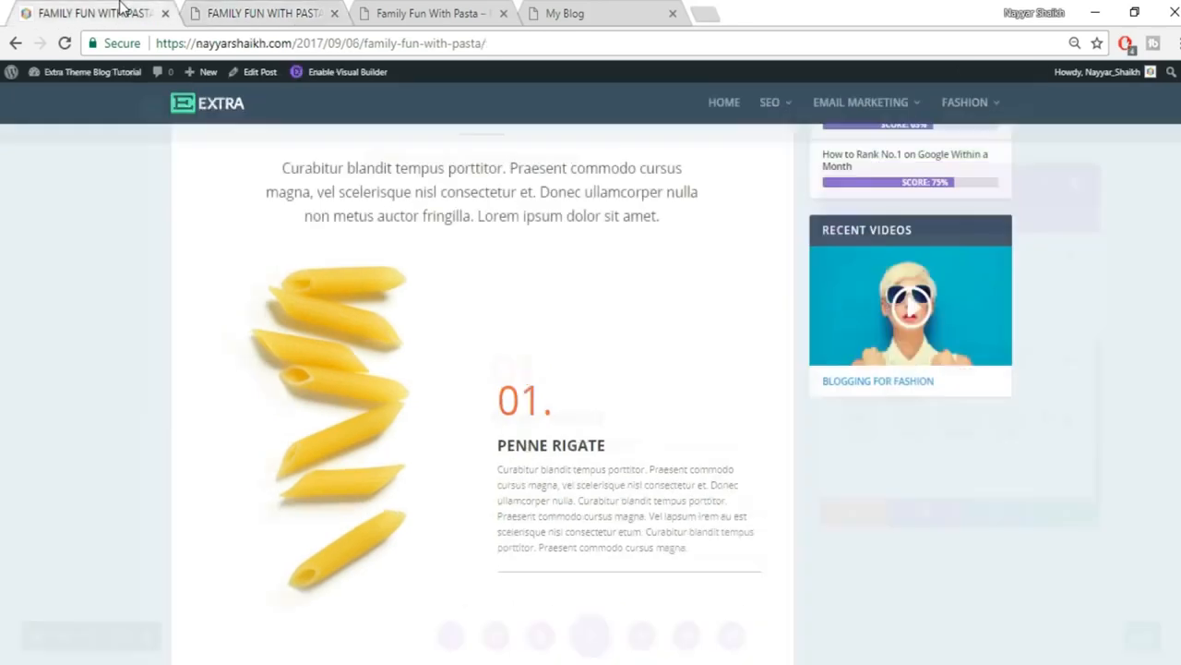
{"action": "left_click", "coordinate": [265, 7]}
{"action": "left_click_drag", "start_coordinate": [859, 418], "coordinate": [794, 404]}
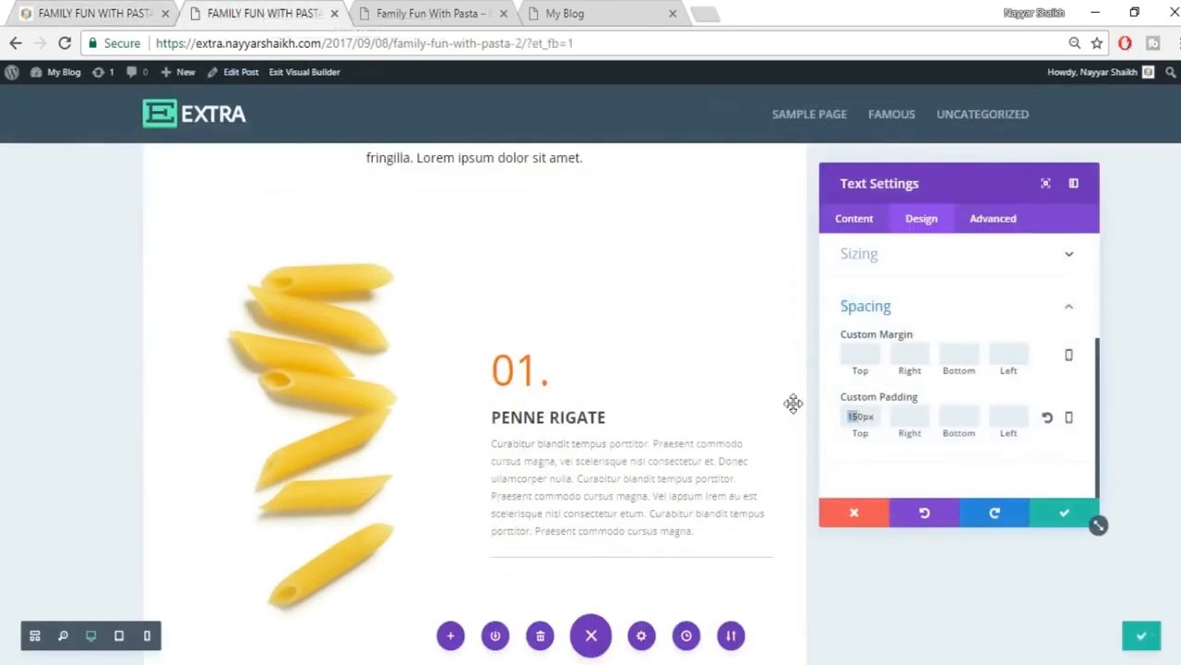
{"action": "type", "text": "2000p"}
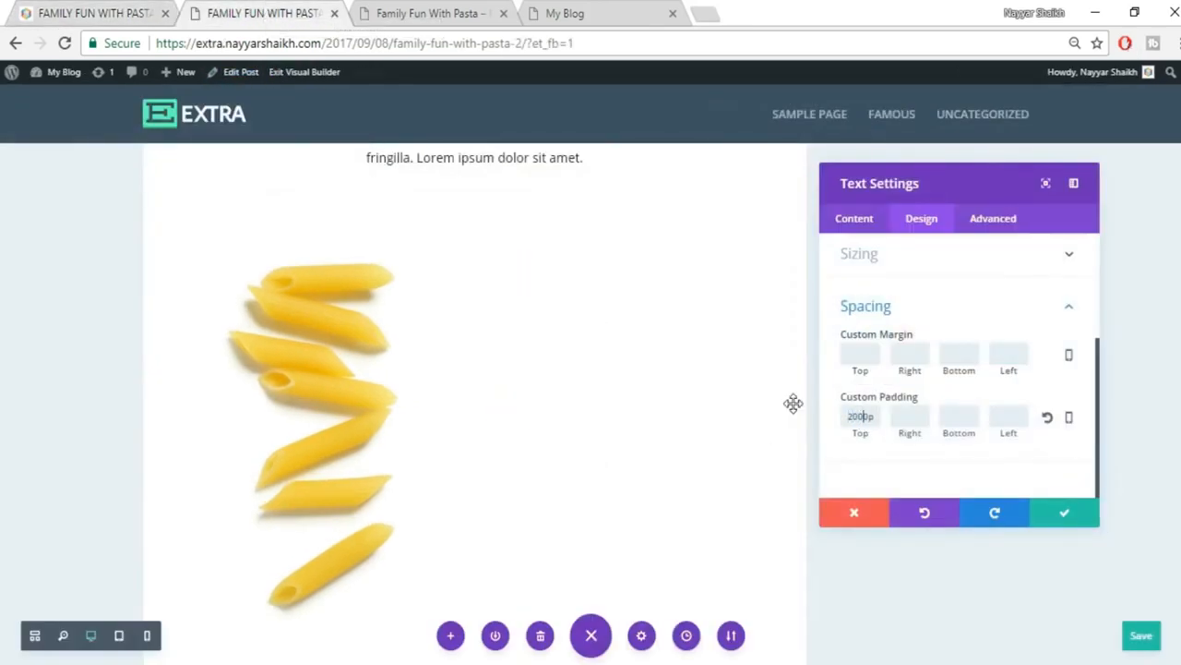
{"action": "key", "text": "BackSpace"}
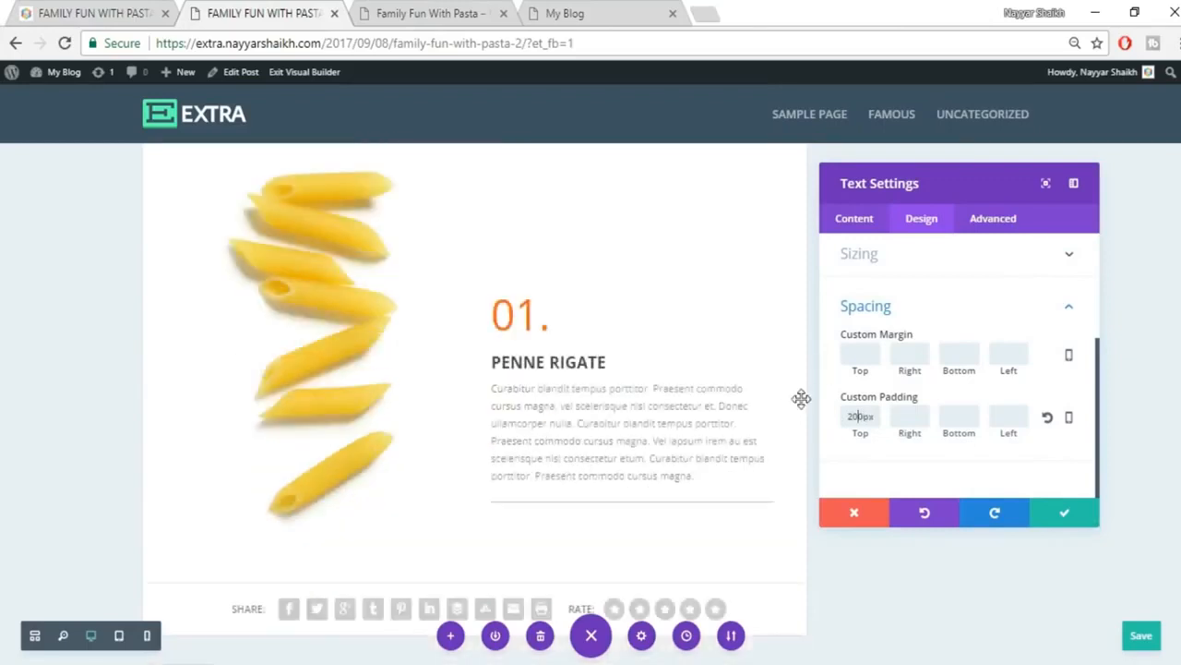
{"action": "scroll", "coordinate": [794, 417], "scroll_direction": "up", "scroll_amount": 1}
{"action": "left_click", "coordinate": [100, 11]}
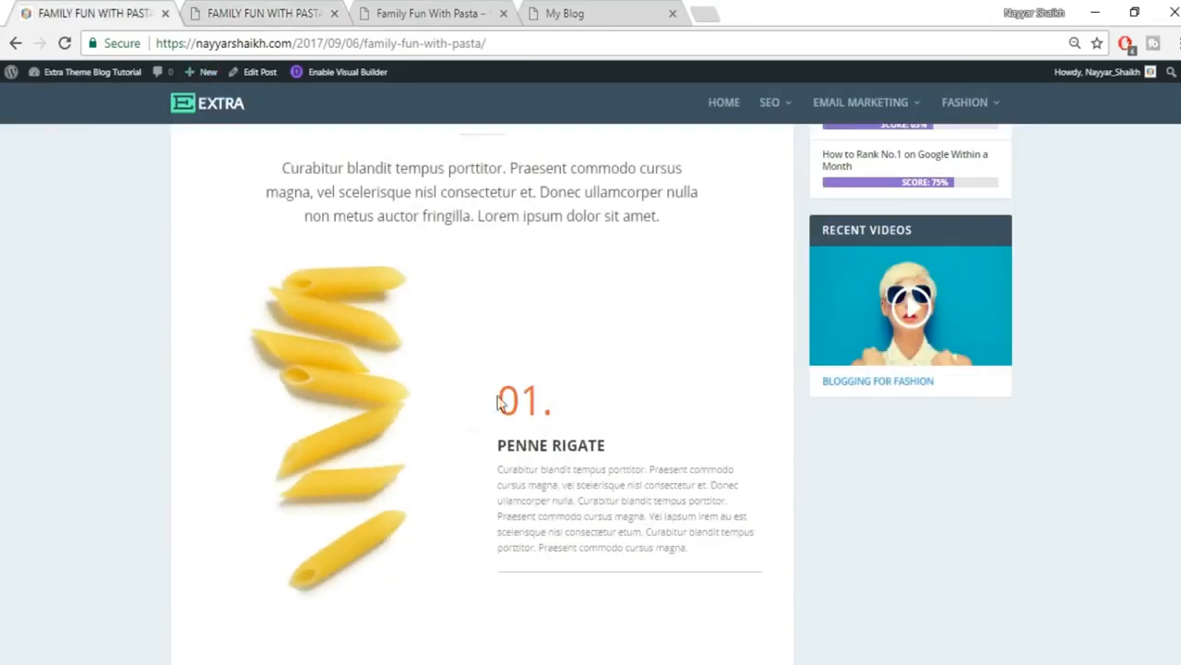
{"action": "left_click", "coordinate": [214, 15]}
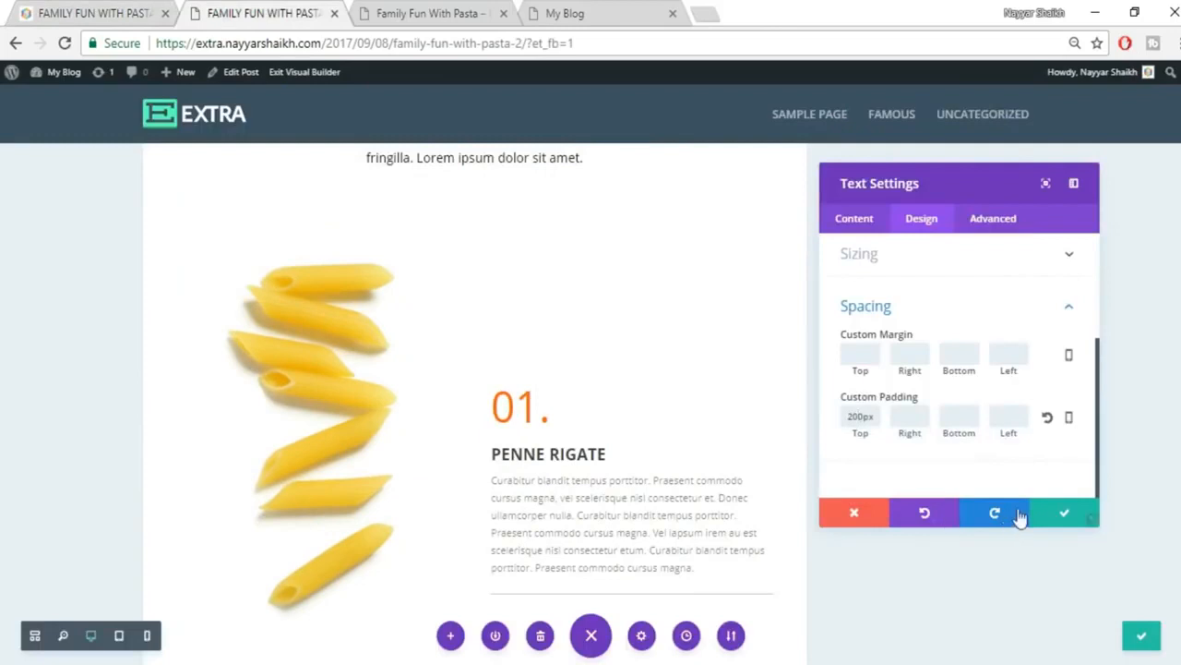
{"action": "left_click", "coordinate": [1065, 512]}
{"action": "scroll", "coordinate": [1008, 517], "scroll_direction": "up", "scroll_amount": 1}
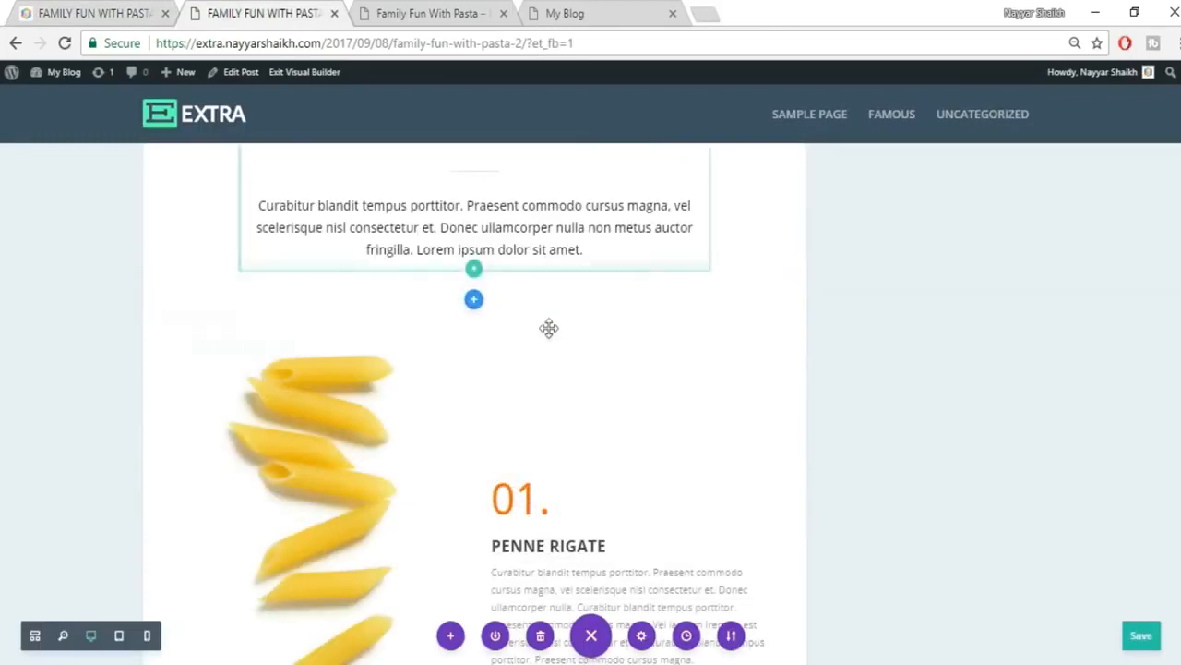
Step: Drag the intro paragraph's bottom padding and the penne row's top padding upward, comparing with the original post
{"action": "left_click", "coordinate": [124, 12]}
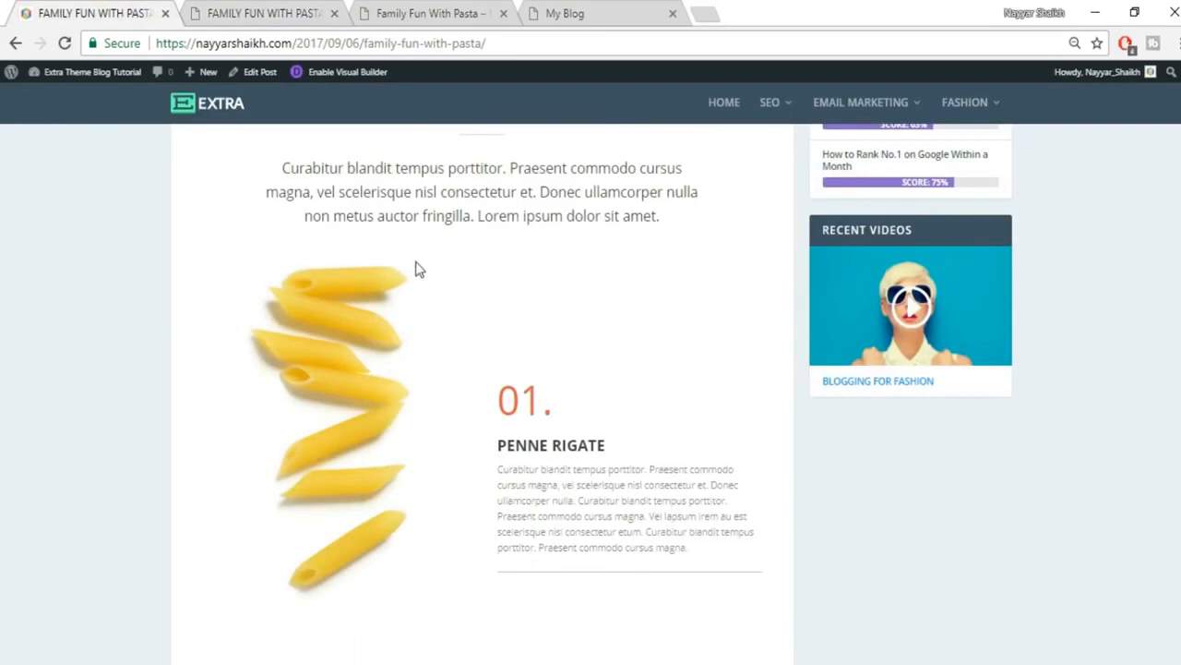
{"action": "left_click", "coordinate": [265, 11]}
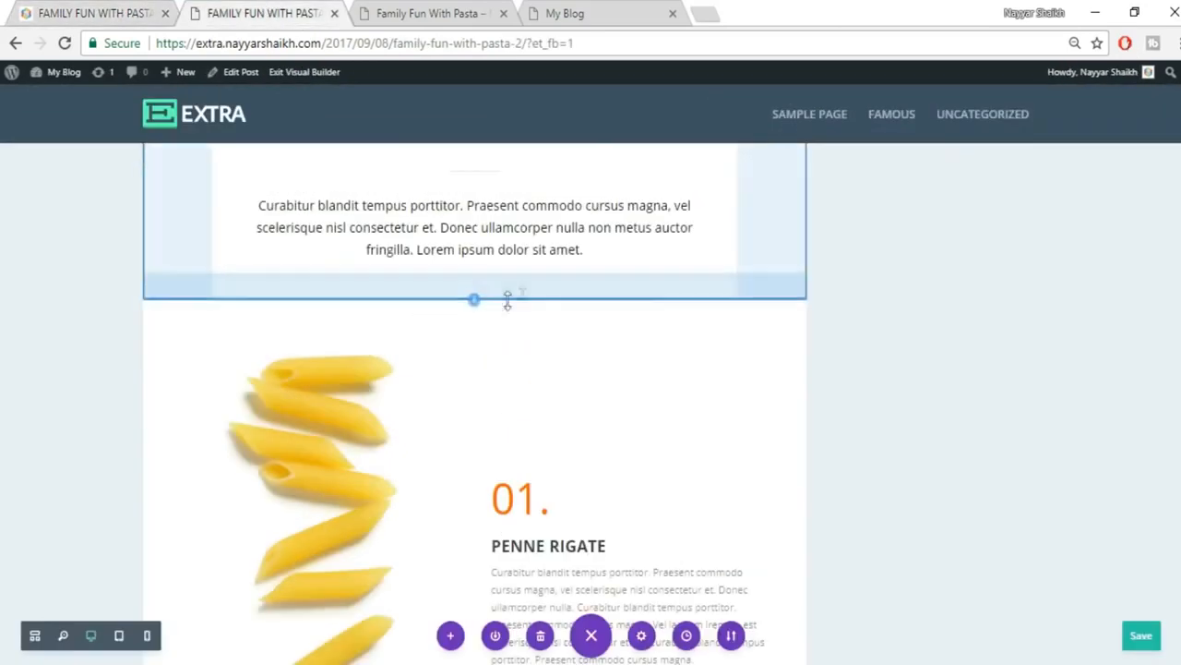
{"action": "left_click_drag", "start_coordinate": [528, 292], "coordinate": [536, 203]}
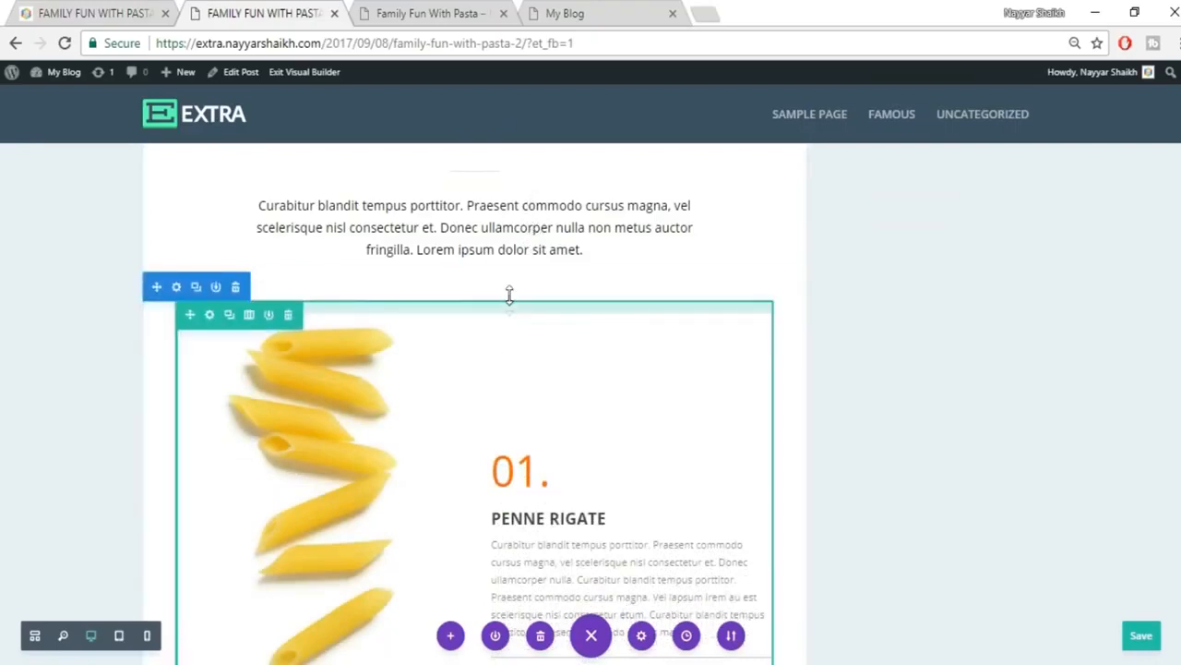
{"action": "left_click_drag", "start_coordinate": [514, 256], "coordinate": [518, 240]}
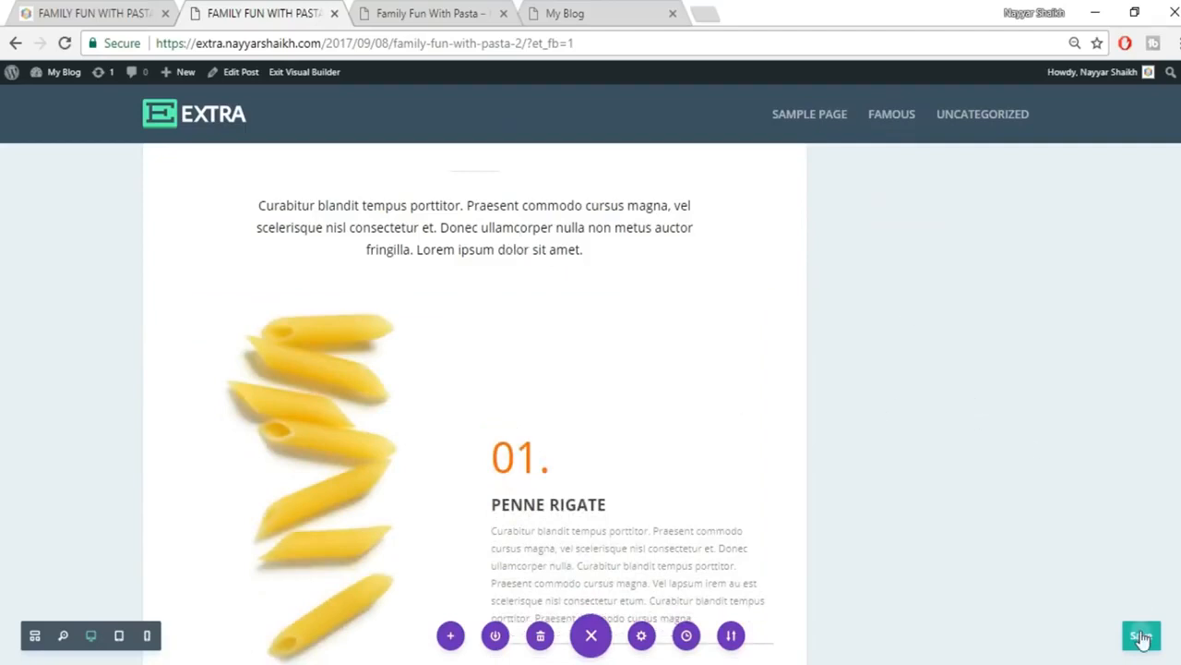
{"action": "scroll", "coordinate": [936, 430], "scroll_direction": "down", "scroll_amount": 3}
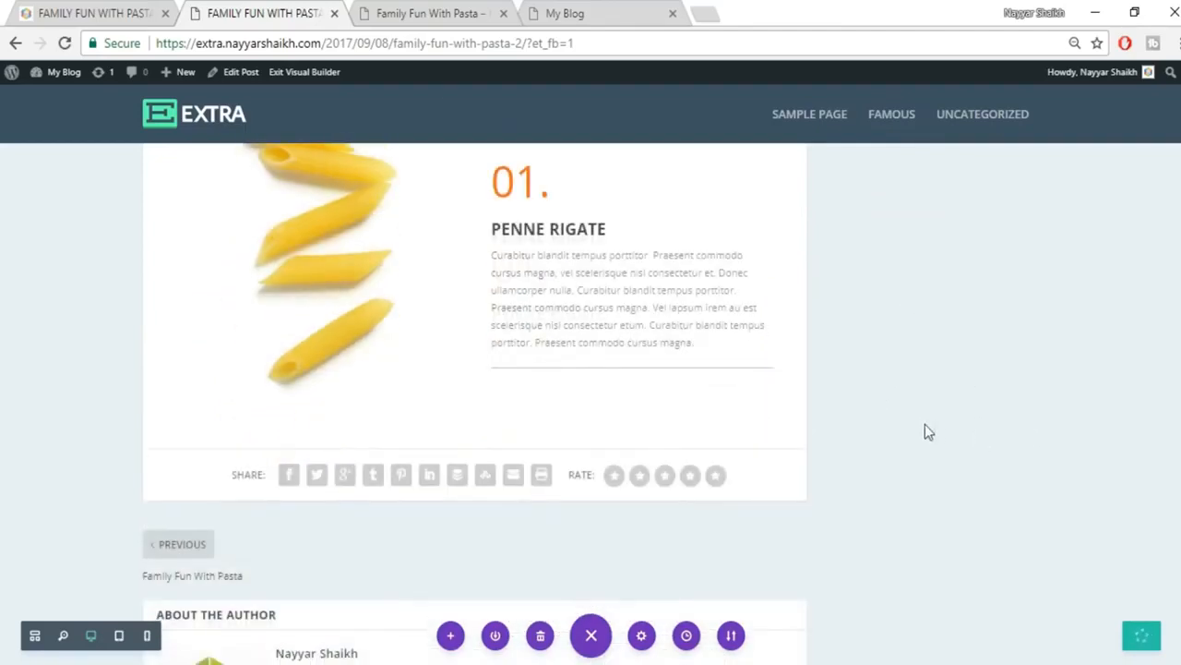
{"action": "left_click", "coordinate": [57, 11]}
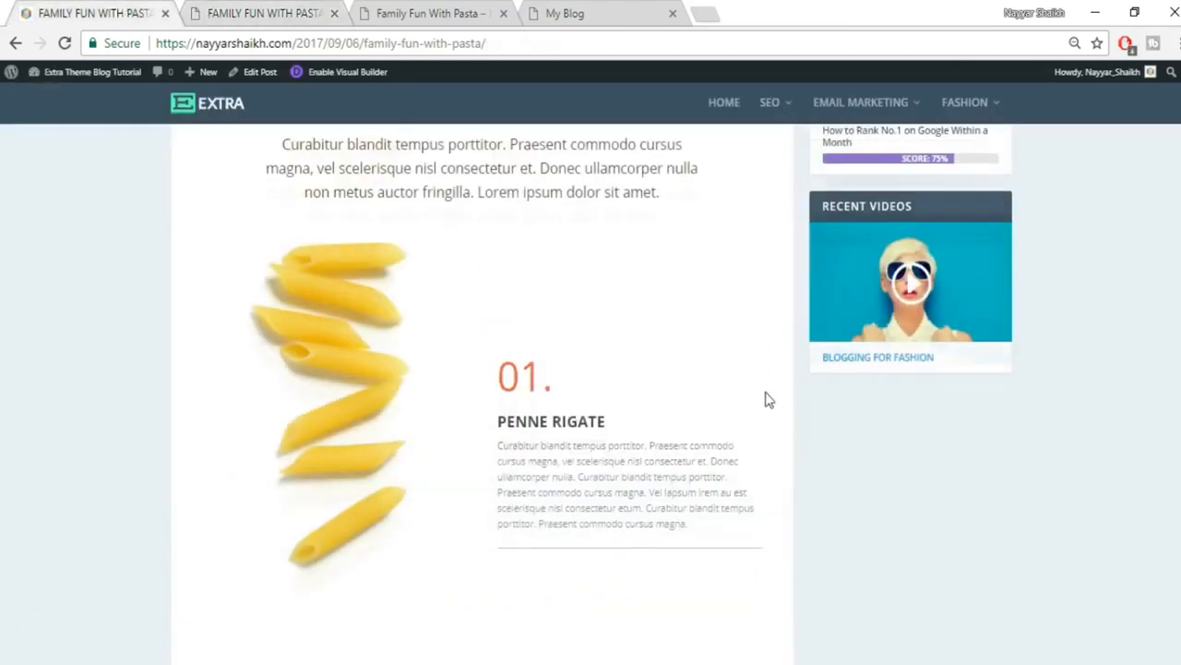
{"action": "scroll", "coordinate": [767, 398], "scroll_direction": "down", "scroll_amount": 4}
{"action": "scroll", "coordinate": [767, 397], "scroll_direction": "down", "scroll_amount": 2}
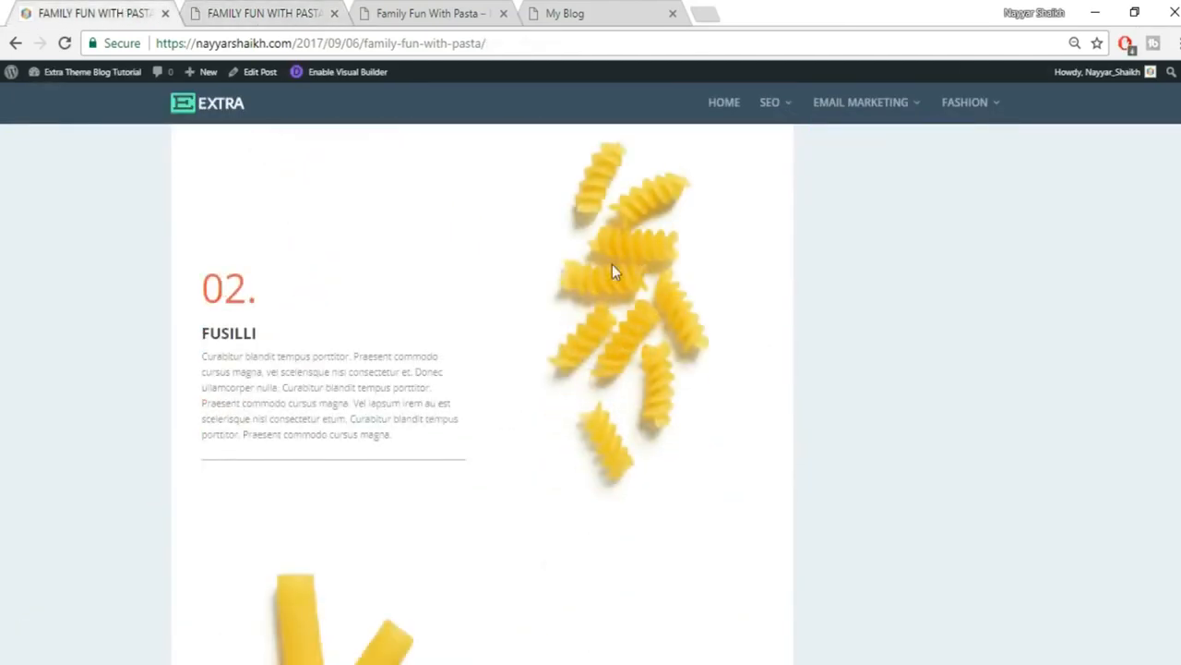
{"action": "left_click", "coordinate": [259, 9]}
{"action": "scroll", "coordinate": [823, 399], "scroll_direction": "up", "scroll_amount": 2}
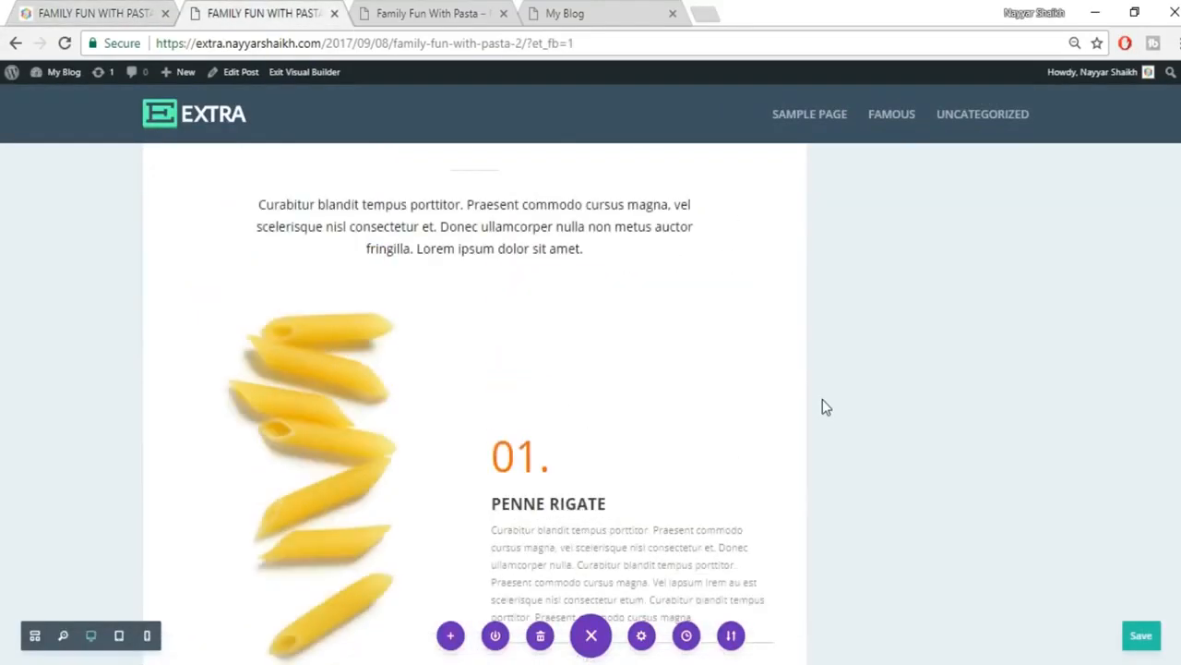
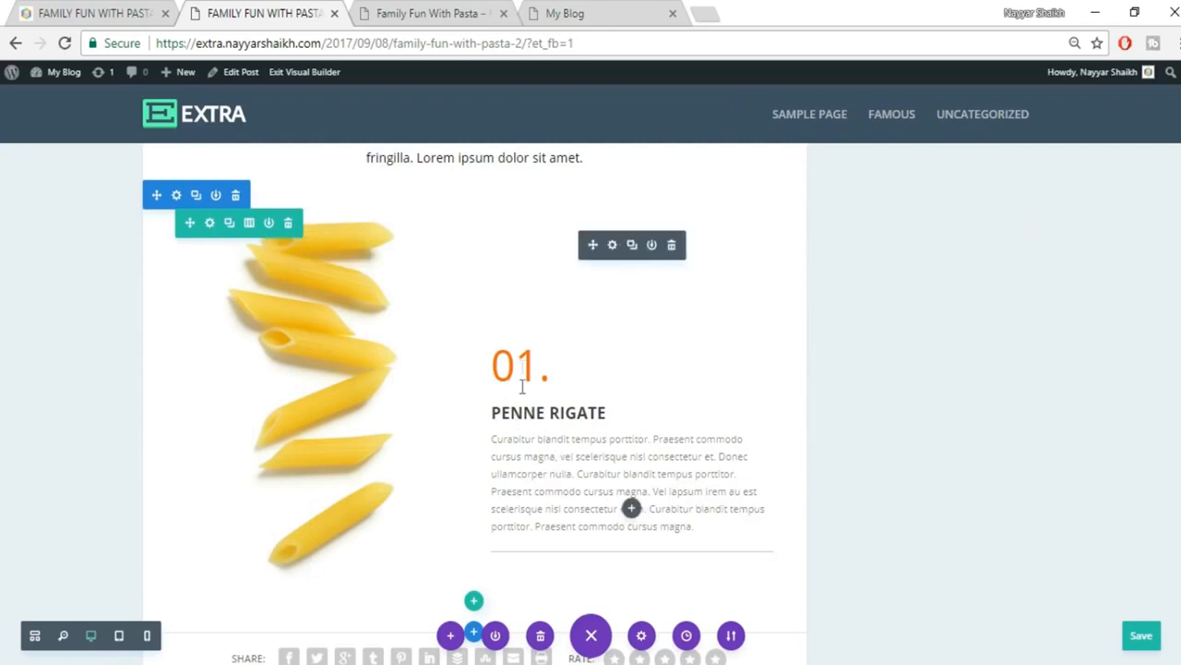
Step: Duplicate the 01. Penne Rigate row
{"action": "left_click", "coordinate": [229, 225]}
{"action": "scroll", "coordinate": [935, 422], "scroll_direction": "down", "scroll_amount": 3}
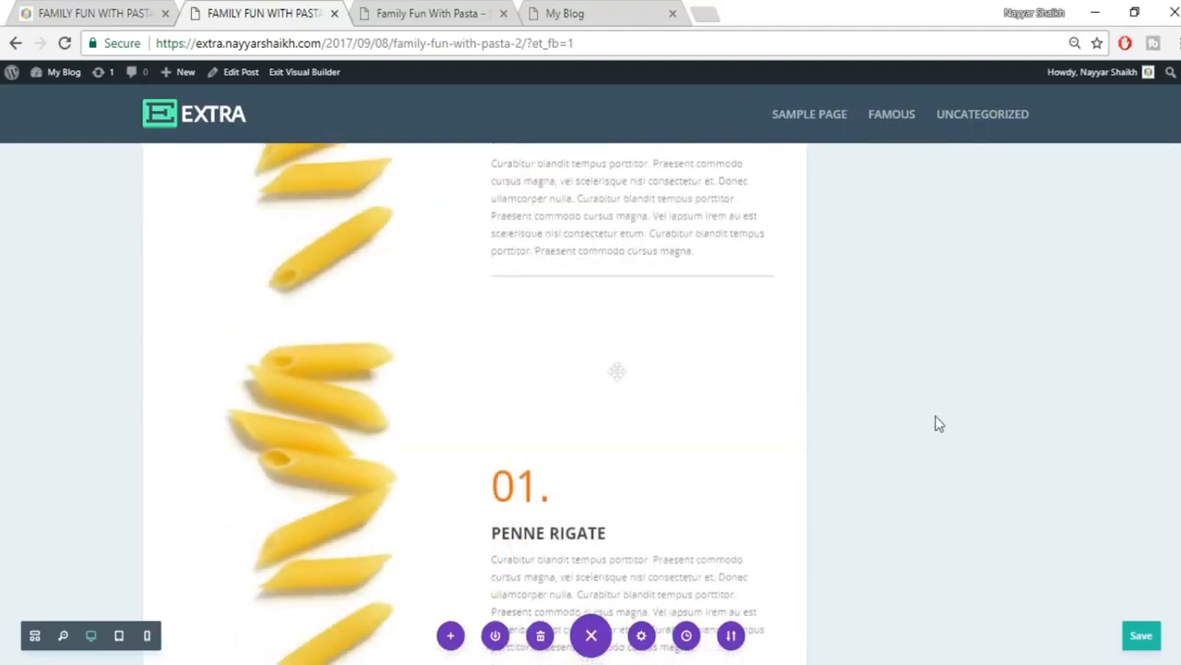
{"action": "scroll", "coordinate": [580, 503], "scroll_direction": "up", "scroll_amount": 5}
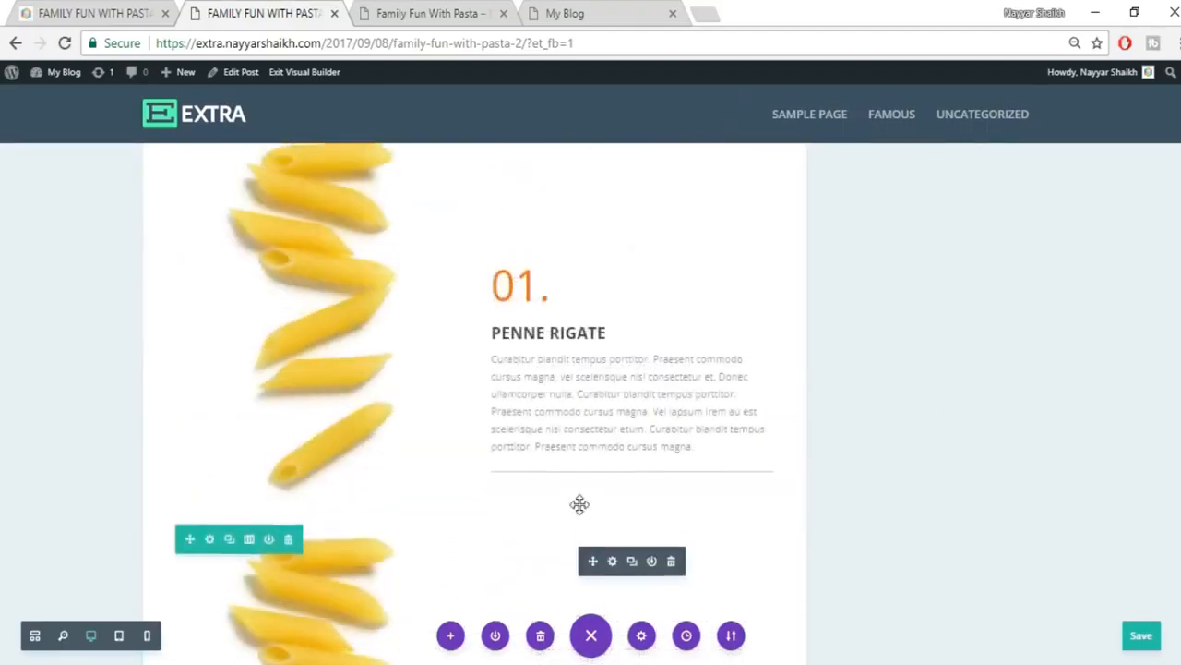
{"action": "scroll", "coordinate": [356, 375], "scroll_direction": "down", "scroll_amount": 4}
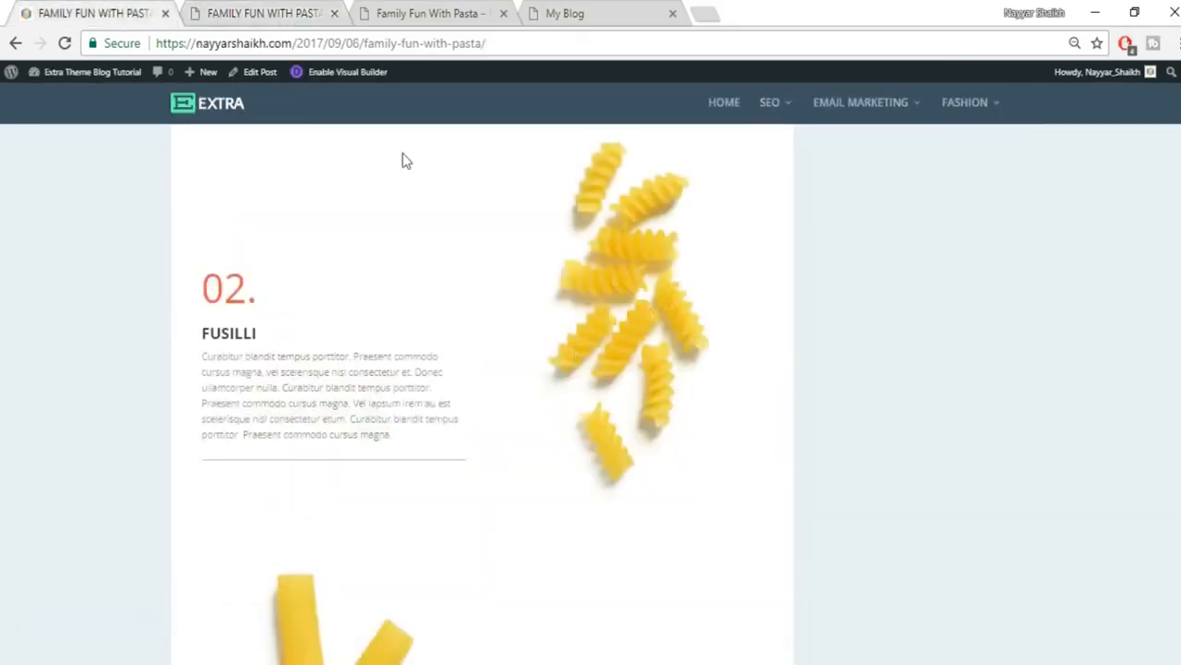
{"action": "left_click", "coordinate": [327, 7]}
Step: In the copy, move the image to the right column and the 01. PENNE RIGATE text and divider to the left
{"action": "left_click_drag", "start_coordinate": [422, 331], "coordinate": [633, 345]}
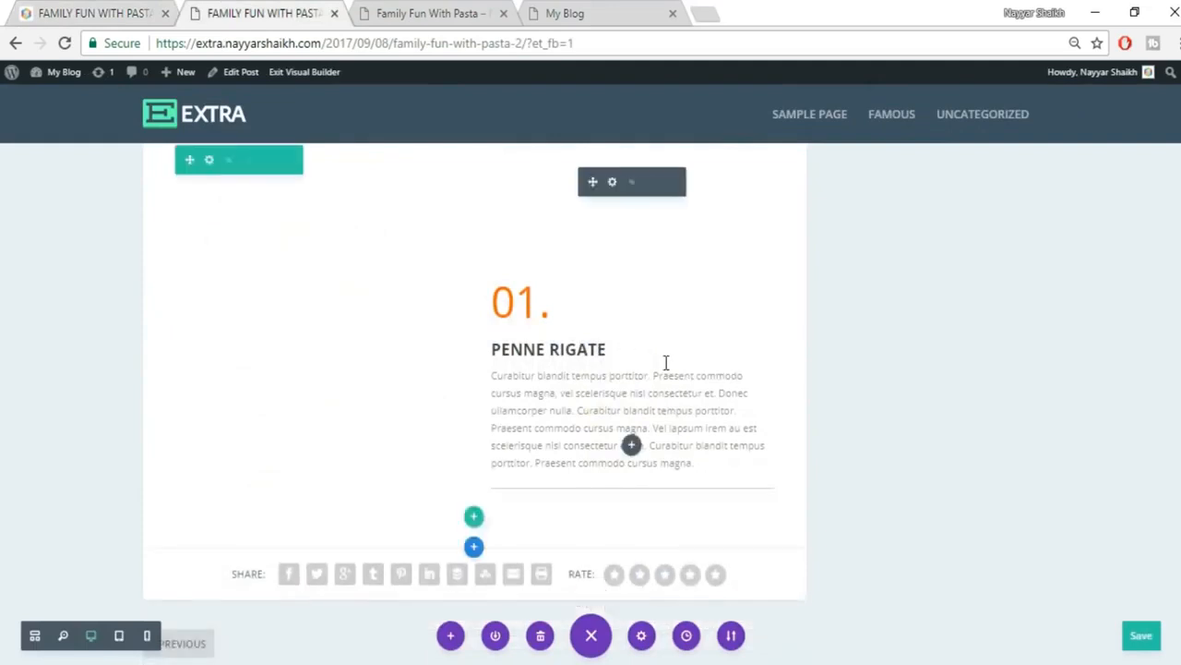
{"action": "scroll", "coordinate": [644, 540], "scroll_direction": "down", "scroll_amount": 1}
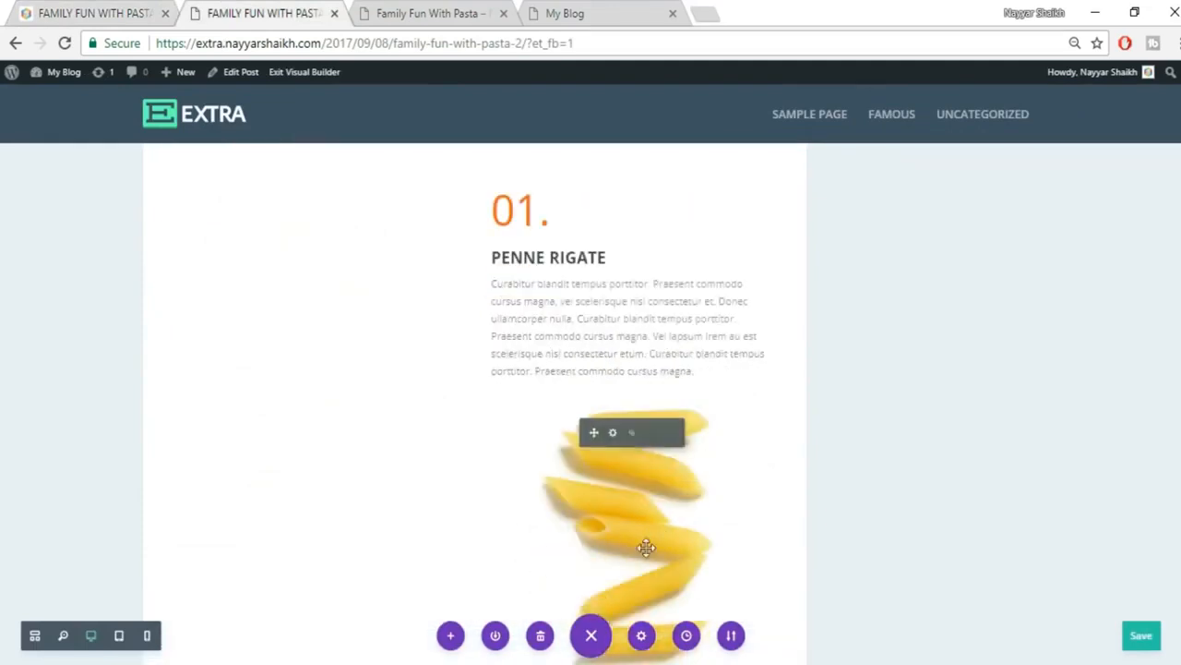
{"action": "scroll", "coordinate": [631, 513], "scroll_direction": "up", "scroll_amount": 1}
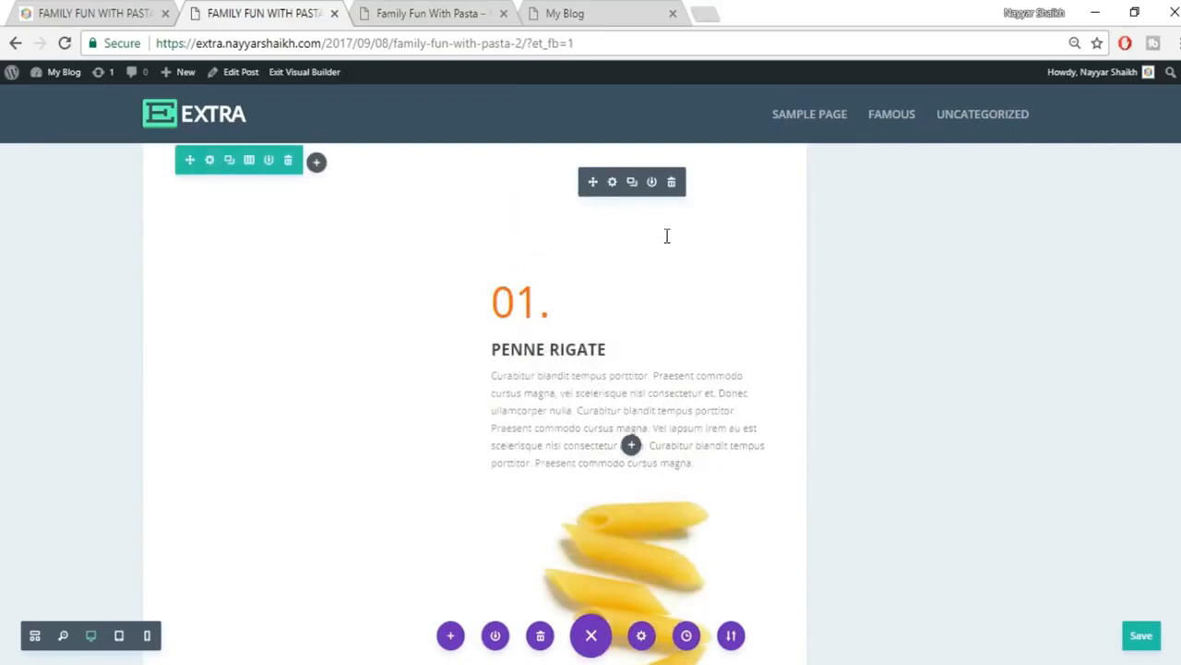
{"action": "left_click_drag", "start_coordinate": [596, 182], "coordinate": [324, 267]}
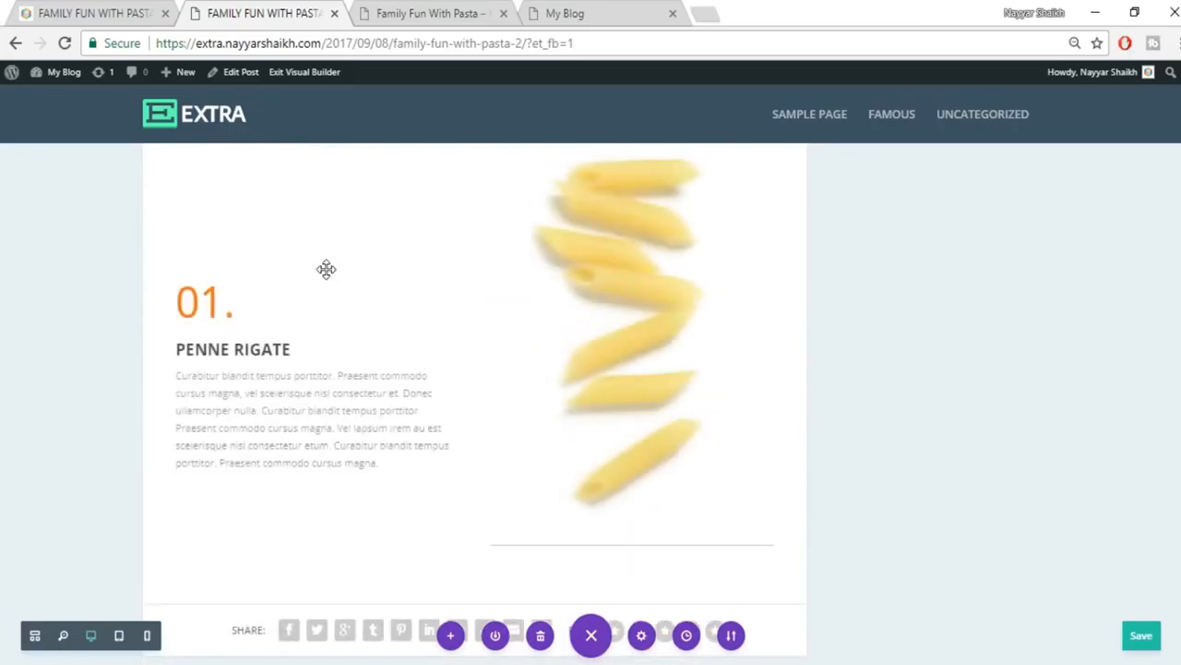
{"action": "left_click_drag", "start_coordinate": [589, 500], "coordinate": [249, 472]}
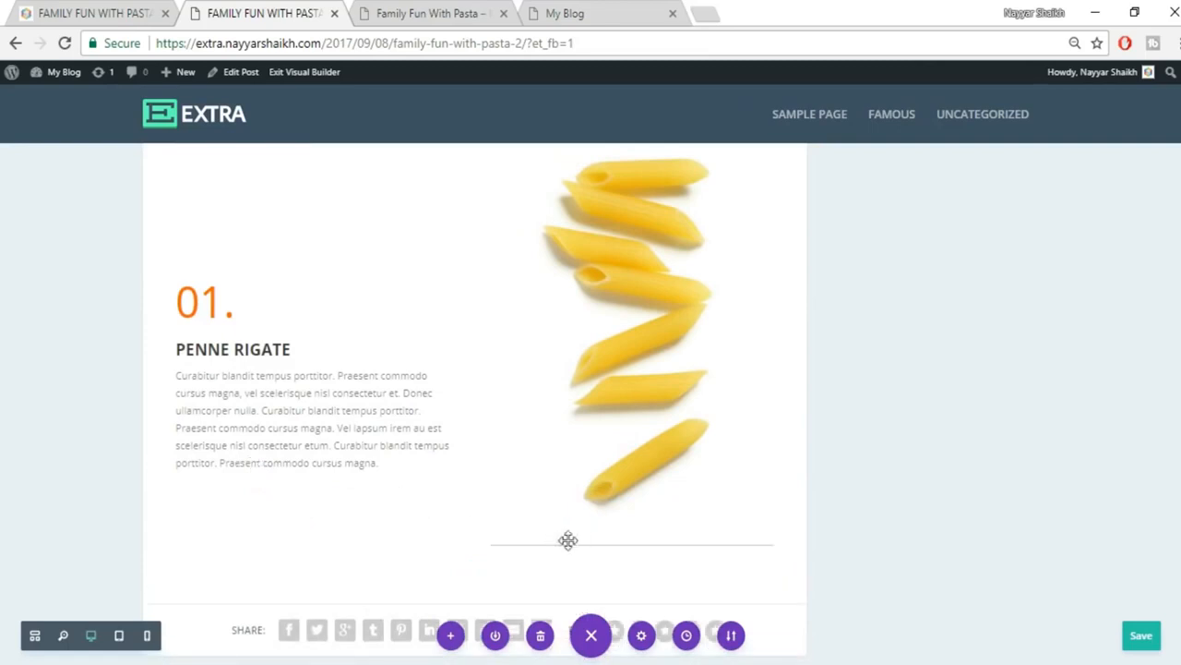
{"action": "left_click_drag", "start_coordinate": [519, 547], "coordinate": [267, 466]}
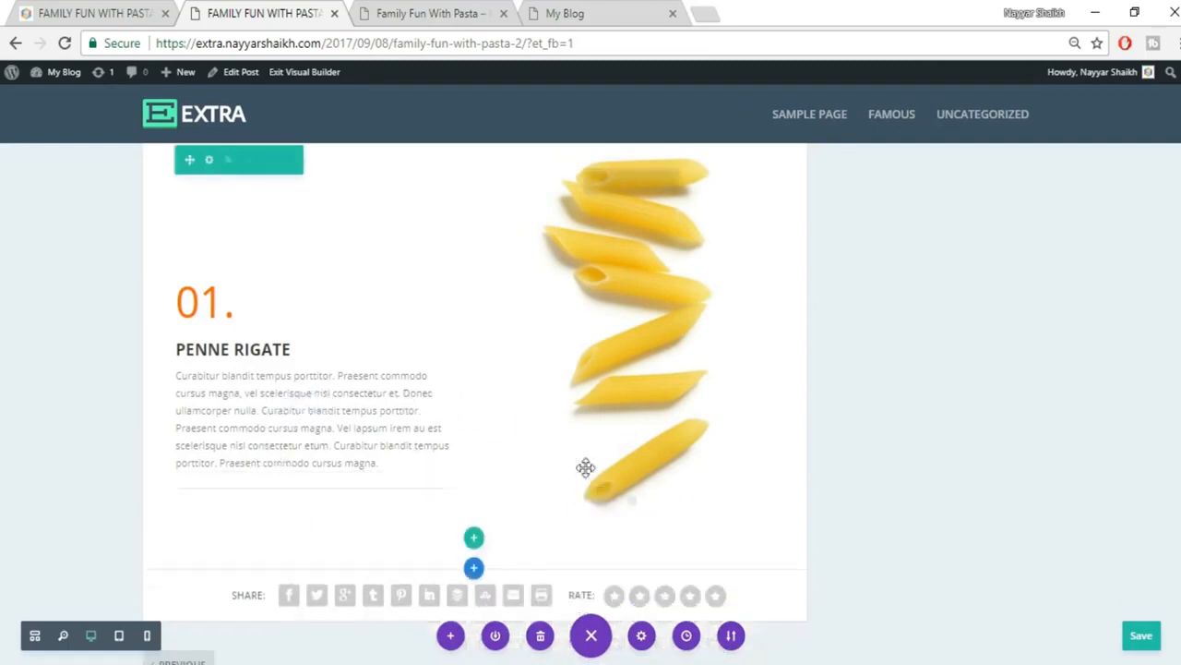
{"action": "scroll", "coordinate": [820, 369], "scroll_direction": "up", "scroll_amount": 1}
{"action": "scroll", "coordinate": [692, 356], "scroll_direction": "down", "scroll_amount": 2}
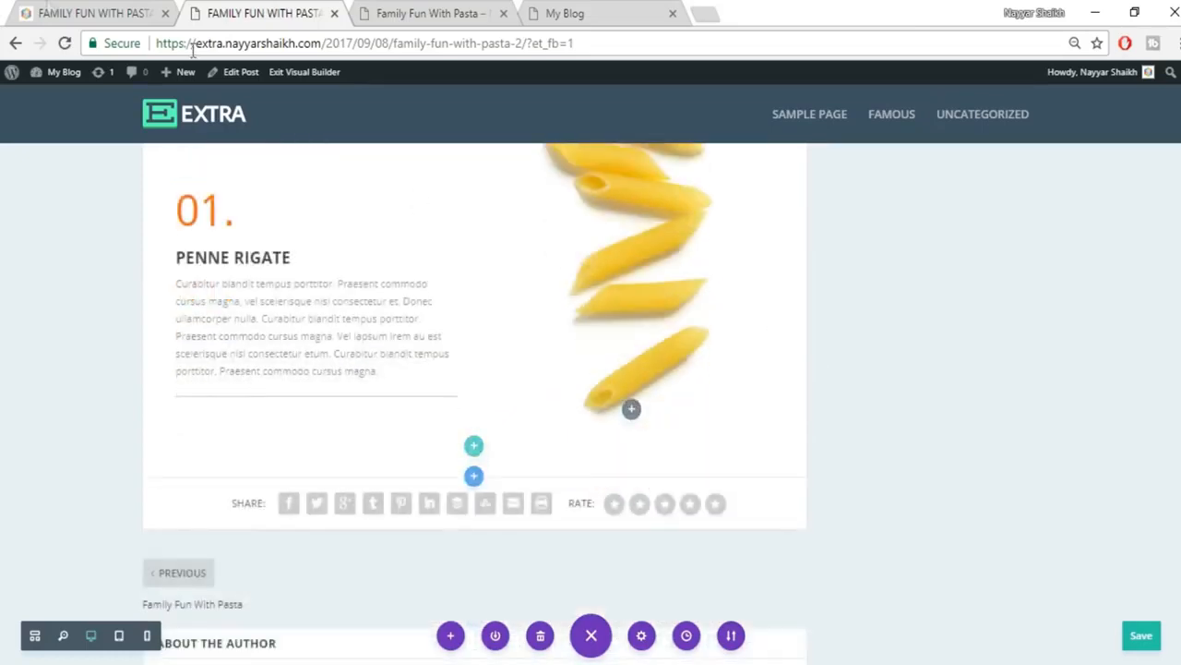
Step: Change the copied row's number from 01. to 02
{"action": "left_click", "coordinate": [48, 9]}
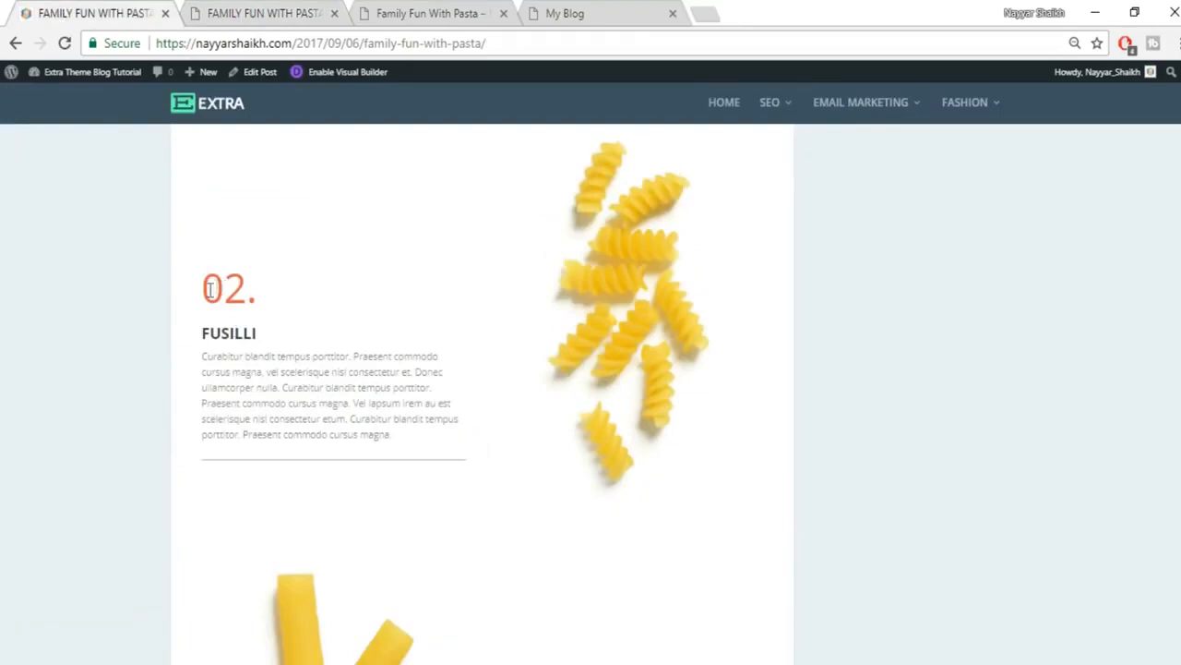
{"action": "left_click", "coordinate": [214, 11]}
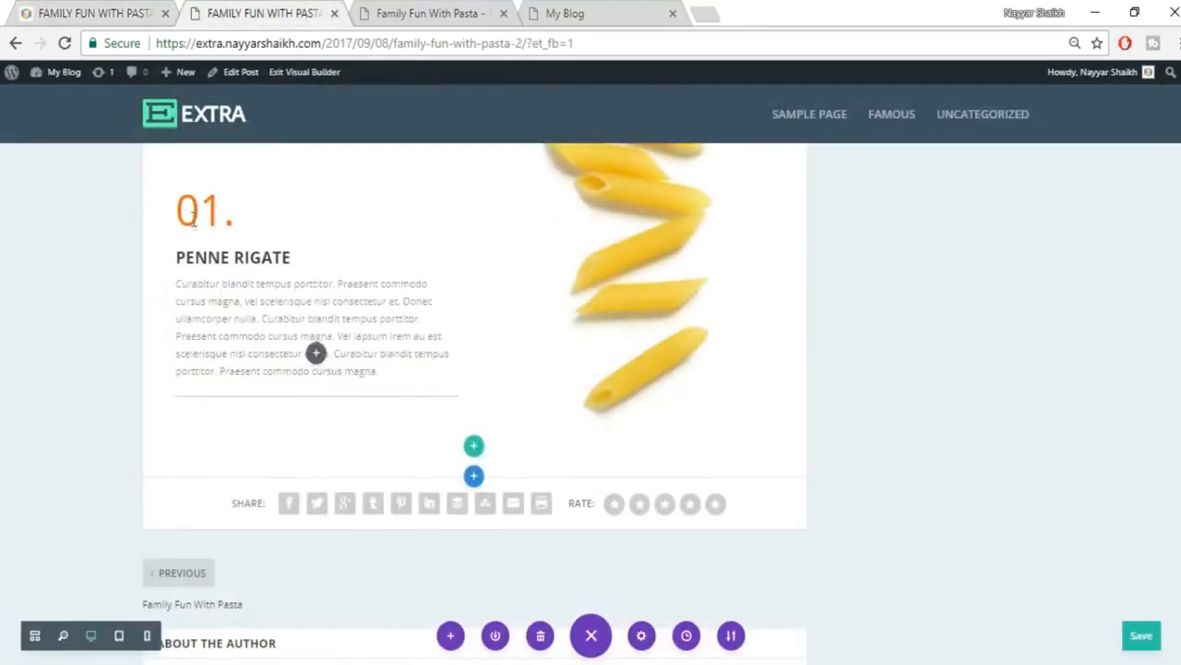
{"action": "left_click_drag", "start_coordinate": [205, 211], "coordinate": [227, 212]}
{"action": "type", "text": "2"}
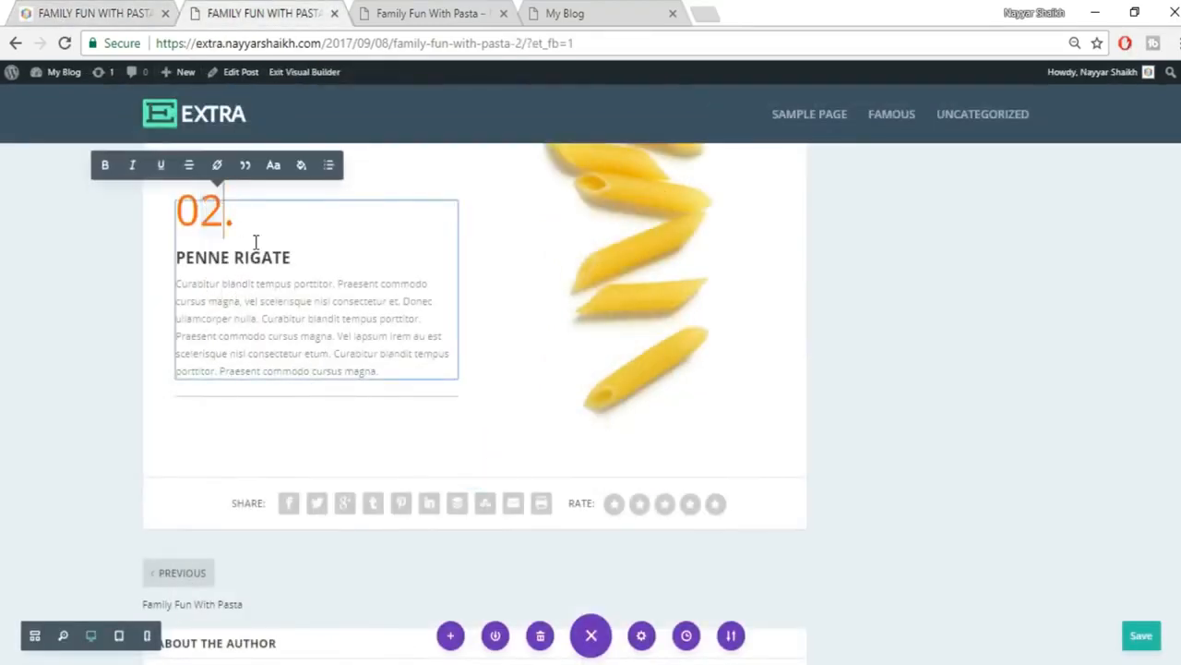
Step: Replace the PENNE RIGATE heading with FUSILLI copied from the original post
{"action": "left_click", "coordinate": [103, 9]}
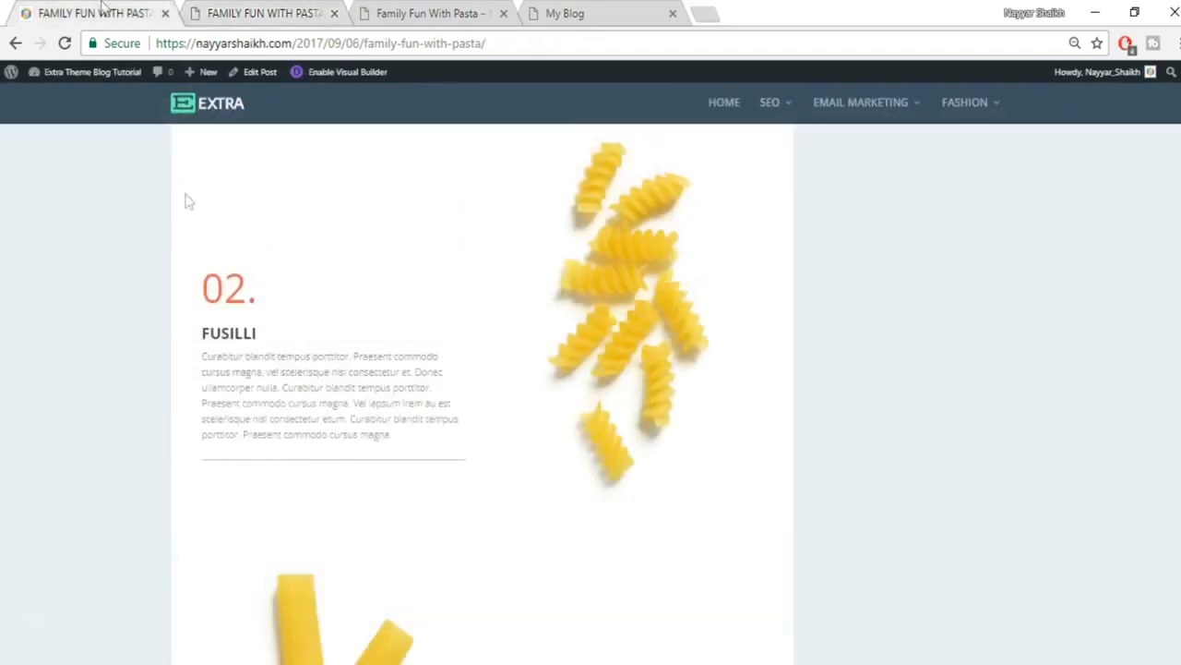
{"action": "double_click", "coordinate": [235, 335]}
{"action": "key", "text": "ctrl+c"}
{"action": "left_click", "coordinate": [245, 11]}
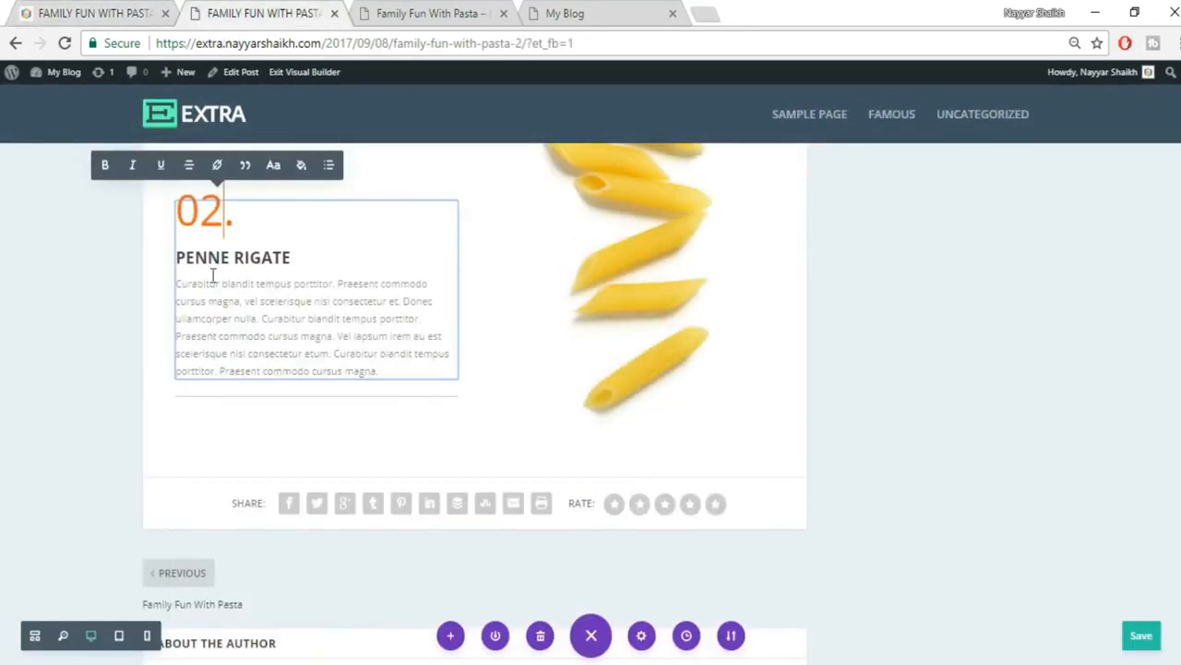
{"action": "left_click_drag", "start_coordinate": [177, 257], "coordinate": [287, 257]}
{"action": "key", "text": "ctrl+v"}
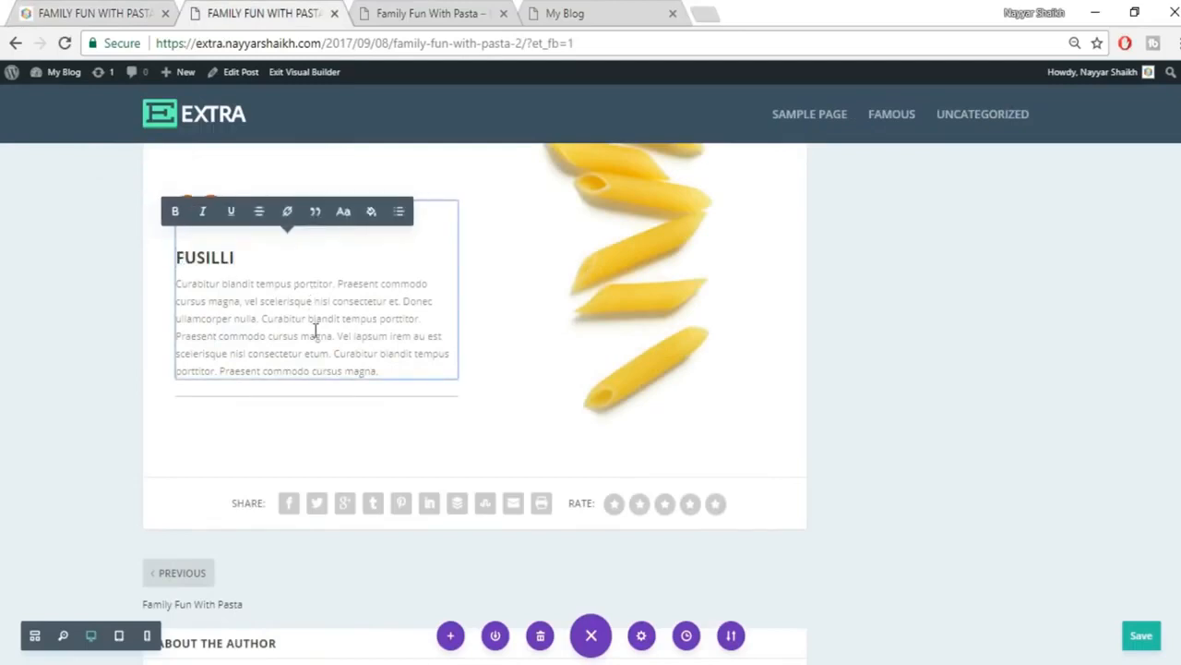
{"action": "left_click", "coordinate": [929, 338]}
{"action": "scroll", "coordinate": [1010, 441], "scroll_direction": "up", "scroll_amount": 2}
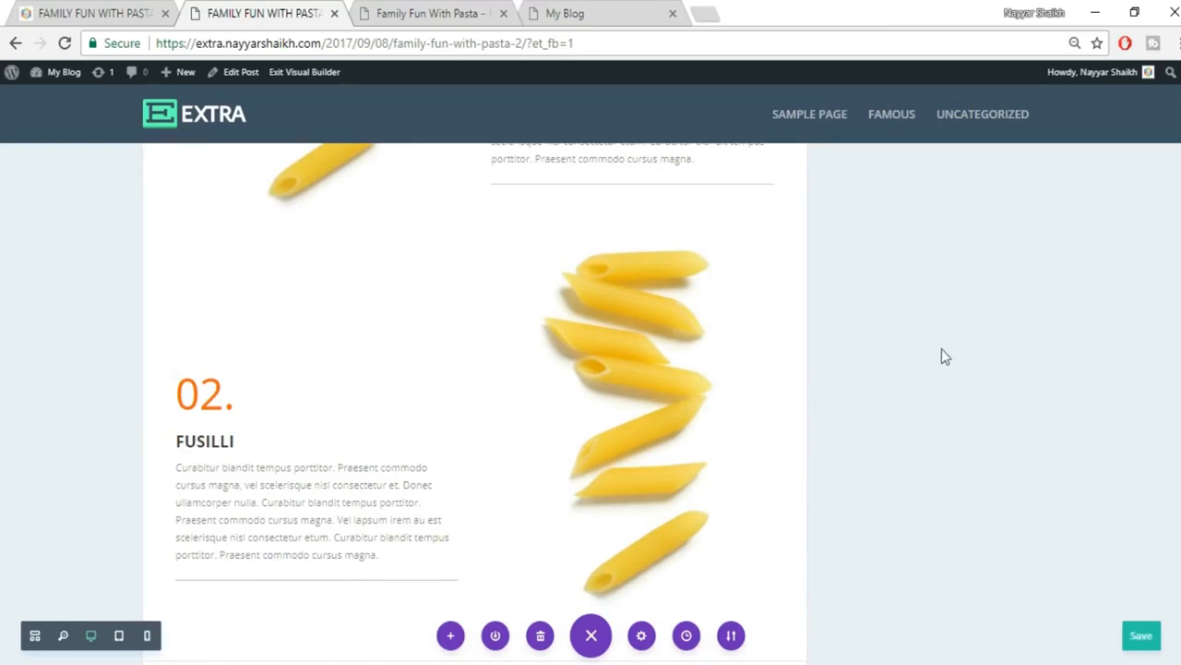
{"action": "mouse_move", "coordinate": [646, 382]}
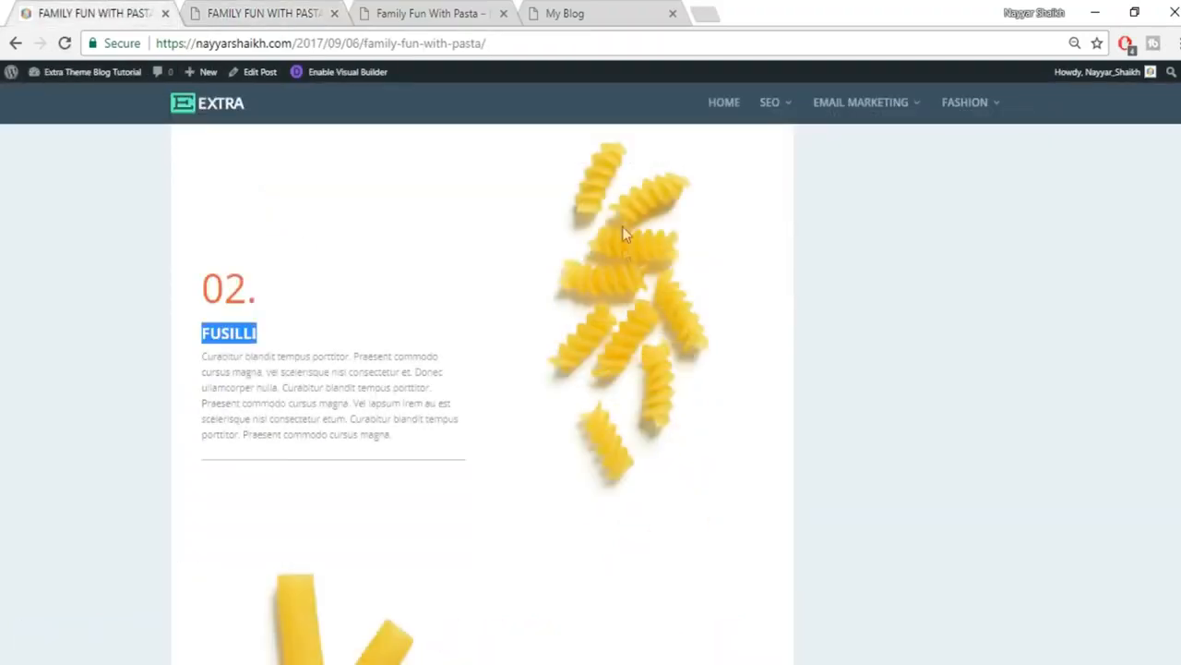
Step: Upload pasta_02.jpg as the second row's image and save the image settings
{"action": "left_click", "coordinate": [252, 11]}
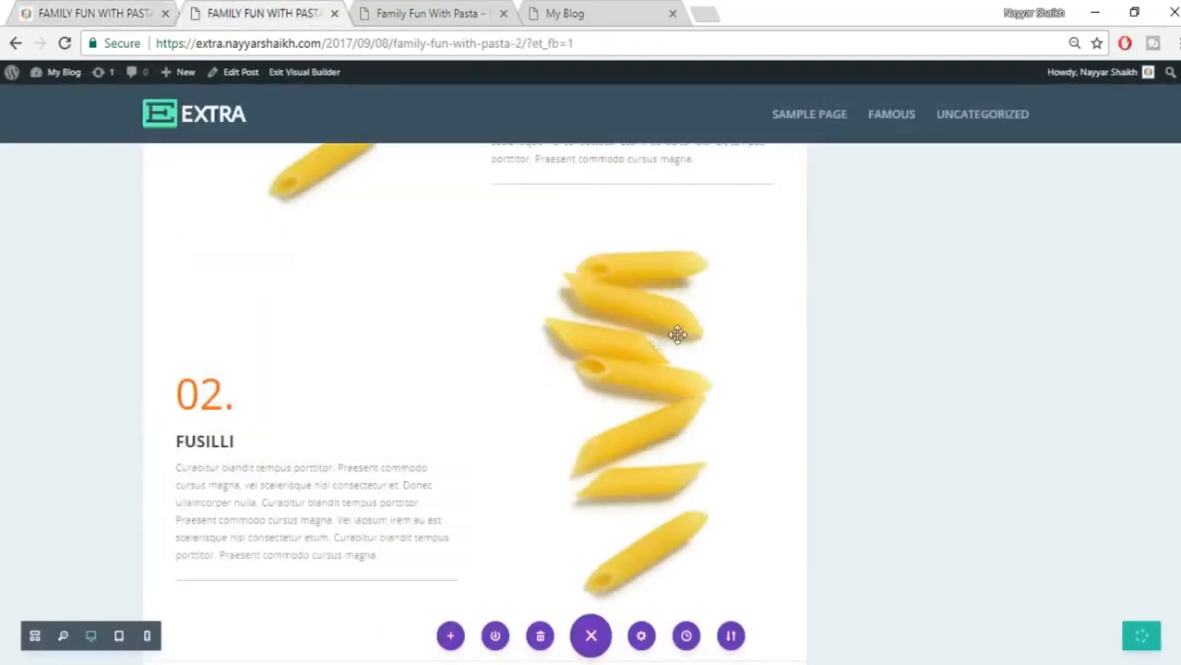
{"action": "mouse_move", "coordinate": [626, 294]}
{"action": "left_click", "coordinate": [612, 274]}
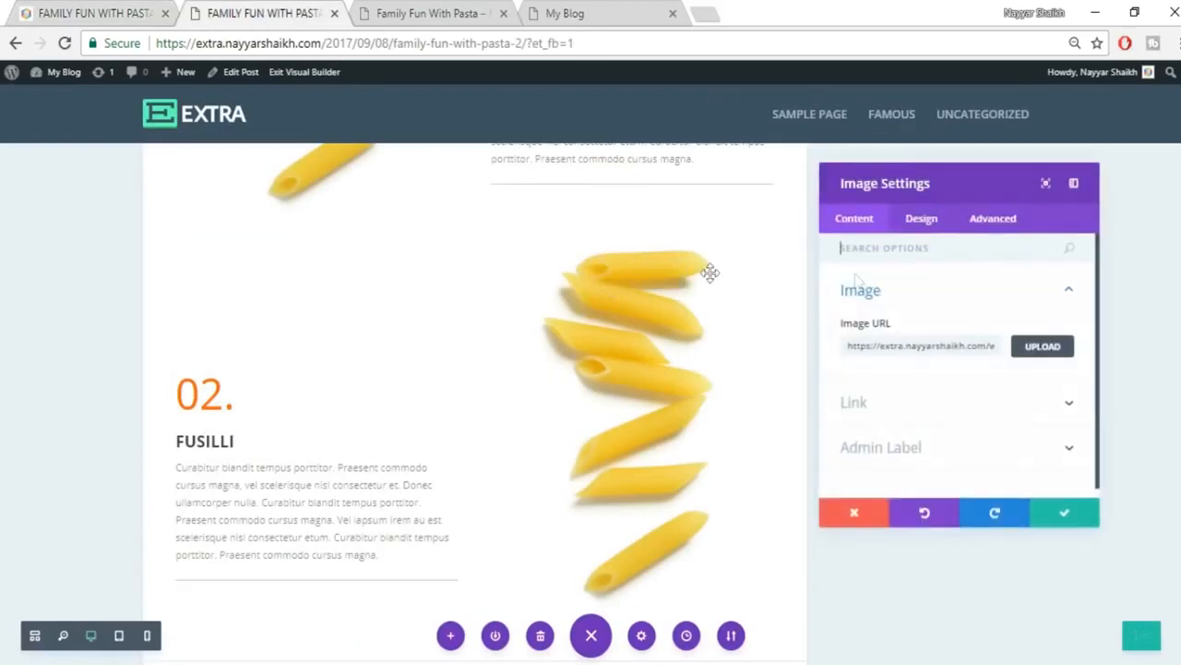
{"action": "left_click", "coordinate": [1043, 347]}
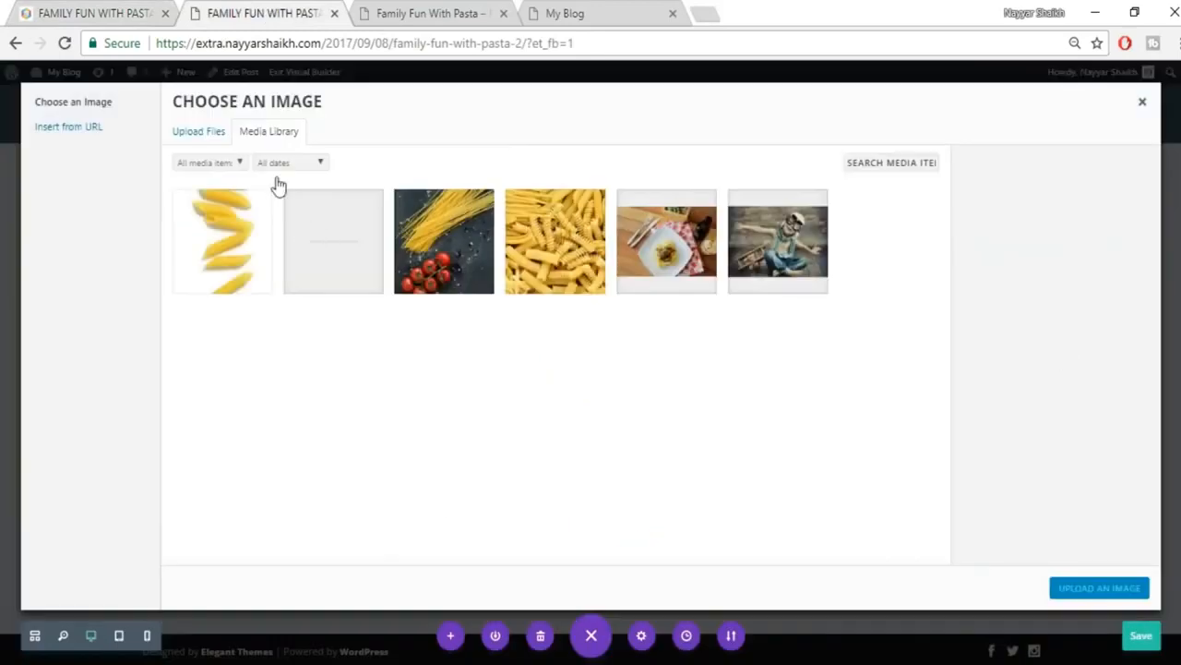
{"action": "left_click", "coordinate": [211, 134]}
{"action": "left_click", "coordinate": [671, 360]}
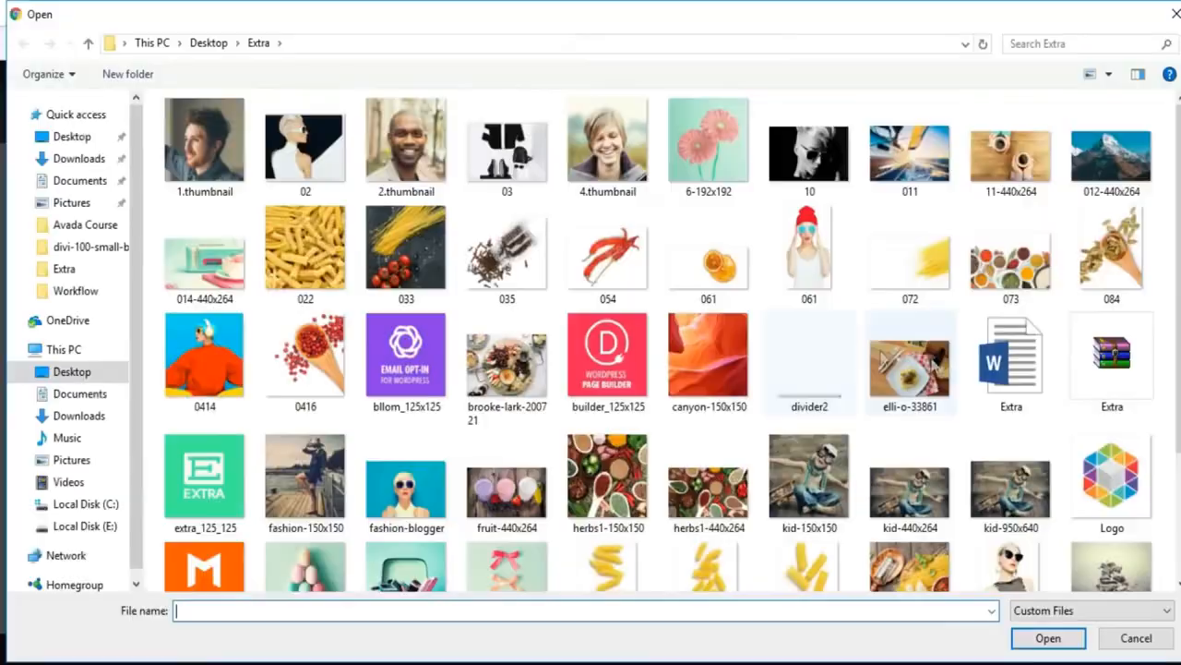
{"action": "scroll", "coordinate": [844, 514], "scroll_direction": "down", "scroll_amount": 3}
{"action": "left_click", "coordinate": [709, 397]}
{"action": "left_click", "coordinate": [1046, 644]}
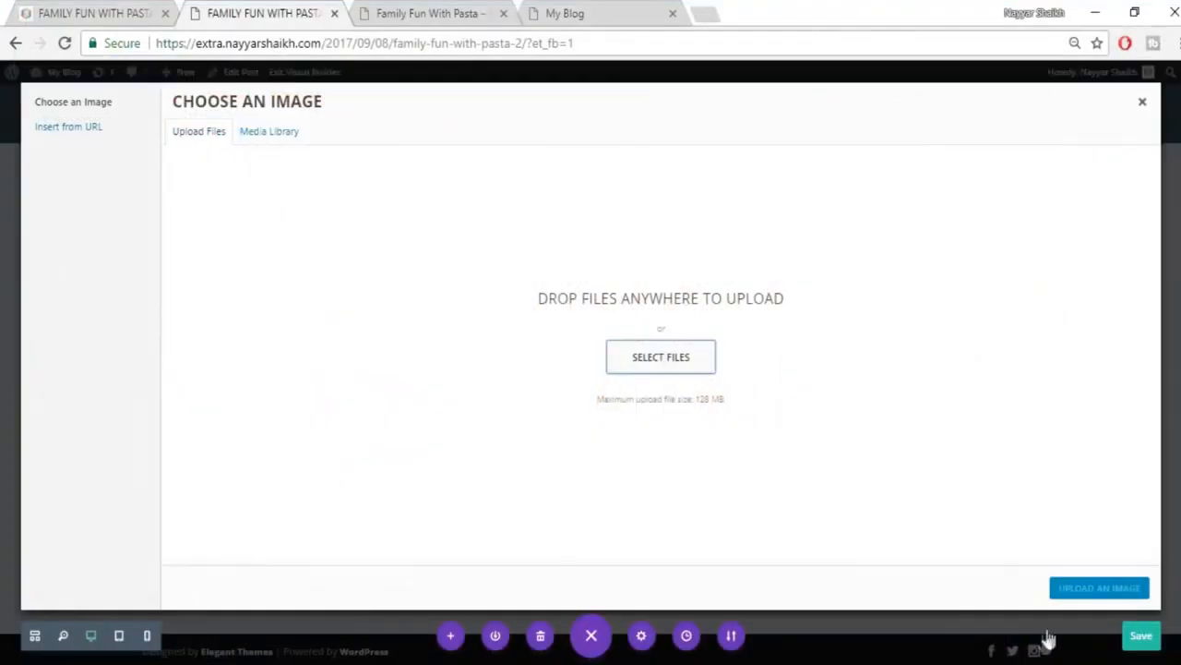
{"action": "left_click", "coordinate": [1078, 597]}
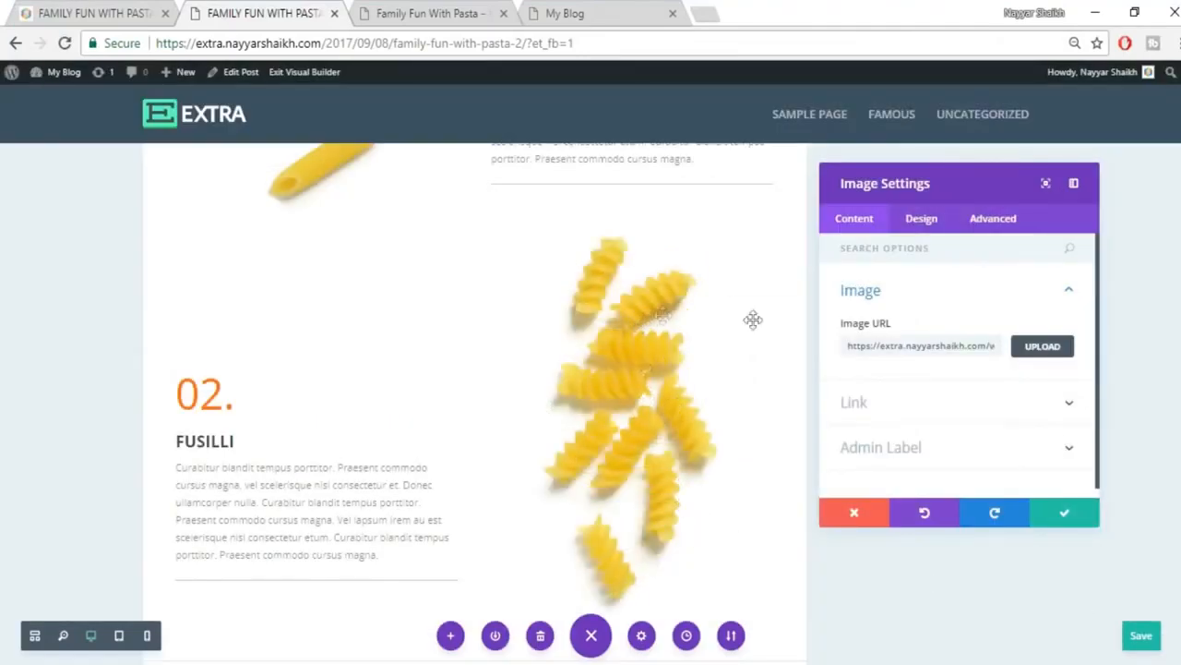
{"action": "left_click", "coordinate": [1055, 524]}
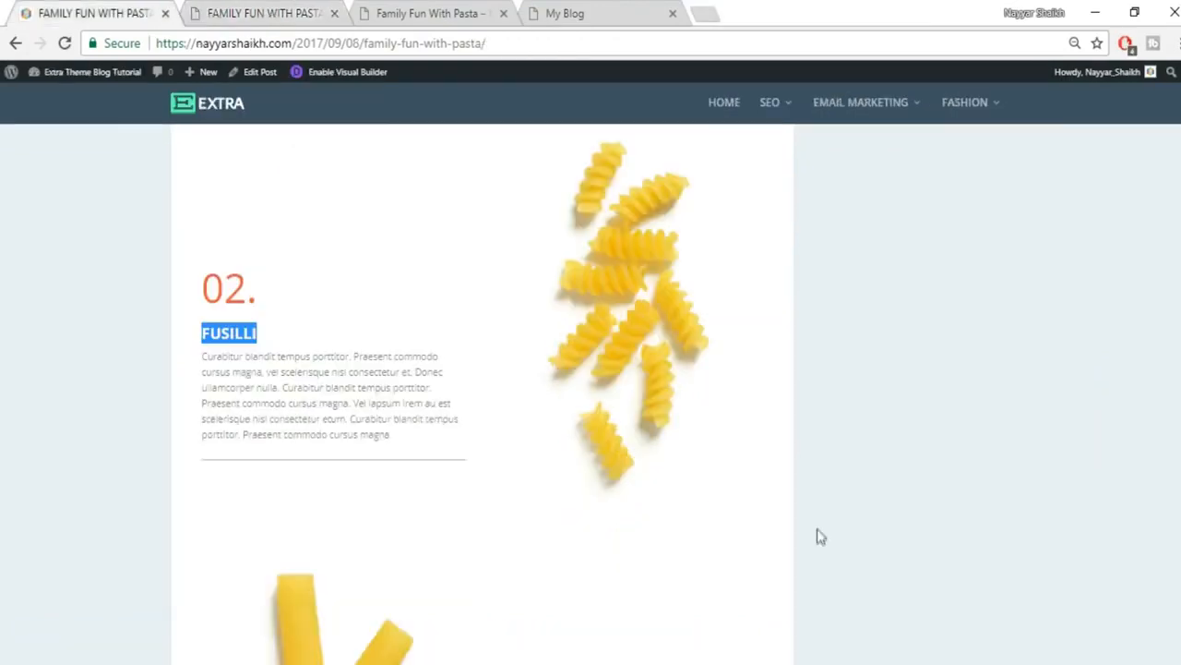
Step: Increase the penne row's bottom padding to 80px
{"action": "scroll", "coordinate": [818, 535], "scroll_direction": "down", "scroll_amount": 6}
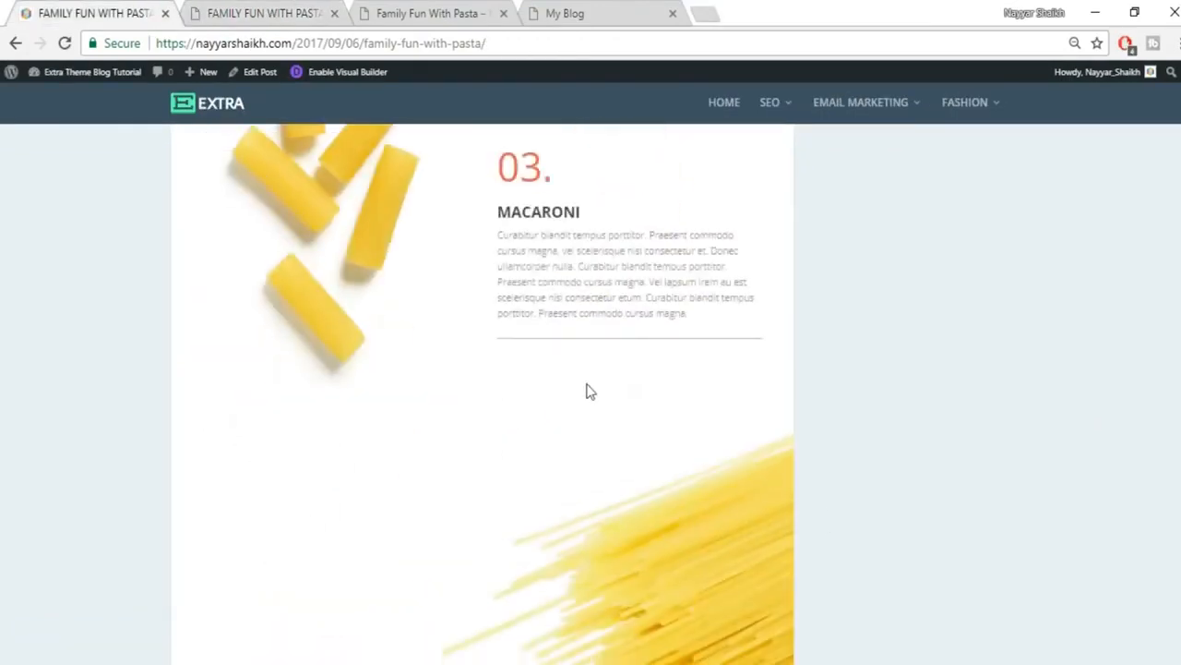
{"action": "scroll", "coordinate": [572, 402], "scroll_direction": "up", "scroll_amount": 2}
{"action": "scroll", "coordinate": [517, 489], "scroll_direction": "up", "scroll_amount": 6}
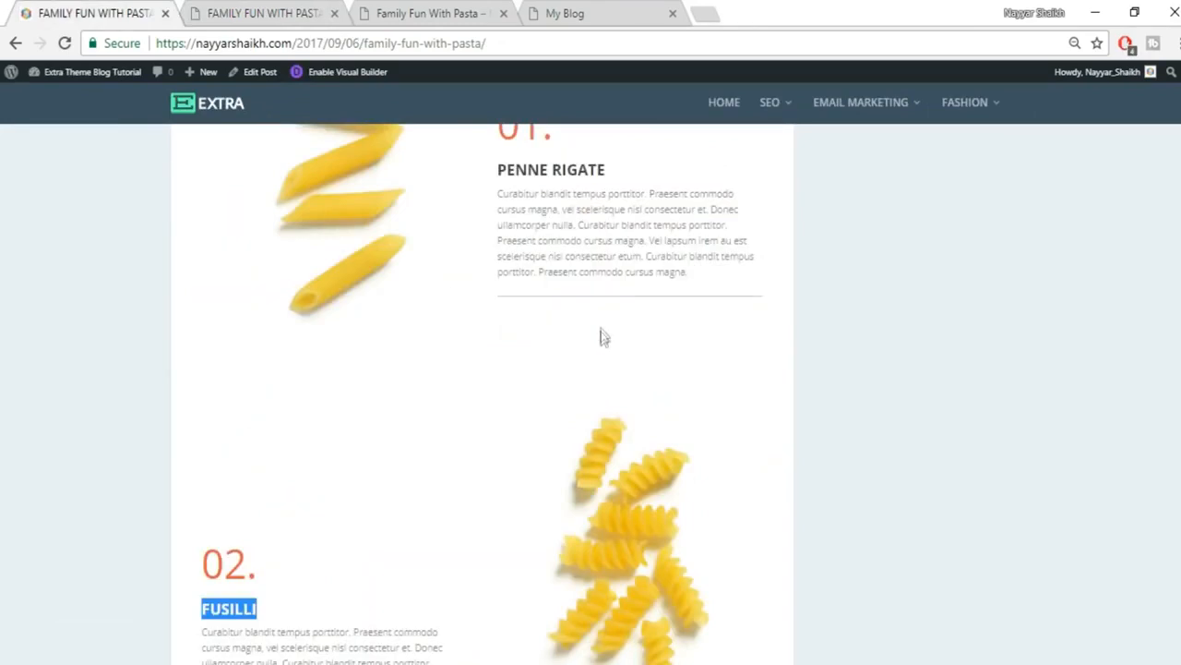
{"action": "left_click", "coordinate": [330, 11]}
{"action": "scroll", "coordinate": [746, 393], "scroll_direction": "up", "scroll_amount": 1}
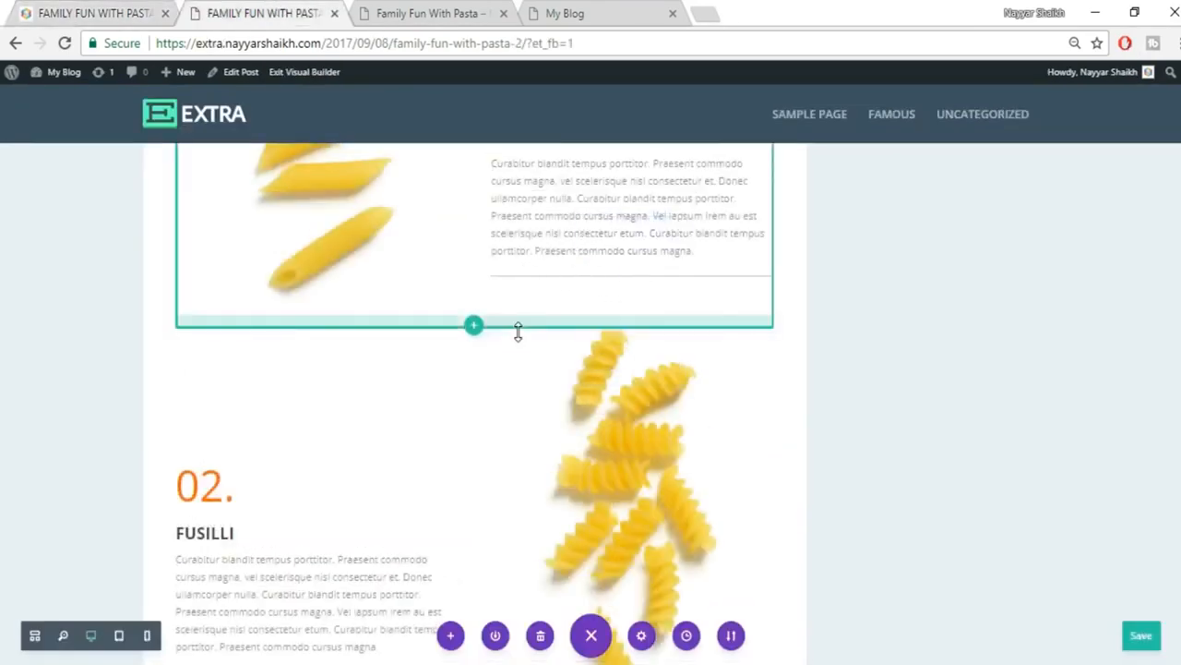
{"action": "left_click_drag", "start_coordinate": [518, 343], "coordinate": [510, 386]}
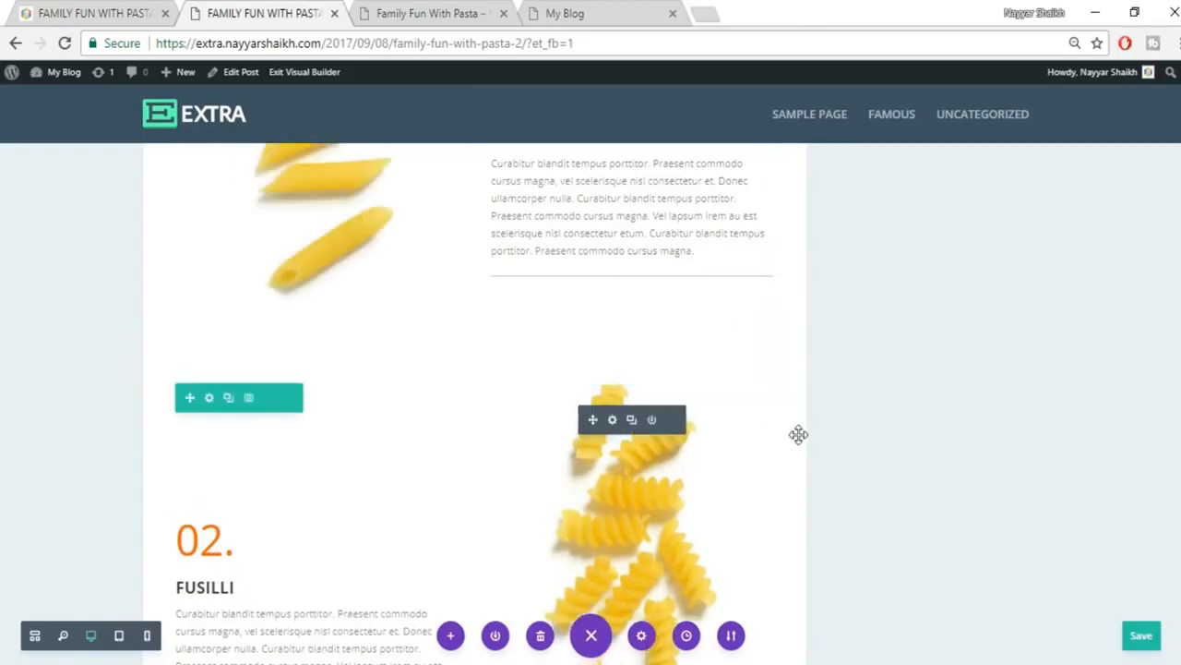
{"action": "scroll", "coordinate": [794, 432], "scroll_direction": "up", "scroll_amount": 3}
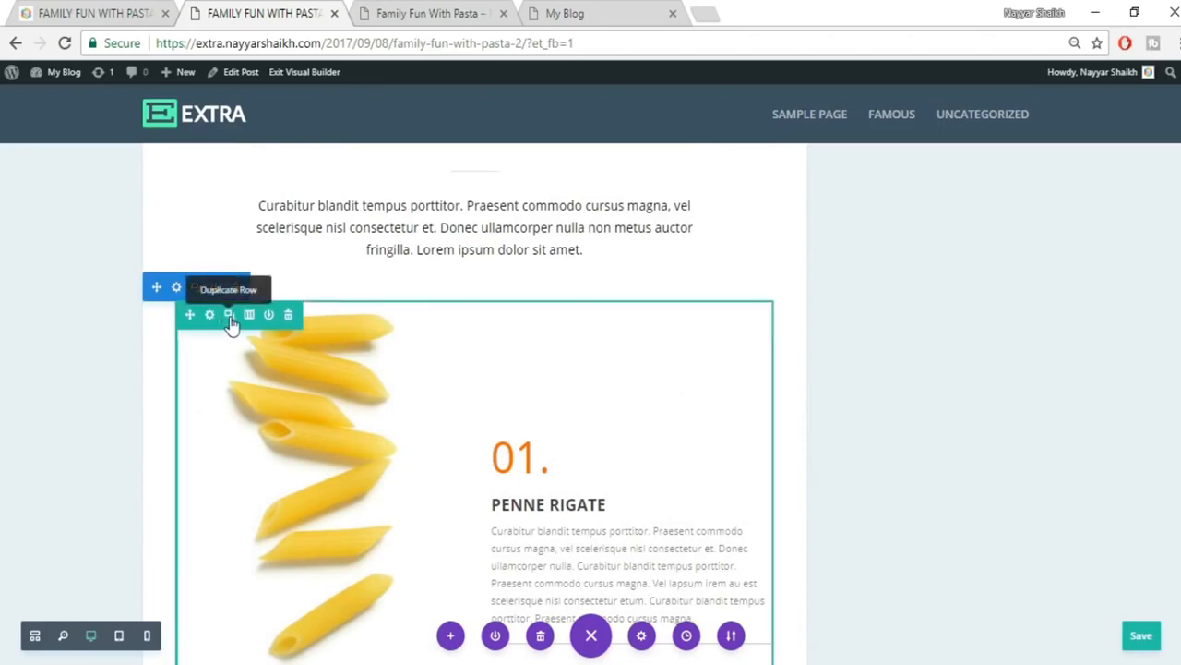
Step: Drag the Fusilli row above the copied Penne row and check the row order
{"action": "scroll", "coordinate": [504, 390], "scroll_direction": "down", "scroll_amount": 5}
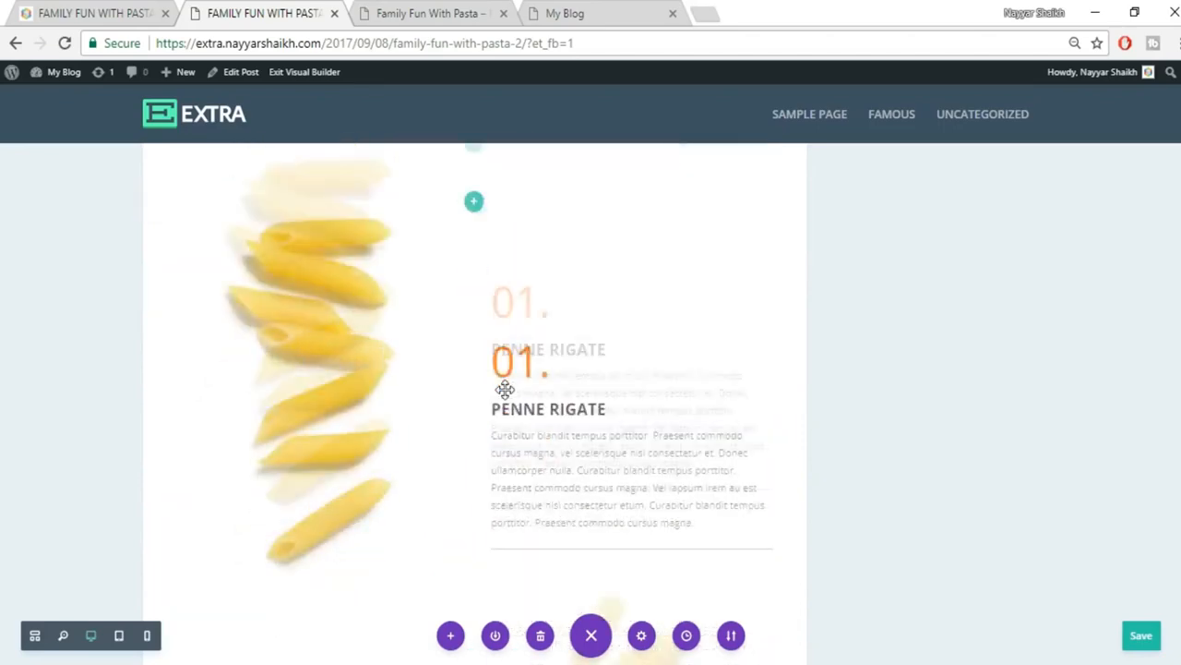
{"action": "scroll", "coordinate": [565, 472], "scroll_direction": "down", "scroll_amount": 5}
{"action": "scroll", "coordinate": [564, 478], "scroll_direction": "up", "scroll_amount": 10}
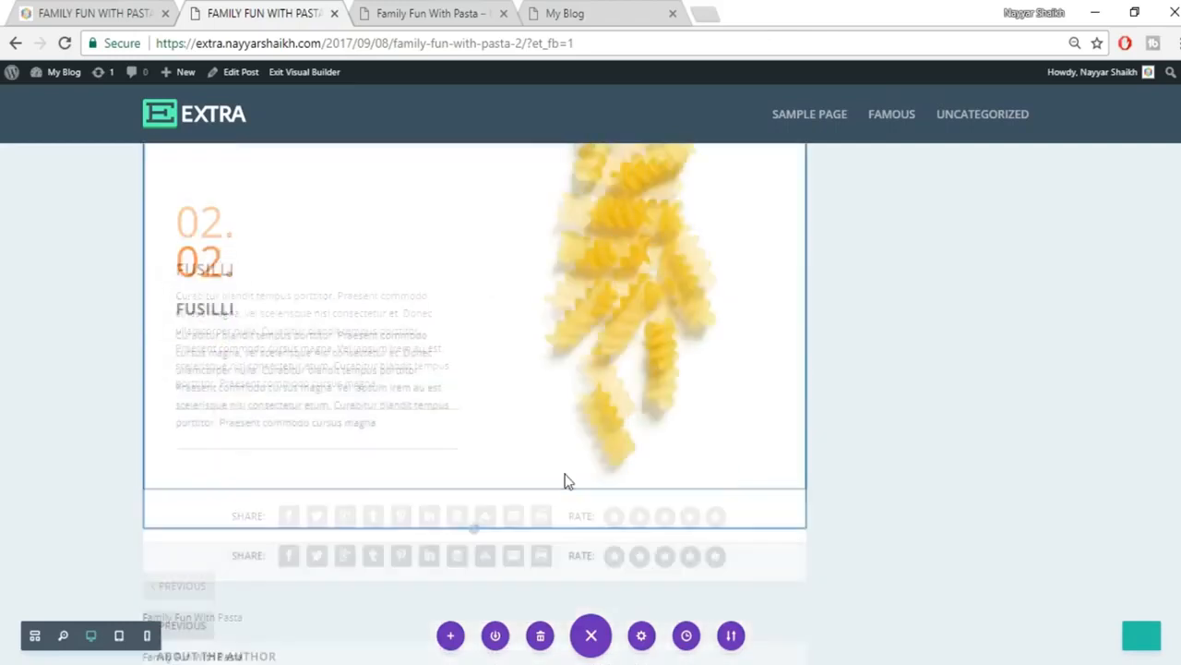
{"action": "mouse_move", "coordinate": [187, 589]}
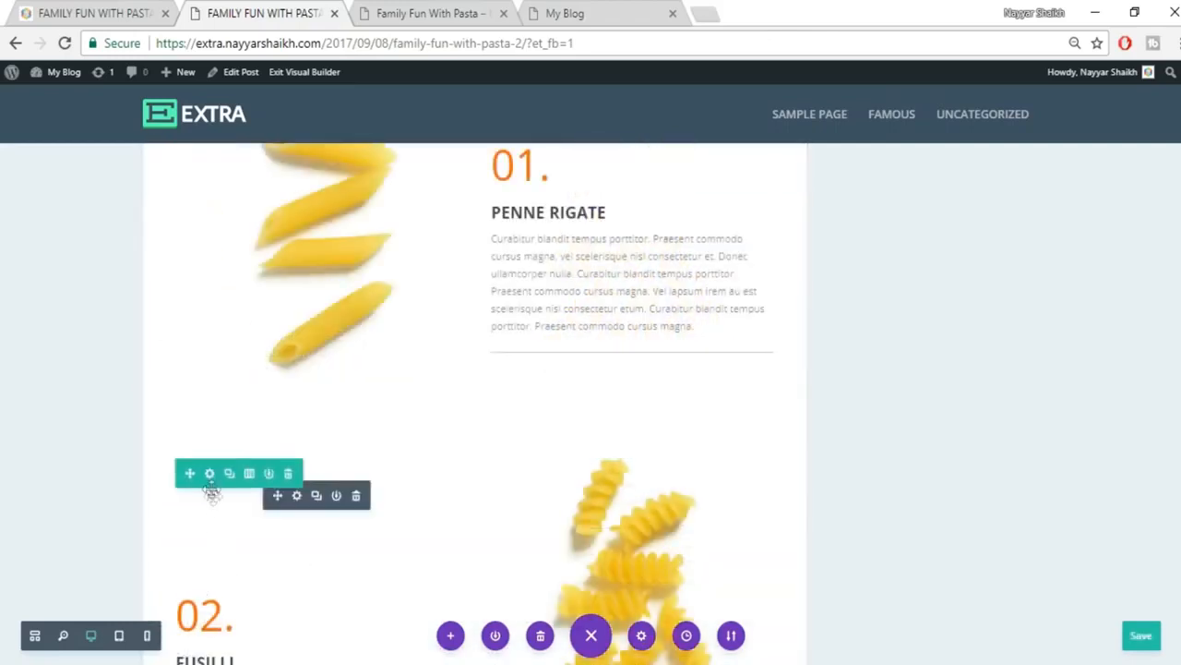
{"action": "mouse_move", "coordinate": [198, 475]}
{"action": "left_mouse_down"}
{"action": "mouse_move", "coordinate": [206, 146]}
{"action": "mouse_move", "coordinate": [246, 90]}
{"action": "mouse_move", "coordinate": [212, 71]}
{"action": "mouse_move", "coordinate": [212, 145]}
{"action": "mouse_move", "coordinate": [241, 242]}
{"action": "mouse_move", "coordinate": [255, 244]}
{"action": "left_mouse_up"}
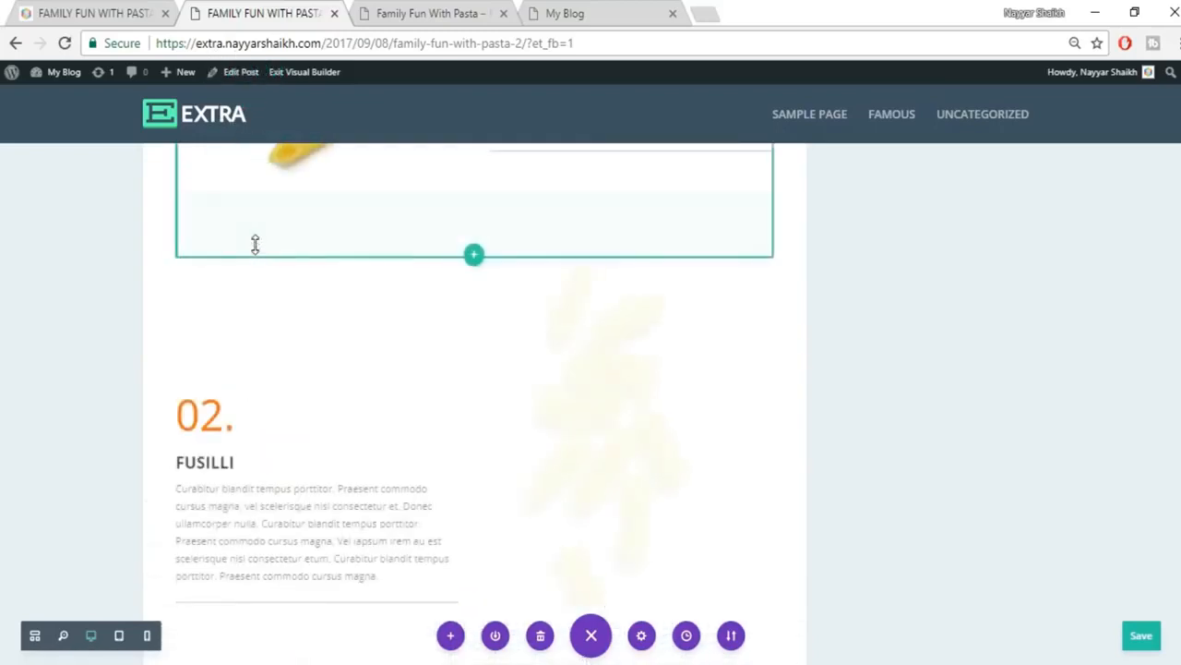
{"action": "scroll", "coordinate": [505, 418], "scroll_direction": "down", "scroll_amount": 3}
{"action": "scroll", "coordinate": [505, 418], "scroll_direction": "down", "scroll_amount": 8}
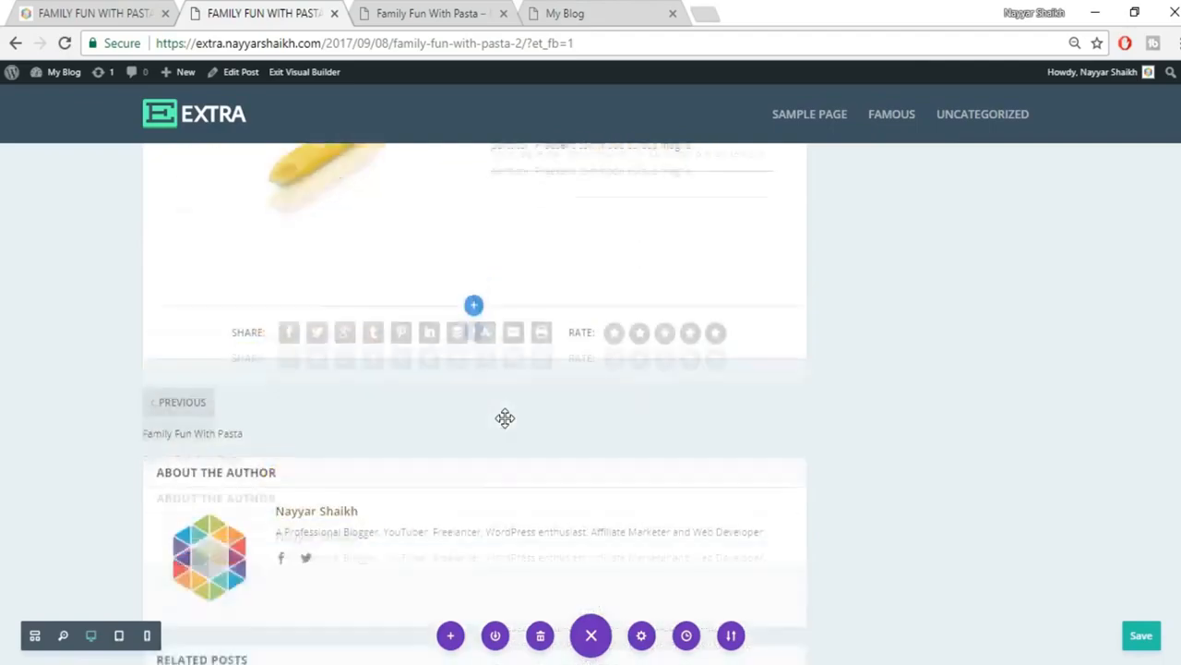
{"action": "scroll", "coordinate": [525, 440], "scroll_direction": "up", "scroll_amount": 7}
{"action": "scroll", "coordinate": [619, 446], "scroll_direction": "up", "scroll_amount": 5}
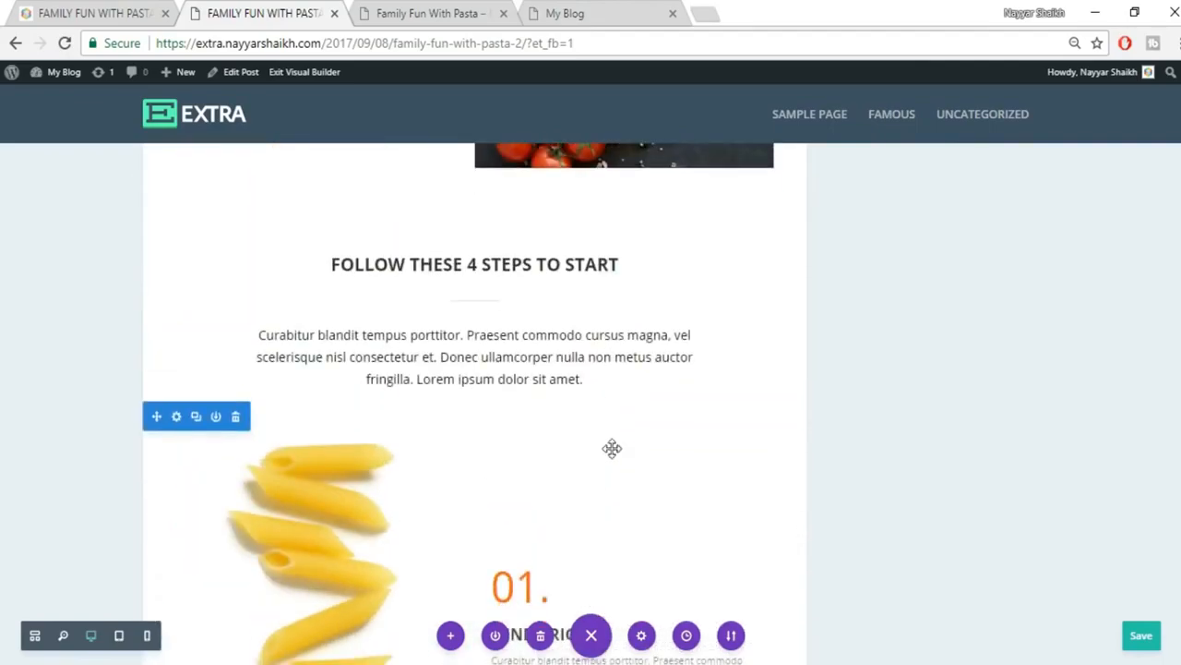
{"action": "scroll", "coordinate": [613, 449], "scroll_direction": "down", "scroll_amount": 4}
{"action": "scroll", "coordinate": [613, 449], "scroll_direction": "up", "scroll_amount": 1}
{"action": "scroll", "coordinate": [612, 447], "scroll_direction": "down", "scroll_amount": 4}
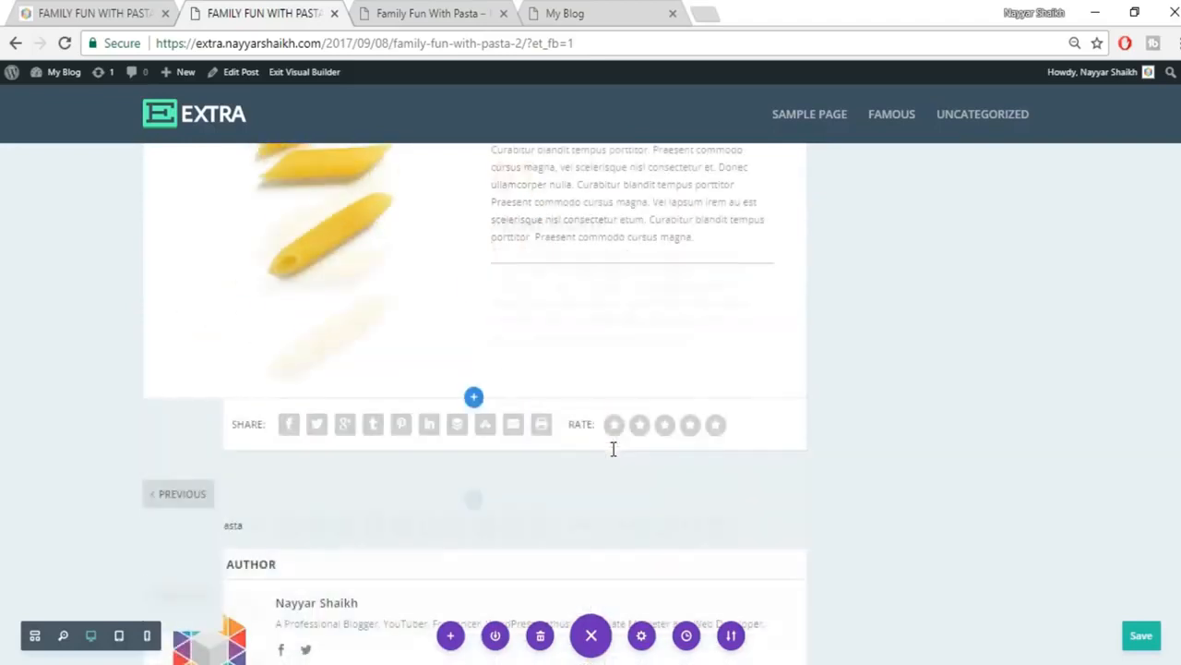
{"action": "scroll", "coordinate": [612, 447], "scroll_direction": "up", "scroll_amount": 3}
{"action": "scroll", "coordinate": [651, 325], "scroll_direction": "up", "scroll_amount": 1}
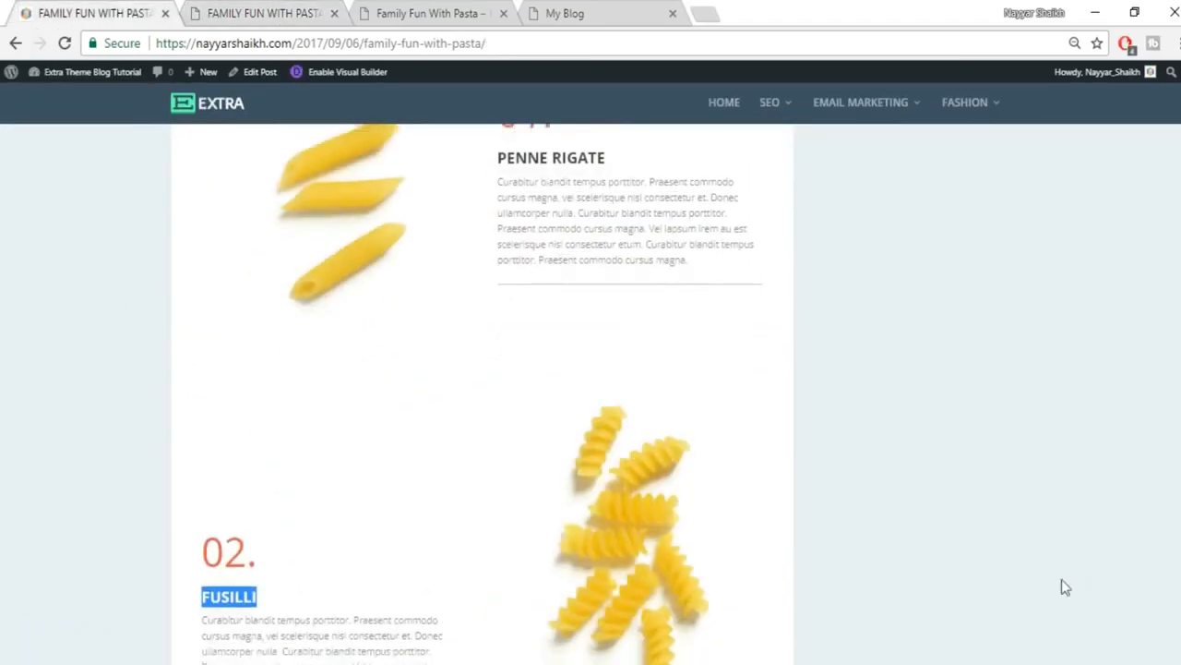
{"action": "scroll", "coordinate": [1062, 587], "scroll_direction": "down", "scroll_amount": 7}
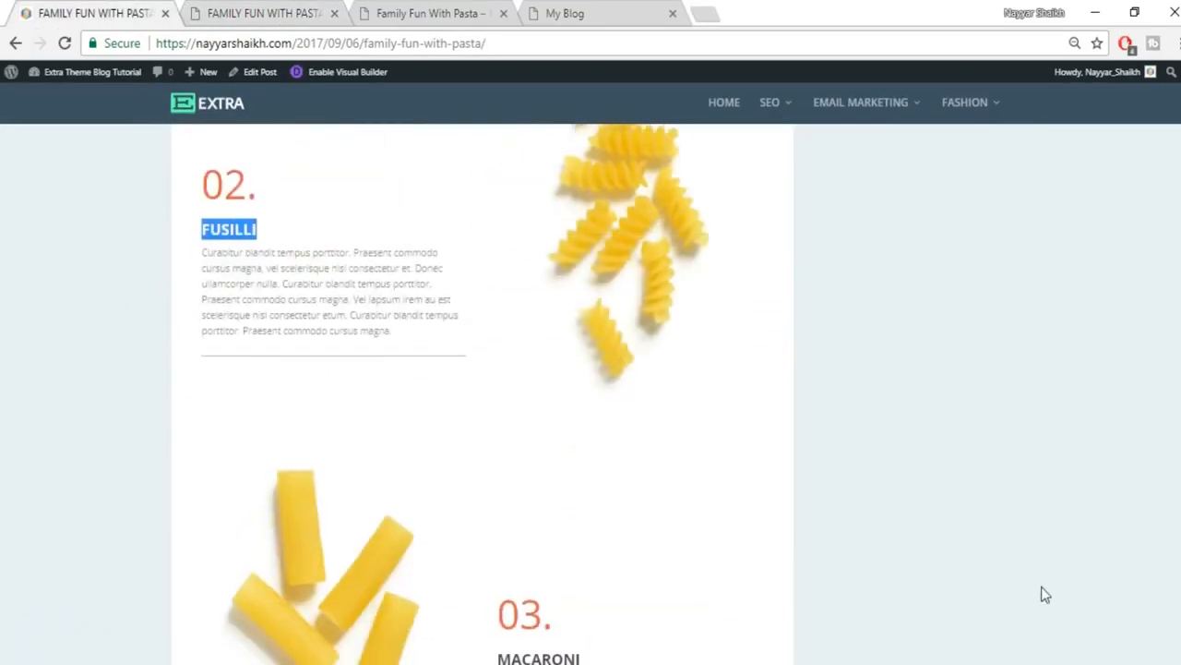
Step: Replace the copied row's PENNE RIGATE heading with MACARONI from the reference post
{"action": "left_click_drag", "start_coordinate": [501, 402], "coordinate": [577, 390]}
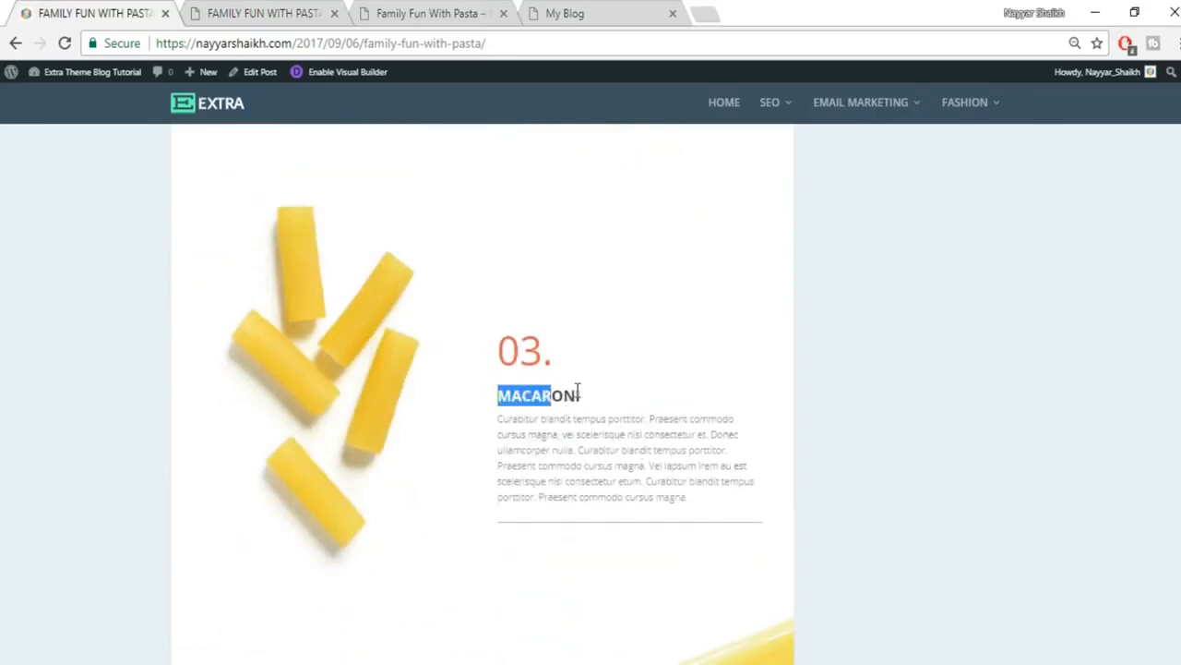
{"action": "left_click", "coordinate": [197, 12]}
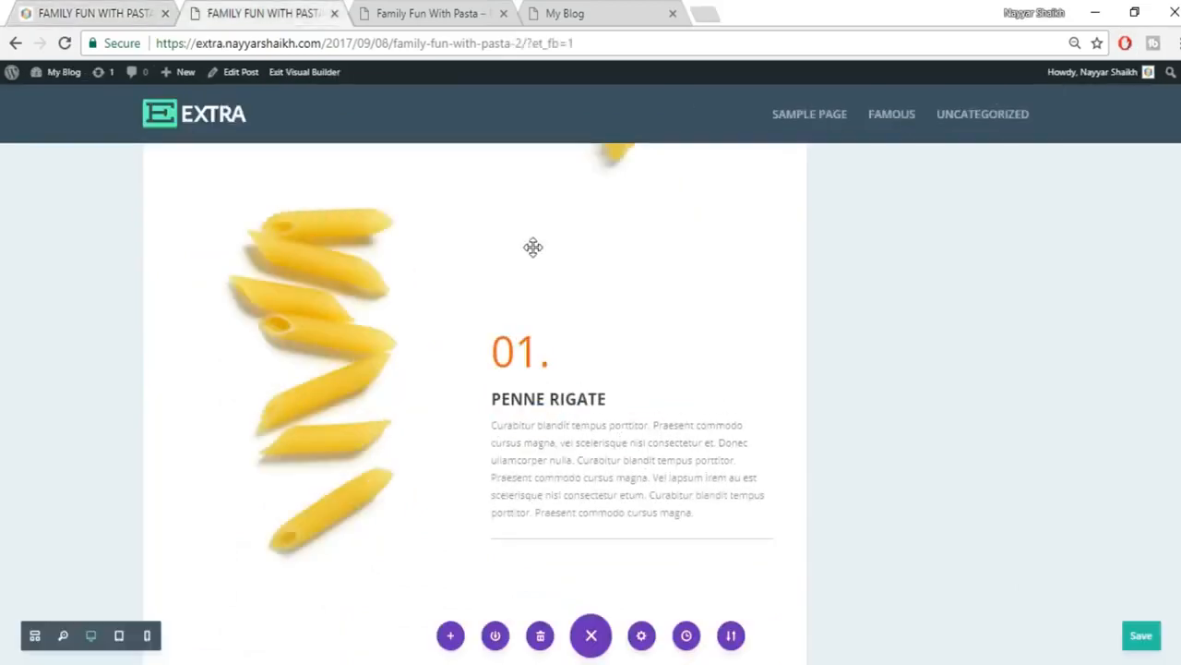
{"action": "left_click", "coordinate": [489, 398]}
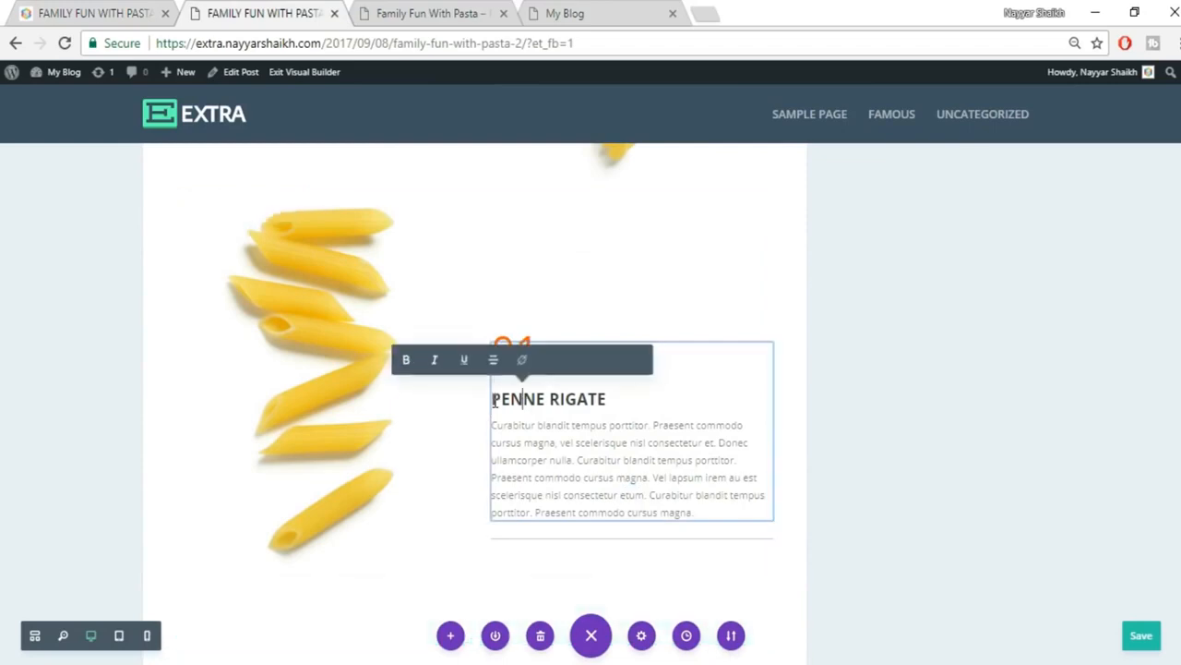
{"action": "left_click_drag", "start_coordinate": [491, 399], "coordinate": [606, 398]}
{"action": "type", "text": "MACARONI"}
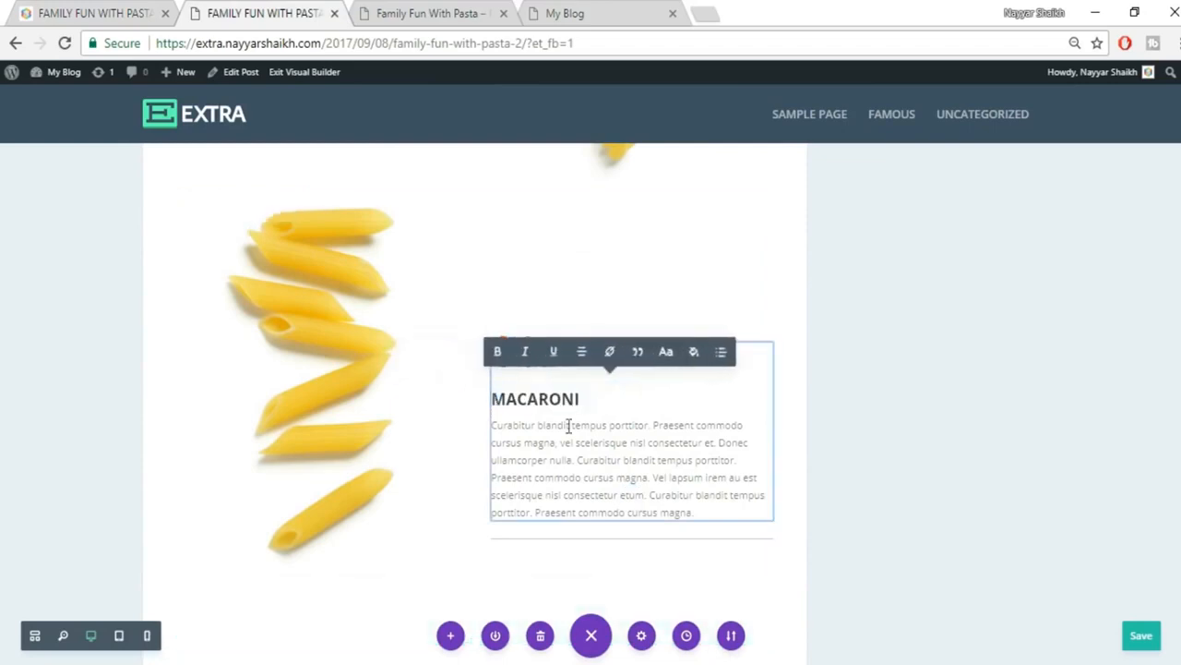
Step: Change the row's number from 01. to 03
{"action": "left_click", "coordinate": [513, 370]}
{"action": "left_click_drag", "start_coordinate": [515, 367], "coordinate": [538, 367]}
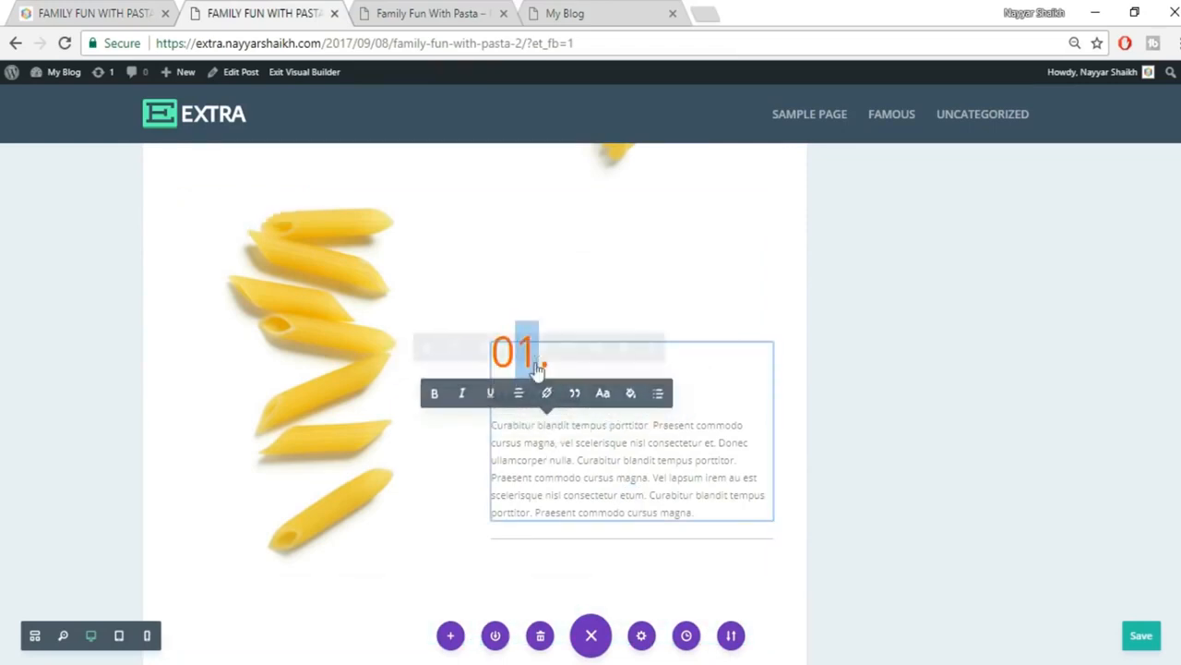
{"action": "type", "text": "3"}
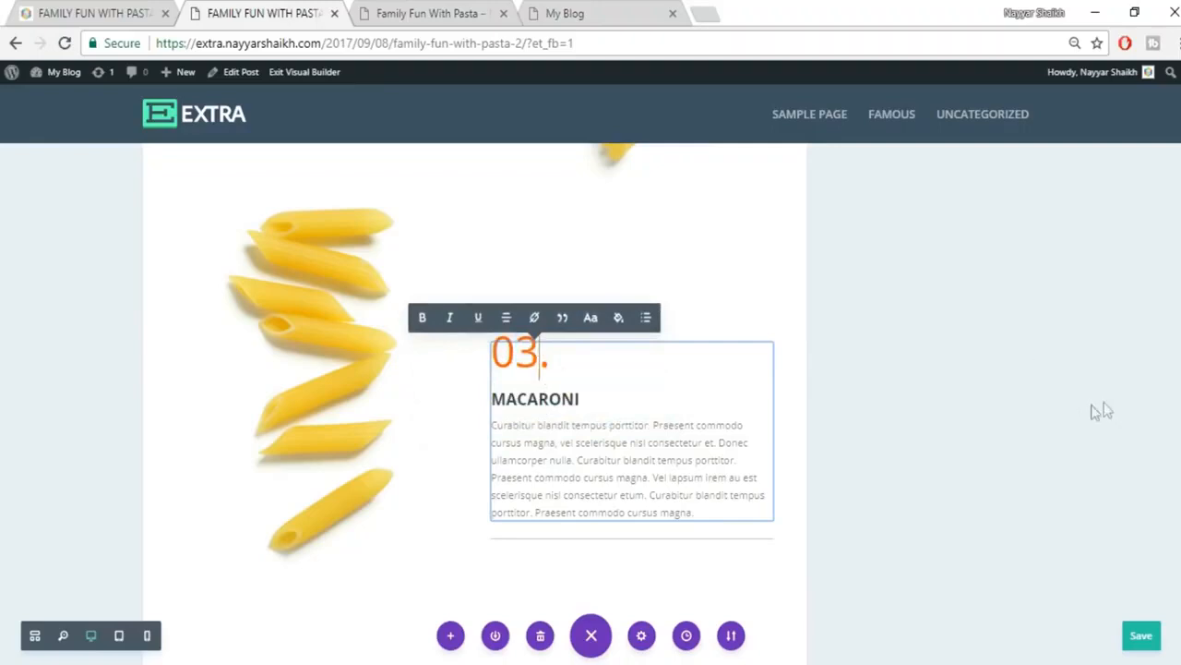
{"action": "left_click", "coordinate": [1091, 407]}
Step: Save the post and compare with the original post's Macaroni row
{"action": "left_click", "coordinate": [1142, 635]}
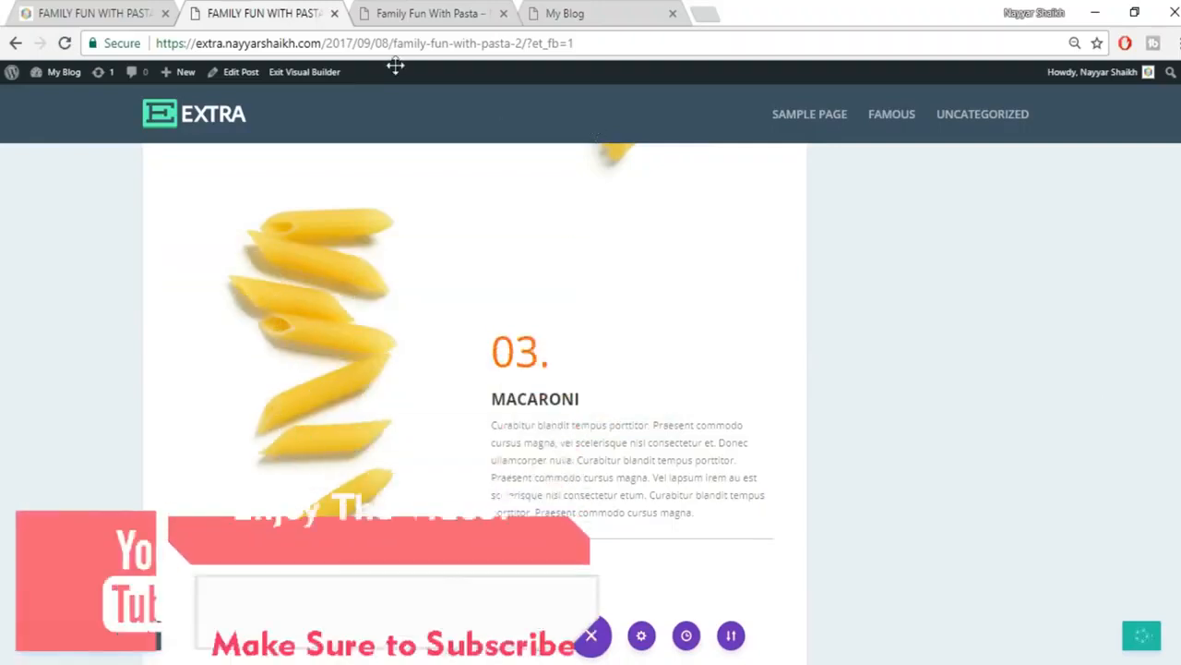
{"action": "left_click", "coordinate": [159, 8]}
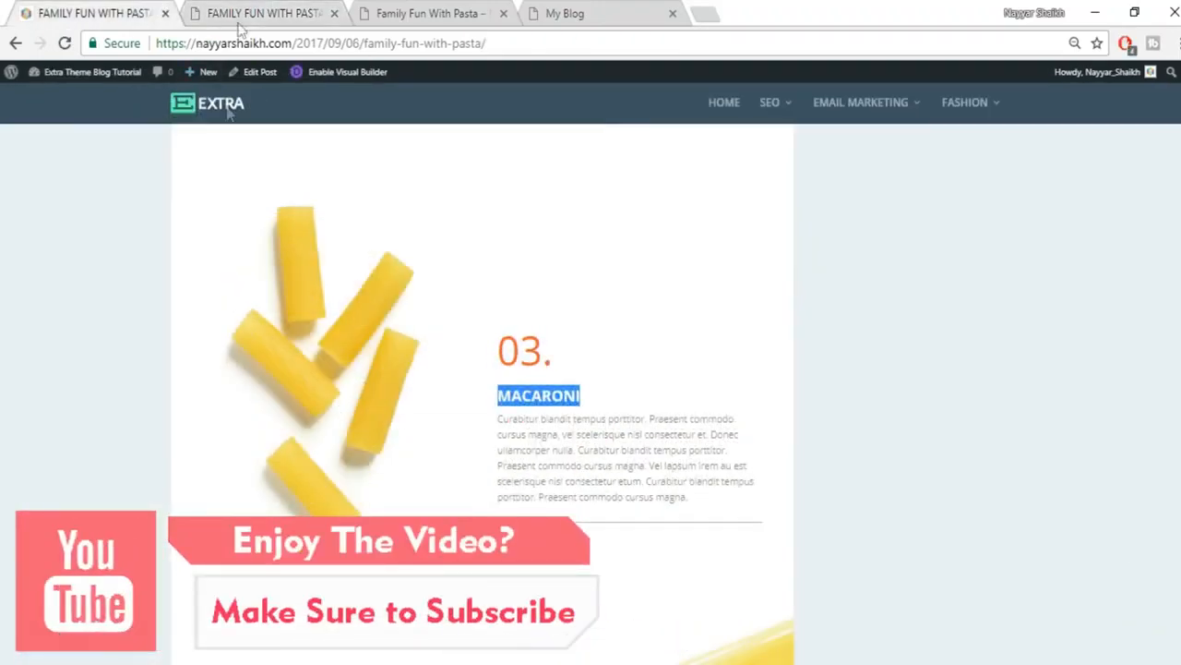
{"action": "left_click", "coordinate": [263, 13]}
Step: Replace the Macaroni row's penne picture with the uploaded pasta_03 image
{"action": "mouse_move", "coordinate": [303, 268]}
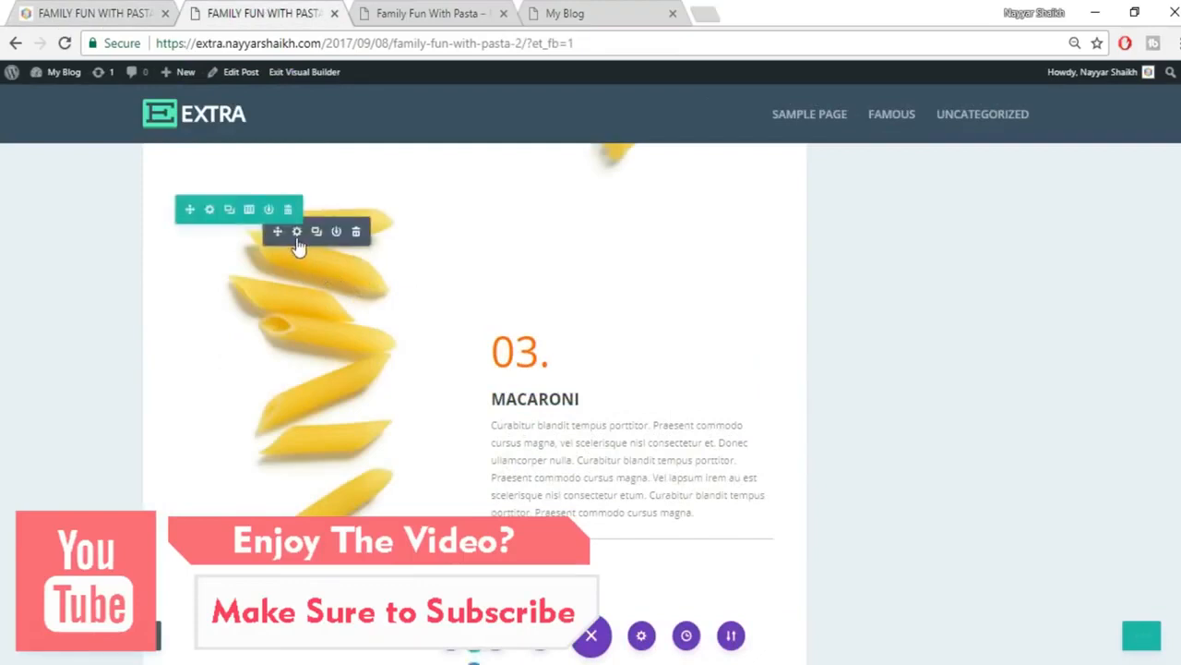
{"action": "left_click", "coordinate": [297, 232]}
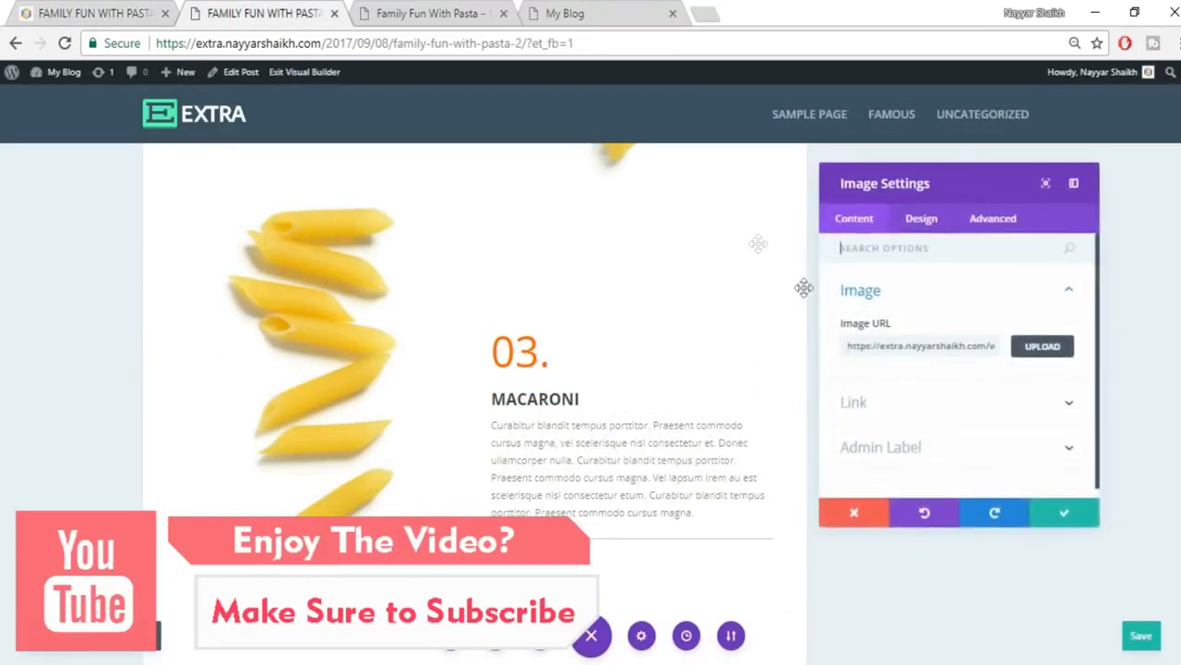
{"action": "left_click", "coordinate": [1040, 360]}
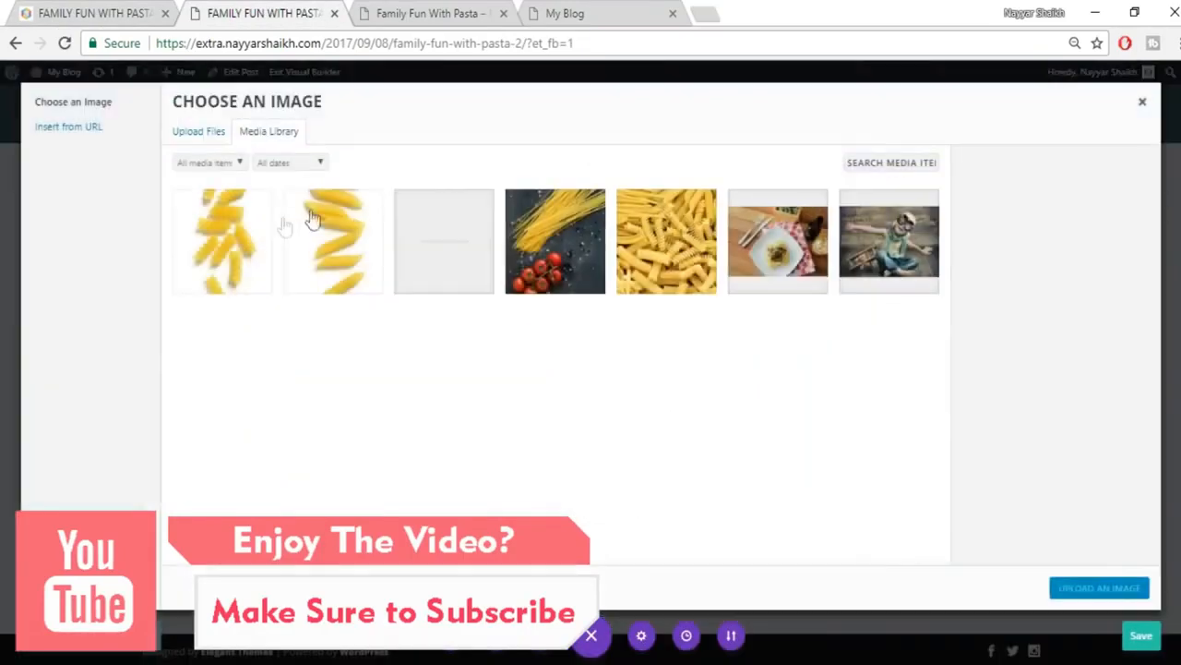
{"action": "left_click", "coordinate": [199, 131]}
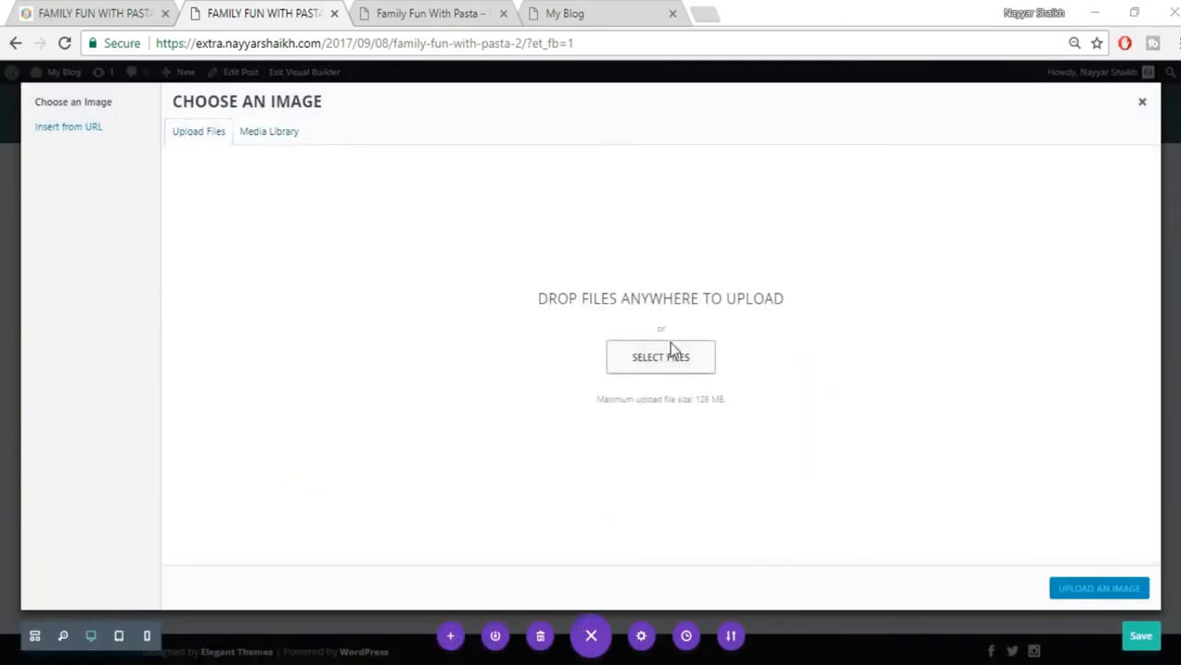
{"action": "left_click", "coordinate": [672, 351]}
{"action": "scroll", "coordinate": [668, 362], "scroll_direction": "down", "scroll_amount": 2}
{"action": "left_click", "coordinate": [810, 441]}
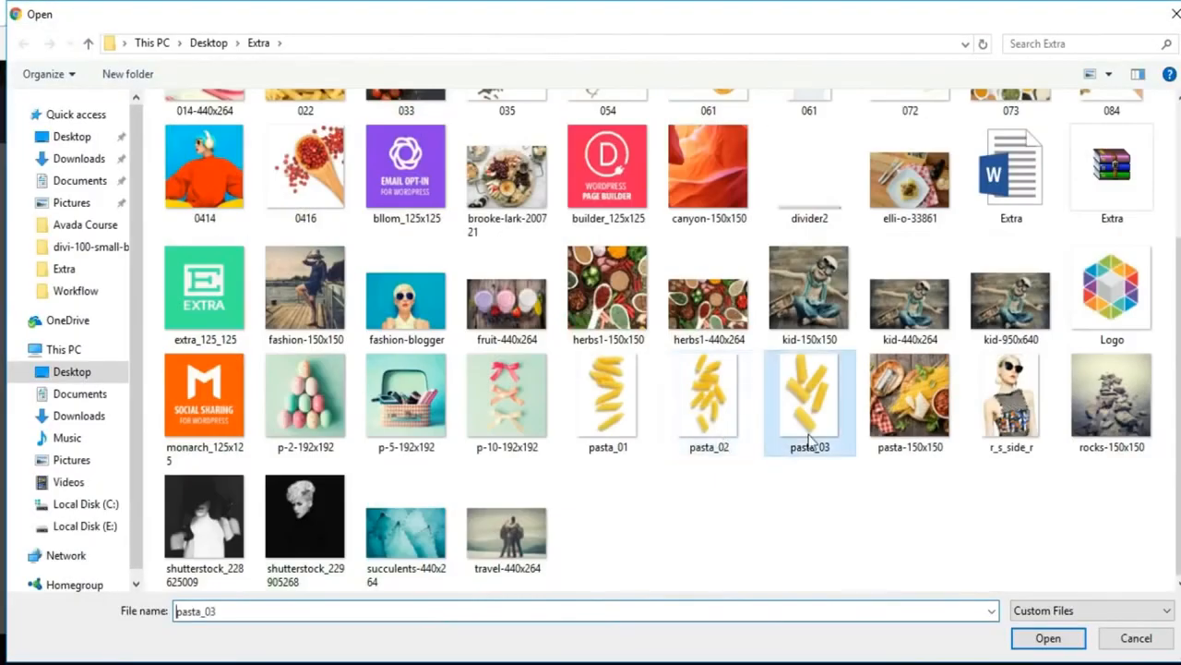
{"action": "left_click", "coordinate": [1050, 641]}
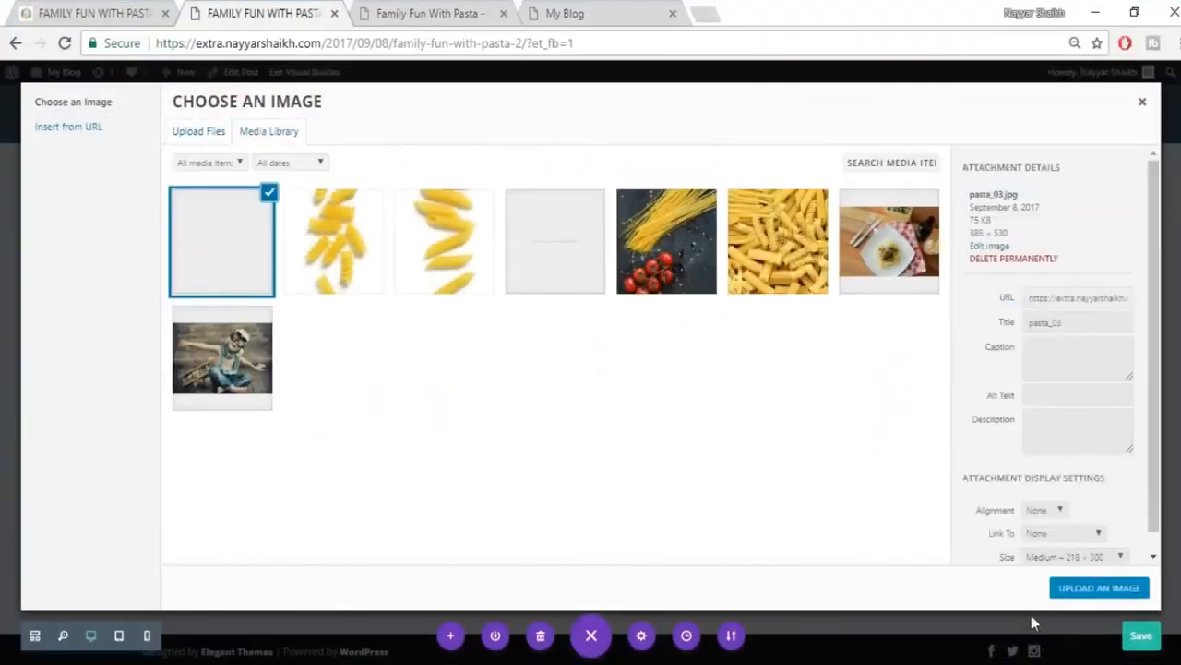
{"action": "left_click", "coordinate": [1070, 594]}
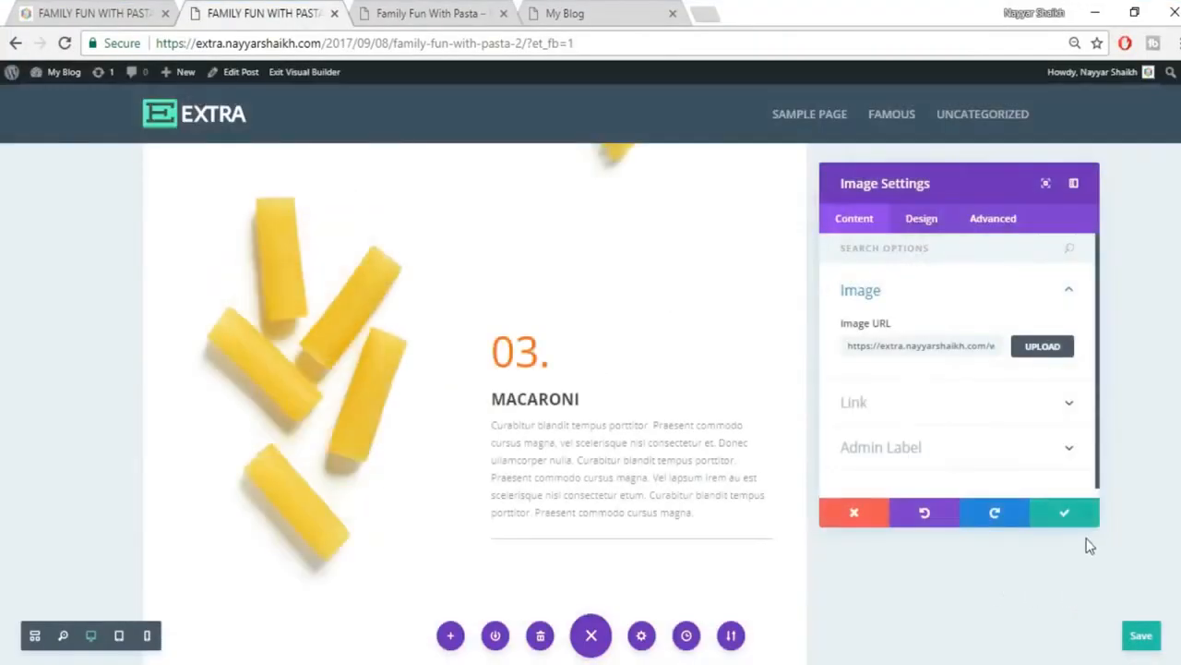
{"action": "left_click", "coordinate": [1048, 519]}
Step: Add about 82px of bottom padding below the Fusilli row, then check the reference Spaghetti row
{"action": "scroll", "coordinate": [1034, 548], "scroll_direction": "up", "scroll_amount": 2}
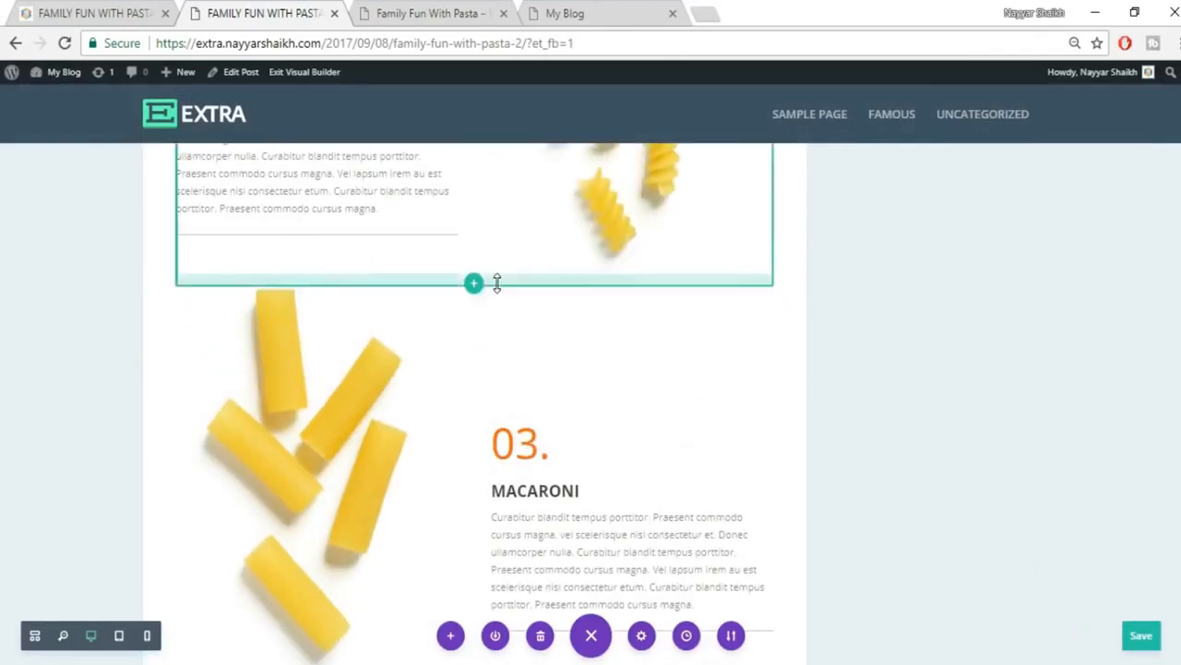
{"action": "left_click_drag", "start_coordinate": [495, 309], "coordinate": [495, 338]}
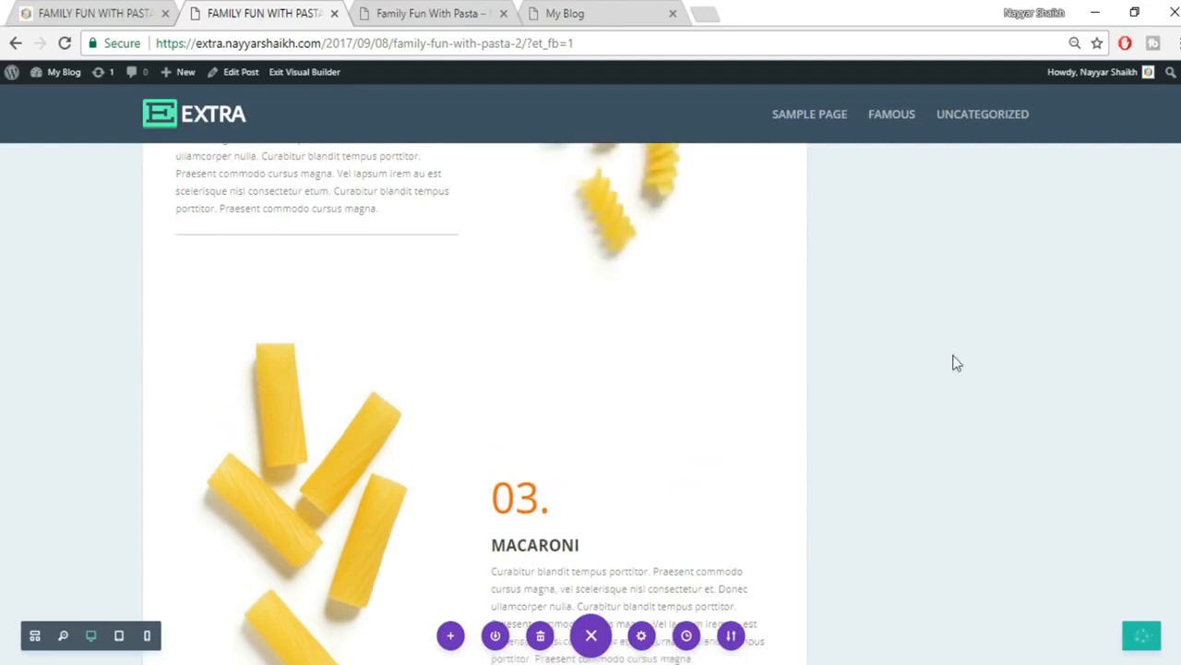
{"action": "left_click", "coordinate": [90, 11]}
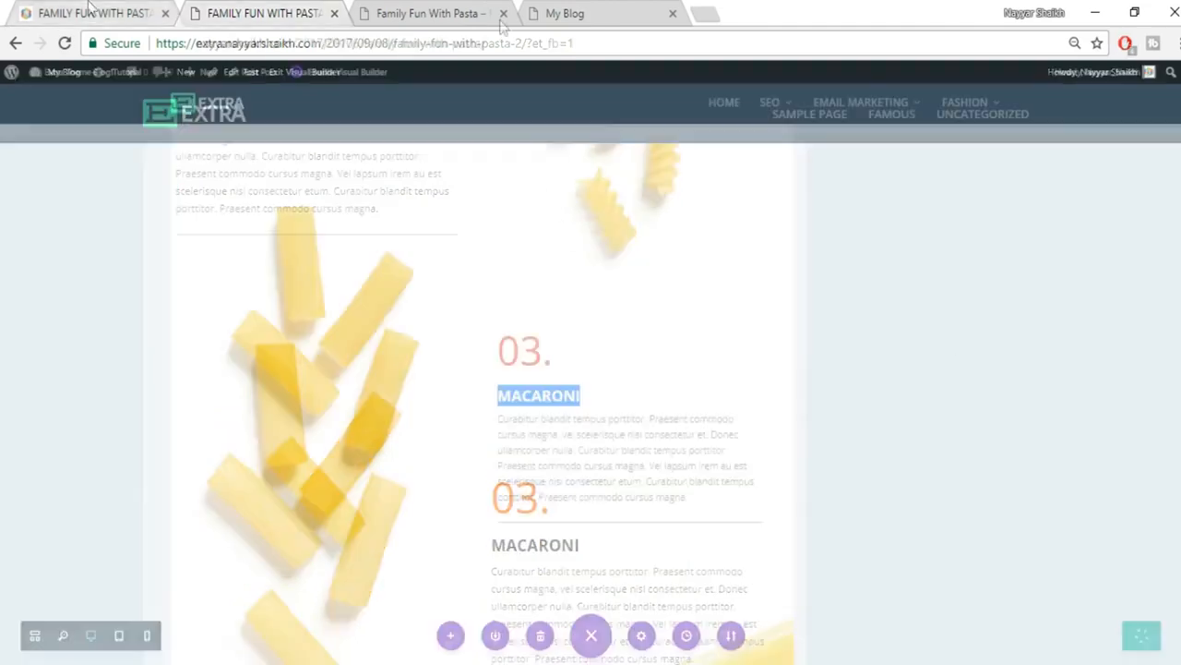
{"action": "scroll", "coordinate": [859, 316], "scroll_direction": "down", "scroll_amount": 5}
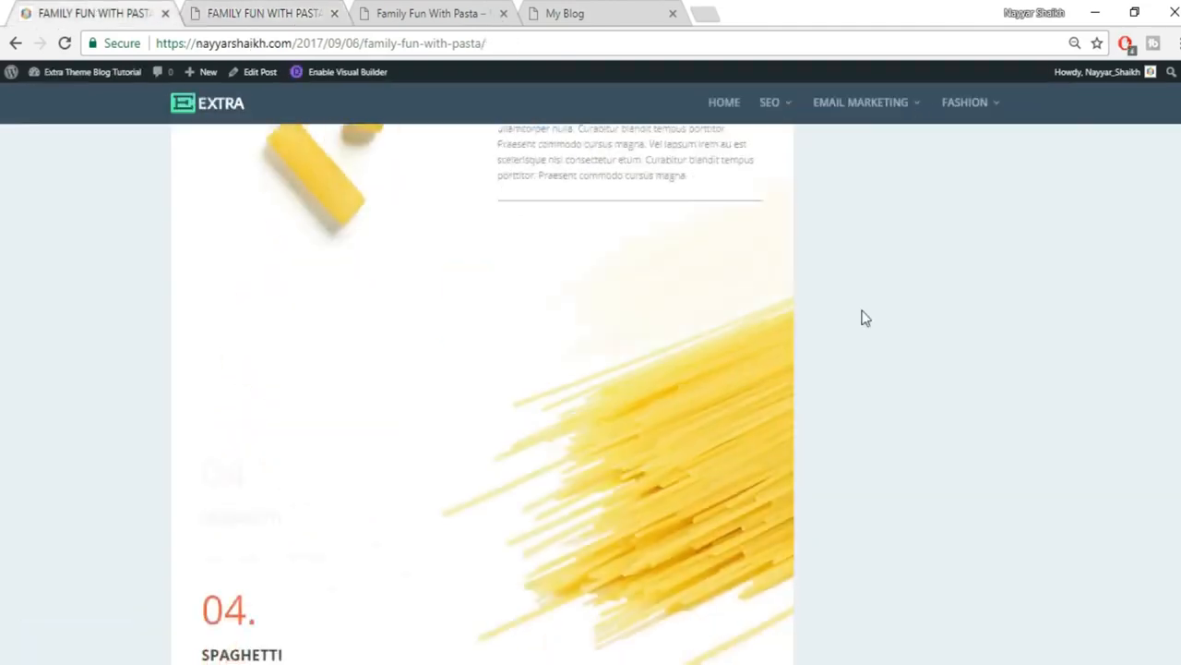
{"action": "scroll", "coordinate": [889, 393], "scroll_direction": "up", "scroll_amount": 1}
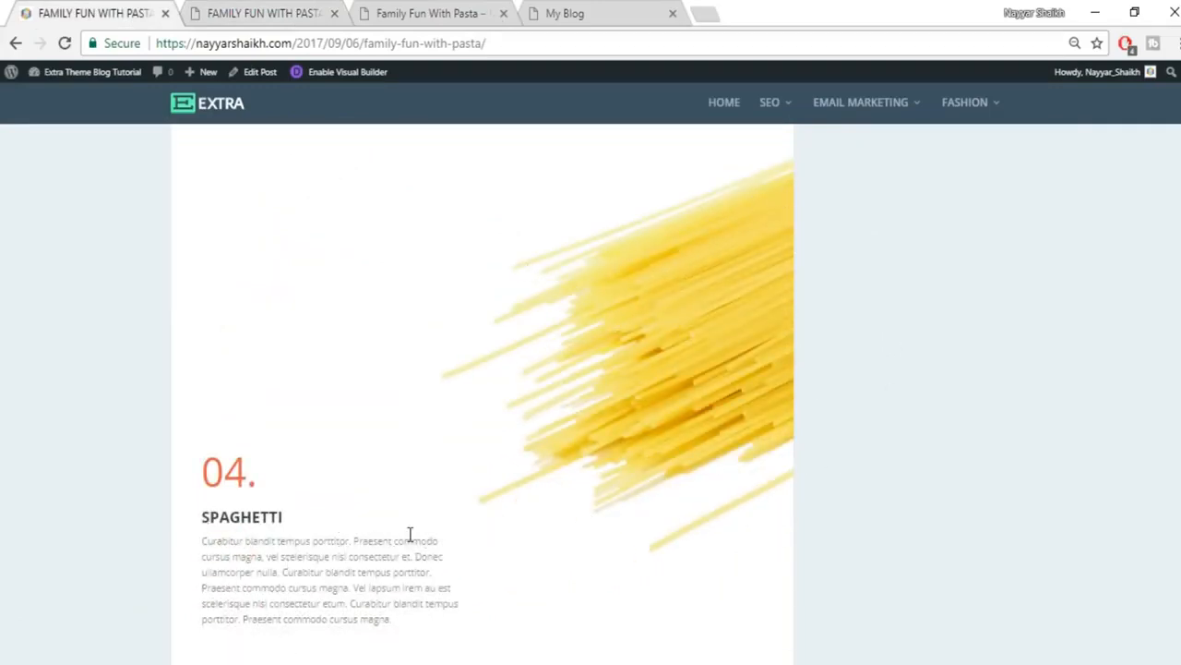
Step: Bring up the Insert Section choices below the Macaroni section
{"action": "left_click", "coordinate": [288, 13]}
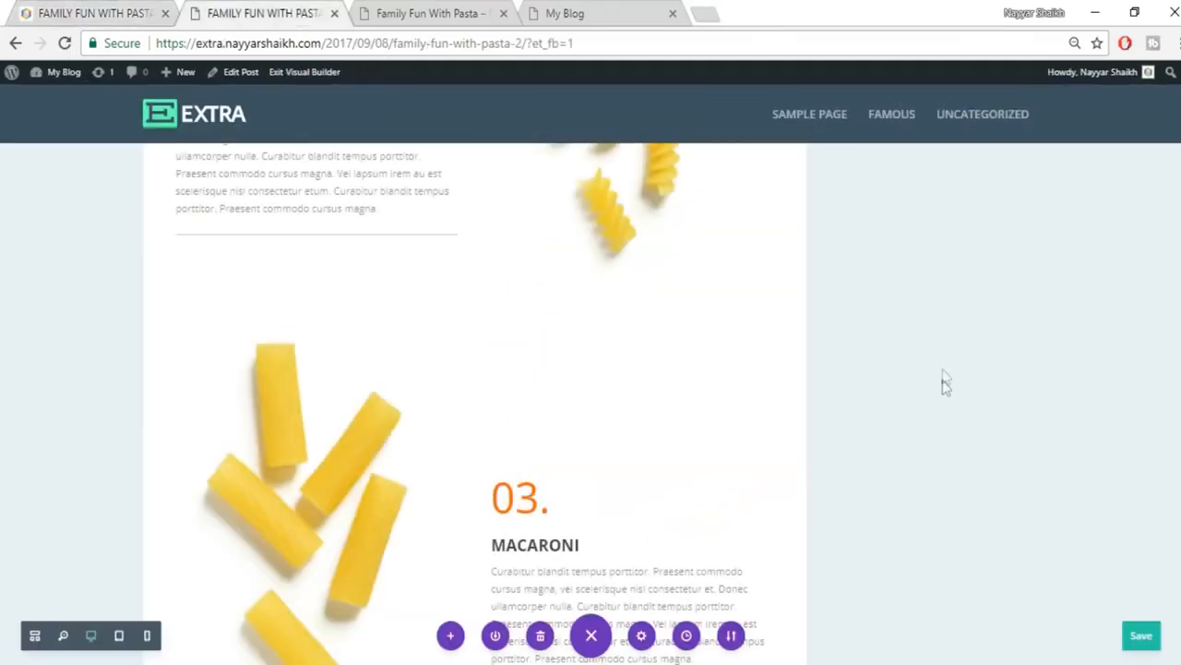
{"action": "scroll", "coordinate": [943, 379], "scroll_direction": "down", "scroll_amount": 5}
{"action": "scroll", "coordinate": [663, 424], "scroll_direction": "up", "scroll_amount": 2}
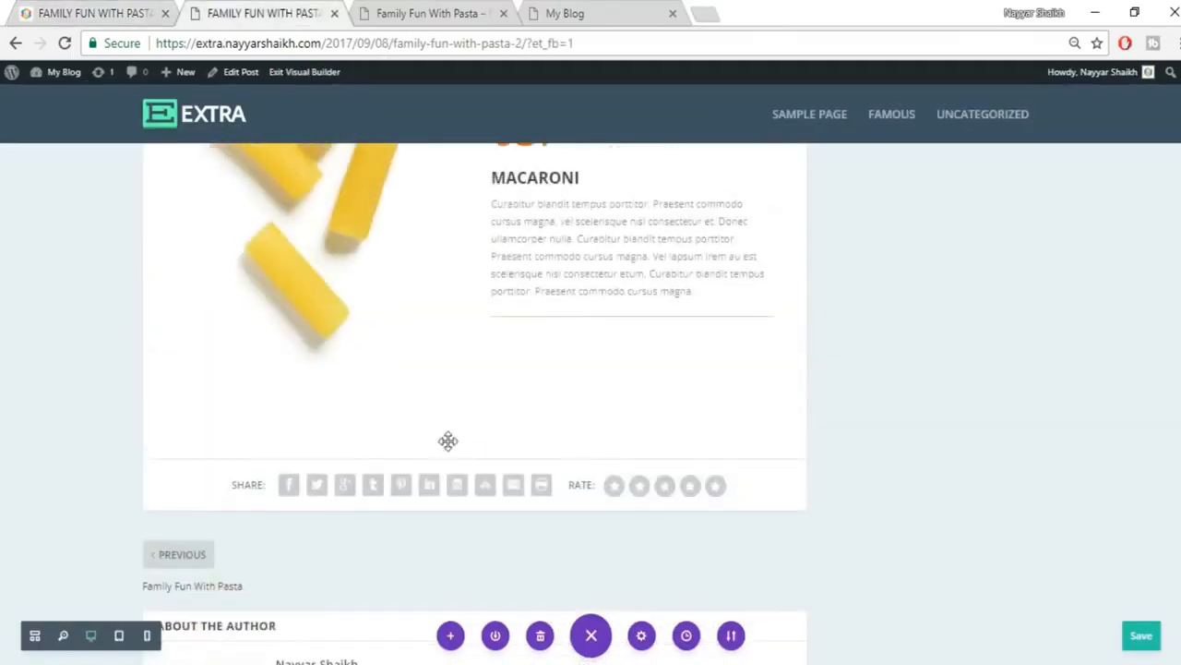
{"action": "left_click", "coordinate": [473, 461]}
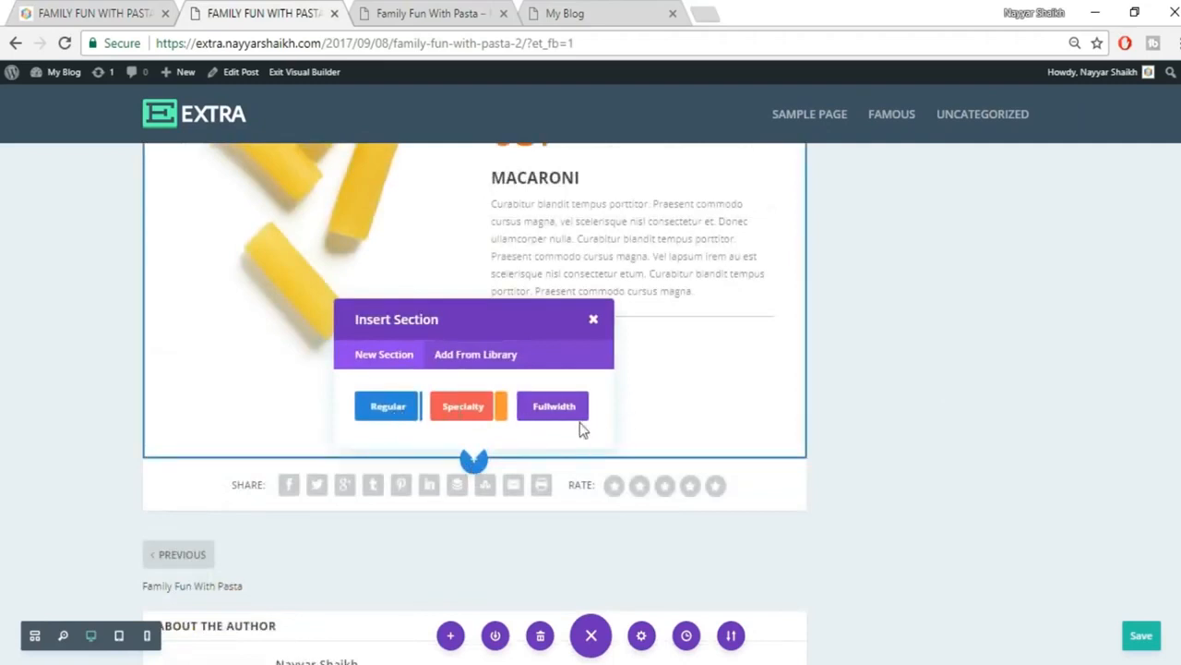
Step: Add a Fullwidth section with a Fullwidth Image module below Macaroni
{"action": "left_click", "coordinate": [83, 12]}
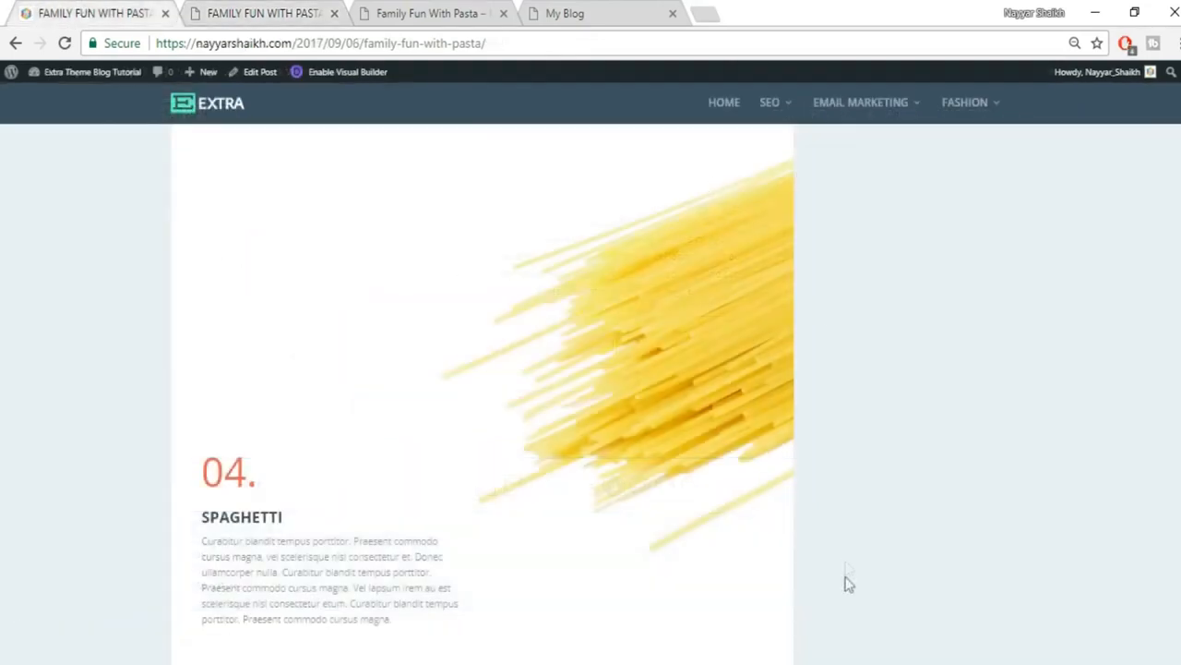
{"action": "left_click", "coordinate": [282, 11]}
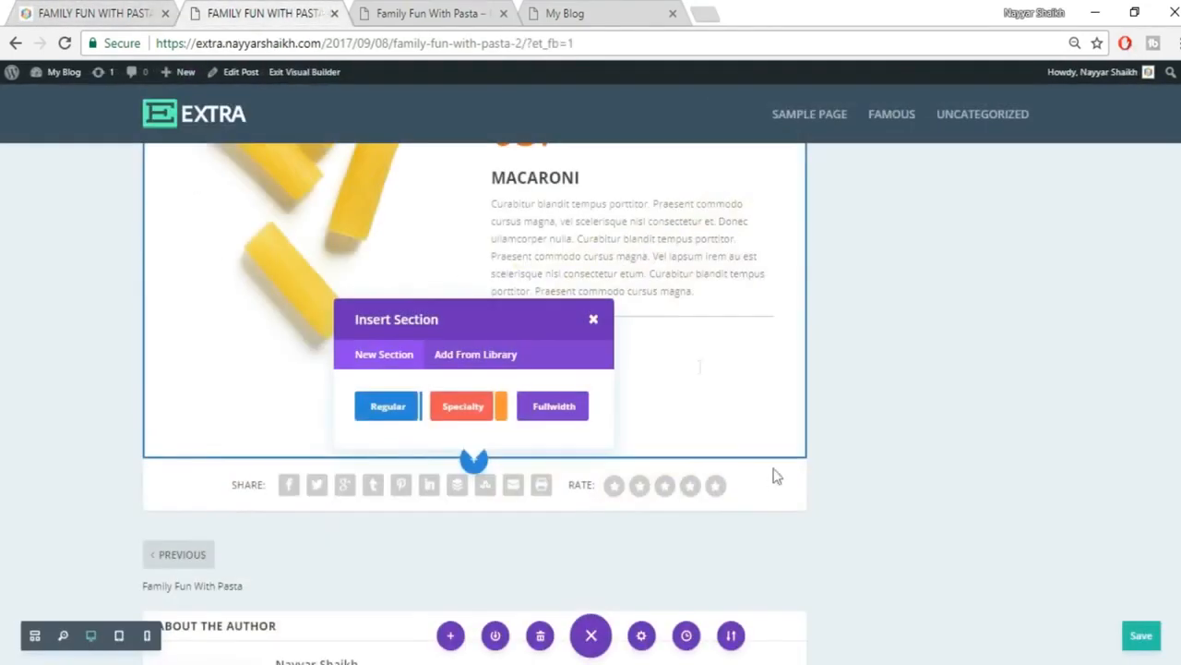
{"action": "left_click", "coordinate": [559, 413]}
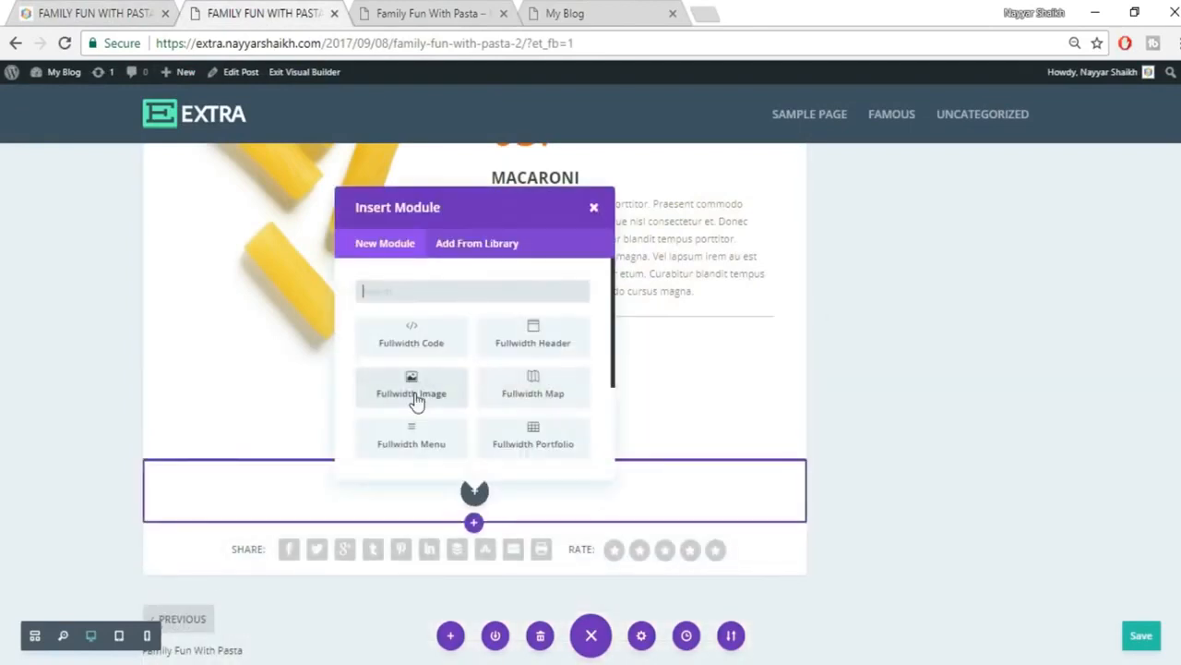
{"action": "left_click", "coordinate": [413, 393]}
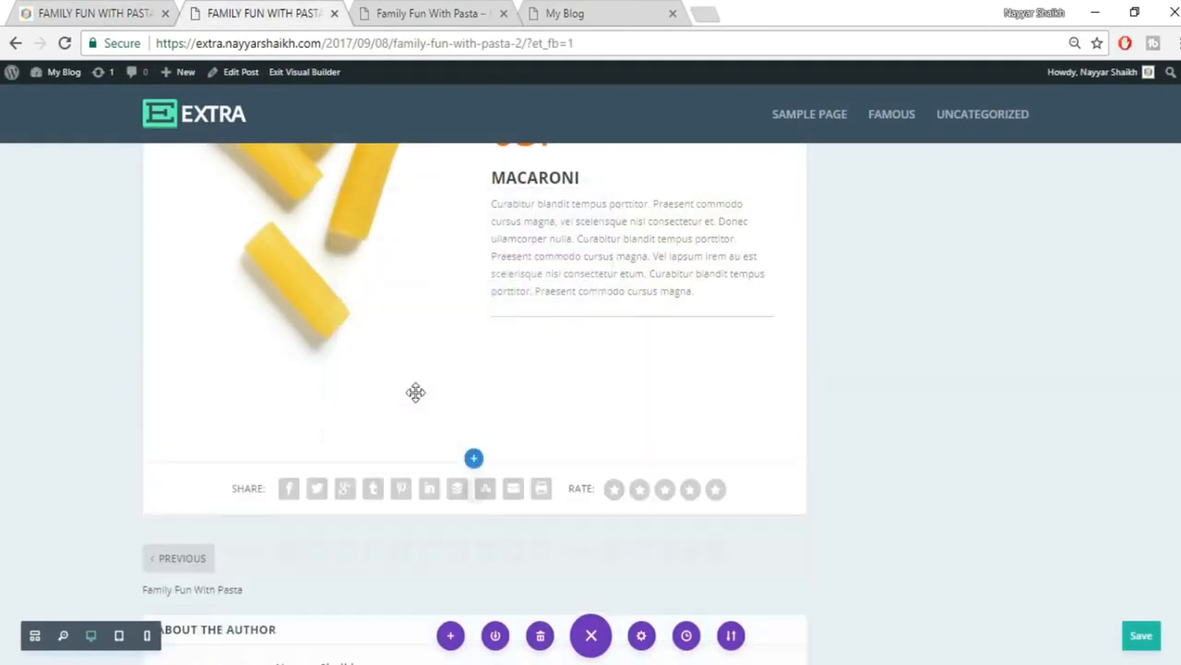
Step: Upload the 072 spaghetti image into the fullwidth image module and save it
{"action": "left_click", "coordinate": [1037, 350]}
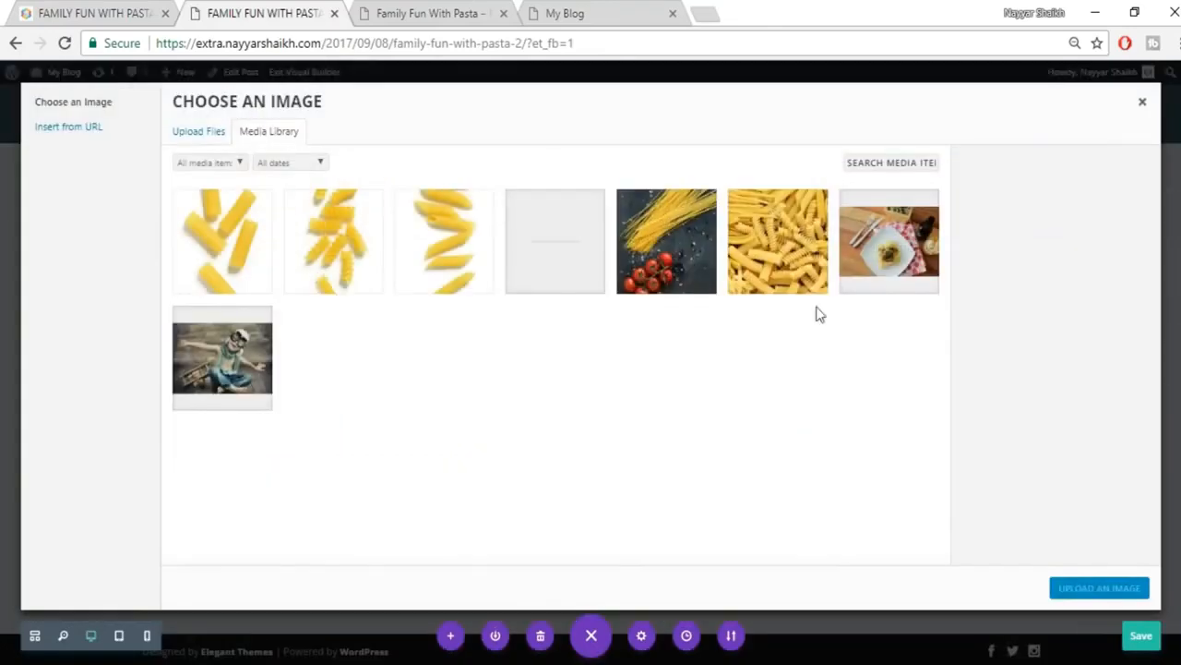
{"action": "left_click", "coordinate": [199, 134]}
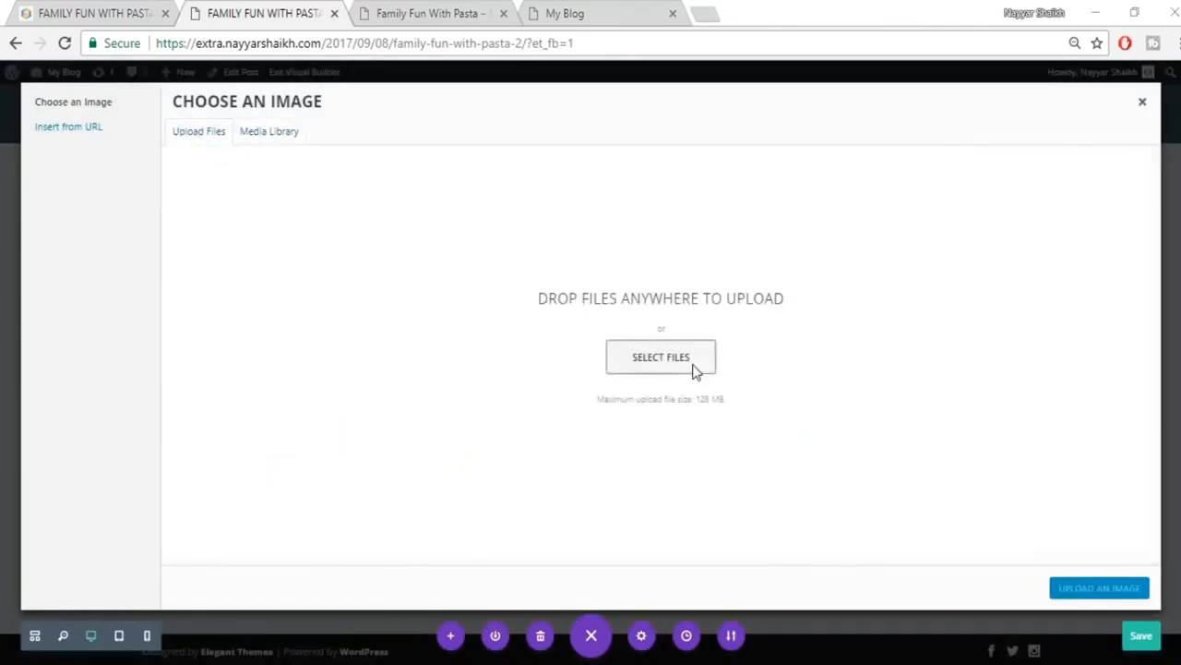
{"action": "left_click", "coordinate": [695, 369]}
{"action": "left_click", "coordinate": [927, 272]}
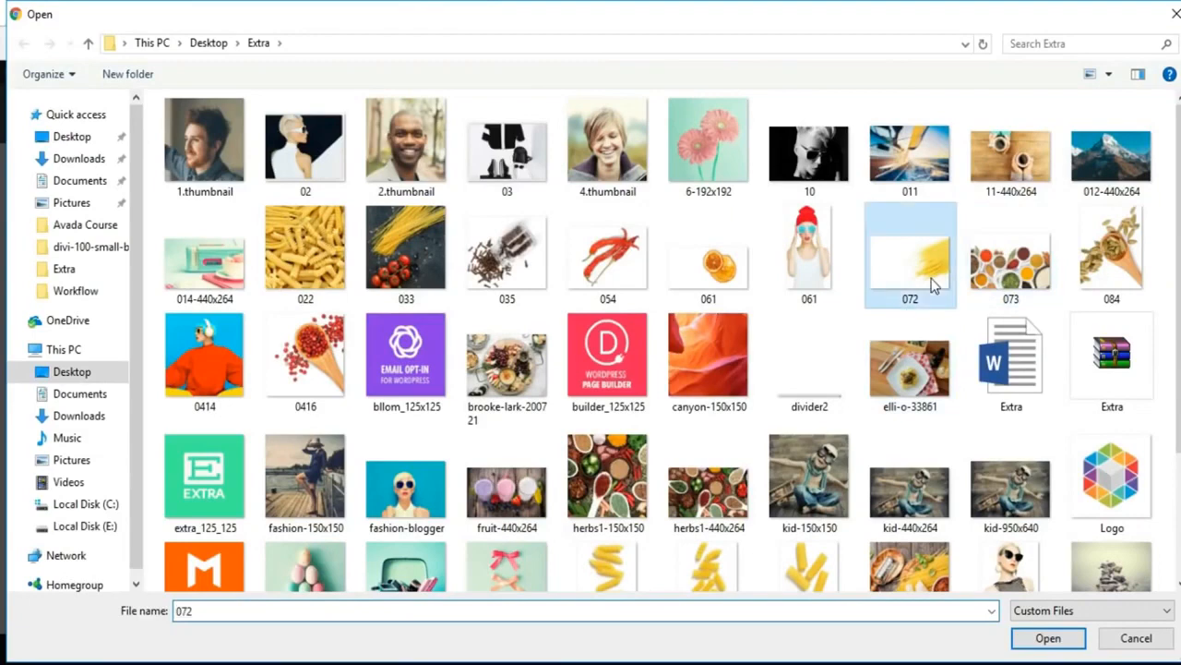
{"action": "left_click", "coordinate": [1049, 638]}
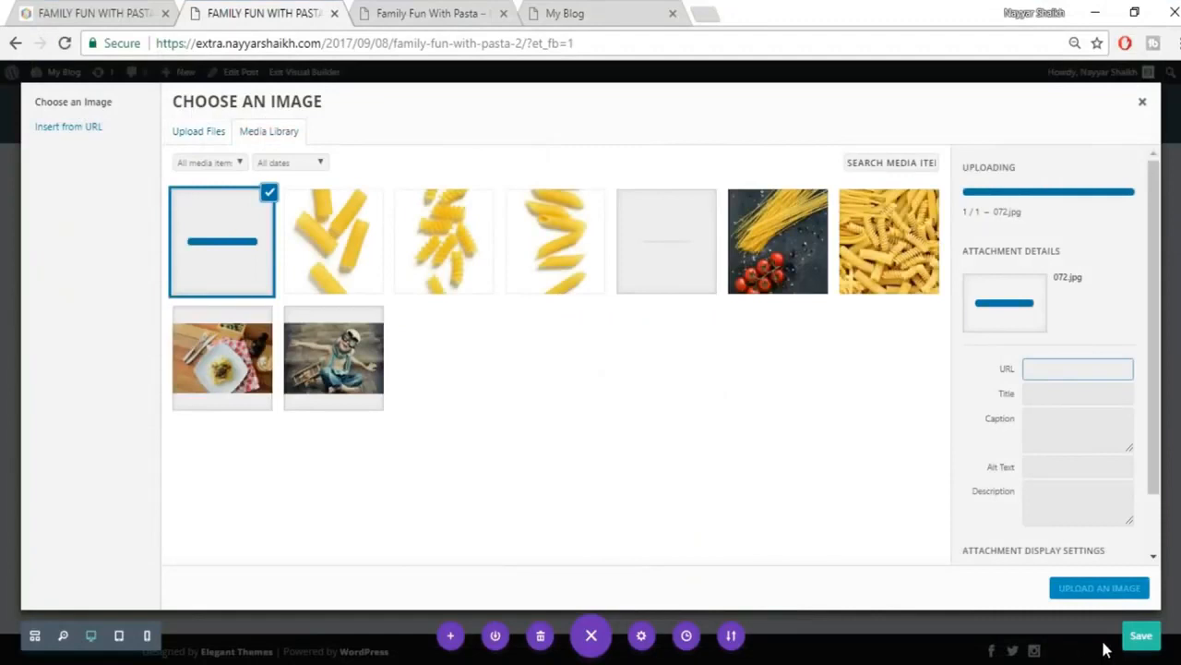
{"action": "left_click", "coordinate": [1100, 588]}
{"action": "scroll", "coordinate": [760, 534], "scroll_direction": "down", "scroll_amount": 2}
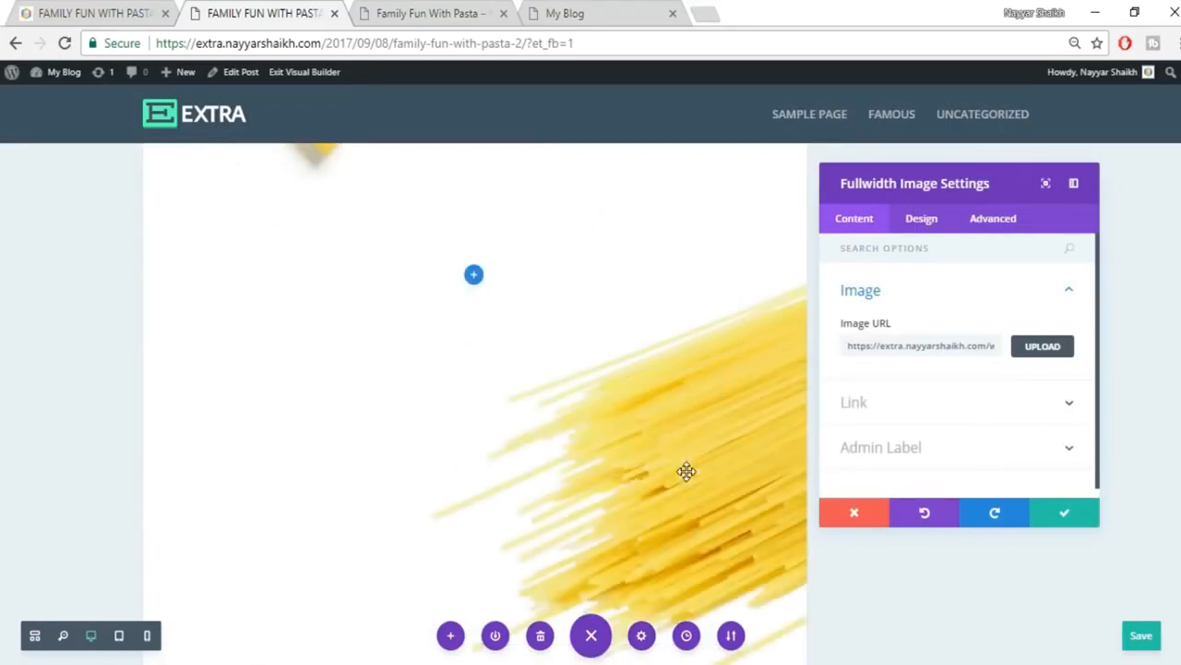
{"action": "scroll", "coordinate": [720, 462], "scroll_direction": "down", "scroll_amount": 1}
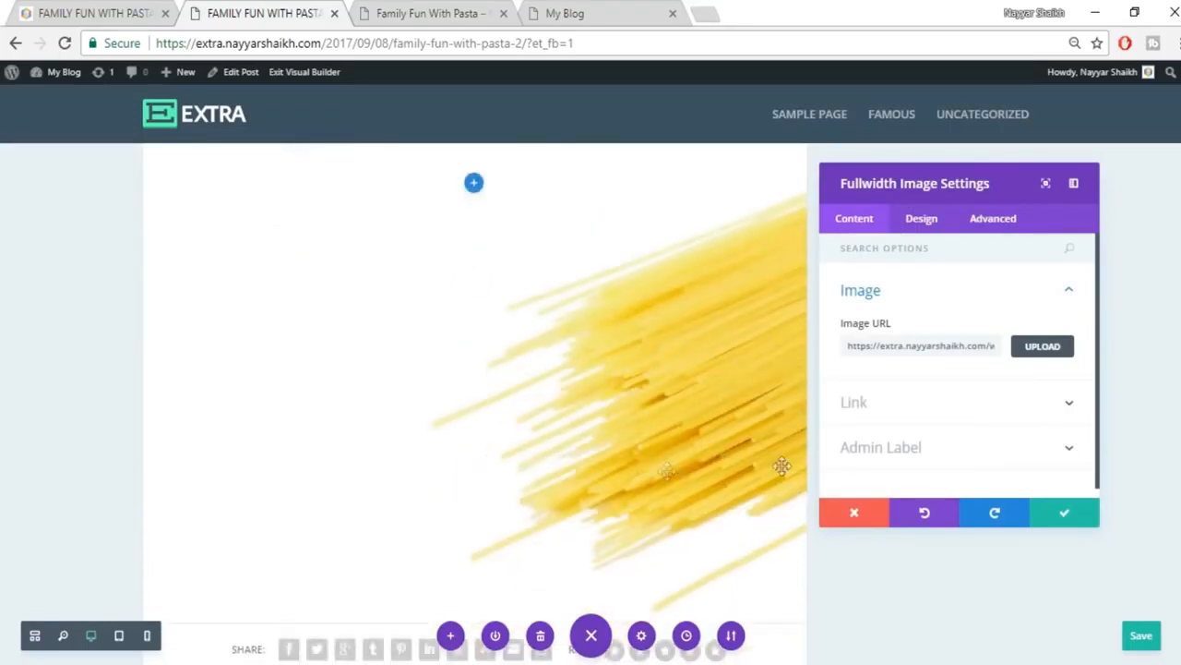
{"action": "left_click", "coordinate": [1066, 514]}
{"action": "scroll", "coordinate": [1071, 506], "scroll_direction": "down", "scroll_amount": 1}
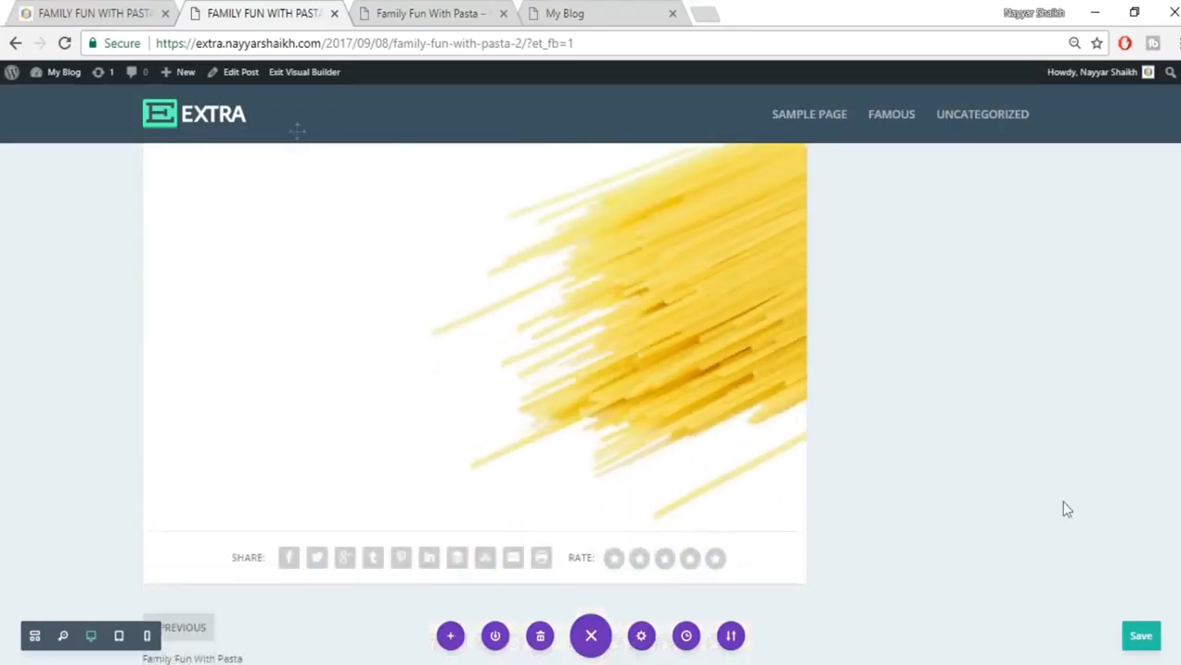
Step: Insert a regular section with an empty two-column row under the spaghetti image
{"action": "left_click", "coordinate": [106, 10]}
{"action": "scroll", "coordinate": [368, 500], "scroll_direction": "down", "scroll_amount": 1}
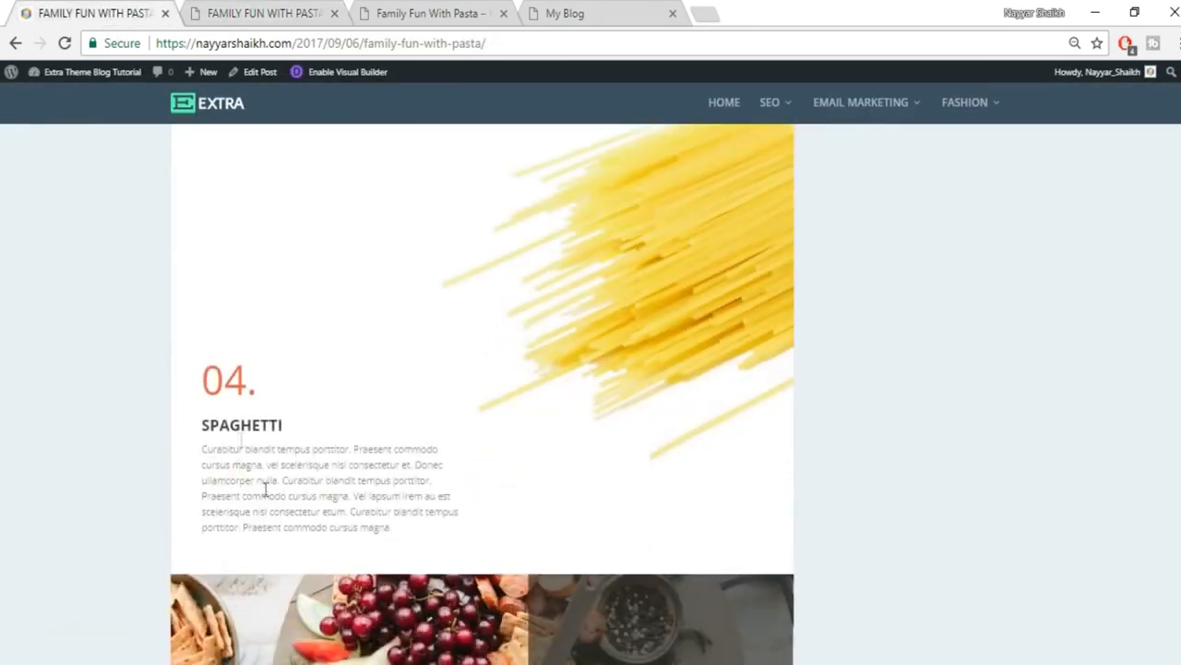
{"action": "left_click", "coordinate": [232, 7]}
{"action": "scroll", "coordinate": [538, 528], "scroll_direction": "up", "scroll_amount": 3}
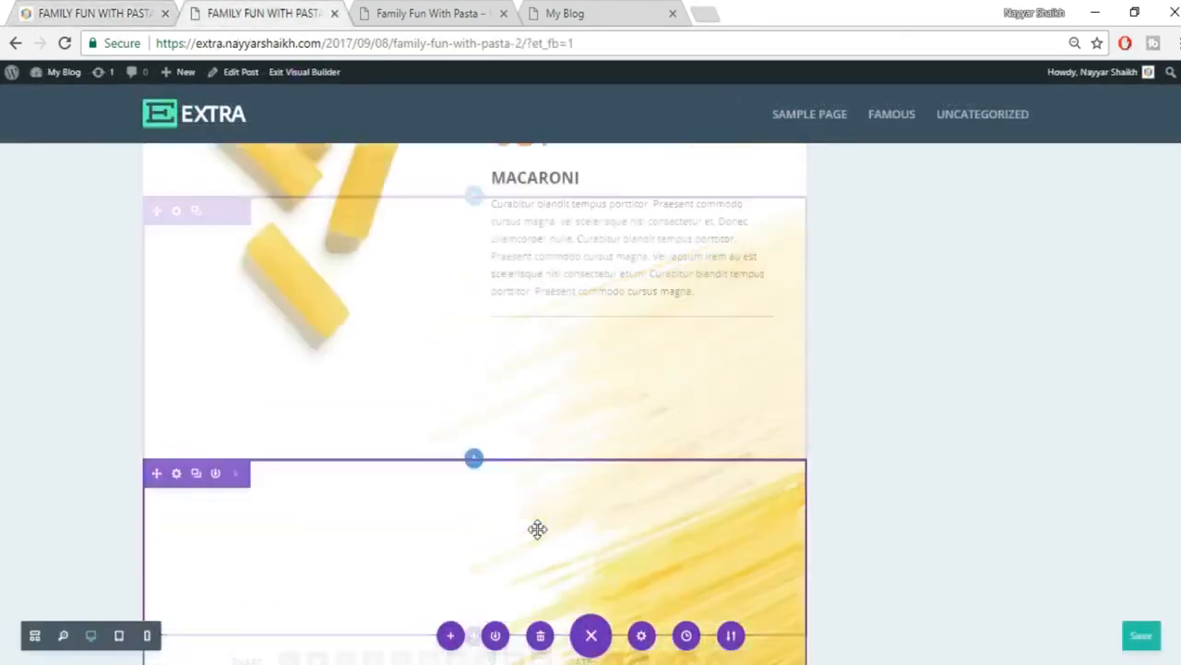
{"action": "scroll", "coordinate": [537, 528], "scroll_direction": "up", "scroll_amount": 2}
{"action": "scroll", "coordinate": [538, 527], "scroll_direction": "down", "scroll_amount": 7}
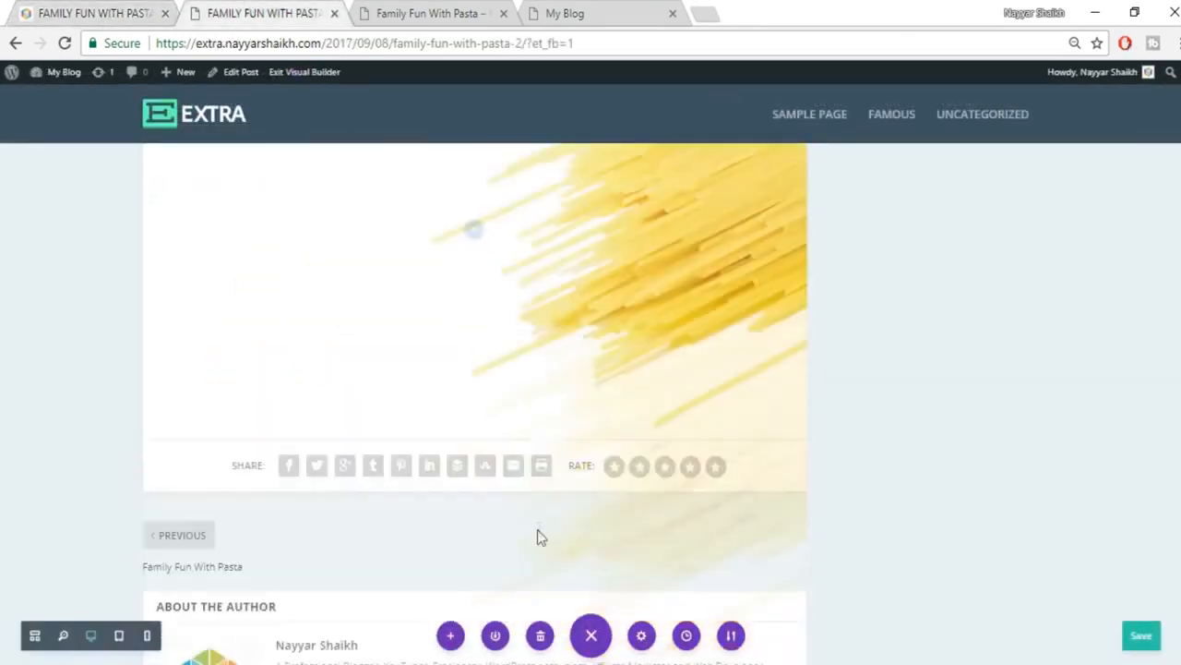
{"action": "left_click", "coordinate": [474, 442]}
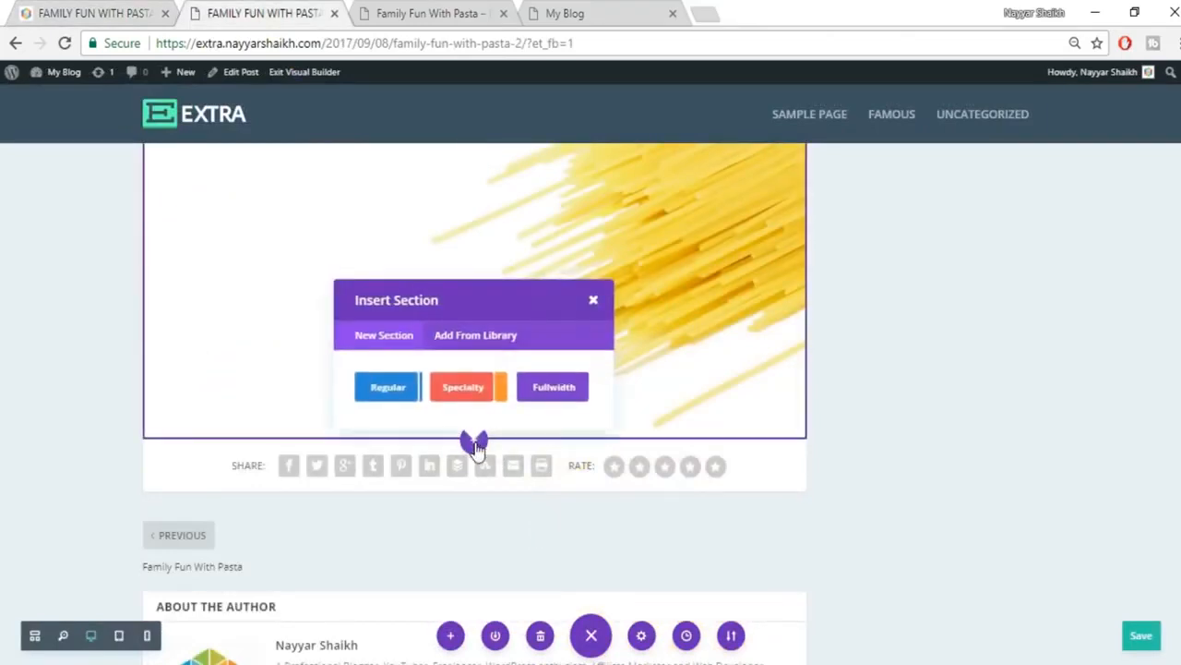
{"action": "left_click", "coordinate": [389, 394]}
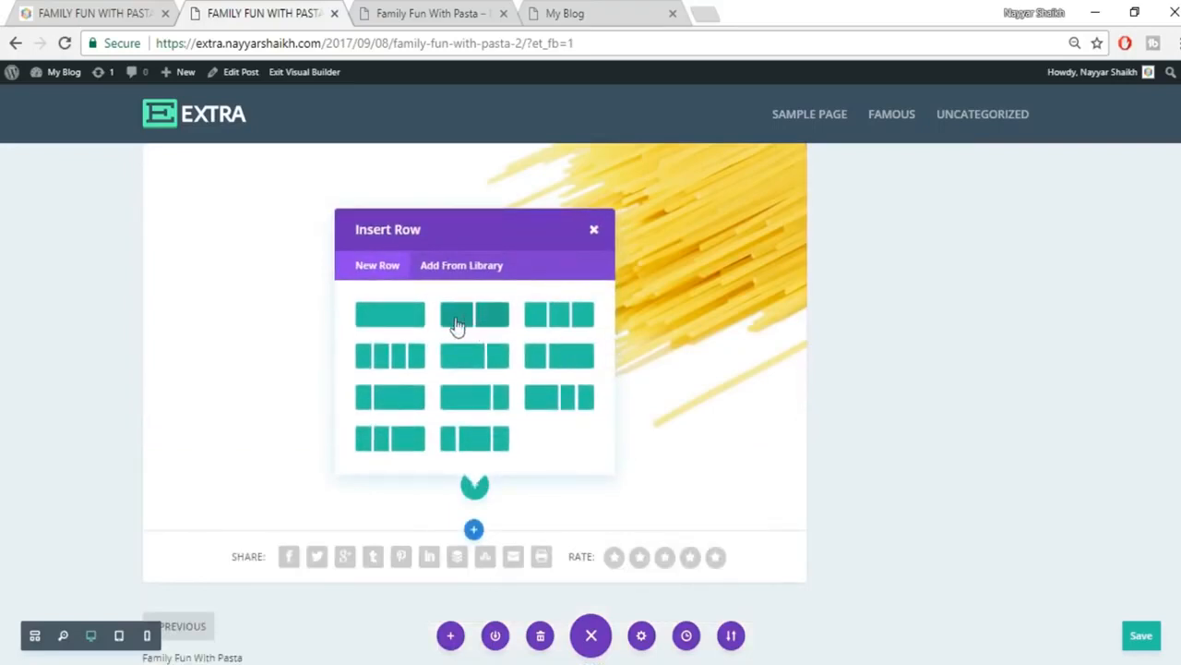
{"action": "left_click", "coordinate": [484, 321]}
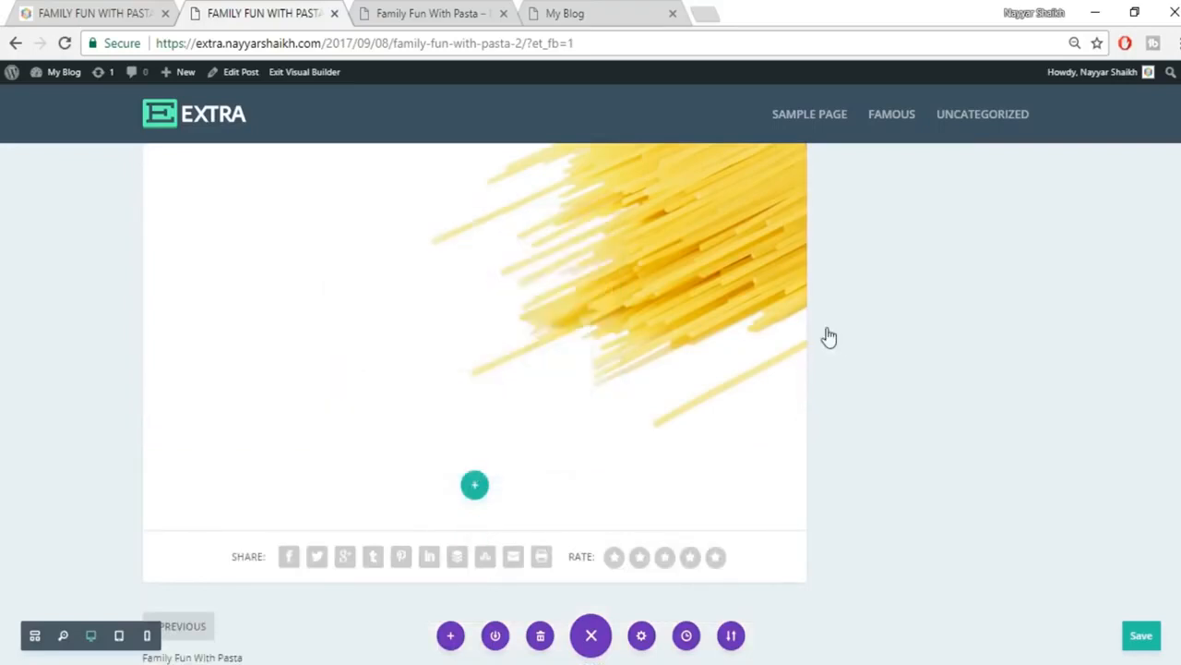
{"action": "scroll", "coordinate": [838, 402], "scroll_direction": "down", "scroll_amount": 1}
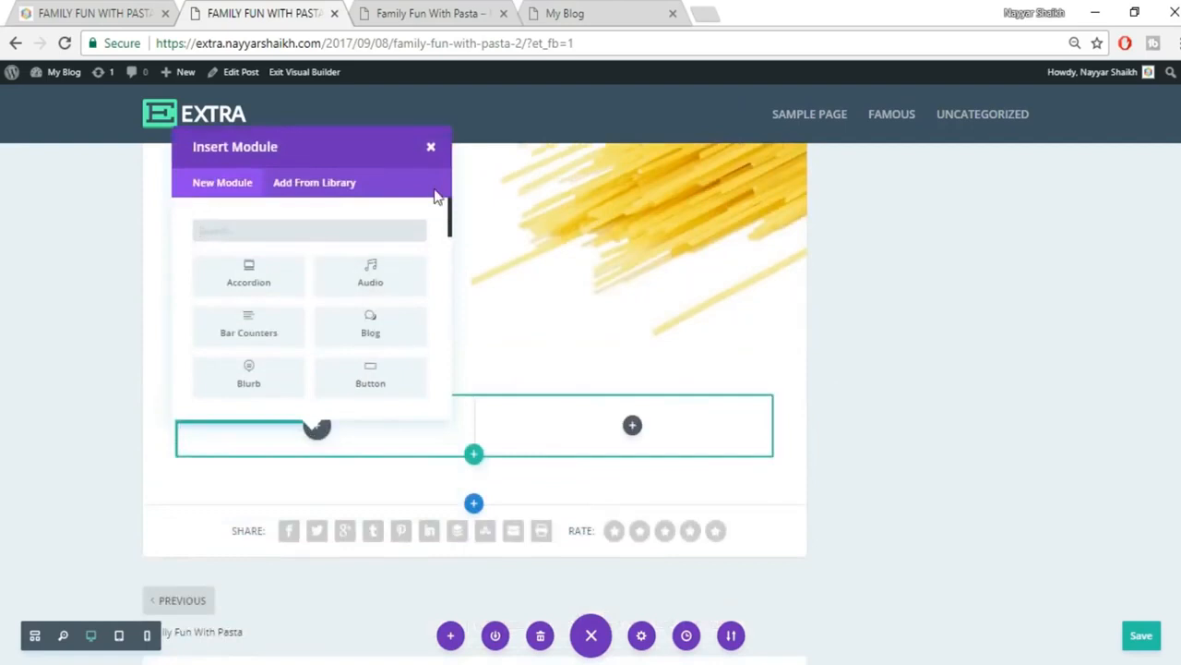
{"action": "left_click", "coordinate": [429, 150]}
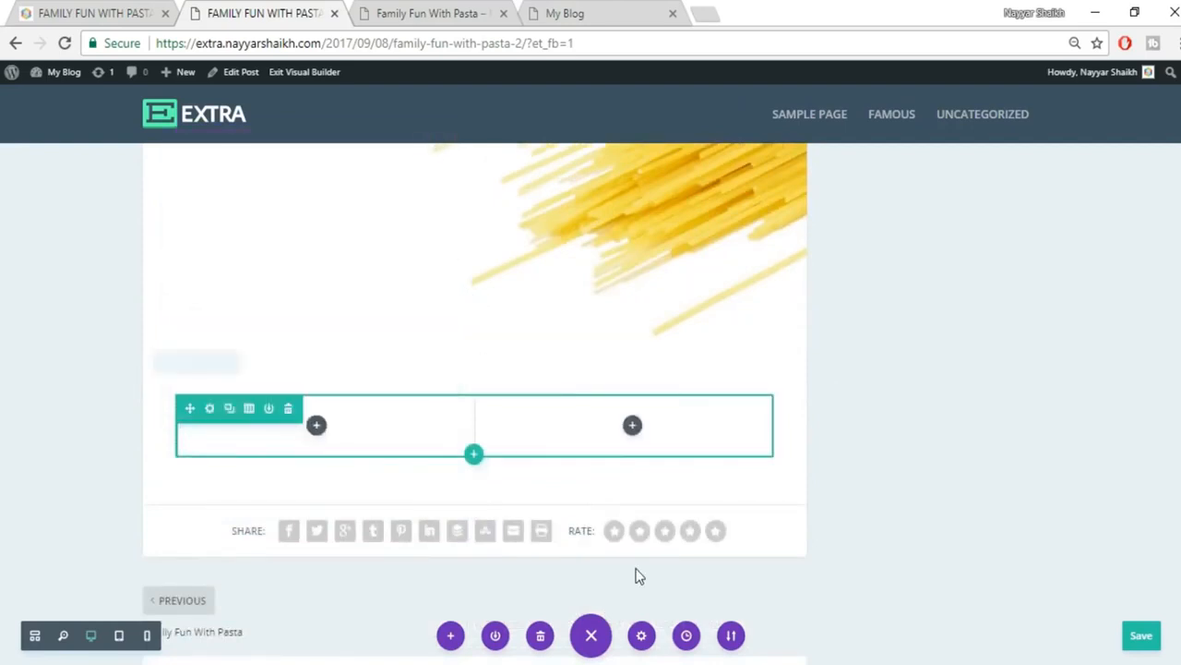
{"action": "scroll", "coordinate": [636, 567], "scroll_direction": "down", "scroll_amount": 5}
{"action": "scroll", "coordinate": [636, 566], "scroll_direction": "up", "scroll_amount": 5}
{"action": "scroll", "coordinate": [636, 567], "scroll_direction": "down", "scroll_amount": 1}
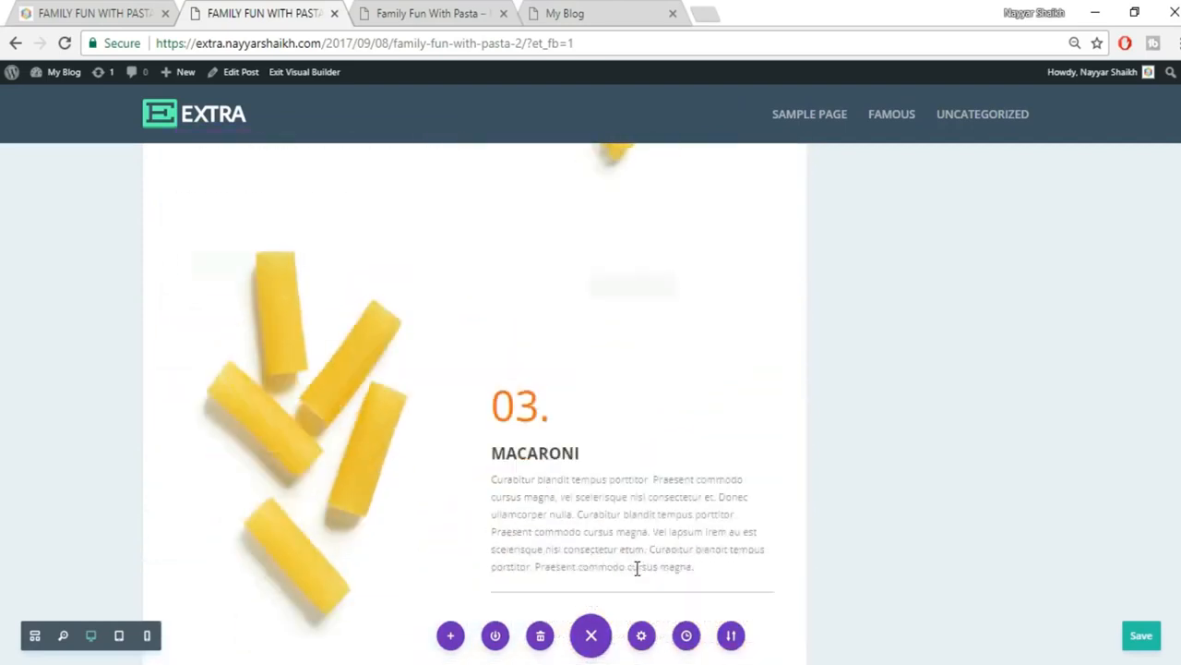
{"action": "scroll", "coordinate": [570, 425], "scroll_direction": "down", "scroll_amount": 1}
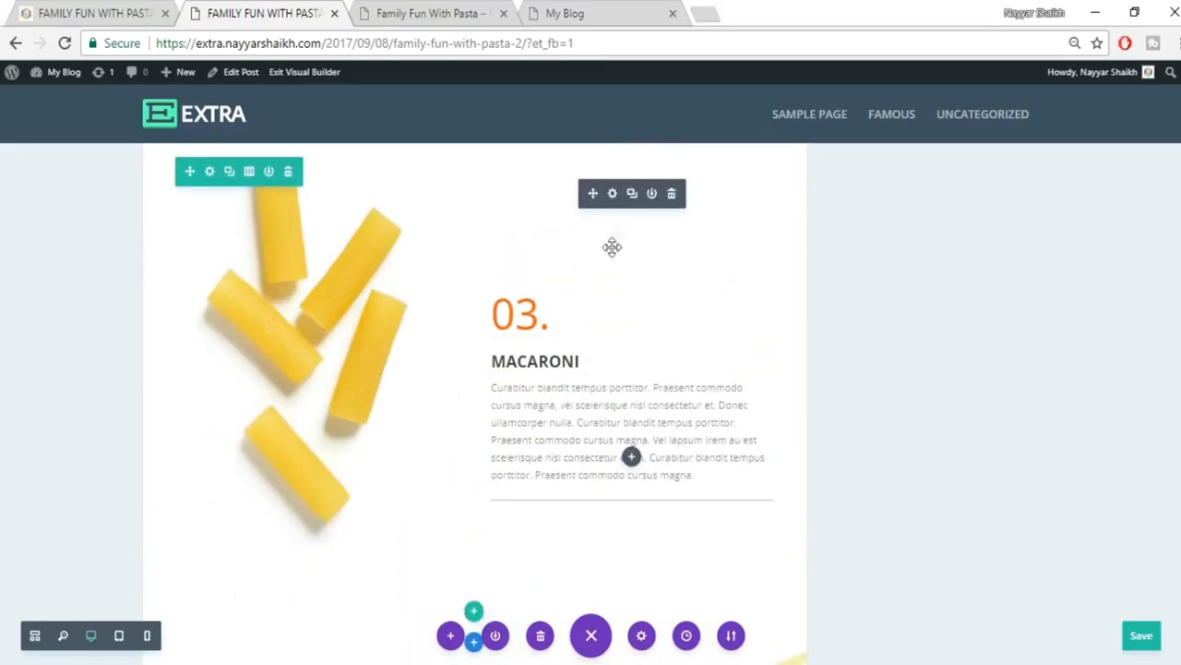
Step: Duplicate the 03. Macaroni text block and check the Spaghetti heading on the reference post
{"action": "left_click", "coordinate": [635, 194]}
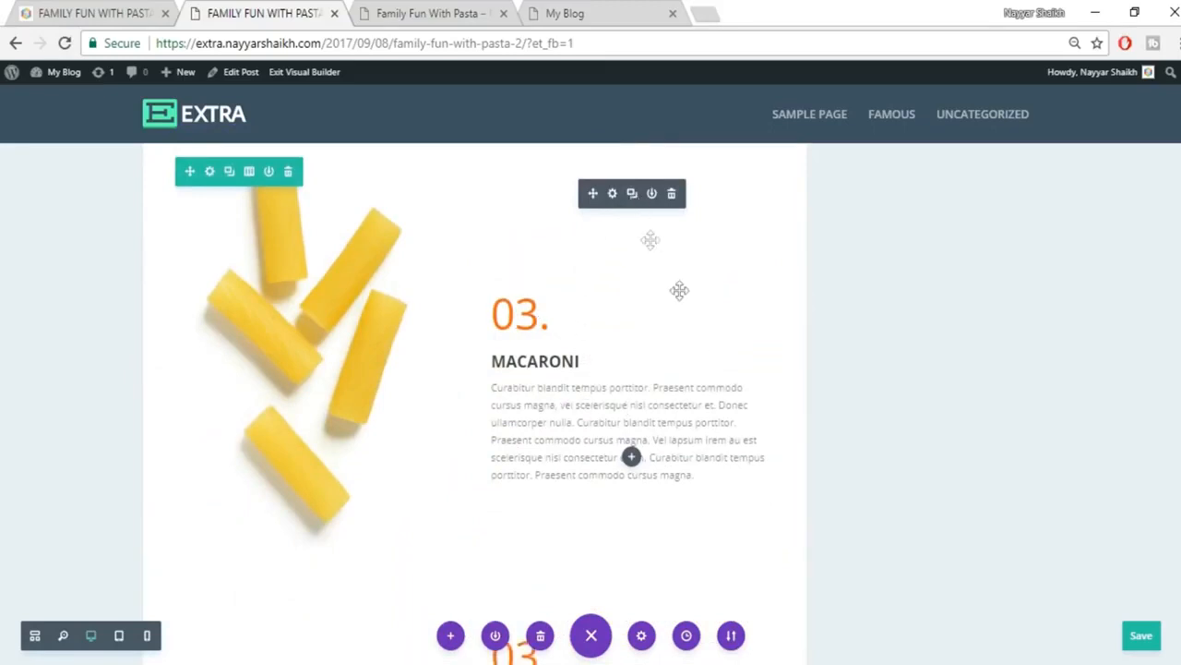
{"action": "scroll", "coordinate": [722, 427], "scroll_direction": "down", "scroll_amount": 2}
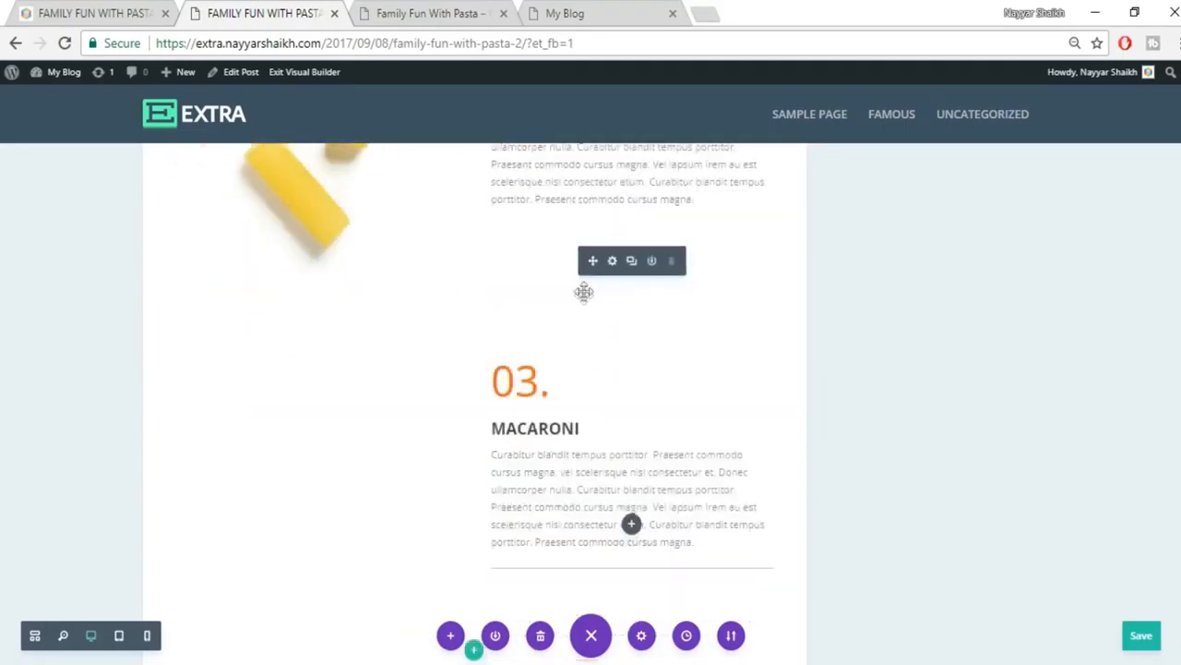
{"action": "scroll", "coordinate": [522, 646], "scroll_direction": "down", "scroll_amount": 2}
{"action": "scroll", "coordinate": [522, 646], "scroll_direction": "down", "scroll_amount": 5}
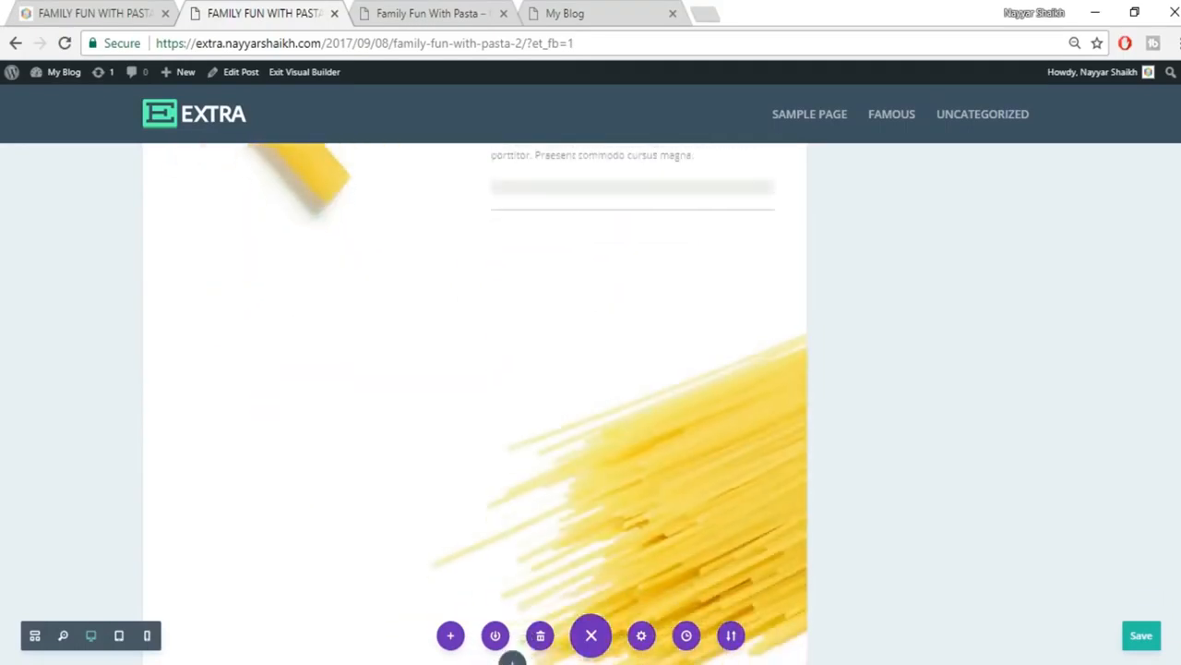
{"action": "scroll", "coordinate": [628, 635], "scroll_direction": "down", "scroll_amount": 2}
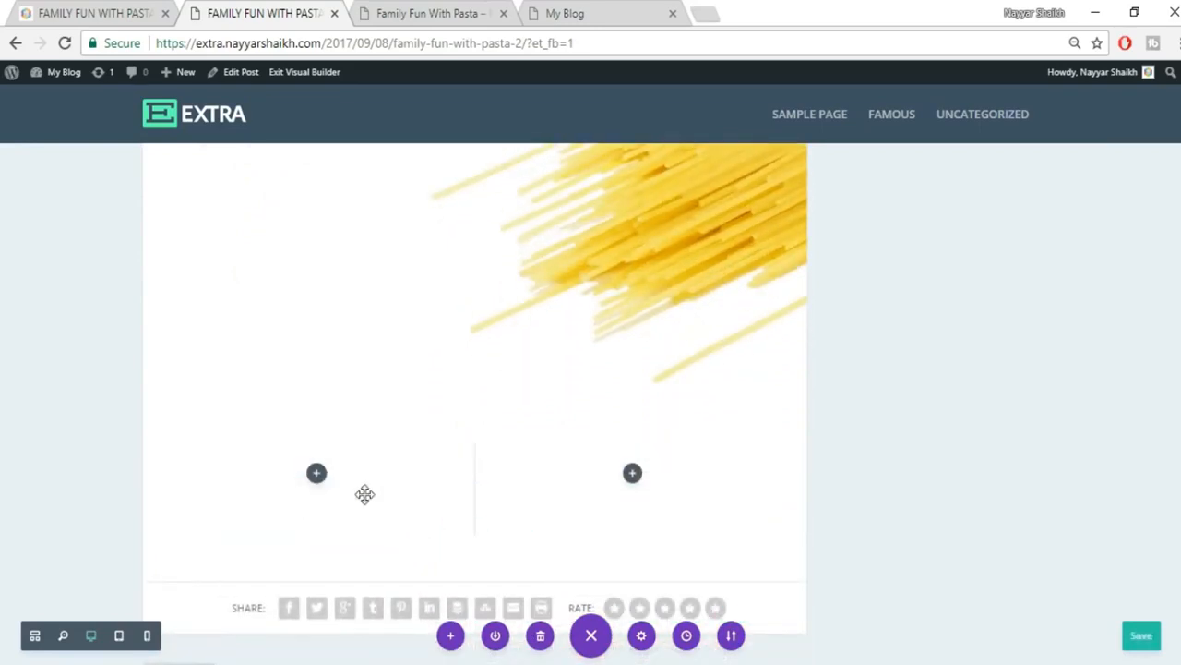
{"action": "scroll", "coordinate": [388, 502], "scroll_direction": "down", "scroll_amount": 2}
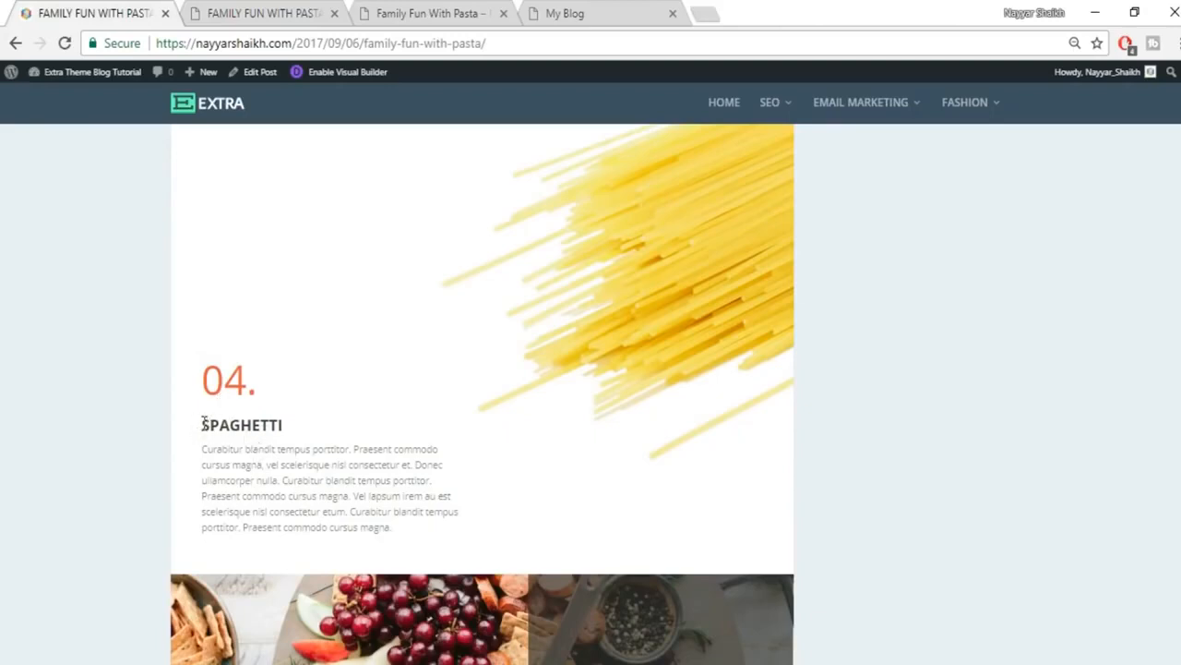
{"action": "left_click_drag", "start_coordinate": [202, 423], "coordinate": [314, 426]}
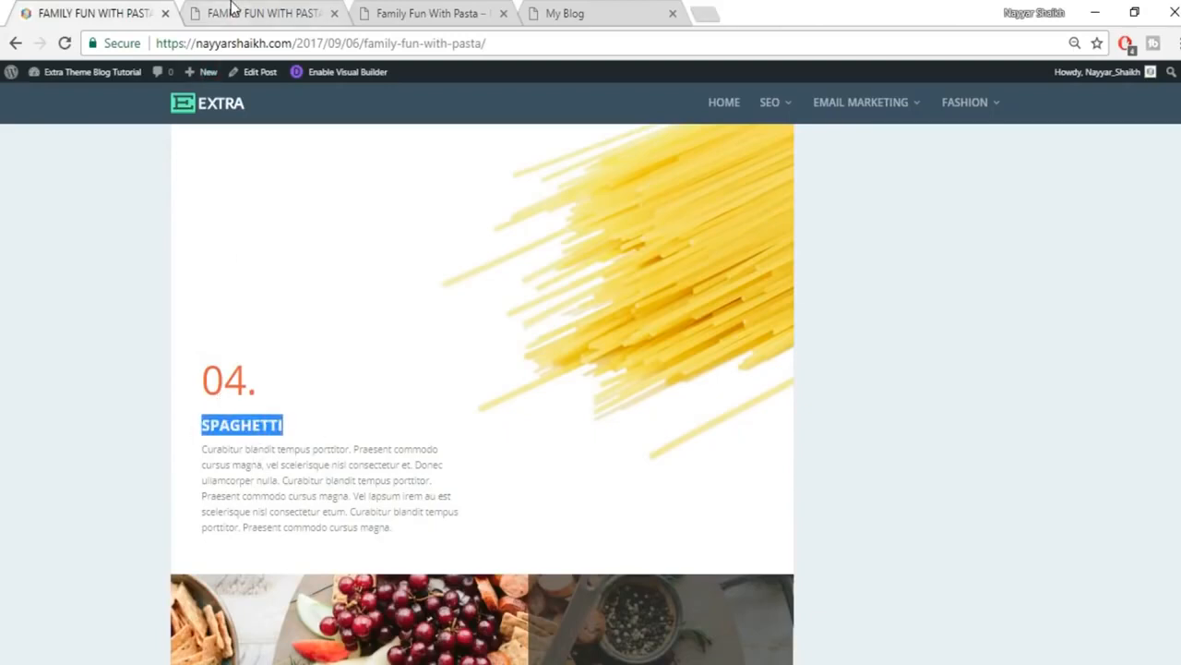
{"action": "left_click", "coordinate": [231, 13]}
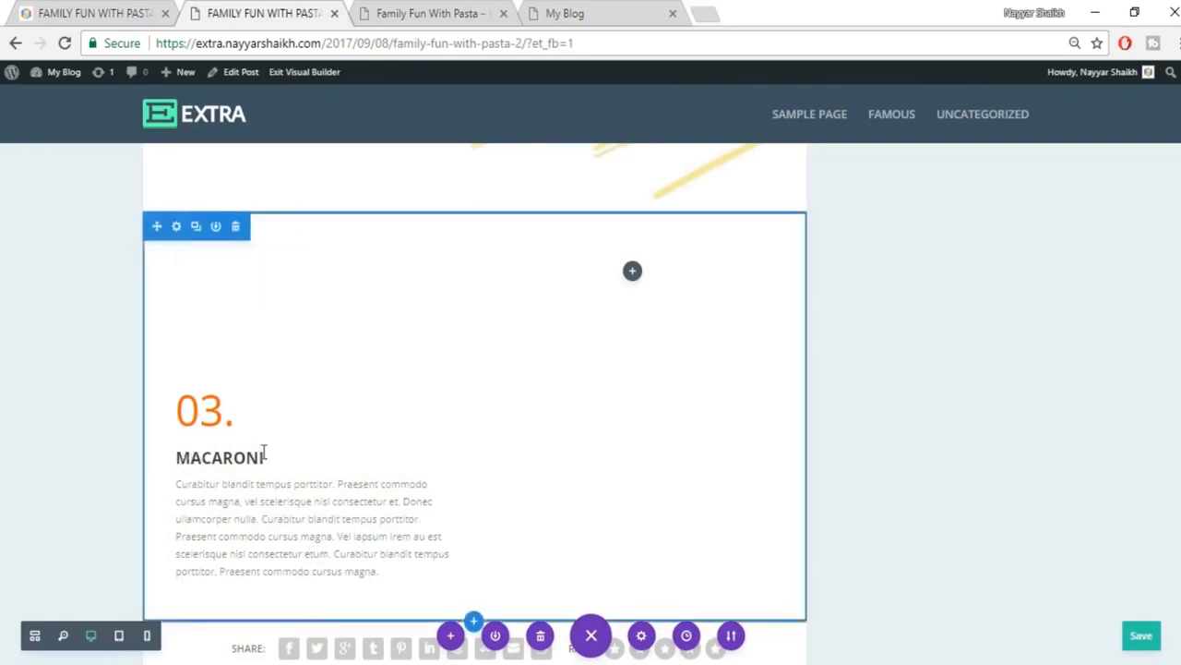
{"action": "key", "text": "ctrl+x"}
{"action": "key", "text": "ctrl+z"}
{"action": "scroll", "coordinate": [284, 432], "scroll_direction": "up", "scroll_amount": 2}
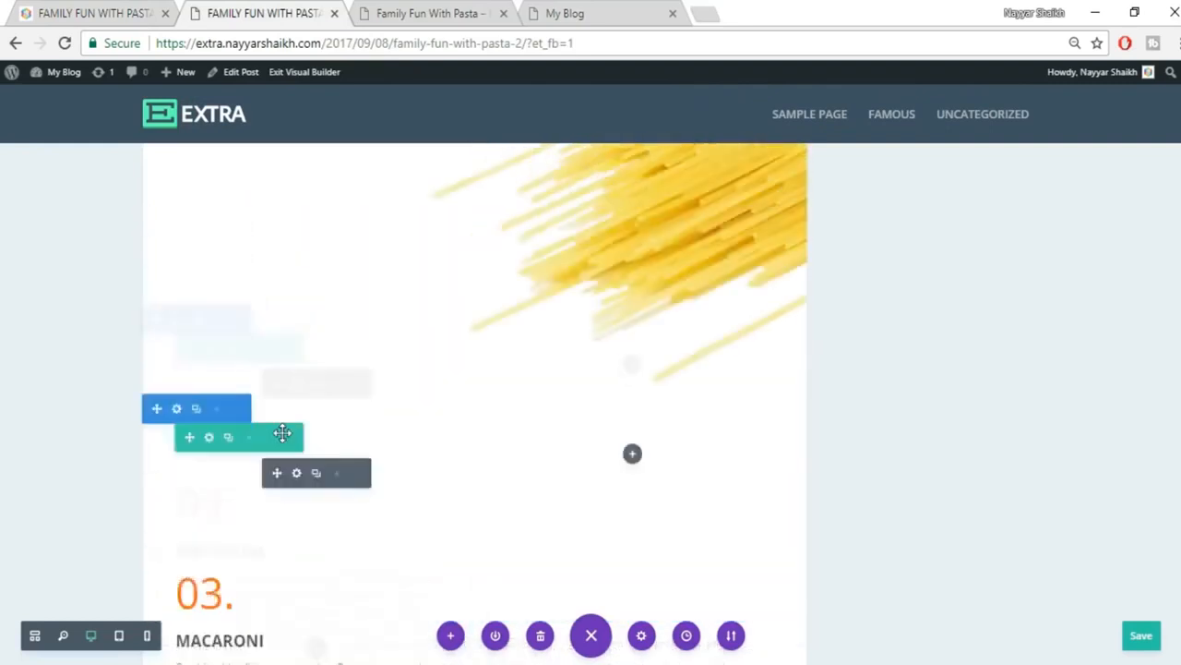
{"action": "scroll", "coordinate": [282, 569], "scroll_direction": "down", "scroll_amount": 2}
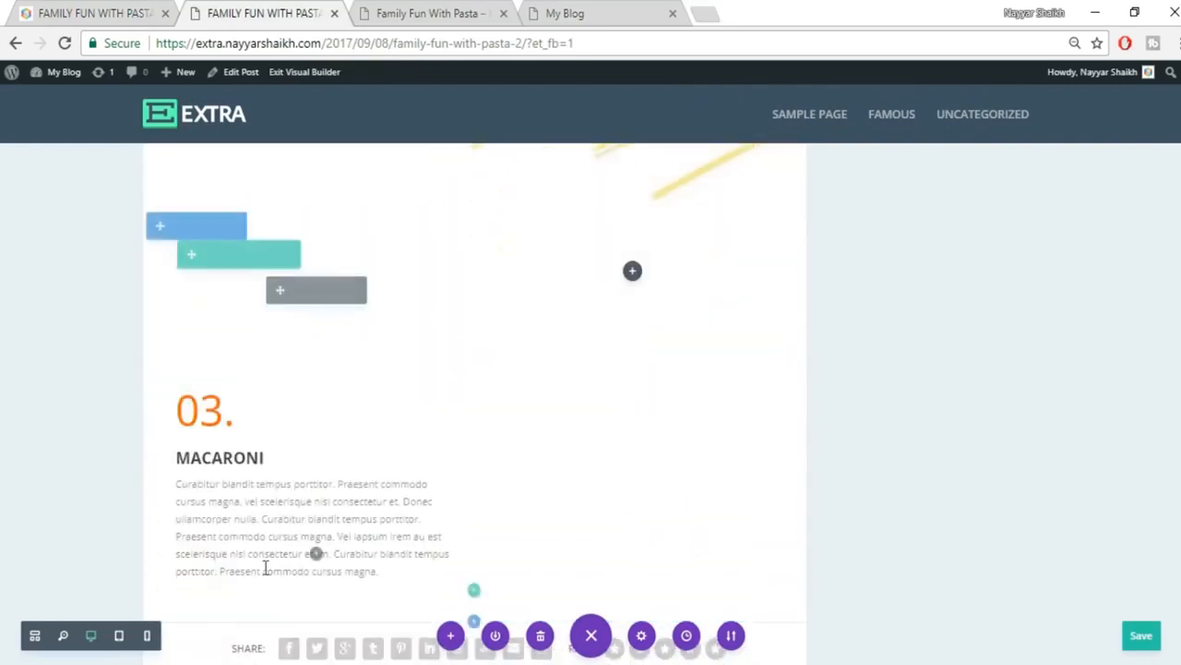
Step: Rename the copied heading from Macaroni to Spaghetti and renumber it from 03 to 04
{"action": "double_click", "coordinate": [251, 457]}
{"action": "type", "text": "Spaghetti"}
{"action": "key", "text": "ctrl+z"}
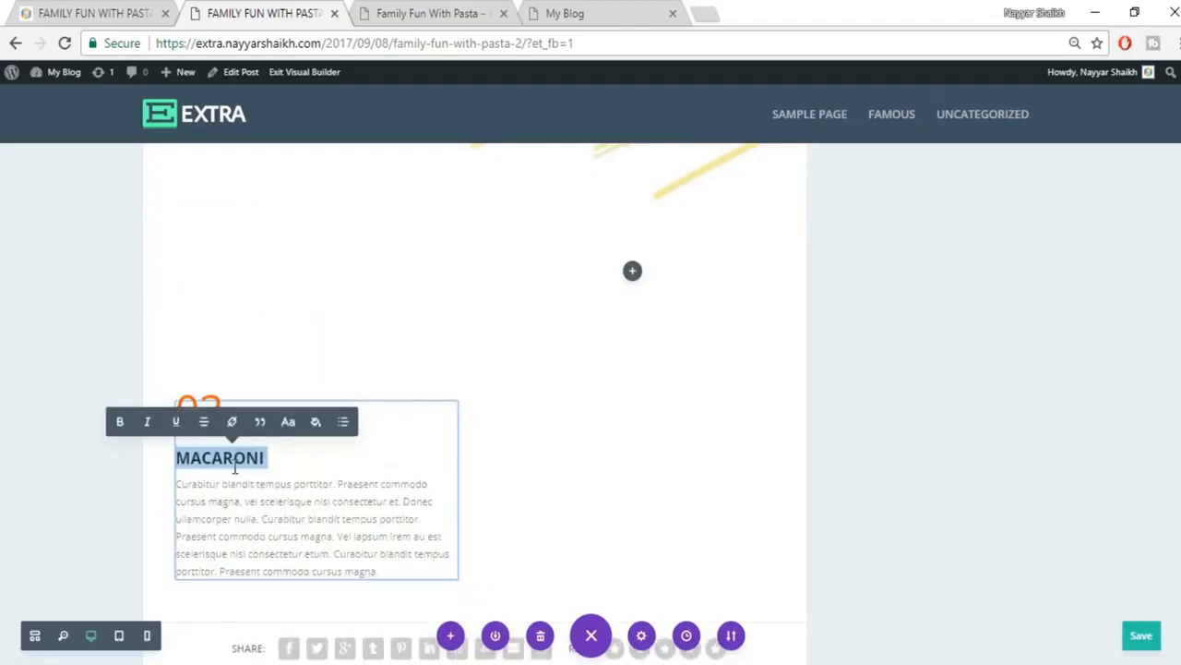
{"action": "left_click", "coordinate": [270, 457]}
{"action": "left_click_drag", "start_coordinate": [271, 457], "coordinate": [181, 457]}
{"action": "type", "text": "Spaghetti"}
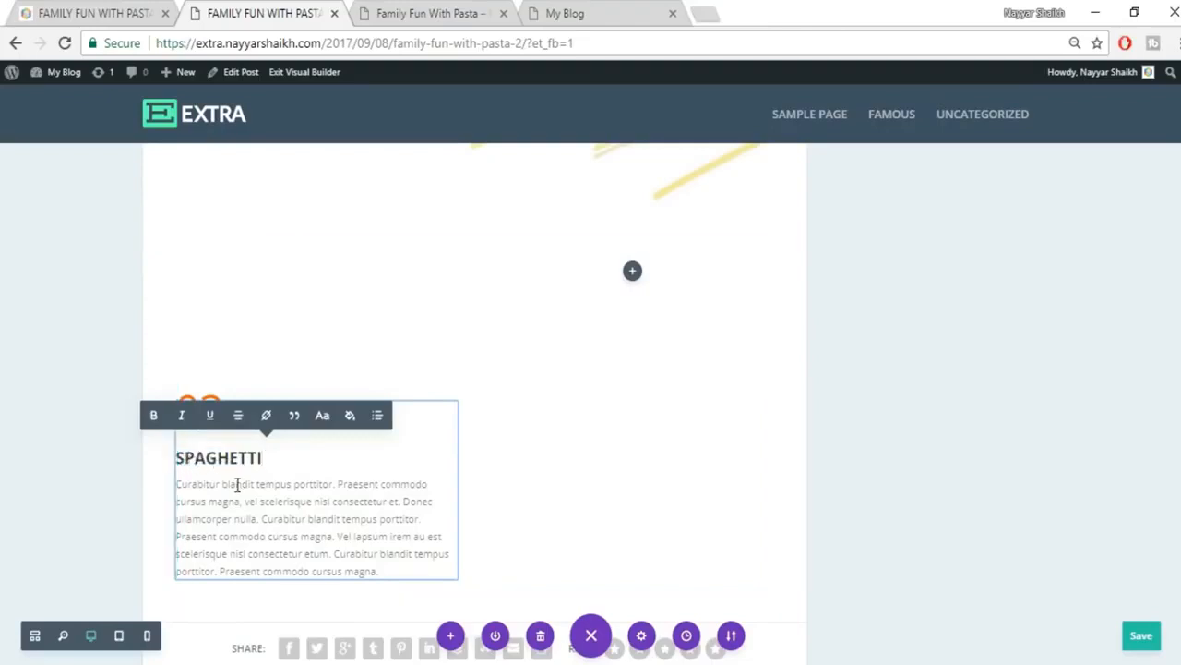
{"action": "left_click_drag", "start_coordinate": [223, 410], "coordinate": [202, 410]}
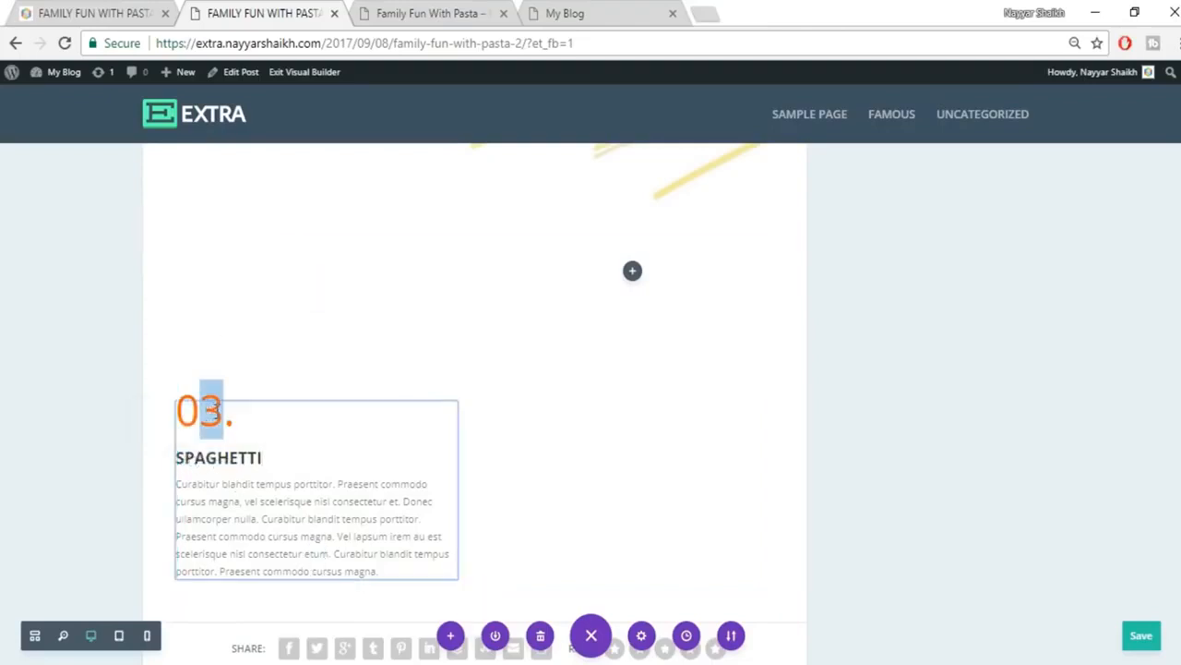
{"action": "type", "text": "4"}
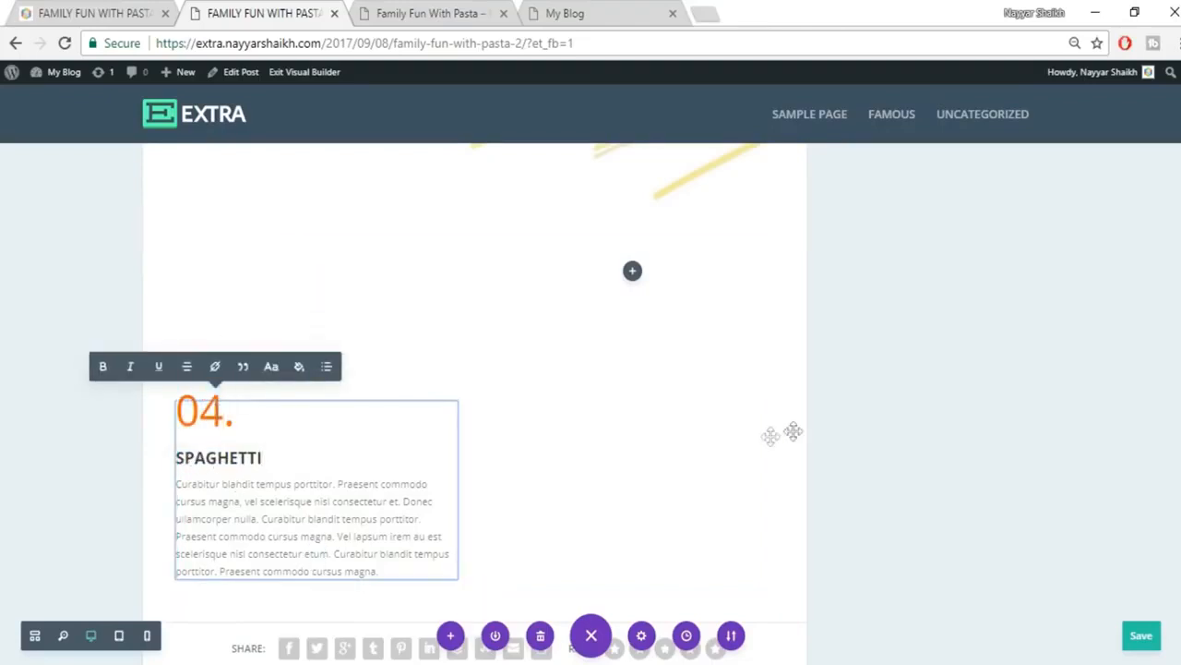
{"action": "left_click", "coordinate": [905, 426]}
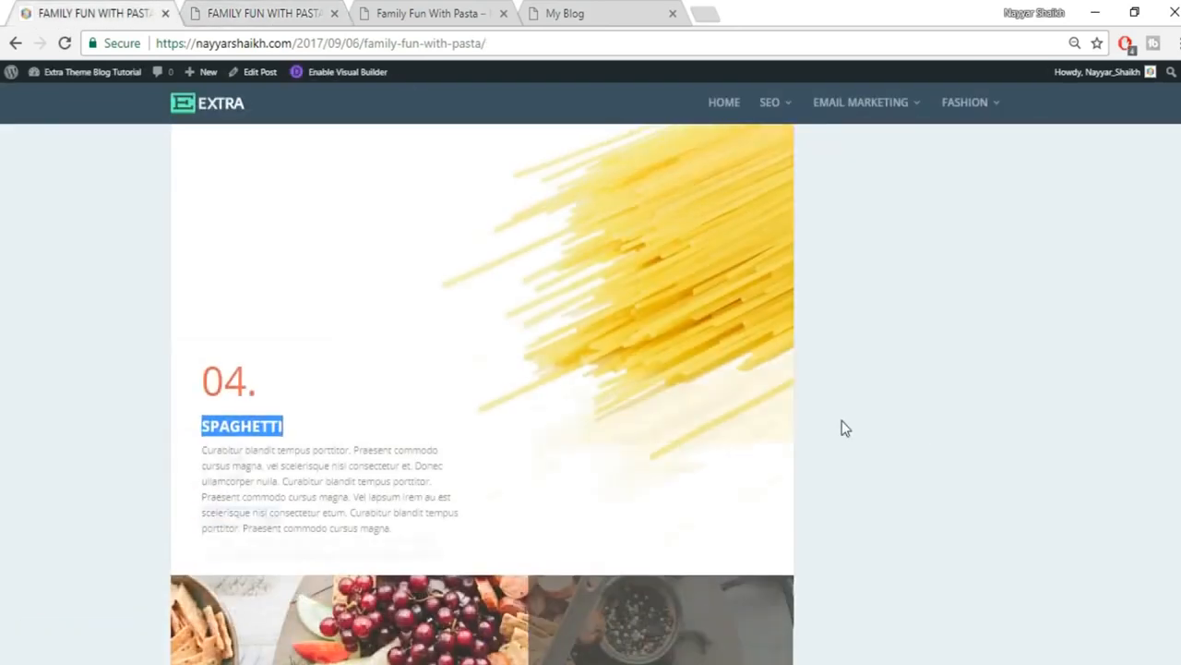
{"action": "scroll", "coordinate": [842, 420], "scroll_direction": "up", "scroll_amount": 1}
{"action": "scroll", "coordinate": [835, 430], "scroll_direction": "down", "scroll_amount": 1}
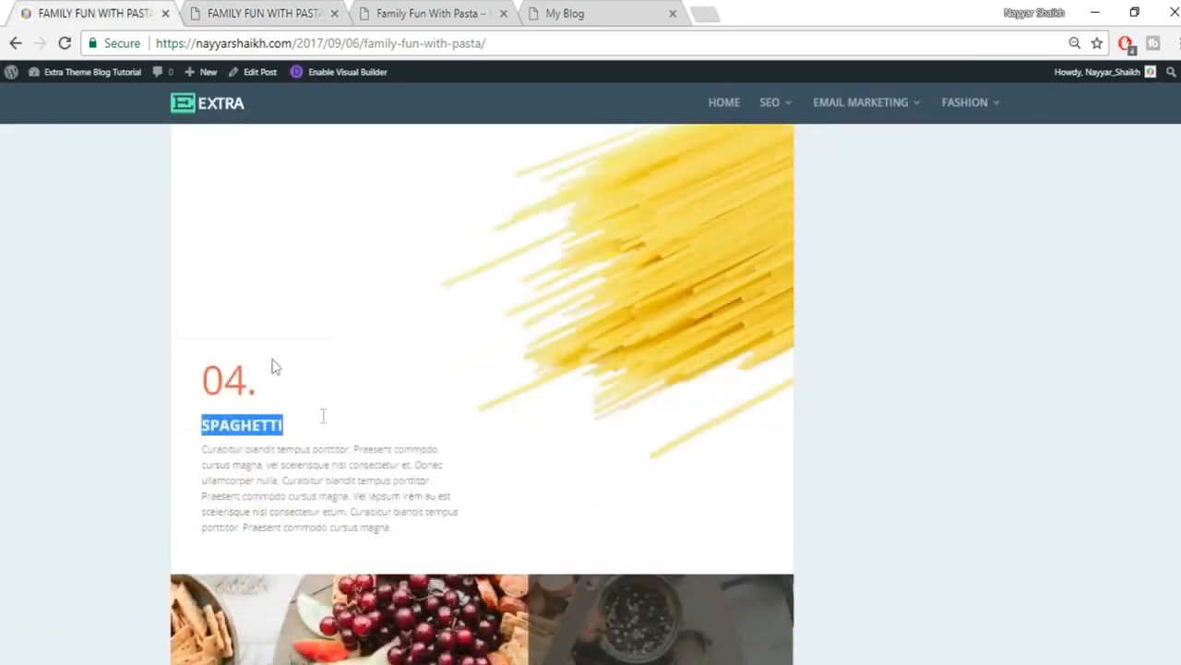
{"action": "left_click", "coordinate": [256, 13]}
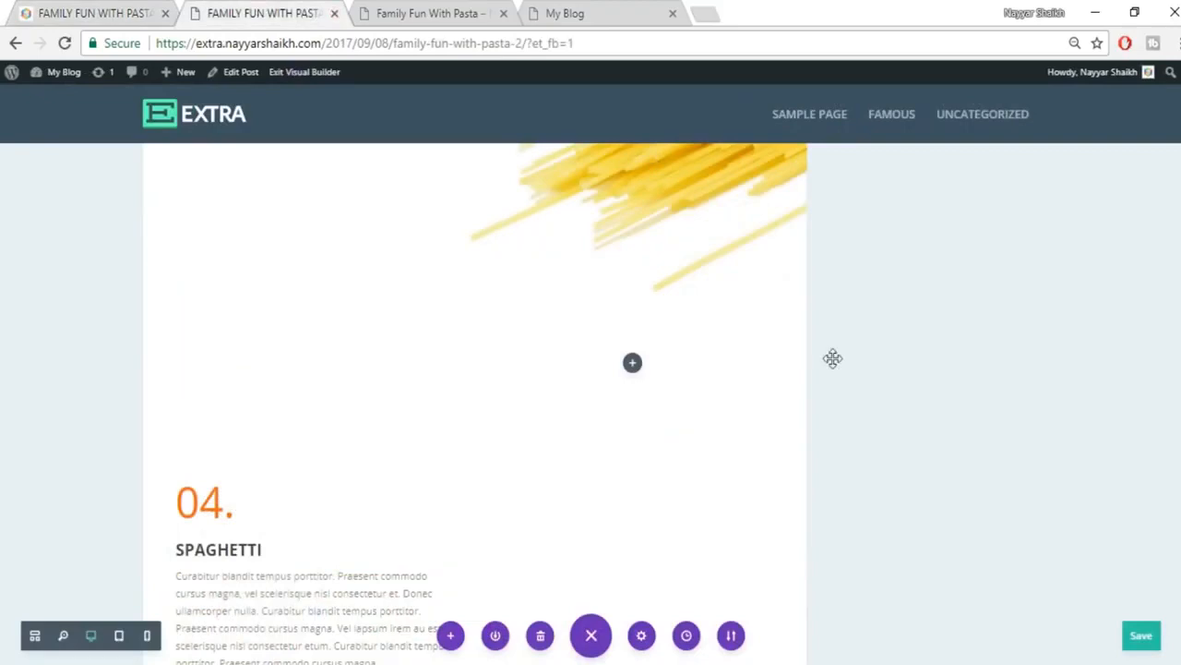
Step: Clear the Spaghetti text block's 200px top padding and set its top margin to -200
{"action": "mouse_move", "coordinate": [268, 387]}
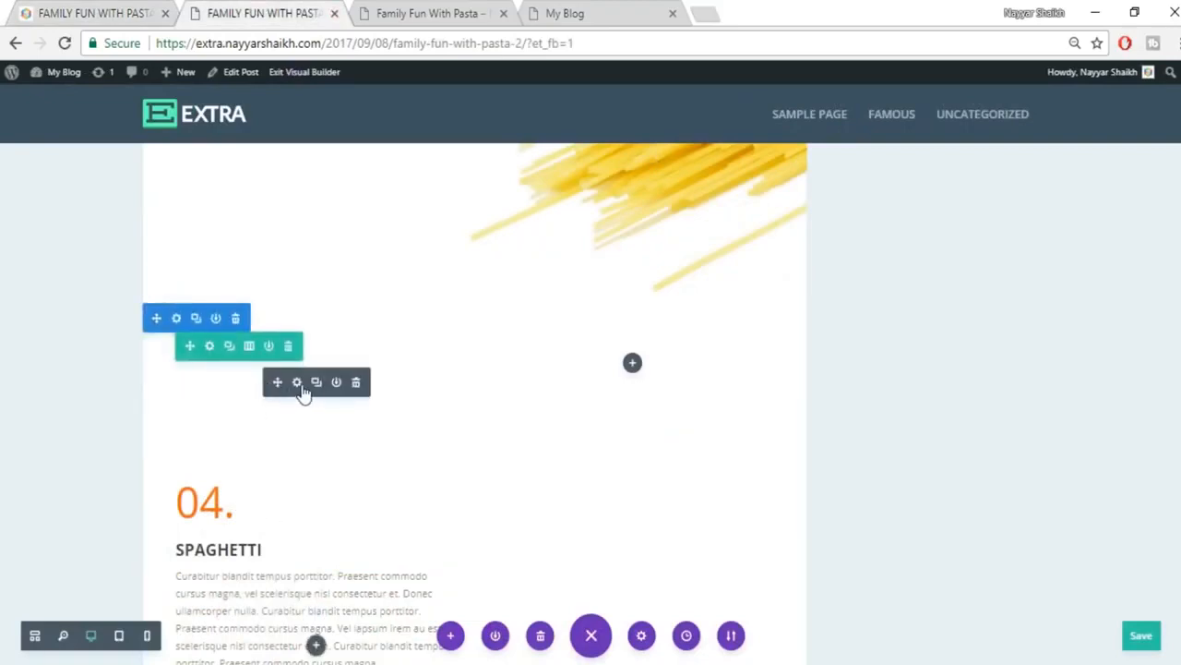
{"action": "left_click", "coordinate": [296, 384]}
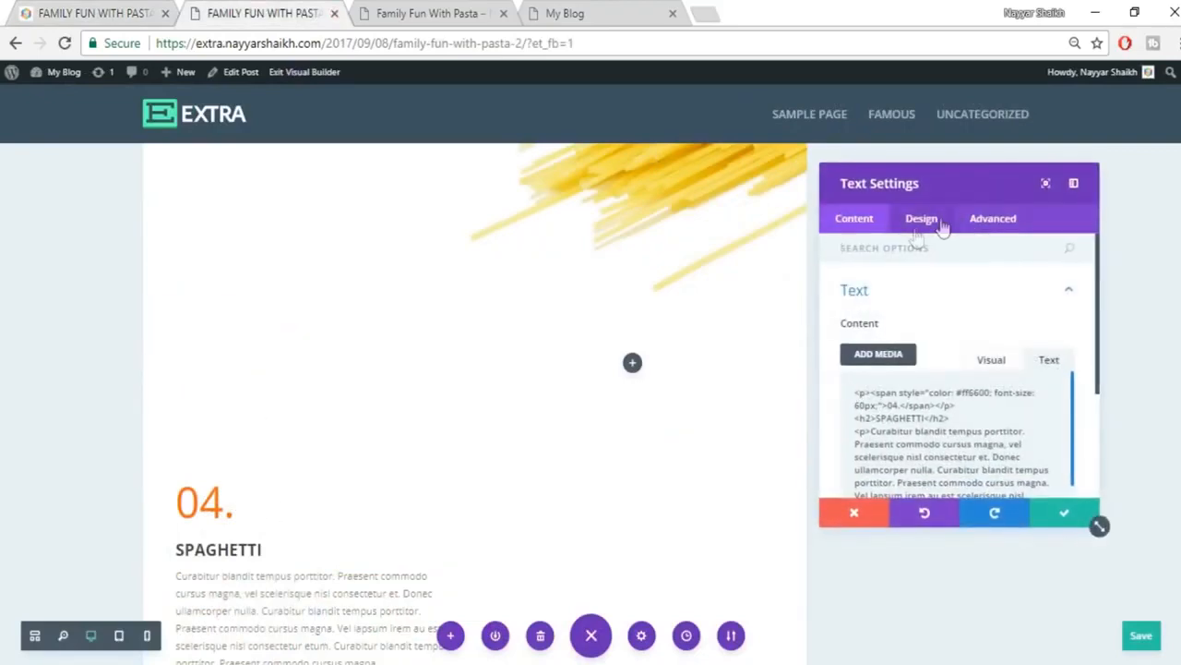
{"action": "left_click", "coordinate": [940, 221]}
{"action": "left_click", "coordinate": [938, 473]}
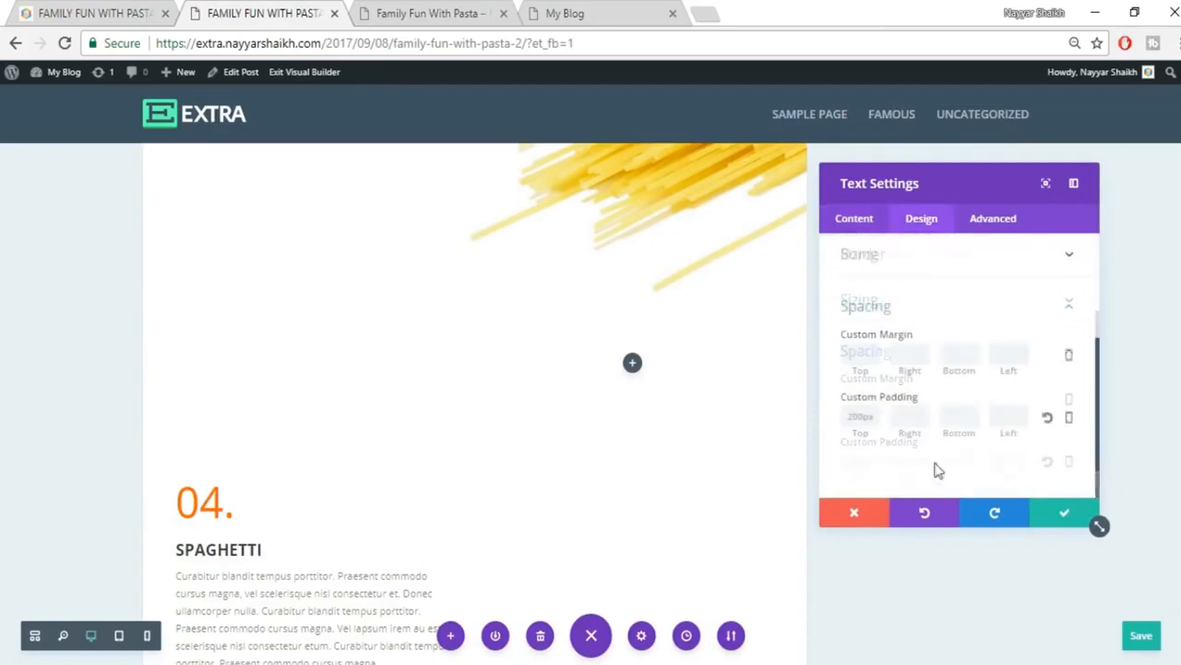
{"action": "left_click_drag", "start_coordinate": [881, 419], "coordinate": [807, 419]}
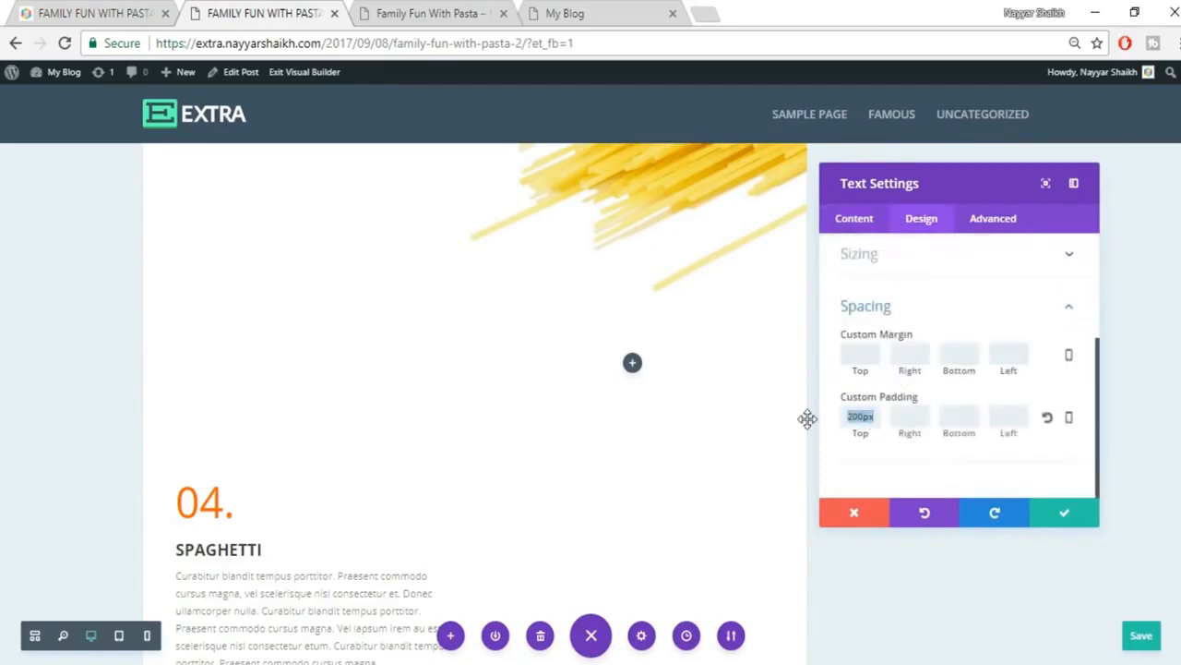
{"action": "key", "text": "BackSpace"}
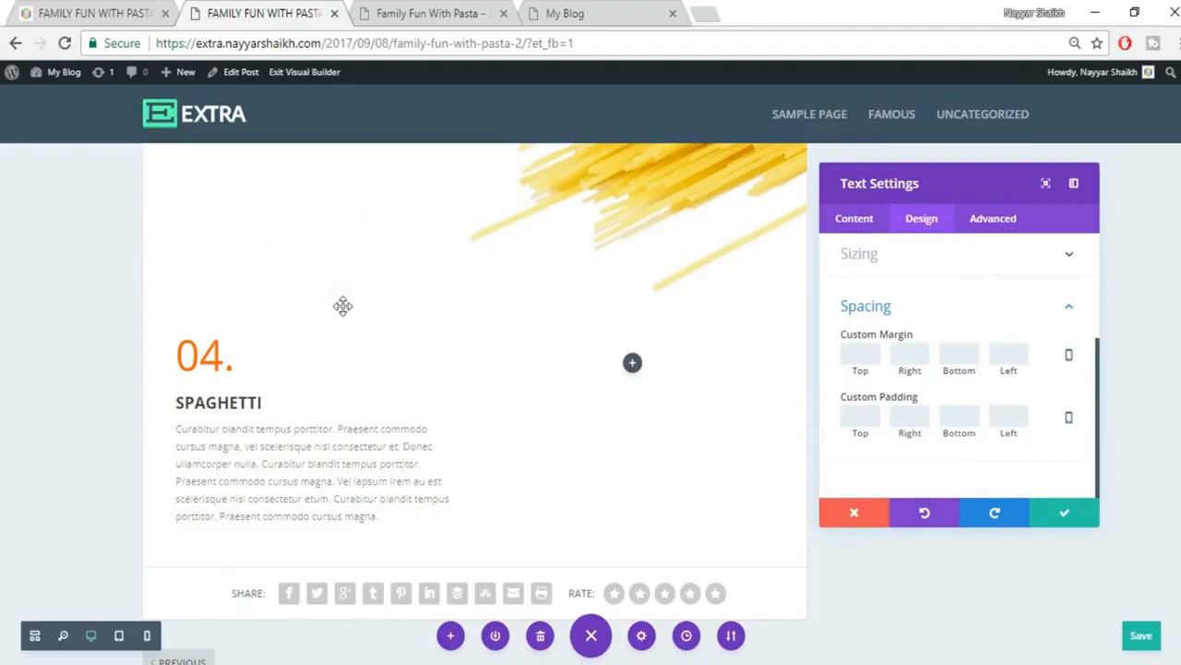
{"action": "scroll", "coordinate": [355, 320], "scroll_direction": "up", "scroll_amount": 1}
{"action": "scroll", "coordinate": [355, 320], "scroll_direction": "up", "scroll_amount": 2}
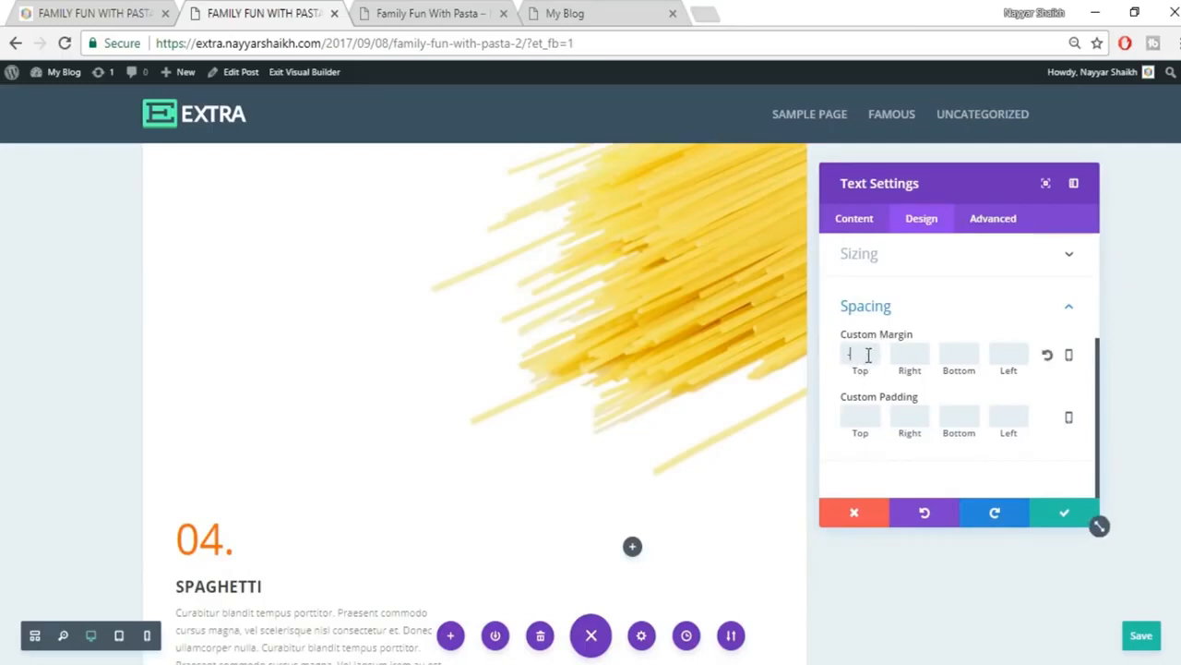
{"action": "type", "text": "100"}
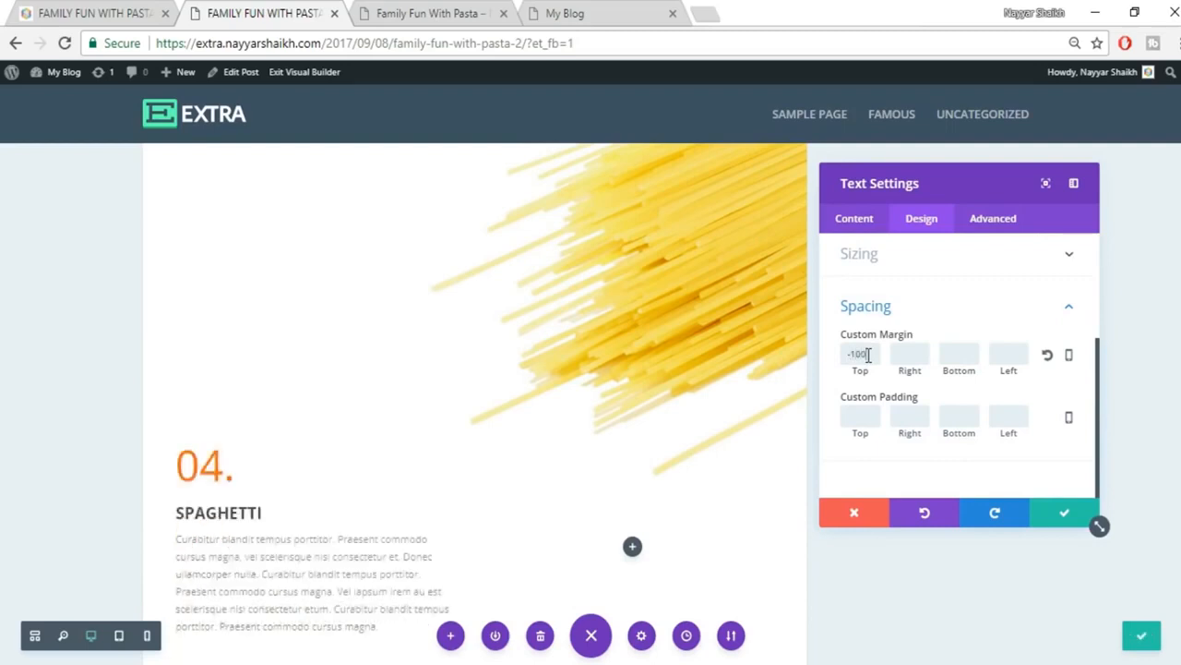
{"action": "scroll", "coordinate": [300, 552], "scroll_direction": "down", "scroll_amount": 1}
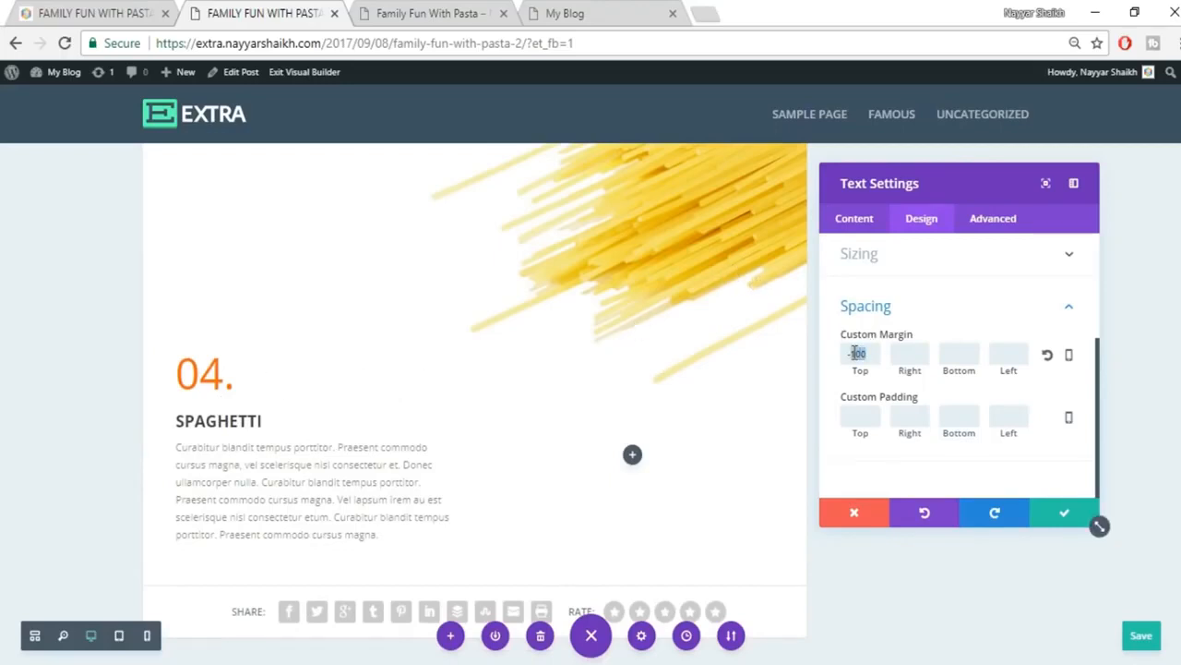
{"action": "type", "text": "200"}
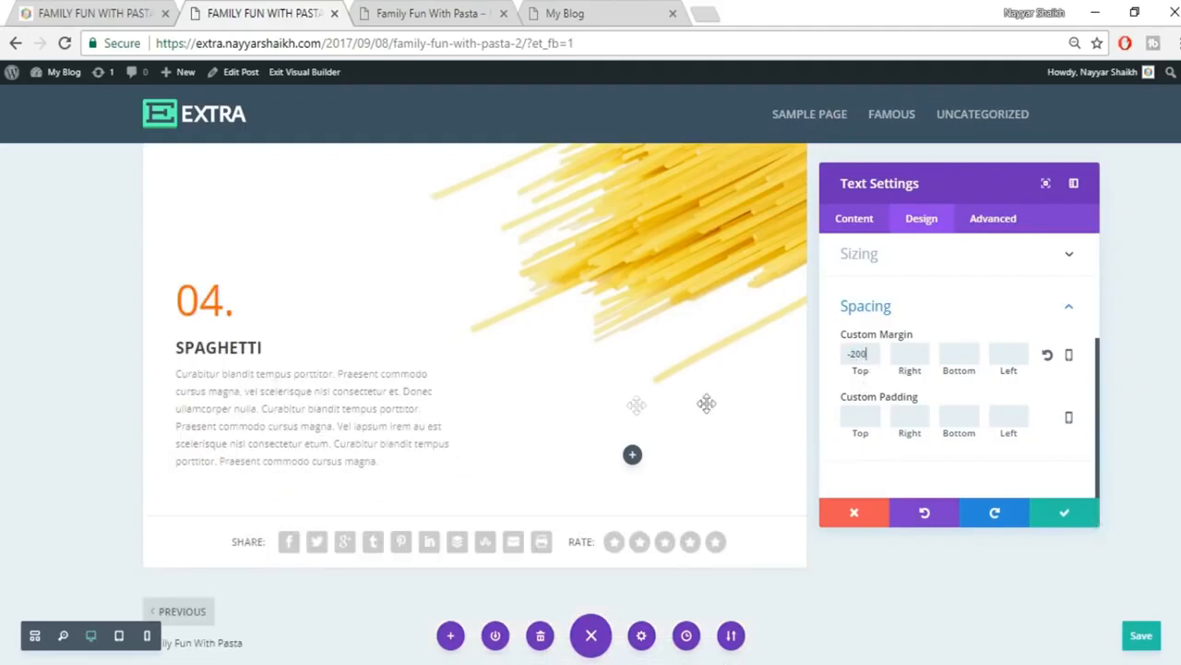
{"action": "left_click", "coordinate": [1059, 520]}
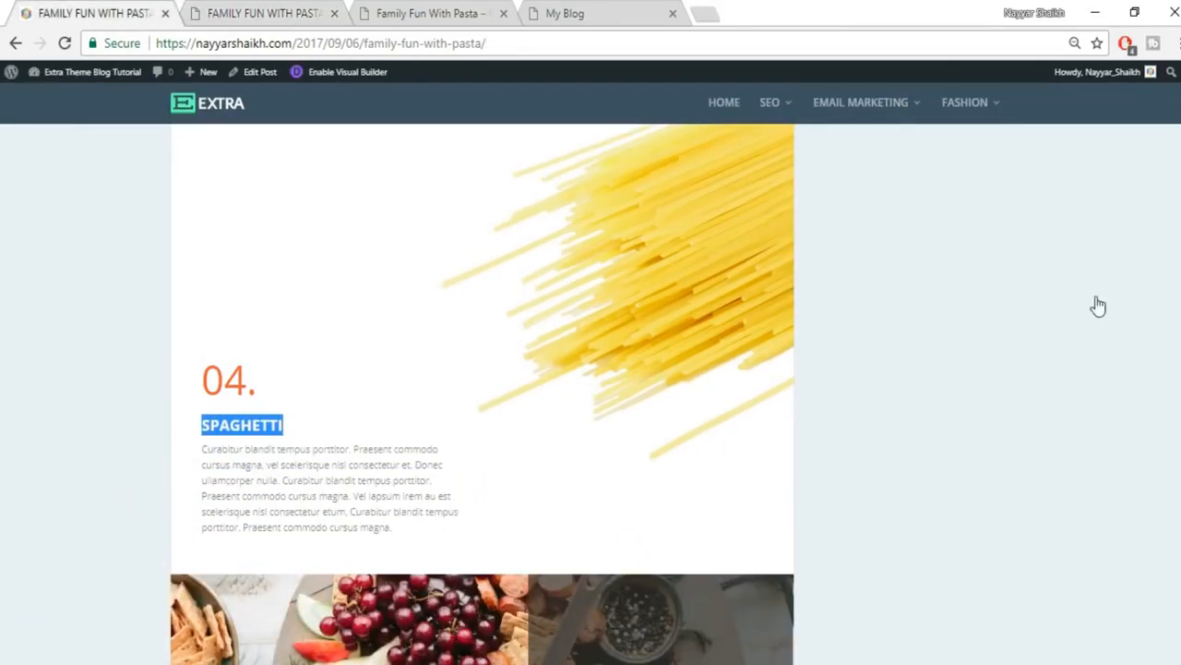
Step: Add a Regular section with a two-column row below the Spaghetti row
{"action": "scroll", "coordinate": [1102, 332], "scroll_direction": "down", "scroll_amount": 1}
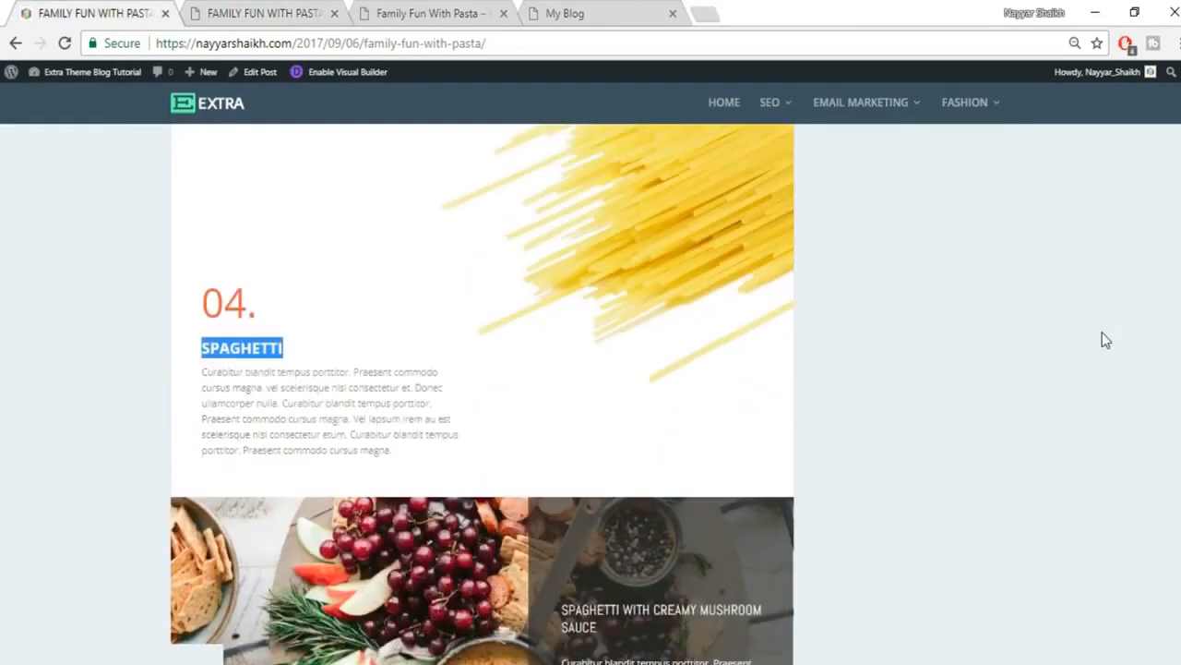
{"action": "scroll", "coordinate": [1102, 335], "scroll_direction": "down", "scroll_amount": 4}
{"action": "scroll", "coordinate": [1101, 337], "scroll_direction": "up", "scroll_amount": 2}
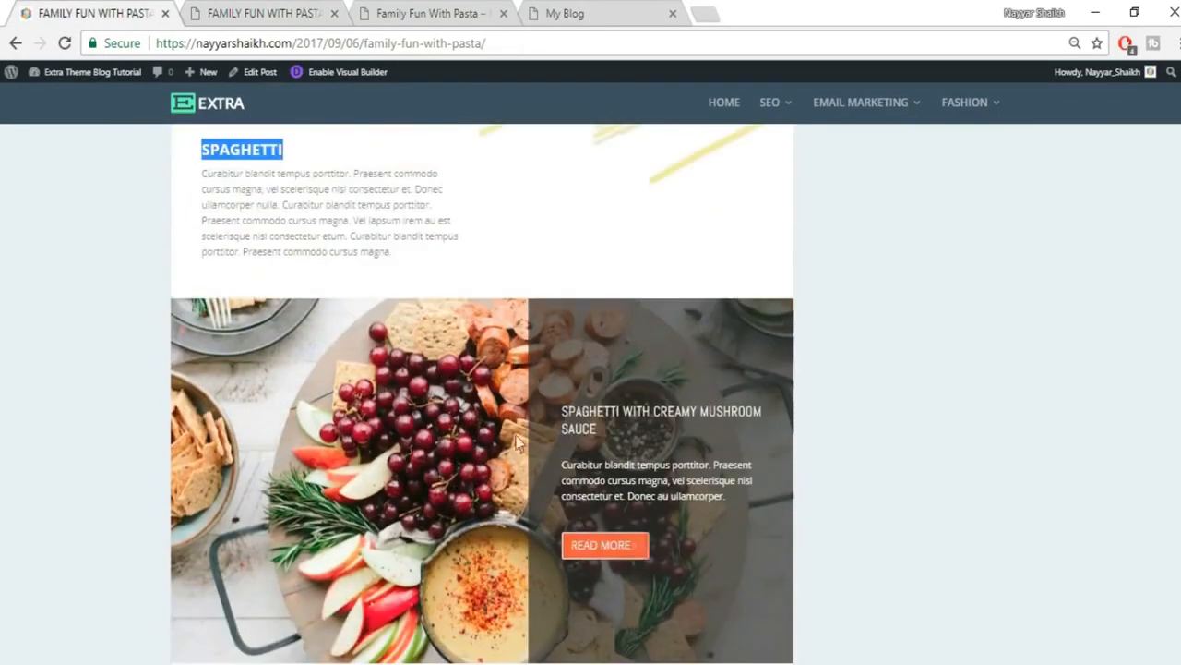
{"action": "scroll", "coordinate": [517, 435], "scroll_direction": "down", "scroll_amount": 1}
{"action": "left_click", "coordinate": [228, 10]}
{"action": "scroll", "coordinate": [670, 516], "scroll_direction": "down", "scroll_amount": 3}
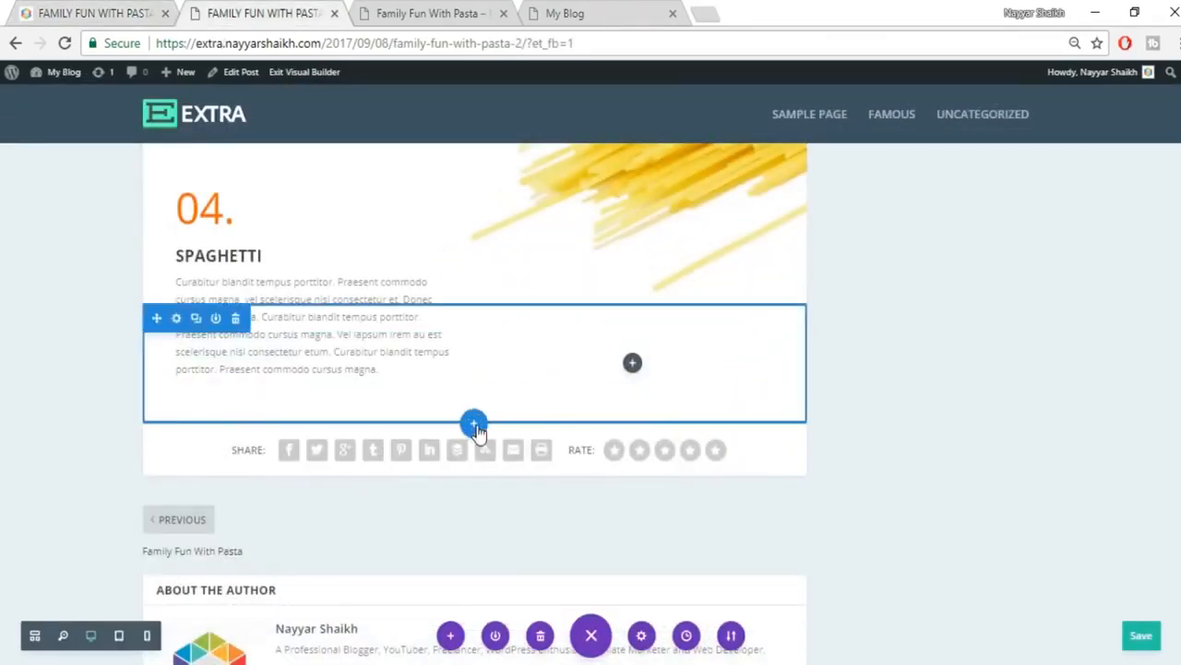
{"action": "left_click", "coordinate": [473, 427]}
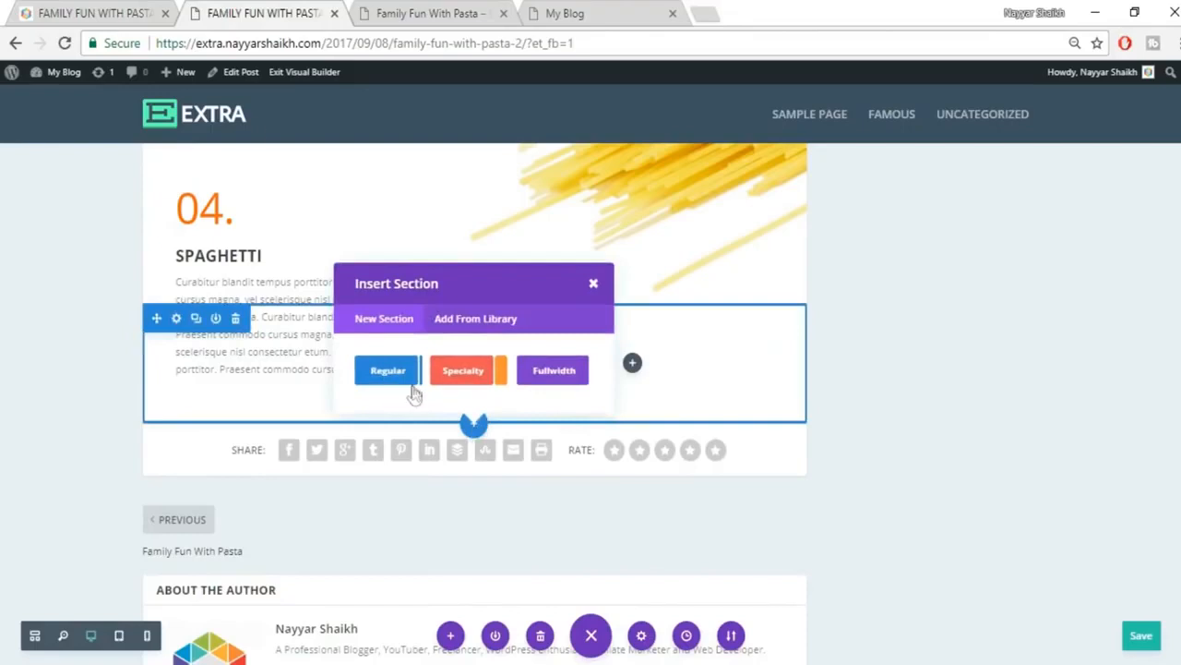
{"action": "left_click", "coordinate": [85, 9]}
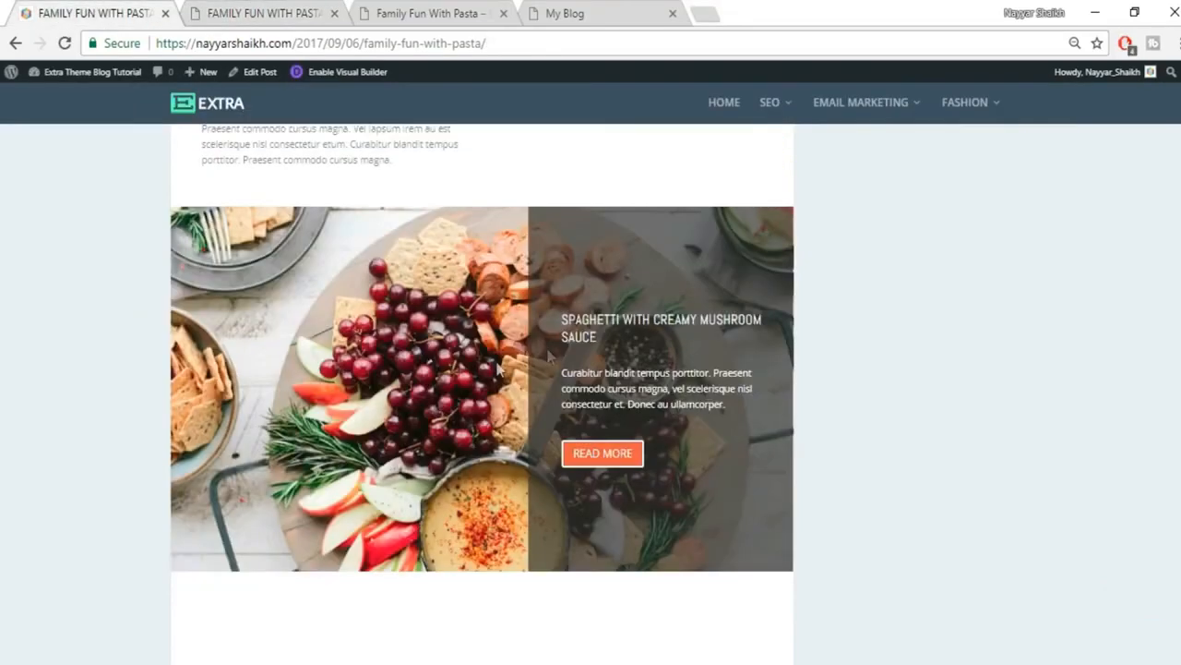
{"action": "left_click", "coordinate": [304, 12]}
{"action": "left_click", "coordinate": [387, 374]}
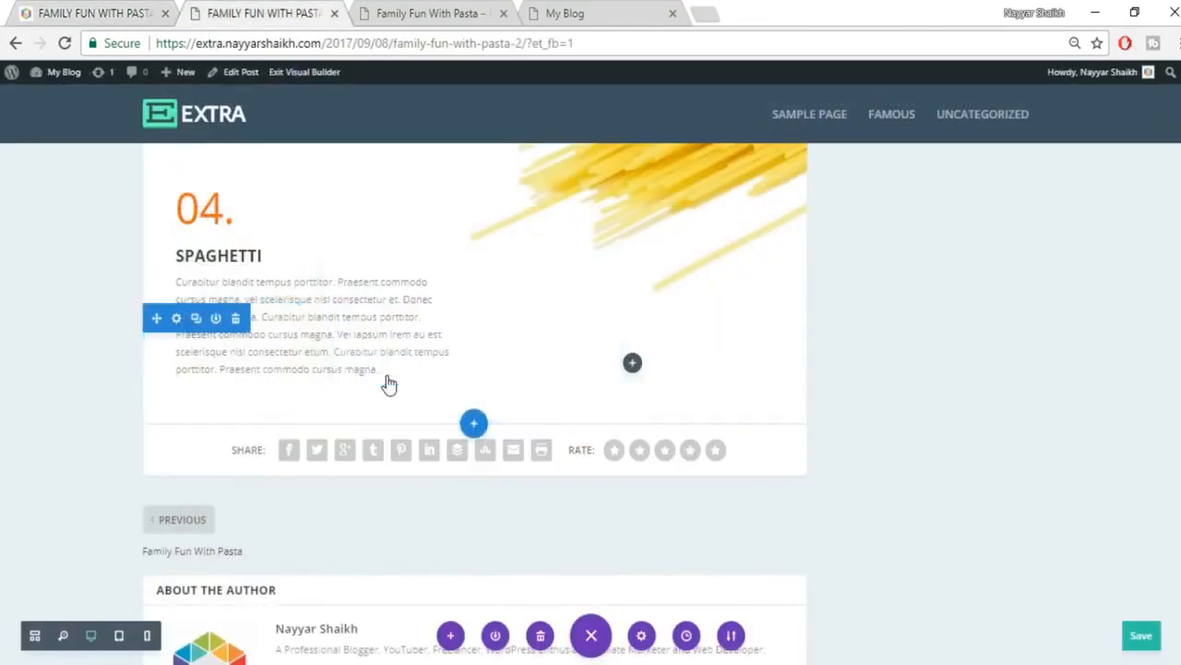
{"action": "left_click", "coordinate": [482, 303]}
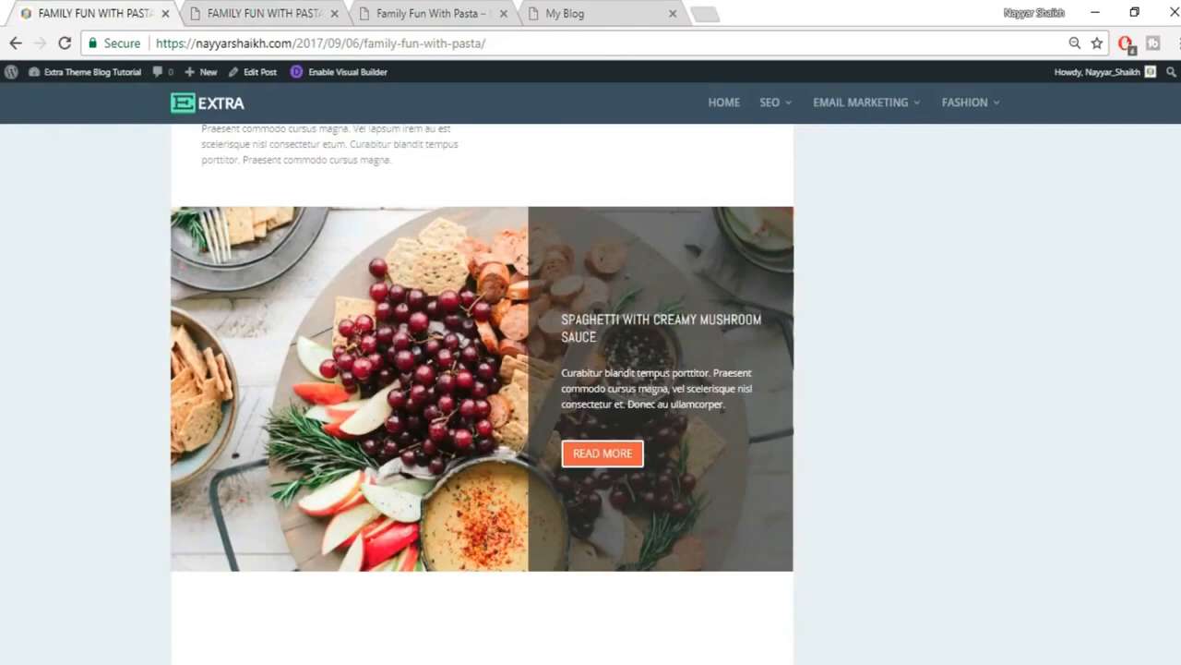
Step: Insert a Call To Action module, found by searching 'call', into the right column
{"action": "left_click", "coordinate": [242, 13]}
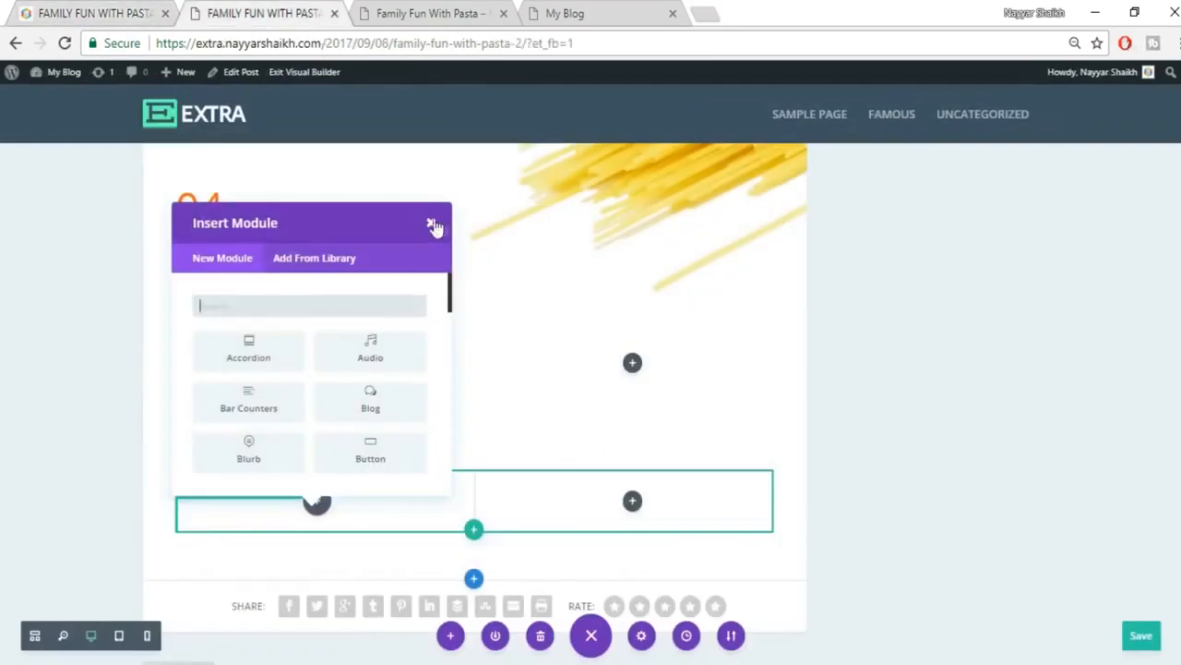
{"action": "left_click", "coordinate": [432, 222]}
{"action": "left_click", "coordinate": [632, 501]}
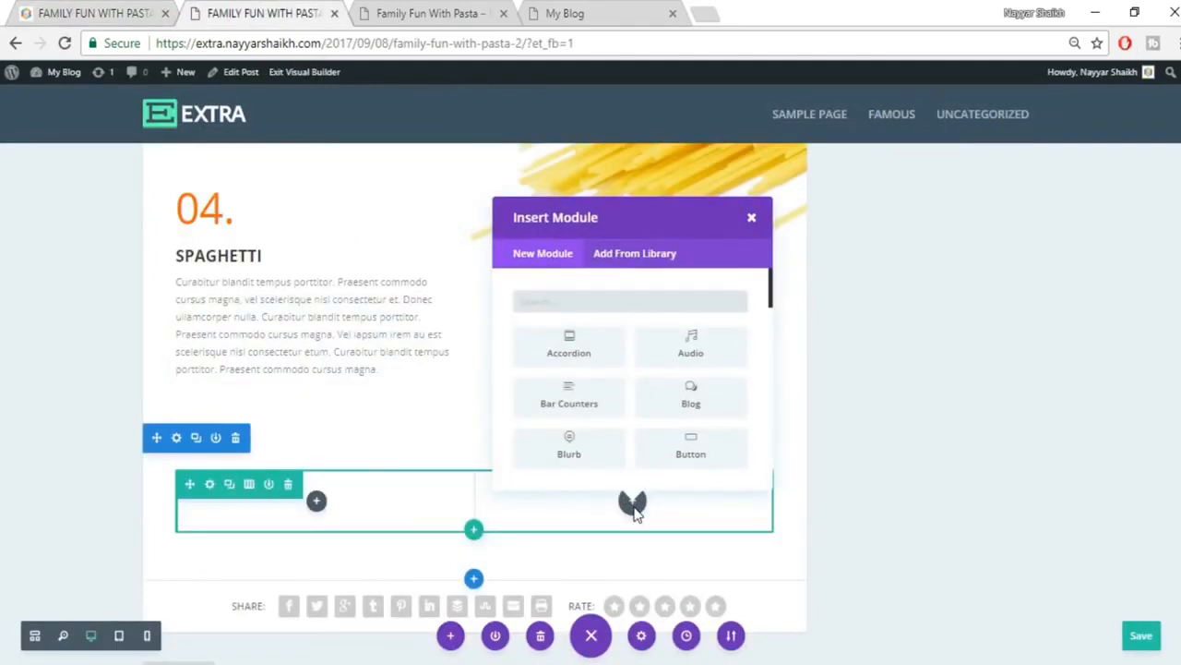
{"action": "left_click", "coordinate": [109, 11]}
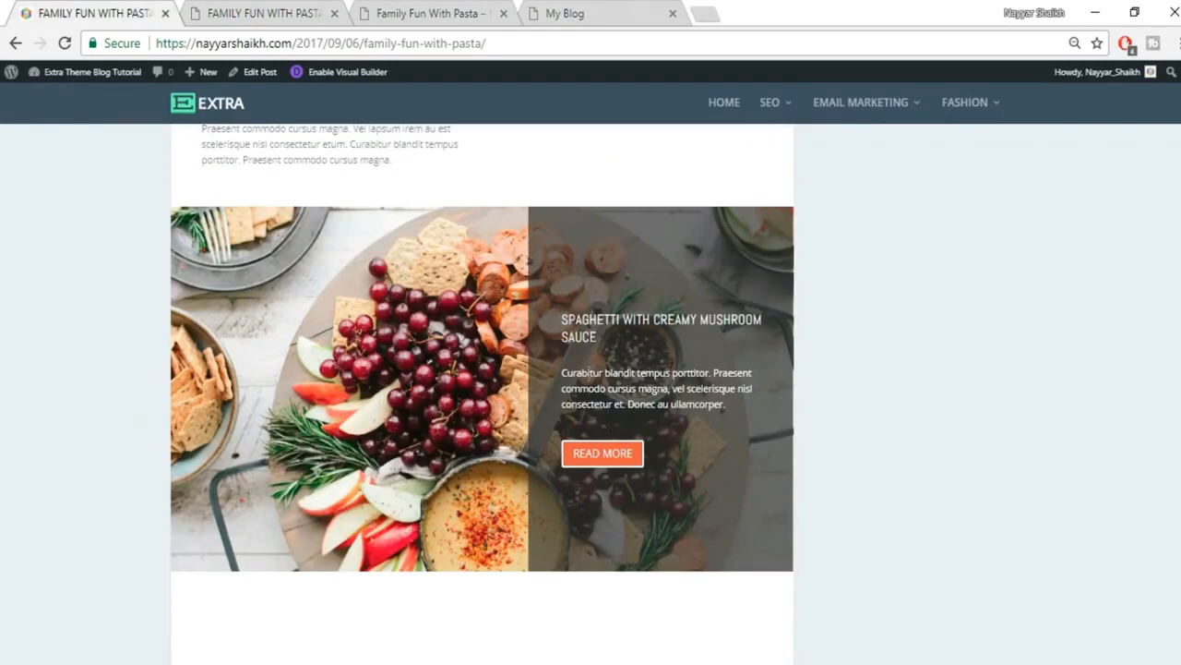
{"action": "left_click", "coordinate": [242, 11]}
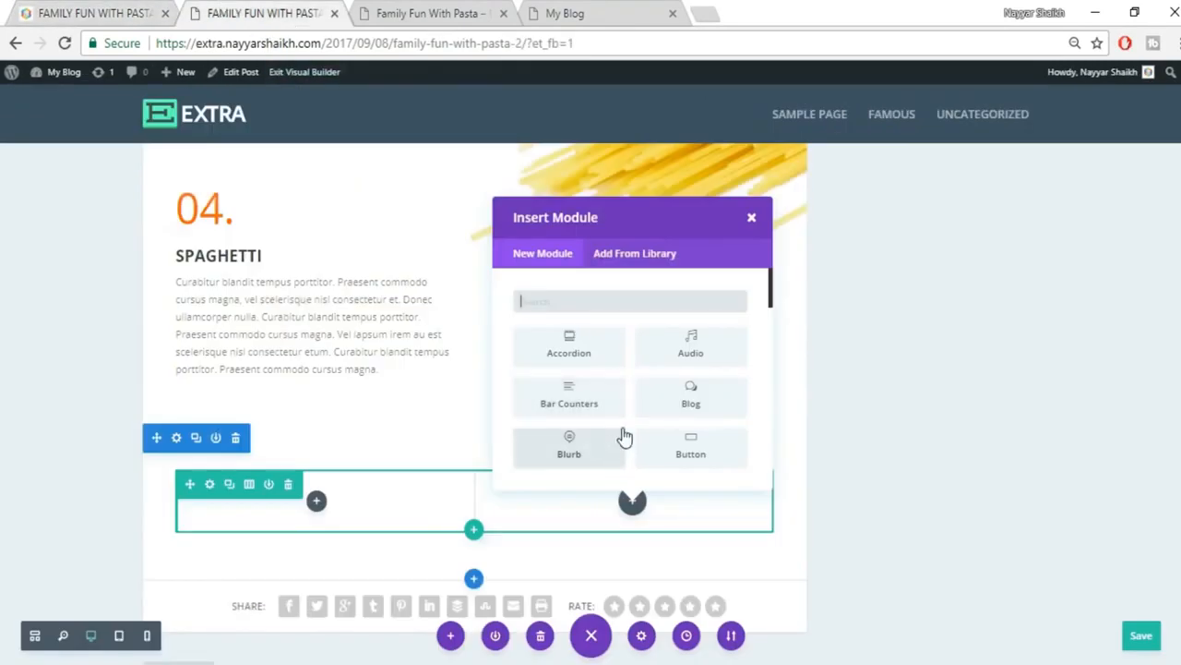
{"action": "type", "text": "call"}
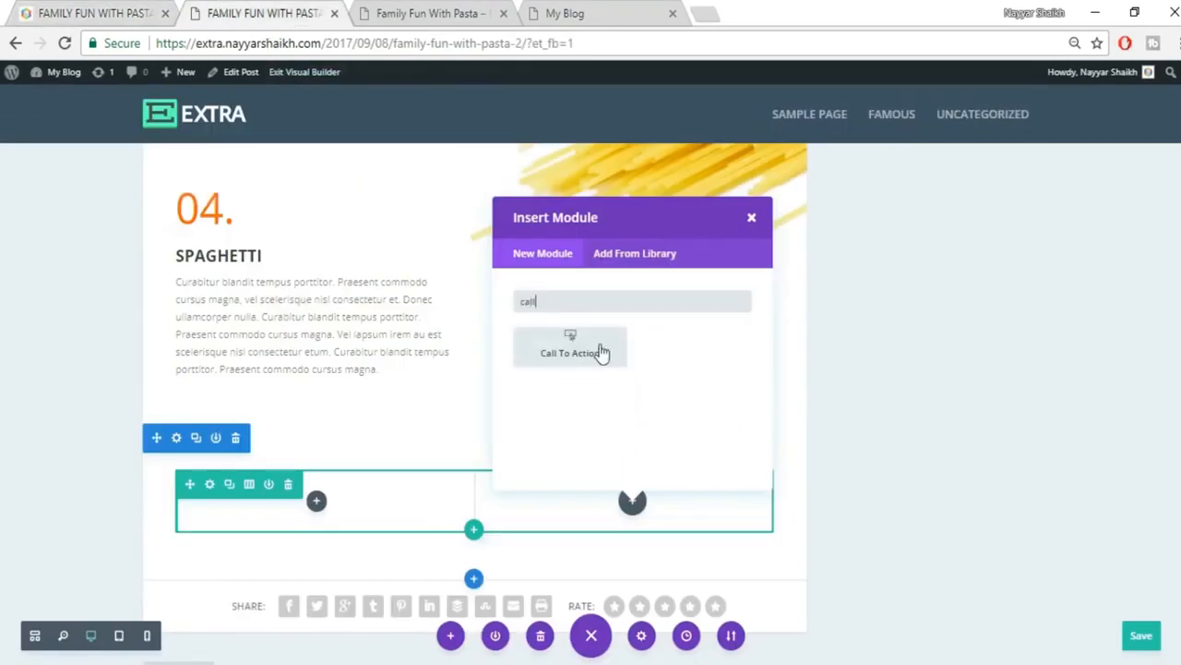
{"action": "left_click", "coordinate": [600, 351]}
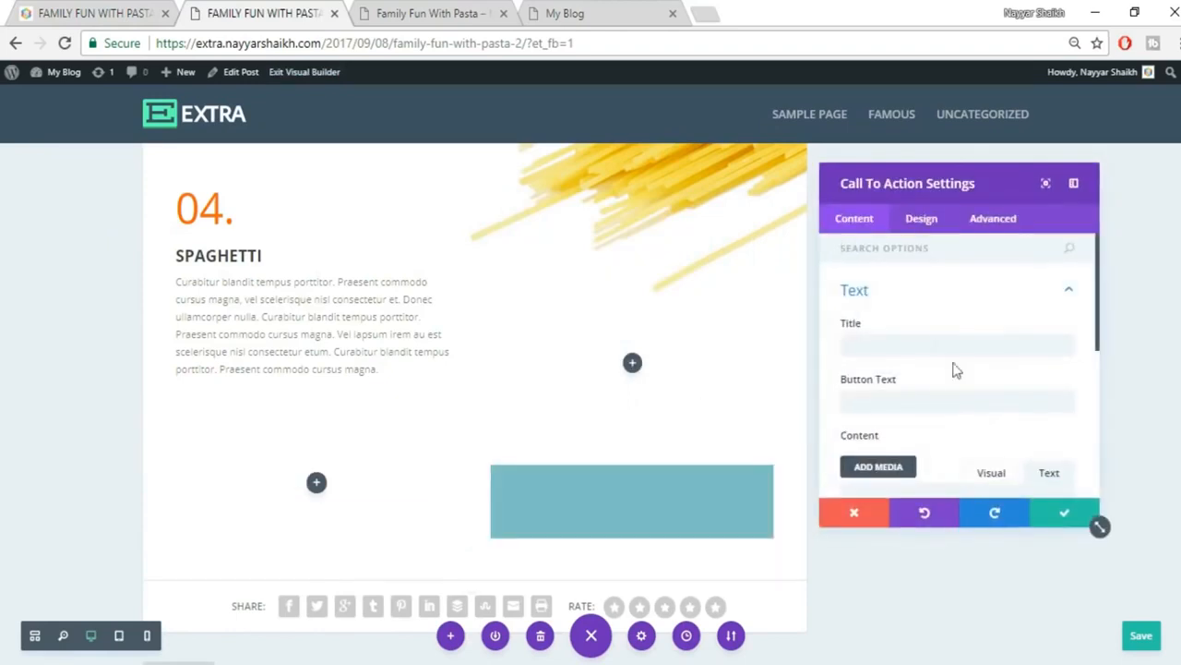
Step: Paste the live post's SPAGHETTI WITH CREAMY MUSHROOM SAUCE heading and paragraph into the box's Title and Body
{"action": "left_click", "coordinate": [936, 341]}
{"action": "left_click", "coordinate": [171, 14]}
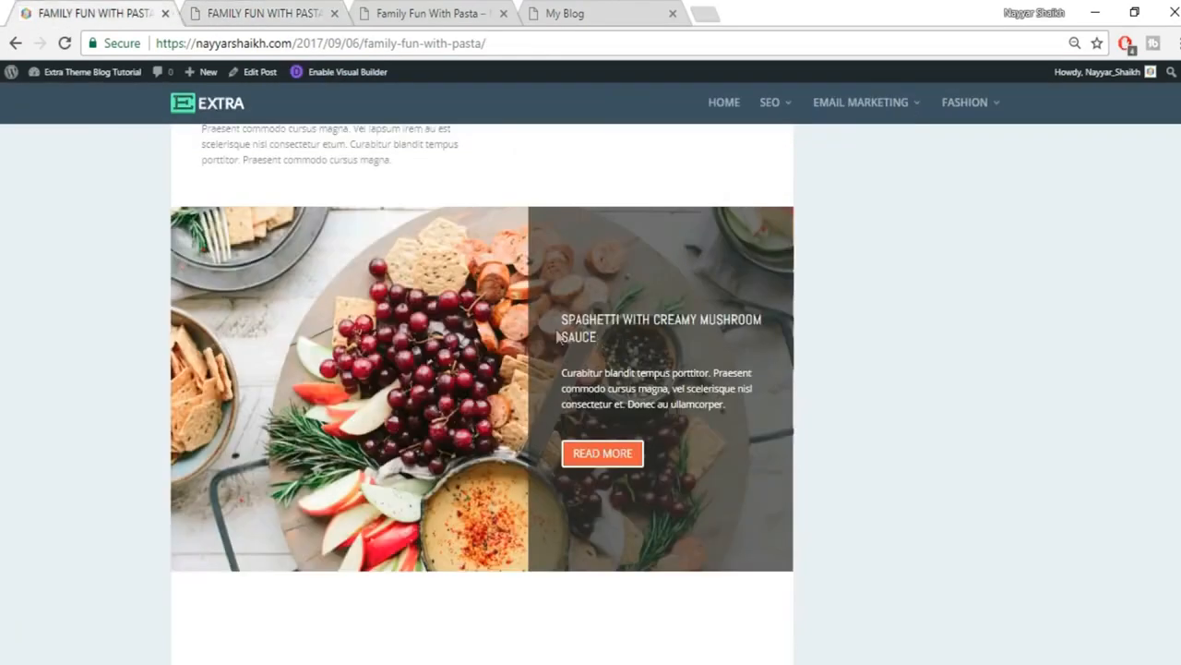
{"action": "mouse_move", "coordinate": [563, 319]}
{"action": "left_mouse_down"}
{"action": "mouse_move", "coordinate": [625, 341]}
{"action": "mouse_move", "coordinate": [563, 322]}
{"action": "left_mouse_up"}
{"action": "key", "text": "ctrl+c"}
{"action": "left_click", "coordinate": [615, 340]}
{"action": "left_click", "coordinate": [261, 11]}
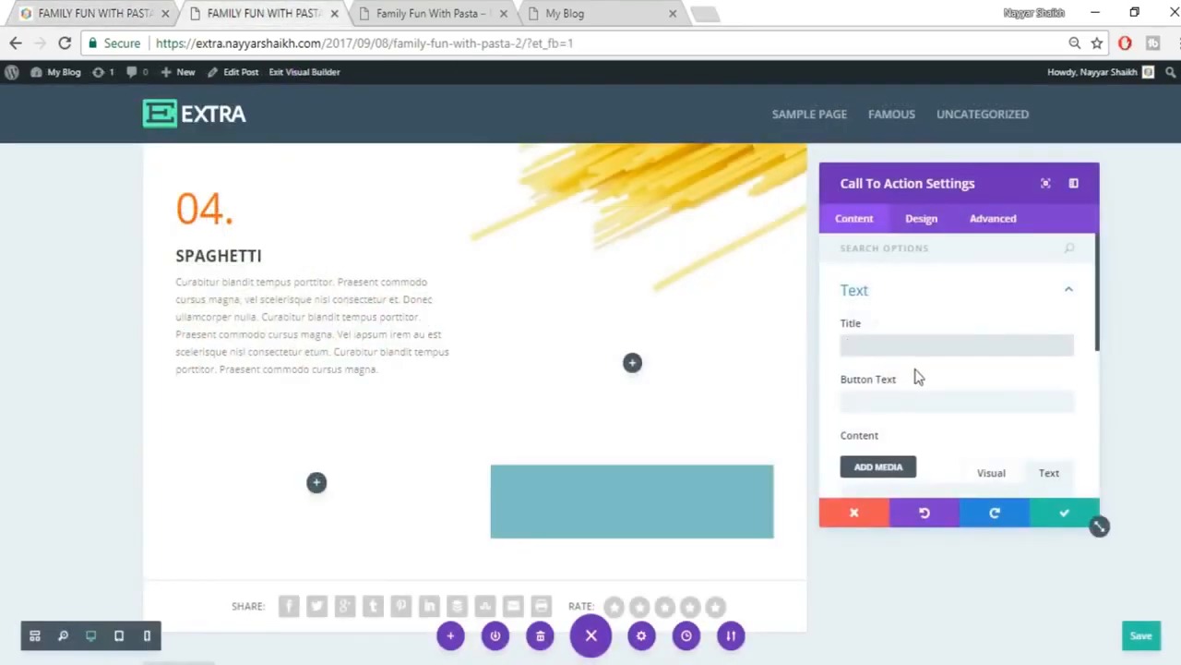
{"action": "key", "text": "ctrl+v"}
{"action": "left_click", "coordinate": [28, 13]}
{"action": "left_click_drag", "start_coordinate": [563, 371], "coordinate": [746, 408]}
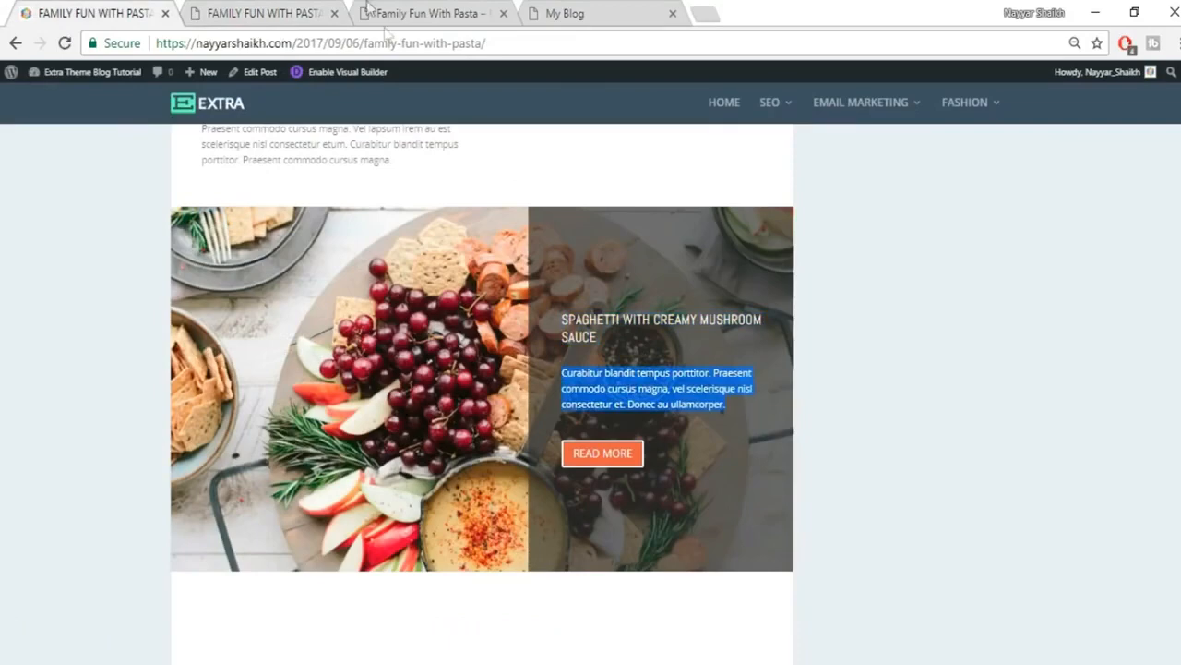
{"action": "left_click", "coordinate": [307, 8]}
{"action": "scroll", "coordinate": [928, 417], "scroll_direction": "down", "scroll_amount": 3}
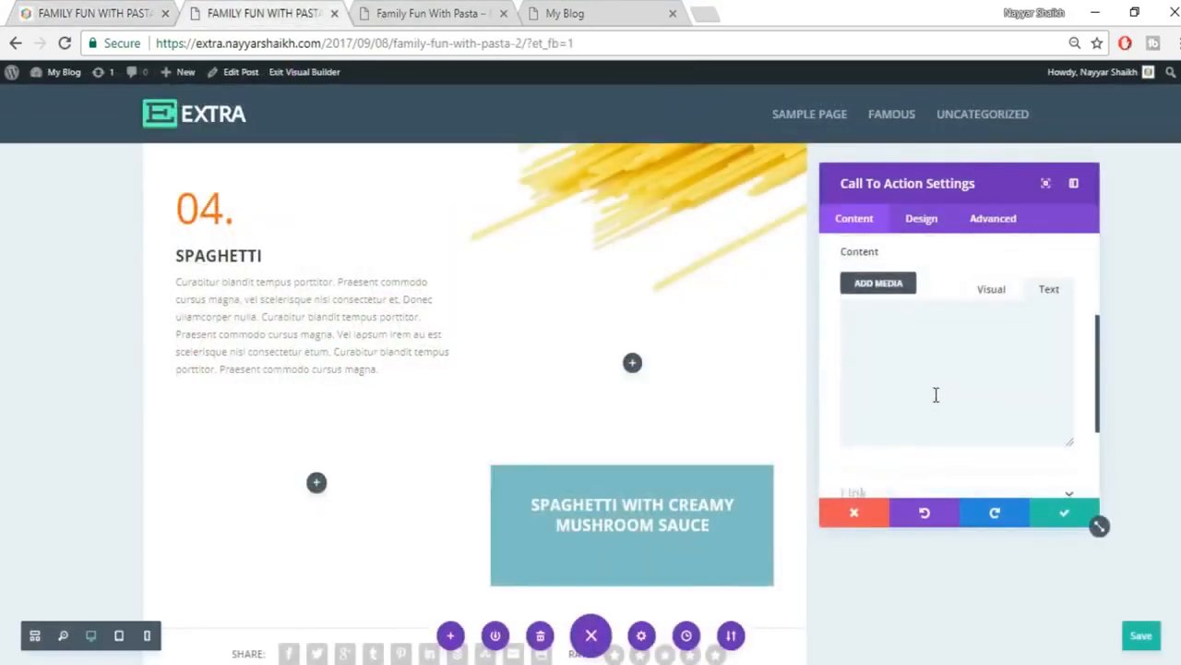
{"action": "type", "text": "Curabitur blandit tempus porttitor. Praesent commodo cursus magna, vel scelerisque nisi consectetur et. Donec au ullamcorper."}
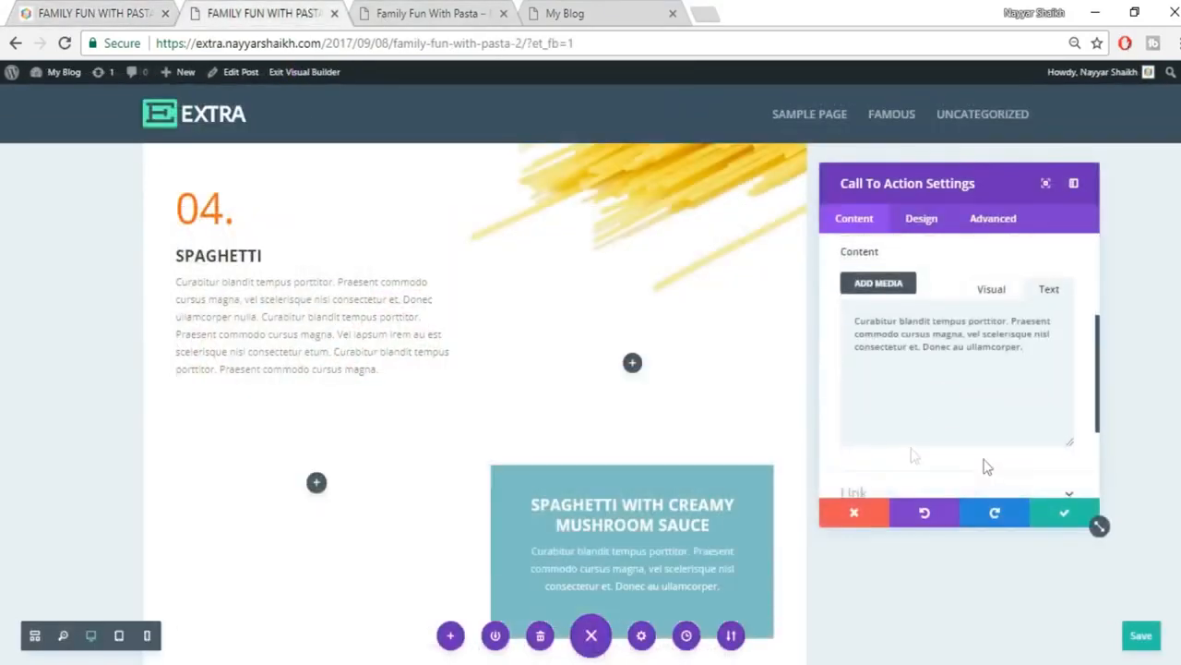
Step: Set the box's Button Text to READ MORE and its Button URL to #
{"action": "left_click", "coordinate": [81, 11]}
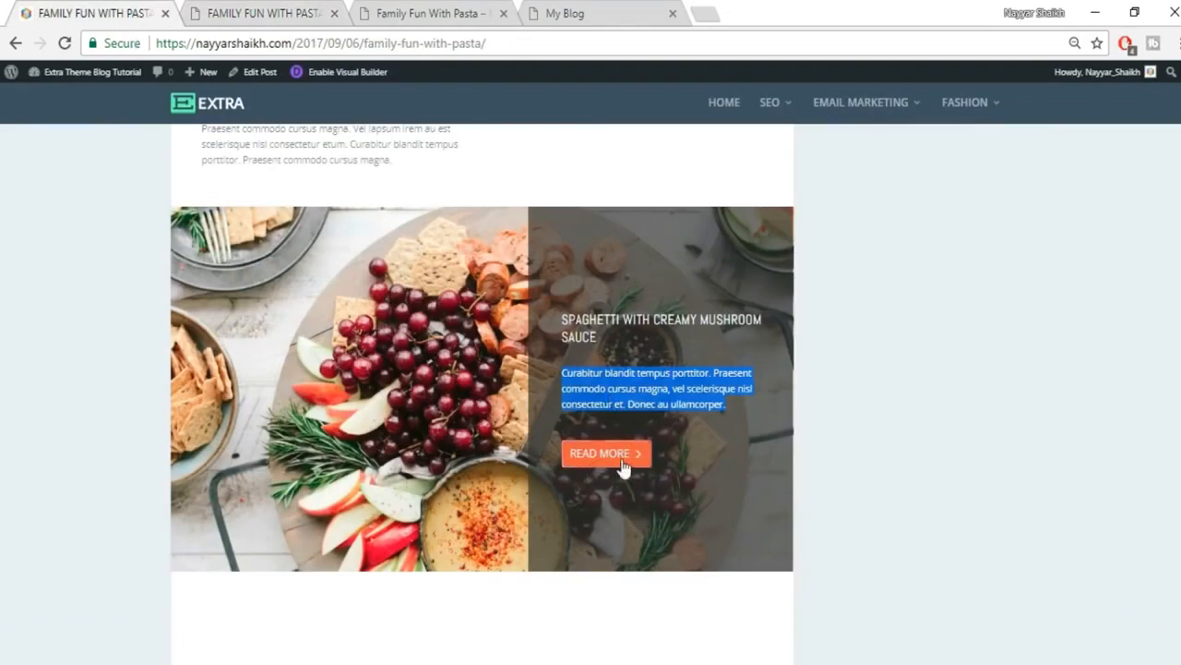
{"action": "left_click", "coordinate": [207, 11]}
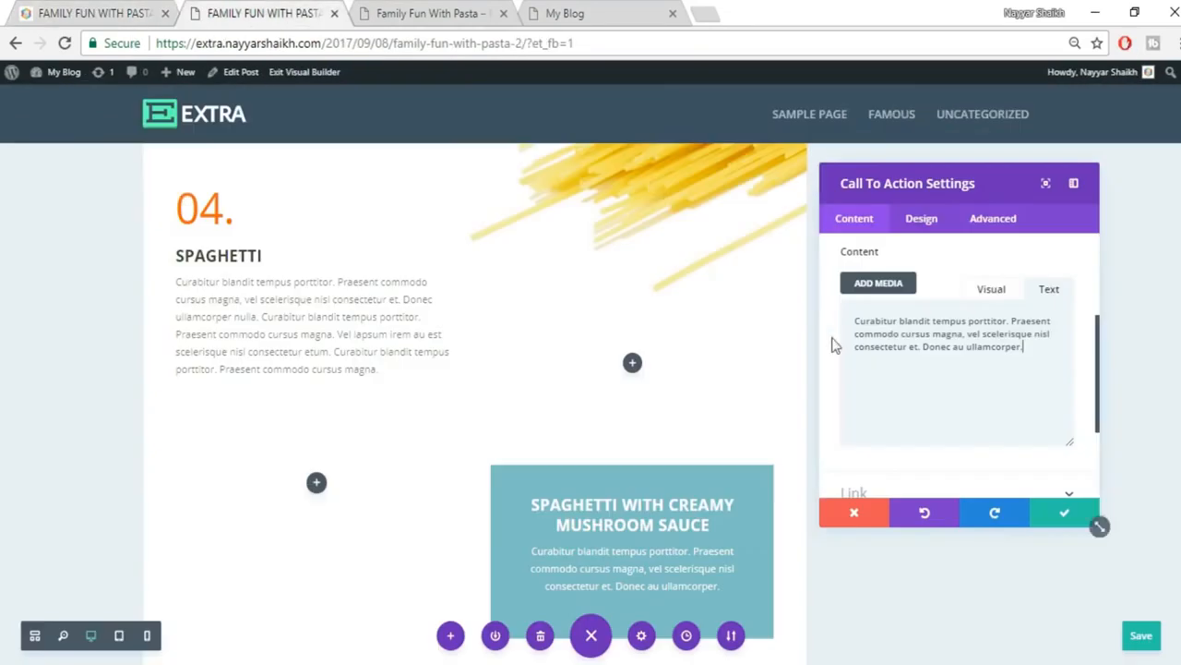
{"action": "scroll", "coordinate": [875, 351], "scroll_direction": "up", "scroll_amount": 2}
{"action": "left_click", "coordinate": [907, 306]}
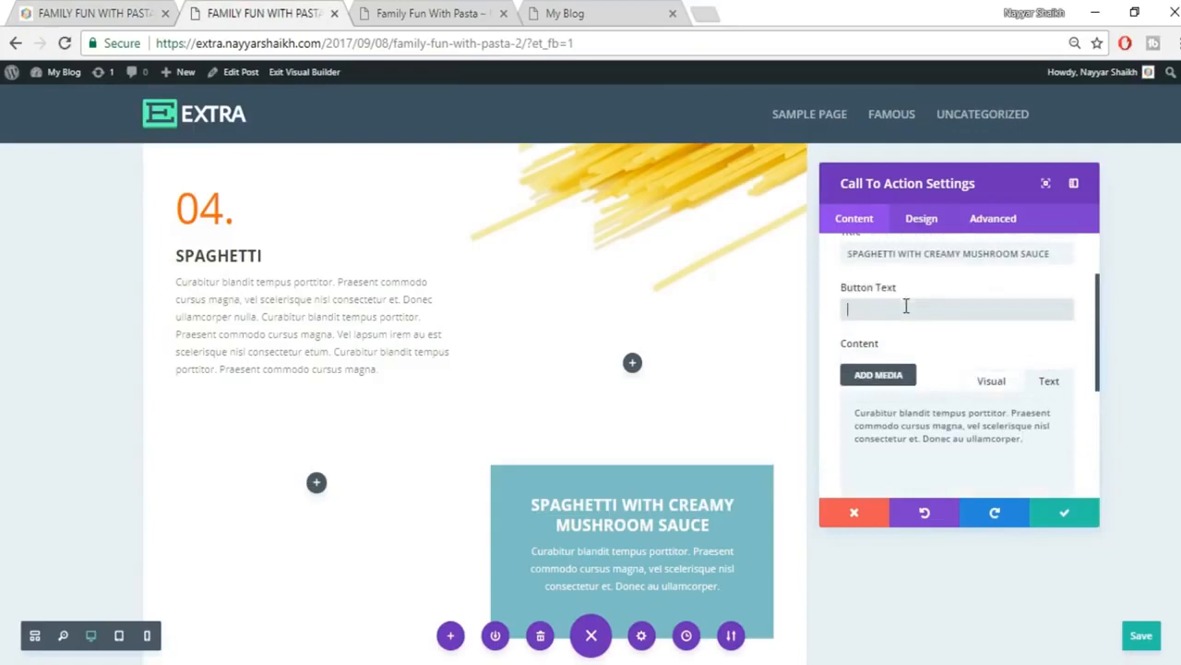
{"action": "type", "text": "READ MORE"}
{"action": "scroll", "coordinate": [992, 356], "scroll_direction": "down", "scroll_amount": 2}
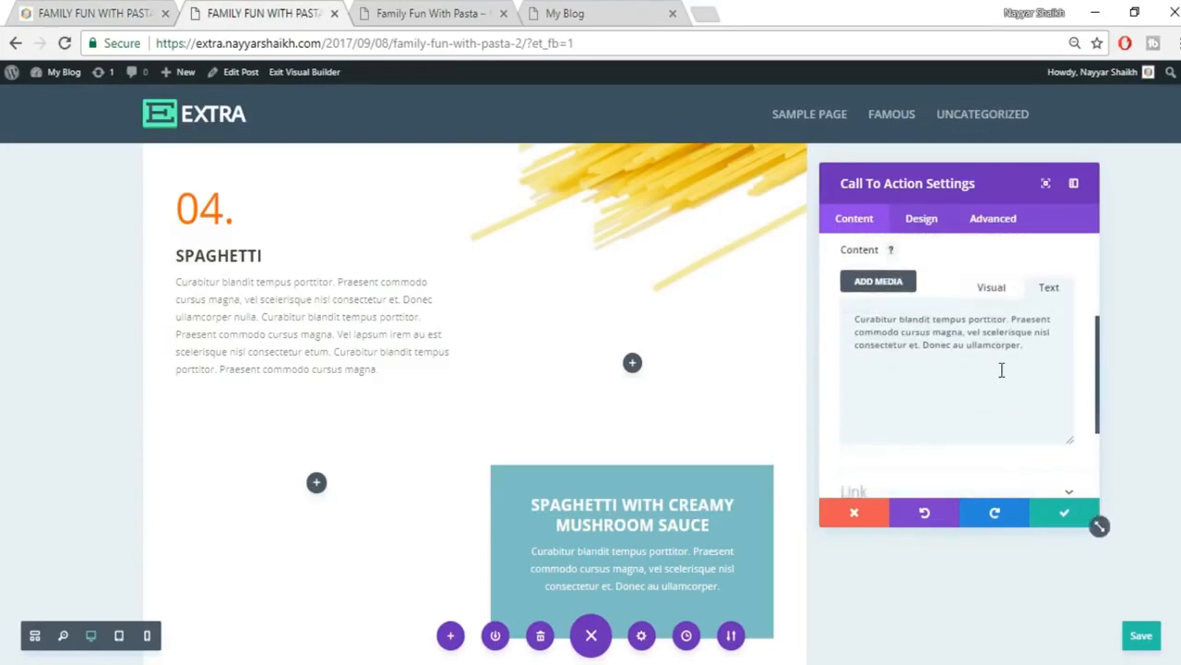
{"action": "scroll", "coordinate": [1001, 369], "scroll_direction": "down", "scroll_amount": 1}
{"action": "left_click", "coordinate": [905, 406]}
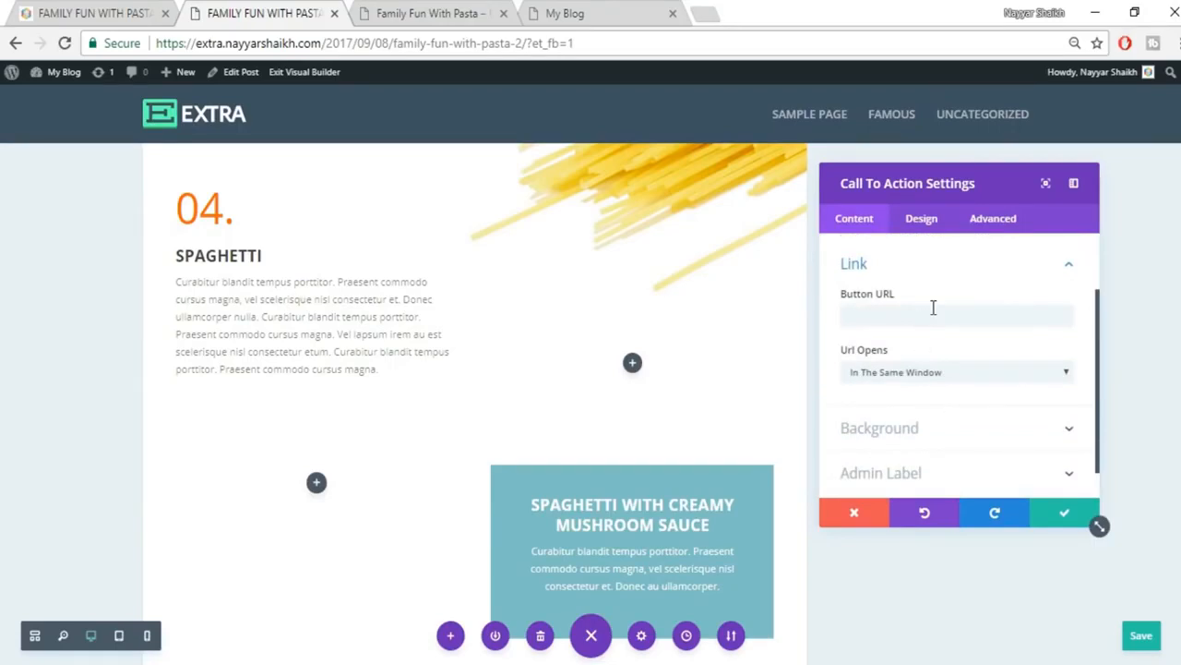
{"action": "left_click", "coordinate": [934, 308]}
{"action": "type", "text": "#"}
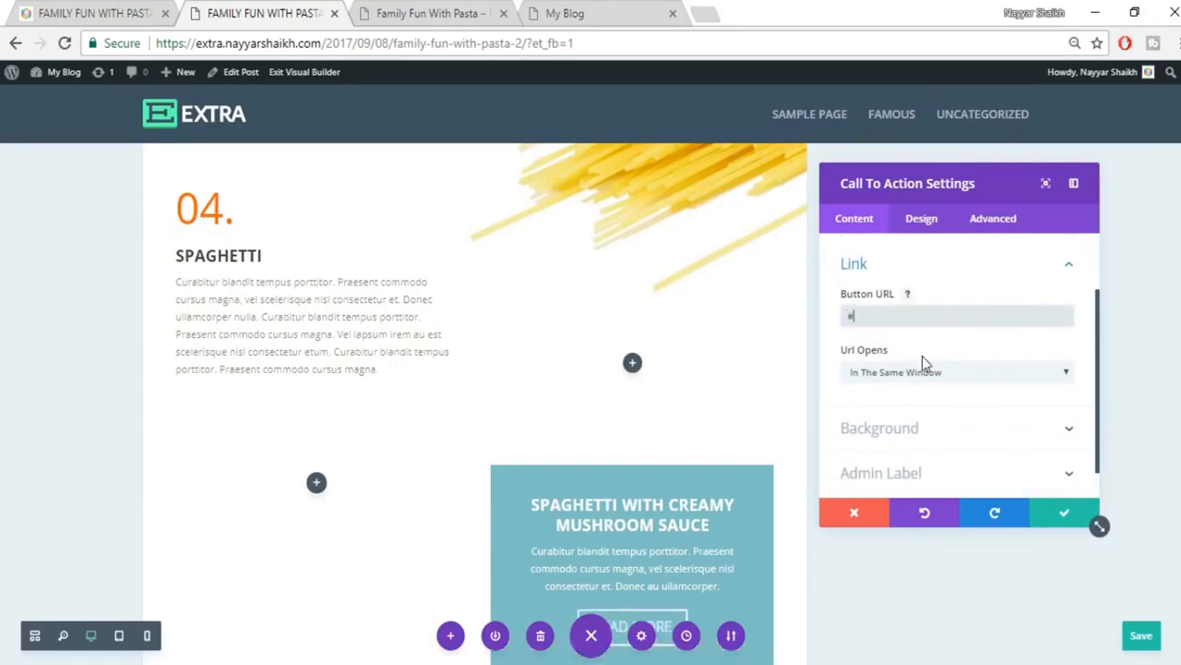
Step: Compare the box's design options with the published post, then expand its Background settings
{"action": "scroll", "coordinate": [930, 353], "scroll_direction": "down", "scroll_amount": 1}
{"action": "scroll", "coordinate": [632, 483], "scroll_direction": "down", "scroll_amount": 2}
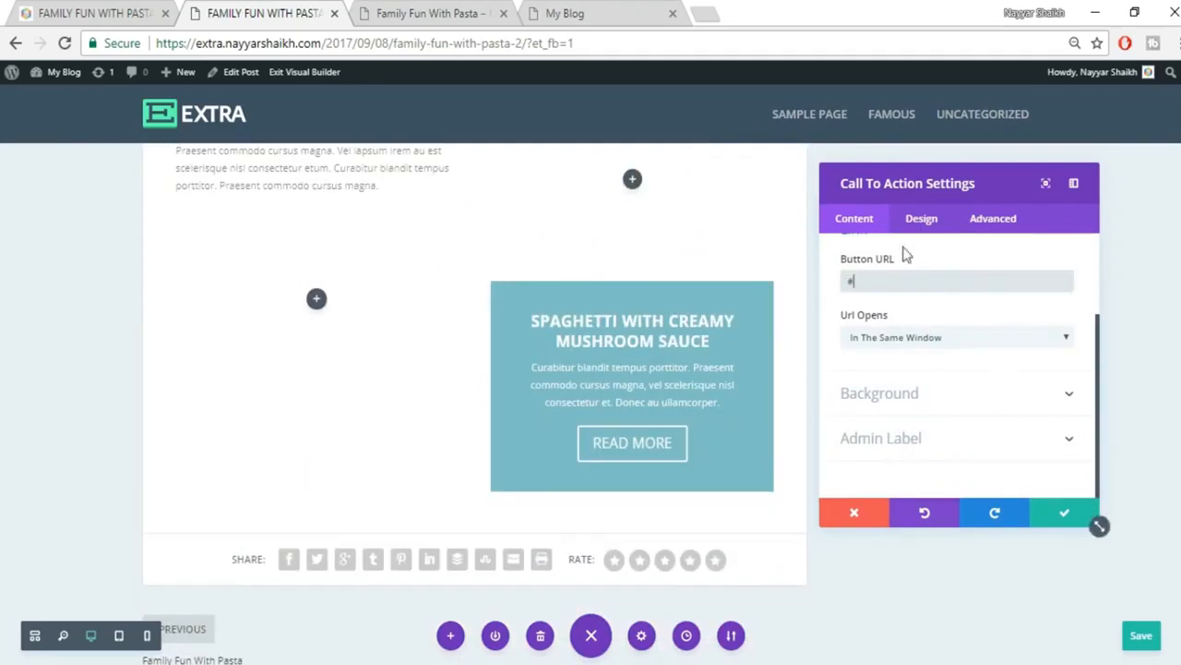
{"action": "left_click", "coordinate": [922, 222]}
{"action": "left_click", "coordinate": [150, 7]}
{"action": "left_click", "coordinate": [282, 11]}
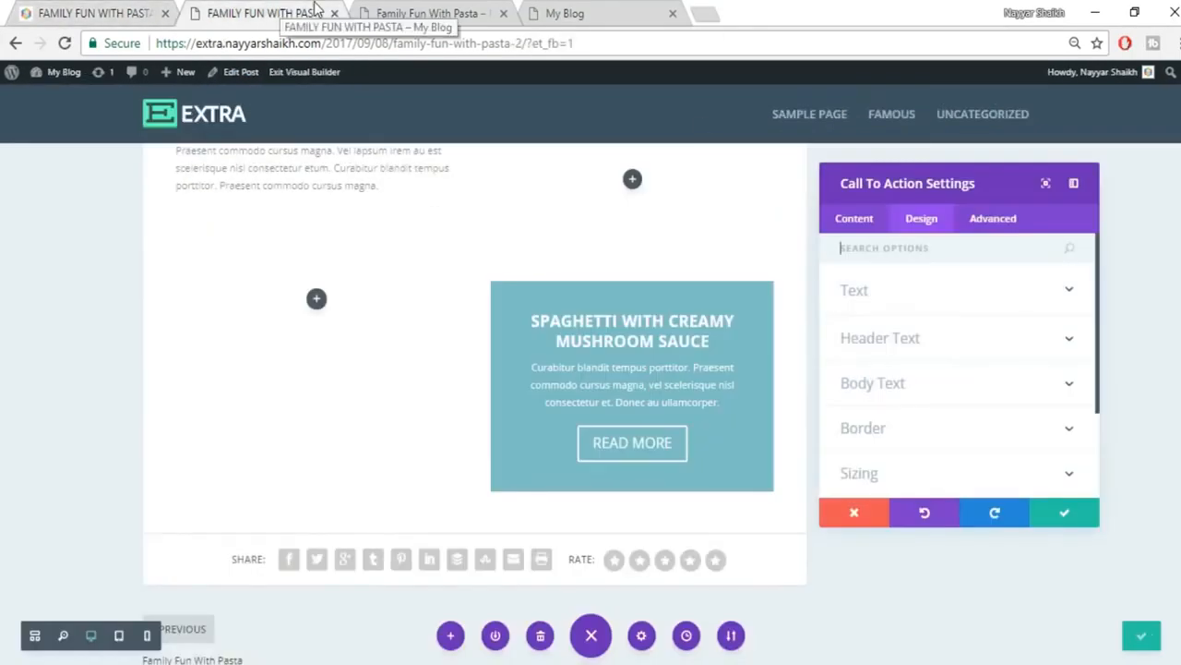
{"action": "left_click", "coordinate": [855, 221]}
{"action": "scroll", "coordinate": [970, 443], "scroll_direction": "down", "scroll_amount": 3}
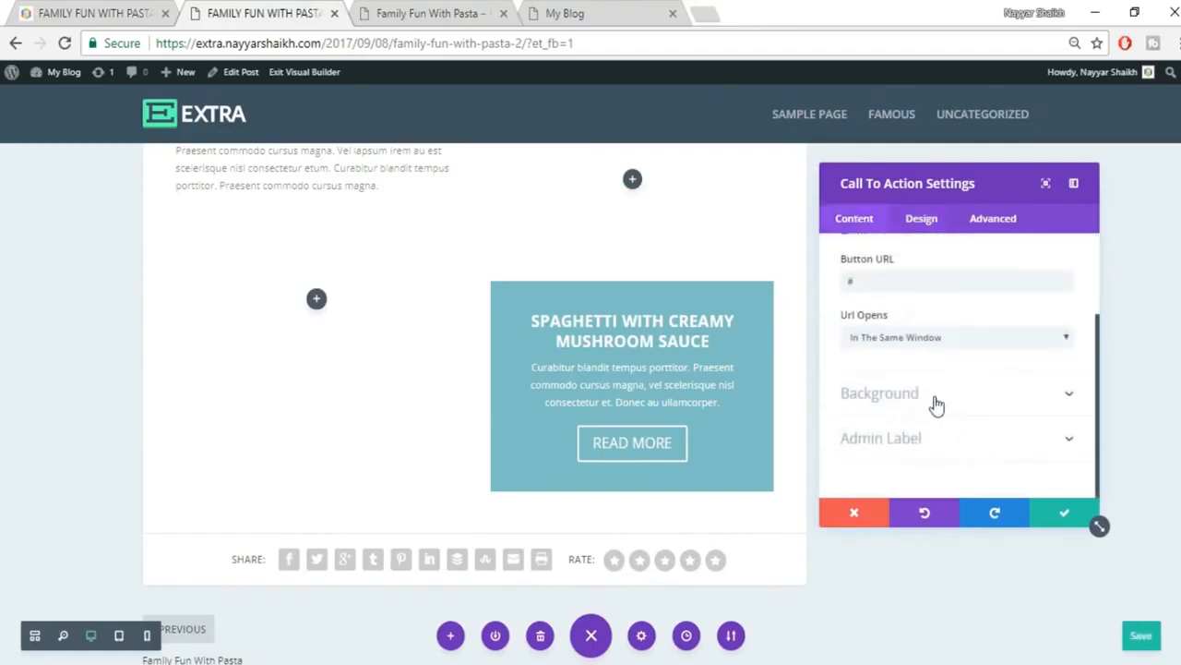
{"action": "left_click", "coordinate": [937, 399]}
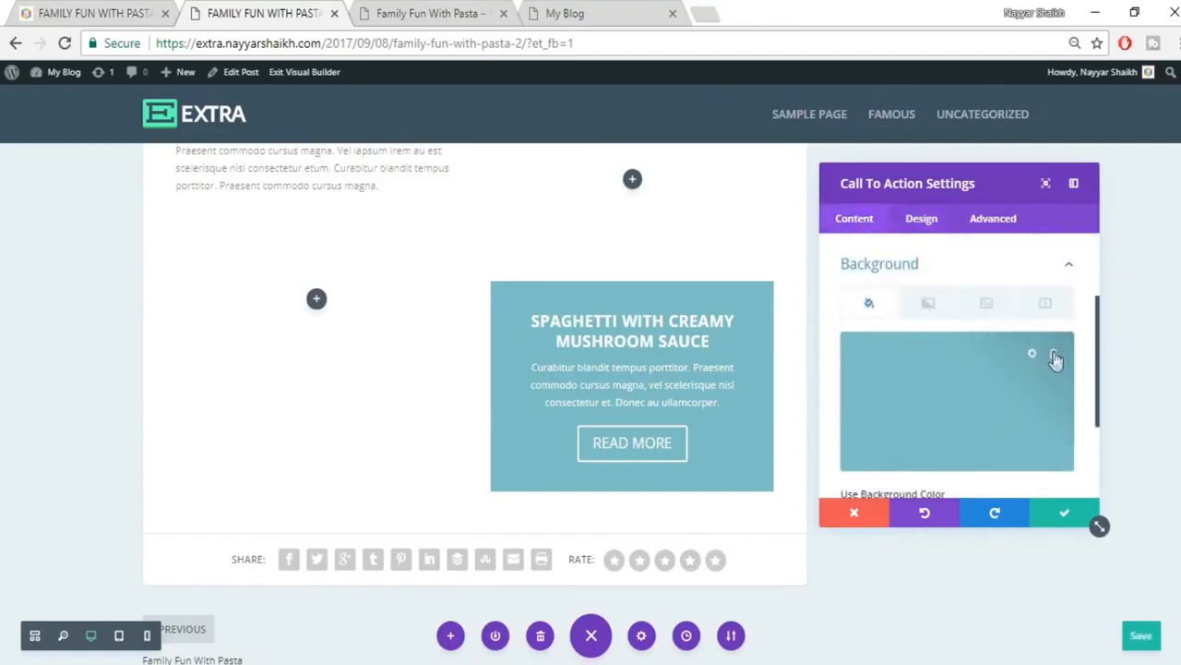
Step: Set Use Background Color to NO on the spaghetti call-to-action box and save the settings
{"action": "left_click", "coordinate": [1032, 357]}
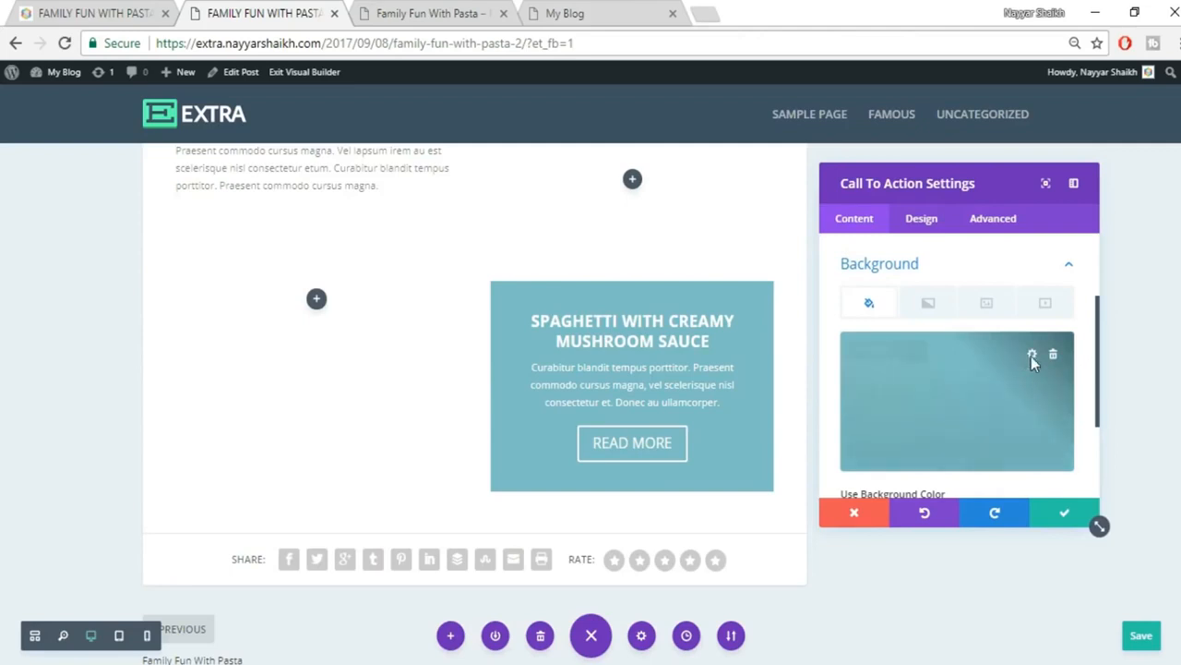
{"action": "scroll", "coordinate": [976, 391], "scroll_direction": "down", "scroll_amount": 2}
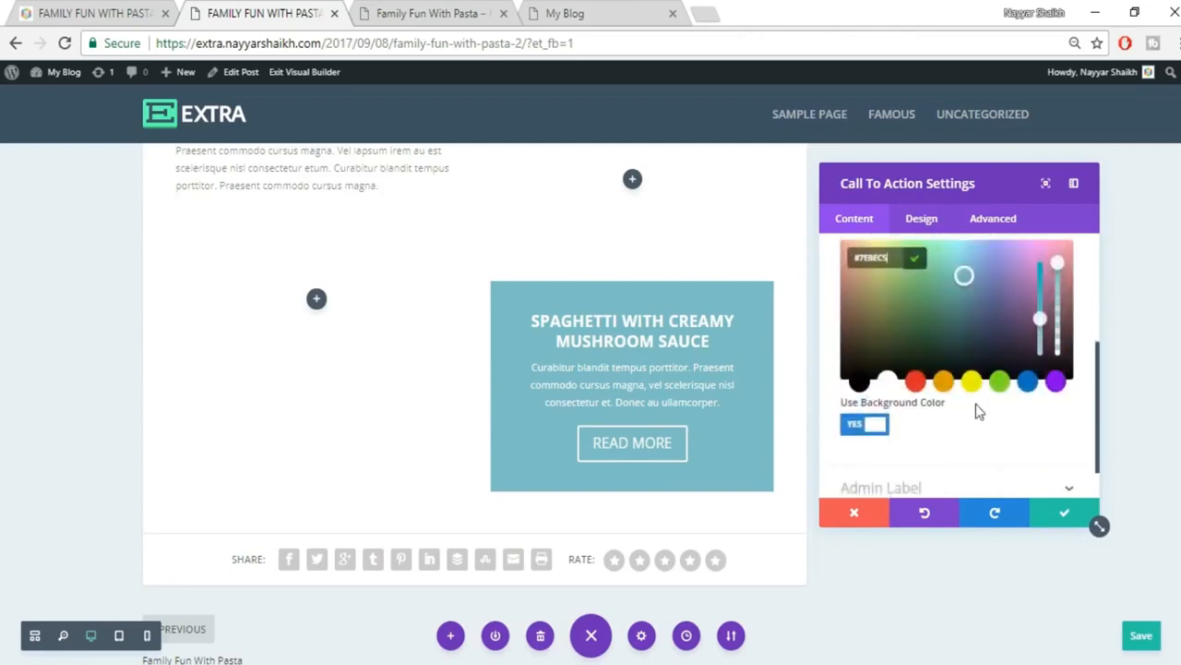
{"action": "left_click", "coordinate": [861, 423]}
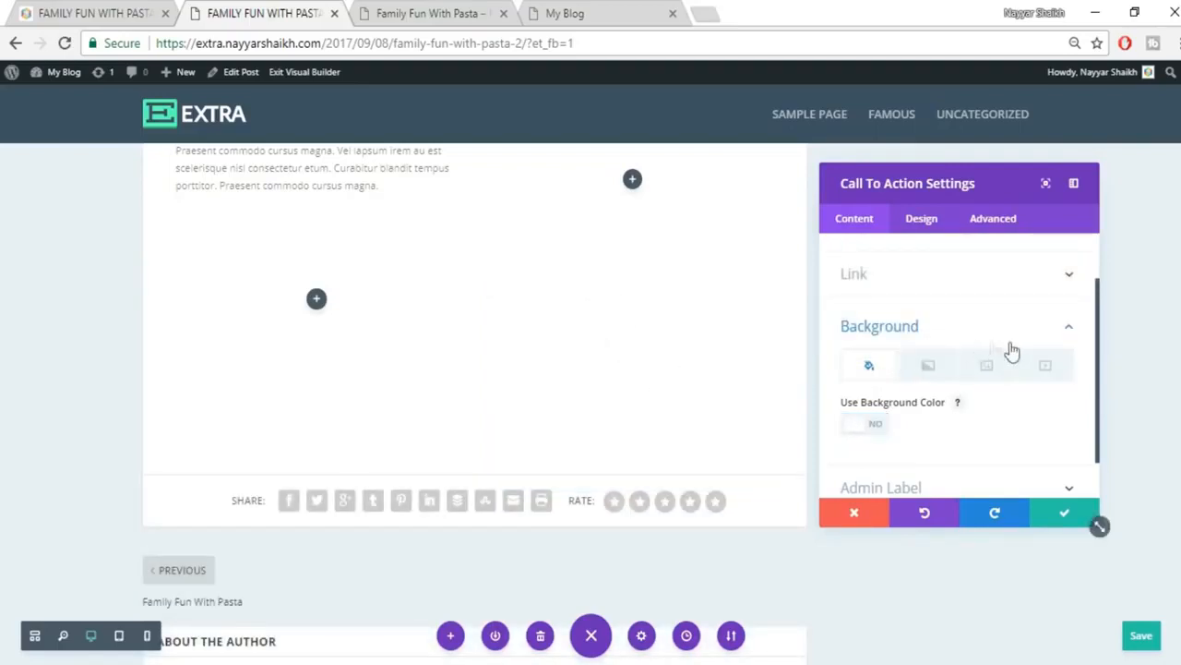
{"action": "left_click", "coordinate": [922, 221]}
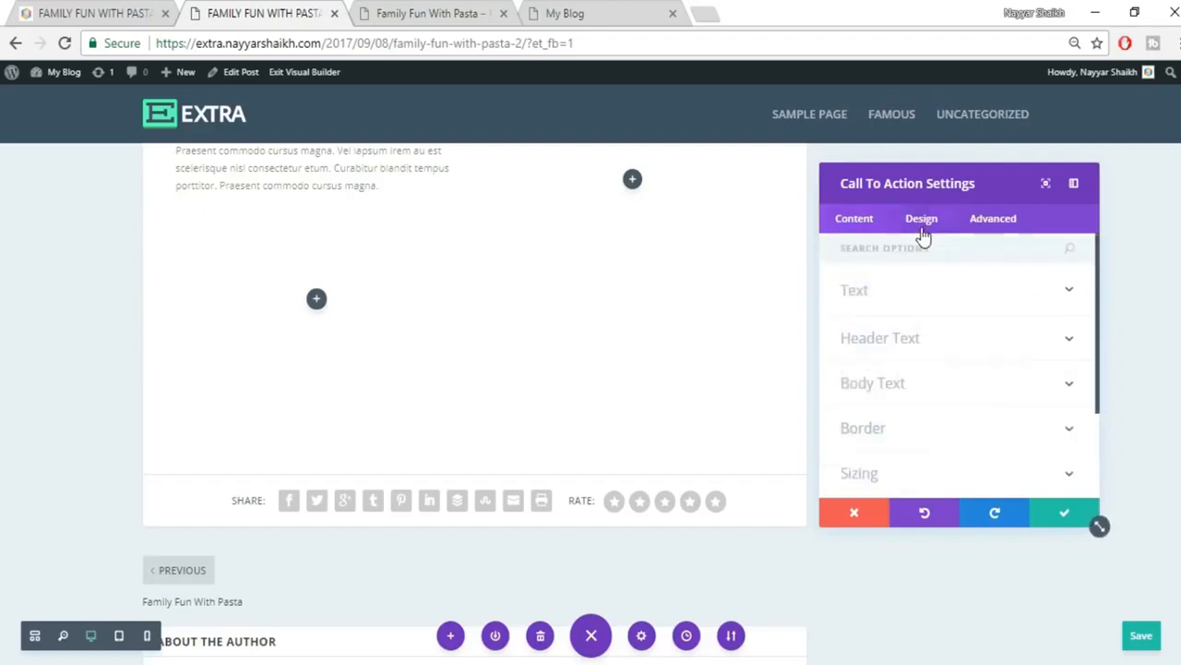
{"action": "scroll", "coordinate": [1002, 356], "scroll_direction": "down", "scroll_amount": 3}
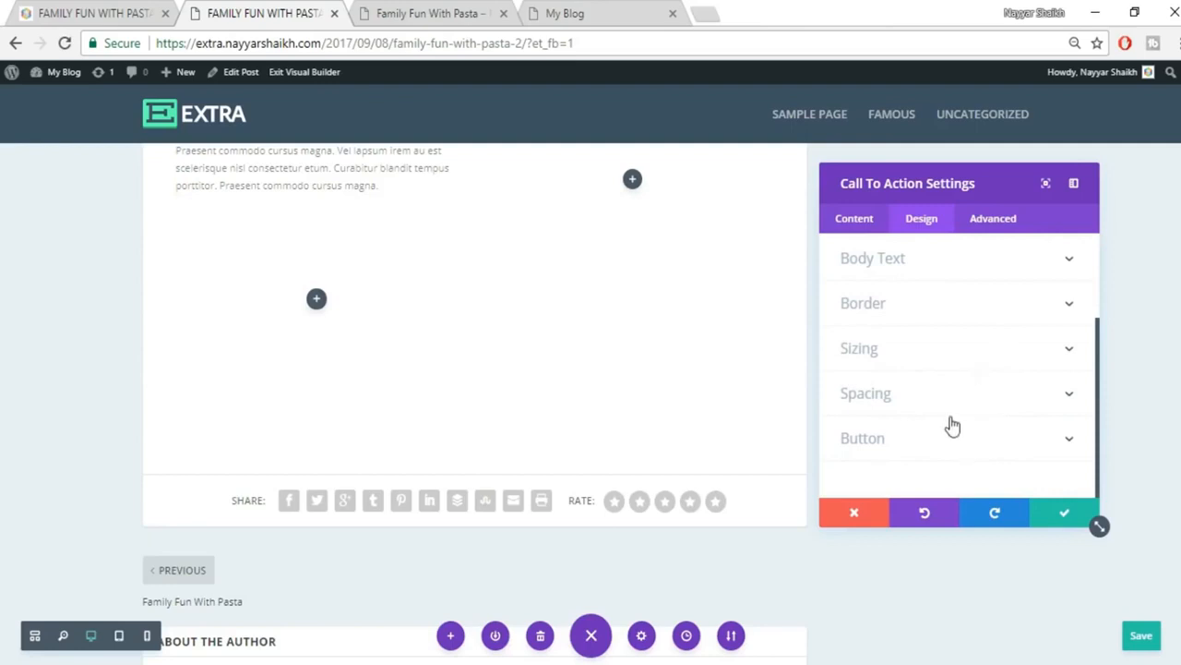
{"action": "scroll", "coordinate": [950, 426], "scroll_direction": "up", "scroll_amount": 3}
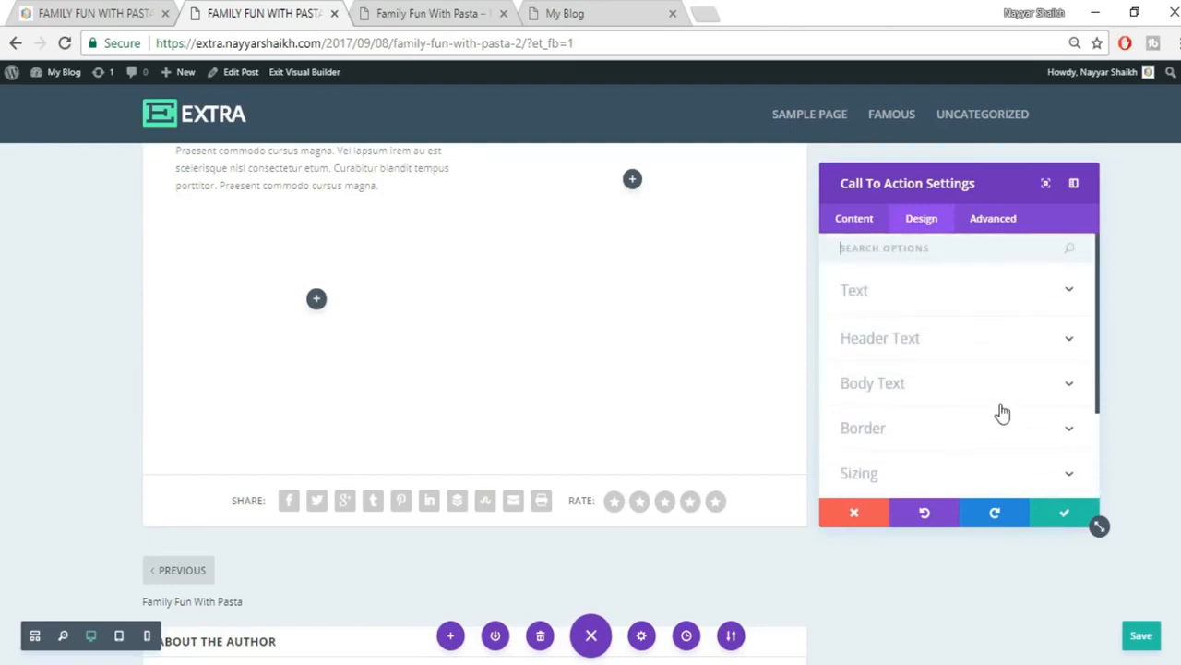
{"action": "scroll", "coordinate": [997, 411], "scroll_direction": "down", "scroll_amount": 3}
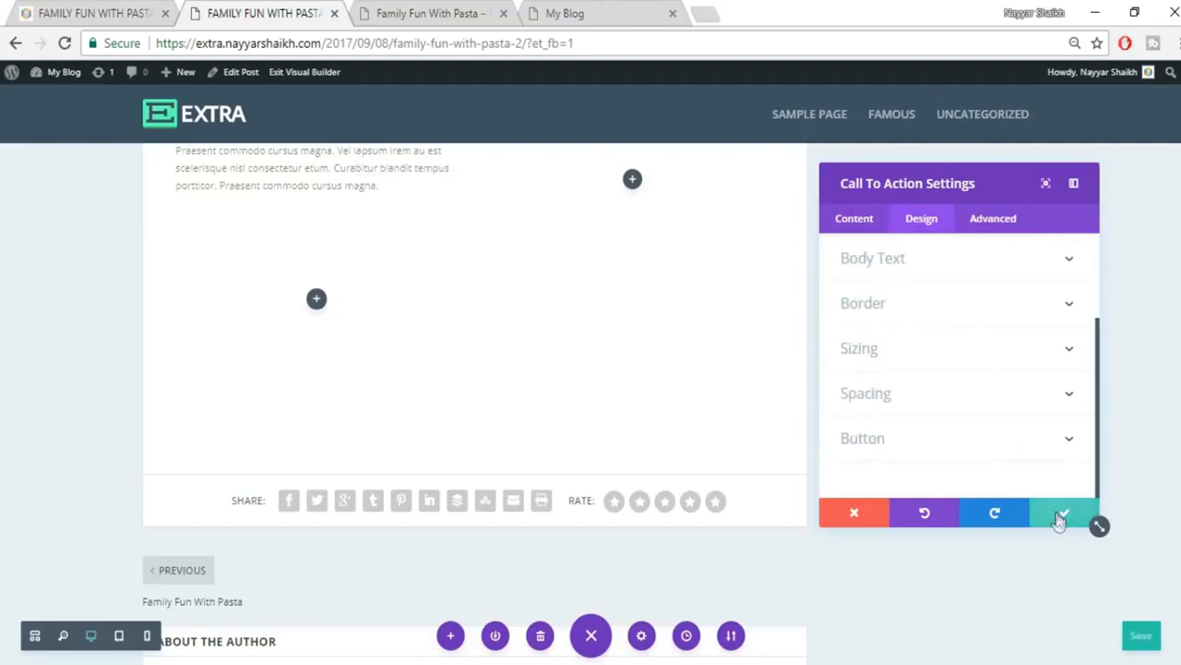
{"action": "left_click", "coordinate": [1062, 515]}
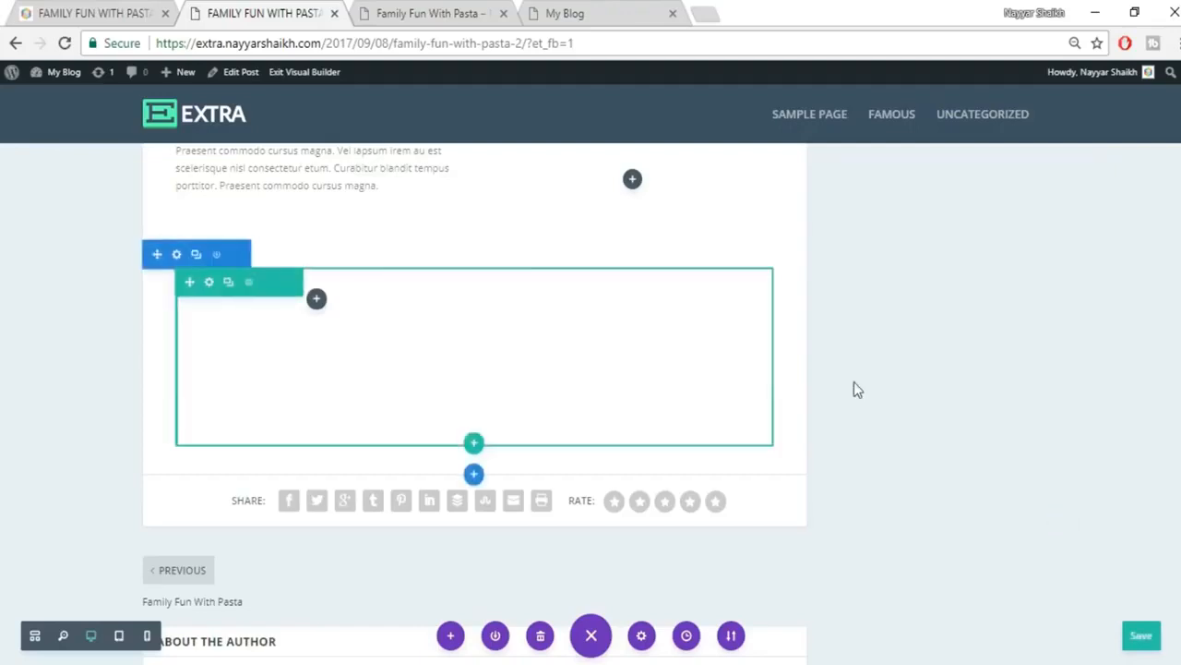
Step: Give the Spaghetti row a semi-transparent black background, rgba(0,0,0,0.52), and save the row settings
{"action": "left_click", "coordinate": [211, 283]}
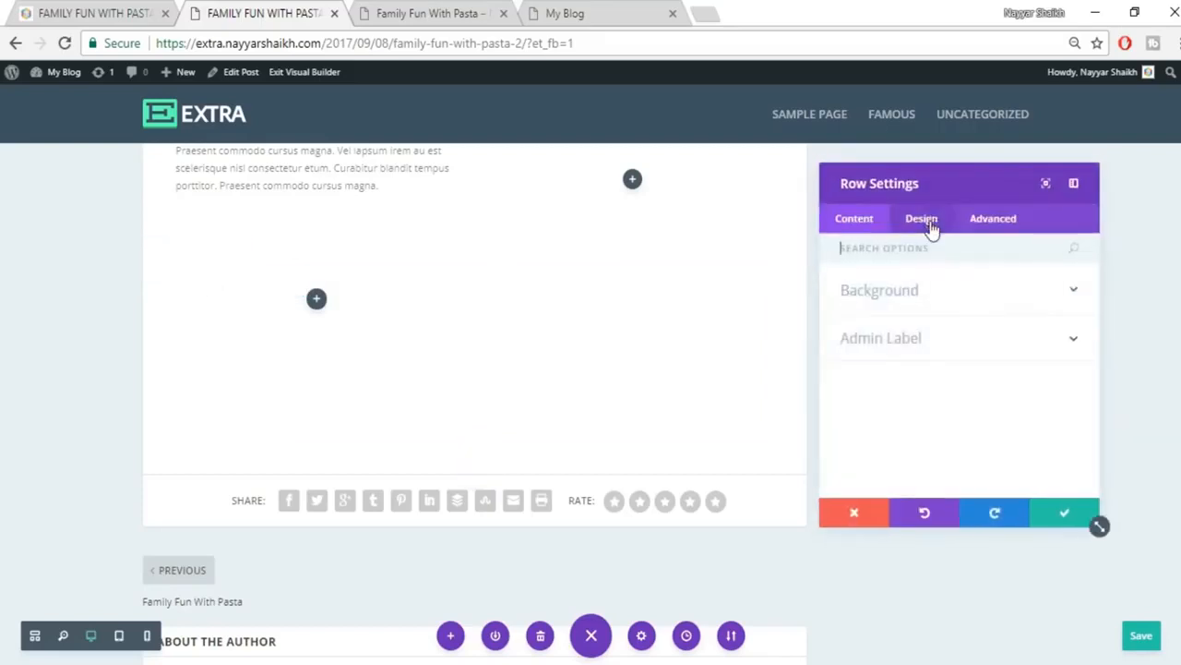
{"action": "left_click", "coordinate": [933, 295]}
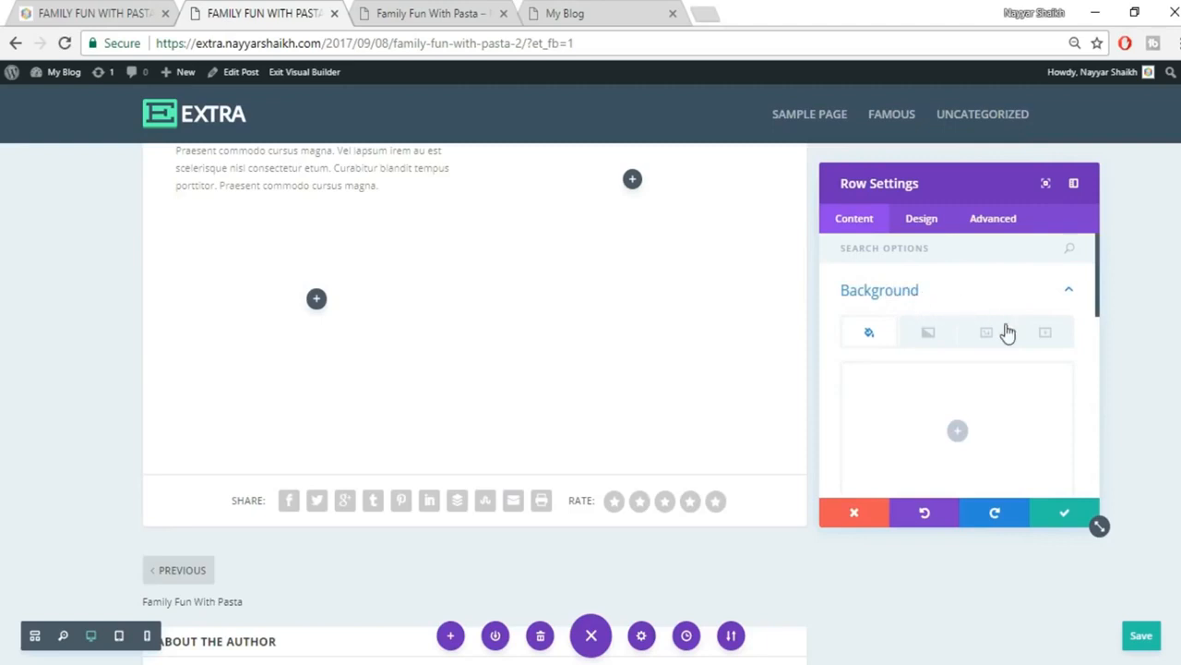
{"action": "scroll", "coordinate": [1004, 333], "scroll_direction": "down", "scroll_amount": 4}
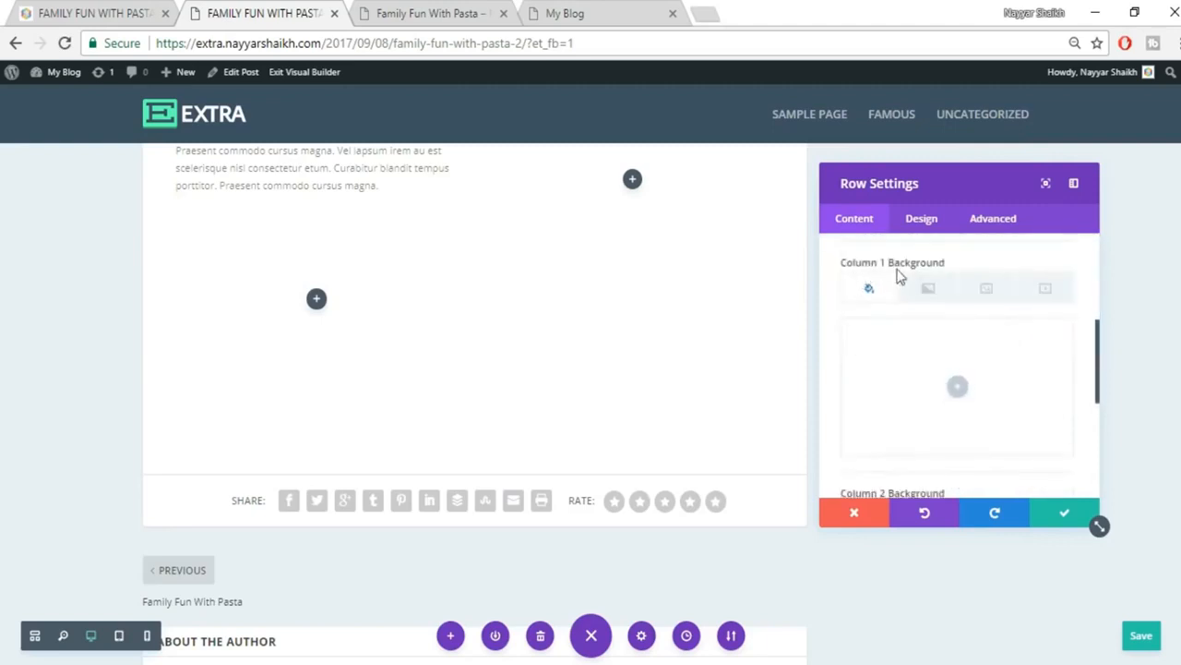
{"action": "scroll", "coordinate": [994, 320], "scroll_direction": "down", "scroll_amount": 2}
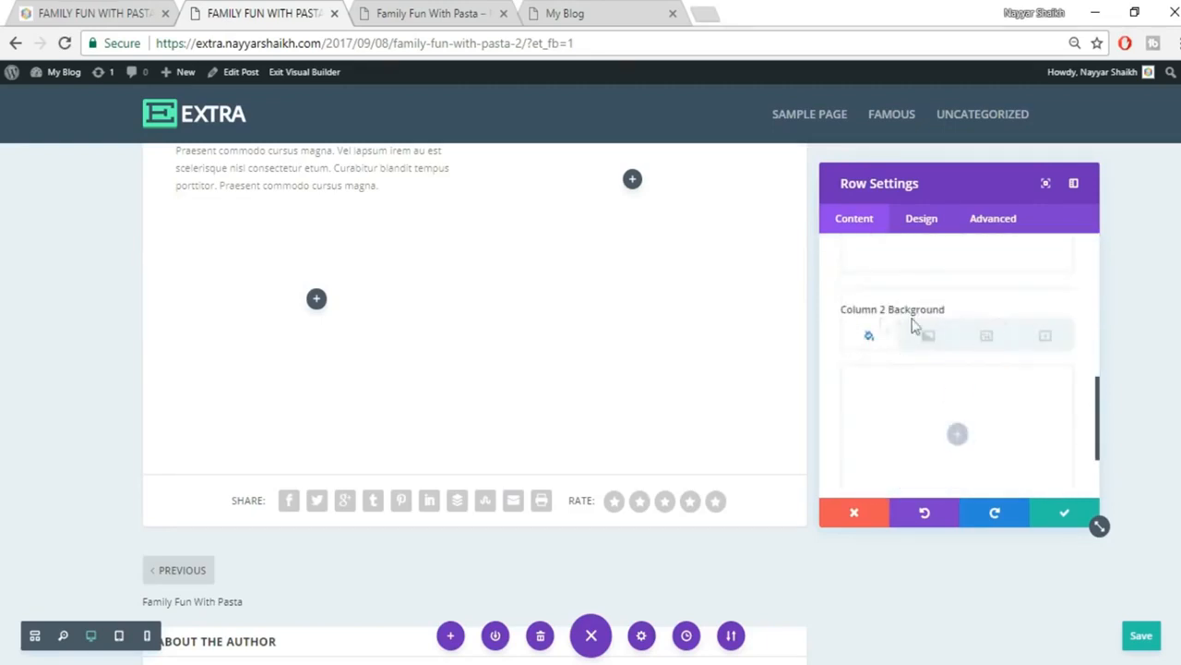
{"action": "scroll", "coordinate": [997, 361], "scroll_direction": "down", "scroll_amount": 1}
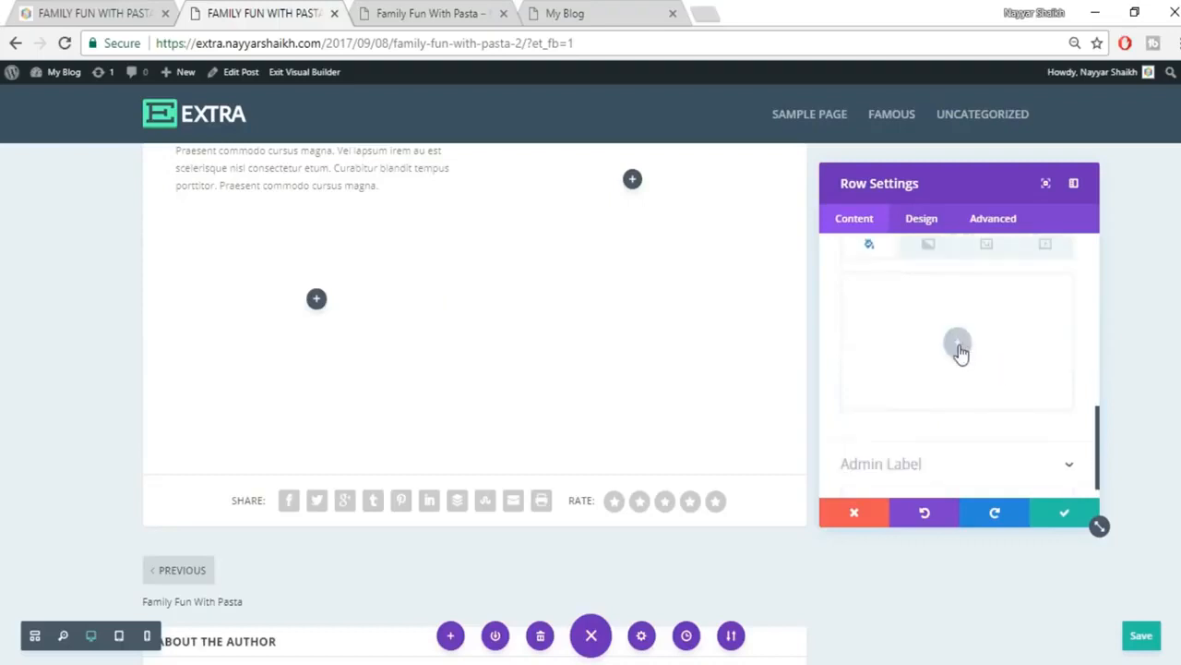
{"action": "left_click", "coordinate": [958, 347]}
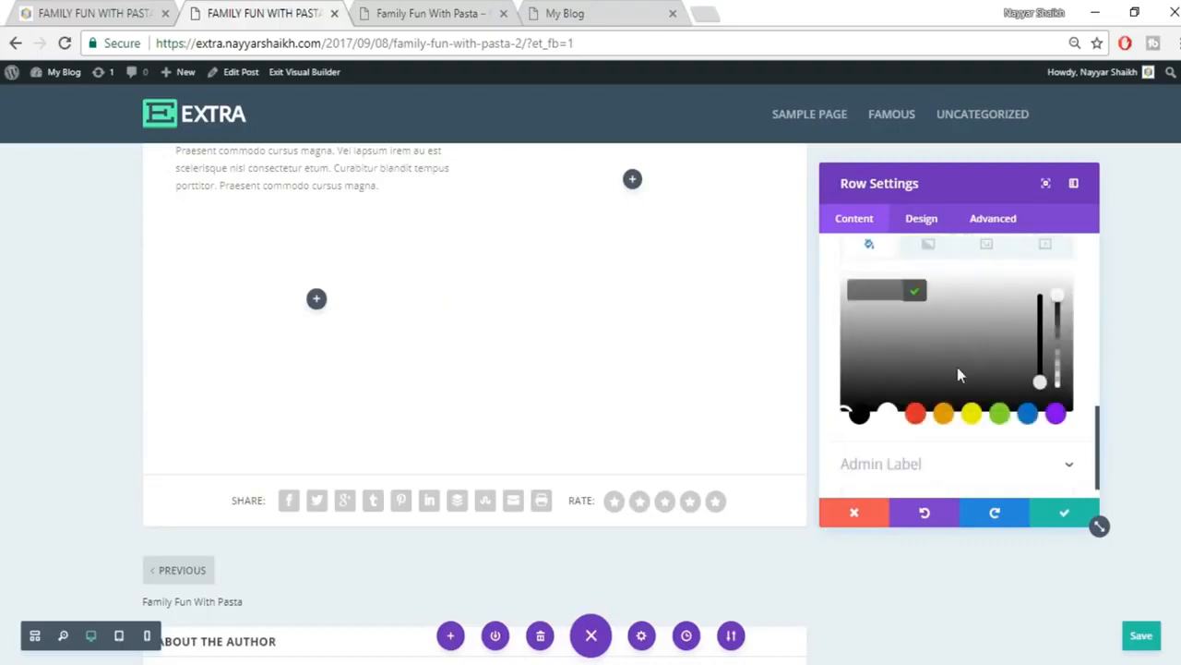
{"action": "left_click", "coordinate": [876, 386]}
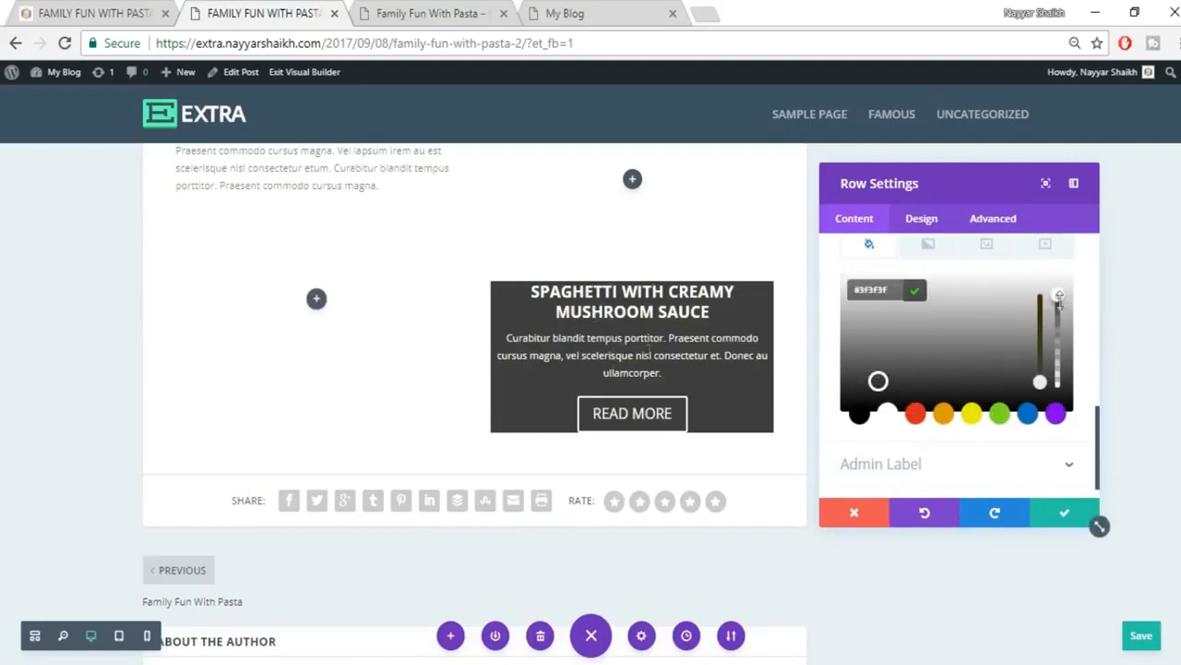
{"action": "left_click_drag", "start_coordinate": [1058, 319], "coordinate": [1060, 360]}
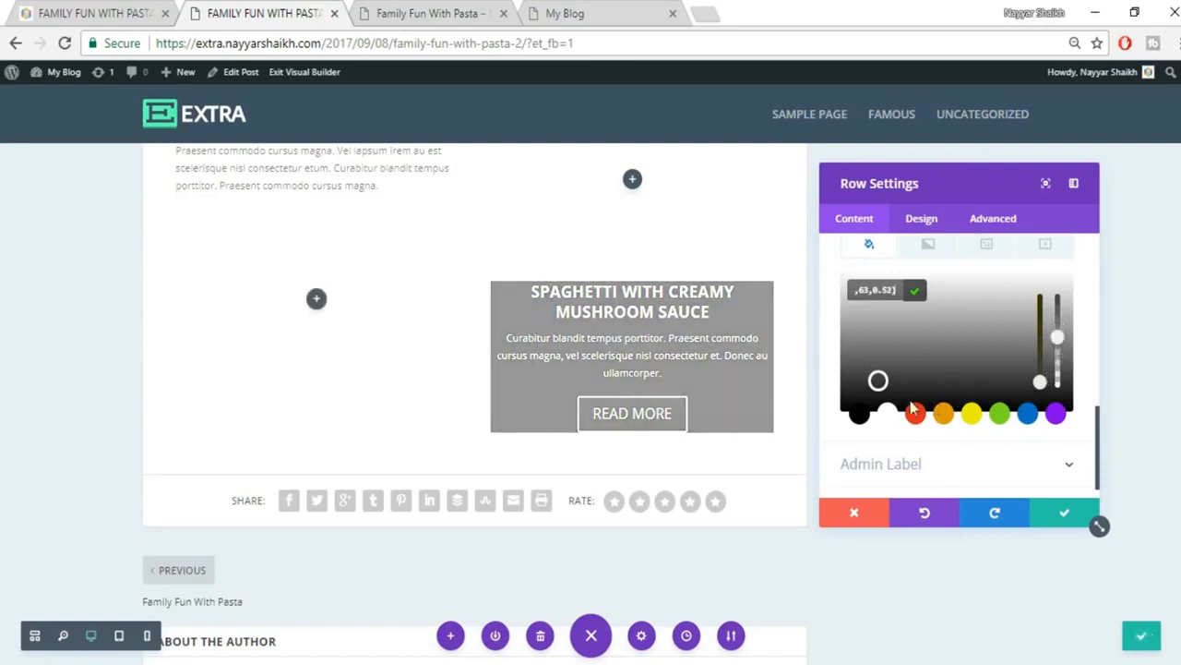
{"action": "left_click", "coordinate": [857, 414]}
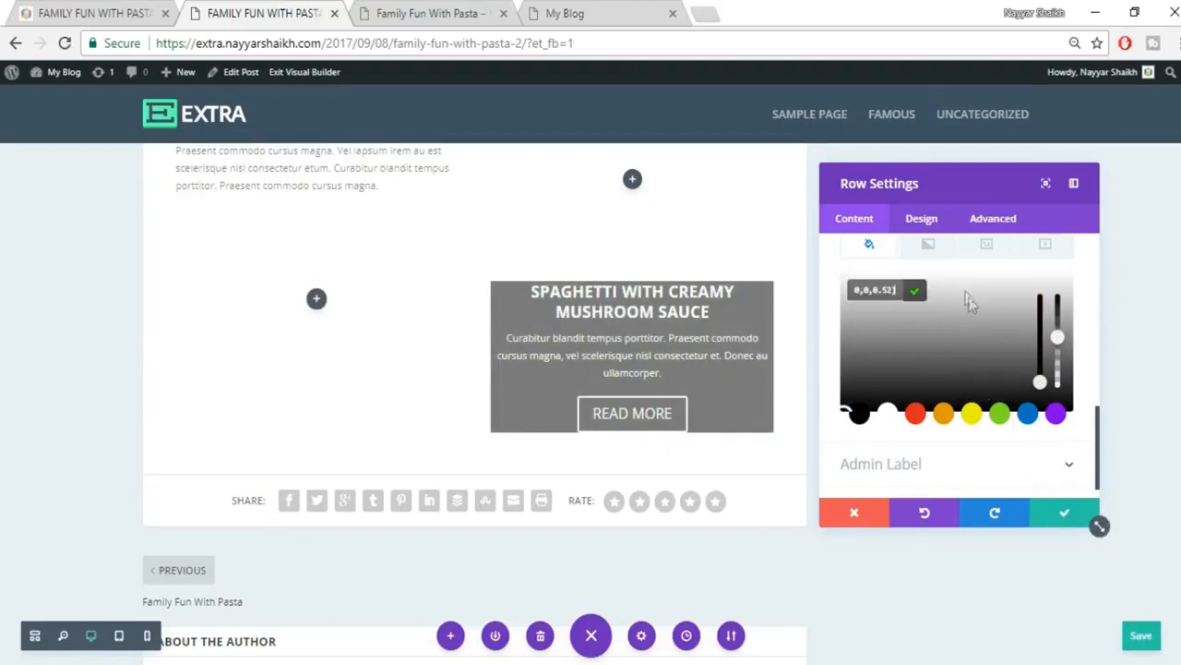
{"action": "left_click", "coordinate": [921, 222]}
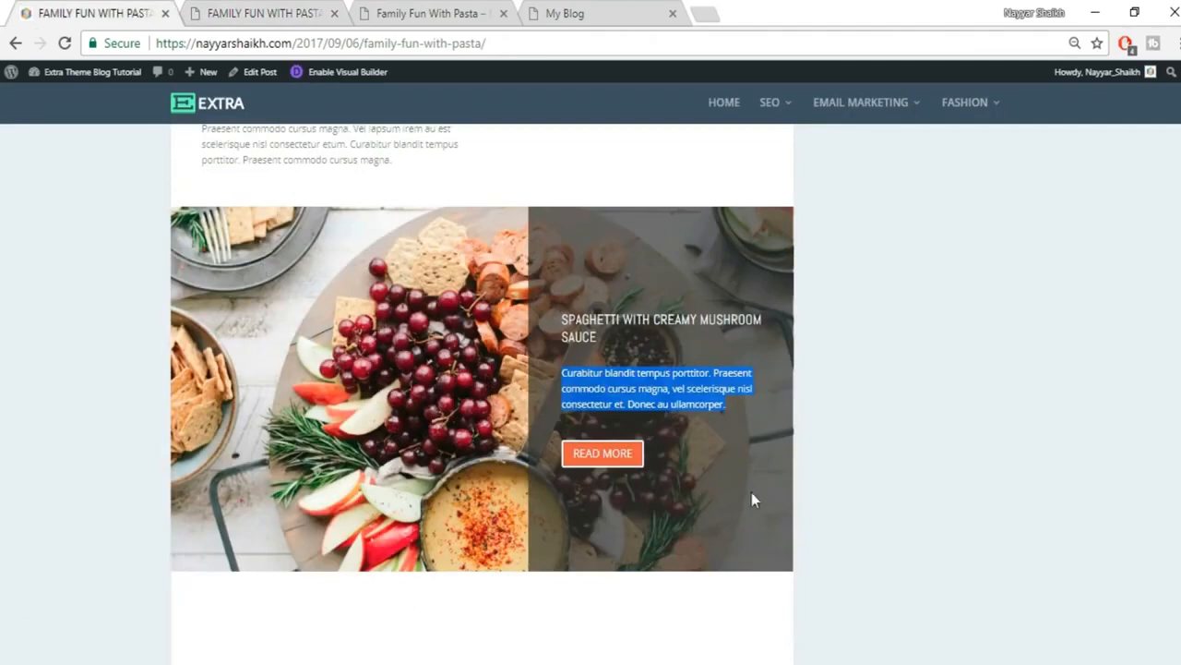
{"action": "left_click", "coordinate": [236, 11]}
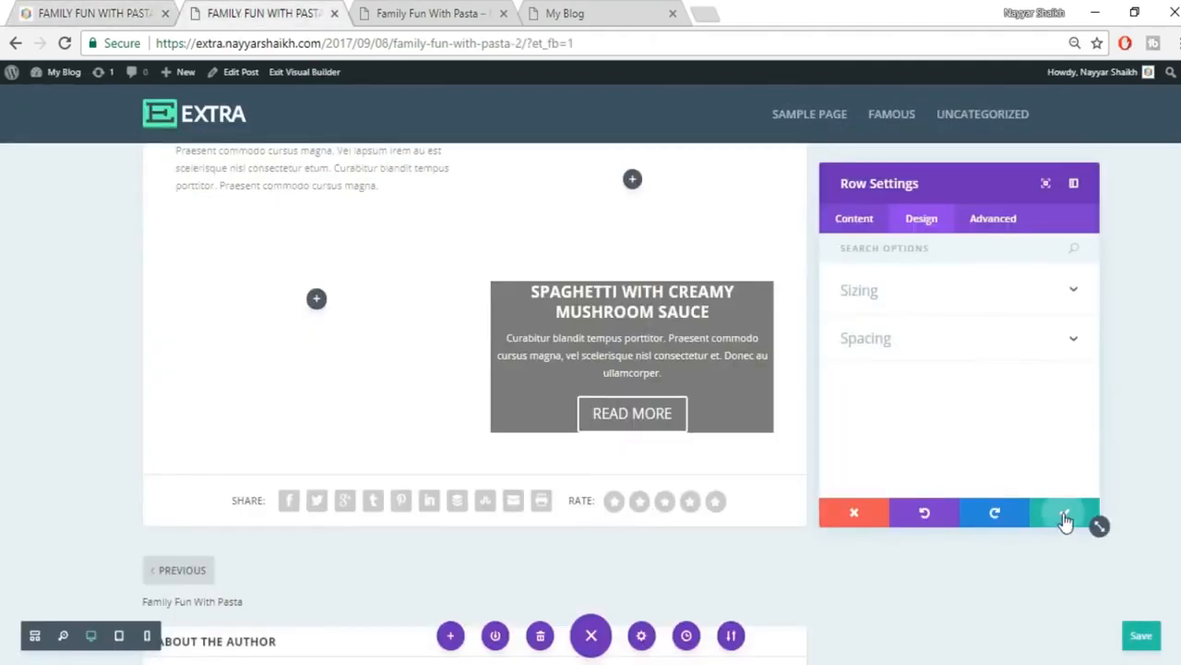
{"action": "left_click", "coordinate": [1066, 519]}
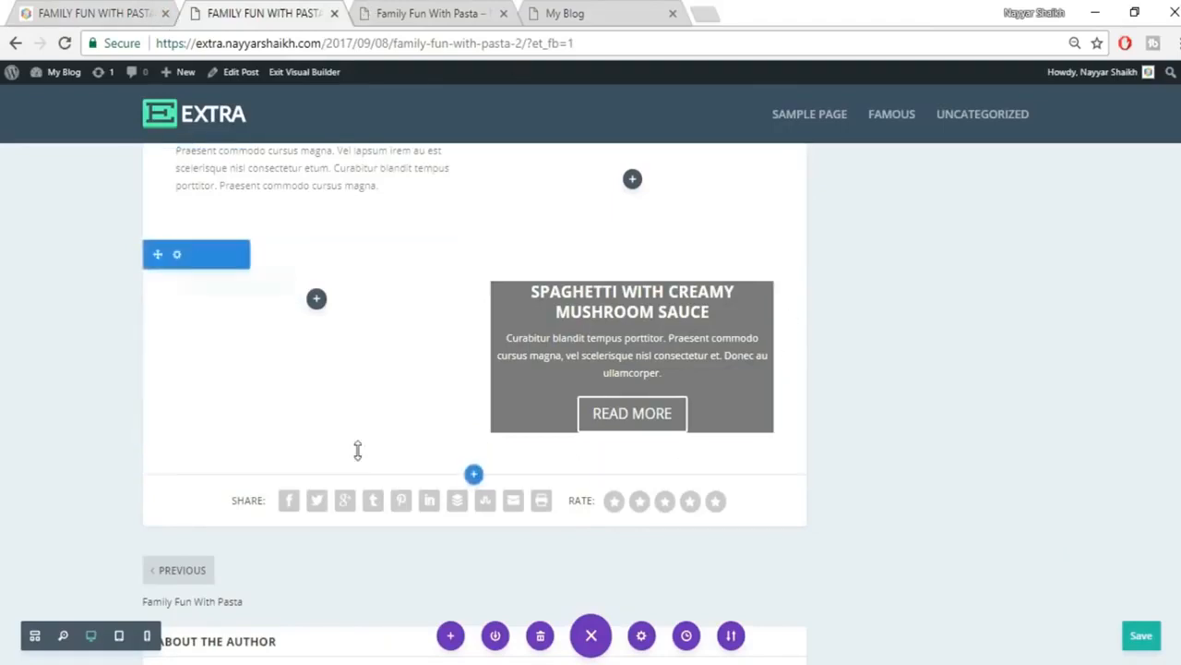
Step: Switch the section's background to Image and open the Choose a Background Image upload area
{"action": "left_click", "coordinate": [176, 254]}
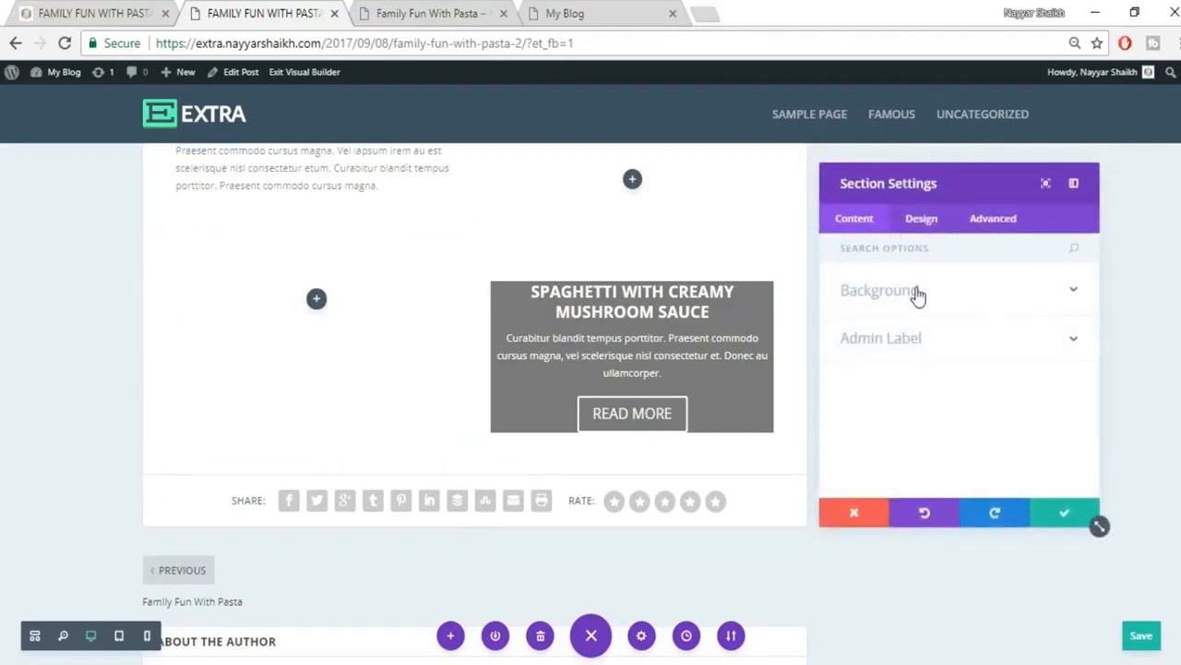
{"action": "left_click", "coordinate": [845, 293]}
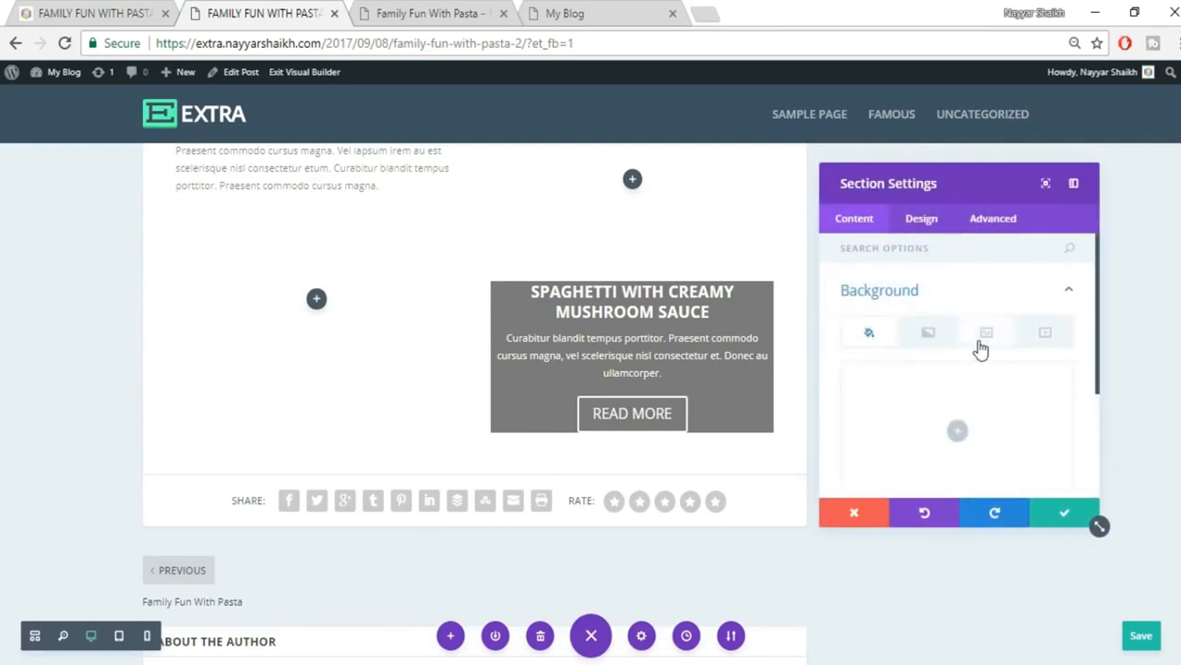
{"action": "left_click", "coordinate": [994, 344]}
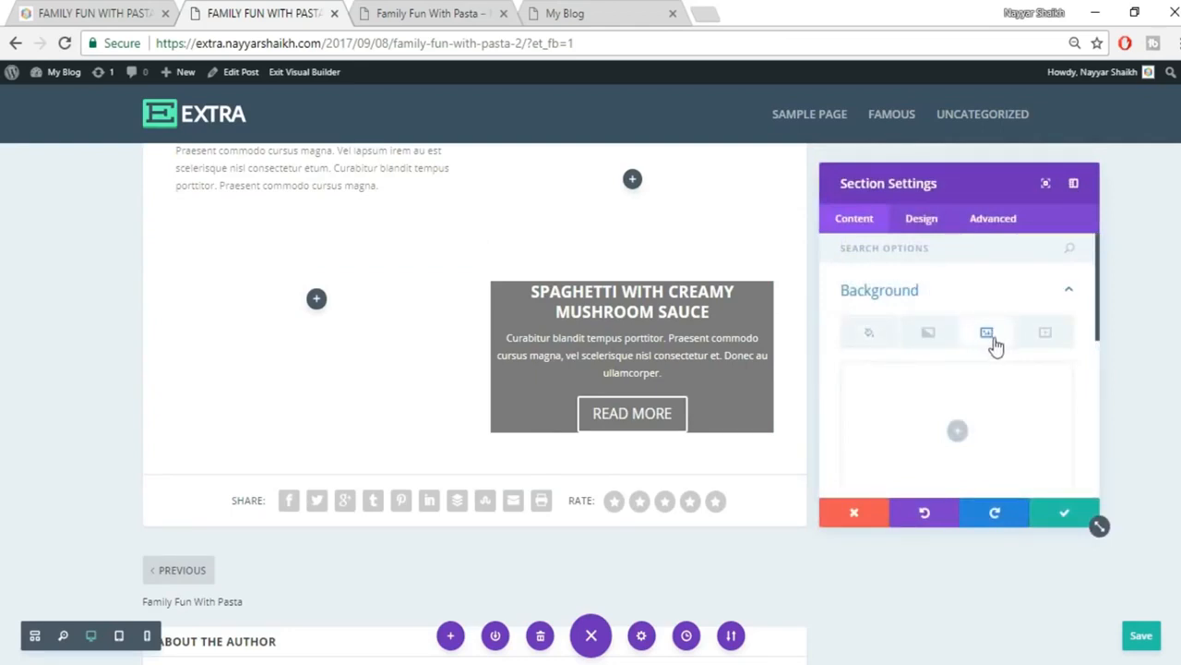
{"action": "scroll", "coordinate": [960, 430], "scroll_direction": "down", "scroll_amount": 1}
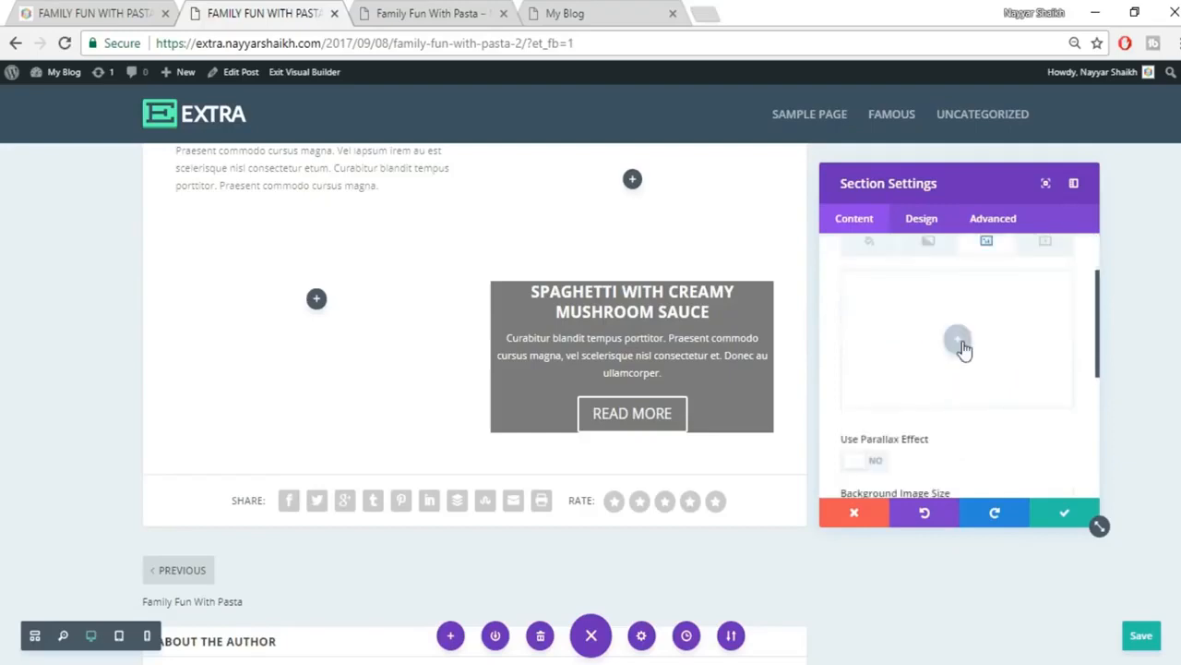
{"action": "left_click", "coordinate": [963, 341]}
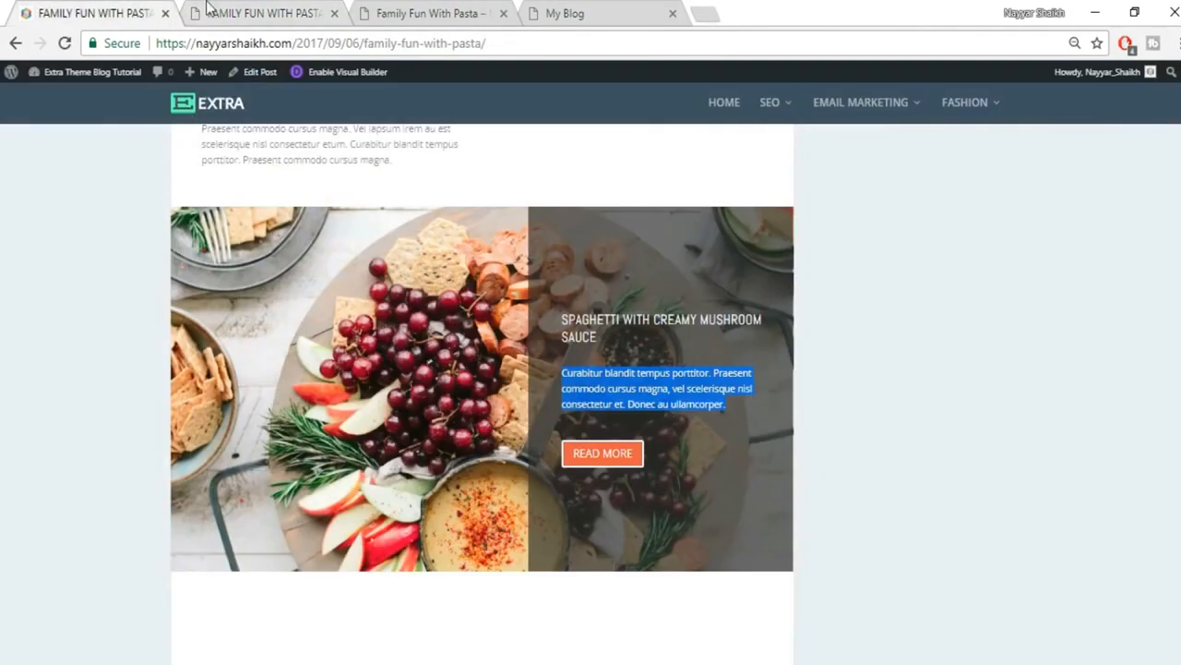
{"action": "left_click", "coordinate": [207, 11]}
{"action": "left_click", "coordinate": [205, 137]}
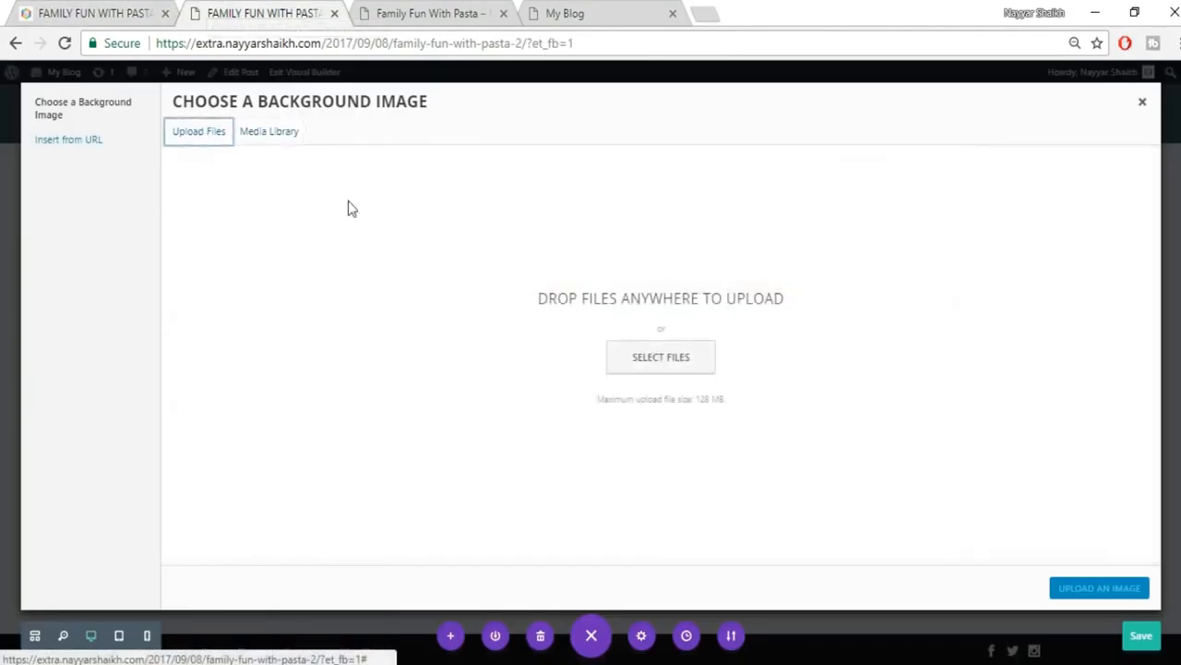
Step: Upload the 011 sailboat photo from the computer and set it as the section background
{"action": "left_click", "coordinate": [694, 366]}
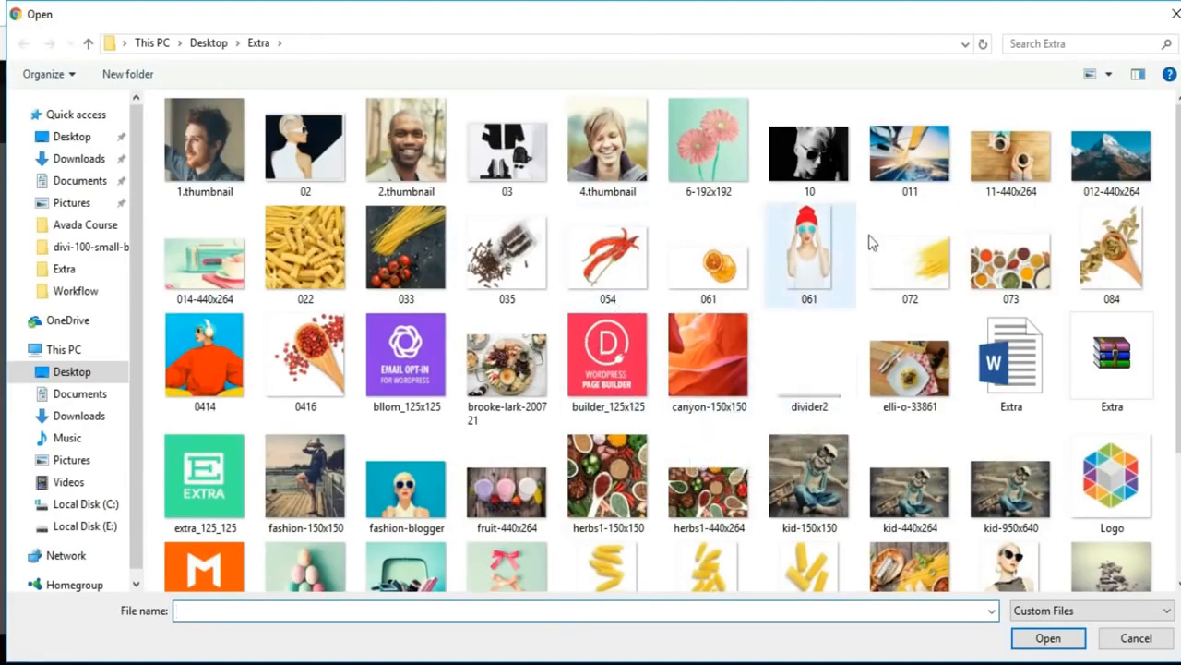
{"action": "scroll", "coordinate": [1133, 310], "scroll_direction": "down", "scroll_amount": 2}
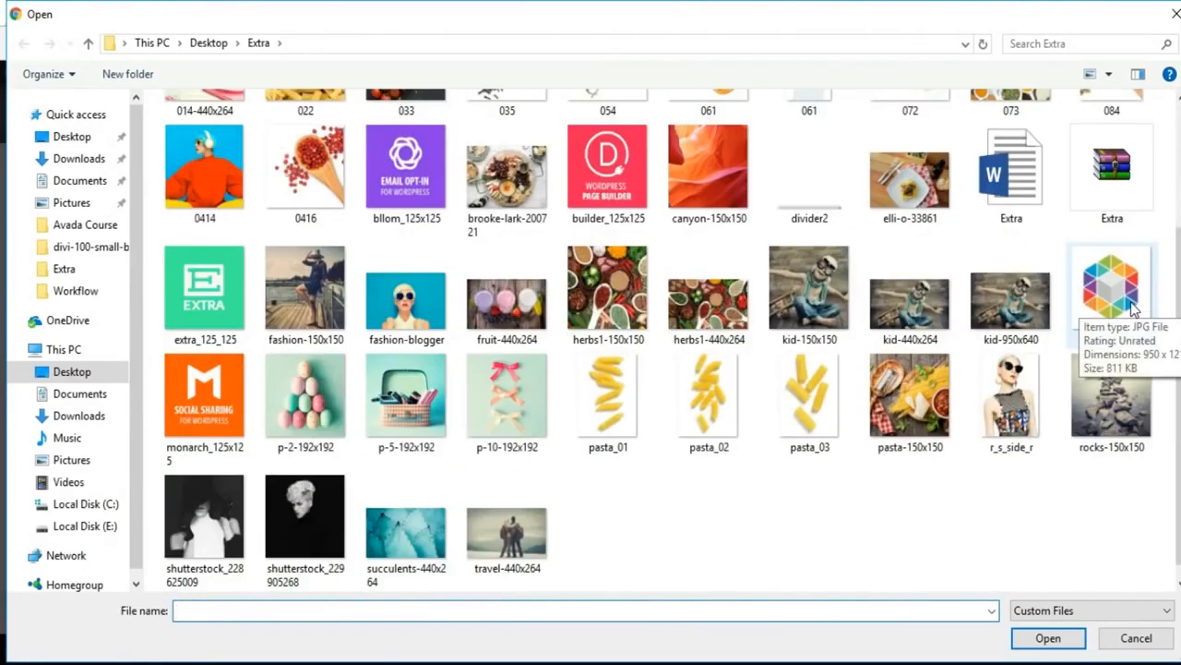
{"action": "scroll", "coordinate": [1133, 309], "scroll_direction": "up", "scroll_amount": 2}
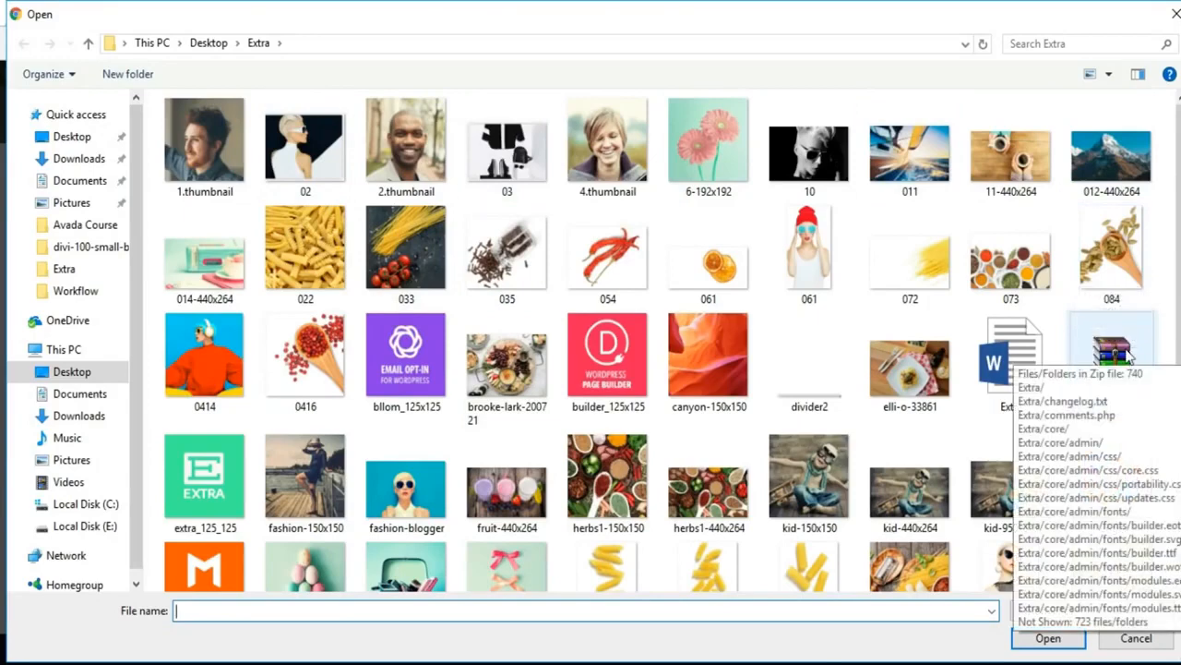
{"action": "scroll", "coordinate": [274, 343], "scroll_direction": "down", "scroll_amount": 2}
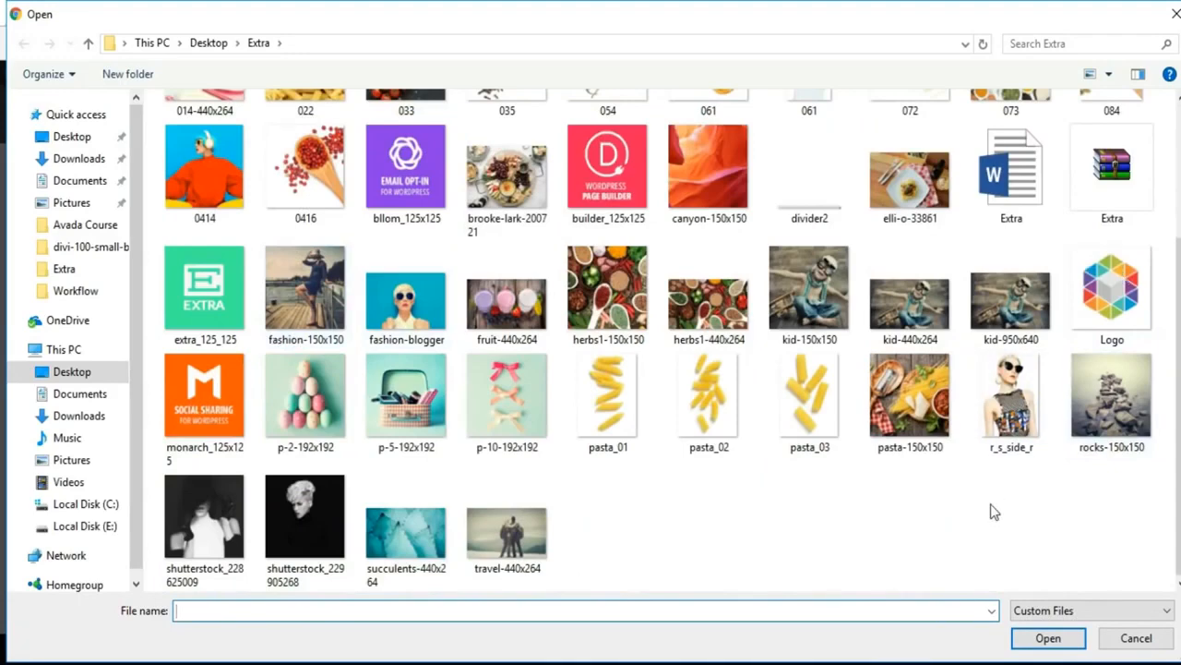
{"action": "scroll", "coordinate": [994, 511], "scroll_direction": "up", "scroll_amount": 2}
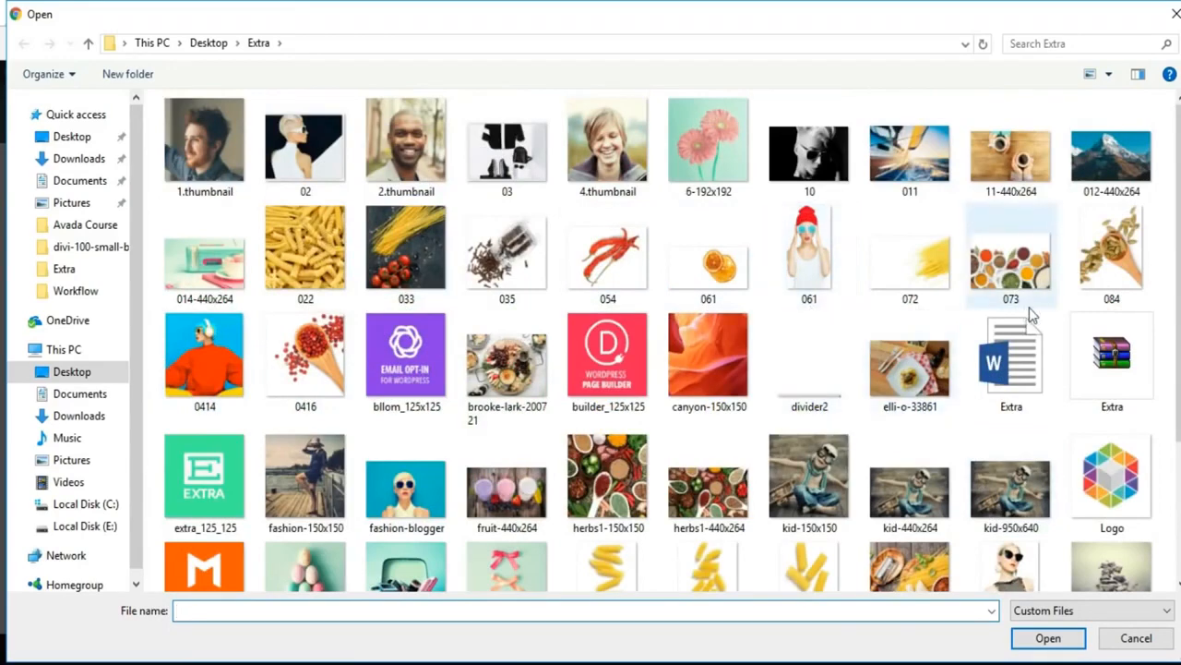
{"action": "scroll", "coordinate": [1032, 314], "scroll_direction": "down", "scroll_amount": 2}
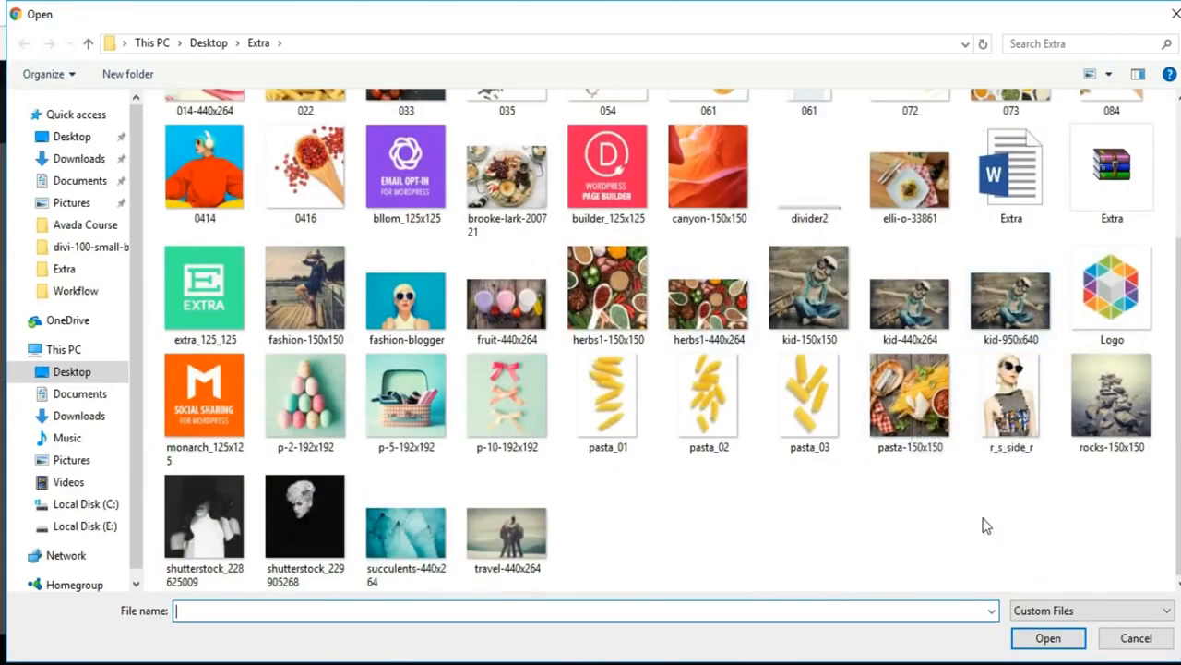
{"action": "scroll", "coordinate": [986, 525], "scroll_direction": "up", "scroll_amount": 2}
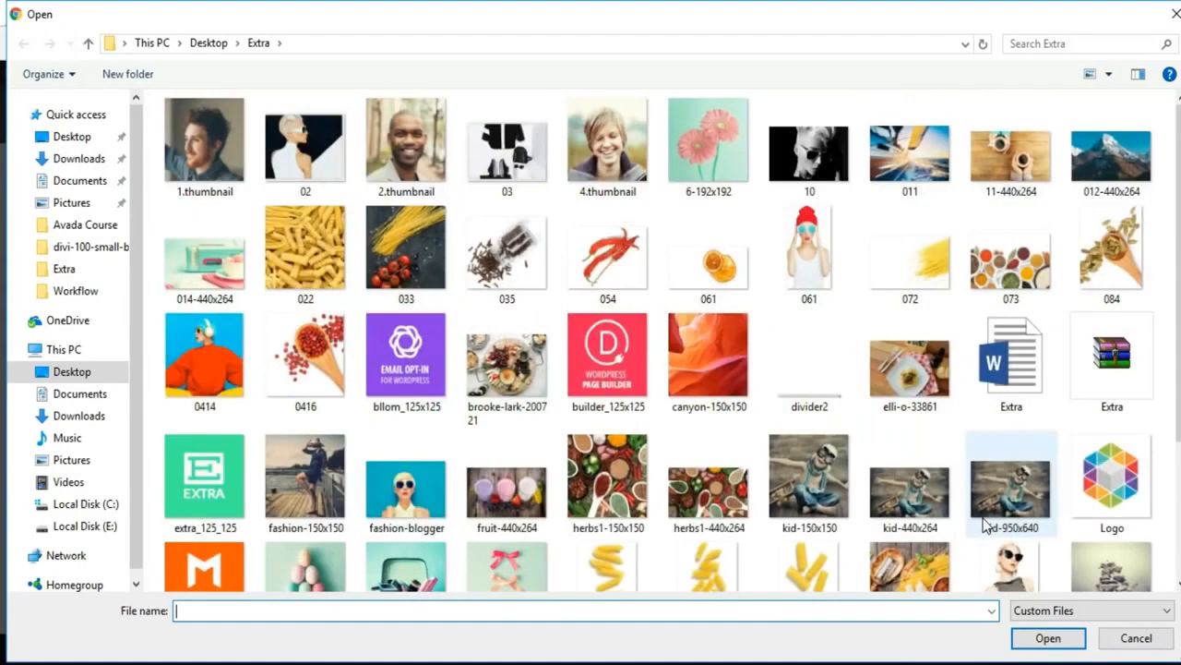
{"action": "left_click", "coordinate": [947, 184]}
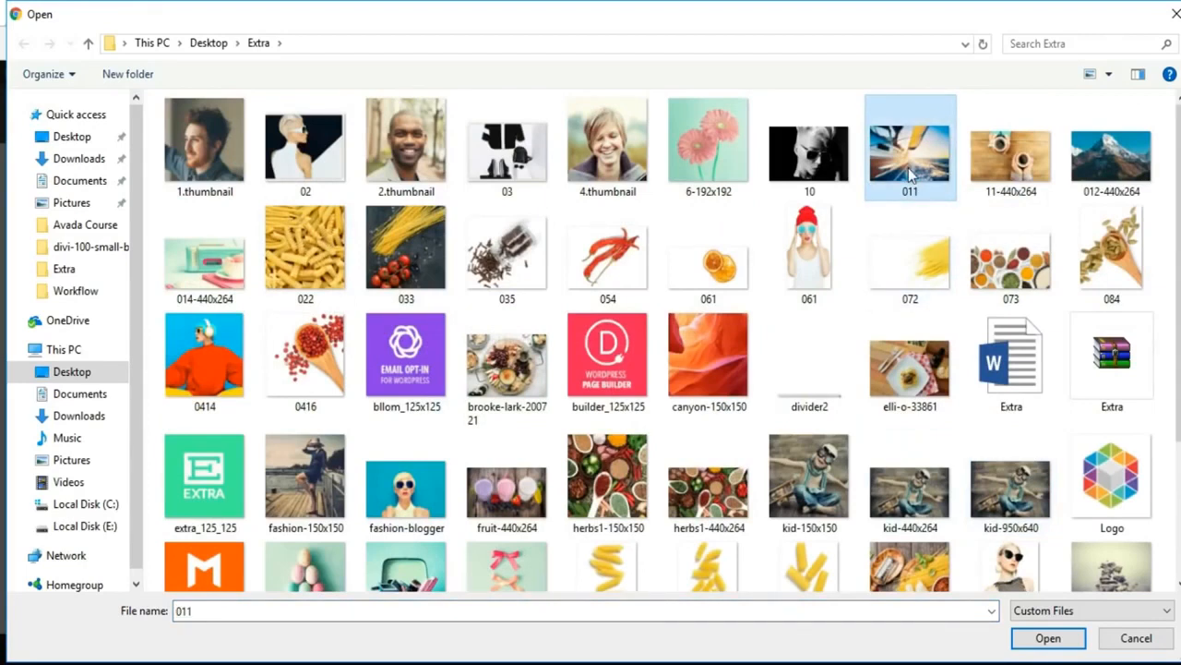
{"action": "left_click", "coordinate": [1047, 637]}
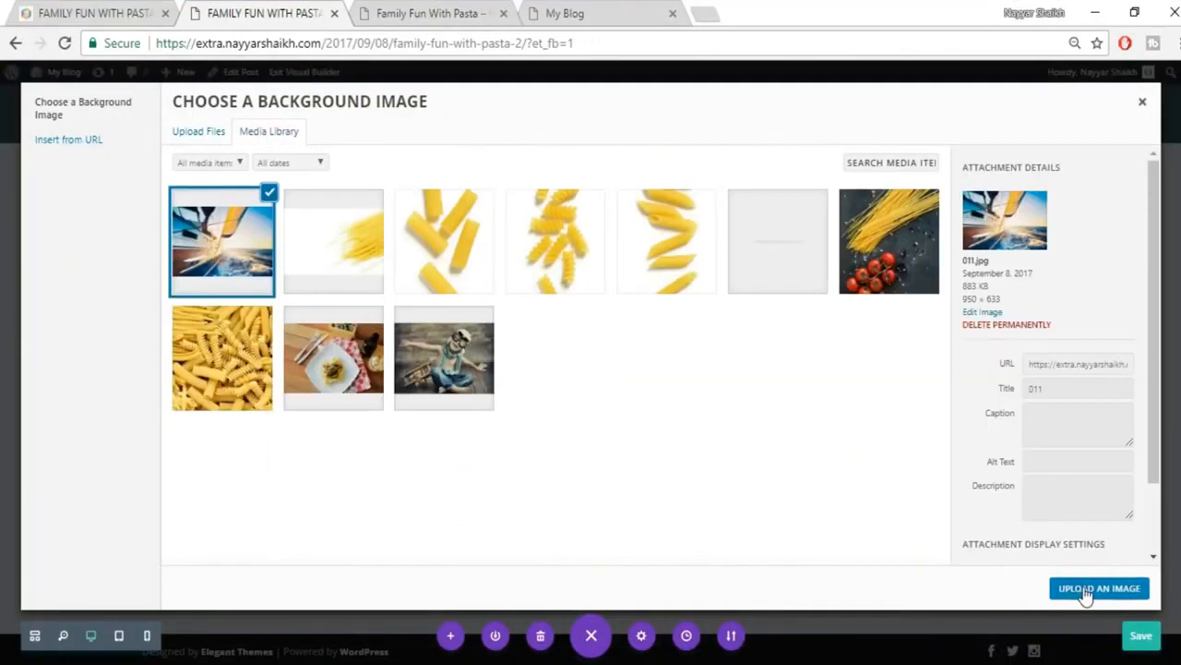
{"action": "left_click", "coordinate": [1084, 589]}
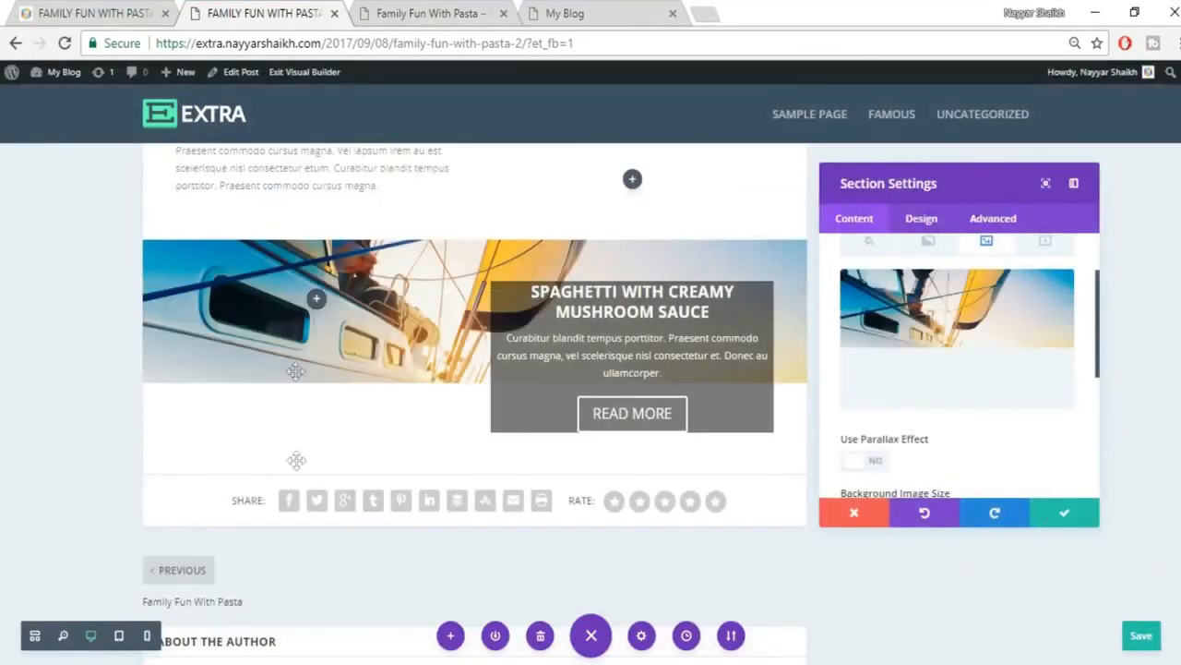
Step: Save the section, shrink its top and bottom padding, save the page, and reopen the call-to-action settings
{"action": "left_click", "coordinate": [1062, 514]}
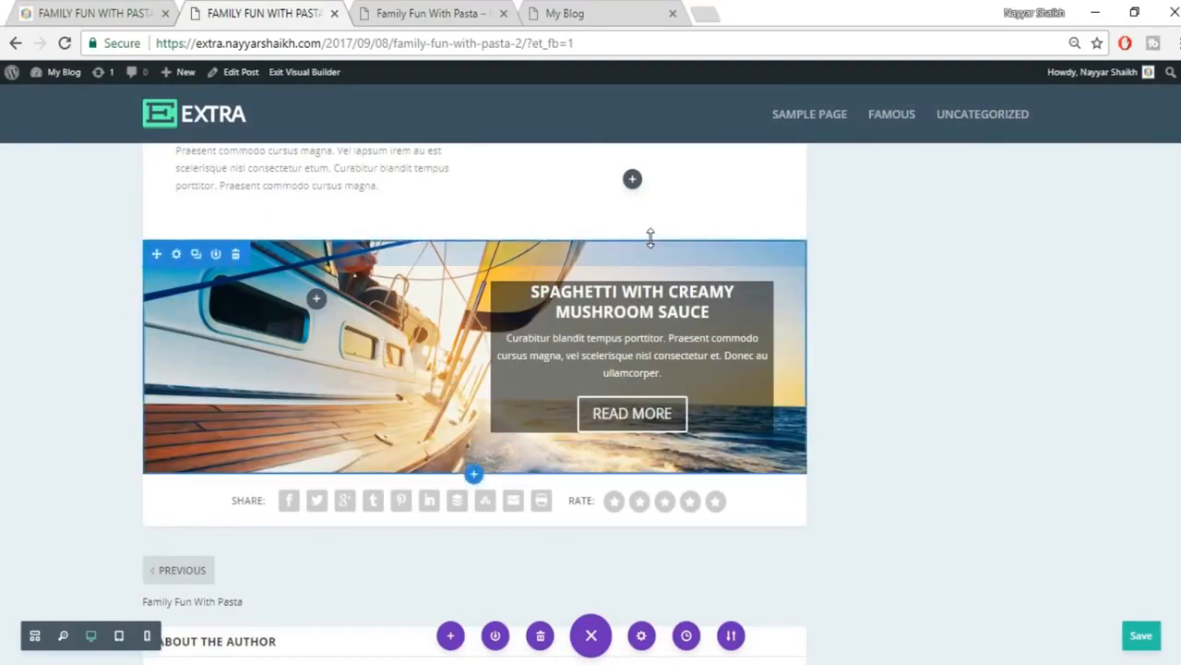
{"action": "left_click_drag", "start_coordinate": [648, 215], "coordinate": [643, 155]}
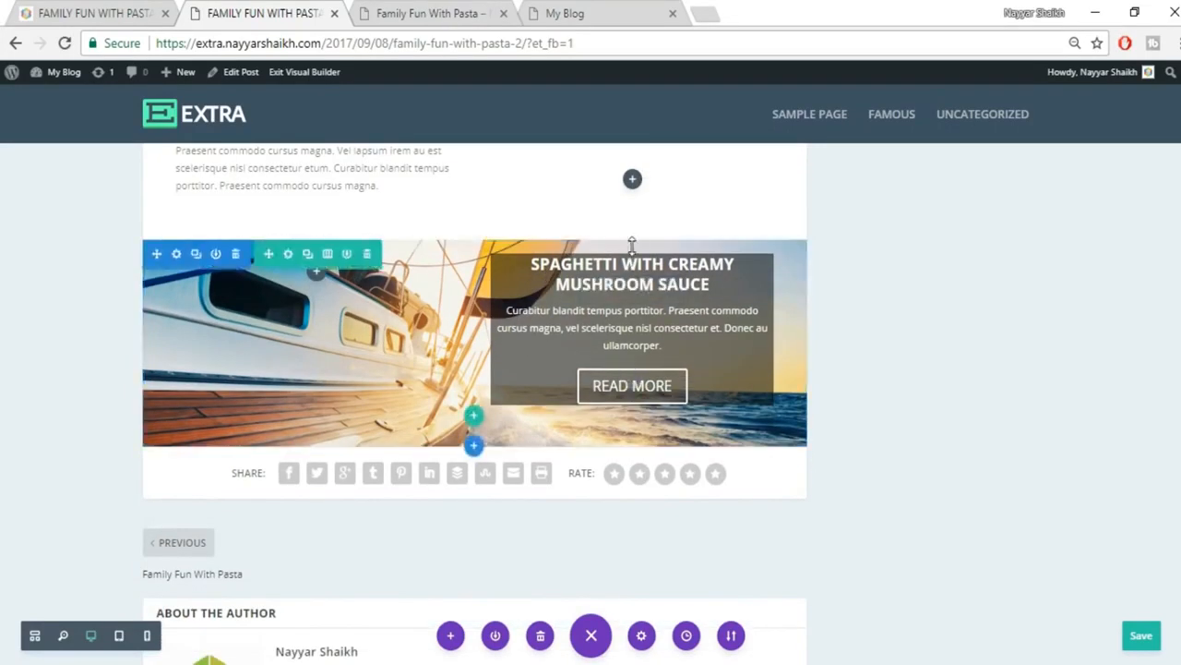
{"action": "key", "text": "ctrl+s"}
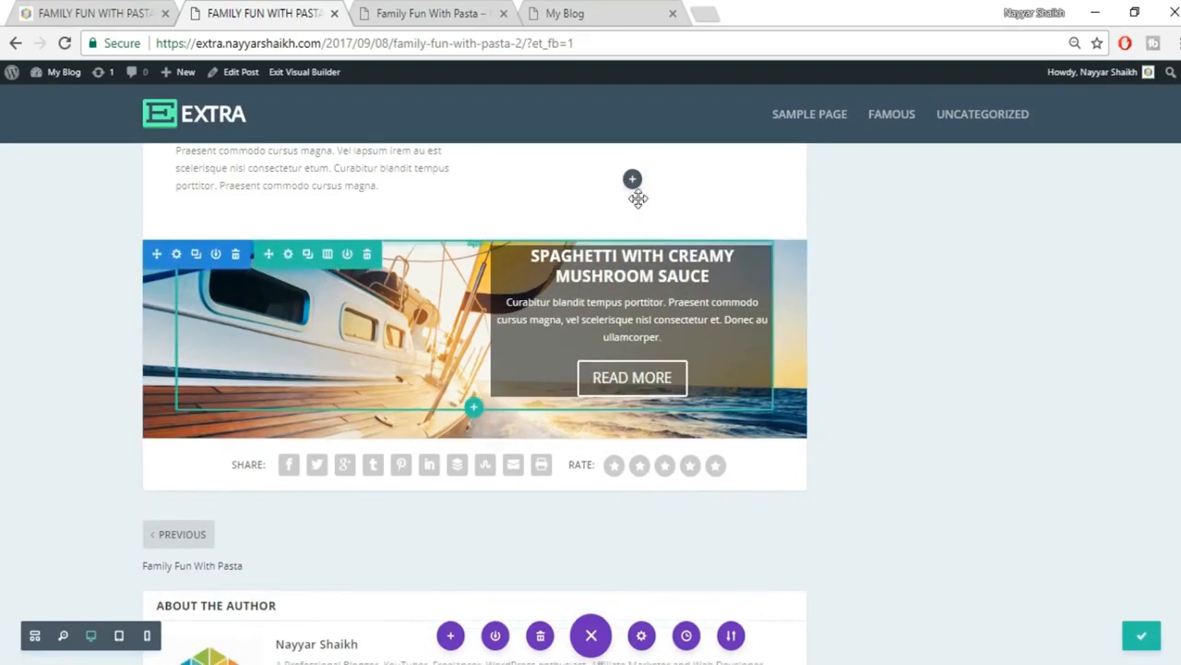
{"action": "left_click_drag", "start_coordinate": [635, 399], "coordinate": [648, 299]}
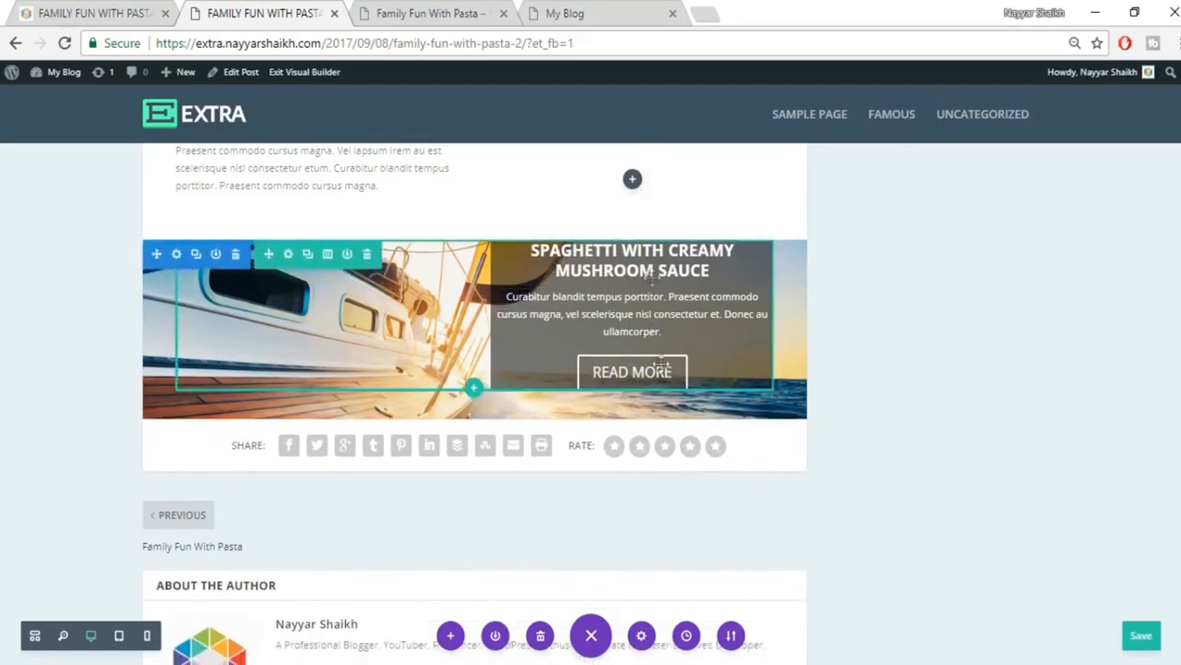
{"action": "left_click_drag", "start_coordinate": [656, 376], "coordinate": [668, 322]}
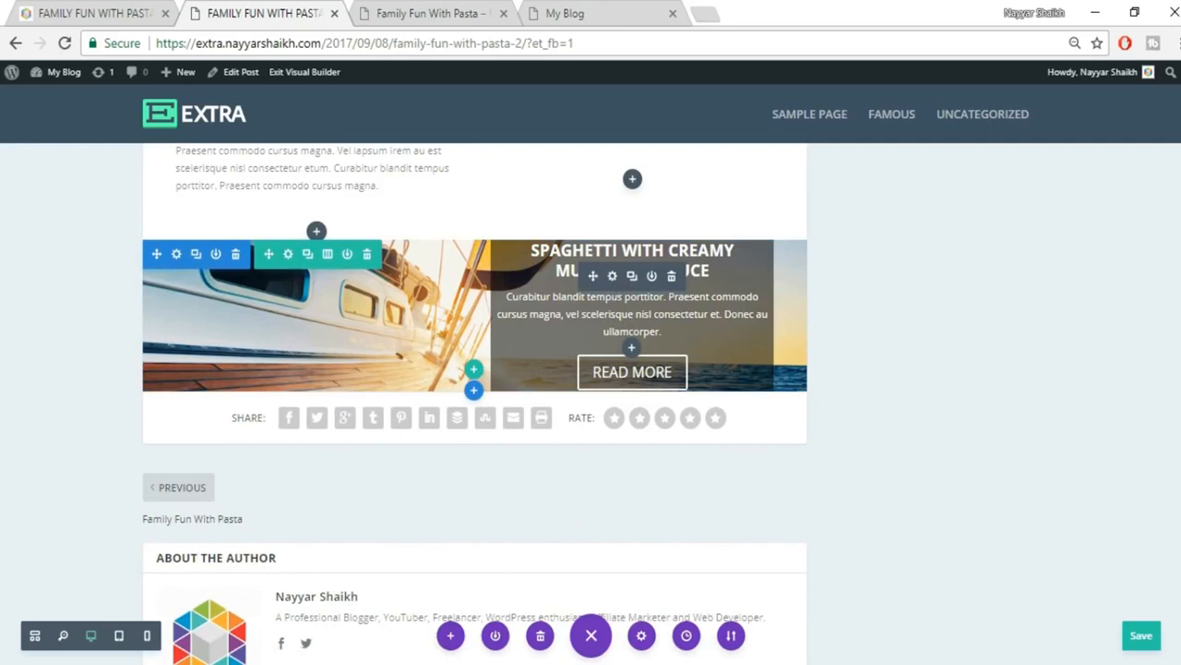
{"action": "left_click", "coordinate": [612, 275]}
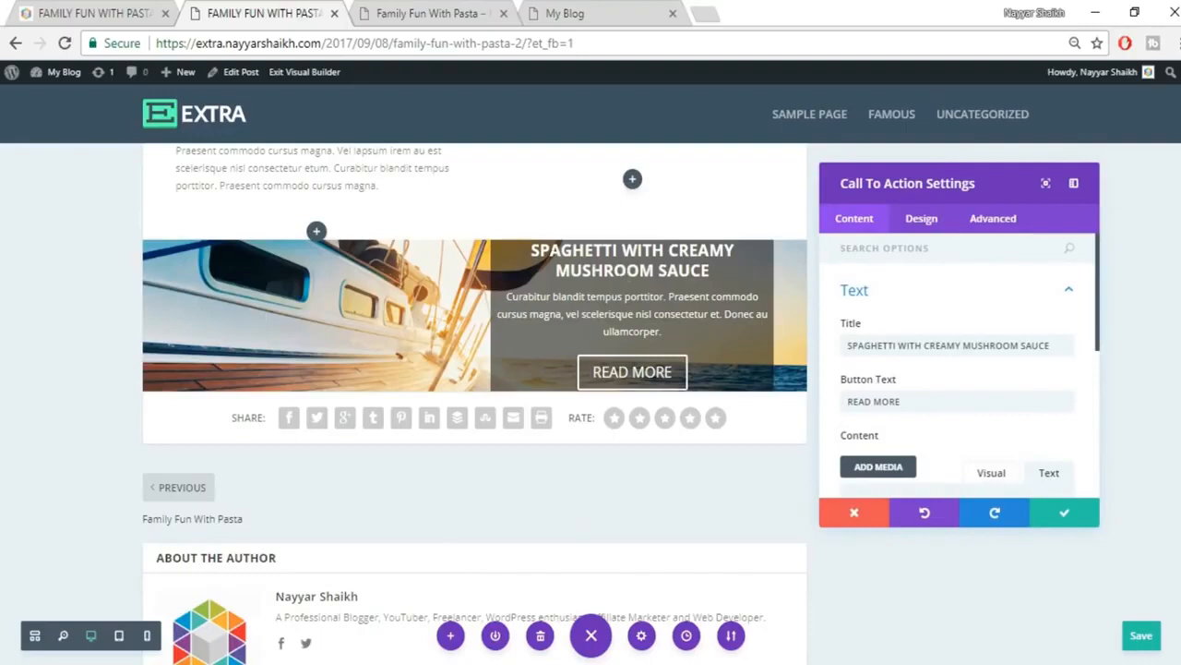
Step: Left-align the call-to-action text after checking the original pasta post
{"action": "left_click", "coordinate": [81, 12]}
{"action": "left_click", "coordinate": [712, 356]}
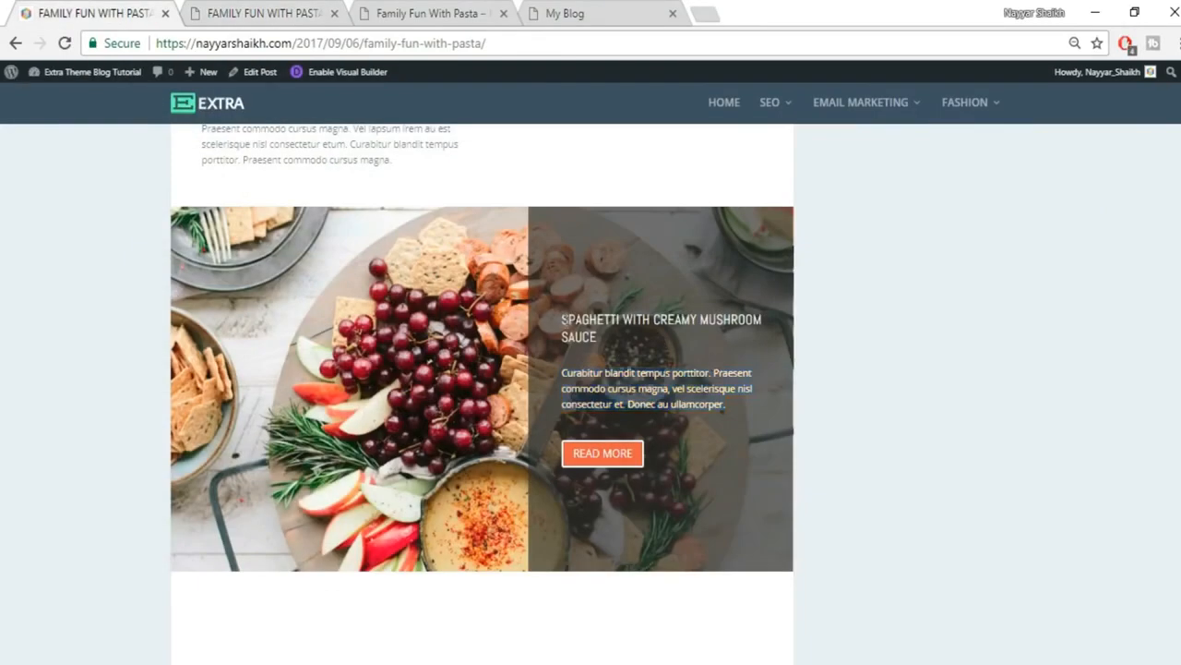
{"action": "left_click", "coordinate": [261, 16]}
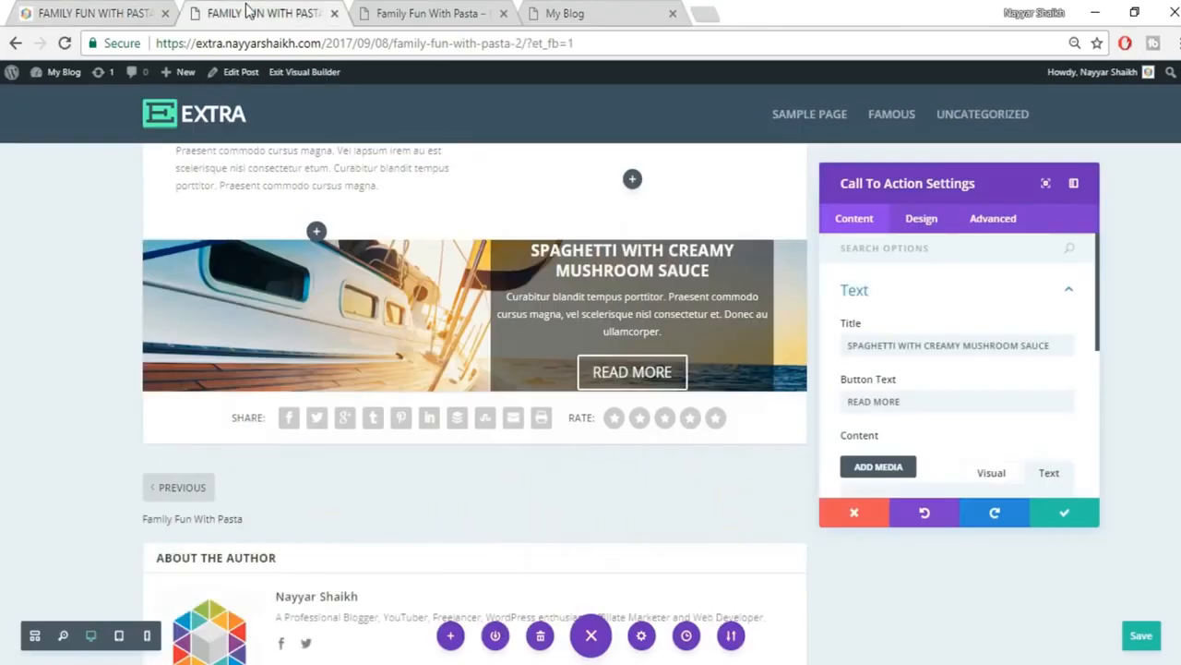
{"action": "left_click", "coordinate": [922, 221]}
{"action": "left_click", "coordinate": [924, 305]}
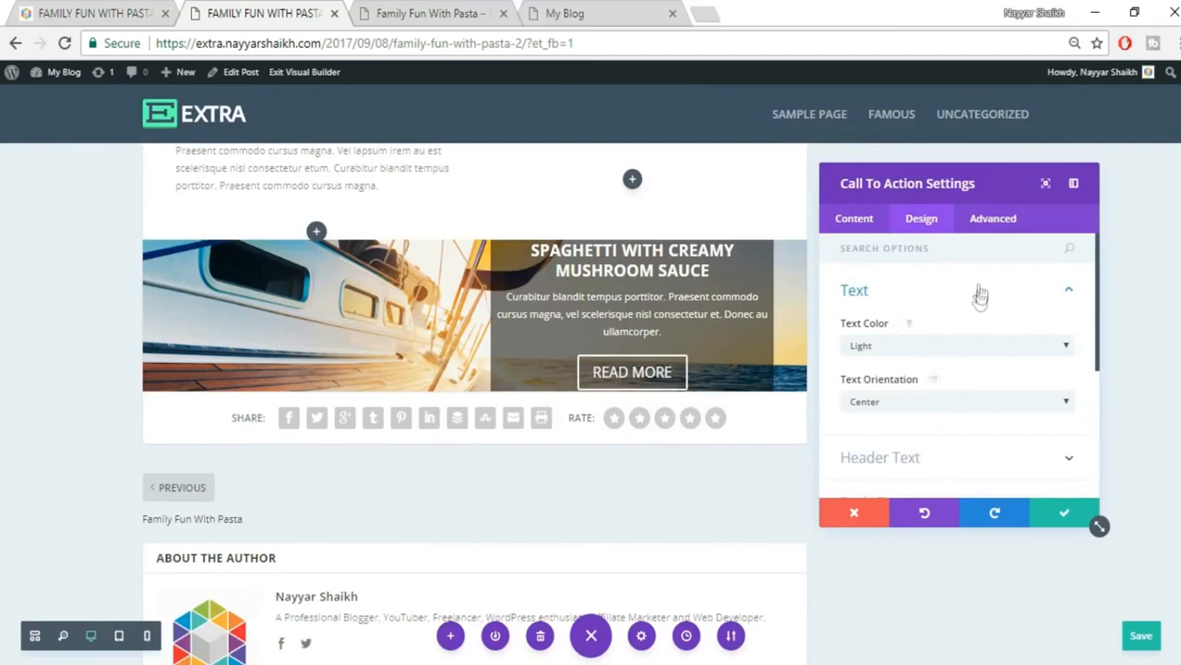
{"action": "left_click", "coordinate": [922, 403]}
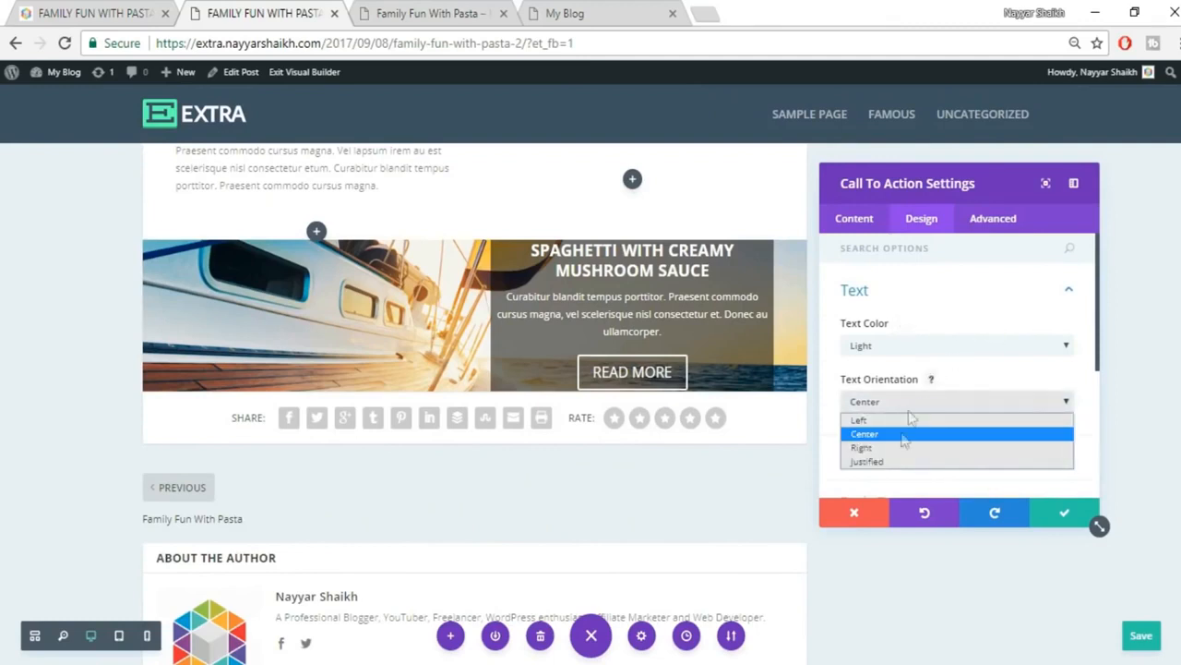
{"action": "left_click", "coordinate": [891, 420]}
Step: Set the call-to-action heading font to Abel with bold turned off
{"action": "left_click", "coordinate": [151, 10]}
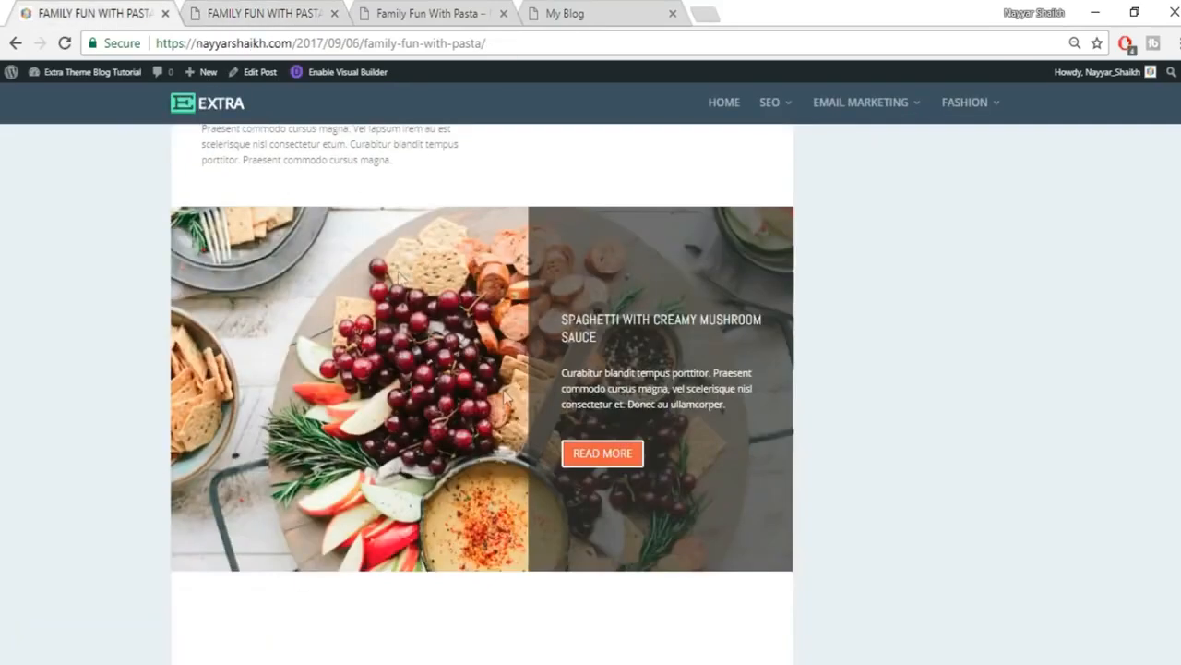
{"action": "left_click", "coordinate": [274, 9]}
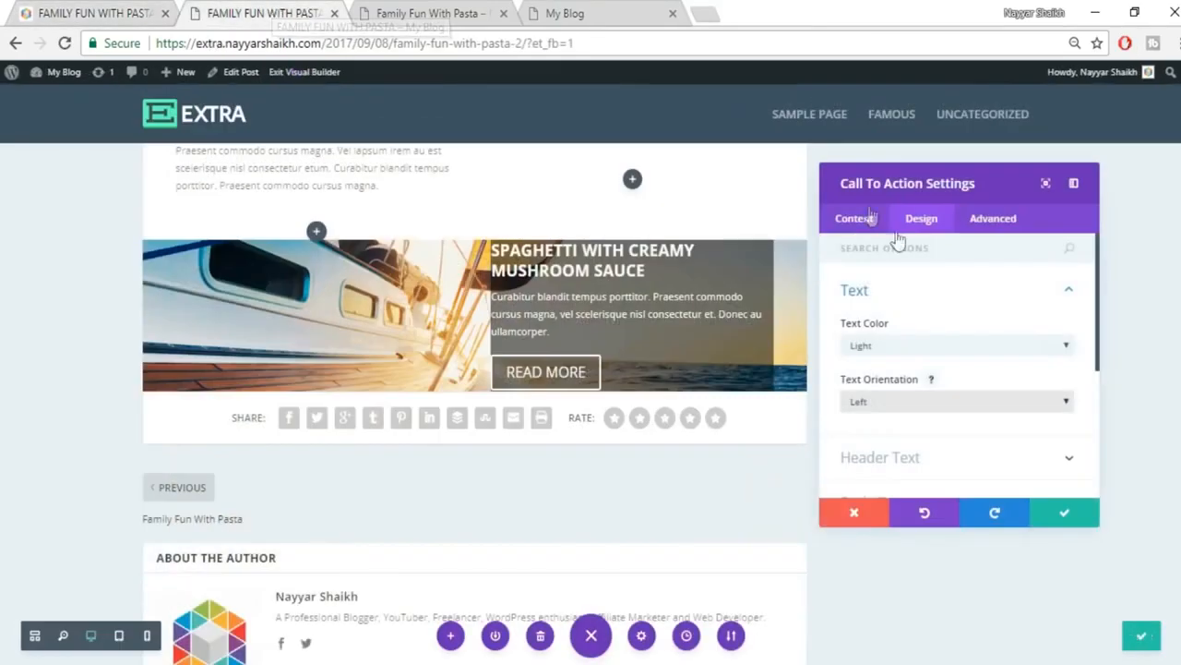
{"action": "left_click", "coordinate": [978, 304]}
{"action": "left_click", "coordinate": [960, 344]}
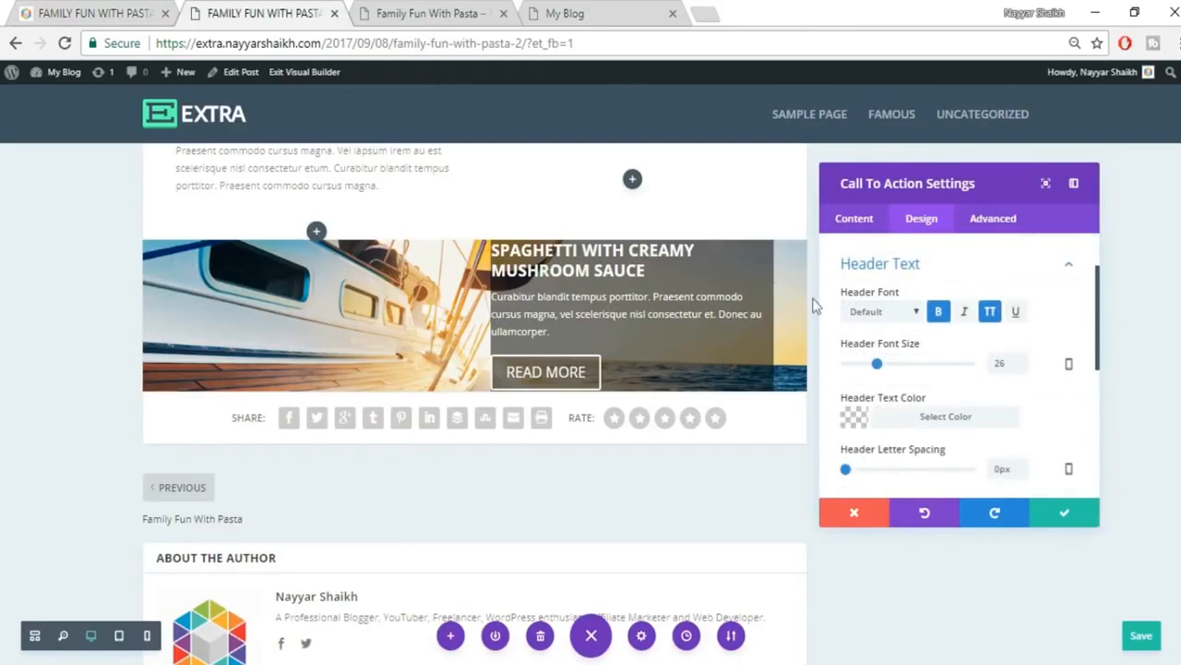
{"action": "left_click", "coordinate": [887, 311]}
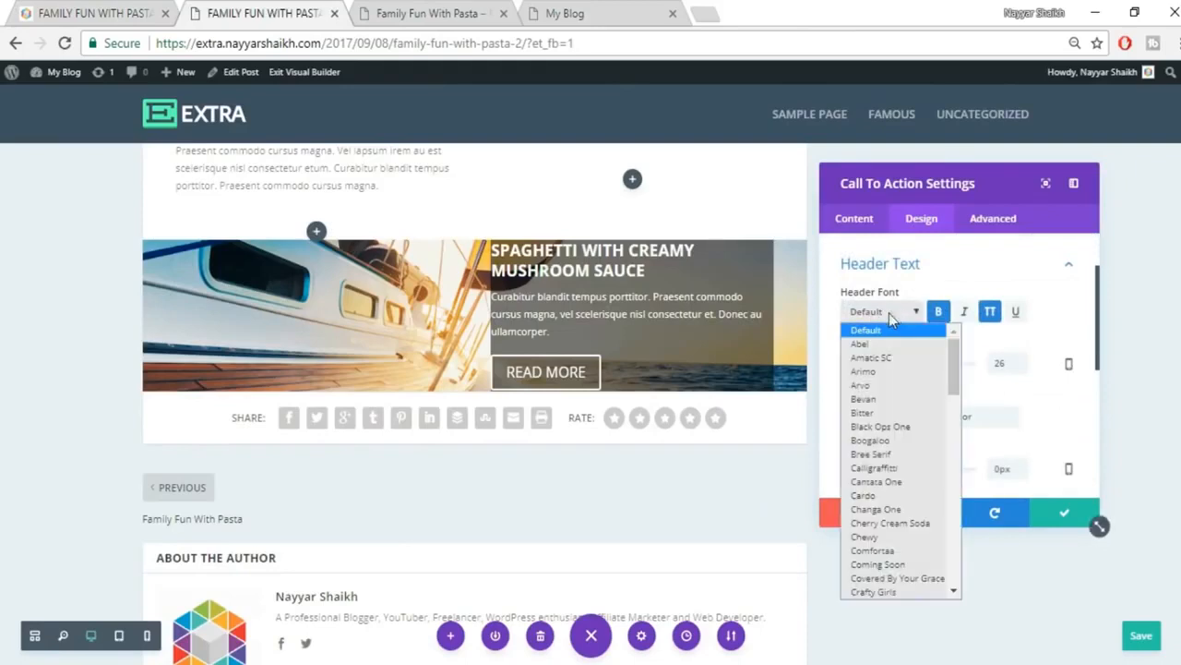
{"action": "left_click", "coordinate": [905, 344]}
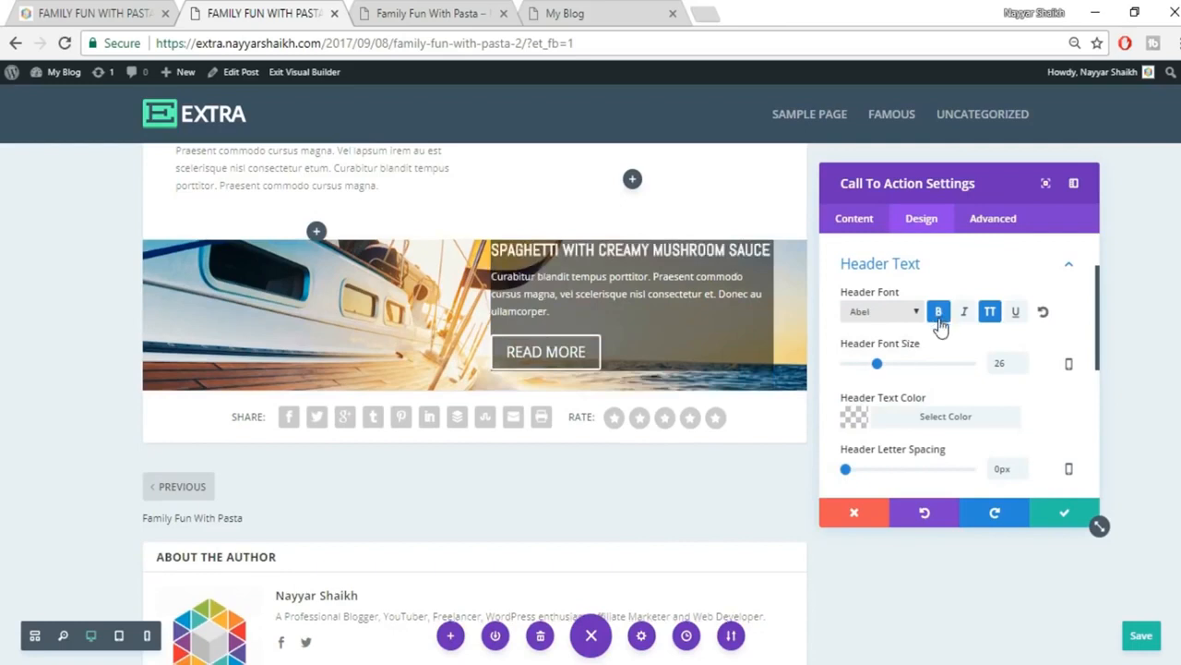
{"action": "left_click", "coordinate": [940, 319]}
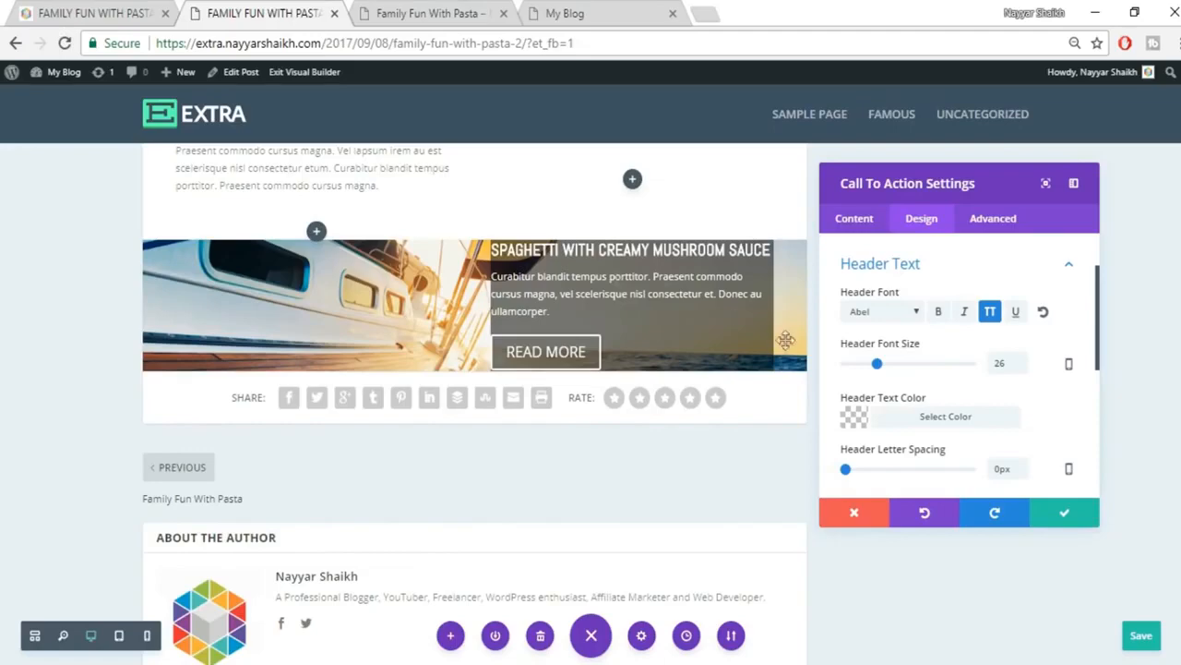
{"action": "left_click", "coordinate": [101, 9]}
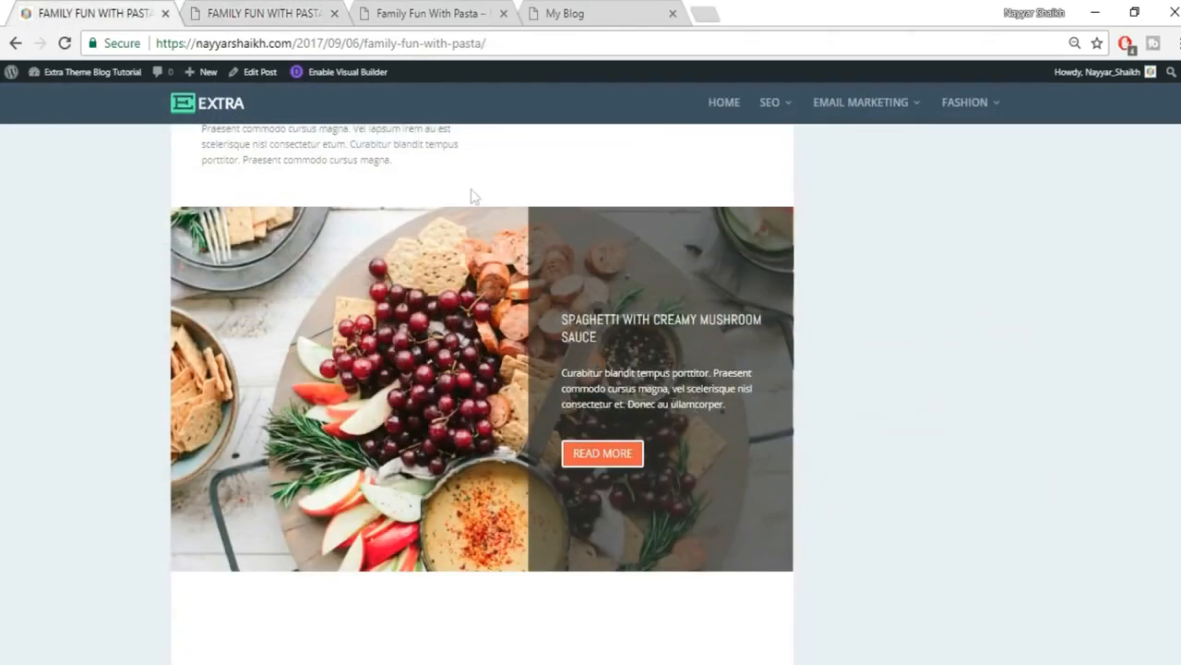
{"action": "left_click", "coordinate": [269, 13]}
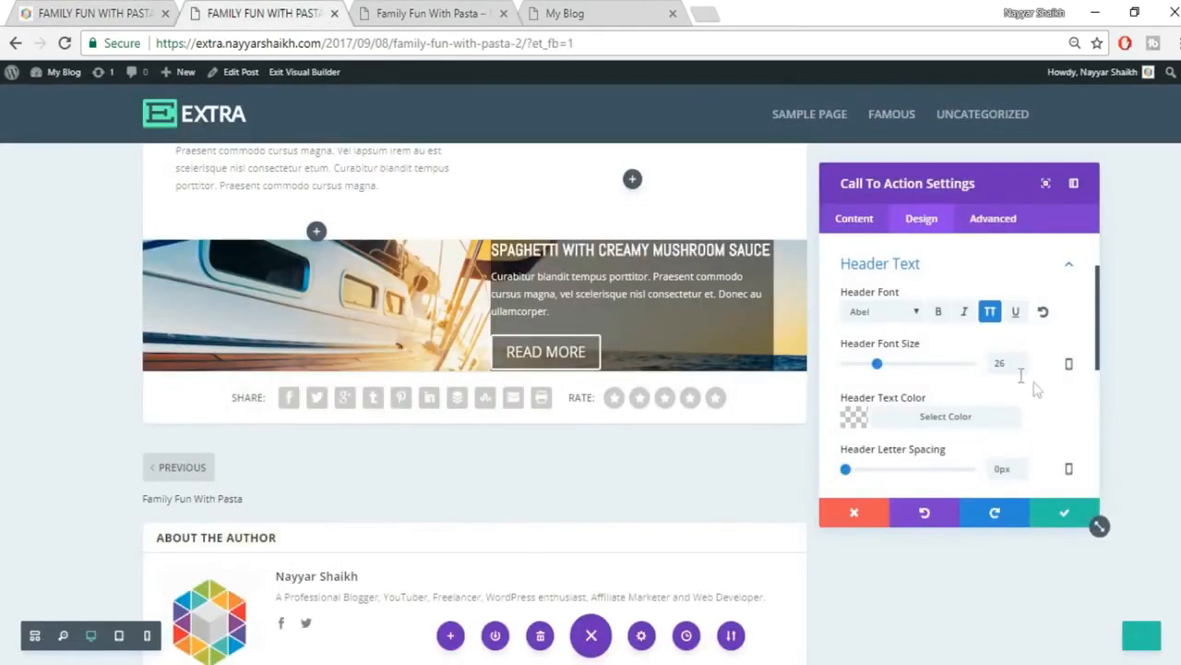
{"action": "scroll", "coordinate": [1055, 403], "scroll_direction": "down", "scroll_amount": 6}
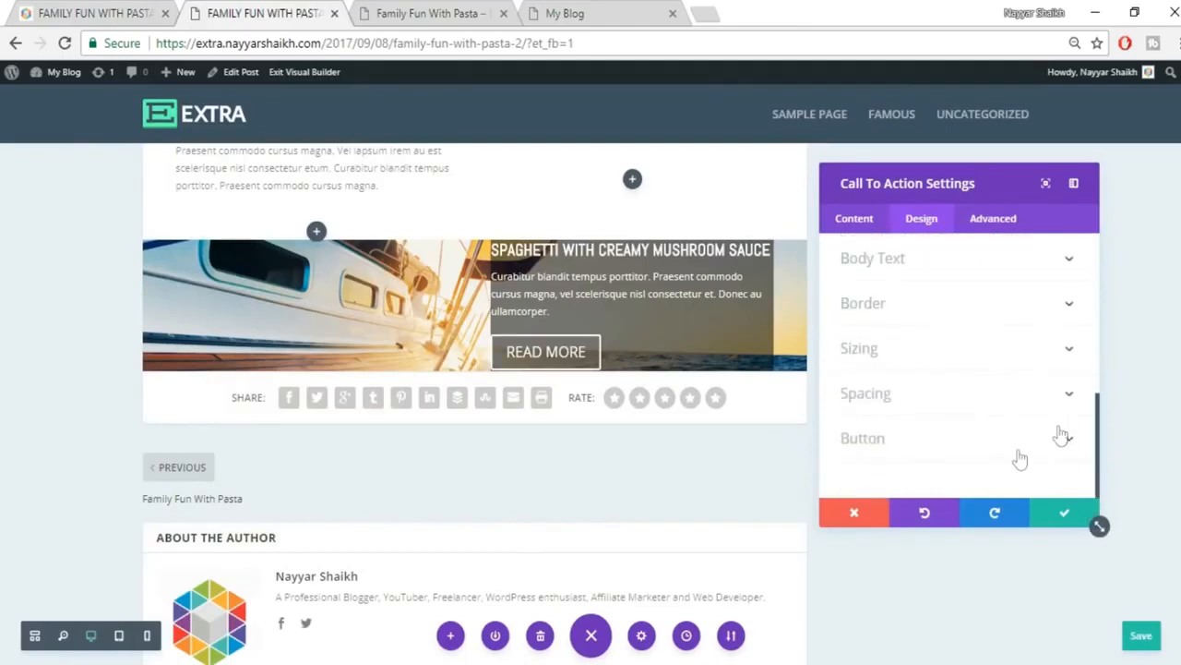
Step: Enable custom button styles and change the button text size from 20 to 16px
{"action": "left_click", "coordinate": [966, 445]}
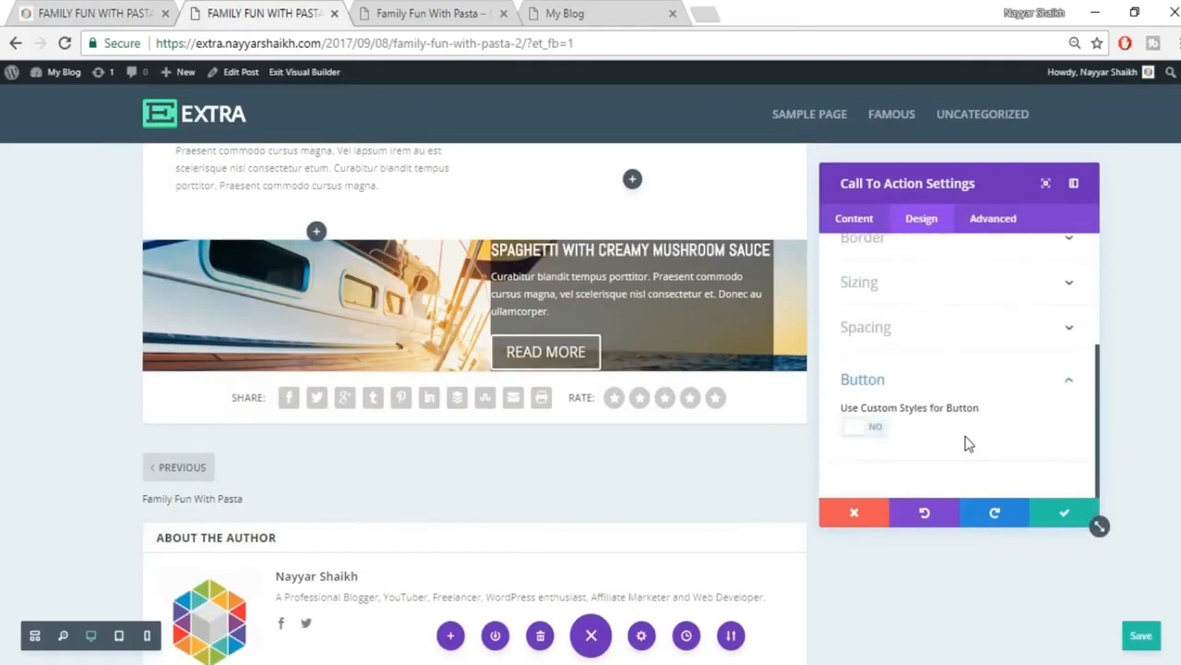
{"action": "left_click", "coordinate": [884, 432]}
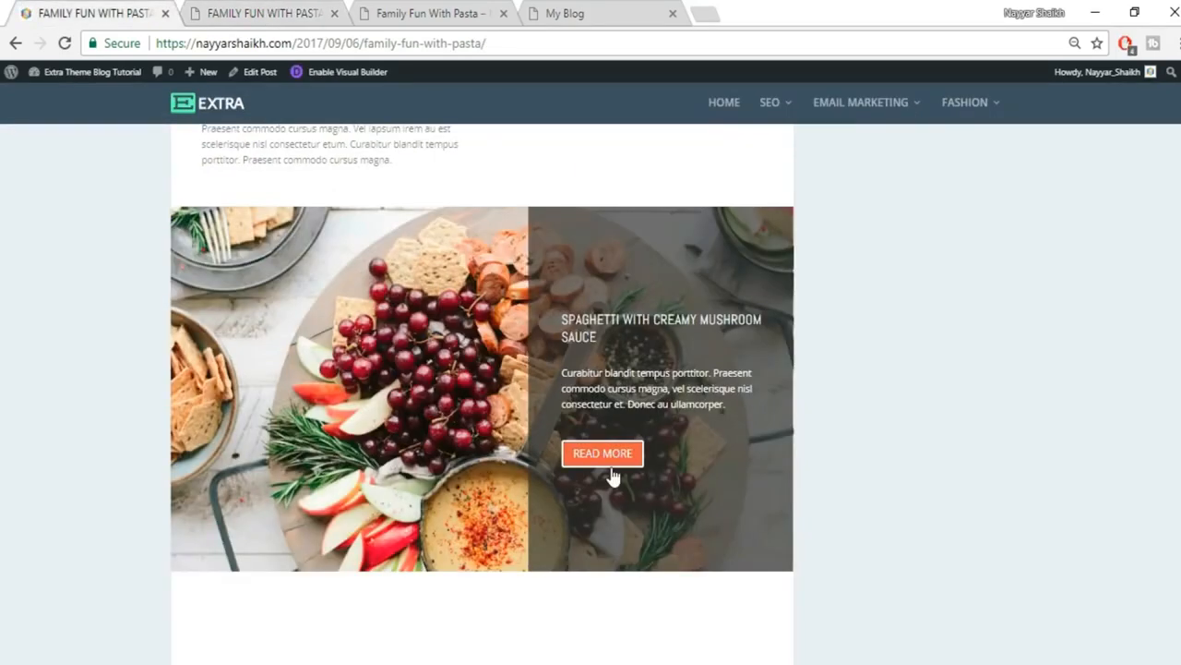
{"action": "left_click", "coordinate": [268, 12]}
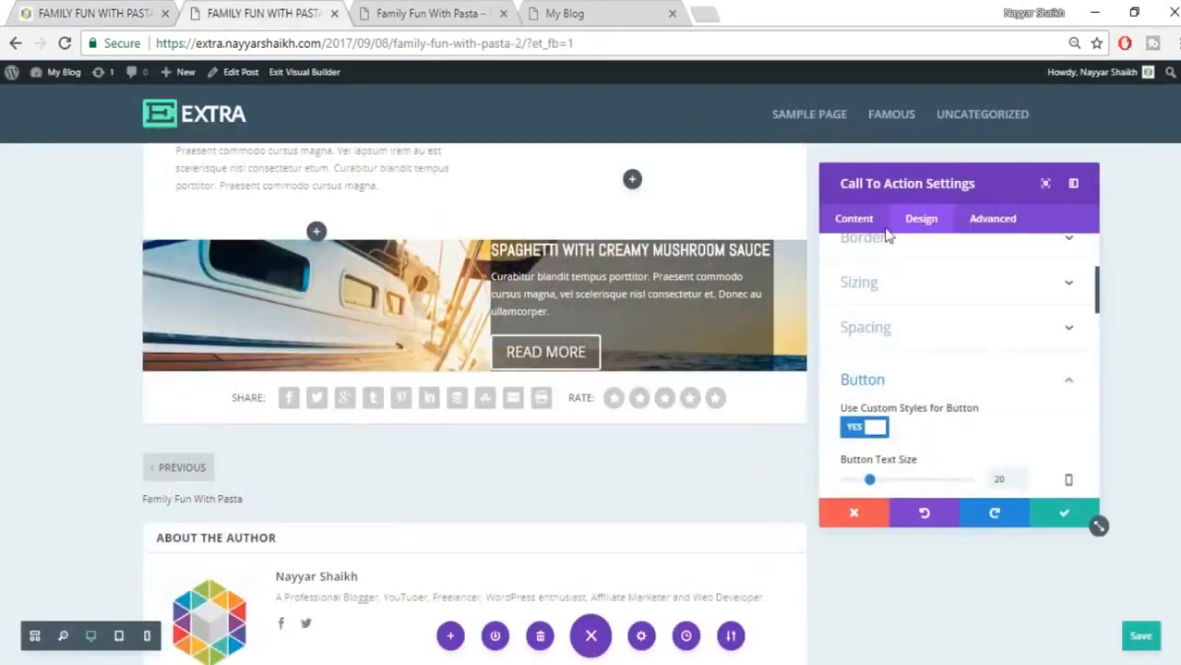
{"action": "left_click_drag", "start_coordinate": [1012, 391], "coordinate": [983, 397]}
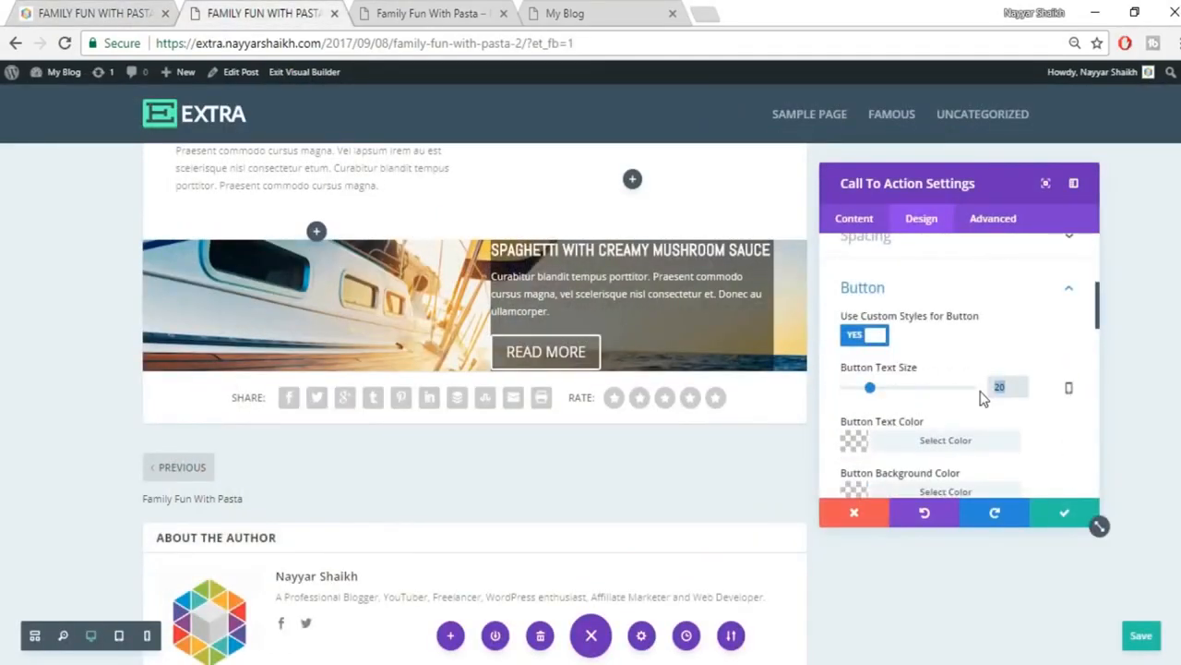
{"action": "type", "text": "16"}
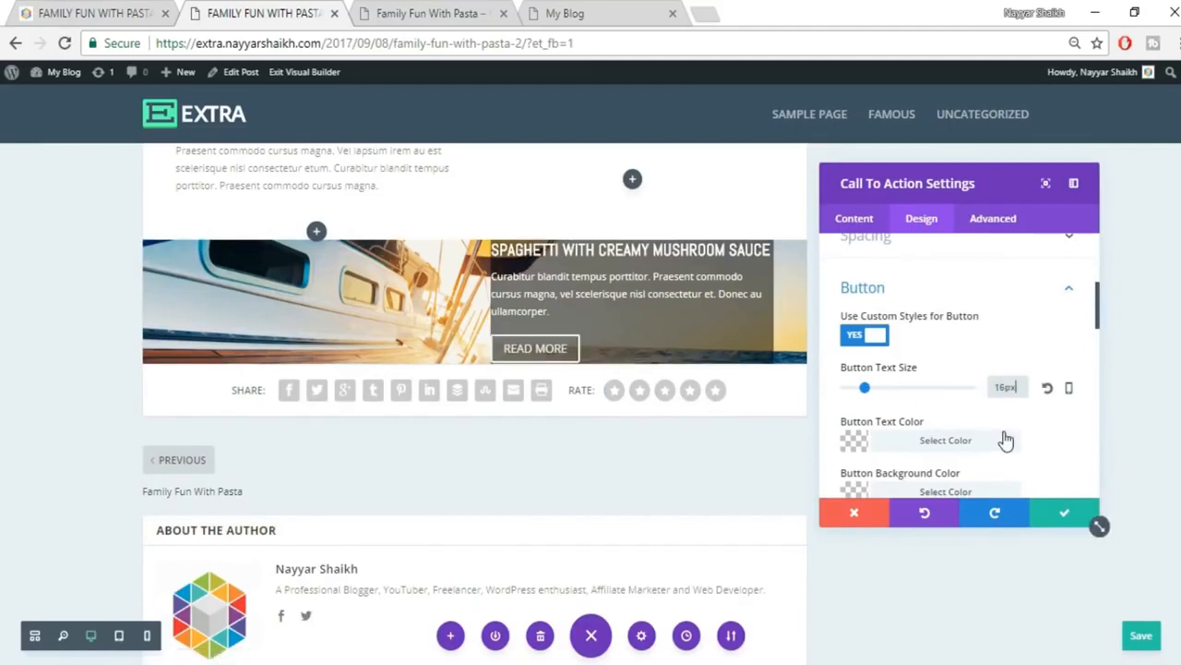
Step: Give the READ MORE button a red (#e02b20) background
{"action": "scroll", "coordinate": [1006, 440], "scroll_direction": "down", "scroll_amount": 1}
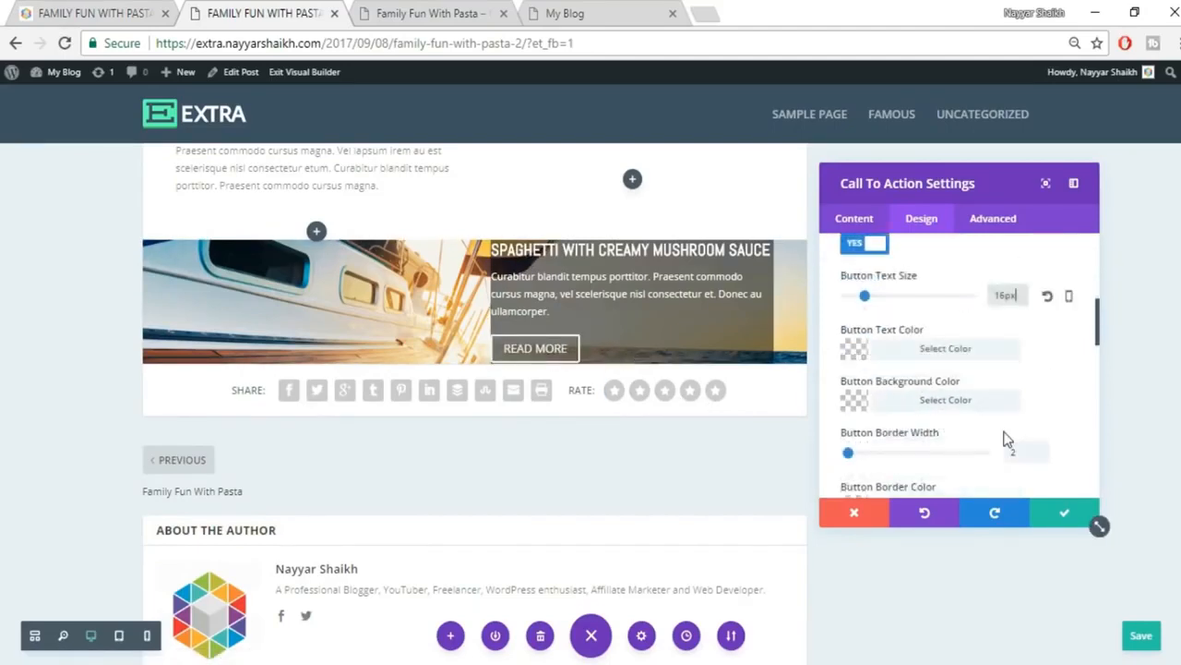
{"action": "left_click", "coordinate": [956, 406]}
{"action": "scroll", "coordinate": [1011, 395], "scroll_direction": "down", "scroll_amount": 2}
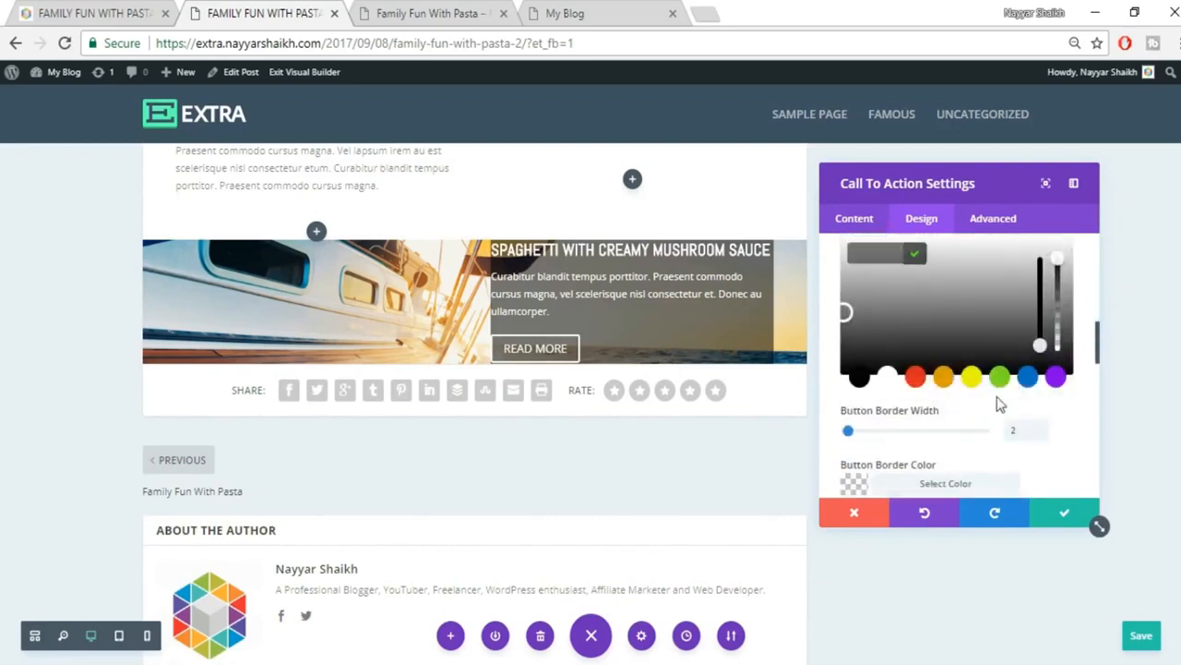
{"action": "left_click", "coordinate": [919, 388]}
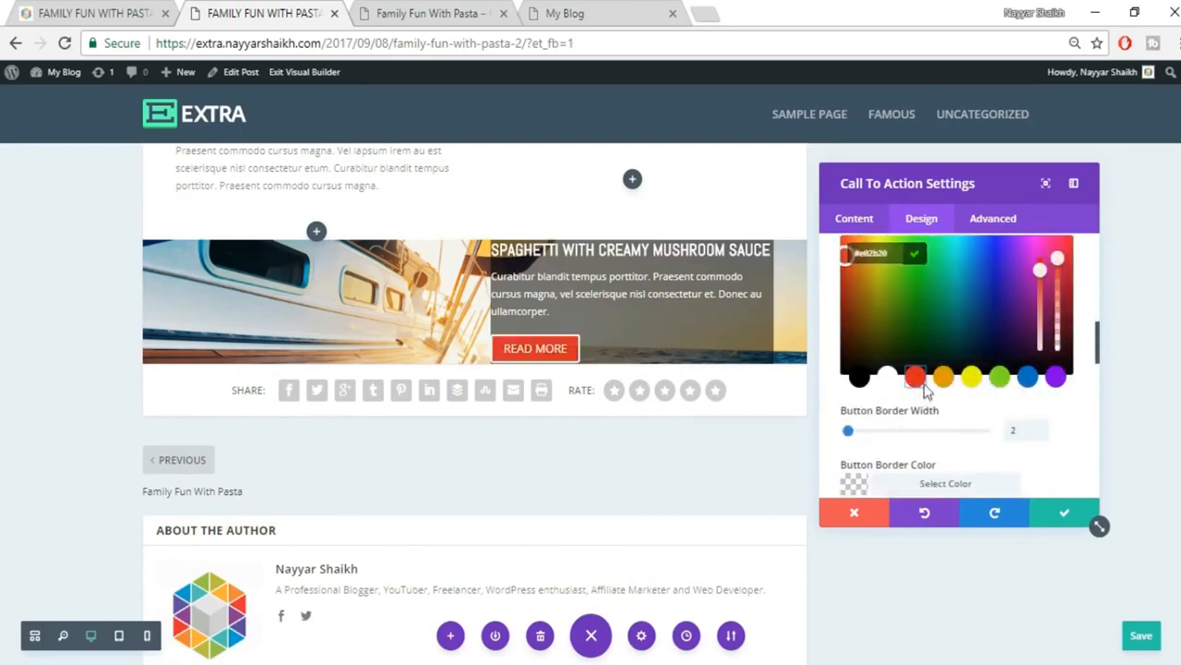
{"action": "left_click", "coordinate": [1082, 303]}
{"action": "scroll", "coordinate": [1075, 318], "scroll_direction": "up", "scroll_amount": 2}
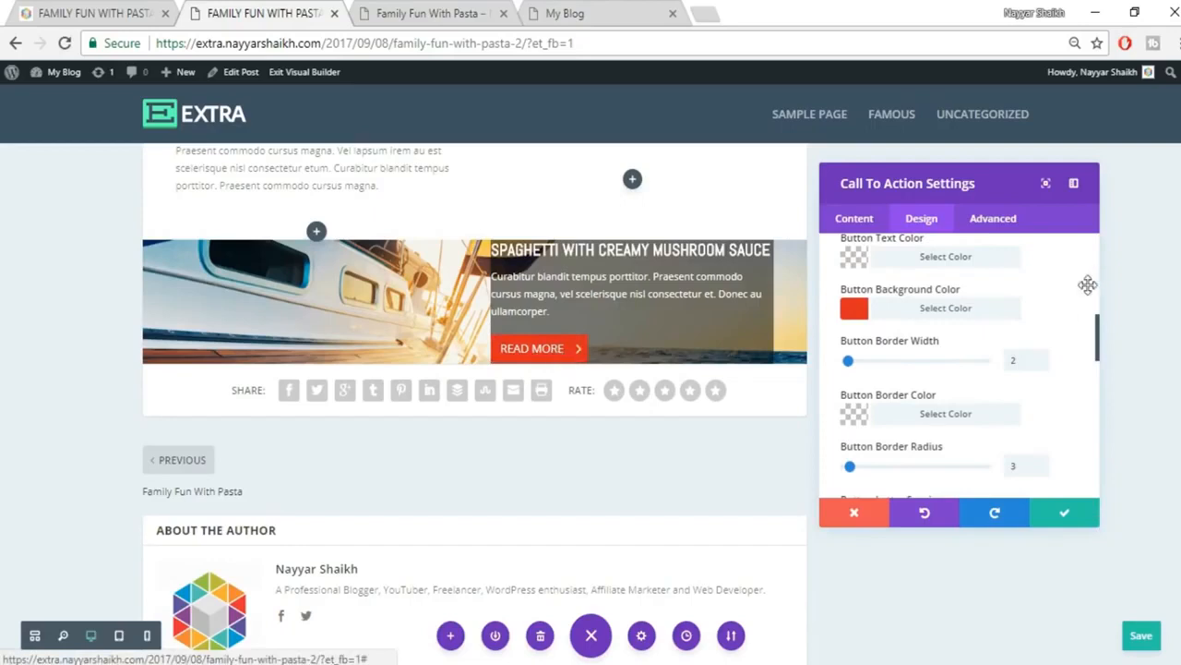
{"action": "scroll", "coordinate": [1073, 327], "scroll_direction": "up", "scroll_amount": 5}
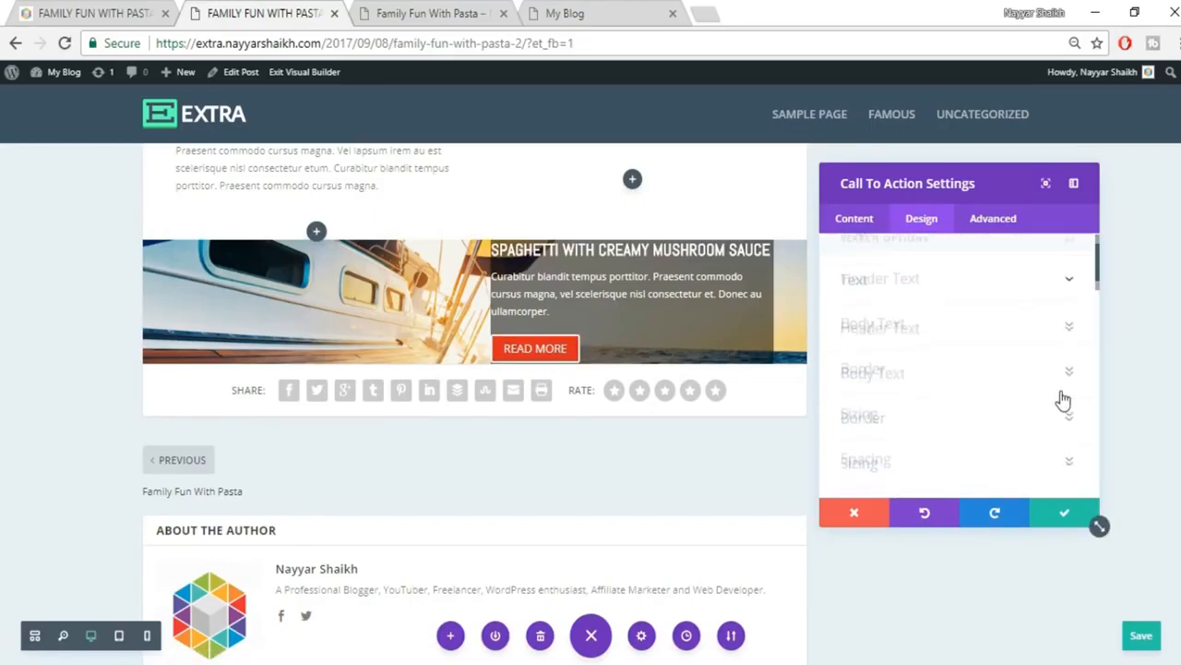
Step: Give the call-to-action 100px top and bottom and 30px left padding, clear the right padding, and apply
{"action": "scroll", "coordinate": [1063, 401], "scroll_direction": "down", "scroll_amount": 2}
{"action": "left_click", "coordinate": [1069, 385]}
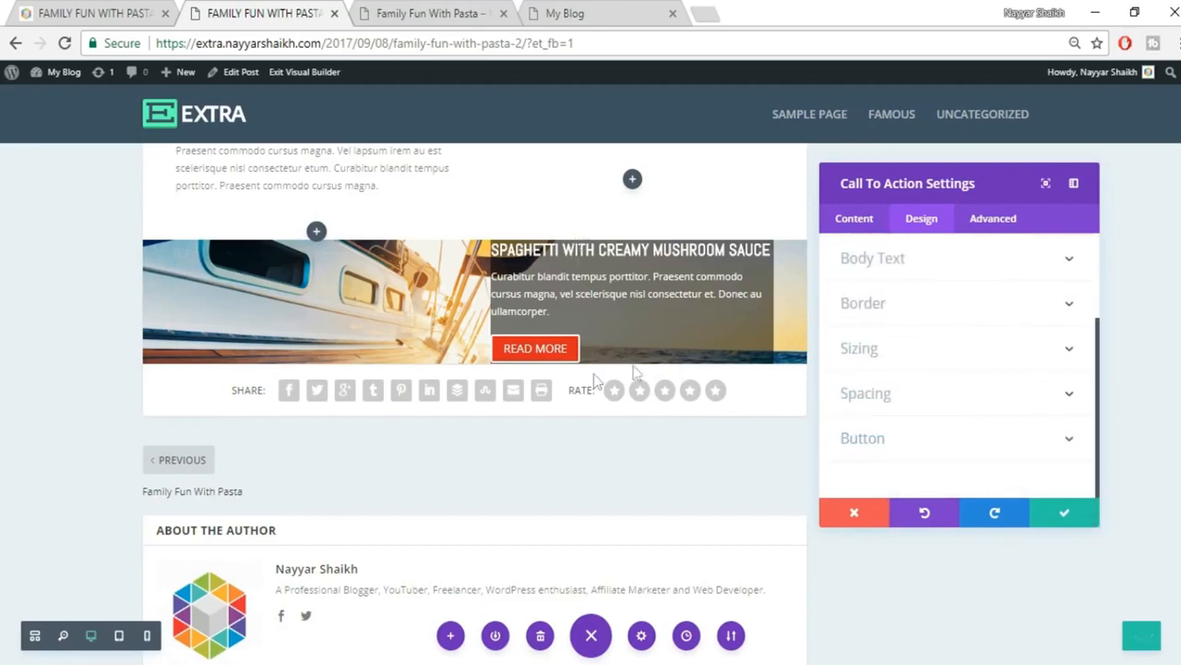
{"action": "left_click", "coordinate": [1025, 395]}
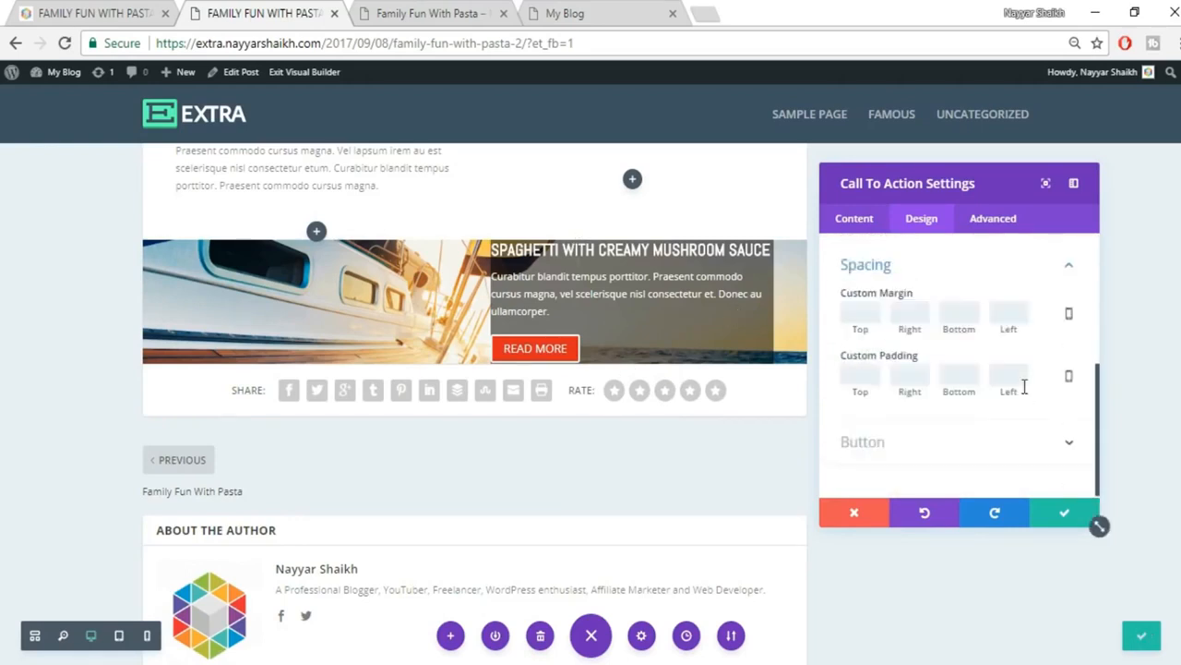
{"action": "left_click", "coordinate": [860, 378]}
{"action": "type", "text": "100"}
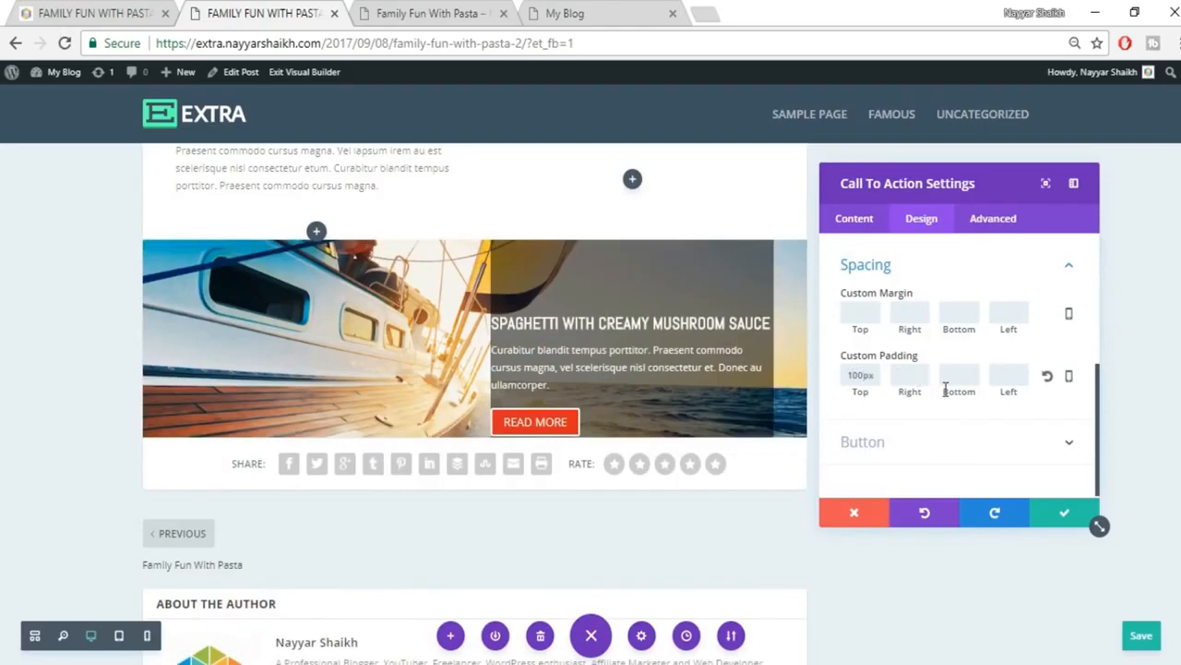
{"action": "type", "text": "30"}
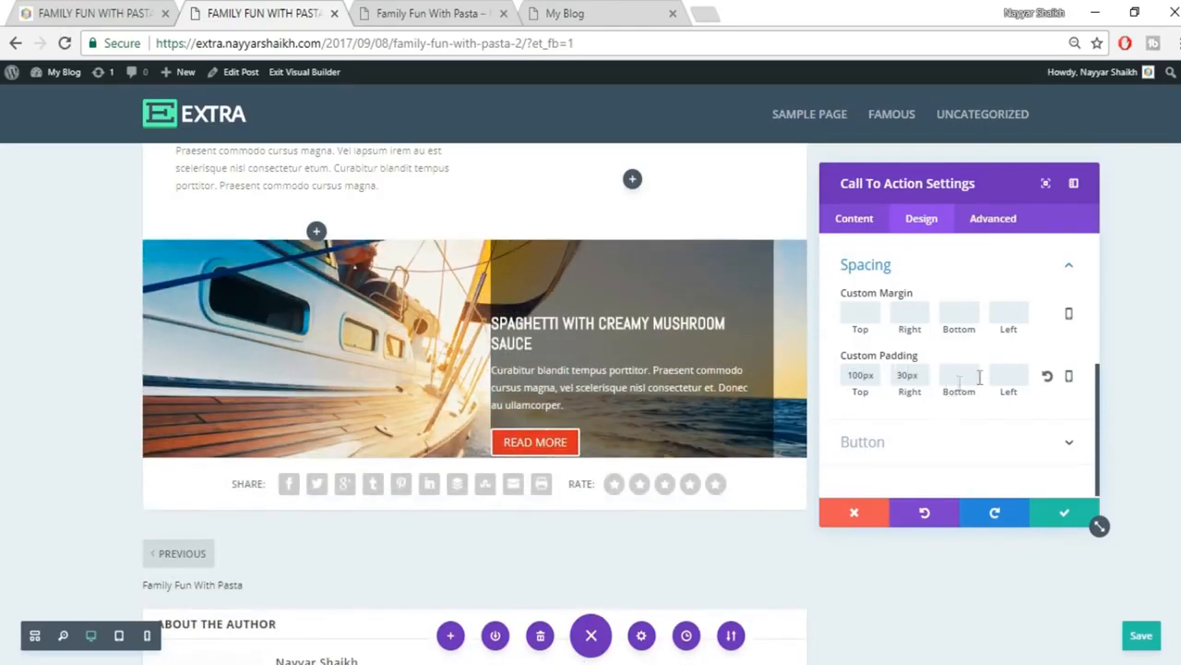
{"action": "left_click", "coordinate": [1008, 374]}
{"action": "type", "text": "30"}
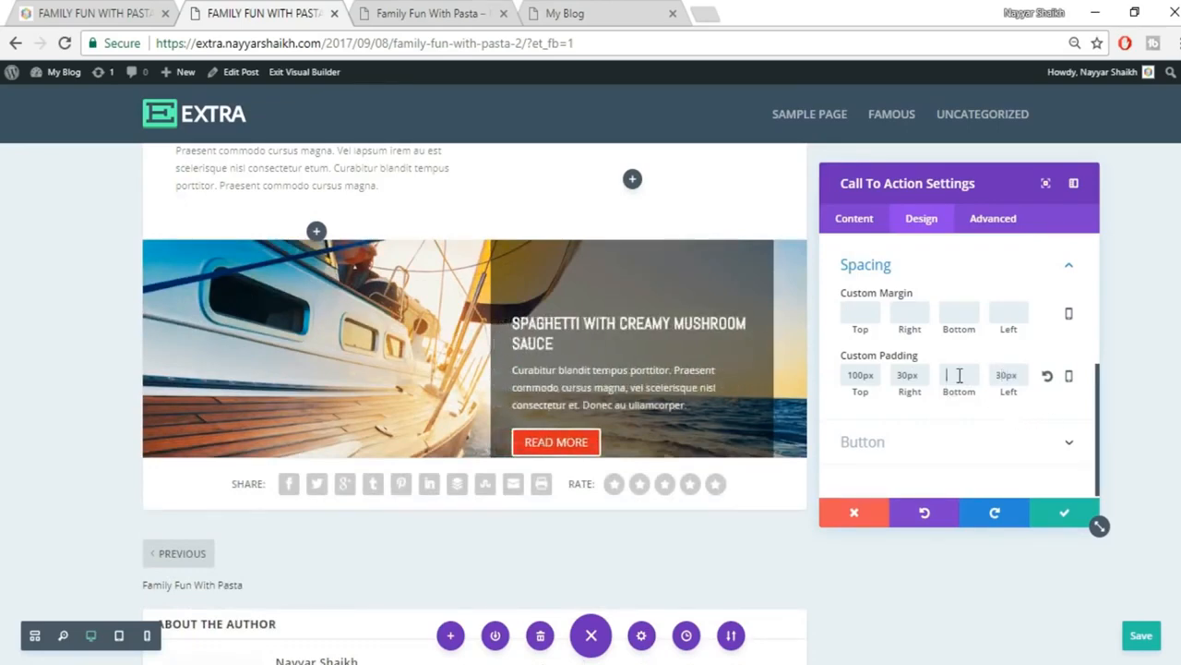
{"action": "left_click", "coordinate": [960, 375]}
{"action": "type", "text": "100"}
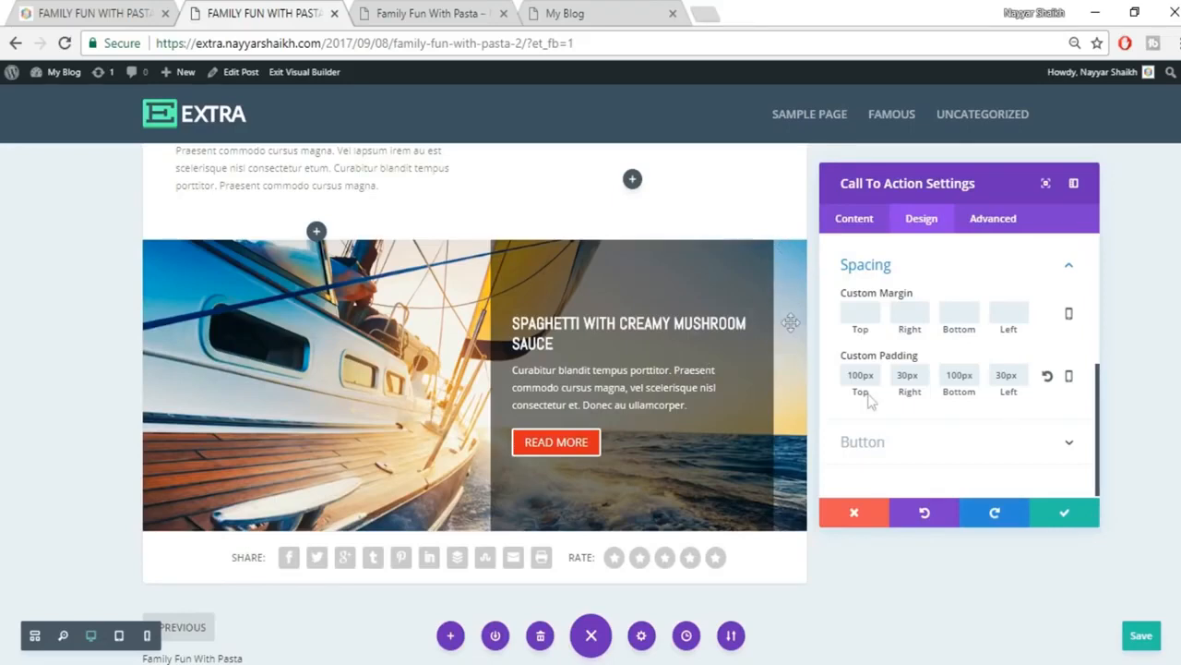
{"action": "double_click", "coordinate": [908, 375]}
{"action": "key", "text": "BackSpace"}
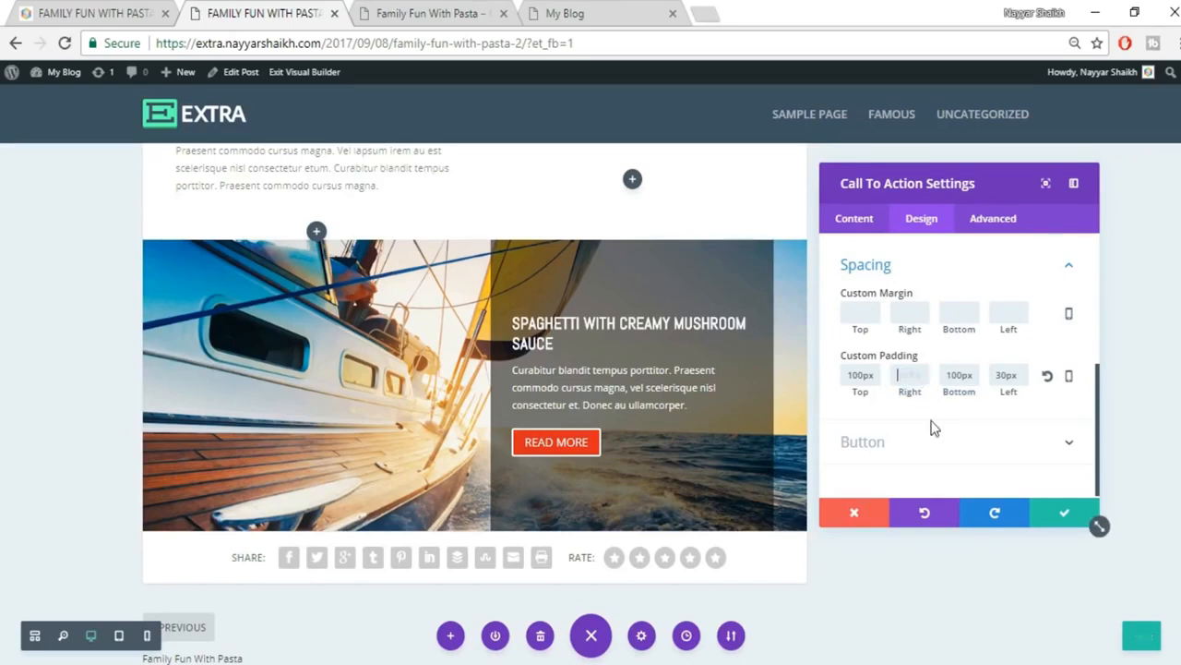
{"action": "left_click", "coordinate": [1064, 514]}
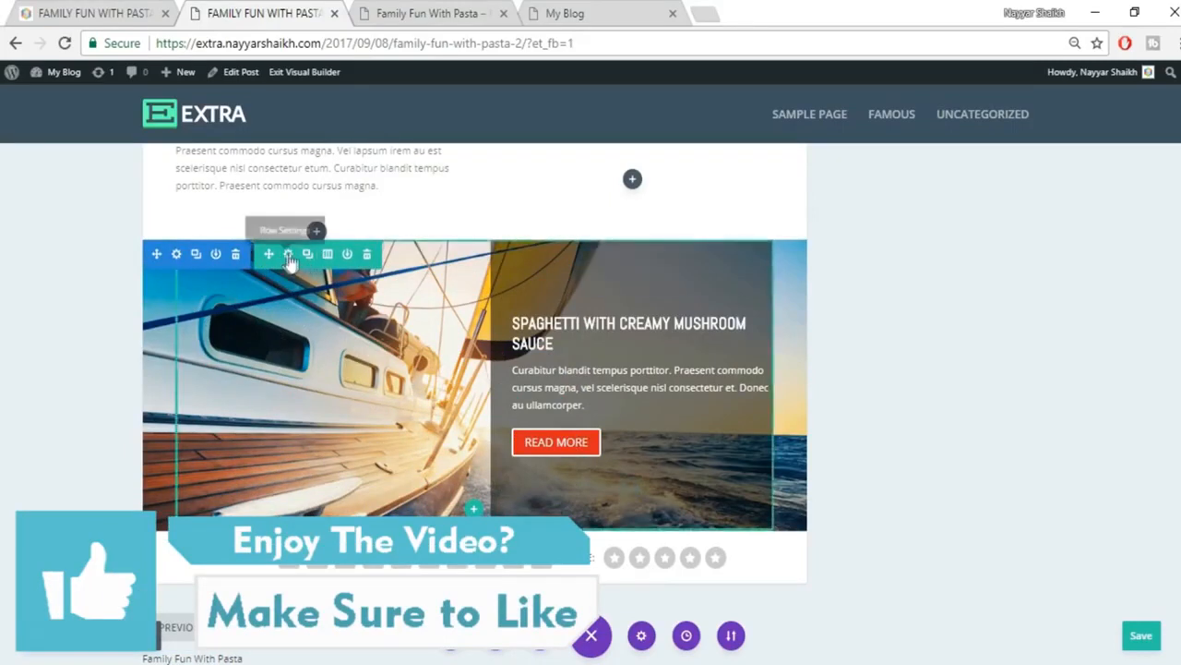
Step: Set the row's custom right margin to 0, apply it, and save the post with Ctrl+S
{"action": "left_click", "coordinate": [287, 256]}
{"action": "left_click", "coordinate": [919, 226]}
{"action": "left_click", "coordinate": [951, 342]}
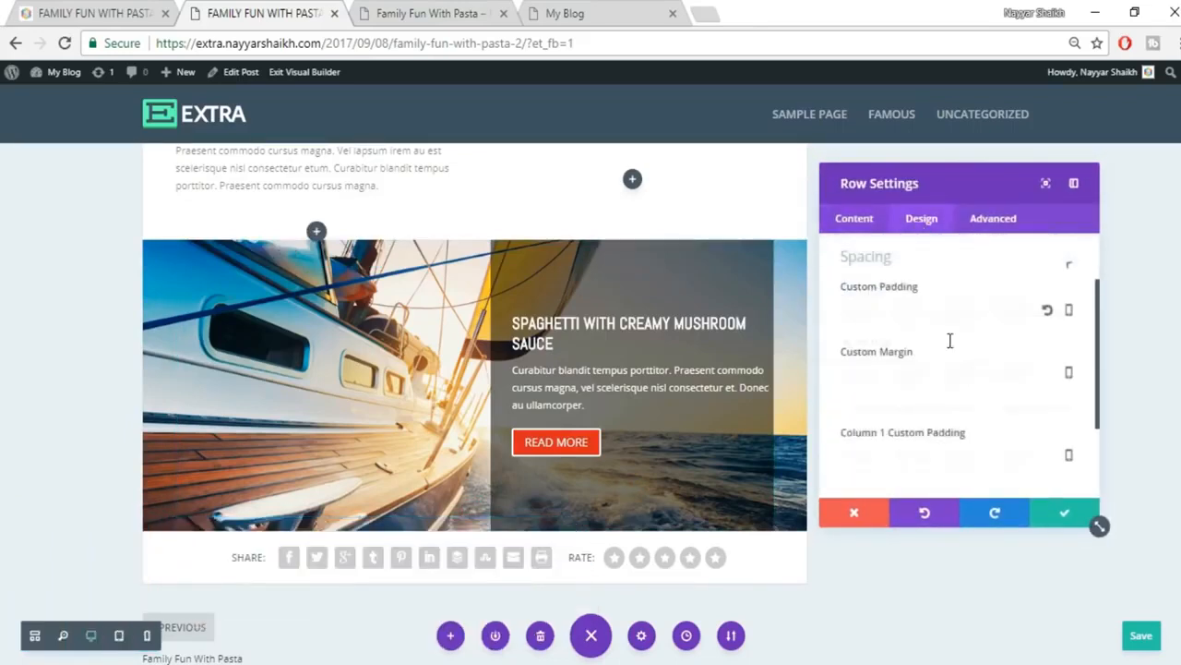
{"action": "scroll", "coordinate": [1009, 379], "scroll_direction": "up", "scroll_amount": 3}
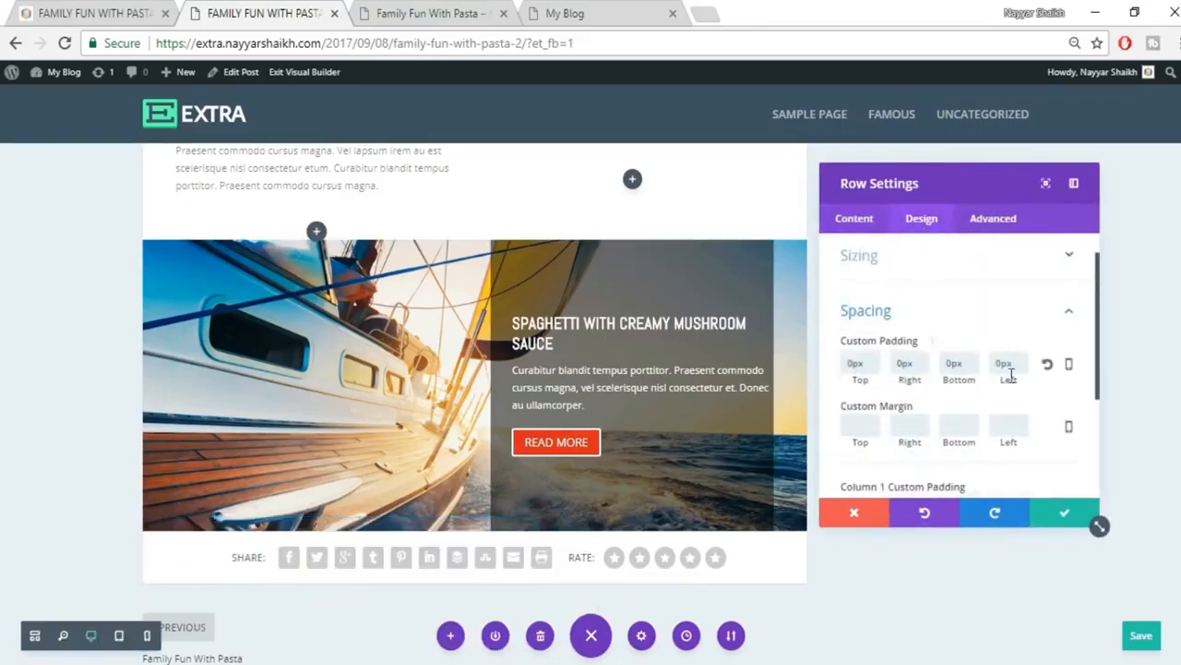
{"action": "scroll", "coordinate": [1009, 378], "scroll_direction": "down", "scroll_amount": 3}
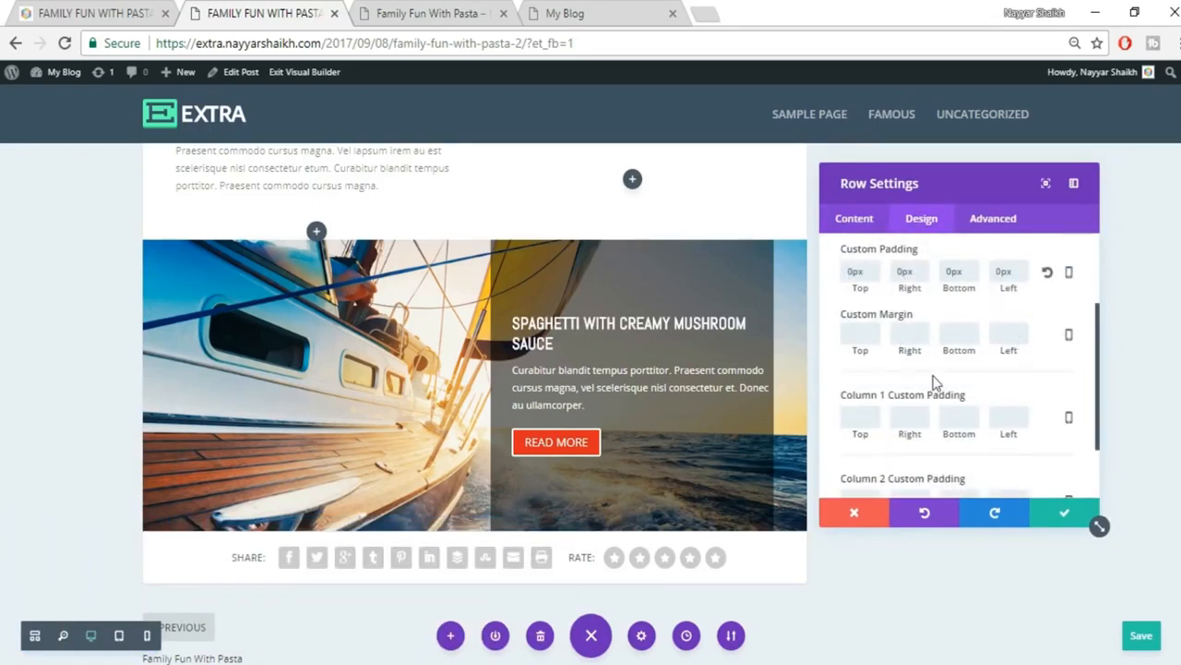
{"action": "type", "text": "0"}
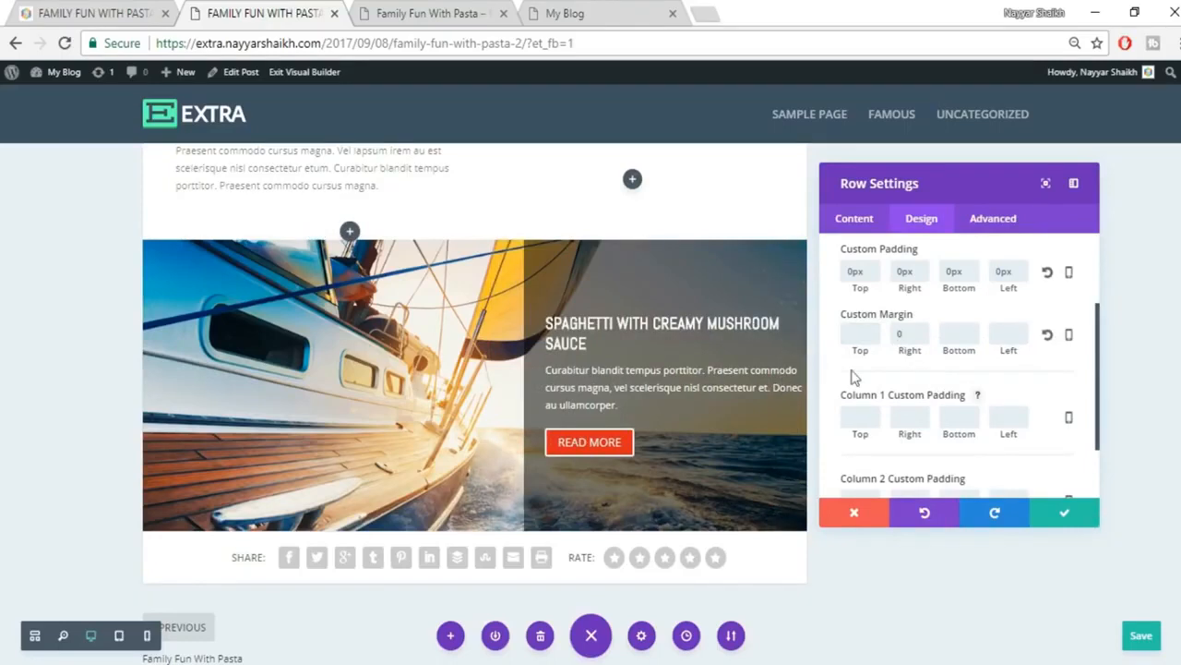
{"action": "left_click", "coordinate": [1066, 513]}
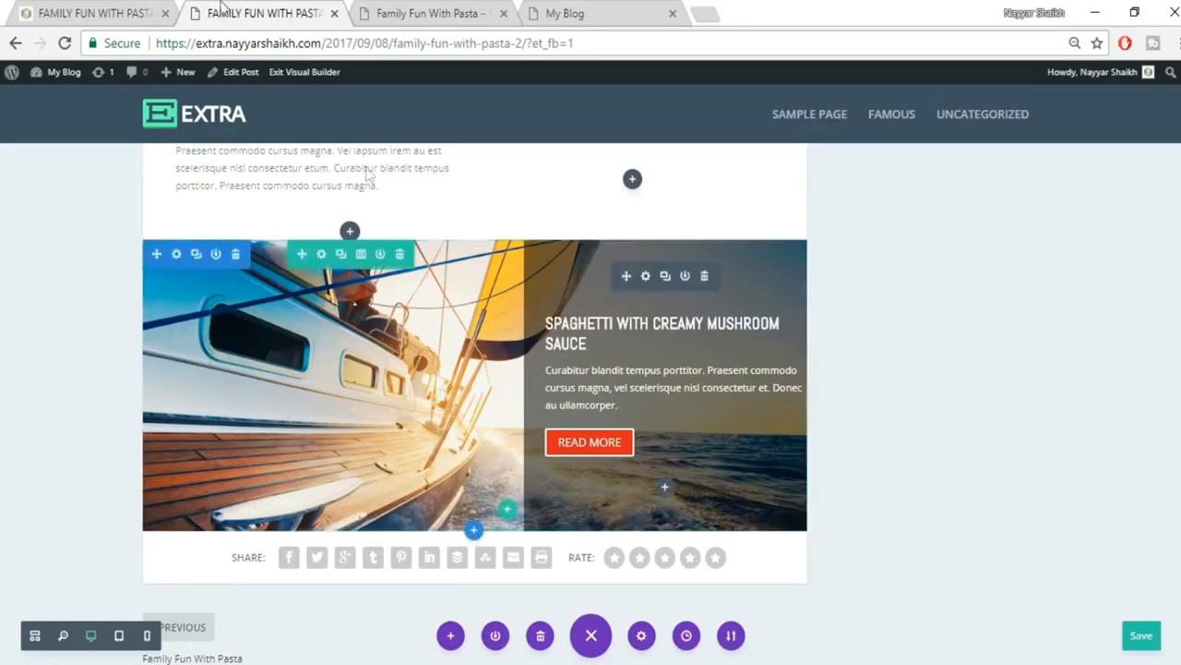
{"action": "key", "text": "ctrl+s"}
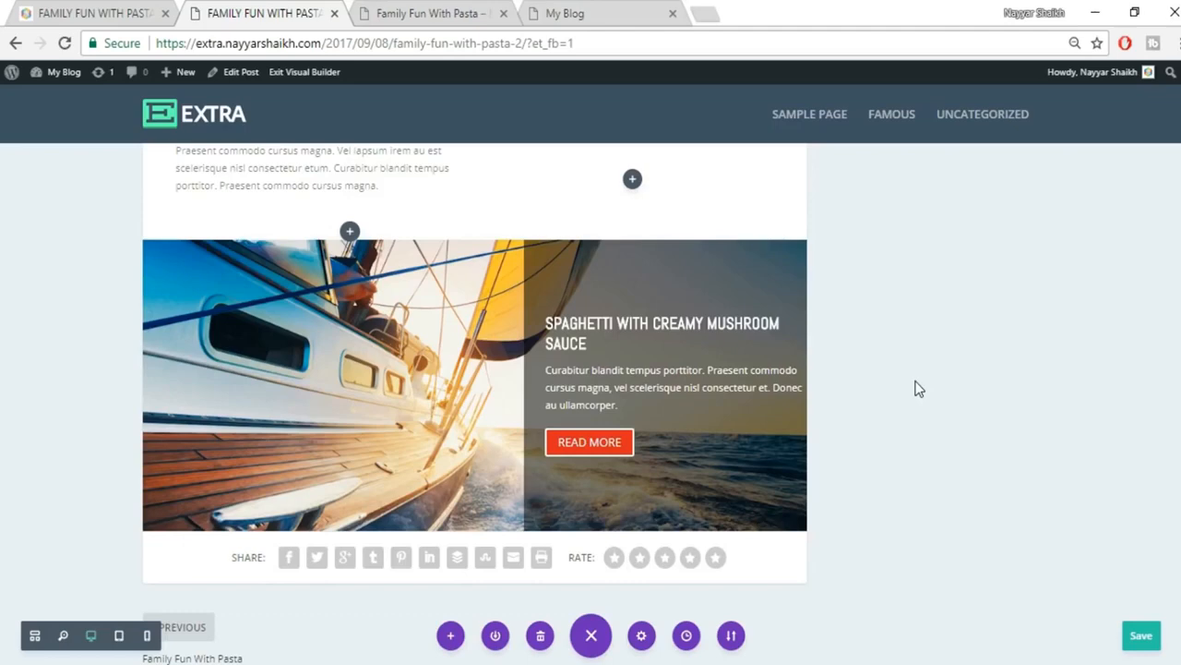
{"action": "left_click", "coordinate": [120, 8]}
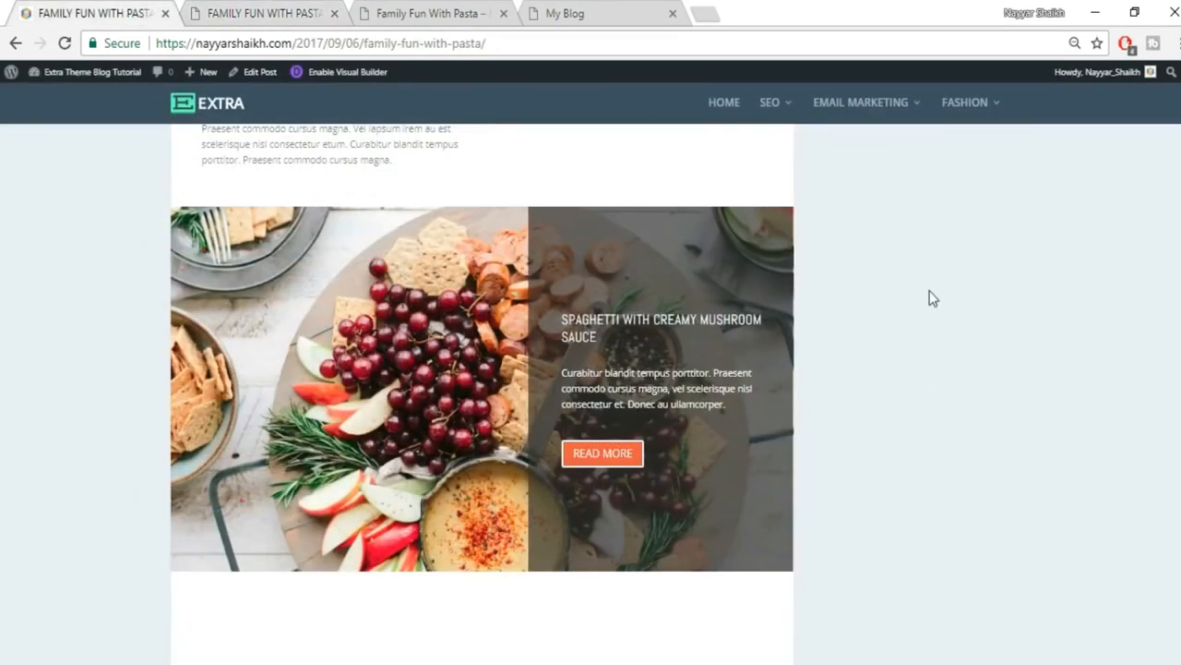
{"action": "scroll", "coordinate": [929, 291], "scroll_direction": "down", "scroll_amount": 6}
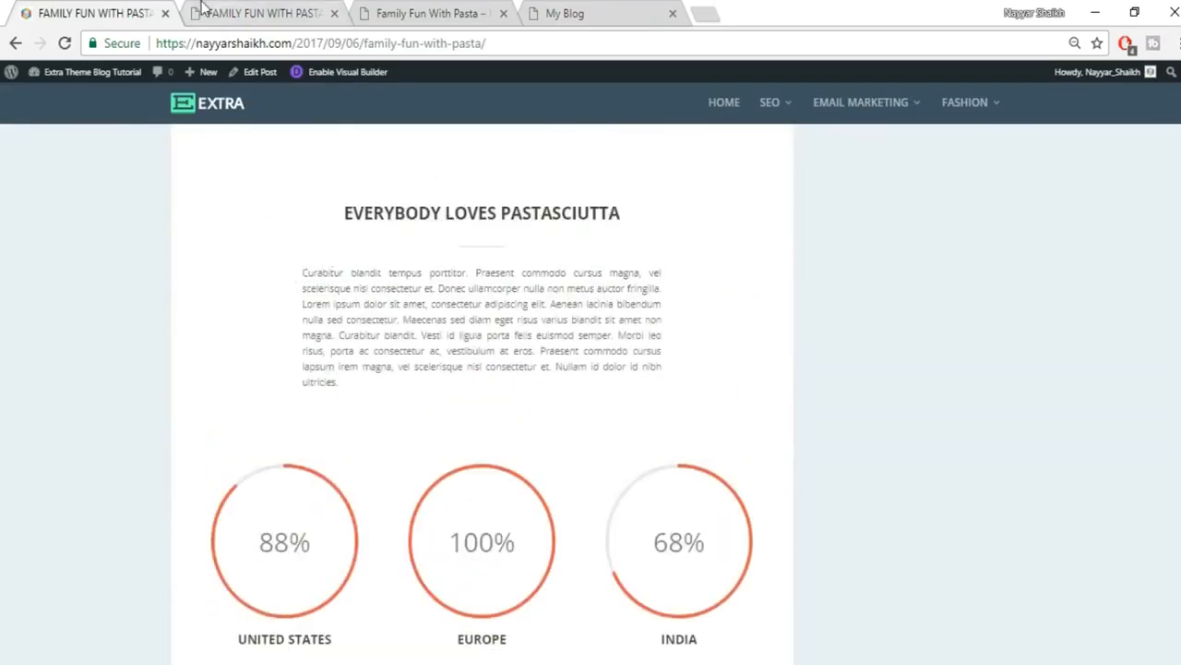
{"action": "left_click", "coordinate": [263, 13]}
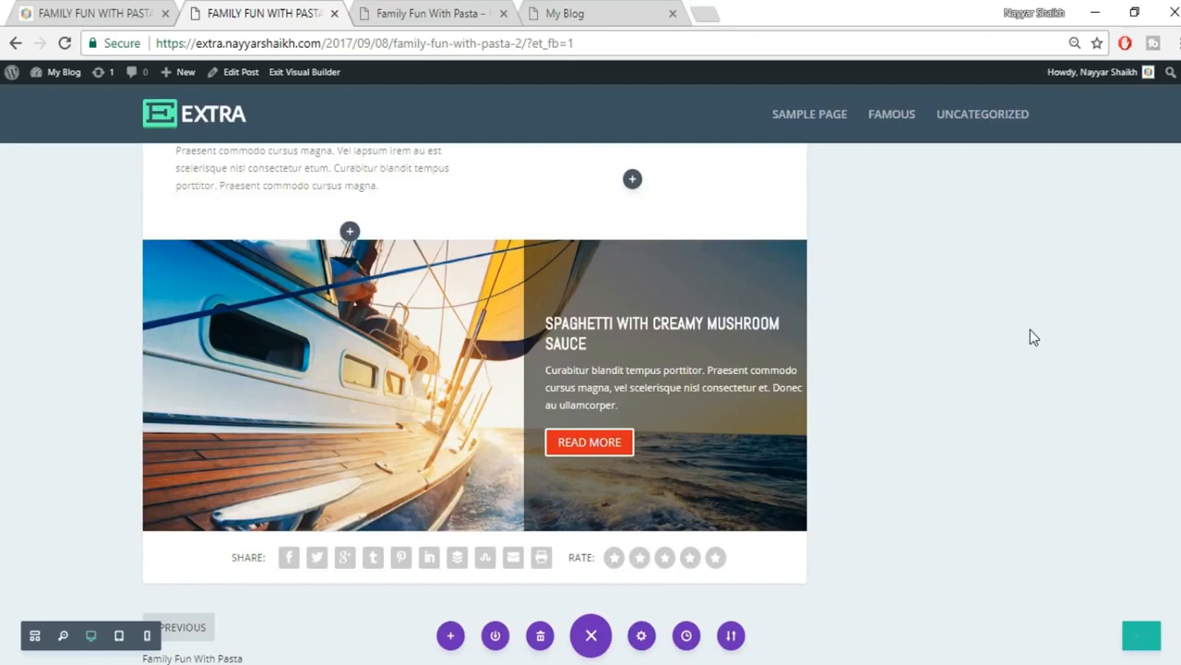
{"action": "left_click", "coordinate": [99, 13]}
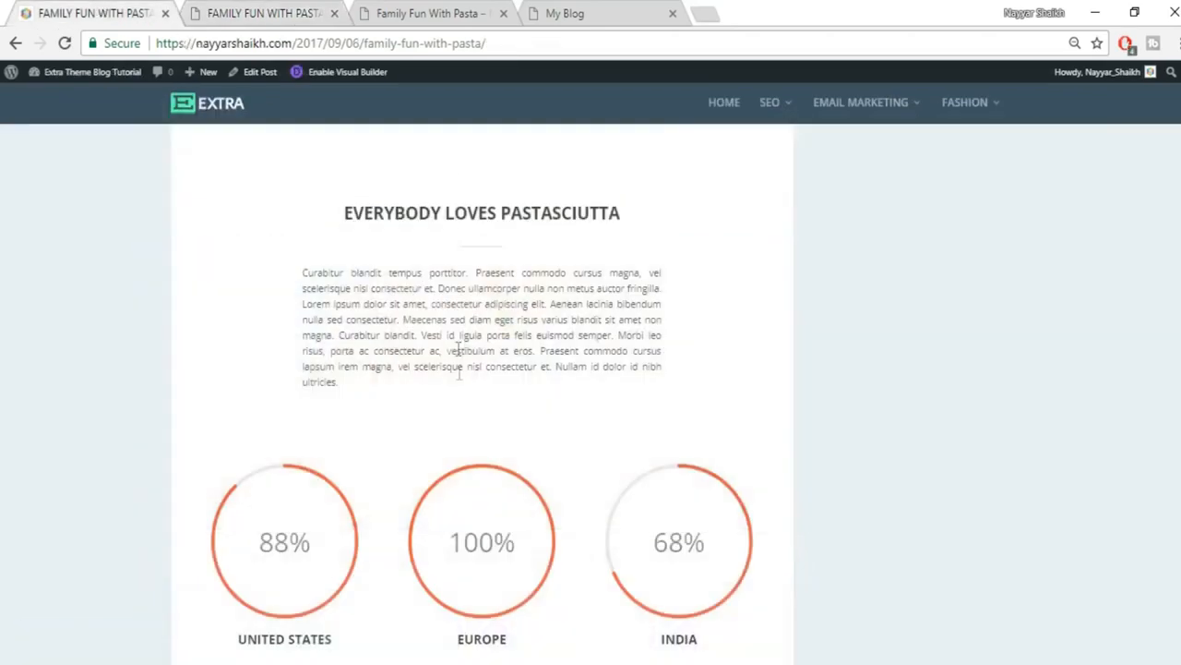
{"action": "left_click", "coordinate": [268, 12]}
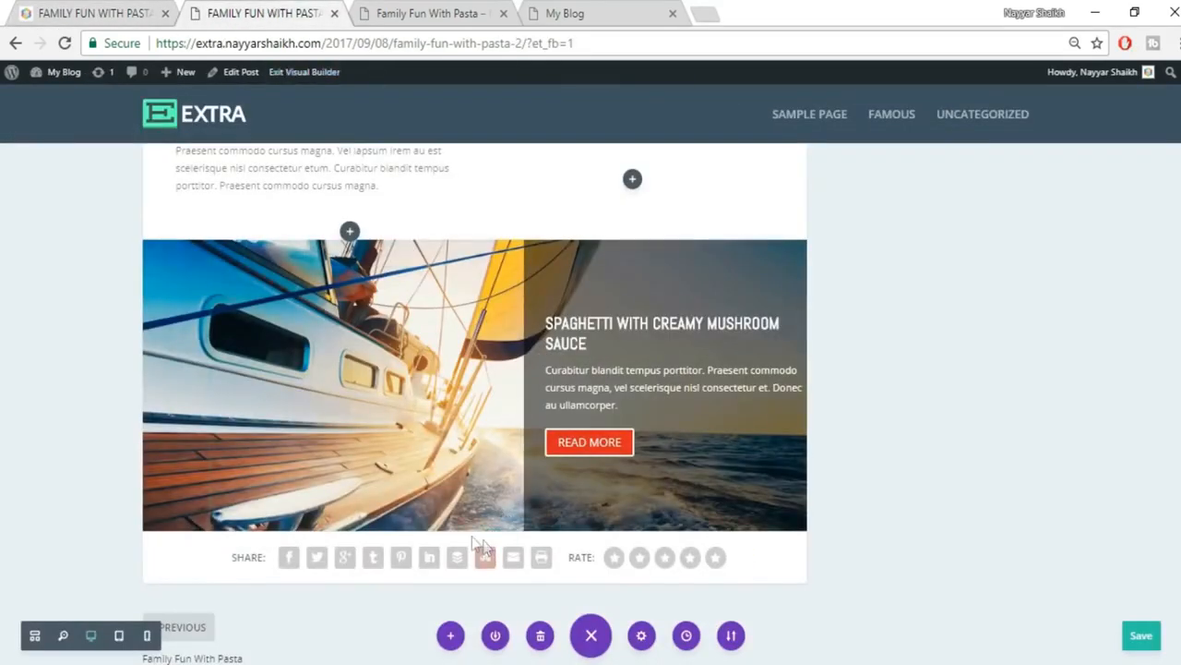
{"action": "mouse_move", "coordinate": [470, 527]}
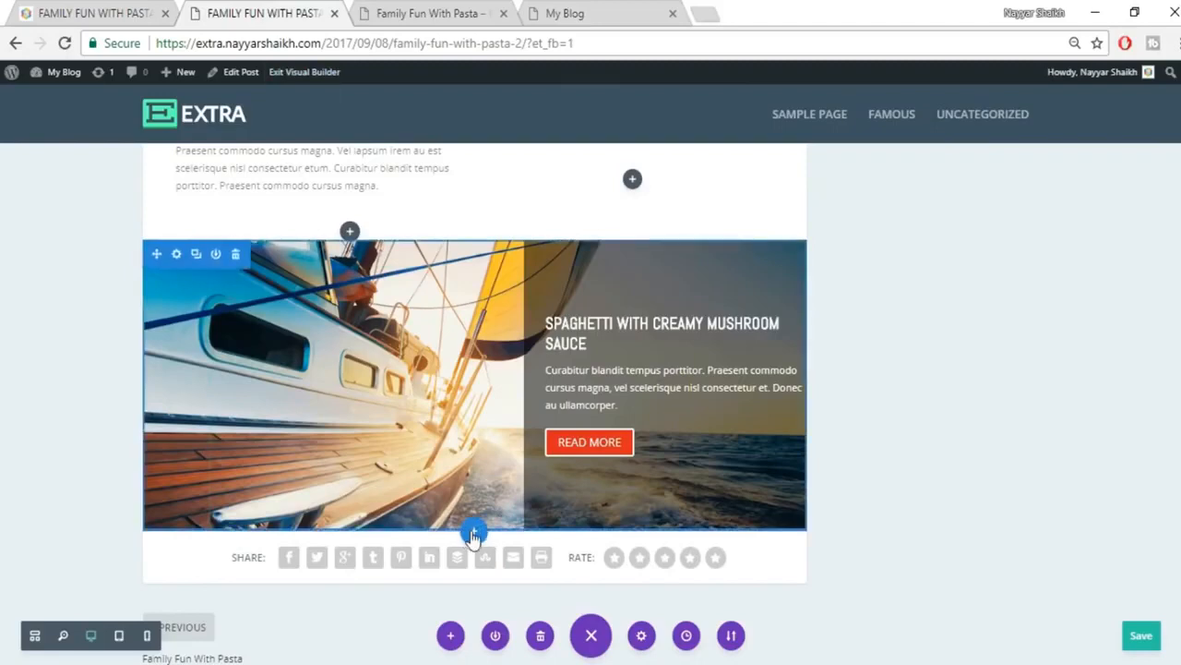
Step: Insert a regular one-column section below the sailboat row with a Text module holding the pasted heading
{"action": "left_click", "coordinate": [473, 534]}
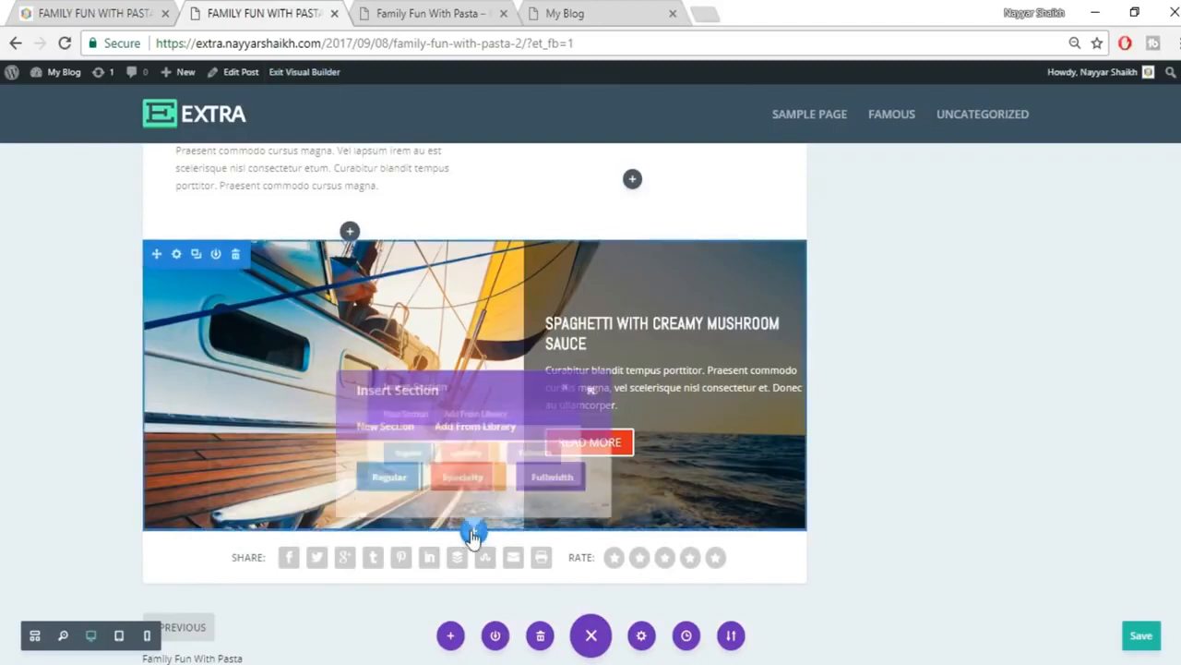
{"action": "left_click", "coordinate": [387, 482]}
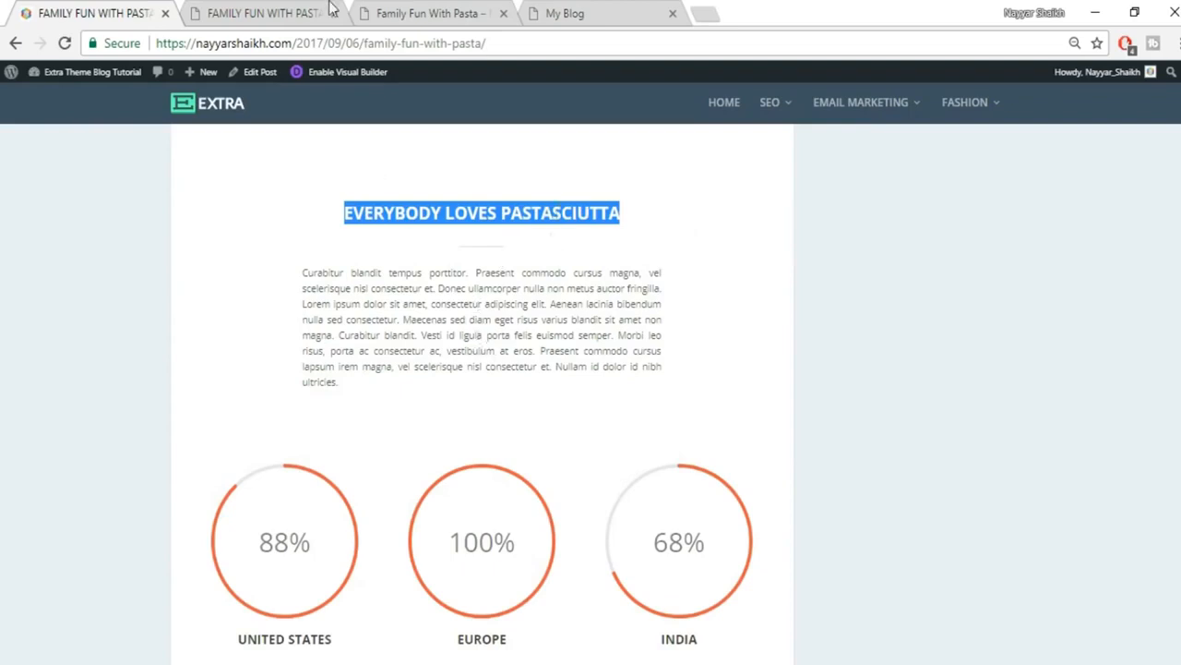
{"action": "left_click", "coordinate": [277, 12]}
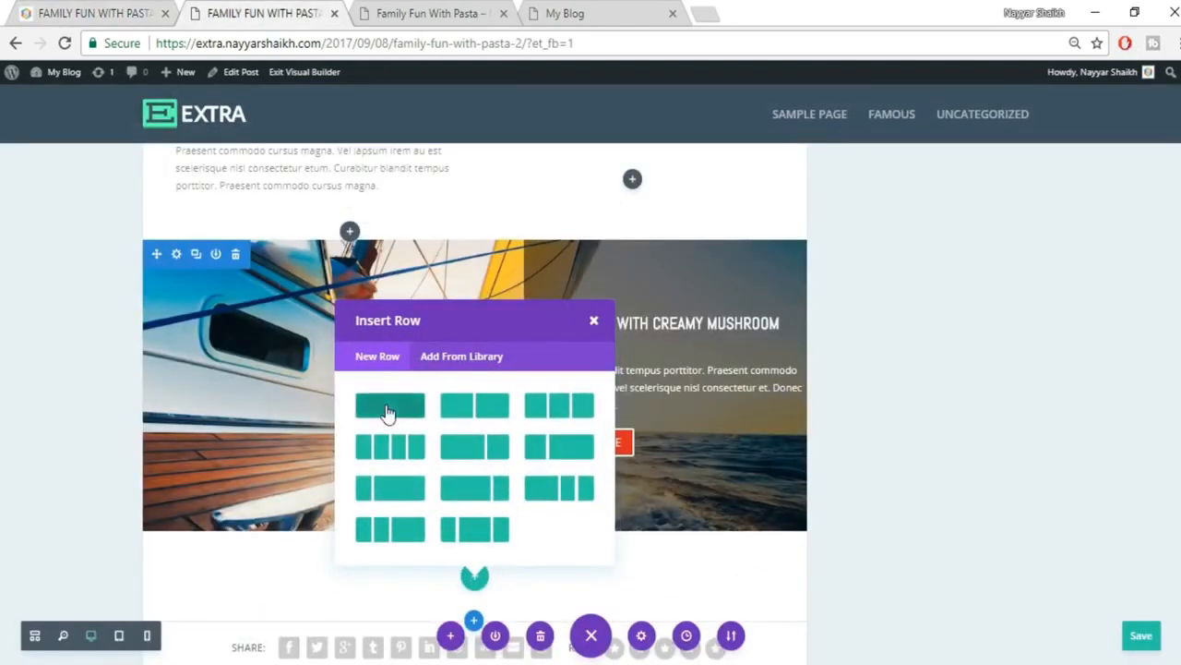
{"action": "left_click", "coordinate": [387, 408]}
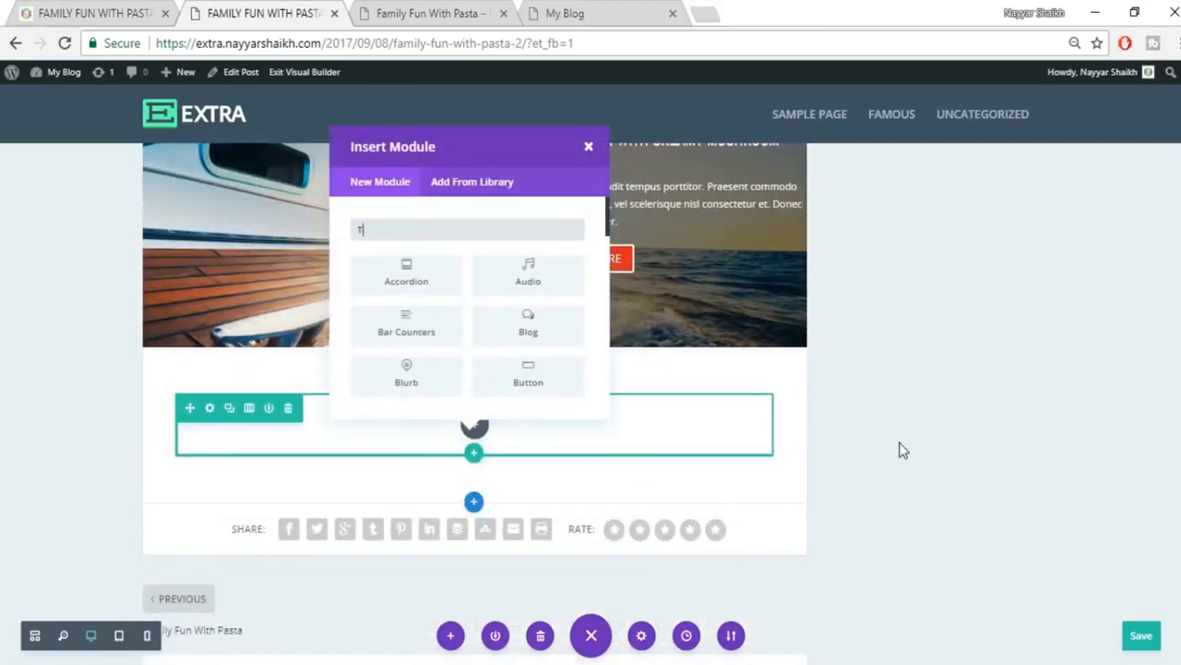
{"action": "type", "text": "Text"}
{"action": "left_click", "coordinate": [407, 277]}
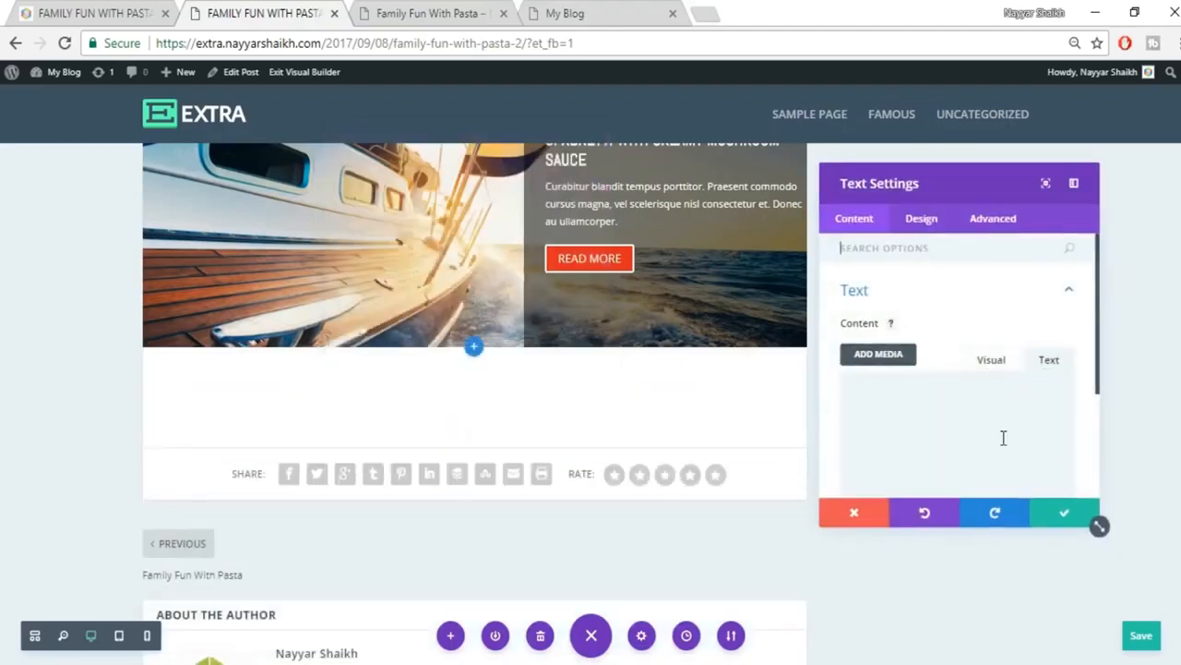
{"action": "type", "text": "EVERYBODY LOVES PASTASCIUTTA"}
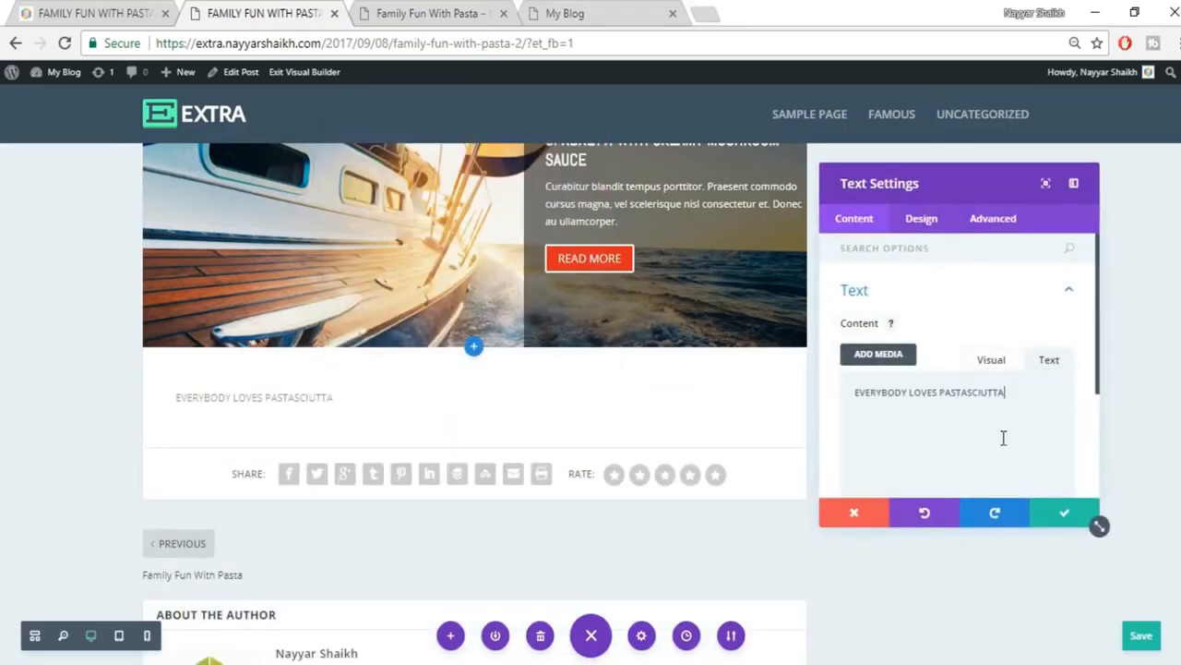
Step: Center the heading text and set its font size to 25px
{"action": "left_click", "coordinate": [919, 220]}
{"action": "left_click", "coordinate": [941, 297]}
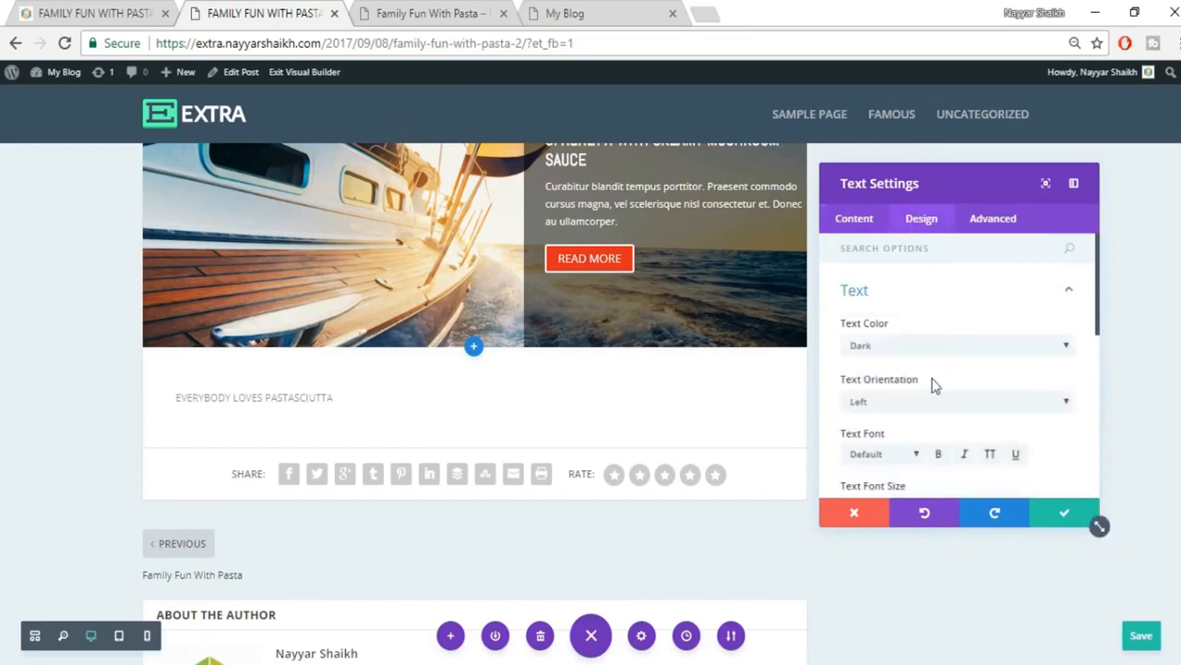
{"action": "scroll", "coordinate": [954, 393], "scroll_direction": "down", "scroll_amount": 1}
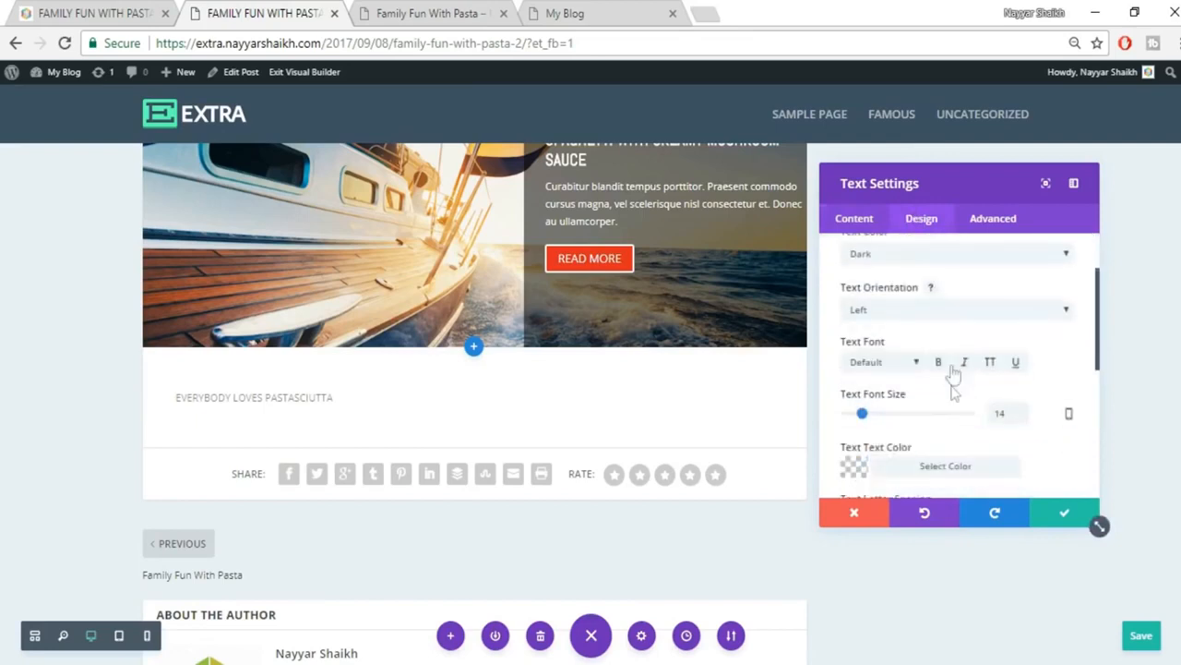
{"action": "left_click", "coordinate": [923, 310]}
{"action": "left_click", "coordinate": [915, 344]}
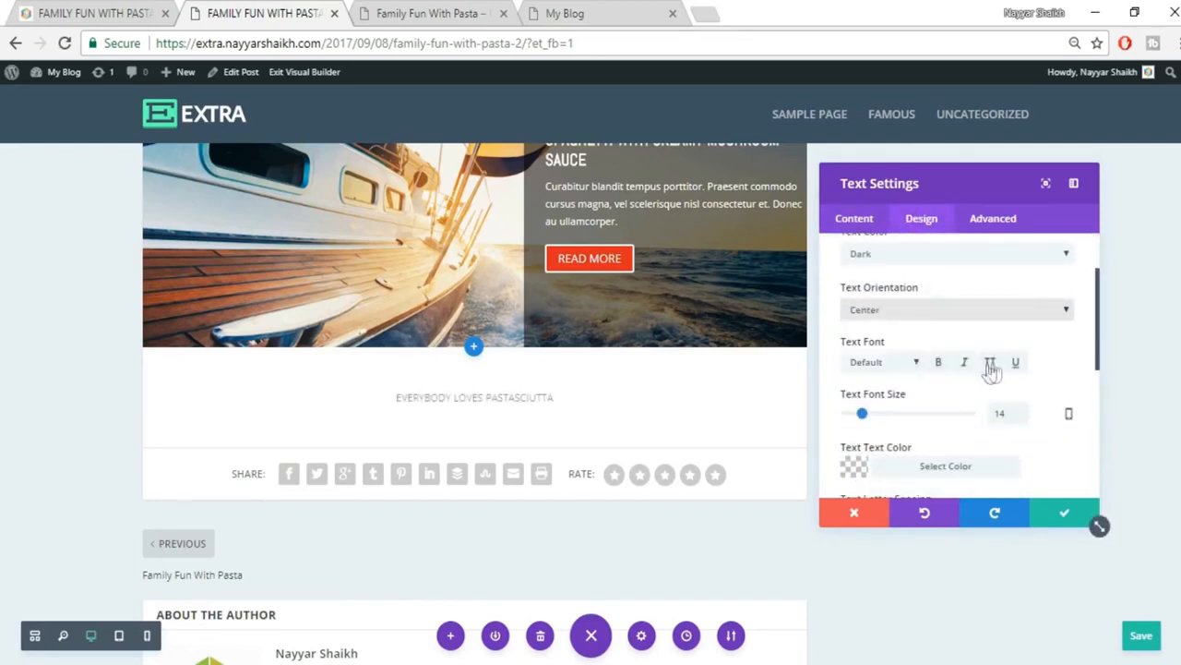
{"action": "left_click_drag", "start_coordinate": [1011, 413], "coordinate": [971, 420]}
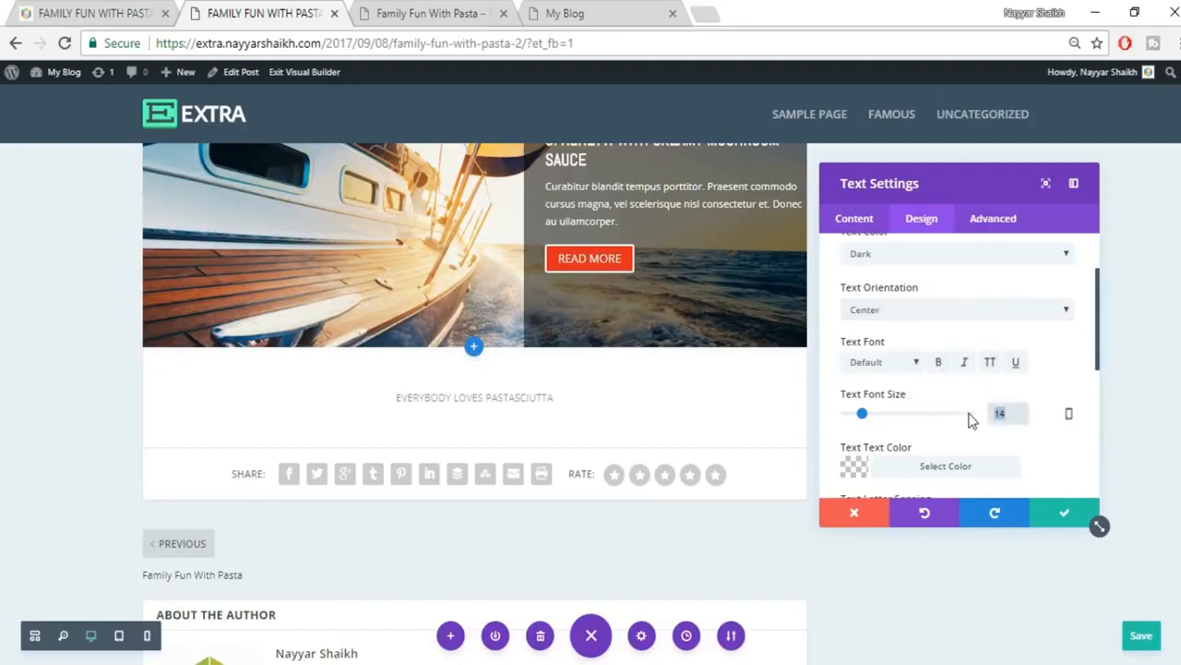
{"action": "type", "text": "25"}
Step: Set the heading colour to black with slightly lowered opacity
{"action": "scroll", "coordinate": [971, 420], "scroll_direction": "down", "scroll_amount": 1}
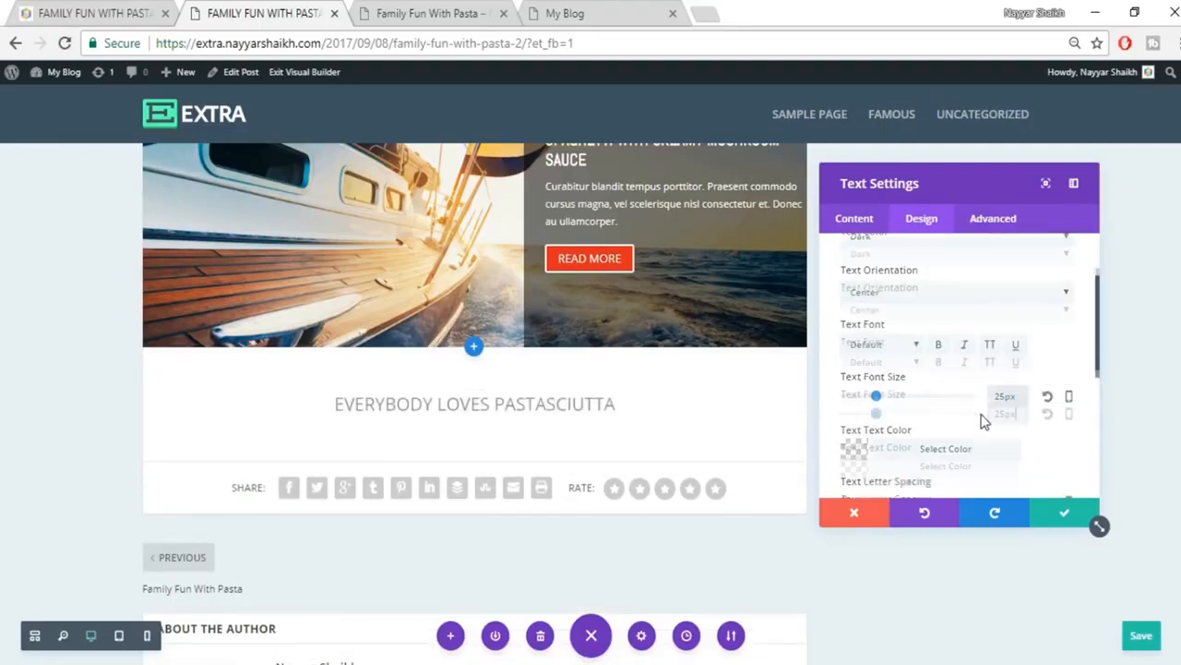
{"action": "left_click", "coordinate": [926, 378]}
{"action": "scroll", "coordinate": [1043, 424], "scroll_direction": "down", "scroll_amount": 2}
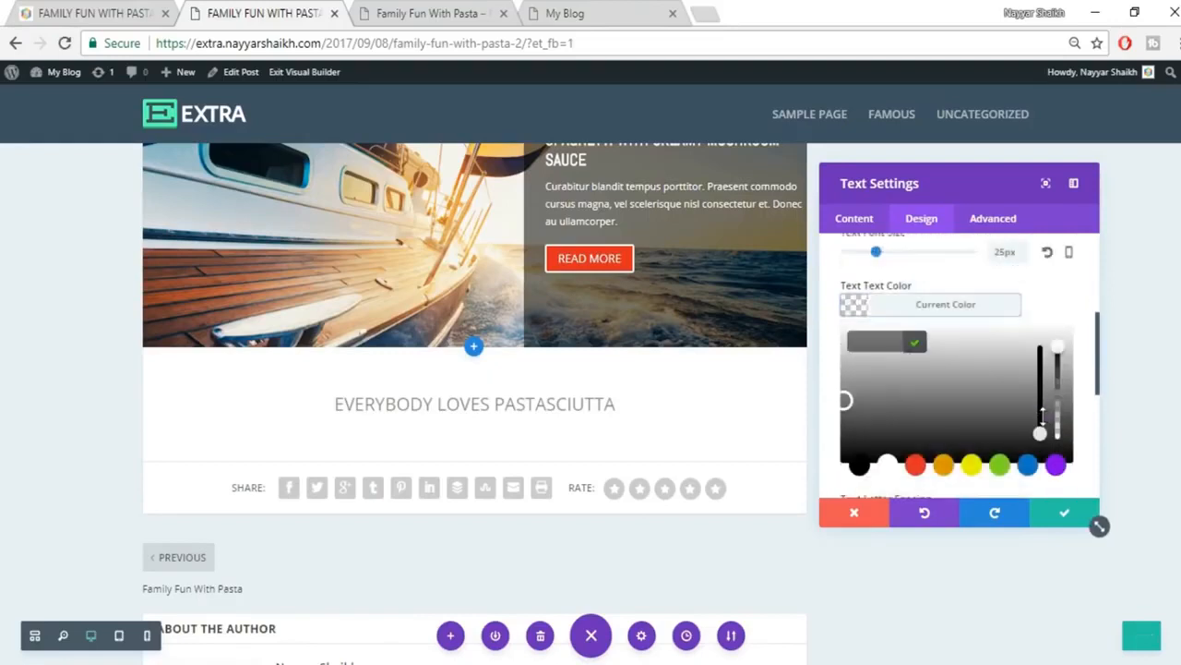
{"action": "left_click", "coordinate": [859, 444]}
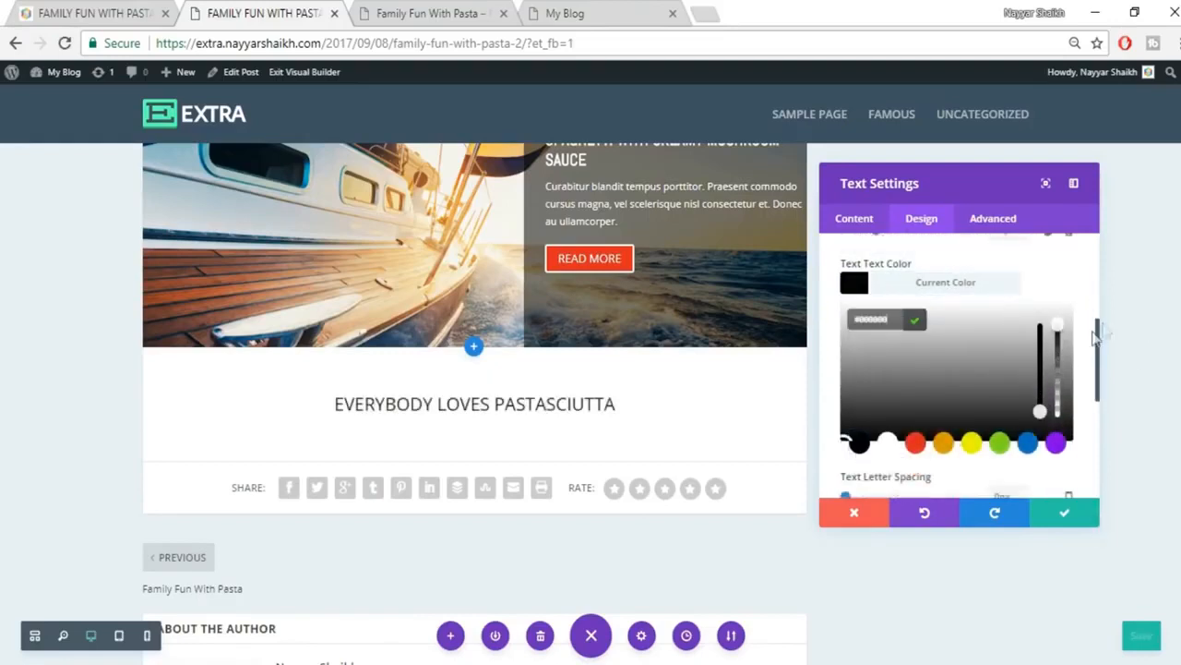
{"action": "left_click", "coordinate": [1062, 344]}
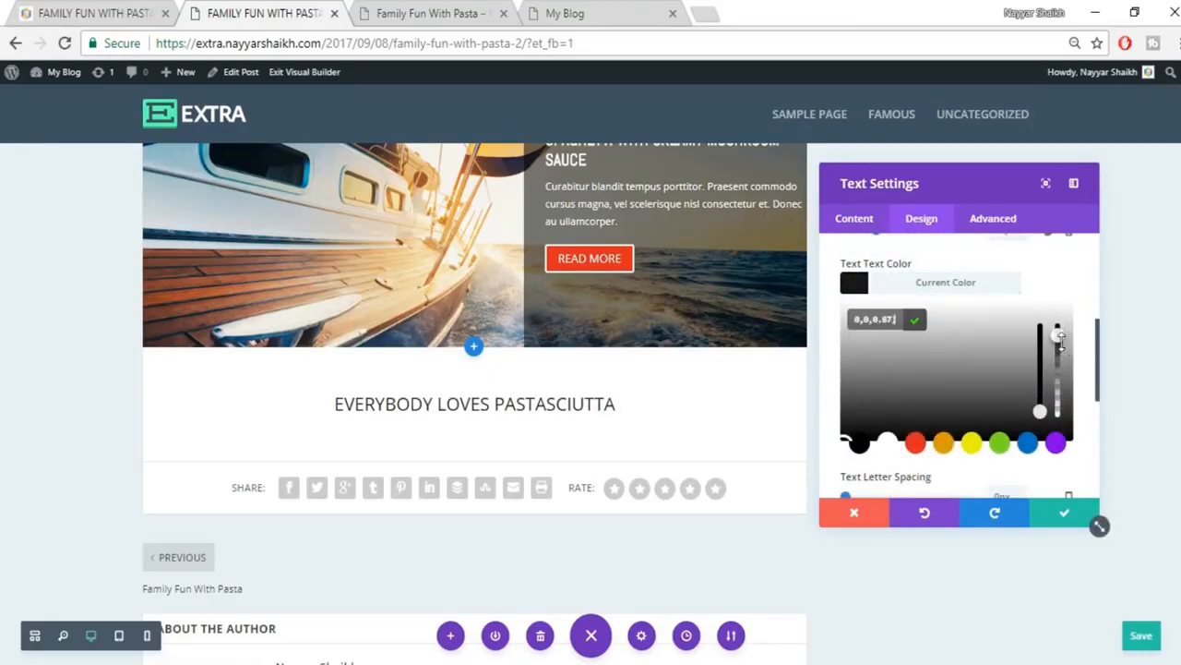
{"action": "left_click", "coordinate": [987, 295]}
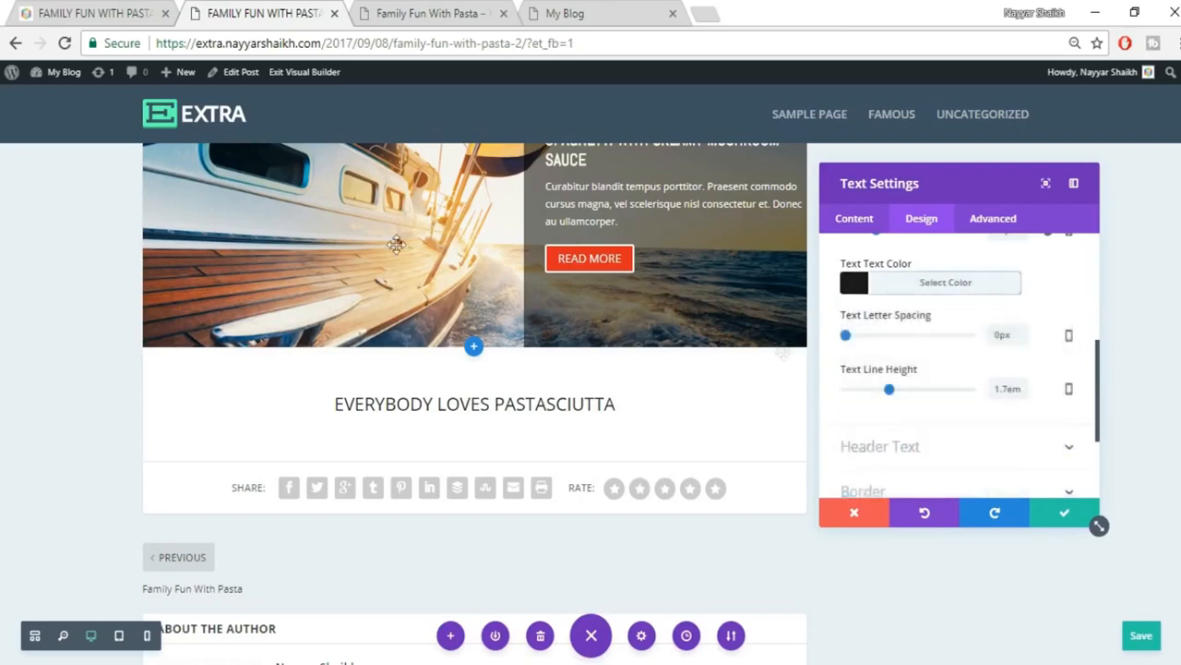
Step: Make the heading bold, comparing it against the reference page's title
{"action": "left_click", "coordinate": [116, 9]}
{"action": "left_click", "coordinate": [594, 297]}
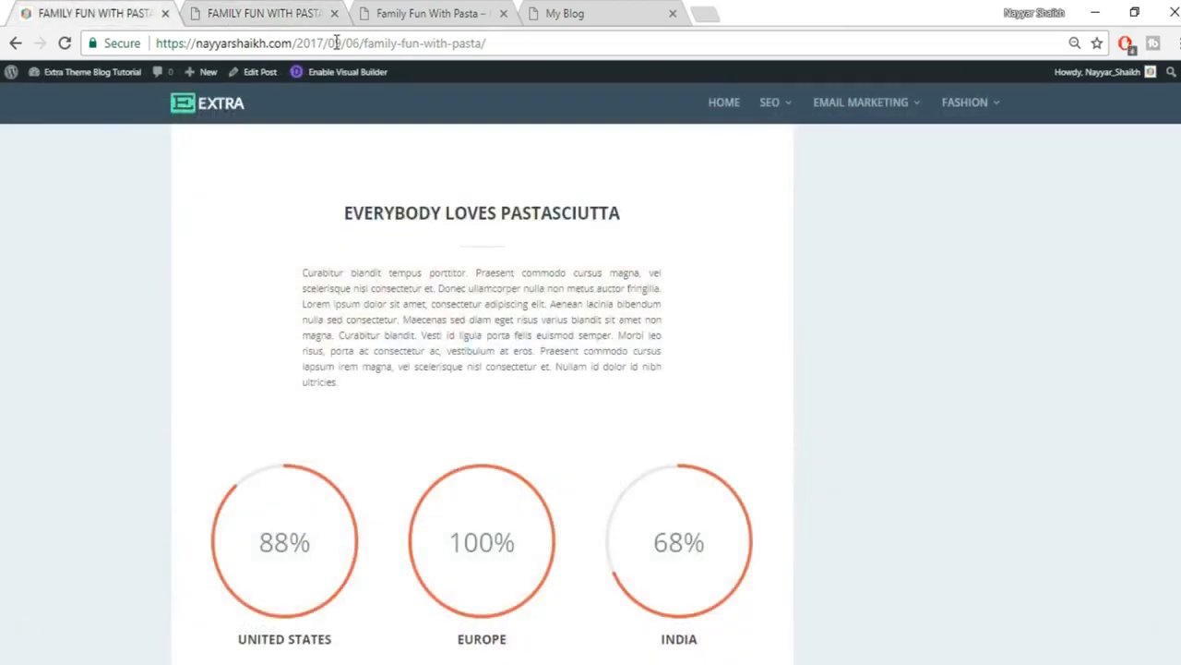
{"action": "left_click", "coordinate": [311, 9]}
{"action": "scroll", "coordinate": [1063, 332], "scroll_direction": "up", "scroll_amount": 3}
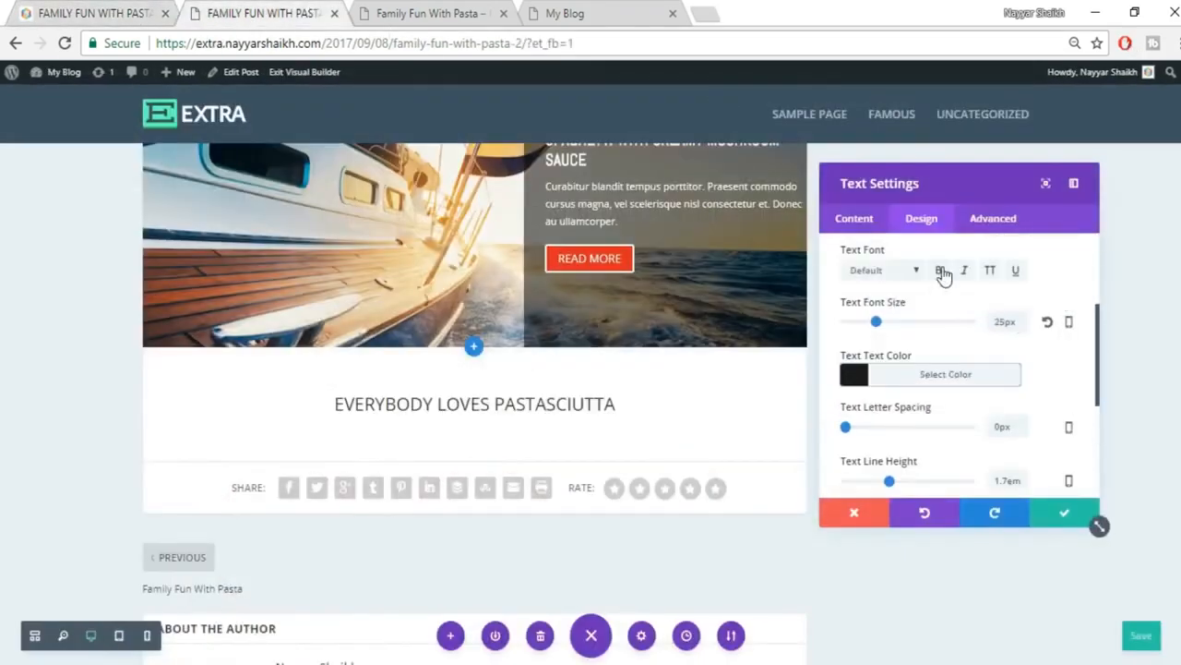
{"action": "left_click", "coordinate": [940, 270]}
{"action": "left_click", "coordinate": [111, 13]}
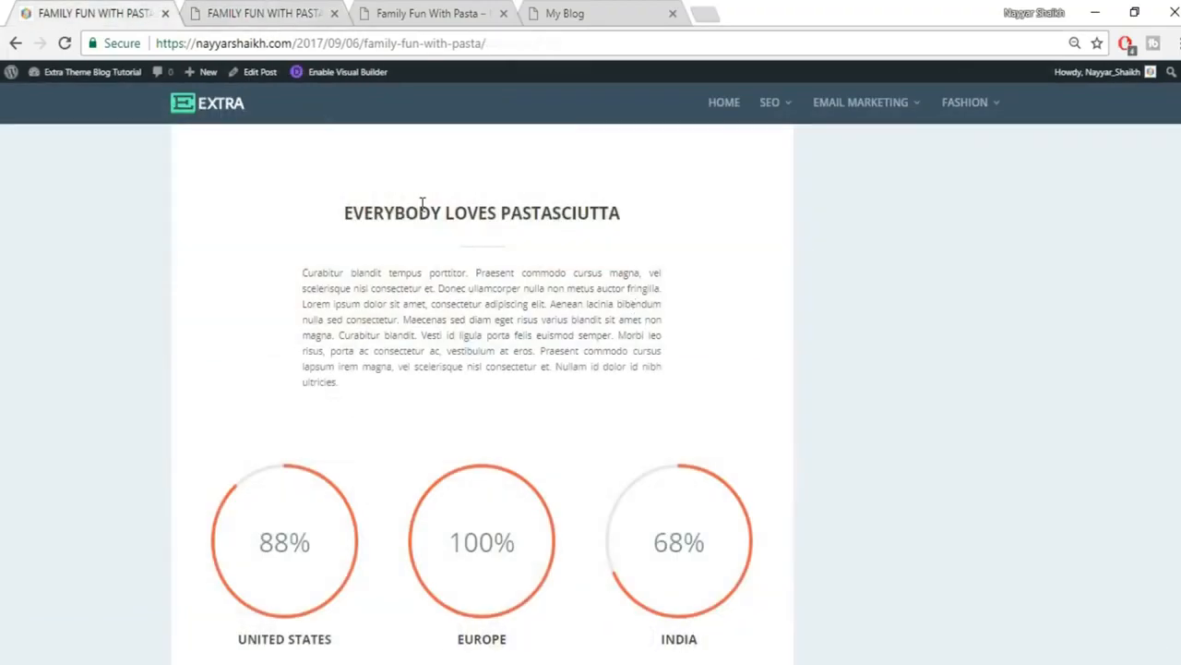
{"action": "left_click", "coordinate": [279, 11]}
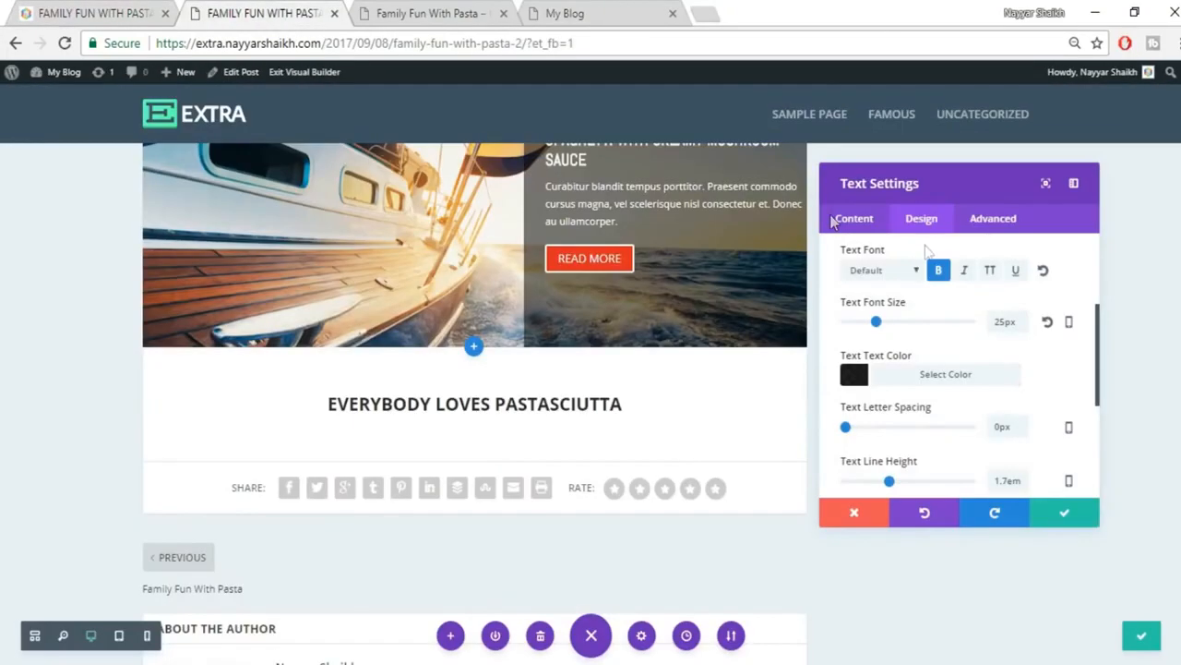
{"action": "left_click", "coordinate": [92, 11]}
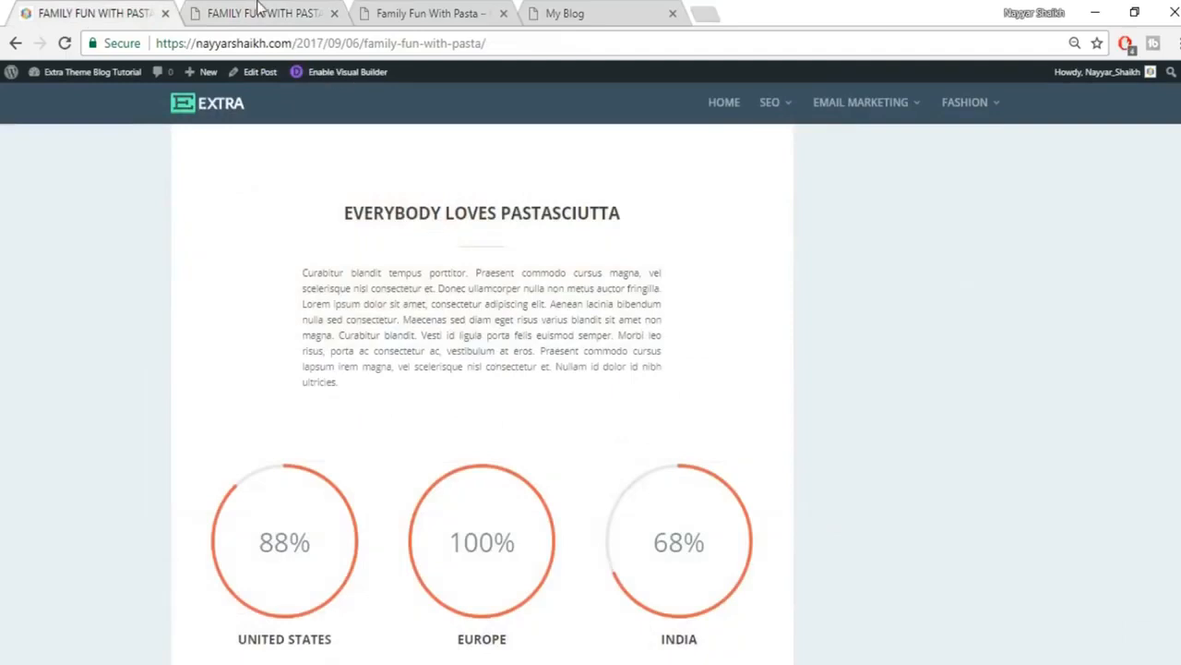
{"action": "key", "text": "ctrl+Tab"}
{"action": "left_click", "coordinate": [853, 220]}
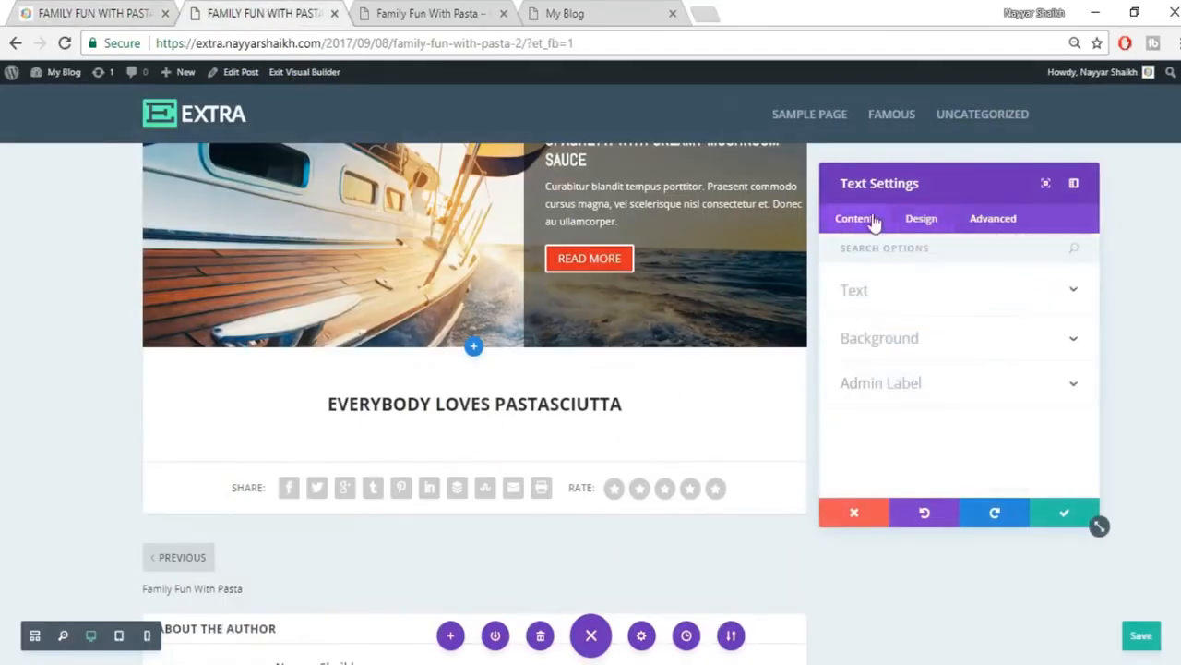
Step: Insert the divider2 image beneath the EVERYBODY LOVES PASTASCIUTTA heading in the Visual editor and save the block
{"action": "left_click", "coordinate": [981, 292]}
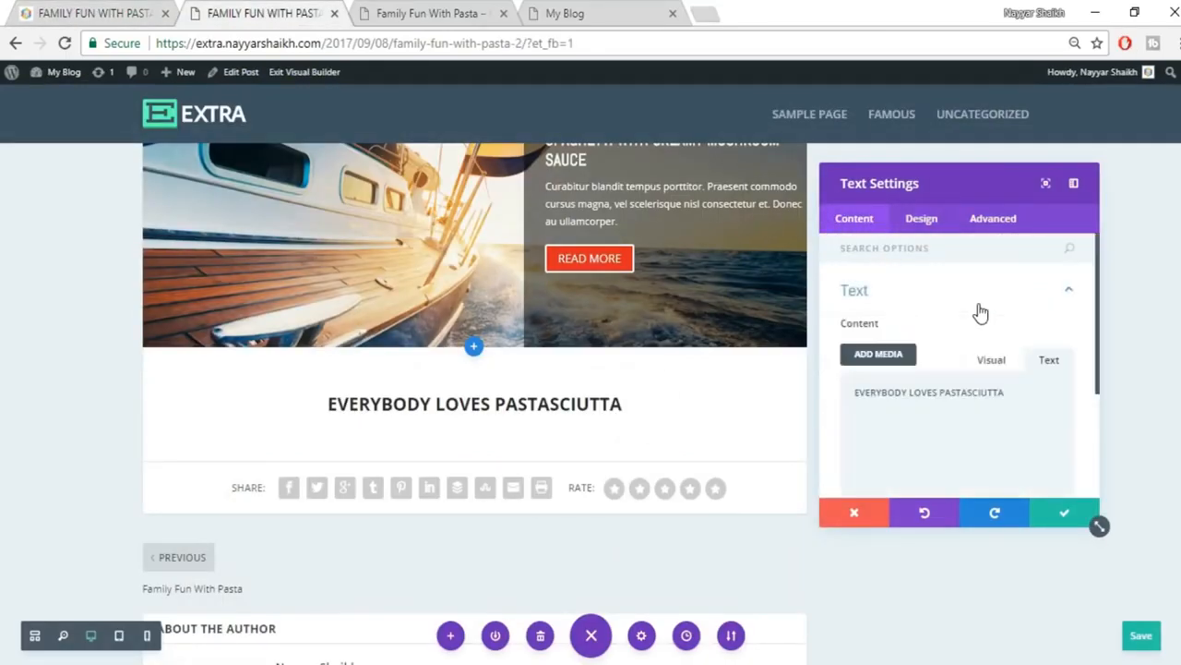
{"action": "left_click", "coordinate": [989, 361]}
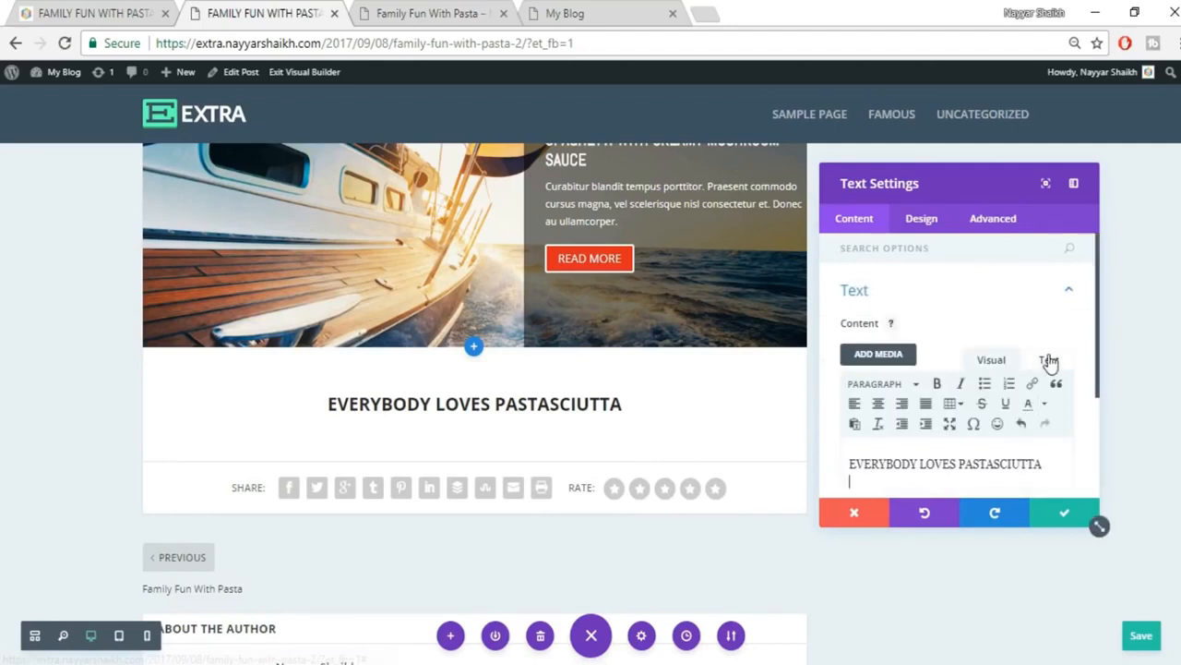
{"action": "scroll", "coordinate": [1049, 364], "scroll_direction": "down", "scroll_amount": 1}
{"action": "left_click", "coordinate": [883, 263]}
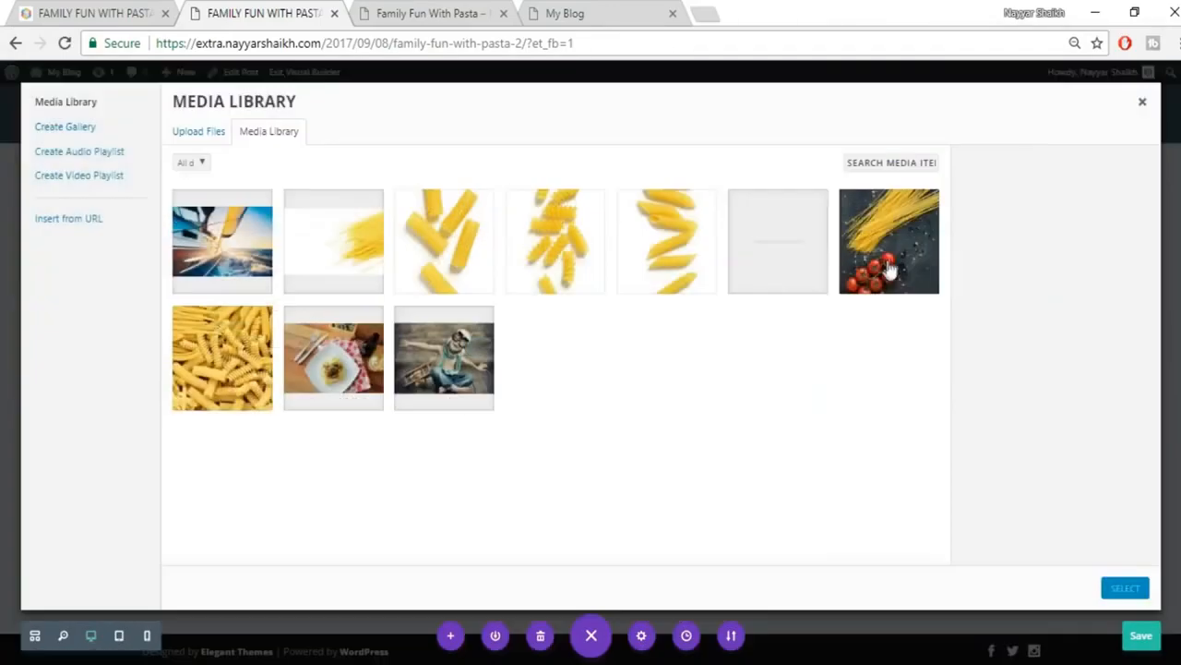
{"action": "left_click", "coordinate": [756, 261]}
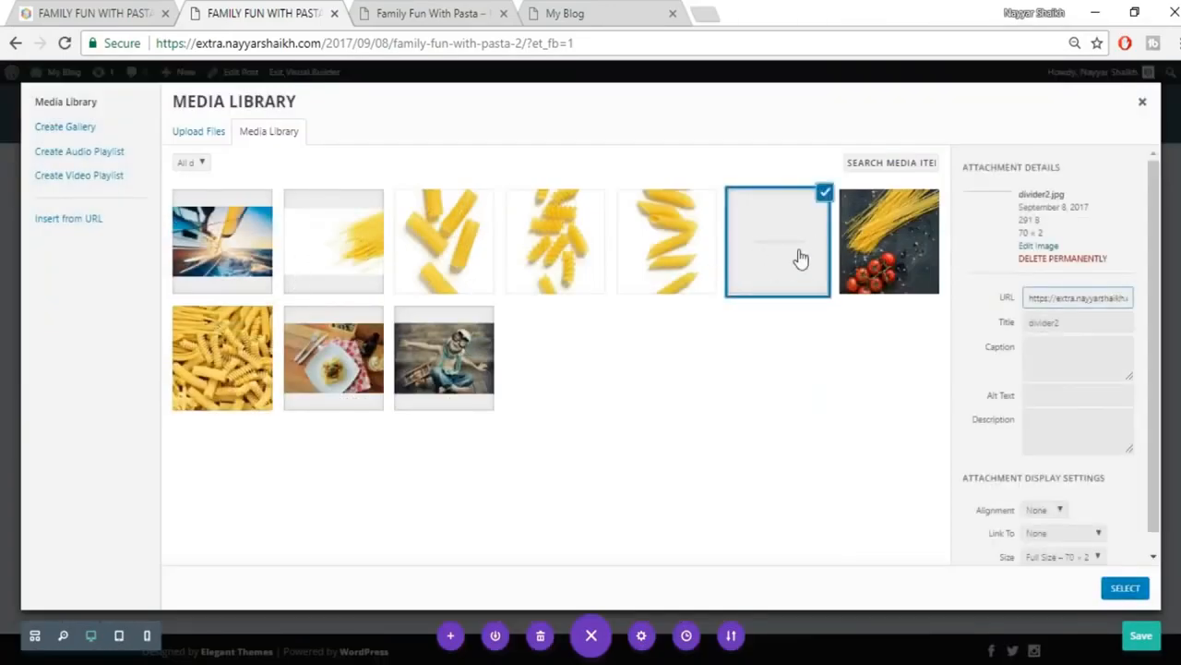
{"action": "left_click", "coordinate": [1126, 590]}
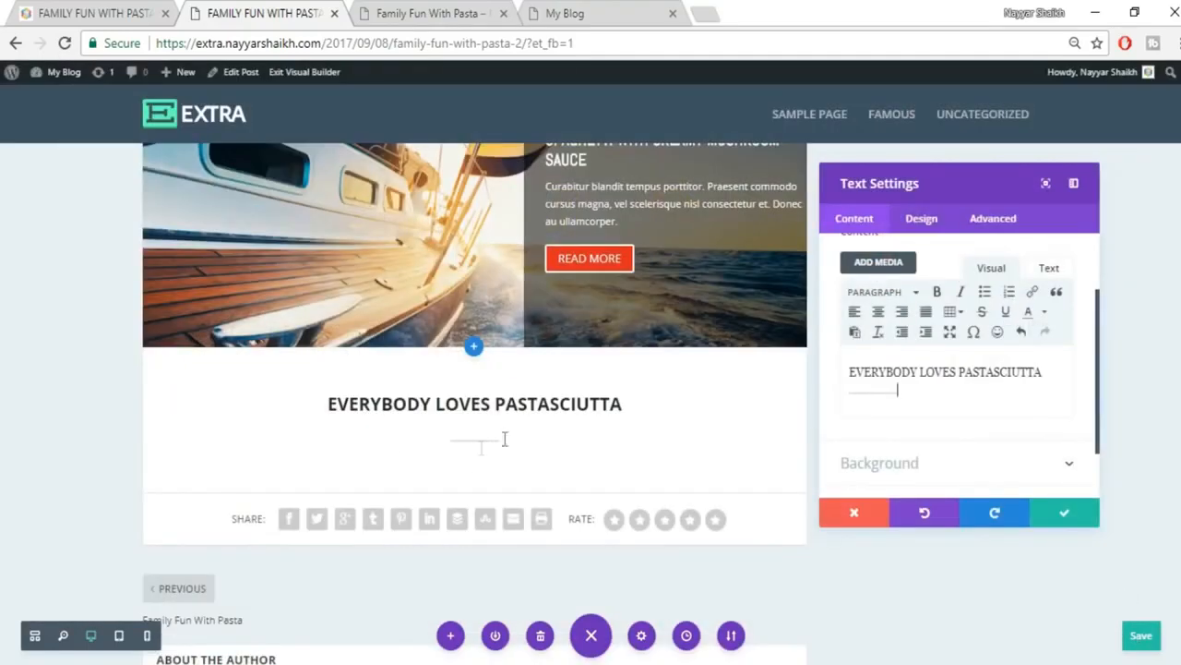
{"action": "left_click", "coordinate": [1072, 513]}
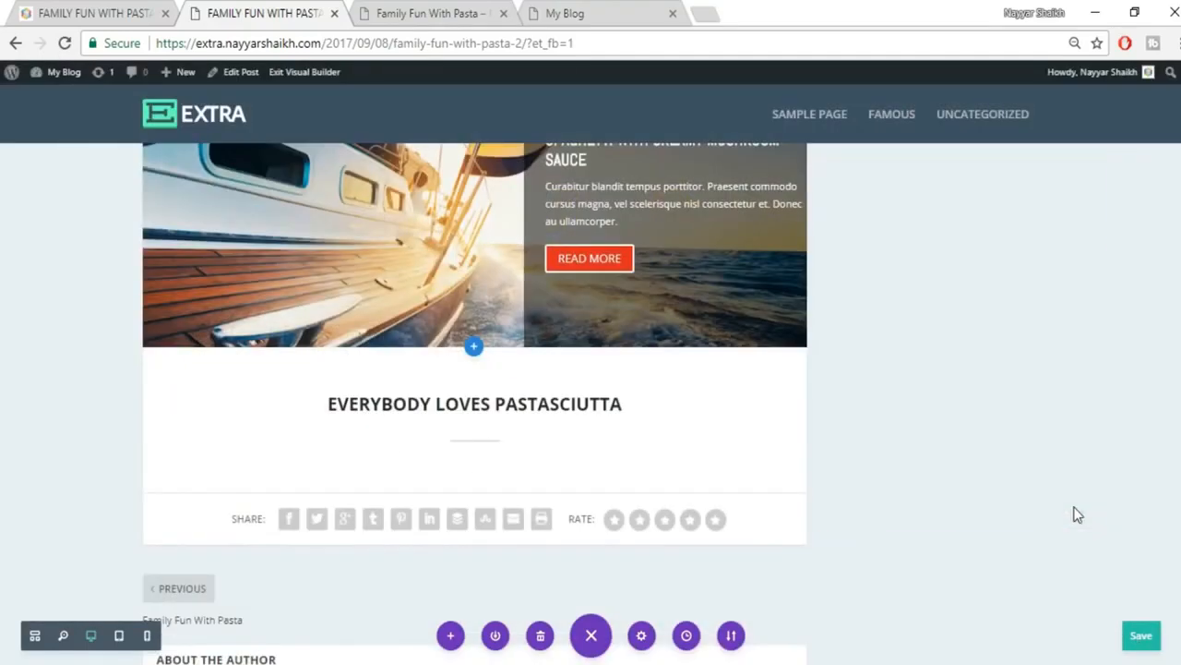
{"action": "left_click", "coordinate": [100, 11]}
Step: Copy the reference post's lorem-ipsum paragraph and paste it into a new Text module below the heading
{"action": "left_click_drag", "start_coordinate": [308, 273], "coordinate": [386, 397]}
{"action": "key", "text": "ctrl+c"}
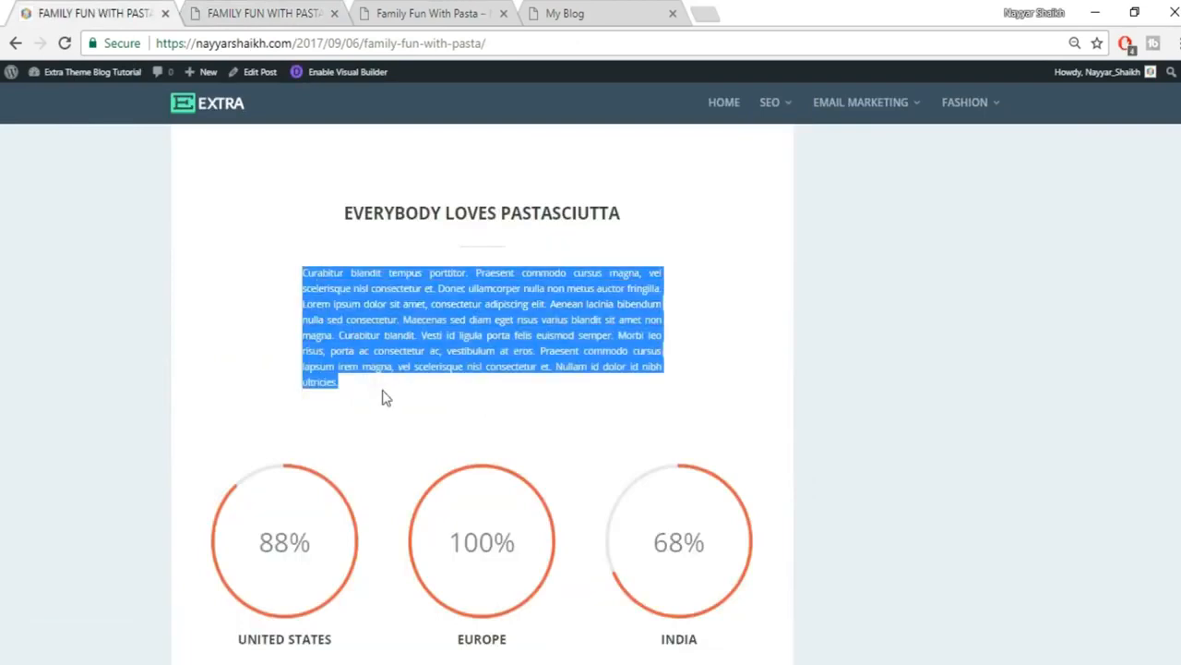
{"action": "left_click", "coordinate": [211, 11]}
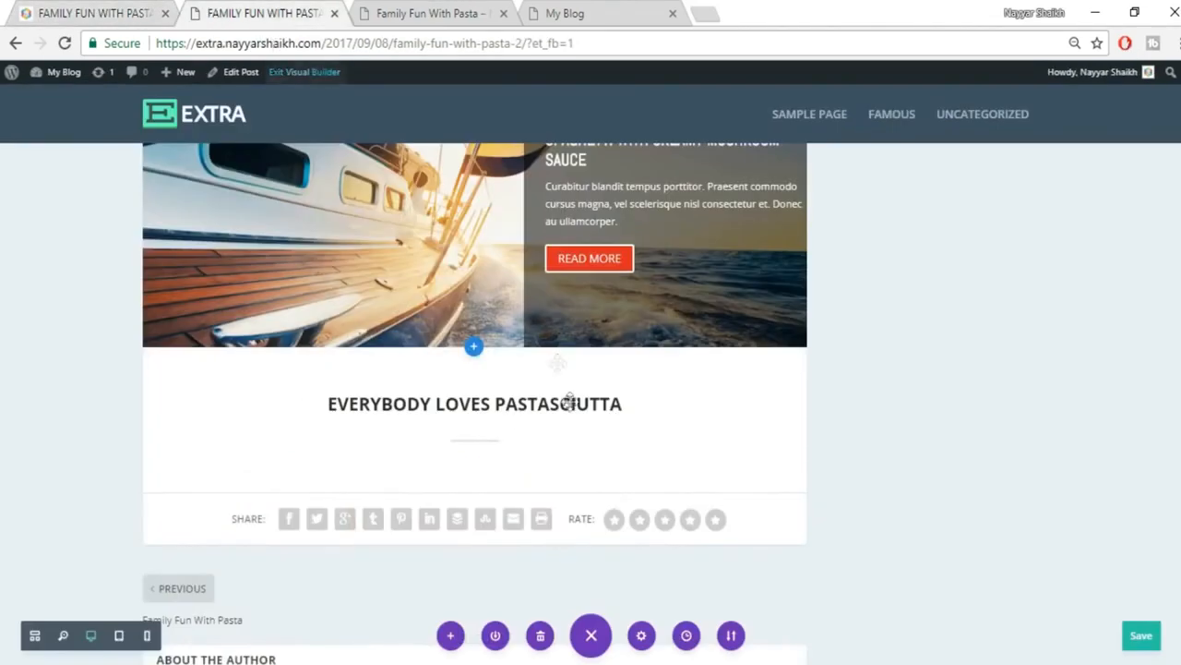
{"action": "left_click", "coordinate": [473, 427]}
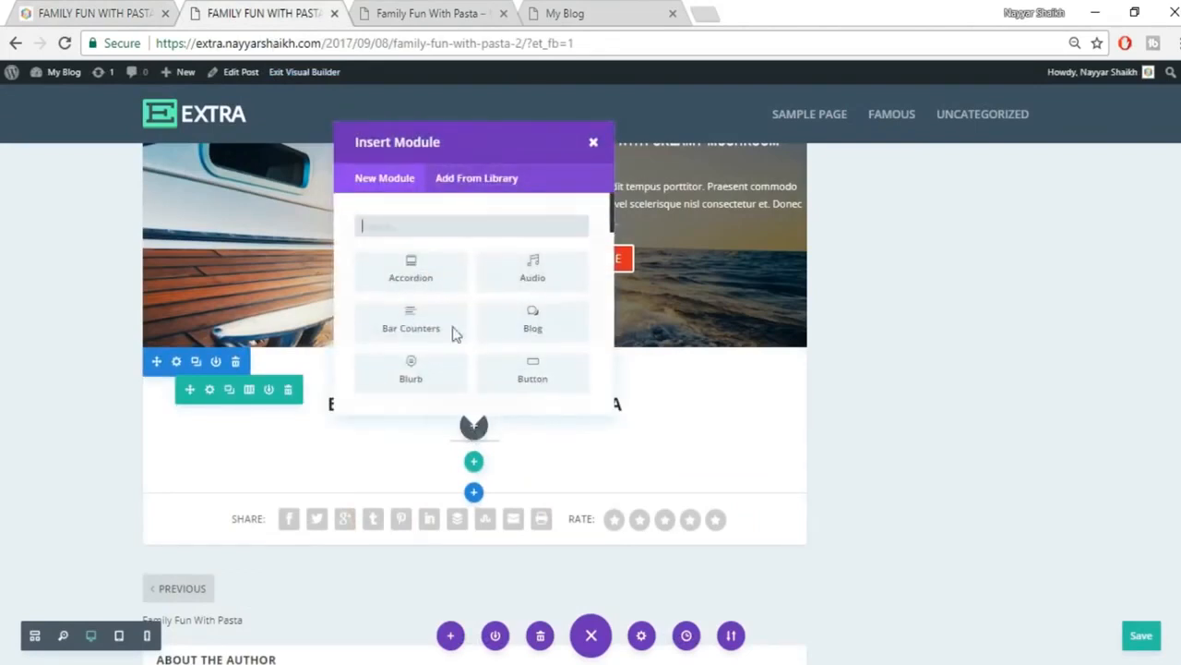
{"action": "type", "text": "TEX"}
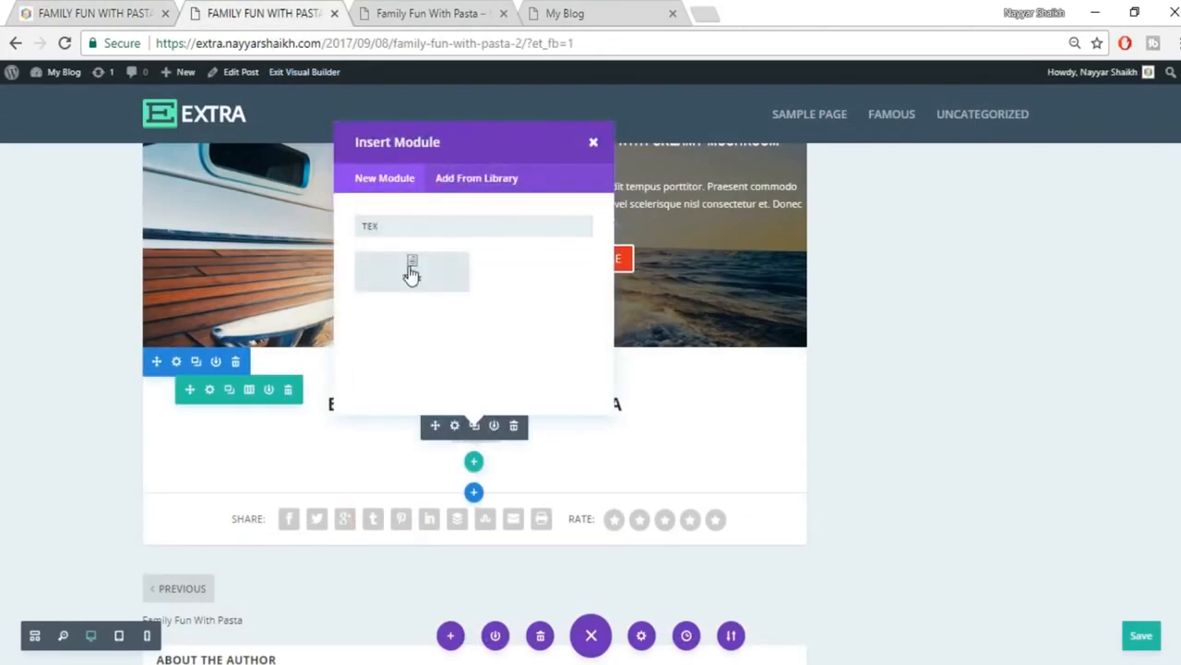
{"action": "left_click", "coordinate": [411, 272]}
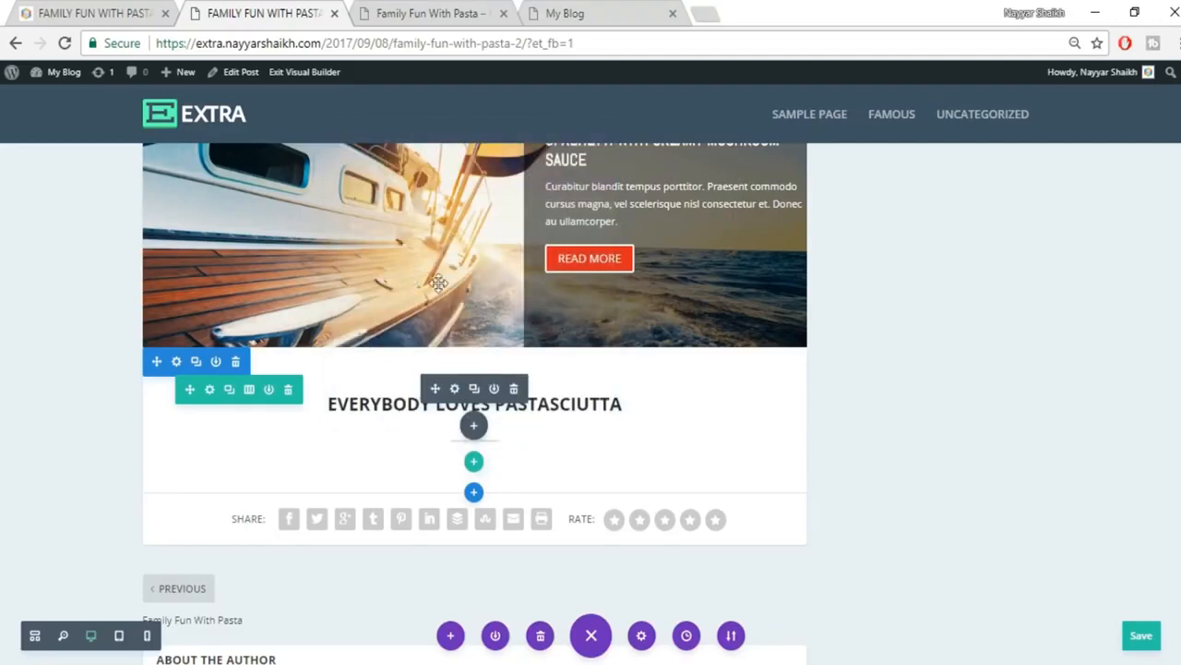
{"action": "left_click", "coordinate": [1041, 363]}
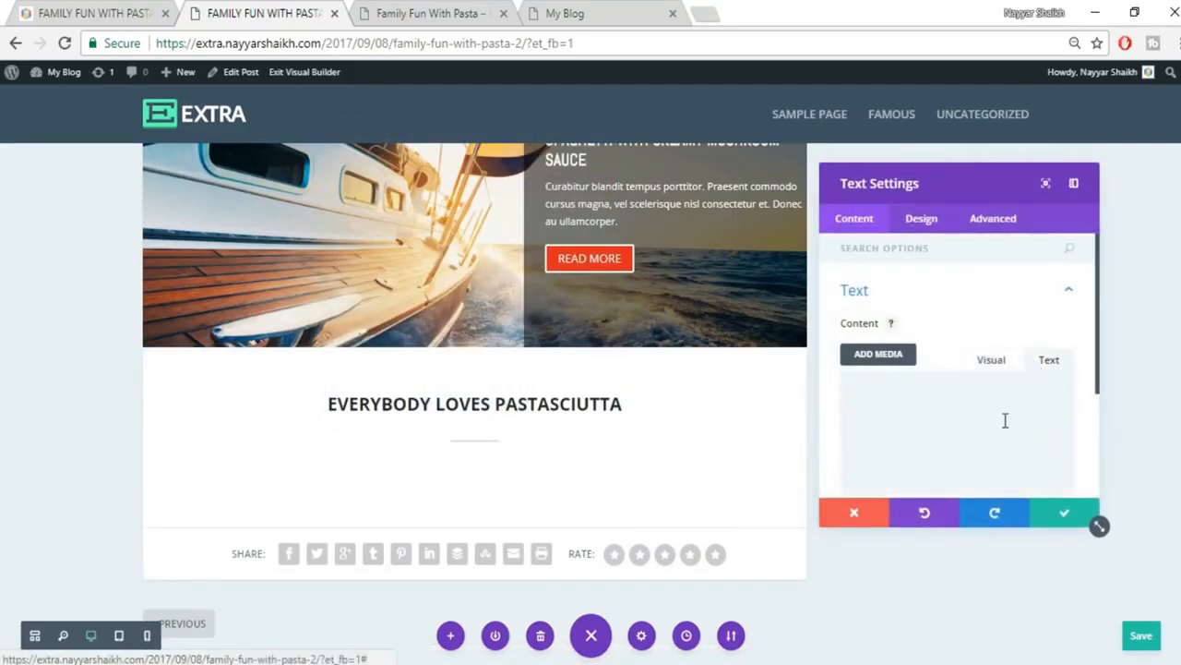
{"action": "key", "text": "ctrl+v"}
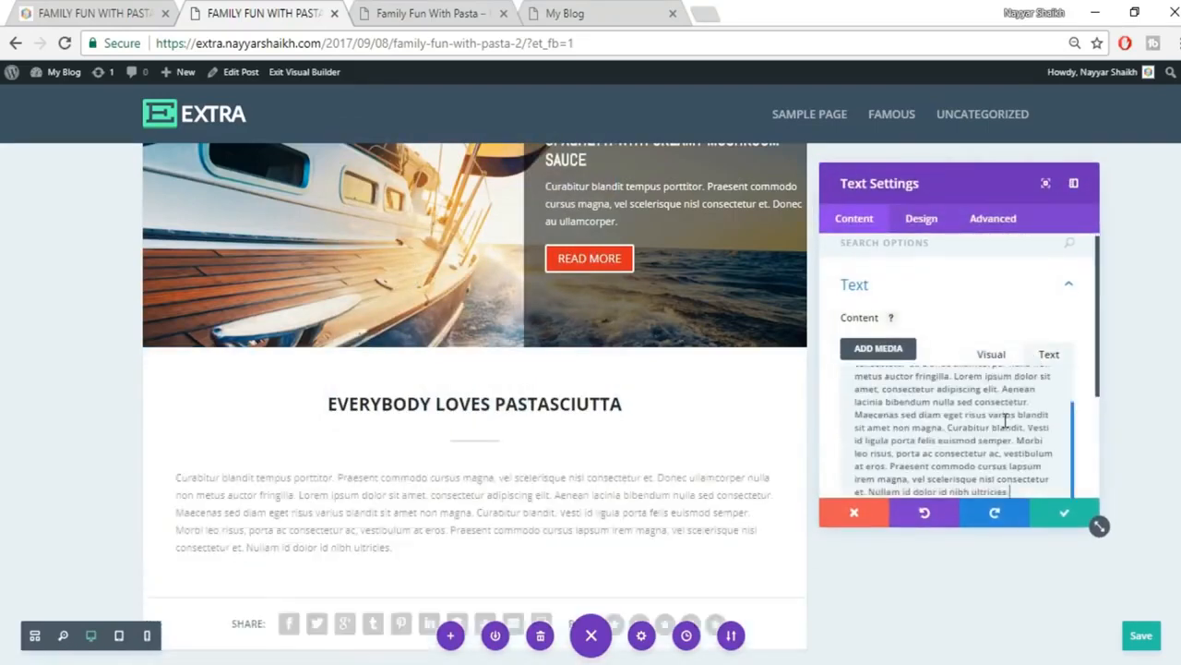
Step: Set the paragraph's text orientation to centre and save the block
{"action": "scroll", "coordinate": [1006, 420], "scroll_direction": "down", "scroll_amount": 2}
{"action": "left_click", "coordinate": [927, 222]}
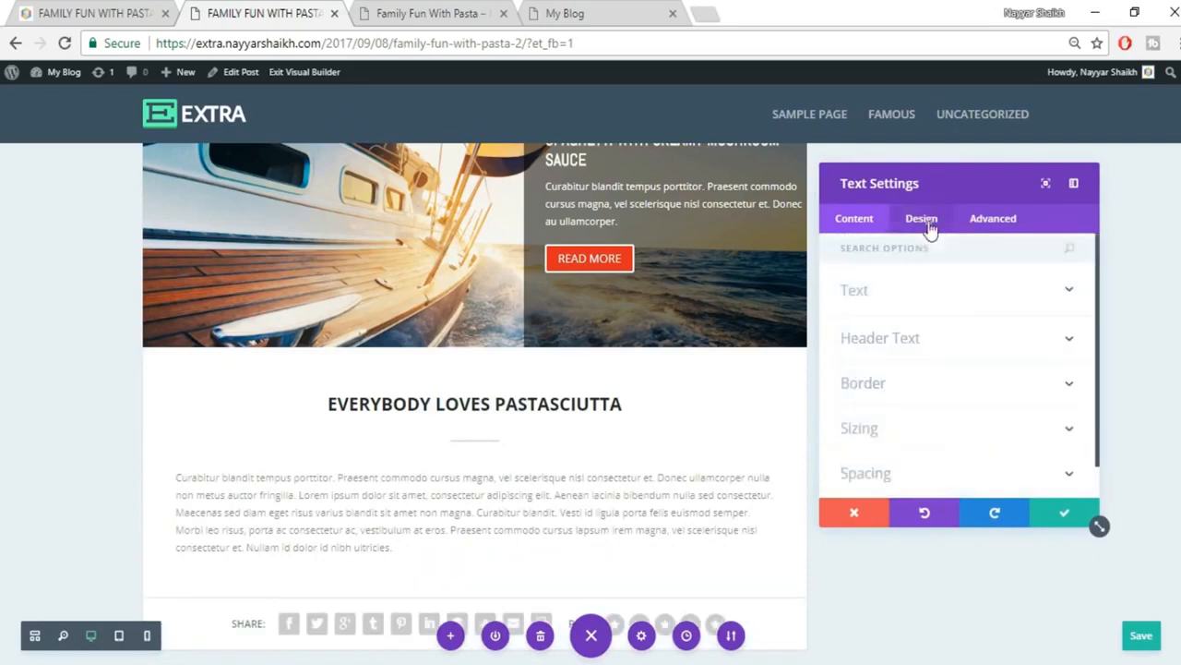
{"action": "left_click", "coordinate": [937, 294]}
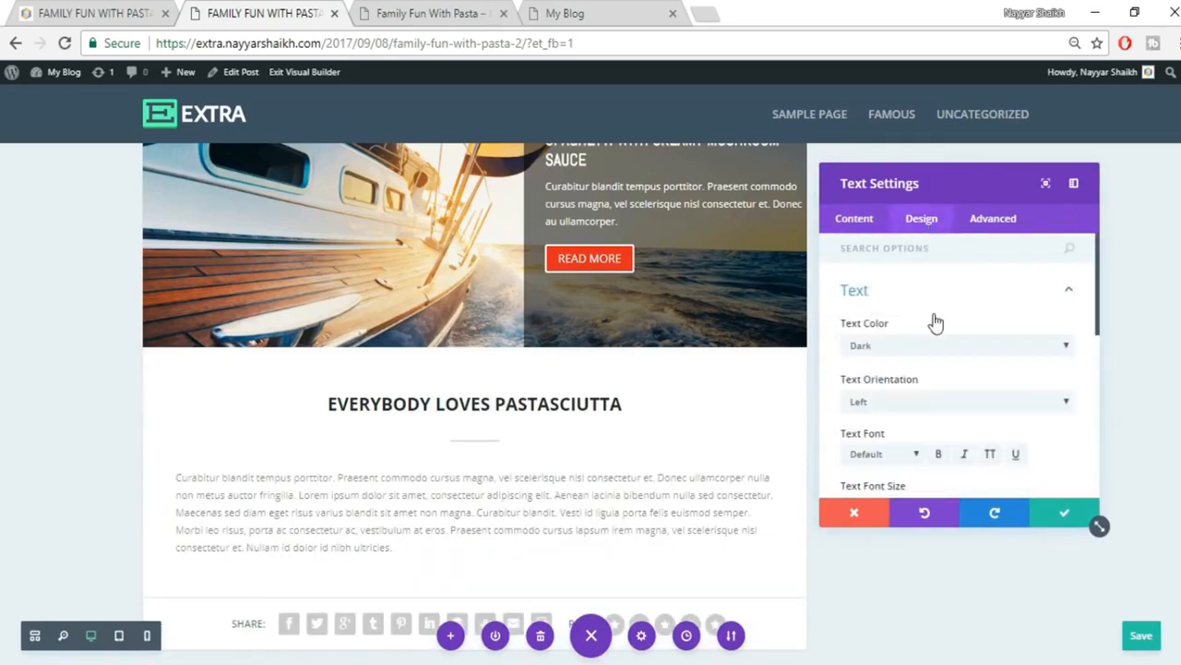
{"action": "left_click", "coordinate": [918, 401]}
{"action": "left_click", "coordinate": [907, 430]}
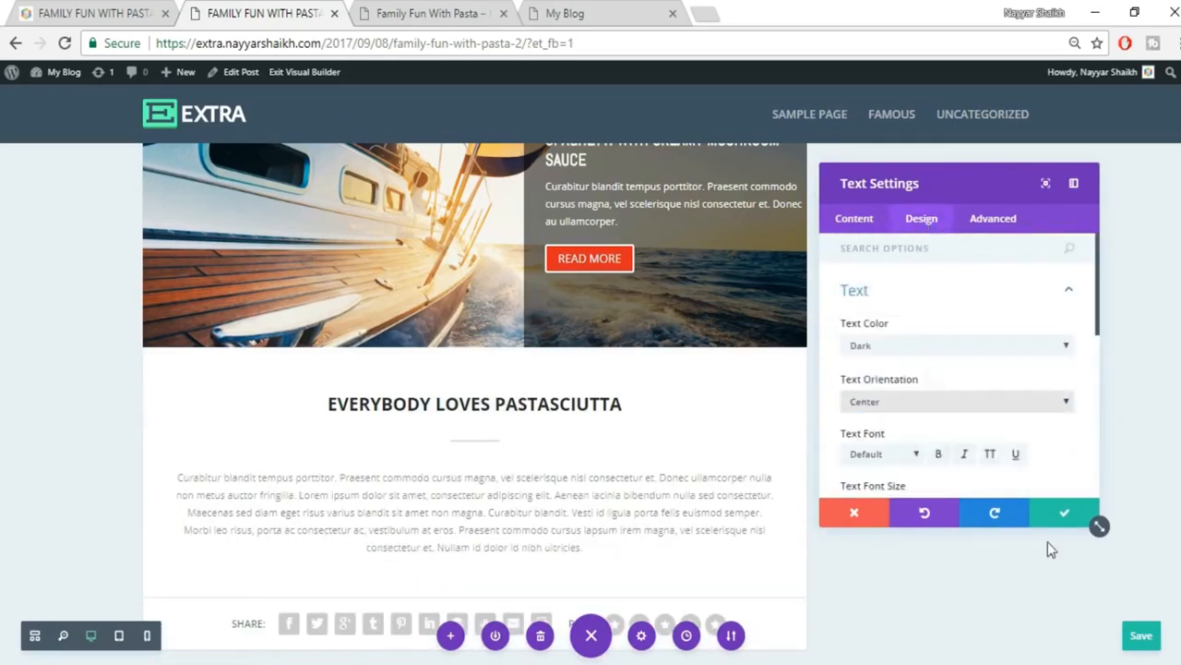
{"action": "left_click", "coordinate": [1059, 518]}
Step: After checking the reference alignment, change the paragraph to justified and save
{"action": "scroll", "coordinate": [1061, 522], "scroll_direction": "down", "scroll_amount": 1}
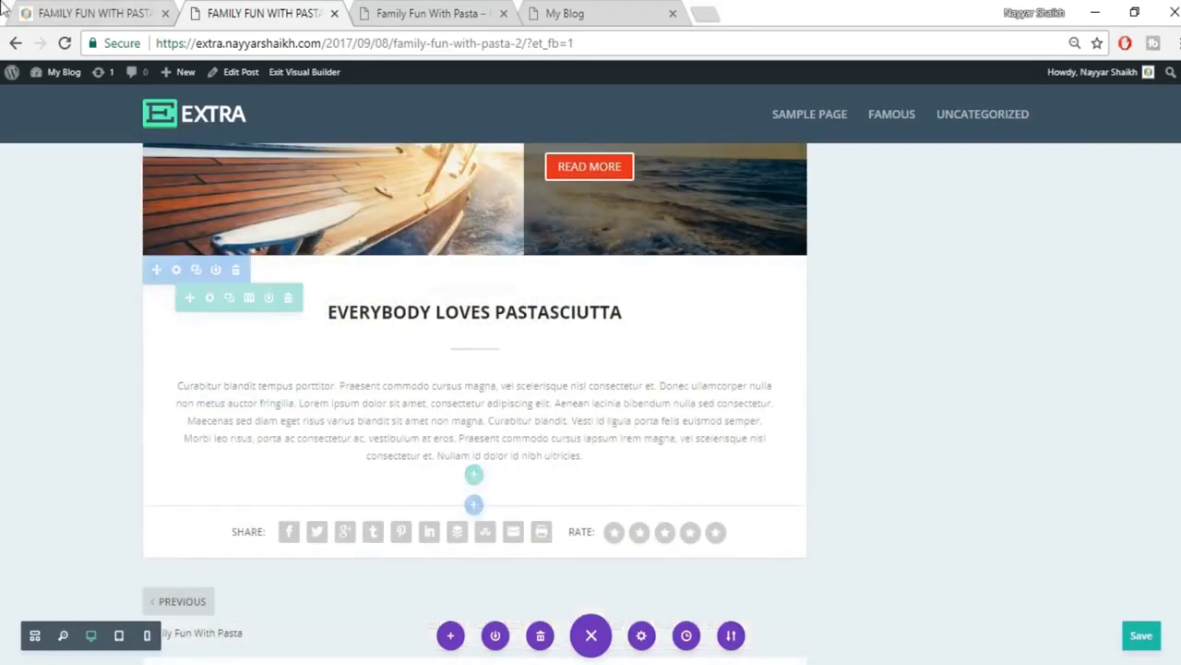
{"action": "left_click", "coordinate": [50, 9]}
{"action": "left_click", "coordinate": [714, 289]}
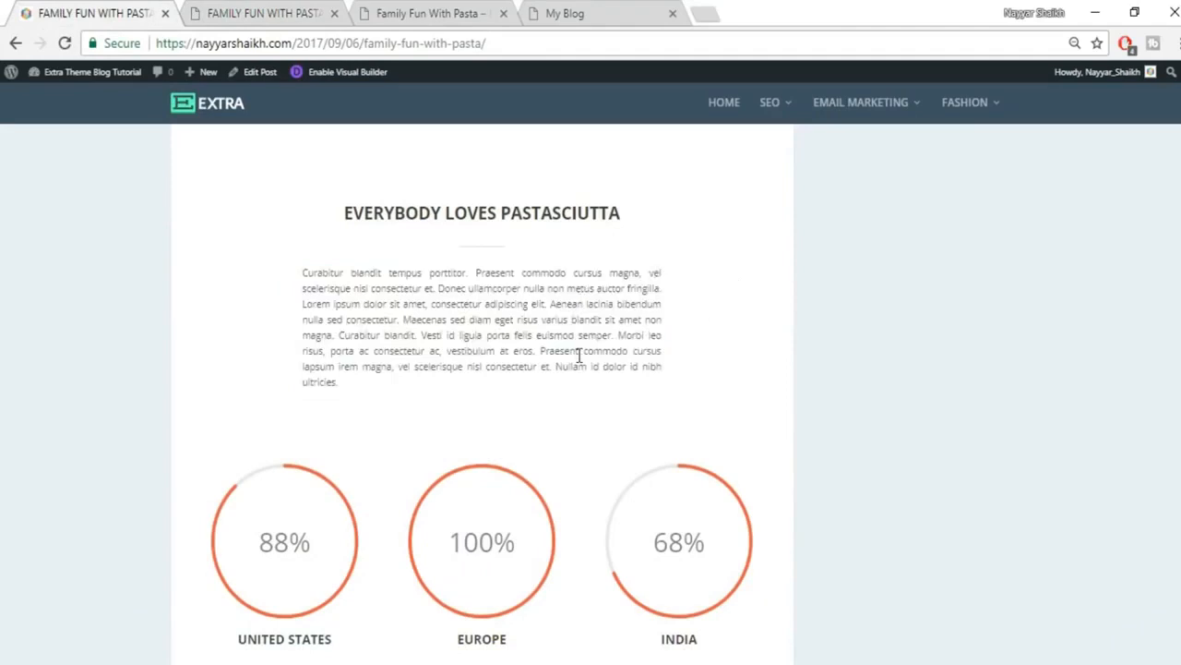
{"action": "left_click", "coordinate": [282, 9]}
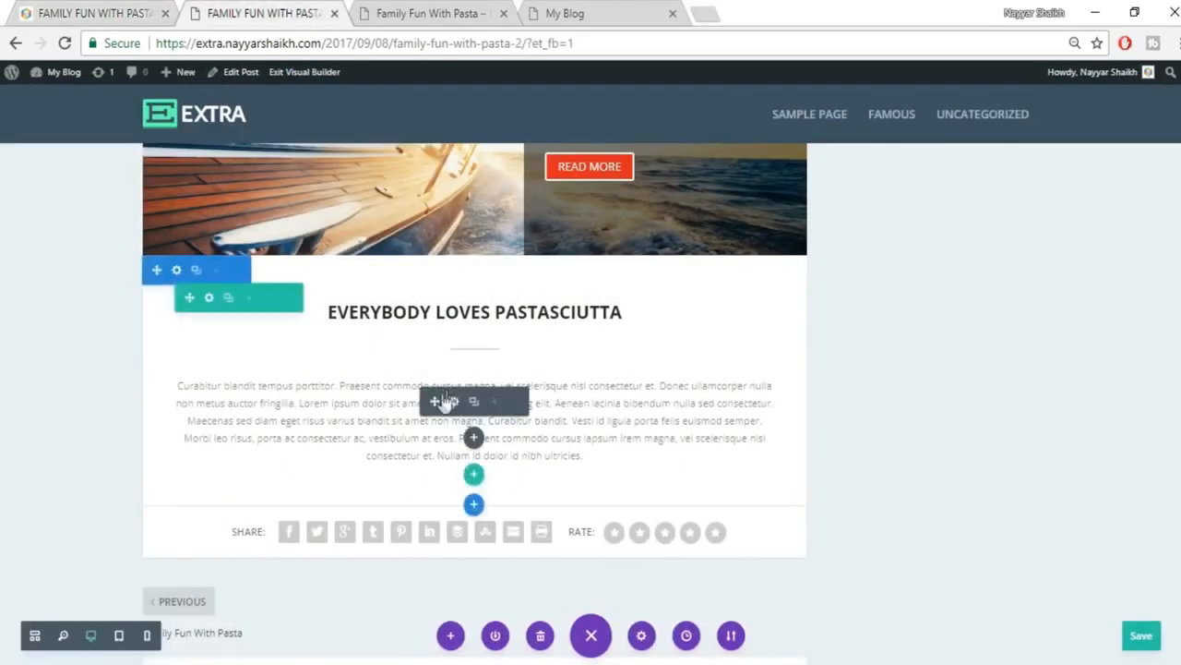
{"action": "left_click", "coordinate": [451, 400]}
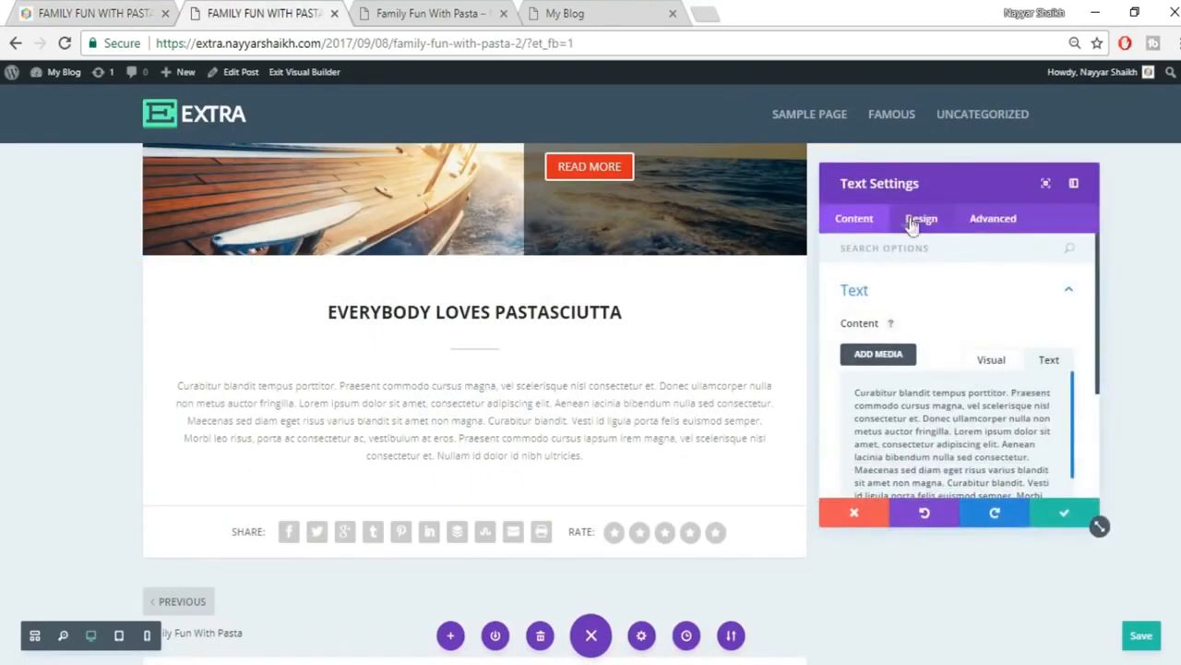
{"action": "left_click", "coordinate": [912, 224]}
{"action": "left_click", "coordinate": [934, 301]}
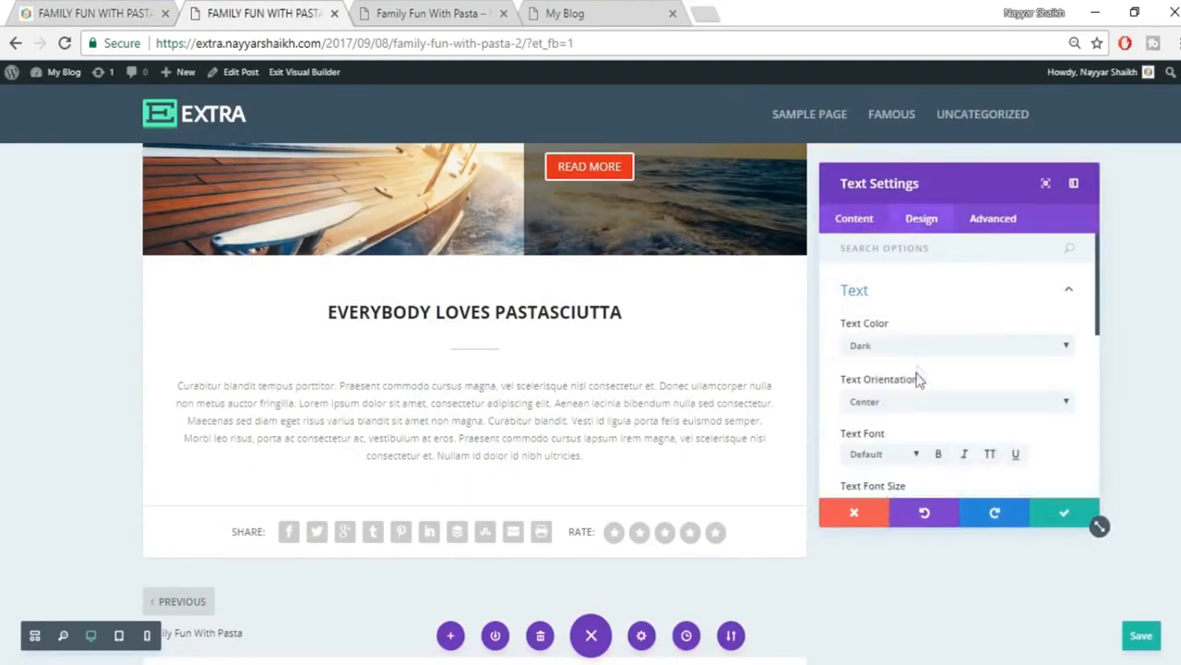
{"action": "left_click", "coordinate": [918, 401]}
{"action": "left_click", "coordinate": [905, 457]}
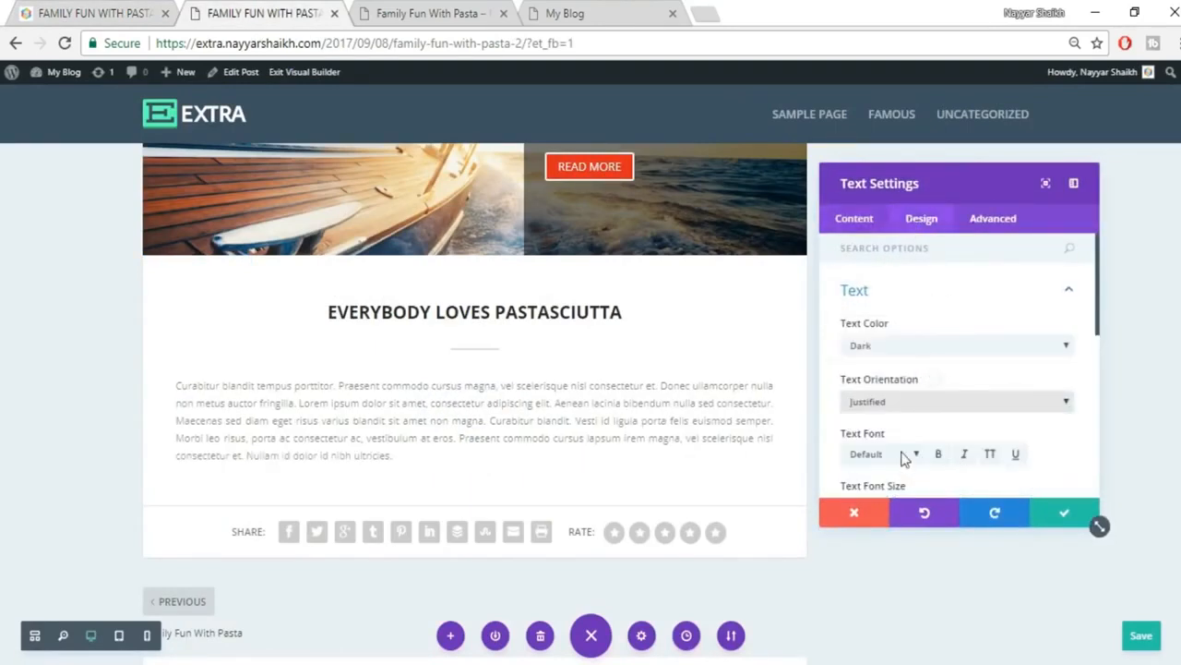
{"action": "left_click", "coordinate": [1065, 516]}
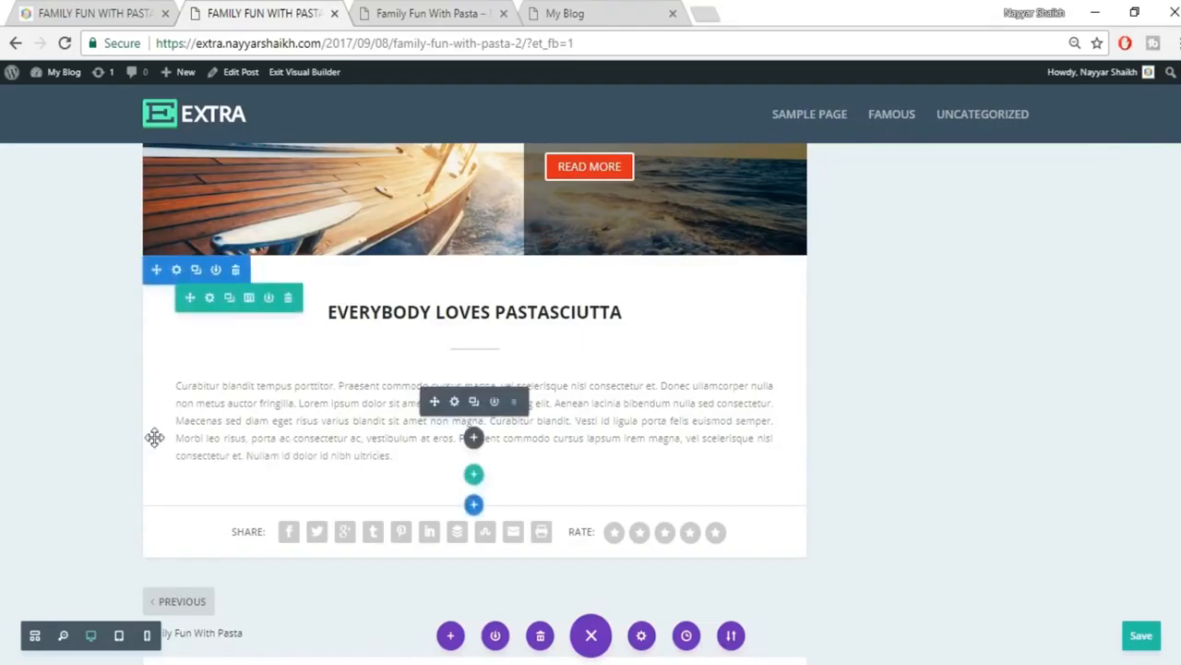
Step: Drag the row padding to about 100px left and 123px right, and add extra top padding
{"action": "left_click_drag", "start_coordinate": [151, 415], "coordinate": [215, 422]}
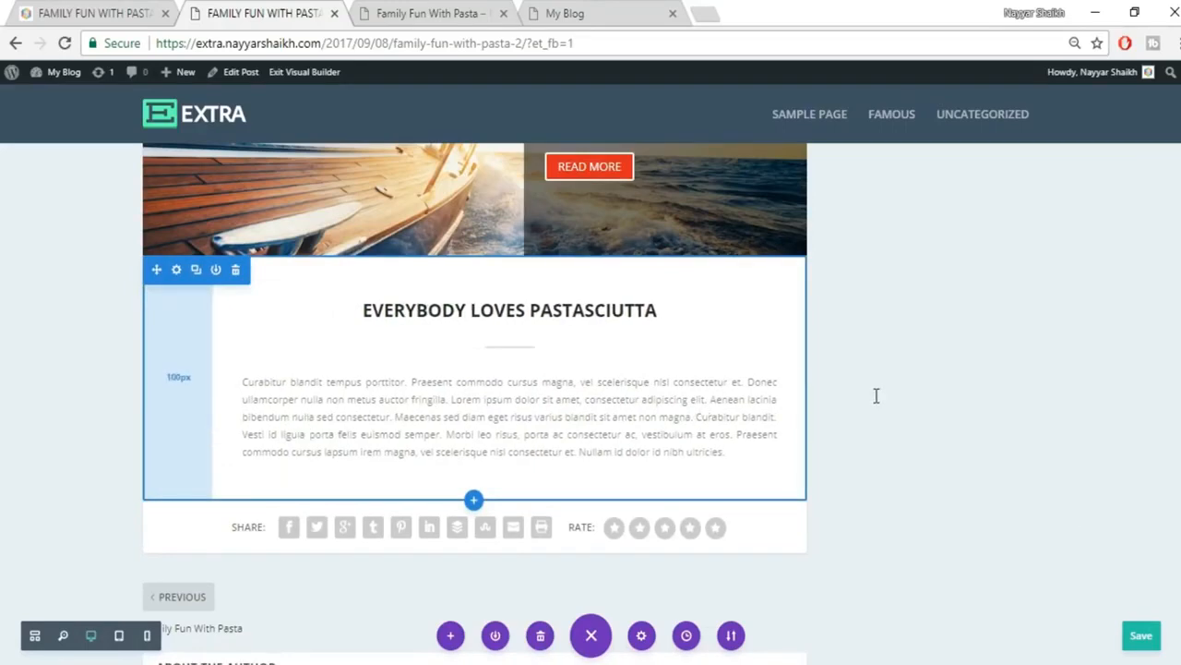
{"action": "left_click_drag", "start_coordinate": [792, 382], "coordinate": [733, 391]}
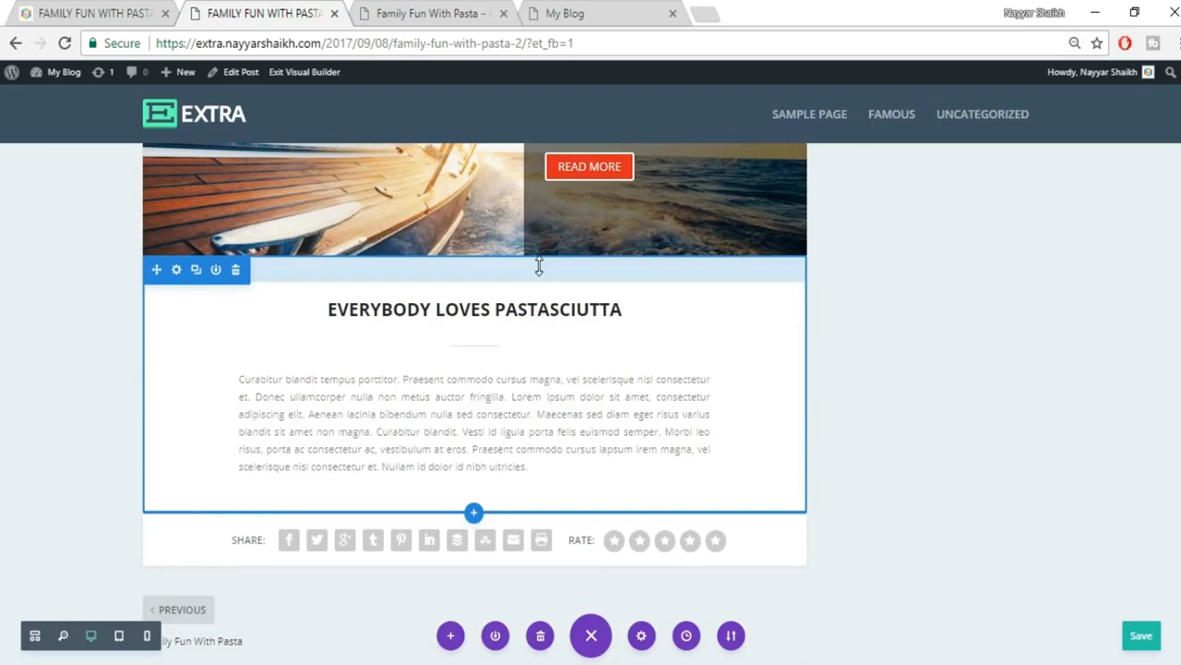
{"action": "left_click_drag", "start_coordinate": [539, 269], "coordinate": [535, 286]}
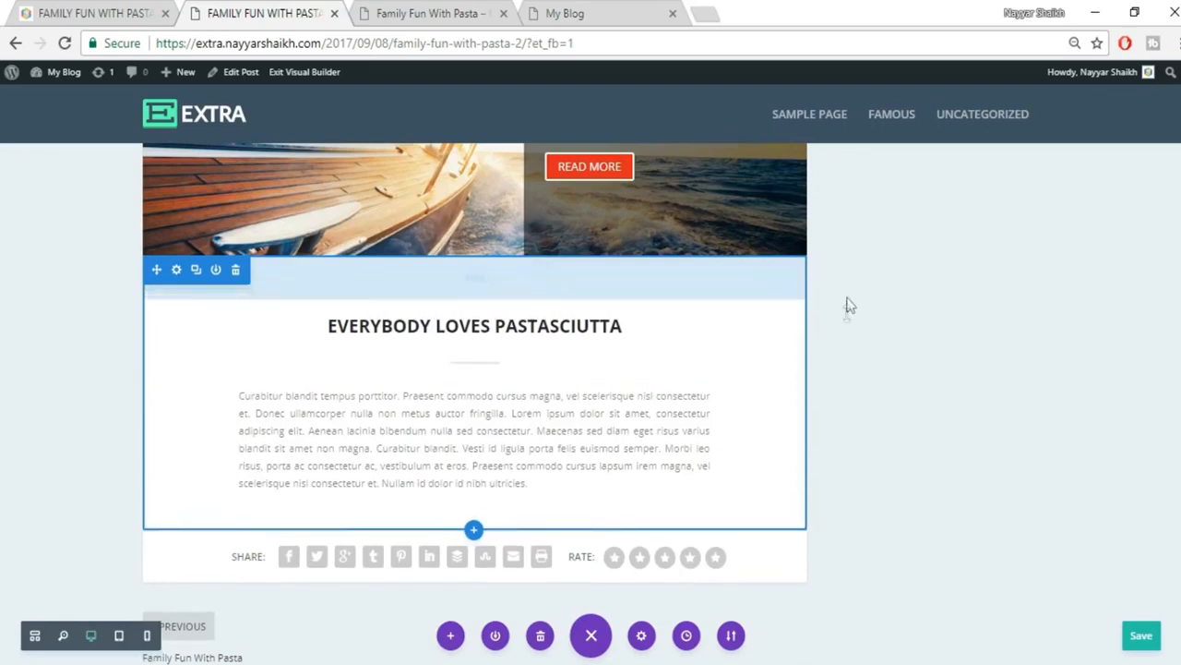
{"action": "scroll", "coordinate": [1033, 344], "scroll_direction": "down", "scroll_amount": 1}
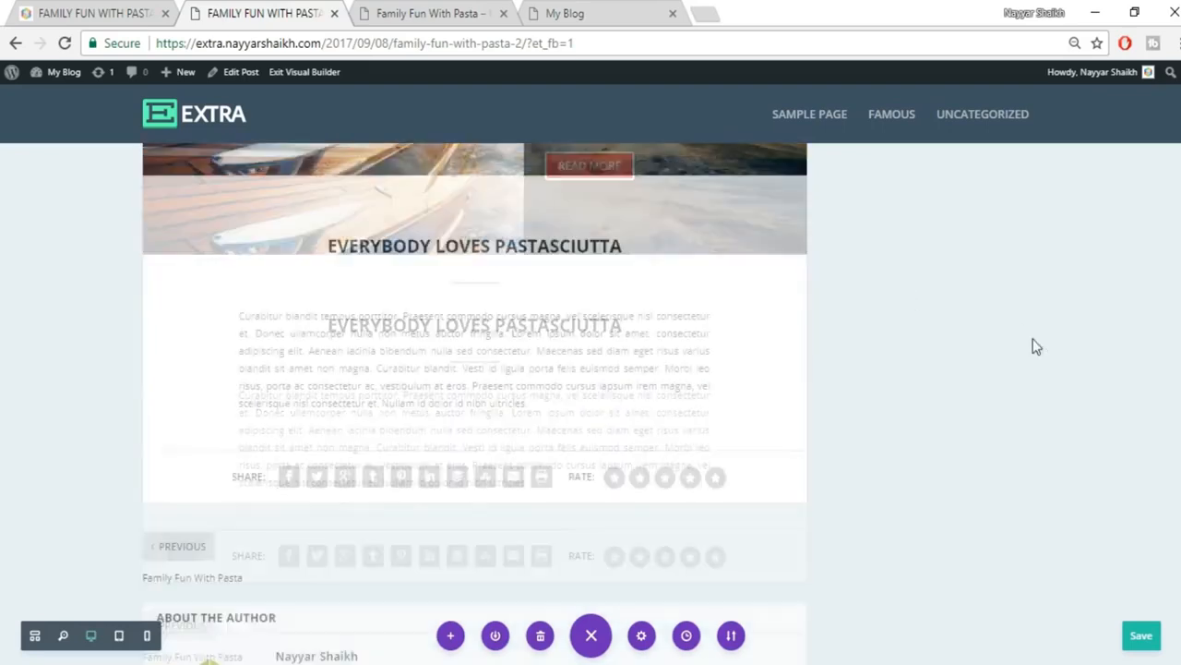
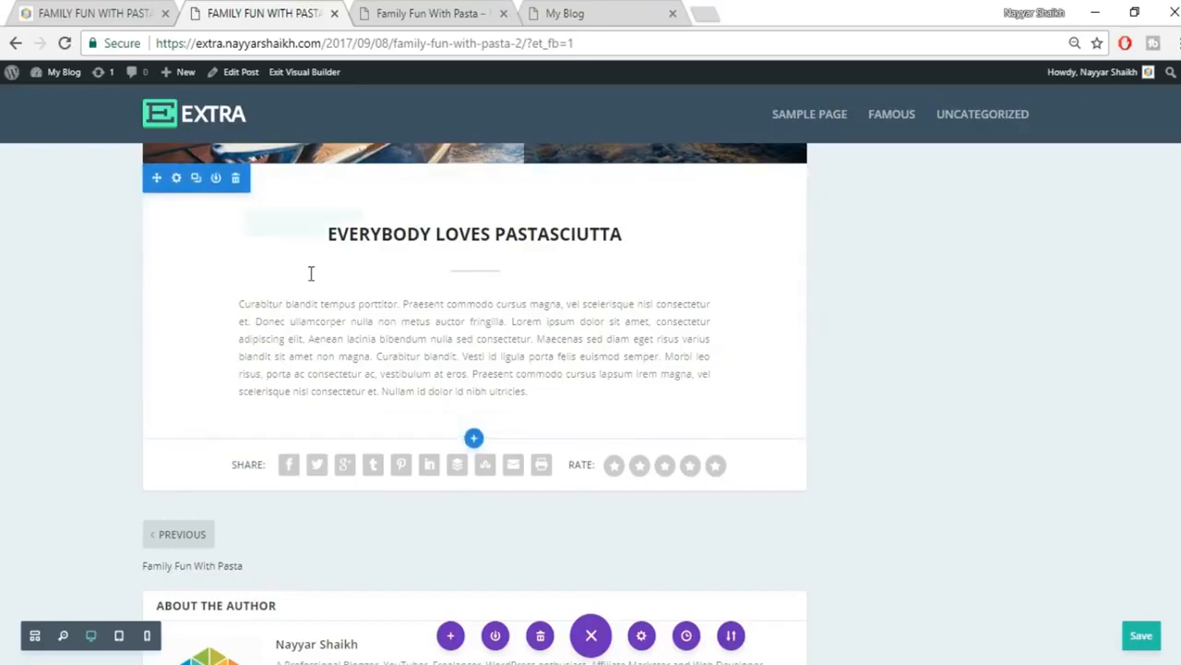
Step: Add a regular section with a three-column row below the Pastasciutta paragraph
{"action": "left_click", "coordinate": [117, 10]}
{"action": "scroll", "coordinate": [815, 480], "scroll_direction": "down", "scroll_amount": 2}
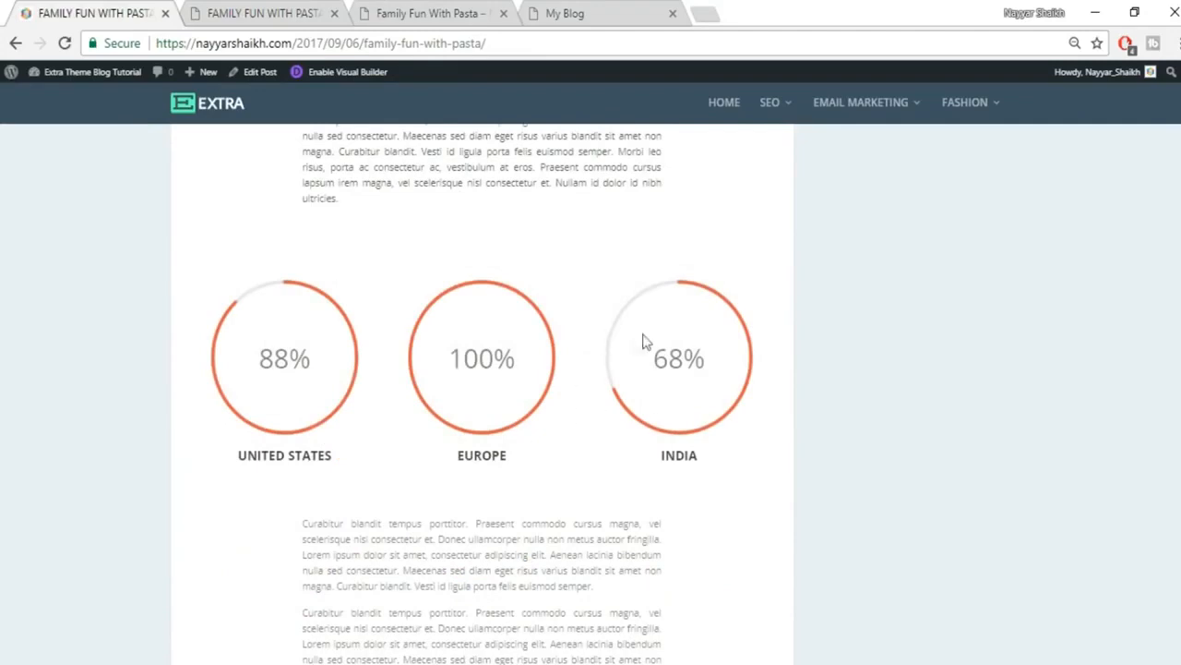
{"action": "left_click", "coordinate": [305, 12]}
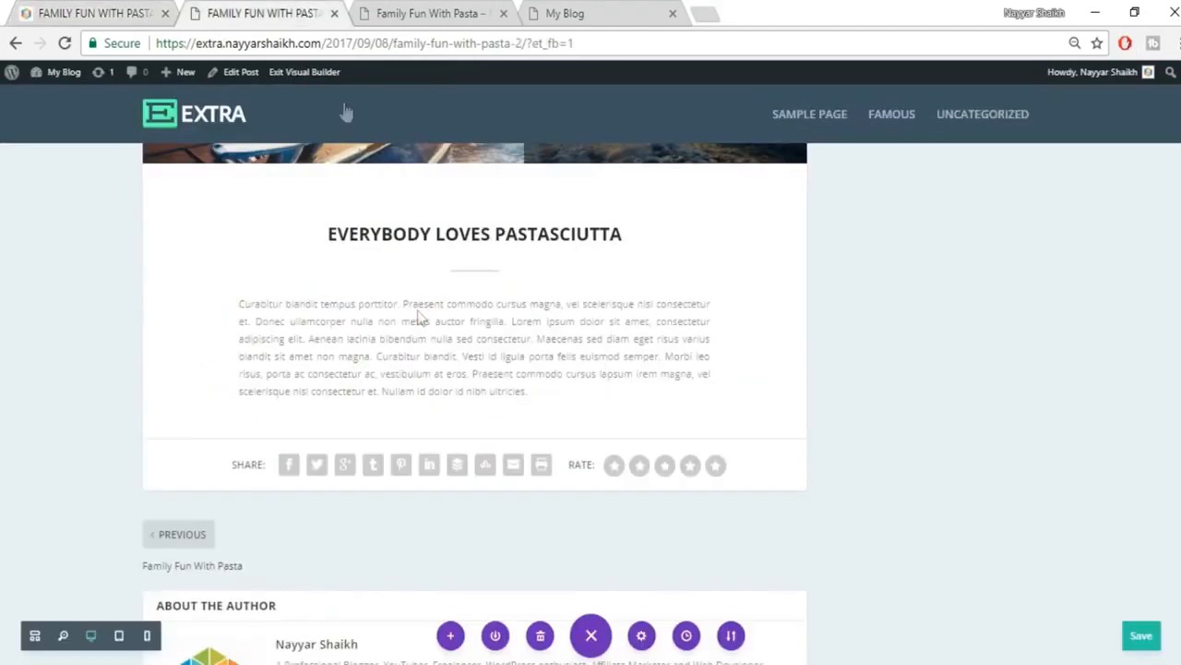
{"action": "left_click", "coordinate": [472, 439]}
{"action": "left_click", "coordinate": [403, 389]}
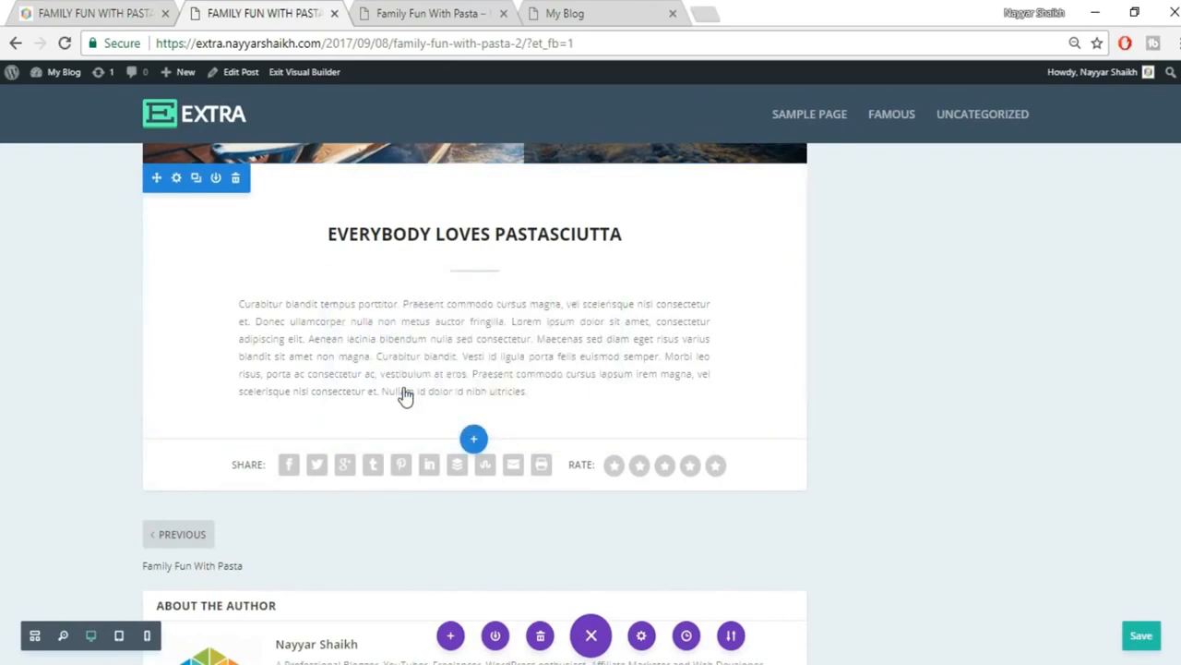
{"action": "left_click", "coordinate": [115, 10]}
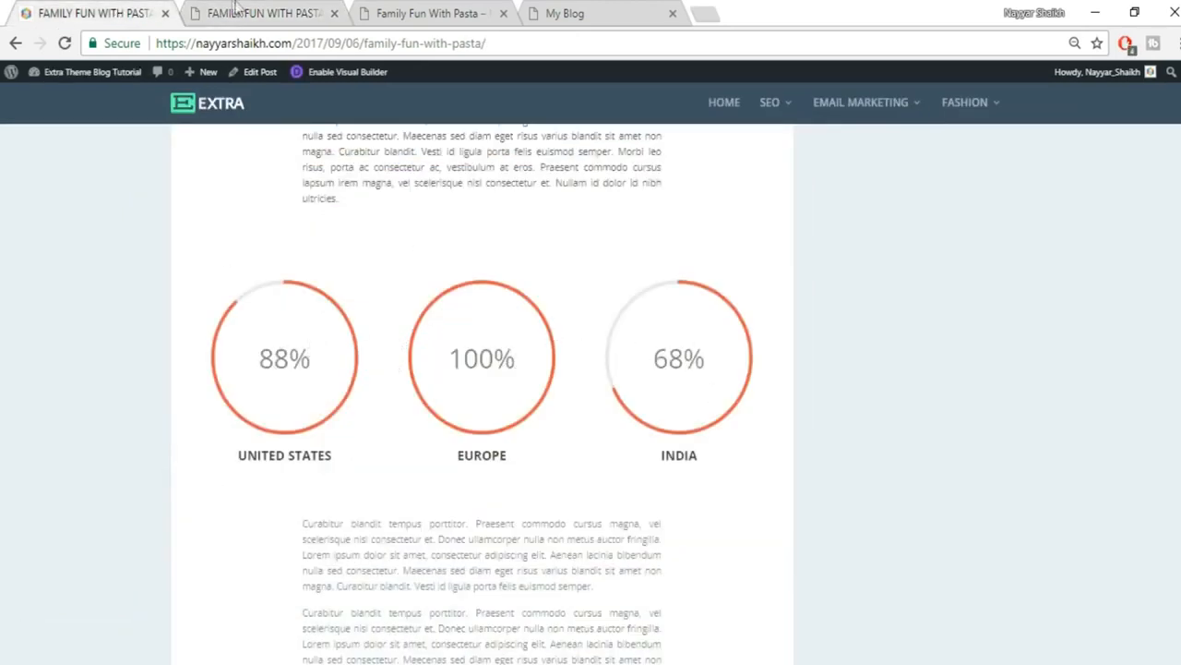
{"action": "left_click", "coordinate": [239, 11]}
{"action": "left_click", "coordinate": [574, 325]}
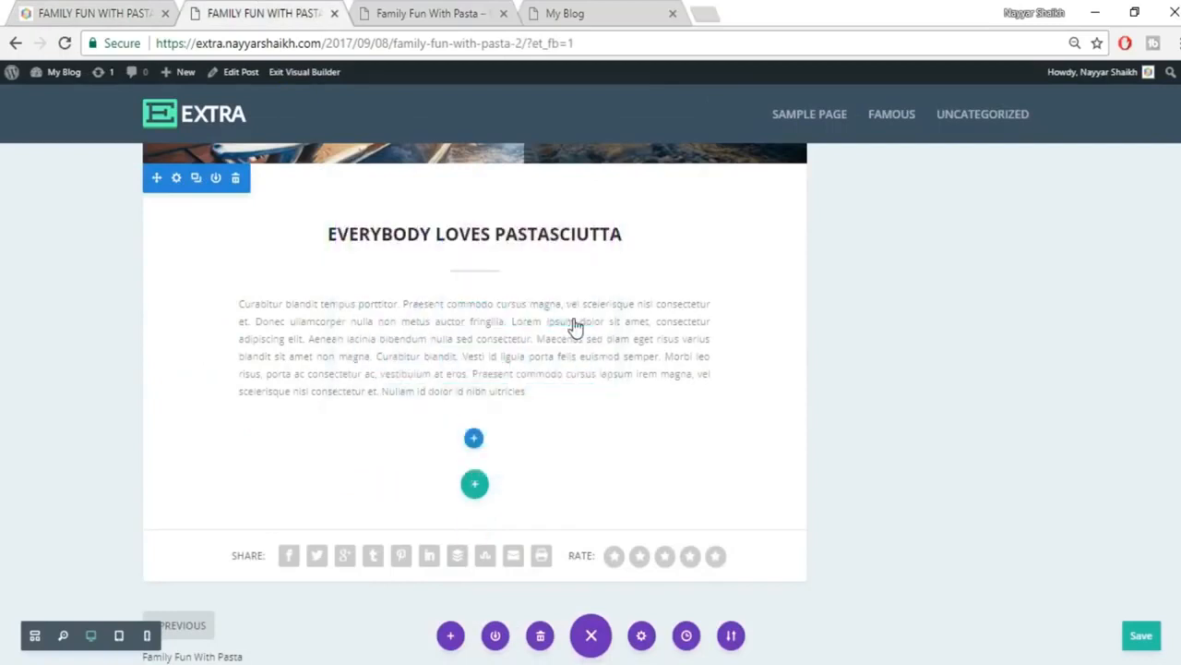
Step: Insert a Circle Counter in the first column titled UNITED STATES with number 88
{"action": "type", "text": "ci"}
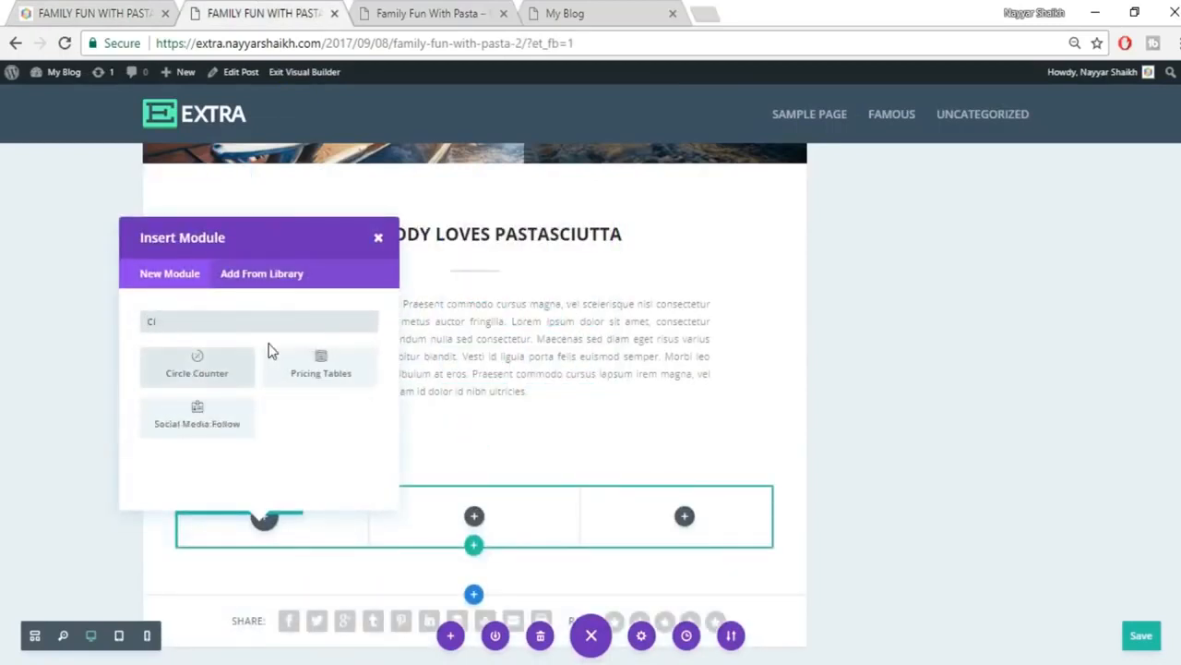
{"action": "left_click", "coordinate": [193, 382]}
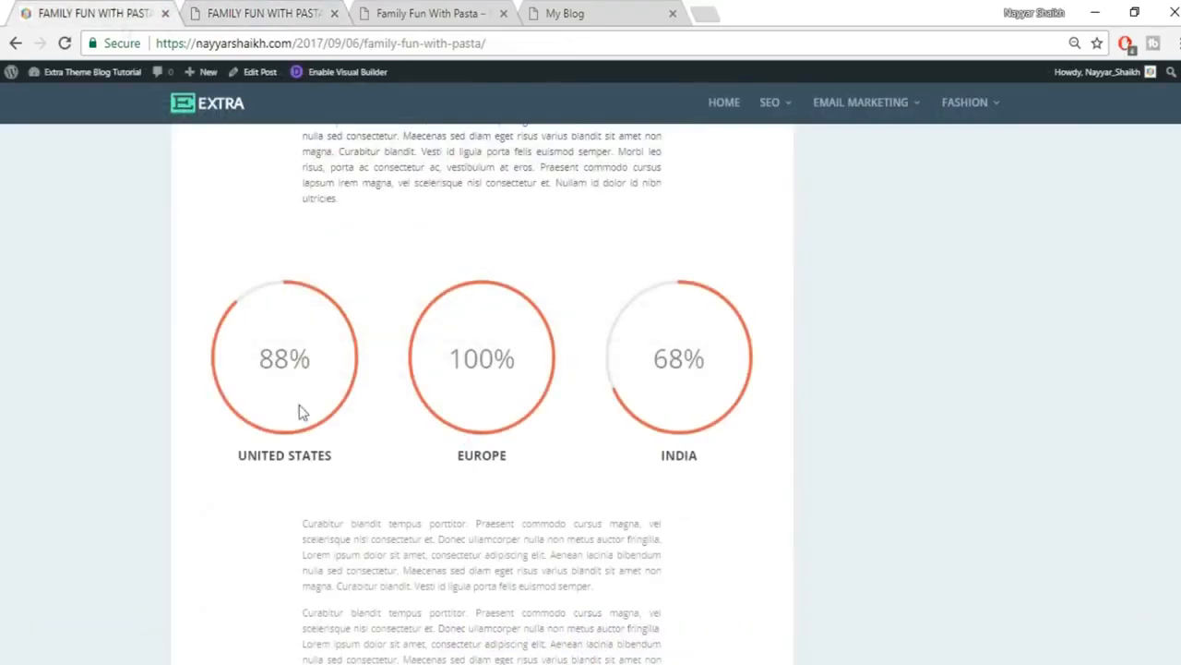
{"action": "left_click_drag", "start_coordinate": [237, 455], "coordinate": [376, 463]}
{"action": "key", "text": "ctrl+c"}
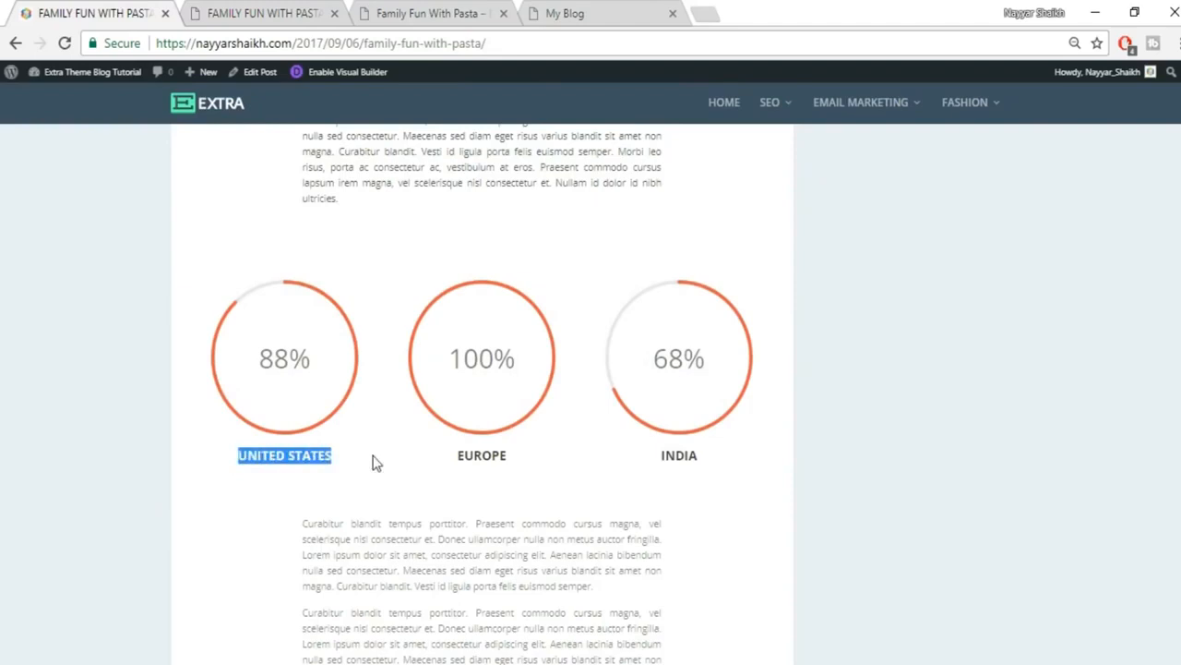
{"action": "left_click", "coordinate": [237, 11]}
{"action": "left_click", "coordinate": [849, 345]}
{"action": "key", "text": "ctrl+v"}
{"action": "left_click", "coordinate": [93, 11]}
{"action": "left_click", "coordinate": [245, 9]}
{"action": "key", "text": "Tab"}
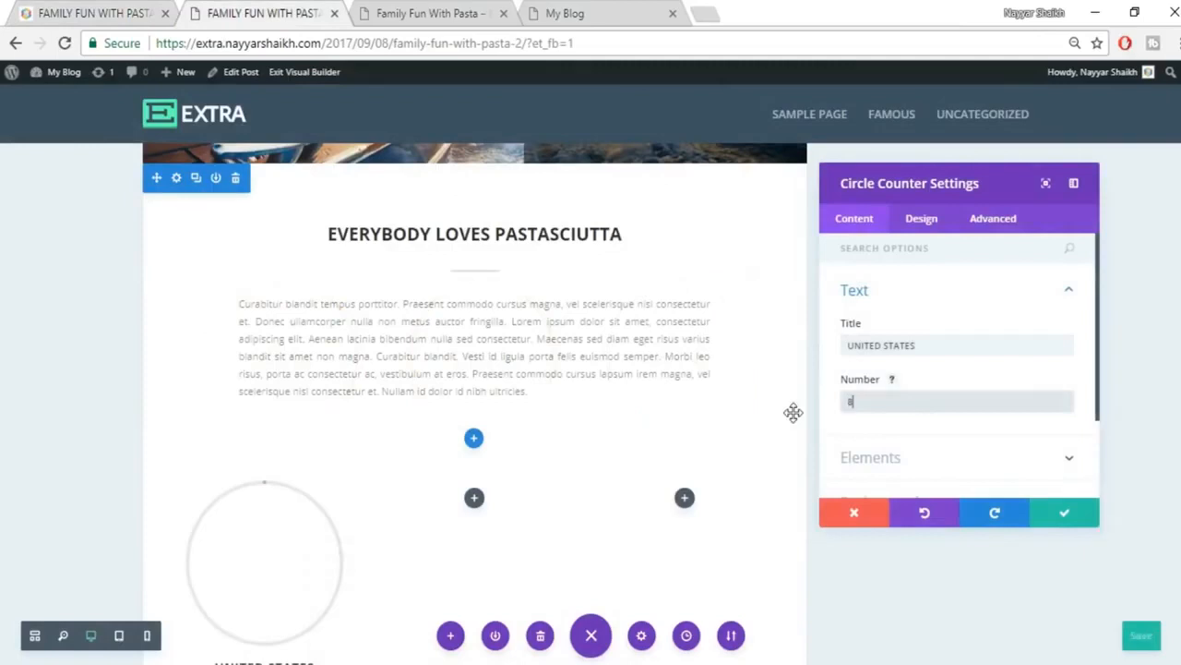
{"action": "scroll", "coordinate": [755, 415], "scroll_direction": "down", "scroll_amount": 2}
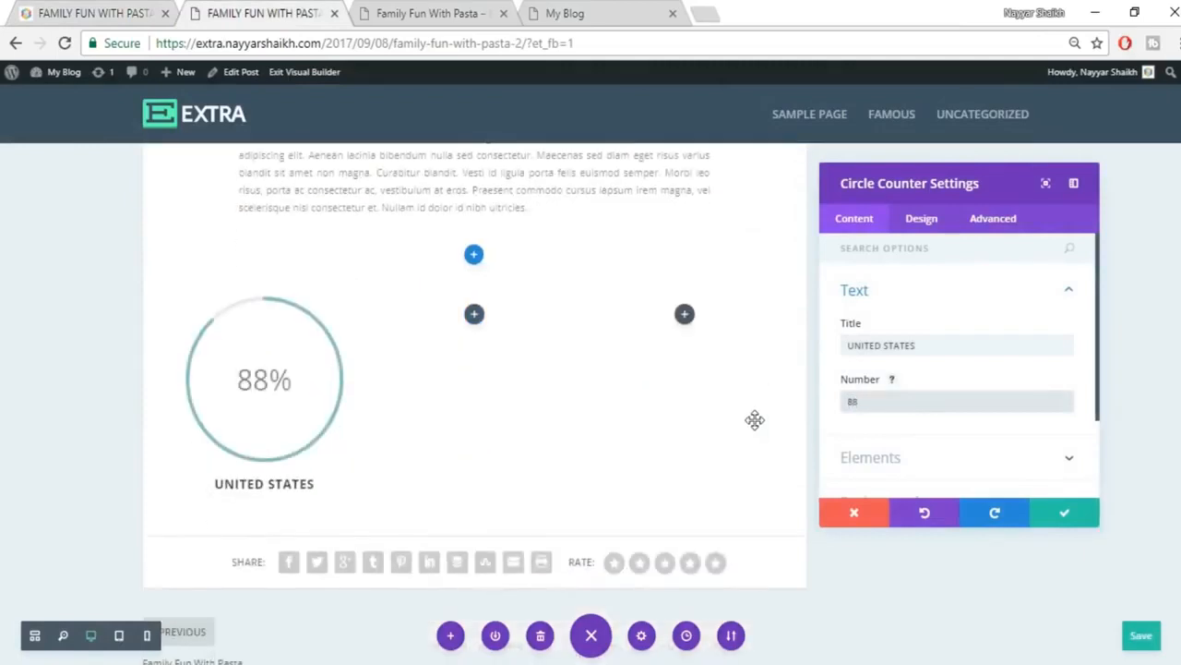
Step: Try a red circle colour in the counter's design options, then clear it again
{"action": "left_click", "coordinate": [928, 227]}
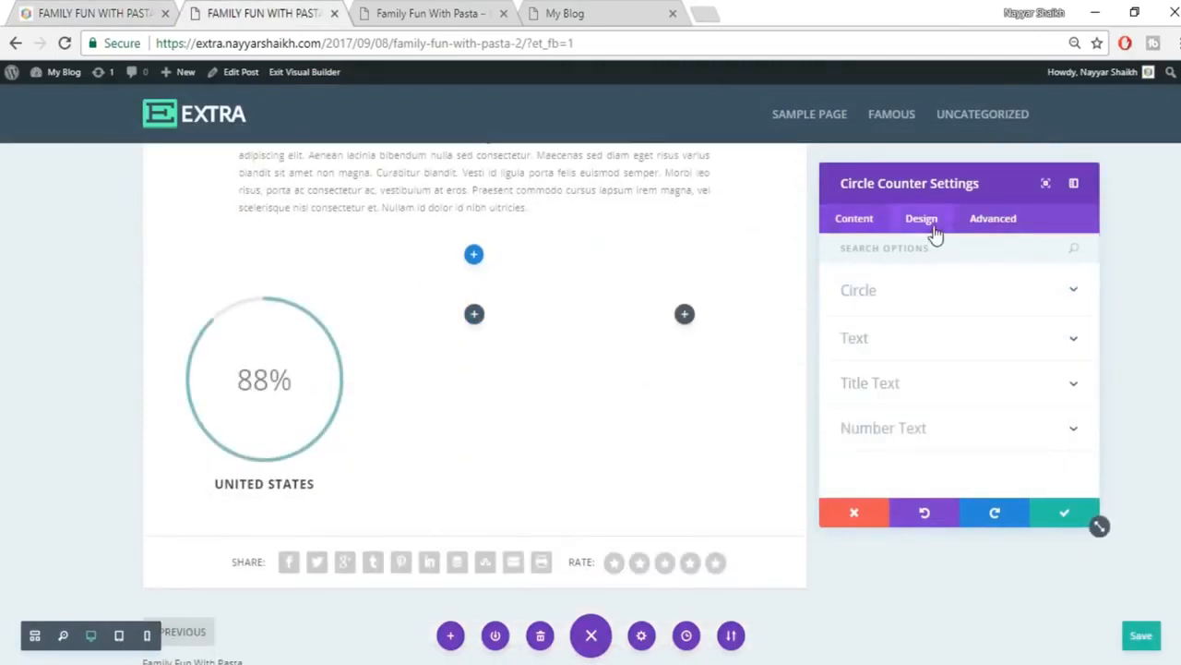
{"action": "left_click", "coordinate": [85, 15]}
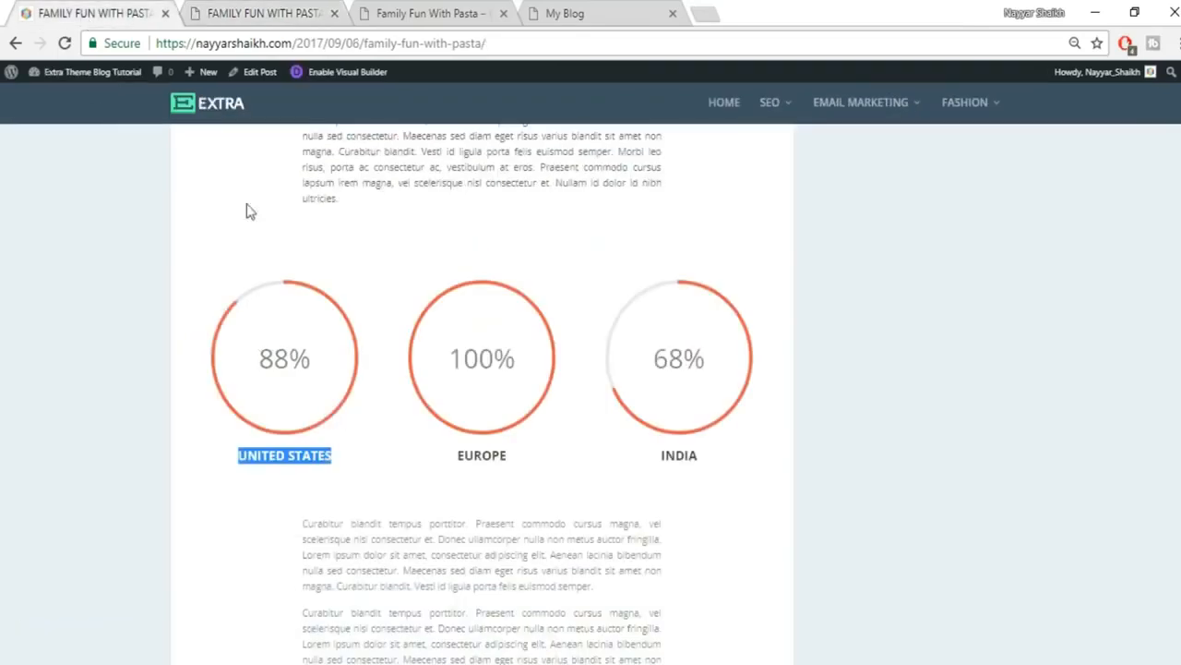
{"action": "left_click", "coordinate": [253, 11]}
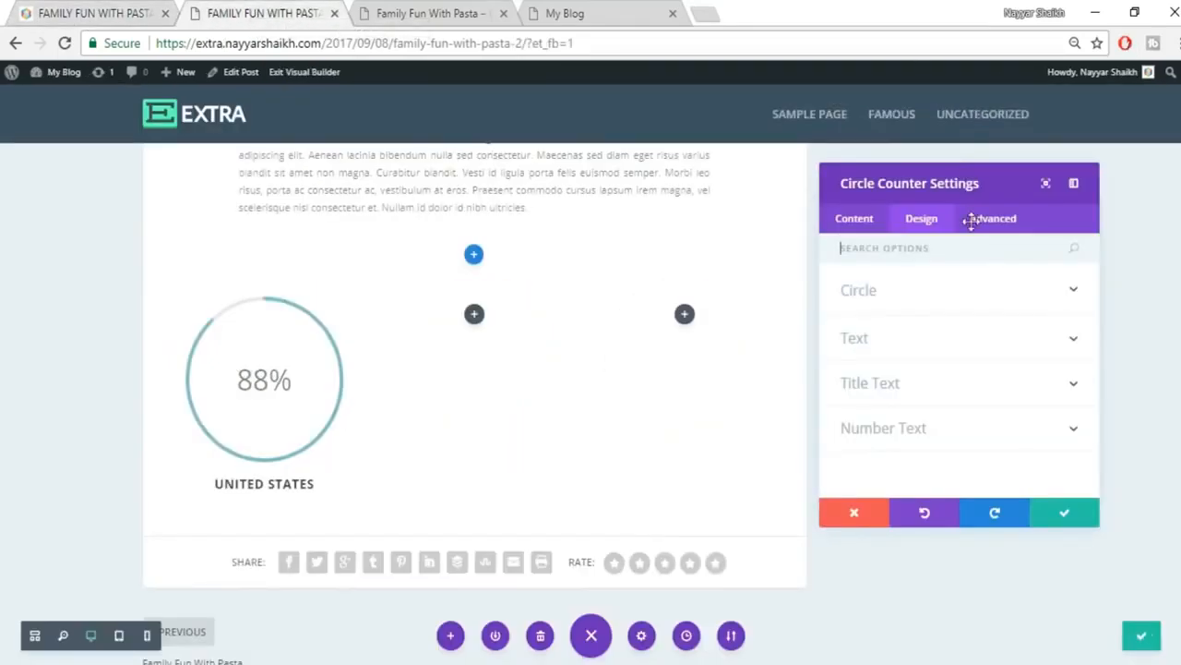
{"action": "left_click", "coordinate": [977, 298]}
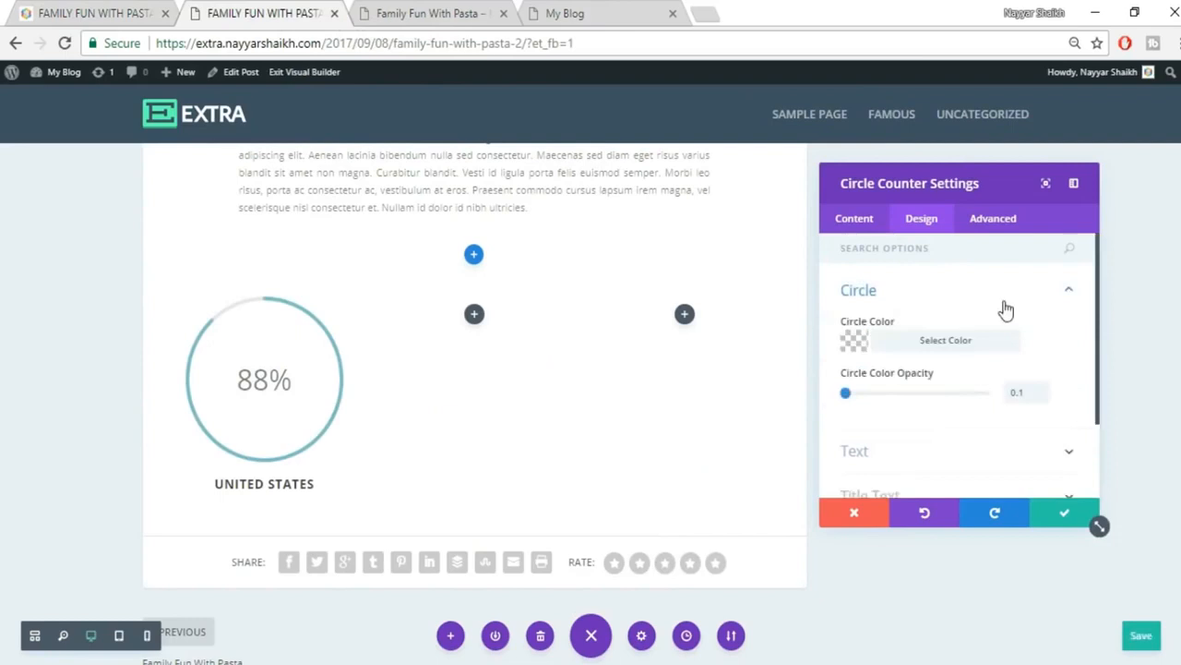
{"action": "left_click", "coordinate": [884, 343]}
{"action": "scroll", "coordinate": [1043, 343], "scroll_direction": "down", "scroll_amount": 1}
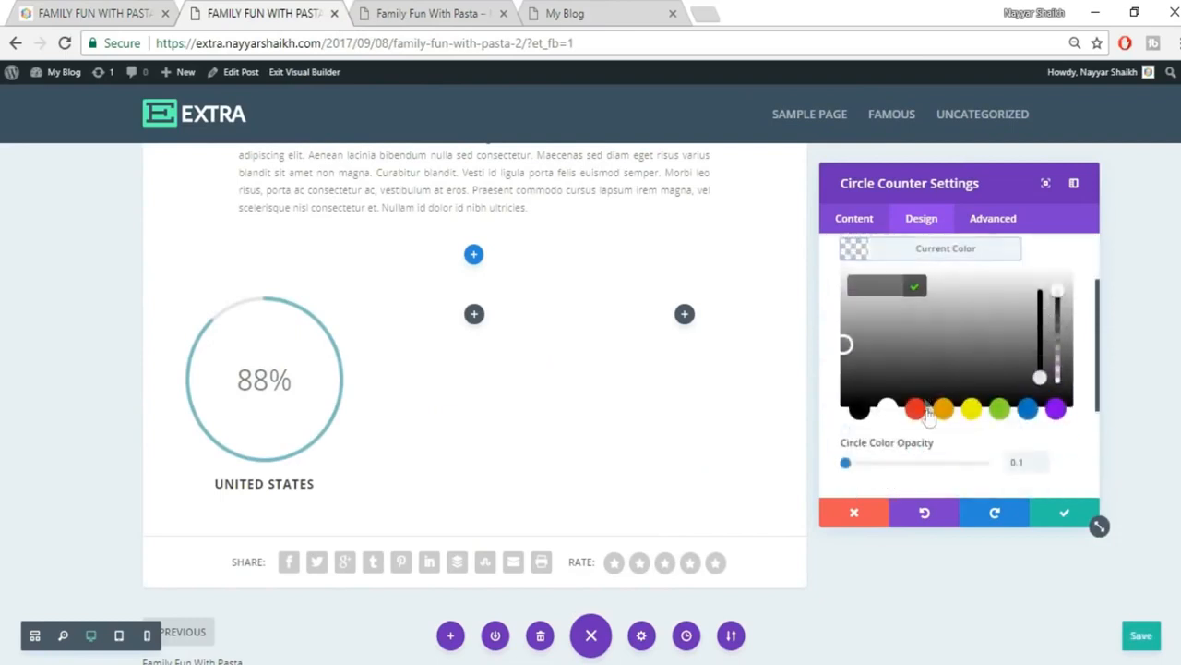
{"action": "left_click", "coordinate": [916, 409]}
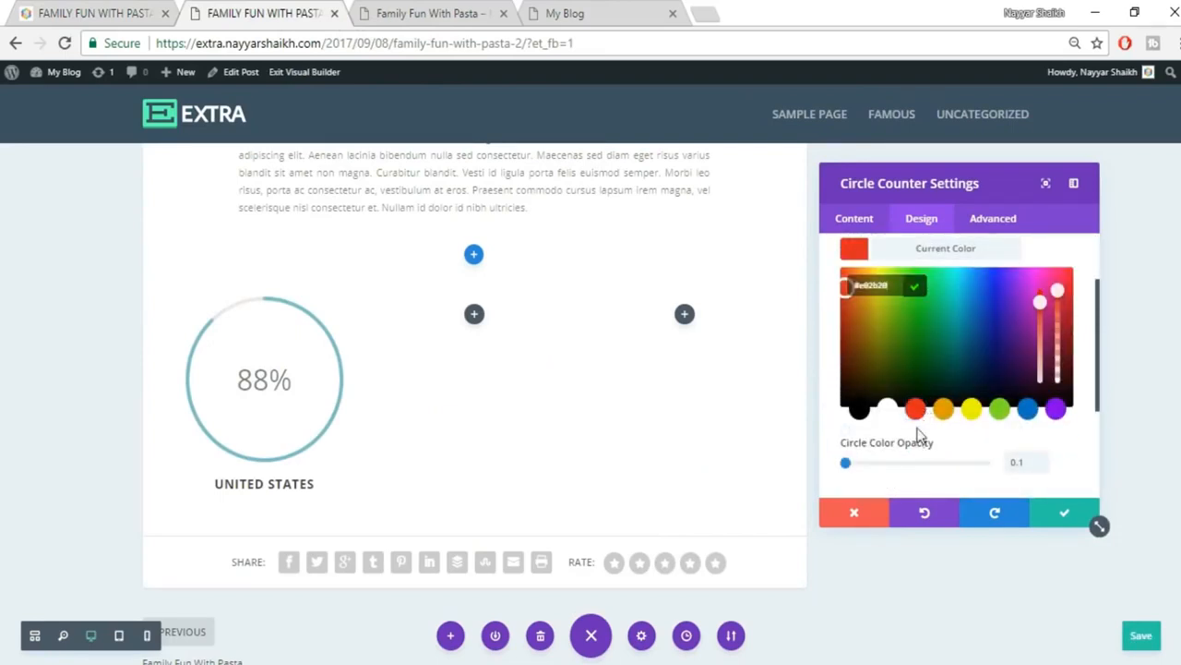
{"action": "left_click", "coordinate": [949, 447]}
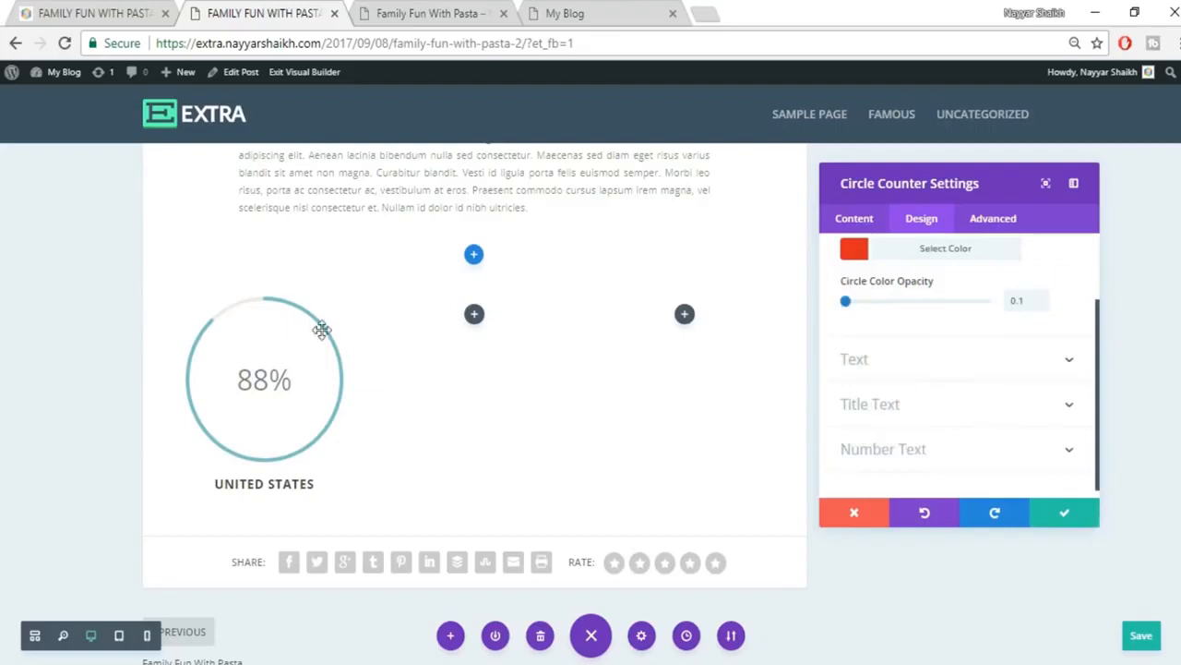
{"action": "scroll", "coordinate": [983, 338], "scroll_direction": "up", "scroll_amount": 2}
{"action": "left_click", "coordinate": [986, 345]}
{"action": "left_click", "coordinate": [965, 349]}
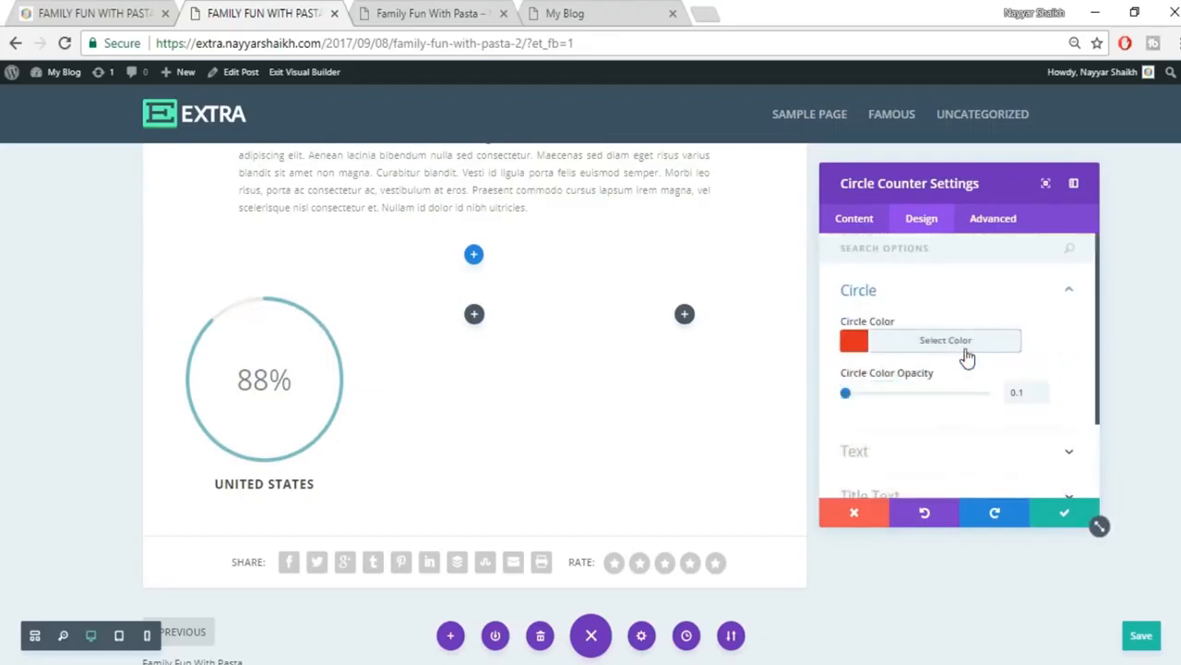
{"action": "left_click", "coordinate": [941, 348]}
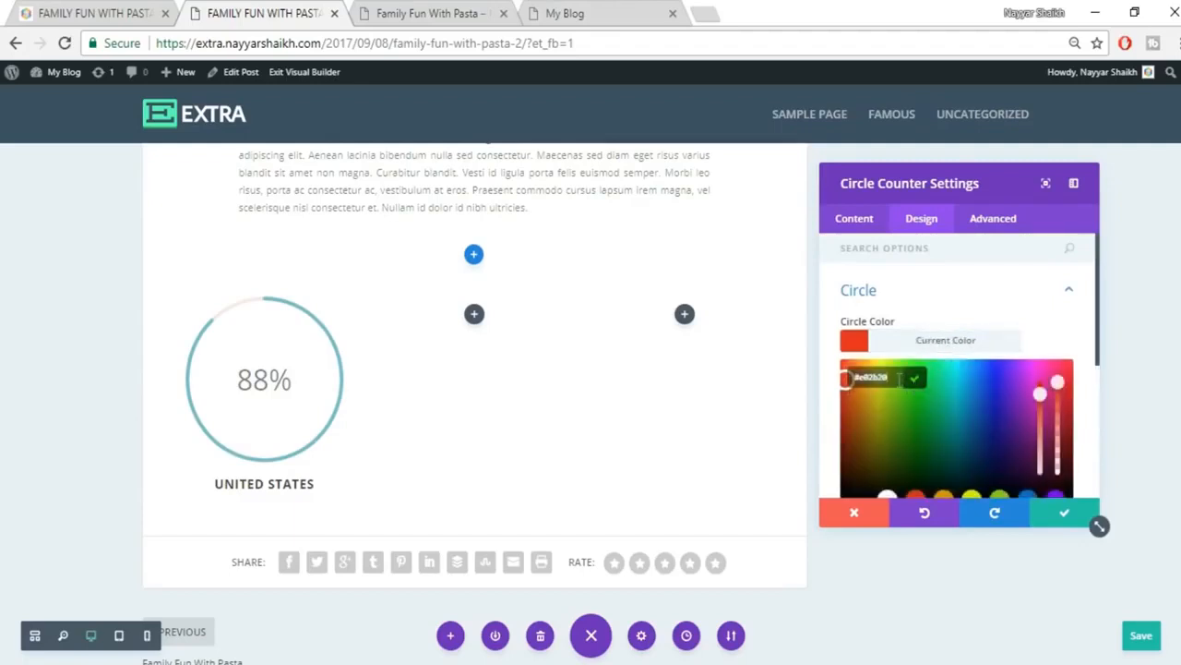
{"action": "key", "text": "BackSpace"}
{"action": "left_click", "coordinate": [976, 289]}
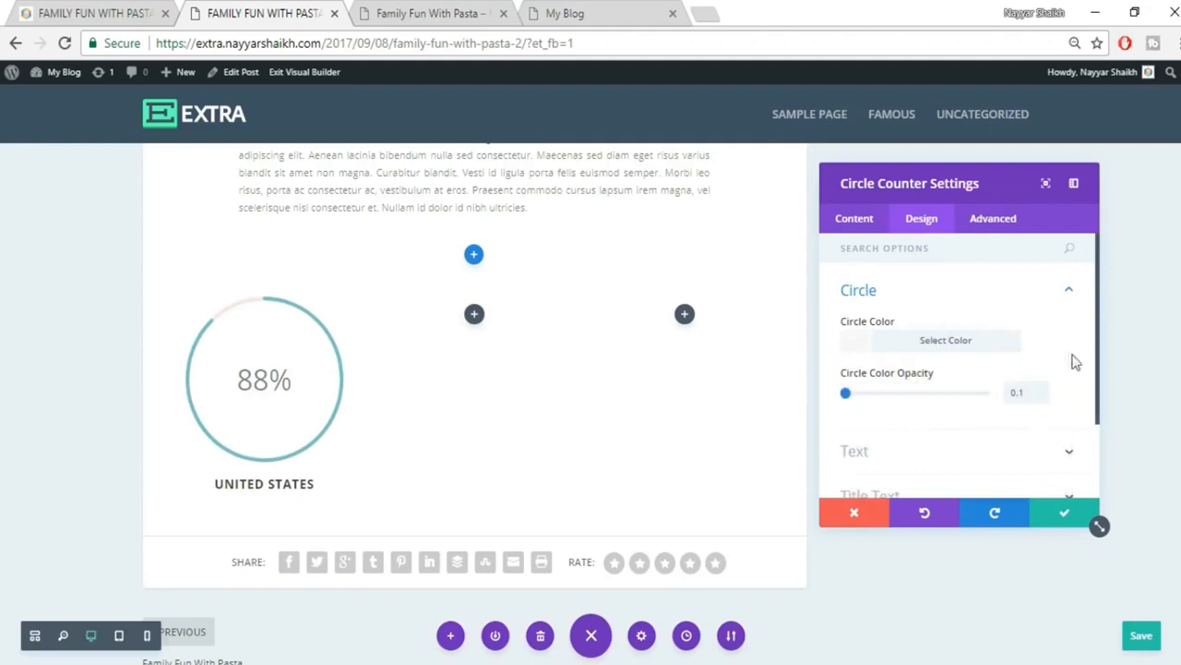
{"action": "scroll", "coordinate": [1073, 361], "scroll_direction": "down", "scroll_amount": 1}
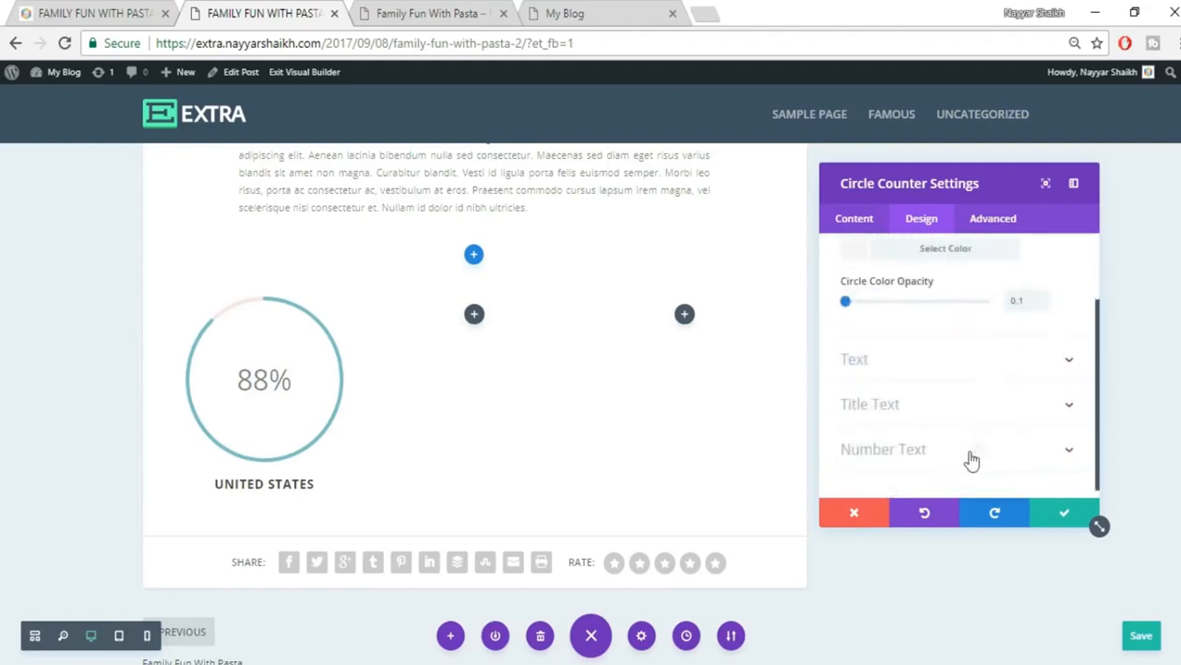
{"action": "scroll", "coordinate": [957, 412], "scroll_direction": "up", "scroll_amount": 1}
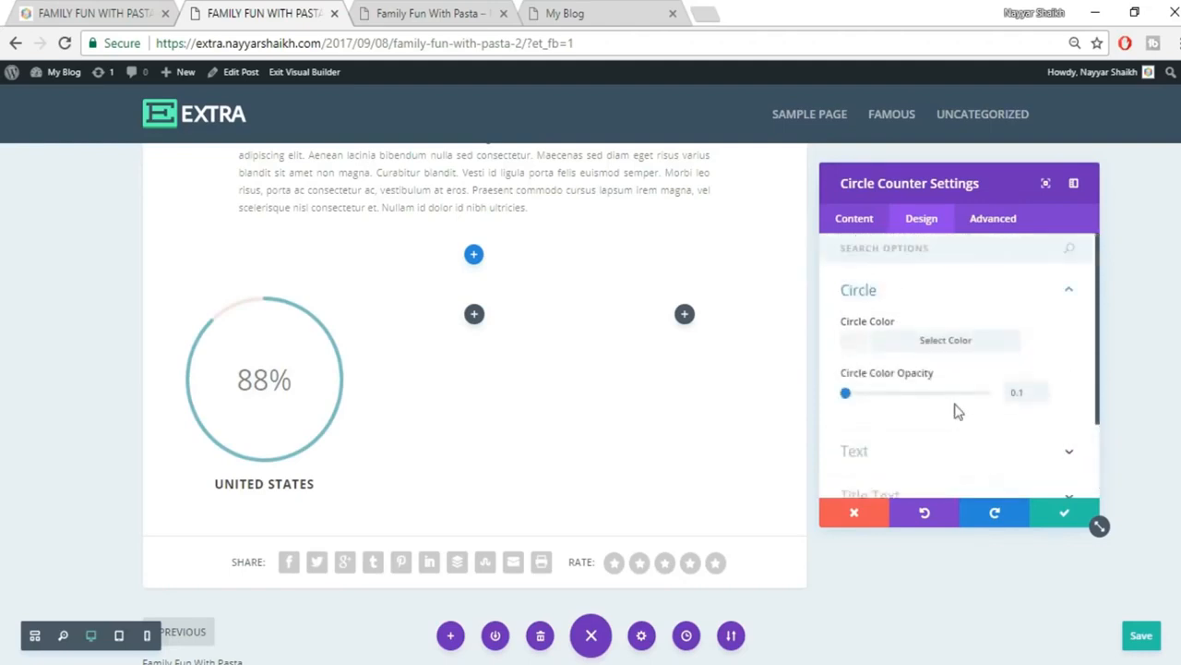
Step: Give the counter bar a red #e02b20 background and save the counter settings
{"action": "left_click", "coordinate": [858, 222]}
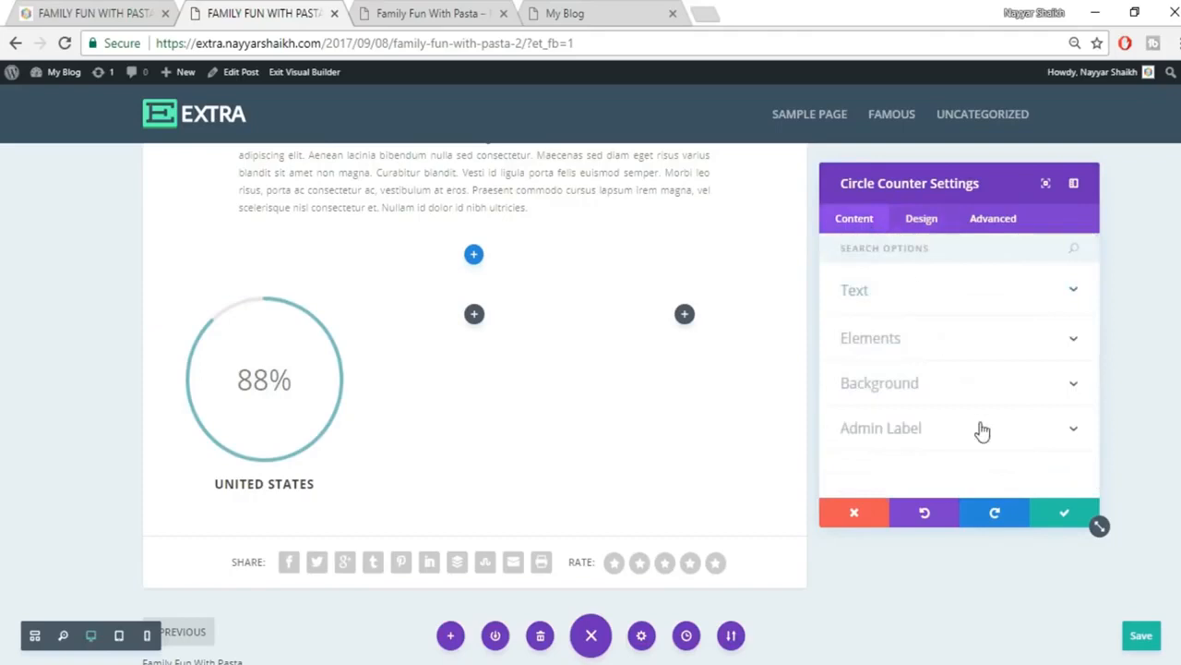
{"action": "left_click", "coordinate": [946, 385]}
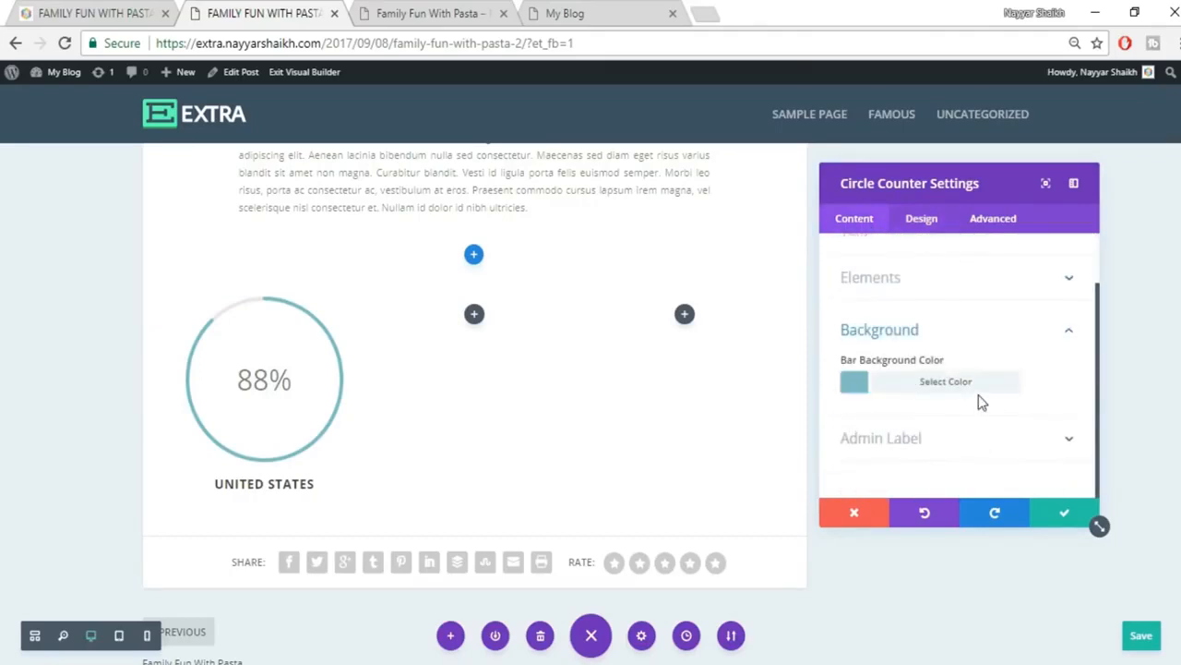
{"action": "left_click", "coordinate": [914, 385]}
{"action": "scroll", "coordinate": [988, 415], "scroll_direction": "down", "scroll_amount": 3}
{"action": "left_click", "coordinate": [917, 383]}
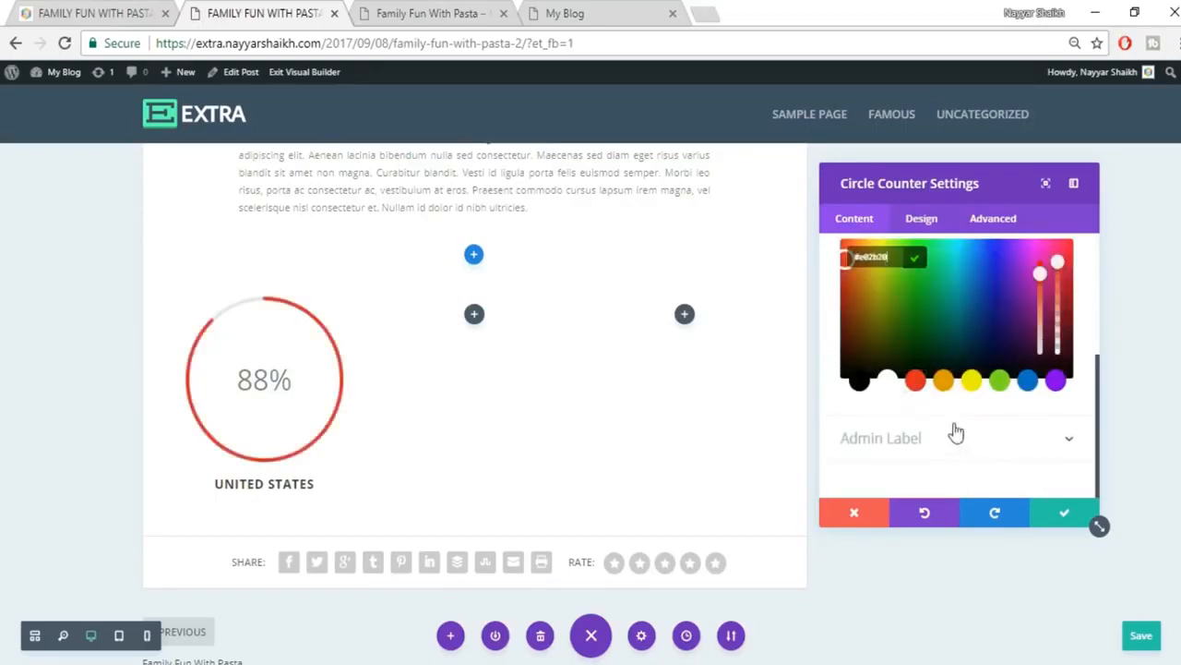
{"action": "scroll", "coordinate": [961, 434], "scroll_direction": "up", "scroll_amount": 4}
{"action": "left_click", "coordinate": [1034, 367]}
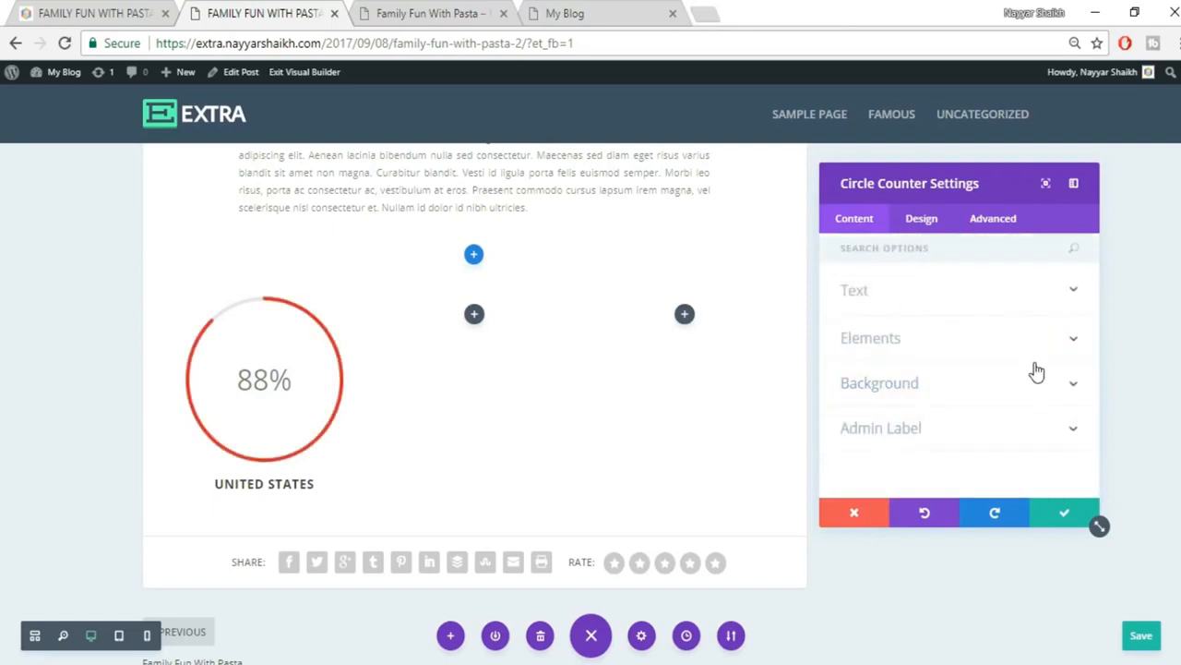
{"action": "left_click", "coordinate": [931, 386]}
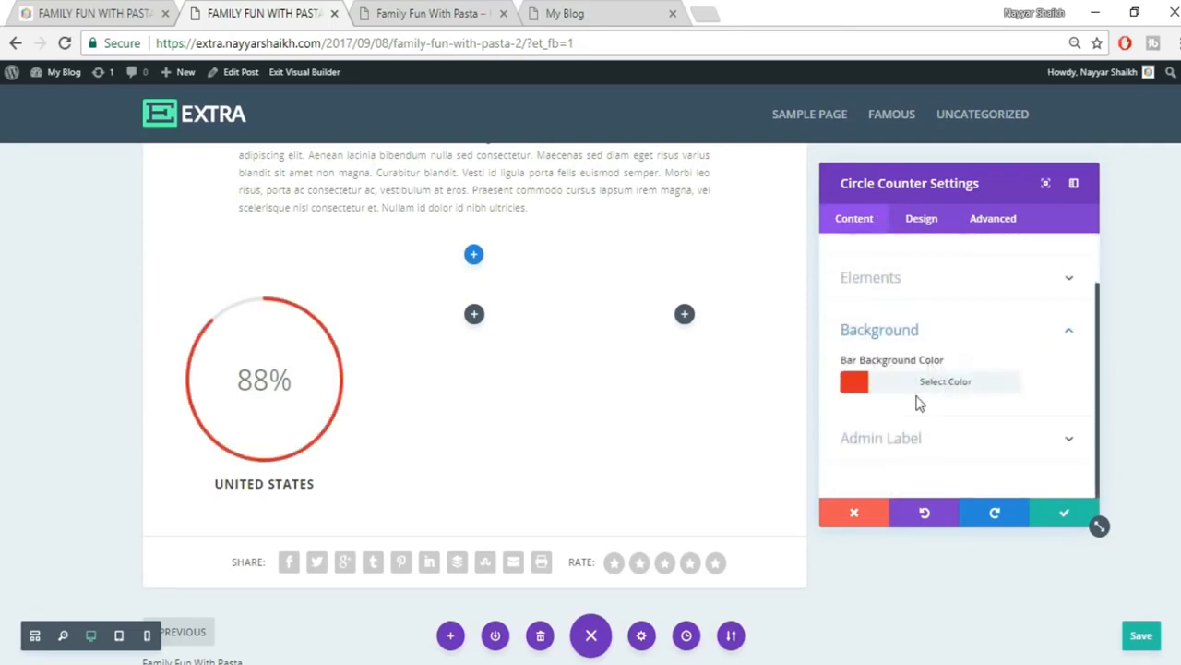
{"action": "left_click", "coordinate": [1061, 514]}
{"action": "left_click", "coordinate": [83, 8]}
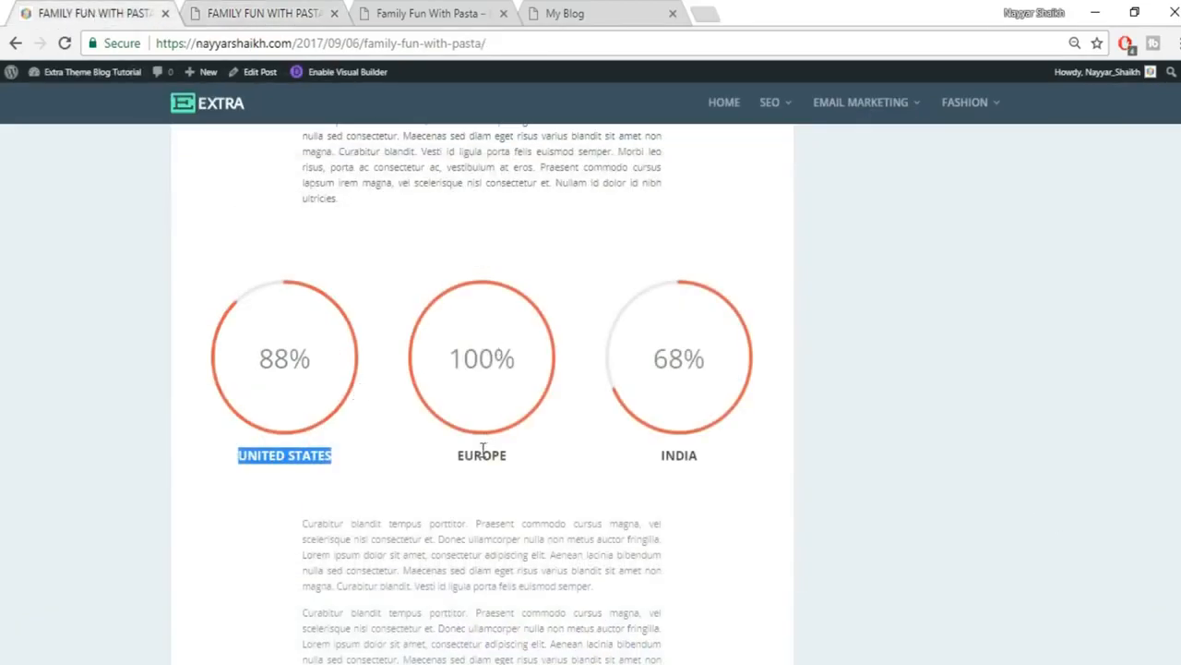
{"action": "left_click", "coordinate": [196, 7]}
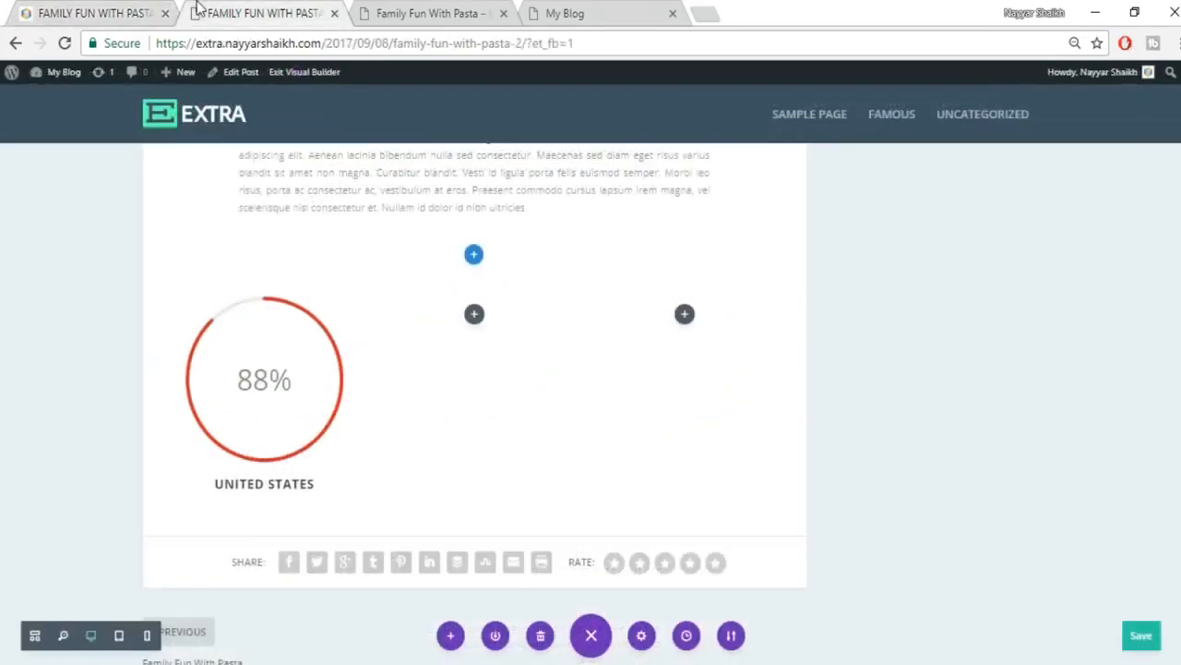
Step: Duplicate the counter into columns two and three, retitled EUROPE and INDIA
{"action": "mouse_move", "coordinate": [282, 334]}
{"action": "left_click", "coordinate": [264, 334]}
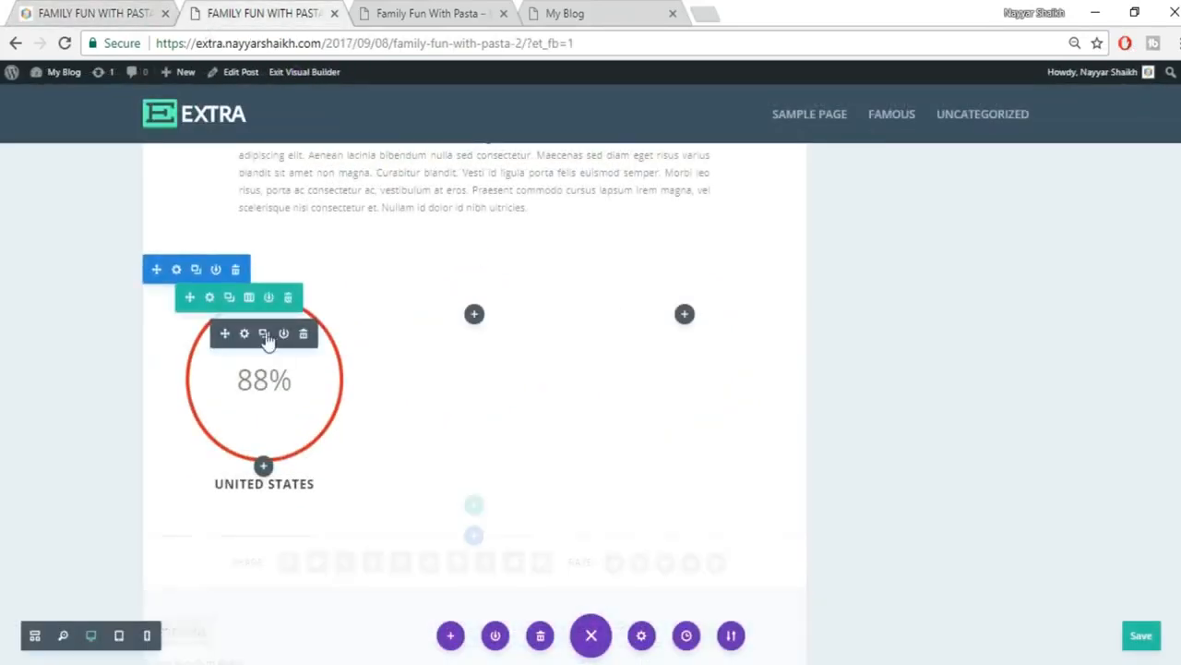
{"action": "left_click_drag", "start_coordinate": [218, 331], "coordinate": [449, 331]}
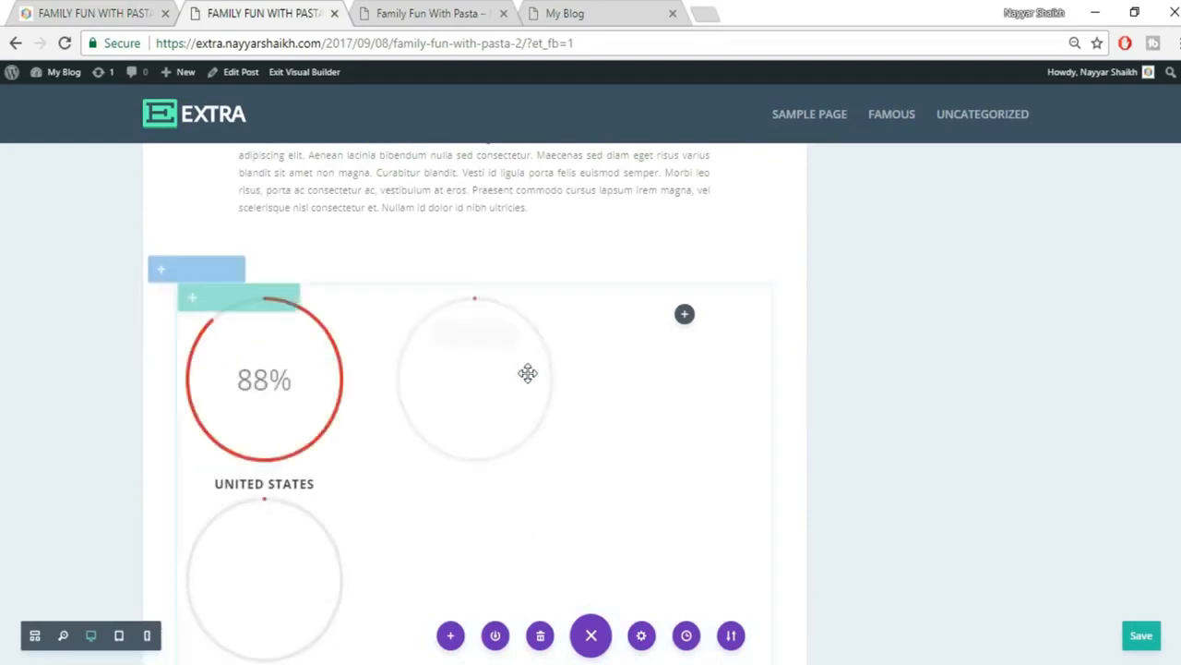
{"action": "left_click_drag", "start_coordinate": [599, 345], "coordinate": [703, 370]}
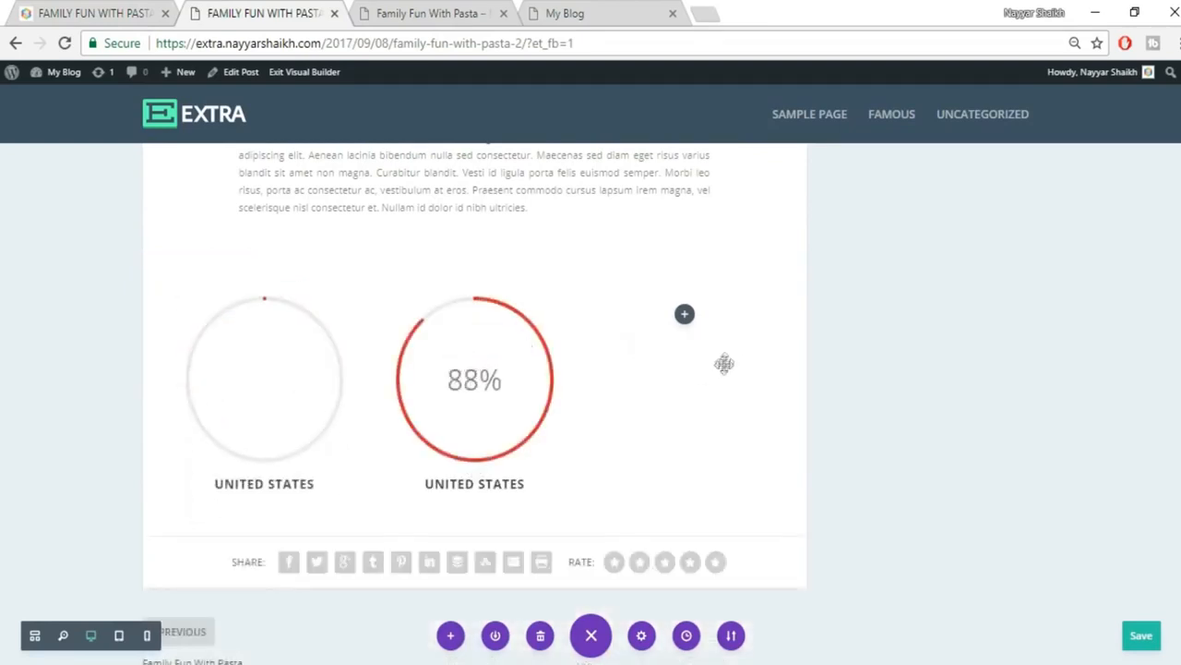
{"action": "triple_click", "coordinate": [492, 483]}
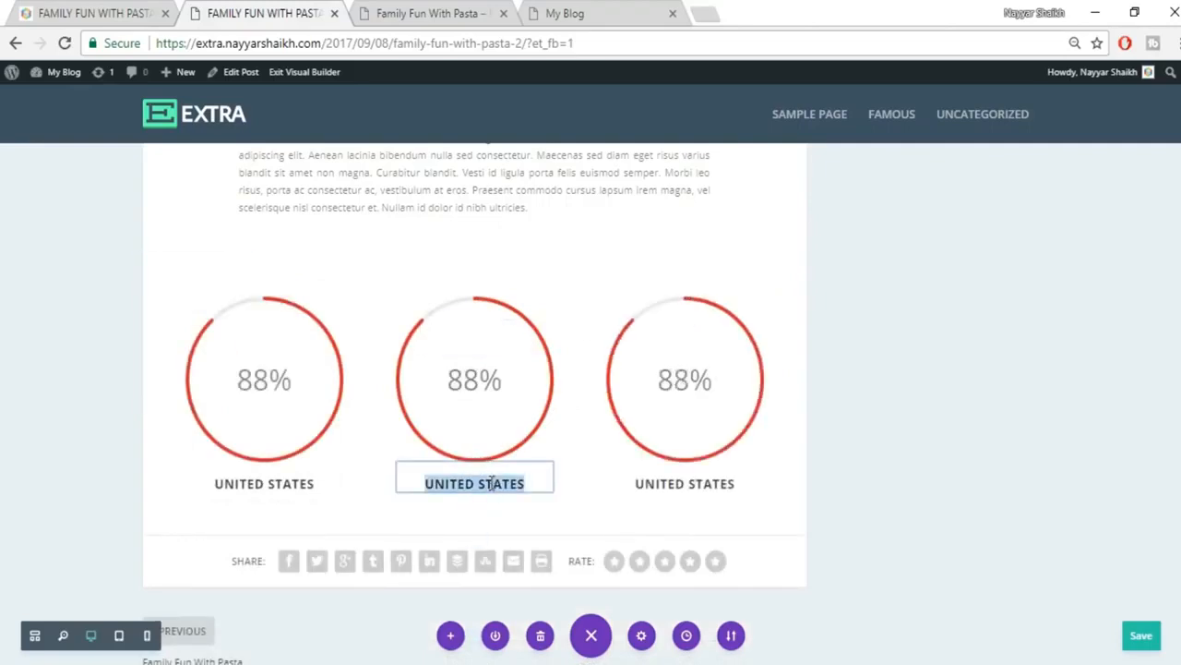
{"action": "type", "text": "EUROPE"}
{"action": "triple_click", "coordinate": [719, 488]}
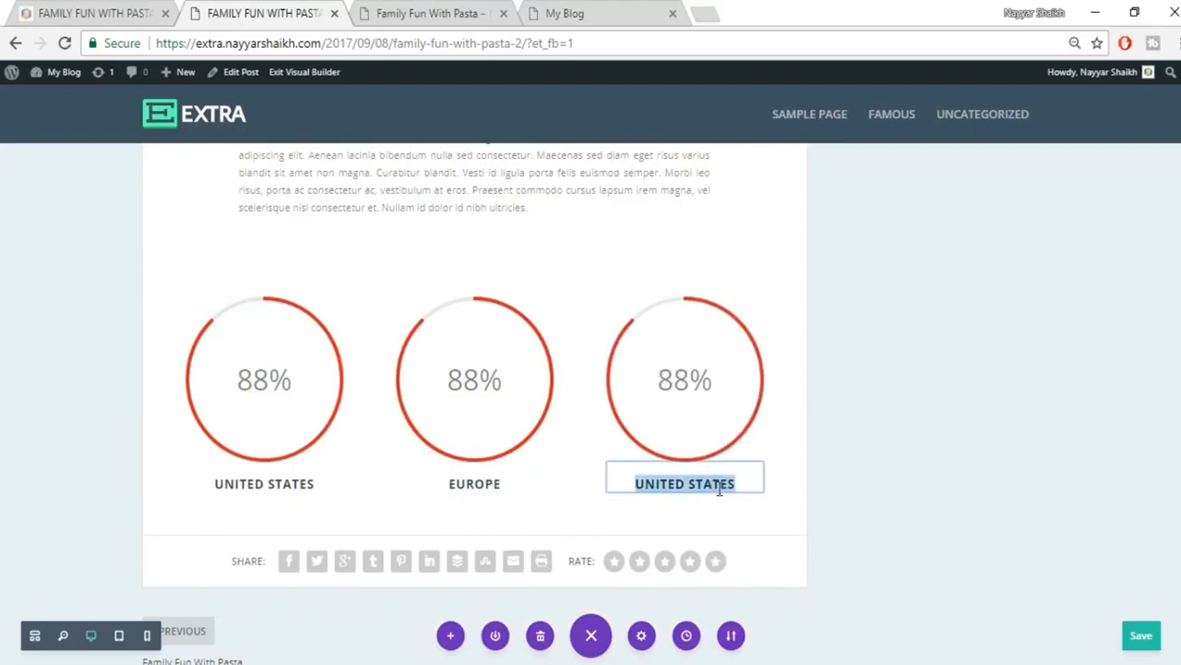
{"action": "type", "text": "INDIA"}
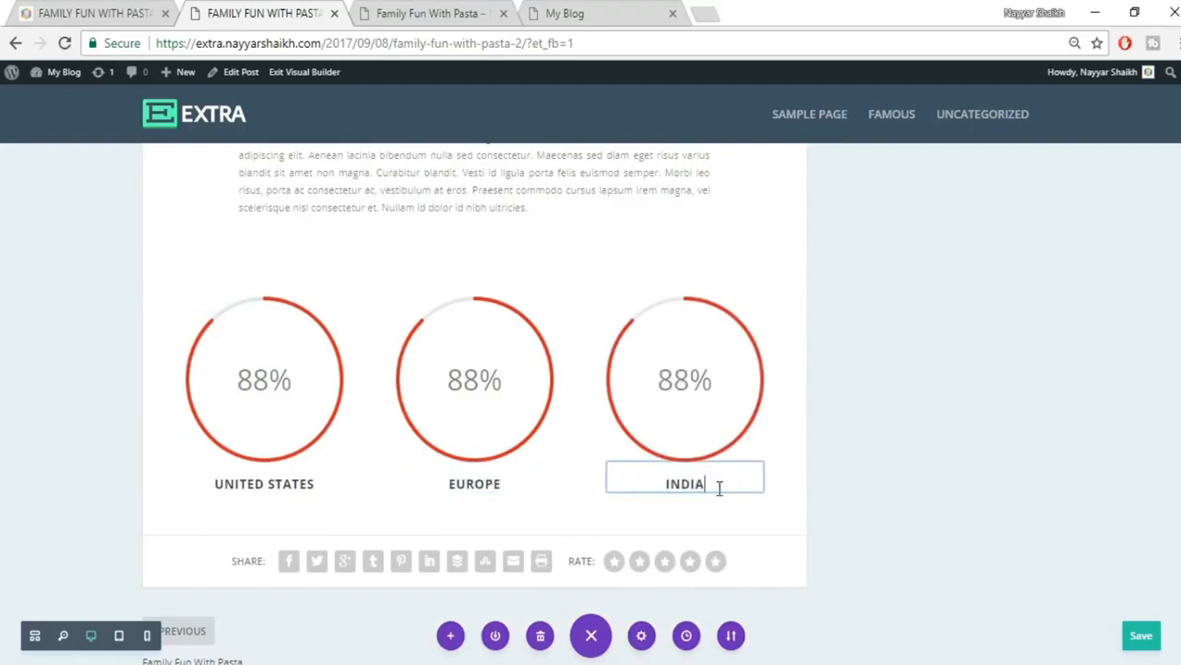
Step: Set the EUROPE counter to 99 and the INDIA counter to 70
{"action": "mouse_move", "coordinate": [469, 416]}
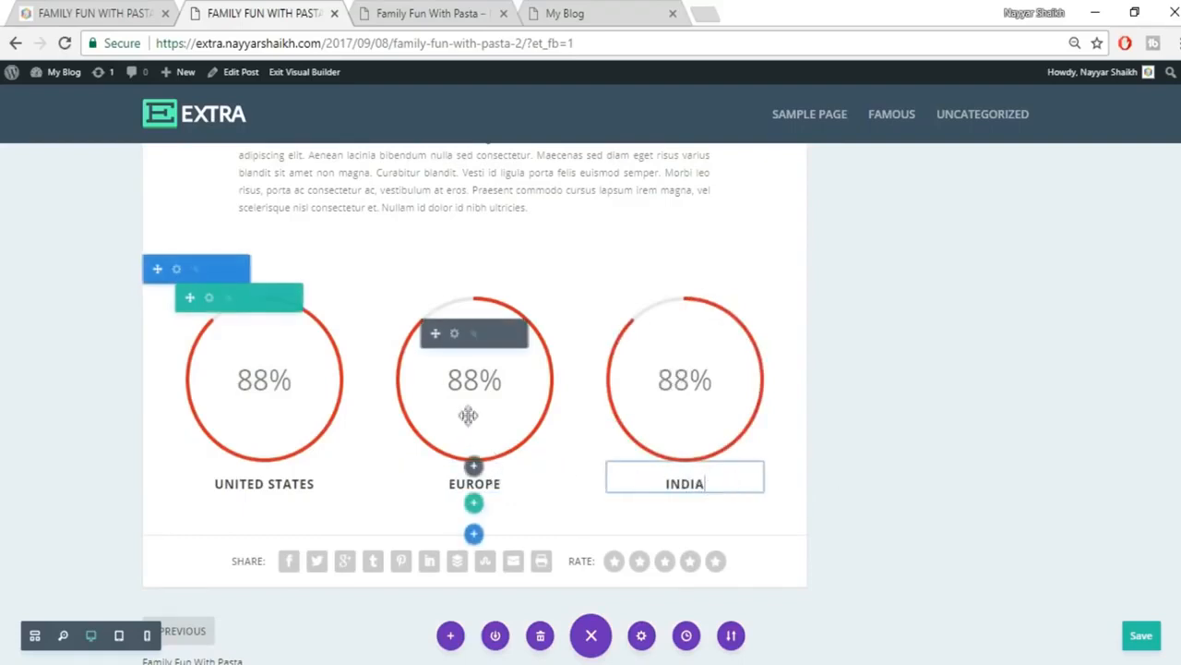
{"action": "left_click", "coordinate": [454, 338]}
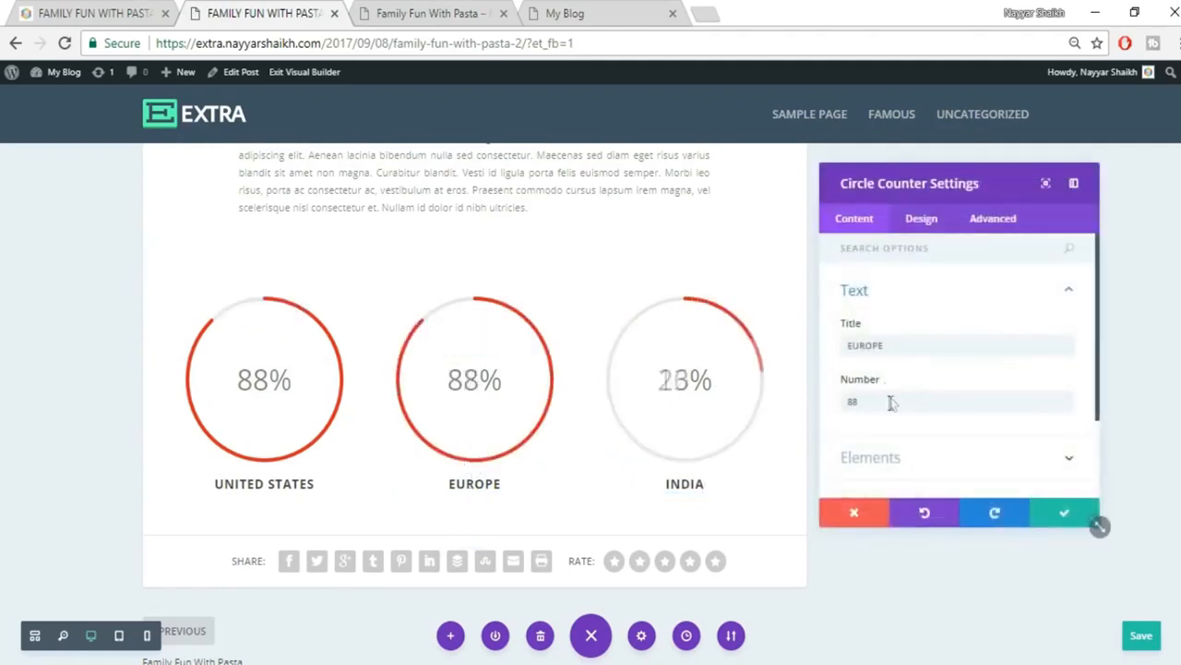
{"action": "left_click_drag", "start_coordinate": [886, 400], "coordinate": [831, 411]}
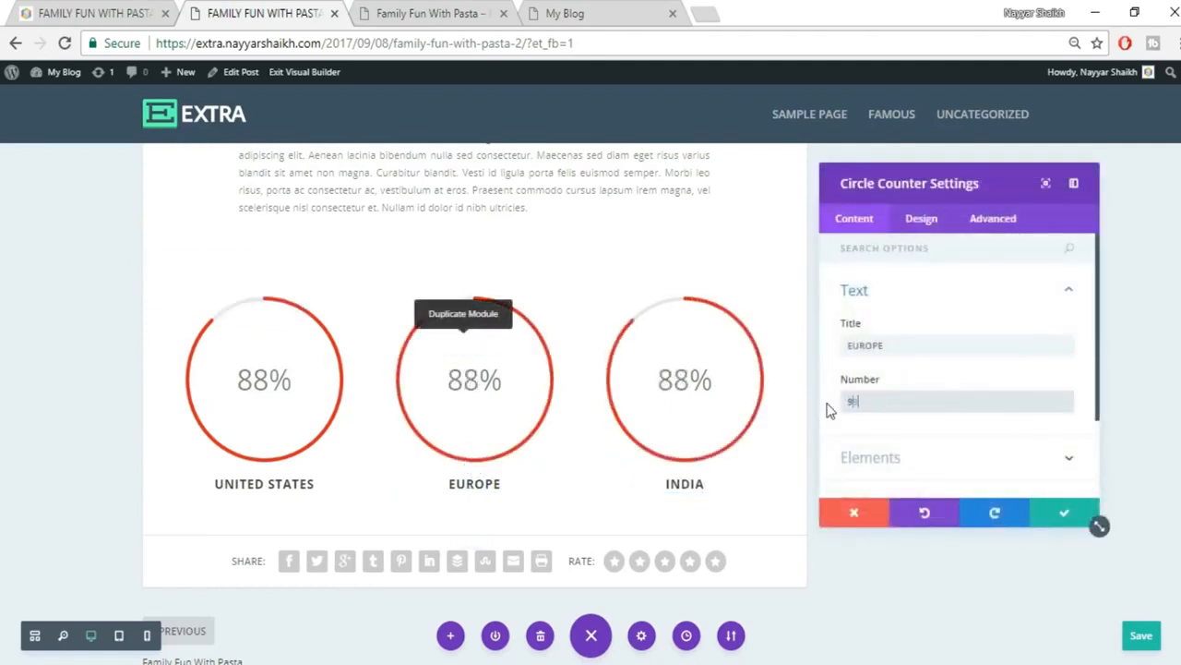
{"action": "type", "text": "99"}
{"action": "left_click", "coordinate": [1064, 513]}
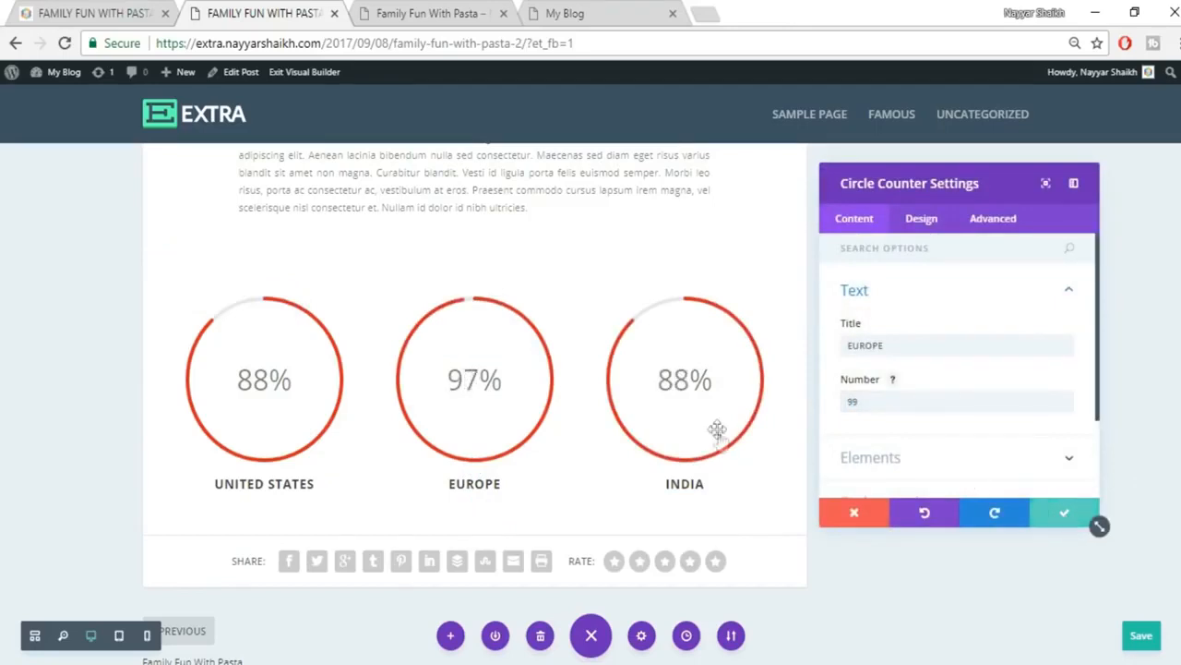
{"action": "left_click", "coordinate": [665, 333]}
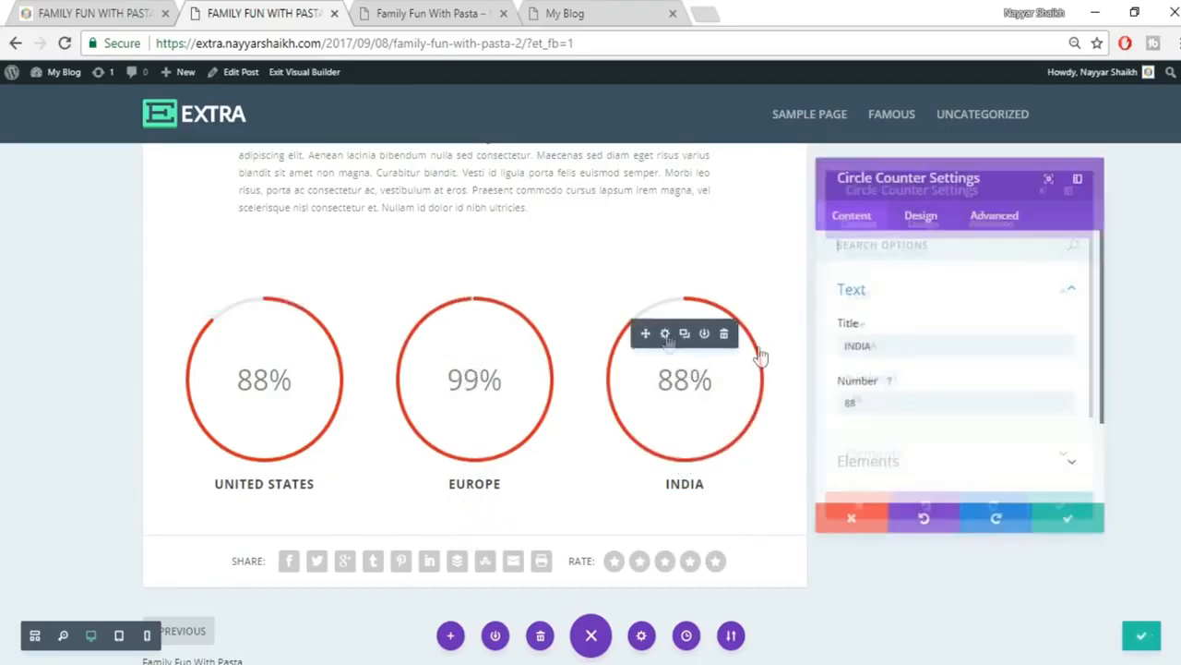
{"action": "left_click_drag", "start_coordinate": [878, 401], "coordinate": [831, 409]}
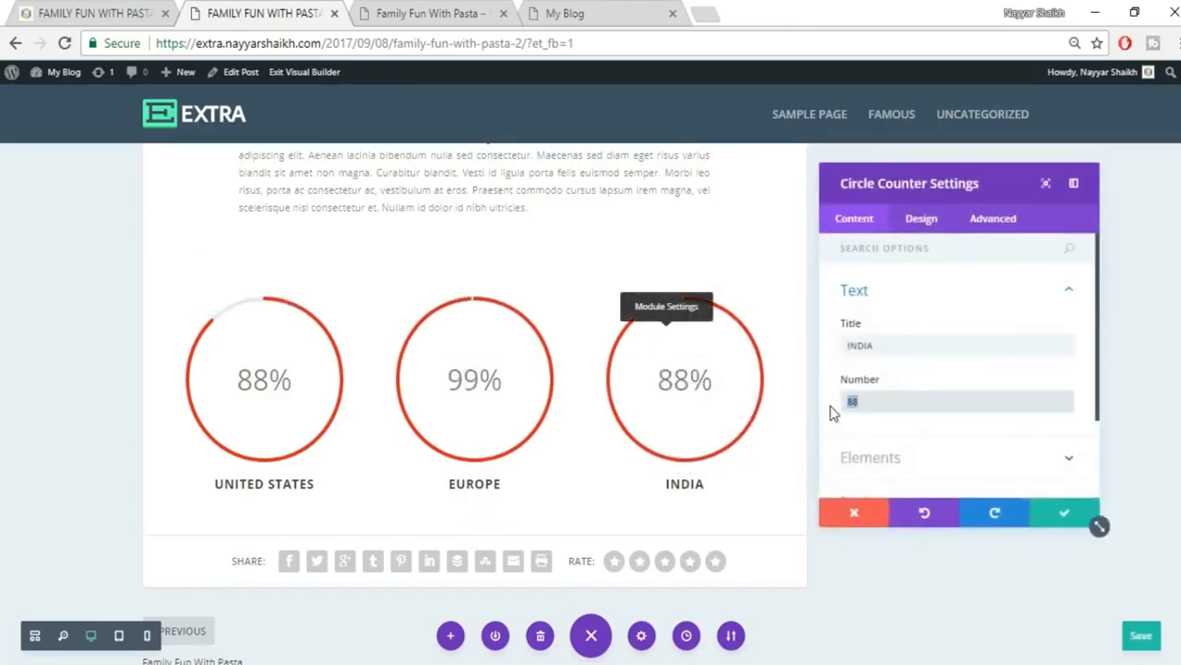
{"action": "type", "text": "70"}
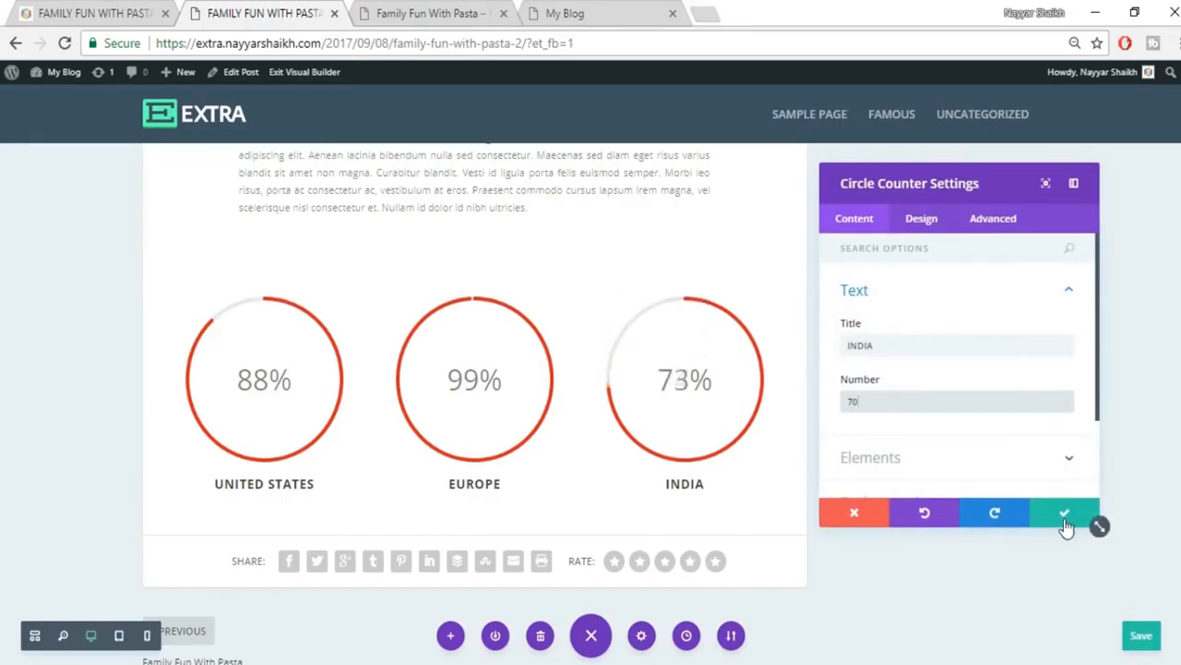
{"action": "left_click", "coordinate": [1064, 515]}
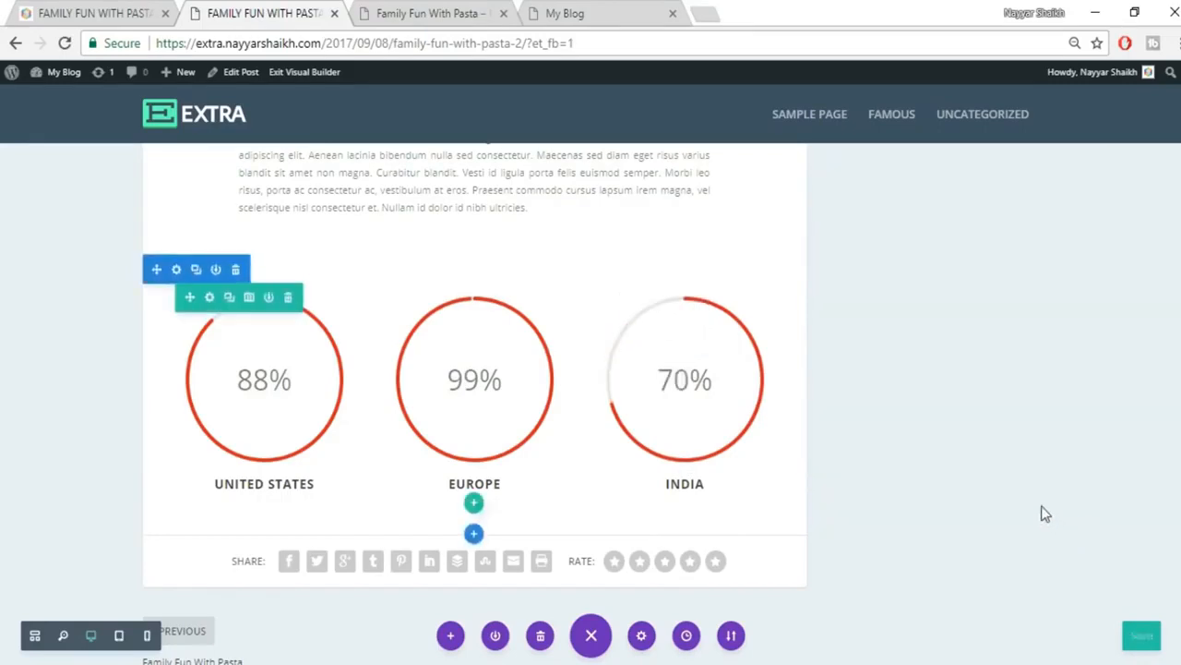
Step: Copy the paragraph text below the counters from the reference post
{"action": "left_click", "coordinate": [112, 7]}
{"action": "scroll", "coordinate": [970, 274], "scroll_direction": "down", "scroll_amount": 2}
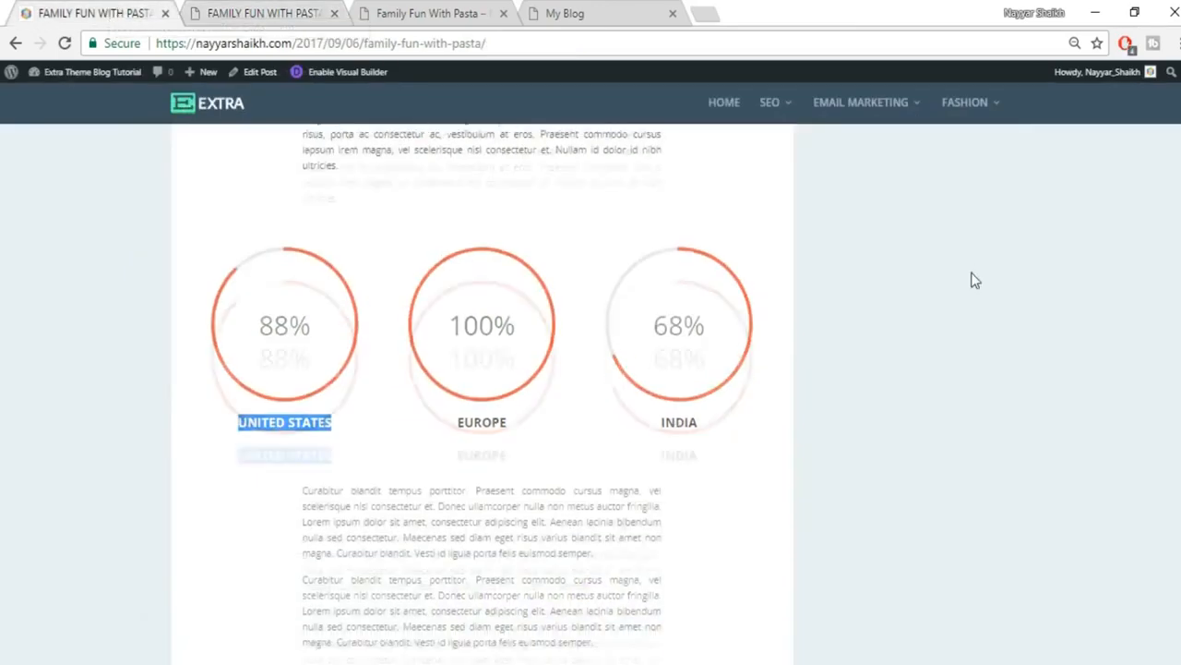
{"action": "scroll", "coordinate": [466, 294], "scroll_direction": "up", "scroll_amount": 1}
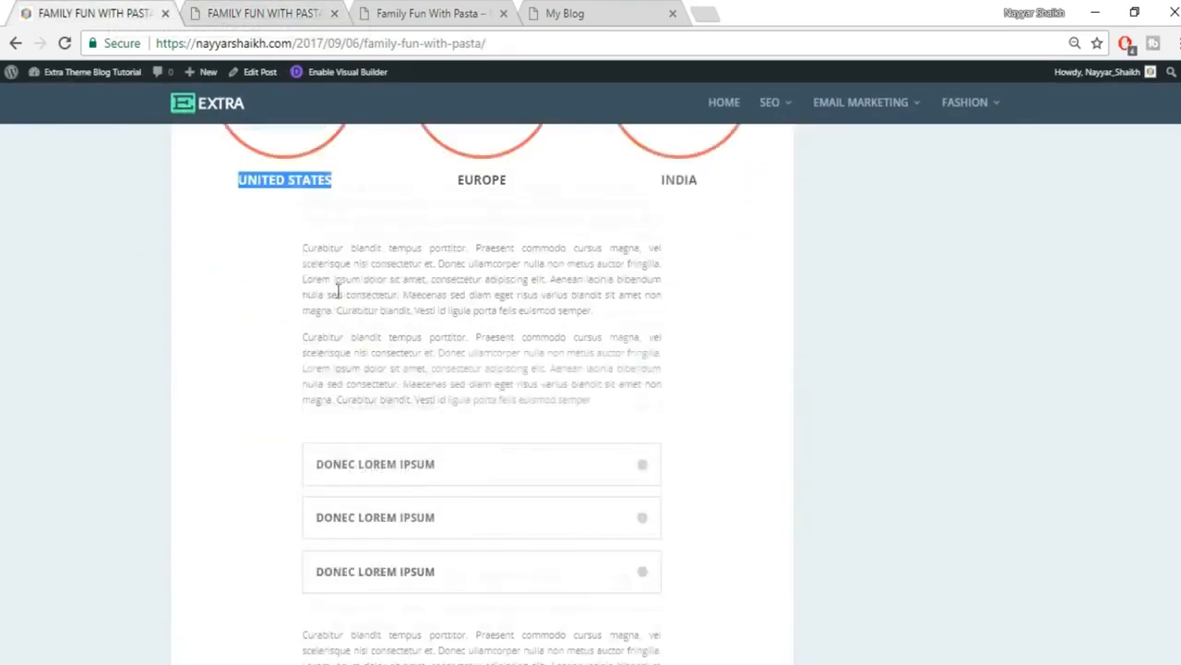
{"action": "left_click_drag", "start_coordinate": [303, 249], "coordinate": [678, 317]}
{"action": "left_click", "coordinate": [230, 8]}
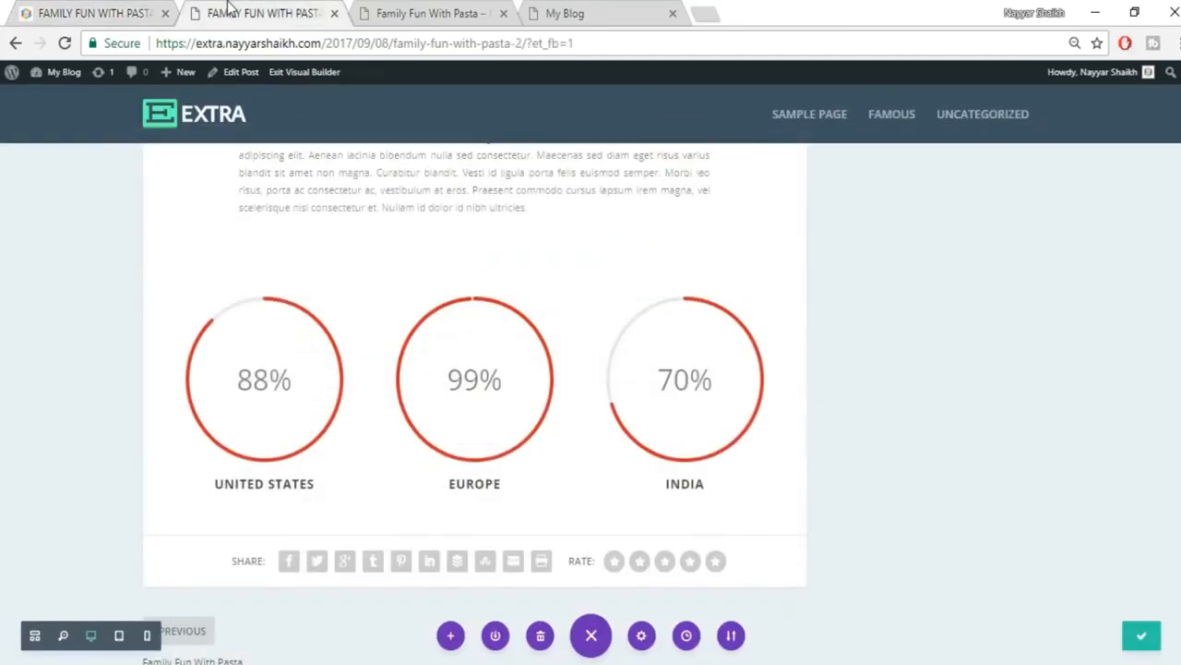
Step: Add a regular section with a single-column Text module below the counters and save it
{"action": "left_click", "coordinate": [473, 533]}
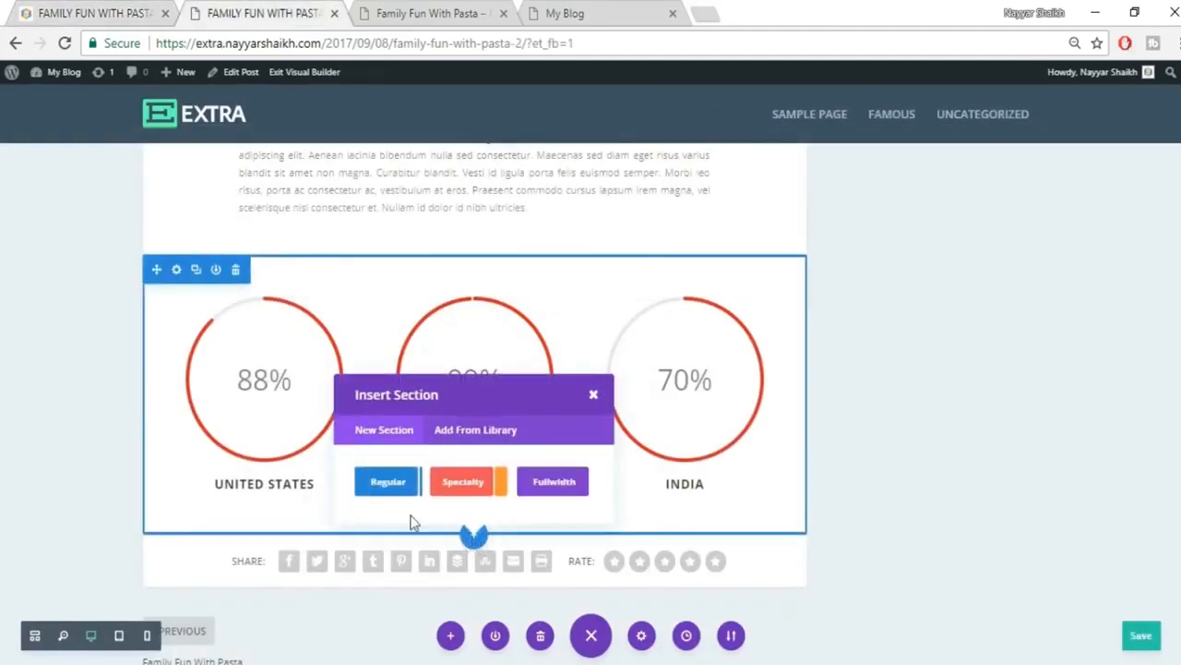
{"action": "left_click", "coordinate": [367, 483]}
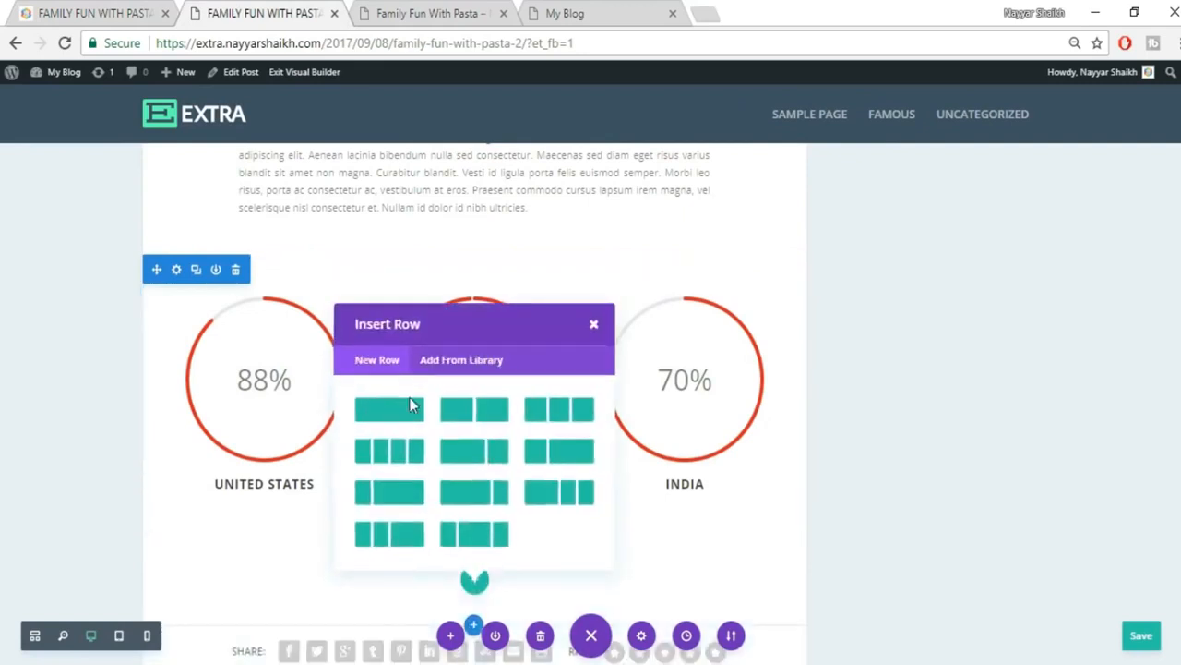
{"action": "left_click", "coordinate": [395, 412]}
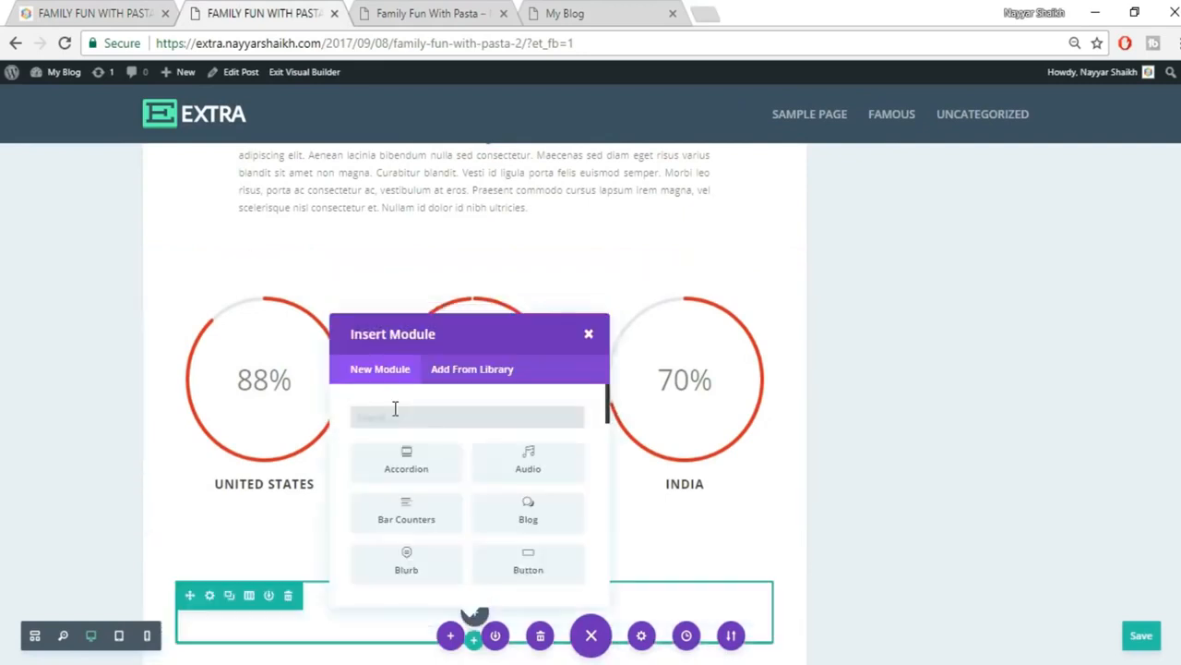
{"action": "type", "text": "Tex"}
{"action": "left_click", "coordinate": [429, 457]}
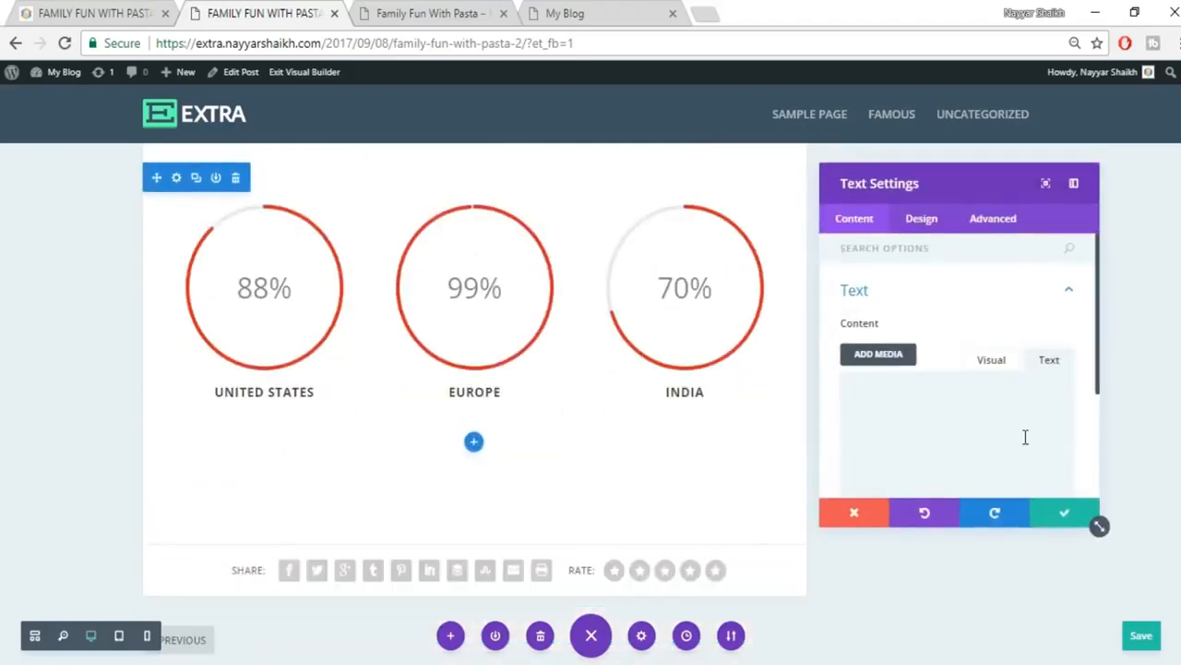
{"action": "scroll", "coordinate": [992, 369], "scroll_direction": "down", "scroll_amount": 1}
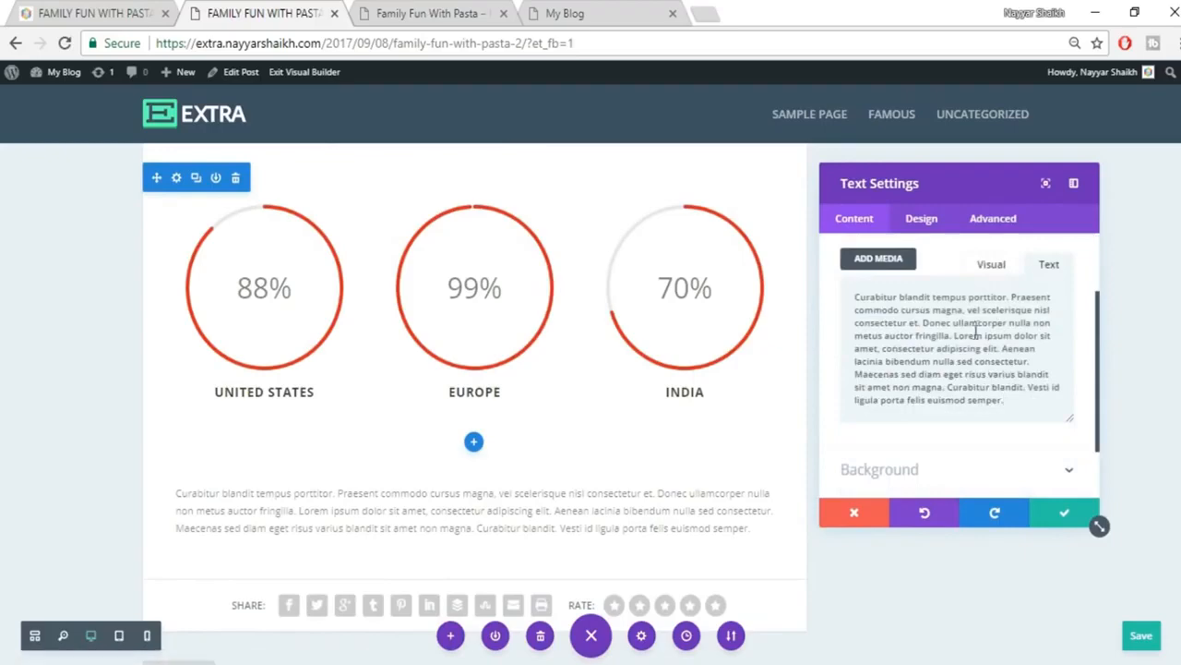
{"action": "scroll", "coordinate": [976, 334], "scroll_direction": "down", "scroll_amount": 2}
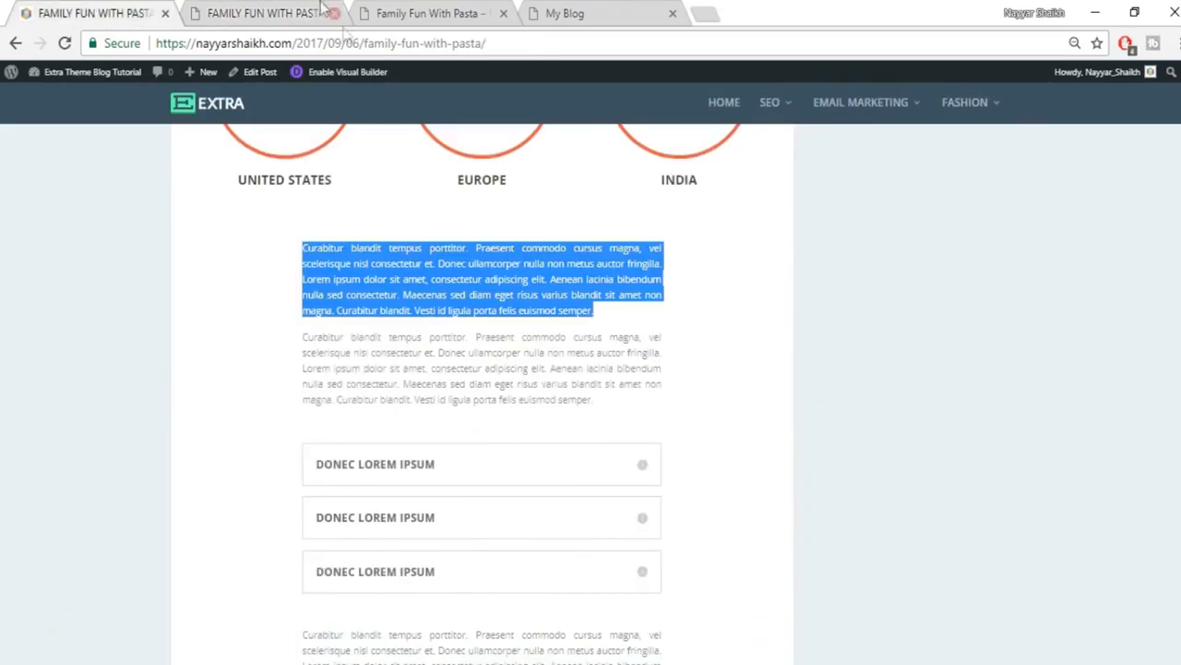
{"action": "left_click", "coordinate": [297, 13]}
{"action": "left_click", "coordinate": [1062, 517]}
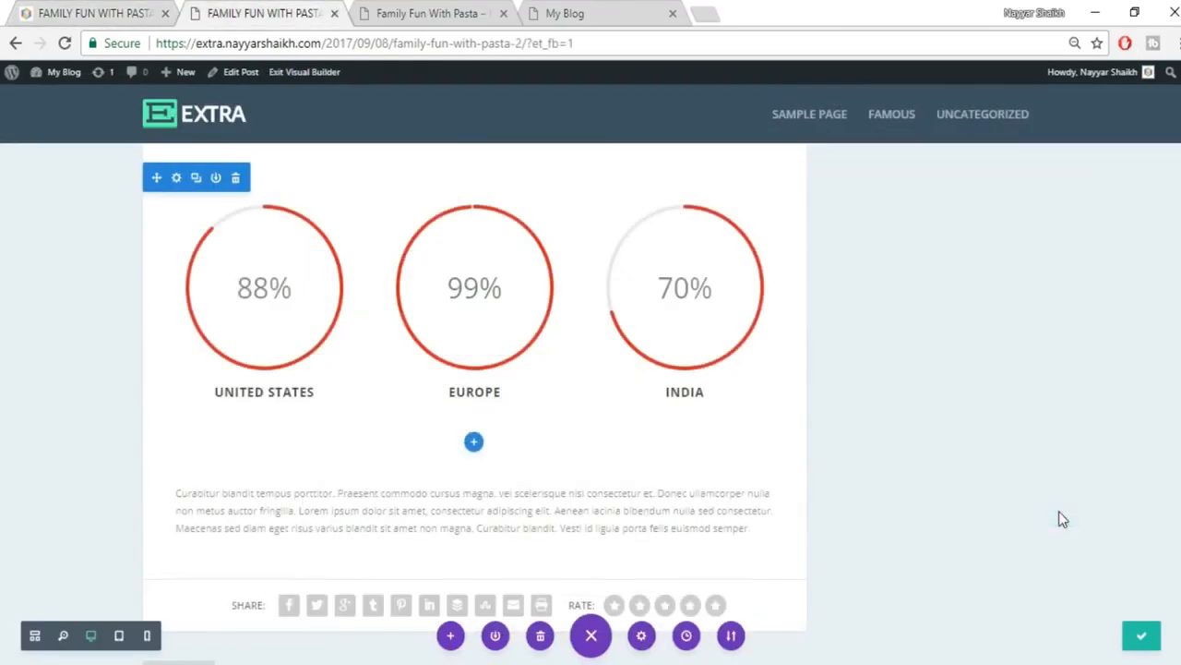
{"action": "scroll", "coordinate": [1062, 517], "scroll_direction": "down", "scroll_amount": 1}
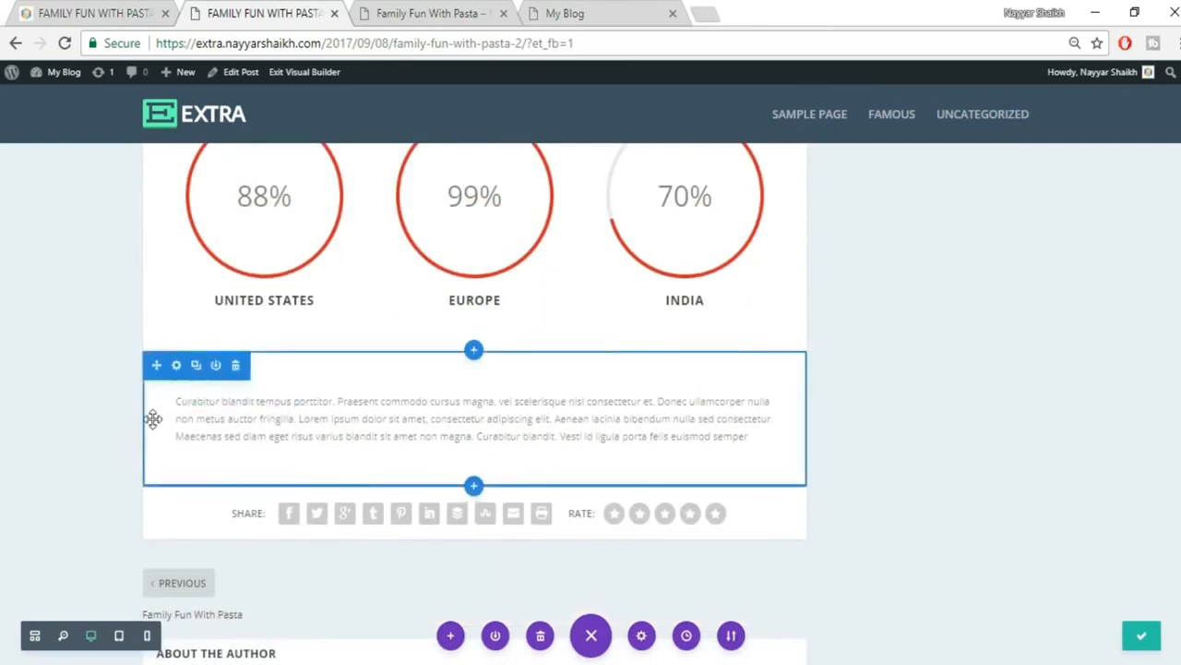
Step: Narrow the text paragraph with left padding and about 151px right padding
{"action": "left_click_drag", "start_coordinate": [150, 418], "coordinate": [256, 424]}
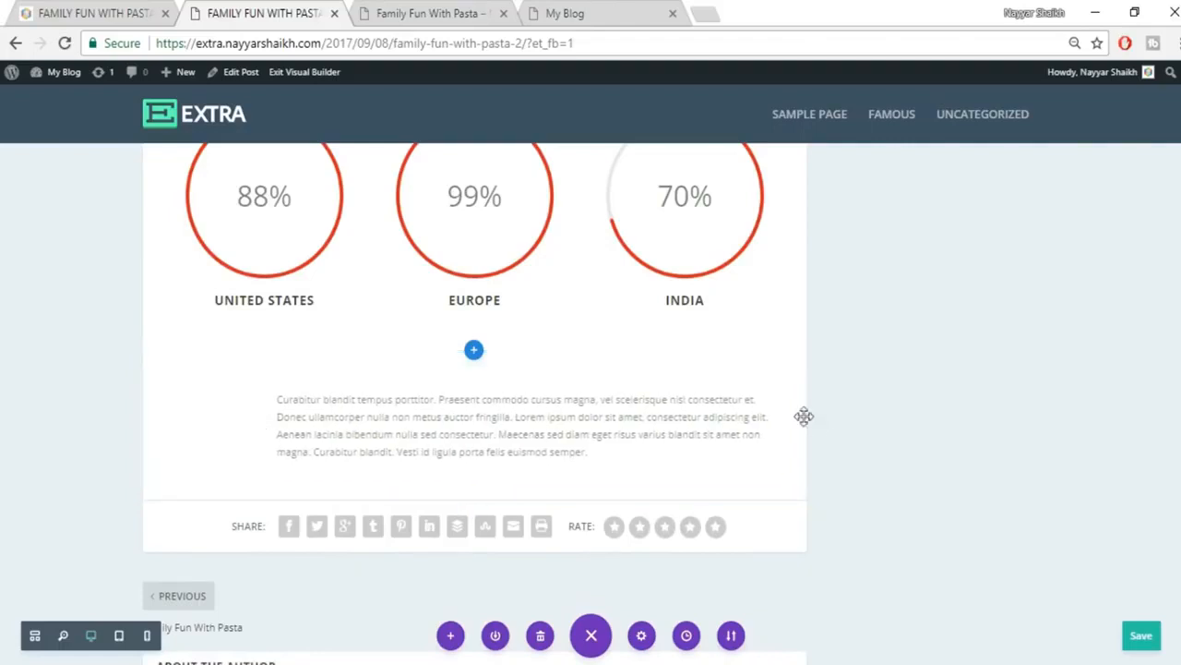
{"action": "left_click_drag", "start_coordinate": [803, 417], "coordinate": [688, 419]}
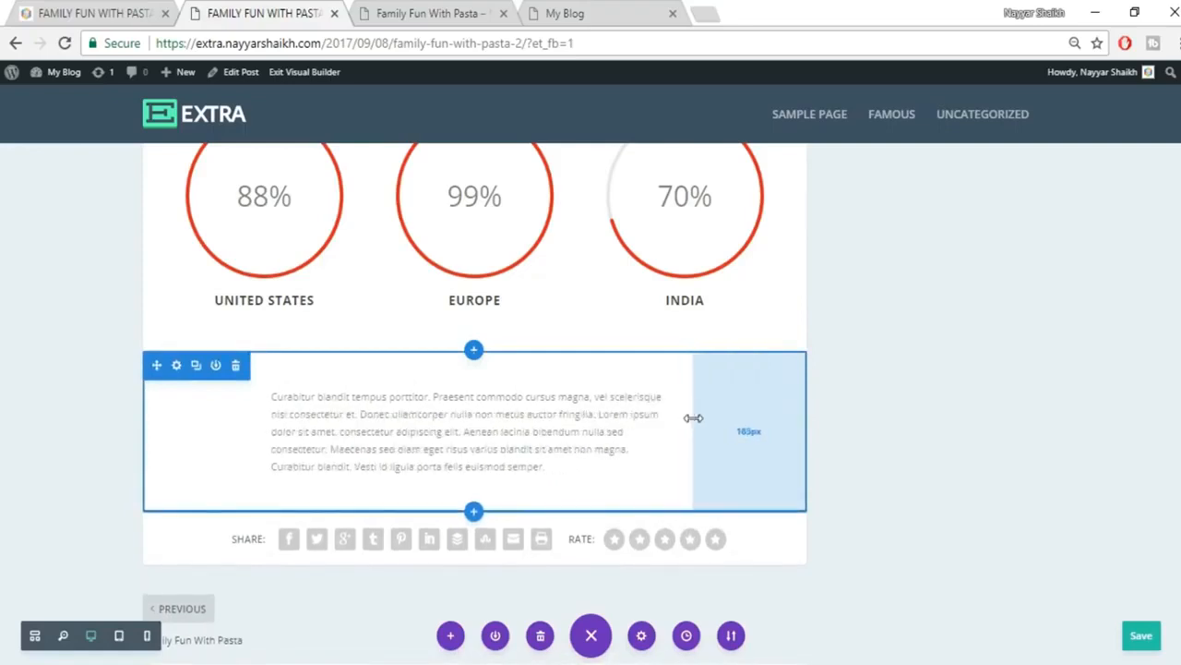
{"action": "left_click_drag", "start_coordinate": [695, 416], "coordinate": [697, 417]}
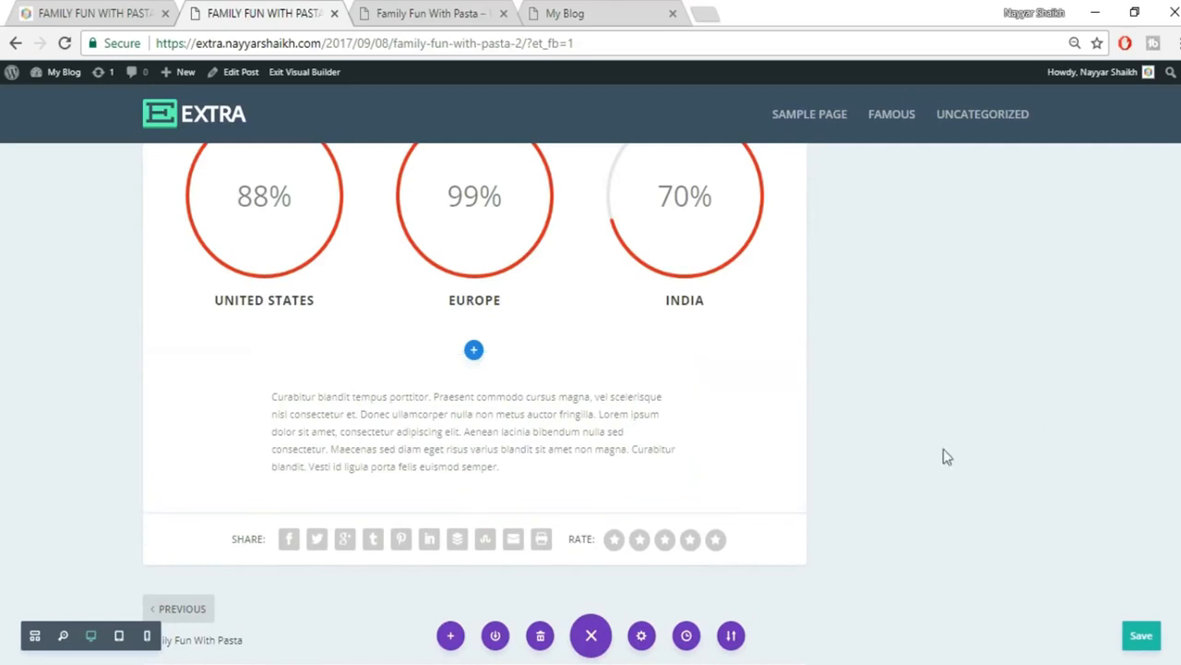
{"action": "left_click", "coordinate": [100, 14]}
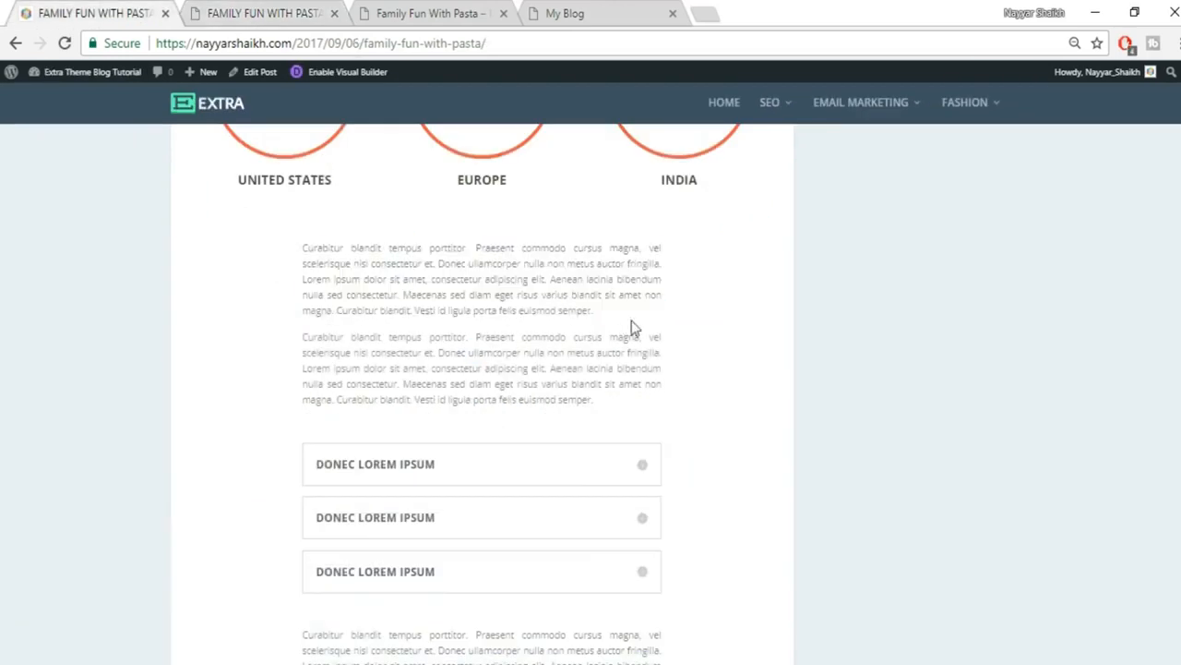
Step: Set the text module's text orientation to Justified and save it
{"action": "left_click", "coordinate": [237, 9]}
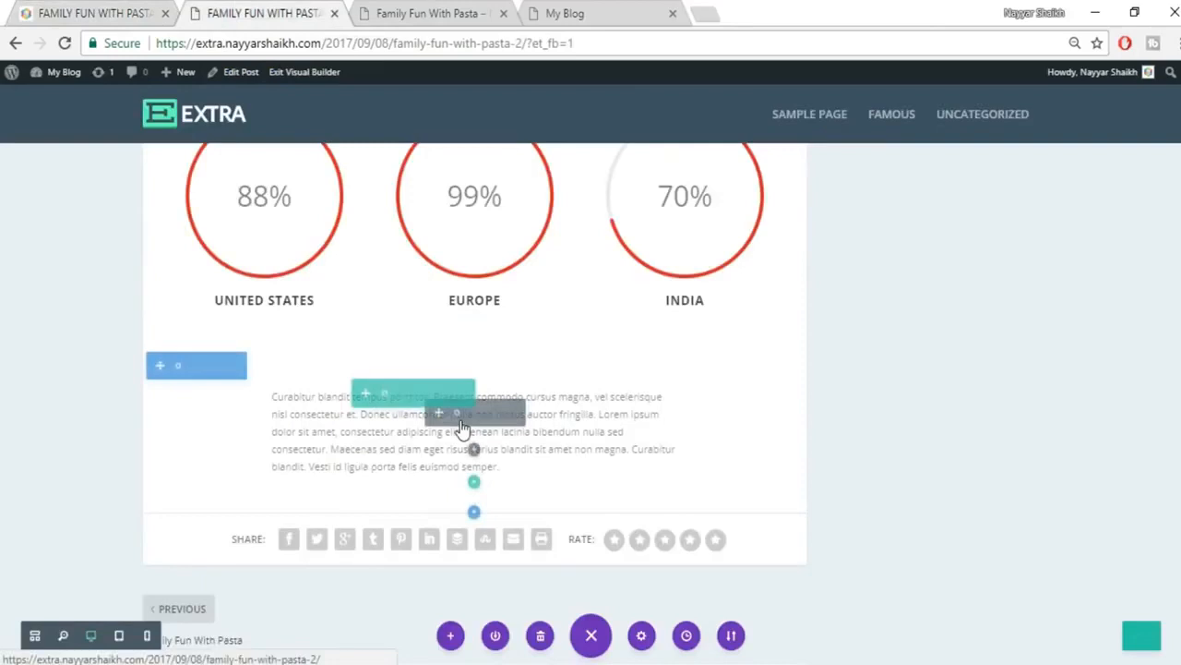
{"action": "left_click", "coordinate": [455, 414]}
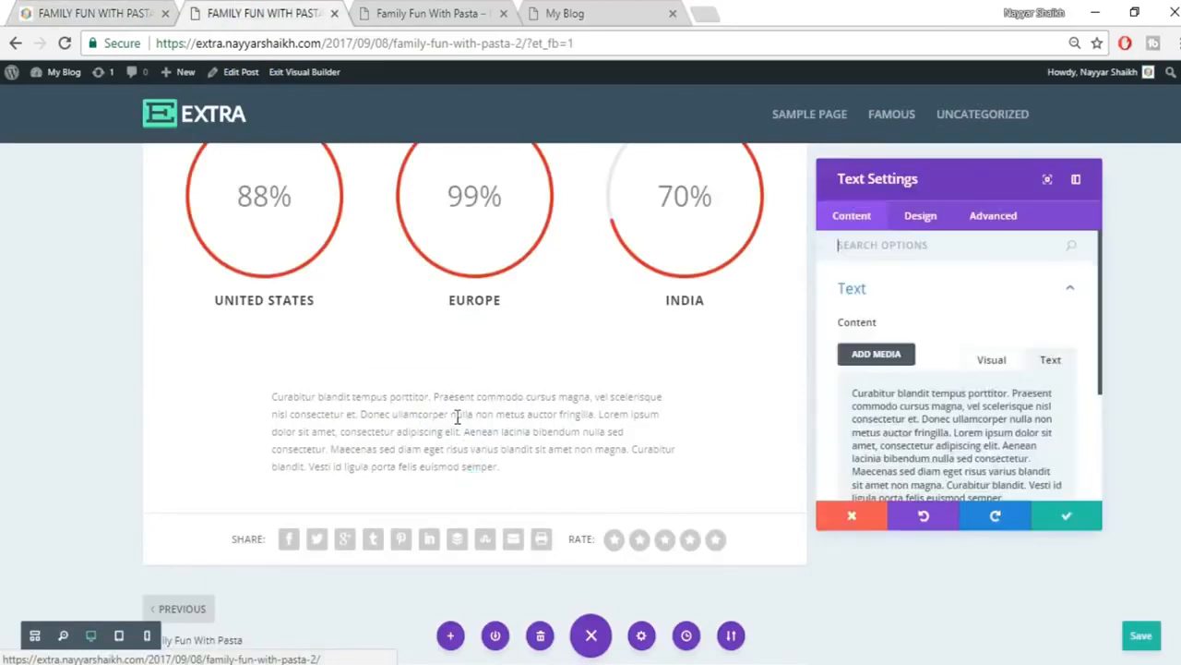
{"action": "left_click", "coordinate": [983, 218]}
{"action": "left_click", "coordinate": [921, 219]}
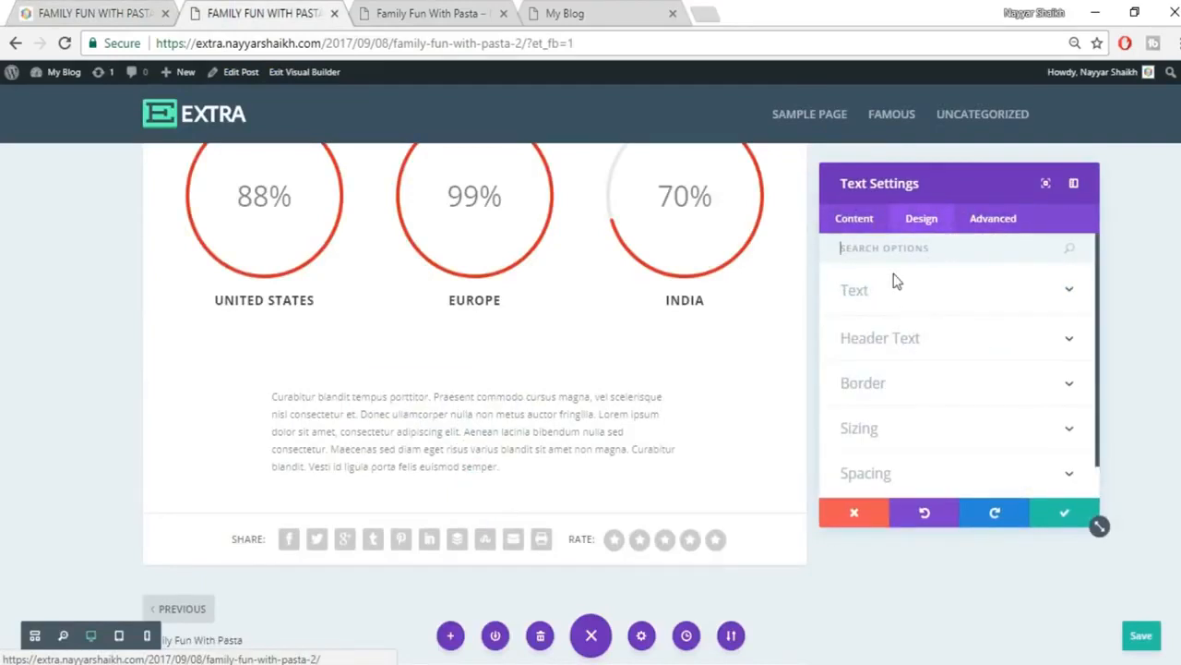
{"action": "left_click", "coordinate": [906, 297]}
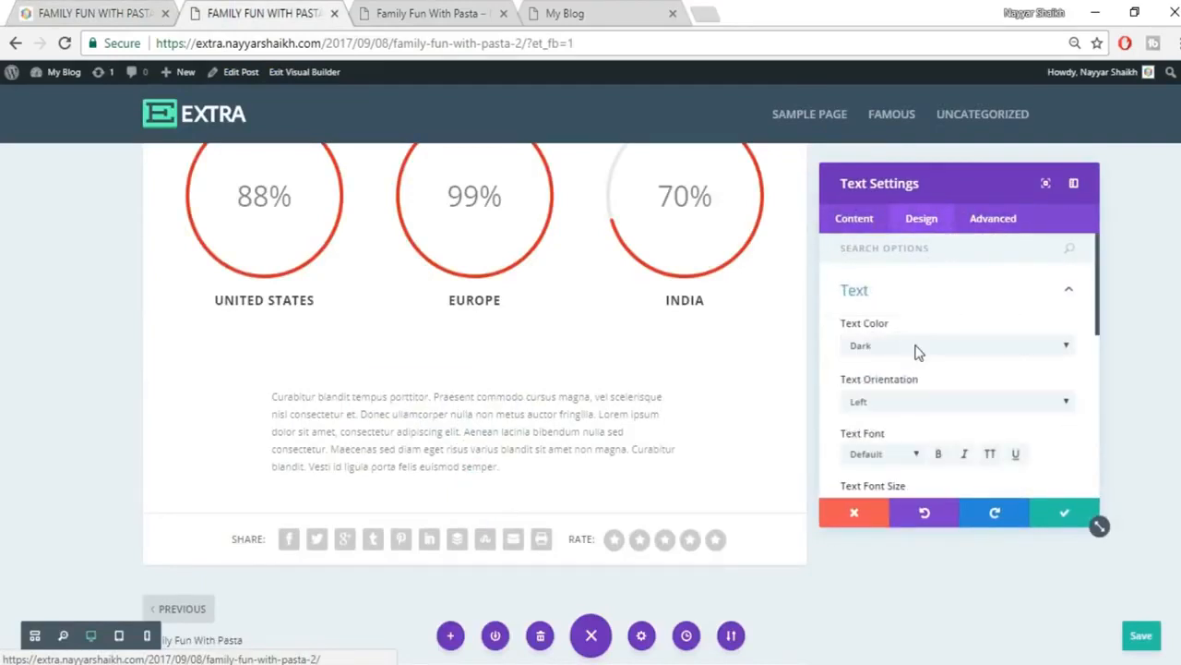
{"action": "left_click", "coordinate": [904, 400]}
{"action": "left_click", "coordinate": [900, 464]}
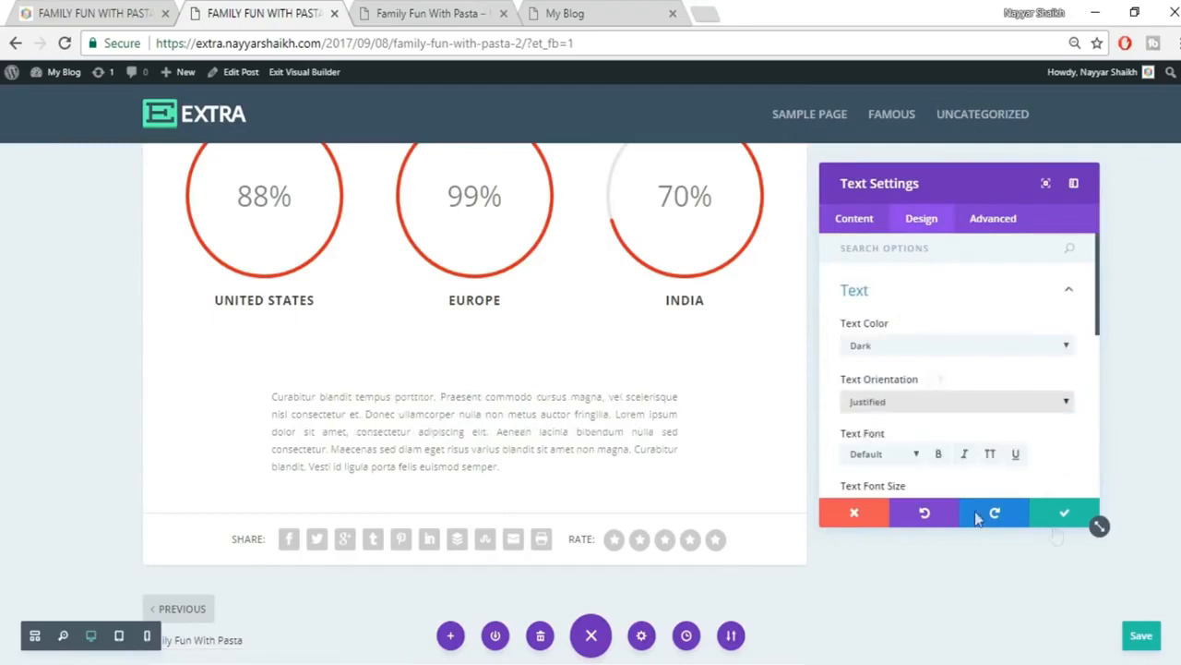
{"action": "left_click", "coordinate": [1063, 515]}
{"action": "scroll", "coordinate": [1014, 423], "scroll_direction": "down", "scroll_amount": 1}
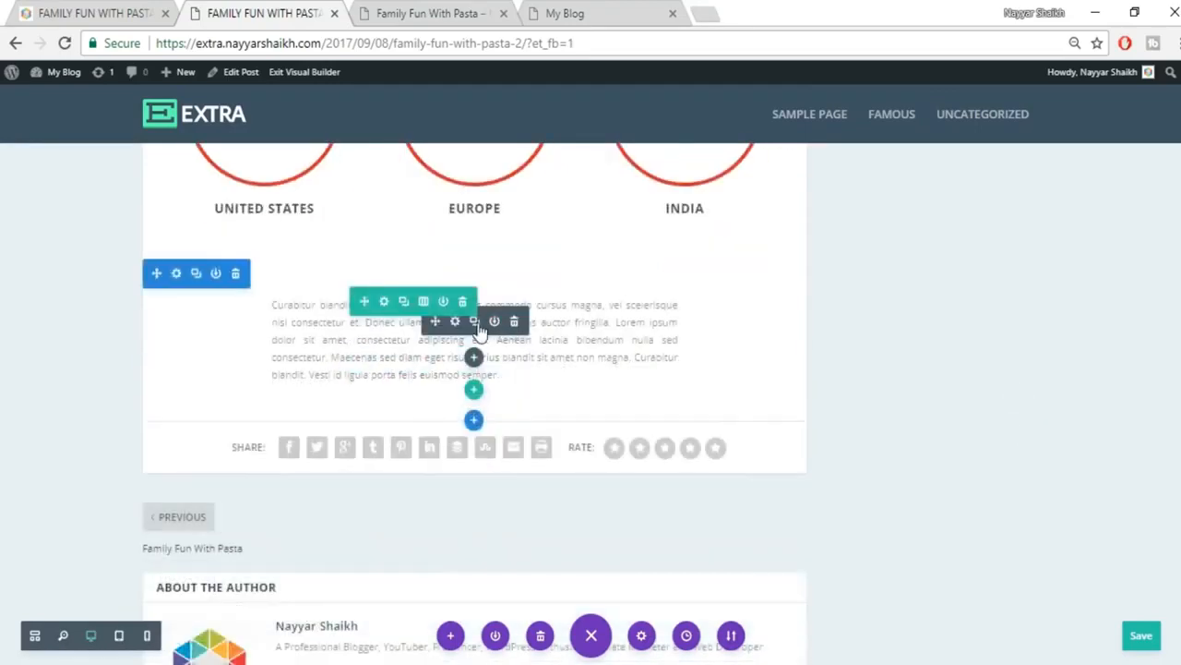
Step: Compare the builder page's paragraphs with the published reference post
{"action": "left_click", "coordinate": [138, 7]}
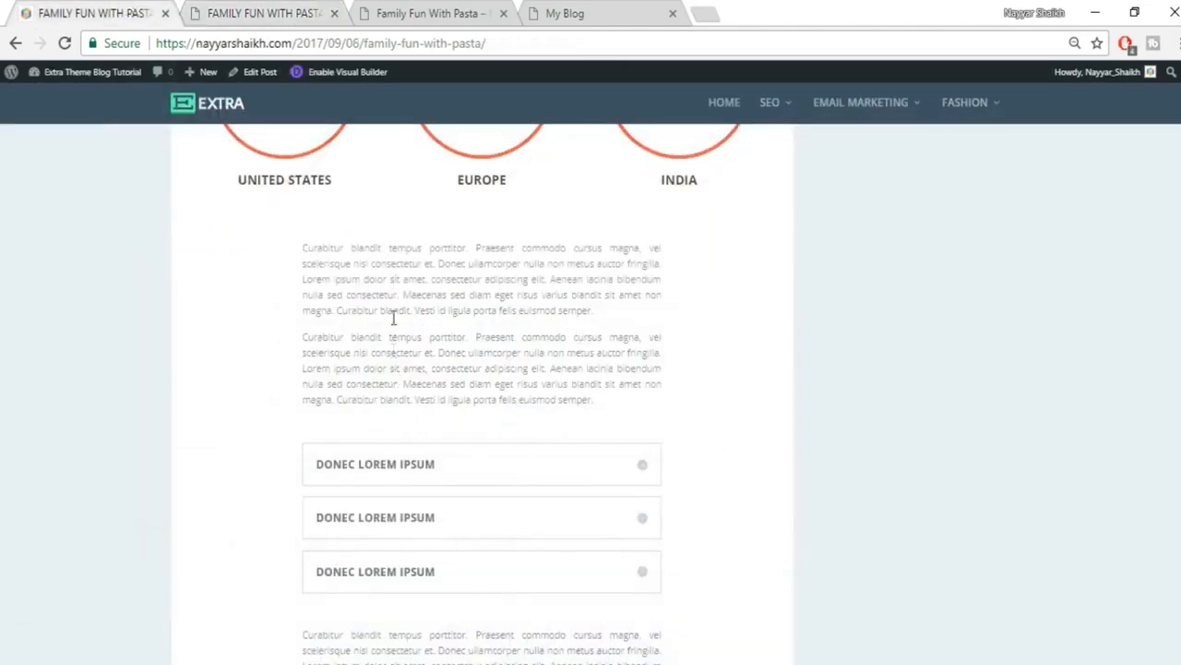
{"action": "left_click", "coordinate": [243, 11]}
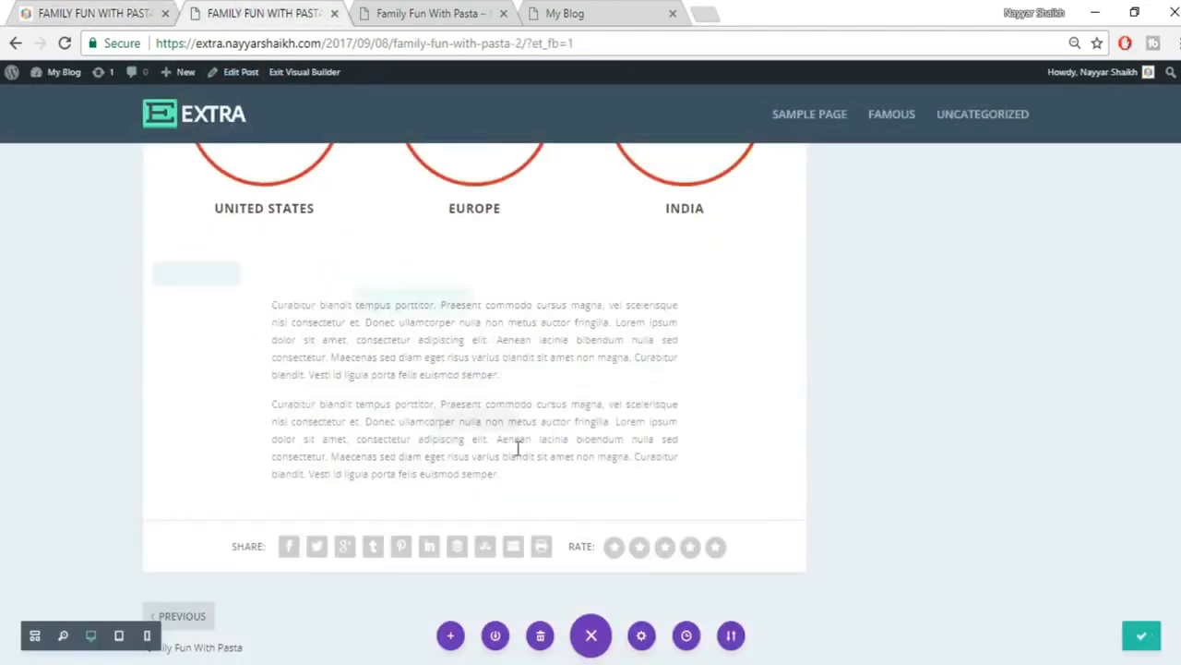
{"action": "scroll", "coordinate": [517, 447], "scroll_direction": "down", "scroll_amount": 2}
{"action": "left_click", "coordinate": [118, 7]}
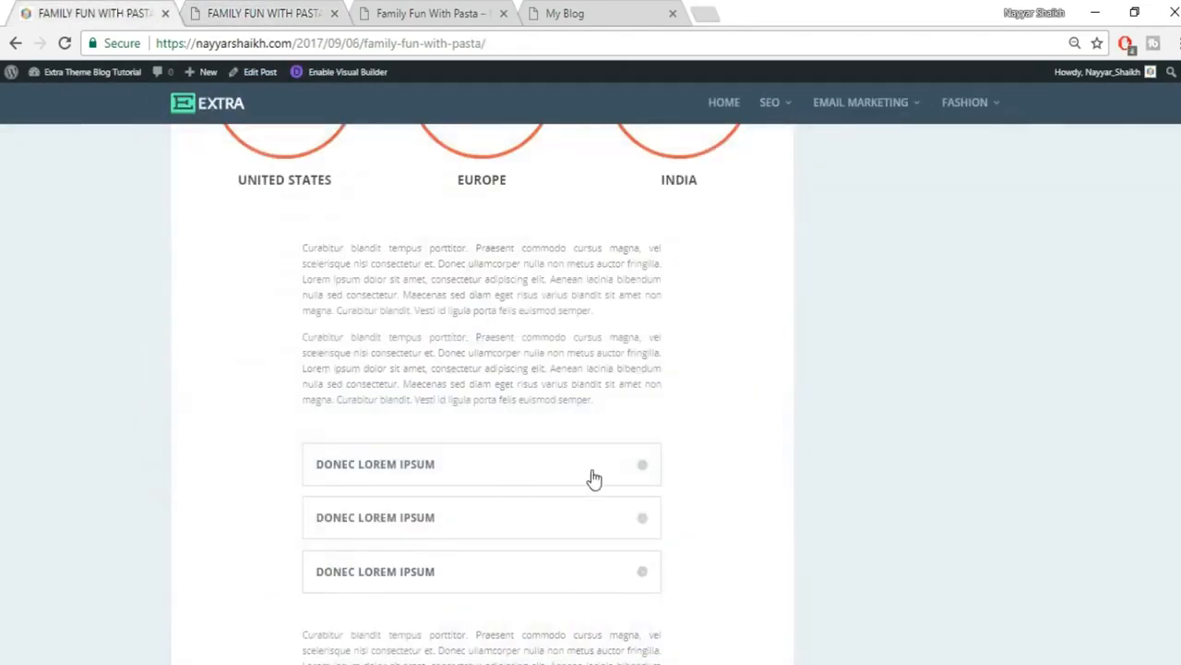
{"action": "scroll", "coordinate": [595, 479], "scroll_direction": "down", "scroll_amount": 1}
{"action": "left_click", "coordinate": [244, 10]}
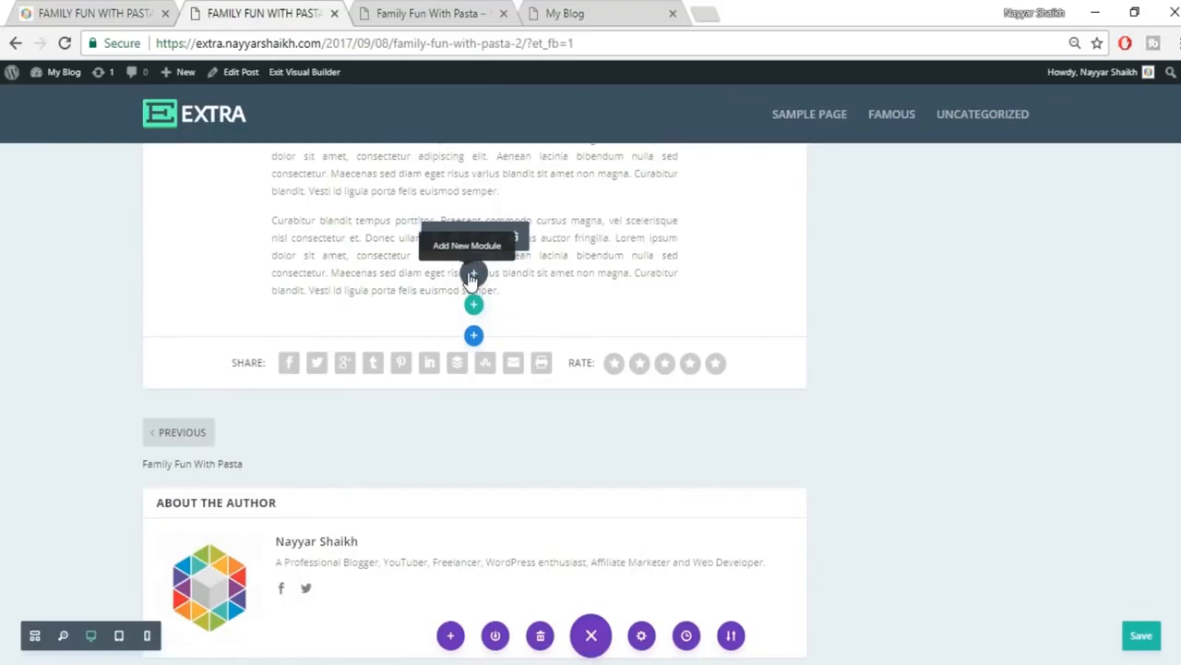
Step: Insert a Toggle module below the paragraphs with the title DONEC LOREM IPSUM
{"action": "left_click", "coordinate": [472, 273]}
{"action": "scroll", "coordinate": [540, 478], "scroll_direction": "down", "scroll_amount": 3}
{"action": "scroll", "coordinate": [540, 479], "scroll_direction": "down", "scroll_amount": 10}
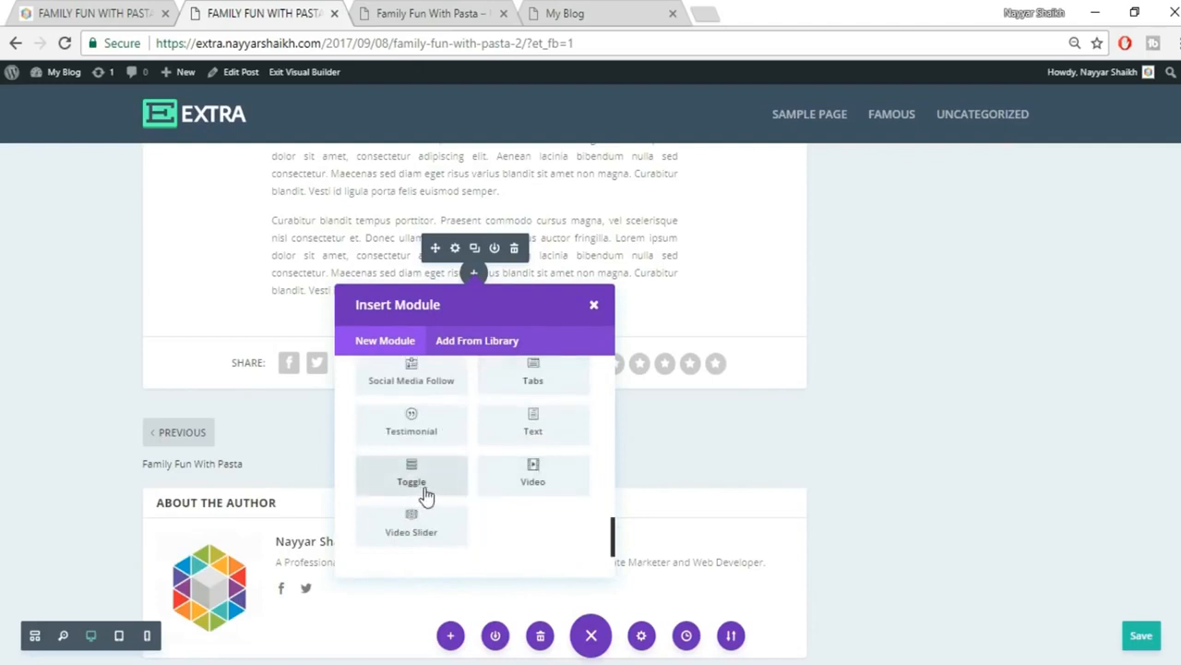
{"action": "left_click", "coordinate": [427, 496]}
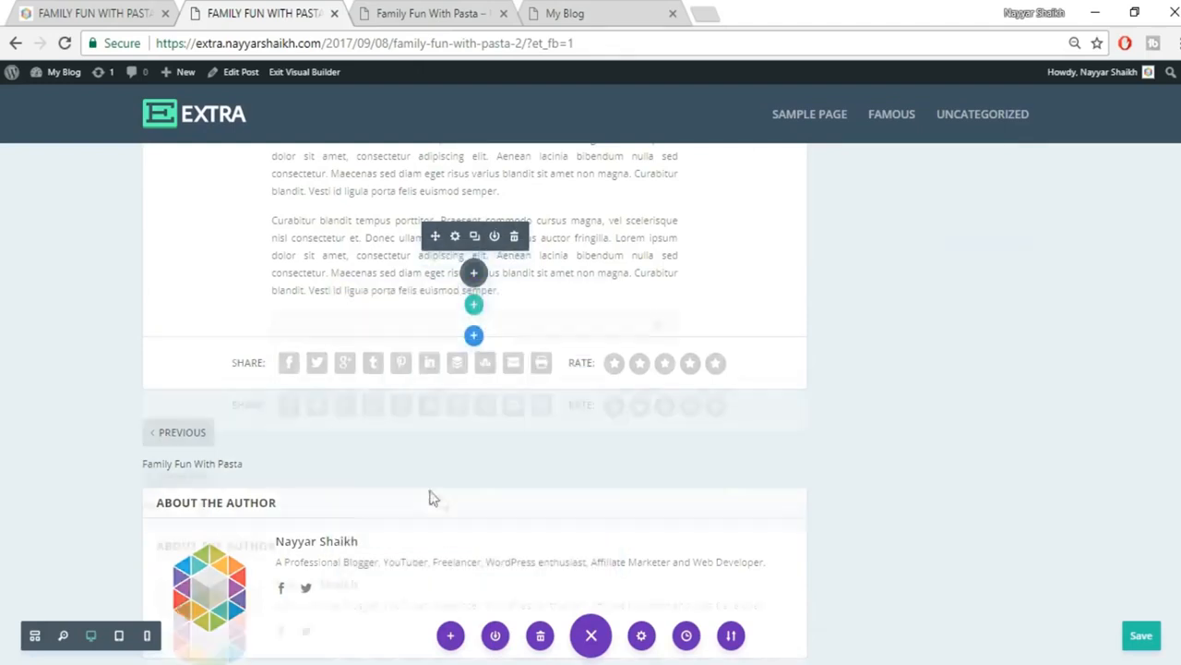
{"action": "left_click", "coordinate": [948, 346]}
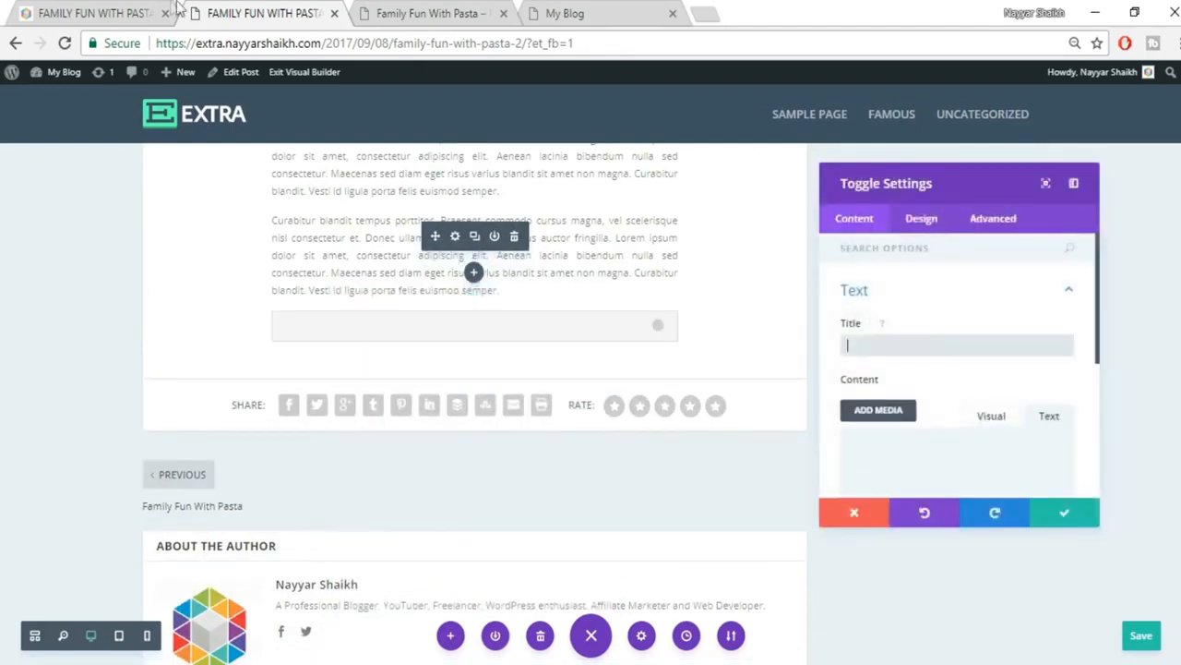
{"action": "left_click", "coordinate": [125, 10]}
{"action": "left_click_drag", "start_coordinate": [449, 379], "coordinate": [309, 372]}
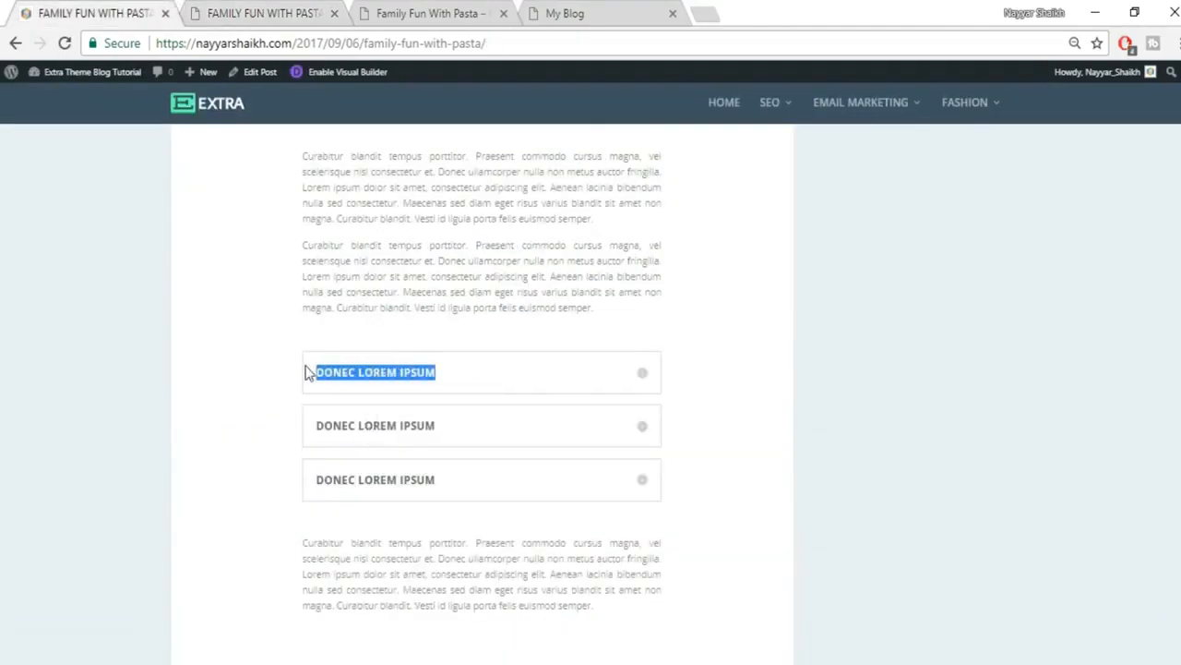
{"action": "left_click", "coordinate": [268, 16]}
{"action": "type", "text": "DONEC LOREM IPSUM"}
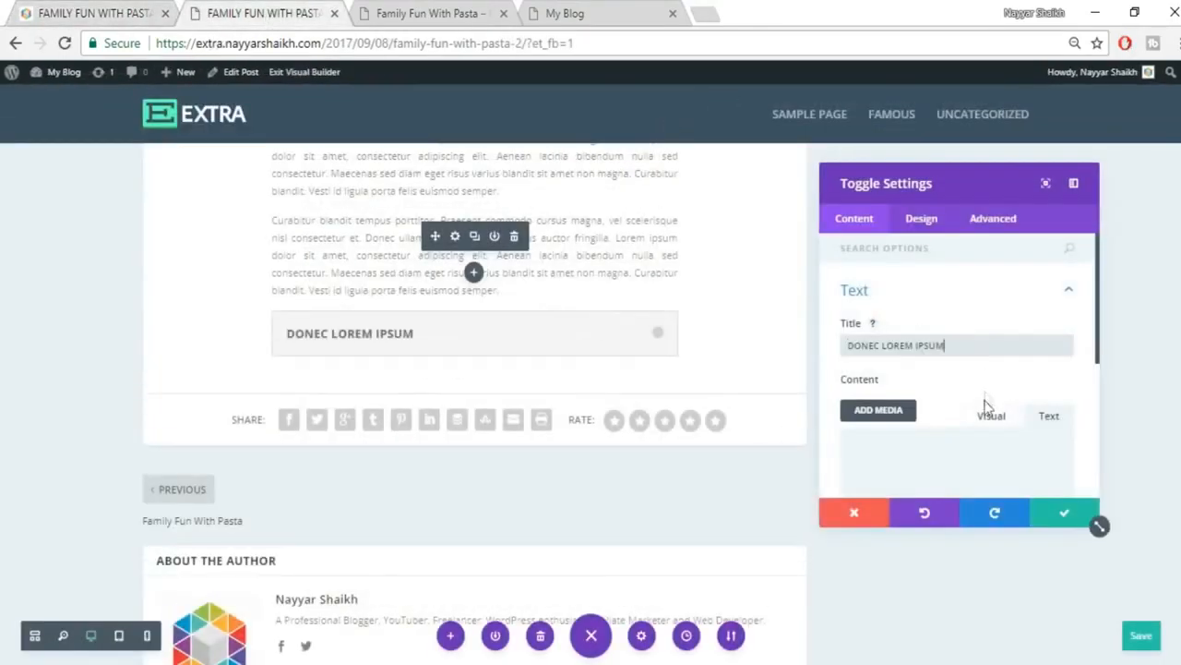
Step: Fill the toggle with the reference lorem body text, save it, and duplicate it twice
{"action": "left_click", "coordinate": [111, 9]}
{"action": "left_click", "coordinate": [641, 386]}
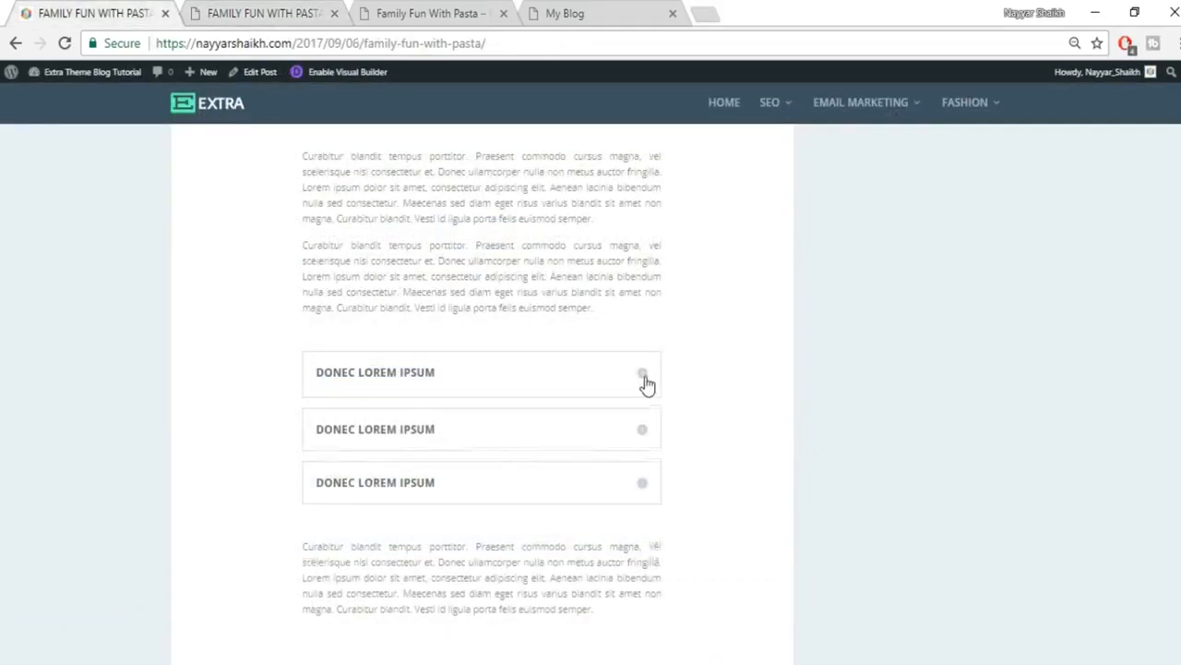
{"action": "left_click_drag", "start_coordinate": [321, 404], "coordinate": [515, 469]}
{"action": "key", "text": "ctrl+c"}
{"action": "left_click", "coordinate": [265, 9]}
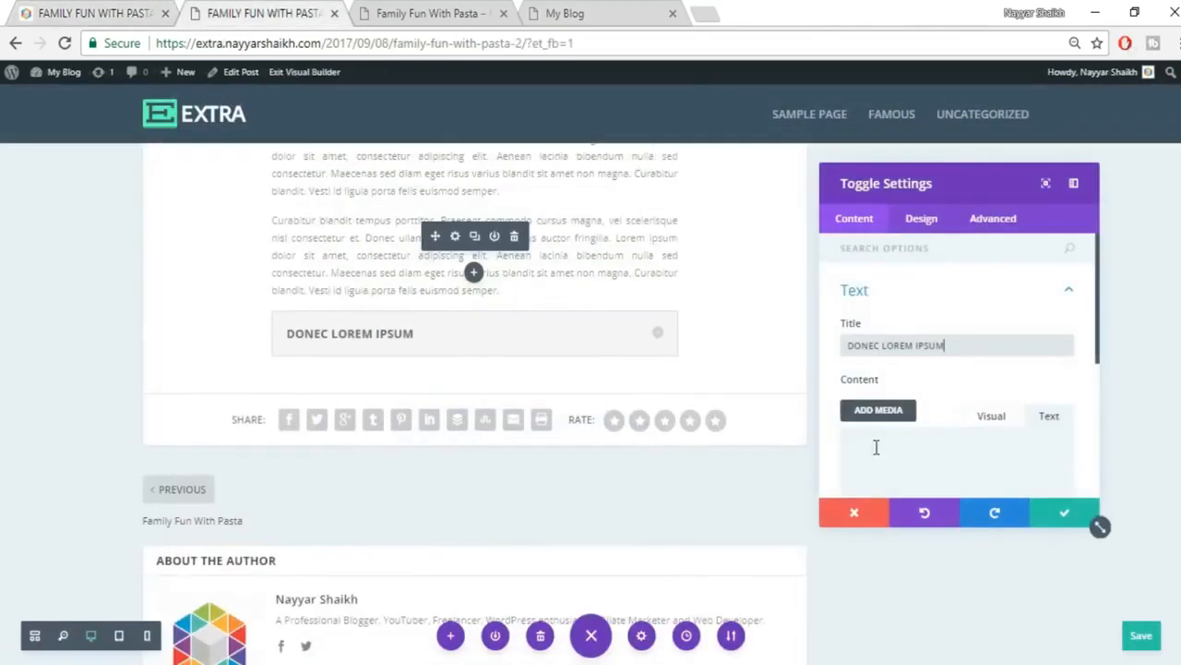
{"action": "key", "text": "ctrl+v"}
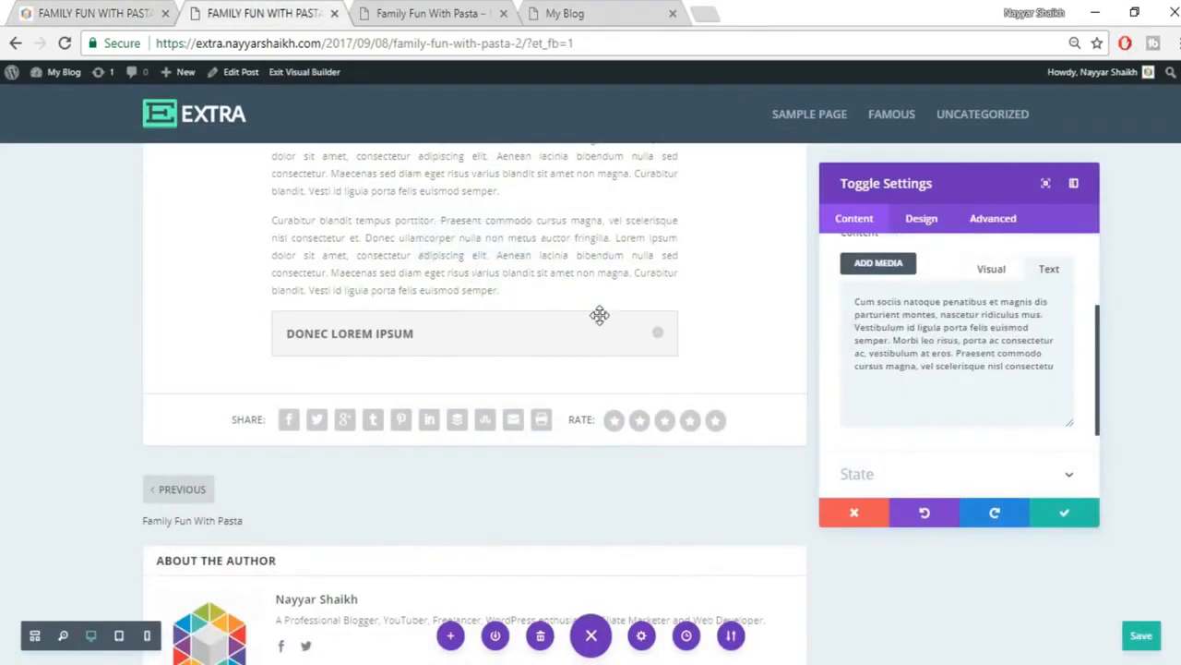
{"action": "left_click", "coordinate": [661, 338]}
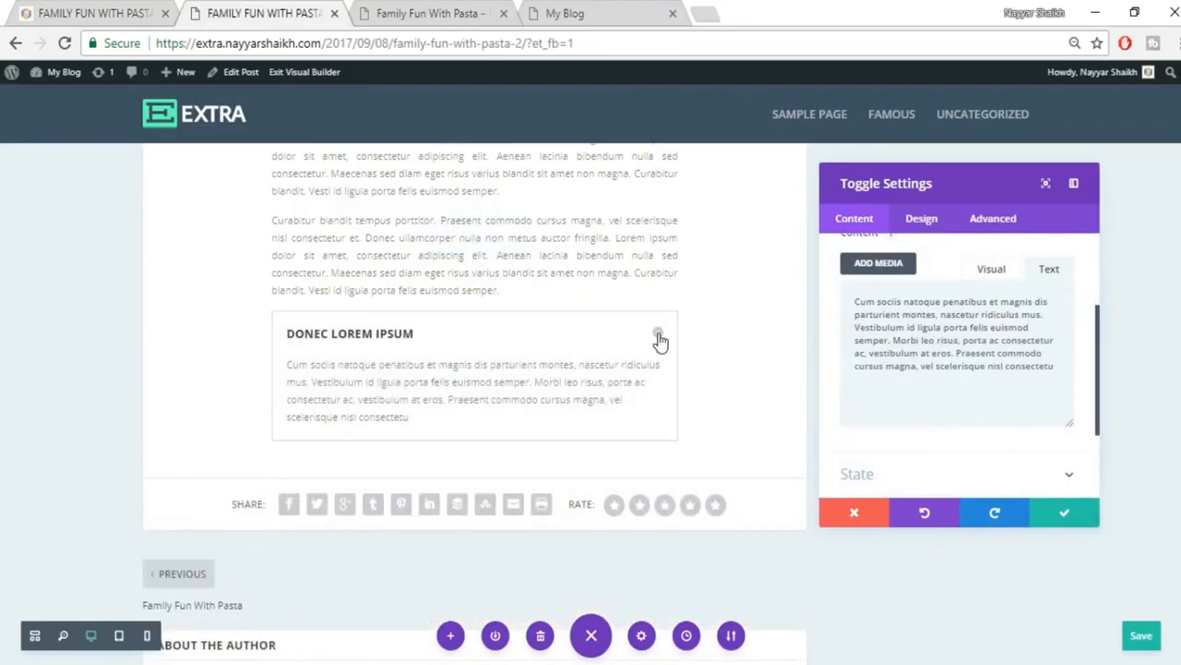
{"action": "left_click", "coordinate": [659, 338]}
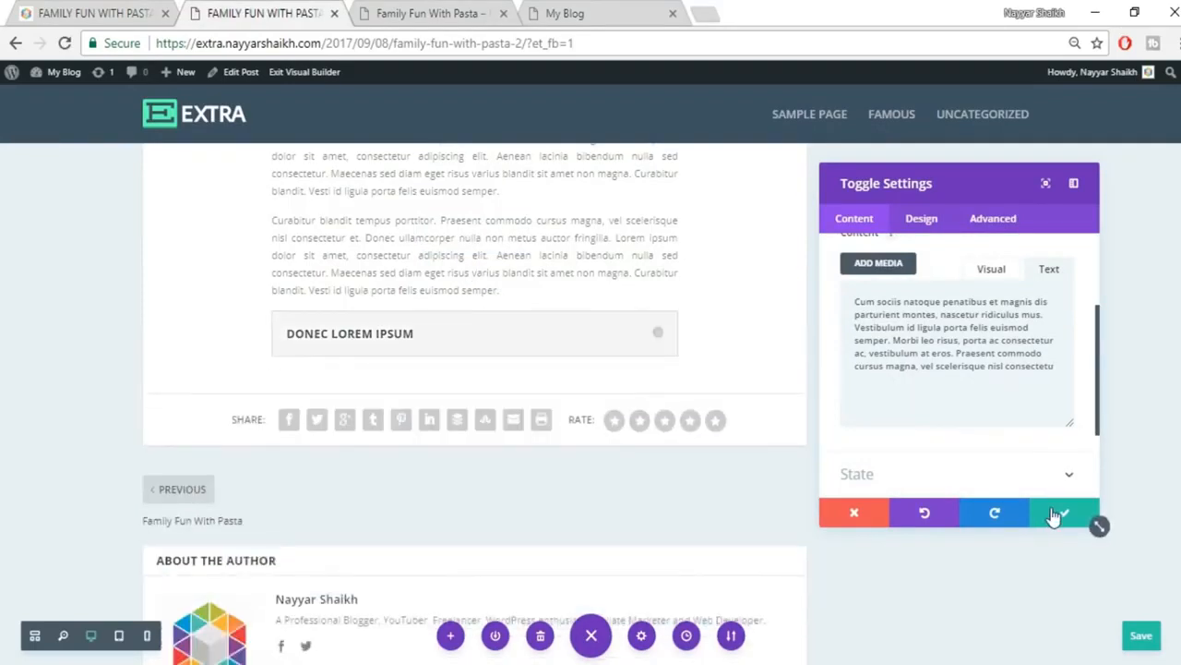
{"action": "left_click", "coordinate": [1059, 513]}
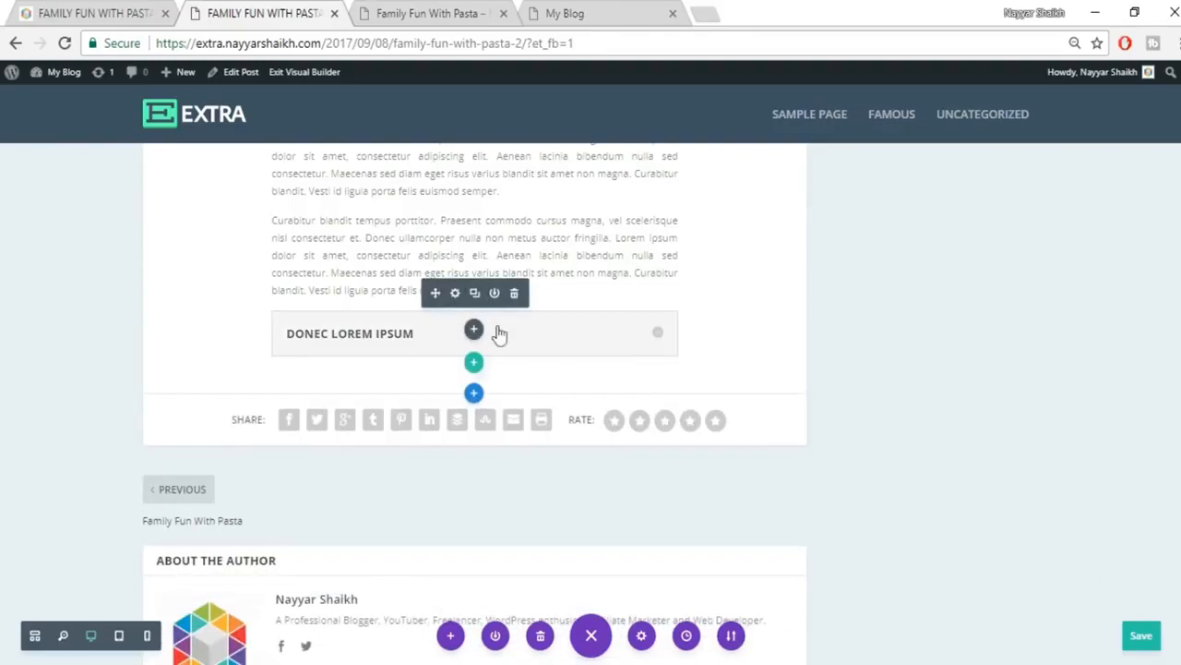
{"action": "left_click", "coordinate": [474, 293]}
{"action": "left_click", "coordinate": [475, 294]}
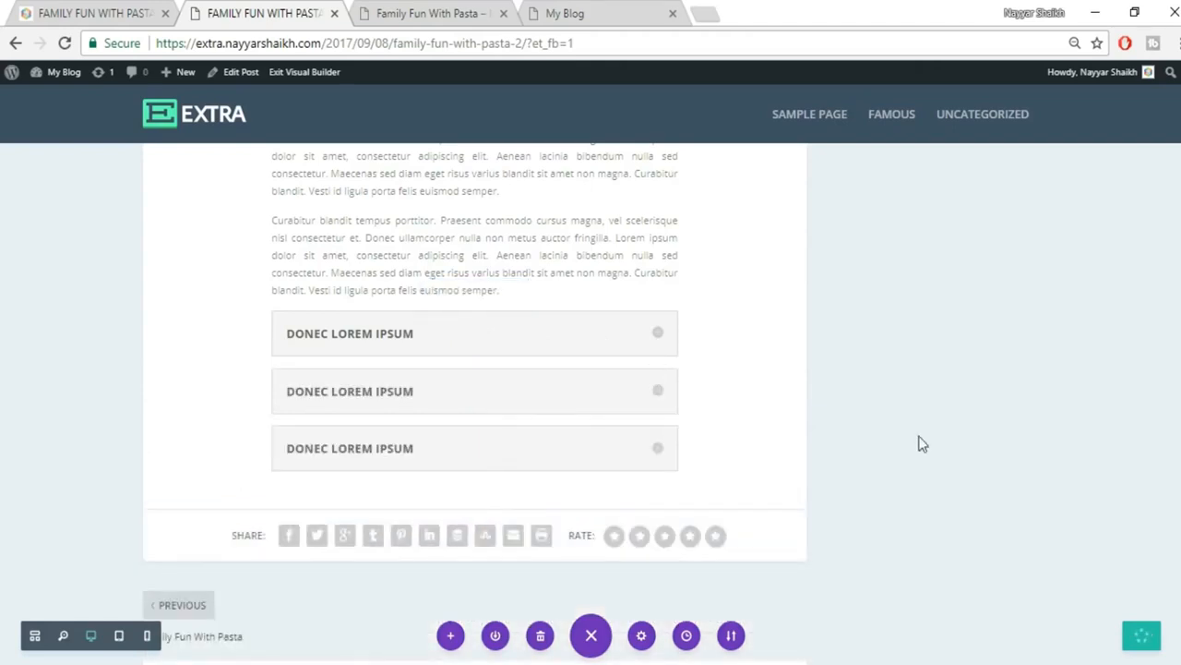
Step: Duplicate the paragraph module and move the copy down among the toggles
{"action": "left_click", "coordinate": [126, 10]}
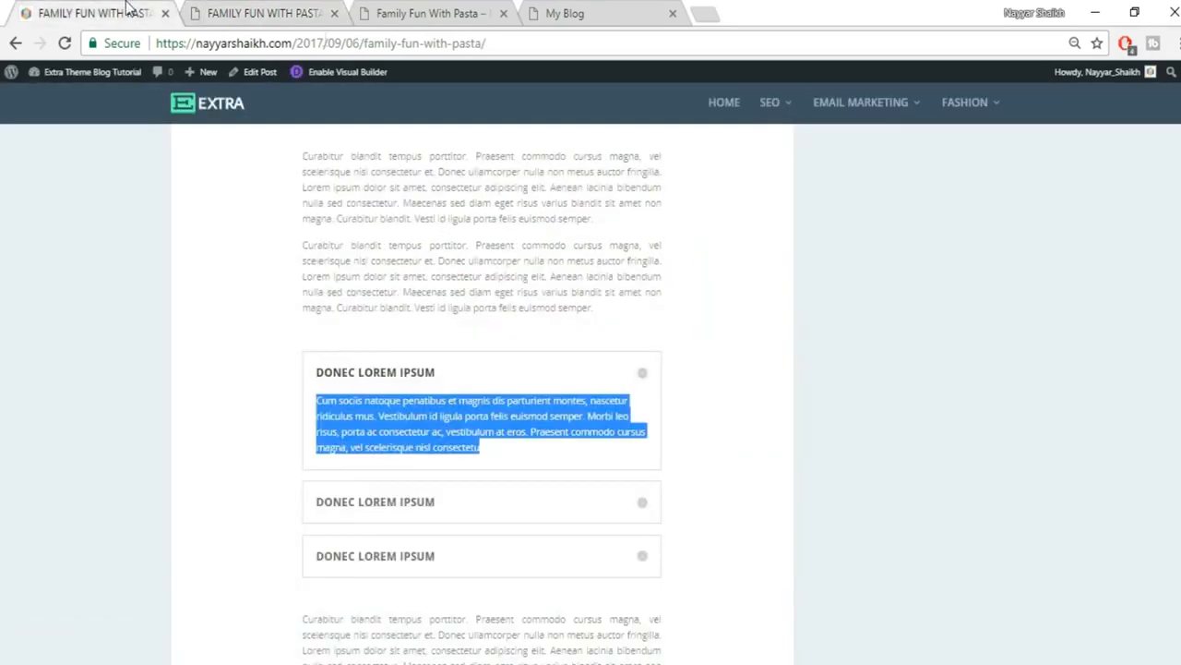
{"action": "scroll", "coordinate": [726, 355], "scroll_direction": "down", "scroll_amount": 4}
{"action": "left_click_drag", "start_coordinate": [302, 251], "coordinate": [617, 334]}
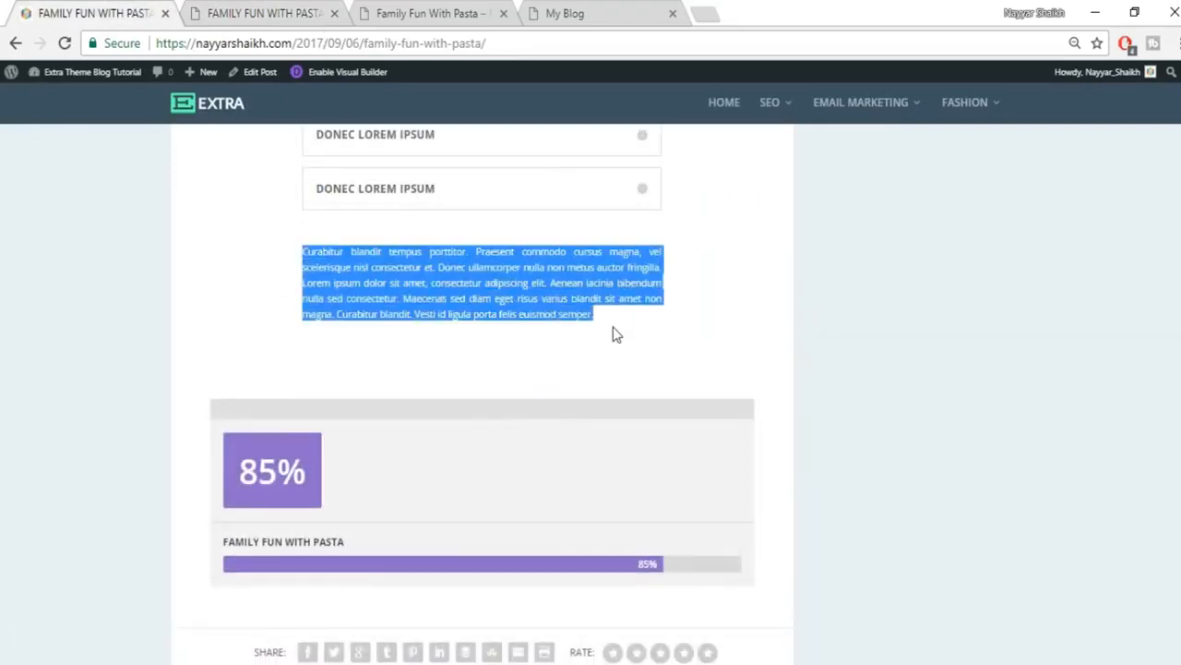
{"action": "left_click", "coordinate": [282, 7]}
{"action": "scroll", "coordinate": [459, 490], "scroll_direction": "up", "scroll_amount": 1}
{"action": "mouse_move", "coordinate": [459, 339]}
{"action": "left_click", "coordinate": [475, 330]}
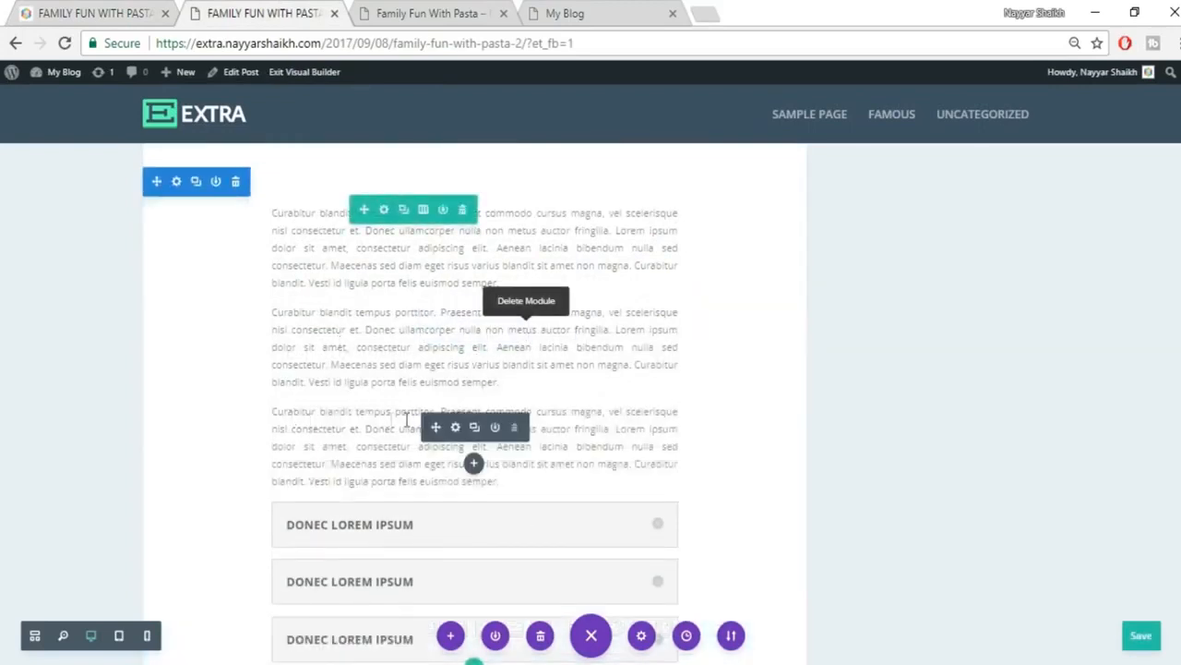
{"action": "left_click_drag", "start_coordinate": [430, 422], "coordinate": [629, 481]}
Step: Put the third toggle directly under the second, leaving the paragraph below, and recheck the reference
{"action": "scroll", "coordinate": [629, 482], "scroll_direction": "down", "scroll_amount": 1}
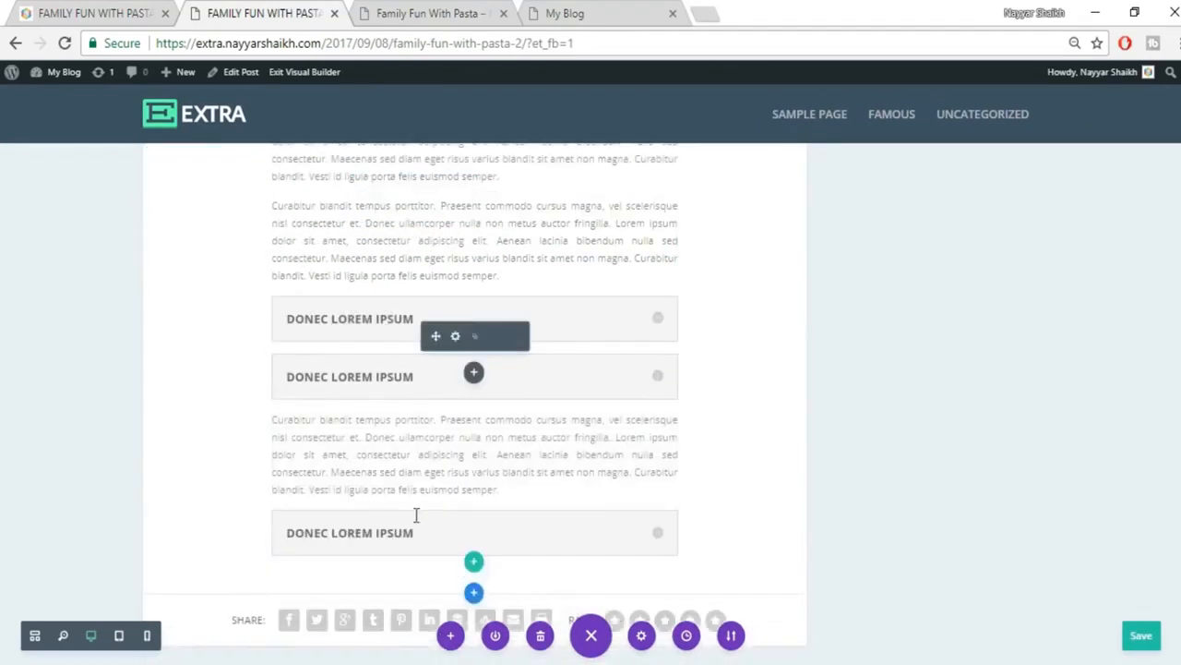
{"action": "left_click_drag", "start_coordinate": [326, 535], "coordinate": [316, 534]}
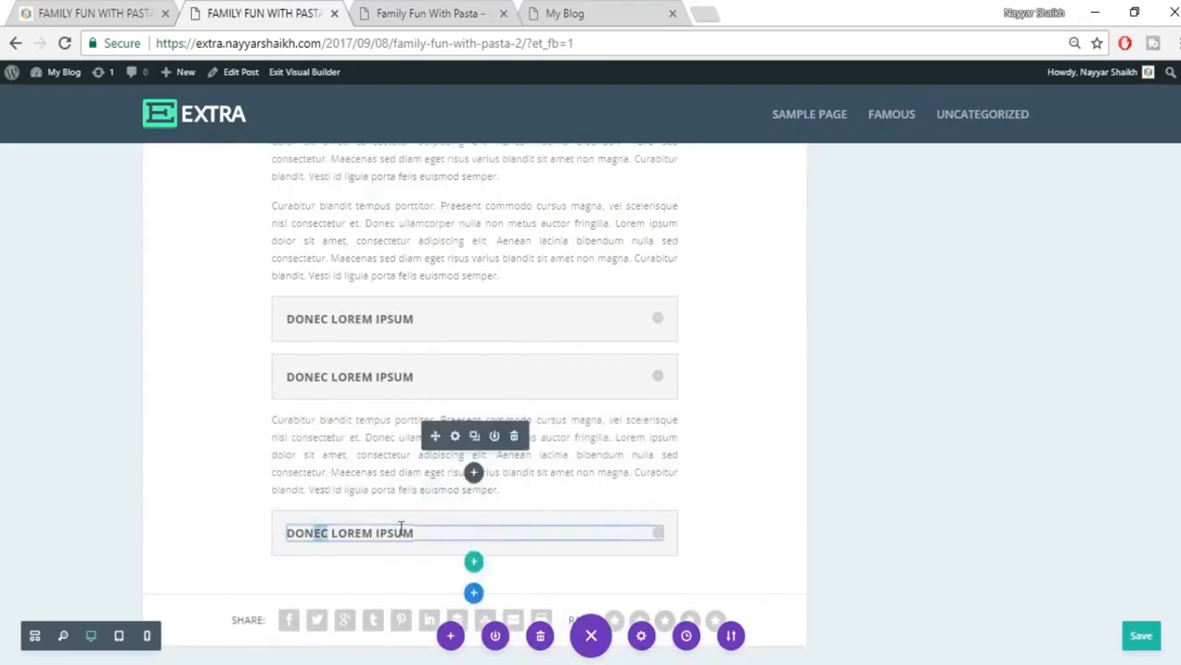
{"action": "left_click_drag", "start_coordinate": [529, 435], "coordinate": [528, 422]}
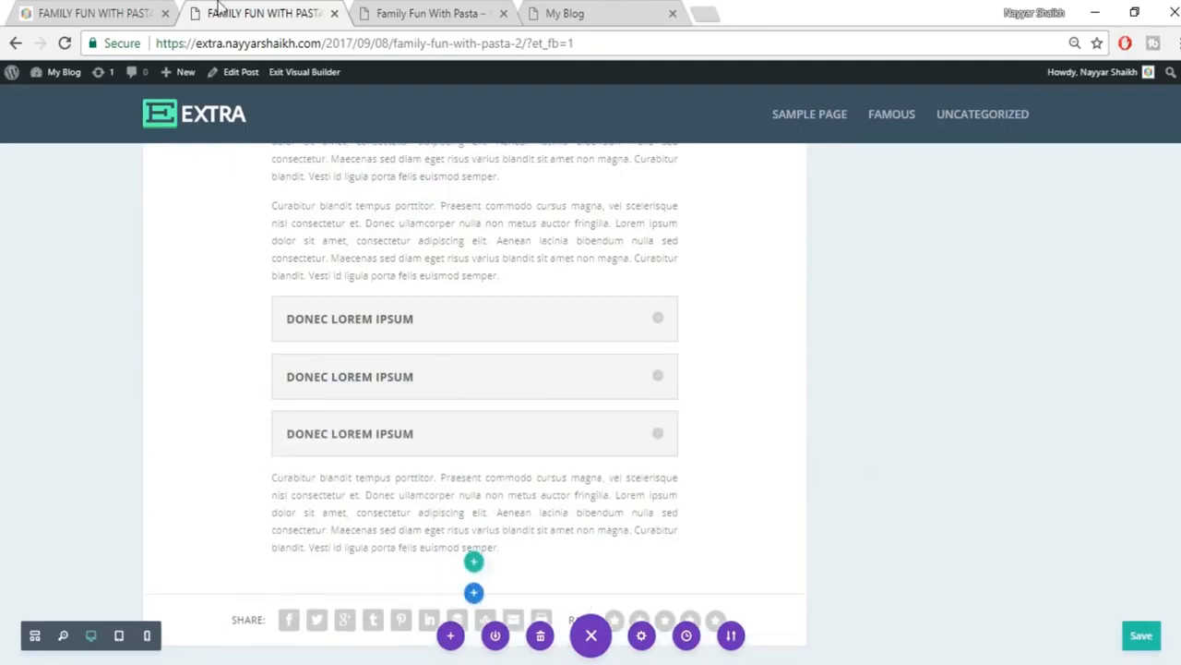
{"action": "left_click", "coordinate": [146, 9]}
{"action": "left_click", "coordinate": [841, 356]}
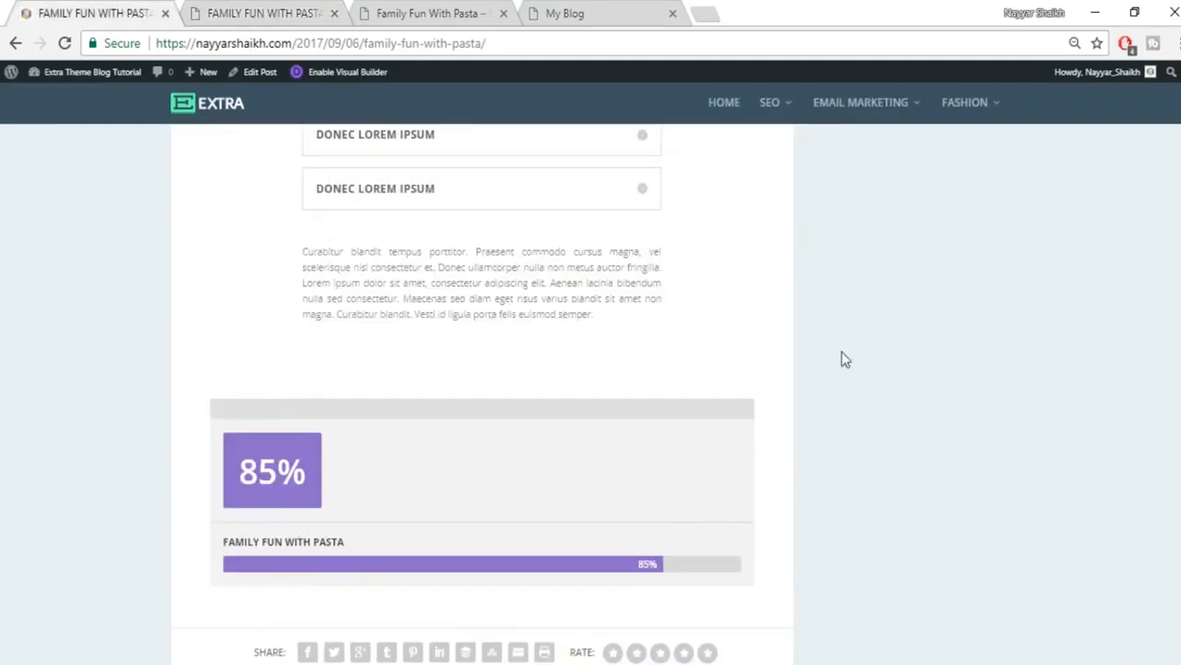
{"action": "scroll", "coordinate": [841, 356], "scroll_direction": "up", "scroll_amount": 4}
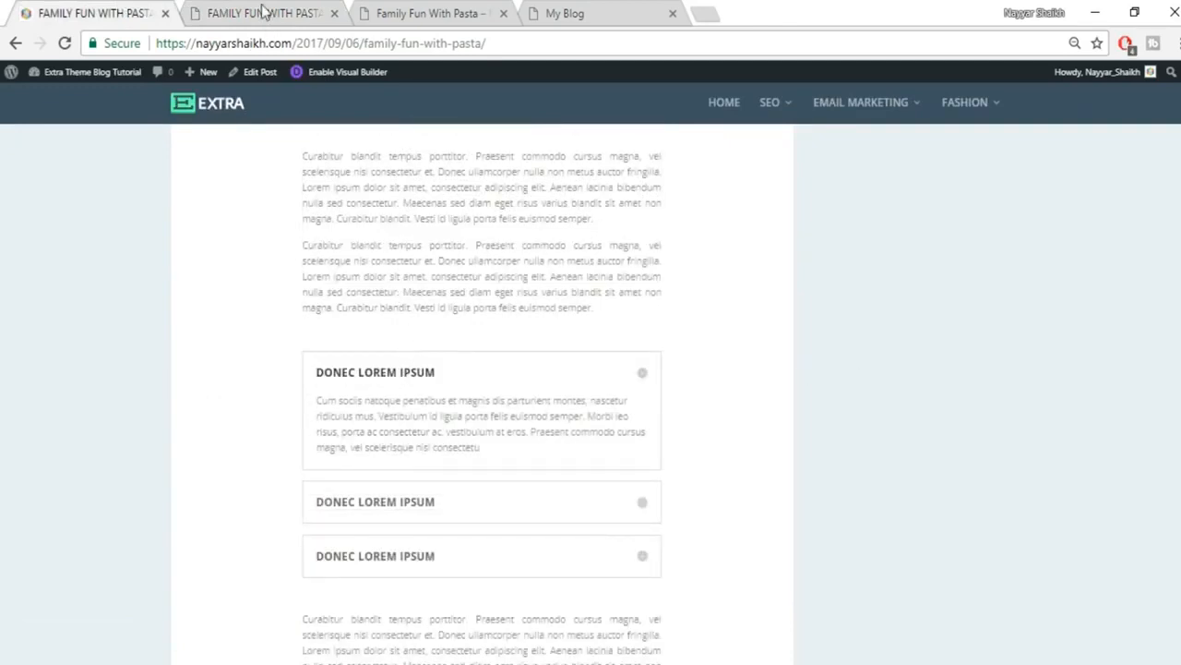
{"action": "left_click", "coordinate": [265, 12]}
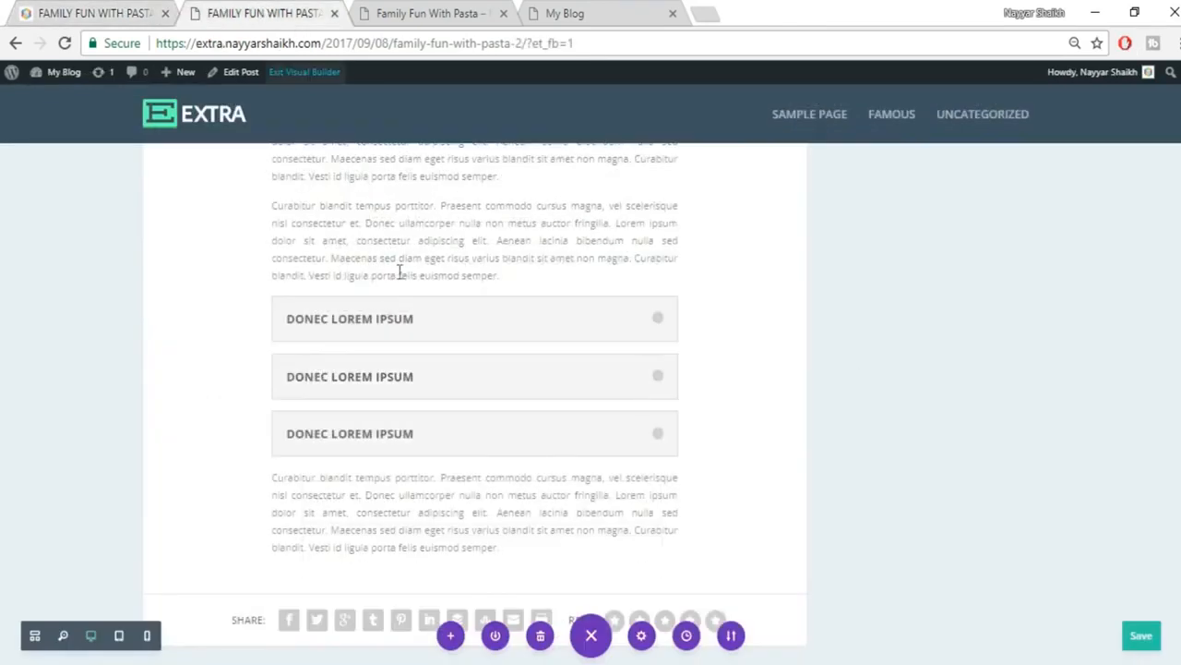
Step: Insert an empty line at the end of the upper paragraph and the start of the lower one
{"action": "left_click", "coordinate": [521, 275]}
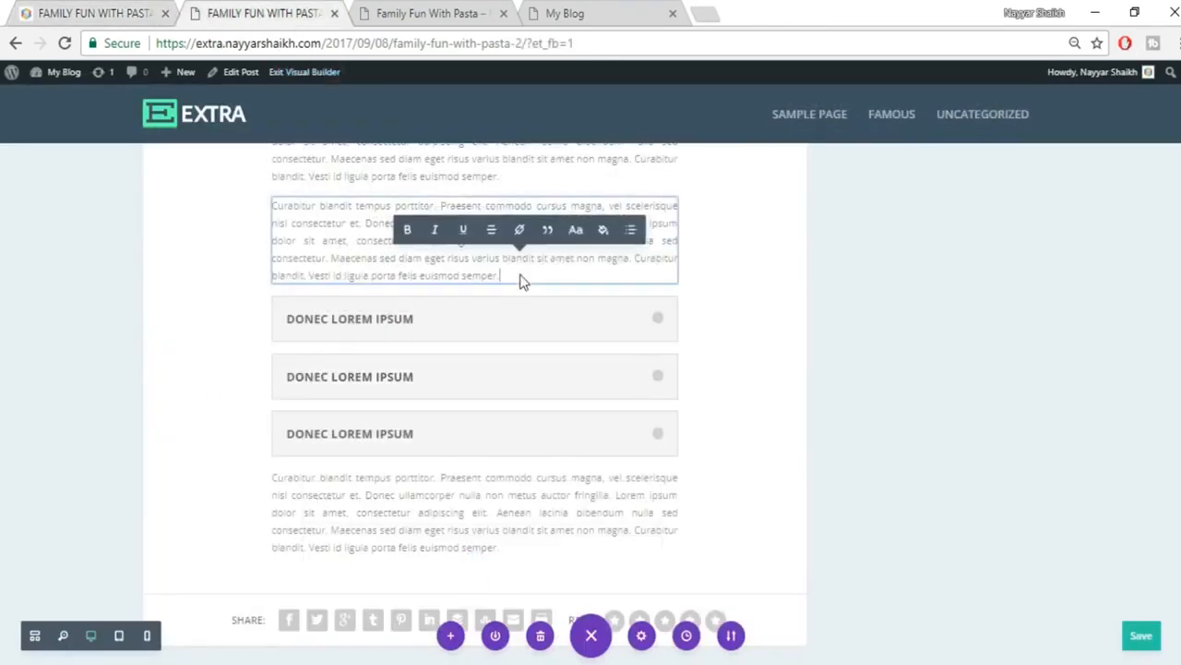
{"action": "key", "text": "Return"}
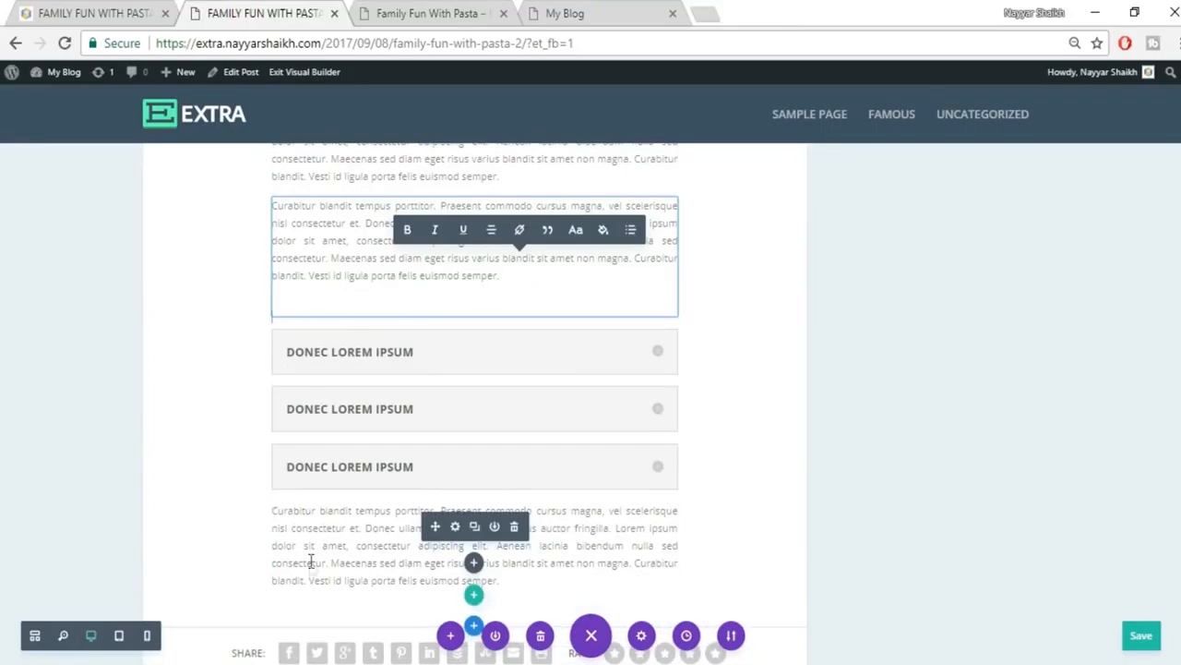
{"action": "left_click", "coordinate": [311, 560]}
{"action": "key", "text": "Return"}
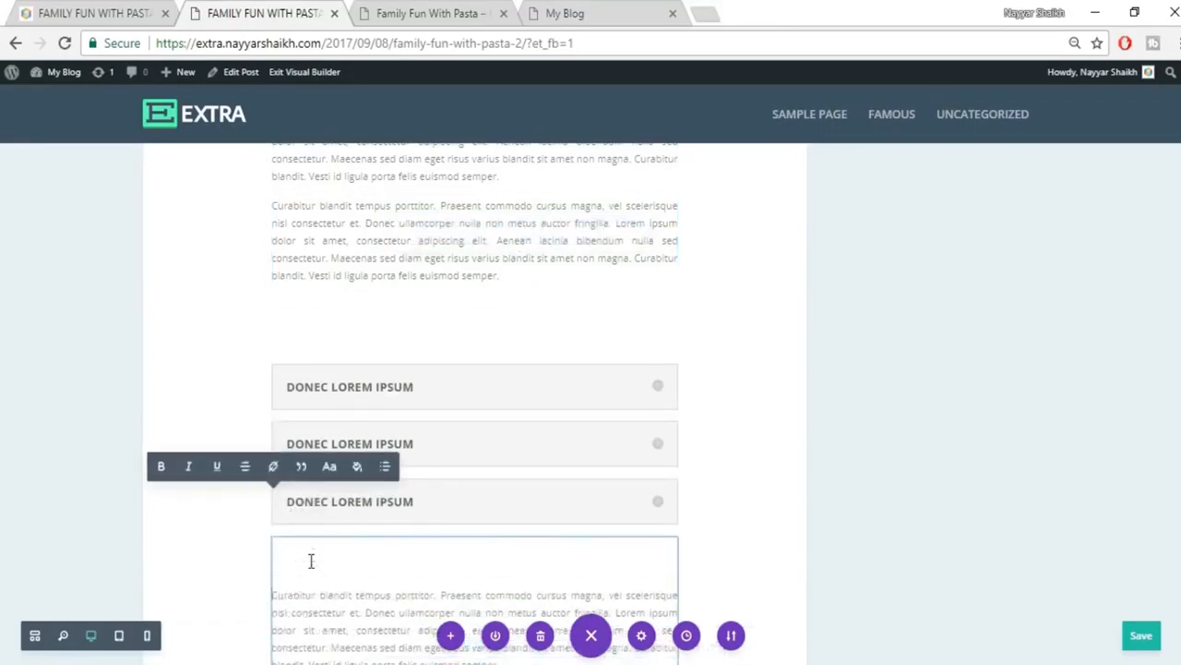
{"action": "left_click", "coordinate": [889, 508]}
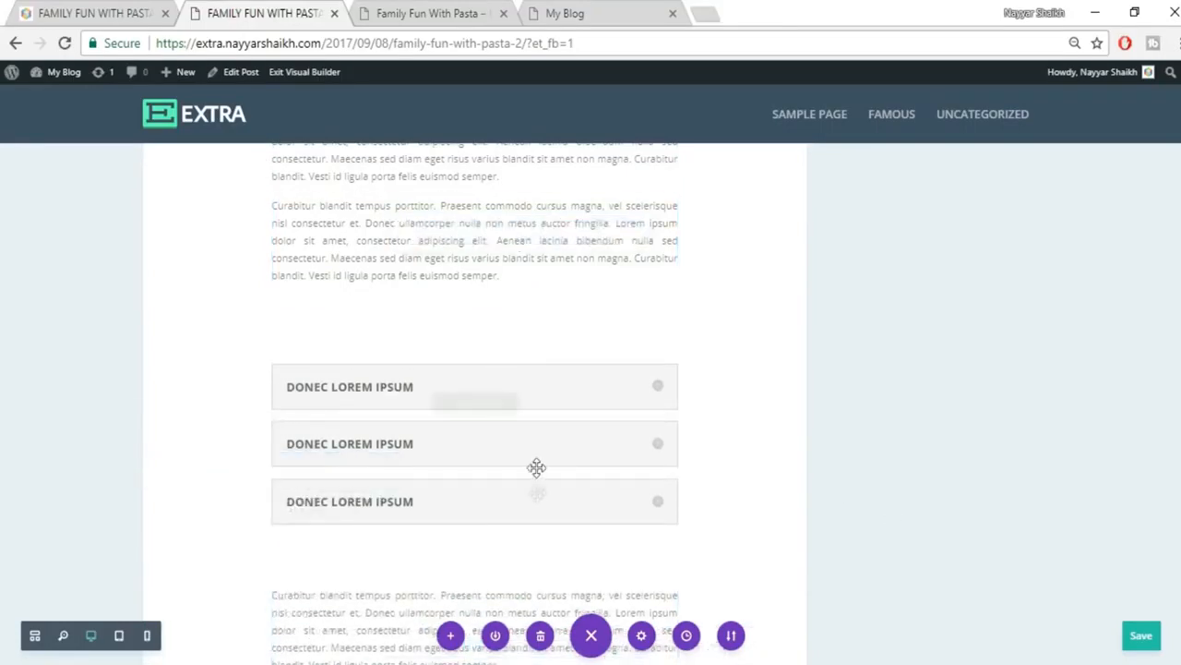
Step: Review the edited Family Fun With Pasta page, then save it with the green Save button
{"action": "scroll", "coordinate": [563, 443], "scroll_direction": "down", "scroll_amount": 1}
{"action": "scroll", "coordinate": [591, 450], "scroll_direction": "up", "scroll_amount": 3}
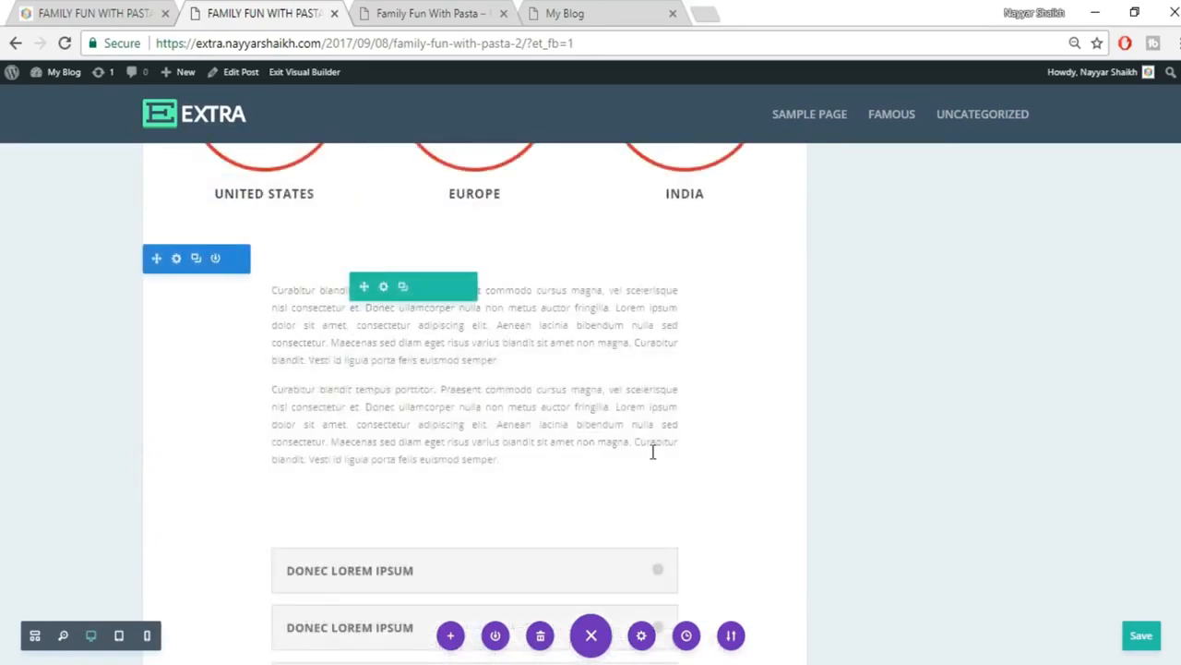
{"action": "scroll", "coordinate": [975, 457], "scroll_direction": "up", "scroll_amount": 12}
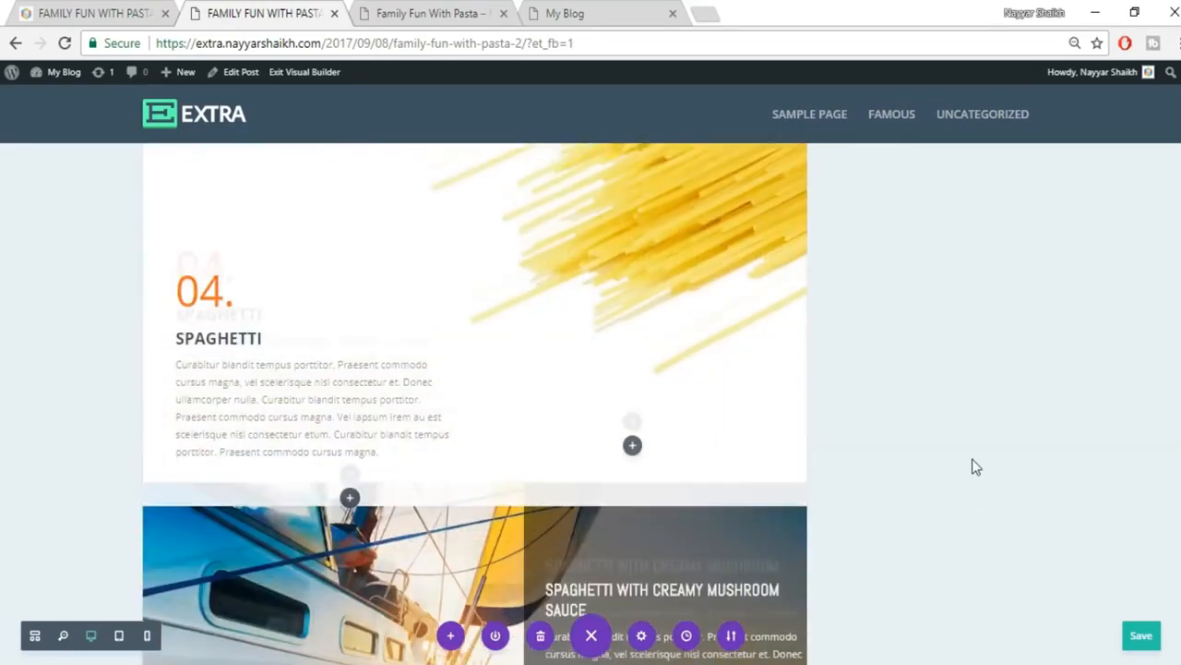
{"action": "scroll", "coordinate": [972, 466], "scroll_direction": "up", "scroll_amount": 12}
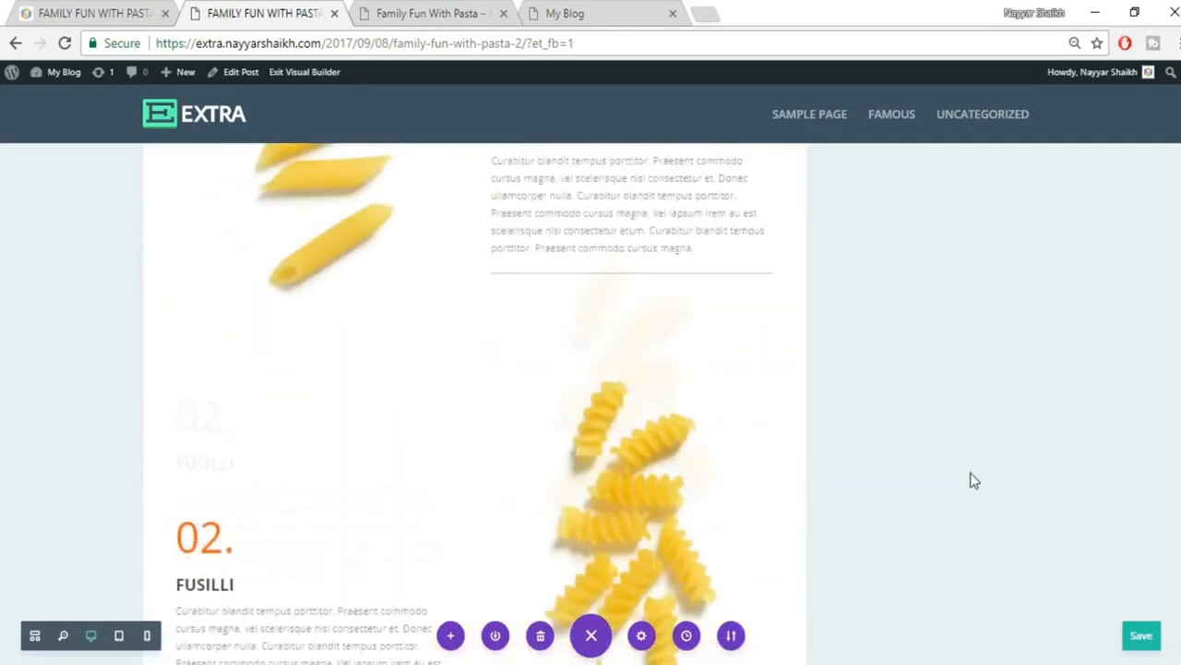
{"action": "scroll", "coordinate": [975, 480], "scroll_direction": "up", "scroll_amount": 8}
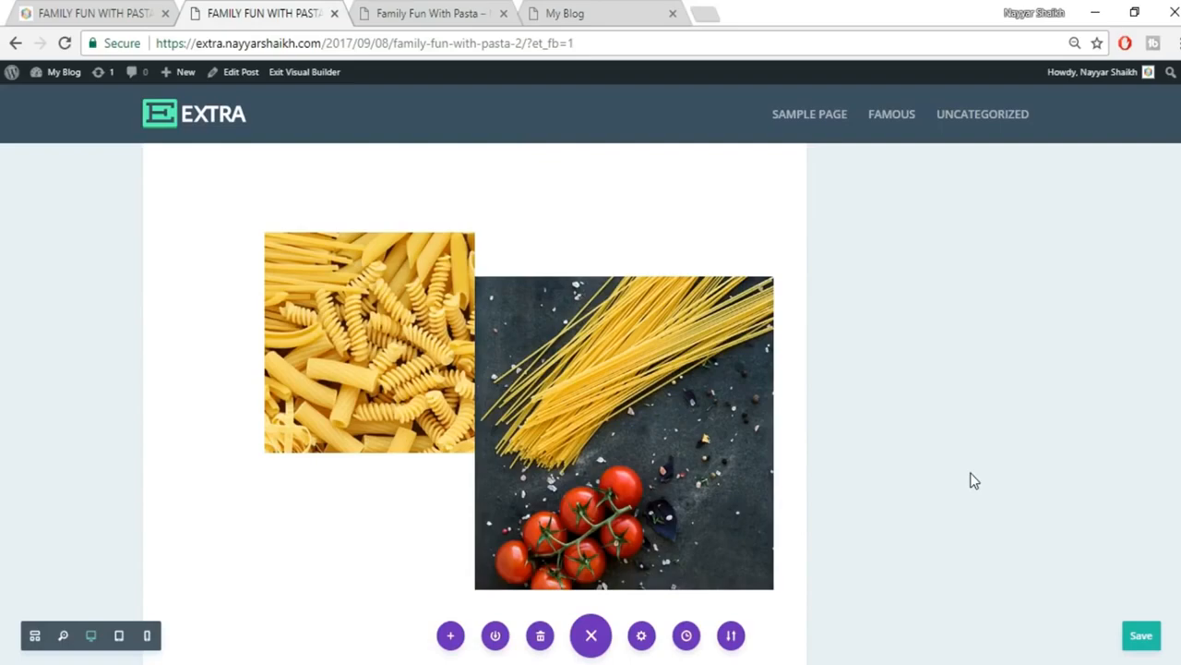
{"action": "scroll", "coordinate": [972, 480], "scroll_direction": "up", "scroll_amount": 10}
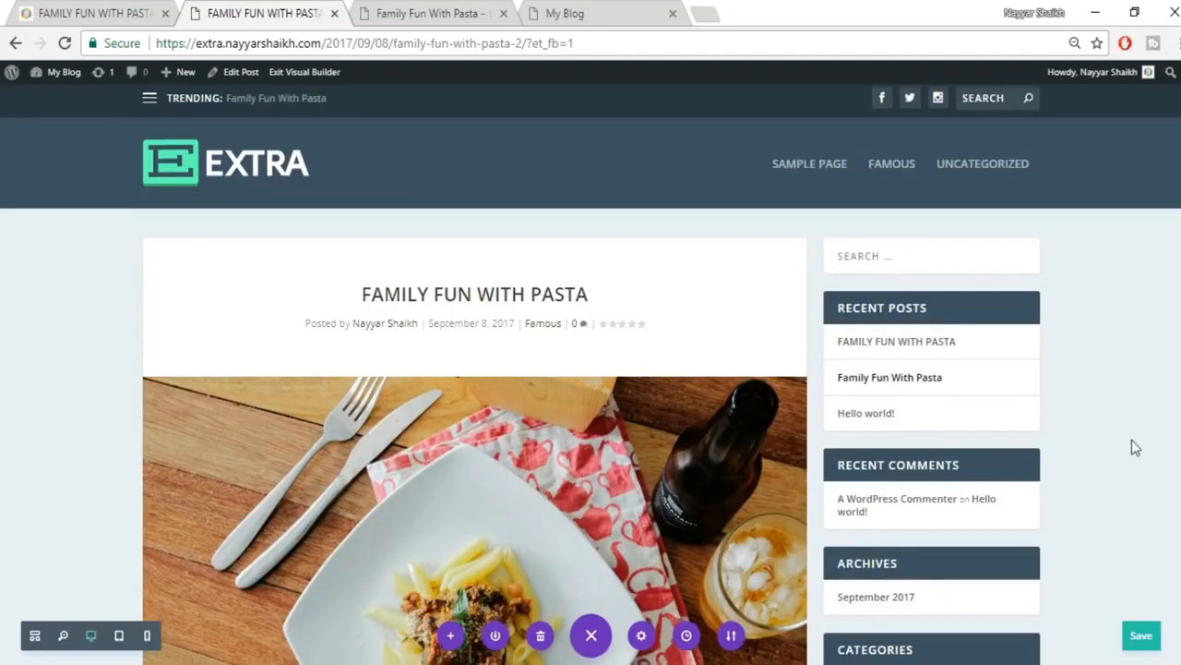
{"action": "scroll", "coordinate": [1131, 439], "scroll_direction": "down", "scroll_amount": 10}
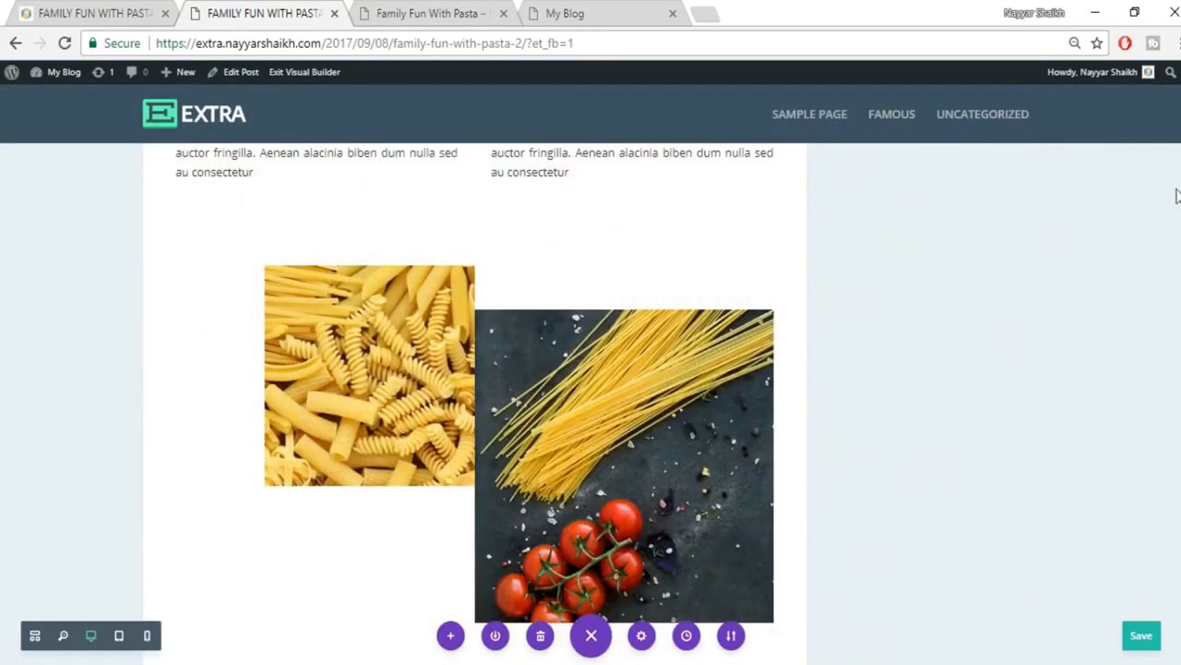
{"action": "scroll", "coordinate": [475, 404], "scroll_direction": "down", "scroll_amount": 15}
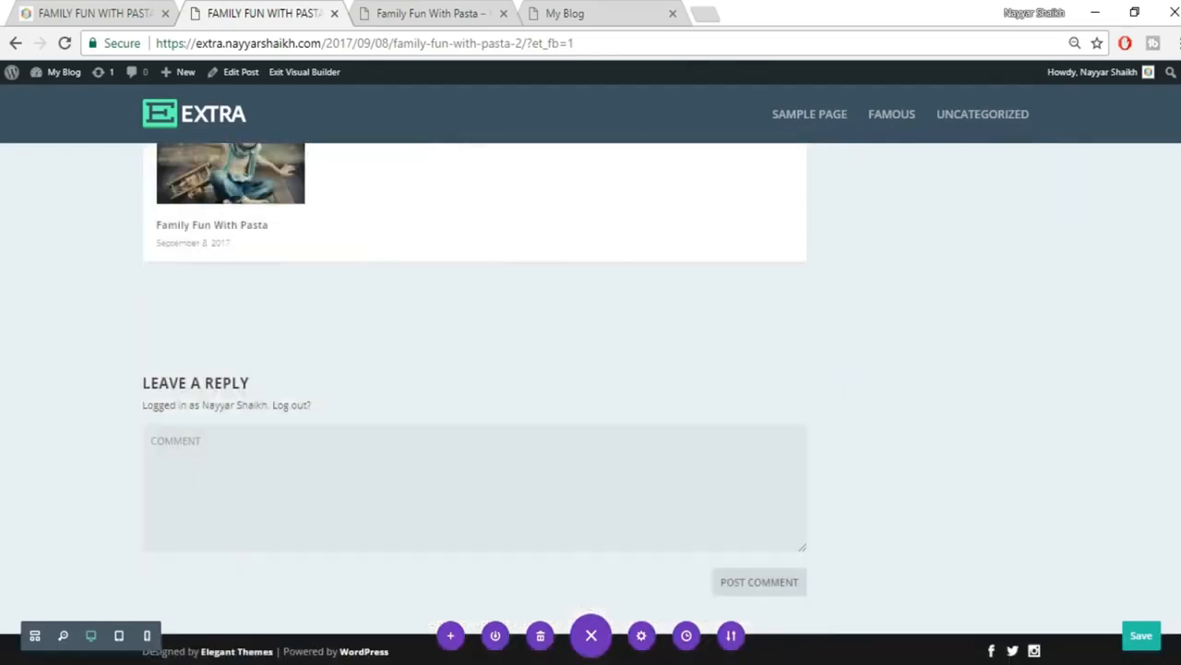
{"action": "left_click", "coordinate": [1143, 639]}
{"action": "scroll", "coordinate": [475, 403], "scroll_direction": "up", "scroll_amount": 15}
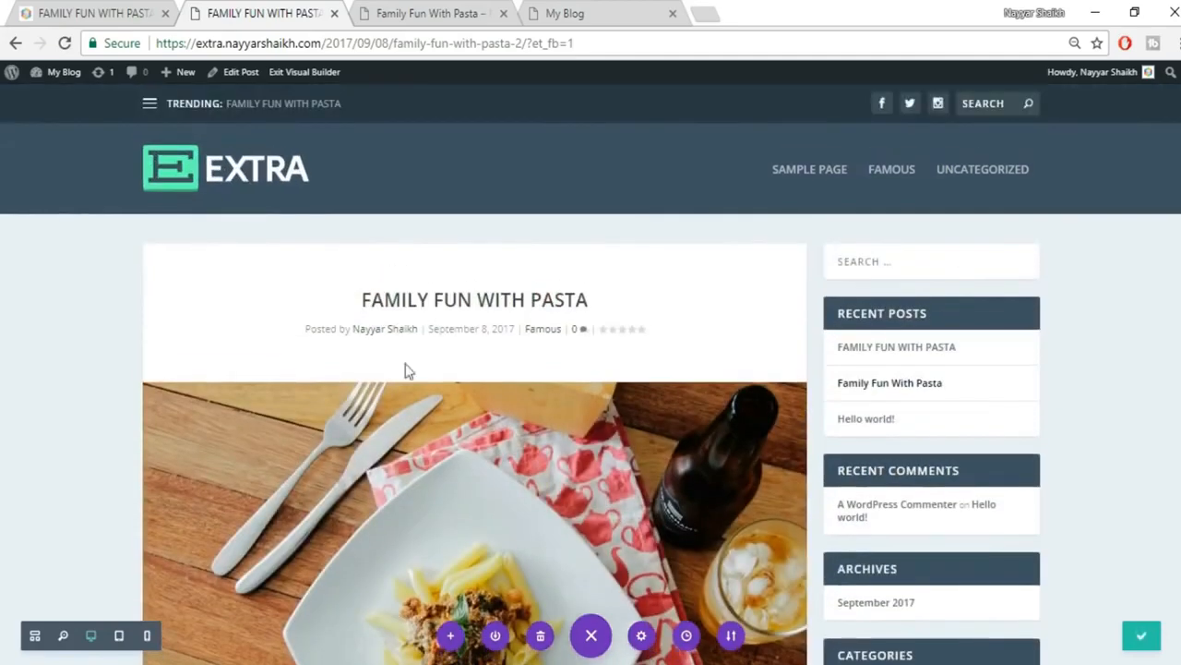
Step: View the published A Guide to Spices post, then return to the builder tab's + New menu
{"action": "left_click", "coordinate": [118, 9]}
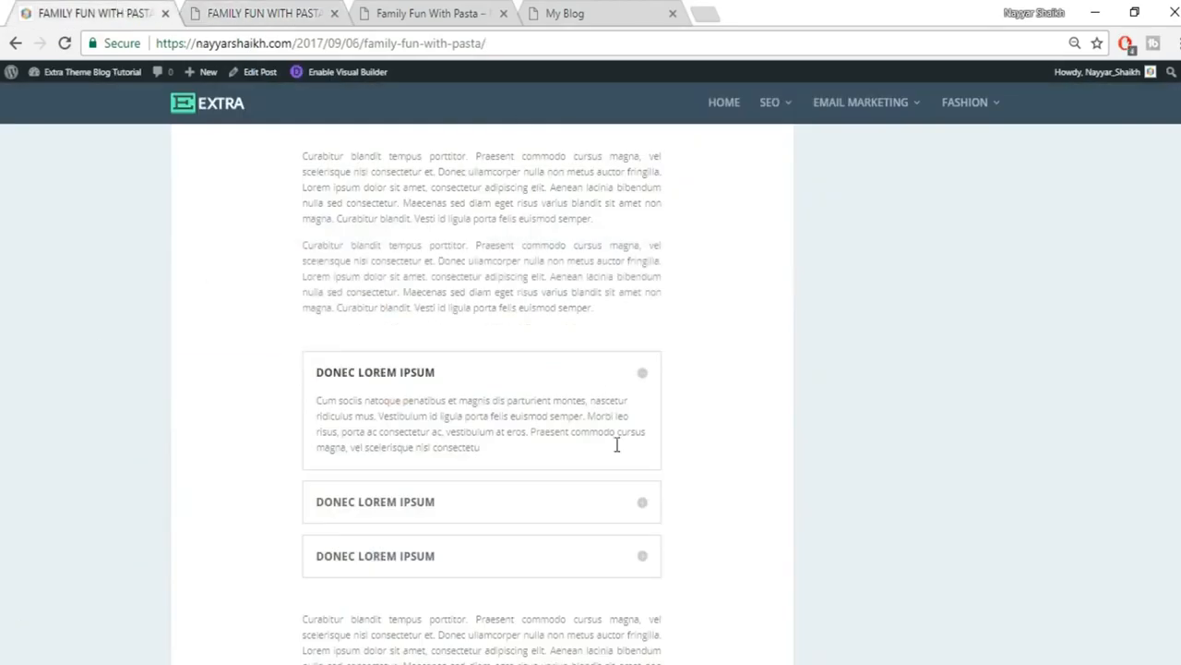
{"action": "scroll", "coordinate": [617, 445], "scroll_direction": "down", "scroll_amount": 15}
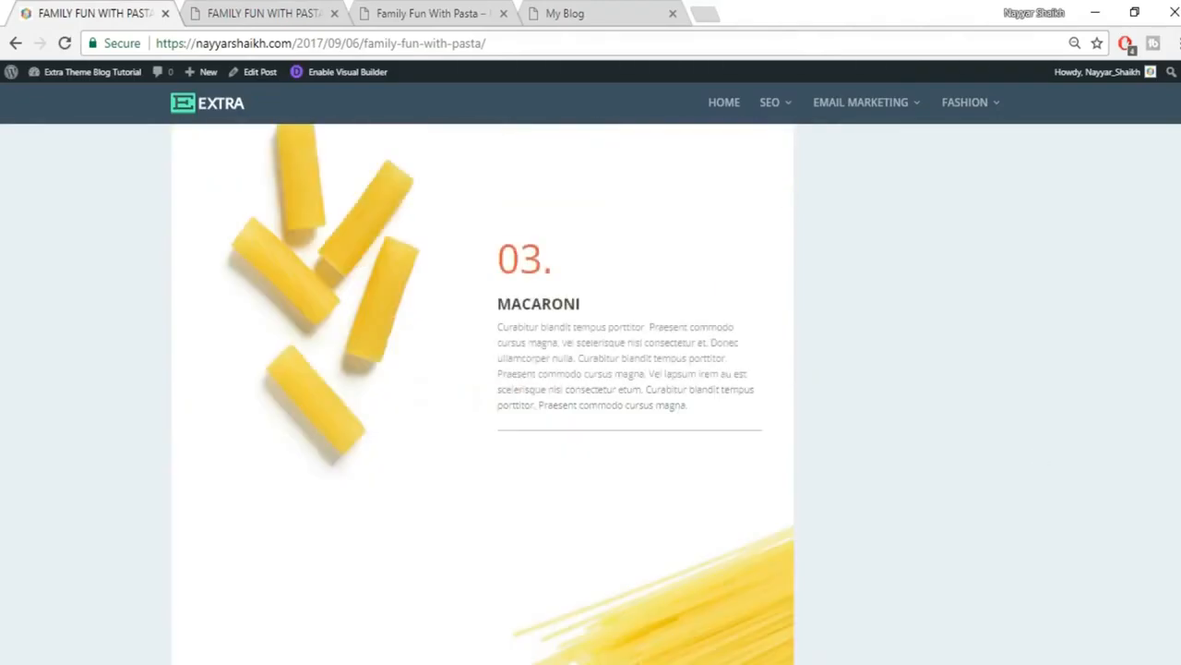
{"action": "scroll", "coordinate": [997, 412], "scroll_direction": "up", "scroll_amount": 15}
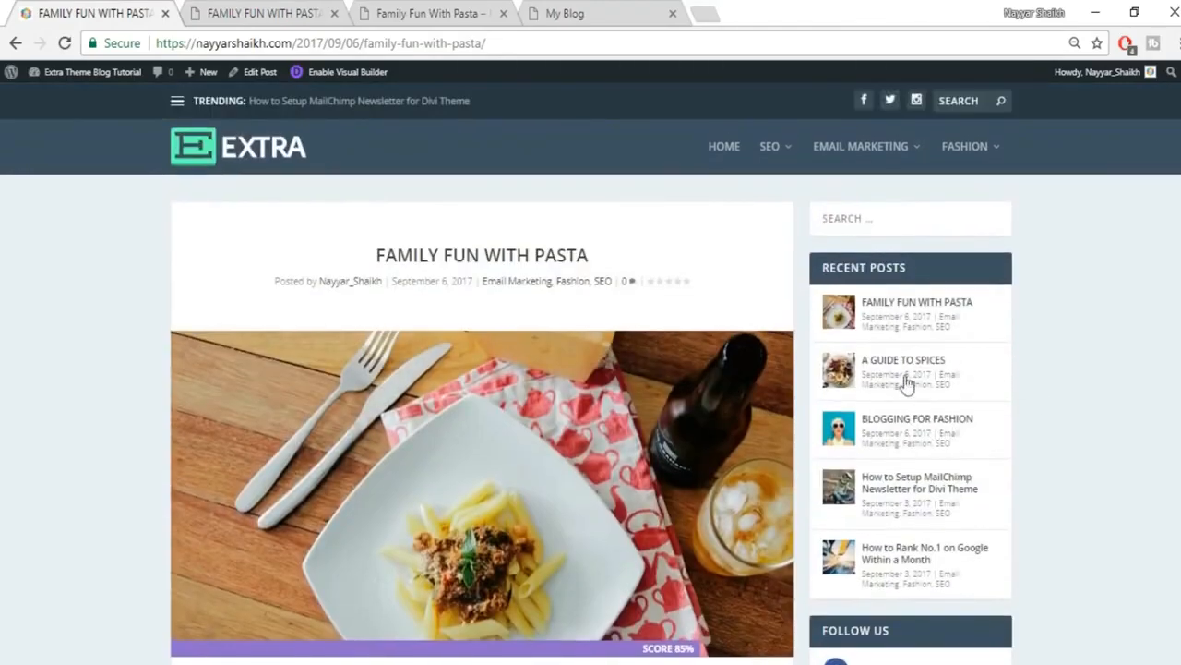
{"action": "left_click", "coordinate": [910, 365]}
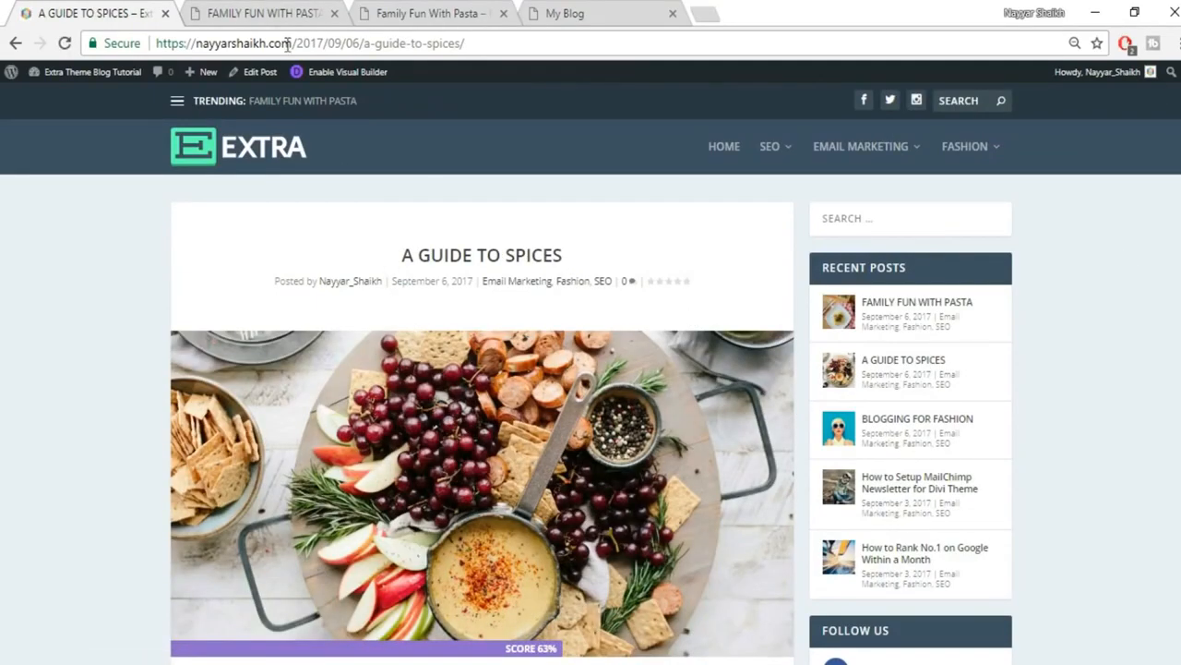
{"action": "left_click", "coordinate": [259, 9]}
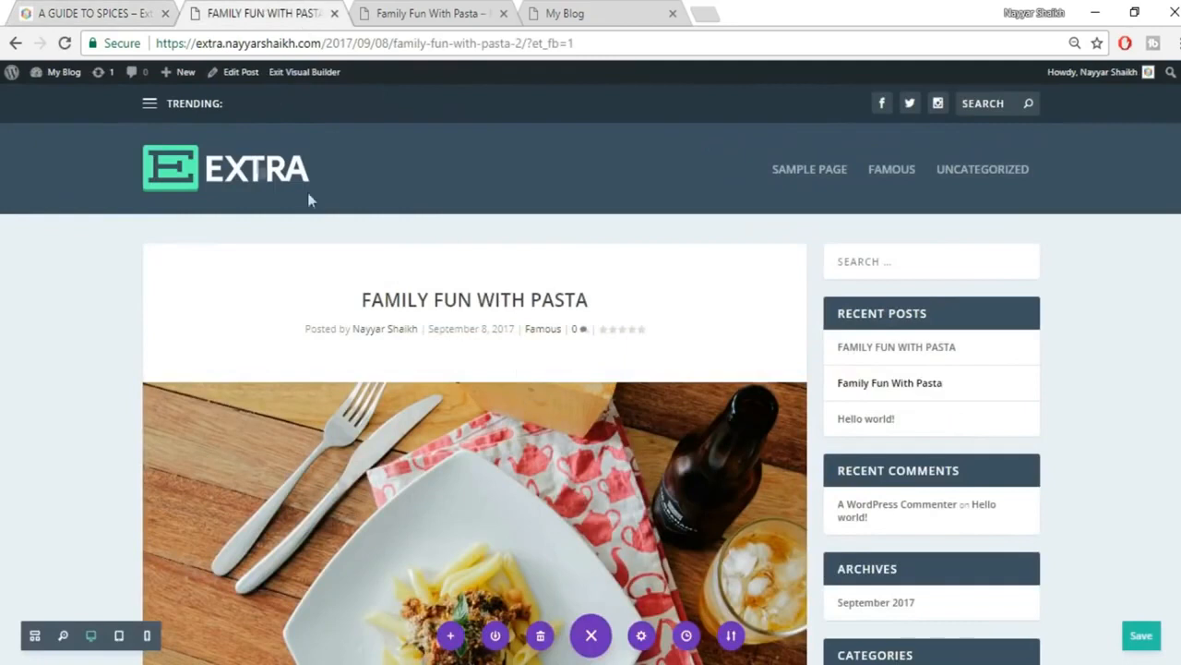
{"action": "mouse_move", "coordinate": [175, 87]}
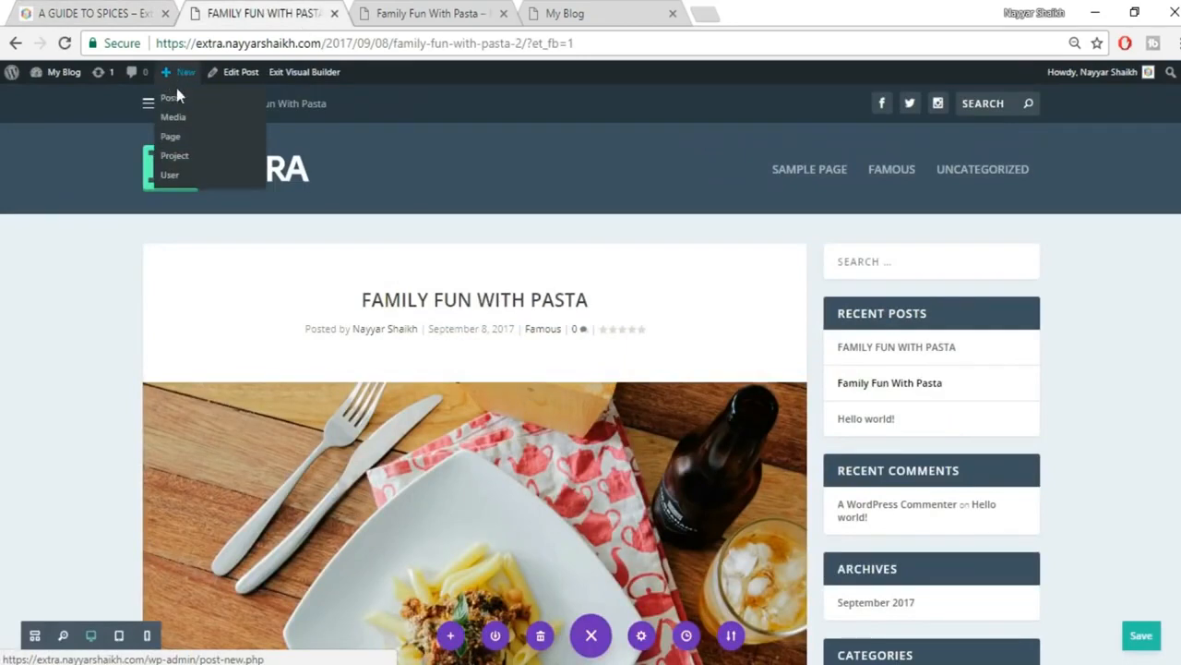
Step: Start a new post titled 'A GUIDE TO SPICES', copied from the published post's title
{"action": "left_click", "coordinate": [170, 99]}
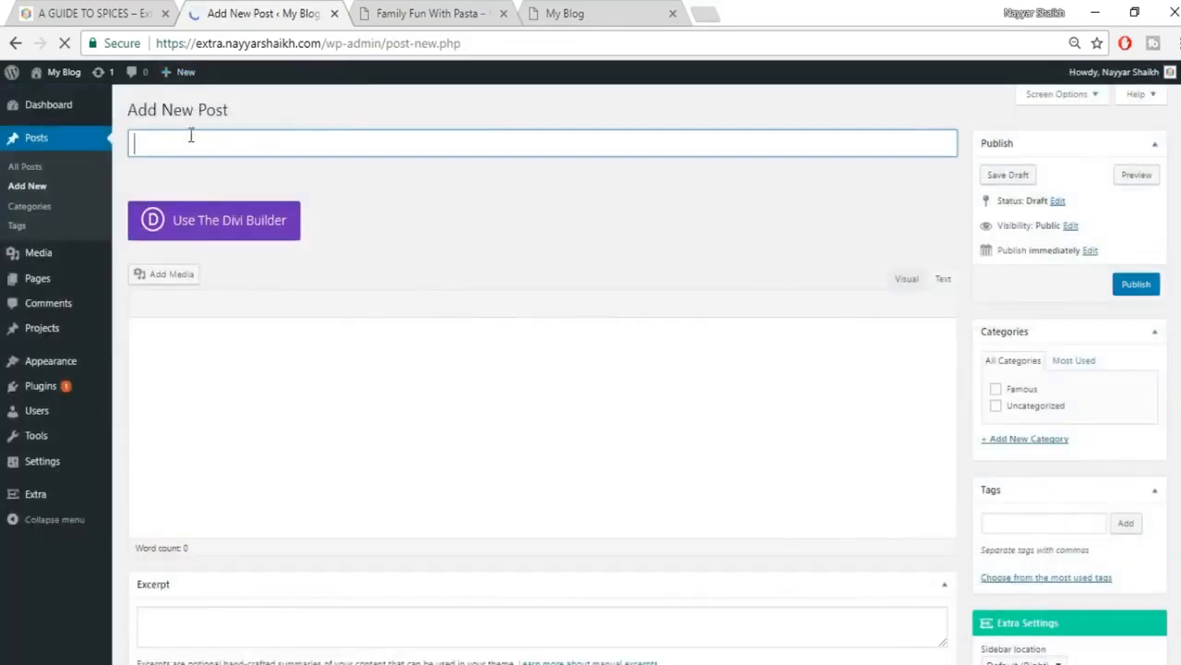
{"action": "left_click", "coordinate": [74, 11]}
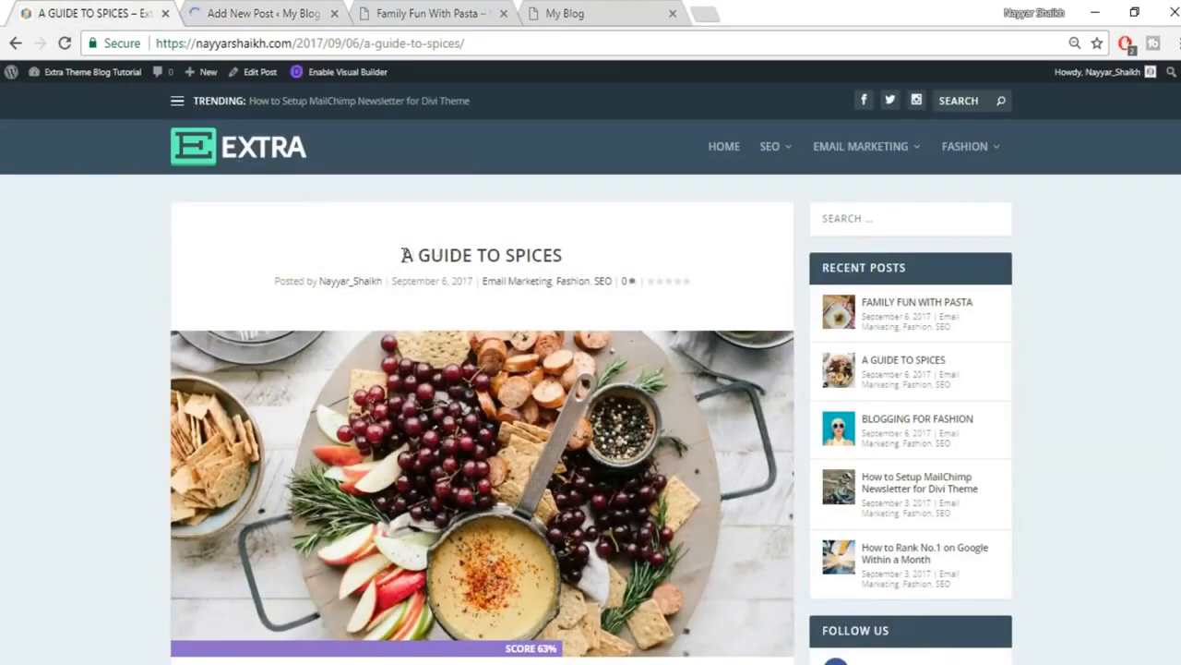
{"action": "left_click_drag", "start_coordinate": [422, 255], "coordinate": [624, 263]}
{"action": "key", "text": "ctrl+c"}
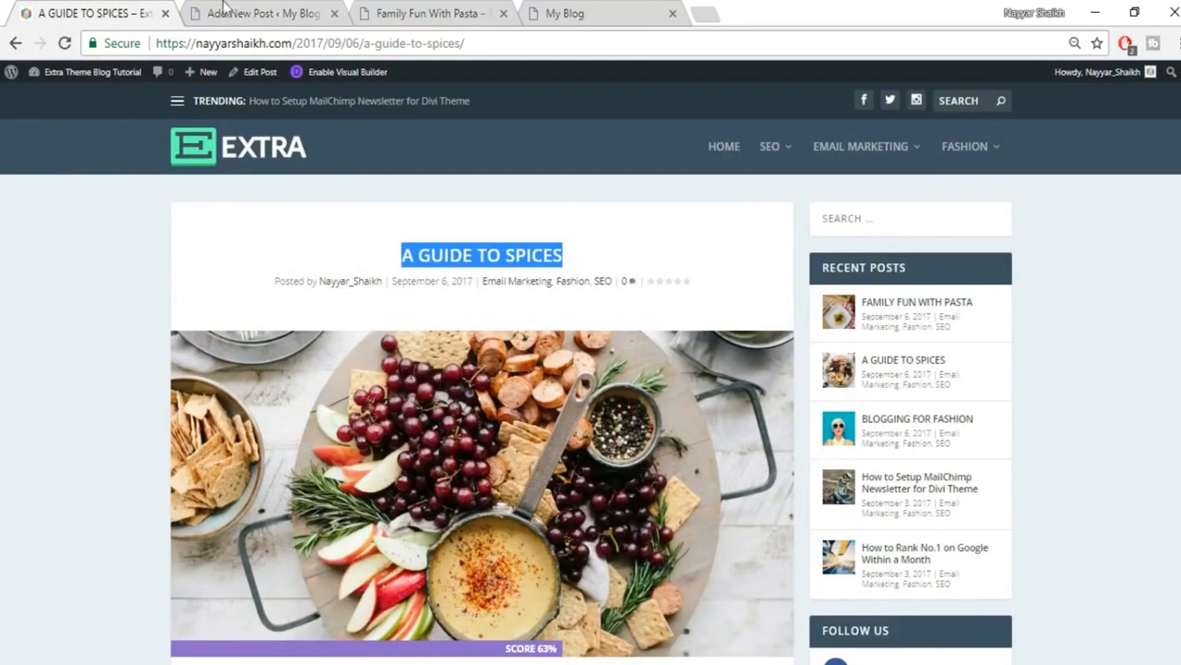
{"action": "left_click", "coordinate": [223, 11]}
{"action": "key", "text": "ctrl+v"}
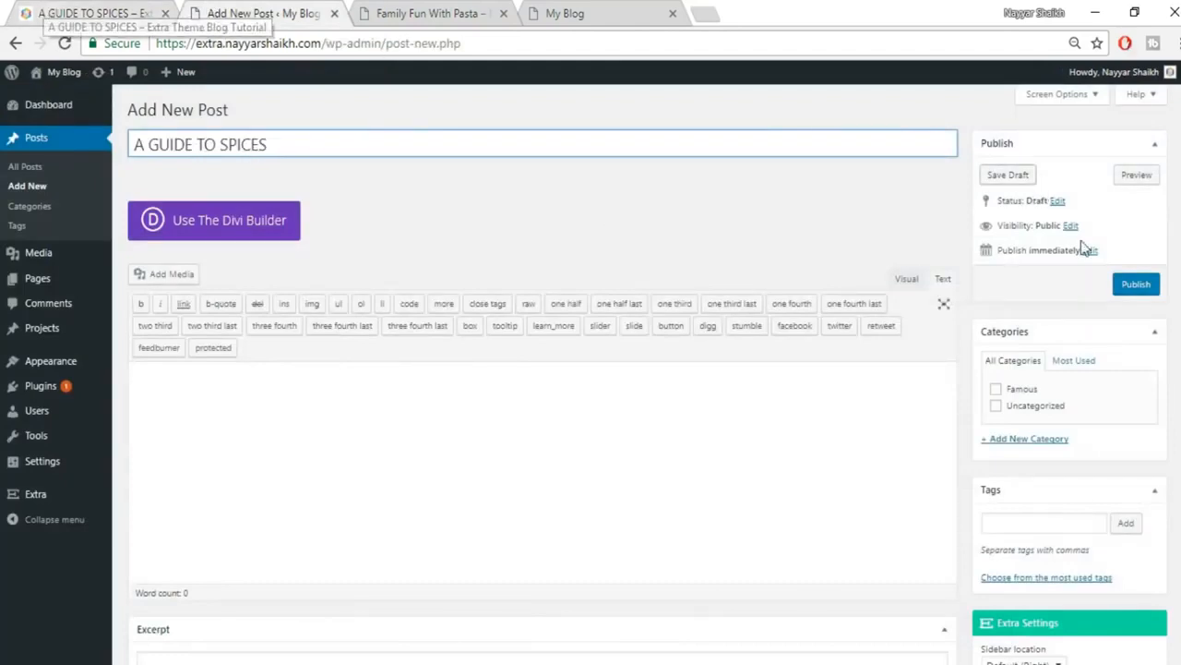
Step: File the new post under Famous and a newly created Spices category
{"action": "left_click", "coordinate": [1020, 391]}
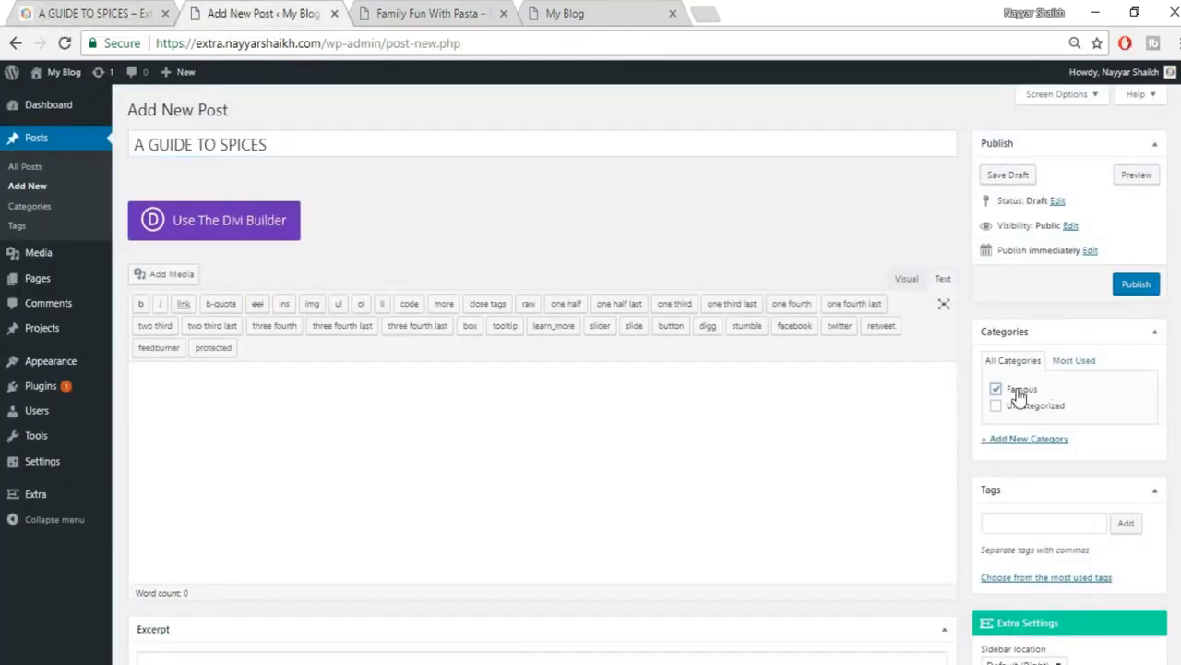
{"action": "left_click", "coordinate": [1050, 440]}
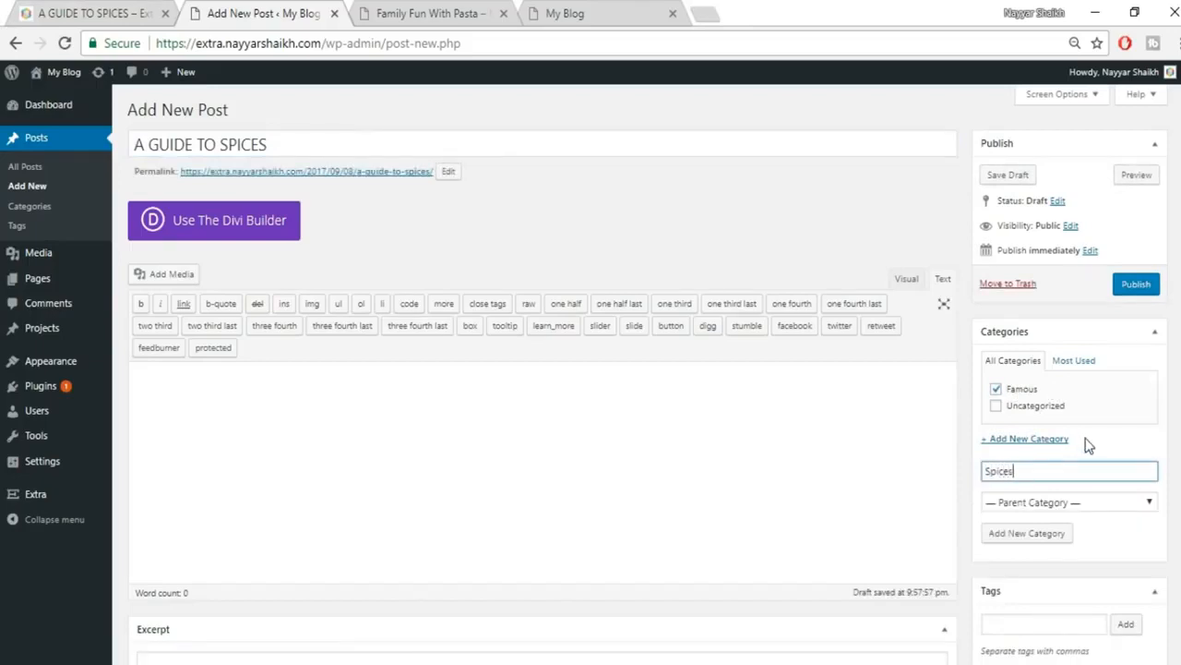
{"action": "left_click", "coordinate": [1043, 533]}
{"action": "scroll", "coordinate": [590, 369], "scroll_direction": "down", "scroll_amount": 5}
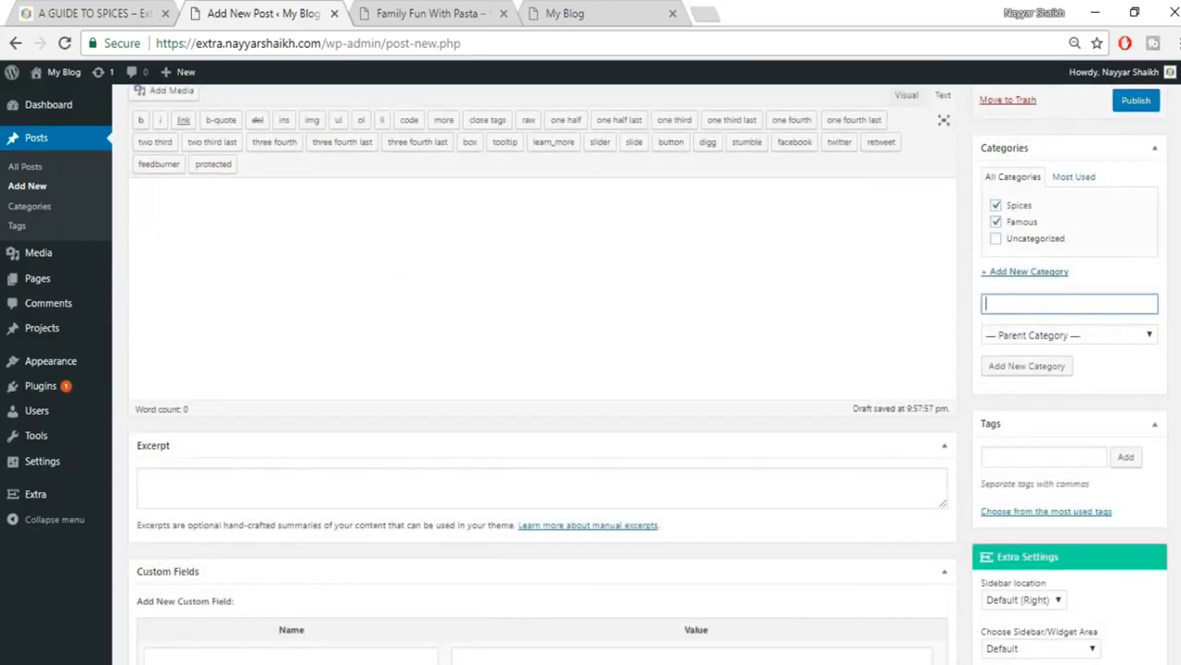
{"action": "scroll", "coordinate": [591, 369], "scroll_direction": "down", "scroll_amount": 3}
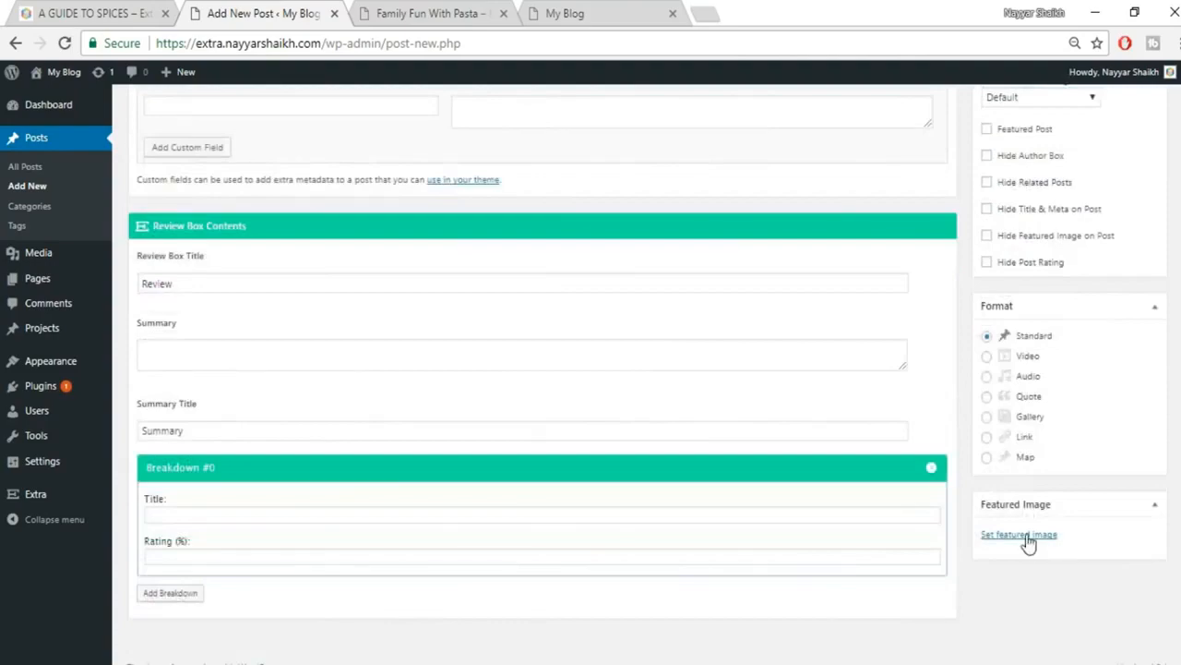
Step: Upload the brooke-lark-200721 food photo through the Featured Image picker
{"action": "left_click", "coordinate": [1024, 536]}
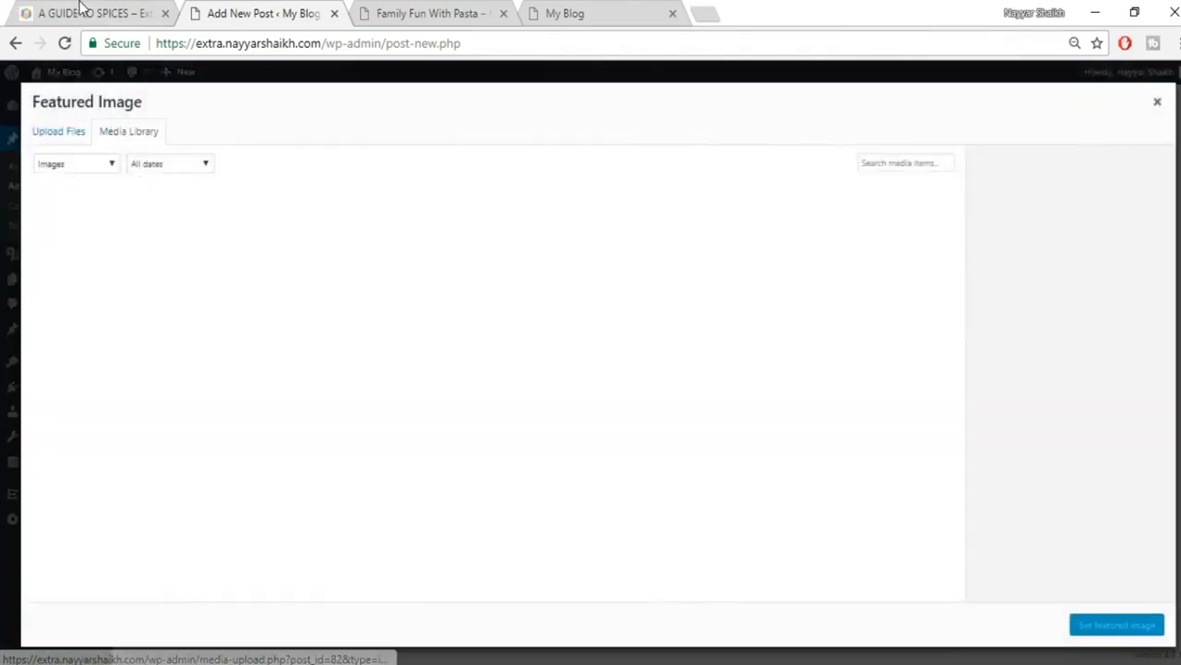
{"action": "left_click", "coordinate": [81, 8]}
{"action": "scroll", "coordinate": [590, 370], "scroll_direction": "down", "scroll_amount": 2}
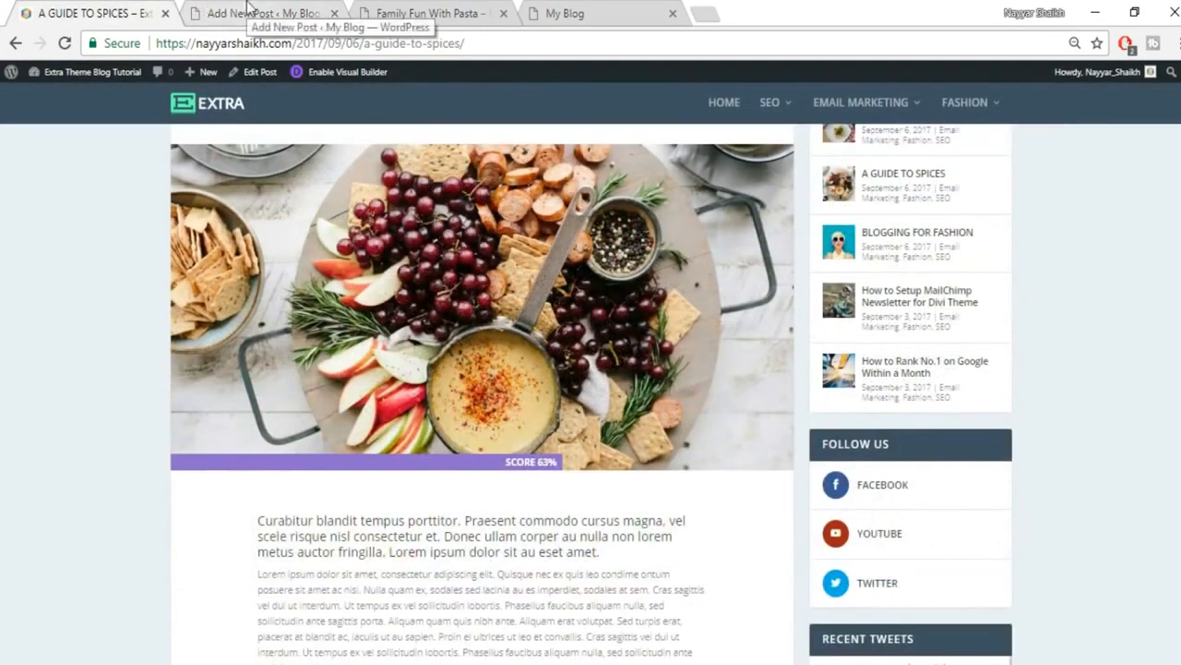
{"action": "left_click", "coordinate": [247, 8]}
{"action": "left_click", "coordinate": [81, 134]}
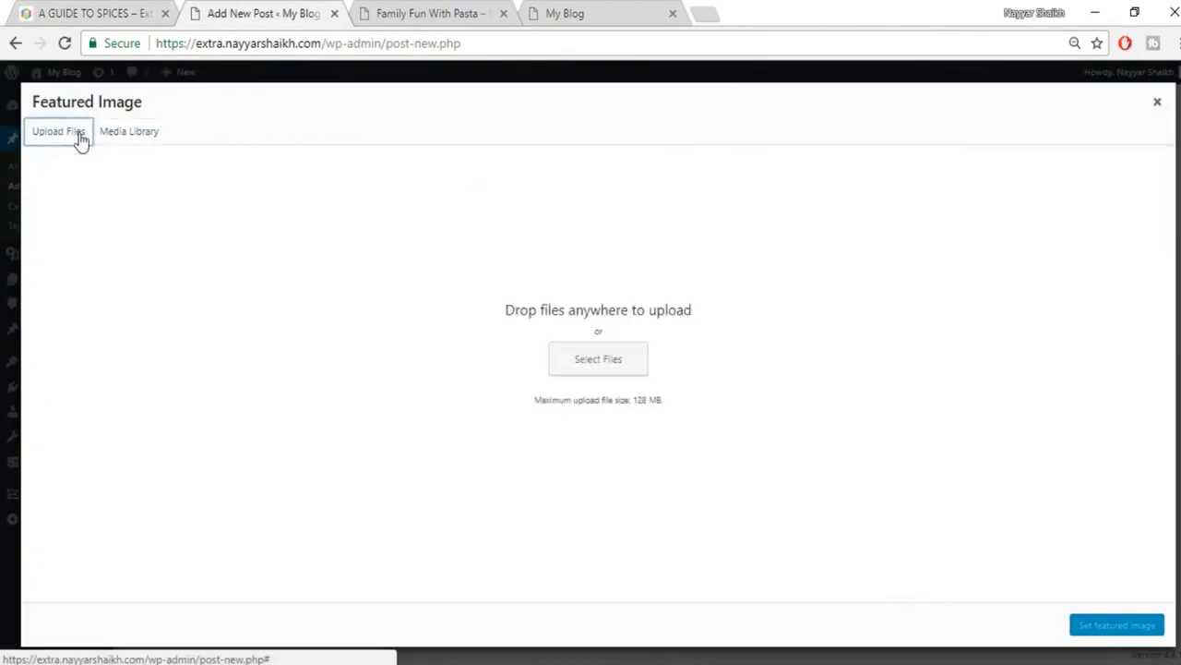
{"action": "left_click", "coordinate": [587, 365]}
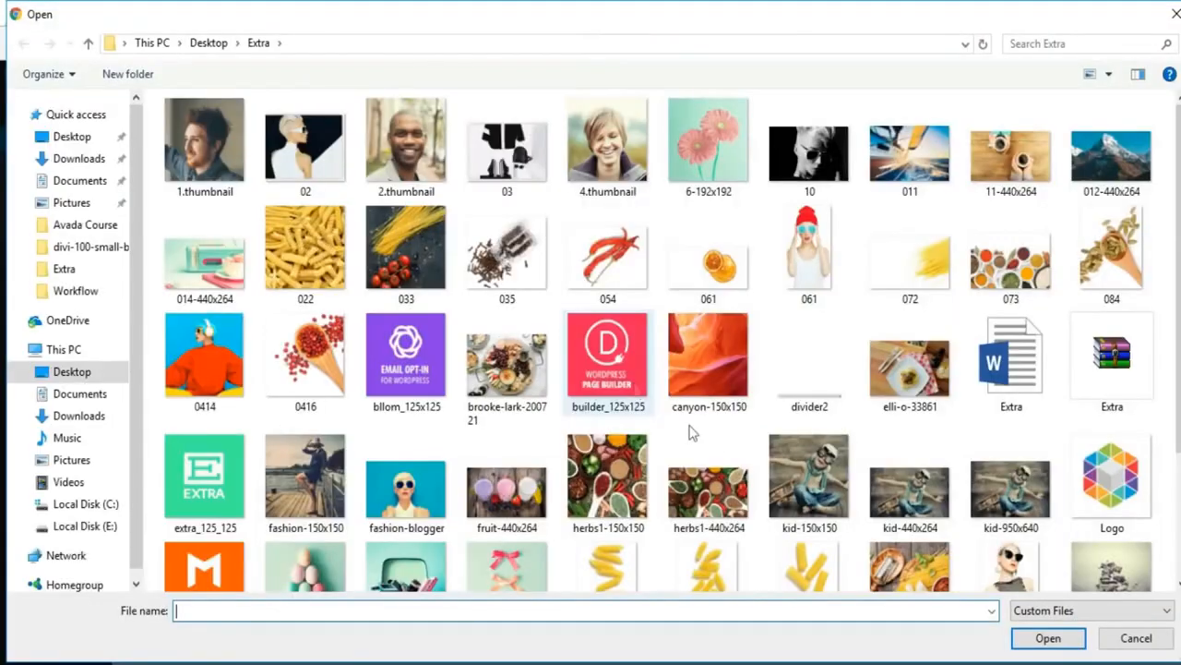
{"action": "scroll", "coordinate": [692, 432], "scroll_direction": "down", "scroll_amount": 2}
{"action": "left_click", "coordinate": [926, 393]}
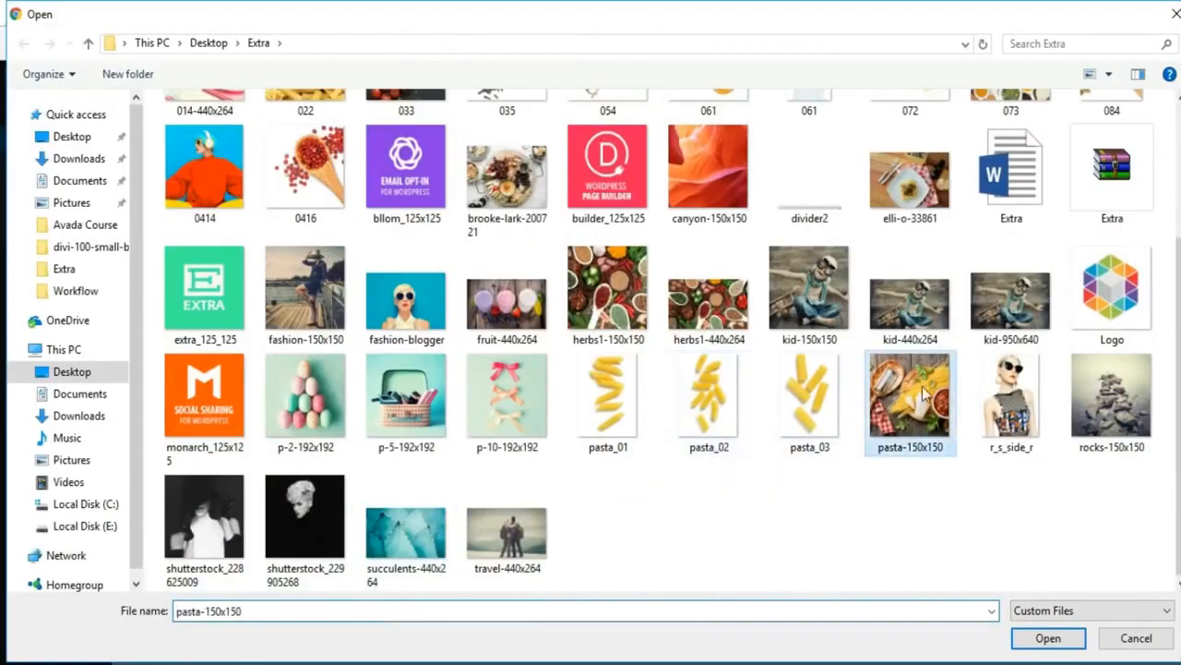
{"action": "left_click", "coordinate": [710, 323]}
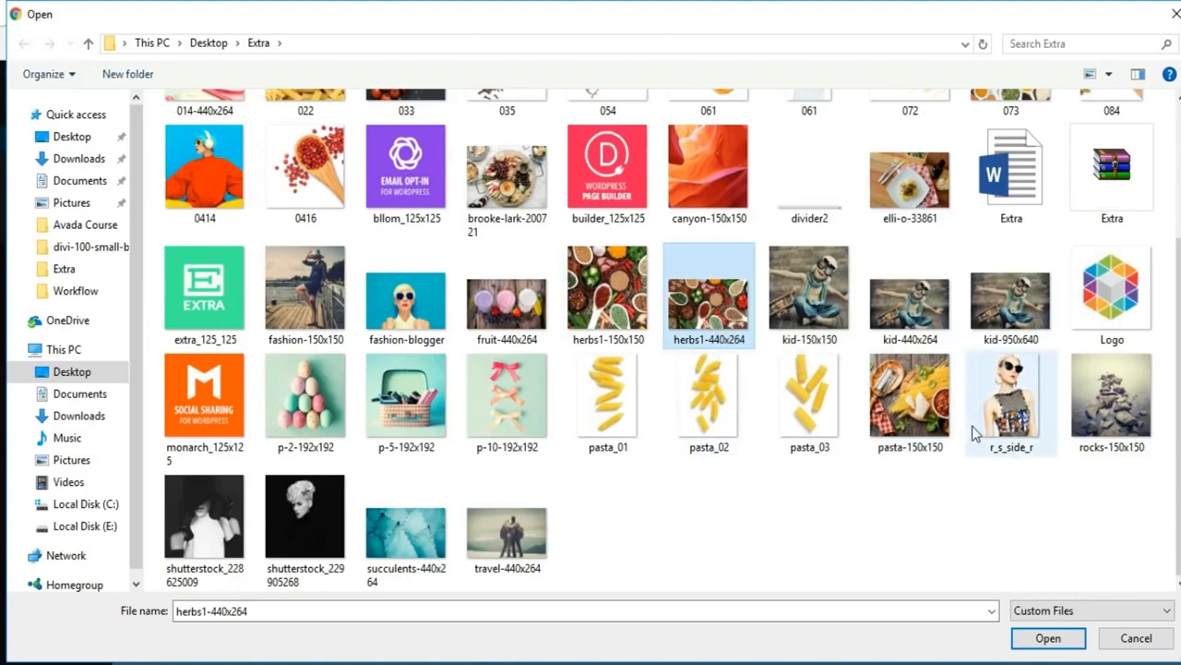
{"action": "scroll", "coordinate": [975, 432], "scroll_direction": "up", "scroll_amount": 2}
{"action": "left_click", "coordinate": [528, 412]}
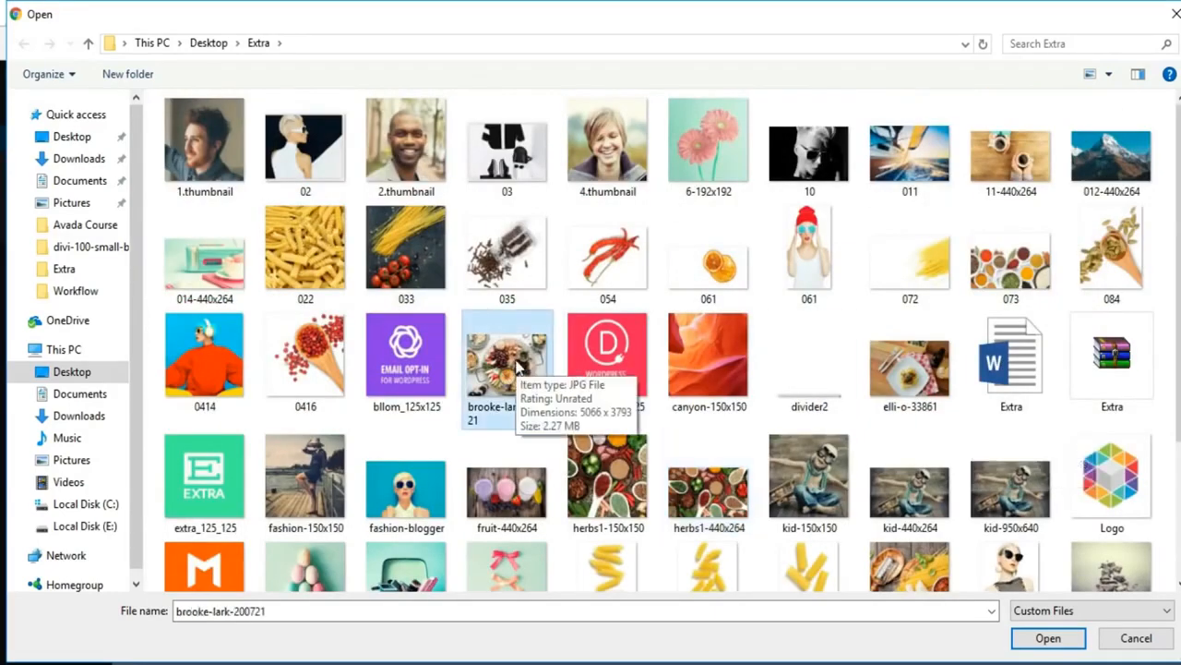
{"action": "left_click", "coordinate": [1047, 637]}
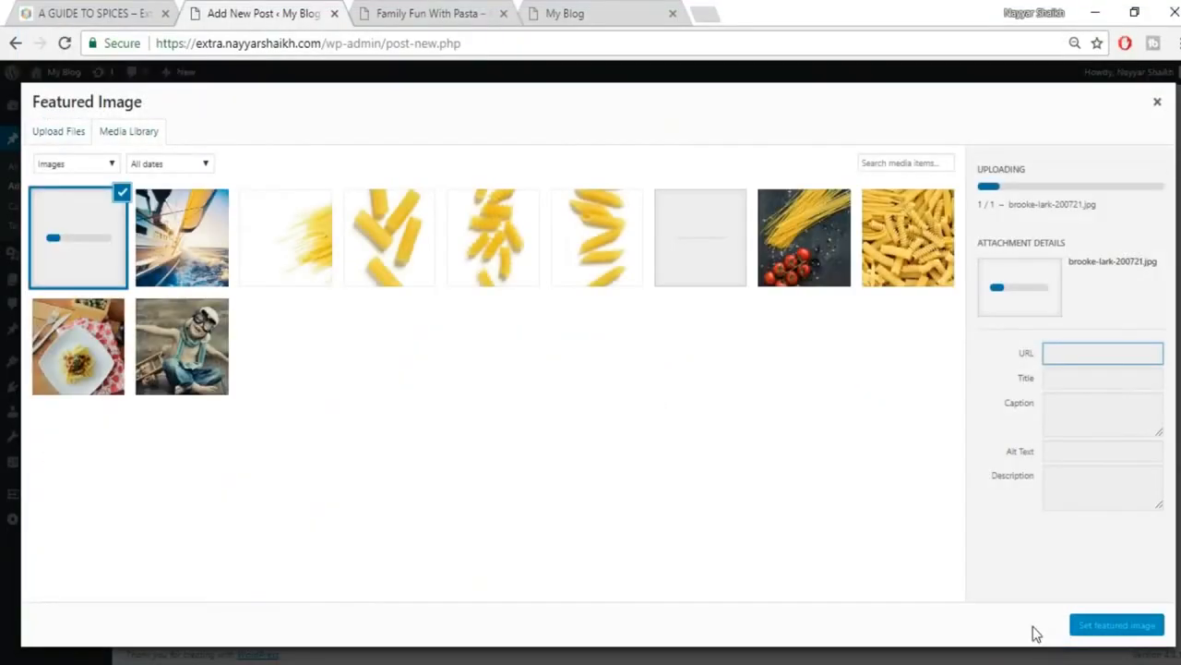
Step: Set brooke-lark-200721 as the featured image and publish the post
{"action": "left_click", "coordinate": [1132, 628]}
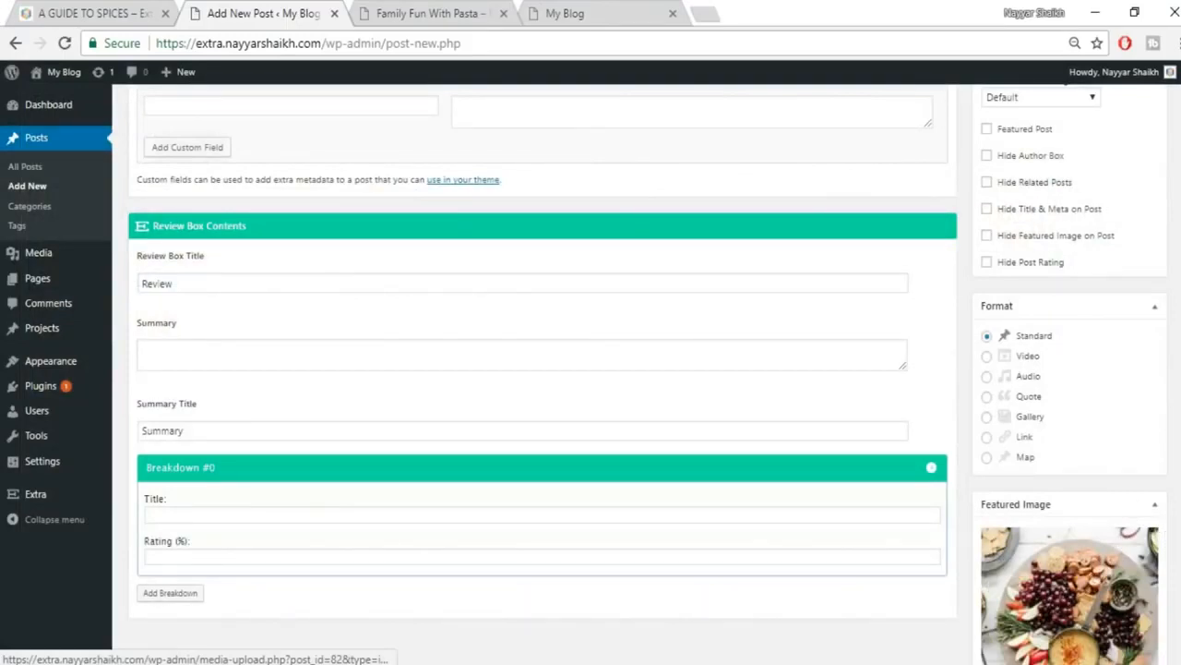
{"action": "scroll", "coordinate": [1062, 369], "scroll_direction": "up", "scroll_amount": 10}
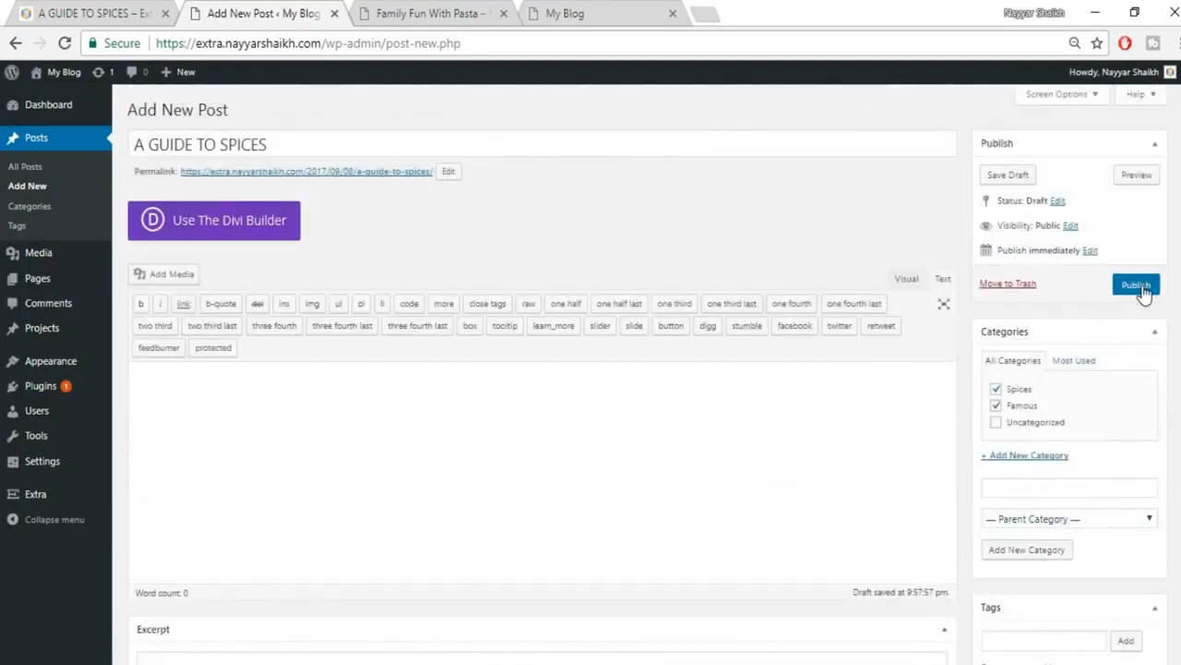
{"action": "left_click", "coordinate": [1137, 285]}
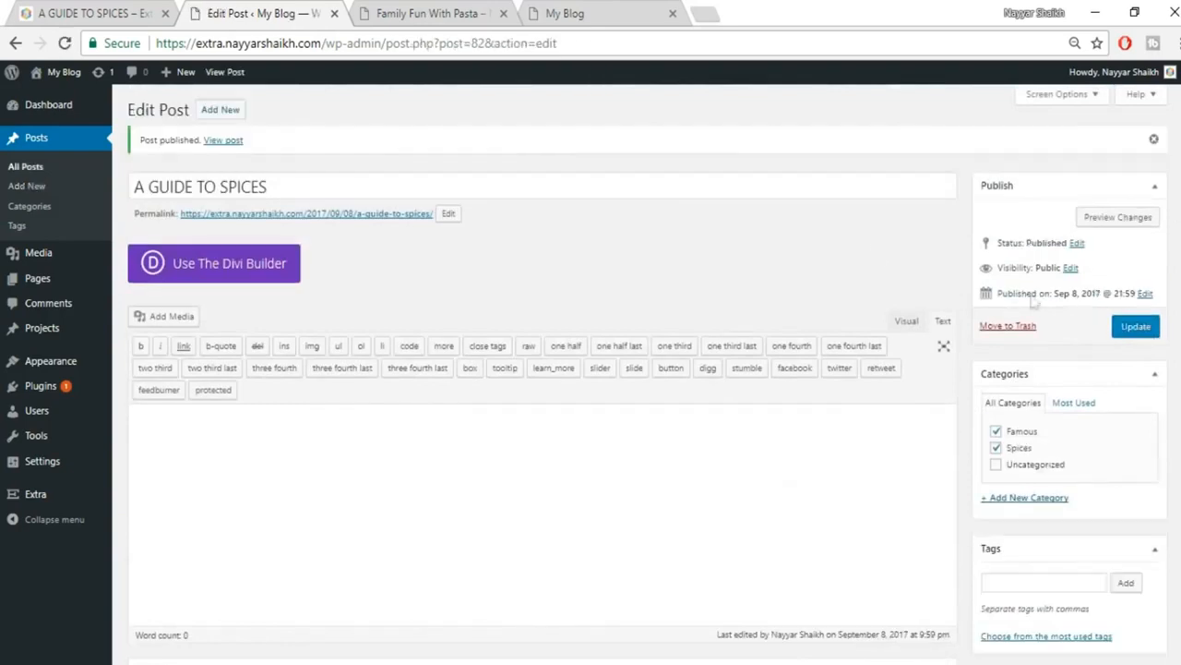
Step: Switch the post to the Divi Builder, launch the Visual Builder, and scroll to the empty section
{"action": "left_click", "coordinate": [270, 281]}
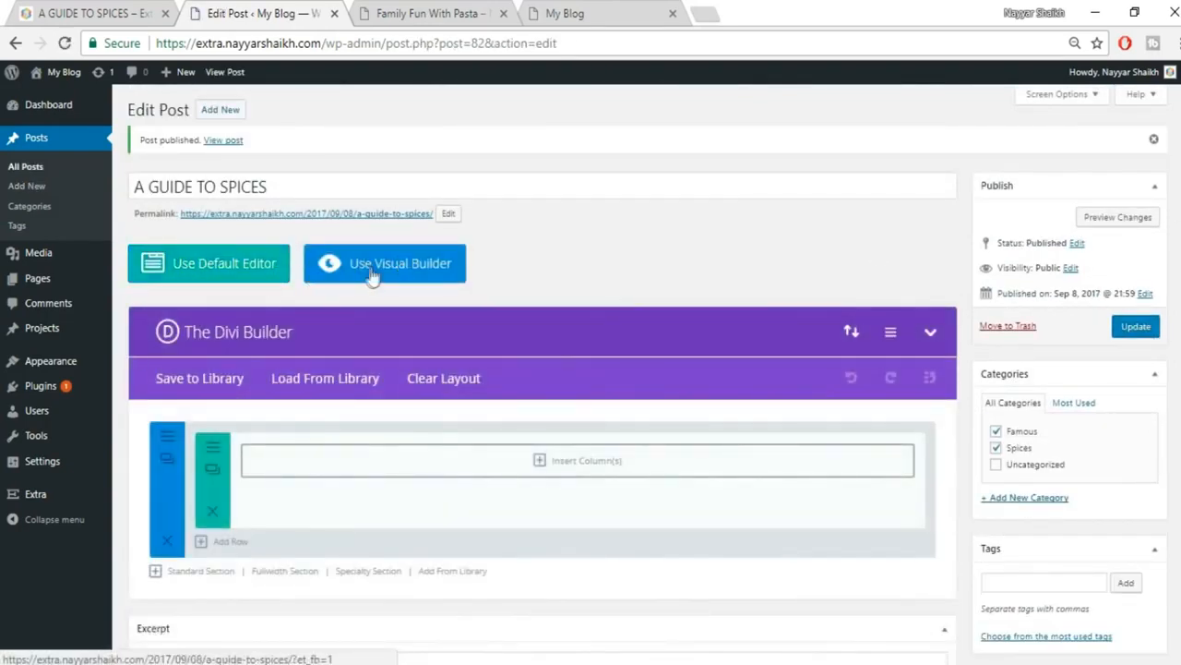
{"action": "left_click", "coordinate": [433, 267]}
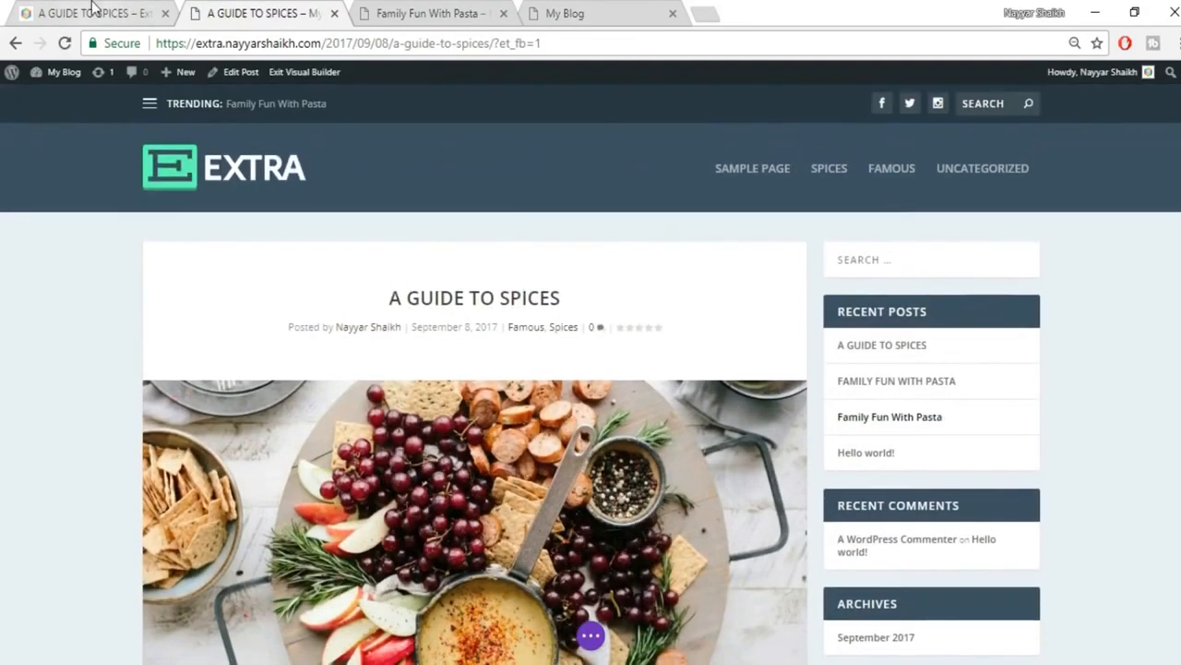
{"action": "scroll", "coordinate": [437, 346], "scroll_direction": "down", "scroll_amount": 5}
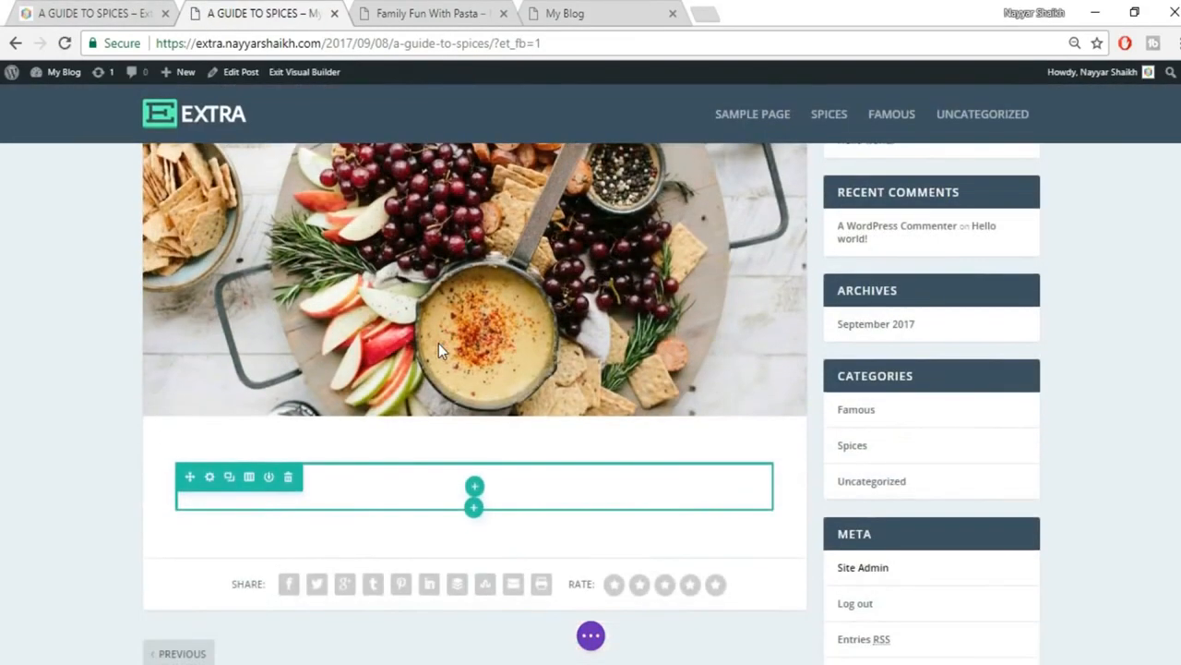
{"action": "scroll", "coordinate": [438, 343], "scroll_direction": "down", "scroll_amount": 2}
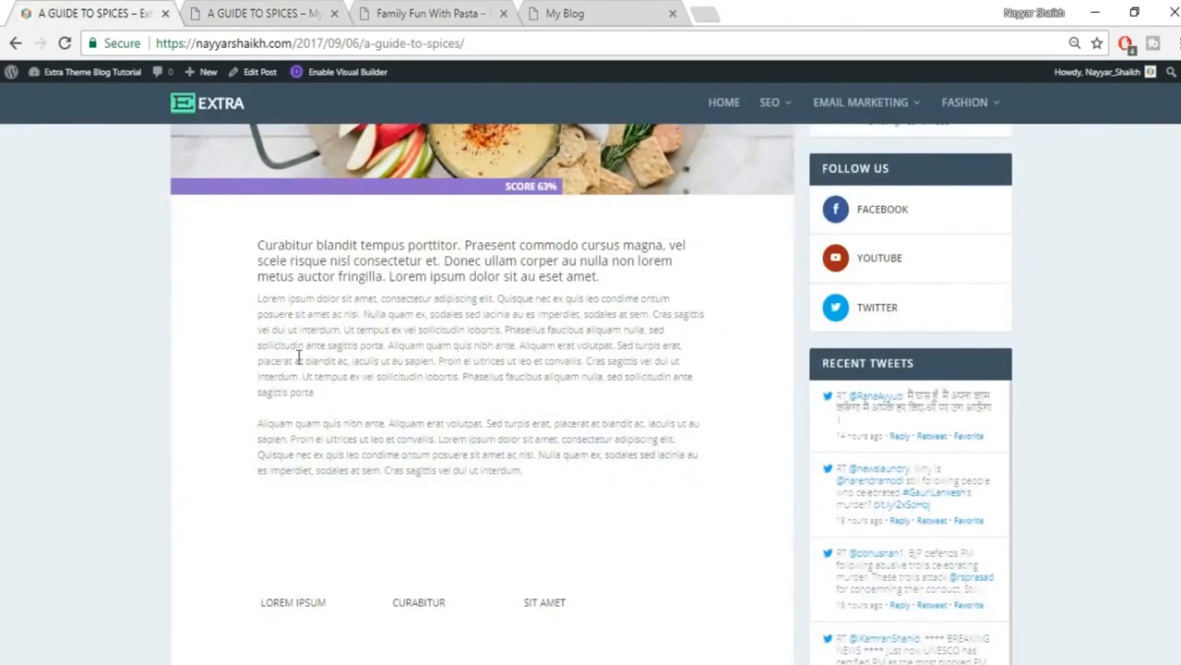
{"action": "scroll", "coordinate": [297, 363], "scroll_direction": "up", "scroll_amount": 3}
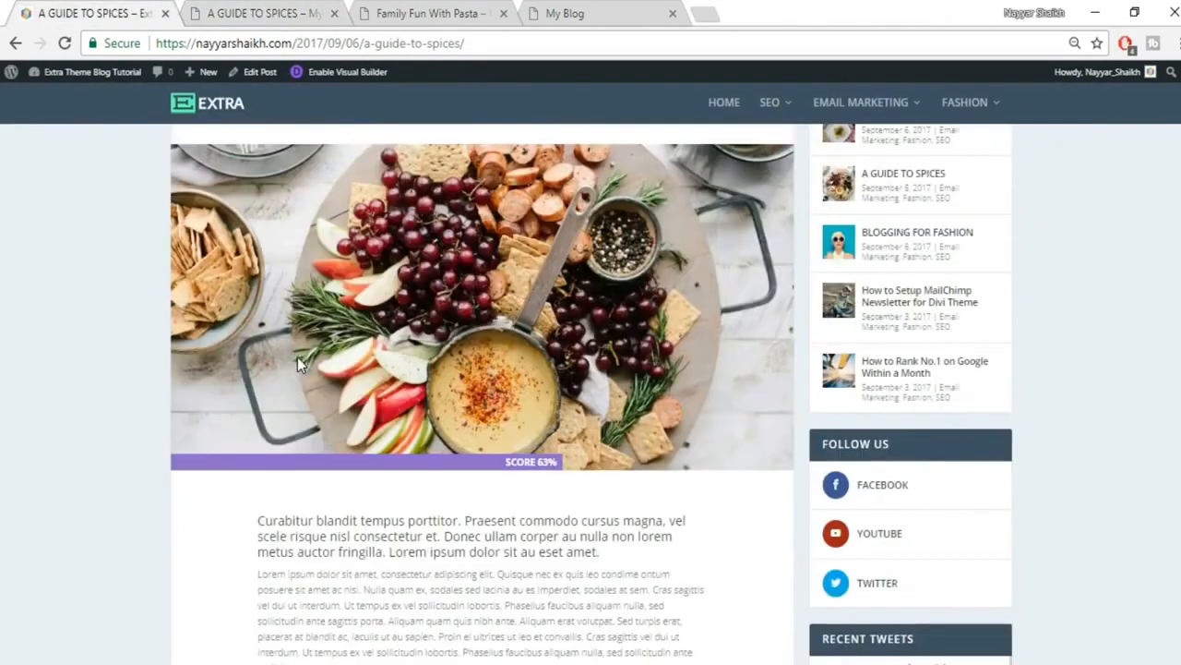
{"action": "scroll", "coordinate": [297, 358], "scroll_direction": "down", "scroll_amount": 2}
Step: Check the reference post's intro paragraph, then return to the Visual Builder
{"action": "left_click_drag", "start_coordinate": [252, 343], "coordinate": [667, 372]}
{"action": "left_click", "coordinate": [663, 422]}
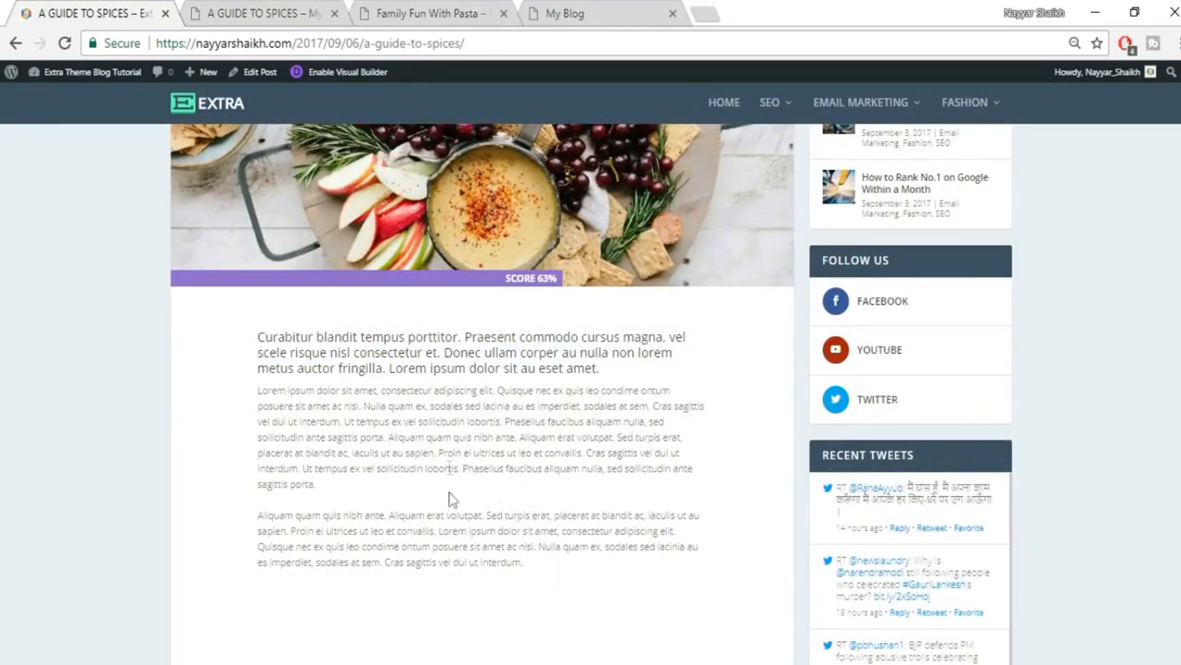
{"action": "left_click", "coordinate": [266, 11]}
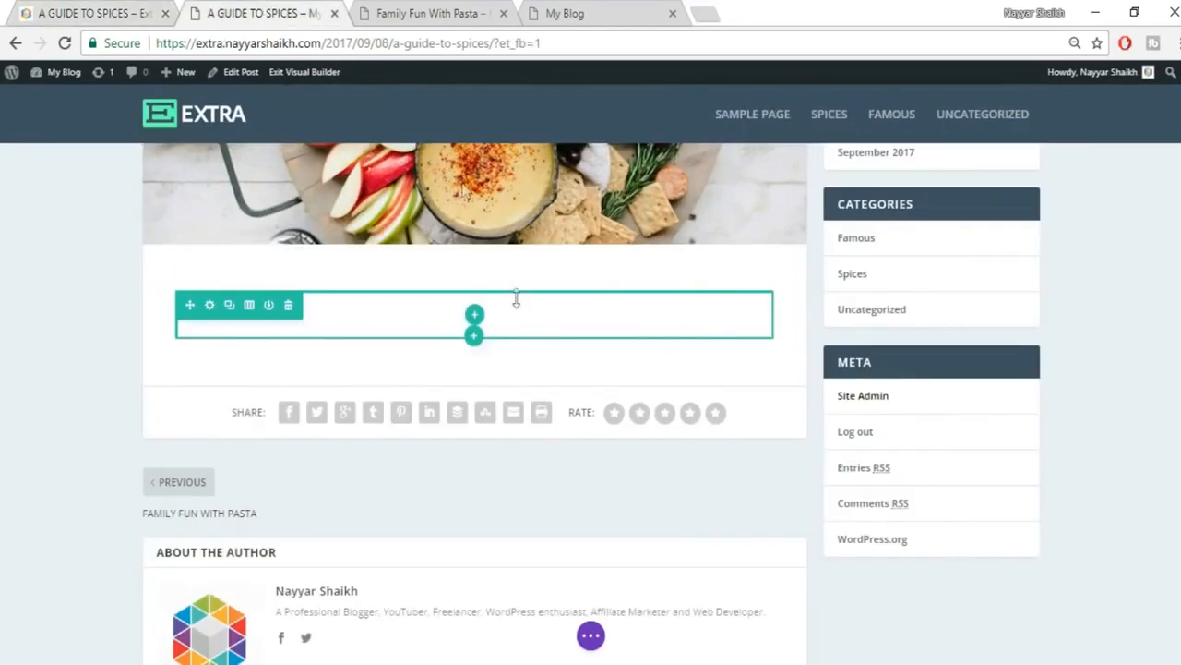
Step: Give the empty row one full-width column and insert a Text module found by searching 'text'
{"action": "left_click_drag", "start_coordinate": [474, 314], "coordinate": [480, 327]}
{"action": "left_click", "coordinate": [476, 325]}
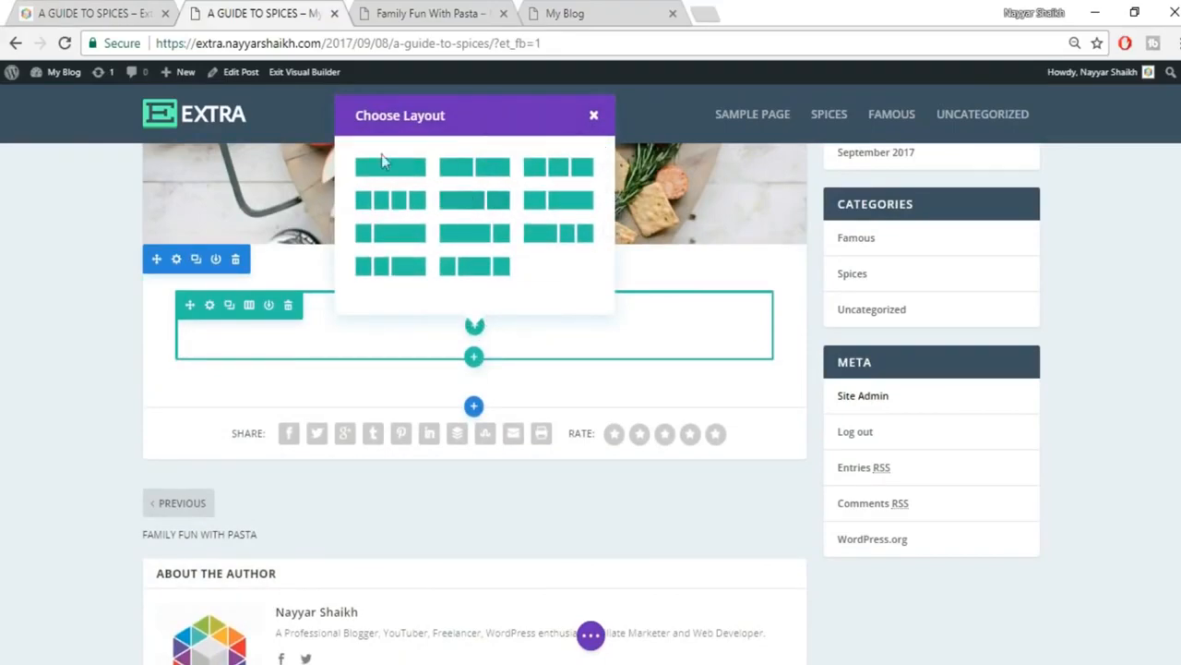
{"action": "left_click", "coordinate": [129, 13]}
{"action": "key", "text": "ctrl+Tab"}
{"action": "left_click", "coordinate": [384, 170]}
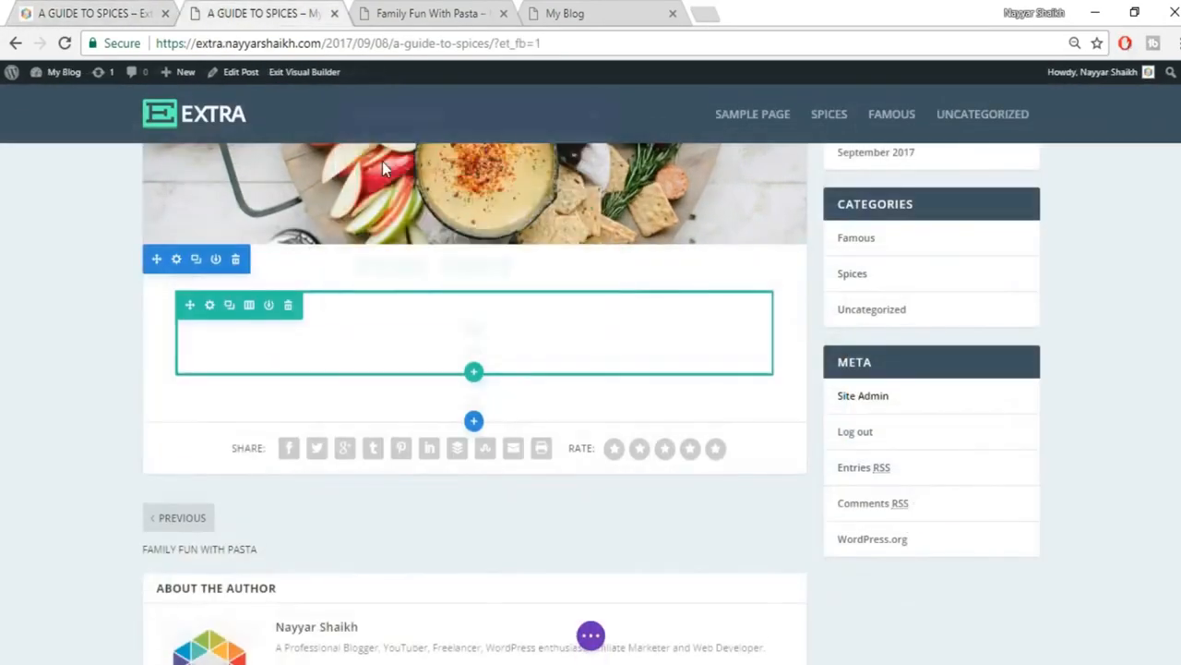
{"action": "left_click", "coordinate": [475, 333]}
{"action": "type", "text": "te"}
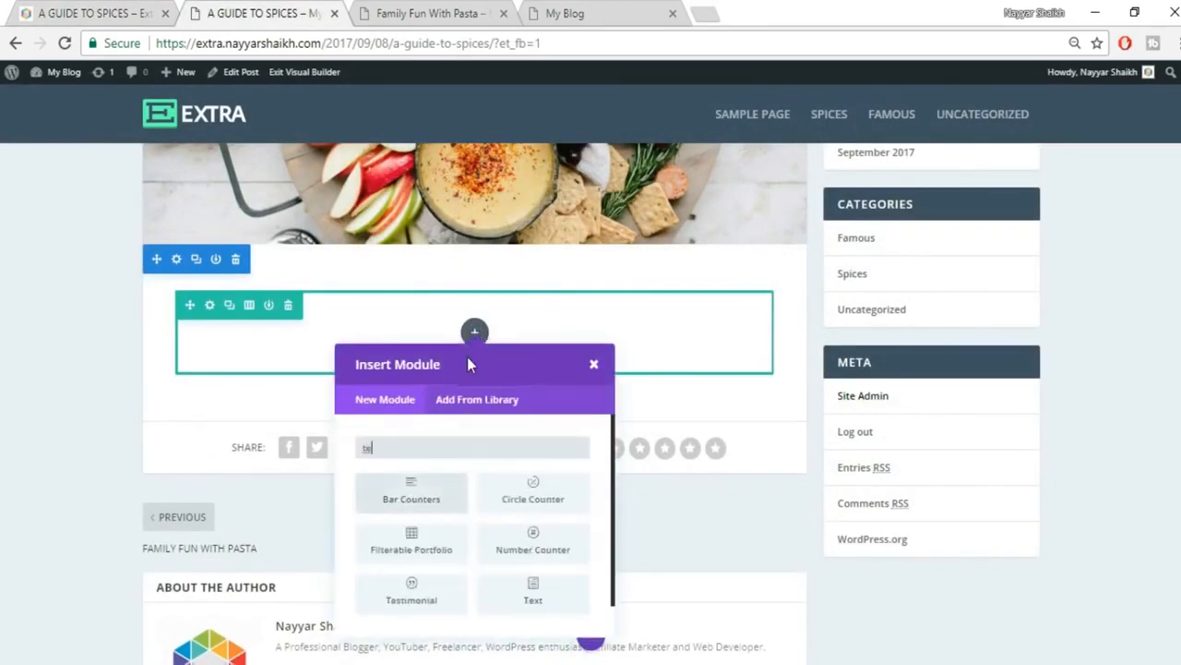
{"action": "type", "text": "xt"}
{"action": "left_click", "coordinate": [436, 491]}
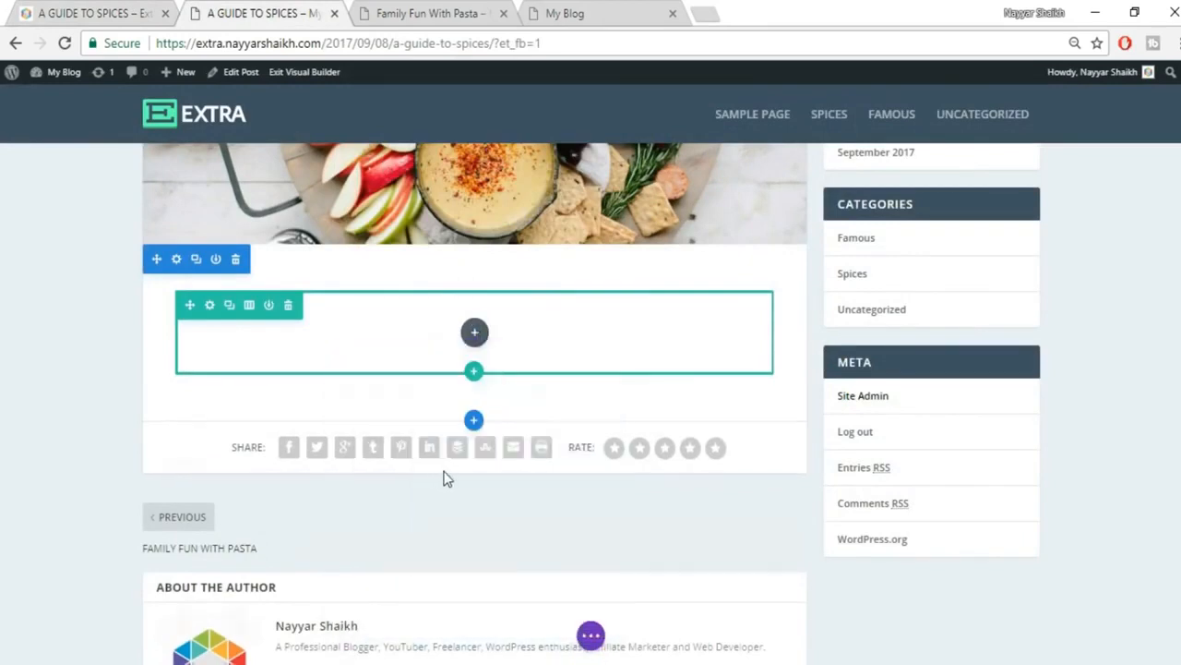
{"action": "left_click", "coordinate": [1046, 362]}
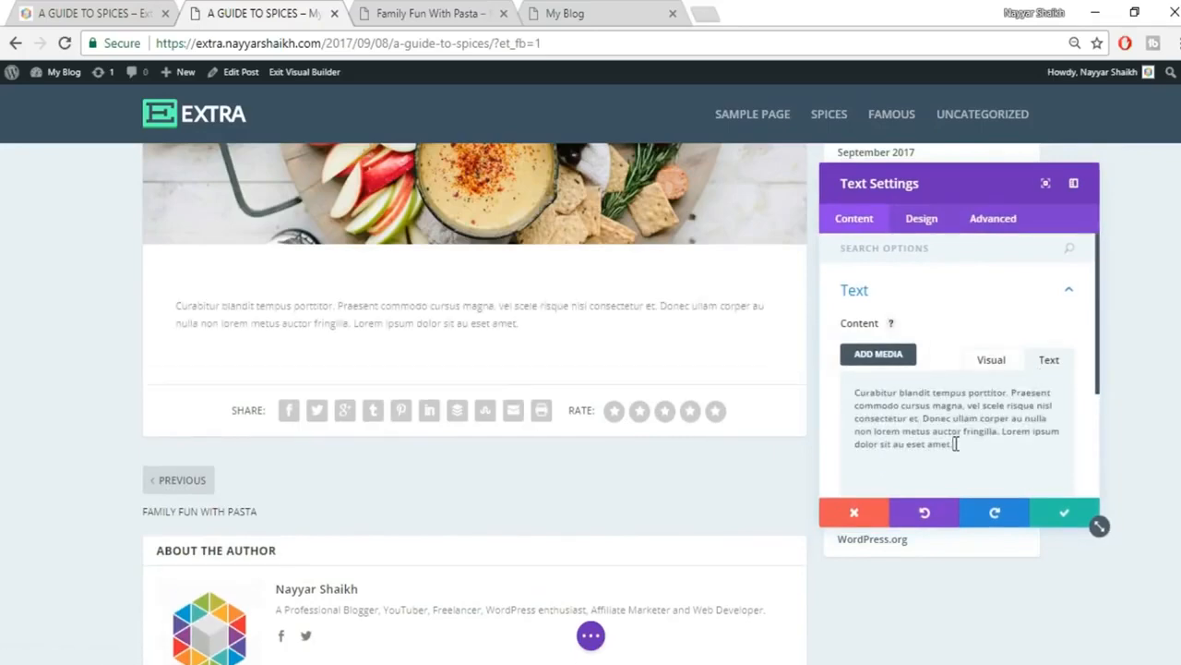
Step: Center-align the Text module's paragraph in its Design settings
{"action": "left_click", "coordinate": [61, 9]}
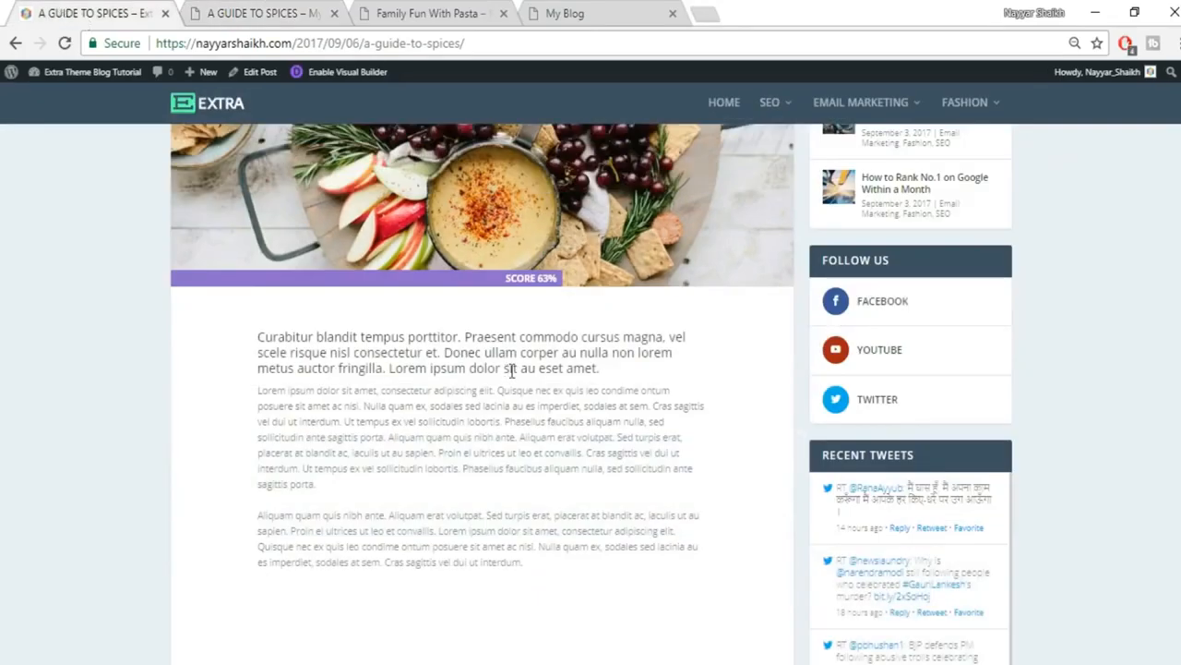
{"action": "left_click", "coordinate": [277, 13]}
{"action": "left_click", "coordinate": [923, 219]}
{"action": "left_click", "coordinate": [933, 300]}
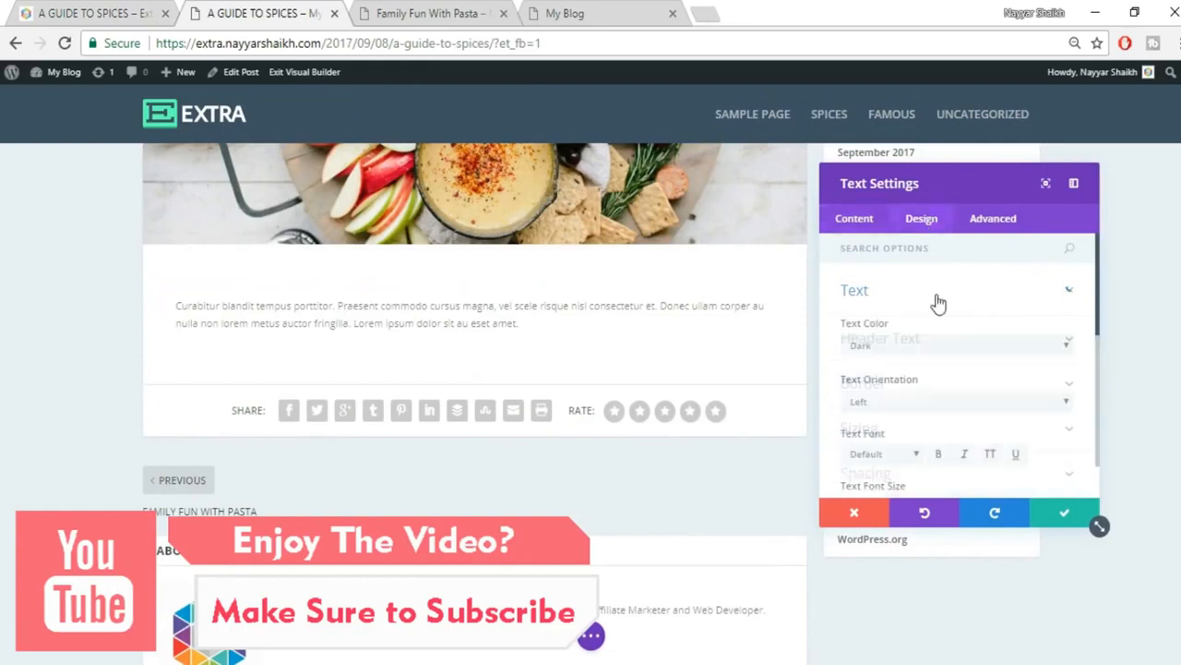
{"action": "left_click", "coordinate": [920, 403]}
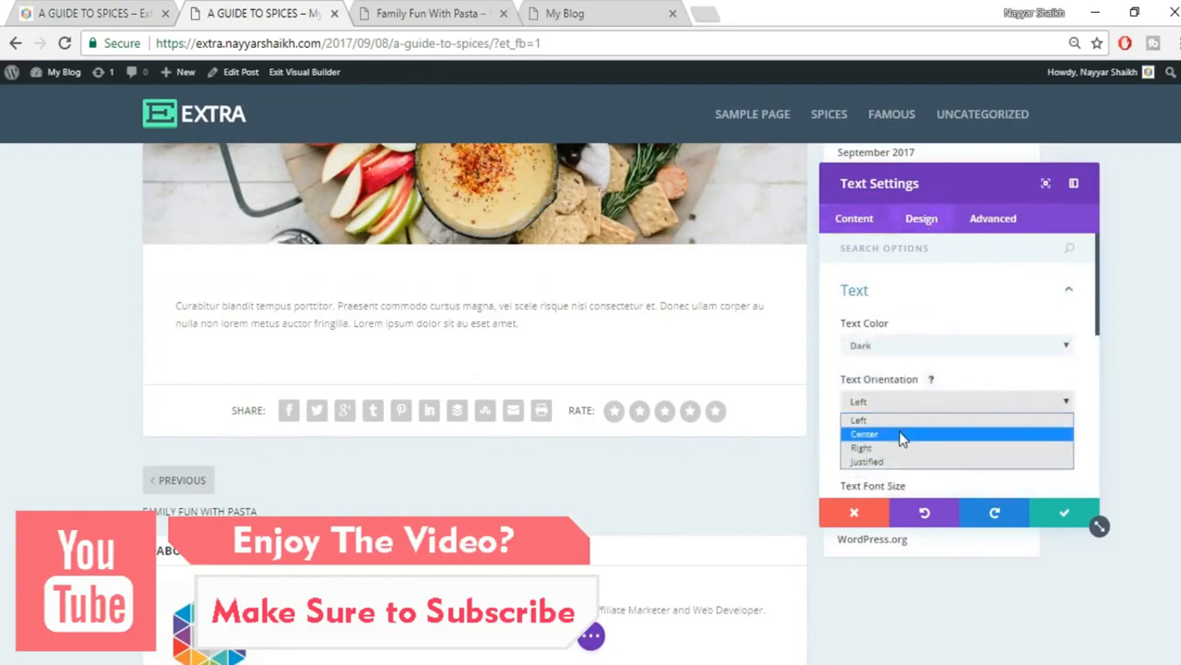
{"action": "left_click", "coordinate": [901, 433]}
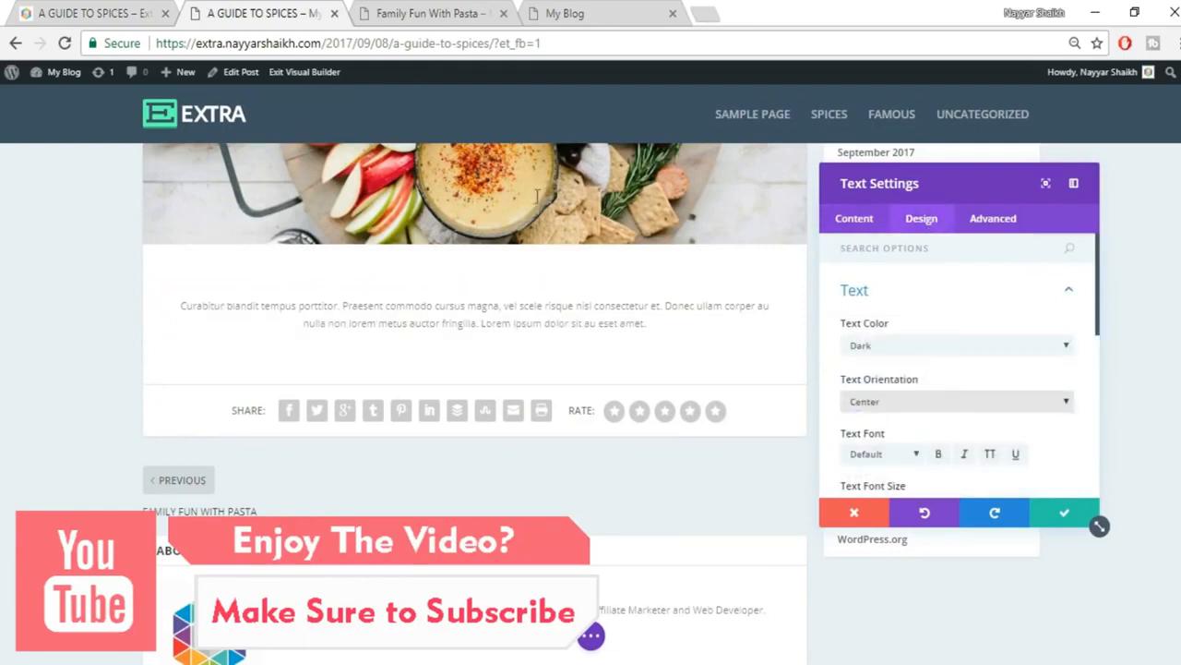
Step: Compare with the reference post and set the intro text font size to 18
{"action": "left_click", "coordinate": [140, 11]}
{"action": "left_click", "coordinate": [295, 9]}
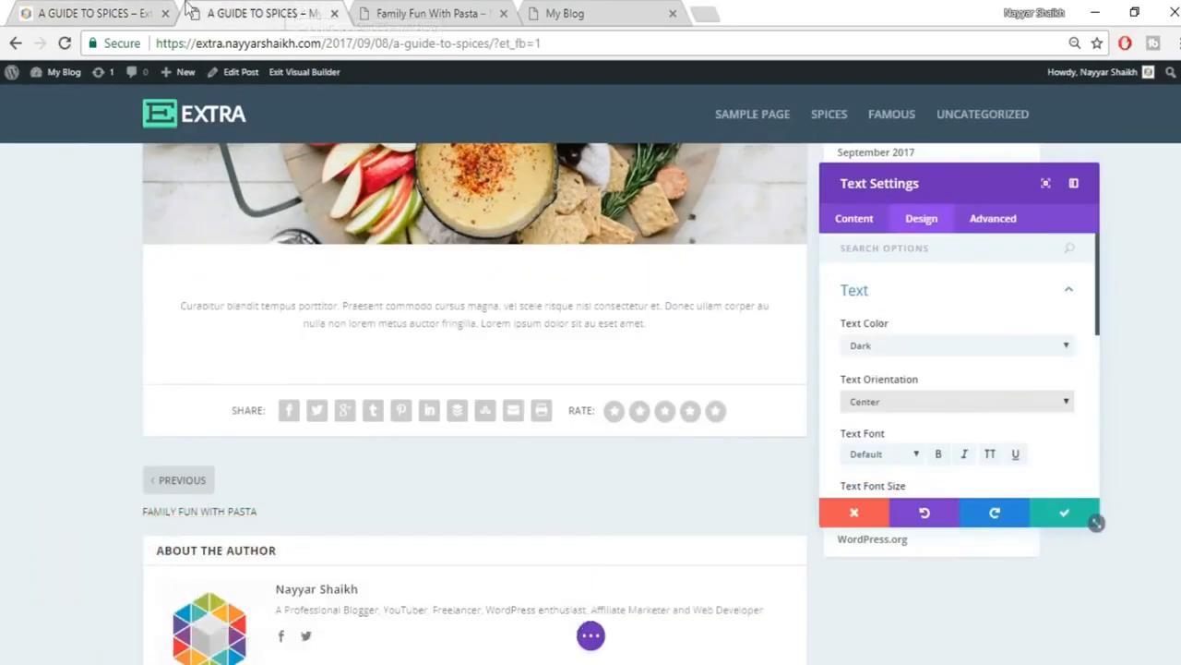
{"action": "left_click", "coordinate": [93, 11]}
{"action": "left_click", "coordinate": [209, 11]}
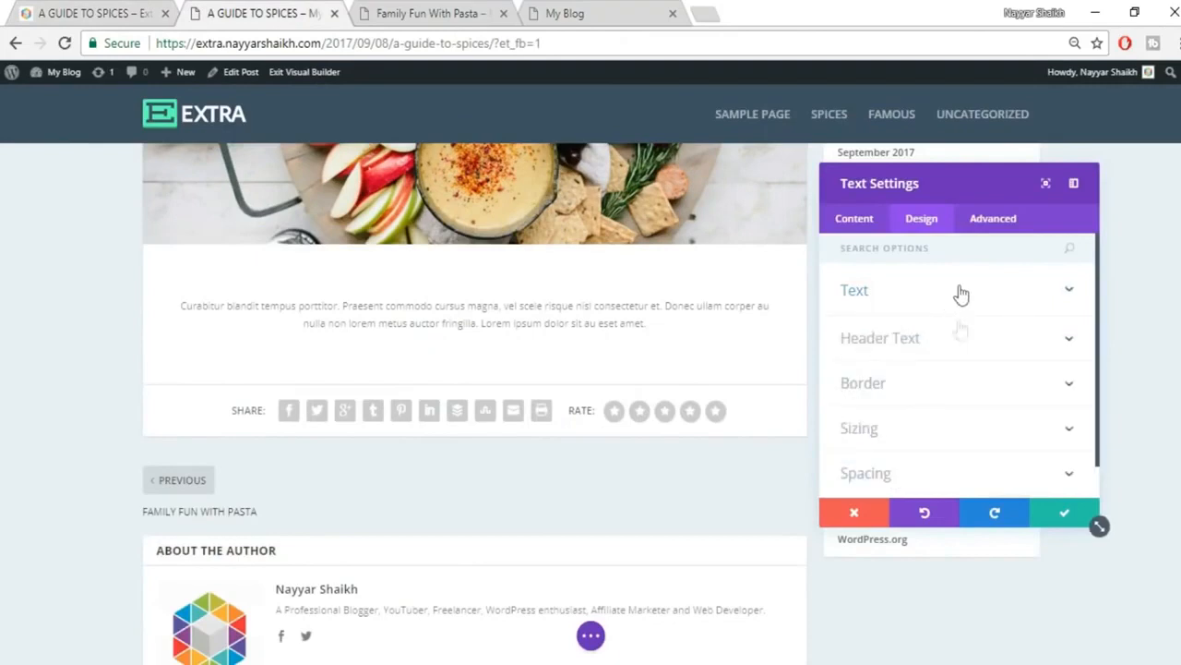
{"action": "left_click", "coordinate": [965, 297]}
{"action": "scroll", "coordinate": [991, 361], "scroll_direction": "down", "scroll_amount": 2}
{"action": "left_click", "coordinate": [992, 416]}
{"action": "double_click", "coordinate": [992, 415]}
{"action": "type", "text": "18"}
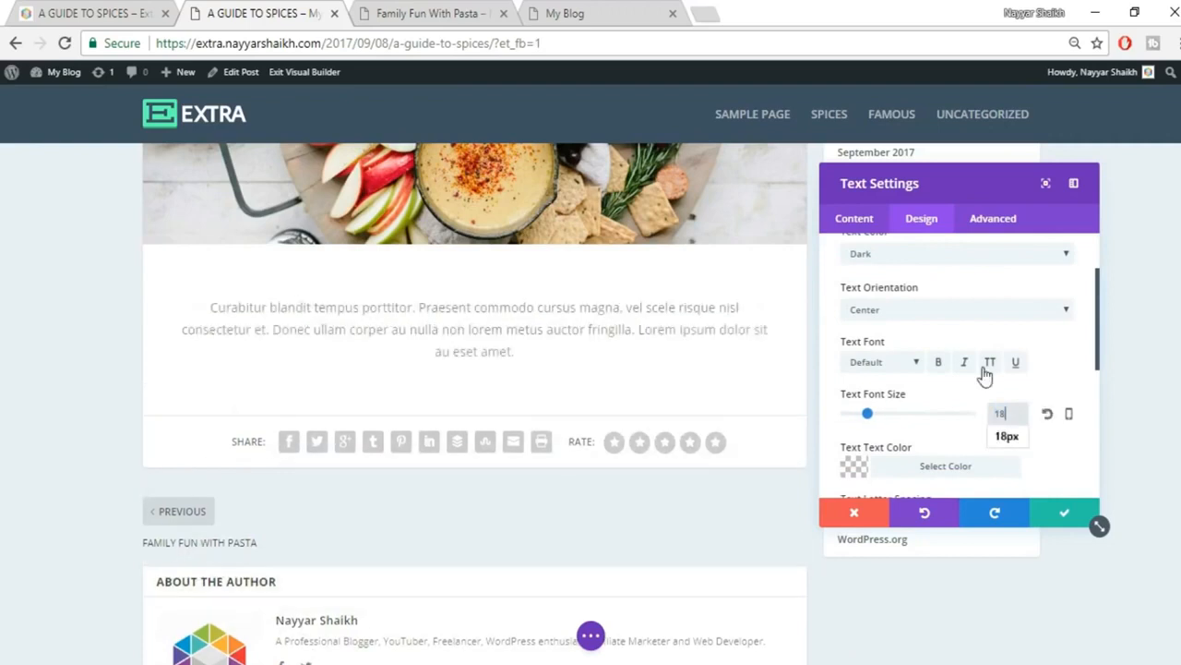
Step: Make the intro text black and save, then select the reference post's grey Lorem ipsum paragraph
{"action": "scroll", "coordinate": [995, 386], "scroll_direction": "down", "scroll_amount": 1}
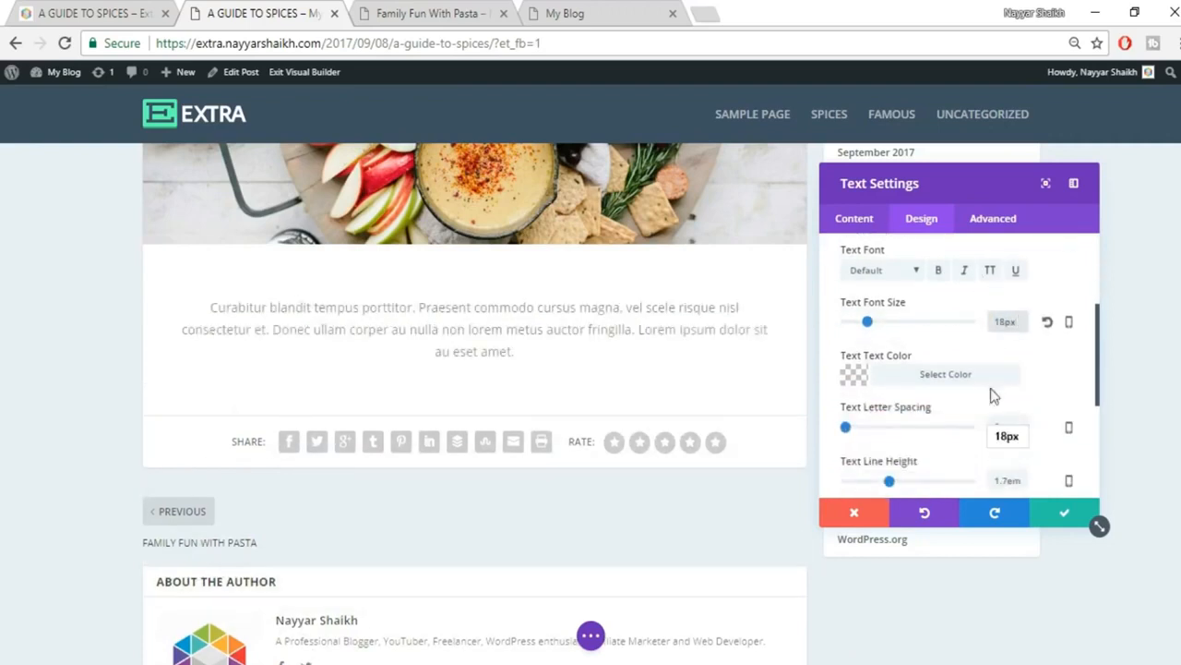
{"action": "left_click", "coordinate": [948, 376]}
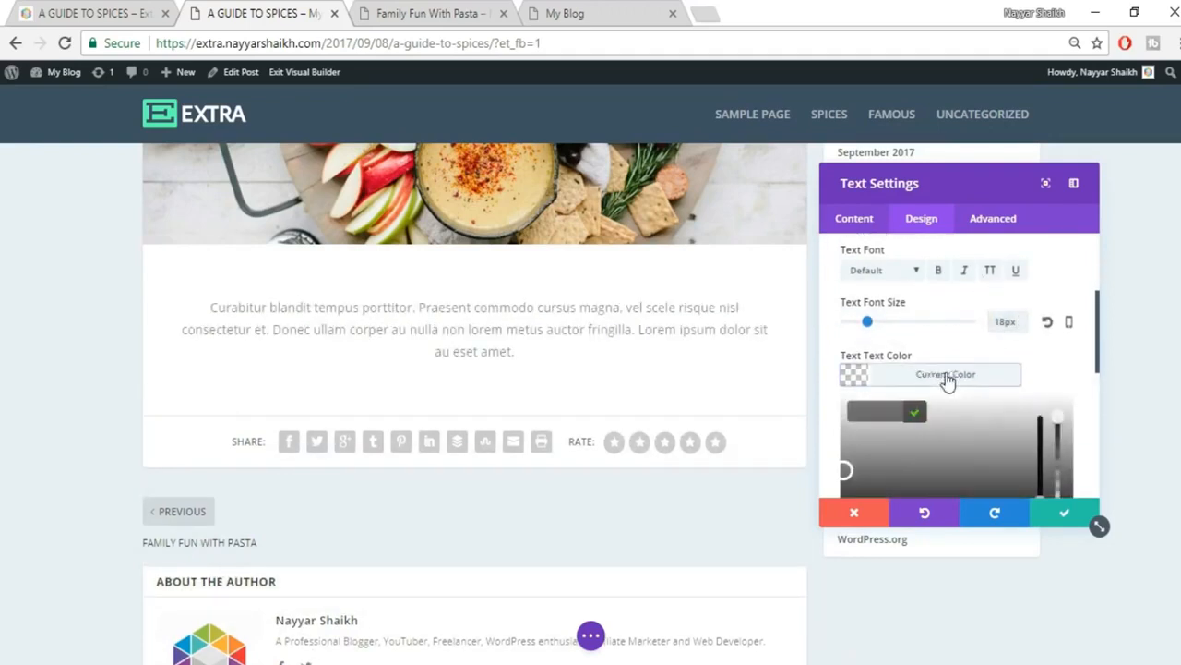
{"action": "scroll", "coordinate": [879, 449], "scroll_direction": "down", "scroll_amount": 1}
{"action": "left_click", "coordinate": [859, 443]}
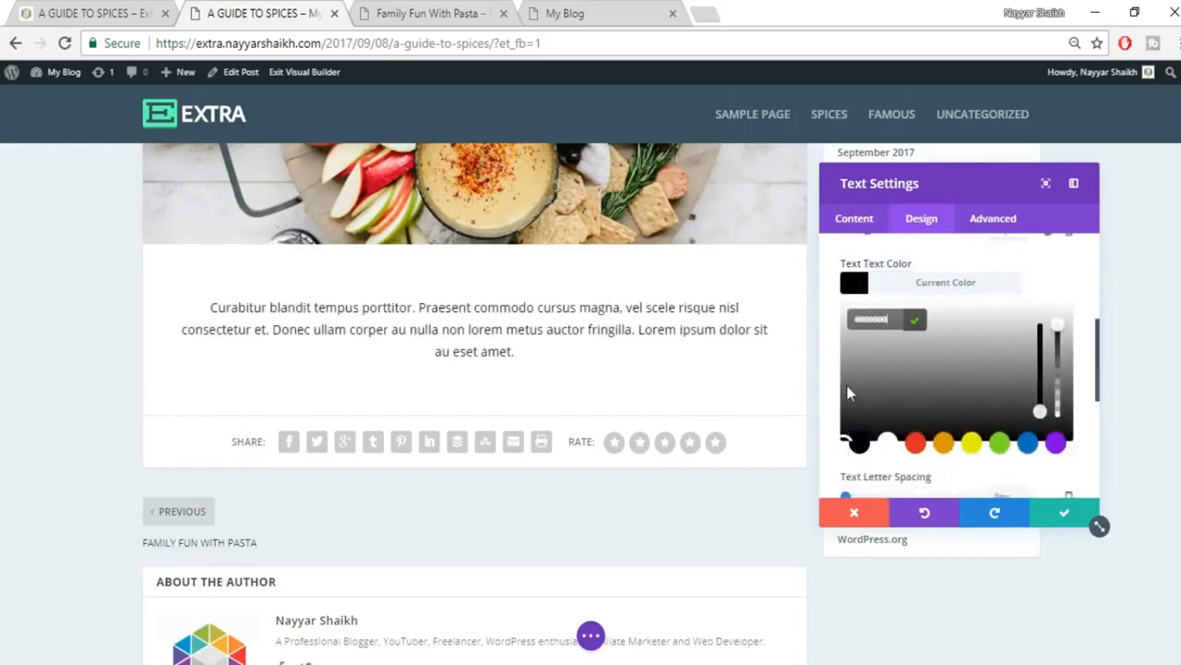
{"action": "left_click", "coordinate": [1065, 514]}
{"action": "left_click", "coordinate": [92, 13]}
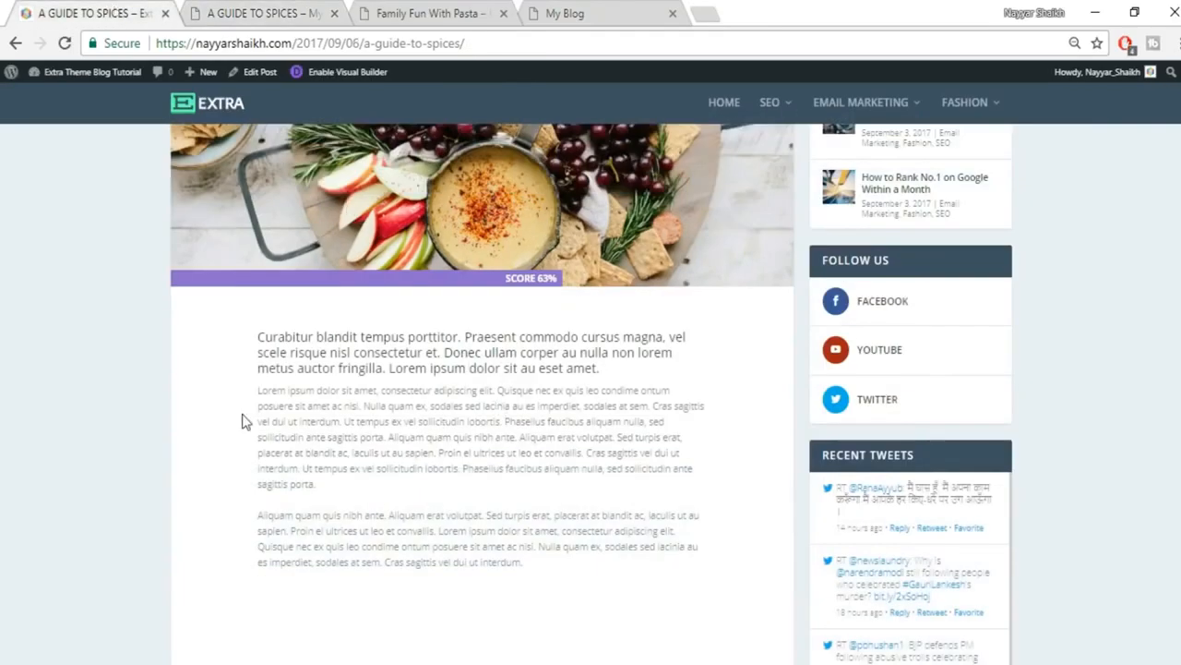
{"action": "left_click_drag", "start_coordinate": [256, 399], "coordinate": [370, 493]}
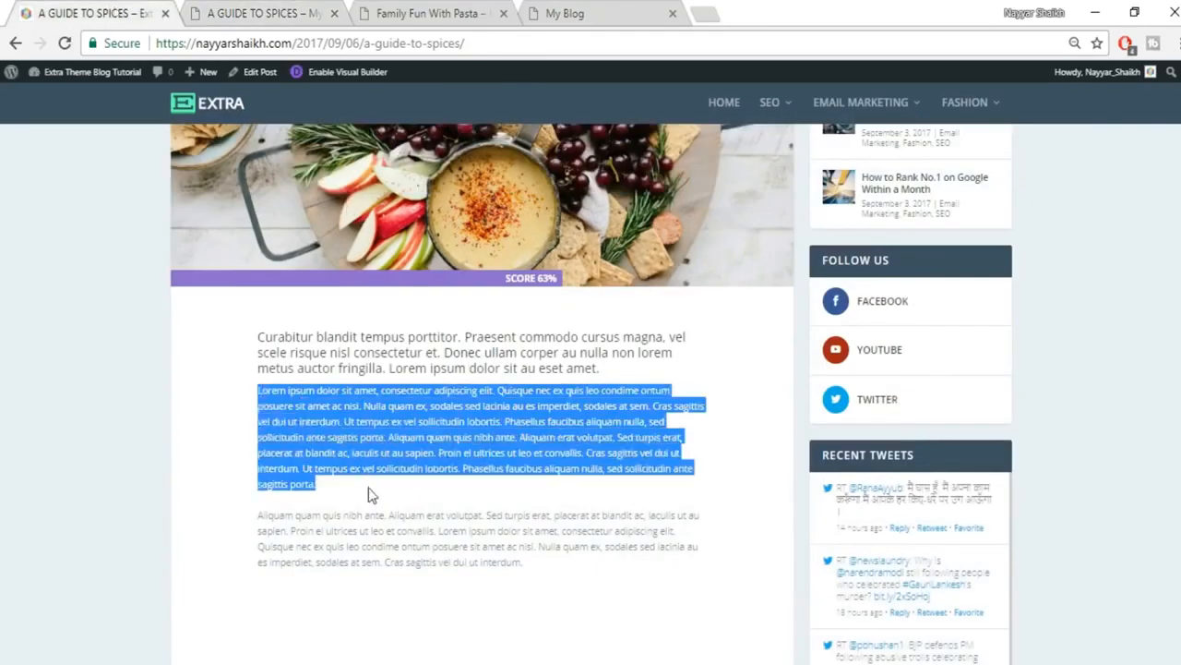
Step: Add a Text module with the pasted Lorem ipsum paragraph, justified, and save it
{"action": "left_click", "coordinate": [231, 11]}
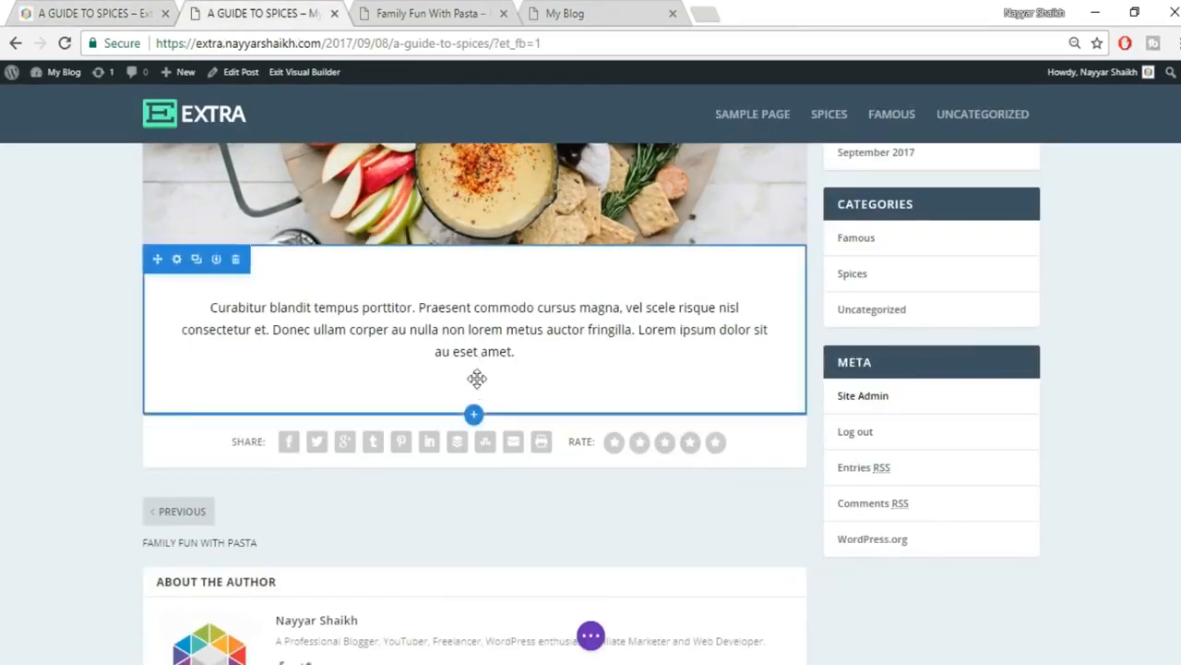
{"action": "left_click", "coordinate": [472, 335]}
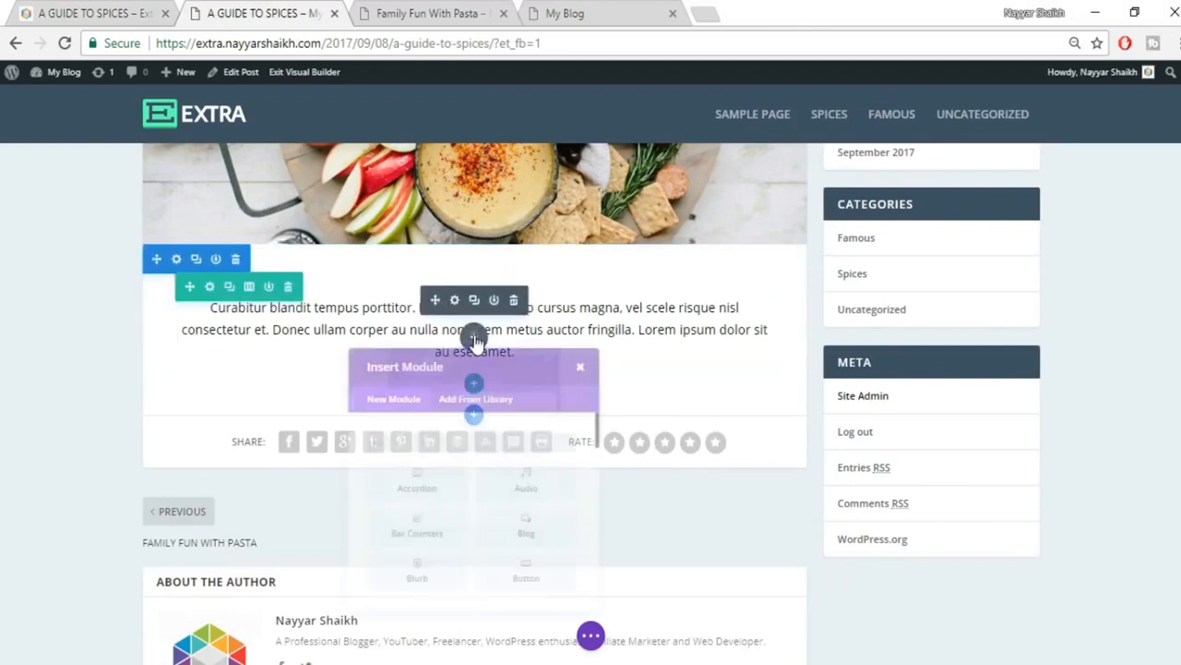
{"action": "type", "text": "tex"}
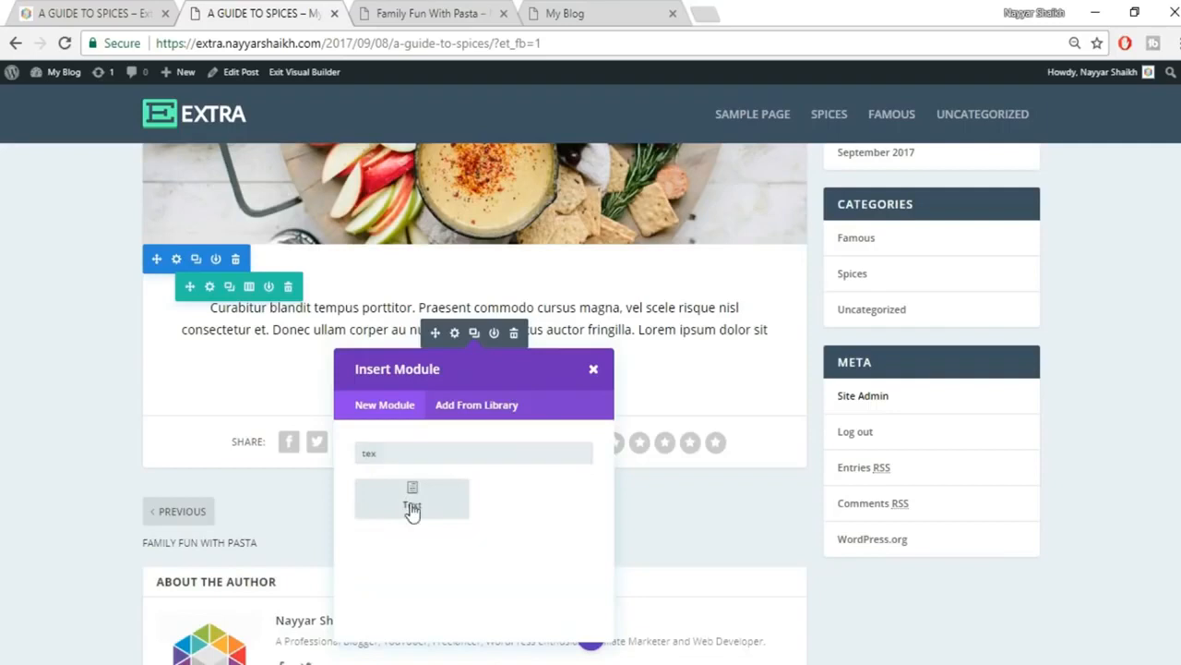
{"action": "left_click", "coordinate": [412, 506]}
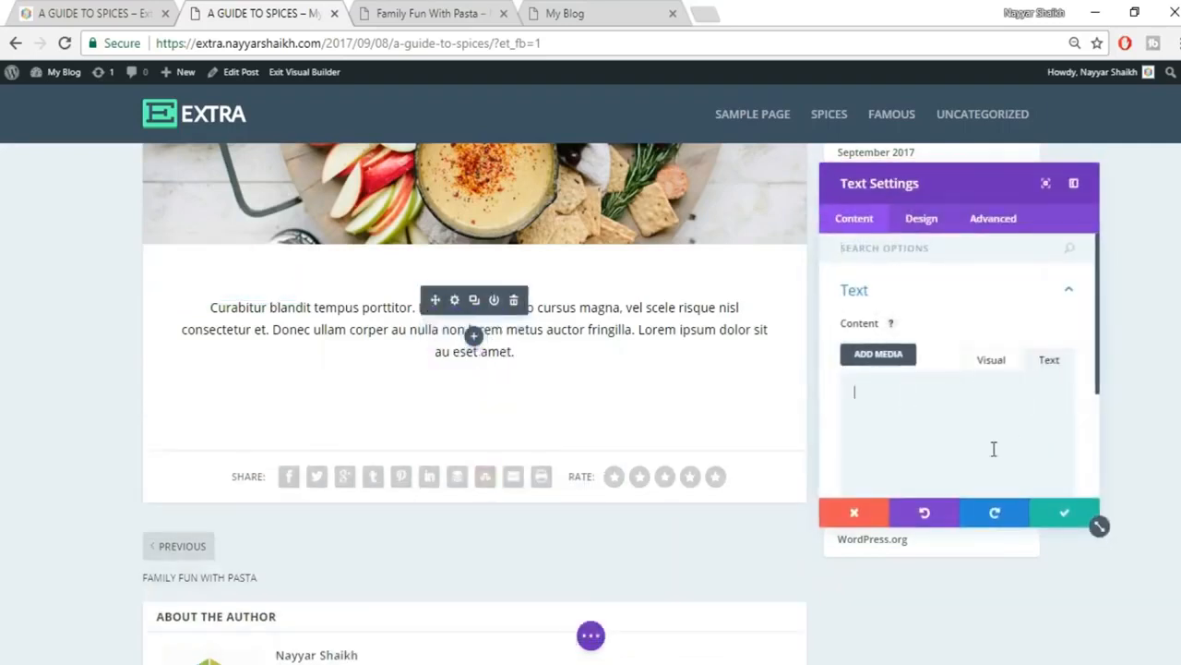
{"action": "key", "text": "ctrl+v"}
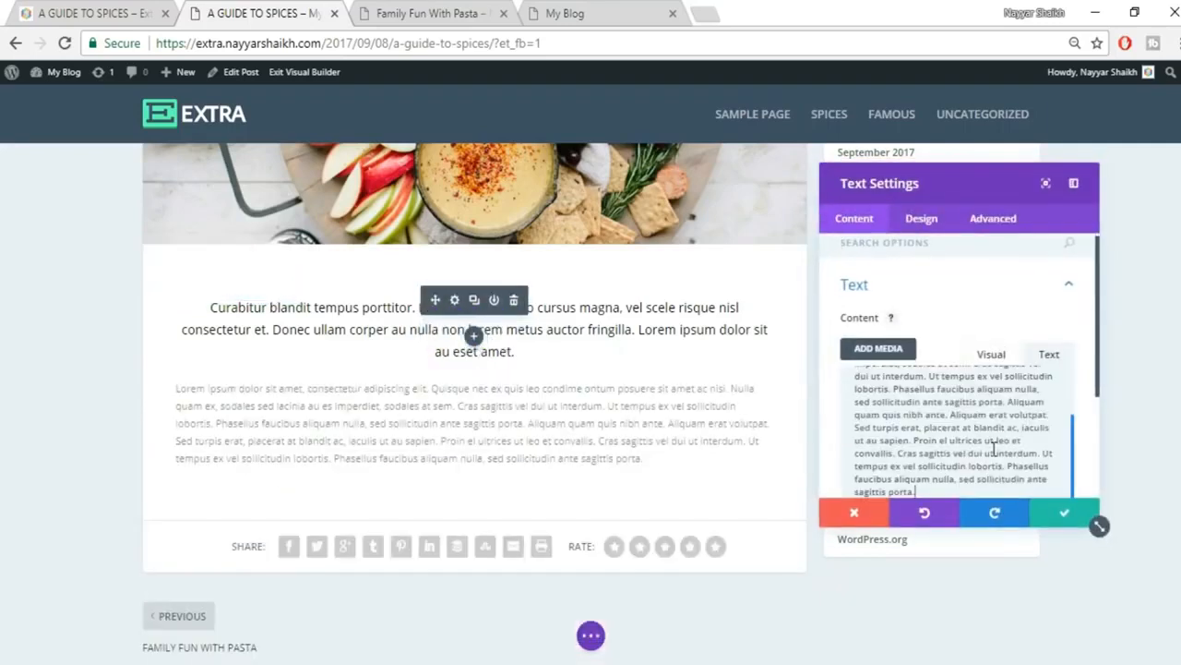
{"action": "left_click", "coordinate": [923, 221]}
{"action": "left_click", "coordinate": [916, 298]}
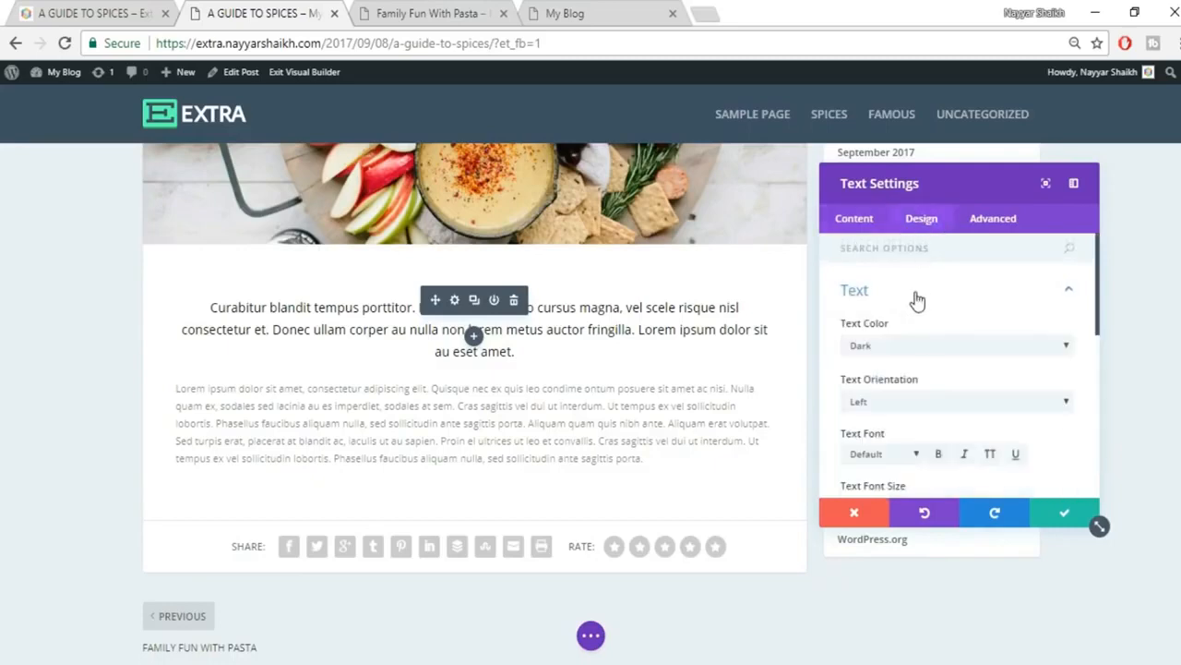
{"action": "left_click", "coordinate": [921, 402]}
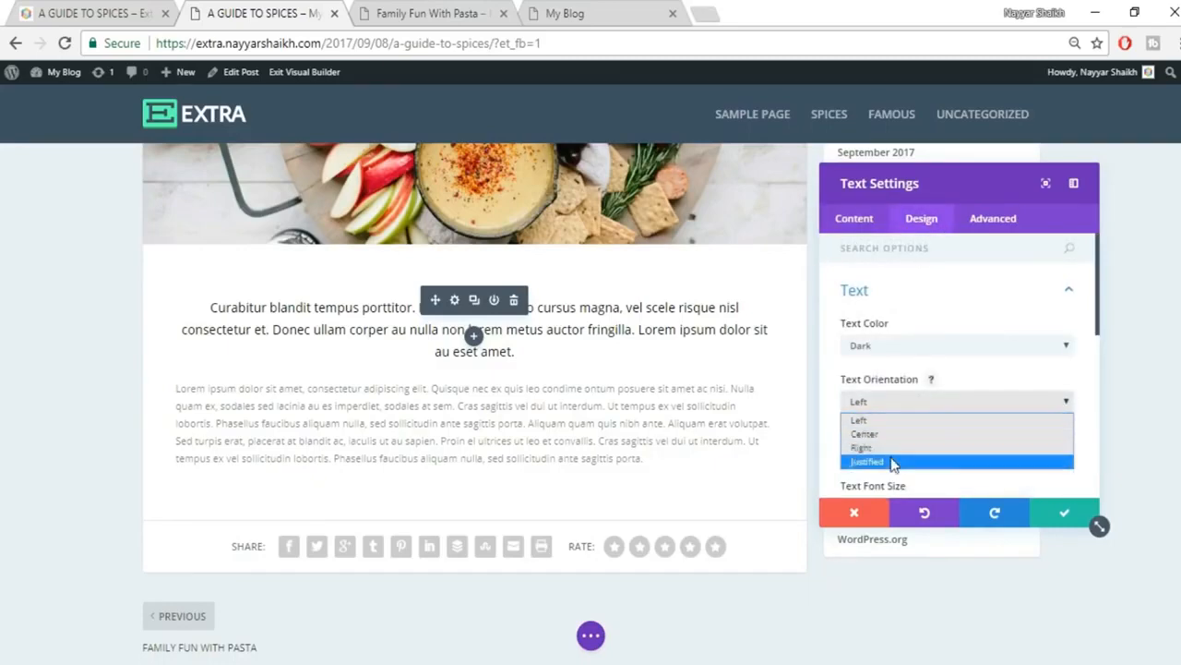
{"action": "left_click", "coordinate": [893, 462]}
{"action": "left_click", "coordinate": [1055, 510]}
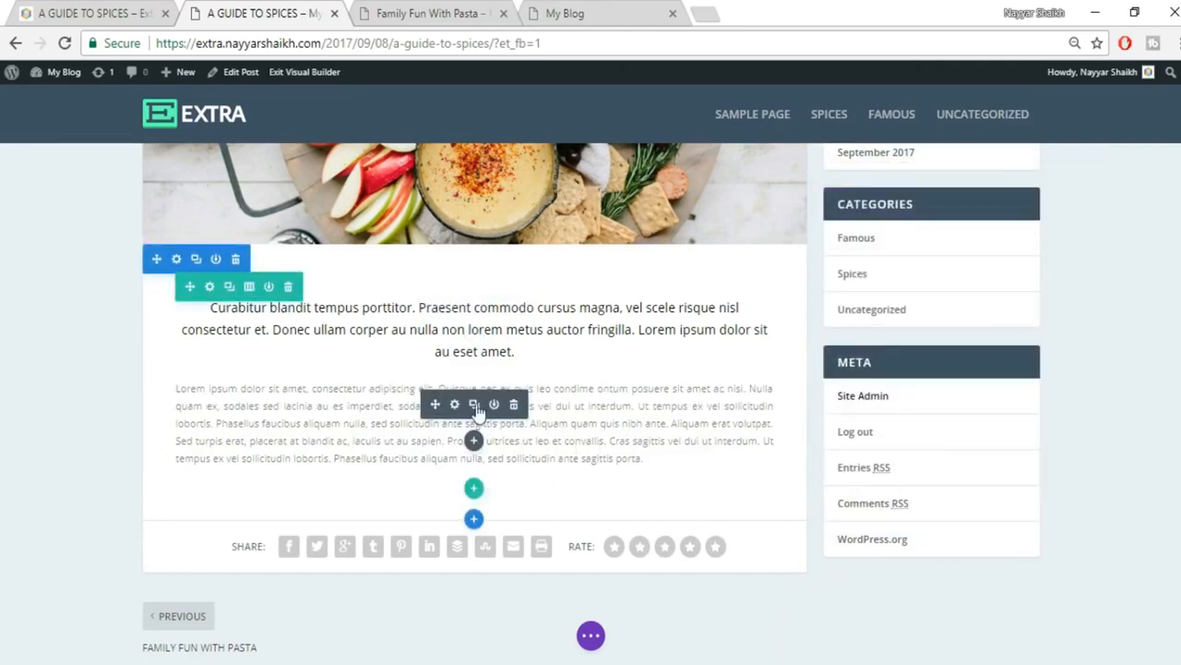
Step: Duplicate the paragraph module and delete the copy's text from 'Ut tempus' onward
{"action": "left_click", "coordinate": [474, 406]}
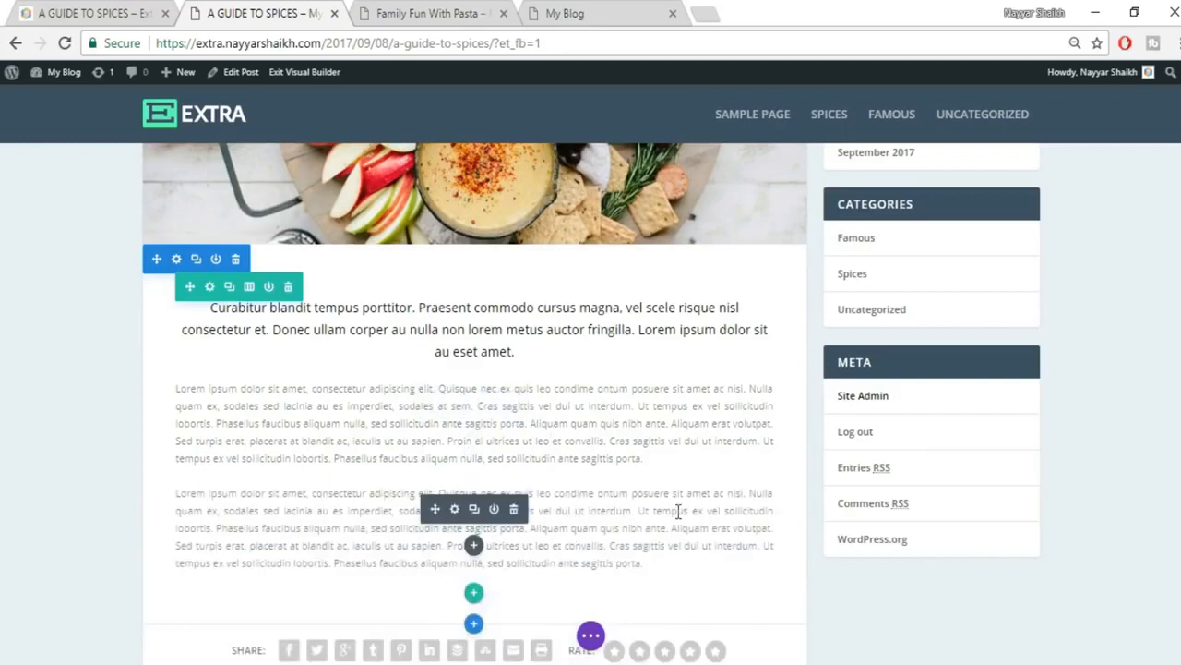
{"action": "left_click_drag", "start_coordinate": [639, 513], "coordinate": [657, 565]}
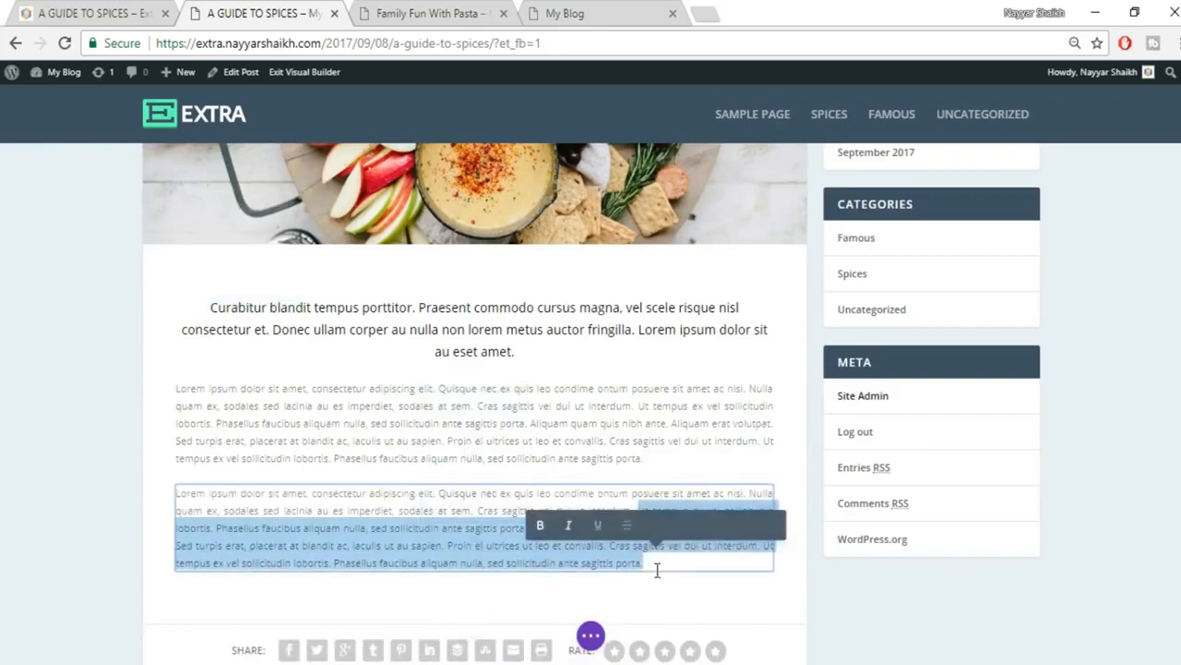
{"action": "key", "text": "BackSpace"}
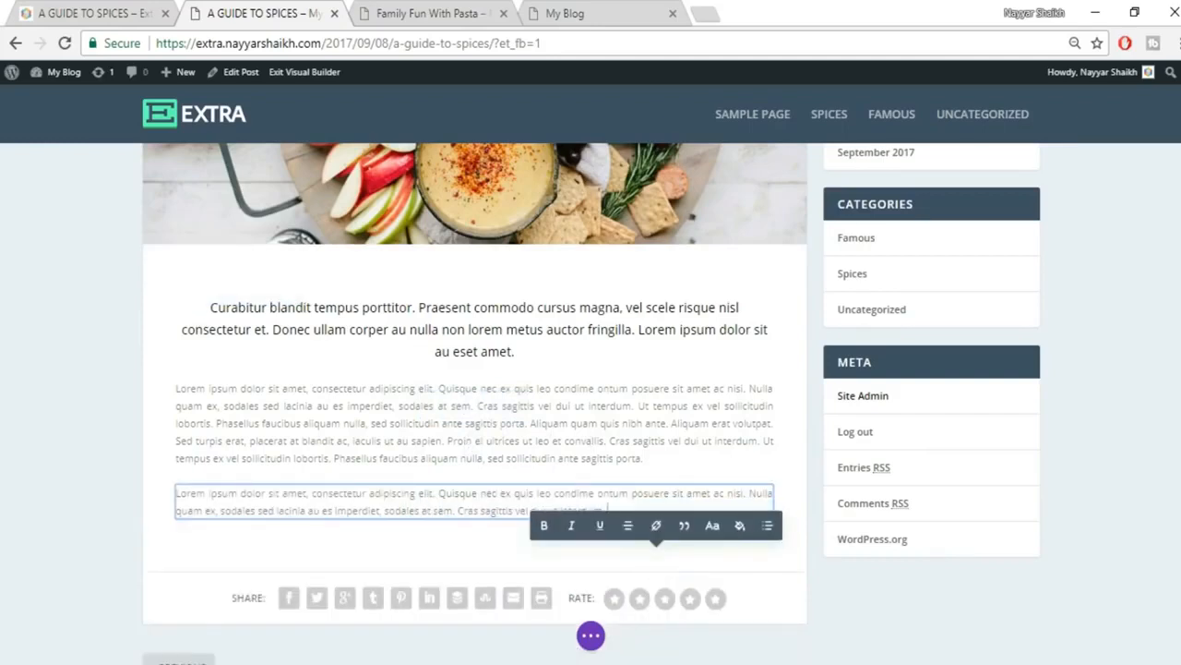
{"action": "left_click", "coordinate": [739, 525]}
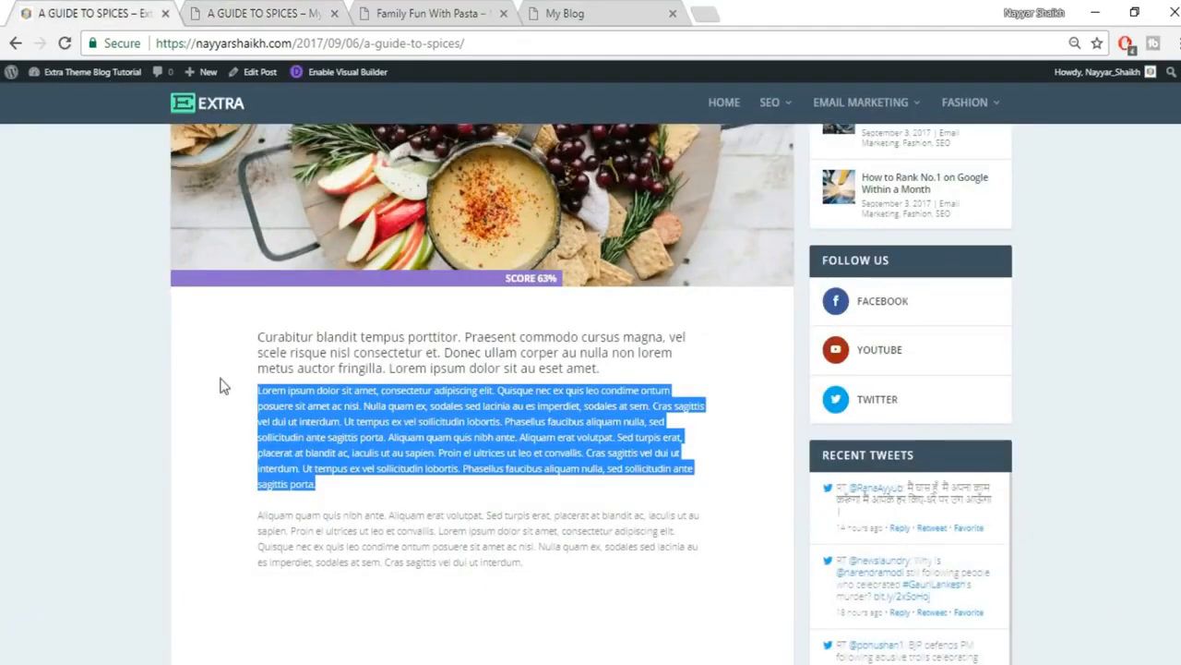
{"action": "left_click", "coordinate": [214, 11]}
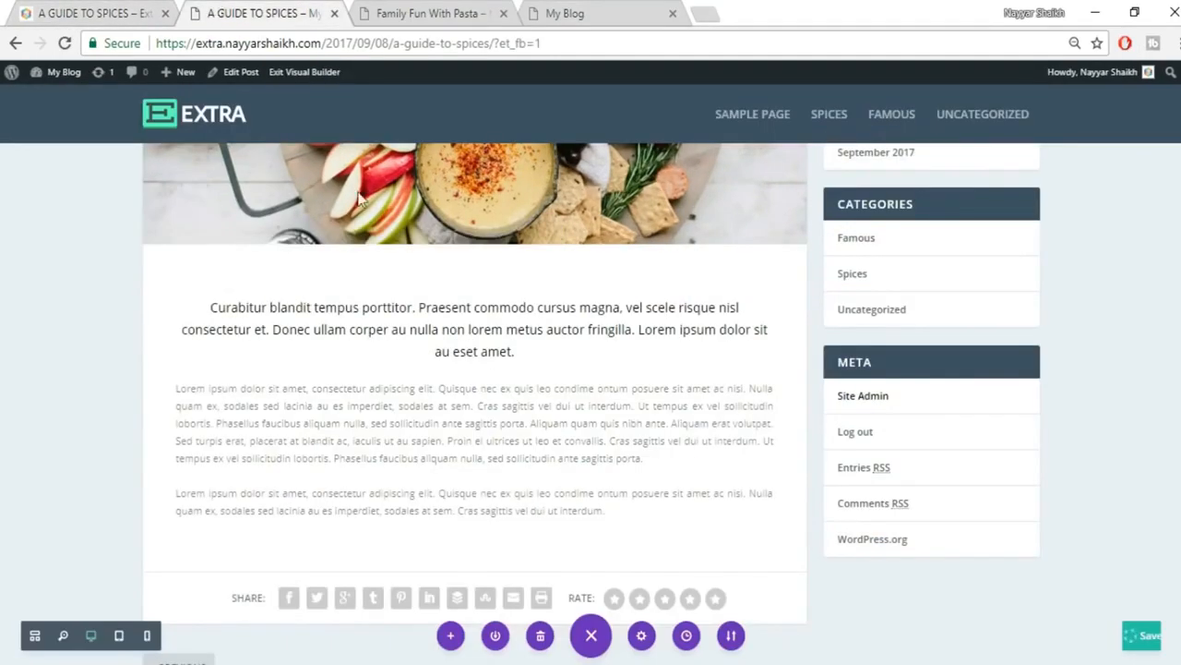
Step: Drag the section's left and right padding inward about 100 px each, then compare with the reference
{"action": "mouse_move", "coordinate": [155, 380]}
{"action": "left_click_drag", "start_coordinate": [149, 382], "coordinate": [219, 380]}
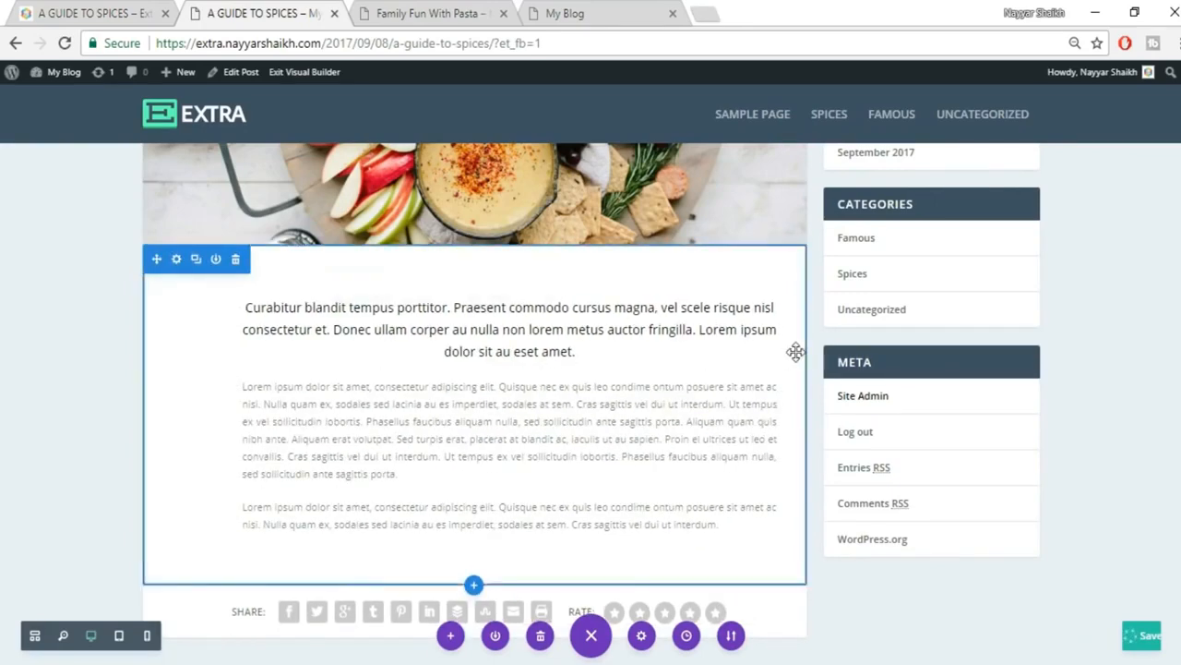
{"action": "left_click_drag", "start_coordinate": [779, 351], "coordinate": [730, 348]}
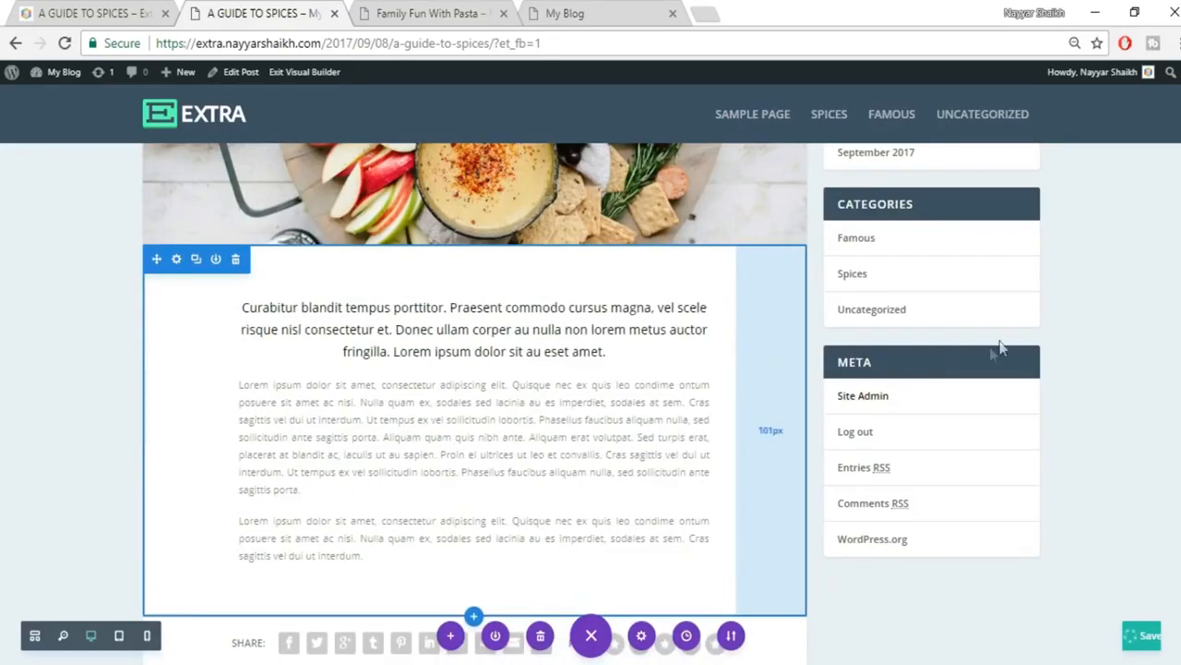
{"action": "scroll", "coordinate": [795, 415], "scroll_direction": "down", "scroll_amount": 1}
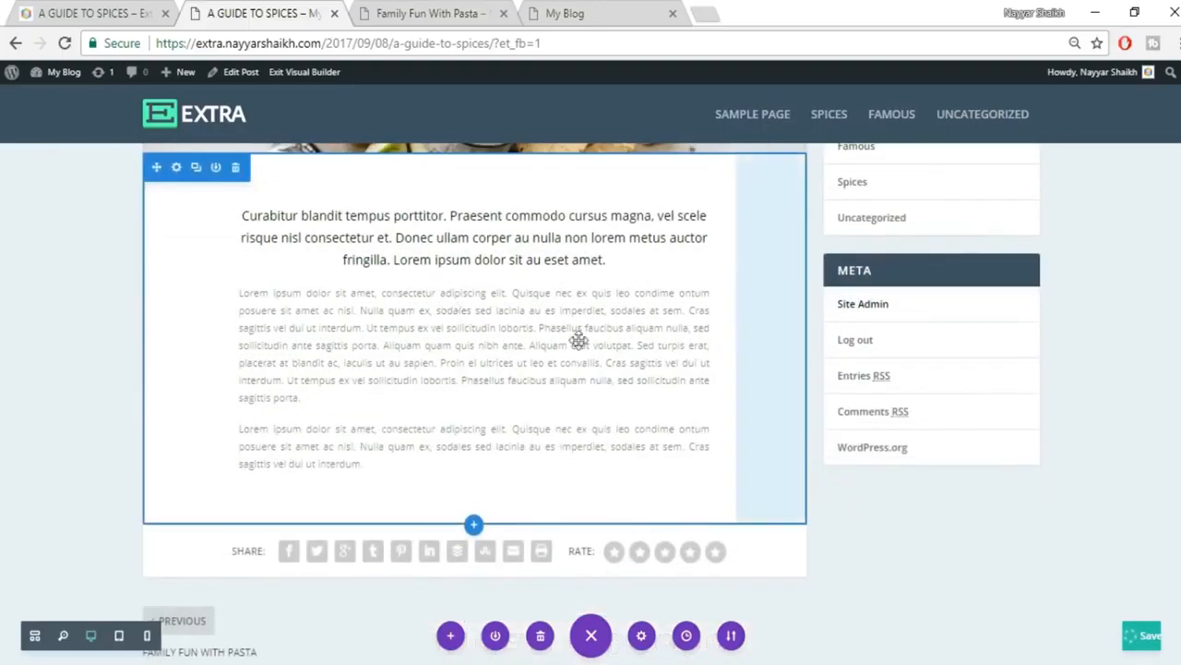
{"action": "left_click", "coordinate": [113, 11]}
{"action": "scroll", "coordinate": [1062, 292], "scroll_direction": "down", "scroll_amount": 4}
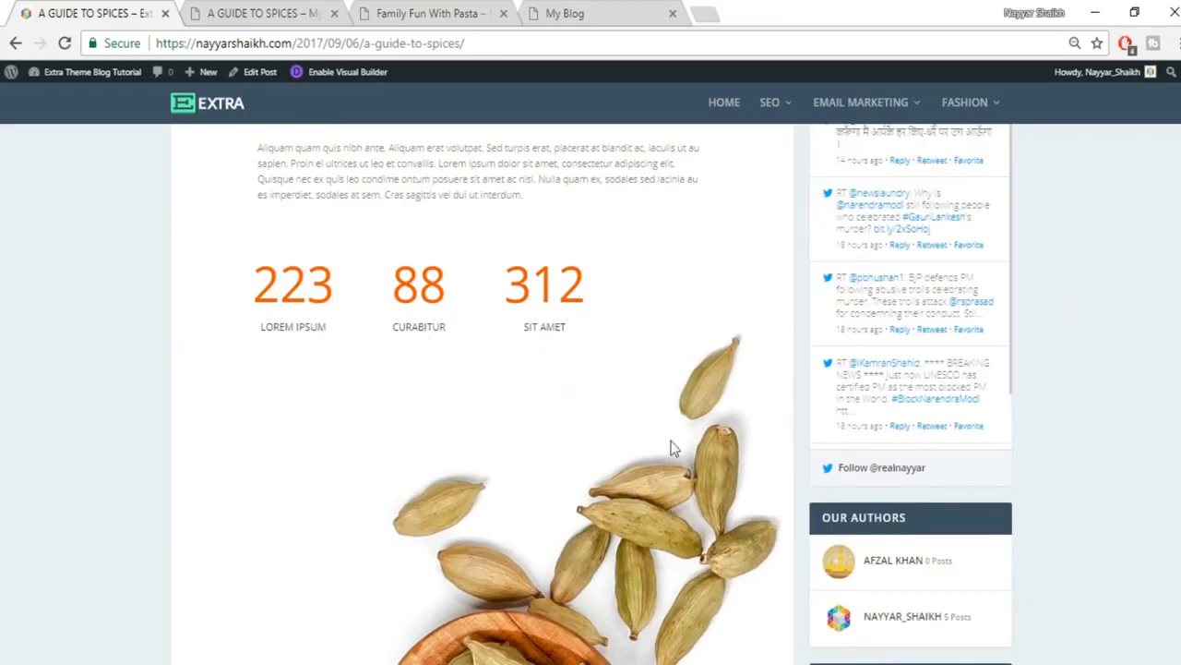
{"action": "left_click", "coordinate": [267, 10]}
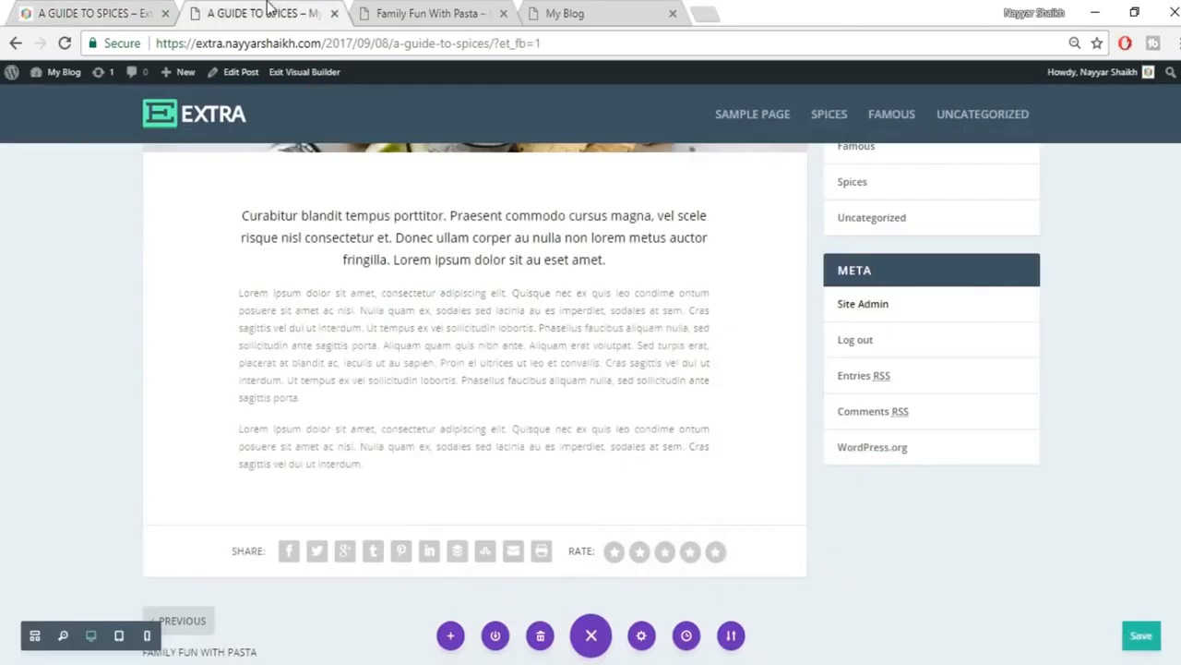
Step: Add a Regular section with a four-column row and a Number Counter module in its first column
{"action": "left_click", "coordinate": [474, 524]}
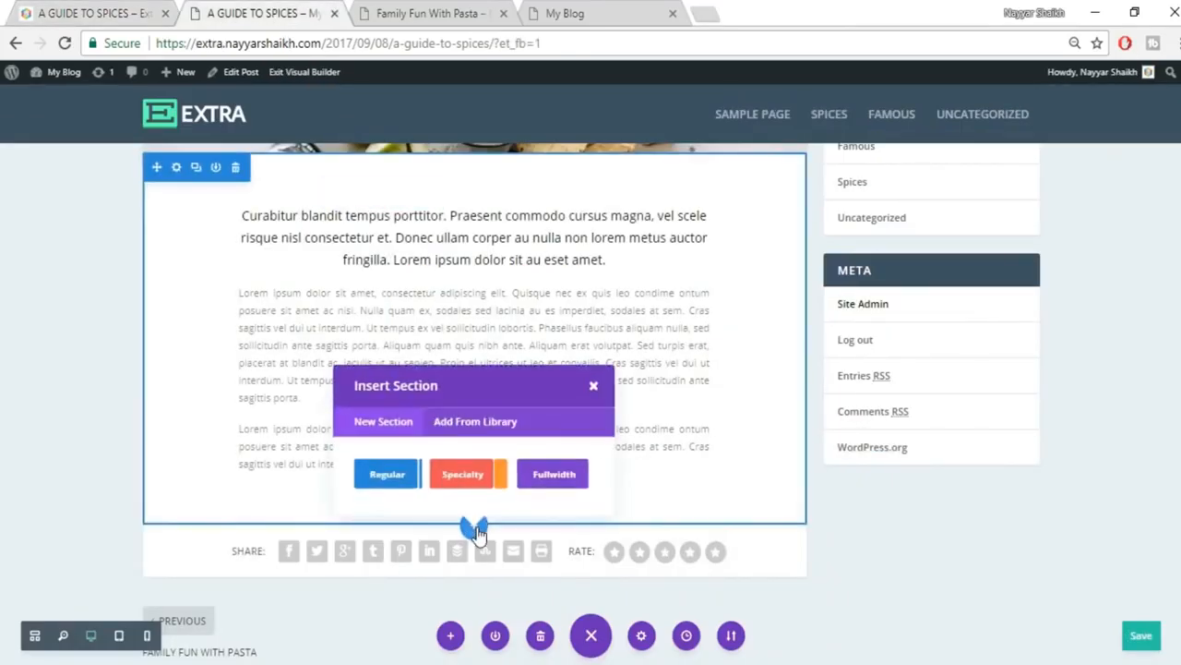
{"action": "left_click", "coordinate": [388, 472]}
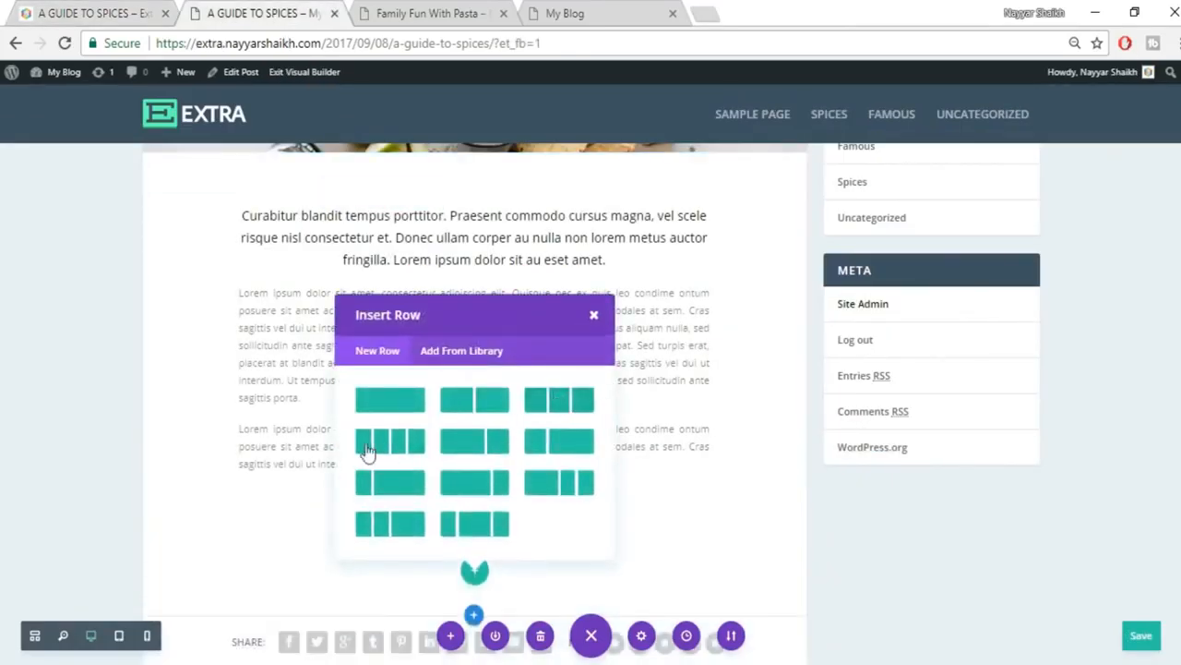
{"action": "left_click", "coordinate": [390, 443]}
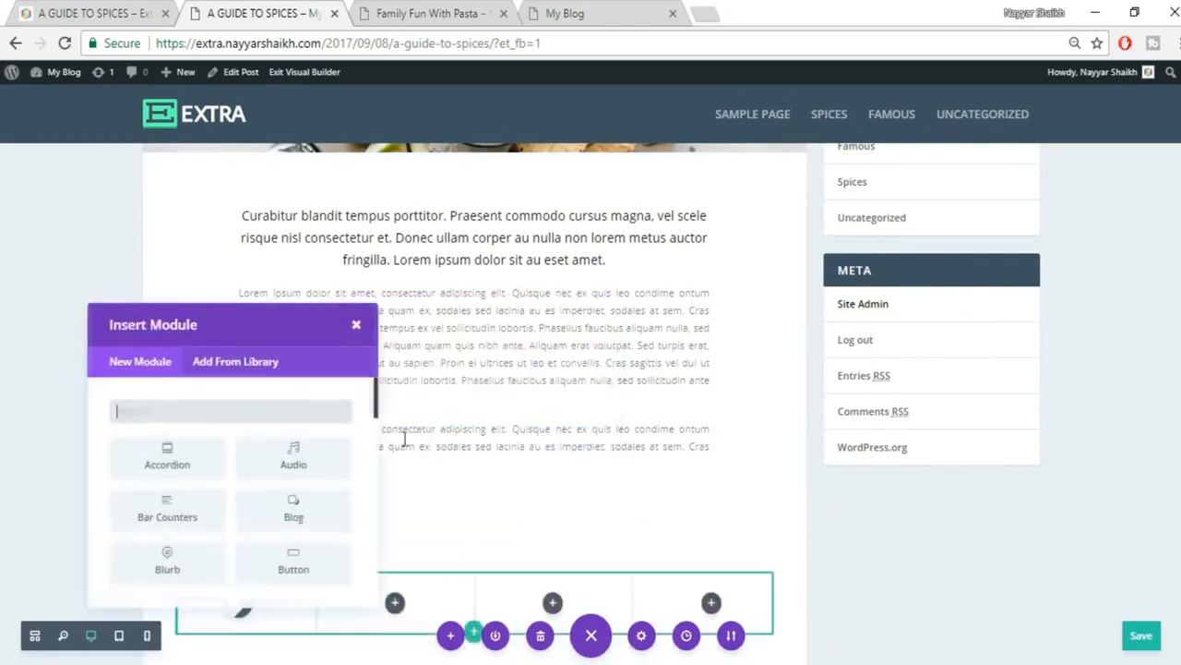
{"action": "type", "text": "coun"}
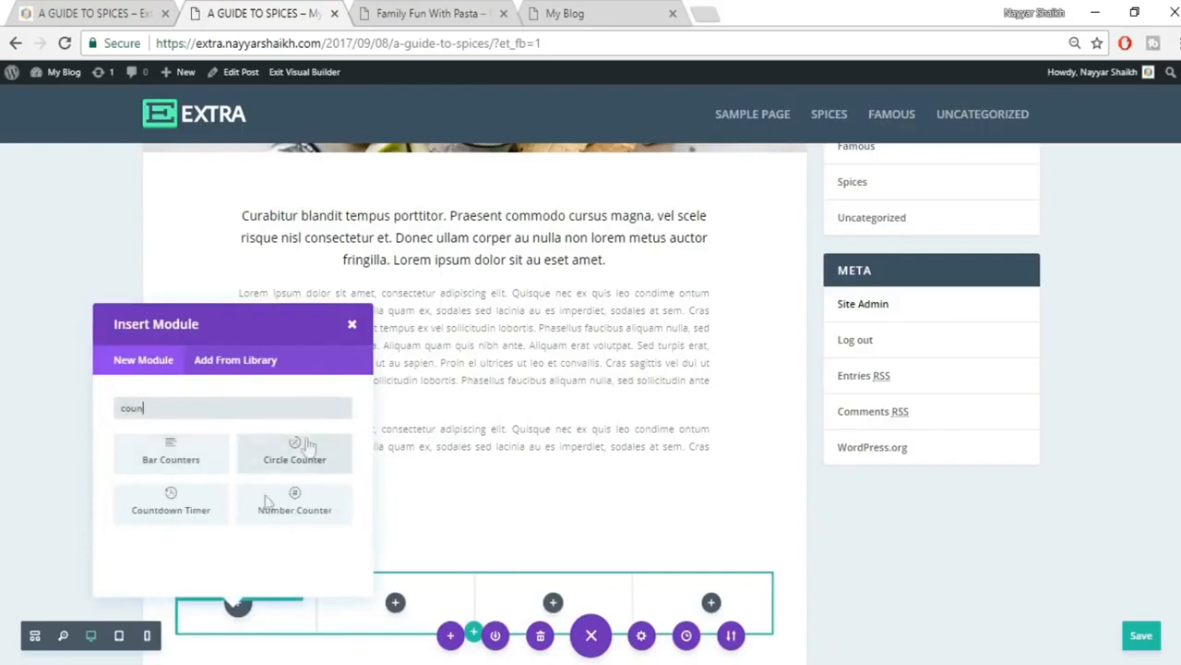
{"action": "left_click", "coordinate": [90, 10]}
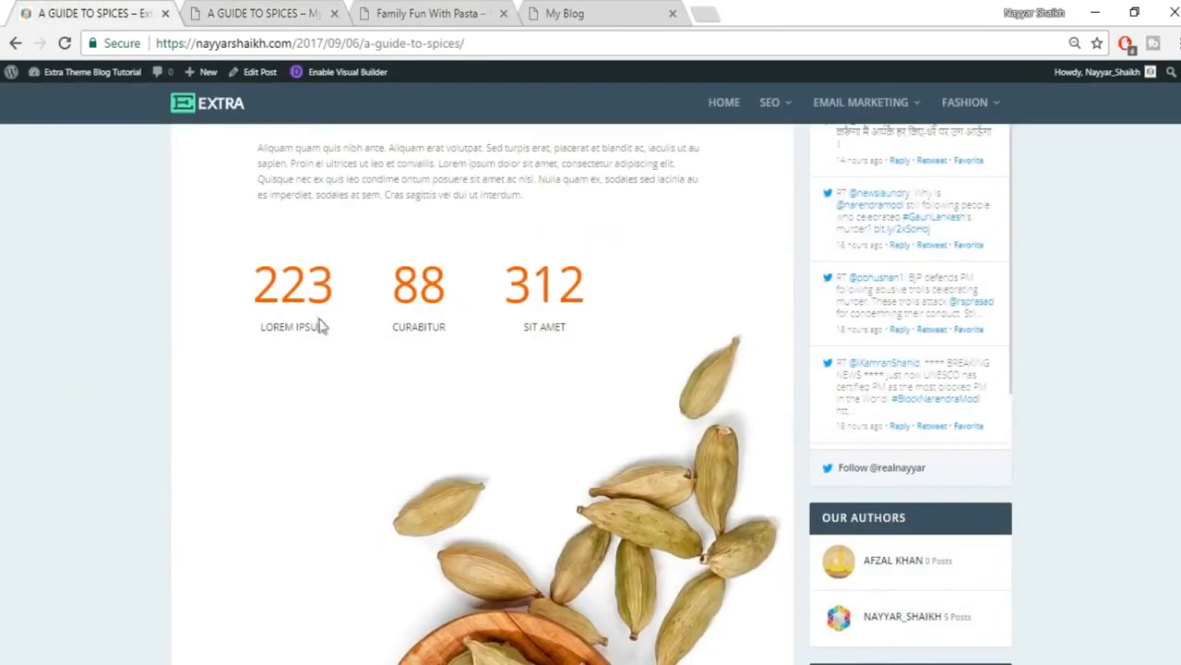
{"action": "left_click", "coordinate": [281, 11]}
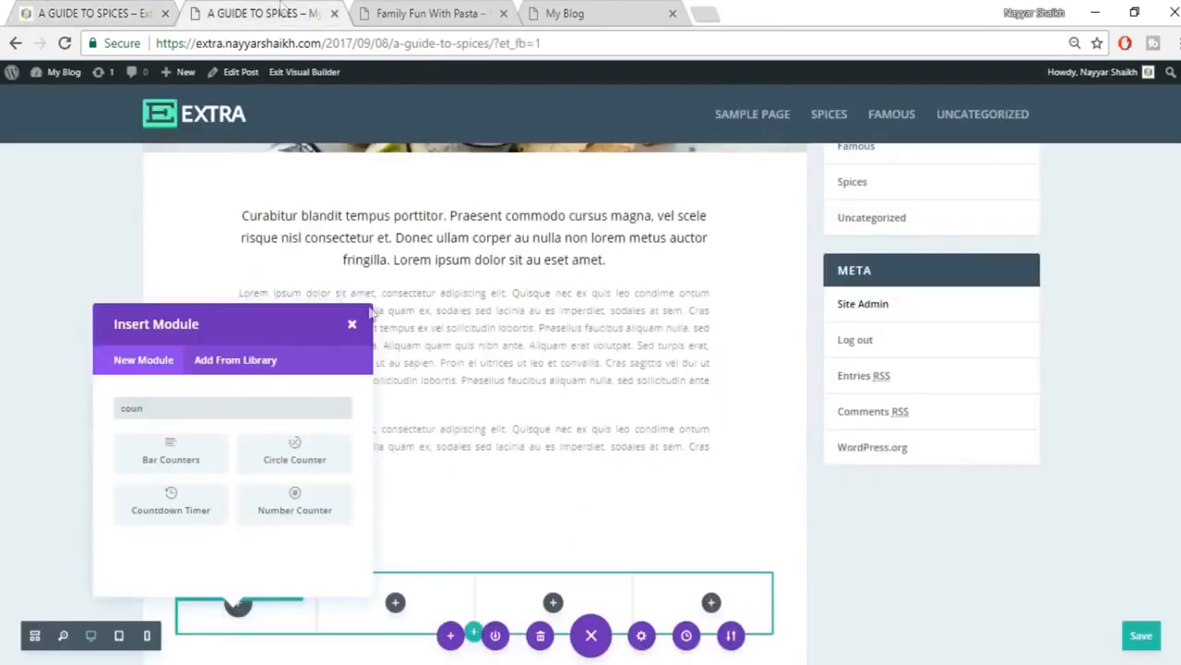
{"action": "left_click", "coordinate": [306, 519]}
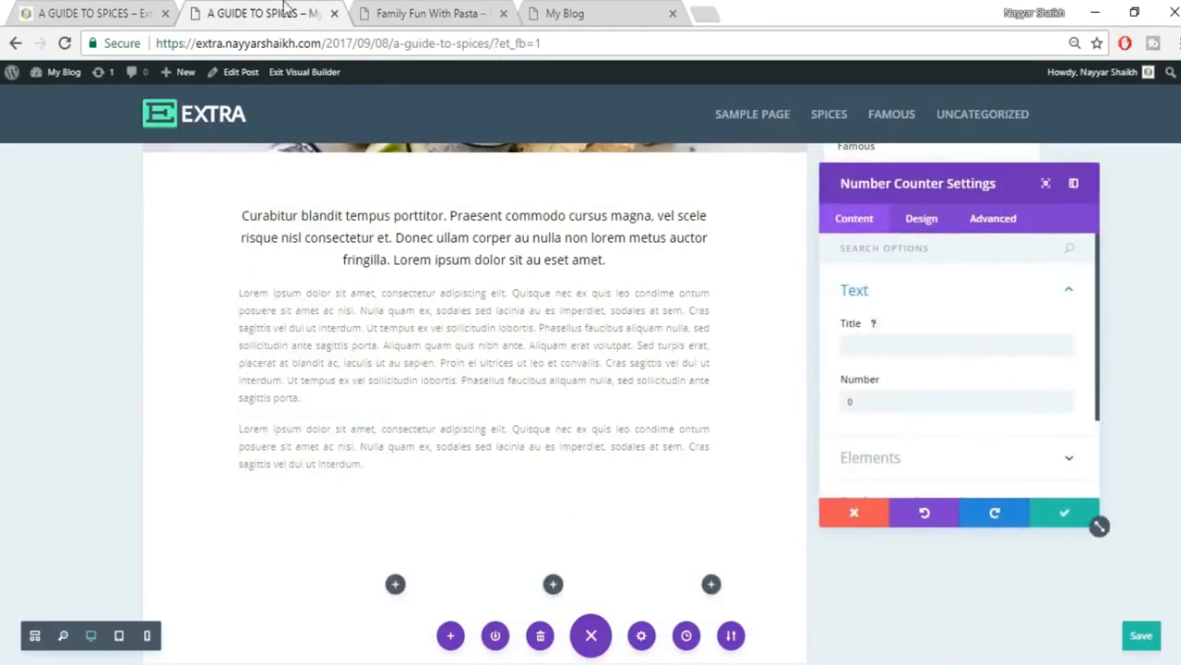
Step: Copy LOREM IPSUM from the published post into the counter's title and set its number to 223
{"action": "left_click", "coordinate": [83, 11]}
{"action": "left_click_drag", "start_coordinate": [260, 334], "coordinate": [349, 333]}
{"action": "key", "text": "ctrl+c"}
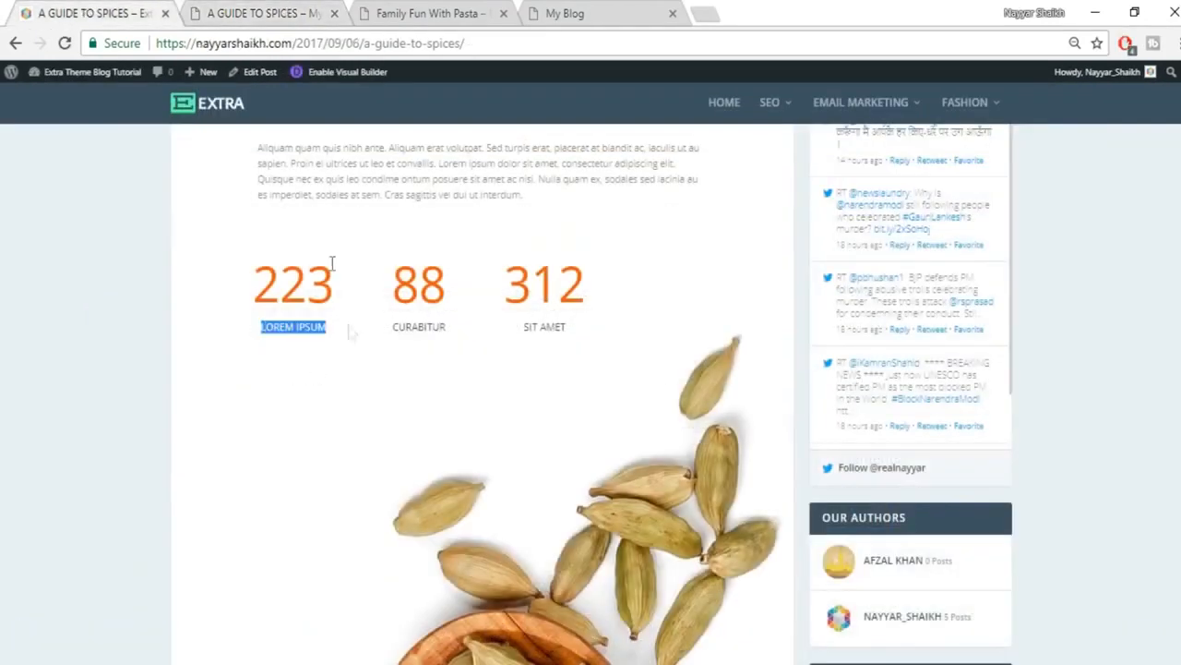
{"action": "left_click", "coordinate": [233, 9]}
{"action": "left_click", "coordinate": [910, 345]}
{"action": "key", "text": "ctrl+v"}
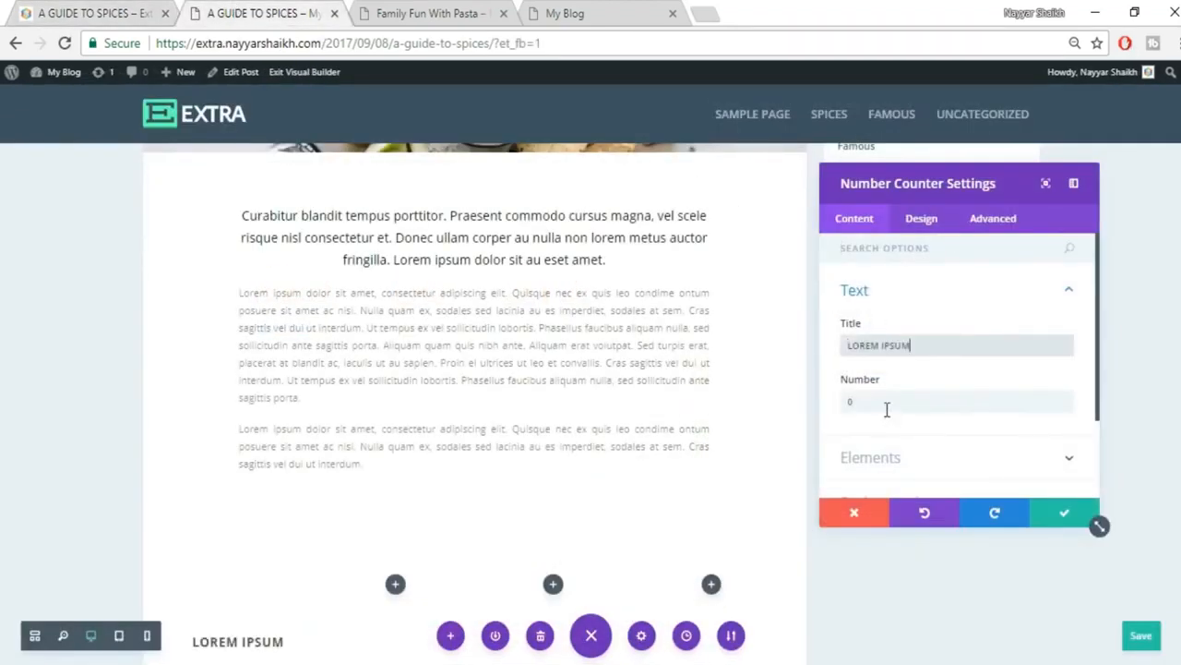
{"action": "key", "text": "Tab"}
{"action": "type", "text": "22"}
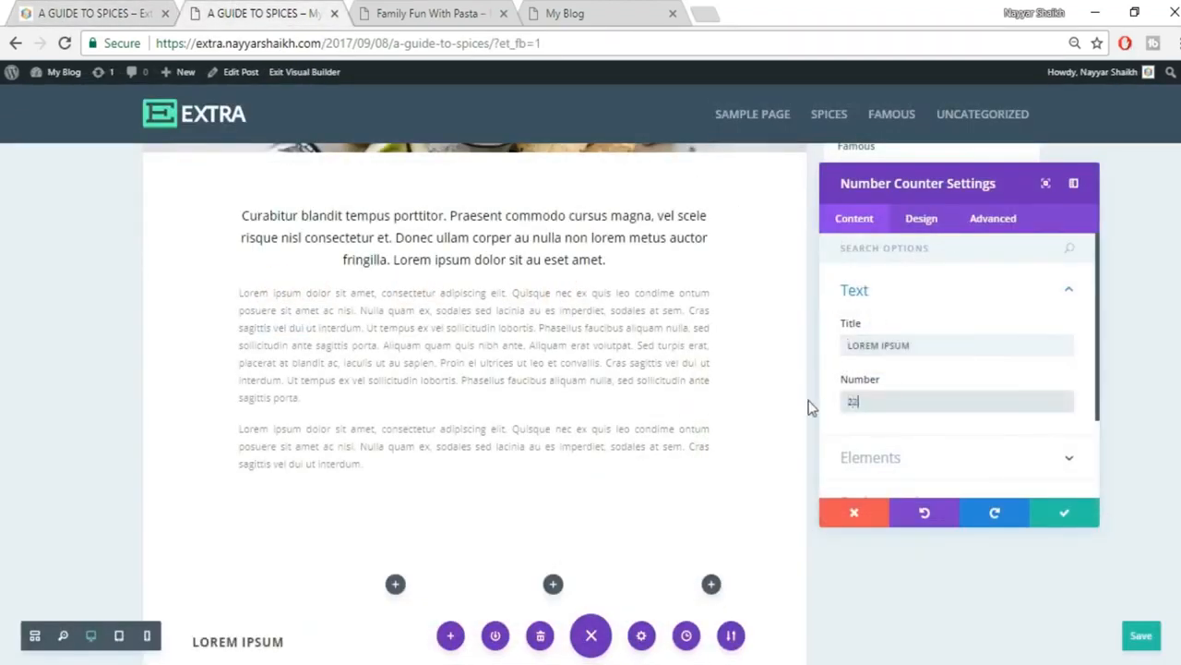
{"action": "type", "text": "3"}
Step: Turn off the counter's Percent Sign element and save the counter settings
{"action": "scroll", "coordinate": [772, 416], "scroll_direction": "down", "scroll_amount": 2}
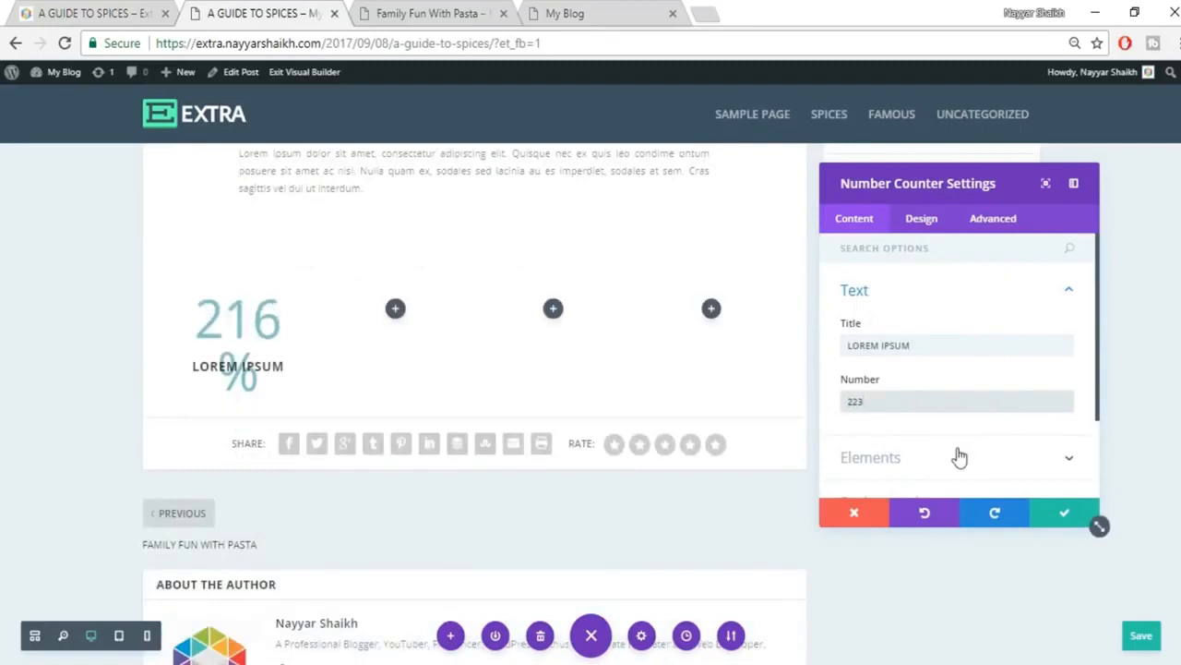
{"action": "scroll", "coordinate": [957, 453], "scroll_direction": "down", "scroll_amount": 1}
{"action": "left_click", "coordinate": [930, 362]}
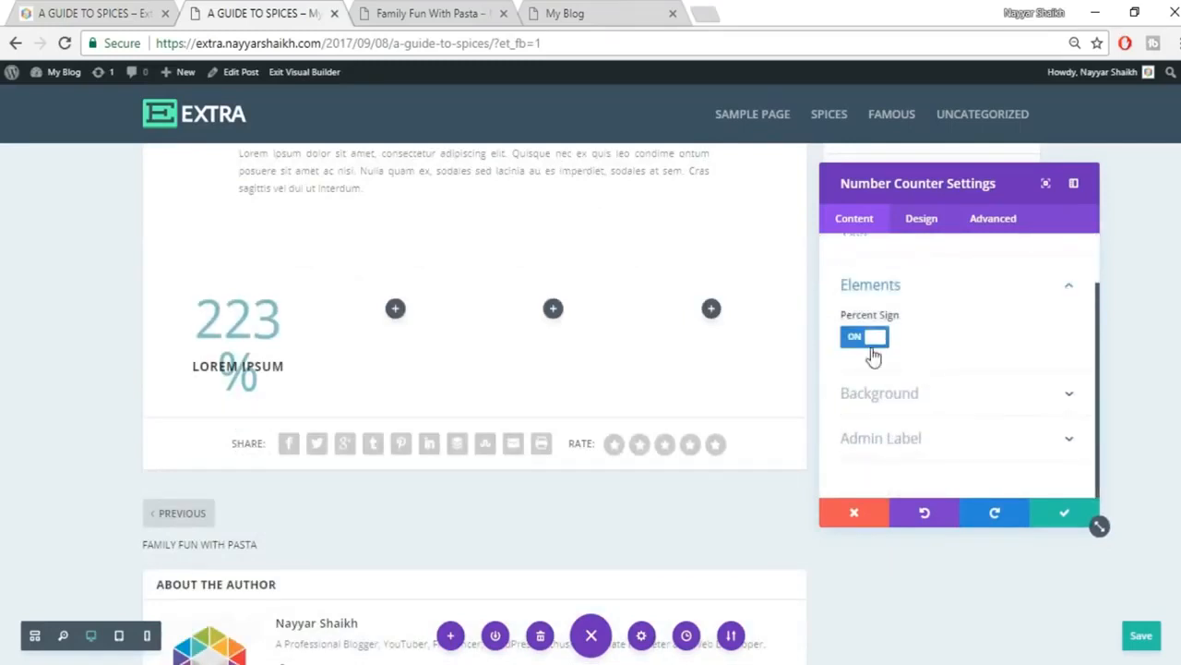
{"action": "left_click", "coordinate": [873, 347]}
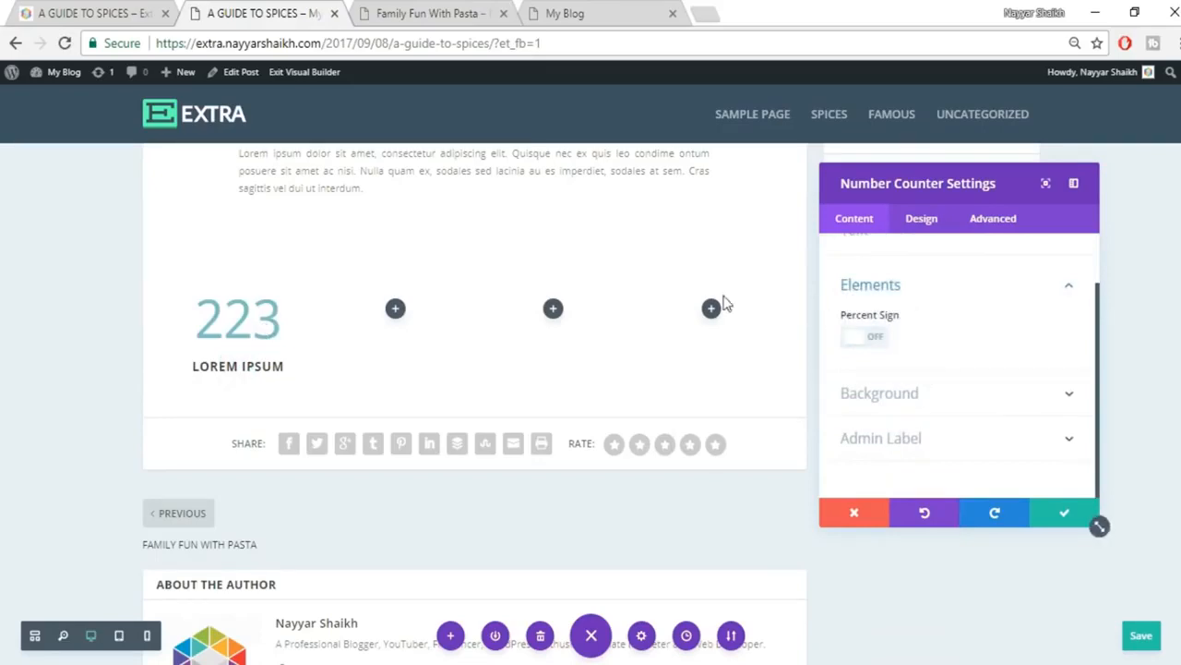
{"action": "left_click", "coordinate": [28, 9]}
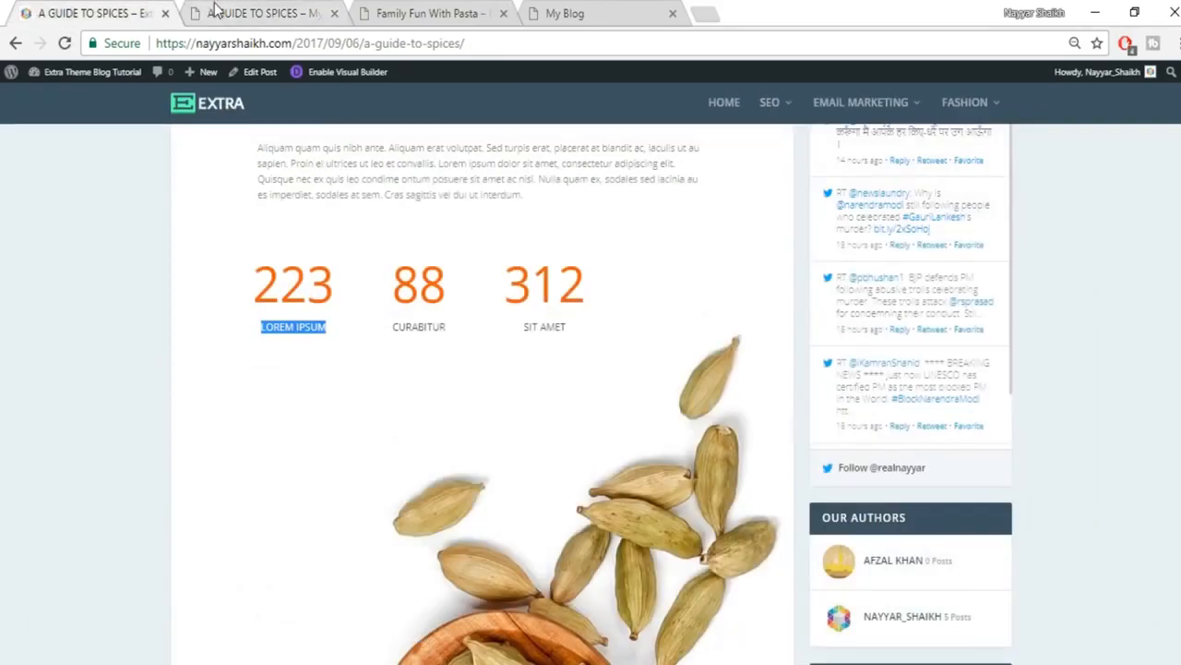
{"action": "scroll", "coordinate": [409, 308], "scroll_direction": "up", "scroll_amount": 3}
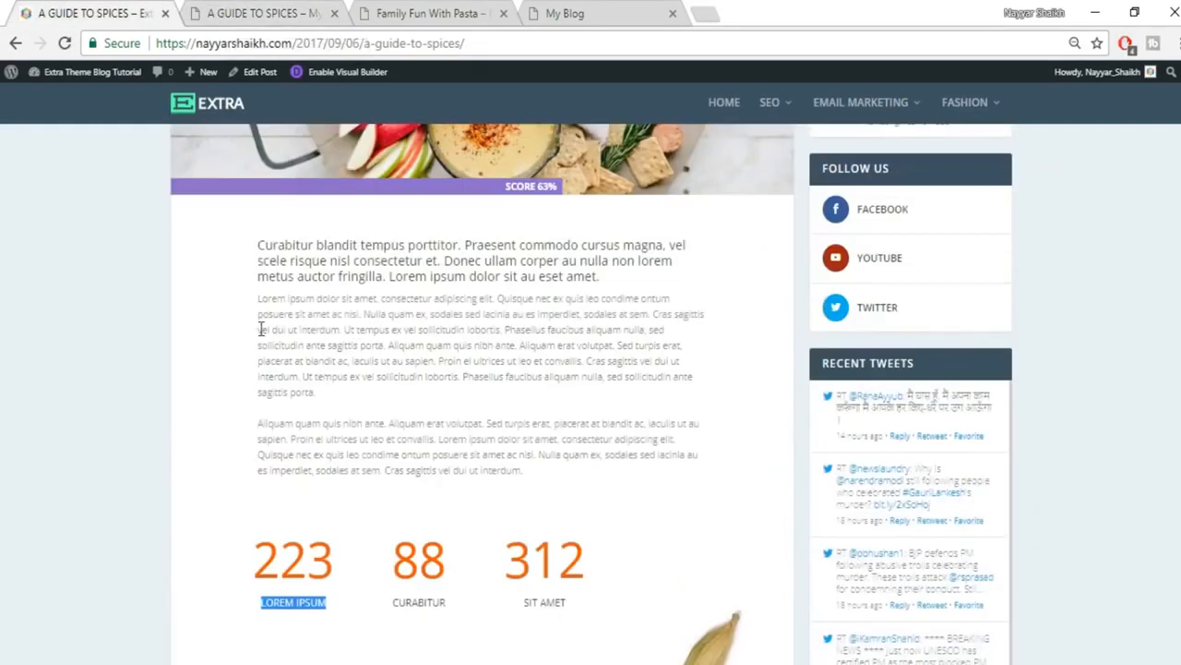
{"action": "left_click_drag", "start_coordinate": [259, 418], "coordinate": [260, 558]}
{"action": "left_click", "coordinate": [260, 558]}
{"action": "left_click", "coordinate": [255, 11]}
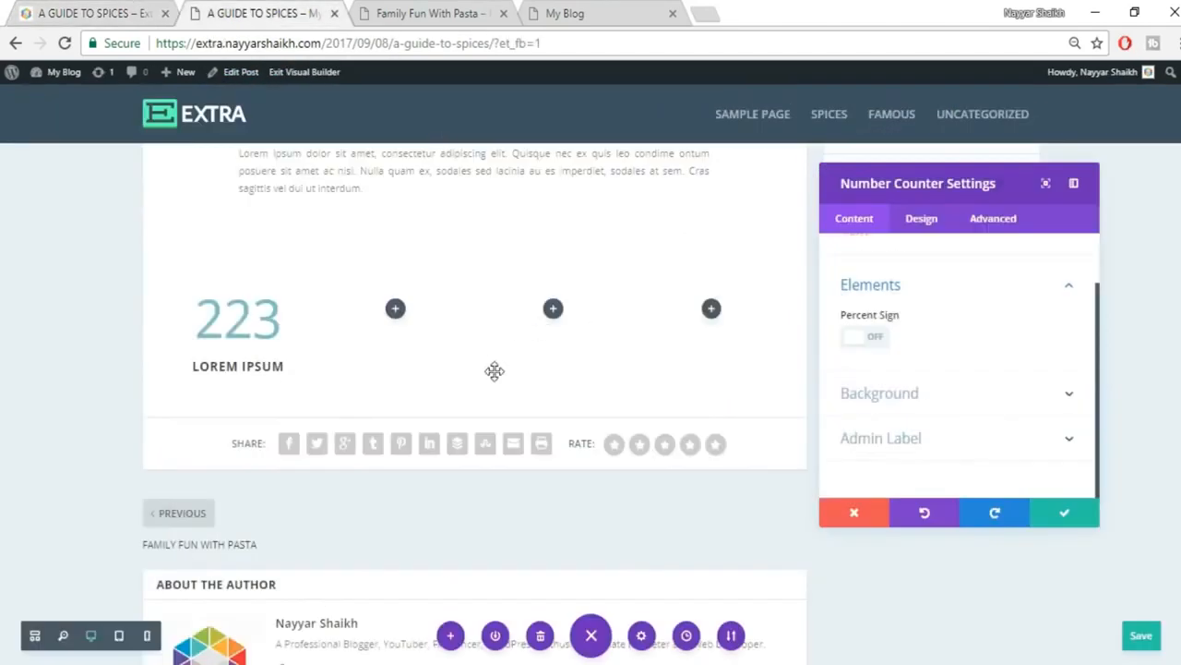
{"action": "scroll", "coordinate": [492, 369], "scroll_direction": "up", "scroll_amount": 2}
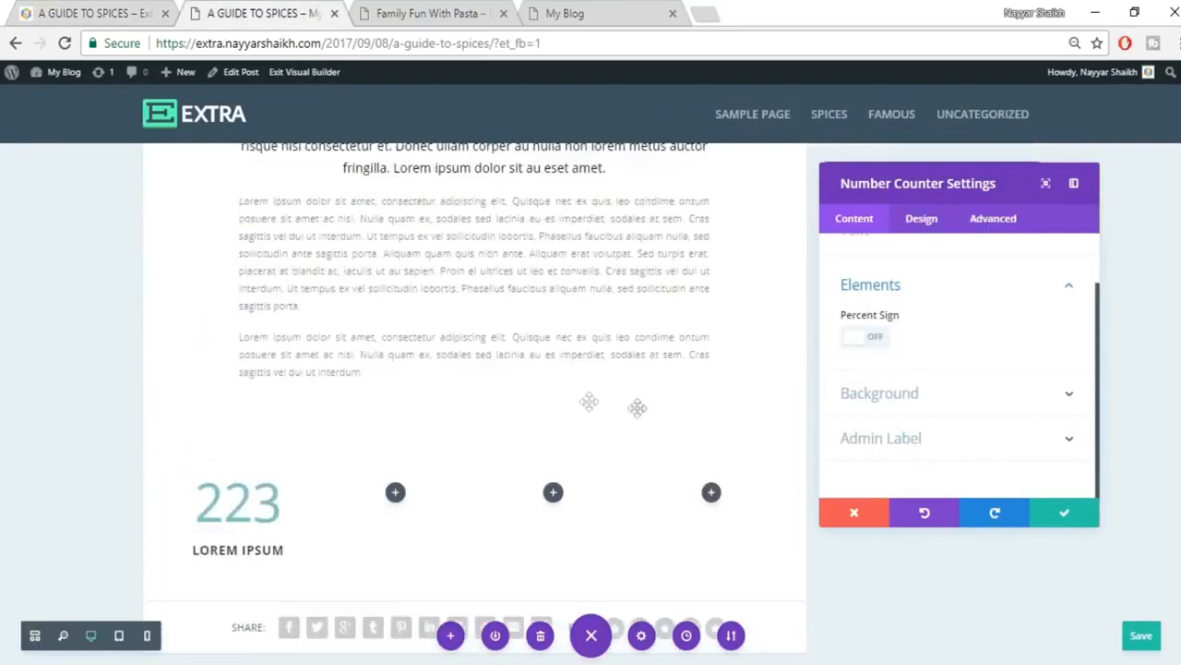
{"action": "left_click", "coordinate": [1062, 520]}
{"action": "mouse_move", "coordinate": [430, 453]}
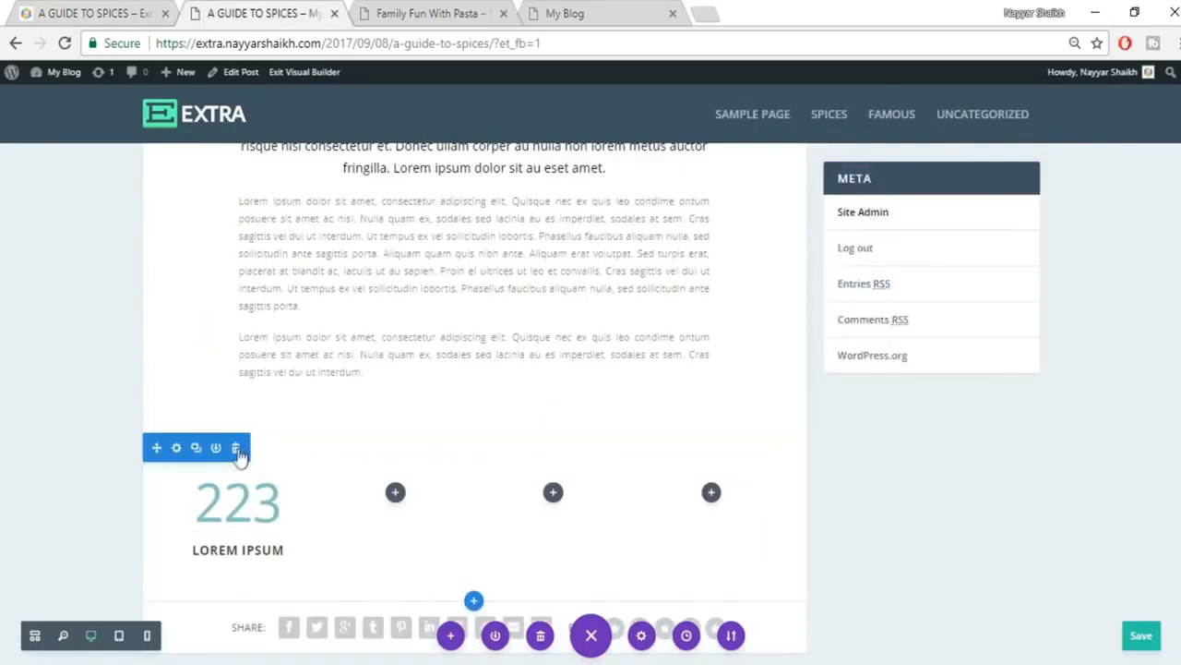
Step: Delete the old counter section and add a Number Counter in a new four-column row
{"action": "left_click", "coordinate": [236, 448]}
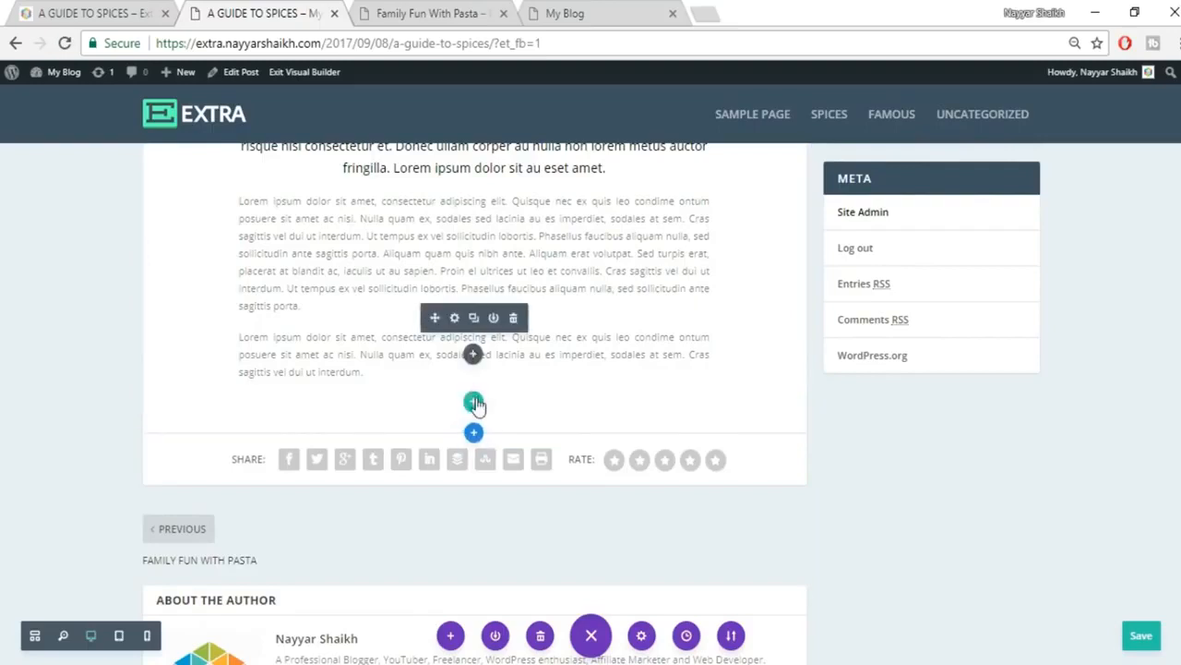
{"action": "left_click", "coordinate": [478, 409]}
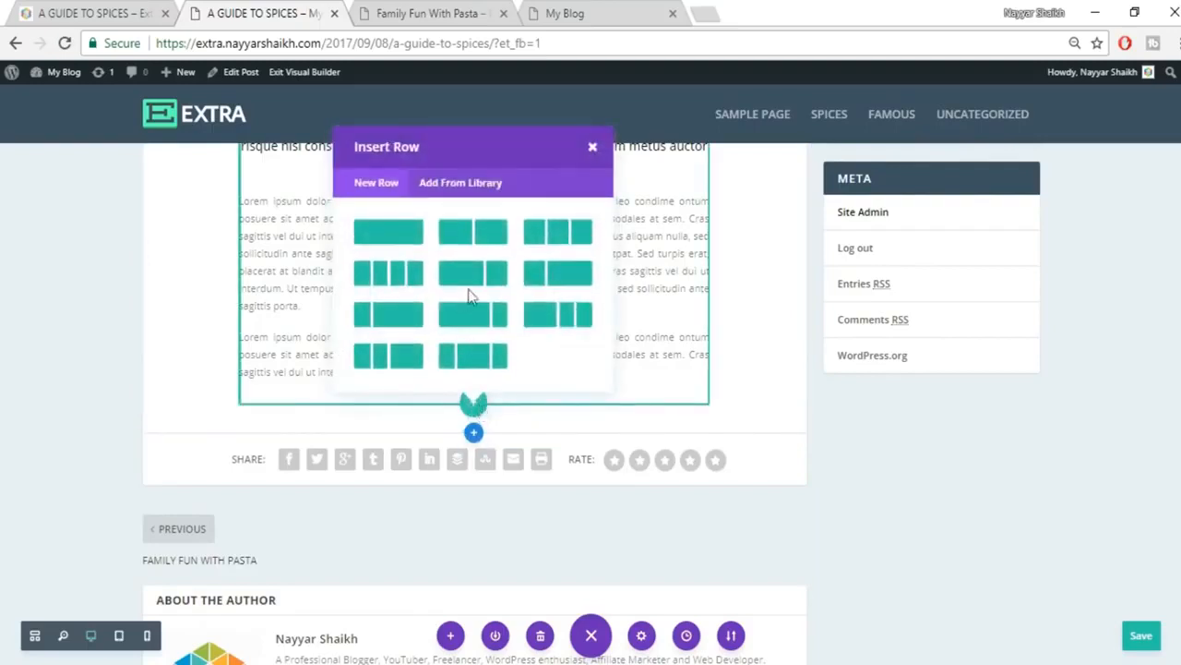
{"action": "left_click", "coordinate": [399, 274]}
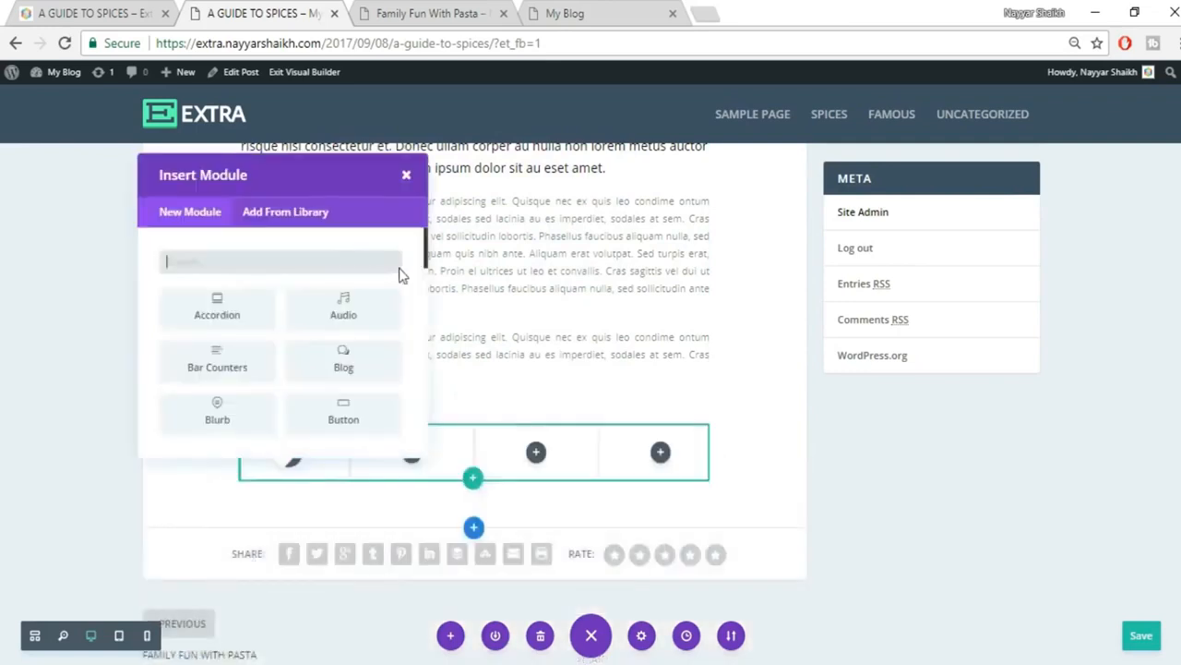
{"action": "type", "text": "coun"}
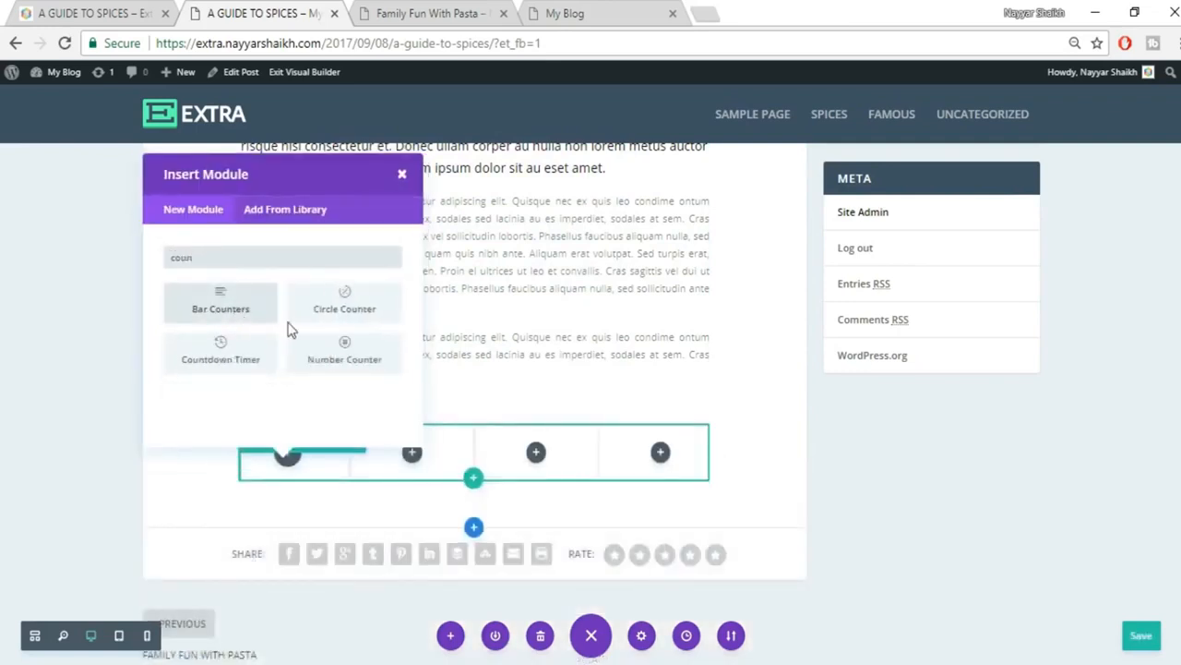
{"action": "left_click", "coordinate": [343, 355]}
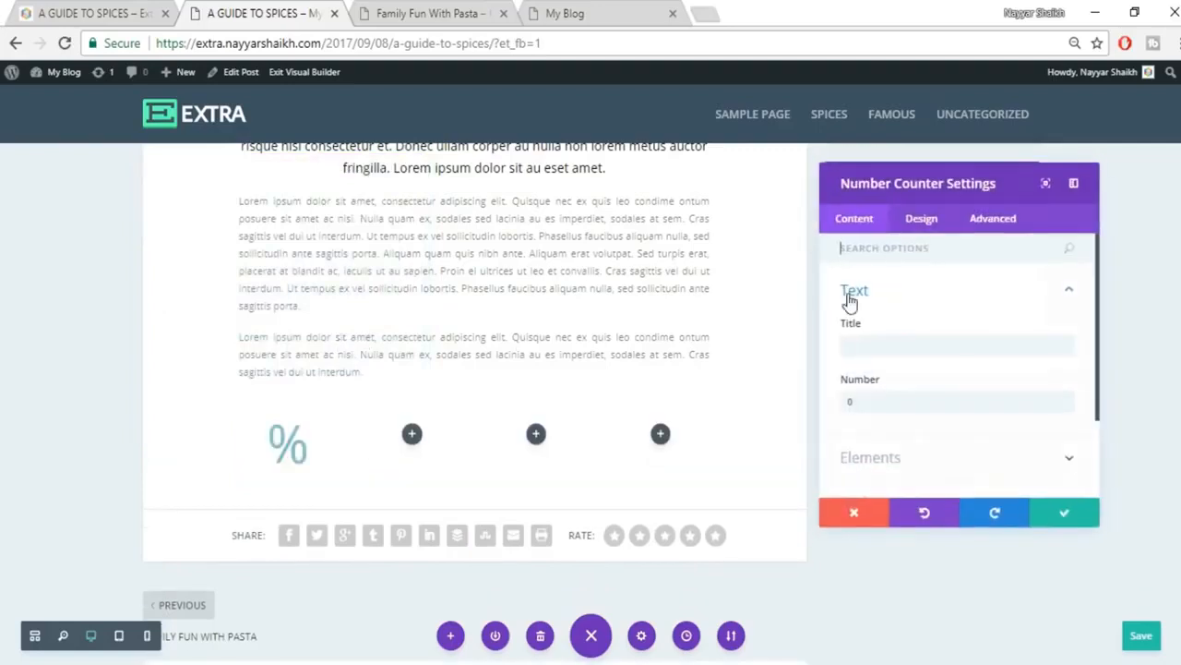
Step: Give the new counter the title LOREM IPSUM and number 223, with Percent Sign off
{"action": "left_click", "coordinate": [850, 344]}
{"action": "type", "text": "LOREM IPSUM"}
{"action": "double_click", "coordinate": [897, 403]}
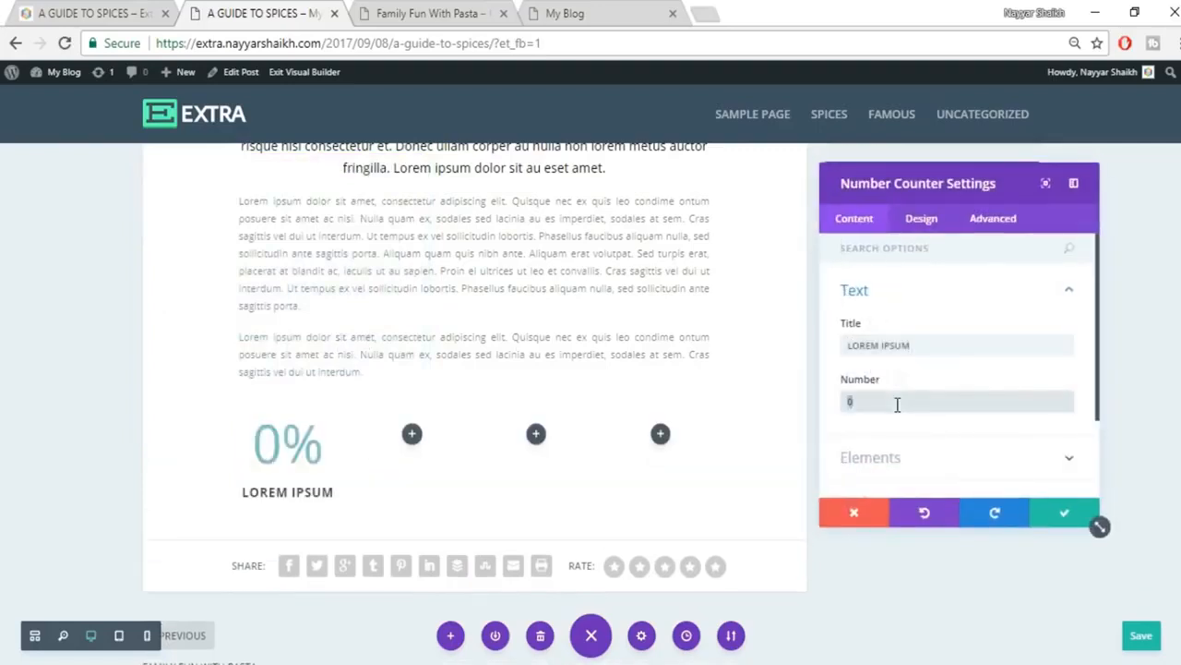
{"action": "scroll", "coordinate": [900, 350], "scroll_direction": "down", "scroll_amount": 2}
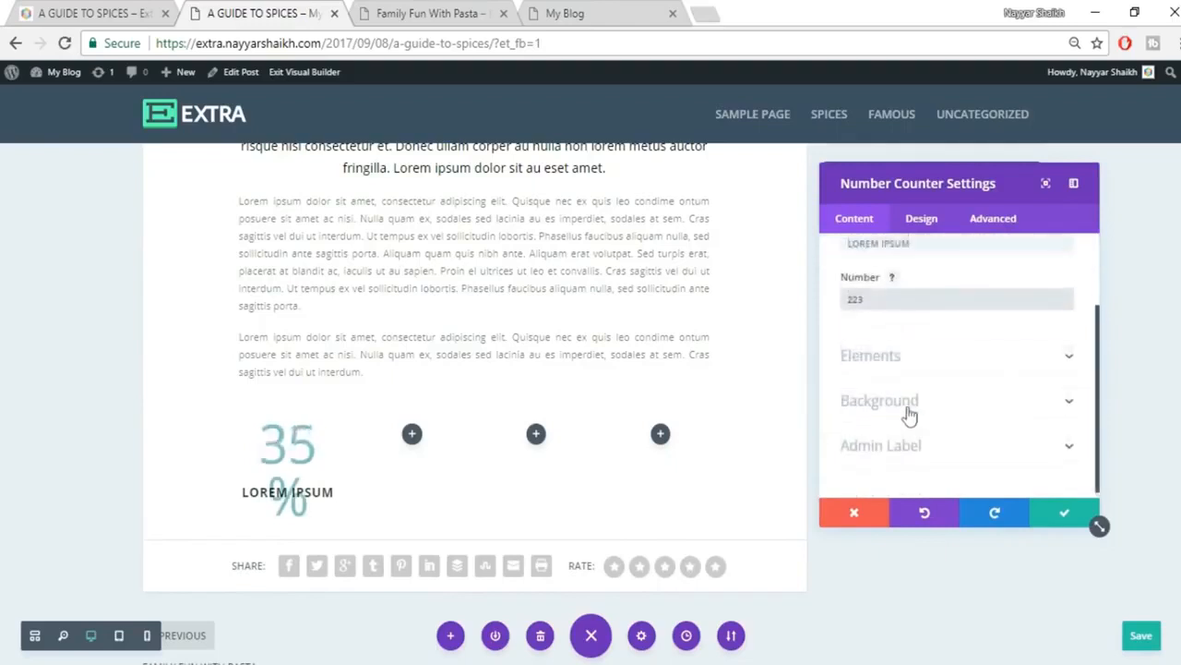
{"action": "left_click", "coordinate": [923, 345]}
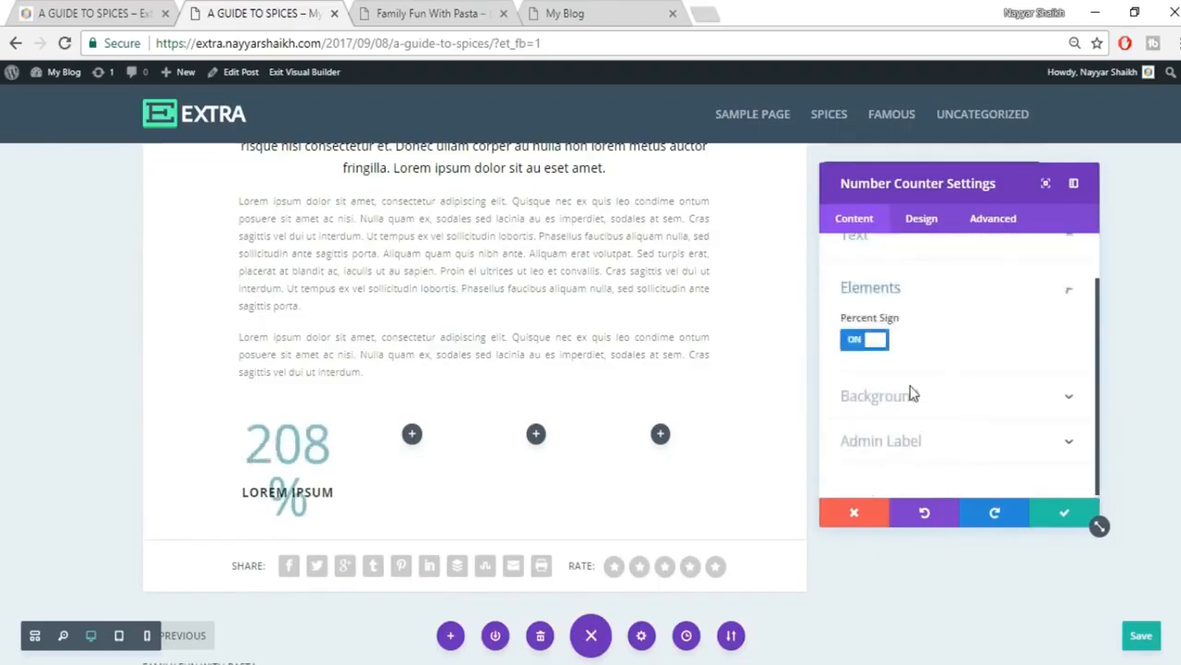
{"action": "left_click", "coordinate": [863, 342]}
{"action": "left_click", "coordinate": [130, 13]}
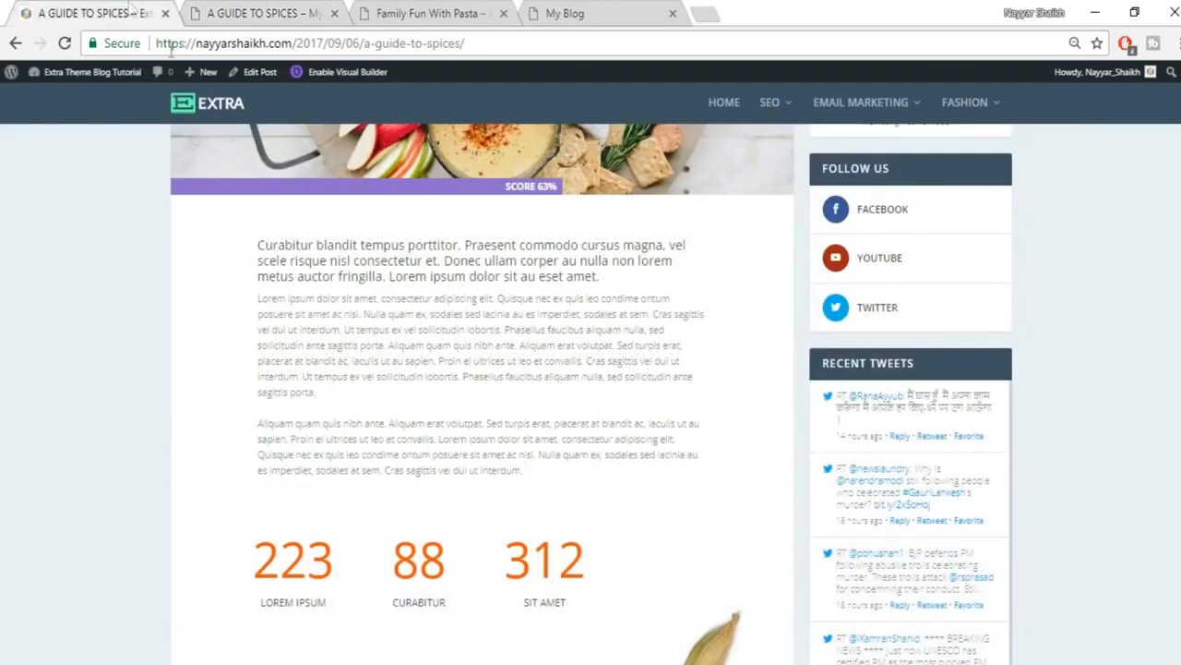
{"action": "left_click", "coordinate": [231, 11]}
{"action": "left_click", "coordinate": [918, 221]}
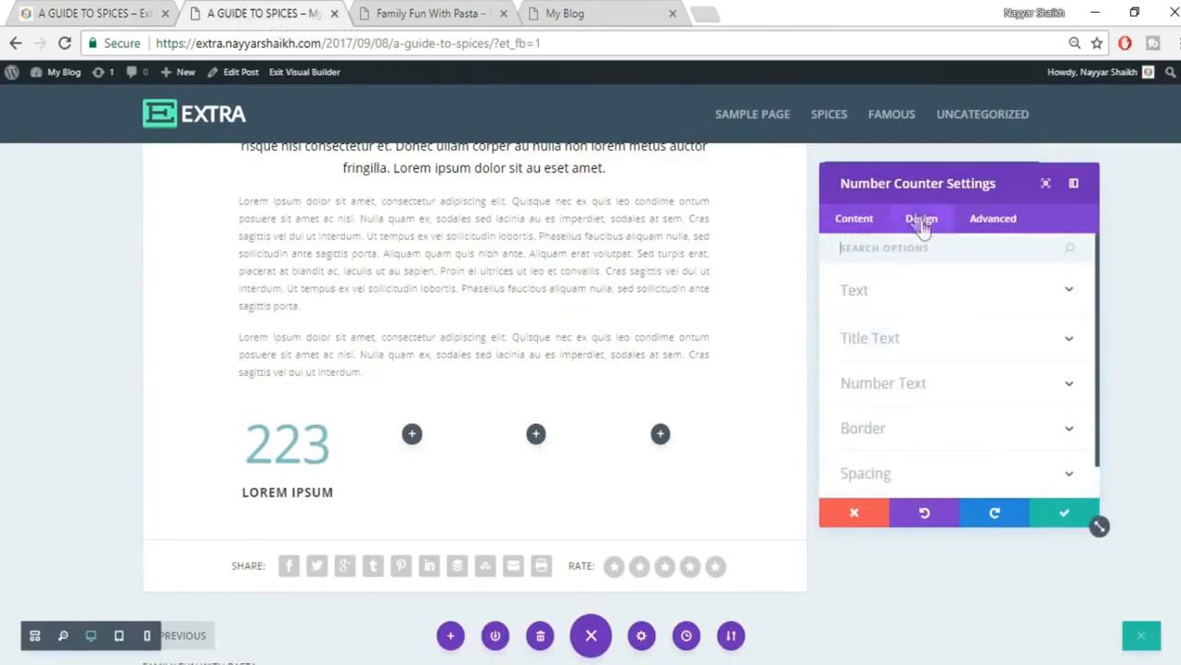
Step: Set the counter title's text colour to black after trying red
{"action": "left_click", "coordinate": [952, 304]}
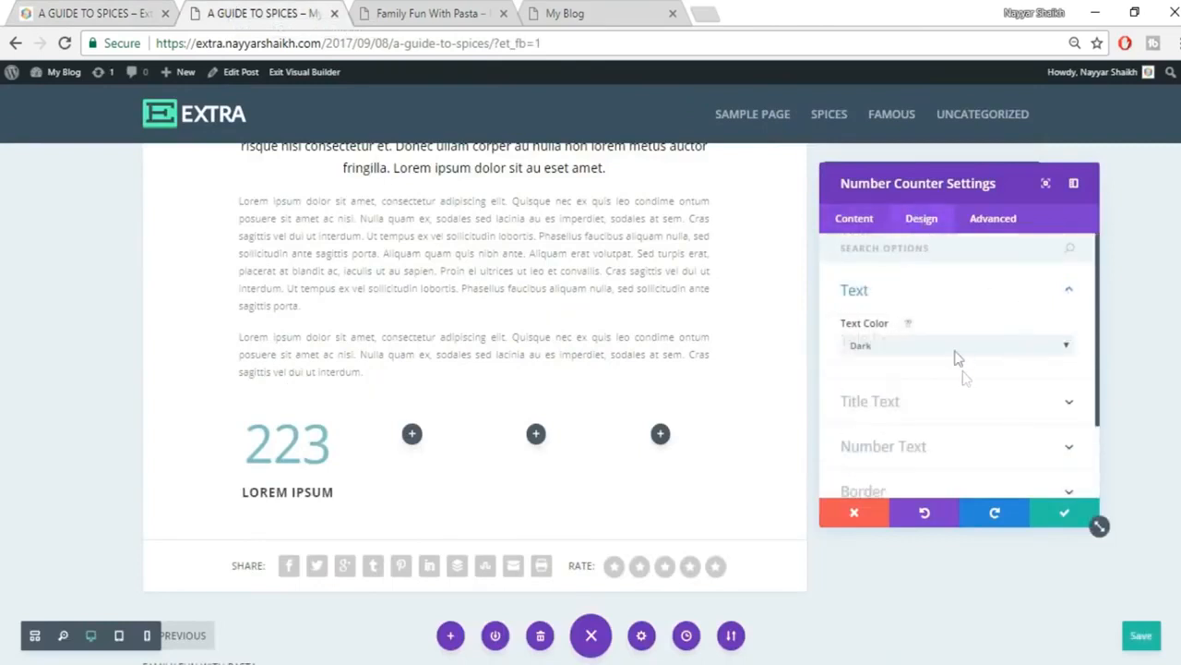
{"action": "left_click", "coordinate": [863, 401]}
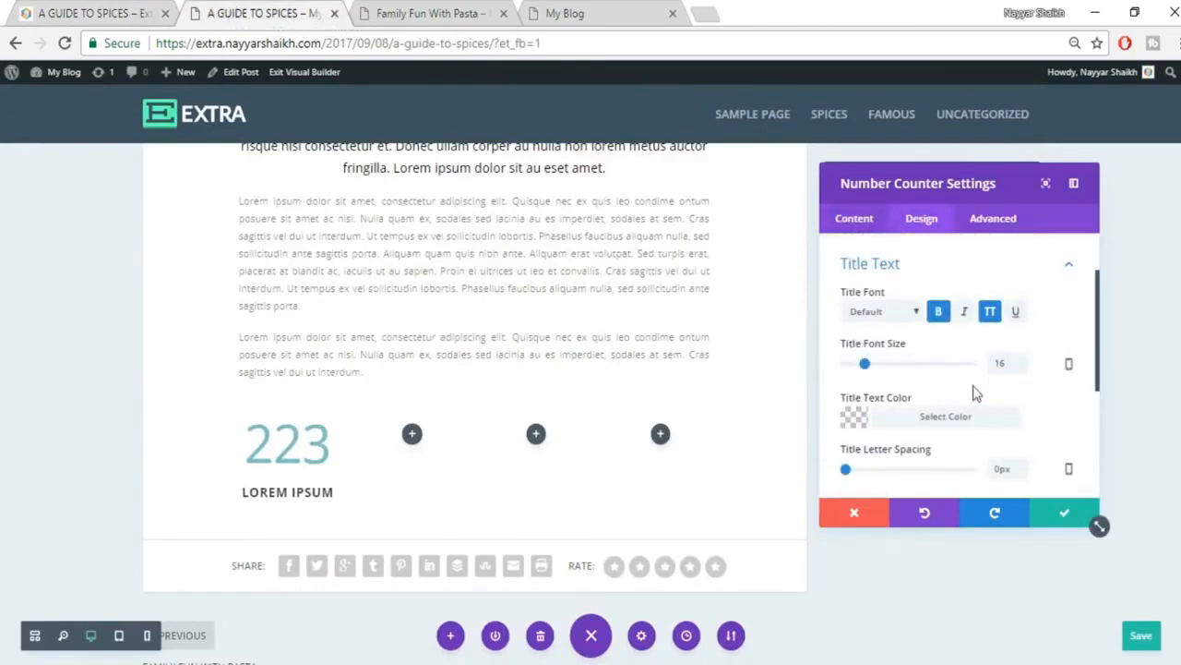
{"action": "left_click", "coordinate": [932, 419]}
{"action": "scroll", "coordinate": [1062, 402], "scroll_direction": "down", "scroll_amount": 1}
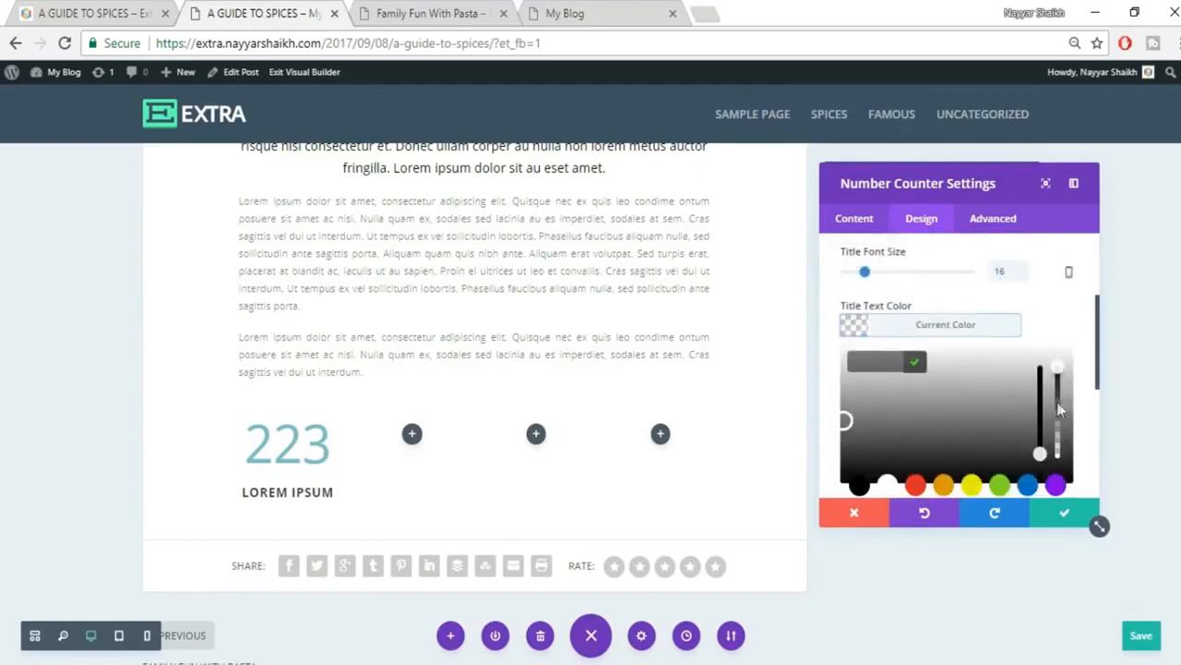
{"action": "left_click", "coordinate": [916, 485]}
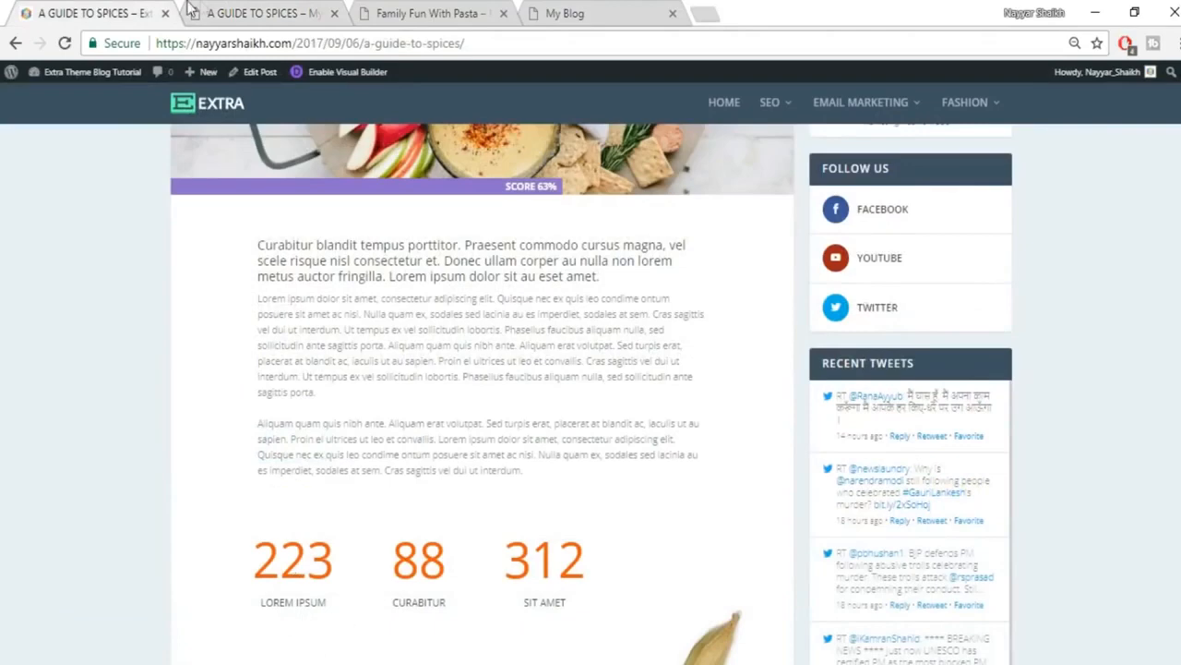
{"action": "left_click", "coordinate": [247, 11]}
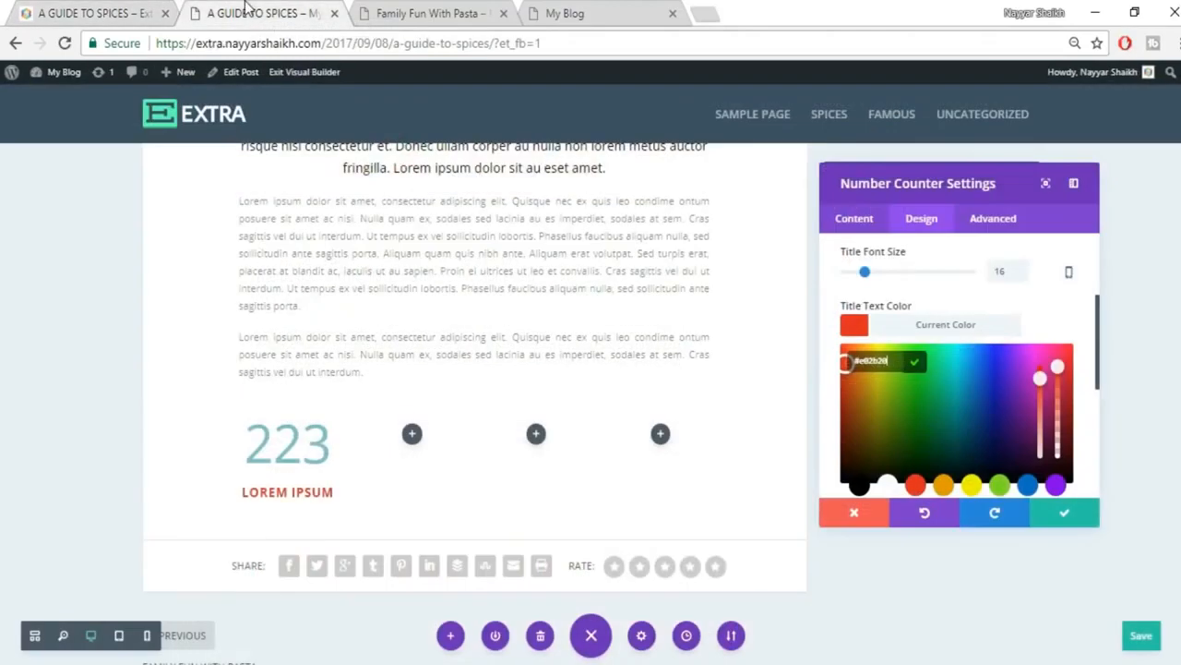
{"action": "left_click", "coordinate": [858, 485]}
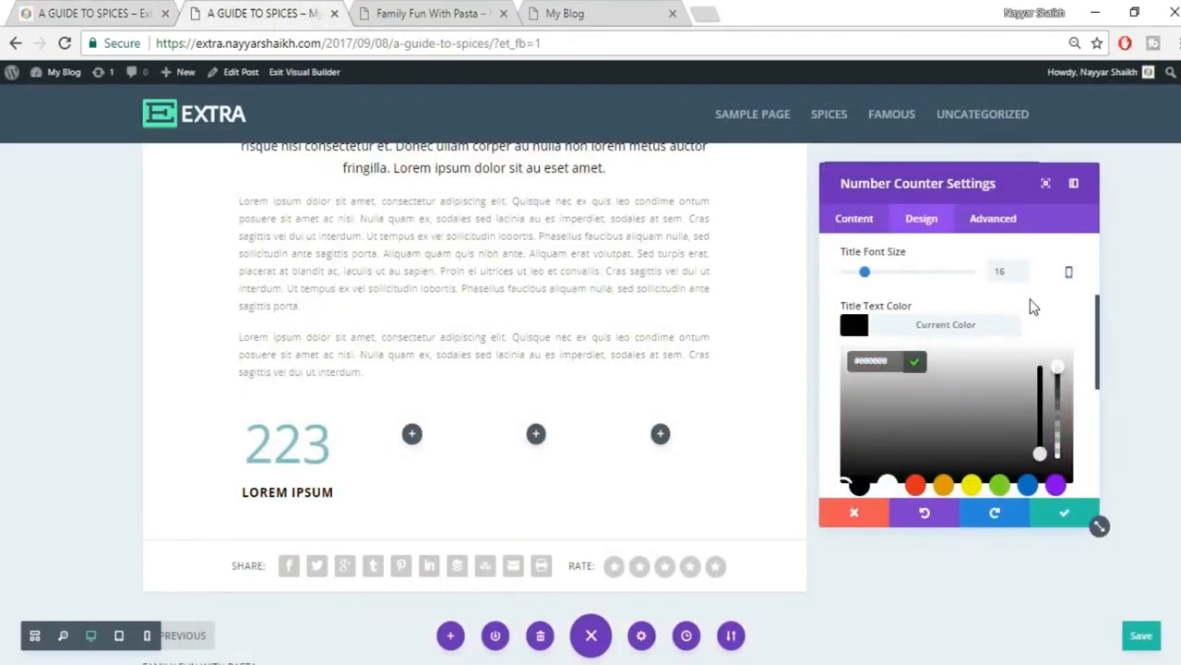
{"action": "left_click", "coordinate": [92, 11]}
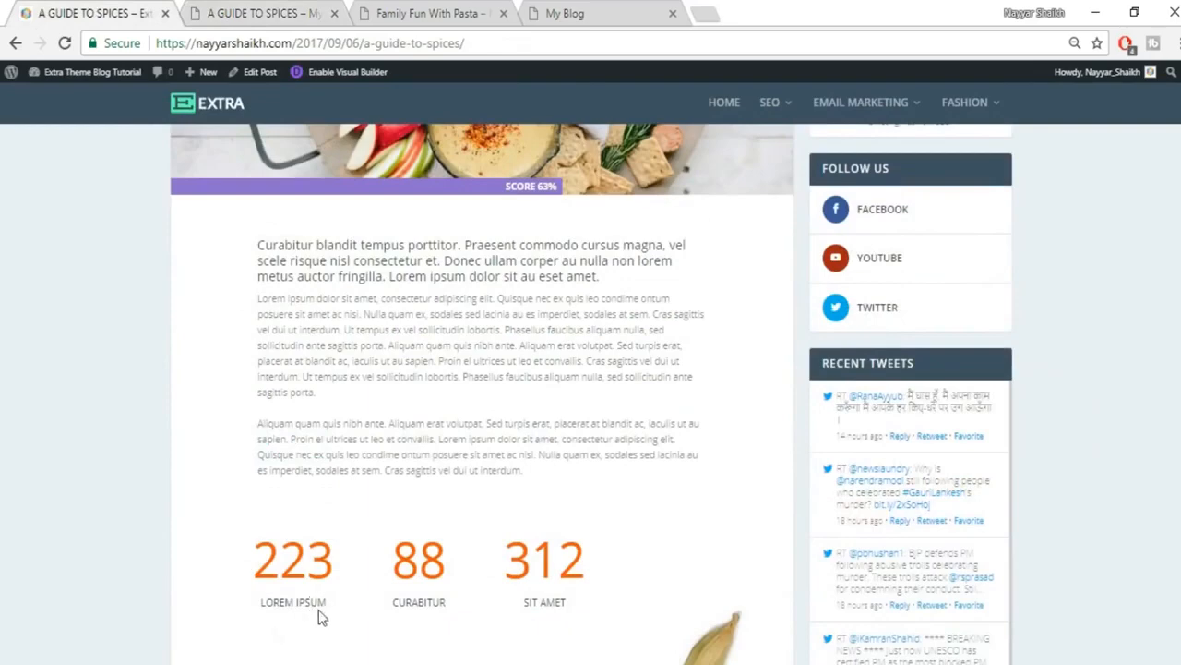
{"action": "left_click", "coordinate": [189, 17]}
{"action": "scroll", "coordinate": [1003, 318], "scroll_direction": "up", "scroll_amount": 2}
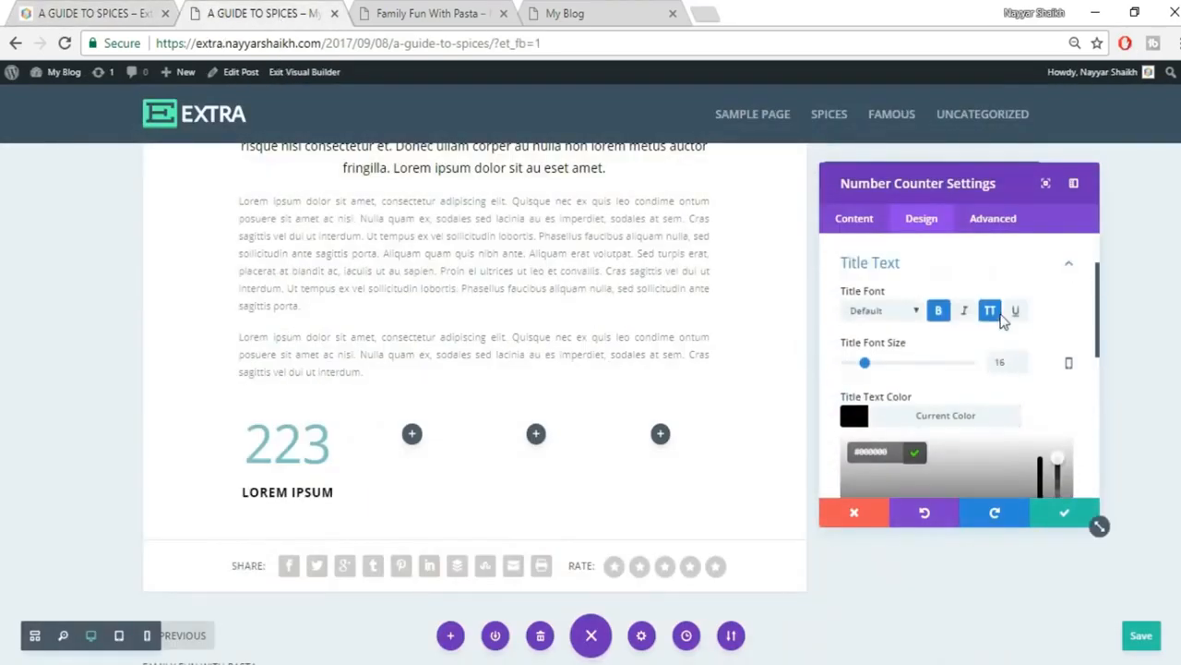
Step: Set the title font to Abel and lower its colour opacity to 0.73
{"action": "left_click", "coordinate": [892, 314]}
{"action": "left_click", "coordinate": [893, 313]}
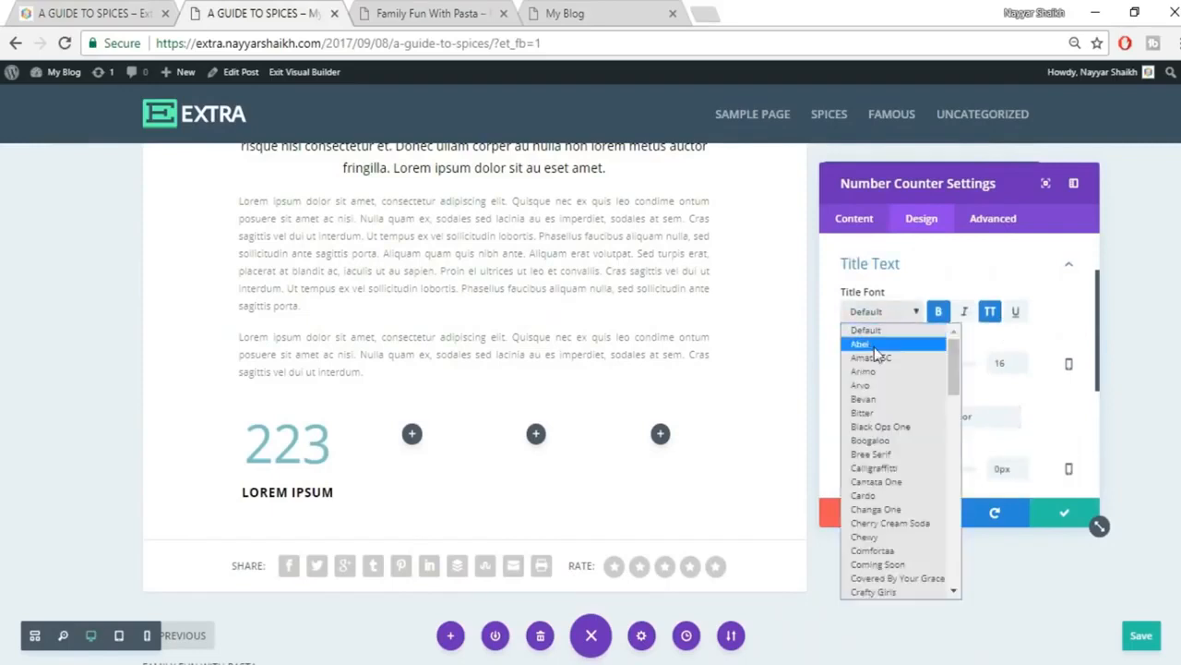
{"action": "left_click", "coordinate": [873, 344]}
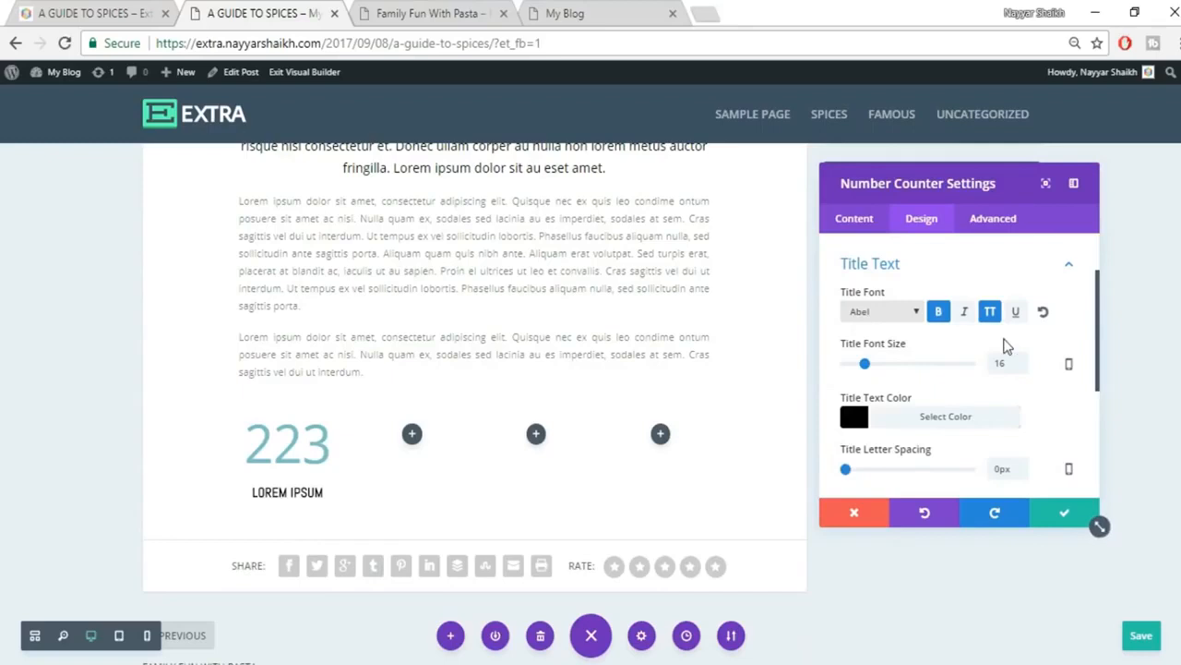
{"action": "scroll", "coordinate": [1032, 383], "scroll_direction": "down", "scroll_amount": 1}
{"action": "left_click", "coordinate": [949, 331]}
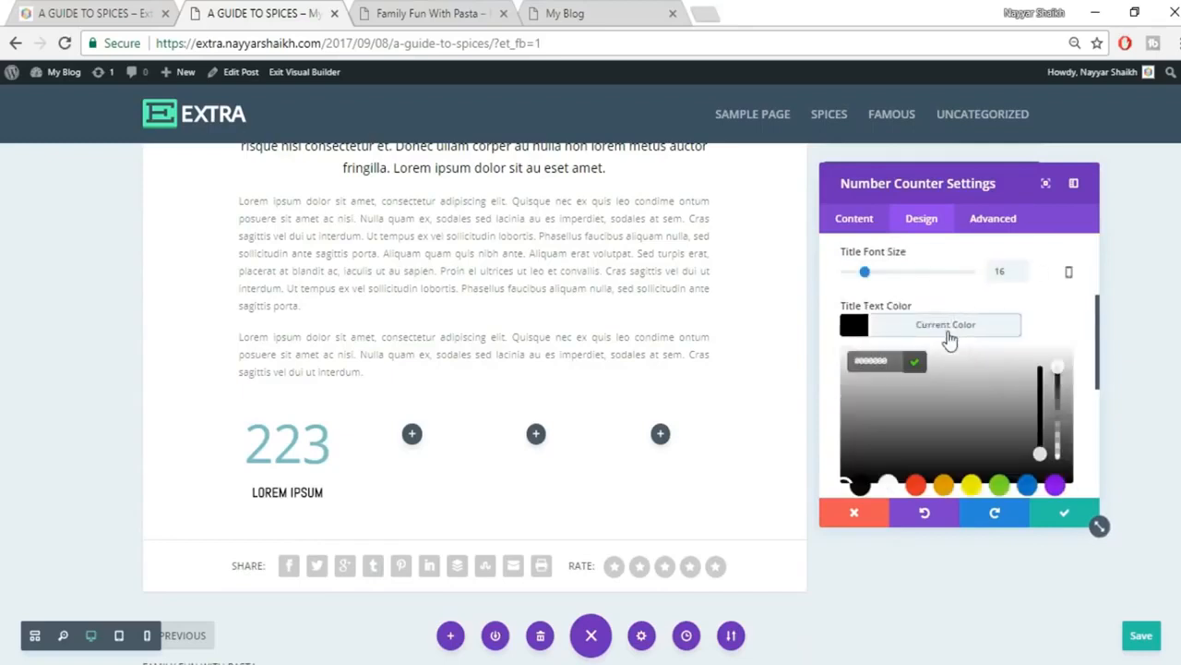
{"action": "left_click_drag", "start_coordinate": [1056, 367], "coordinate": [1060, 402]}
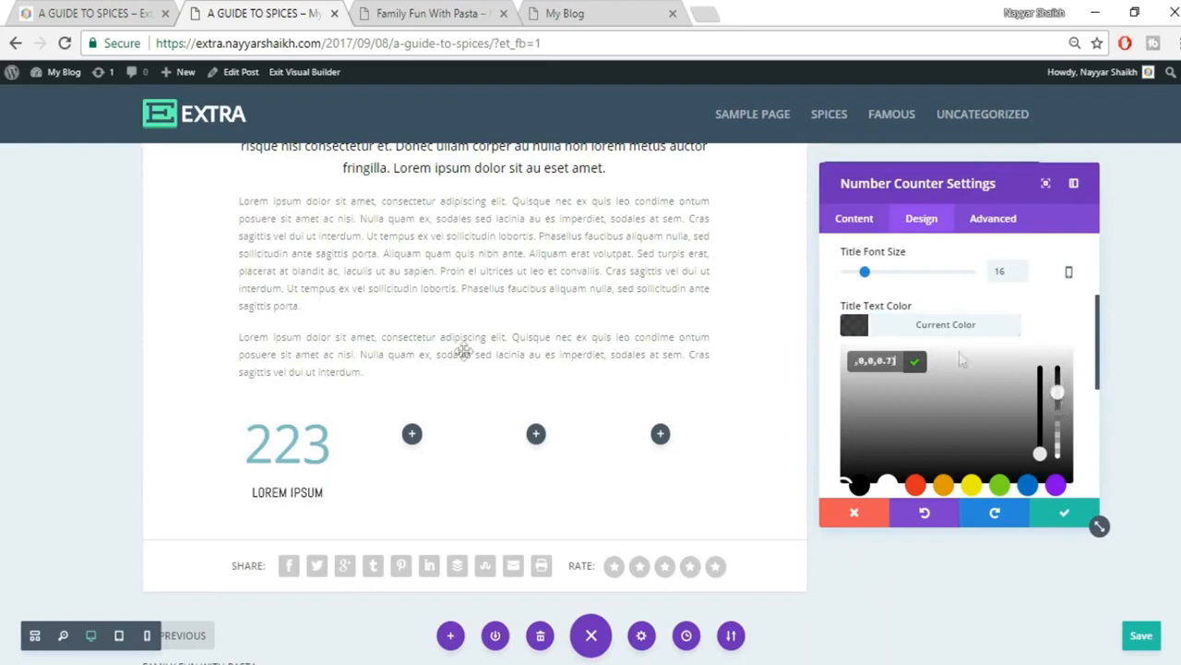
{"action": "left_click", "coordinate": [1058, 300]}
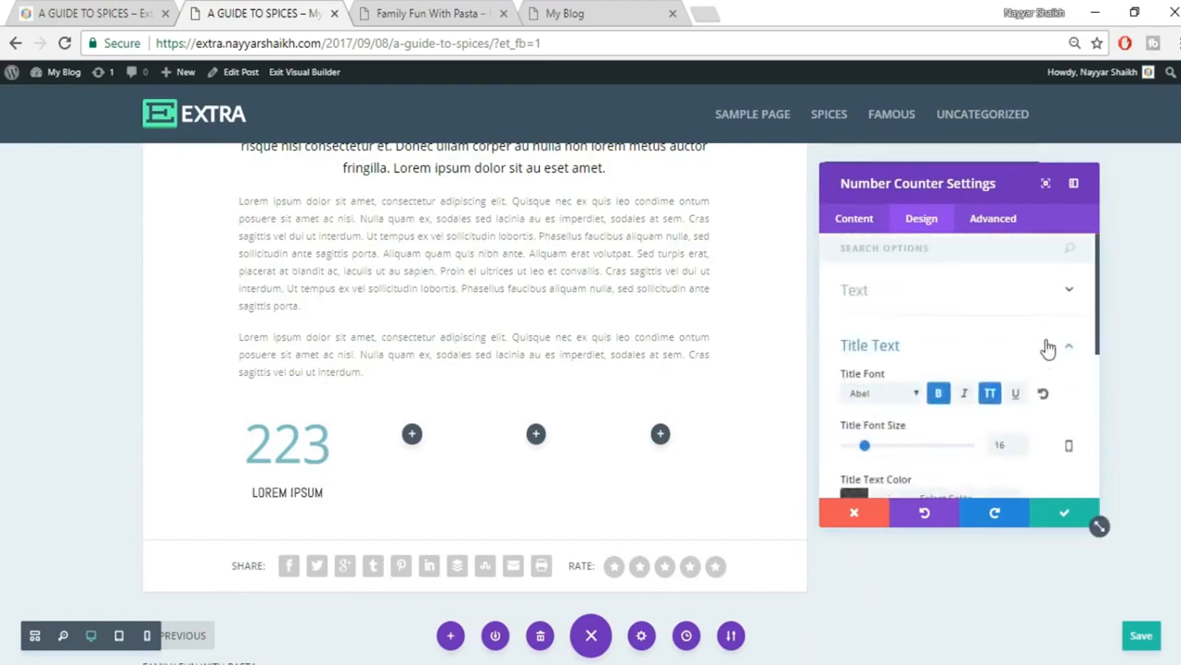
{"action": "left_click", "coordinate": [1048, 341]}
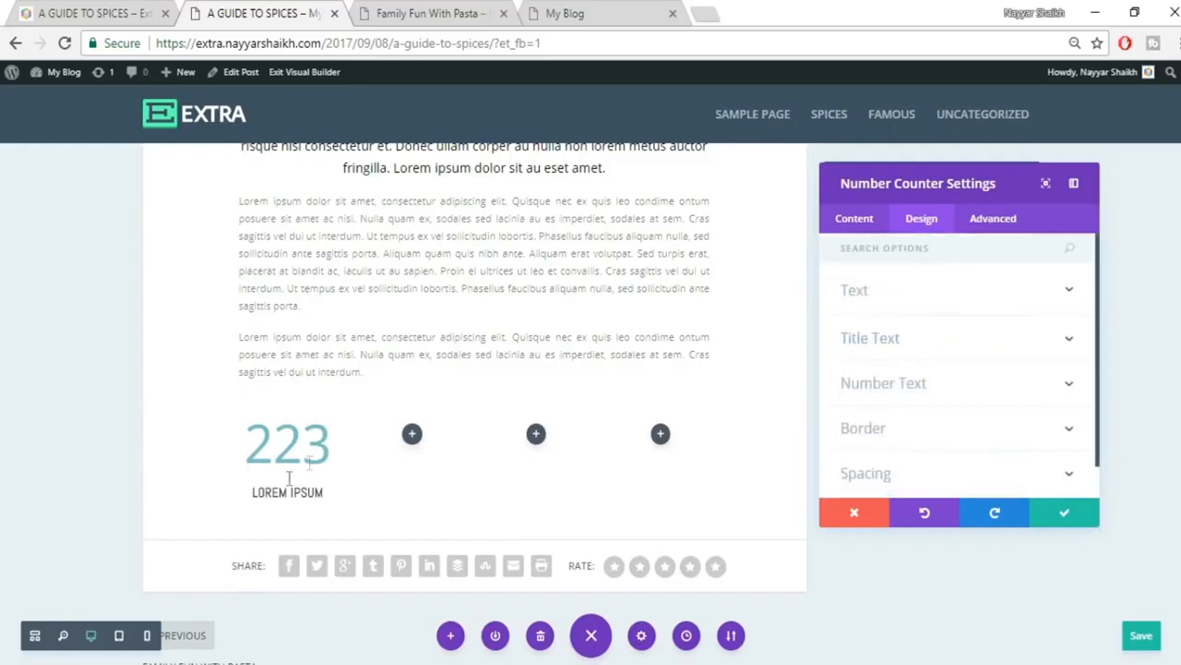
Step: Make the 223 number 65px in red with slightly reduced opacity
{"action": "left_click", "coordinate": [924, 385]}
{"action": "scroll", "coordinate": [1025, 373], "scroll_direction": "down", "scroll_amount": 2}
{"action": "scroll", "coordinate": [1020, 383], "scroll_direction": "up", "scroll_amount": 3}
{"action": "scroll", "coordinate": [1015, 392], "scroll_direction": "down", "scroll_amount": 2}
{"action": "left_click_drag", "start_coordinate": [1014, 364], "coordinate": [984, 373]}
{"action": "type", "text": "65"}
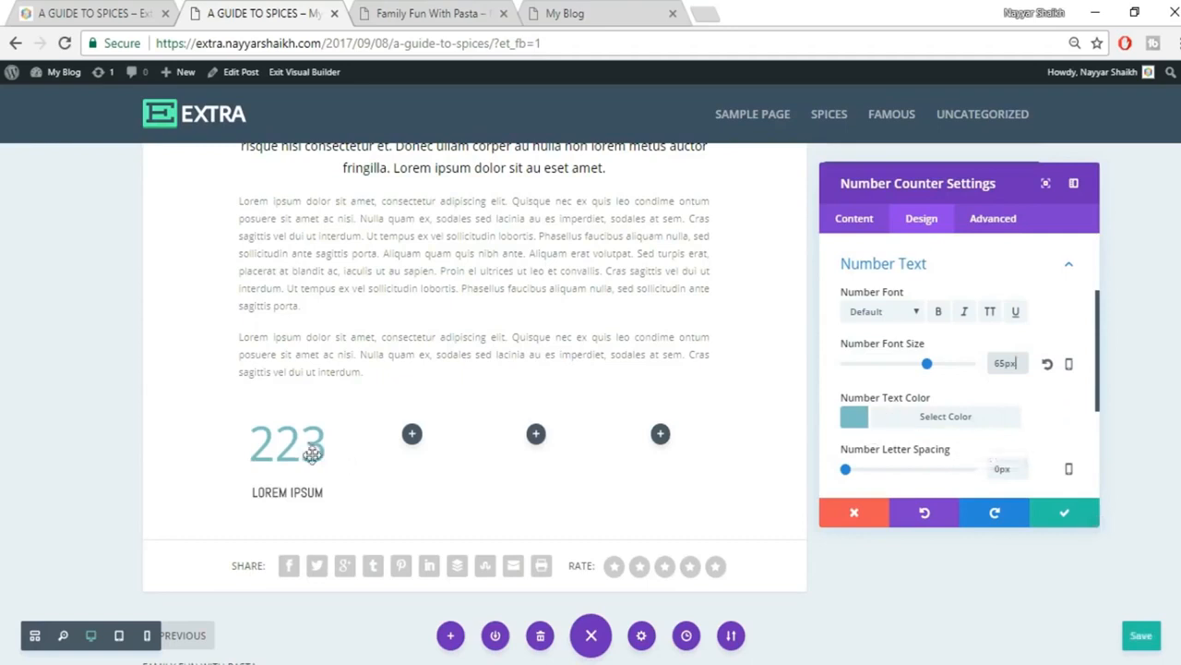
{"action": "left_click", "coordinate": [942, 416]}
{"action": "left_click", "coordinate": [915, 490]}
{"action": "scroll", "coordinate": [1085, 349], "scroll_direction": "down", "scroll_amount": 1}
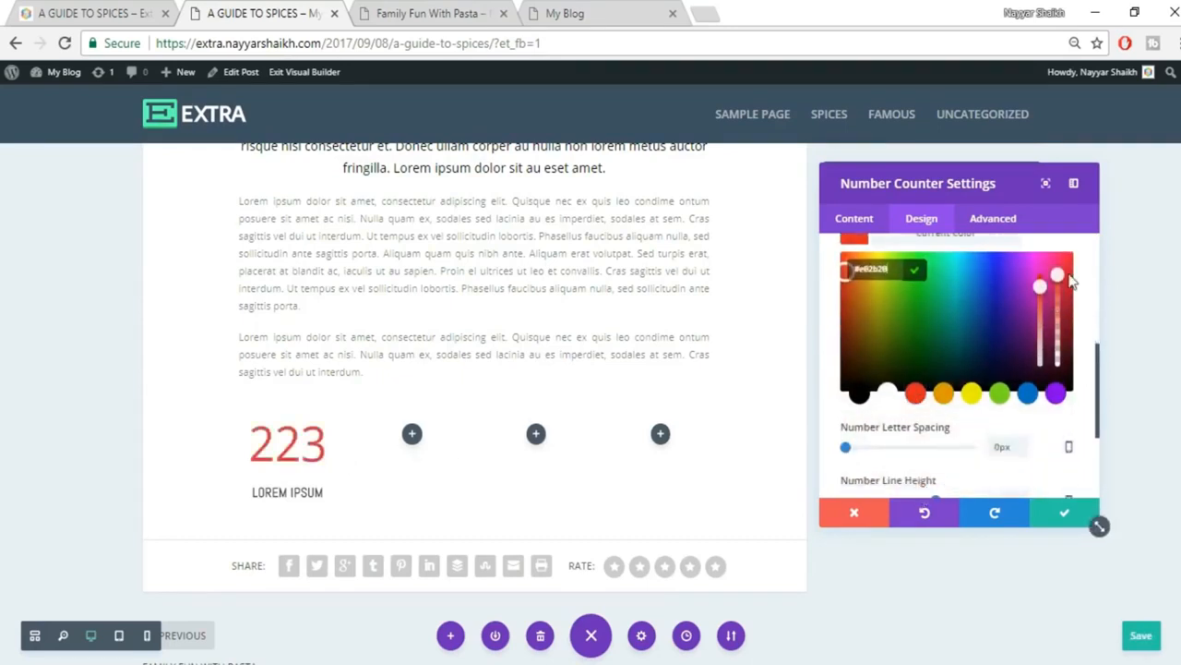
{"action": "left_click_drag", "start_coordinate": [1057, 274], "coordinate": [1061, 304]}
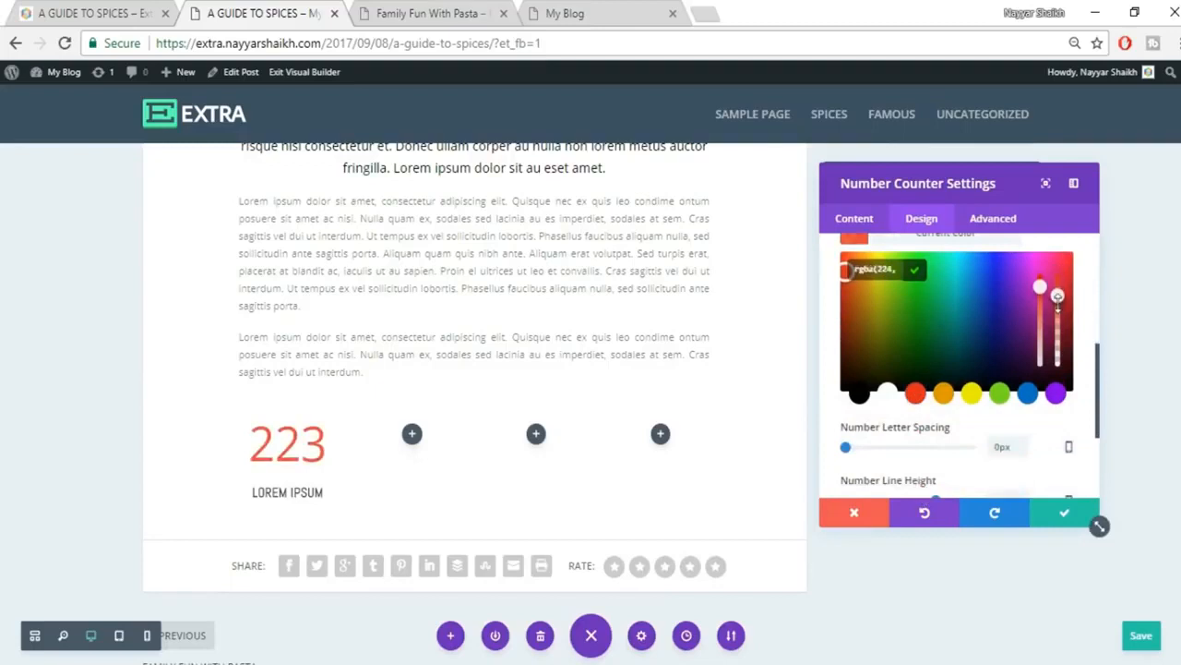
Step: Save the red counter, duplicate it, and drag copies into the second and third columns
{"action": "left_click", "coordinate": [1064, 513]}
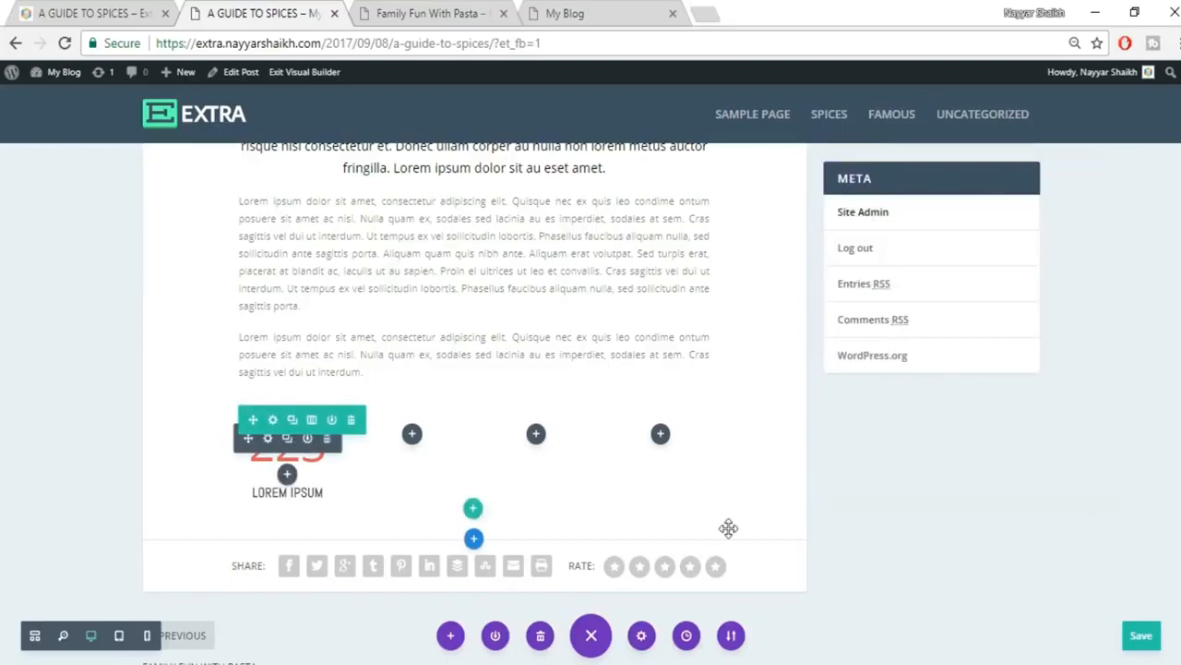
{"action": "left_click", "coordinate": [288, 439]}
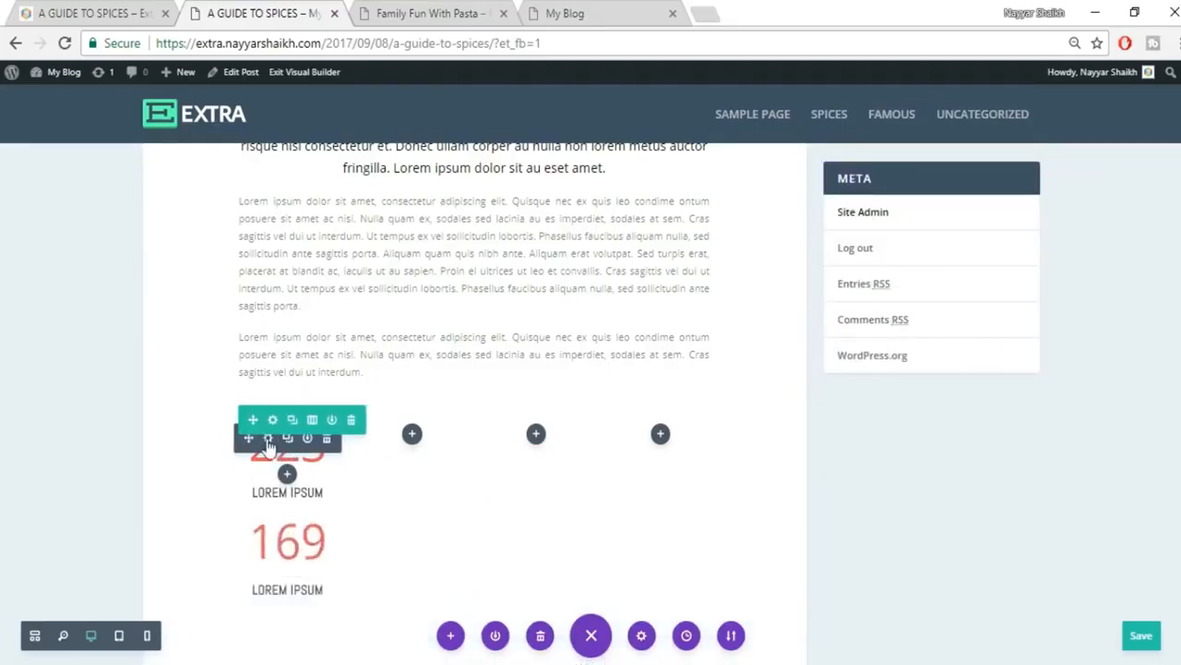
{"action": "left_click_drag", "start_coordinate": [250, 441], "coordinate": [429, 460]}
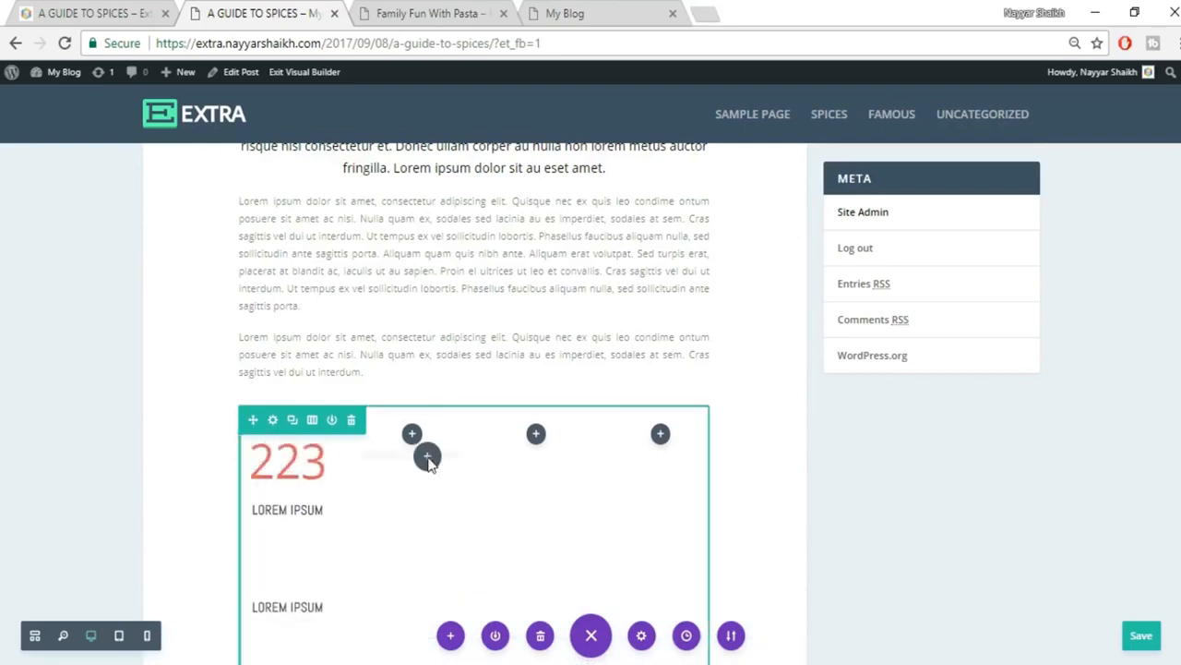
{"action": "left_click_drag", "start_coordinate": [268, 457], "coordinate": [593, 474]}
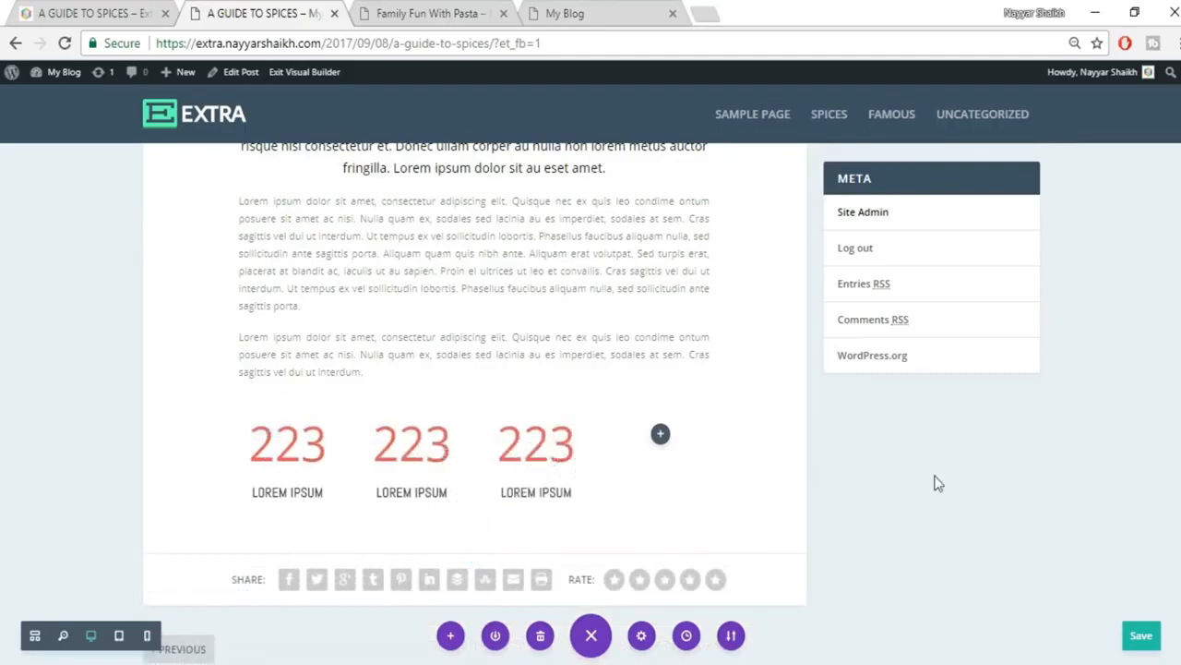
Step: Retitle the second and third counters CURABITUR and SIT AMET, copying the titles from the live post
{"action": "left_click", "coordinate": [130, 10]}
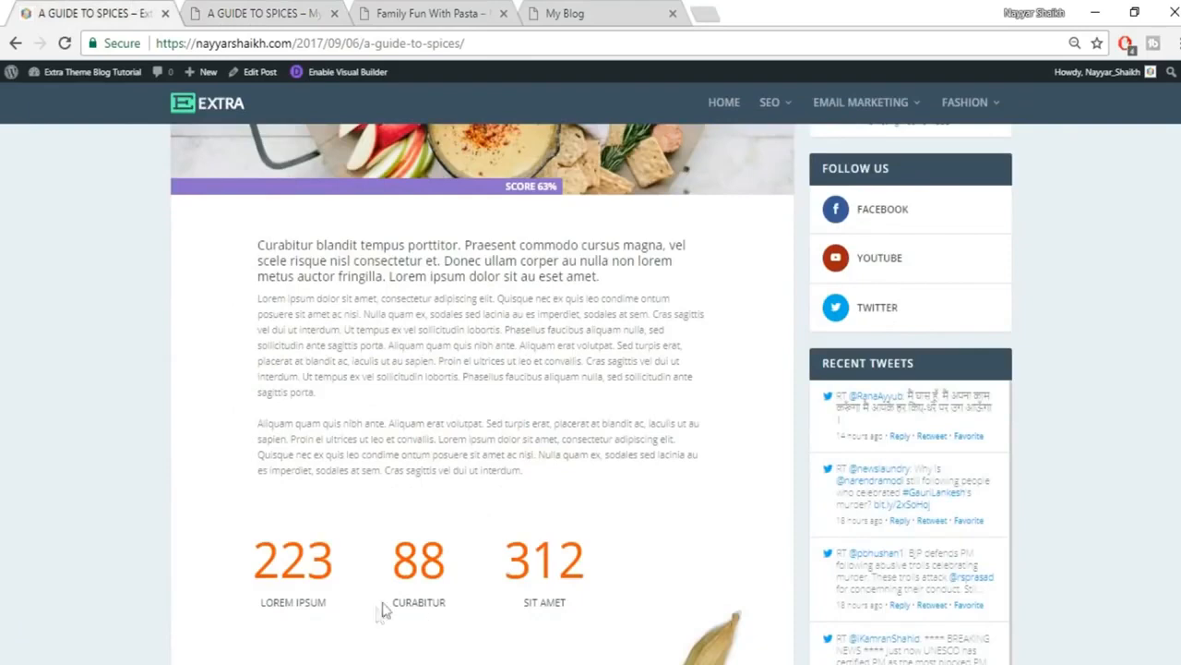
{"action": "double_click", "coordinate": [426, 601]}
{"action": "key", "text": "ctrl+c"}
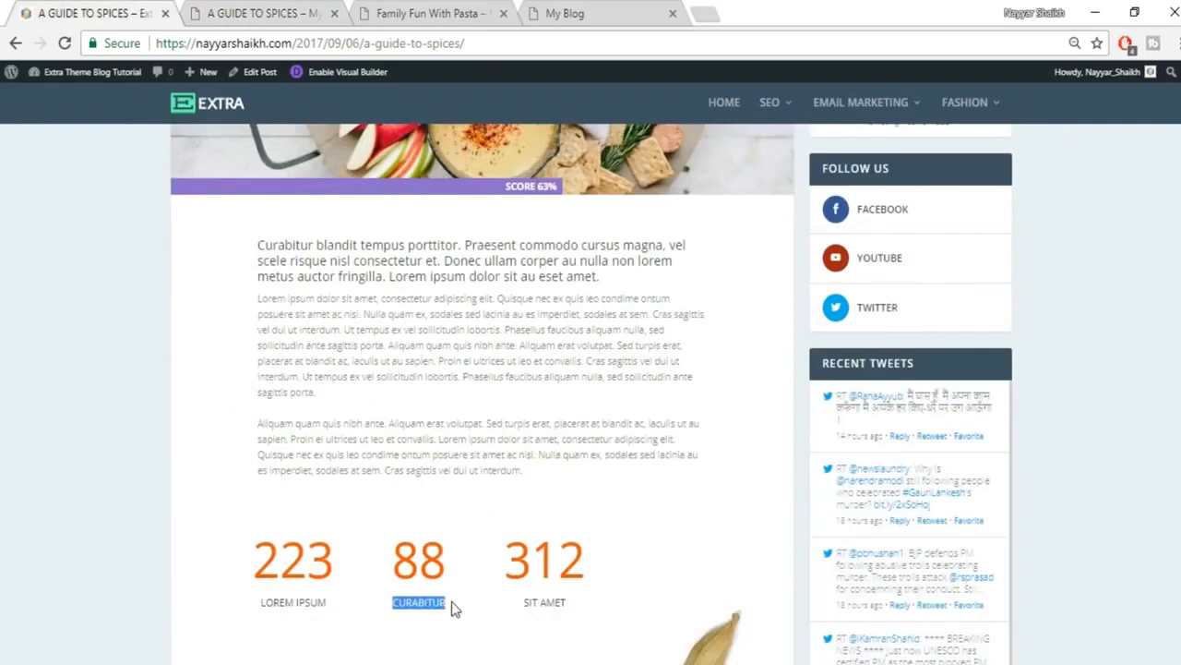
{"action": "left_click", "coordinate": [305, 13]}
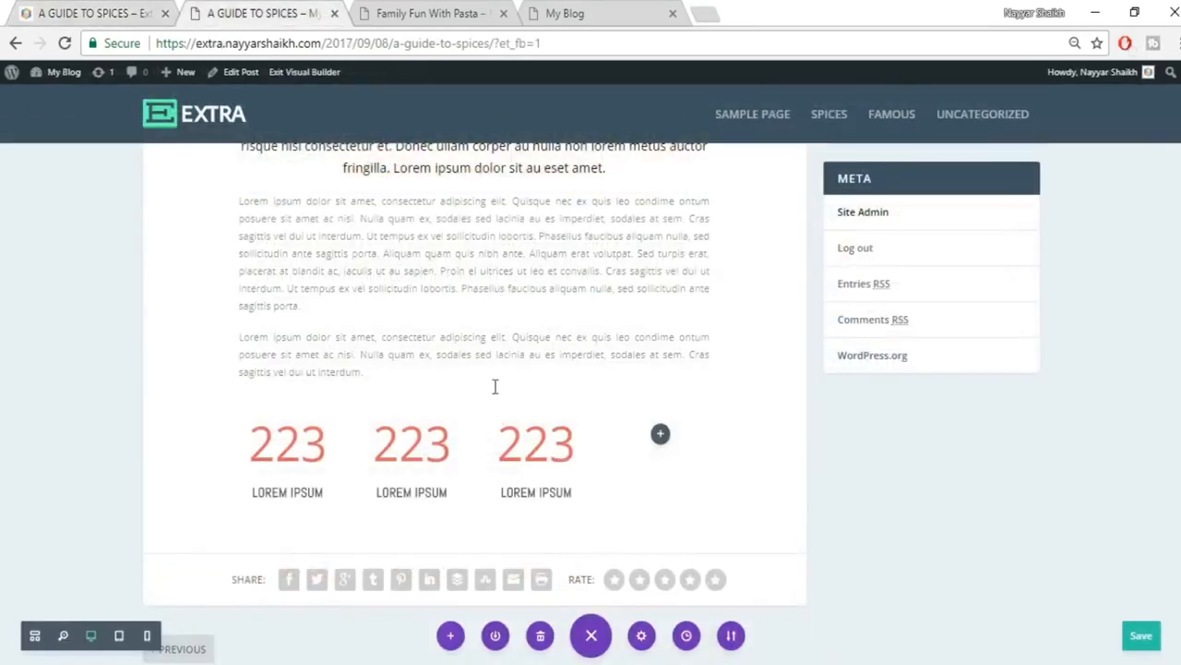
{"action": "left_click", "coordinate": [432, 494]}
{"action": "triple_click", "coordinate": [432, 494]}
{"action": "key", "text": "ctrl+v"}
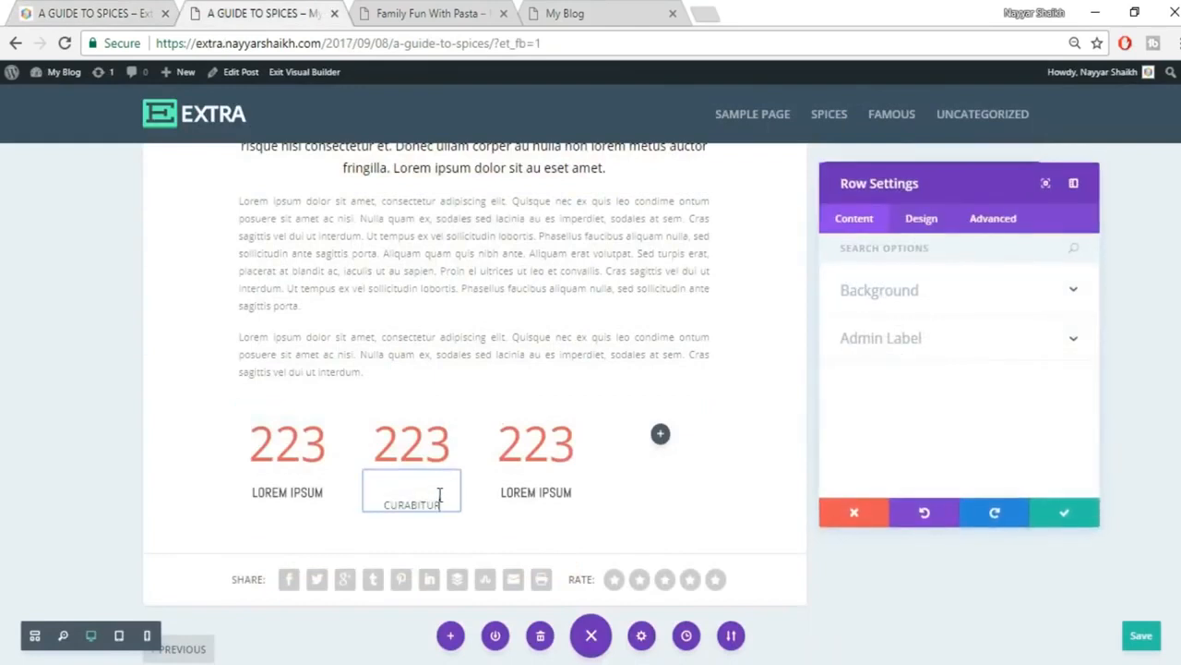
{"action": "left_click", "coordinate": [1058, 519]}
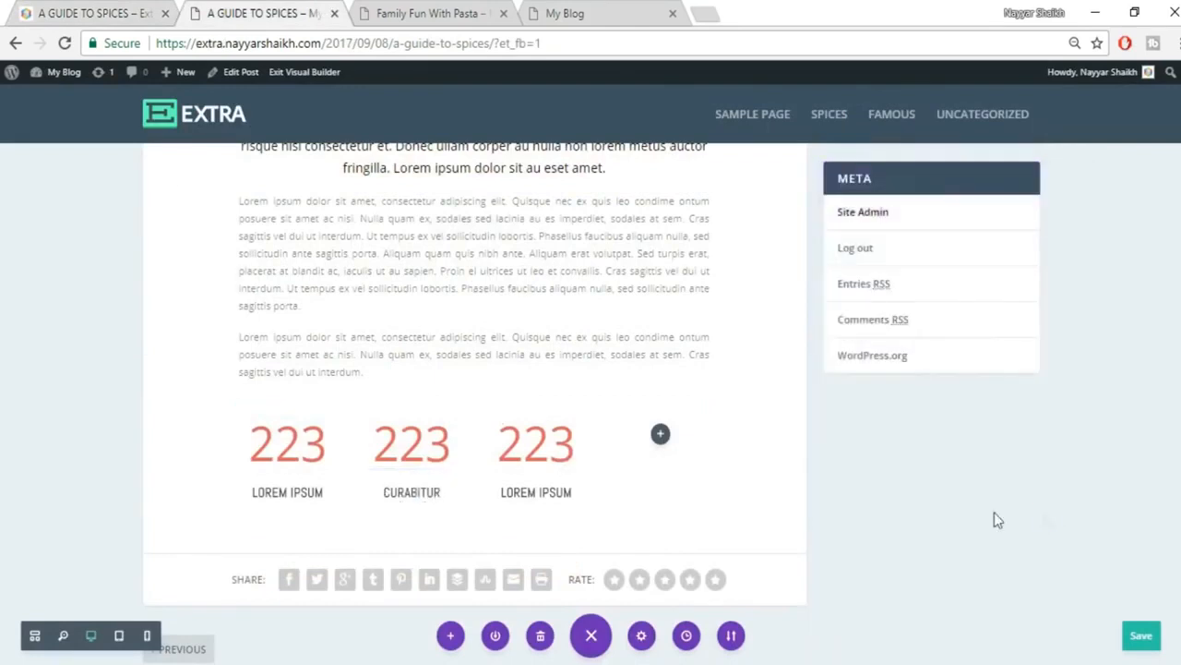
{"action": "left_click", "coordinate": [131, 10]}
{"action": "left_click_drag", "start_coordinate": [524, 606], "coordinate": [592, 607]}
{"action": "key", "text": "ctrl+c"}
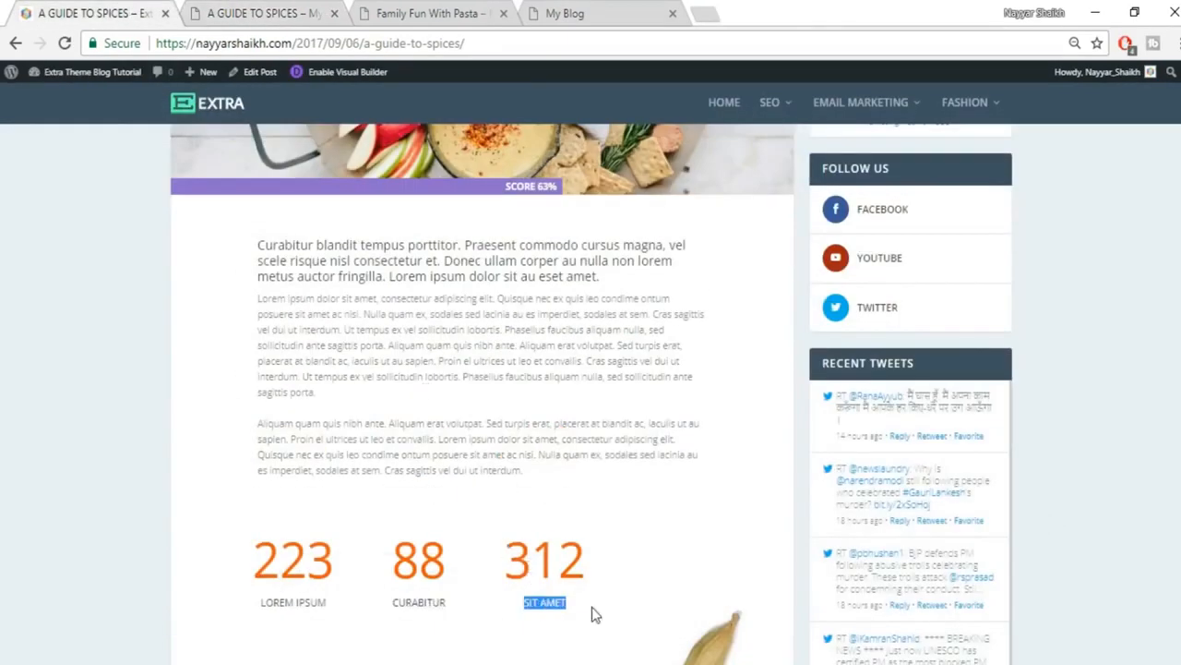
{"action": "left_click", "coordinate": [335, 9]}
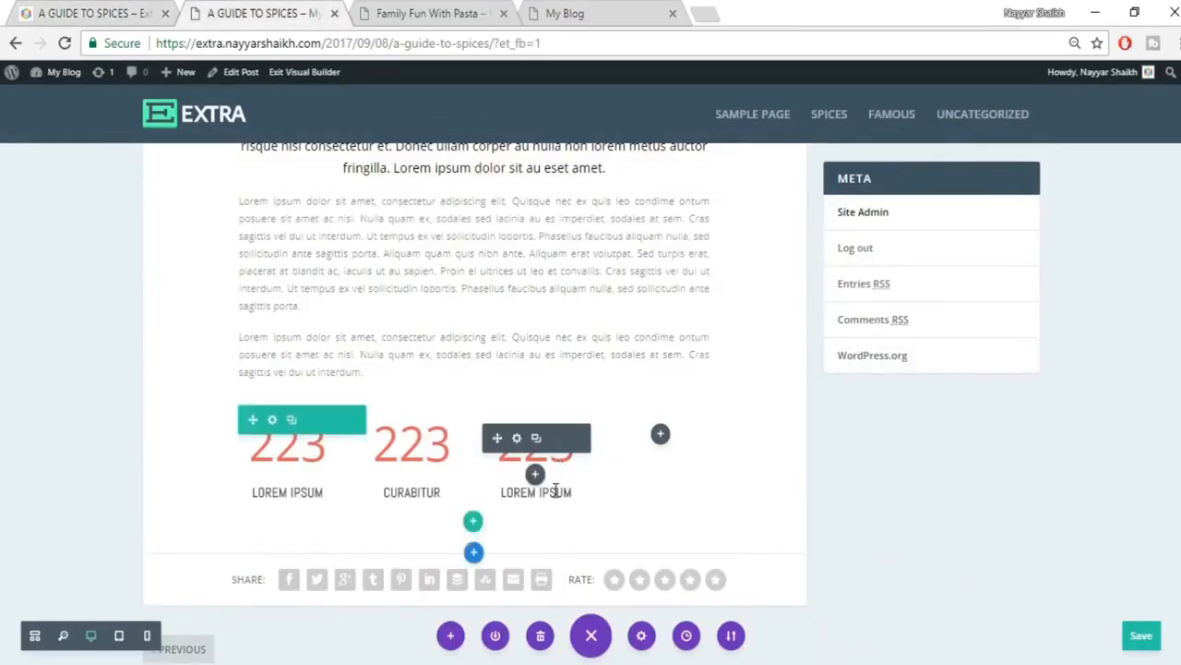
{"action": "left_click_drag", "start_coordinate": [572, 492], "coordinate": [500, 492]}
{"action": "key", "text": "ctrl+v"}
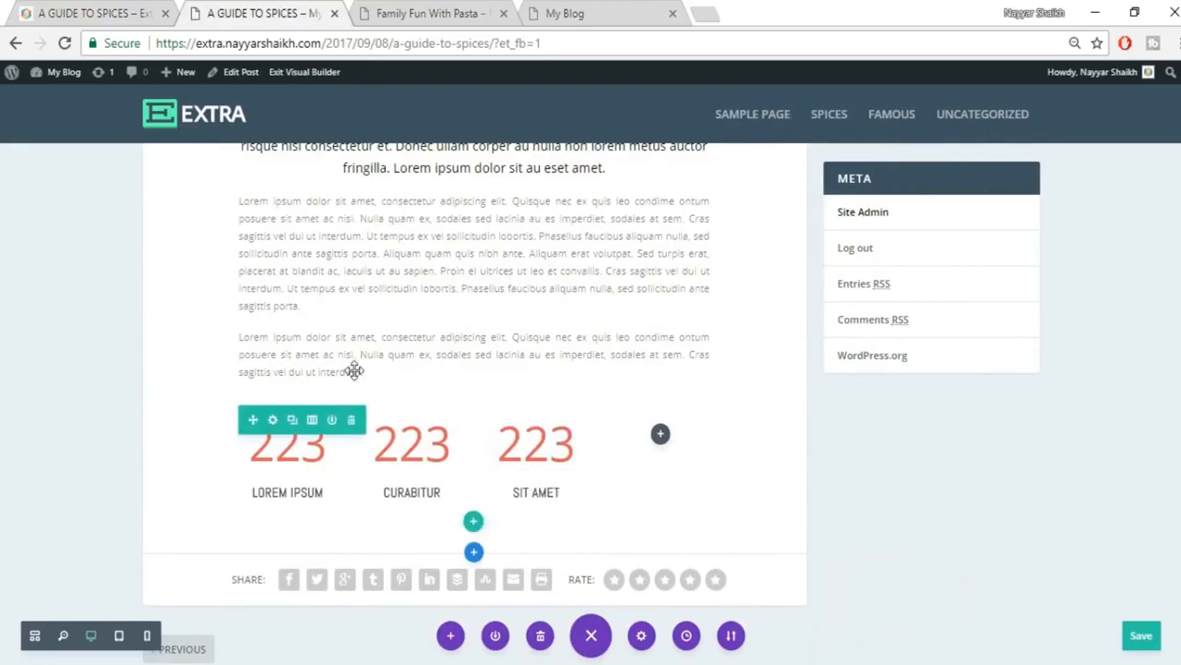
Step: Set the CURABITUR and SIT AMET counter numbers to 88 and 312, then view the live post
{"action": "left_click", "coordinate": [78, 11]}
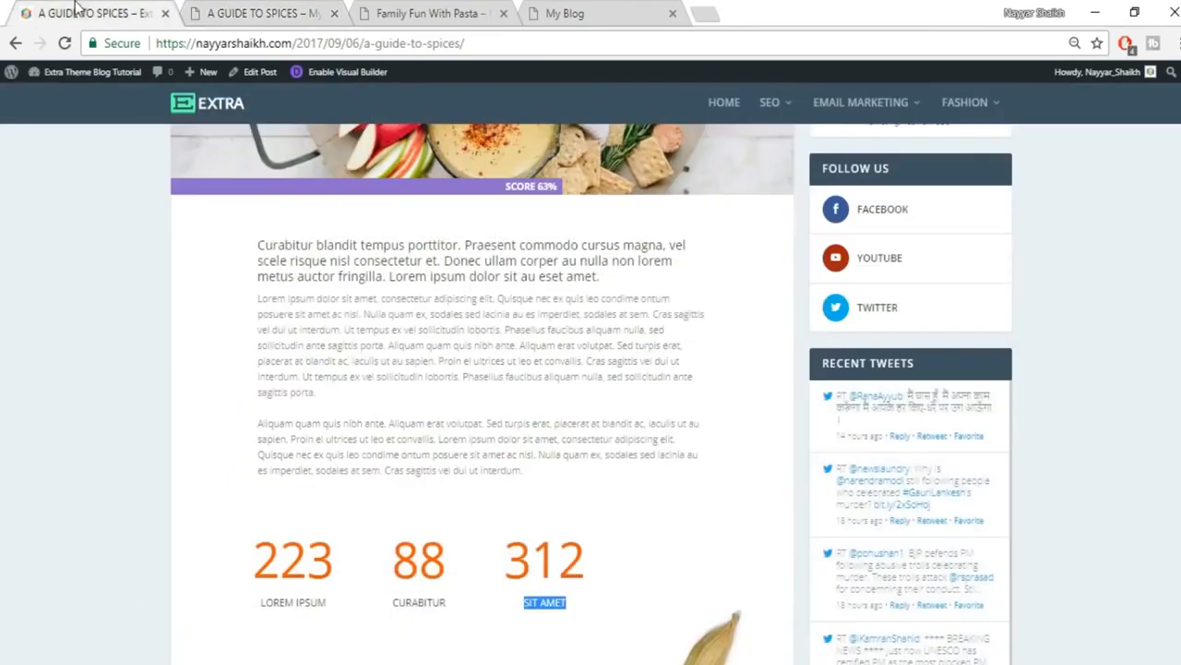
{"action": "left_click", "coordinate": [295, 11]}
{"action": "left_click", "coordinate": [393, 438]}
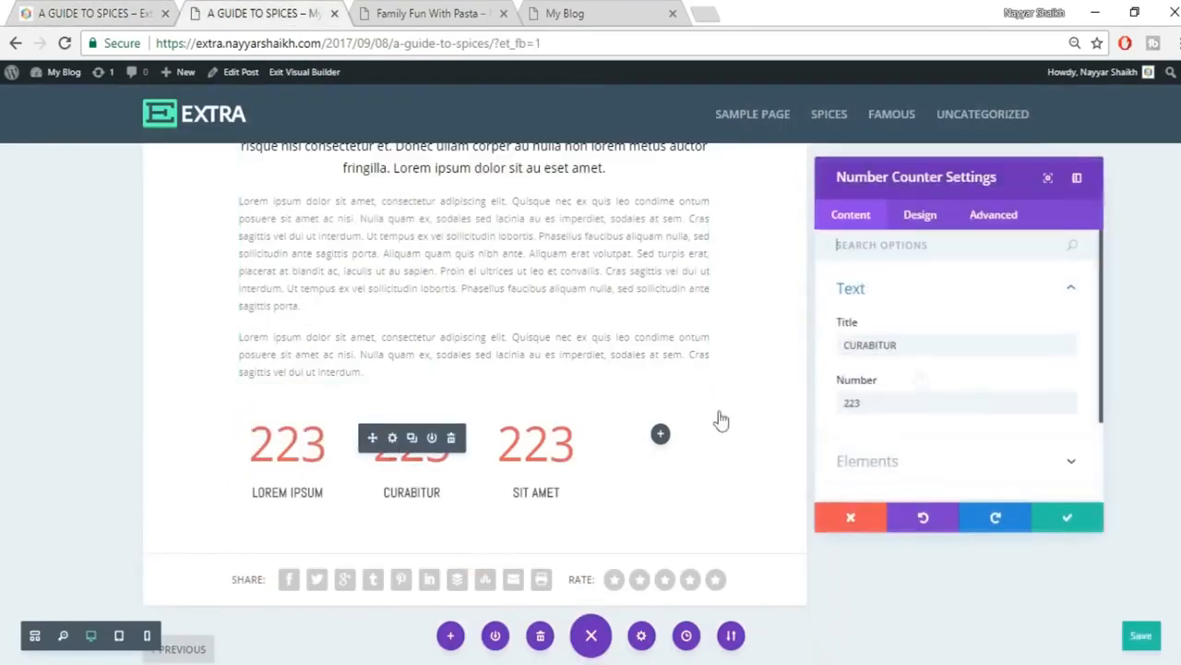
{"action": "left_click_drag", "start_coordinate": [915, 399], "coordinate": [825, 403]}
{"action": "type", "text": "89"}
{"action": "left_click", "coordinate": [1062, 513]}
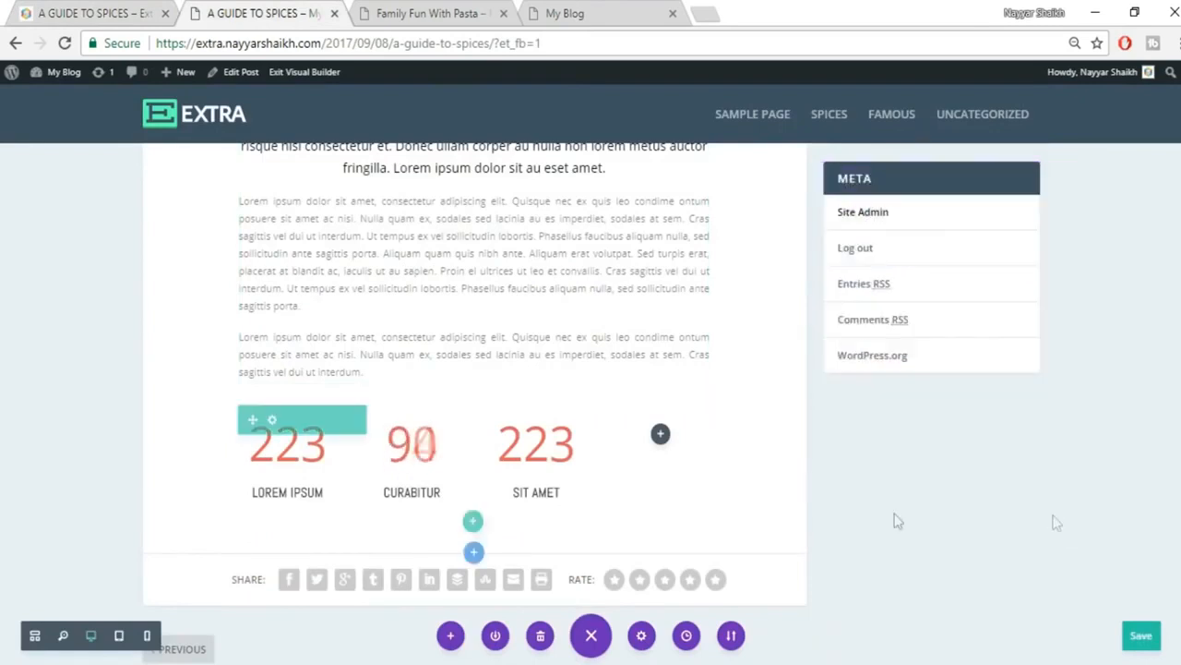
{"action": "left_click", "coordinate": [516, 438]}
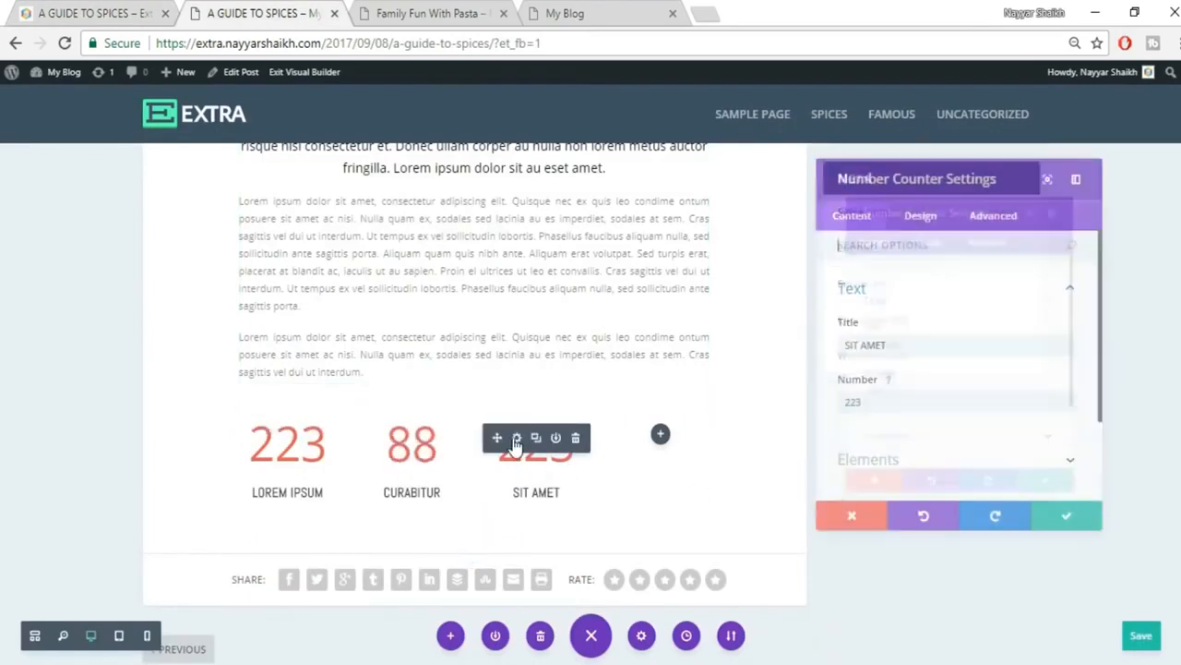
{"action": "left_click_drag", "start_coordinate": [906, 401], "coordinate": [779, 402]}
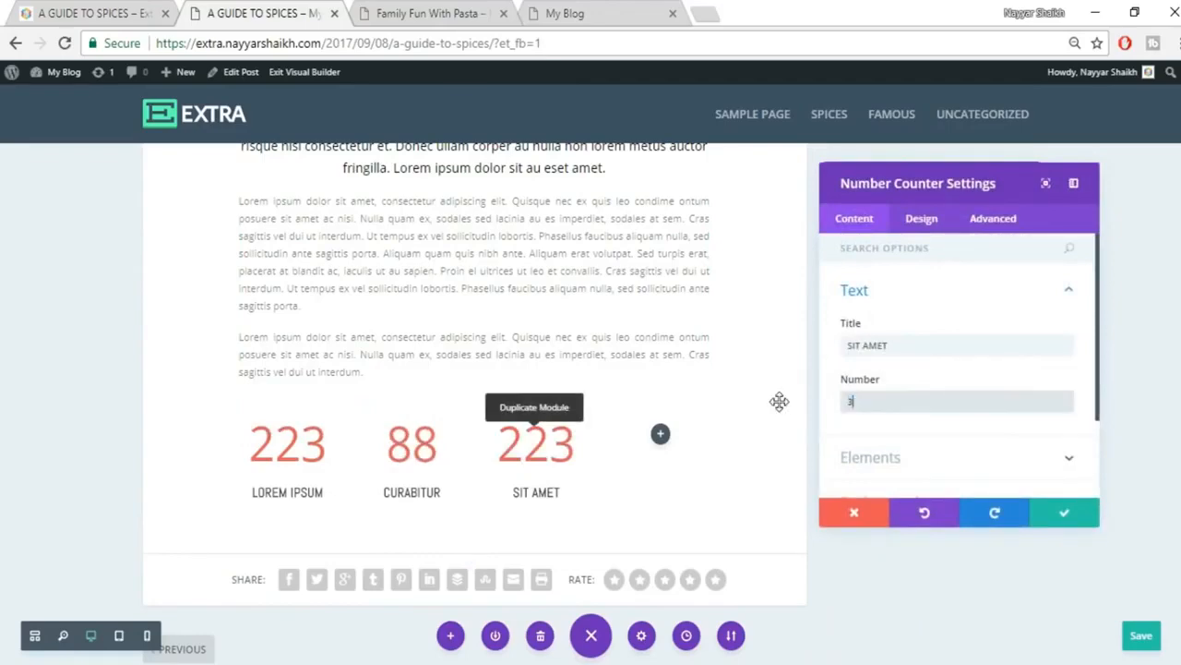
{"action": "type", "text": "312"}
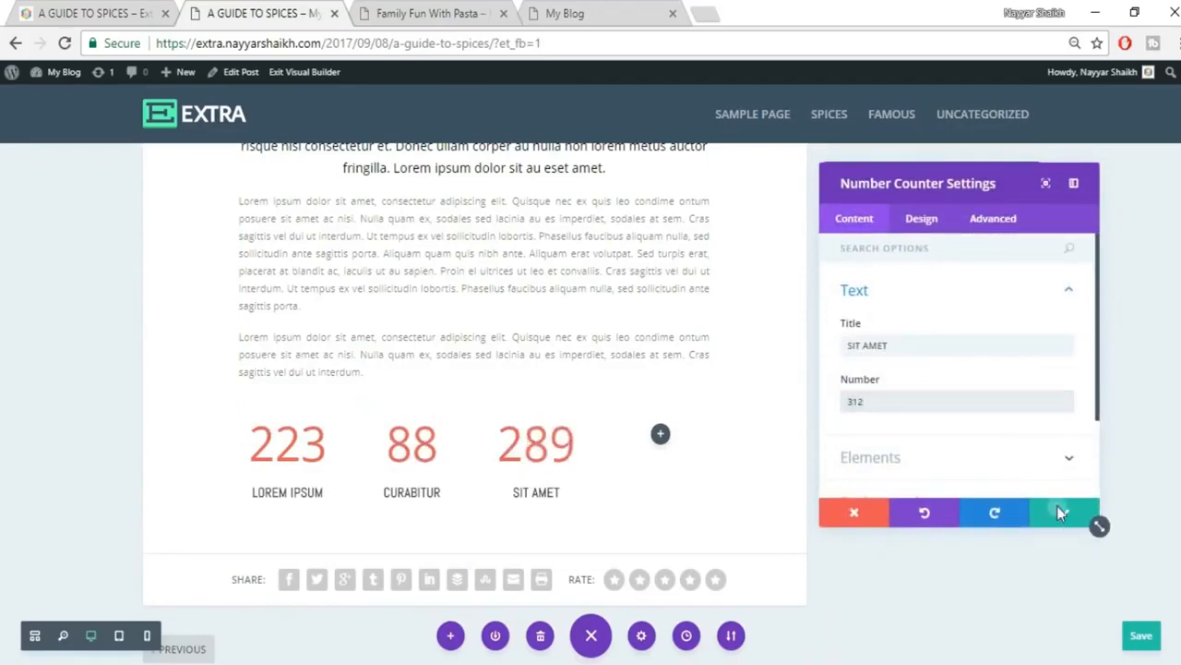
{"action": "left_click", "coordinate": [1061, 513]}
{"action": "left_click", "coordinate": [87, 11]}
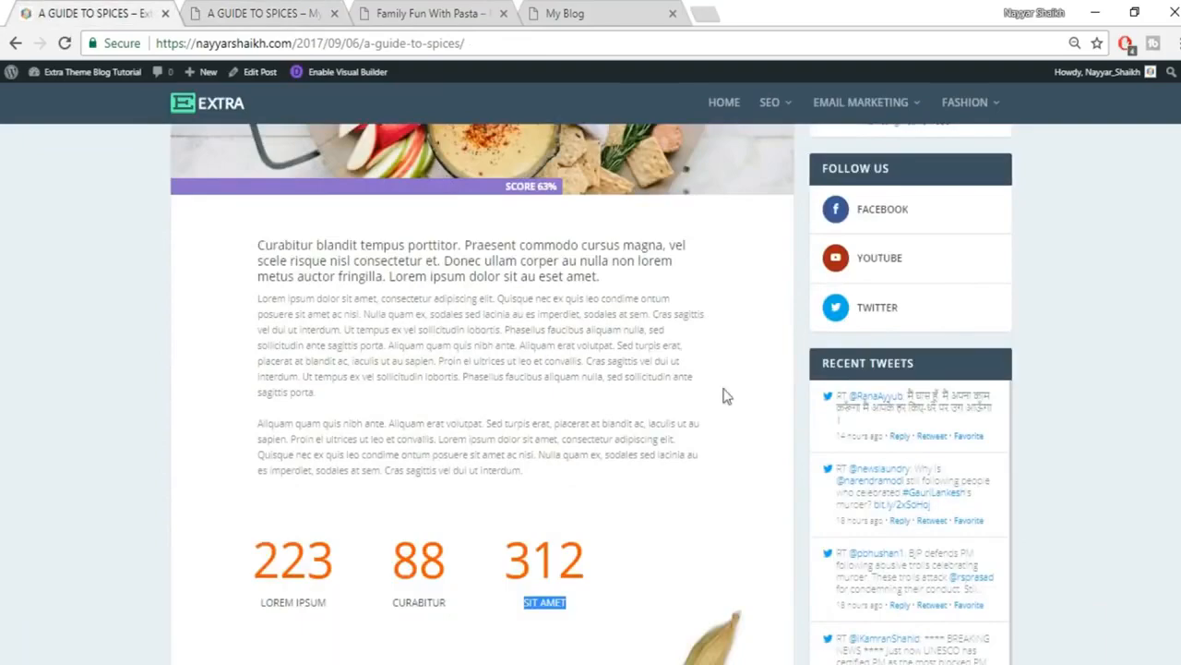
Step: Insert a fullwidth section below the counters containing a Fullwidth Image module
{"action": "scroll", "coordinate": [722, 435], "scroll_direction": "down", "scroll_amount": 5}
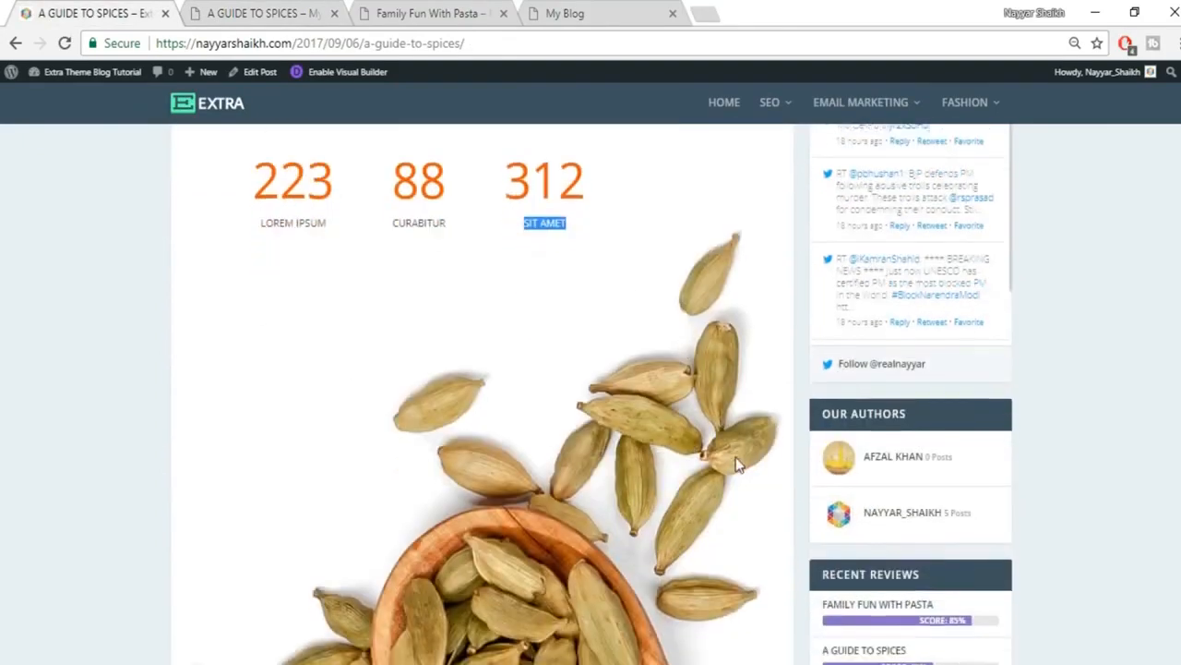
{"action": "scroll", "coordinate": [712, 362], "scroll_direction": "down", "scroll_amount": 5}
{"action": "scroll", "coordinate": [718, 388], "scroll_direction": "up", "scroll_amount": 4}
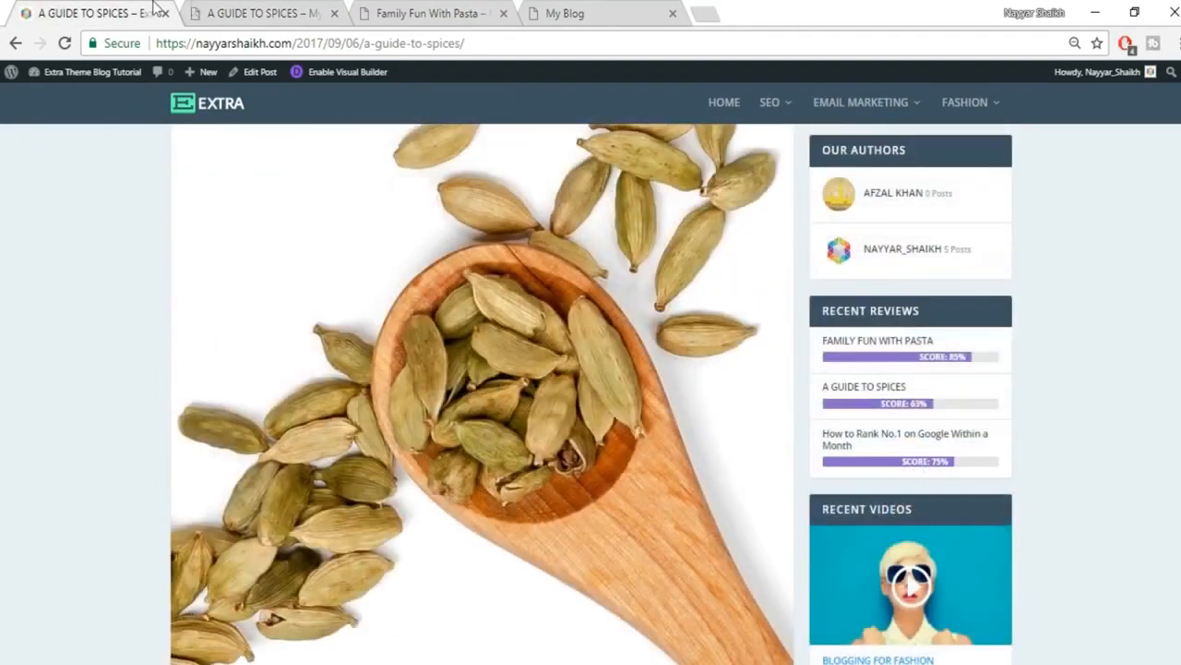
{"action": "left_click", "coordinate": [238, 9]}
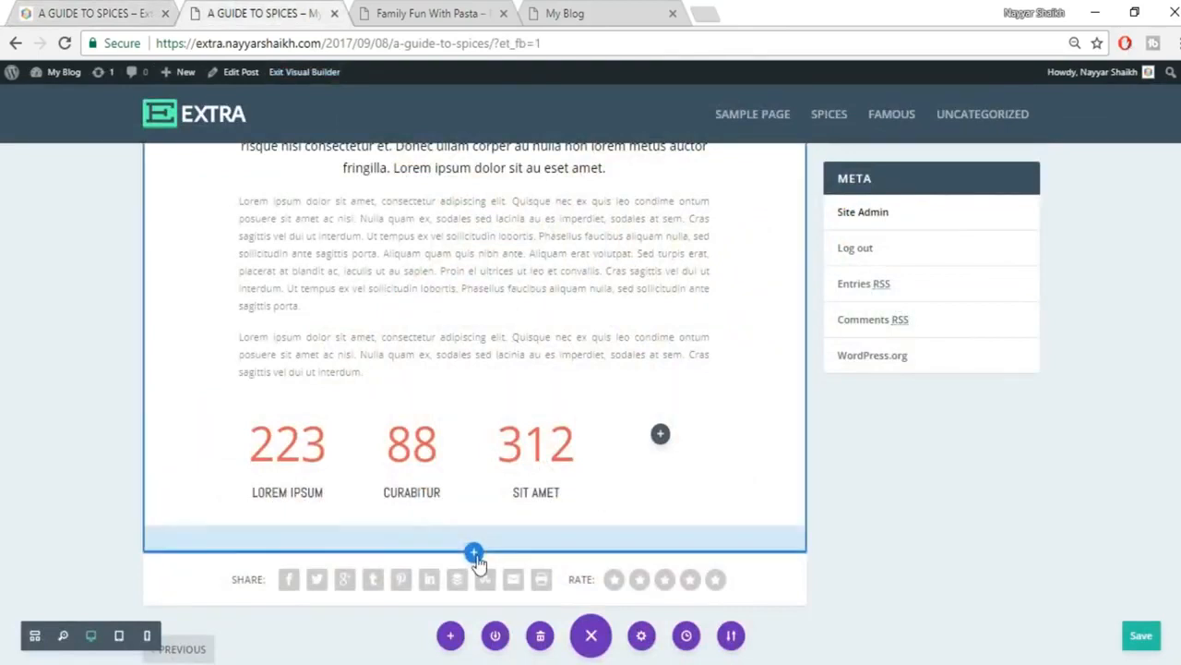
{"action": "left_click", "coordinate": [473, 554]}
{"action": "left_click", "coordinate": [542, 506]}
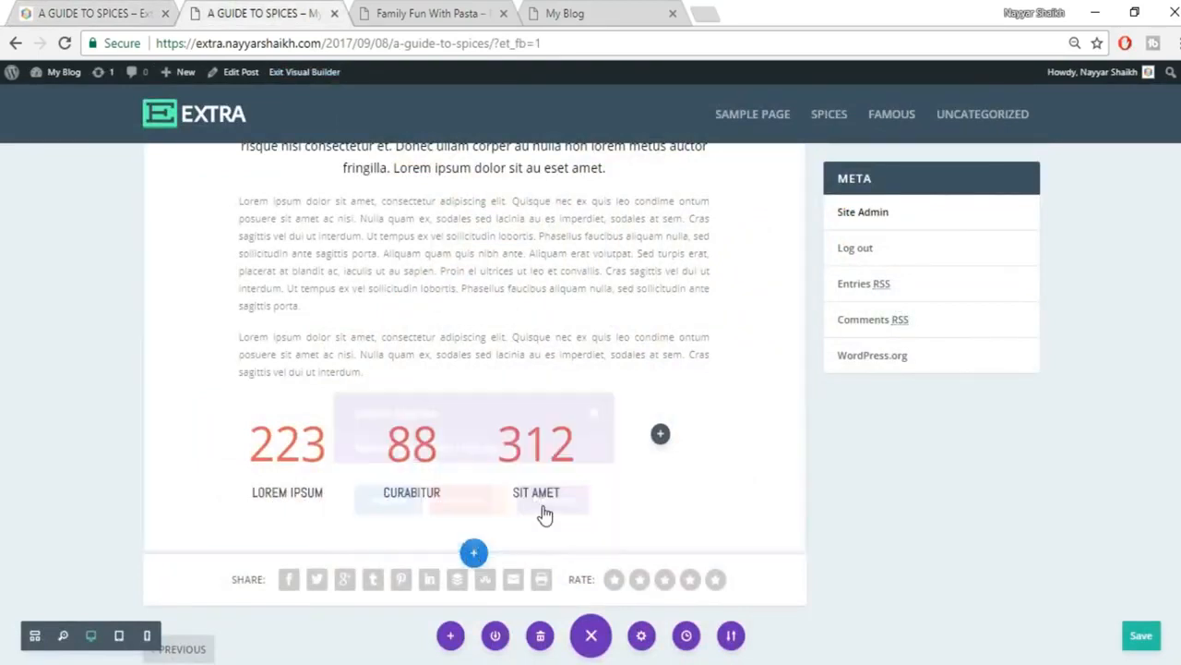
{"action": "left_click", "coordinate": [378, 488]}
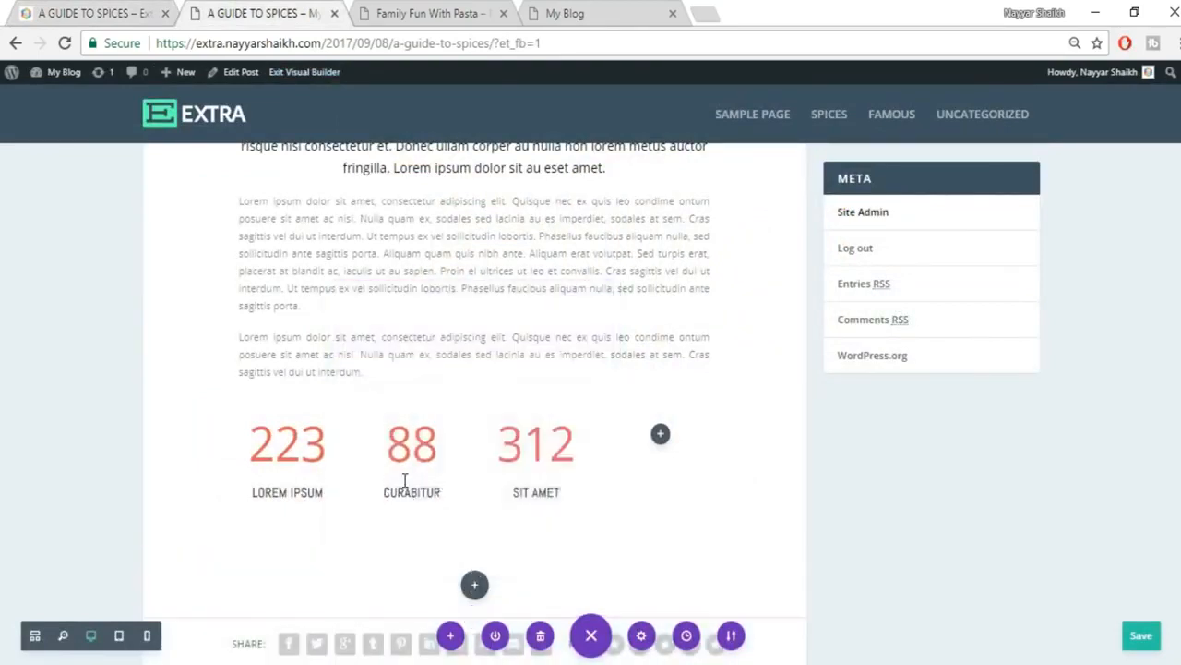
Step: Upload the cardamom spoon image 084 into the module and save it
{"action": "left_click", "coordinate": [1043, 345]}
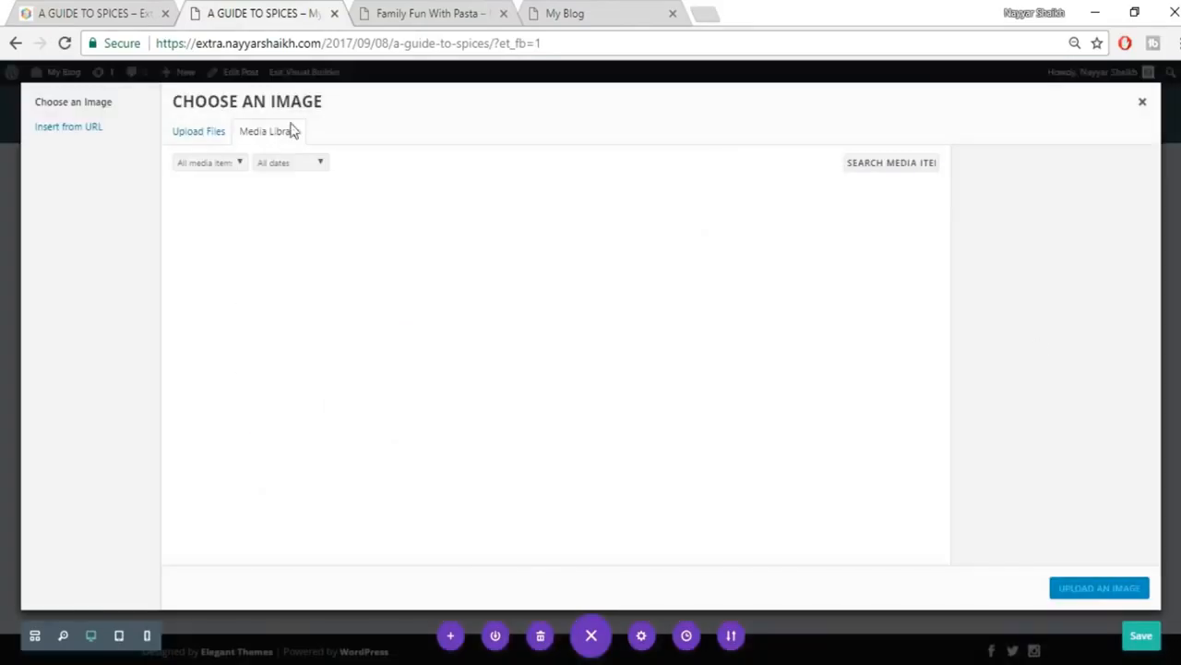
{"action": "left_click", "coordinate": [188, 132]}
{"action": "left_click", "coordinate": [663, 364]}
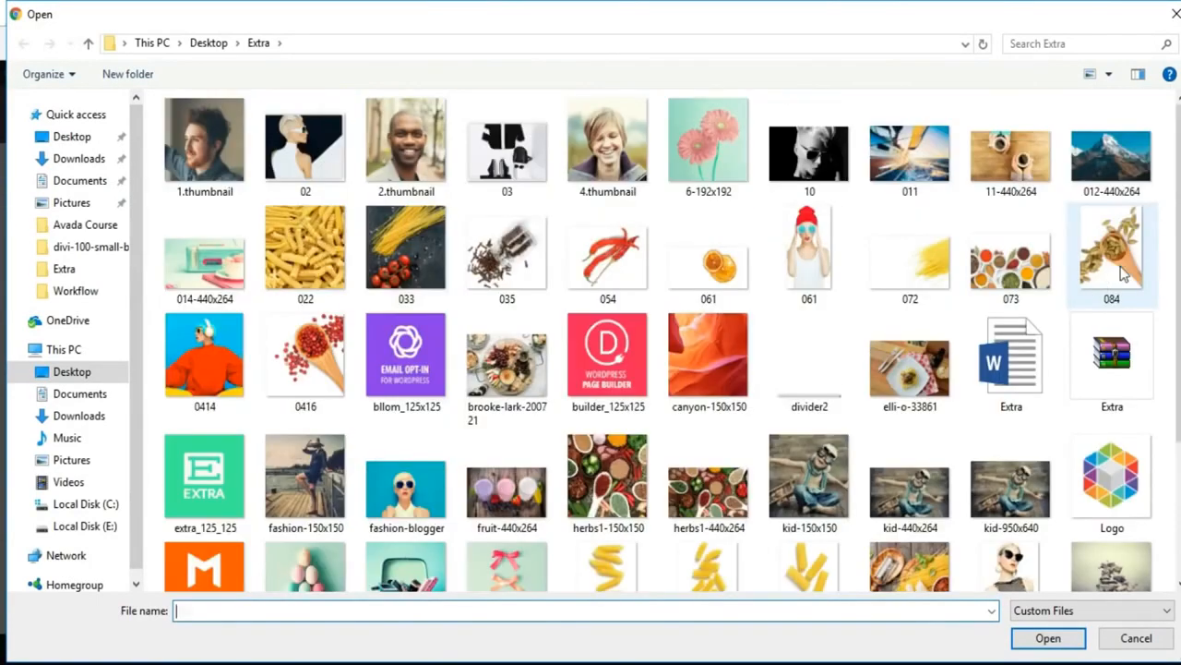
{"action": "left_click", "coordinate": [1117, 267]}
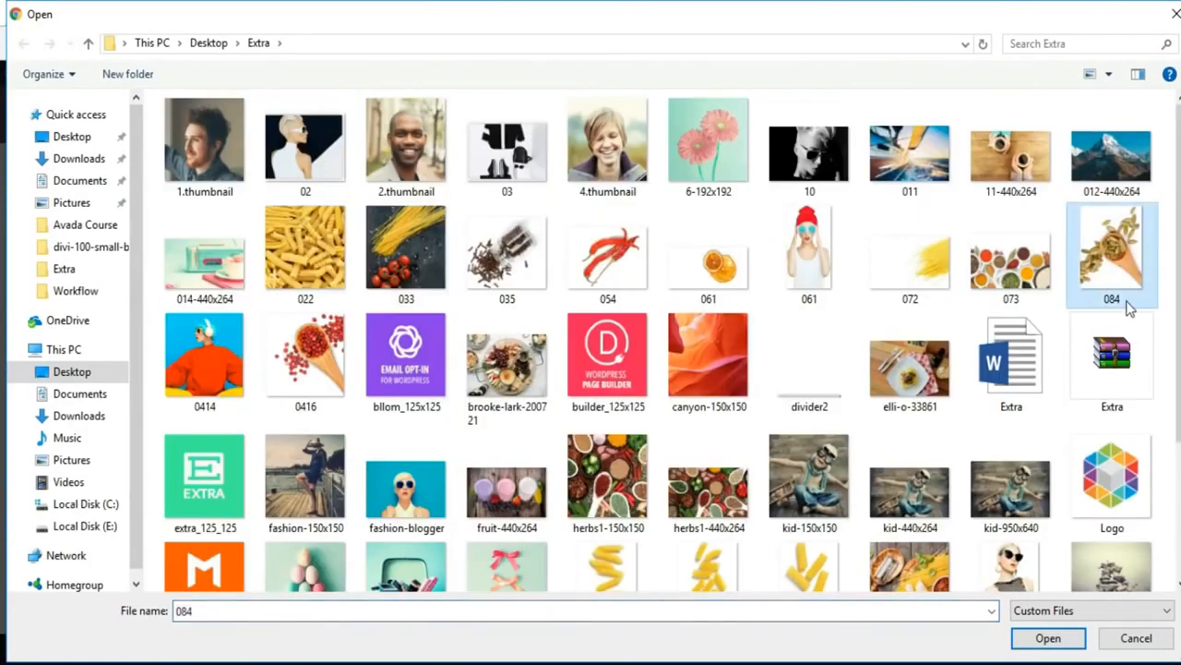
{"action": "left_click", "coordinate": [1047, 638]}
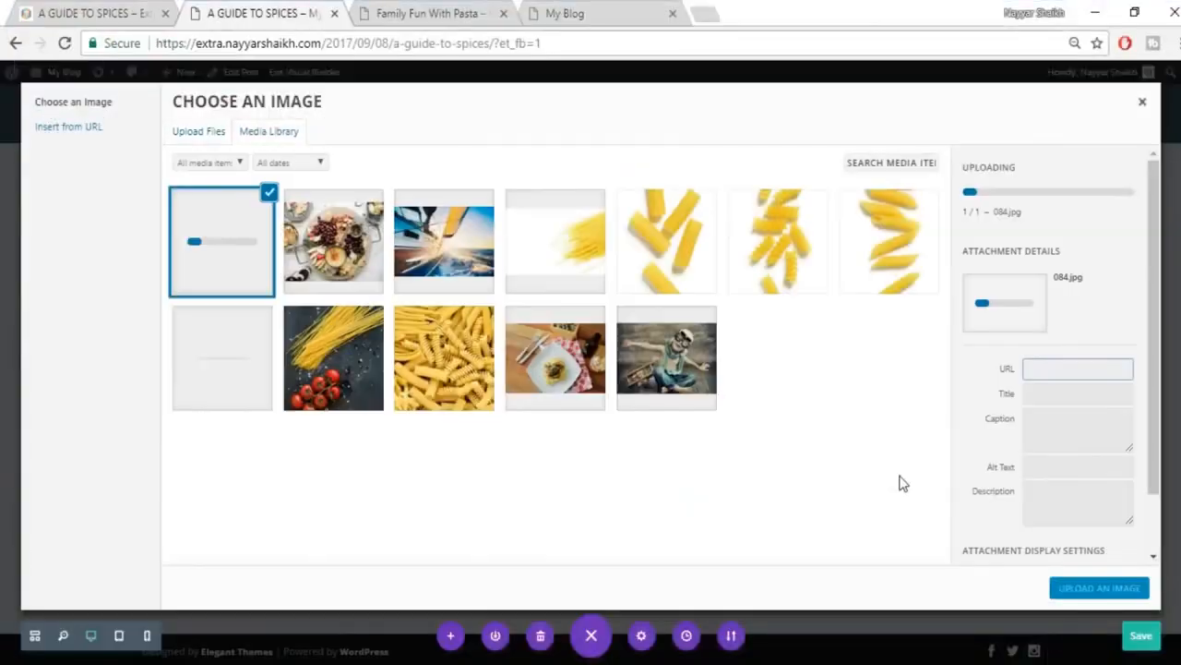
{"action": "left_click", "coordinate": [1071, 586]}
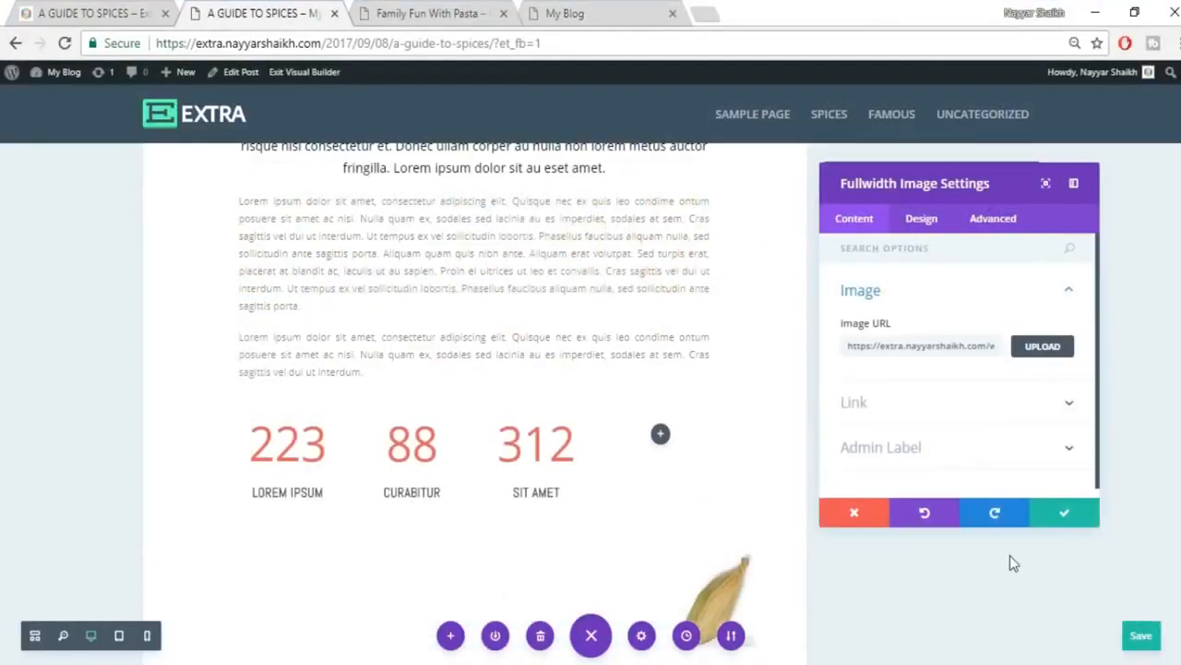
{"action": "scroll", "coordinate": [610, 428], "scroll_direction": "down", "scroll_amount": 3}
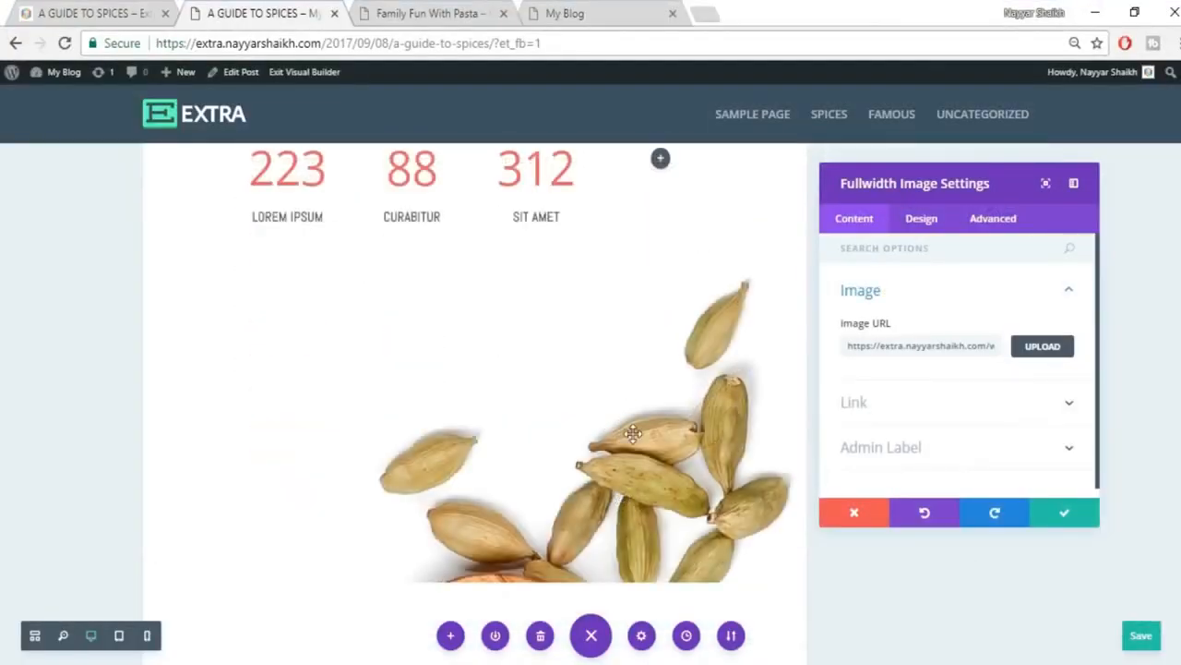
{"action": "scroll", "coordinate": [634, 433], "scroll_direction": "up", "scroll_amount": 3}
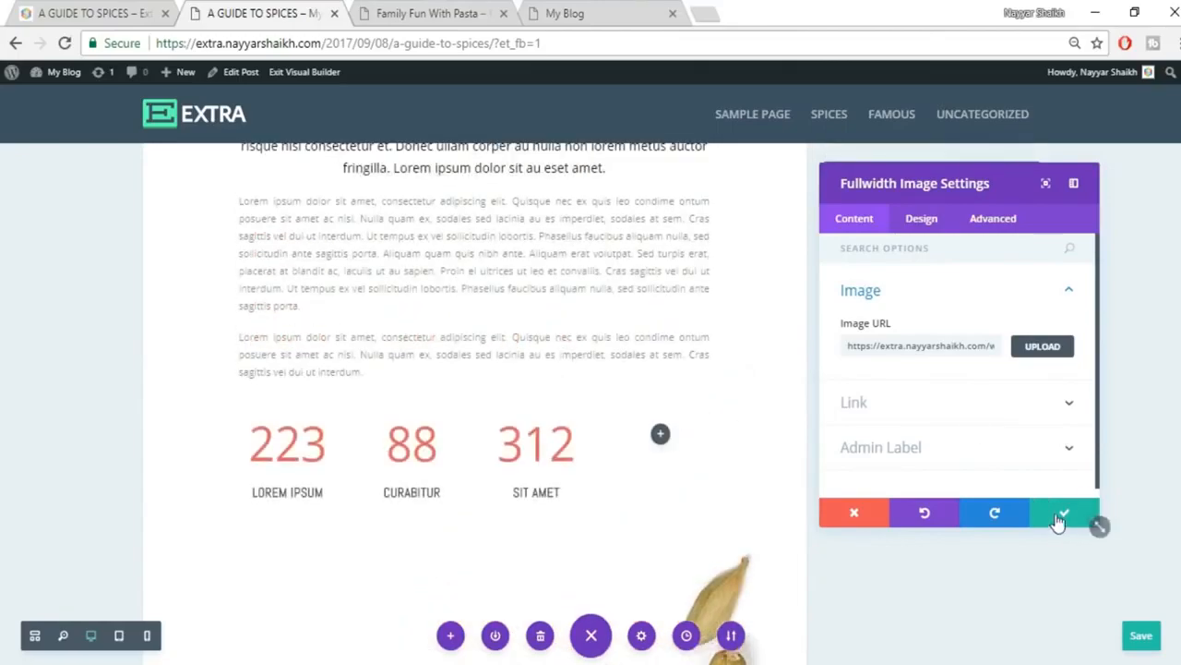
{"action": "left_click", "coordinate": [1061, 515]}
{"action": "scroll", "coordinate": [1058, 521], "scroll_direction": "down", "scroll_amount": 8}
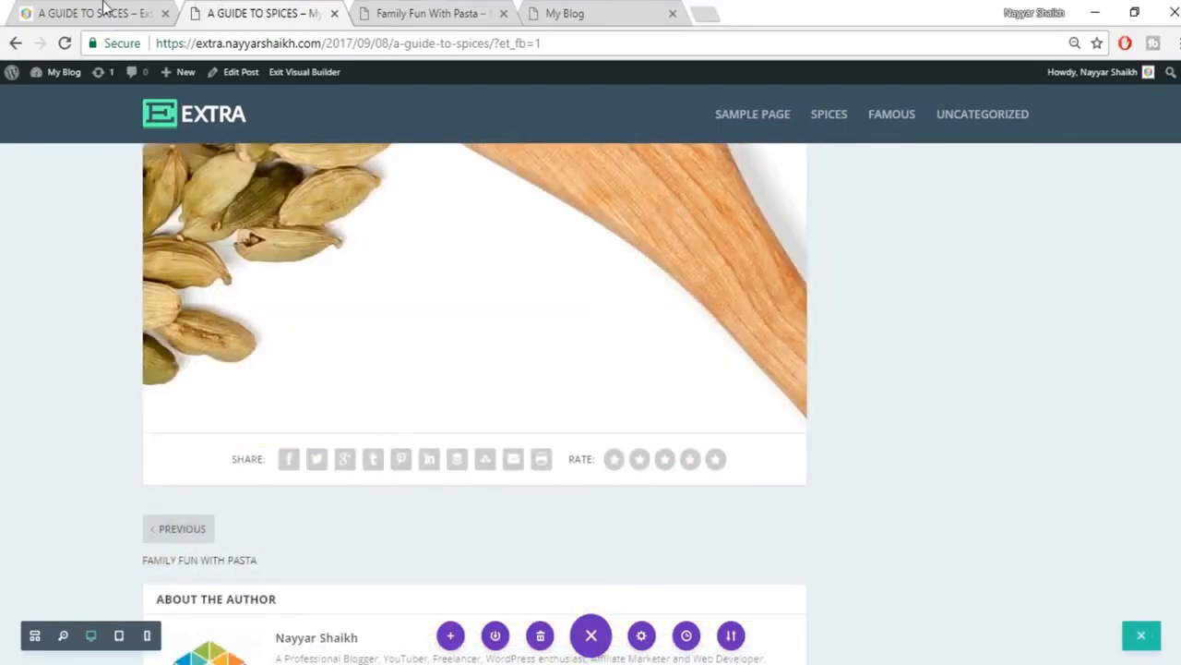
Step: Add a one-column section below the image with a text module holding the copied Pumpkin Seeds text
{"action": "left_click", "coordinate": [104, 11]}
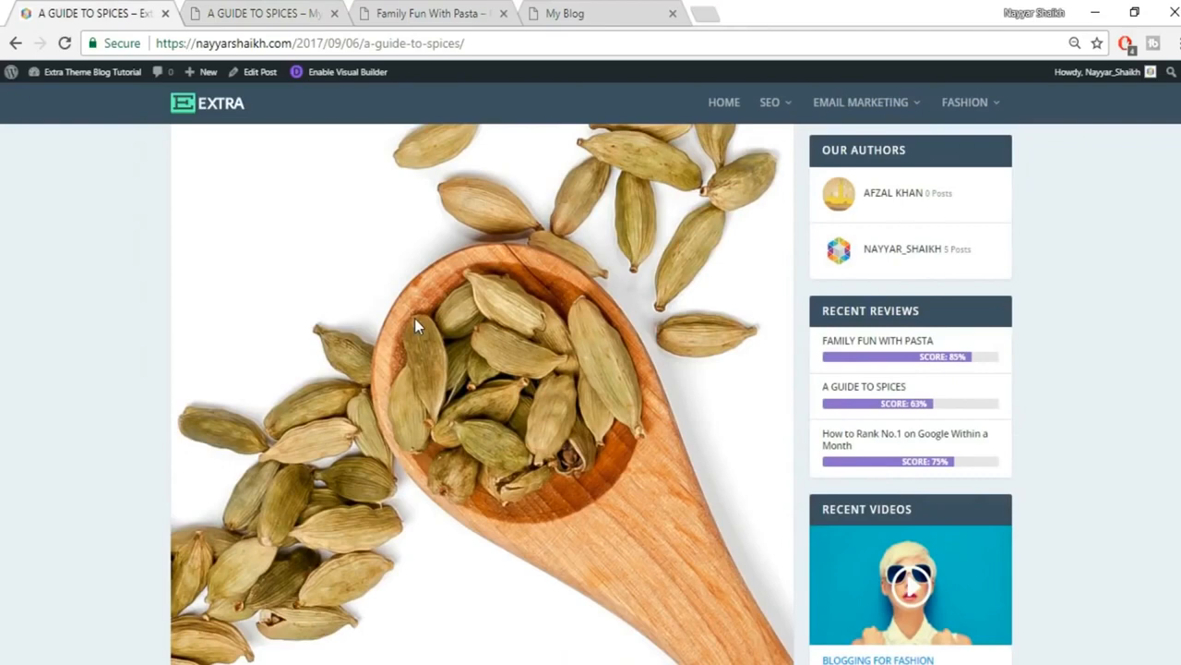
{"action": "scroll", "coordinate": [415, 318], "scroll_direction": "down", "scroll_amount": 5}
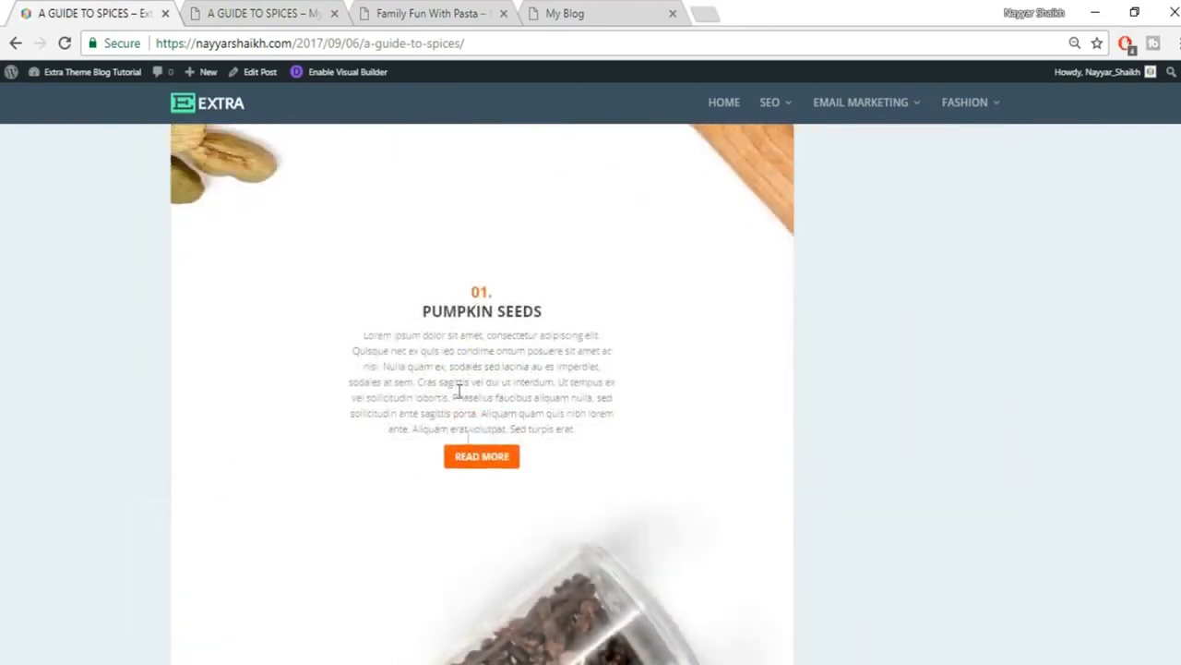
{"action": "key", "text": "ctrl+Tab"}
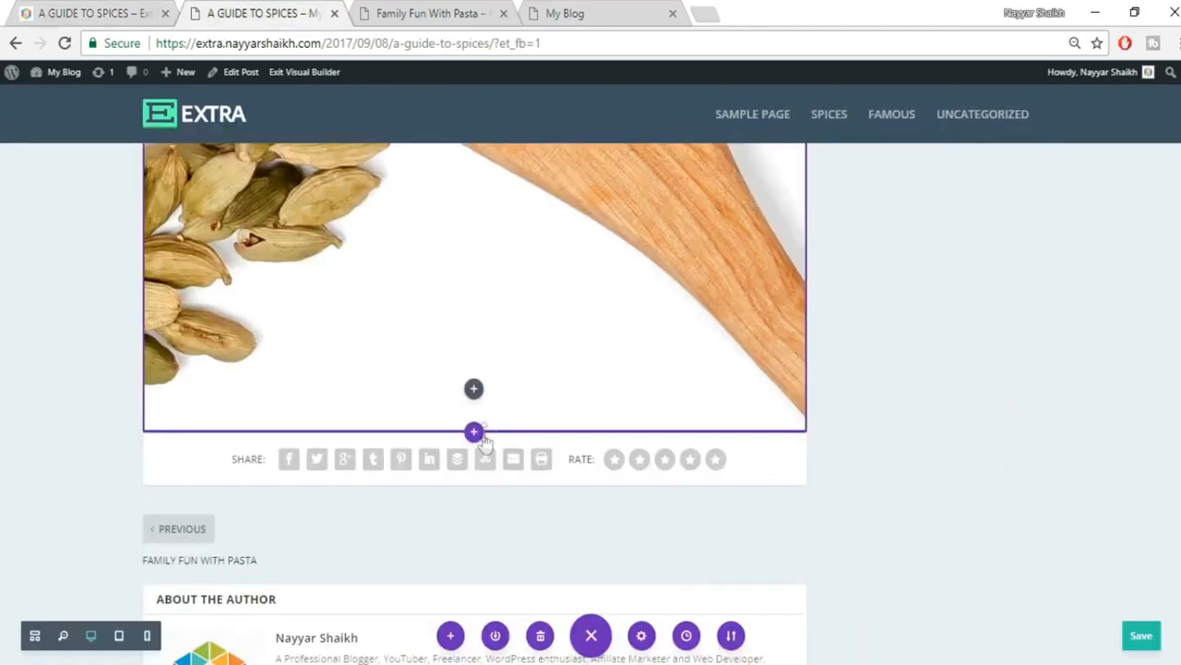
{"action": "left_click", "coordinate": [474, 434]}
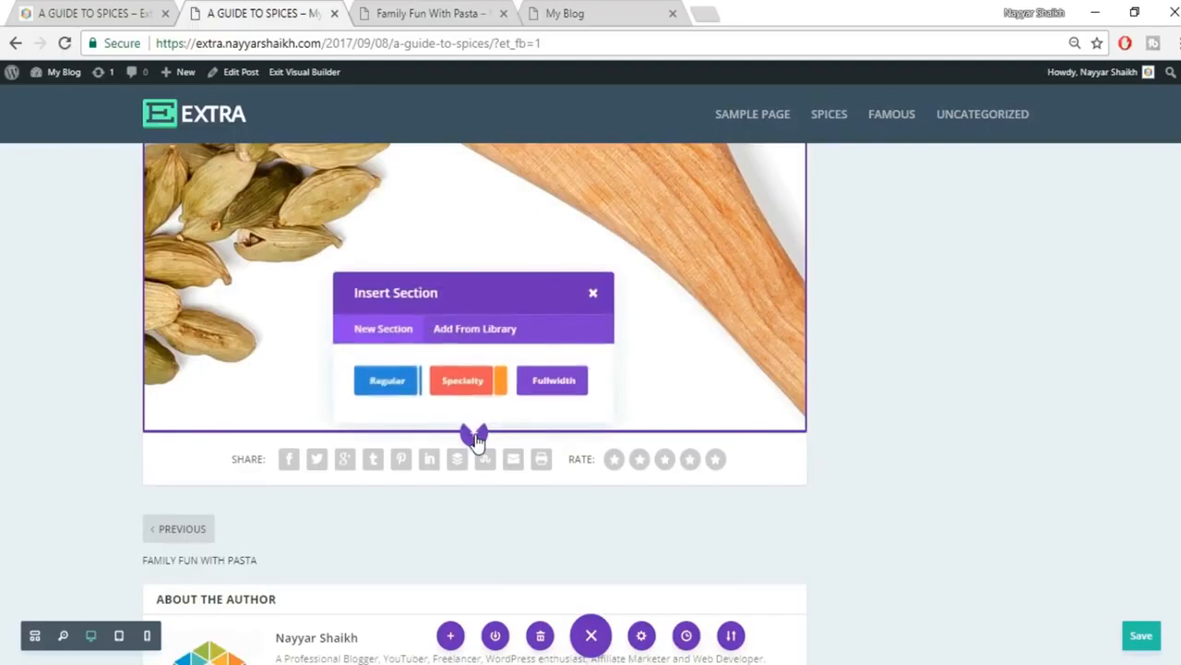
{"action": "left_click", "coordinate": [399, 390]}
{"action": "left_click", "coordinate": [393, 311]}
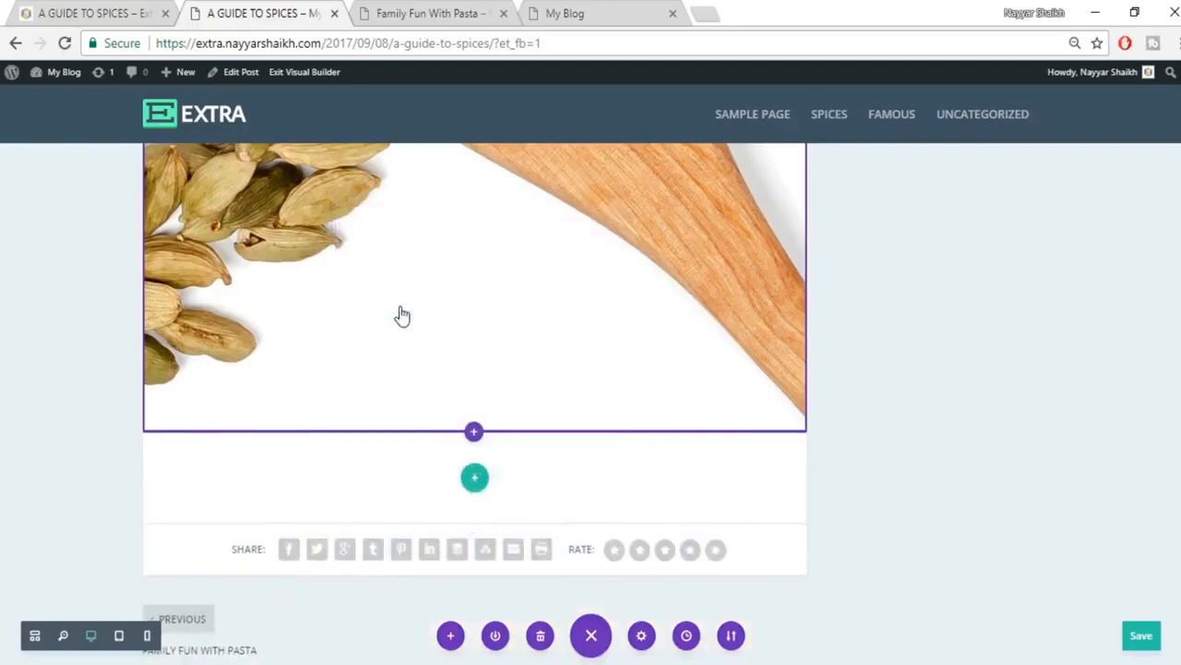
{"action": "type", "text": "tex"}
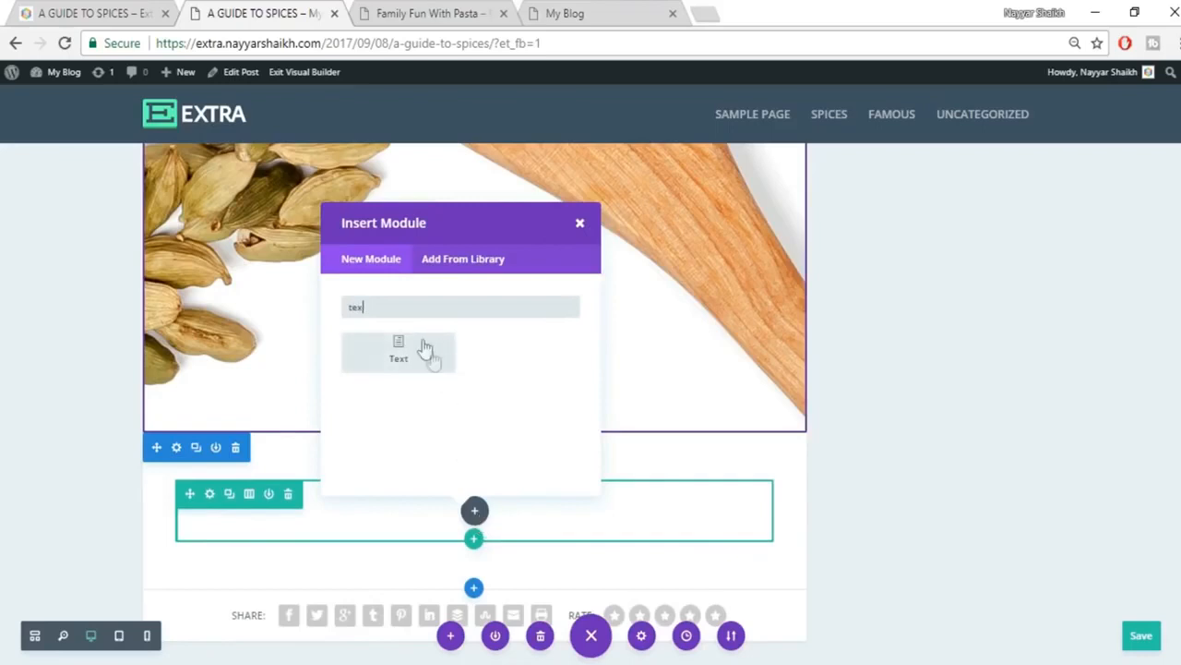
{"action": "left_click", "coordinate": [422, 347]}
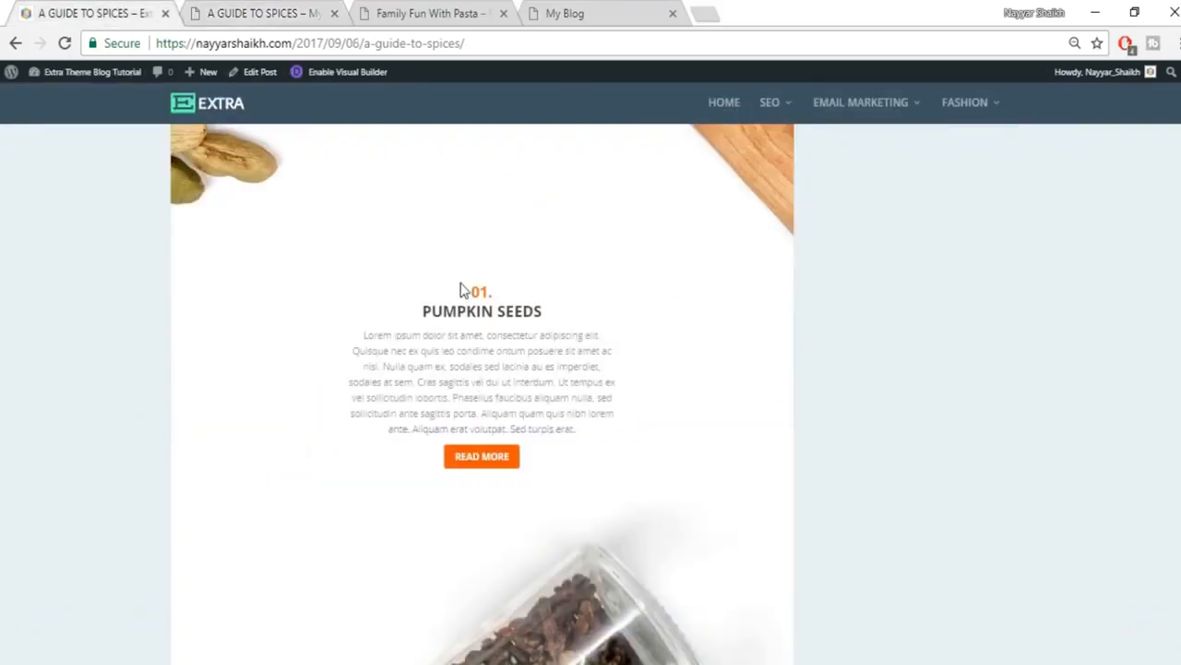
{"action": "left_click_drag", "start_coordinate": [459, 290], "coordinate": [593, 431]}
{"action": "left_click", "coordinate": [320, 7]}
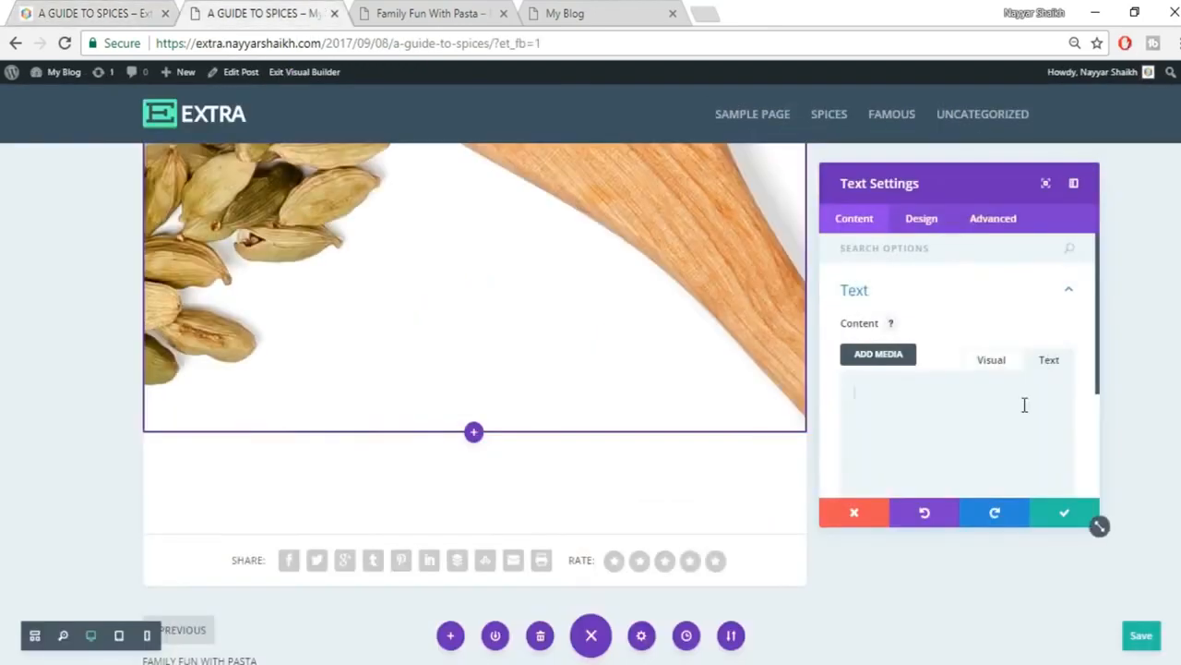
{"action": "type", "text": "01. PUMPKIN SEEDS Lorem ipsum dolor sit amet, consectetur adipiscing elit. Quisque nec ex quis leo condime ontum posuere sit amet ac nisl. Nulla quam ex, sodales sed lacinia au es imperdiet, sodales at sem. Cras sagittis vel dui ut interdum. Ut tempus ex vel sollicitudin lobortis. Phasellus faucibus aliquam nulla, sed sollicitudin ante sagittis porta. Aliquam quam quis nibh lorem ante. Aliquam erat volutpat. Sed turpis erat."}
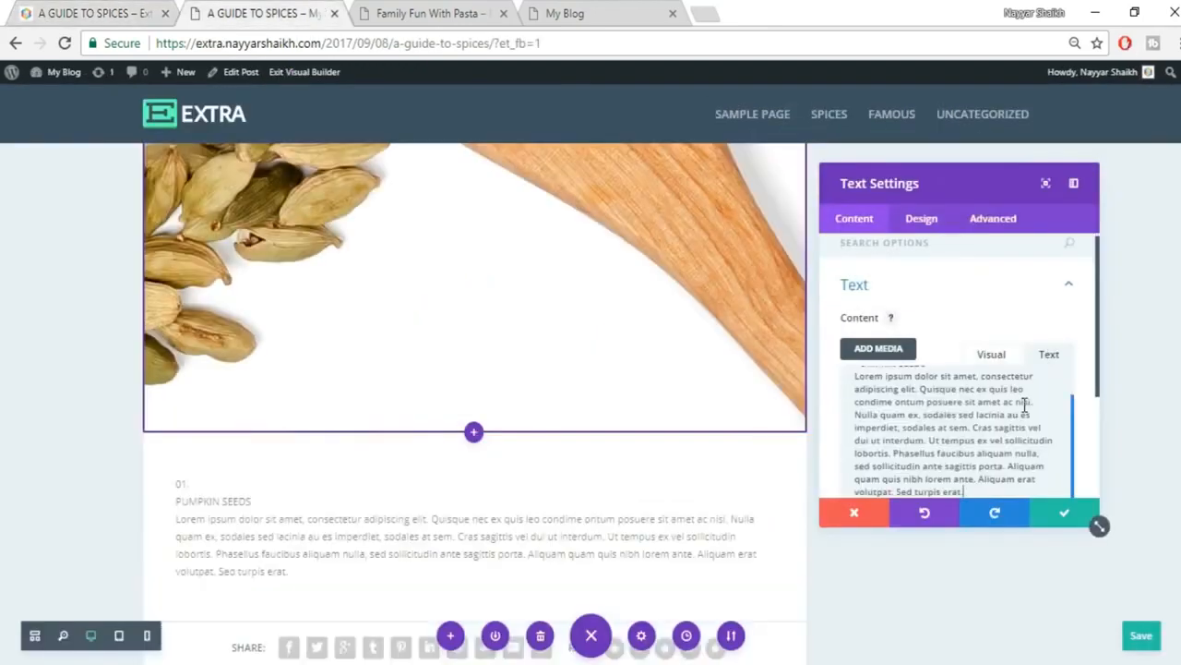
Step: Put 01. and PUMPKIN SEEDS on their own lines as Heading 1 and Heading 2
{"action": "left_click", "coordinate": [992, 355]}
{"action": "scroll", "coordinate": [984, 435], "scroll_direction": "down", "scroll_amount": 2}
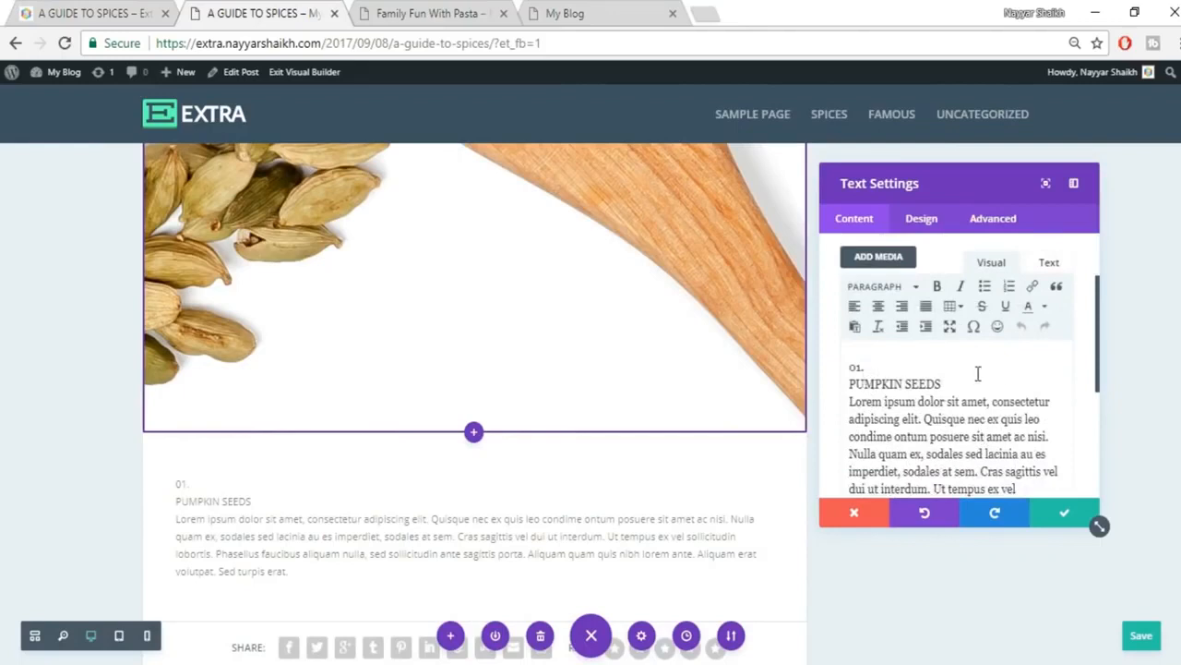
{"action": "left_click", "coordinate": [894, 367]}
{"action": "key", "text": "Return"}
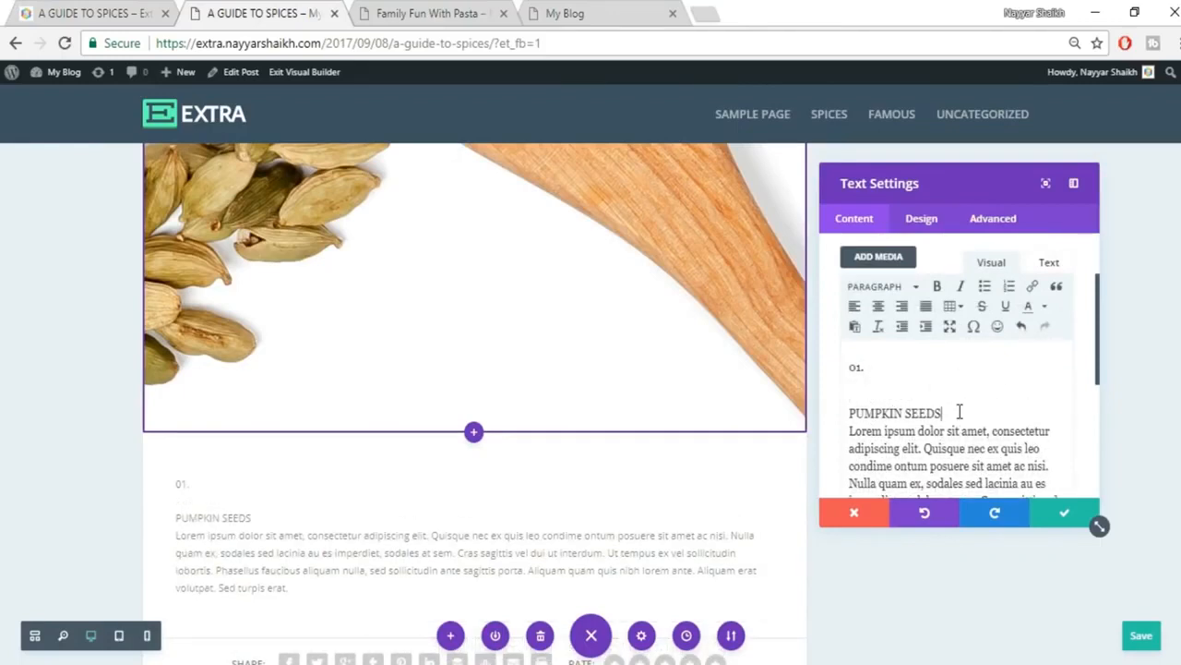
{"action": "key", "text": "Return"}
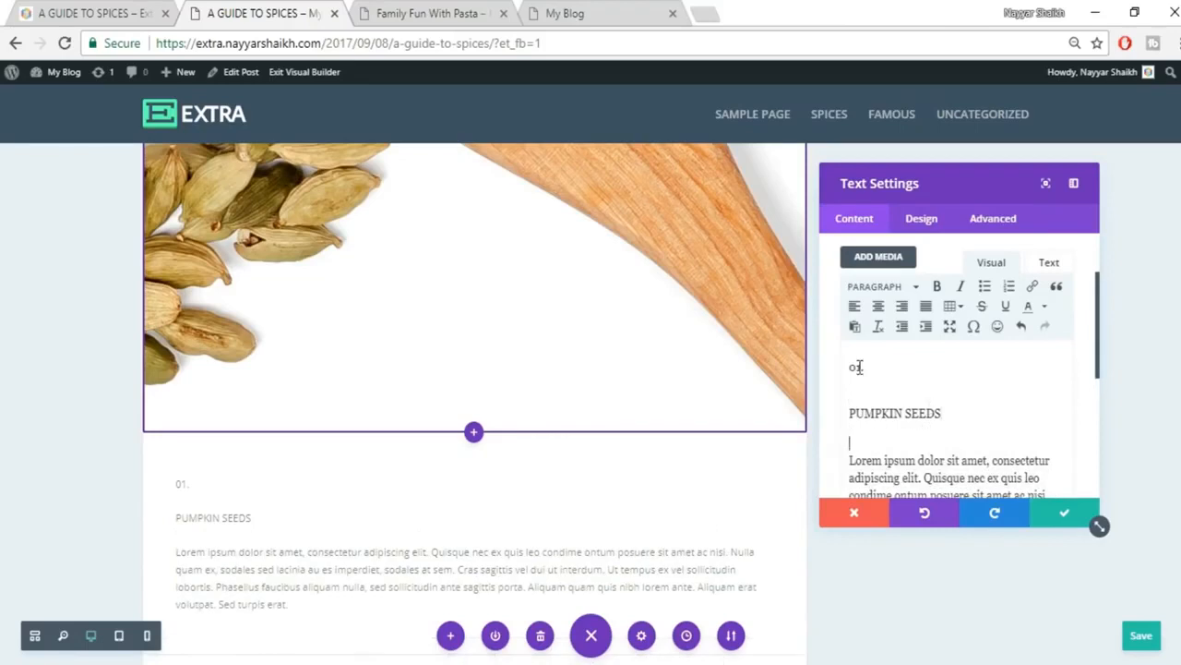
{"action": "left_click", "coordinate": [893, 287]}
{"action": "left_click", "coordinate": [908, 343]}
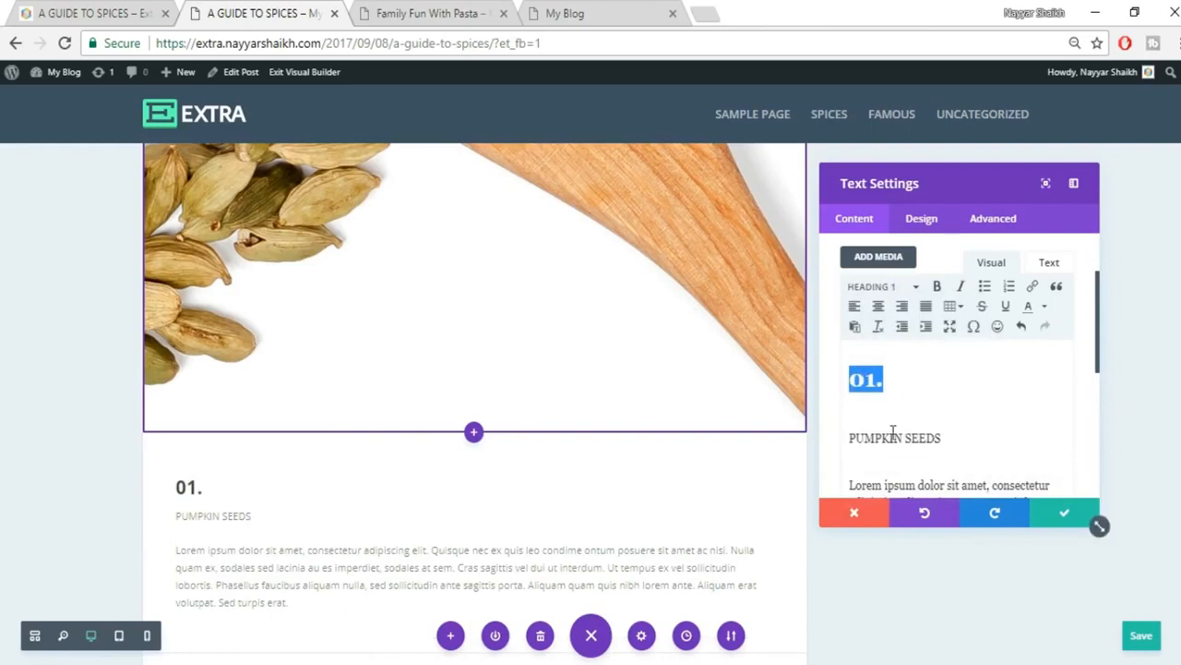
{"action": "left_click_drag", "start_coordinate": [941, 439], "coordinate": [819, 417]}
{"action": "left_click_drag", "start_coordinate": [960, 442], "coordinate": [868, 446]}
{"action": "left_click", "coordinate": [891, 287]}
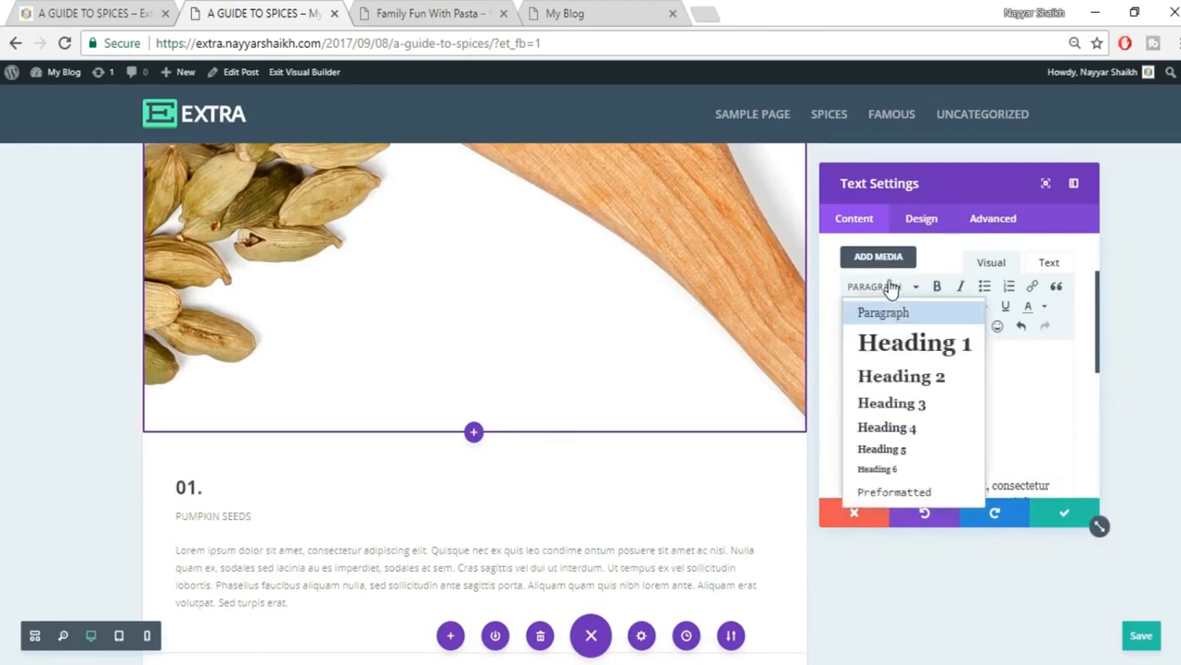
{"action": "left_click", "coordinate": [906, 375]}
{"action": "scroll", "coordinate": [960, 463], "scroll_direction": "down", "scroll_amount": 1}
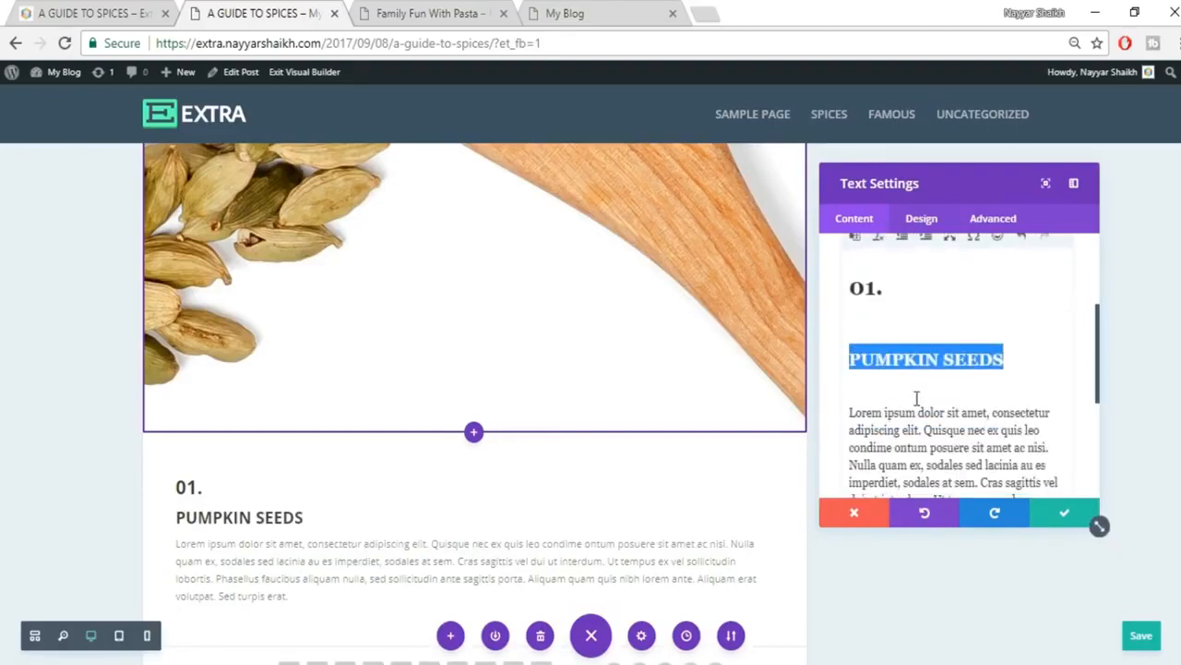
Step: Colour the 01. heading orange
{"action": "left_click_drag", "start_coordinate": [888, 288], "coordinate": [830, 298]}
{"action": "scroll", "coordinate": [964, 404], "scroll_direction": "up", "scroll_amount": 1}
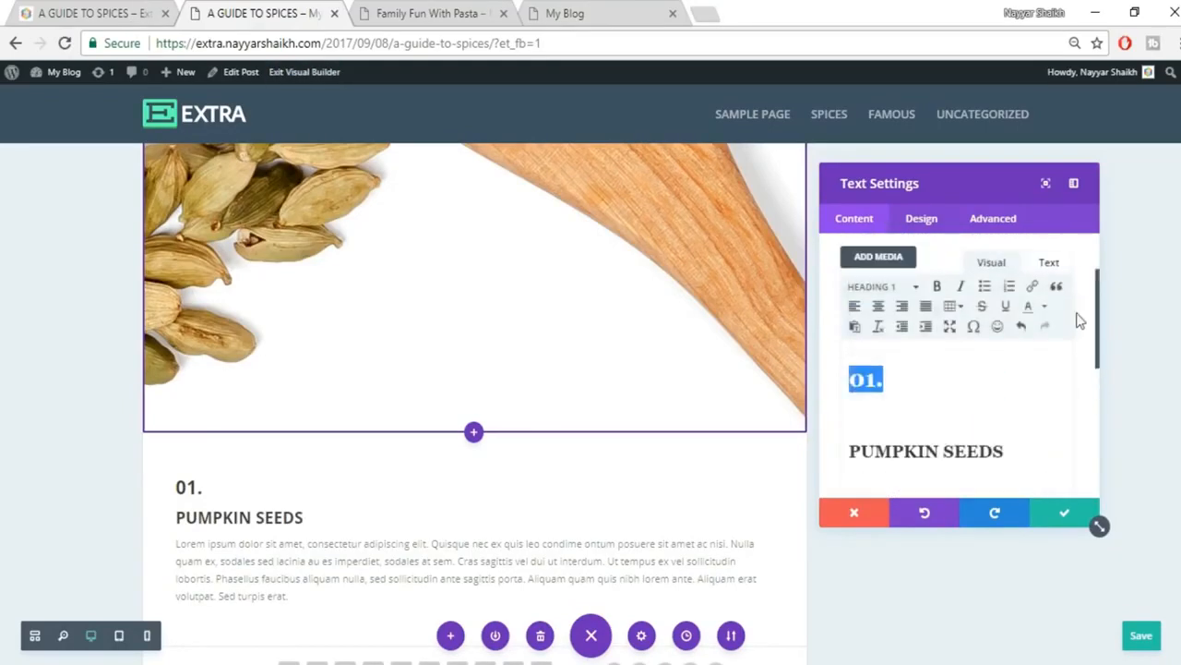
{"action": "left_click", "coordinate": [1043, 312]}
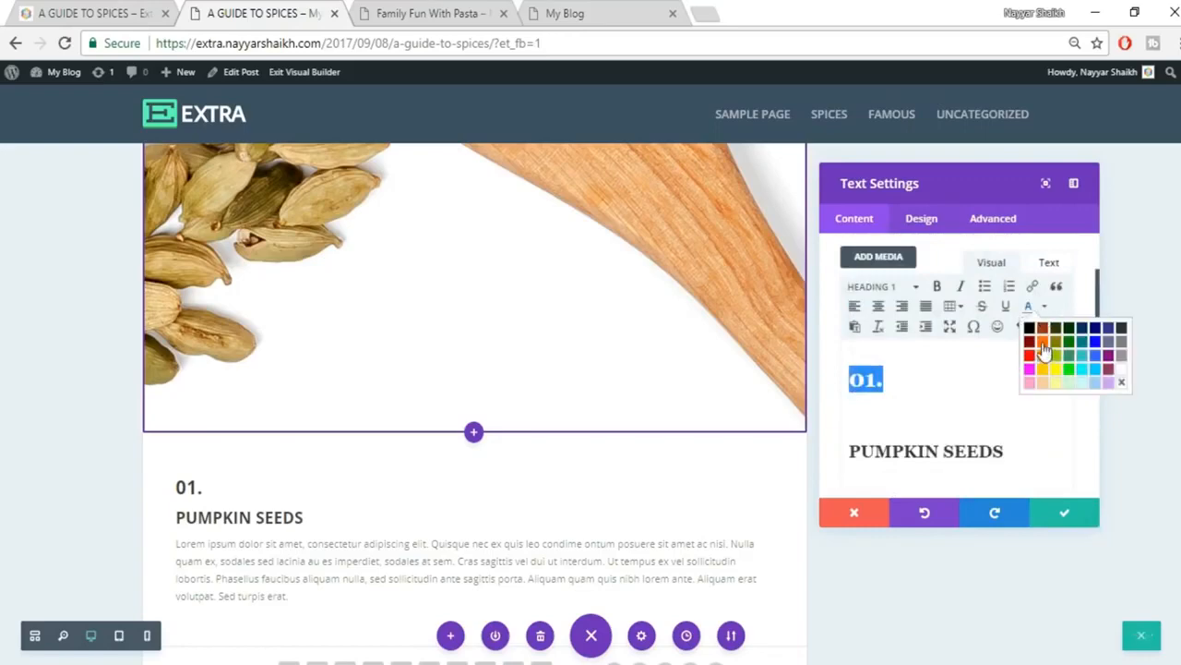
{"action": "left_click", "coordinate": [1044, 344]}
{"action": "left_click", "coordinate": [81, 11]}
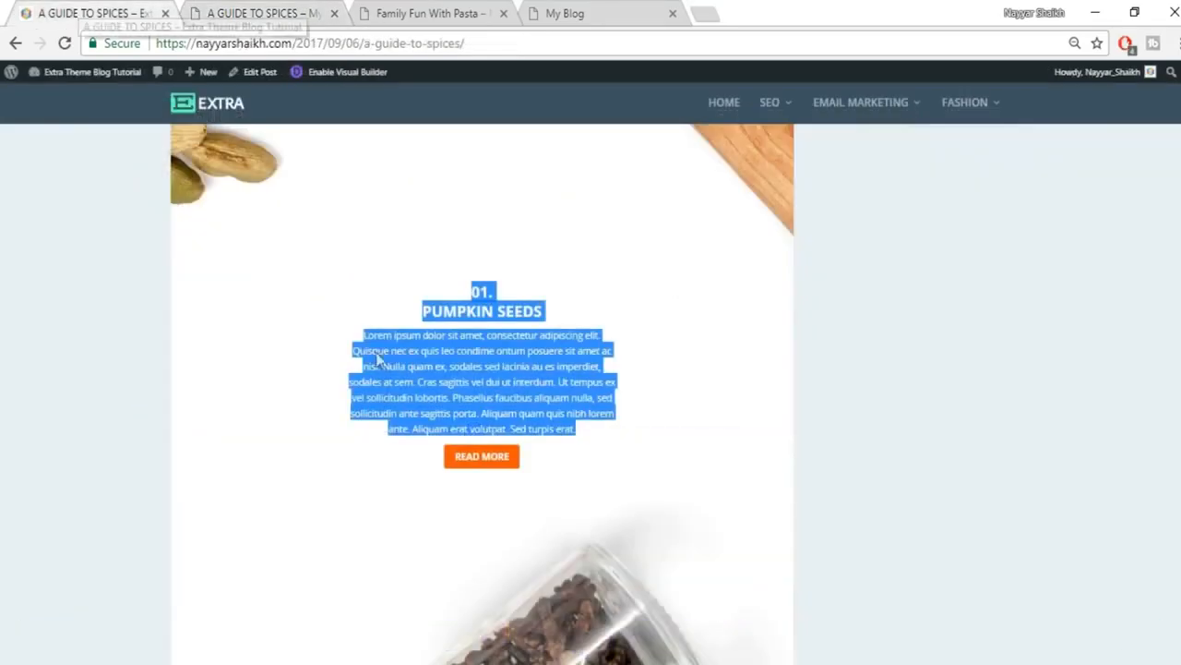
{"action": "left_click", "coordinate": [506, 373]}
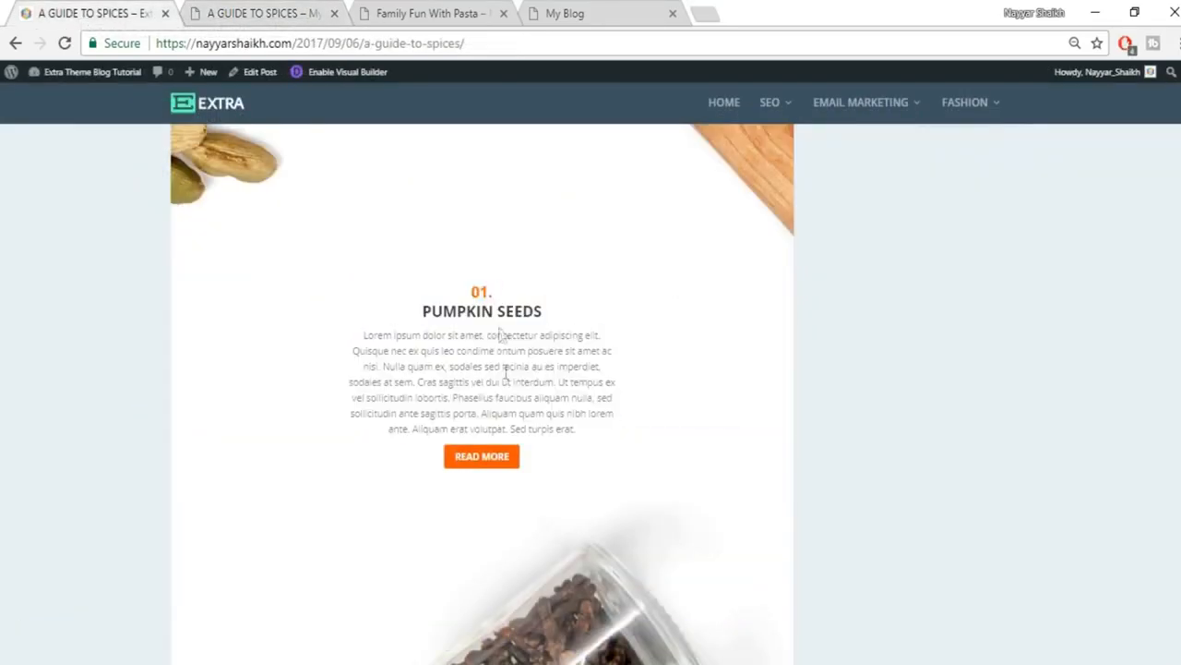
{"action": "left_click", "coordinate": [286, 11]}
Step: Centre-align all the text and save the text module
{"action": "key", "text": "ctrl+a"}
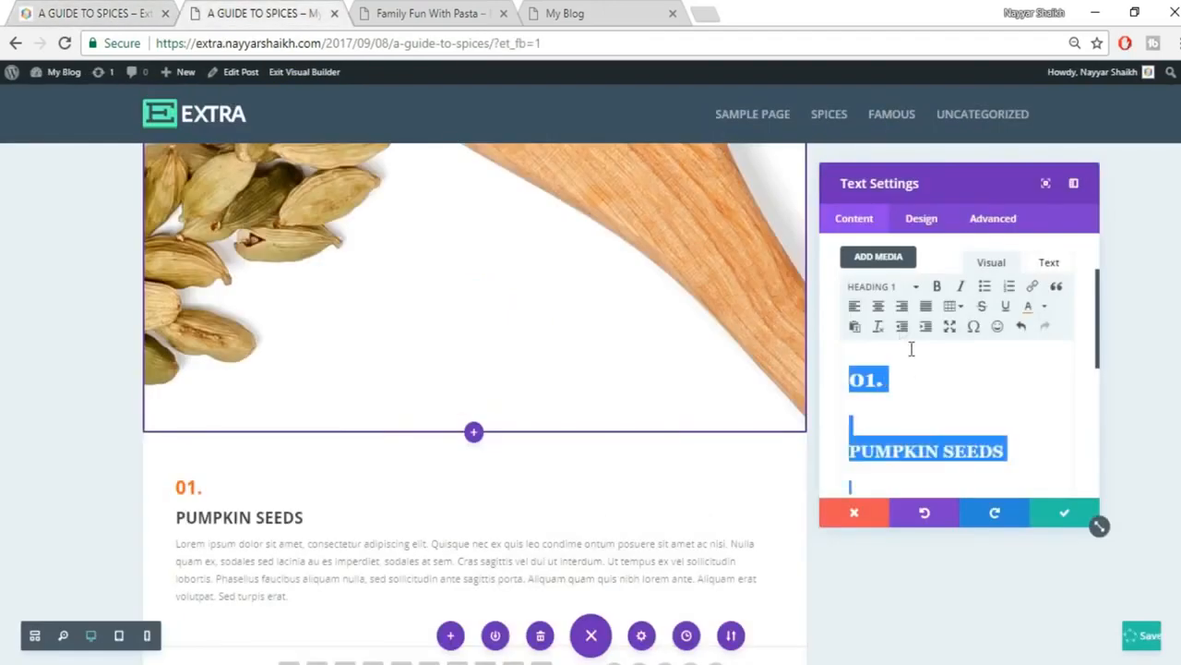
{"action": "left_click", "coordinate": [879, 312]}
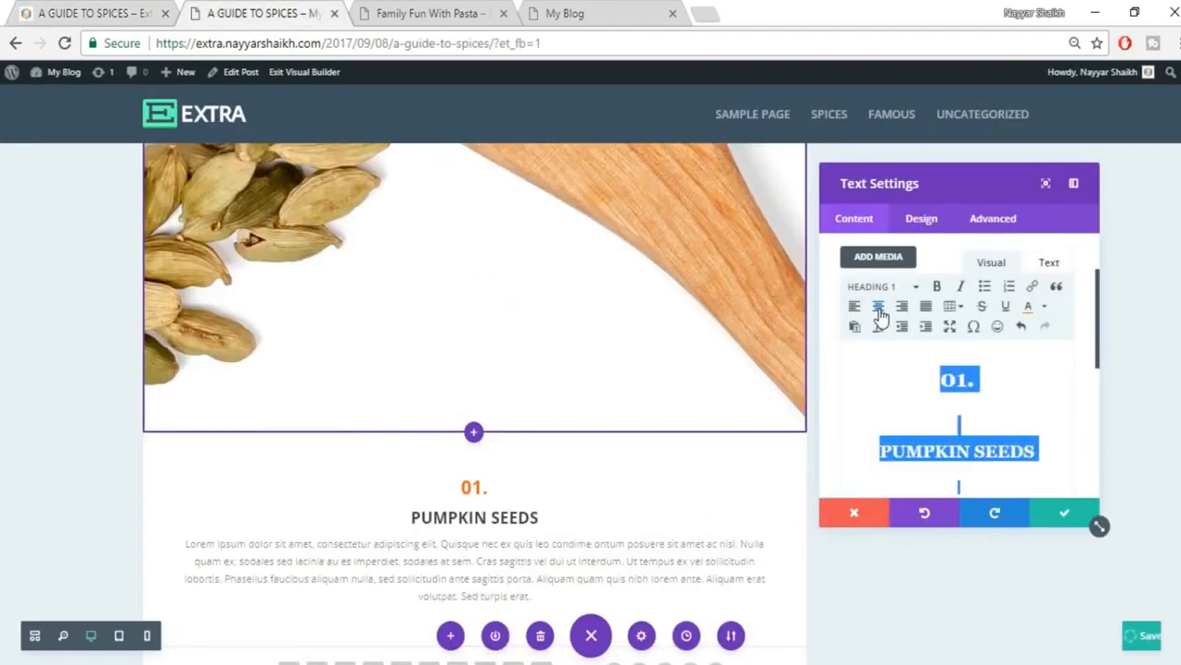
{"action": "left_click", "coordinate": [90, 10]}
{"action": "left_click", "coordinate": [258, 9]}
{"action": "left_click", "coordinate": [1063, 515]}
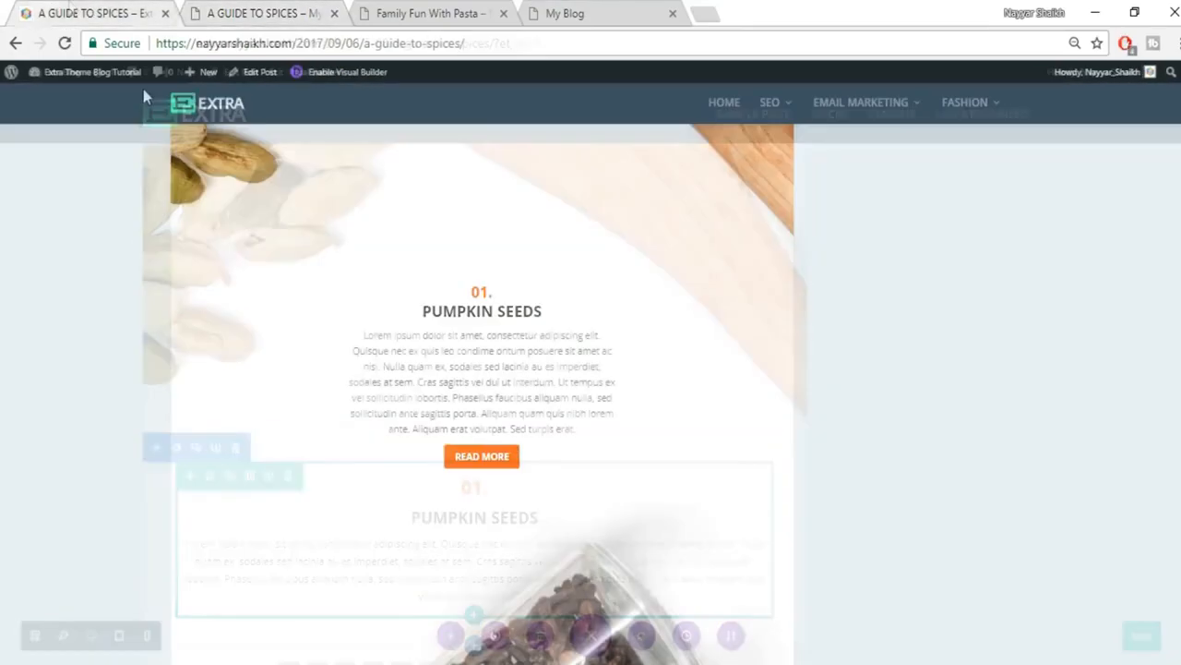
Step: Insert a Button module below the Pumpkin Seeds paragraph and label it READ MORE
{"action": "left_click", "coordinate": [254, 9]}
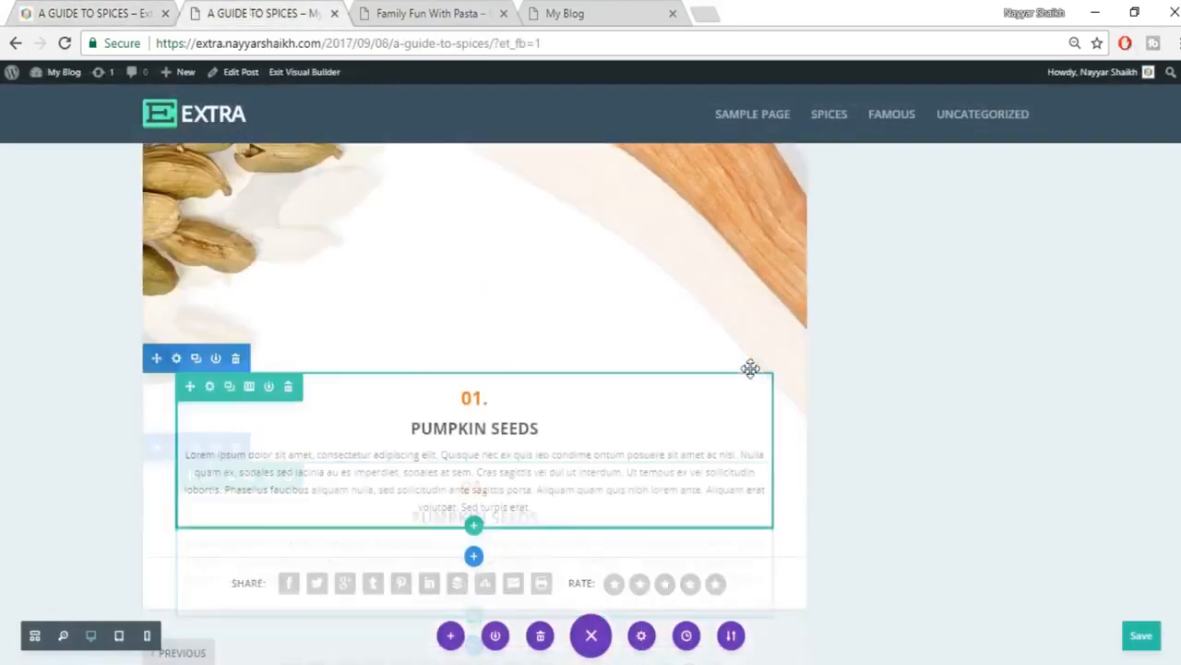
{"action": "scroll", "coordinate": [751, 356], "scroll_direction": "down", "scroll_amount": 1}
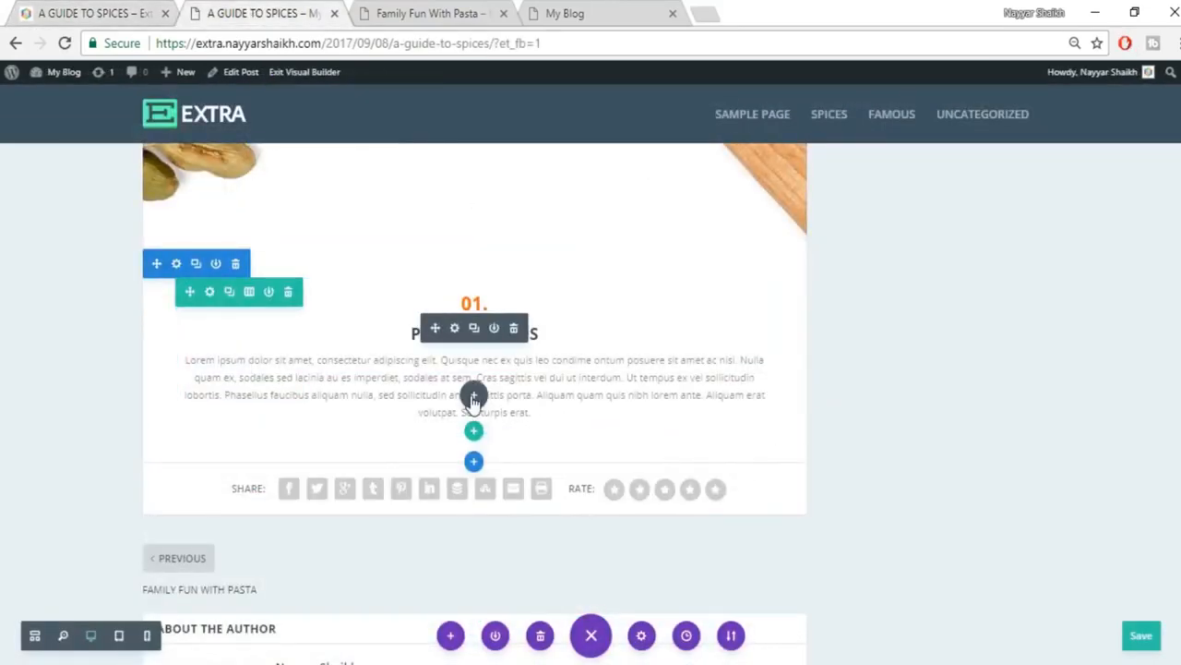
{"action": "left_click", "coordinate": [473, 399]}
{"action": "type", "text": "butt"}
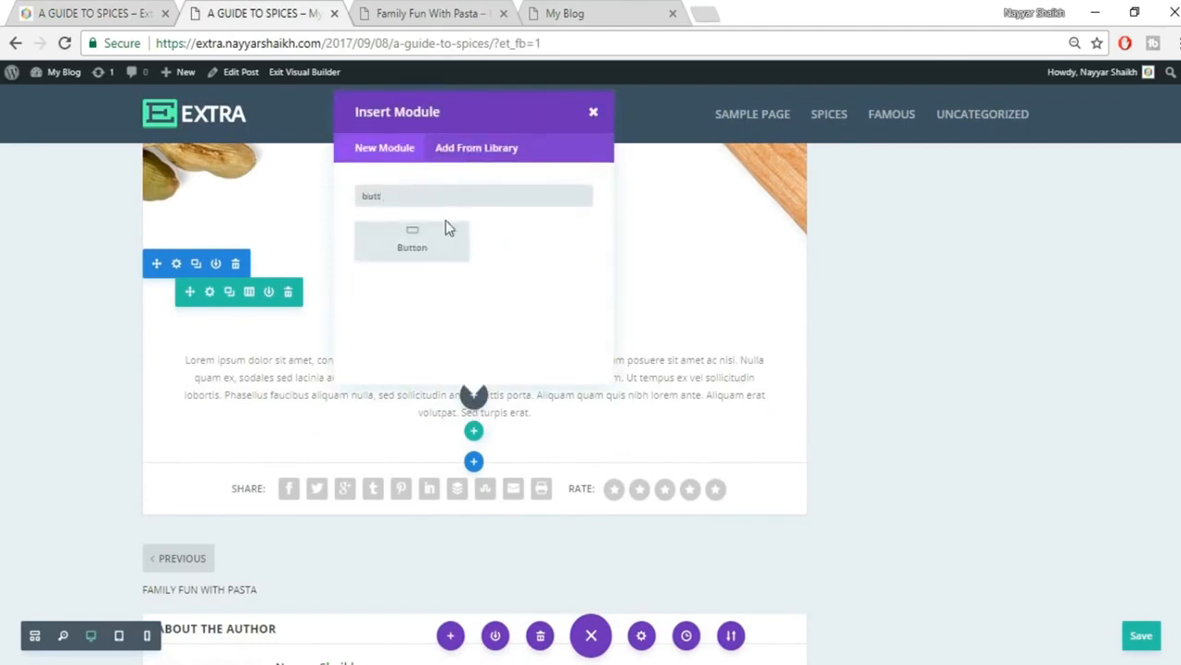
{"action": "left_click", "coordinate": [444, 233]}
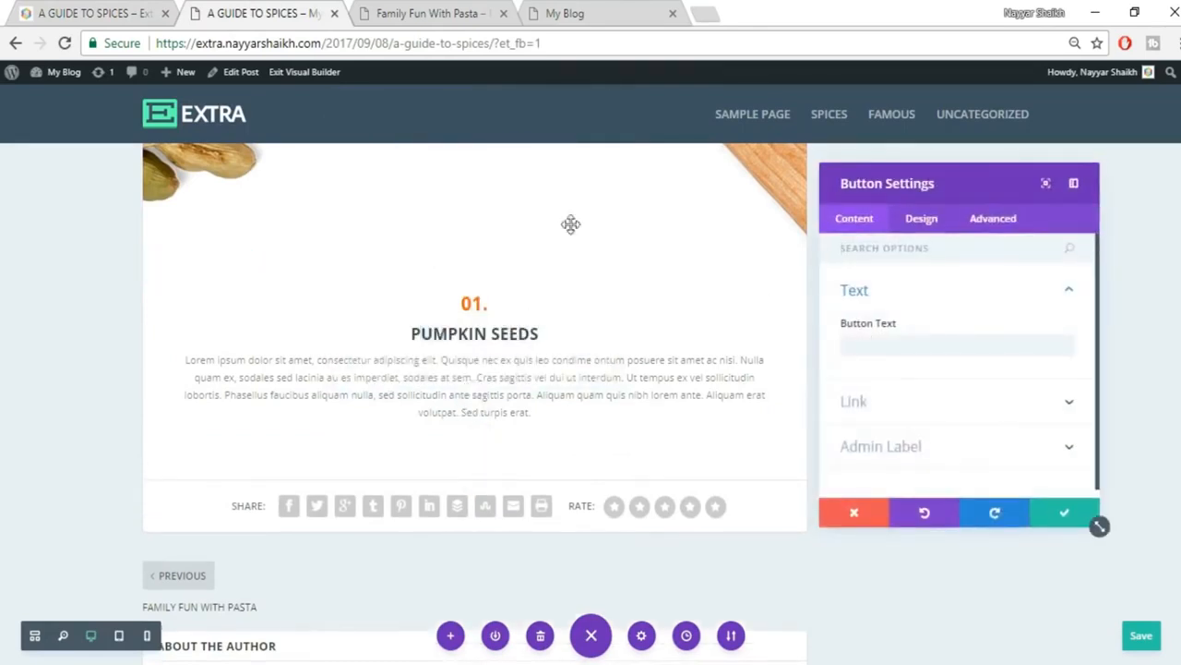
{"action": "left_click", "coordinate": [68, 10]}
{"action": "left_click", "coordinate": [229, 9]}
{"action": "left_click", "coordinate": [928, 344]}
{"action": "type", "text": "RE"}
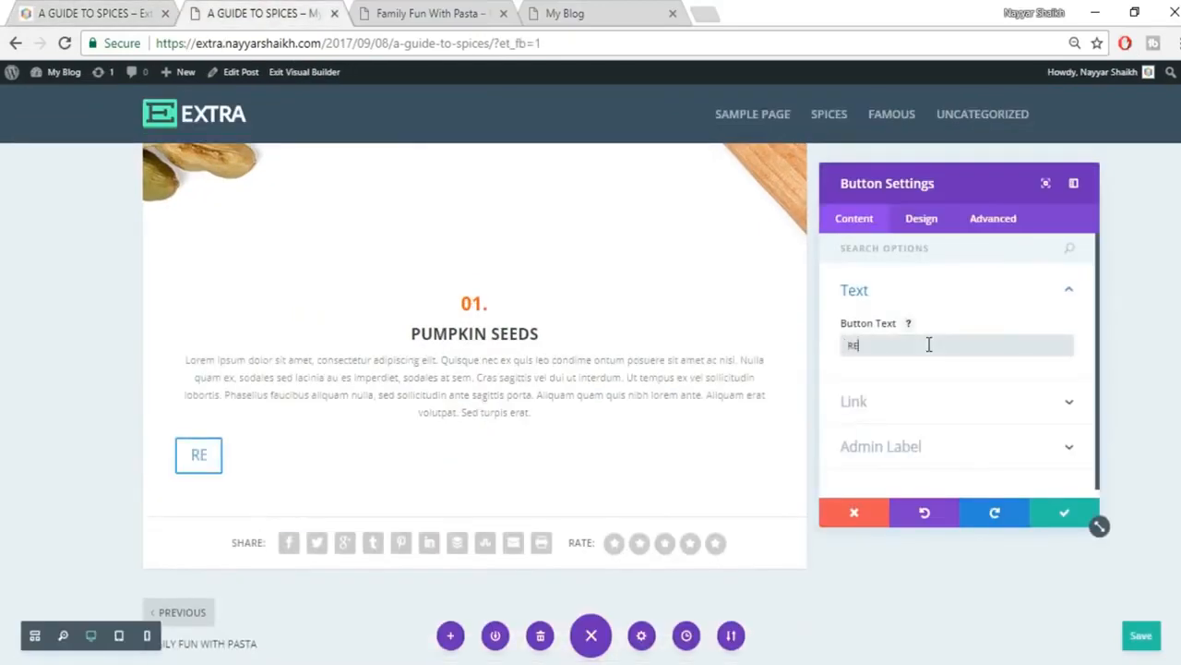
{"action": "type", "text": "ASMORE"}
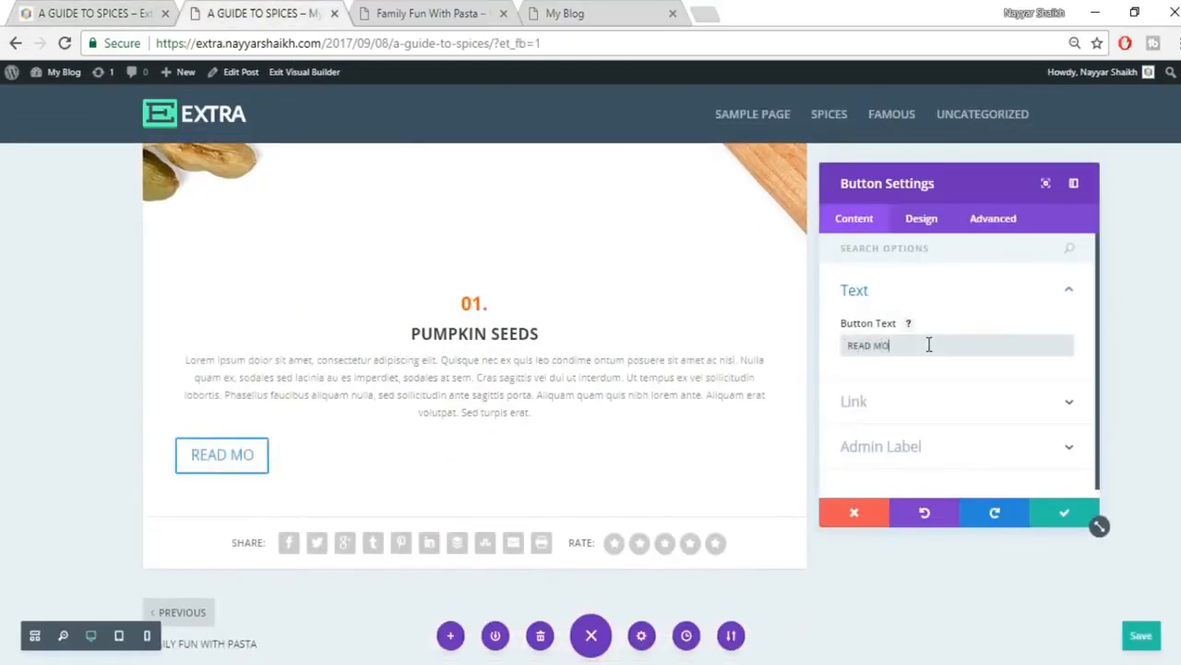
{"action": "left_click", "coordinate": [922, 222]}
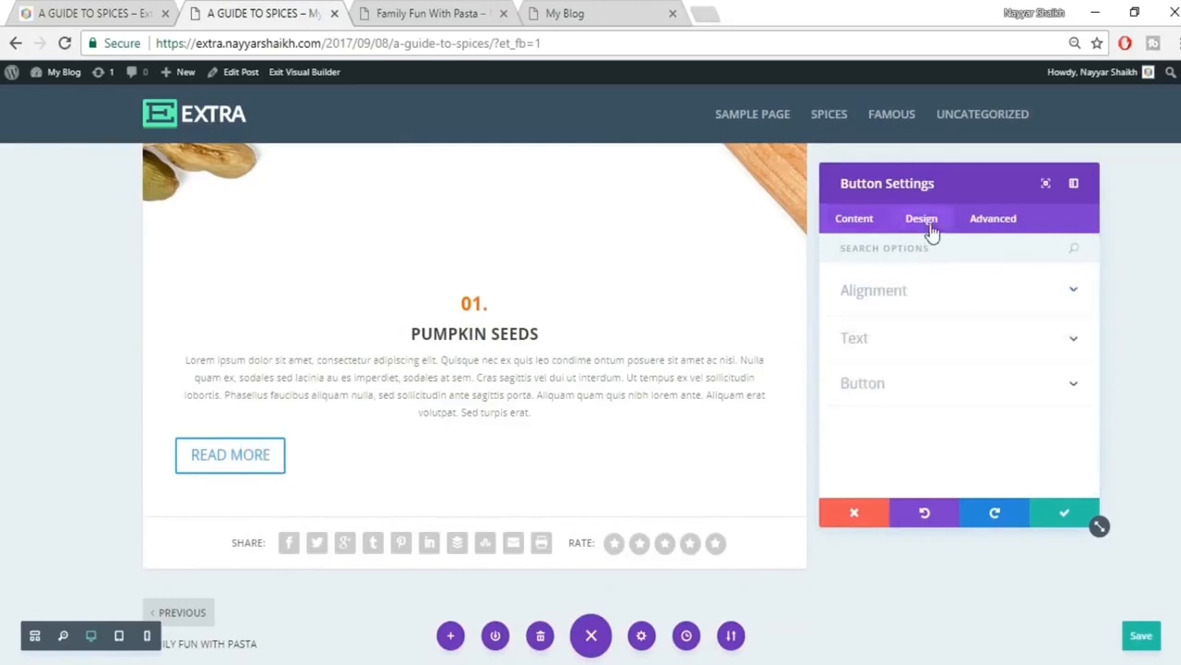
Step: Enable custom button styles and set the button text size to 15px
{"action": "left_click", "coordinate": [937, 386]}
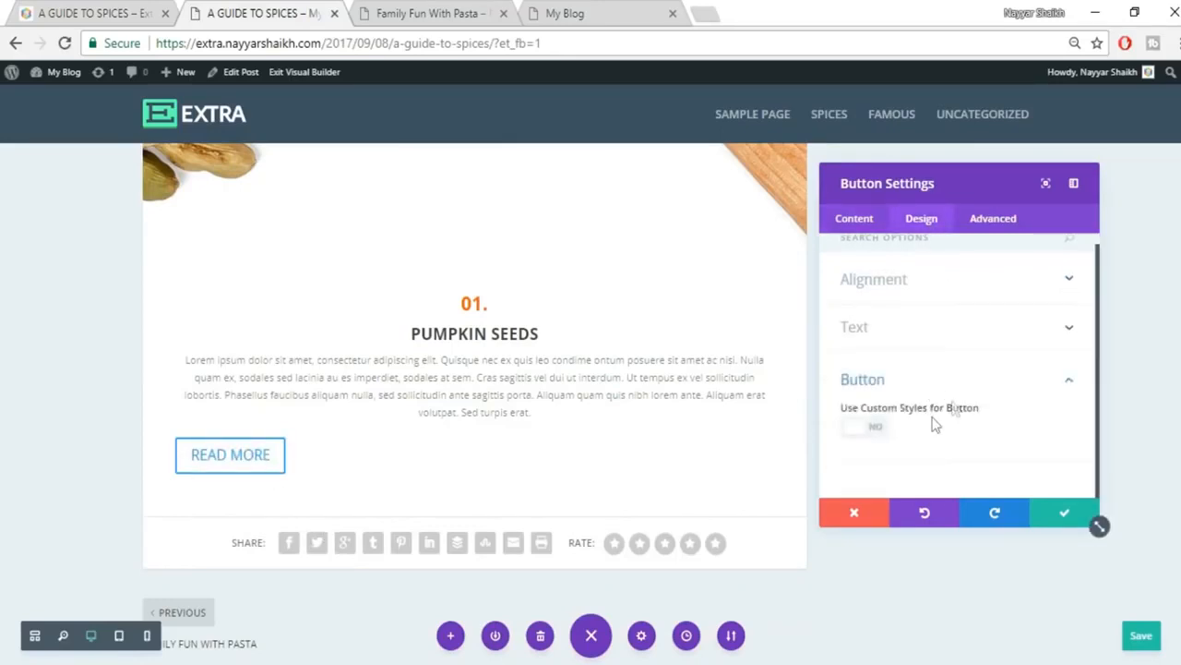
{"action": "left_click", "coordinate": [872, 429]}
{"action": "scroll", "coordinate": [1034, 425], "scroll_direction": "down", "scroll_amount": 1}
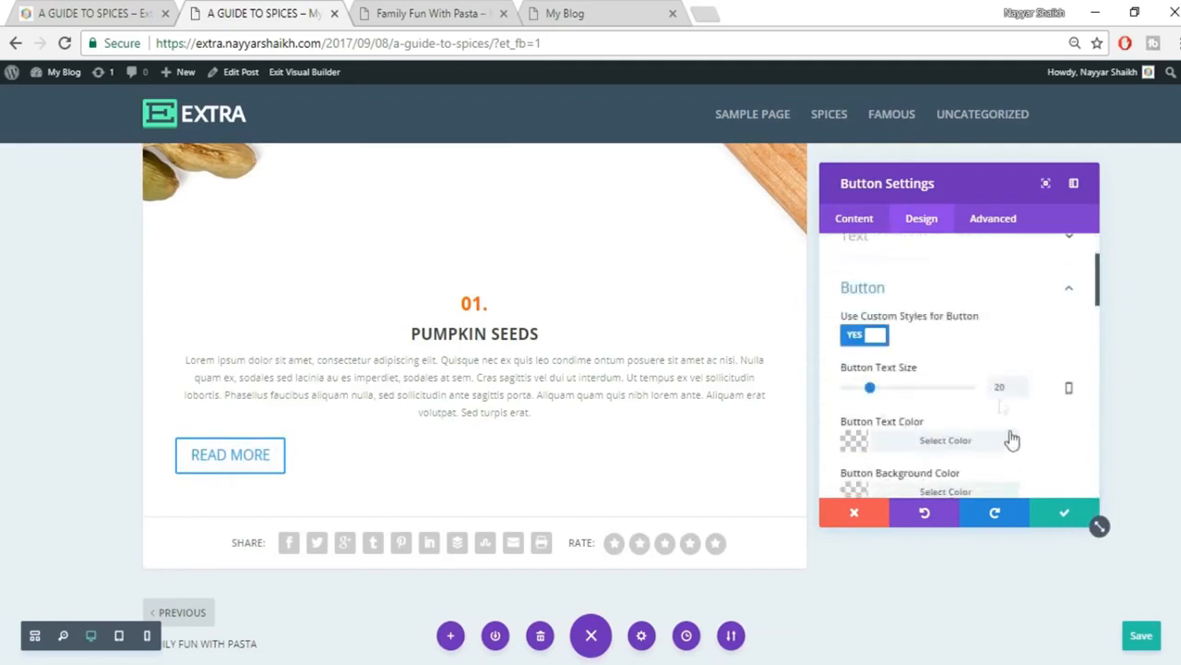
{"action": "left_click", "coordinate": [1005, 389]}
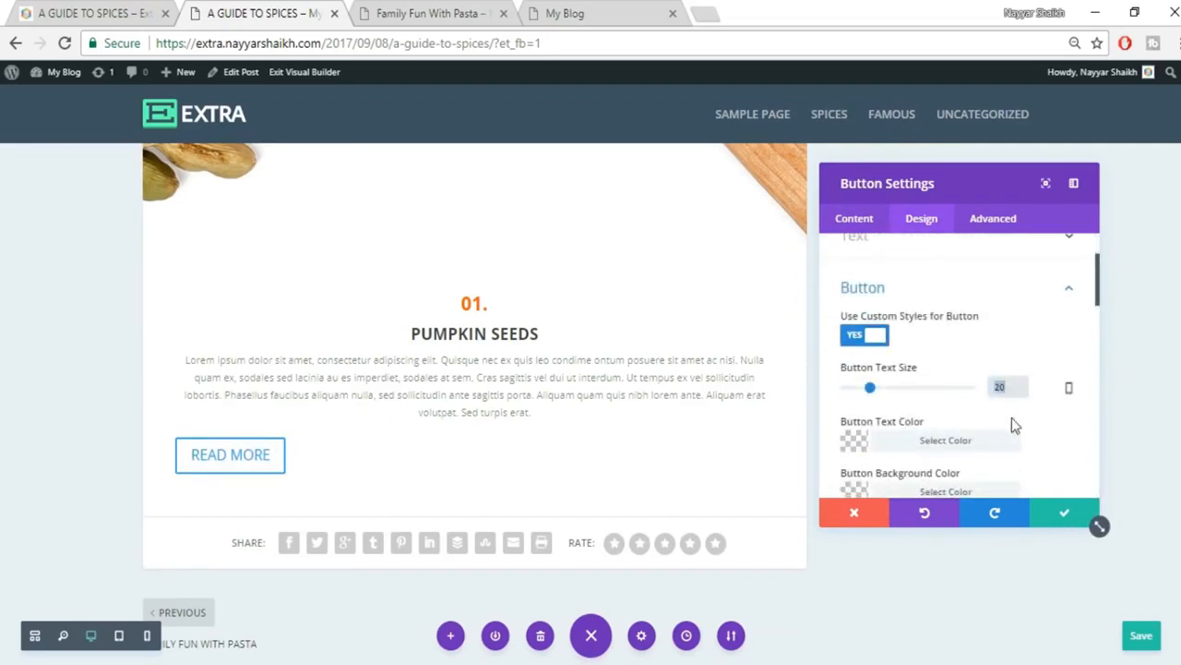
{"action": "type", "text": "15px"}
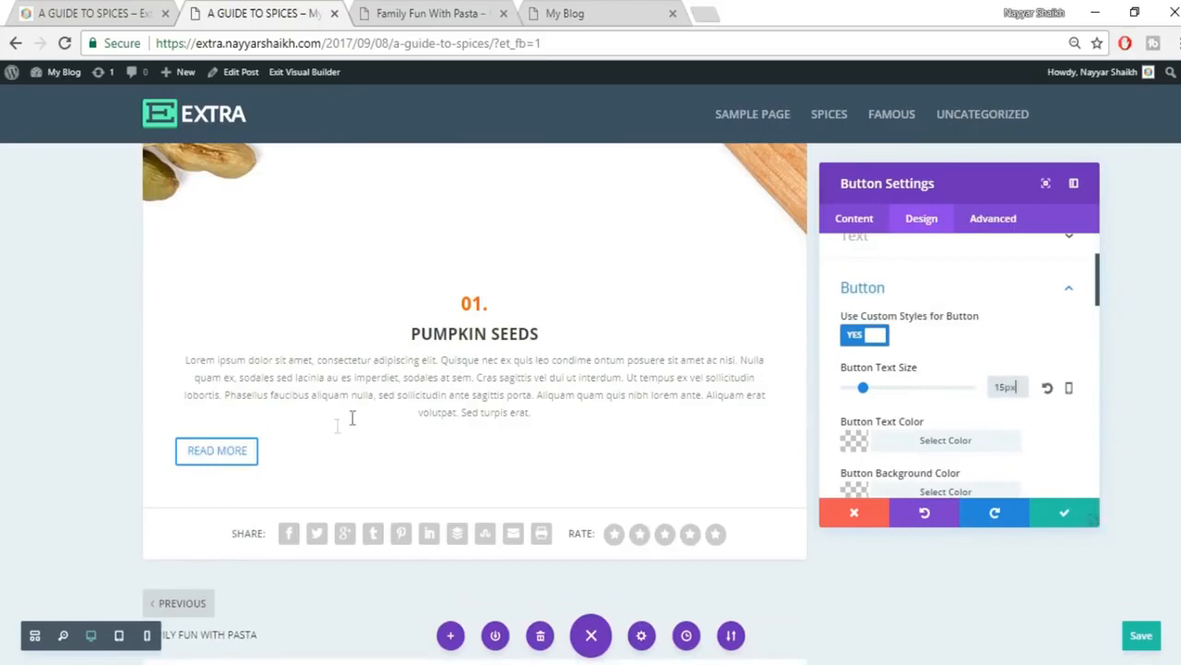
{"action": "scroll", "coordinate": [1034, 430], "scroll_direction": "down", "scroll_amount": 1}
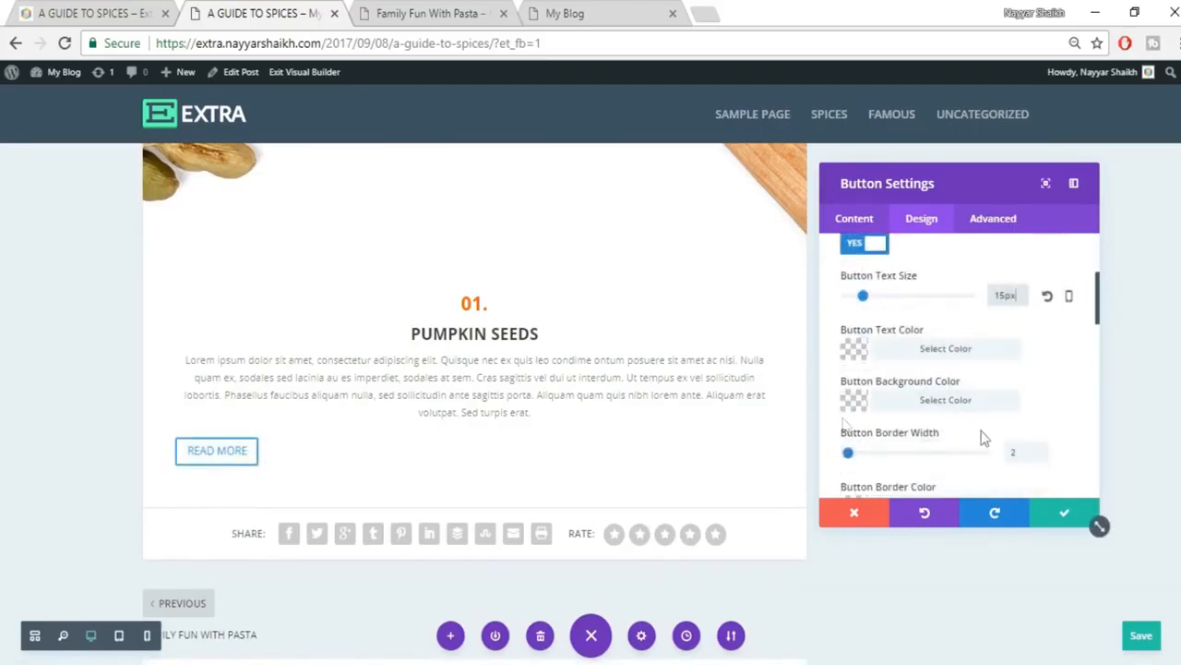
Step: Give the button a red #e02b20 background and white #ffffff text
{"action": "left_click", "coordinate": [108, 9]}
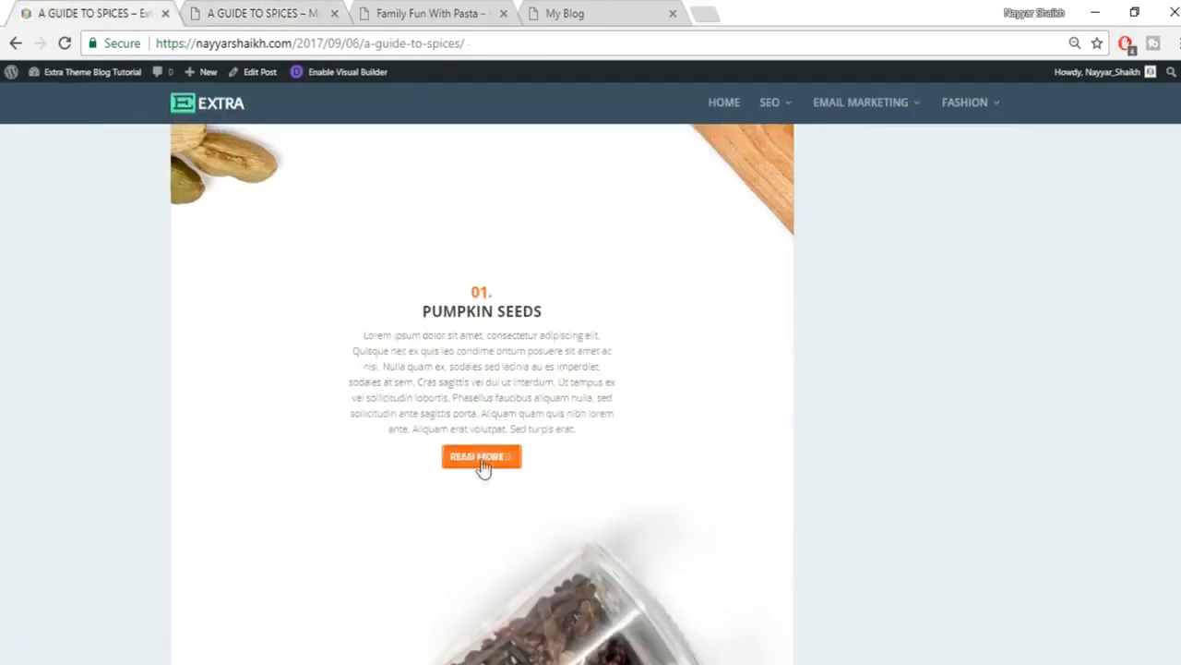
{"action": "left_click", "coordinate": [308, 8]}
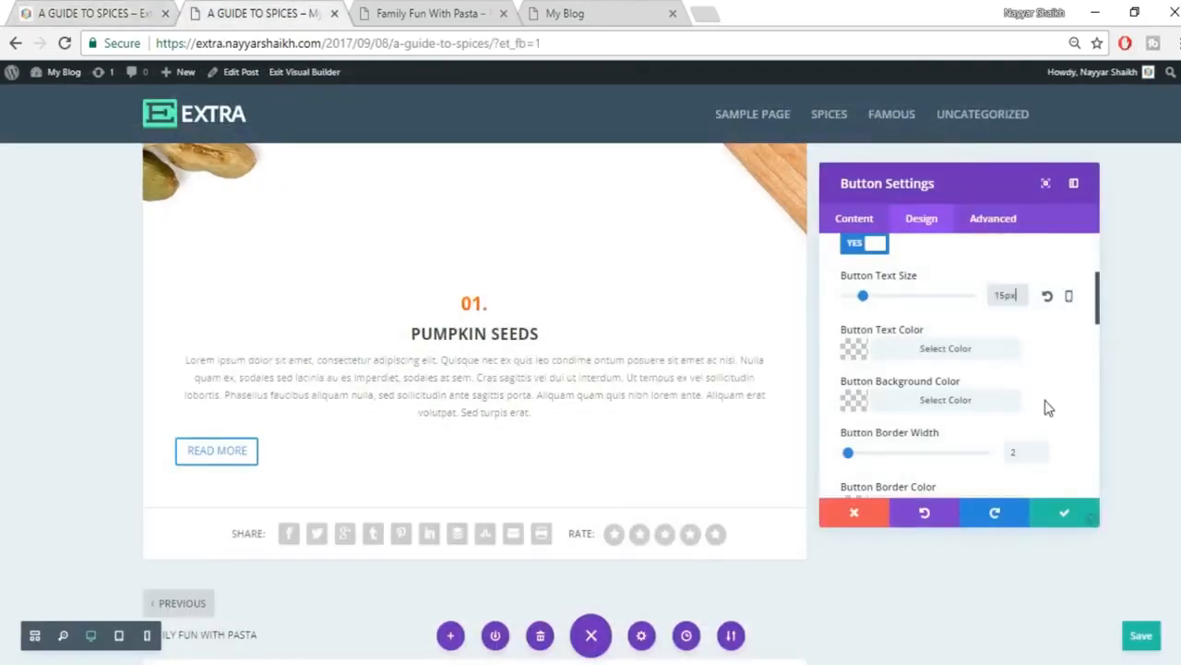
{"action": "left_click", "coordinate": [978, 406]}
{"action": "scroll", "coordinate": [1074, 420], "scroll_direction": "down", "scroll_amount": 1}
{"action": "scroll", "coordinate": [1078, 428], "scroll_direction": "down", "scroll_amount": 1}
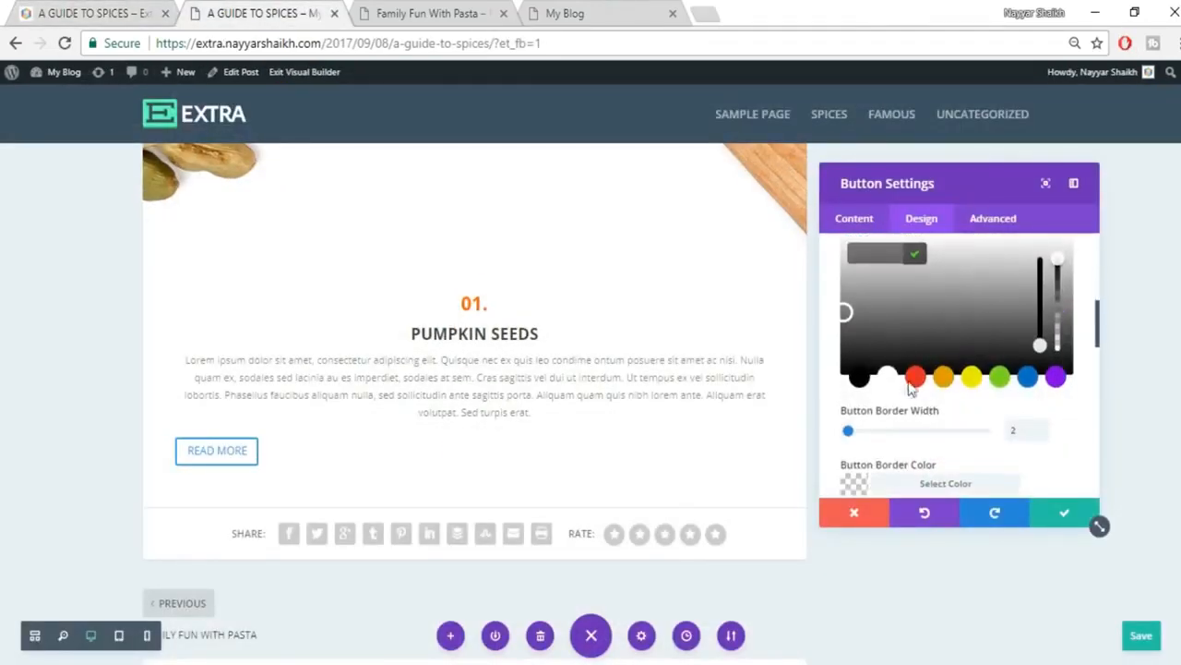
{"action": "left_click", "coordinate": [916, 376]}
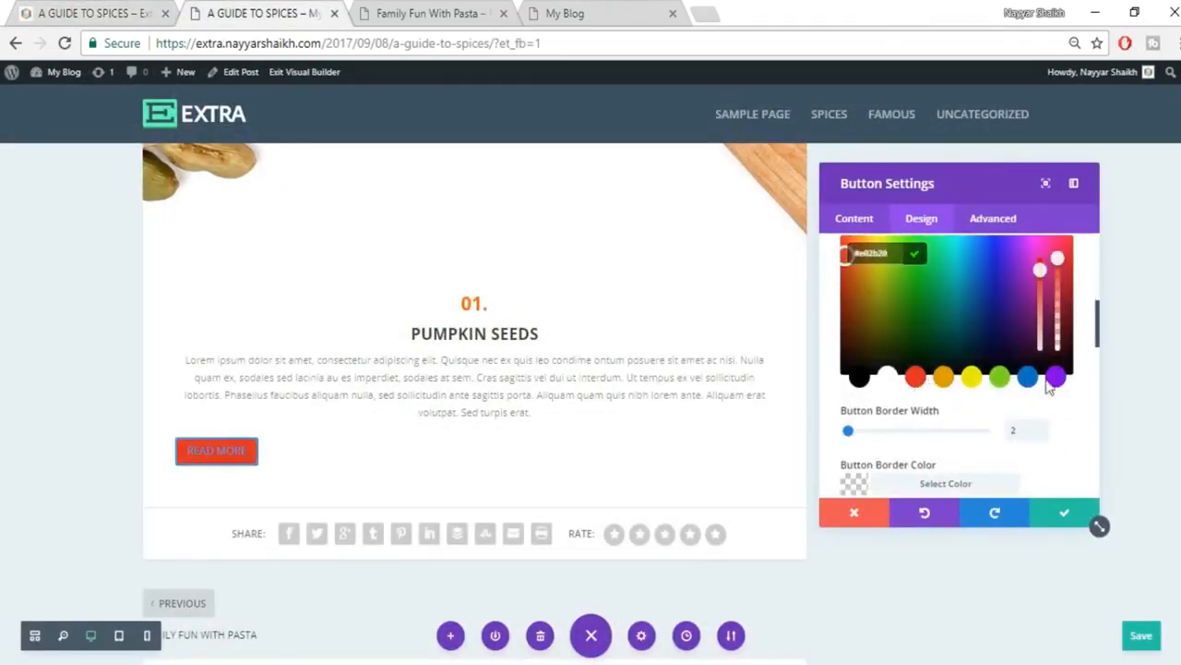
{"action": "left_click", "coordinate": [1092, 339]}
{"action": "scroll", "coordinate": [1090, 351], "scroll_direction": "up", "scroll_amount": 3}
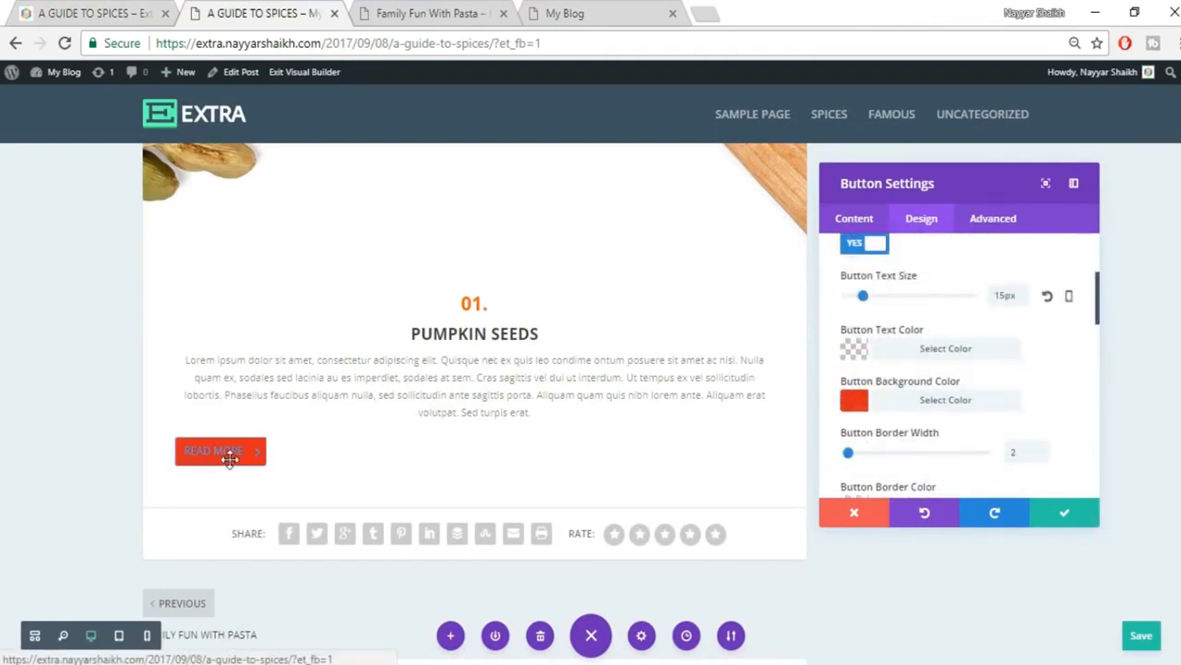
{"action": "left_click", "coordinate": [964, 352]}
{"action": "scroll", "coordinate": [960, 388], "scroll_direction": "down", "scroll_amount": 2}
{"action": "left_click", "coordinate": [885, 422]}
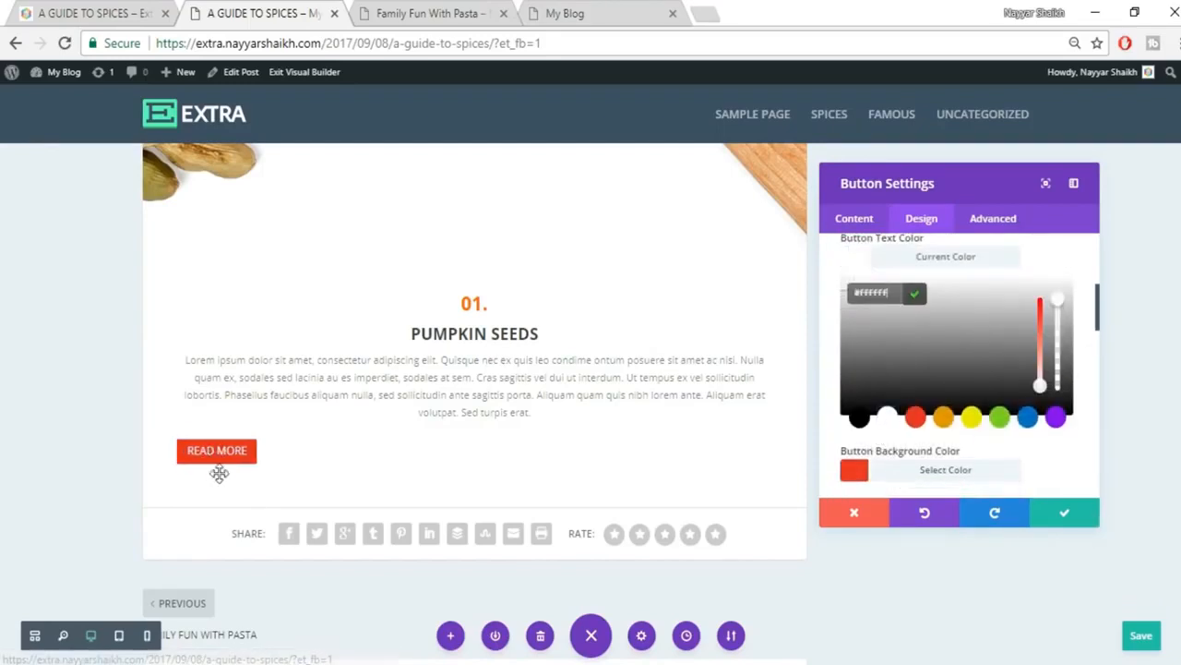
{"action": "scroll", "coordinate": [1016, 415], "scroll_direction": "up", "scroll_amount": 5}
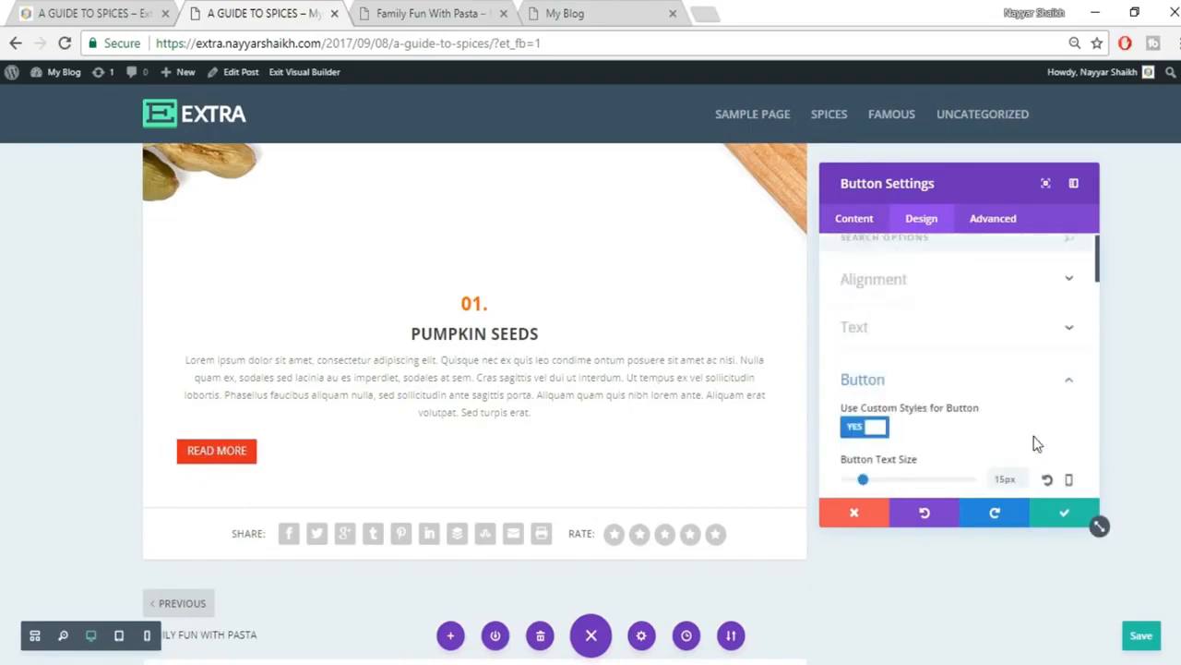
Step: Set the READ MORE button alignment to Center and save the button settings
{"action": "left_click", "coordinate": [957, 295]}
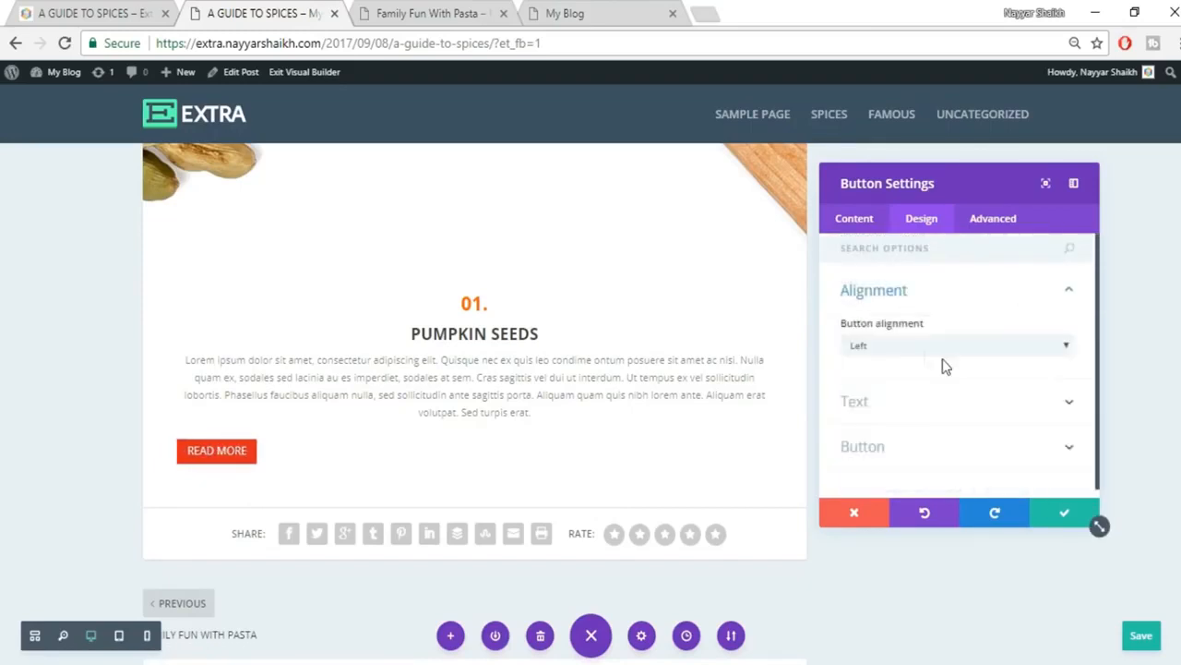
{"action": "left_click", "coordinate": [907, 345]}
{"action": "left_click", "coordinate": [914, 377]}
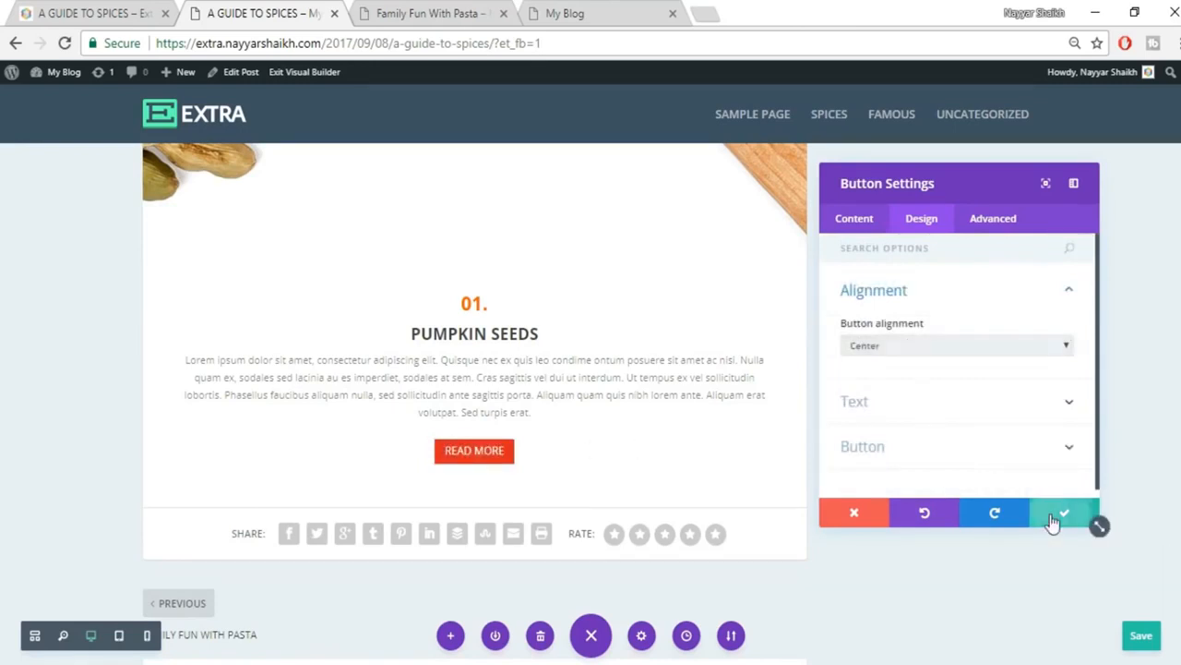
{"action": "left_click", "coordinate": [1091, 517]}
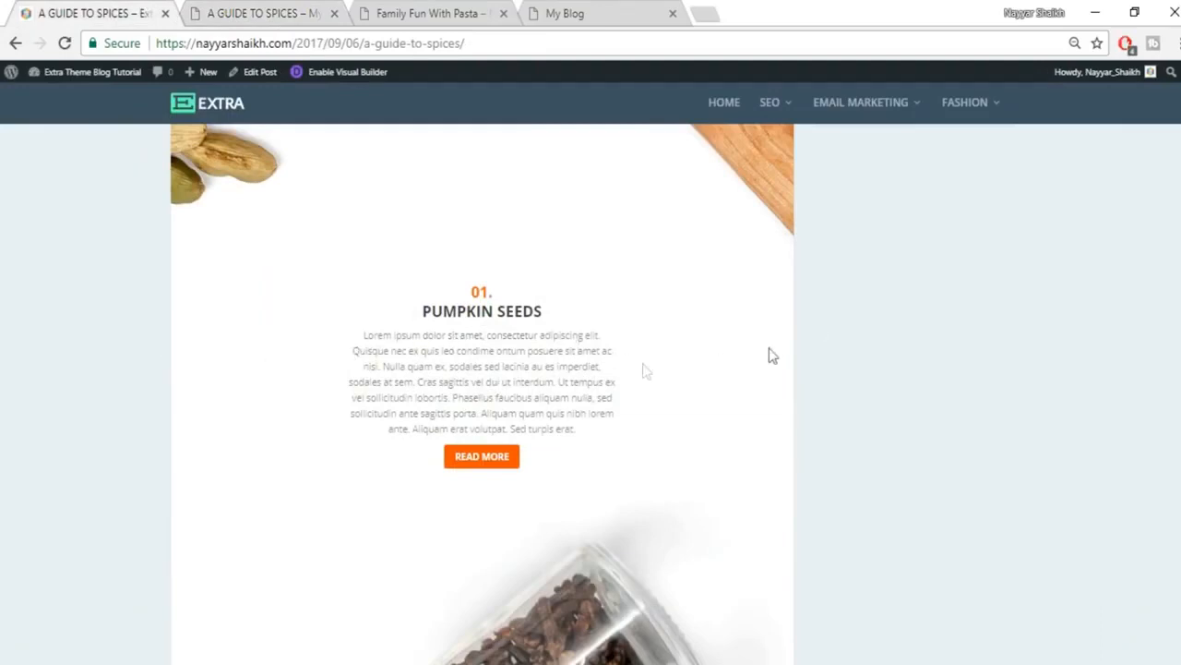
Step: Drag the section's left and right padding inward to narrow the centred column
{"action": "left_click", "coordinate": [283, 12]}
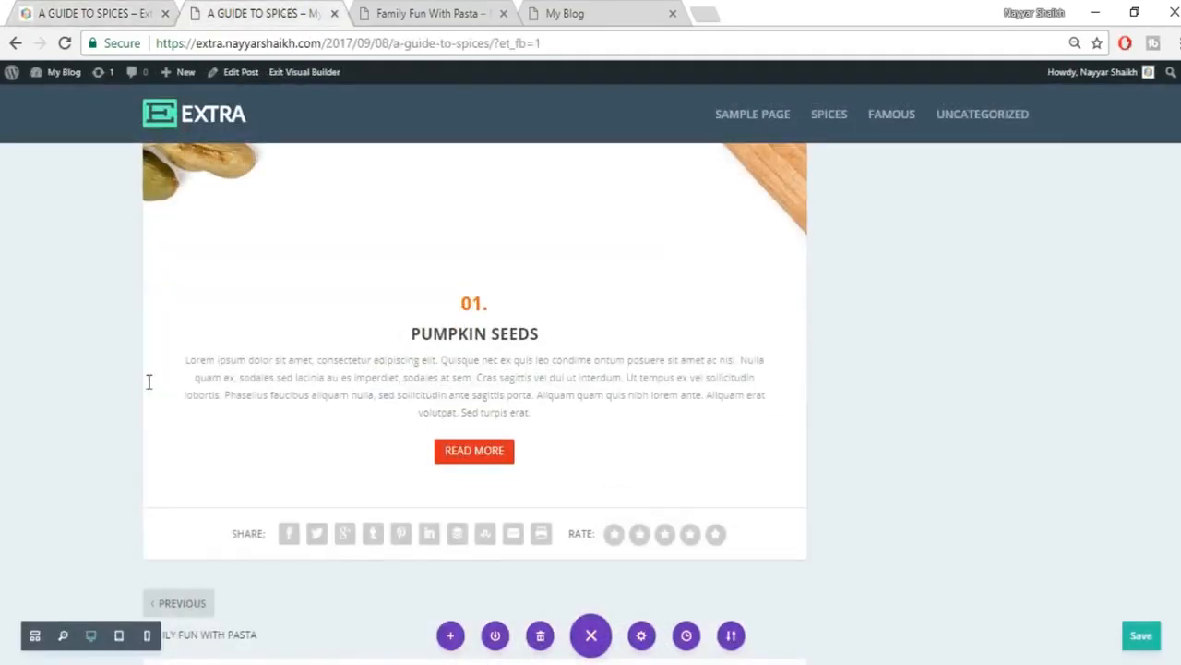
{"action": "left_click_drag", "start_coordinate": [145, 374], "coordinate": [288, 401]}
{"action": "left_click_drag", "start_coordinate": [804, 372], "coordinate": [665, 376]}
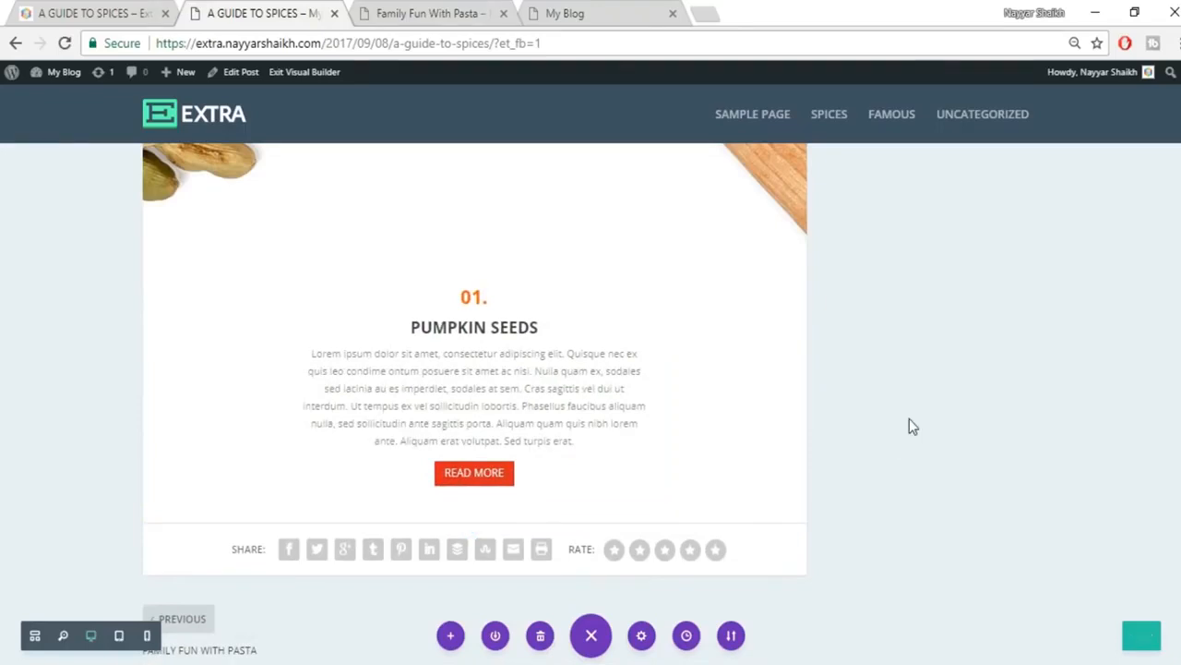
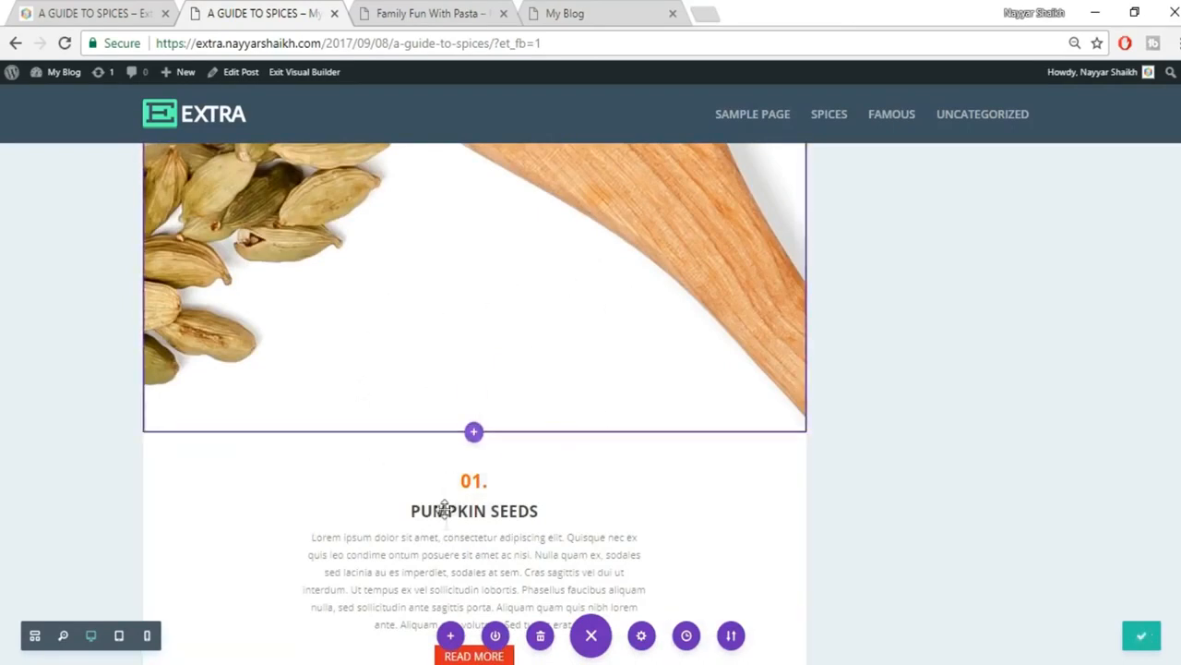
Step: Give the Pumpkin Seeds text block a -150 custom top margin so it overlaps the spice image
{"action": "scroll", "coordinate": [446, 480], "scroll_direction": "down", "scroll_amount": 1}
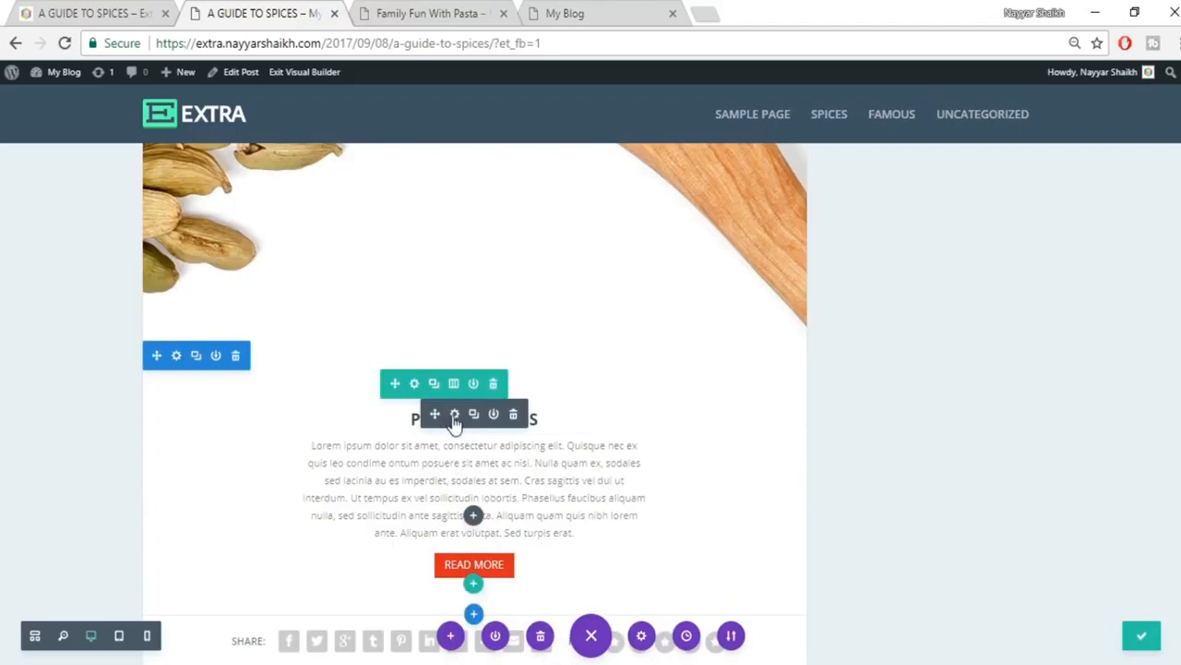
{"action": "left_click", "coordinate": [454, 415]}
{"action": "left_click", "coordinate": [921, 217]}
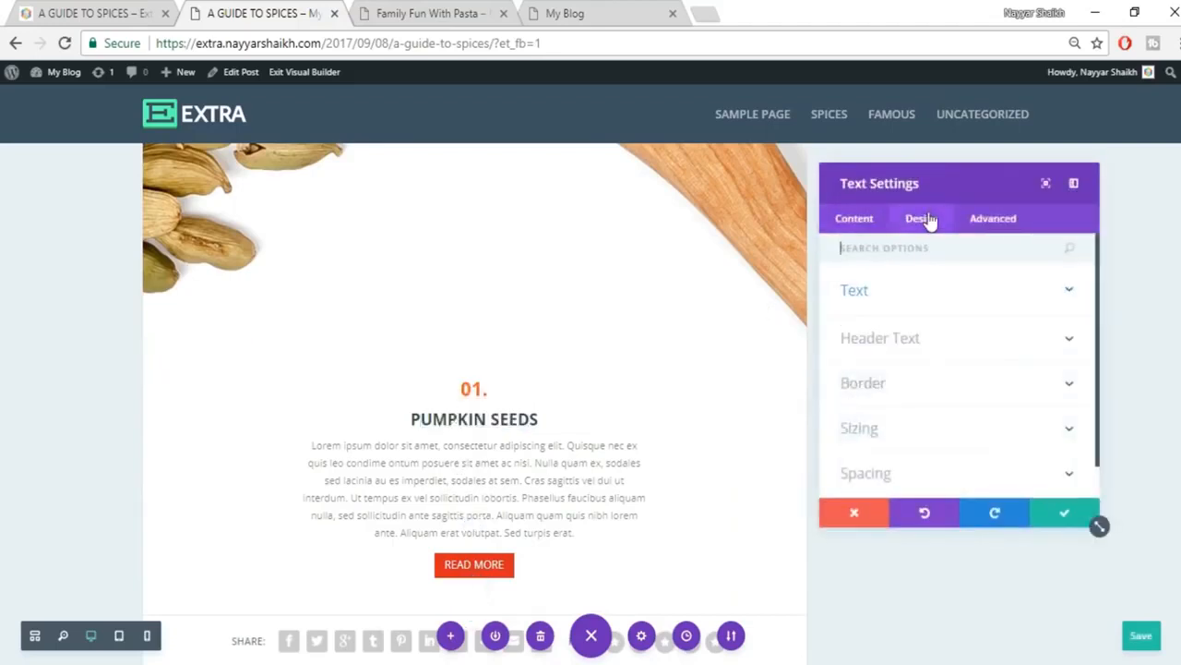
{"action": "left_click", "coordinate": [976, 438]}
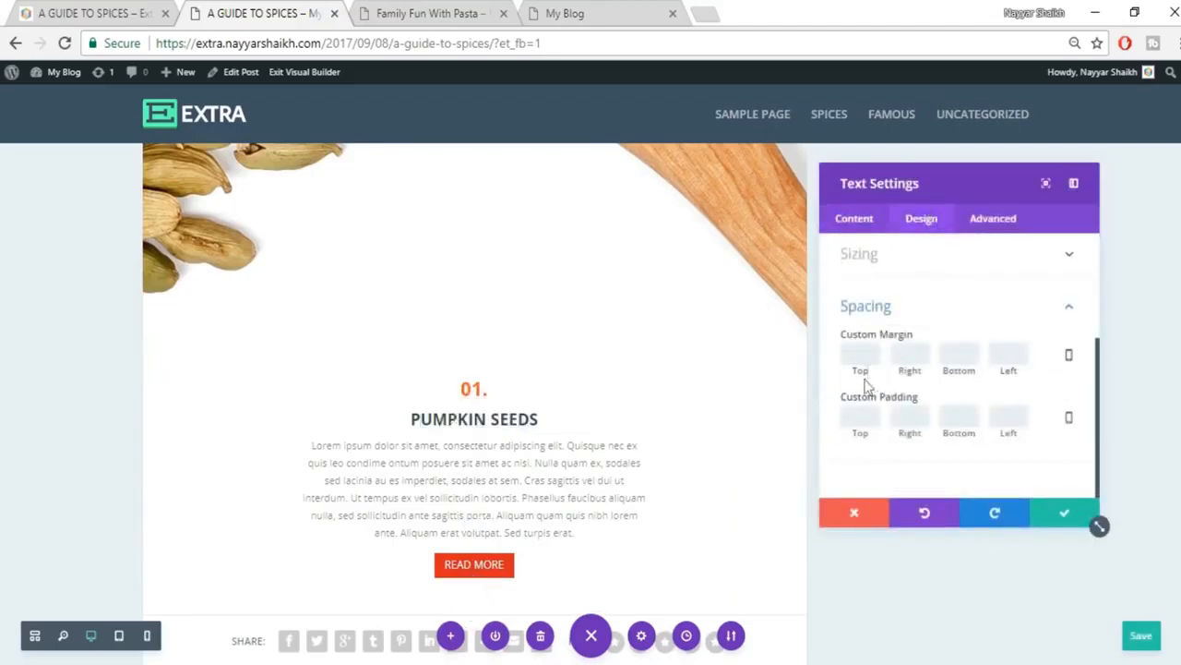
{"action": "type", "text": "-150"}
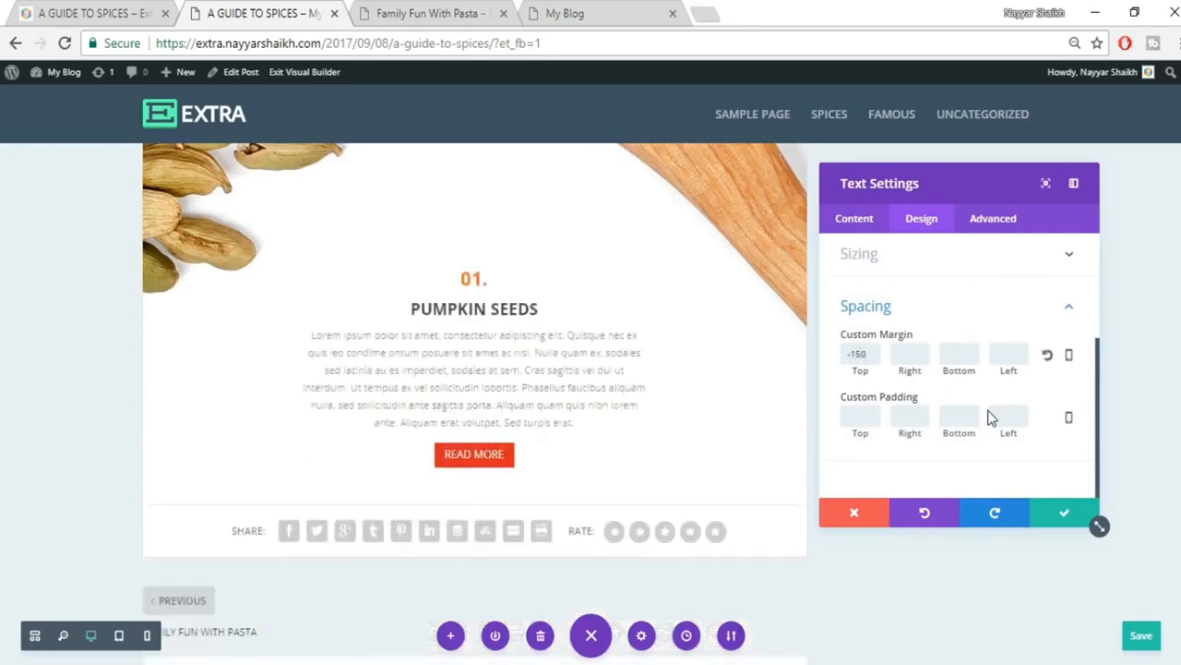
{"action": "key", "text": "BackSpace"}
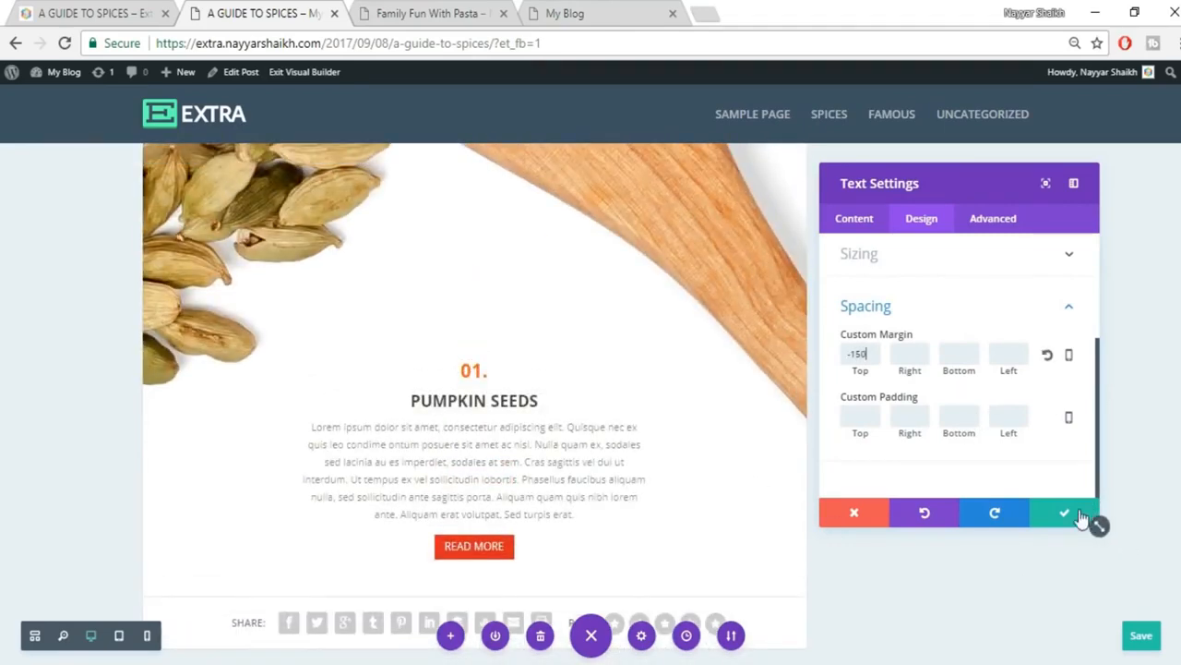
{"action": "left_click", "coordinate": [1064, 513]}
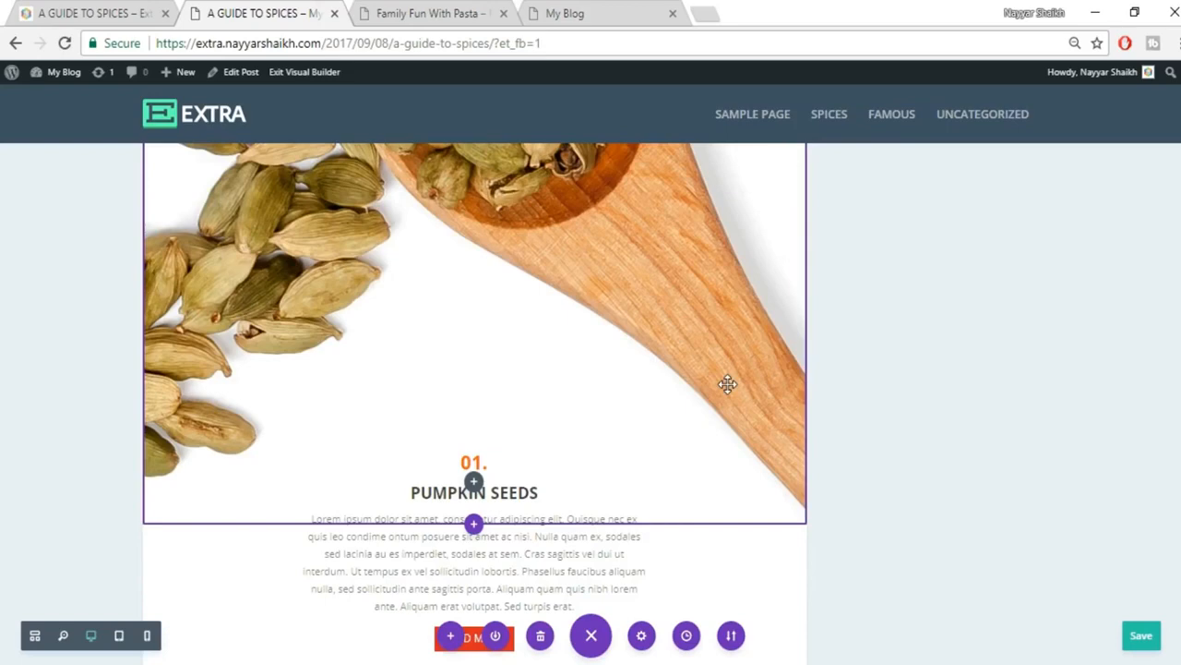
{"action": "scroll", "coordinate": [1098, 492], "scroll_direction": "down", "scroll_amount": 2}
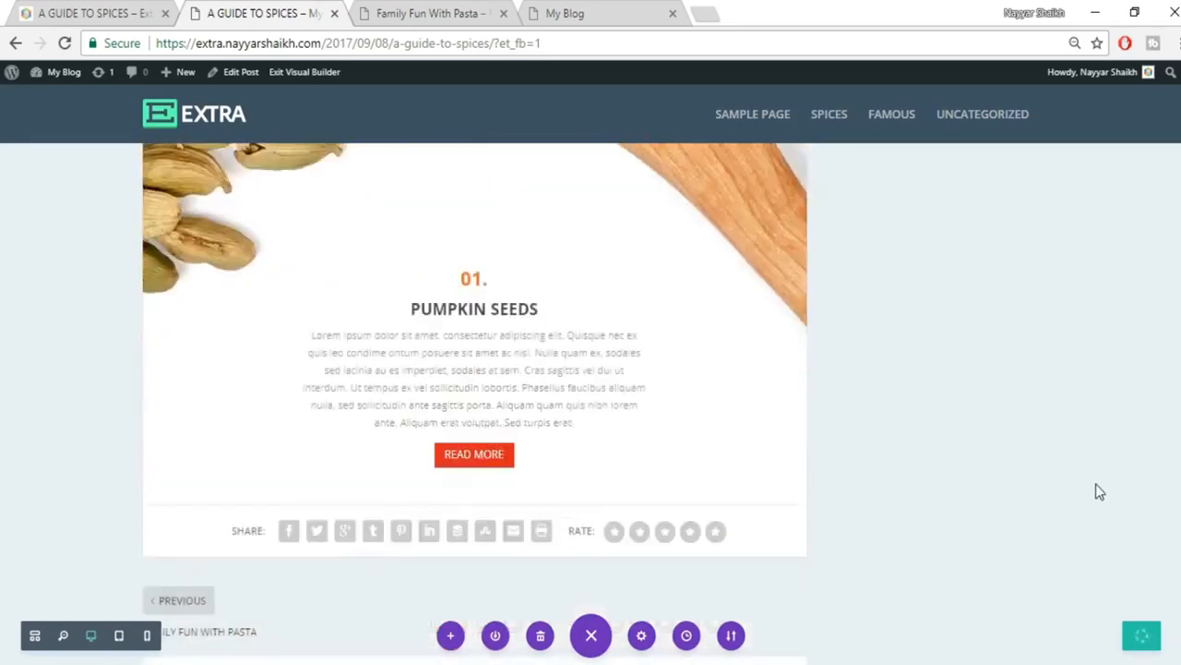
Step: Insert a fullwidth section with a Fullwidth Image module below the Pumpkin Seeds text
{"action": "left_click", "coordinate": [104, 8]}
{"action": "scroll", "coordinate": [891, 295], "scroll_direction": "down", "scroll_amount": 5}
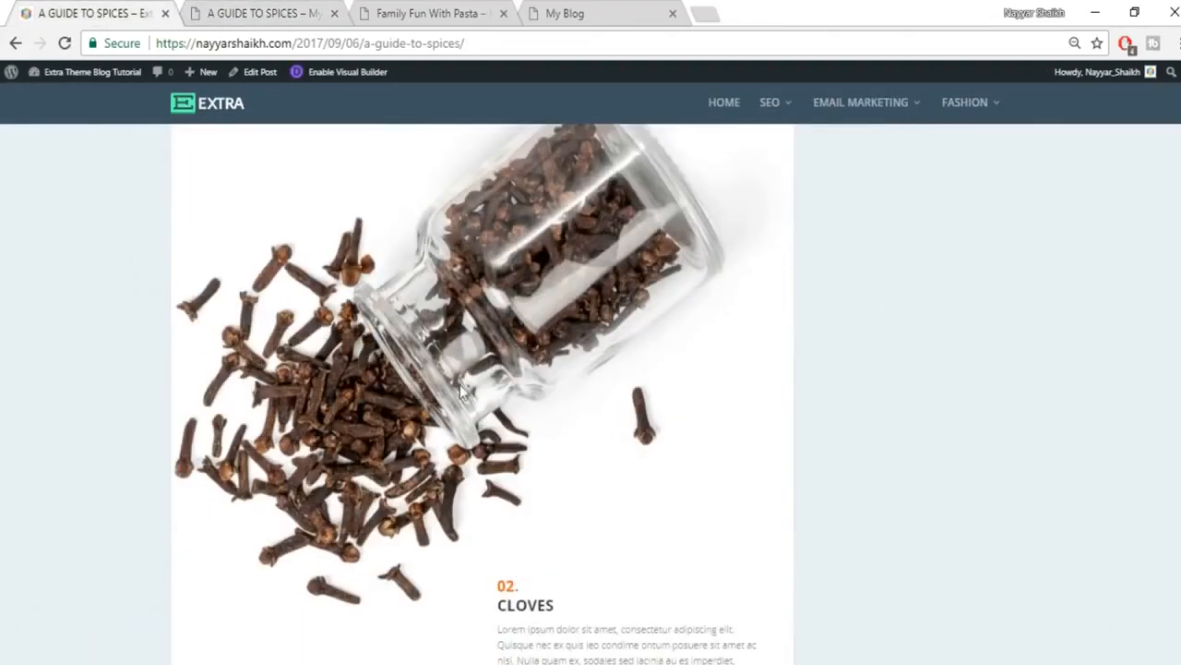
{"action": "left_click", "coordinate": [333, 9]}
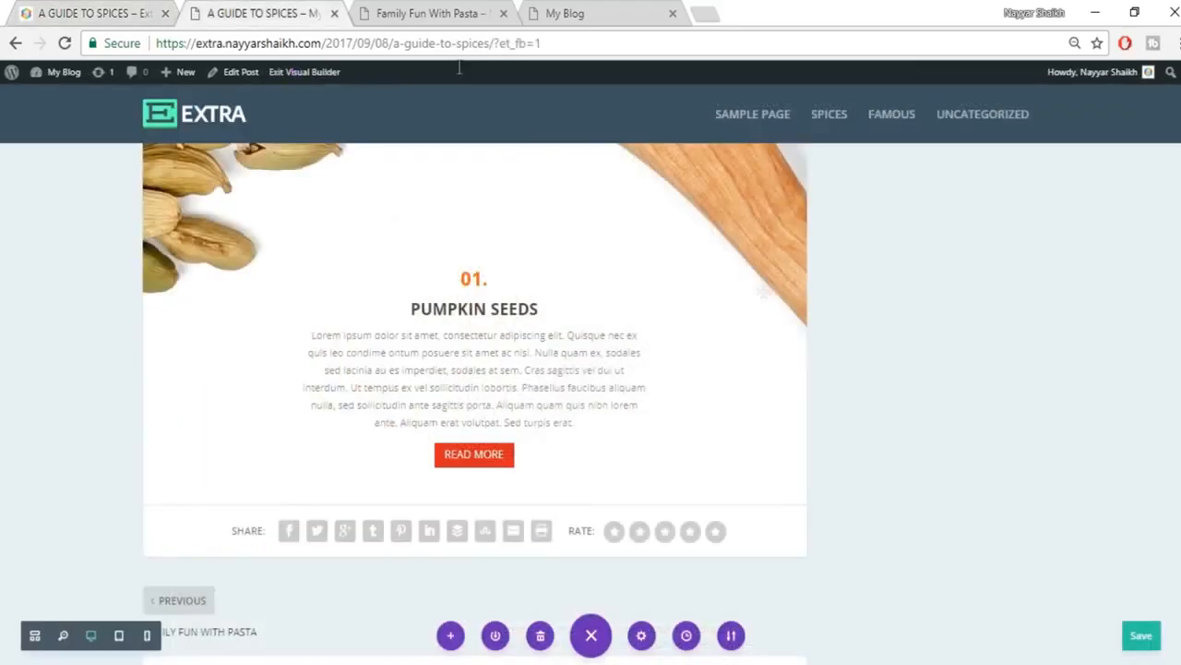
{"action": "scroll", "coordinate": [597, 485], "scroll_direction": "down", "scroll_amount": 1}
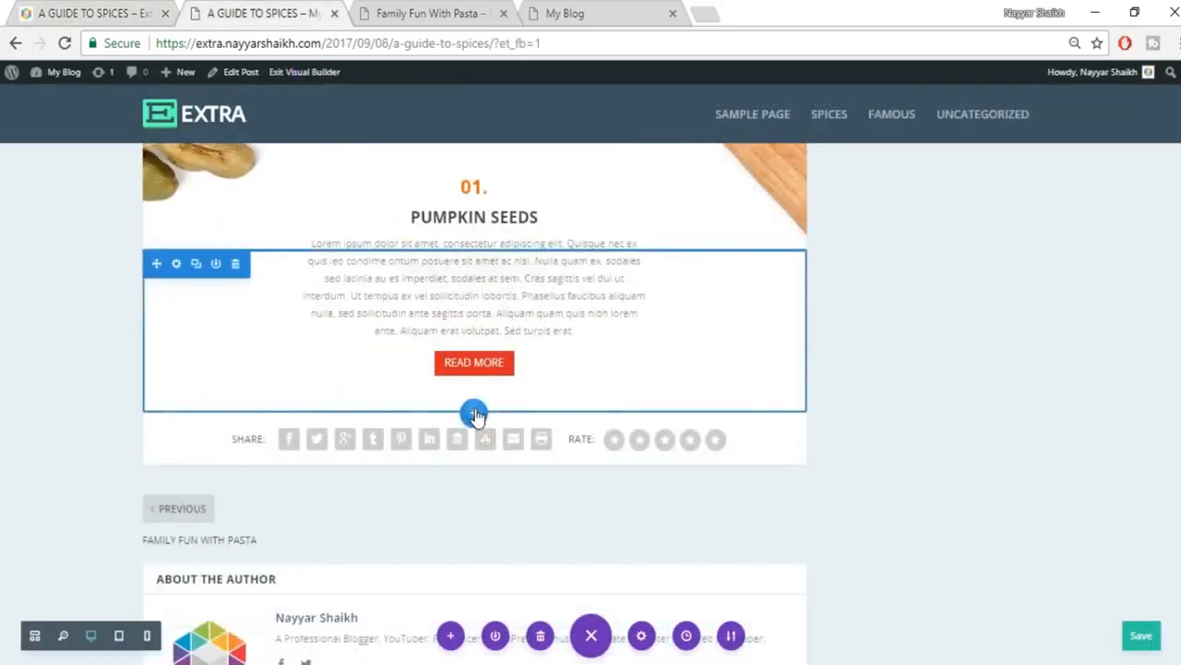
{"action": "left_click", "coordinate": [473, 413]}
{"action": "left_click", "coordinate": [568, 360]}
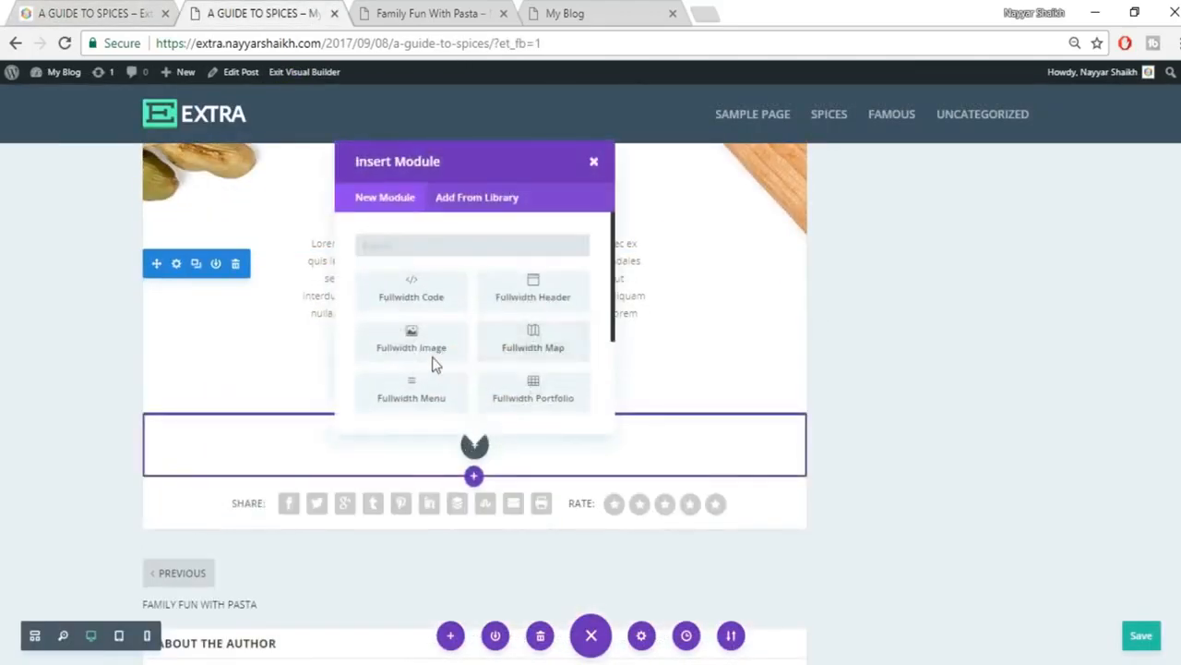
{"action": "left_click", "coordinate": [431, 346]}
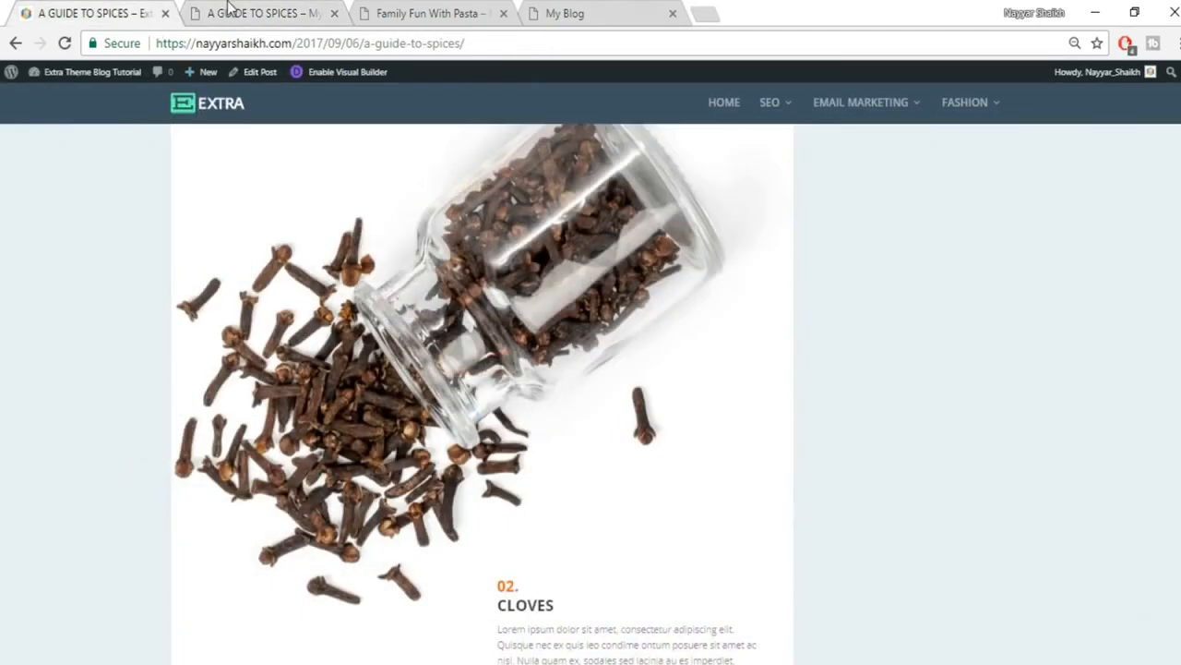
Step: Upload the cloves image file 035 and insert it into the image module
{"action": "left_click", "coordinate": [238, 12]}
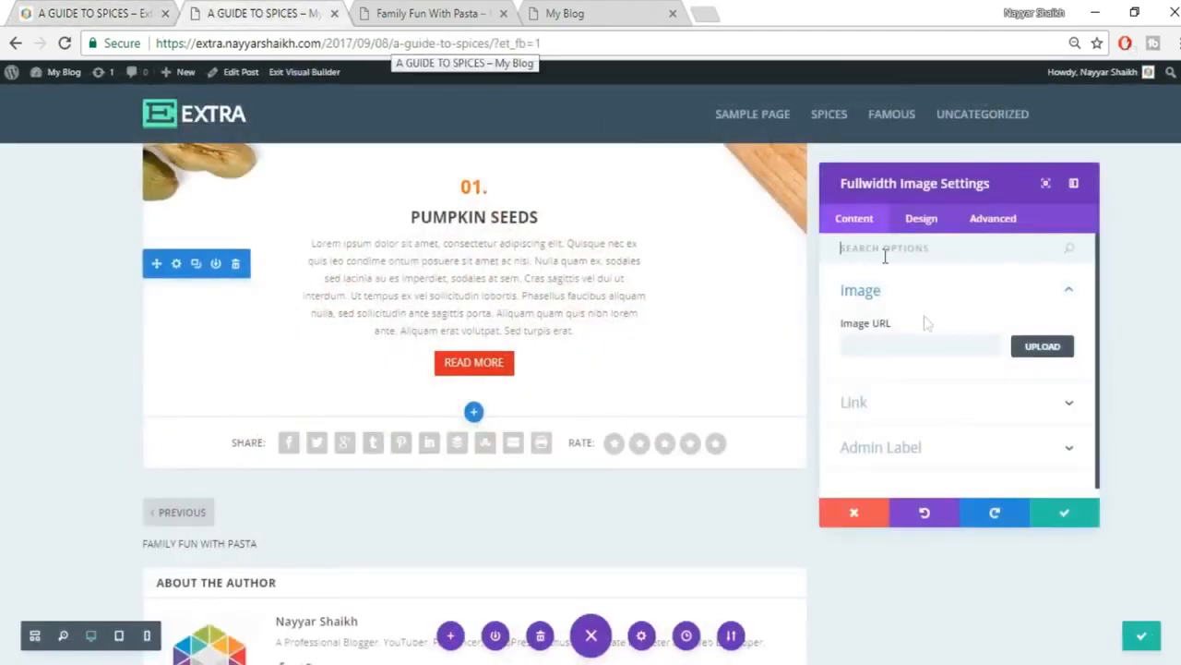
{"action": "left_click", "coordinate": [1039, 343]}
{"action": "left_click", "coordinate": [208, 131]}
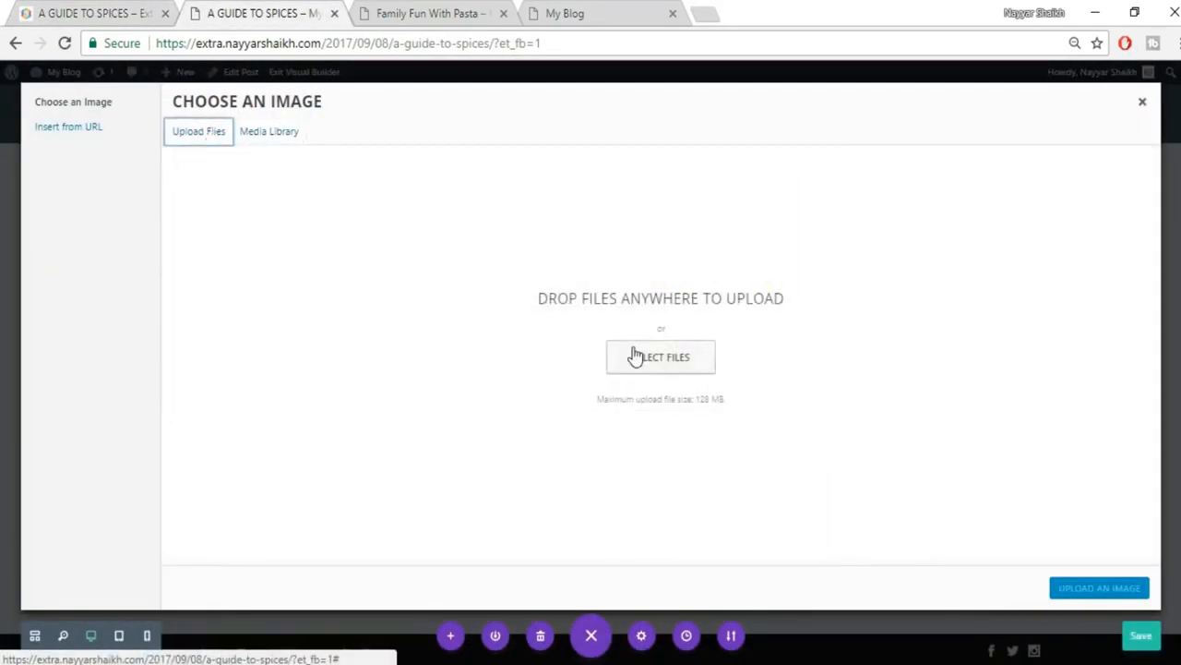
{"action": "left_click", "coordinate": [694, 363]}
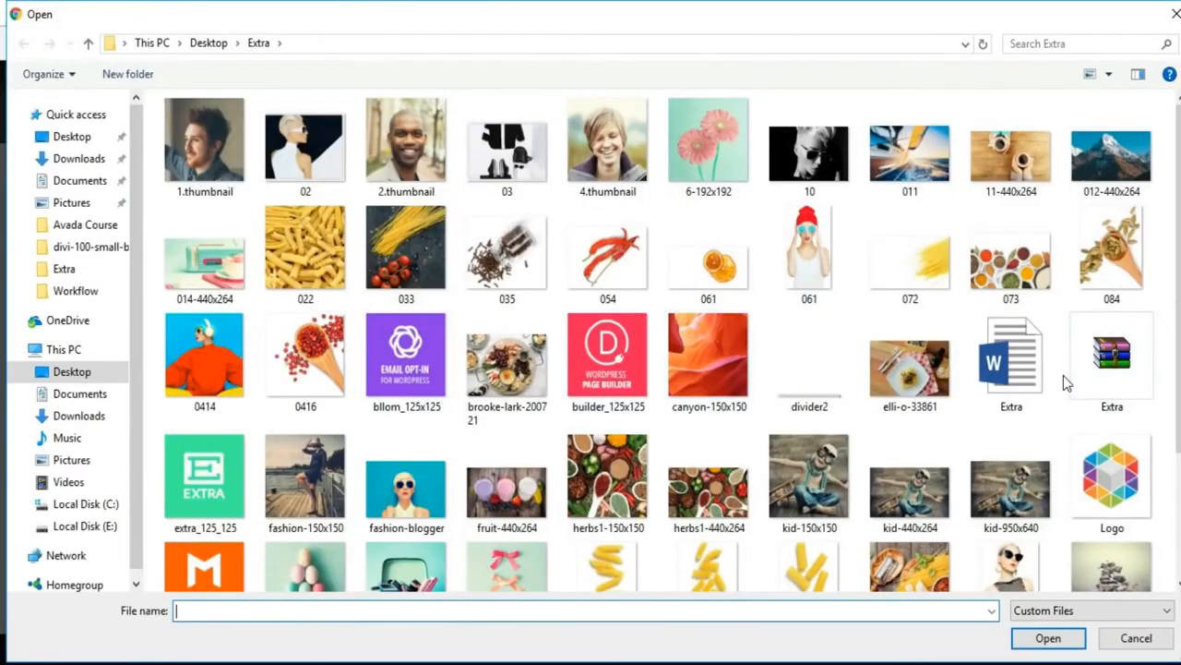
{"action": "left_click", "coordinate": [506, 253]}
{"action": "left_click", "coordinate": [1048, 638]}
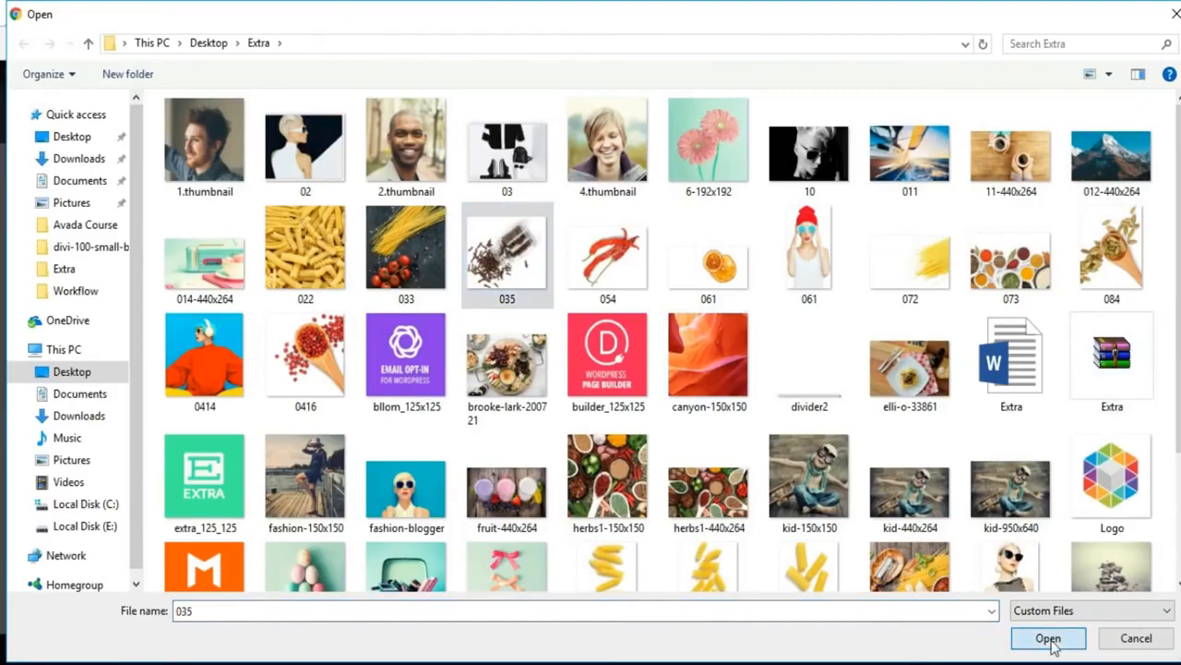
{"action": "left_click", "coordinate": [1090, 593]}
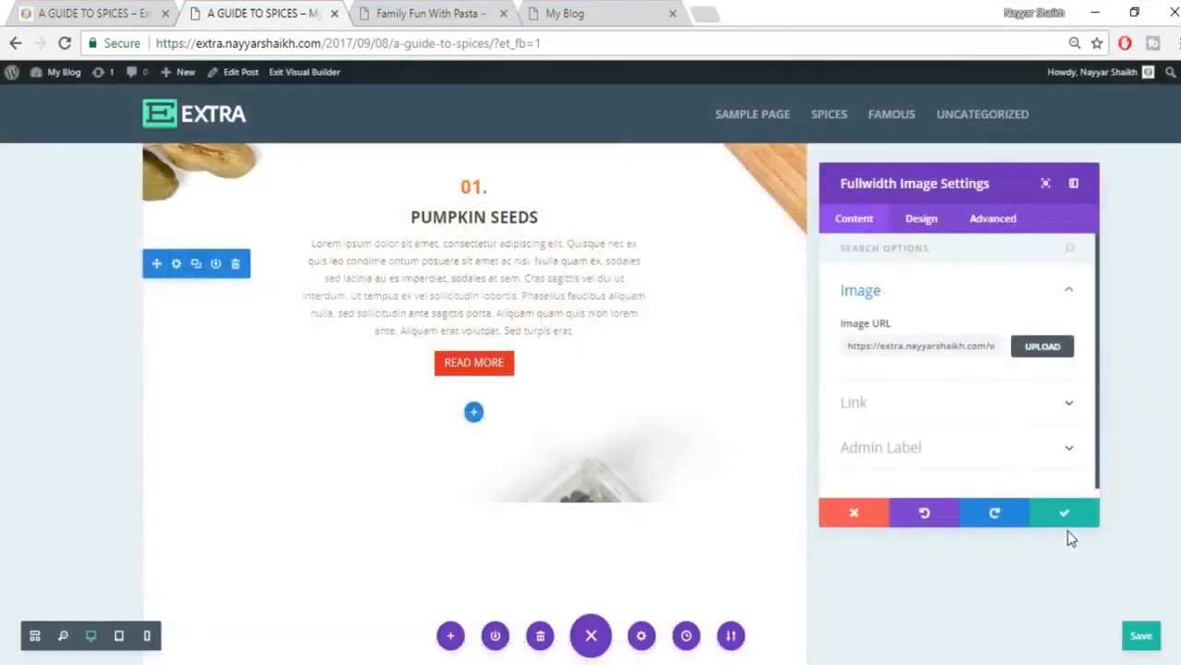
Step: Check the published post's cloves section, then confirm the fullwidth image settings
{"action": "scroll", "coordinate": [501, 482], "scroll_direction": "down", "scroll_amount": 4}
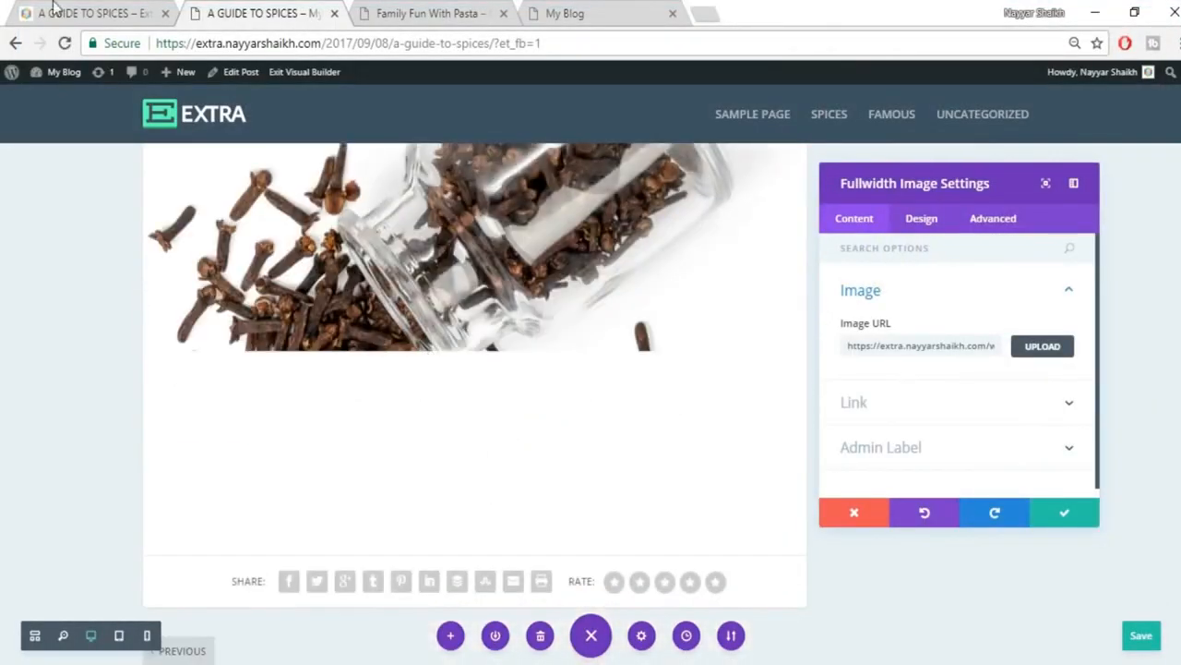
{"action": "left_click", "coordinate": [56, 11]}
{"action": "scroll", "coordinate": [611, 384], "scroll_direction": "down", "scroll_amount": 3}
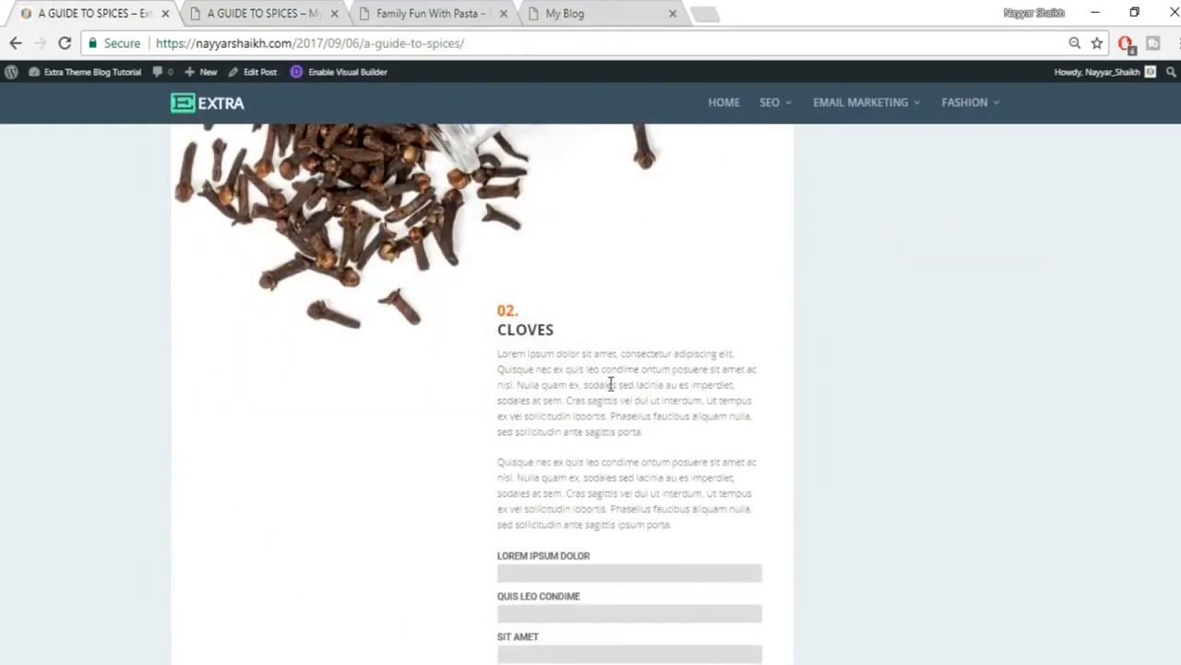
{"action": "scroll", "coordinate": [611, 384], "scroll_direction": "down", "scroll_amount": 1}
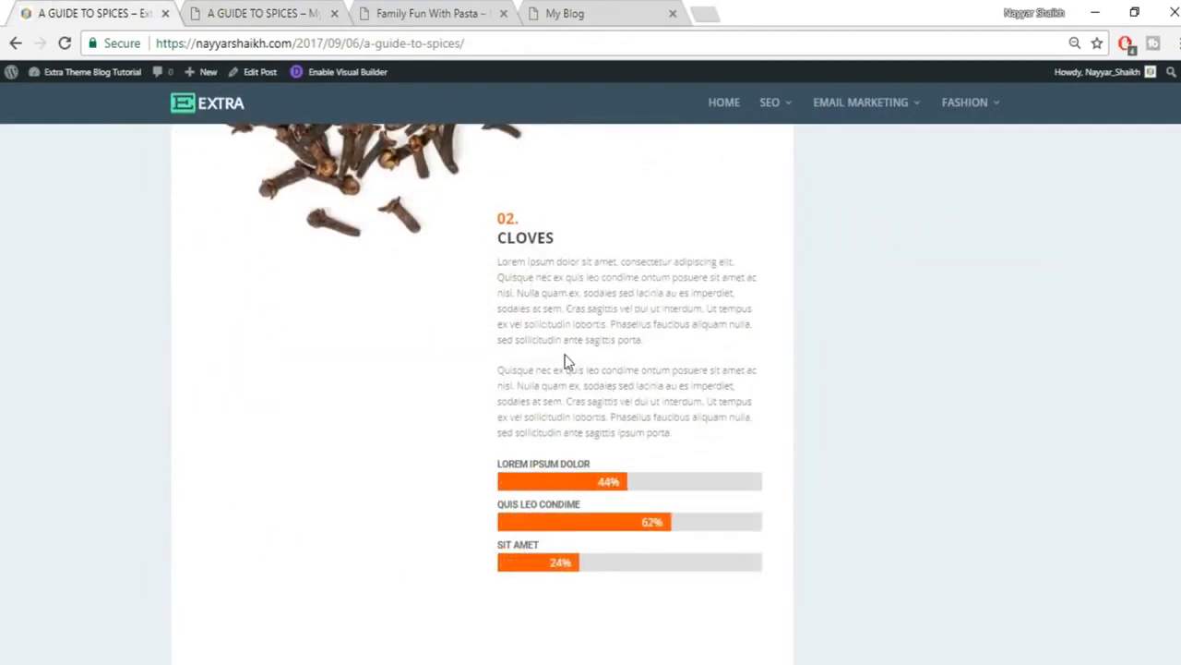
{"action": "left_click", "coordinate": [275, 11]}
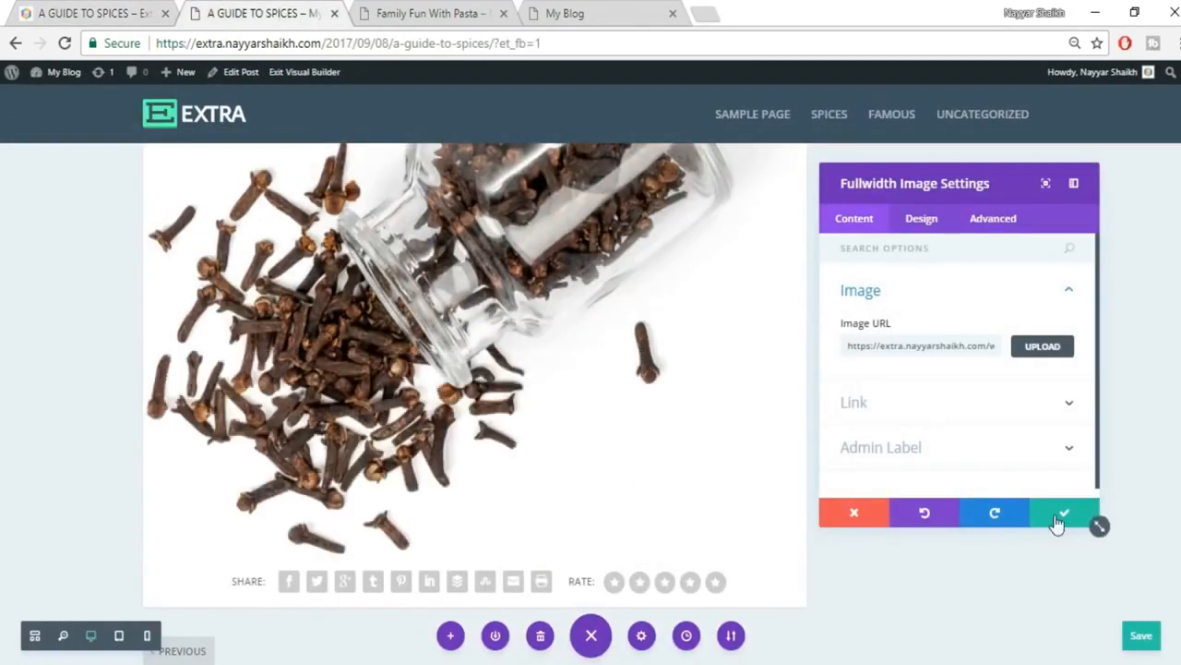
{"action": "left_click", "coordinate": [1061, 517]}
{"action": "scroll", "coordinate": [1057, 523], "scroll_direction": "down", "scroll_amount": 1}
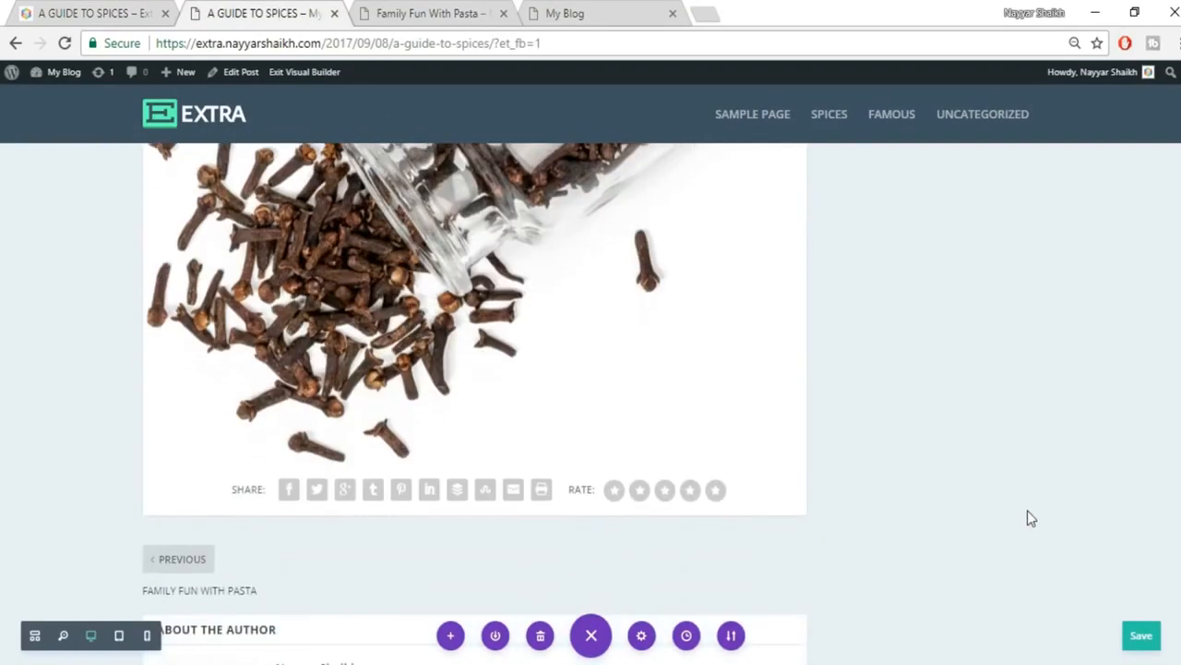
Step: Add a regular section with a two-column row below the cloves image
{"action": "left_click", "coordinate": [472, 464]}
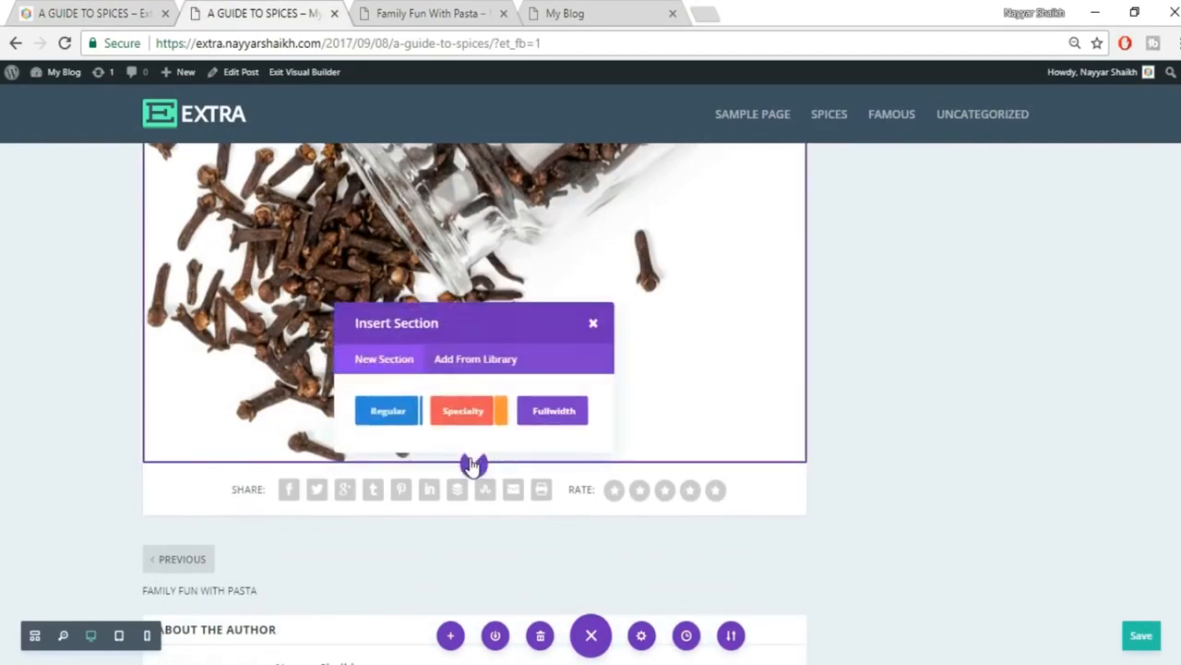
{"action": "left_click", "coordinate": [374, 420]}
{"action": "left_click", "coordinate": [478, 348]}
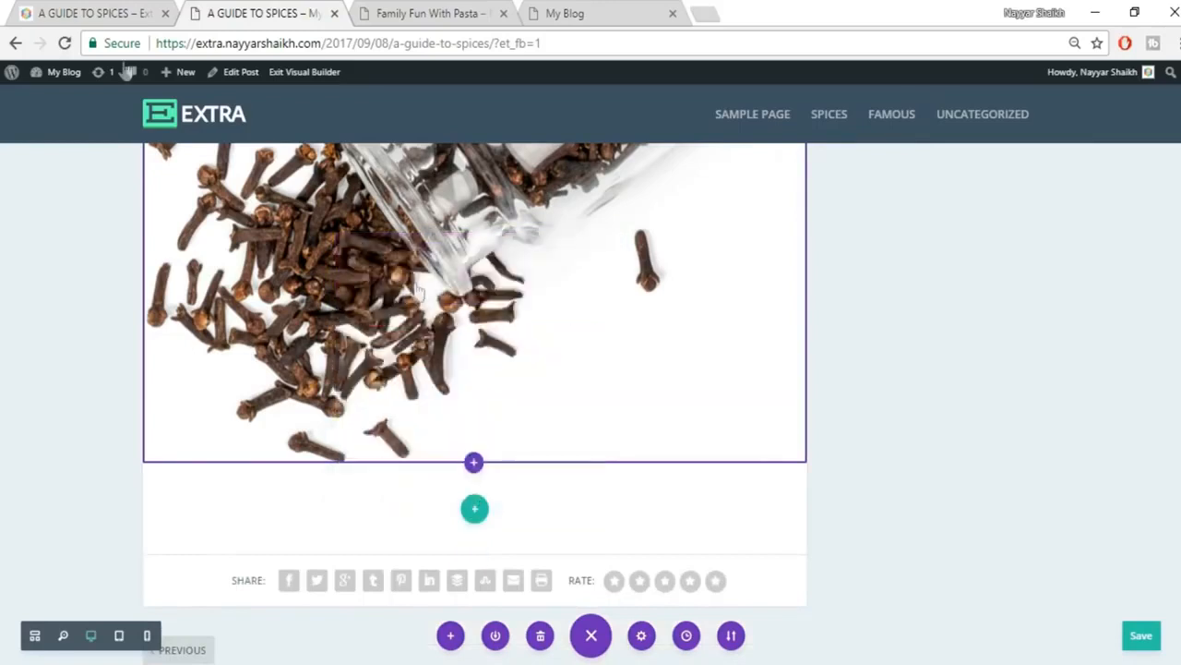
{"action": "left_click", "coordinate": [148, 9]}
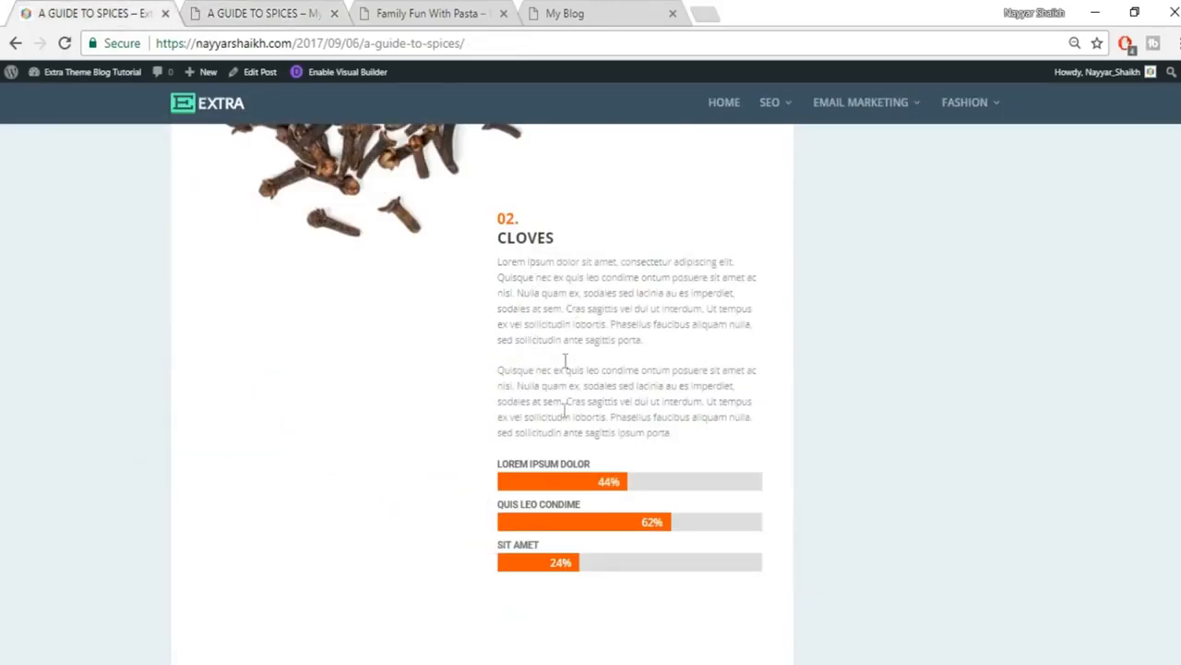
{"action": "left_click", "coordinate": [236, 10]}
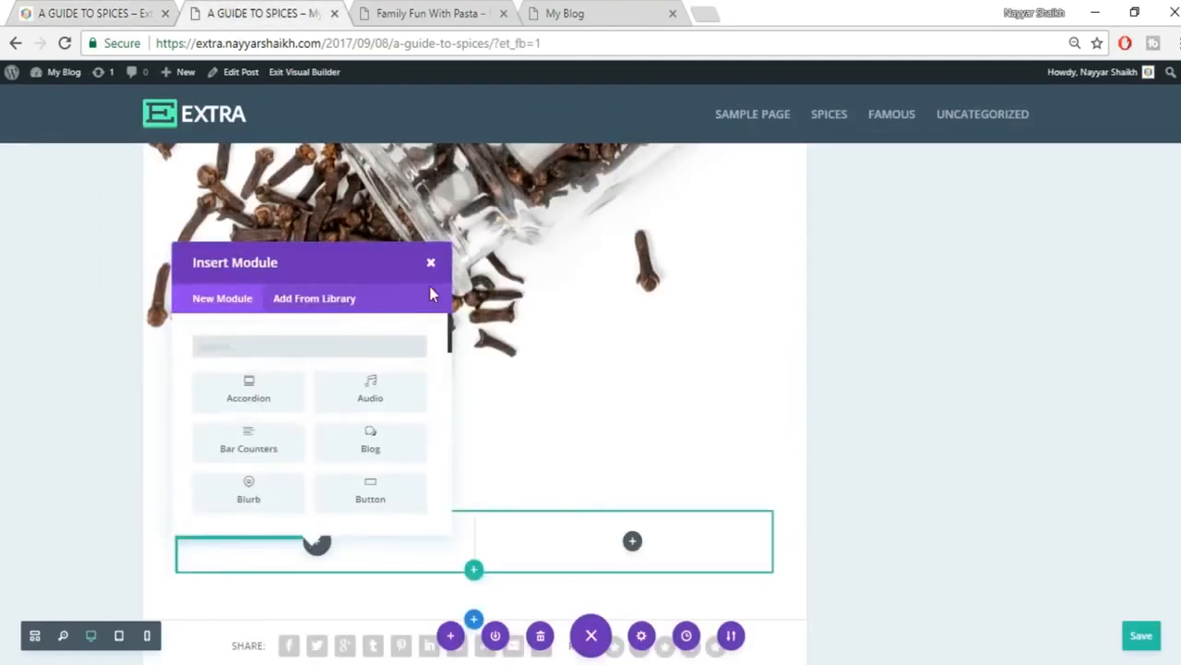
{"action": "left_click", "coordinate": [431, 266]}
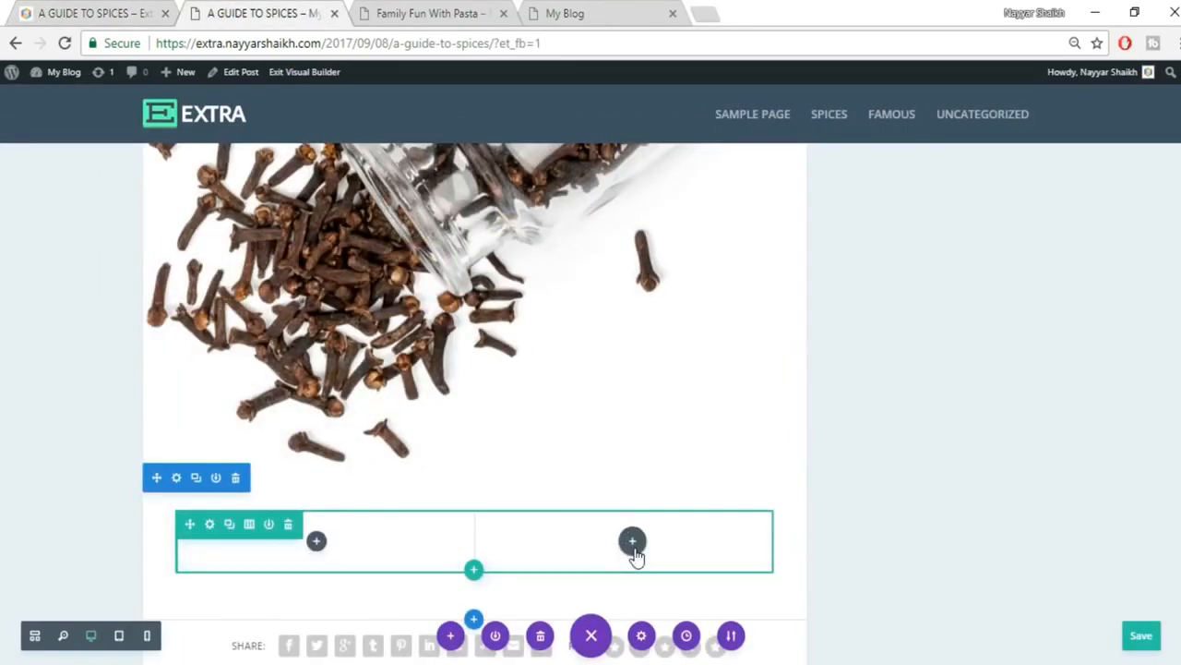
Step: Add a Text module to the right-hand column, searching 'TEX' in the module picker
{"action": "left_click", "coordinate": [633, 542]}
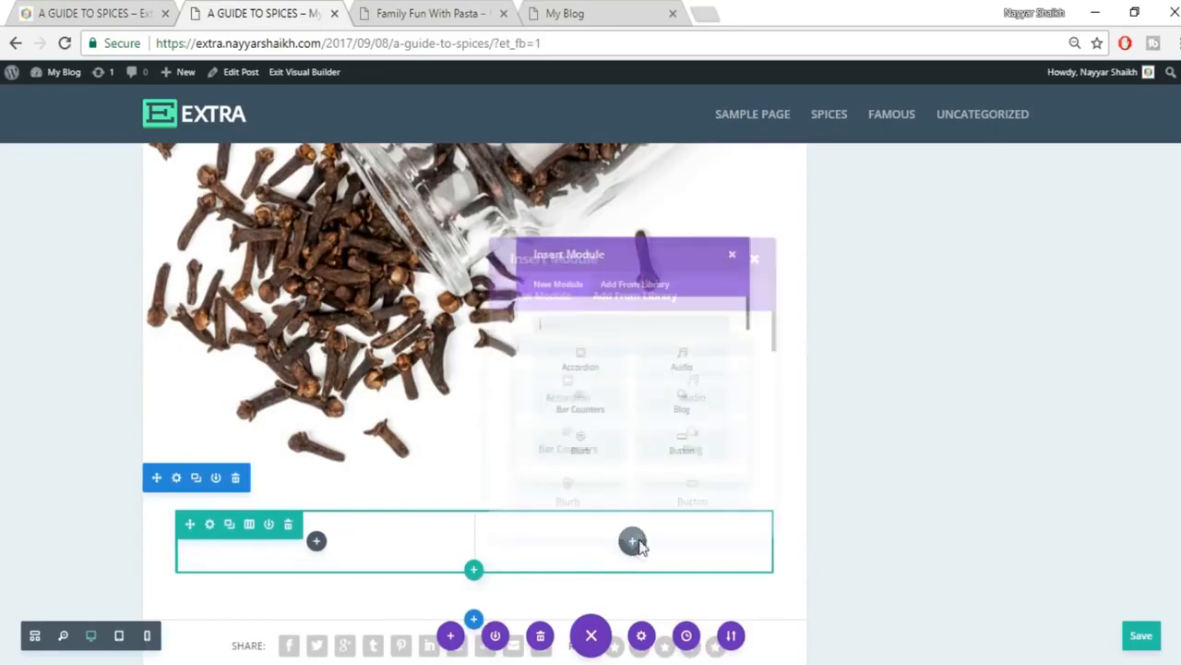
{"action": "left_click", "coordinate": [8, 5]}
{"action": "left_click", "coordinate": [82, 11]}
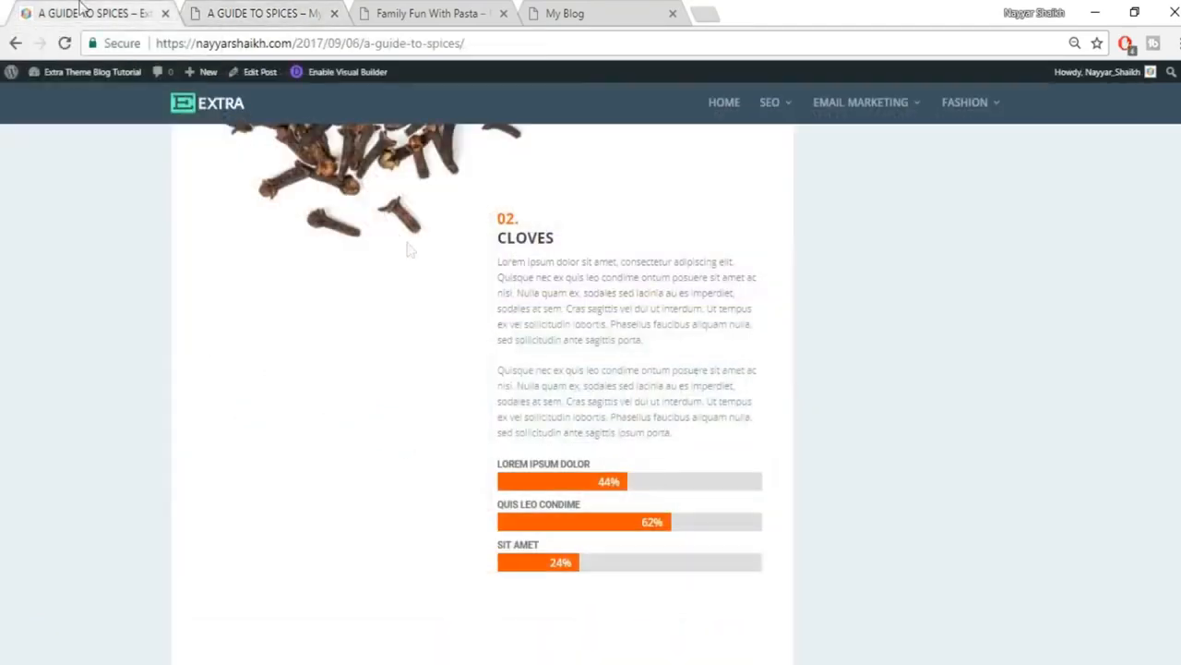
{"action": "left_click", "coordinate": [247, 11]}
{"action": "type", "text": "TEX"}
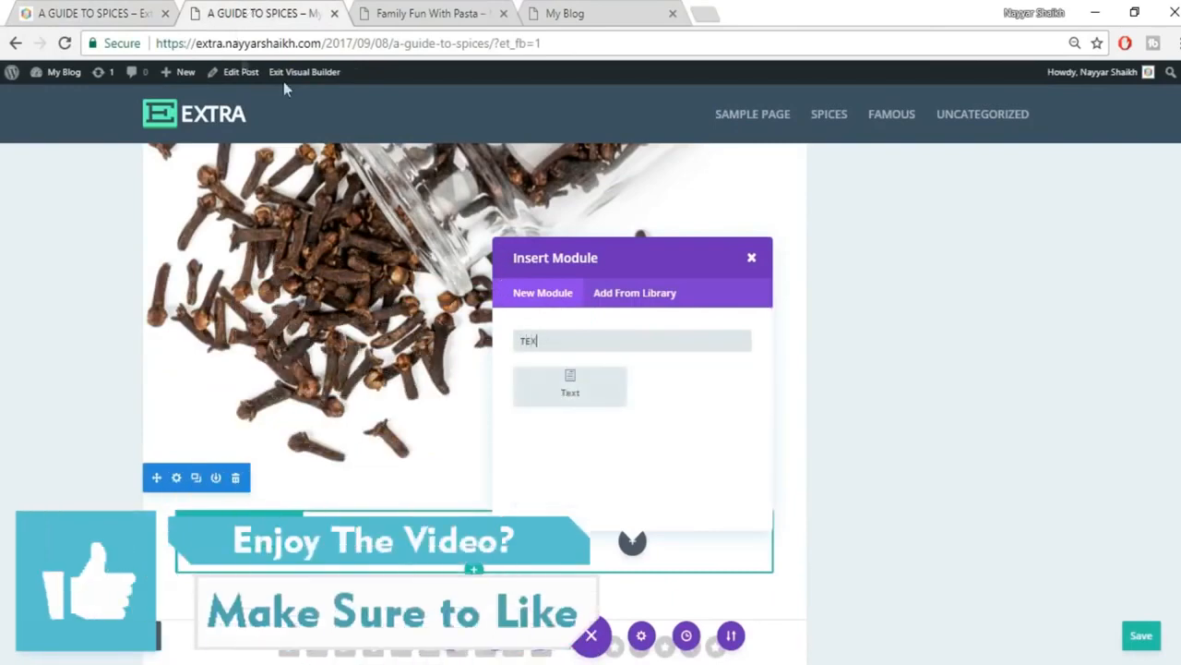
{"action": "left_click", "coordinate": [527, 390]}
Step: Copy the 02. CLOVES text from the published spices page
{"action": "left_click", "coordinate": [120, 13]}
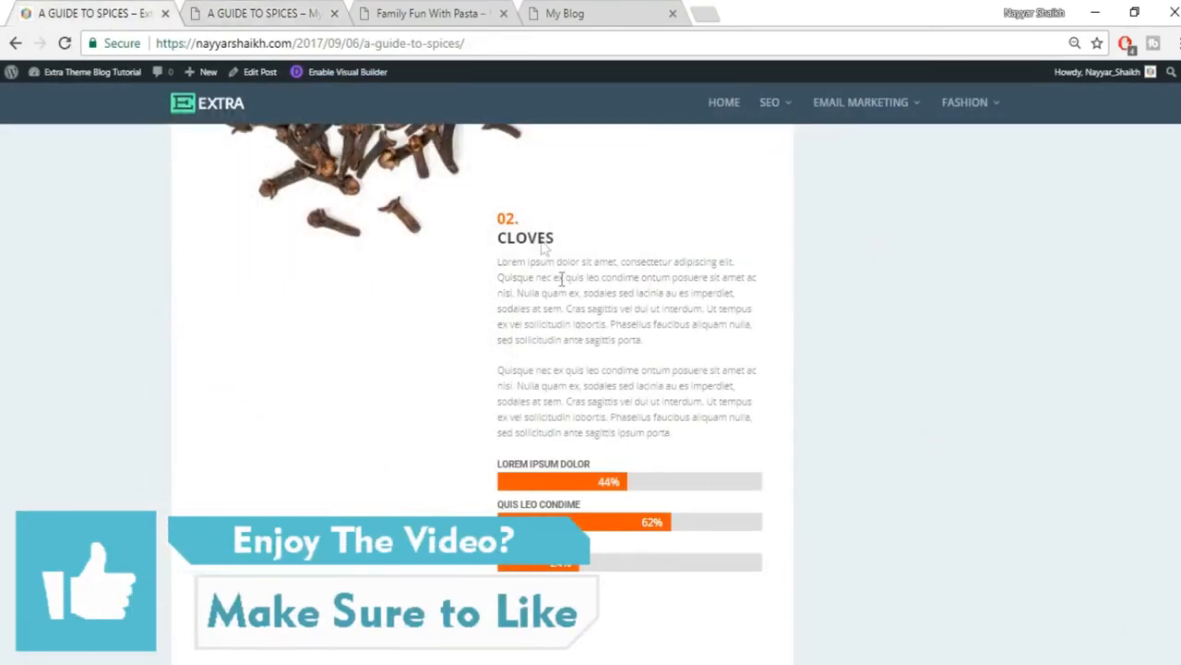
{"action": "mouse_move", "coordinate": [496, 220]}
{"action": "left_mouse_down"}
{"action": "mouse_move", "coordinate": [652, 427]}
{"action": "mouse_move", "coordinate": [560, 256]}
{"action": "mouse_move", "coordinate": [499, 214]}
{"action": "left_mouse_up"}
{"action": "left_click", "coordinate": [242, 11]}
Step: Paste the copied Cloves text into the Text module through the Text tab
{"action": "left_click", "coordinate": [1061, 367]}
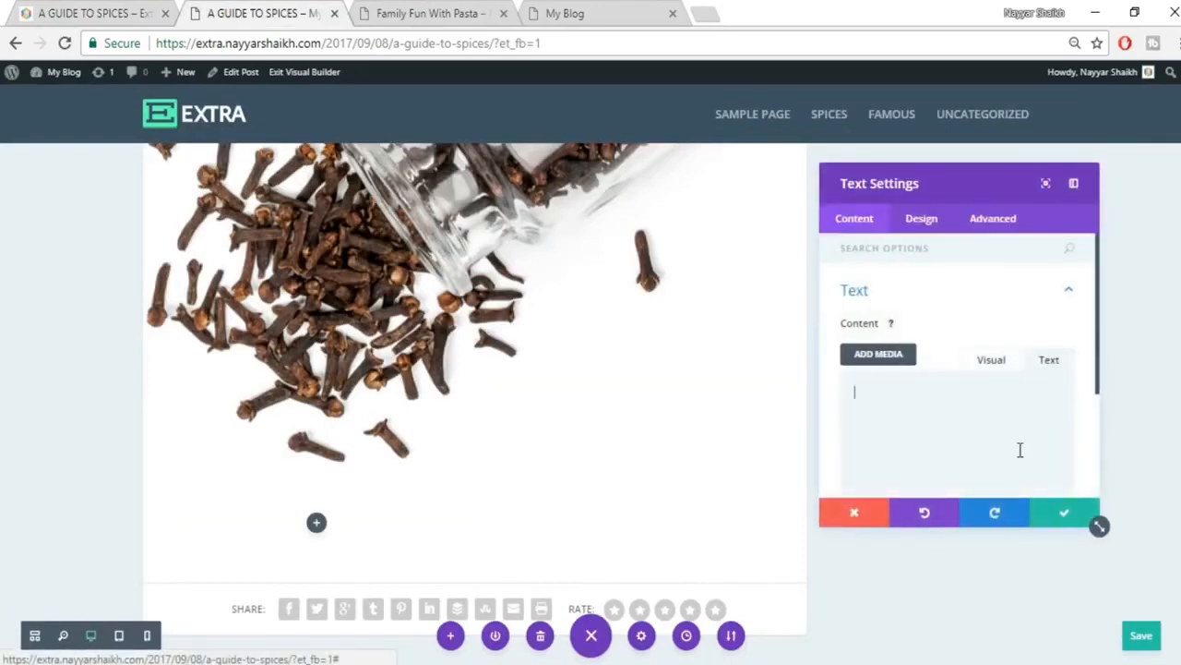
{"action": "key", "text": "ctrl+v"}
{"action": "left_click", "coordinate": [992, 359]}
{"action": "scroll", "coordinate": [1110, 427], "scroll_direction": "down", "scroll_amount": 3}
{"action": "left_click", "coordinate": [85, 11]}
{"action": "left_click", "coordinate": [510, 238]}
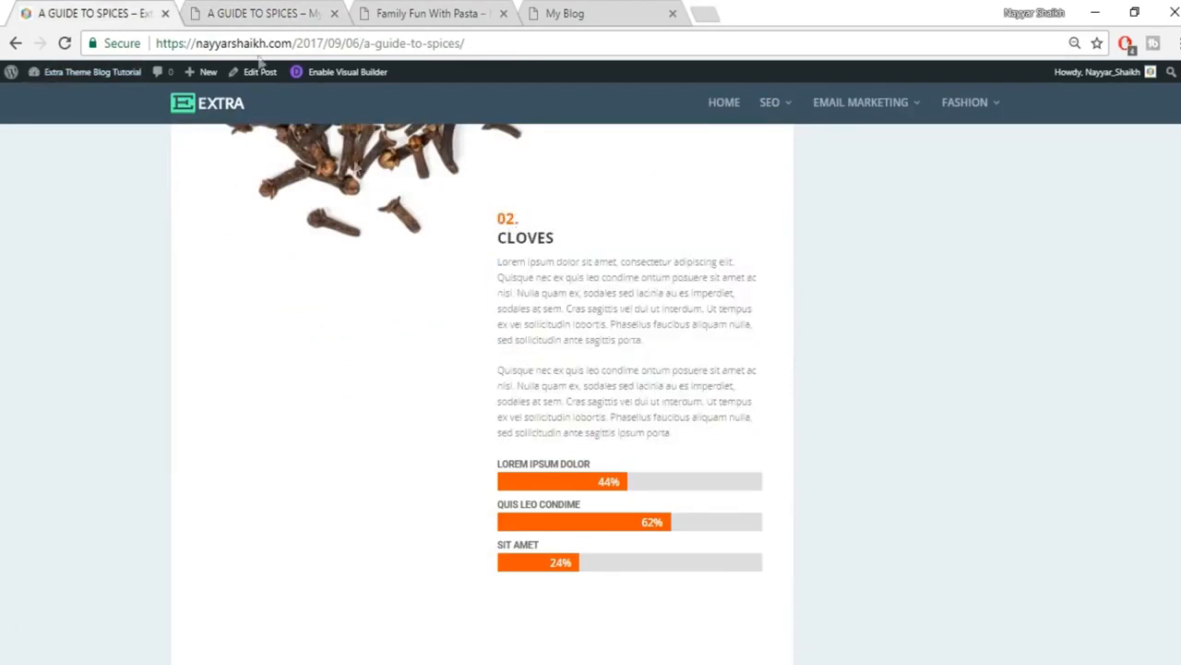
{"action": "left_click", "coordinate": [264, 17]}
{"action": "scroll", "coordinate": [934, 433], "scroll_direction": "down", "scroll_amount": 1}
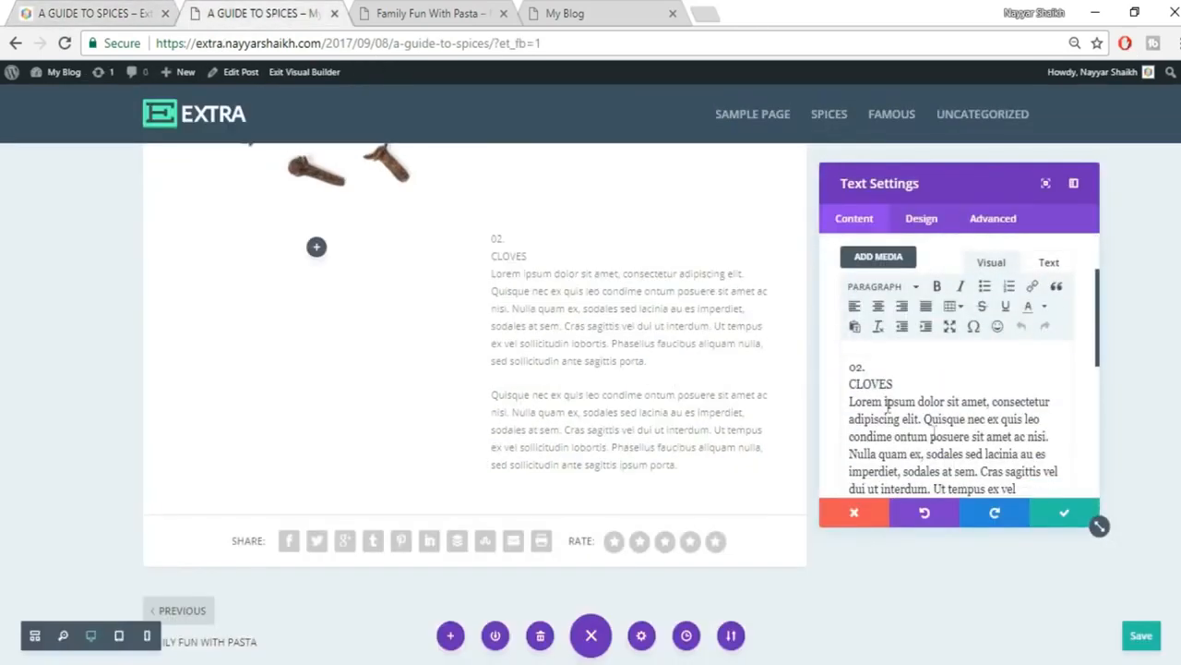
Step: Put 02. and CLOVES on separate lines and make 02. a Heading 1
{"action": "left_click", "coordinate": [886, 286]}
{"action": "left_click", "coordinate": [927, 347]}
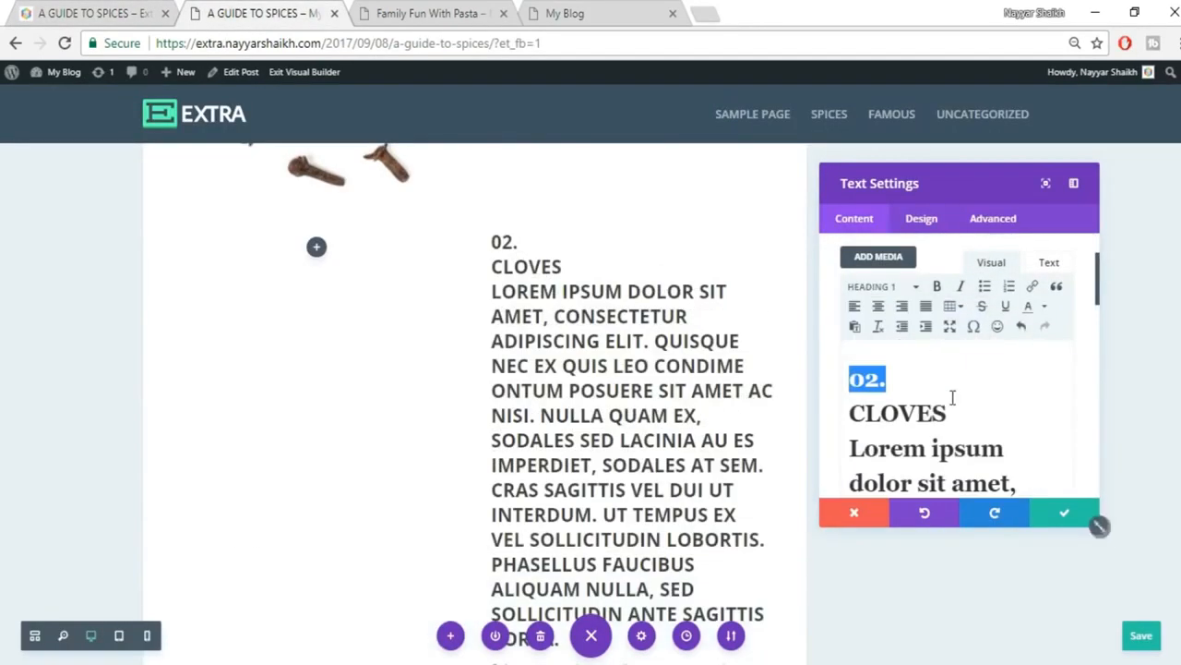
{"action": "key", "text": "ctrl+z"}
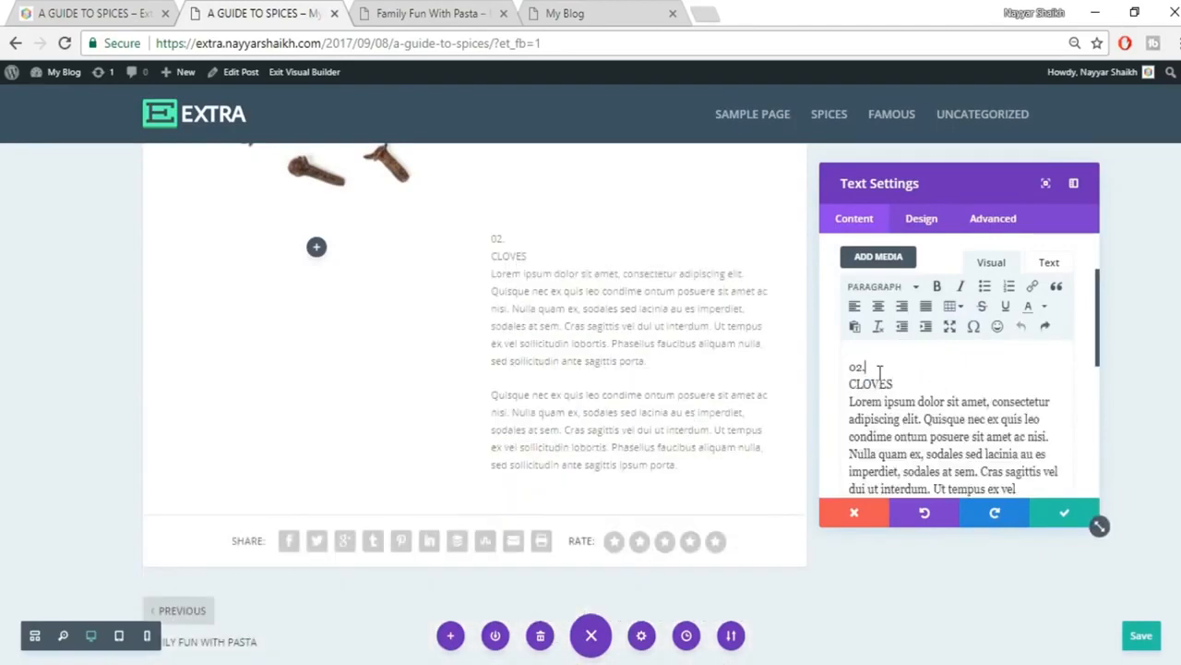
{"action": "key", "text": "Return"}
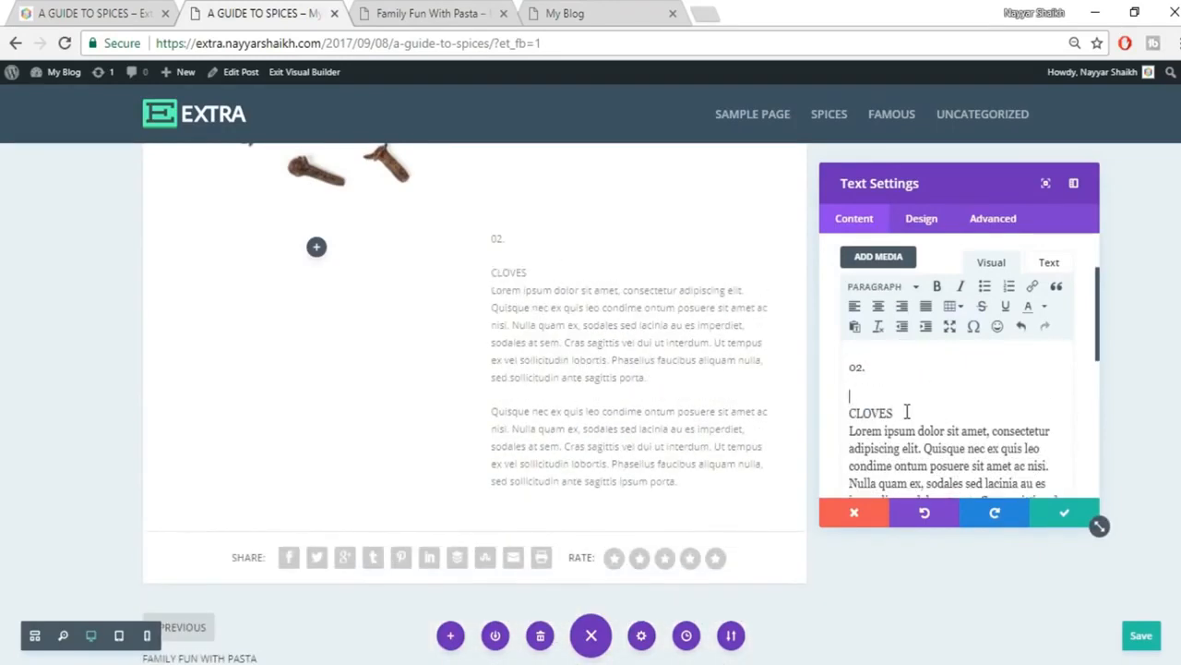
{"action": "key", "text": "Return"}
{"action": "left_click_drag", "start_coordinate": [878, 369], "coordinate": [804, 371]}
{"action": "left_click", "coordinate": [882, 287]}
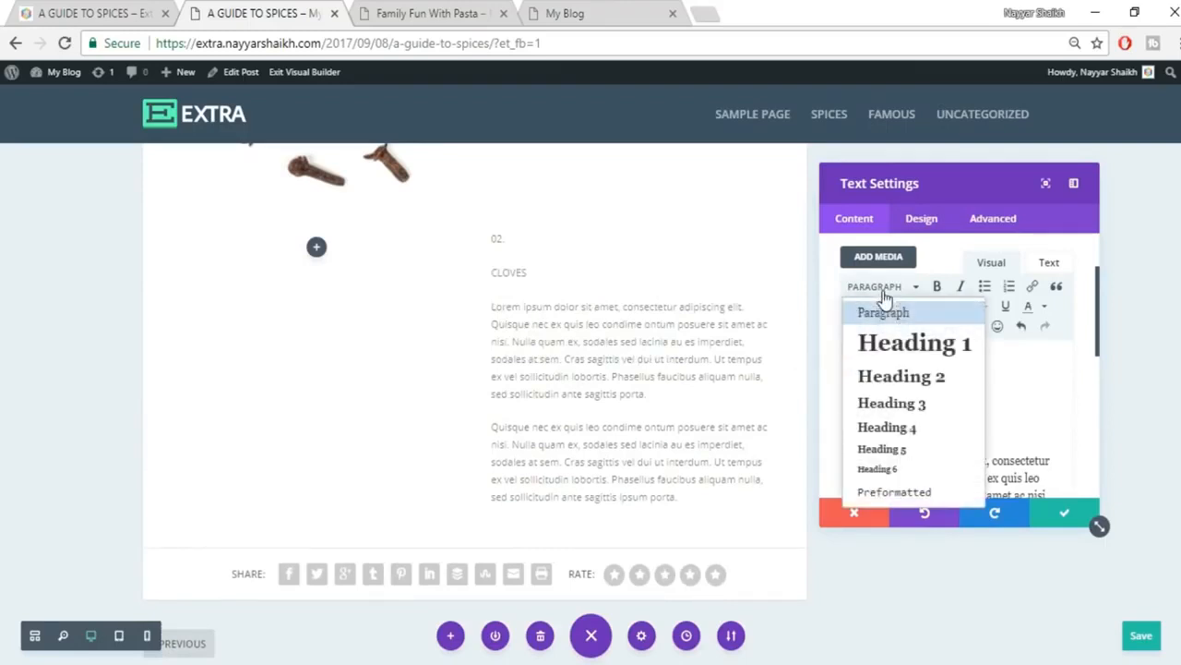
{"action": "left_click", "coordinate": [897, 358]}
Step: Make CLOVES a Heading 2, colour the 02. heading orange, and save the module
{"action": "left_click_drag", "start_coordinate": [894, 437], "coordinate": [849, 438]}
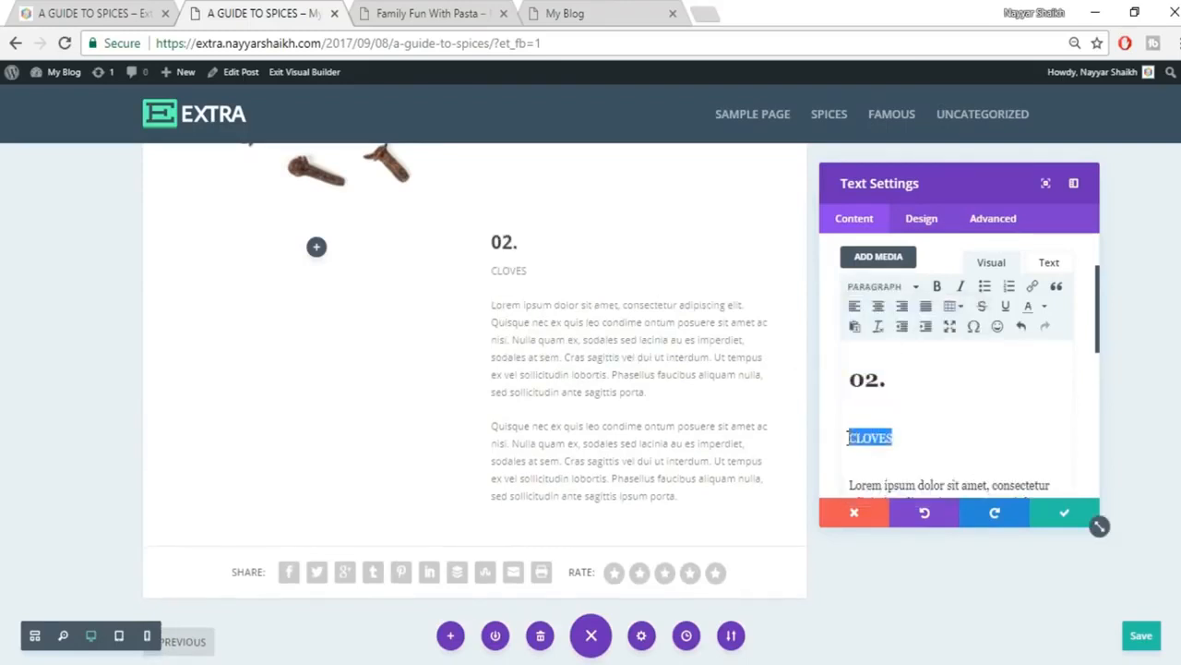
{"action": "left_click", "coordinate": [878, 290]}
{"action": "left_click", "coordinate": [903, 375]}
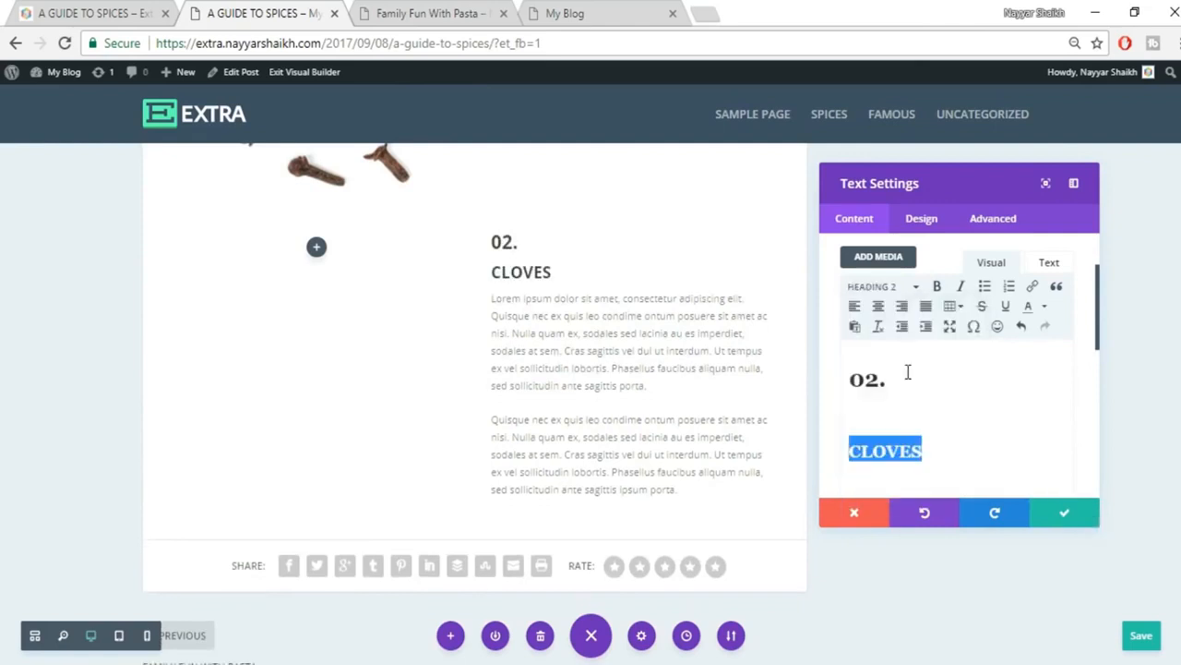
{"action": "left_click_drag", "start_coordinate": [951, 383], "coordinate": [834, 386]}
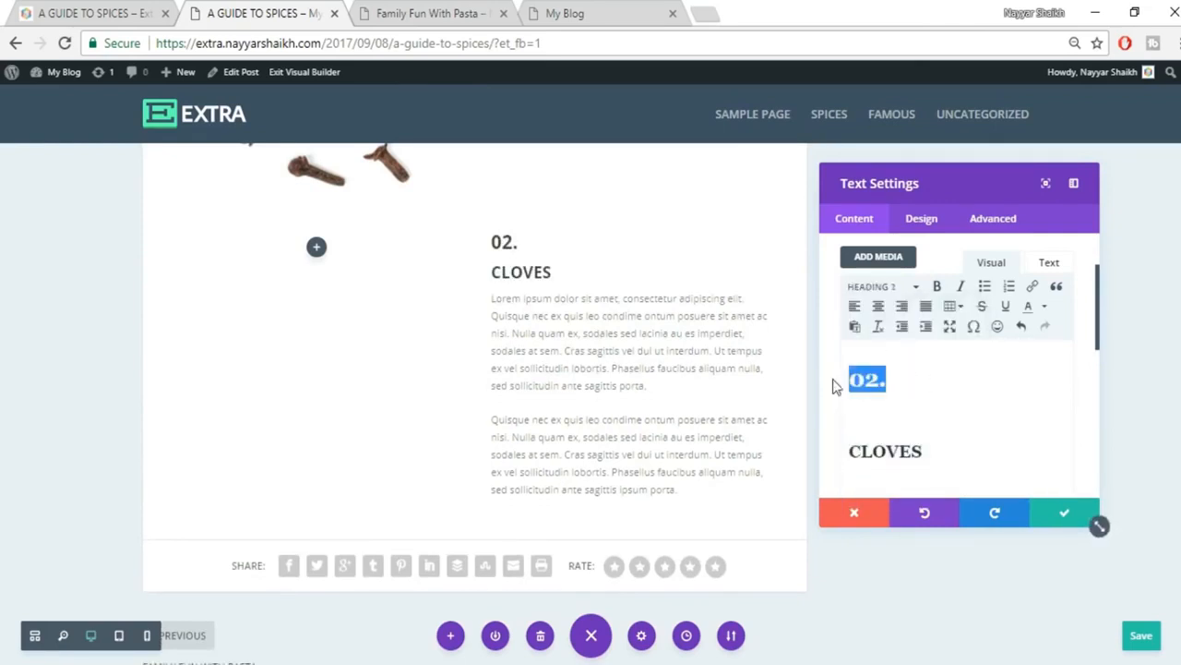
{"action": "left_click", "coordinate": [1046, 308]}
{"action": "left_click", "coordinate": [1048, 344]}
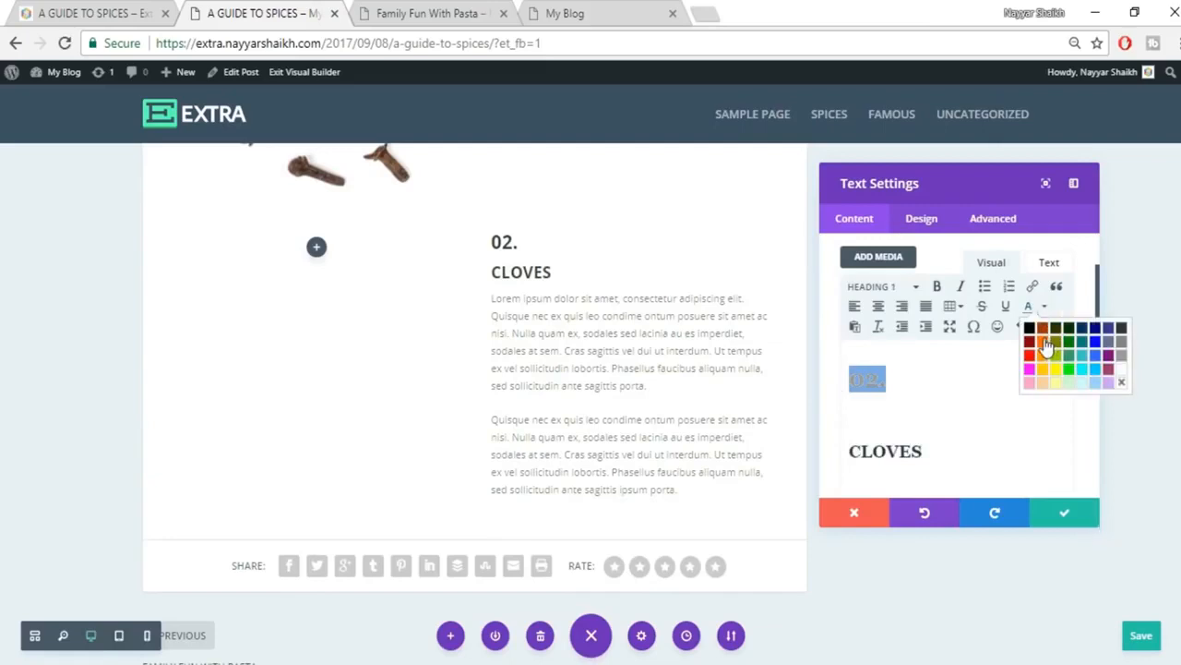
{"action": "left_click", "coordinate": [1059, 515]}
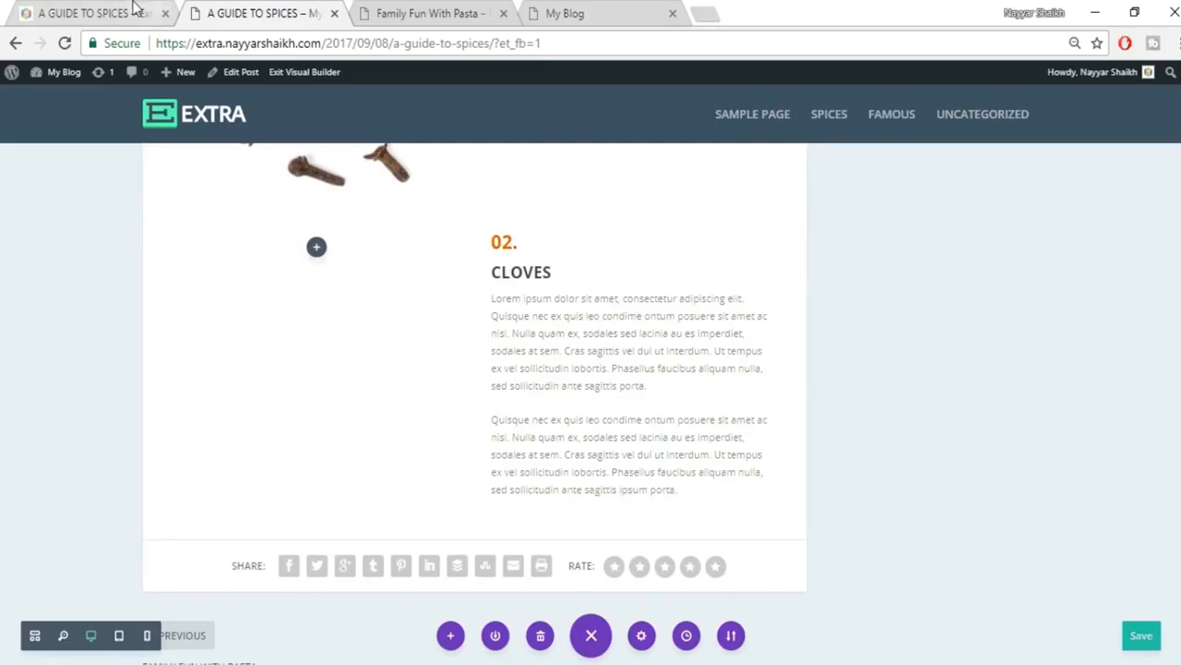
{"action": "left_click", "coordinate": [133, 9]}
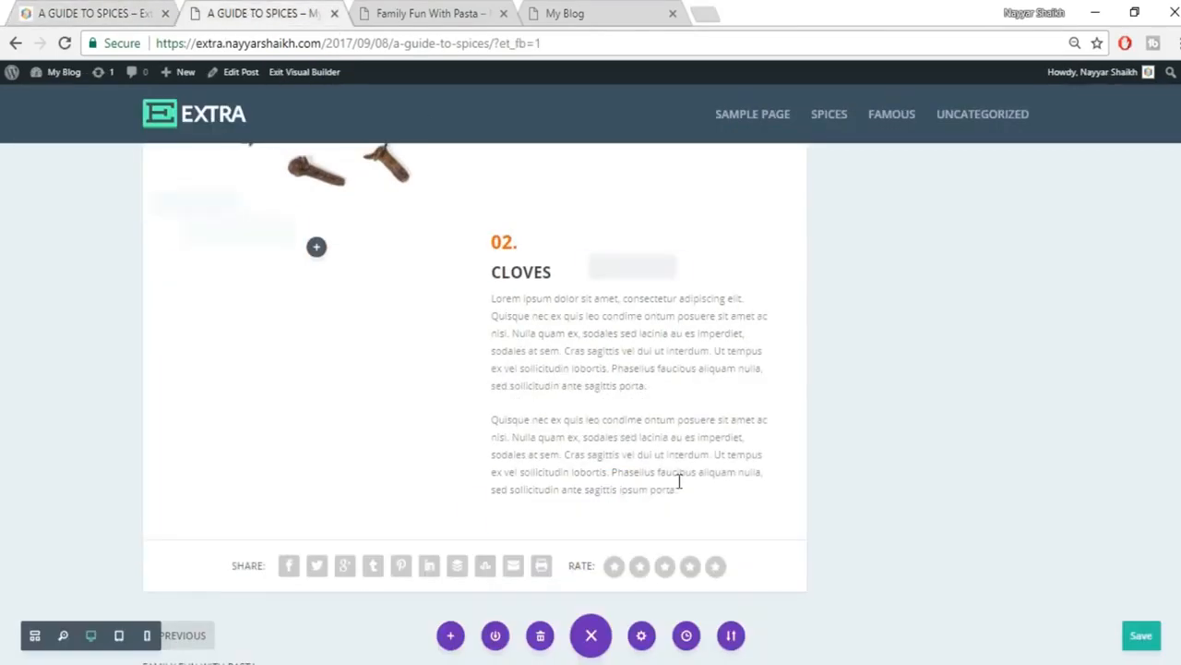
Step: Add a Bar Counters module below the Cloves text
{"action": "left_click", "coordinate": [631, 474]}
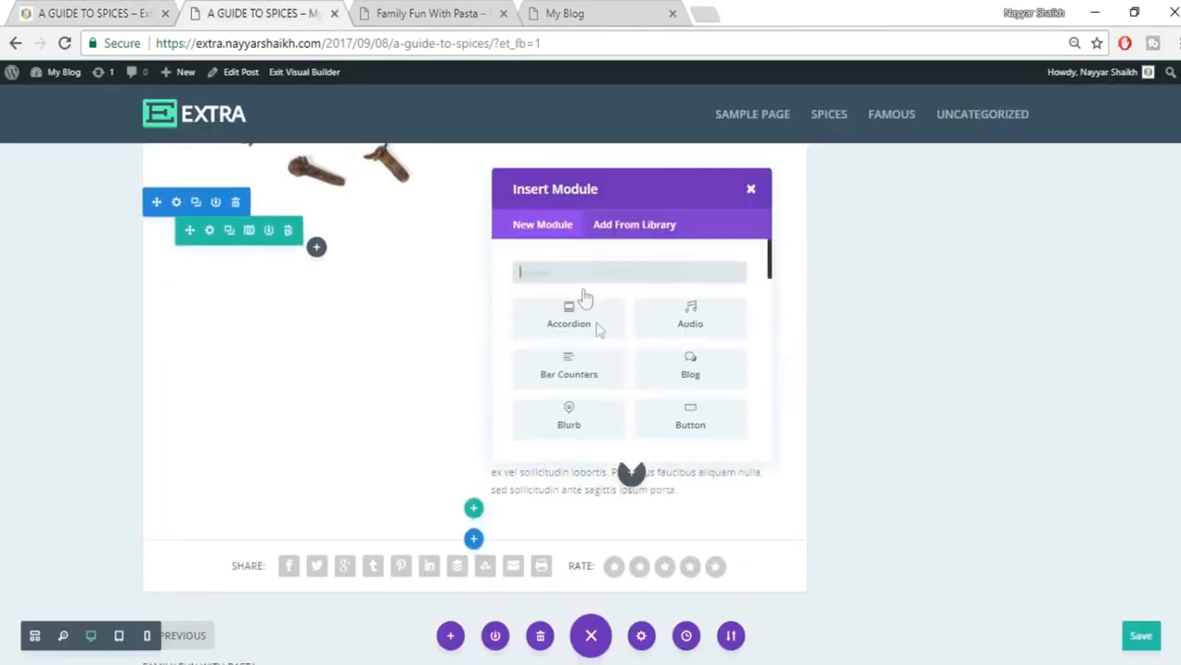
{"action": "type", "text": "BAR"}
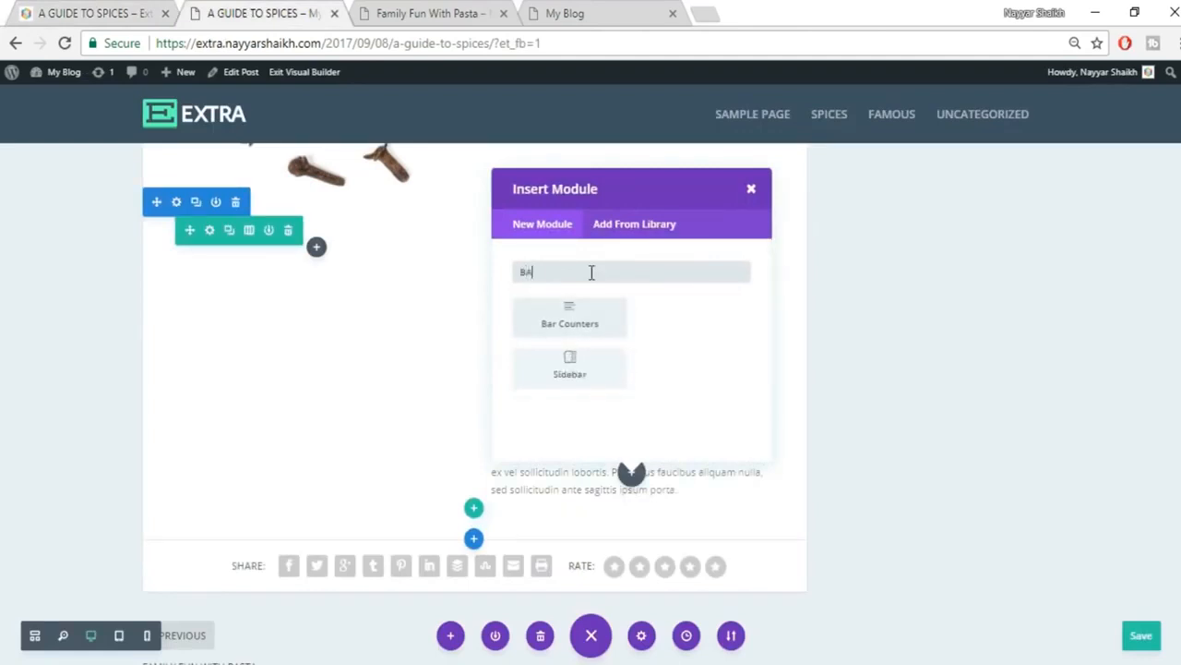
{"action": "left_click", "coordinate": [579, 325]}
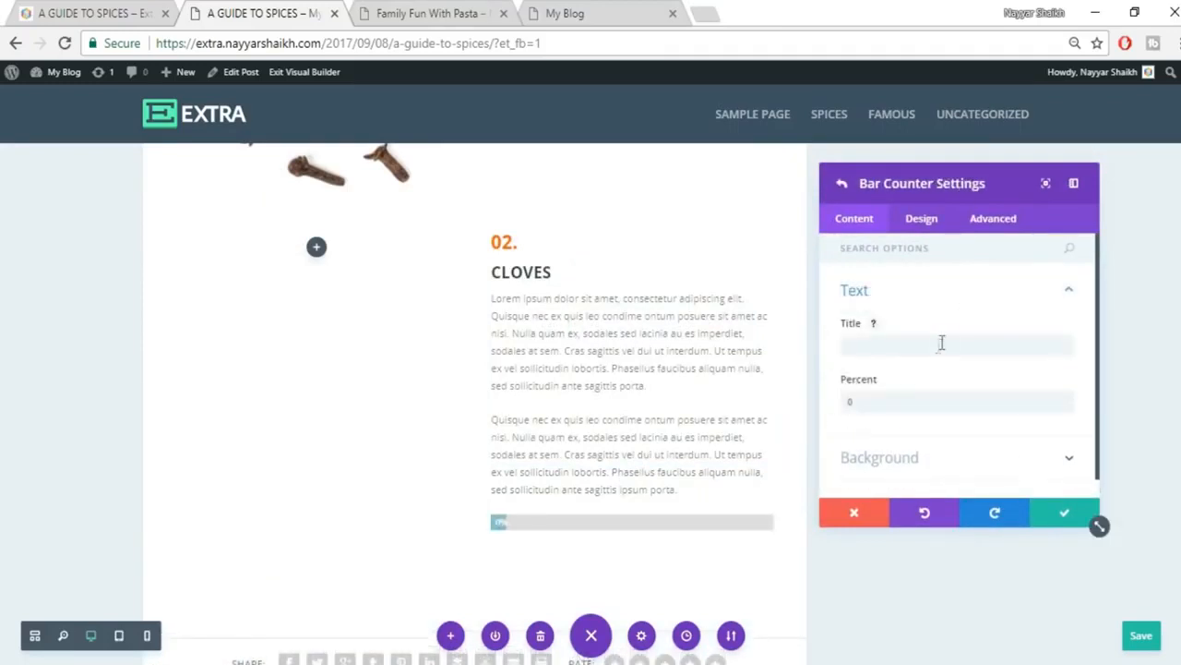
Step: Set the first bar's title to 'LOREM IPSUM DOLOR' at 44%
{"action": "left_click", "coordinate": [90, 6]}
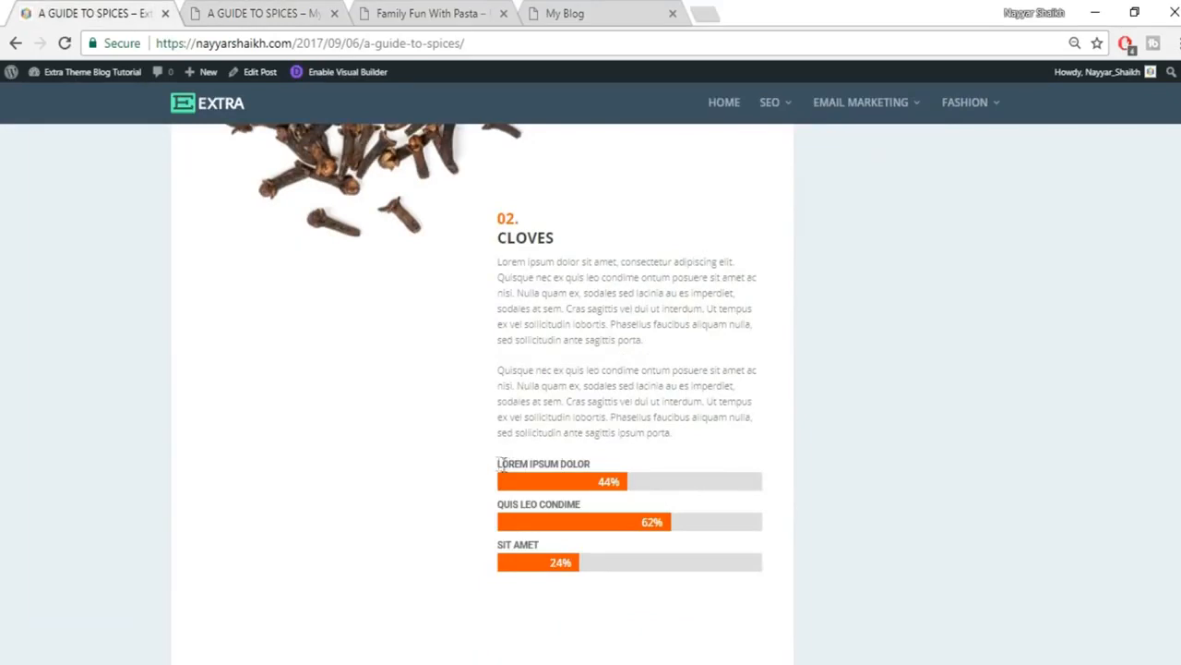
{"action": "left_click_drag", "start_coordinate": [495, 469], "coordinate": [602, 463]}
{"action": "key", "text": "ctrl+c"}
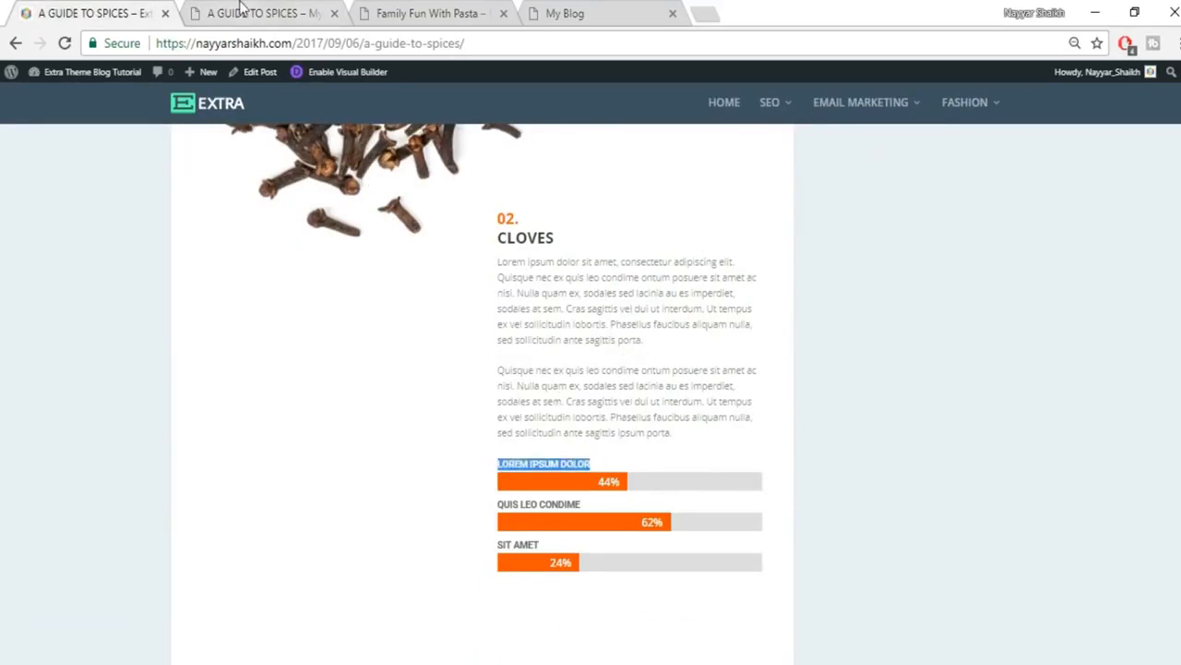
{"action": "left_click", "coordinate": [242, 8]}
{"action": "left_click", "coordinate": [886, 345]}
{"action": "key", "text": "ctrl+v"}
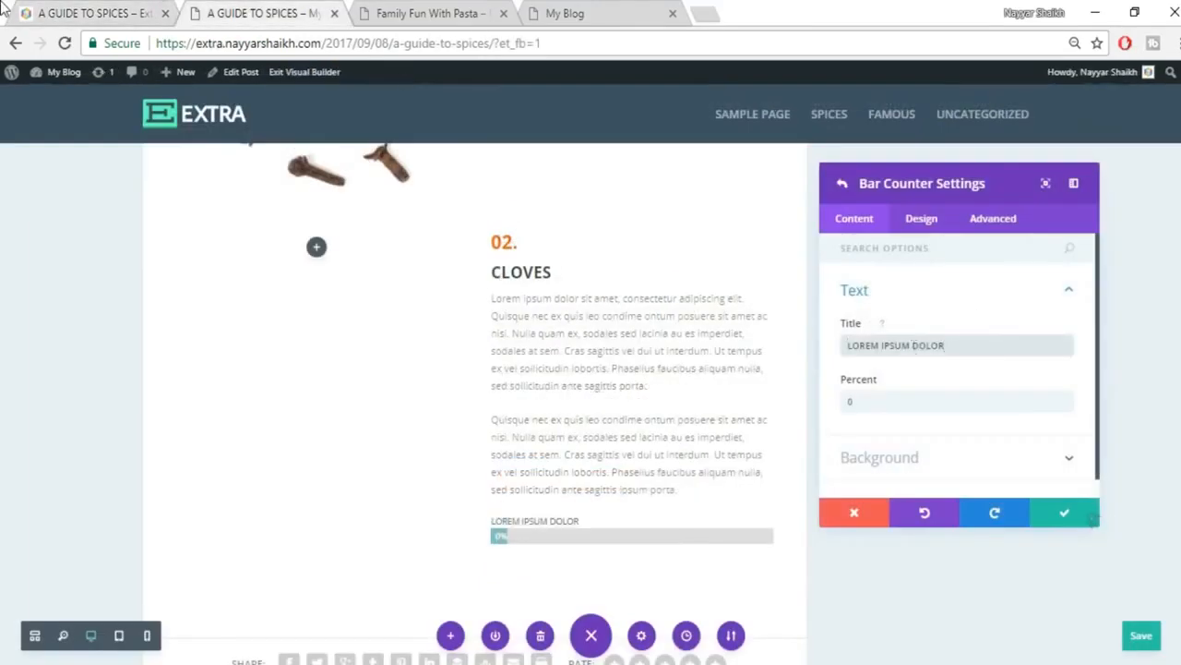
{"action": "left_click", "coordinate": [53, 8]}
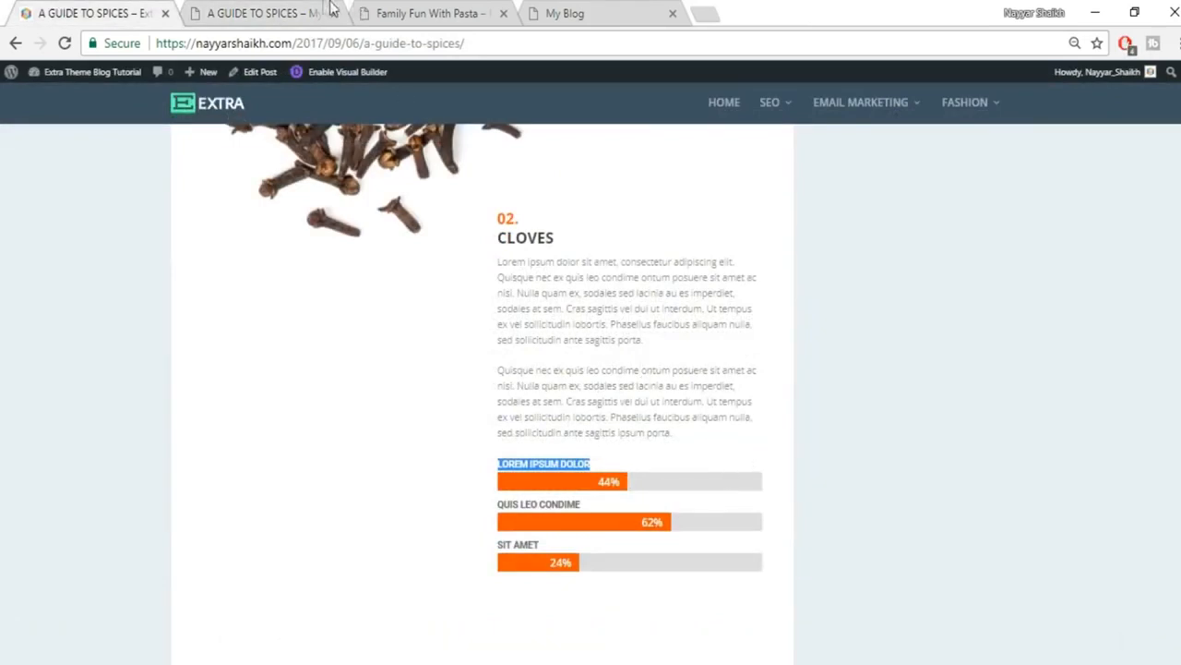
{"action": "left_click", "coordinate": [301, 11]}
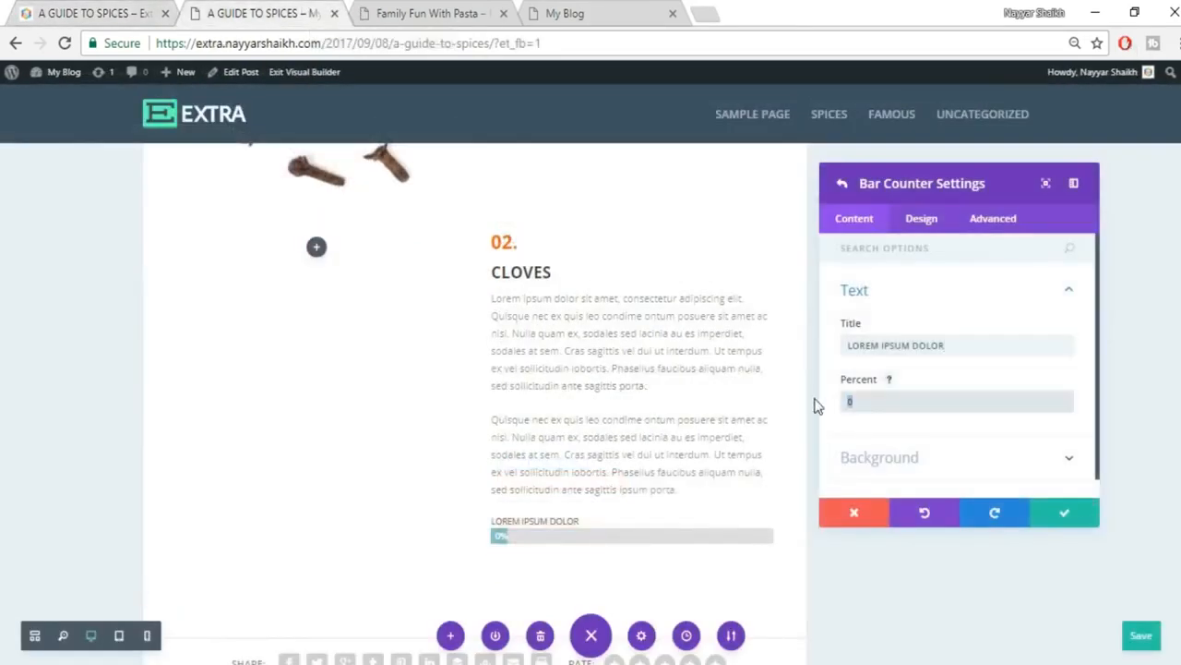
{"action": "type", "text": "44"}
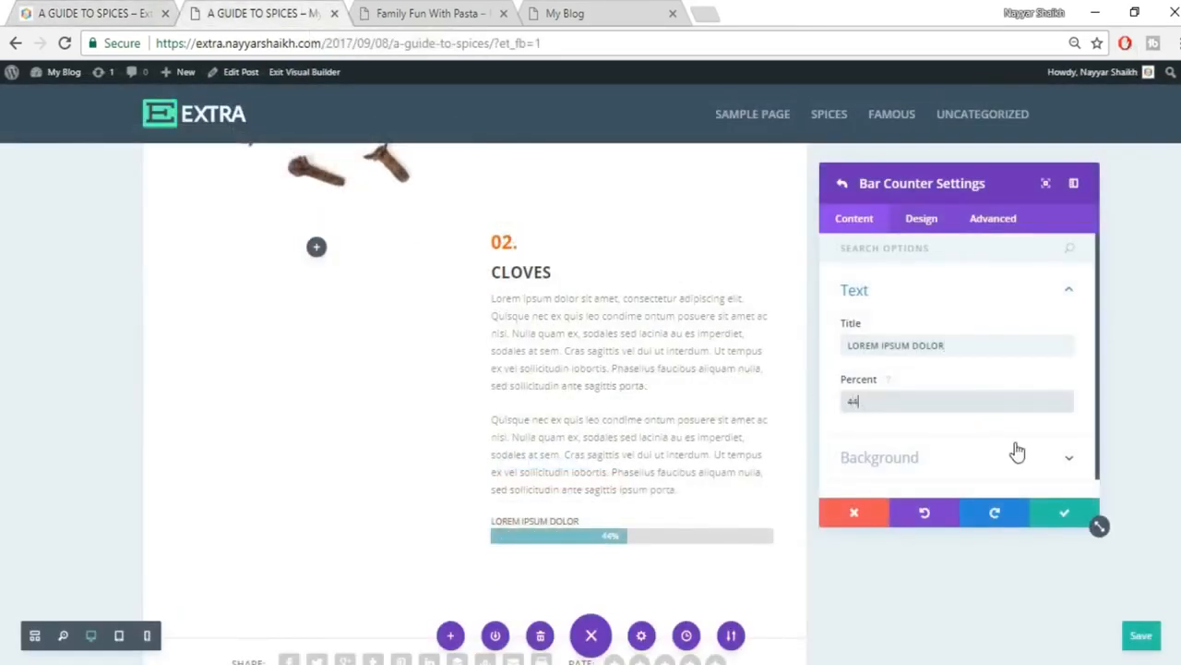
{"action": "left_click", "coordinate": [1064, 512]}
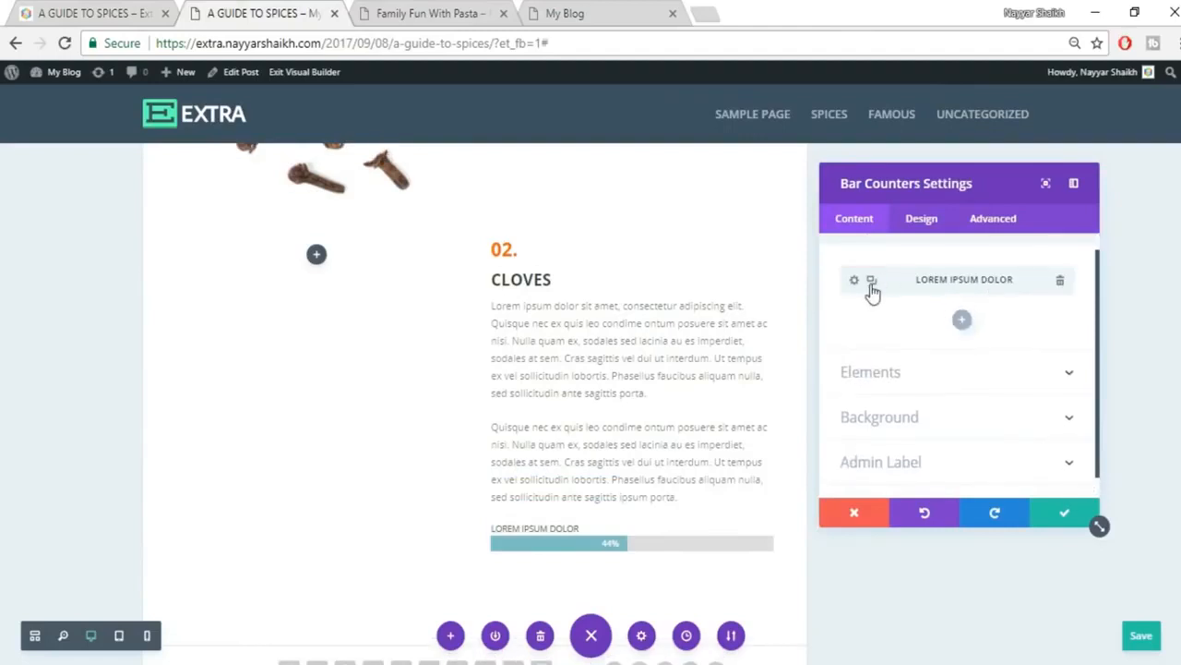
Step: Add a second bar titled 'QUIS LEO CONDIME' at 62%
{"action": "left_click", "coordinate": [961, 323]}
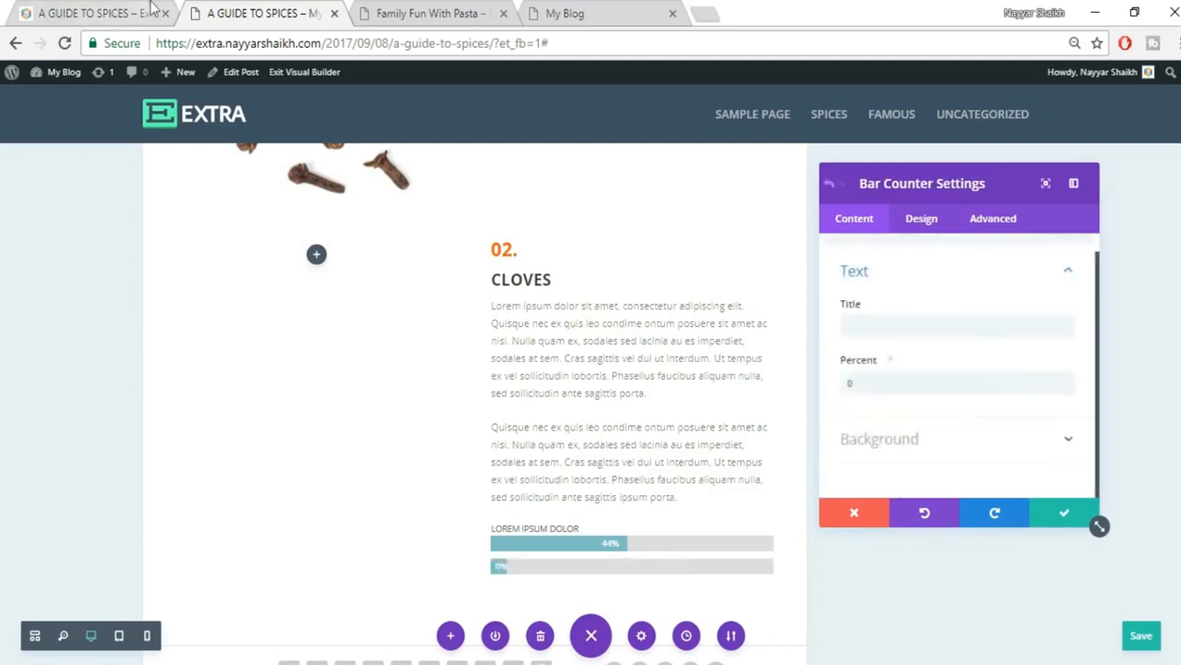
{"action": "left_click", "coordinate": [81, 13]}
{"action": "left_click_drag", "start_coordinate": [499, 507], "coordinate": [607, 506]}
{"action": "key", "text": "ctrl+c"}
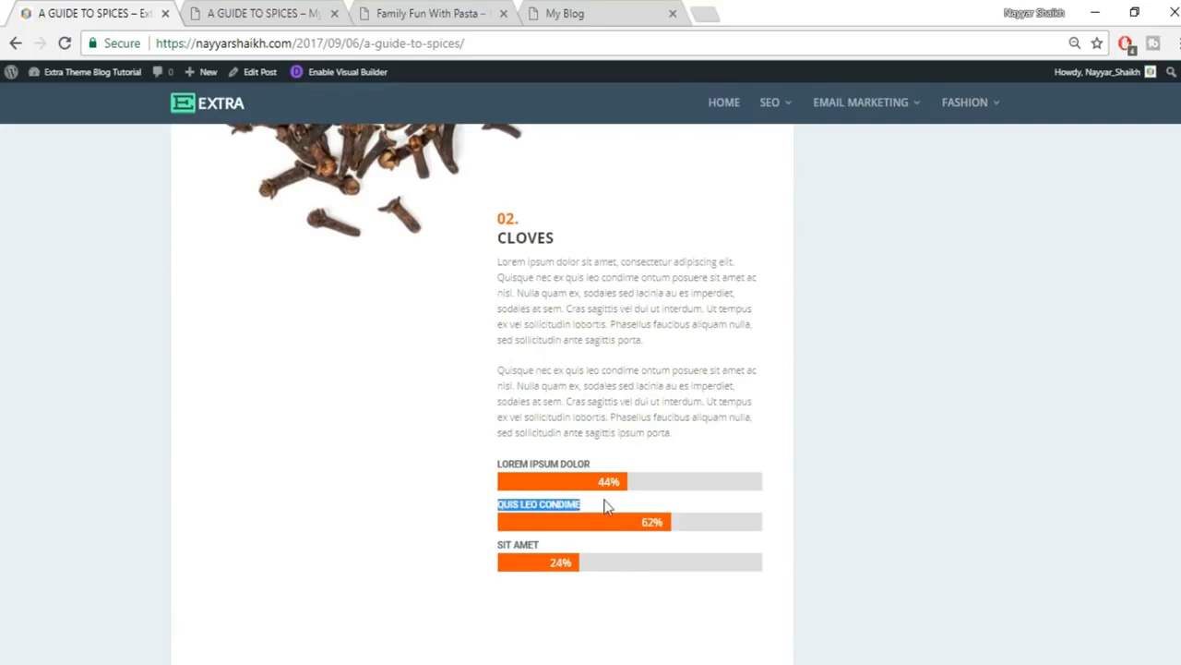
{"action": "left_click", "coordinate": [310, 11]}
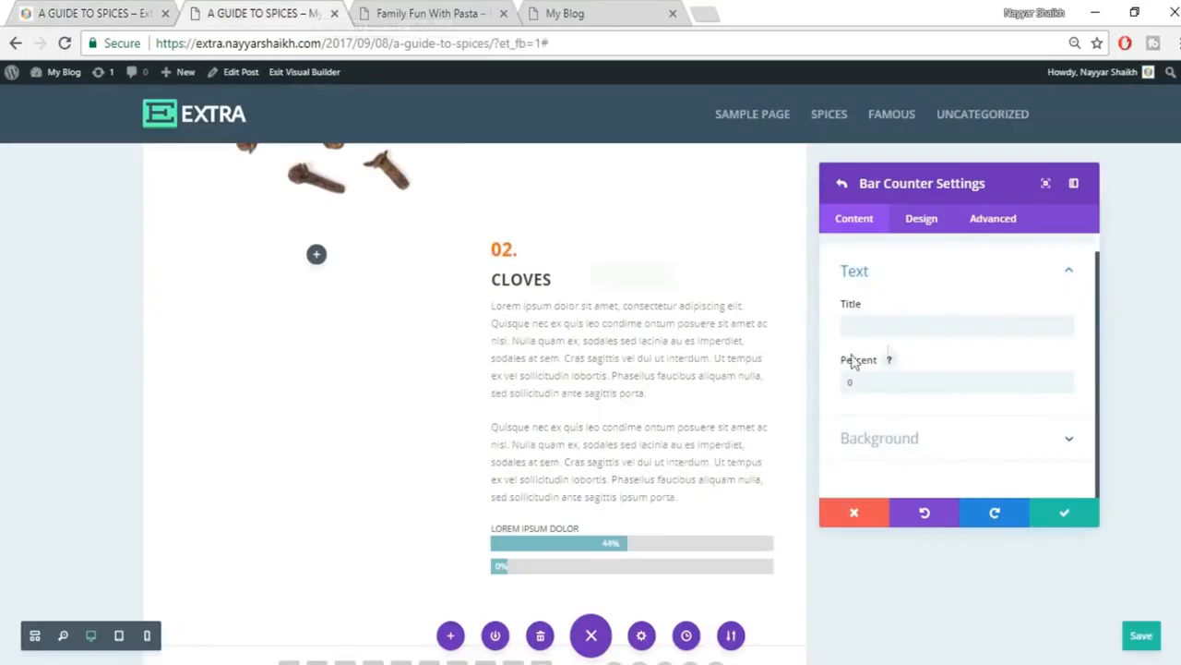
{"action": "left_click", "coordinate": [883, 327]}
{"action": "key", "text": "ctrl+v"}
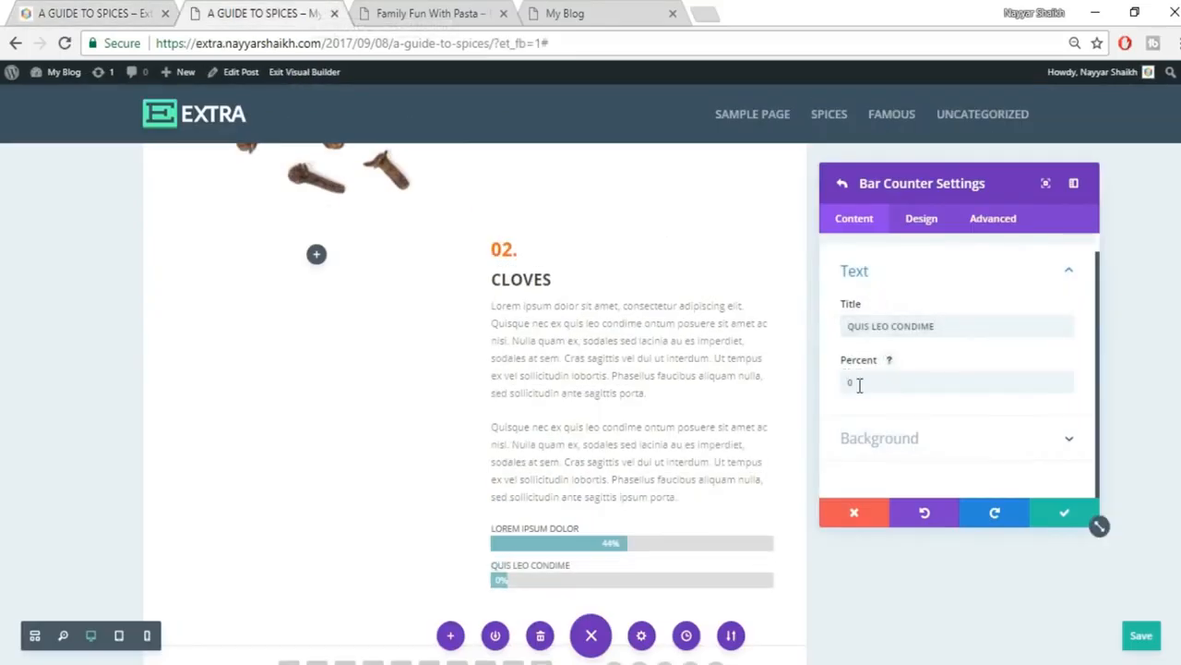
{"action": "double_click", "coordinate": [859, 385]}
{"action": "type", "text": "62"}
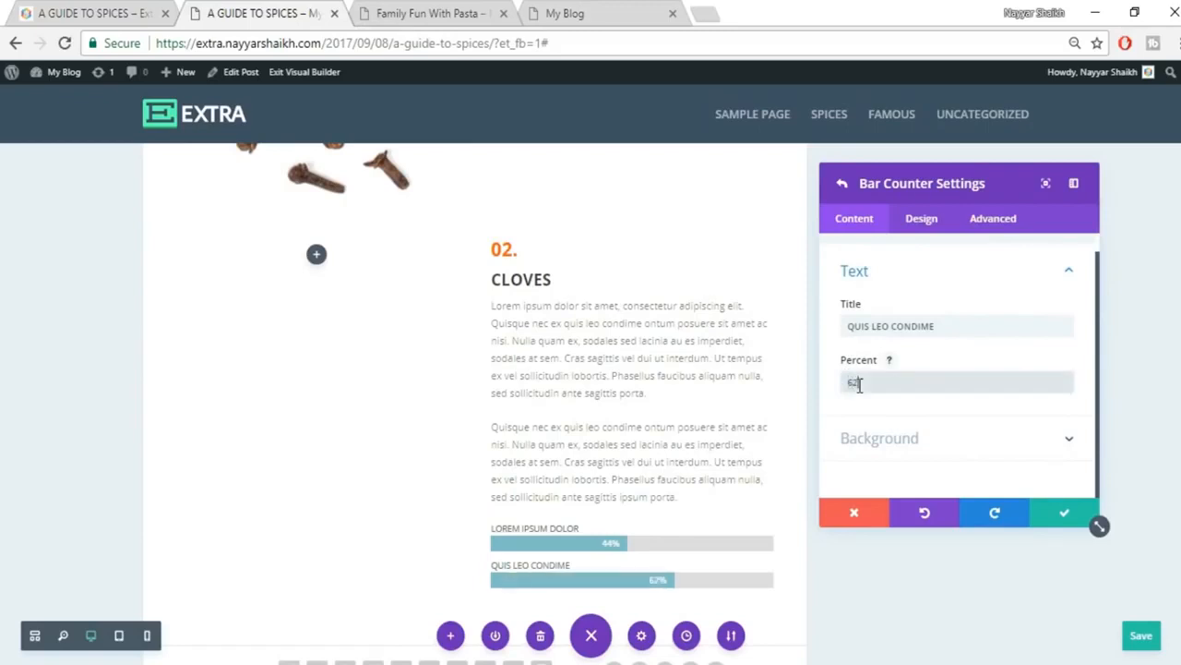
Step: Save the second bar, then add a third bar titled 'SIT AMET' at 32%
{"action": "left_click", "coordinate": [53, 11]}
{"action": "scroll", "coordinate": [659, 475], "scroll_direction": "down", "scroll_amount": 3}
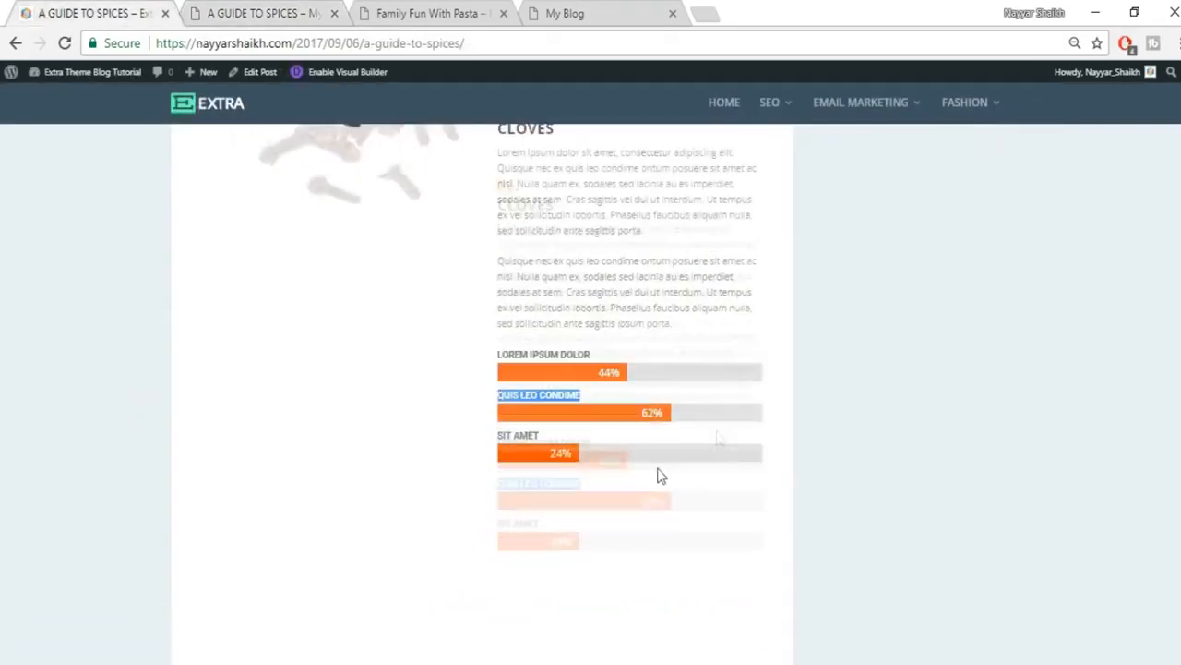
{"action": "left_click_drag", "start_coordinate": [541, 360], "coordinate": [495, 363]}
{"action": "key", "text": "ctrl+c"}
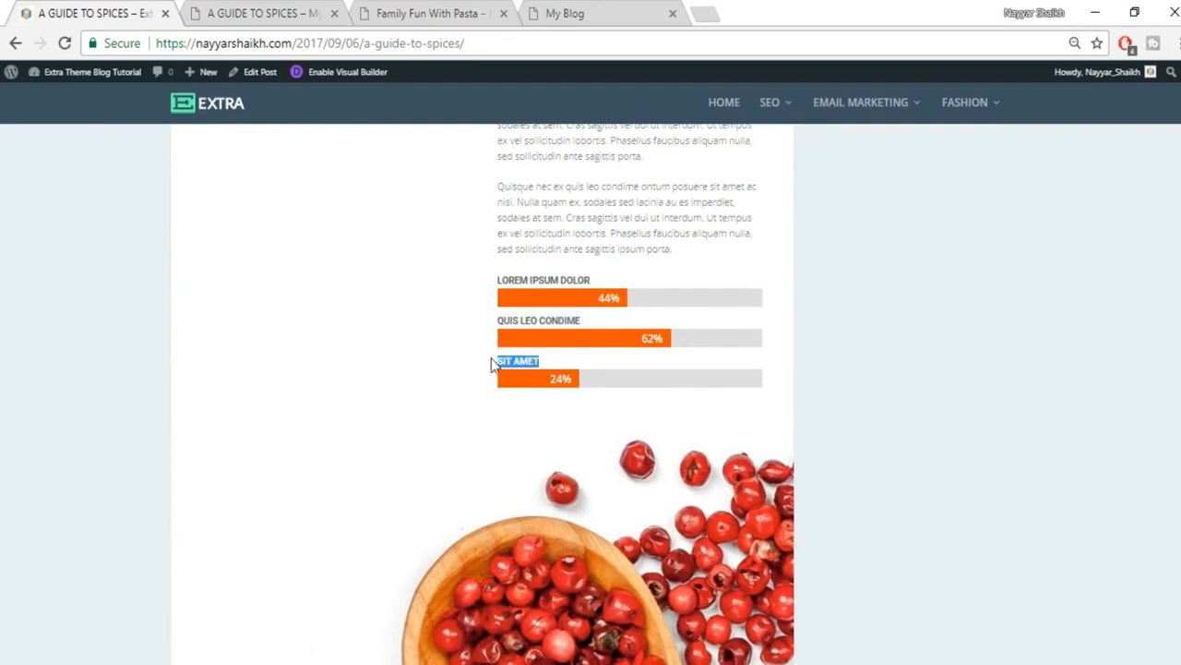
{"action": "key", "text": "ctrl+Tab"}
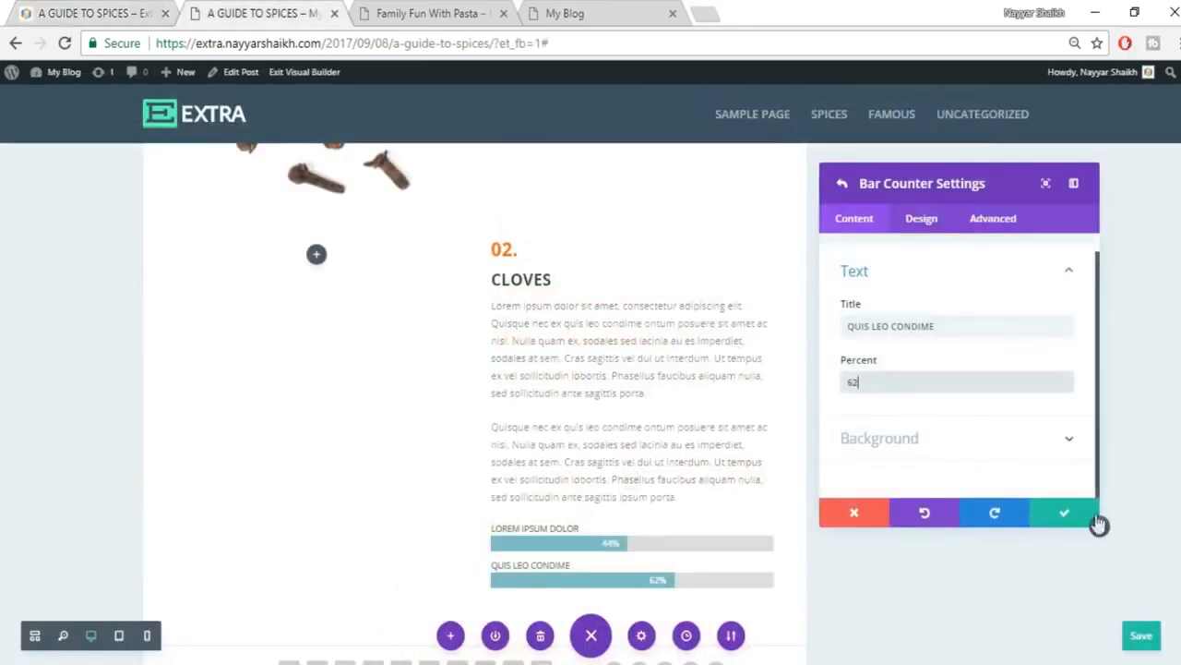
{"action": "left_click", "coordinate": [1064, 513]}
{"action": "left_click", "coordinate": [962, 358]}
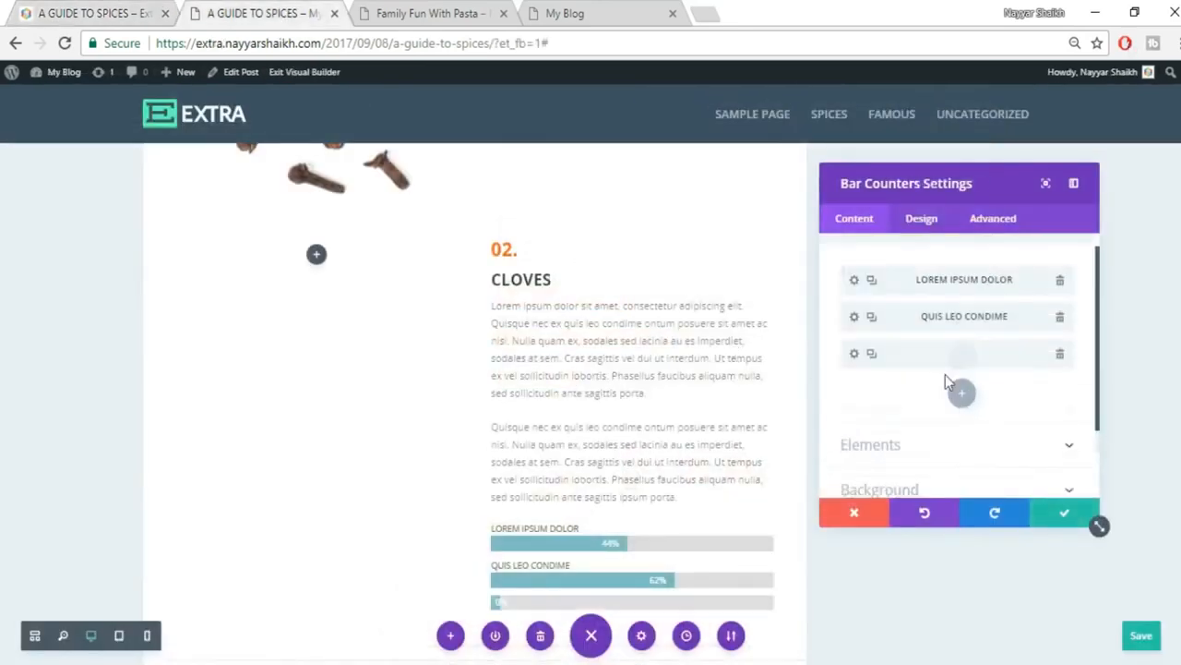
{"action": "left_click", "coordinate": [894, 325]}
{"action": "key", "text": "ctrl+v"}
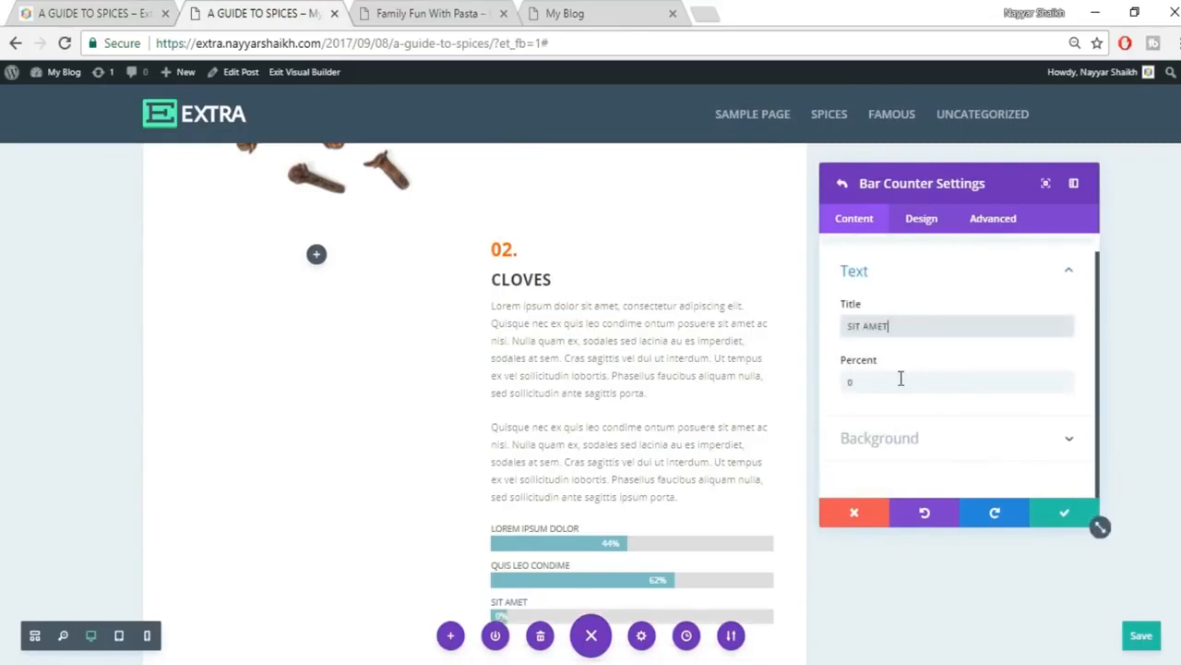
{"action": "left_click", "coordinate": [902, 379]}
{"action": "type", "text": "30"}
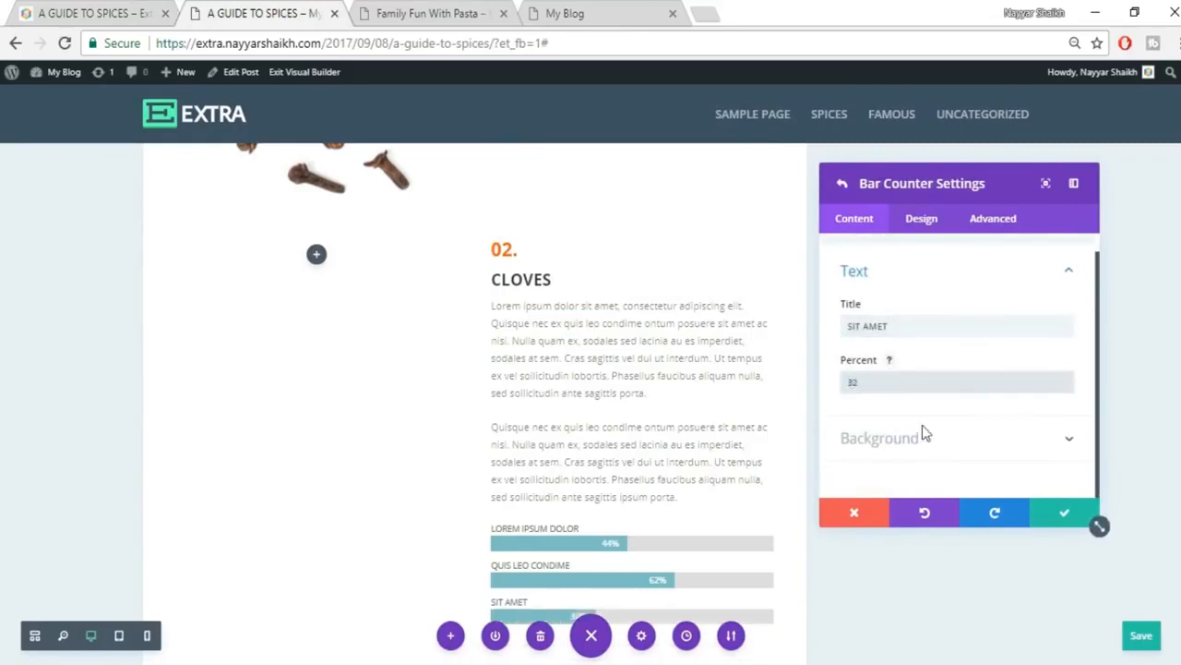
{"action": "left_click", "coordinate": [1066, 515]}
{"action": "scroll", "coordinate": [693, 417], "scroll_direction": "down", "scroll_amount": 2}
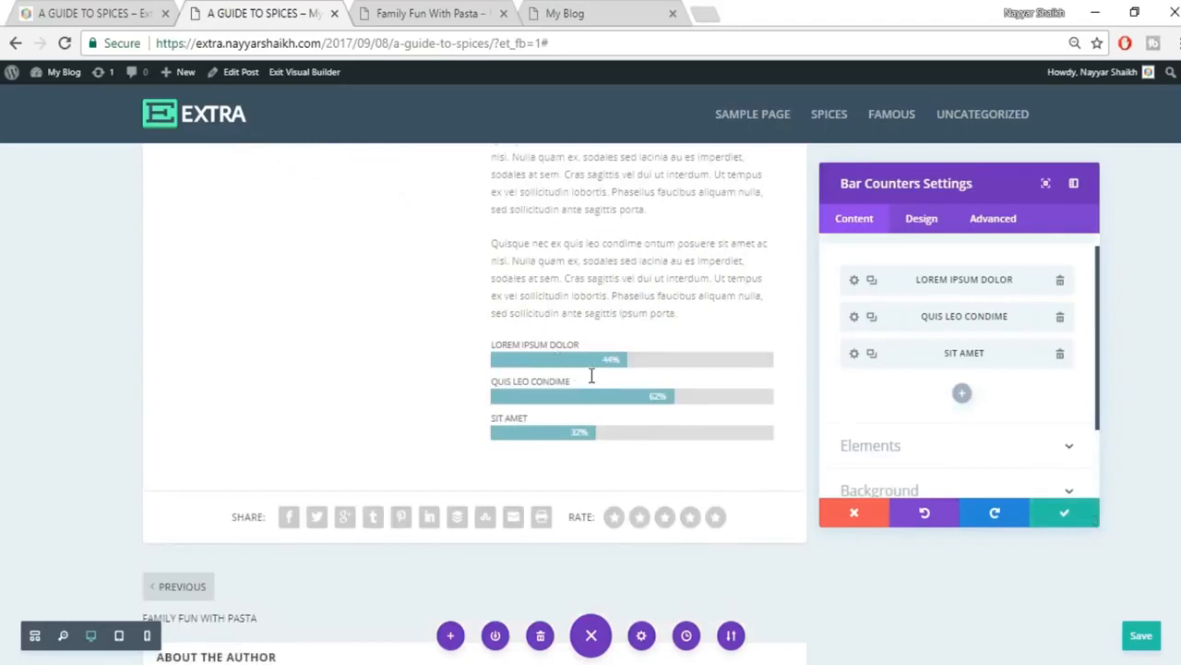
Step: Set the Bar Background Color to the red palette swatch so all three bars fill red
{"action": "scroll", "coordinate": [847, 406], "scroll_direction": "down", "scroll_amount": 2}
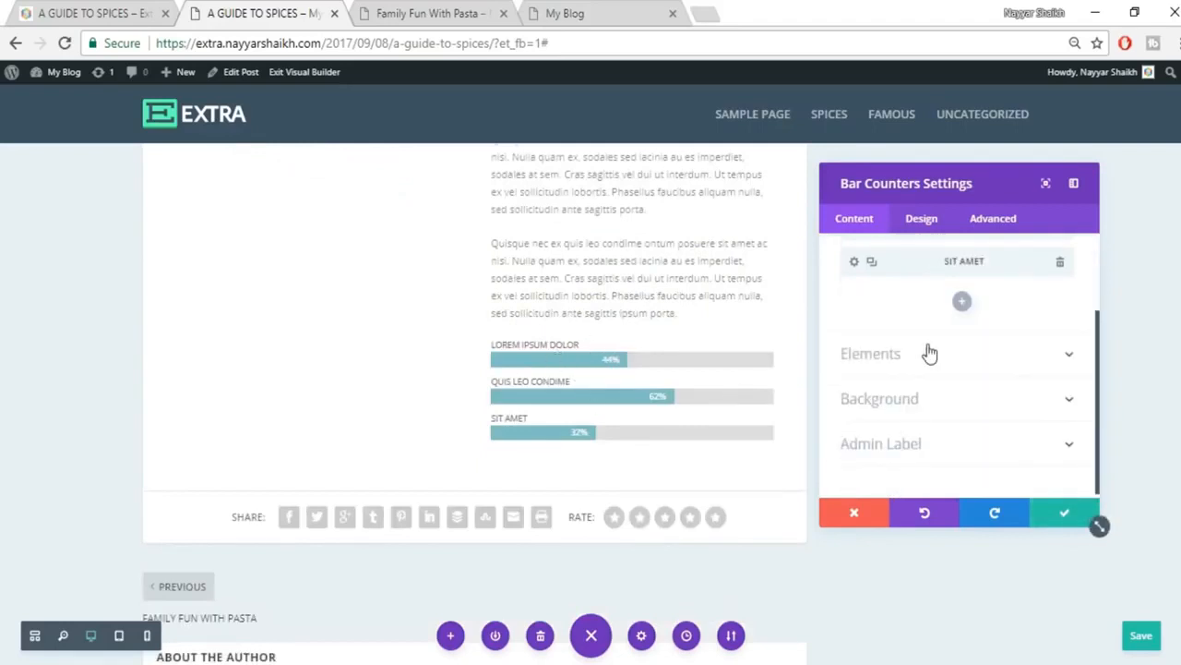
{"action": "left_click", "coordinate": [856, 351]}
{"action": "scroll", "coordinate": [942, 335], "scroll_direction": "up", "scroll_amount": 2}
{"action": "scroll", "coordinate": [970, 419], "scroll_direction": "down", "scroll_amount": 2}
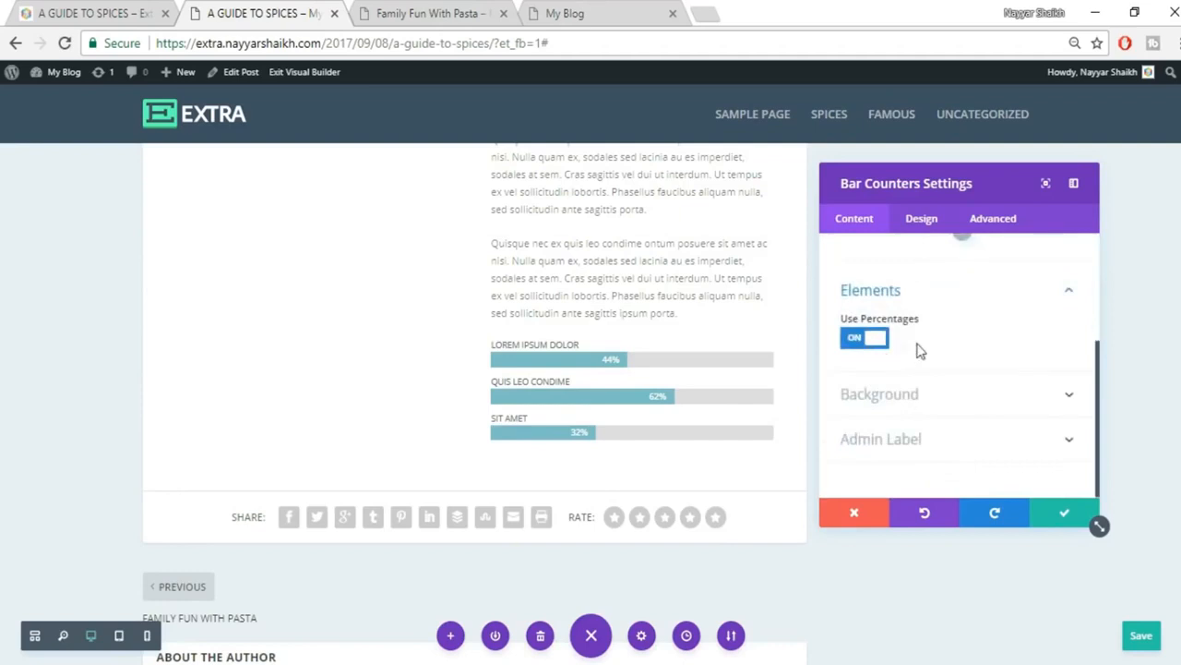
{"action": "left_click", "coordinate": [1005, 404]}
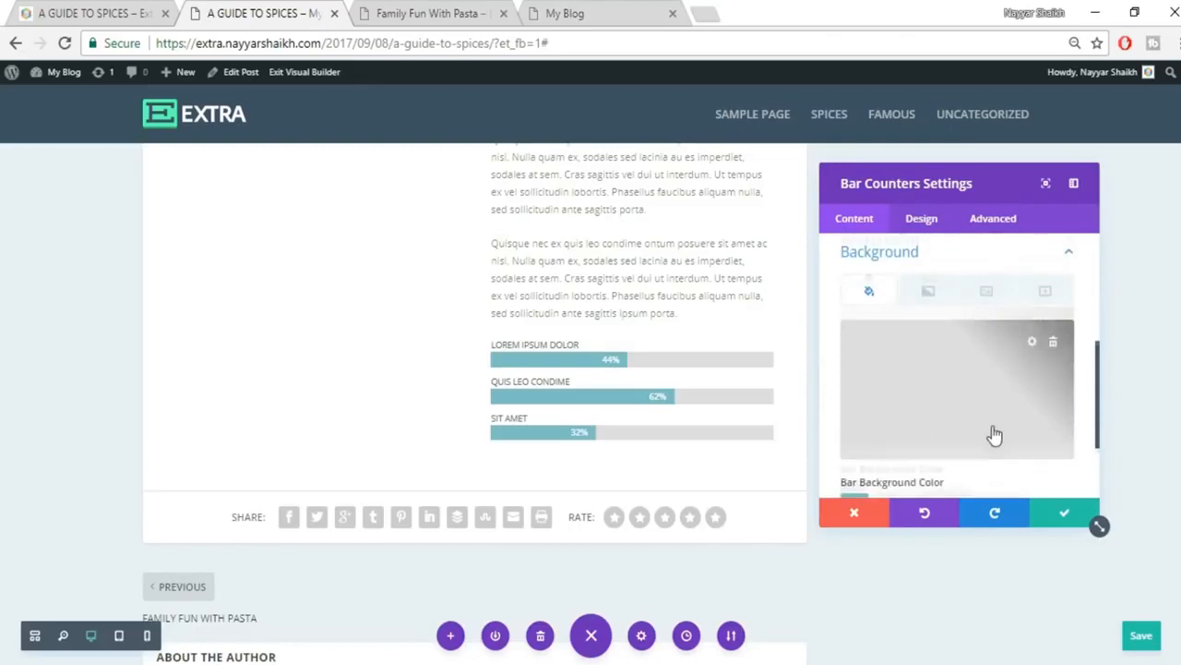
{"action": "scroll", "coordinate": [988, 435], "scroll_direction": "down", "scroll_amount": 1}
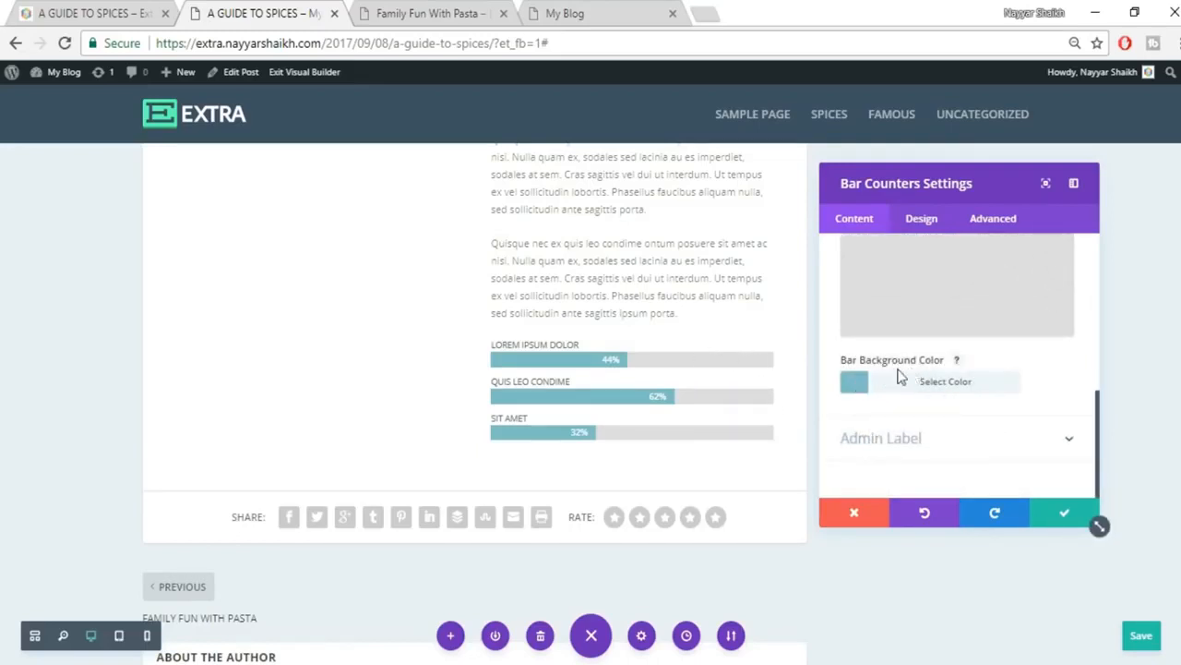
{"action": "left_click", "coordinate": [960, 388]}
{"action": "scroll", "coordinate": [987, 406], "scroll_direction": "down", "scroll_amount": 1}
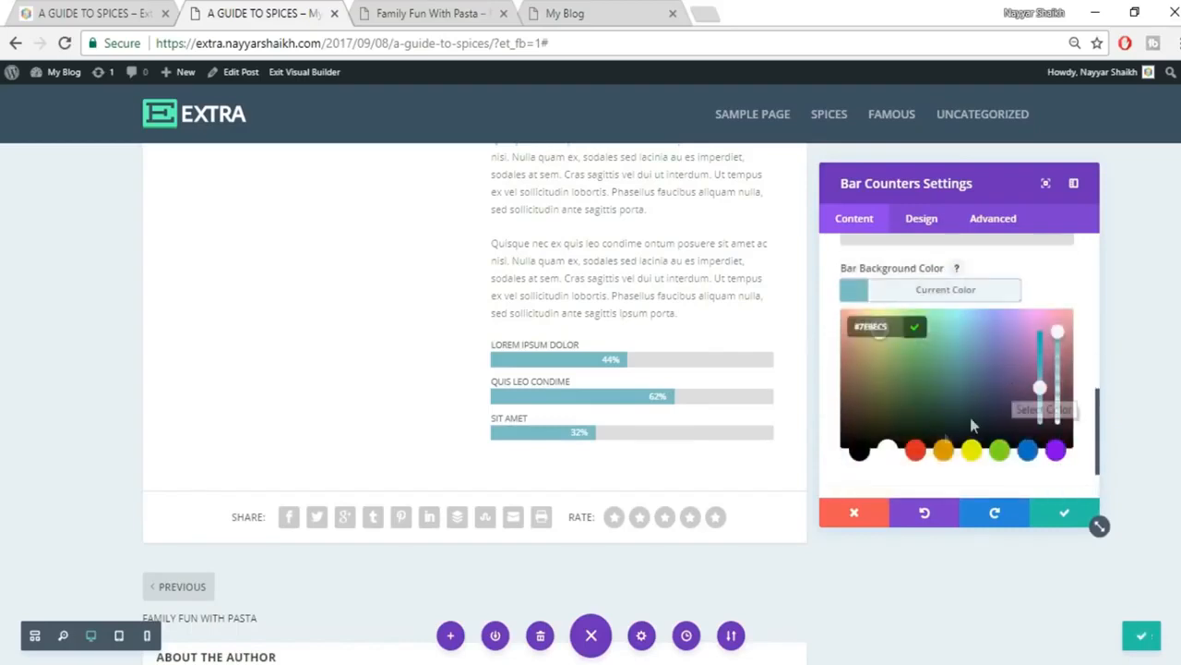
{"action": "left_click", "coordinate": [916, 450]}
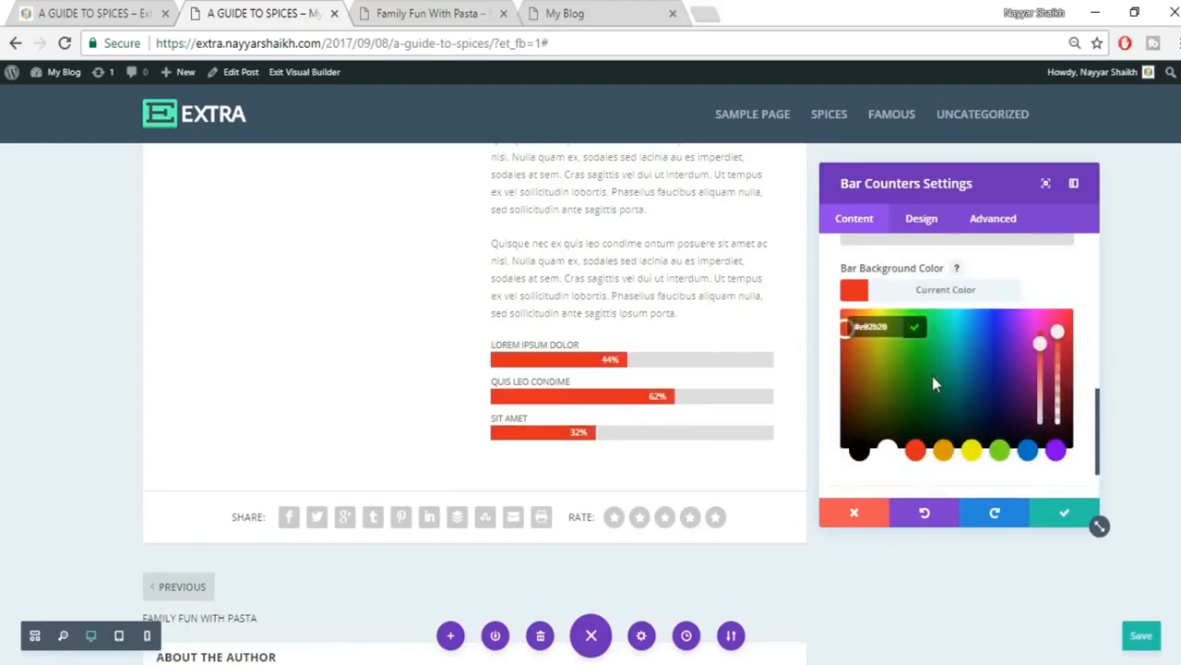
{"action": "left_click", "coordinate": [849, 358]}
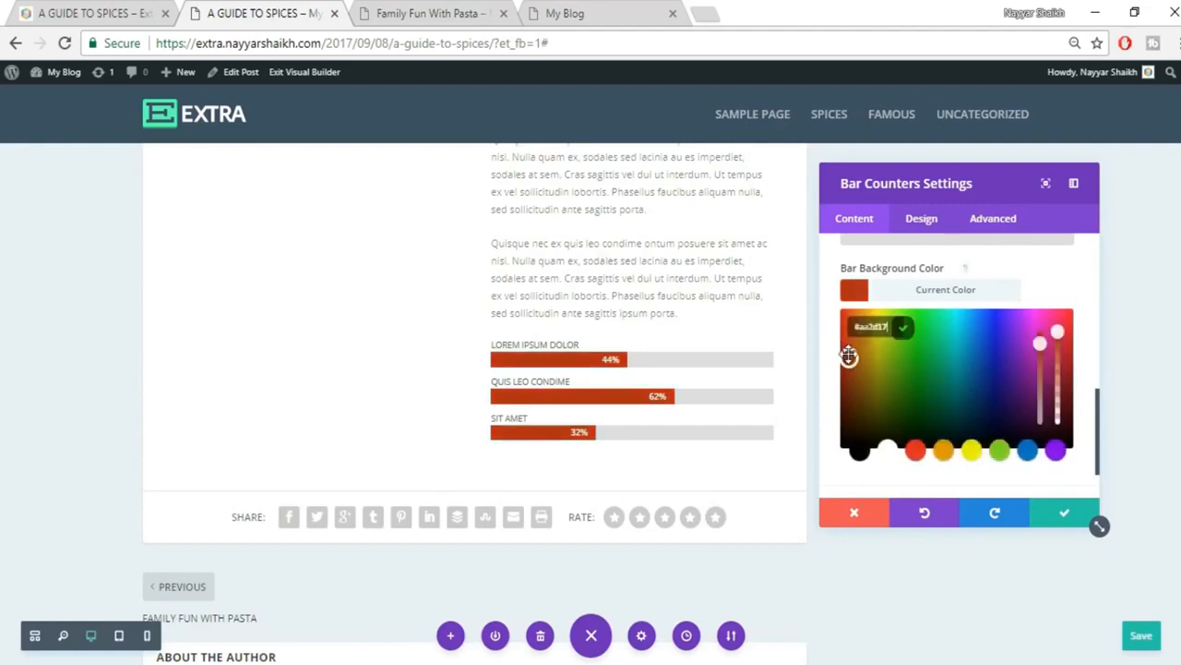
{"action": "mouse_move", "coordinate": [847, 349]}
{"action": "left_mouse_down"}
{"action": "mouse_move", "coordinate": [842, 312]}
{"action": "mouse_move", "coordinate": [857, 341]}
{"action": "left_mouse_up"}
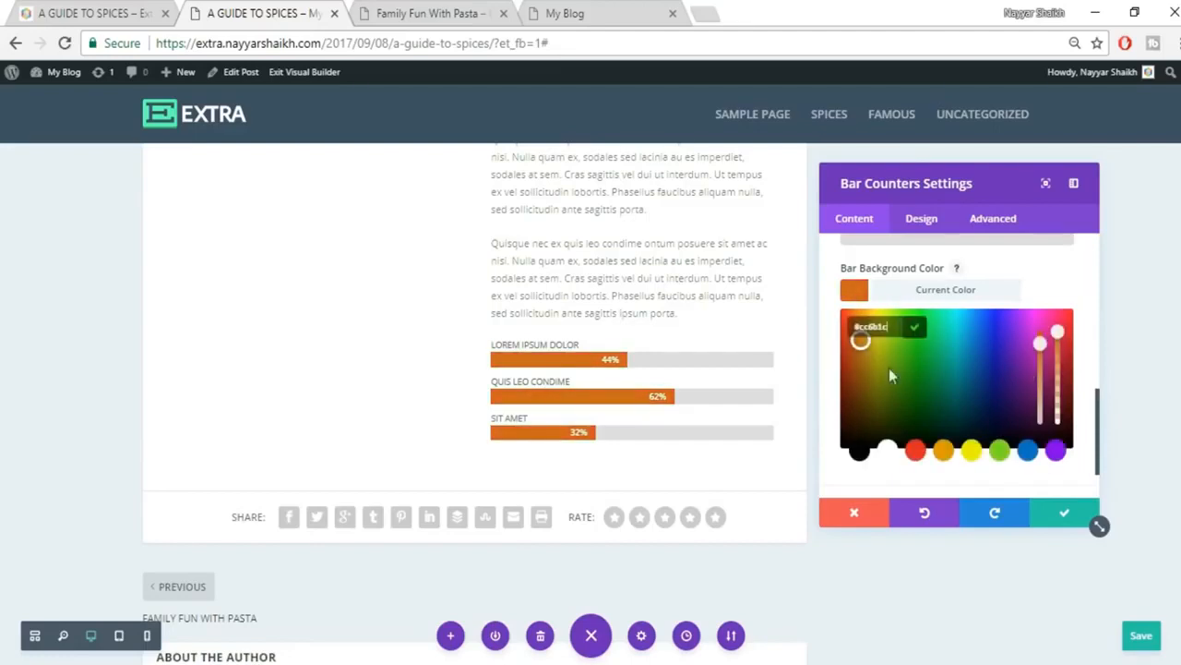
{"action": "left_click", "coordinate": [914, 450]}
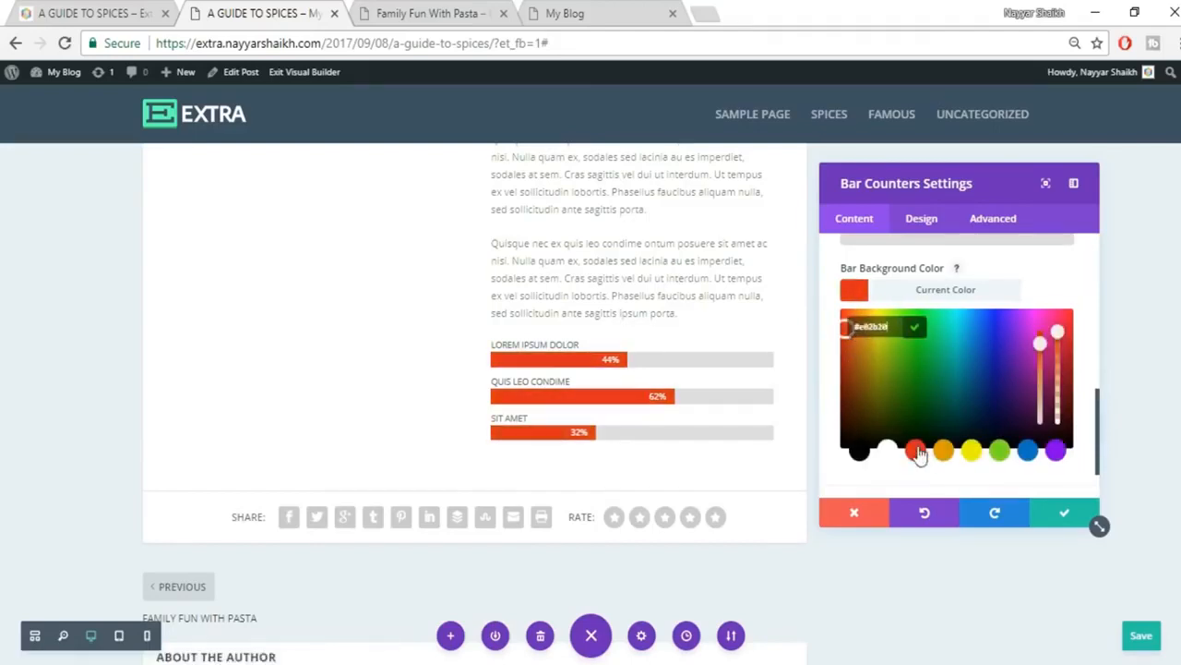
{"action": "left_click", "coordinate": [963, 290]}
{"action": "scroll", "coordinate": [1019, 433], "scroll_direction": "up", "scroll_amount": 3}
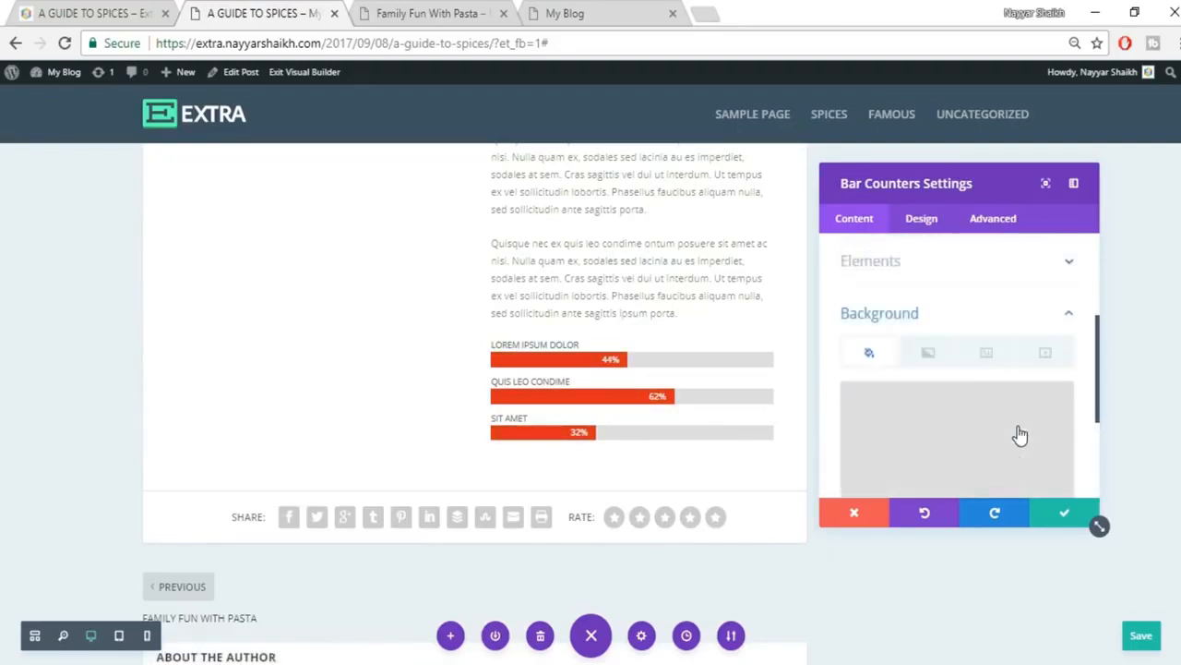
{"action": "left_click", "coordinate": [1023, 313]}
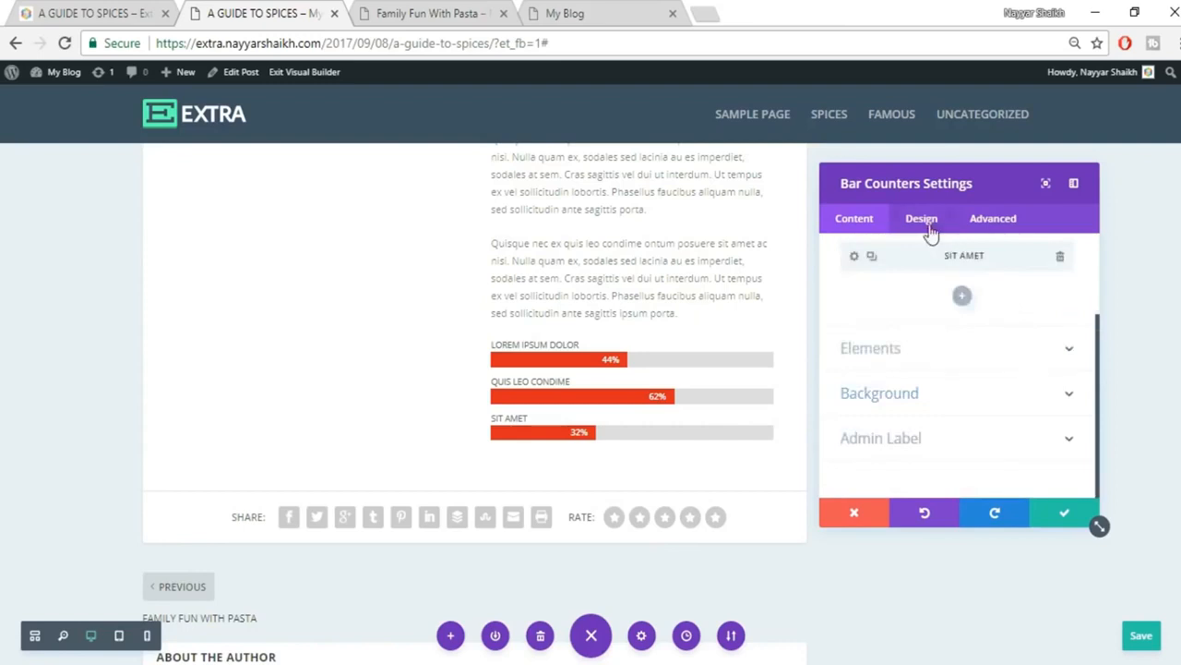
Step: Make the bar title text bold at a 14px font size
{"action": "left_click", "coordinate": [923, 221]}
{"action": "left_click", "coordinate": [937, 300]}
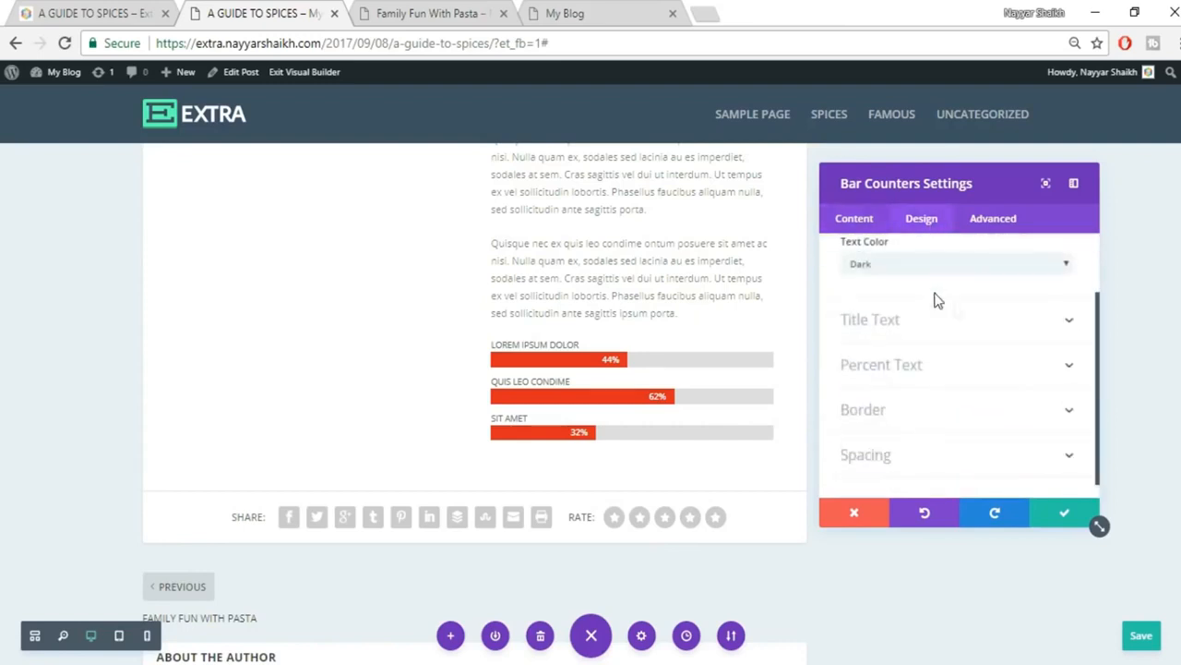
{"action": "left_click", "coordinate": [967, 320]}
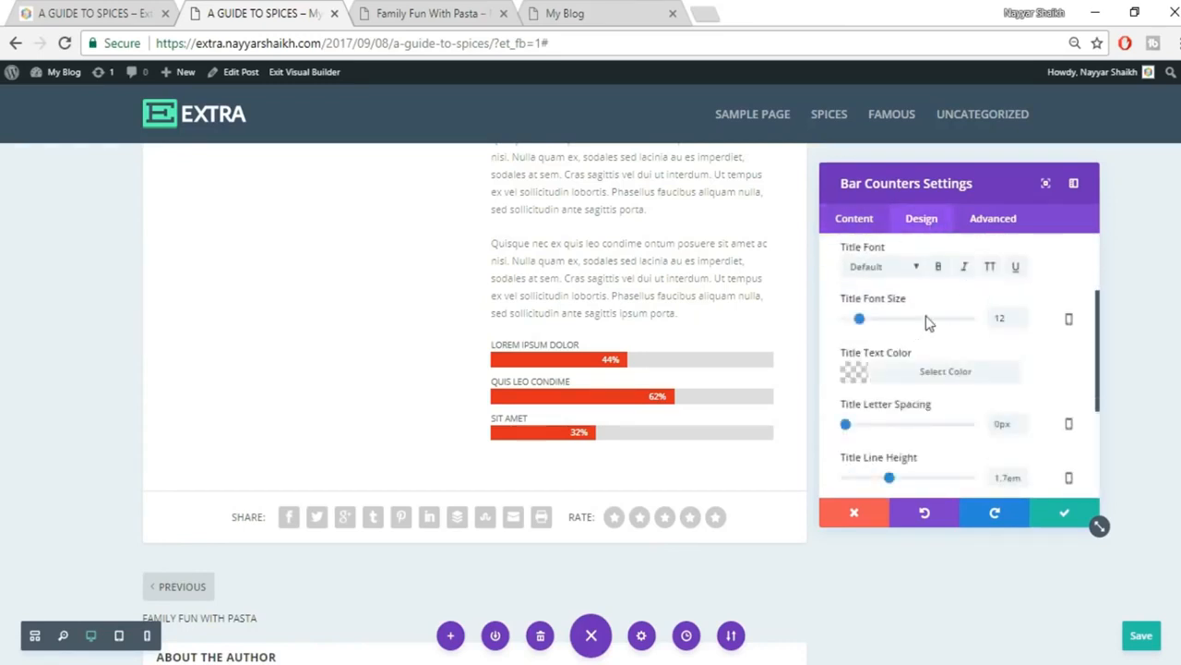
{"action": "left_click", "coordinate": [66, 11]}
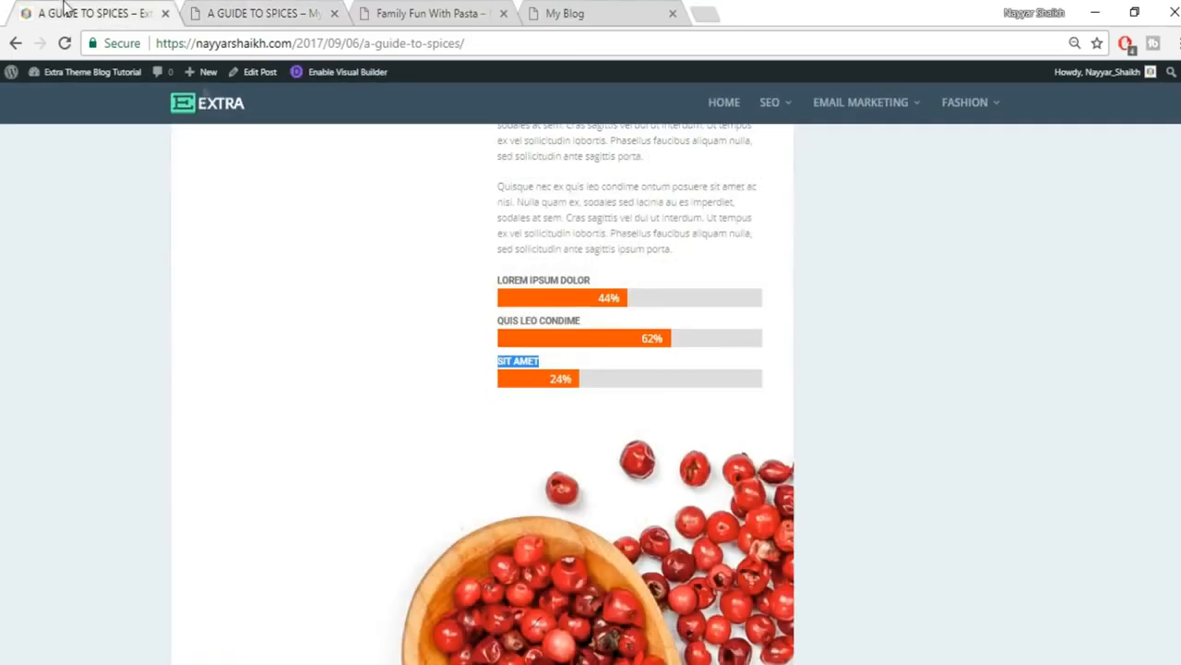
{"action": "left_click", "coordinate": [235, 13]}
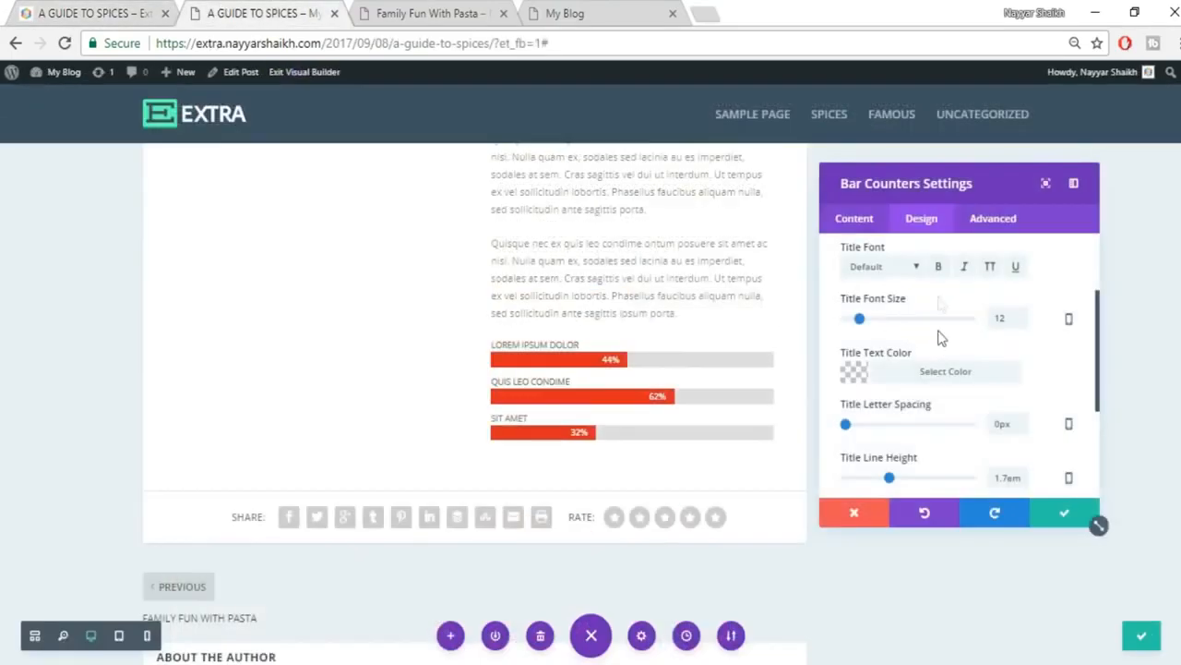
{"action": "left_click", "coordinate": [939, 268]}
{"action": "left_click_drag", "start_coordinate": [1009, 318], "coordinate": [984, 329]}
{"action": "type", "text": "15"}
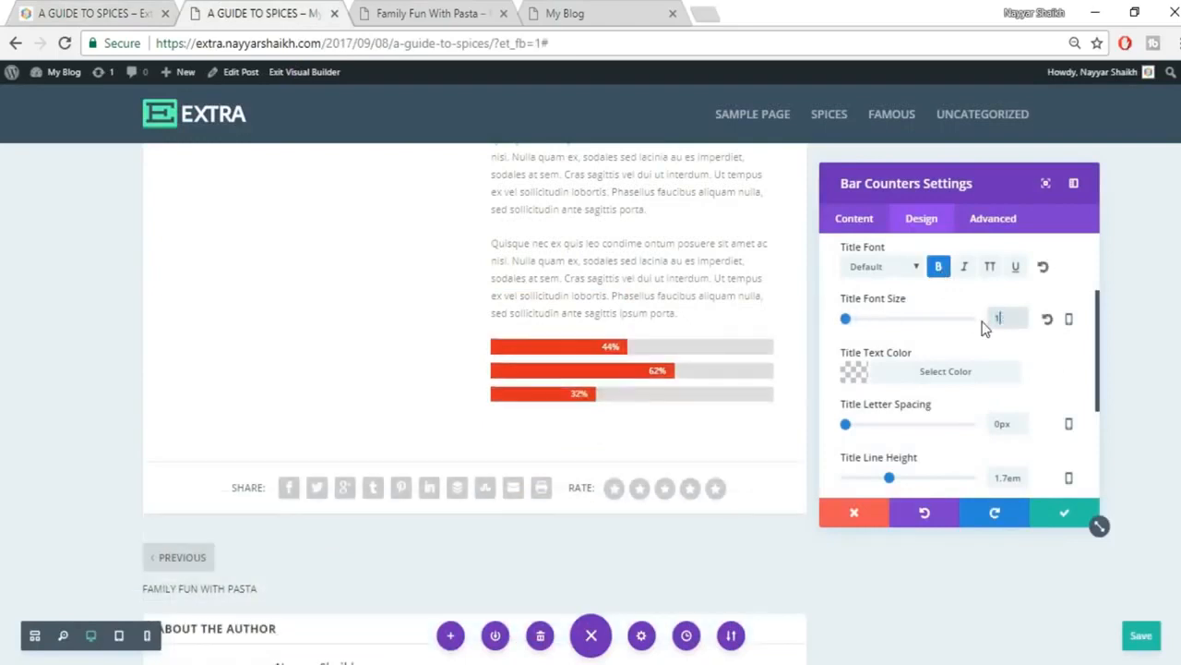
{"action": "left_click_drag", "start_coordinate": [1025, 318], "coordinate": [962, 319]}
{"action": "type", "text": "14"}
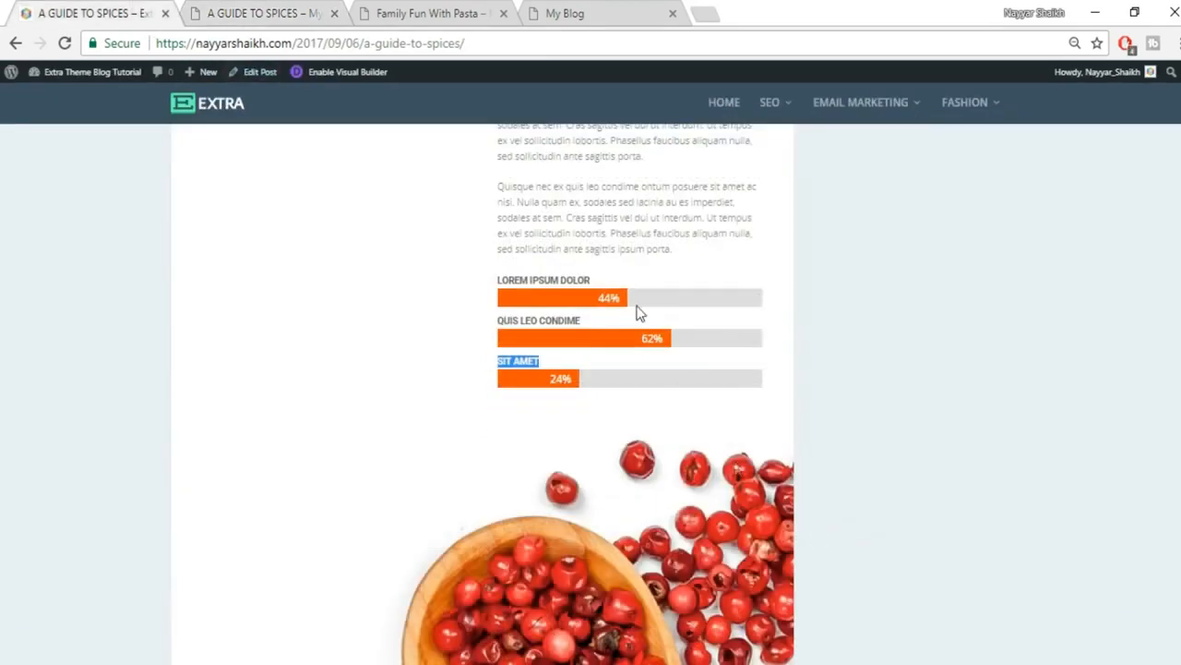
{"action": "left_click", "coordinate": [635, 299]}
{"action": "left_click", "coordinate": [213, 11]}
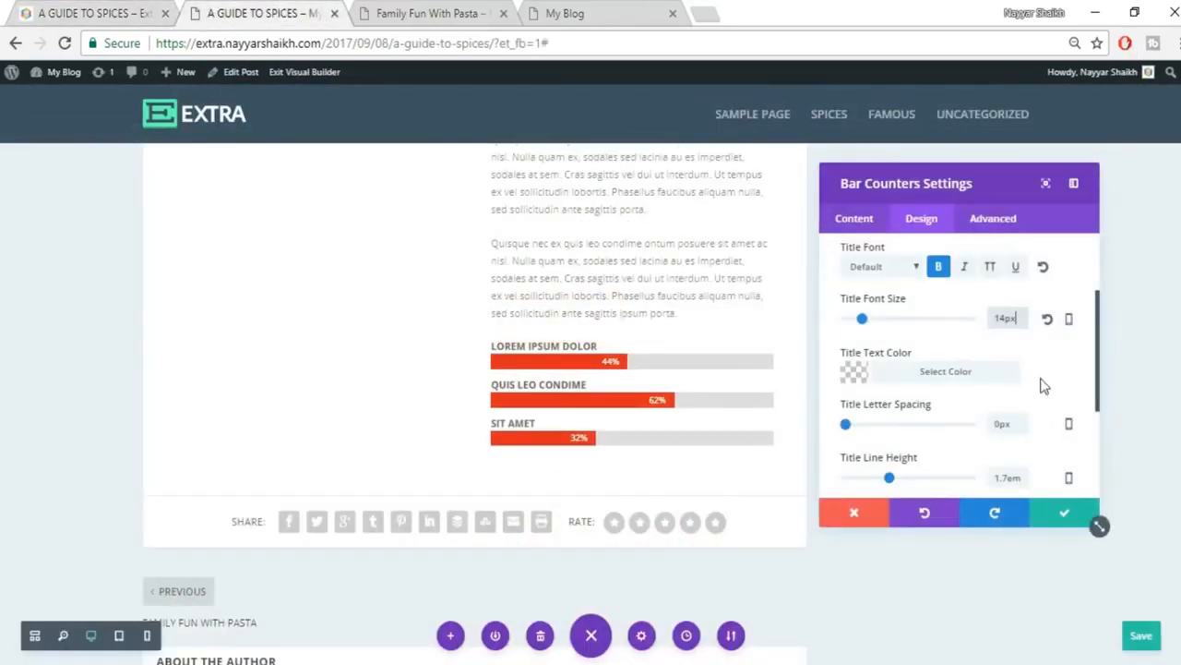
Step: Set the percent text font size to 18px and save the bar counter module
{"action": "scroll", "coordinate": [1041, 384], "scroll_direction": "down", "scroll_amount": 2}
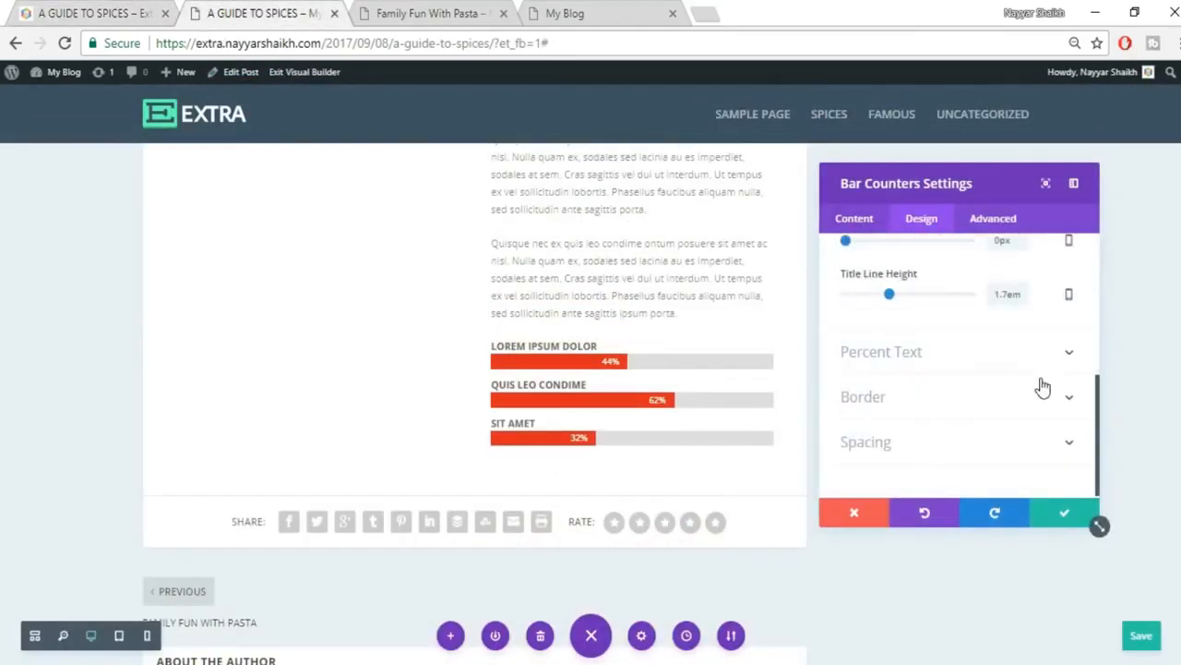
{"action": "left_click", "coordinate": [920, 358]}
{"action": "left_click_drag", "start_coordinate": [1022, 316], "coordinate": [971, 327]}
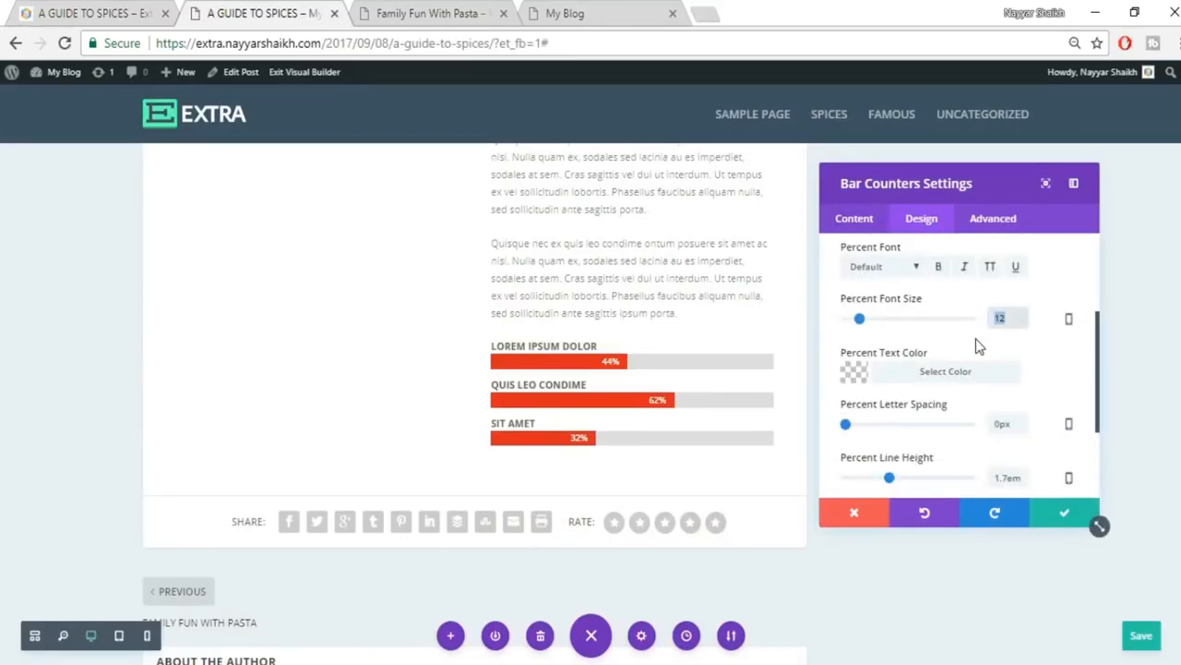
{"action": "type", "text": "15"}
{"action": "left_click_drag", "start_coordinate": [1019, 317], "coordinate": [958, 329]}
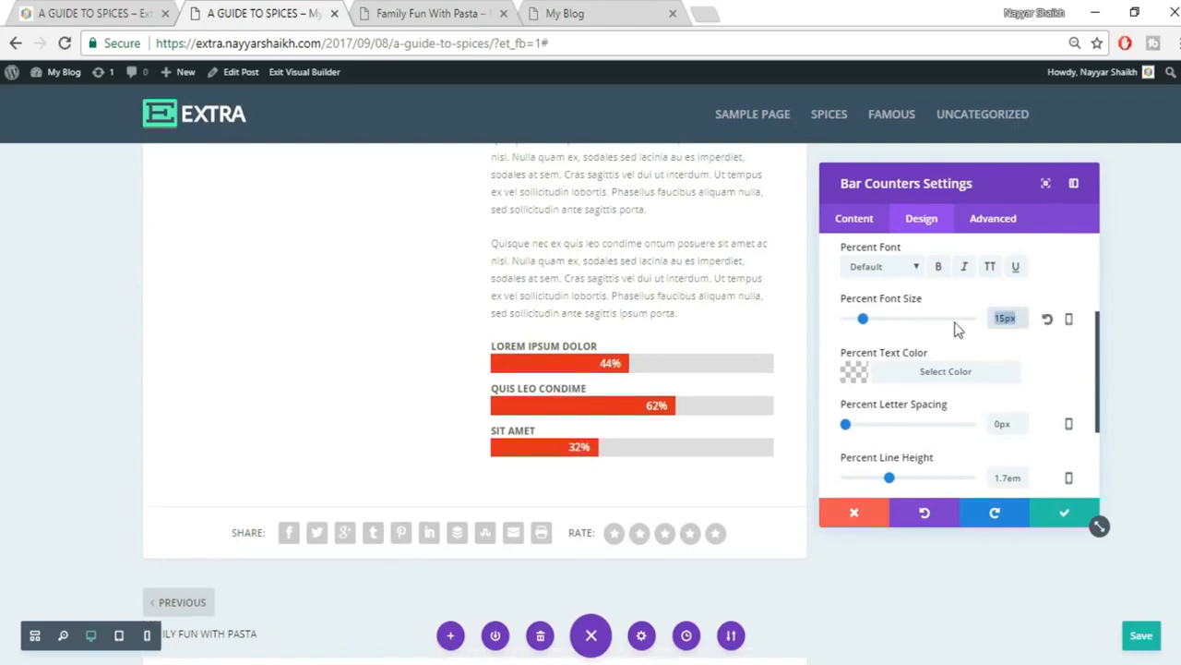
{"action": "type", "text": "18"}
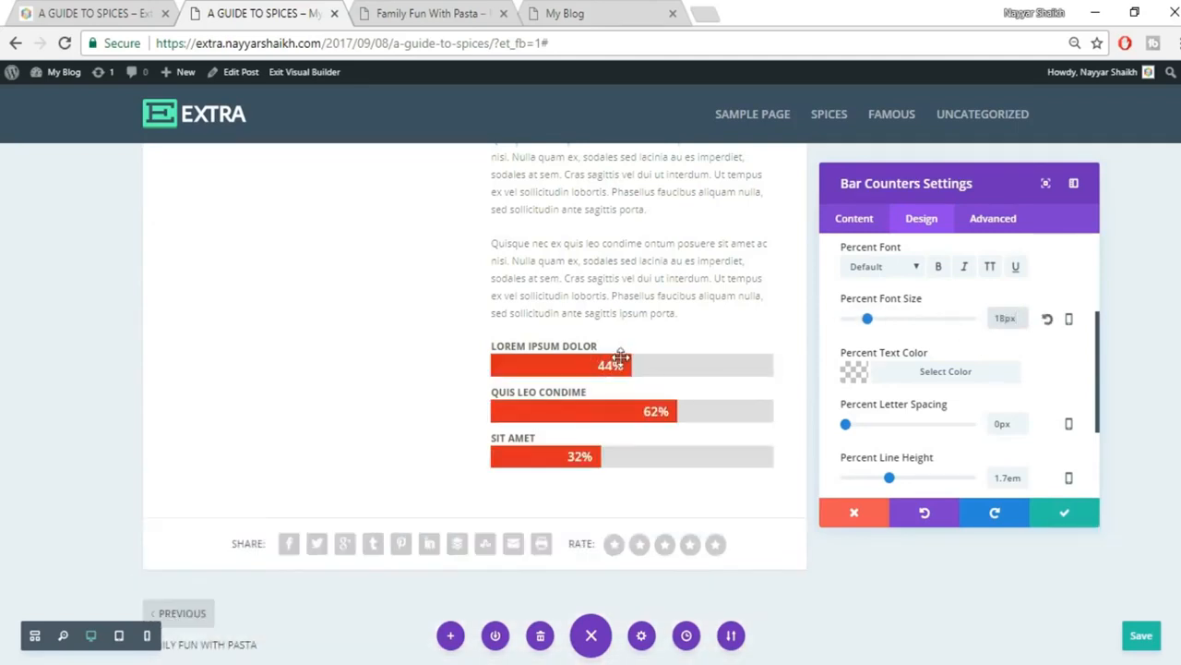
{"action": "left_click", "coordinate": [1061, 517]}
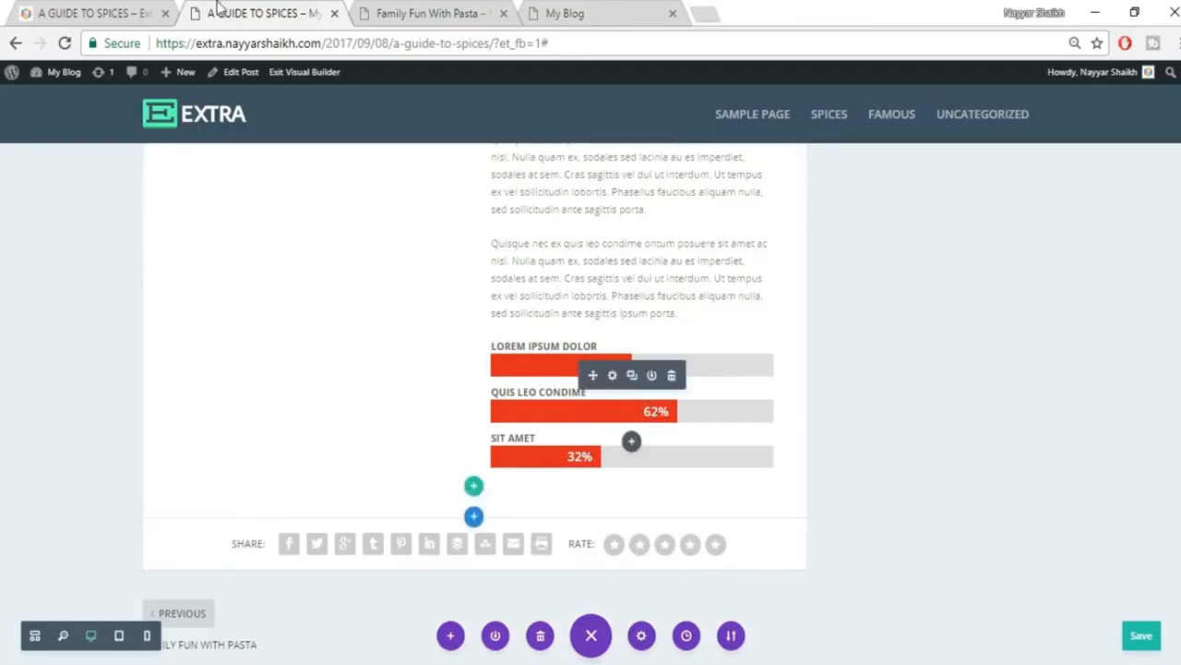
Step: After checking the reference post, add a full-width section below the Cloves bar counters
{"action": "left_click", "coordinate": [38, 8]}
{"action": "scroll", "coordinate": [914, 344], "scroll_direction": "down", "scroll_amount": 3}
{"action": "scroll", "coordinate": [911, 364], "scroll_direction": "up", "scroll_amount": 2}
{"action": "scroll", "coordinate": [636, 439], "scroll_direction": "down", "scroll_amount": 2}
{"action": "left_click", "coordinate": [263, 12]}
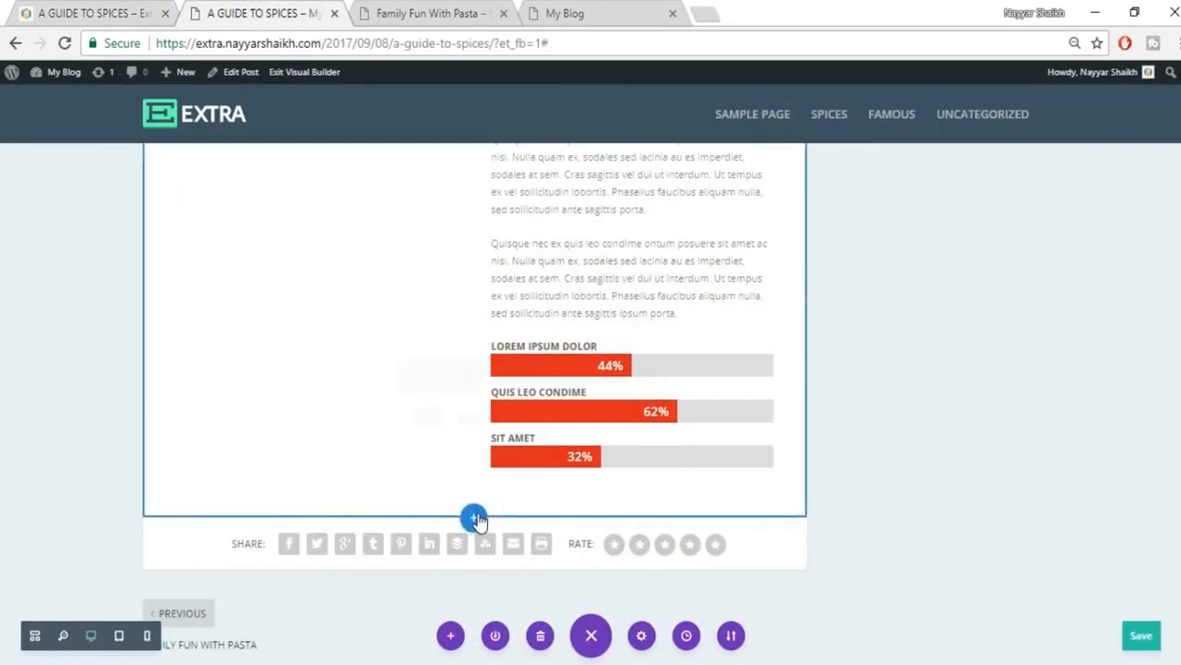
{"action": "left_click", "coordinate": [474, 519]}
{"action": "left_click", "coordinate": [556, 466]}
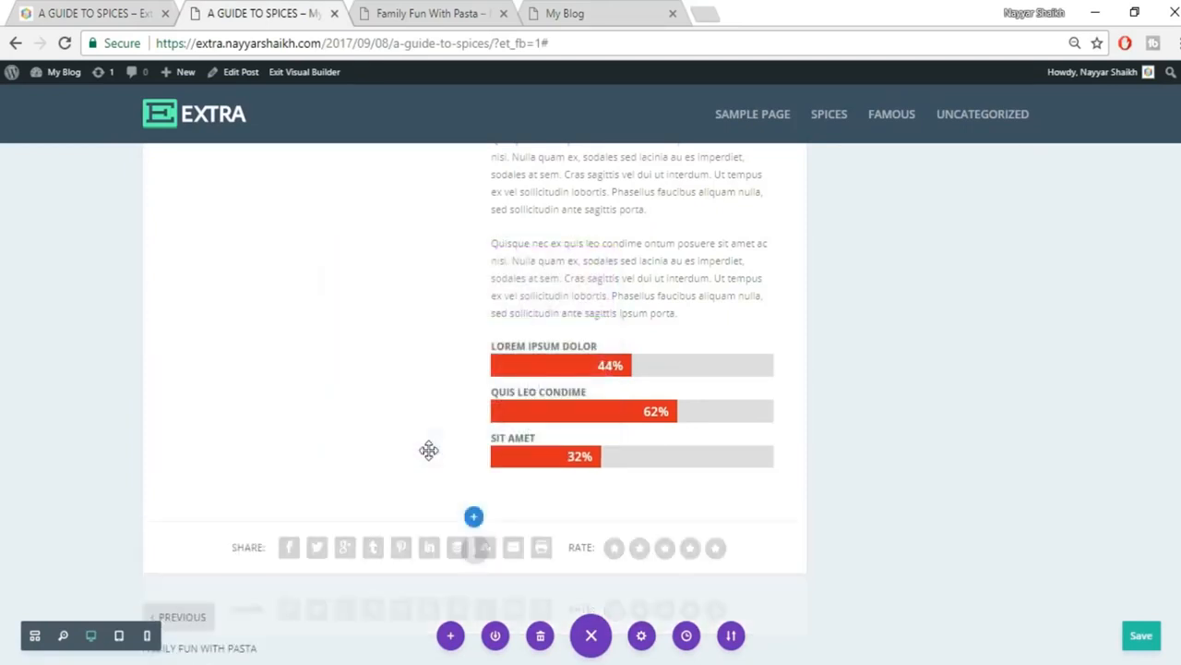
Step: Upload the 0416 red peppercorn photo as the full-width image and save its settings
{"action": "left_click", "coordinate": [1043, 346]}
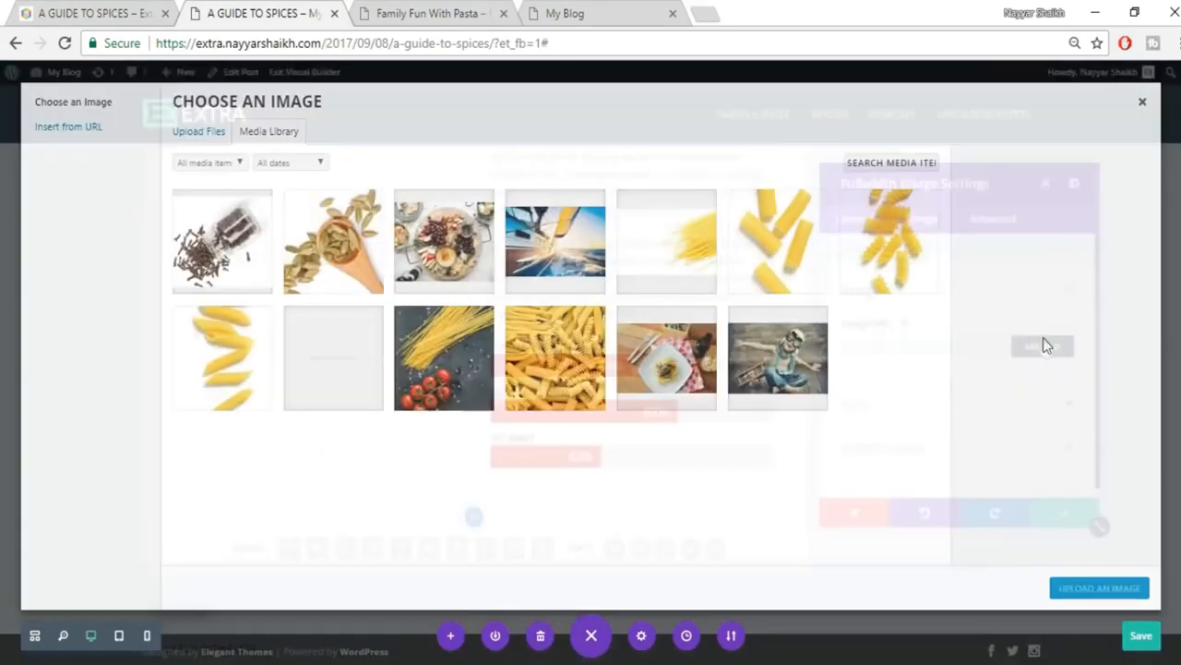
{"action": "left_click", "coordinate": [197, 133]}
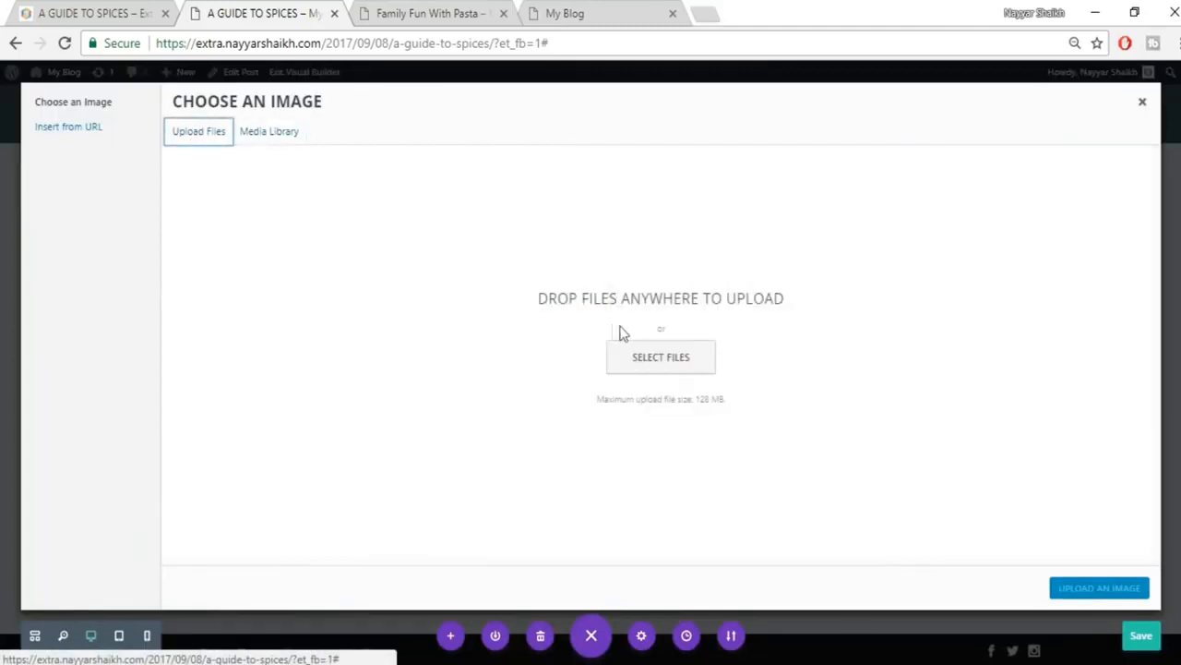
{"action": "left_click", "coordinate": [640, 356]}
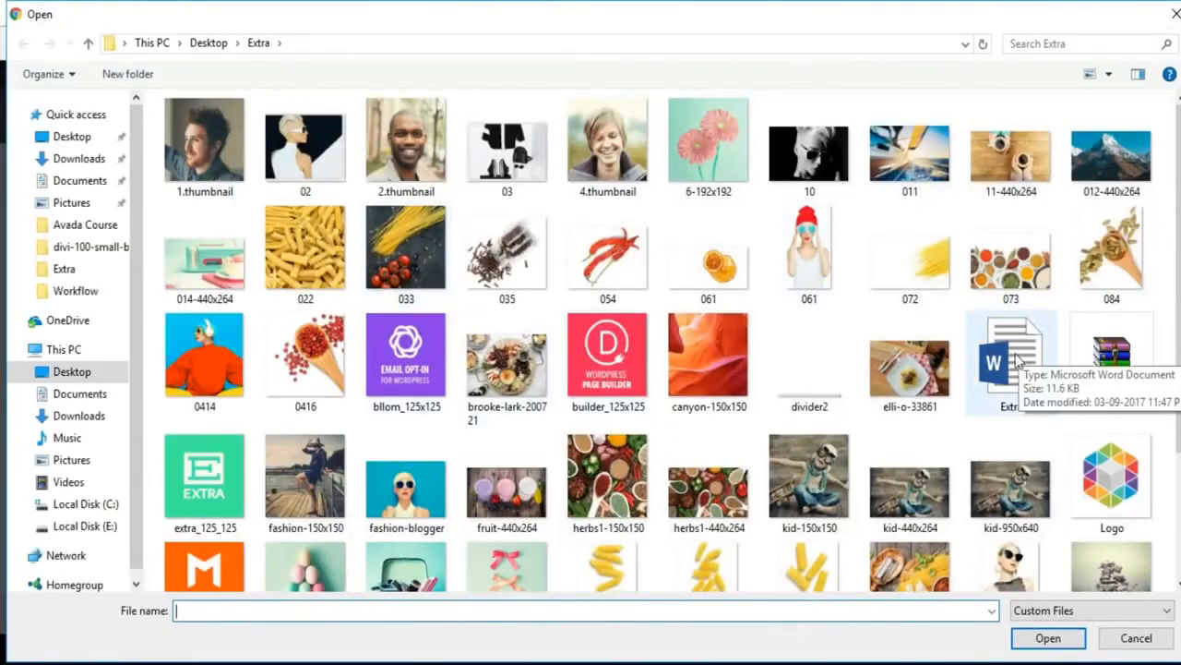
{"action": "left_click", "coordinate": [332, 360]}
{"action": "left_click", "coordinate": [1049, 638]}
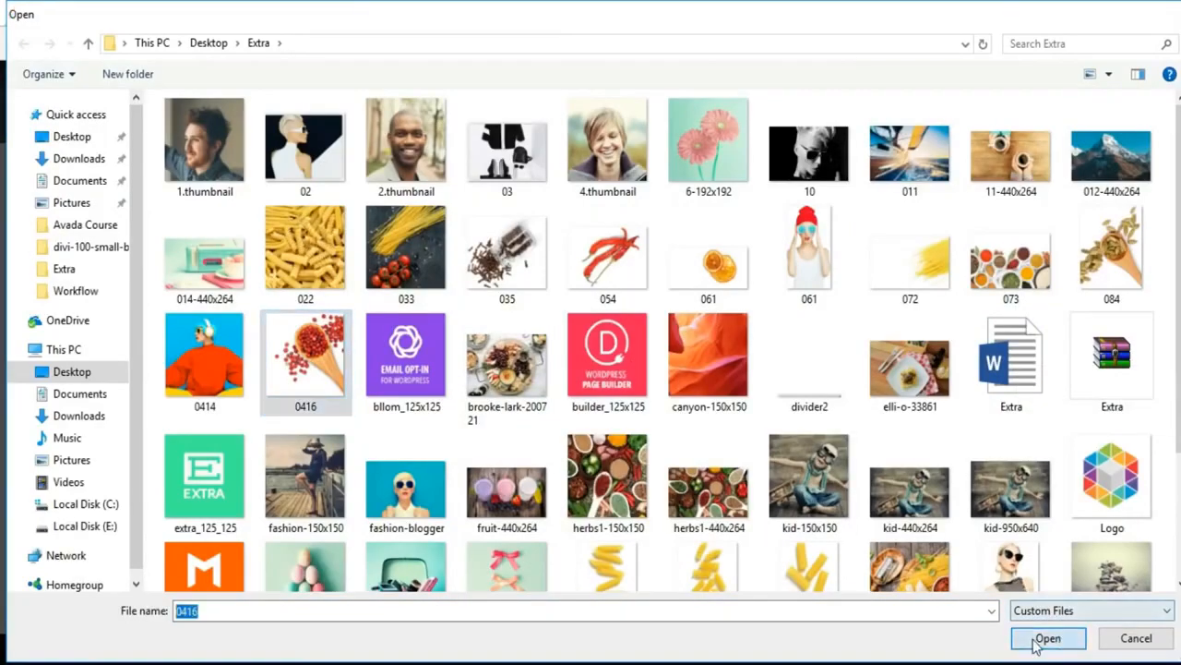
{"action": "left_click", "coordinate": [1135, 591]}
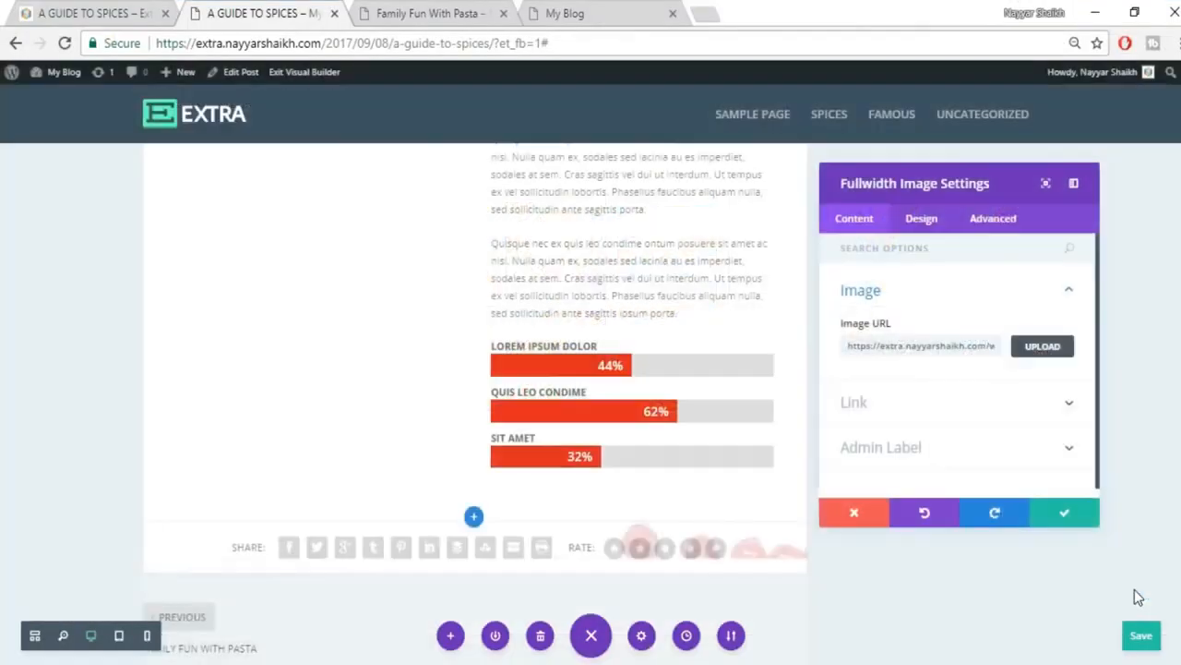
{"action": "left_click", "coordinate": [1055, 523]}
{"action": "scroll", "coordinate": [1050, 528], "scroll_direction": "up", "scroll_amount": 4}
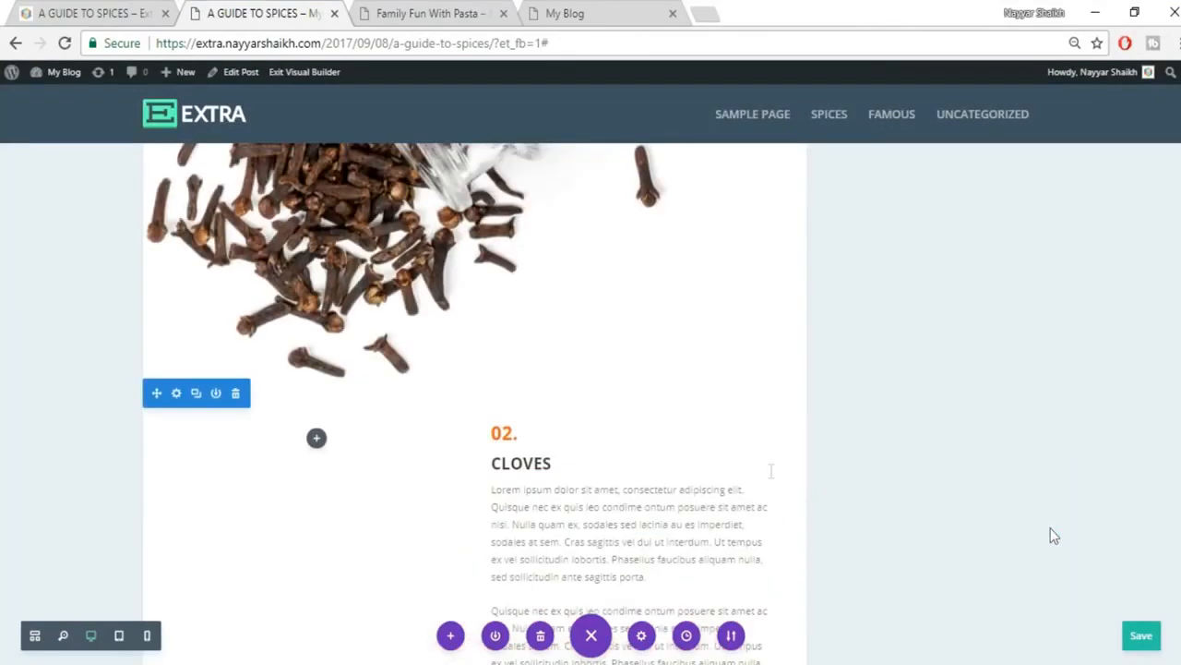
Step: Set the CLOVES text module's custom top margin to -100 under Design > Spacing and save
{"action": "left_click", "coordinate": [83, 13]}
{"action": "scroll", "coordinate": [411, 334], "scroll_direction": "up", "scroll_amount": 5}
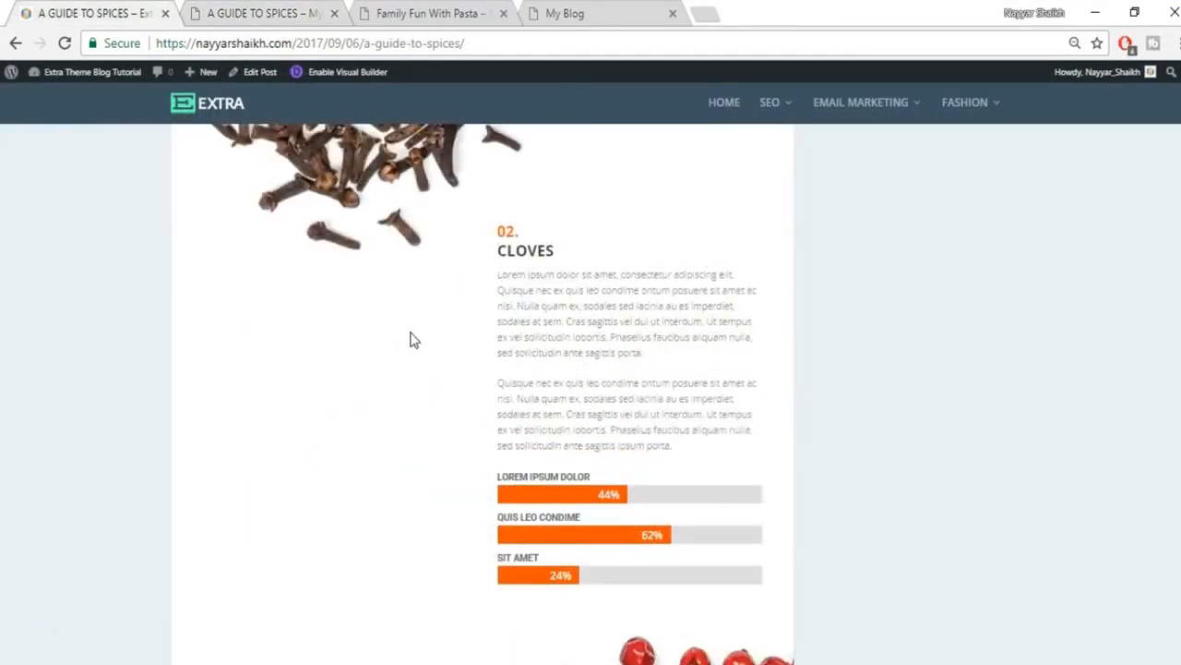
{"action": "scroll", "coordinate": [601, 422], "scroll_direction": "down", "scroll_amount": 1}
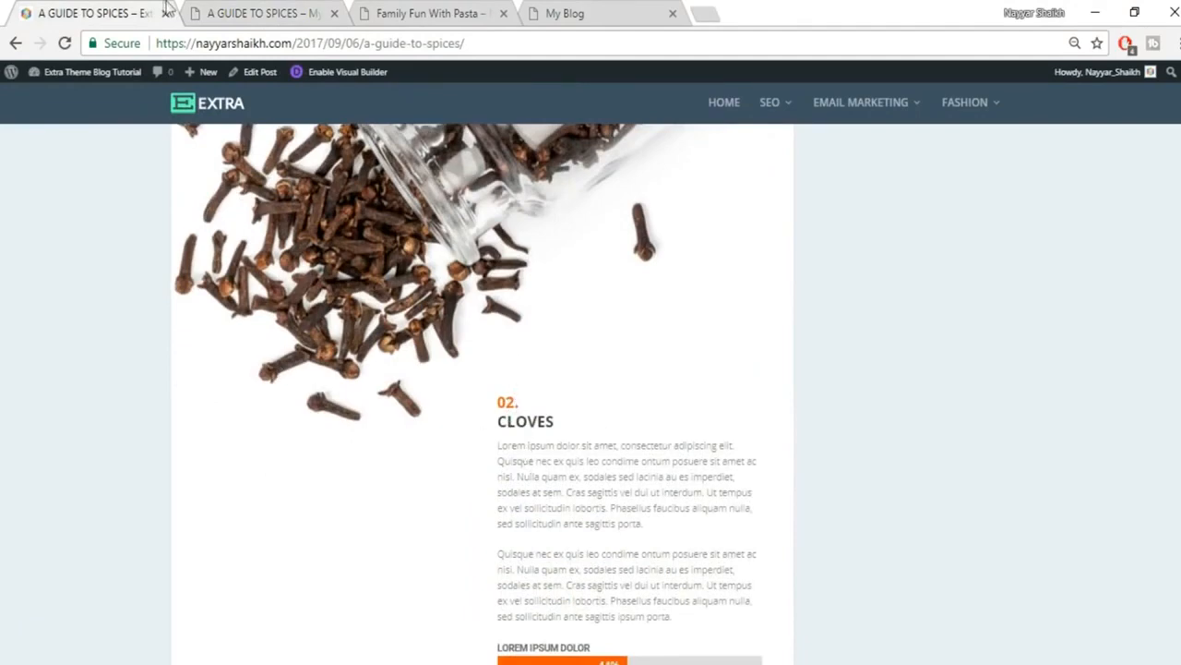
{"action": "left_click", "coordinate": [234, 9]}
{"action": "scroll", "coordinate": [545, 462], "scroll_direction": "down", "scroll_amount": 2}
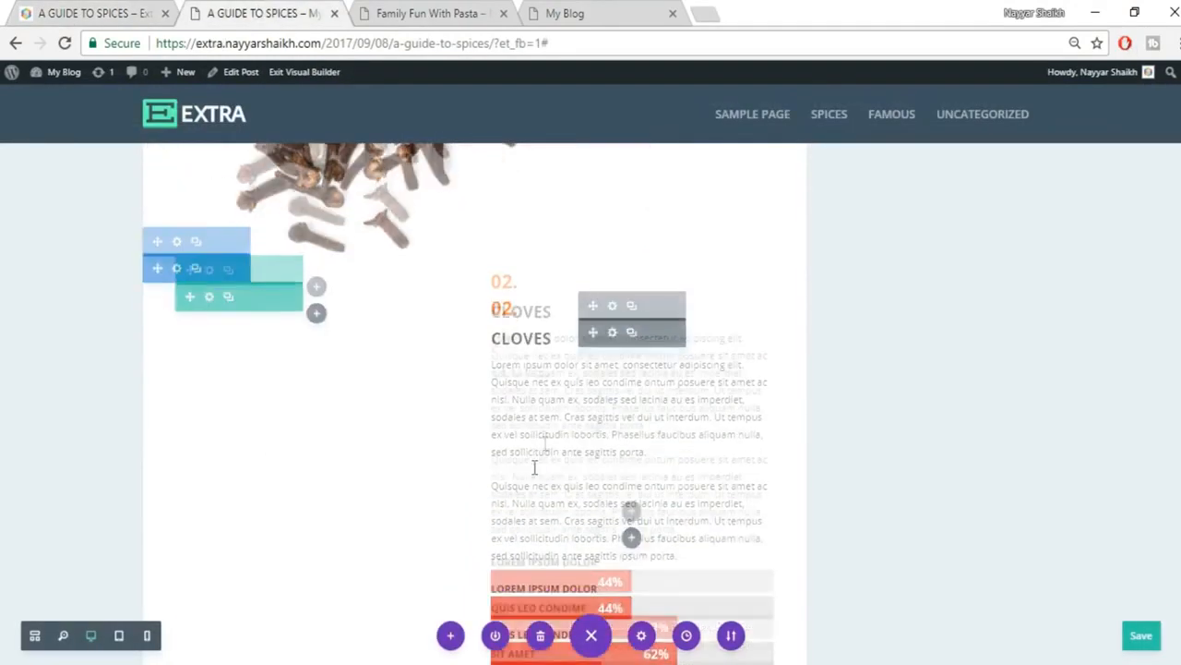
{"action": "scroll", "coordinate": [591, 374], "scroll_direction": "up", "scroll_amount": 1}
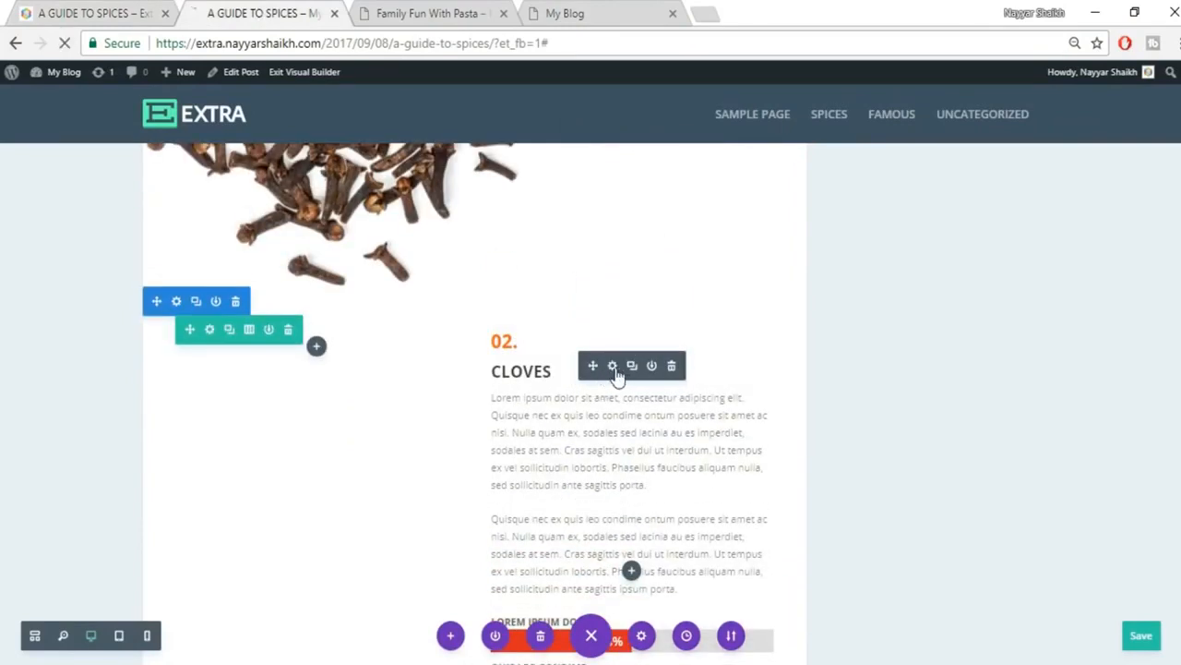
{"action": "left_click", "coordinate": [613, 366]}
{"action": "left_click", "coordinate": [923, 217]}
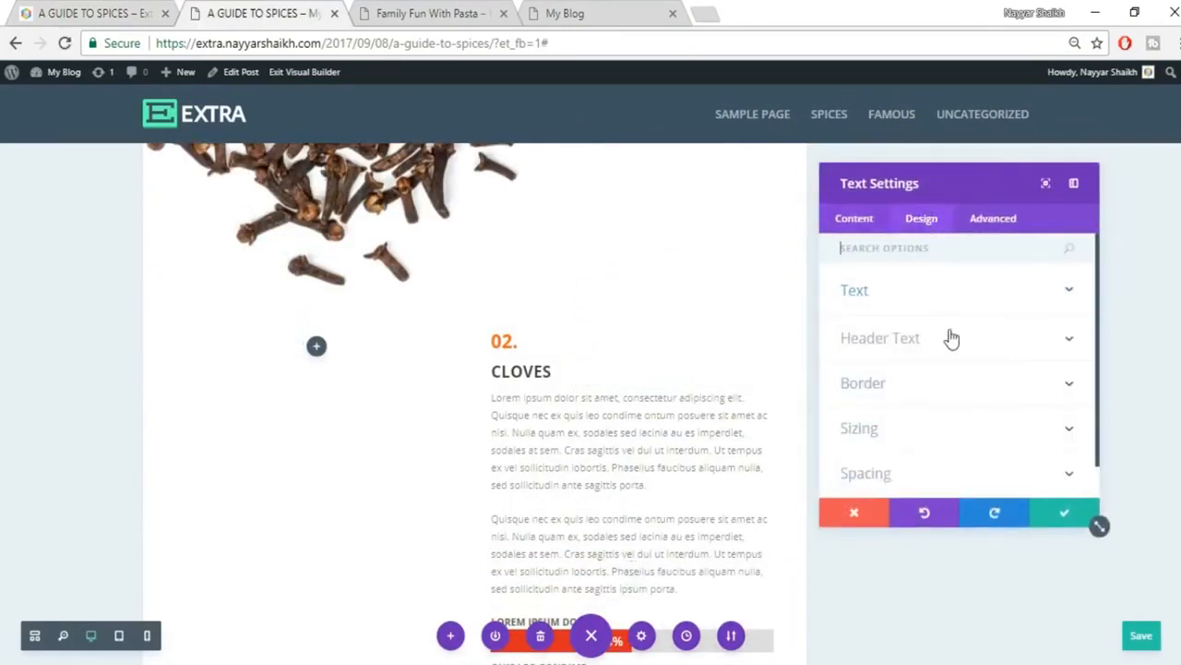
{"action": "left_click", "coordinate": [858, 433]}
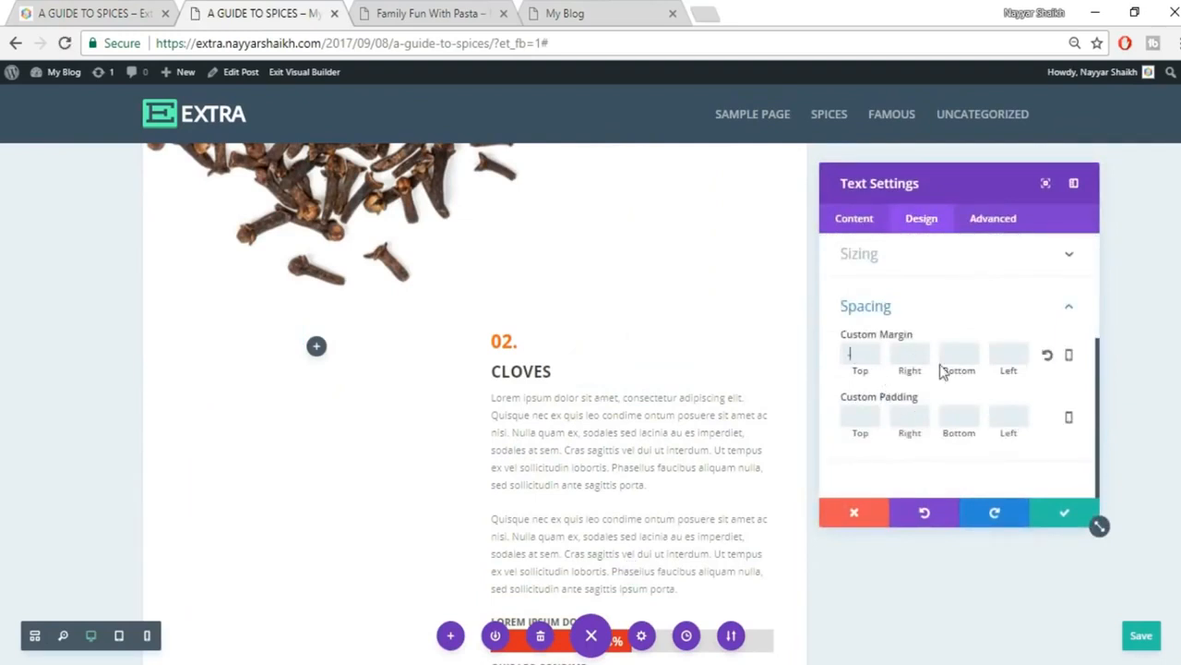
{"action": "type", "text": "00"}
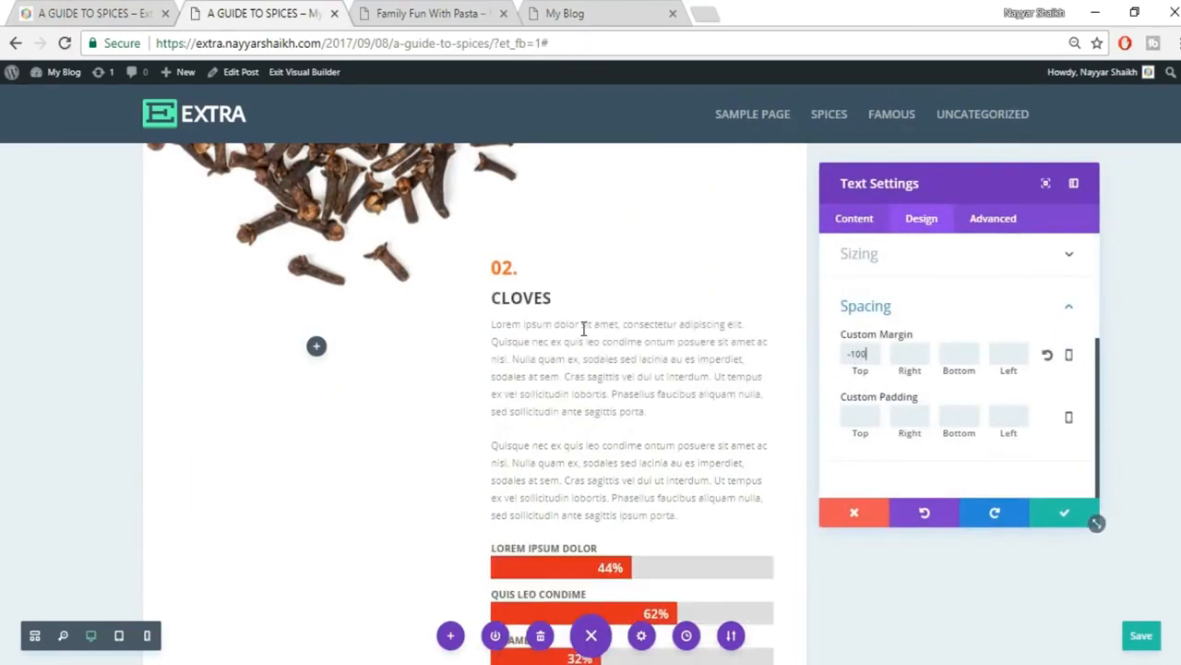
{"action": "left_click", "coordinate": [1066, 514]}
{"action": "scroll", "coordinate": [1068, 522], "scroll_direction": "down", "scroll_amount": 2}
{"action": "scroll", "coordinate": [1066, 523], "scroll_direction": "down", "scroll_amount": 5}
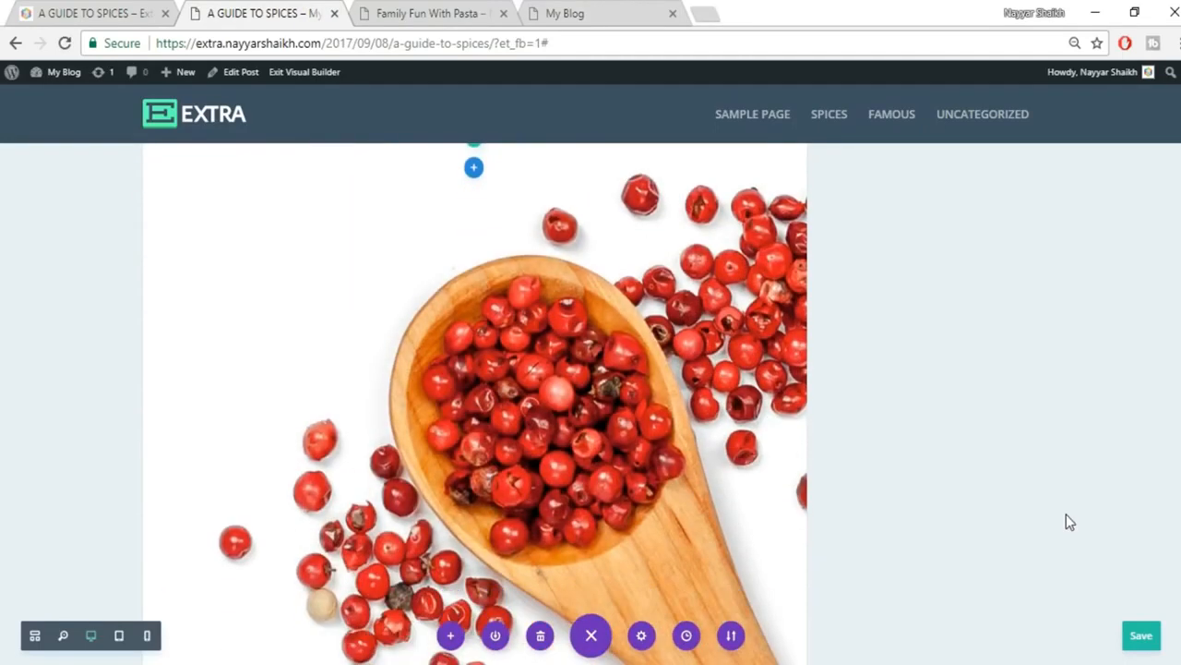
Step: After comparing with the live spices page, duplicate the CLOVES text module
{"action": "left_click", "coordinate": [83, 9]}
{"action": "scroll", "coordinate": [744, 327], "scroll_direction": "down", "scroll_amount": 10}
{"action": "scroll", "coordinate": [799, 420], "scroll_direction": "up", "scroll_amount": 1}
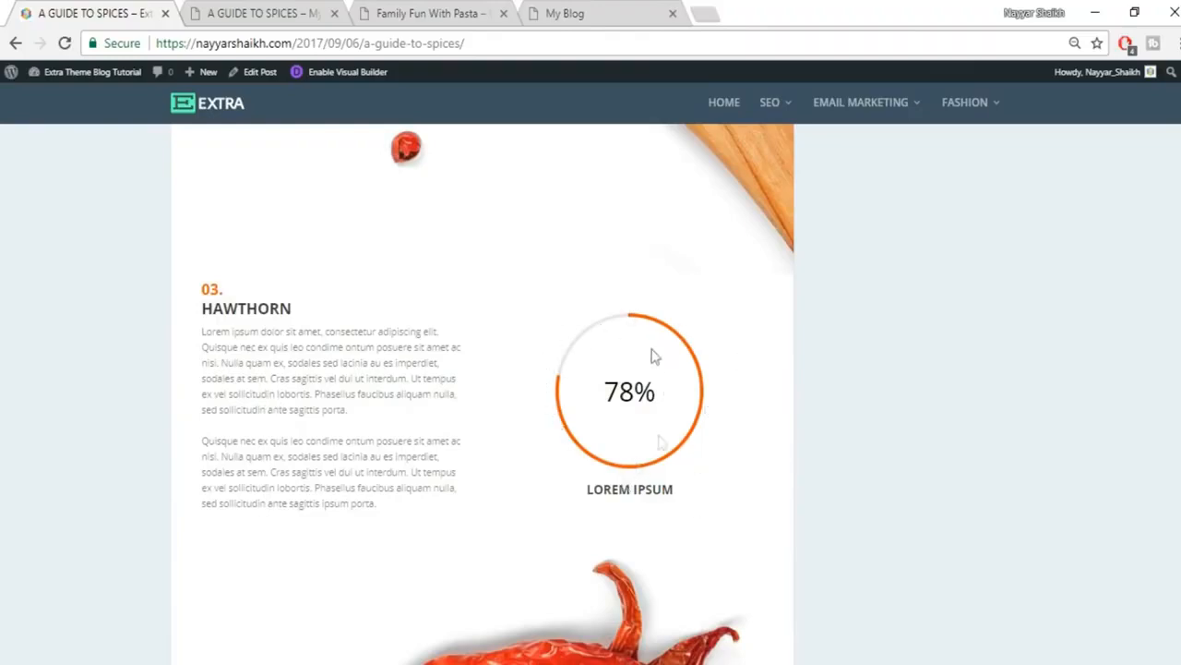
{"action": "left_click", "coordinate": [263, 13]}
{"action": "scroll", "coordinate": [773, 406], "scroll_direction": "down", "scroll_amount": 5}
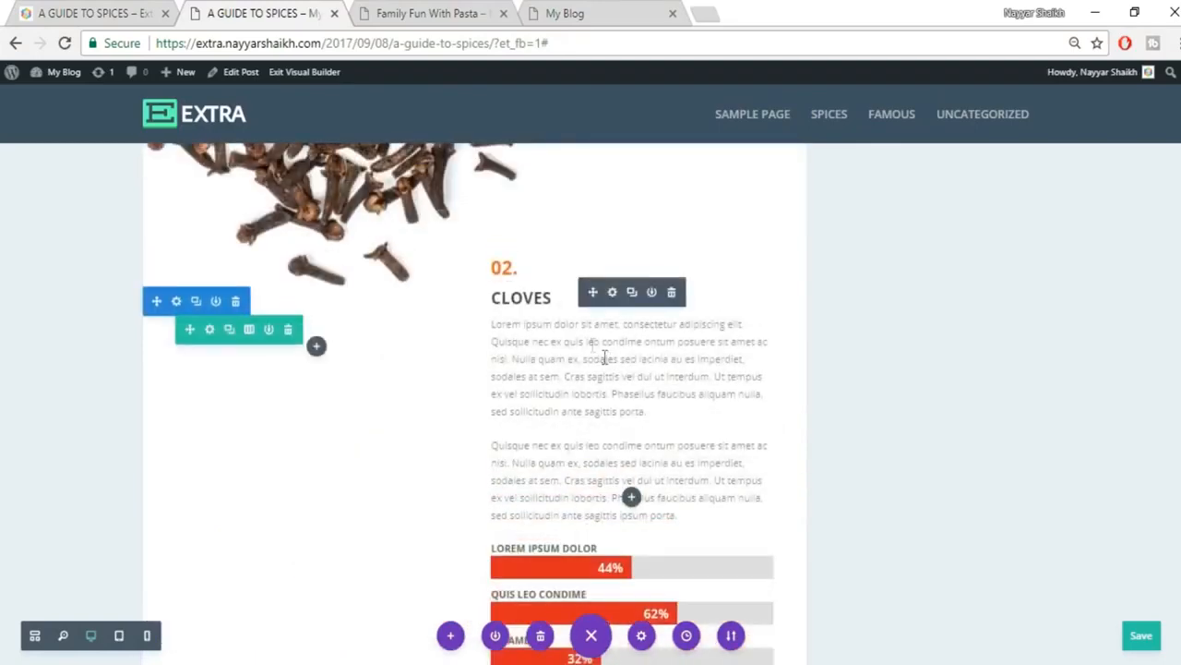
{"action": "left_click", "coordinate": [634, 293]}
{"action": "scroll", "coordinate": [907, 397], "scroll_direction": "down", "scroll_amount": 2}
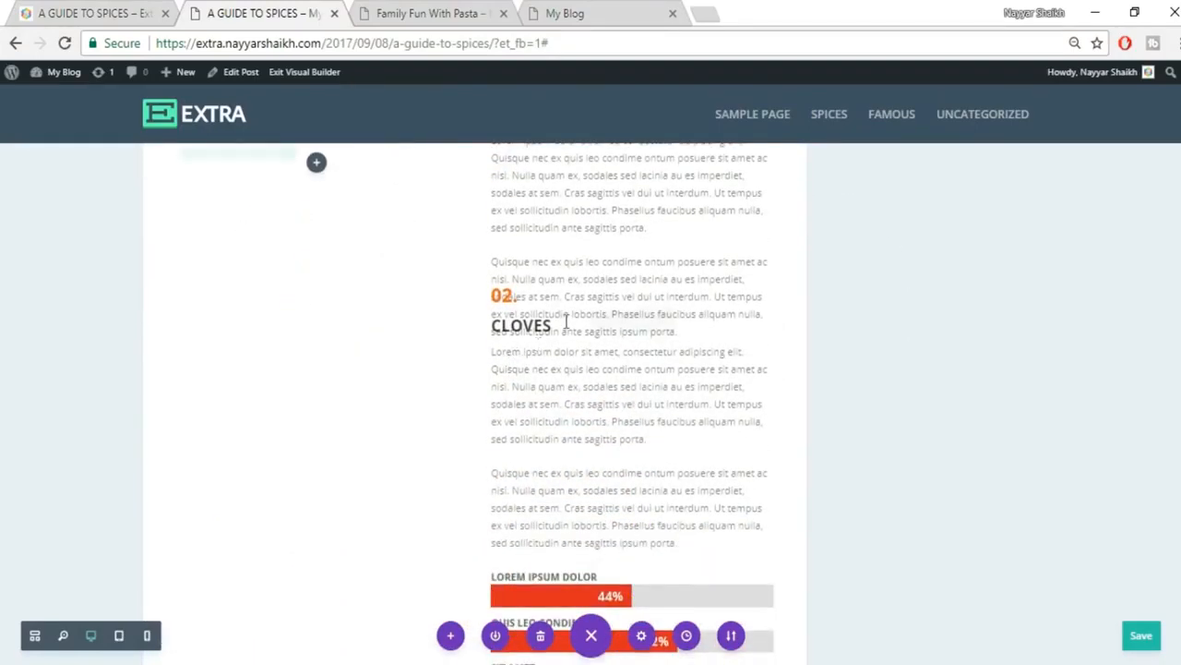
{"action": "scroll", "coordinate": [892, 382], "scroll_direction": "down", "scroll_amount": 5}
{"action": "scroll", "coordinate": [892, 390], "scroll_direction": "down", "scroll_amount": 5}
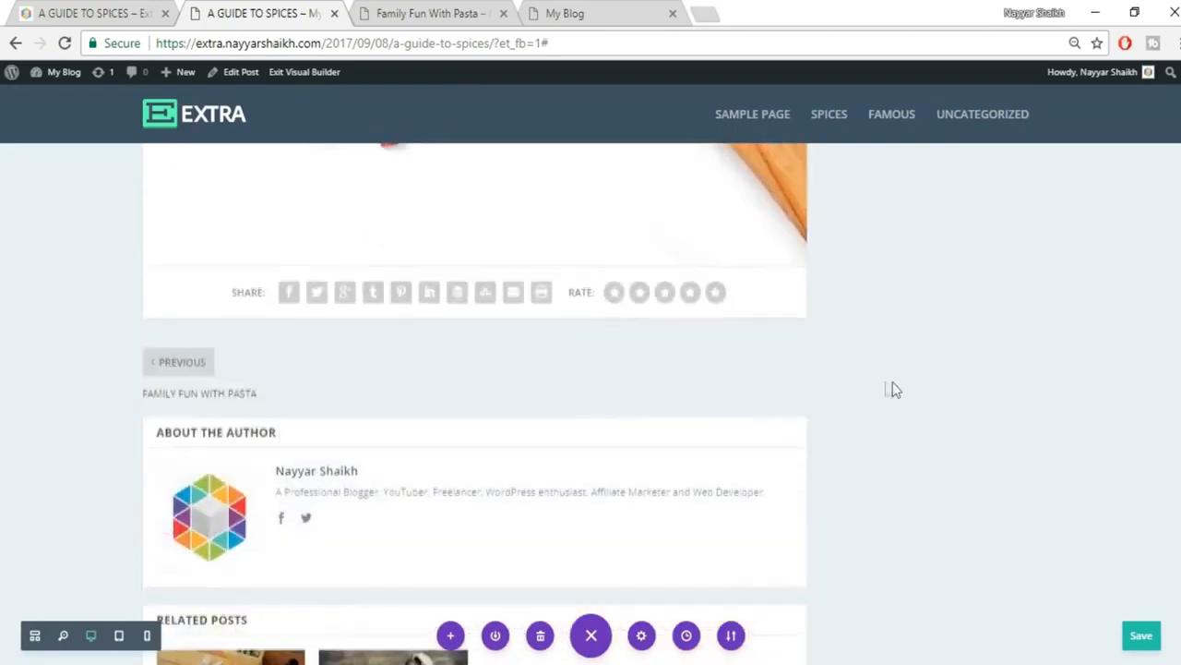
Step: Insert a regular section with an empty two-column row below the peppercorn image
{"action": "left_click", "coordinate": [474, 266]}
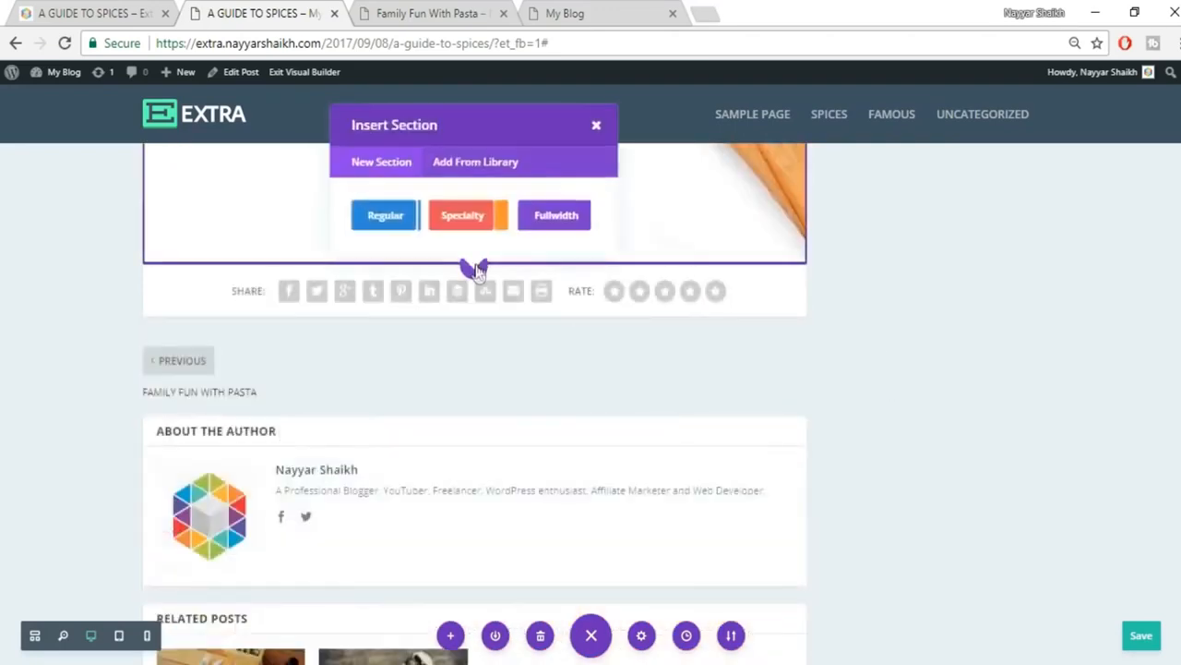
{"action": "left_click", "coordinate": [402, 218]}
{"action": "left_click", "coordinate": [469, 430]}
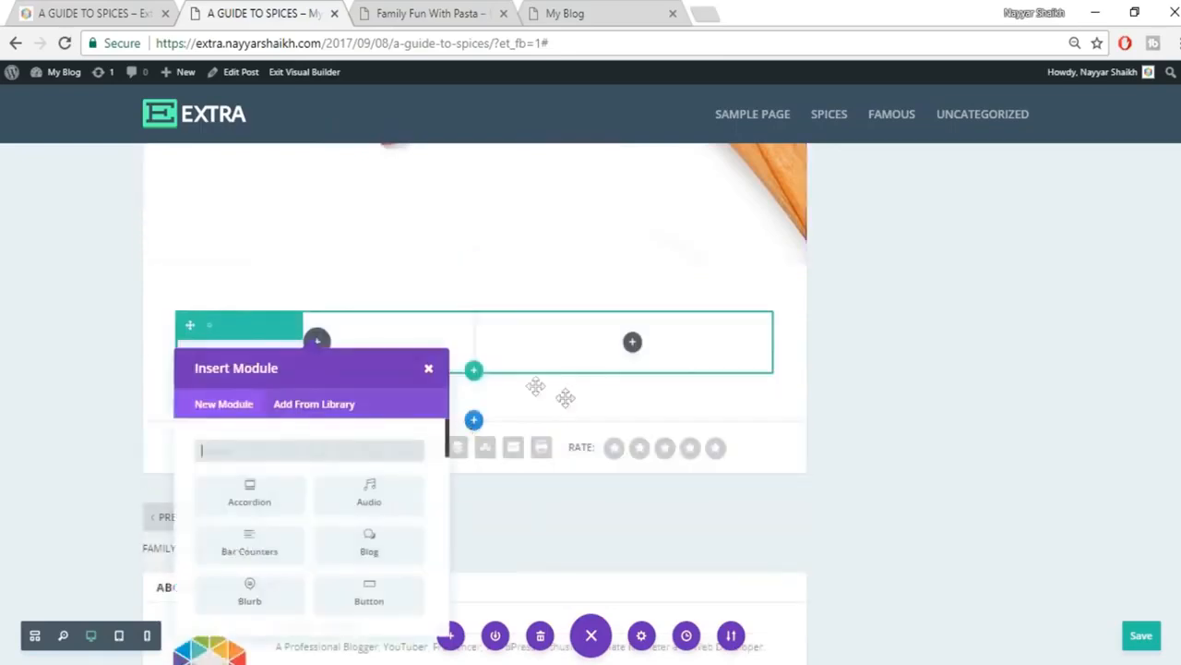
{"action": "left_click", "coordinate": [431, 370]}
{"action": "scroll", "coordinate": [929, 414], "scroll_direction": "up", "scroll_amount": 10}
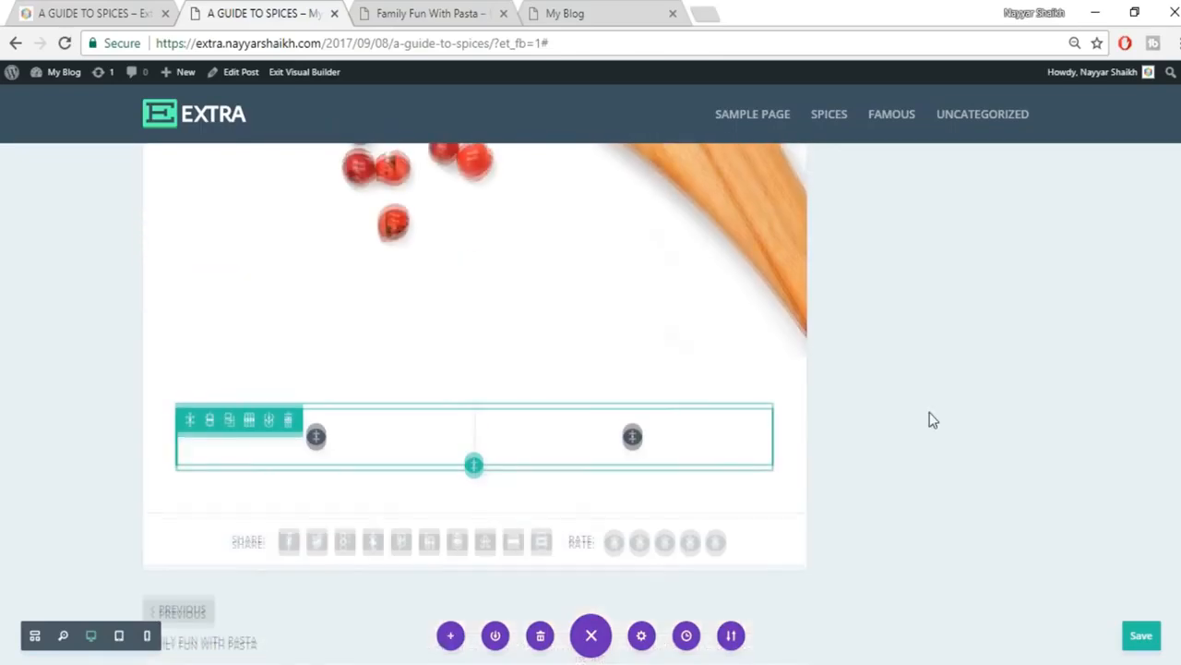
{"action": "scroll", "coordinate": [923, 415], "scroll_direction": "up", "scroll_amount": 2}
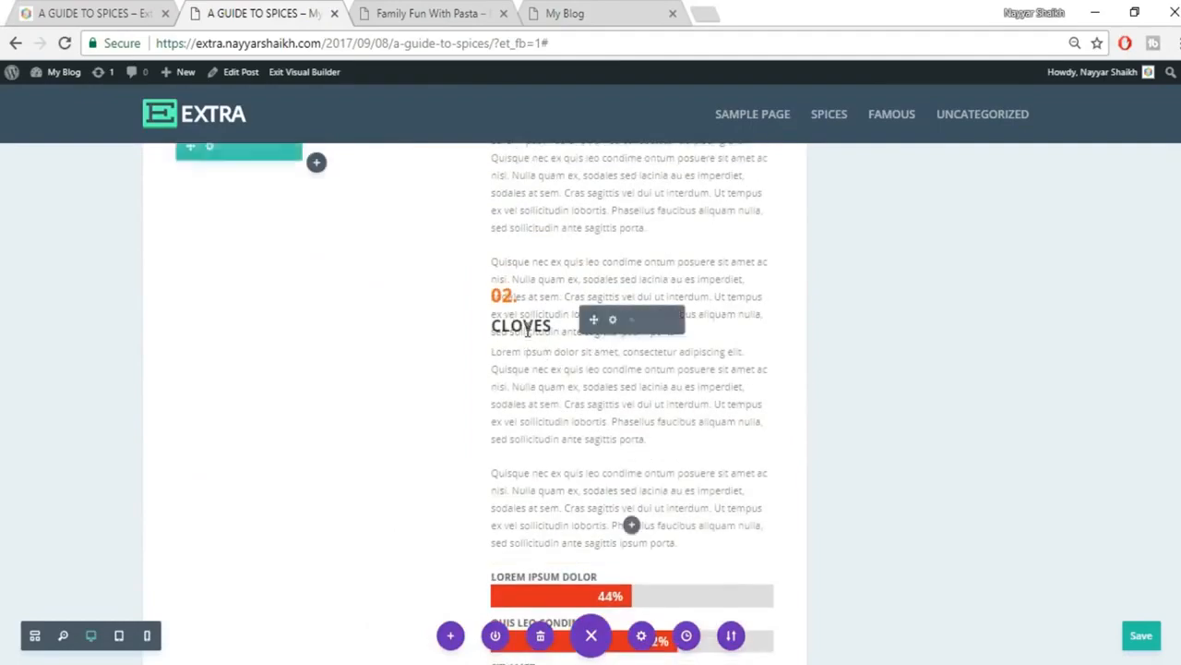
{"action": "scroll", "coordinate": [587, 396], "scroll_direction": "down", "scroll_amount": 7}
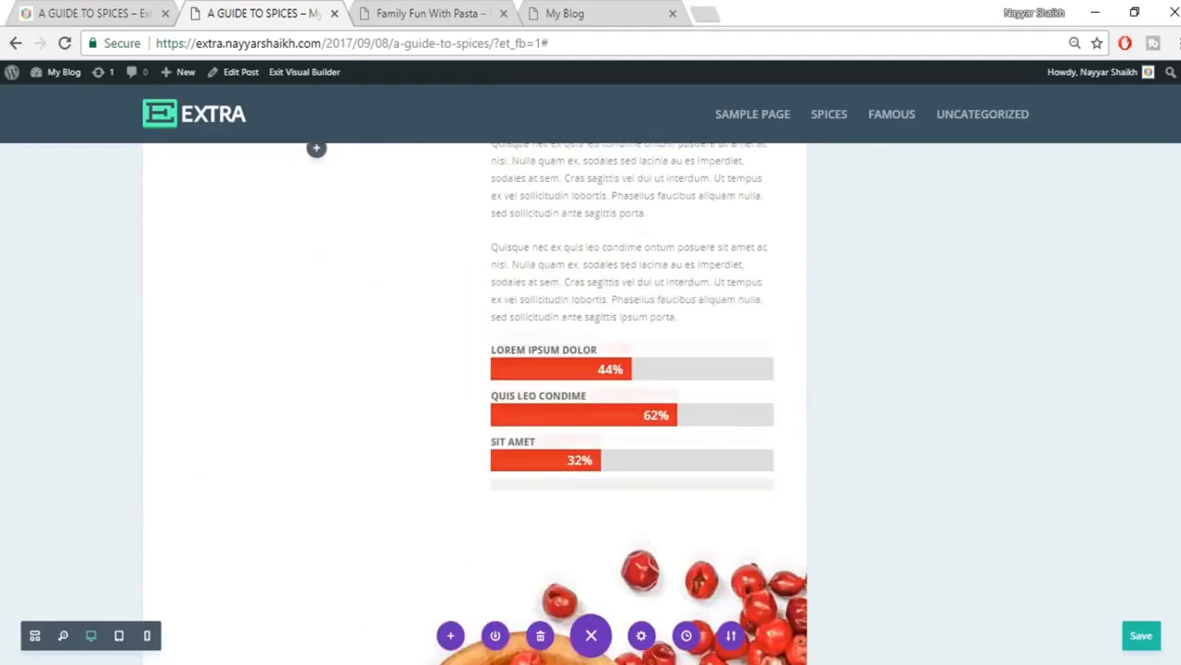
{"action": "scroll", "coordinate": [513, 404], "scroll_direction": "down", "scroll_amount": 7}
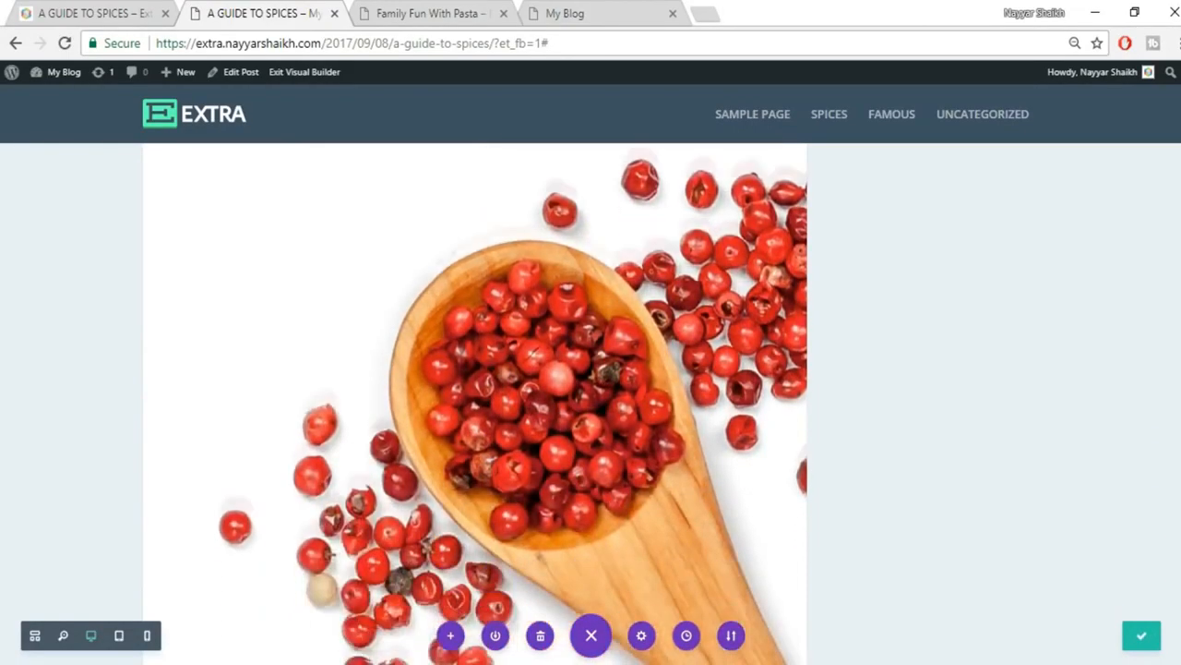
{"action": "scroll", "coordinate": [388, 406], "scroll_direction": "down", "scroll_amount": 7}
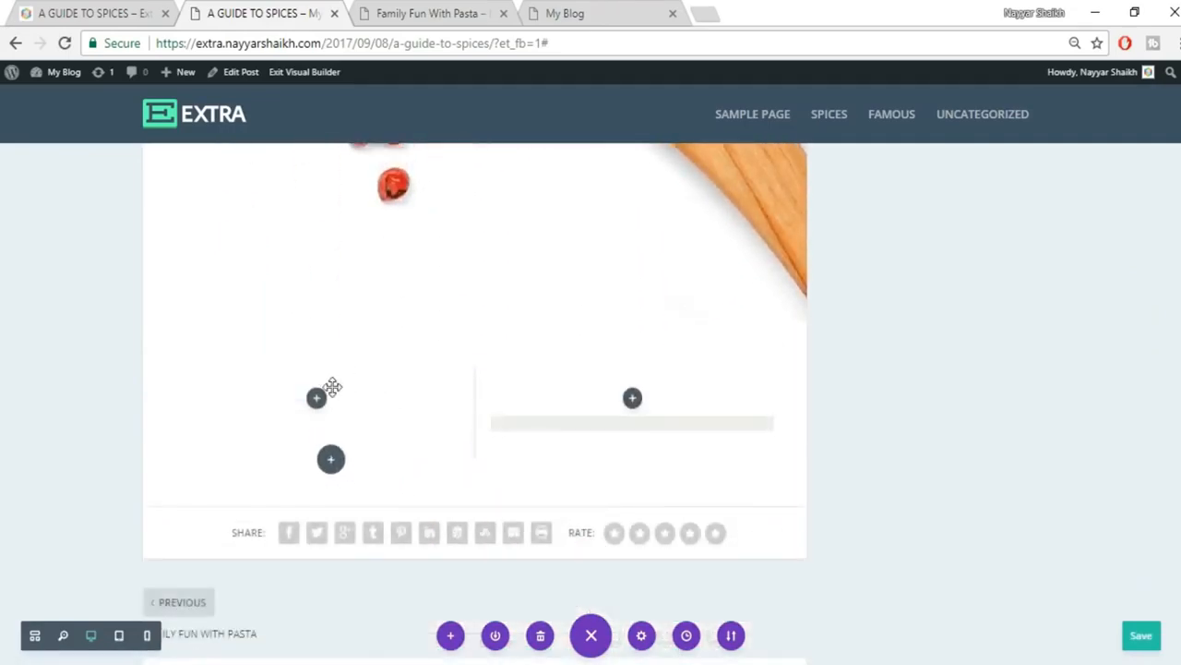
Step: Move the duplicated CLOVES text into the new row and clear its -100 top margin
{"action": "left_click_drag", "start_coordinate": [665, 417], "coordinate": [804, 396]}
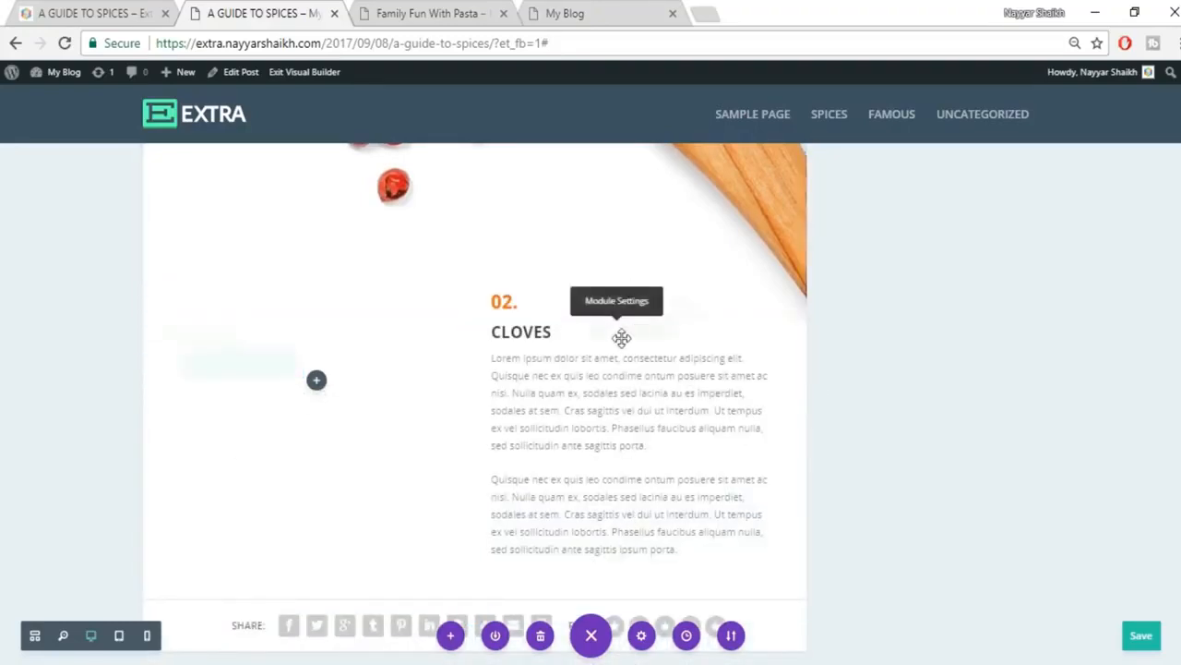
{"action": "mouse_move", "coordinate": [602, 336]}
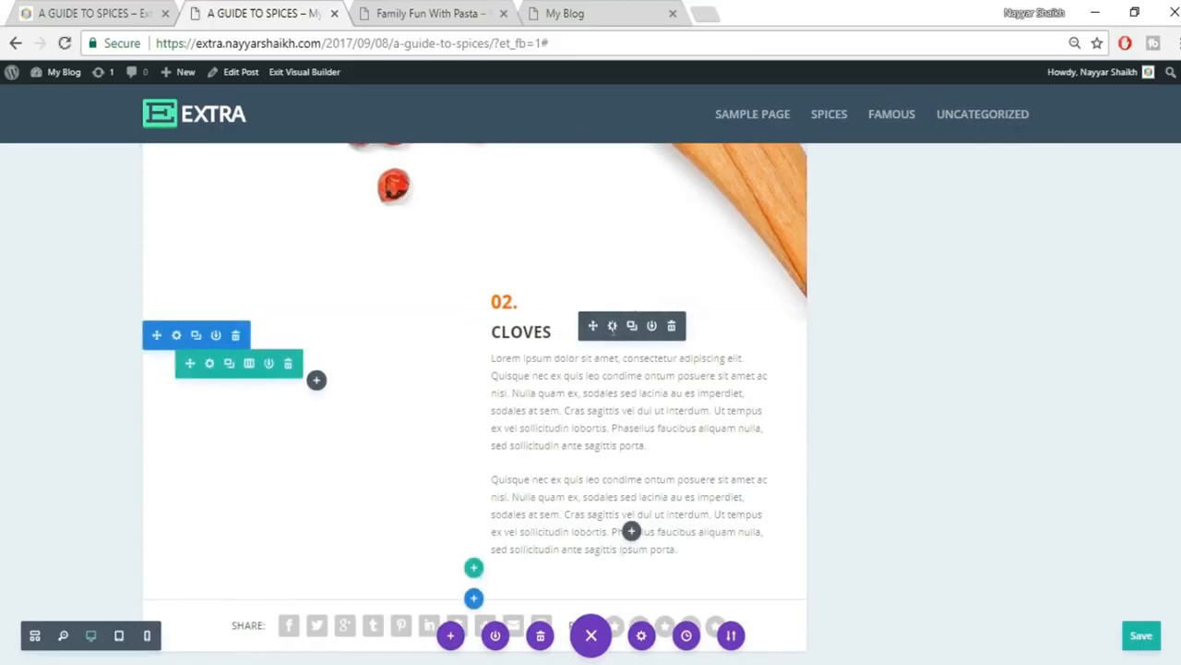
{"action": "left_click", "coordinate": [611, 326]}
{"action": "left_click", "coordinate": [921, 218]}
{"action": "scroll", "coordinate": [923, 434], "scroll_direction": "down", "scroll_amount": 1}
{"action": "left_click", "coordinate": [901, 441]}
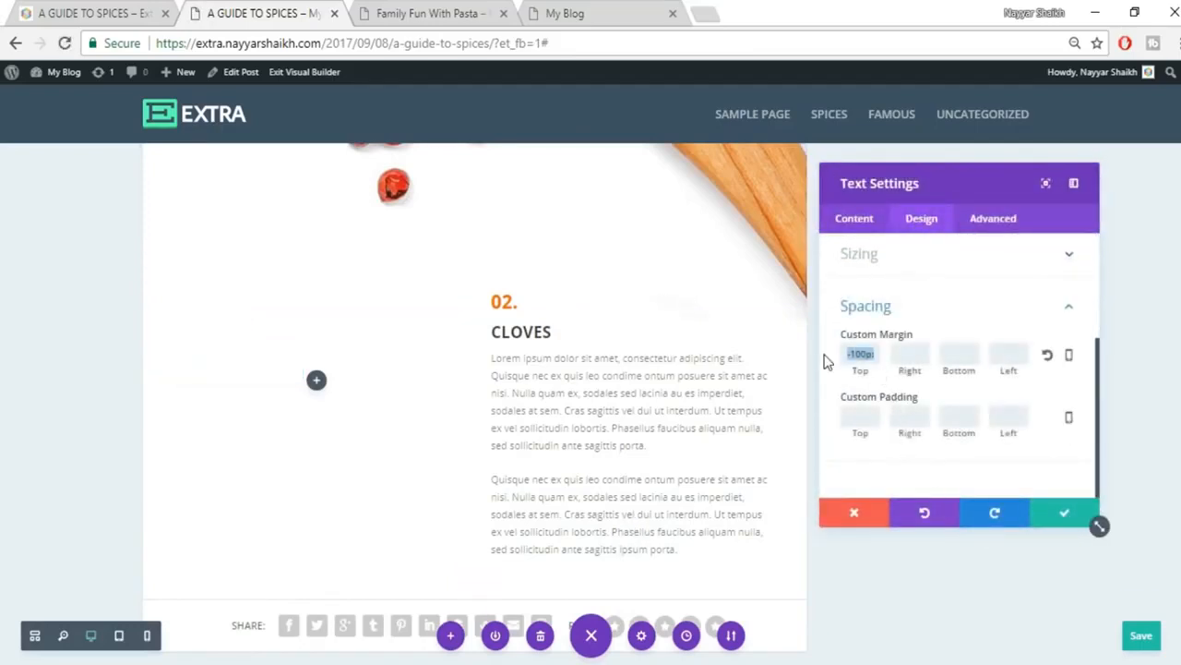
{"action": "key", "text": "BackSpace"}
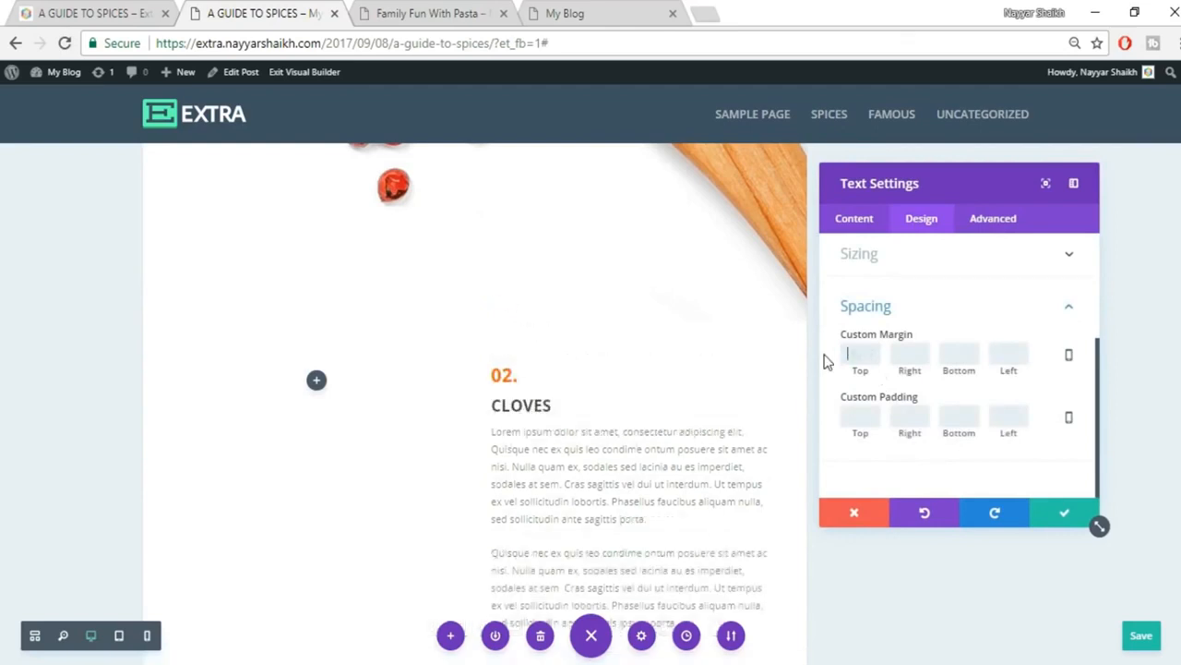
{"action": "left_click", "coordinate": [1062, 517]}
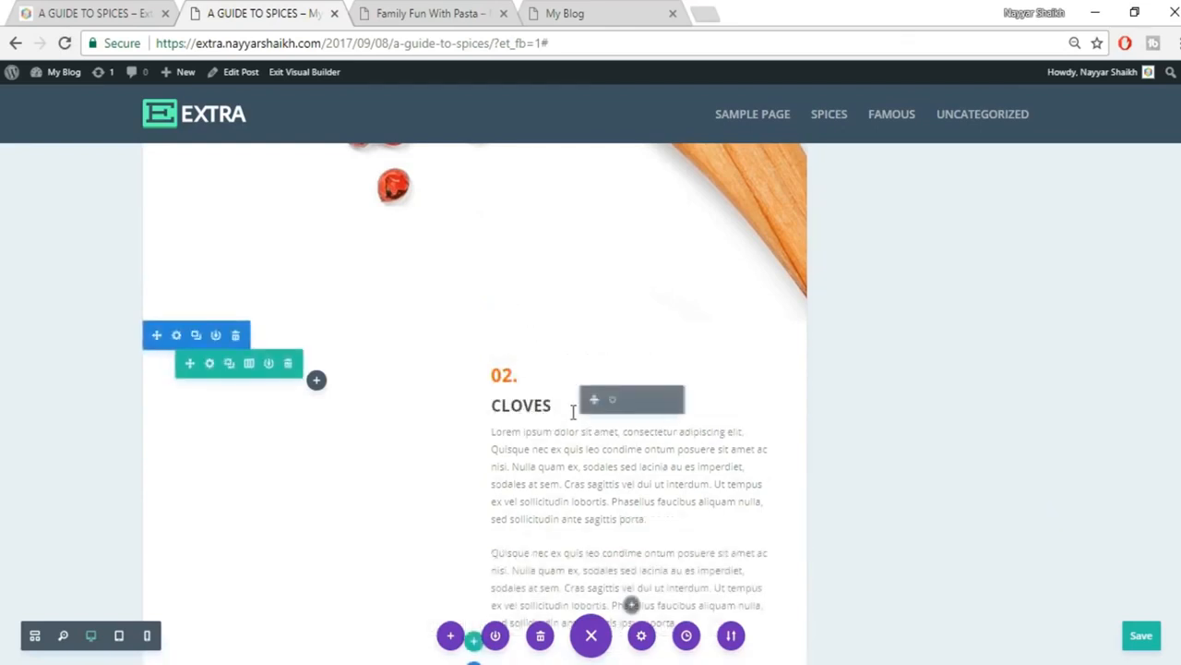
{"action": "left_click_drag", "start_coordinate": [338, 397], "coordinate": [298, 386]}
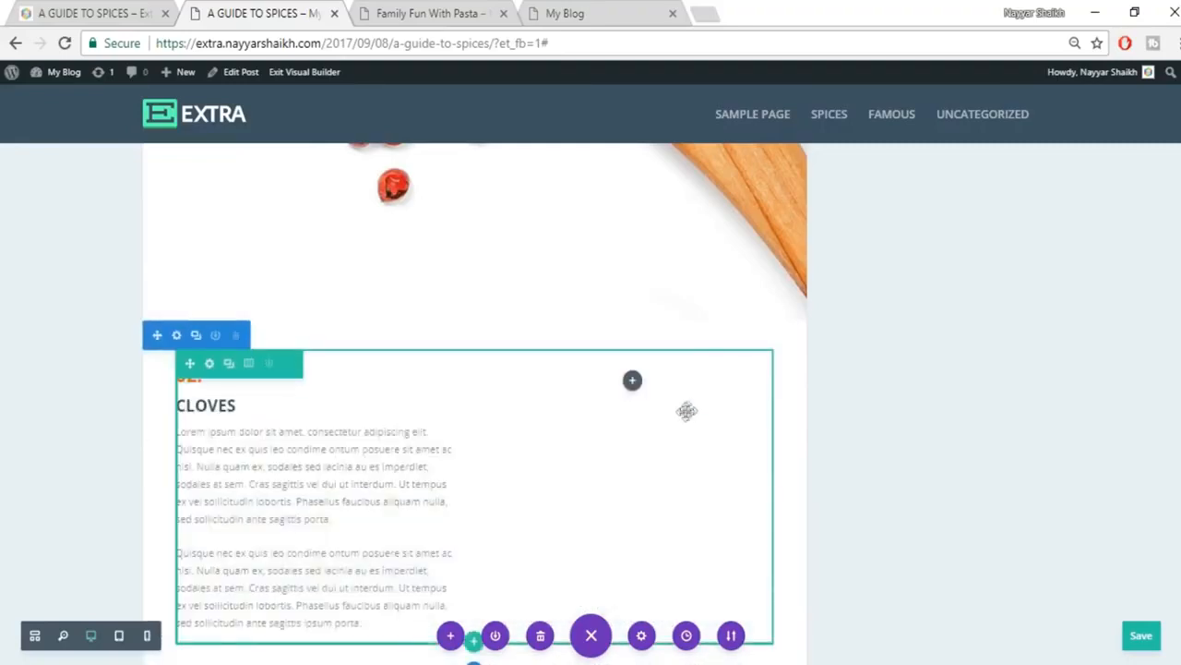
Step: Relabel the duplicated text block '03. HAWTHORN', copying the heading from the reference page
{"action": "left_click", "coordinate": [89, 11]}
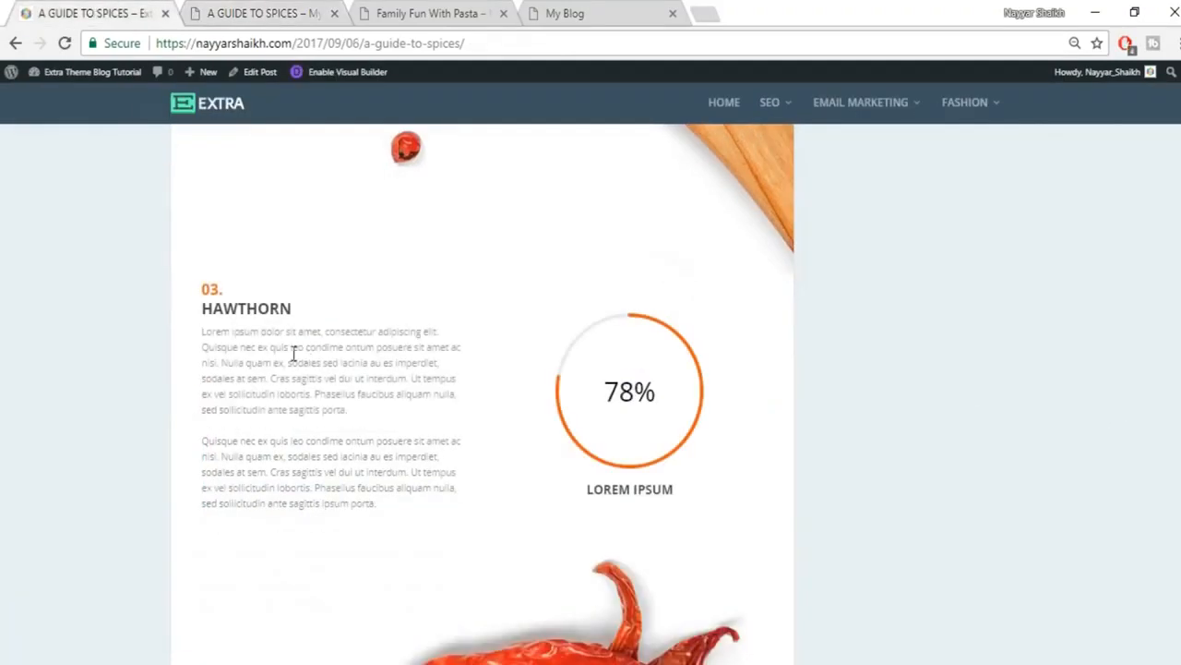
{"action": "left_click_drag", "start_coordinate": [295, 312], "coordinate": [191, 312]}
{"action": "key", "text": "ctrl+c"}
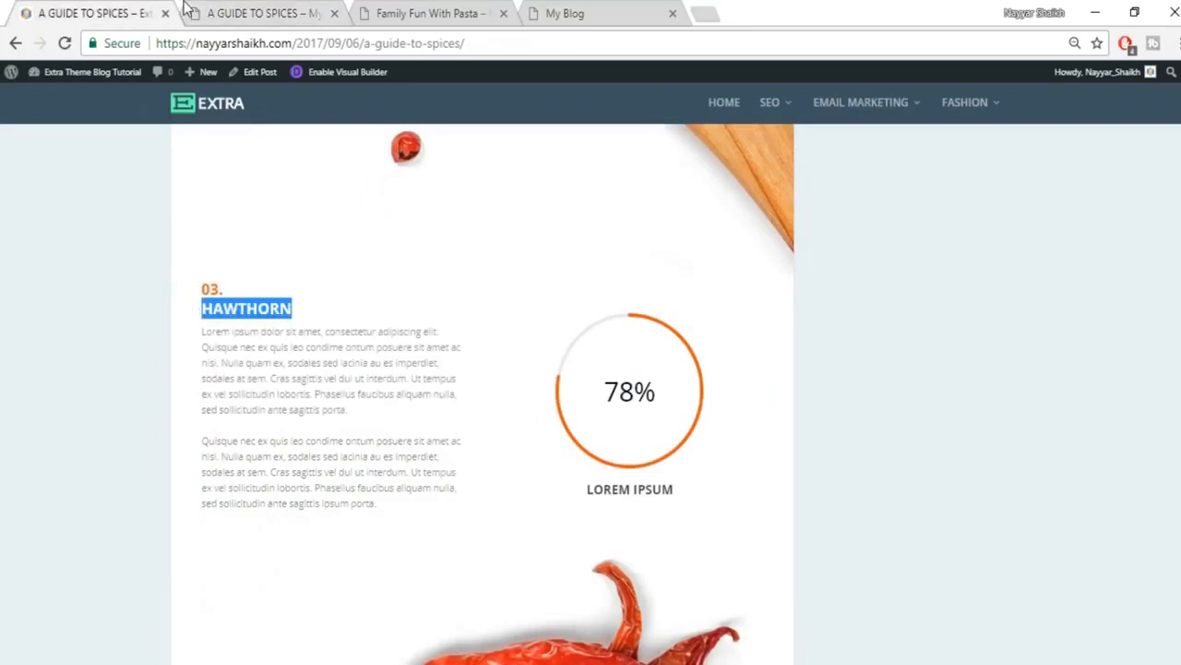
{"action": "left_click", "coordinate": [245, 12]}
{"action": "double_click", "coordinate": [196, 376]}
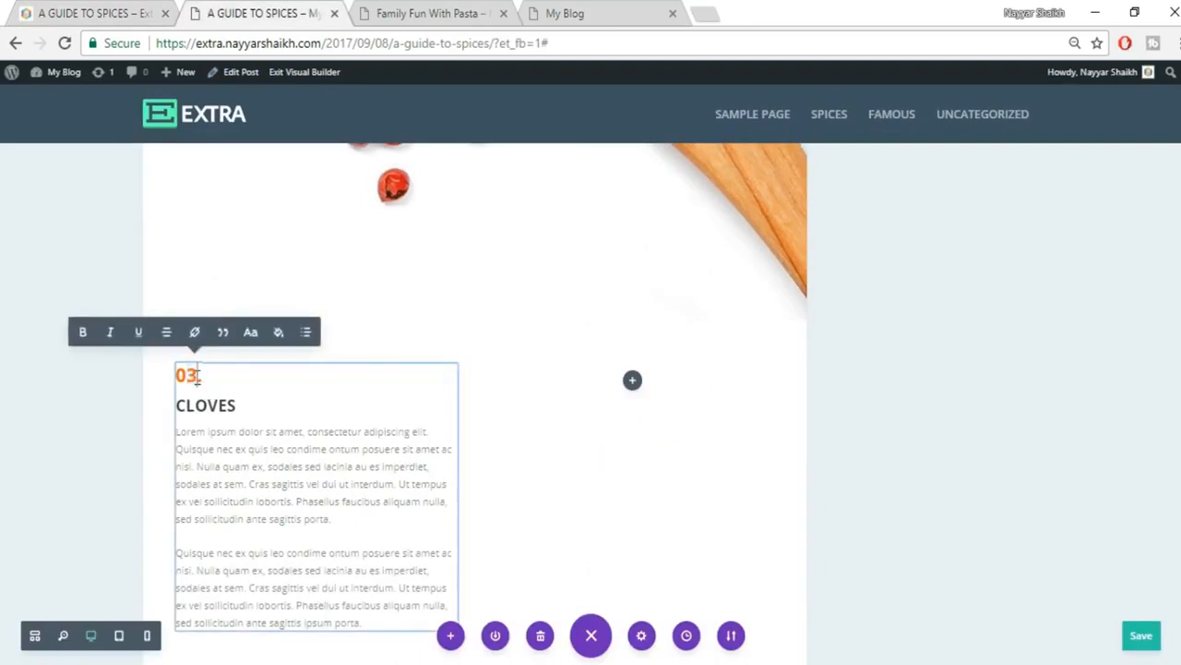
{"action": "double_click", "coordinate": [190, 406]}
{"action": "key", "text": "ctrl+v"}
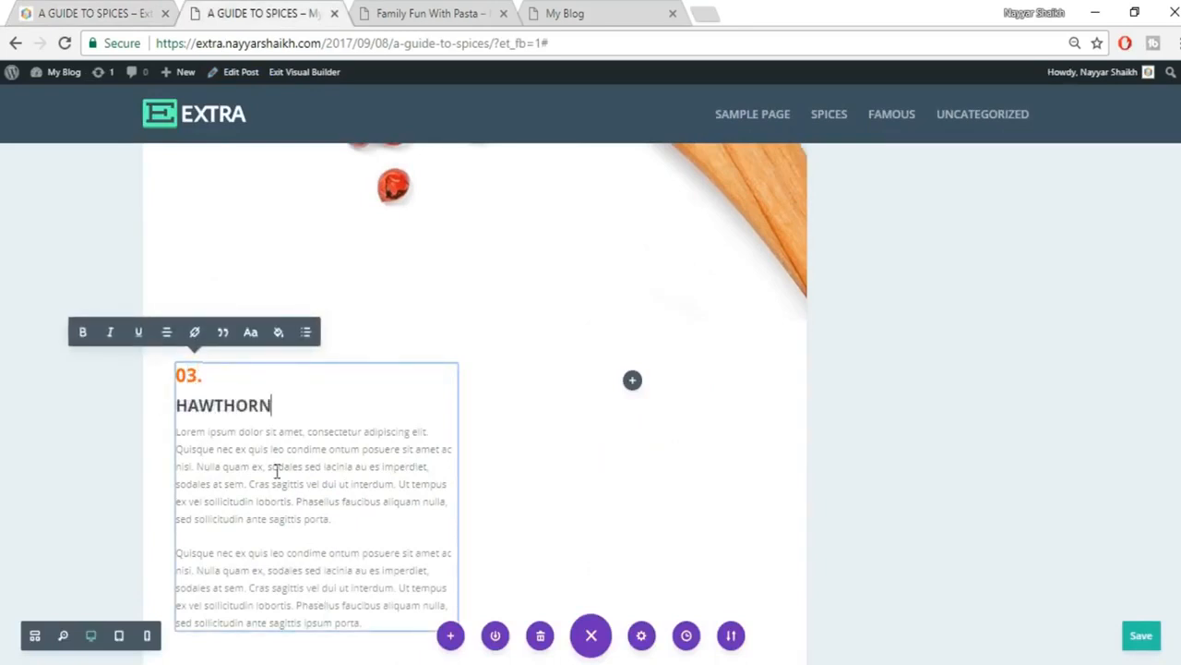
{"action": "key", "text": "ctrl+s"}
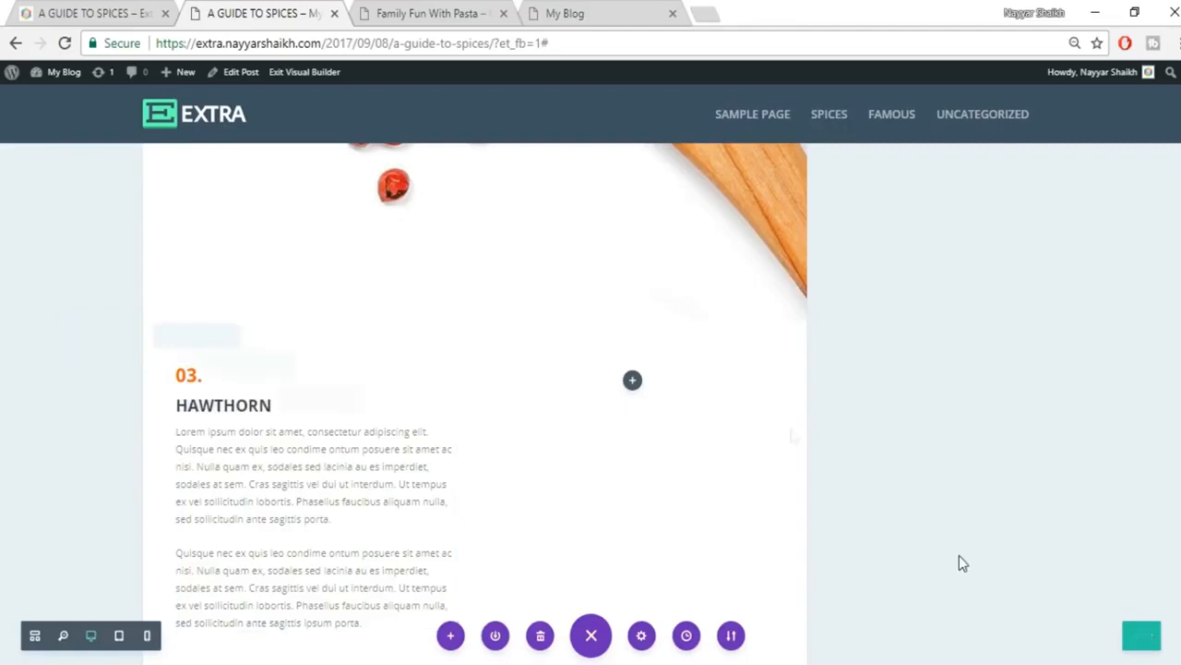
{"action": "left_click", "coordinate": [109, 11]}
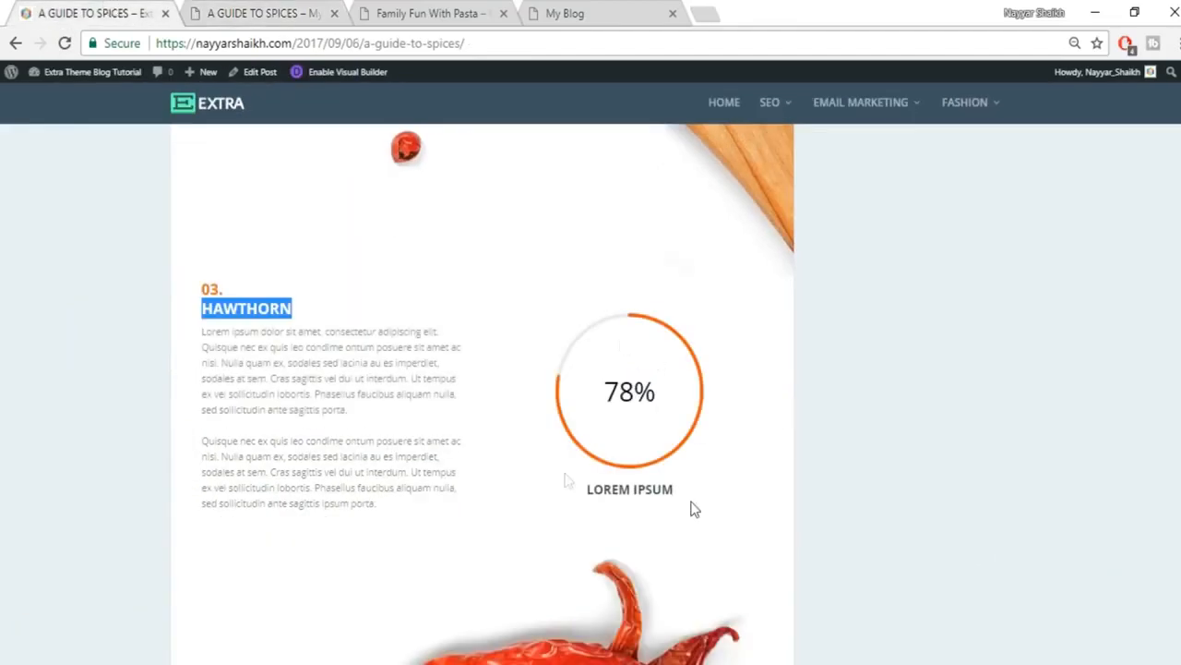
Step: Add a Circle Counter module to the empty column and copy 'LOREM IPSUM' from the reference page
{"action": "left_click", "coordinate": [238, 9]}
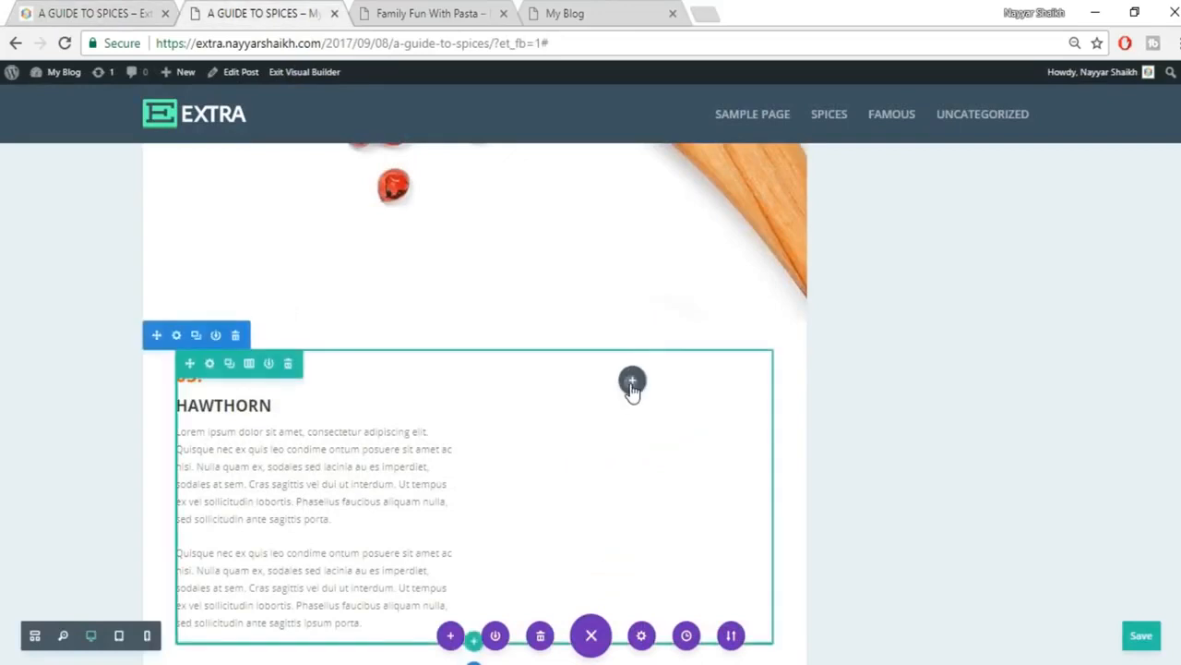
{"action": "left_click", "coordinate": [633, 381]}
{"action": "type", "text": "c"}
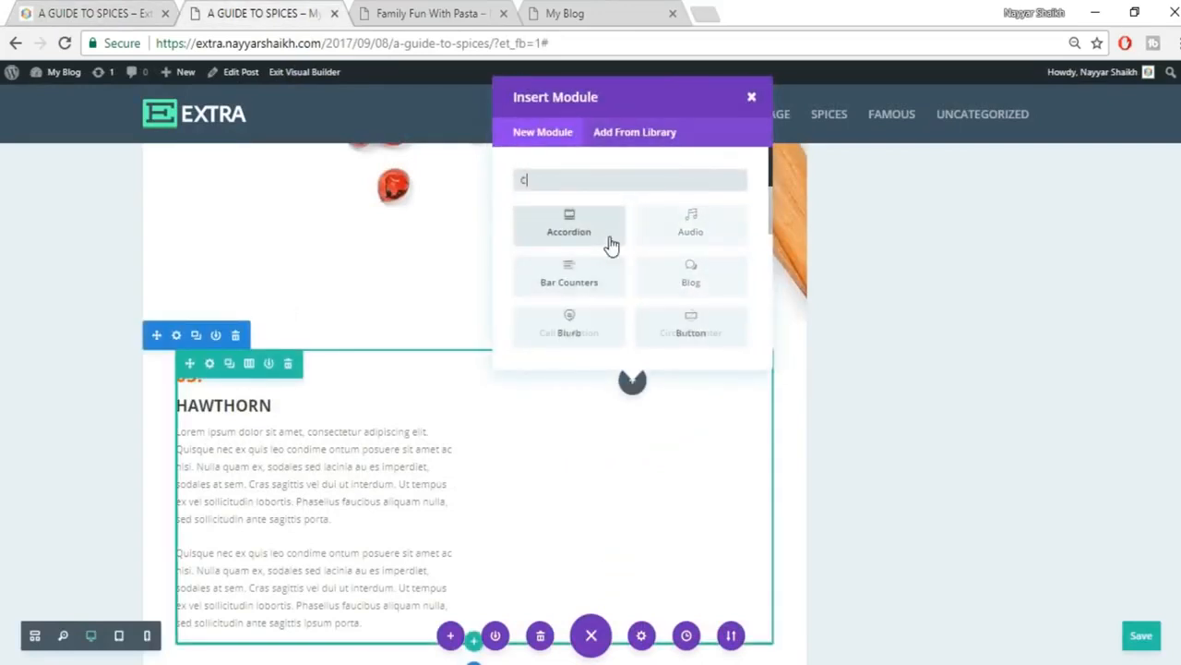
{"action": "type", "text": "ir"}
{"action": "left_click", "coordinate": [611, 244]}
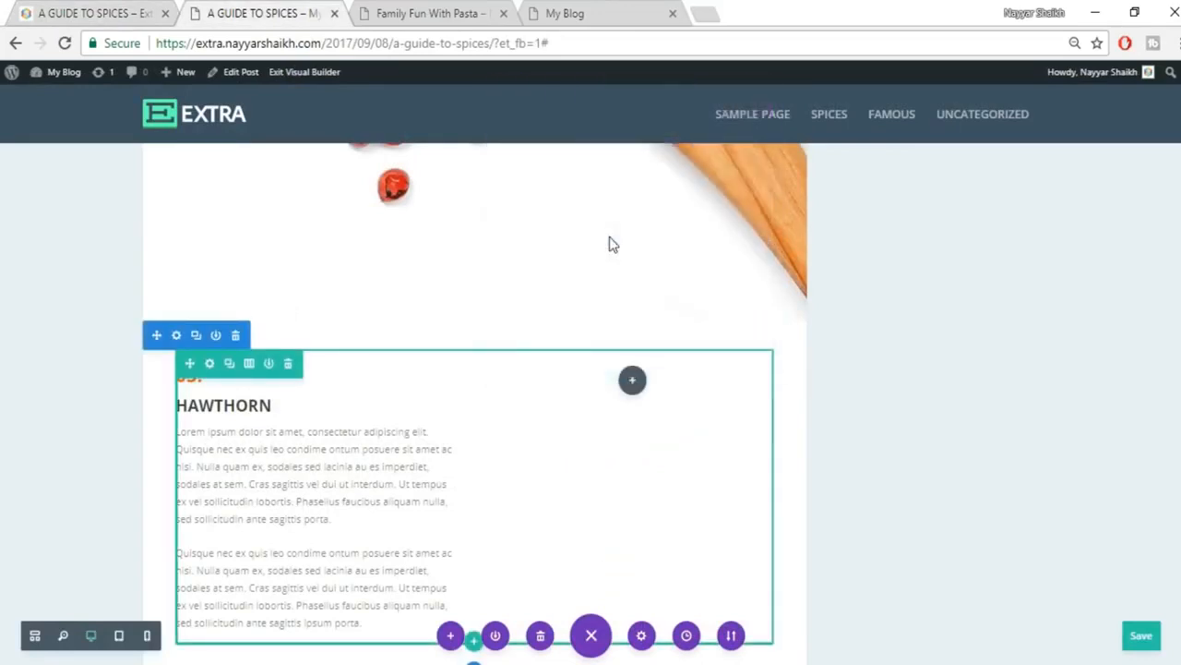
{"action": "left_click", "coordinate": [90, 9]}
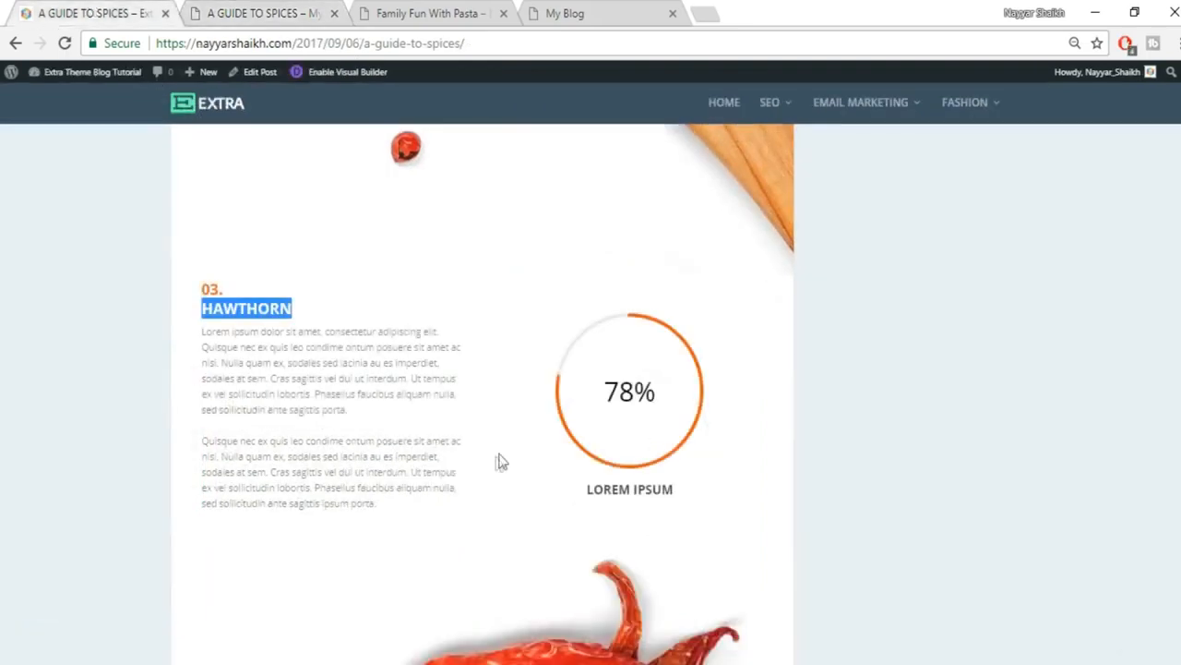
{"action": "left_click_drag", "start_coordinate": [587, 499], "coordinate": [715, 498]}
{"action": "key", "text": "ctrl+c"}
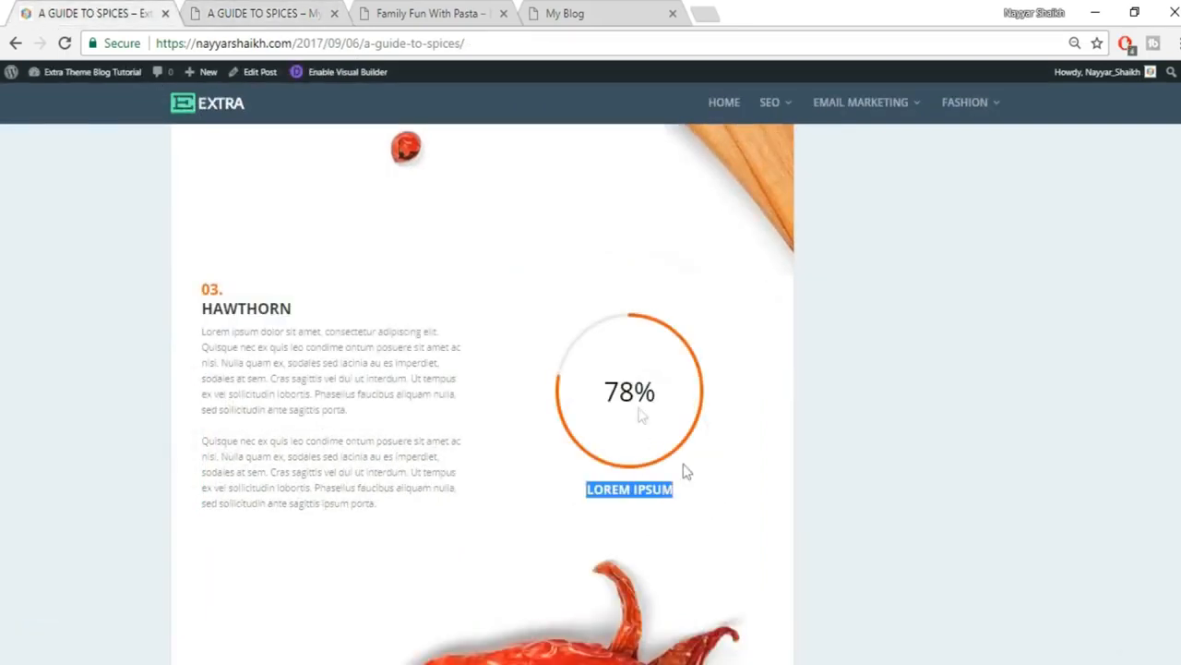
{"action": "left_click", "coordinate": [231, 11]}
Step: Title the counter 'LOREM IPSUM', set it to 78 with a red bar background, and save
{"action": "left_click", "coordinate": [915, 344]}
{"action": "key", "text": "ctrl+v"}
{"action": "left_click", "coordinate": [917, 400]}
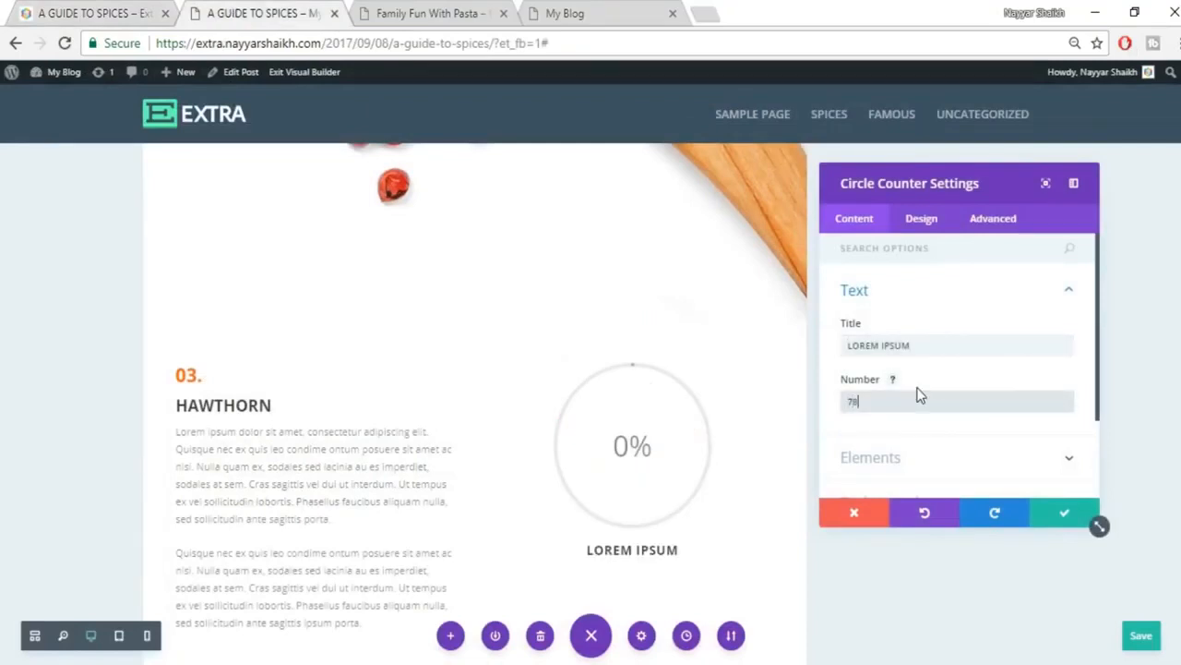
{"action": "scroll", "coordinate": [920, 396], "scroll_direction": "down", "scroll_amount": 3}
{"action": "left_click", "coordinate": [923, 406]}
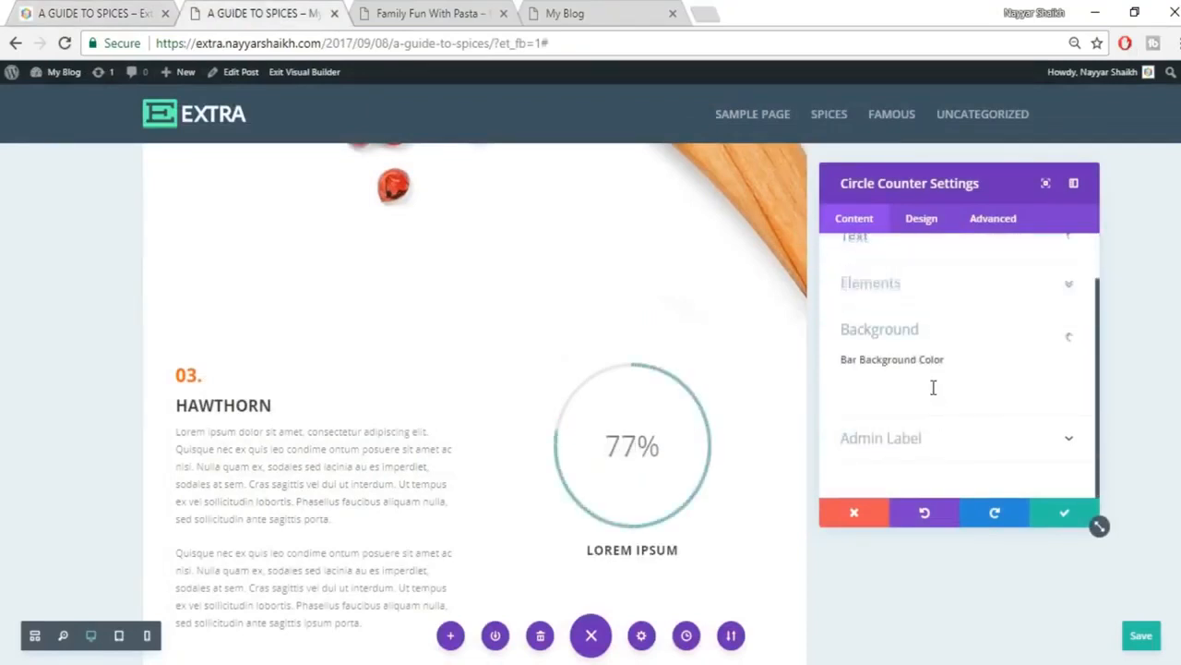
{"action": "left_click", "coordinate": [938, 384]}
{"action": "scroll", "coordinate": [1004, 424], "scroll_direction": "down", "scroll_amount": 3}
{"action": "left_click", "coordinate": [915, 382]}
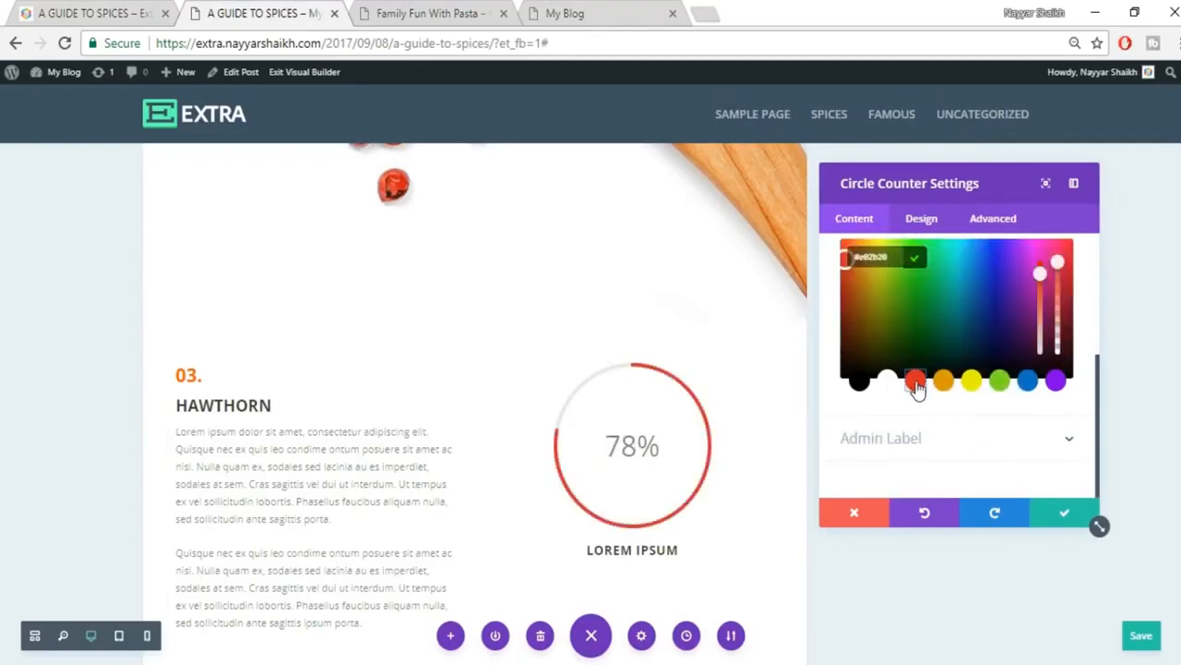
{"action": "left_click", "coordinate": [921, 218]}
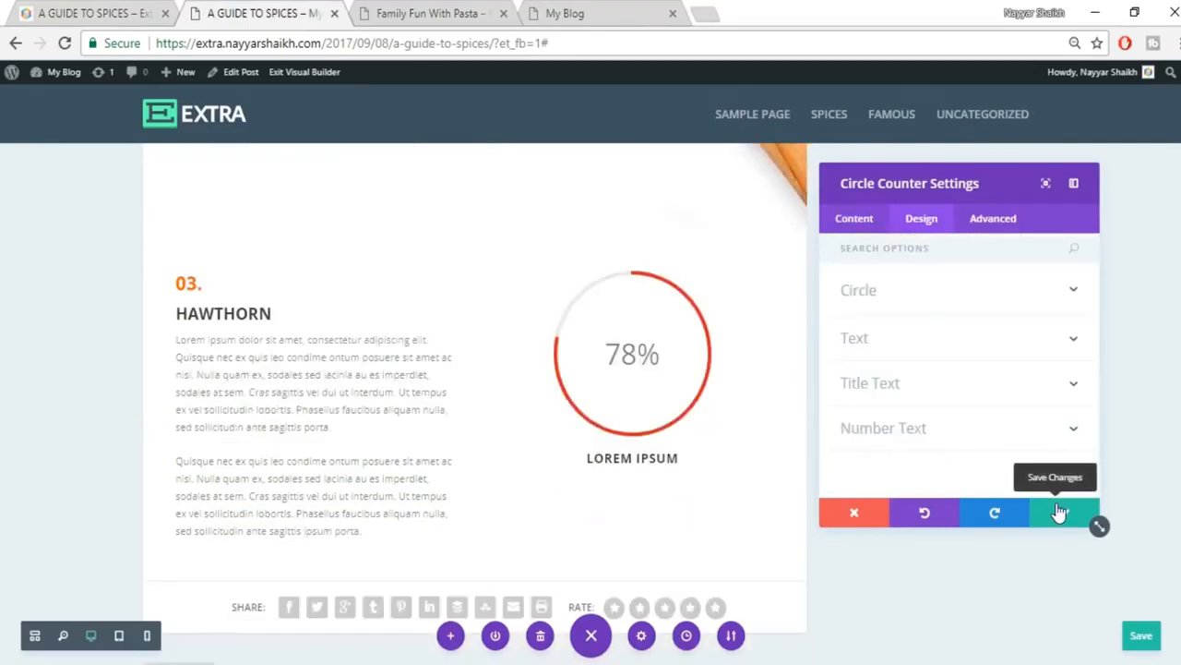
{"action": "left_click", "coordinate": [1059, 514]}
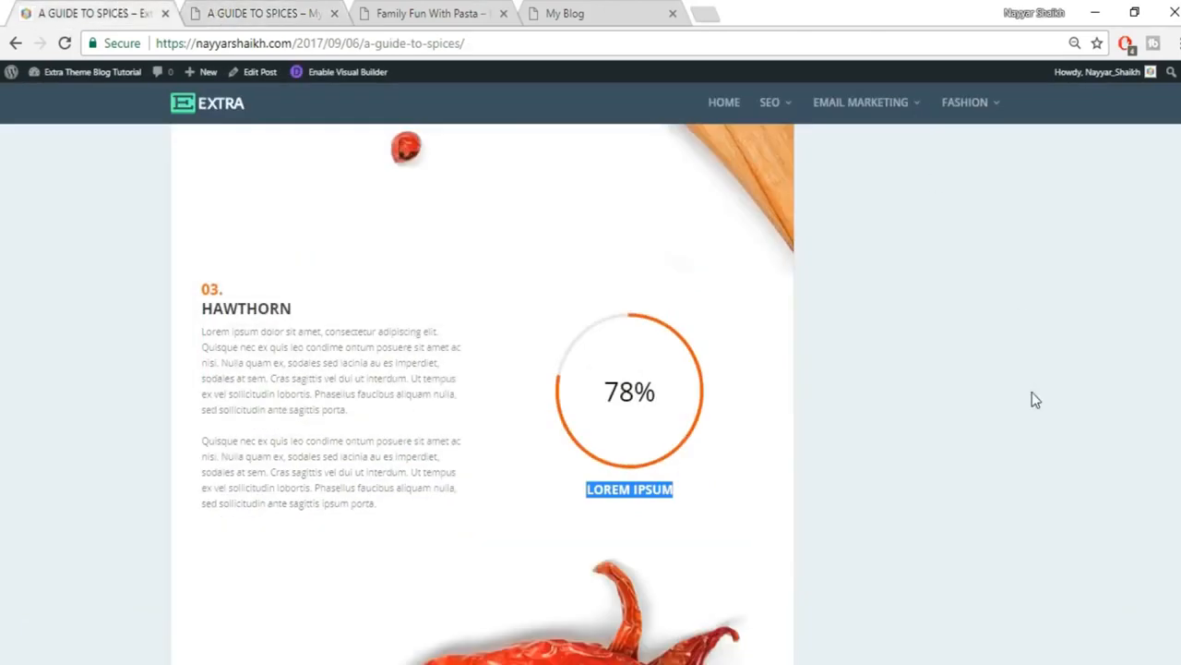
Step: Add a full-width section with a Fullwidth Image module below the Hawthorn block
{"action": "scroll", "coordinate": [1035, 398], "scroll_direction": "down", "scroll_amount": 4}
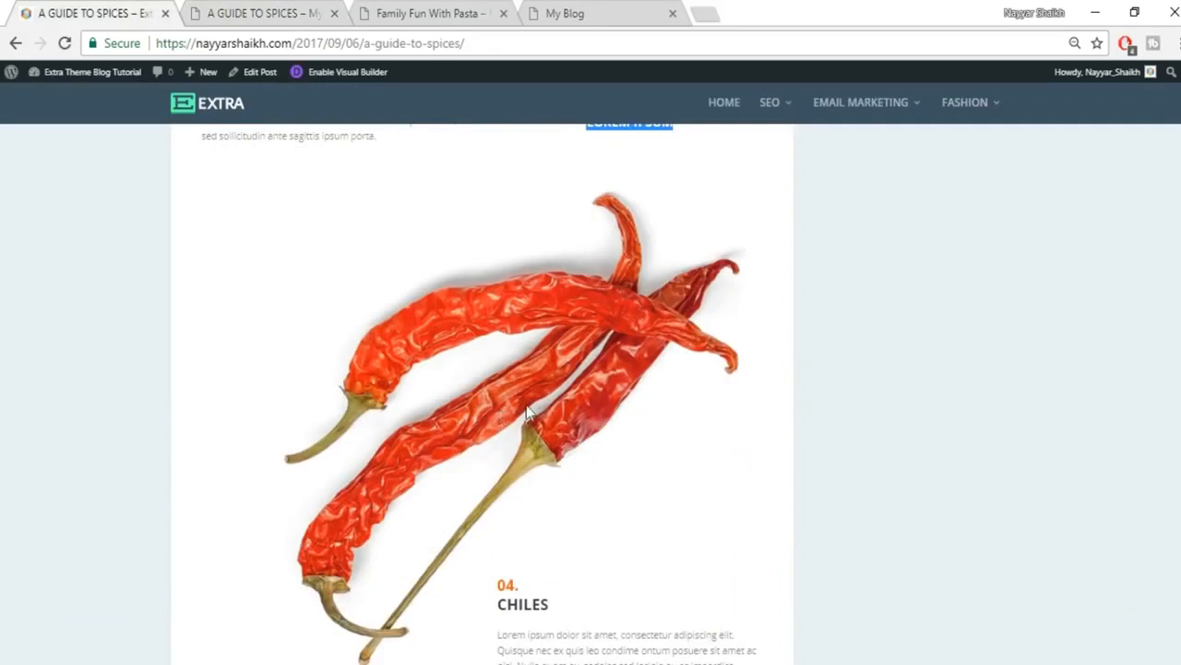
{"action": "left_click", "coordinate": [266, 11]}
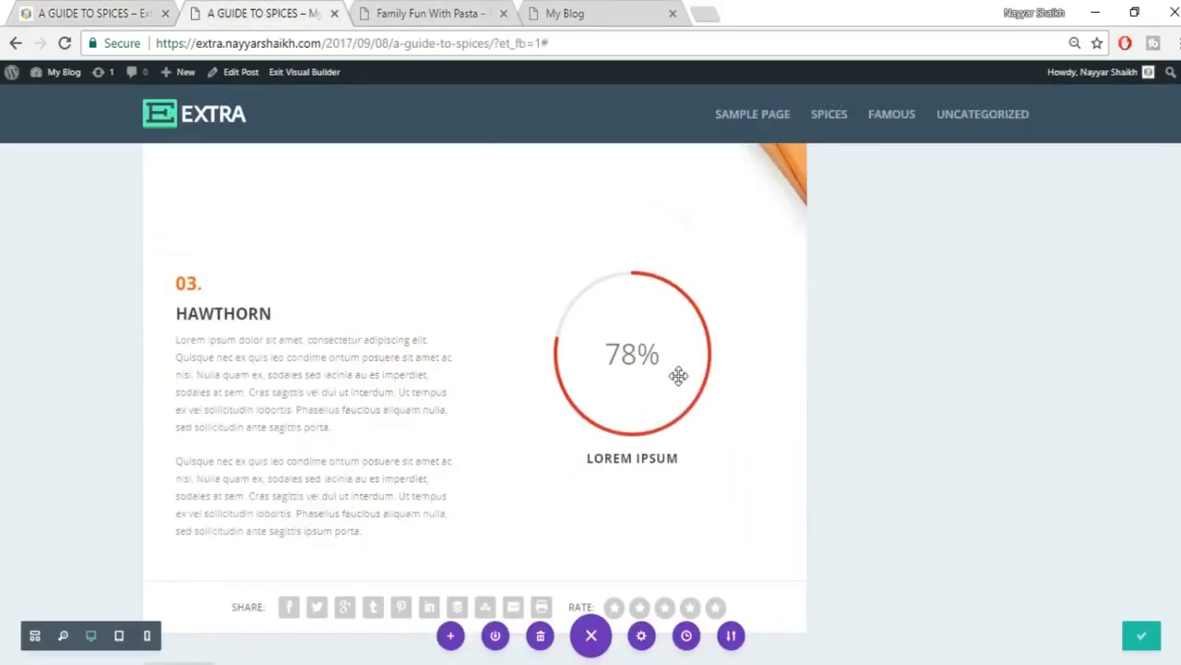
{"action": "scroll", "coordinate": [478, 409], "scroll_direction": "down", "scroll_amount": 2}
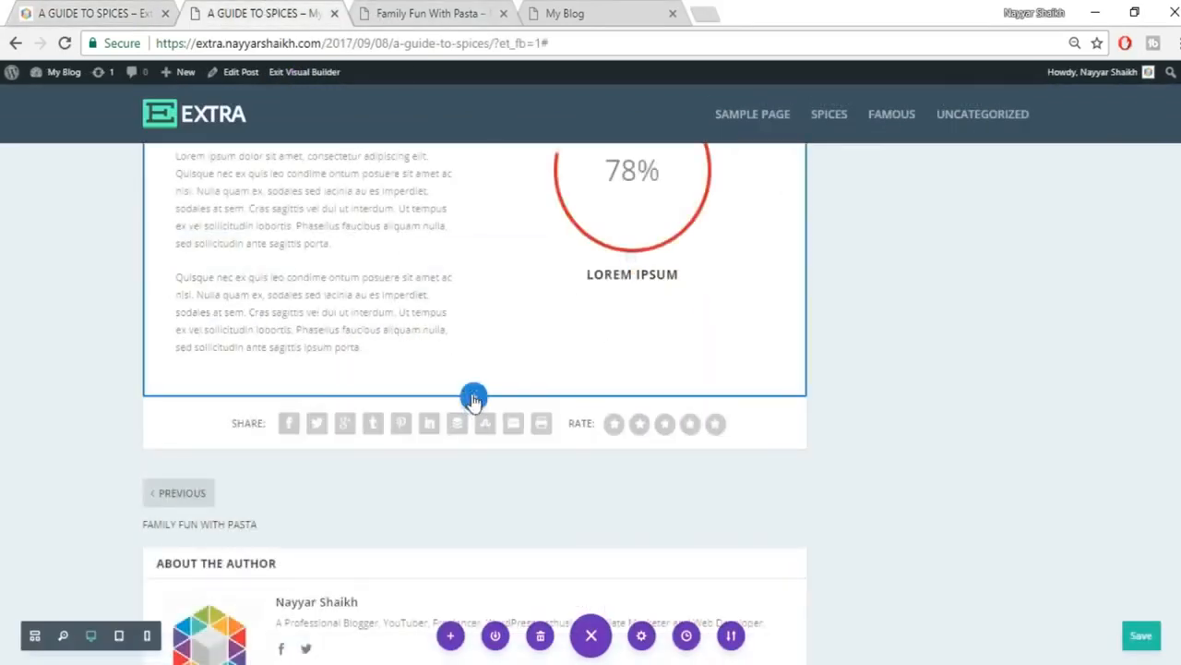
{"action": "left_click", "coordinate": [473, 398]}
{"action": "left_click", "coordinate": [537, 345]}
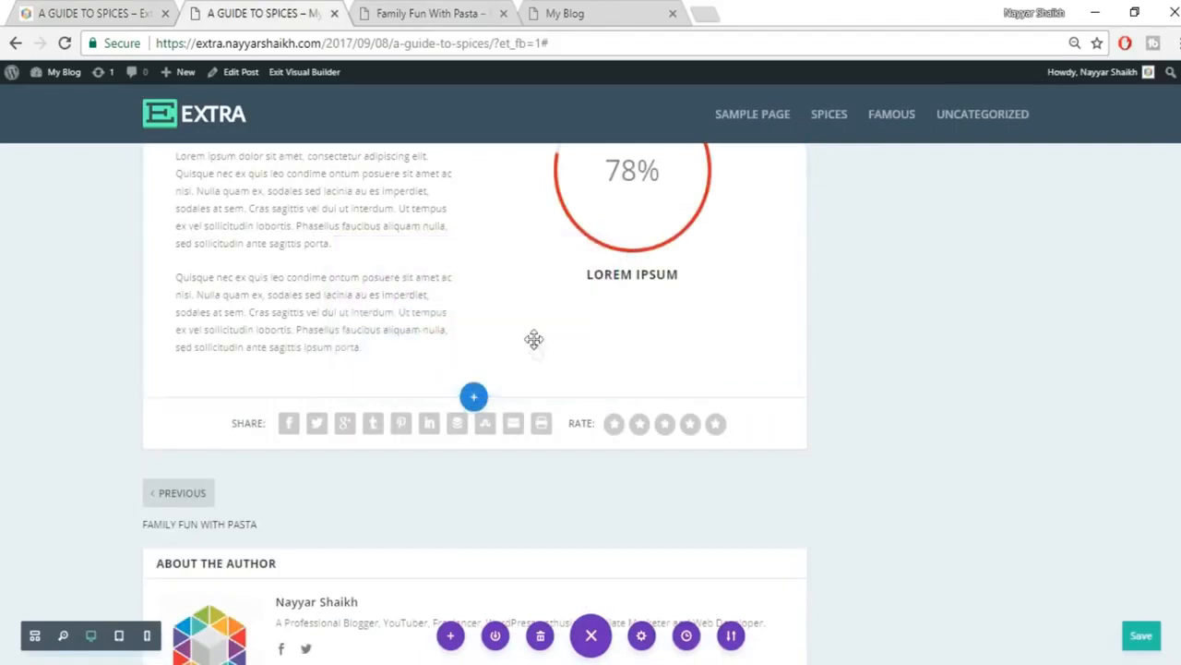
{"action": "left_click", "coordinate": [392, 331]}
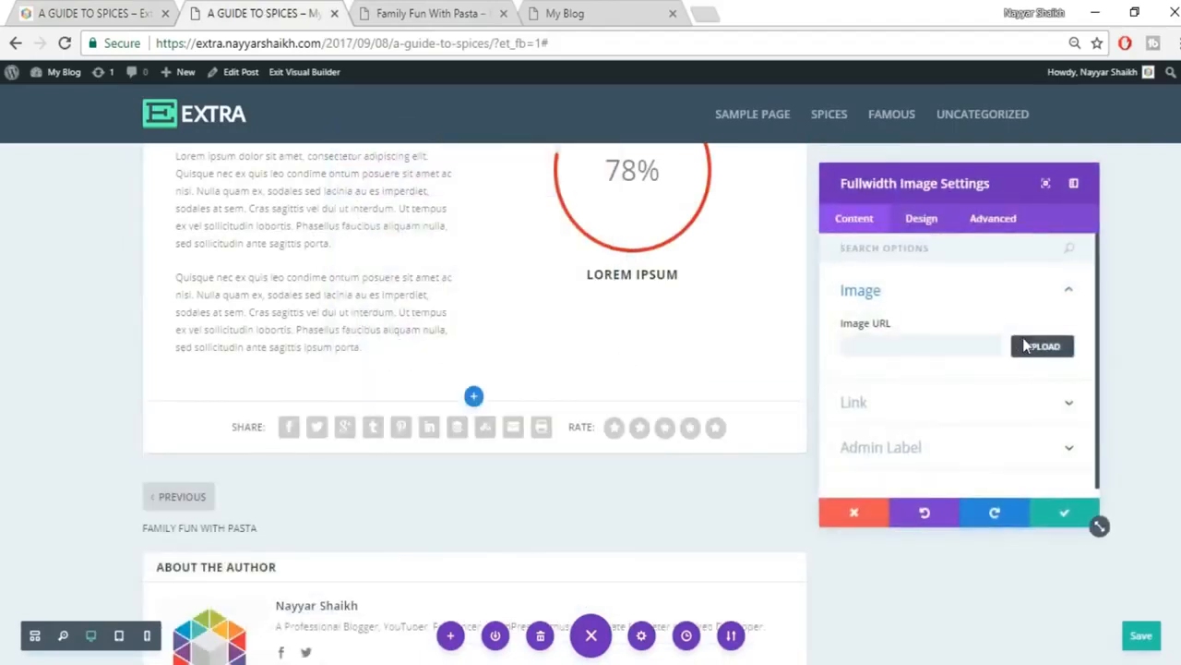
Step: Upload the 054 dried chiles photo into the image module and confirm its settings
{"action": "left_click", "coordinate": [1026, 345]}
{"action": "left_click", "coordinate": [182, 130]}
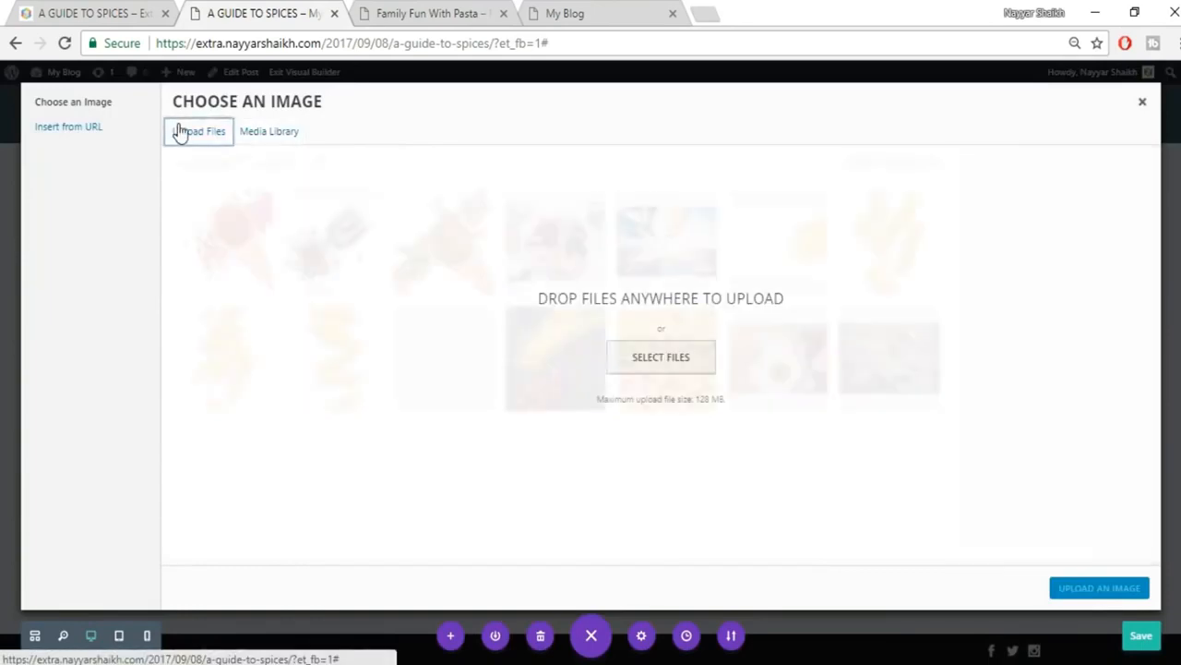
{"action": "left_click", "coordinate": [662, 364]}
{"action": "left_click", "coordinate": [594, 266]}
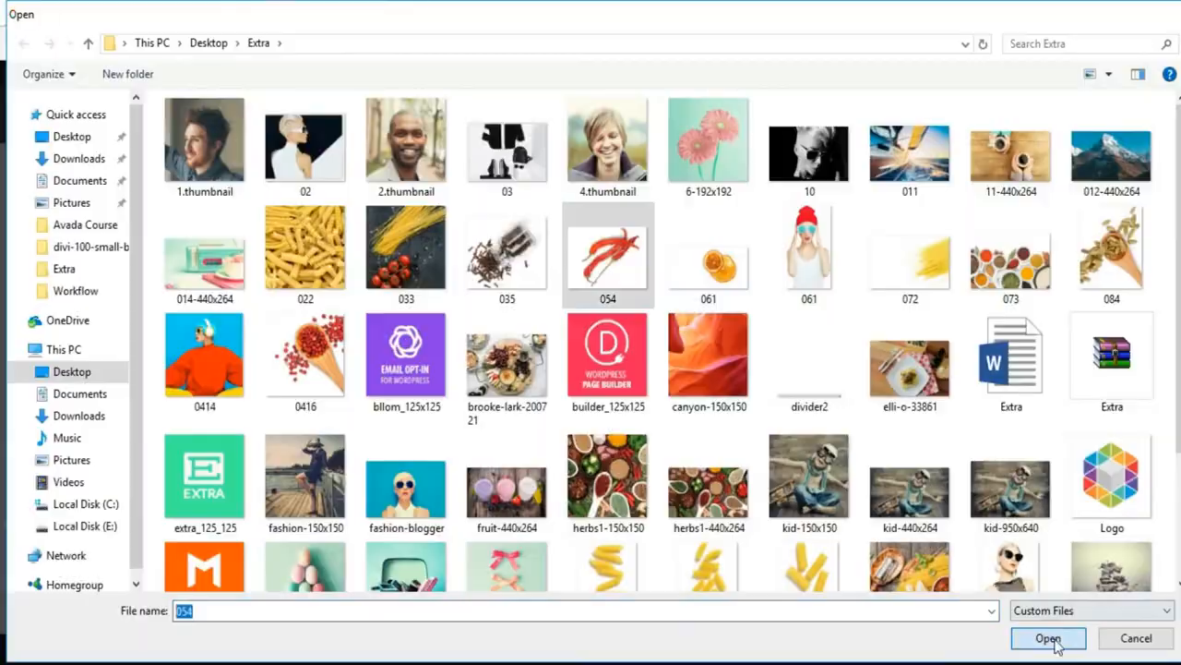
{"action": "left_click", "coordinate": [1052, 638]}
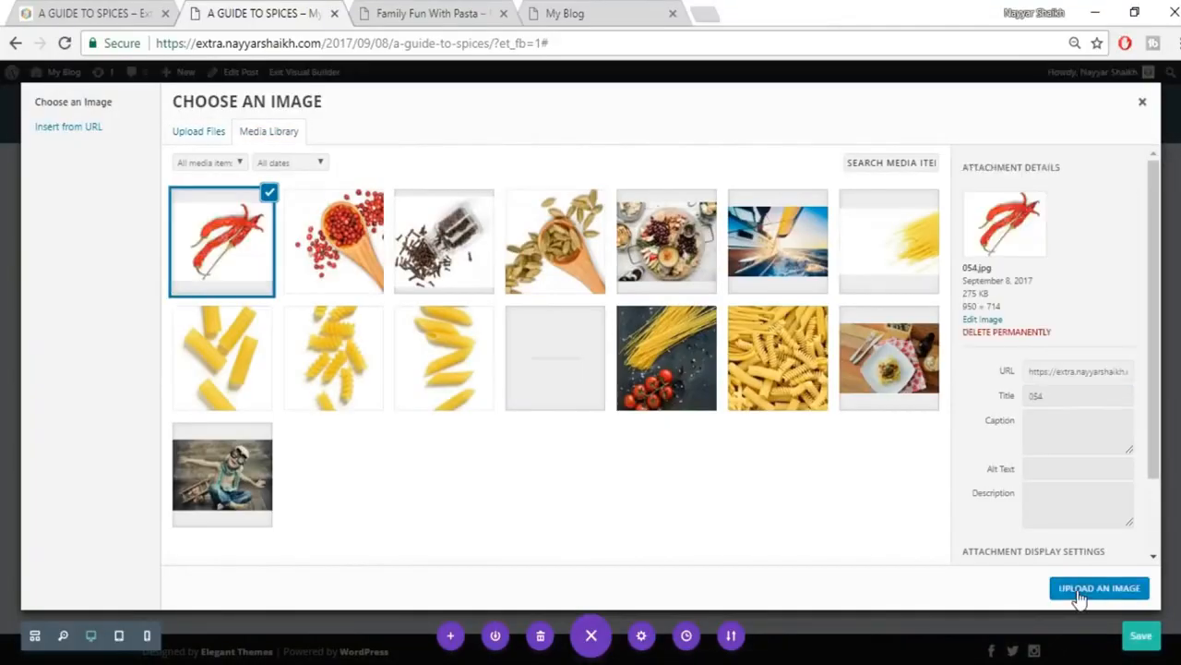
{"action": "left_click", "coordinate": [1078, 595]}
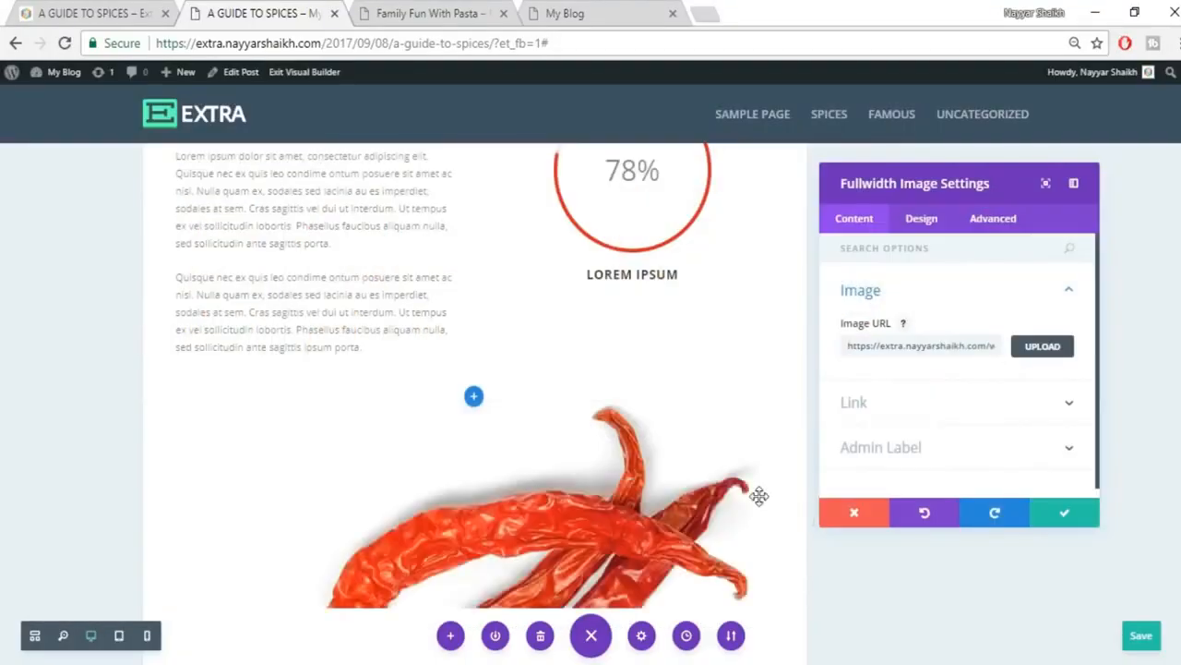
{"action": "scroll", "coordinate": [759, 496], "scroll_direction": "down", "scroll_amount": 3}
{"action": "left_click", "coordinate": [1066, 517]}
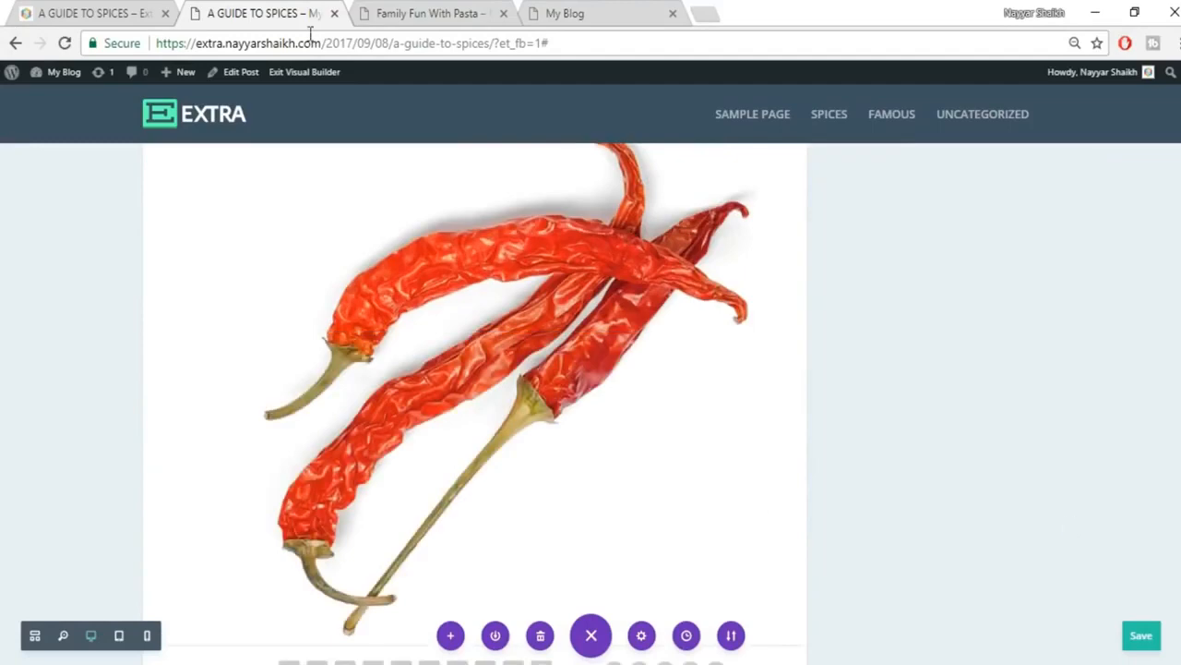
{"action": "left_click", "coordinate": [97, 12]}
{"action": "scroll", "coordinate": [1039, 443], "scroll_direction": "down", "scroll_amount": 5}
Step: Add a regular section with a two-column row below the chiles image
{"action": "scroll", "coordinate": [603, 331], "scroll_direction": "up", "scroll_amount": 2}
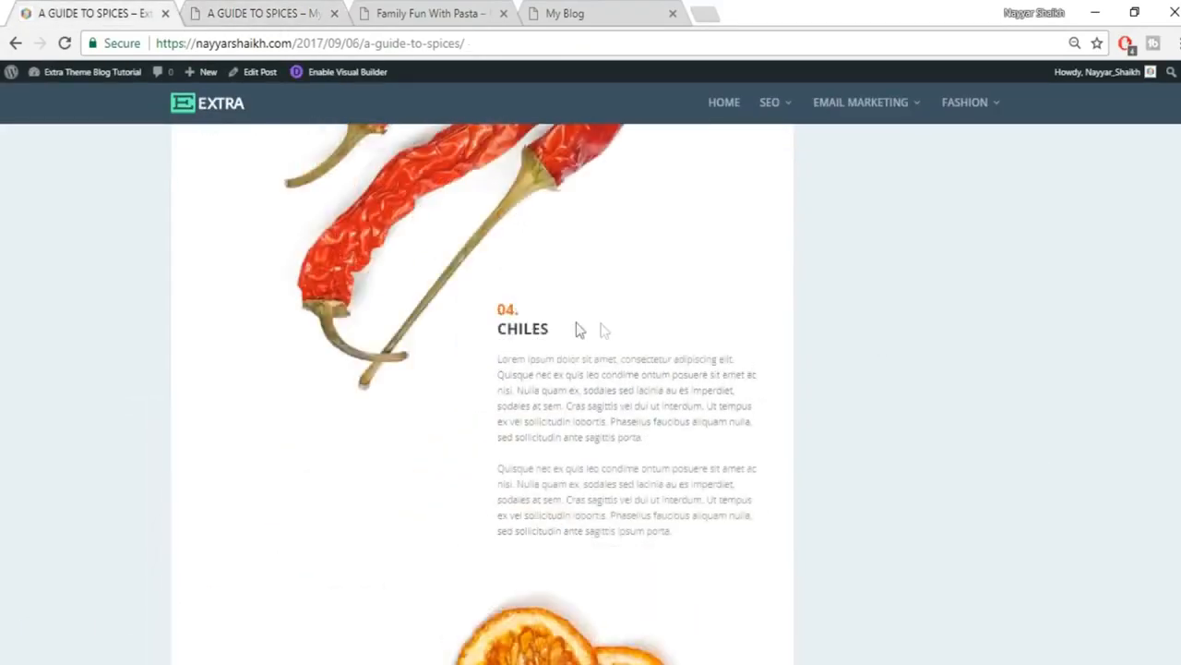
{"action": "left_click", "coordinate": [289, 10]}
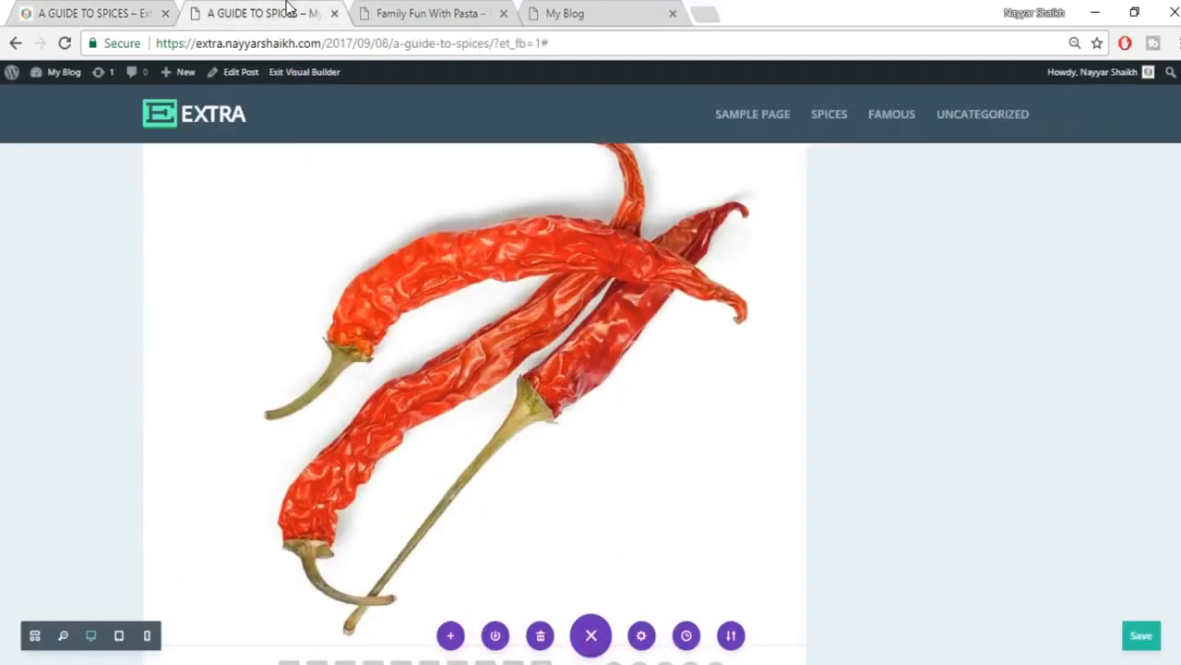
{"action": "scroll", "coordinate": [888, 435], "scroll_direction": "down", "scroll_amount": 5}
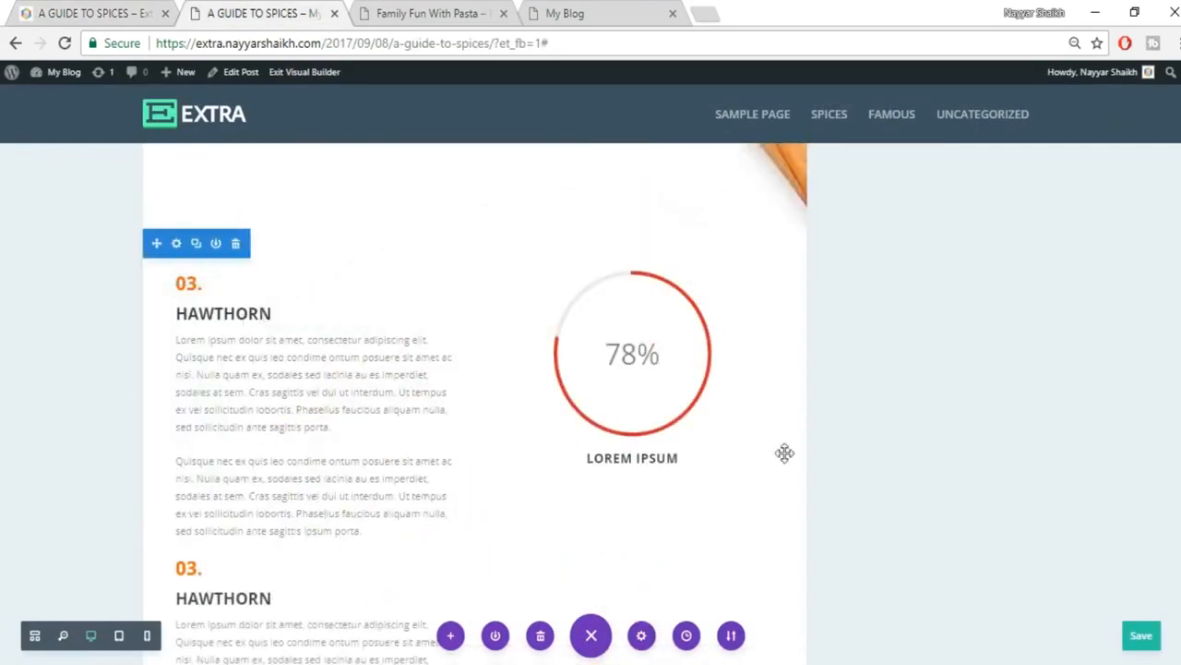
{"action": "scroll", "coordinate": [784, 453], "scroll_direction": "down", "scroll_amount": 5}
{"action": "scroll", "coordinate": [784, 453], "scroll_direction": "down", "scroll_amount": 6}
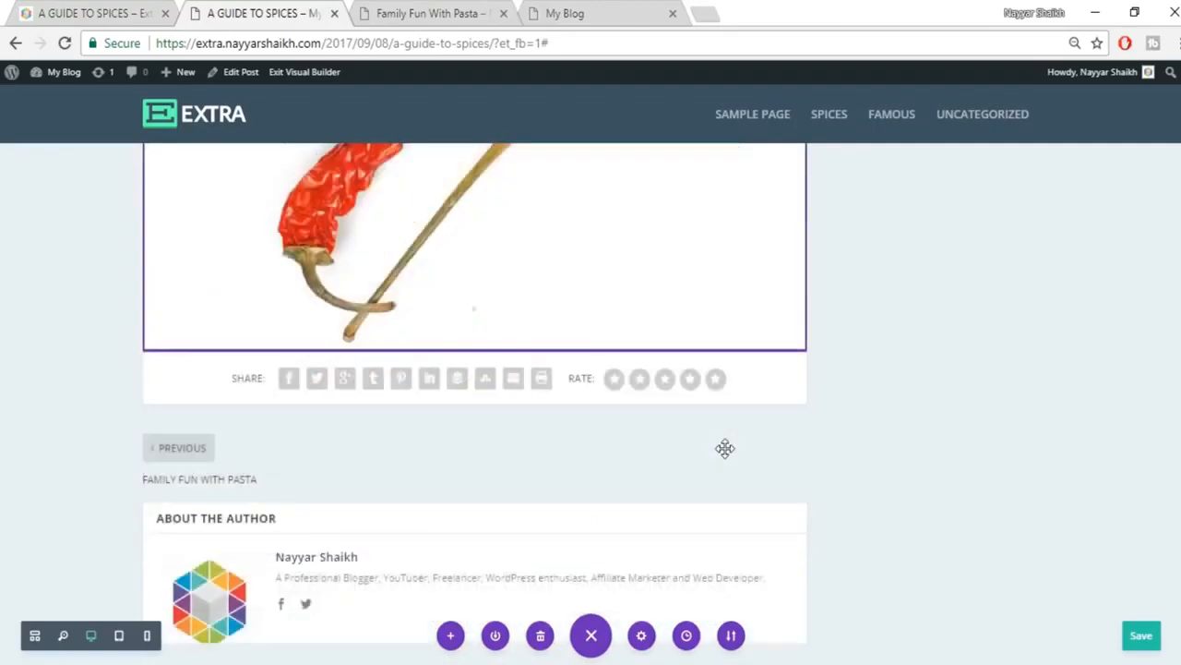
{"action": "scroll", "coordinate": [559, 335], "scroll_direction": "up", "scroll_amount": 3}
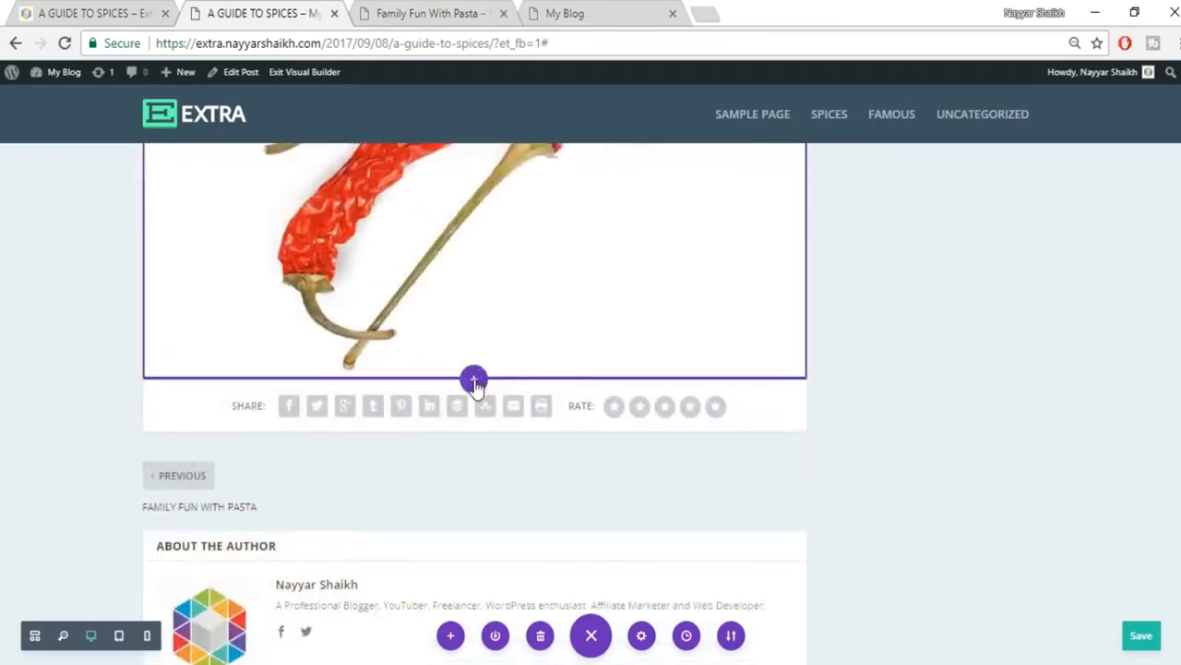
{"action": "left_click", "coordinate": [472, 376]}
{"action": "left_click", "coordinate": [402, 338]}
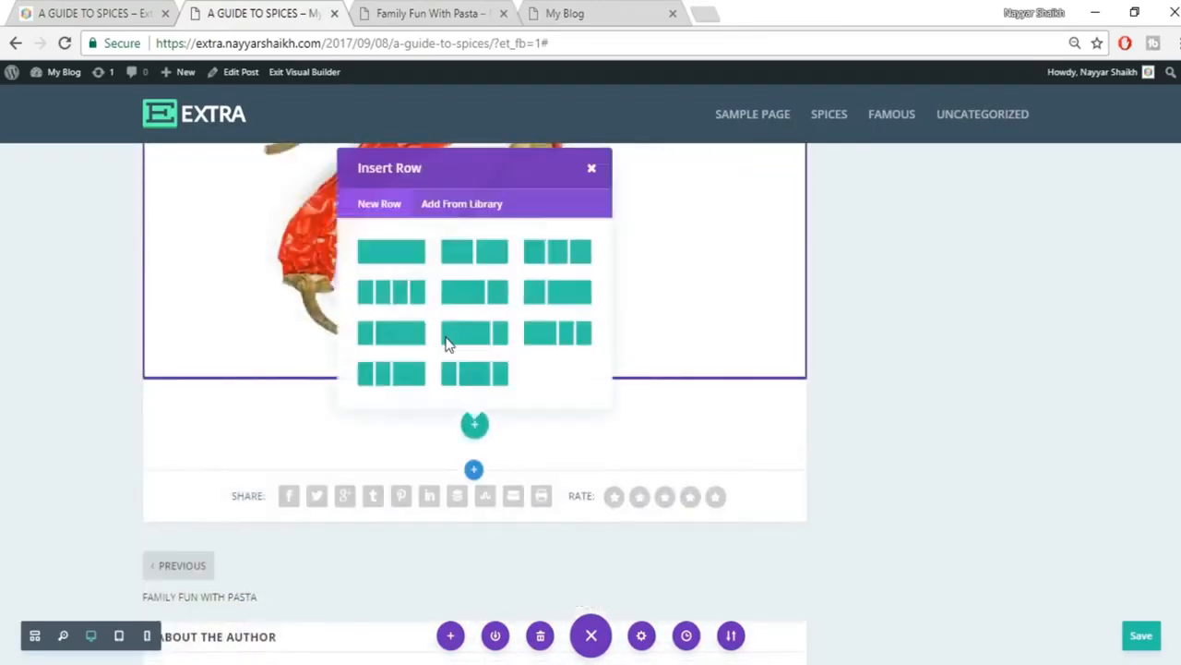
{"action": "left_click", "coordinate": [471, 255]}
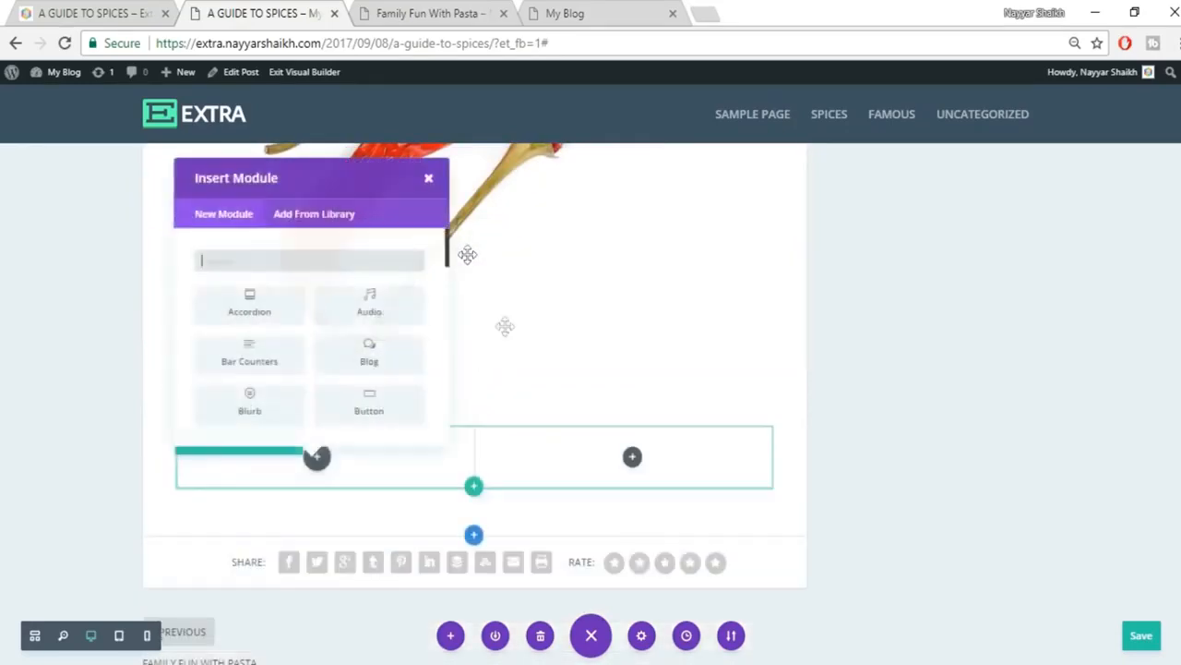
{"action": "left_click", "coordinate": [433, 179]}
Step: Move the HAWTHORN text block into the right column and change its number to 04
{"action": "scroll", "coordinate": [598, 394], "scroll_direction": "up", "scroll_amount": 10}
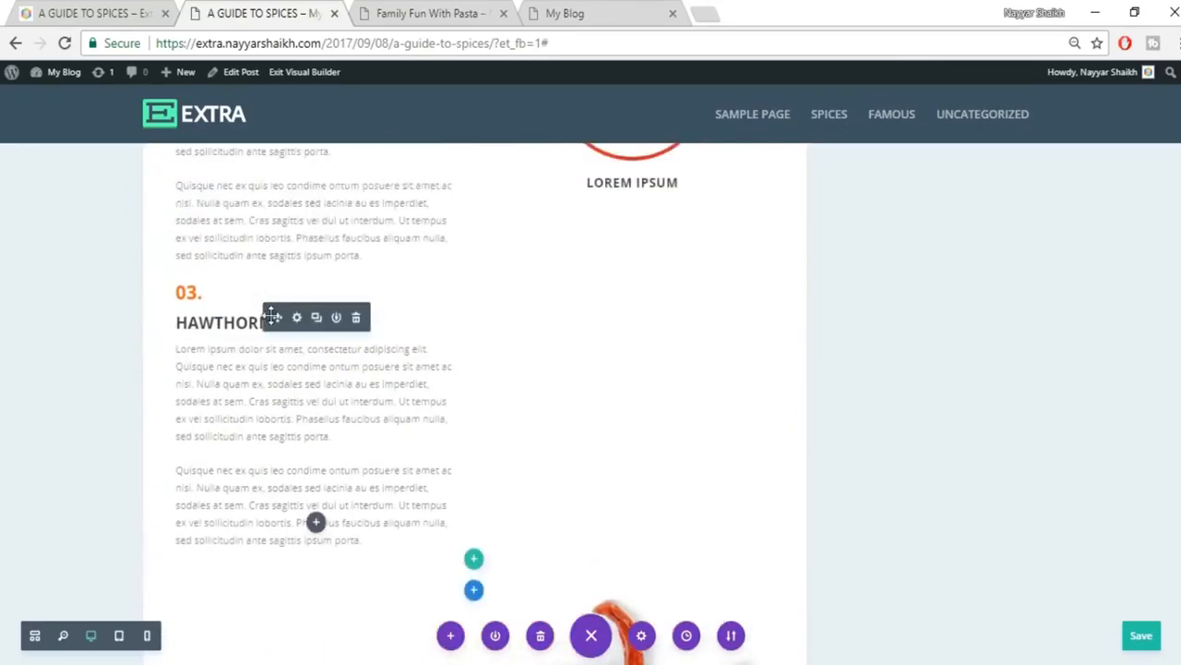
{"action": "left_click_drag", "start_coordinate": [277, 317], "coordinate": [785, 460]}
{"action": "left_click_drag", "start_coordinate": [854, 431], "coordinate": [885, 412]}
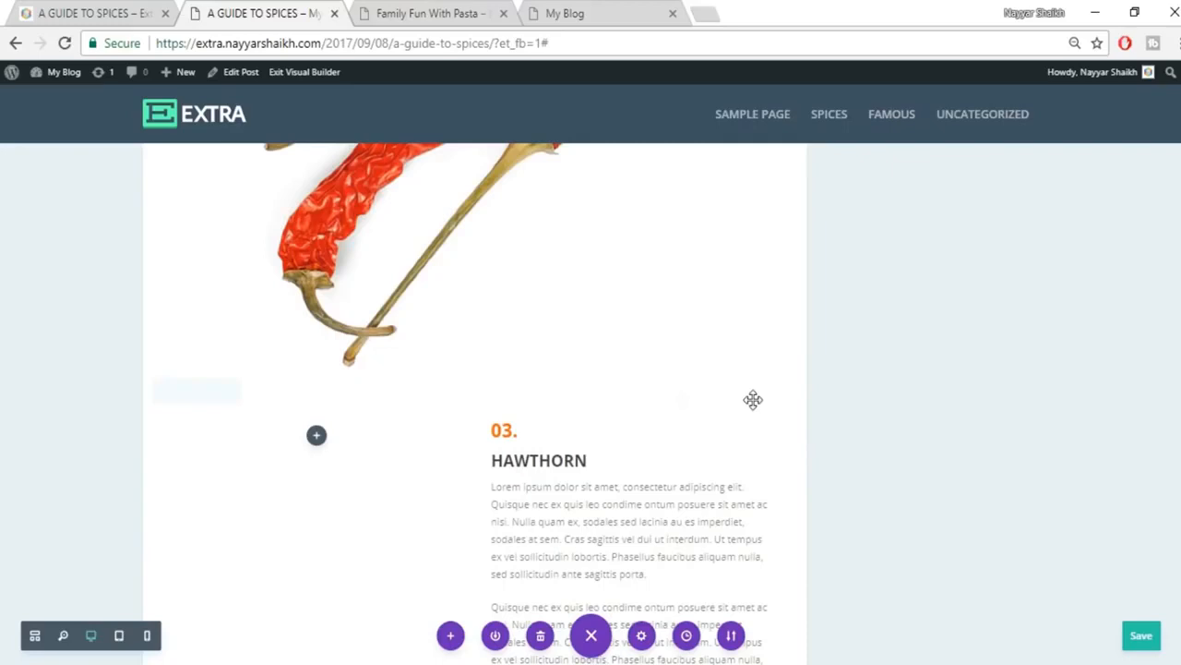
{"action": "scroll", "coordinate": [753, 399], "scroll_direction": "down", "scroll_amount": 1}
{"action": "left_click_drag", "start_coordinate": [502, 339], "coordinate": [511, 341]}
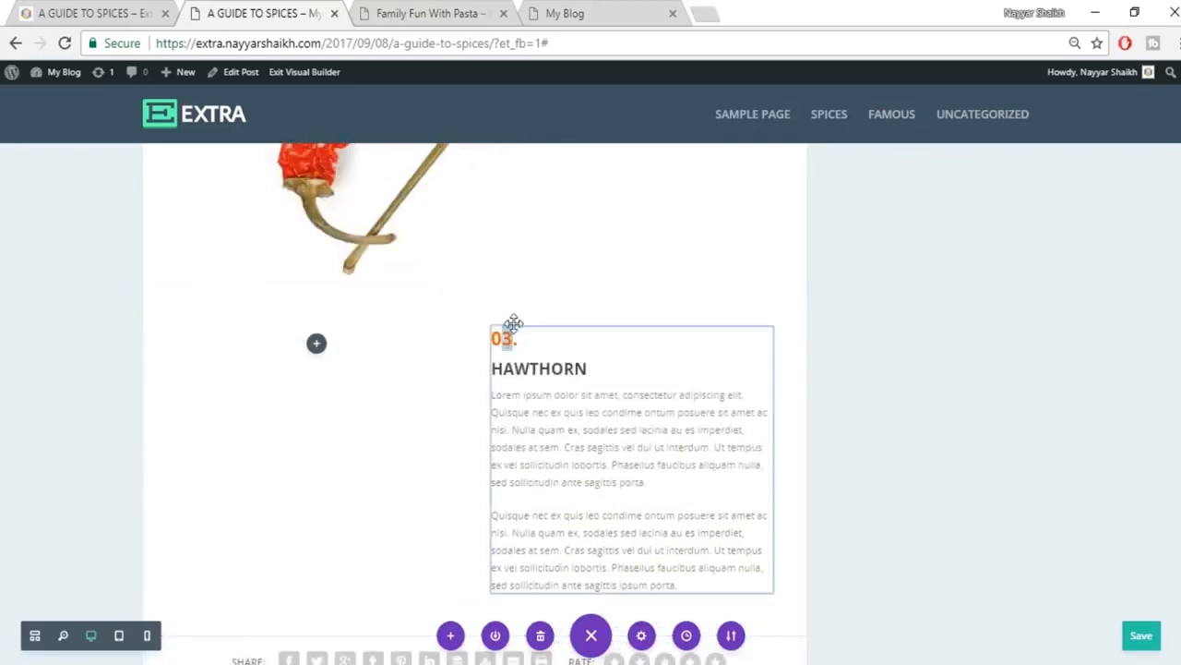
{"action": "type", "text": "4"}
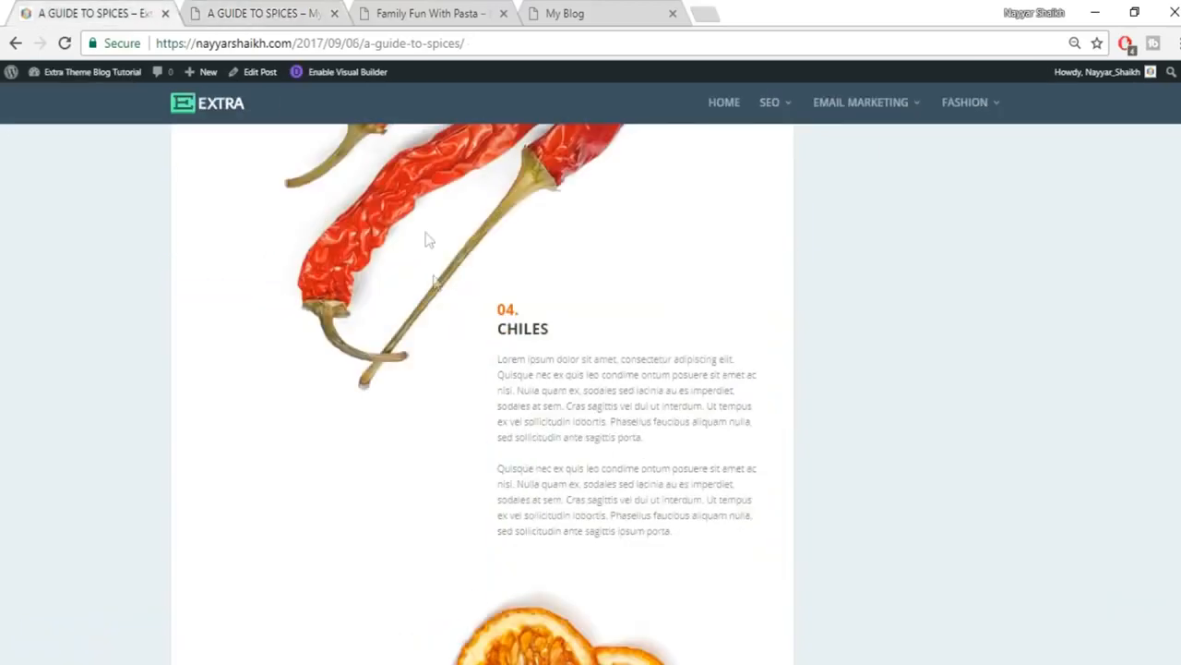
Step: Replace the HAWTHORN heading with 'CHILES' copied from the reference page
{"action": "left_click_drag", "start_coordinate": [499, 334], "coordinate": [565, 335]}
{"action": "key", "text": "ctrl+c"}
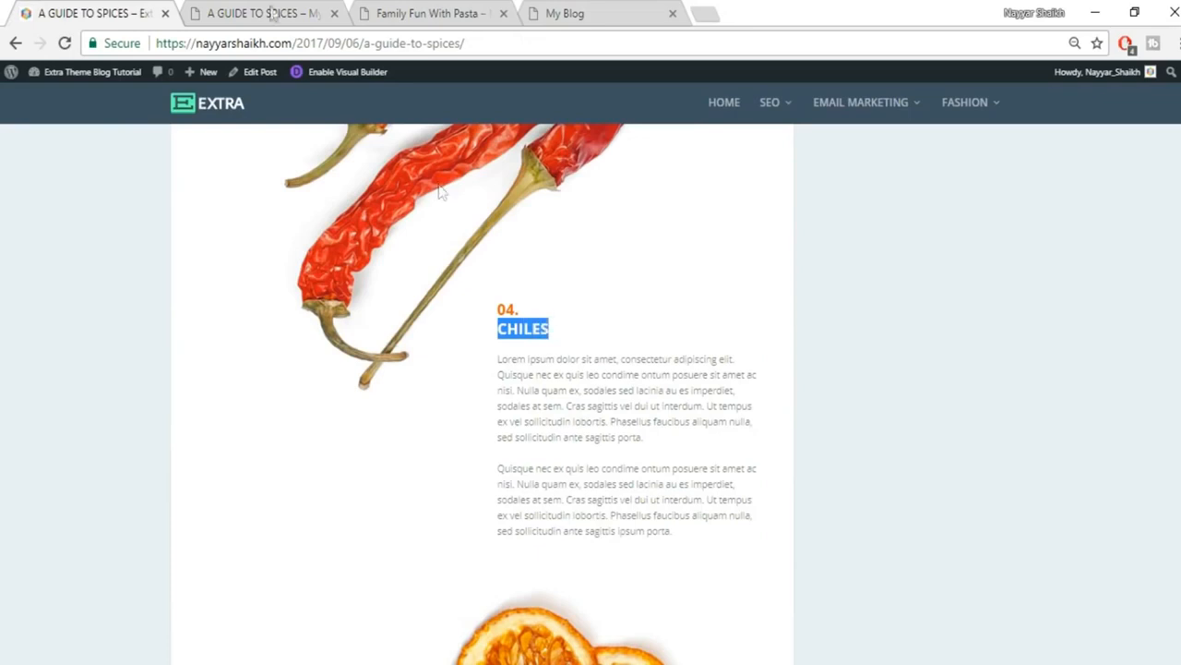
{"action": "left_click", "coordinate": [211, 9]}
{"action": "double_click", "coordinate": [598, 368]}
{"action": "key", "text": "ctrl+v"}
{"action": "left_click", "coordinate": [944, 377]}
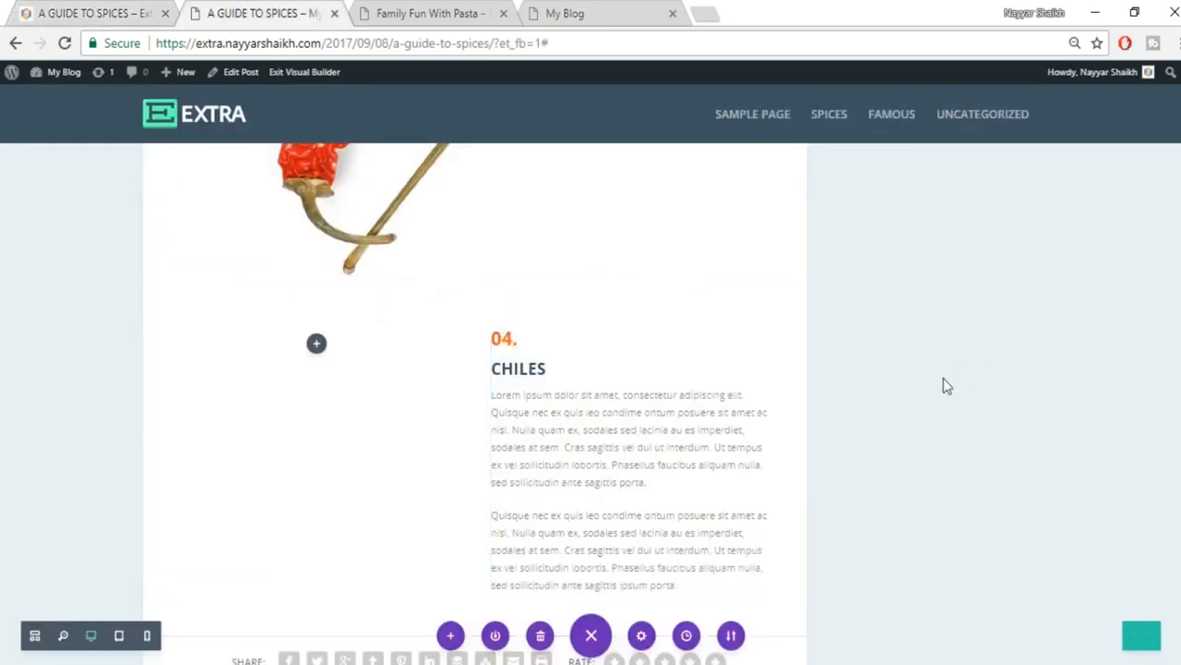
{"action": "scroll", "coordinate": [943, 386], "scroll_direction": "down", "scroll_amount": 4}
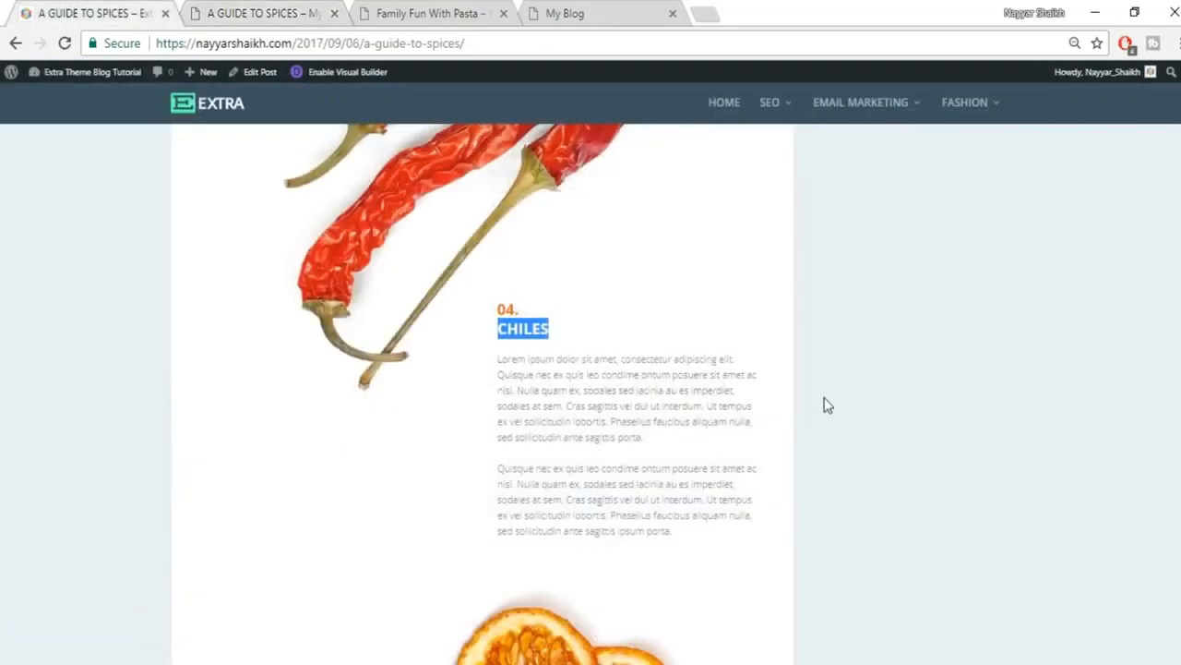
{"action": "scroll", "coordinate": [827, 405], "scroll_direction": "down", "scroll_amount": 5}
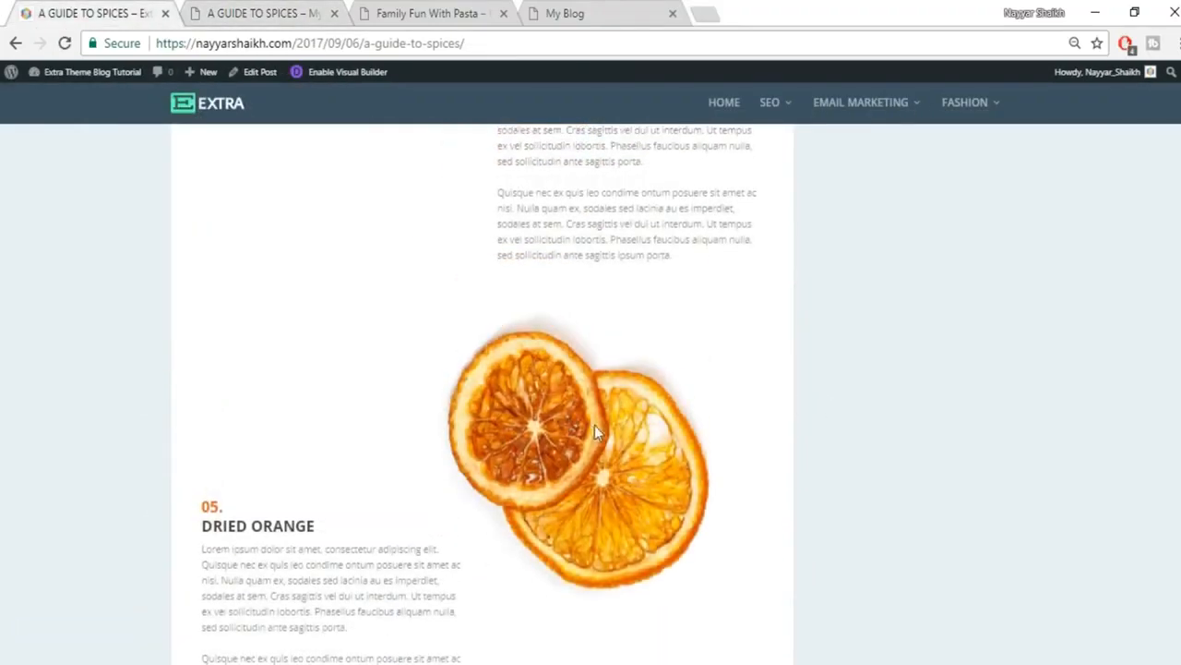
{"action": "scroll", "coordinate": [594, 424], "scroll_direction": "down", "scroll_amount": 1}
{"action": "left_click", "coordinate": [218, 11]}
{"action": "scroll", "coordinate": [644, 371], "scroll_direction": "down", "scroll_amount": 1}
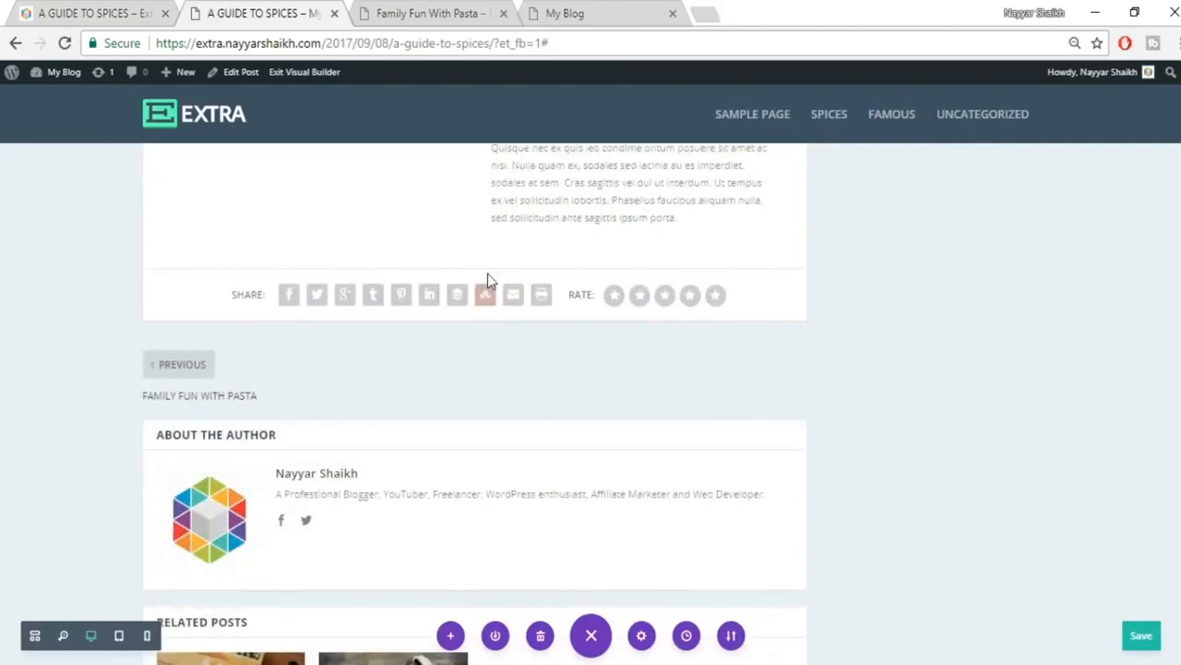
Step: Swap a mistaken regular section for a full-width section with a Fullwidth Image module
{"action": "left_click", "coordinate": [472, 267]}
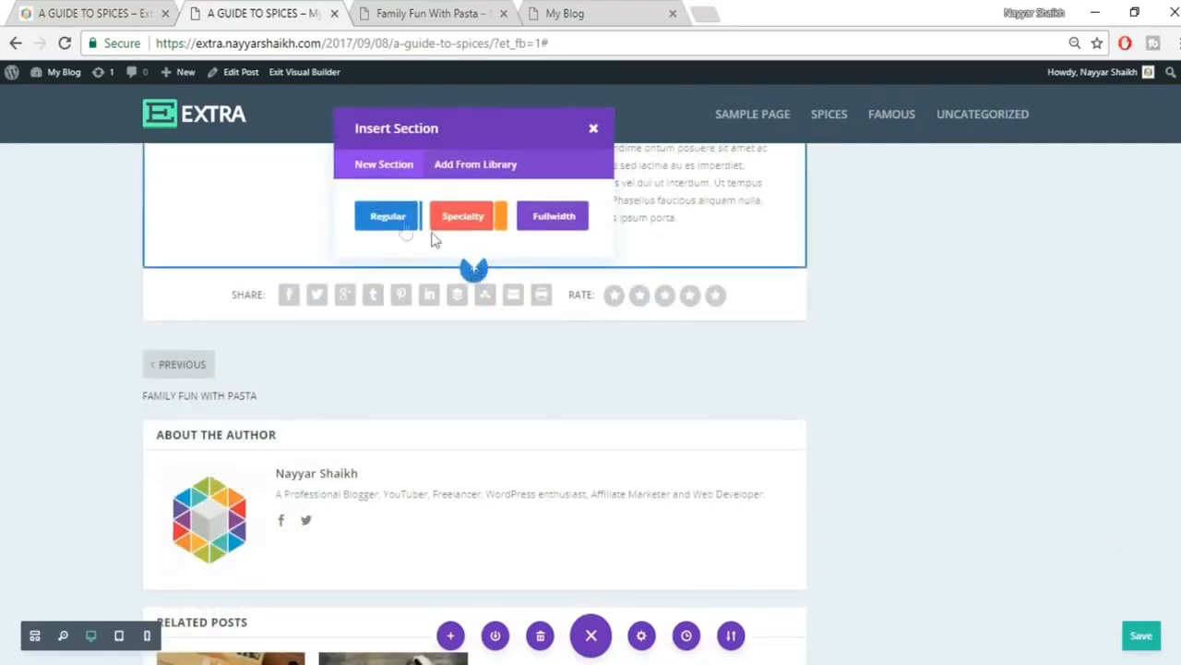
{"action": "left_click", "coordinate": [383, 215]}
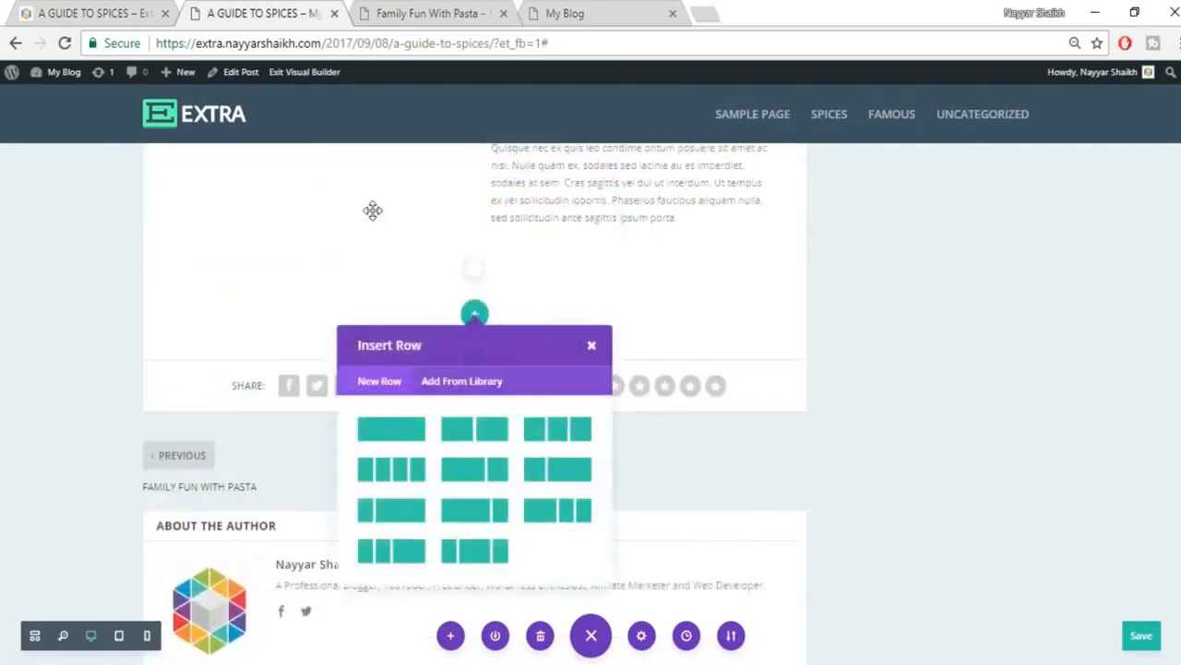
{"action": "left_click", "coordinate": [595, 348]}
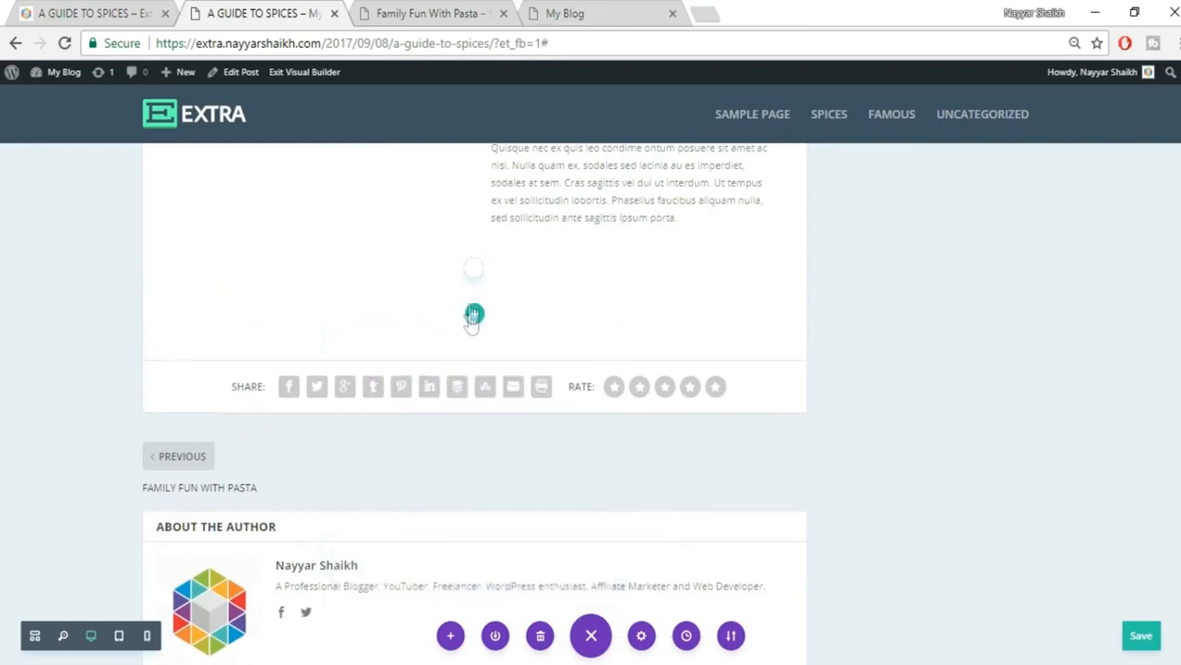
{"action": "mouse_move", "coordinate": [384, 299]}
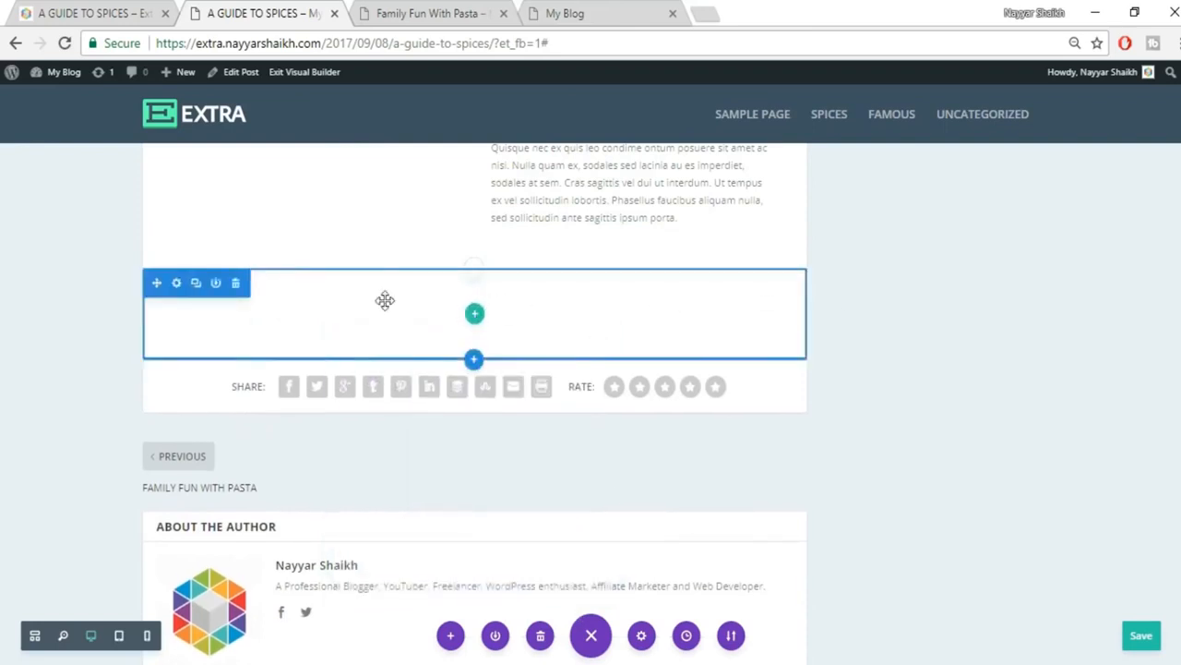
{"action": "left_click", "coordinate": [235, 283]}
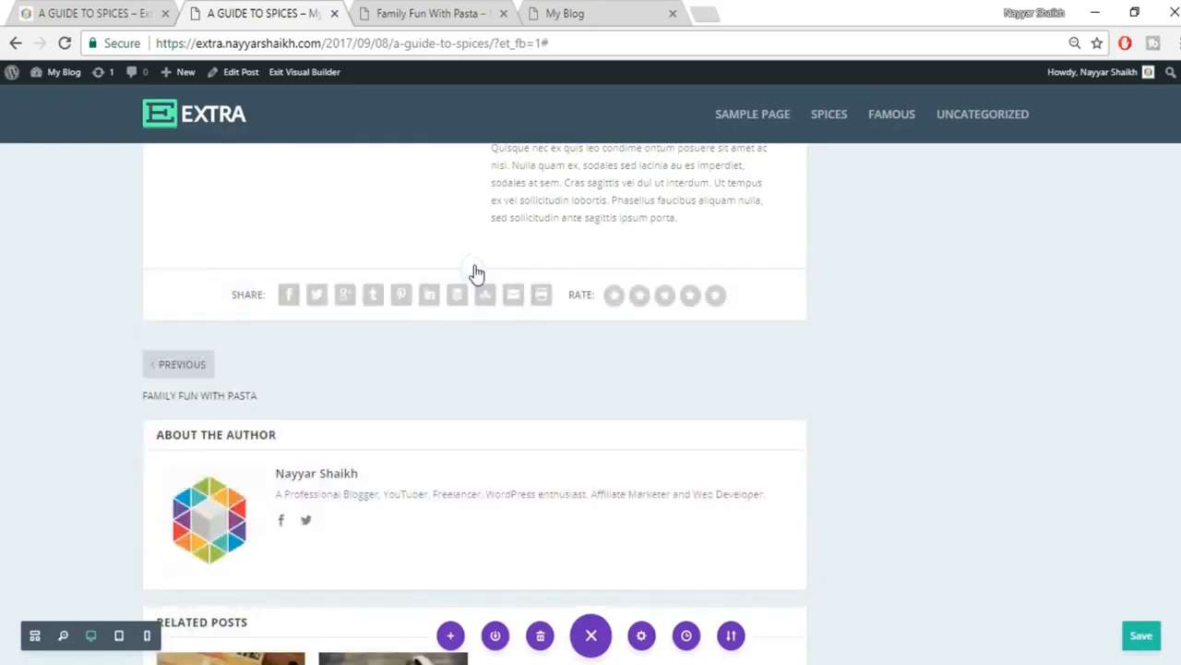
{"action": "left_click", "coordinate": [473, 270]}
{"action": "left_click", "coordinate": [546, 217]}
{"action": "left_click", "coordinate": [475, 300]}
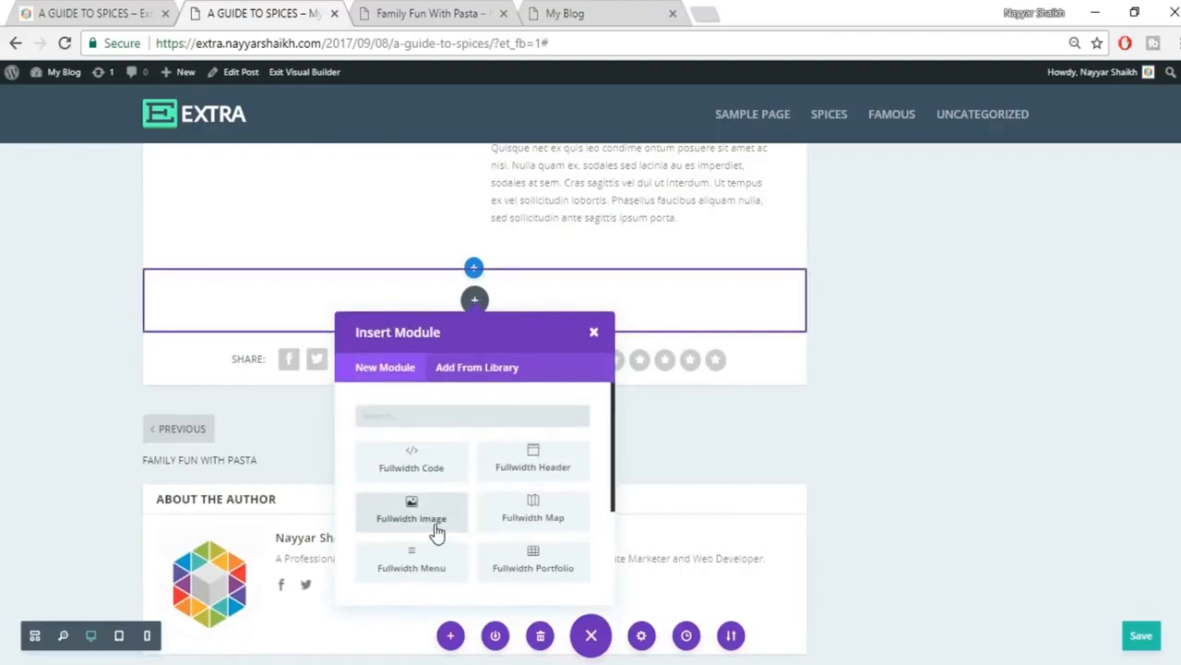
{"action": "left_click", "coordinate": [437, 533]}
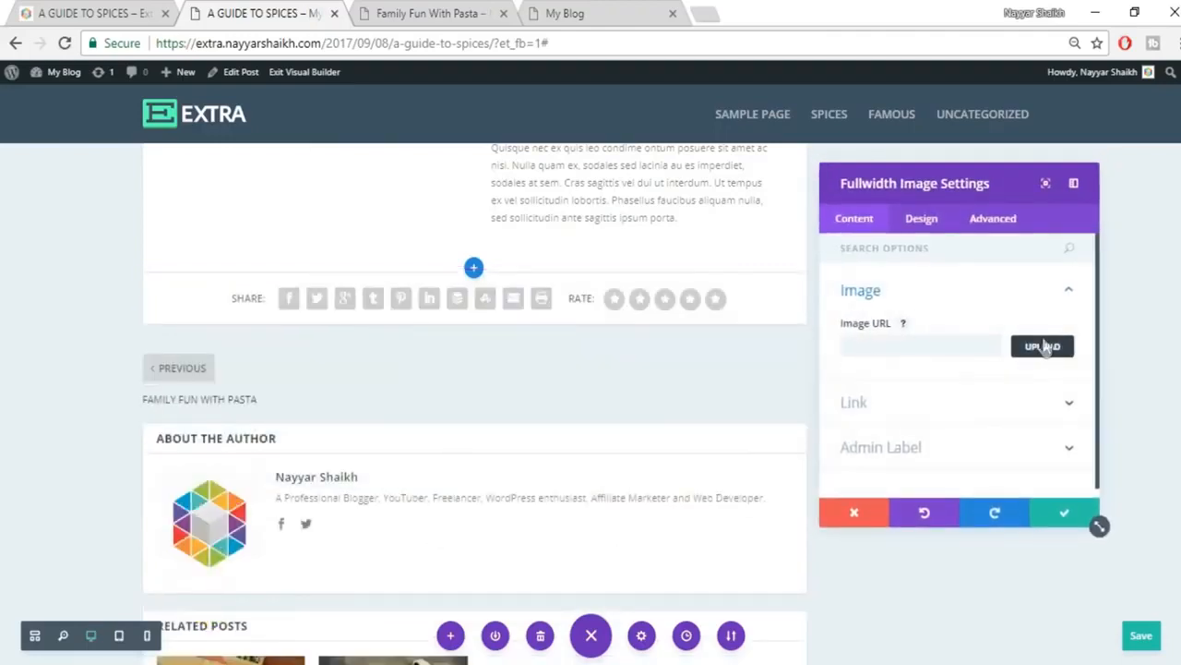
Step: Upload 061.jpg, the dried orange photo, into the full-width image module and save it
{"action": "left_click", "coordinate": [1045, 344]}
{"action": "left_click", "coordinate": [199, 135]}
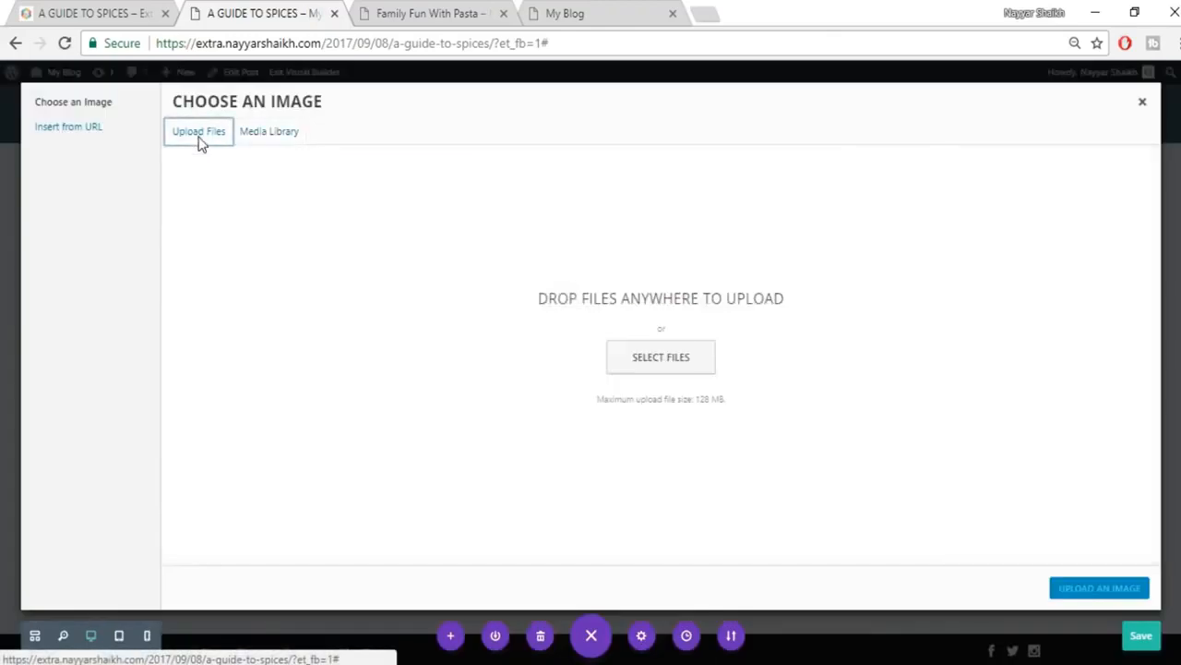
{"action": "left_click", "coordinate": [662, 364]}
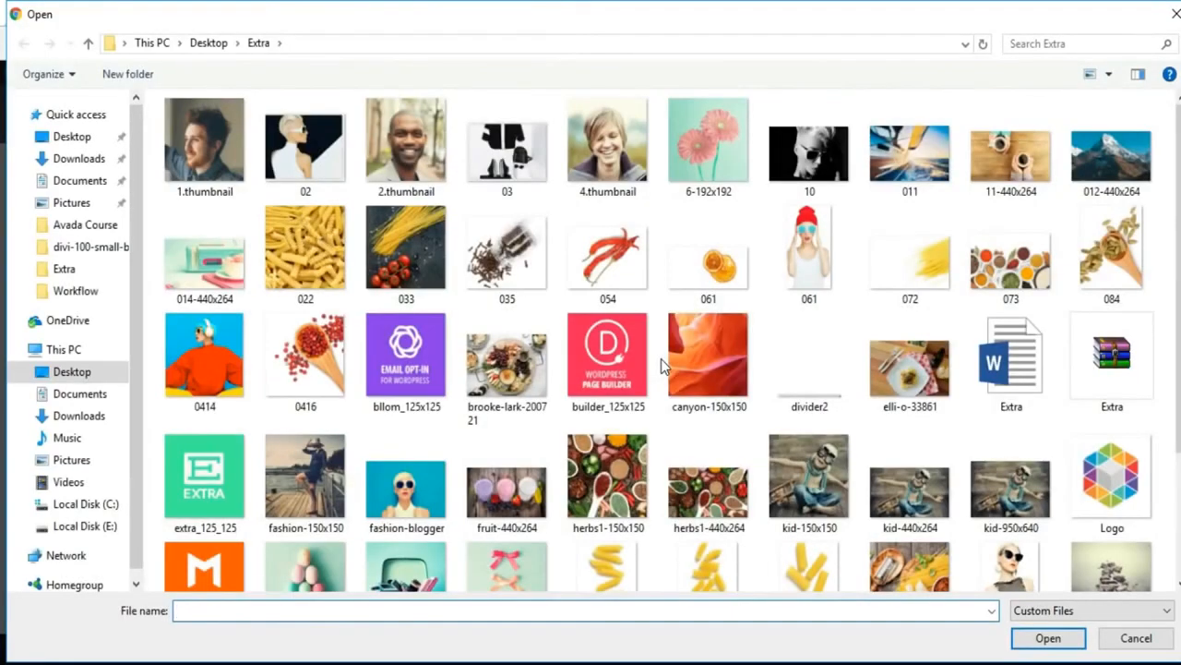
{"action": "left_click", "coordinate": [710, 283]}
{"action": "left_click", "coordinate": [1047, 640]}
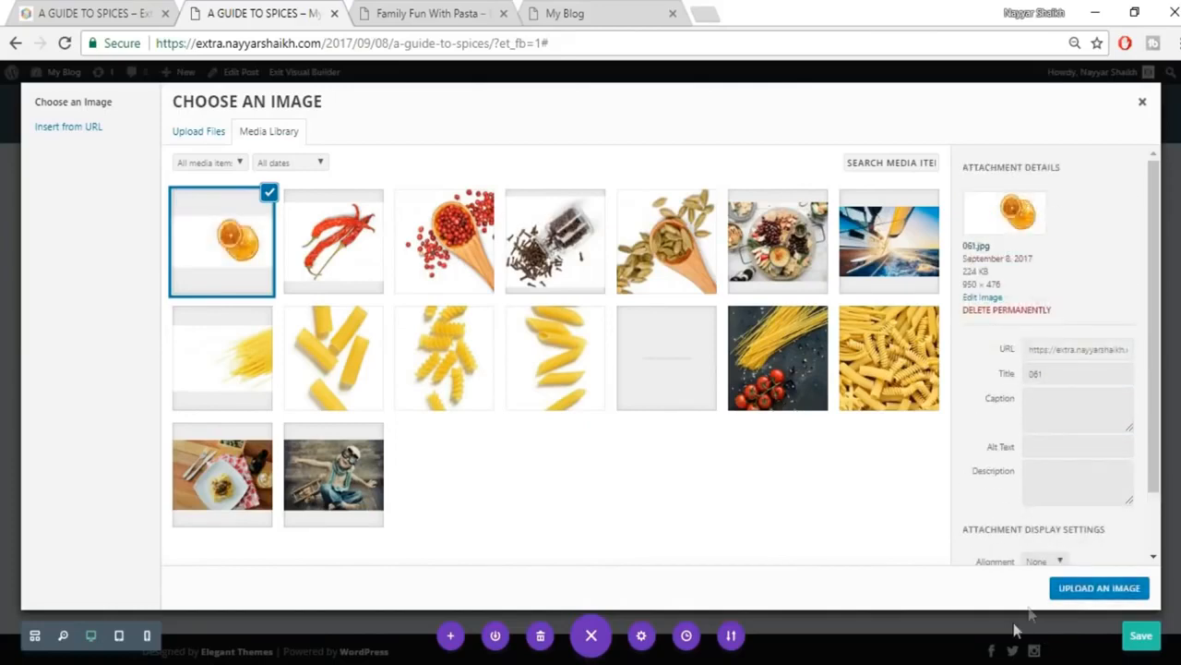
{"action": "left_click", "coordinate": [1099, 588]}
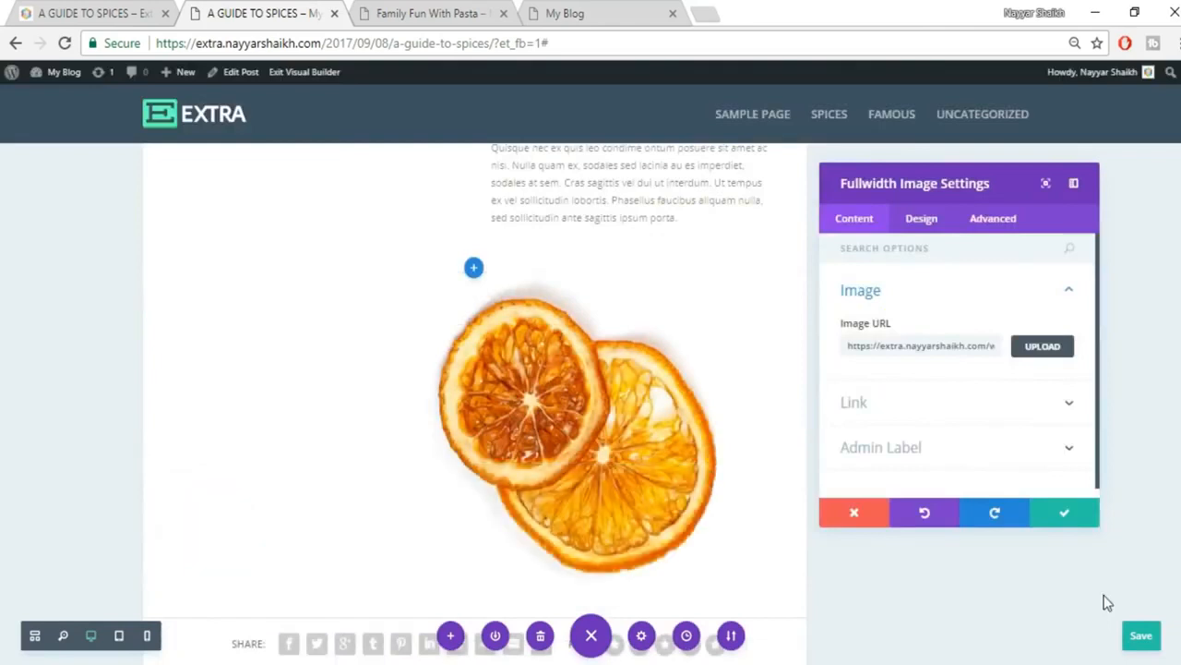
{"action": "left_click", "coordinate": [1068, 514]}
{"action": "left_click", "coordinate": [63, 10]}
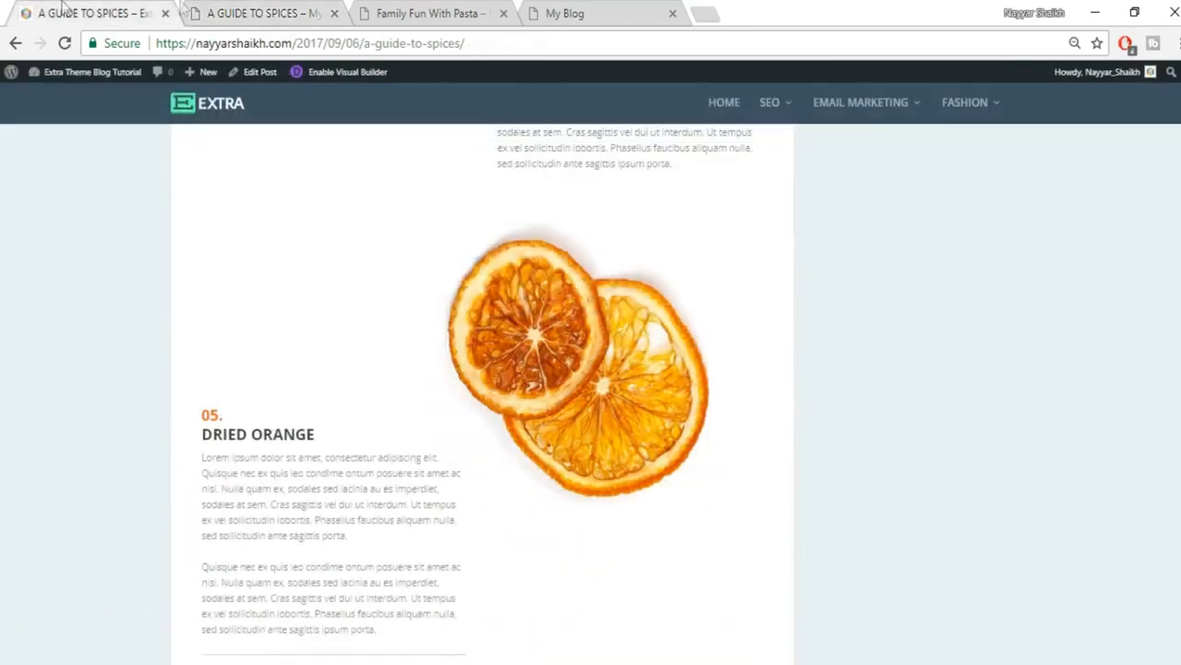
Step: Glance at the Family Fun With Pasta post, then return to the spices page being built
{"action": "scroll", "coordinate": [323, 377], "scroll_direction": "down", "scroll_amount": 2}
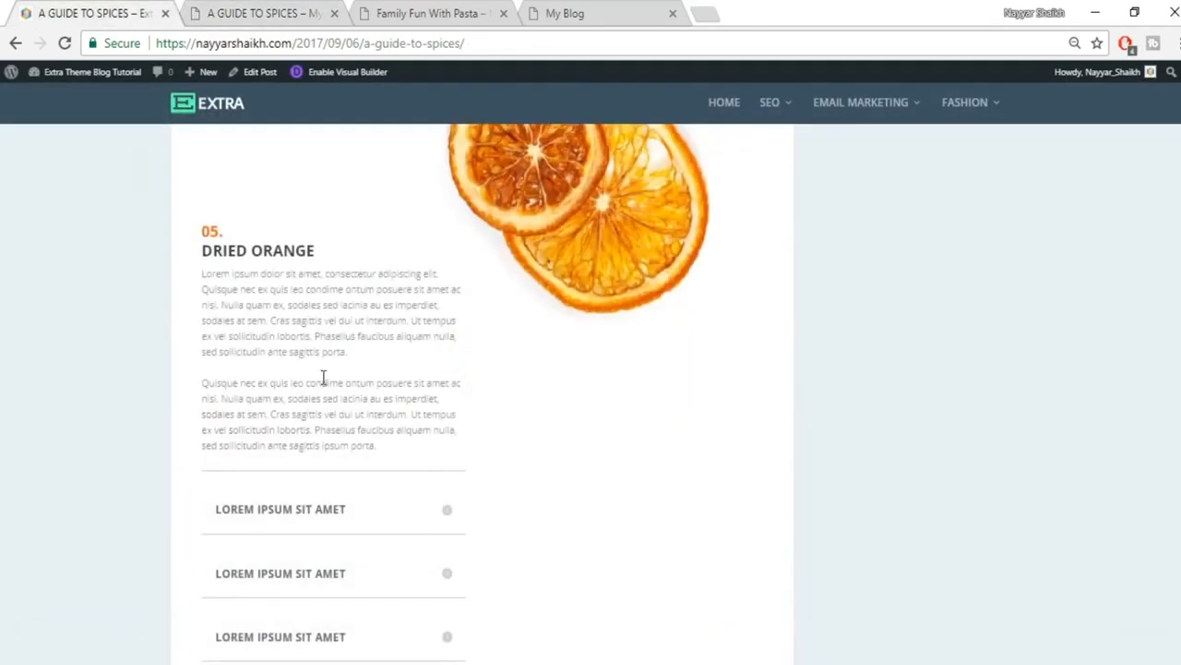
{"action": "left_click", "coordinate": [265, 12]}
{"action": "left_click", "coordinate": [415, 11]}
{"action": "left_click", "coordinate": [250, 11]}
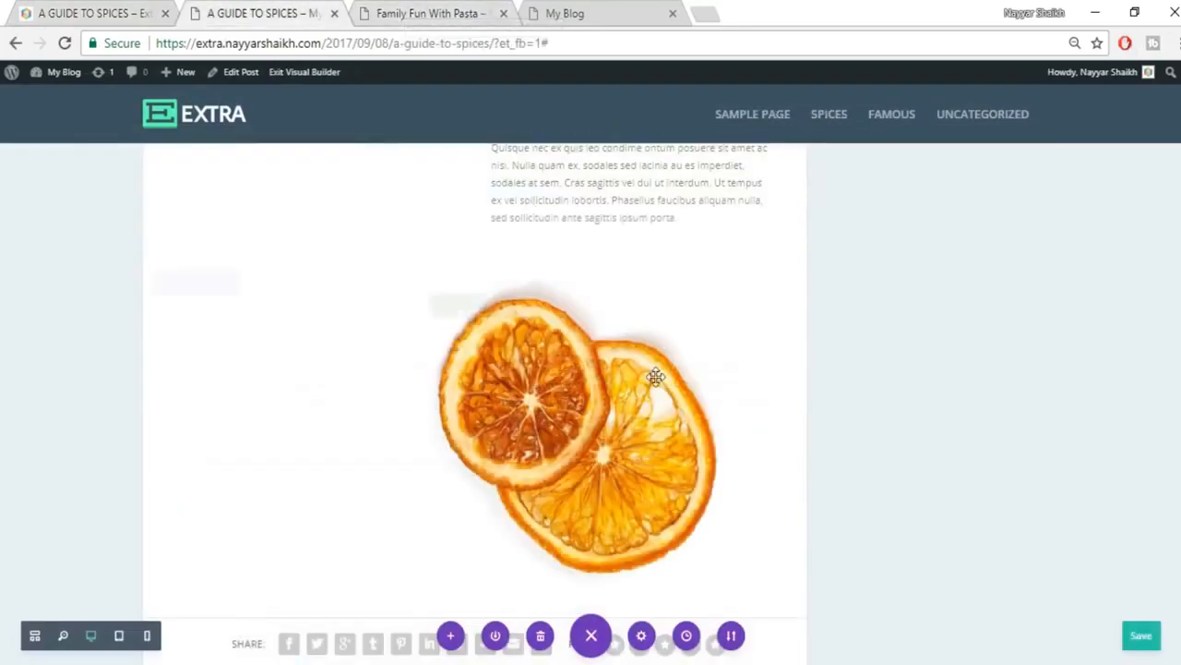
{"action": "scroll", "coordinate": [655, 376], "scroll_direction": "up", "scroll_amount": 3}
{"action": "scroll", "coordinate": [659, 378], "scroll_direction": "down", "scroll_amount": 3}
{"action": "scroll", "coordinate": [509, 317], "scroll_direction": "down", "scroll_amount": 5}
{"action": "scroll", "coordinate": [522, 333], "scroll_direction": "up", "scroll_amount": 2}
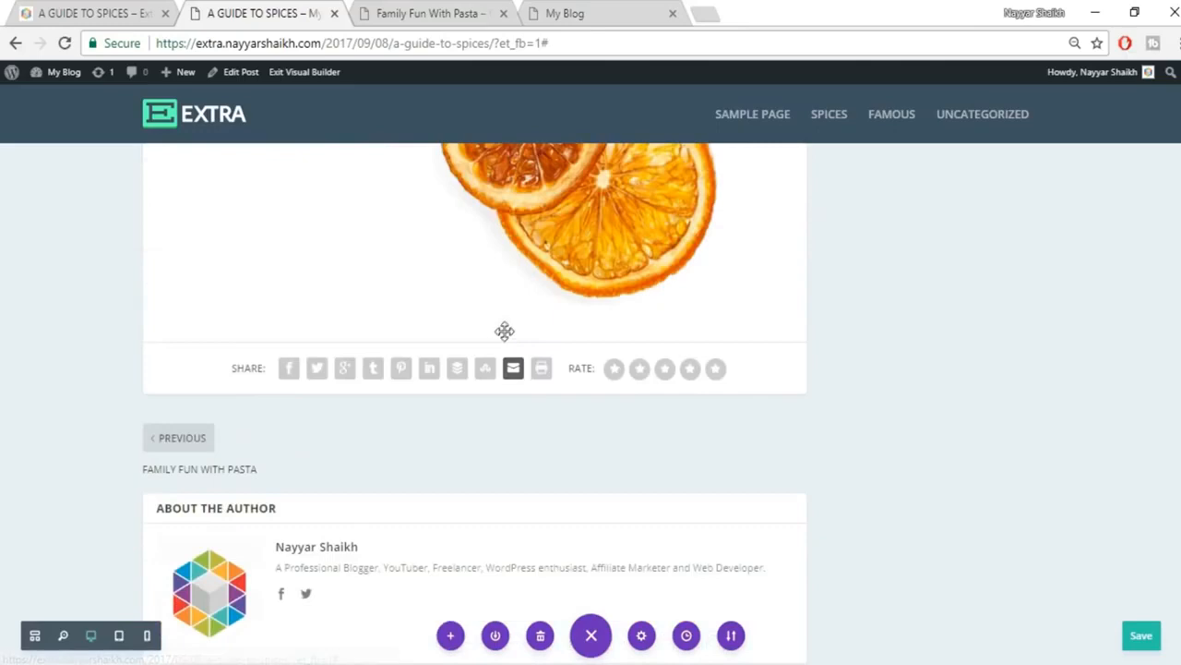
Step: Insert a regular section with an empty two-column row below the orange image
{"action": "left_click", "coordinate": [473, 342]}
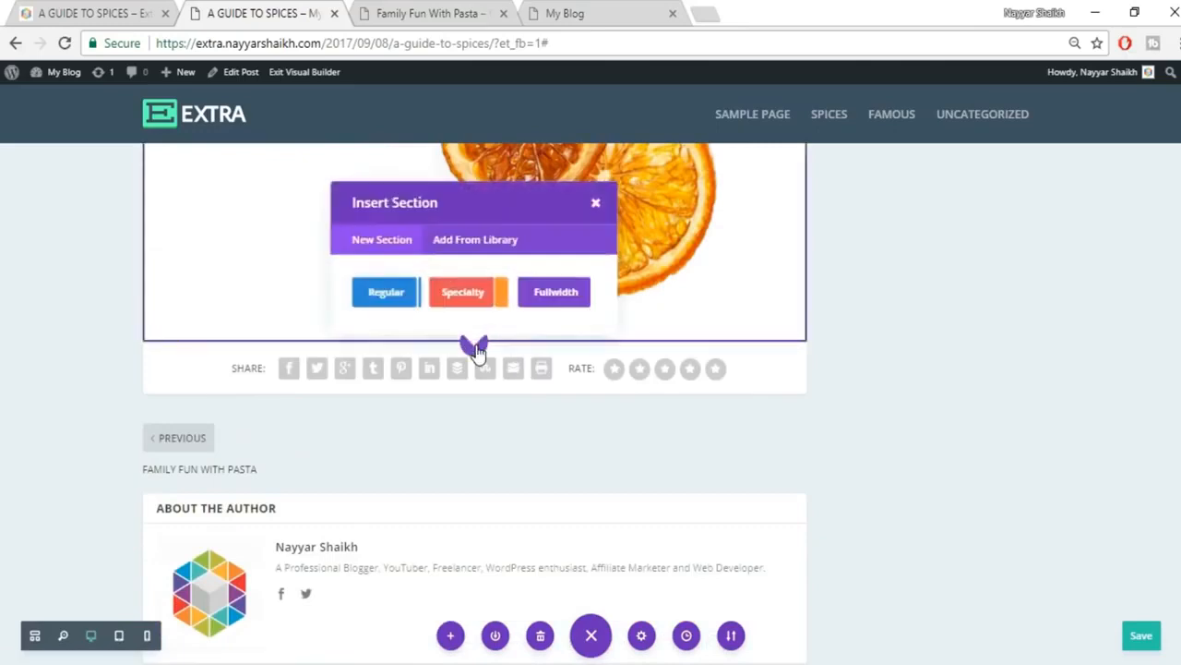
{"action": "left_click", "coordinate": [388, 293]}
{"action": "left_click", "coordinate": [457, 212]}
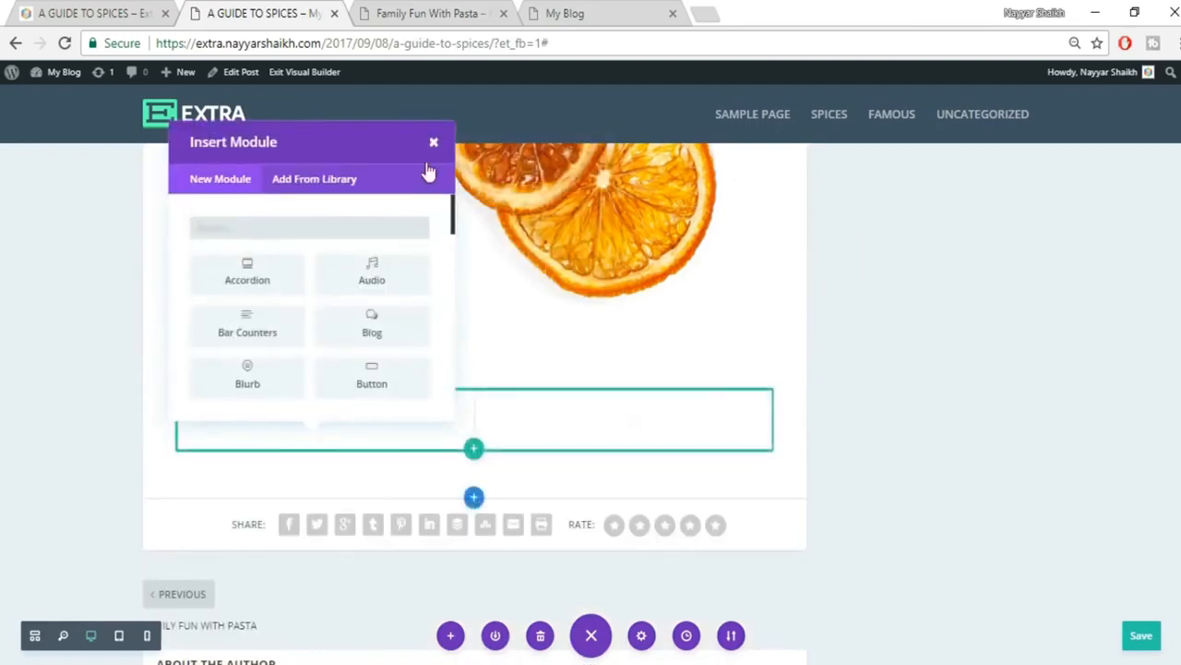
{"action": "left_click", "coordinate": [431, 142]}
{"action": "scroll", "coordinate": [936, 470], "scroll_direction": "up", "scroll_amount": 10}
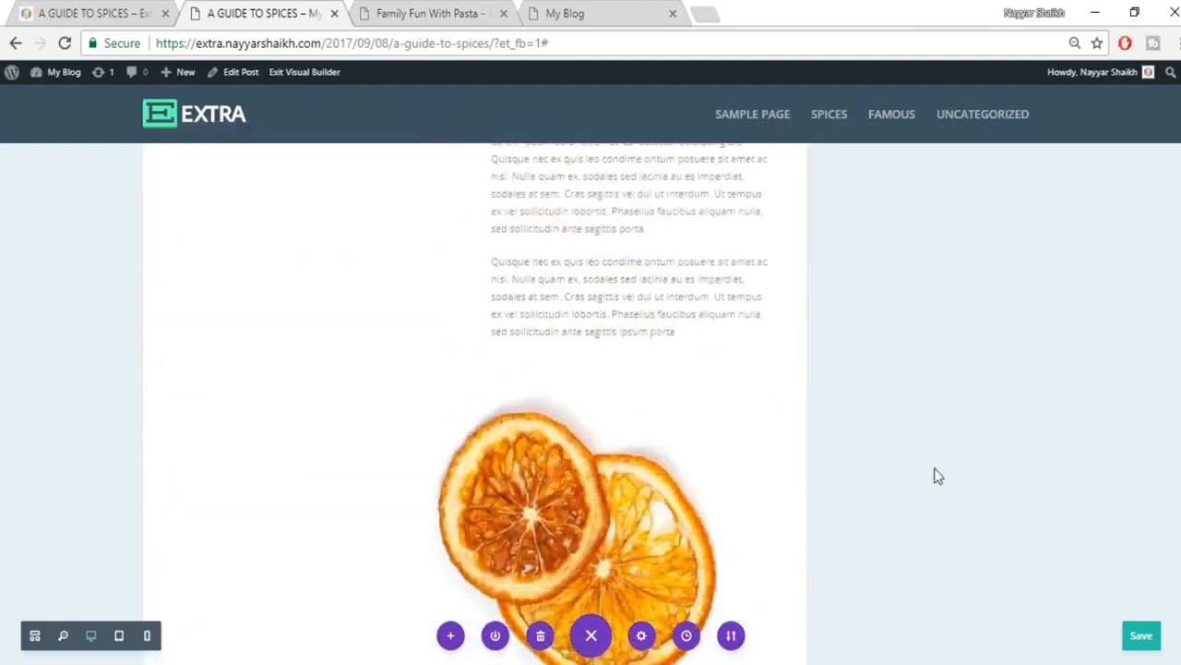
{"action": "mouse_move", "coordinate": [609, 401]}
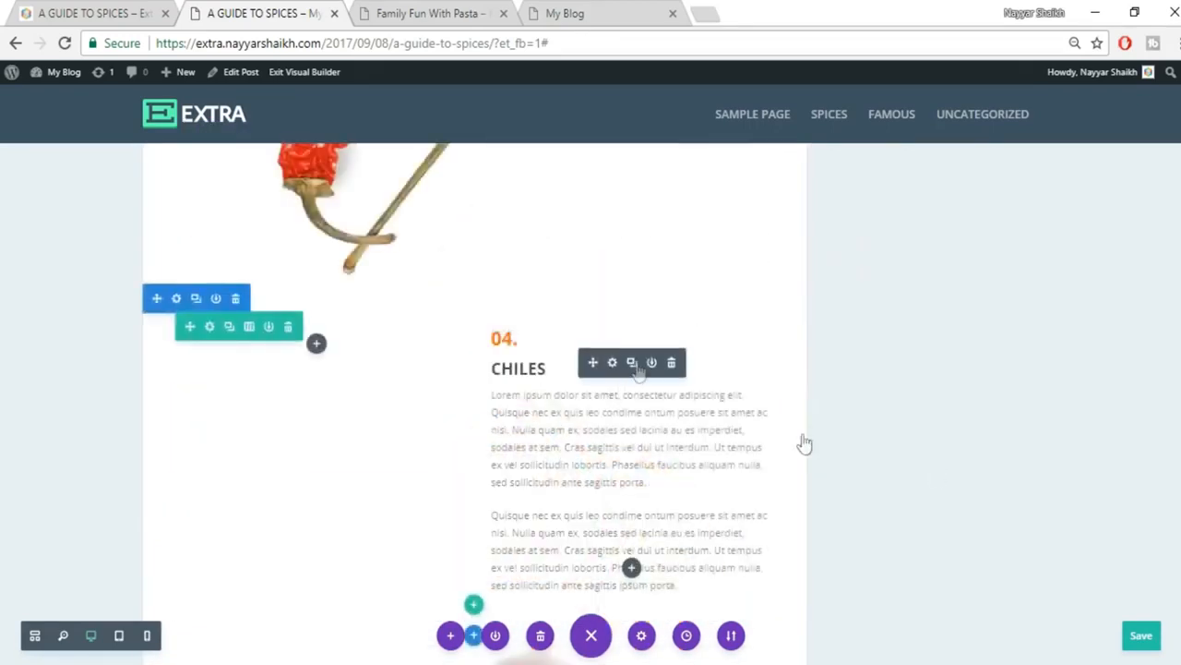
{"action": "scroll", "coordinate": [945, 465], "scroll_direction": "down", "scroll_amount": 4}
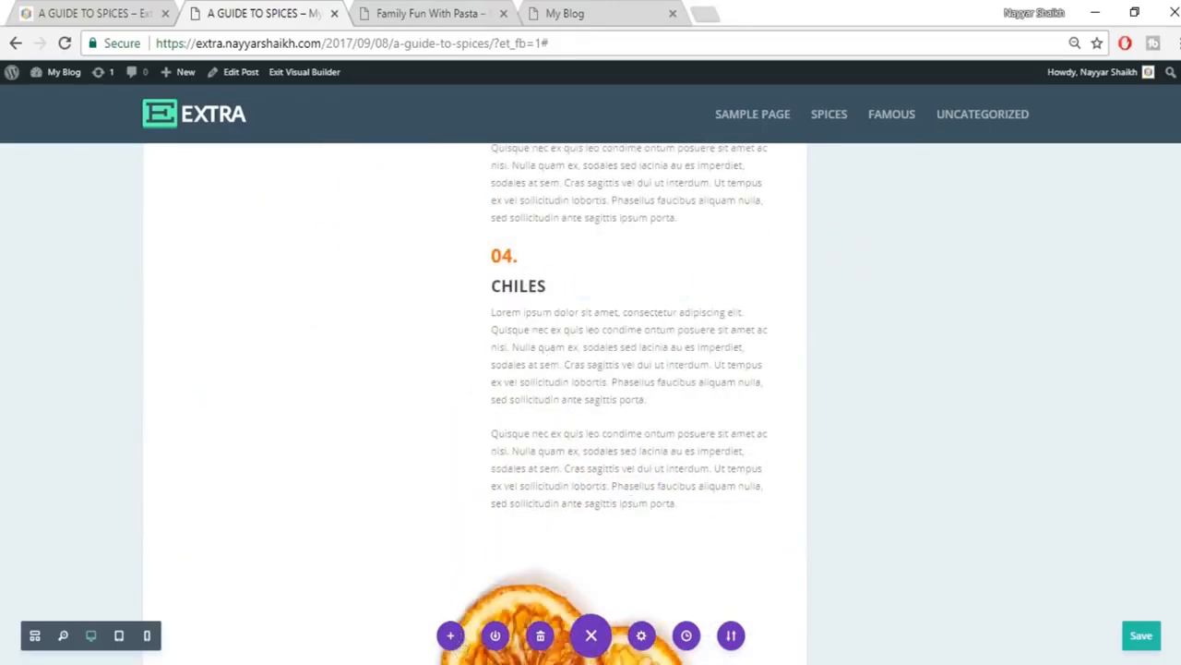
{"action": "scroll", "coordinate": [591, 402], "scroll_direction": "down", "scroll_amount": 3}
{"action": "scroll", "coordinate": [351, 499], "scroll_direction": "down", "scroll_amount": 3}
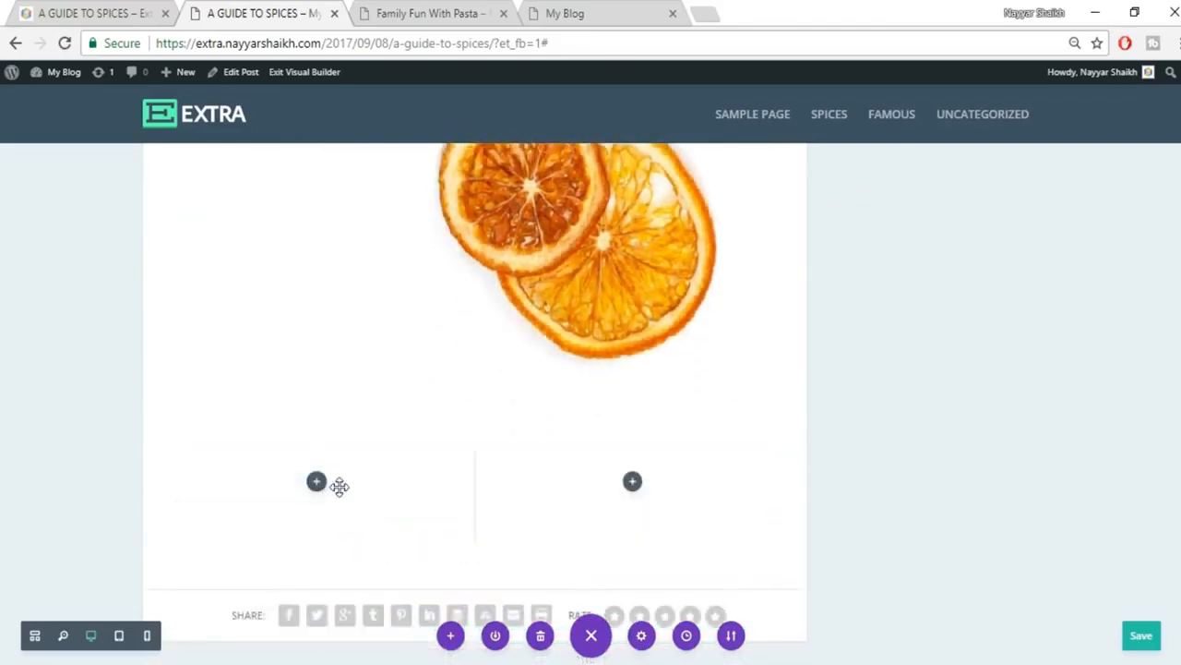
Step: Copy the DRIED ORANGE heading from the live spices post
{"action": "left_click", "coordinate": [63, 8]}
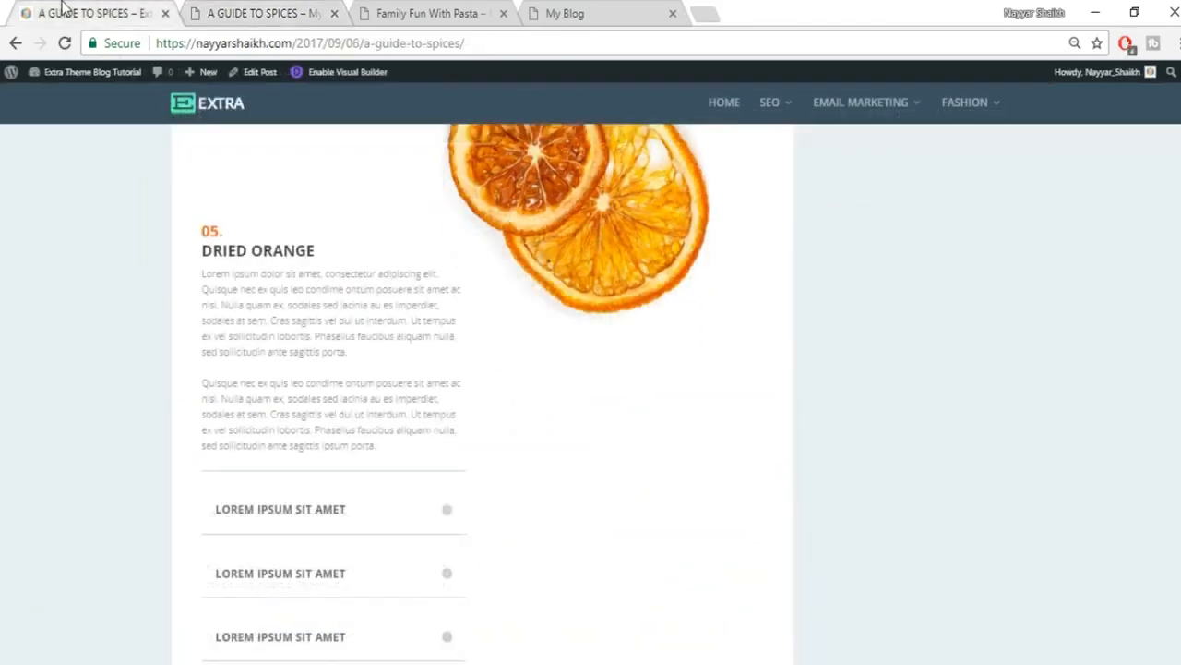
{"action": "left_click_drag", "start_coordinate": [315, 251], "coordinate": [179, 246]}
{"action": "left_click", "coordinate": [220, 256]}
{"action": "left_click_drag", "start_coordinate": [204, 256], "coordinate": [320, 250]}
{"action": "key", "text": "ctrl+c"}
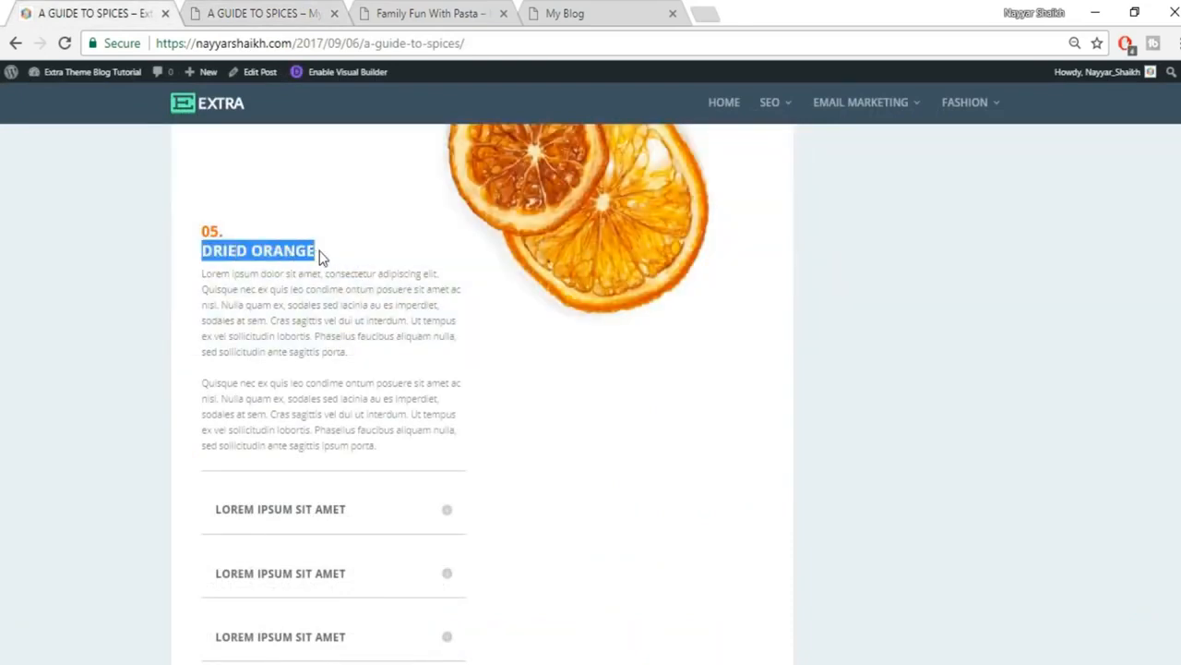
Step: In the builder, change the number 04 to 05 and paste DRIED ORANGE over CHILES
{"action": "left_click", "coordinate": [239, 13]}
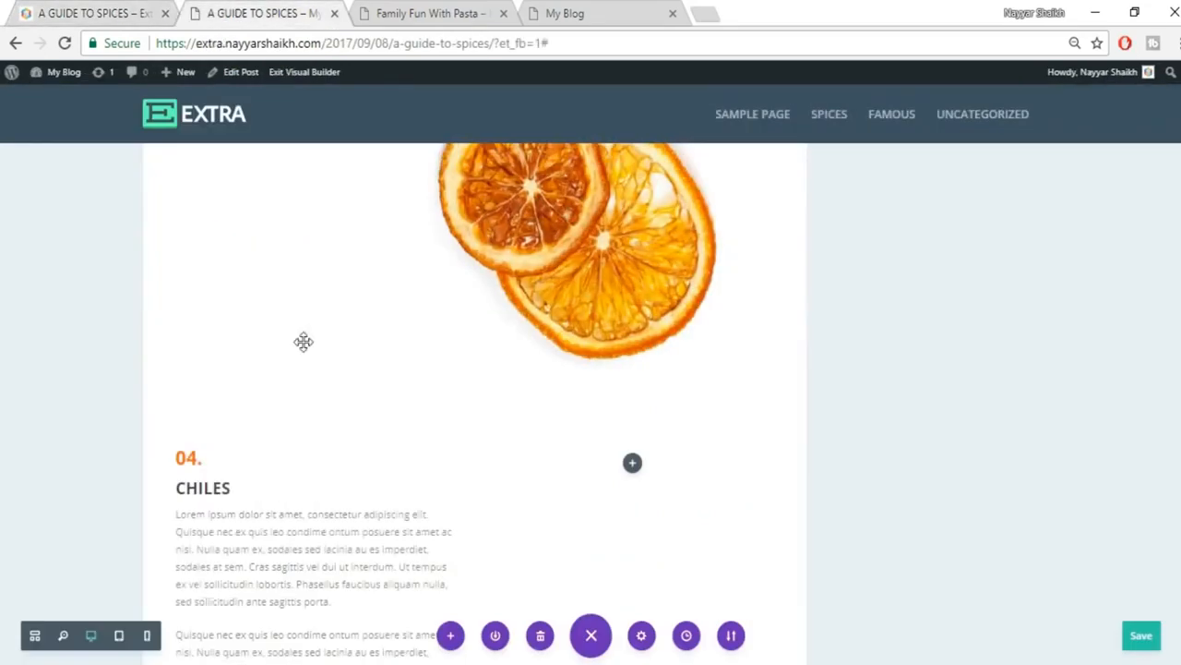
{"action": "double_click", "coordinate": [193, 458]}
{"action": "type", "text": "5"}
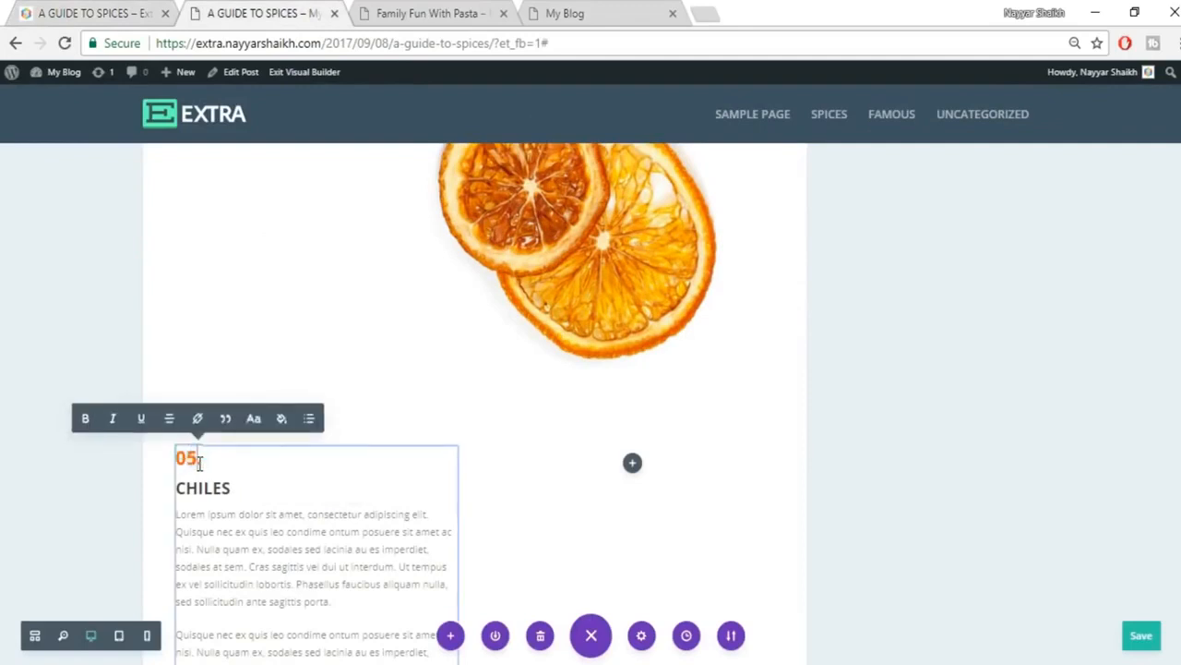
{"action": "left_click_drag", "start_coordinate": [178, 494], "coordinate": [250, 490]}
{"action": "key", "text": "ctrl+v"}
{"action": "scroll", "coordinate": [294, 503], "scroll_direction": "down", "scroll_amount": 1}
{"action": "scroll", "coordinate": [294, 503], "scroll_direction": "down", "scroll_amount": 3}
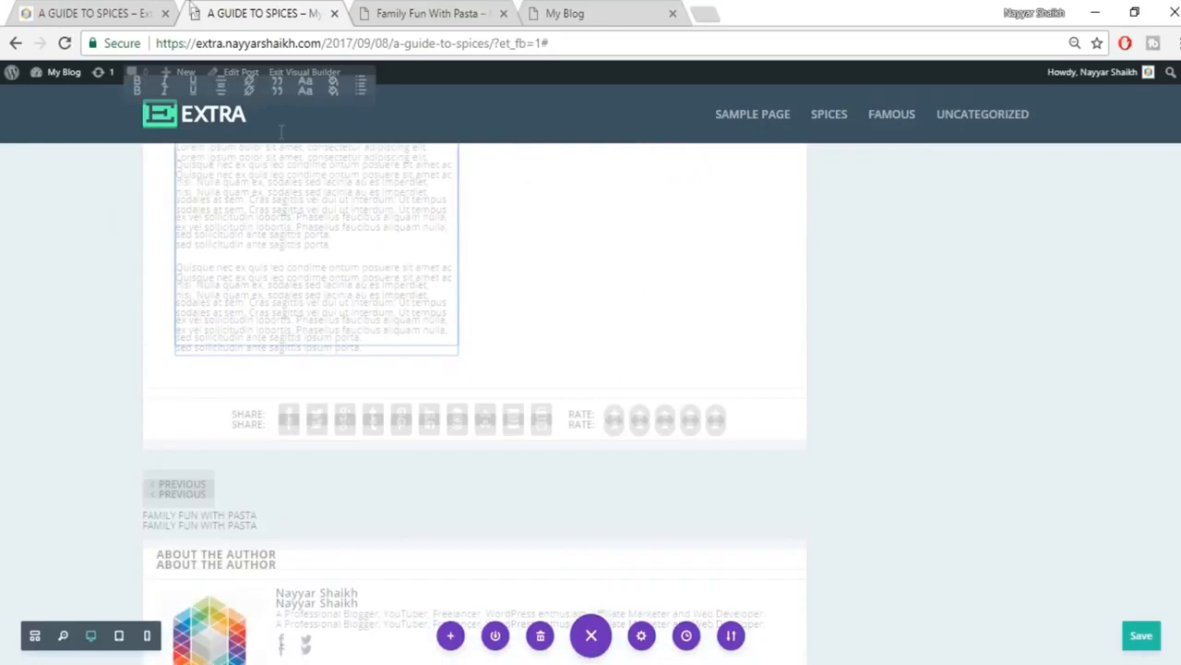
Step: Compare the builder copy with the live spices post further down, then return to the builder
{"action": "left_click", "coordinate": [111, 13]}
{"action": "scroll", "coordinate": [873, 360], "scroll_direction": "down", "scroll_amount": 2}
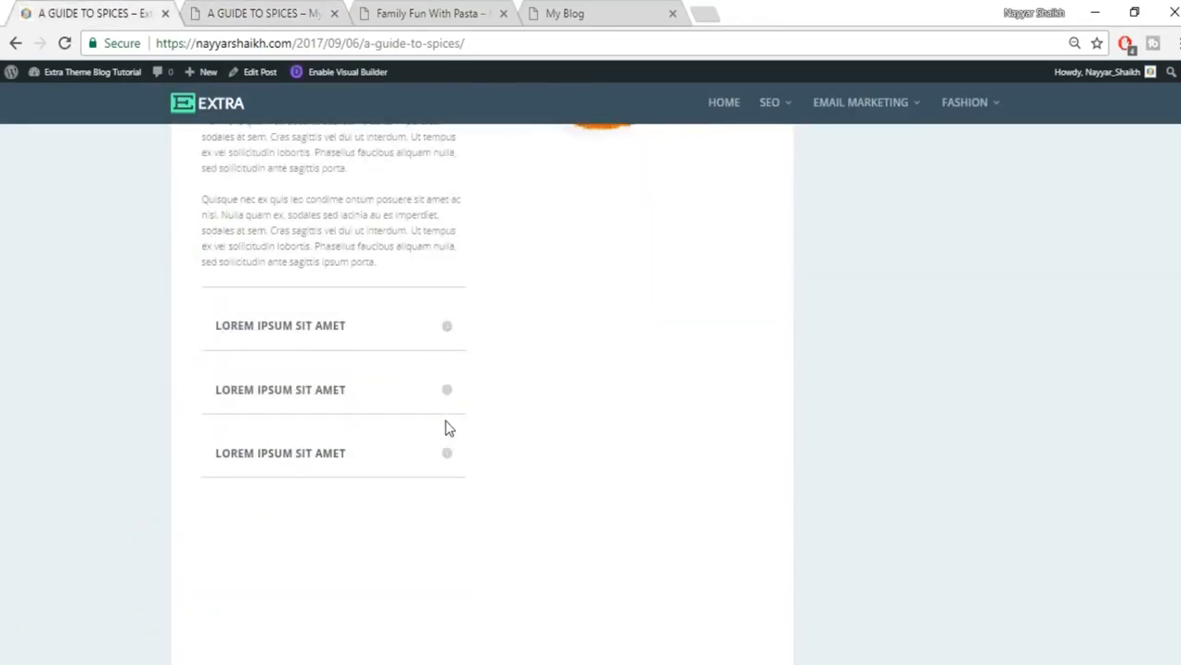
{"action": "scroll", "coordinate": [445, 427], "scroll_direction": "down", "scroll_amount": 2}
{"action": "scroll", "coordinate": [445, 427], "scroll_direction": "down", "scroll_amount": 3}
{"action": "scroll", "coordinate": [445, 427], "scroll_direction": "up", "scroll_amount": 2}
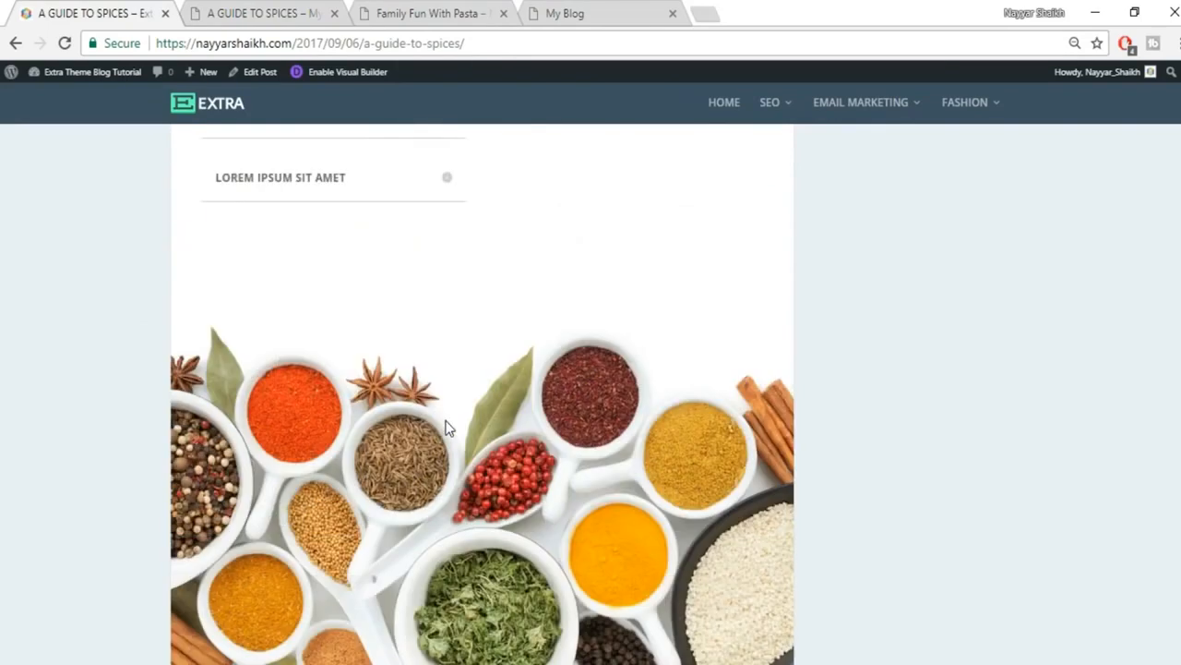
{"action": "scroll", "coordinate": [445, 427], "scroll_direction": "down", "scroll_amount": 1}
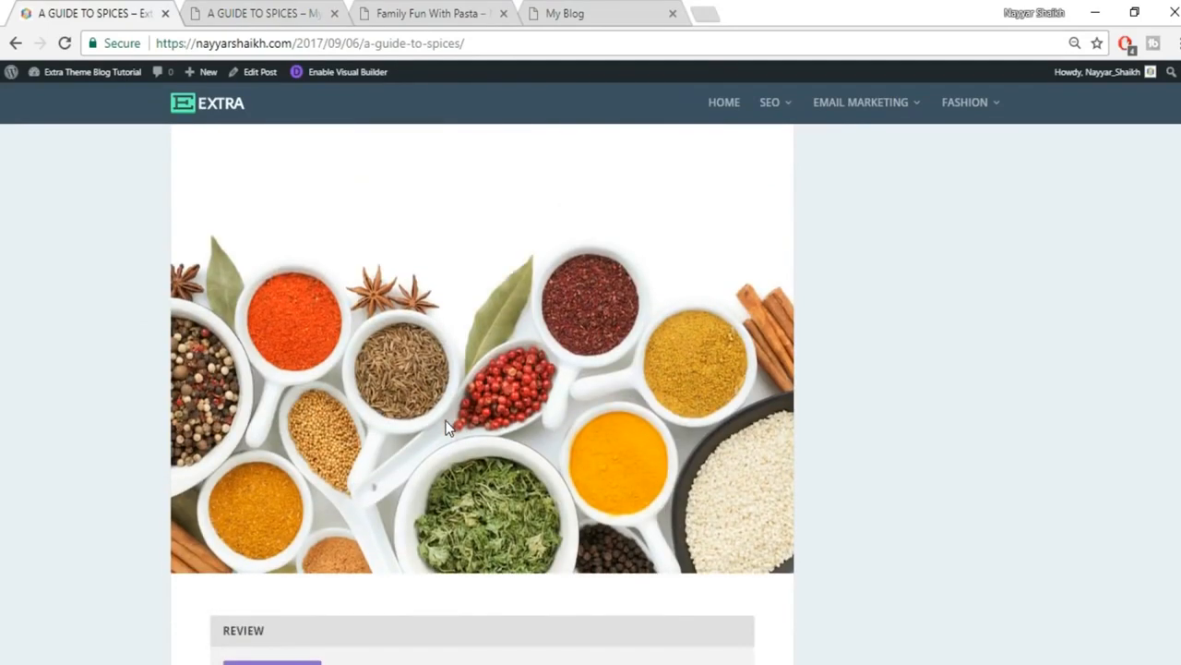
{"action": "left_click", "coordinate": [277, 18]}
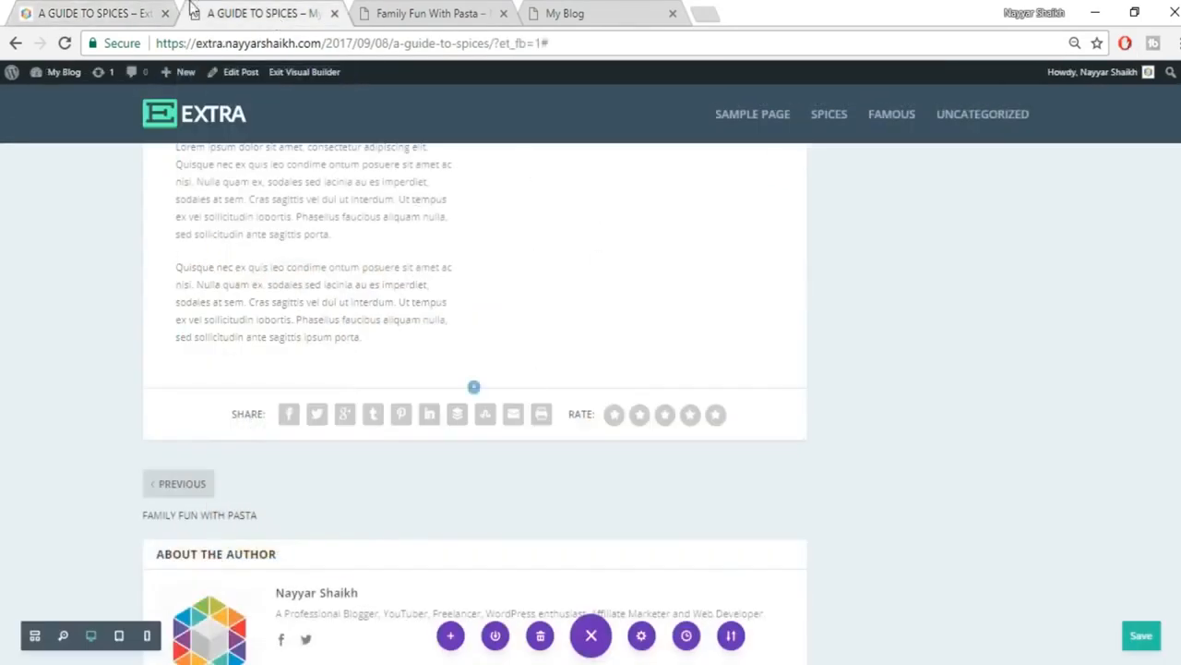
Step: Add a Fullwidth section with a Fullwidth Image module below the Dried Orange block
{"action": "left_click", "coordinate": [107, 9]}
{"action": "left_click", "coordinate": [221, 11]}
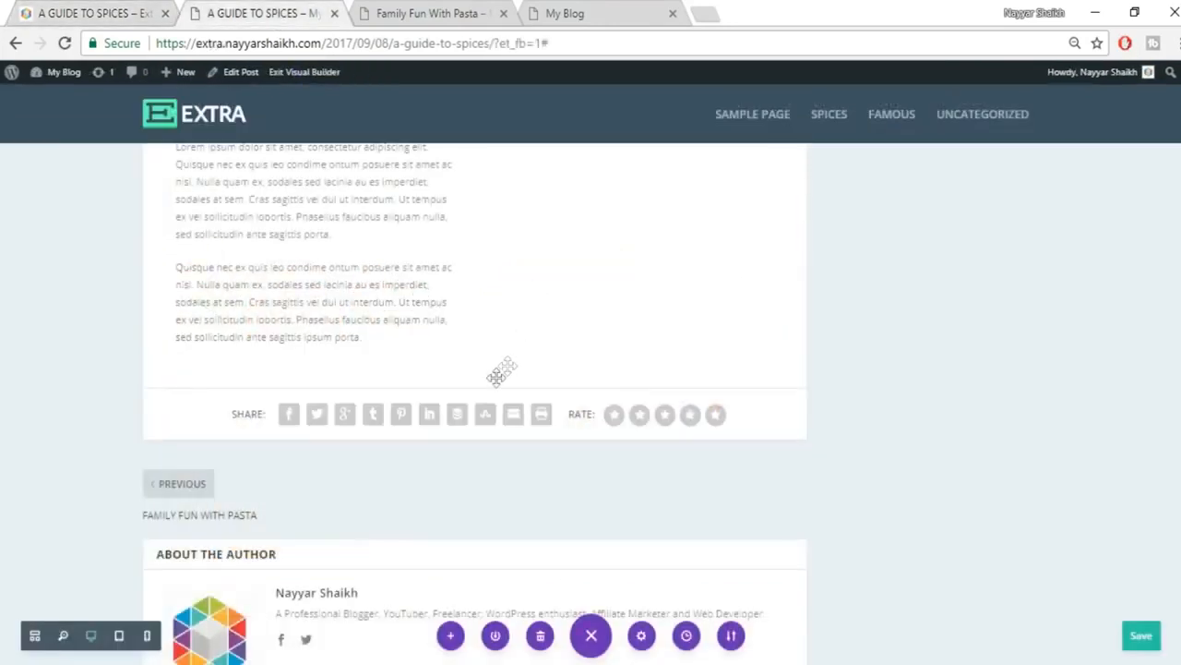
{"action": "left_click", "coordinate": [474, 387]}
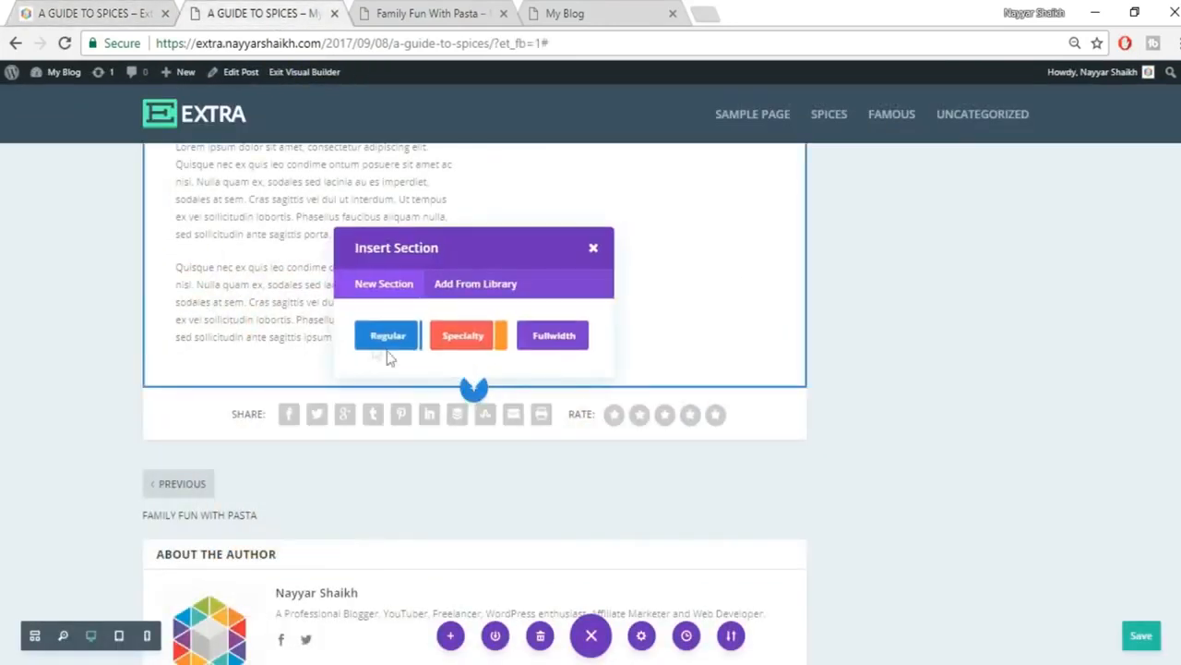
{"action": "left_click", "coordinate": [566, 343]}
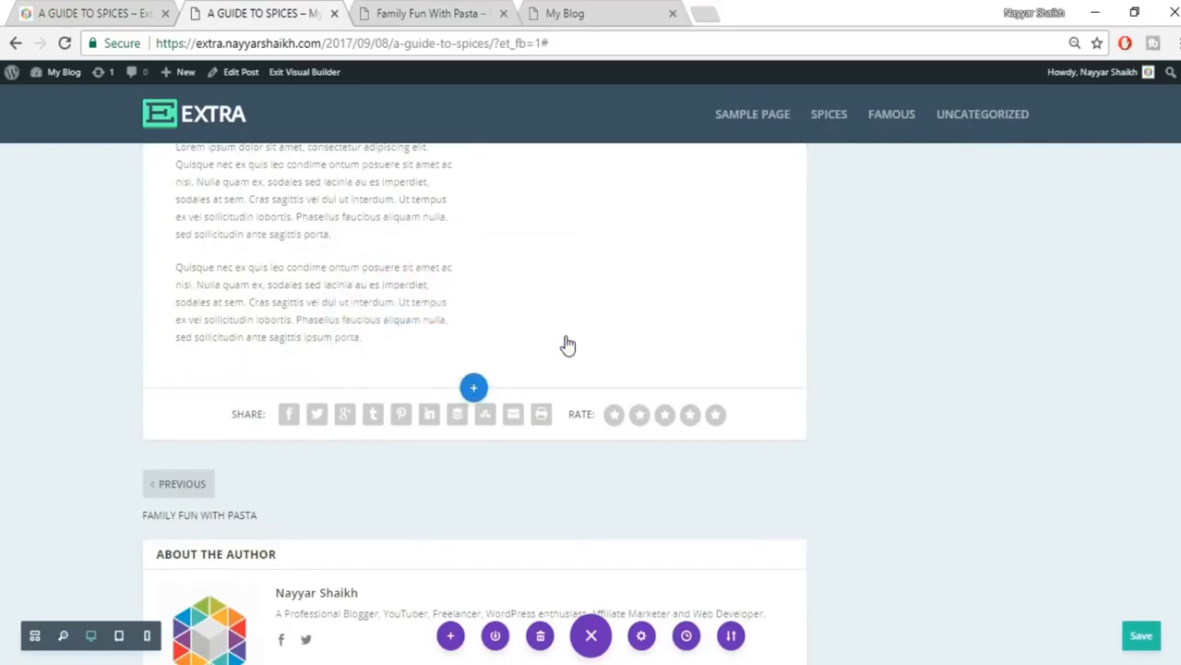
{"action": "left_click", "coordinate": [412, 323]}
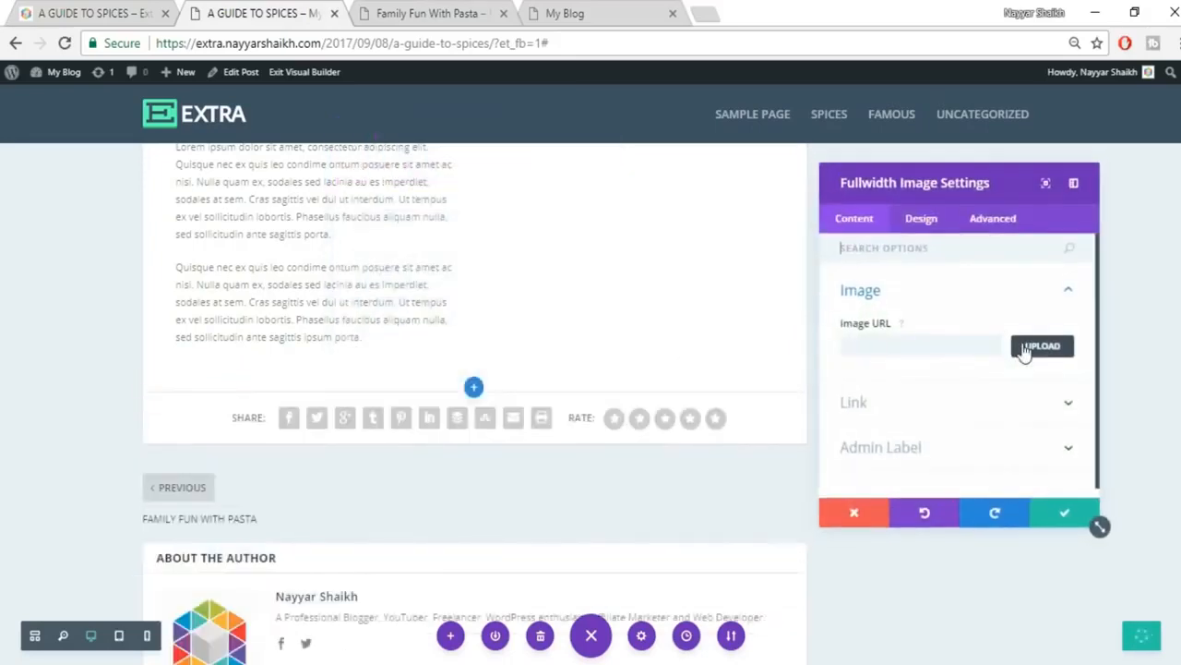
Step: Upload the 073 spice bowls photo into the full-width image module and save it
{"action": "left_click", "coordinate": [1025, 349]}
{"action": "left_click", "coordinate": [205, 132]}
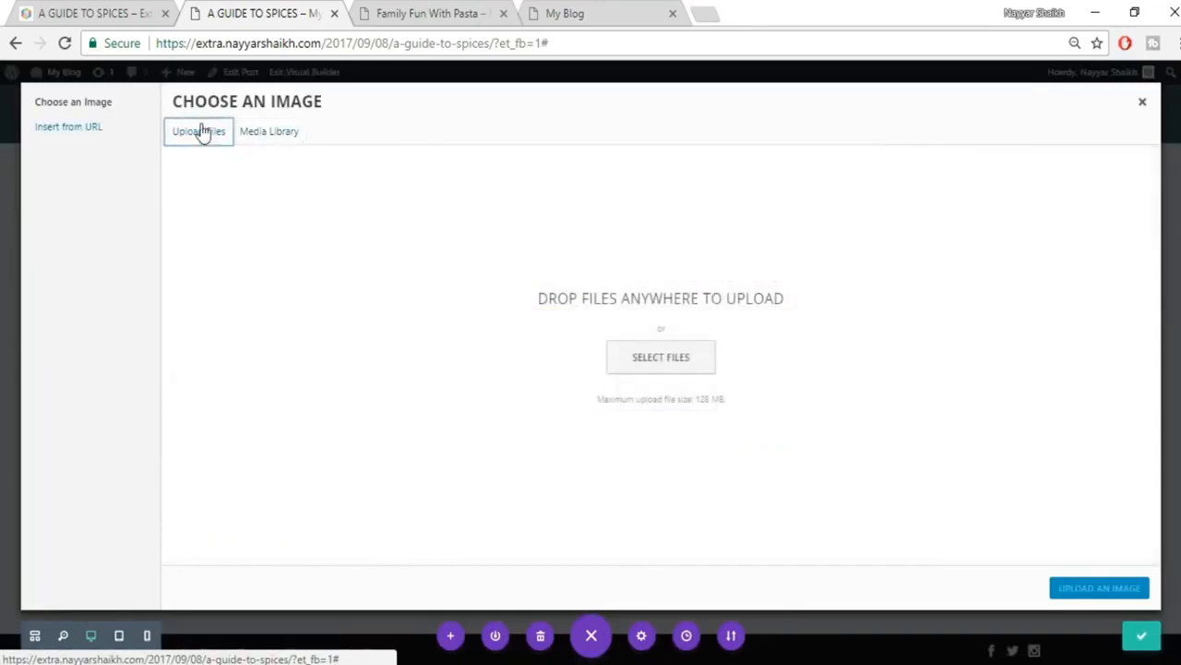
{"action": "left_click", "coordinate": [647, 365]}
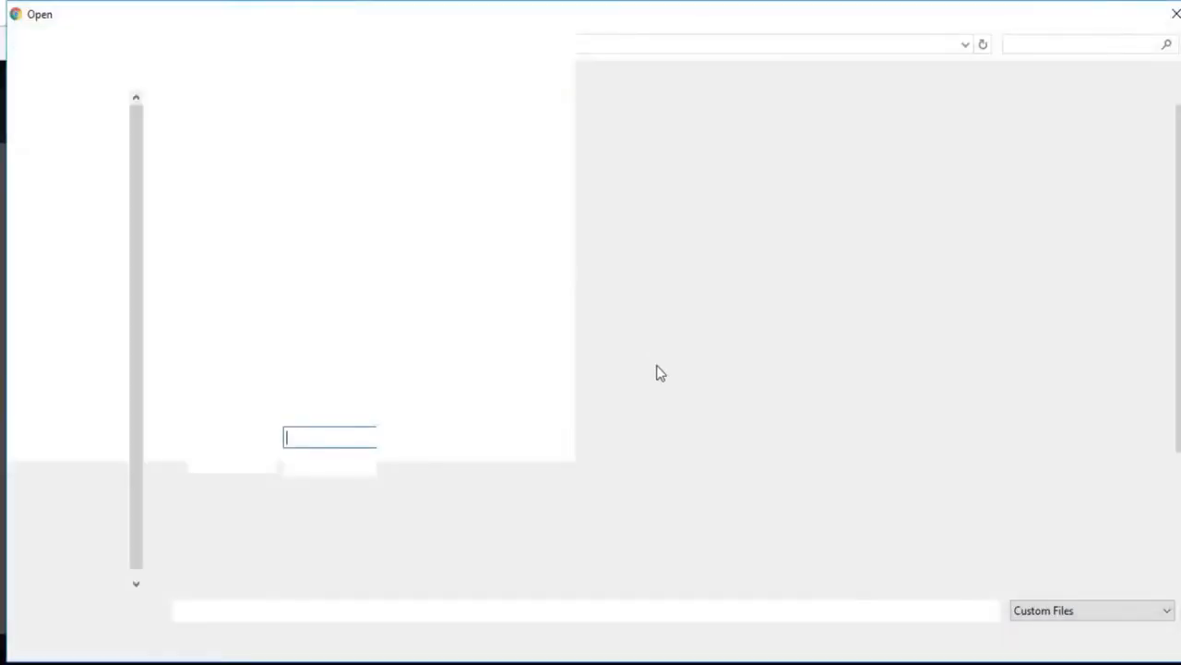
{"action": "scroll", "coordinate": [661, 373], "scroll_direction": "down", "scroll_amount": 2}
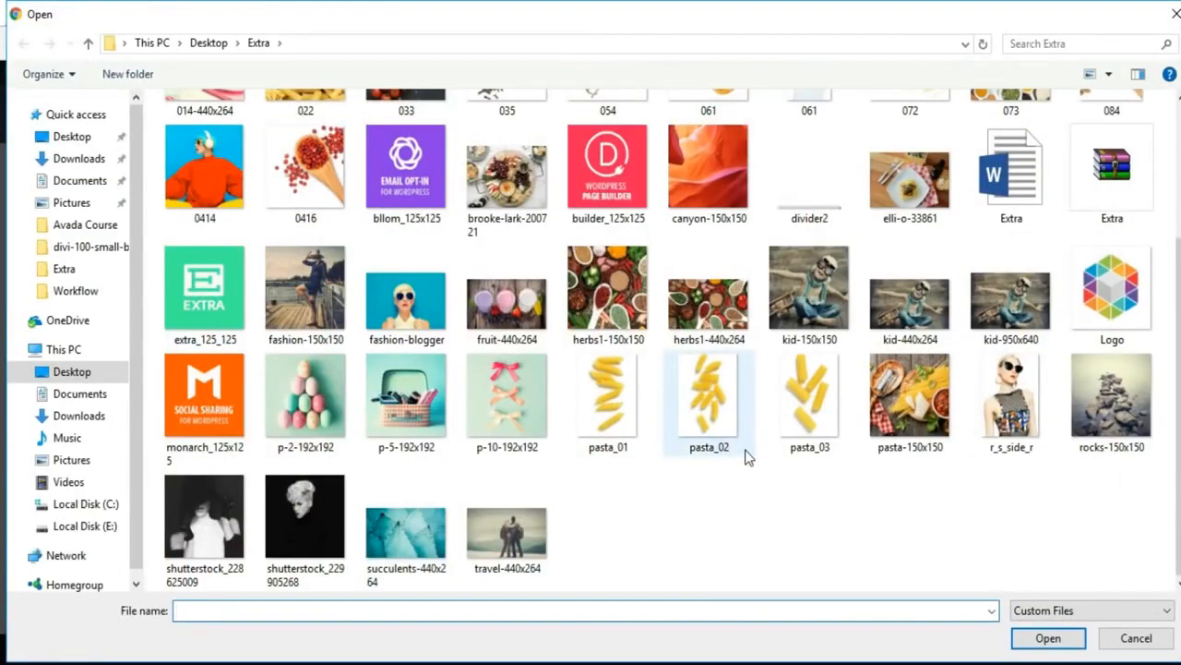
{"action": "scroll", "coordinate": [748, 457], "scroll_direction": "up", "scroll_amount": 2}
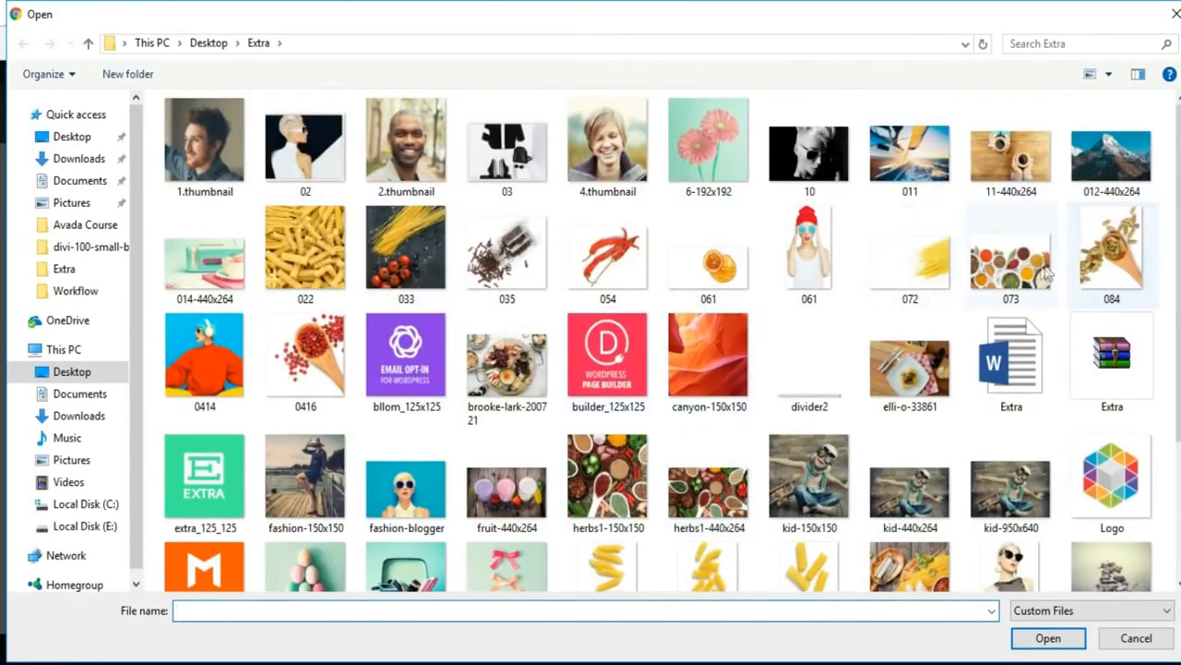
{"action": "left_click", "coordinate": [1044, 270]}
{"action": "left_click", "coordinate": [1049, 638]}
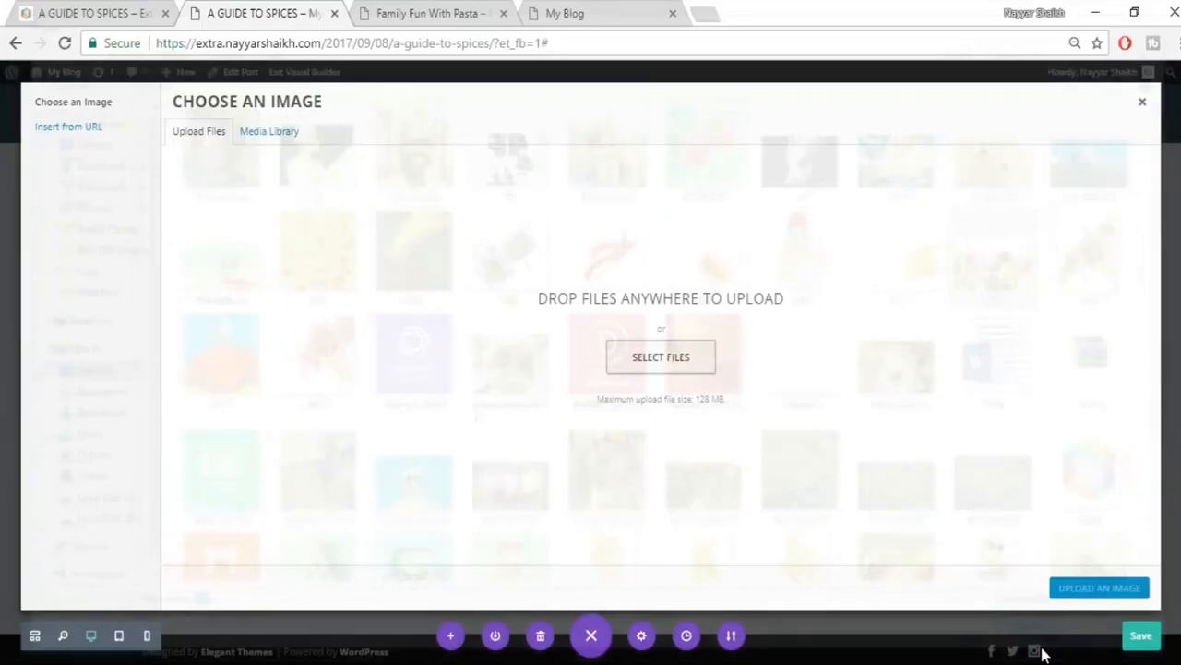
{"action": "left_click", "coordinate": [1074, 589]}
{"action": "left_click", "coordinate": [1063, 514]}
{"action": "scroll", "coordinate": [591, 397], "scroll_direction": "down", "scroll_amount": 4}
{"action": "scroll", "coordinate": [590, 397], "scroll_direction": "up", "scroll_amount": 8}
{"action": "scroll", "coordinate": [1178, 219], "scroll_direction": "up", "scroll_amount": 10}
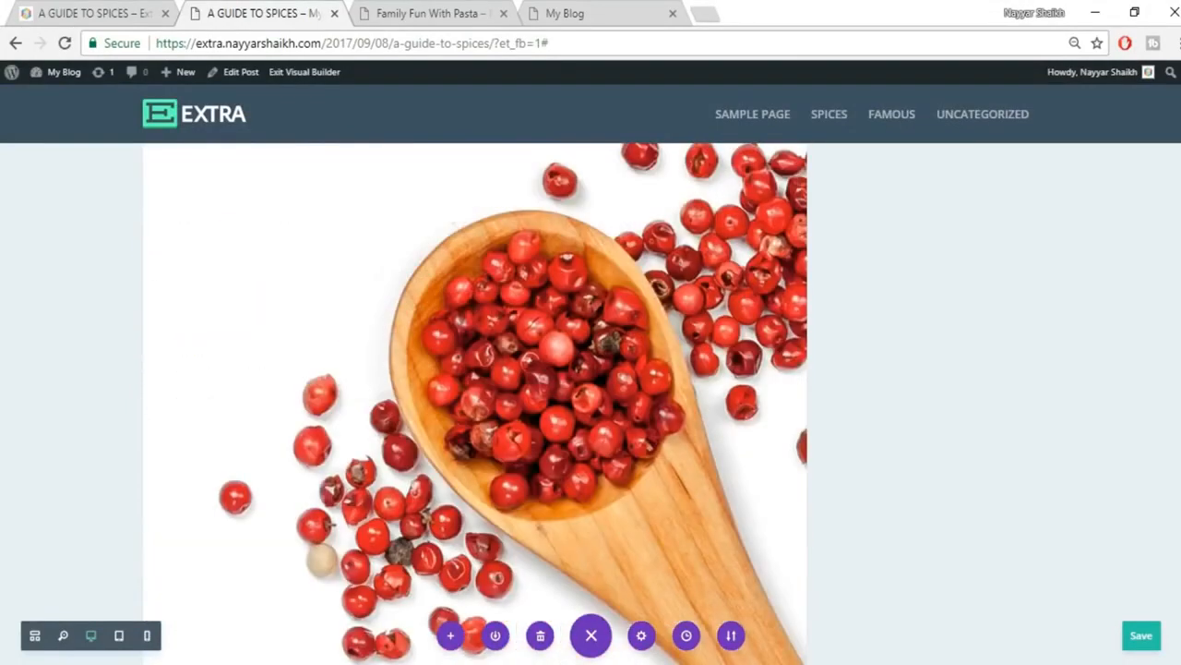
{"action": "scroll", "coordinate": [1178, 219], "scroll_direction": "up", "scroll_amount": 8}
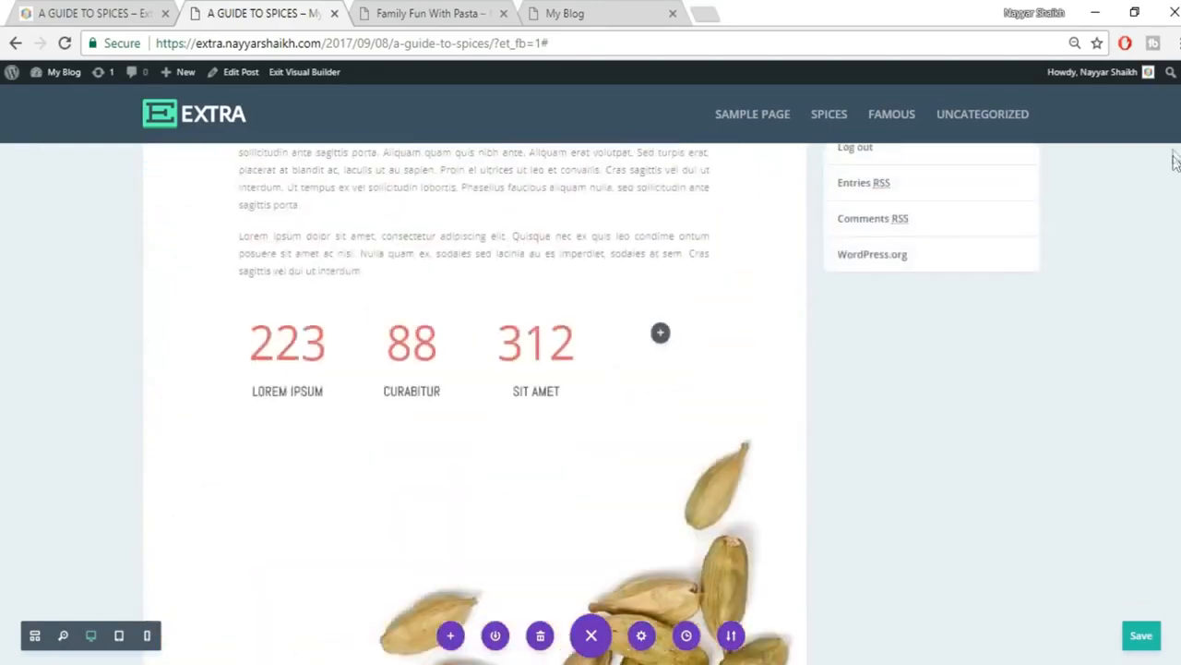
{"action": "scroll", "coordinate": [1149, 301], "scroll_direction": "up", "scroll_amount": 4}
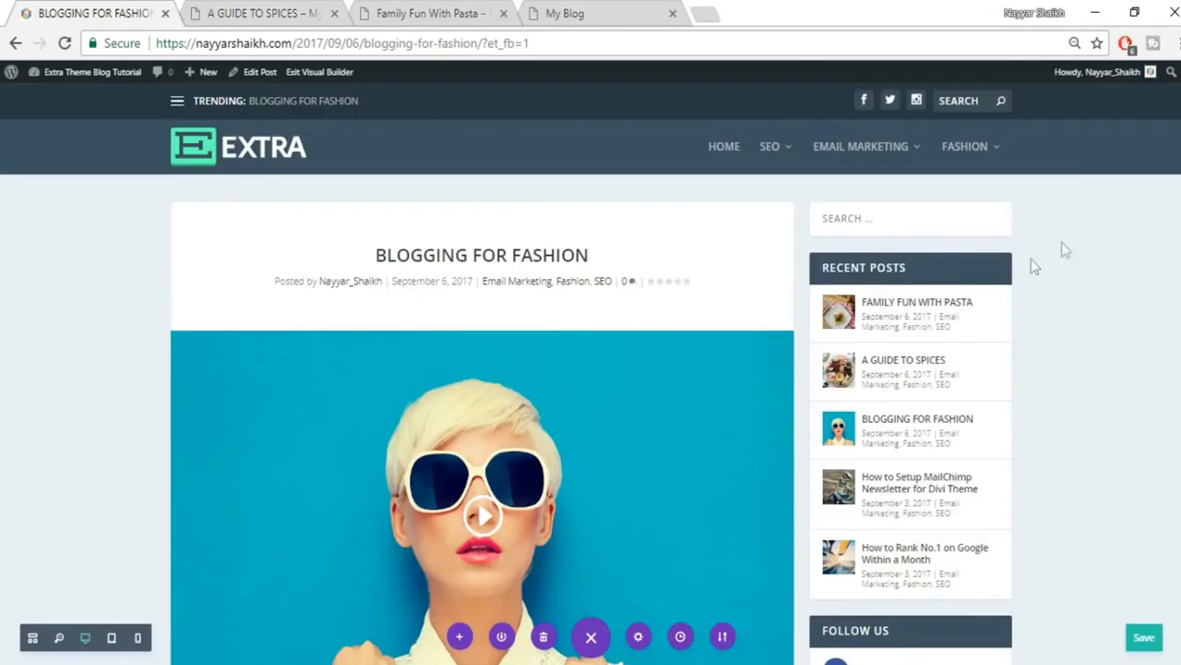
Step: Scroll through the Blogging for Fashion post down to the author box and back up
{"action": "scroll", "coordinate": [482, 387], "scroll_direction": "down", "scroll_amount": 20}
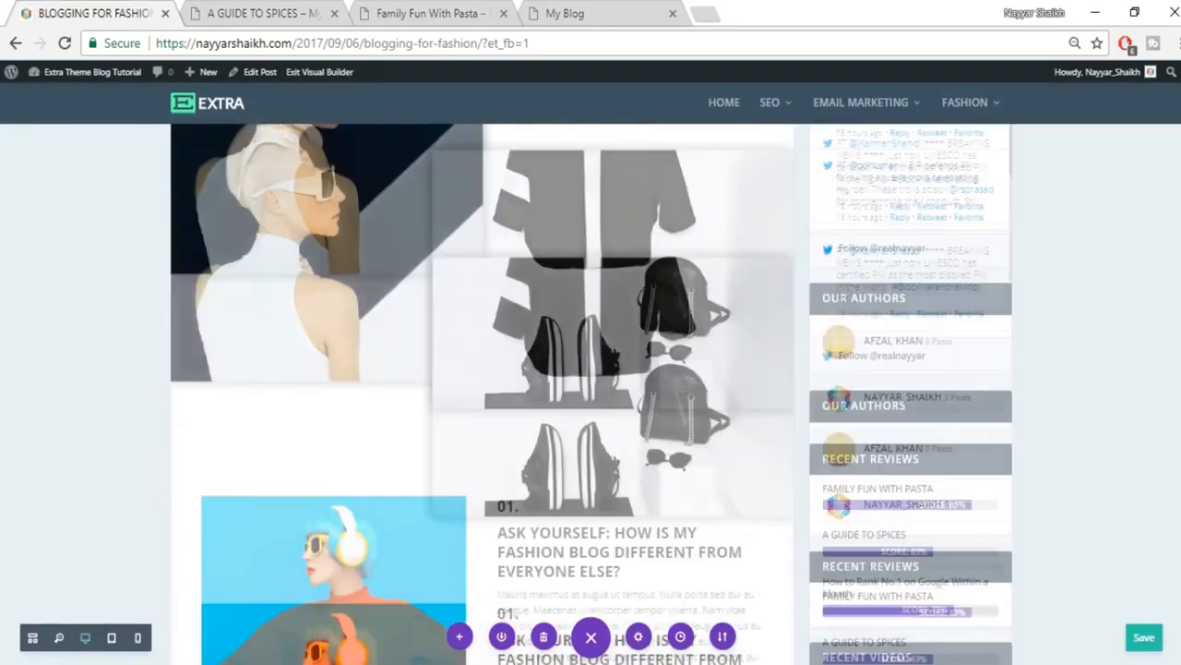
{"action": "scroll", "coordinate": [482, 393], "scroll_direction": "down", "scroll_amount": 20}
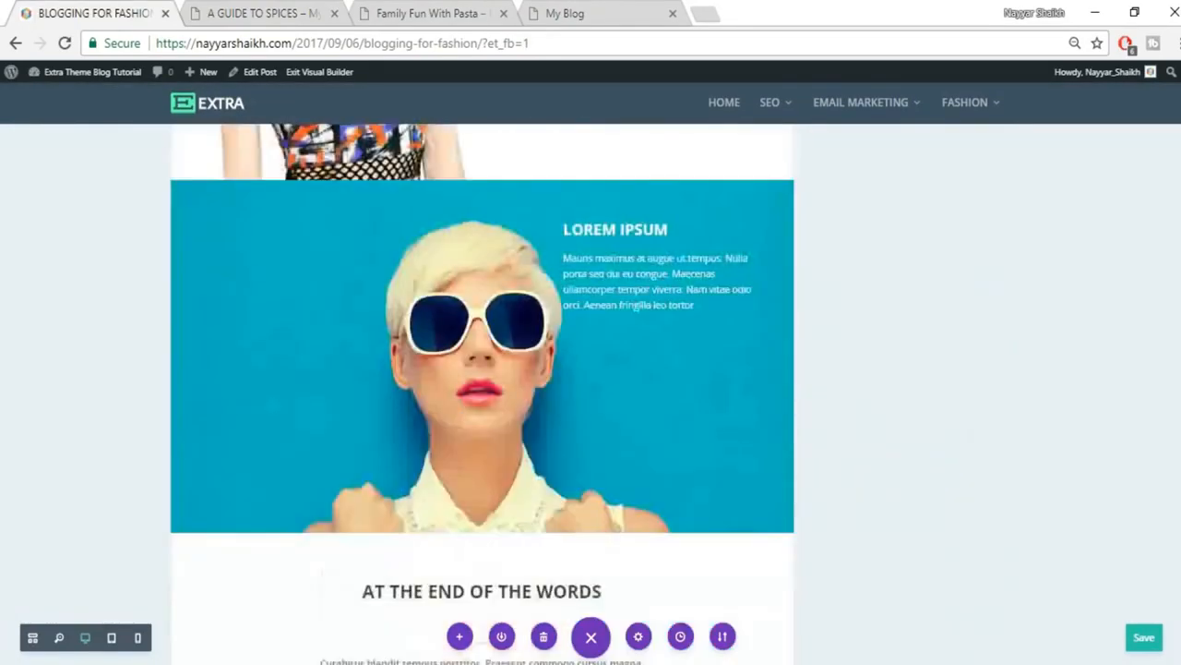
{"action": "scroll", "coordinate": [482, 388], "scroll_direction": "up", "scroll_amount": 20}
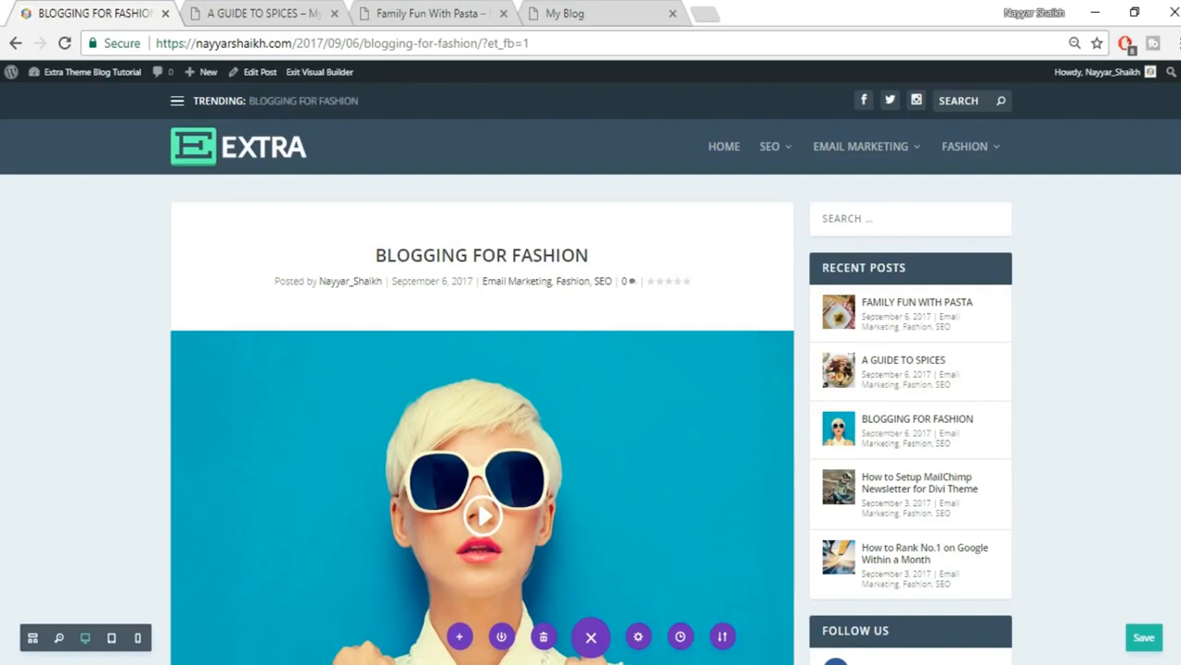
Step: Start a new blank post from the WordPress admin
{"action": "left_click", "coordinate": [433, 14]}
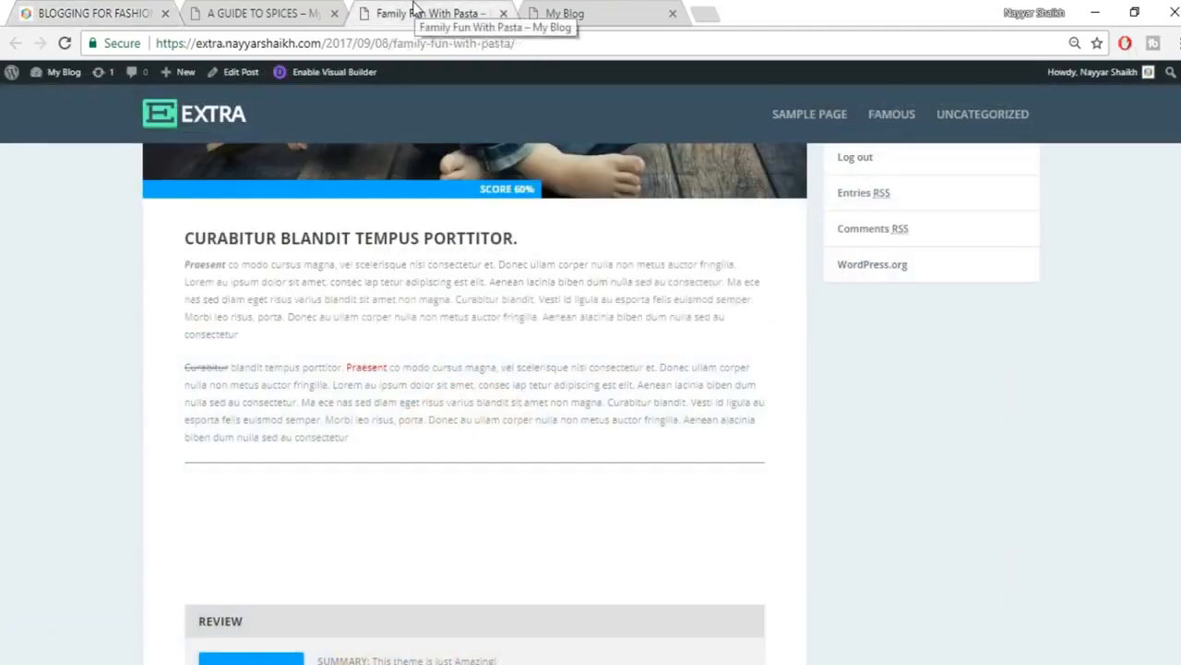
{"action": "scroll", "coordinate": [667, 420], "scroll_direction": "up", "scroll_amount": 10}
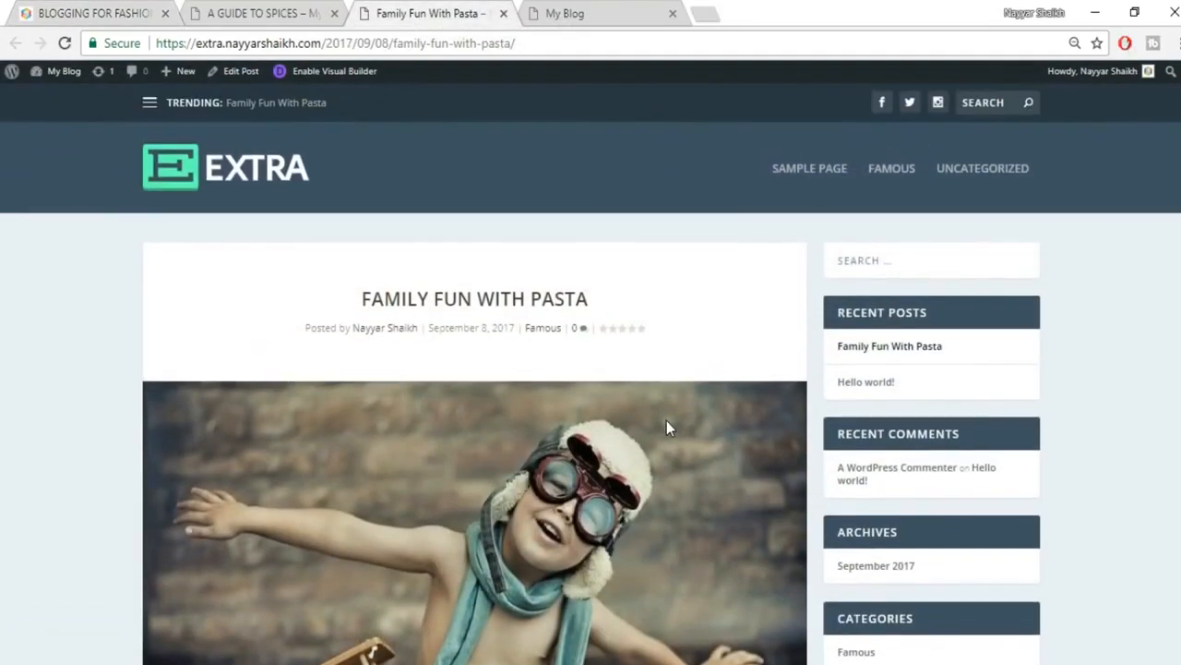
{"action": "left_click", "coordinate": [277, 11]}
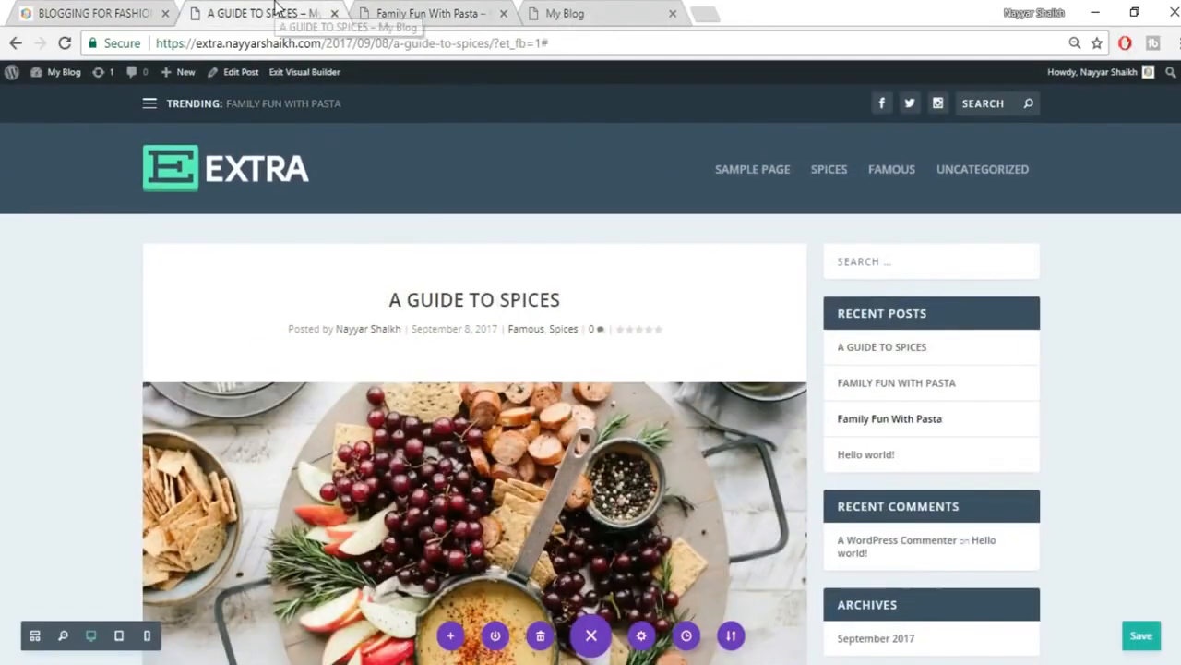
{"action": "mouse_move", "coordinate": [187, 86]}
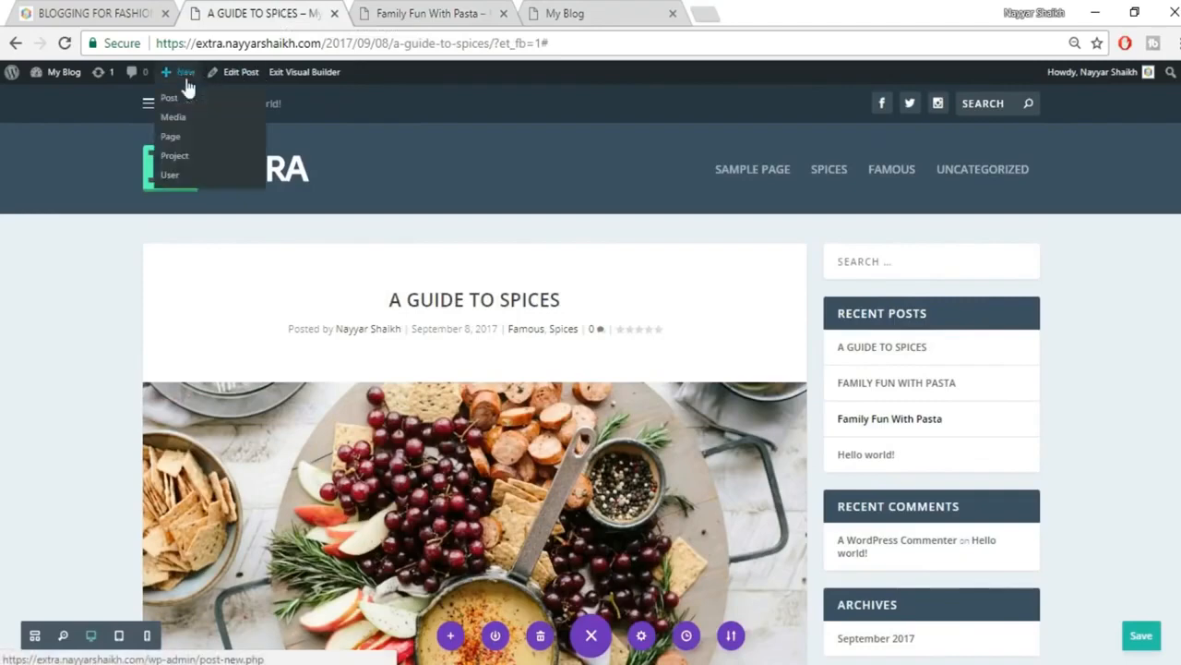
{"action": "left_click", "coordinate": [191, 102]}
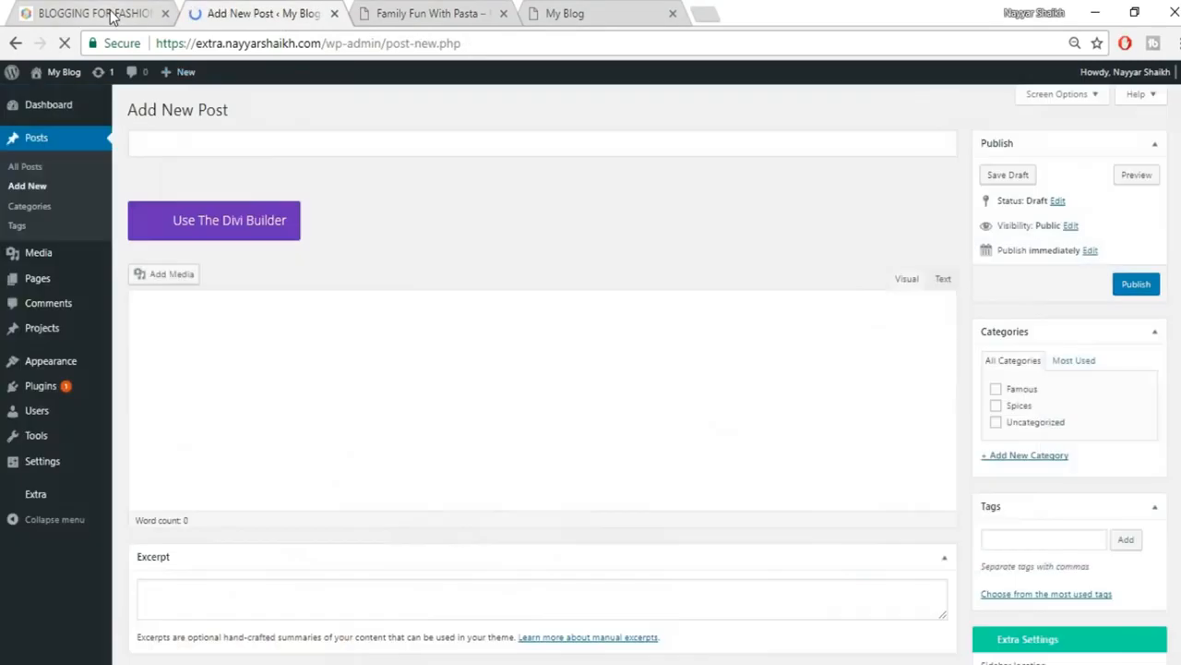
Step: Copy the title BLOGGING FOR FASHION from the reference post into the new post
{"action": "left_click", "coordinate": [111, 18]}
{"action": "left_click_drag", "start_coordinate": [375, 255], "coordinate": [644, 254]}
{"action": "key", "text": "ctrl+c"}
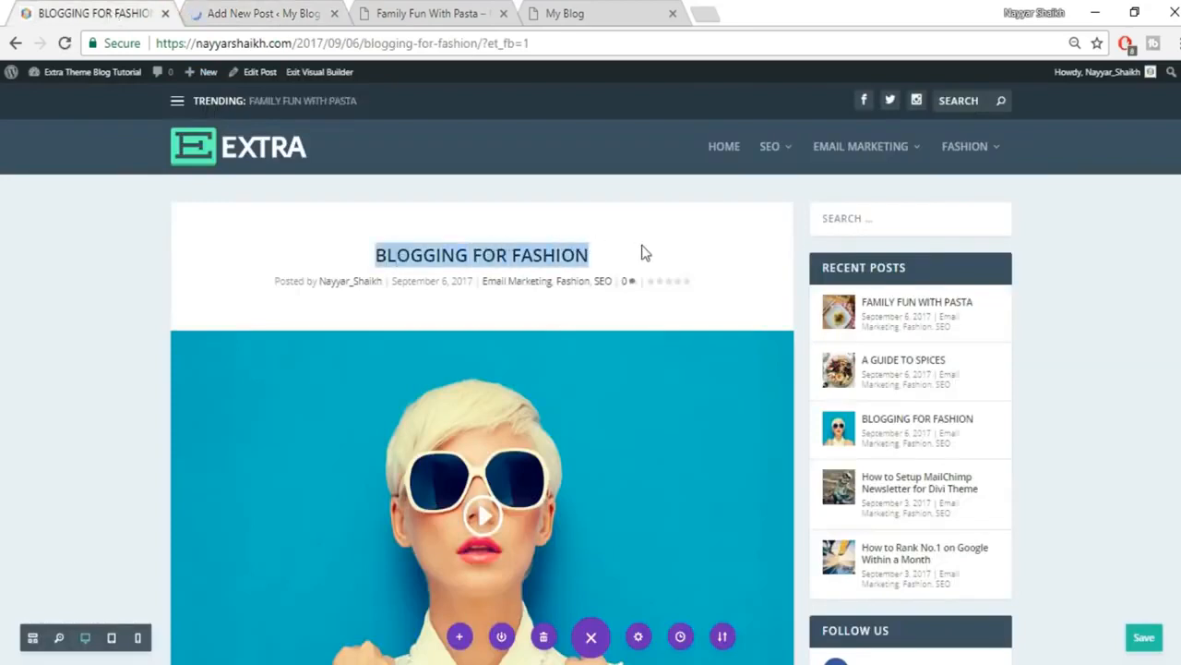
{"action": "left_click", "coordinate": [316, 16]}
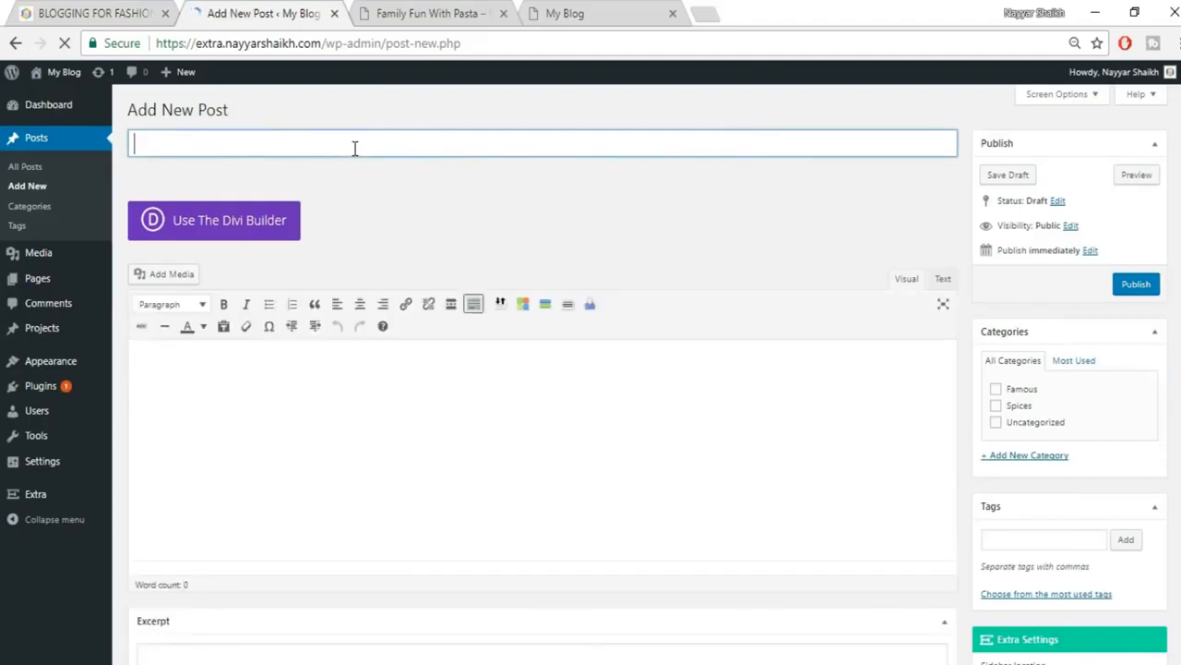
{"action": "key", "text": "ctrl+v"}
Step: Create a new Fashion category and file the post under Fashion and Spices
{"action": "scroll", "coordinate": [992, 301], "scroll_direction": "down", "scroll_amount": 1}
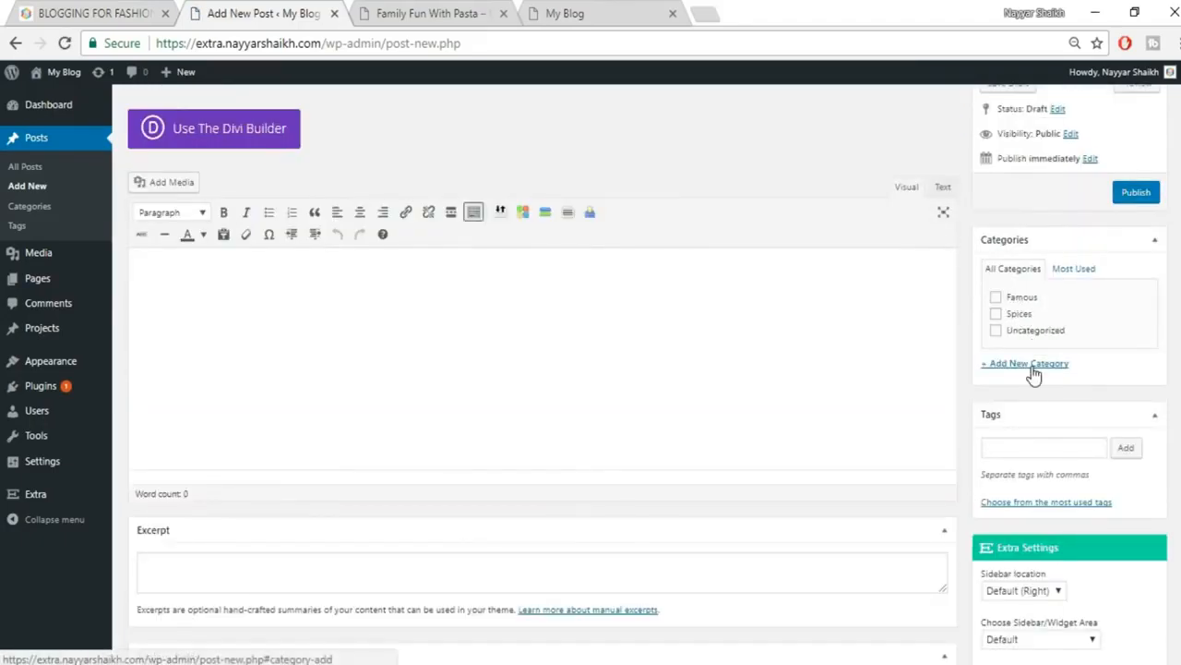
{"action": "left_click", "coordinate": [1032, 366]}
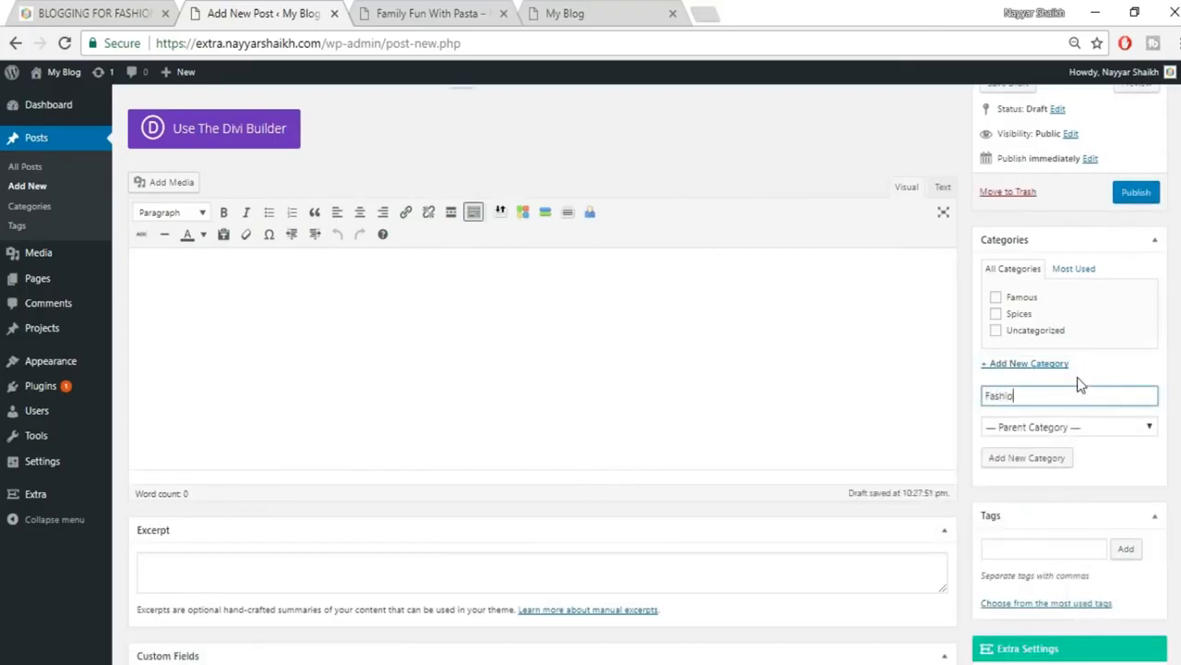
{"action": "type", "text": "Fashion"}
{"action": "left_click", "coordinate": [1021, 315]}
{"action": "left_click", "coordinate": [1027, 458]}
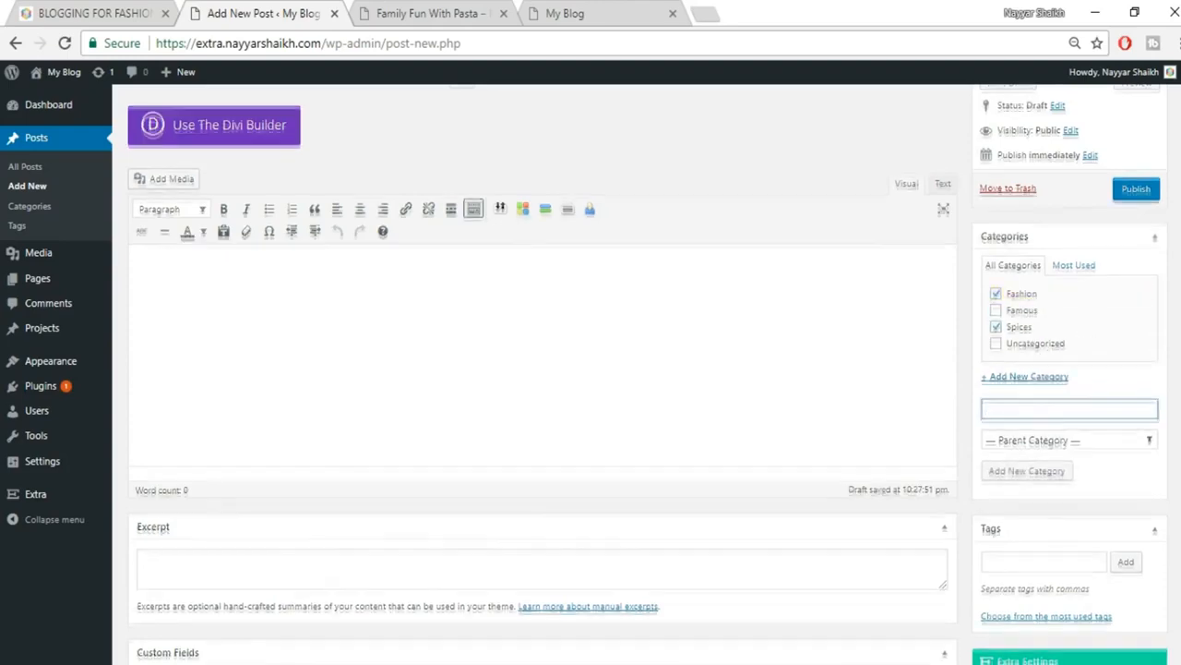
Step: Open the featured image chooser, checking the Blogging for Fashion reference post along the way
{"action": "scroll", "coordinate": [1071, 360], "scroll_direction": "down", "scroll_amount": 4}
{"action": "scroll", "coordinate": [1079, 521], "scroll_direction": "down", "scroll_amount": 3}
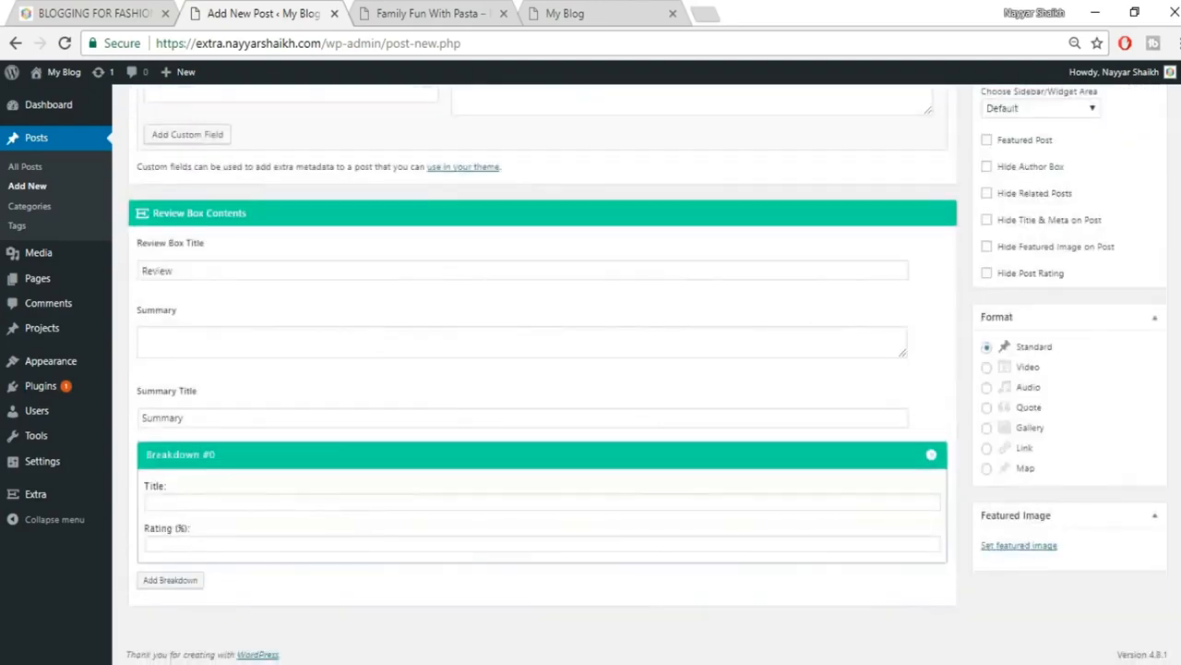
{"action": "left_click", "coordinate": [1034, 551]}
{"action": "left_click", "coordinate": [106, 13]}
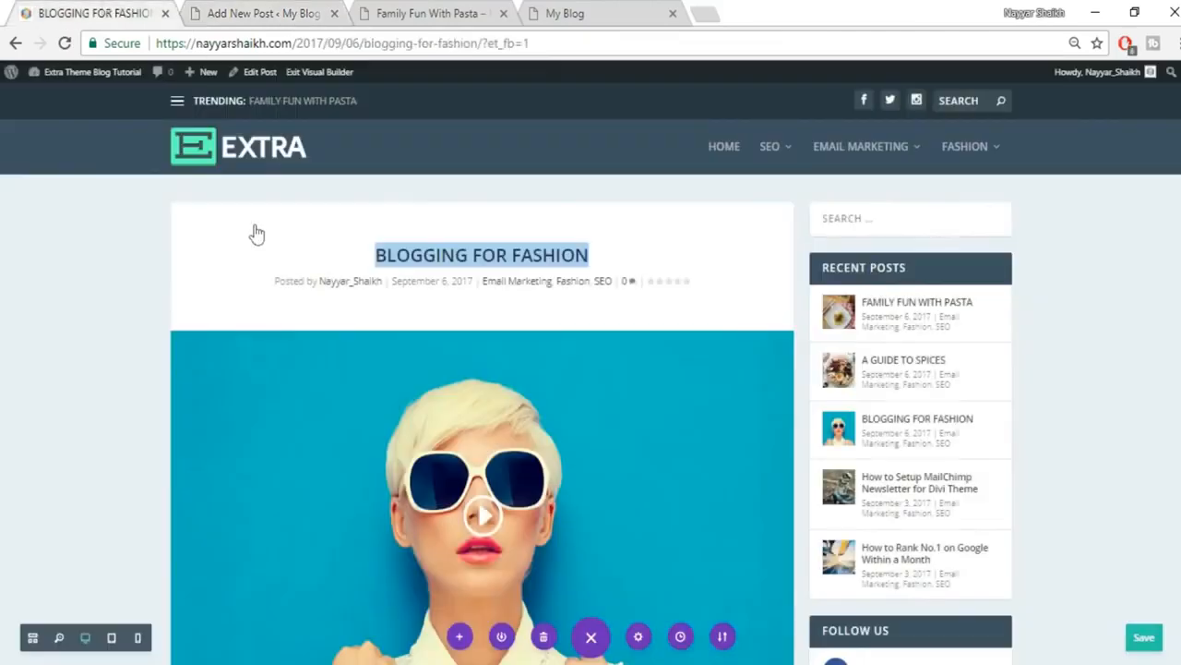
{"action": "scroll", "coordinate": [510, 547], "scroll_direction": "down", "scroll_amount": 2}
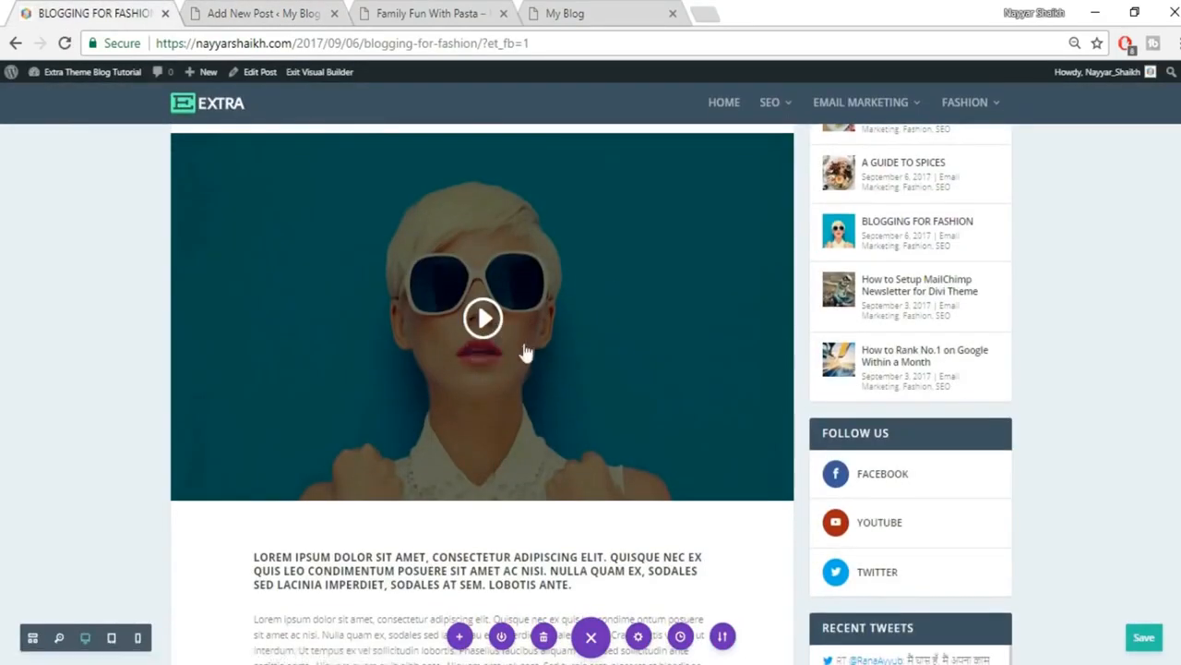
{"action": "left_click", "coordinate": [285, 9]}
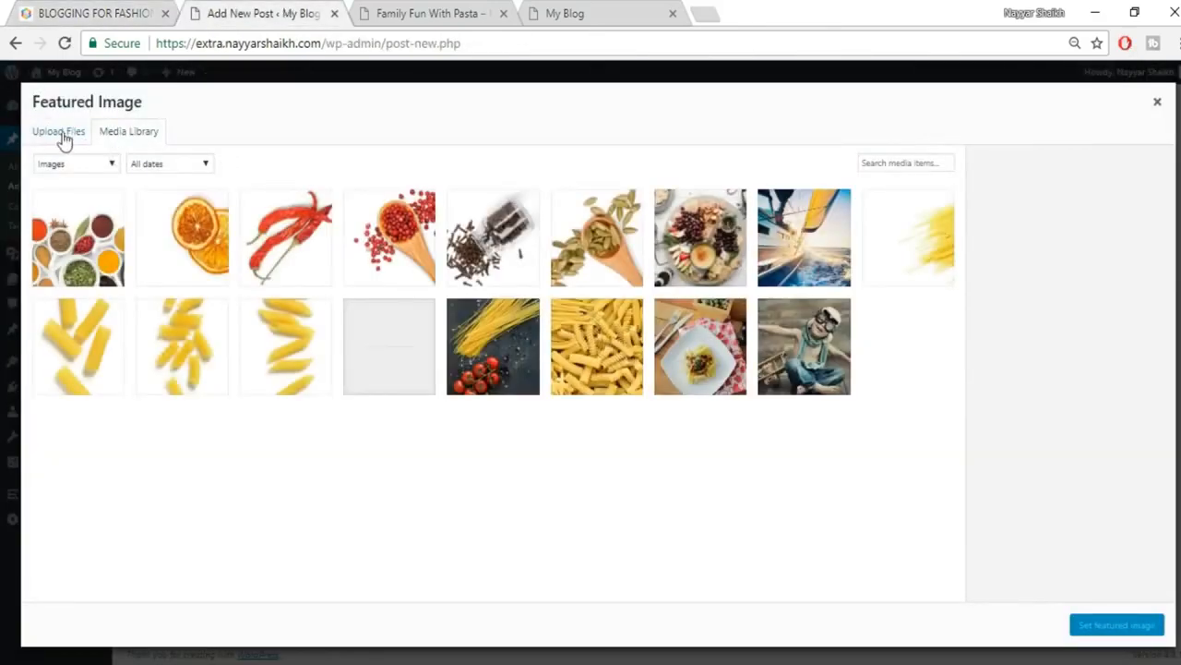
Step: Upload fashion-blogger.jpg and set it as the post's featured image
{"action": "left_click", "coordinate": [63, 137]}
{"action": "left_click", "coordinate": [600, 366]}
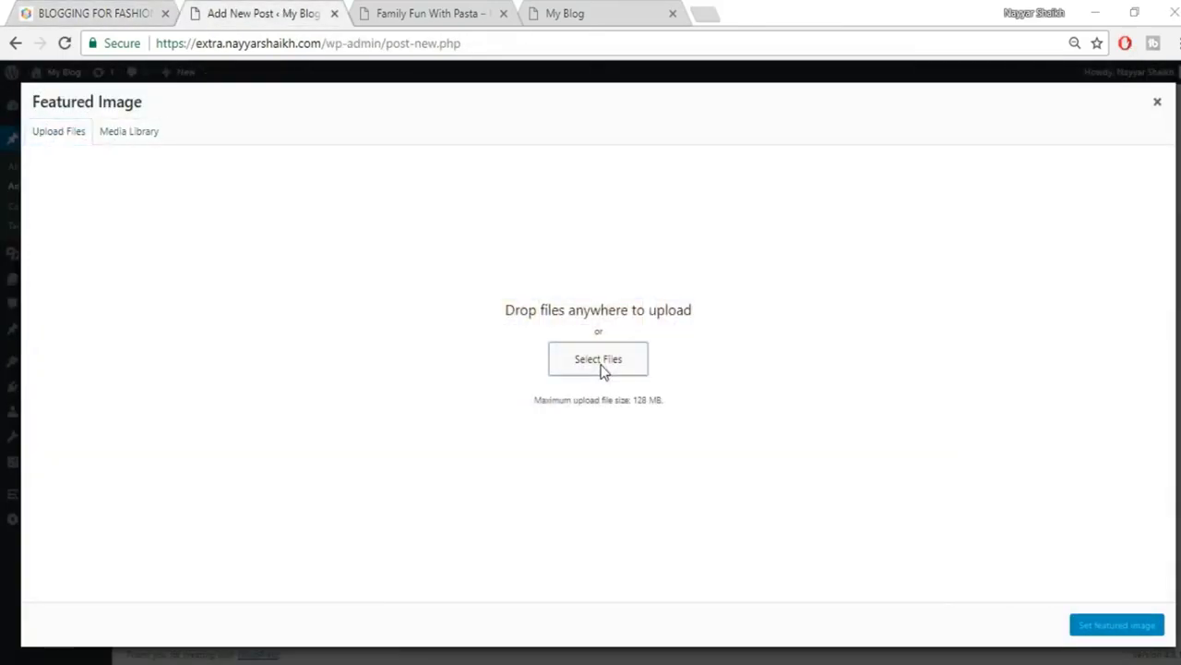
{"action": "scroll", "coordinate": [729, 356], "scroll_direction": "down", "scroll_amount": 3}
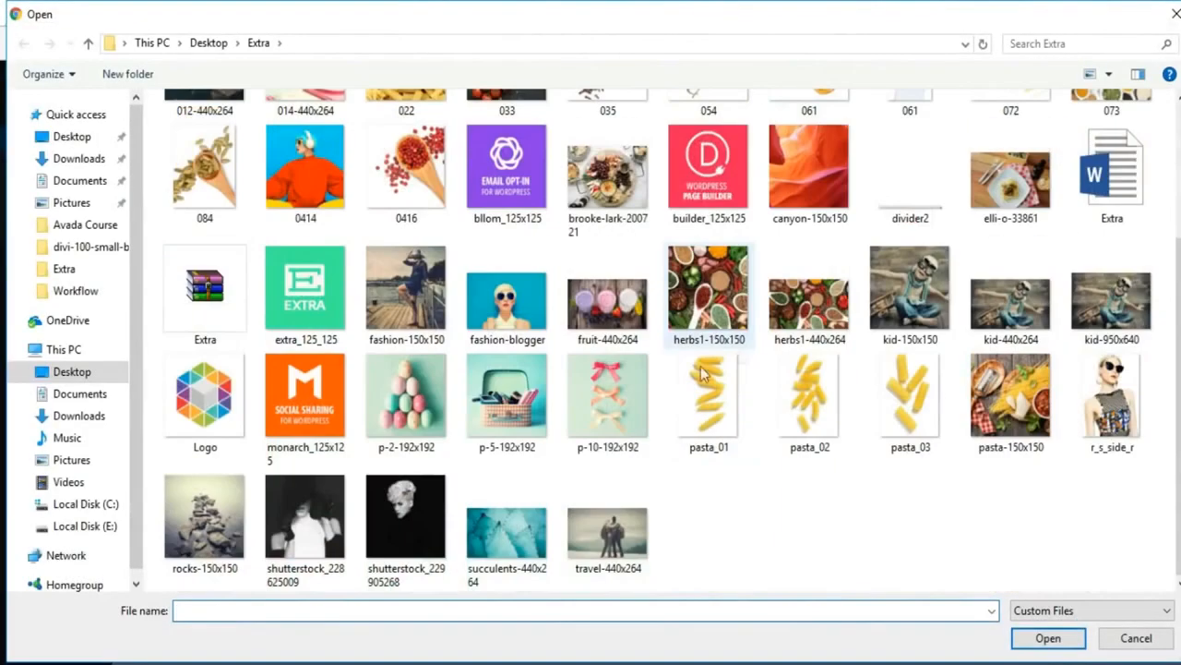
{"action": "left_click", "coordinate": [494, 312]}
{"action": "left_click", "coordinate": [1044, 640]}
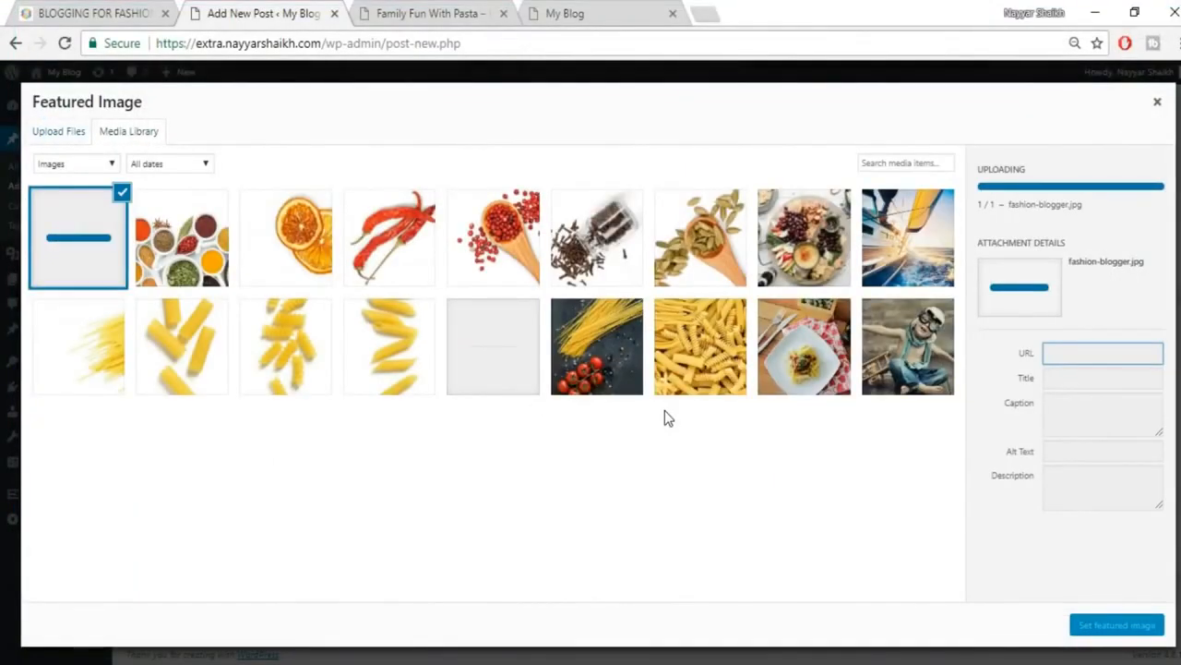
{"action": "left_click", "coordinate": [1094, 626]}
Step: Set the post format to Video and place the cursor in the Video URL field
{"action": "scroll", "coordinate": [1075, 582], "scroll_direction": "up", "scroll_amount": 2}
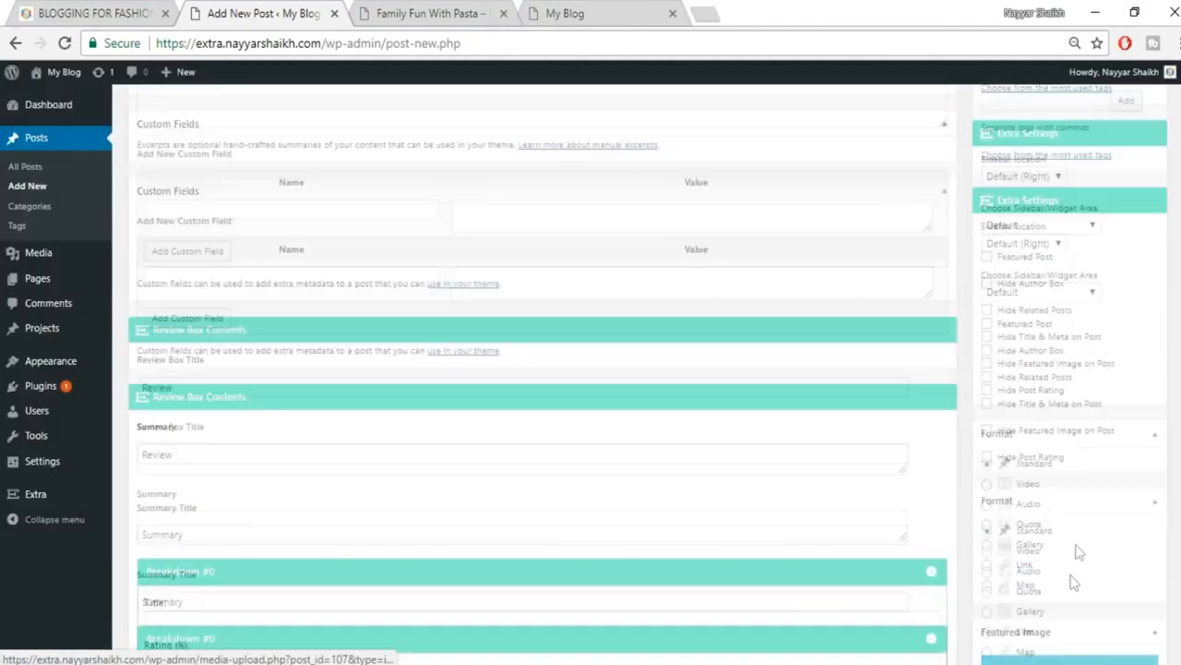
{"action": "scroll", "coordinate": [1053, 489], "scroll_direction": "down", "scroll_amount": 1}
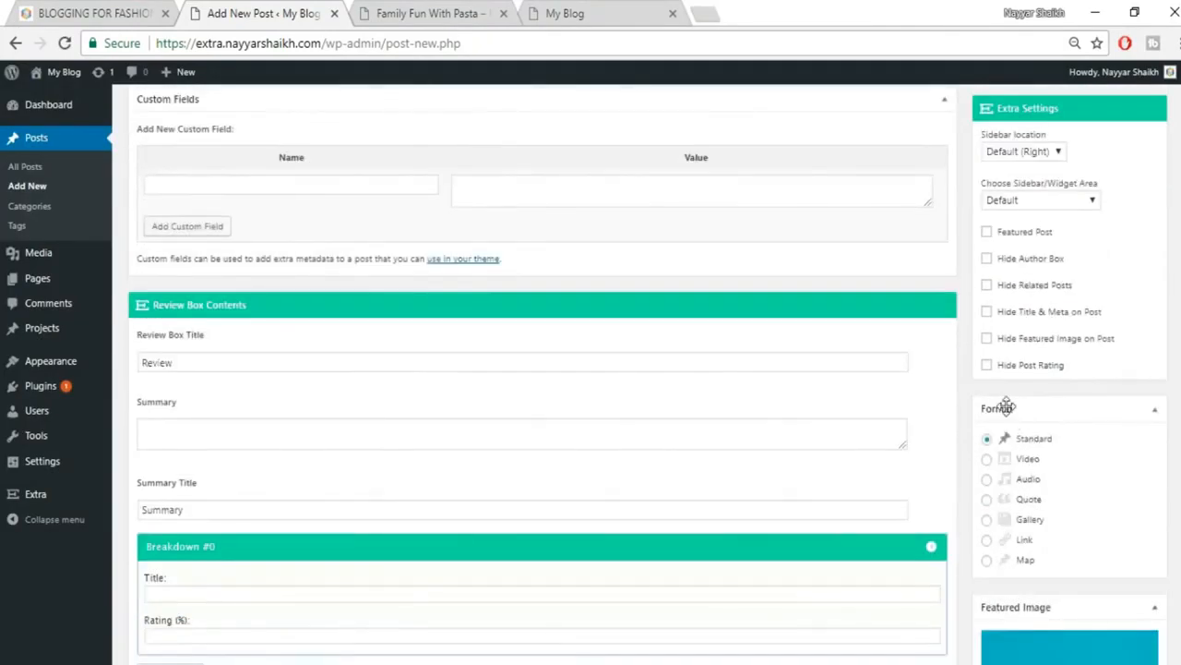
{"action": "left_click", "coordinate": [1007, 461]}
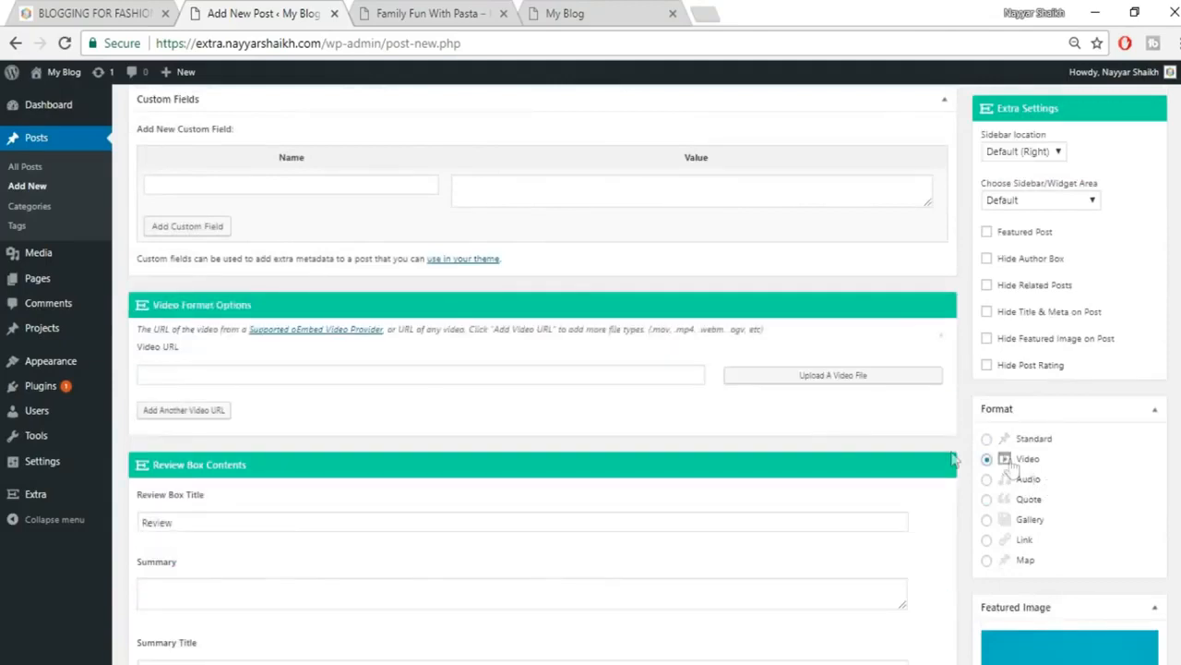
{"action": "left_click", "coordinate": [311, 375]}
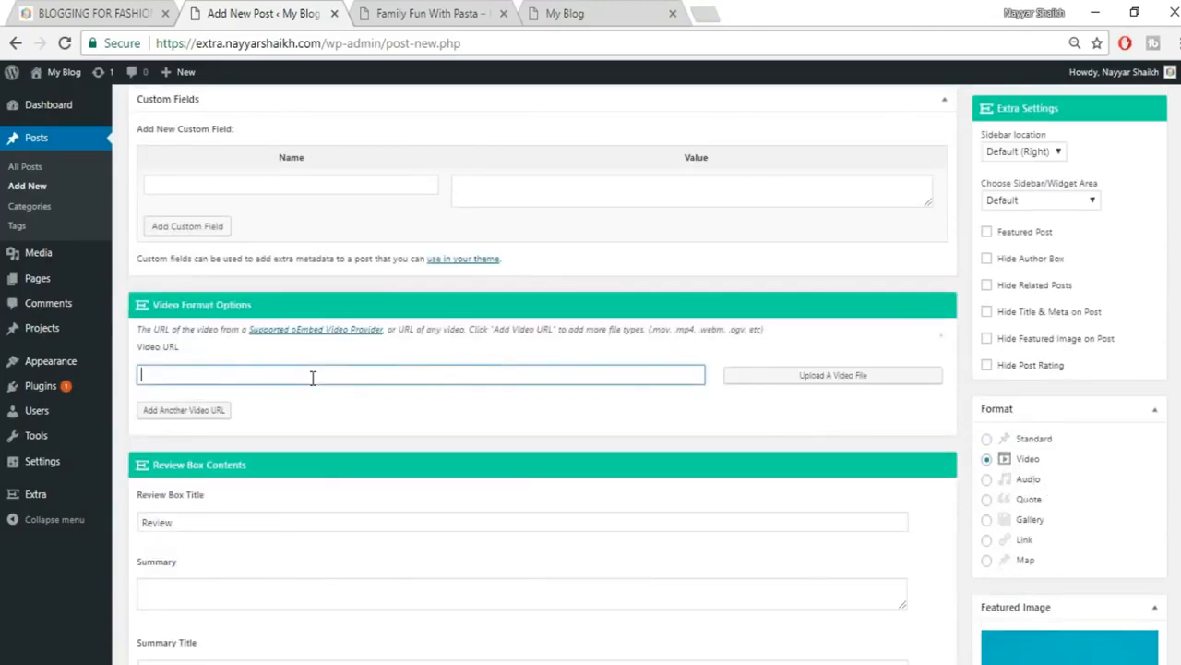
{"action": "left_click", "coordinate": [102, 11]}
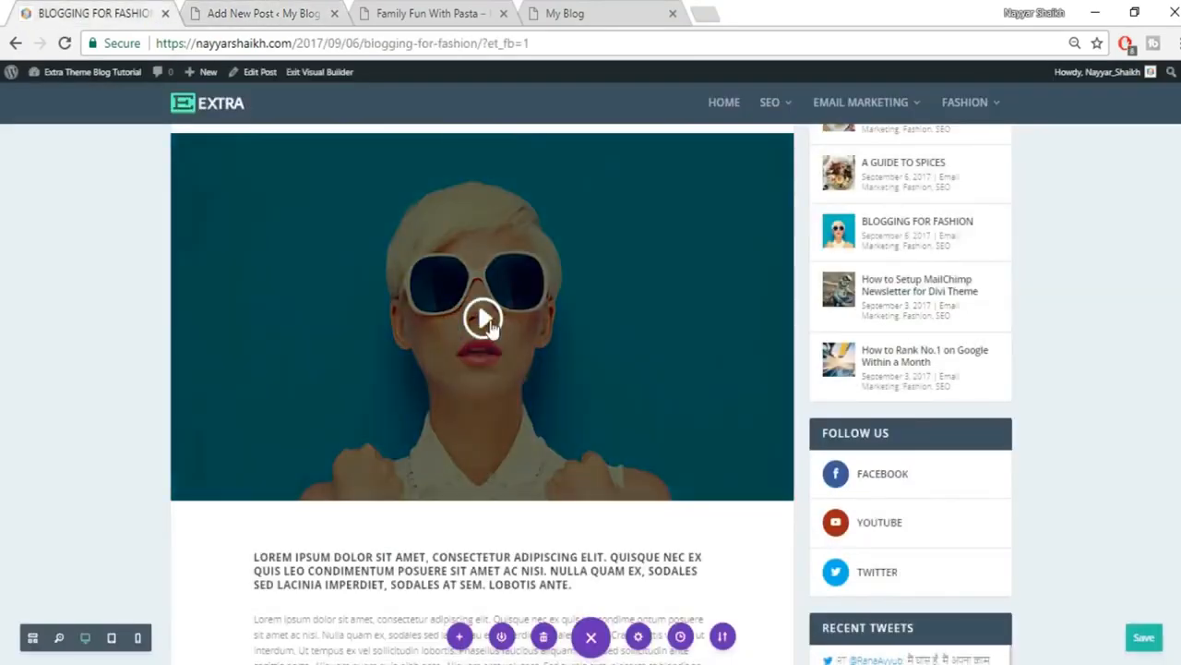
Step: Open the YouTube channel in a new tab and copy the WooCommerce Checkout tutorial's link
{"action": "left_click", "coordinate": [703, 13]}
{"action": "type", "text": "youtube.com/nayyarshaikh"}
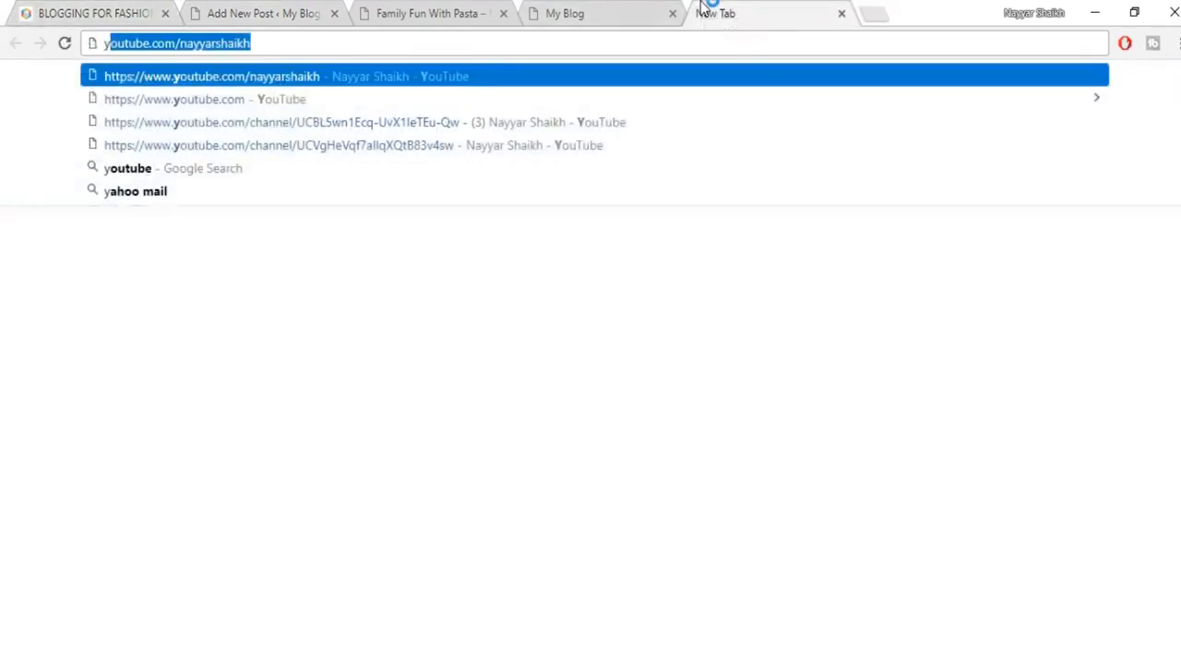
{"action": "key", "text": "Right"}
{"action": "key", "text": "Return"}
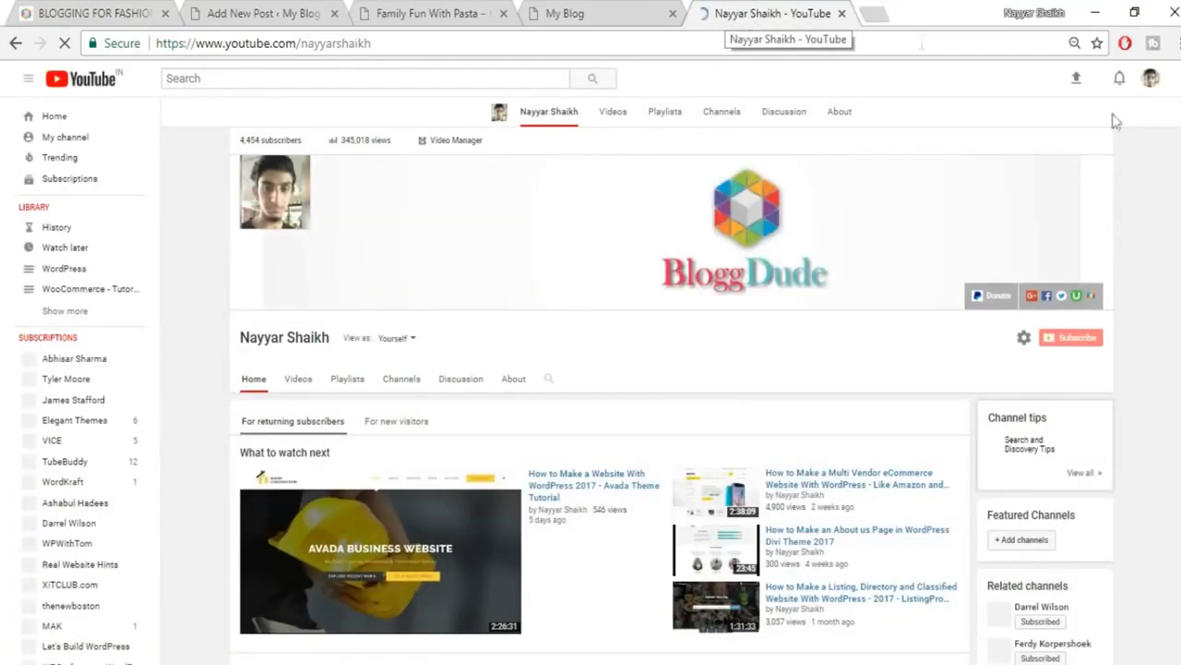
{"action": "scroll", "coordinate": [1115, 120], "scroll_direction": "down", "scroll_amount": 5}
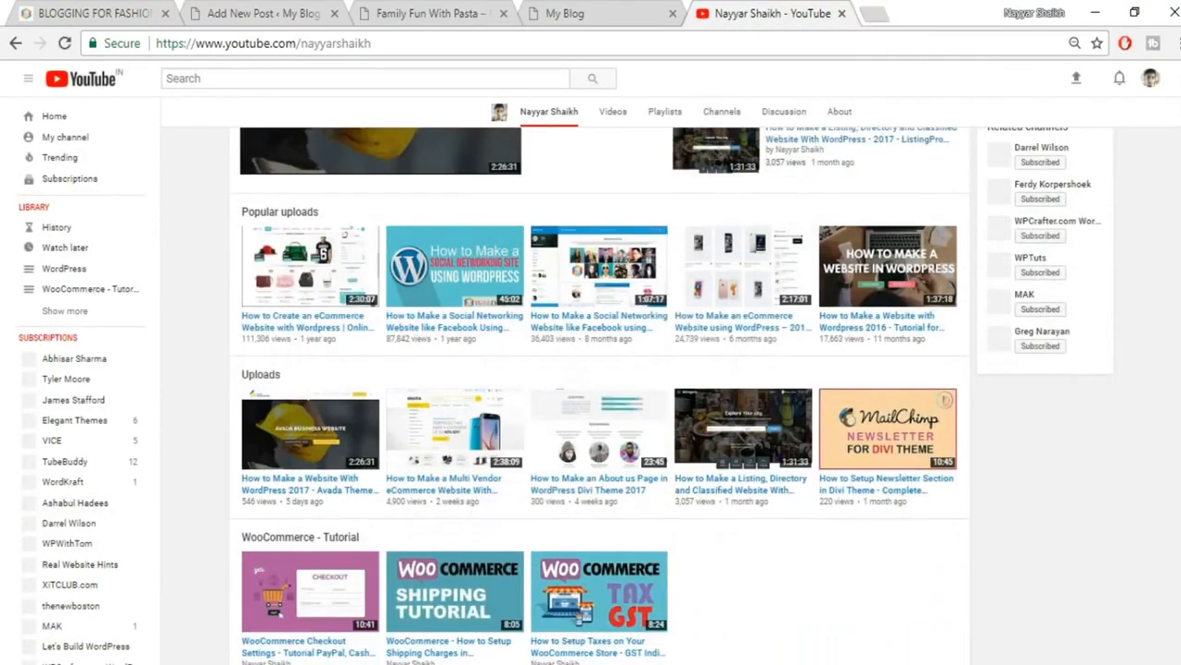
{"action": "scroll", "coordinate": [403, 493], "scroll_direction": "down", "scroll_amount": 1}
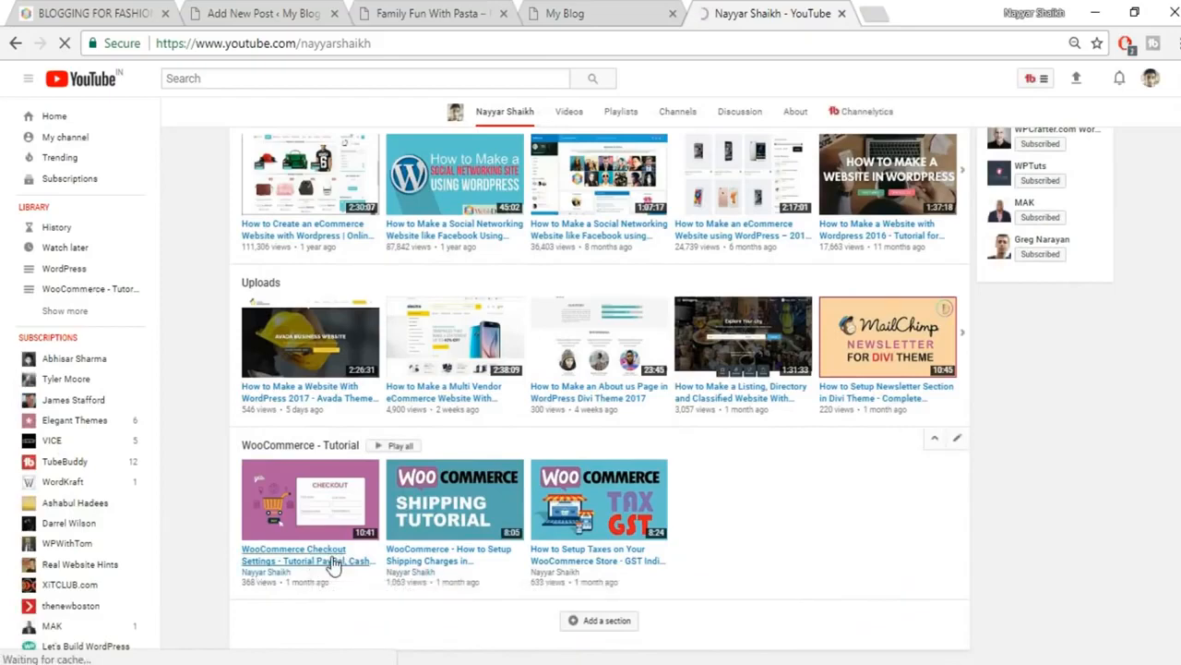
{"action": "right_click", "coordinate": [332, 563]}
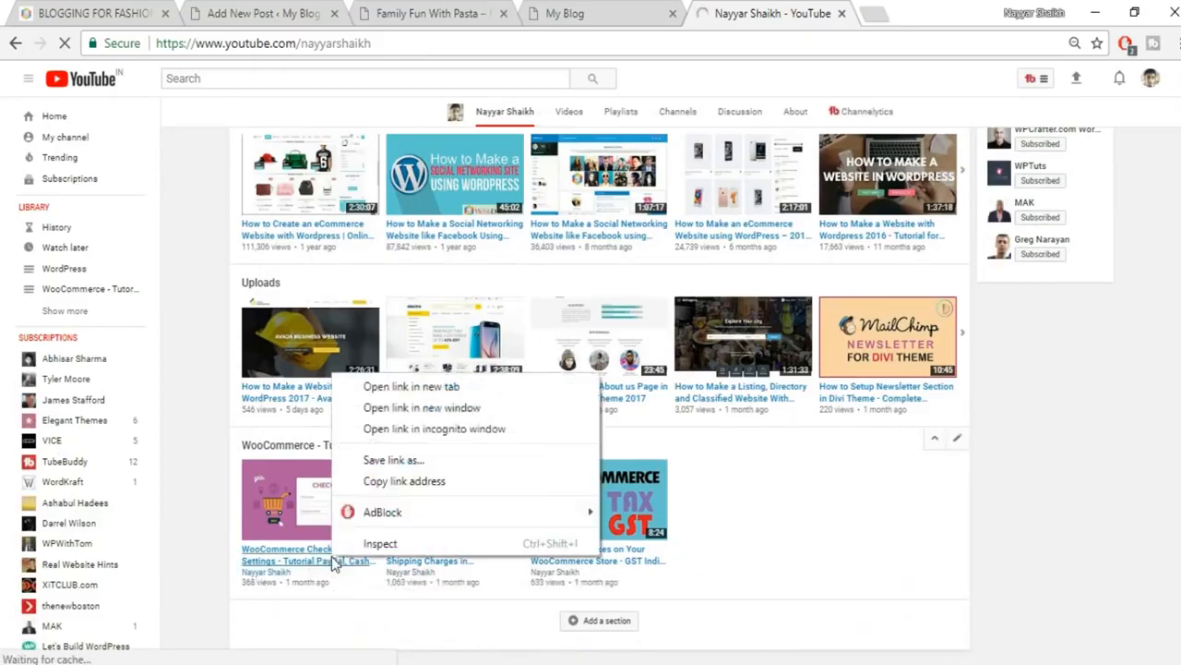
{"action": "left_click", "coordinate": [383, 483]}
{"action": "left_click", "coordinate": [591, 12]}
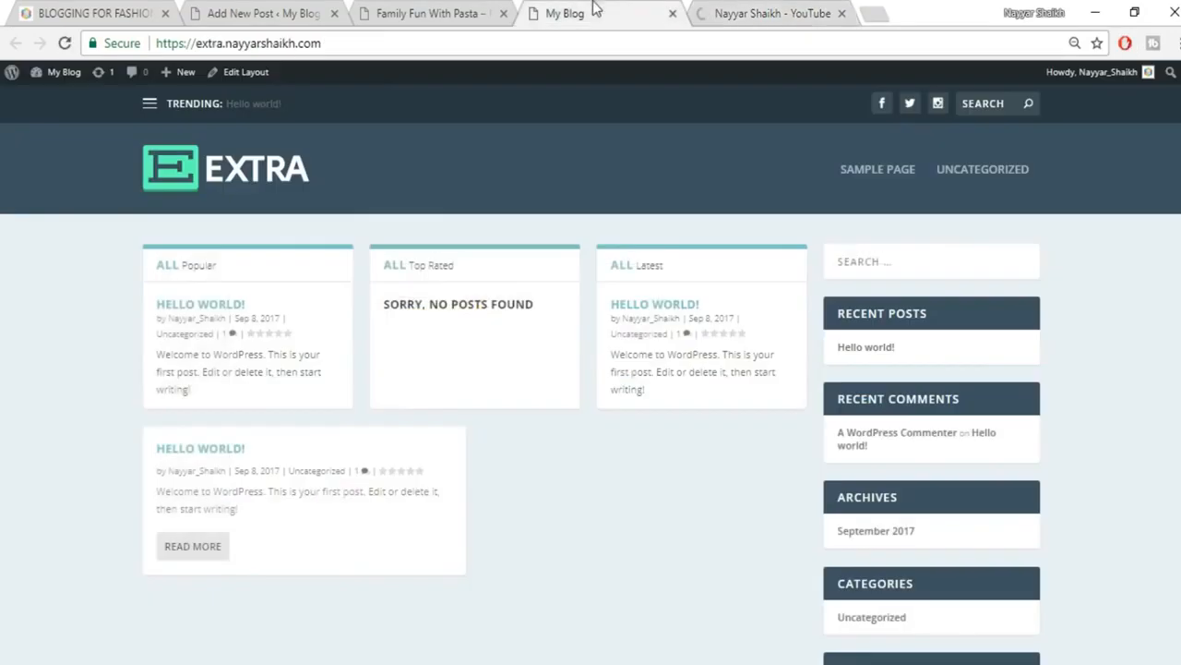
Step: Paste the YouTube link into Video URL and publish the BLOGGING FOR FASHION post
{"action": "left_click", "coordinate": [430, 13]}
{"action": "left_click", "coordinate": [215, 12]}
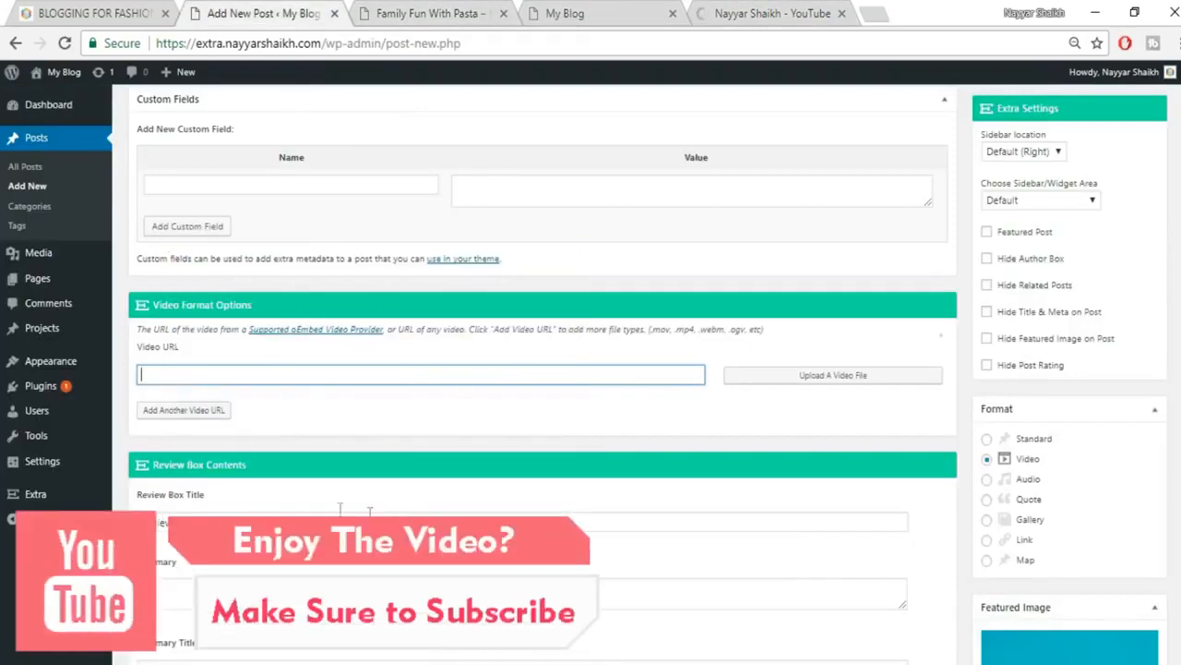
{"action": "key", "text": "ctrl+v"}
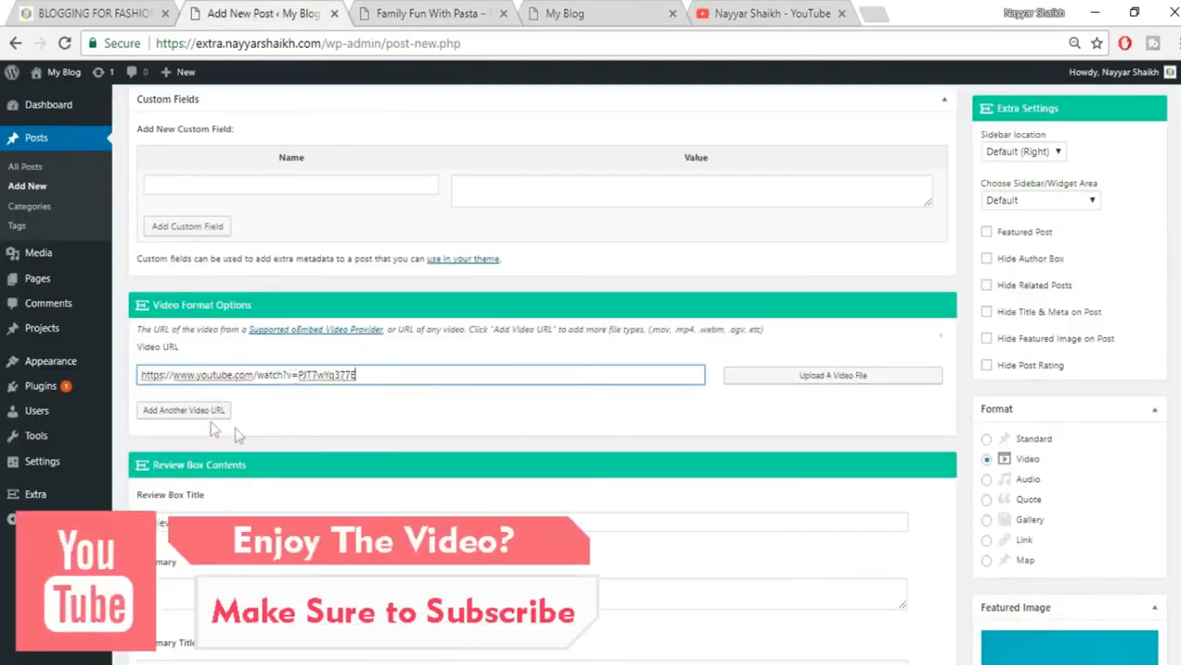
{"action": "scroll", "coordinate": [646, 369], "scroll_direction": "up", "scroll_amount": 10}
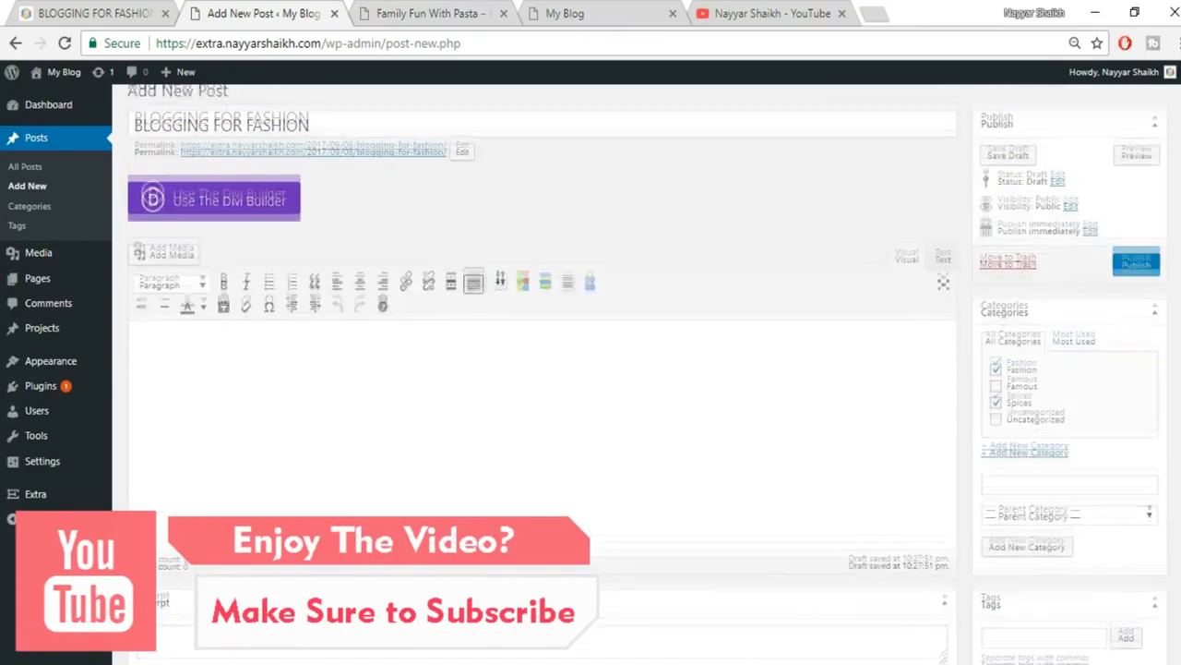
{"action": "left_click", "coordinate": [1133, 275]}
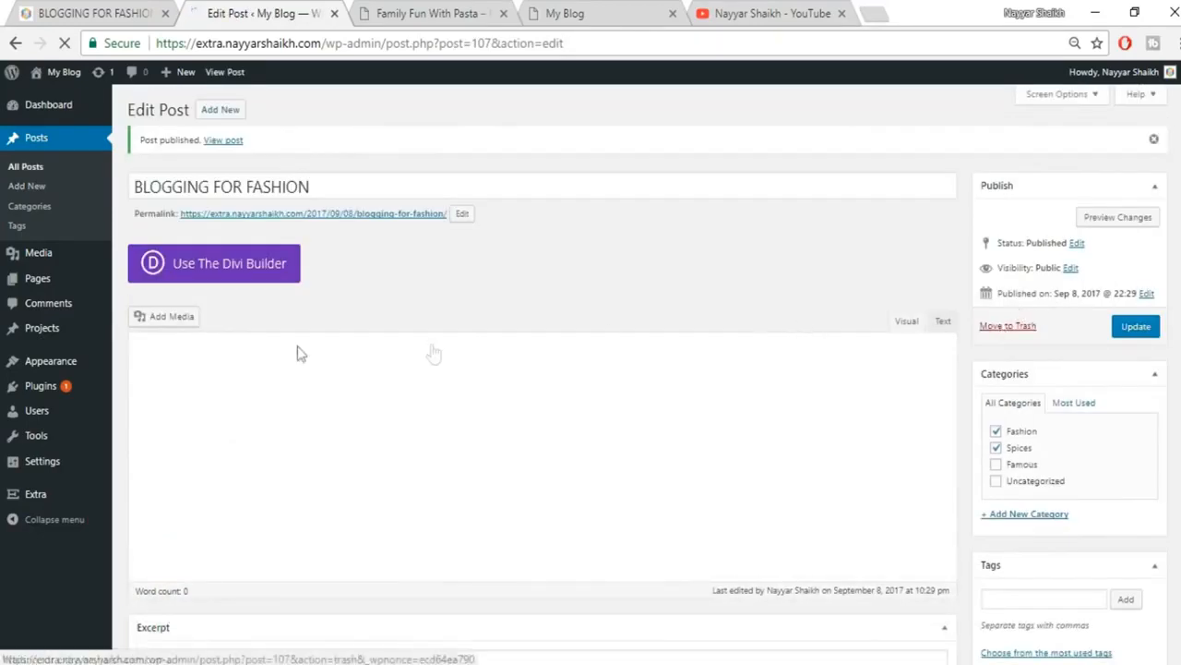
{"action": "mouse_move", "coordinate": [38, 502]}
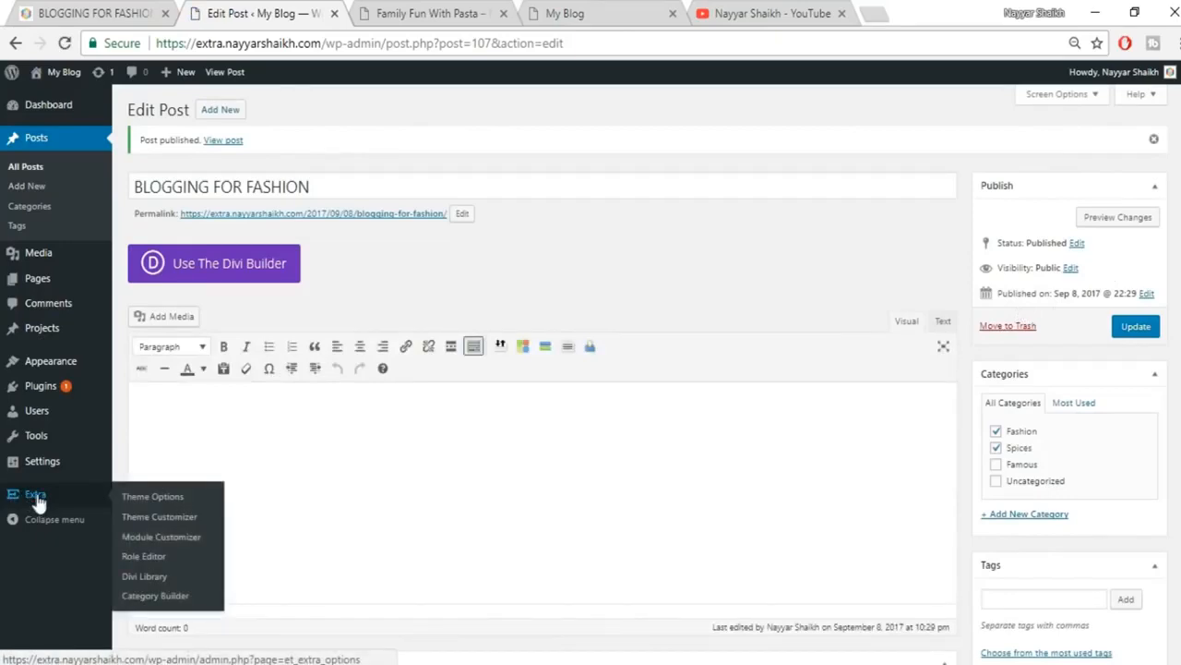
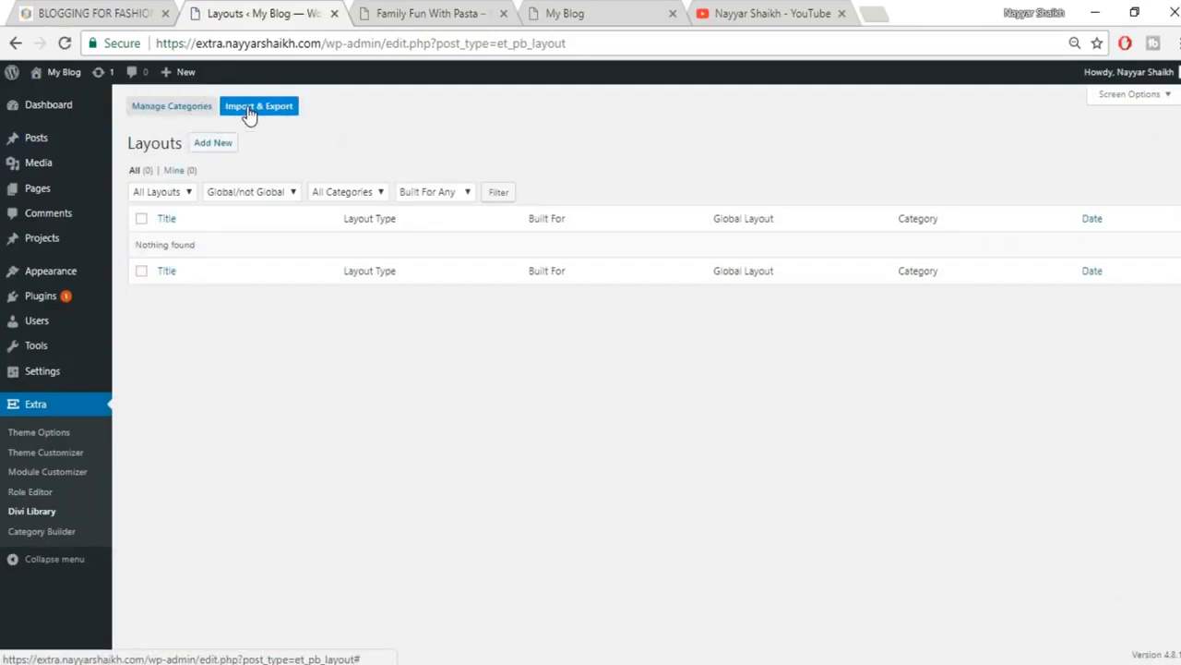
Step: Open the Divi Library's Import & Export Import tab and begin choosing a layout file
{"action": "left_click", "coordinate": [251, 111]}
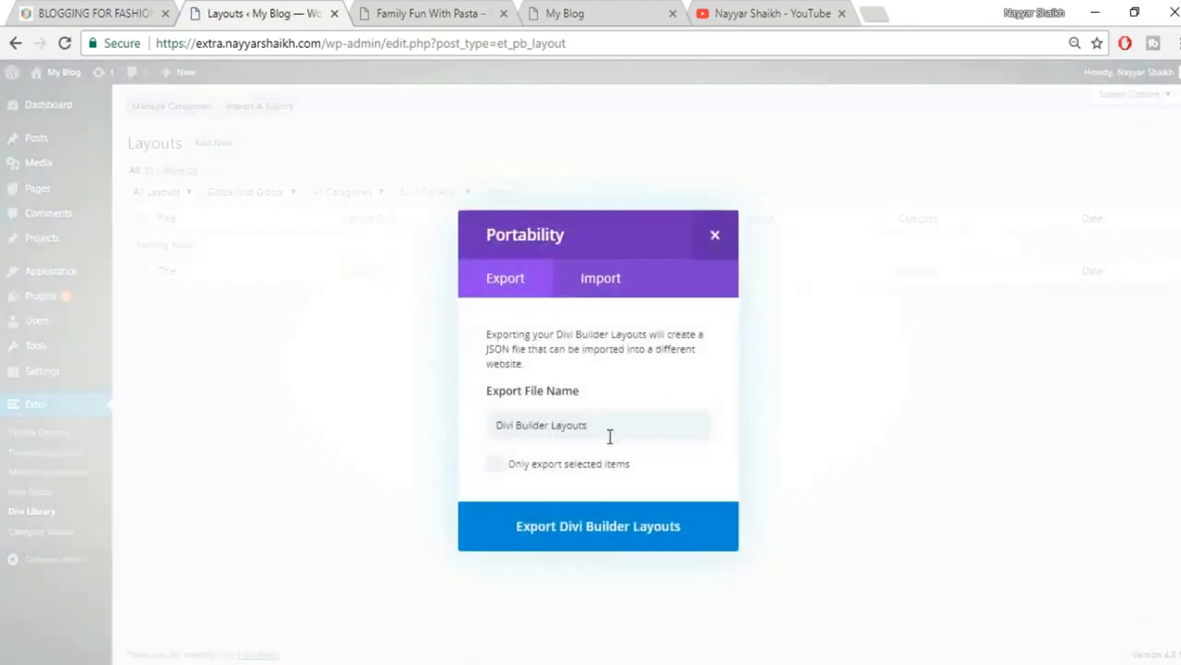
{"action": "left_click", "coordinate": [615, 288]}
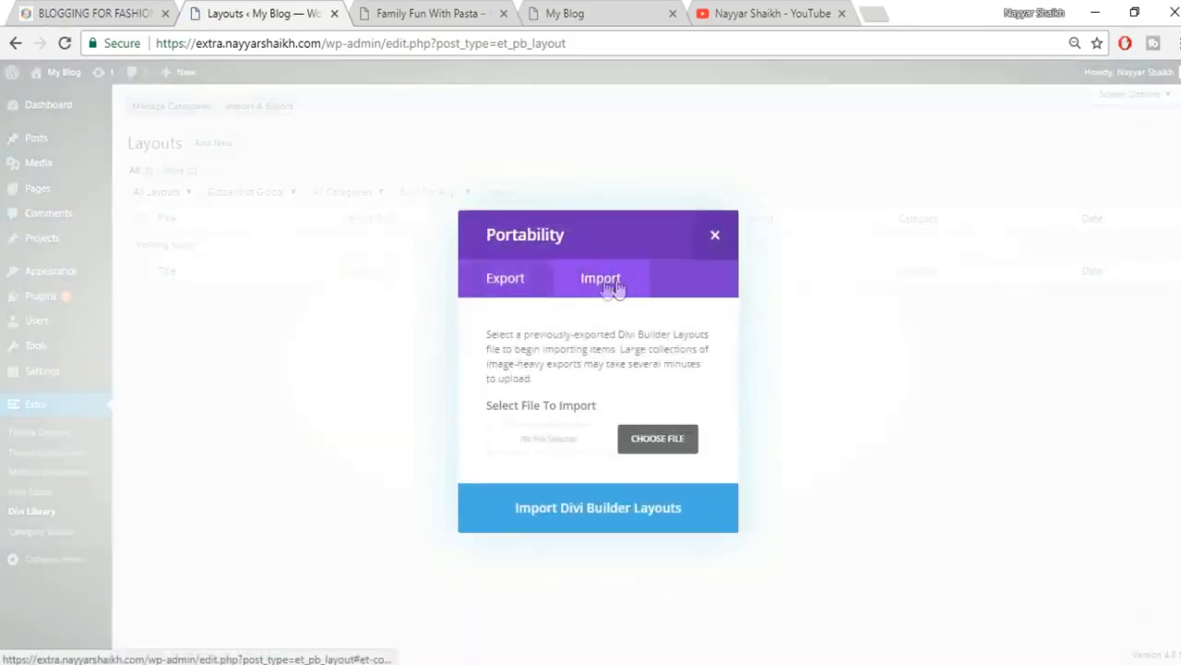
{"action": "left_click", "coordinate": [657, 440]}
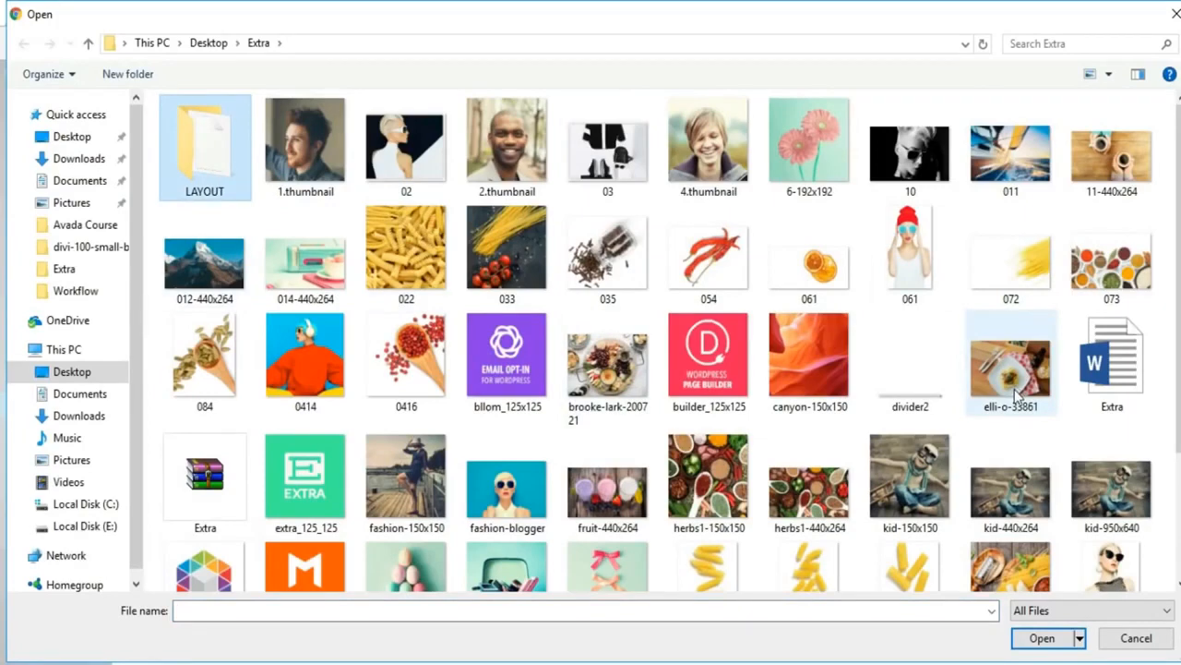
Step: Import LAYOUT/FashionPost.json into the library, then switch to the Blogging for Fashion post
{"action": "double_click", "coordinate": [225, 162]}
{"action": "left_click", "coordinate": [222, 134]}
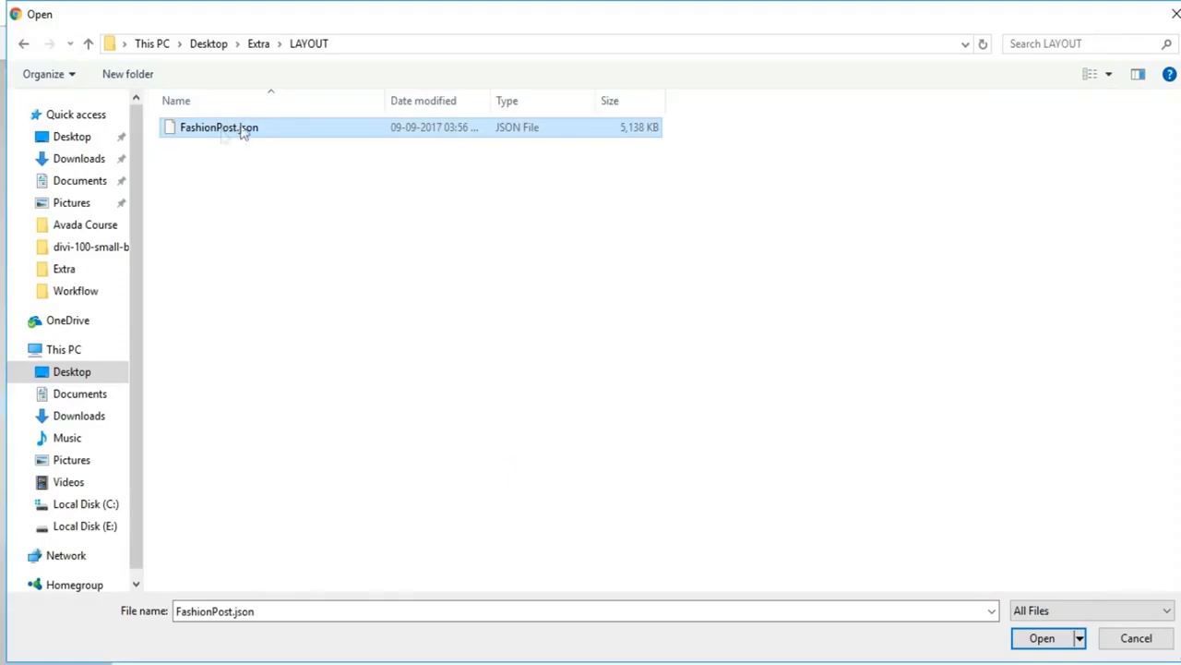
{"action": "left_click", "coordinate": [1061, 639]}
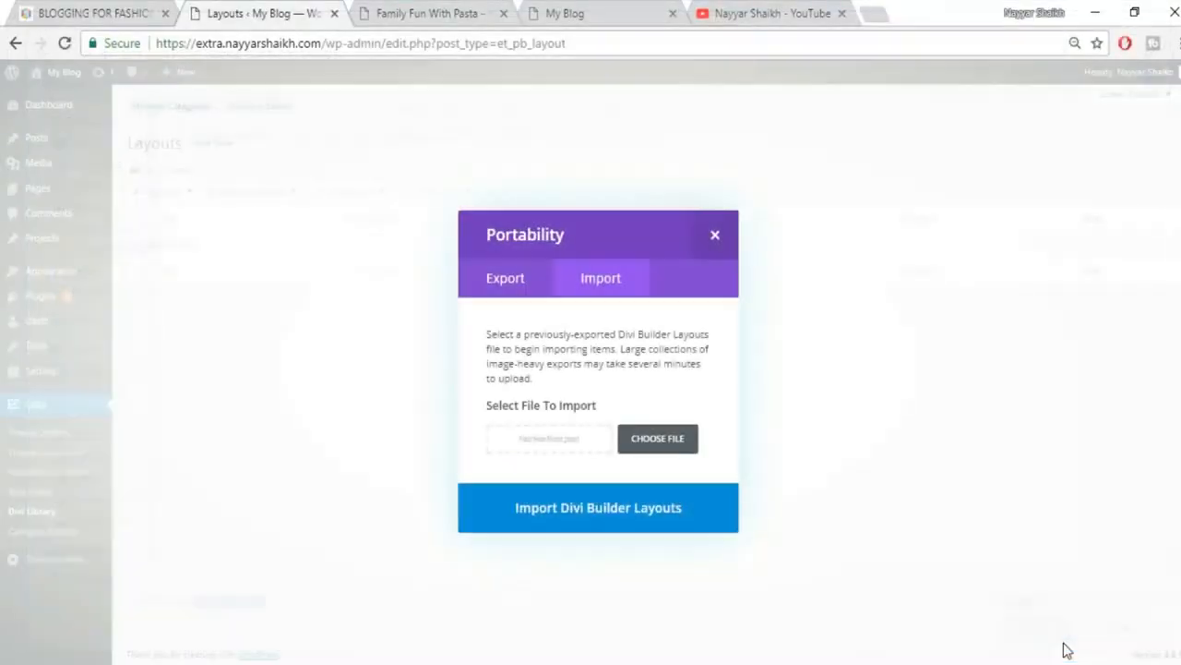
{"action": "left_click", "coordinate": [636, 515]}
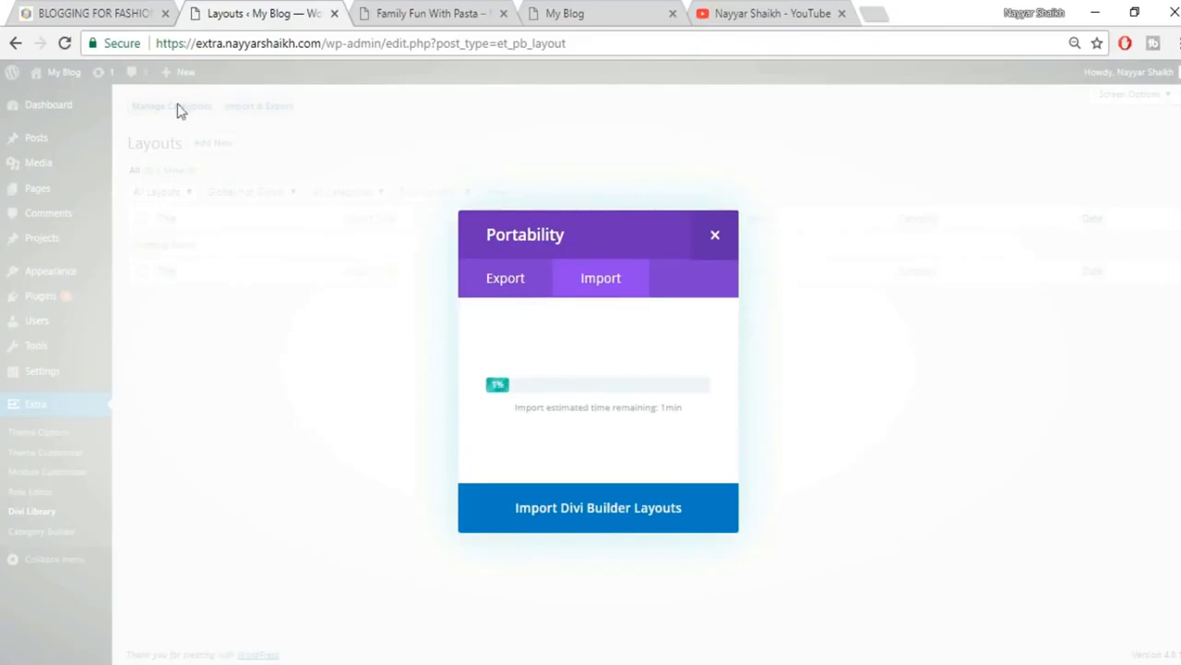
{"action": "left_click", "coordinate": [92, 11]}
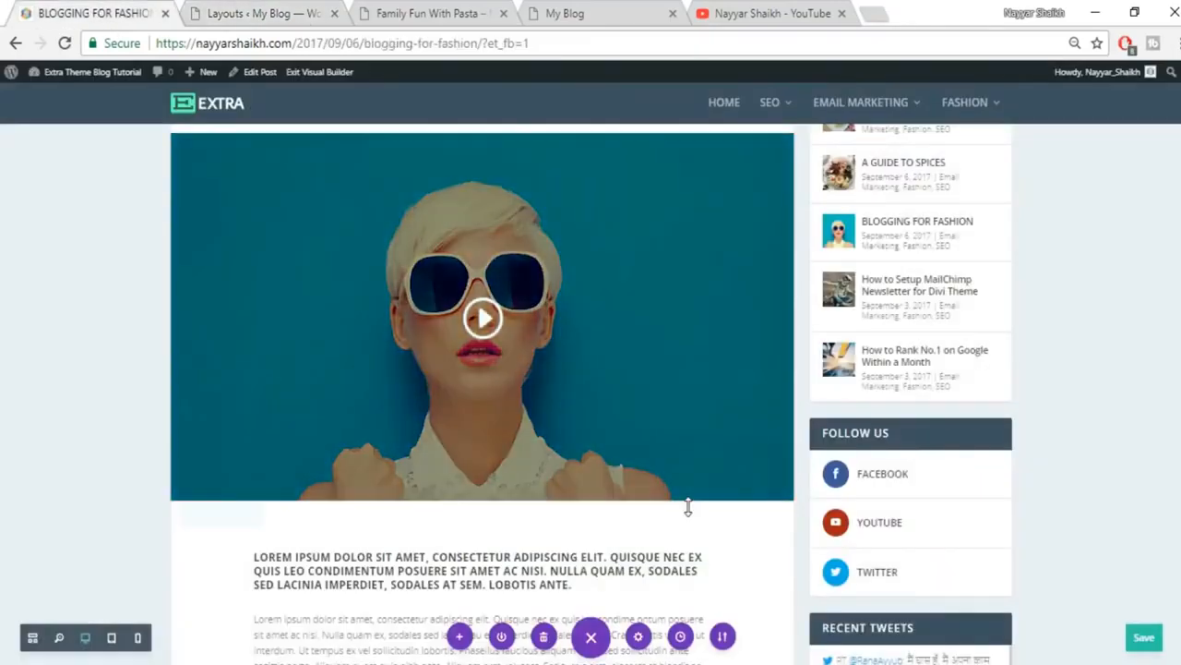
Step: Scroll through the post and check on the FashionPost.json library import progress
{"action": "scroll", "coordinate": [571, 443], "scroll_direction": "down", "scroll_amount": 4}
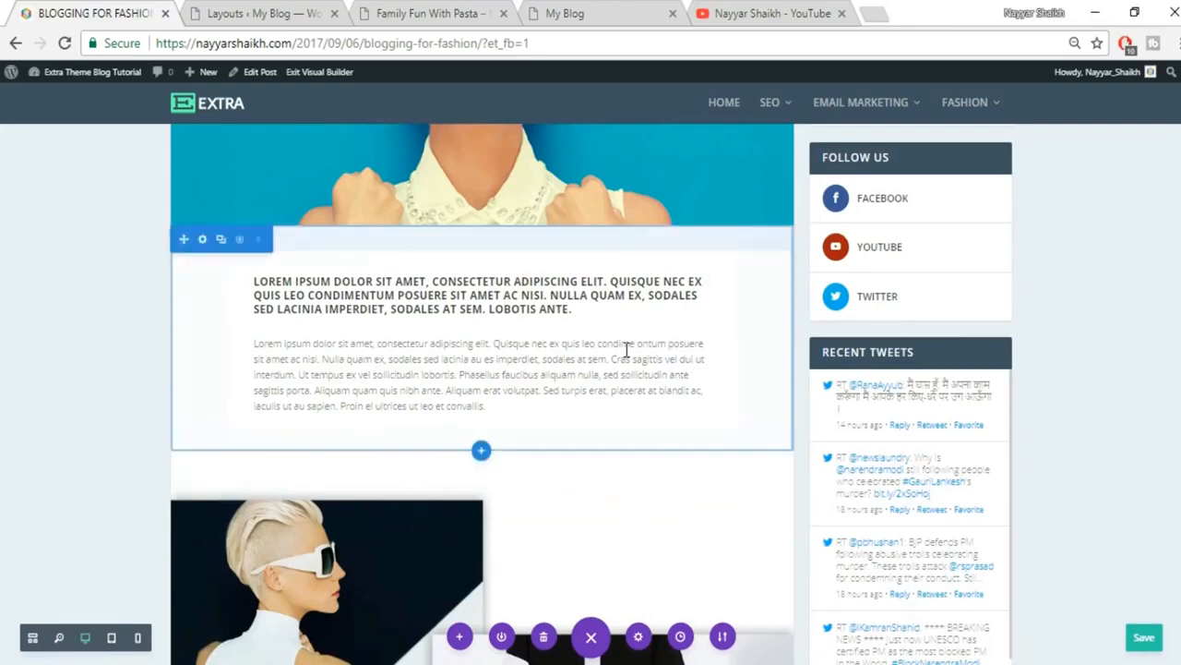
{"action": "scroll", "coordinate": [640, 458], "scroll_direction": "down", "scroll_amount": 3}
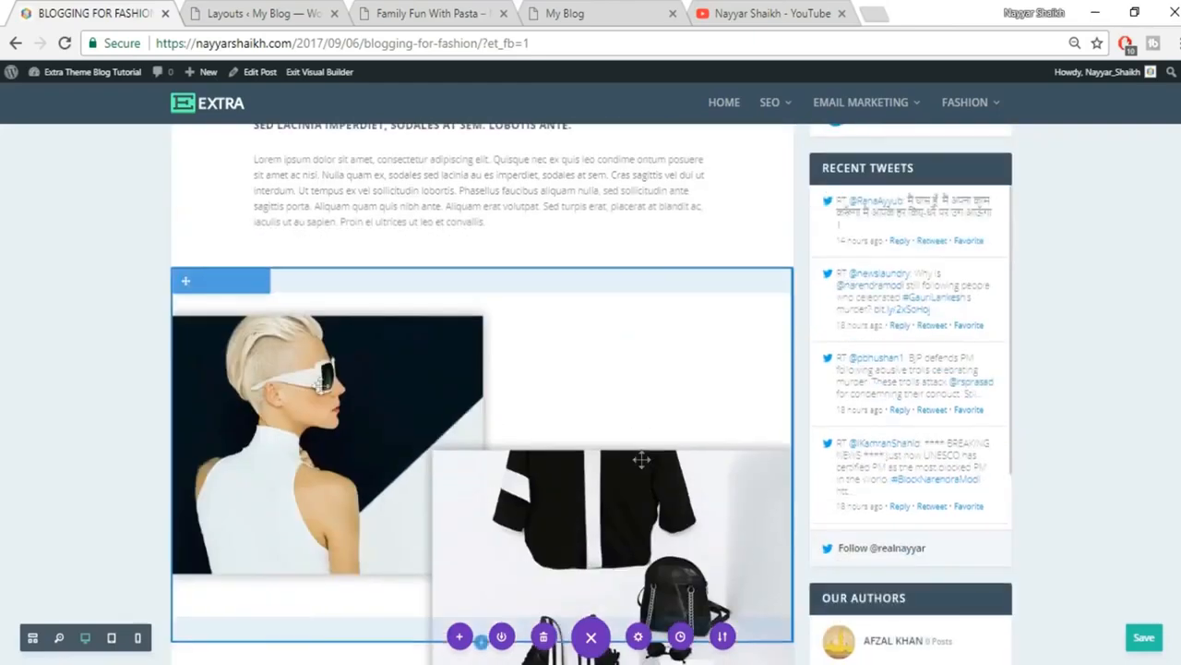
{"action": "scroll", "coordinate": [460, 518], "scroll_direction": "down", "scroll_amount": 1}
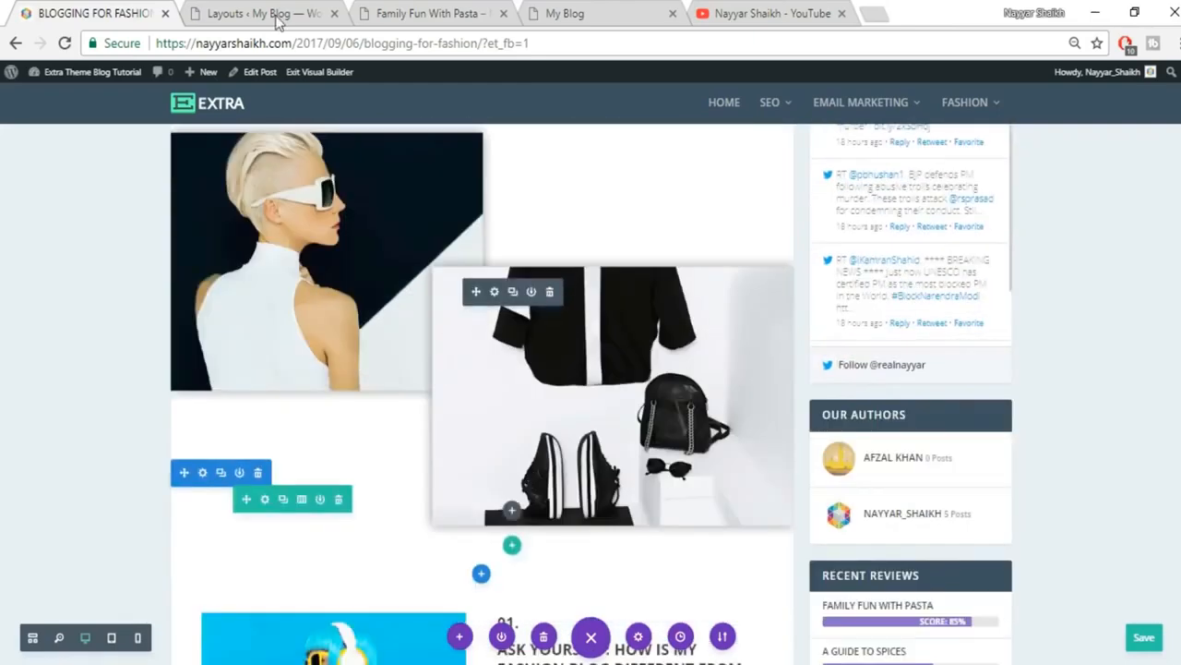
{"action": "left_click", "coordinate": [276, 14]}
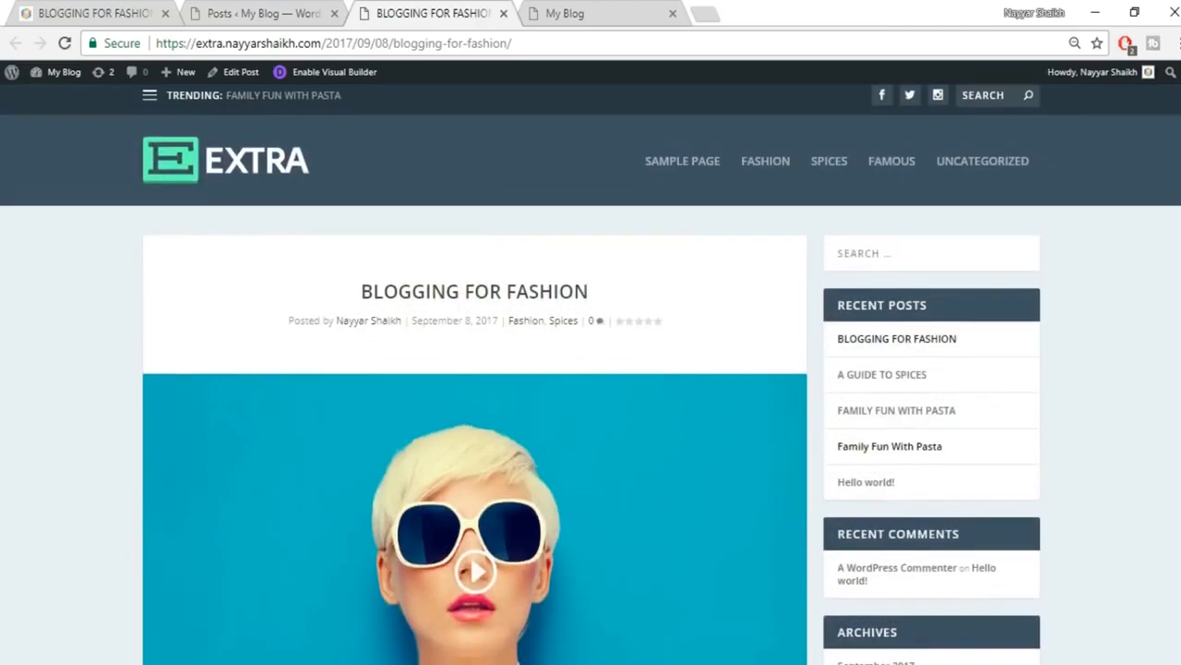
{"action": "scroll", "coordinate": [837, 265], "scroll_direction": "down", "scroll_amount": 4}
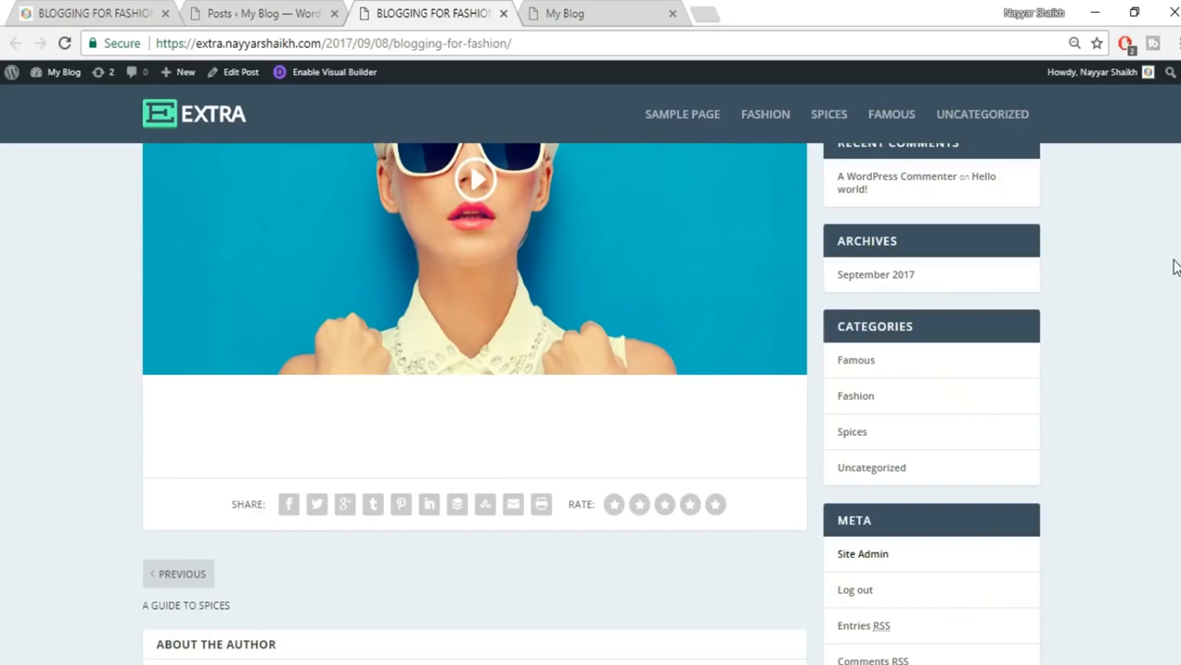
{"action": "scroll", "coordinate": [1175, 267], "scroll_direction": "up", "scroll_amount": 4}
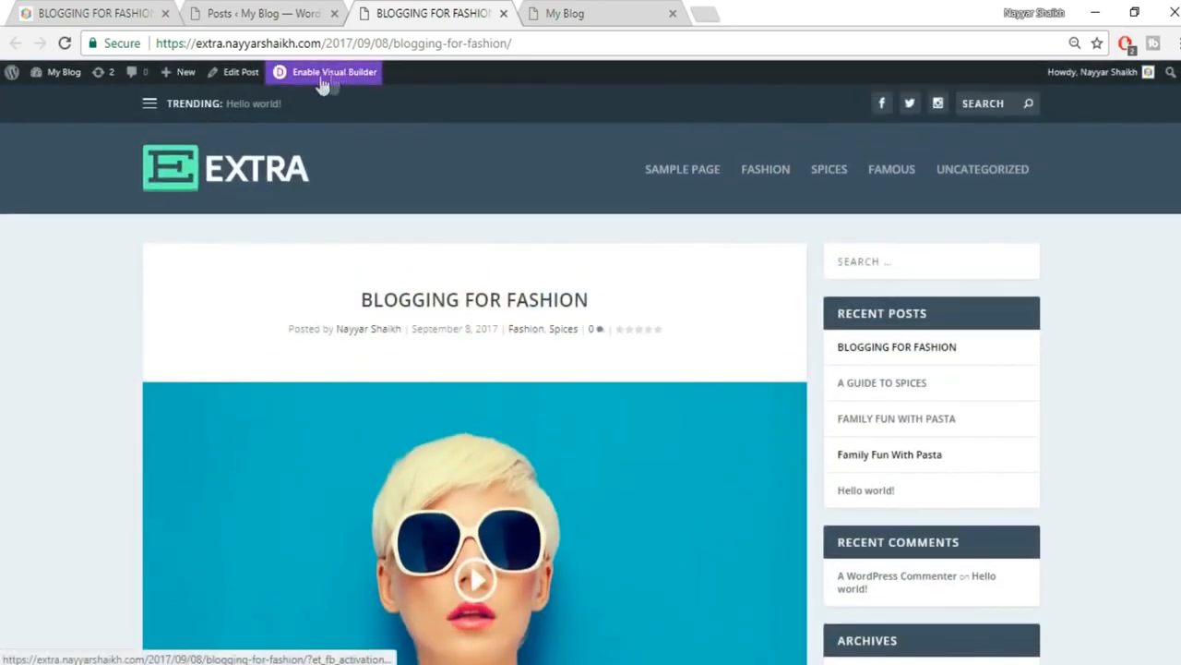
Step: Enable the Visual Builder on the post and expand the purple page settings bar
{"action": "left_click", "coordinate": [334, 80]}
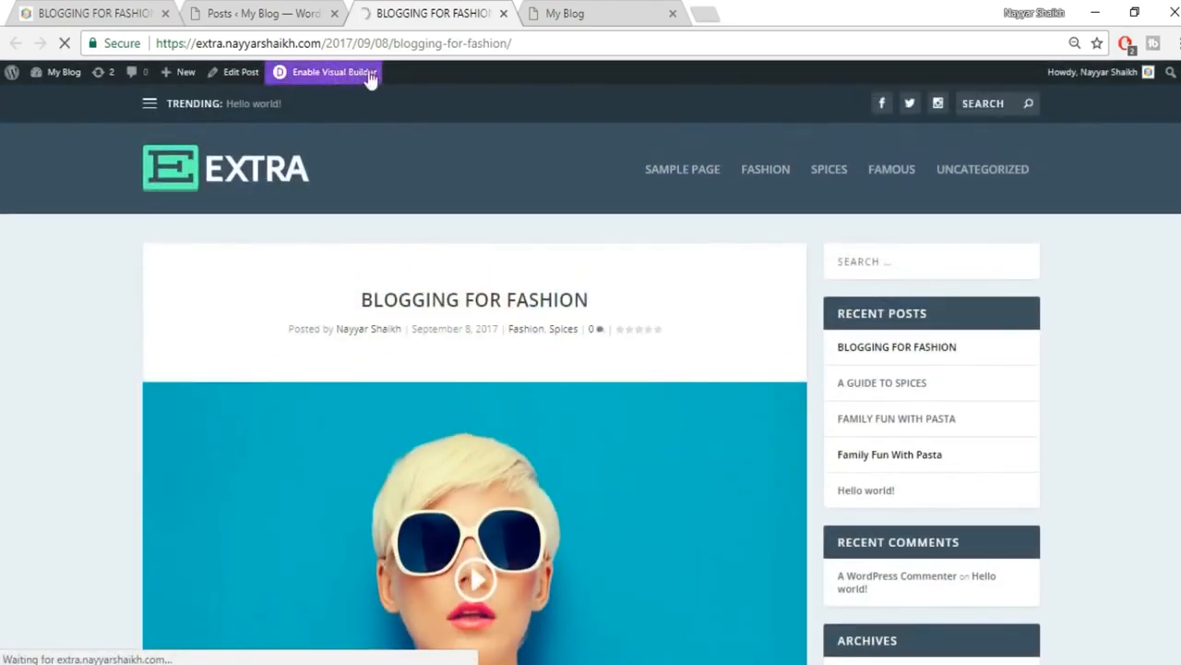
{"action": "scroll", "coordinate": [687, 424], "scroll_direction": "down", "scroll_amount": 5}
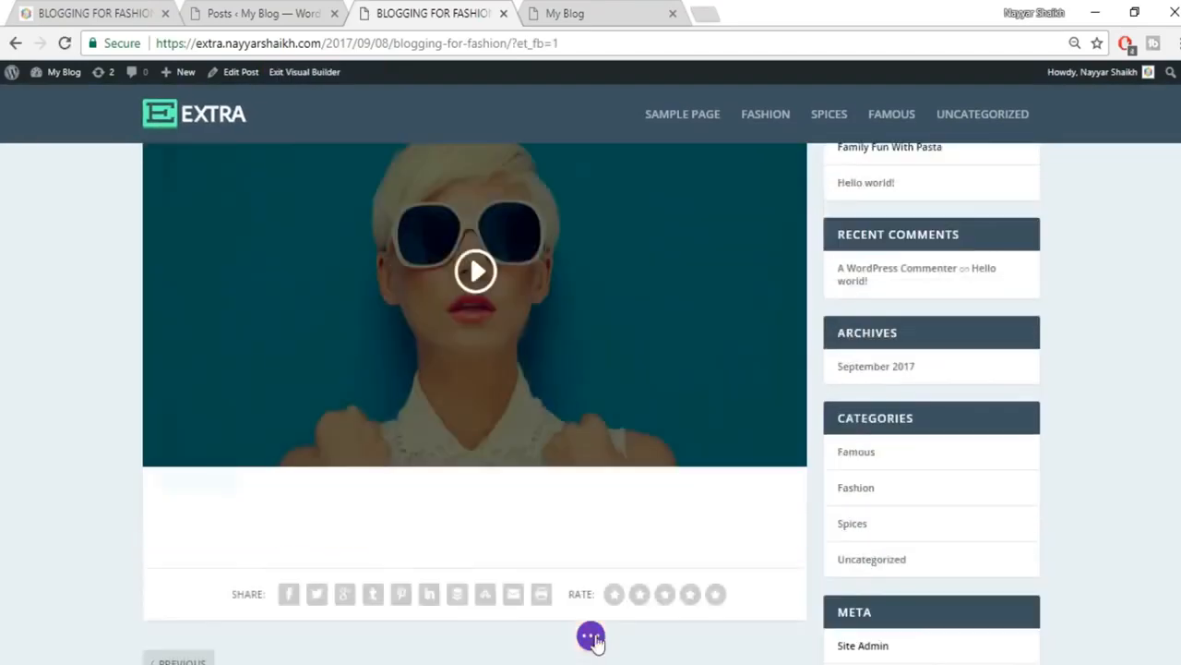
{"action": "left_click", "coordinate": [591, 636]}
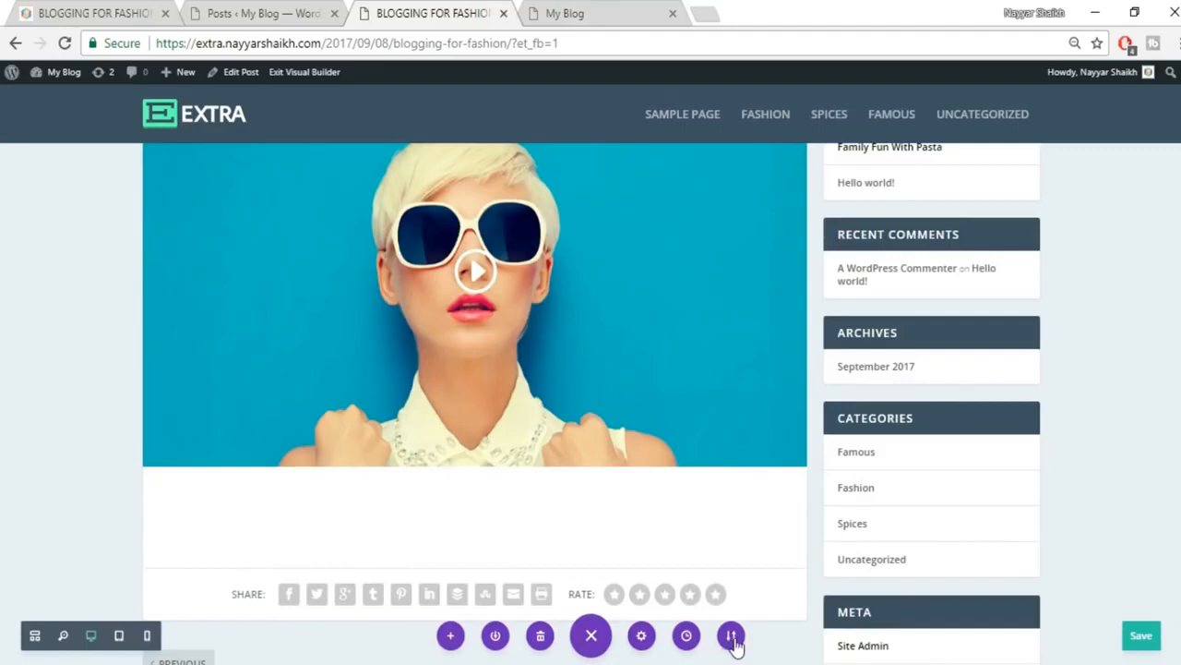
Step: Import Extra/LAYOUT/FashionPost.json into the post through Portability's Import tab
{"action": "left_click", "coordinate": [731, 637]}
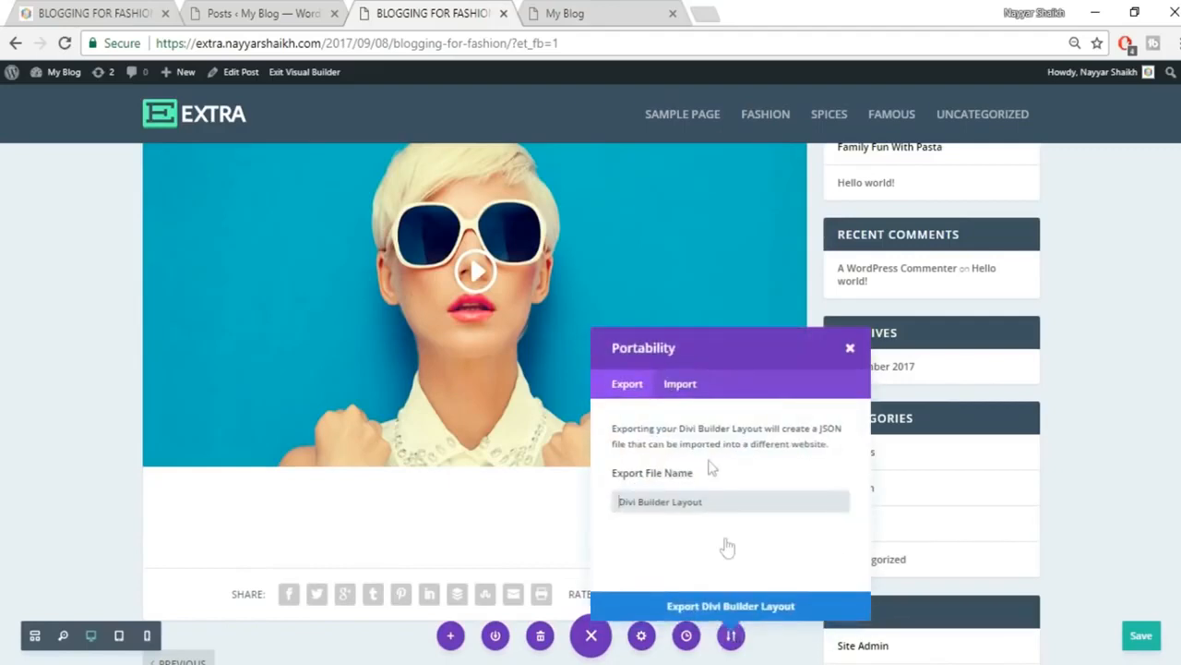
{"action": "left_click", "coordinate": [683, 387]}
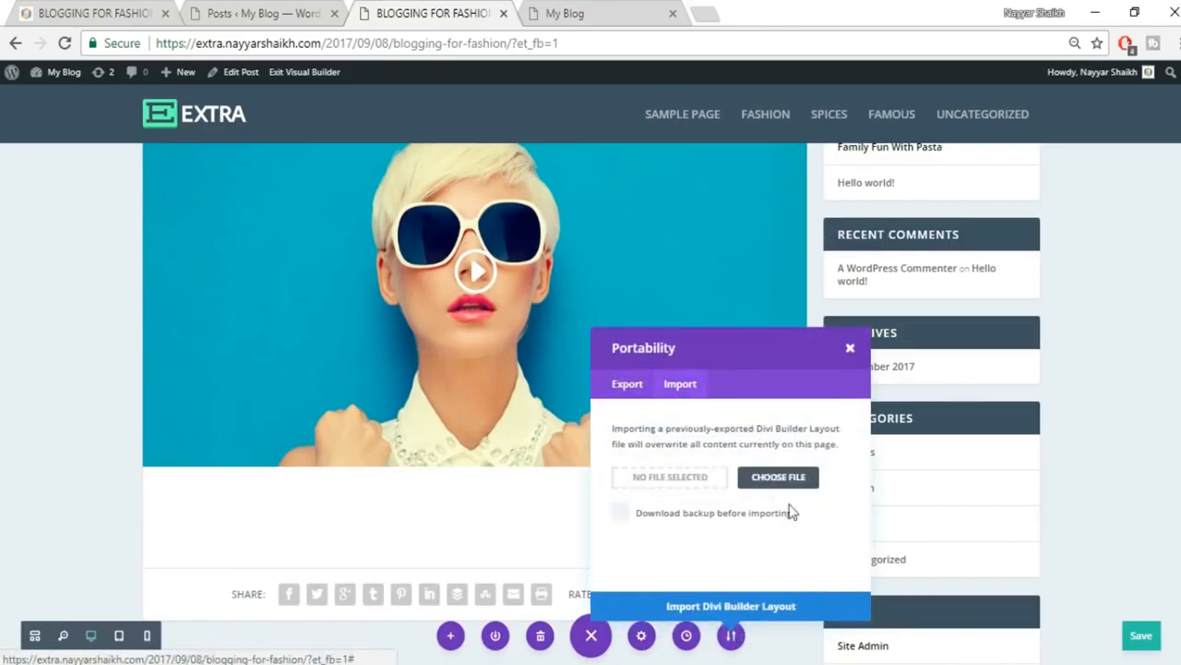
{"action": "left_click", "coordinate": [755, 477]}
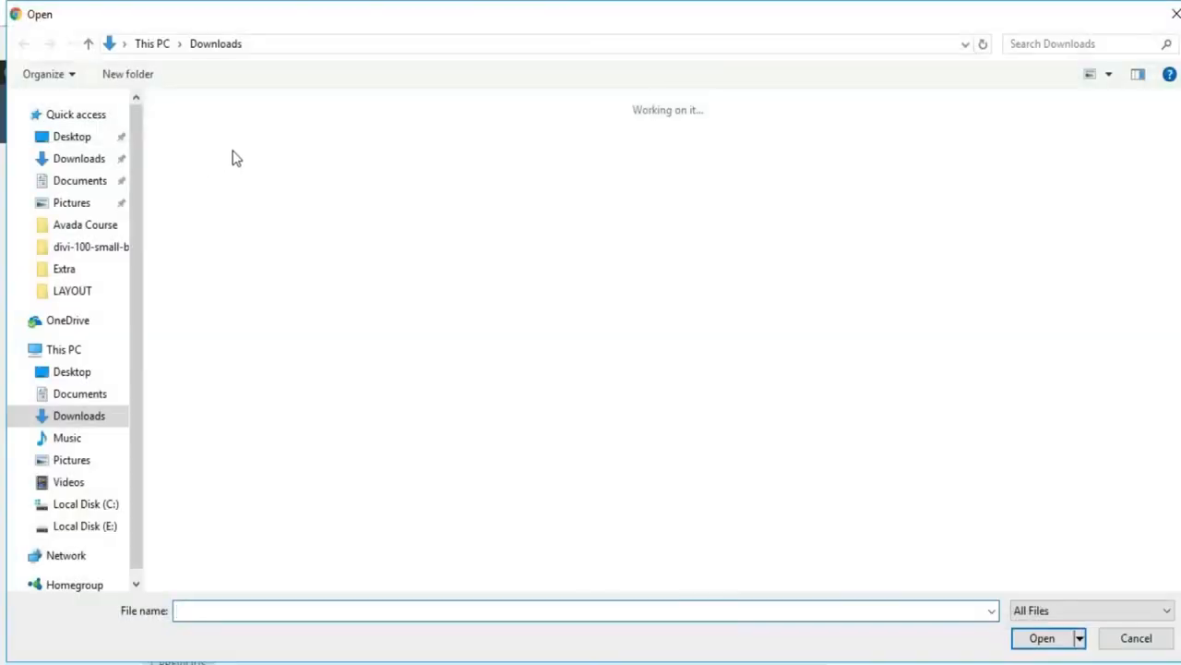
{"action": "left_click", "coordinate": [81, 270]}
{"action": "left_click", "coordinate": [82, 292]}
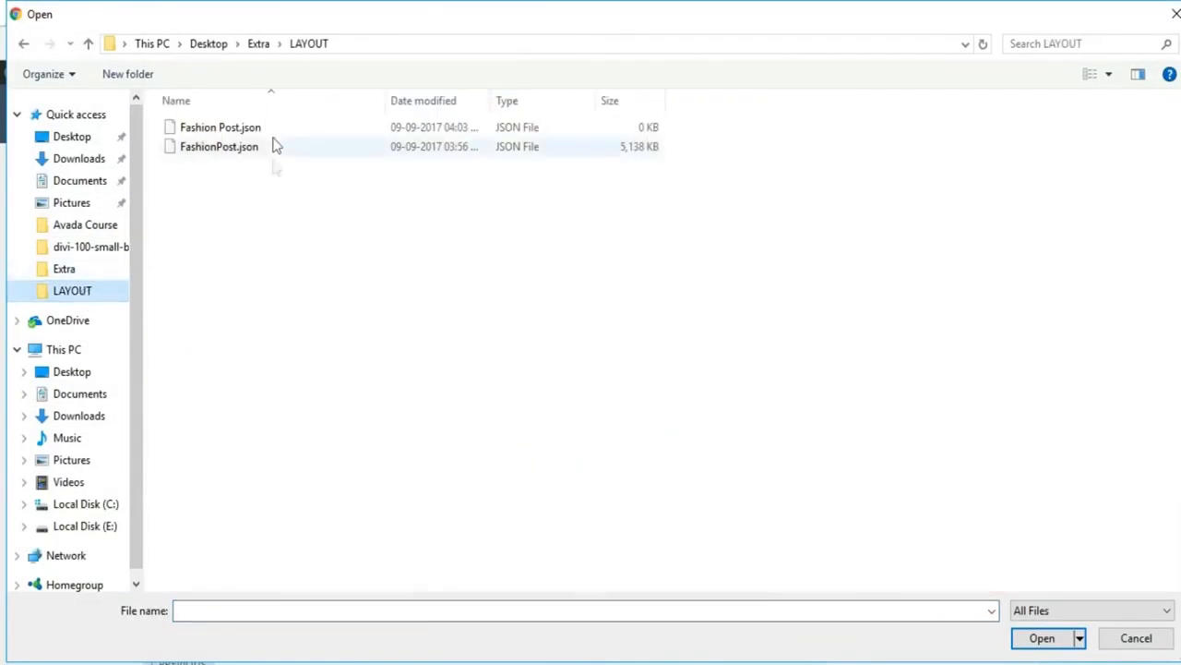
{"action": "left_click", "coordinate": [247, 157]}
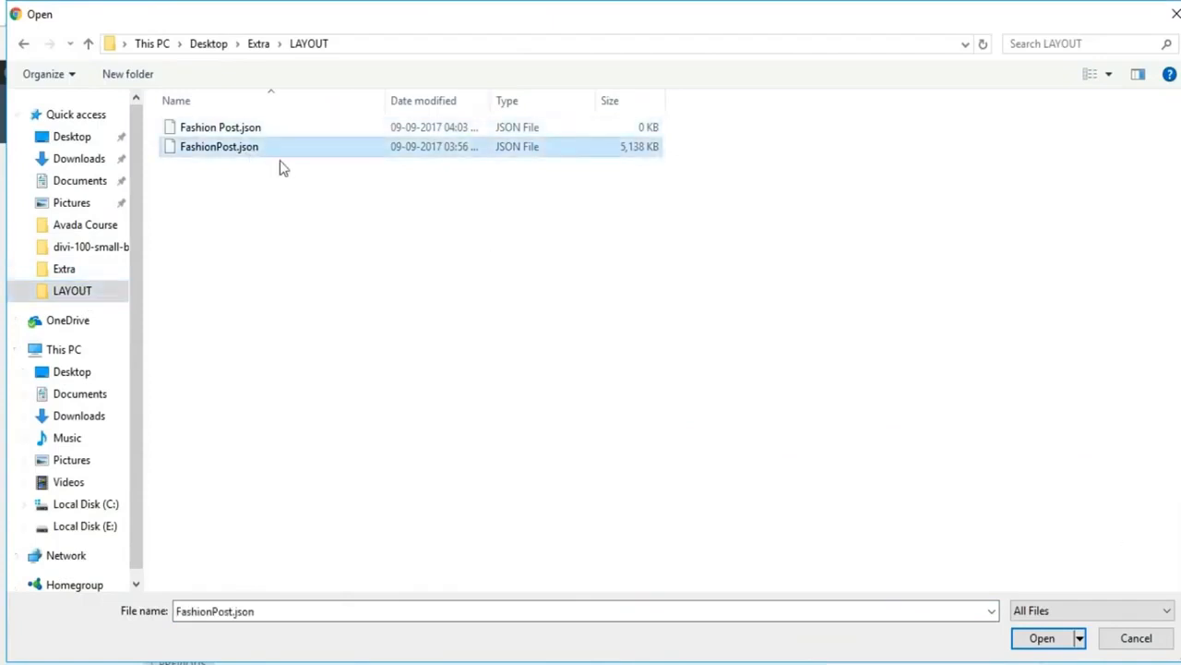
{"action": "left_click", "coordinate": [1034, 637]}
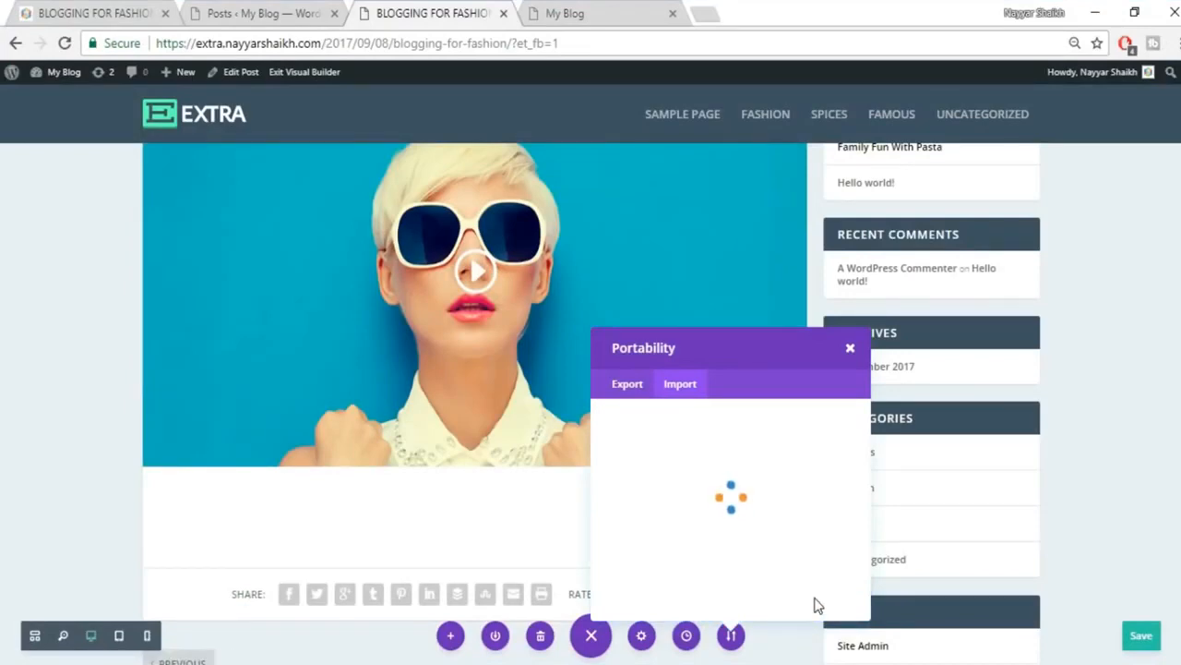
{"action": "scroll", "coordinate": [1031, 514], "scroll_direction": "down", "scroll_amount": 7}
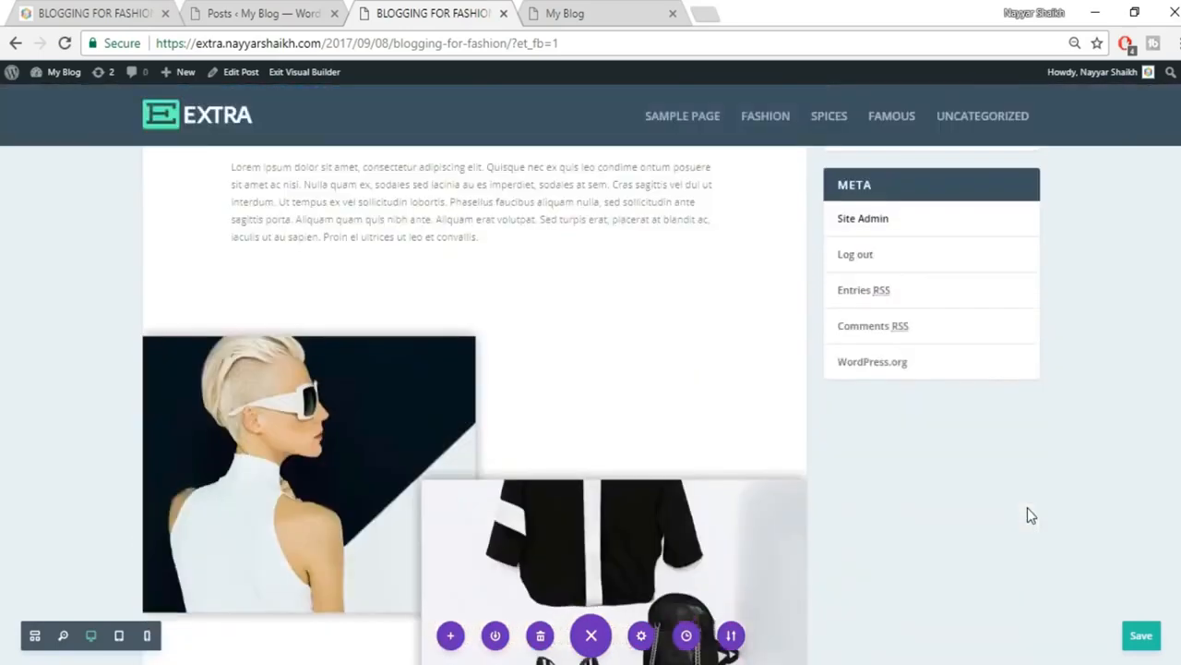
{"action": "scroll", "coordinate": [1135, 340], "scroll_direction": "up", "scroll_amount": 4}
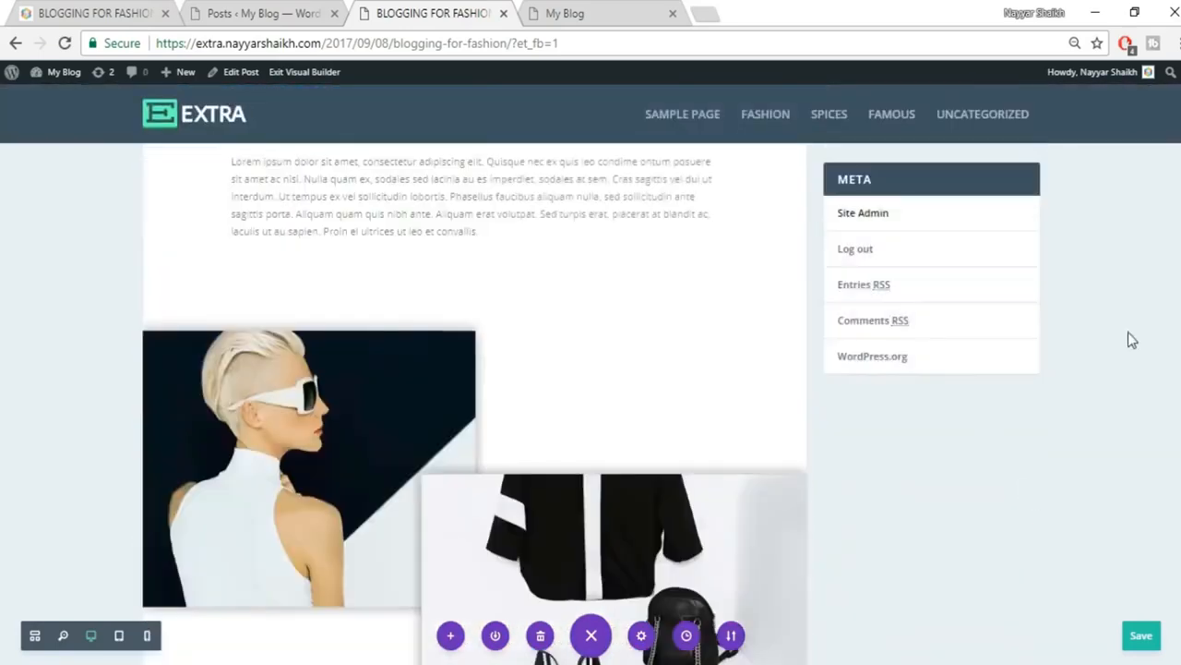
{"action": "scroll", "coordinate": [587, 392], "scroll_direction": "down", "scroll_amount": 8}
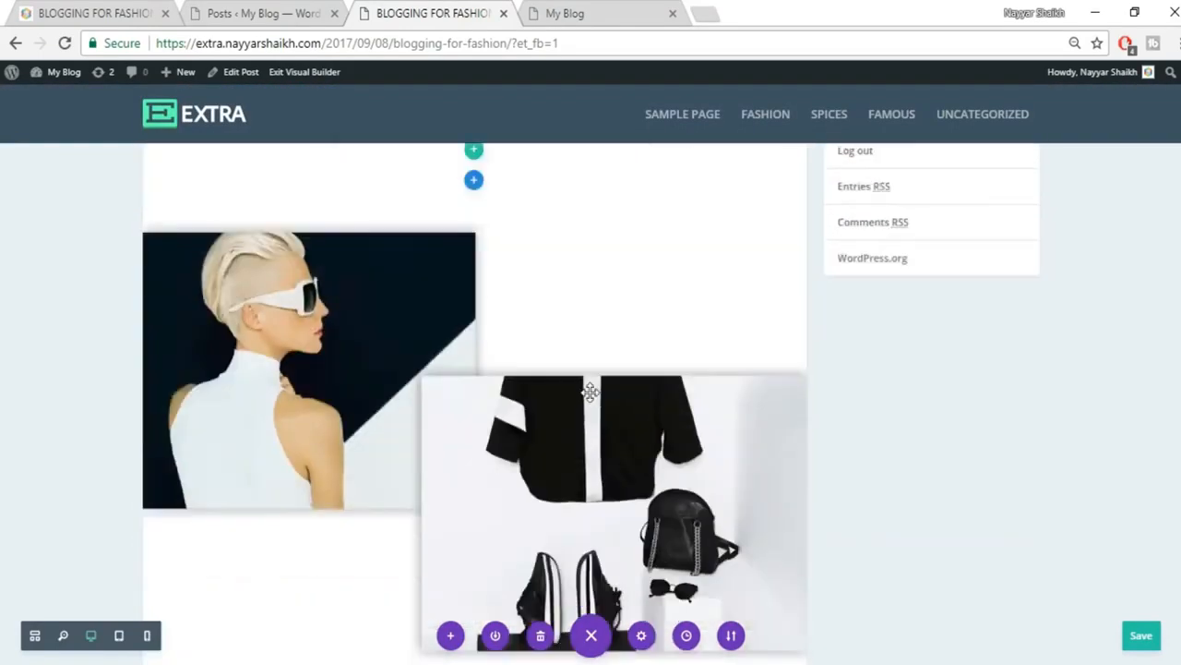
{"action": "scroll", "coordinate": [592, 394], "scroll_direction": "down", "scroll_amount": 4}
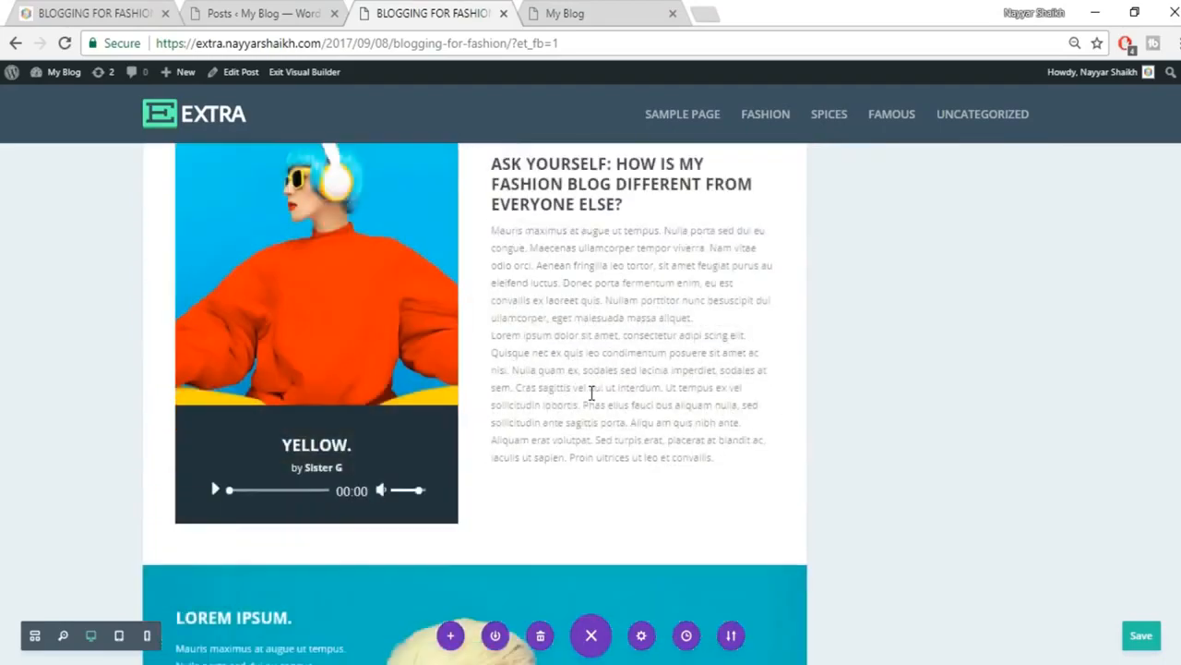
{"action": "scroll", "coordinate": [609, 371], "scroll_direction": "down", "scroll_amount": 10}
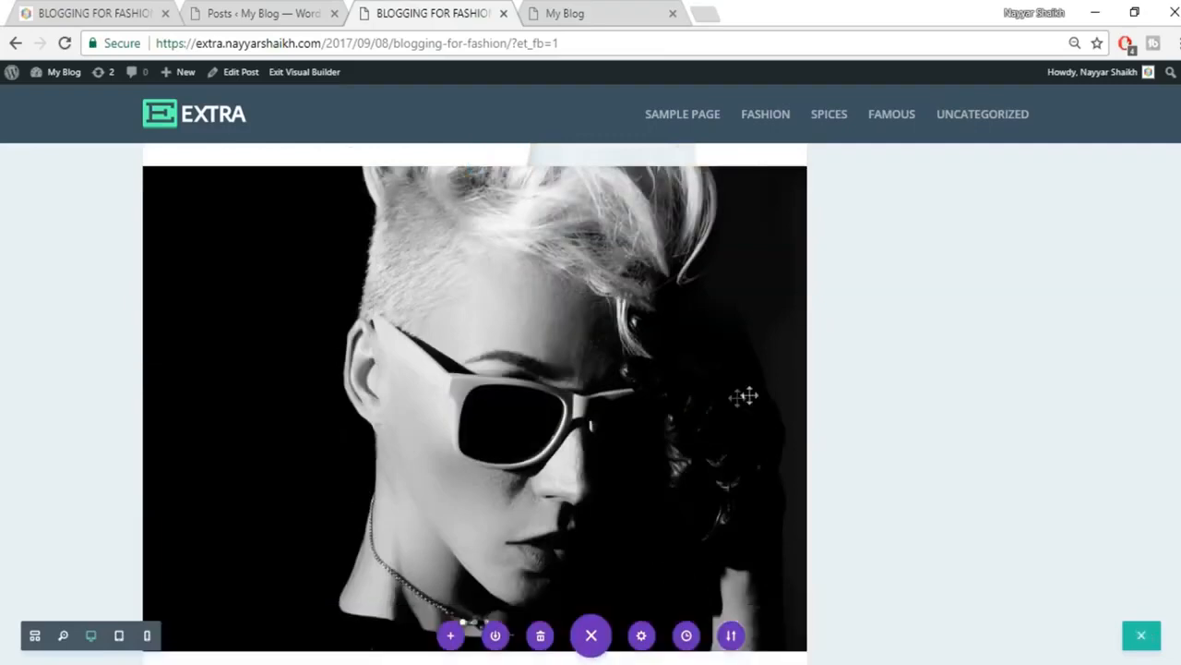
{"action": "left_click", "coordinate": [783, 413]}
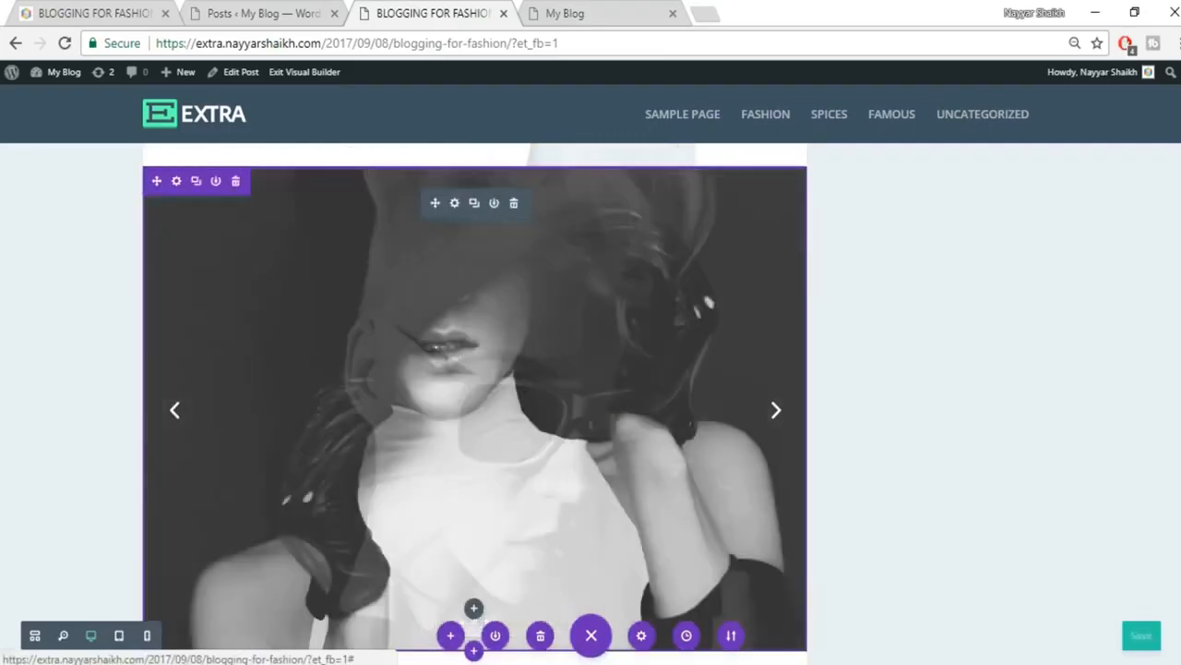
{"action": "scroll", "coordinate": [591, 397], "scroll_direction": "up", "scroll_amount": 20}
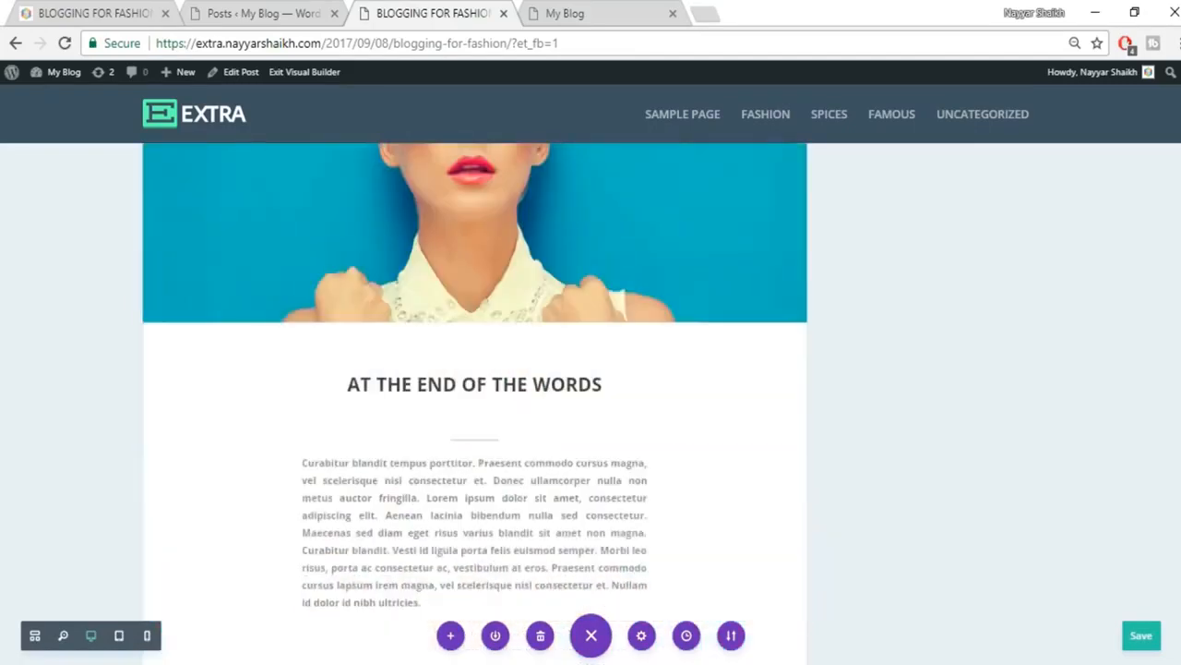
{"action": "scroll", "coordinate": [660, 546], "scroll_direction": "down", "scroll_amount": 8}
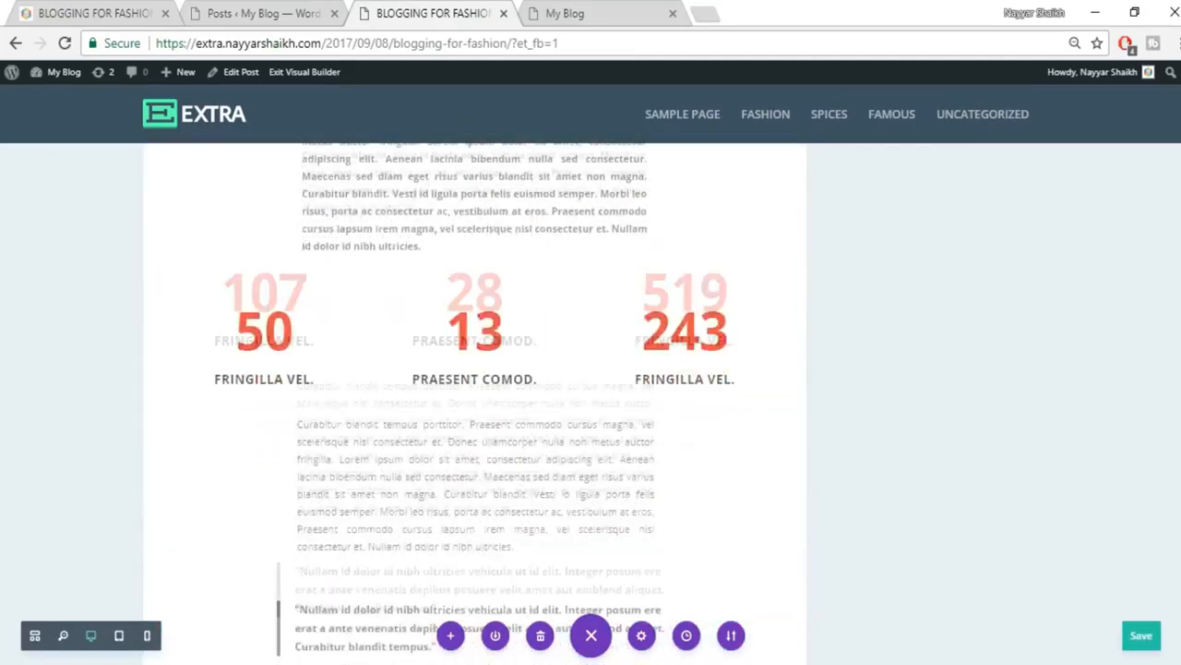
{"action": "scroll", "coordinate": [660, 546], "scroll_direction": "up", "scroll_amount": 7}
{"action": "scroll", "coordinate": [660, 546], "scroll_direction": "down", "scroll_amount": 1}
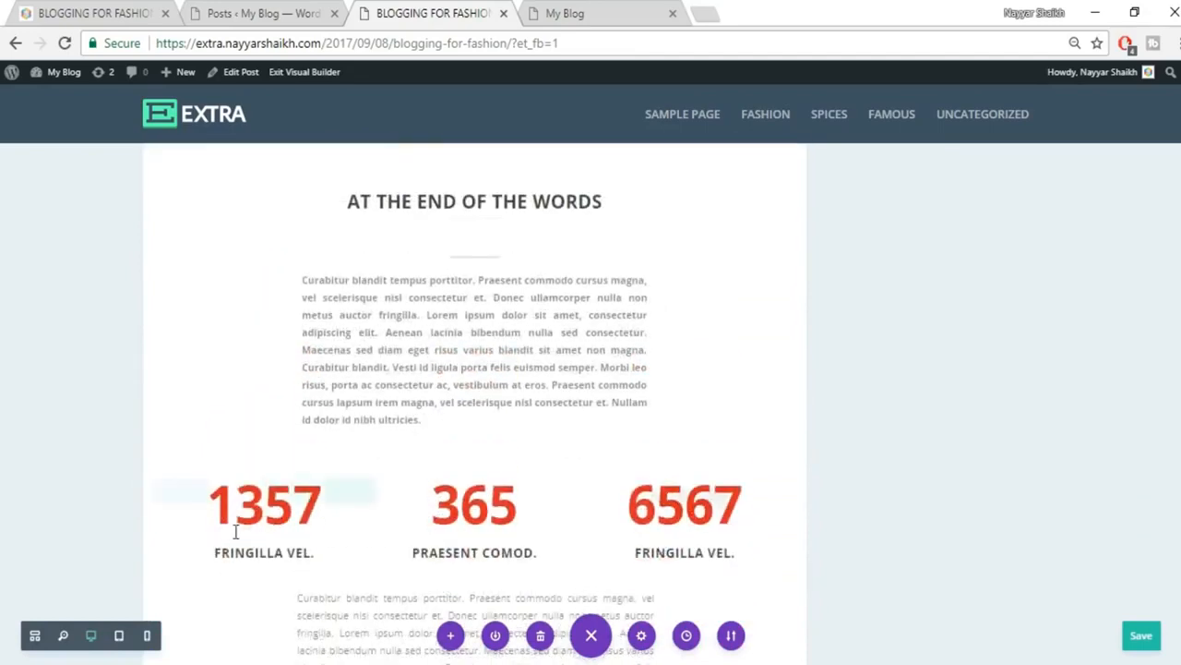
{"action": "mouse_move", "coordinate": [455, 534]}
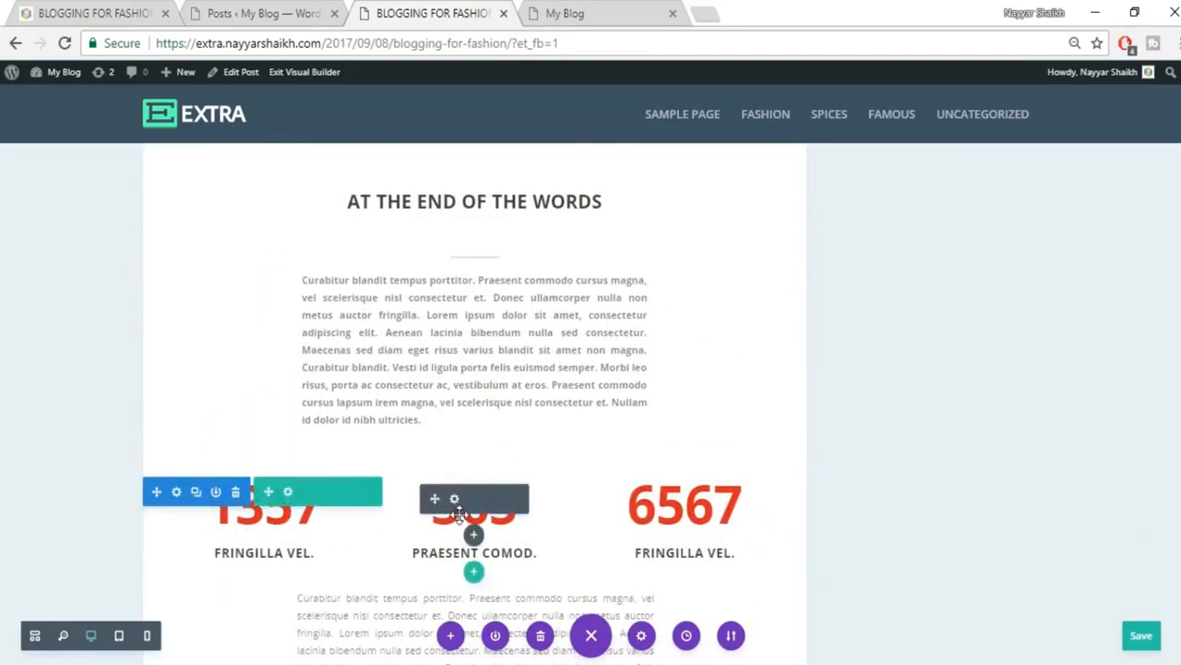
{"action": "left_click", "coordinate": [455, 499]}
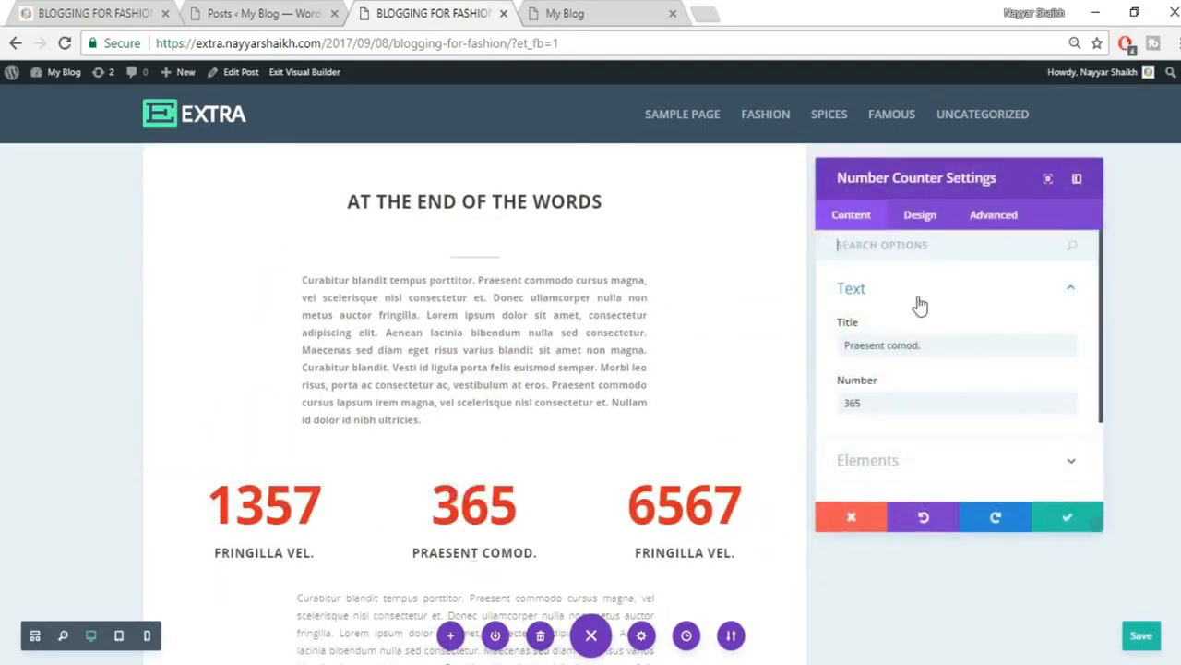
{"action": "left_click", "coordinate": [1063, 512]}
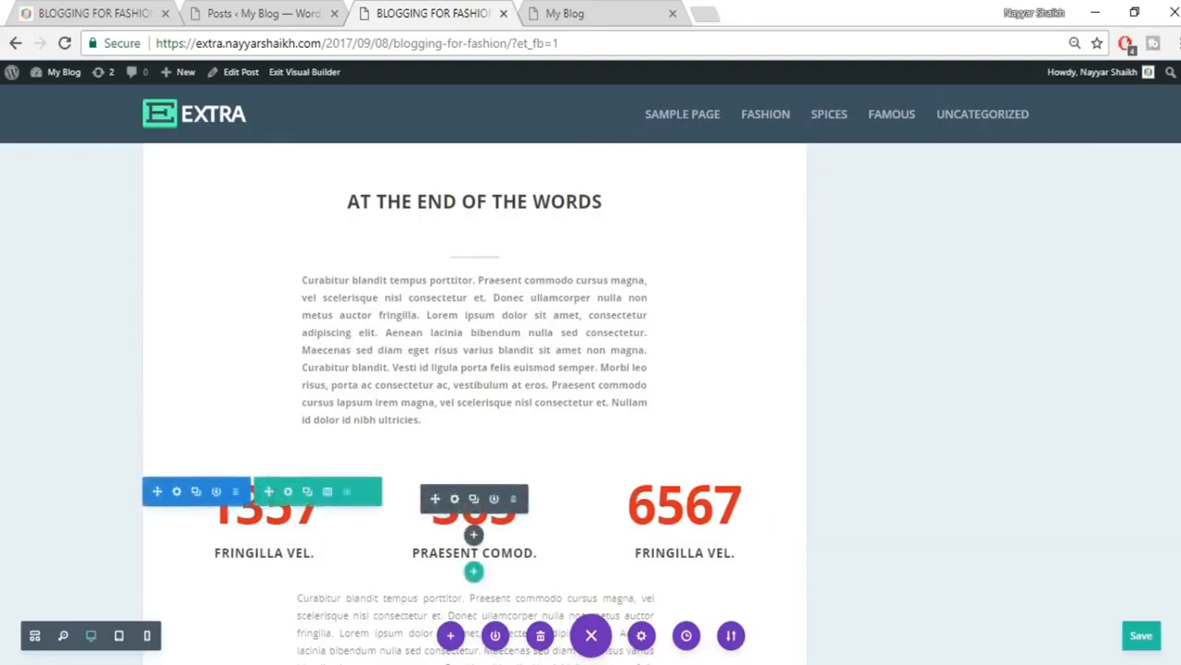
{"action": "scroll", "coordinate": [471, 517], "scroll_direction": "up", "scroll_amount": 10}
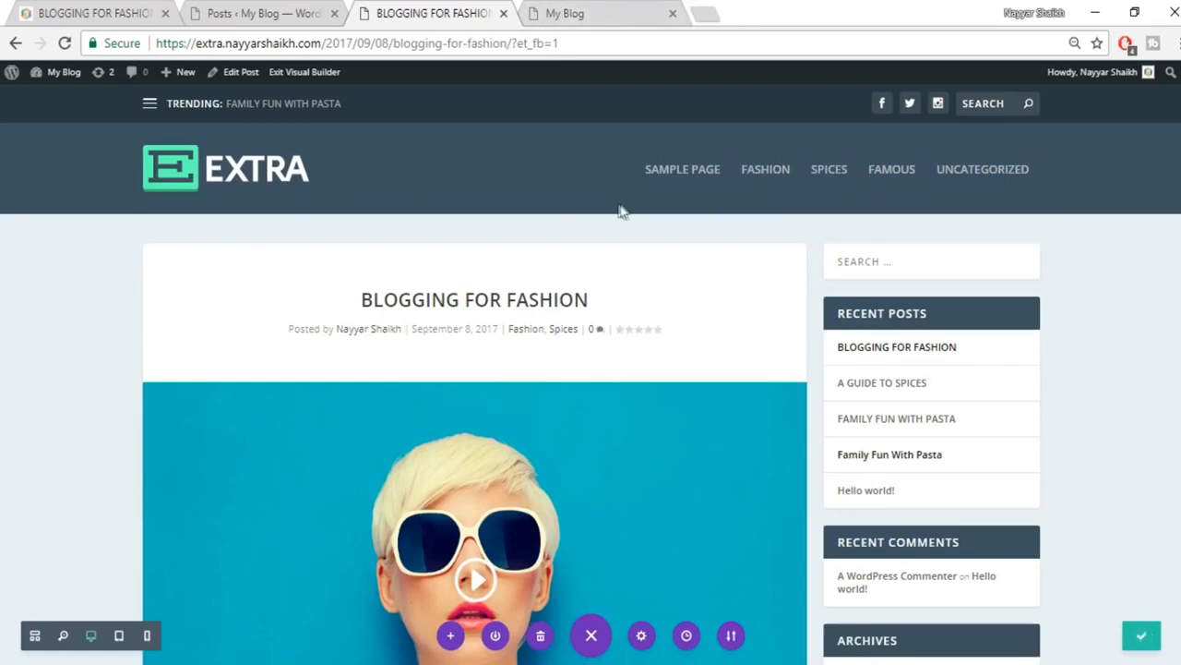
Step: Reload the My Blog home page and compare it with the reference blog's home page
{"action": "left_click", "coordinate": [614, 11]}
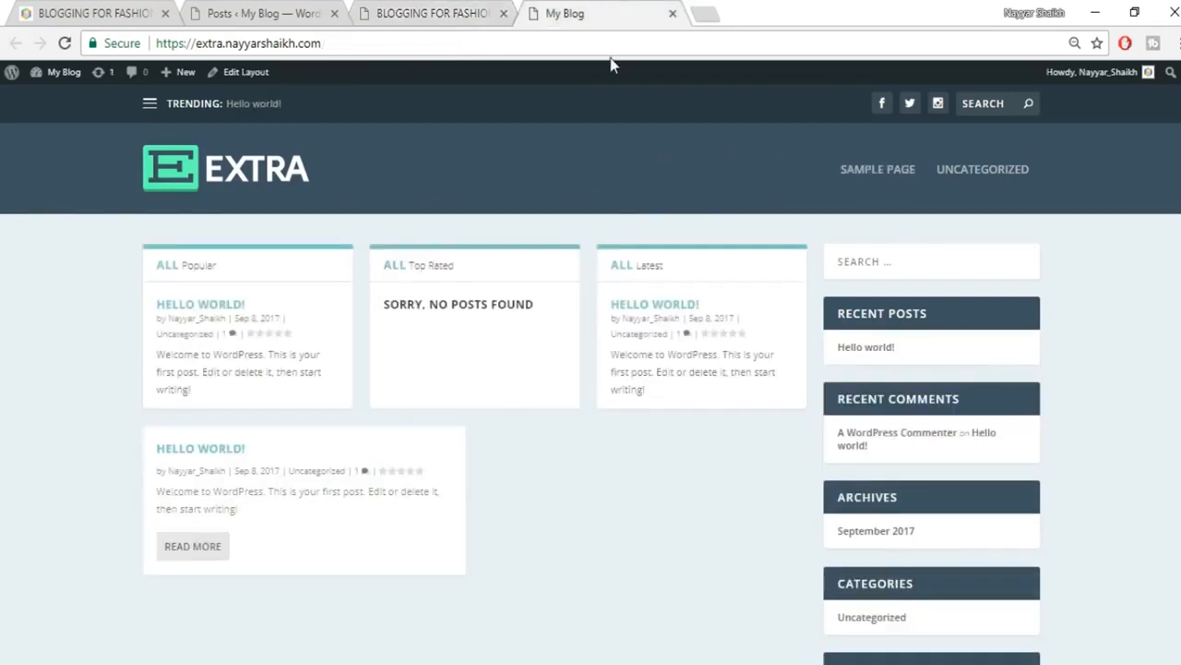
{"action": "left_click", "coordinate": [243, 173]}
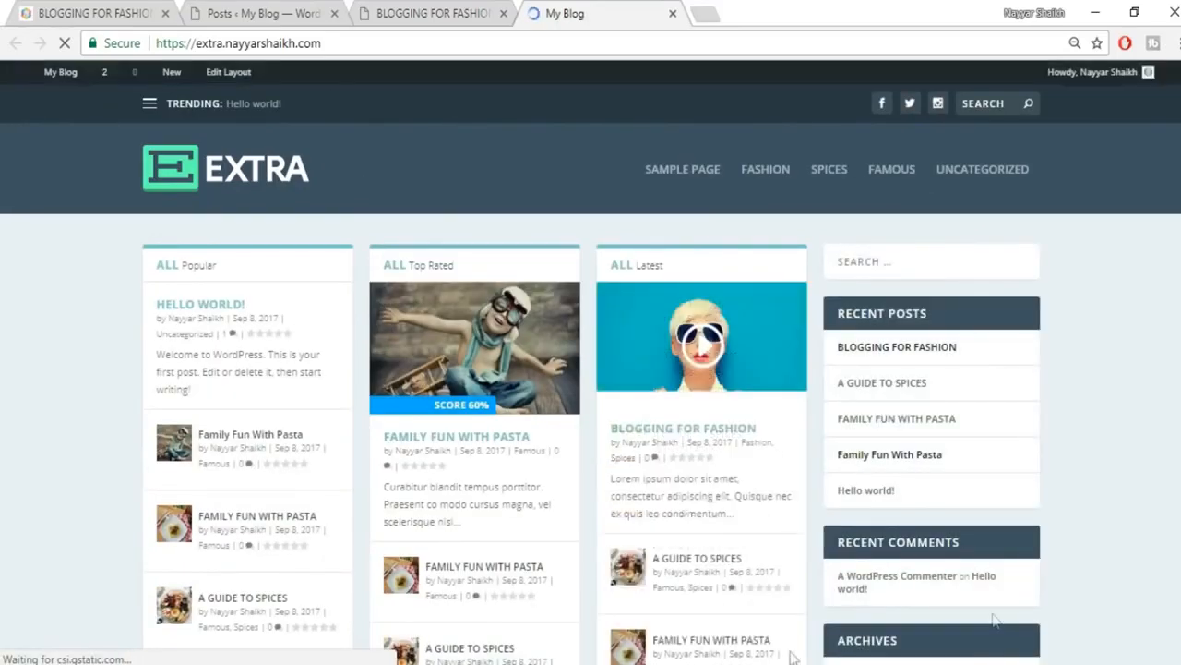
{"action": "left_click", "coordinate": [92, 13]}
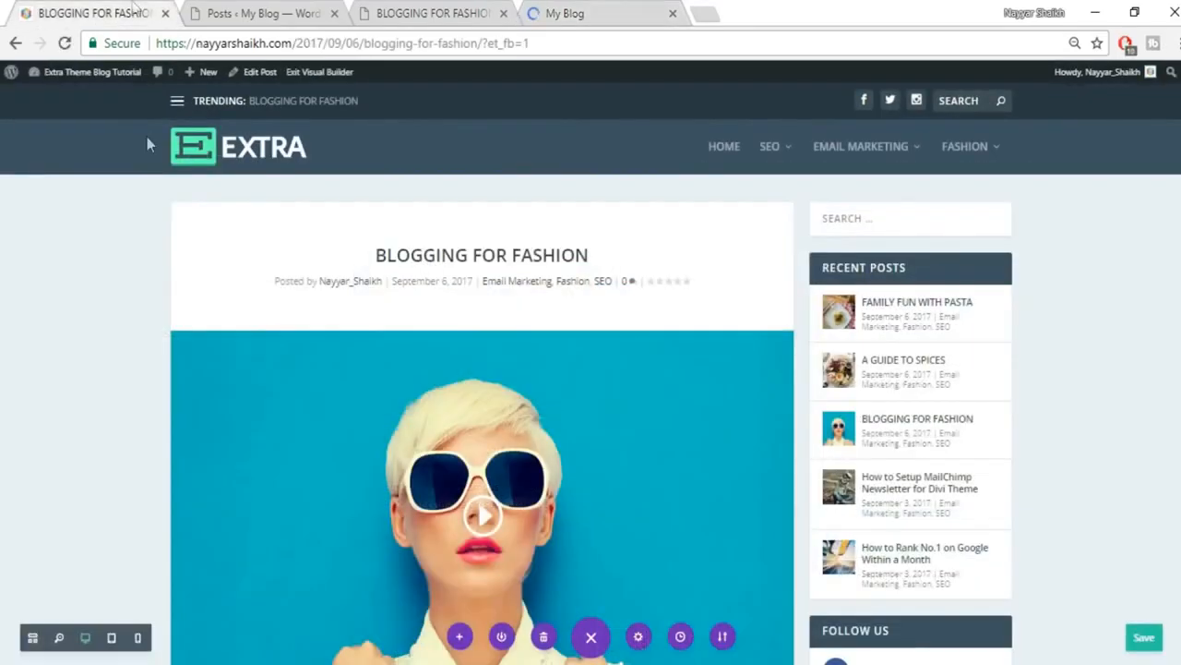
{"action": "left_click", "coordinate": [229, 149]}
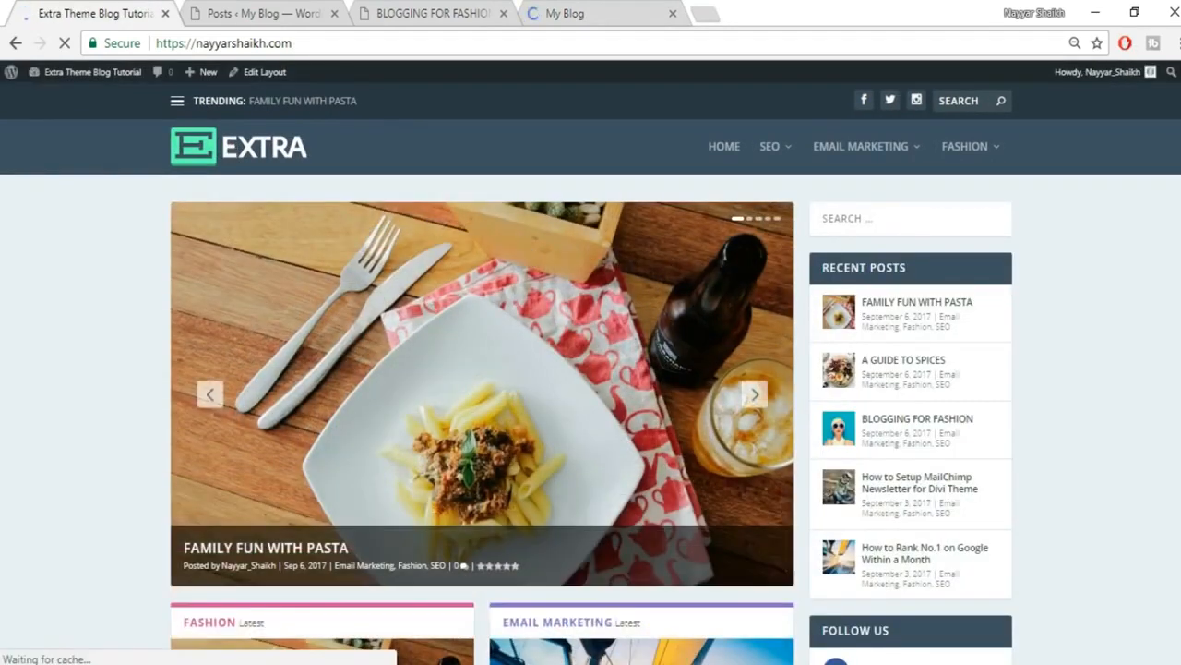
{"action": "scroll", "coordinate": [1173, 388], "scroll_direction": "down", "scroll_amount": 6}
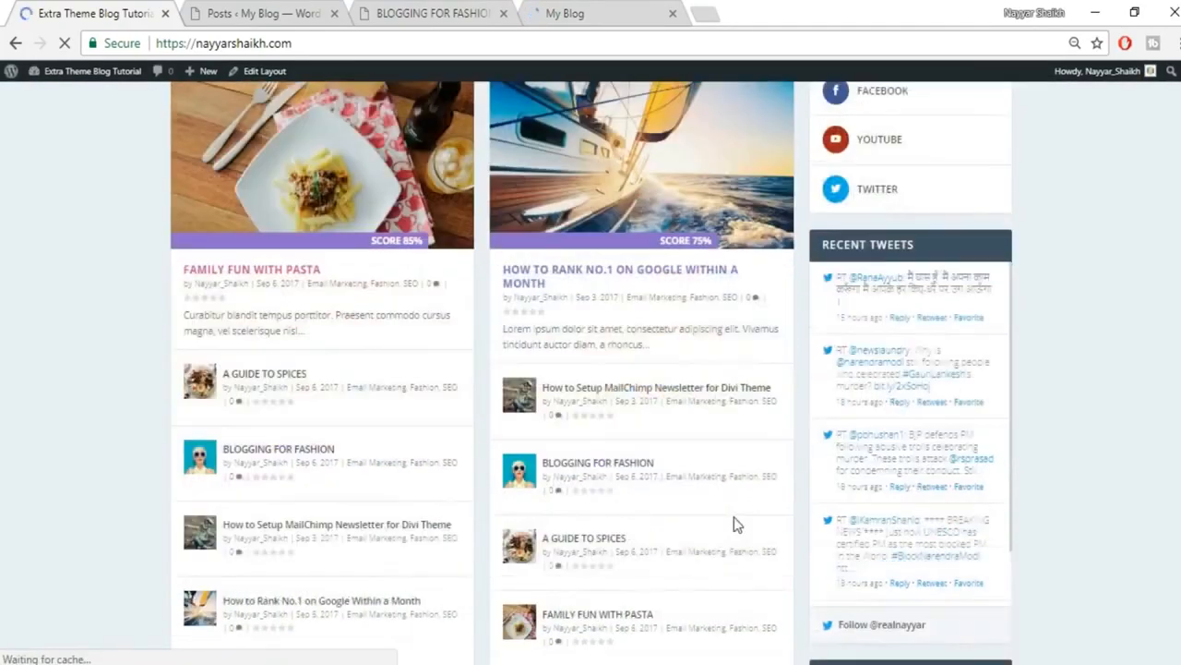
{"action": "scroll", "coordinate": [733, 522], "scroll_direction": "down", "scroll_amount": 15}
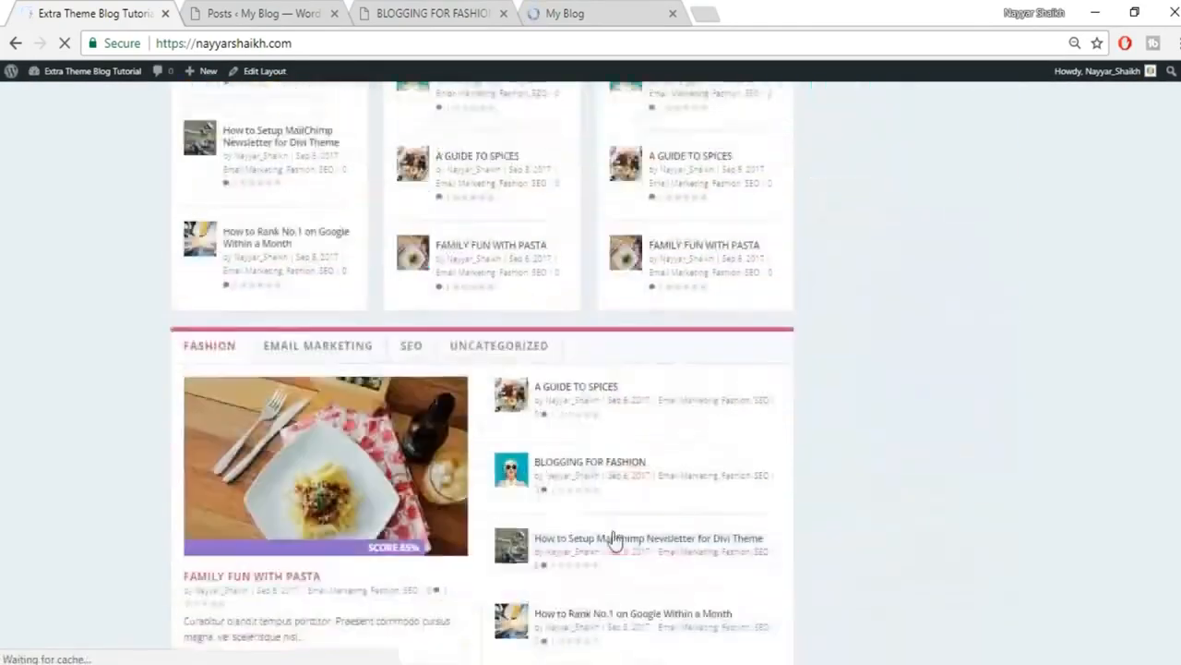
{"action": "scroll", "coordinate": [615, 540], "scroll_direction": "up", "scroll_amount": 12}
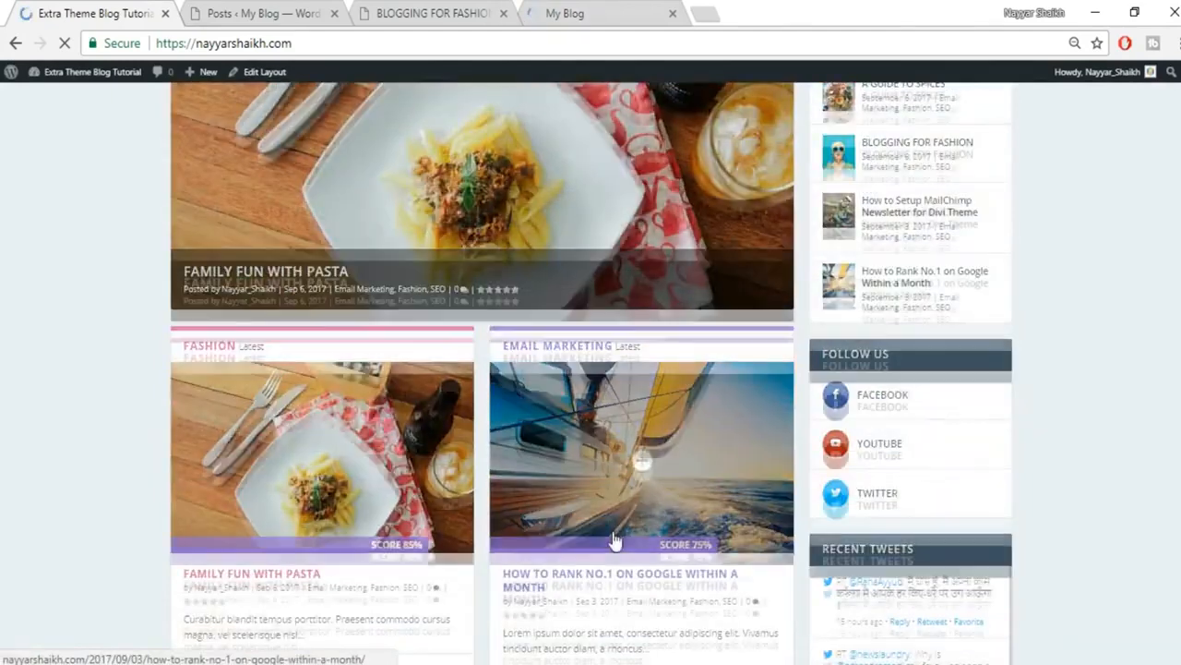
Step: Review the Blogging for Fashion post and WordPress Posts list, then return to the home page
{"action": "left_click", "coordinate": [434, 11]}
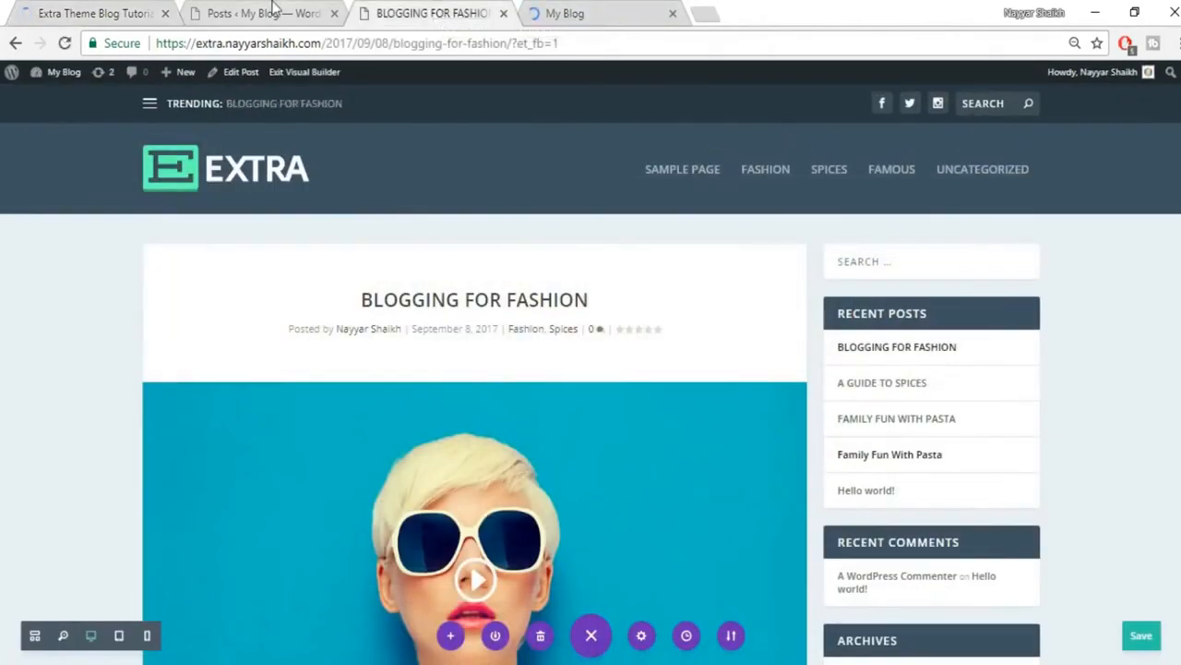
{"action": "left_click", "coordinate": [273, 11]}
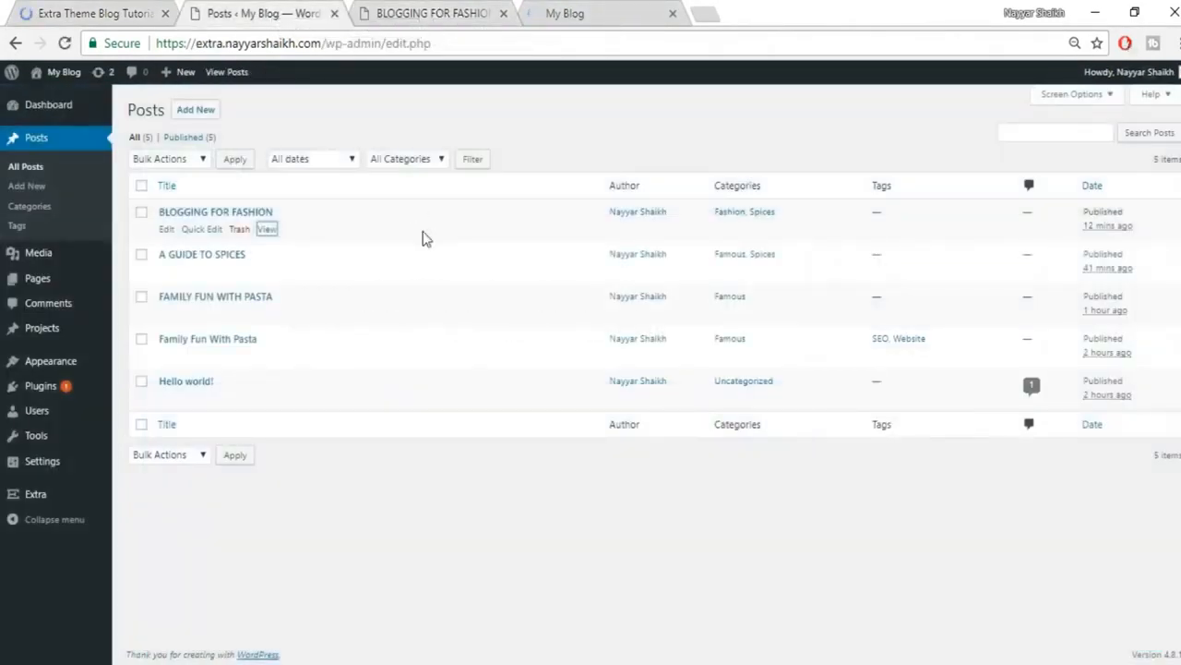
{"action": "mouse_move", "coordinate": [51, 288]}
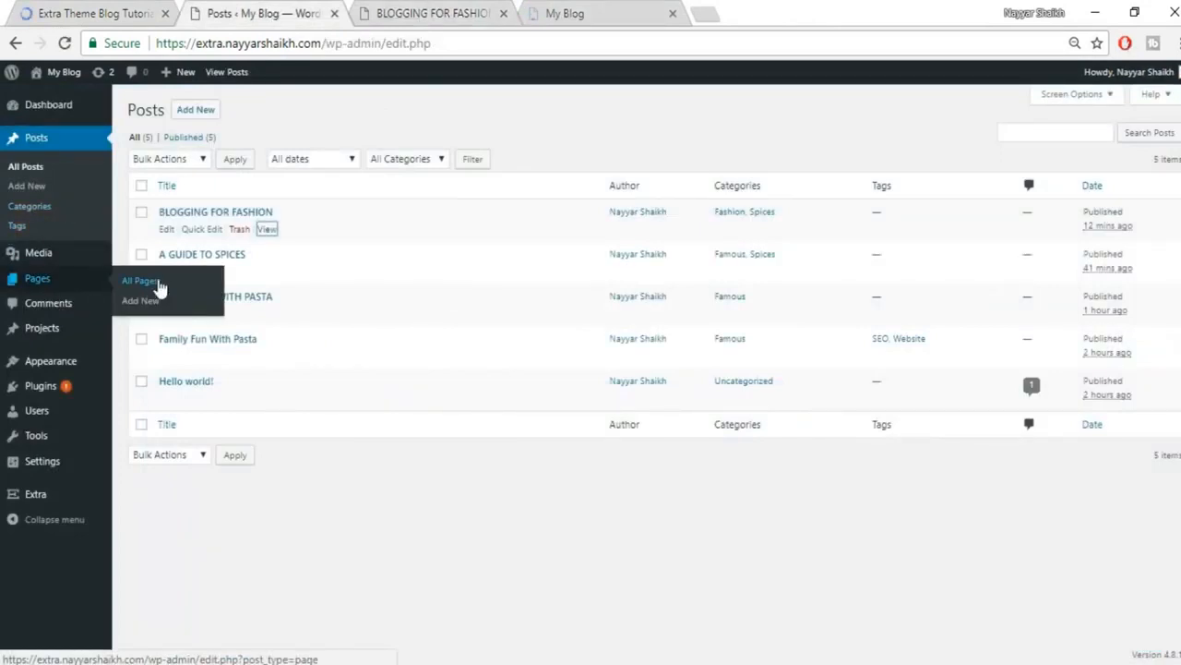
{"action": "left_click", "coordinate": [418, 8]}
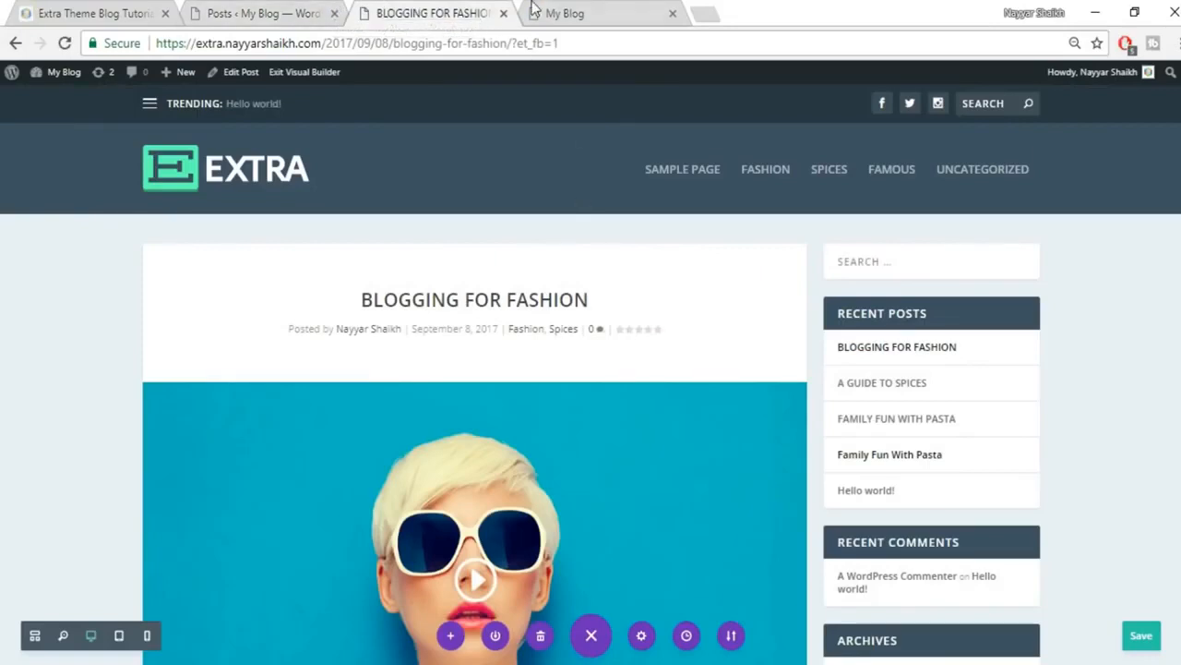
{"action": "left_click", "coordinate": [591, 12]}
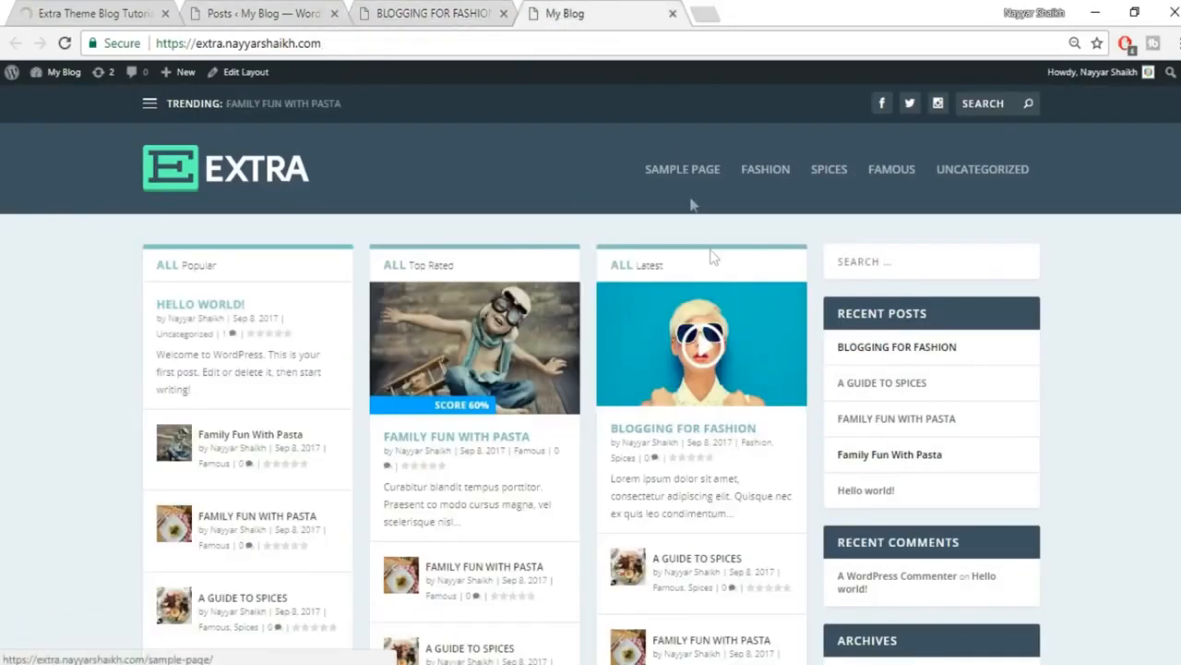
Step: Open the Homepage category layout editor from Edit Layout in a new tab
{"action": "right_click", "coordinate": [242, 81]}
{"action": "left_click", "coordinate": [263, 88]}
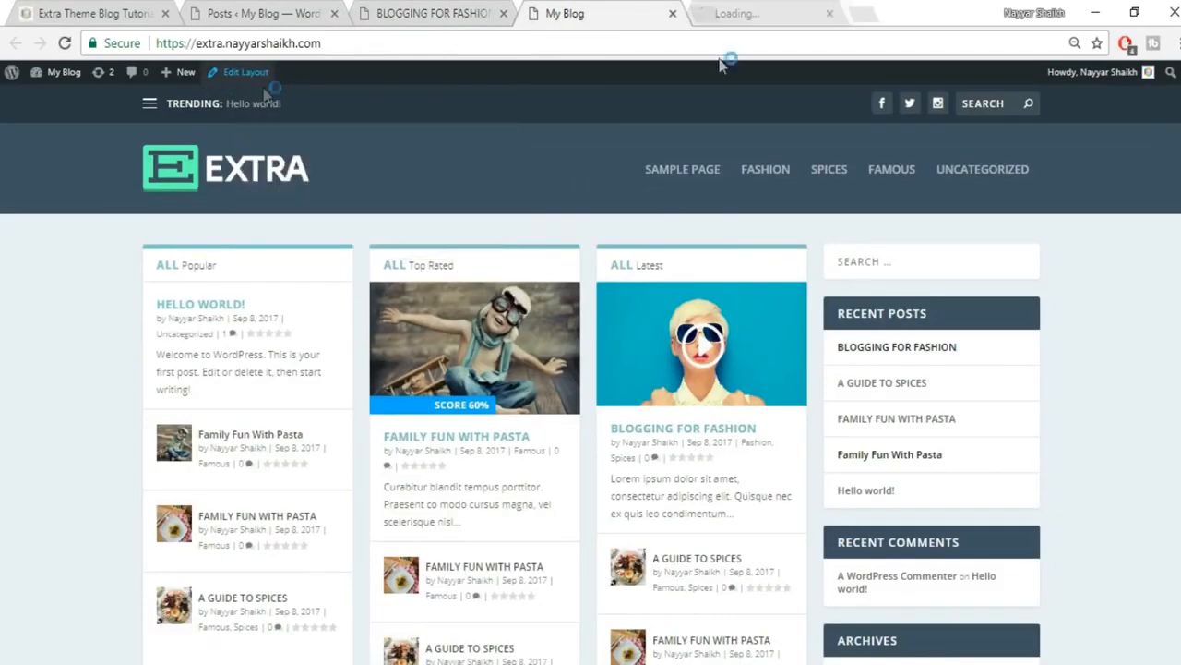
{"action": "left_click", "coordinate": [771, 11]}
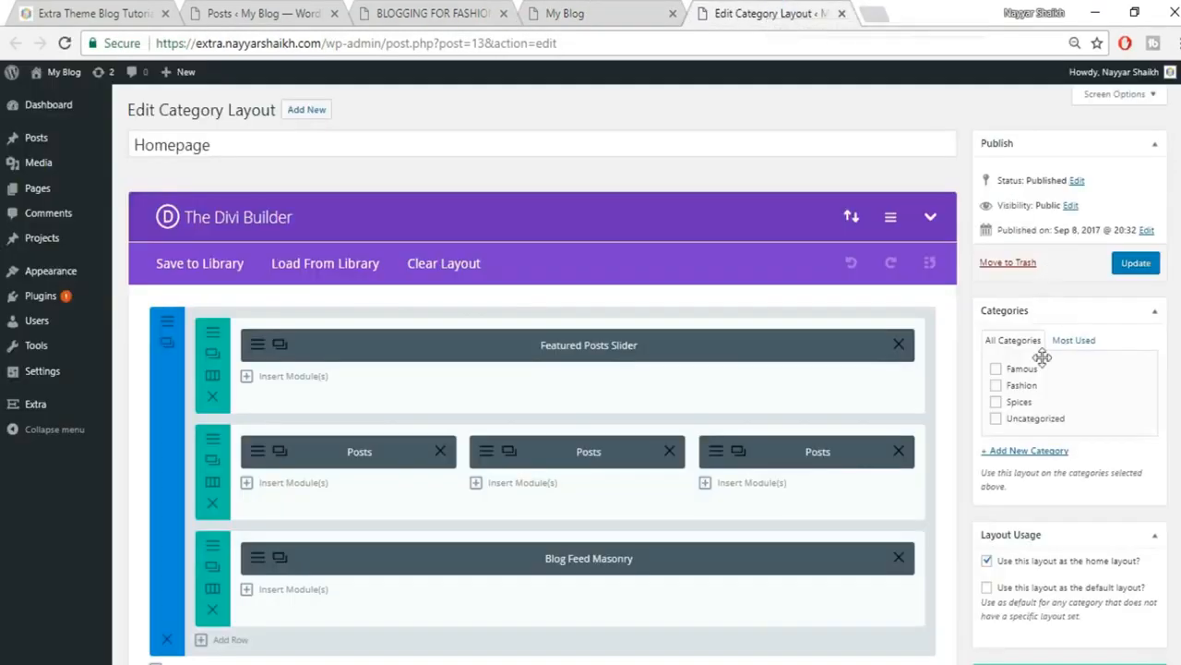
Step: Assign the layout to the Famous, Fashion and Spices categories alongside Uncategorized
{"action": "left_click", "coordinate": [1019, 369]}
{"action": "left_click", "coordinate": [1019, 385]}
{"action": "left_click", "coordinate": [1018, 401]}
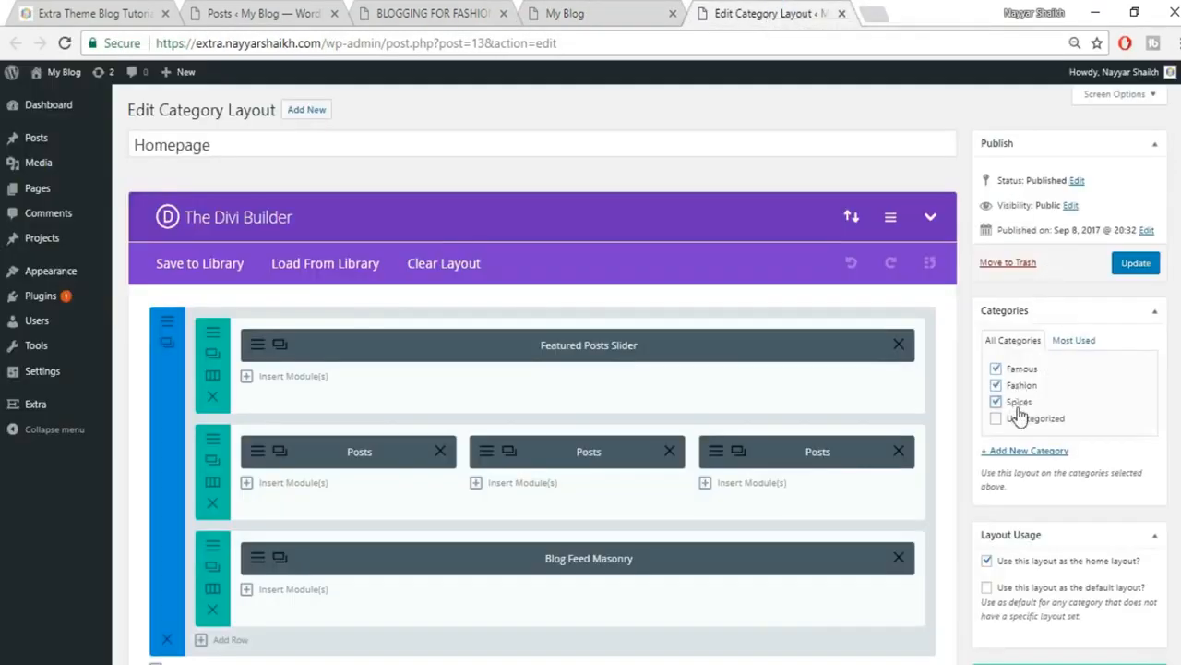
{"action": "scroll", "coordinate": [1178, 403], "scroll_direction": "down", "scroll_amount": 2}
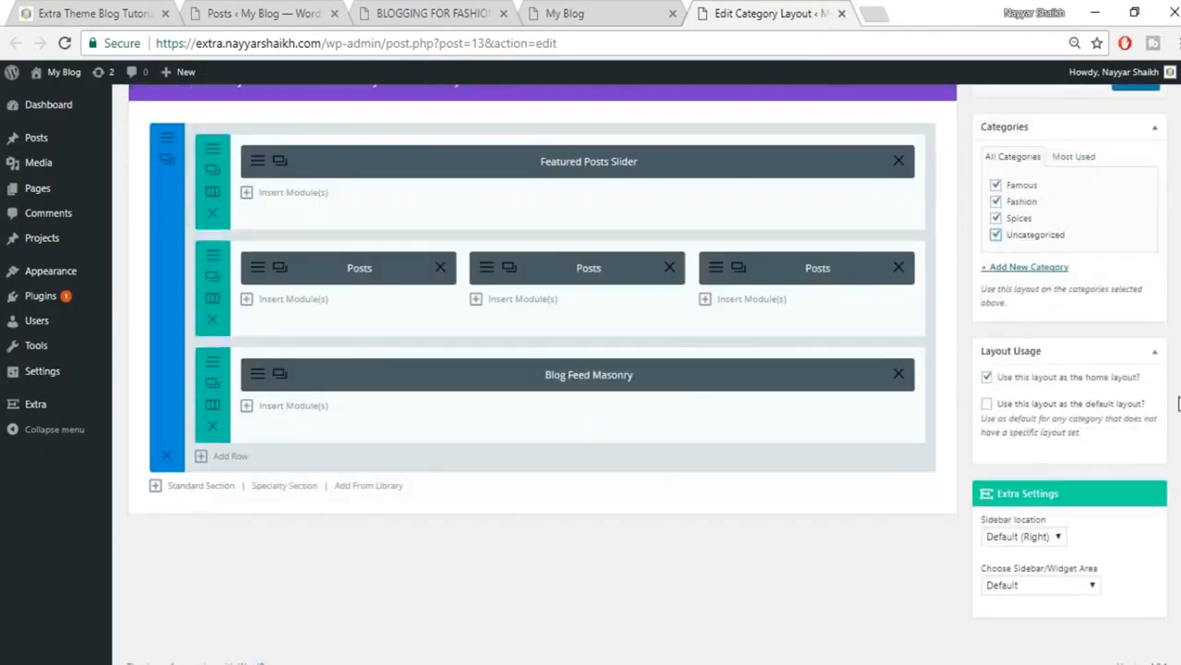
{"action": "scroll", "coordinate": [463, 416], "scroll_direction": "up", "scroll_amount": 1}
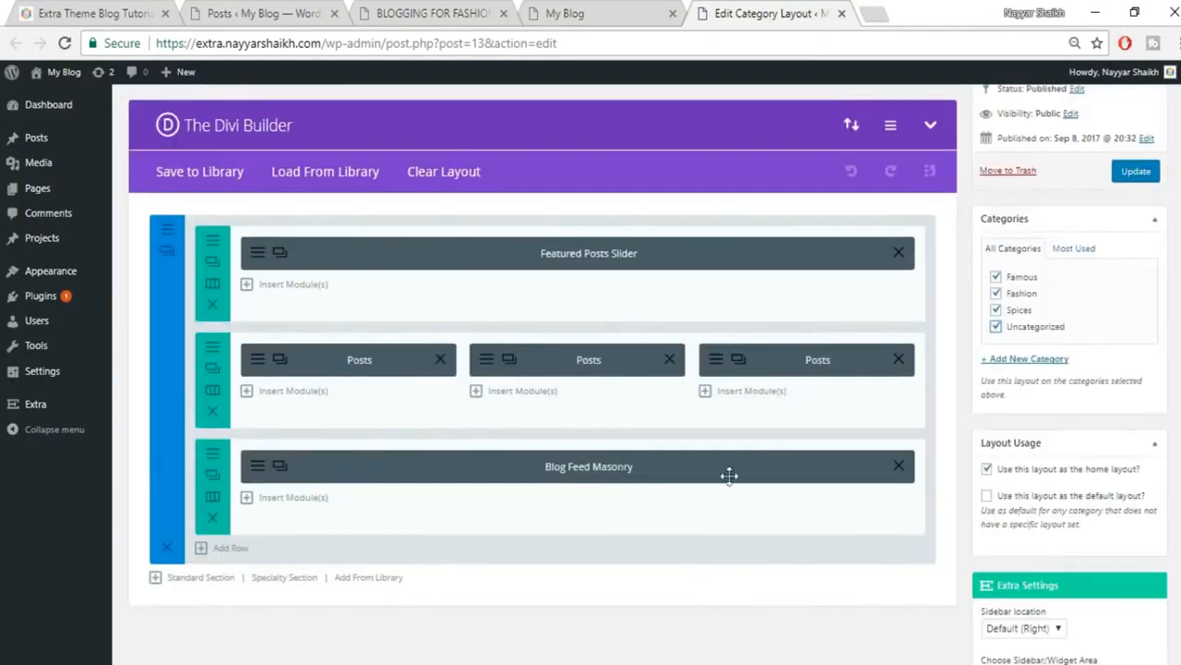
{"action": "left_click", "coordinate": [558, 13]}
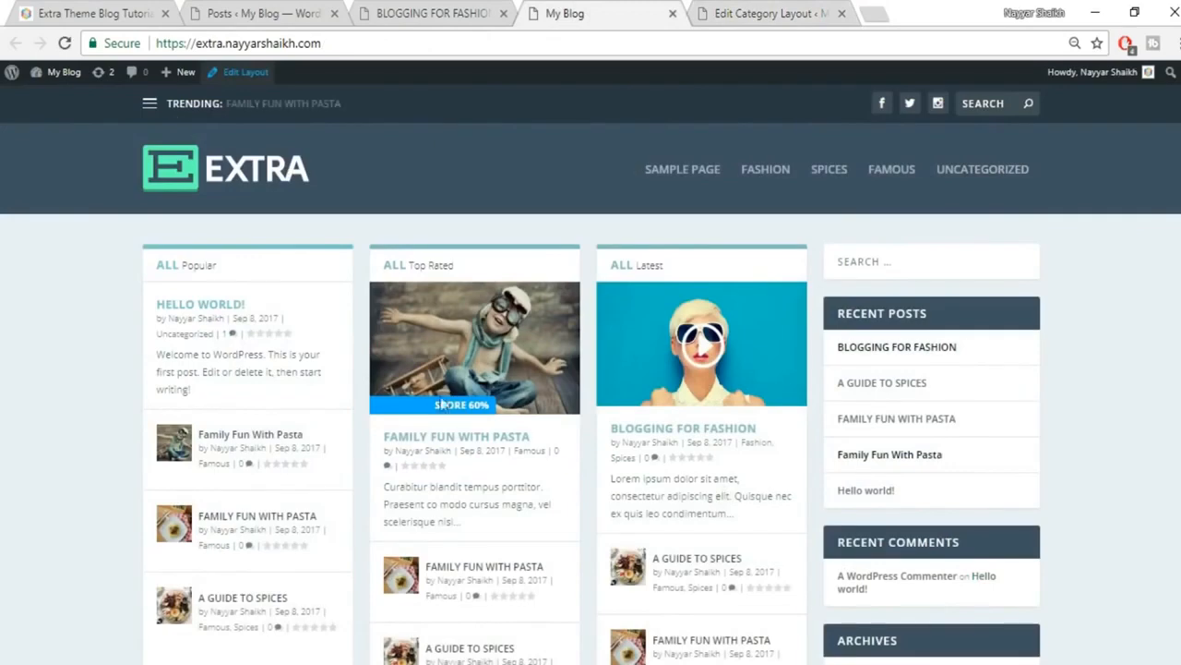
{"action": "left_click", "coordinate": [767, 13]}
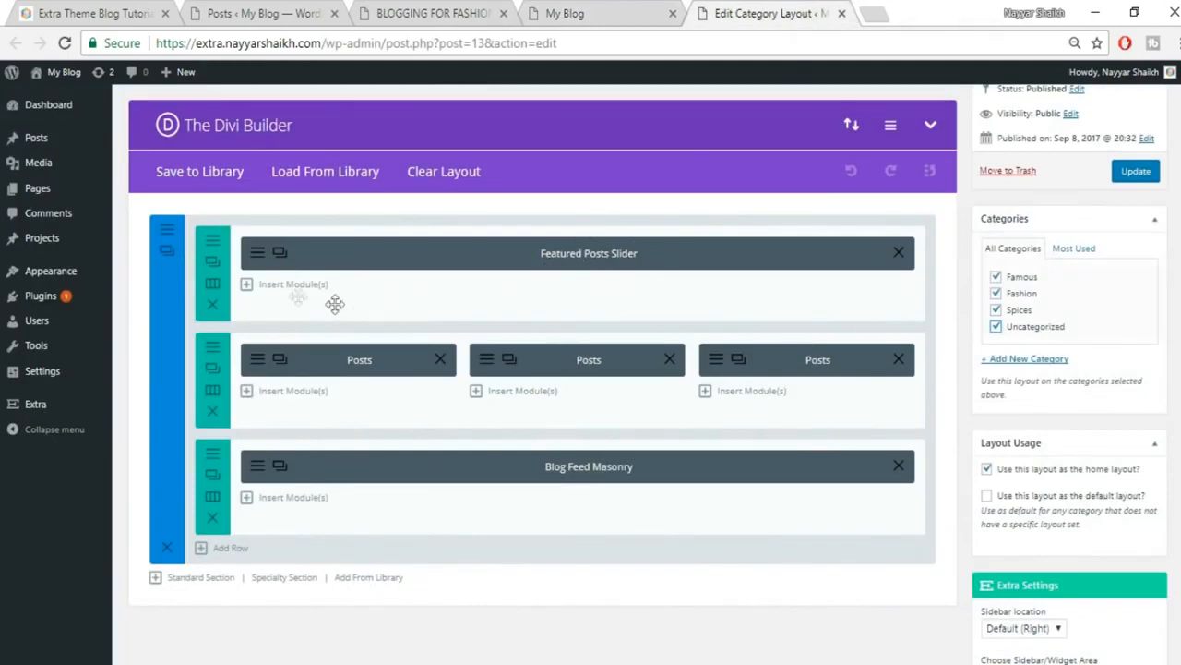
Step: Add a Featured Posts Slider module to the layout's first row and review its settings
{"action": "left_click", "coordinate": [285, 287]}
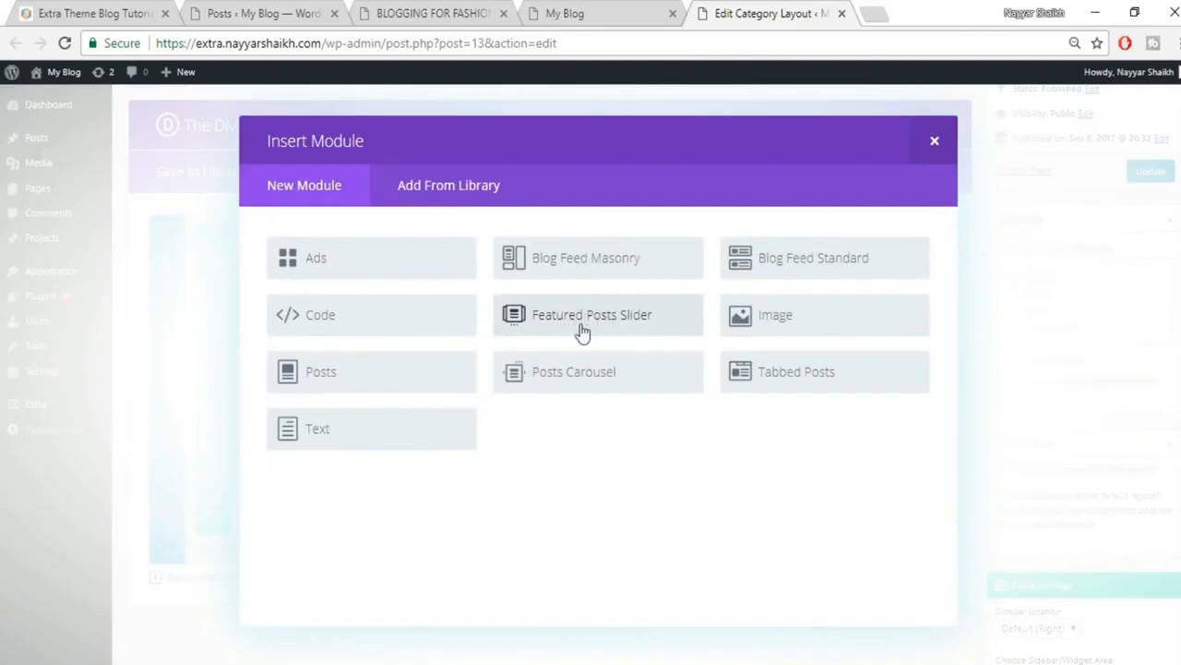
{"action": "left_click", "coordinate": [592, 319]}
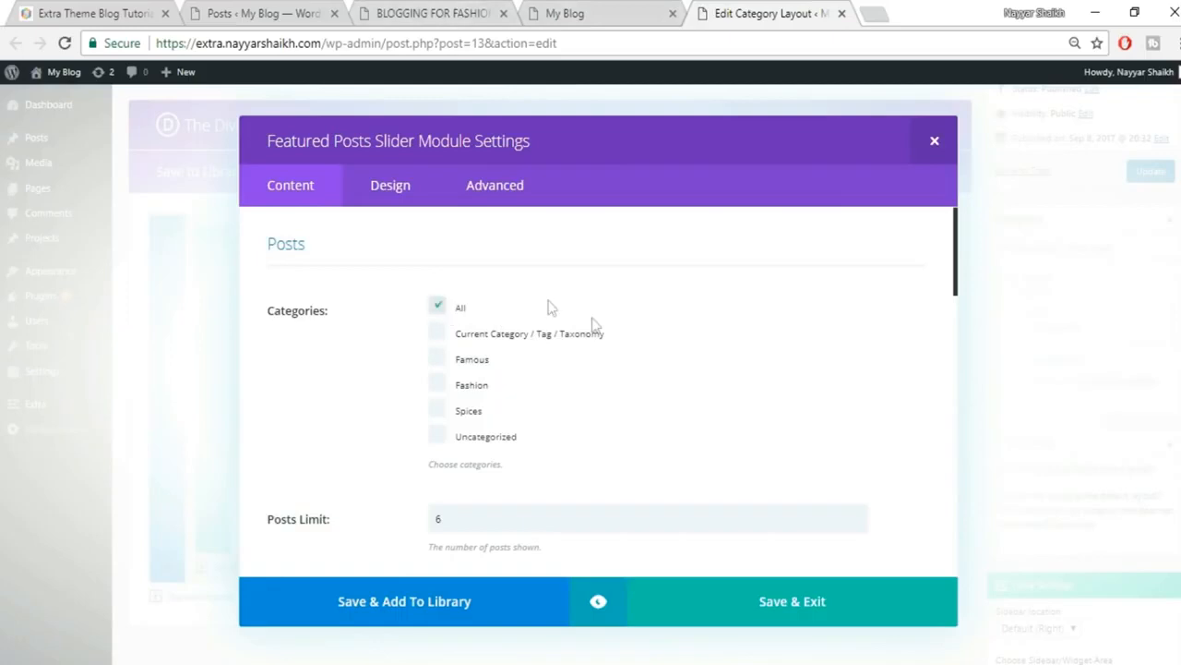
{"action": "scroll", "coordinate": [747, 409], "scroll_direction": "down", "scroll_amount": 2}
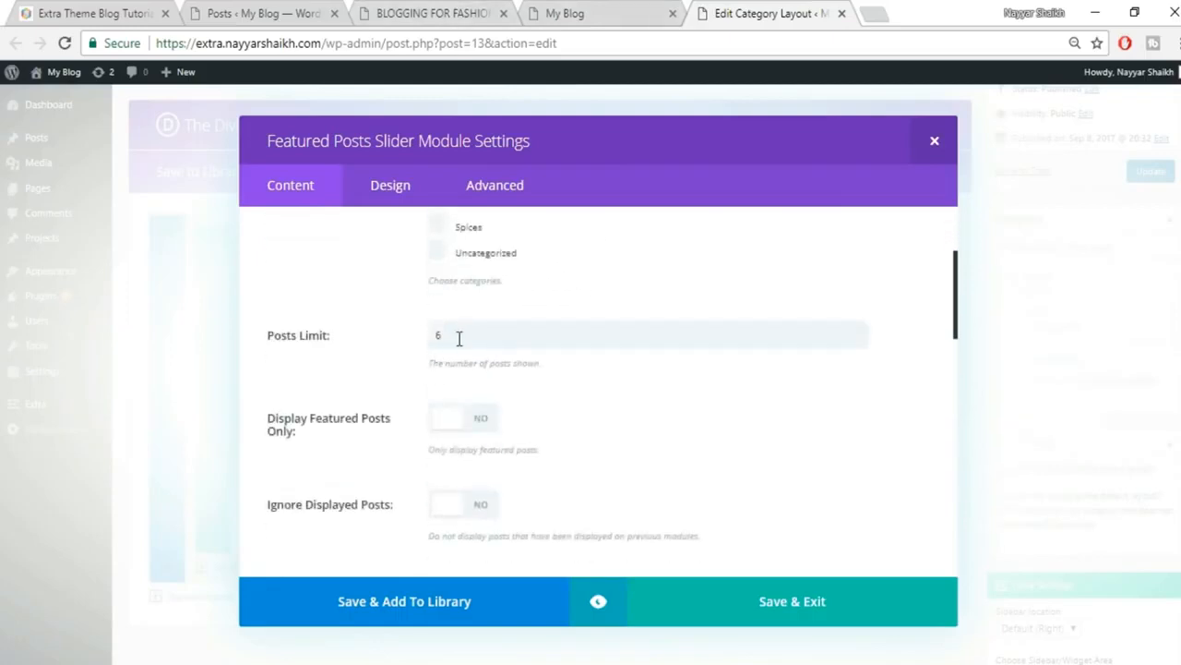
{"action": "scroll", "coordinate": [612, 407], "scroll_direction": "down", "scroll_amount": 1}
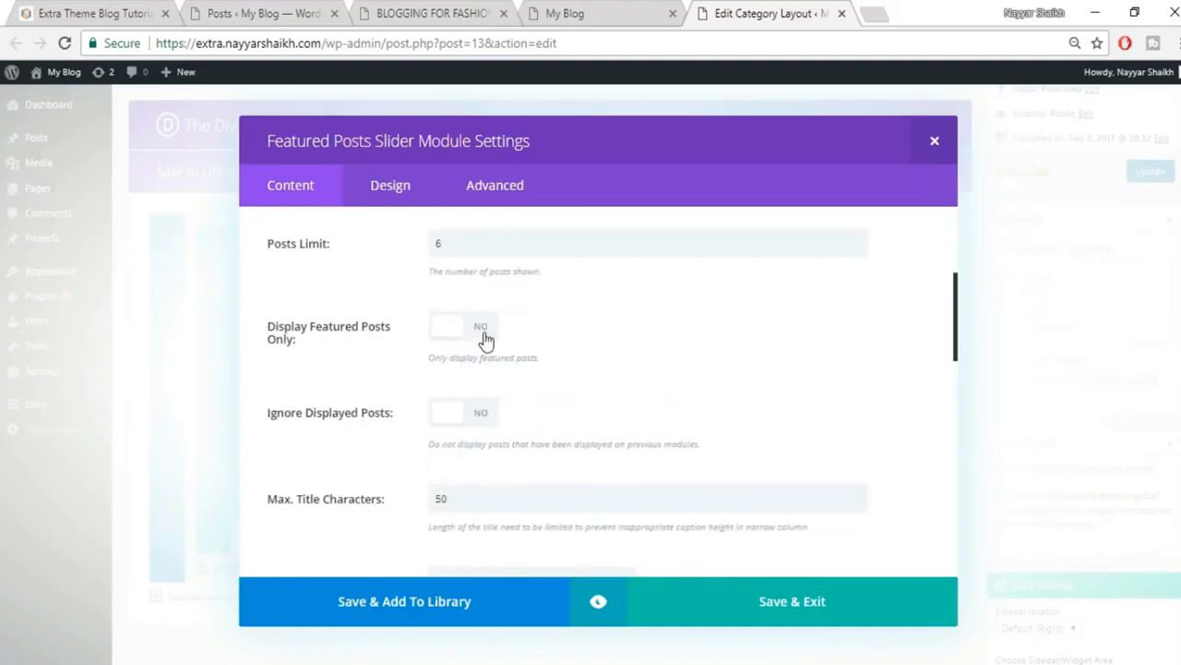
{"action": "scroll", "coordinate": [650, 359], "scroll_direction": "down", "scroll_amount": 1}
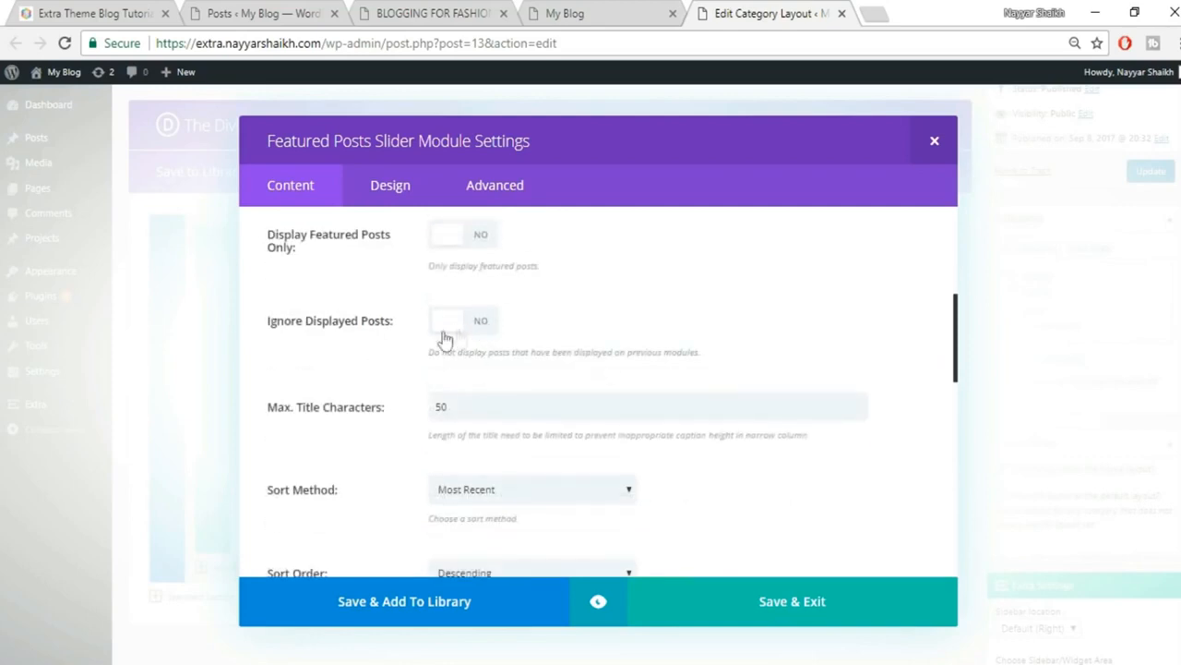
{"action": "scroll", "coordinate": [694, 324], "scroll_direction": "down", "scroll_amount": 2}
{"action": "scroll", "coordinate": [489, 314], "scroll_direction": "up", "scroll_amount": 1}
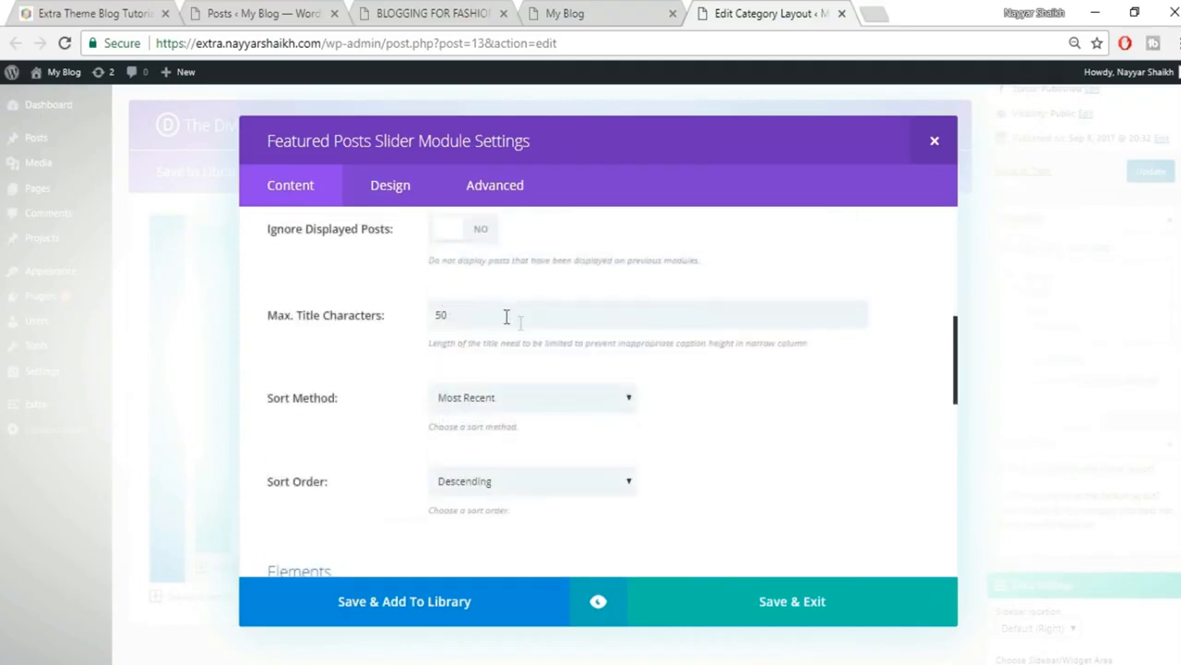
Step: After comparing with the reference site, keep the slider settings and update the Homepage layout
{"action": "left_click", "coordinate": [80, 7]}
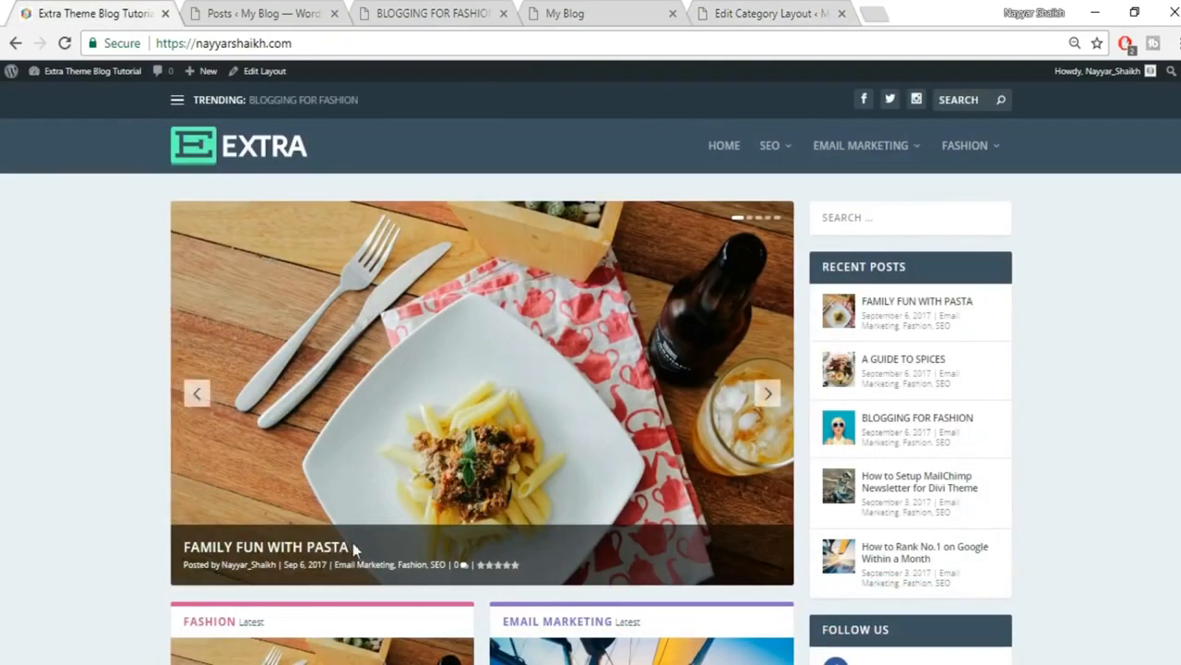
{"action": "left_click", "coordinate": [394, 7]}
{"action": "left_click", "coordinate": [758, 7]}
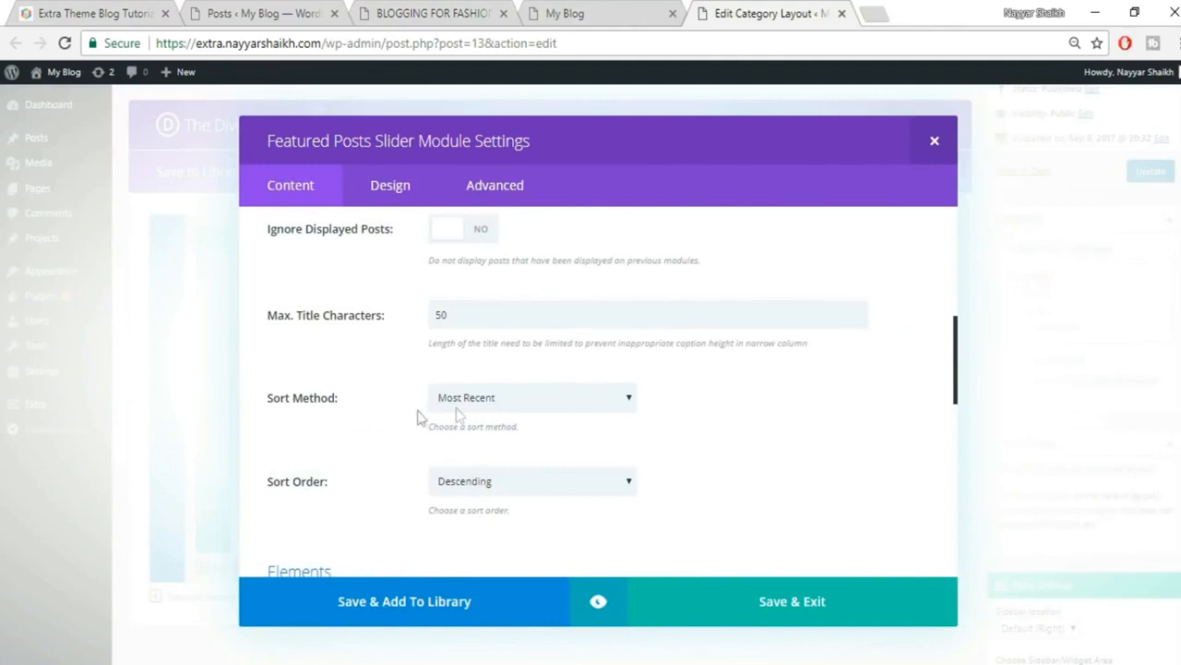
{"action": "scroll", "coordinate": [703, 403], "scroll_direction": "down", "scroll_amount": 1}
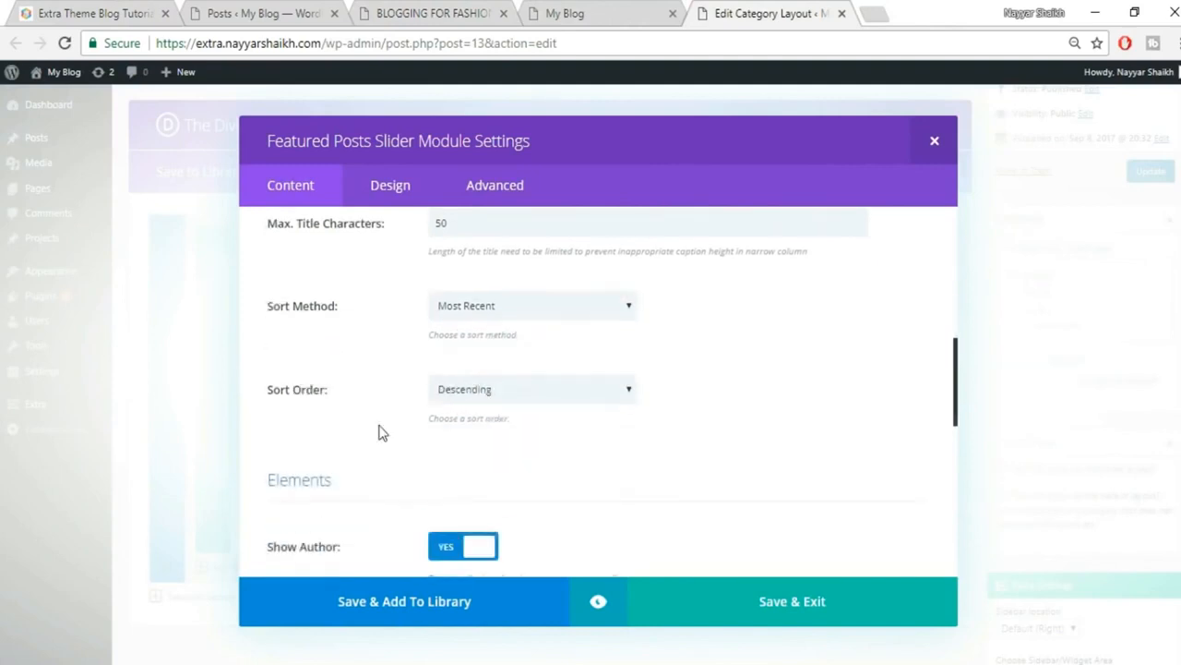
{"action": "scroll", "coordinate": [561, 428], "scroll_direction": "down", "scroll_amount": 7}
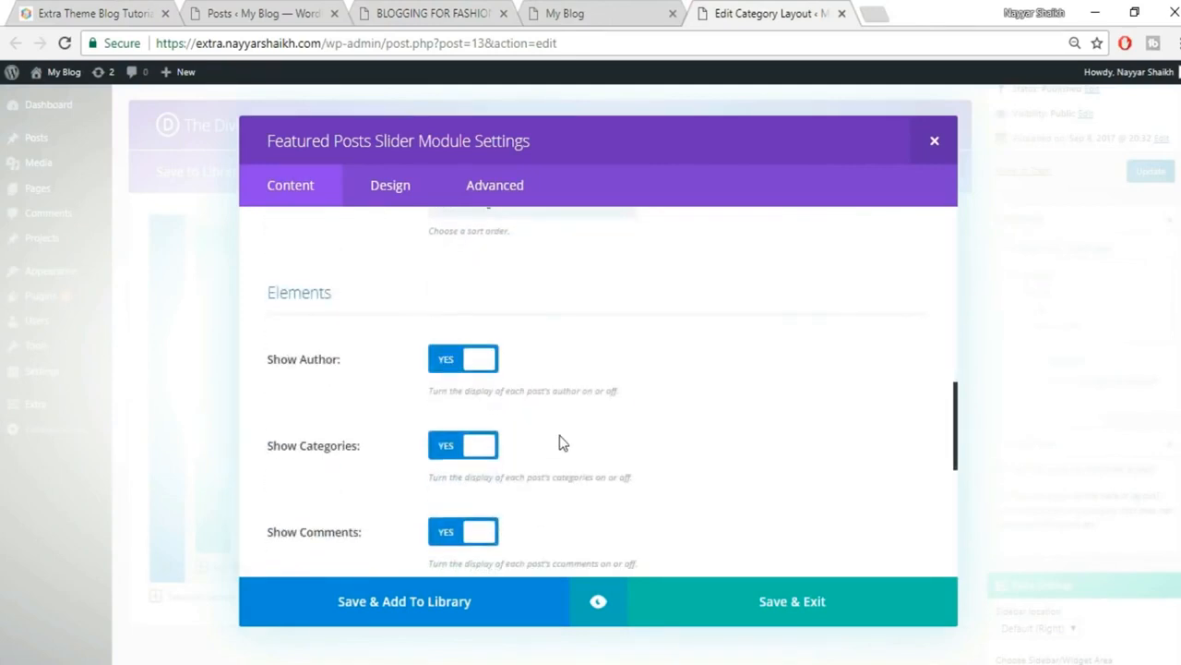
{"action": "left_click", "coordinate": [765, 600]}
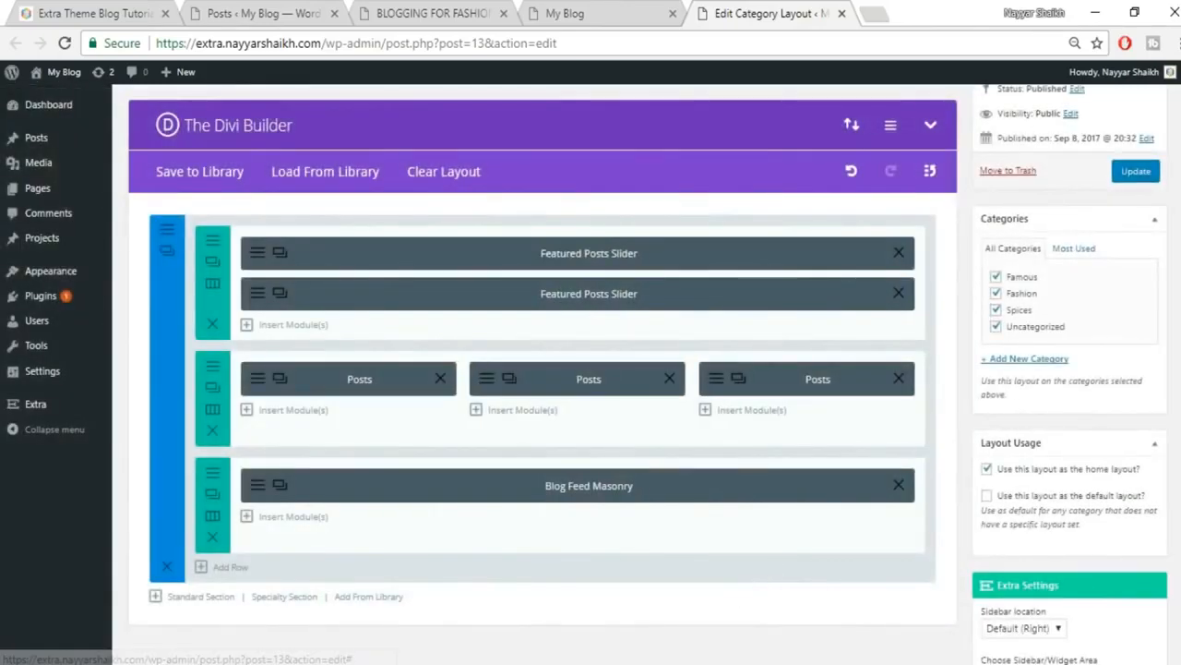
{"action": "left_click", "coordinate": [1143, 173]}
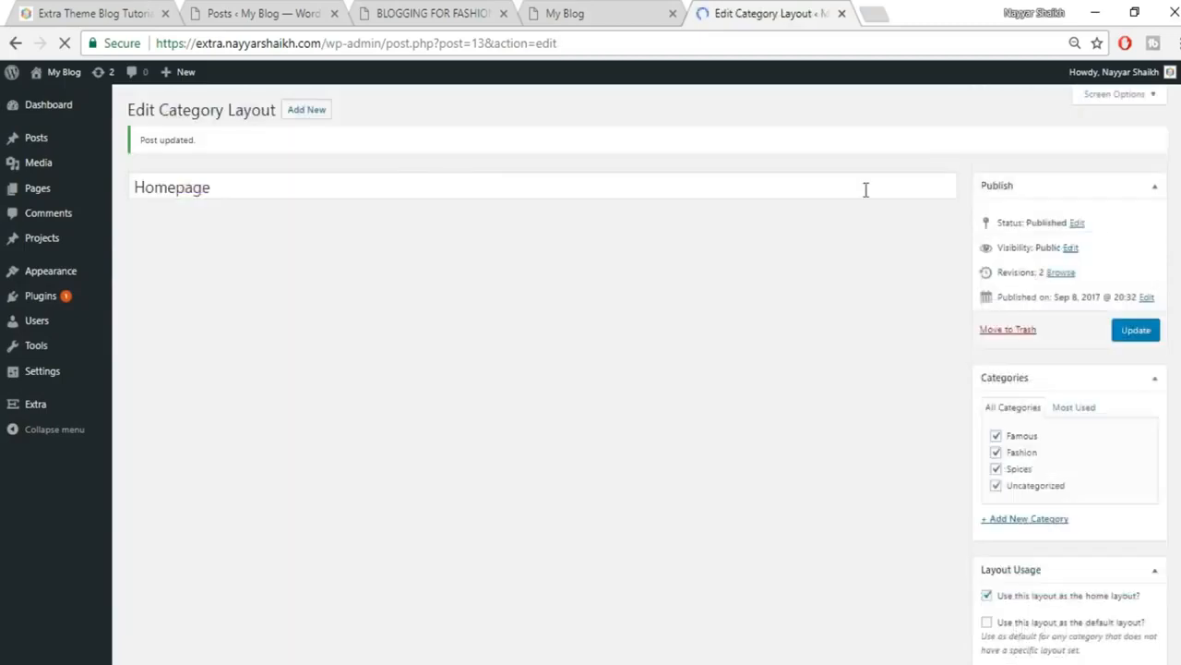
{"action": "left_click", "coordinate": [619, 18]}
{"action": "left_click", "coordinate": [626, 51]}
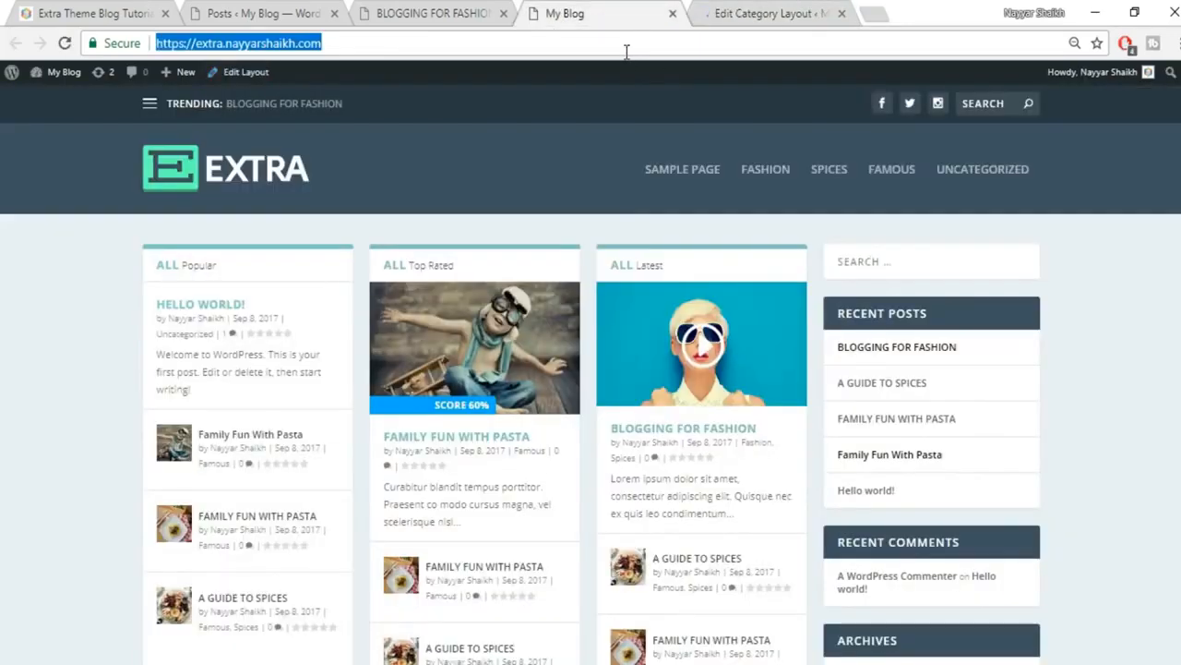
{"action": "key", "text": "Return"}
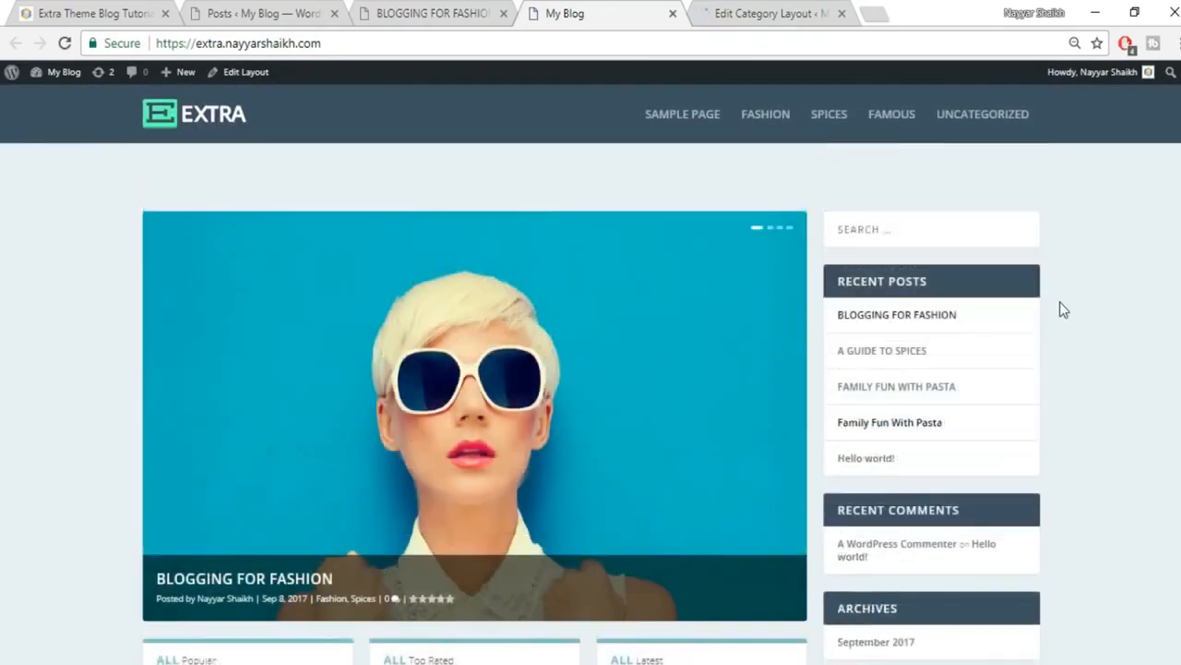
{"action": "scroll", "coordinate": [683, 346], "scroll_direction": "down", "scroll_amount": 2}
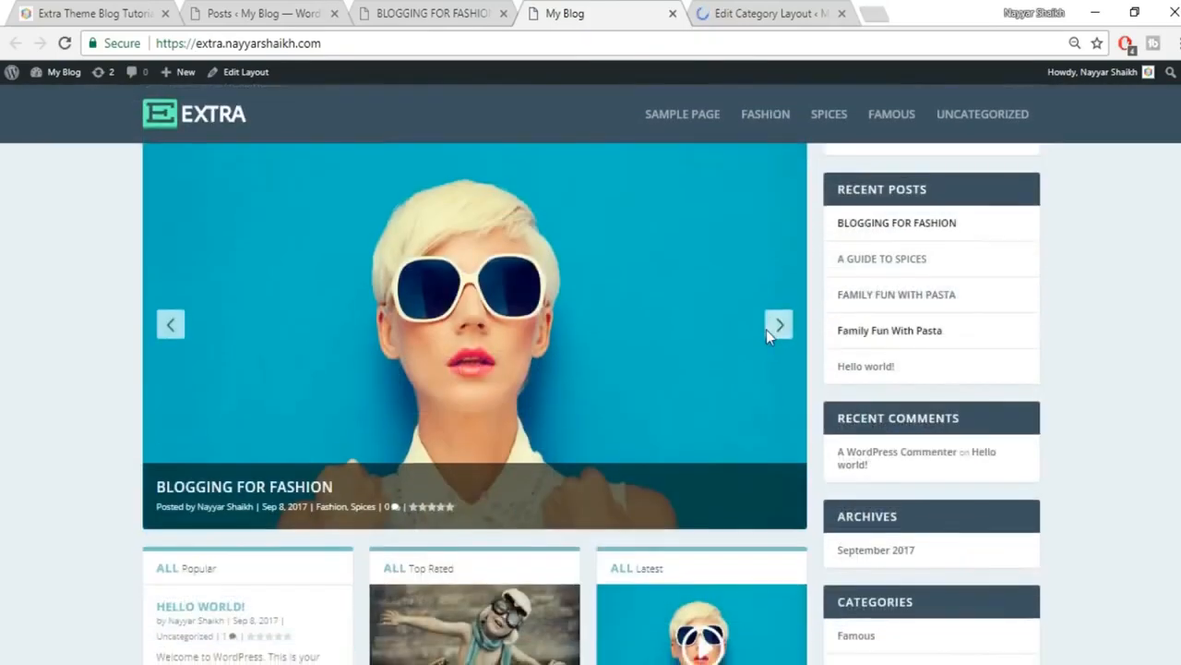
{"action": "left_click", "coordinate": [768, 336]}
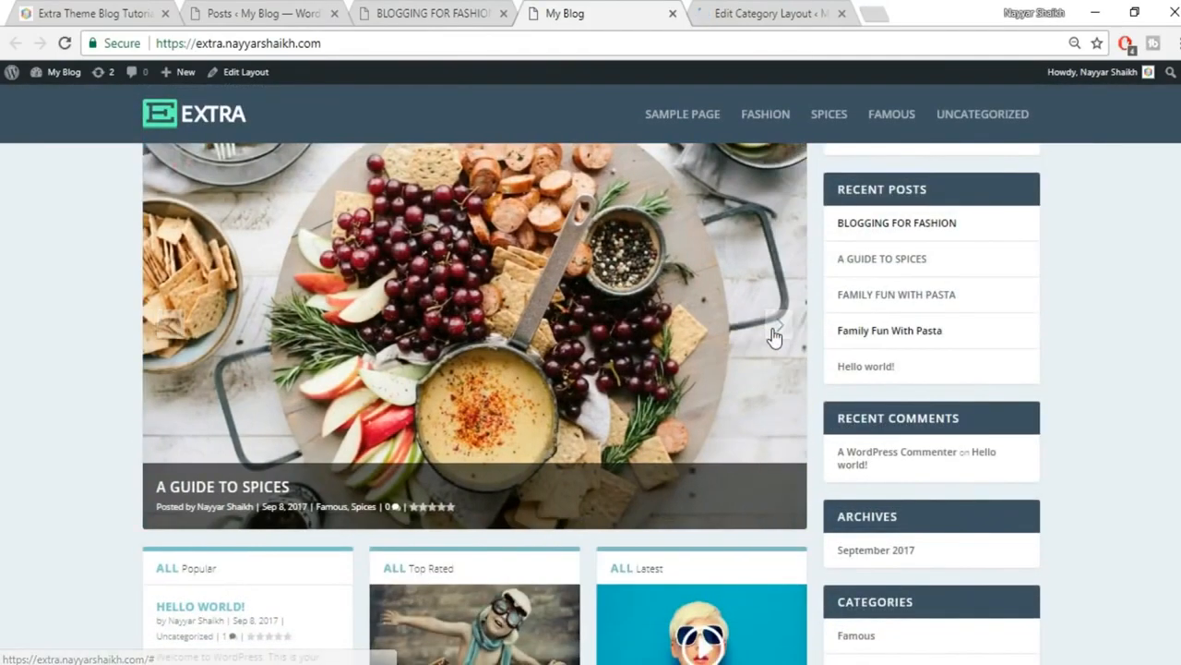
{"action": "left_click", "coordinate": [774, 335]}
{"action": "scroll", "coordinate": [1047, 342], "scroll_direction": "up", "scroll_amount": 2}
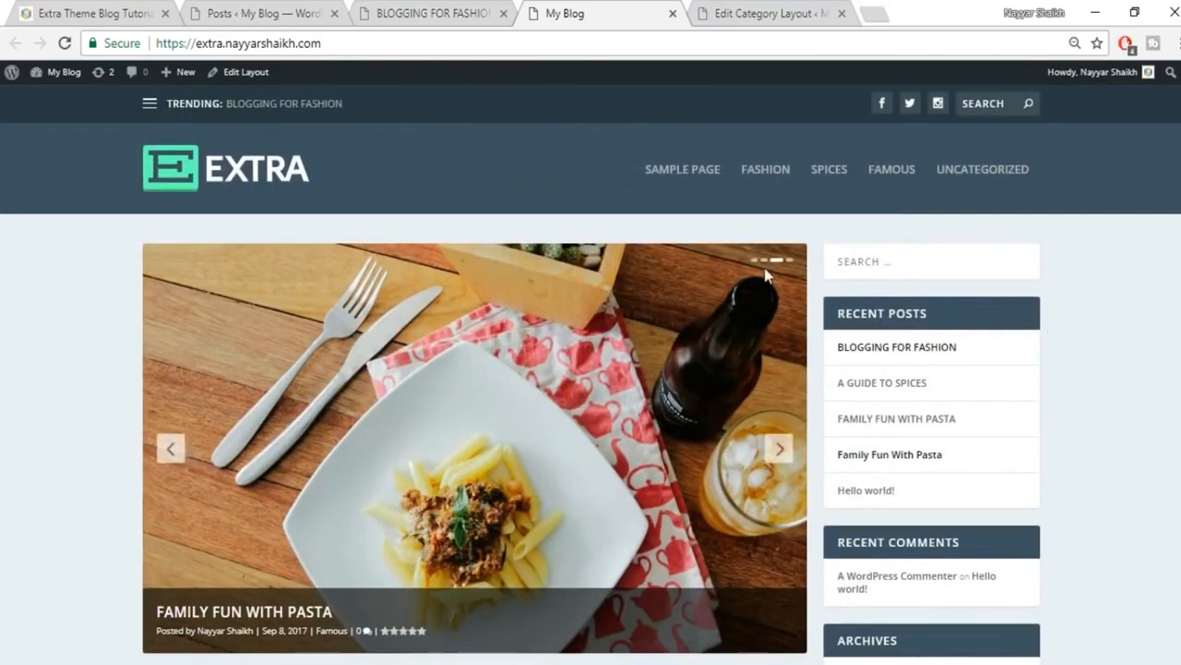
{"action": "left_click", "coordinate": [170, 447]}
{"action": "scroll", "coordinate": [1107, 393], "scroll_direction": "down", "scroll_amount": 2}
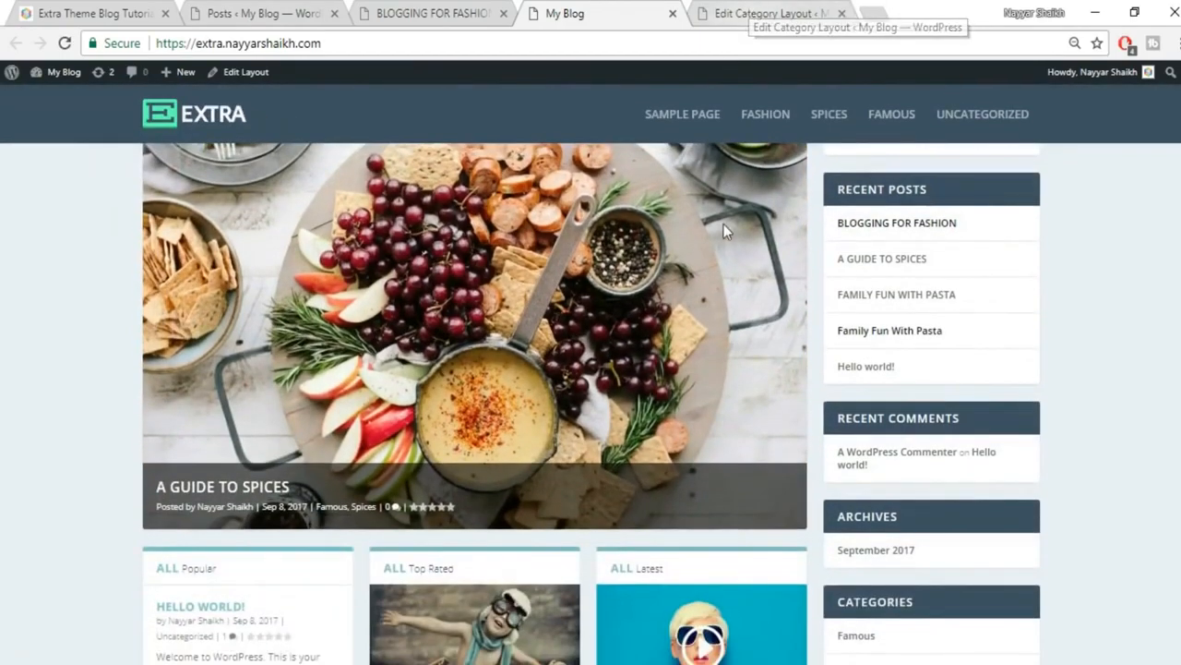
{"action": "scroll", "coordinate": [184, 318], "scroll_direction": "down", "scroll_amount": 3}
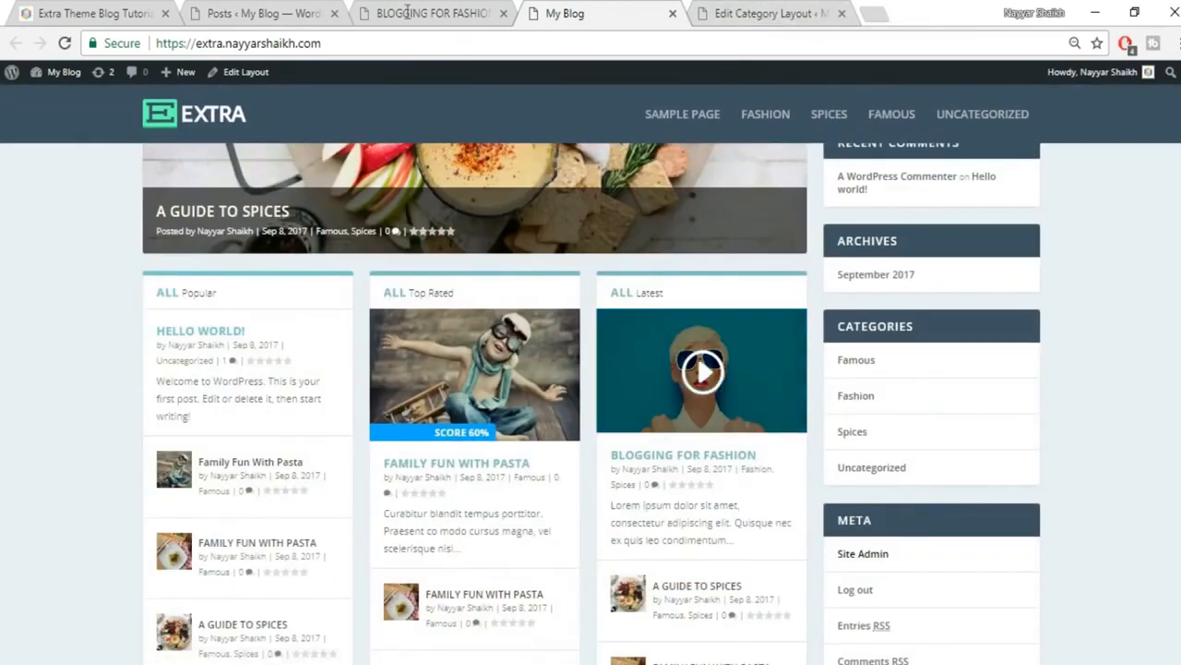
{"action": "left_click", "coordinate": [92, 12]}
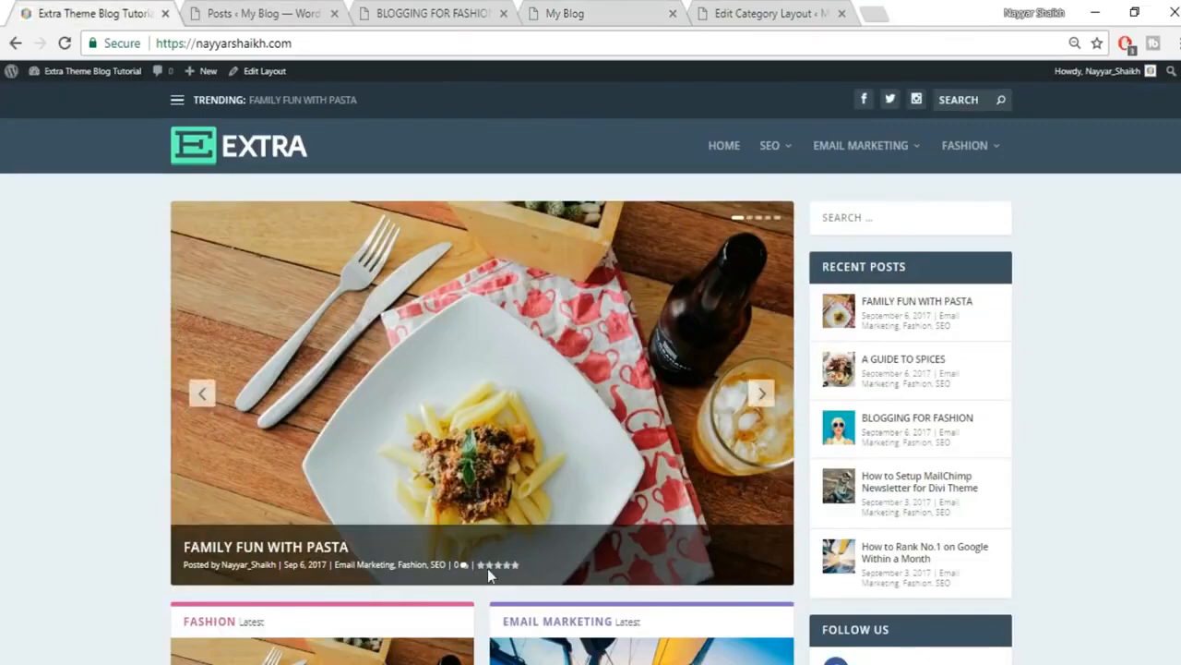
{"action": "scroll", "coordinate": [430, 591], "scroll_direction": "down", "scroll_amount": 4}
{"action": "left_click", "coordinate": [806, 11]}
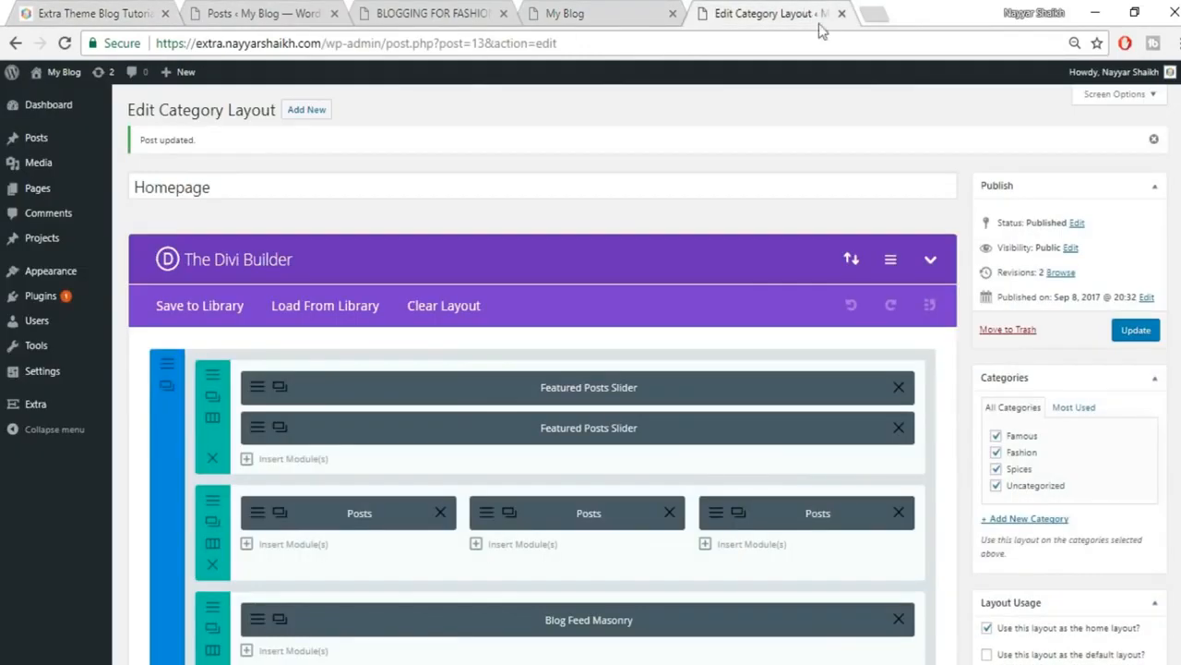
Step: Delete the row of three Posts modules and the Blog Feed Masonry row
{"action": "scroll", "coordinate": [318, 459], "scroll_direction": "down", "scroll_amount": 2}
{"action": "left_click", "coordinate": [211, 475]}
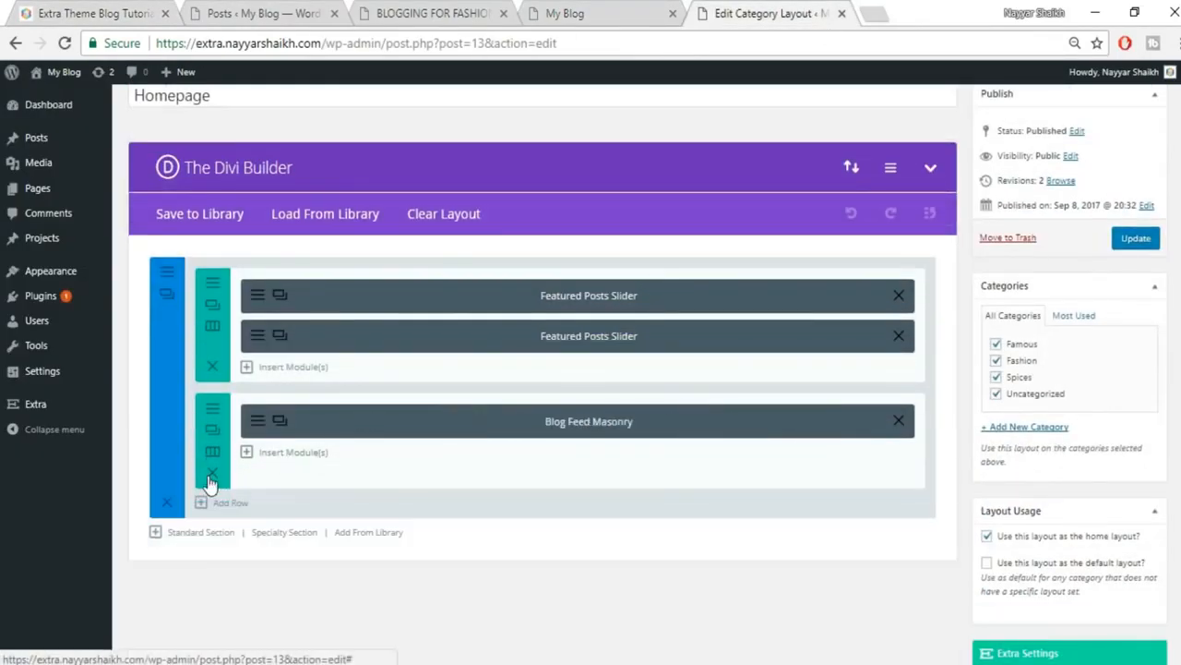
{"action": "left_click", "coordinate": [211, 474]}
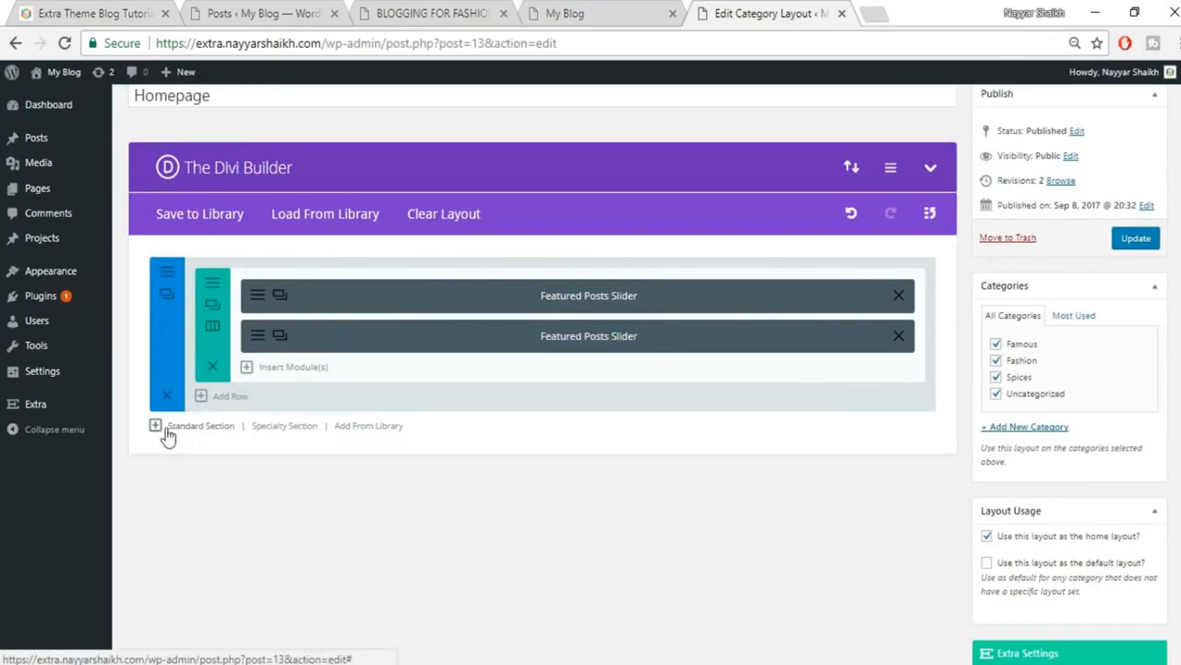
Step: Add a standard section with a 1/2 + 1/2 row and start inserting a module in its first column
{"action": "left_click", "coordinate": [199, 428]}
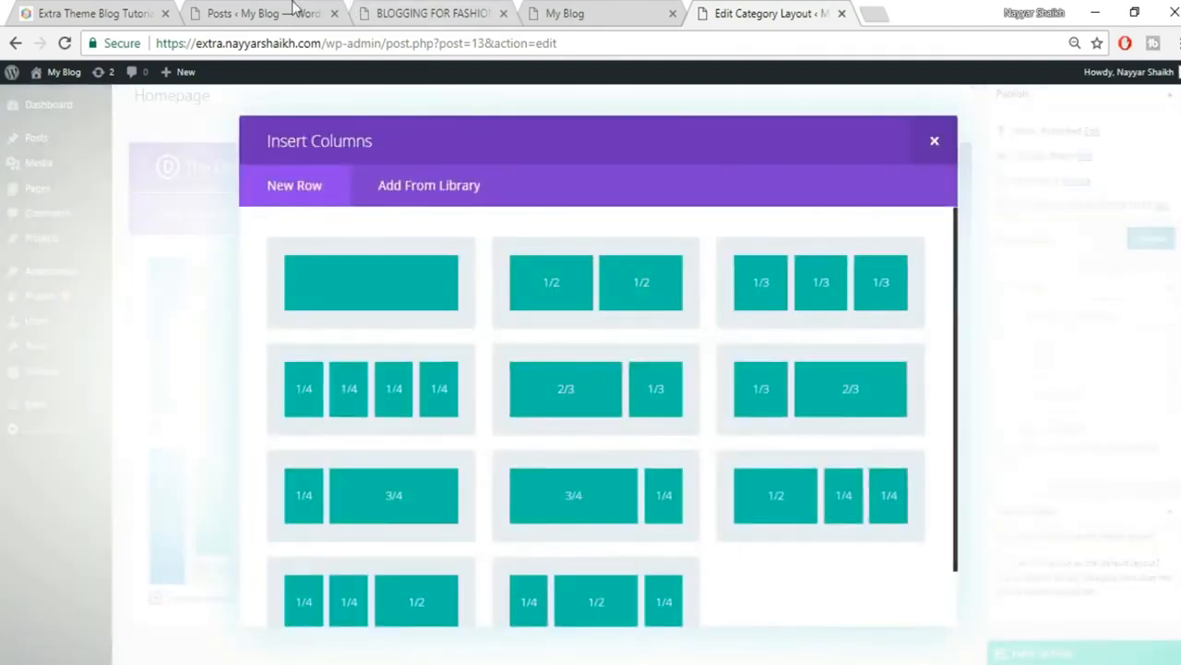
{"action": "left_click", "coordinate": [604, 305]}
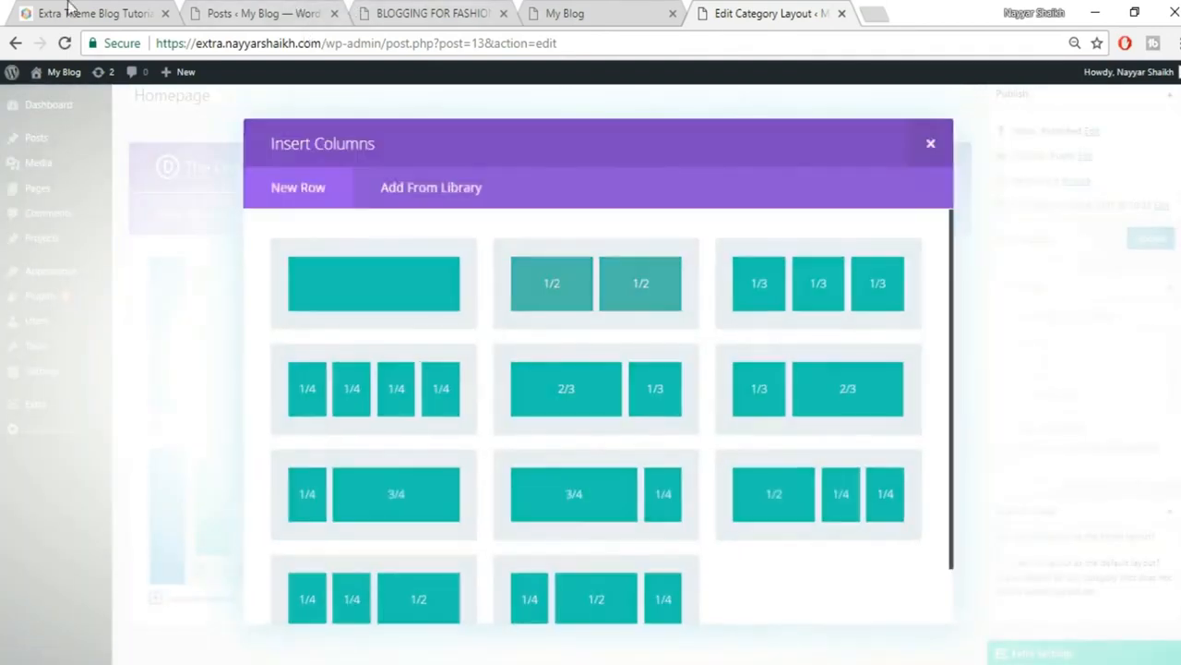
{"action": "left_click", "coordinate": [69, 11]}
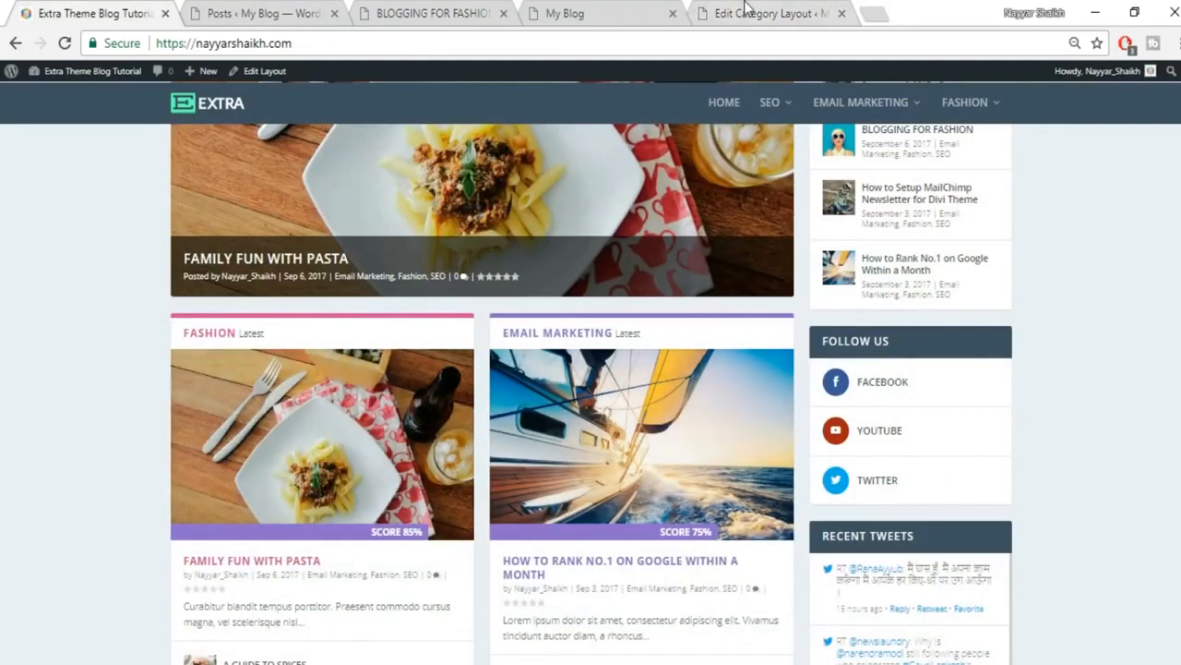
{"action": "left_click", "coordinate": [745, 12]}
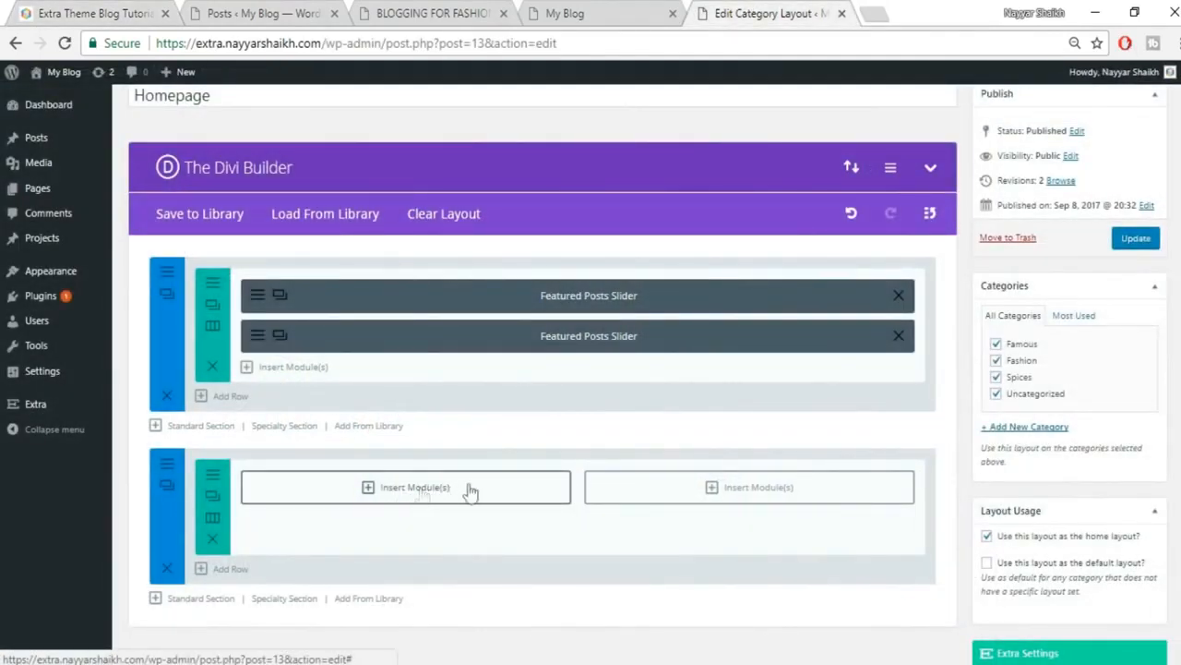
{"action": "left_click", "coordinate": [424, 489]}
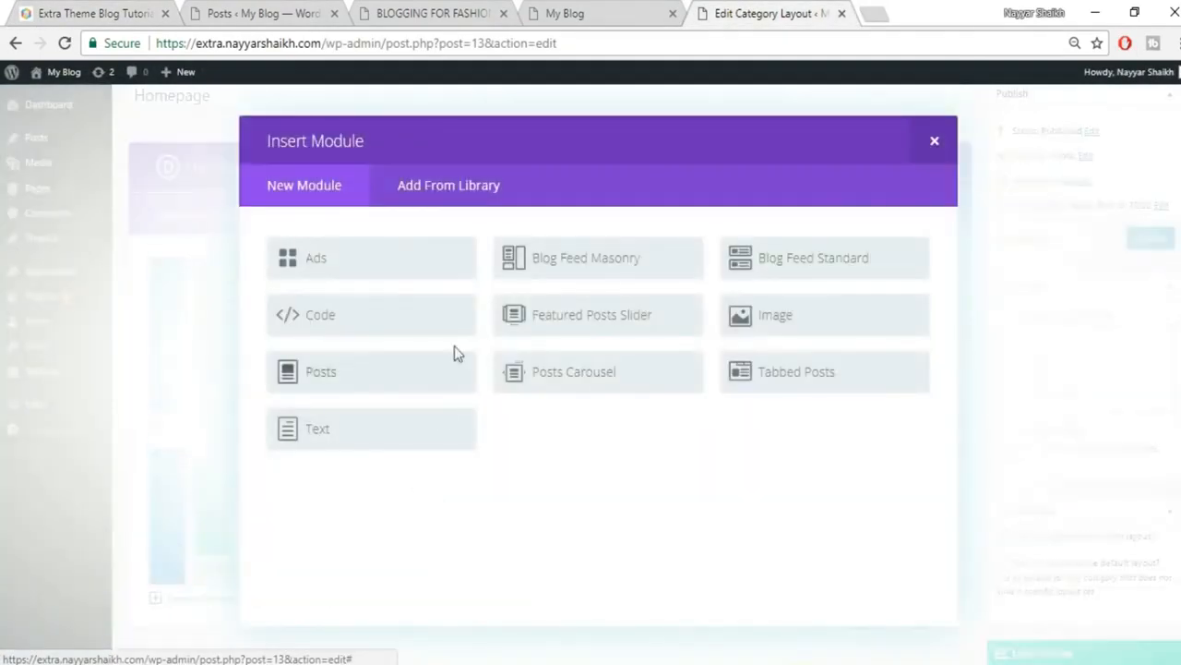
Step: Insert a Posts module in the first half column, set its post count, and save it
{"action": "left_click", "coordinate": [386, 386]}
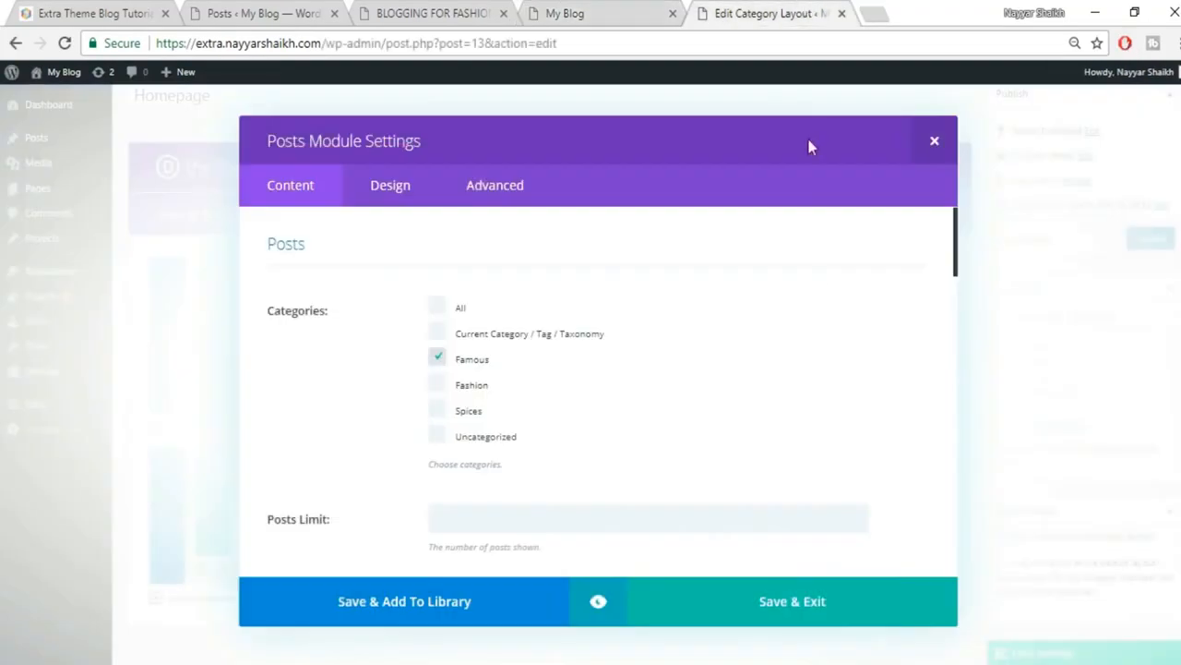
{"action": "scroll", "coordinate": [818, 308], "scroll_direction": "down", "scroll_amount": 3}
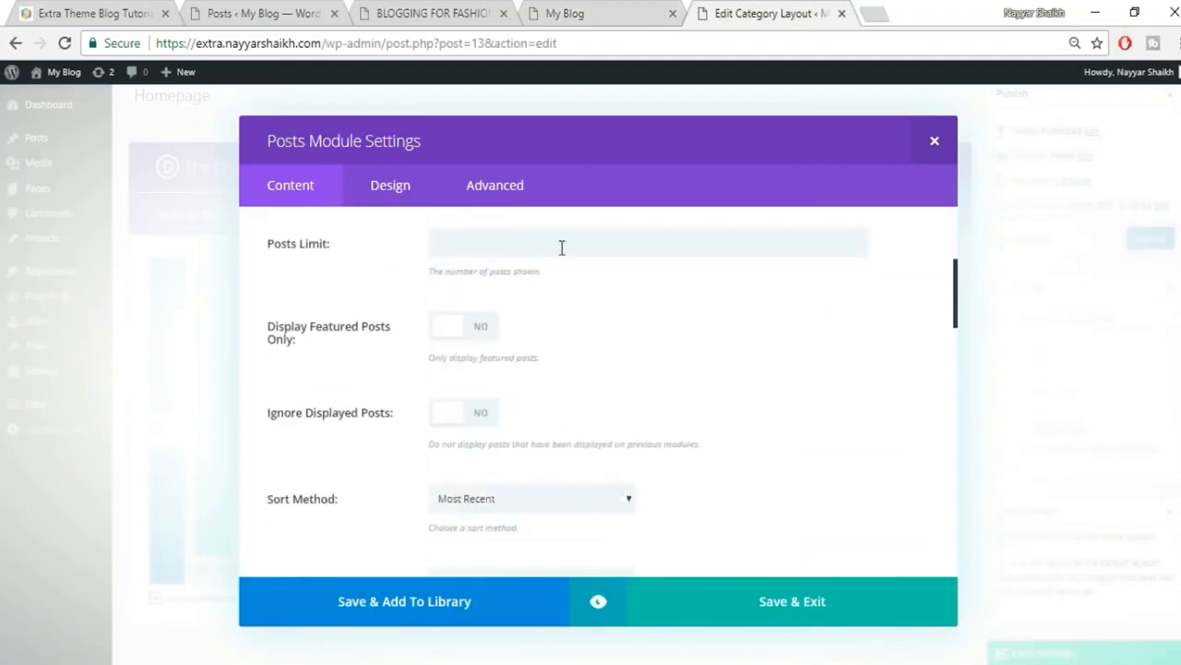
{"action": "left_click", "coordinate": [568, 244]}
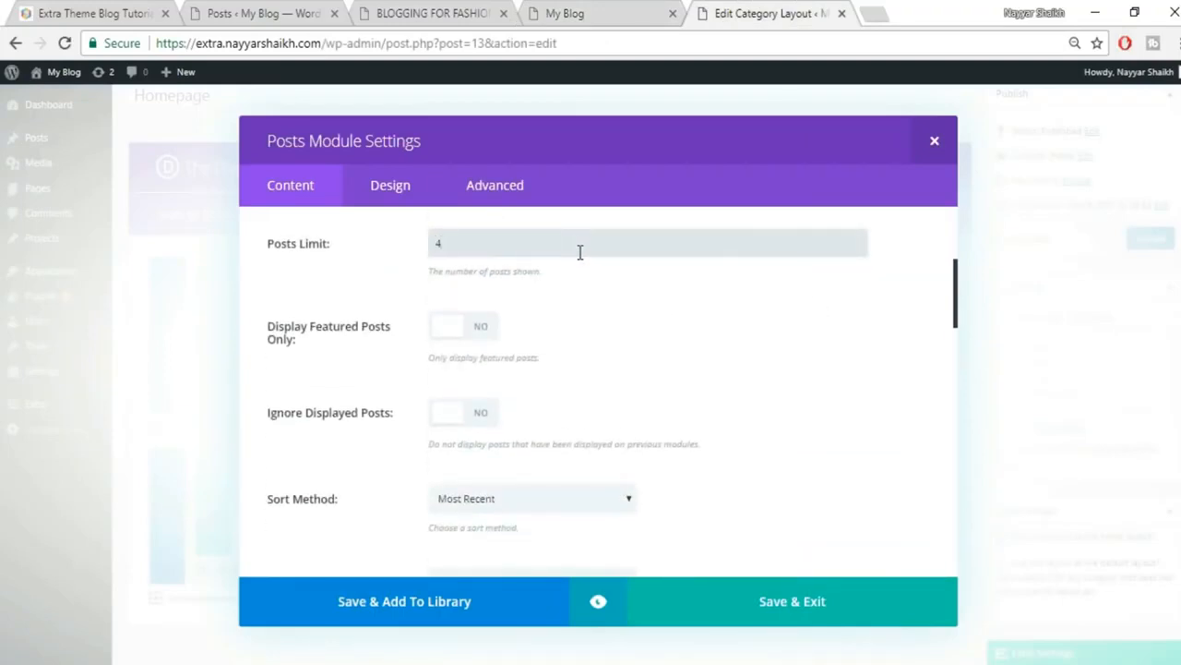
{"action": "scroll", "coordinate": [614, 339], "scroll_direction": "down", "scroll_amount": 1}
{"action": "scroll", "coordinate": [614, 350], "scroll_direction": "up", "scroll_amount": 1}
{"action": "scroll", "coordinate": [625, 378], "scroll_direction": "down", "scroll_amount": 1}
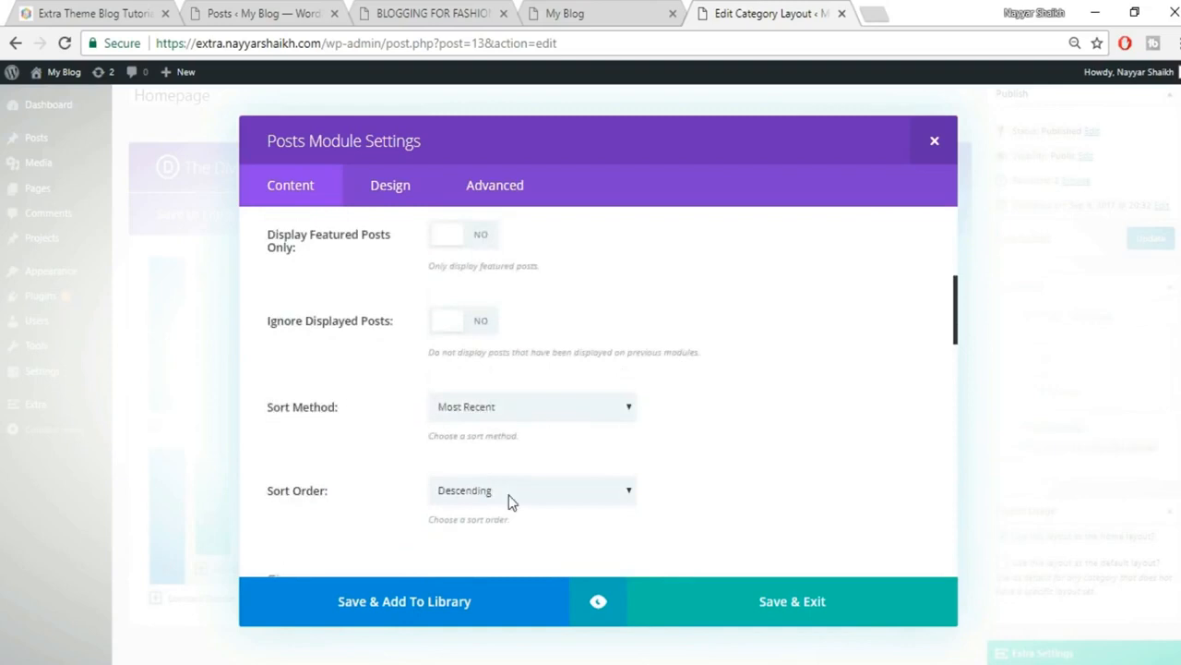
{"action": "scroll", "coordinate": [437, 434], "scroll_direction": "down", "scroll_amount": 2}
{"action": "scroll", "coordinate": [516, 467], "scroll_direction": "down", "scroll_amount": 4}
{"action": "scroll", "coordinate": [517, 467], "scroll_direction": "down", "scroll_amount": 5}
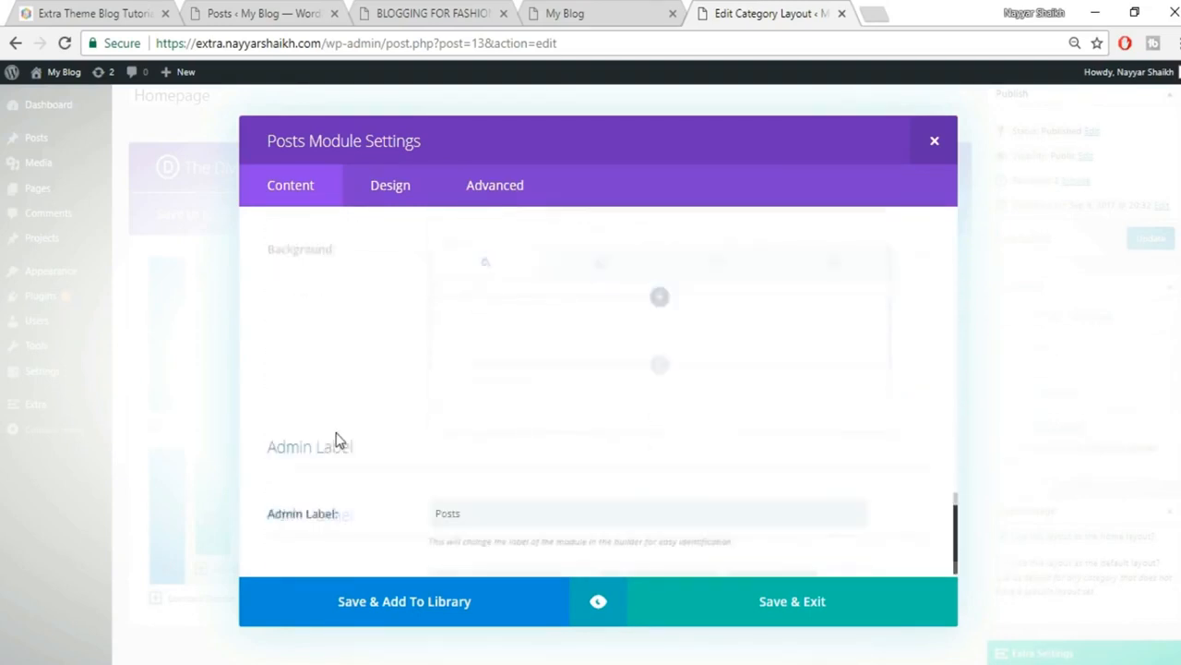
{"action": "left_click", "coordinate": [807, 603]}
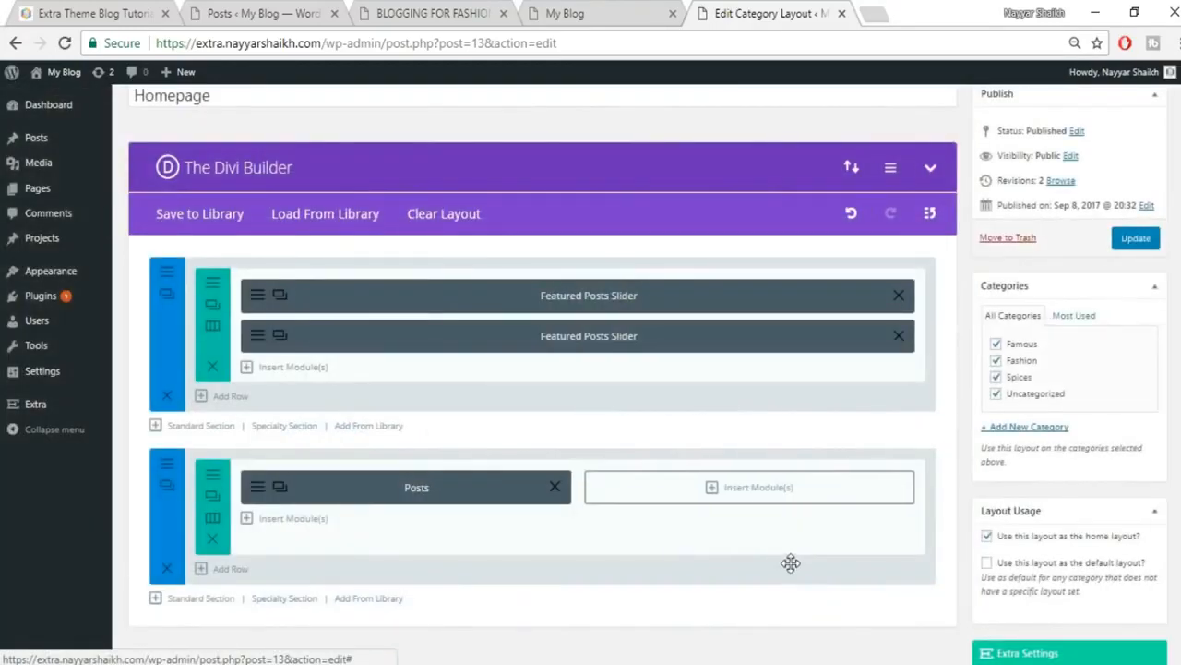
Step: Add a second Posts module in the right half column with Sort Order set to Ascending
{"action": "left_click", "coordinate": [746, 495]}
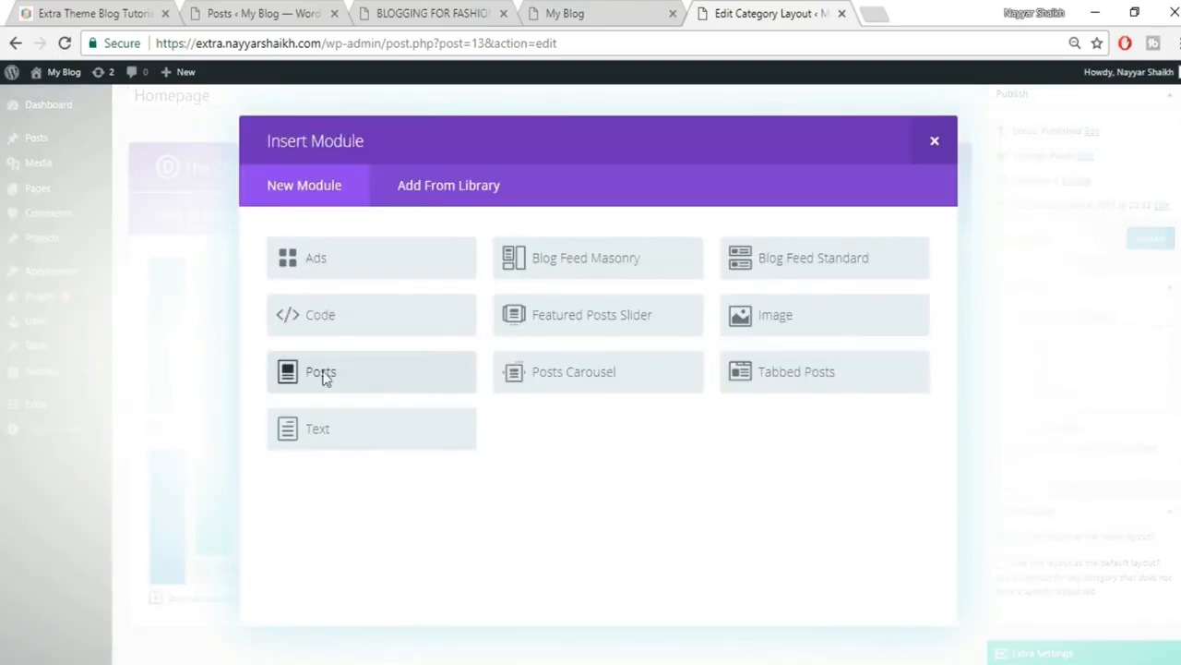
{"action": "left_click", "coordinate": [325, 379]}
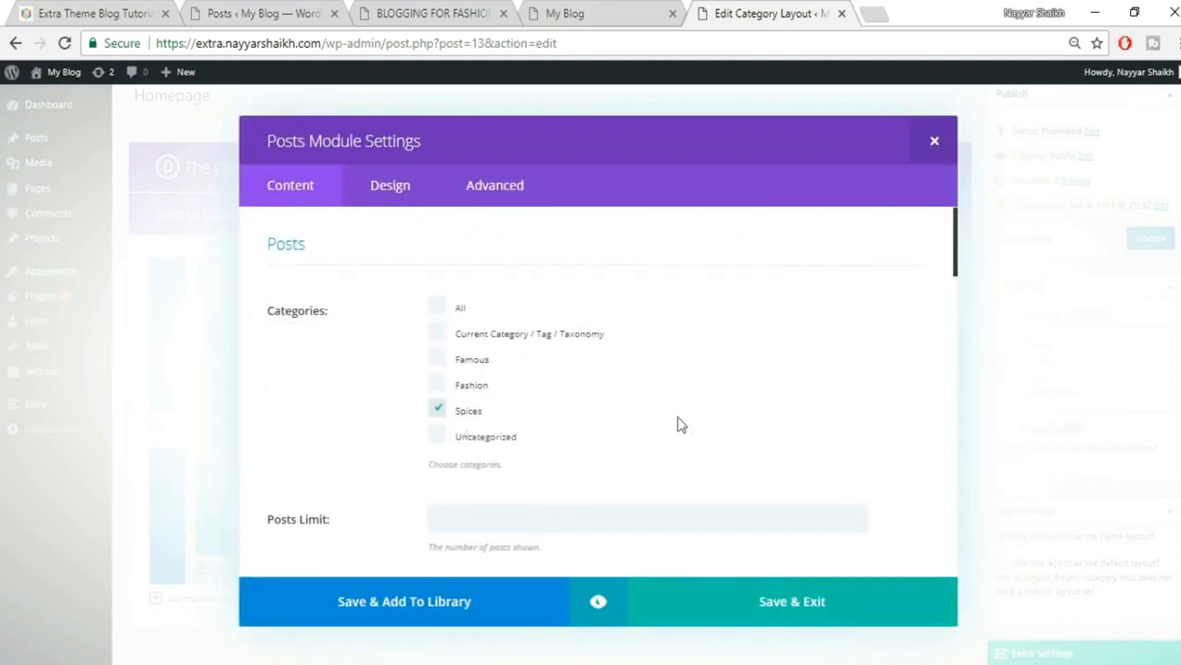
{"action": "scroll", "coordinate": [686, 427], "scroll_direction": "down", "scroll_amount": 6}
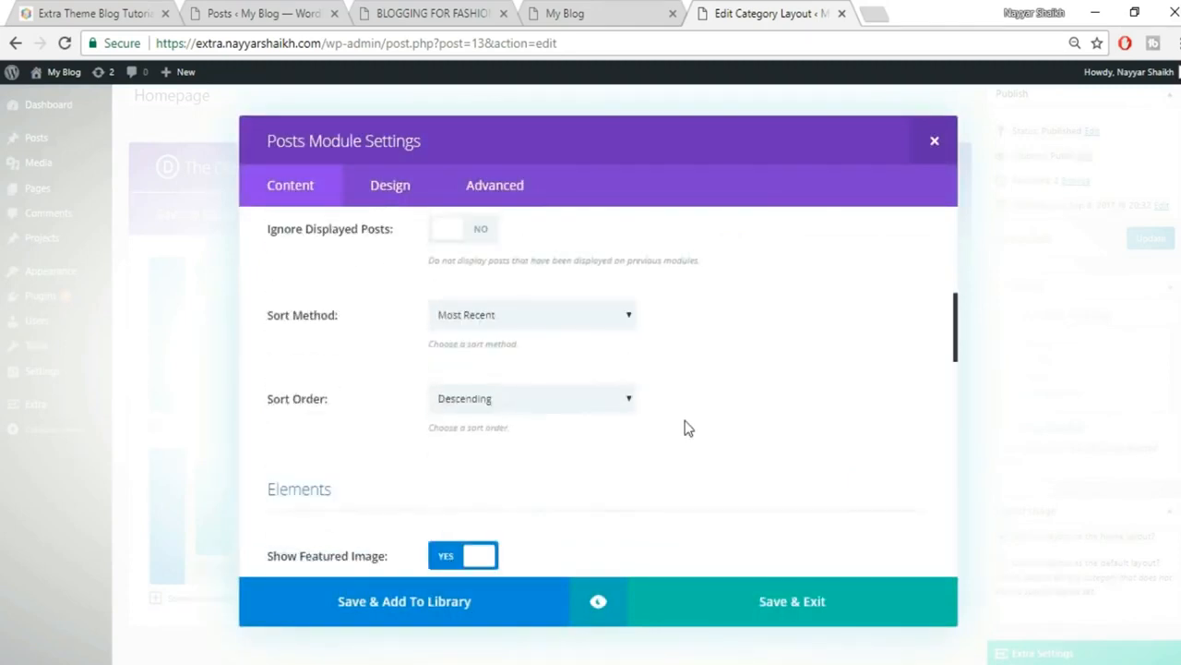
{"action": "scroll", "coordinate": [686, 427], "scroll_direction": "up", "scroll_amount": 4}
{"action": "left_click", "coordinate": [514, 407]}
{"action": "left_click", "coordinate": [735, 415]}
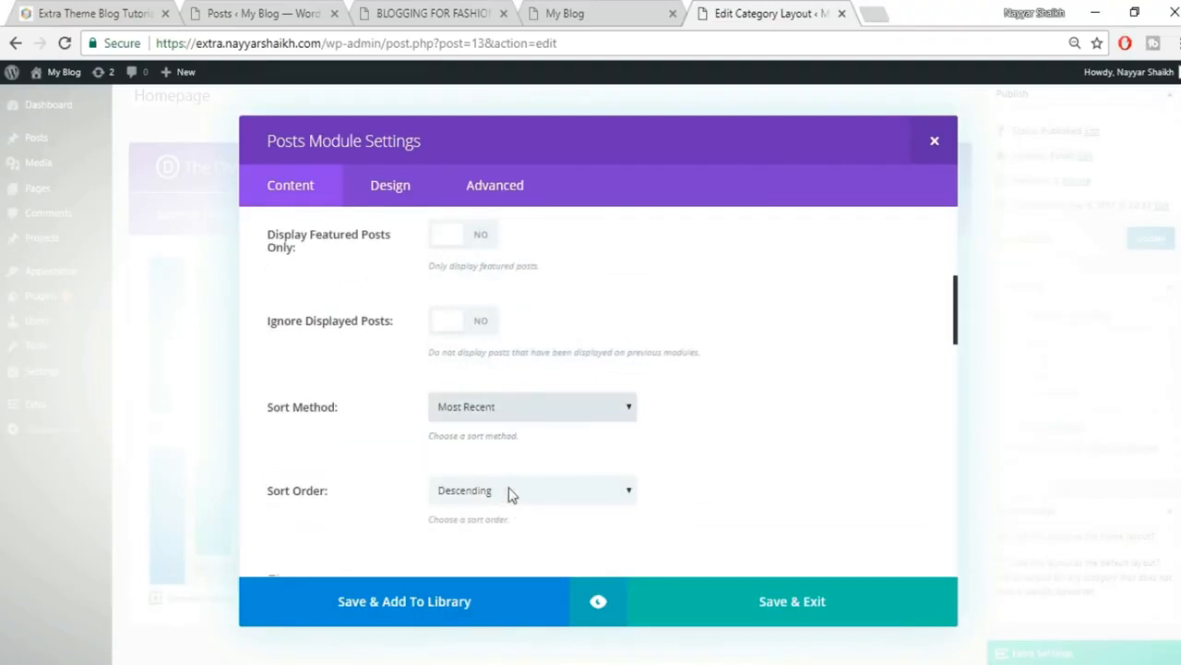
{"action": "left_click", "coordinate": [486, 500]}
{"action": "left_click", "coordinate": [479, 527]}
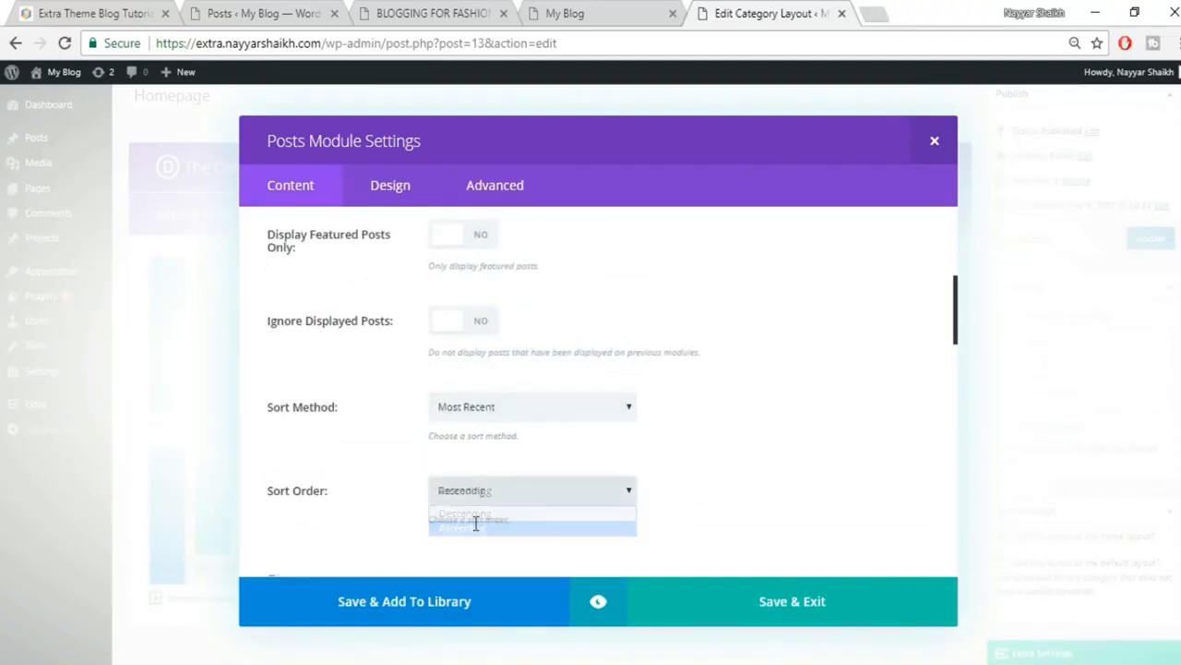
{"action": "left_click", "coordinate": [808, 615]}
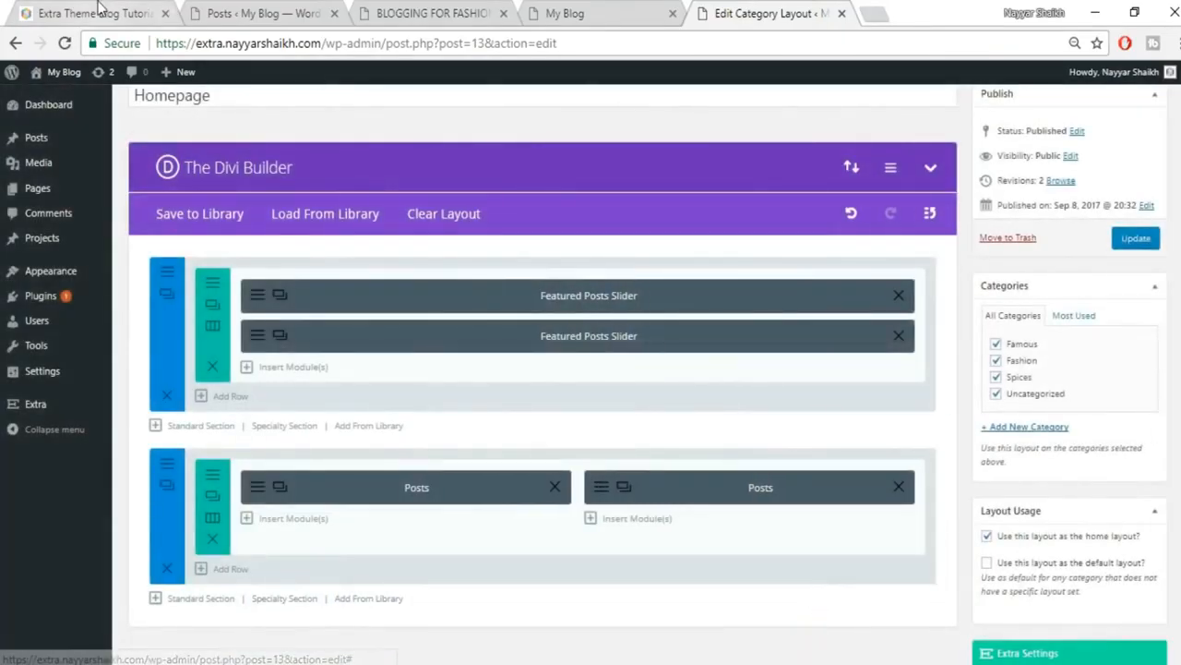
Step: Preview the two Posts modules on the live Extra homepage
{"action": "left_click", "coordinate": [129, 13]}
{"action": "scroll", "coordinate": [722, 446], "scroll_direction": "down", "scroll_amount": 7}
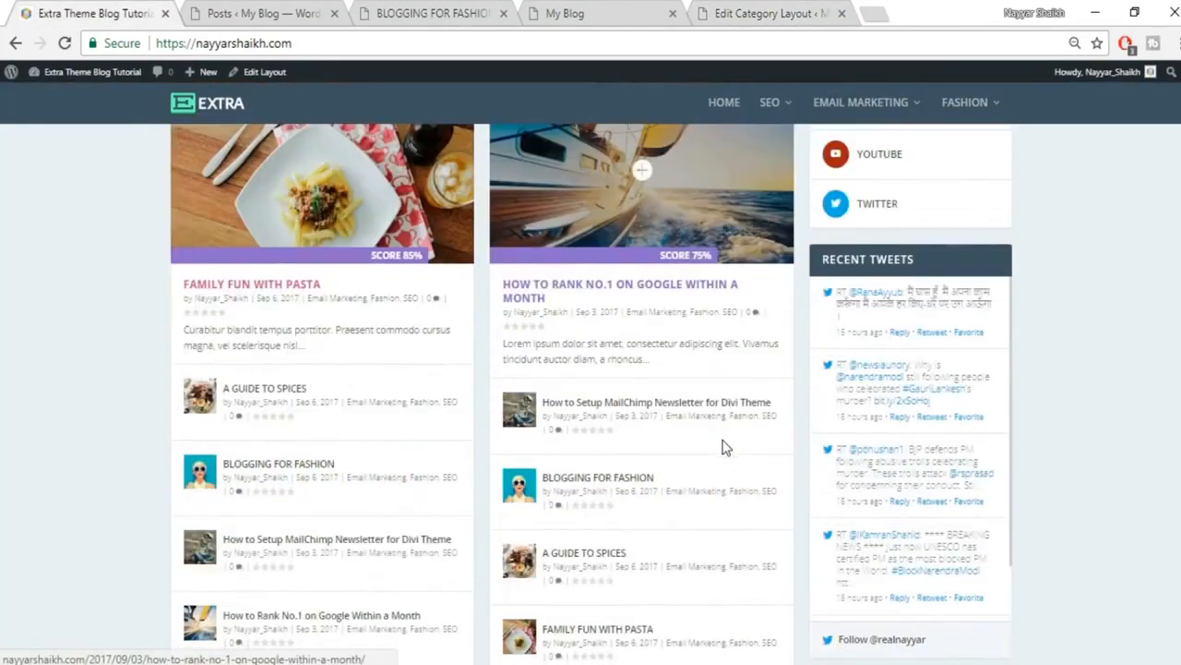
{"action": "scroll", "coordinate": [724, 449], "scroll_direction": "down", "scroll_amount": 1}
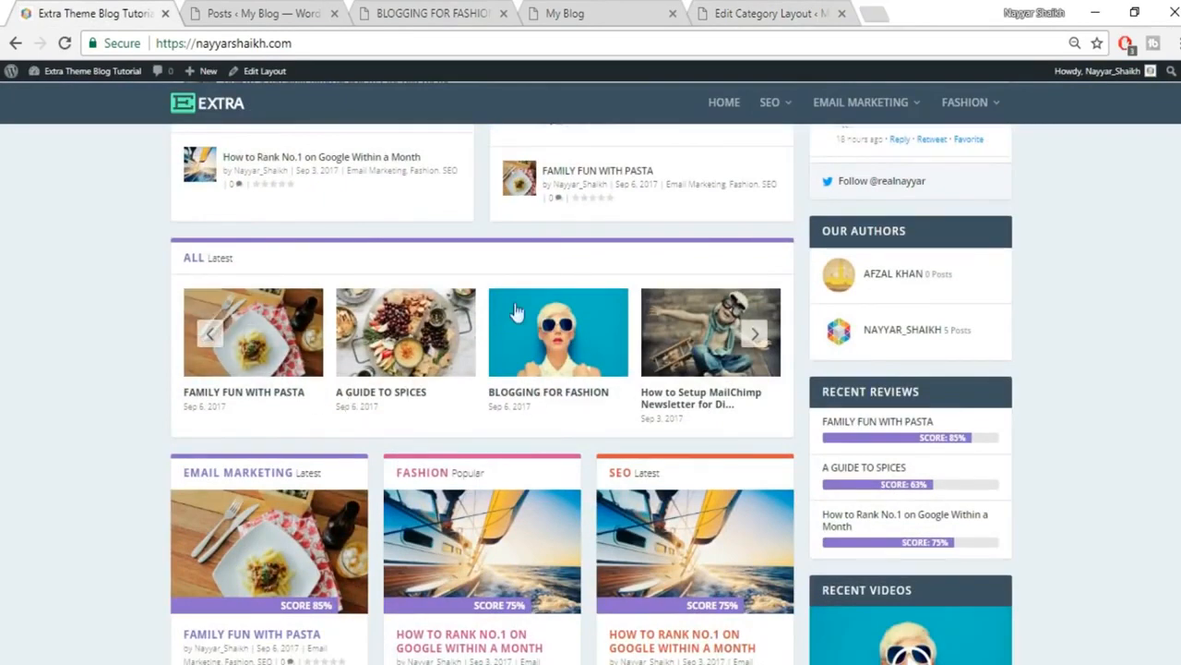
Step: Add a standard section with one full-width row below the two Posts modules
{"action": "left_click", "coordinate": [761, 10]}
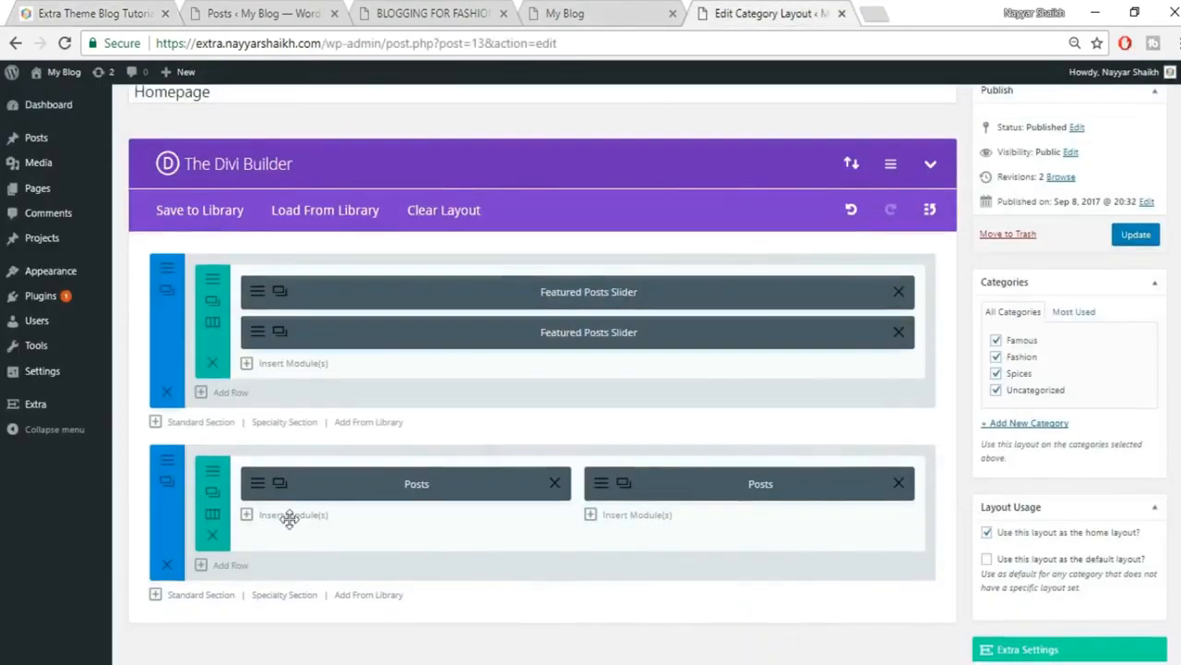
{"action": "scroll", "coordinate": [276, 517], "scroll_direction": "down", "scroll_amount": 1}
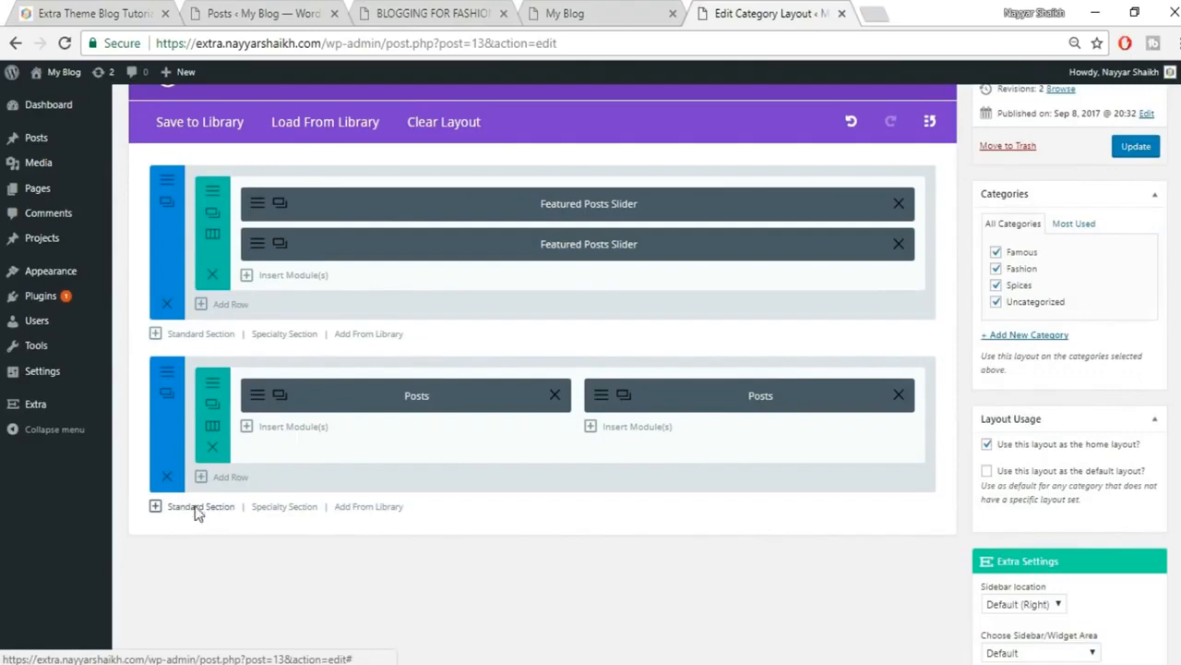
{"action": "left_click", "coordinate": [196, 507]}
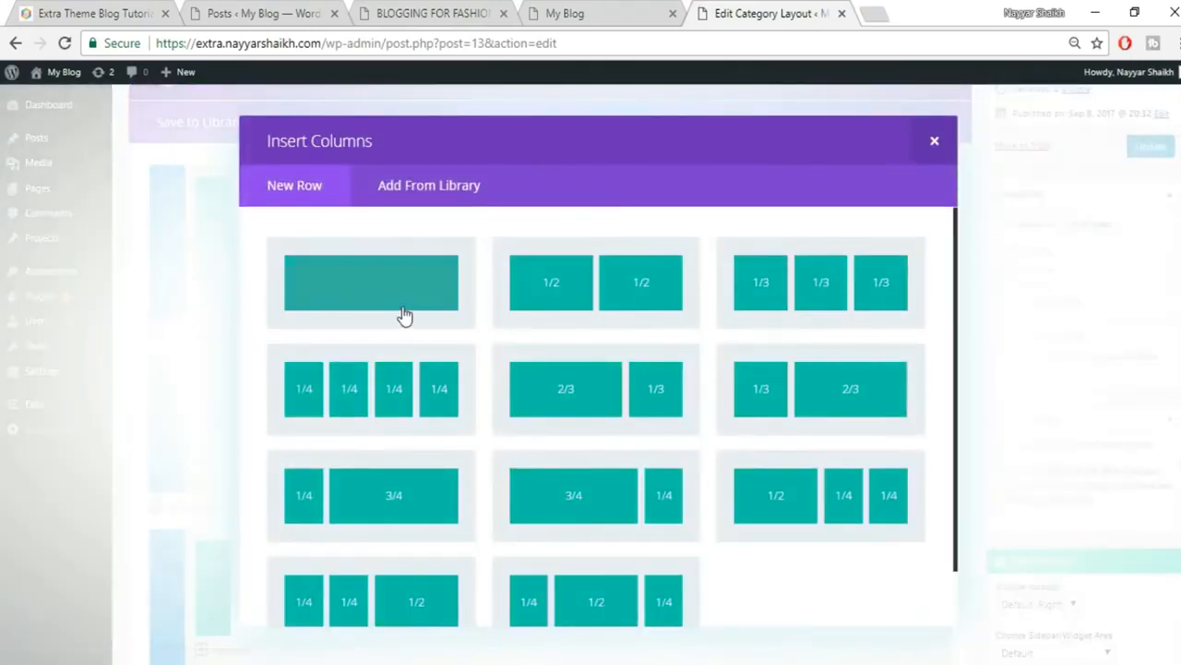
{"action": "left_click", "coordinate": [404, 316]}
{"action": "scroll", "coordinate": [553, 489], "scroll_direction": "down", "scroll_amount": 1}
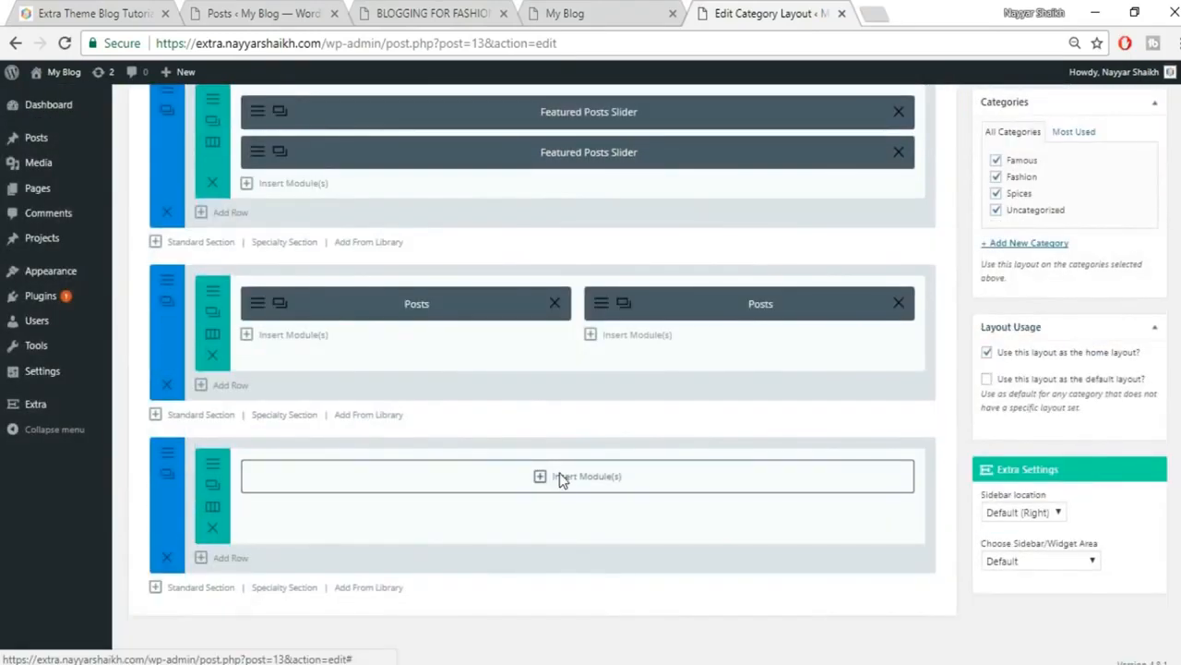
{"action": "left_click", "coordinate": [559, 474]}
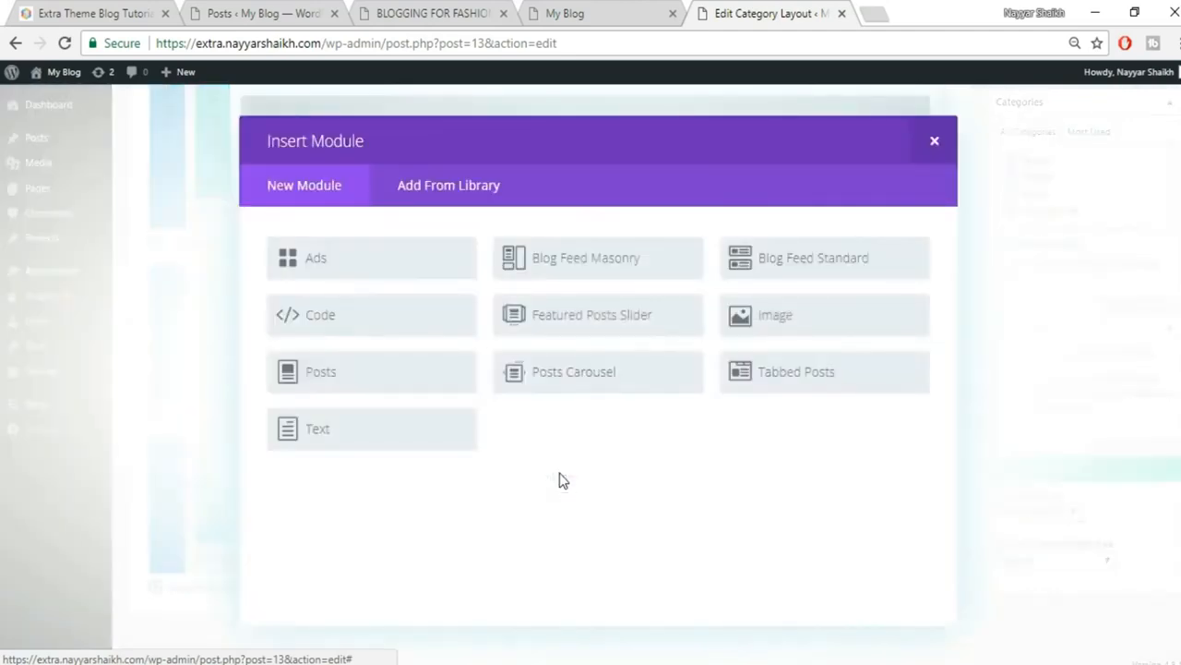
Step: Insert a Posts Carousel showing 8 posts from all categories
{"action": "left_click", "coordinate": [574, 376]}
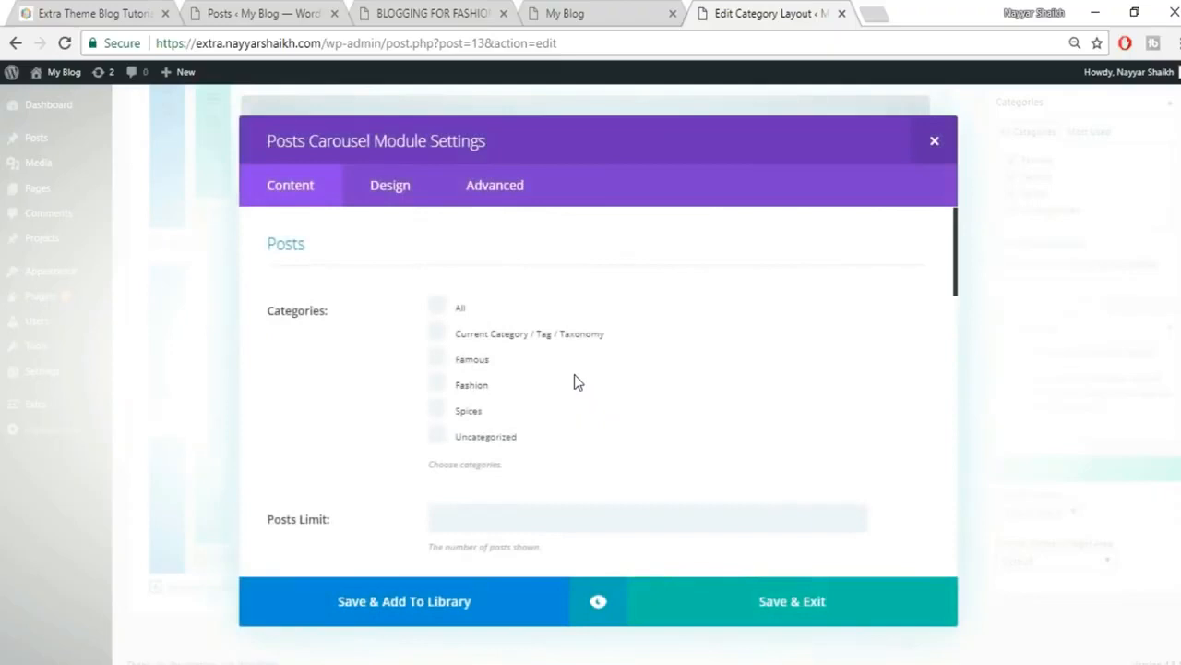
{"action": "left_click", "coordinate": [449, 310]}
{"action": "scroll", "coordinate": [734, 369], "scroll_direction": "down", "scroll_amount": 2}
{"action": "left_click", "coordinate": [526, 333]}
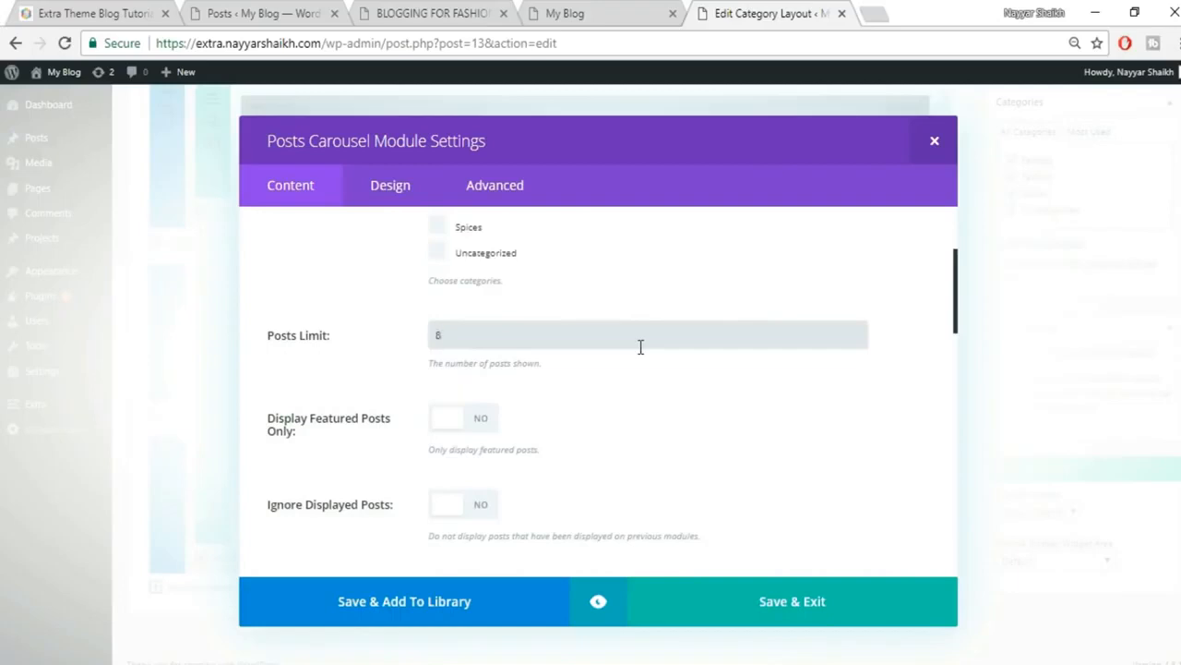
{"action": "scroll", "coordinate": [650, 388], "scroll_direction": "down", "scroll_amount": 3}
{"action": "scroll", "coordinate": [599, 417], "scroll_direction": "down", "scroll_amount": 4}
{"action": "scroll", "coordinate": [601, 420], "scroll_direction": "down", "scroll_amount": 5}
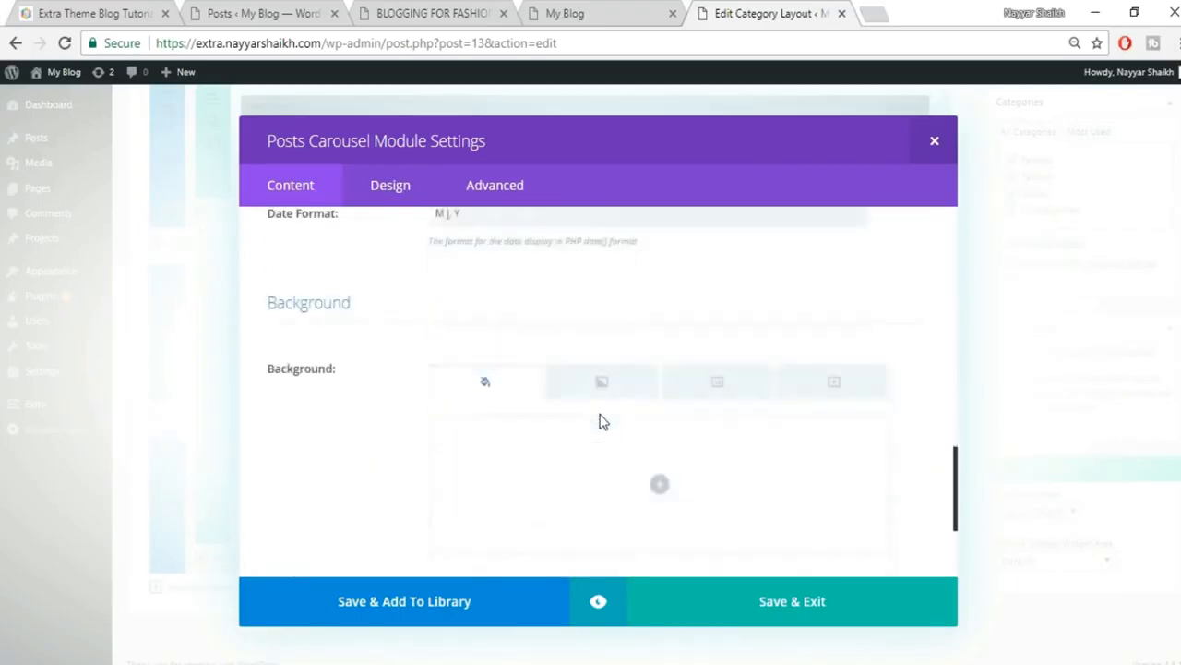
{"action": "left_click", "coordinate": [832, 611]}
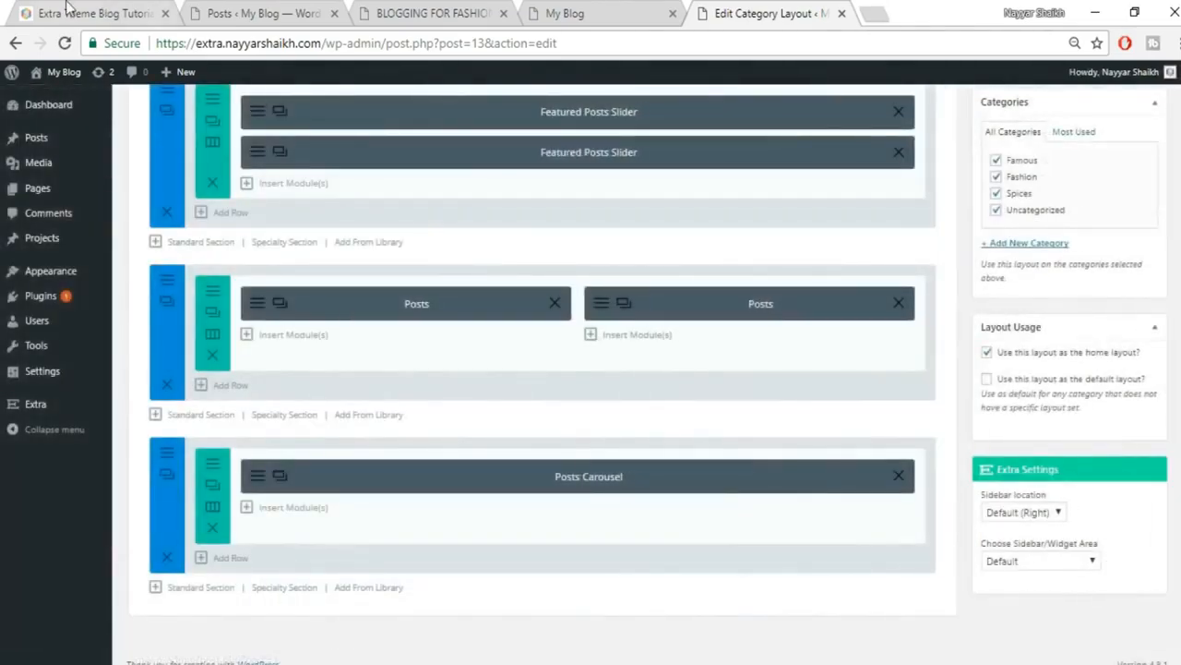
Step: Preview the carousel on the live site before resuming in the layout editor
{"action": "left_click", "coordinate": [69, 8]}
{"action": "scroll", "coordinate": [563, 327], "scroll_direction": "down", "scroll_amount": 2}
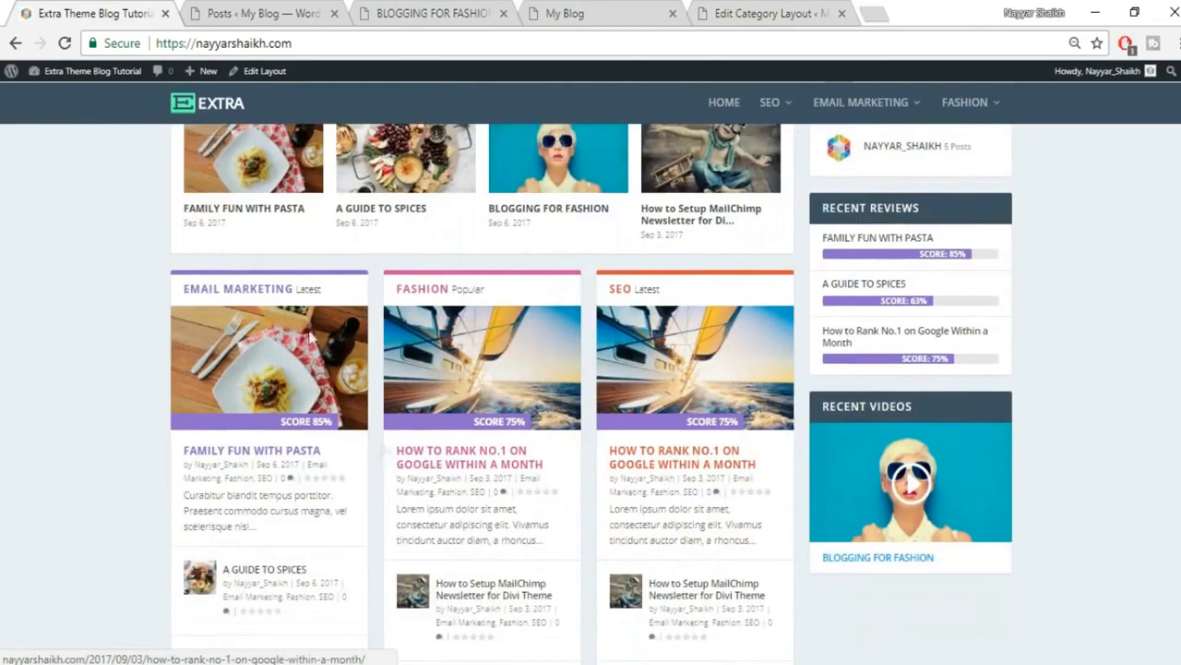
{"action": "scroll", "coordinate": [698, 500], "scroll_direction": "down", "scroll_amount": 1}
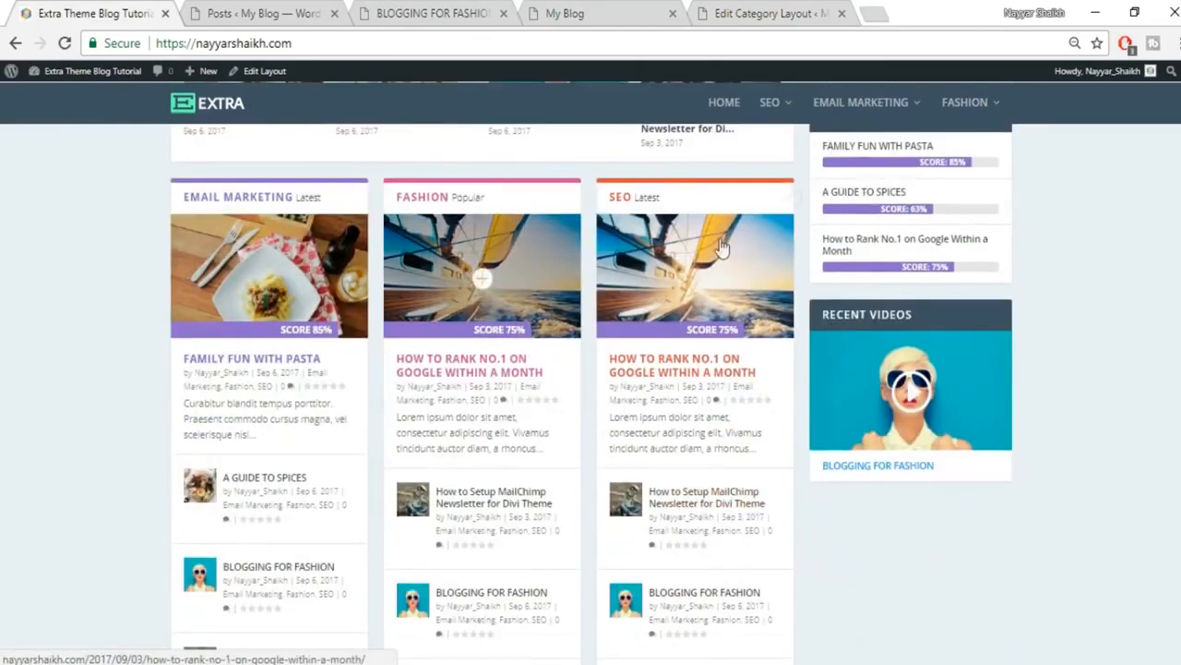
{"action": "left_click", "coordinate": [755, 11]}
{"action": "scroll", "coordinate": [313, 651], "scroll_direction": "down", "scroll_amount": 1}
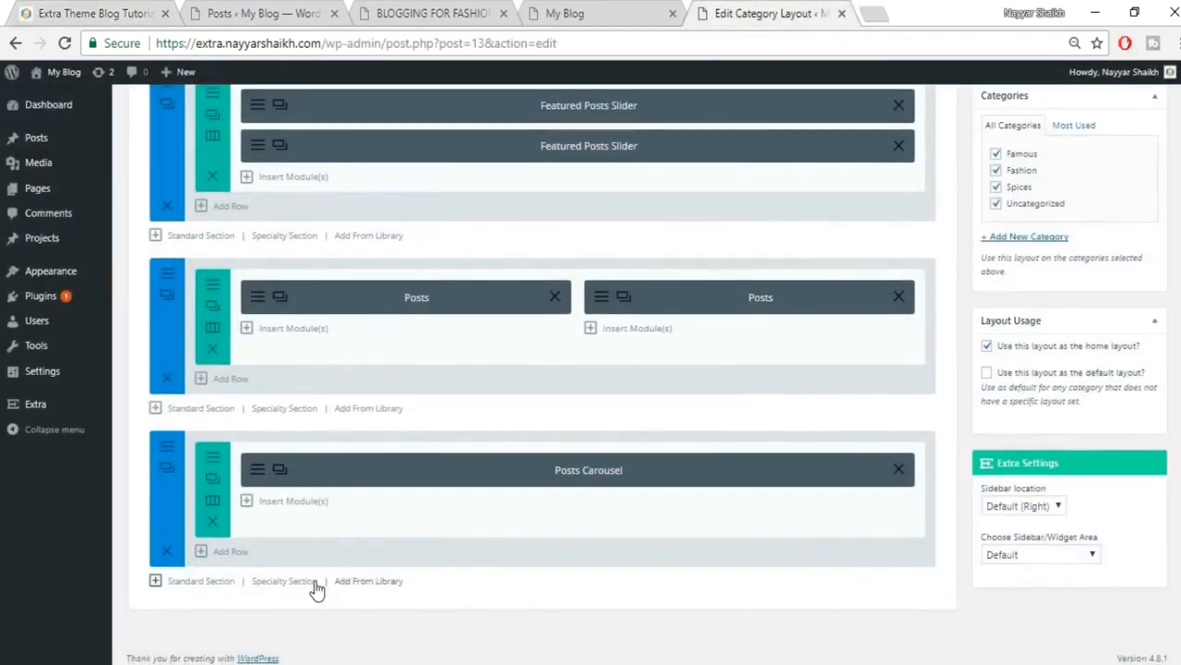
Step: Add a three-column section with a Famous-category Posts module in the first column
{"action": "left_click", "coordinate": [215, 581]}
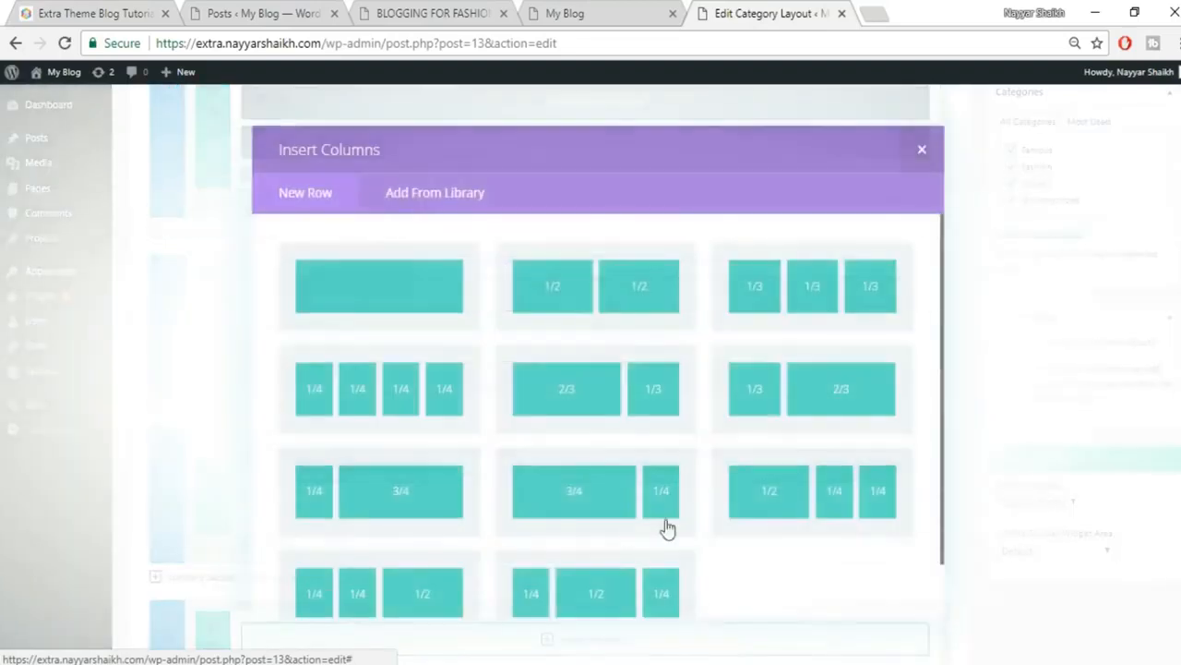
{"action": "left_click", "coordinate": [819, 287]}
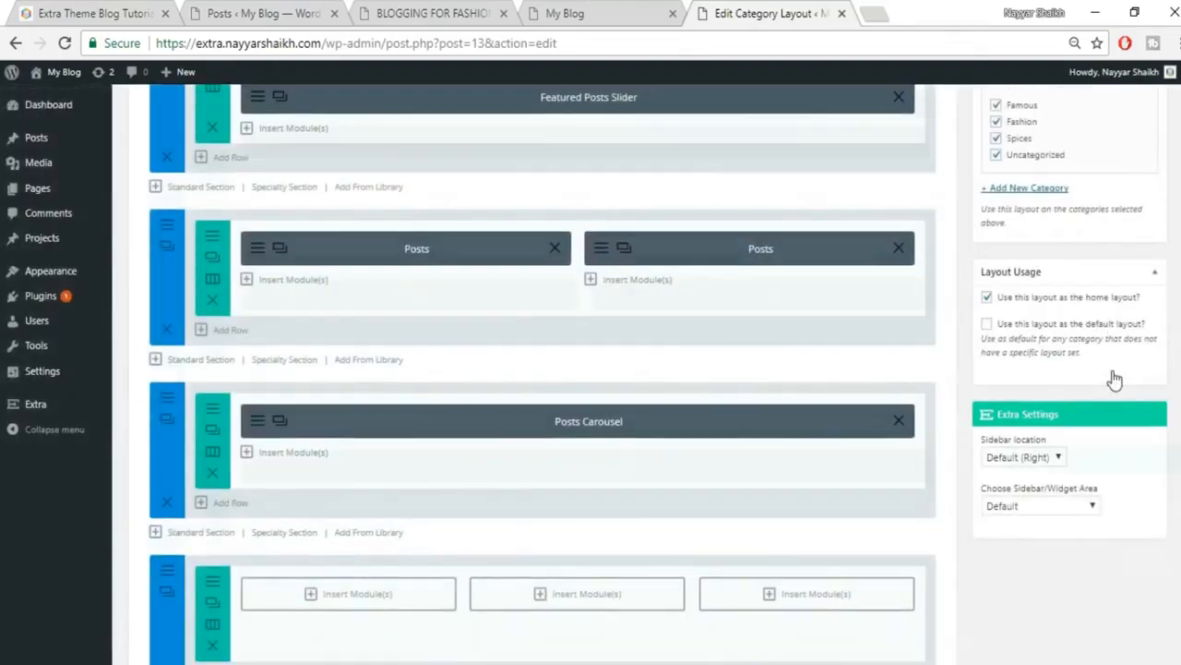
{"action": "scroll", "coordinate": [396, 501], "scroll_direction": "down", "scroll_amount": 1}
{"action": "left_click", "coordinate": [388, 467]}
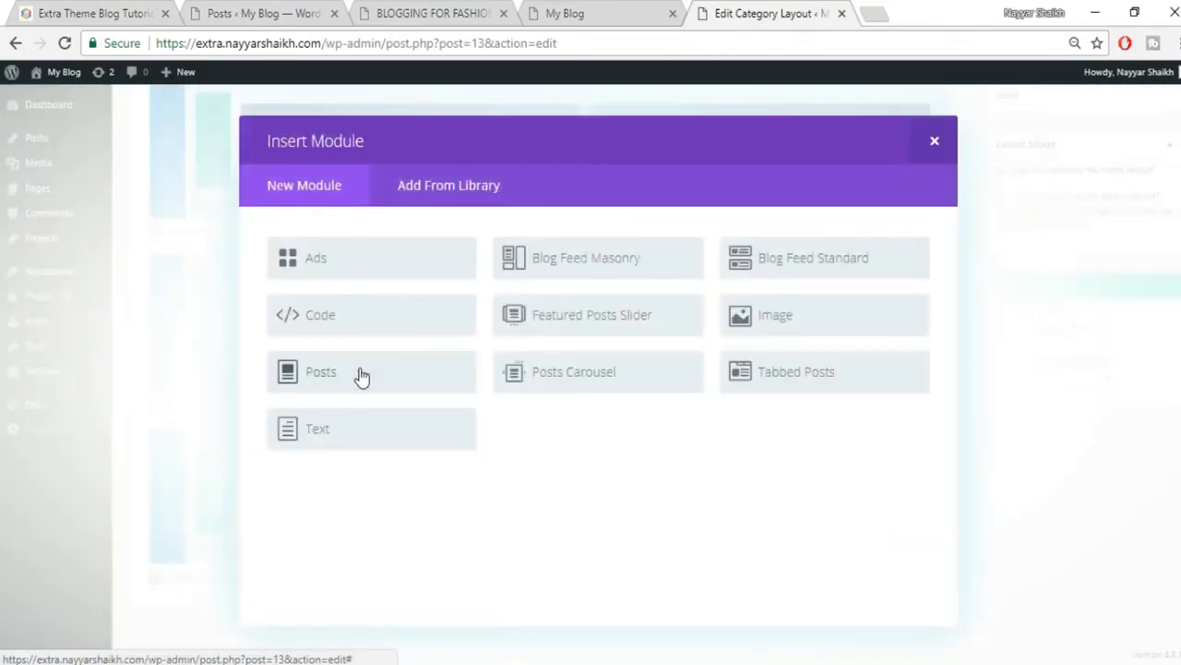
{"action": "left_click", "coordinate": [362, 374]}
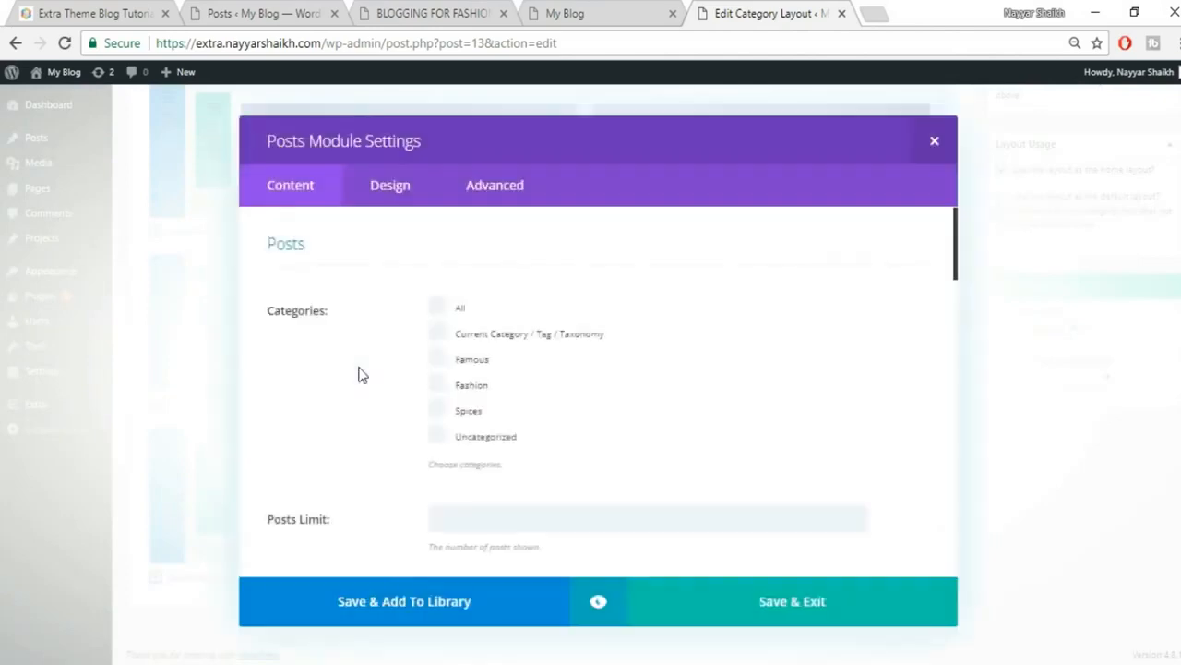
{"action": "left_click", "coordinate": [477, 369]}
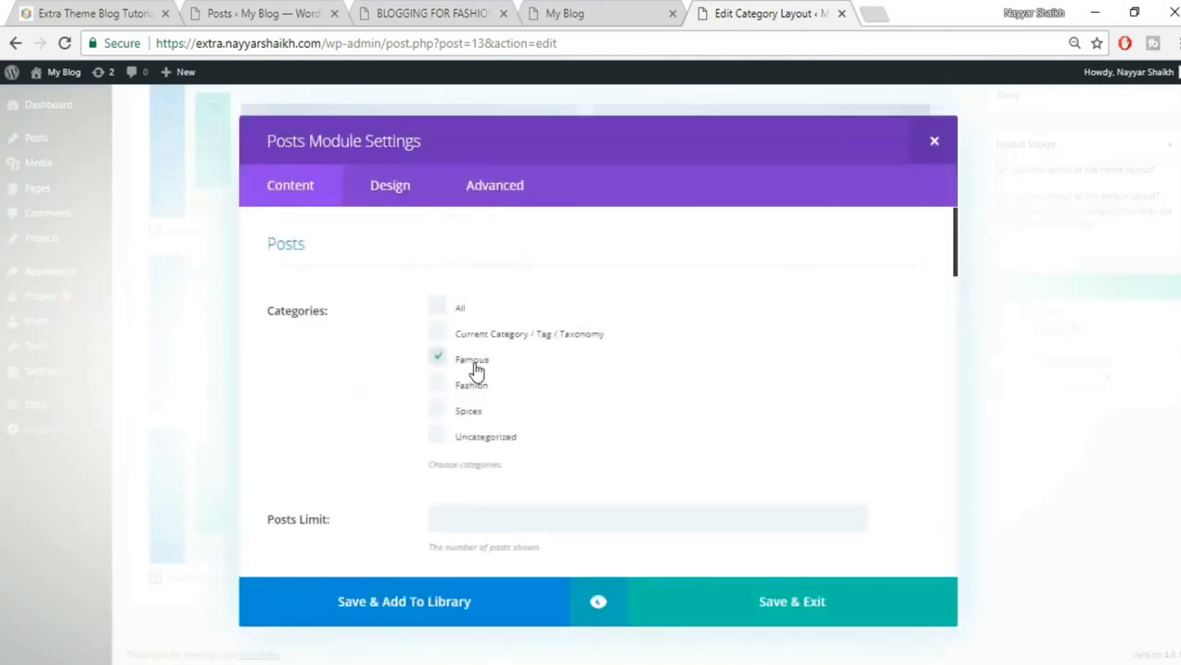
{"action": "left_click", "coordinate": [774, 614]}
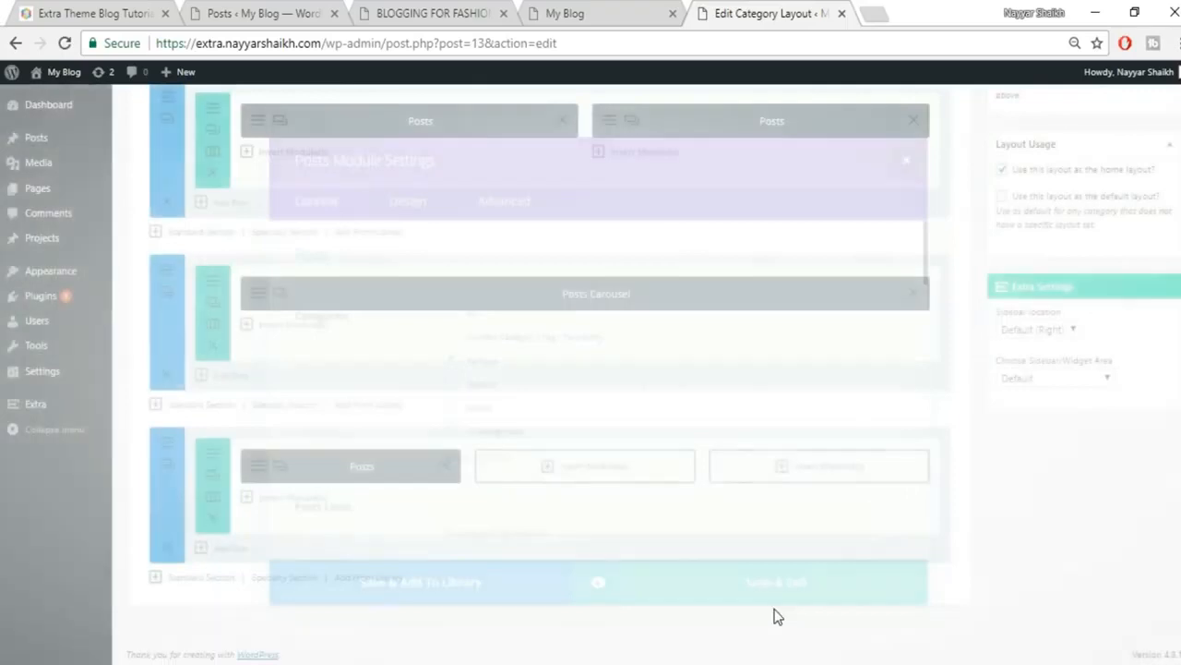
Step: Fill the second and third columns with Posts modules for Spices and Fashion
{"action": "left_click", "coordinate": [563, 471]}
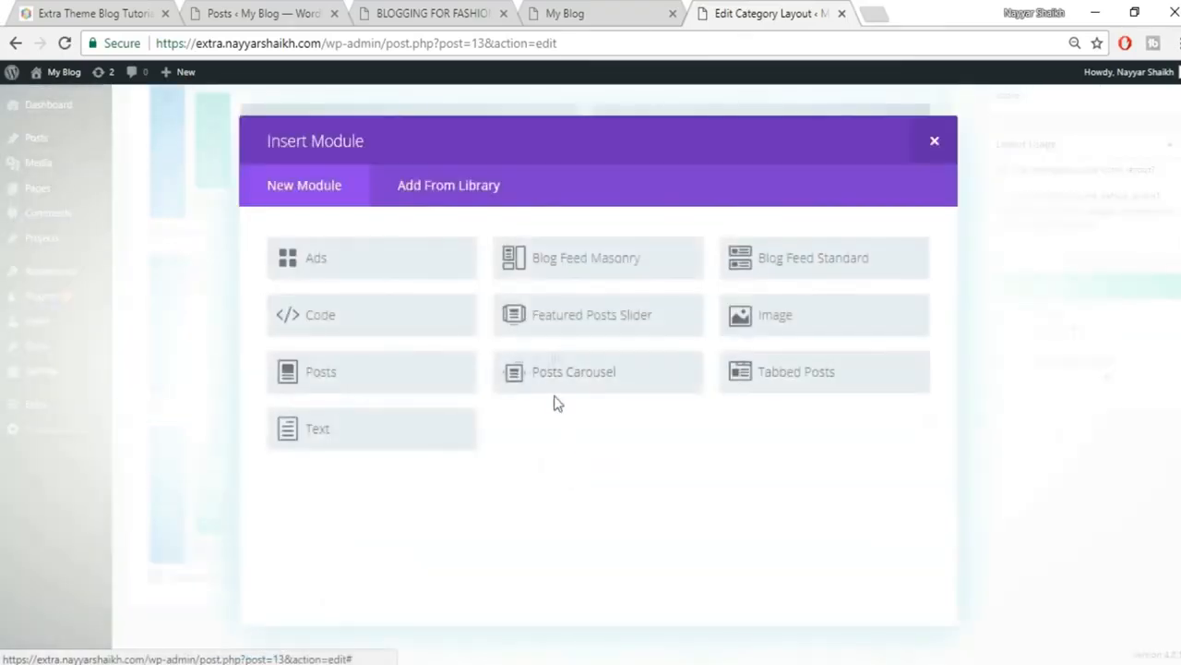
{"action": "left_click", "coordinate": [374, 375]}
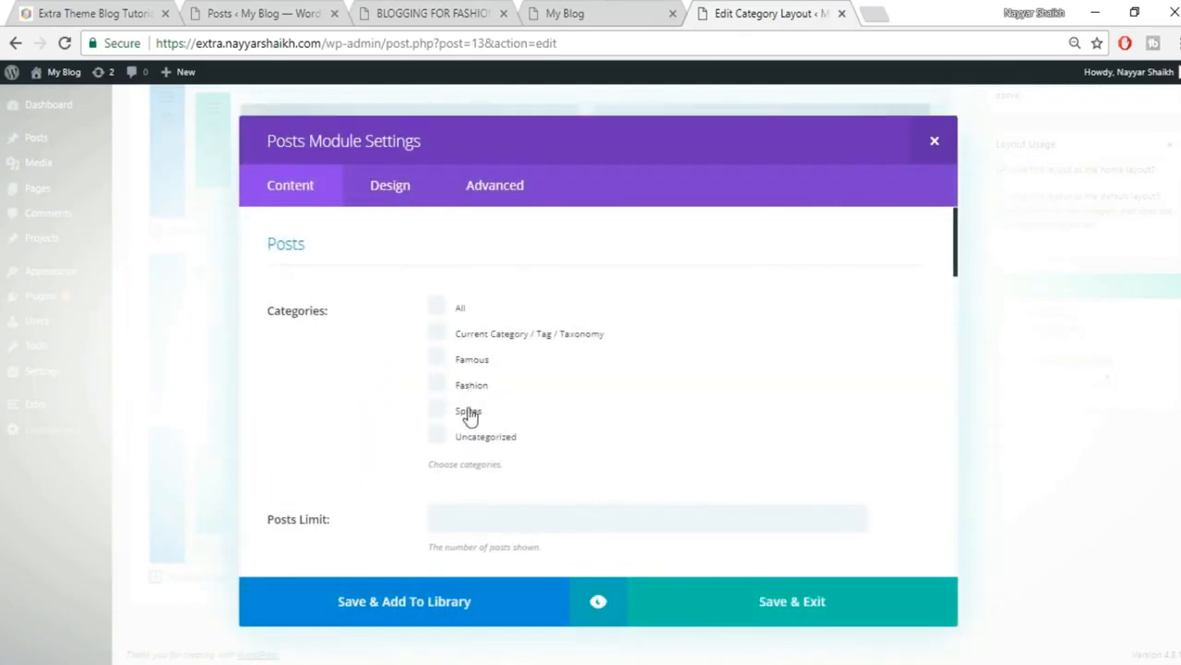
{"action": "left_click", "coordinate": [469, 415]}
{"action": "left_click", "coordinate": [755, 624]}
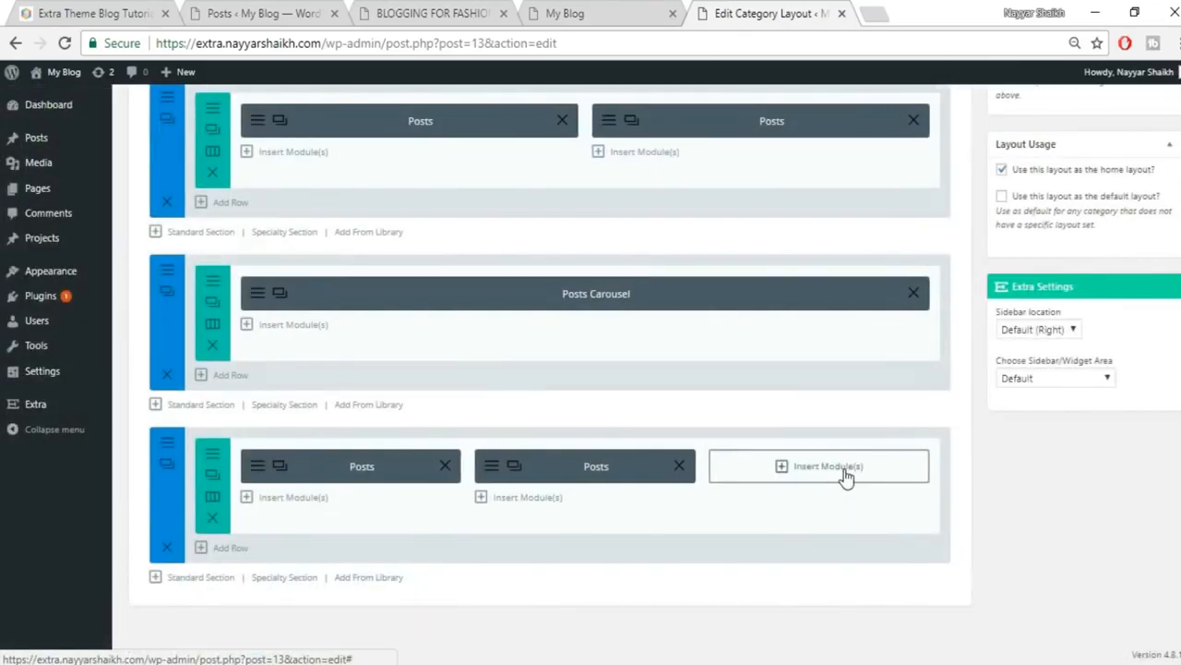
{"action": "left_click", "coordinate": [847, 475]}
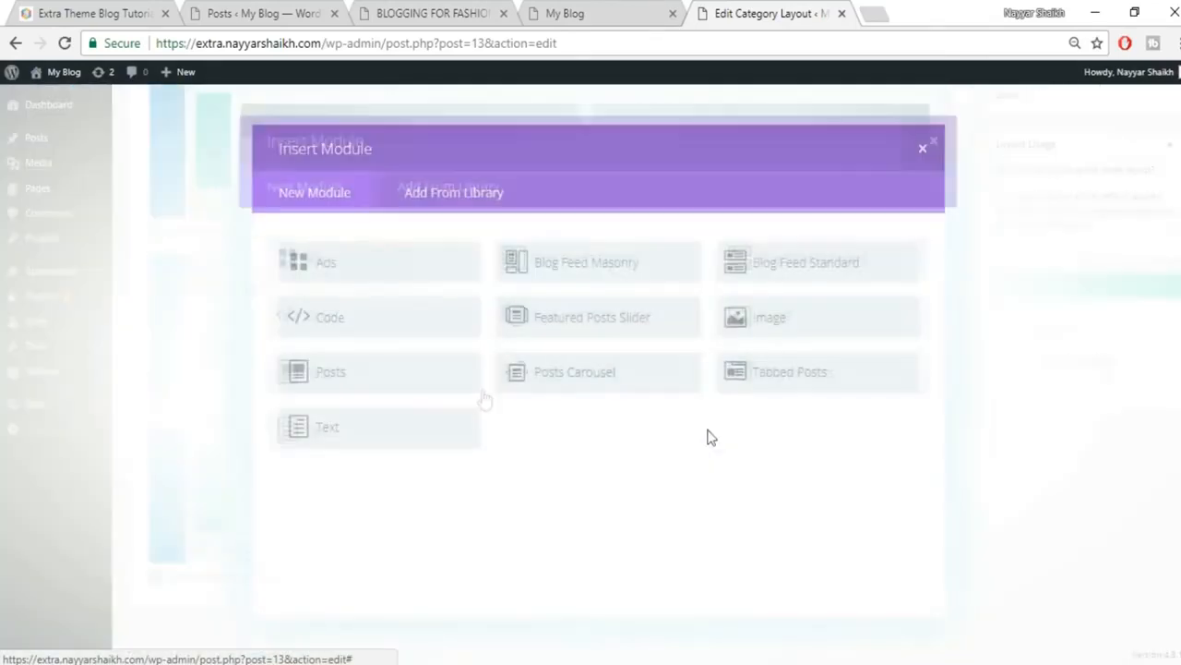
{"action": "left_click", "coordinate": [383, 373]}
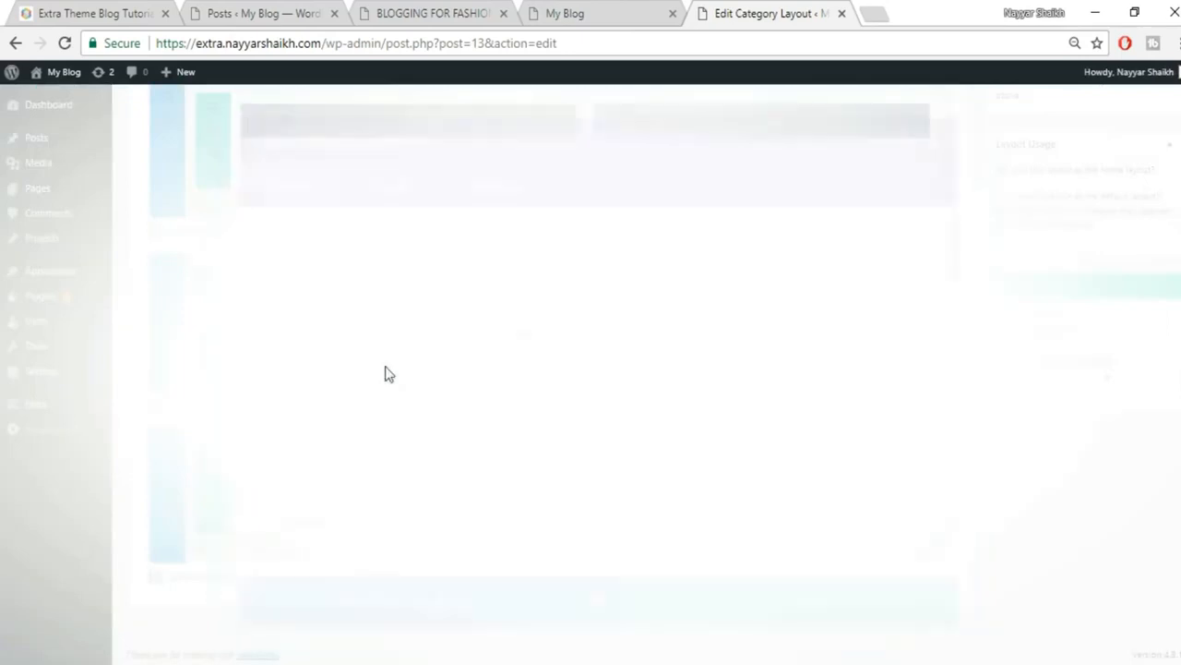
{"action": "left_click", "coordinate": [459, 386]}
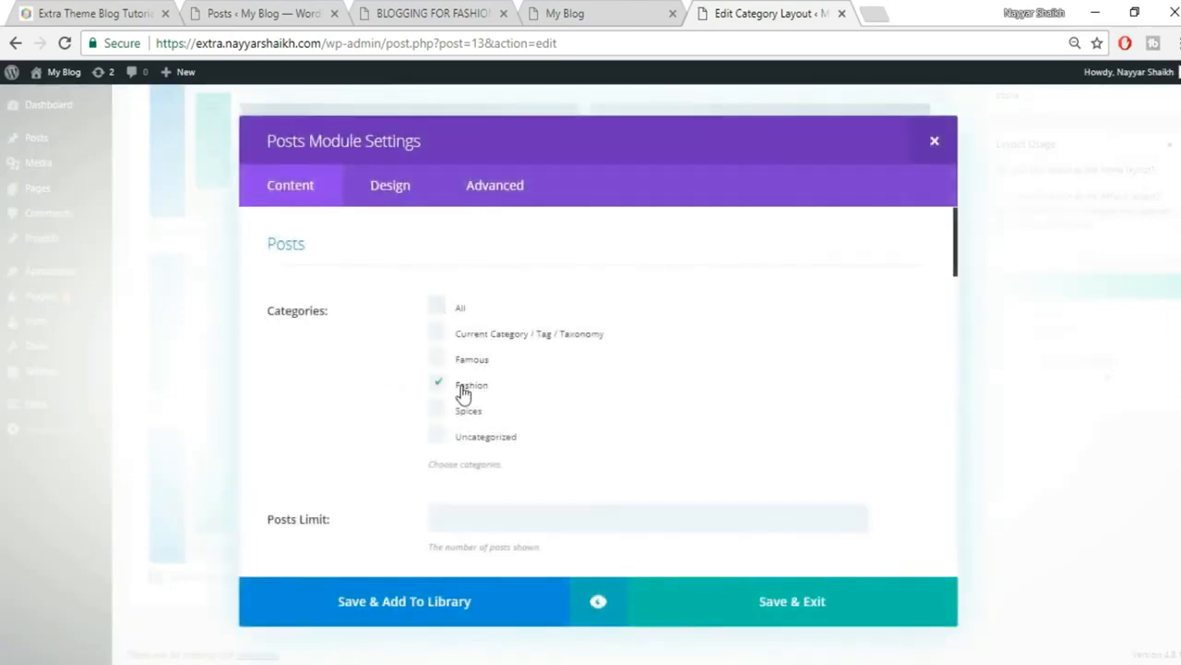
{"action": "left_click", "coordinate": [800, 614]}
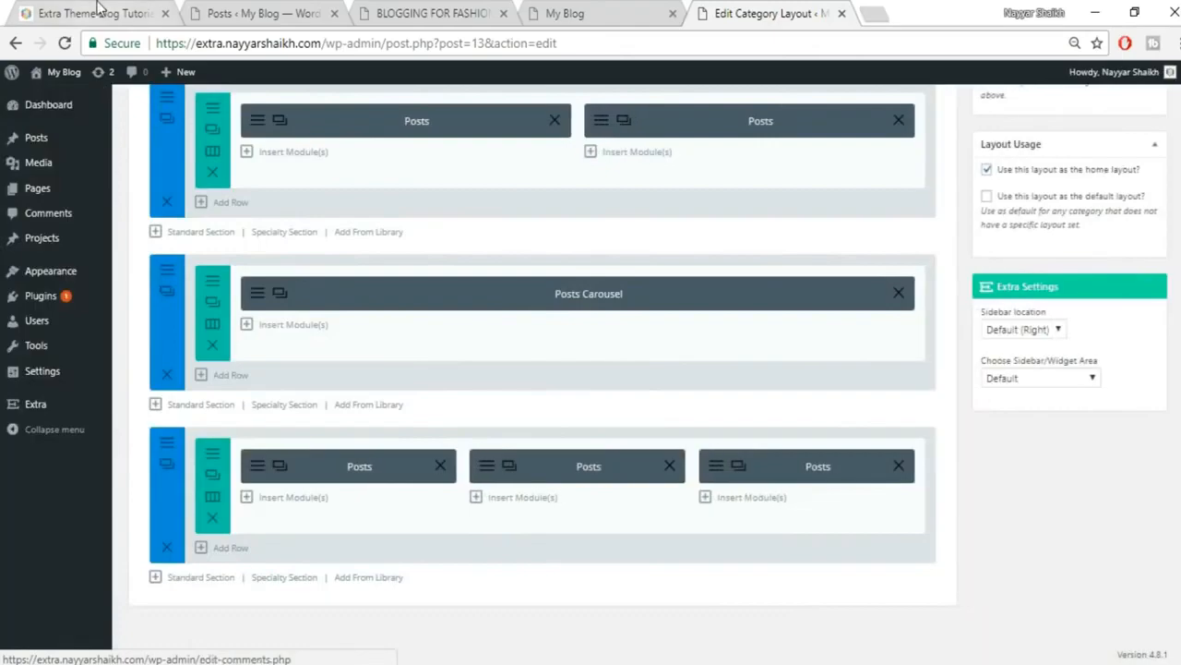
Step: Preview the new three-column posts row on the live site
{"action": "left_click", "coordinate": [92, 13]}
{"action": "scroll", "coordinate": [662, 477], "scroll_direction": "down", "scroll_amount": 6}
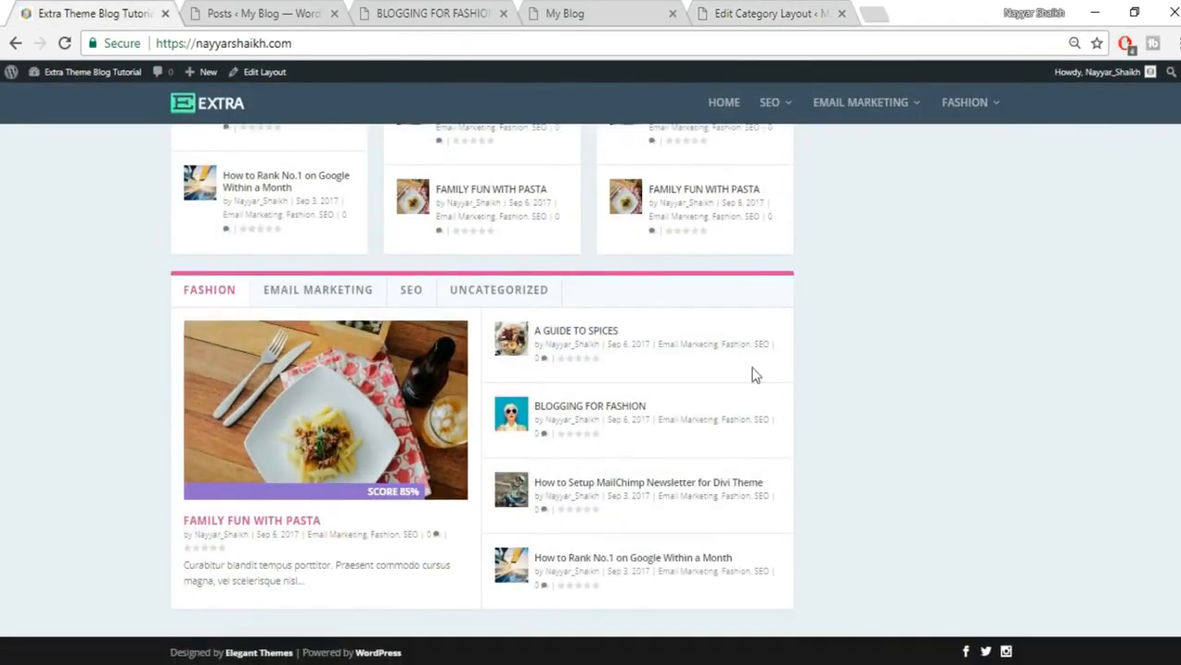
{"action": "left_click", "coordinate": [772, 11]}
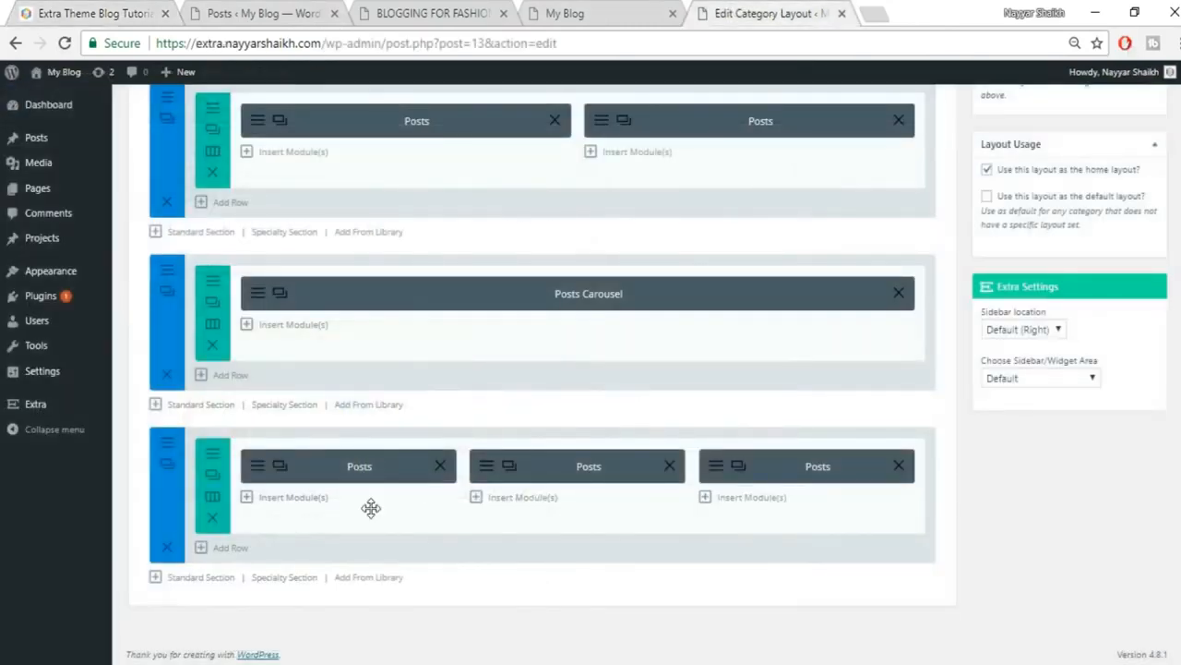
Step: Add a one-column standard section at the bottom and insert a Tabbed Posts module
{"action": "left_click", "coordinate": [201, 578]}
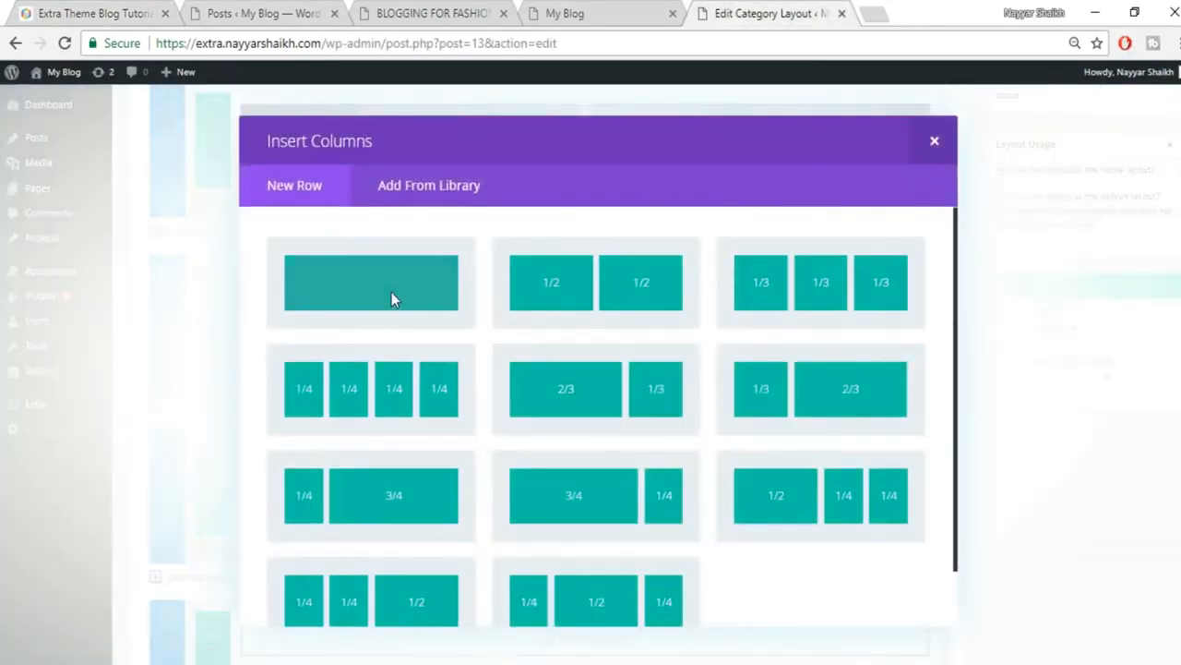
{"action": "left_click", "coordinate": [392, 292]}
{"action": "scroll", "coordinate": [591, 461], "scroll_direction": "down", "scroll_amount": 2}
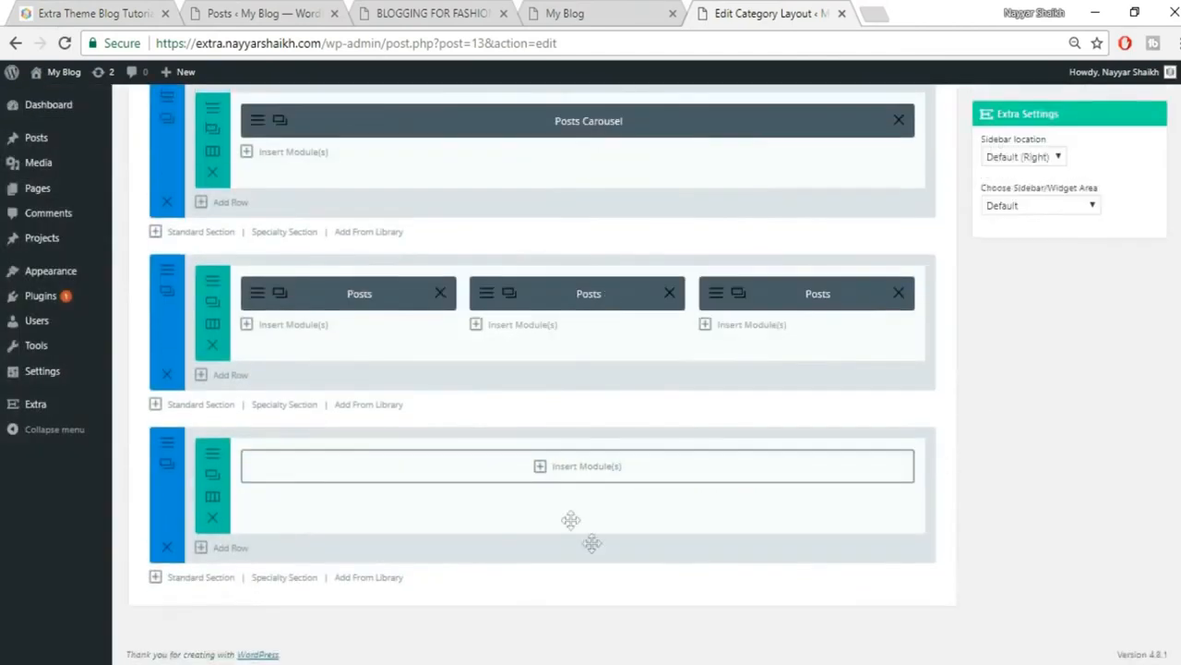
{"action": "left_click", "coordinate": [585, 468]}
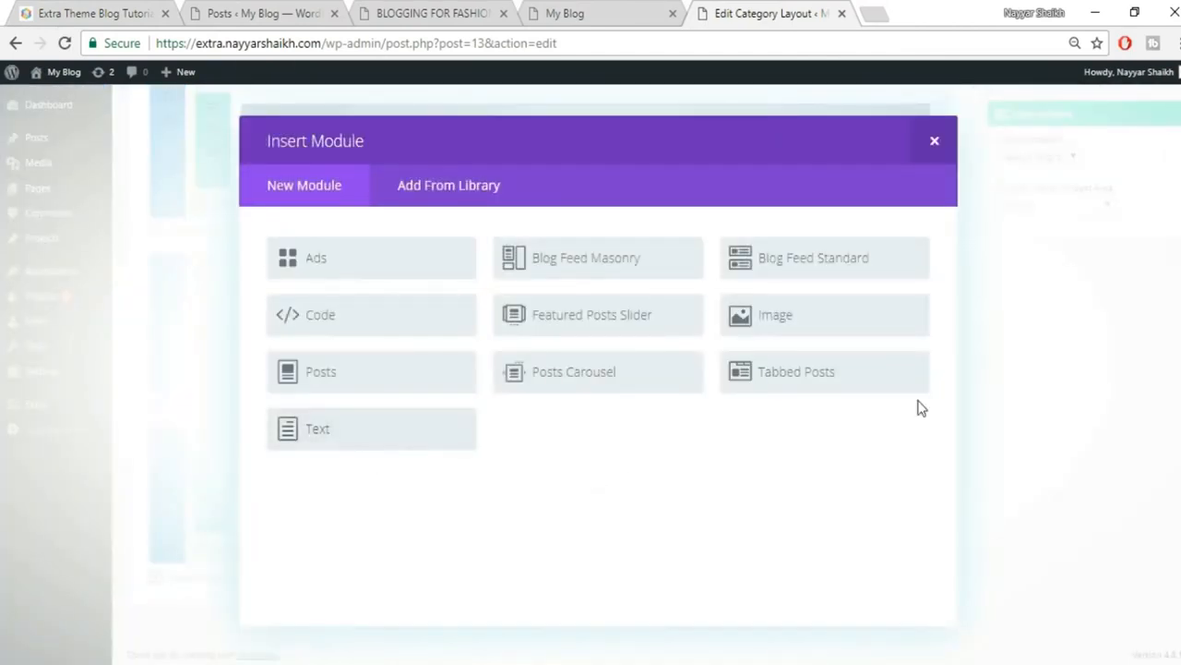
{"action": "left_click", "coordinate": [831, 389]}
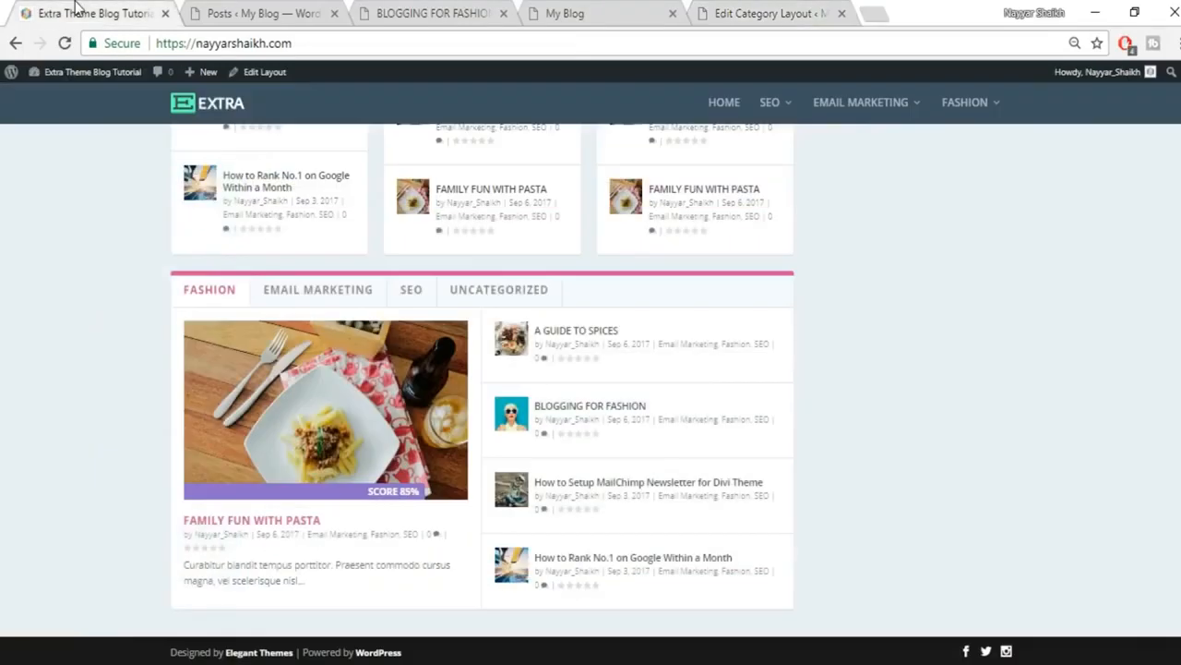
{"action": "left_click", "coordinate": [83, 13]}
{"action": "left_click", "coordinate": [797, 11]}
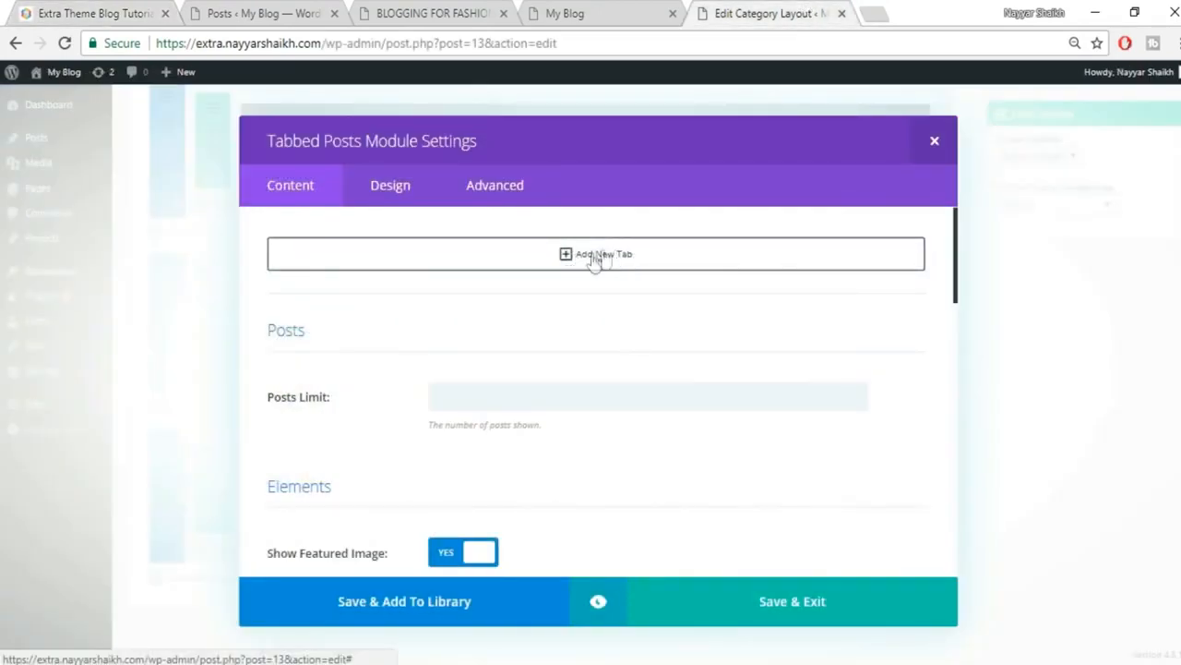
Step: Add Famous, Spices and Fashion category tabs to the Tabbed Posts module
{"action": "left_click", "coordinate": [593, 256]}
{"action": "left_click", "coordinate": [521, 317]}
{"action": "left_click", "coordinate": [503, 370]}
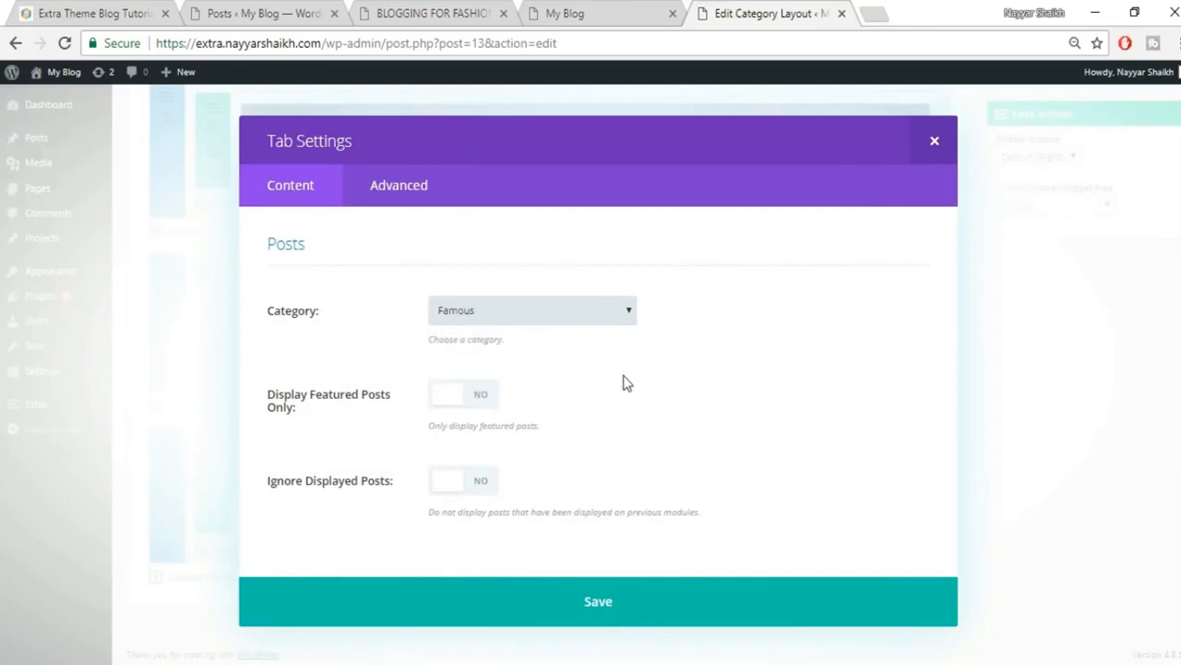
{"action": "left_click", "coordinate": [666, 618]}
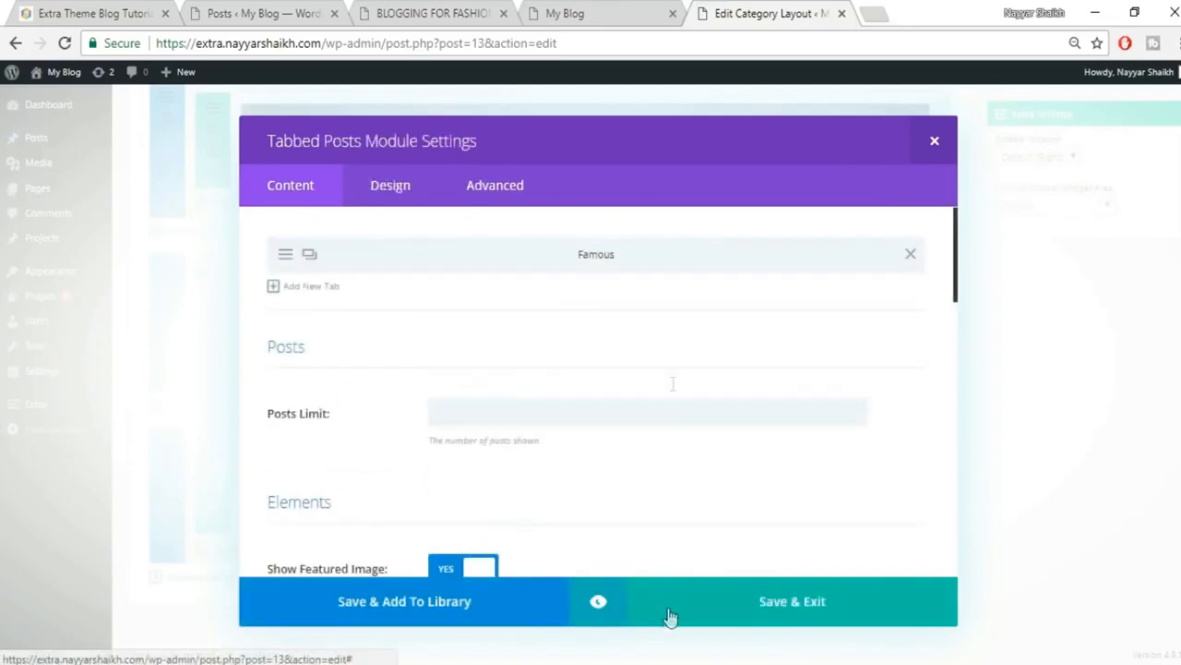
{"action": "left_click", "coordinate": [291, 294]}
{"action": "left_click", "coordinate": [522, 318]}
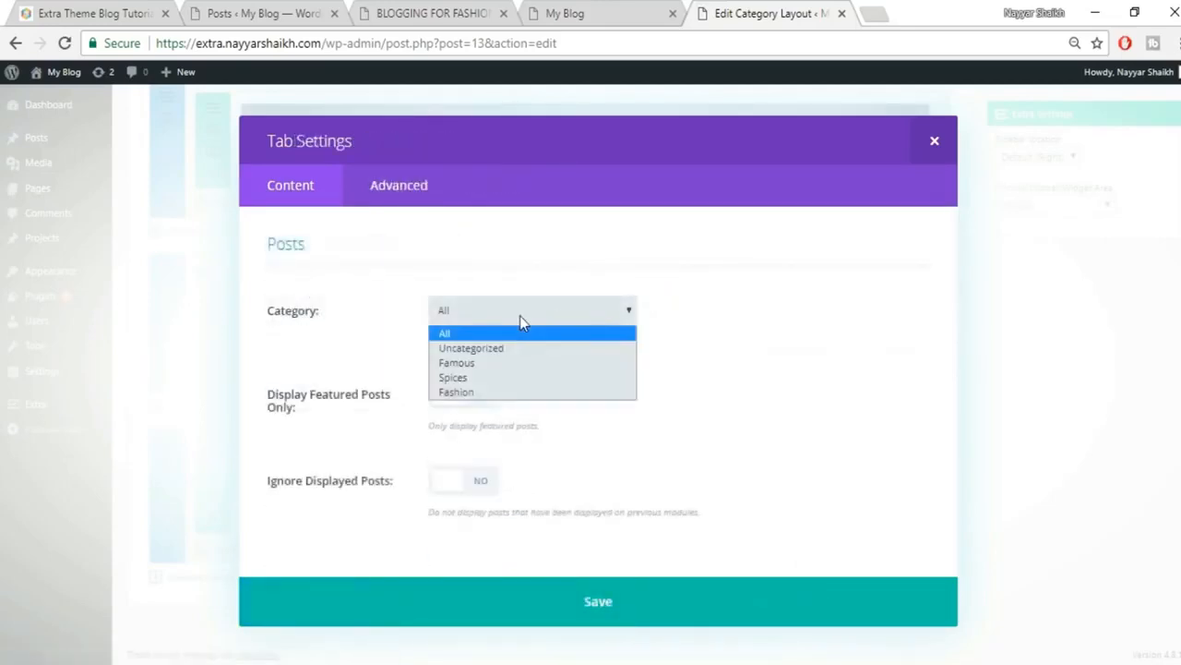
{"action": "left_click", "coordinate": [496, 378]}
{"action": "left_click", "coordinate": [708, 617]}
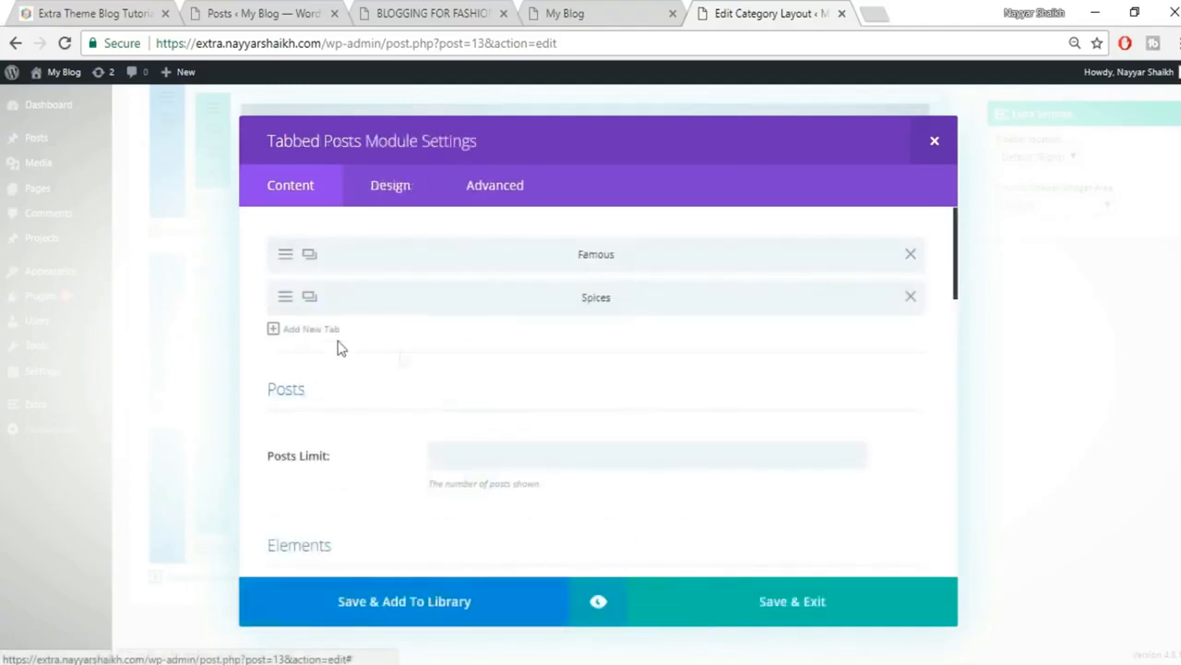
{"action": "left_click", "coordinate": [284, 330]}
{"action": "left_click", "coordinate": [519, 318]}
{"action": "left_click", "coordinate": [495, 399]}
{"action": "left_click", "coordinate": [649, 602]}
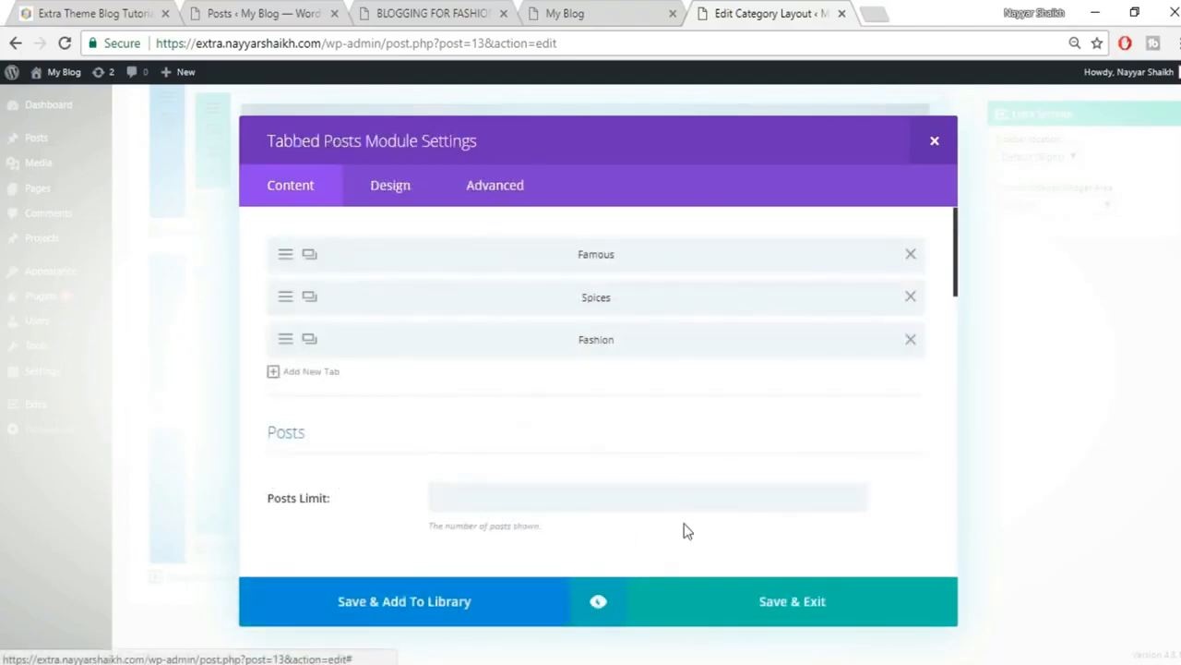
Step: Save the Tabbed Posts module settings
{"action": "scroll", "coordinate": [684, 531], "scroll_direction": "down", "scroll_amount": 2}
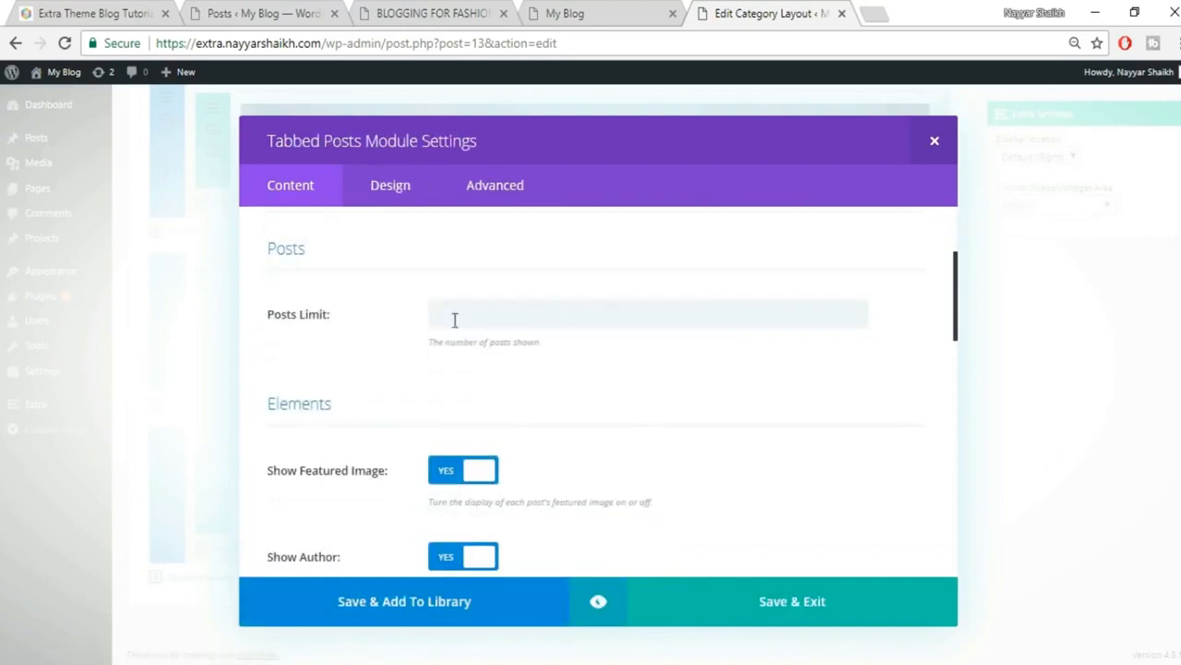
{"action": "scroll", "coordinate": [643, 388], "scroll_direction": "down", "scroll_amount": 5}
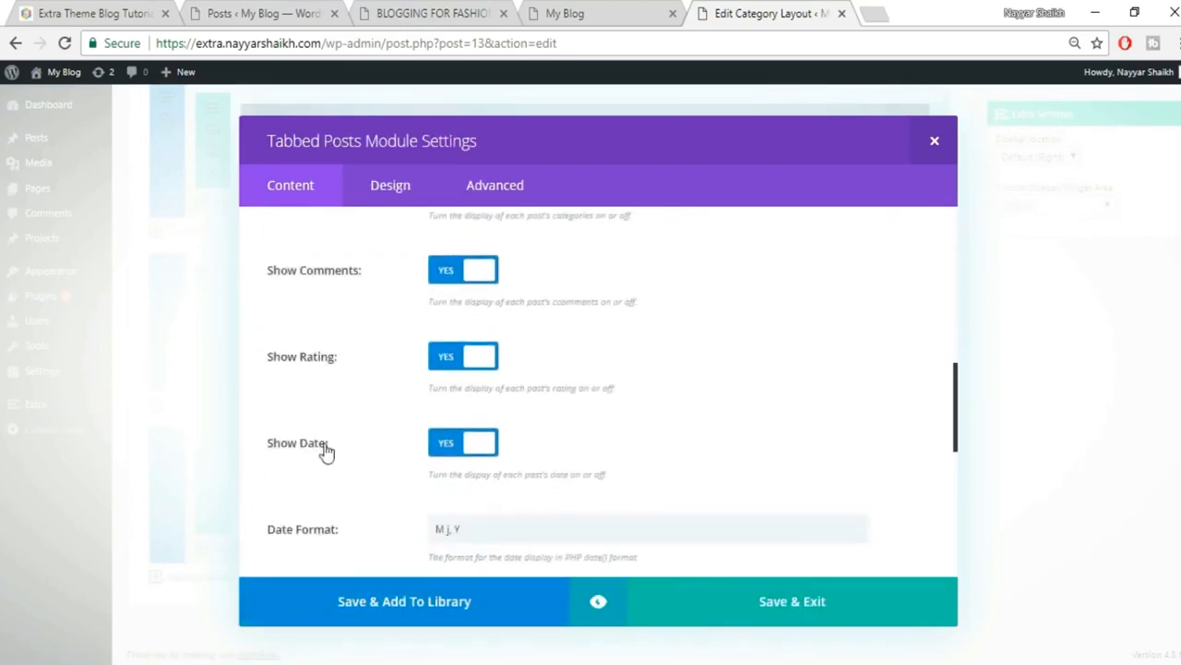
{"action": "scroll", "coordinate": [580, 446], "scroll_direction": "down", "scroll_amount": 4}
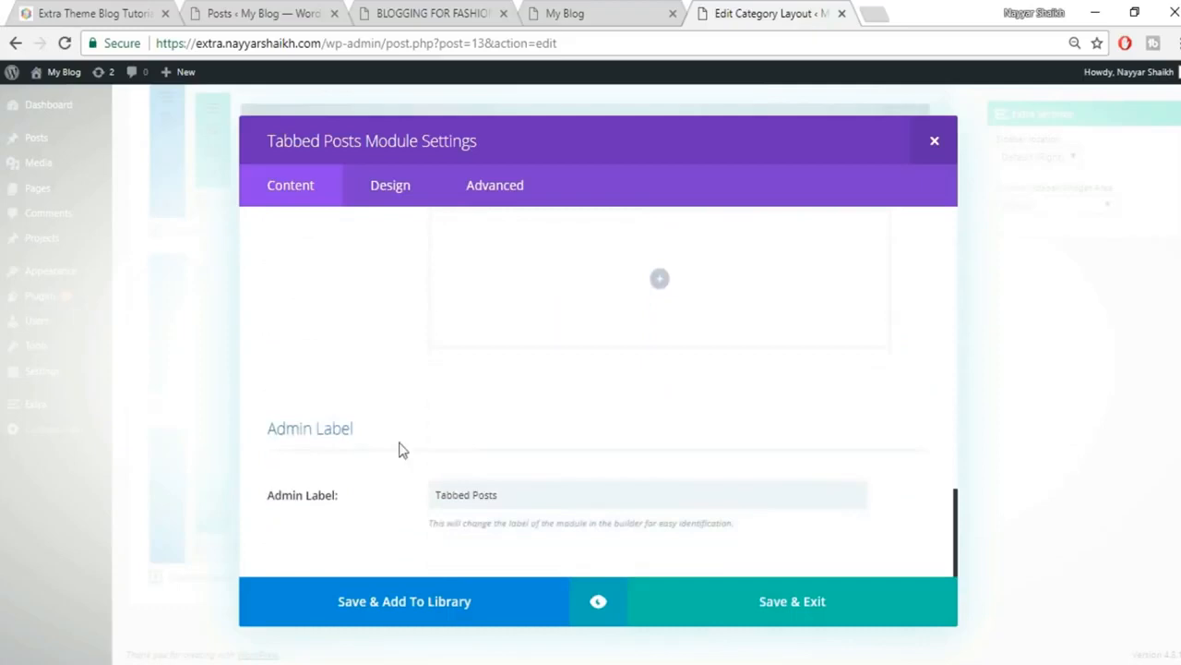
{"action": "left_click", "coordinate": [821, 607]}
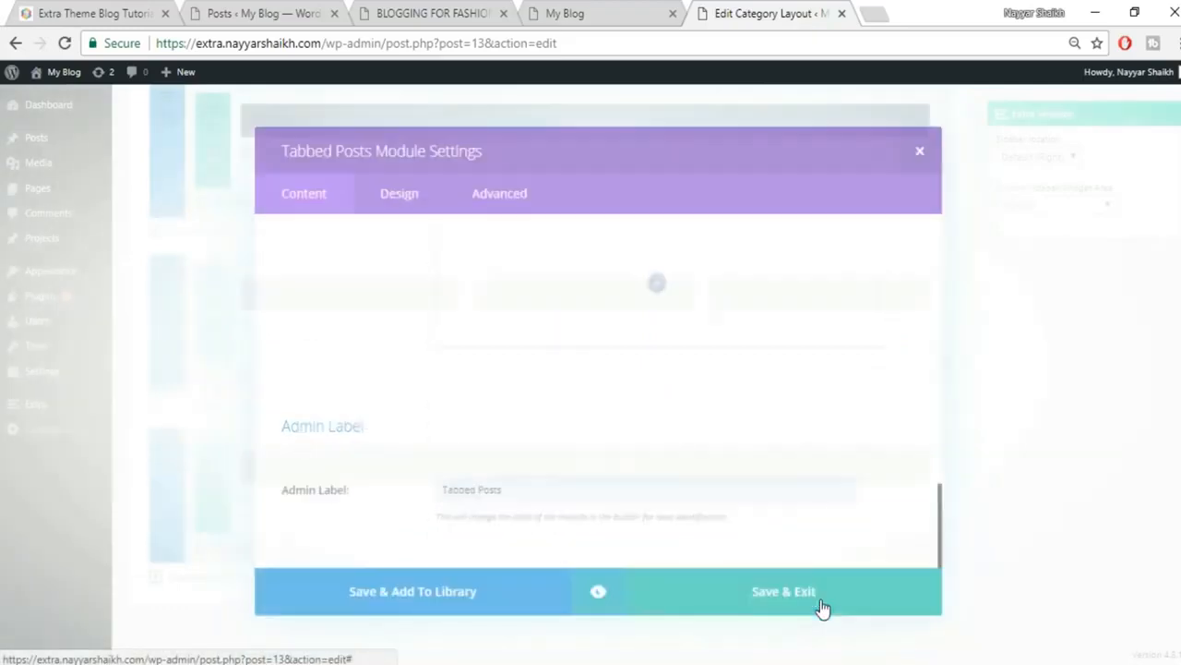
{"action": "scroll", "coordinate": [591, 369], "scroll_direction": "up", "scroll_amount": 7}
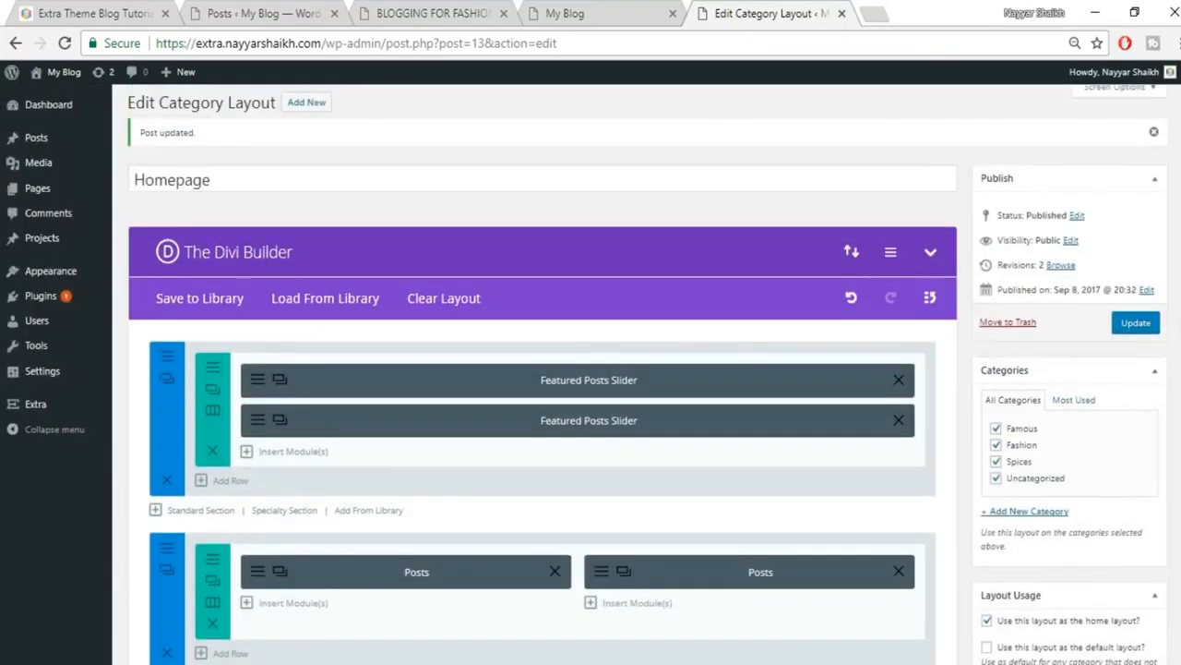
Step: Update the Homepage layout and reload the live blog to view the new tabbed block
{"action": "left_click", "coordinate": [1137, 323]}
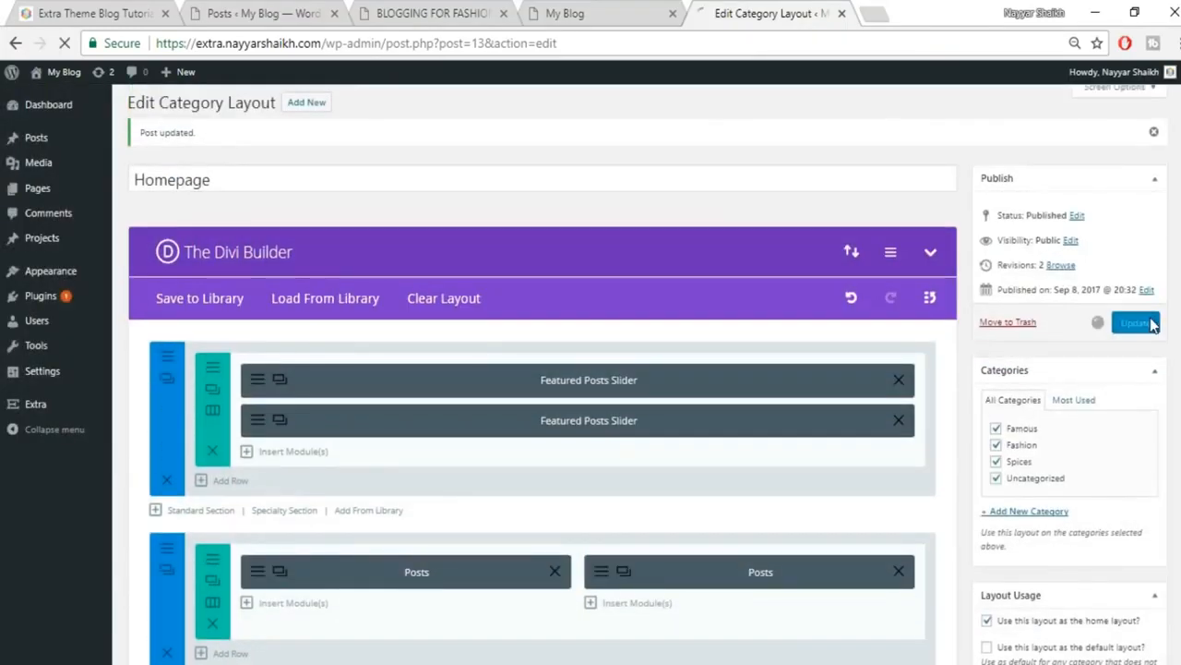
{"action": "left_click", "coordinate": [628, 13]}
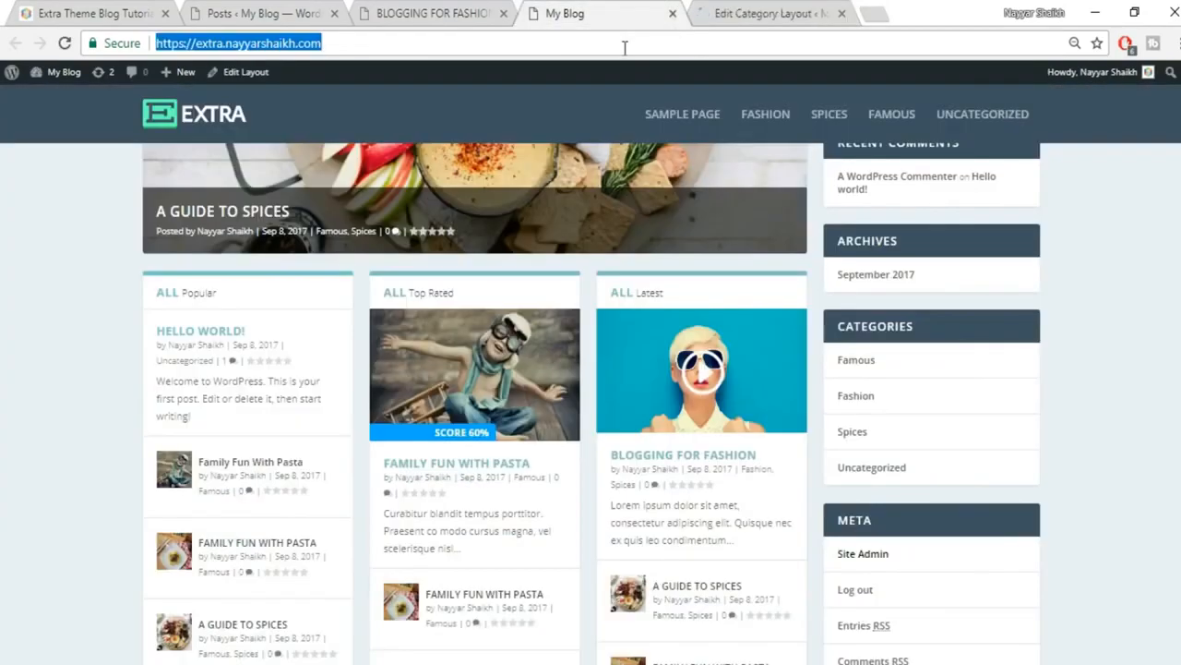
{"action": "key", "text": "Return"}
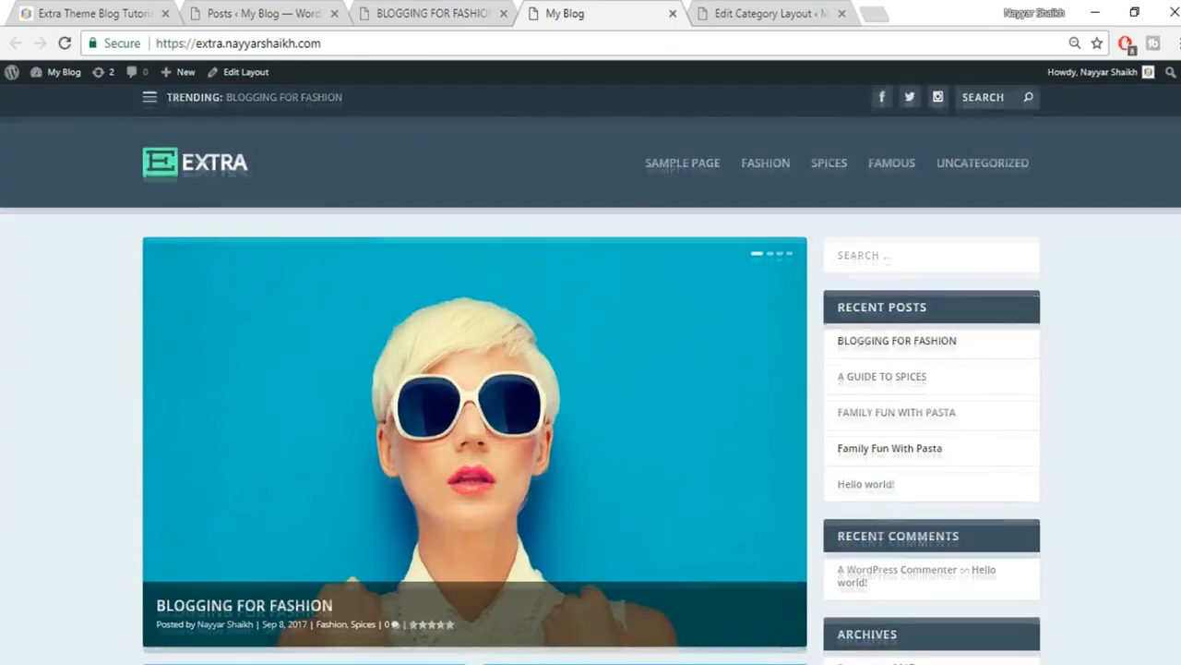
{"action": "scroll", "coordinate": [591, 374], "scroll_direction": "down", "scroll_amount": 5}
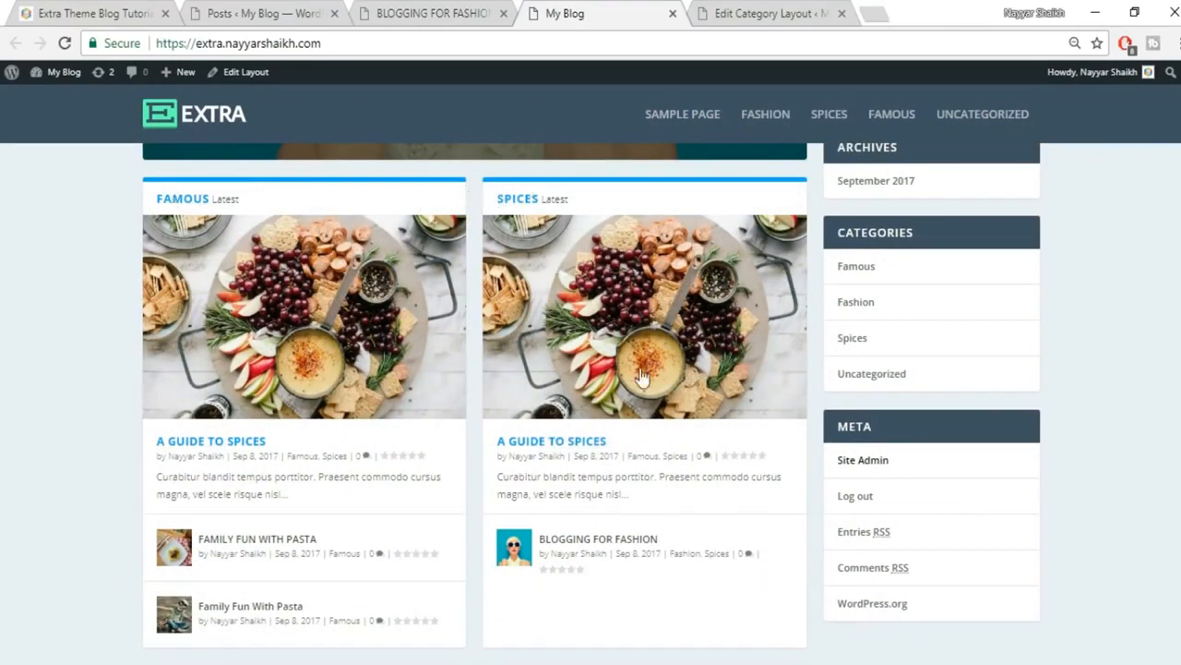
{"action": "scroll", "coordinate": [641, 376], "scroll_direction": "down", "scroll_amount": 5}
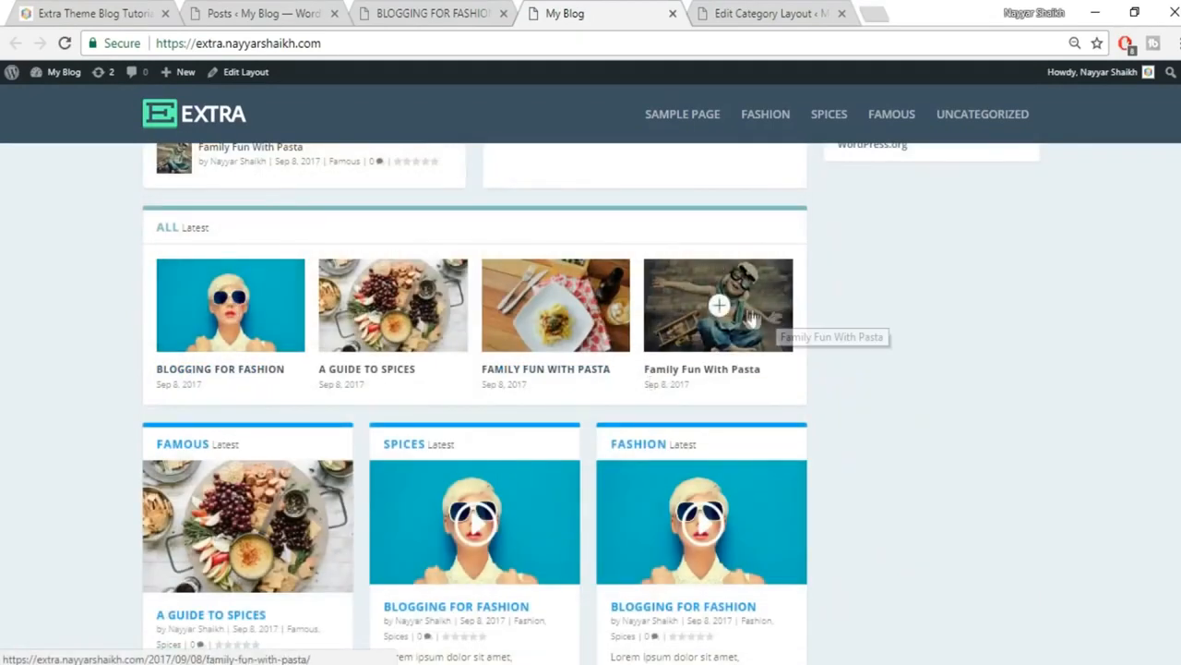
{"action": "scroll", "coordinate": [843, 379], "scroll_direction": "down", "scroll_amount": 2}
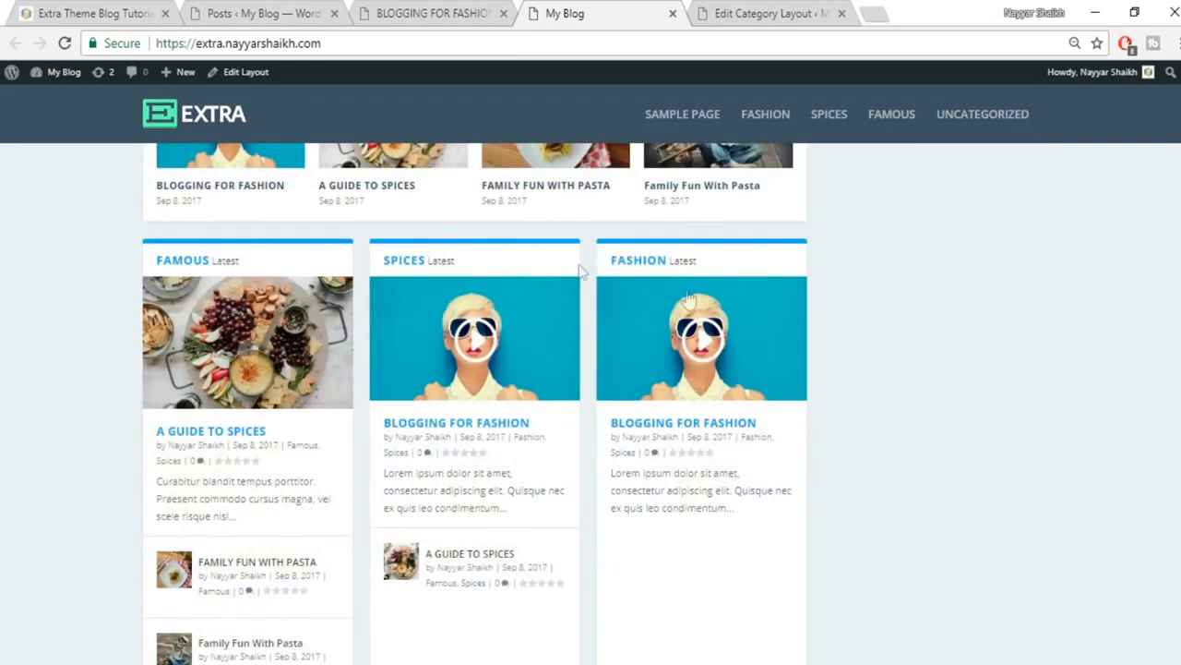
{"action": "scroll", "coordinate": [751, 471], "scroll_direction": "down", "scroll_amount": 3}
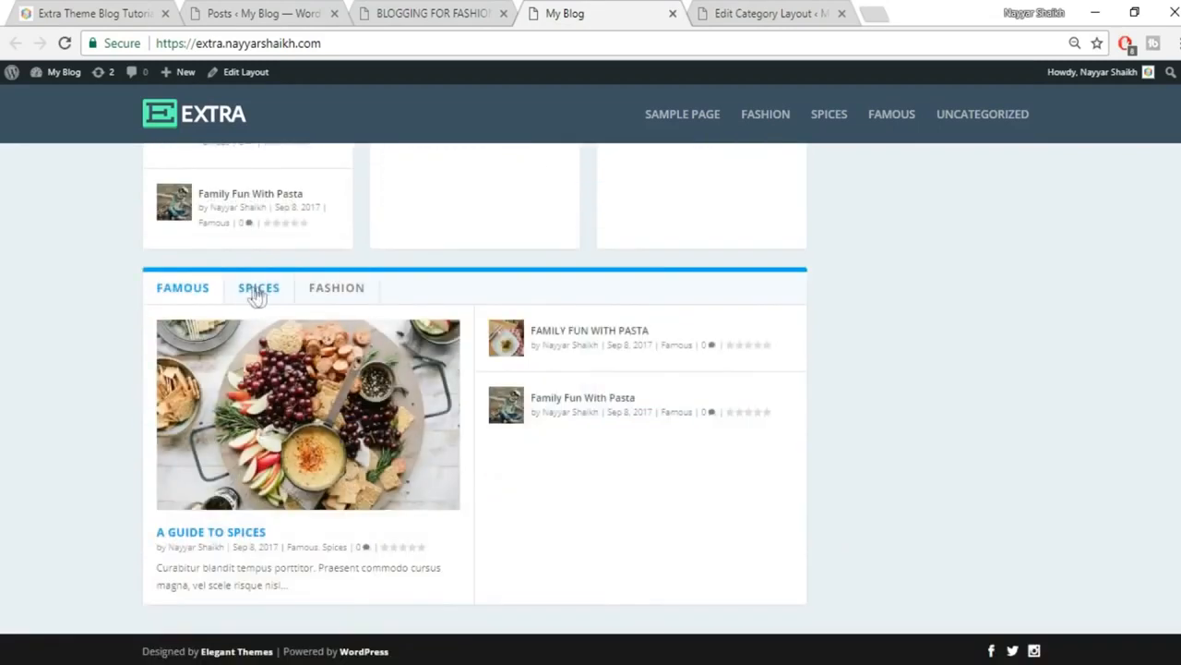
{"action": "scroll", "coordinate": [800, 396], "scroll_direction": "up", "scroll_amount": 2}
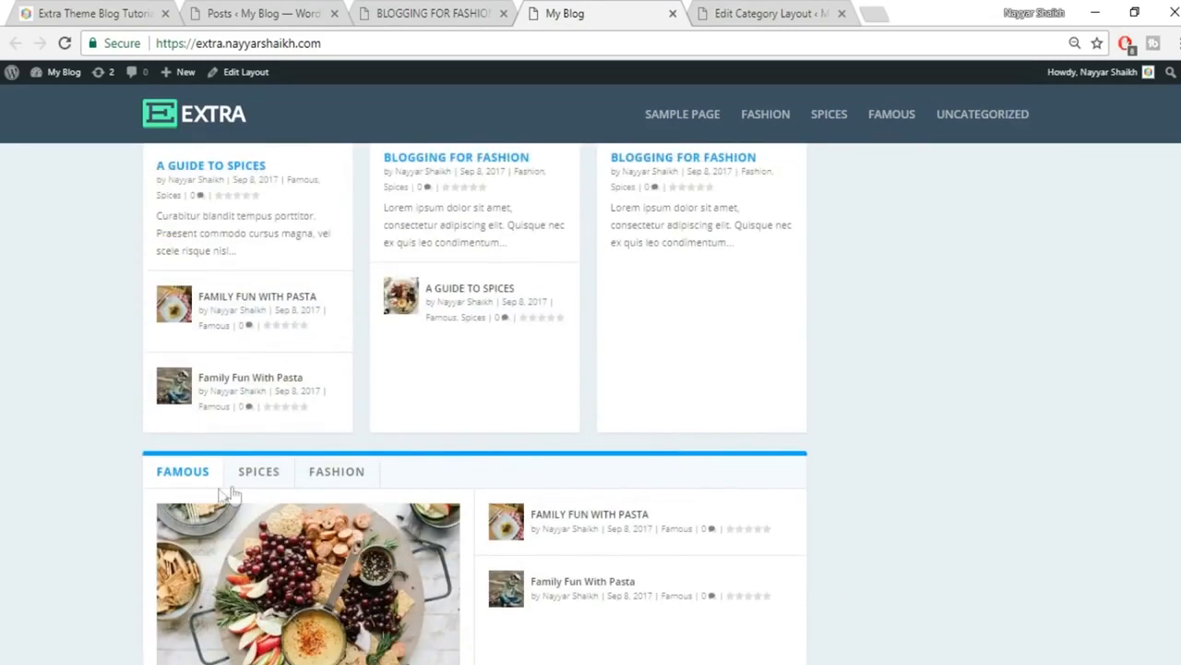
{"action": "scroll", "coordinate": [551, 471], "scroll_direction": "up", "scroll_amount": 3}
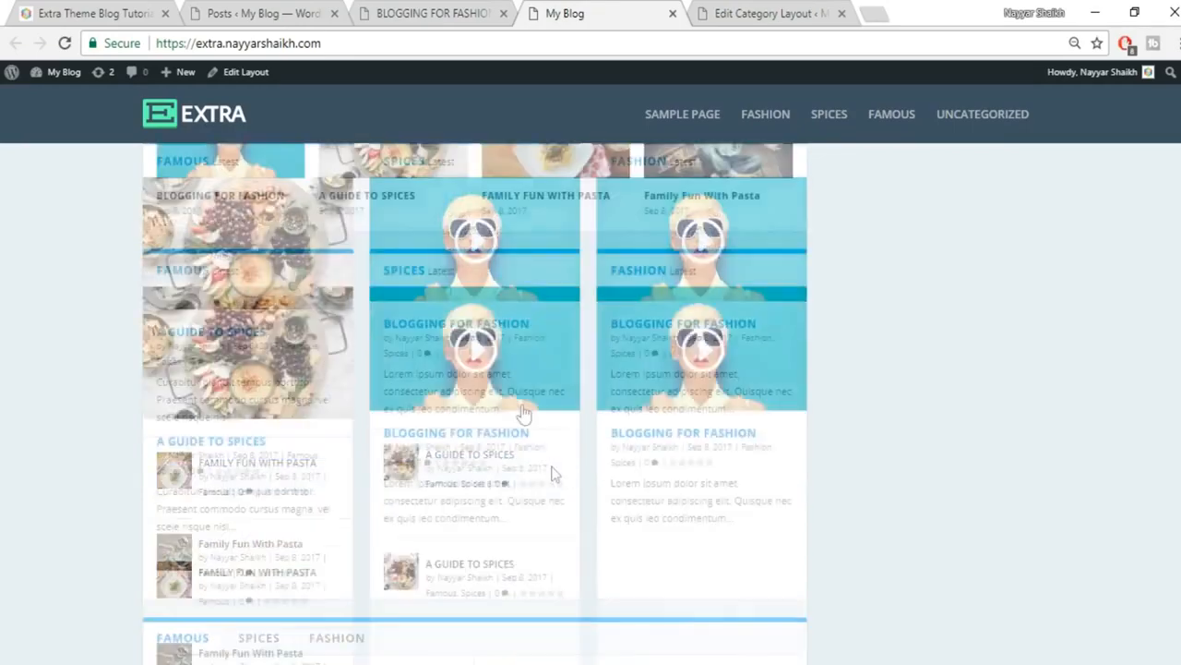
{"action": "scroll", "coordinate": [883, 322], "scroll_direction": "up", "scroll_amount": 4}
{"action": "scroll", "coordinate": [577, 383], "scroll_direction": "up", "scroll_amount": 5}
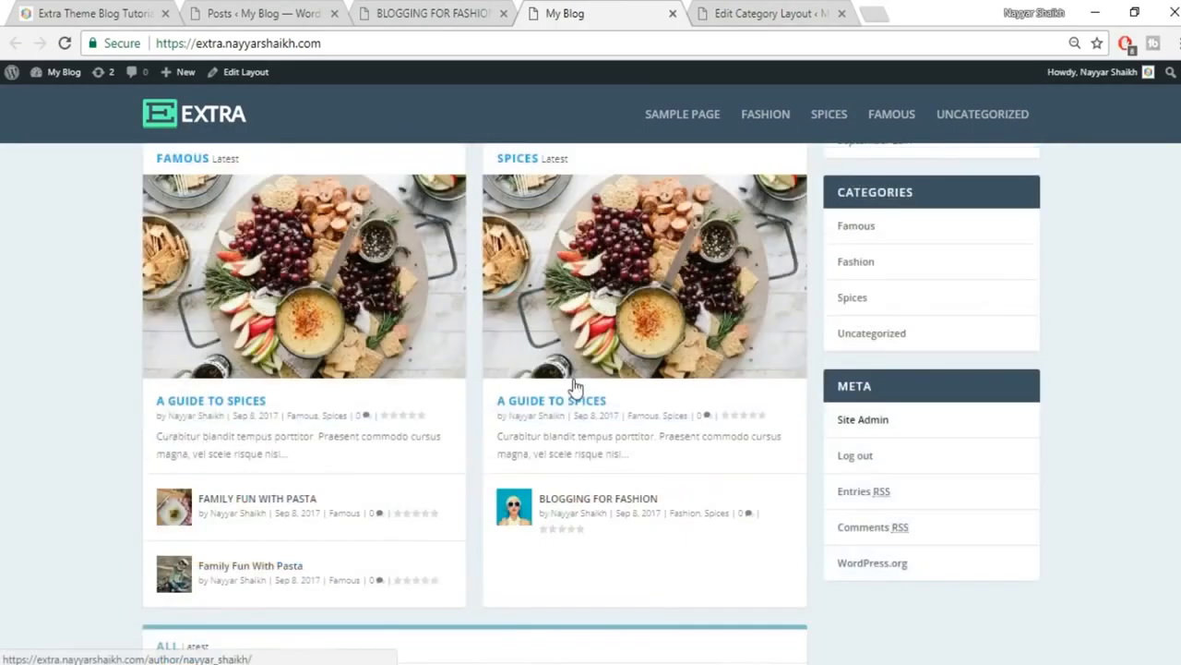
Step: Compare the result with the reference tutorial site, then go back to the layout editor
{"action": "left_click", "coordinate": [148, 10]}
{"action": "scroll", "coordinate": [626, 405], "scroll_direction": "up", "scroll_amount": 10}
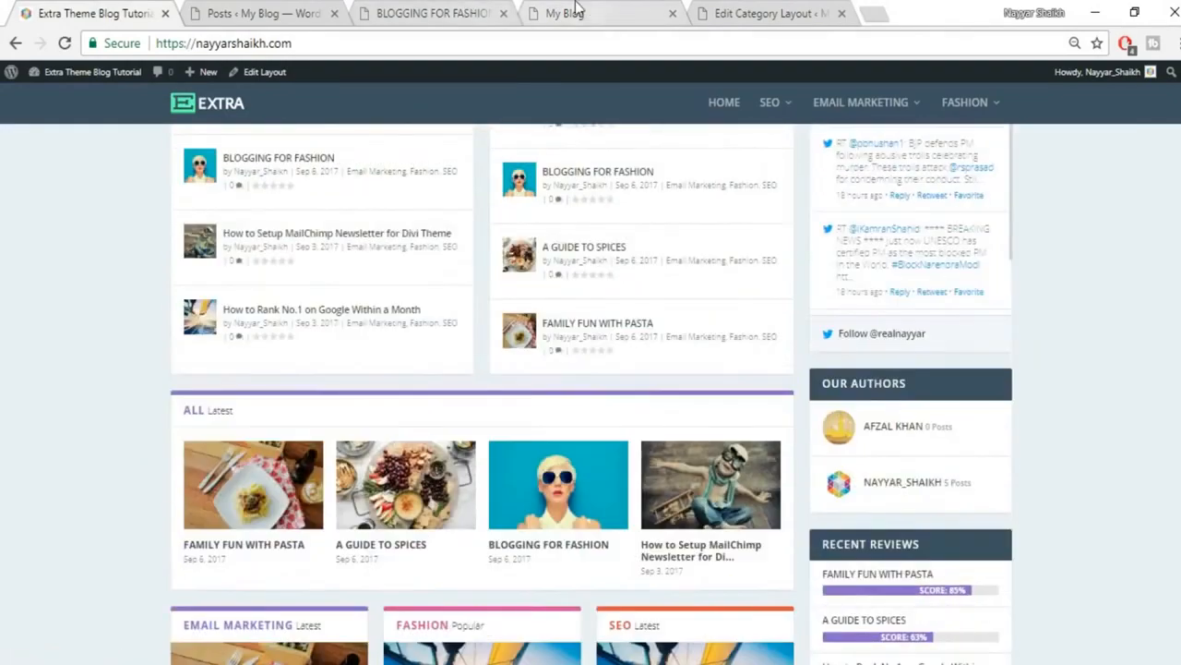
{"action": "left_click", "coordinate": [581, 11]}
{"action": "left_click", "coordinate": [726, 9]}
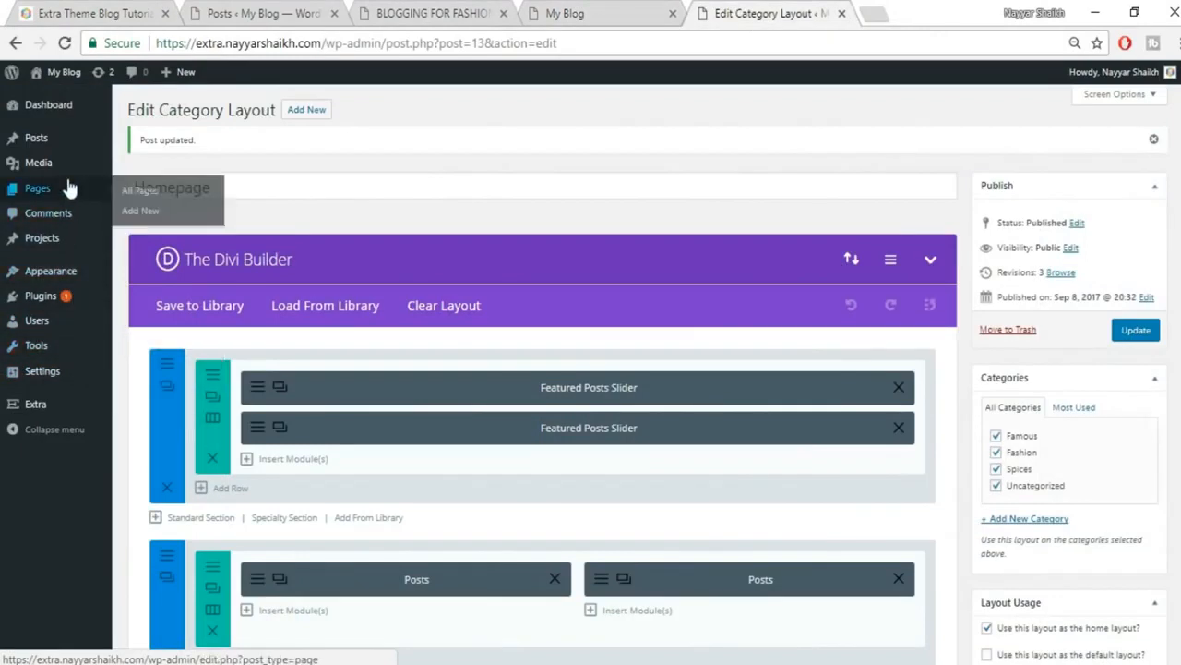
Step: Re-save the Famous category from Posts > Categories without changes
{"action": "mouse_move", "coordinate": [45, 148]}
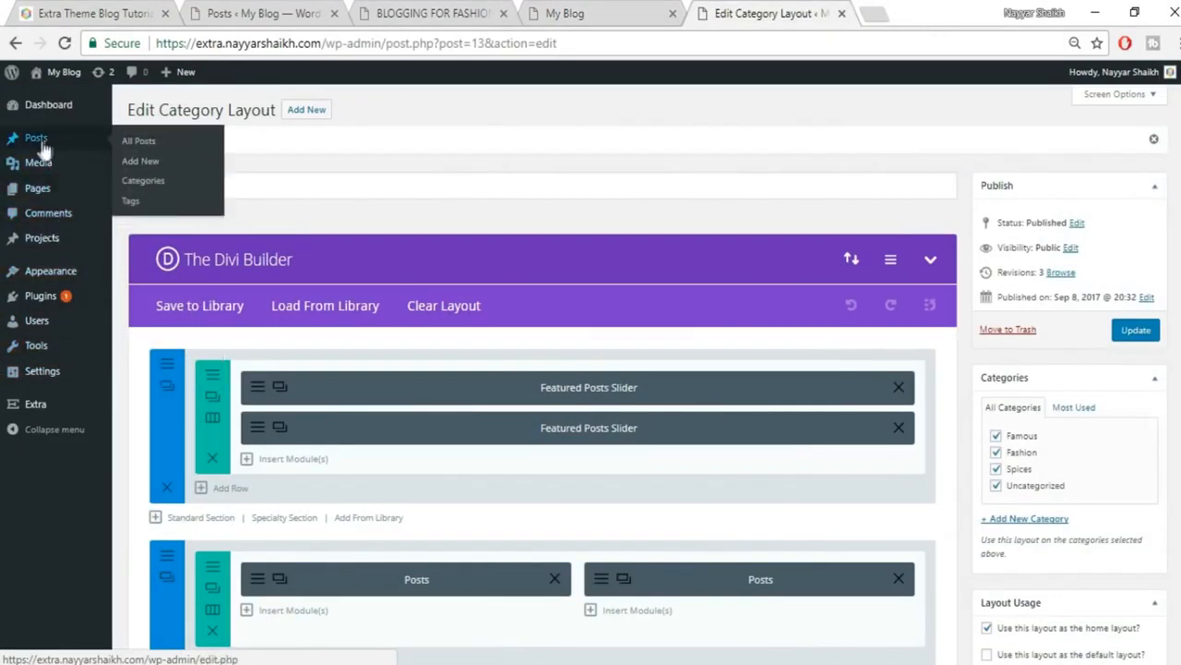
{"action": "left_click", "coordinate": [144, 181]}
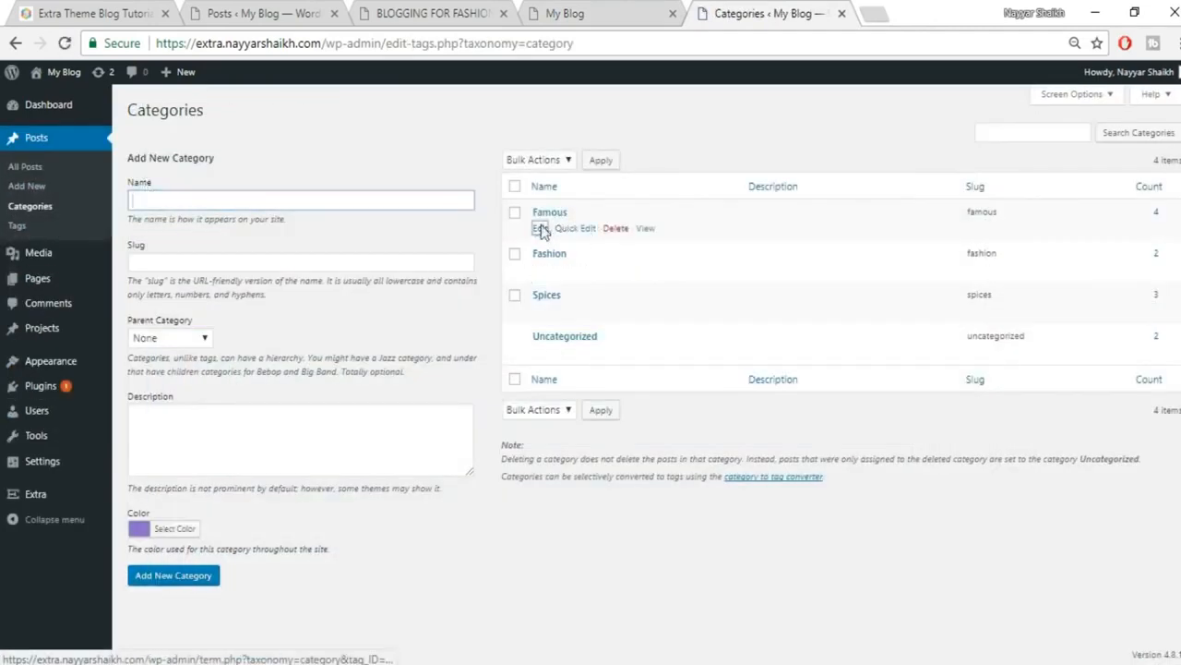
{"action": "left_click", "coordinate": [541, 229]}
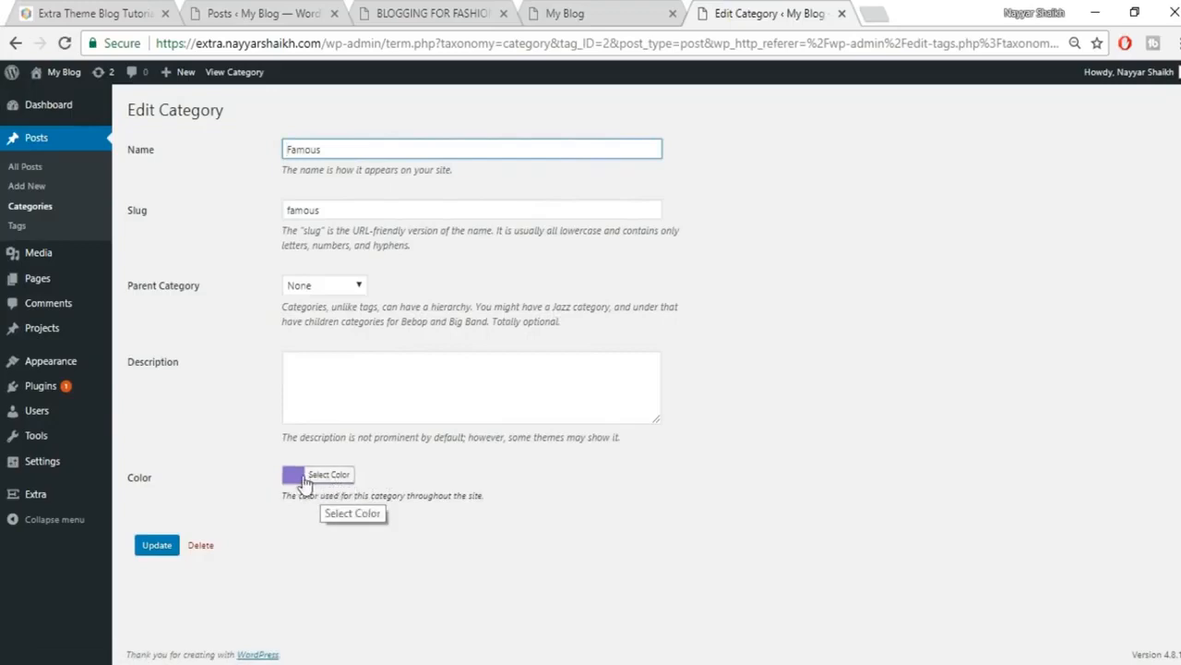
{"action": "left_click", "coordinate": [153, 548]}
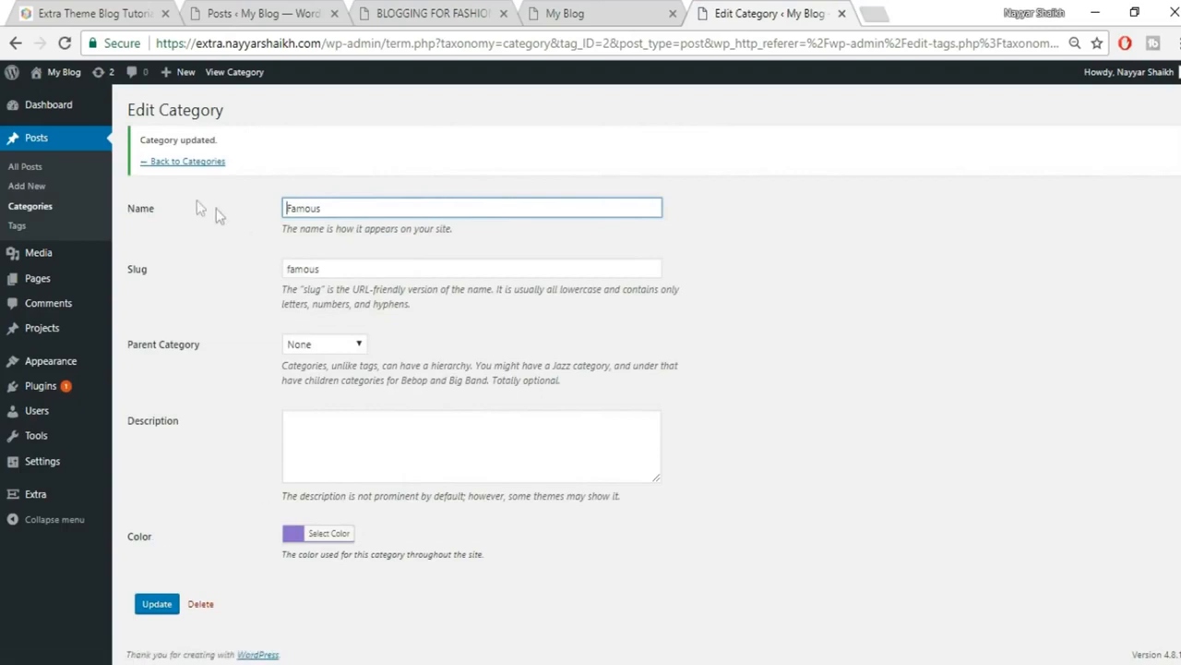
{"action": "left_click", "coordinate": [190, 163]}
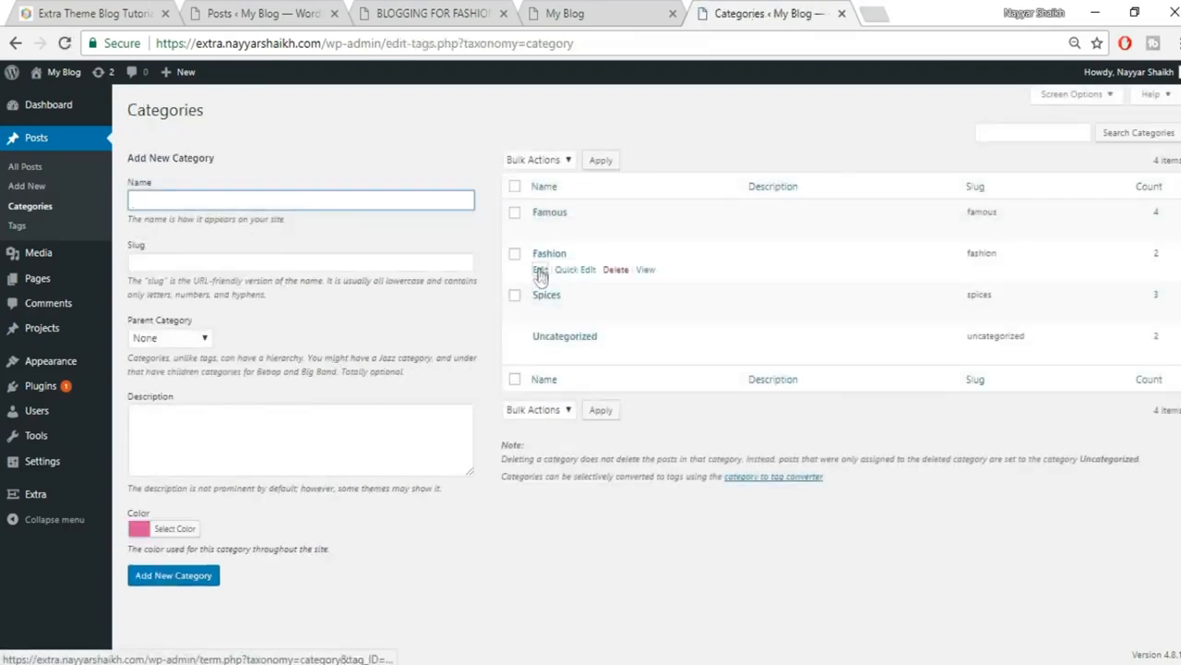
Step: Re-save the Fashion and Spices categories the same way, then view the blog home page
{"action": "left_click", "coordinate": [539, 270]}
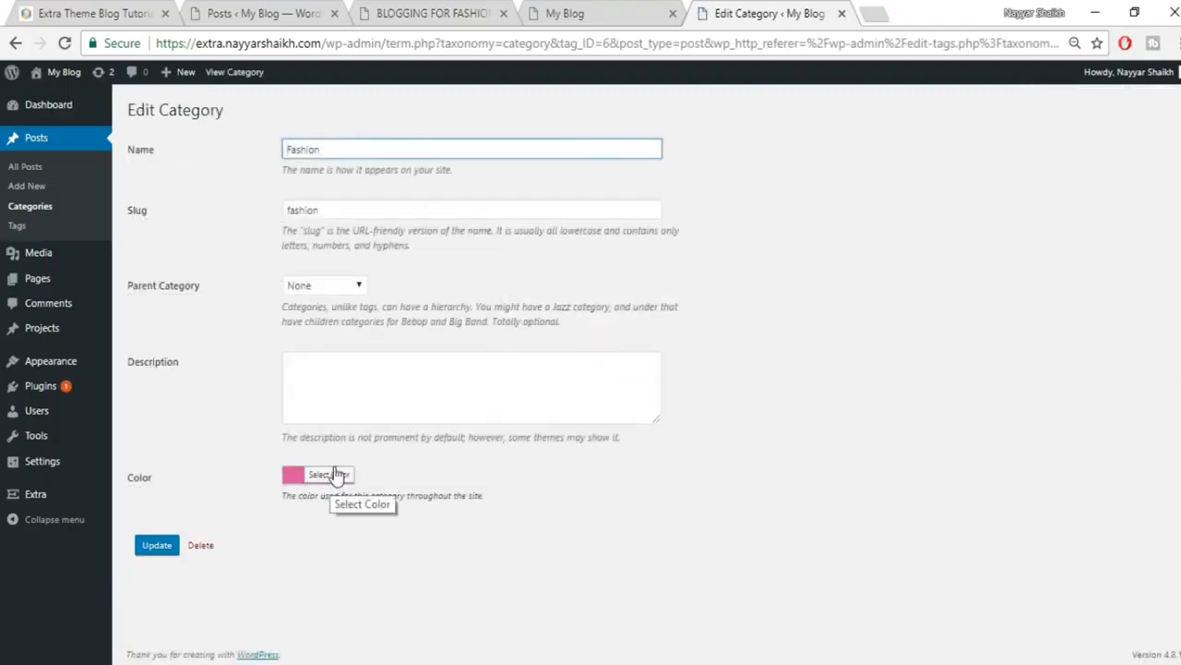
{"action": "left_click", "coordinate": [155, 546]}
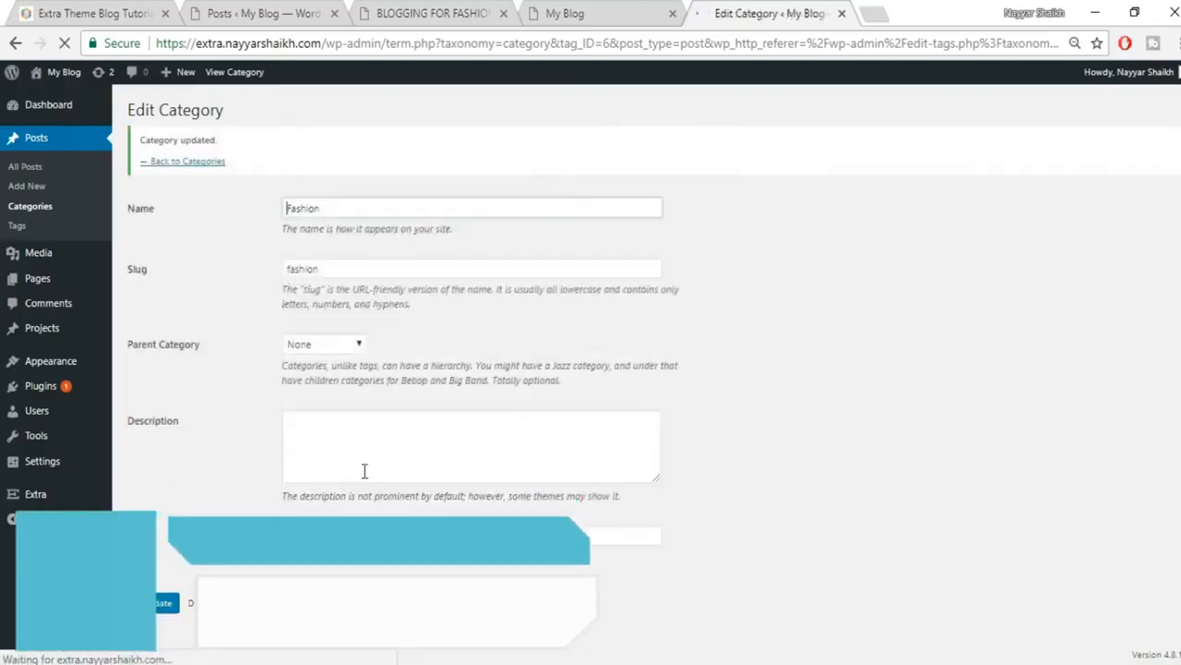
{"action": "left_click", "coordinate": [196, 160]}
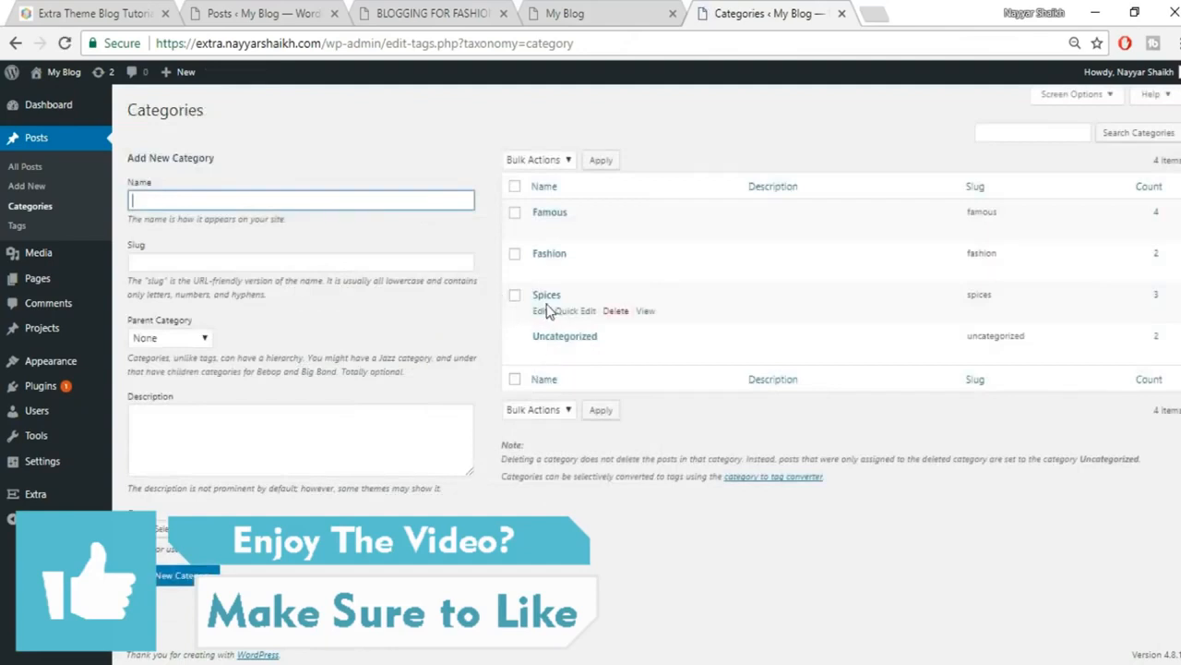
{"action": "left_click", "coordinate": [541, 310]}
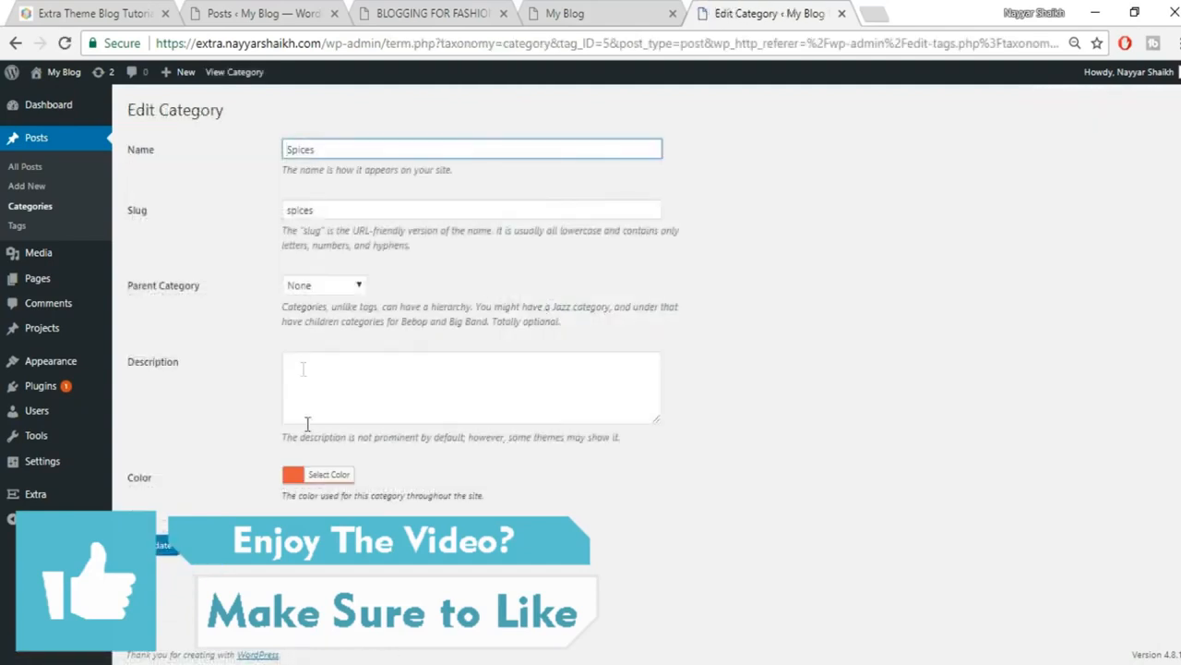
{"action": "left_click", "coordinate": [161, 546]}
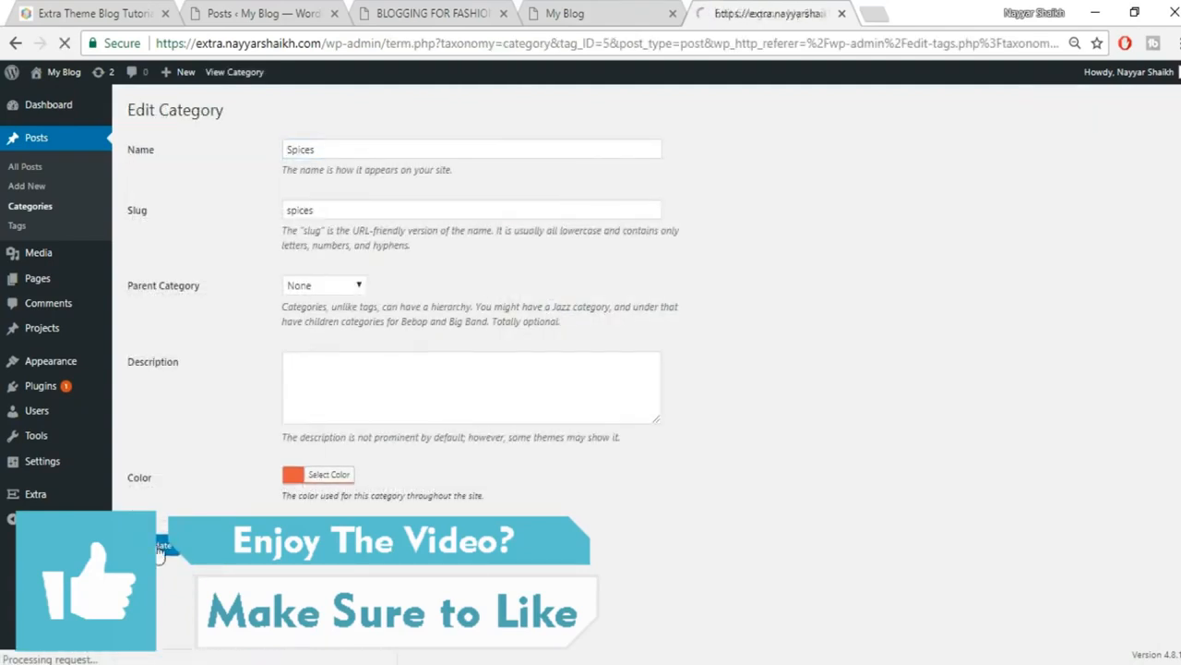
{"action": "left_click", "coordinate": [562, 9]}
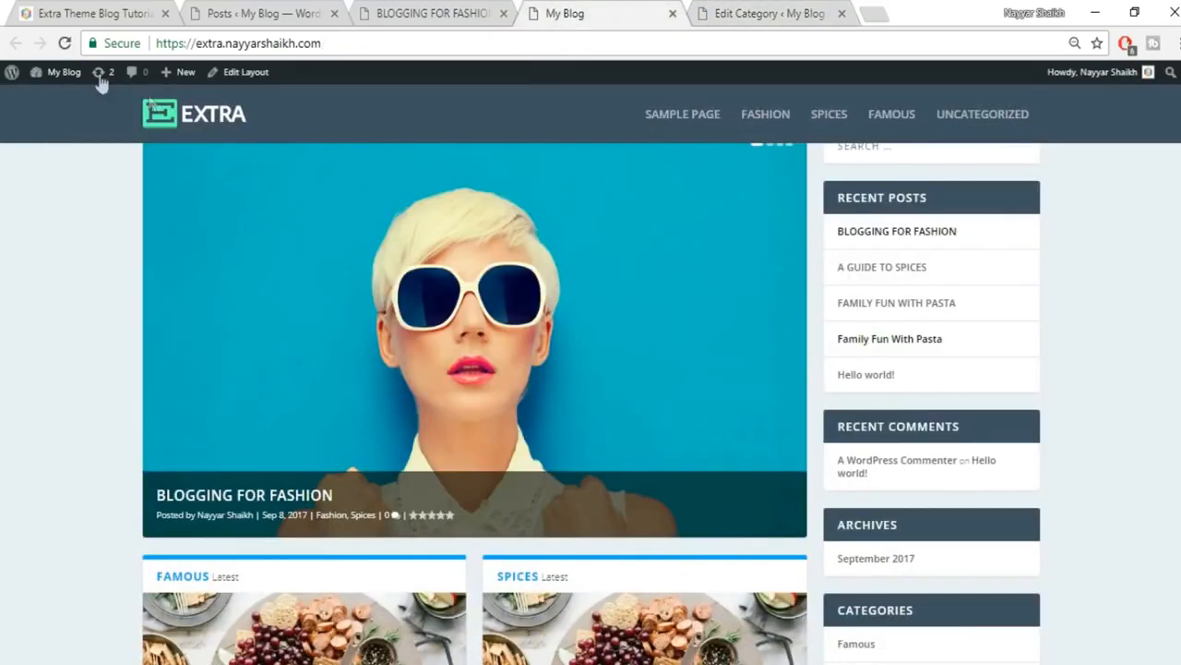
Step: Reload the home page and show the Spices posts in the tabbed widget
{"action": "left_click", "coordinate": [65, 44]}
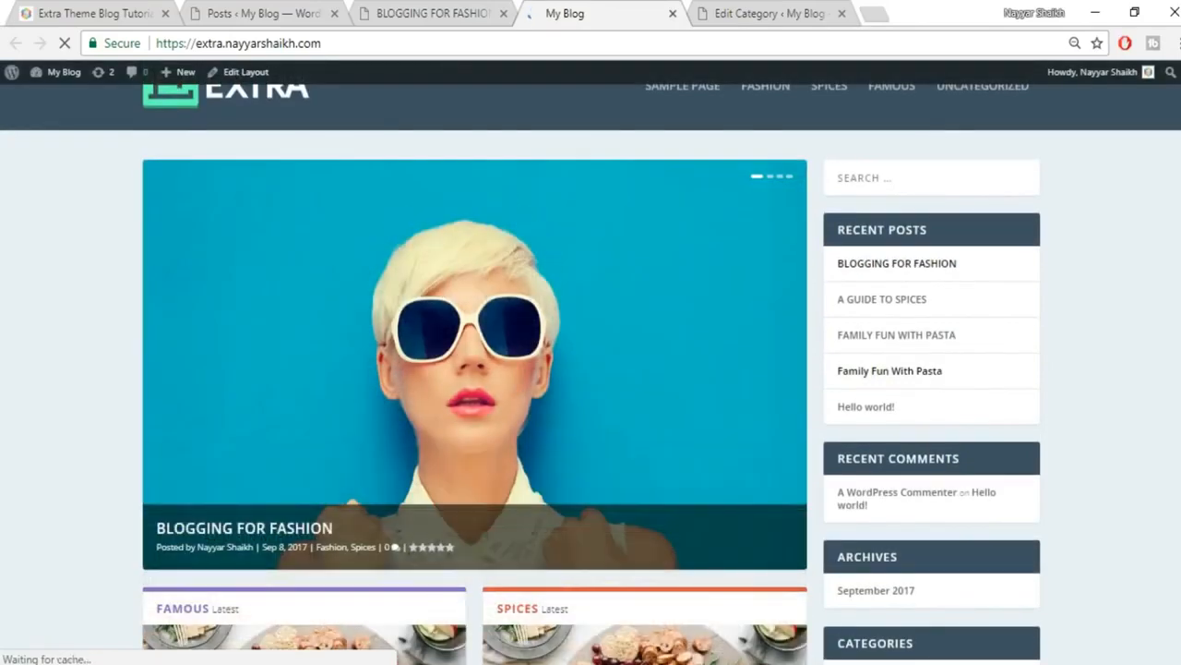
{"action": "scroll", "coordinate": [590, 370], "scroll_direction": "down", "scroll_amount": 1}
{"action": "scroll", "coordinate": [491, 471], "scroll_direction": "down", "scroll_amount": 3}
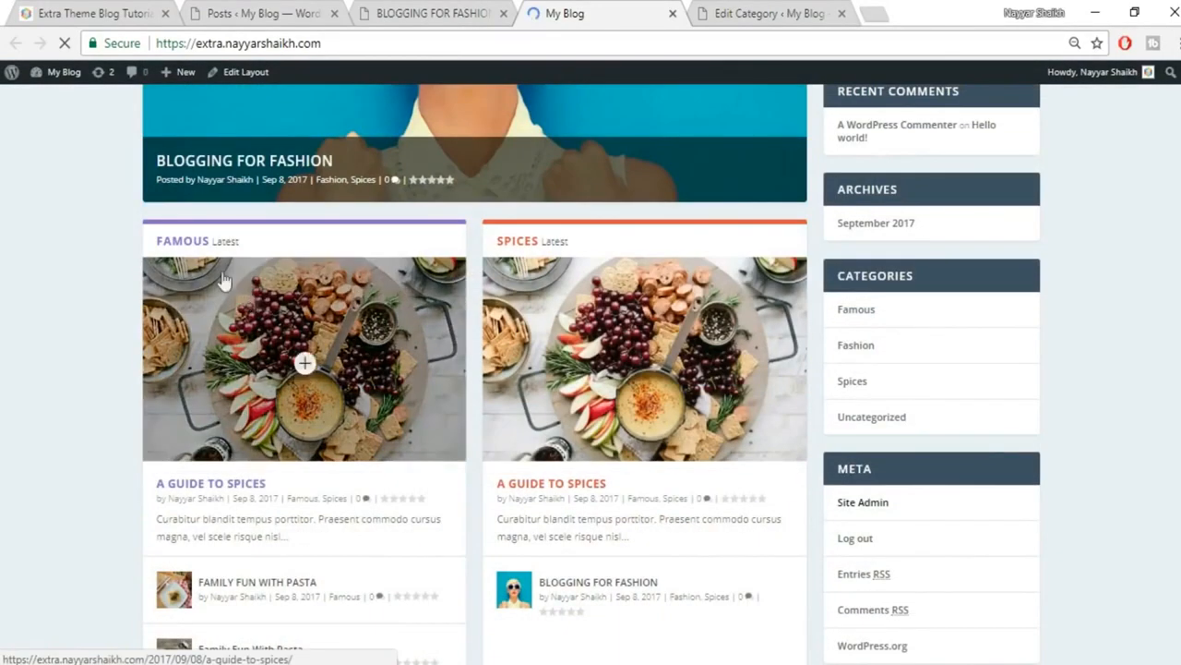
{"action": "scroll", "coordinate": [637, 266], "scroll_direction": "down", "scroll_amount": 4}
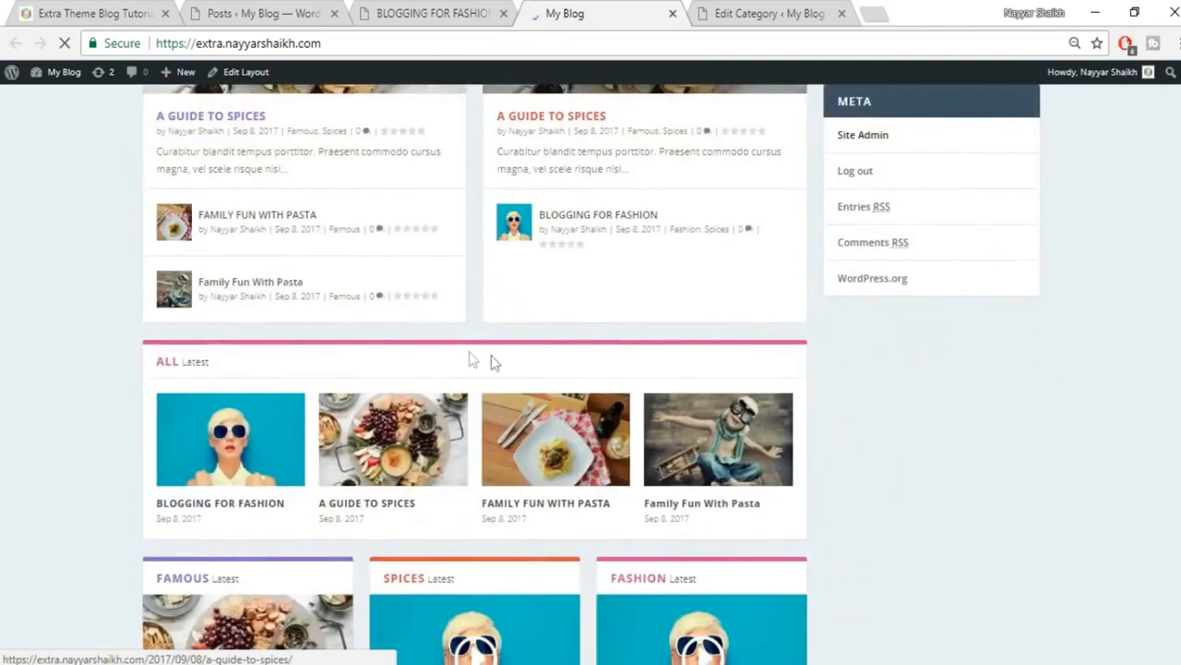
{"action": "scroll", "coordinate": [831, 386], "scroll_direction": "down", "scroll_amount": 7}
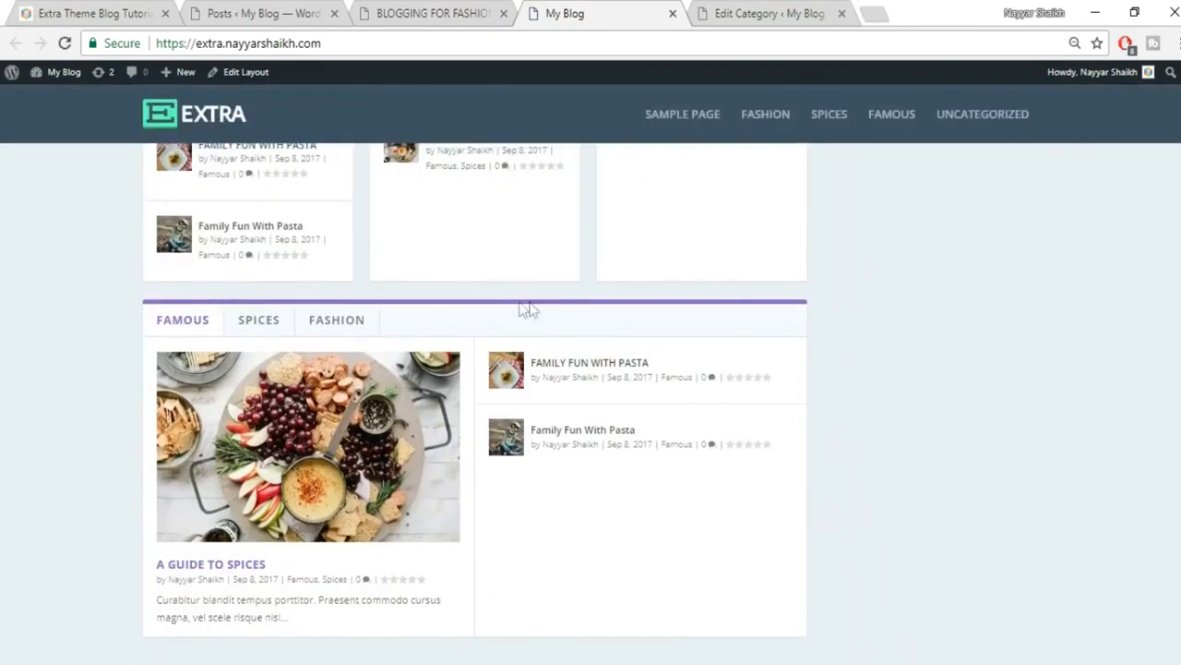
{"action": "left_click", "coordinate": [256, 321]}
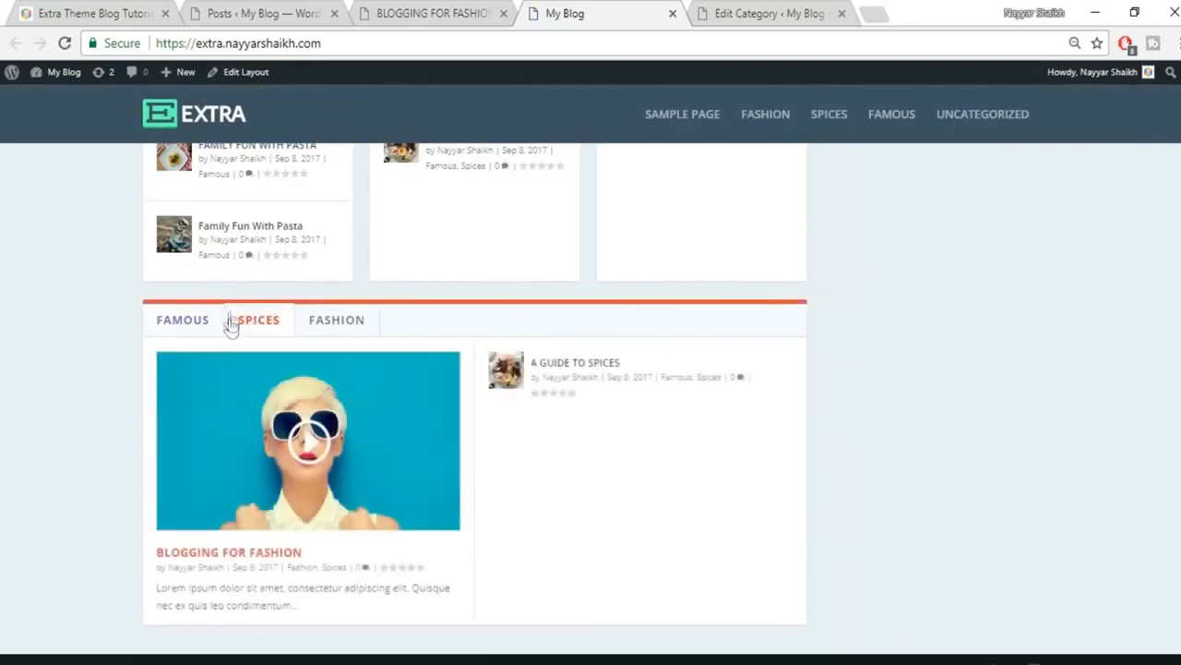
{"action": "scroll", "coordinate": [845, 563], "scroll_direction": "up", "scroll_amount": 15}
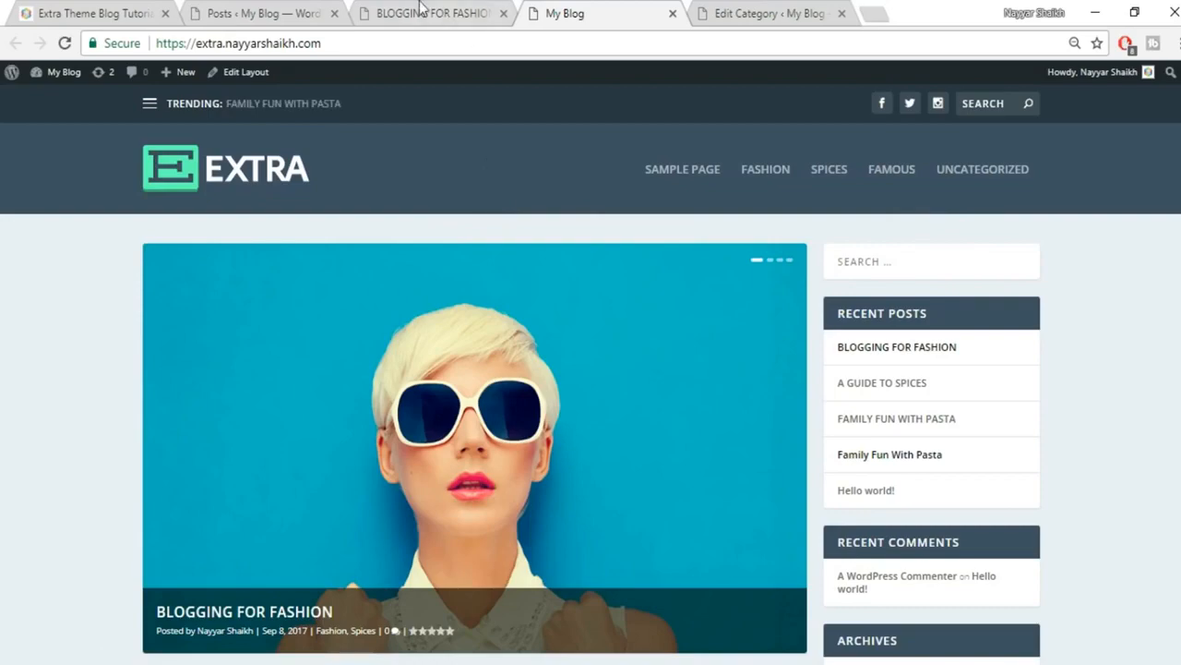
Step: Compare with the reference demo site, then return to the Spices category editor
{"action": "left_click", "coordinate": [421, 11]}
{"action": "left_click", "coordinate": [98, 11]}
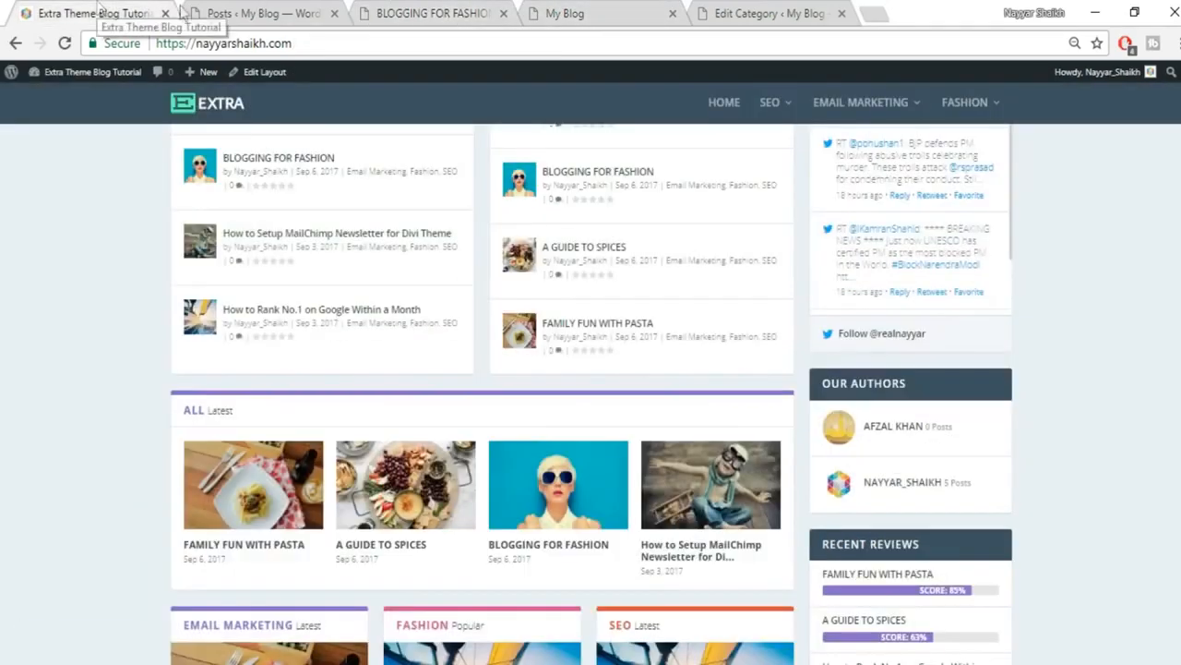
{"action": "scroll", "coordinate": [694, 266], "scroll_direction": "up", "scroll_amount": 10}
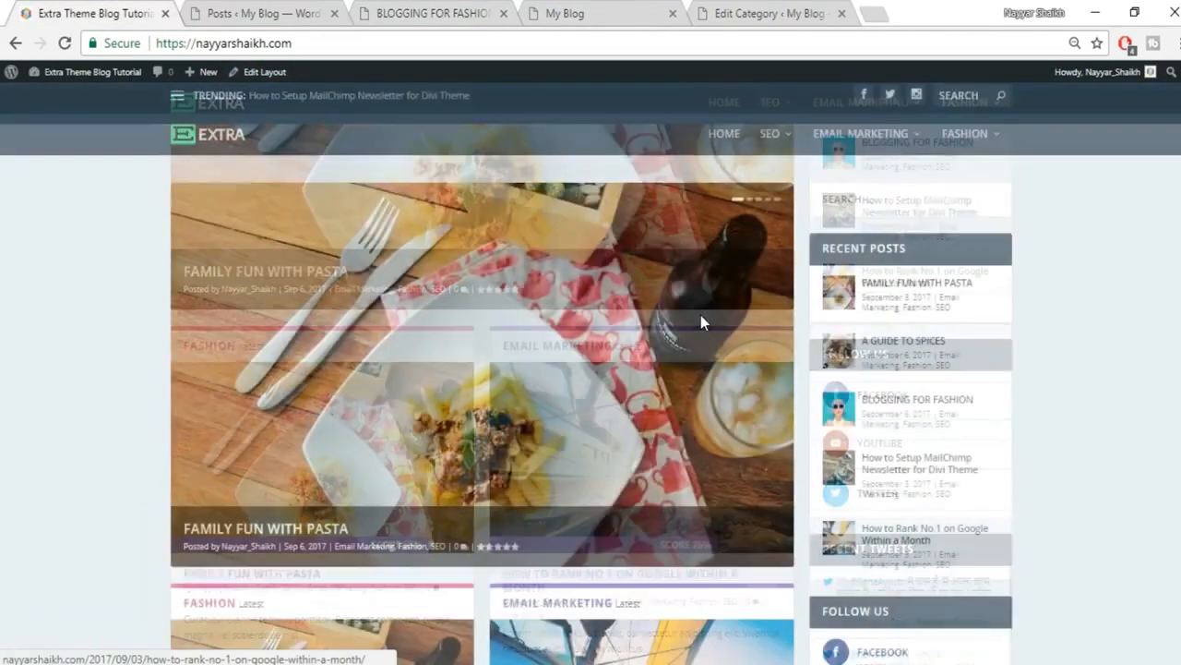
{"action": "left_click", "coordinate": [609, 13]}
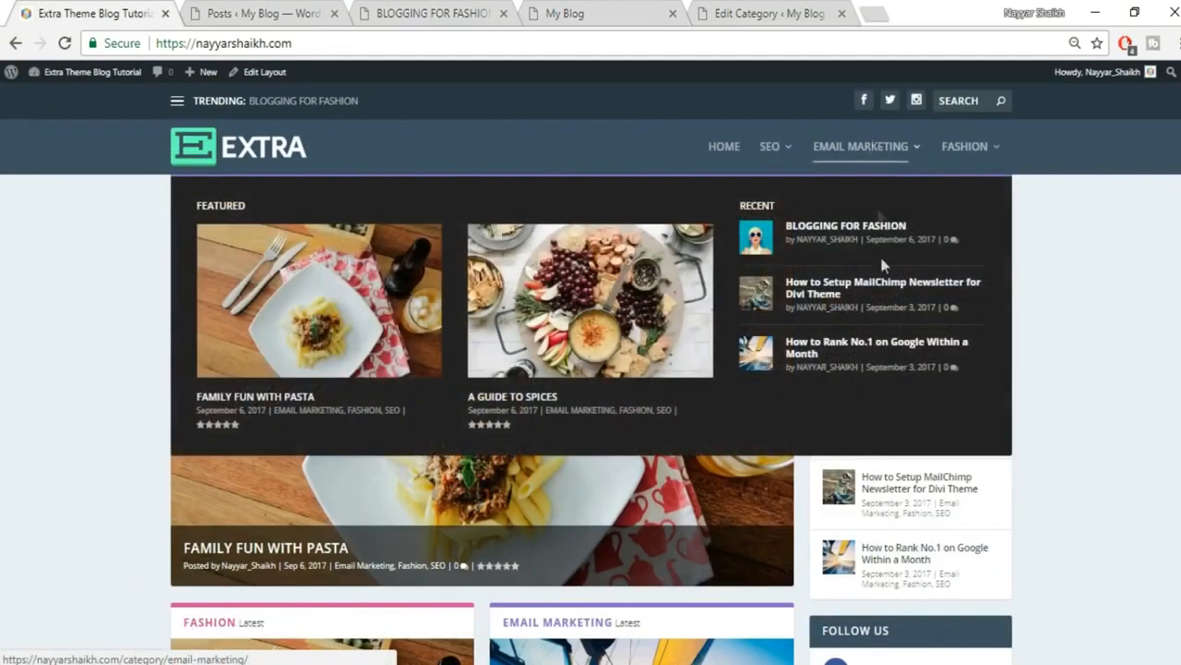
{"action": "mouse_move", "coordinate": [978, 162]}
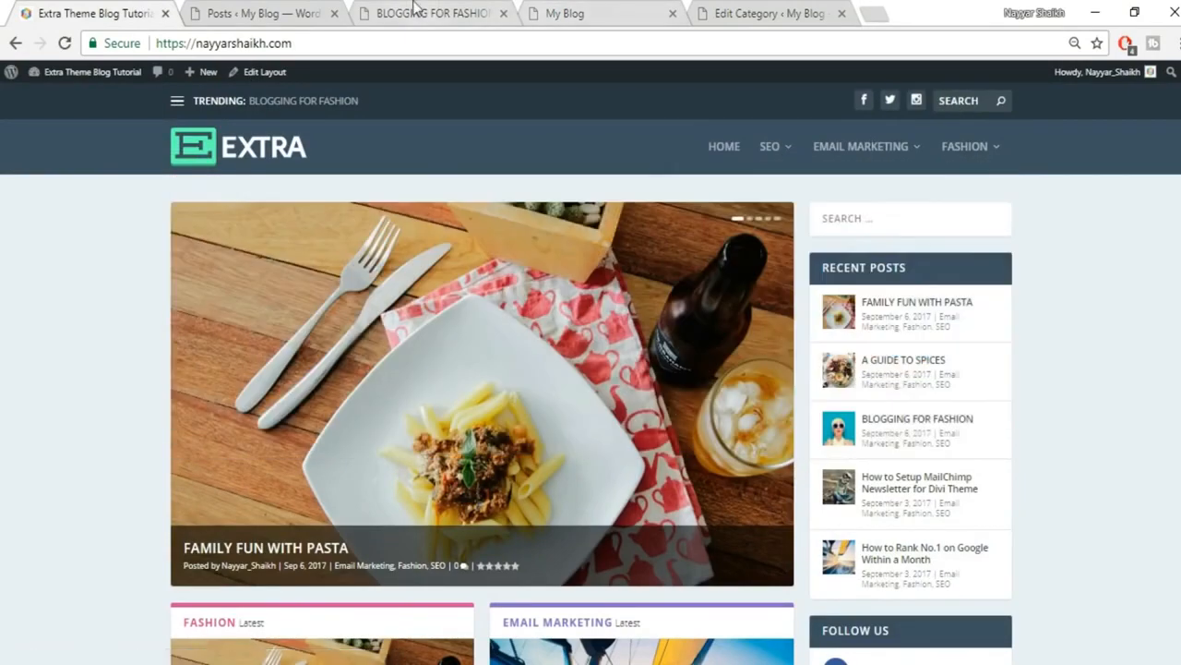
{"action": "left_click", "coordinate": [755, 7]}
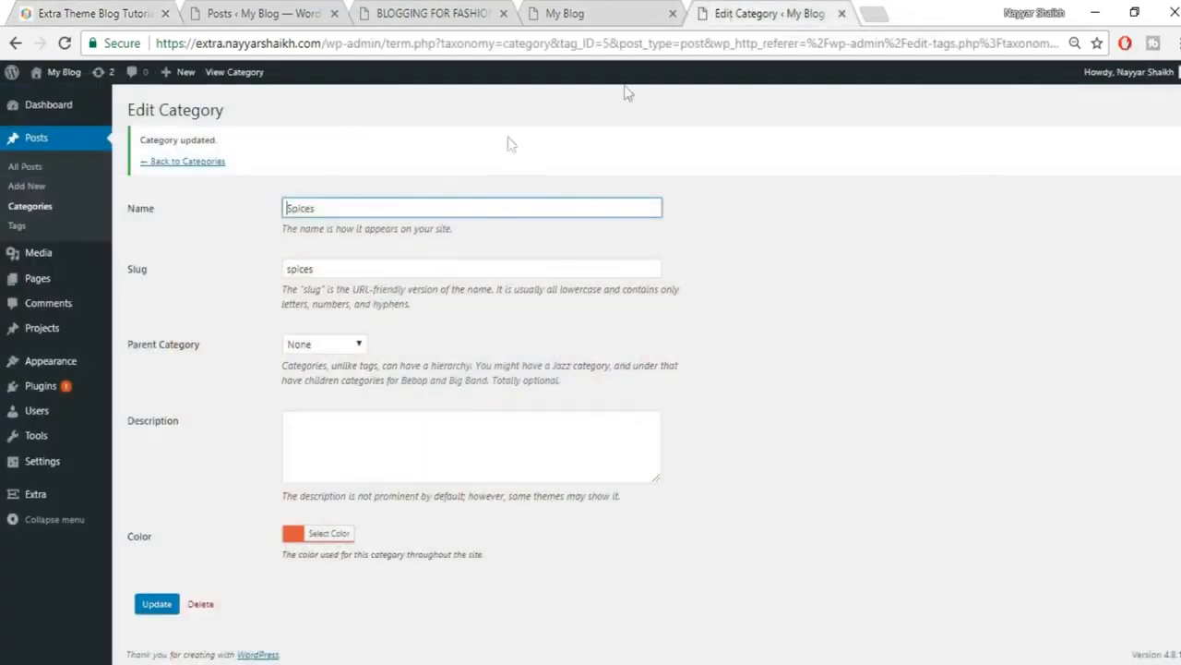
Step: Create a new menu named 'Main' under Appearance > Menus
{"action": "mouse_move", "coordinate": [42, 374]}
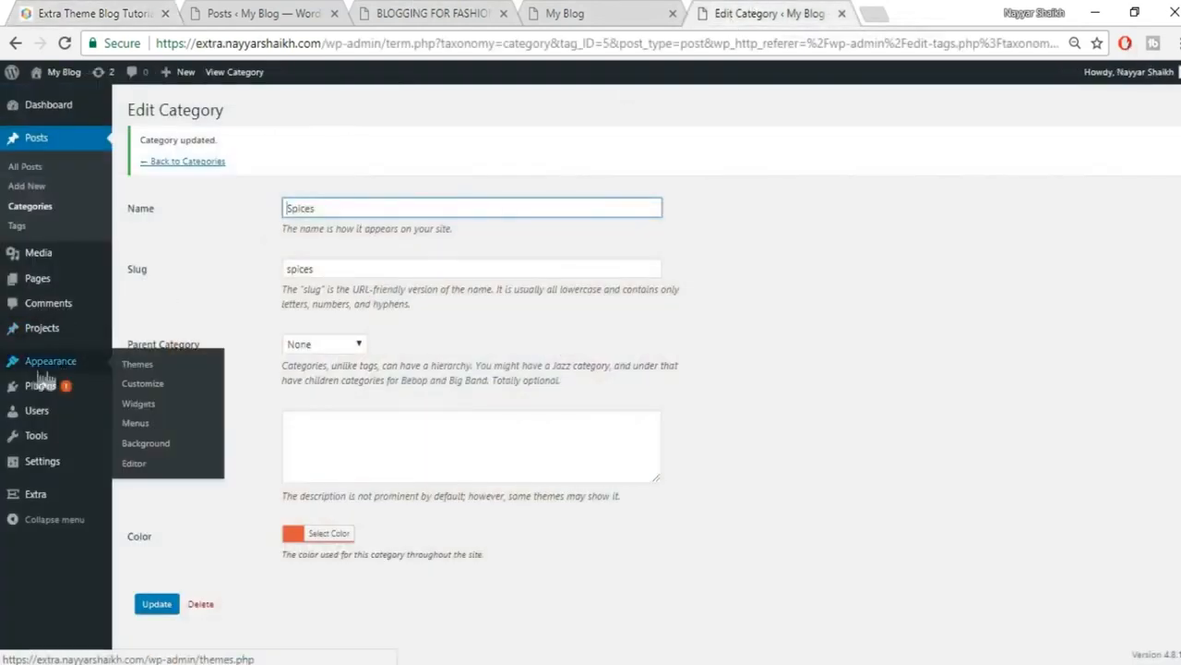
{"action": "left_click", "coordinate": [141, 427]}
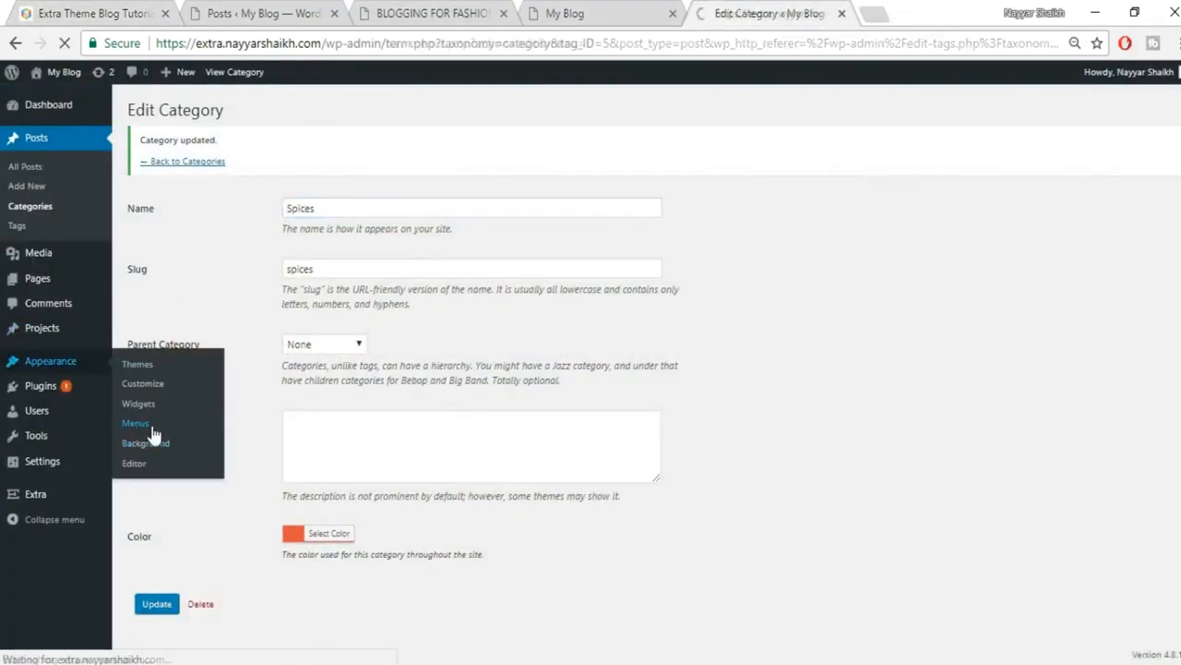
{"action": "left_click", "coordinate": [468, 232]}
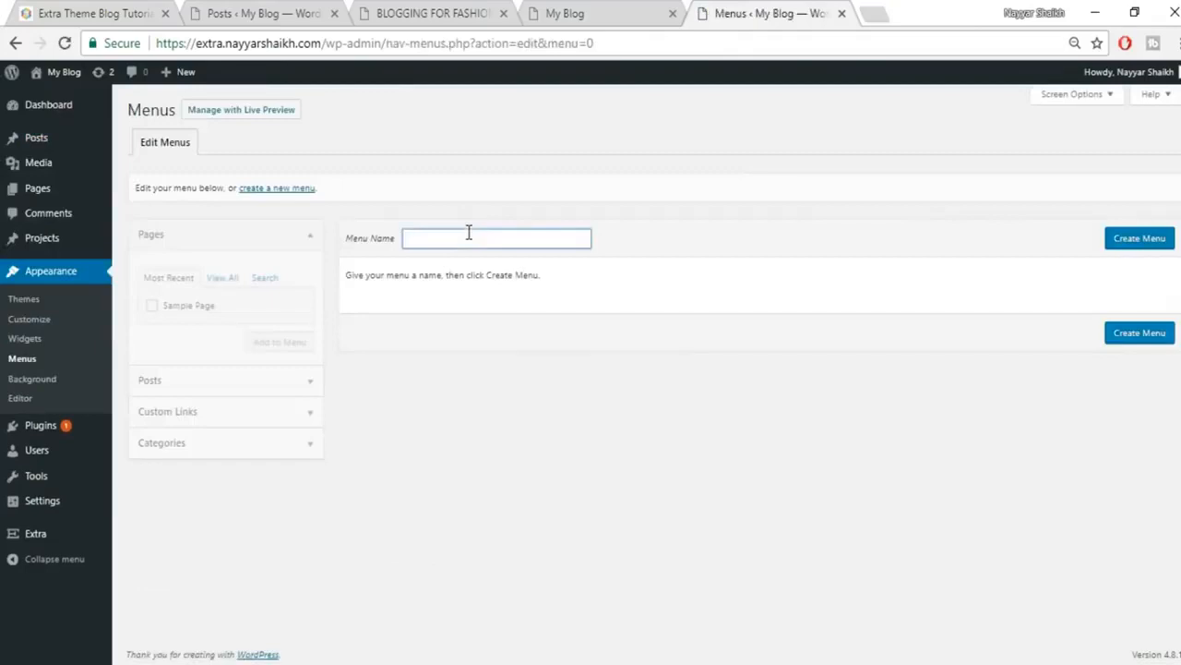
{"action": "type", "text": "Main"}
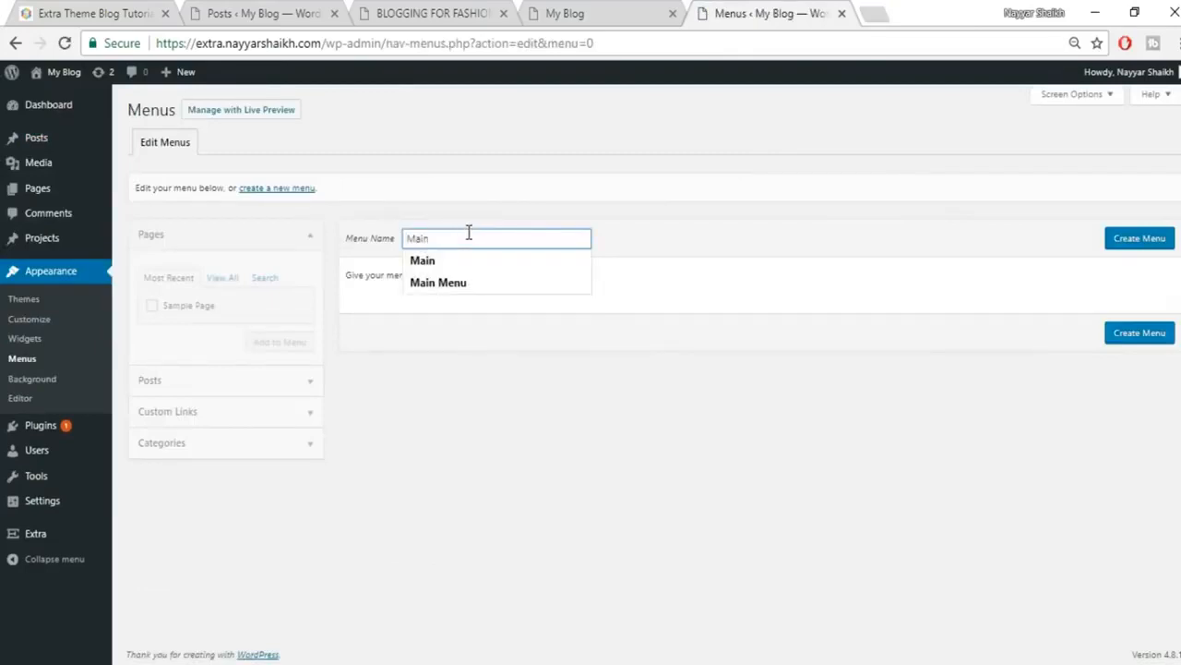
{"action": "left_click", "coordinate": [1140, 239]}
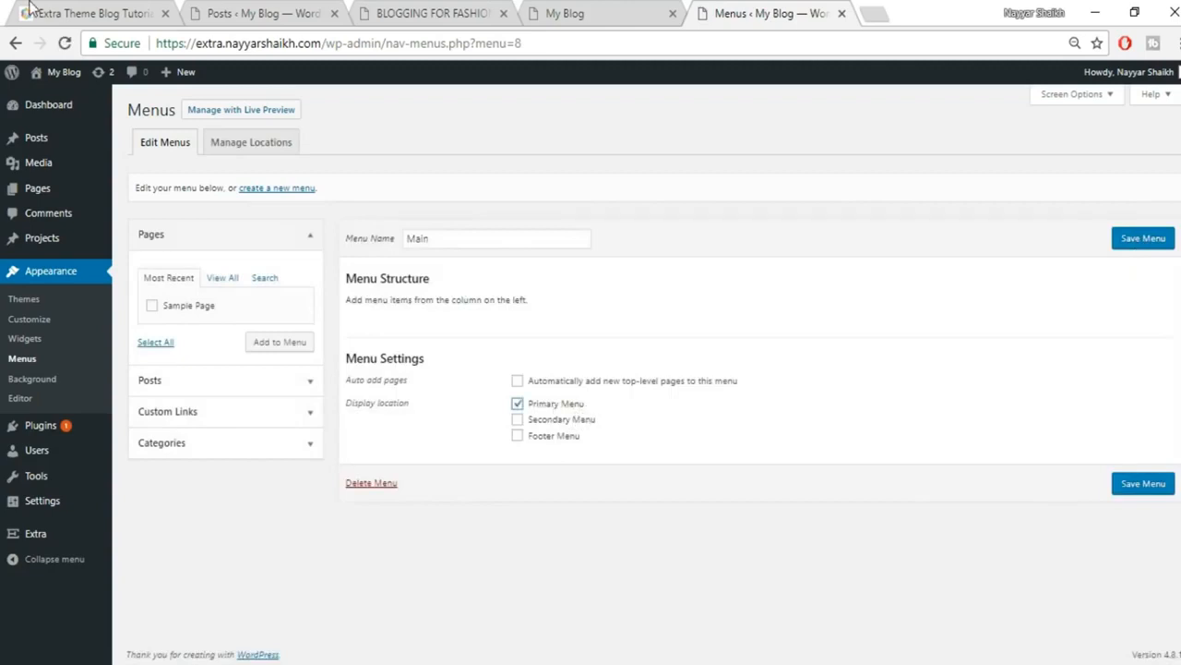
{"action": "left_click", "coordinate": [586, 13]}
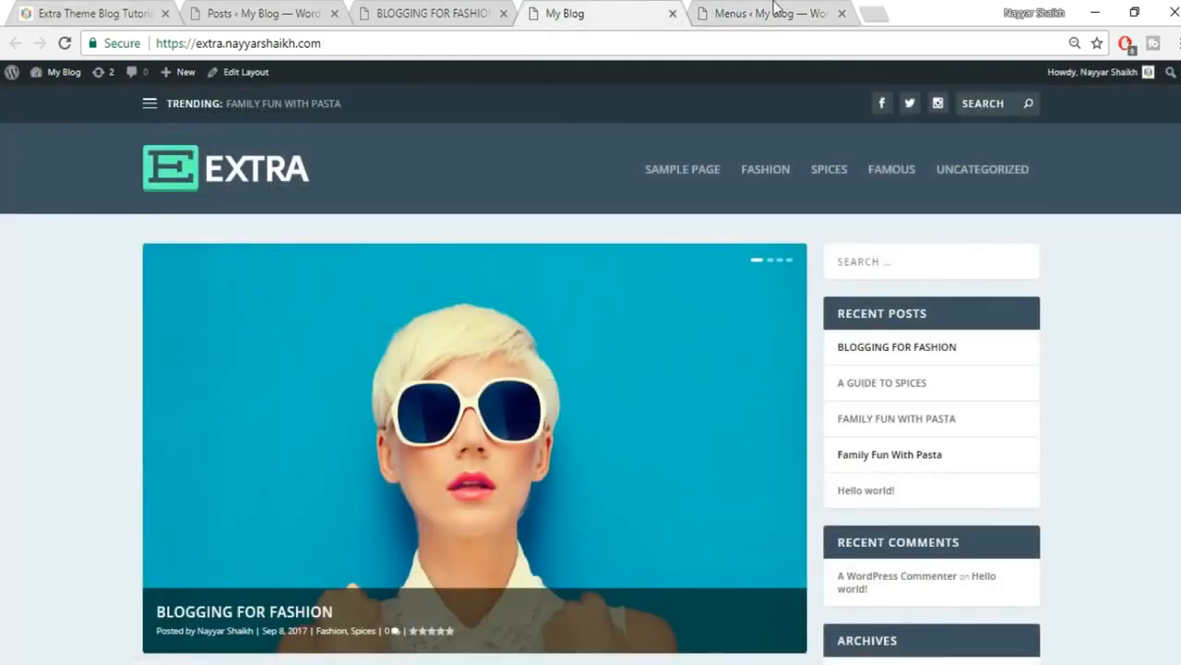
{"action": "left_click", "coordinate": [772, 13]}
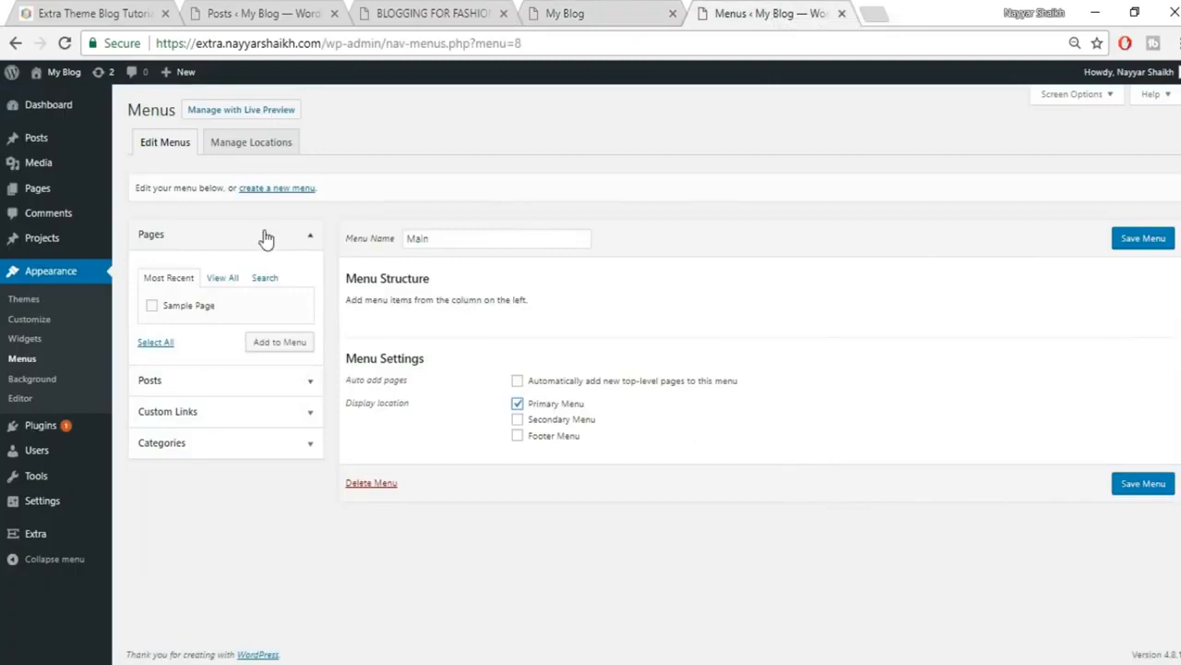
Step: Add a Home custom link pointing to the blog's home URL to the Main menu
{"action": "left_click", "coordinate": [306, 240]}
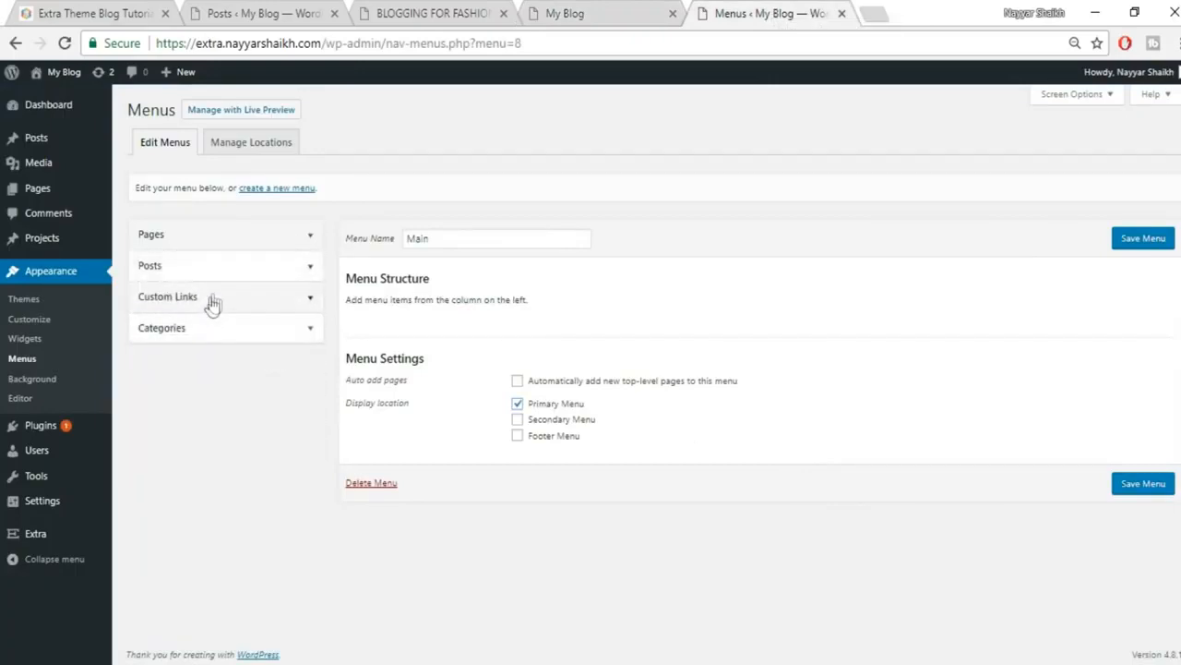
{"action": "left_click", "coordinate": [213, 299]}
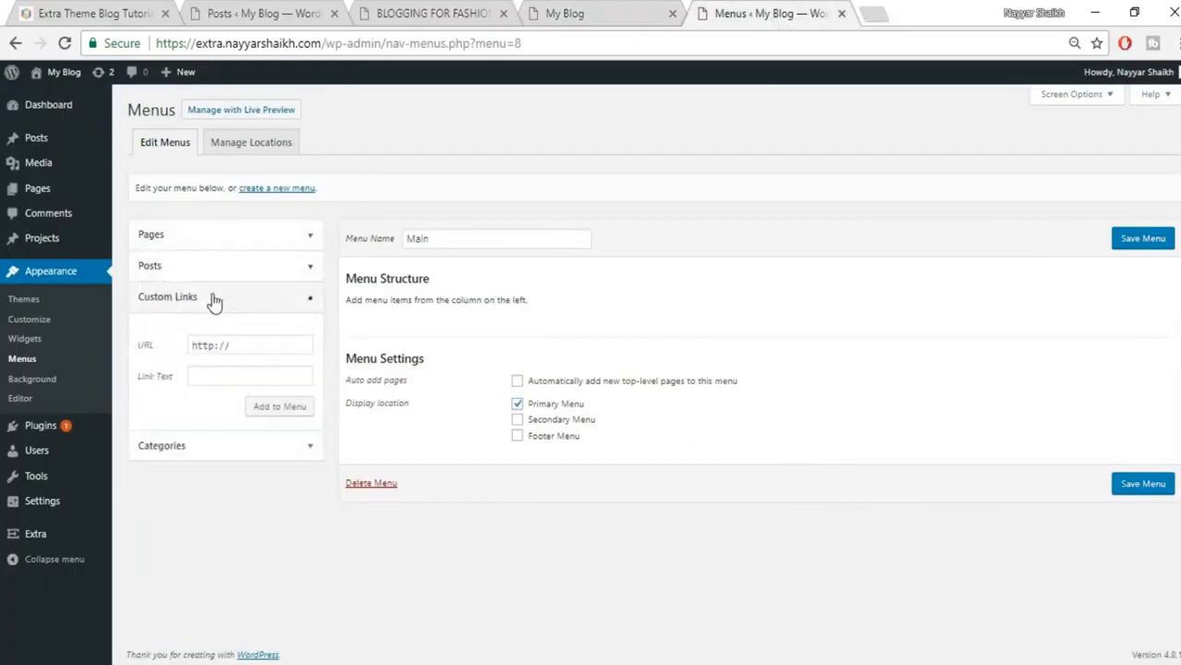
{"action": "left_click", "coordinate": [567, 11]}
{"action": "left_click", "coordinate": [349, 46]}
{"action": "key", "text": "ctrl+c"}
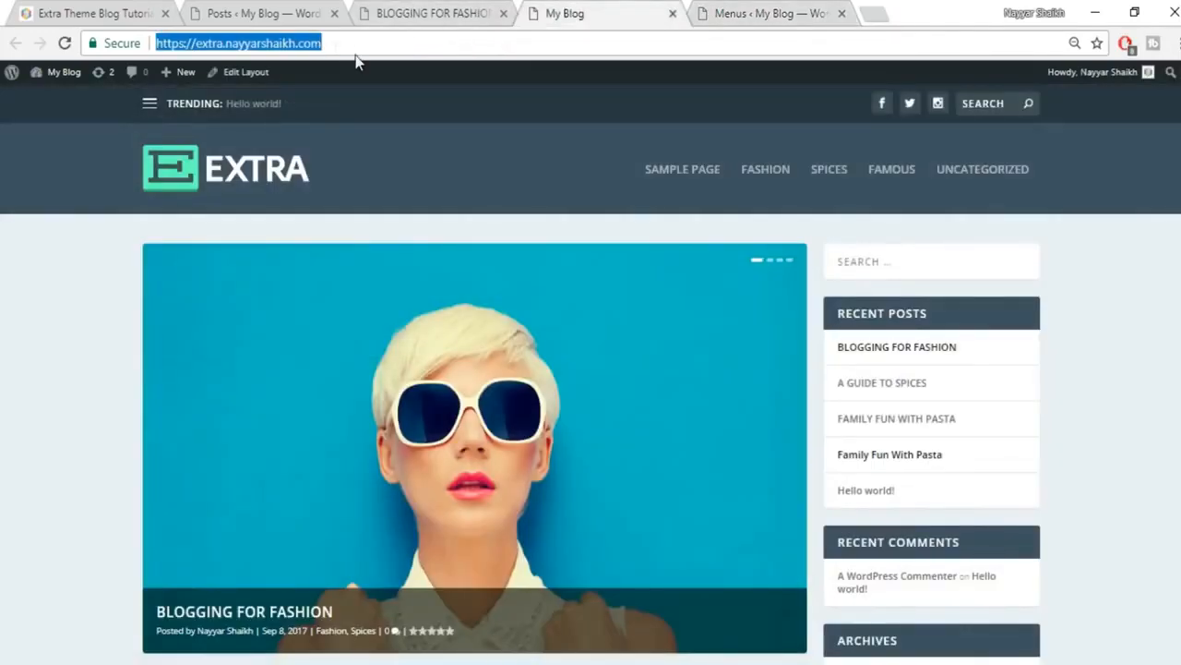
{"action": "left_click", "coordinate": [756, 11]}
{"action": "left_click_drag", "start_coordinate": [281, 338], "coordinate": [150, 338]}
{"action": "key", "text": "ctrl+v"}
{"action": "left_click", "coordinate": [236, 373]}
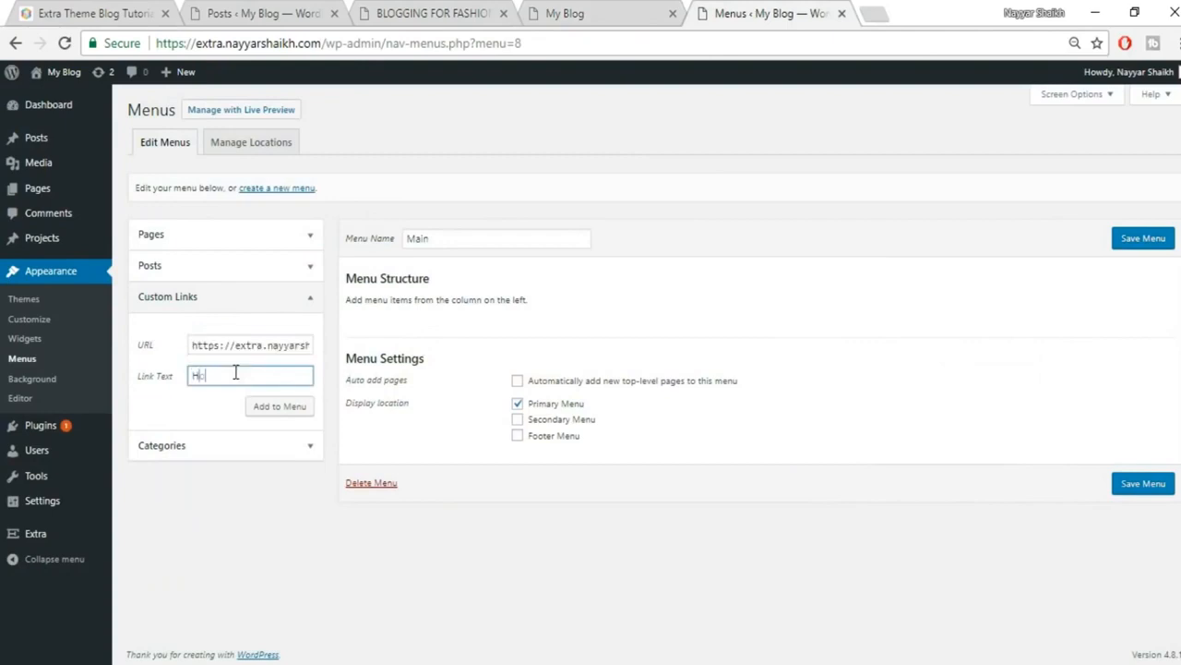
{"action": "left_click", "coordinate": [284, 408]}
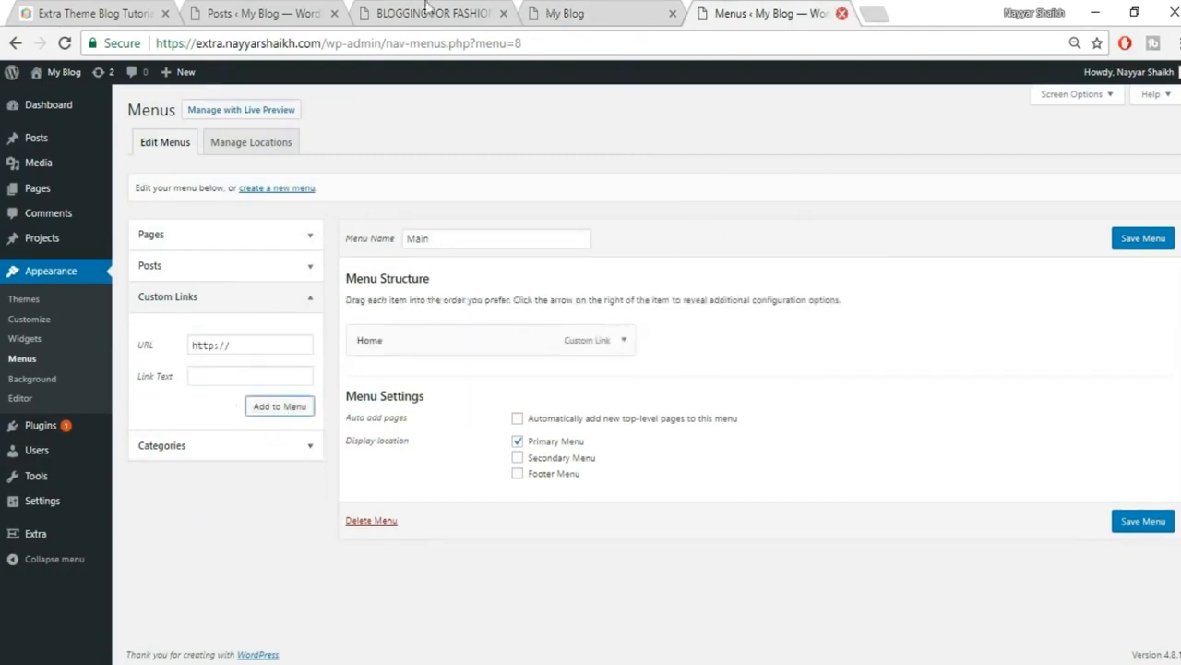
Step: Rename the Home menu item's label to 'HOME'
{"action": "left_click", "coordinate": [568, 12]}
{"action": "left_click", "coordinate": [766, 13]}
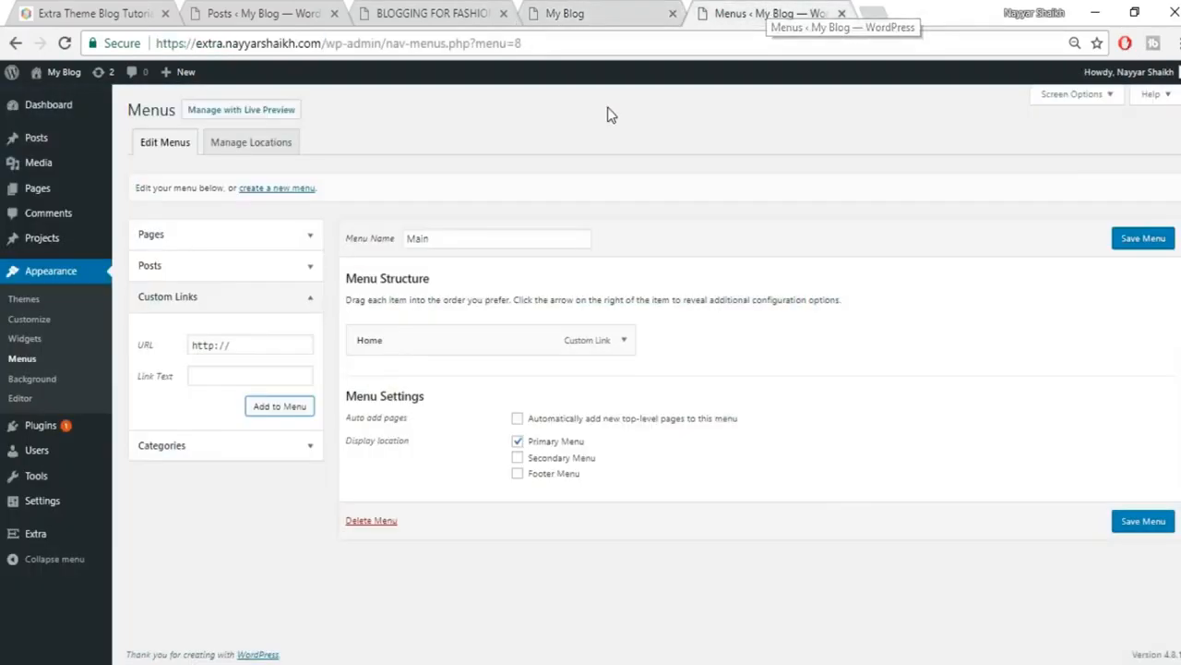
{"action": "left_click", "coordinate": [625, 342]}
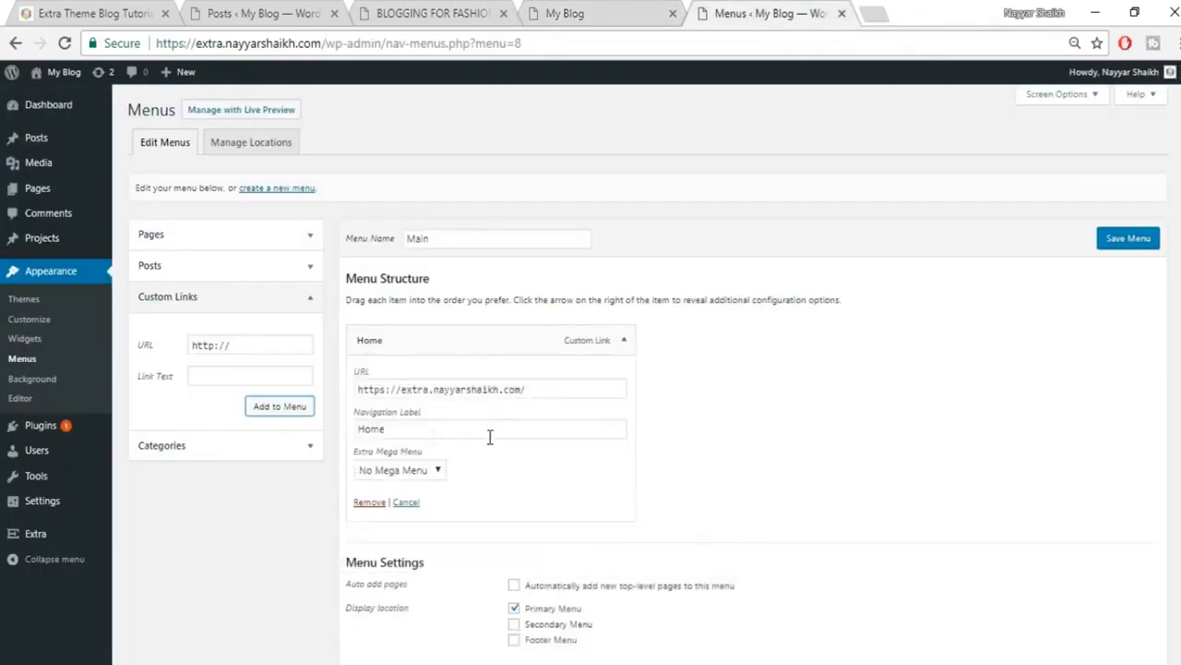
{"action": "left_click_drag", "start_coordinate": [490, 436], "coordinate": [303, 445]}
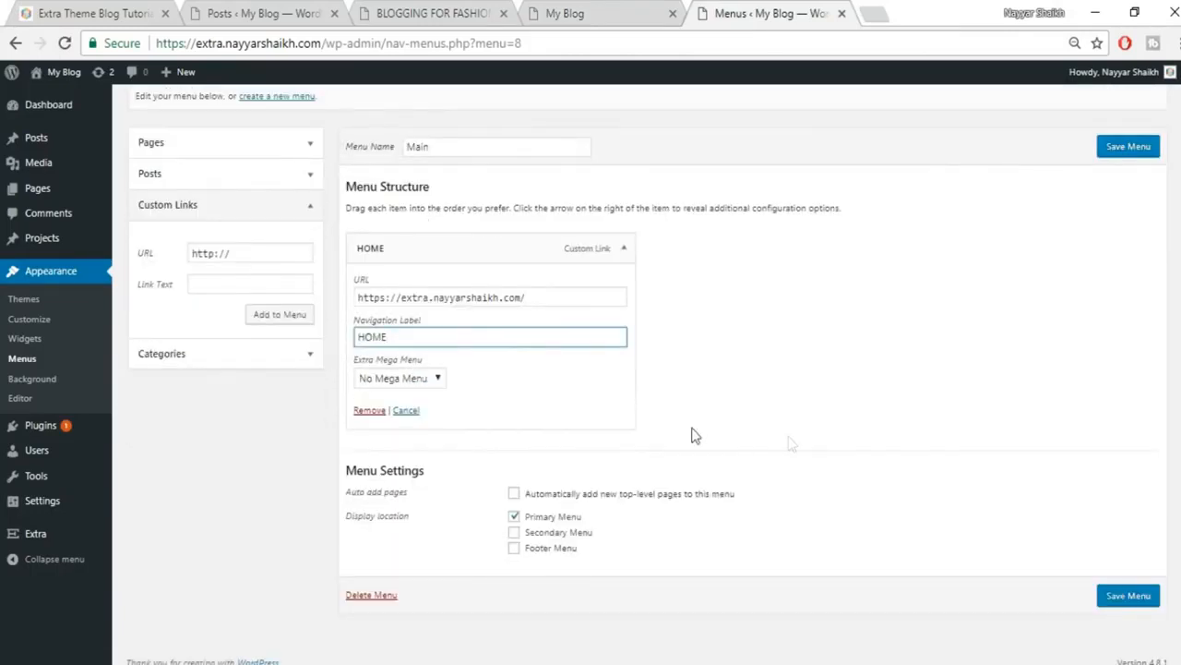
{"action": "left_click", "coordinate": [620, 256]}
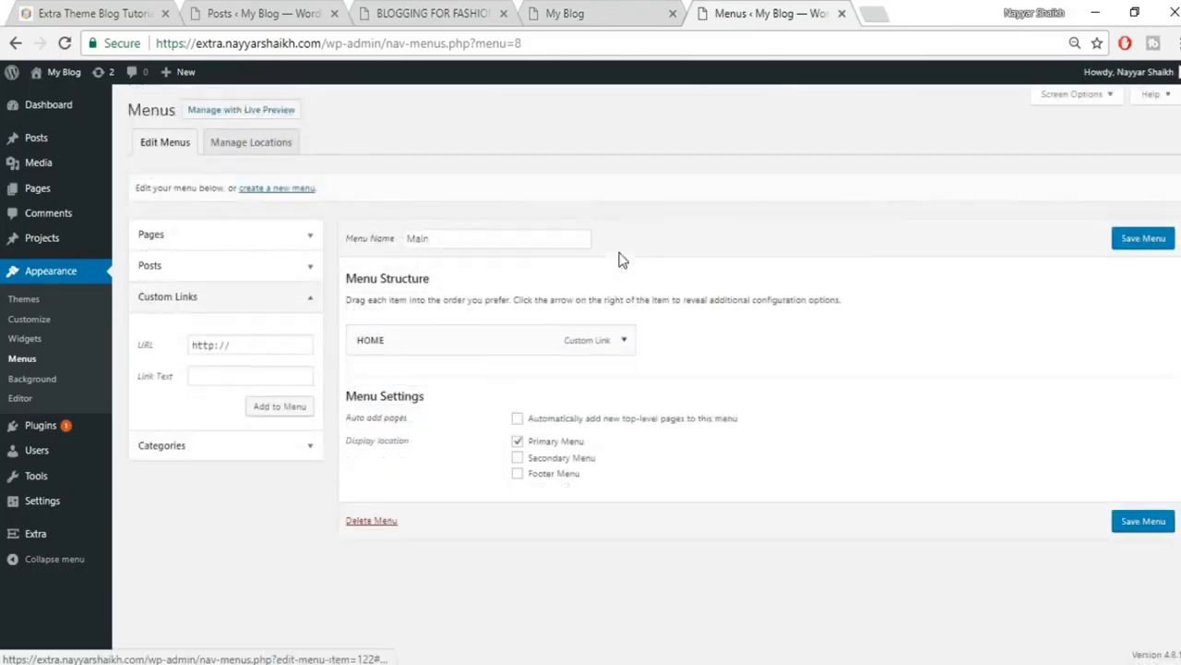
Step: Add the Famous, Spices and Fashion categories to the Main menu
{"action": "left_click", "coordinate": [310, 459]}
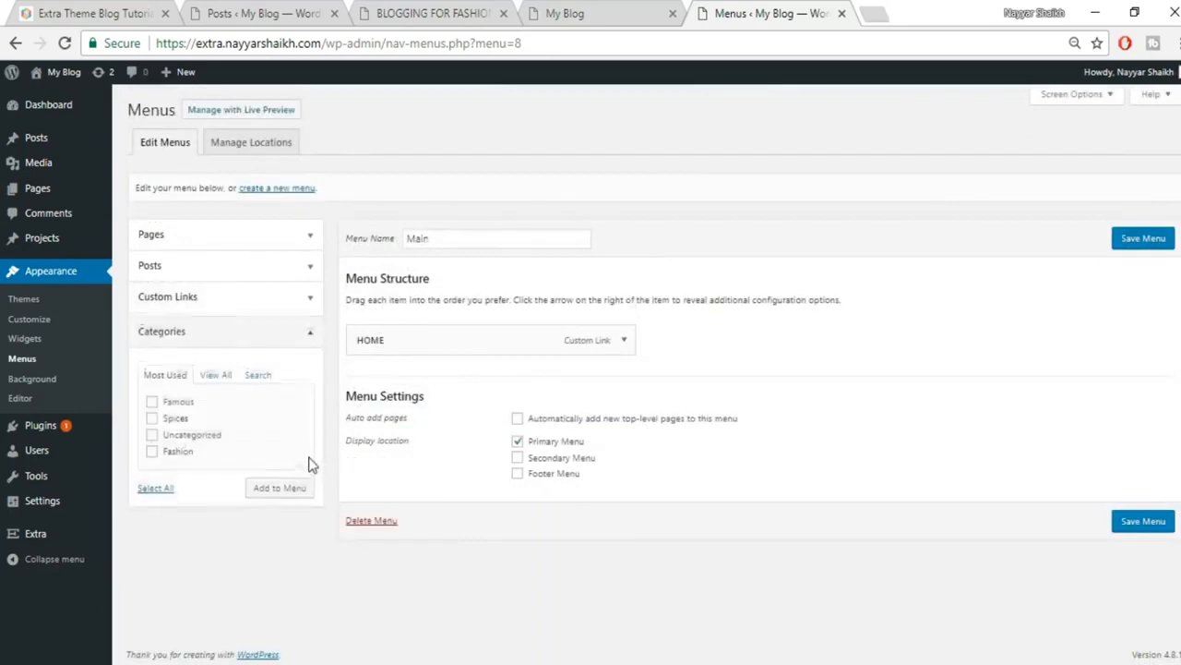
{"action": "left_click", "coordinate": [178, 401]}
{"action": "left_click", "coordinate": [176, 417]}
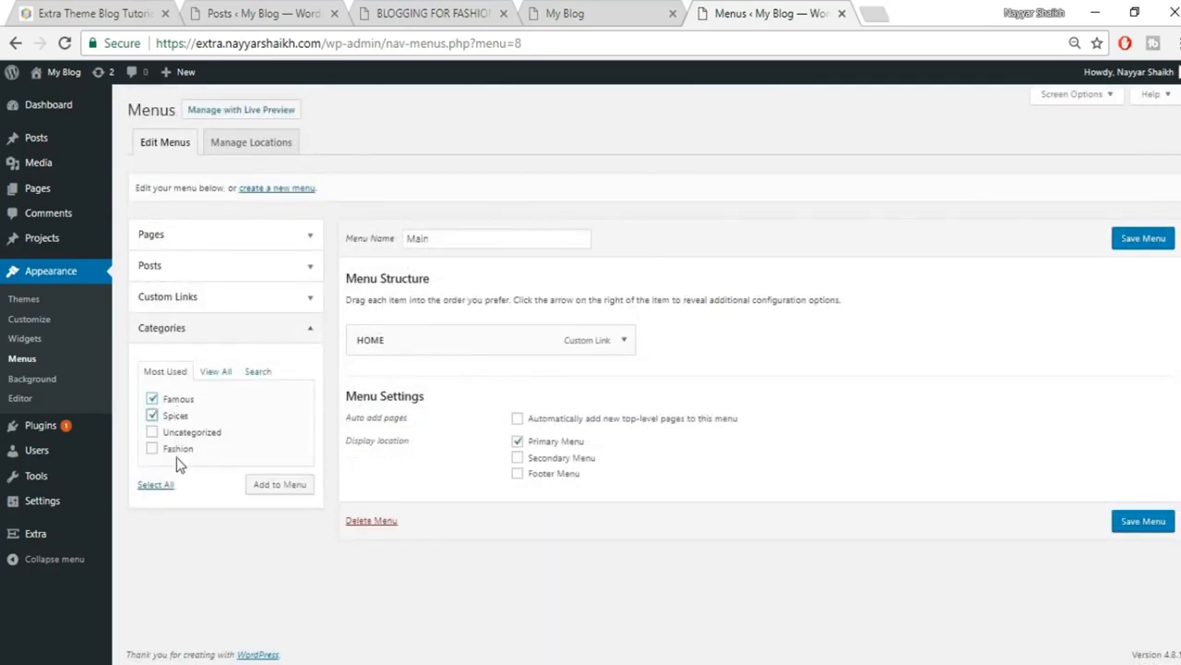
{"action": "left_click", "coordinate": [280, 484]}
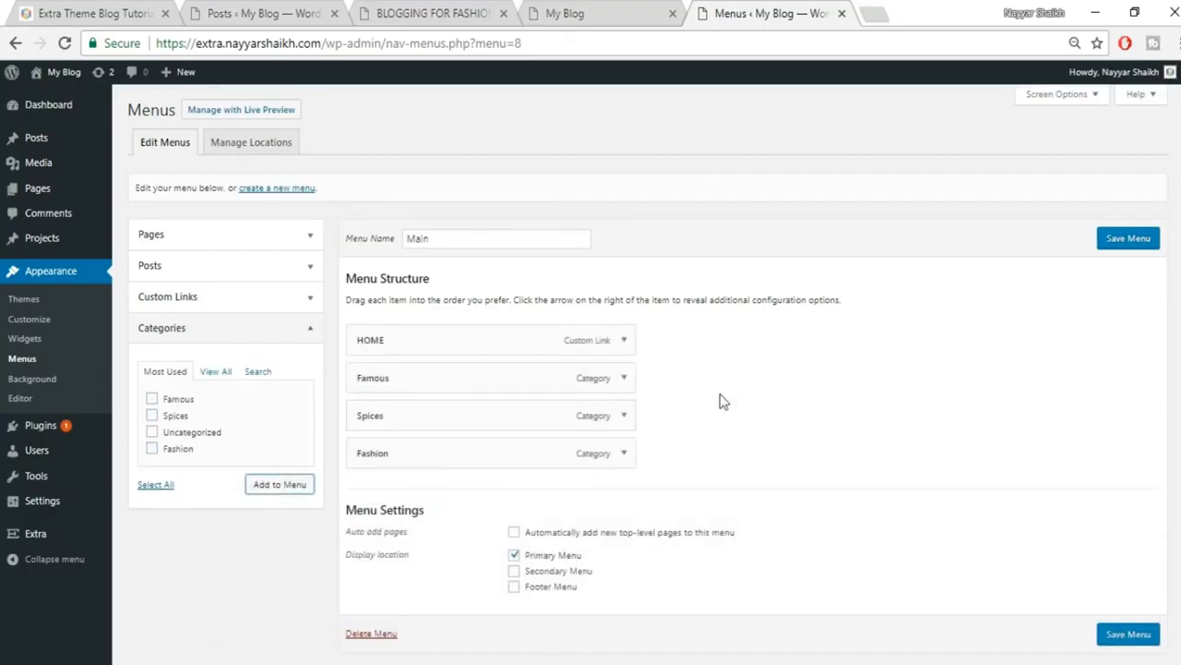
{"action": "left_click", "coordinate": [624, 379]}
{"action": "scroll", "coordinate": [554, 388], "scroll_direction": "down", "scroll_amount": 1}
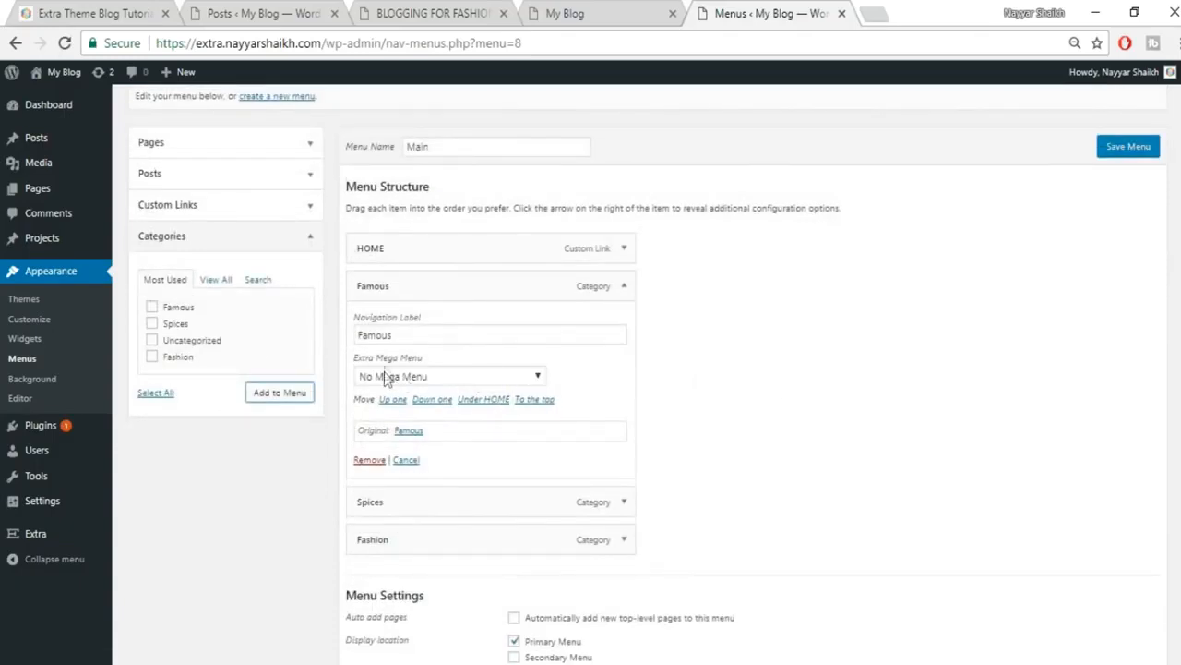
Step: Set the Famous menu item to the Mega Menu 3 Featured style
{"action": "left_click", "coordinate": [440, 378]}
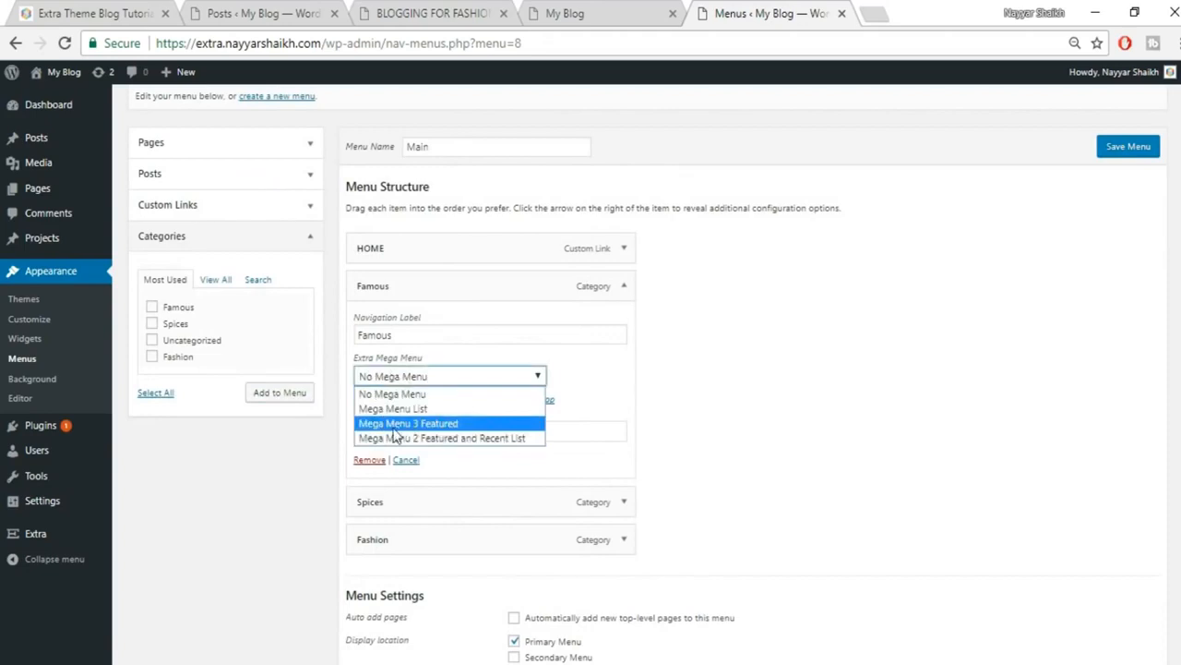
{"action": "left_click", "coordinate": [437, 428]}
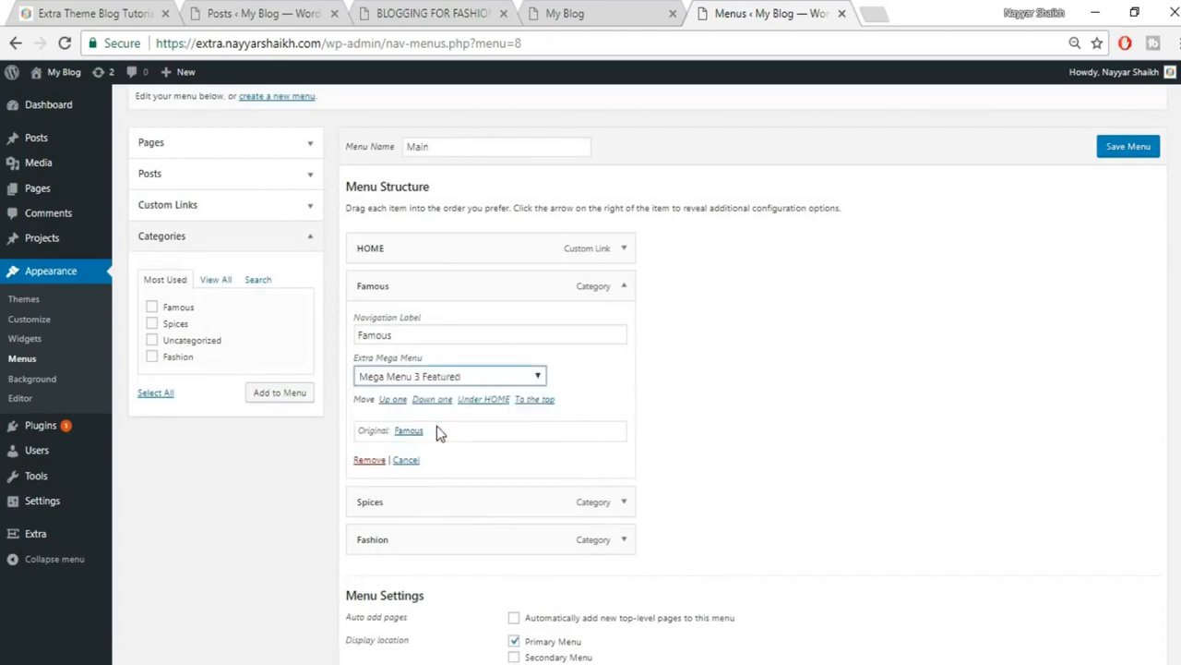
{"action": "left_click", "coordinate": [104, 13]}
{"action": "mouse_move", "coordinate": [984, 163]}
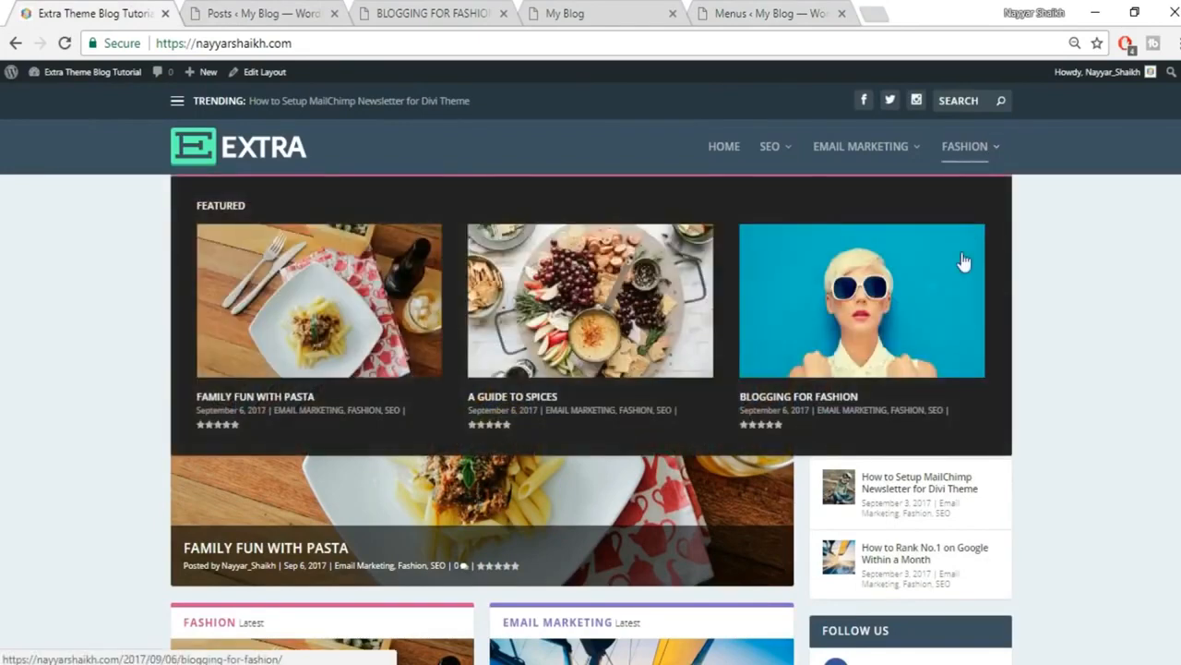
{"action": "left_click", "coordinate": [773, 13]}
{"action": "left_click", "coordinate": [623, 288]}
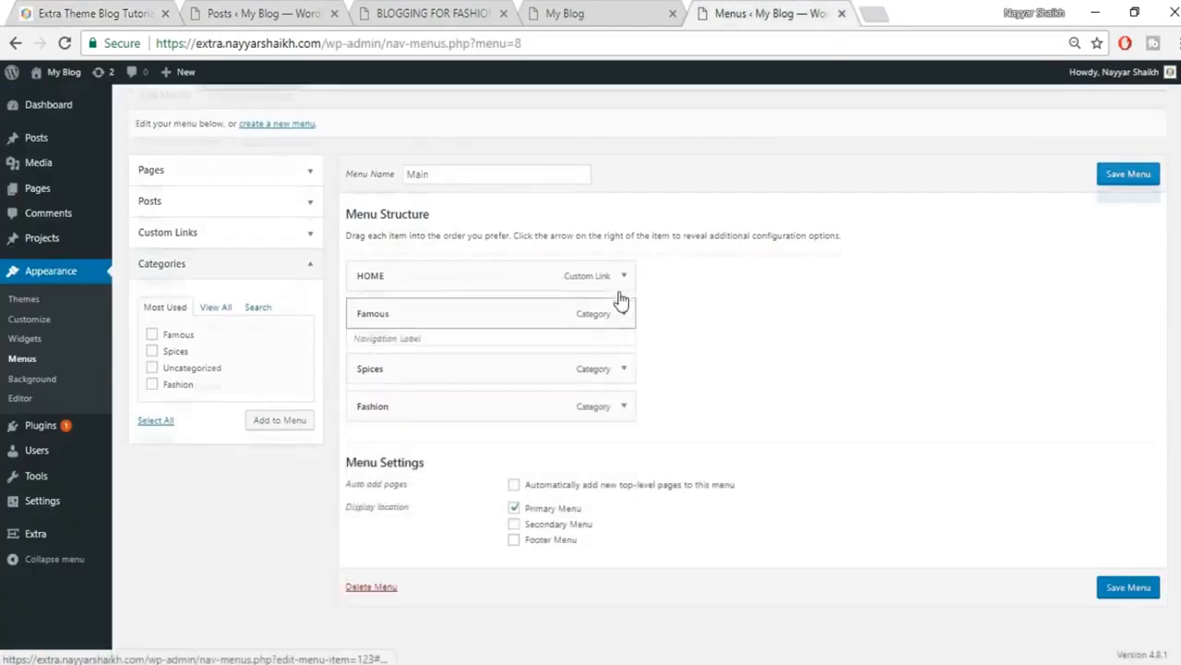
Step: Give Spices the Mega Menu 2 Featured and Recent List style and save the menu
{"action": "left_click", "coordinate": [623, 368]}
{"action": "scroll", "coordinate": [772, 378], "scroll_direction": "down", "scroll_amount": 2}
{"action": "left_click", "coordinate": [514, 321]}
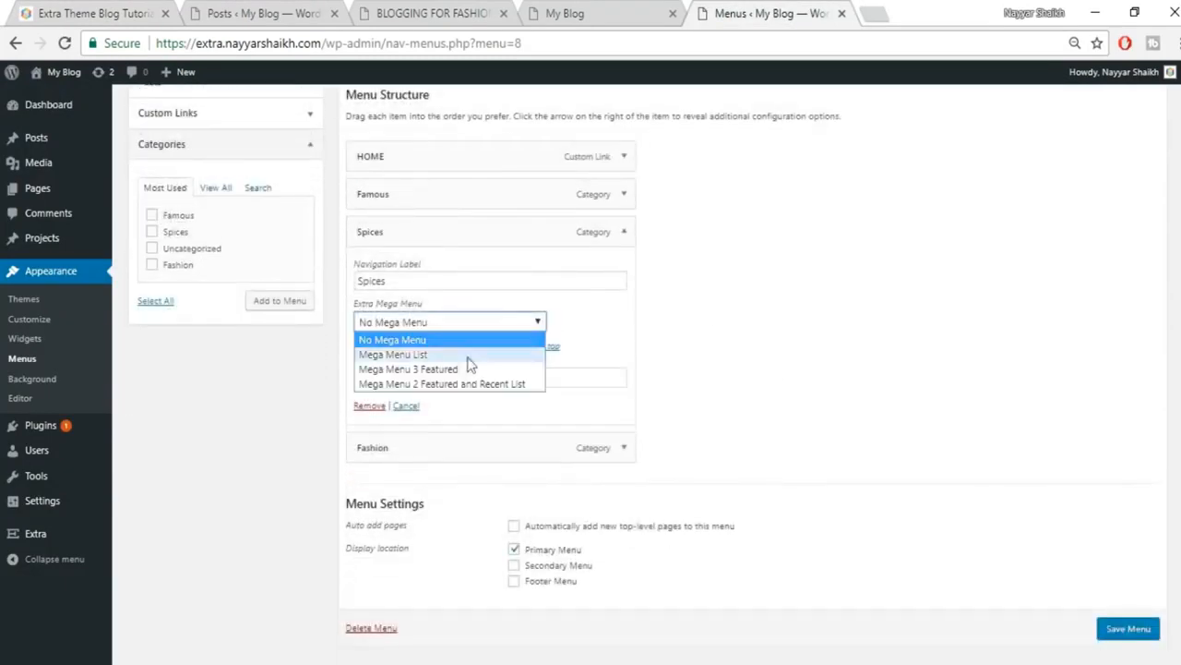
{"action": "left_click", "coordinate": [441, 384]}
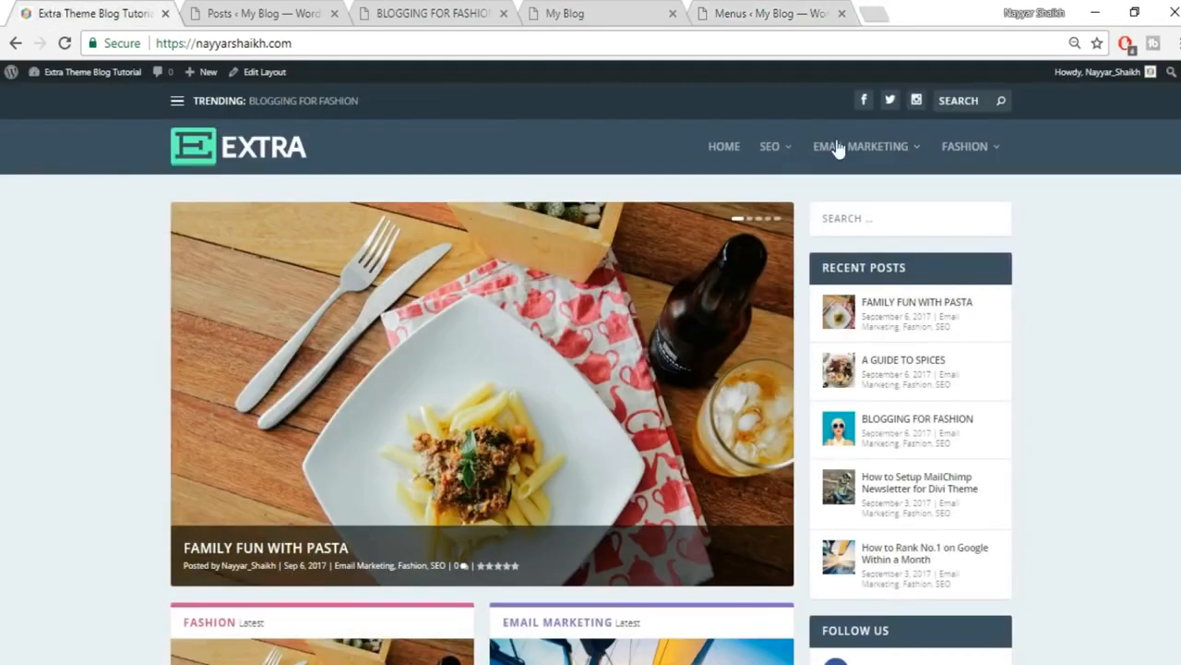
{"action": "mouse_move", "coordinate": [852, 153]}
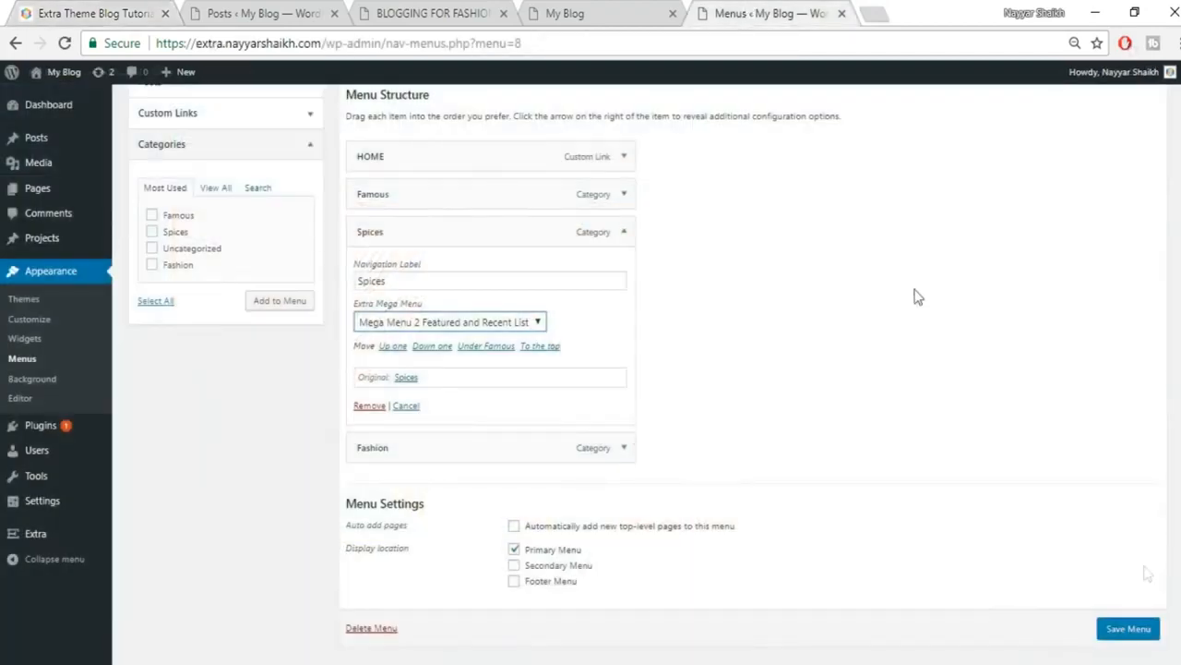
{"action": "left_click", "coordinate": [1129, 640]}
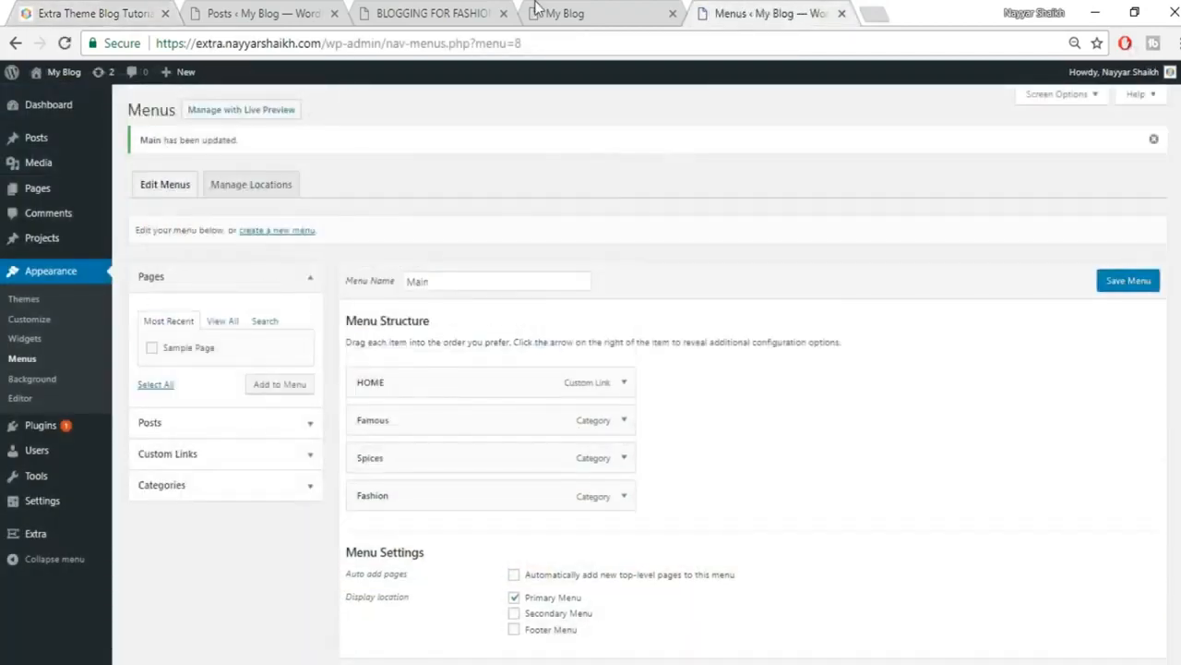
{"action": "left_click", "coordinate": [545, 12]}
{"action": "left_click", "coordinate": [605, 44]}
Step: Reload the live site and preview the FAMOUS and SPICES mega menus in the header
{"action": "key", "text": "Return"}
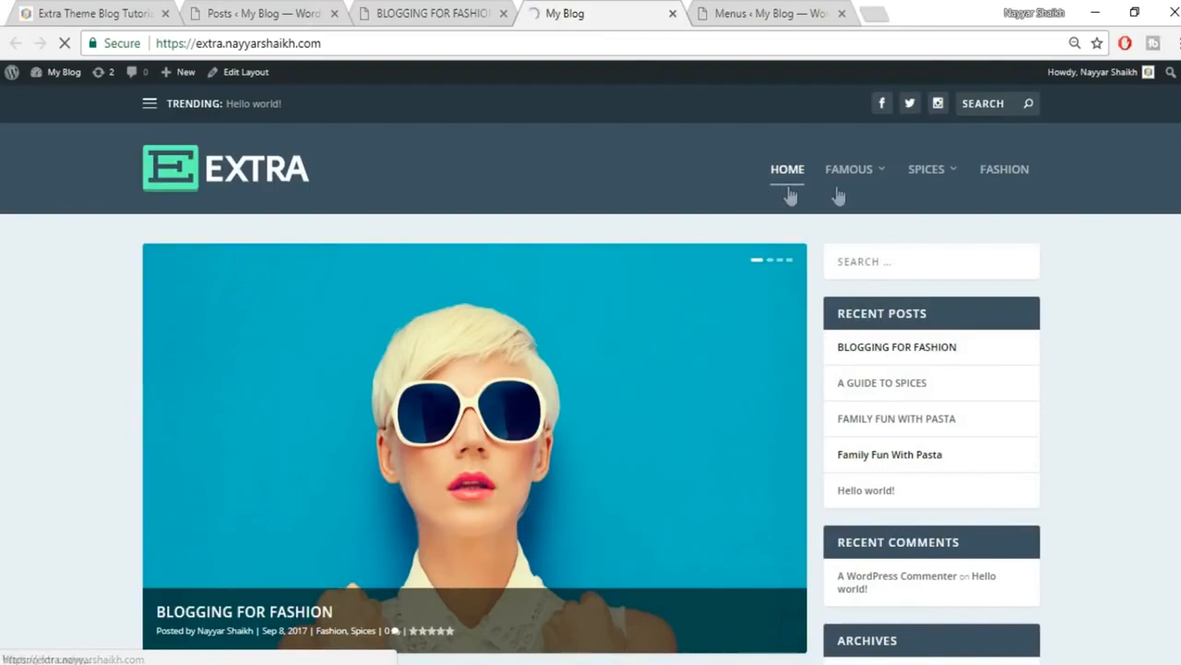
{"action": "mouse_move", "coordinate": [877, 179]}
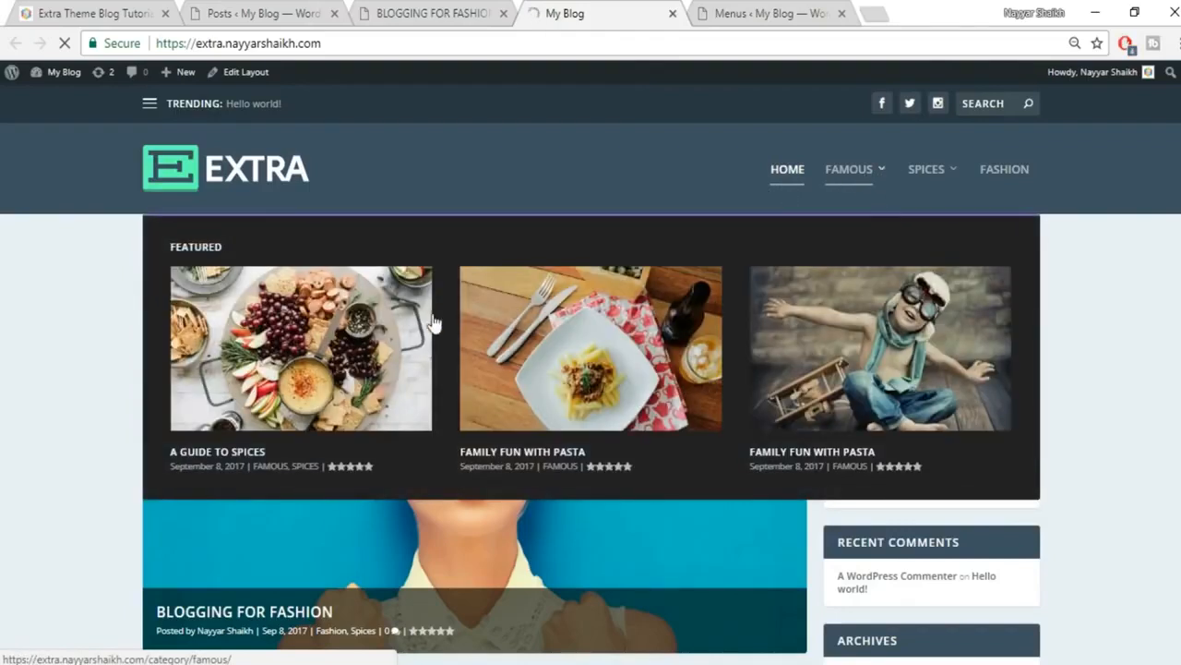
{"action": "mouse_move", "coordinate": [920, 174]}
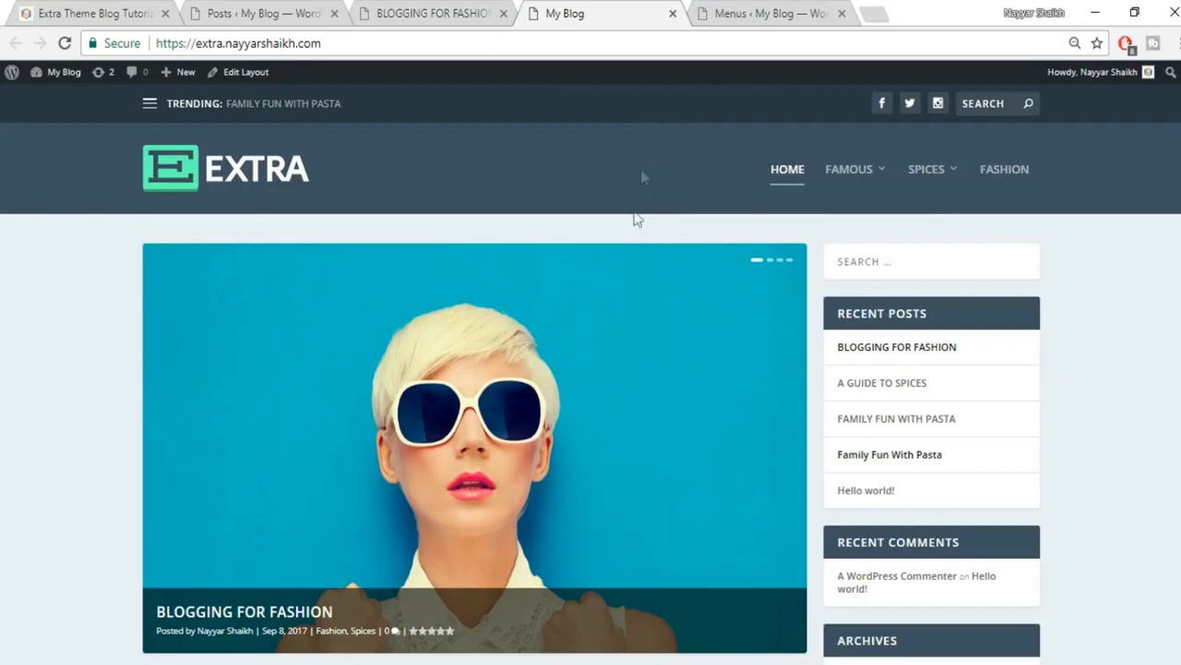
{"action": "mouse_move", "coordinate": [63, 83]}
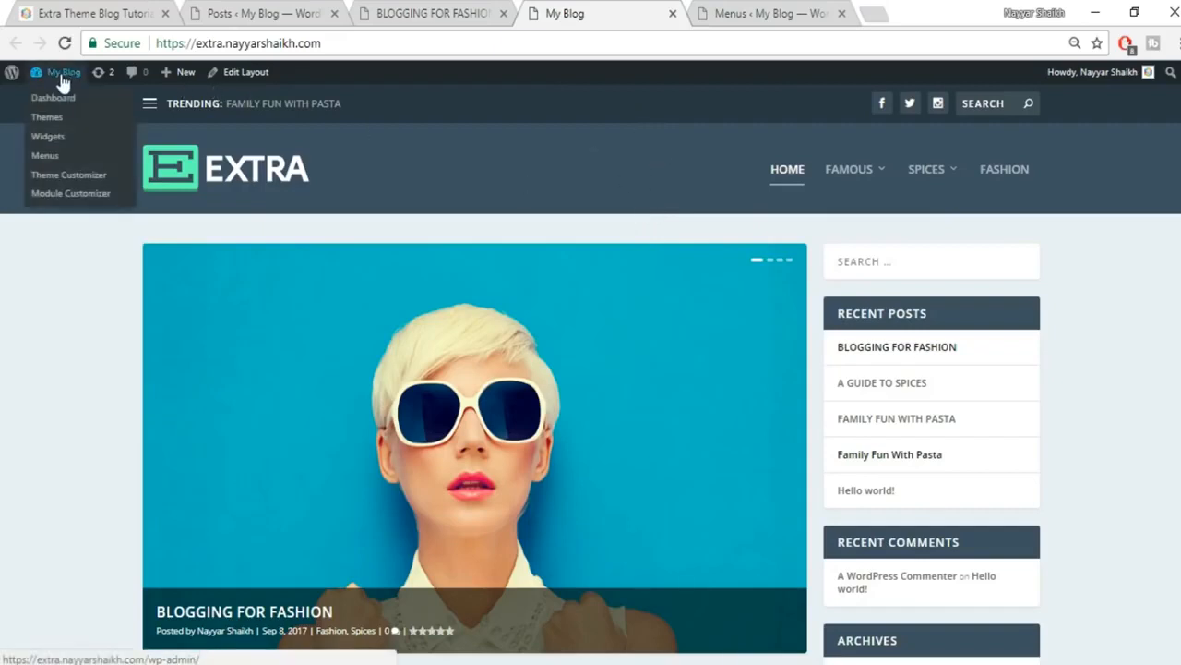
Step: Change the site title from My Blog to 'BloggDude' in Customize > Site Identity
{"action": "left_click", "coordinate": [70, 180]}
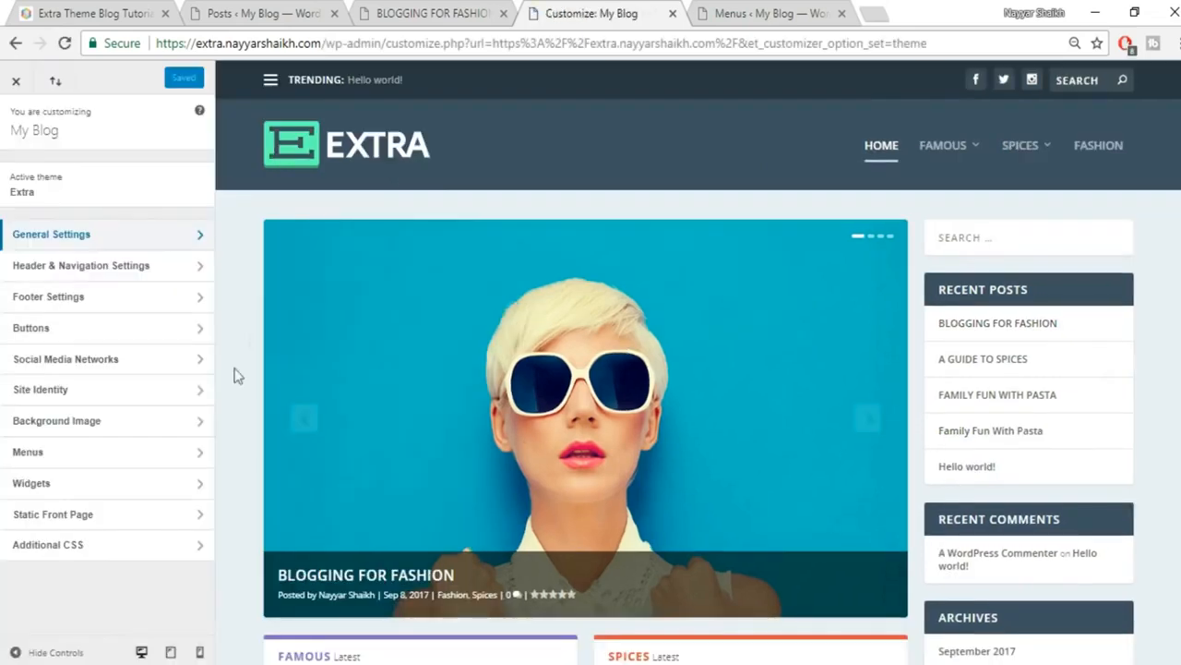
{"action": "left_click", "coordinate": [120, 392]}
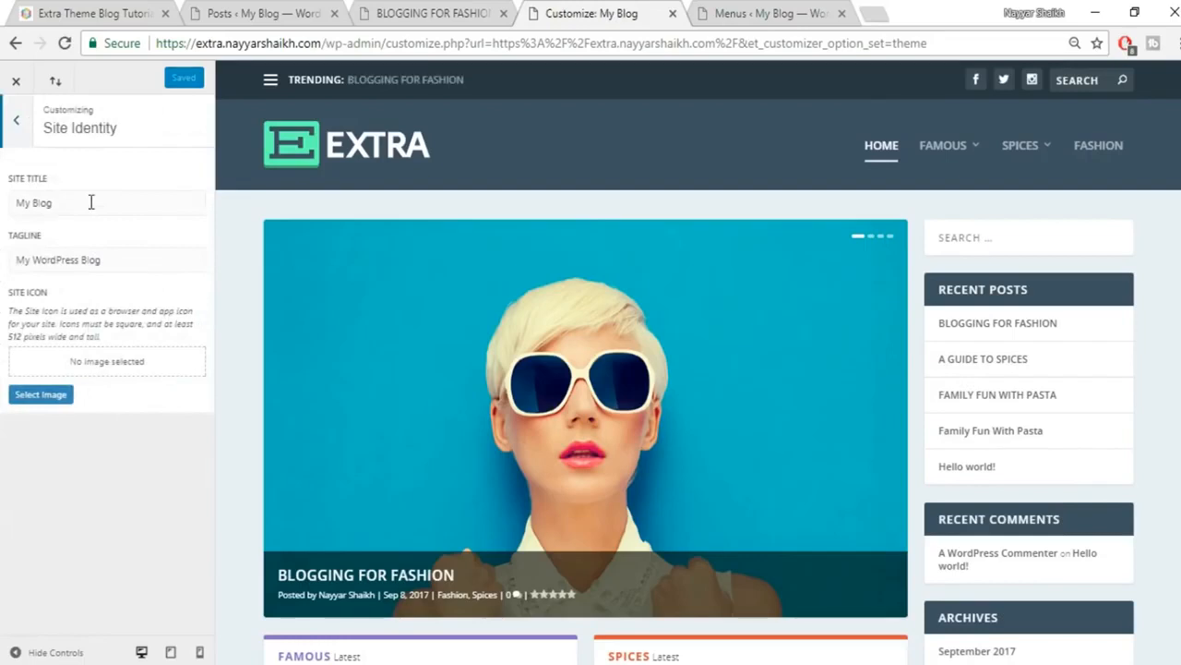
{"action": "left_click_drag", "start_coordinate": [92, 202], "coordinate": [2, 200]}
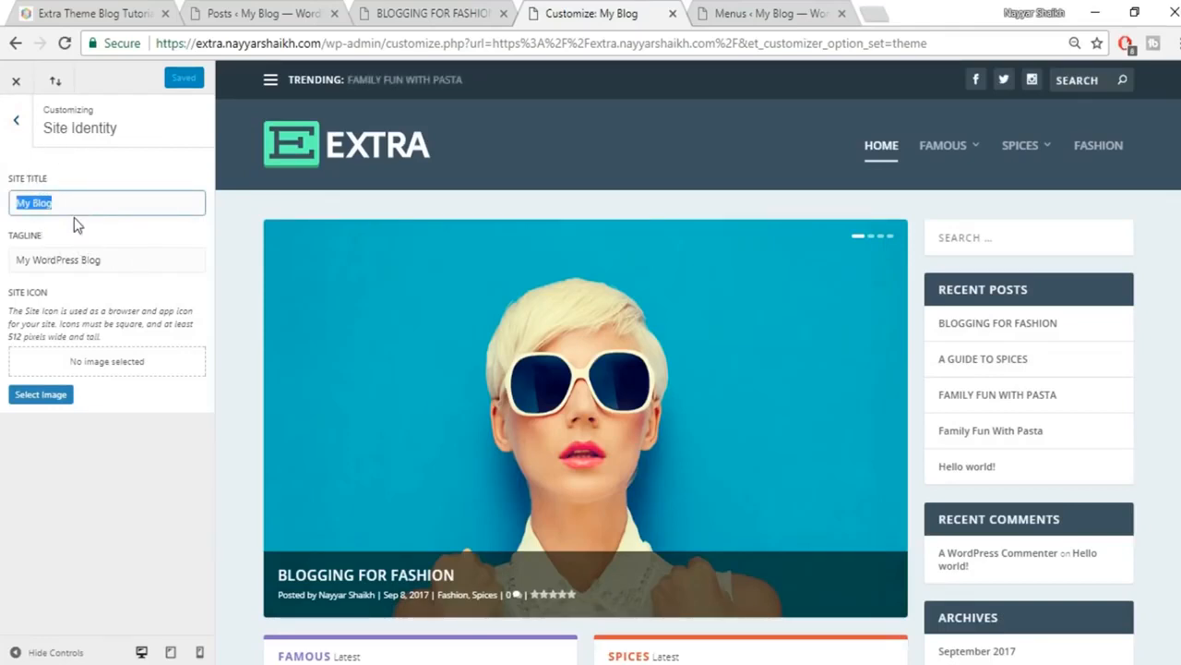
{"action": "type", "text": "bLO"}
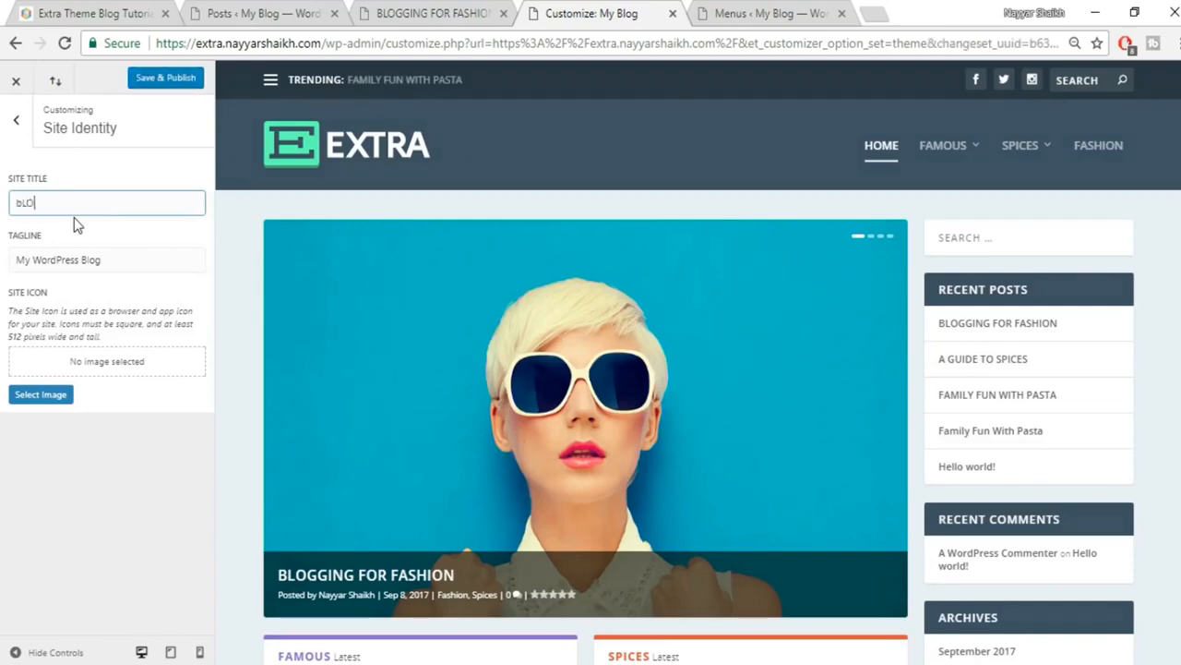
{"action": "type", "text": "GGdUDE"}
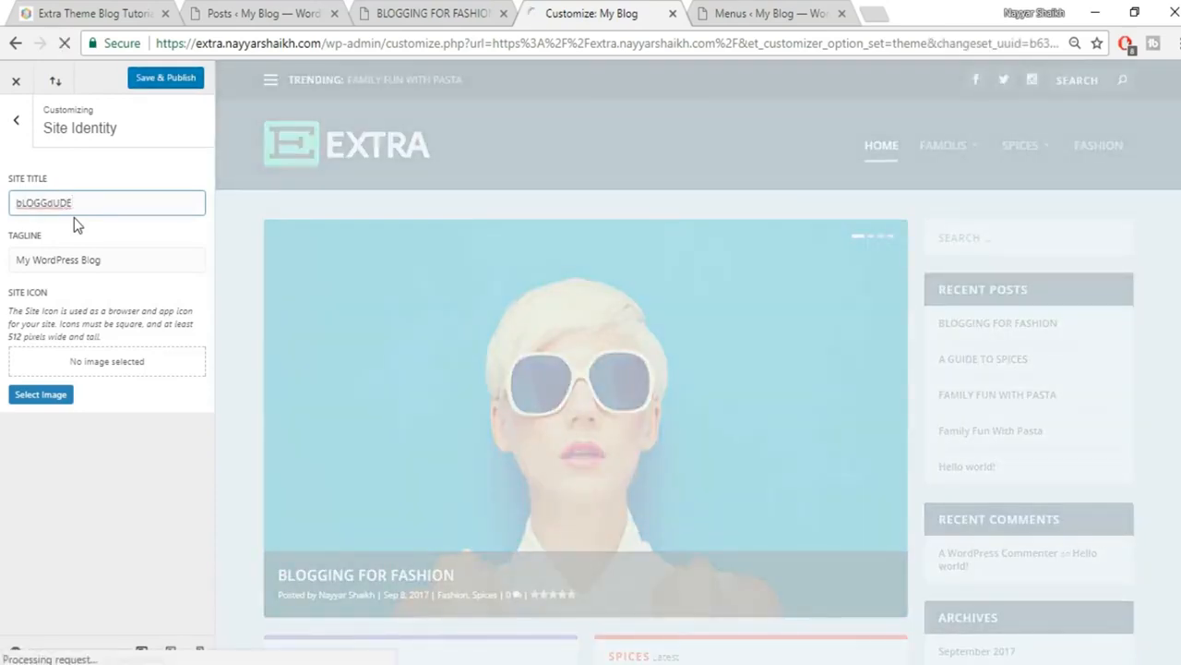
{"action": "double_click", "coordinate": [67, 215]}
{"action": "type", "text": "Blo"}
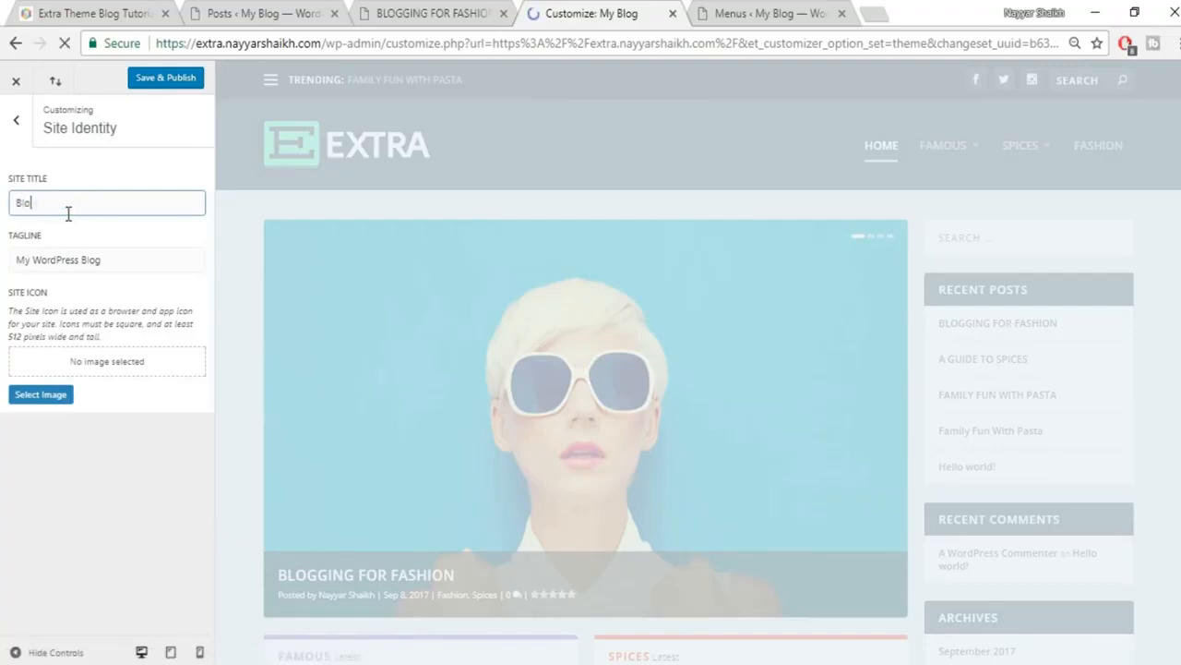
{"action": "type", "text": "ggDude"}
Step: Enter the tagline 'Best Place for Bloggers' and check it against the live site
{"action": "key", "text": "Tab"}
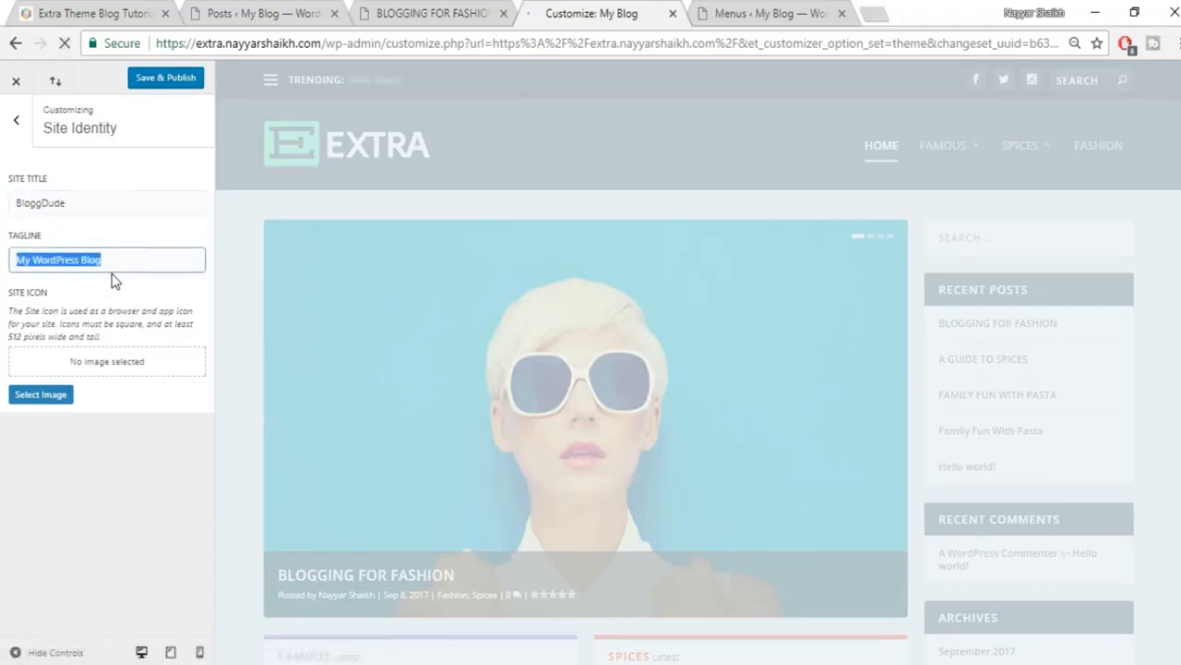
{"action": "type", "text": "Best"}
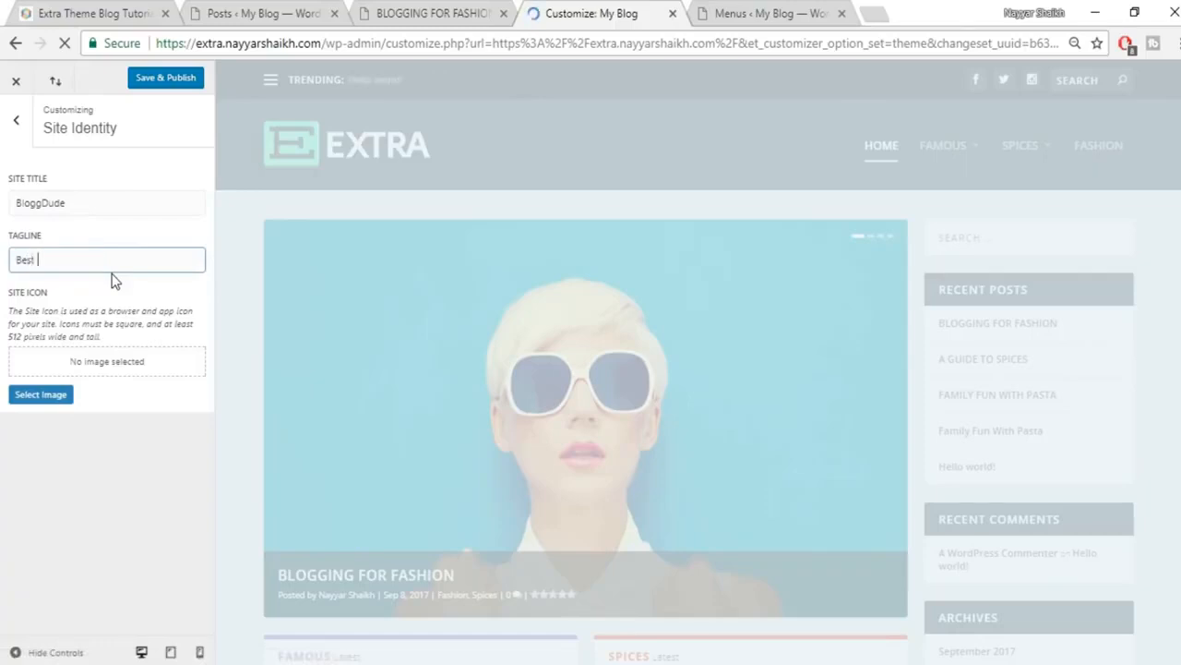
{"action": "type", "text": " Place fo"}
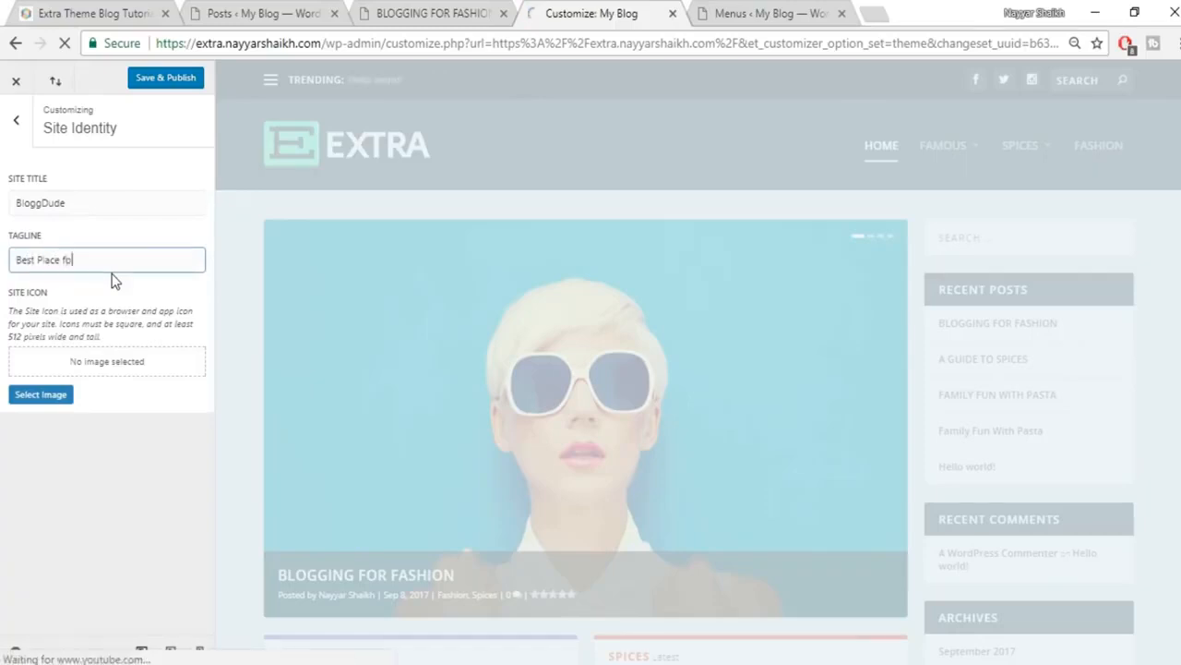
{"action": "type", "text": "r Bloggers"}
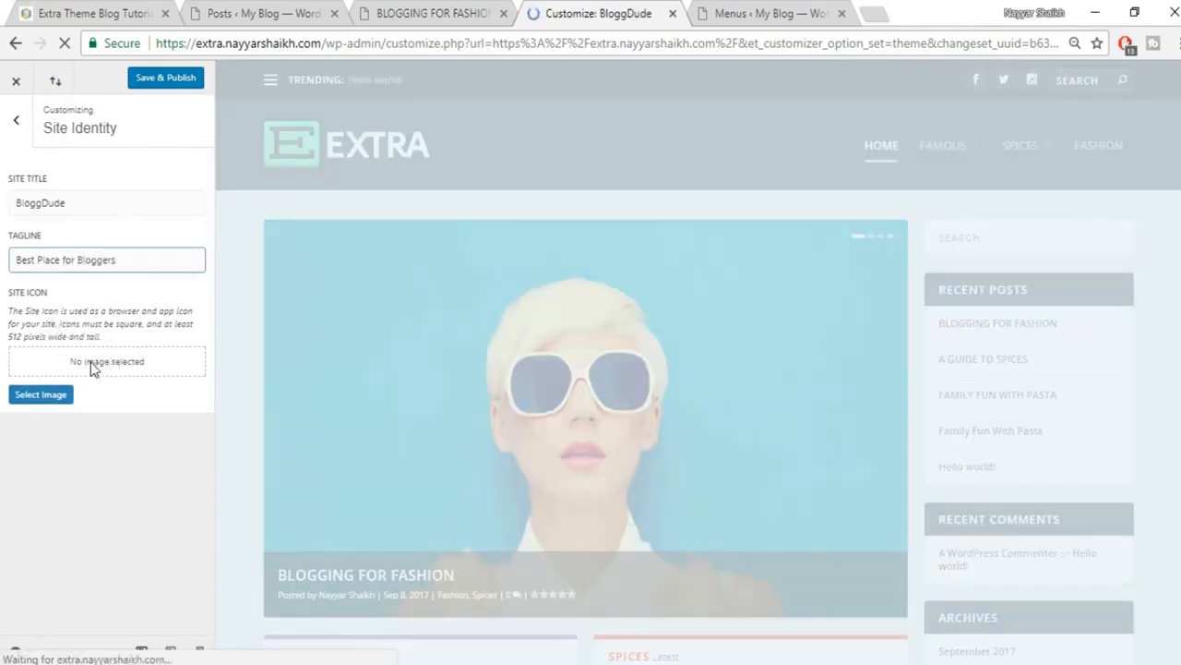
{"action": "left_click", "coordinate": [60, 16]}
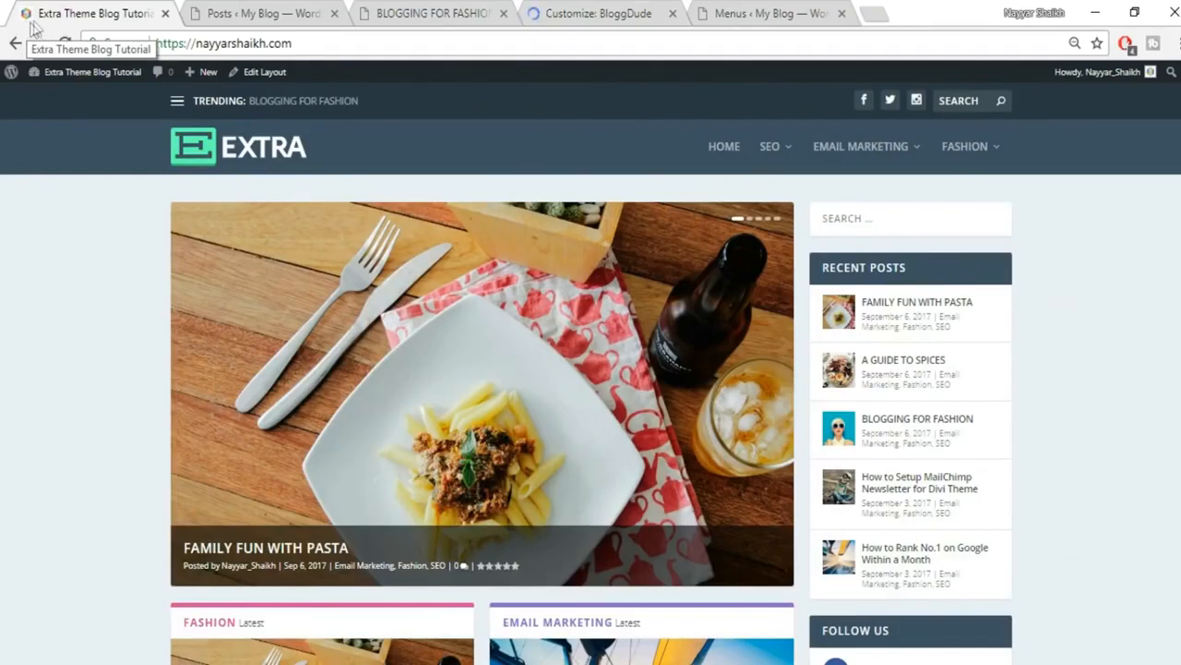
{"action": "left_click", "coordinate": [563, 14]}
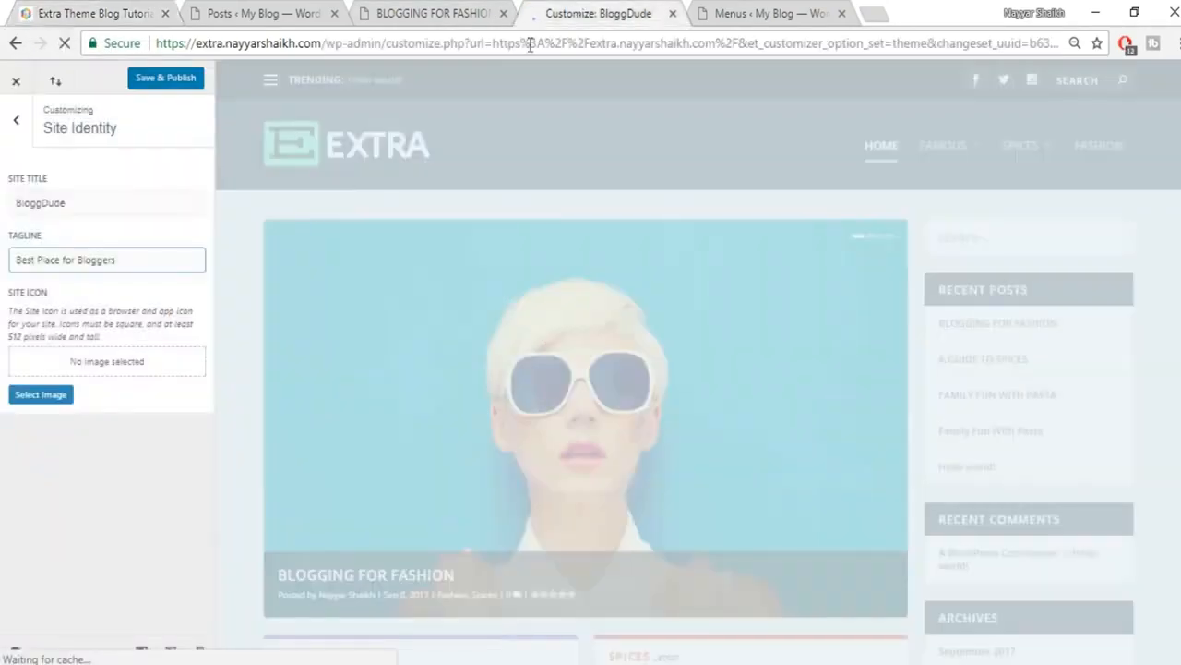
Step: Upload Logo.jpg from the Extra folder and crop it as the site icon
{"action": "left_click", "coordinate": [53, 395]}
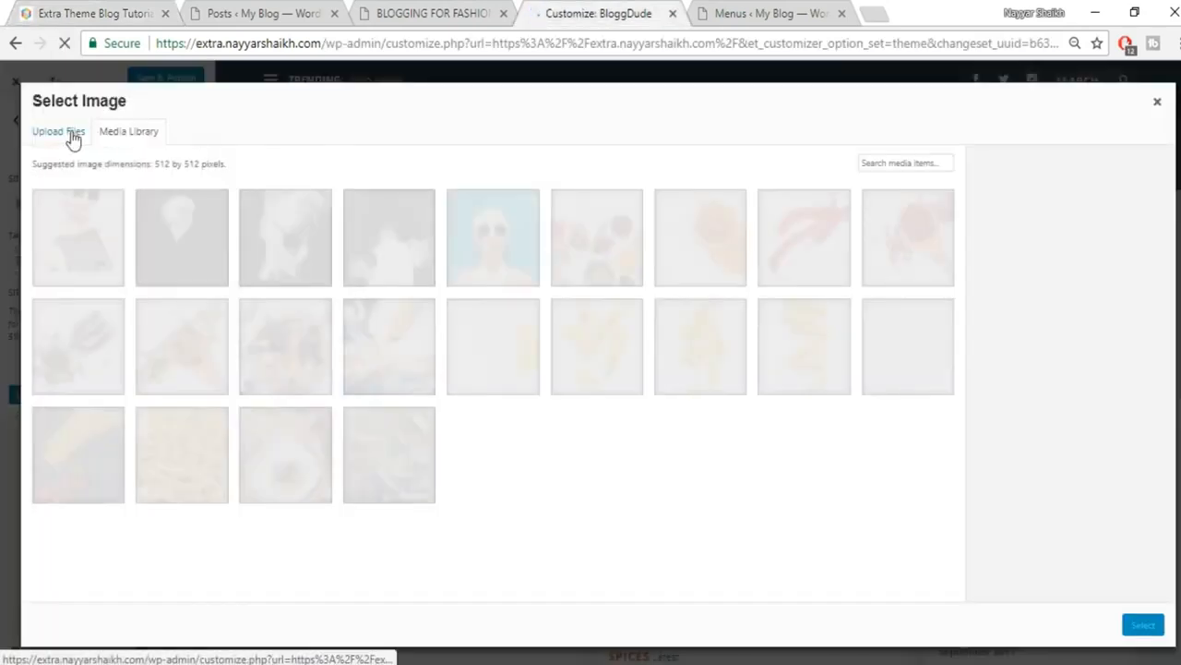
{"action": "left_click", "coordinate": [71, 136]}
{"action": "left_click", "coordinate": [618, 368]}
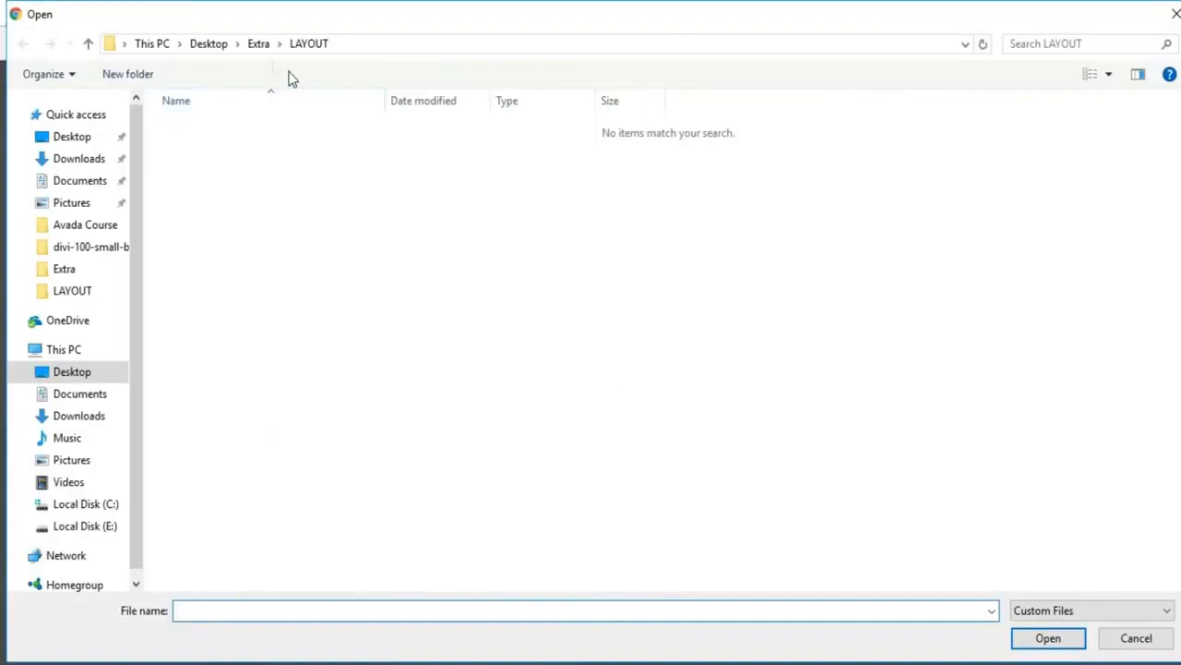
{"action": "left_click", "coordinate": [258, 48]}
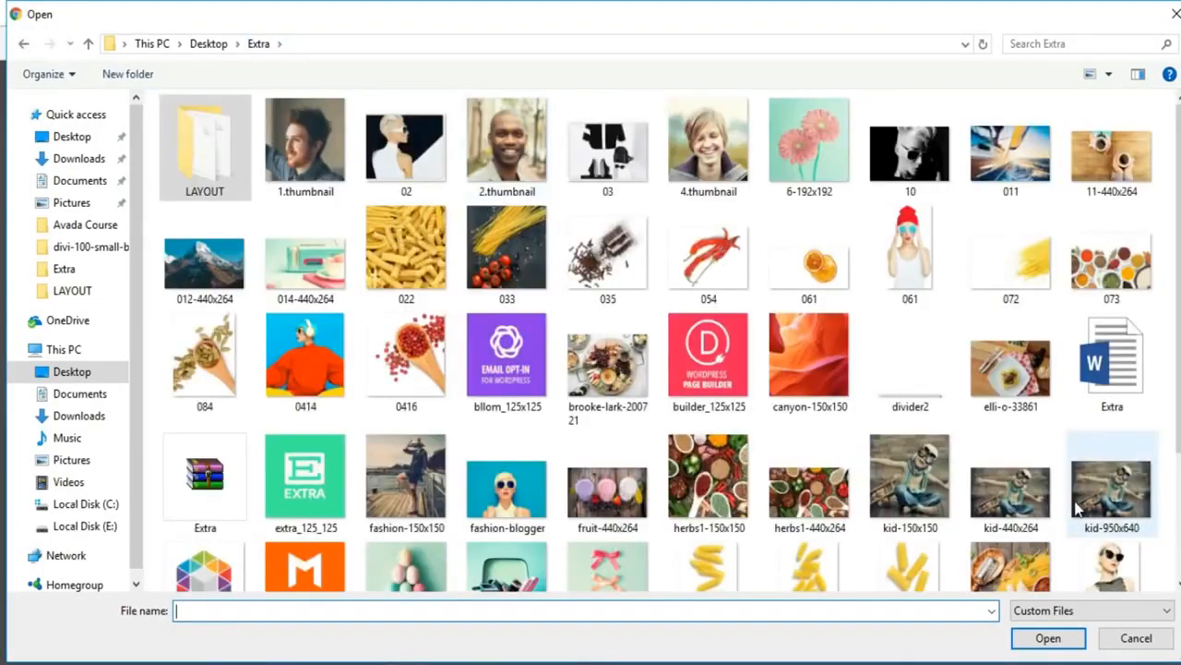
{"action": "scroll", "coordinate": [663, 522], "scroll_direction": "down", "scroll_amount": 3}
{"action": "left_click", "coordinate": [189, 430]}
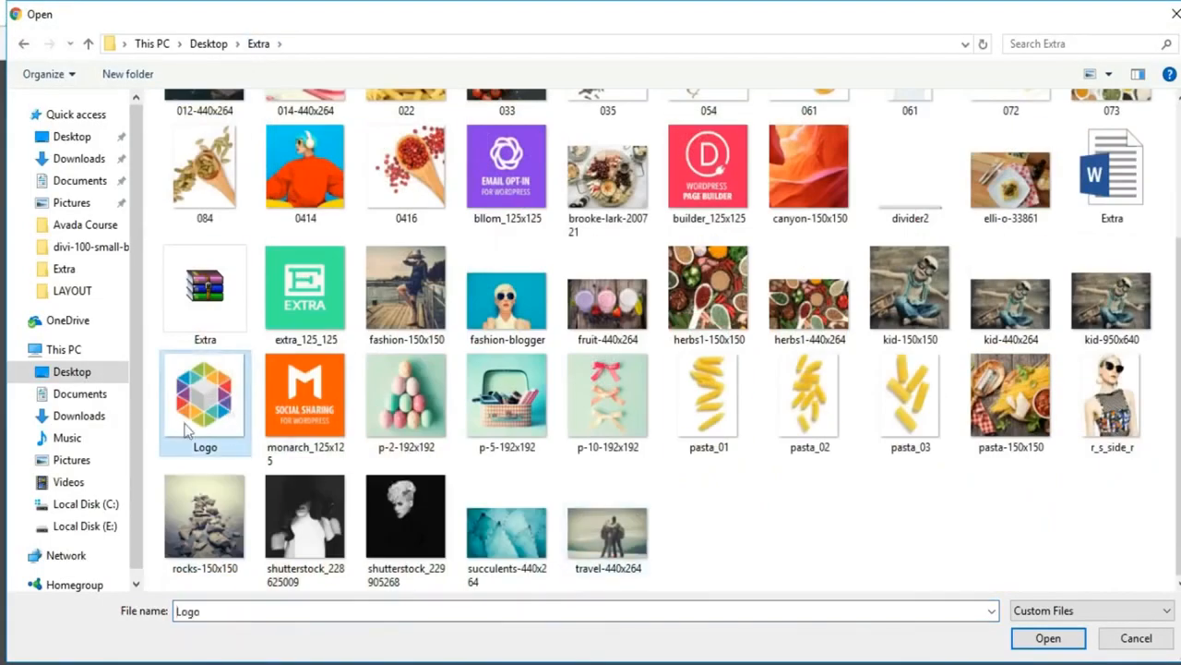
{"action": "left_click", "coordinate": [1047, 637]}
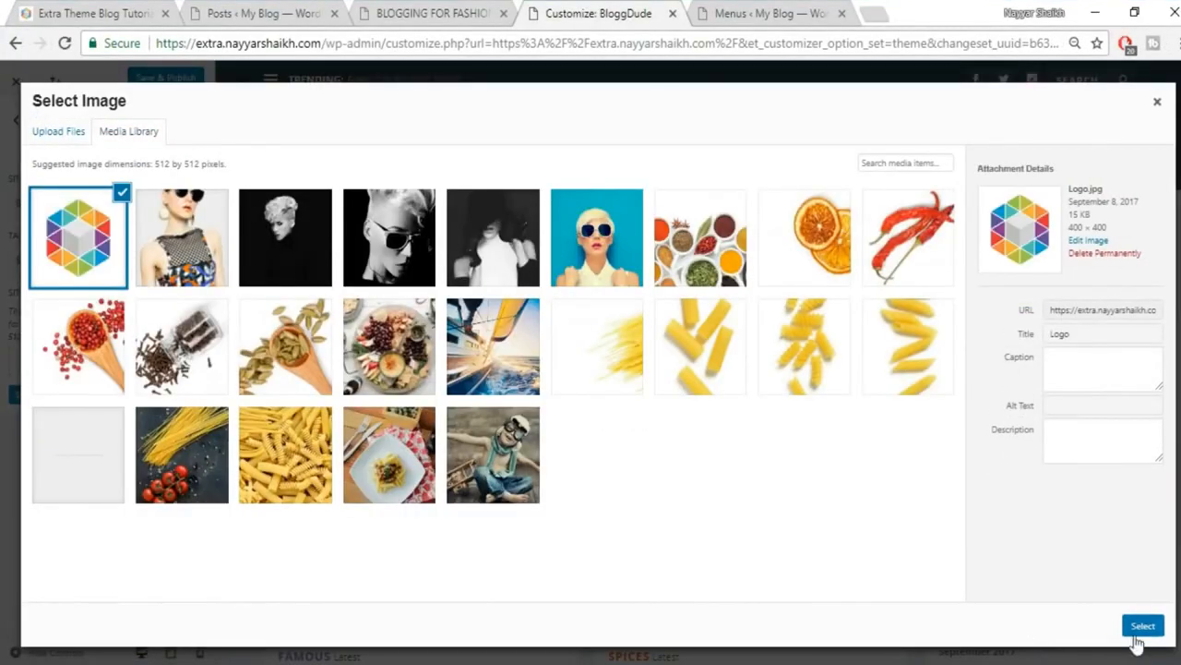
{"action": "left_click", "coordinate": [1141, 625]}
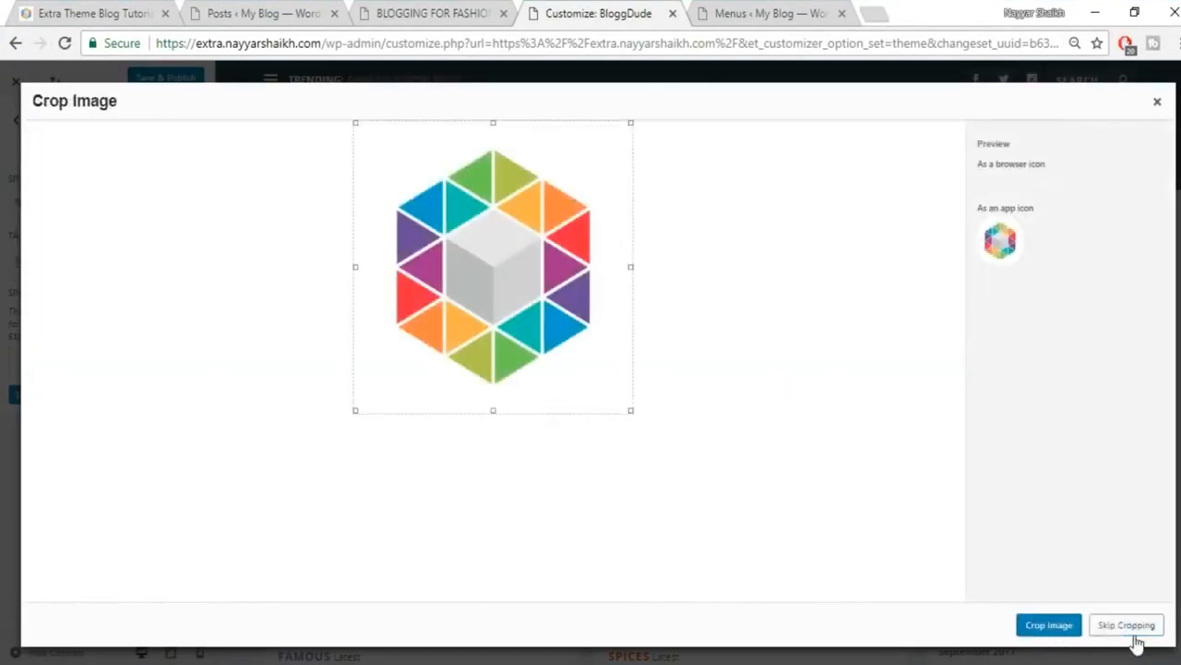
{"action": "left_click", "coordinate": [1063, 625]}
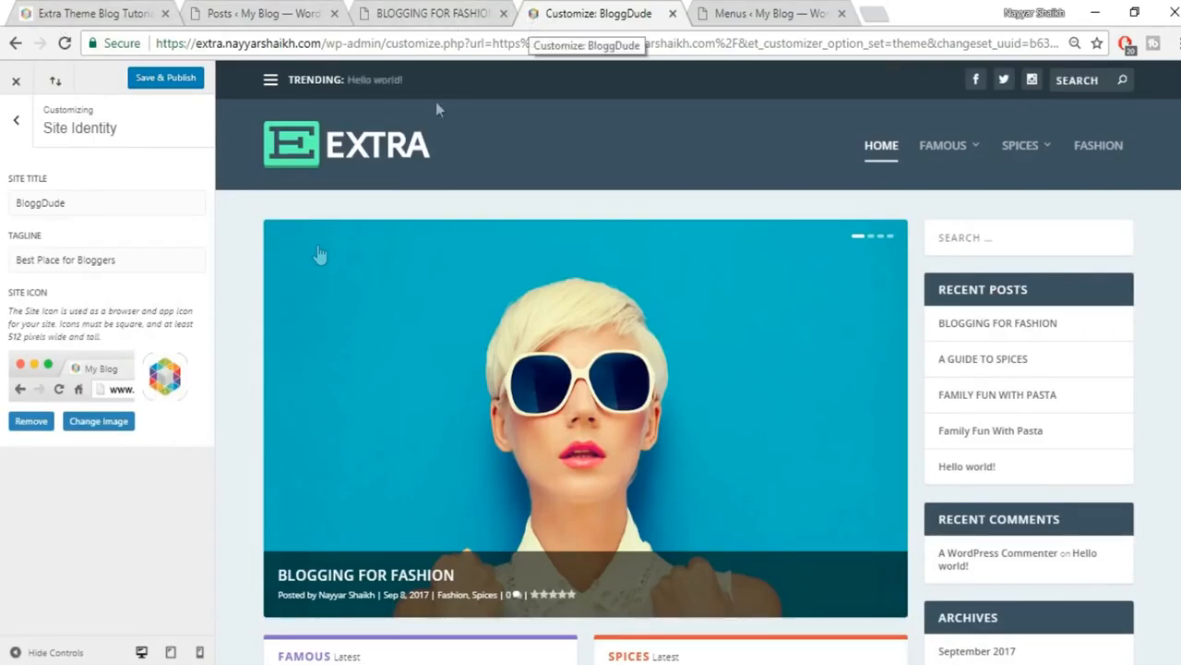
{"action": "left_click", "coordinate": [96, 422]}
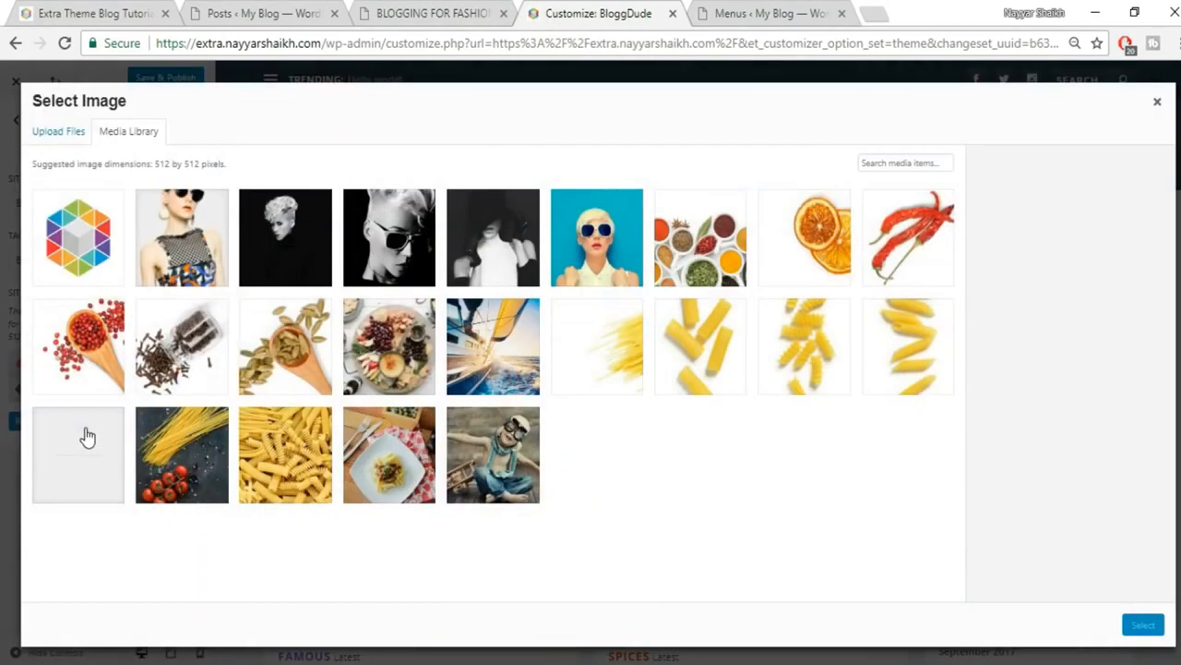
{"action": "left_click", "coordinate": [1157, 103]}
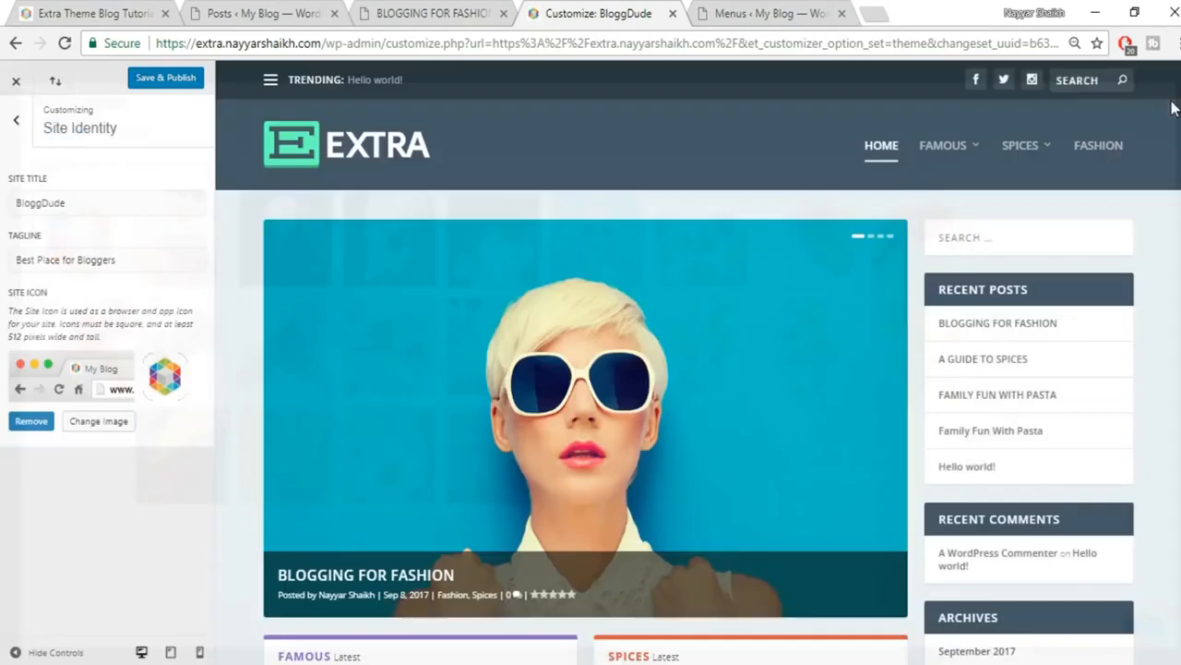
Step: Publish the site identity changes, then preview a Centered header format and revert to Left/Right
{"action": "left_click", "coordinate": [163, 81]}
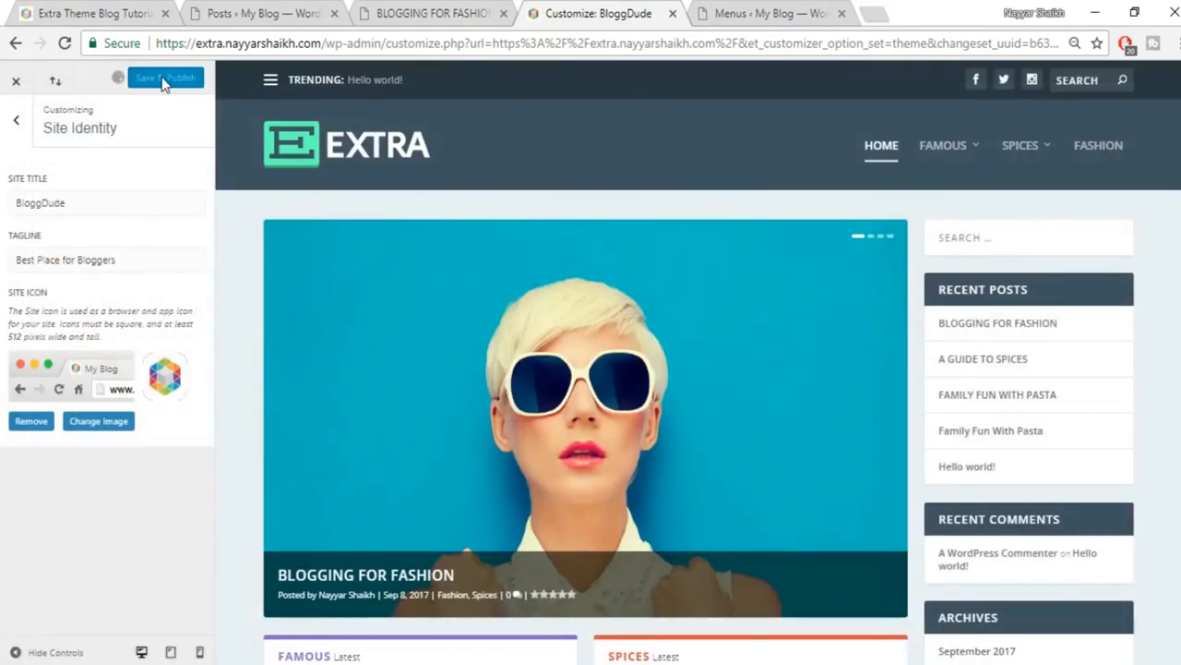
{"action": "left_click", "coordinate": [15, 122]}
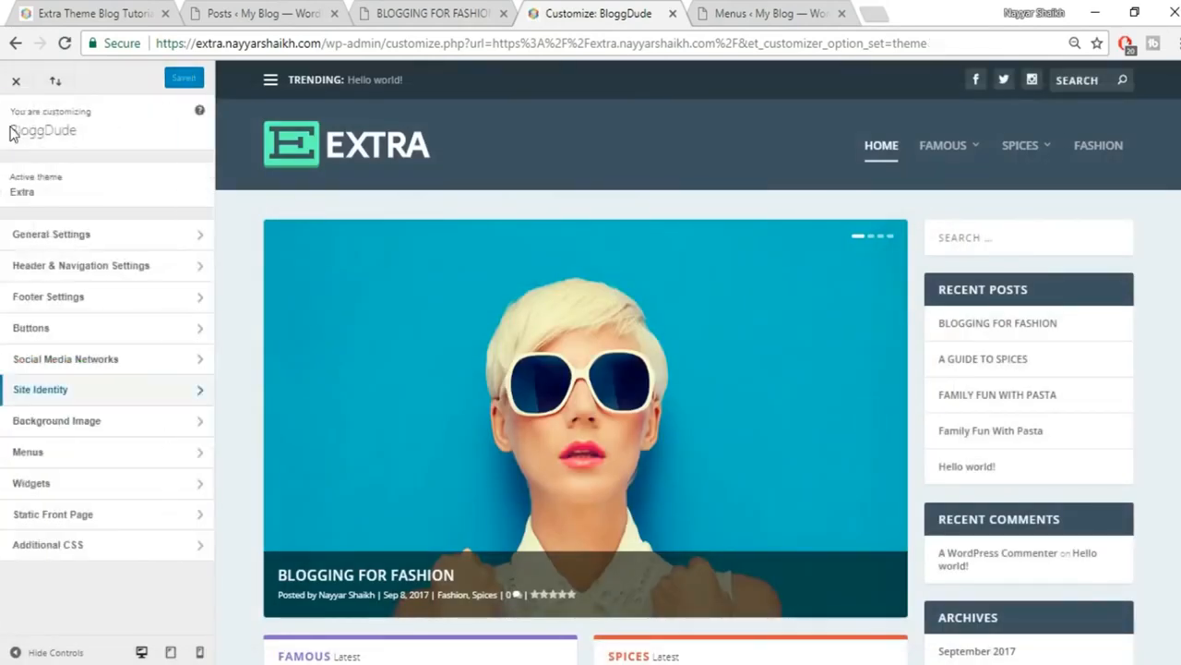
{"action": "left_click", "coordinate": [127, 272]}
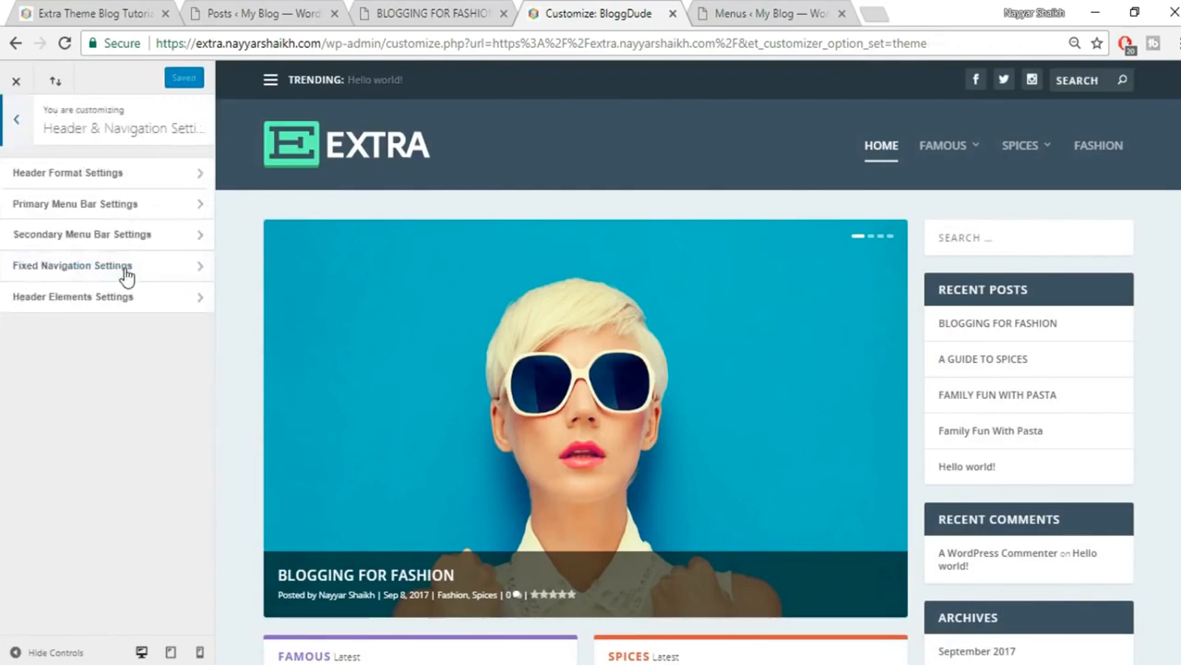
{"action": "left_click", "coordinate": [148, 175]}
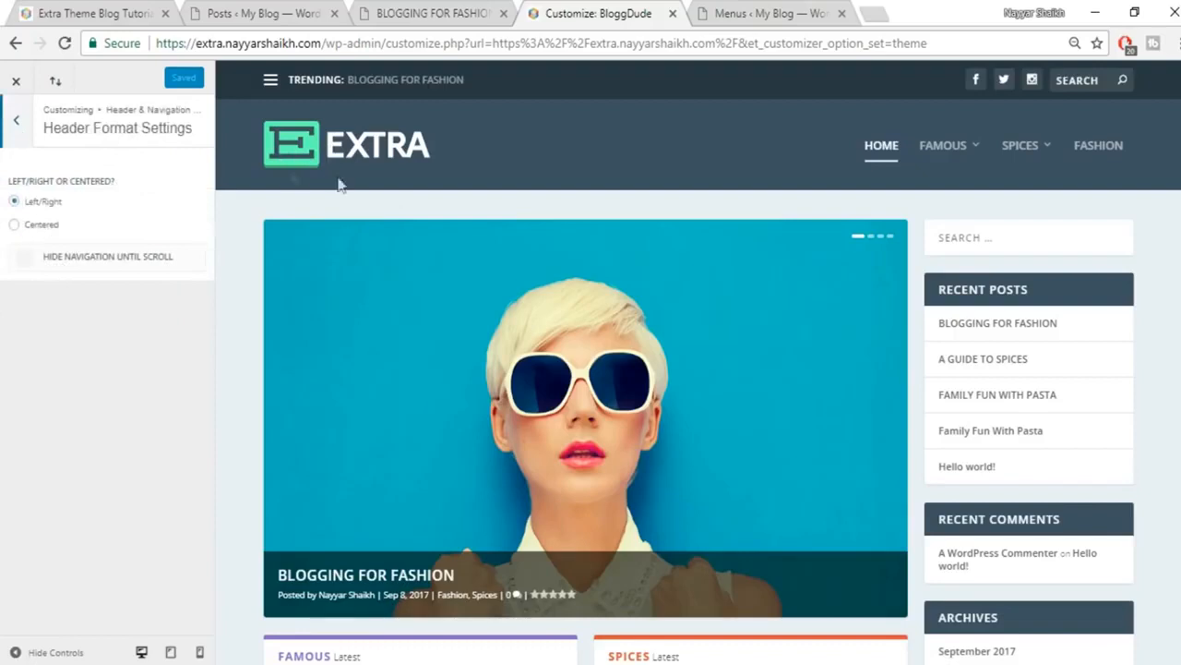
{"action": "left_click", "coordinate": [45, 229]}
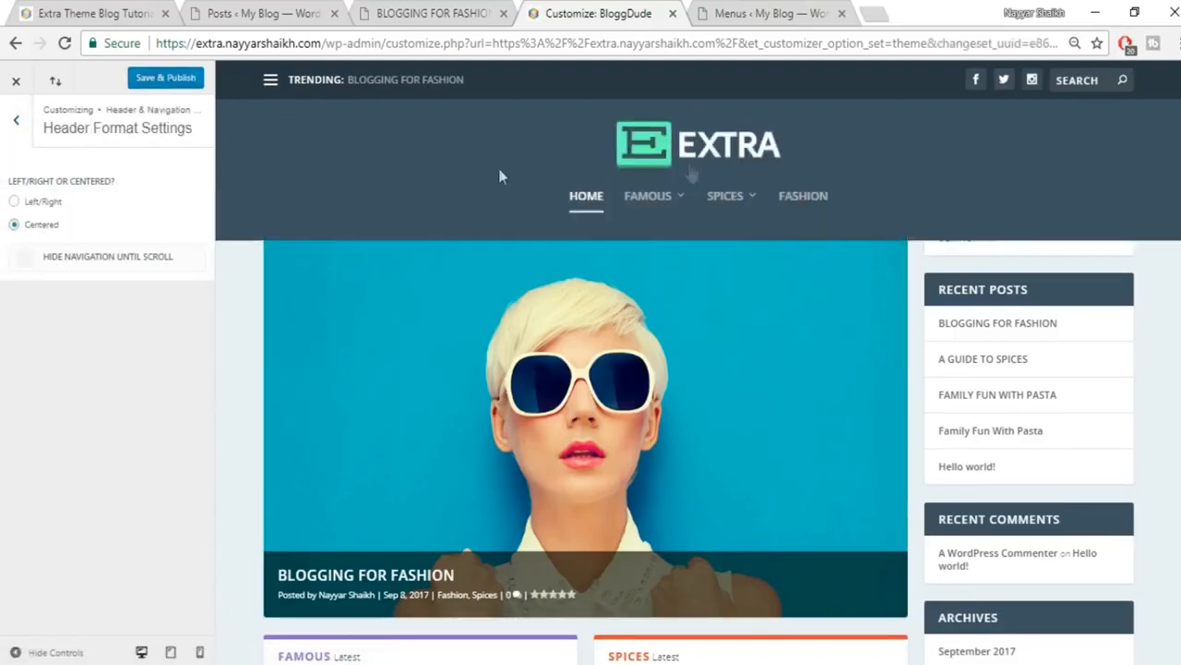
{"action": "left_click", "coordinate": [43, 201]}
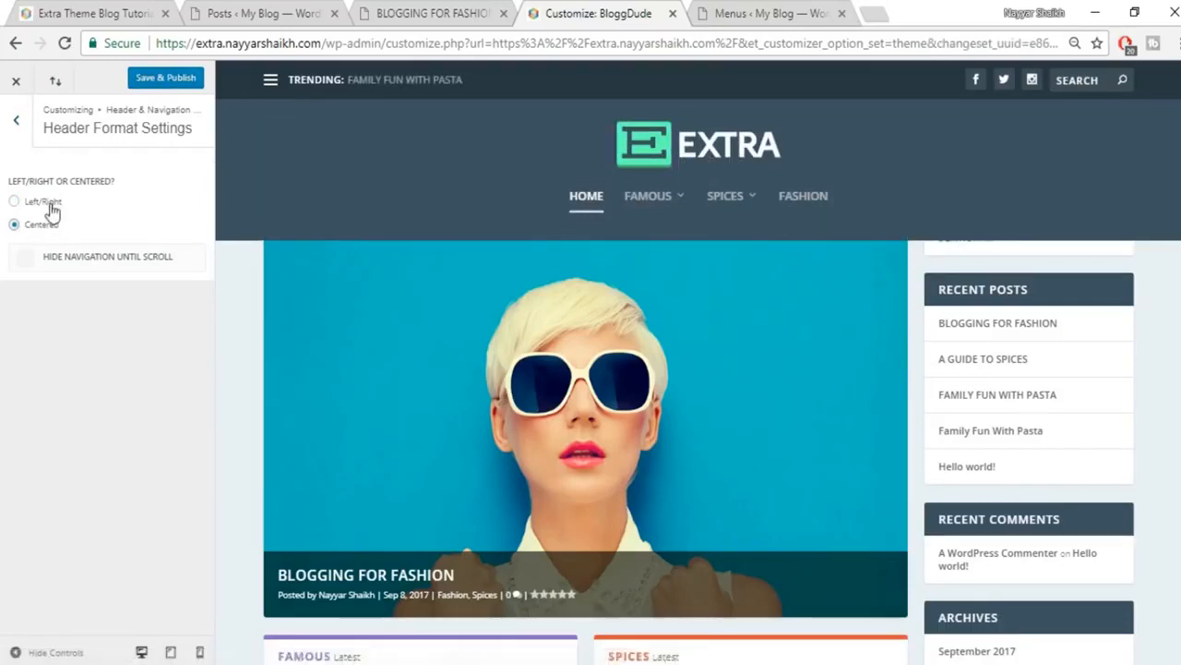
Step: Lower the primary menu bar height from 124 to 86
{"action": "left_click", "coordinate": [17, 121]}
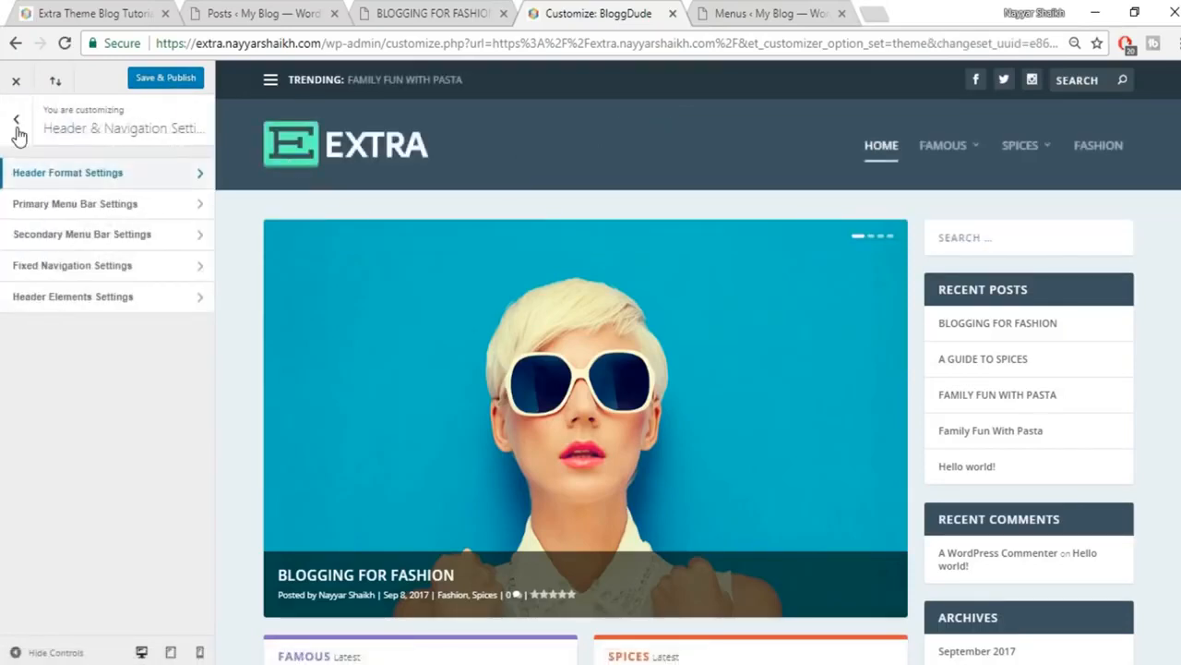
{"action": "left_click", "coordinate": [118, 205]}
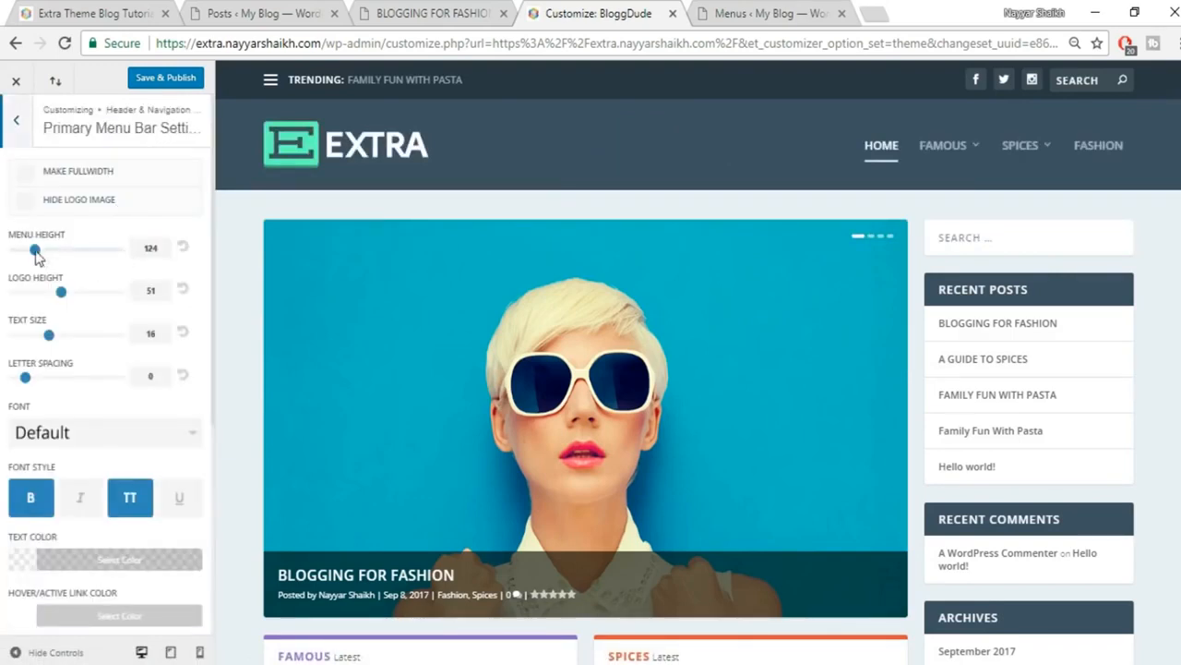
{"action": "left_click_drag", "start_coordinate": [36, 257], "coordinate": [7, 255]}
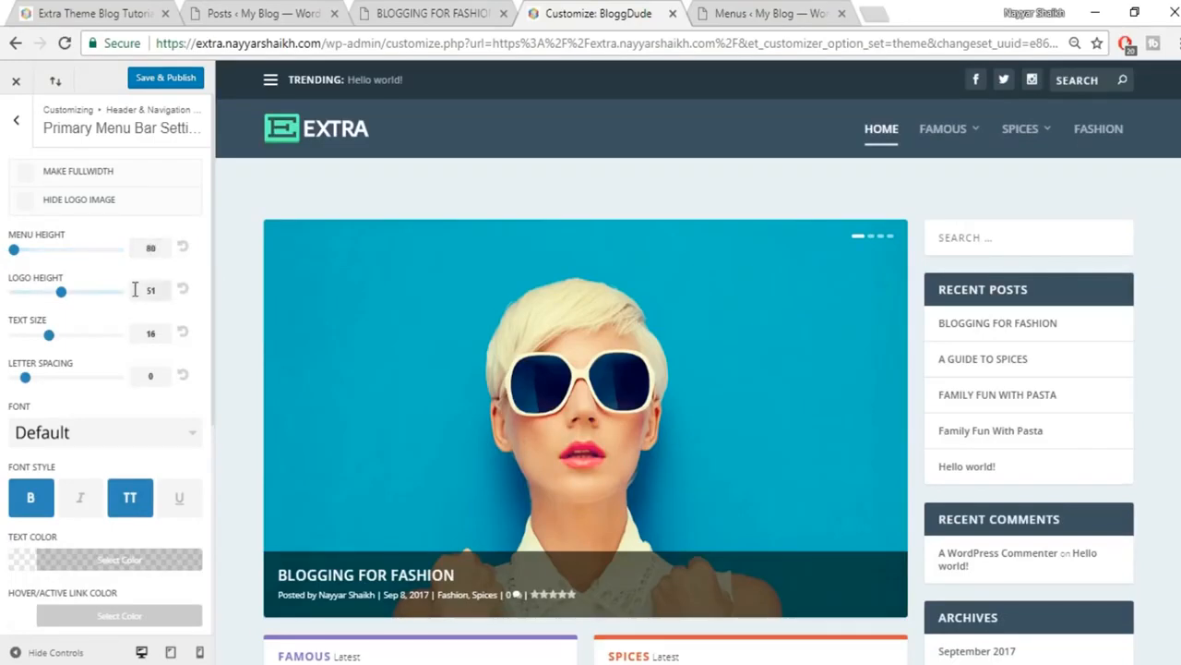
Step: Set the primary menu bar logo height to 49 and text size to 19, then publish
{"action": "mouse_move", "coordinate": [61, 294]}
{"action": "left_mouse_down"}
{"action": "mouse_move", "coordinate": [29, 293]}
{"action": "mouse_move", "coordinate": [60, 295]}
{"action": "left_mouse_up"}
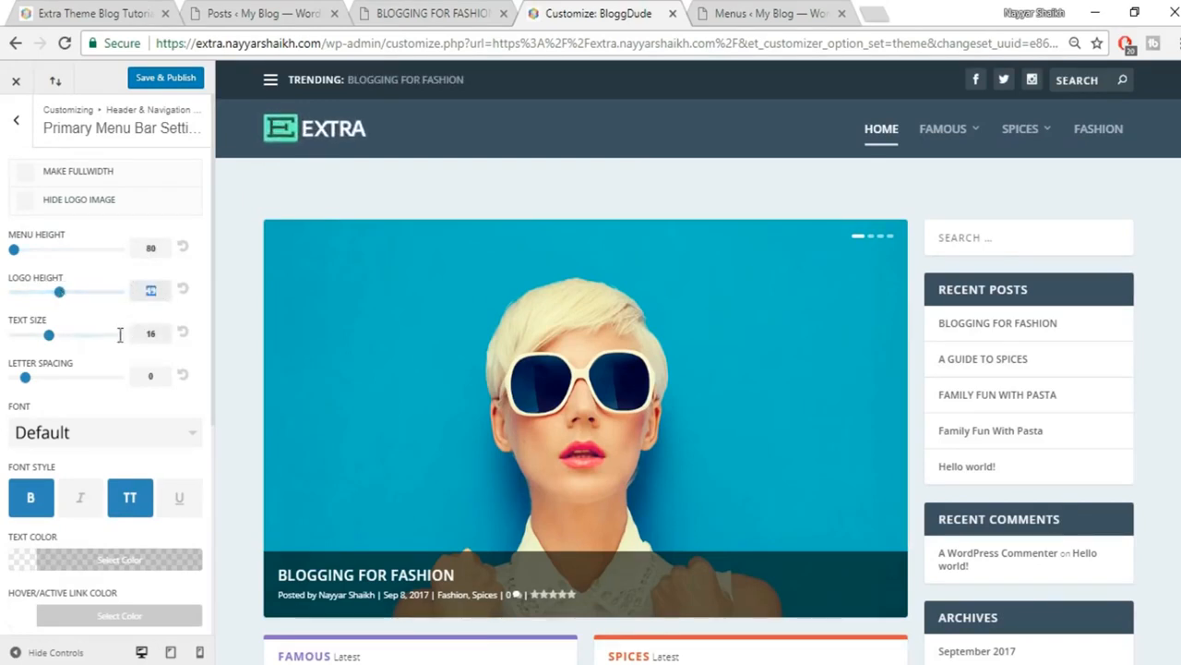
{"action": "left_click_drag", "start_coordinate": [53, 342], "coordinate": [76, 339]}
{"action": "scroll", "coordinate": [107, 369], "scroll_direction": "down", "scroll_amount": 3}
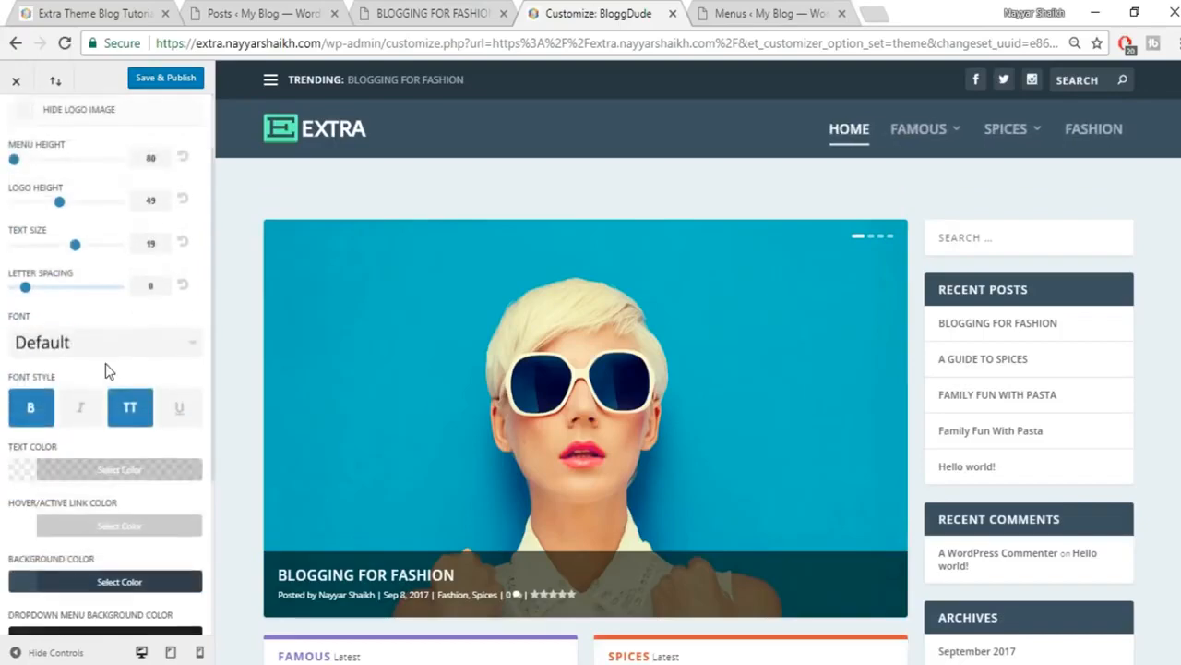
{"action": "scroll", "coordinate": [129, 423], "scroll_direction": "up", "scroll_amount": 5}
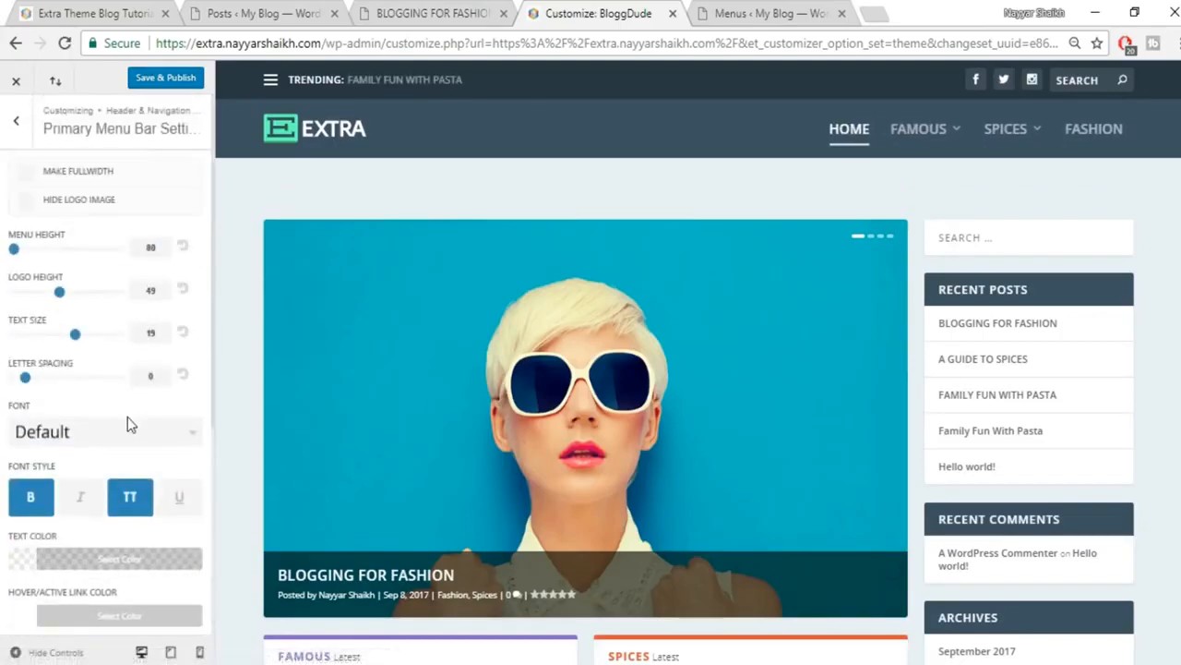
{"action": "left_click", "coordinate": [182, 83]}
{"action": "scroll", "coordinate": [678, 392], "scroll_direction": "down", "scroll_amount": 1}
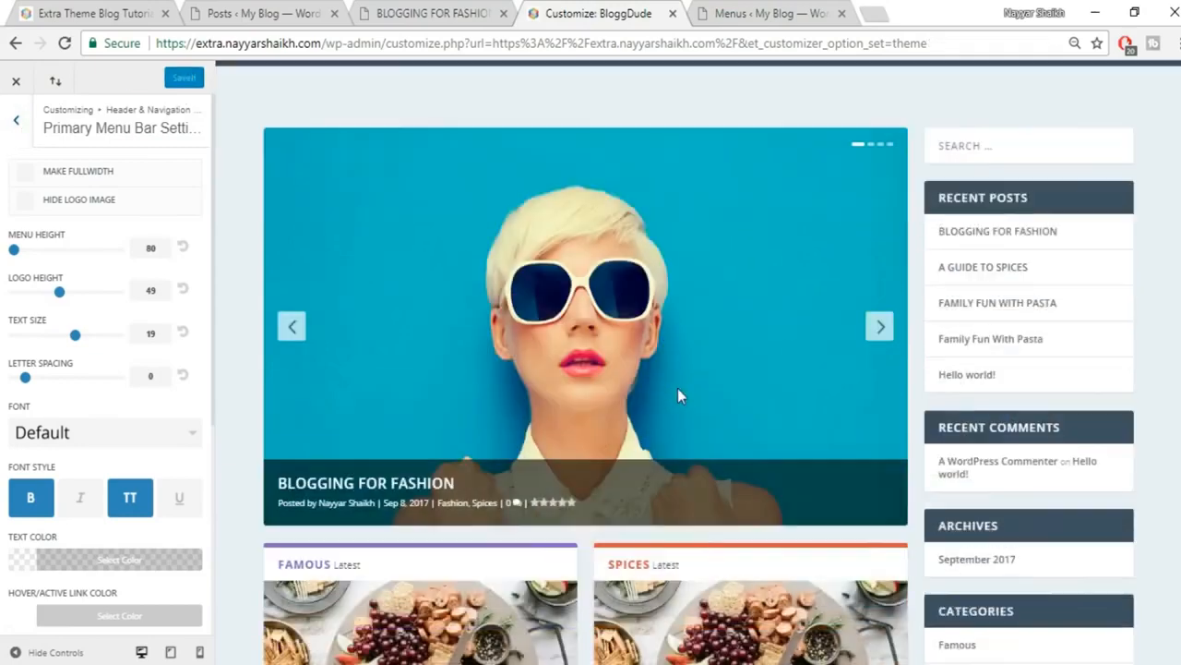
{"action": "scroll", "coordinate": [677, 395], "scroll_direction": "down", "scroll_amount": 3}
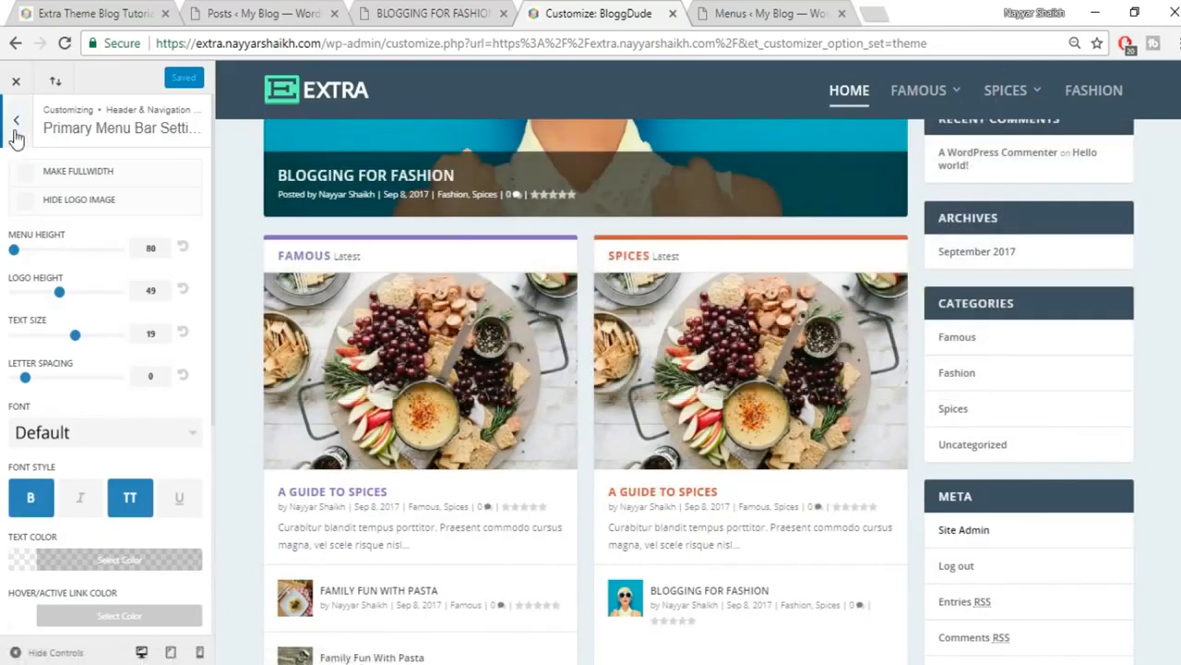
Step: Set the fixed navigation menu height to 60 and text size to 15
{"action": "left_click", "coordinate": [11, 122]}
{"action": "left_click", "coordinate": [120, 266]}
{"action": "scroll", "coordinate": [602, 392], "scroll_direction": "up", "scroll_amount": 5}
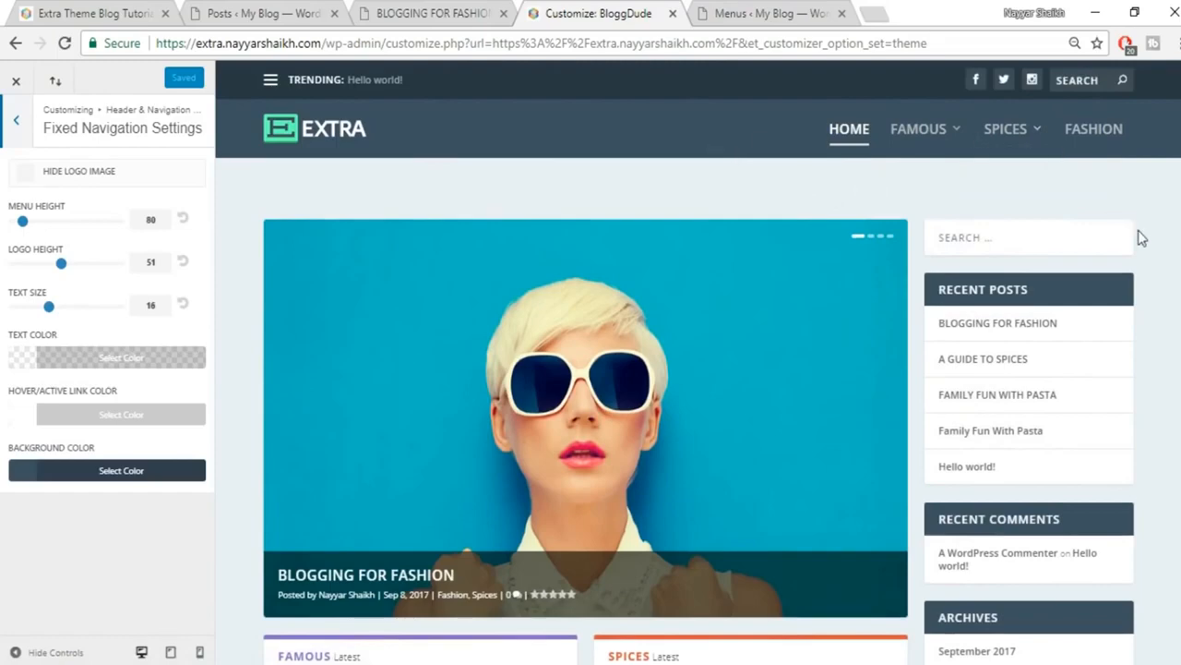
{"action": "scroll", "coordinate": [1142, 238], "scroll_direction": "down", "scroll_amount": 6}
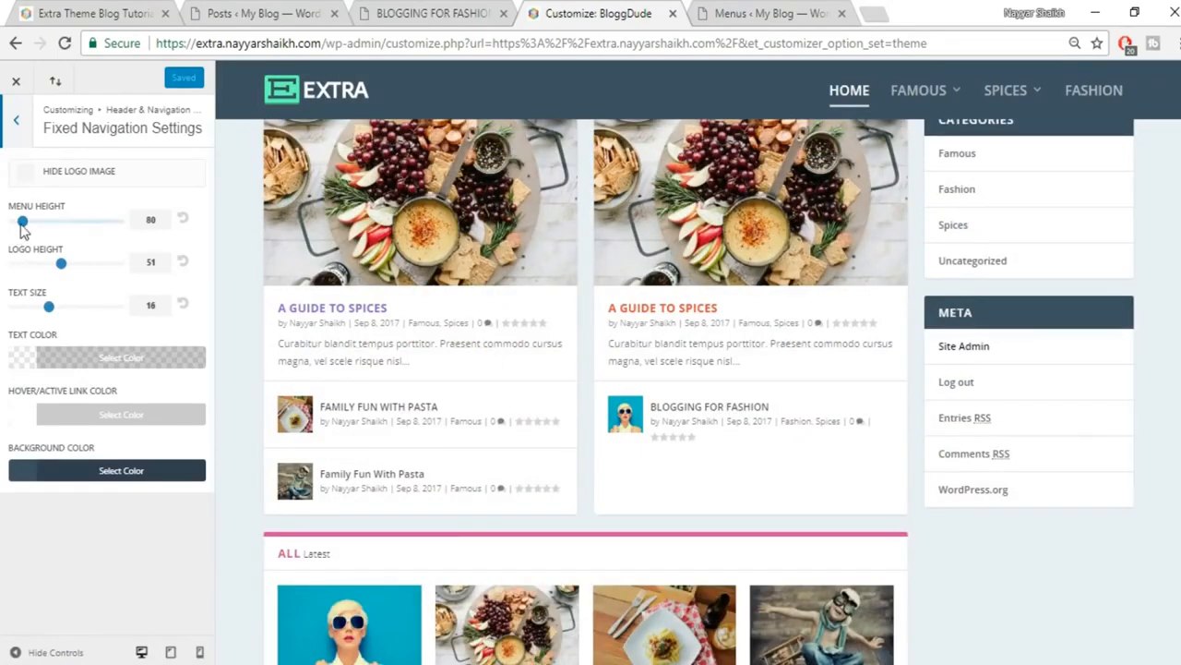
{"action": "left_click_drag", "start_coordinate": [22, 223], "coordinate": [3, 227]}
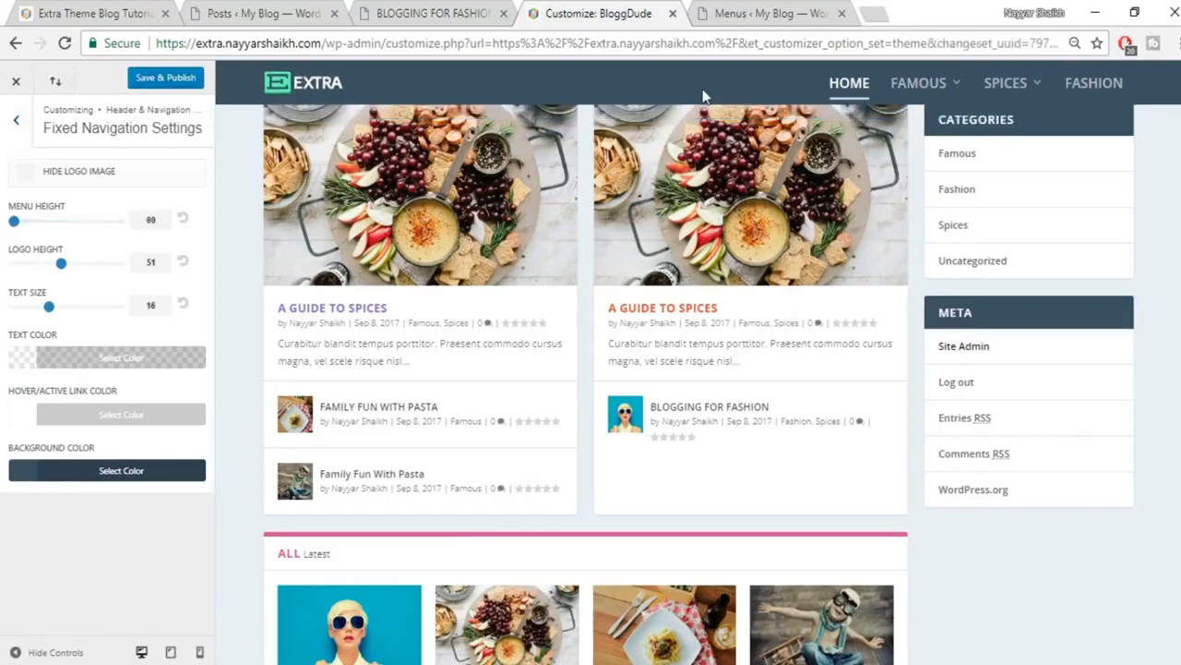
{"action": "left_click_drag", "start_coordinate": [49, 306], "coordinate": [40, 311]}
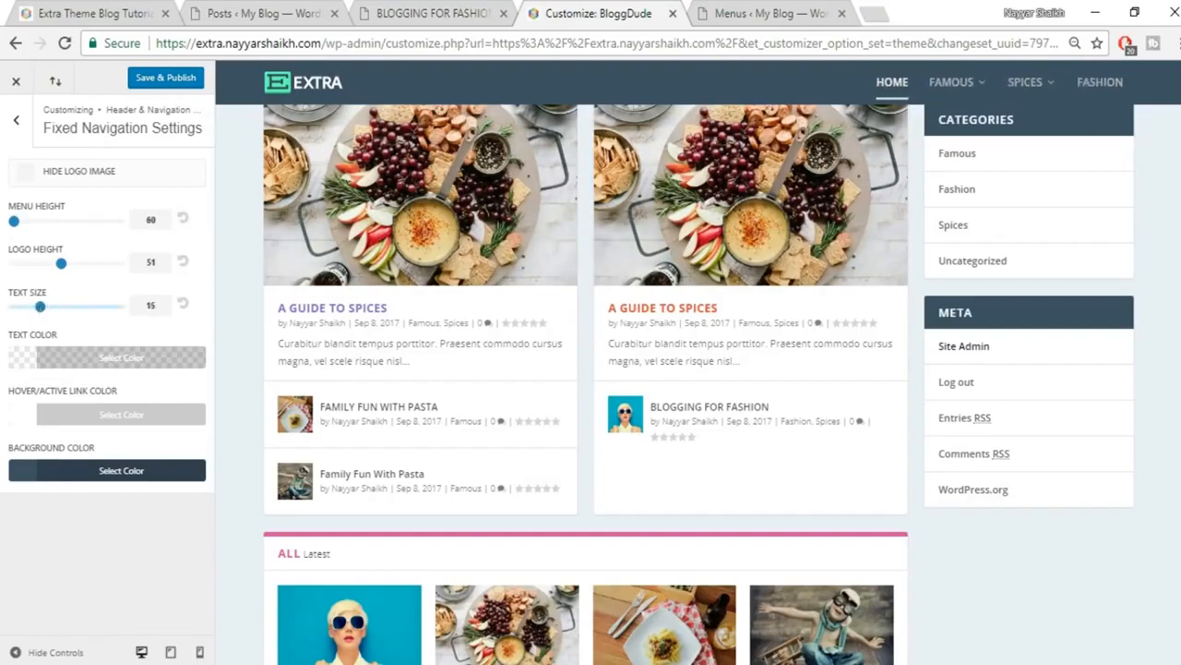
Step: Publish the fixed navigation changes and close the customizer to the live site
{"action": "scroll", "coordinate": [872, 152], "scroll_direction": "down", "scroll_amount": 10}
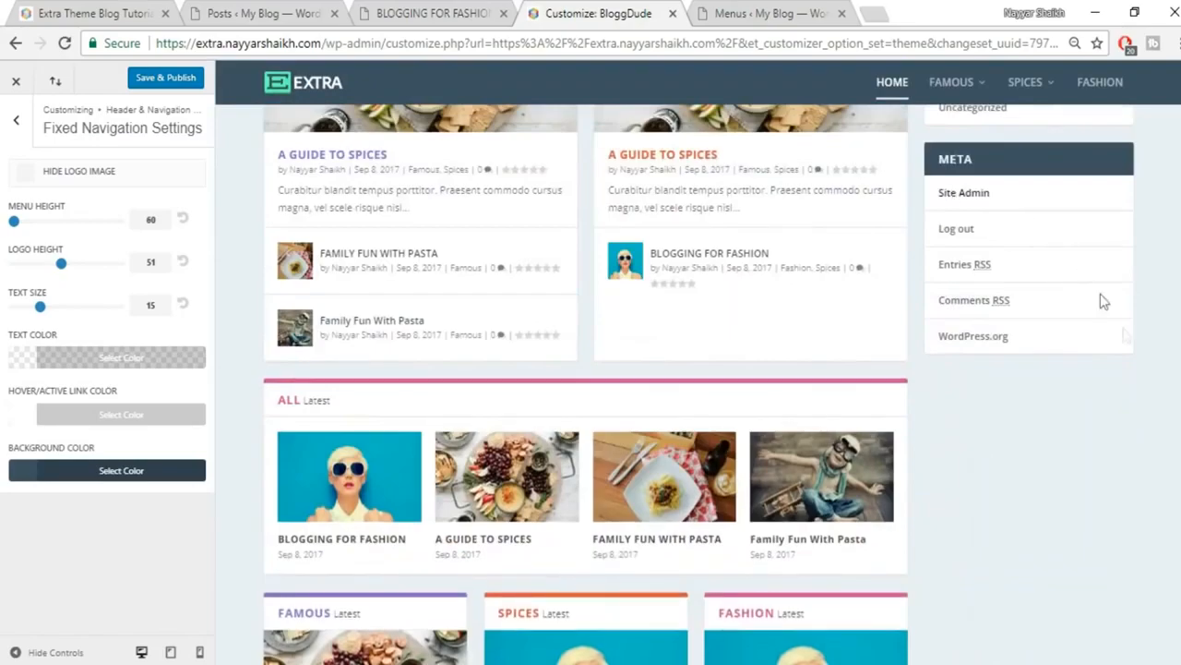
{"action": "scroll", "coordinate": [585, 384], "scroll_direction": "down", "scroll_amount": 2}
{"action": "scroll", "coordinate": [585, 384], "scroll_direction": "up", "scroll_amount": 4}
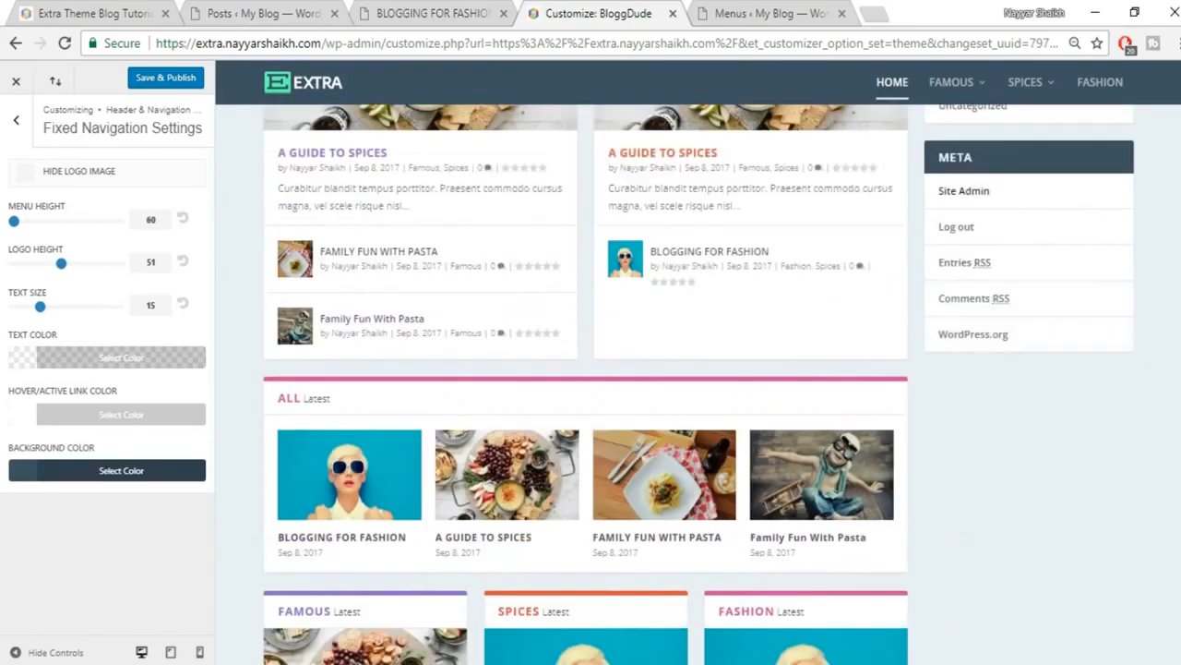
{"action": "scroll", "coordinate": [884, 107], "scroll_direction": "down", "scroll_amount": 2}
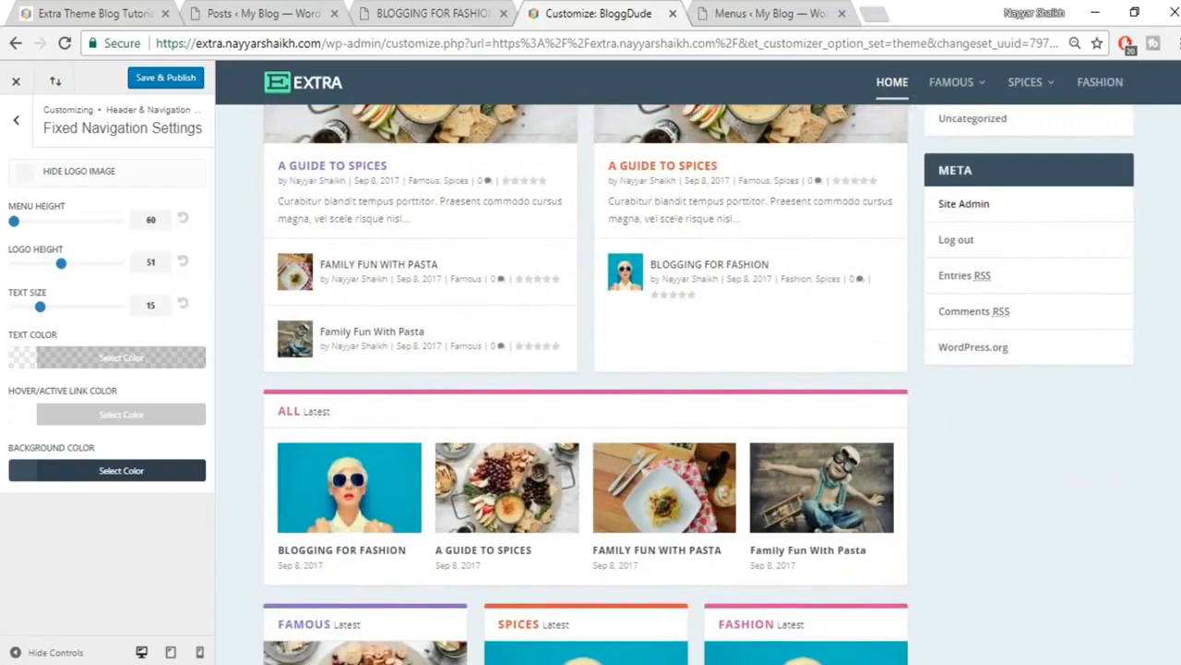
{"action": "scroll", "coordinate": [1032, 86], "scroll_direction": "up", "scroll_amount": 6}
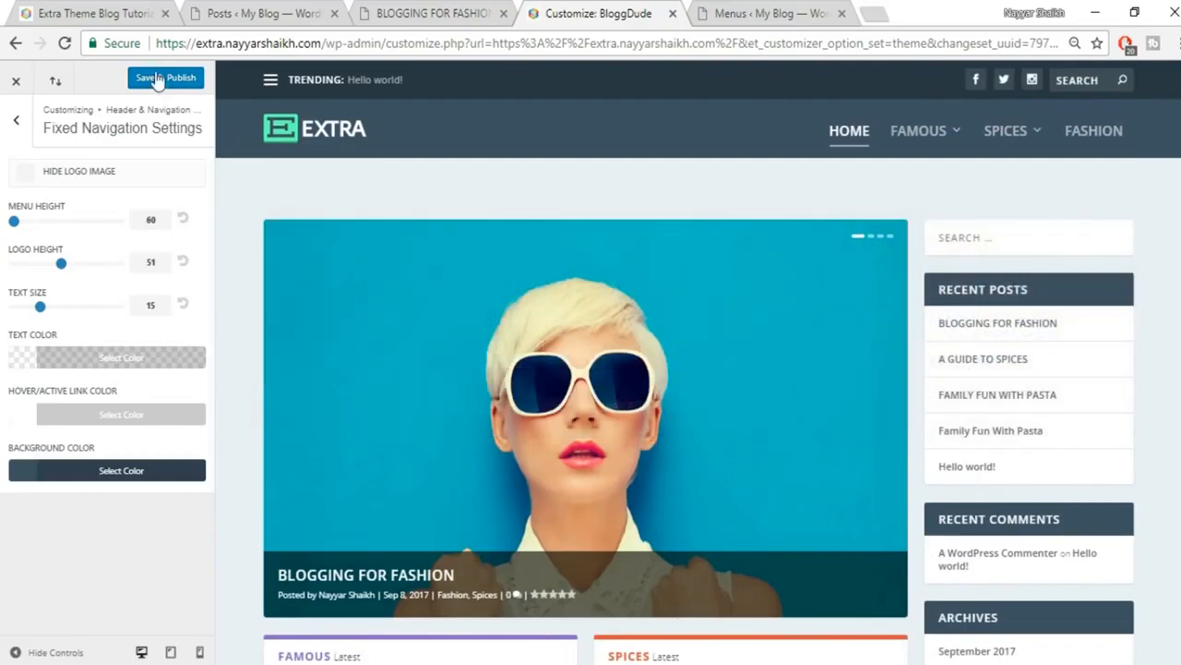
{"action": "left_click", "coordinate": [152, 79]}
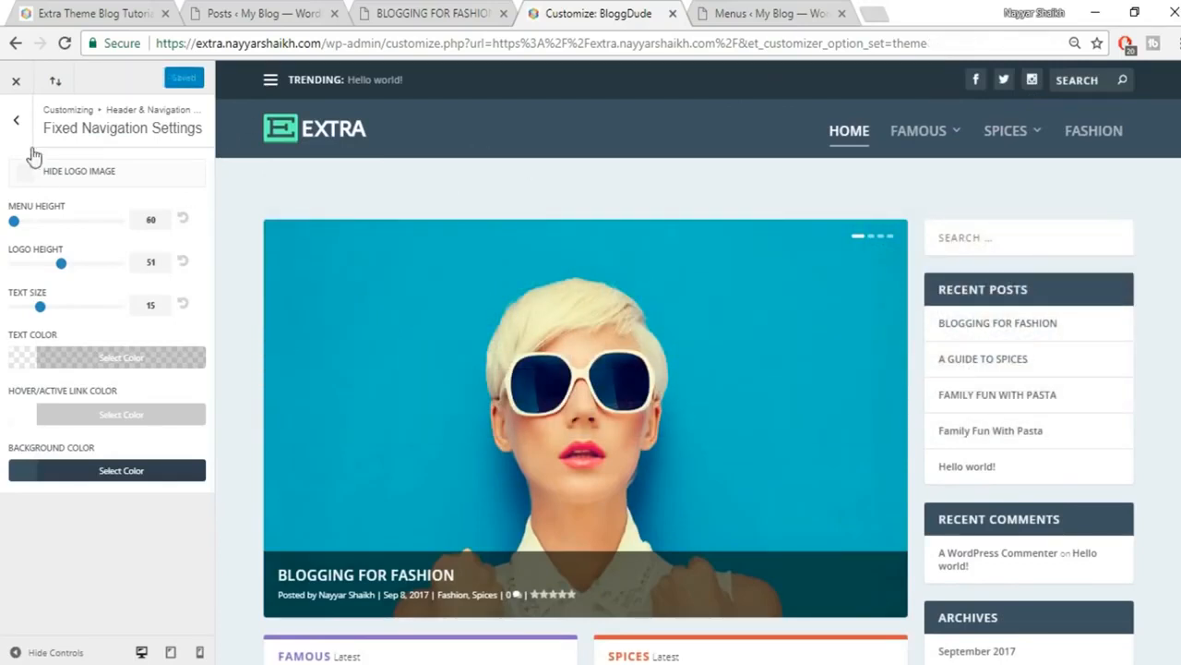
{"action": "left_click", "coordinate": [20, 83]}
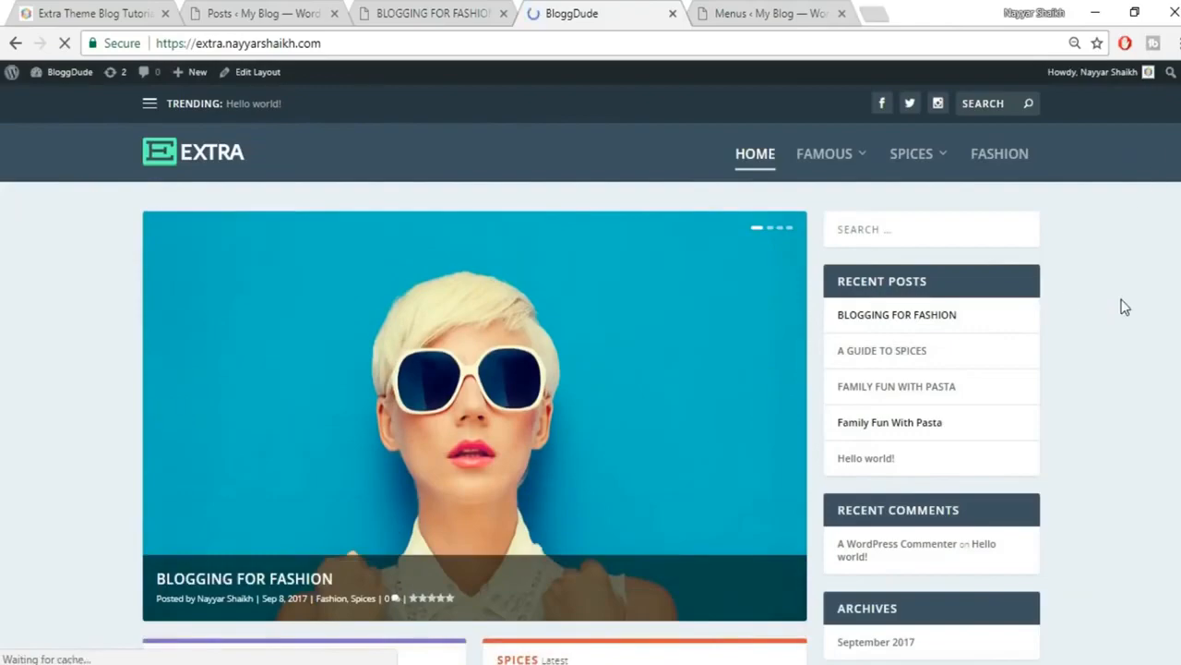
Step: Scroll the live homepage, then compare with the reference Extra tutorial site's sidebar
{"action": "scroll", "coordinate": [1116, 309], "scroll_direction": "down", "scroll_amount": 1}
{"action": "scroll", "coordinate": [895, 388], "scroll_direction": "down", "scroll_amount": 1}
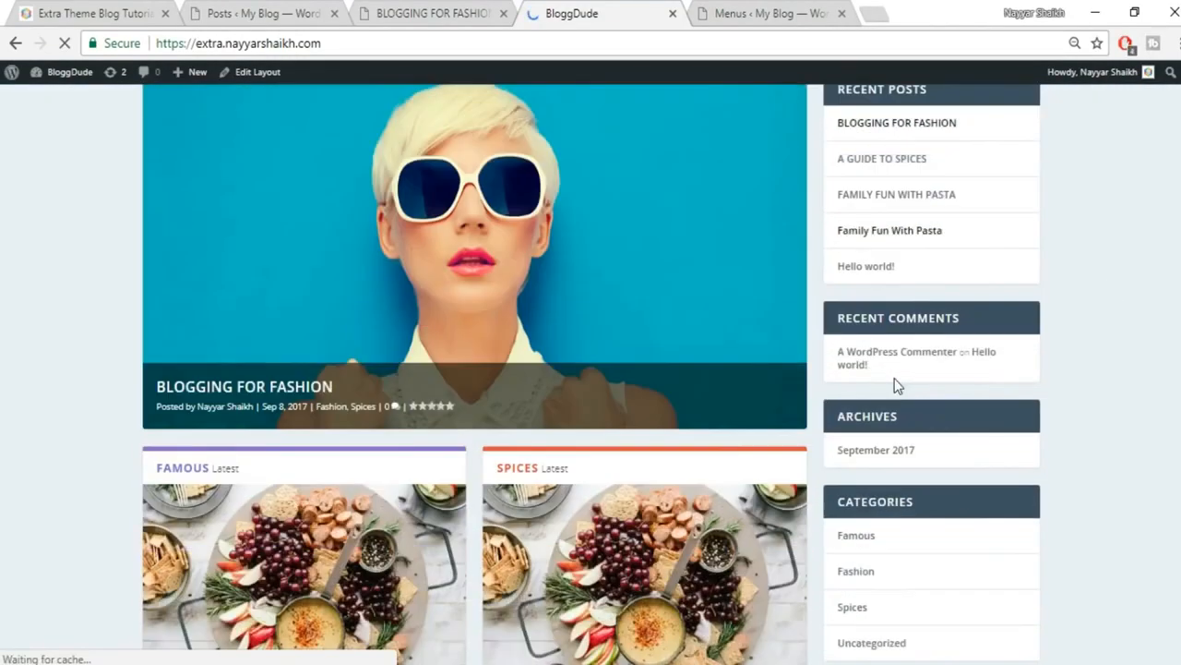
{"action": "scroll", "coordinate": [896, 385], "scroll_direction": "down", "scroll_amount": 3}
{"action": "left_click", "coordinate": [92, 13]}
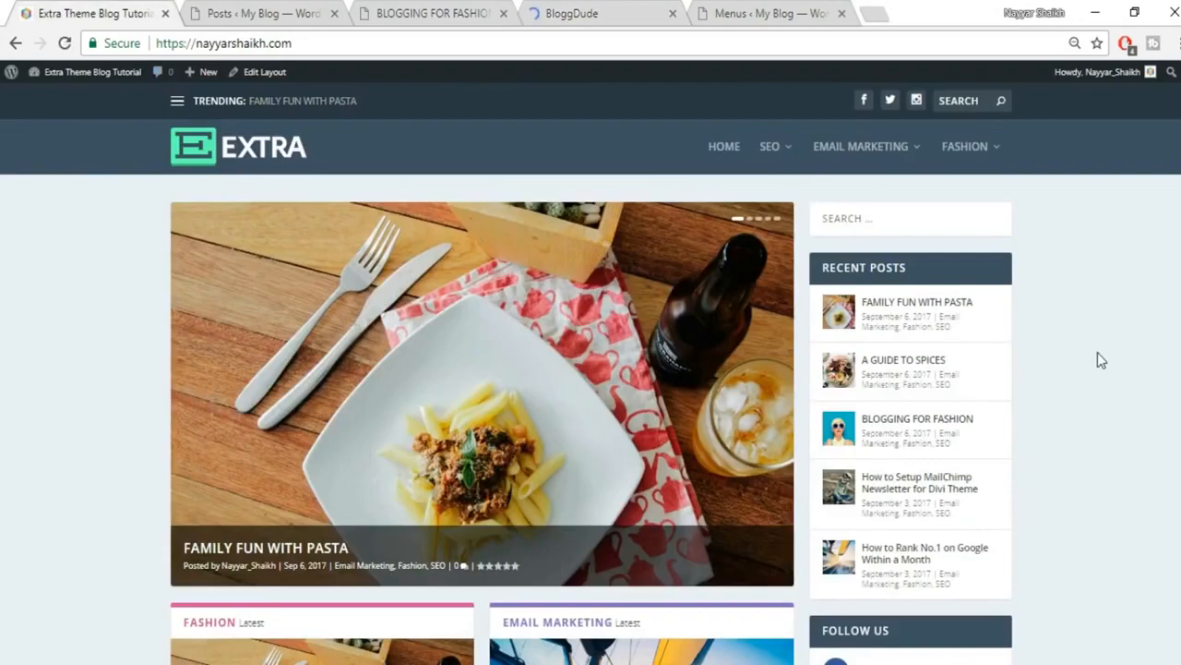
{"action": "scroll", "coordinate": [1098, 352], "scroll_direction": "down", "scroll_amount": 3}
{"action": "scroll", "coordinate": [1044, 288], "scroll_direction": "up", "scroll_amount": 1}
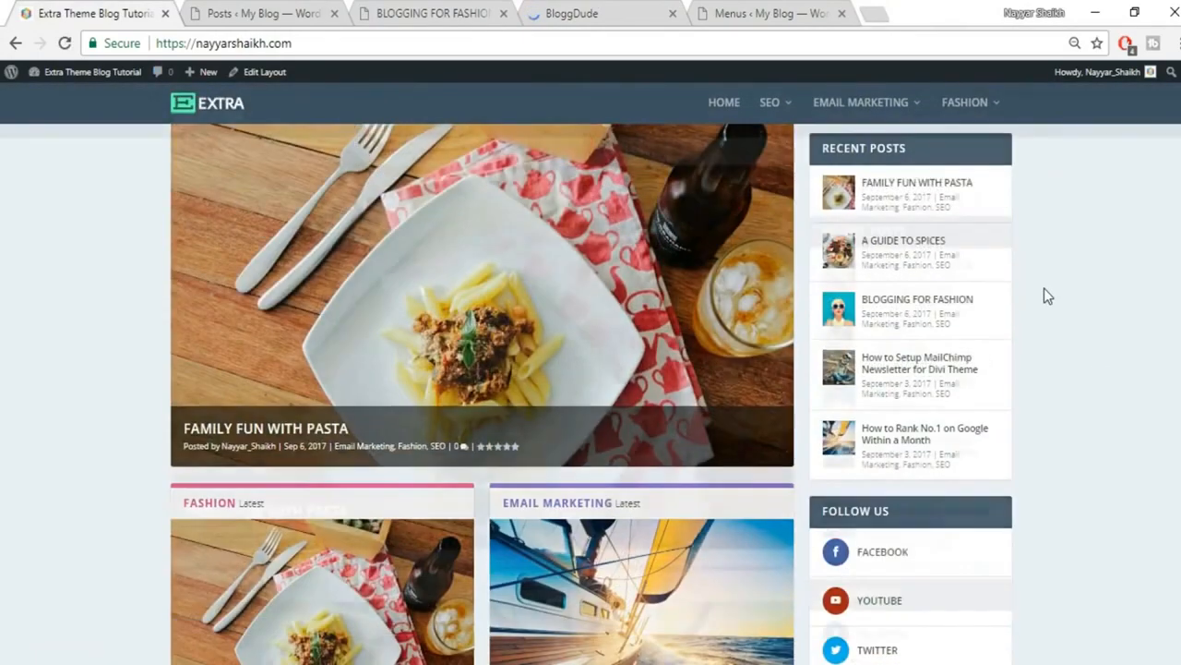
{"action": "scroll", "coordinate": [856, 394], "scroll_direction": "down", "scroll_amount": 2}
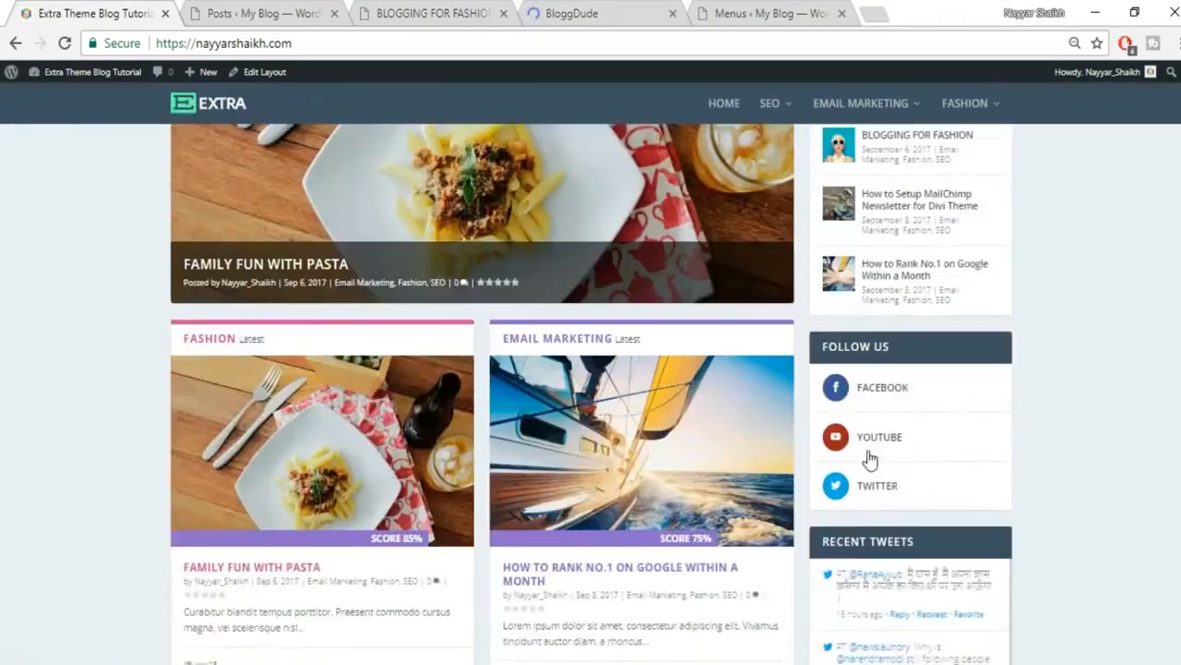
{"action": "scroll", "coordinate": [870, 459], "scroll_direction": "down", "scroll_amount": 1}
{"action": "scroll", "coordinate": [993, 489], "scroll_direction": "down", "scroll_amount": 8}
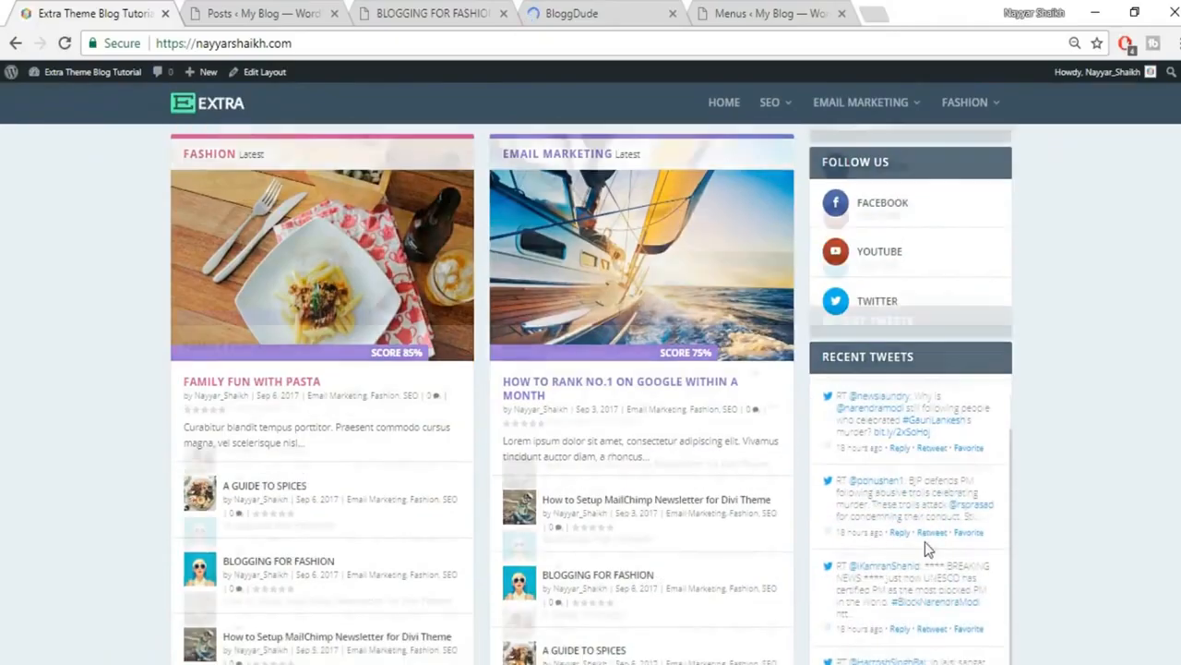
{"action": "scroll", "coordinate": [1085, 452], "scroll_direction": "up", "scroll_amount": 10}
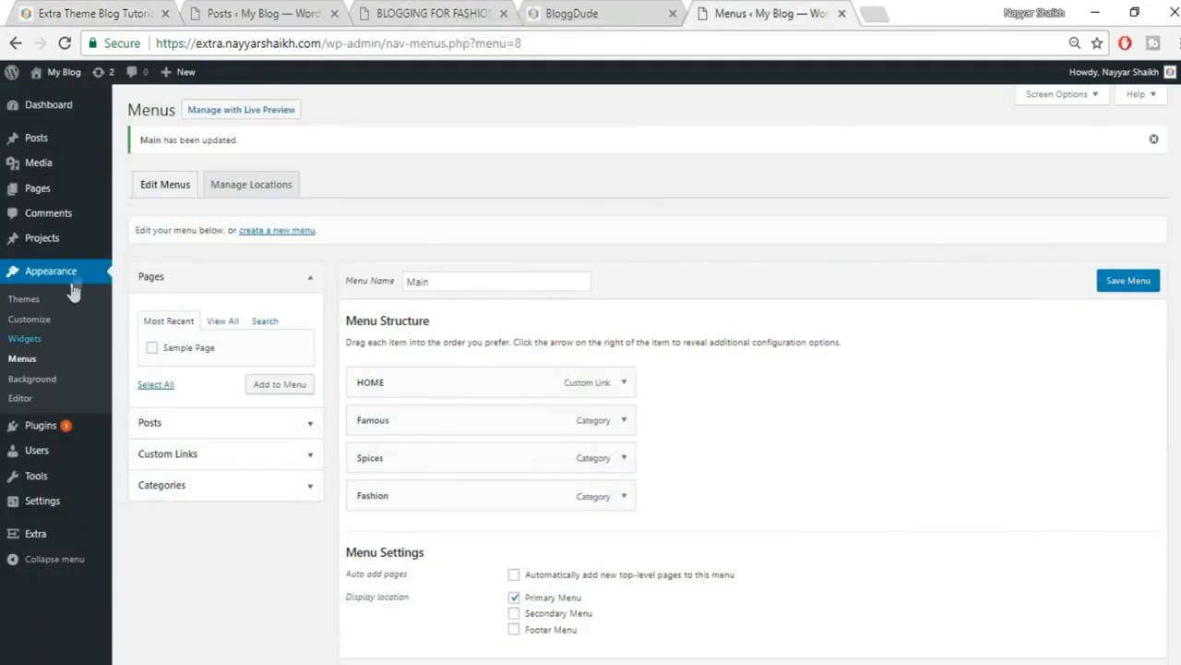
Step: In Widgets, delete the Recent Posts and Recent Comments widgets from the Main Sidebar
{"action": "left_click", "coordinate": [36, 344]}
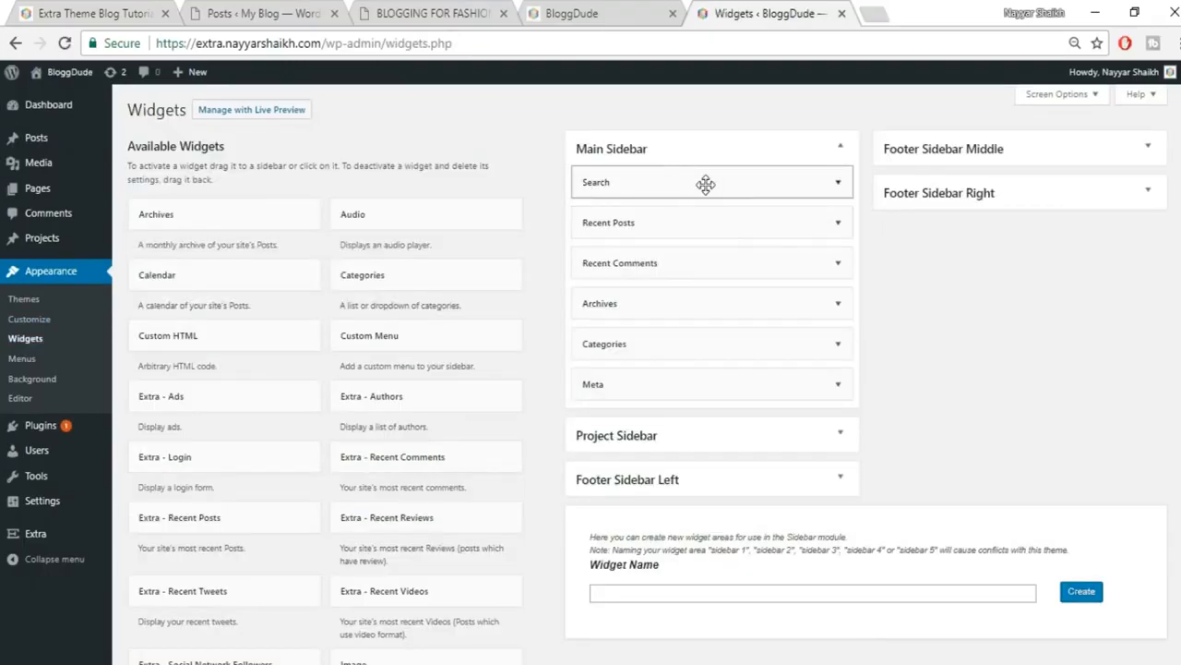
{"action": "left_click", "coordinate": [836, 224]}
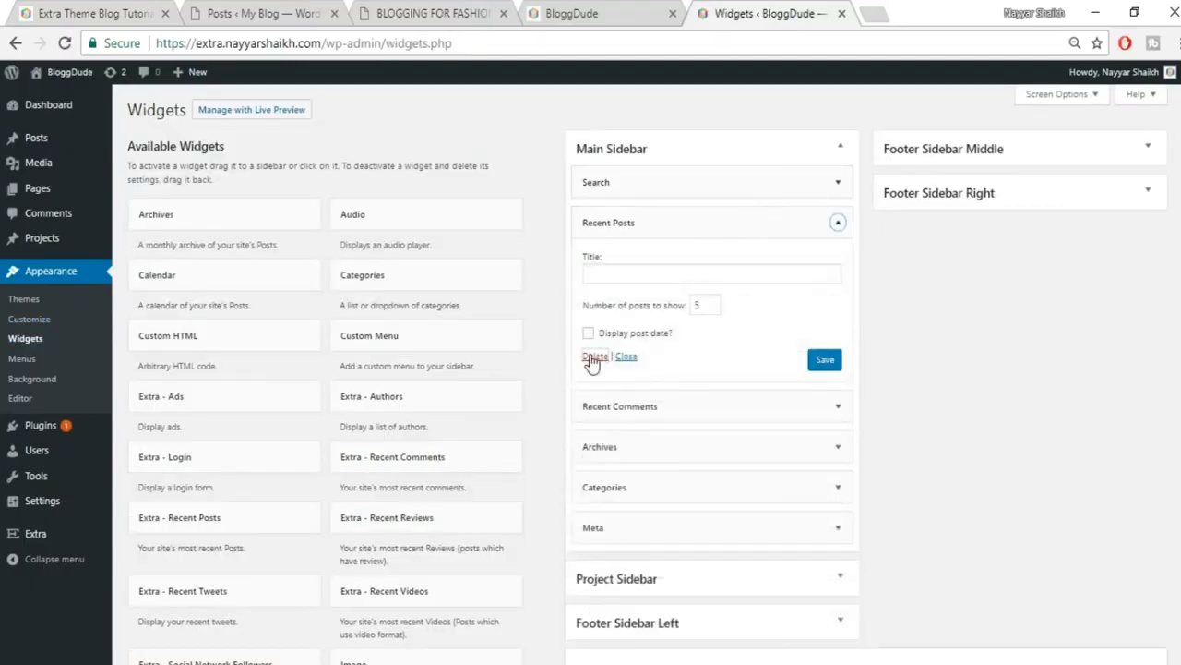
{"action": "left_click", "coordinate": [579, 12]}
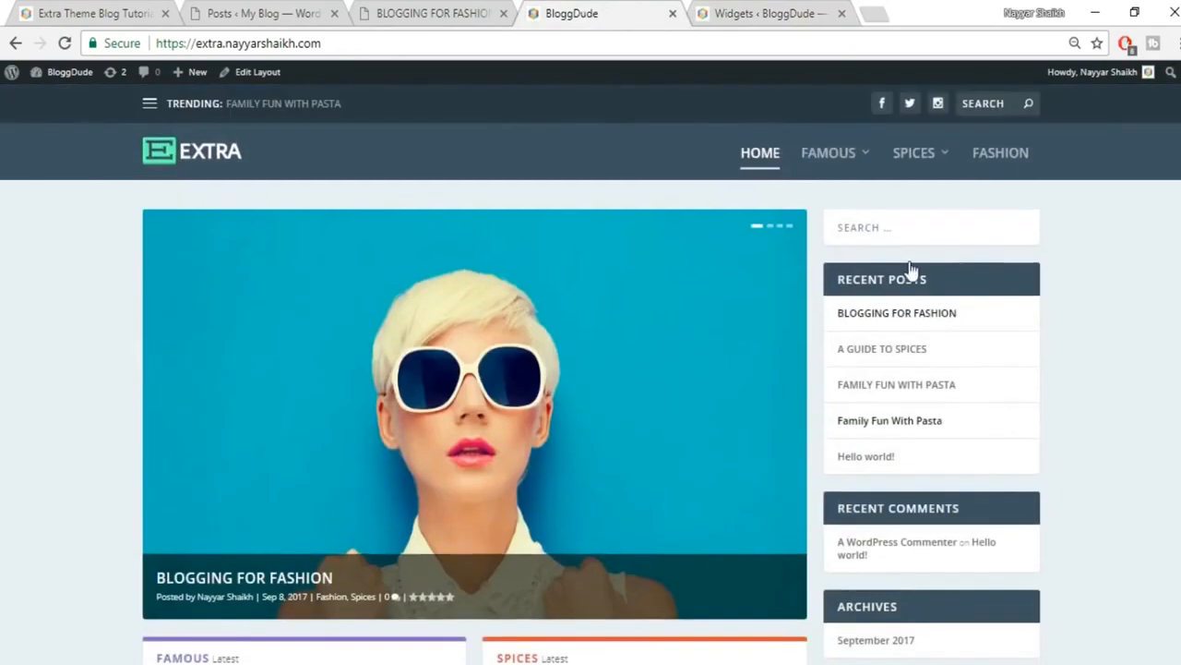
{"action": "left_click", "coordinate": [794, 12]}
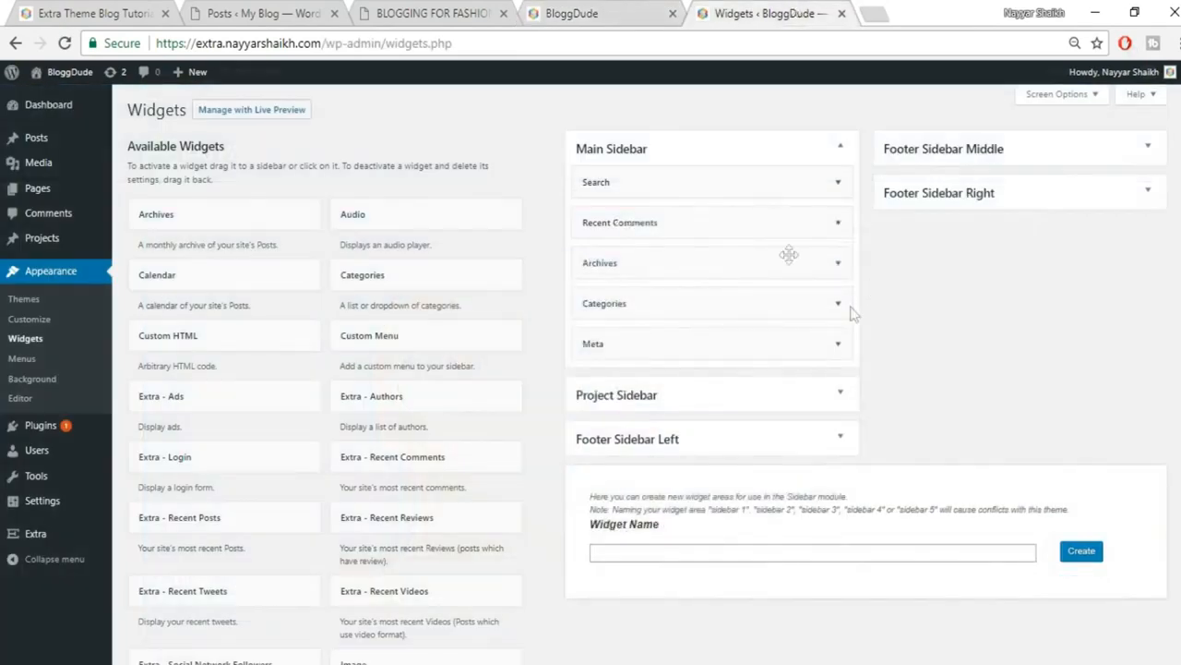
{"action": "left_click", "coordinate": [804, 222]}
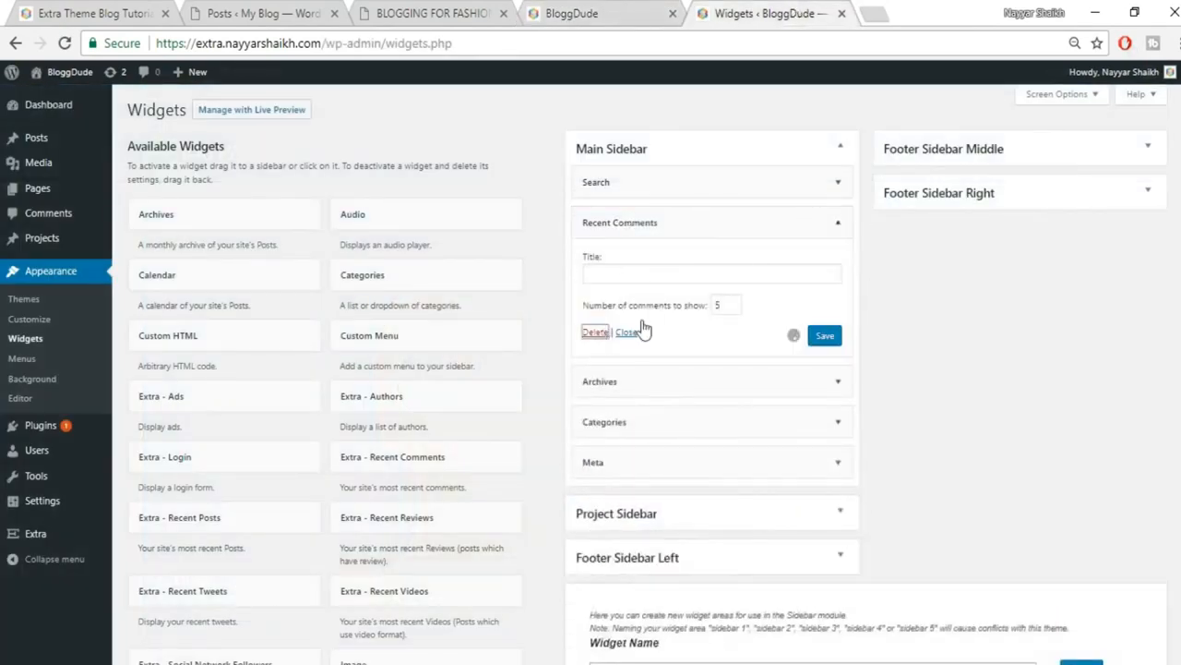
{"action": "left_click", "coordinate": [840, 223]}
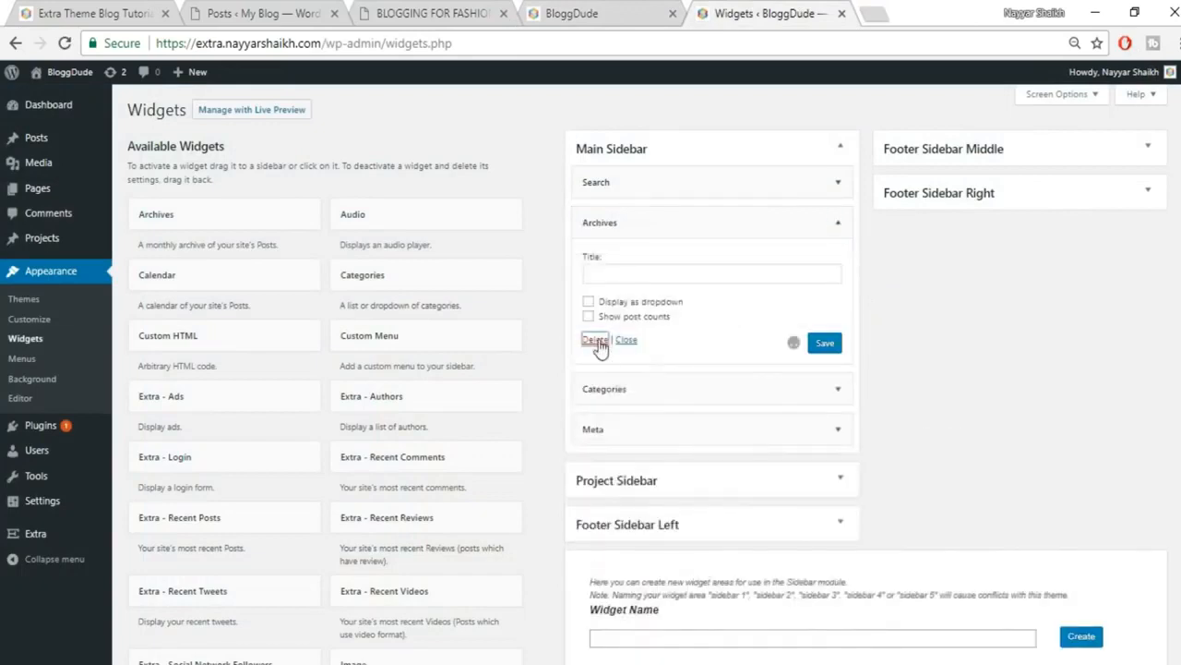
Step: Delete the Archives, Categories and Meta widgets, leaving only Search in the Main Sidebar
{"action": "left_click", "coordinate": [596, 341]}
{"action": "left_click", "coordinate": [839, 224]}
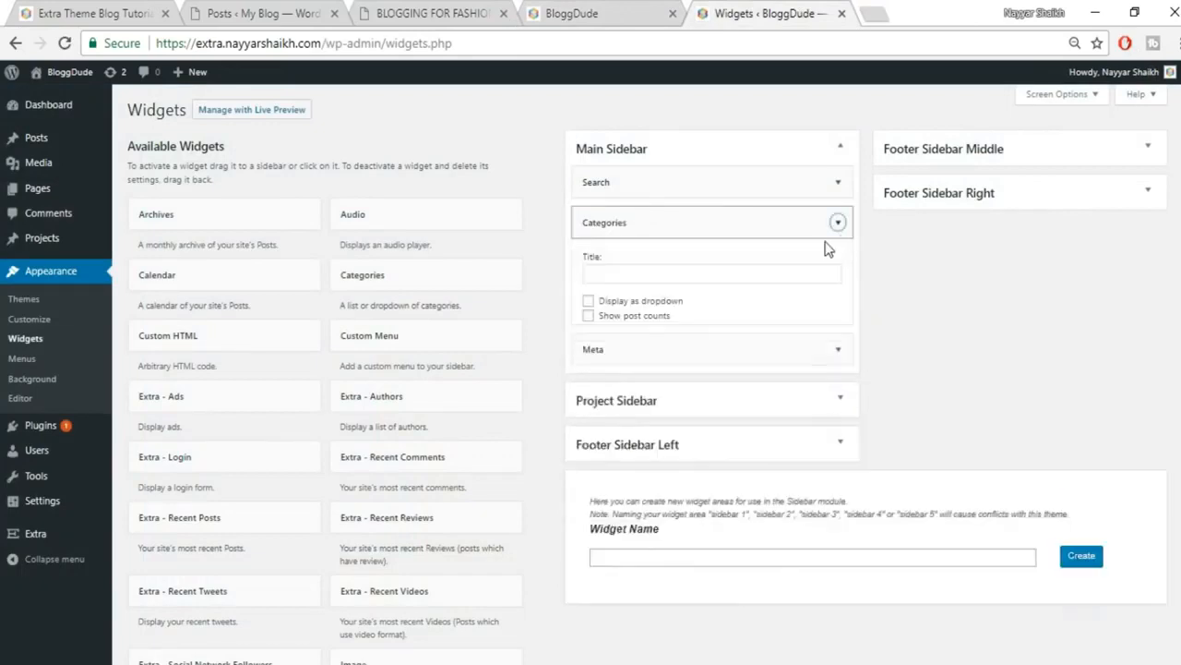
{"action": "left_click", "coordinate": [590, 353]}
{"action": "left_click", "coordinate": [839, 225]}
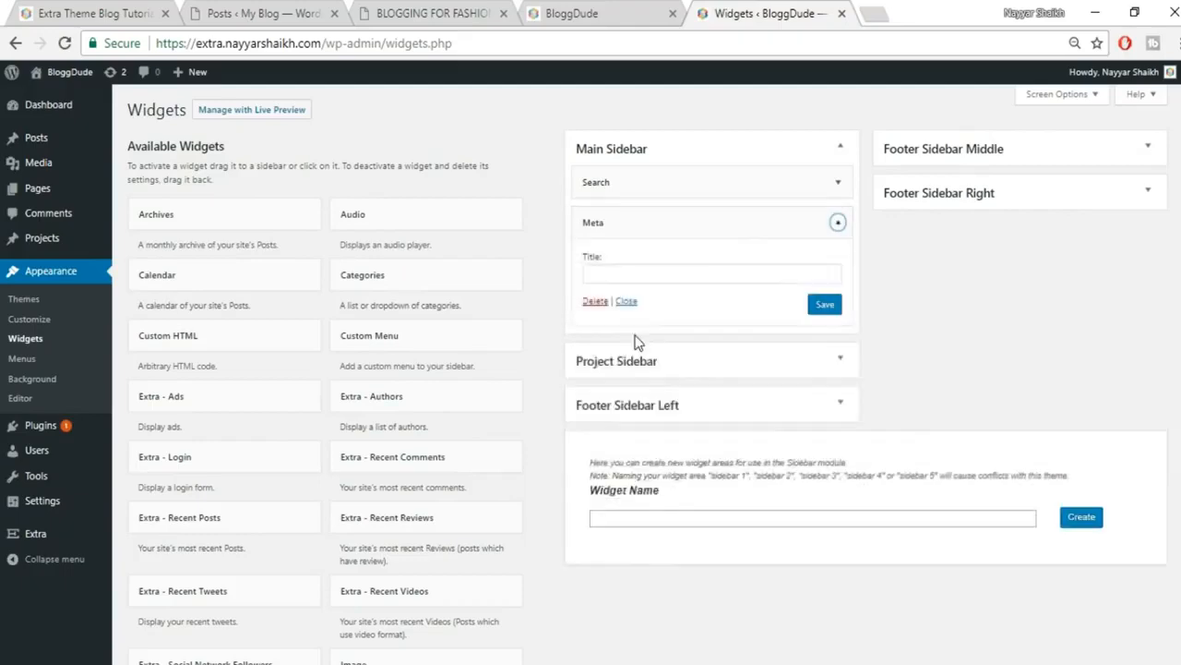
{"action": "left_click", "coordinate": [591, 303]}
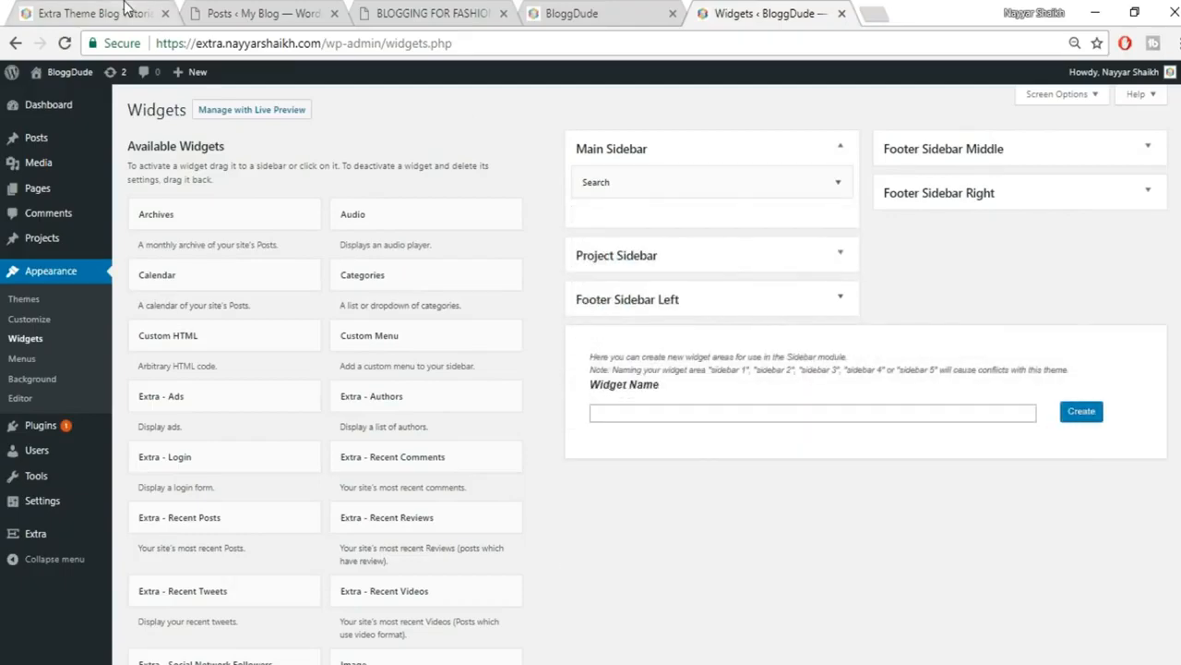
{"action": "left_click", "coordinate": [128, 9]}
{"action": "left_click", "coordinate": [755, 11]}
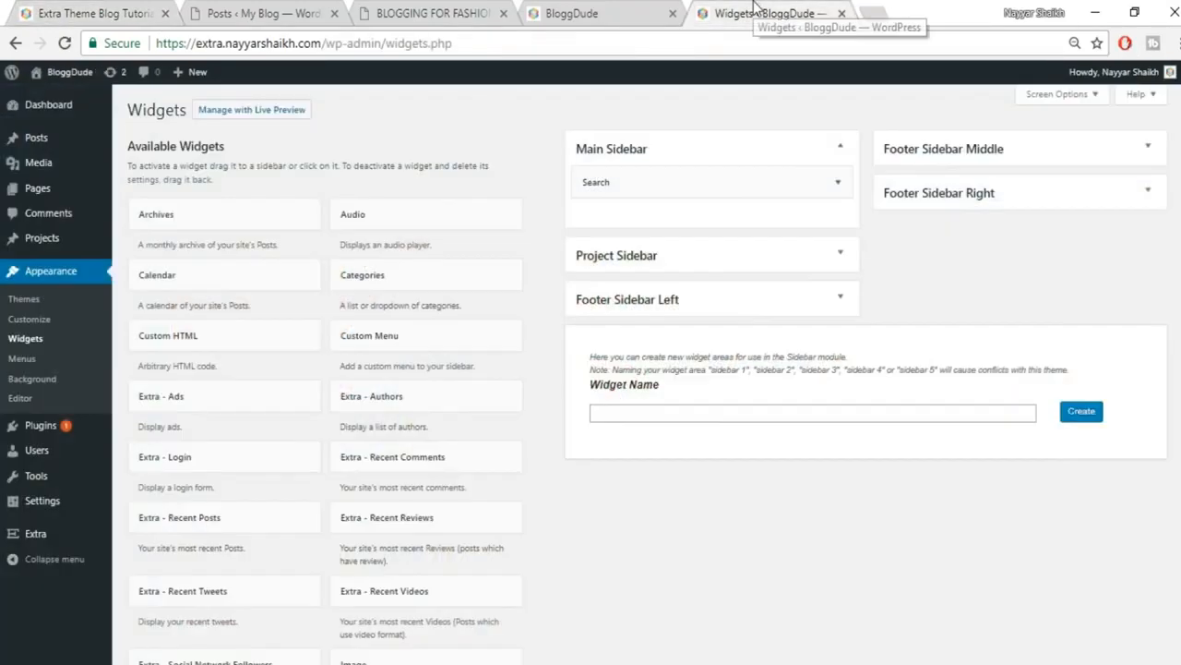
Step: Add an Extra – Recent Posts widget to the Main Sidebar
{"action": "scroll", "coordinate": [478, 323], "scroll_direction": "down", "scroll_amount": 1}
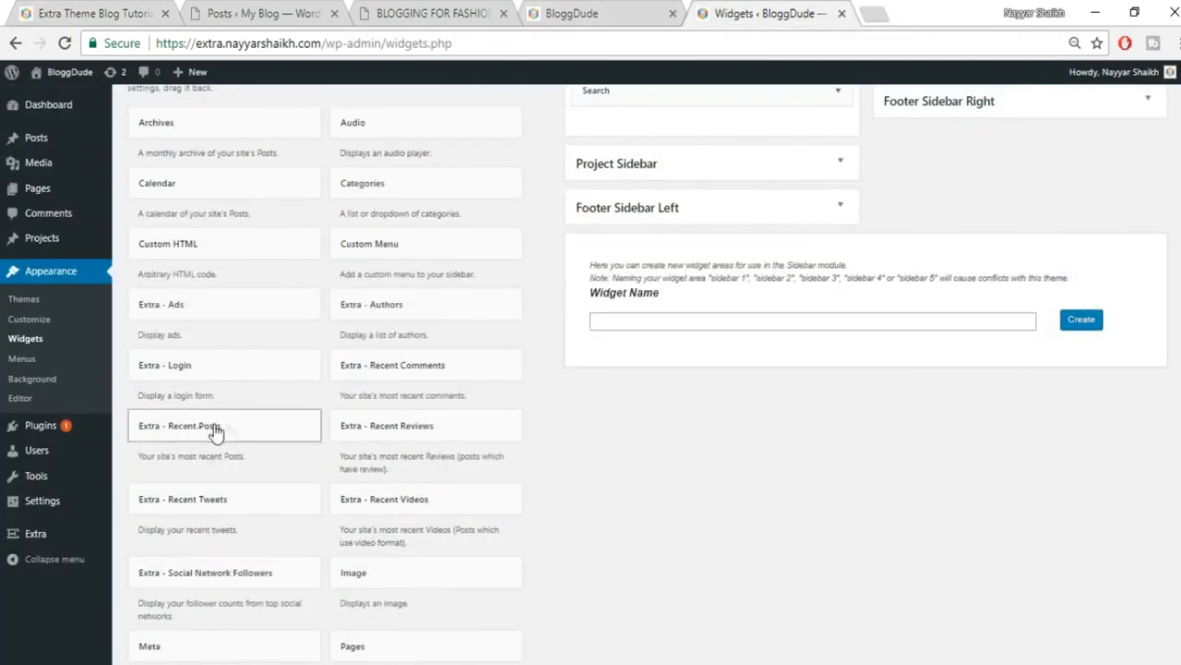
{"action": "left_click", "coordinate": [247, 429]}
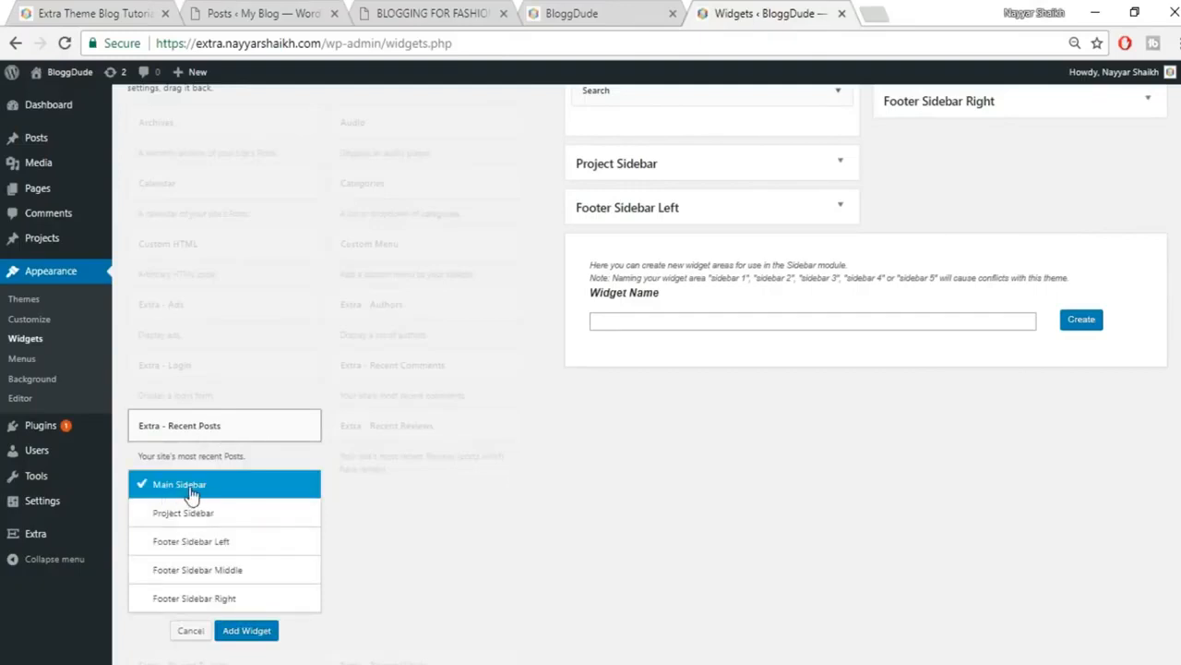
{"action": "left_click", "coordinate": [248, 631]}
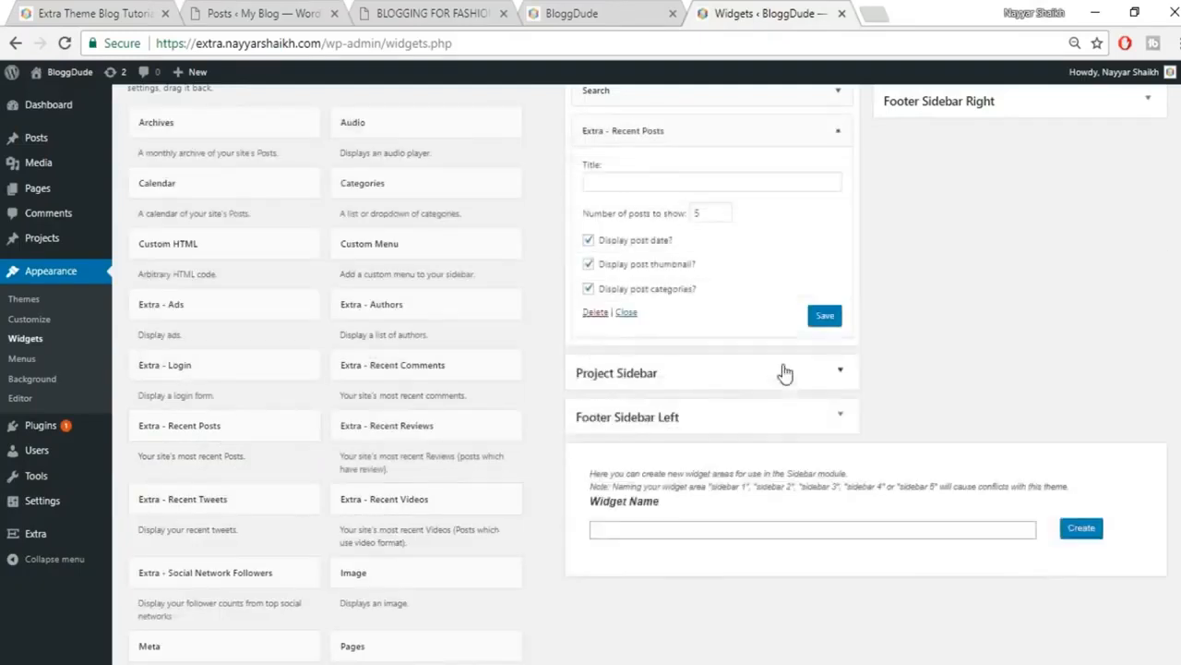
{"action": "scroll", "coordinate": [690, 264], "scroll_direction": "up", "scroll_amount": 1}
{"action": "left_click", "coordinate": [762, 273]}
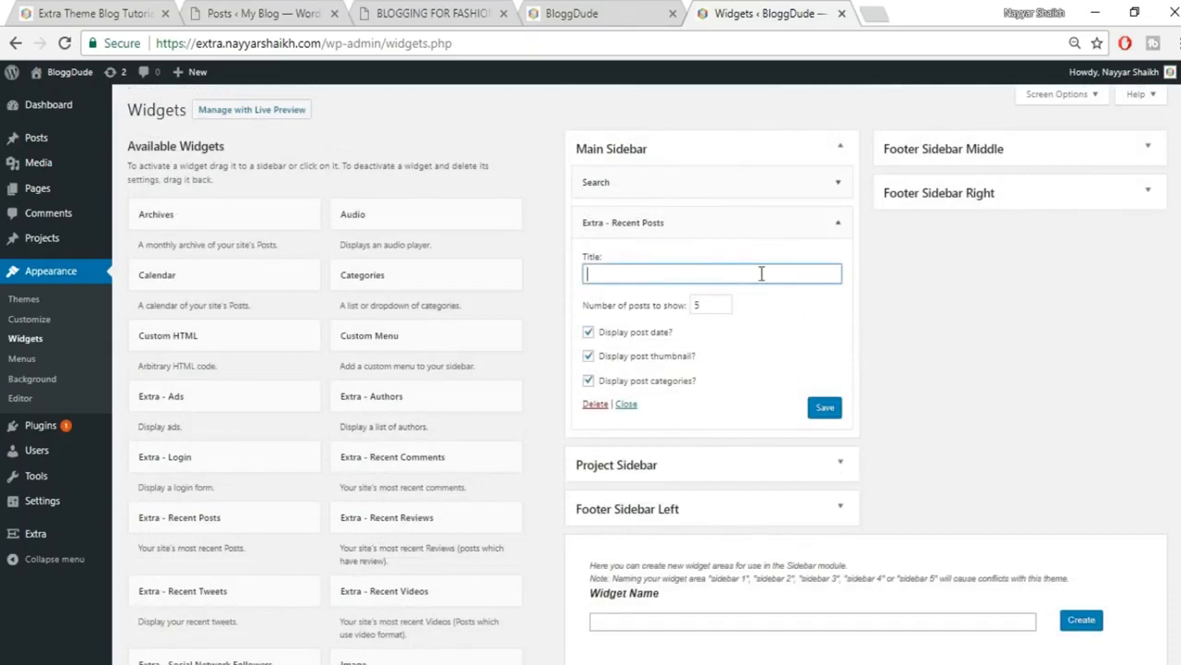
Step: Title the widget RECENT POSTS, copied from the live homepage heading
{"action": "left_click", "coordinate": [69, 9]}
{"action": "left_click_drag", "start_coordinate": [927, 268], "coordinate": [805, 273]}
{"action": "key", "text": "ctrl+c"}
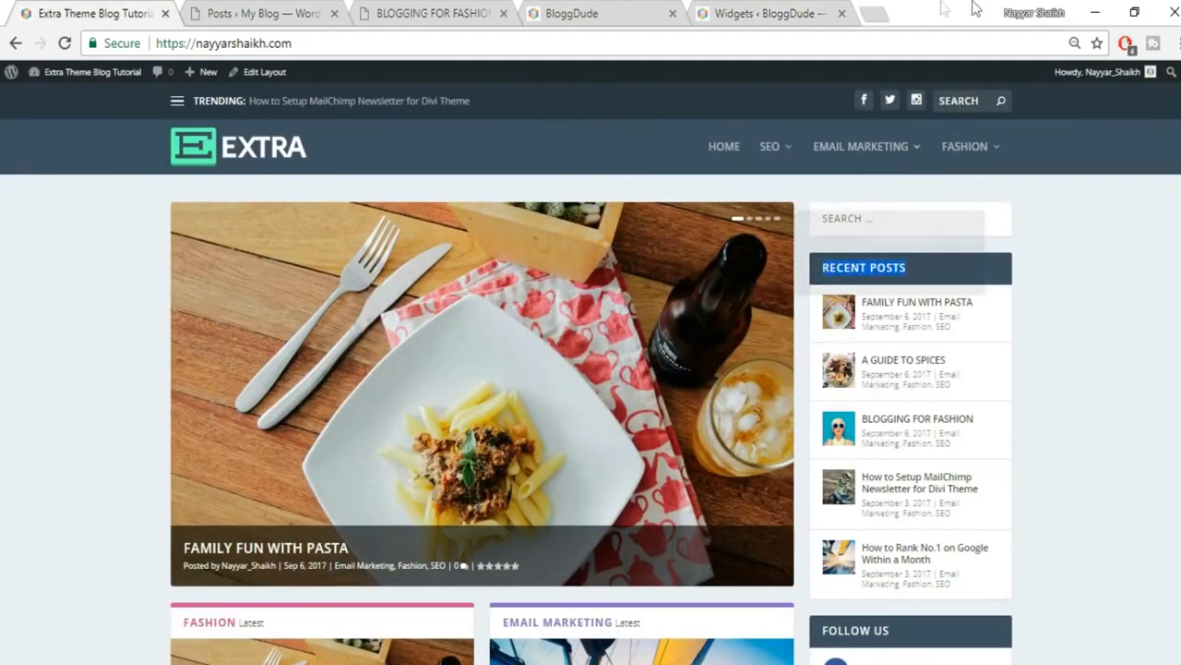
{"action": "left_click", "coordinate": [759, 11]}
{"action": "key", "text": "ctrl+v"}
{"action": "left_click", "coordinate": [730, 365]}
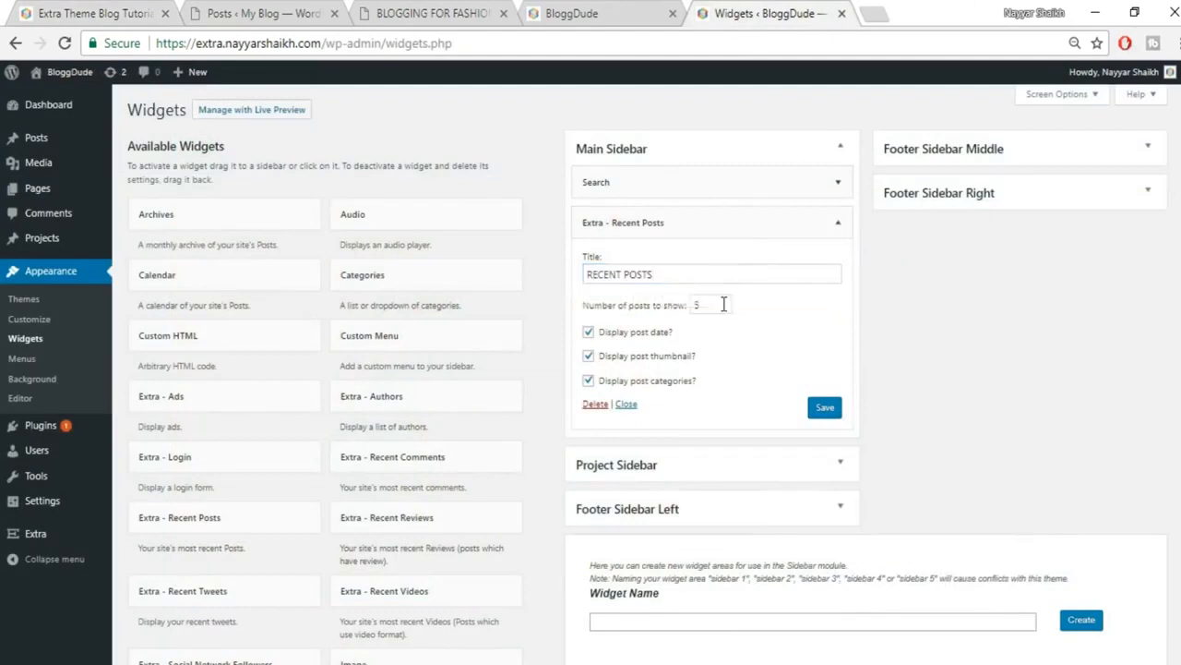
Step: Keep 5 posts, save the Recent Posts widget, and check the live homepage sidebar
{"action": "left_click_drag", "start_coordinate": [724, 305], "coordinate": [690, 305]}
{"action": "left_click", "coordinate": [836, 412]}
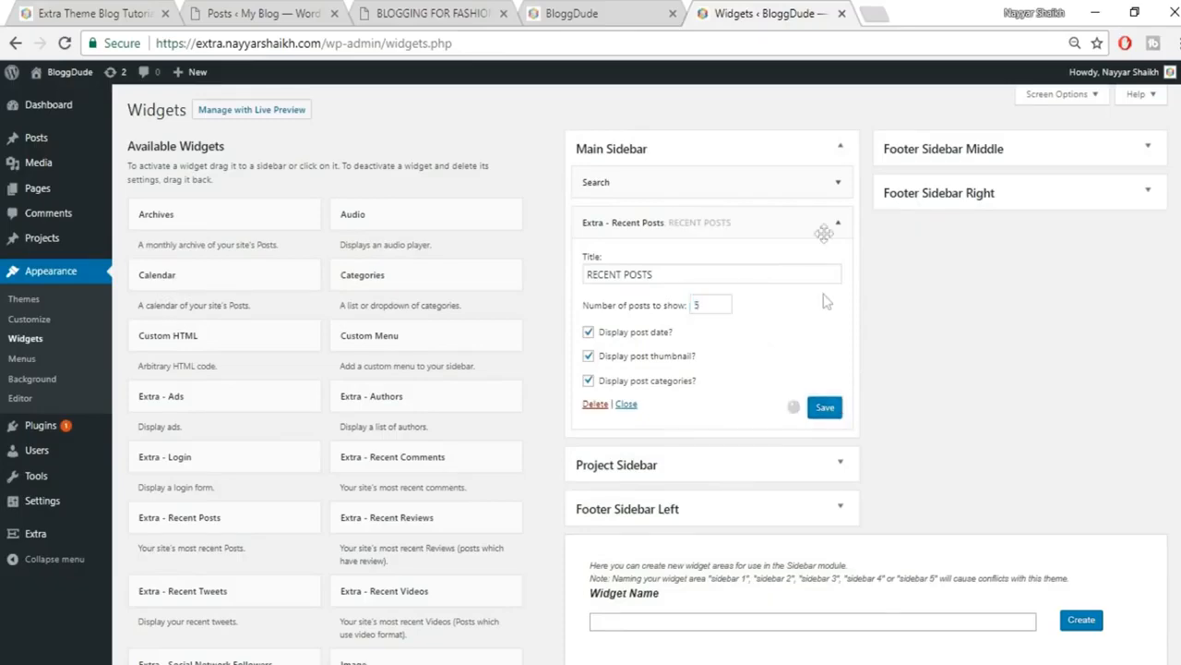
{"action": "left_click", "coordinate": [838, 226]}
{"action": "left_click", "coordinate": [134, 11]}
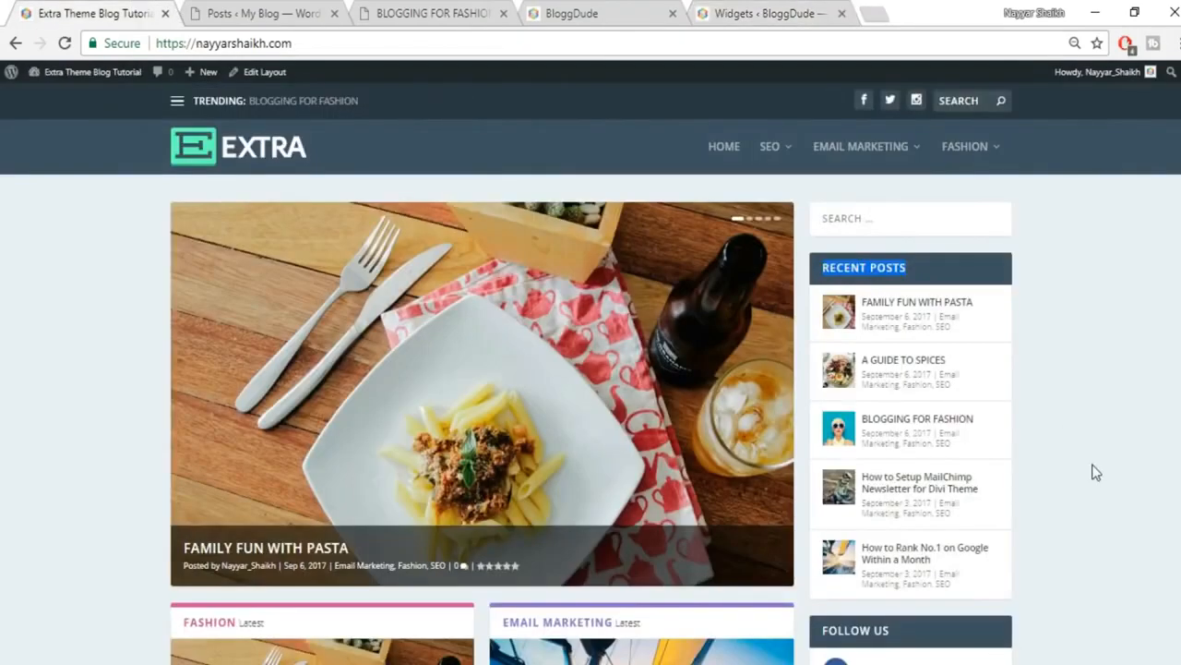
{"action": "scroll", "coordinate": [1095, 469], "scroll_direction": "down", "scroll_amount": 3}
Step: Add an Extra – Social Network Followers widget to the Main Sidebar
{"action": "left_click", "coordinate": [700, 11]}
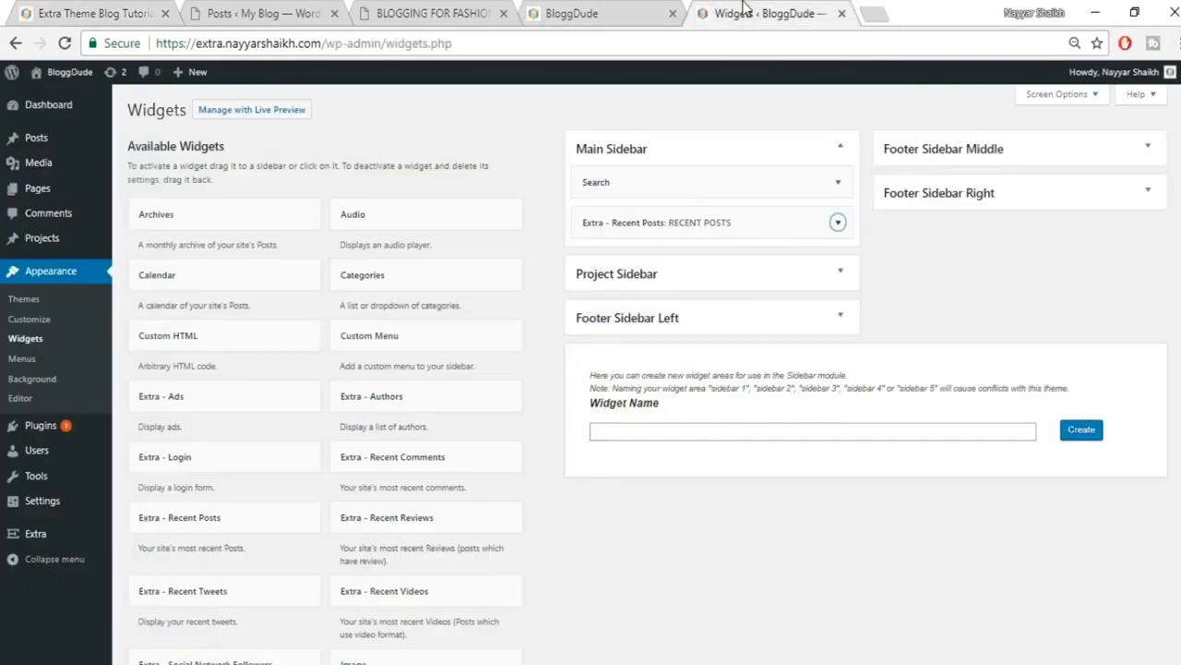
{"action": "scroll", "coordinate": [599, 295], "scroll_direction": "down", "scroll_amount": 2}
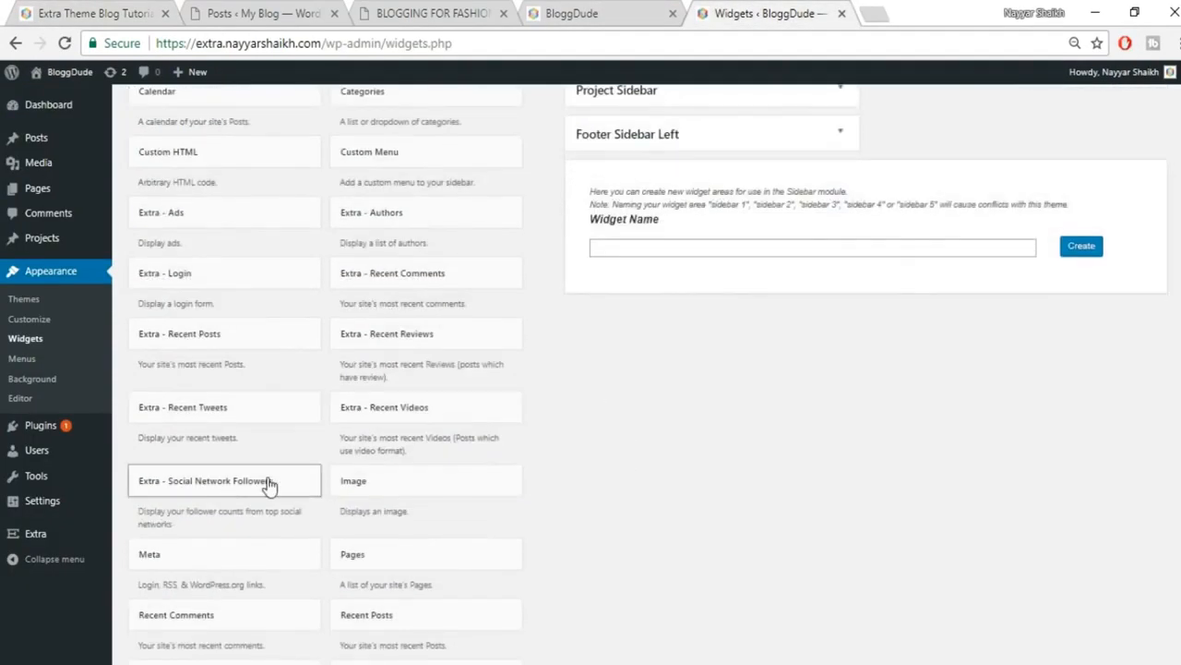
{"action": "scroll", "coordinate": [262, 491], "scroll_direction": "down", "scroll_amount": 1}
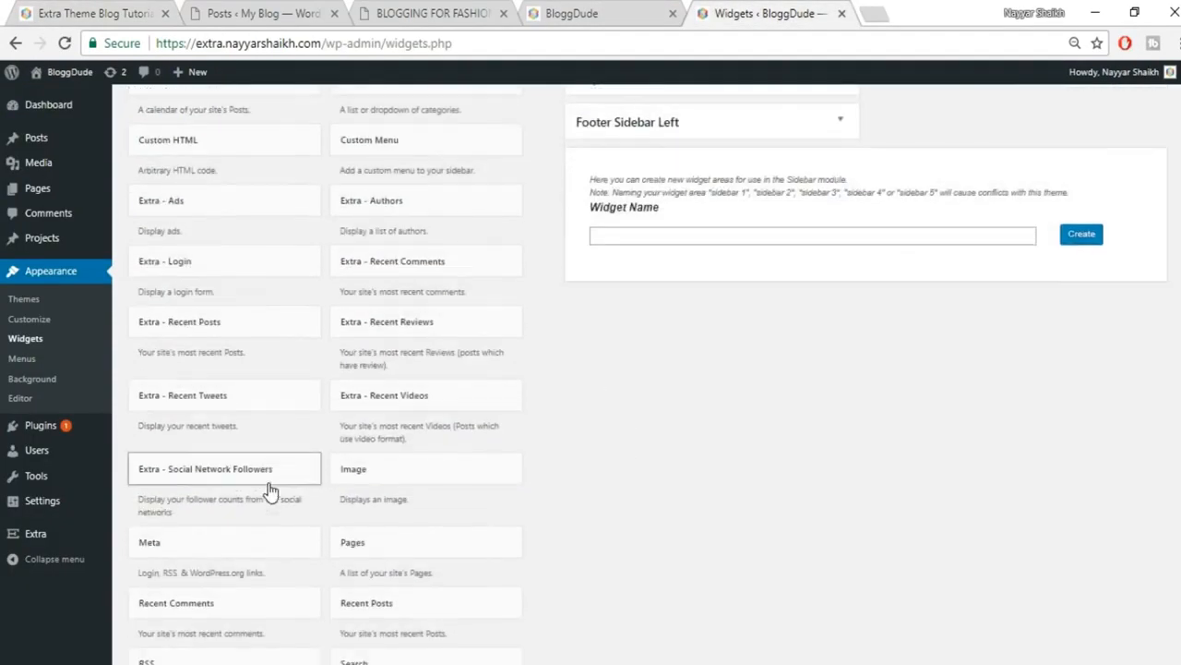
{"action": "left_click", "coordinate": [267, 395]}
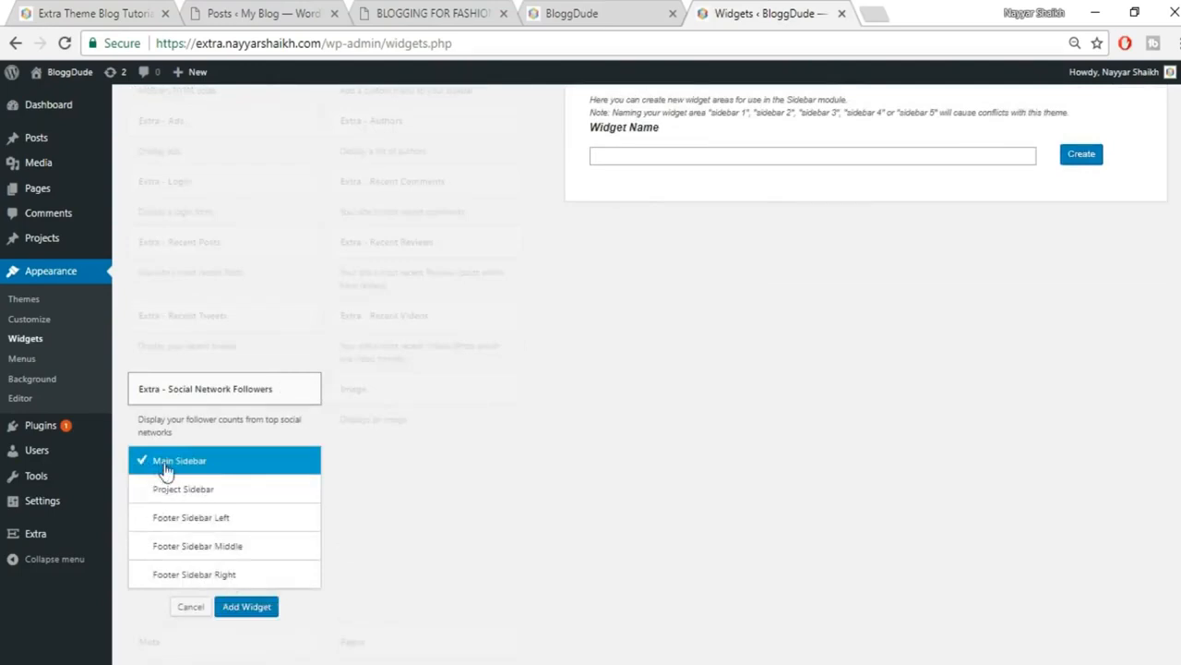
{"action": "left_click", "coordinate": [236, 605]}
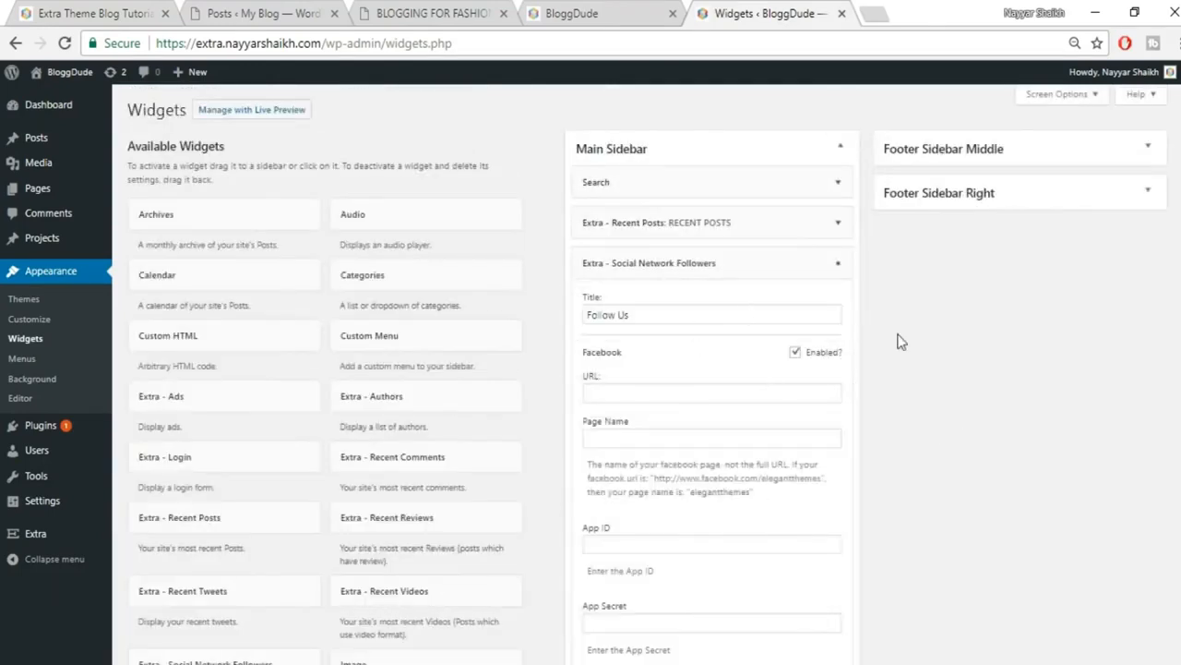
Step: Fill the widget's Facebook URL field with the Facebook profile address
{"action": "left_click", "coordinate": [642, 392]}
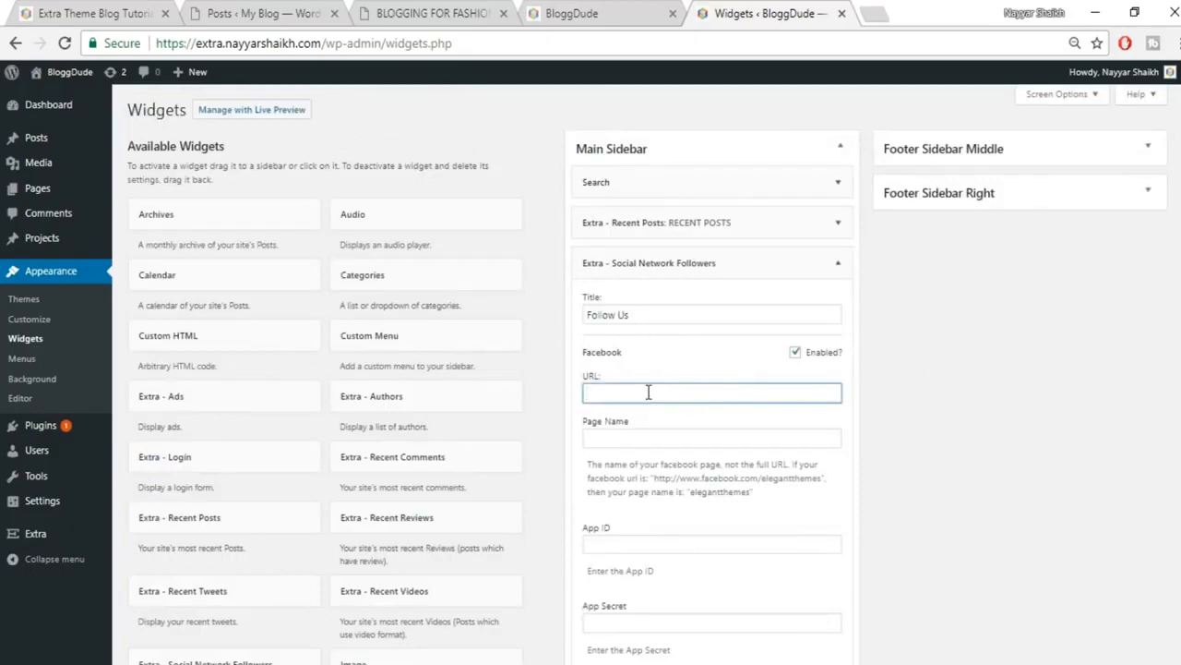
{"action": "left_click", "coordinate": [882, 11]}
{"action": "type", "text": "fa"}
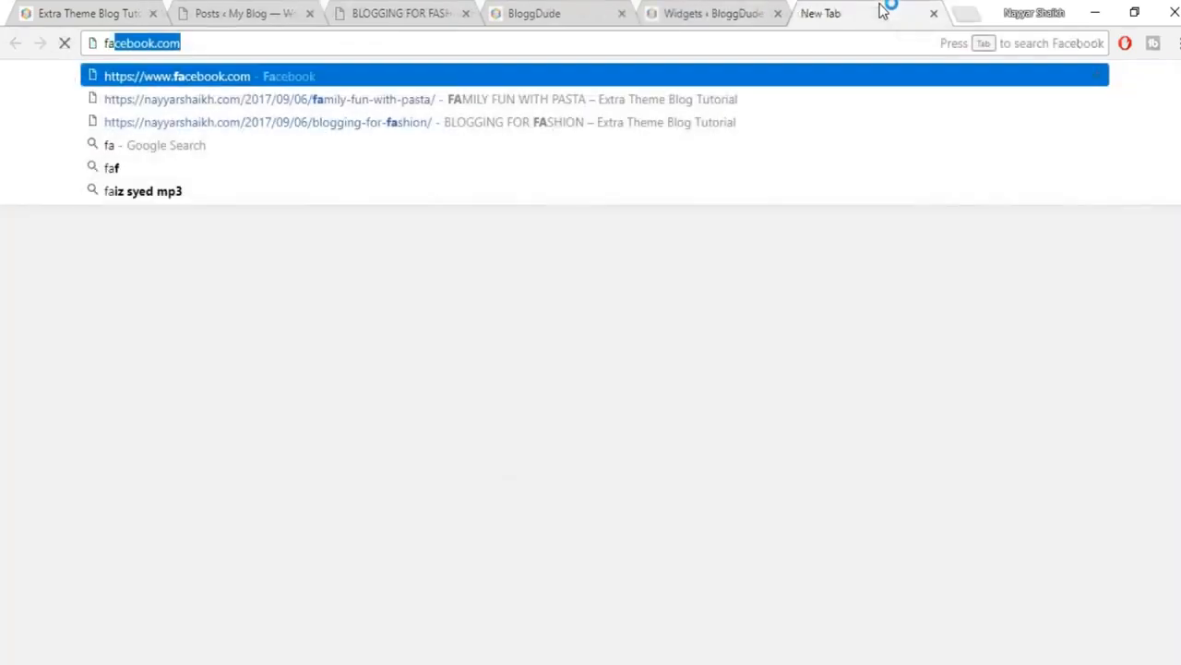
{"action": "key", "text": "Right"}
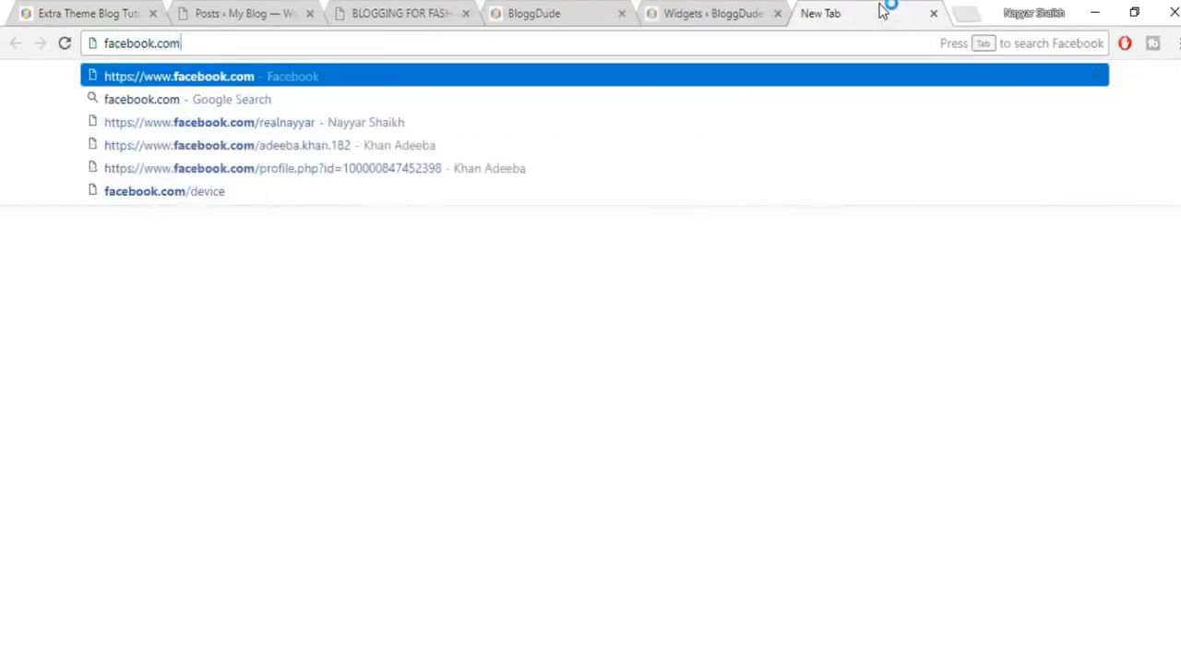
{"action": "key", "text": "Down"}
{"action": "key", "text": "Down"}
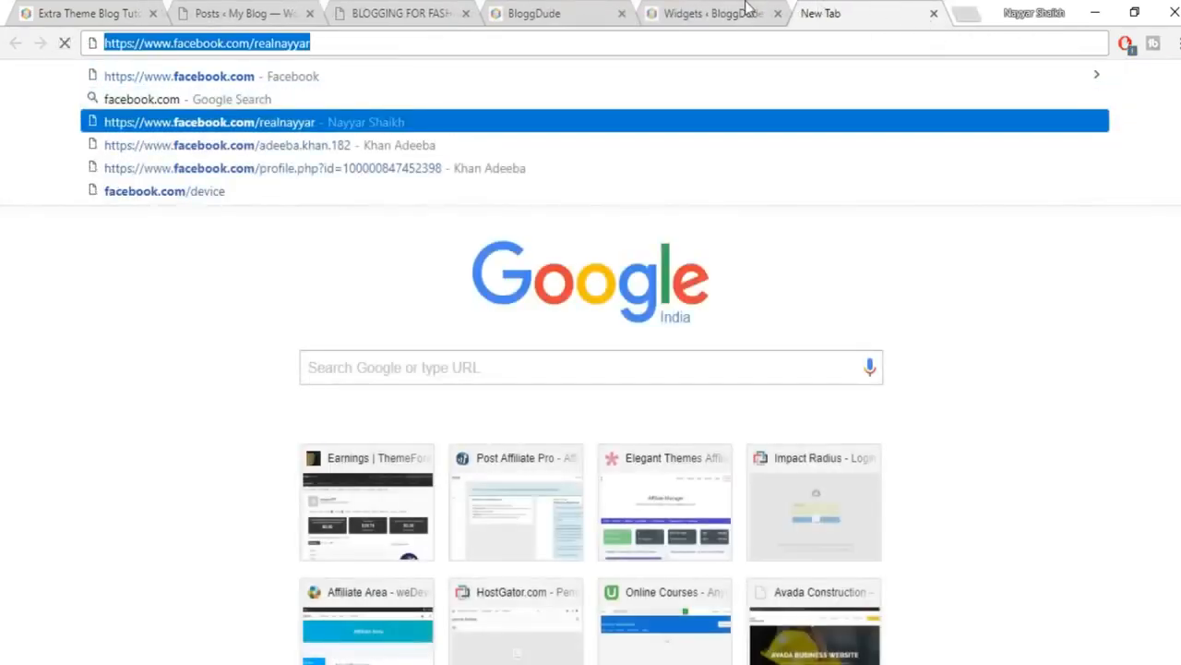
{"action": "left_click", "coordinate": [745, 9]}
{"action": "type", "text": "https://www.facebook.com/realnayyar"}
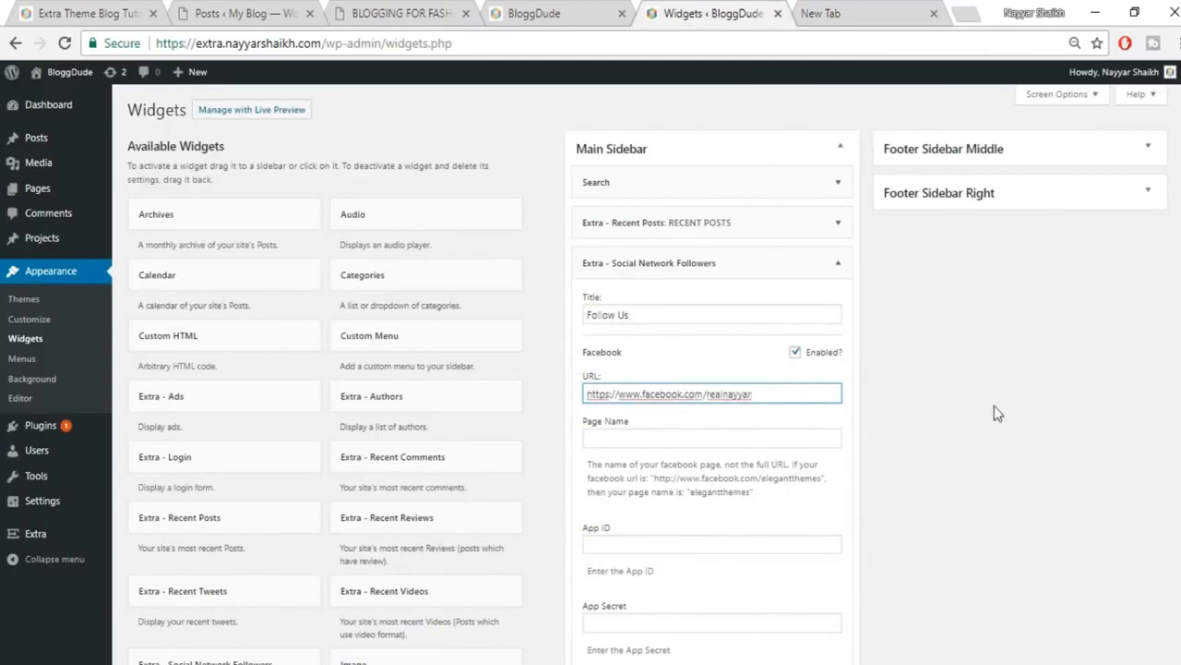
{"action": "scroll", "coordinate": [994, 406], "scroll_direction": "down", "scroll_amount": 1}
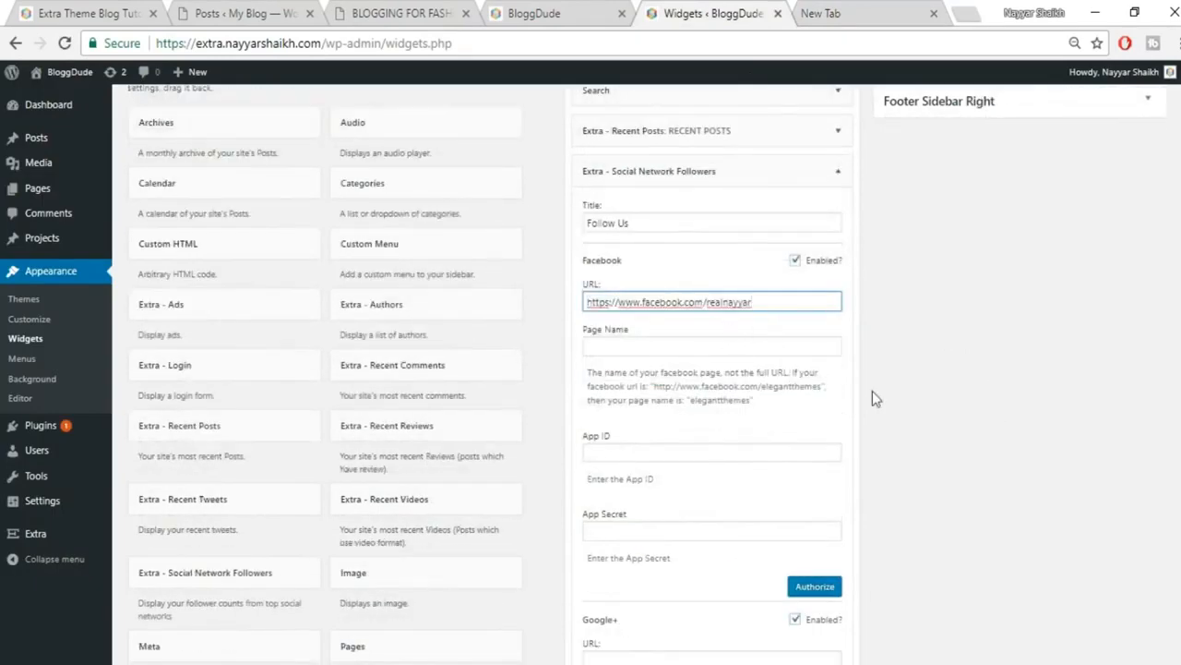
{"action": "scroll", "coordinate": [891, 466], "scroll_direction": "down", "scroll_amount": 5}
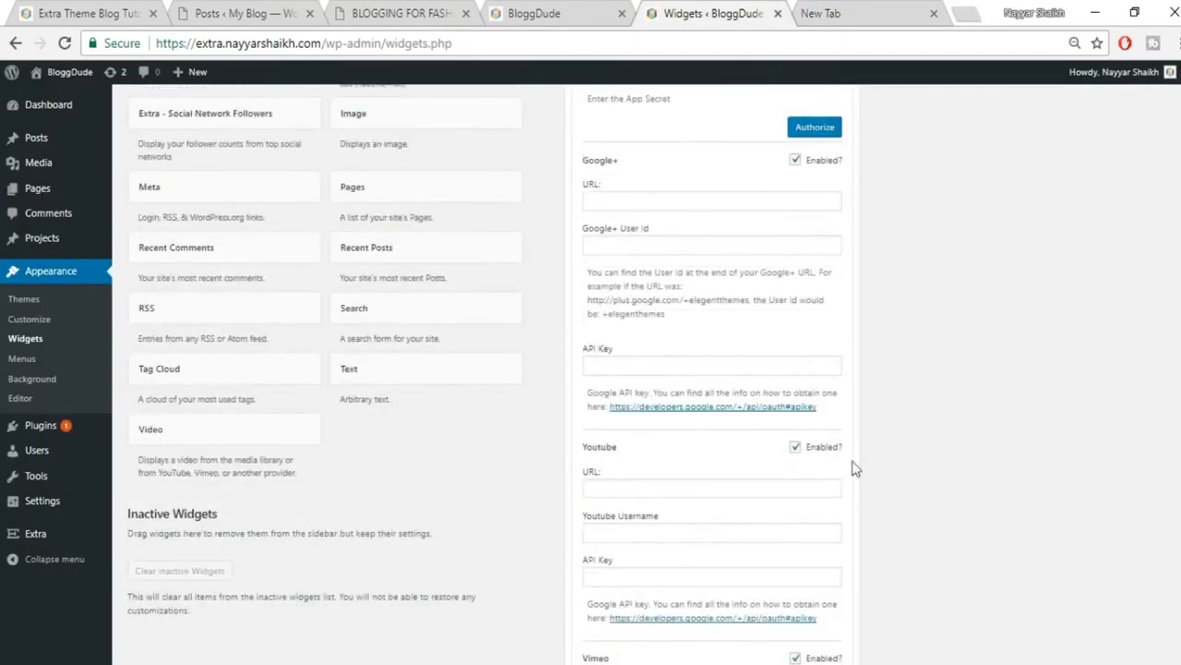
{"action": "scroll", "coordinate": [796, 420], "scroll_direction": "up", "scroll_amount": 2}
{"action": "scroll", "coordinate": [844, 351], "scroll_direction": "down", "scroll_amount": 2}
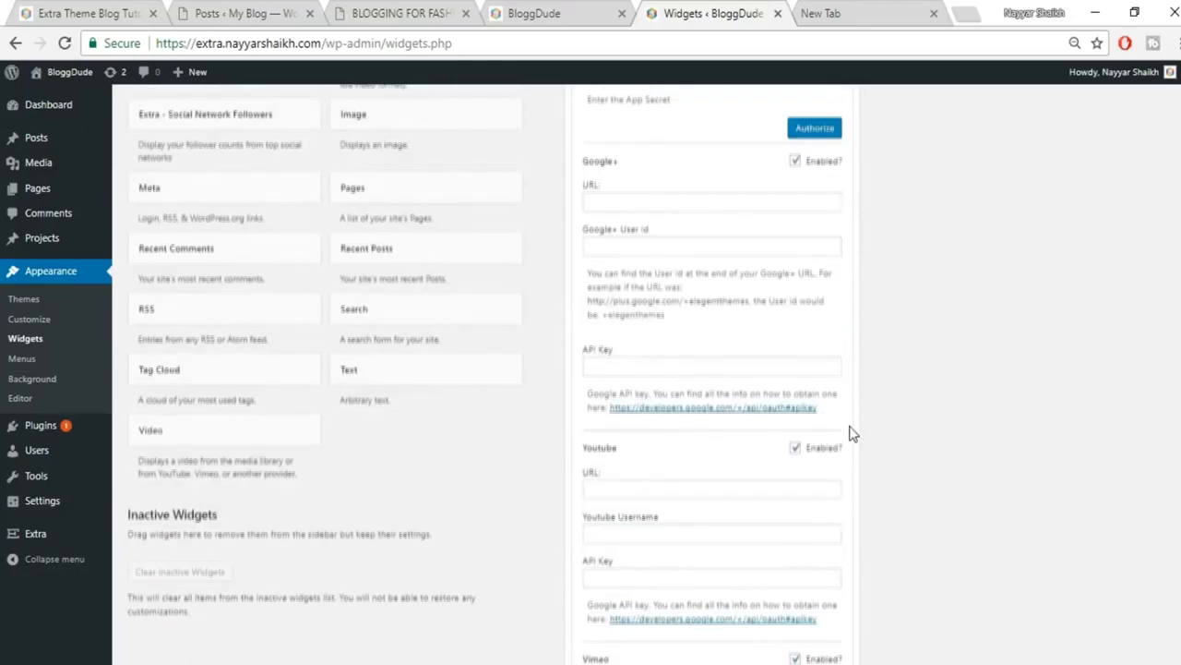
{"action": "scroll", "coordinate": [688, 332], "scroll_direction": "down", "scroll_amount": 3}
Step: Enter the full https YouTube channel address in the followers widget's Youtube URL field
{"action": "left_click", "coordinate": [824, 14]}
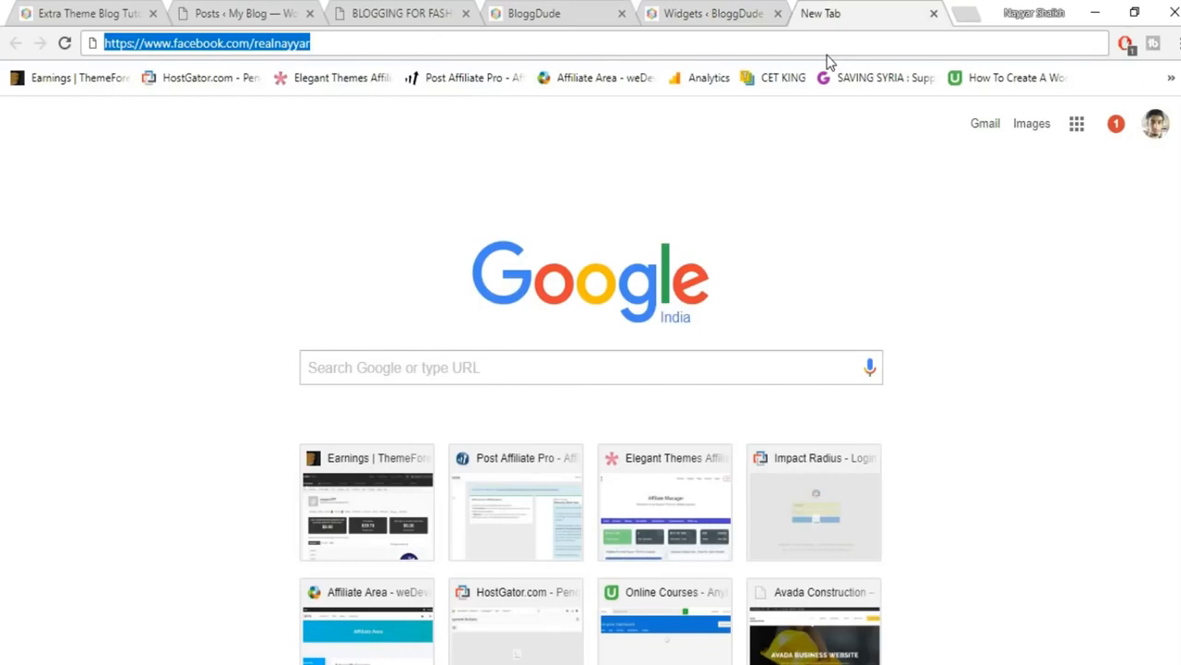
{"action": "type", "text": "youtube.com/nayyarshaikh"}
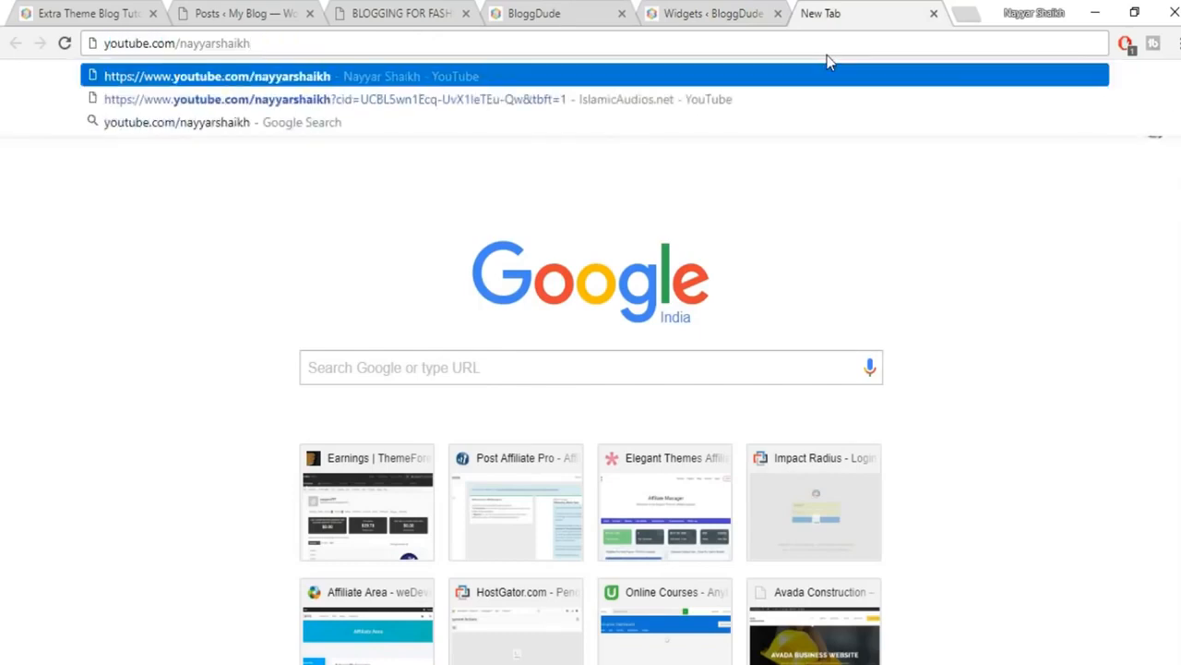
{"action": "key", "text": "ctrl+a"}
{"action": "key", "text": "ctrl+c"}
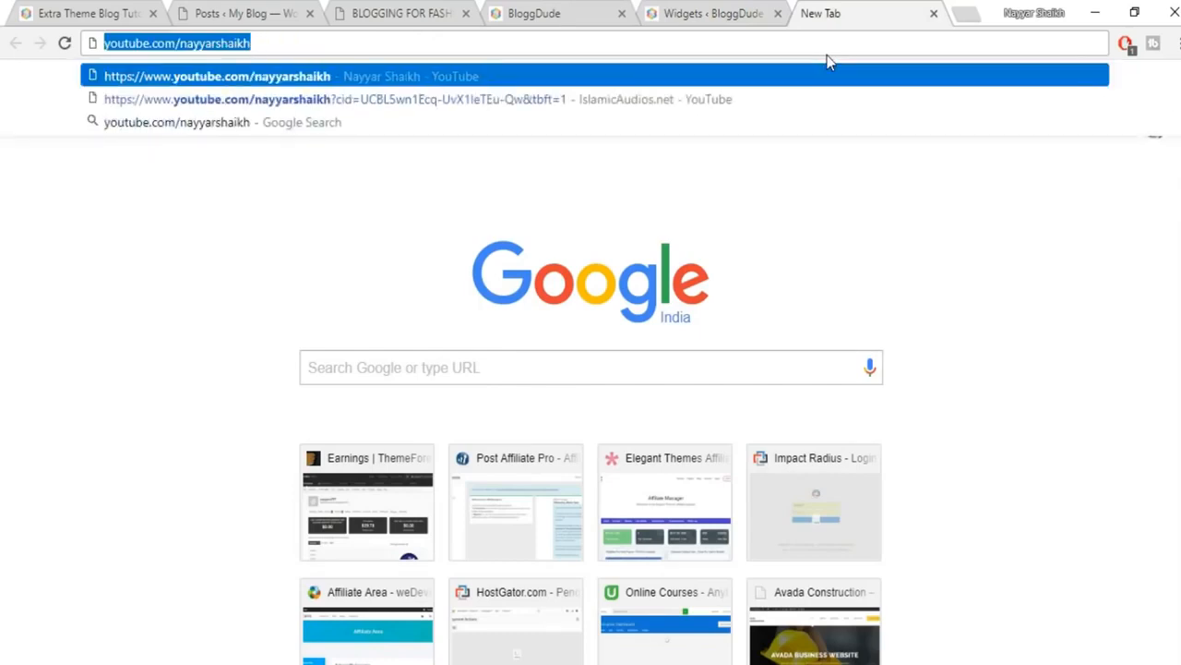
{"action": "left_click", "coordinate": [765, 14]}
{"action": "left_click", "coordinate": [678, 218]}
{"action": "key", "text": "ctrl+v"}
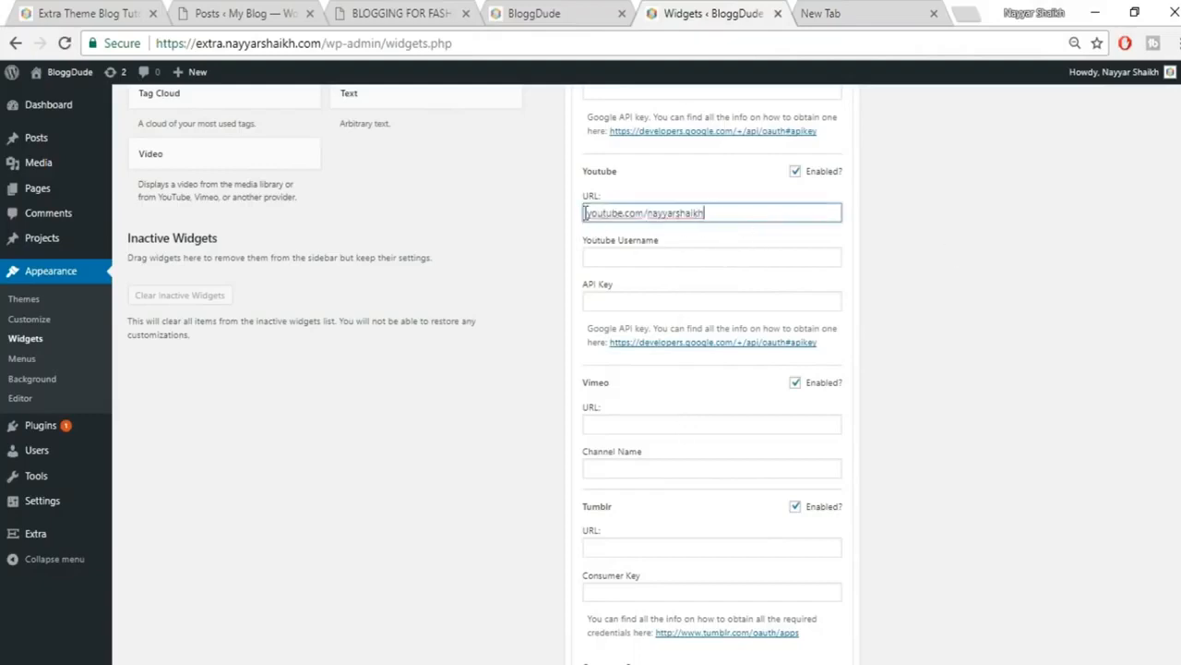
{"action": "left_click", "coordinate": [833, 13]}
{"action": "key", "text": "Return"}
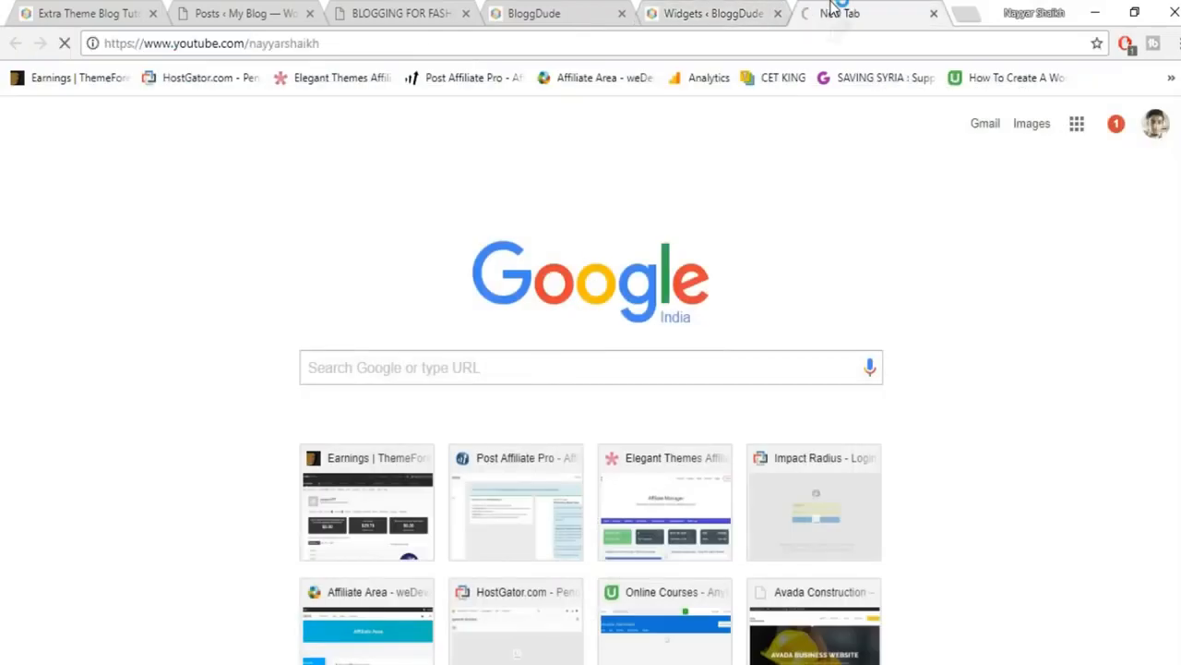
{"action": "left_click", "coordinate": [833, 43]}
{"action": "key", "text": "ctrl+c"}
{"action": "left_click", "coordinate": [743, 11]}
{"action": "triple_click", "coordinate": [726, 213]}
{"action": "key", "text": "ctrl+v"}
Step: Fill the Twitter URL field with the Twitter profile address
{"action": "scroll", "coordinate": [1023, 351], "scroll_direction": "down", "scroll_amount": 1}
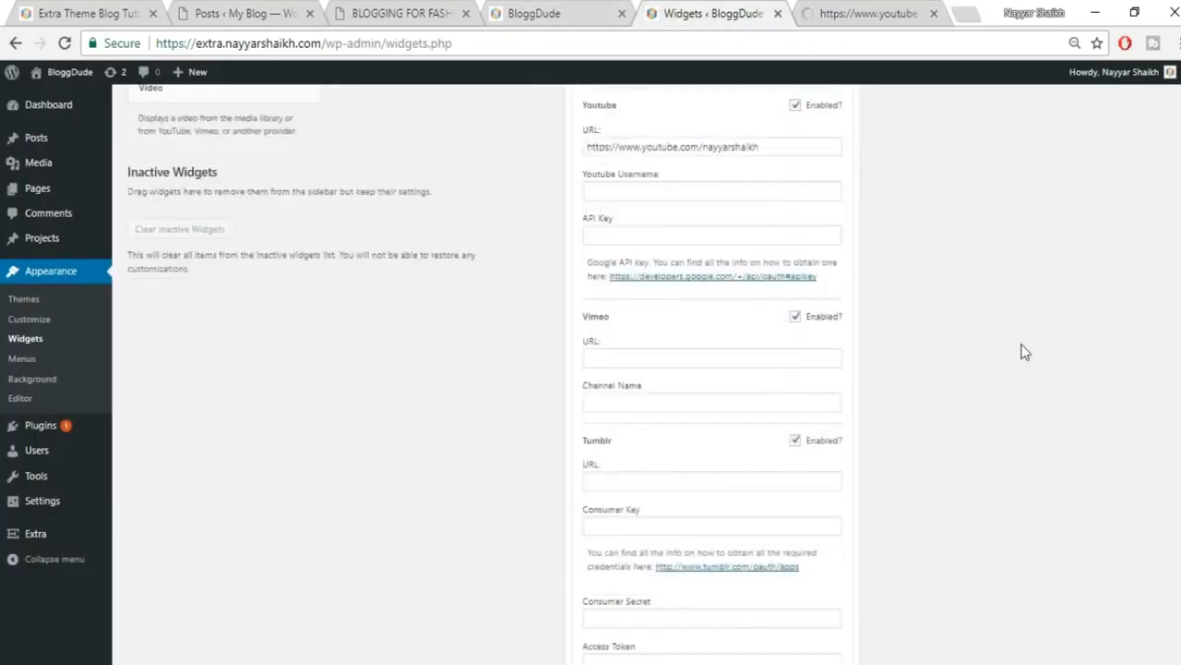
{"action": "scroll", "coordinate": [1023, 351], "scroll_direction": "down", "scroll_amount": 3}
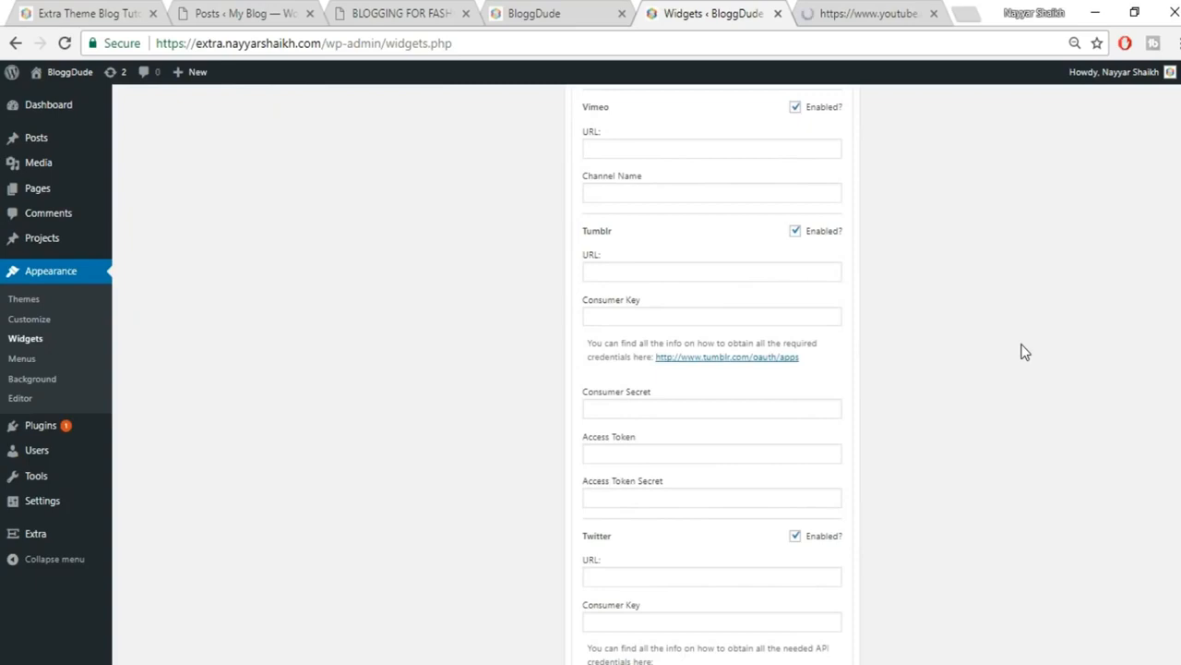
{"action": "scroll", "coordinate": [988, 361], "scroll_direction": "down", "scroll_amount": 3}
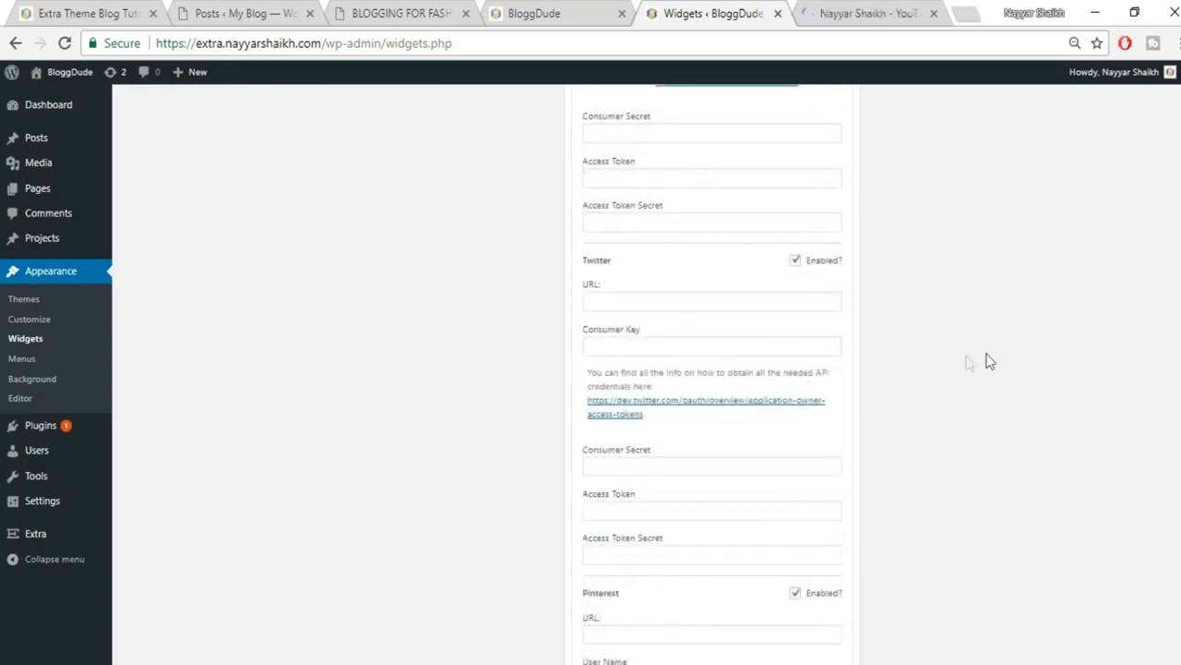
{"action": "left_click", "coordinate": [839, 11]}
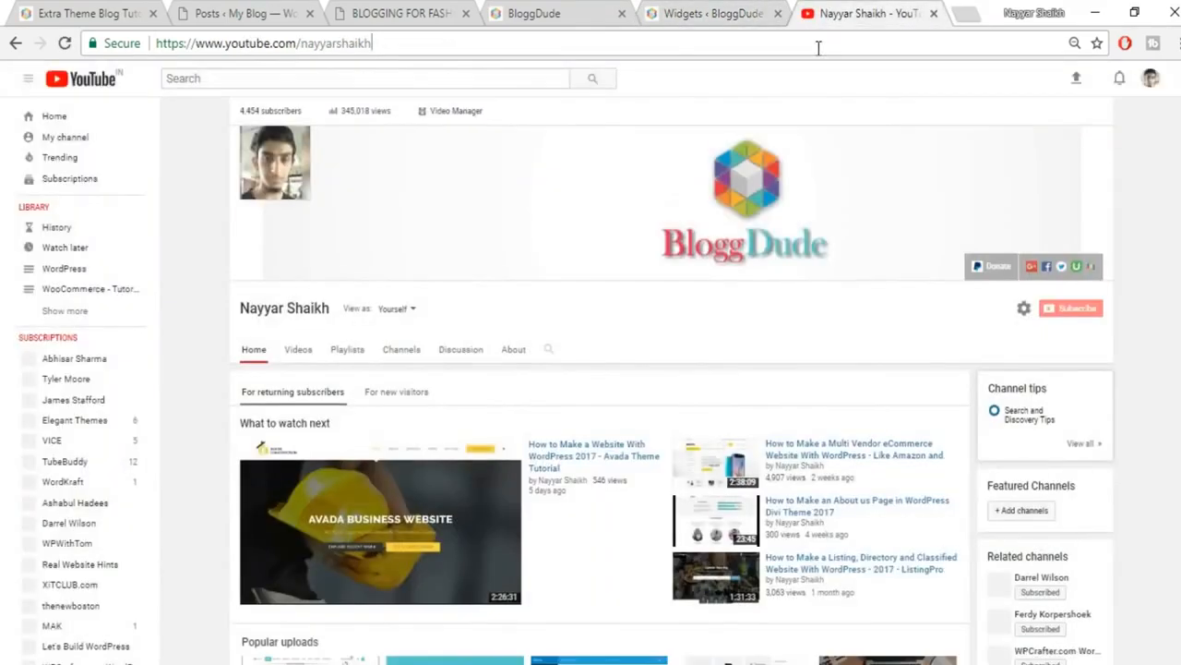
{"action": "left_click", "coordinate": [818, 48]}
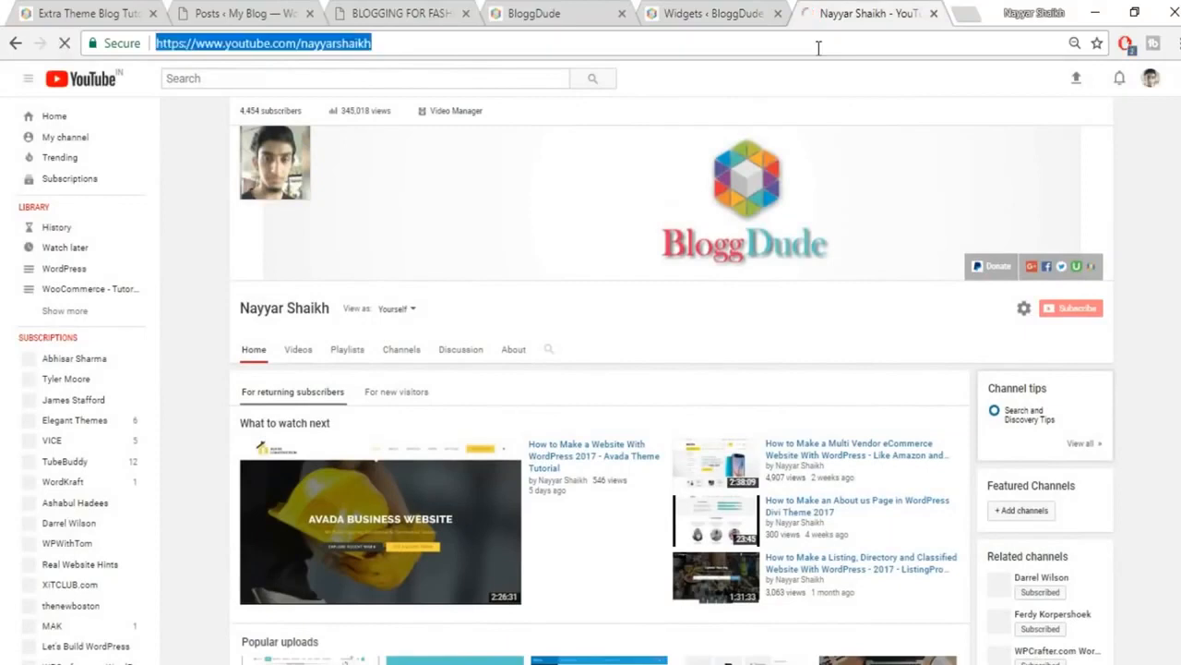
{"action": "type", "text": "twitter.com"}
{"action": "key", "text": "Down"}
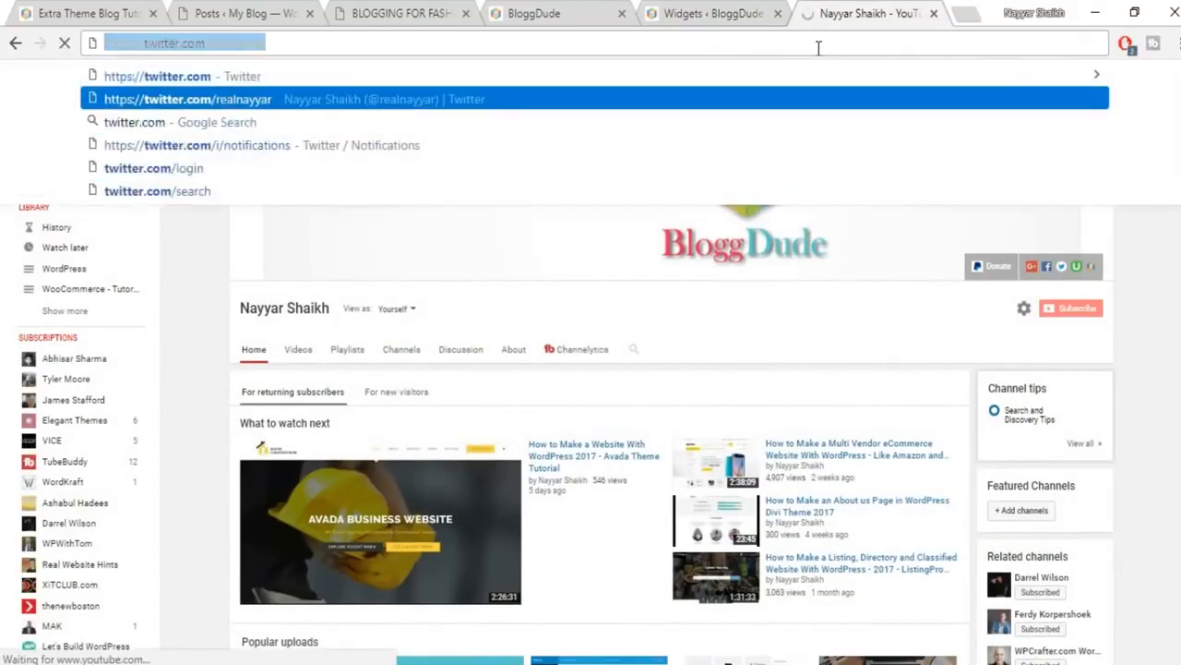
{"action": "left_click", "coordinate": [707, 13]}
{"action": "left_click", "coordinate": [673, 307]}
{"action": "type", "text": "https://twitter.com/realnayyar"}
Step: Save the Follow Us widget, check the live homepage, then collapse the widget
{"action": "scroll", "coordinate": [892, 428], "scroll_direction": "down", "scroll_amount": 15}
{"action": "left_click", "coordinate": [824, 361]}
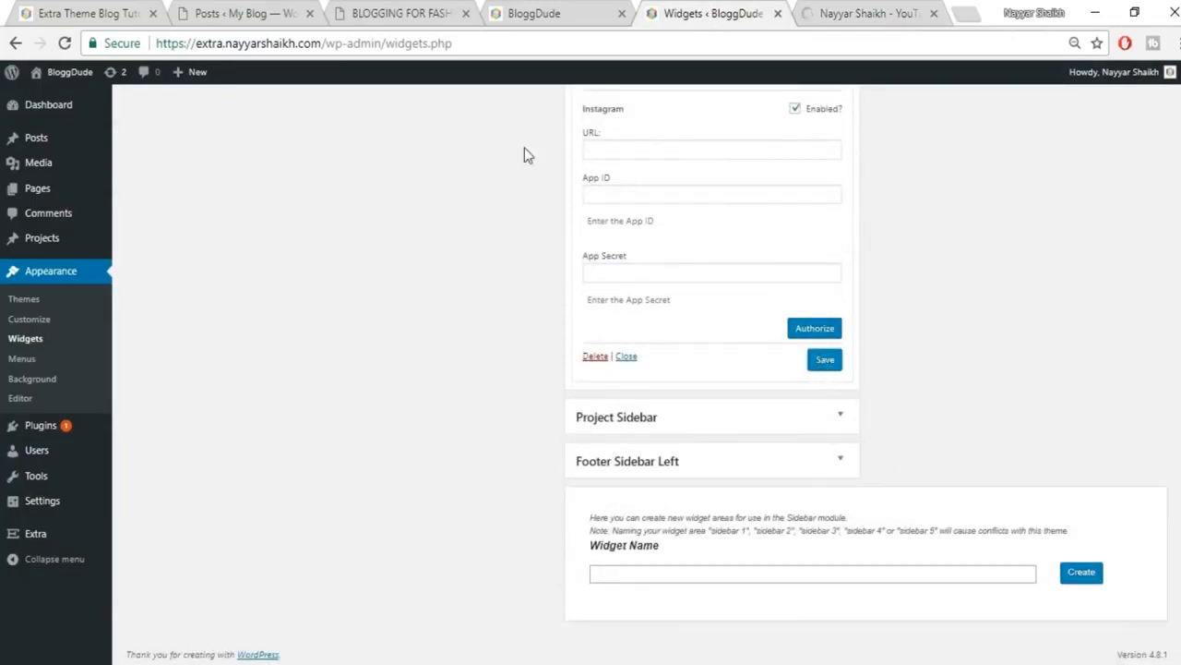
{"action": "left_click", "coordinate": [41, 13]}
{"action": "scroll", "coordinate": [1158, 411], "scroll_direction": "down", "scroll_amount": 3}
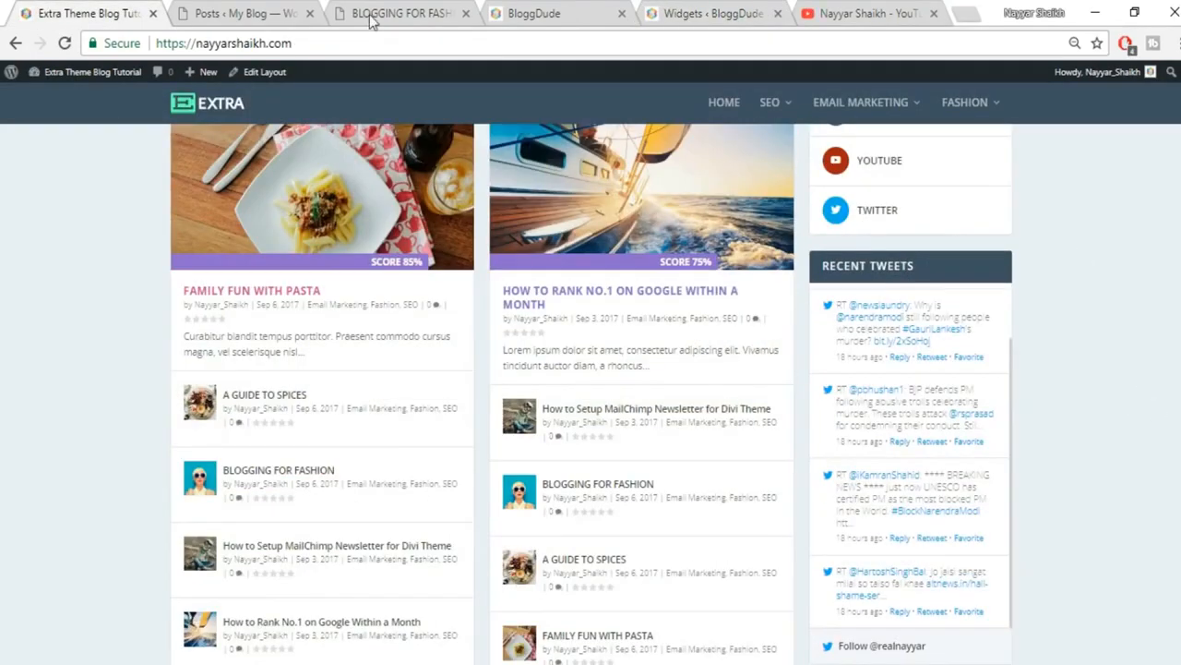
{"action": "left_click", "coordinate": [709, 9]}
{"action": "scroll", "coordinate": [971, 406], "scroll_direction": "up", "scroll_amount": 10}
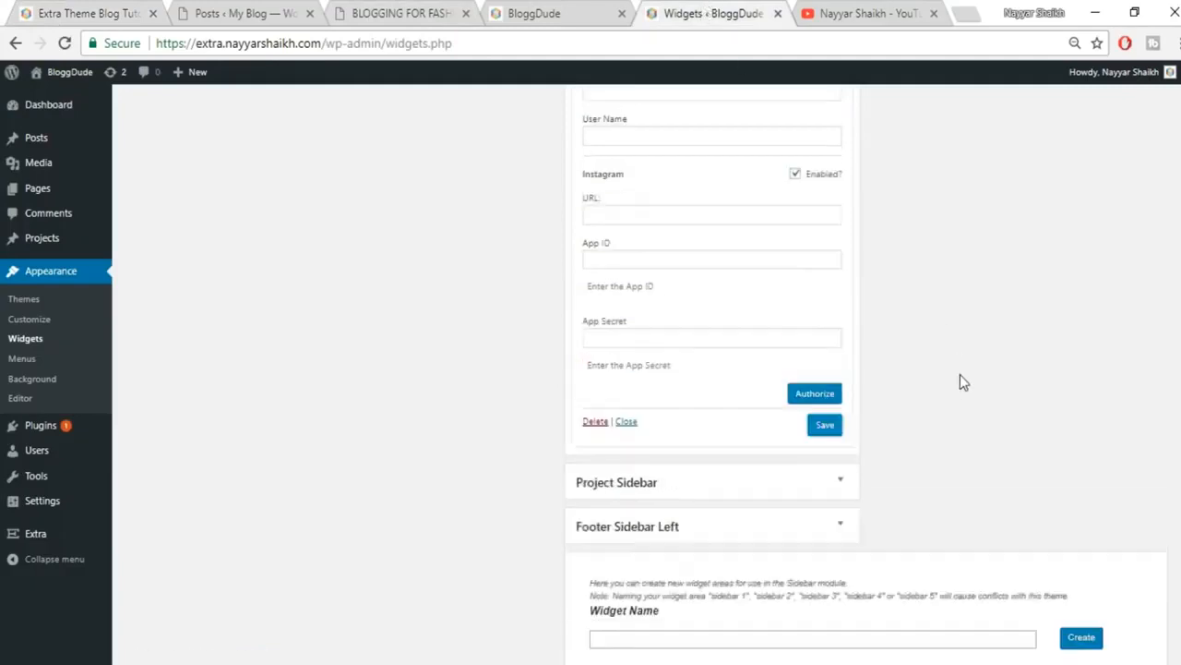
{"action": "scroll", "coordinate": [938, 374], "scroll_direction": "up", "scroll_amount": 8}
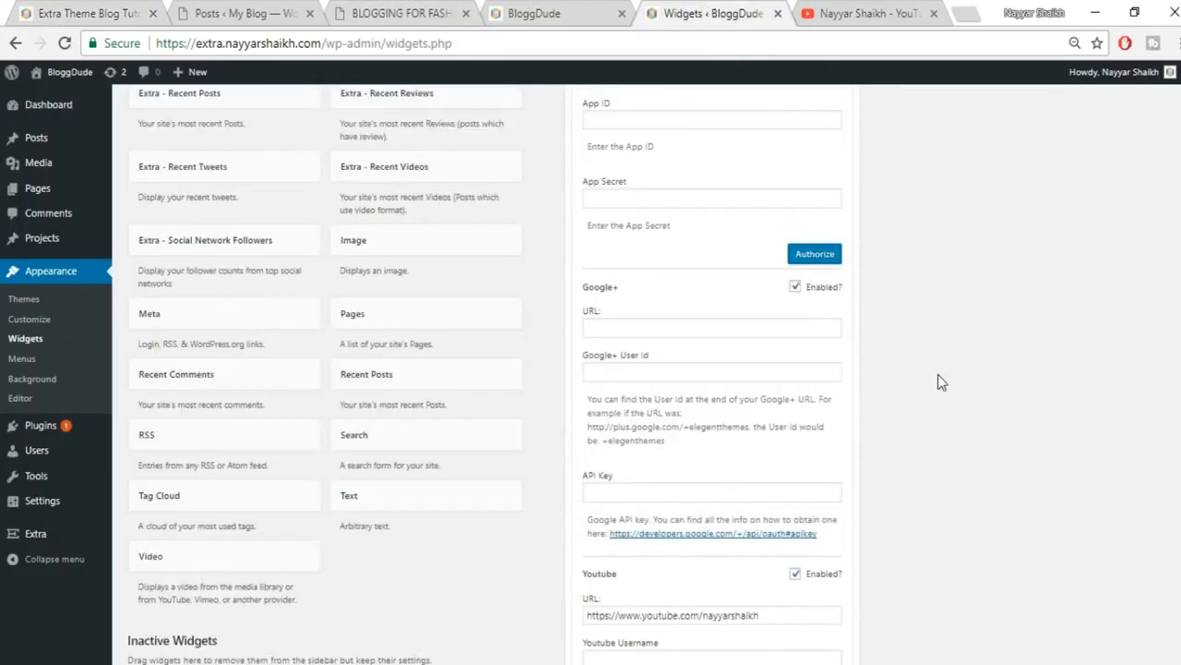
{"action": "left_click", "coordinate": [840, 208]}
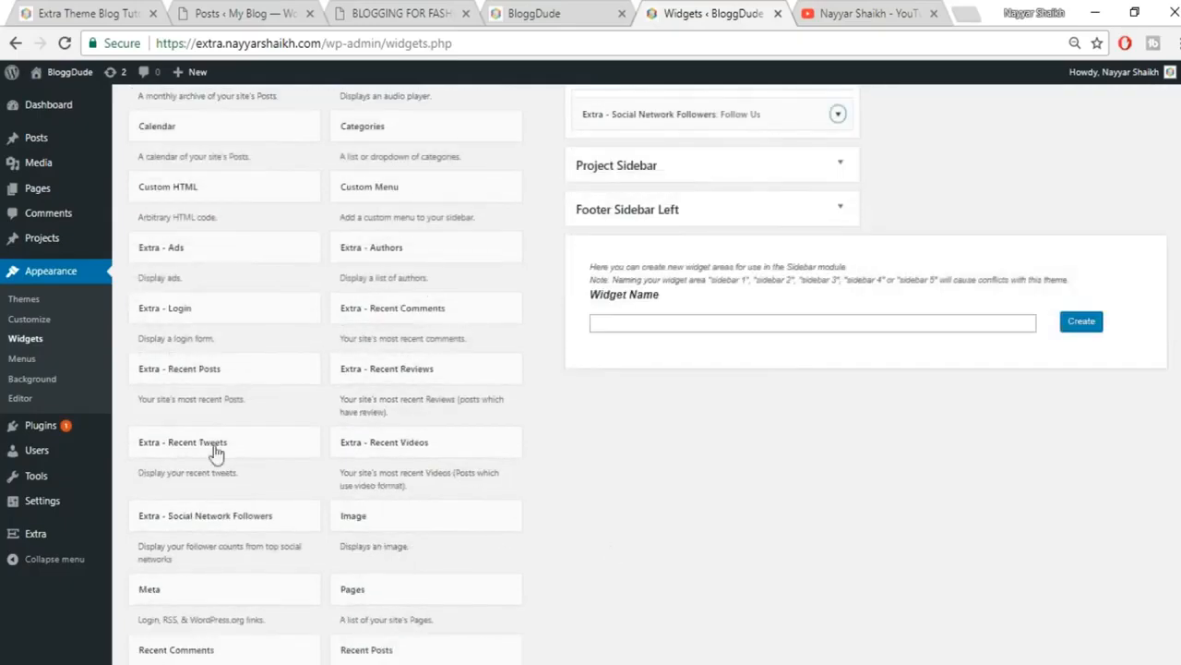
Step: Add an Extra – Recent Tweets widget to the Main Sidebar
{"action": "left_click", "coordinate": [230, 456]}
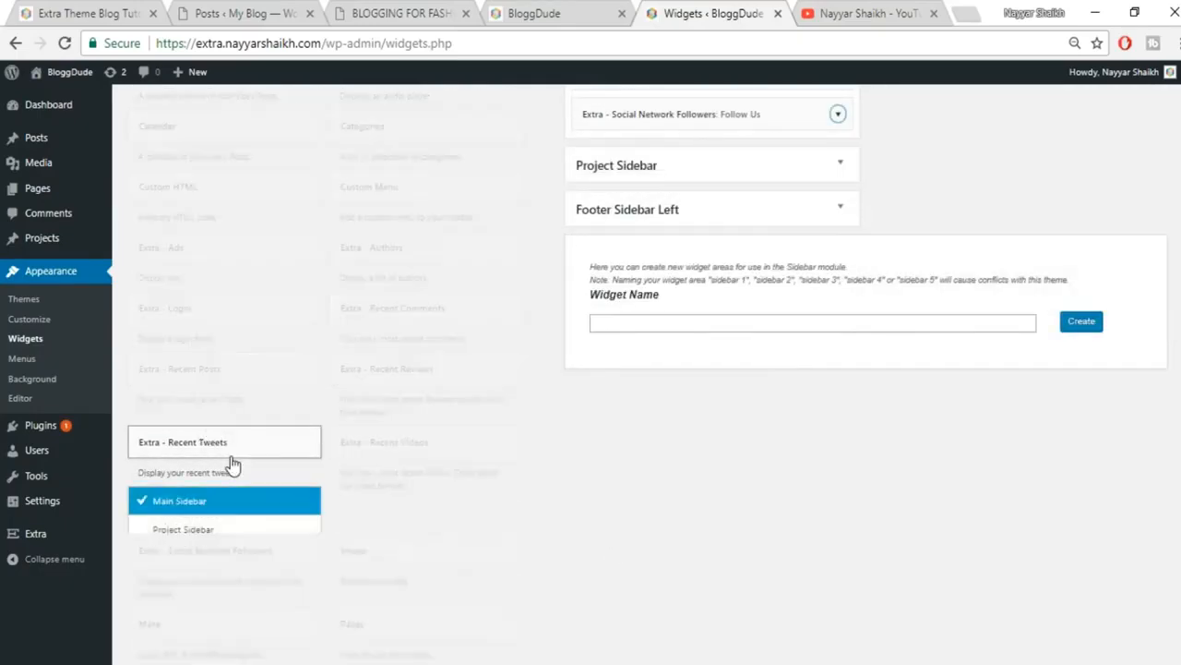
{"action": "scroll", "coordinate": [277, 531], "scroll_direction": "down", "scroll_amount": 1}
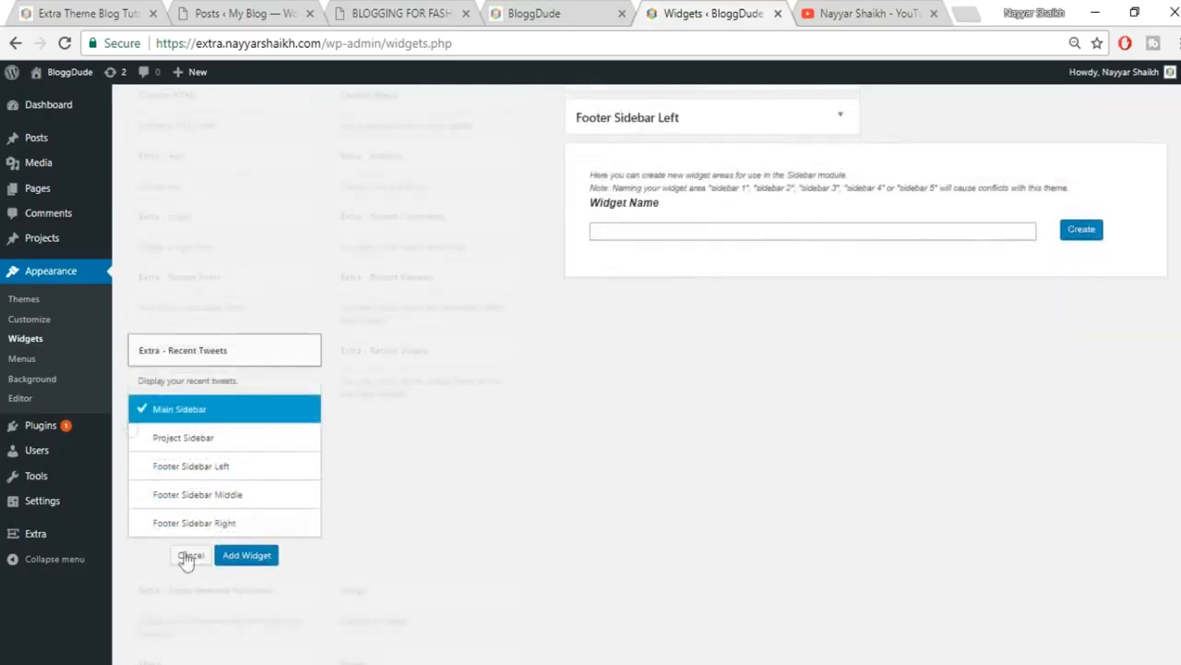
{"action": "left_click", "coordinate": [245, 557]}
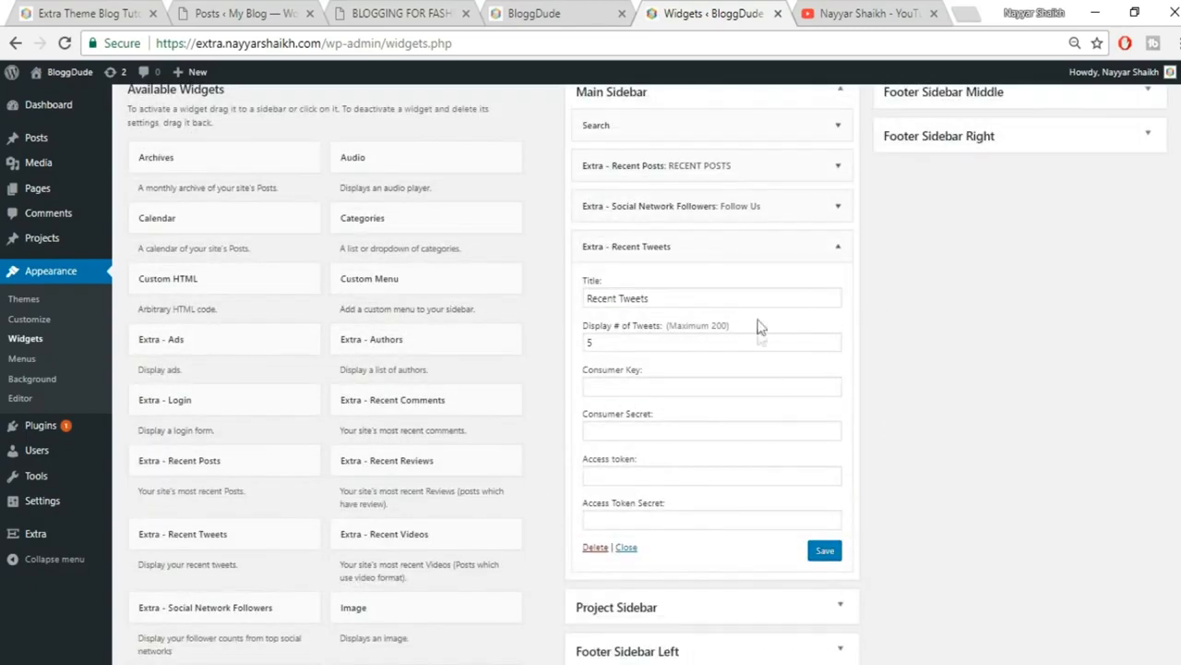
Step: Reopen the Follow Us widget and scroll to its Twitter credentials fields
{"action": "left_click", "coordinate": [836, 209]}
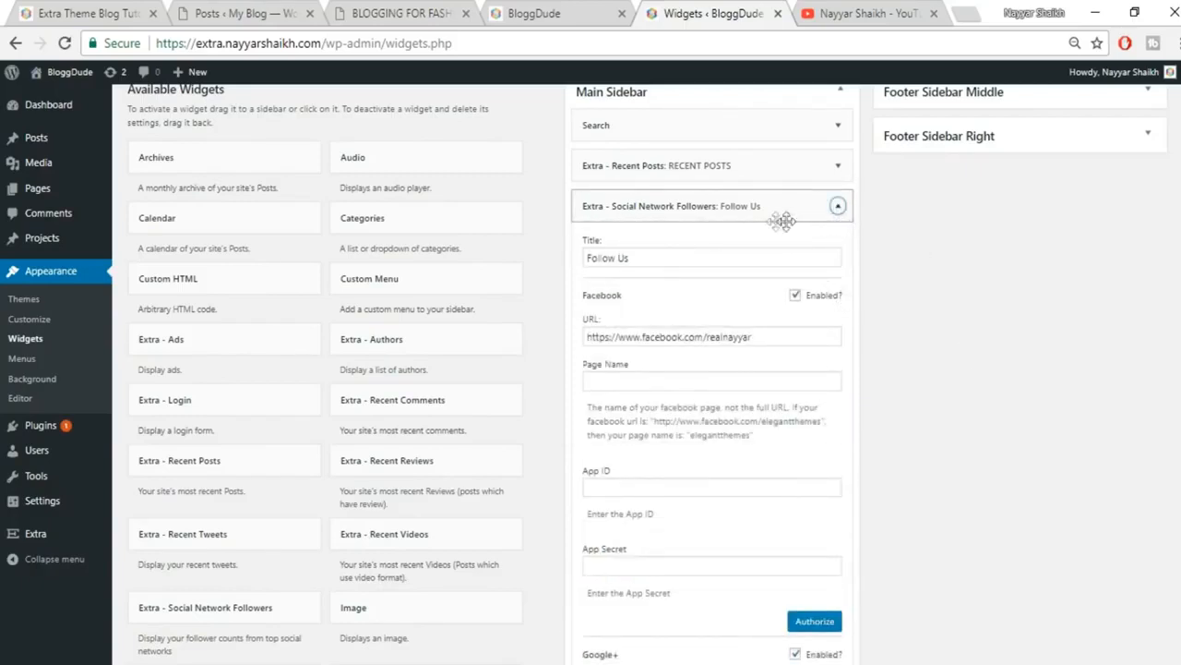
{"action": "scroll", "coordinate": [813, 363], "scroll_direction": "down", "scroll_amount": 5}
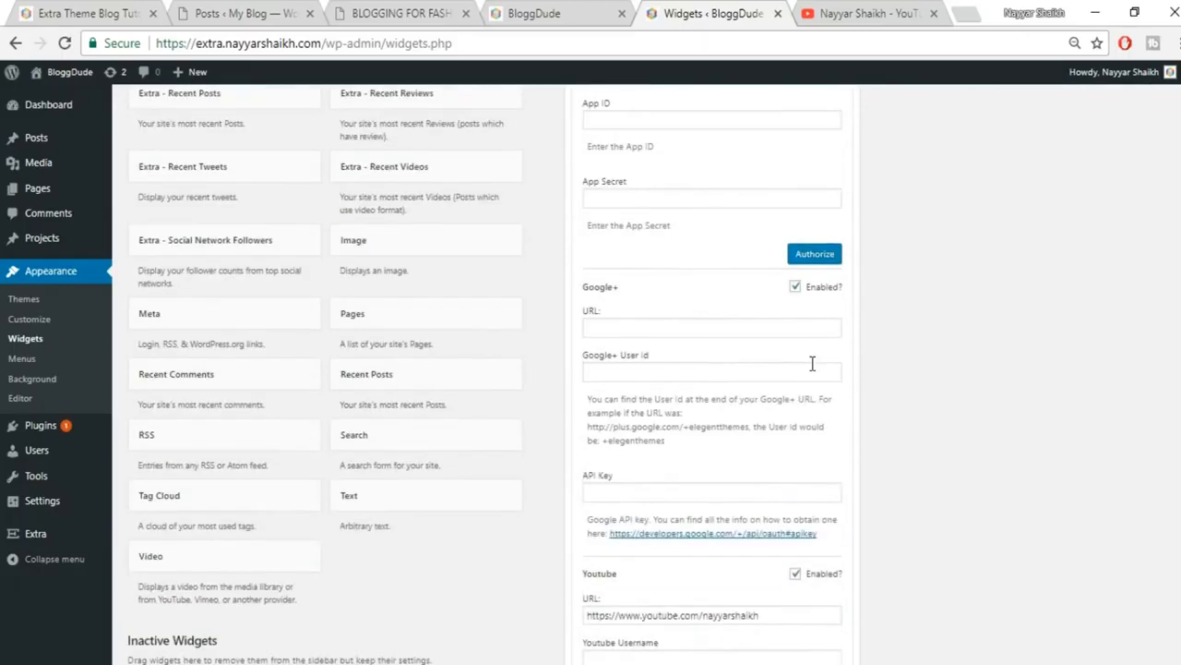
{"action": "scroll", "coordinate": [780, 371], "scroll_direction": "down", "scroll_amount": 6}
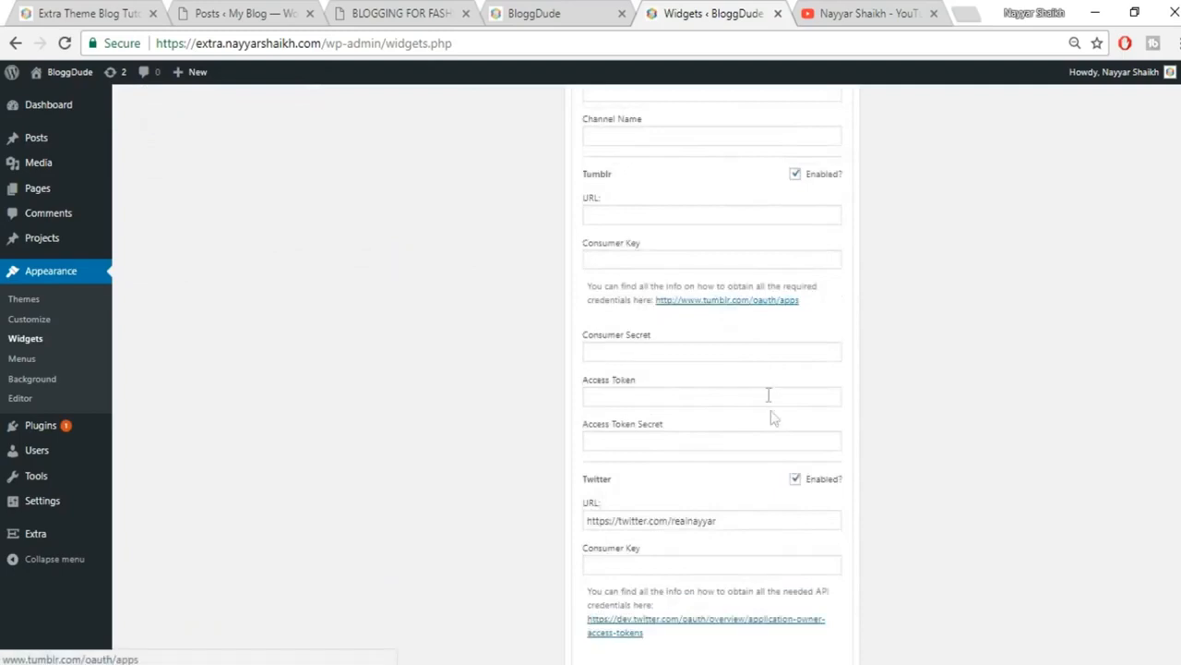
{"action": "scroll", "coordinate": [773, 416], "scroll_direction": "down", "scroll_amount": 3}
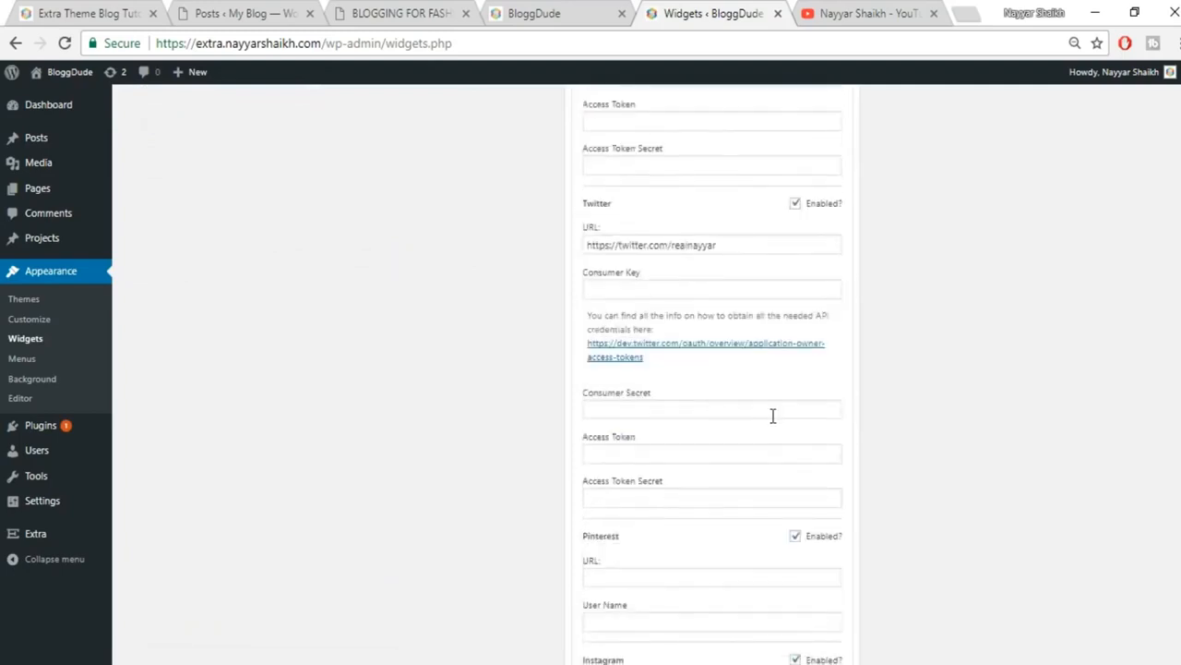
Step: Open the 'Tokens from dev.twitter.com' guide and load apps.twitter.com in a new tab
{"action": "left_click", "coordinate": [701, 354]}
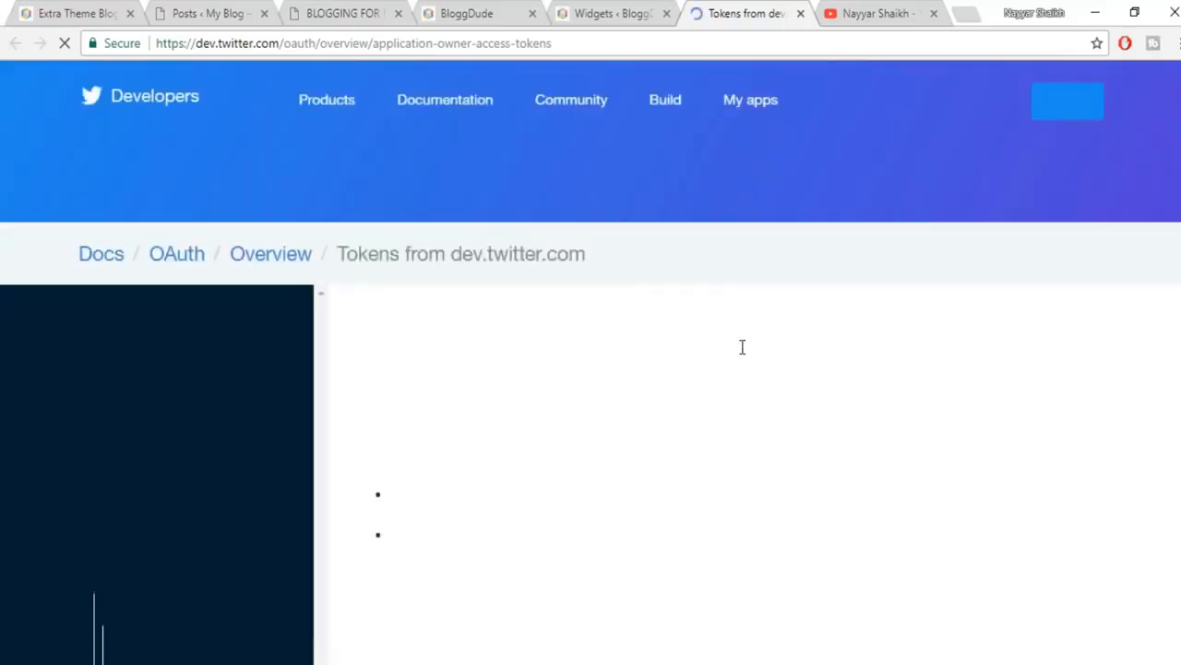
{"action": "scroll", "coordinate": [910, 447], "scroll_direction": "down", "scroll_amount": 4}
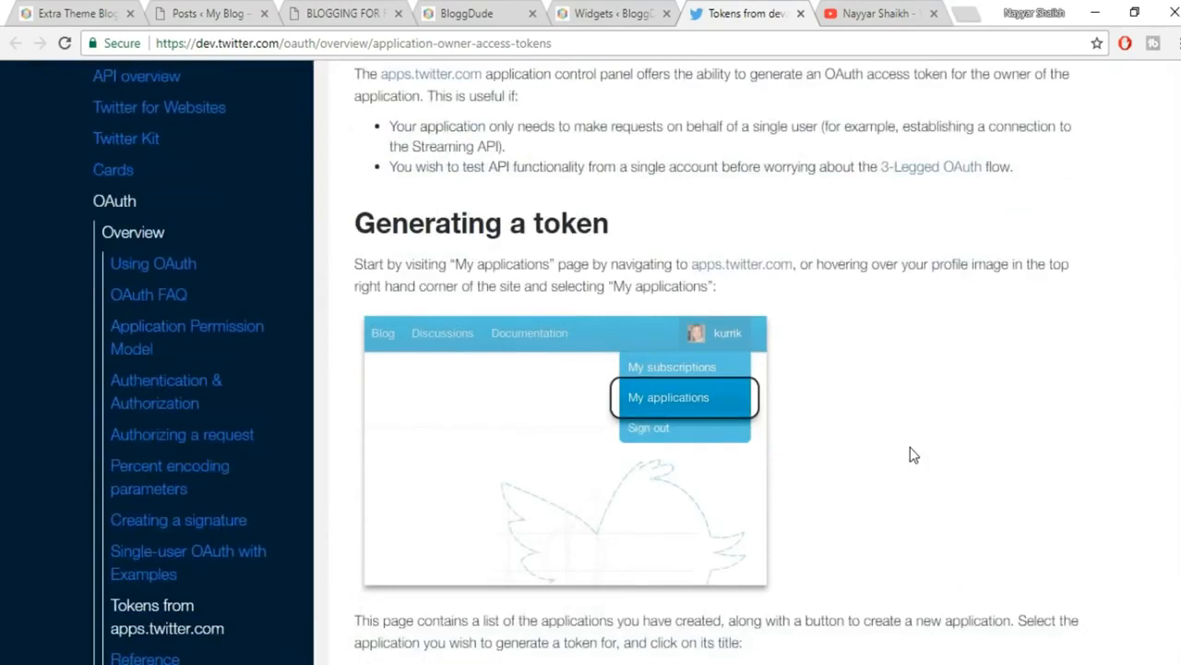
{"action": "scroll", "coordinate": [910, 447], "scroll_direction": "up", "scroll_amount": 2}
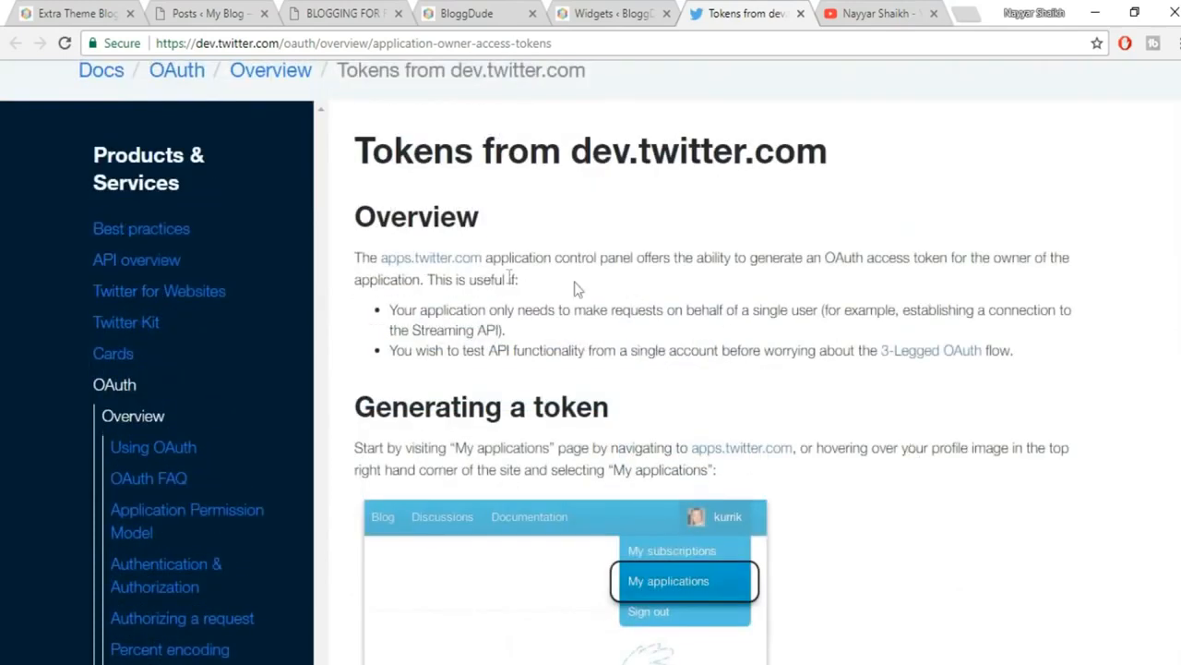
{"action": "right_click", "coordinate": [450, 267]}
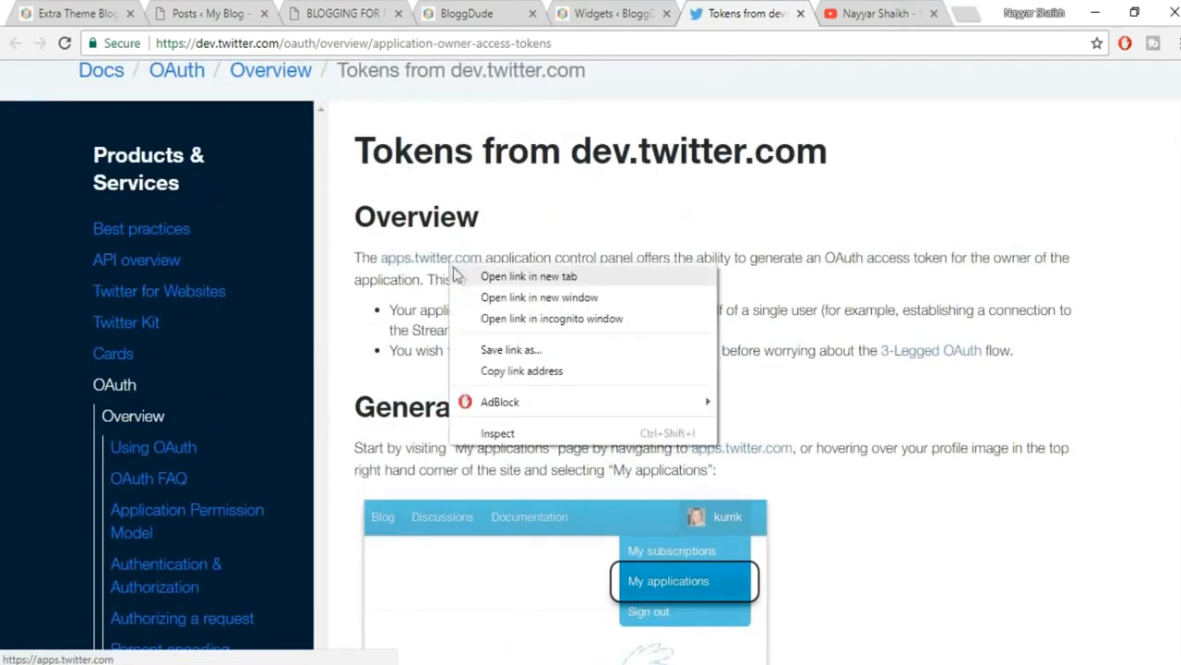
{"action": "left_click", "coordinate": [475, 275]}
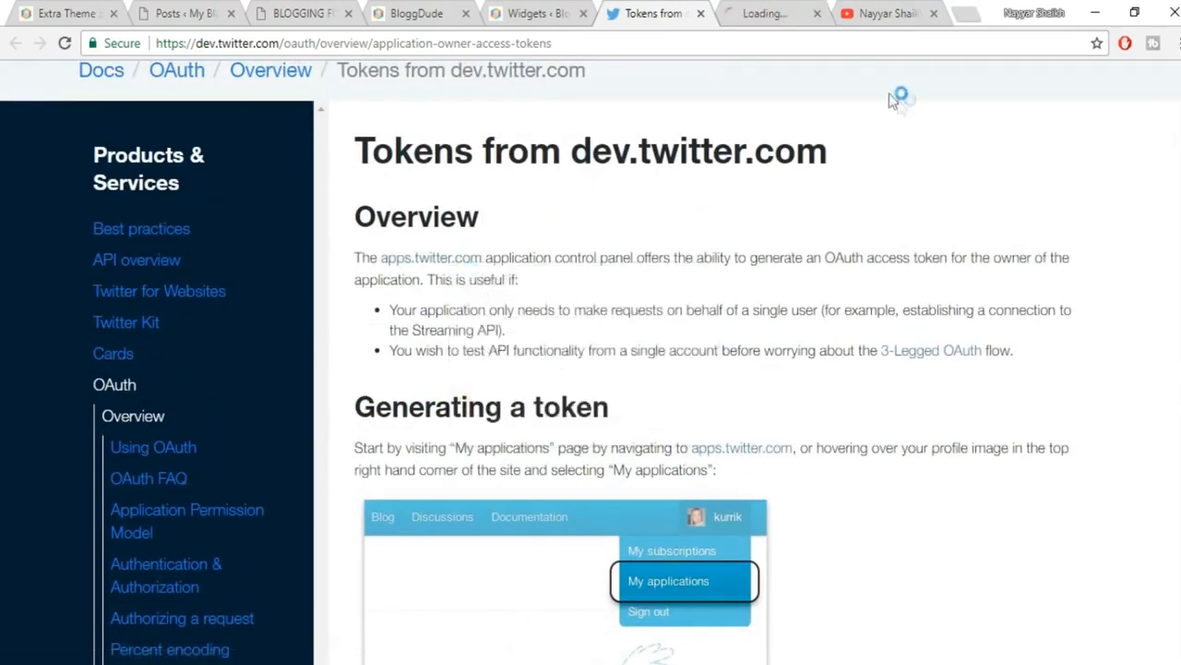
Step: Start a new Twitter application and enter the name BloggDude
{"action": "left_click", "coordinate": [788, 18]}
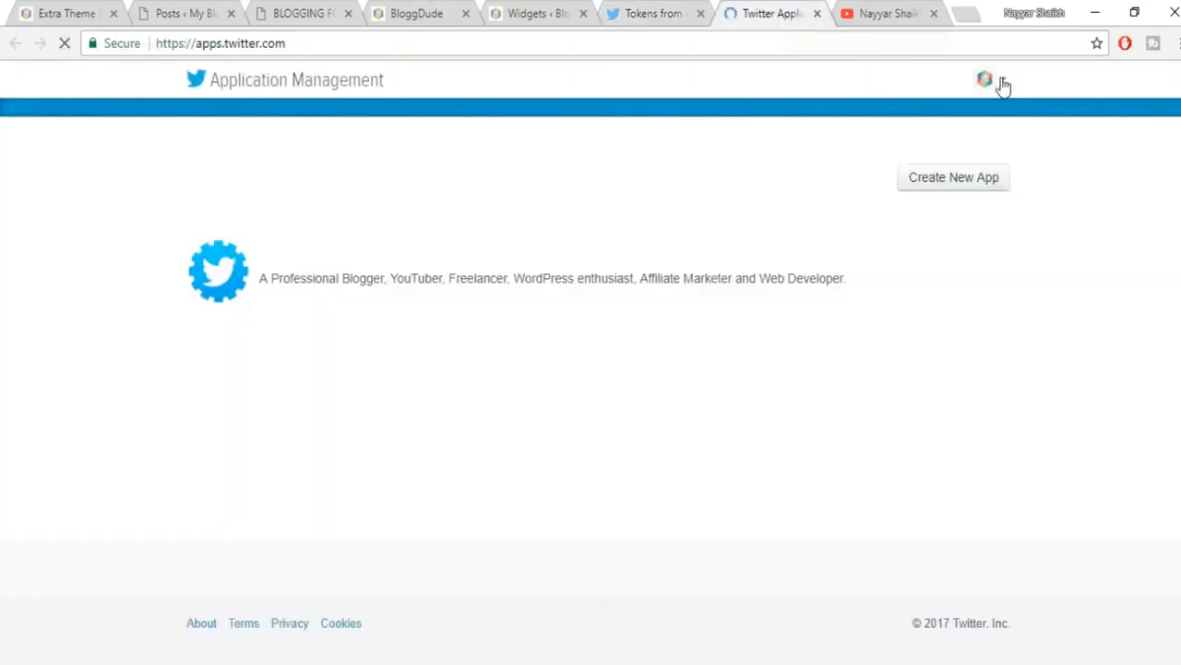
{"action": "left_click", "coordinate": [960, 183]}
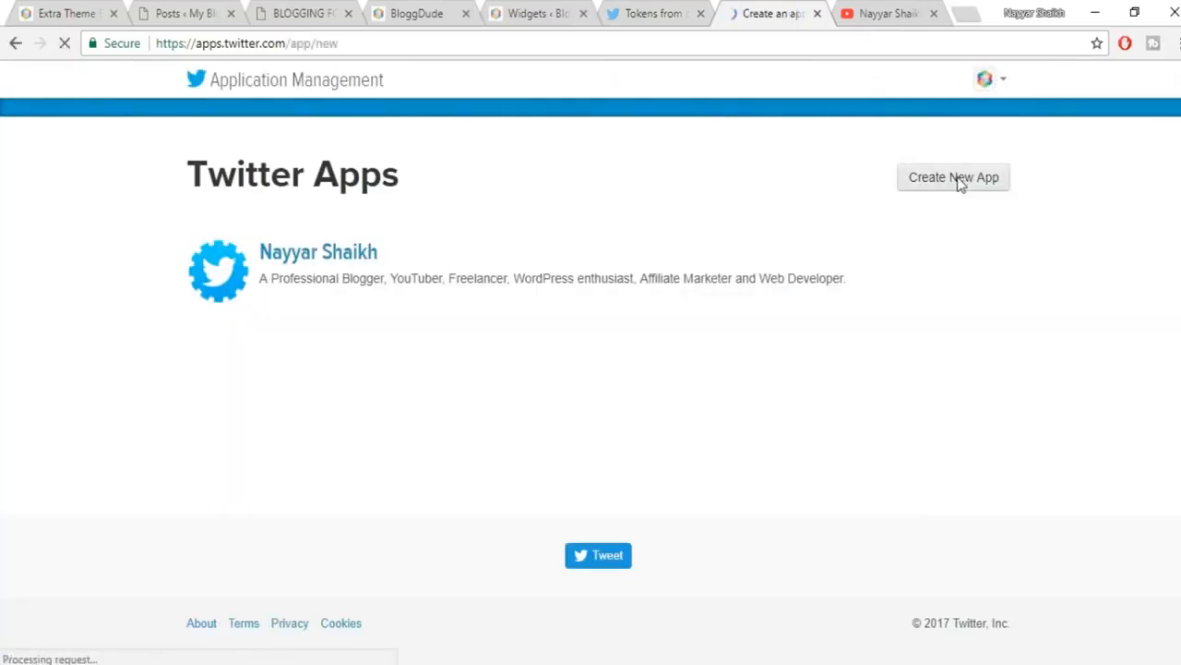
{"action": "left_click", "coordinate": [323, 321]}
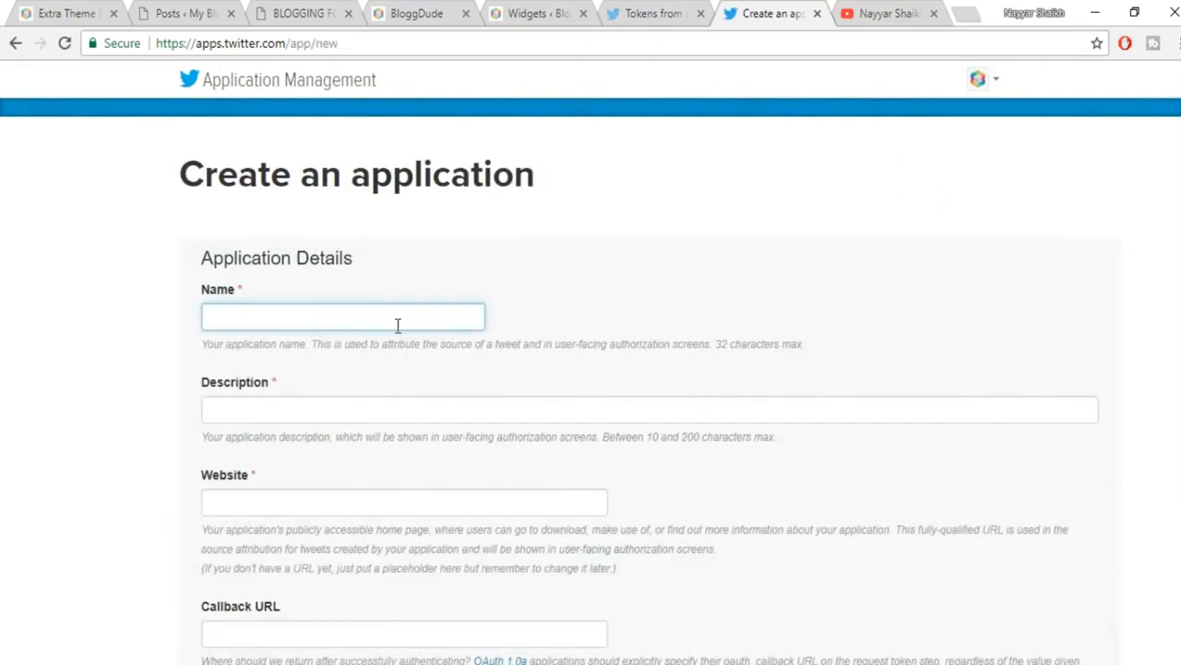
{"action": "type", "text": "BloggDude"}
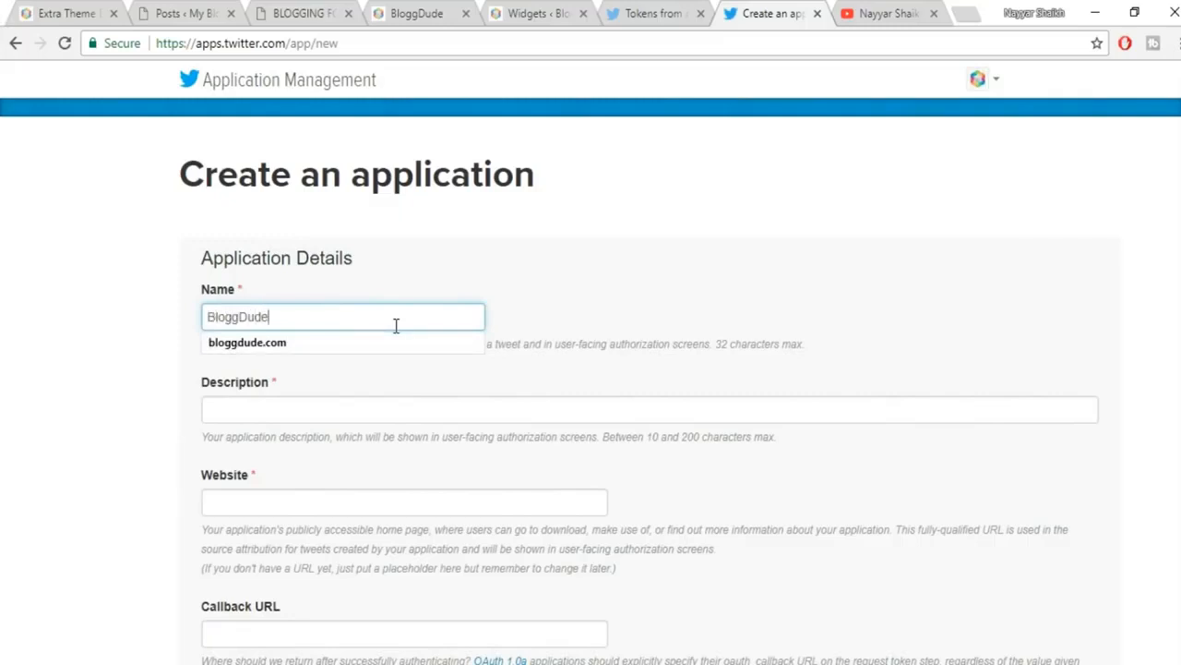
{"action": "key", "text": "Tab"}
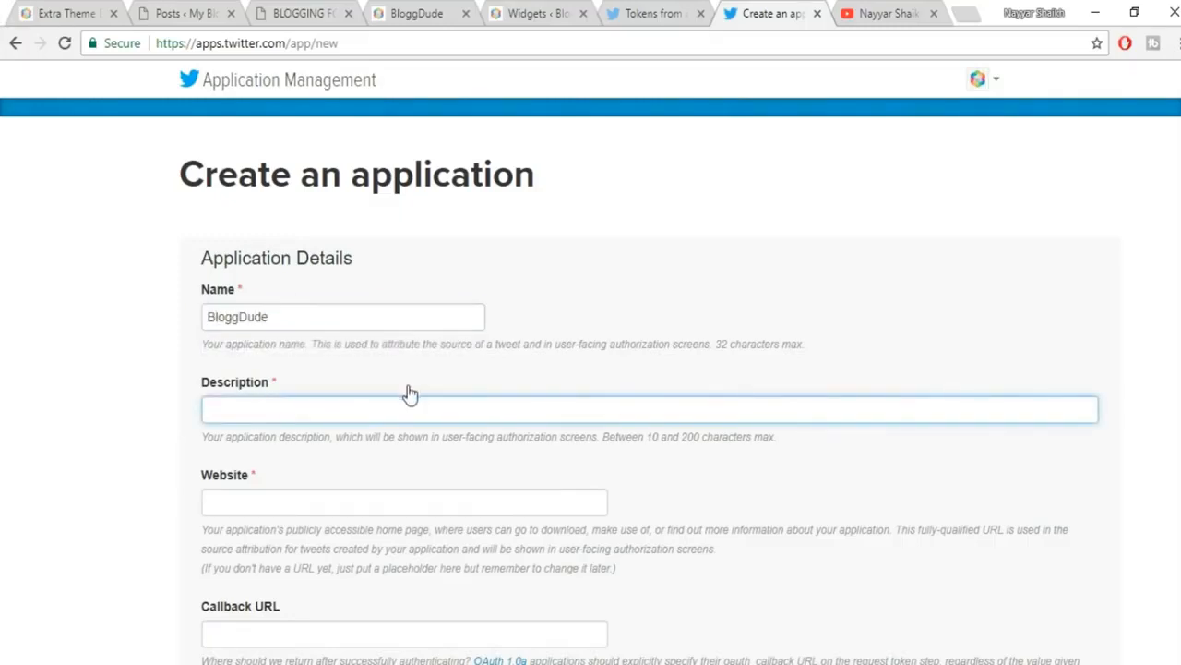
Step: Copy the Overview sentence from the Twitter tokens documentation into the app Description
{"action": "left_click", "coordinate": [74, 9]}
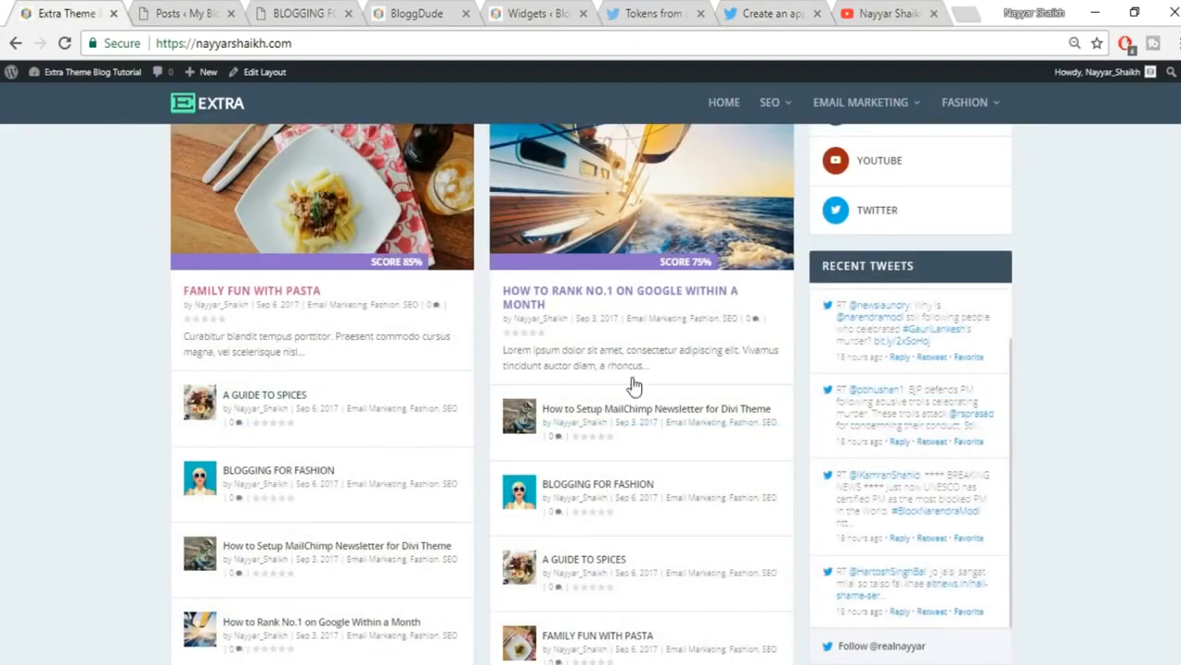
{"action": "scroll", "coordinate": [1030, 376], "scroll_direction": "up", "scroll_amount": 5}
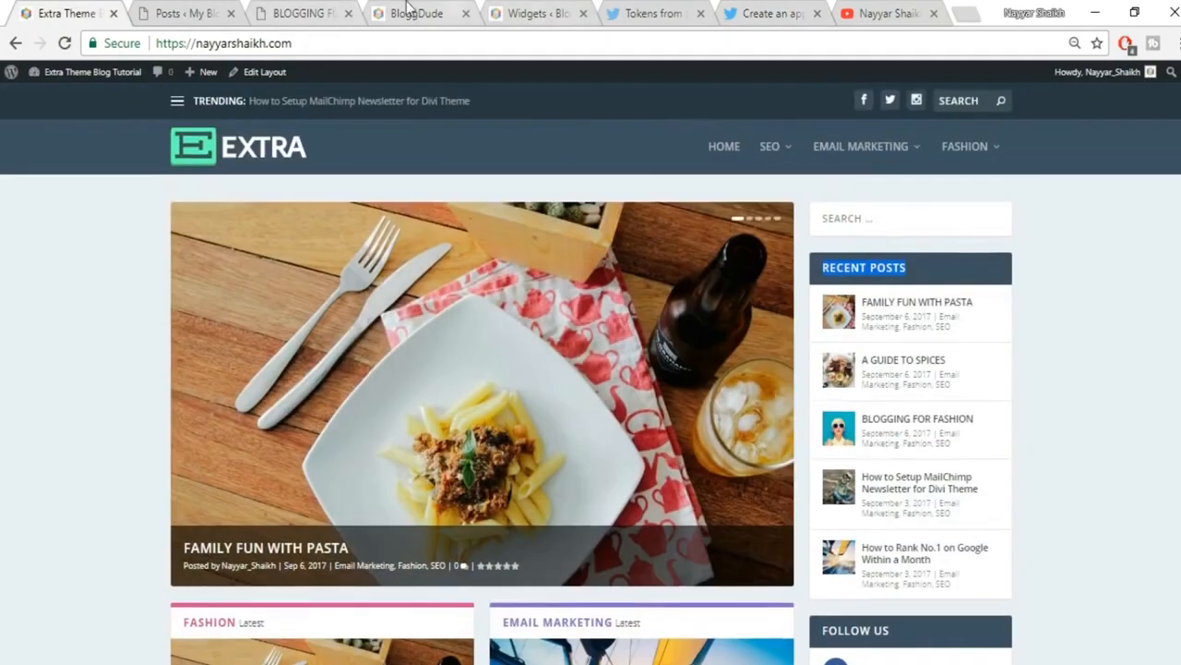
{"action": "left_click", "coordinate": [198, 13]}
{"action": "left_click", "coordinate": [3, 6]}
{"action": "left_click", "coordinate": [55, 13]}
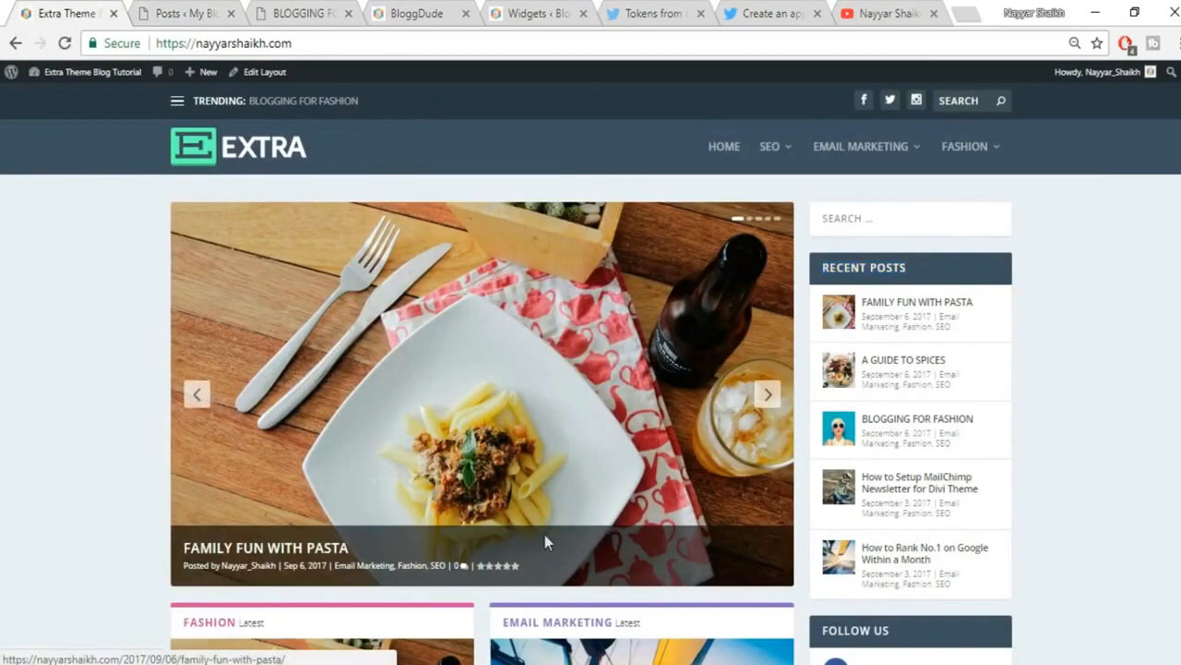
{"action": "scroll", "coordinate": [1086, 435], "scroll_direction": "down", "scroll_amount": 4}
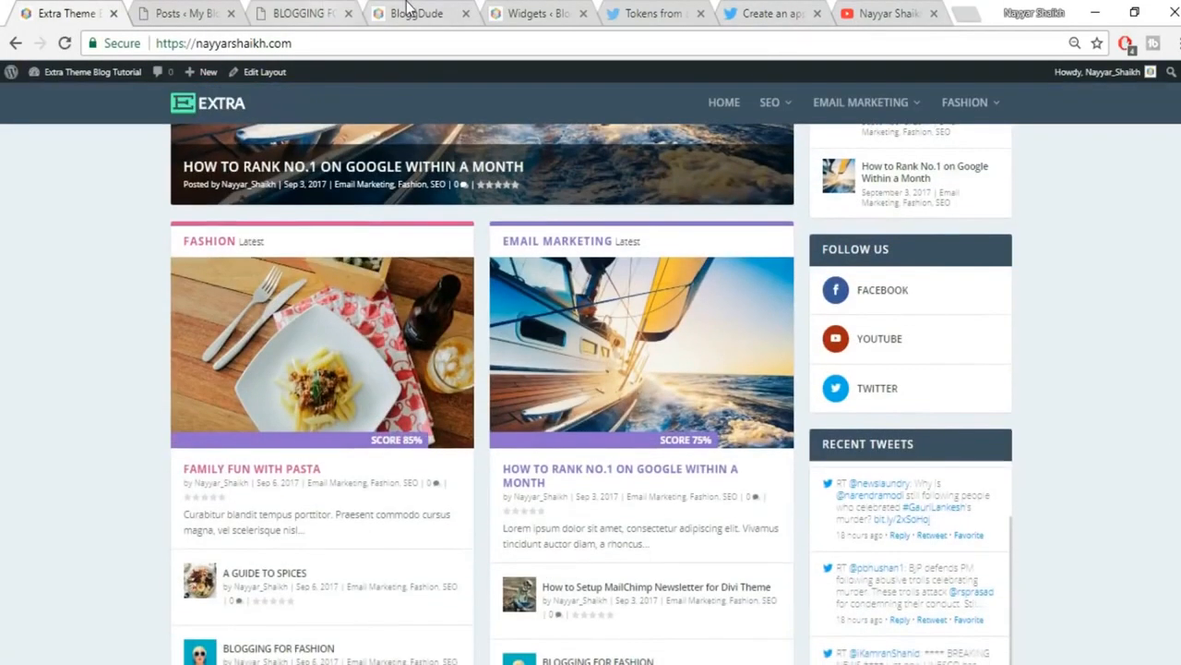
{"action": "left_click", "coordinate": [407, 9]}
{"action": "left_click", "coordinate": [553, 9]}
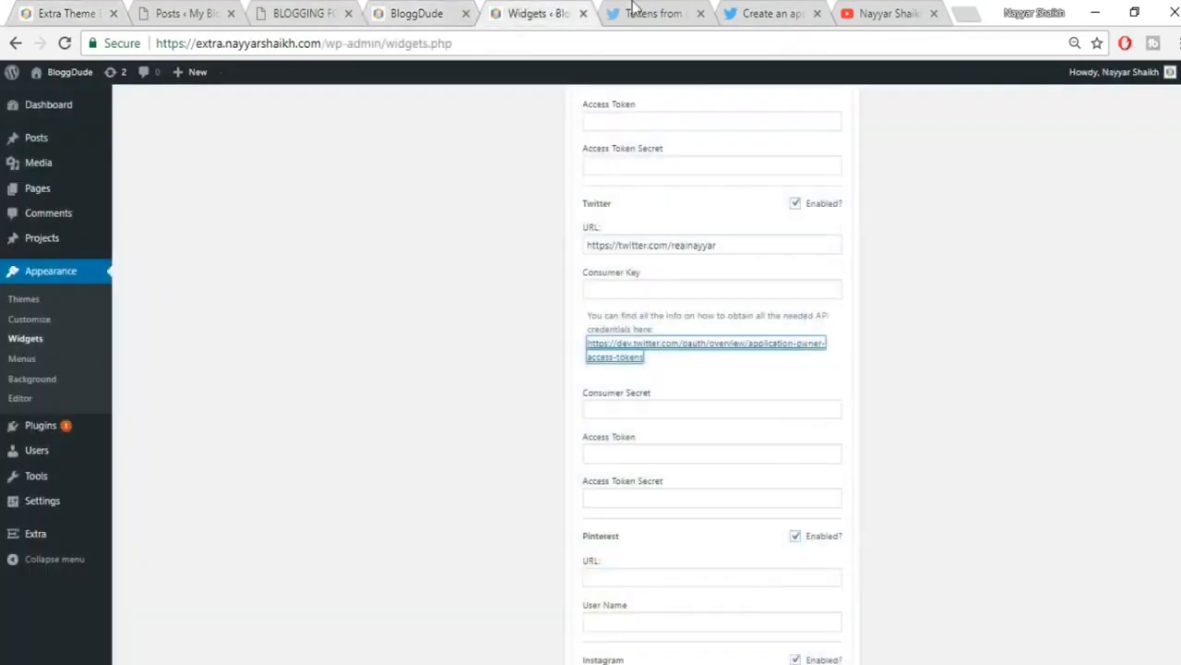
{"action": "left_click", "coordinate": [637, 11]}
{"action": "left_click_drag", "start_coordinate": [353, 265], "coordinate": [584, 287]}
{"action": "key", "text": "ctrl+c"}
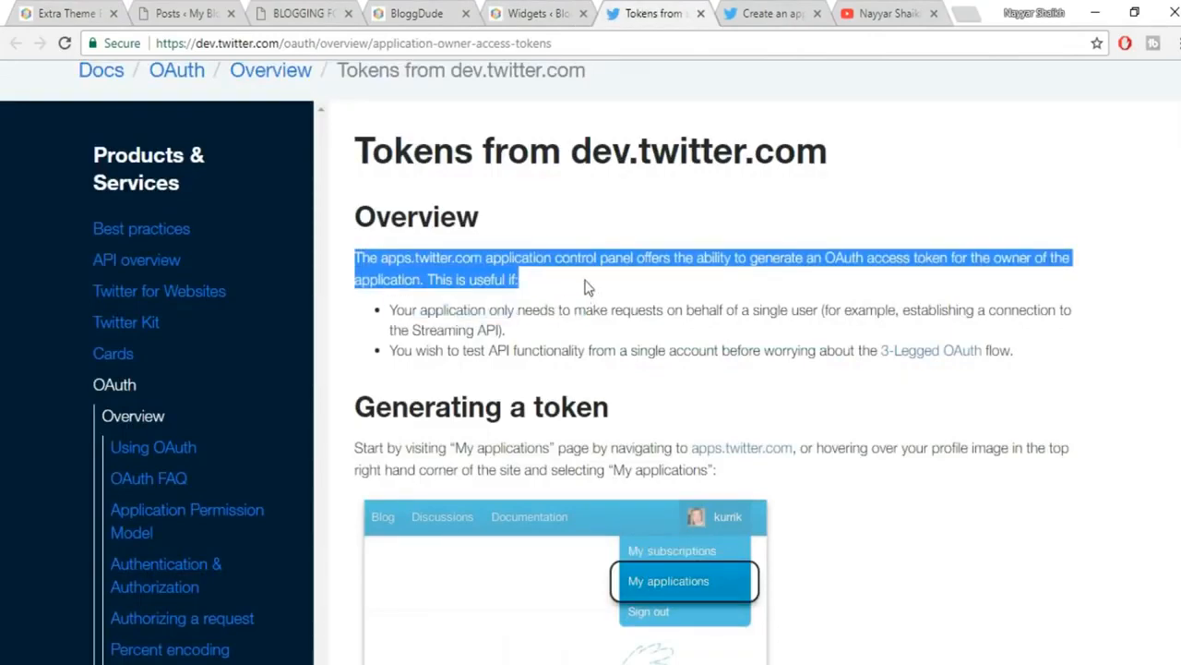
{"action": "left_click", "coordinate": [783, 9]}
{"action": "key", "text": "ctrl+v"}
Step: Set the app's Website field to the blog's web address copied from the live site
{"action": "scroll", "coordinate": [531, 482], "scroll_direction": "down", "scroll_amount": 1}
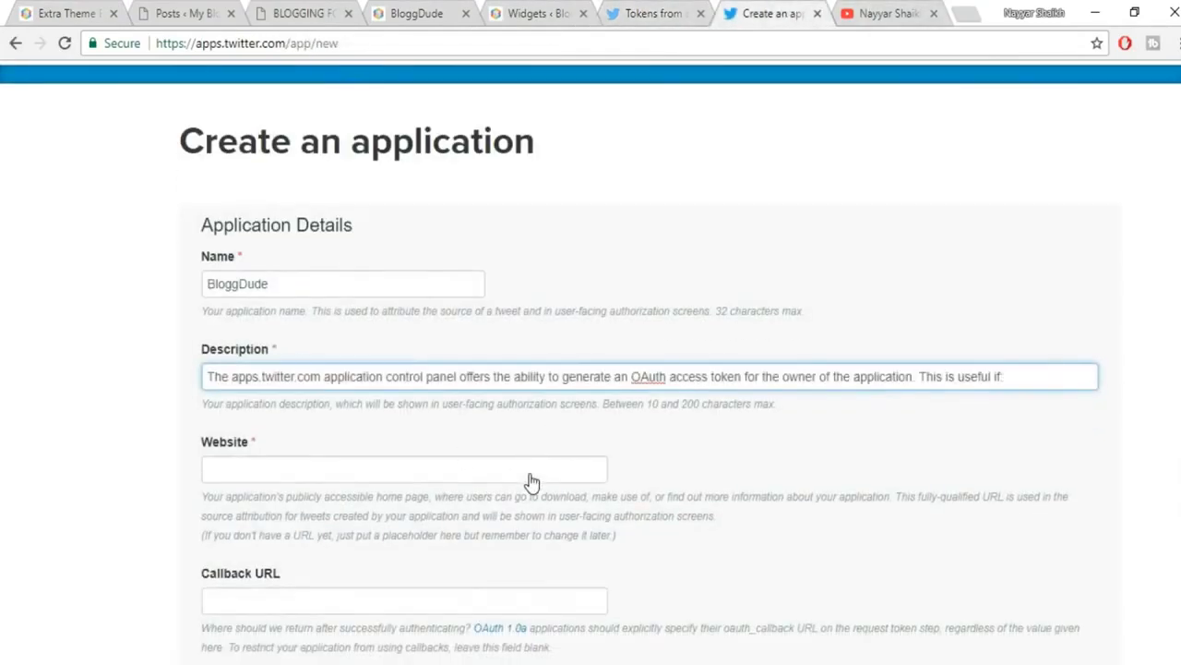
{"action": "scroll", "coordinate": [531, 482], "scroll_direction": "down", "scroll_amount": 1}
{"action": "left_click", "coordinate": [335, 315]}
{"action": "left_click", "coordinate": [271, 316]}
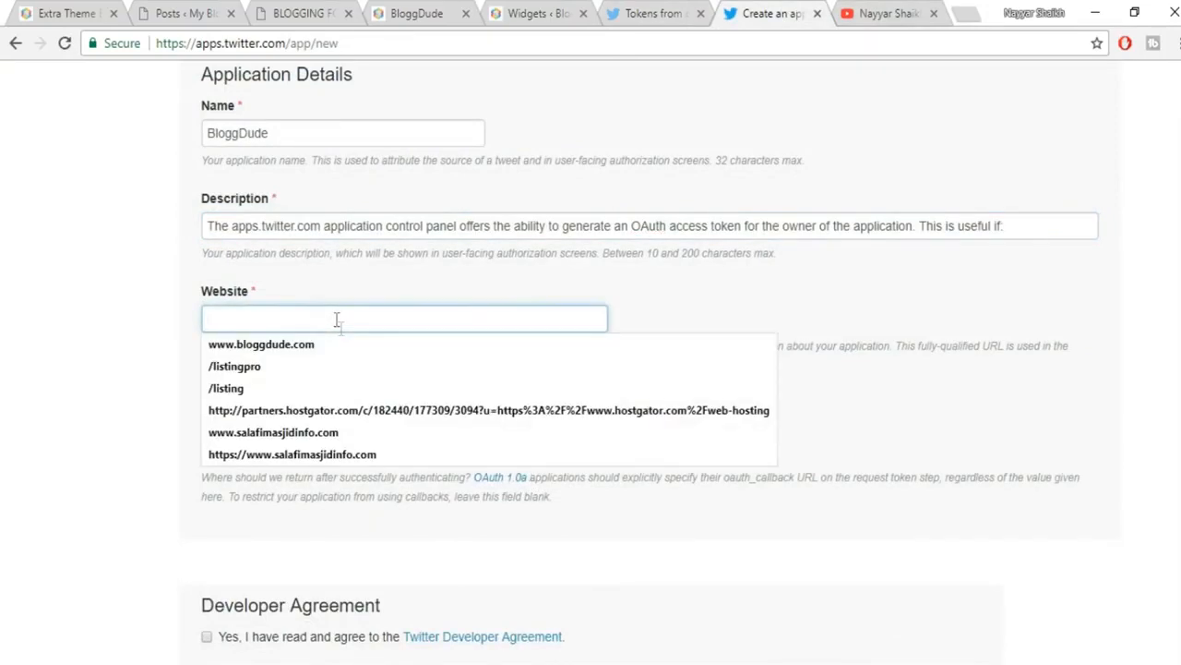
{"action": "left_click", "coordinate": [343, 344]}
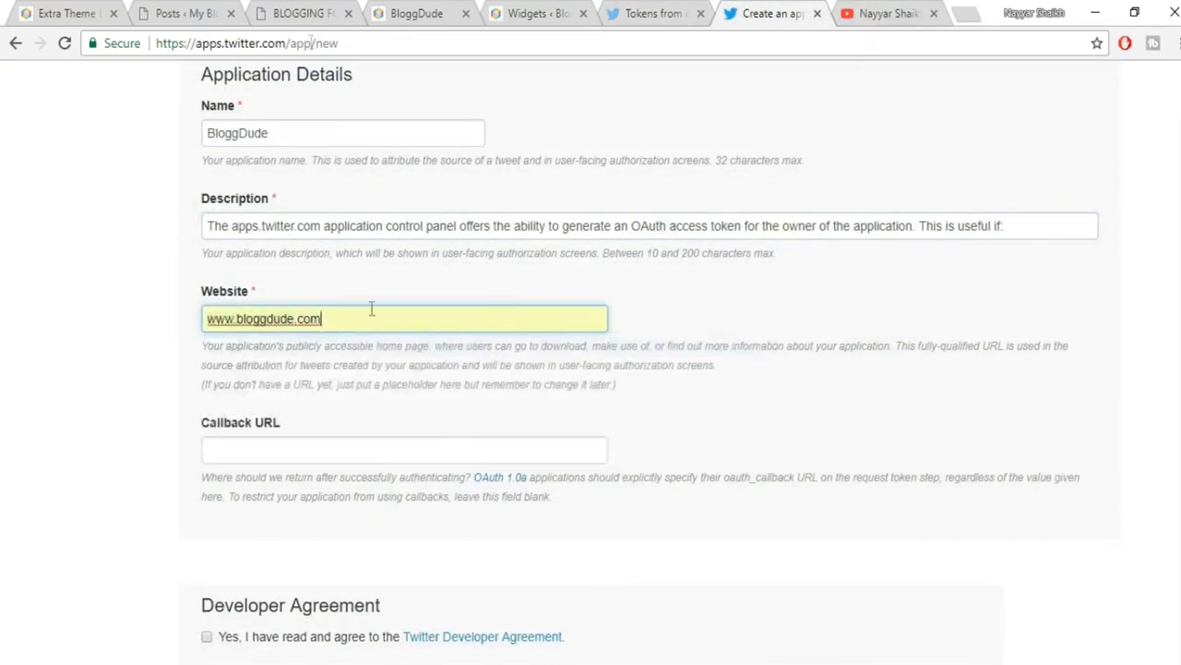
{"action": "left_click", "coordinate": [96, 11]}
{"action": "left_click", "coordinate": [280, 48]}
{"action": "key", "text": "ctrl+c"}
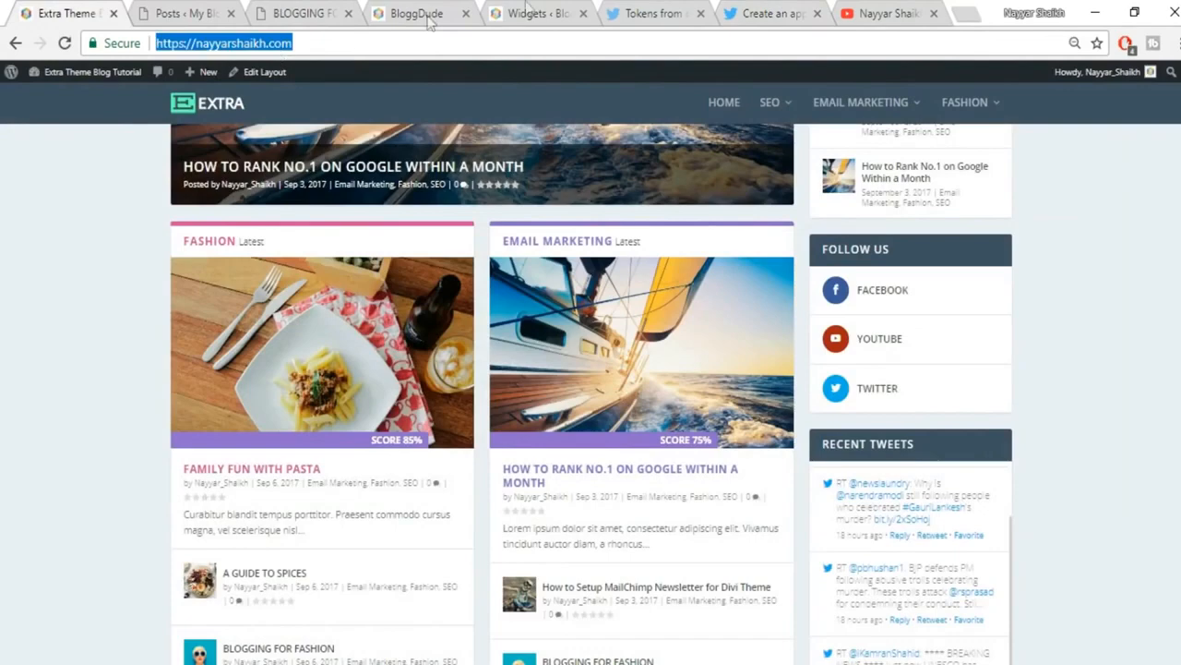
{"action": "left_click", "coordinate": [733, 13]}
{"action": "triple_click", "coordinate": [591, 318]}
{"action": "key", "text": "ctrl+v"}
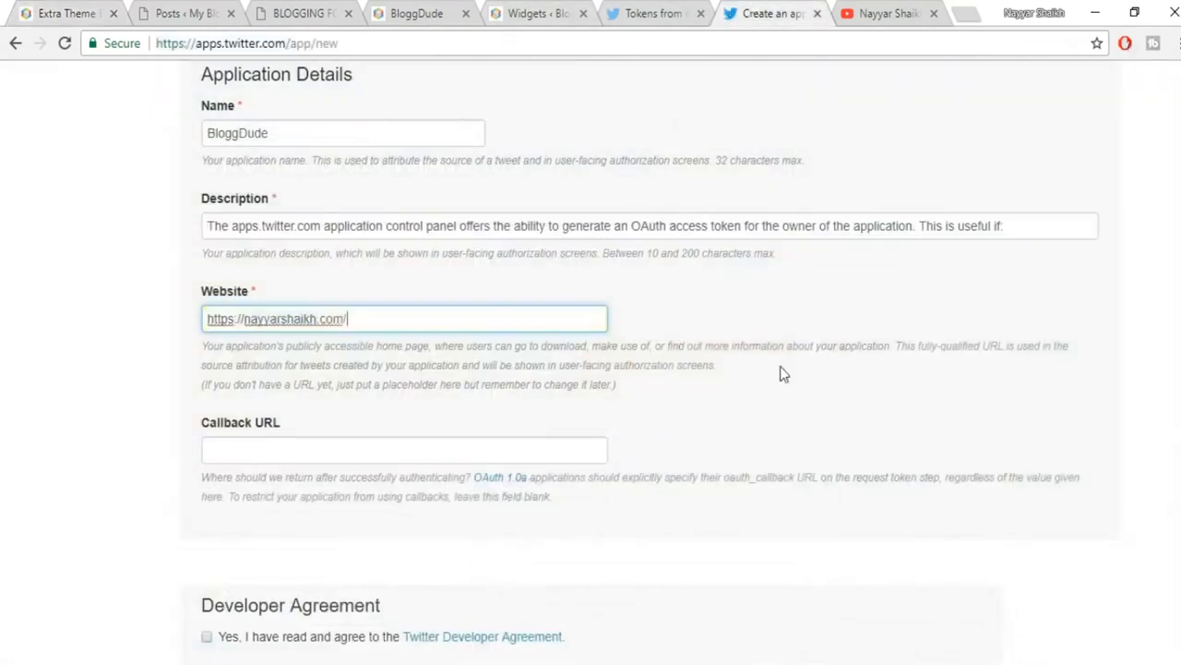
Step: Accept the Twitter Developer Agreement and create the BloggDude application
{"action": "scroll", "coordinate": [780, 387], "scroll_direction": "down", "scroll_amount": 2}
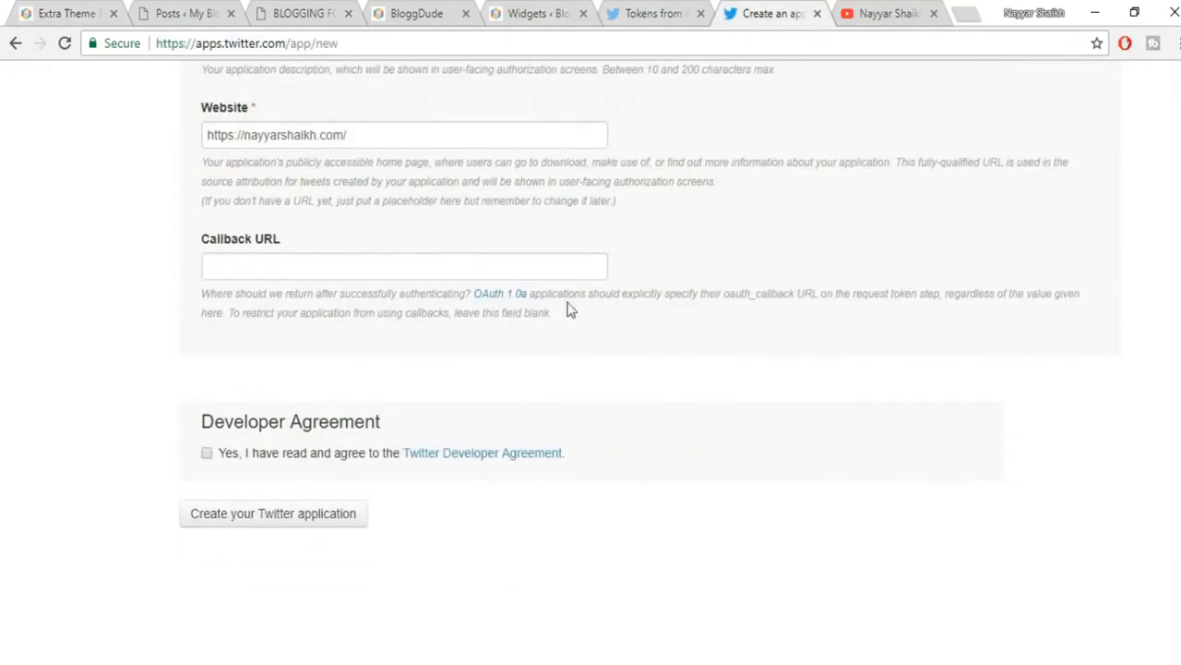
{"action": "left_click", "coordinate": [211, 455]}
{"action": "left_click", "coordinate": [232, 521]}
{"action": "scroll", "coordinate": [796, 560], "scroll_direction": "up", "scroll_amount": 5}
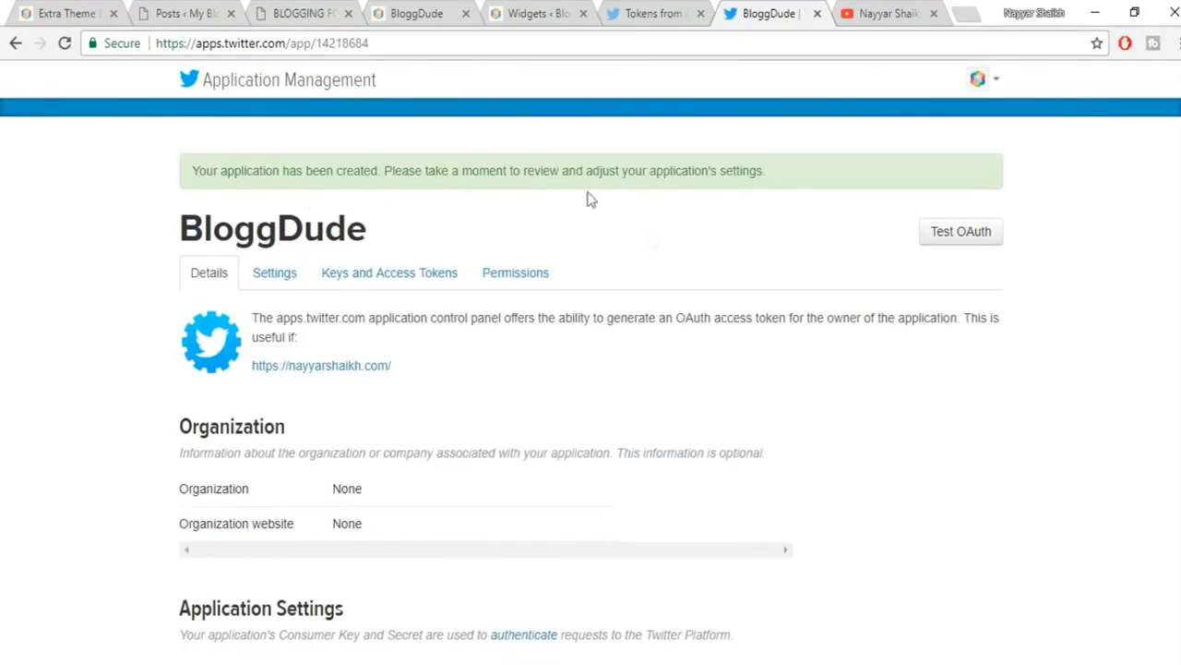
Step: On BloggDude's Keys and Access Tokens page, regenerate and confirm a new consumer key and secret
{"action": "scroll", "coordinate": [699, 332], "scroll_direction": "down", "scroll_amount": 3}
{"action": "scroll", "coordinate": [699, 332], "scroll_direction": "up", "scroll_amount": 3}
{"action": "scroll", "coordinate": [1090, 299], "scroll_direction": "down", "scroll_amount": 5}
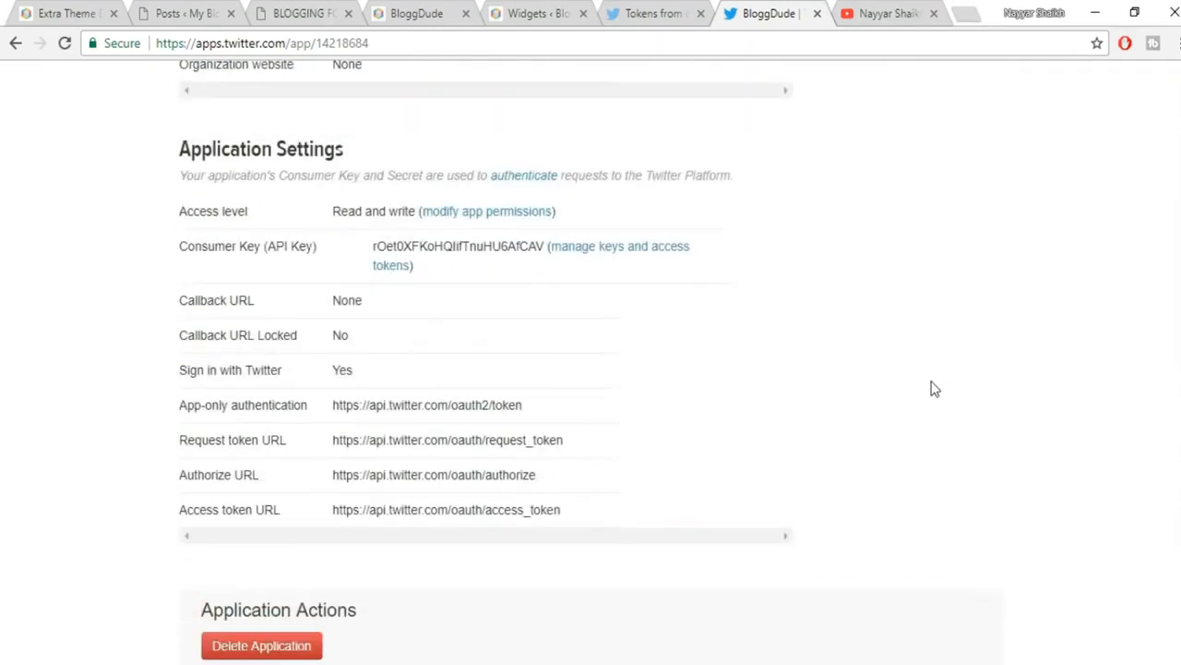
{"action": "scroll", "coordinate": [934, 389], "scroll_direction": "down", "scroll_amount": 3}
{"action": "scroll", "coordinate": [931, 411], "scroll_direction": "up", "scroll_amount": 5}
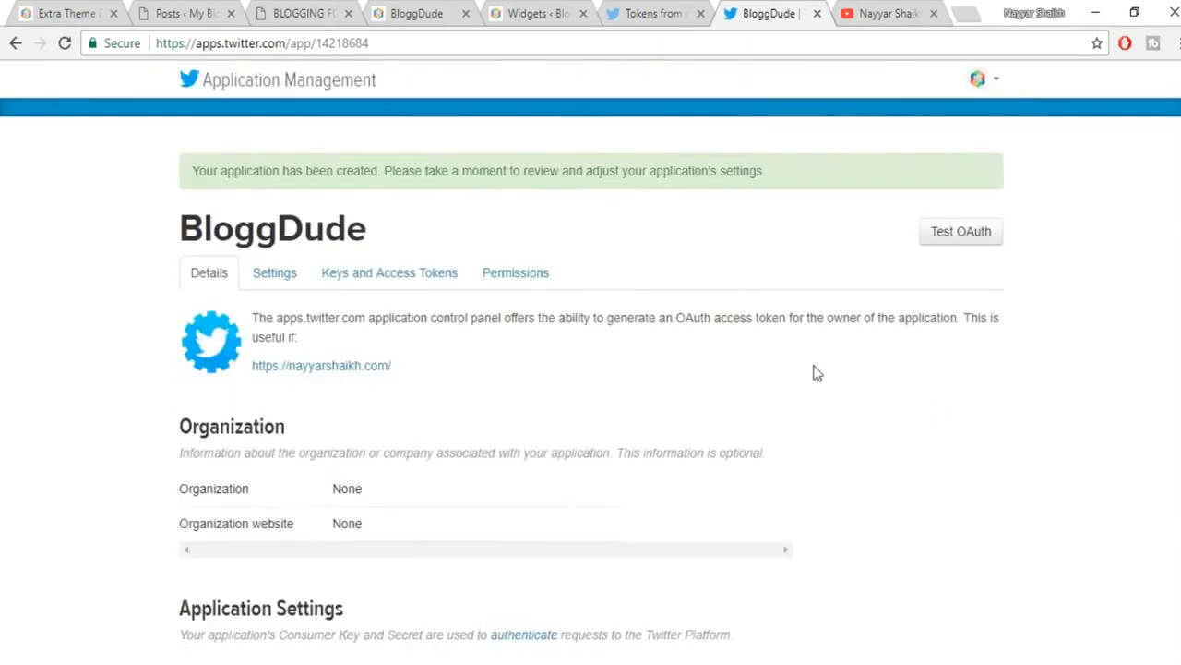
{"action": "left_click", "coordinate": [407, 289]}
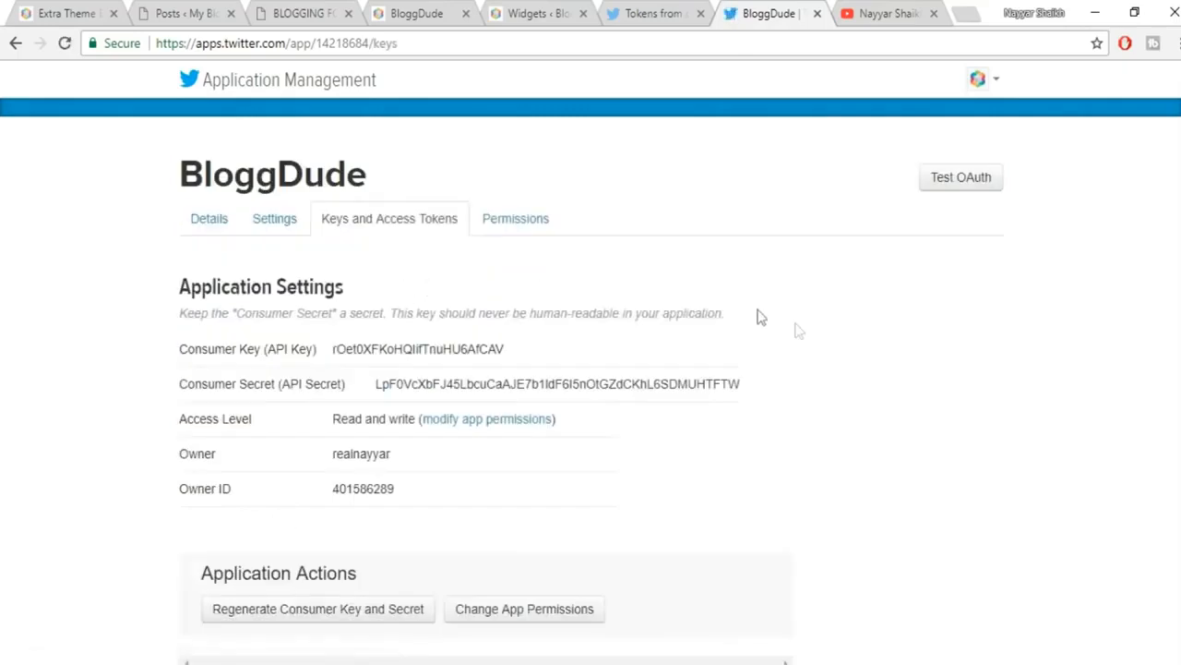
{"action": "scroll", "coordinate": [849, 368], "scroll_direction": "down", "scroll_amount": 1}
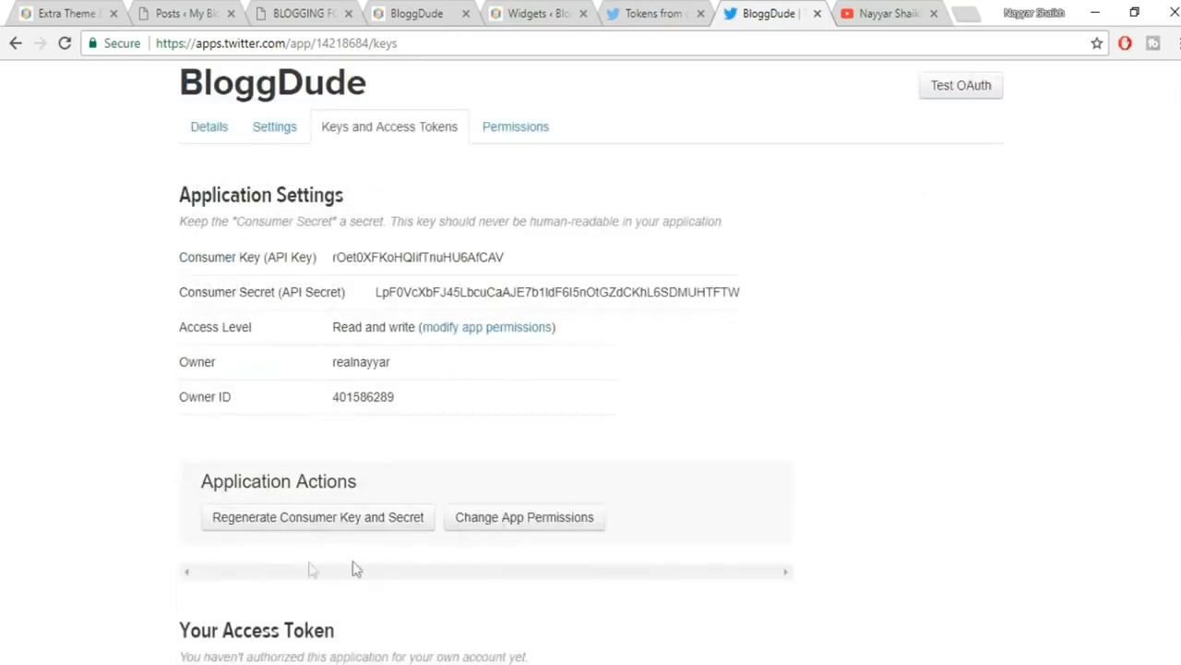
{"action": "left_click", "coordinate": [323, 523]}
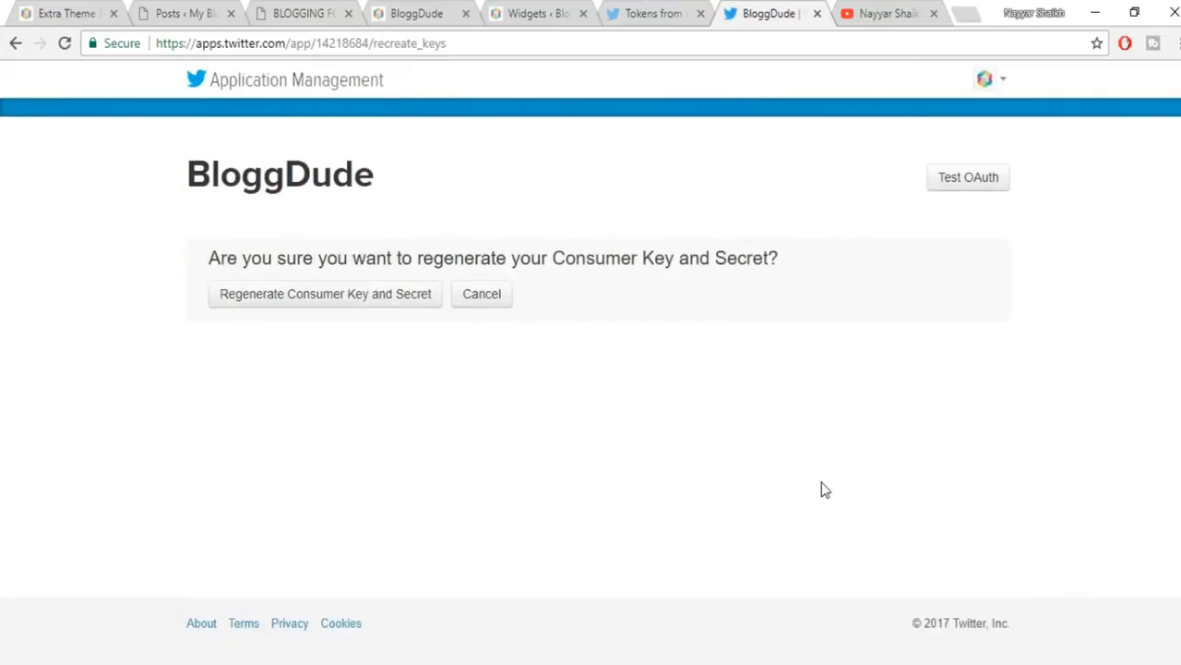
{"action": "left_click", "coordinate": [332, 308]}
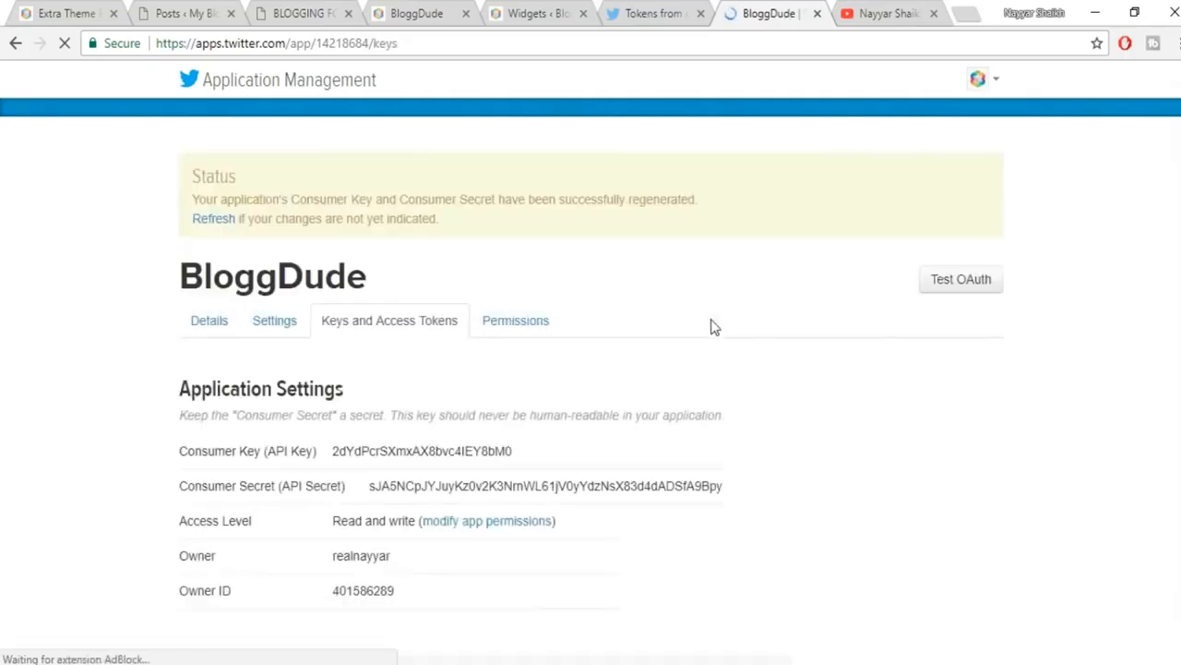
{"action": "scroll", "coordinate": [712, 329], "scroll_direction": "down", "scroll_amount": 2}
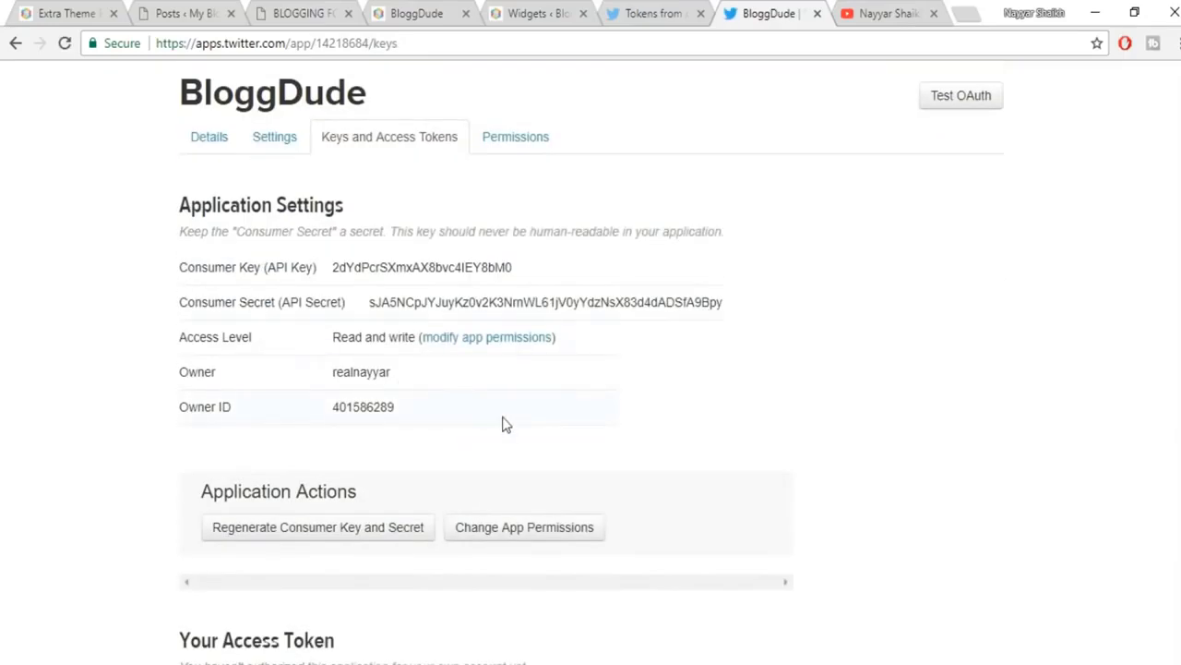
Step: On the WordPress Widgets page, collapse the Social Network Followers widget settings
{"action": "left_click", "coordinate": [694, 9]}
{"action": "left_click_drag", "start_coordinate": [539, 13], "coordinate": [659, 13]}
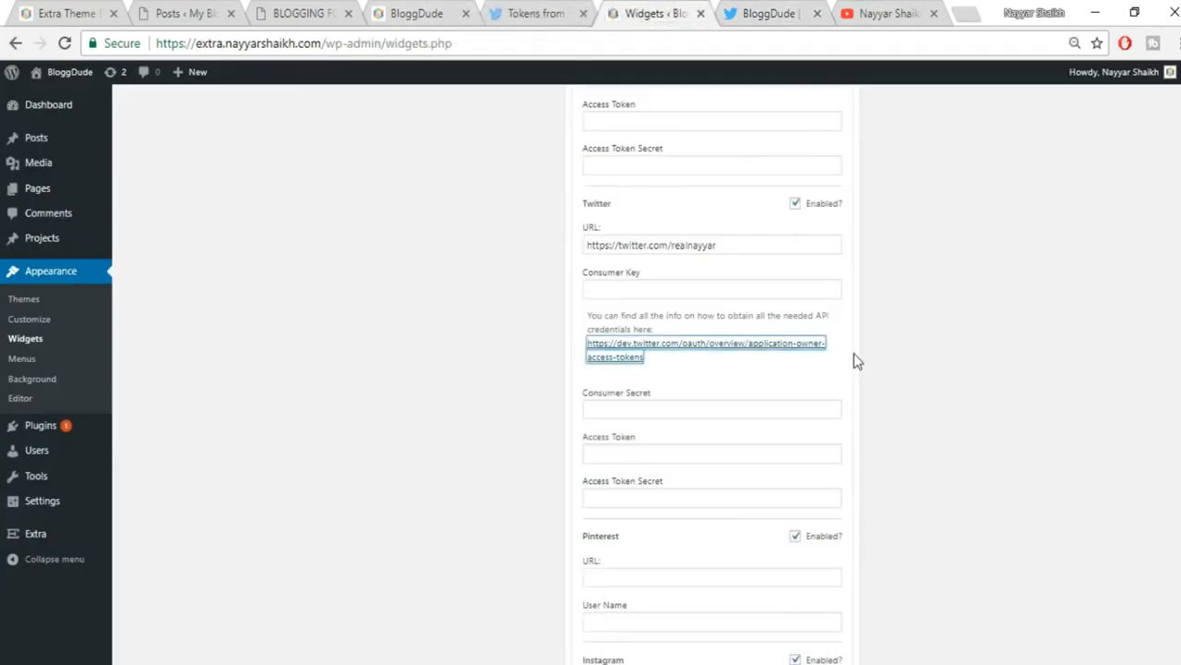
{"action": "scroll", "coordinate": [910, 382], "scroll_direction": "up", "scroll_amount": 10}
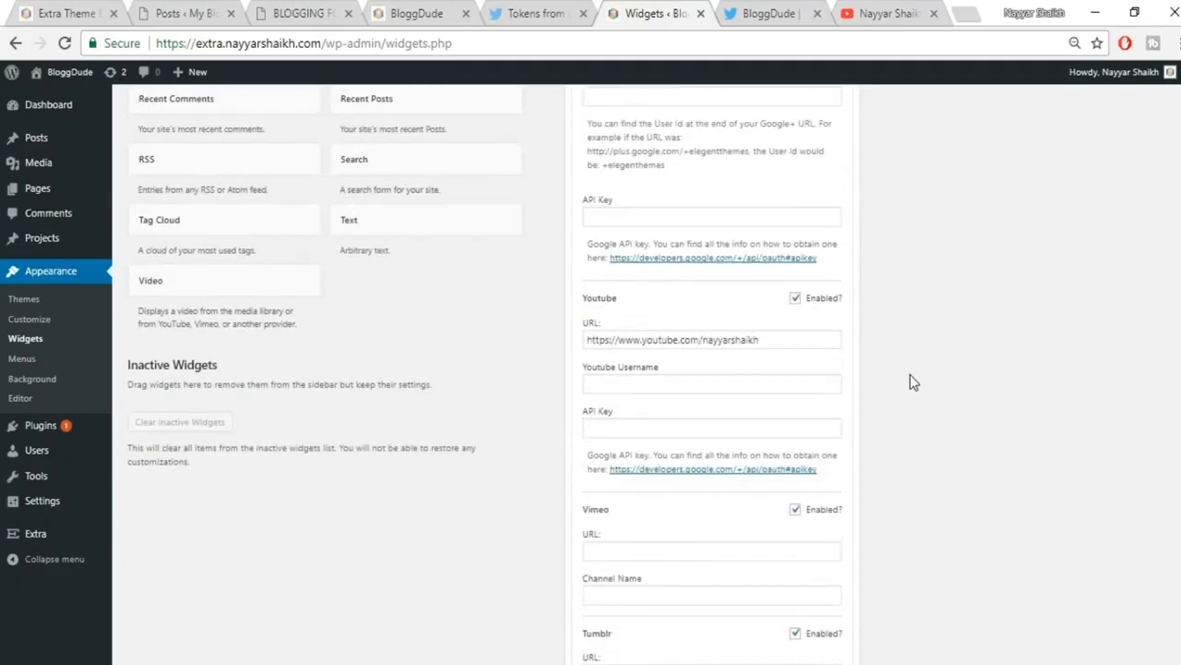
{"action": "scroll", "coordinate": [910, 382], "scroll_direction": "up", "scroll_amount": 5}
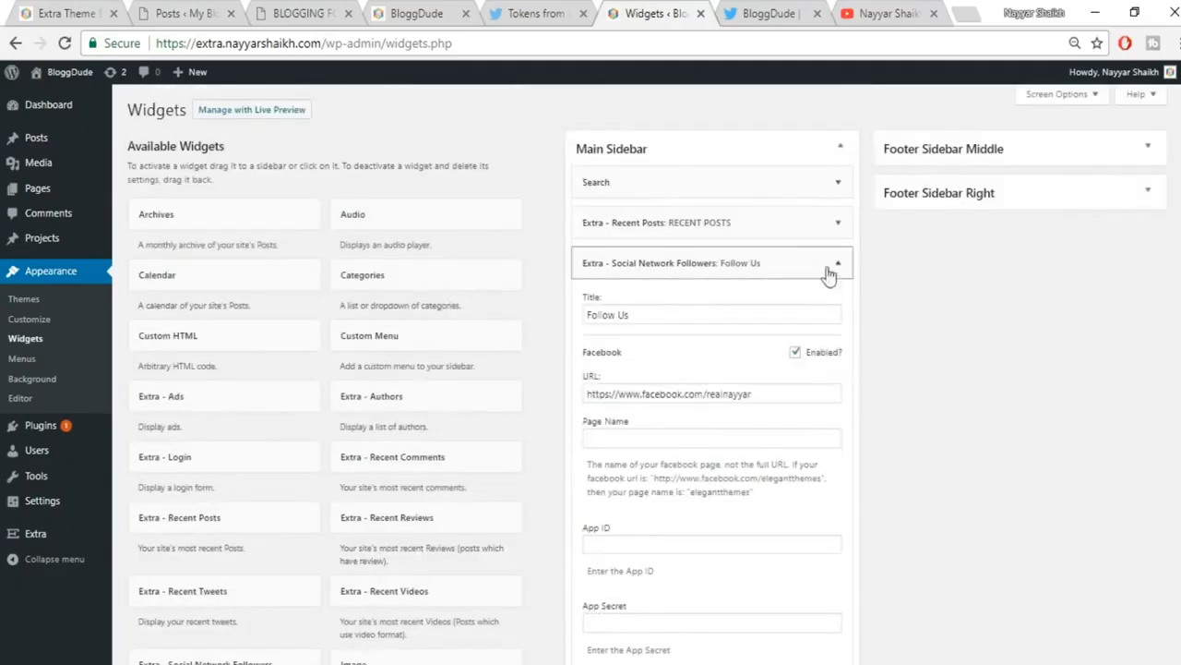
{"action": "left_click", "coordinate": [836, 270]}
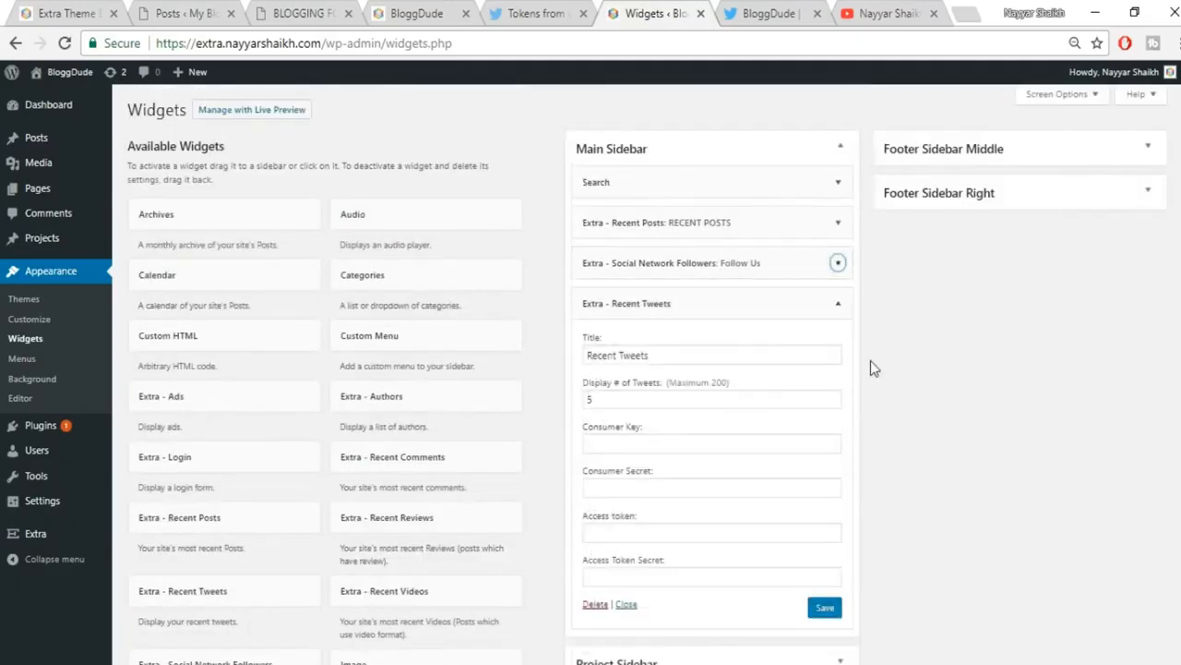
{"action": "scroll", "coordinate": [870, 360], "scroll_direction": "down", "scroll_amount": 1}
Step: Copy BloggDude's Consumer Key and Consumer Secret into the matching Recent Tweets widget fields
{"action": "left_click", "coordinate": [776, 10]}
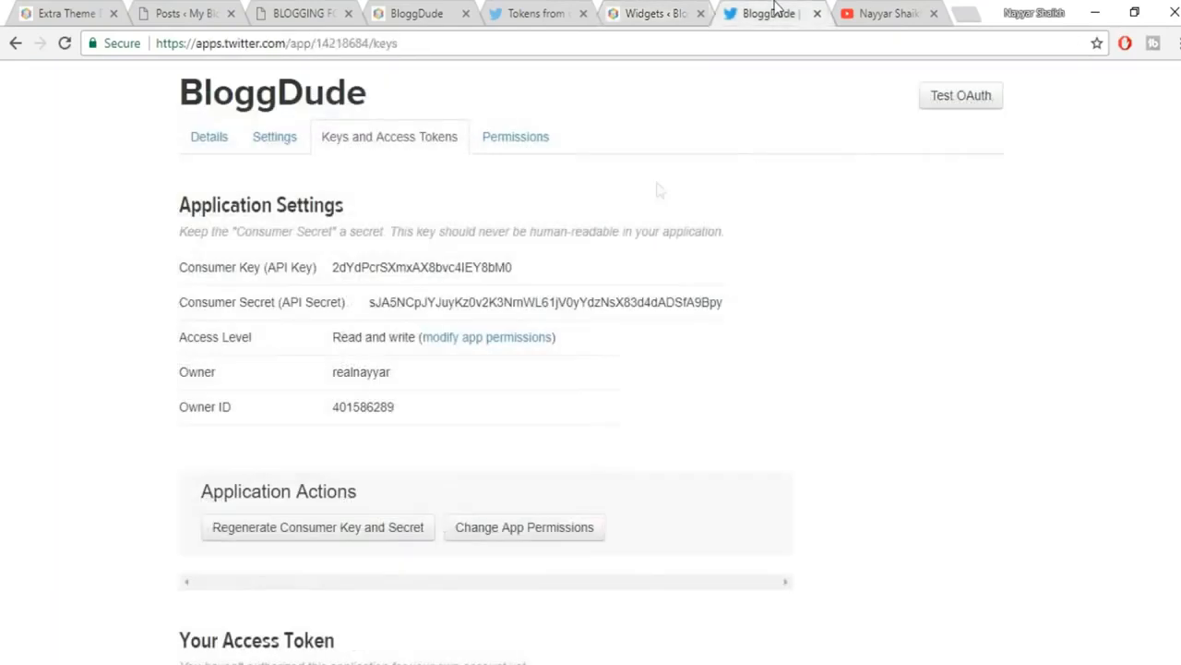
{"action": "left_click_drag", "start_coordinate": [519, 268], "coordinate": [332, 267]}
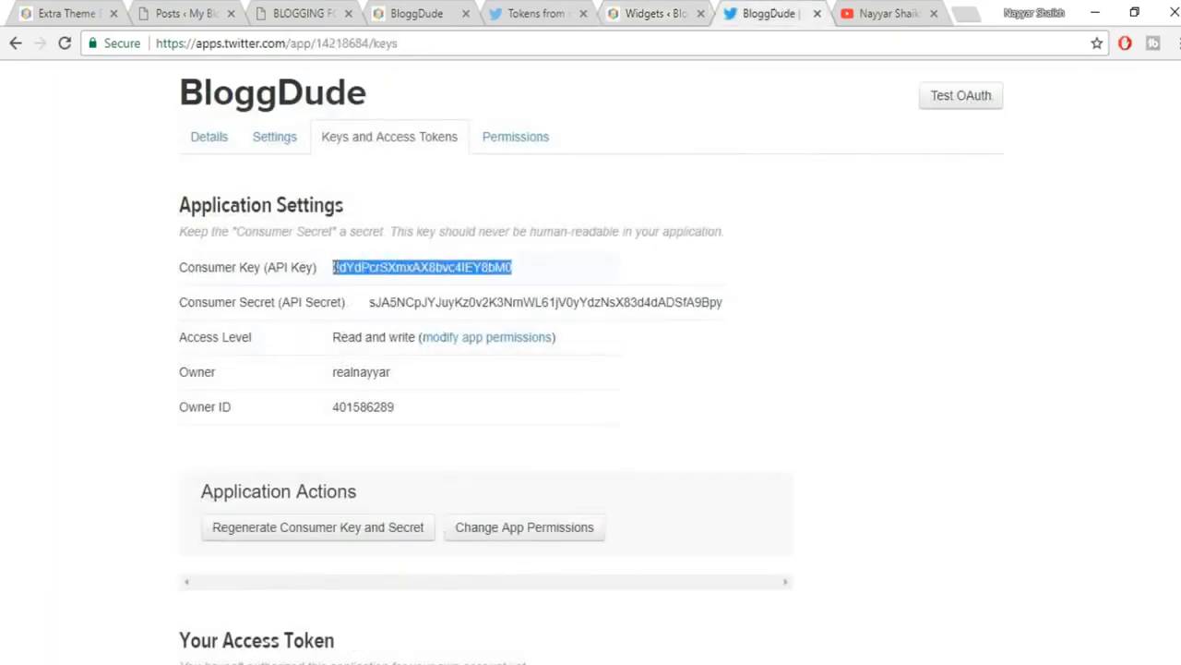
{"action": "left_click", "coordinate": [620, 11]}
{"action": "left_click", "coordinate": [681, 345]}
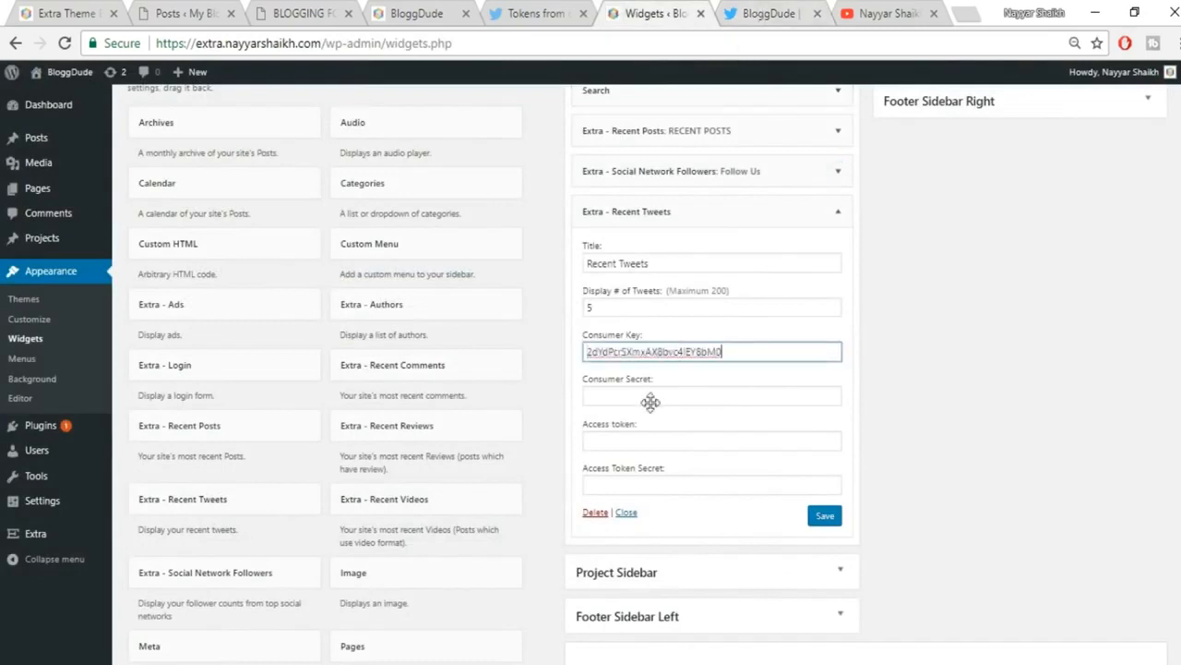
{"action": "left_click", "coordinate": [750, 9]}
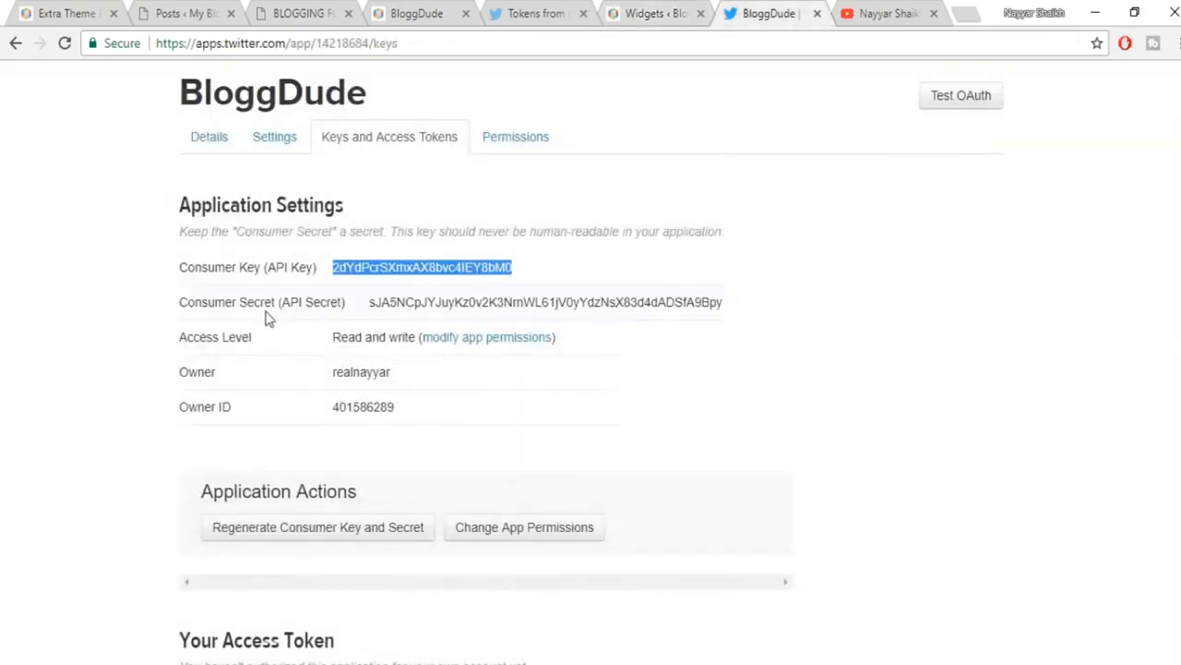
{"action": "left_click_drag", "start_coordinate": [743, 305], "coordinate": [369, 308]}
{"action": "key", "text": "ctrl+c"}
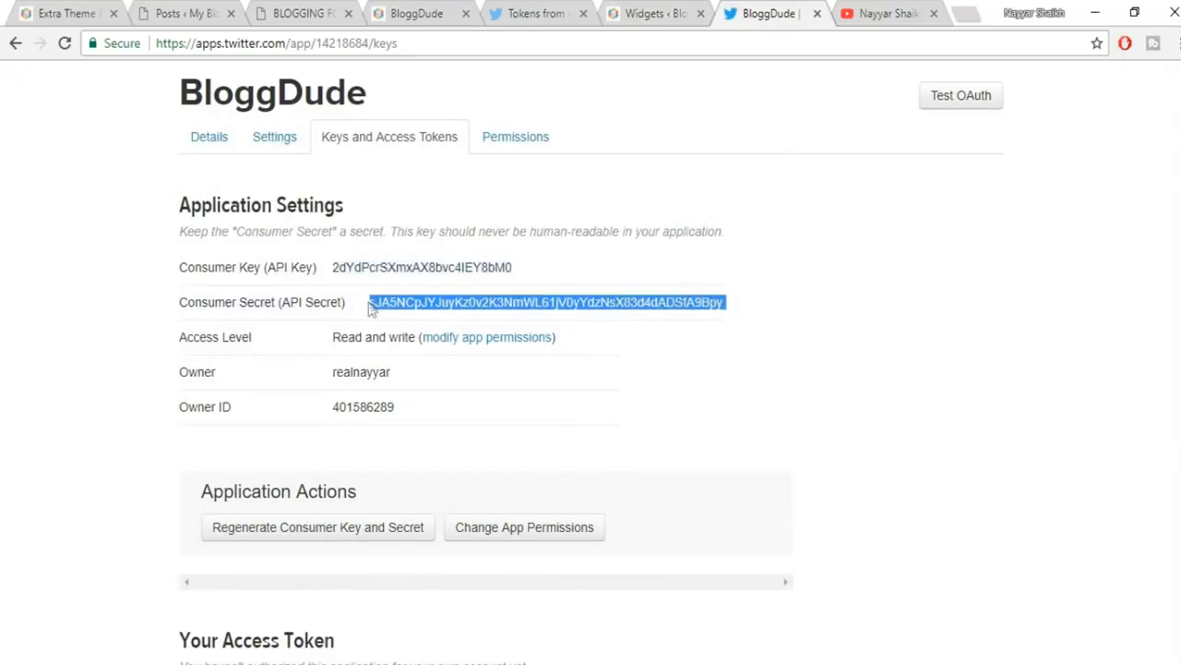
{"action": "left_click", "coordinate": [636, 11]}
{"action": "left_click", "coordinate": [678, 398]}
{"action": "key", "text": "ctrl+v"}
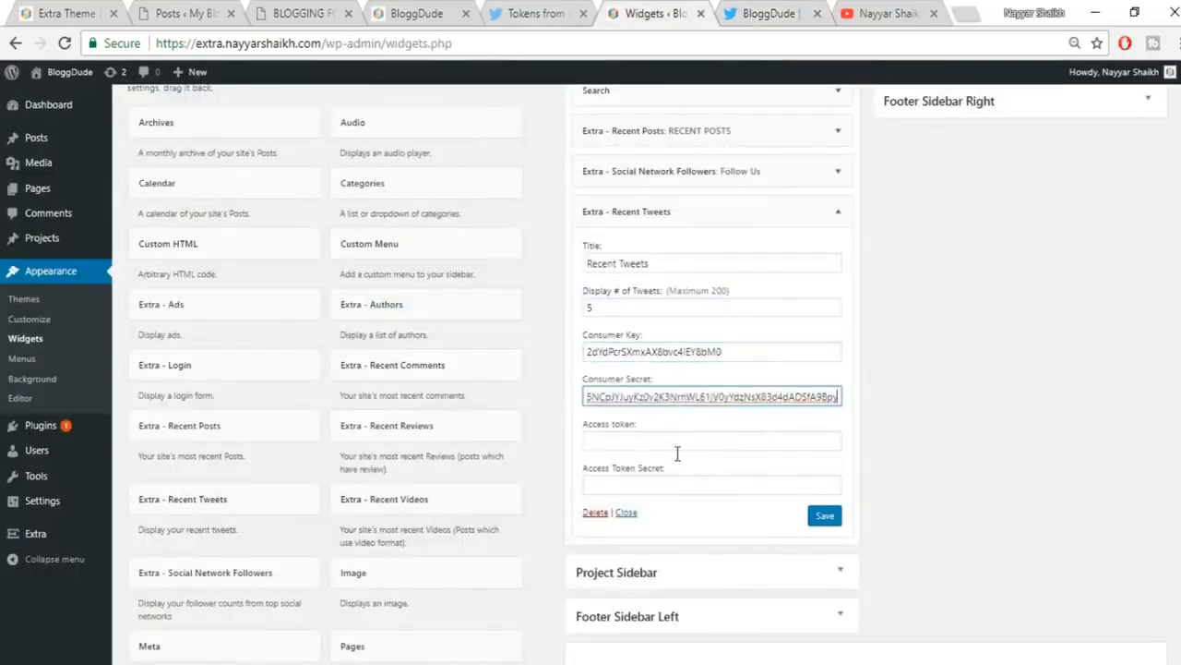
{"action": "left_click", "coordinate": [750, 12]}
{"action": "left_click", "coordinate": [334, 350]}
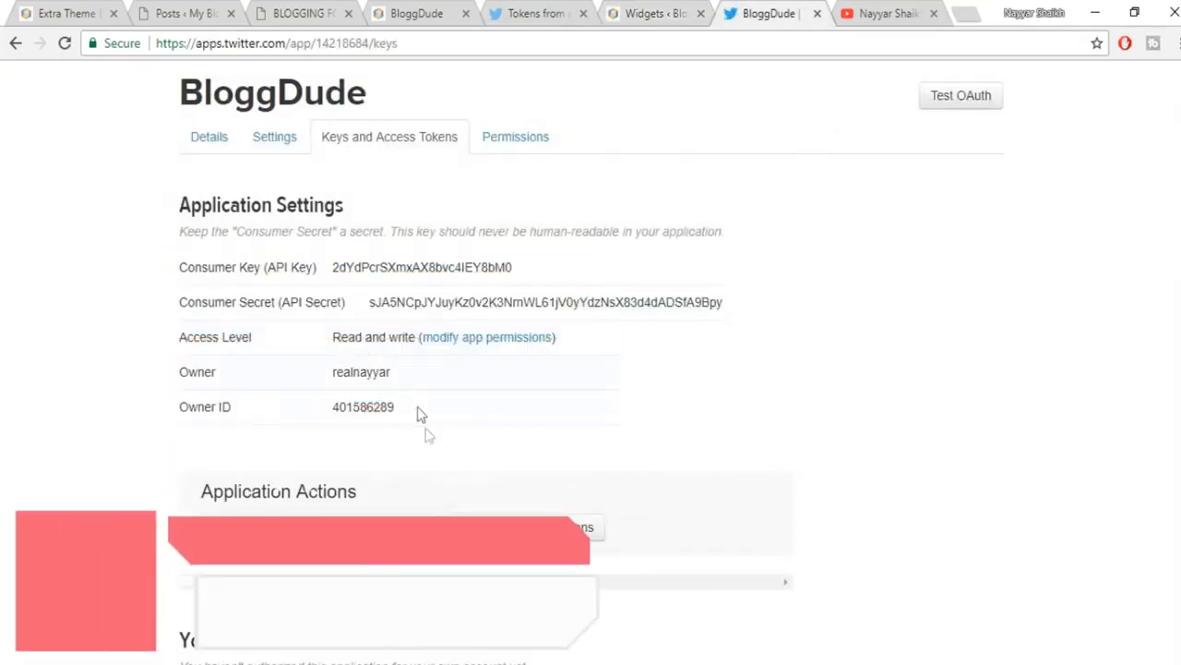
Step: Generate an access token for BloggDude and paste it into the widget's Access Token field
{"action": "scroll", "coordinate": [420, 420], "scroll_direction": "down", "scroll_amount": 3}
{"action": "scroll", "coordinate": [429, 445], "scroll_direction": "down", "scroll_amount": 1}
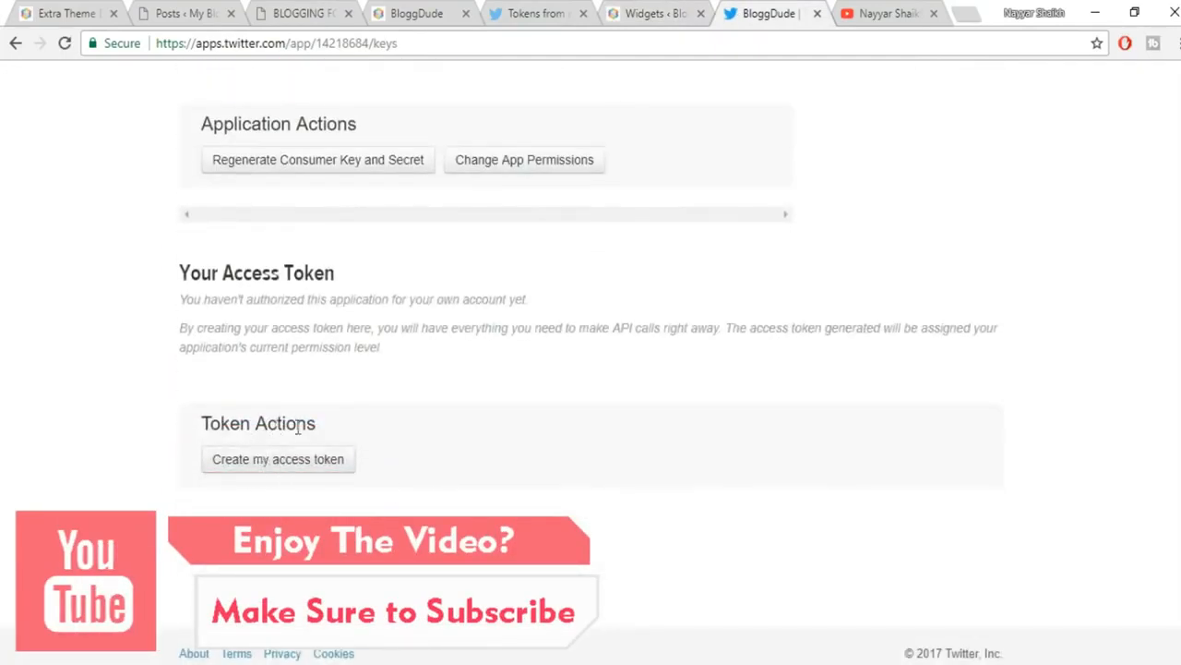
{"action": "left_click", "coordinate": [270, 470]}
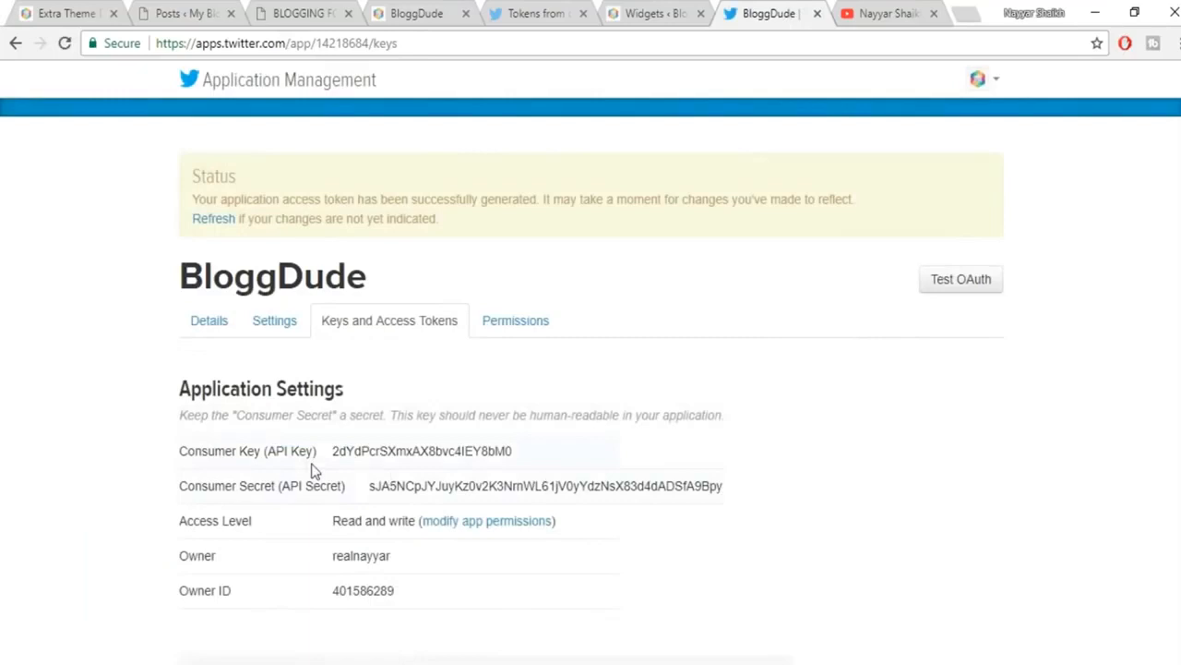
{"action": "scroll", "coordinate": [428, 481], "scroll_direction": "down", "scroll_amount": 5}
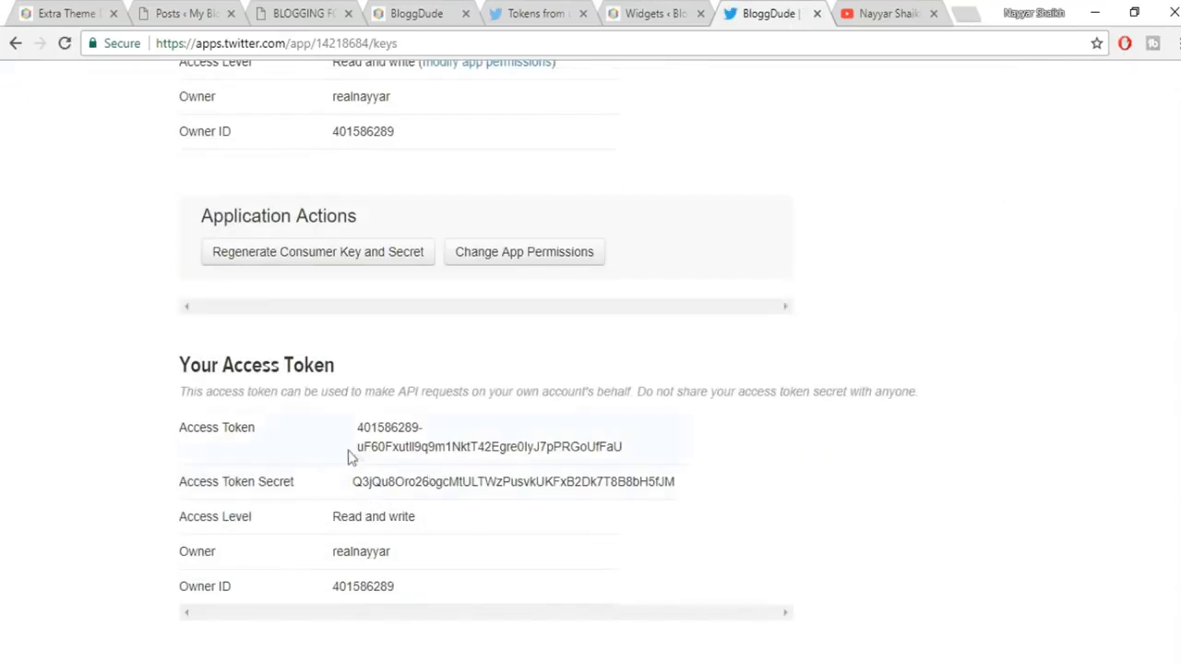
{"action": "left_click_drag", "start_coordinate": [358, 431], "coordinate": [638, 450]}
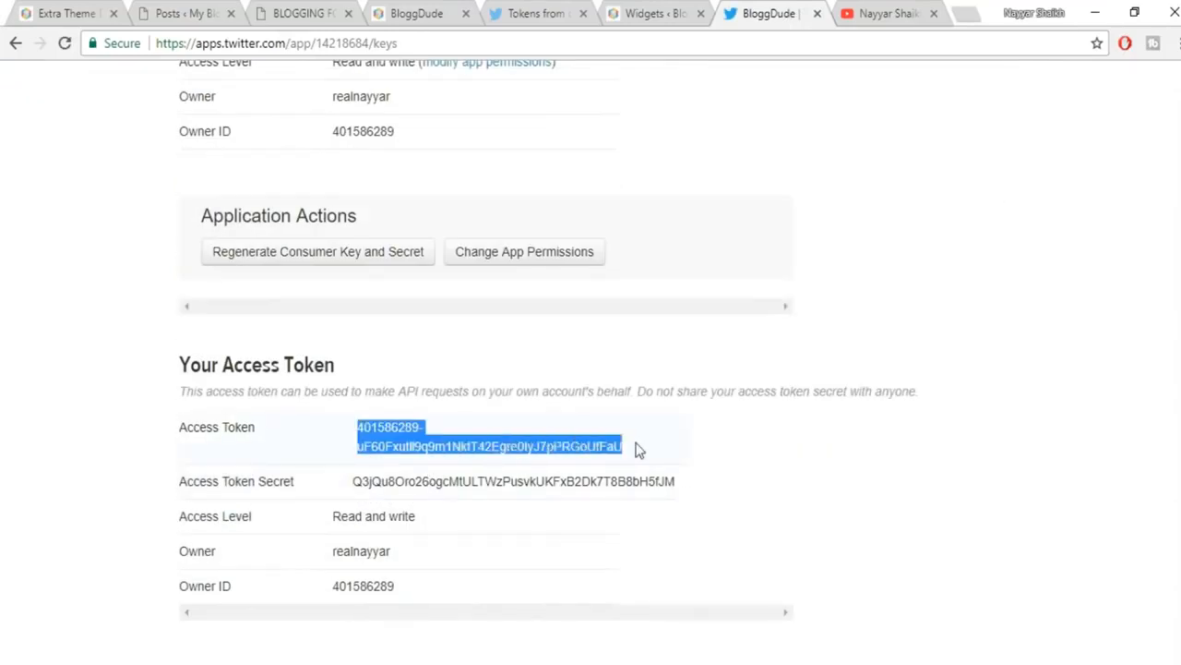
{"action": "left_click", "coordinate": [655, 13]}
{"action": "left_click", "coordinate": [673, 442]}
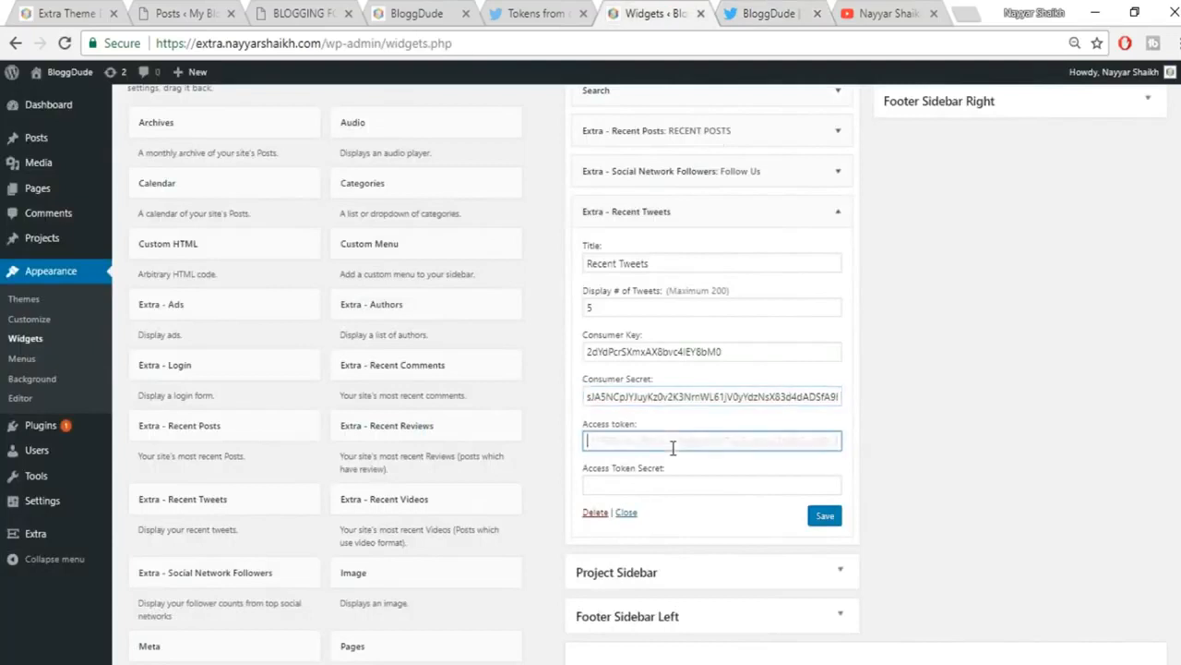
{"action": "key", "text": "ctrl+v"}
Step: Paste the Access Token Secret into the Recent Tweets widget and save it
{"action": "left_click", "coordinate": [728, 12]}
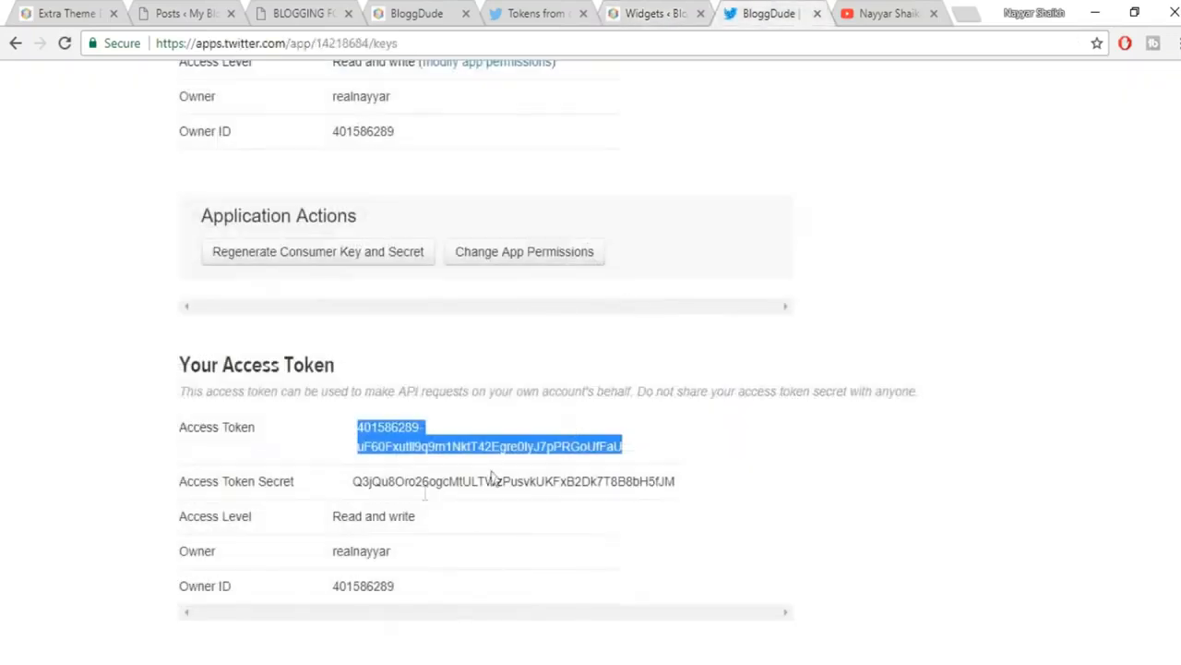
{"action": "left_click_drag", "start_coordinate": [356, 481], "coordinate": [700, 492]}
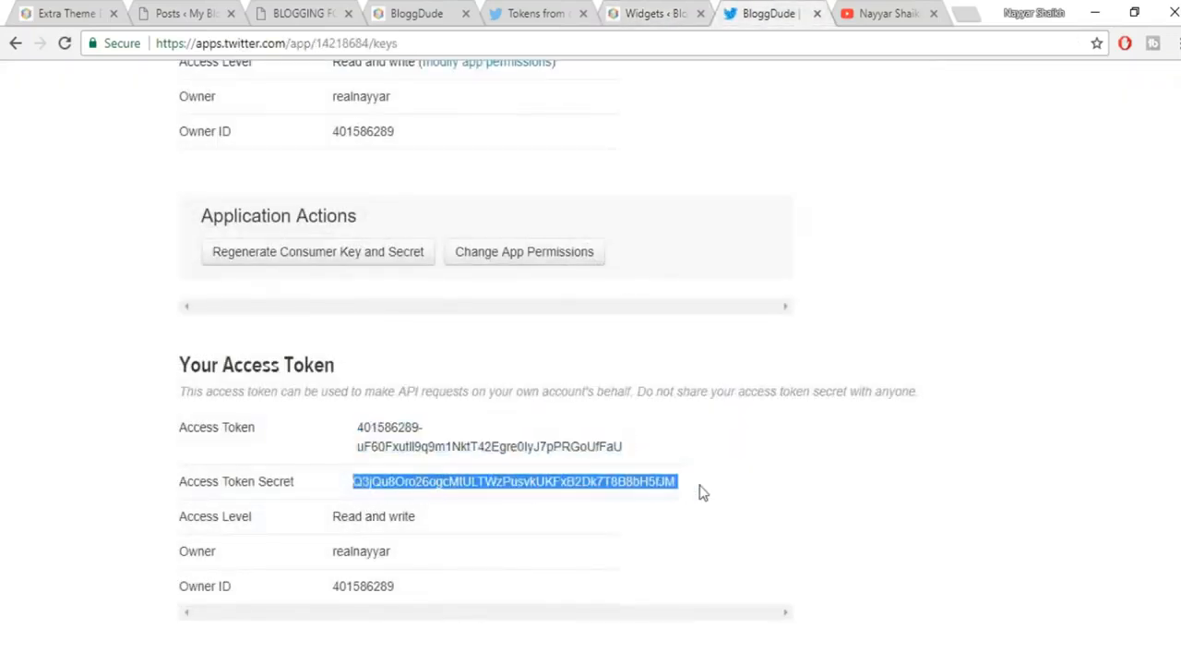
{"action": "left_click", "coordinate": [625, 13]}
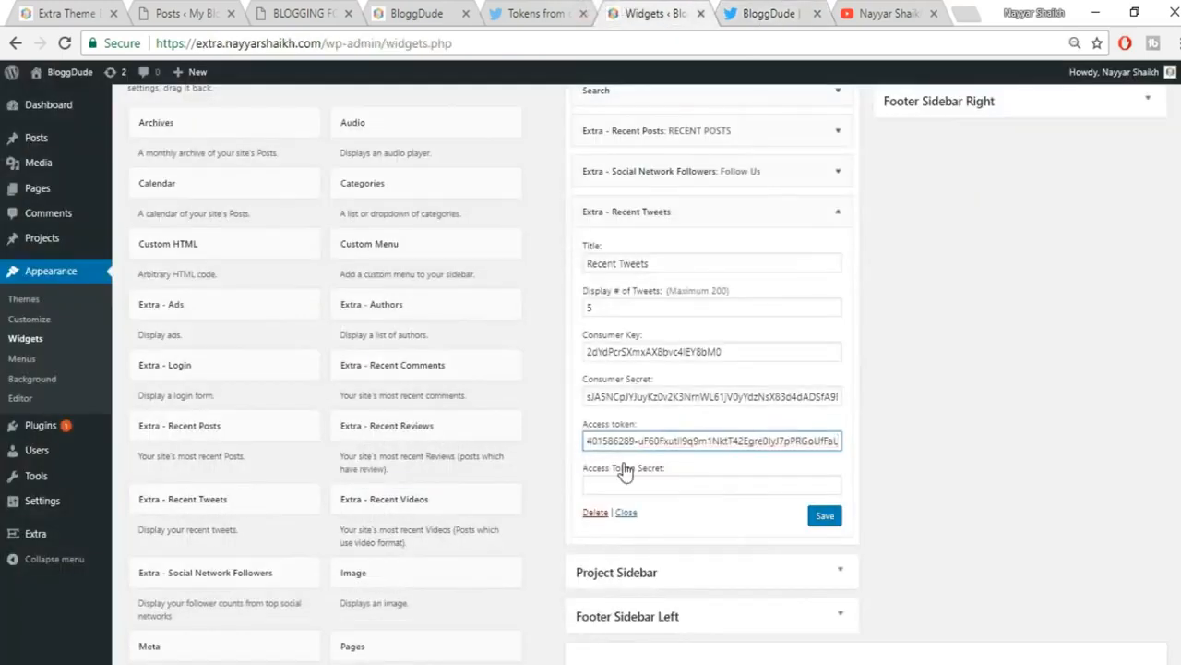
{"action": "left_click", "coordinate": [628, 479]}
{"action": "key", "text": "ctrl+v"}
{"action": "left_click", "coordinate": [835, 522]}
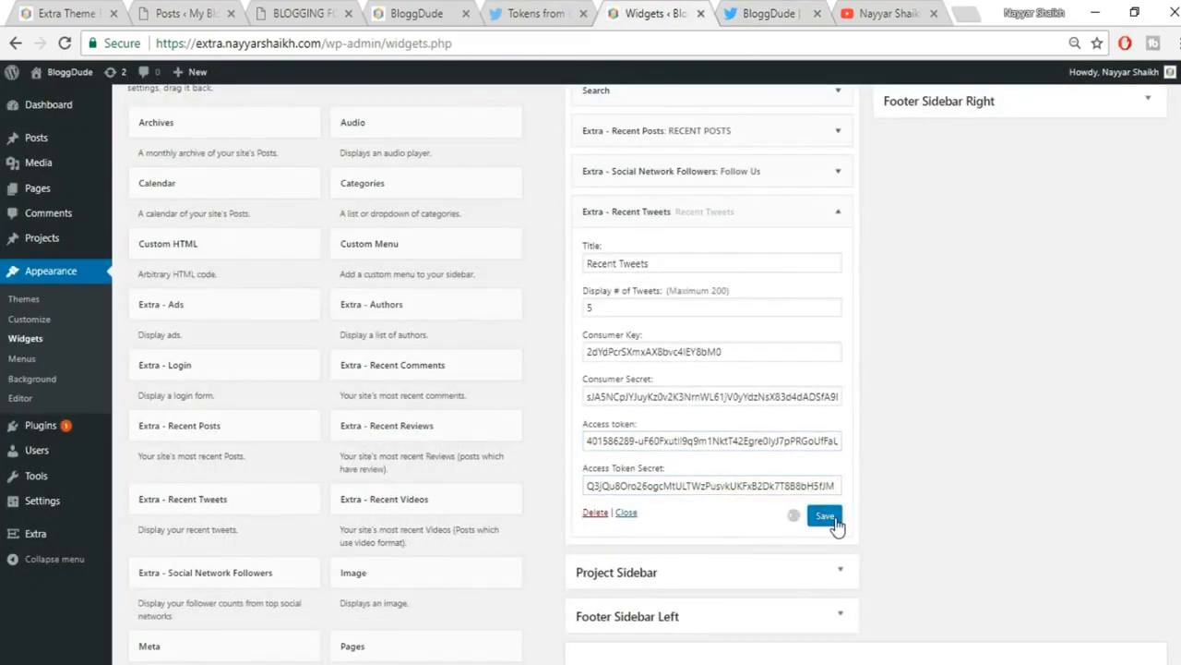
Step: Check the live homepage, then close the Twitter app, YouTube and token documentation tabs
{"action": "left_click", "coordinate": [65, 13]}
{"action": "scroll", "coordinate": [1089, 443], "scroll_direction": "down", "scroll_amount": 4}
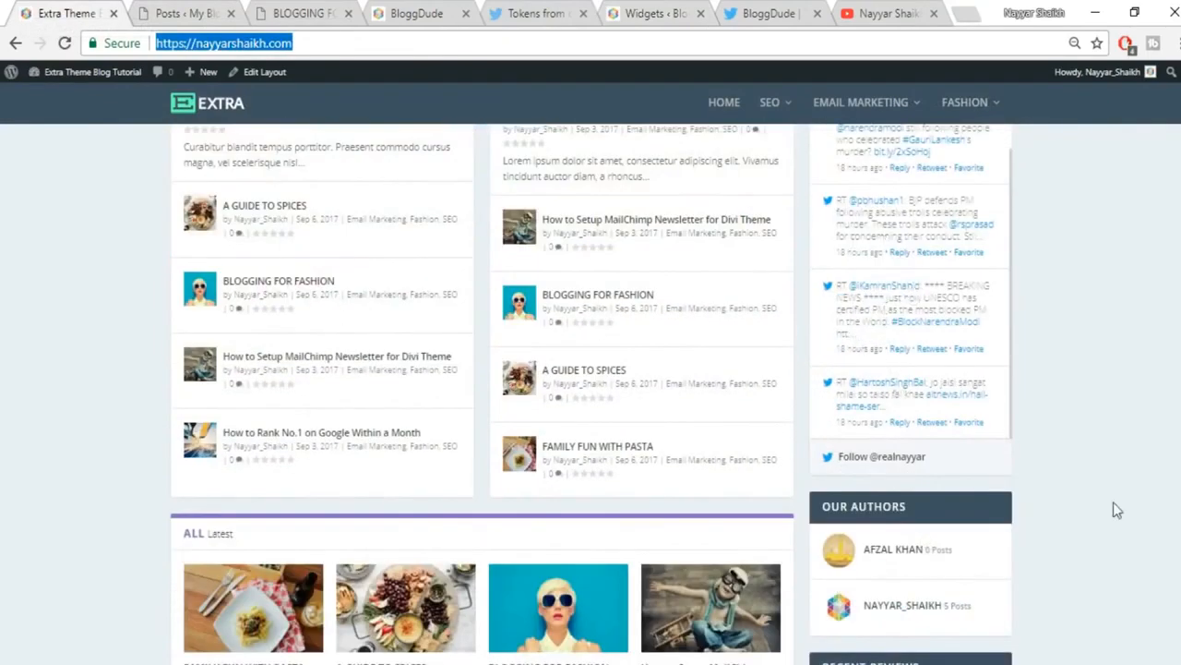
{"action": "scroll", "coordinate": [1114, 511], "scroll_direction": "down", "scroll_amount": 1}
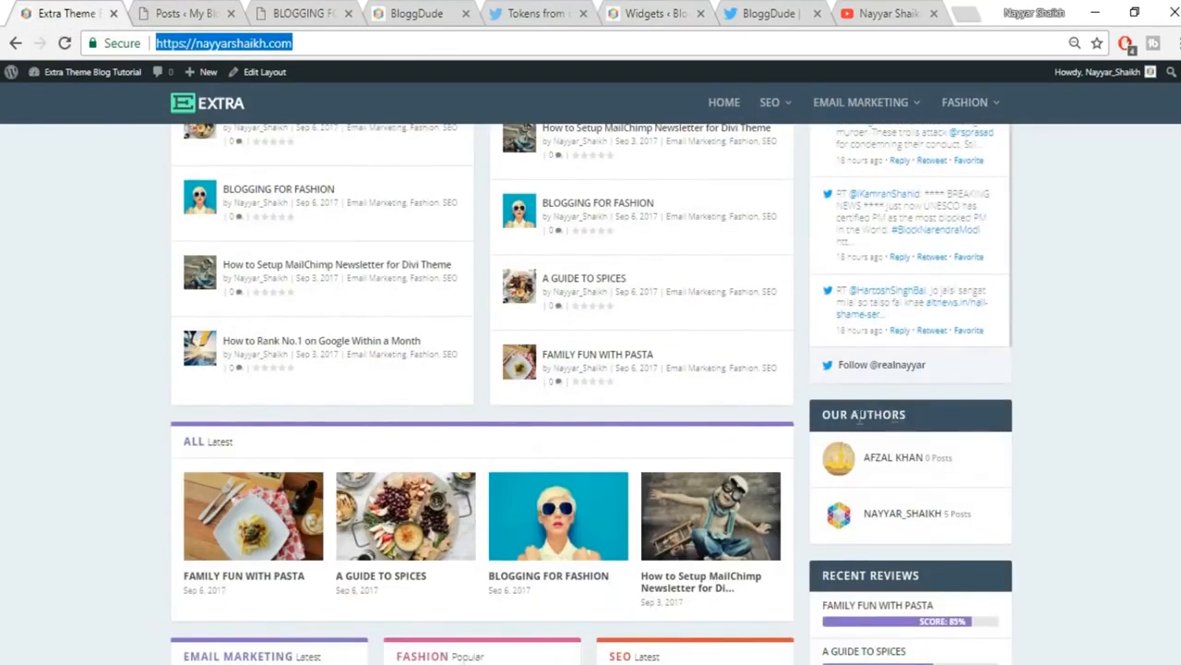
{"action": "left_click", "coordinate": [651, 13]}
{"action": "left_click", "coordinate": [817, 14]}
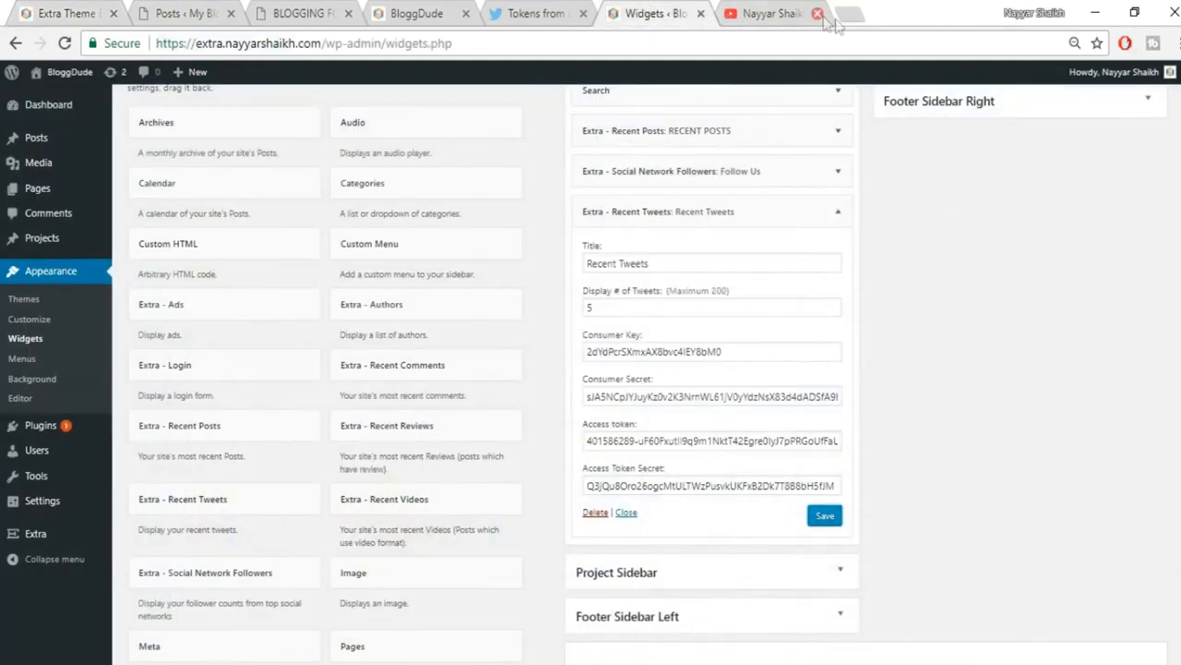
{"action": "left_click", "coordinate": [818, 14]}
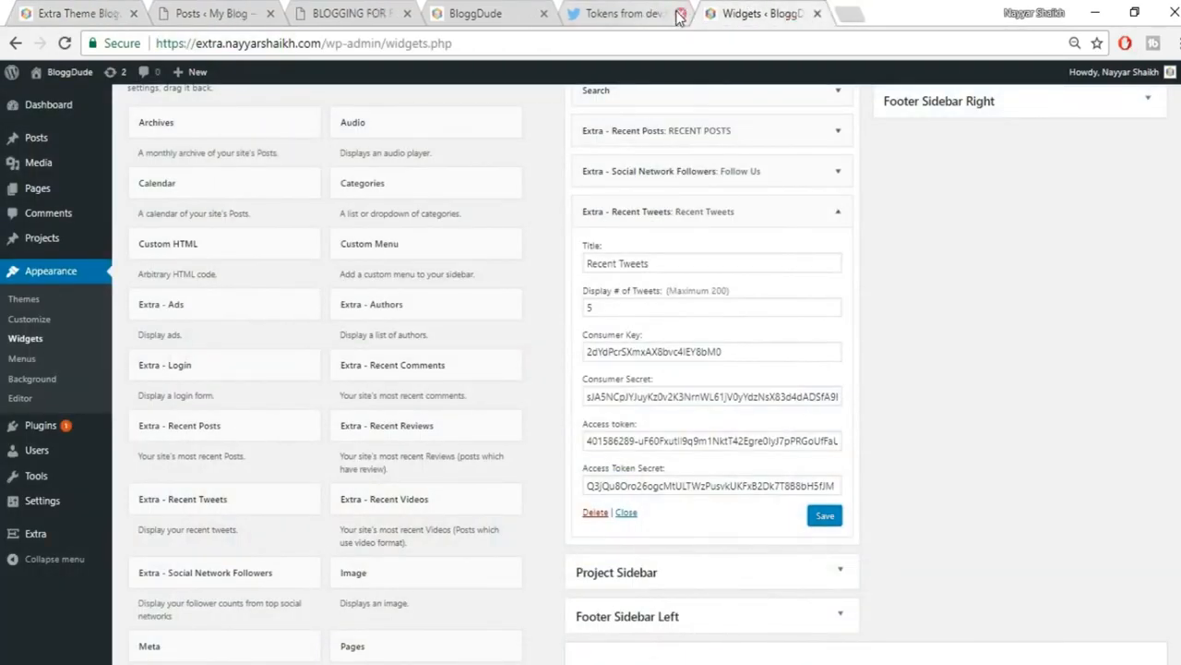
{"action": "left_click", "coordinate": [680, 13]}
{"action": "scroll", "coordinate": [822, 303], "scroll_direction": "up", "scroll_amount": 1}
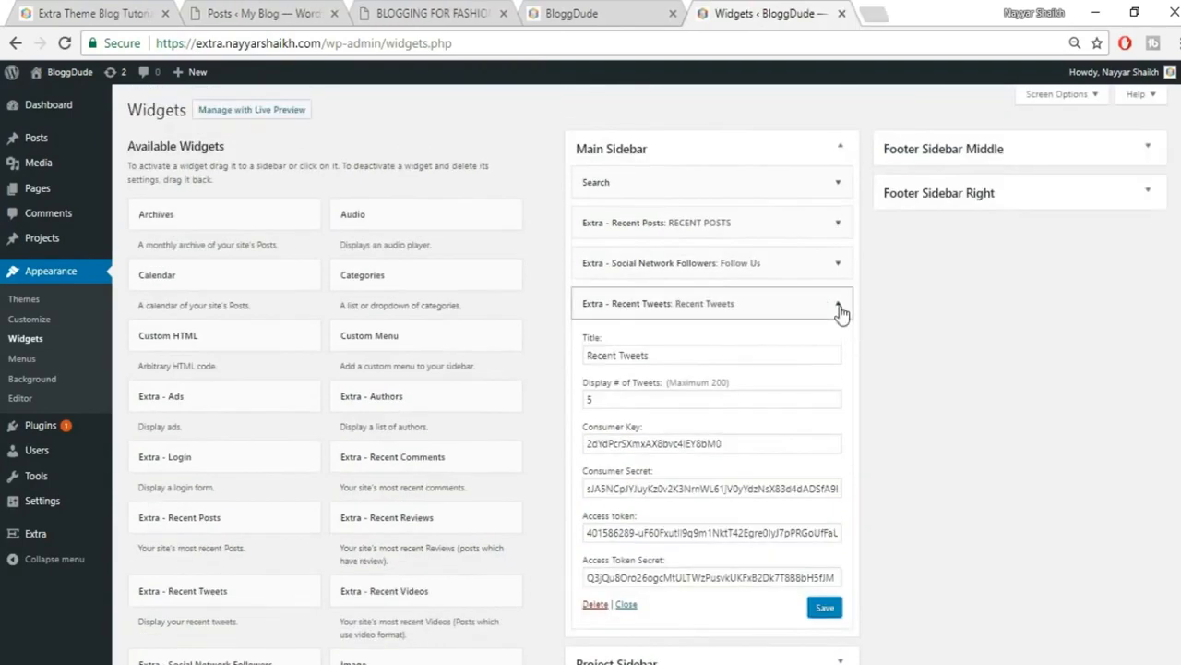
Step: Collapse Recent Tweets, then add and save an Extra - Authors widget titled Our Authors
{"action": "left_click", "coordinate": [841, 312]}
{"action": "scroll", "coordinate": [281, 425], "scroll_direction": "down", "scroll_amount": 2}
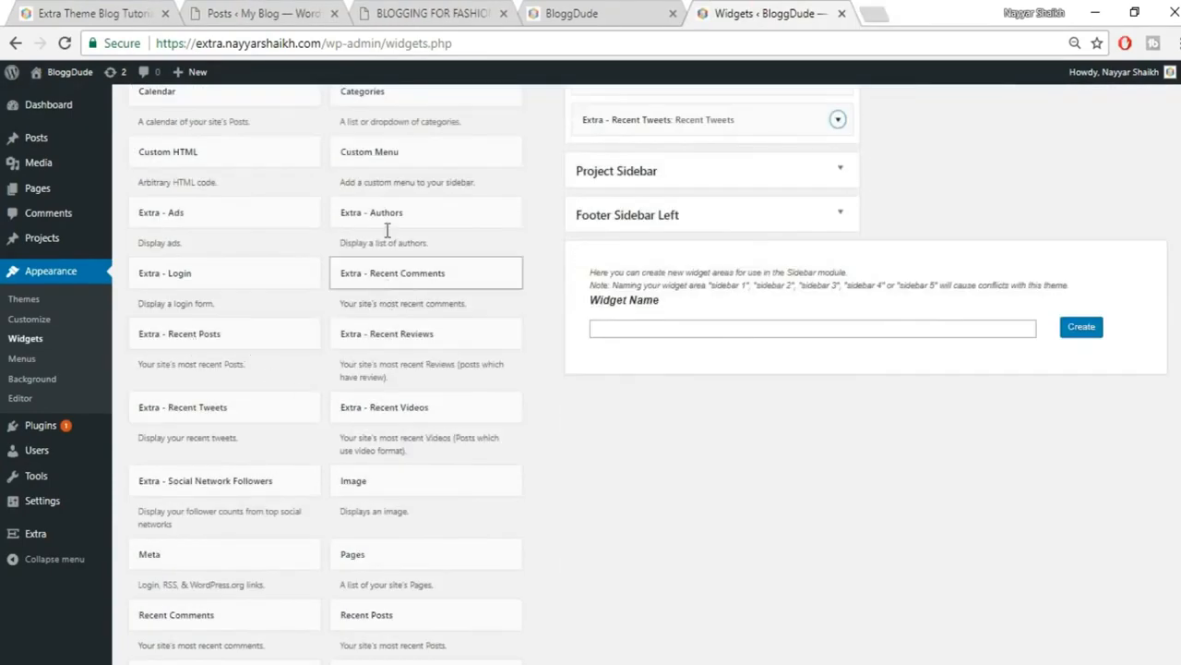
{"action": "left_click", "coordinate": [427, 224]}
{"action": "scroll", "coordinate": [406, 235], "scroll_direction": "down", "scroll_amount": 1}
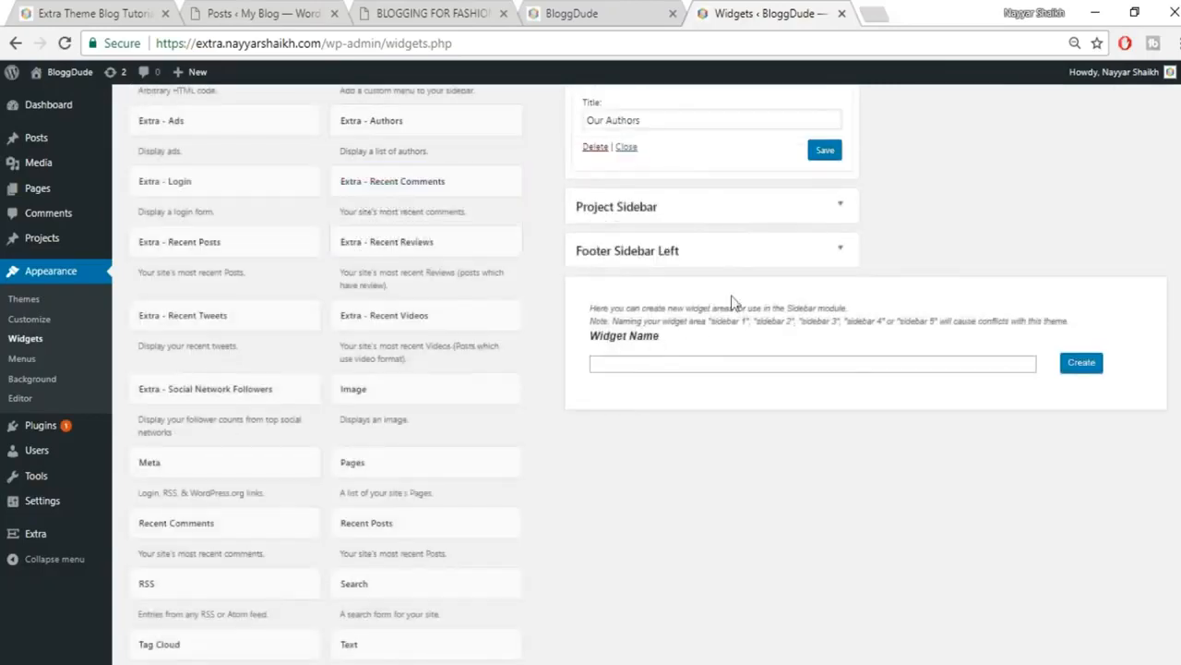
{"action": "scroll", "coordinate": [743, 247], "scroll_direction": "up", "scroll_amount": 2}
{"action": "left_click", "coordinate": [823, 335]}
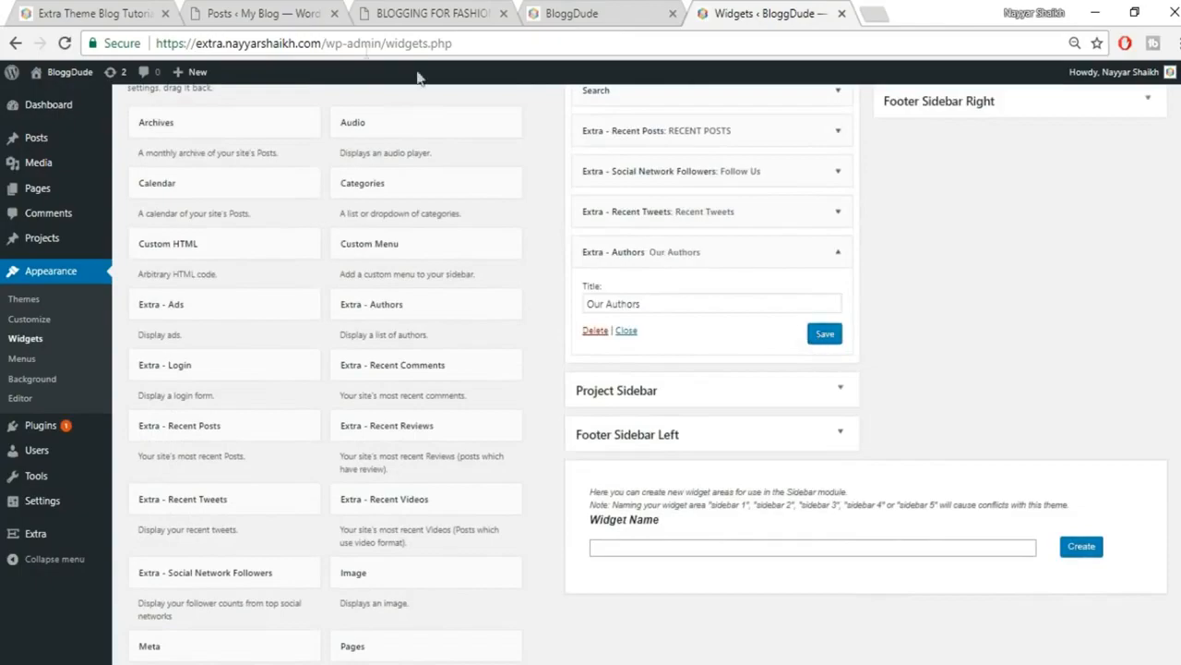
{"action": "right_click", "coordinate": [10, 10]}
{"action": "left_click", "coordinate": [96, 11]}
{"action": "scroll", "coordinate": [1062, 383], "scroll_direction": "down", "scroll_amount": 3}
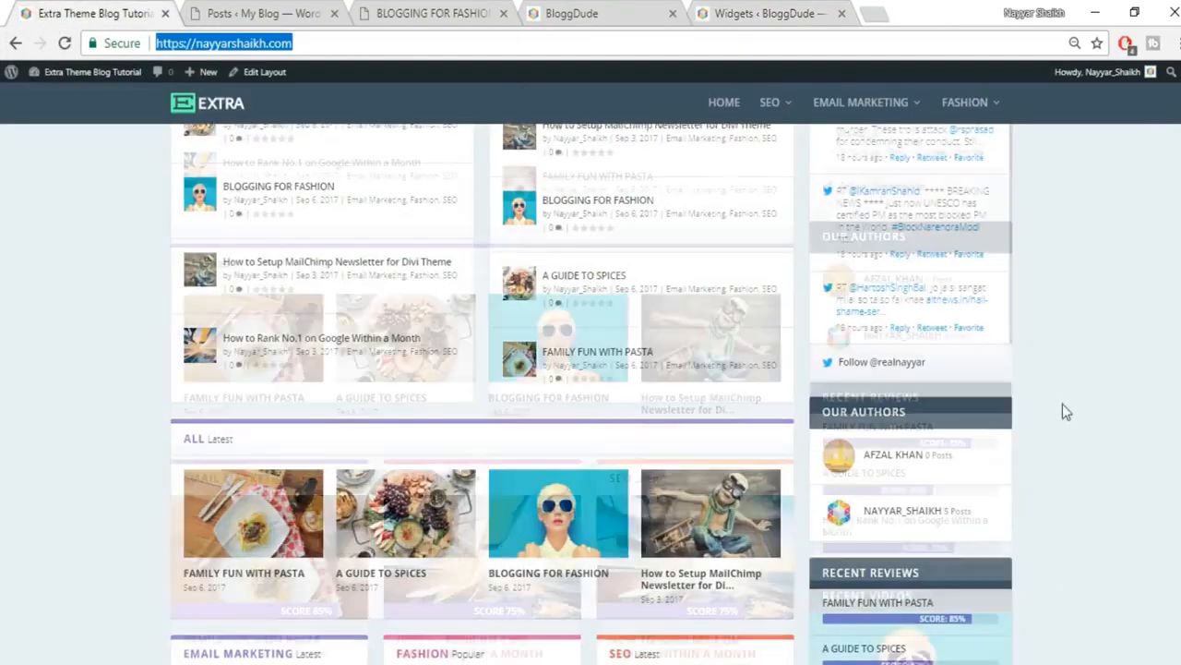
{"action": "left_click", "coordinate": [764, 11]}
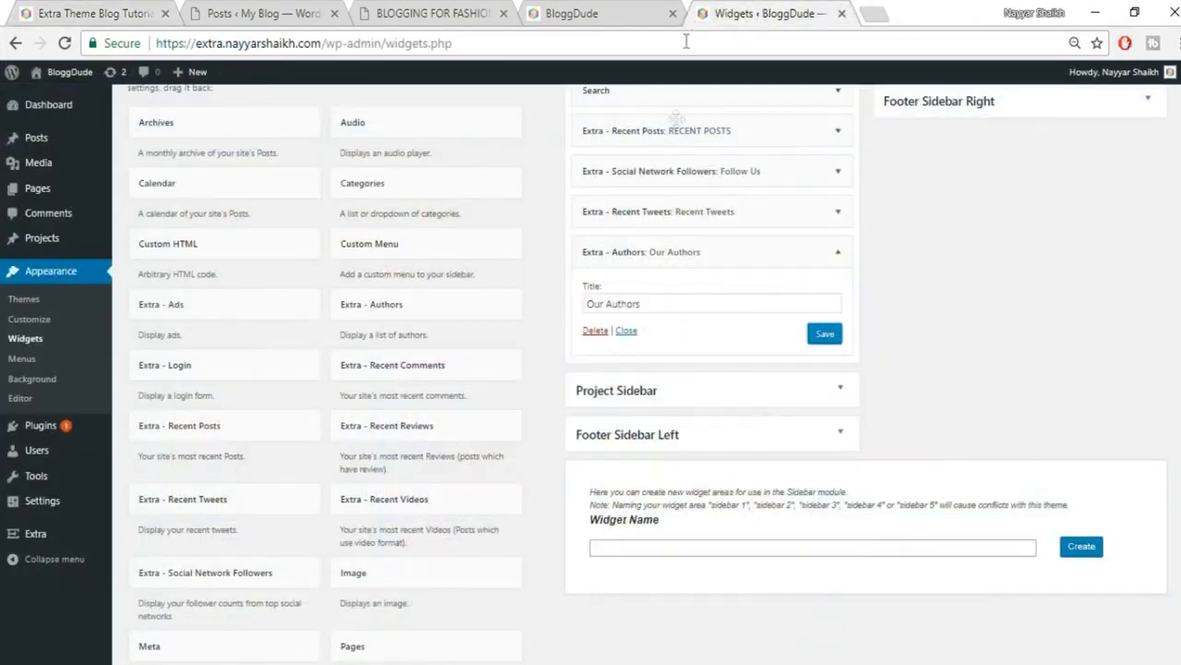
{"action": "left_click", "coordinate": [838, 252]}
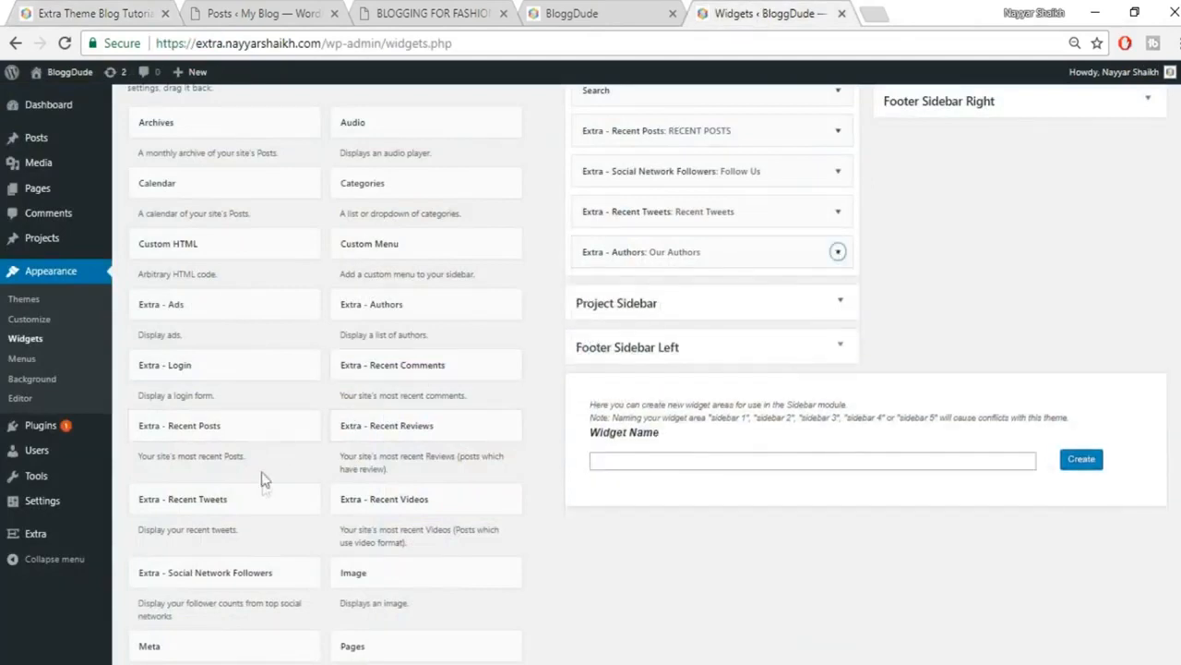
Step: Add an Extra - Recent Reviews widget titled RECENT REVIEWS showing 5 posts and save it
{"action": "left_click", "coordinate": [445, 449]}
{"action": "left_click", "coordinate": [448, 644]}
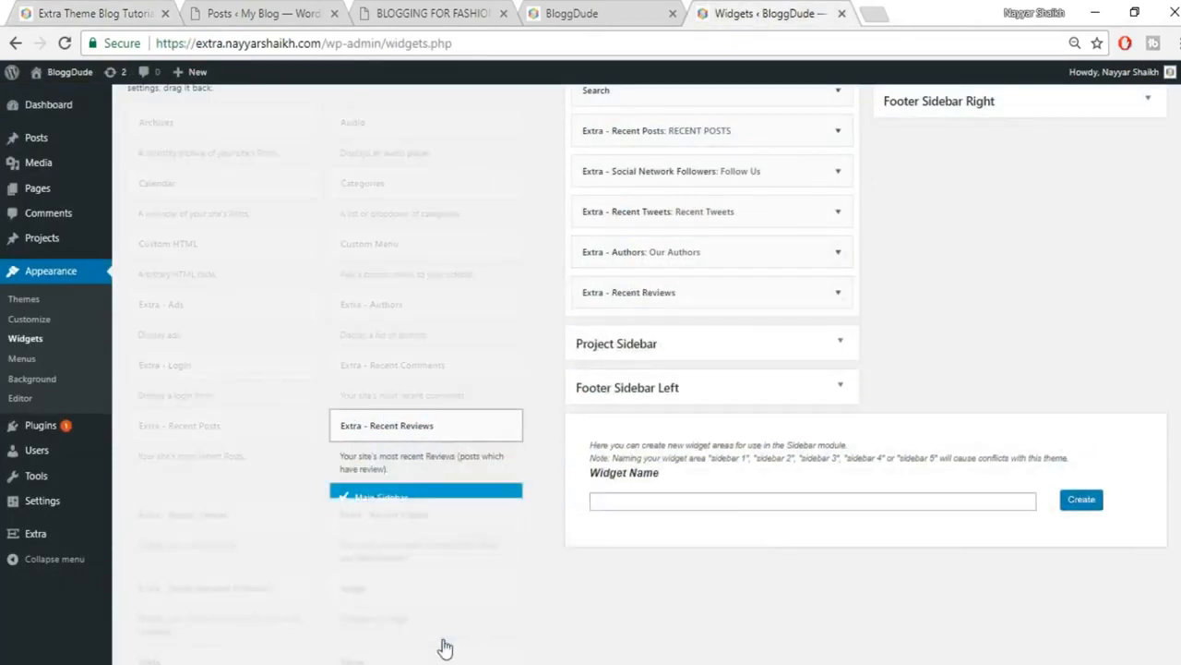
{"action": "left_click", "coordinate": [708, 342]}
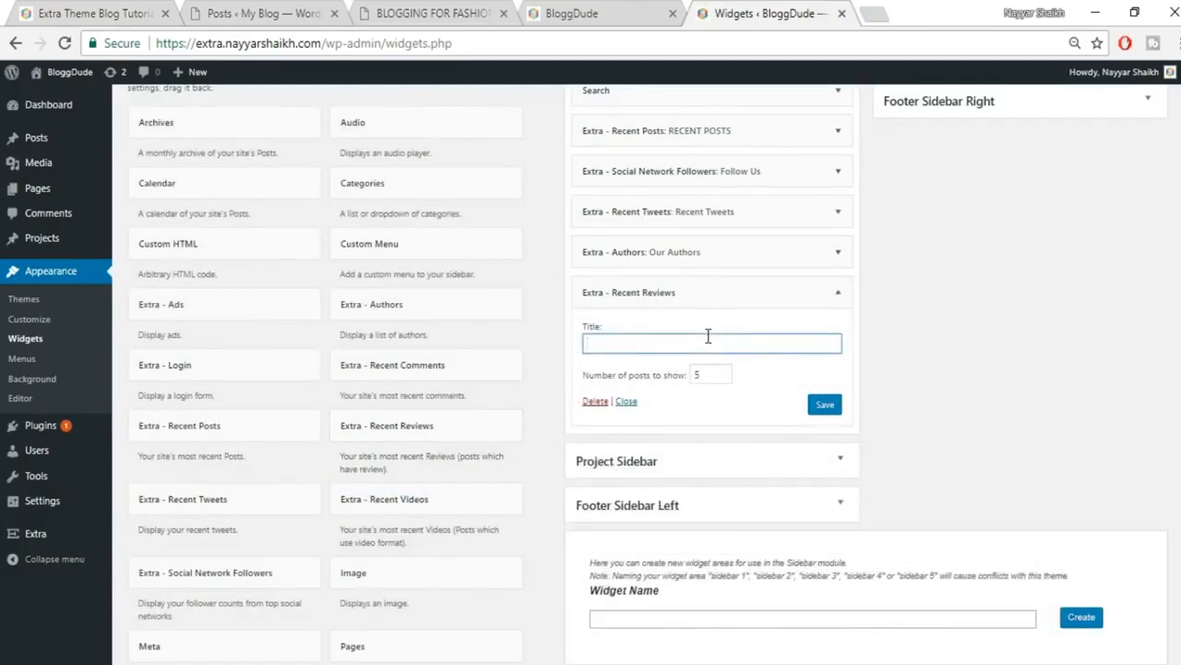
{"action": "key", "text": "Tab"}
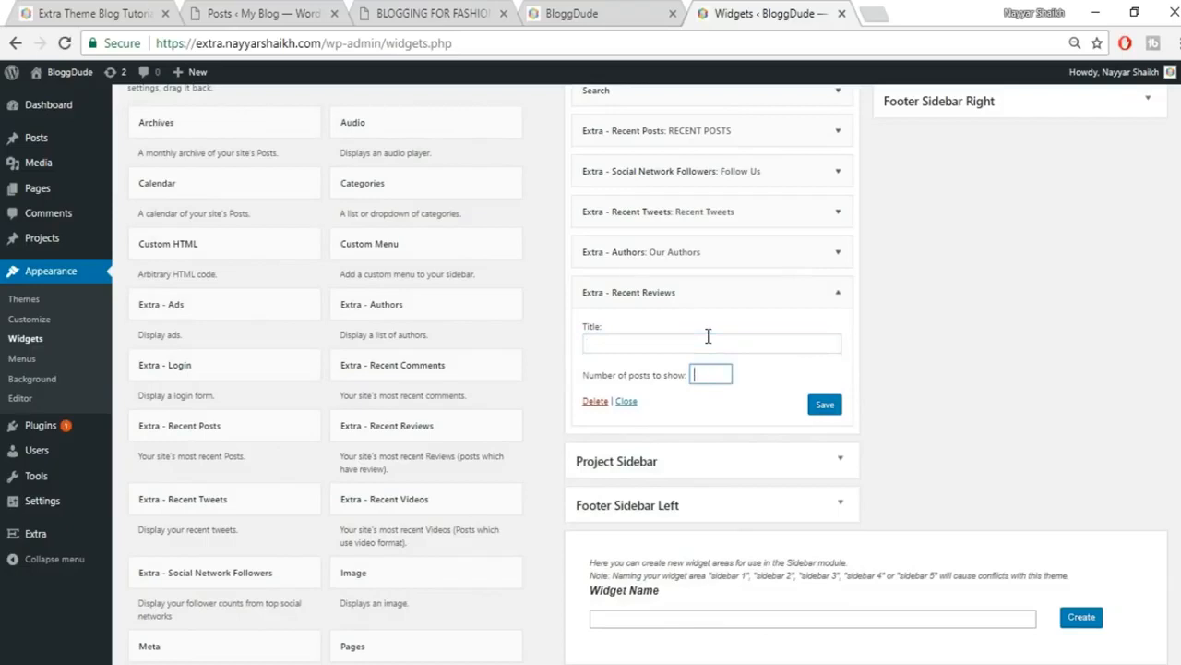
{"action": "left_click", "coordinate": [708, 338]}
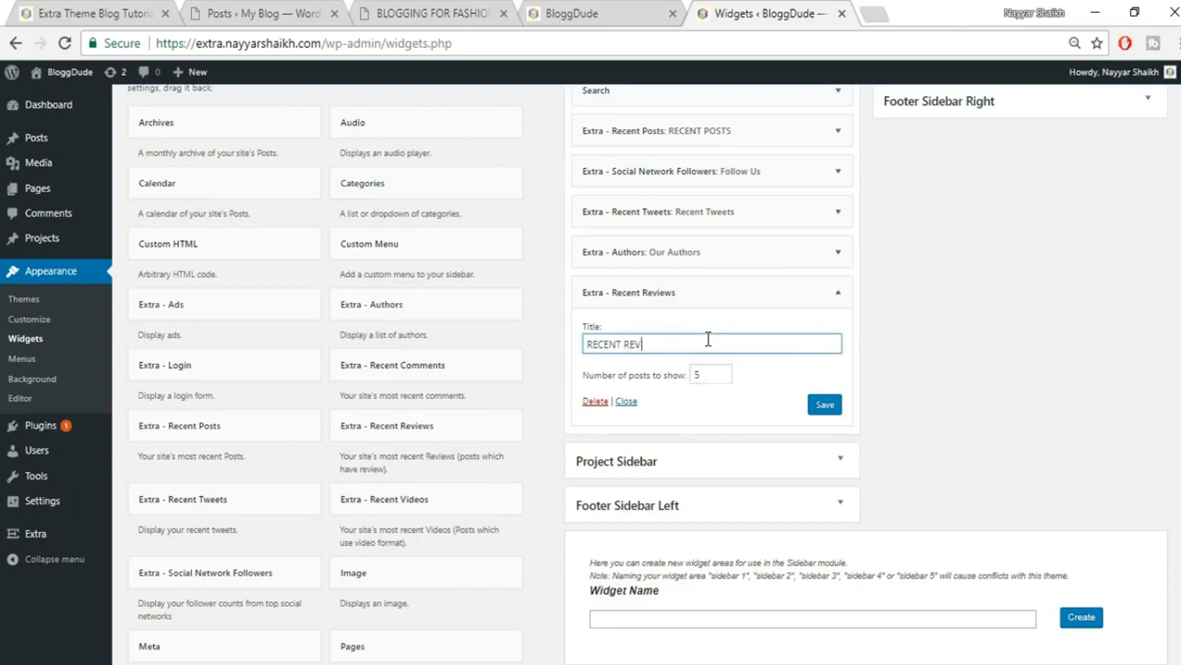
{"action": "type", "text": "RECENT REVIEWS"}
{"action": "left_click", "coordinate": [825, 405]}
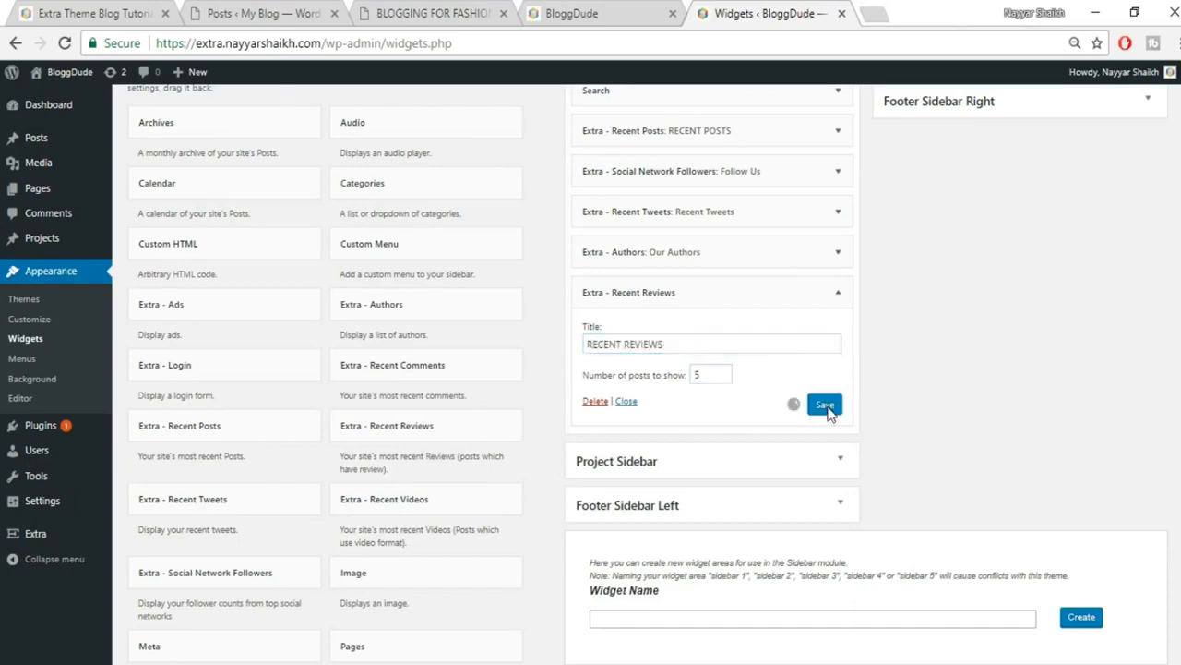
{"action": "left_click", "coordinate": [130, 13]}
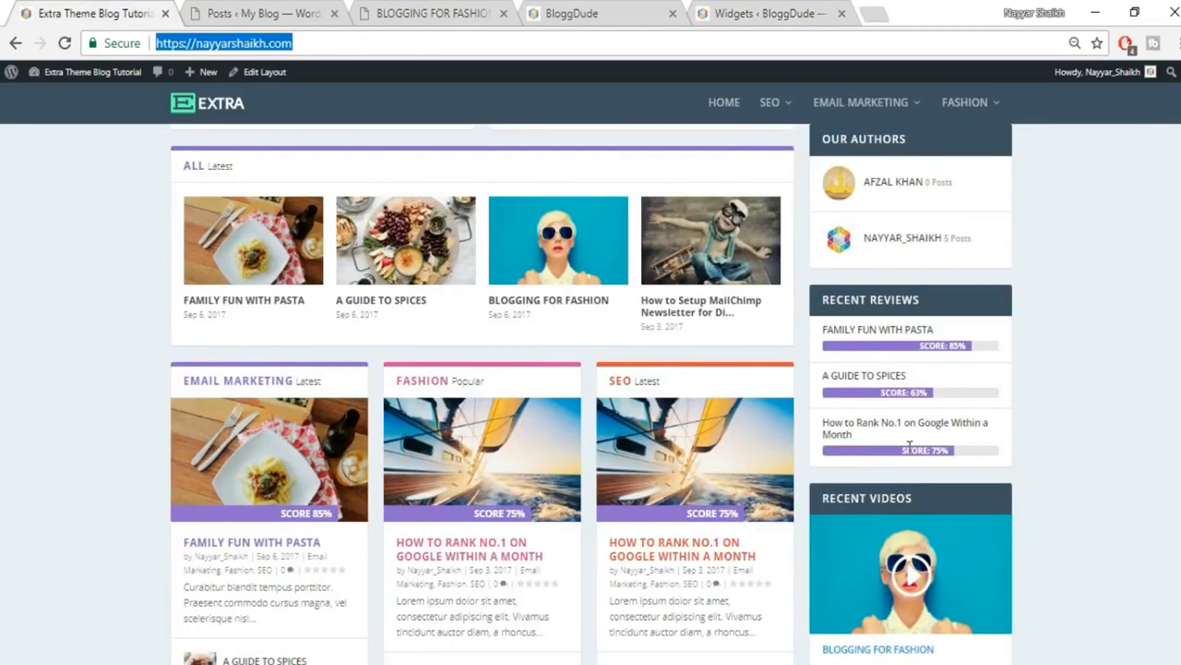
{"action": "scroll", "coordinate": [910, 448], "scroll_direction": "down", "scroll_amount": 3}
Step: Add an Extra - Recent Videos widget titled RECENT VIDEO with 1 post and save it
{"action": "left_click", "coordinate": [271, 11]}
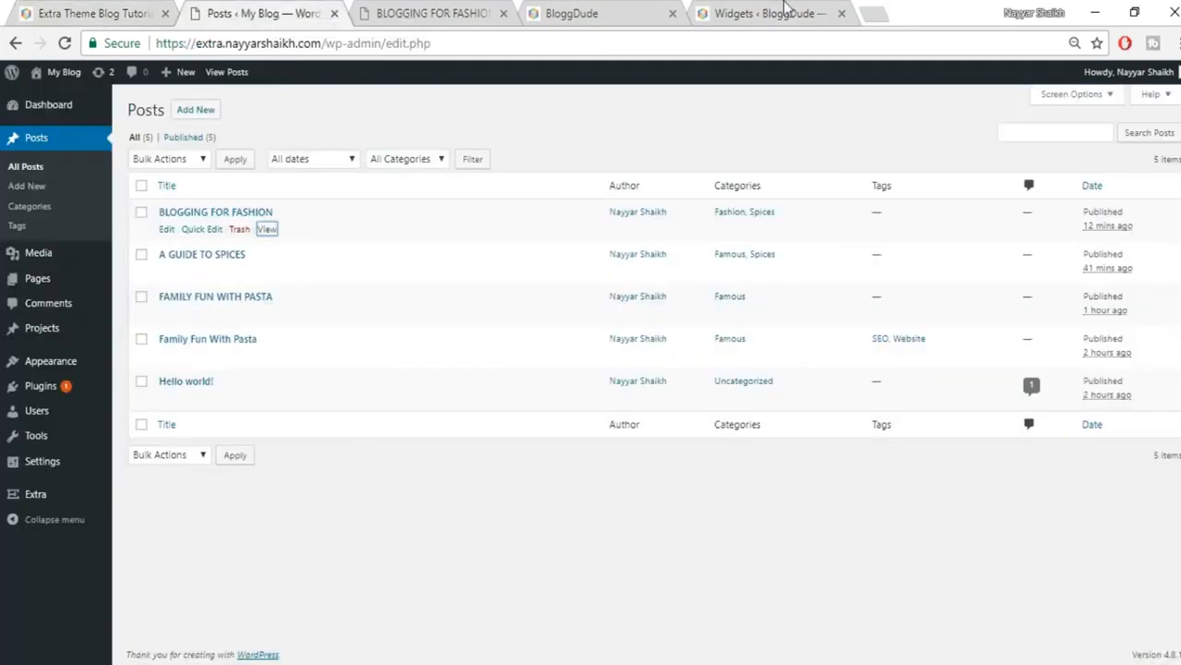
{"action": "left_click", "coordinate": [766, 11]}
{"action": "left_click", "coordinate": [498, 506]}
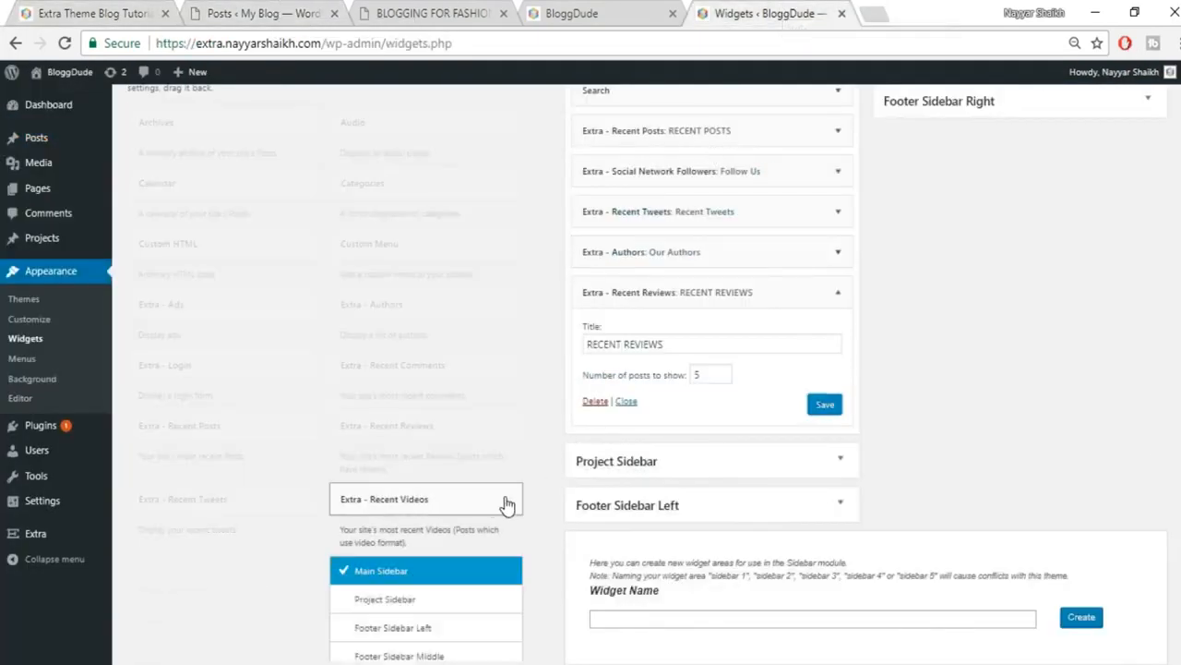
{"action": "scroll", "coordinate": [489, 572], "scroll_direction": "down", "scroll_amount": 2}
{"action": "left_click", "coordinate": [449, 534]}
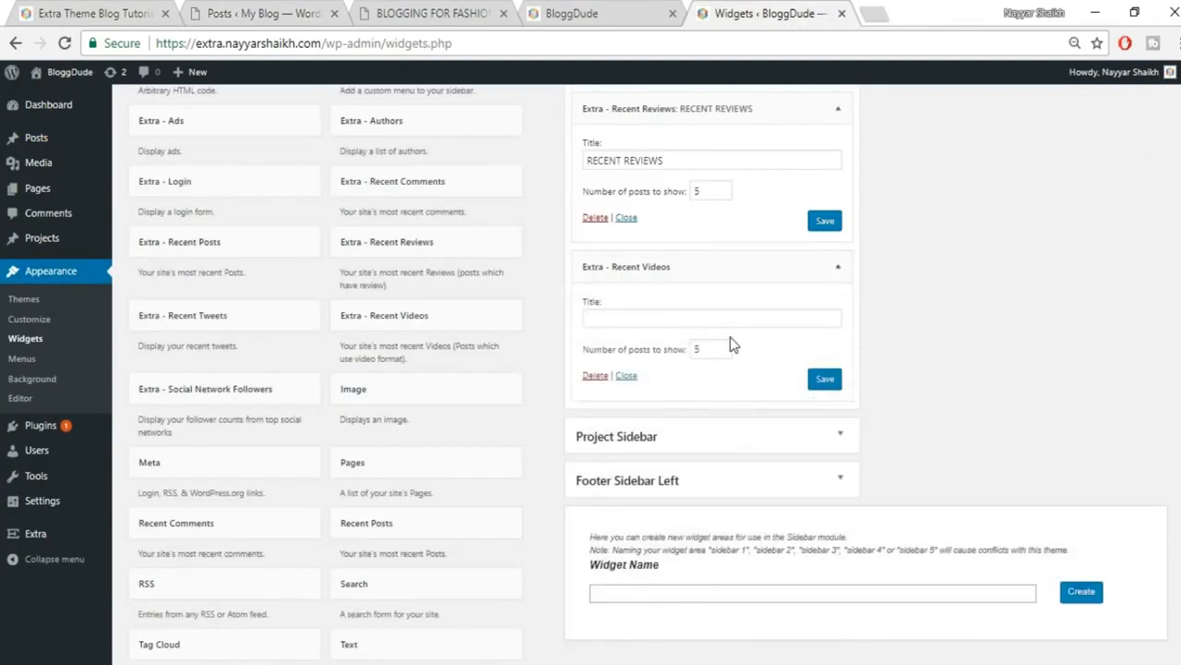
{"action": "left_click_drag", "start_coordinate": [725, 349], "coordinate": [661, 358]}
{"action": "type", "text": "1"}
{"action": "left_click", "coordinate": [671, 319]}
{"action": "type", "text": "RECENT VIDEO"}
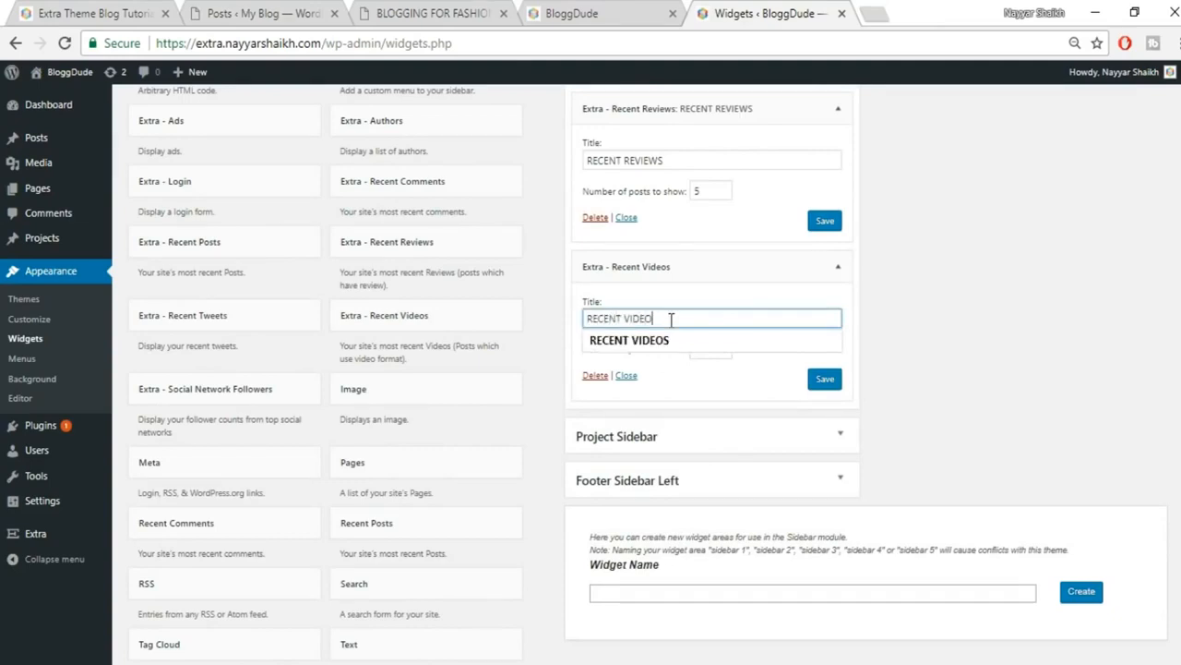
{"action": "left_click", "coordinate": [819, 380]}
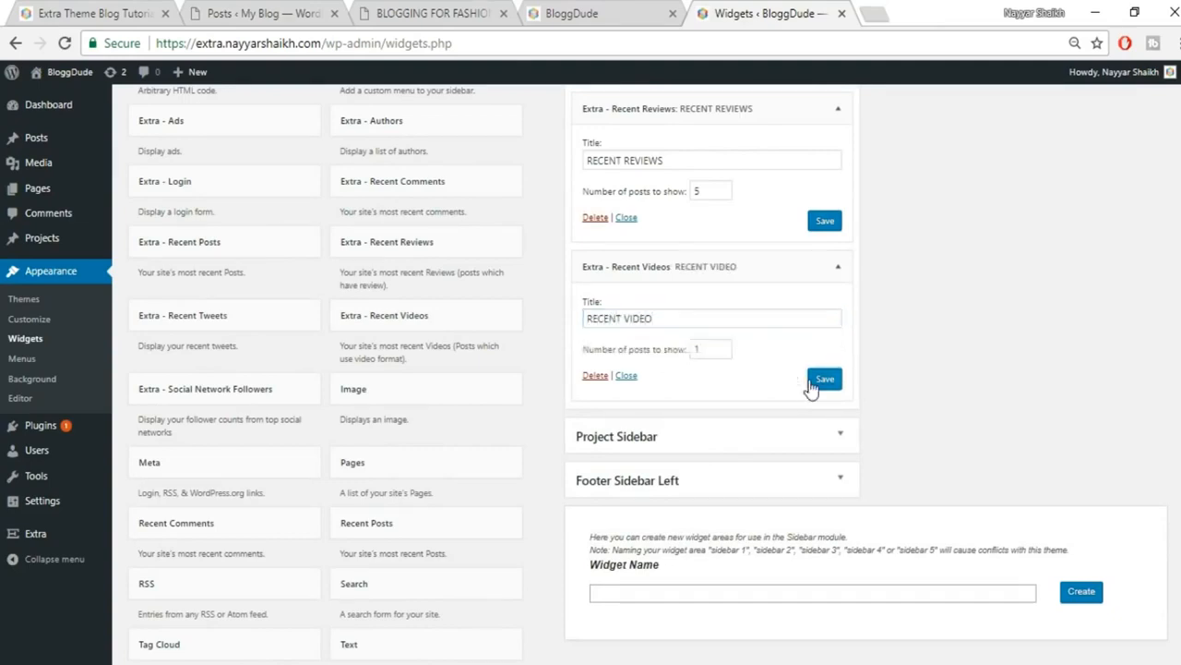
{"action": "left_click", "coordinate": [638, 14]}
{"action": "left_click", "coordinate": [641, 41]}
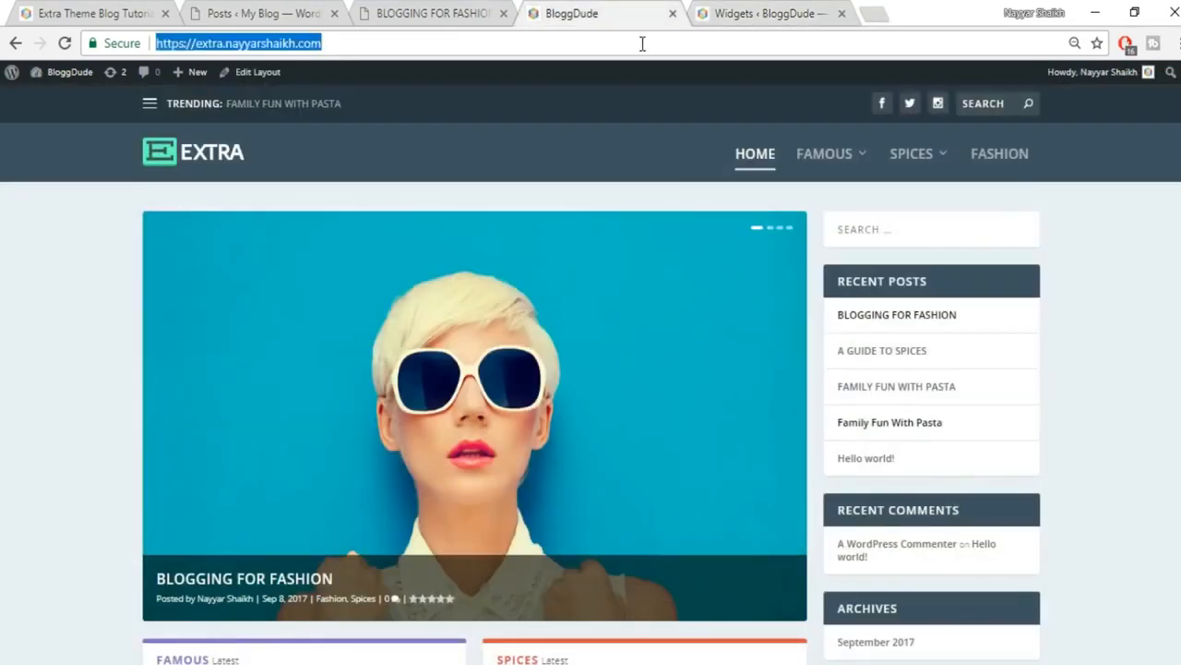
Step: Reload the live homepage and scroll the sidebar to check Our Authors, Recent Reviews and Recent Video
{"action": "key", "text": "Return"}
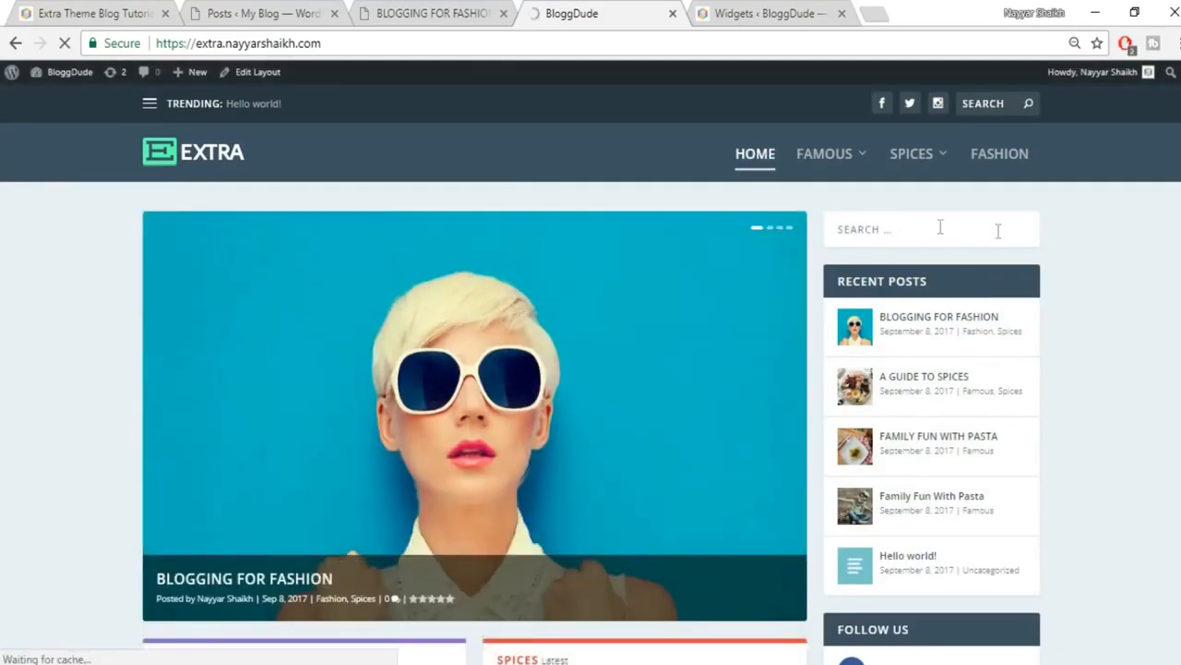
{"action": "scroll", "coordinate": [969, 448], "scroll_direction": "down", "scroll_amount": 2}
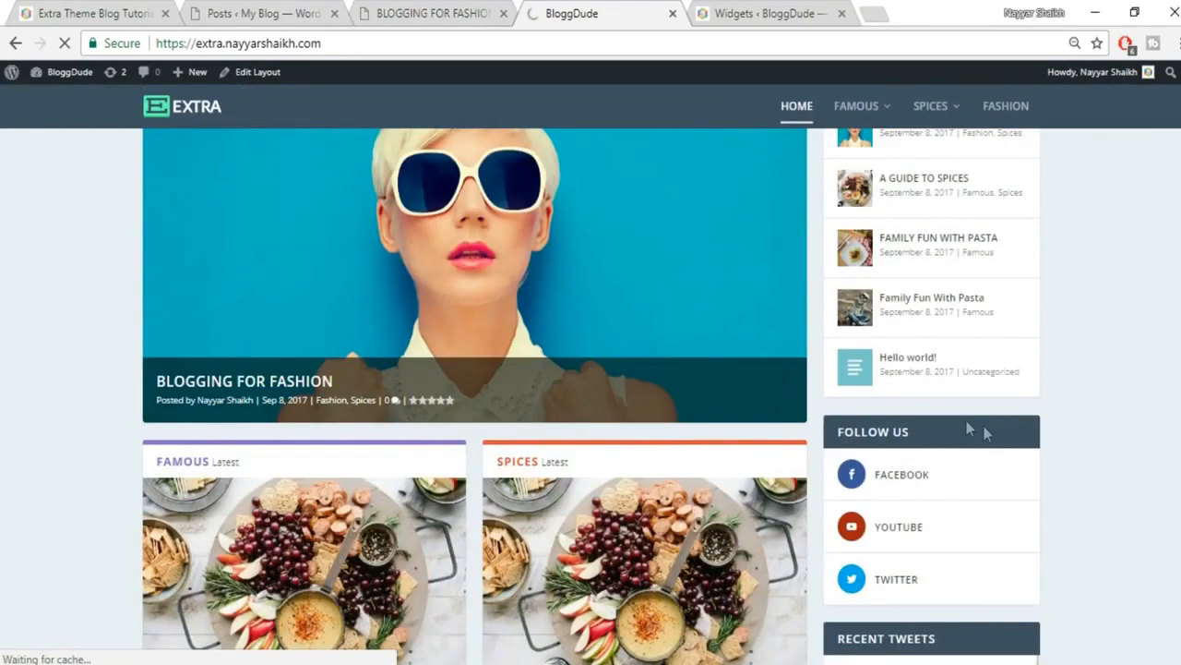
{"action": "scroll", "coordinate": [984, 434], "scroll_direction": "down", "scroll_amount": 3}
{"action": "scroll", "coordinate": [1126, 364], "scroll_direction": "down", "scroll_amount": 2}
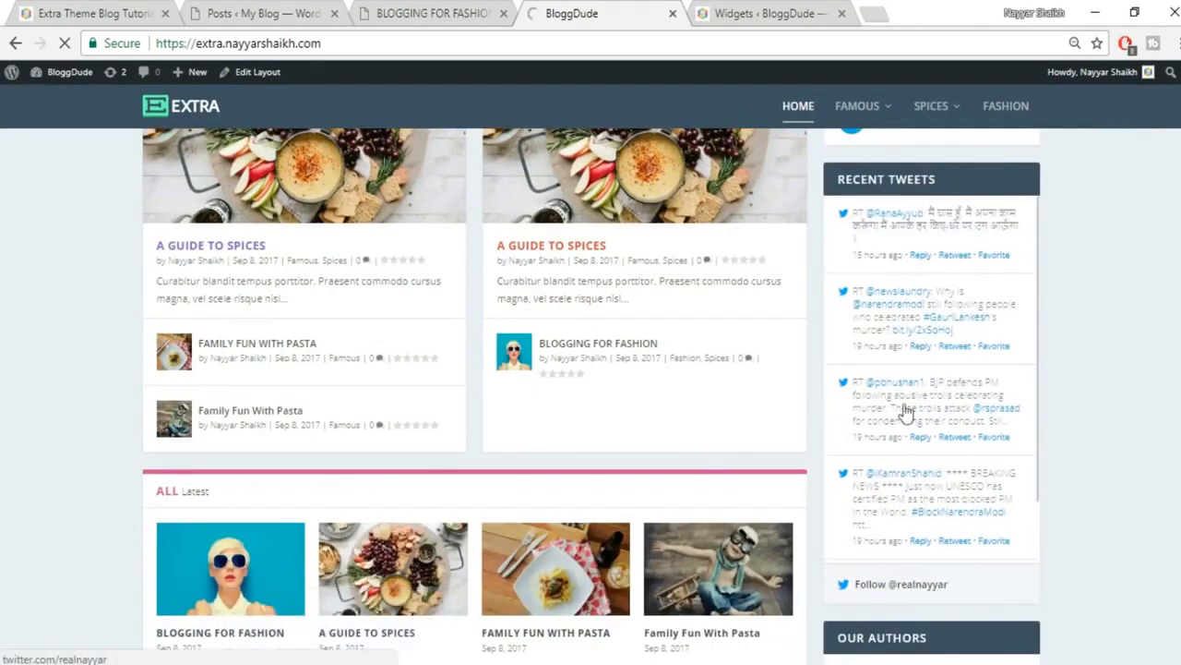
{"action": "scroll", "coordinate": [932, 425], "scroll_direction": "down", "scroll_amount": 1}
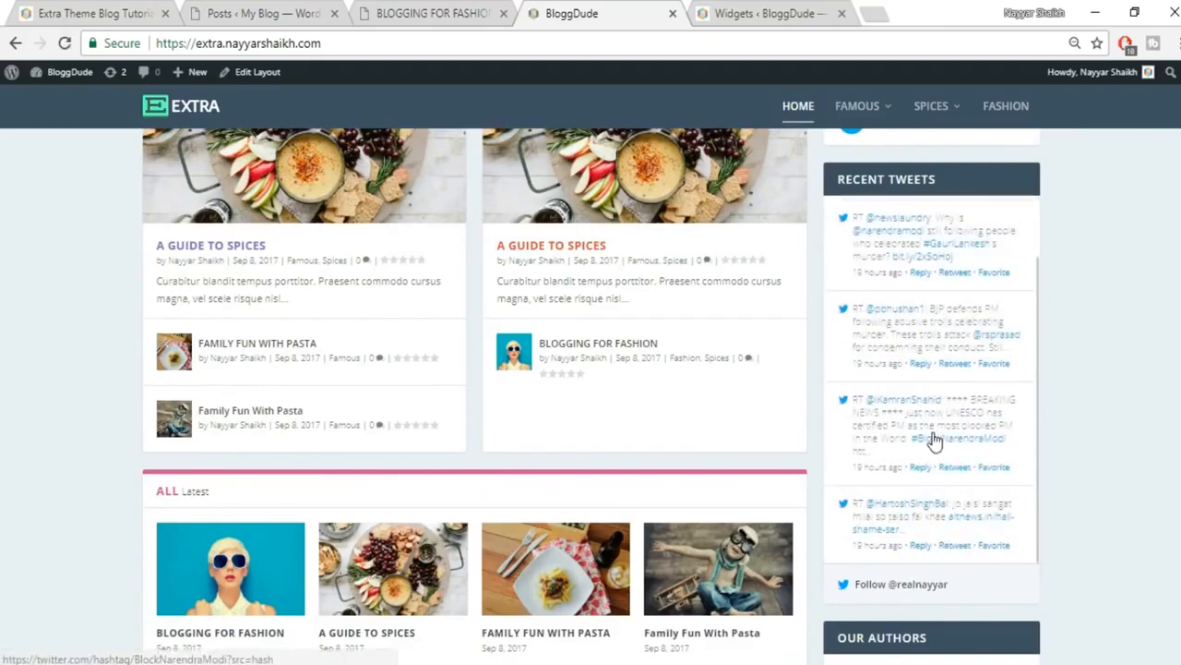
{"action": "scroll", "coordinate": [1089, 440], "scroll_direction": "down", "scroll_amount": 3}
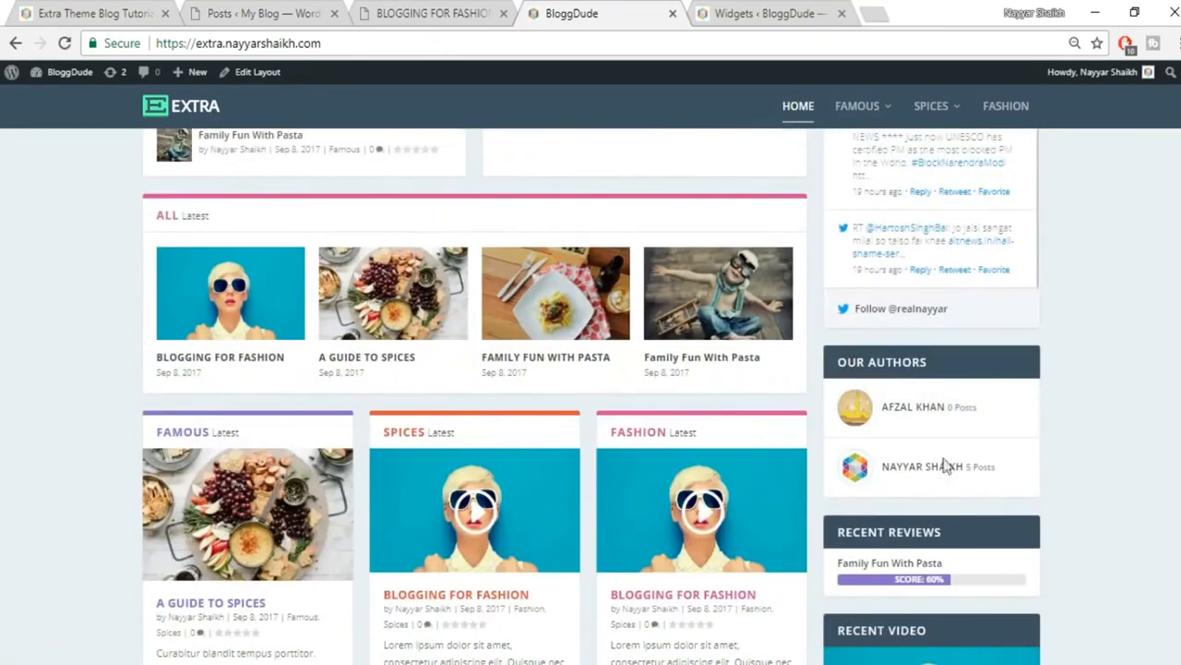
{"action": "scroll", "coordinate": [943, 466], "scroll_direction": "down", "scroll_amount": 2}
{"action": "scroll", "coordinate": [1058, 455], "scroll_direction": "down", "scroll_amount": 1}
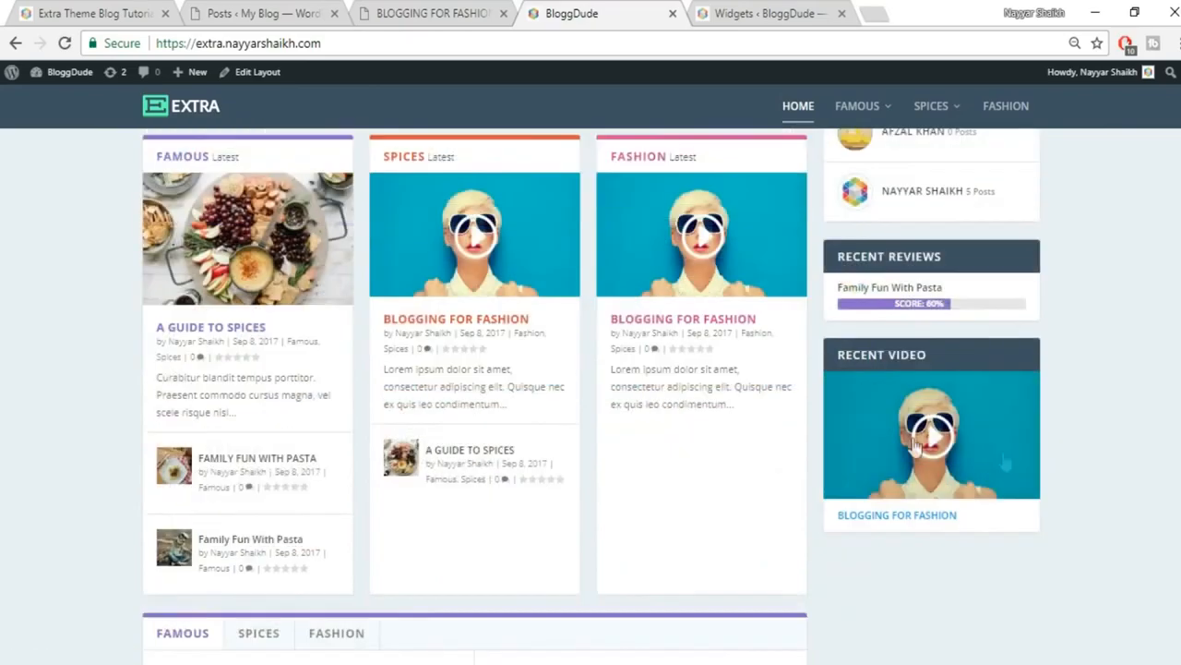
{"action": "scroll", "coordinate": [932, 513], "scroll_direction": "up", "scroll_amount": 8}
{"action": "scroll", "coordinate": [933, 462], "scroll_direction": "up", "scroll_amount": 5}
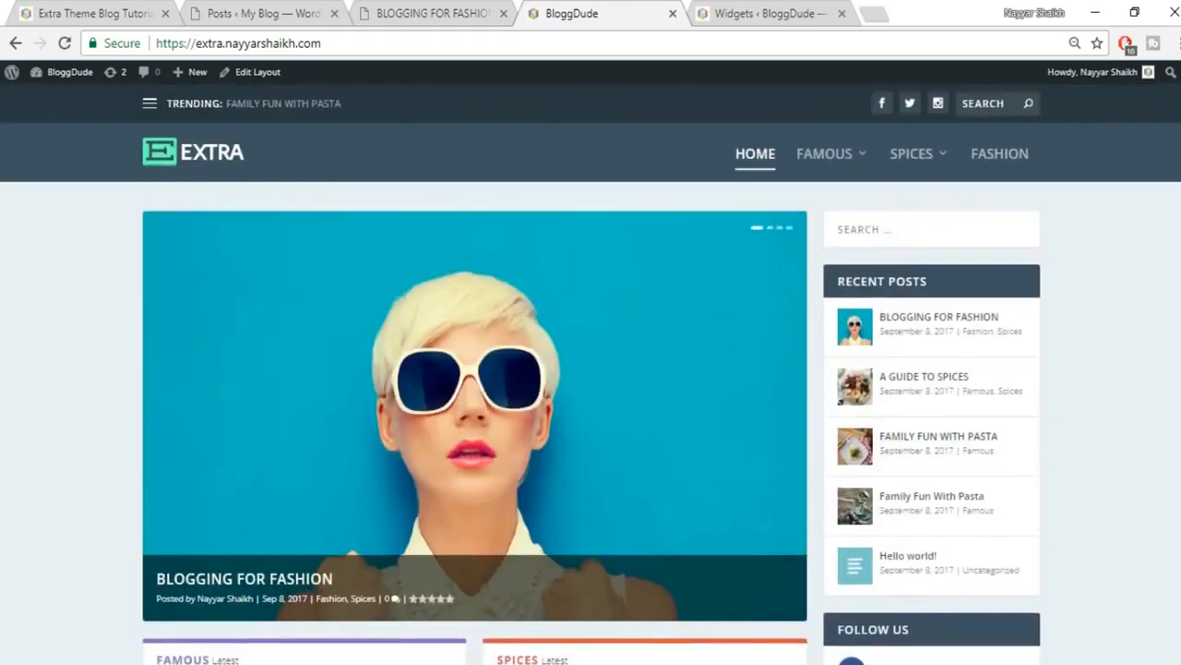
{"action": "scroll", "coordinate": [591, 397], "scroll_direction": "down", "scroll_amount": 15}
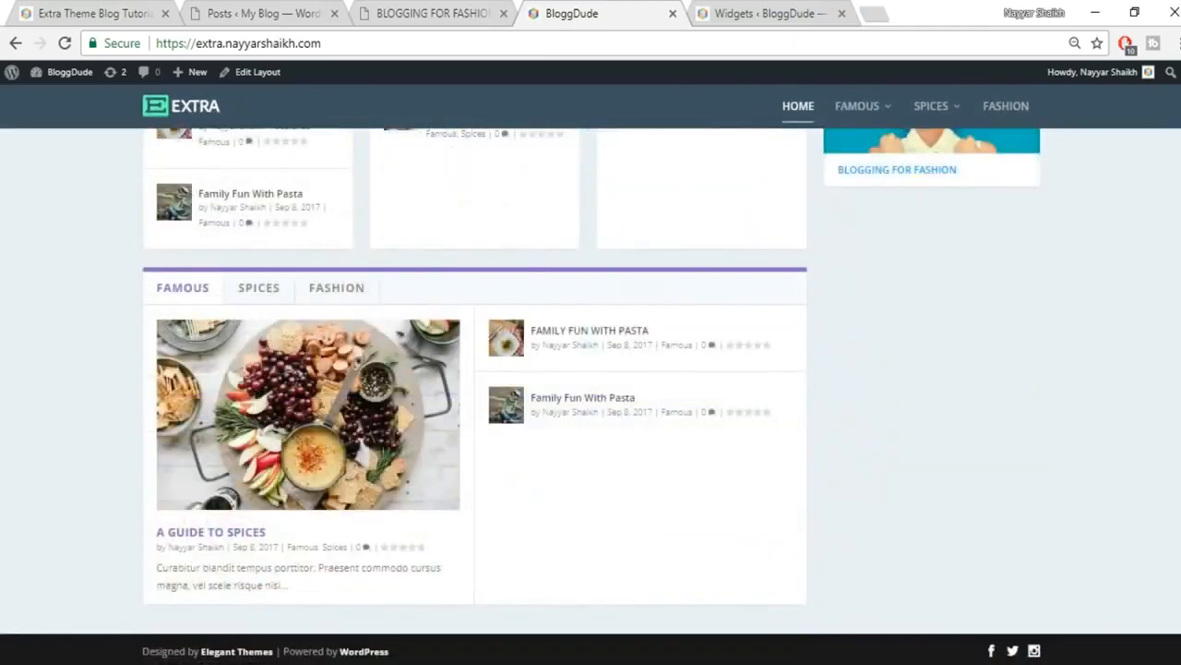
{"action": "scroll", "coordinate": [590, 397], "scroll_direction": "up", "scroll_amount": 15}
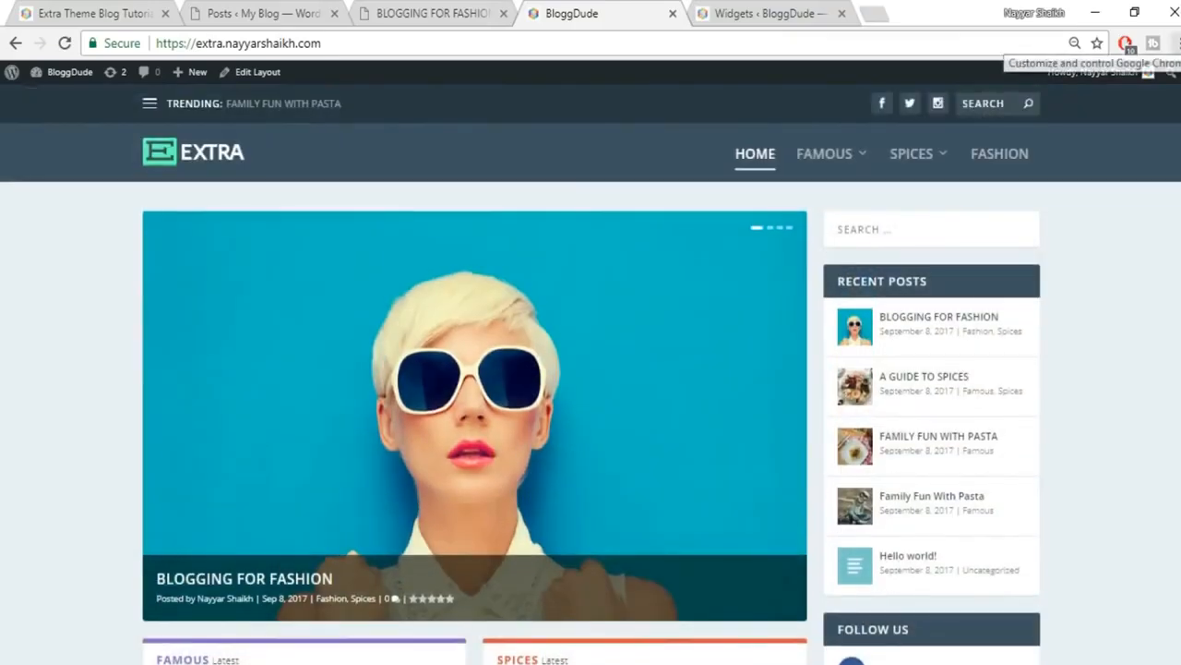